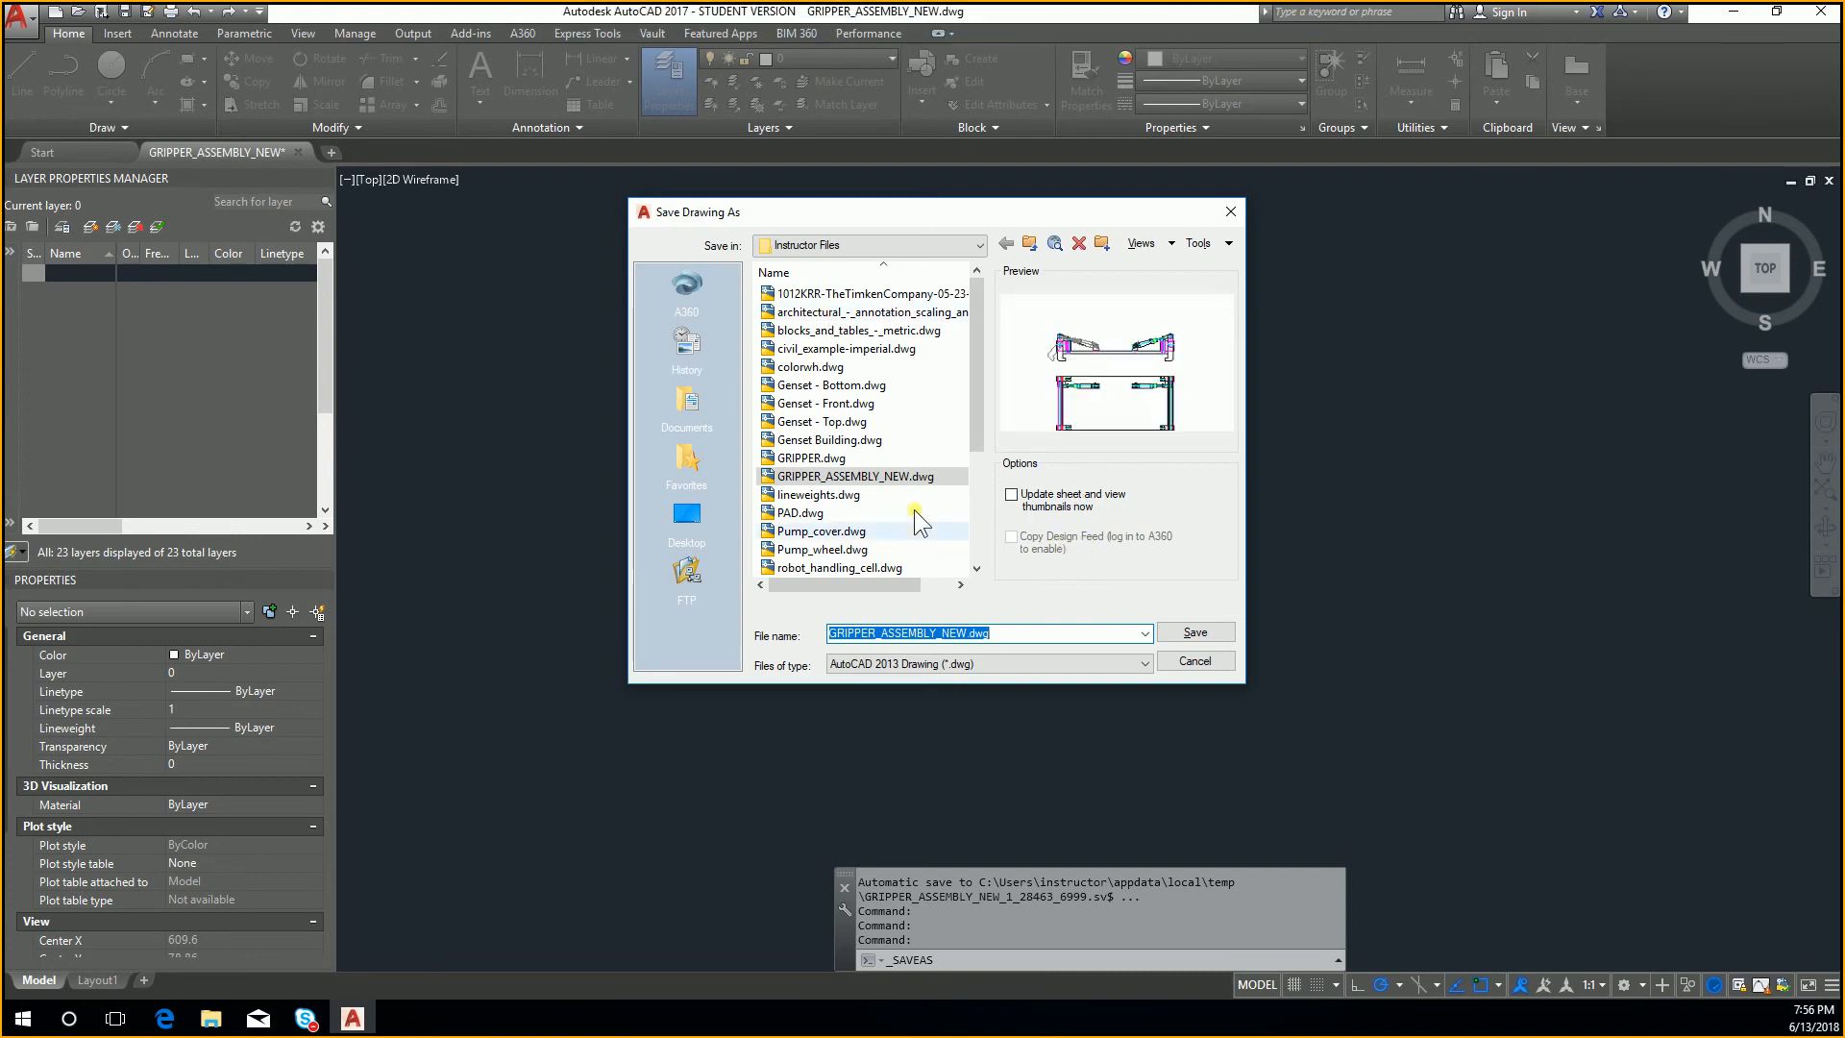
Step: Set the save format to AutoCAD Drawing Template (*.dwt) and go to the Instructor Files folder on the EHTC PROGRAM (I:) drive
left_click(1041, 669)
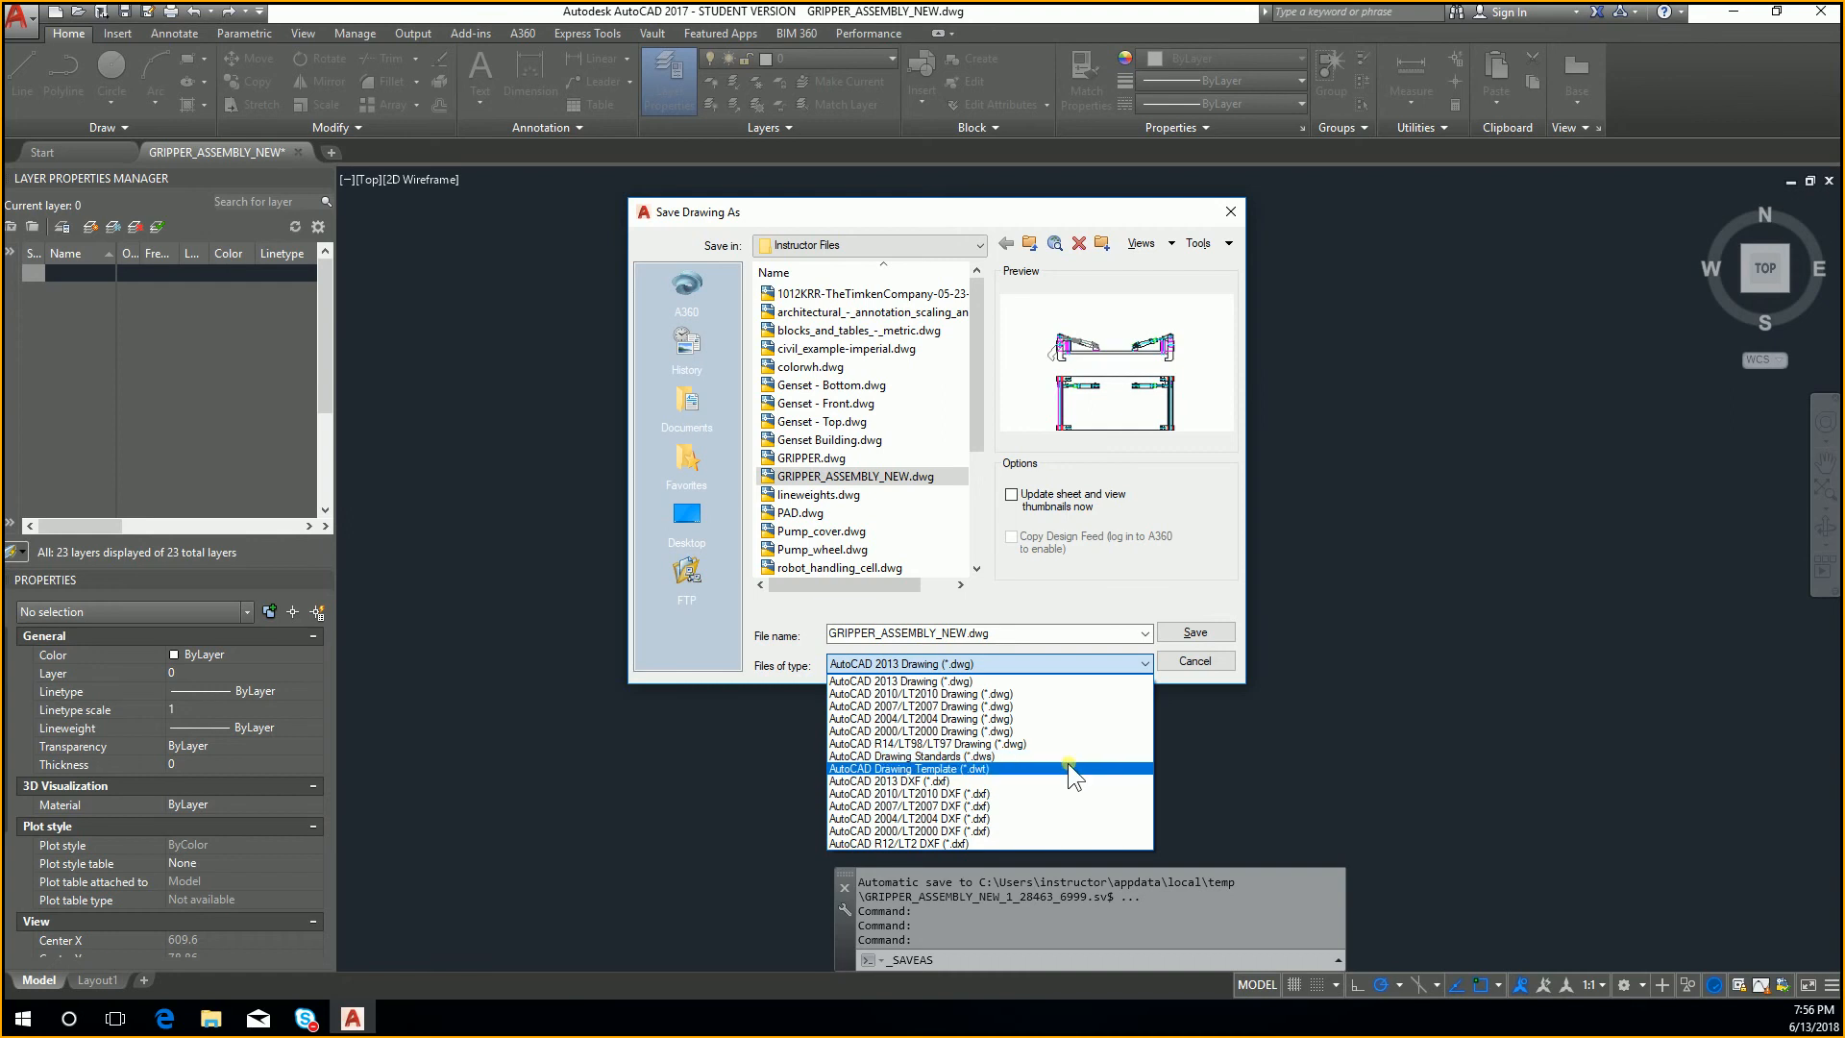
left_click(946, 771)
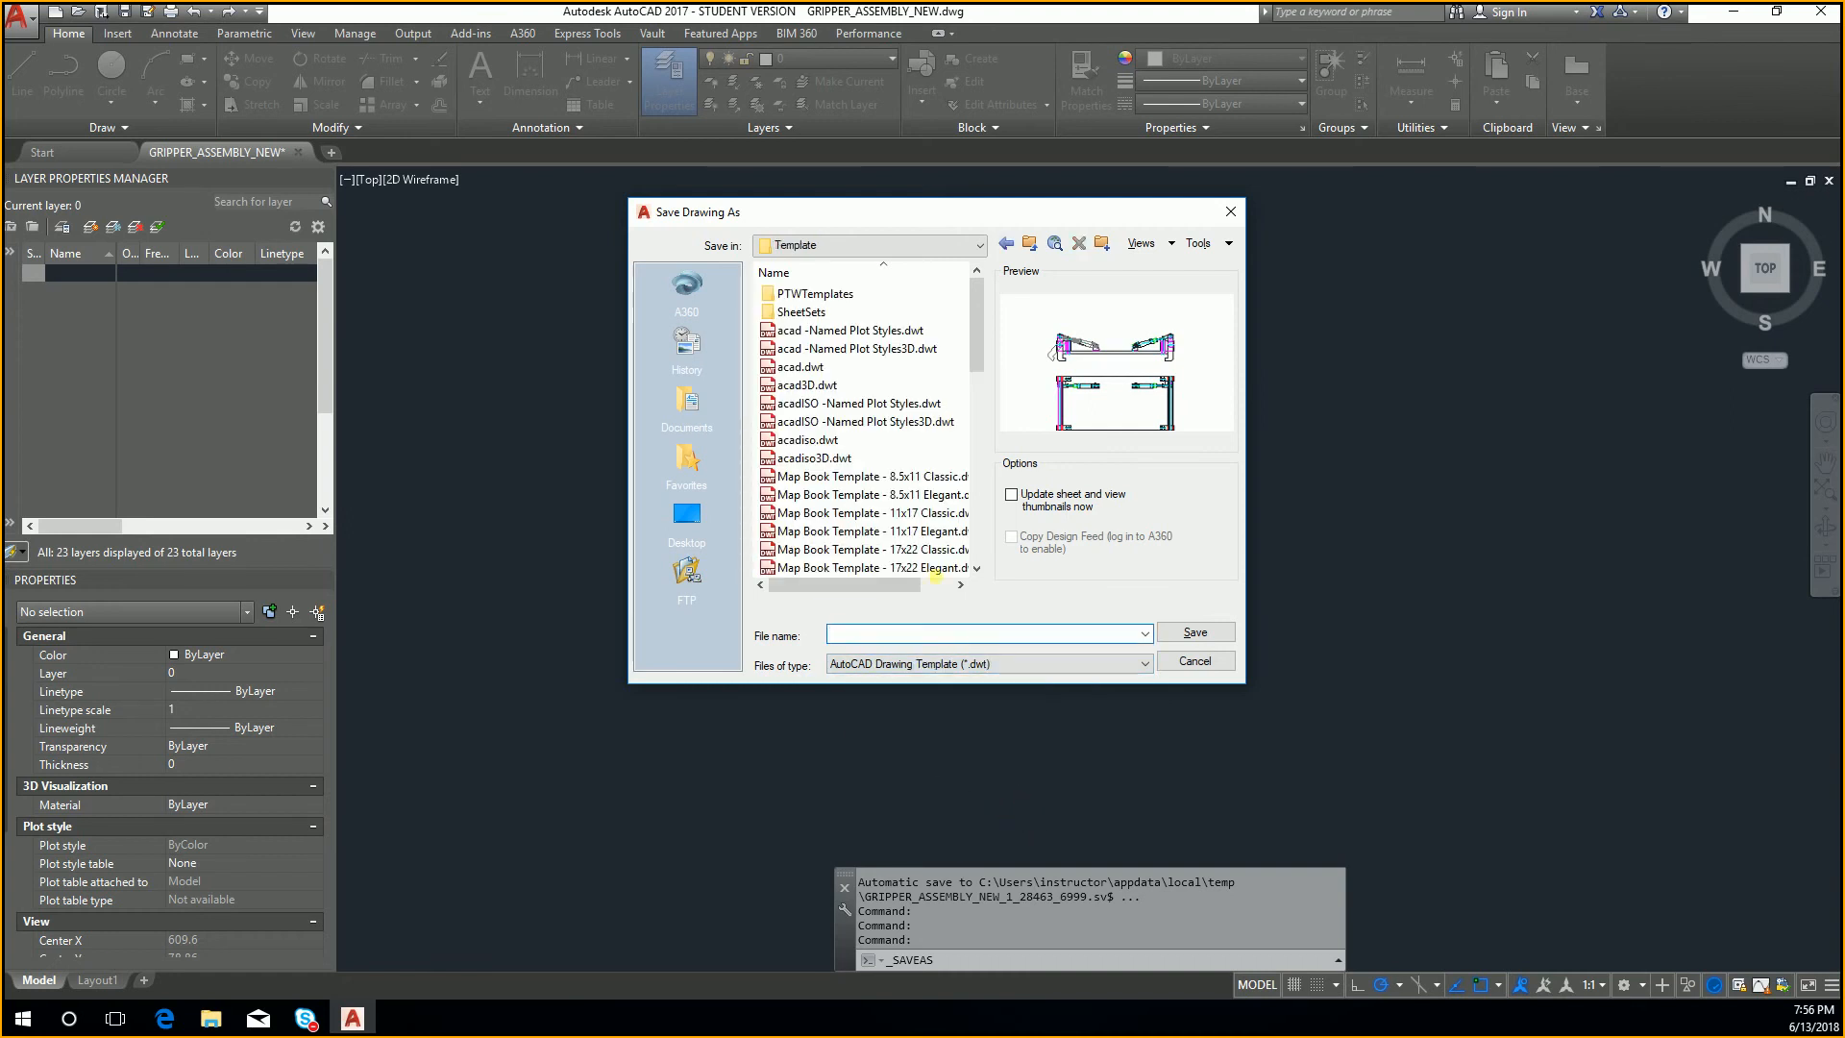
left_click_drag(983, 341, 990, 381)
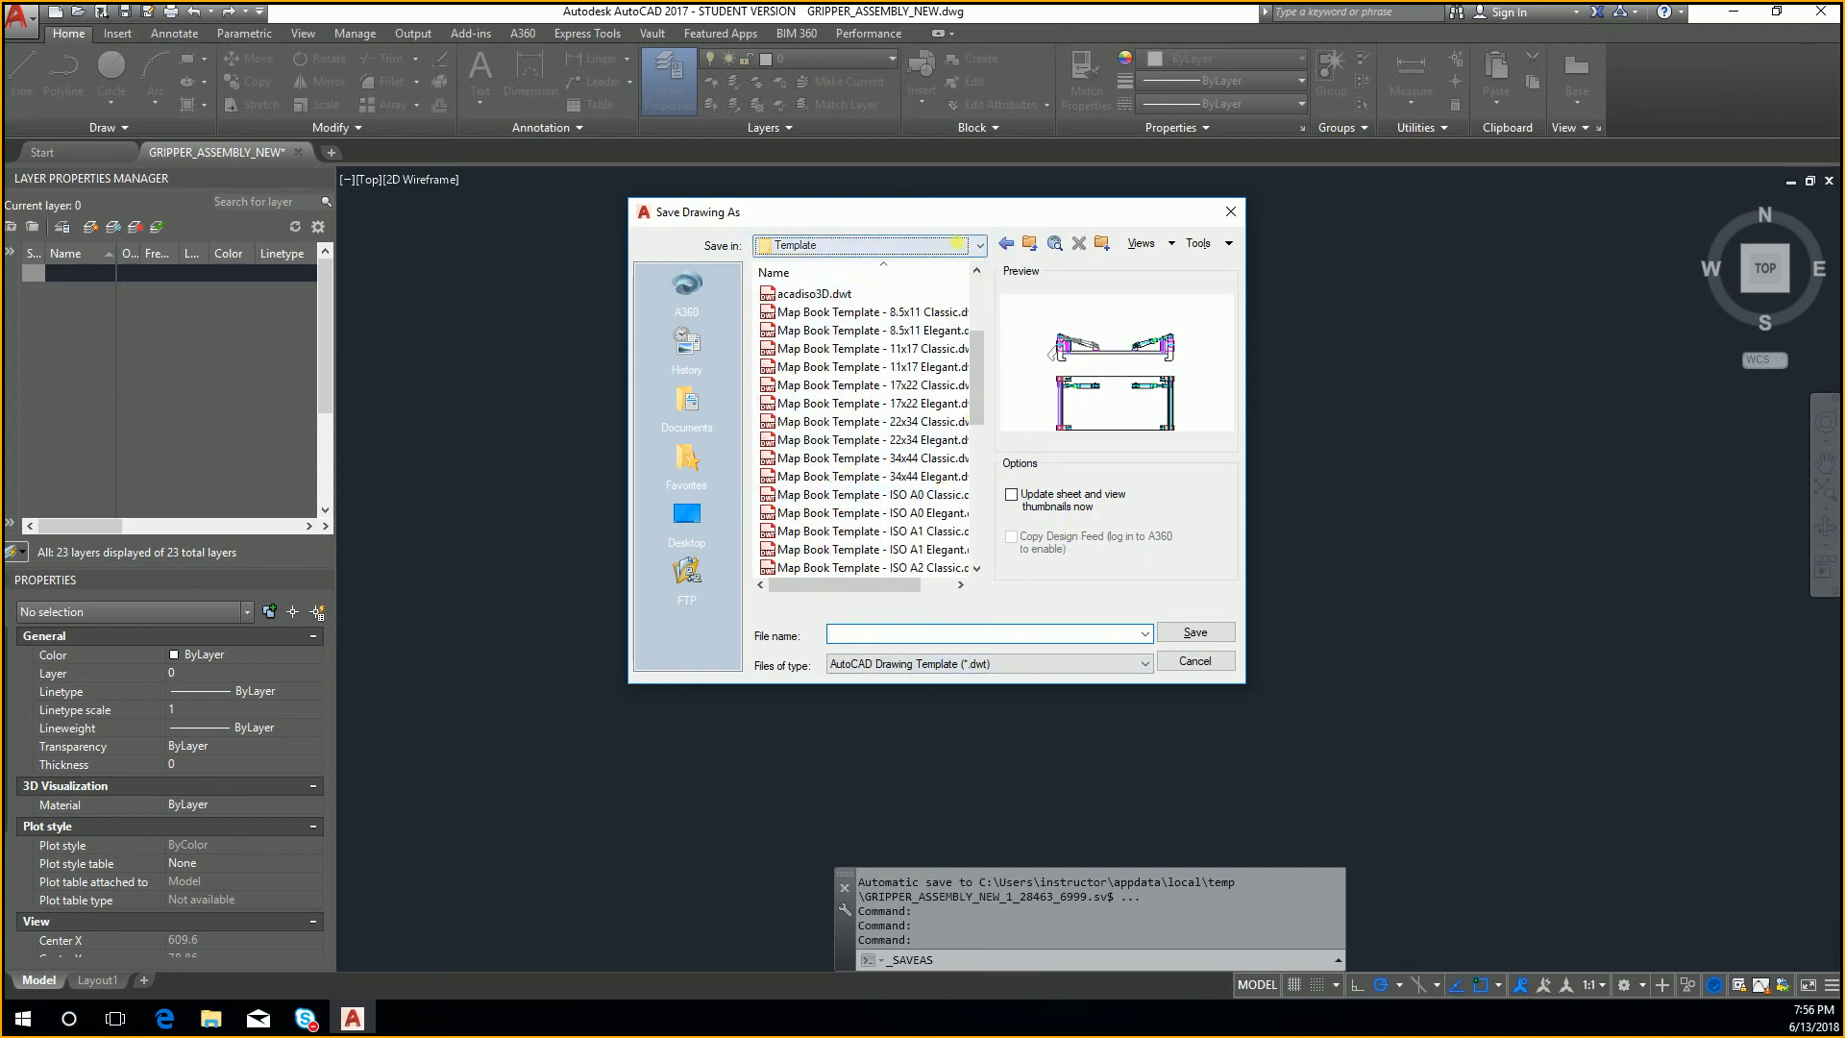
left_click(980, 245)
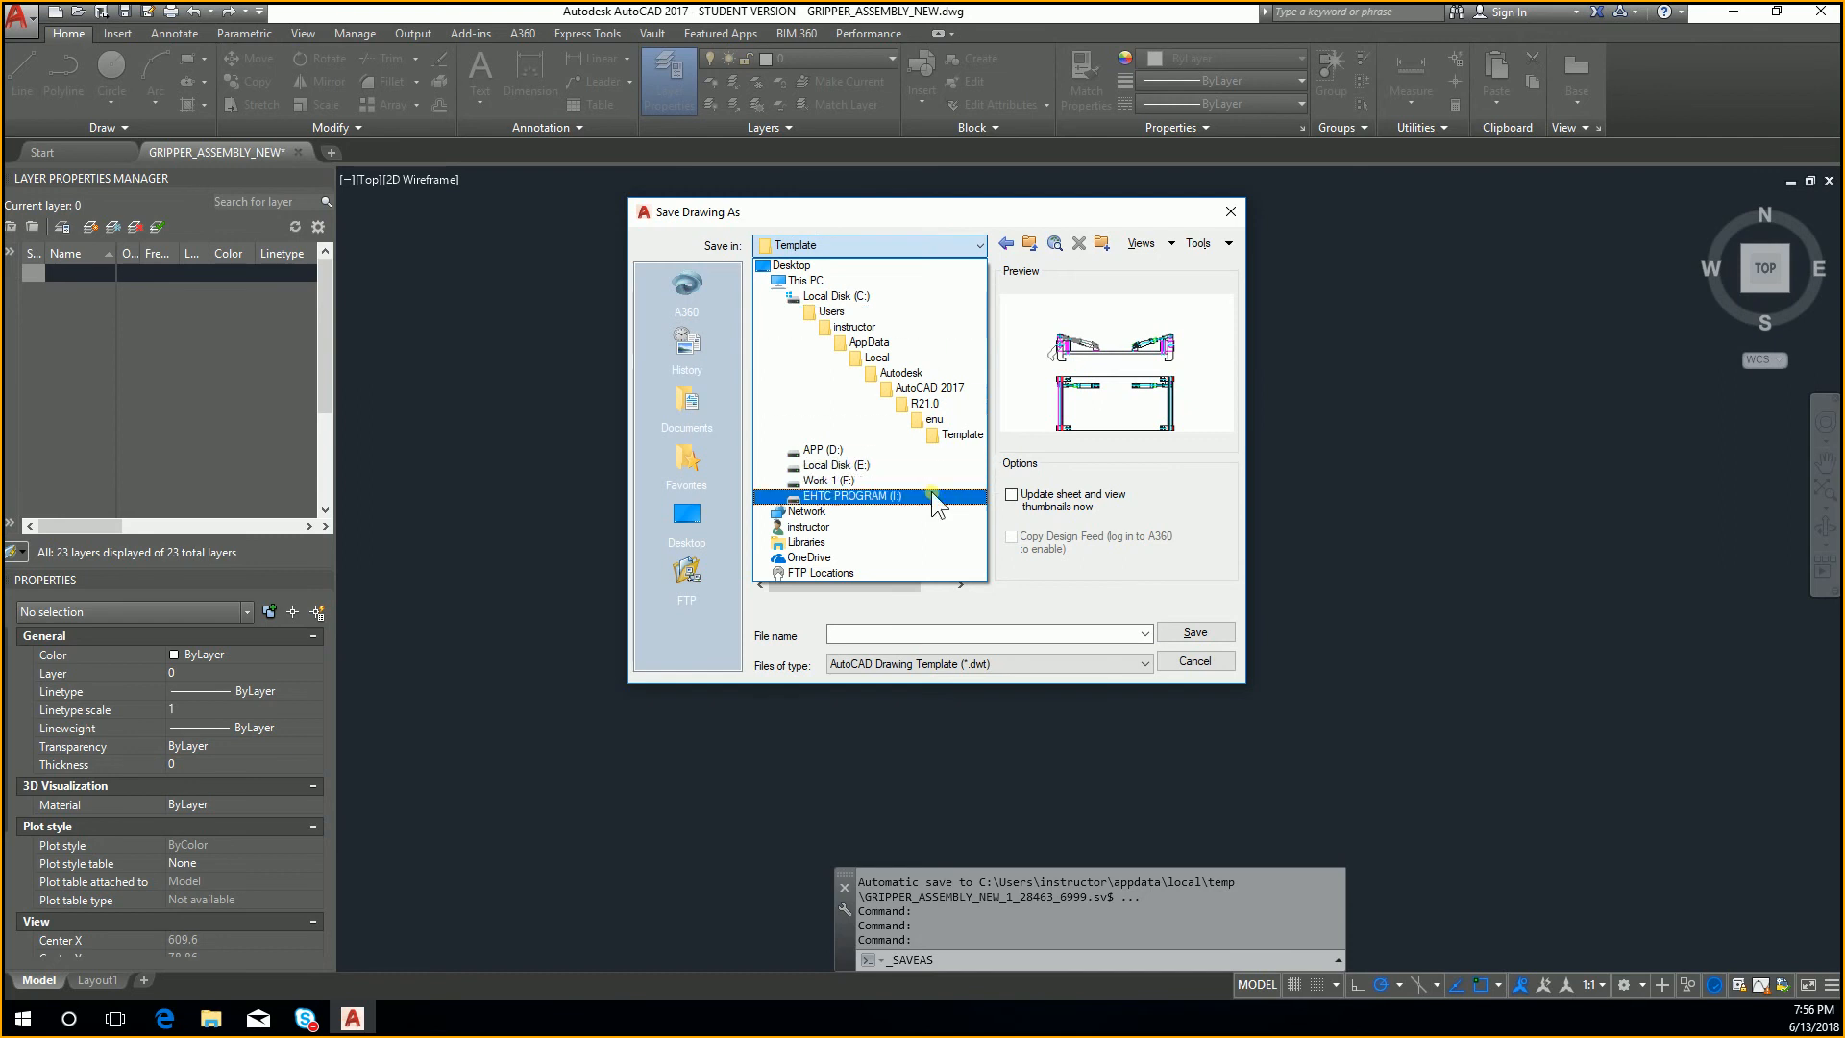
left_click(852, 495)
double_click(817, 350)
Step: Save the template as Gripper Table, accepting metric measurement and unreconciled layers
left_click(930, 636)
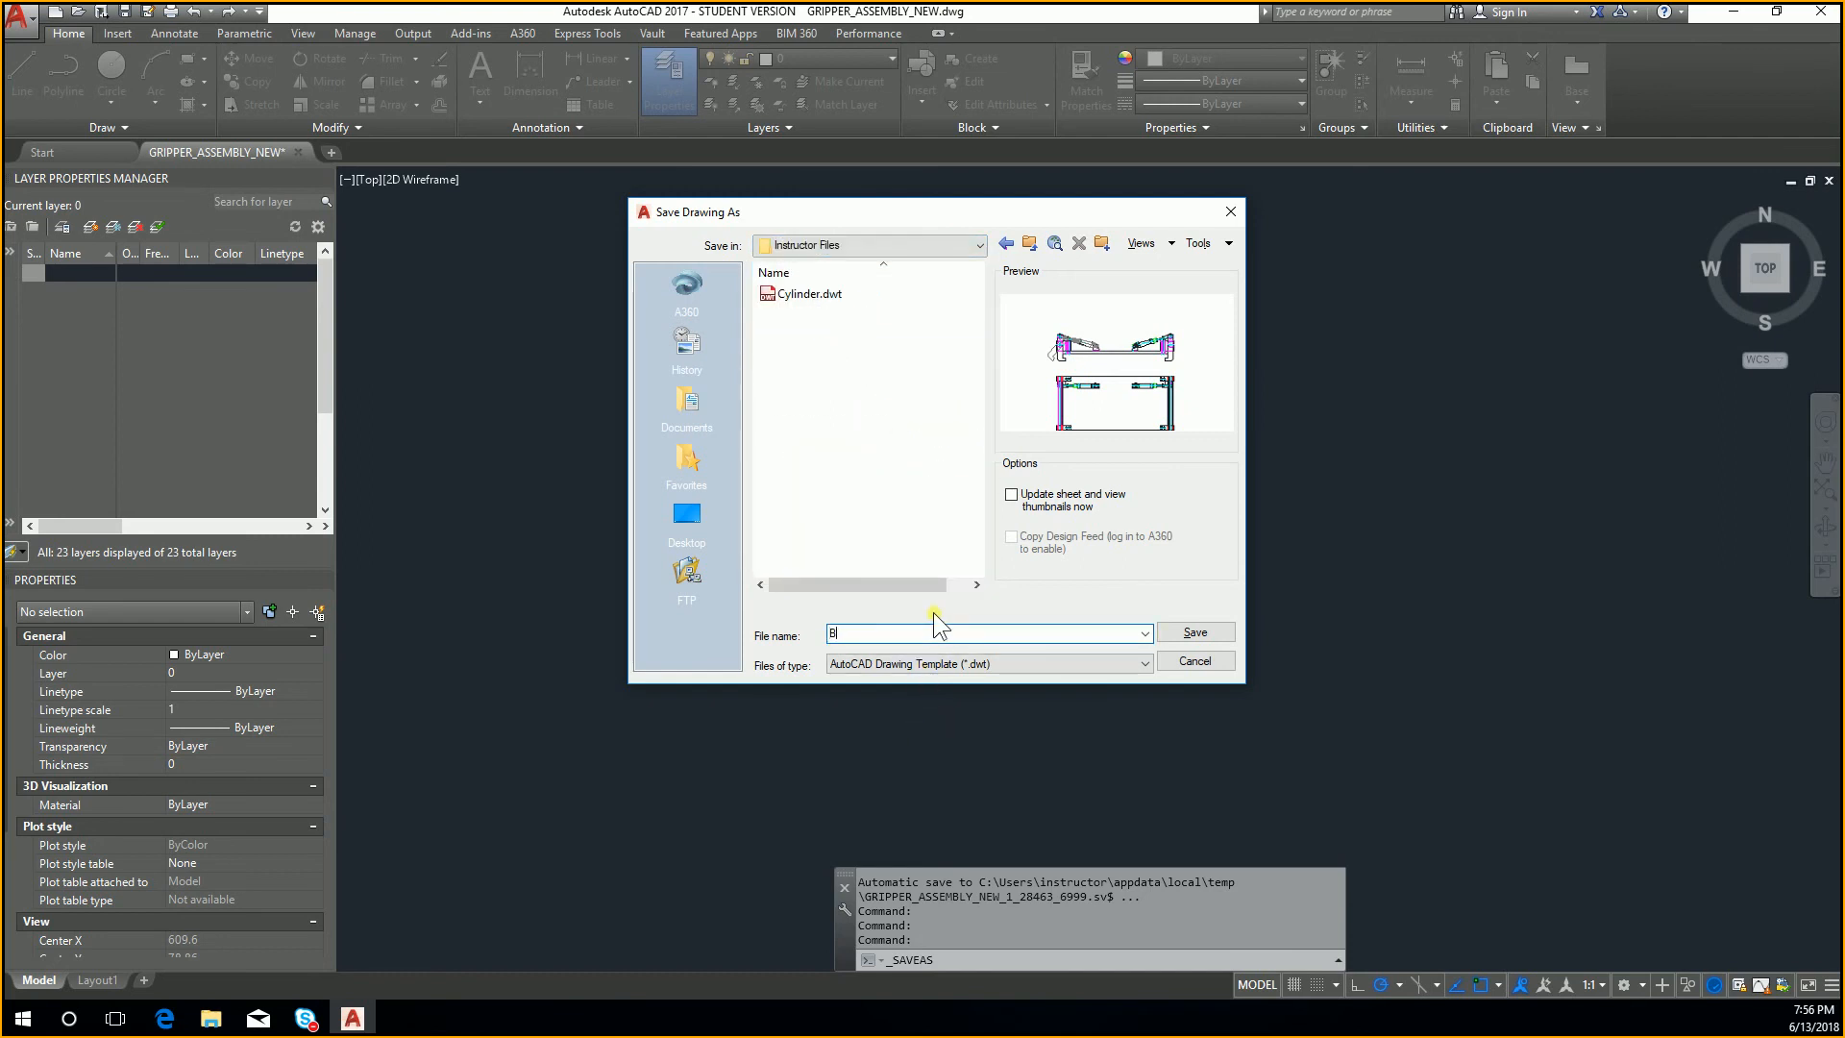
type("Gr")
key("BackSpace")
key("BackSpace")
type("Gripper")
key("Return")
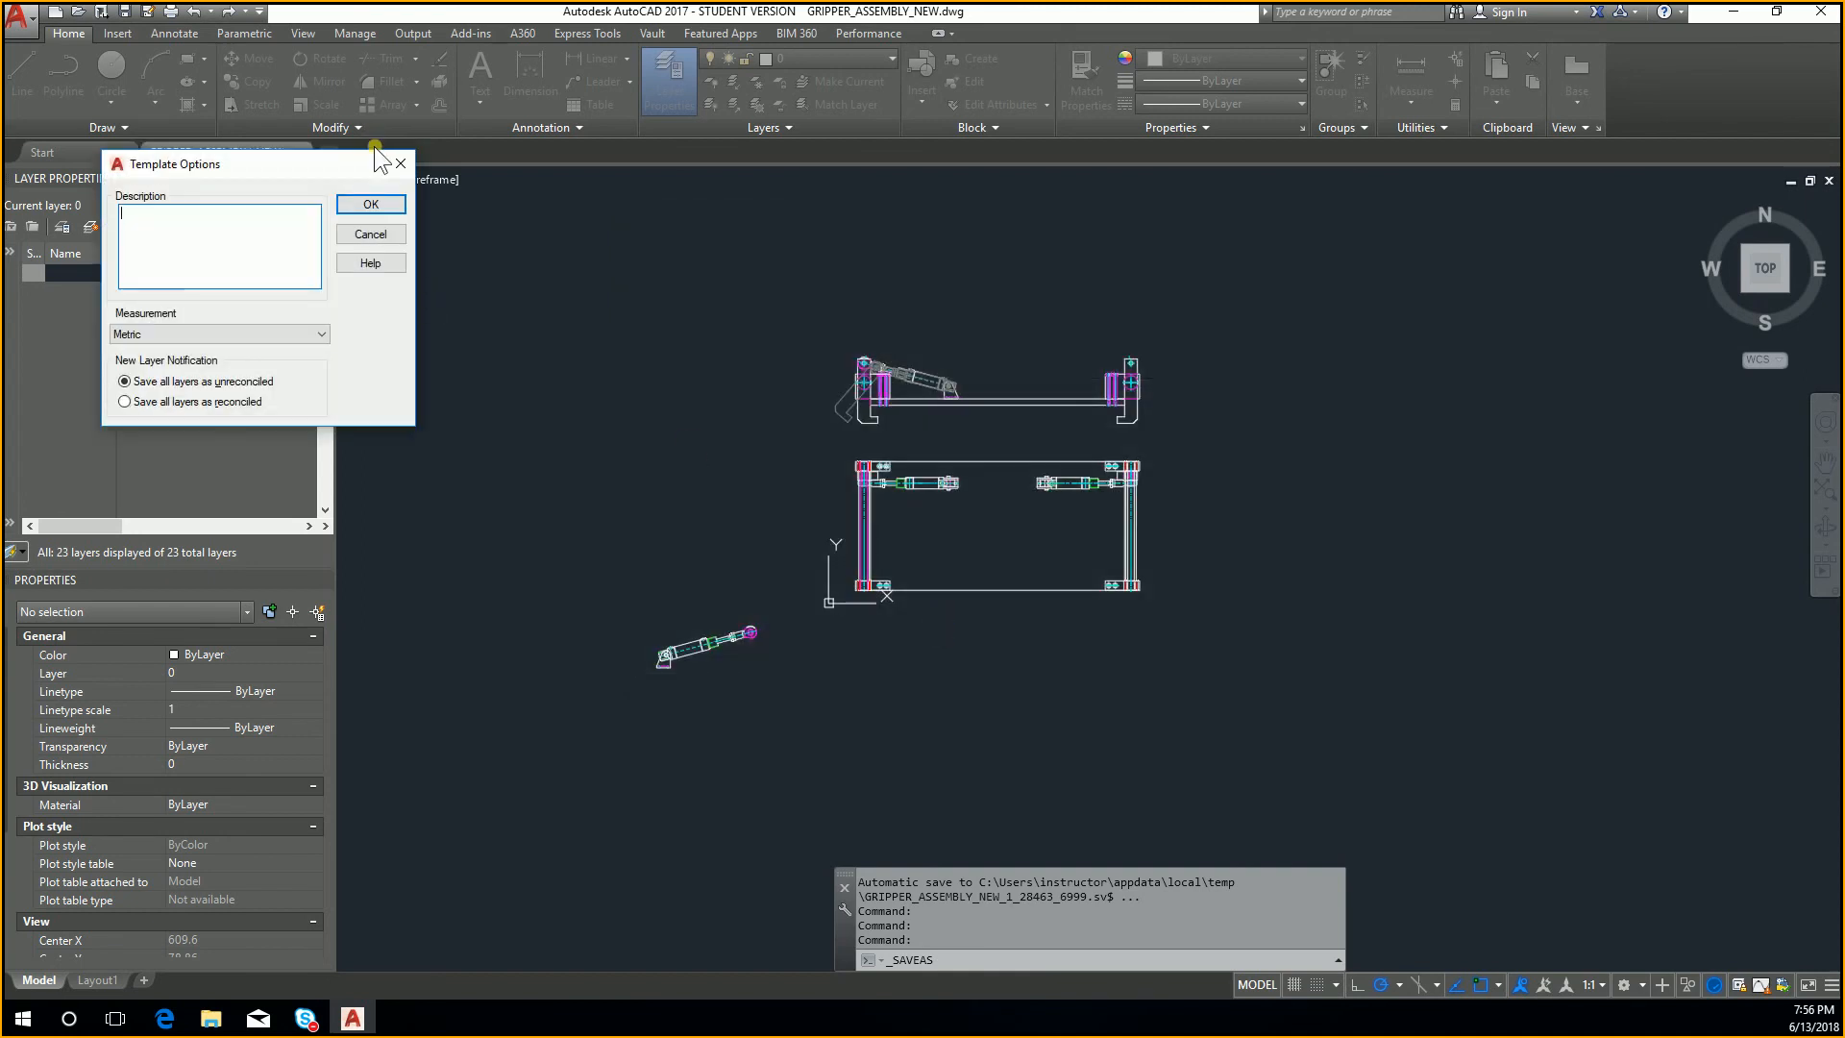
left_click(383, 206)
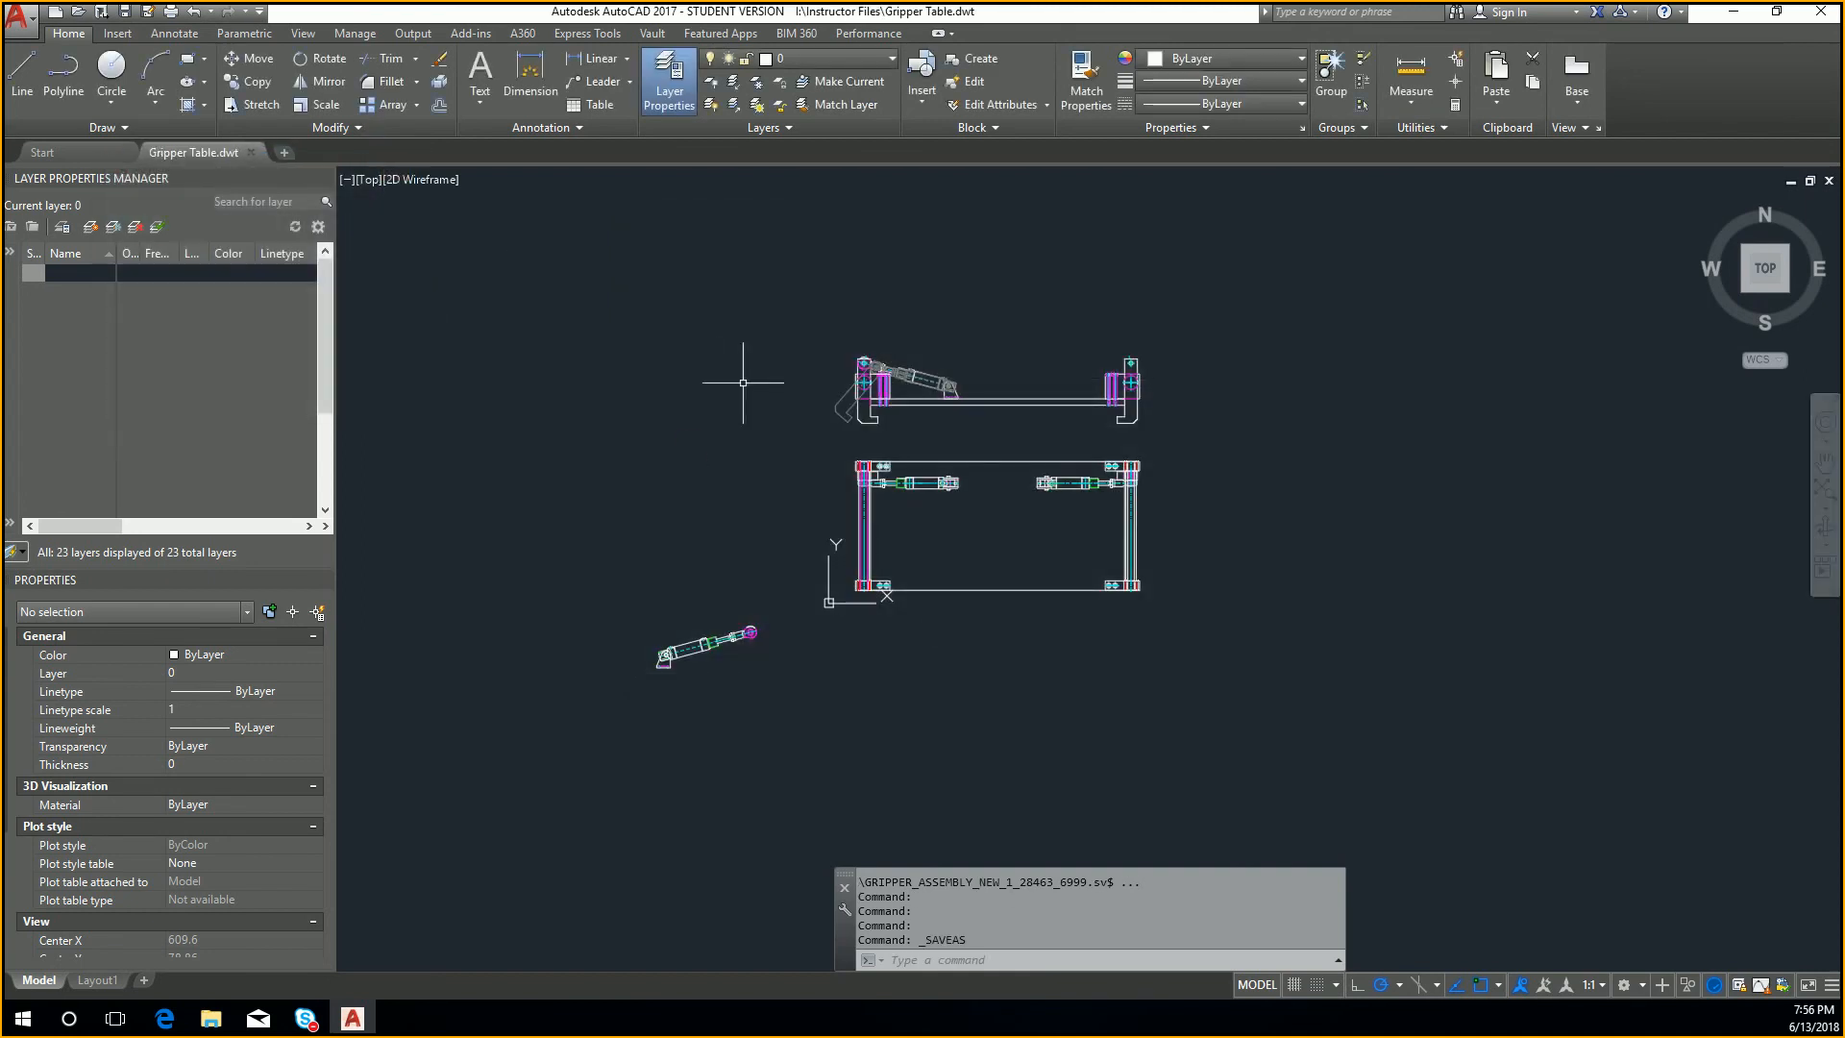
Step: Define the mounting pad of the loose tilted cylinder as a block named Pad, with its base point at the pin hole centre
scroll(1042, 364, "up", 4)
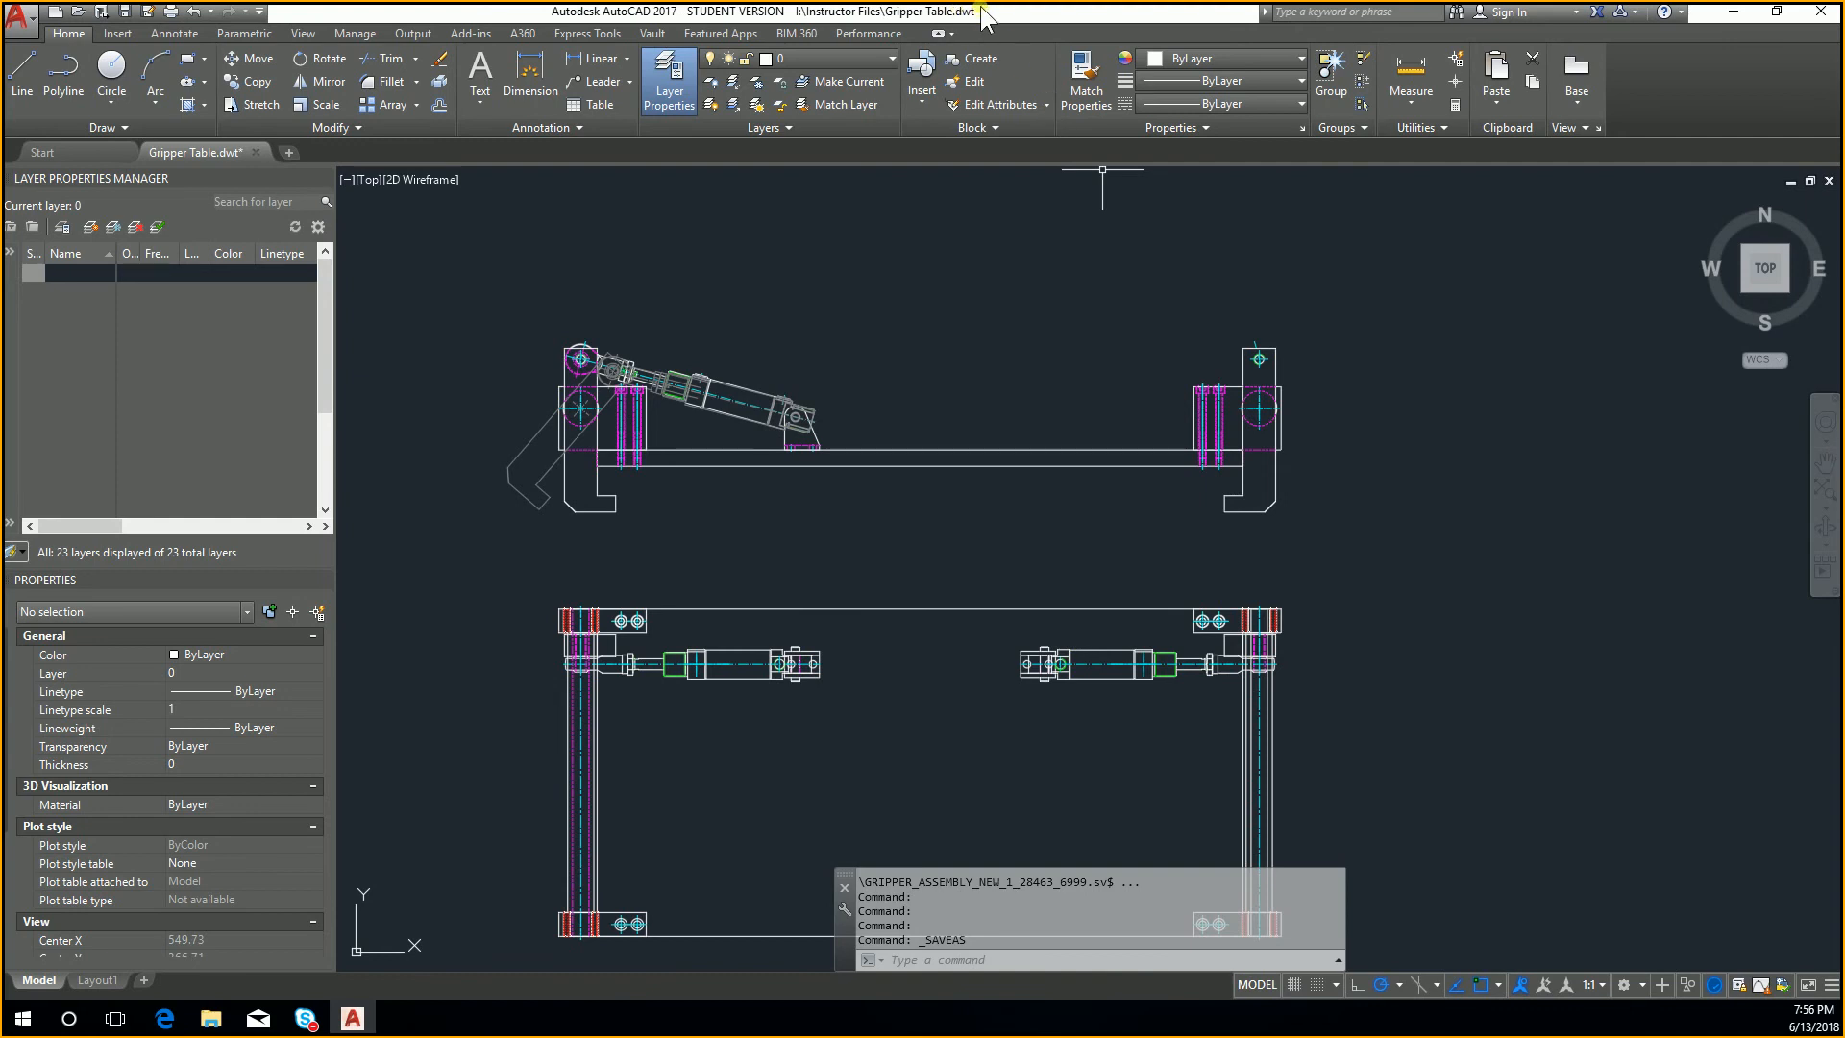
mouse_move(1182, 480)
middle_mouse_down()
mouse_move(1104, 465)
mouse_move(1287, 376)
middle_mouse_up()
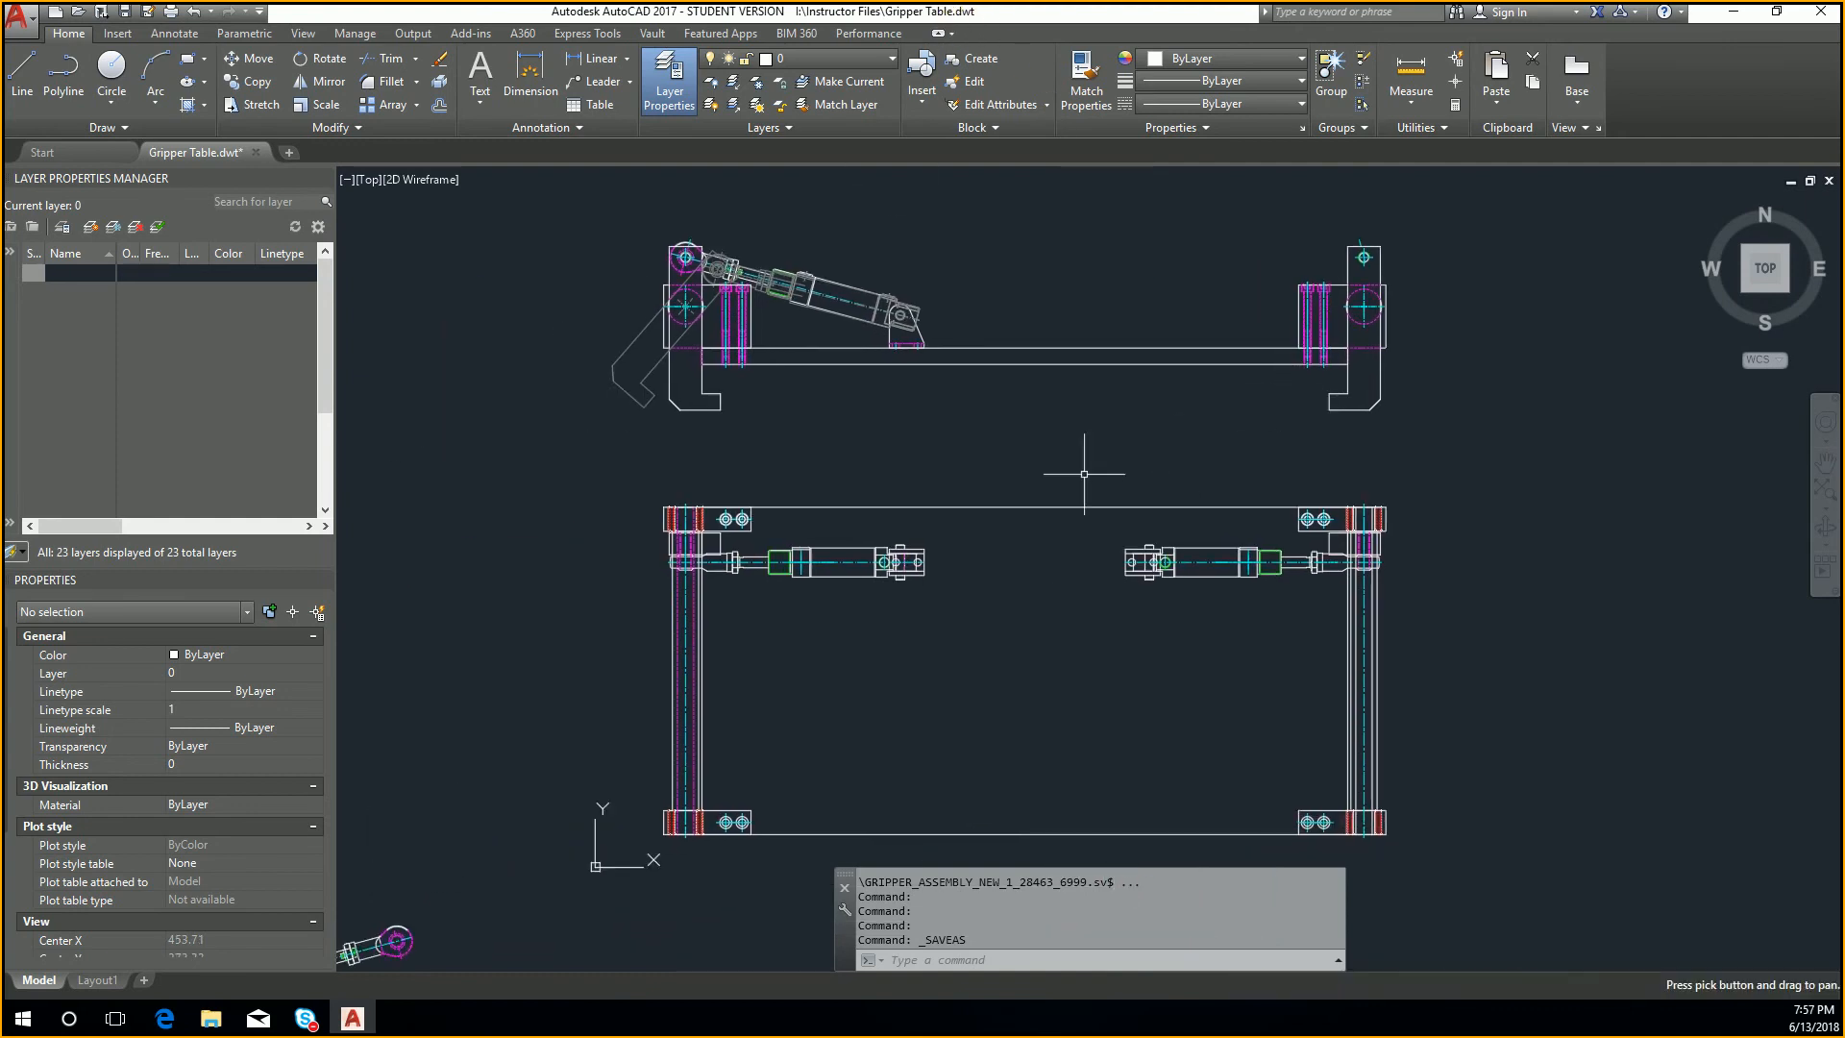
scroll(1039, 494, "down", 3)
mouse_move(498, 783)
middle_mouse_down()
mouse_move(631, 746)
mouse_move(747, 747)
middle_mouse_up()
left_click(548, 707)
scroll(680, 795, "up", 5)
key("Escape")
key("Escape")
left_click(758, 753)
left_click(650, 702)
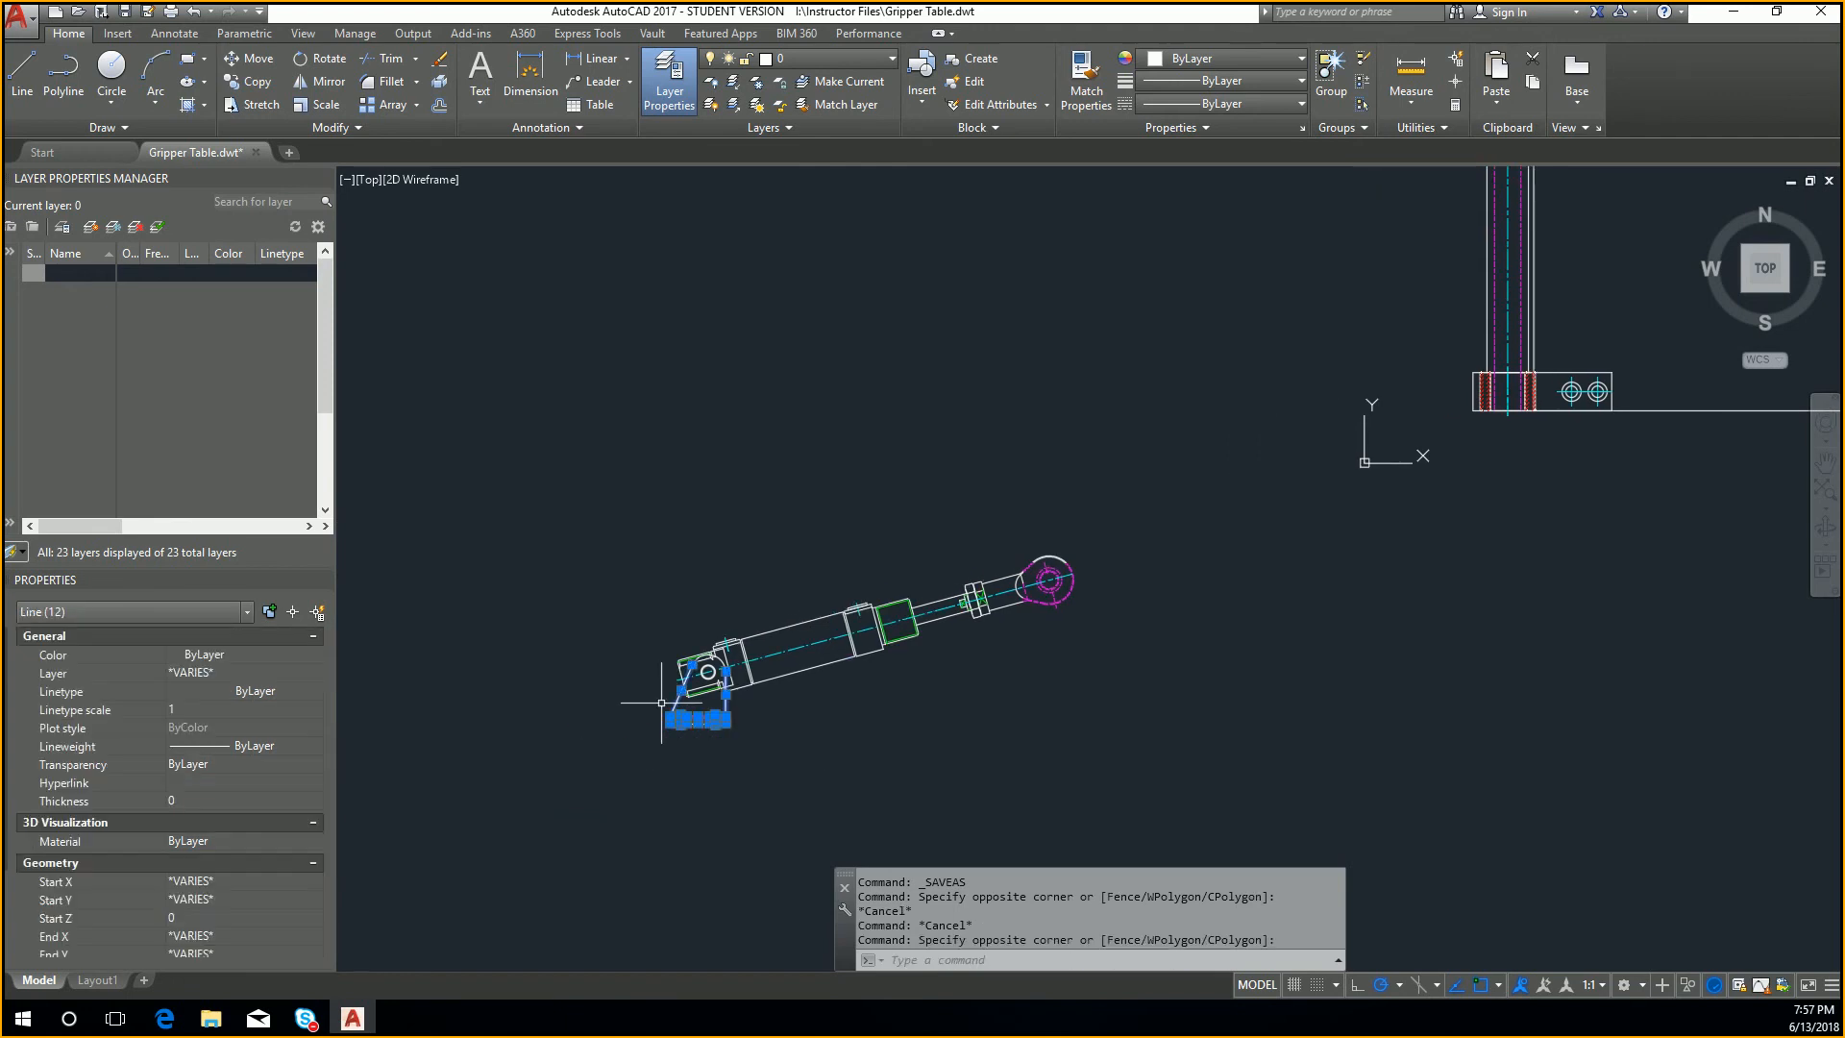
scroll(667, 697, "up", 6)
left_click(930, 490)
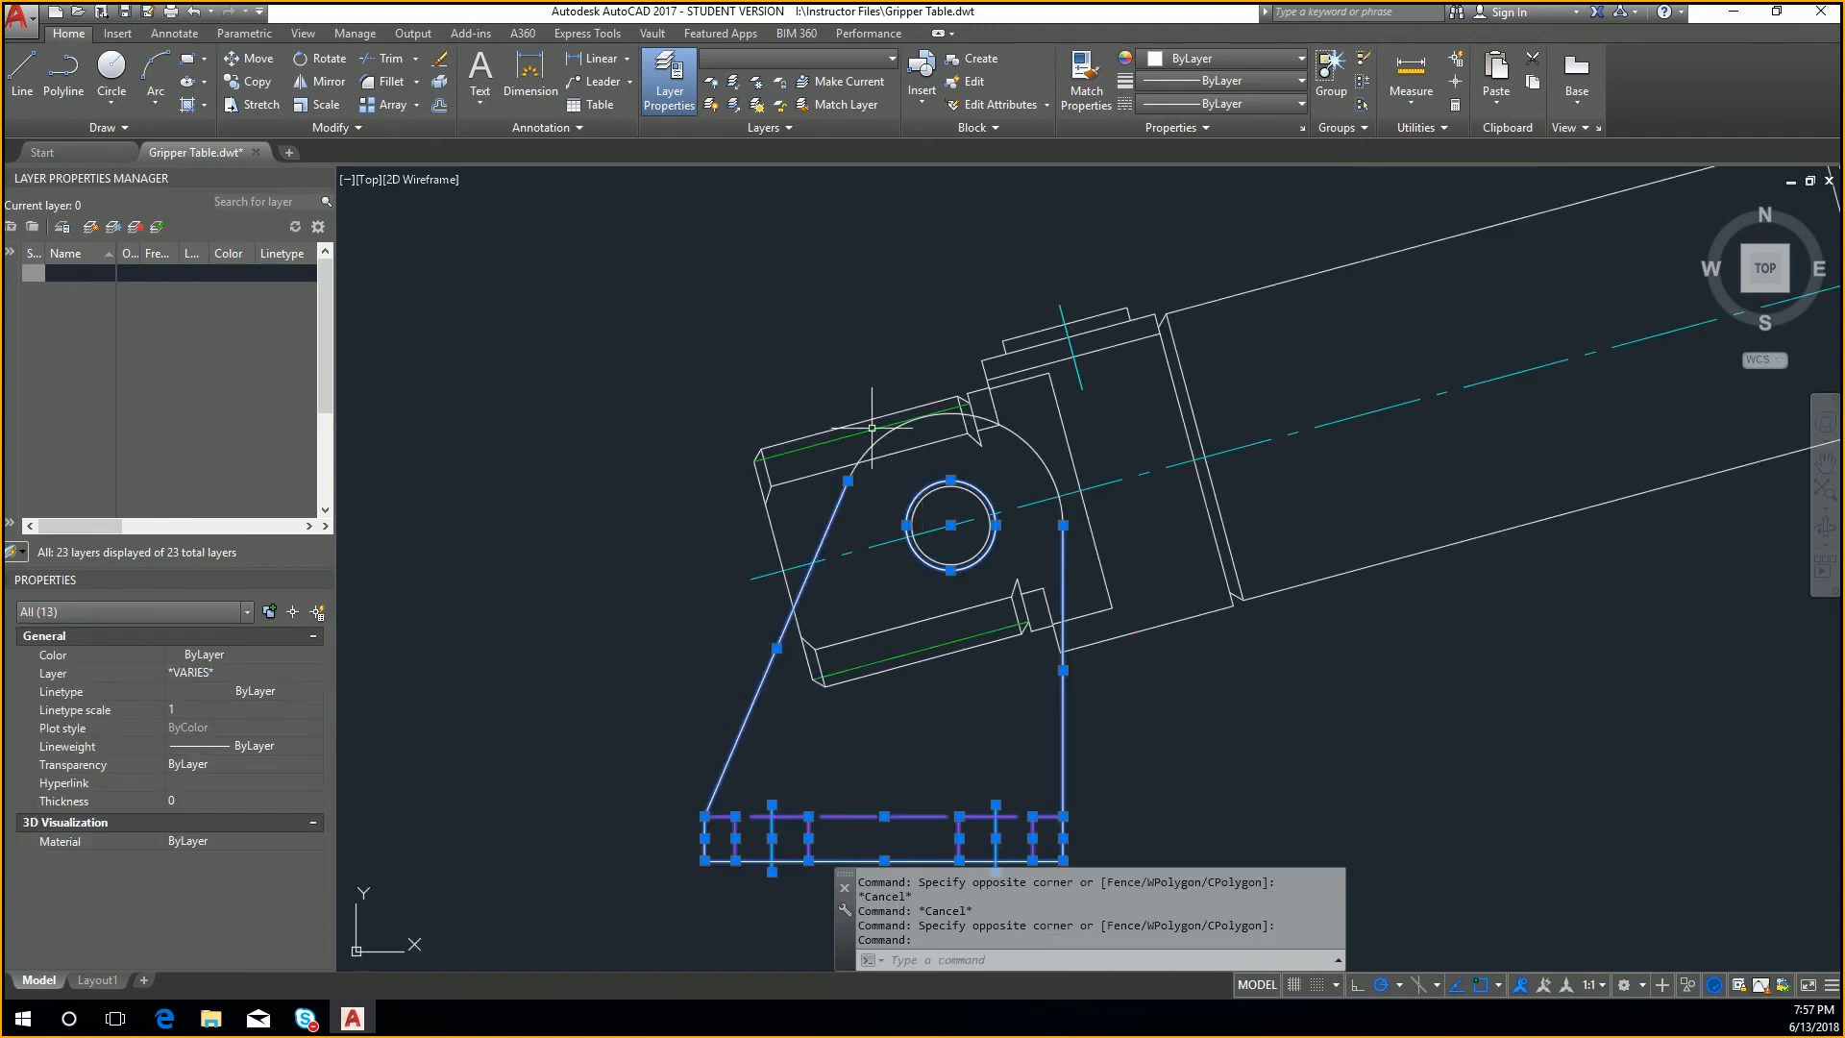
left_click(904, 443)
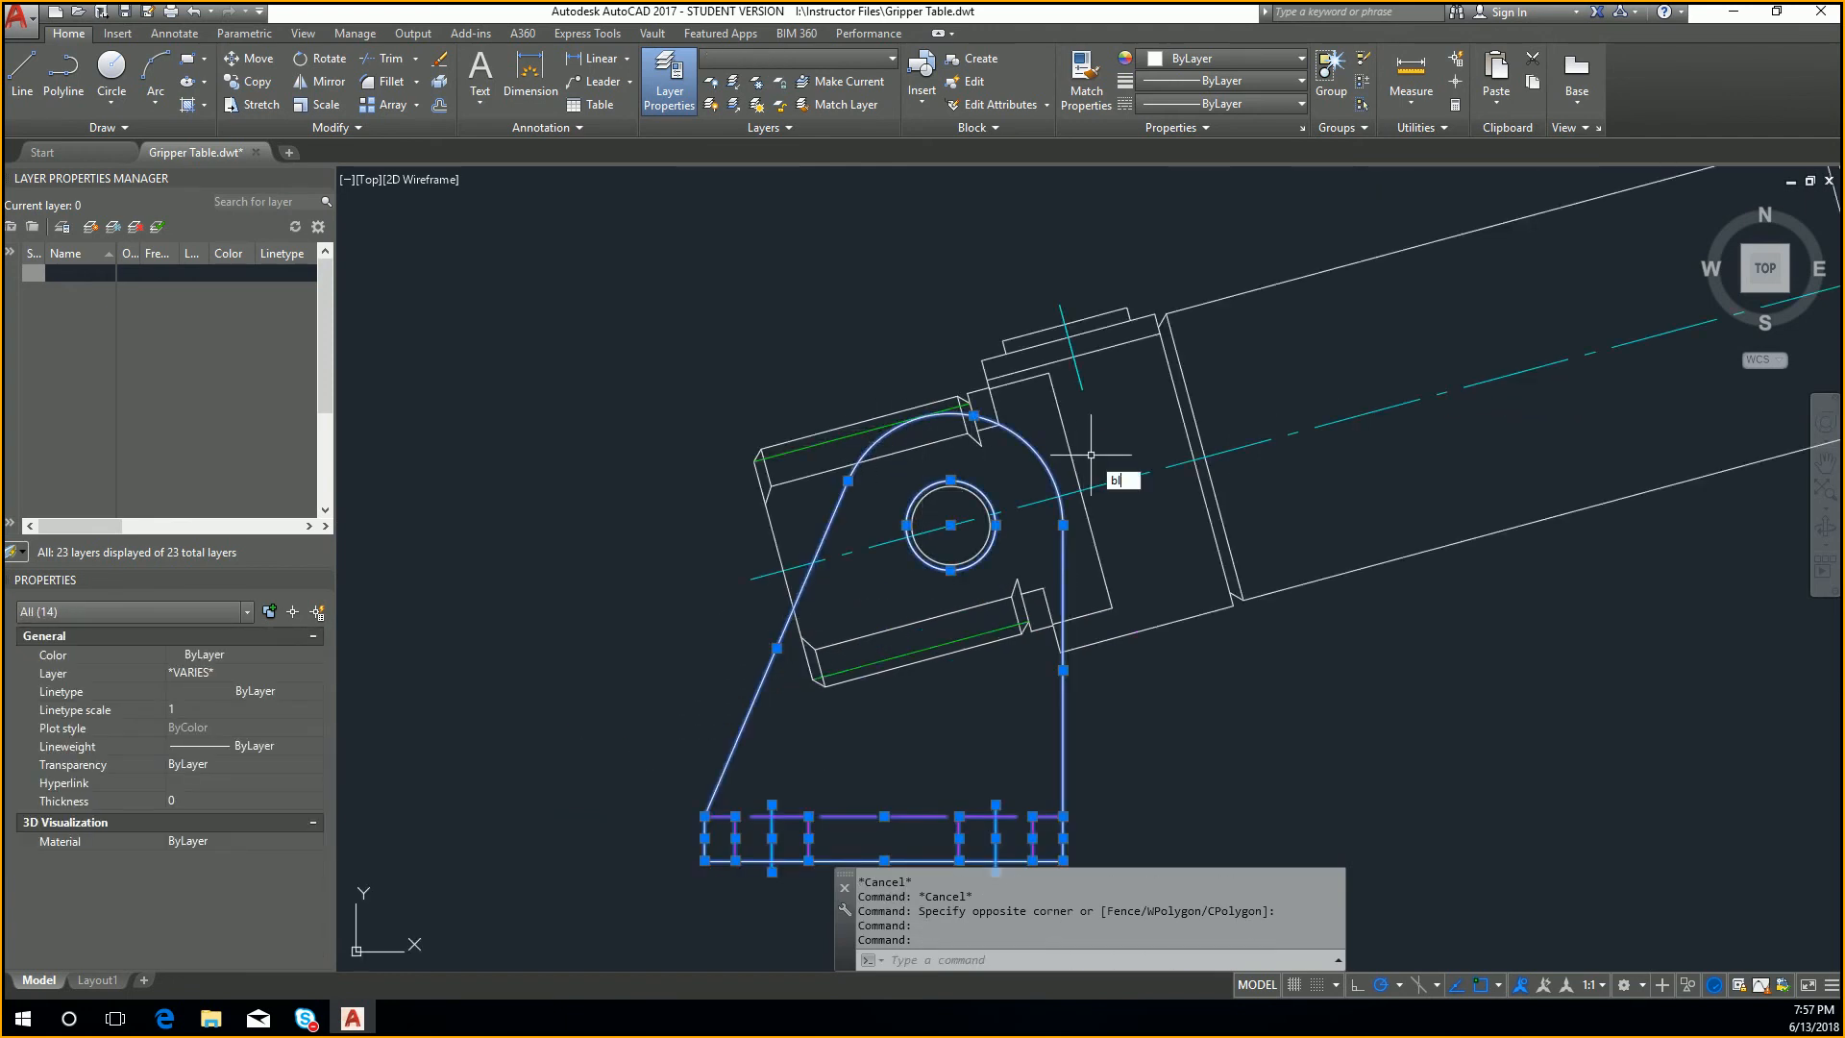
key("Return")
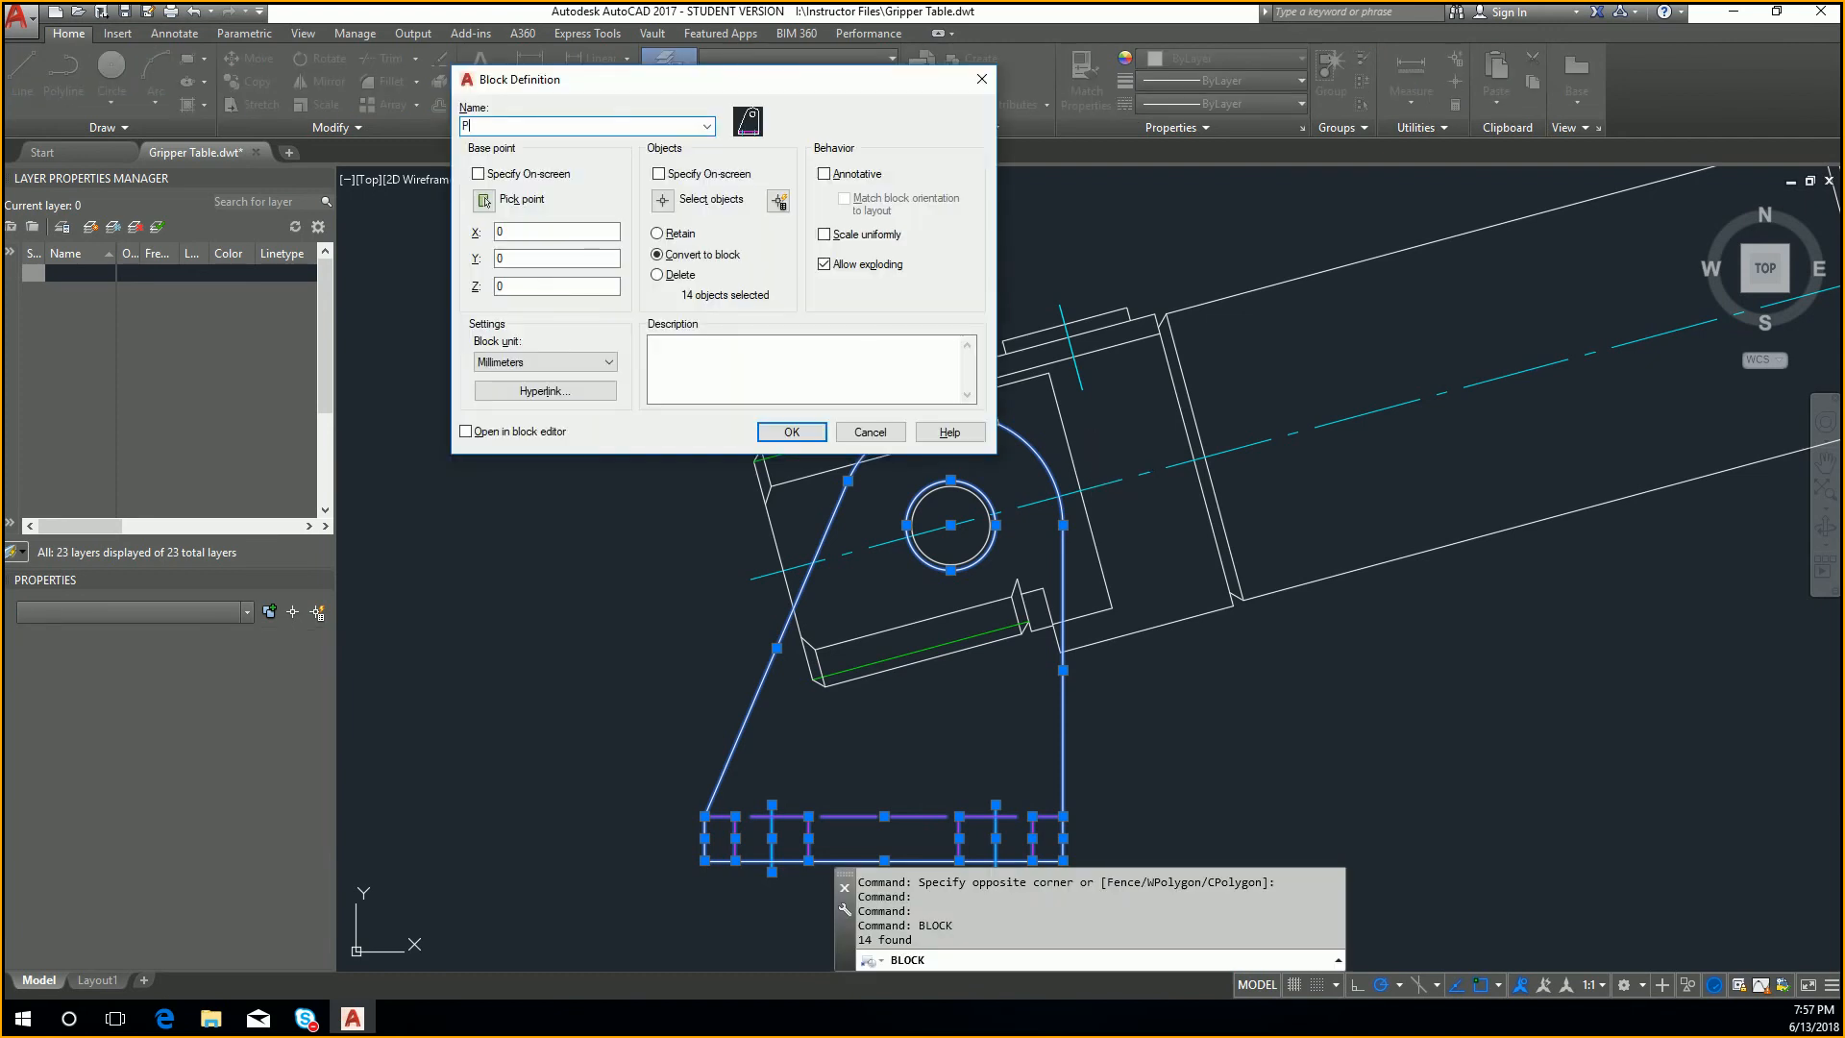
left_click(484, 200)
left_click(951, 525)
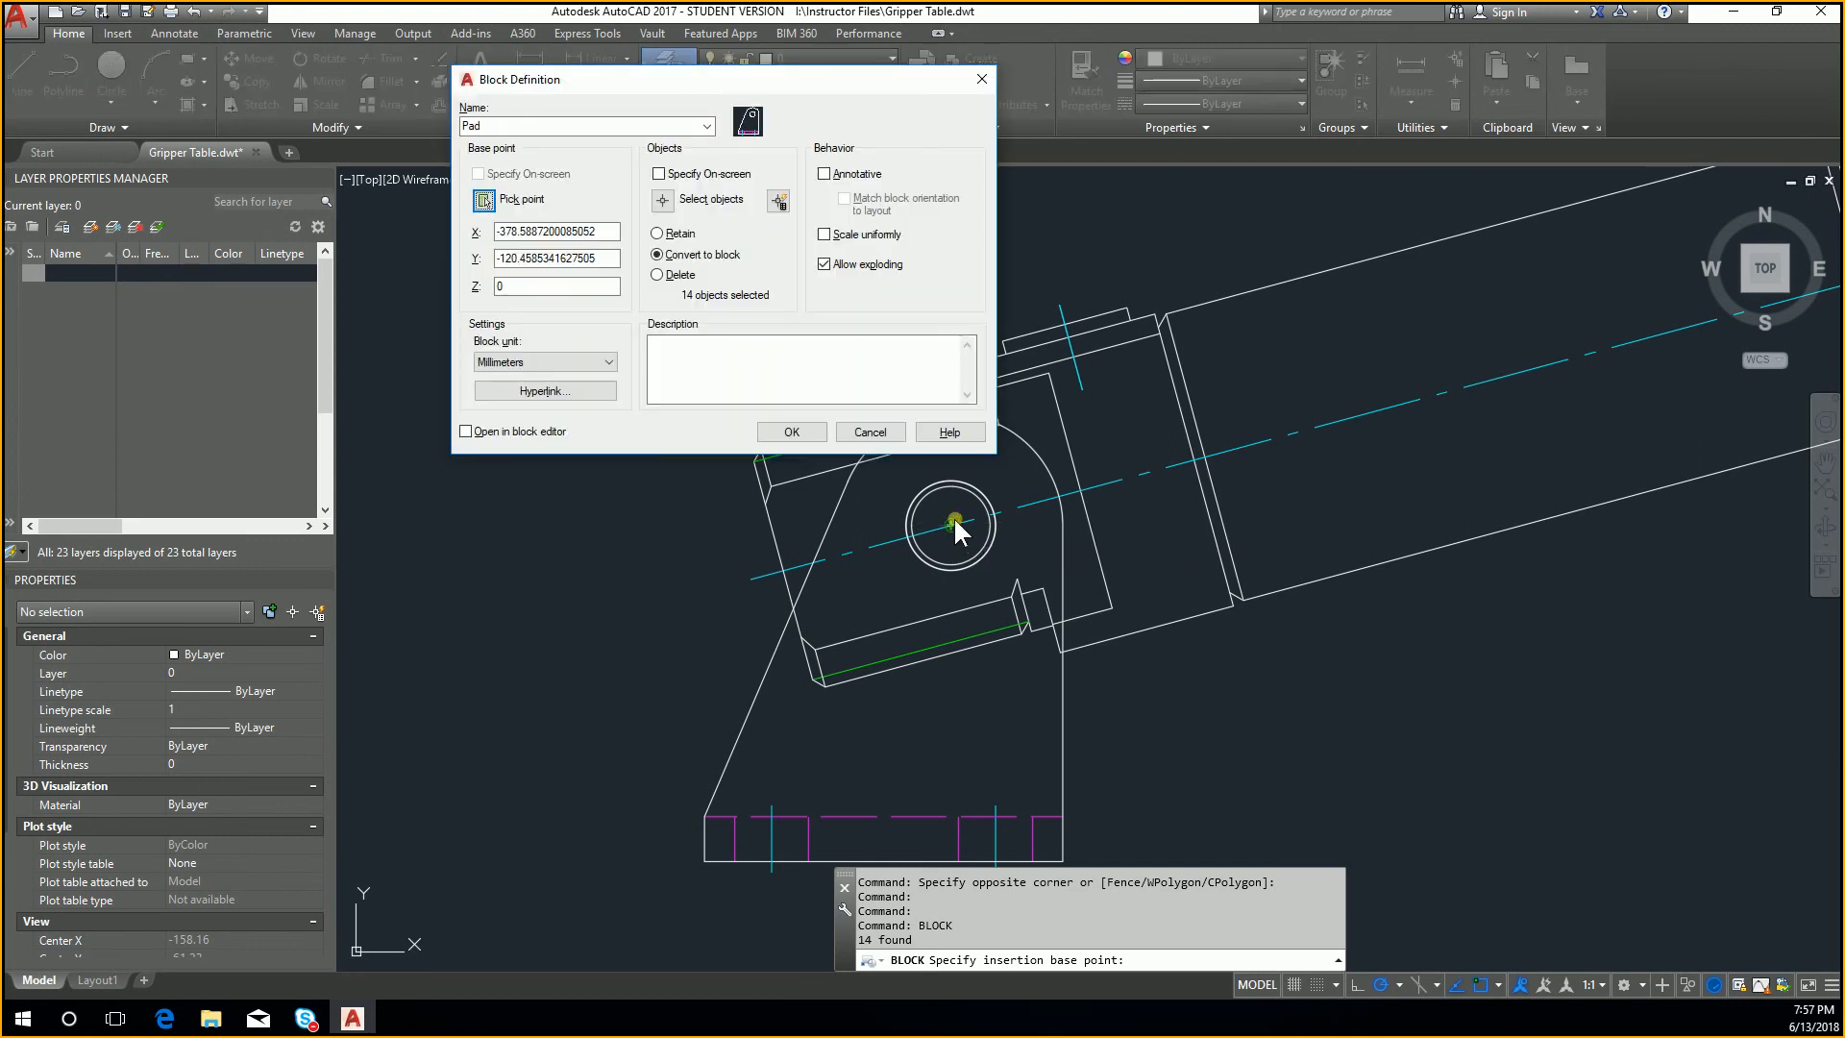
left_click(790, 432)
Step: Erase the Pad block reference from the loose tilted cylinder
left_click(1134, 761)
left_click(1067, 740)
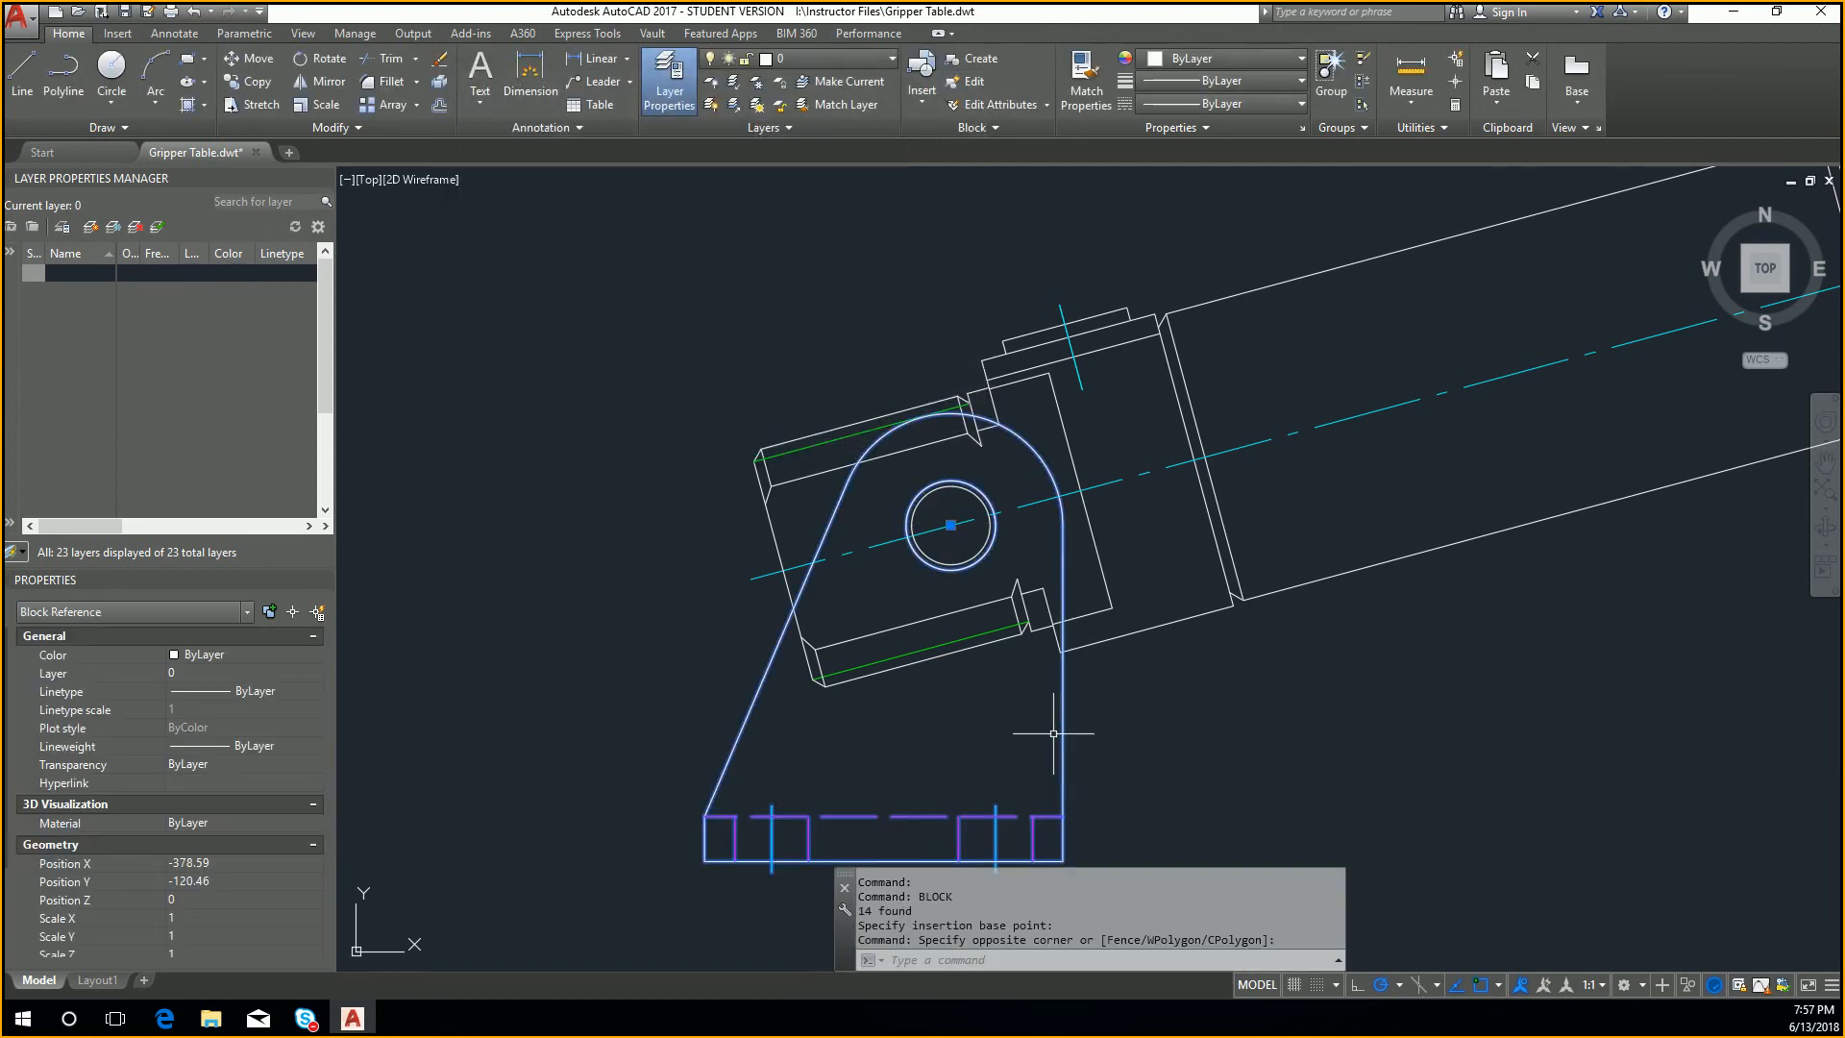
key("Delete")
Step: Define the cylinder body, including its end cap and pin hole, as a block named Cylinder Body based at the pin hole centre
scroll(1128, 677, "down", 4)
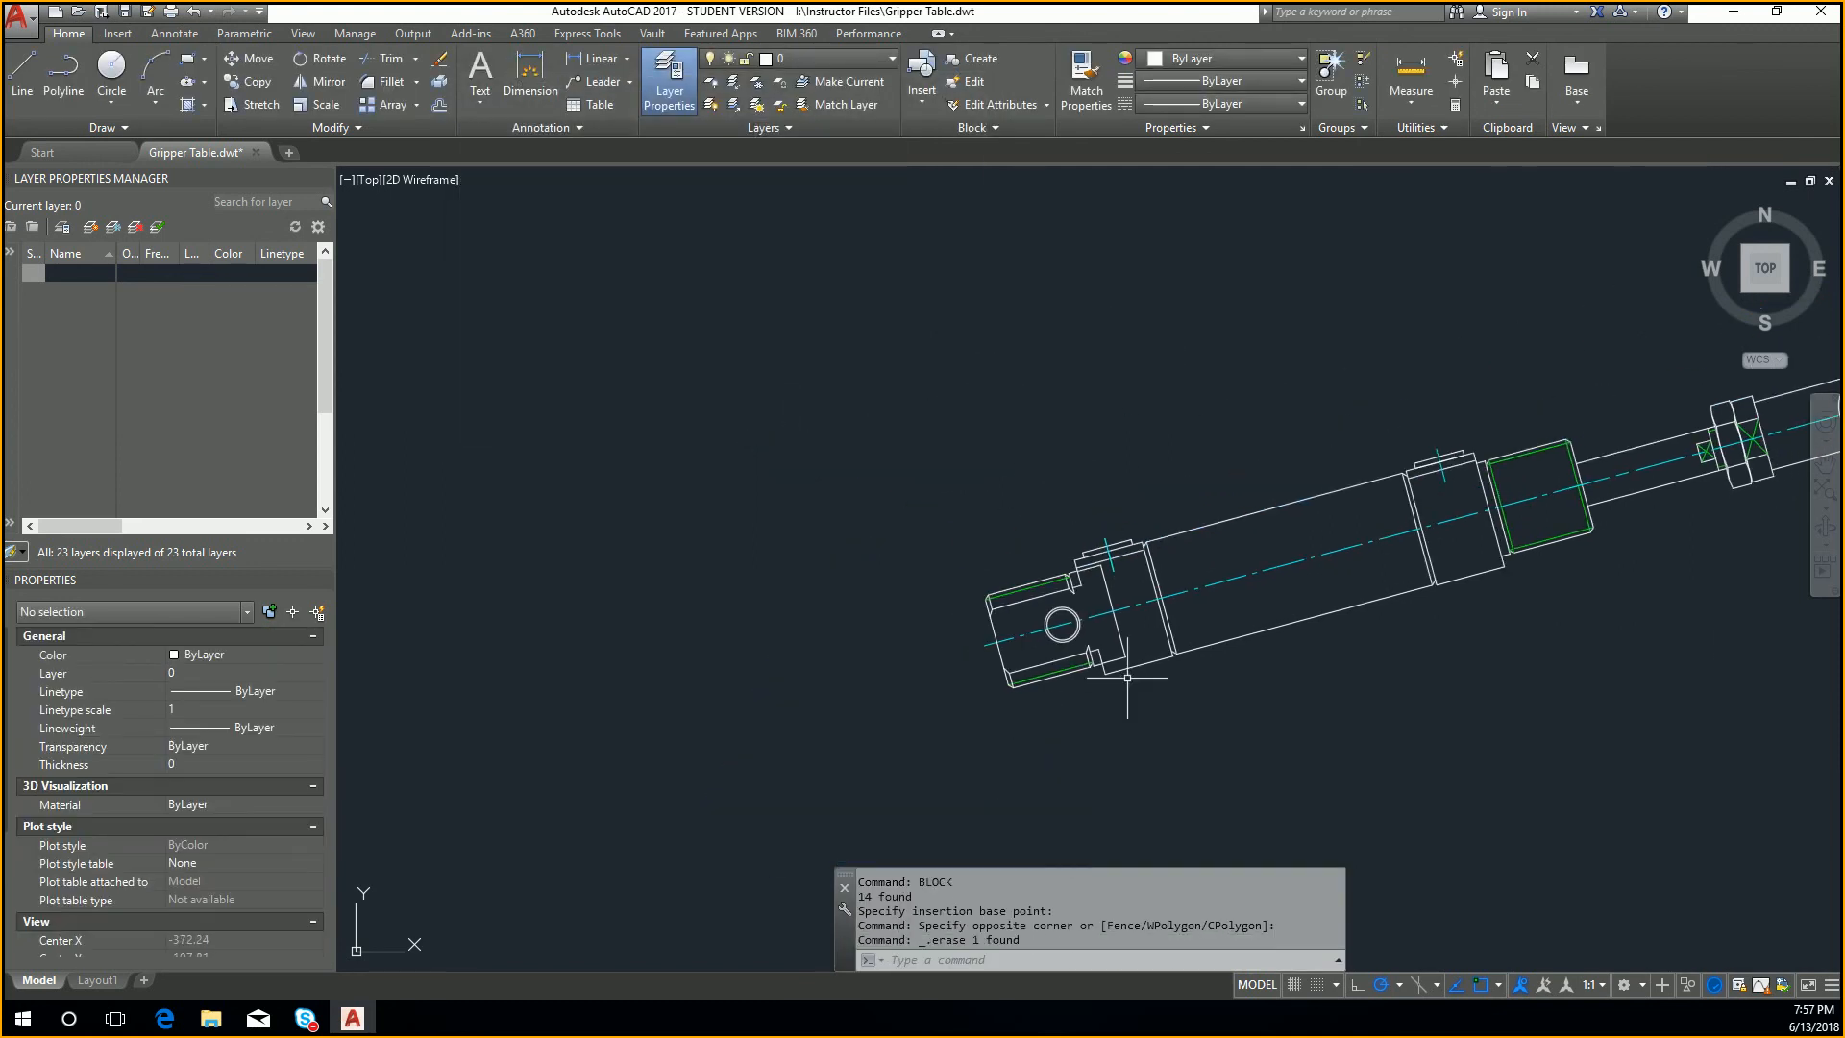
left_click(1356, 724)
left_click(894, 464)
left_click(839, 334)
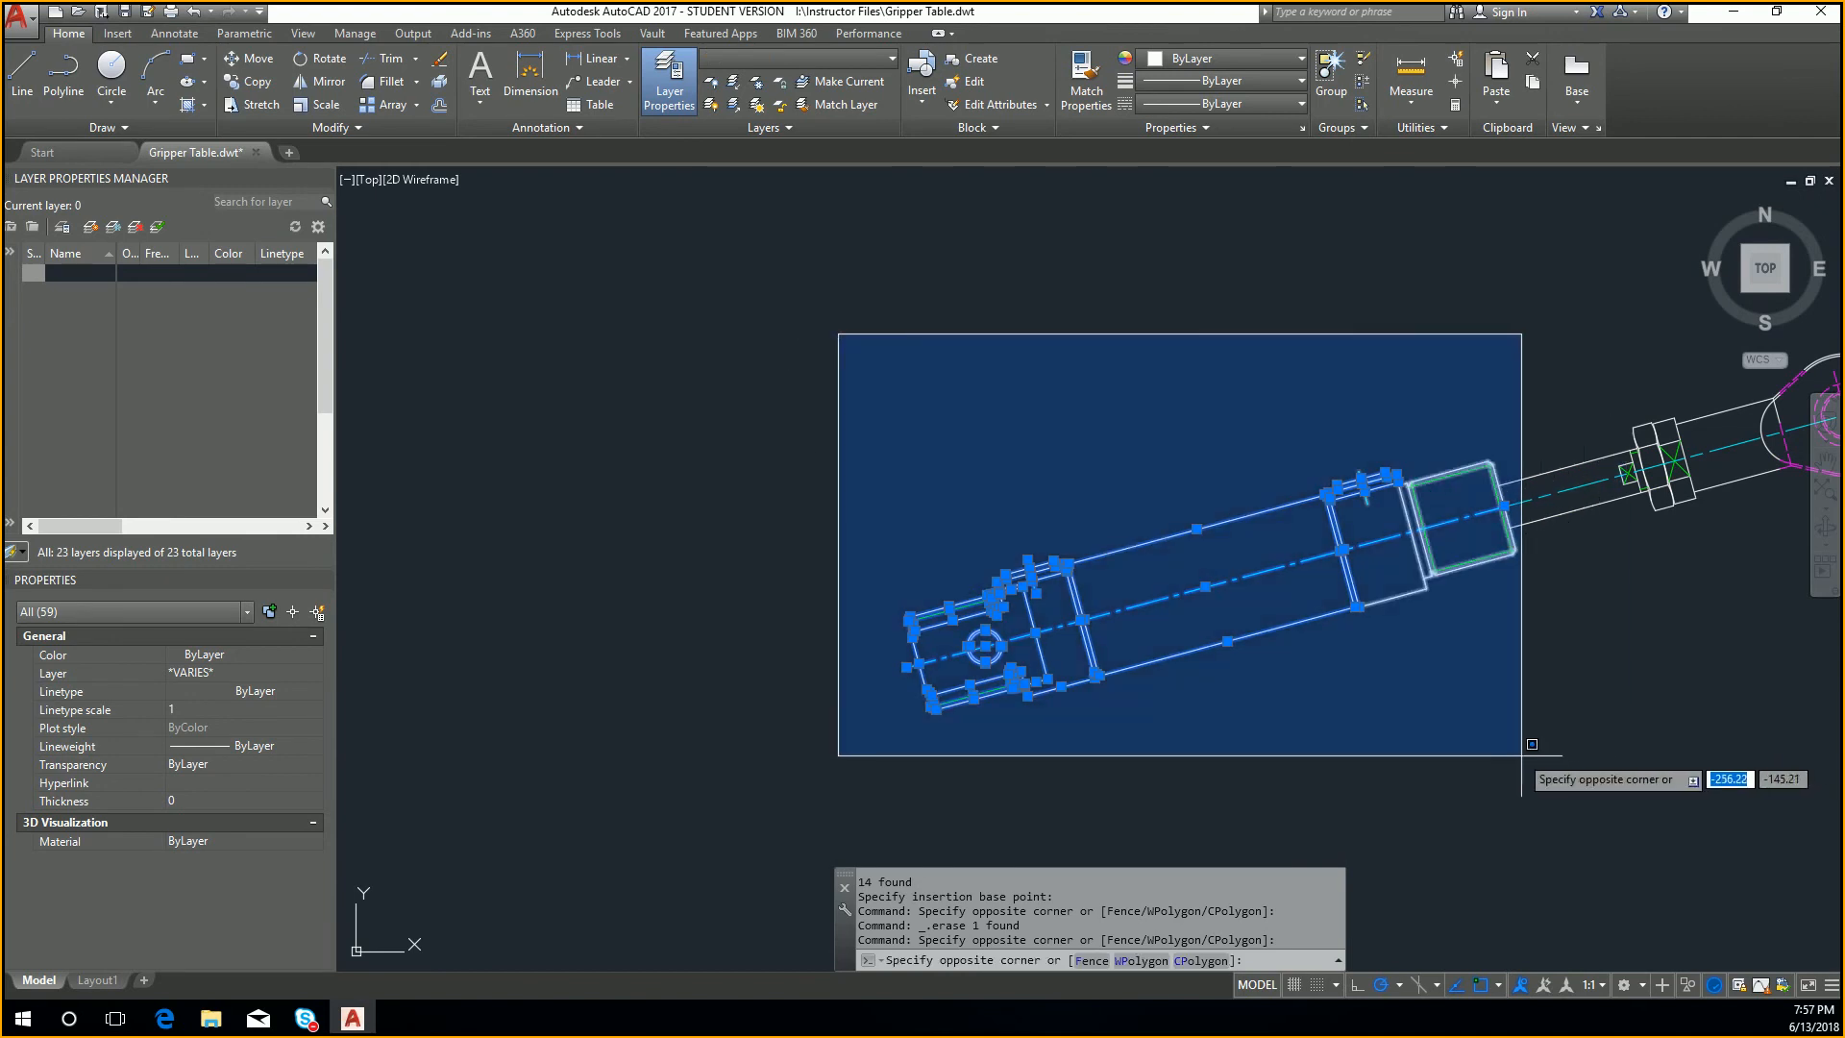
left_click(1642, 741)
type("bl")
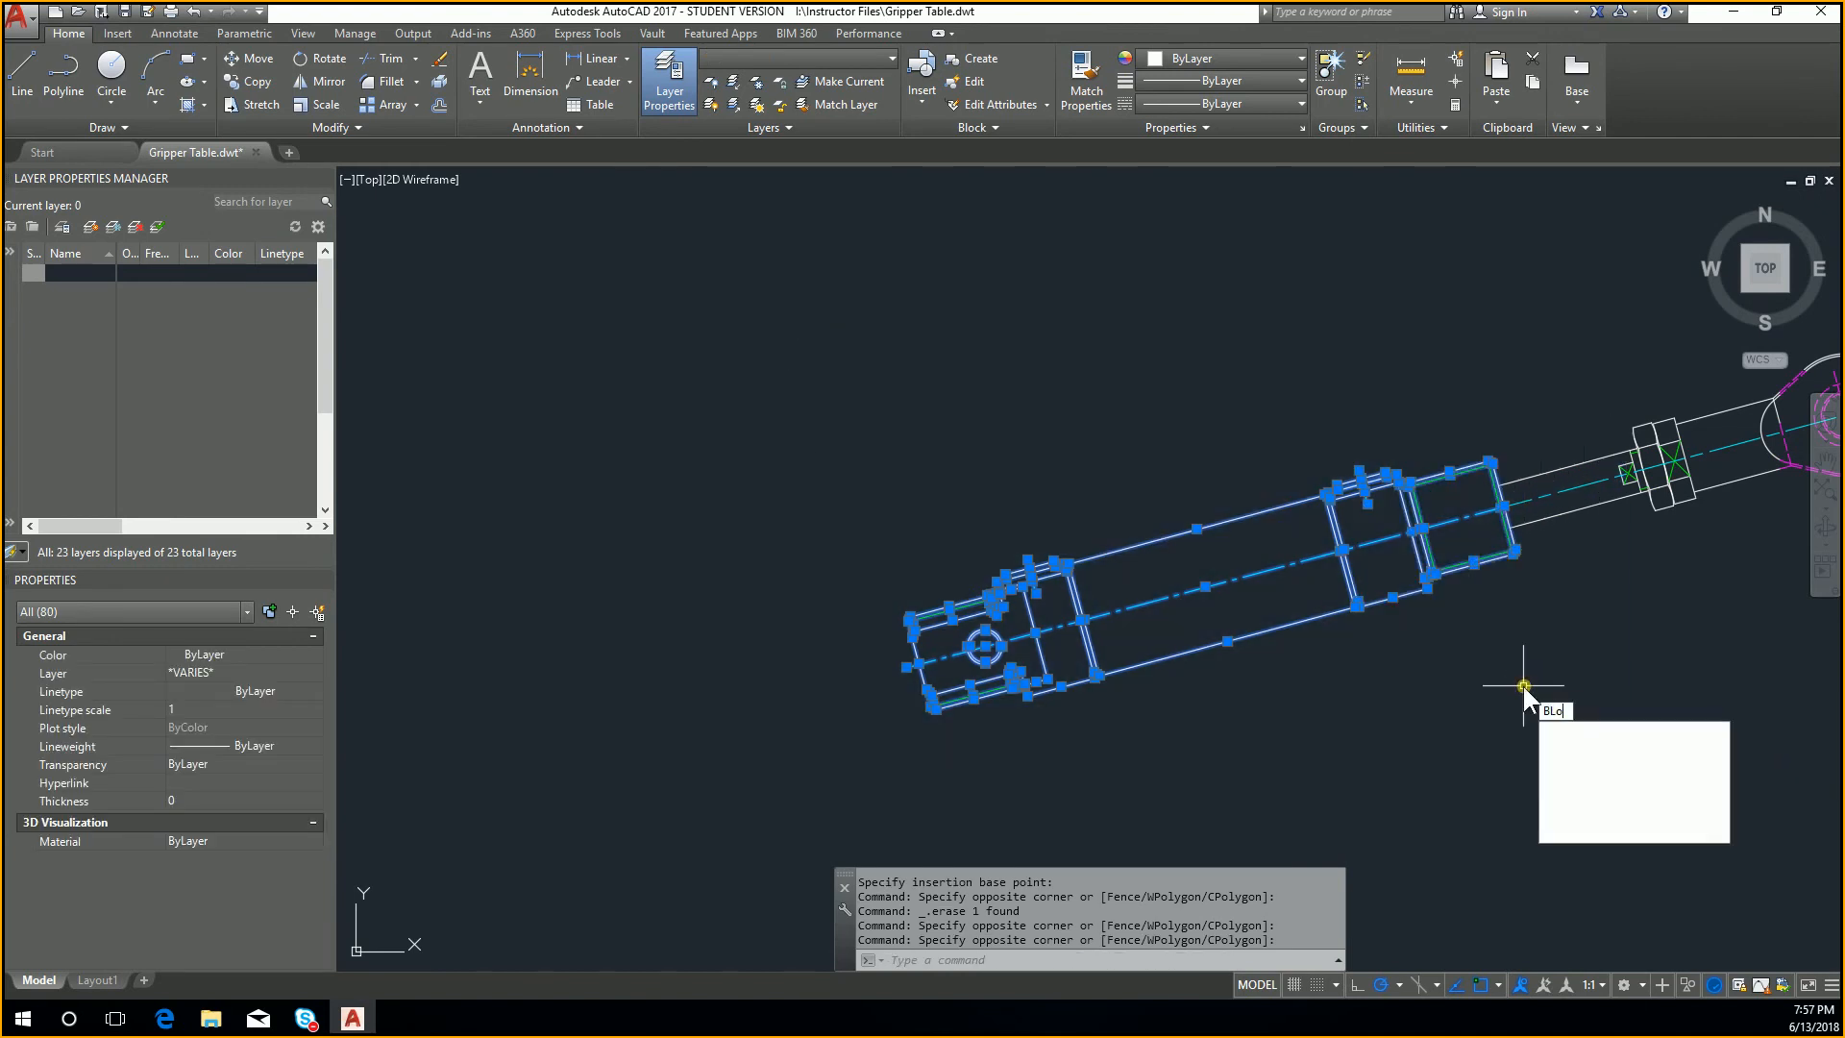
key("Return")
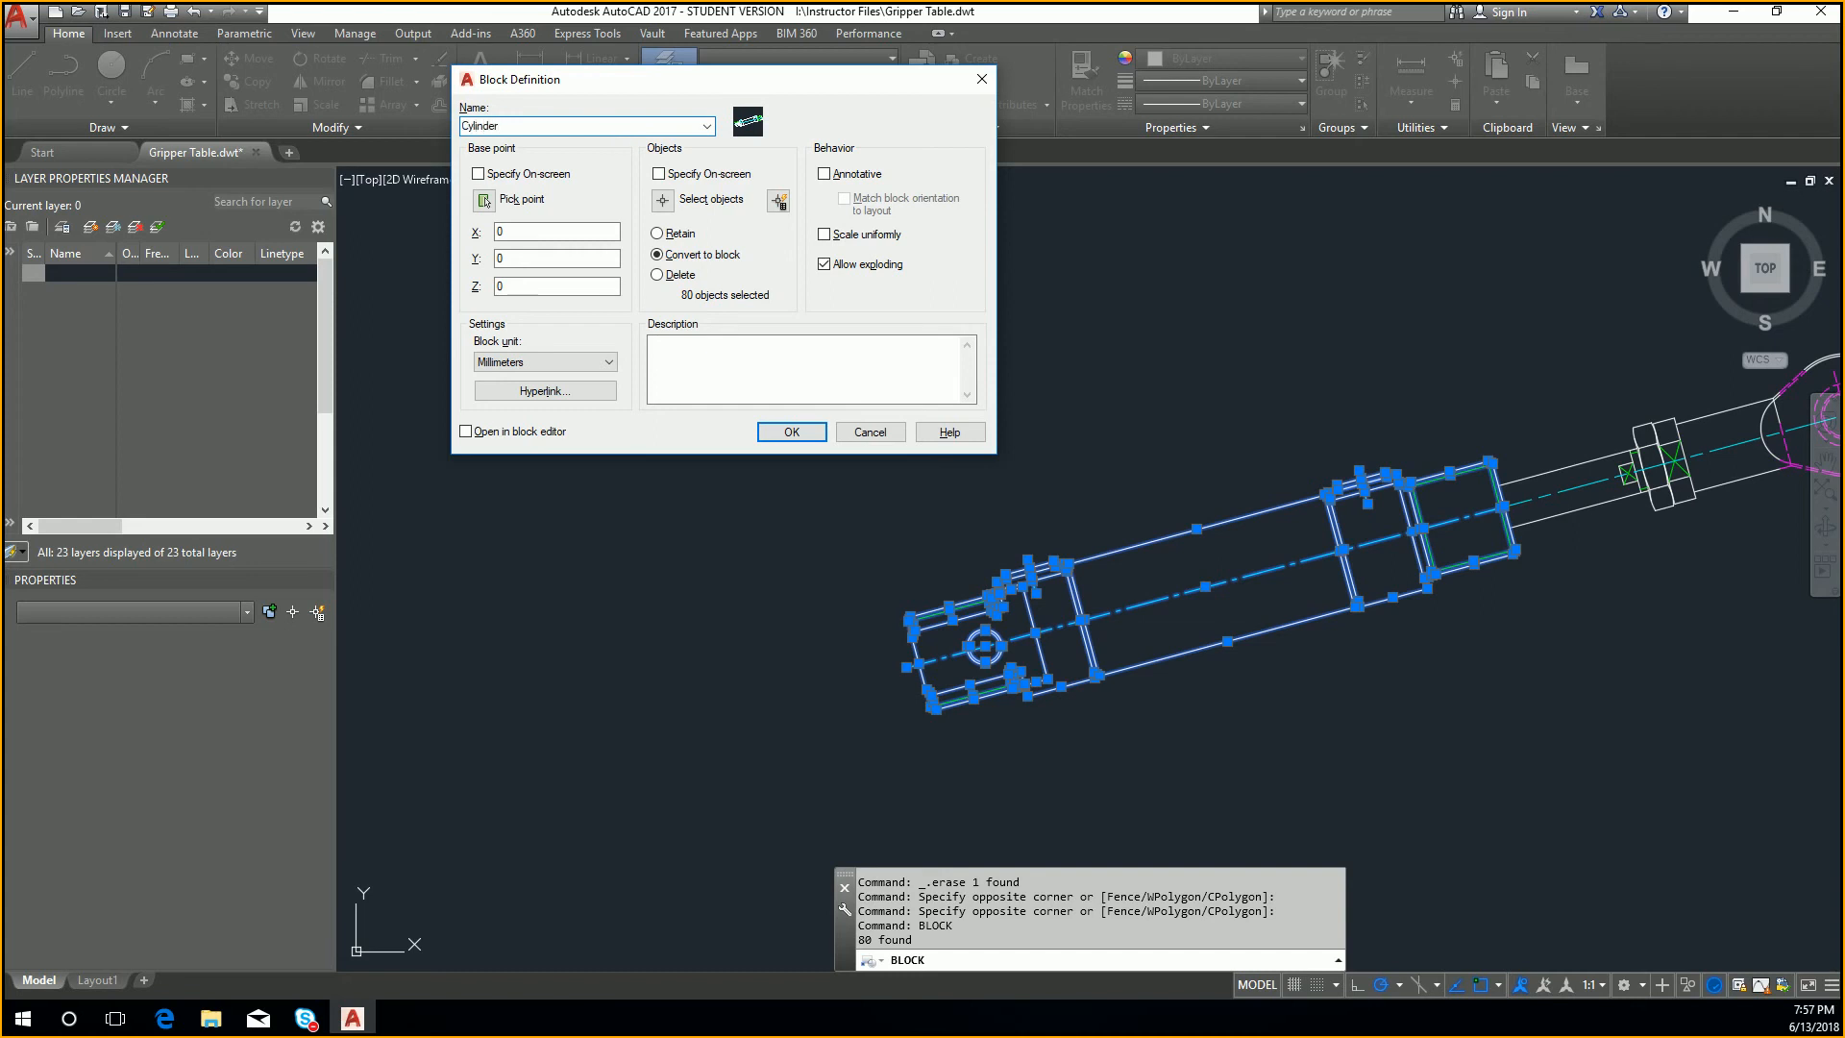
left_click(484, 199)
left_click(985, 646)
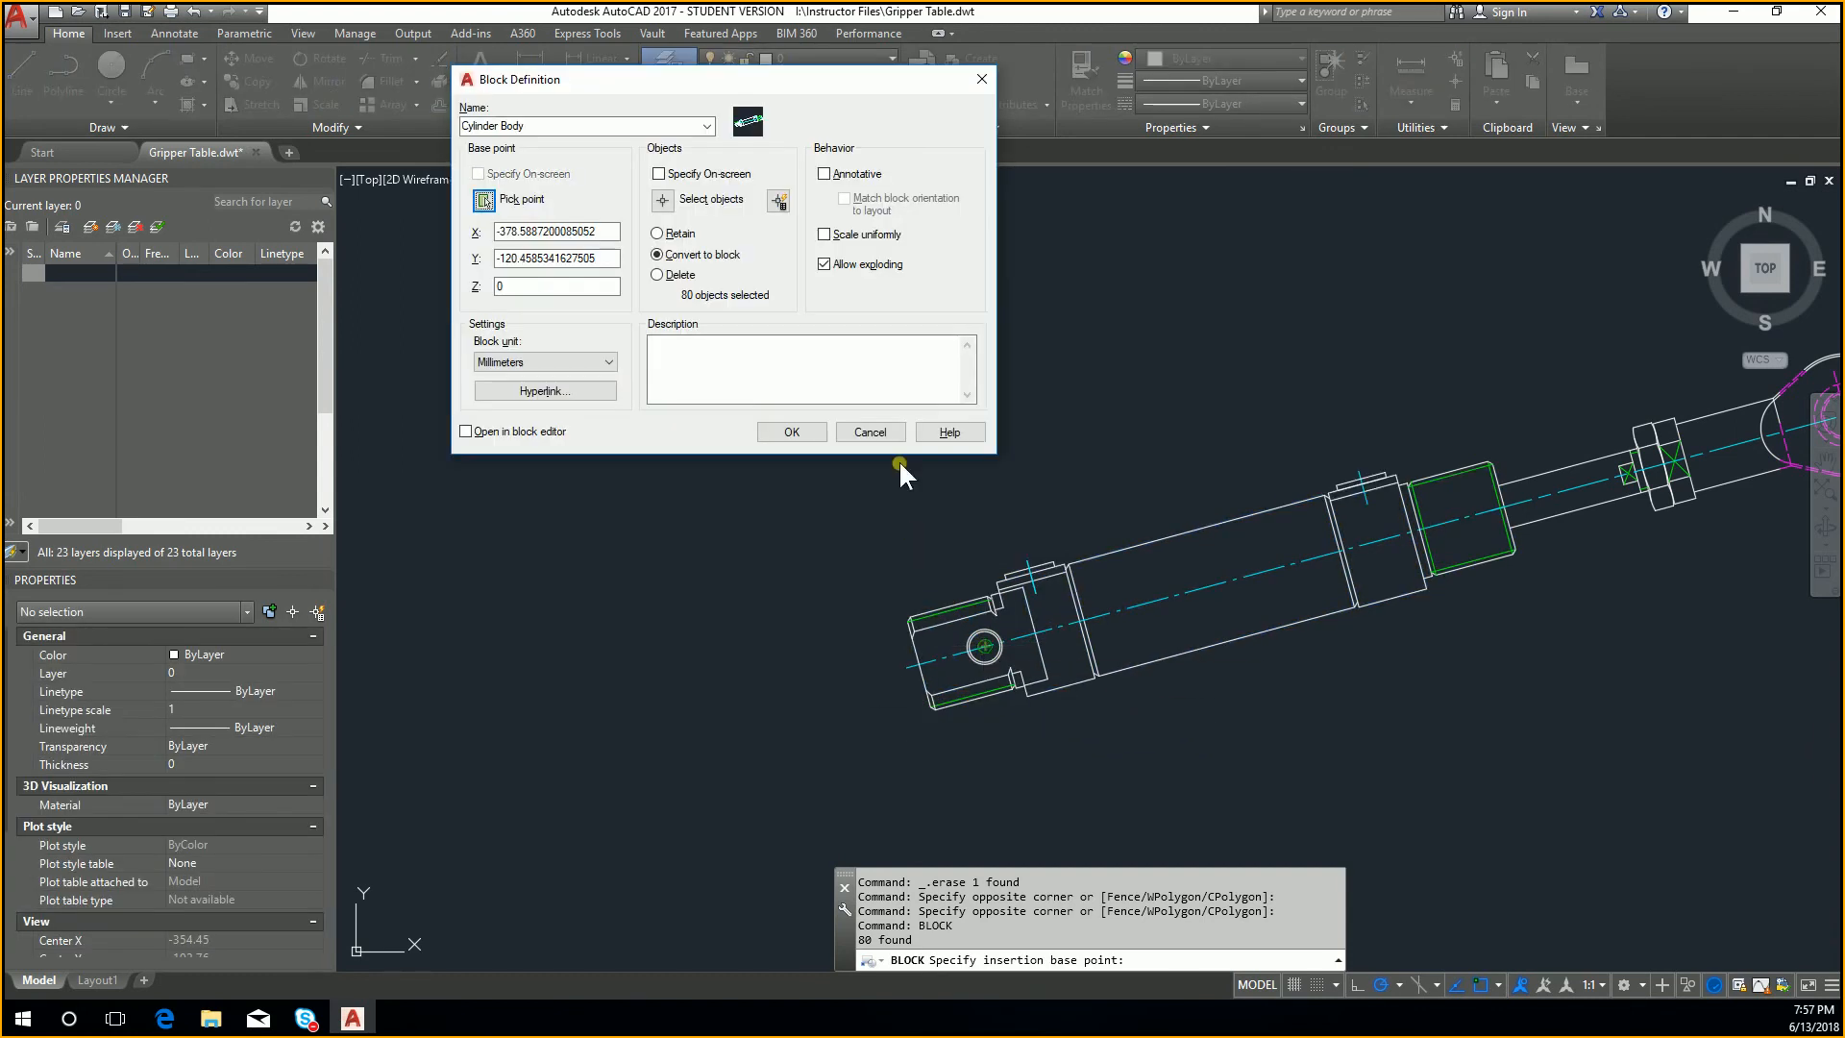
left_click(792, 432)
Step: Erase the Cylinder Body block reference from the drawing
left_click(1278, 776)
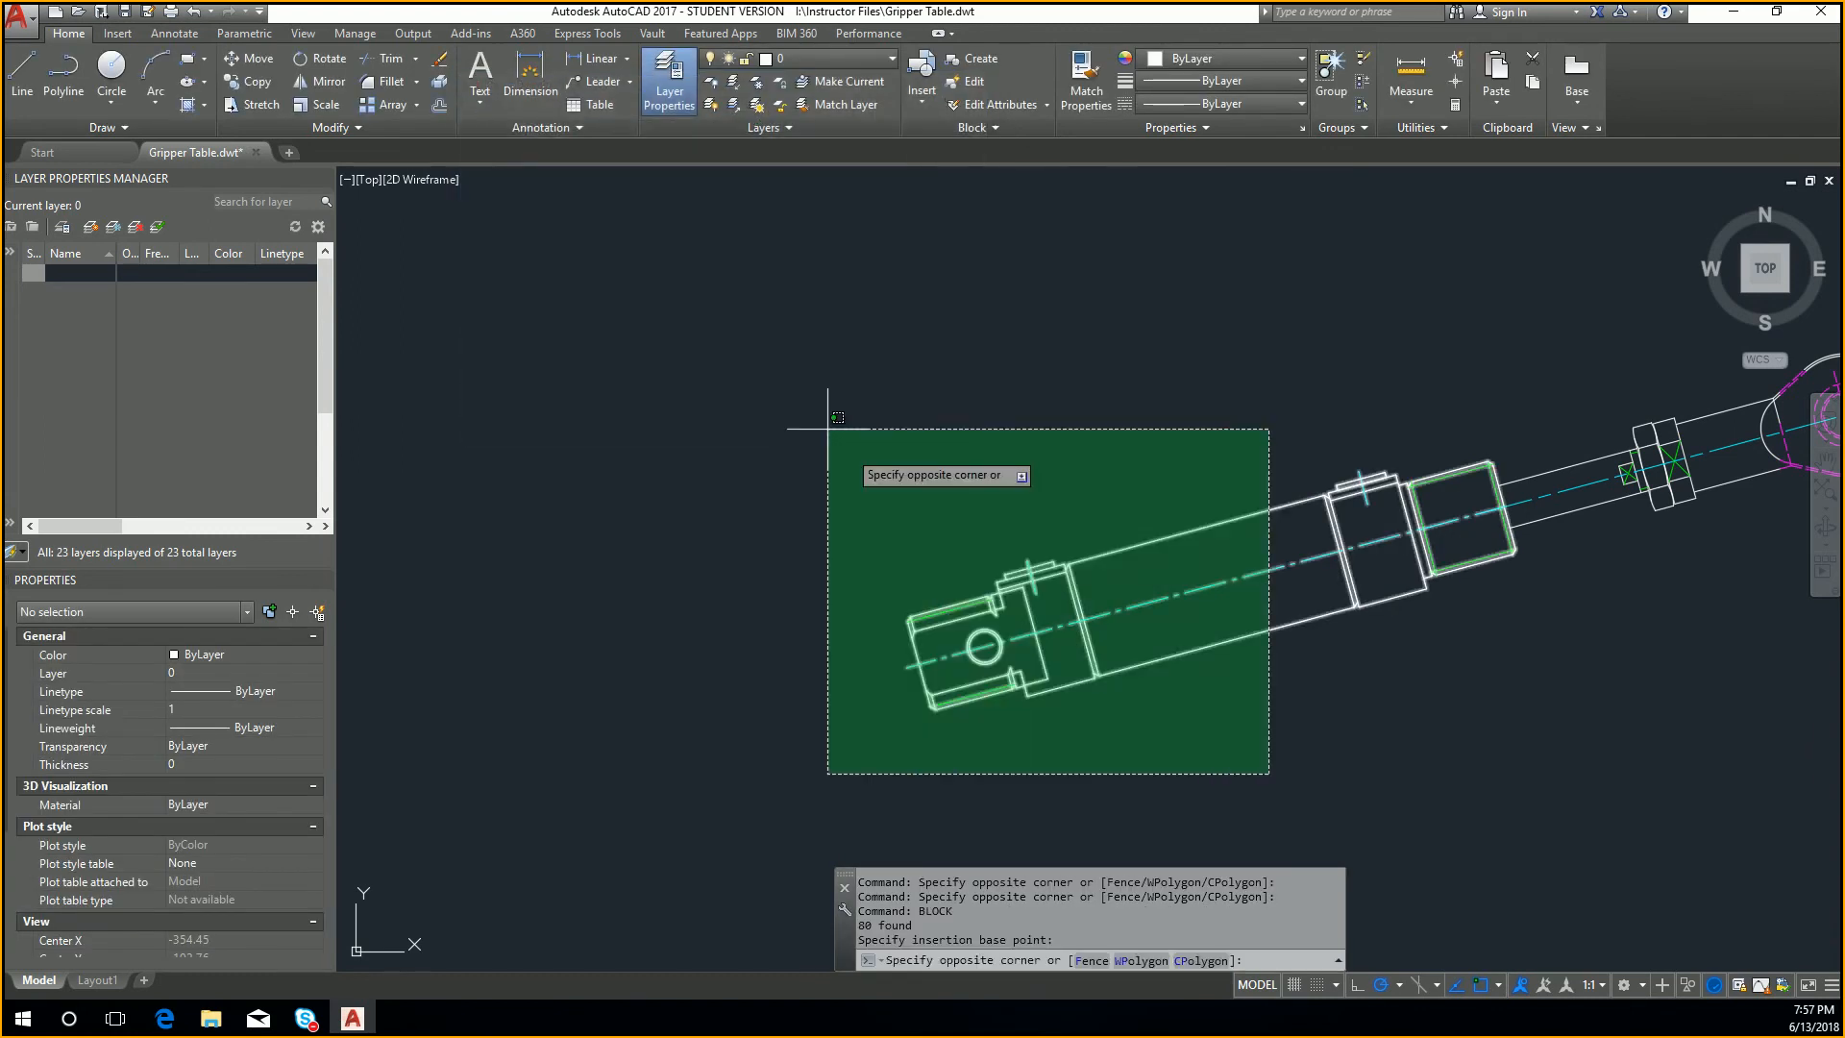
left_click(787, 389)
key("Delete")
Step: Define the remaining rod, nut and rod eye as a block named Cylinder Shaft, based at the centre of the rod eye
middle_click_drag(1534, 397, 837, 594)
left_click(755, 509)
left_click(1509, 758)
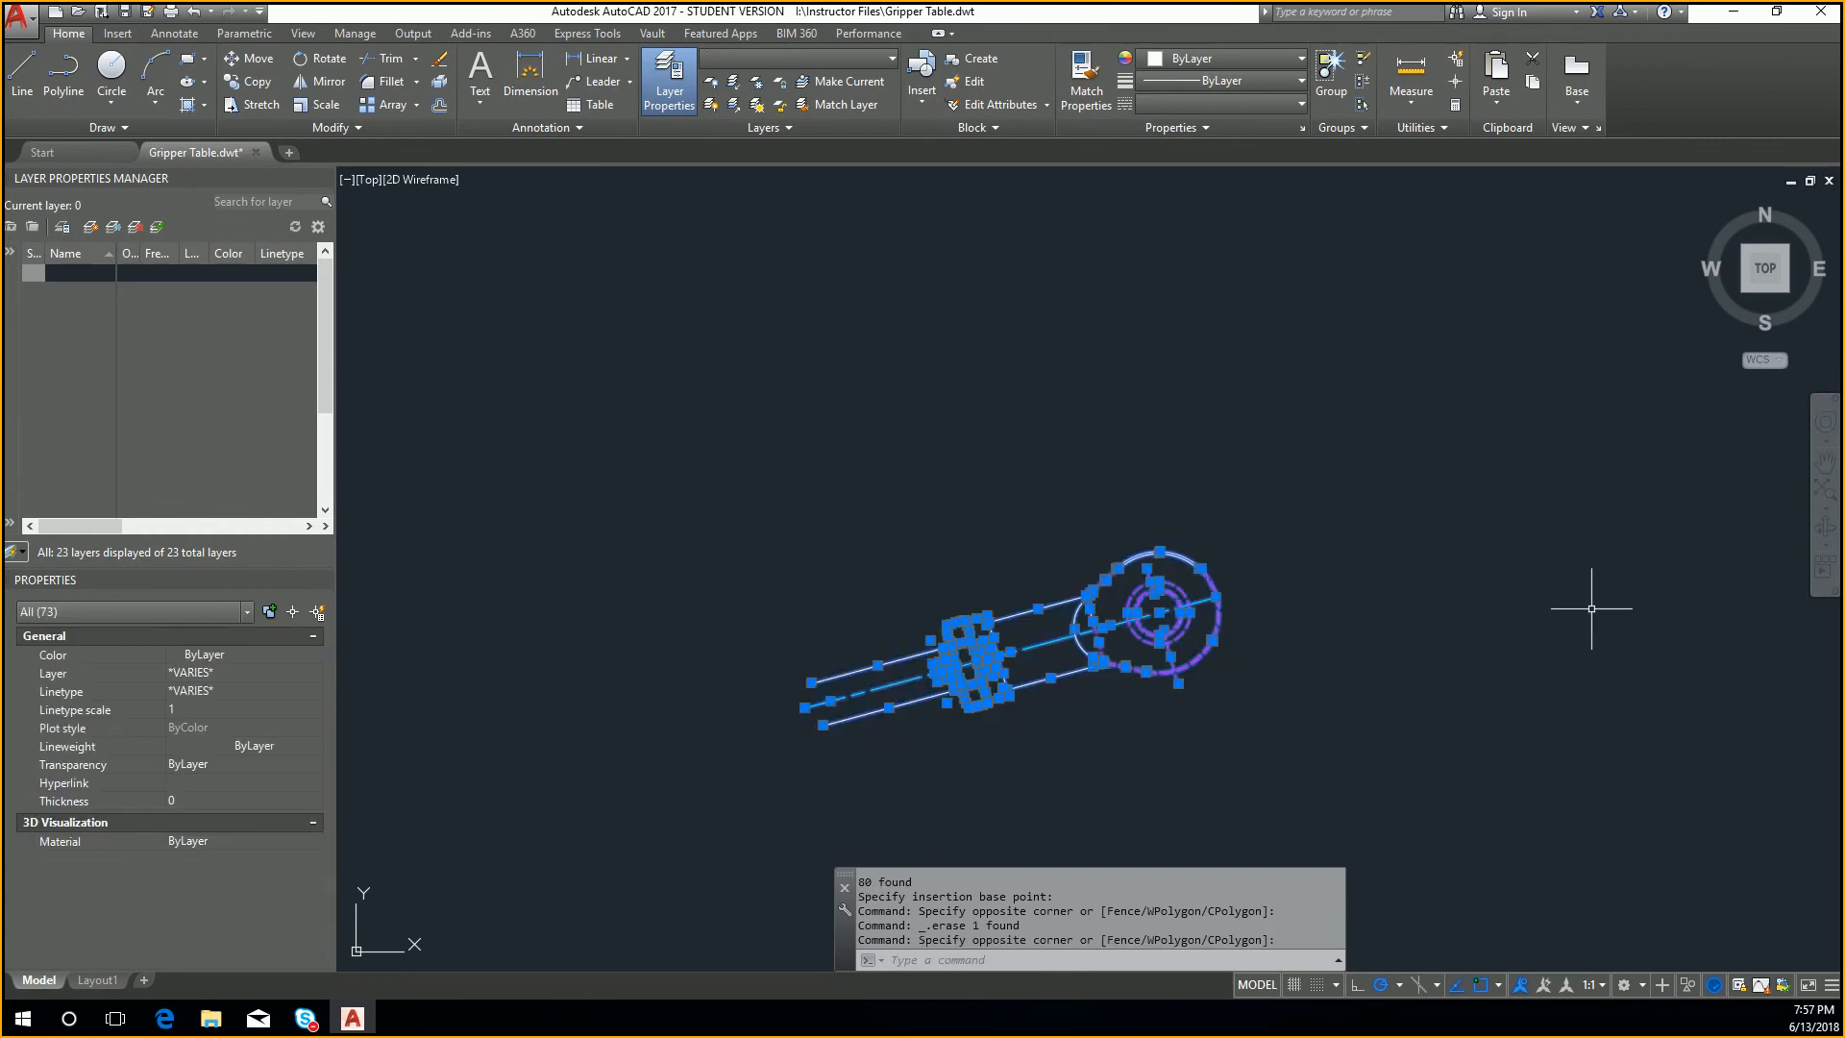
type("b")
key("Return")
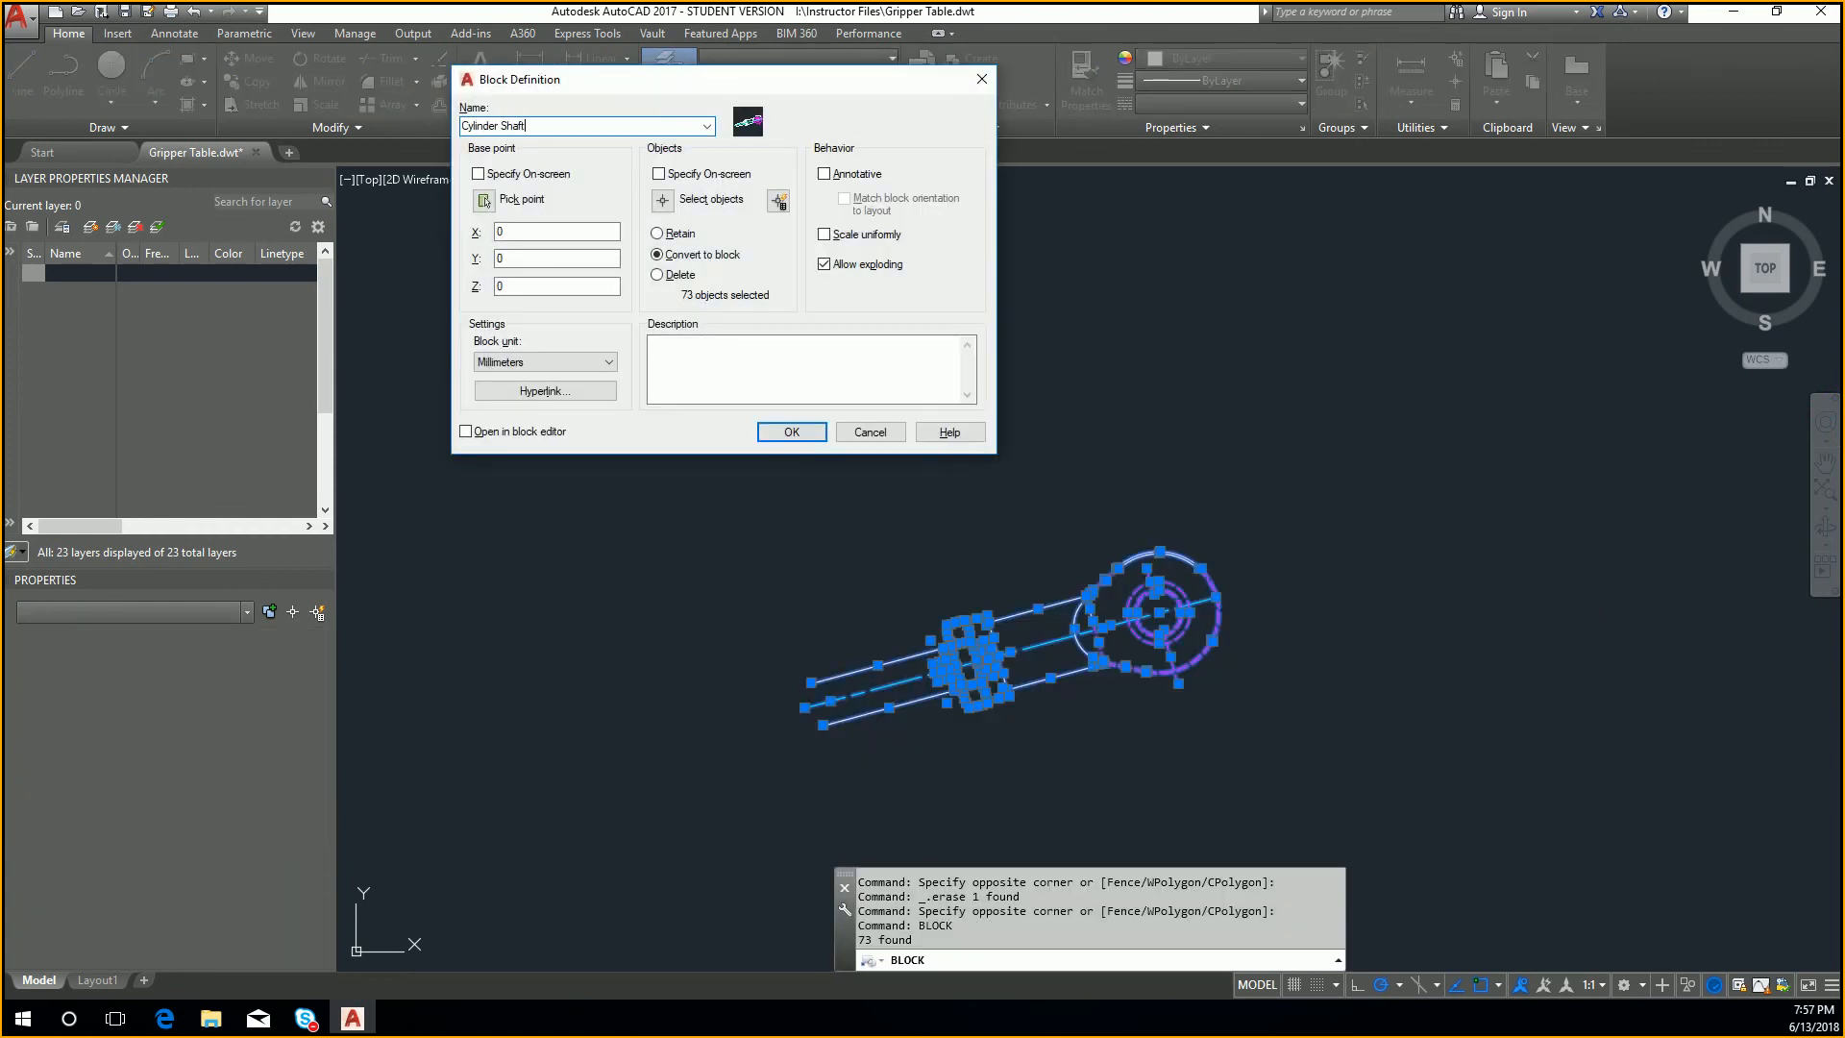
left_click(483, 199)
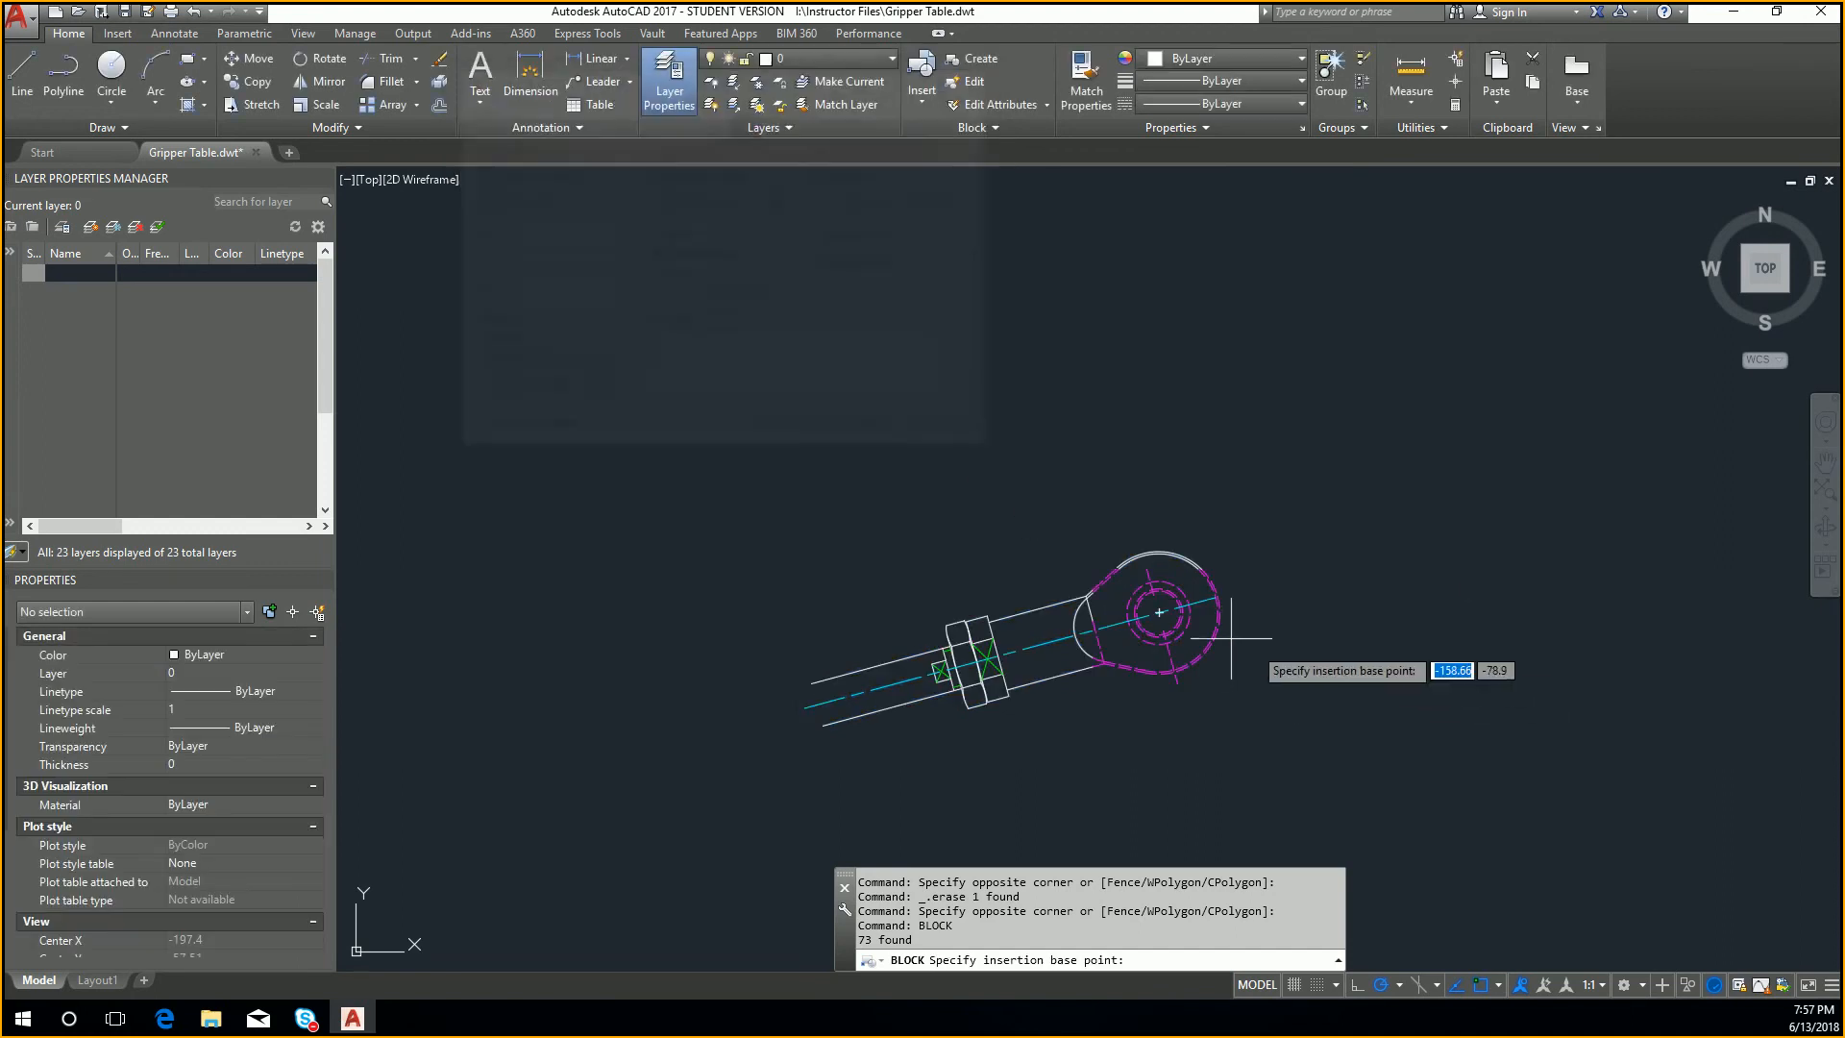
left_click(1161, 612)
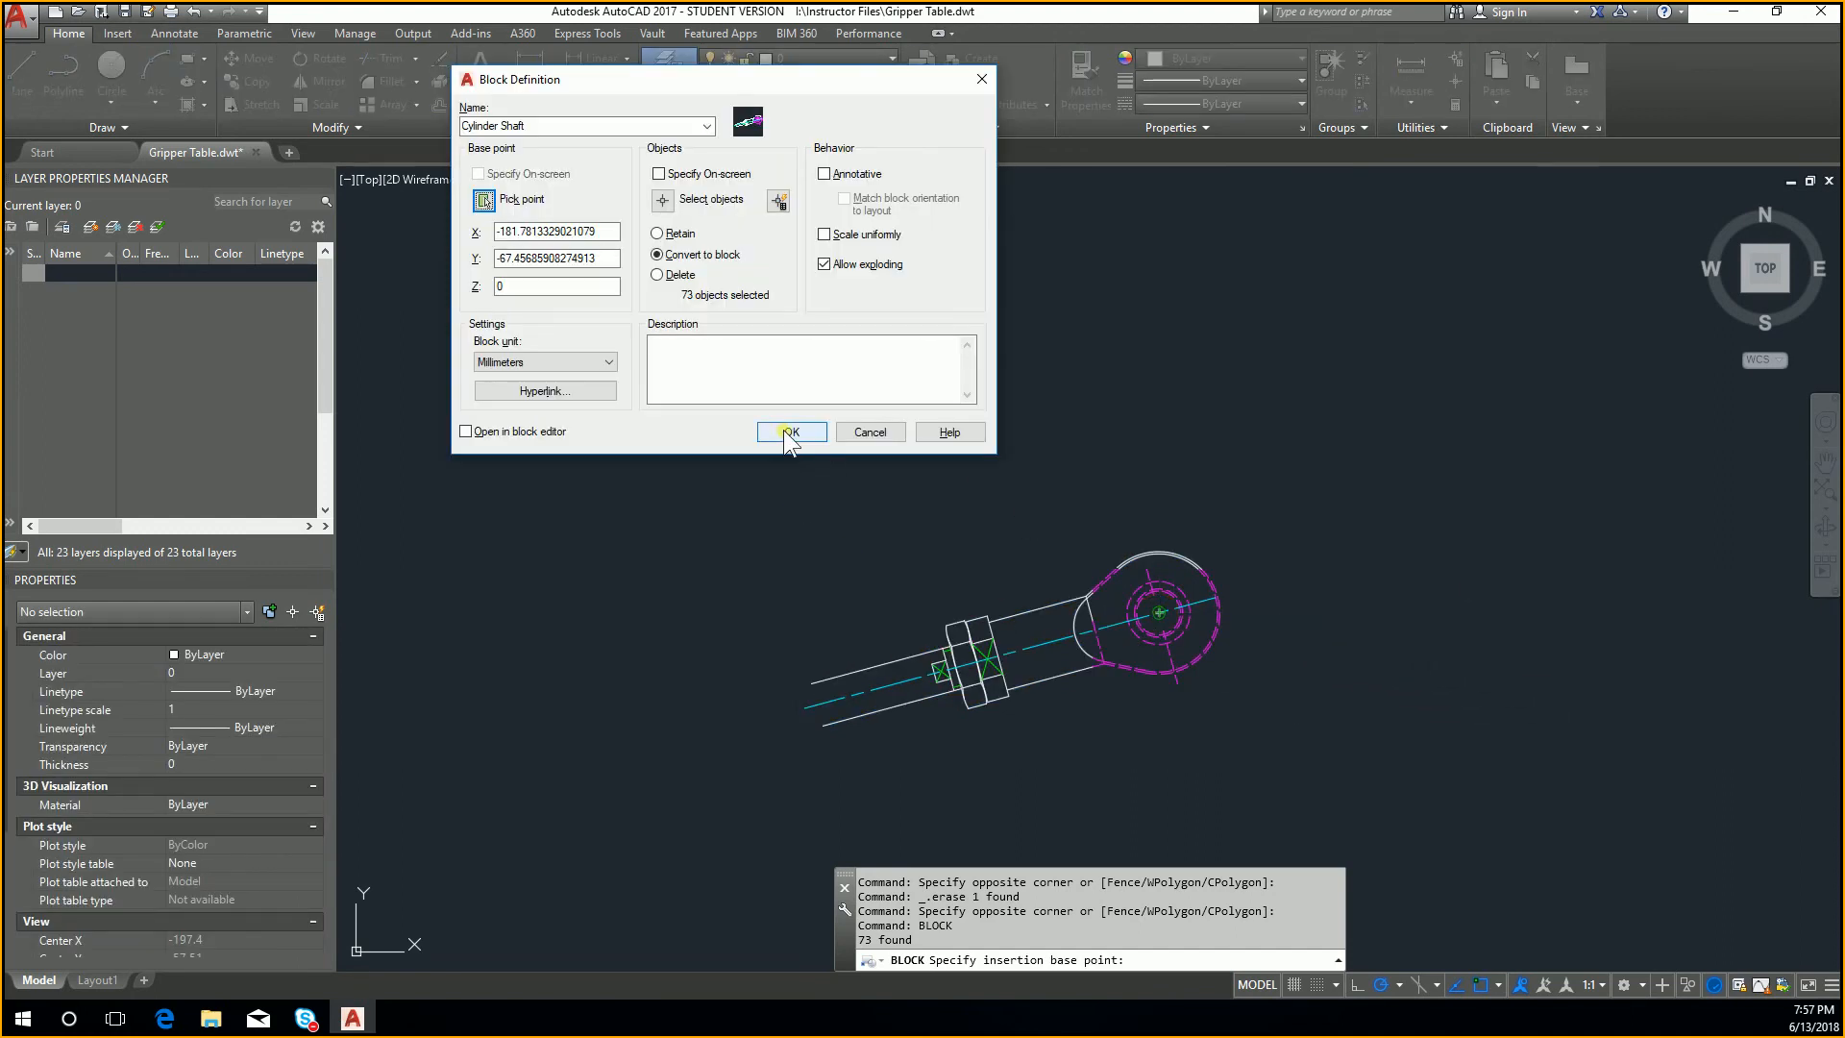
left_click(786, 433)
Step: Erase the Cylinder Shaft block reference from the drawing
left_click(607, 413)
left_click(1504, 813)
key("Delete")
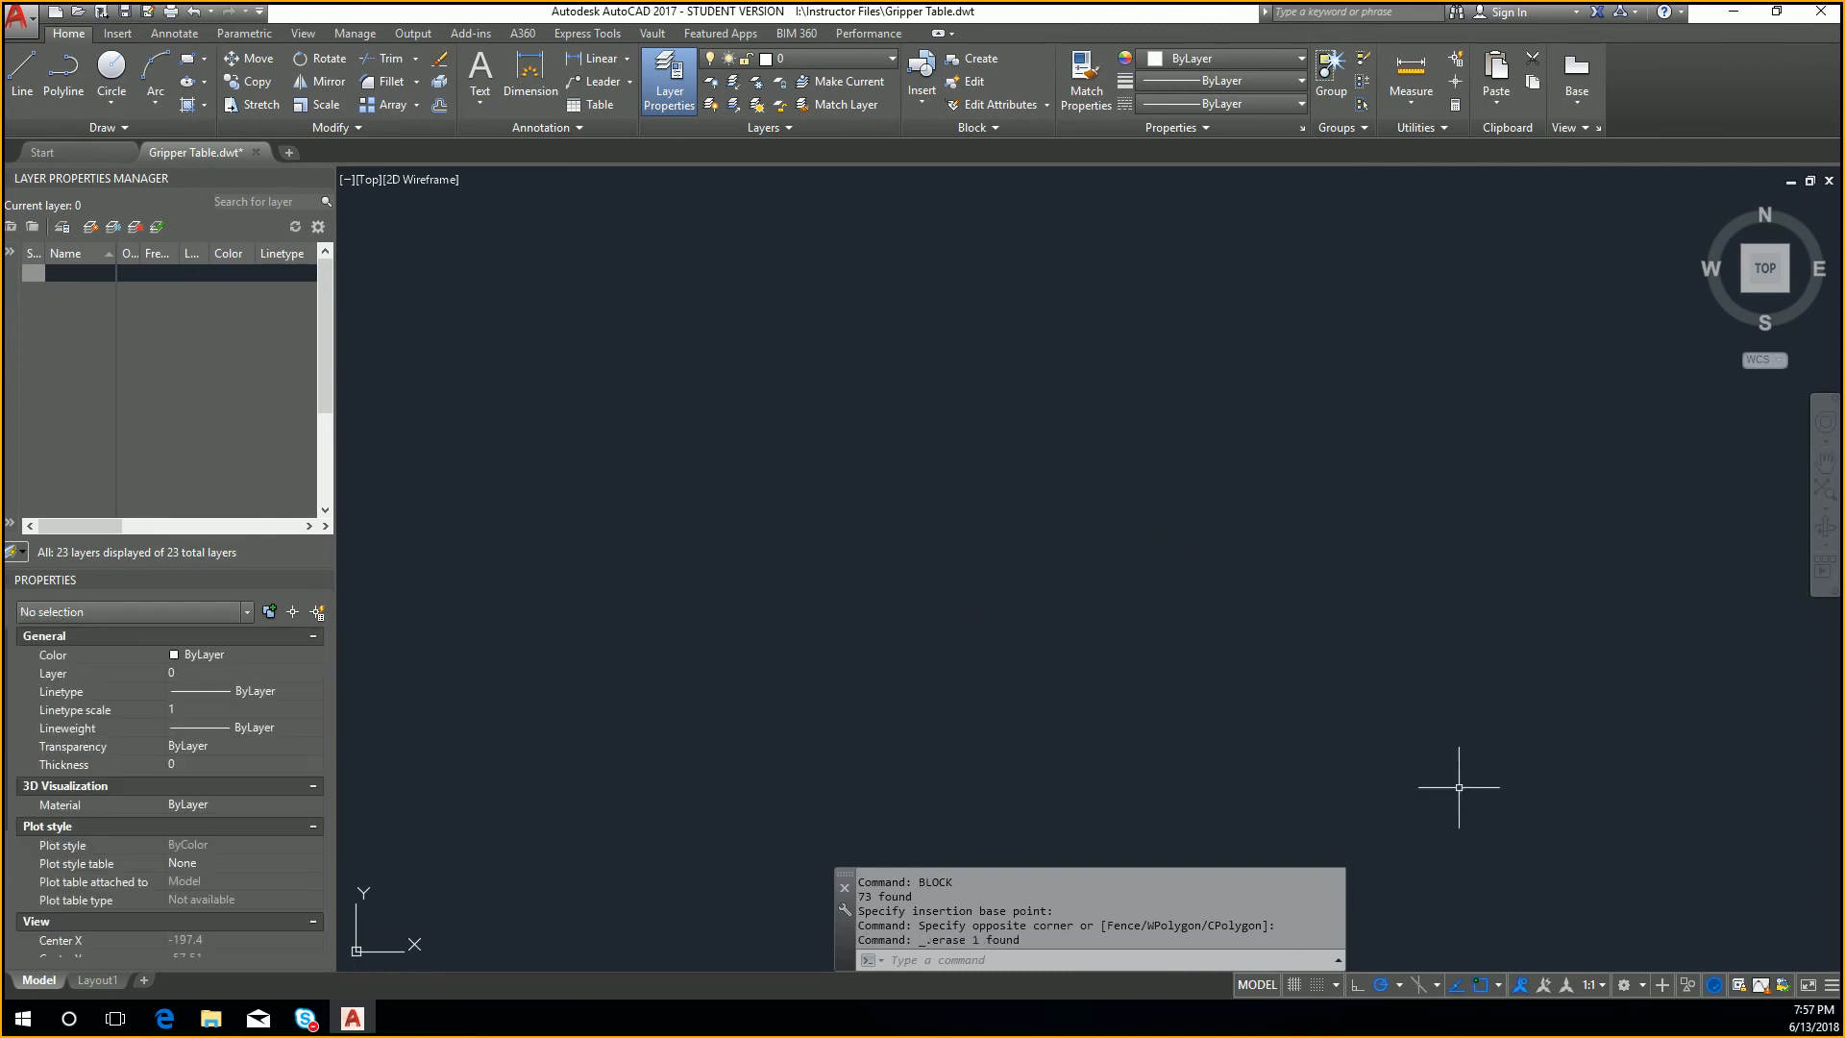
Step: Save the Gripper Table template and close it
middle_click(1394, 714)
middle_click(1394, 714)
key("ctrl+s")
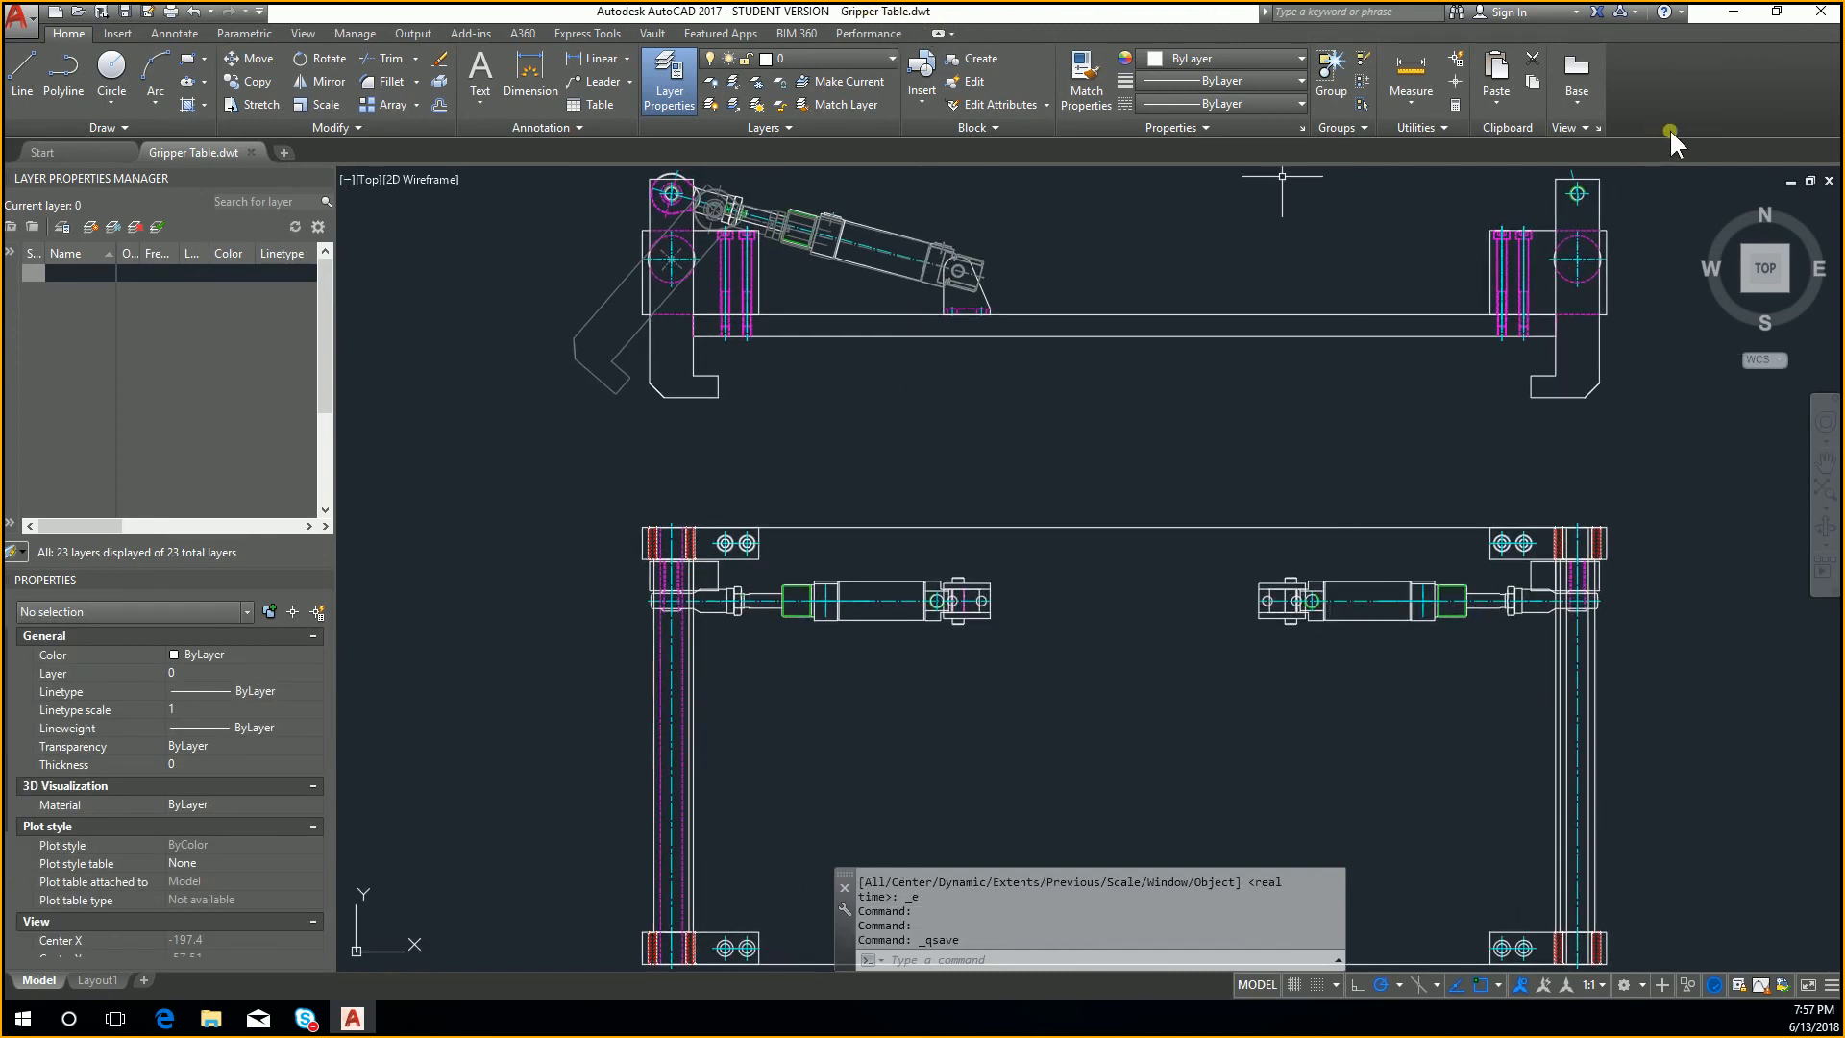
left_click(1830, 181)
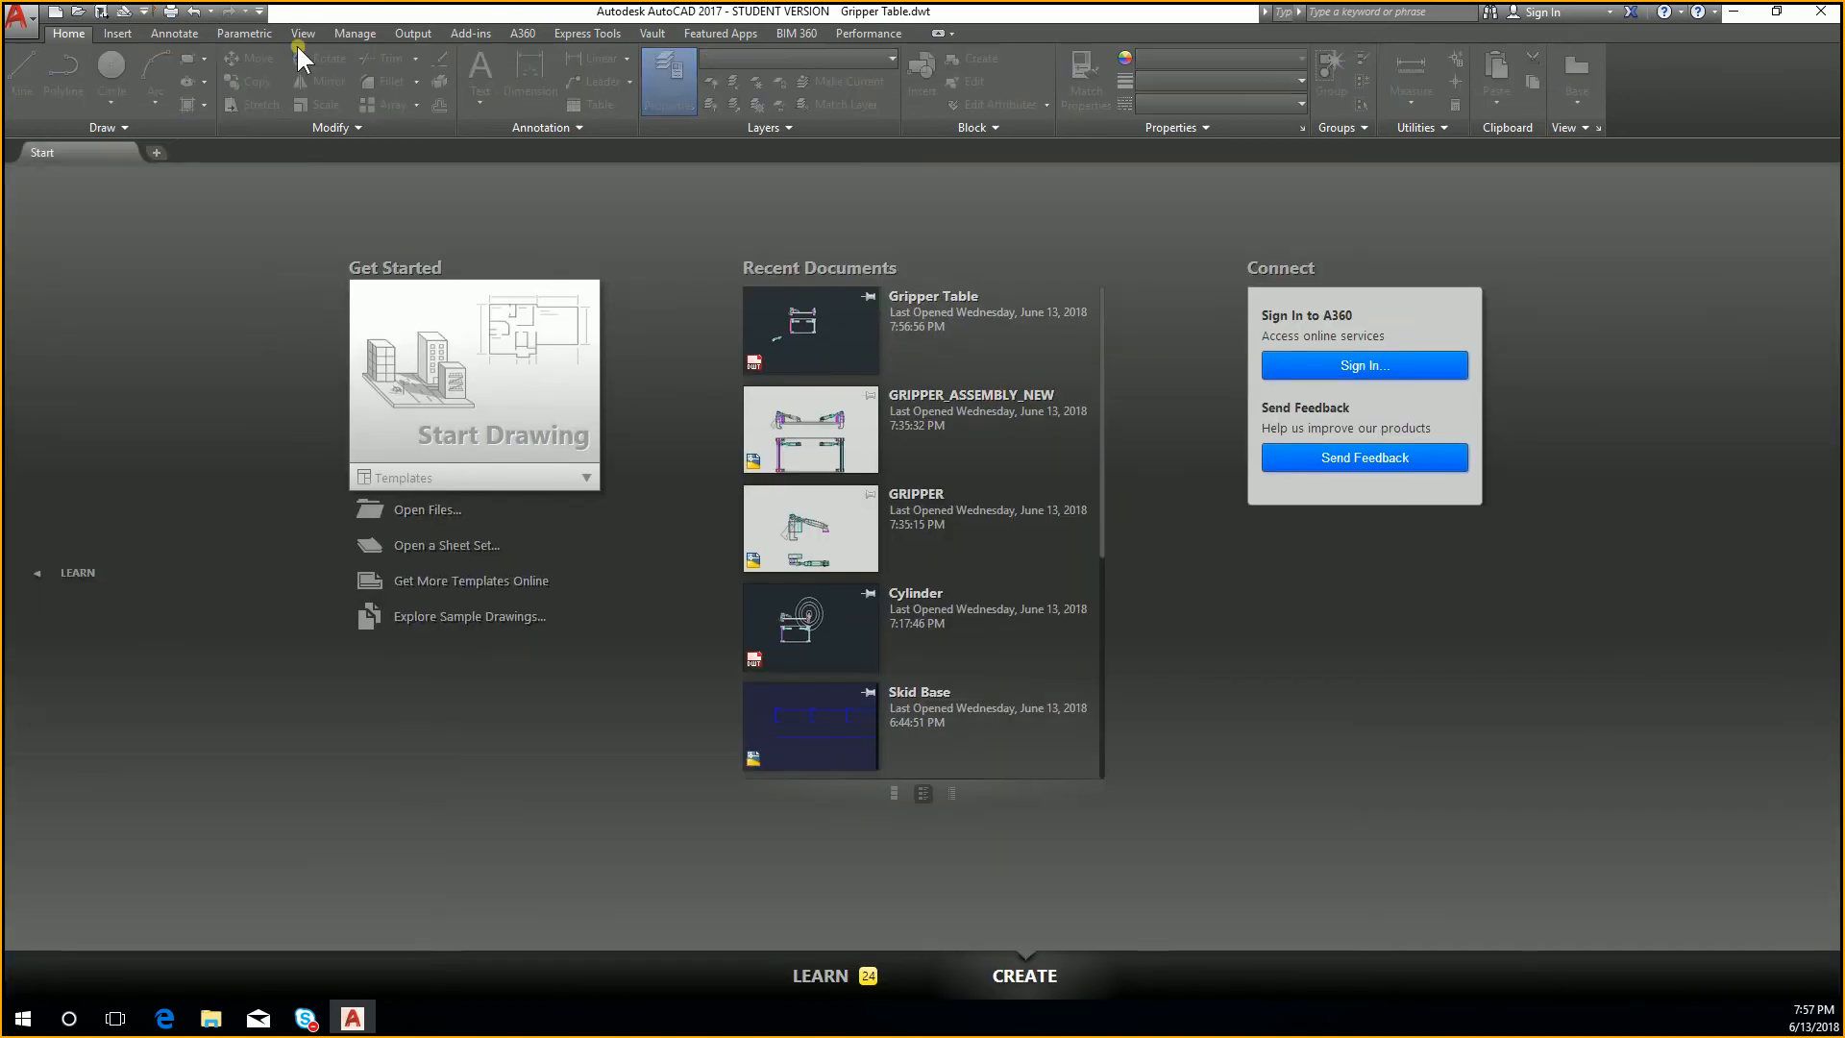
Step: Start a blank drawing from the default template and close it without using it
left_click(475, 384)
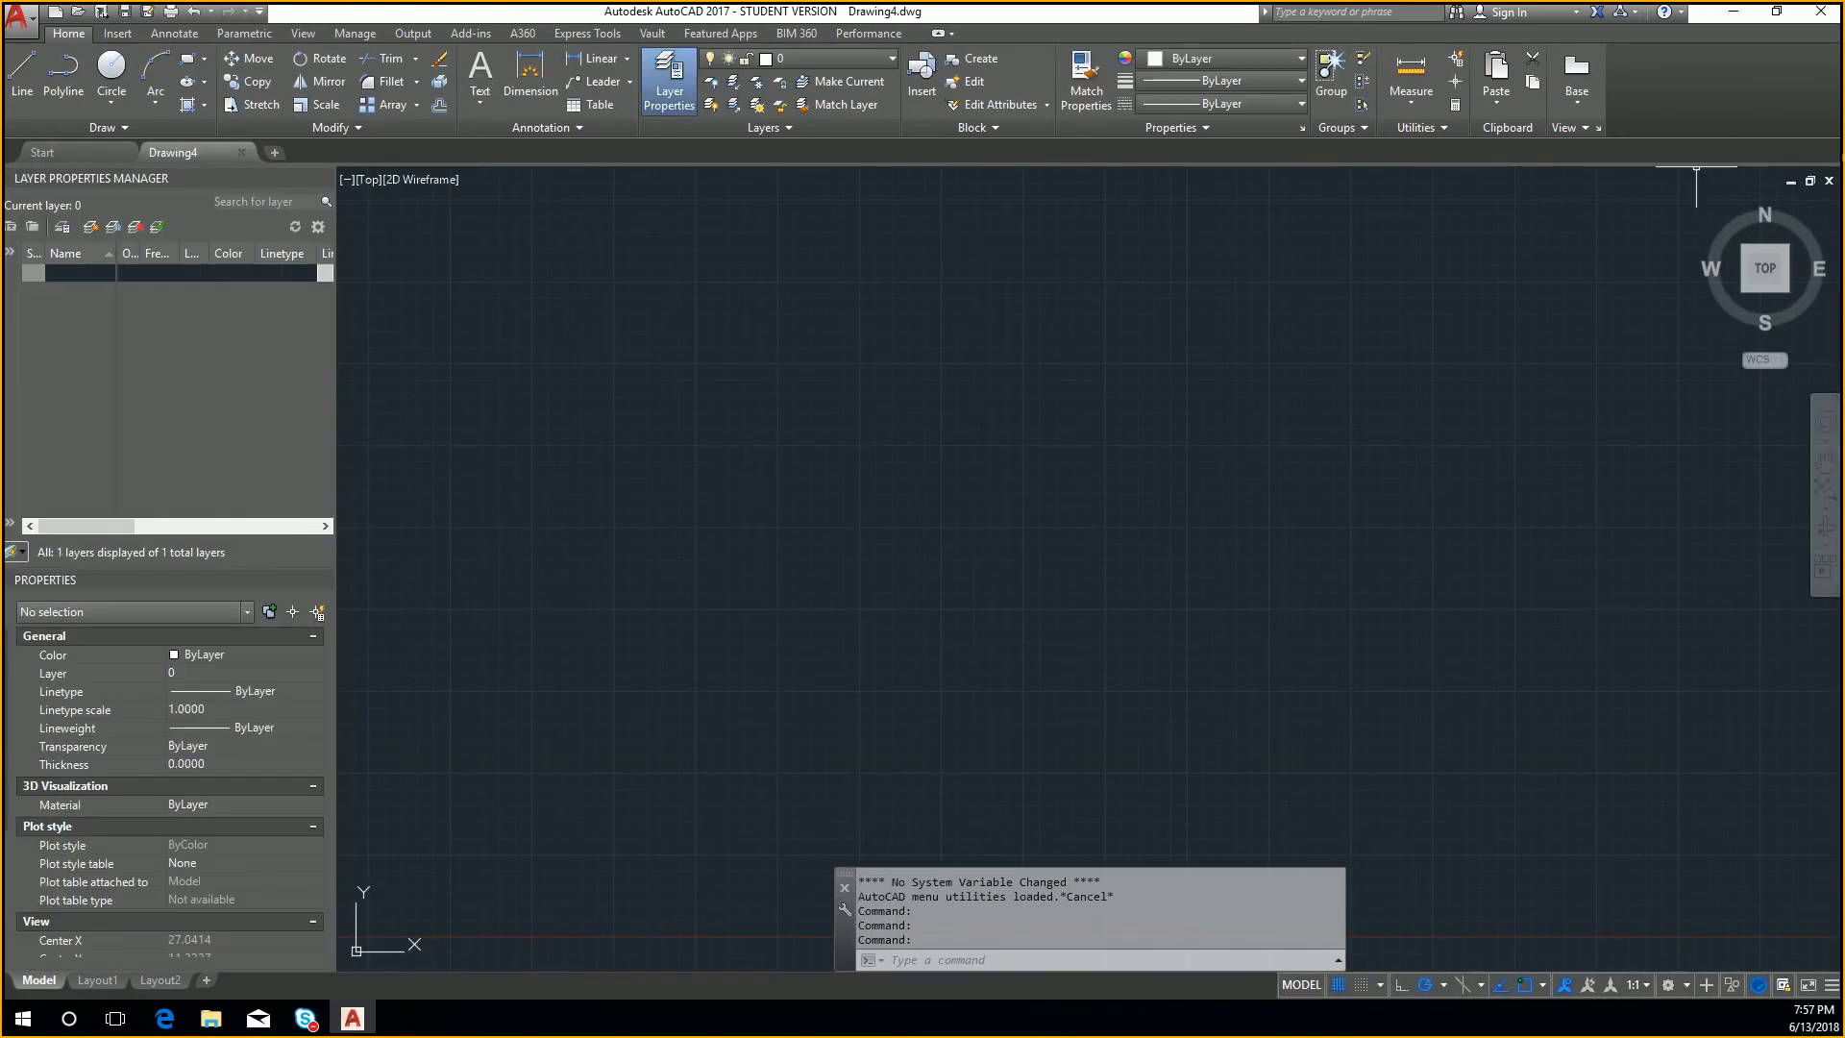
left_click(1830, 181)
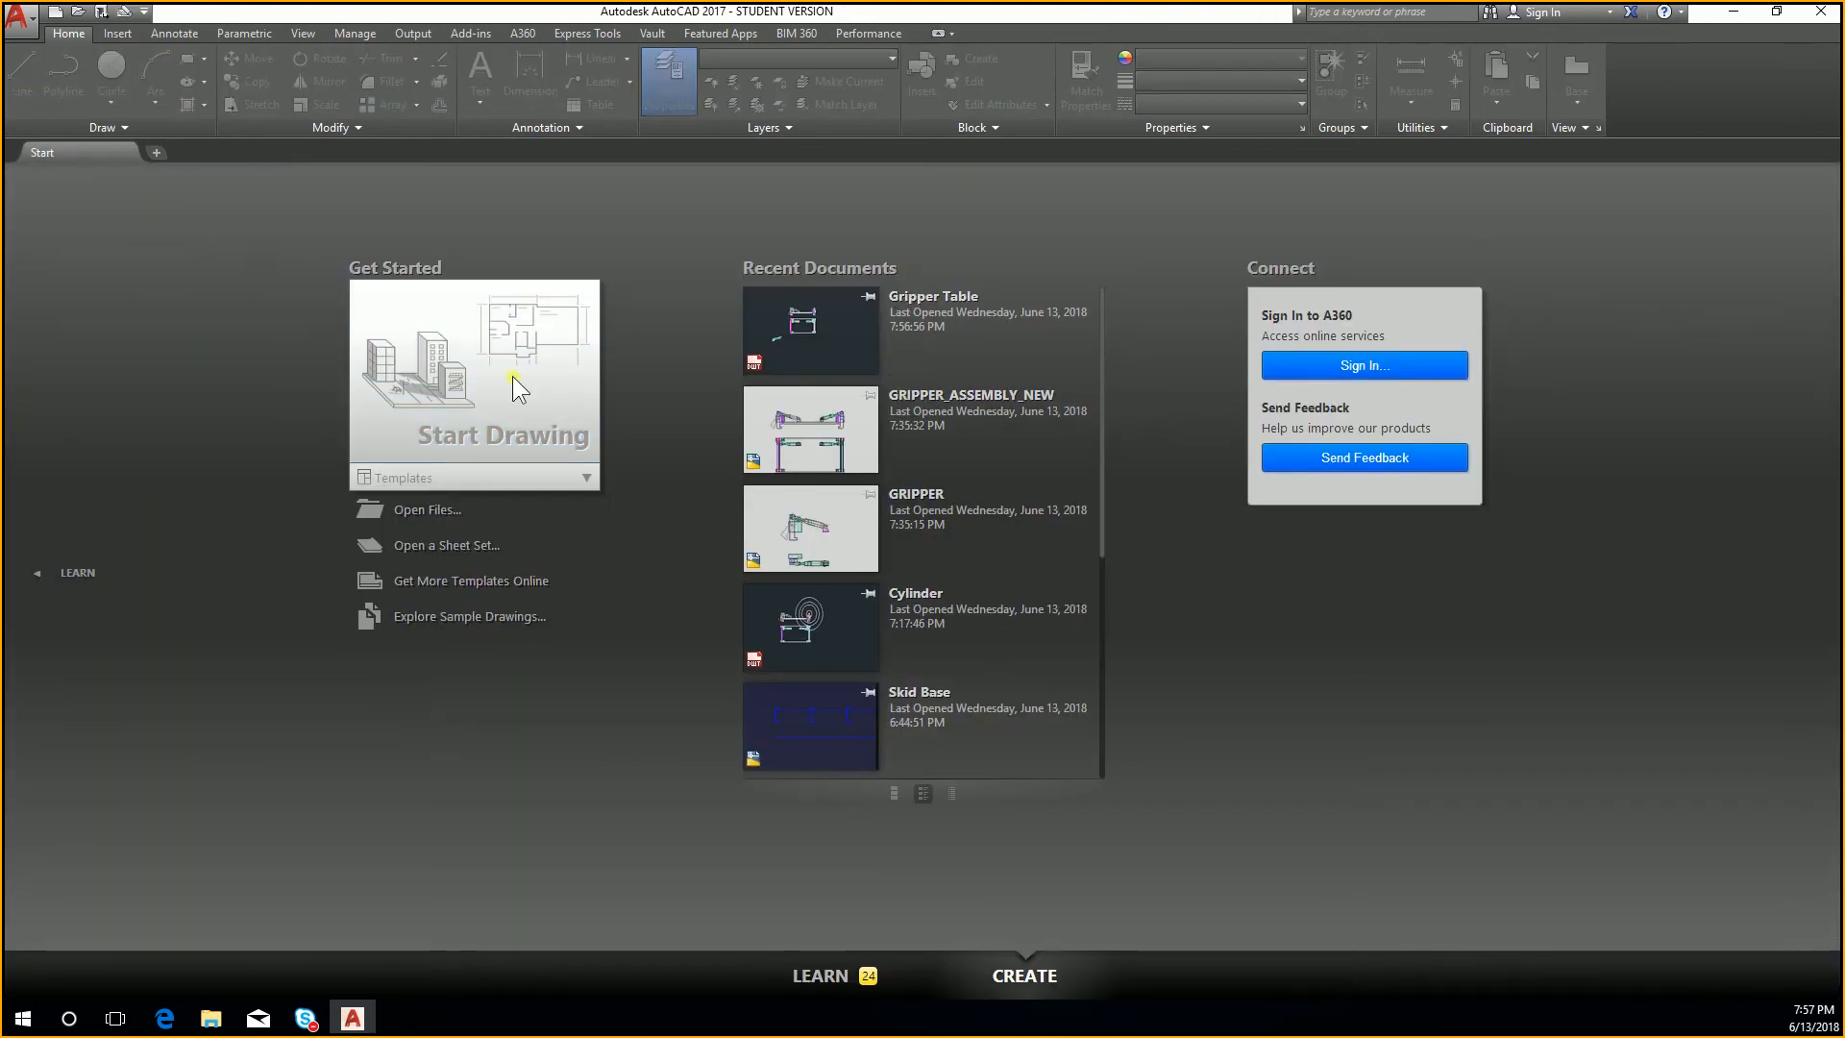
Step: Browse the stock templates and start a new drawing from acad.dwt
left_click(56, 14)
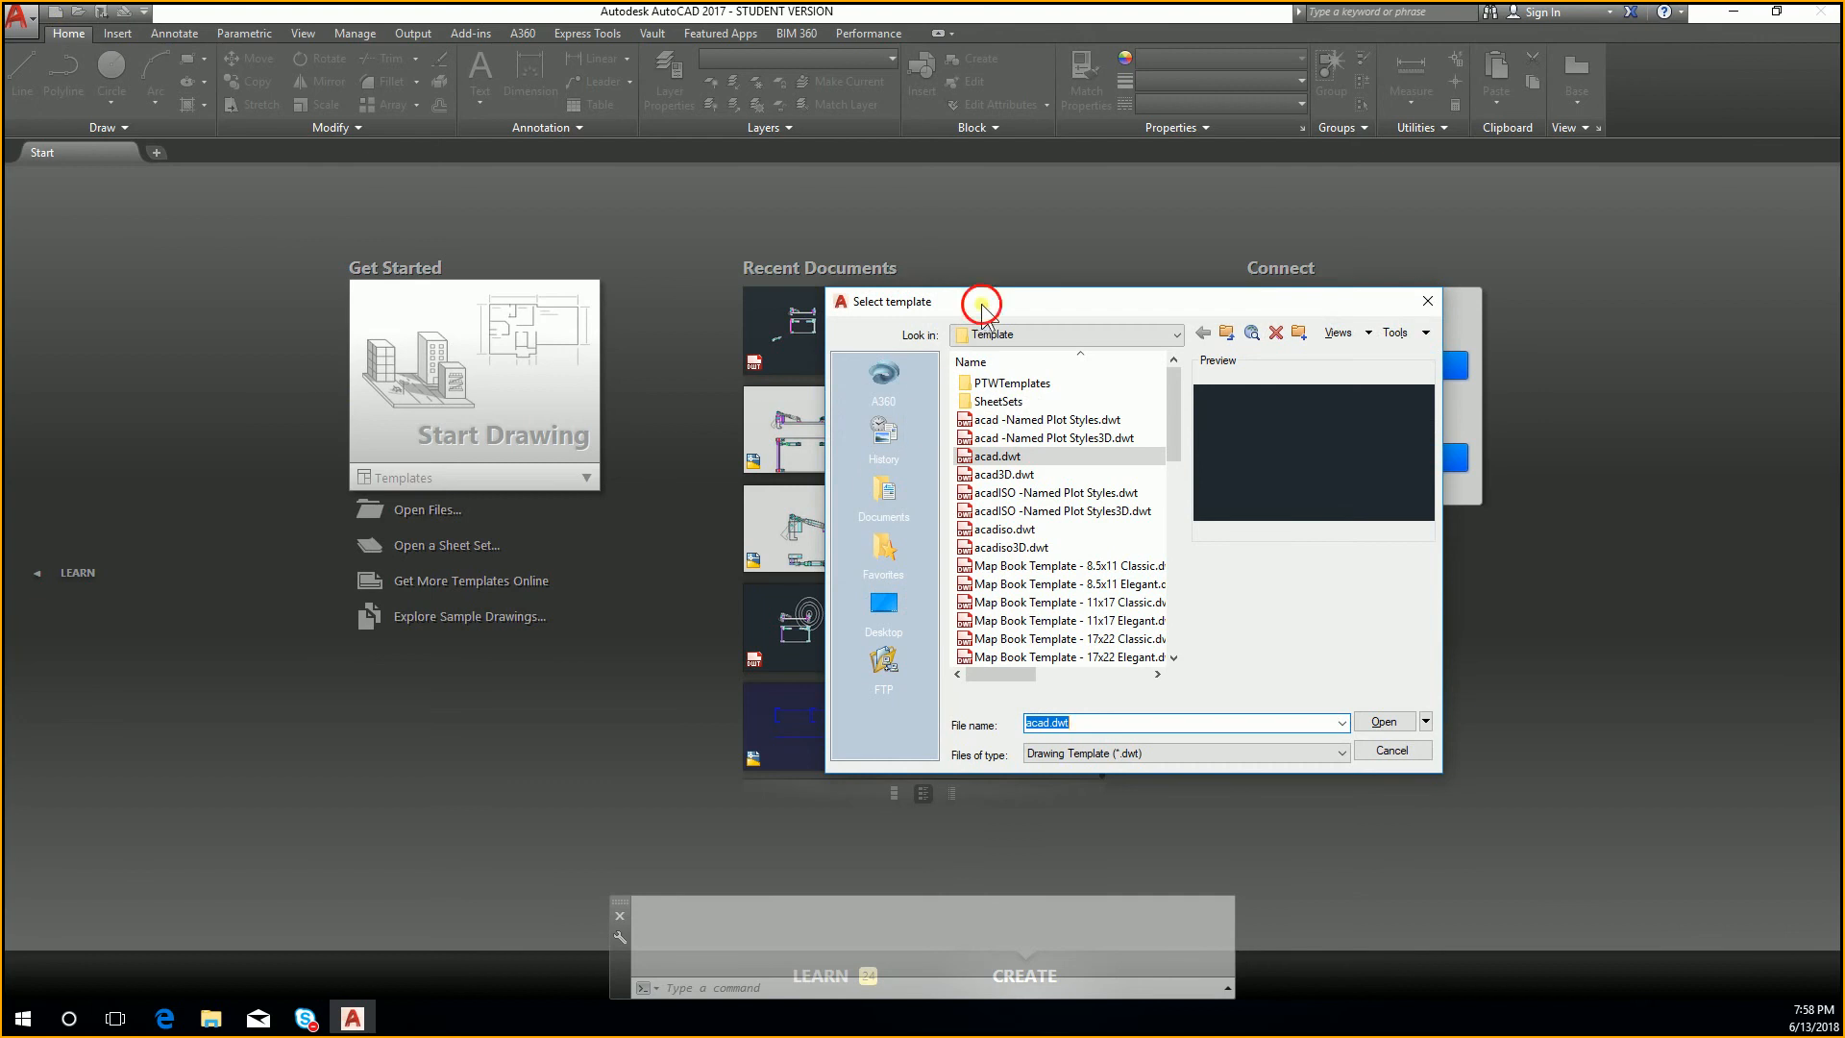
scroll(630, 423, "down", 1)
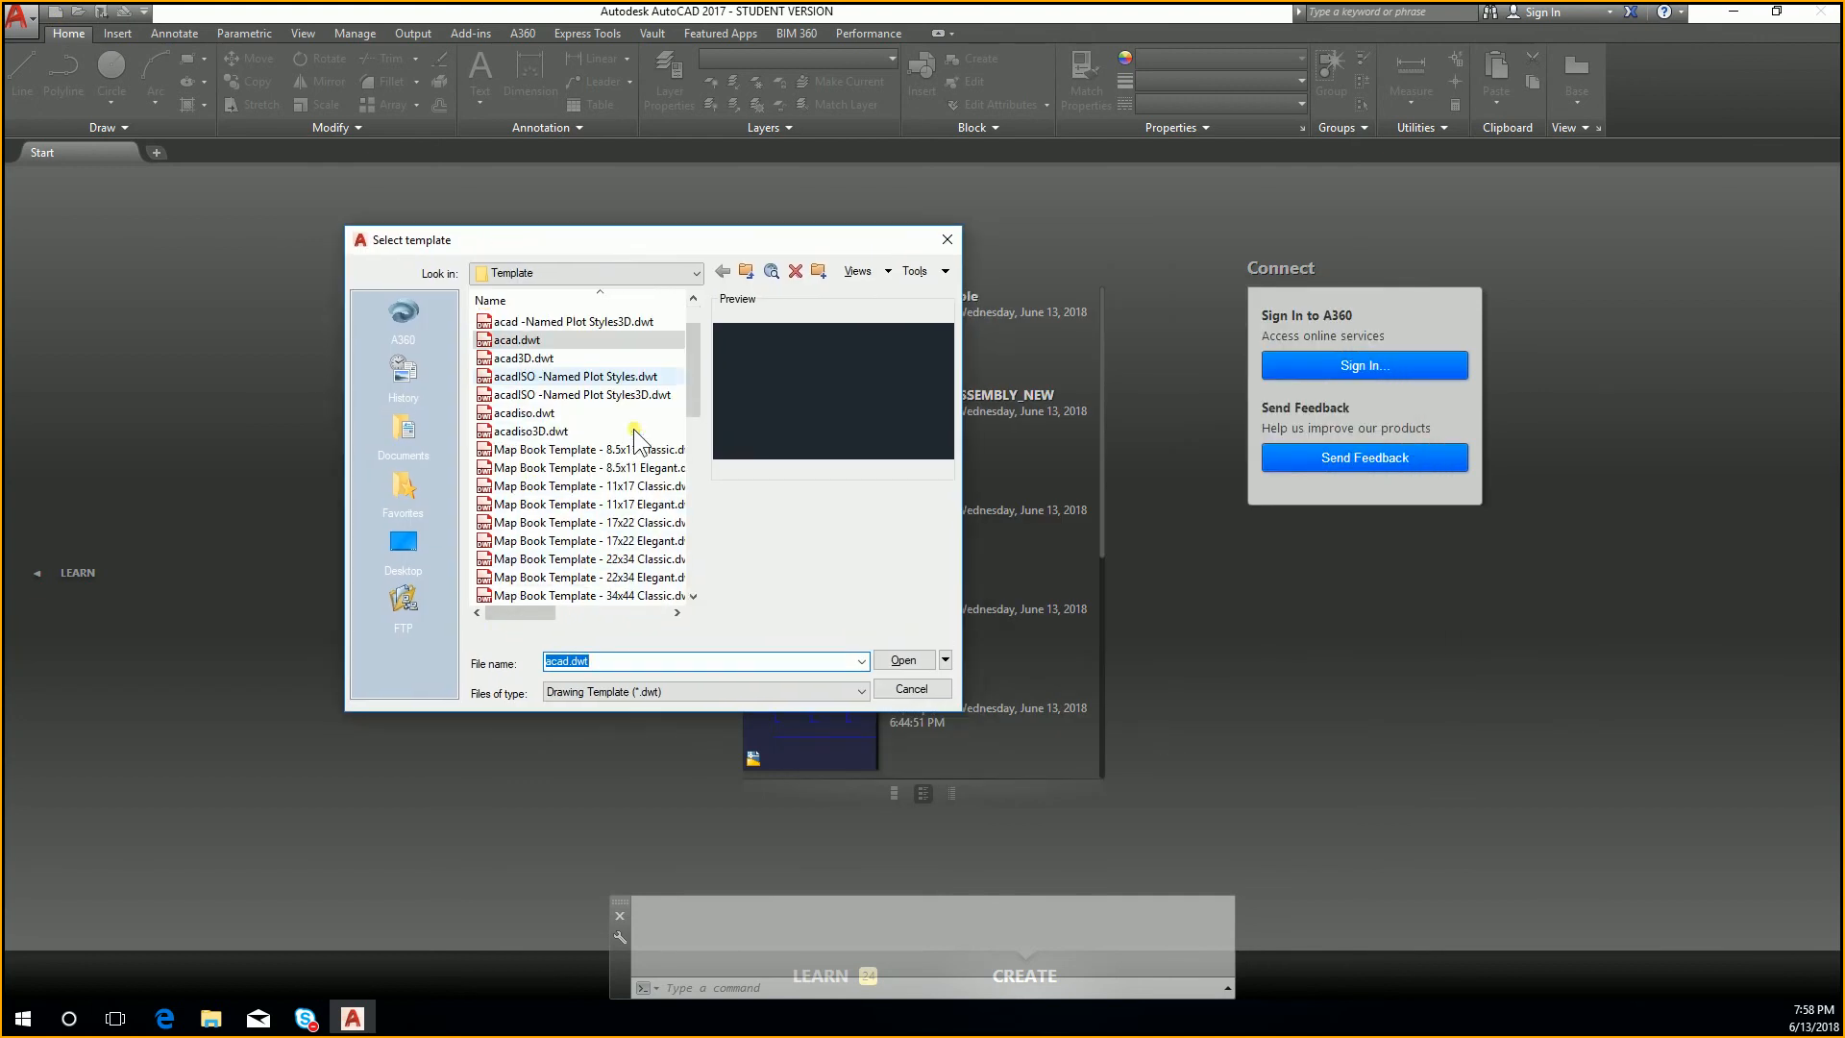
left_click(618, 523)
left_click(616, 474)
left_click(612, 425)
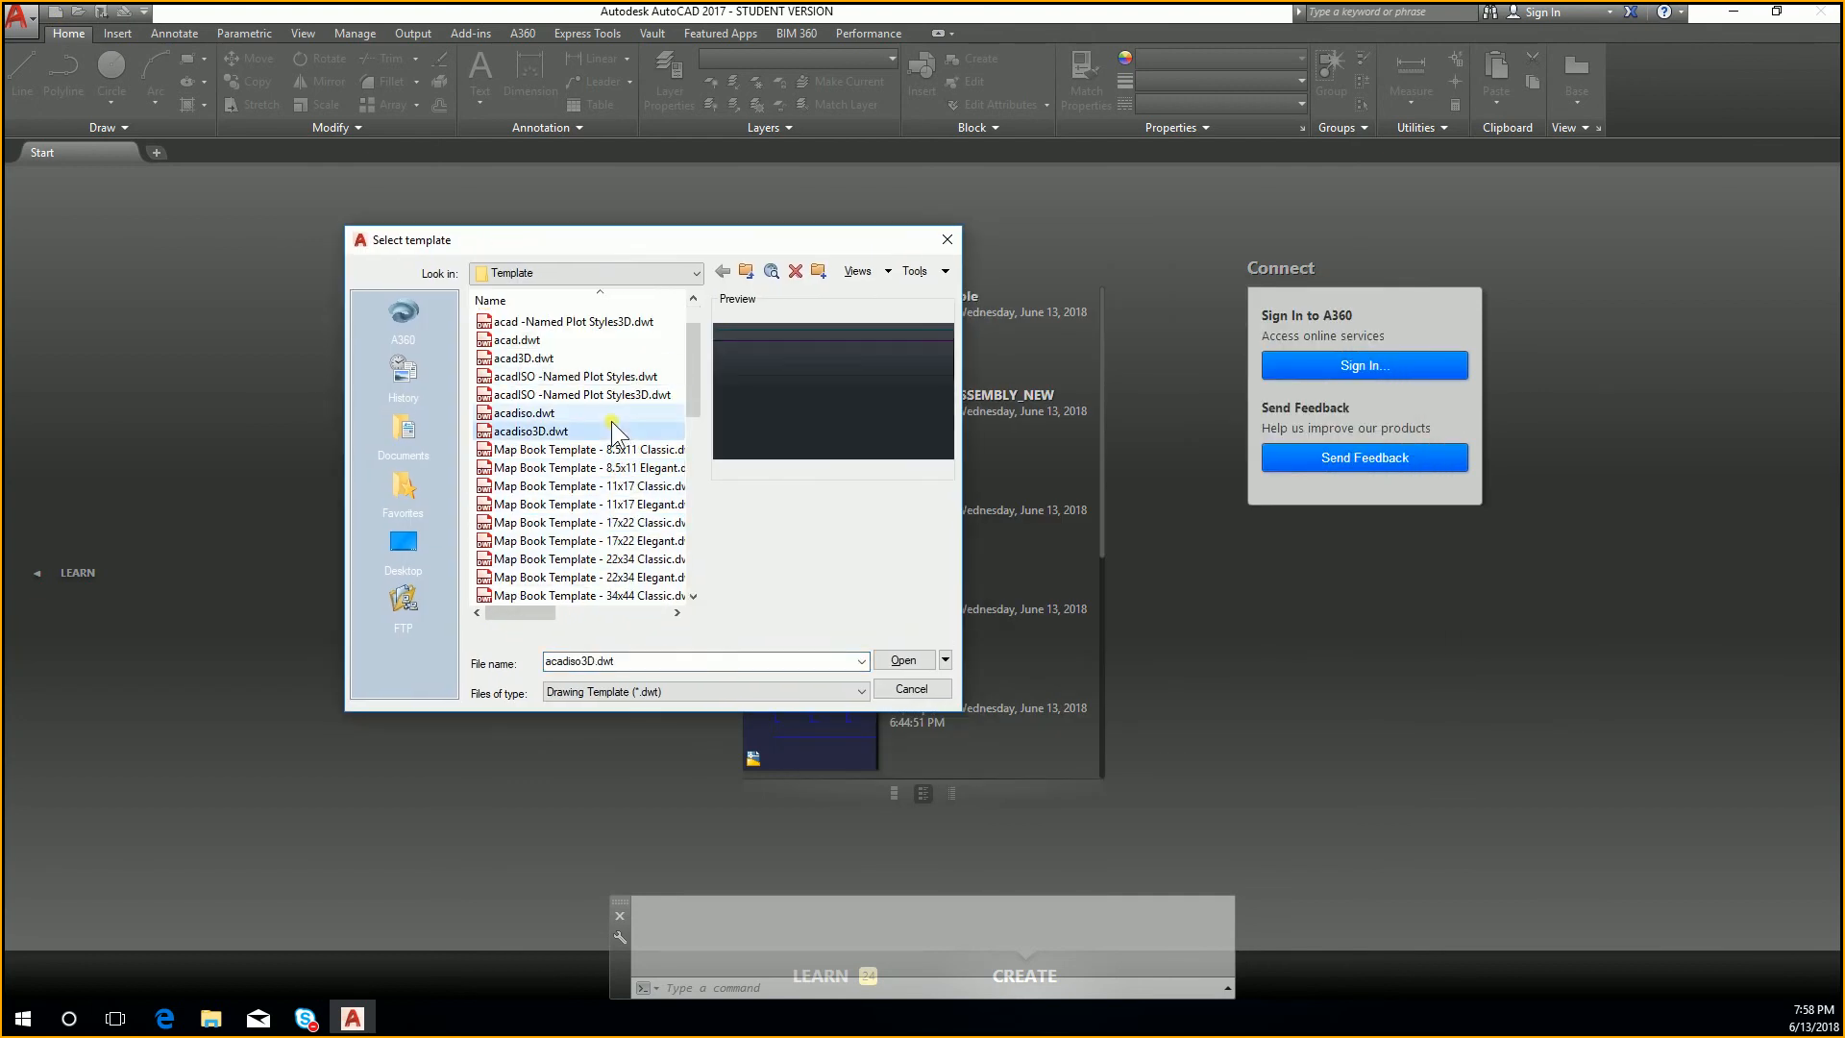
scroll(641, 432, "up", 1)
scroll(636, 485, "down", 7)
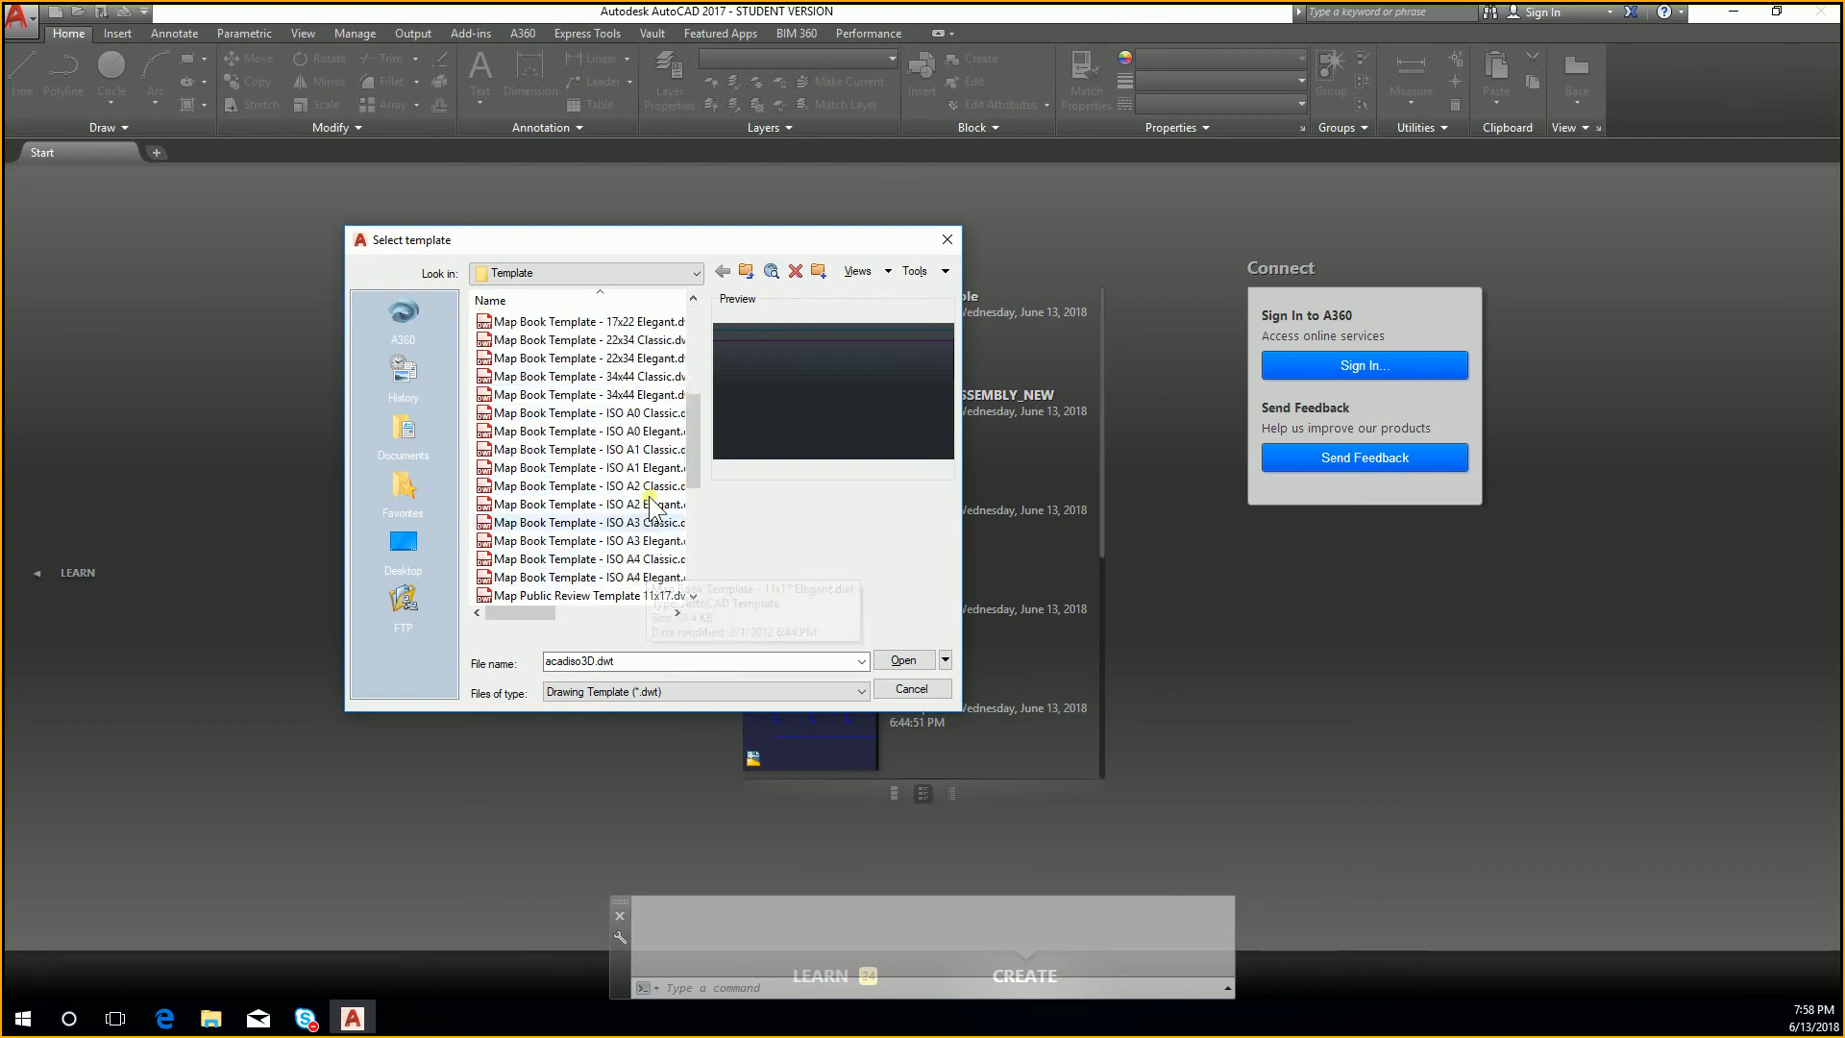
scroll(625, 475, "up", 7)
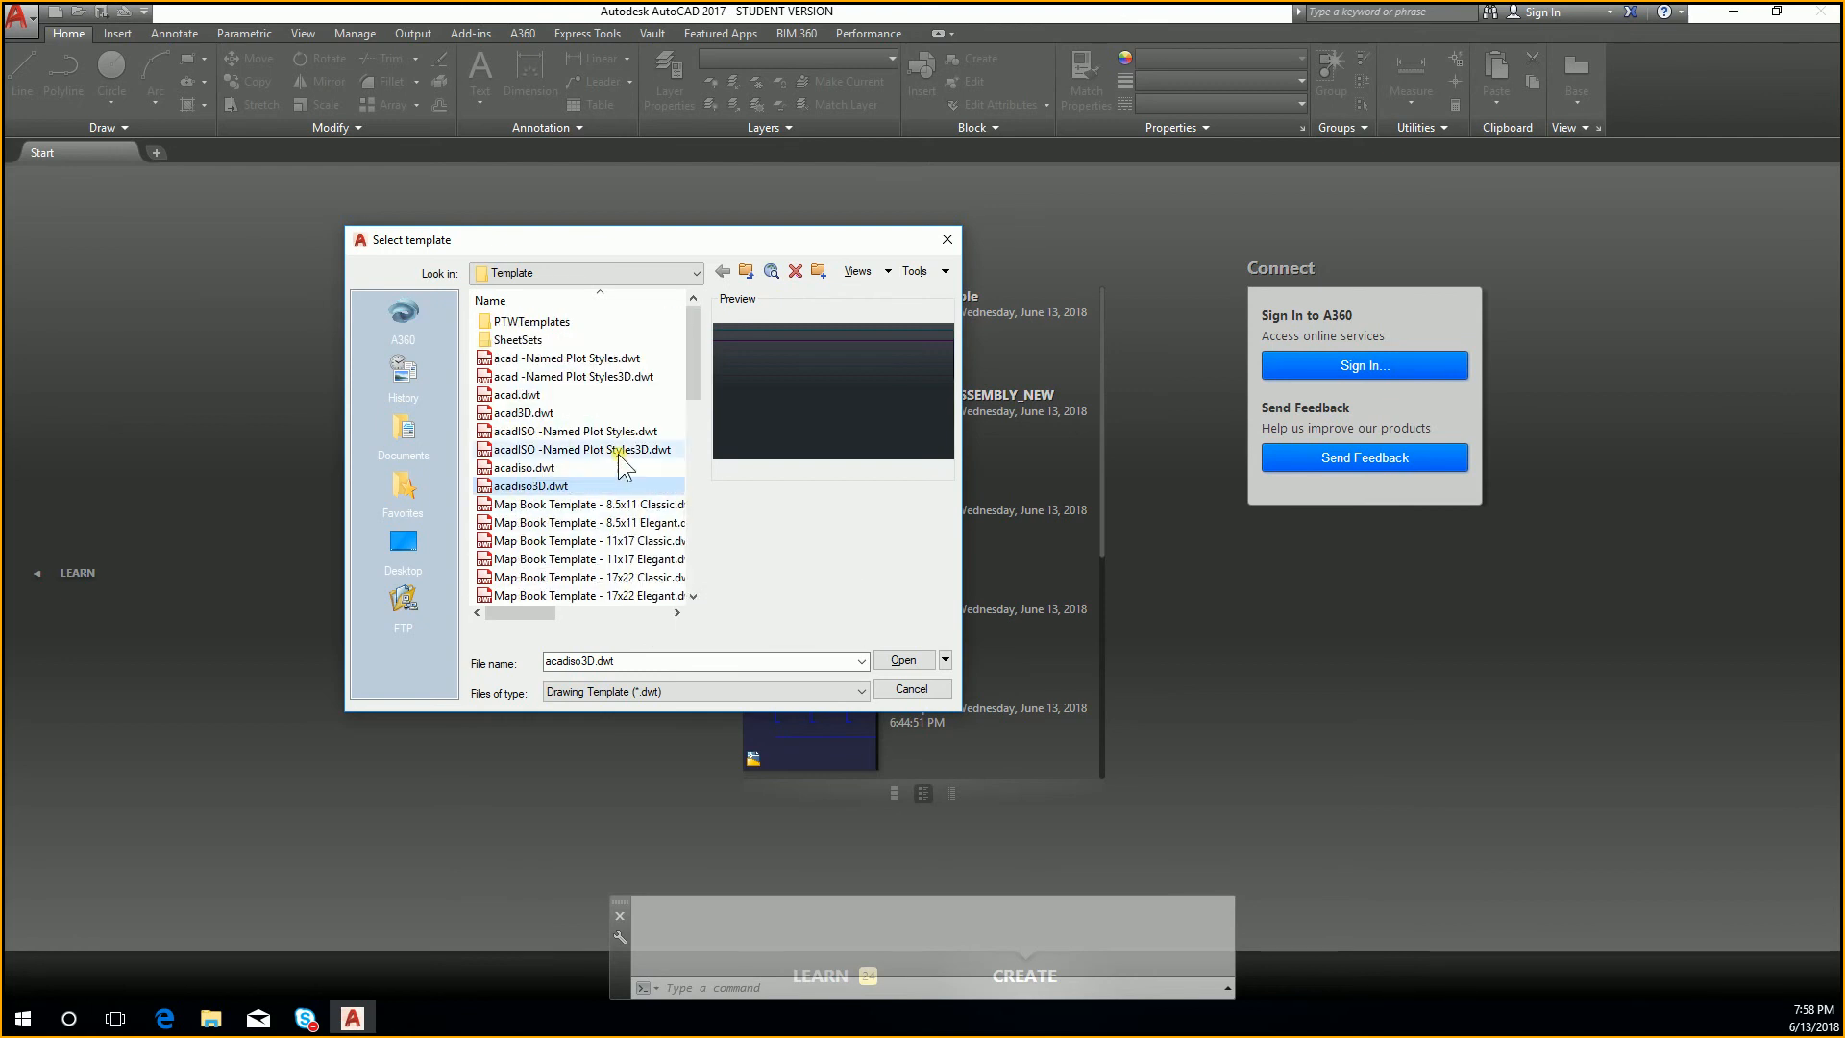
left_click(602, 395)
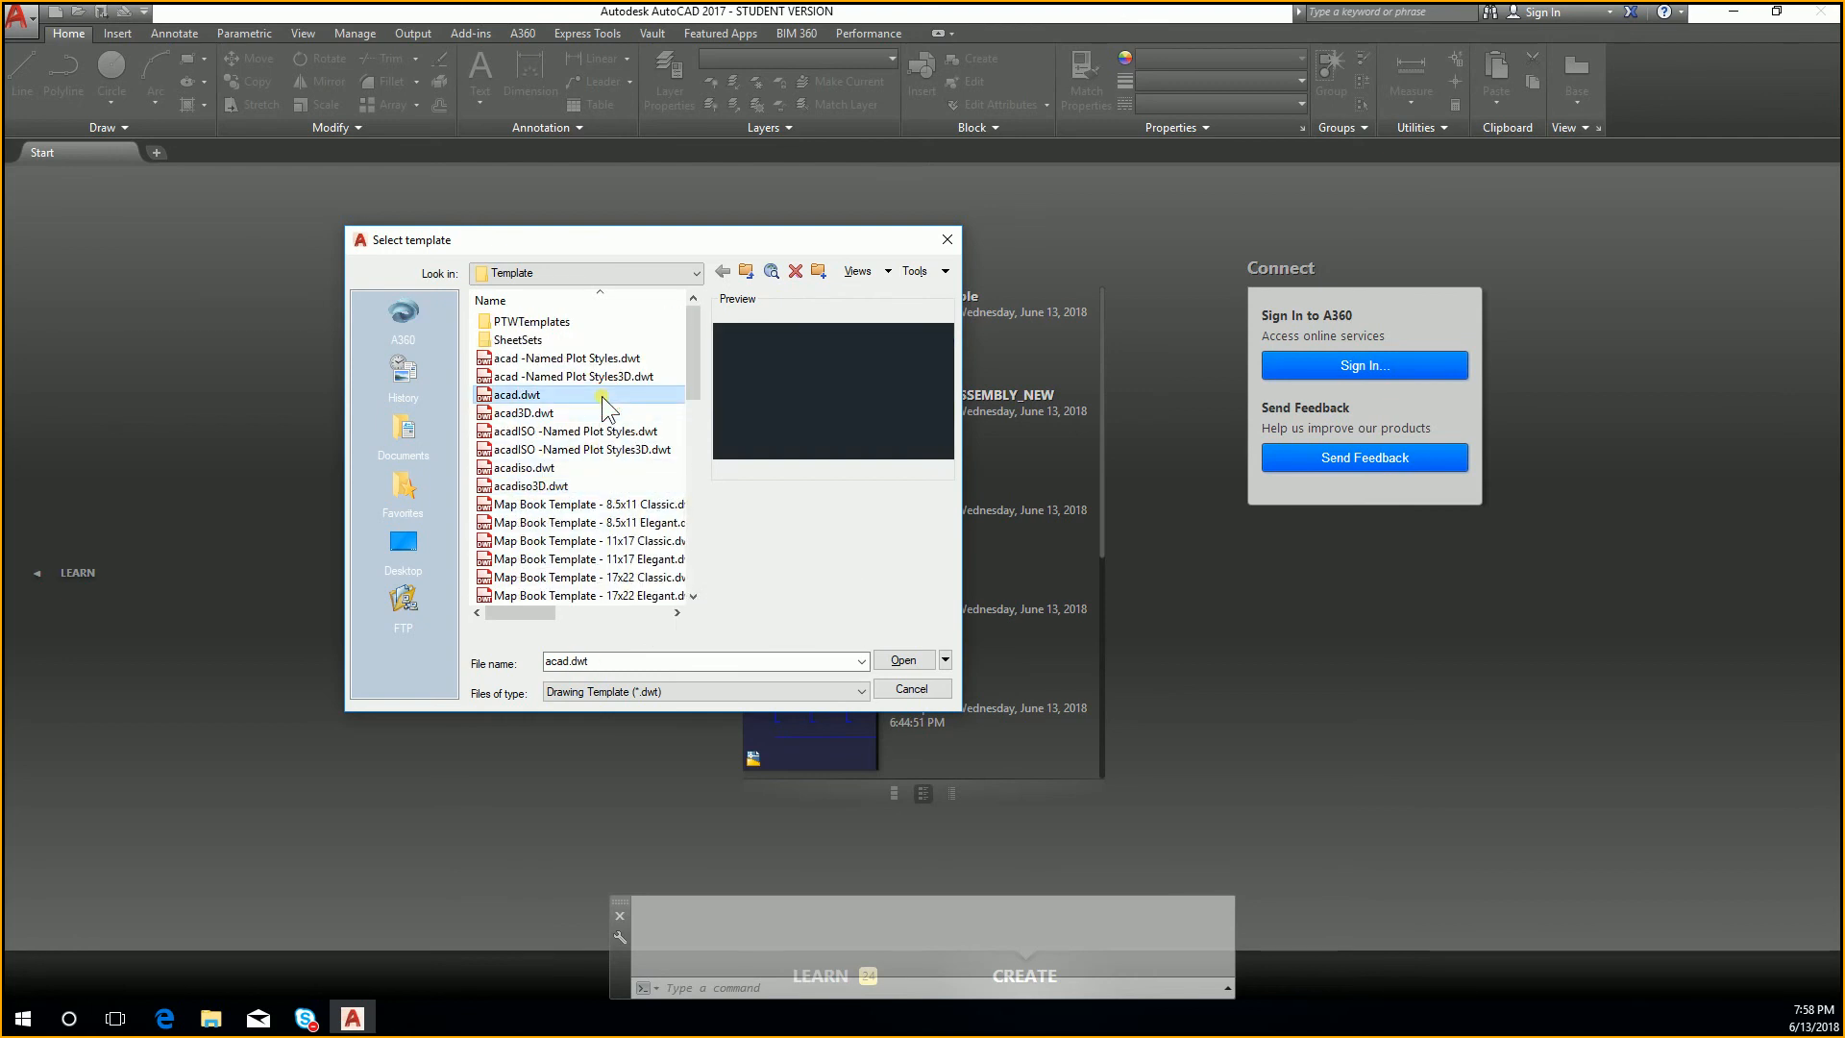
double_click(529, 396)
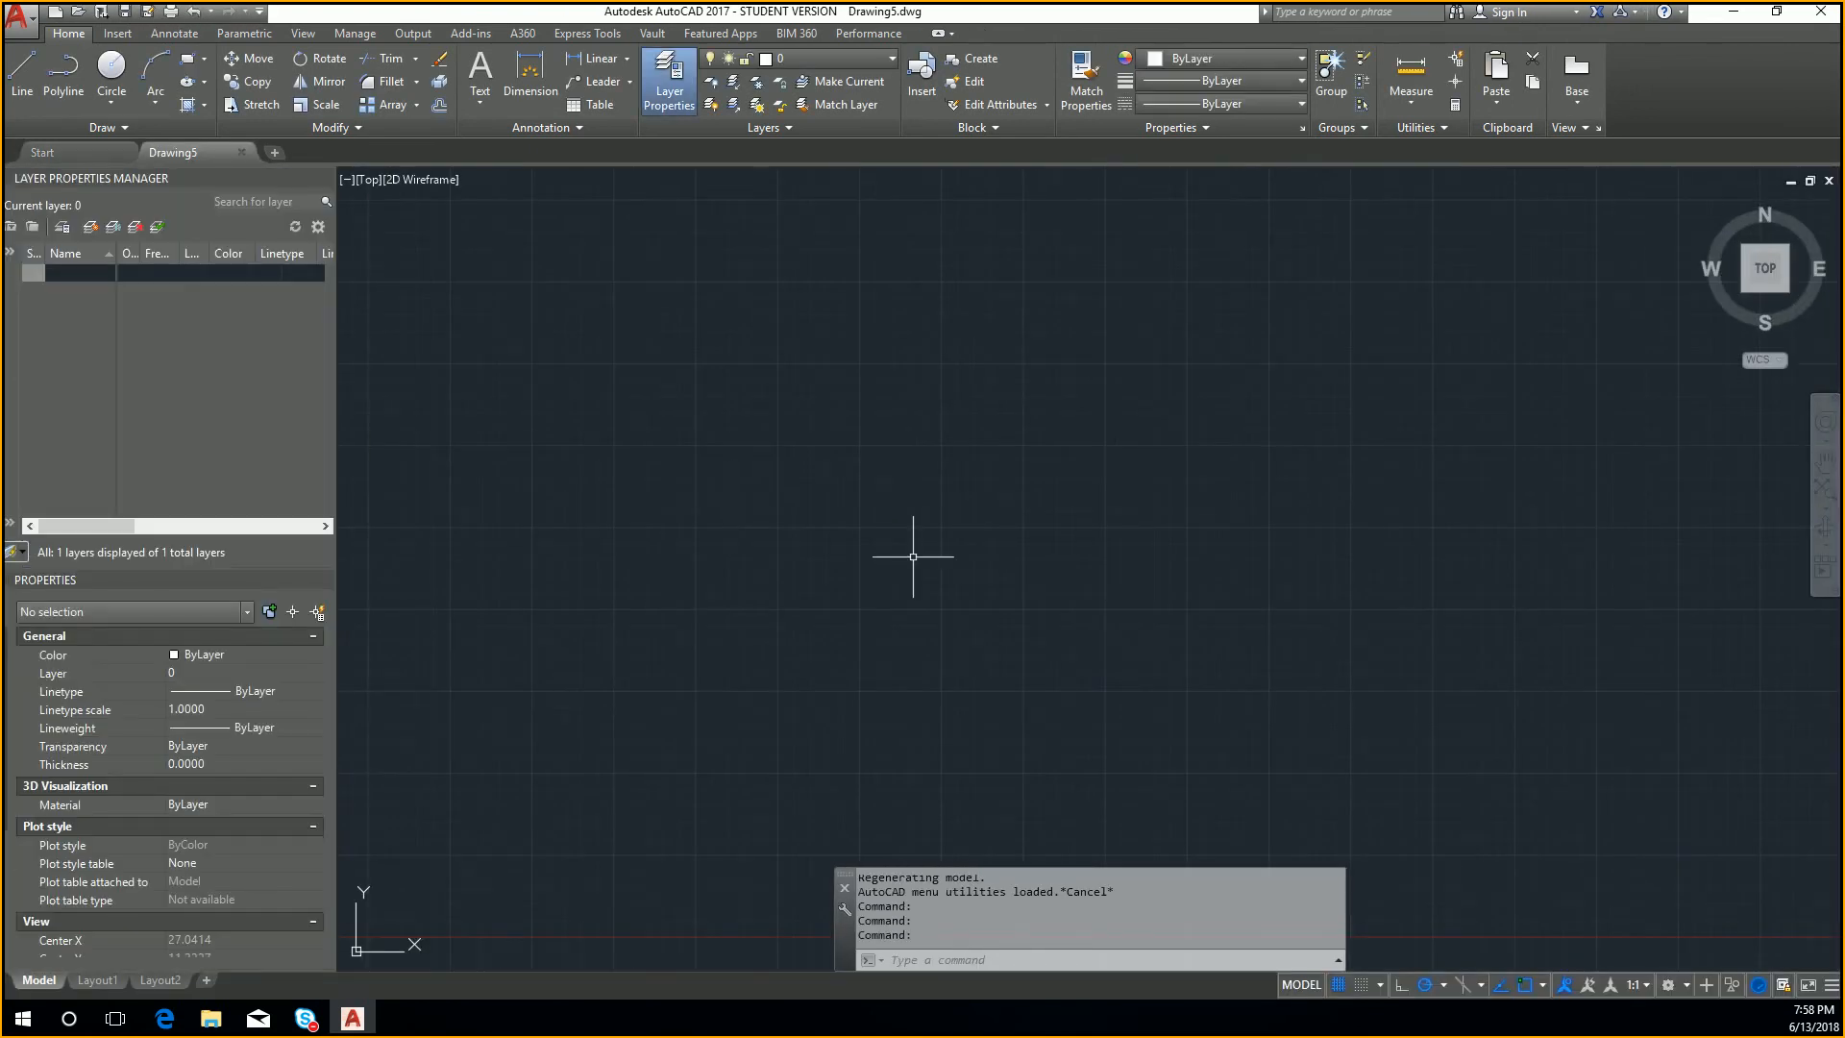
middle_click_drag(1173, 410, 1200, 365)
scroll(1197, 370, "down", 3)
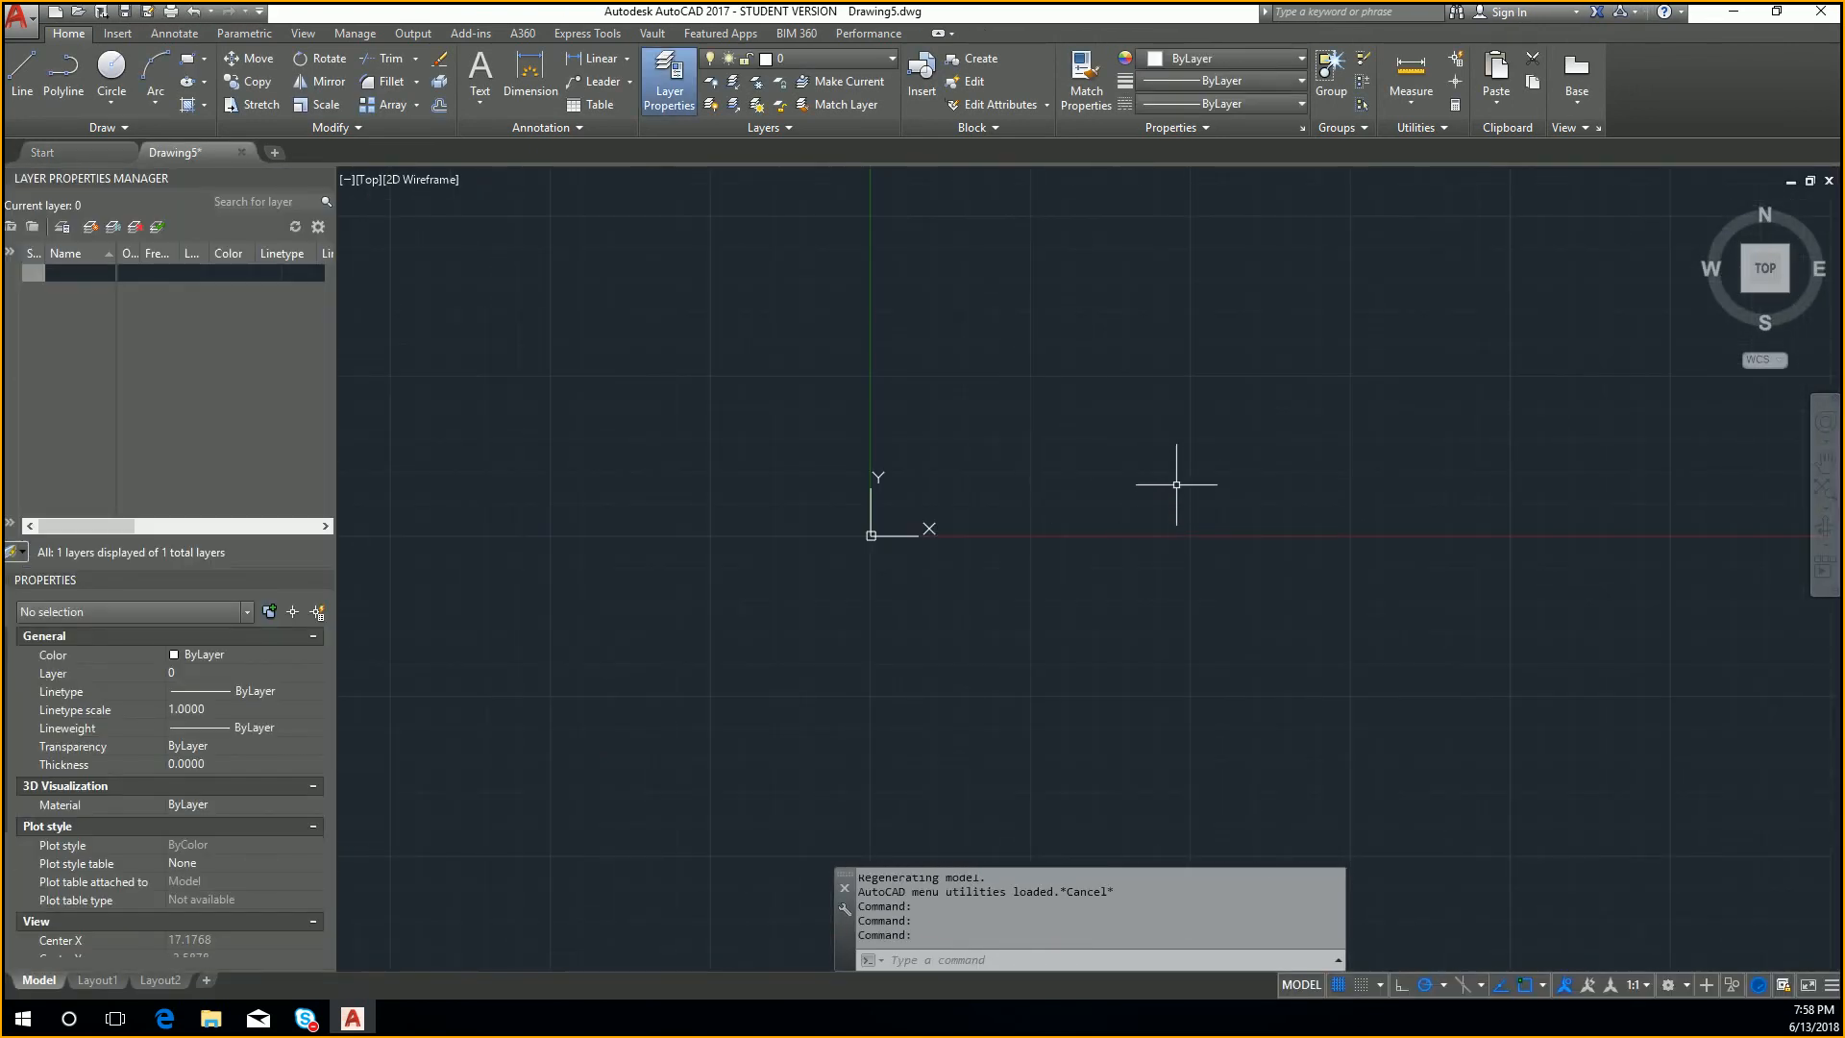
Step: Check which blocks the blank drawing offers for insertion, and close the drawing without saving
type("i")
key("Return")
left_click(1224, 394)
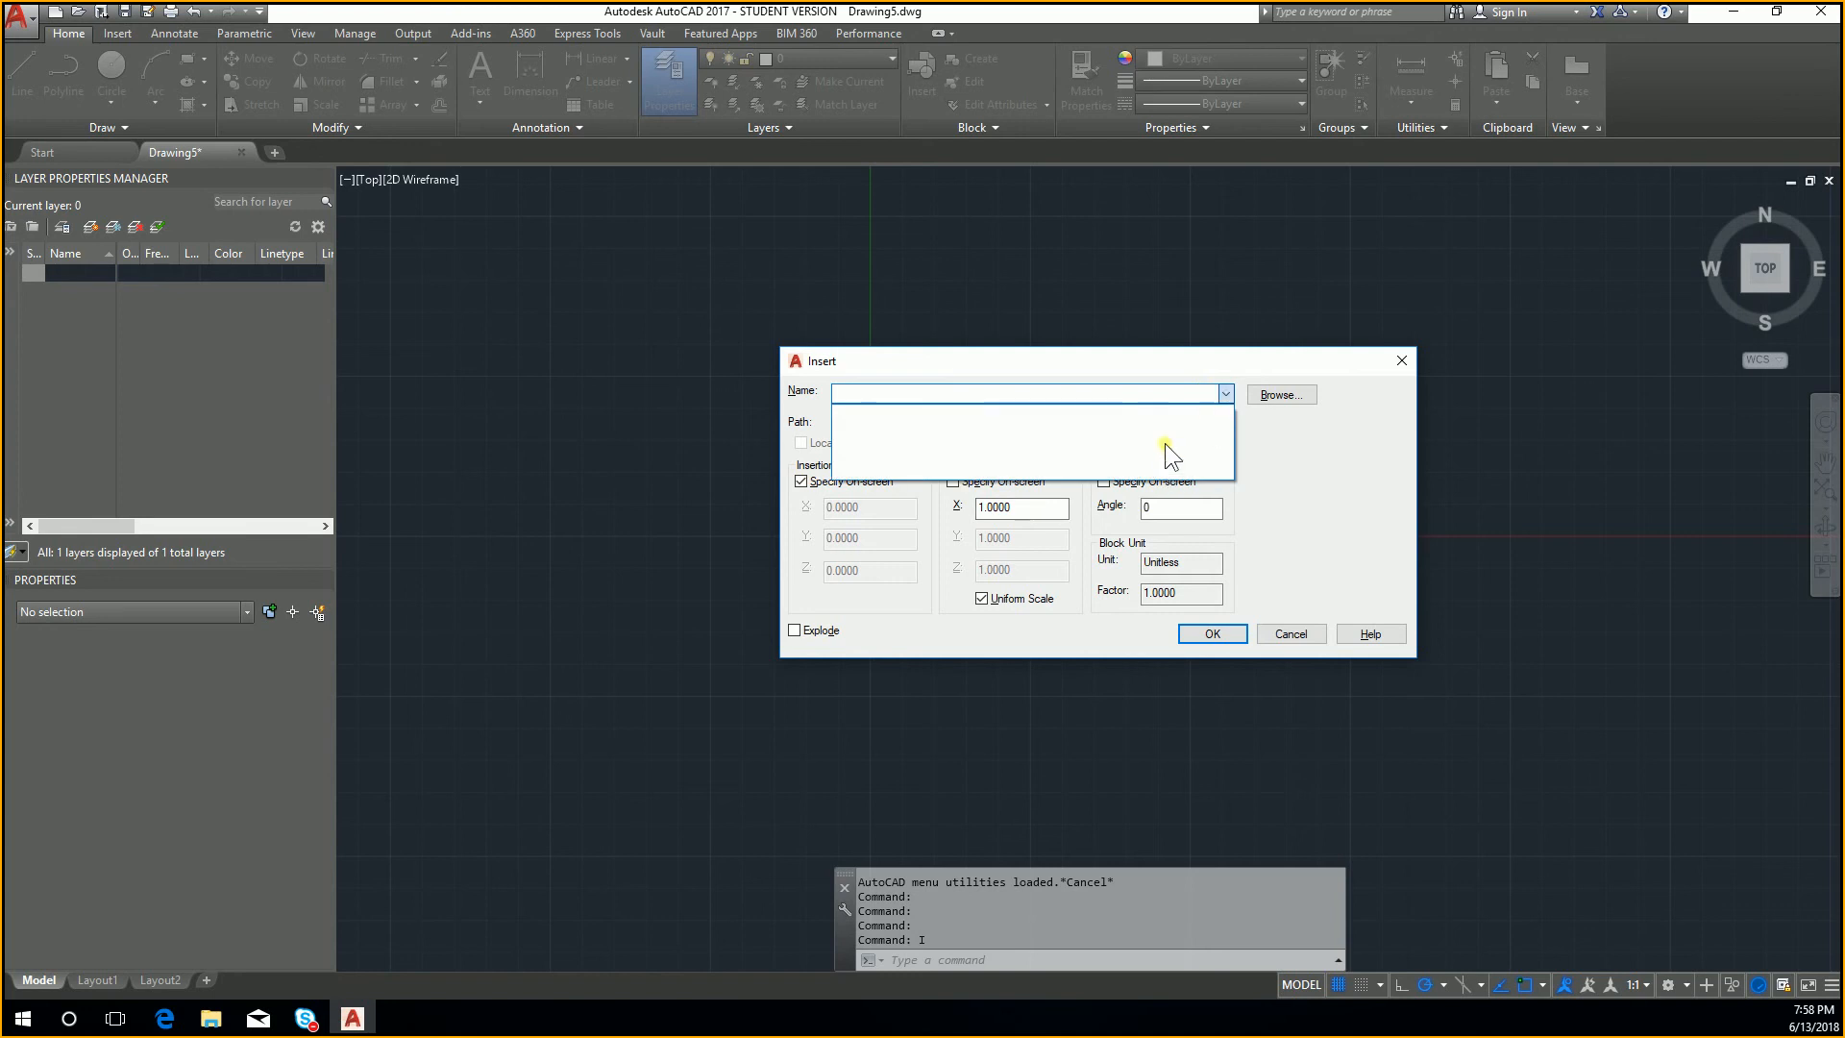
key("Escape")
key("Escape")
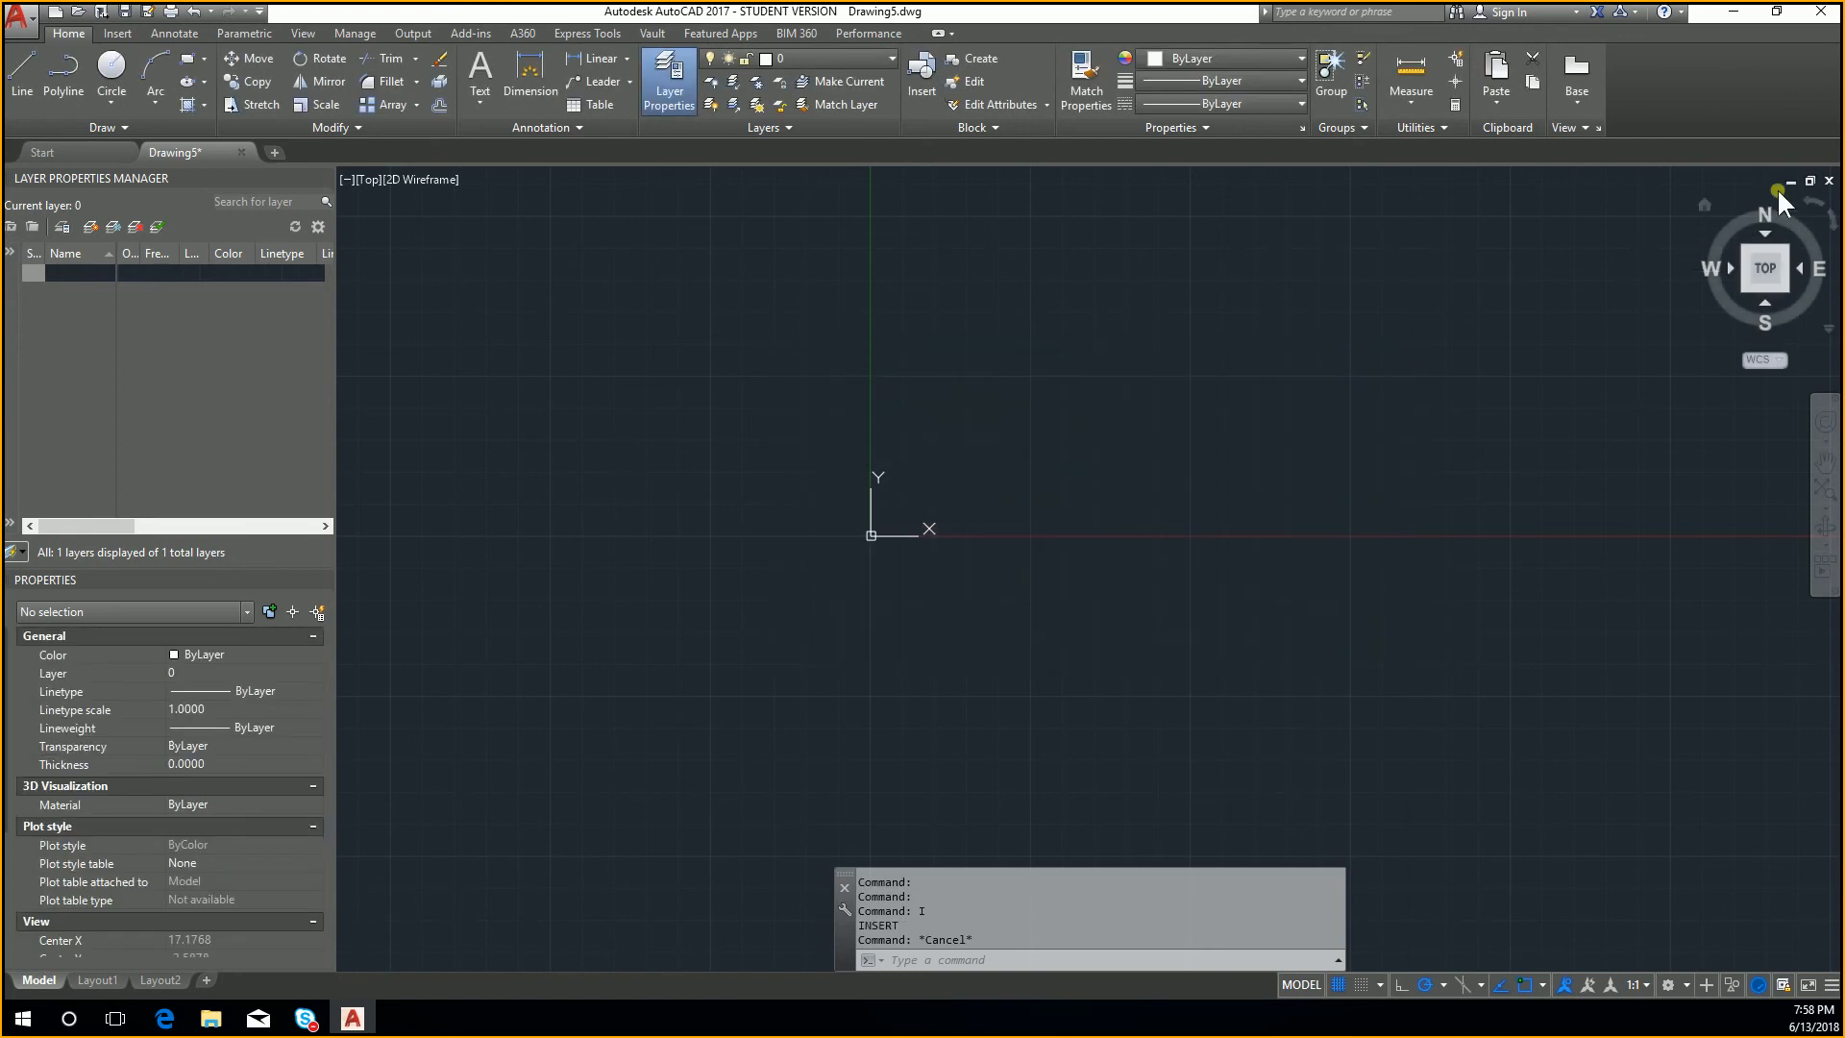
left_click(1829, 180)
left_click(918, 547)
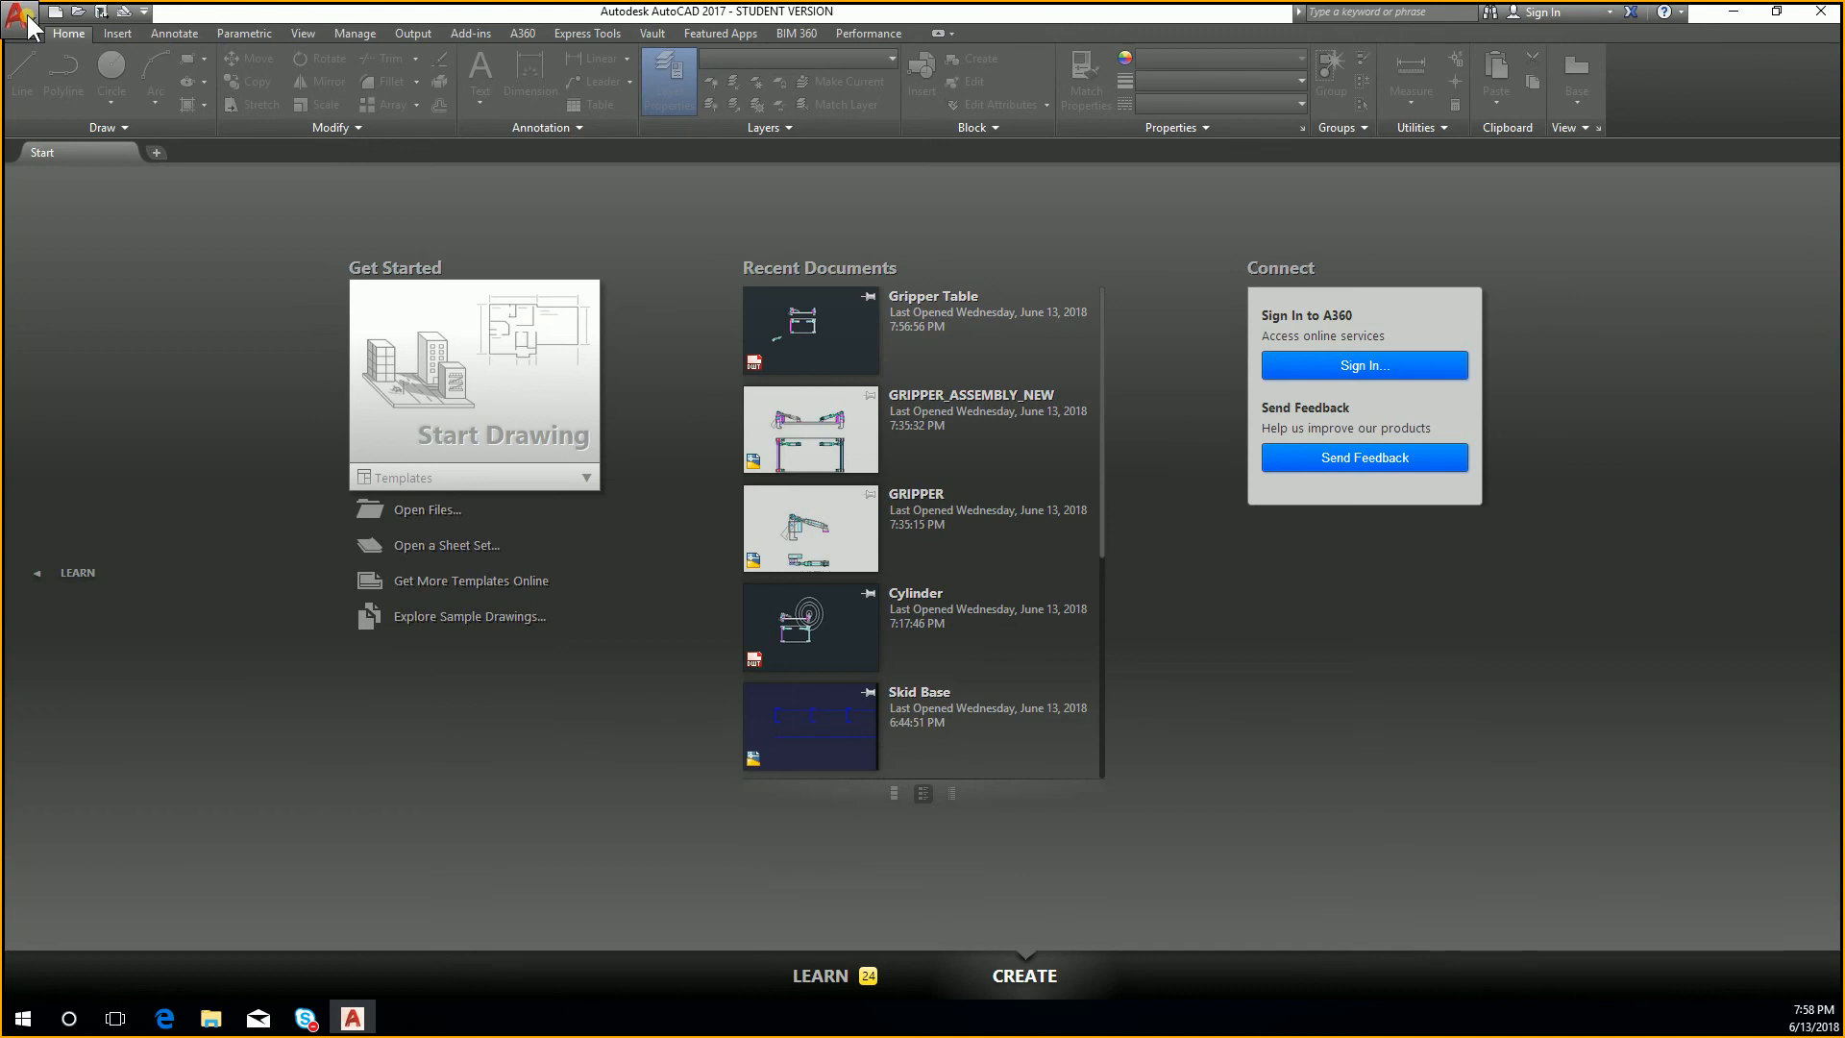
Step: Start a new drawing from the Gripper Table template stored on the EHTC PROGRAM (I:) drive
left_click(23, 17)
left_click(55, 18)
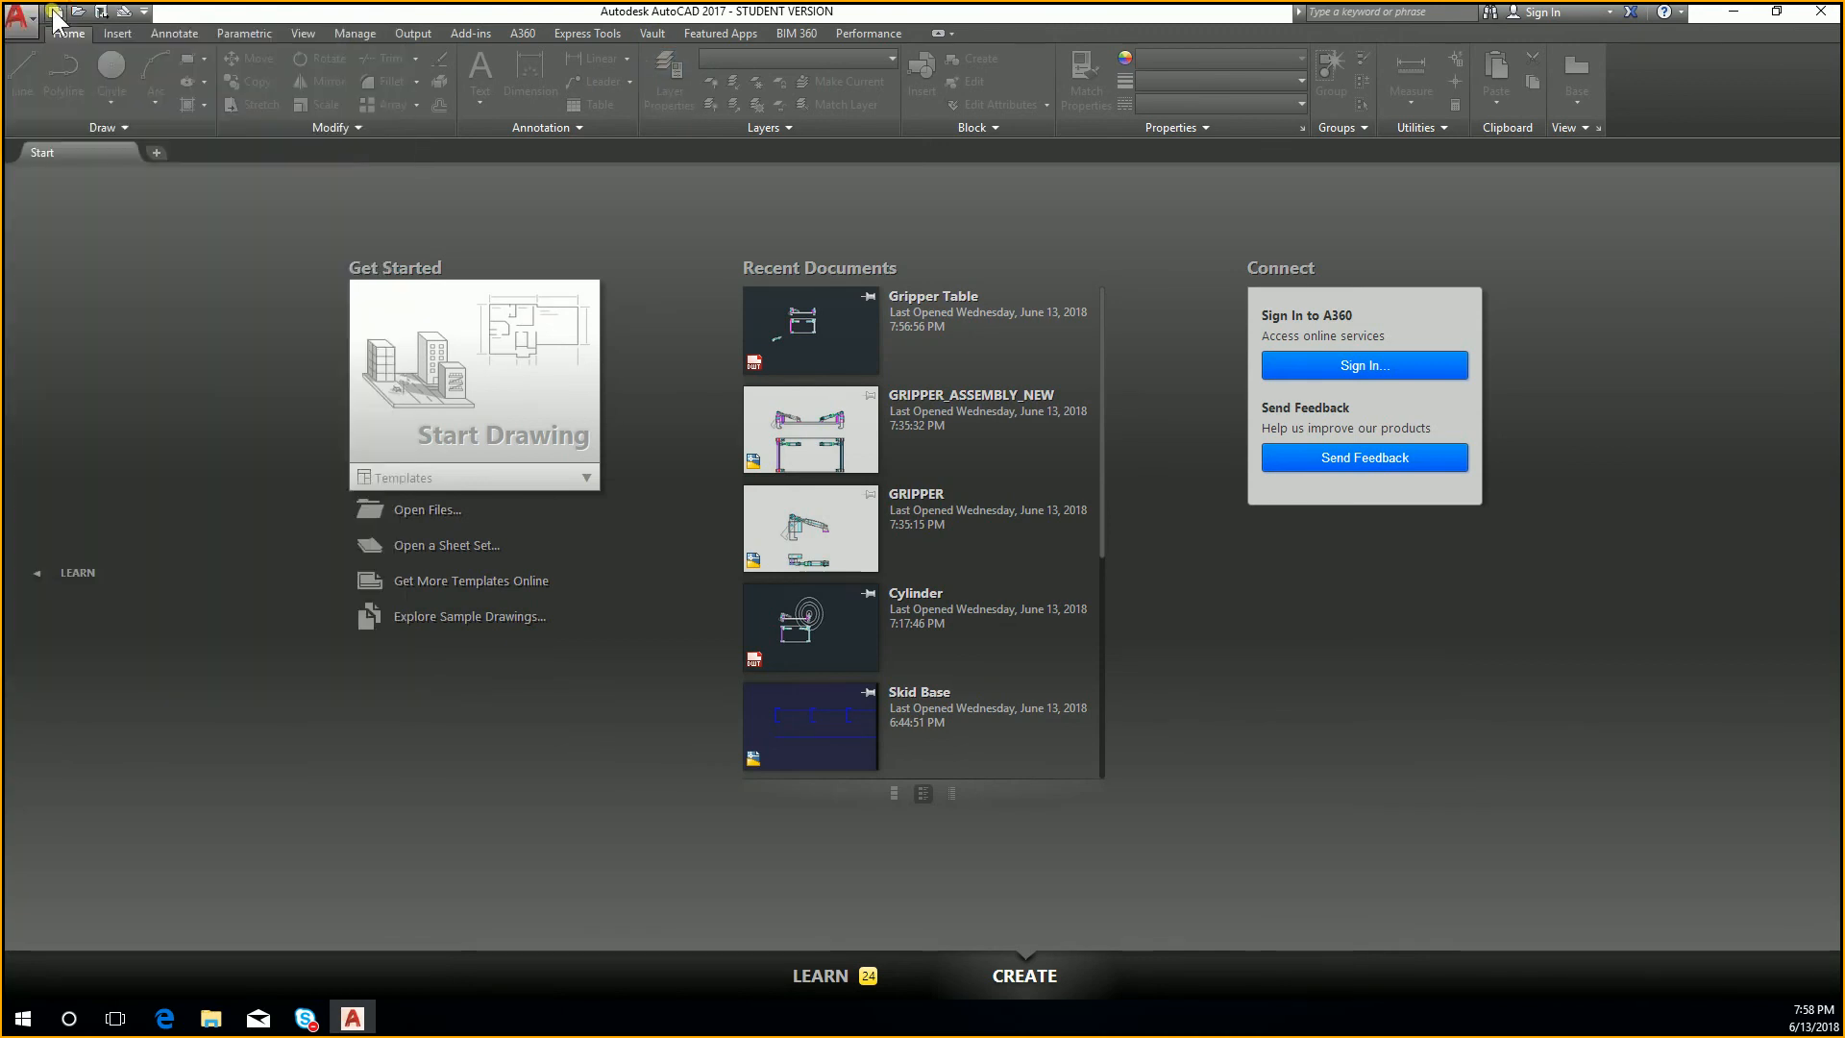
left_click(54, 17)
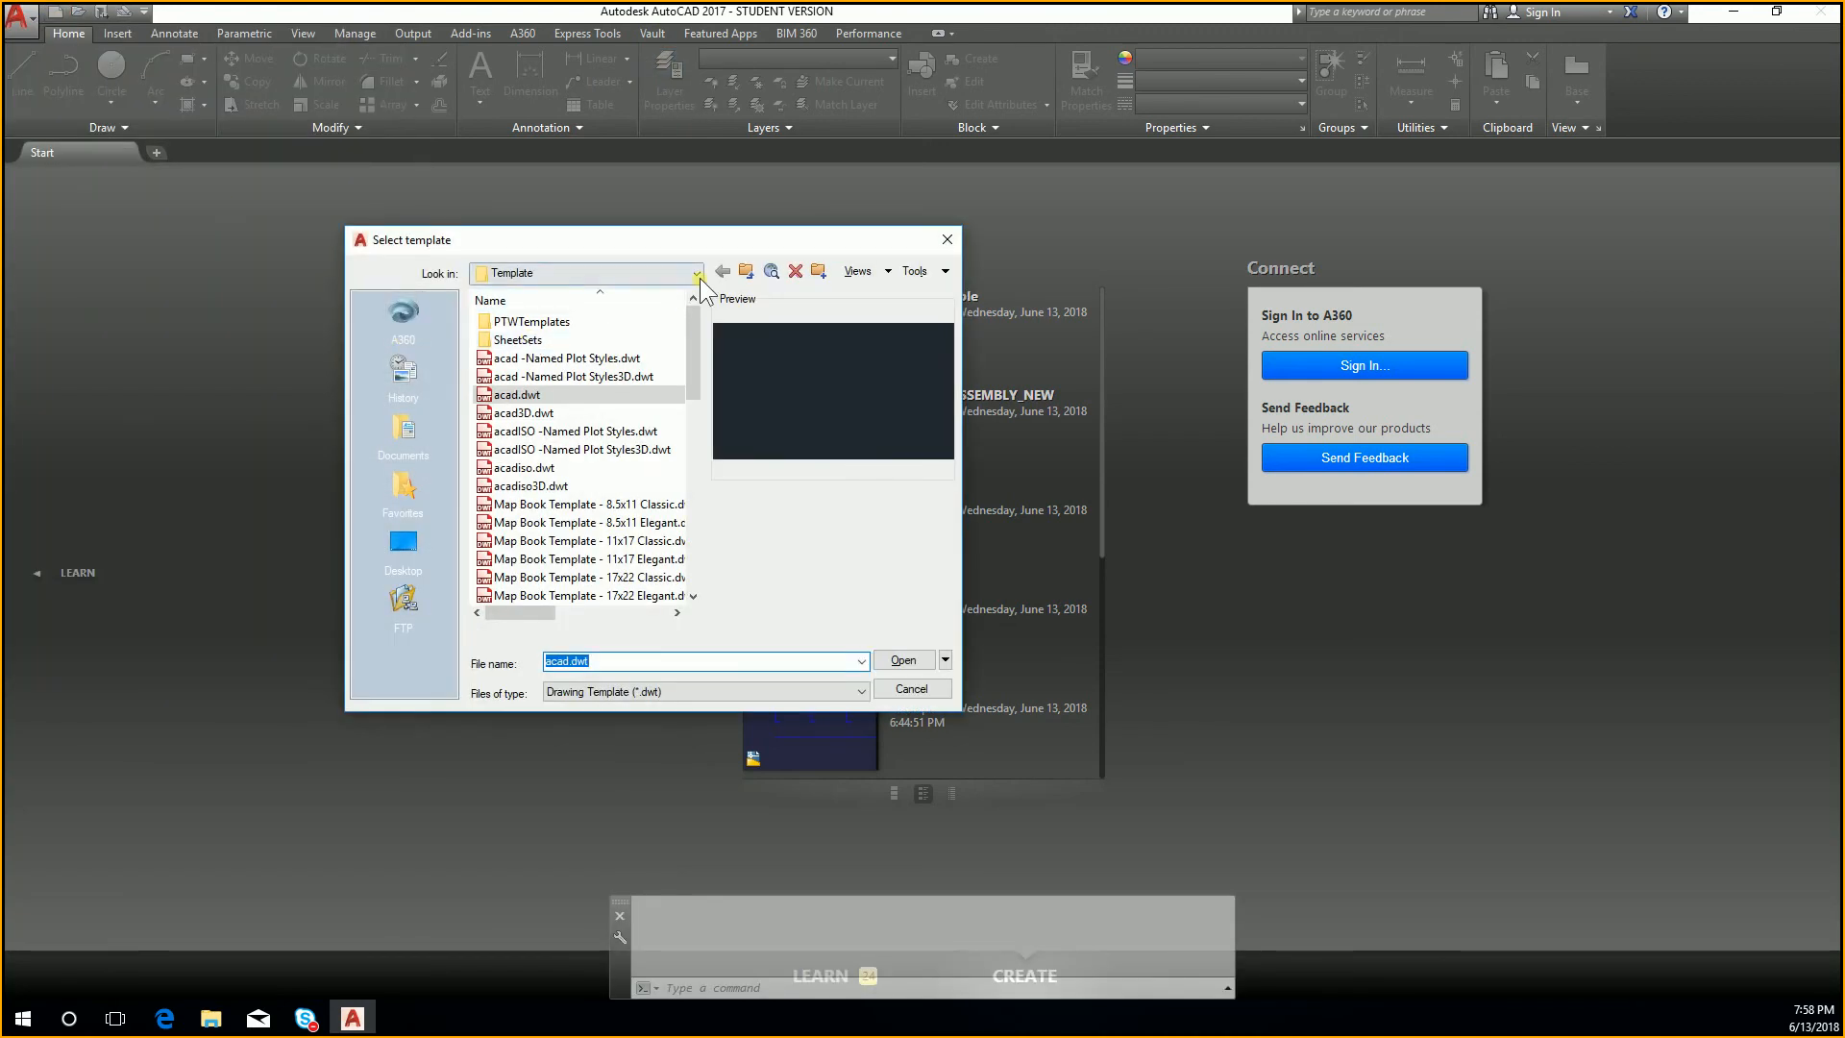
left_click(689, 276)
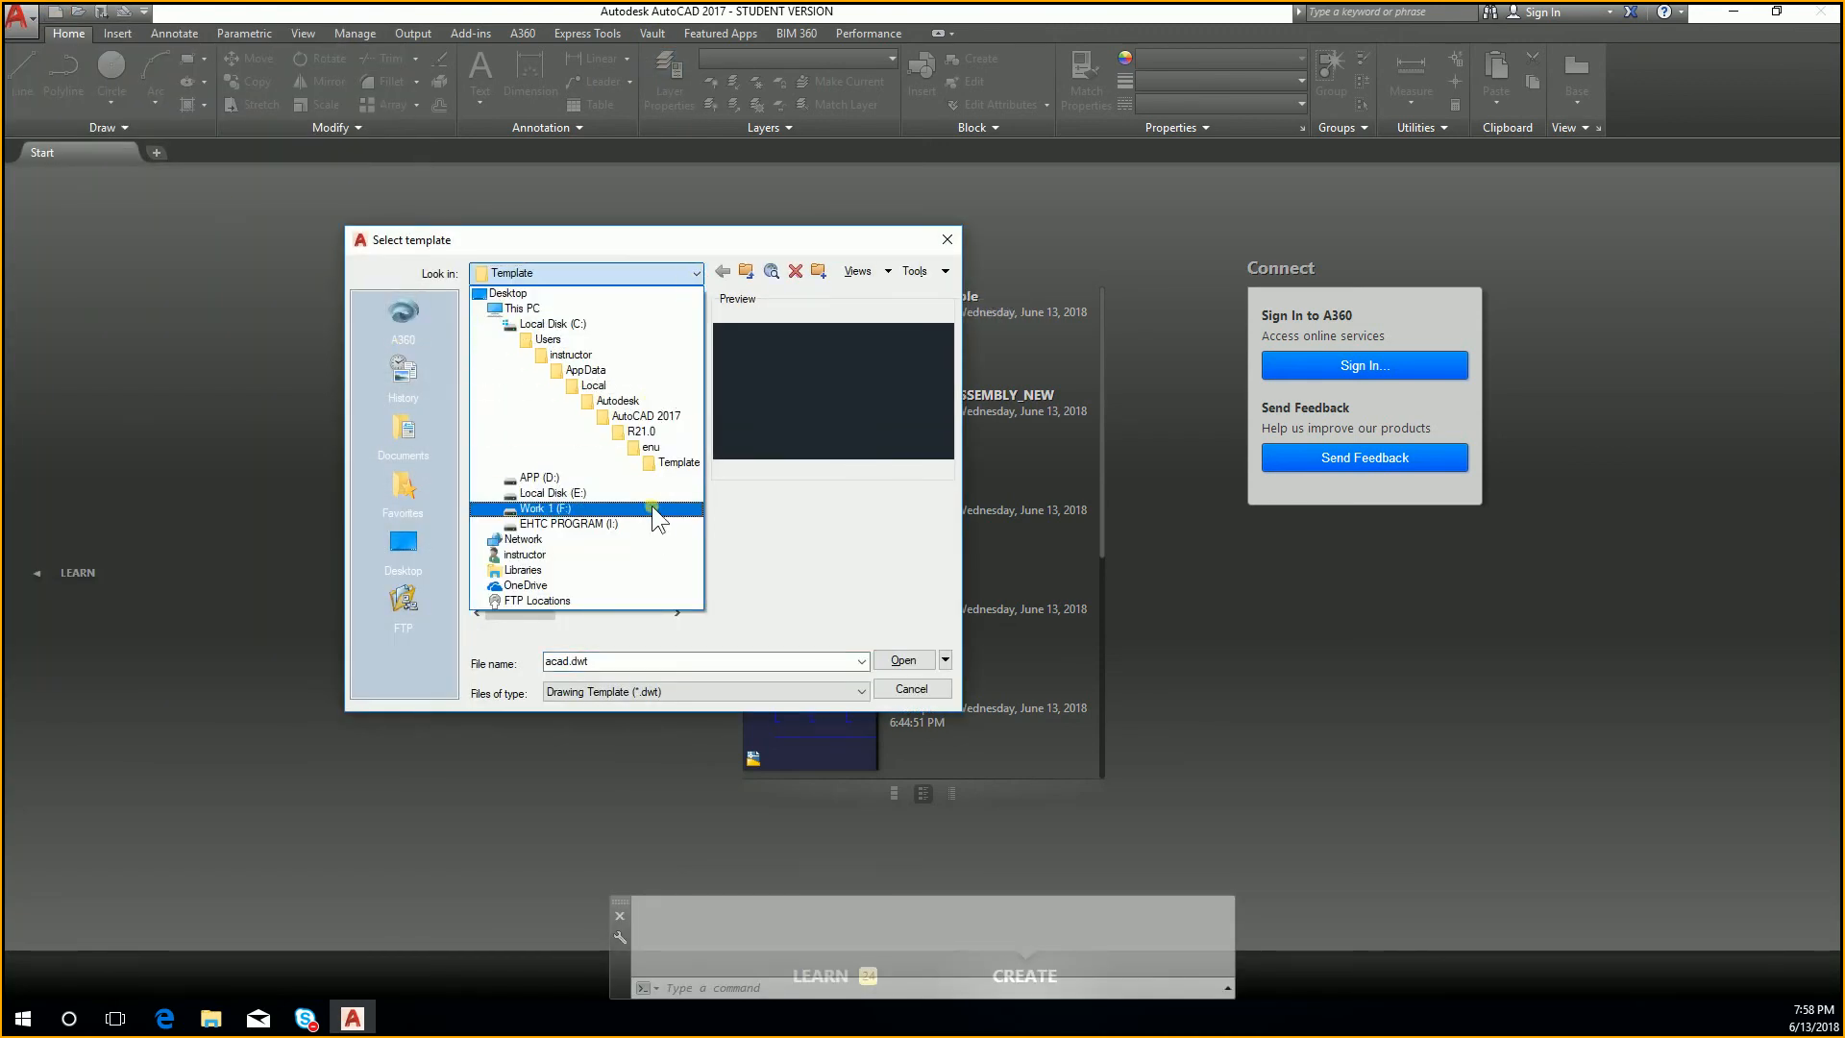
left_click(651, 528)
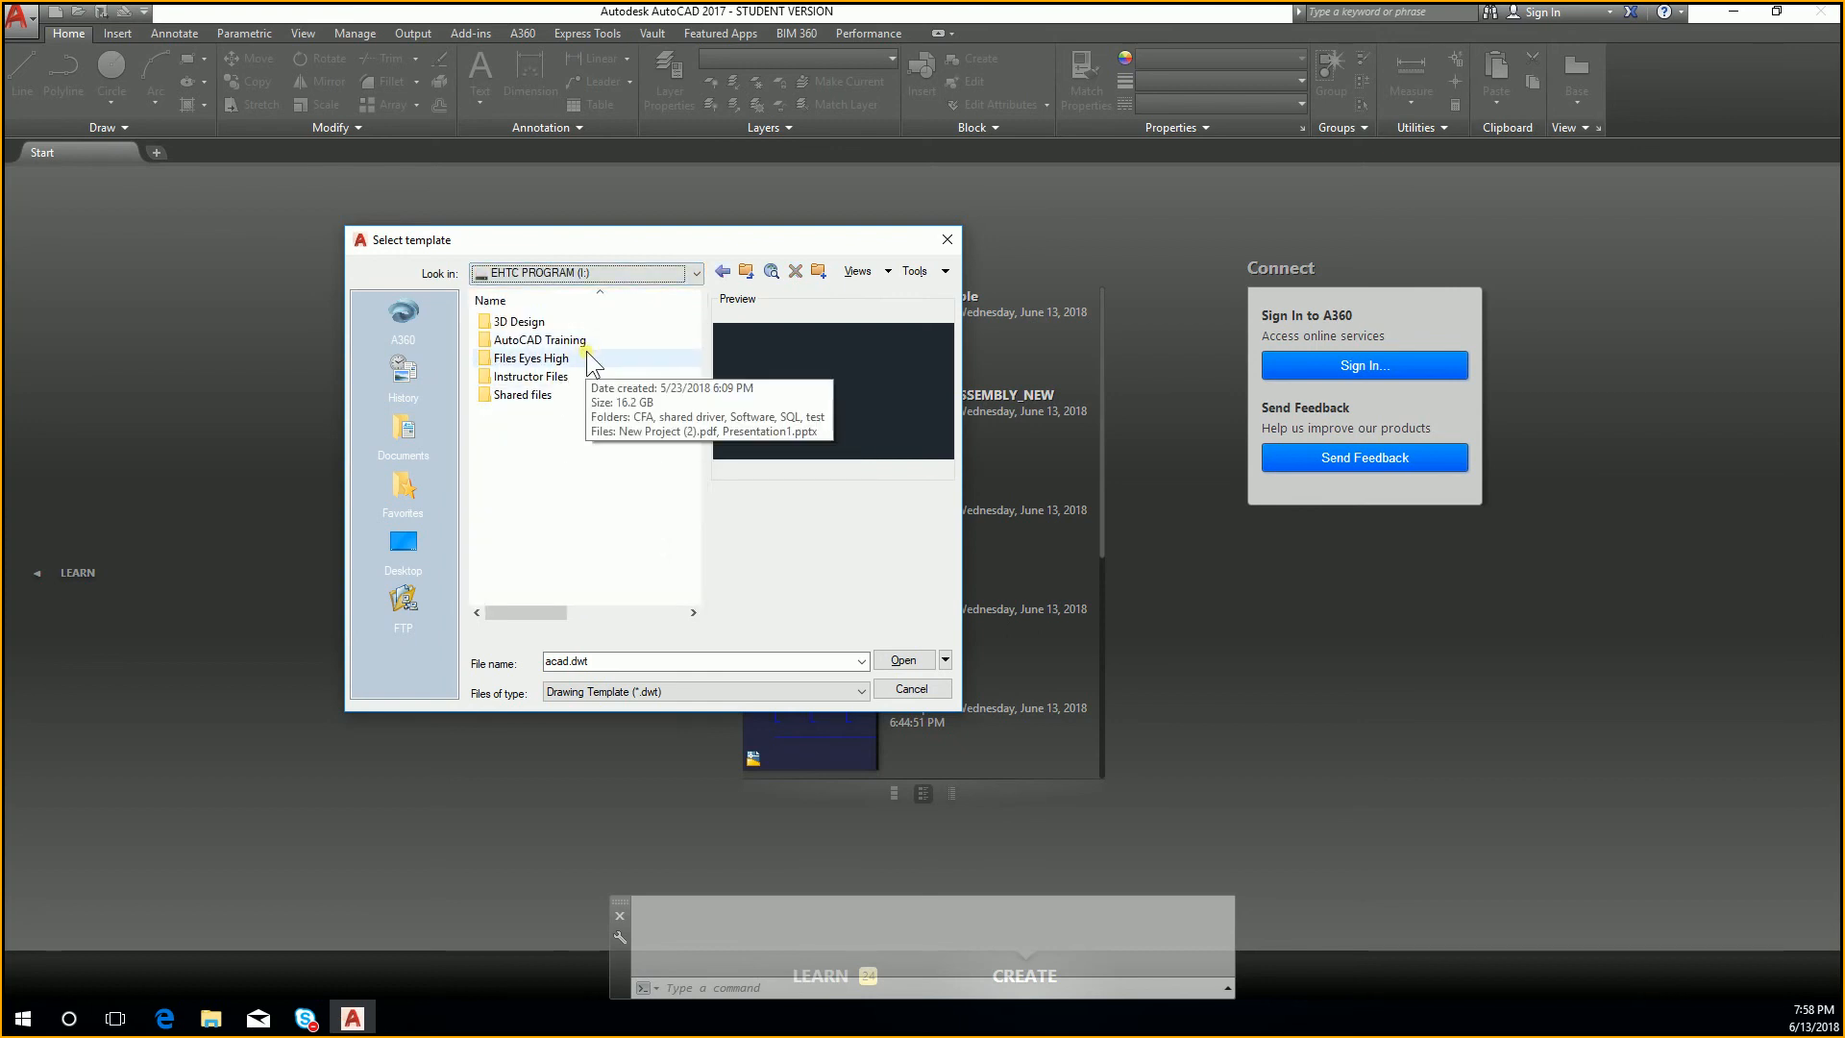
double_click(592, 377)
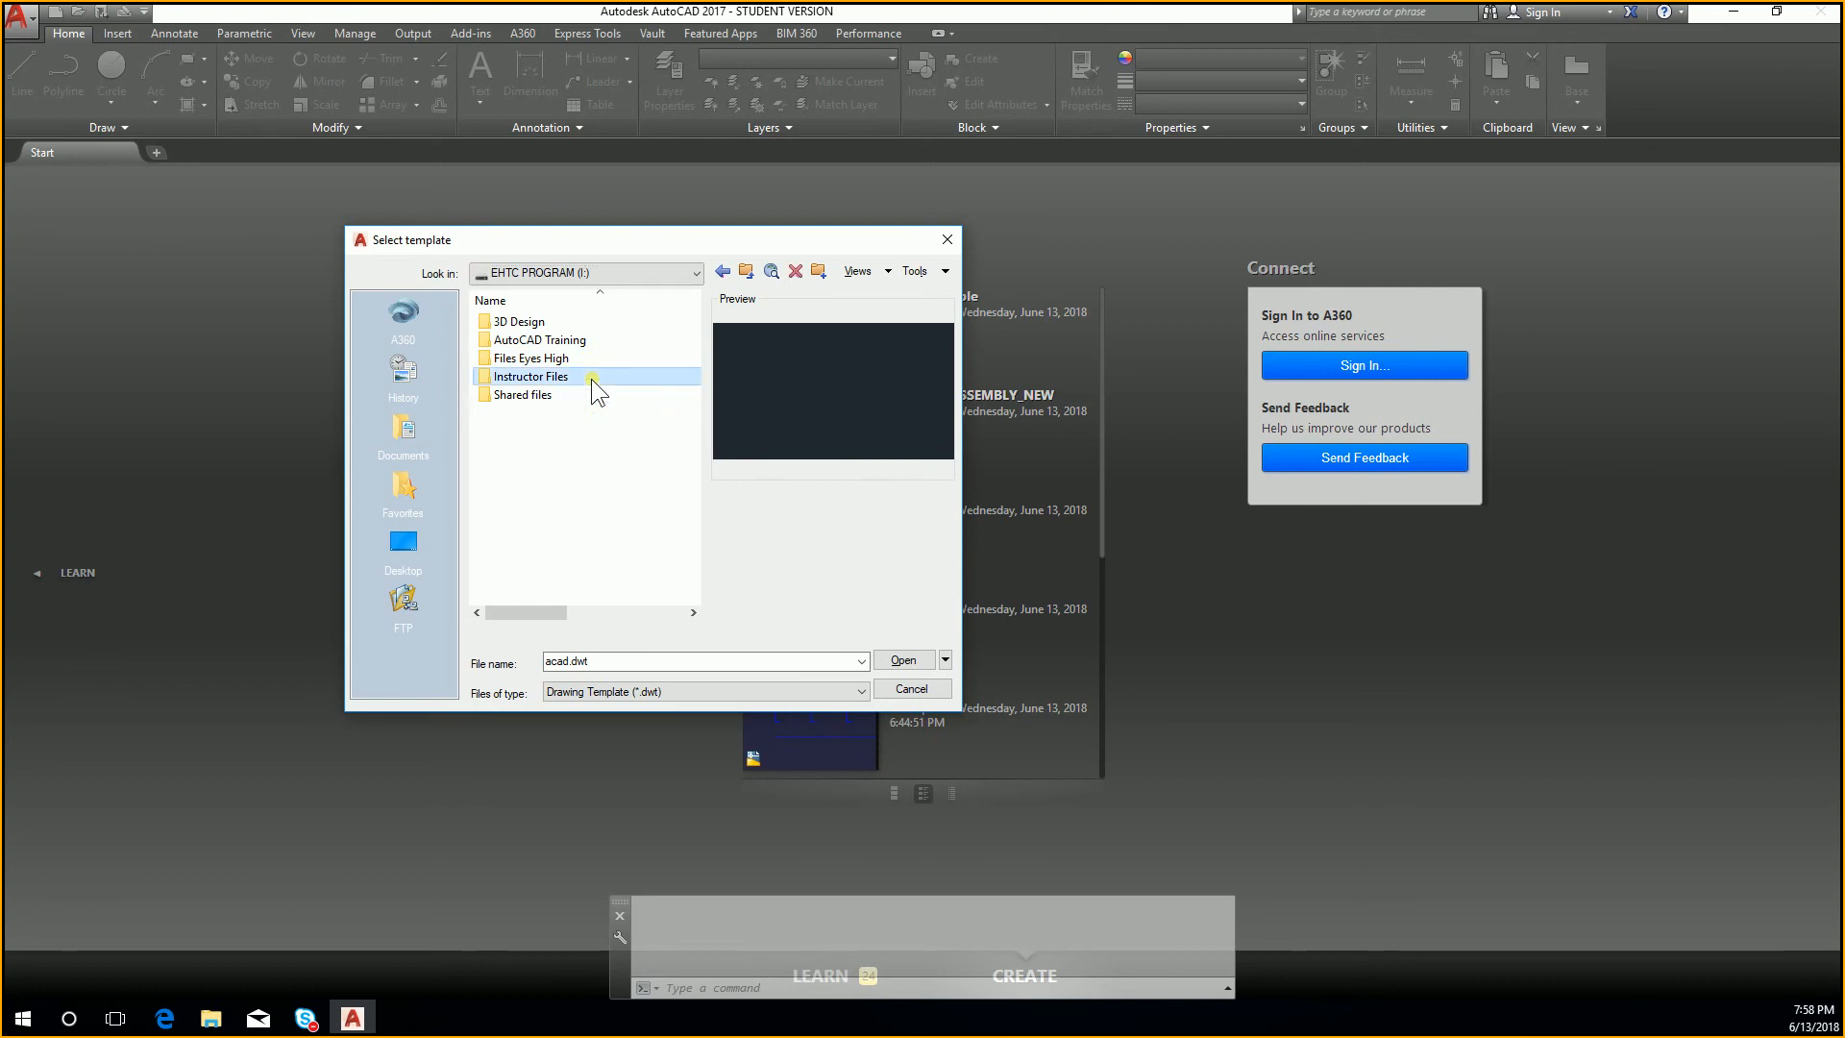
left_click(585, 342)
double_click(579, 343)
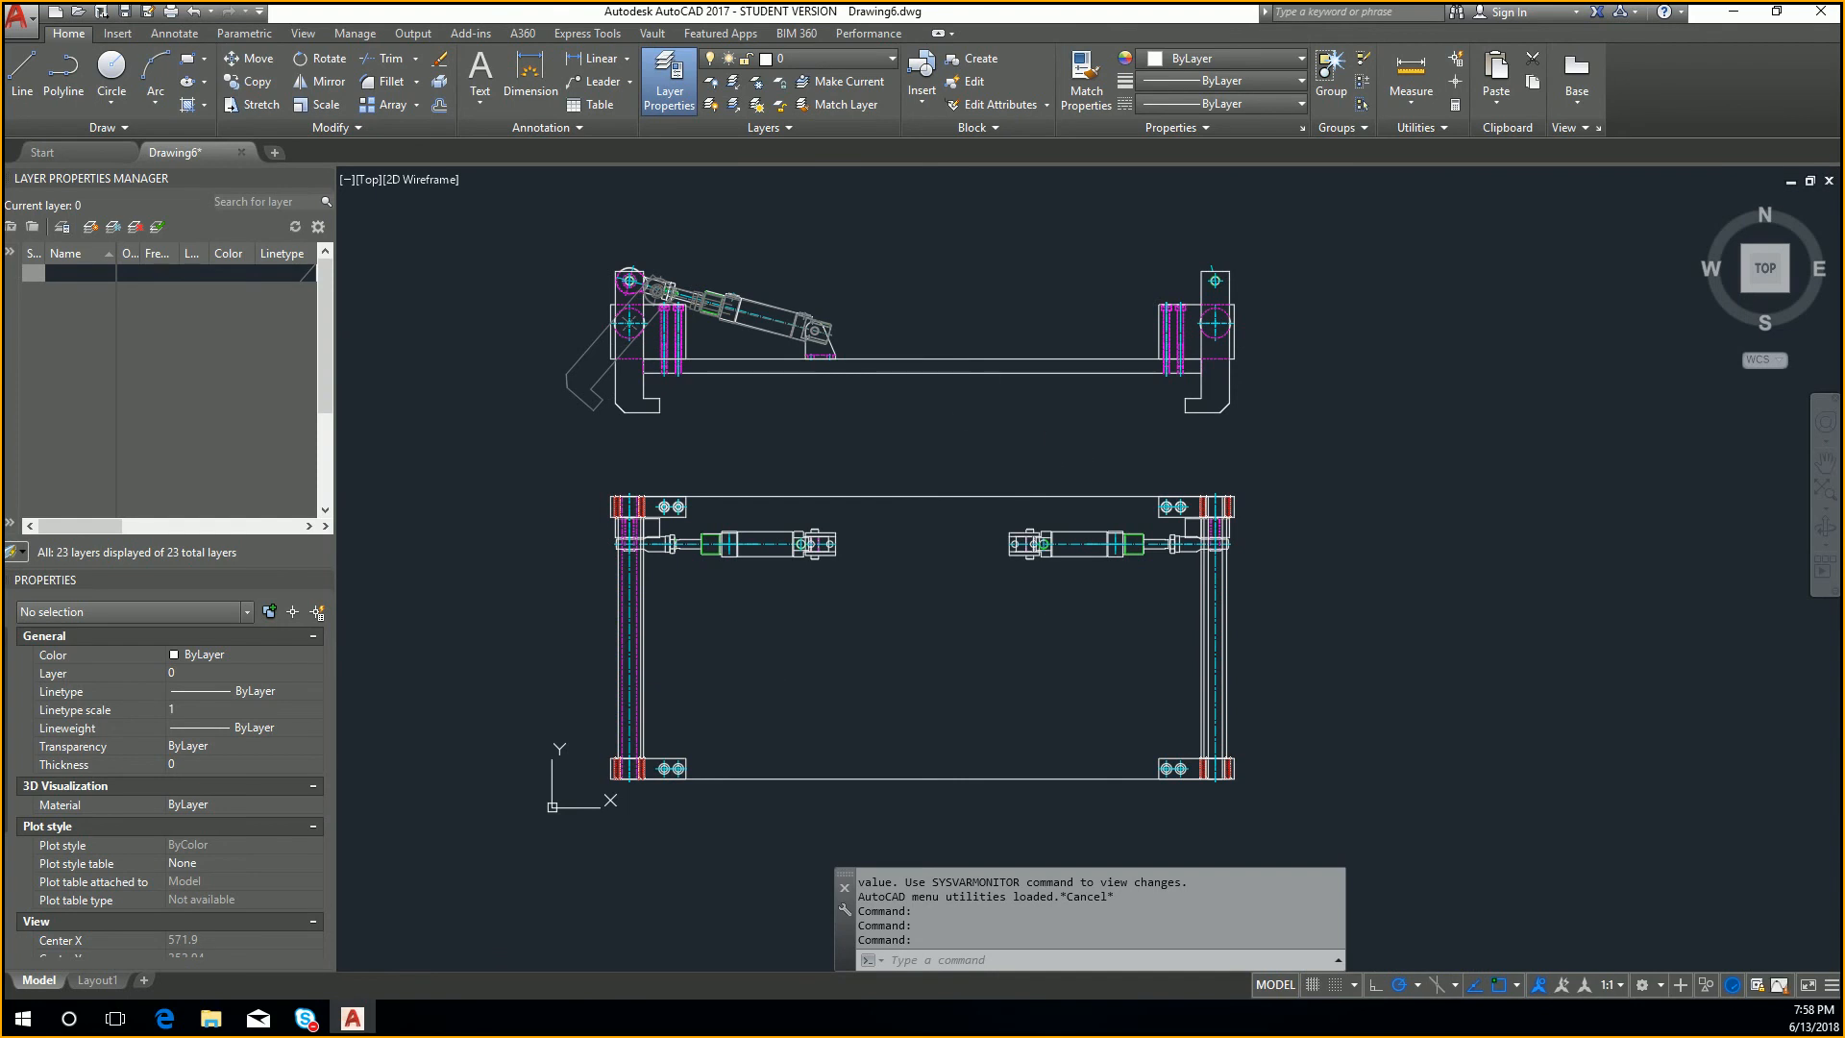
Step: Insert the Cylinder Body block at scale 1 in the empty area above and beside the gripper assembly
type("I")
key("Return")
left_click(1235, 395)
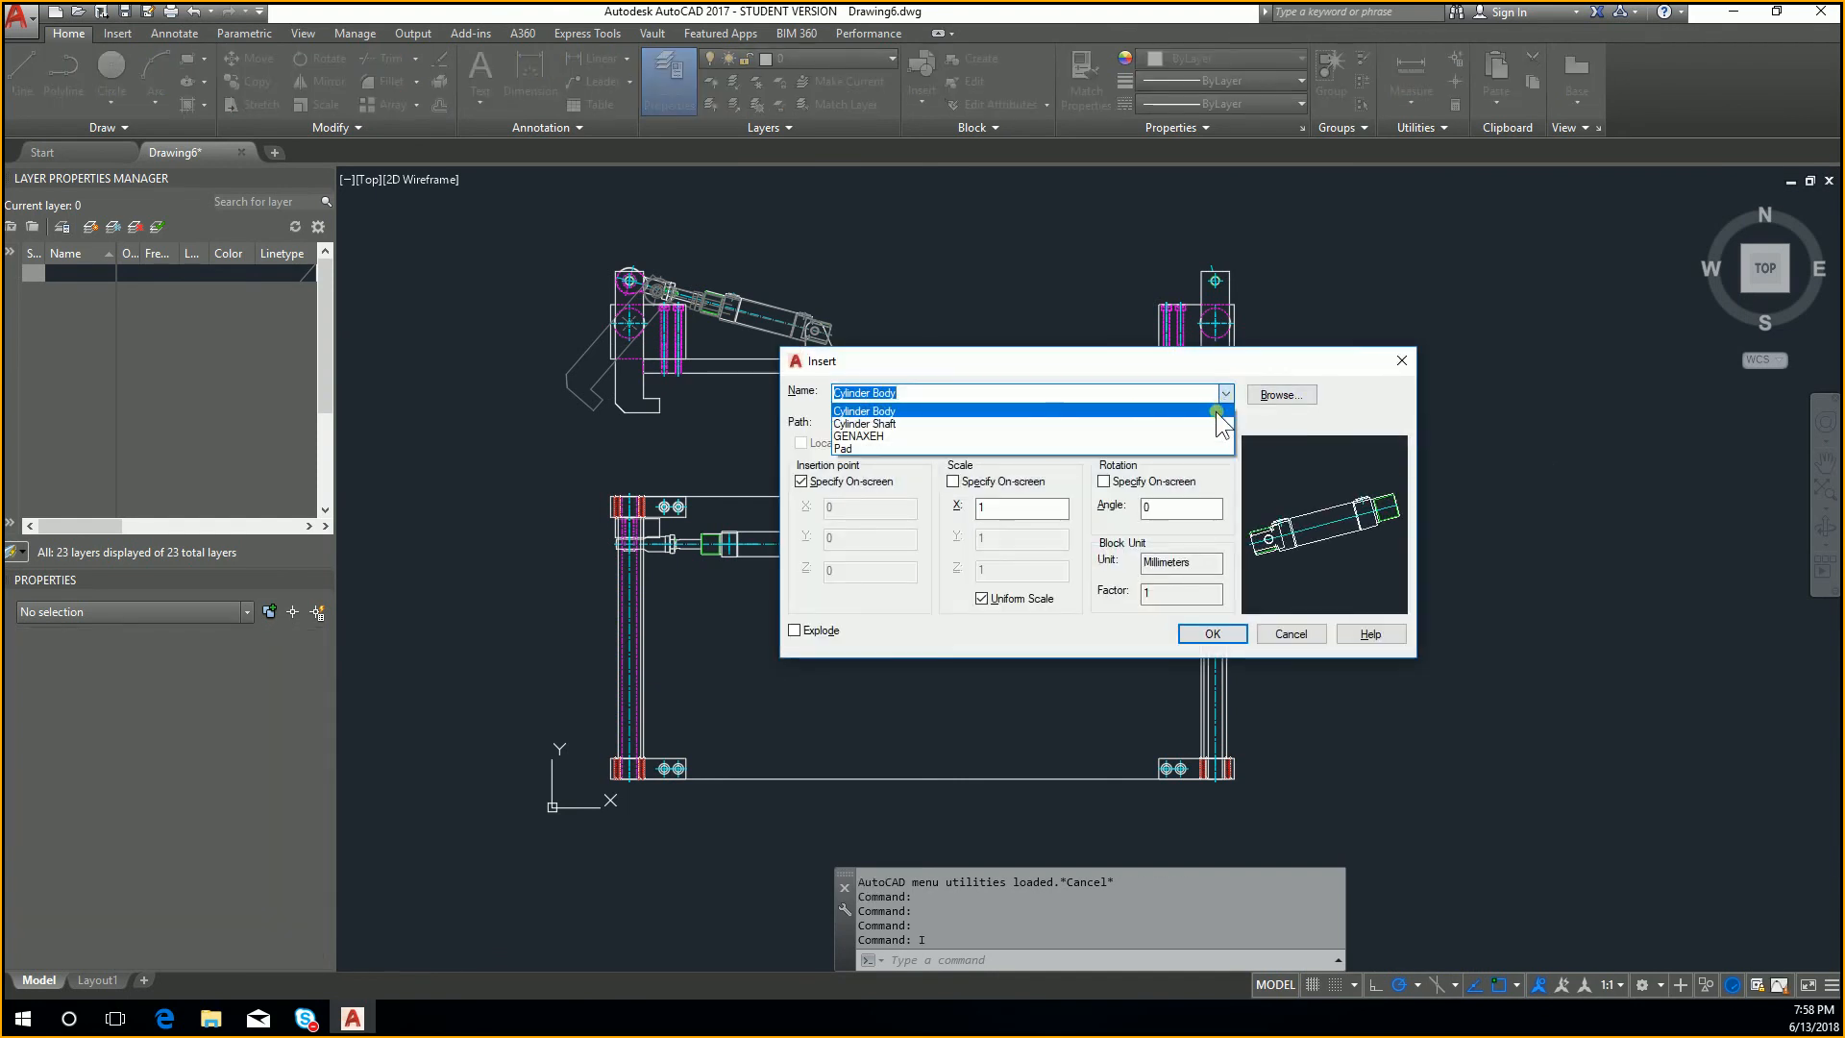
left_click(1215, 680)
left_click(1213, 634)
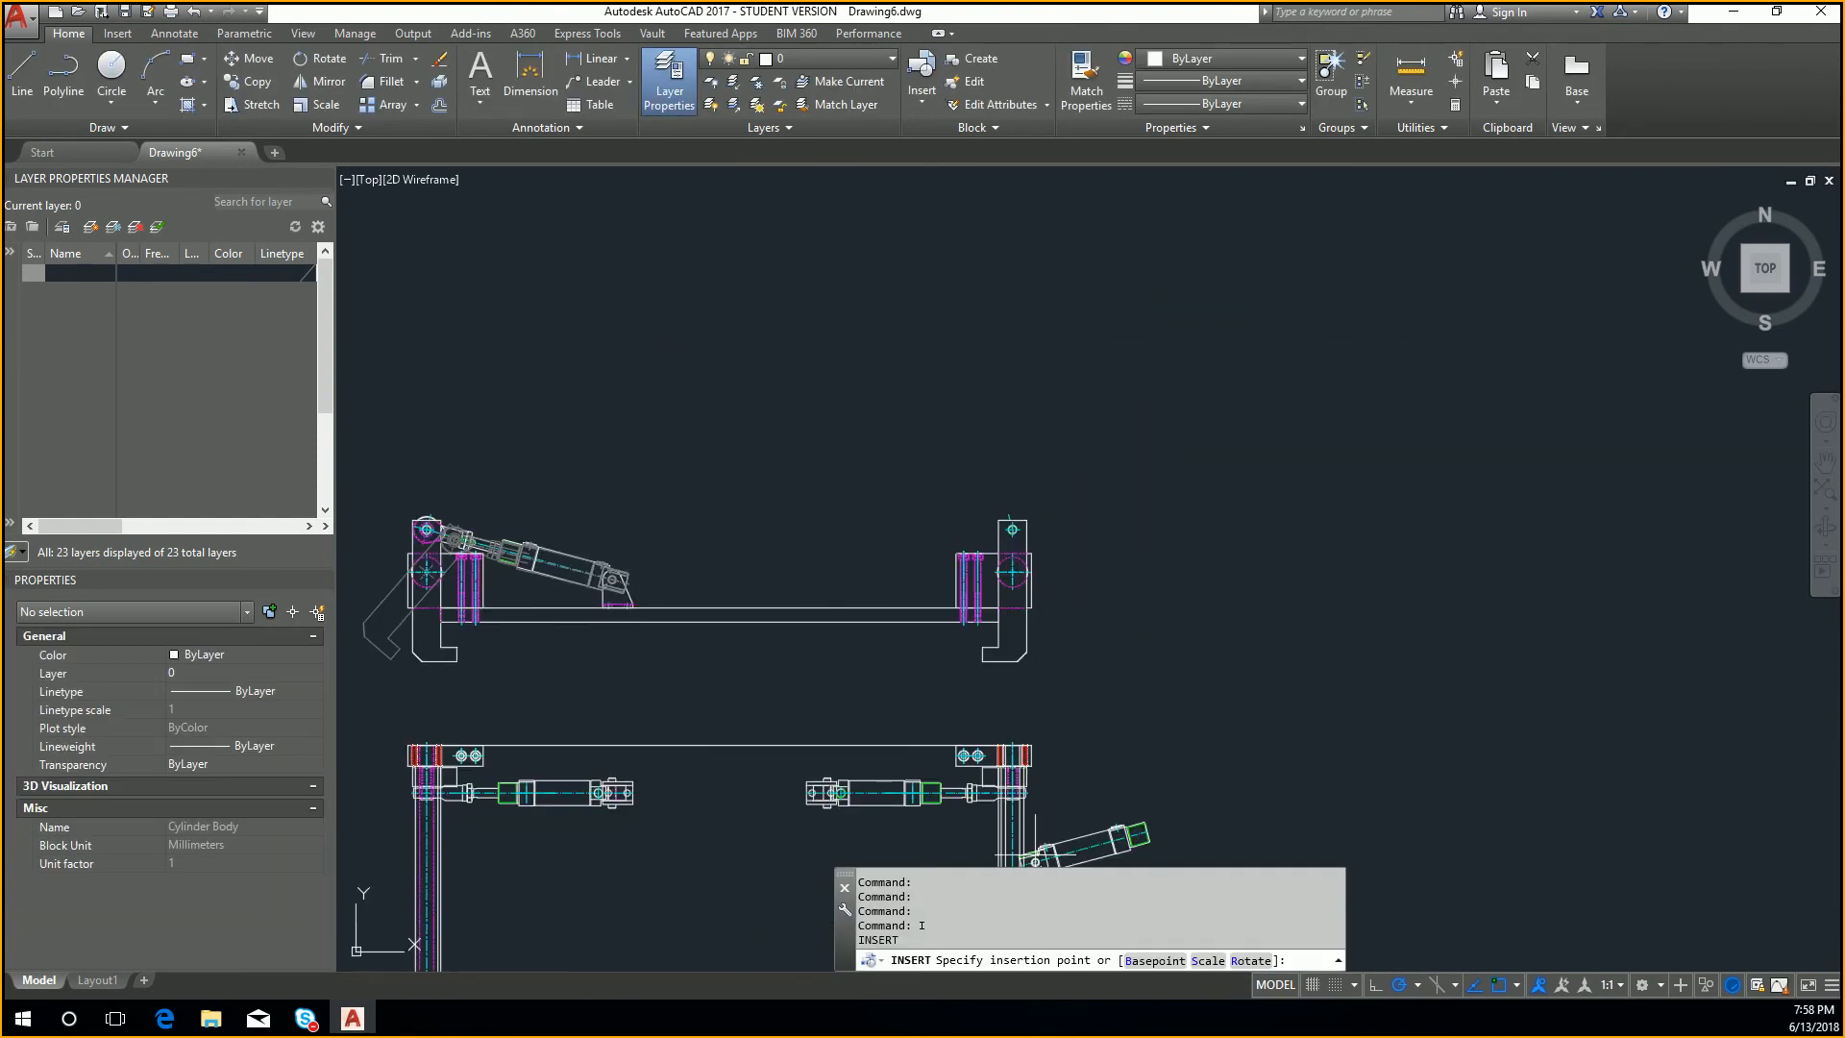
key("Escape")
Step: Insert the Cylinder Shaft block at scale 1 next to the rod end of the inserted cylinder body
type("I")
key("Return")
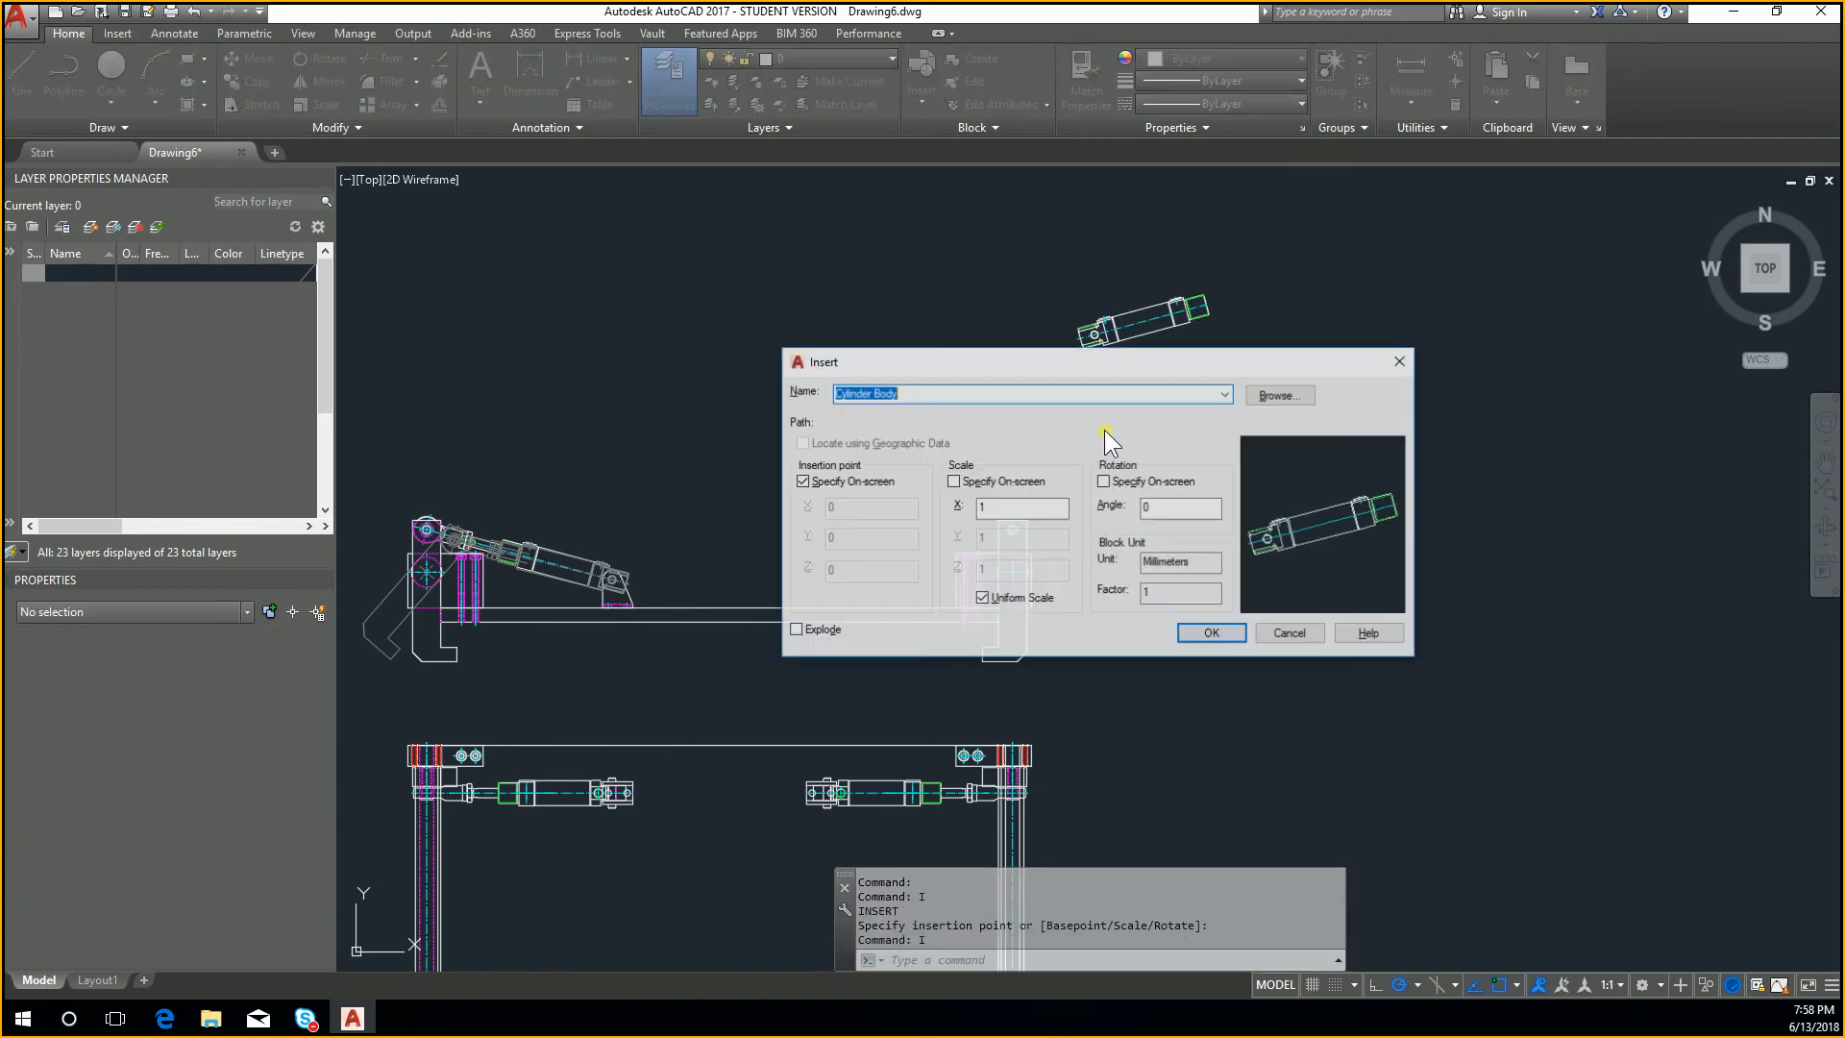
left_click(1230, 394)
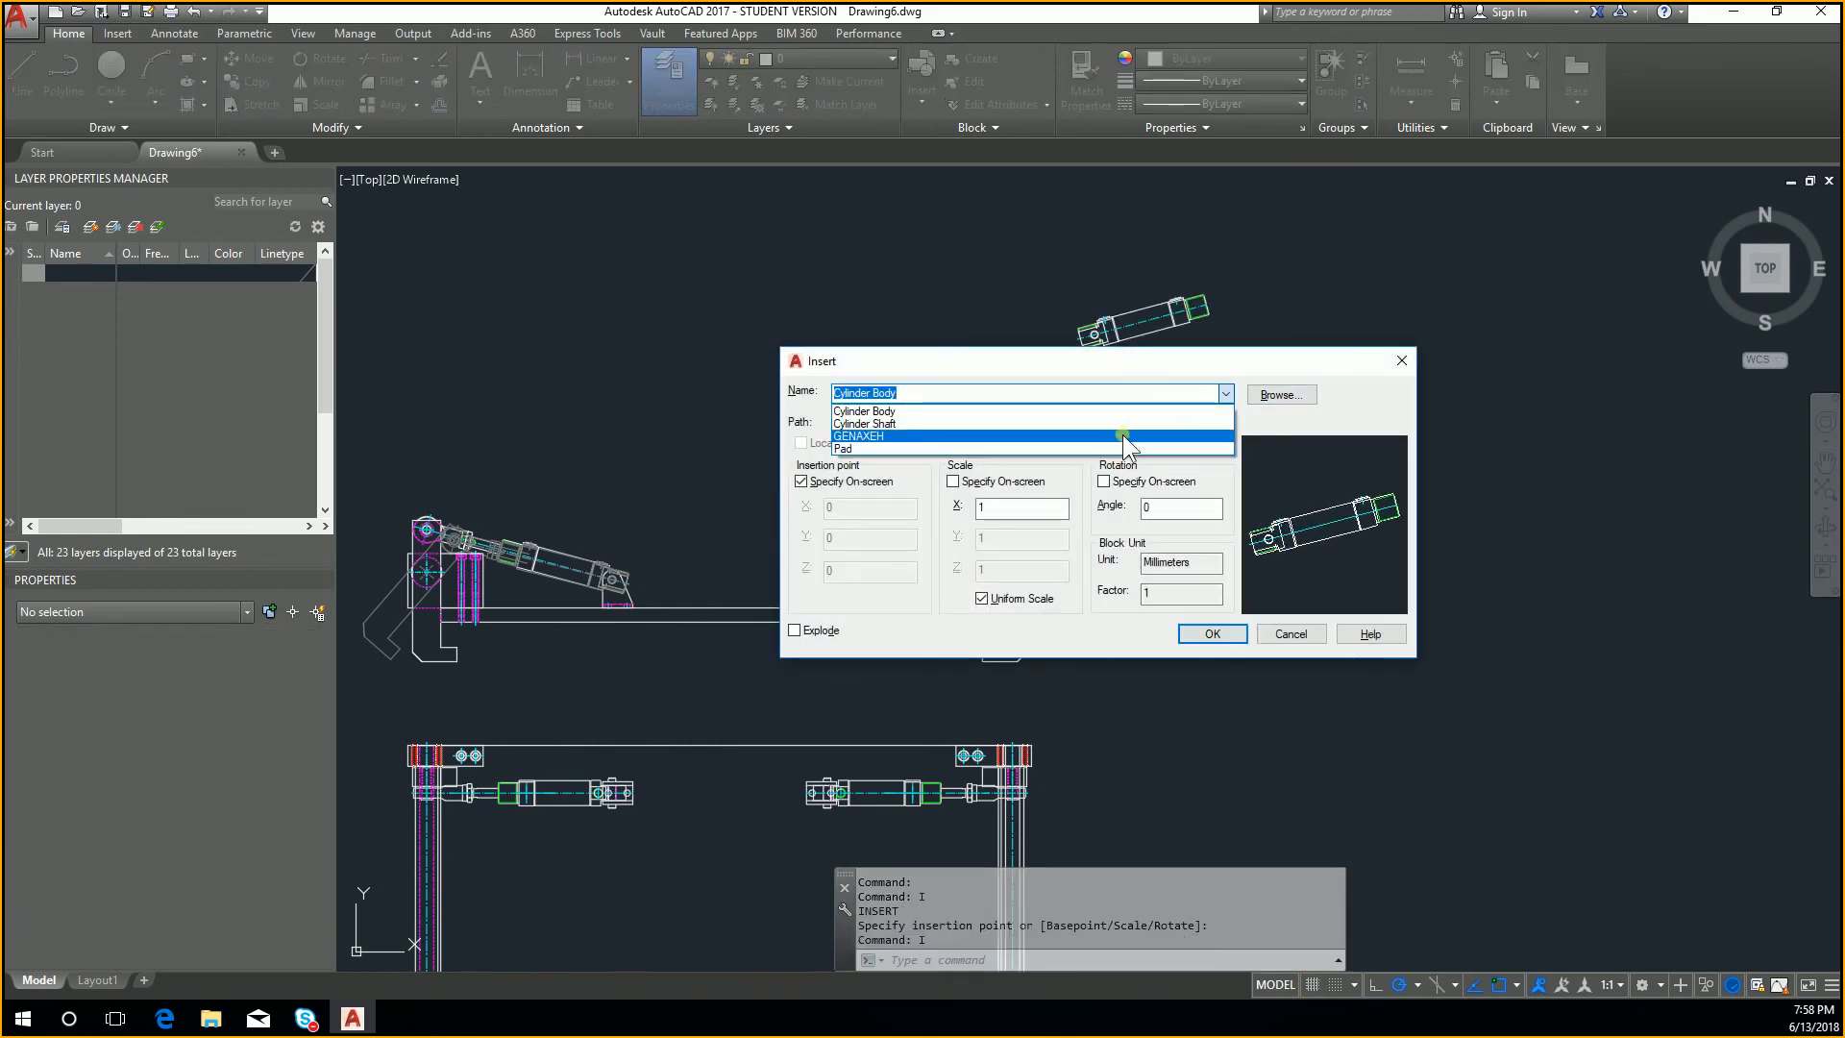
left_click(1130, 420)
left_click(1188, 624)
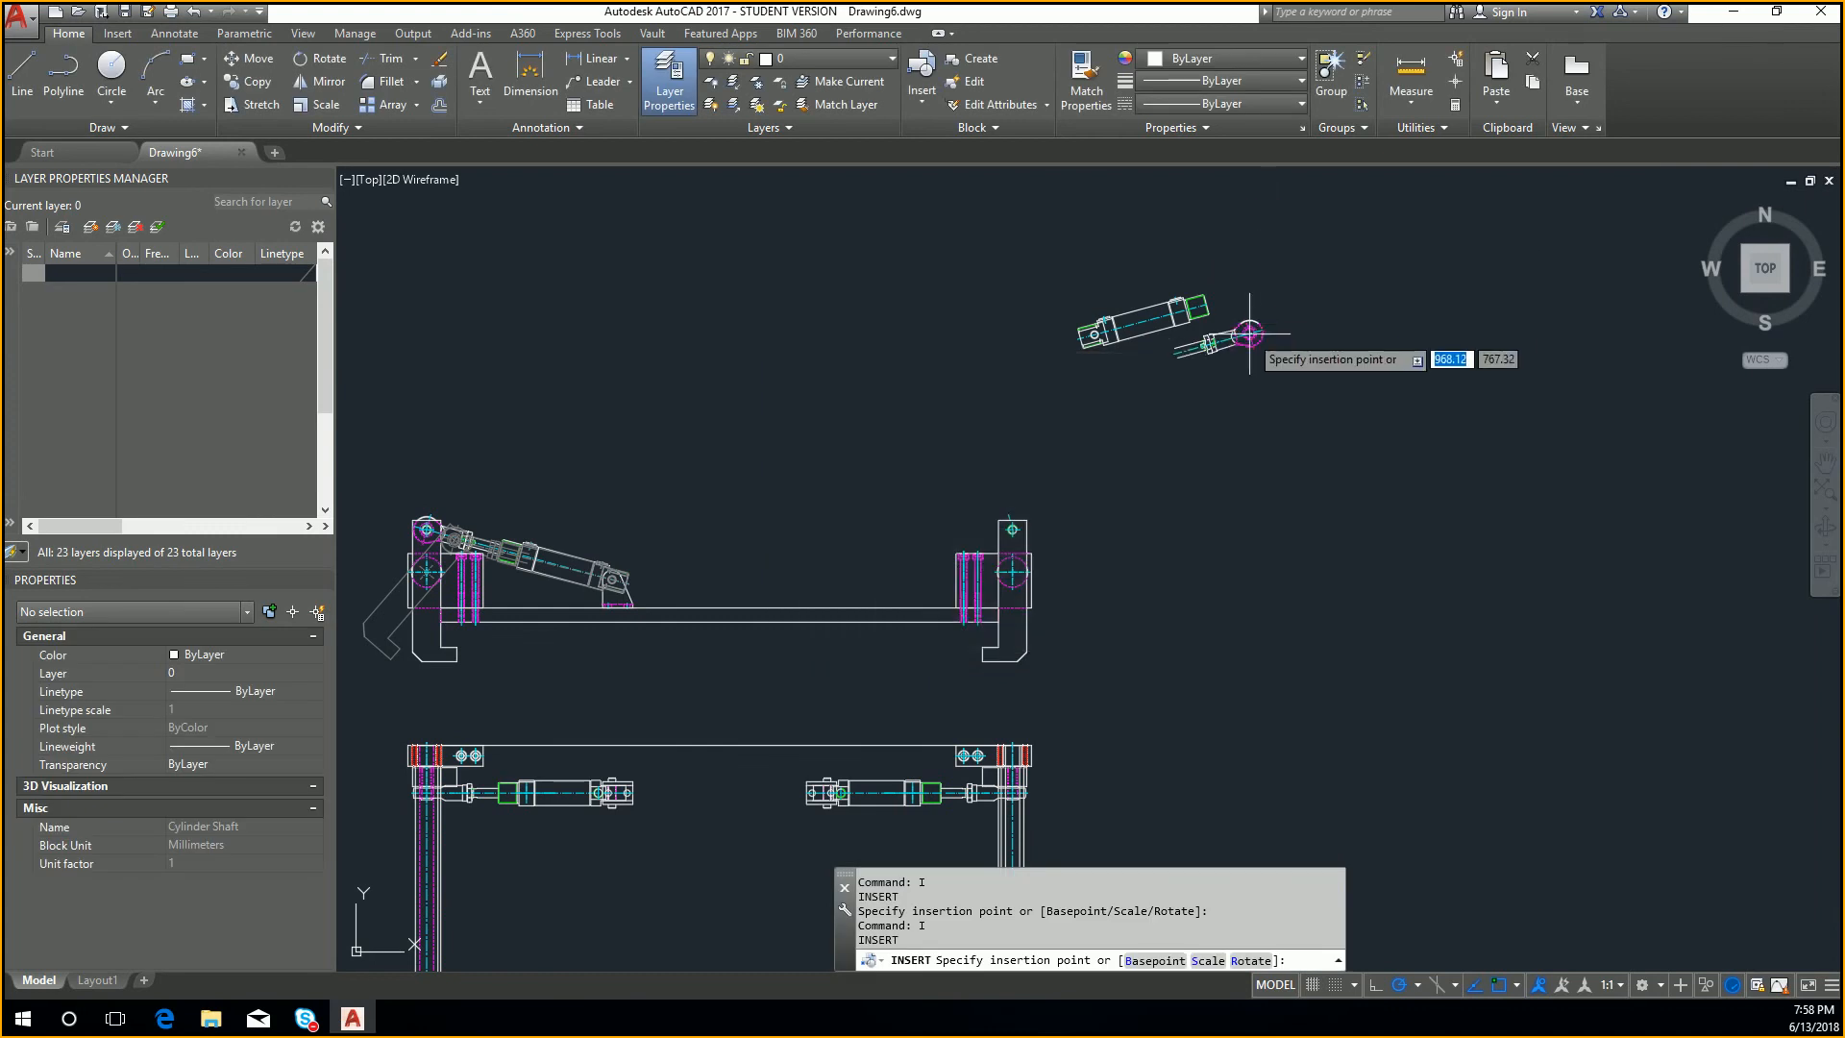
scroll(1249, 321, "up", 5)
left_click(1332, 299)
Step: Move the inserted shaft from the midpoint between its two rod-end corners to the middle of the cylinder body's end face
middle_click_drag(1332, 299, 1317, 481)
left_click(1318, 482)
left_click(1157, 321)
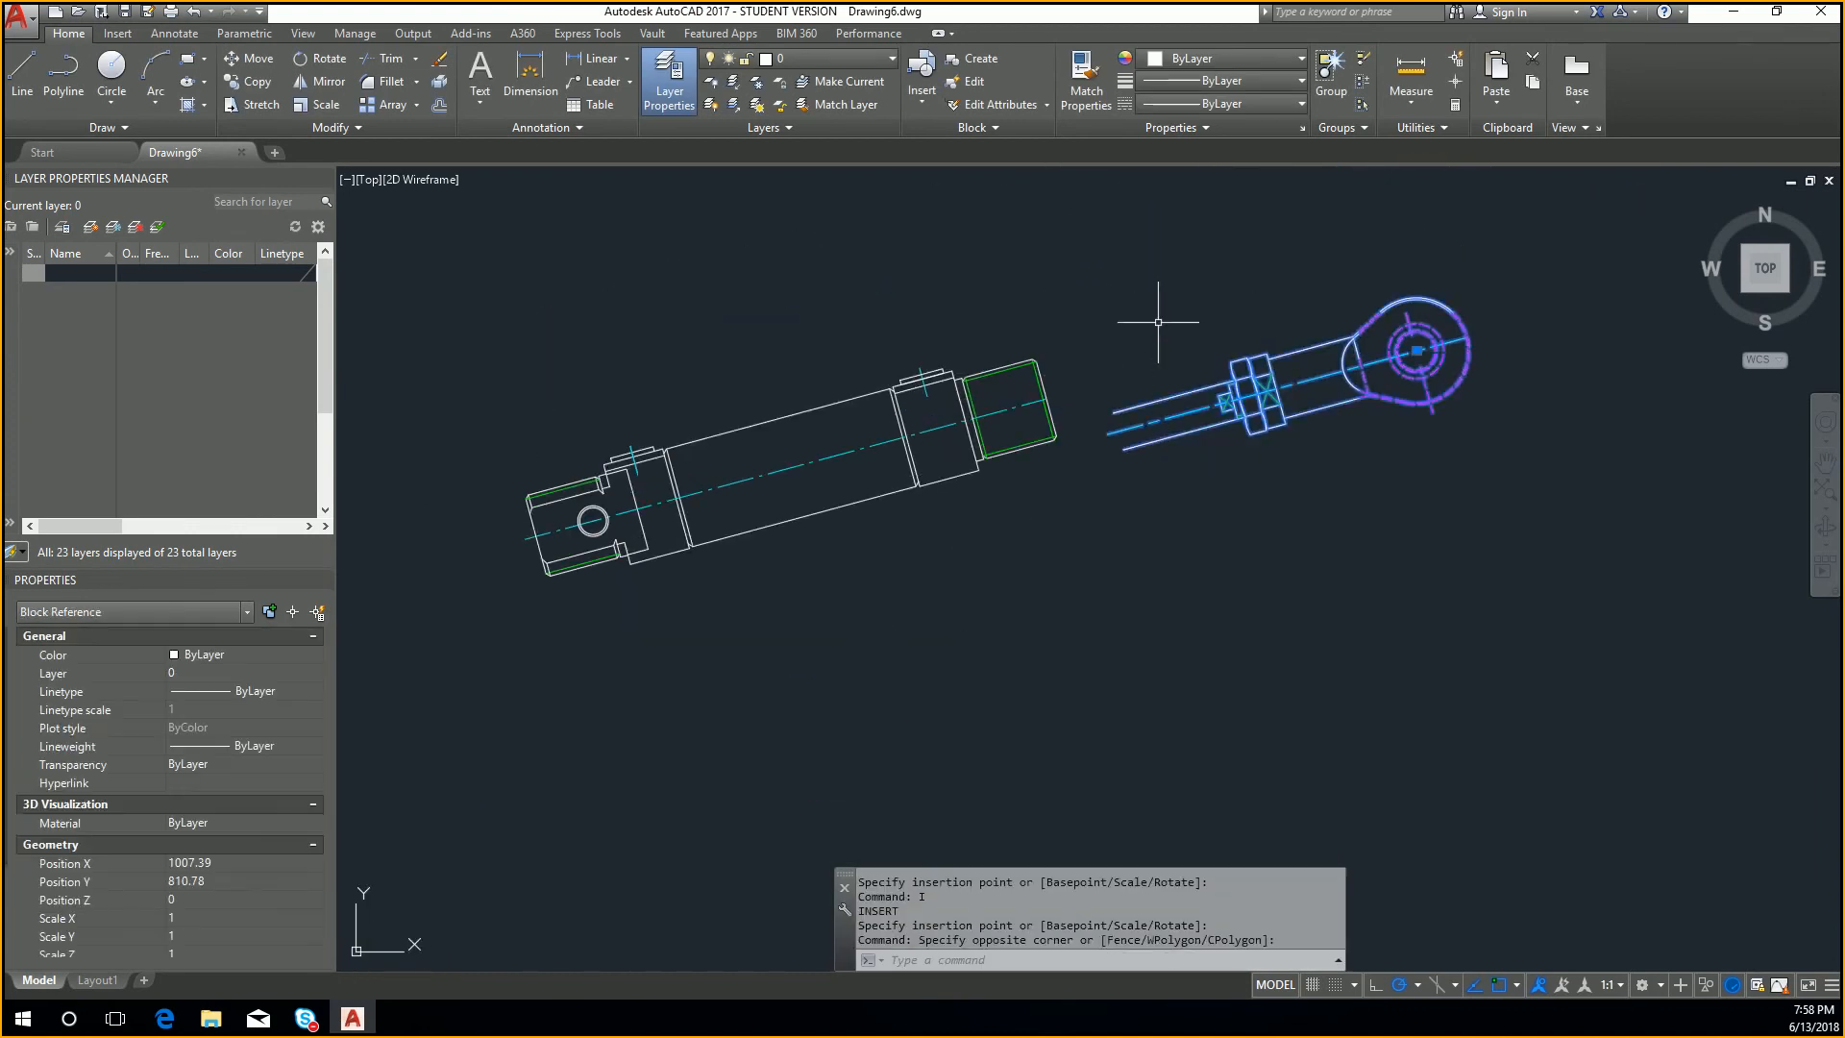
type("M")
key("Return")
scroll(1095, 416, "up", 4)
right_click(1124, 399, "shift")
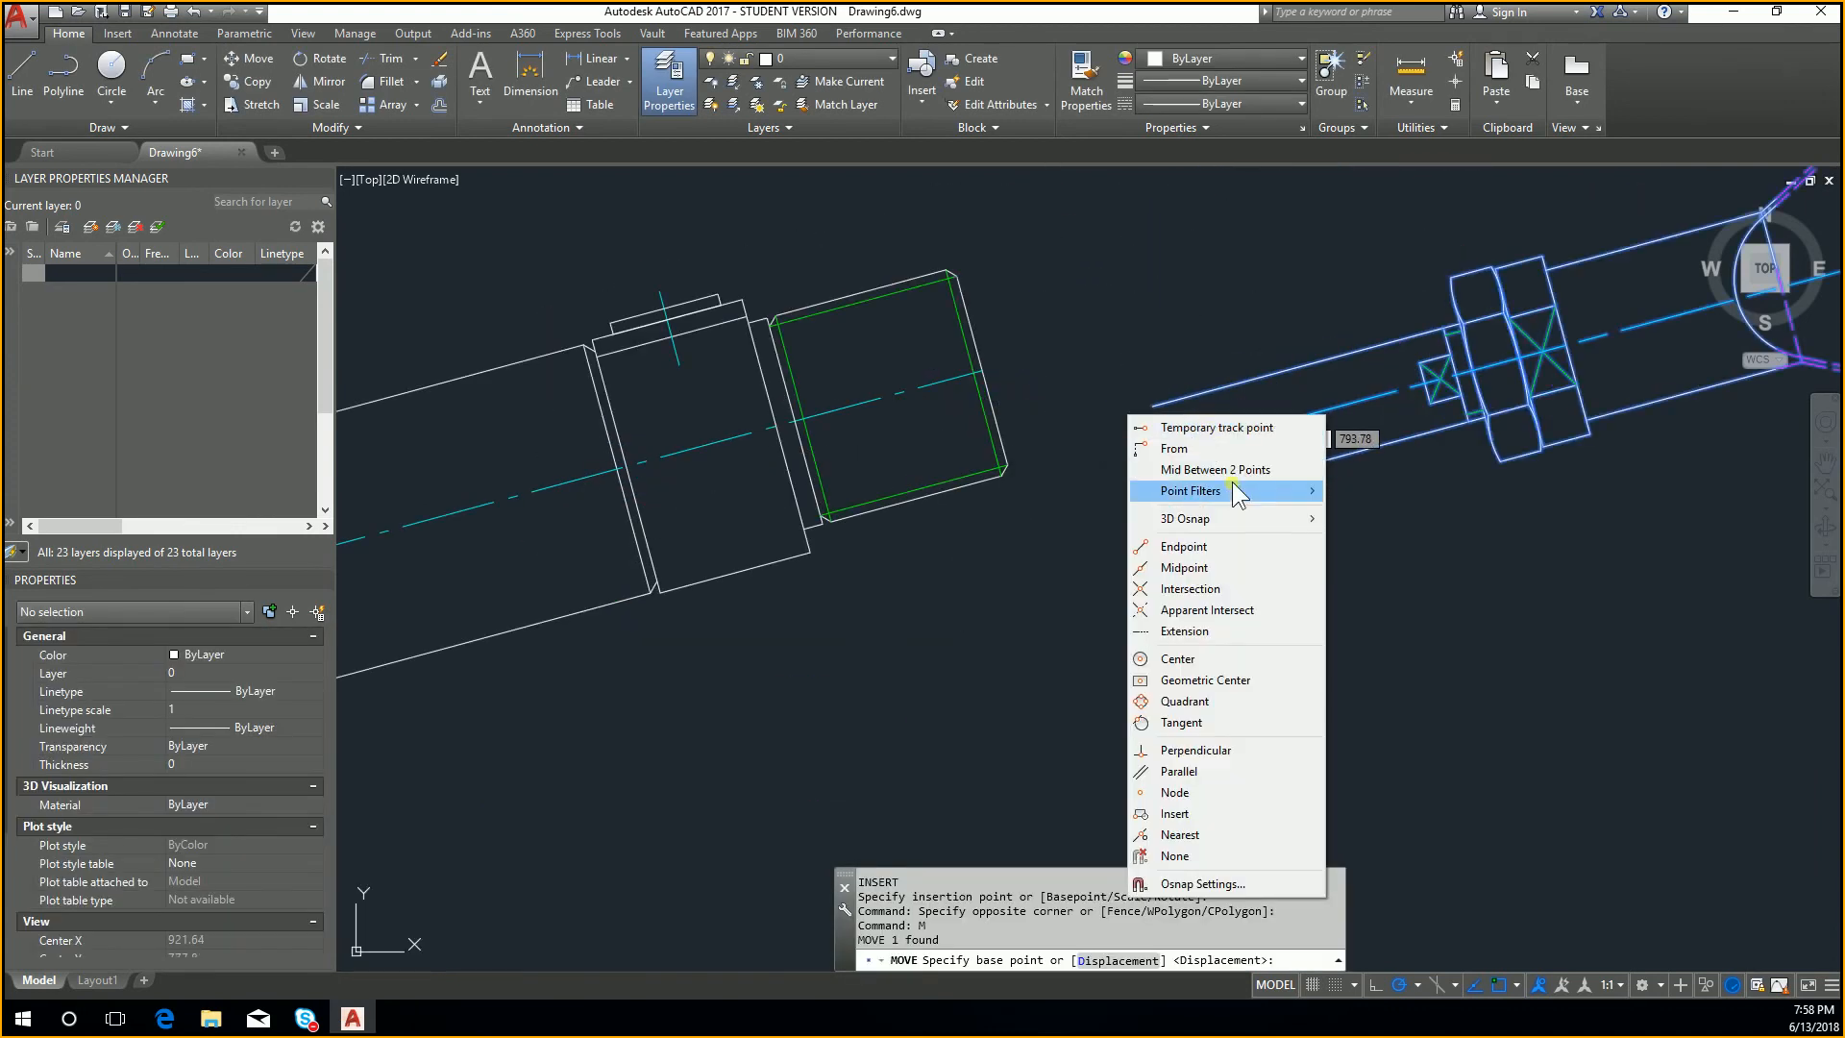
left_click(1232, 482)
left_click(1152, 406)
left_click(1179, 499)
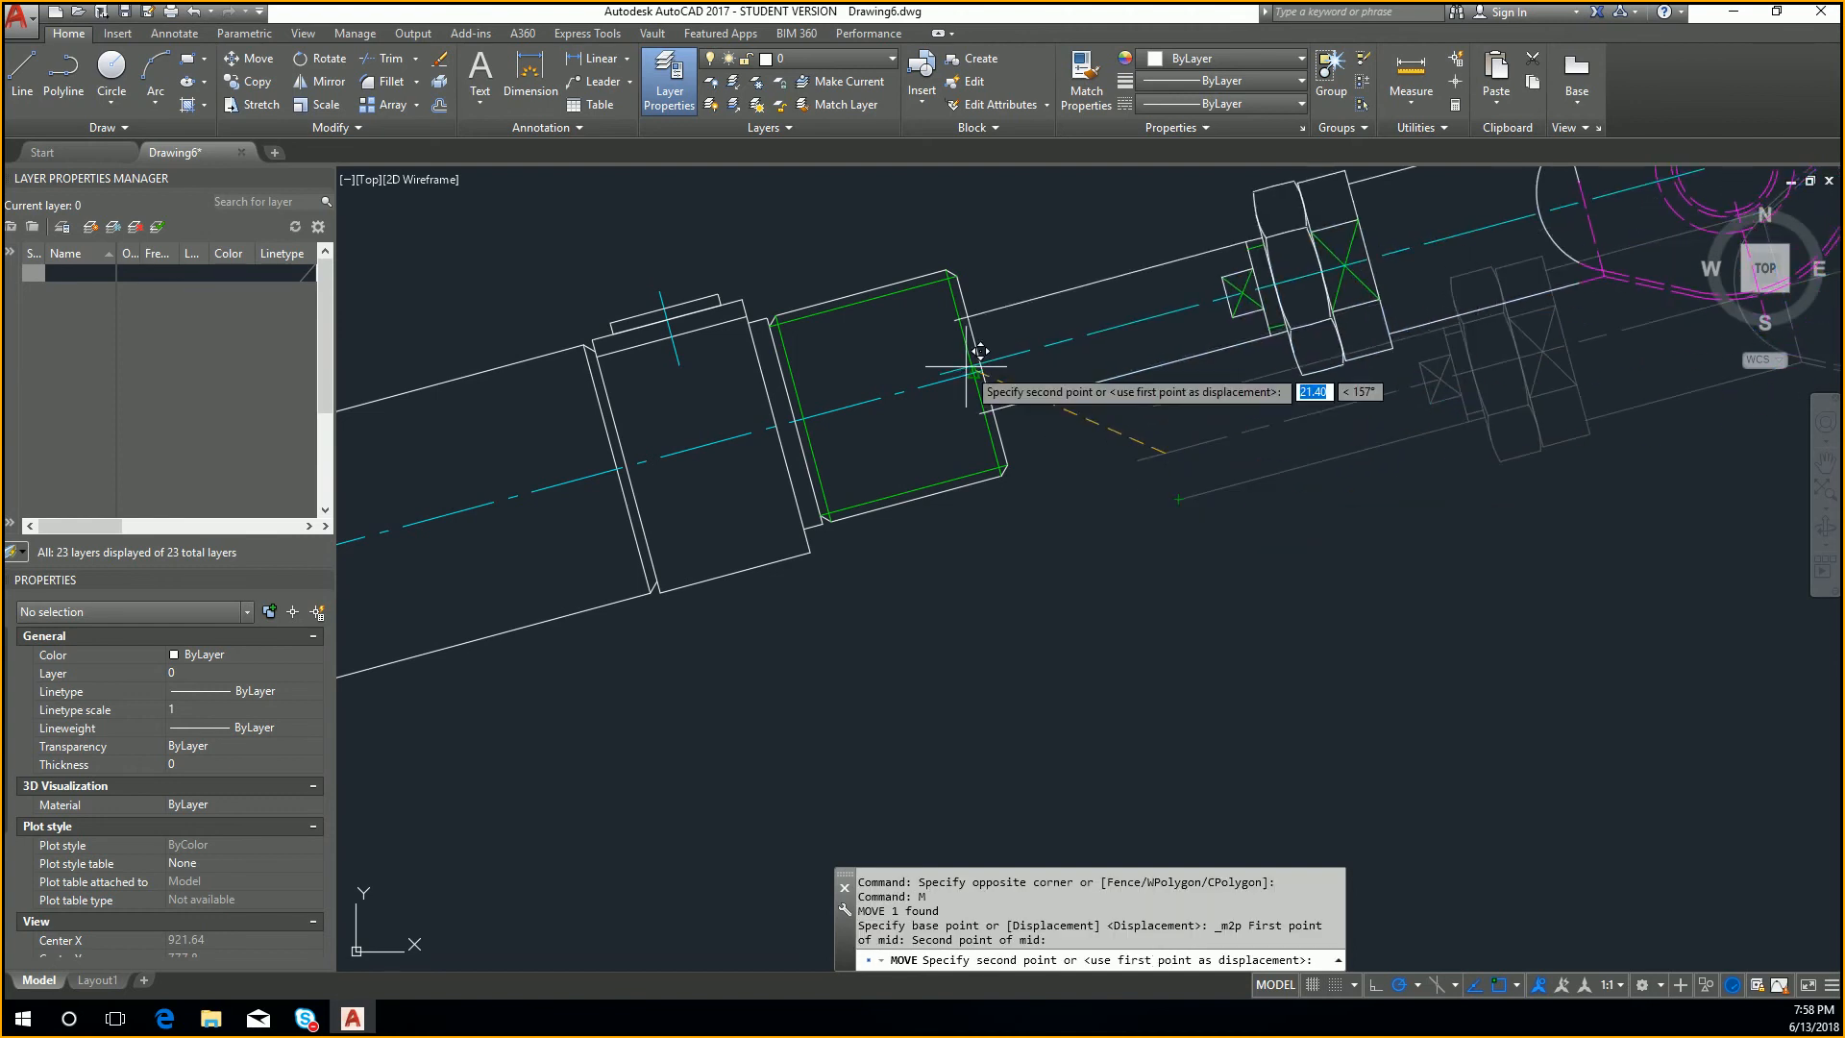
key("Escape")
key("Escape")
Step: Inspect the assembled cylinder beside the gripper table and close the drawing without saving changes
scroll(1087, 413, "down", 5)
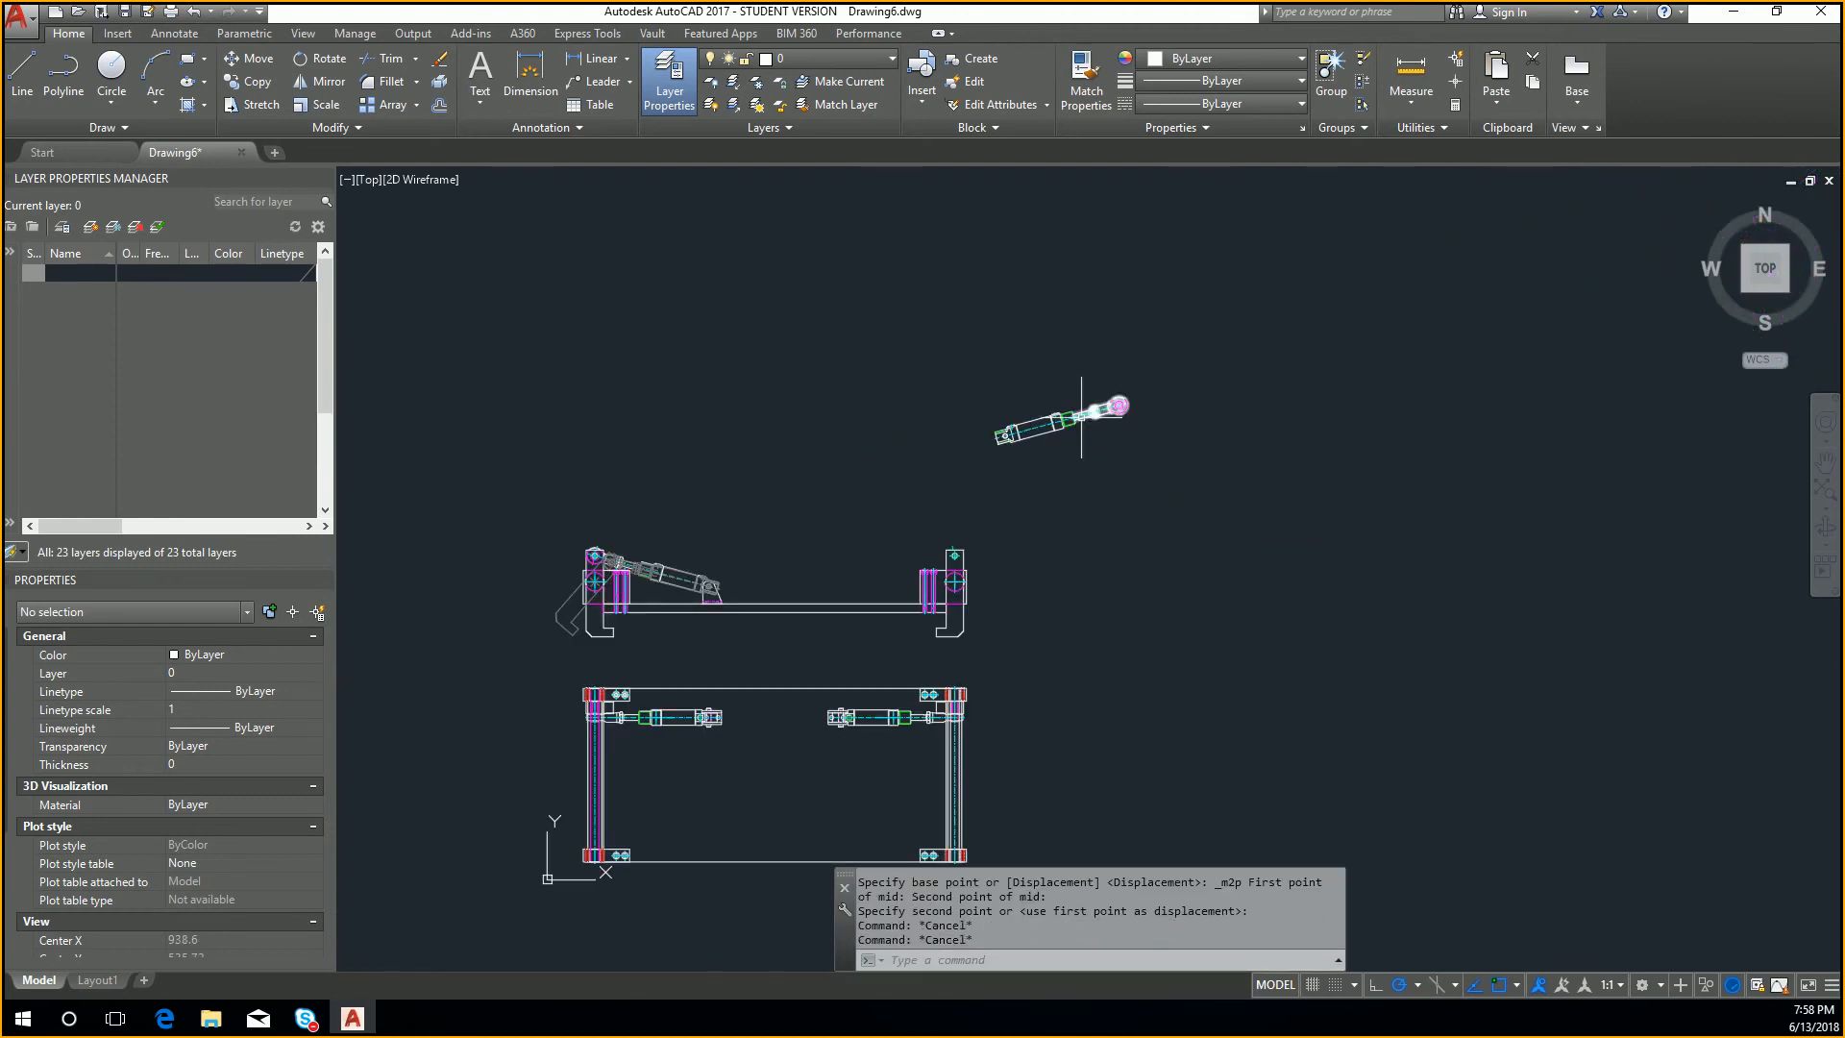
scroll(1045, 332, "up", 4)
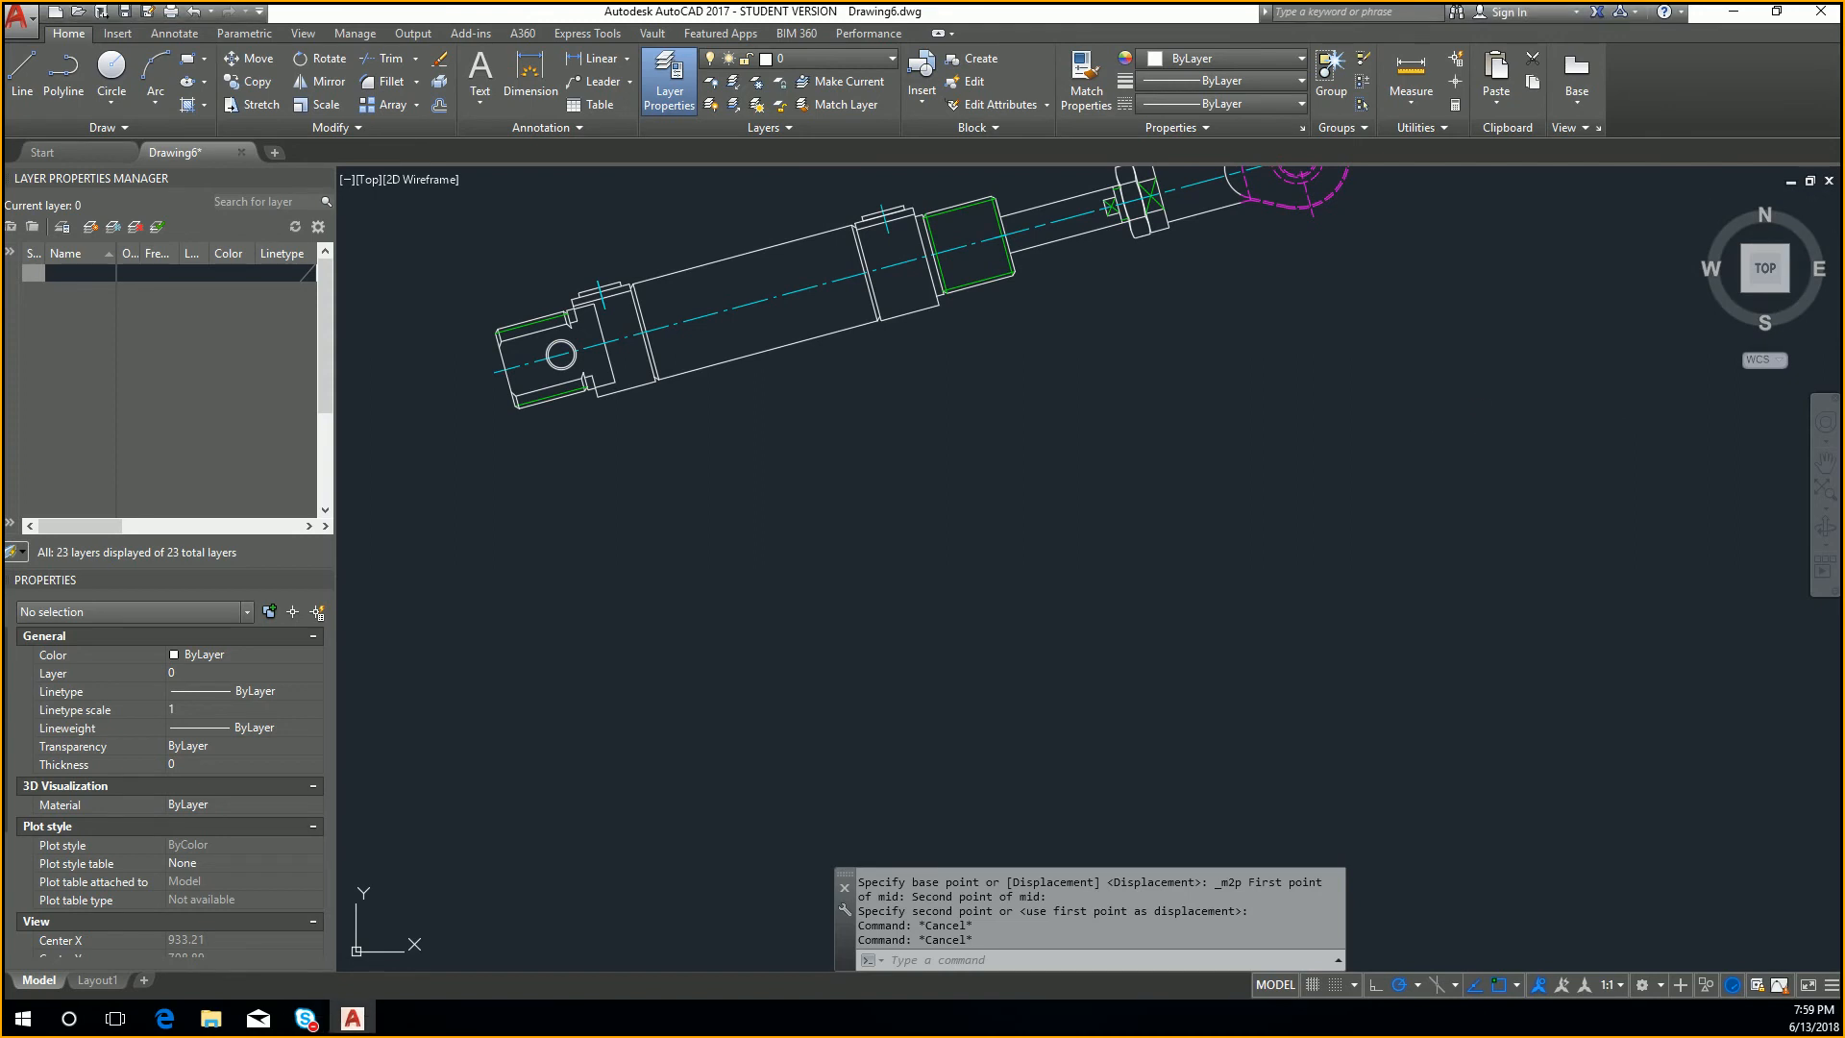
scroll(1322, 542, "down", 3)
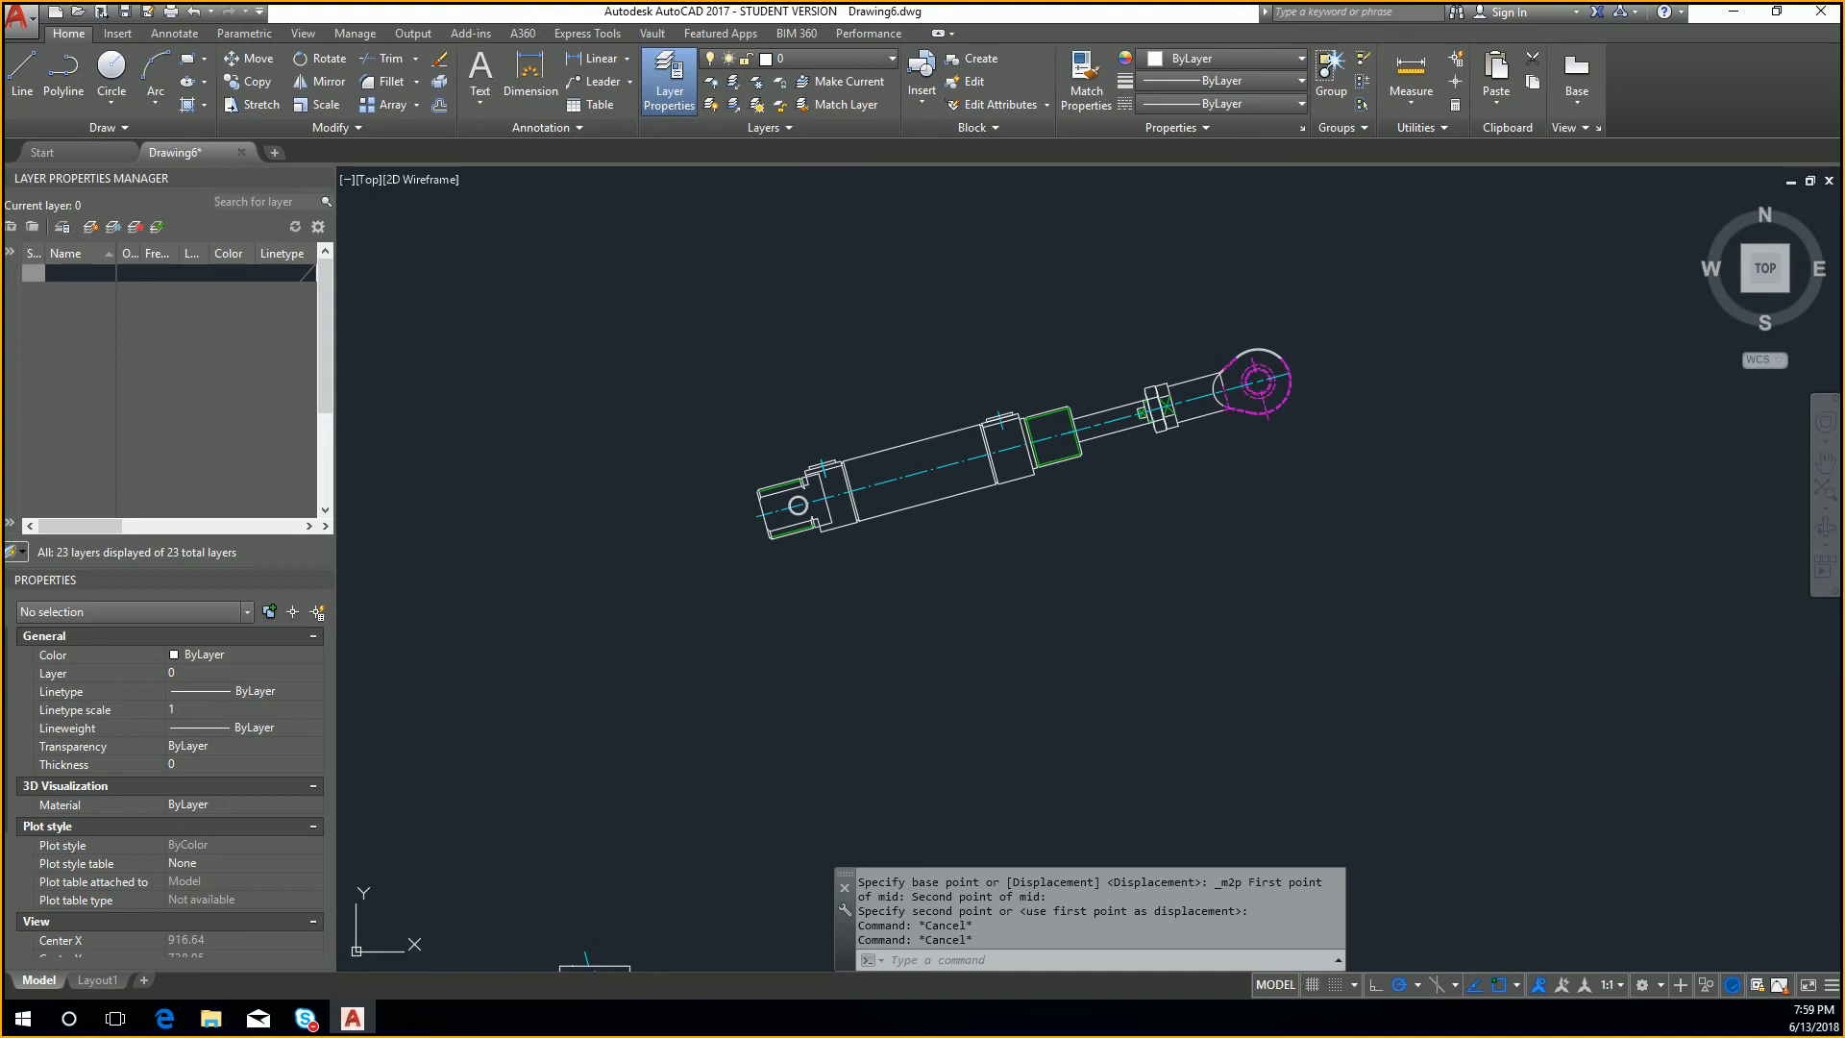
scroll(1277, 412, "down", 4)
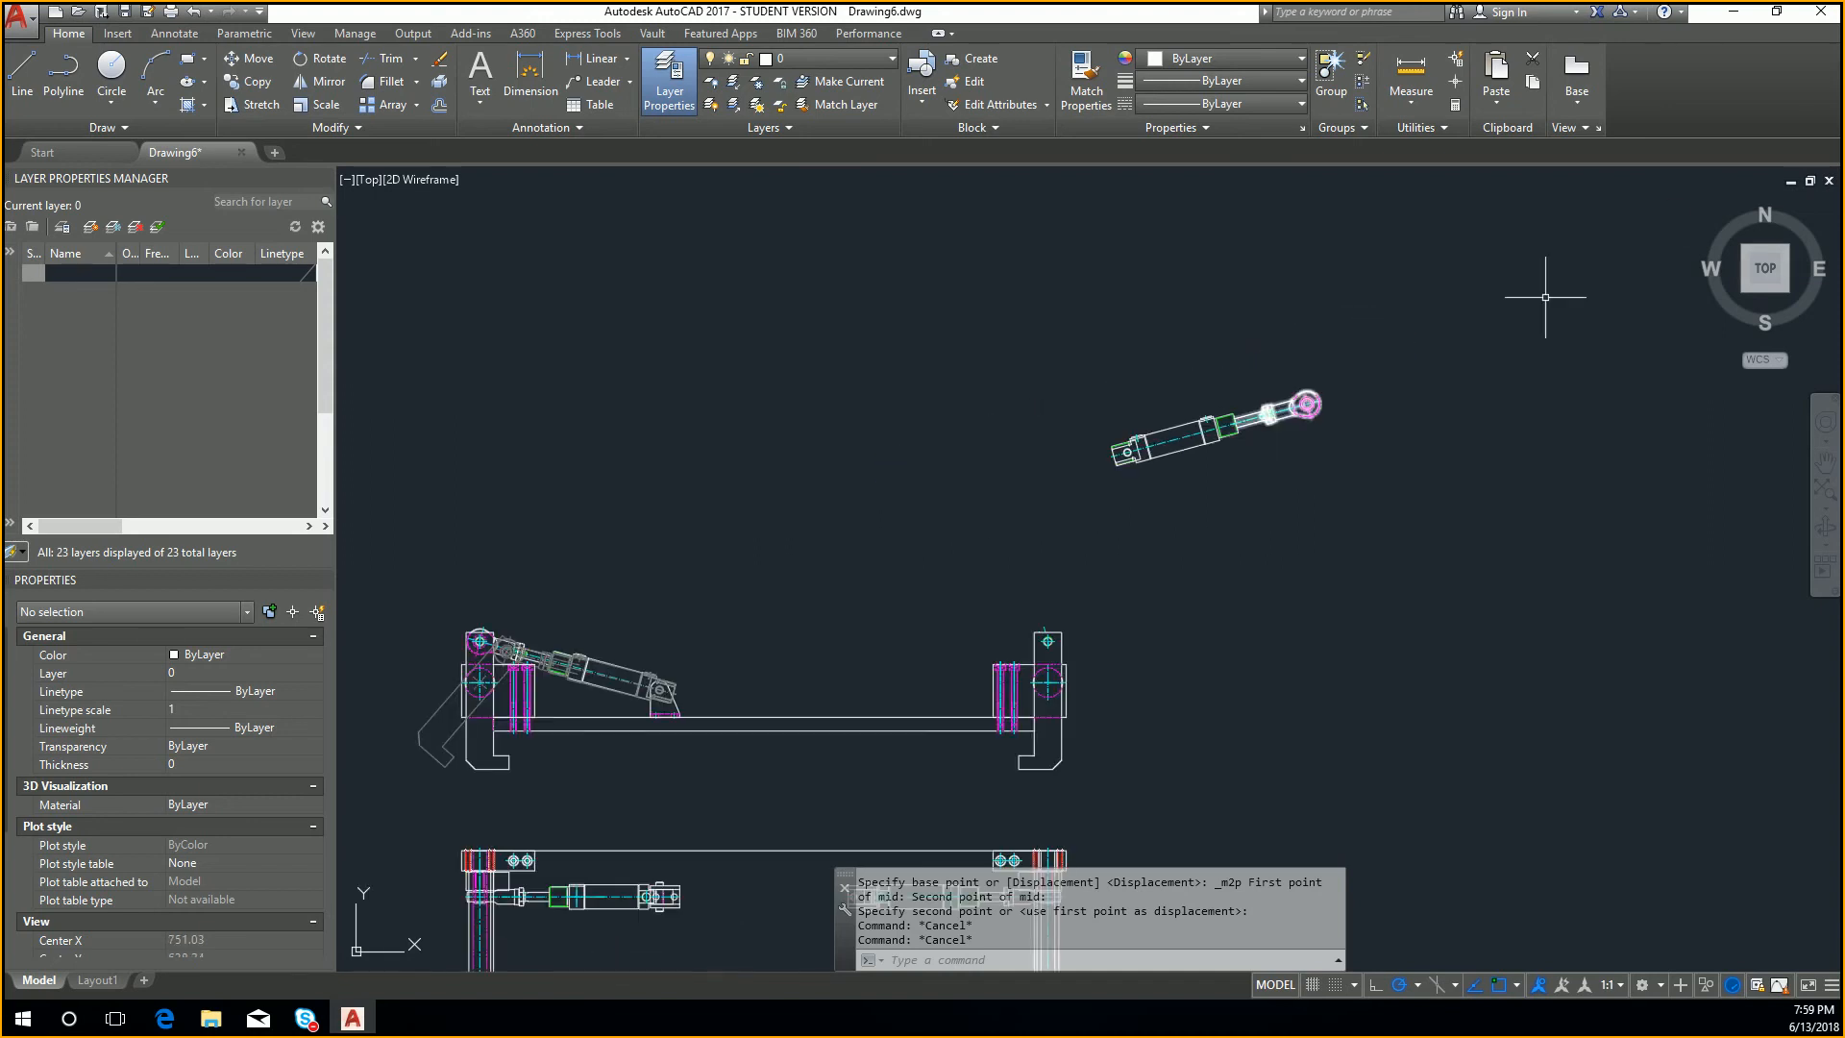
scroll(1444, 333, "down", 4)
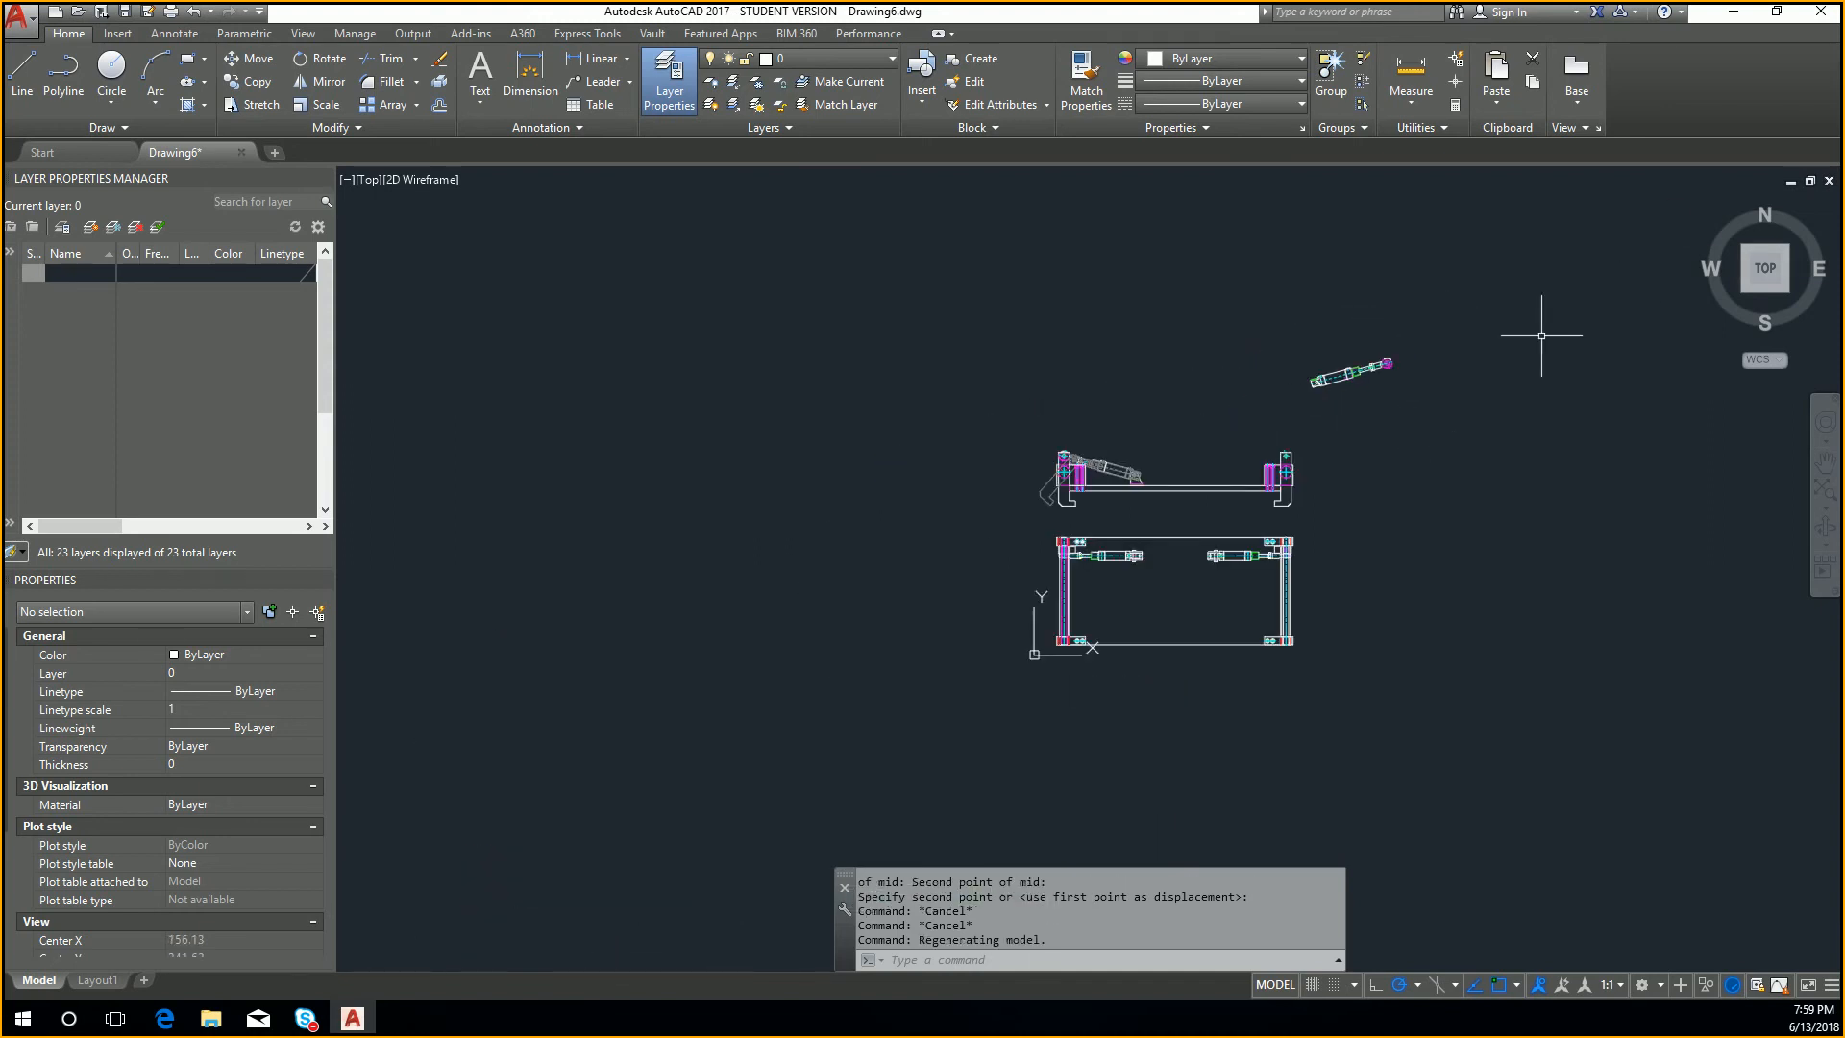
left_click(1828, 182)
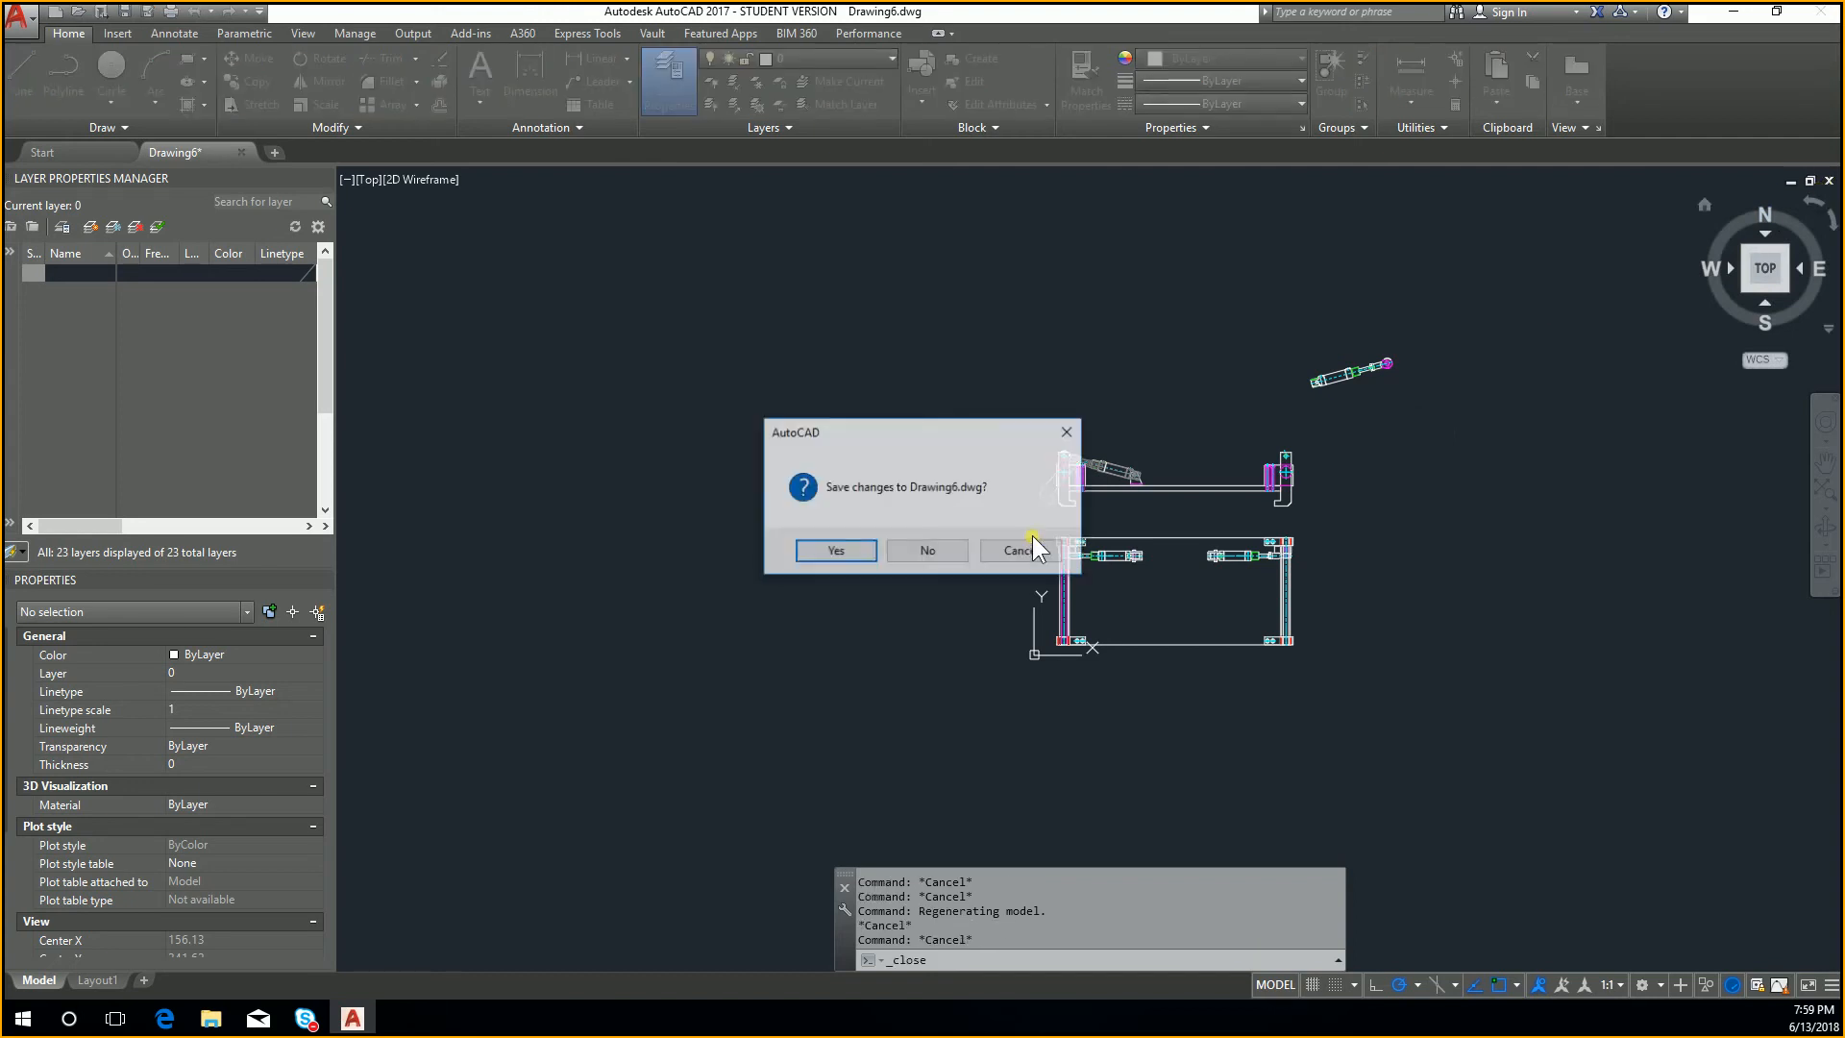
left_click(923, 546)
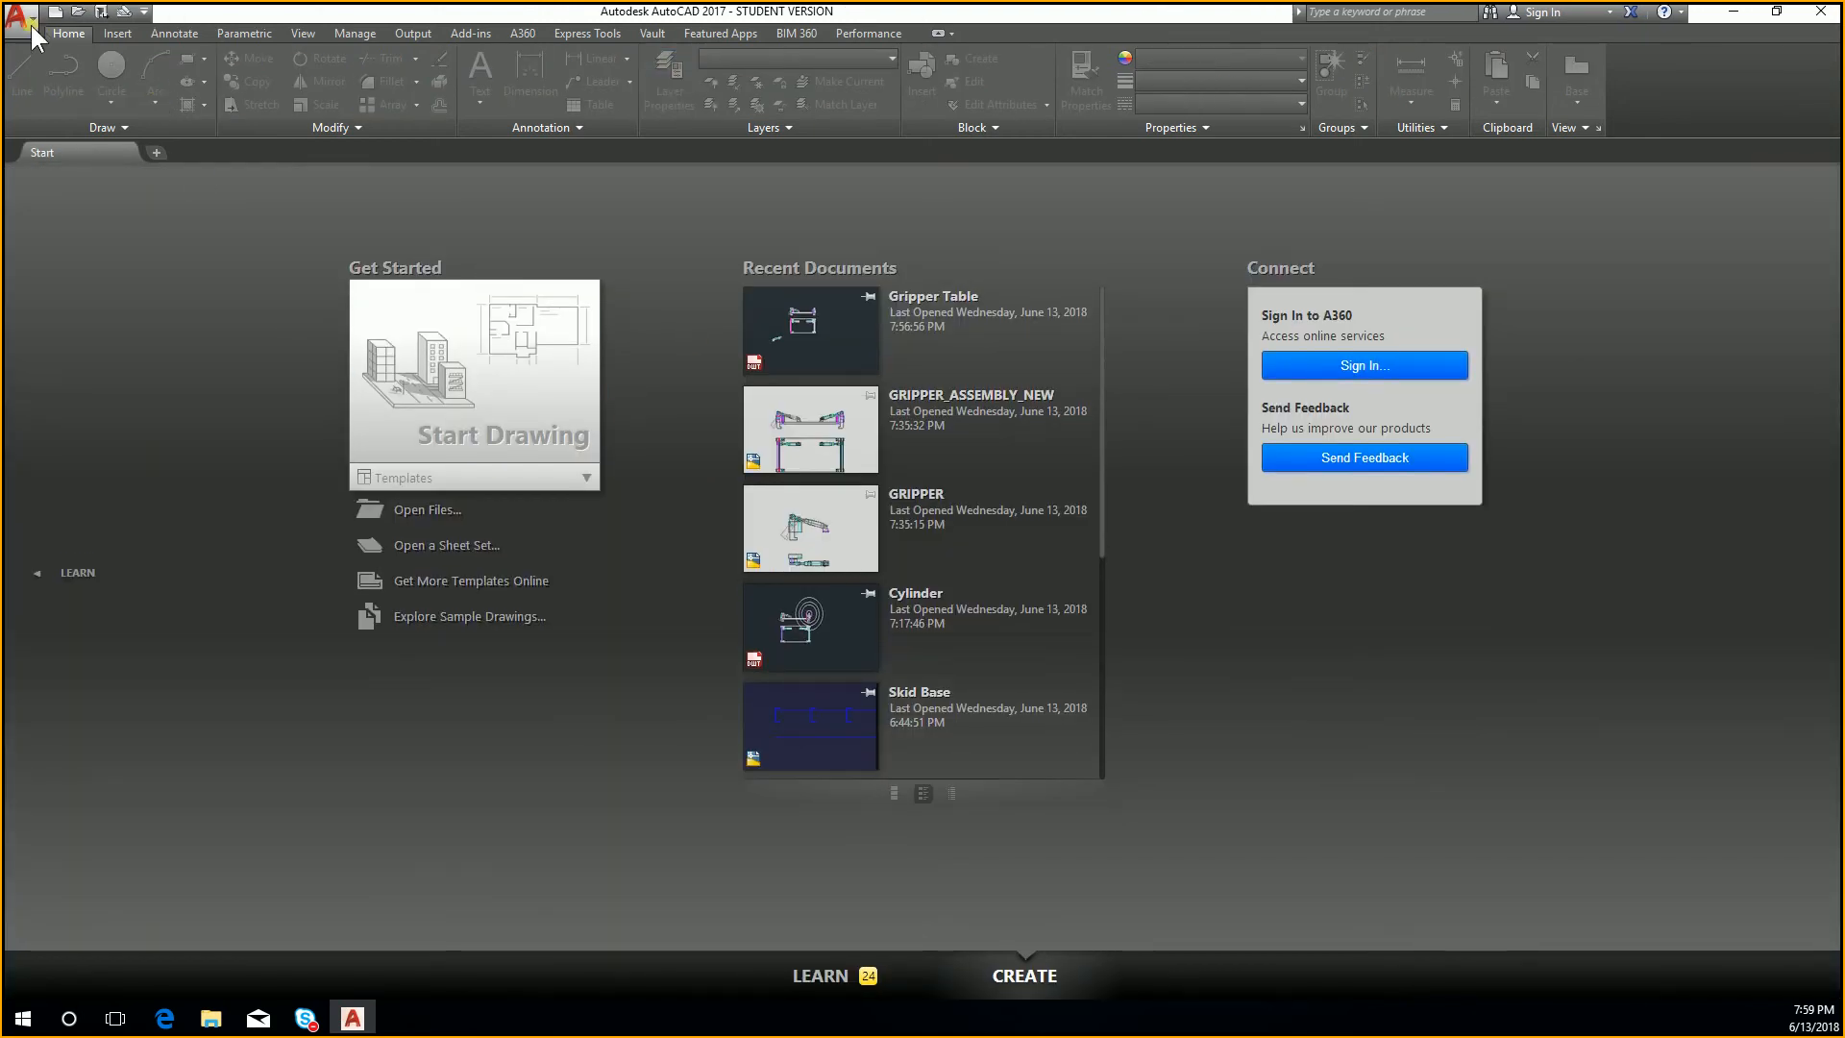
Step: Start another new drawing from the acad.dwt template
left_click(19, 15)
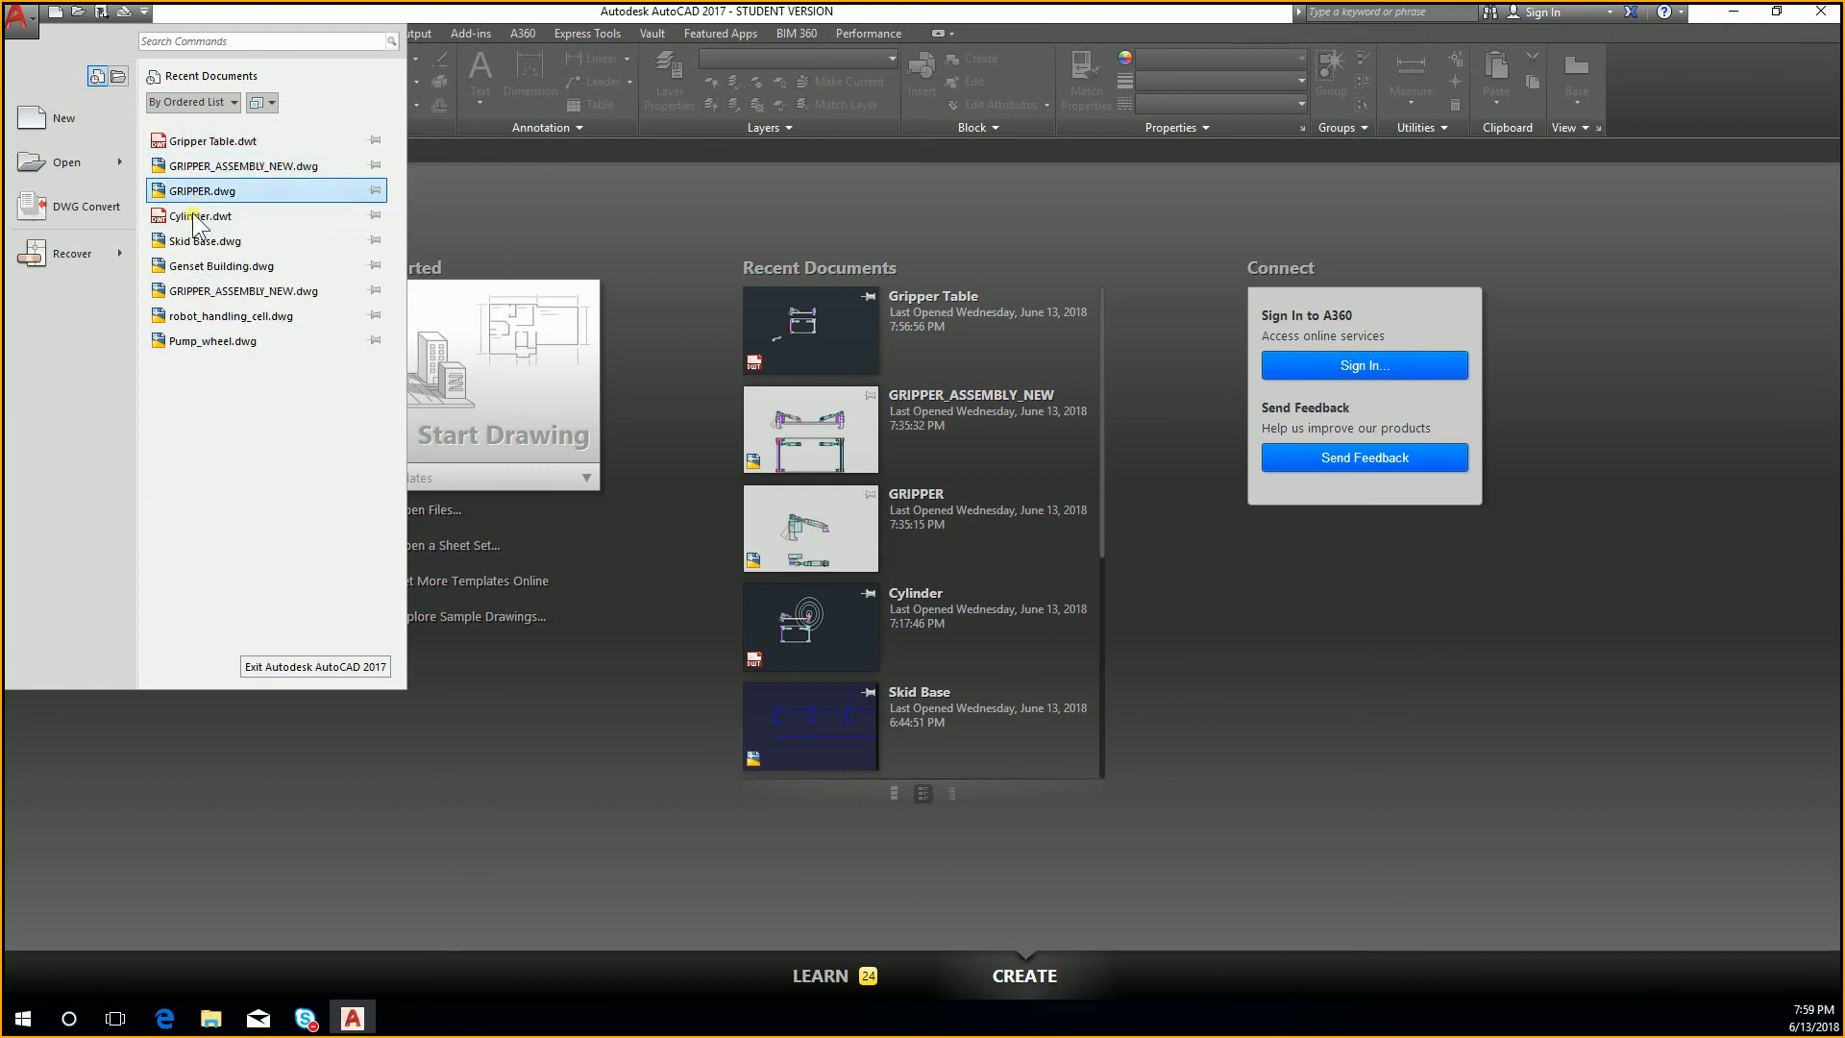
left_click(52, 119)
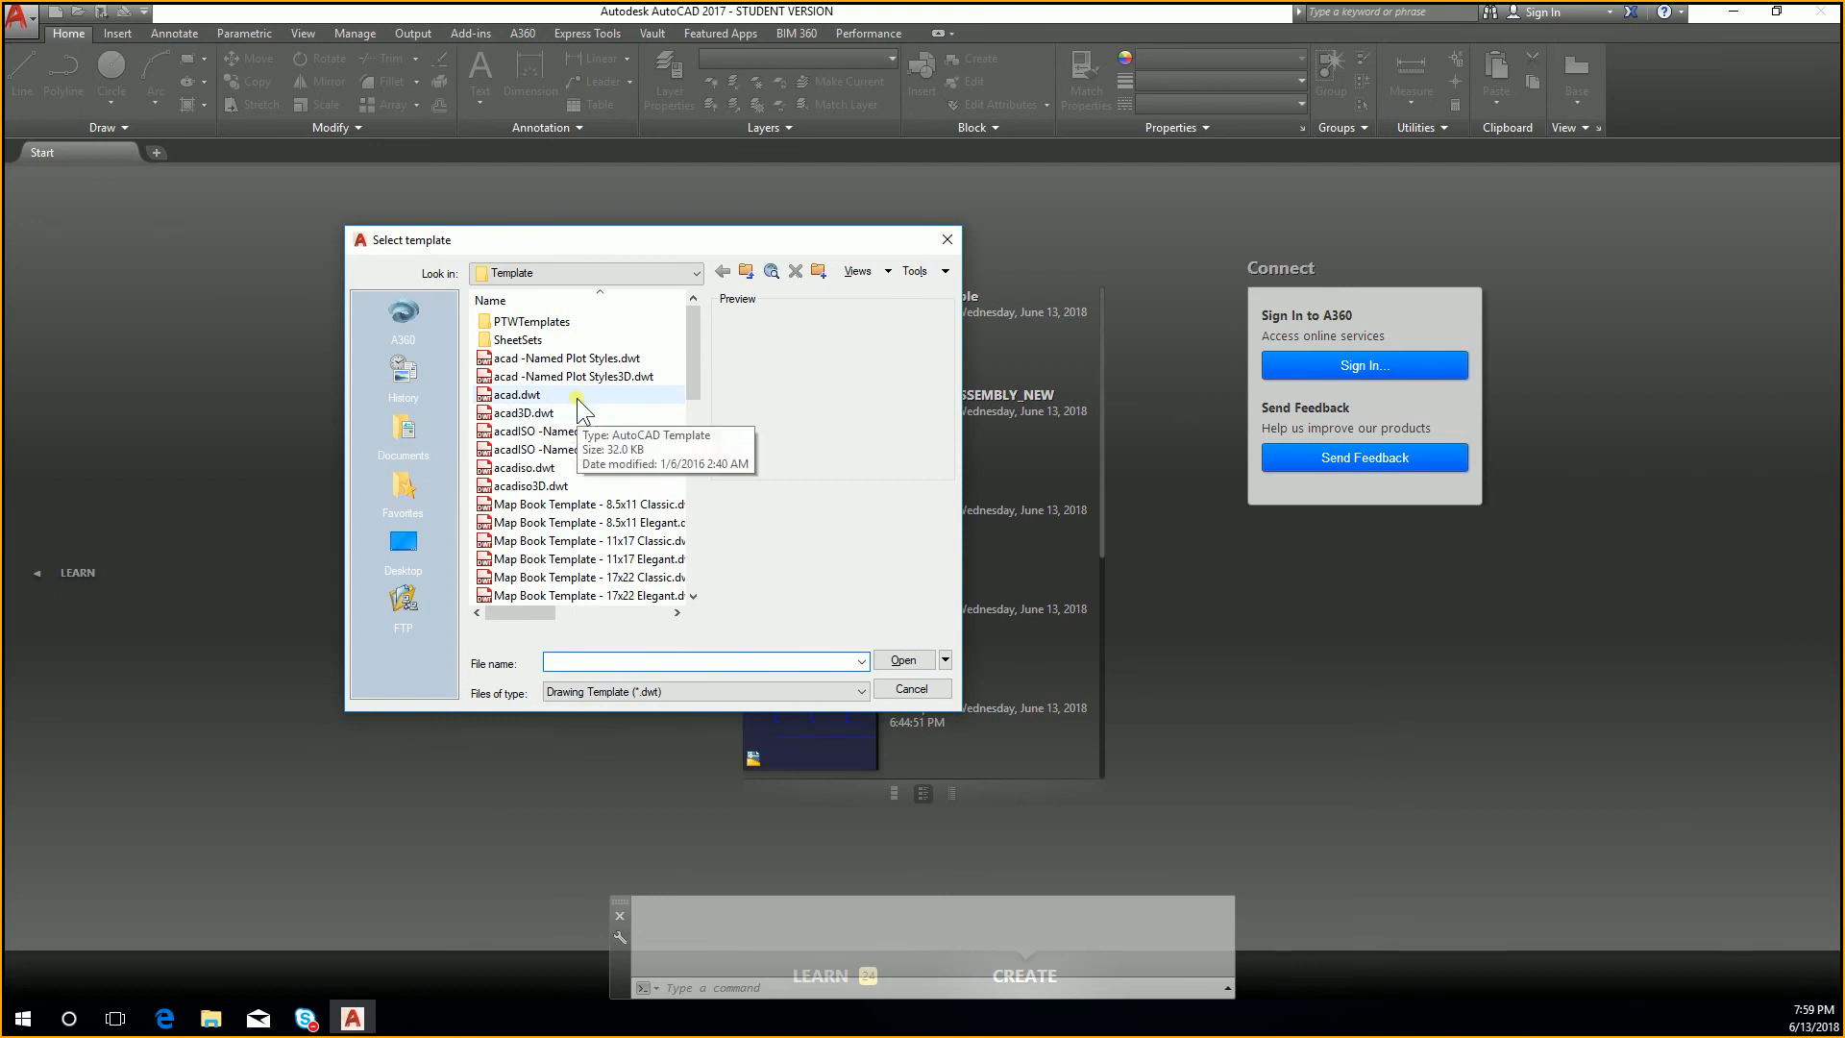
double_click(577, 398)
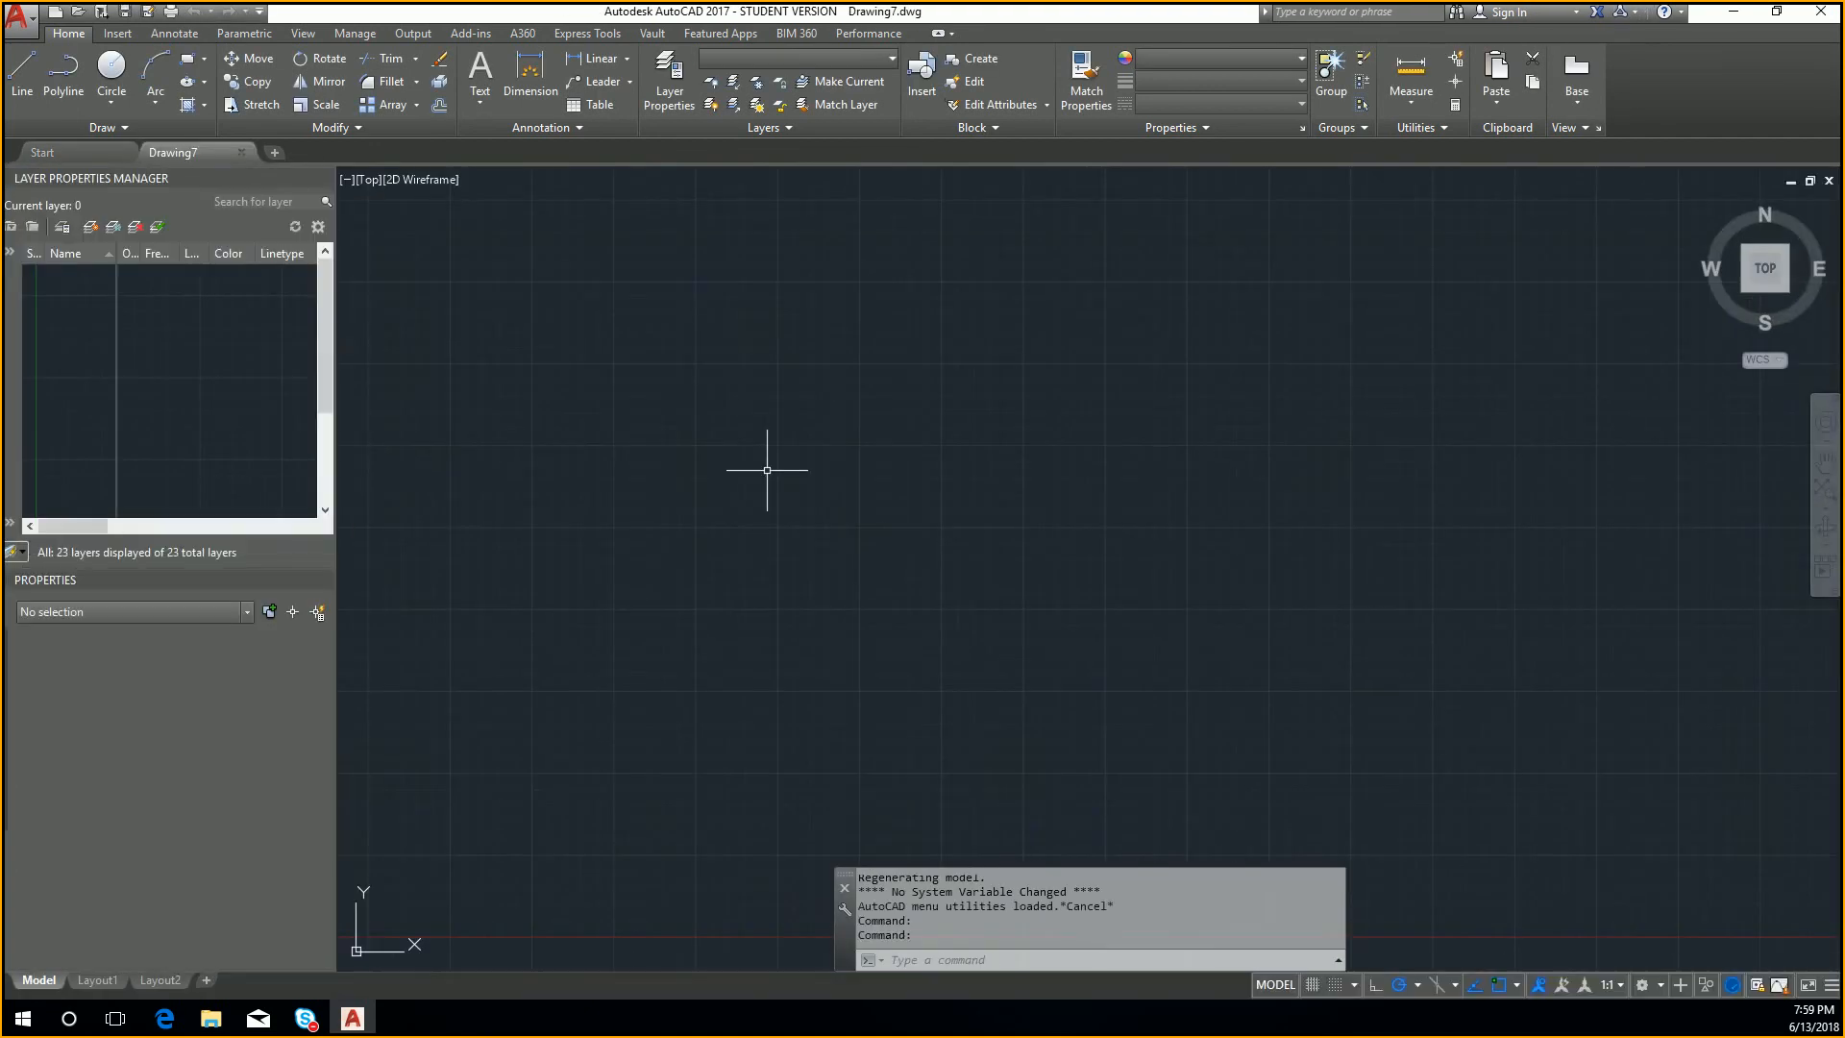
type("L")
key("Return")
scroll(770, 473, "down", 2)
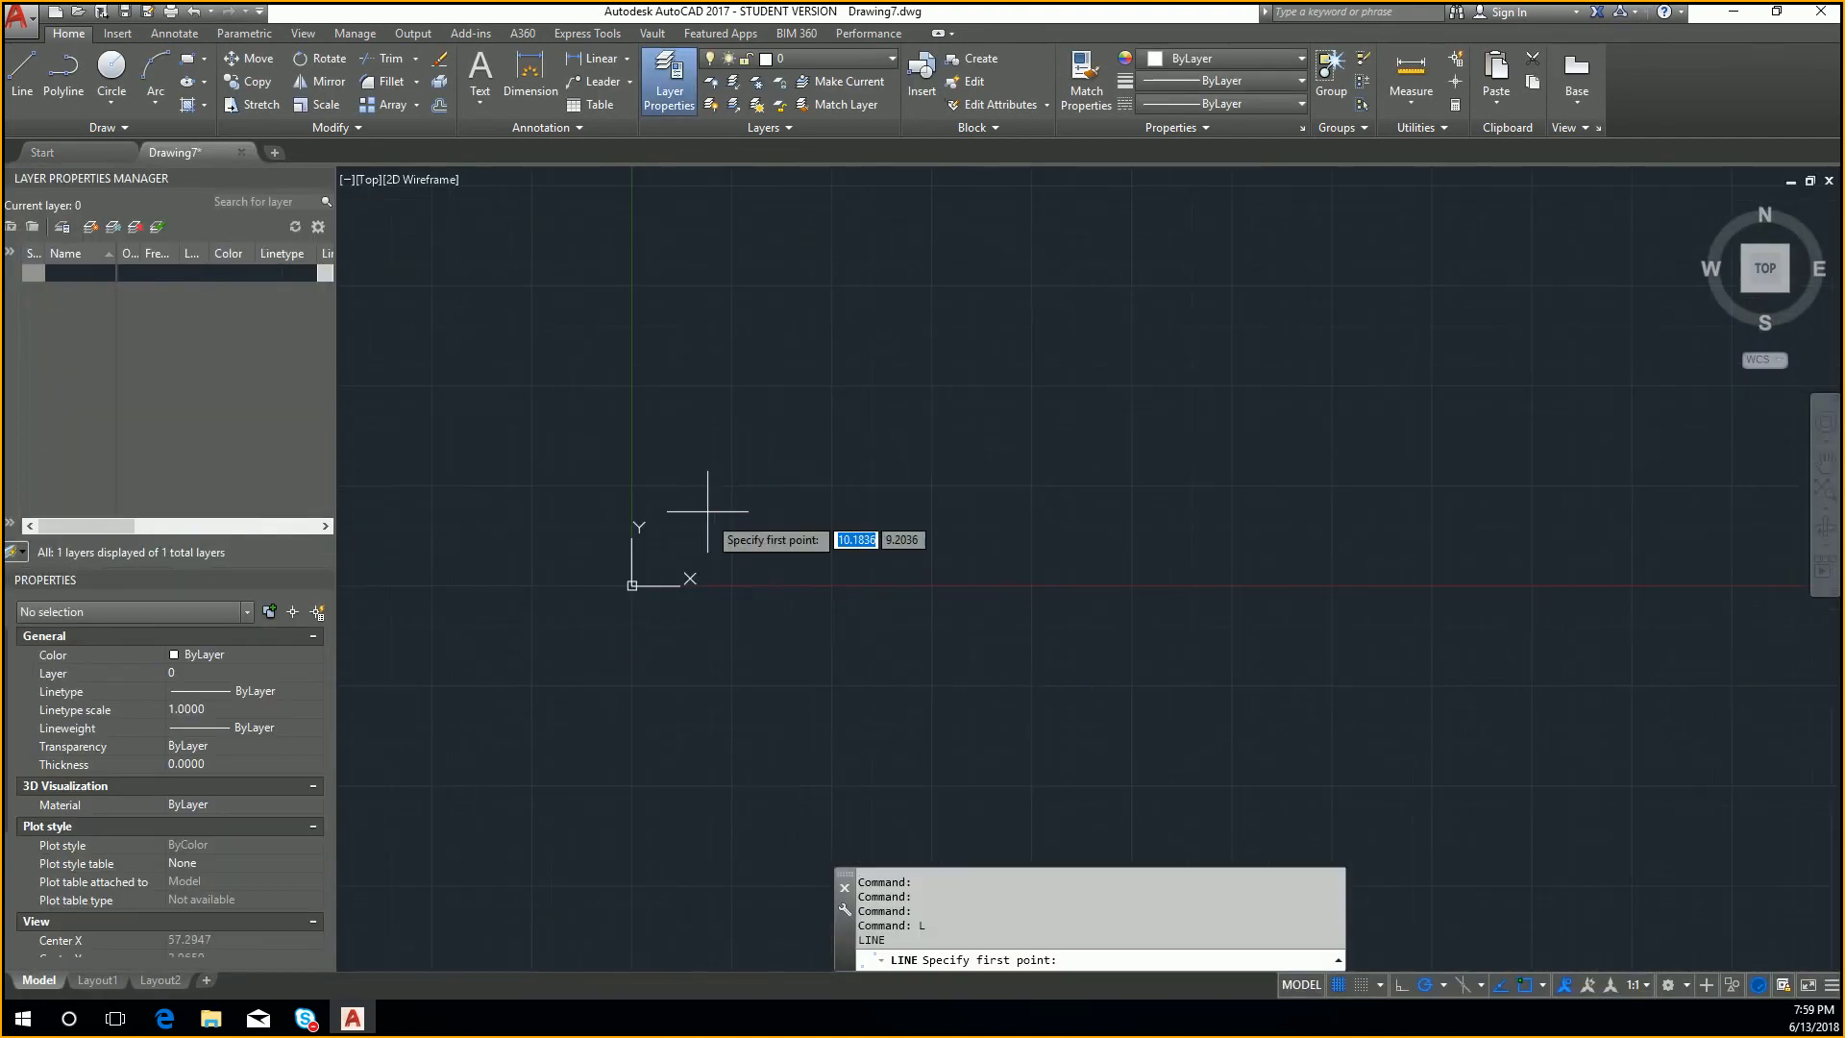
middle_click_drag(705, 512, 724, 649)
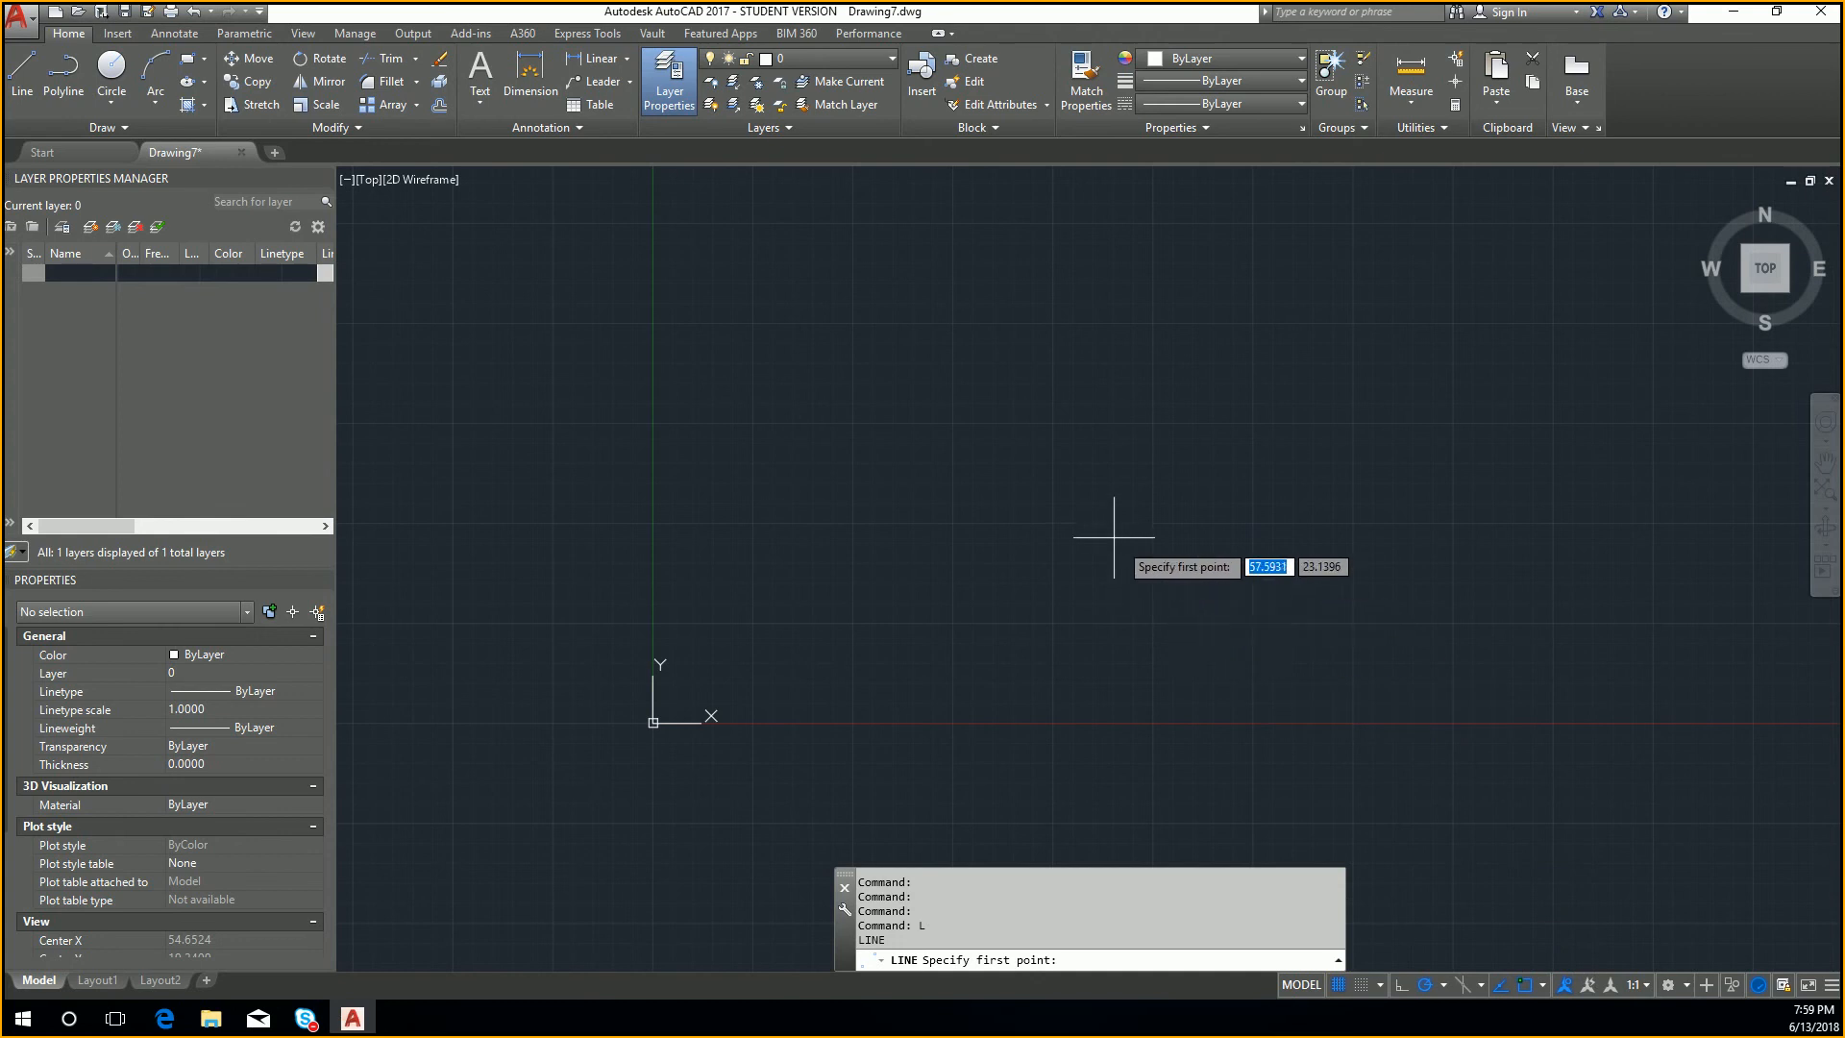
middle_click_drag(1044, 517, 985, 559)
left_click(990, 473)
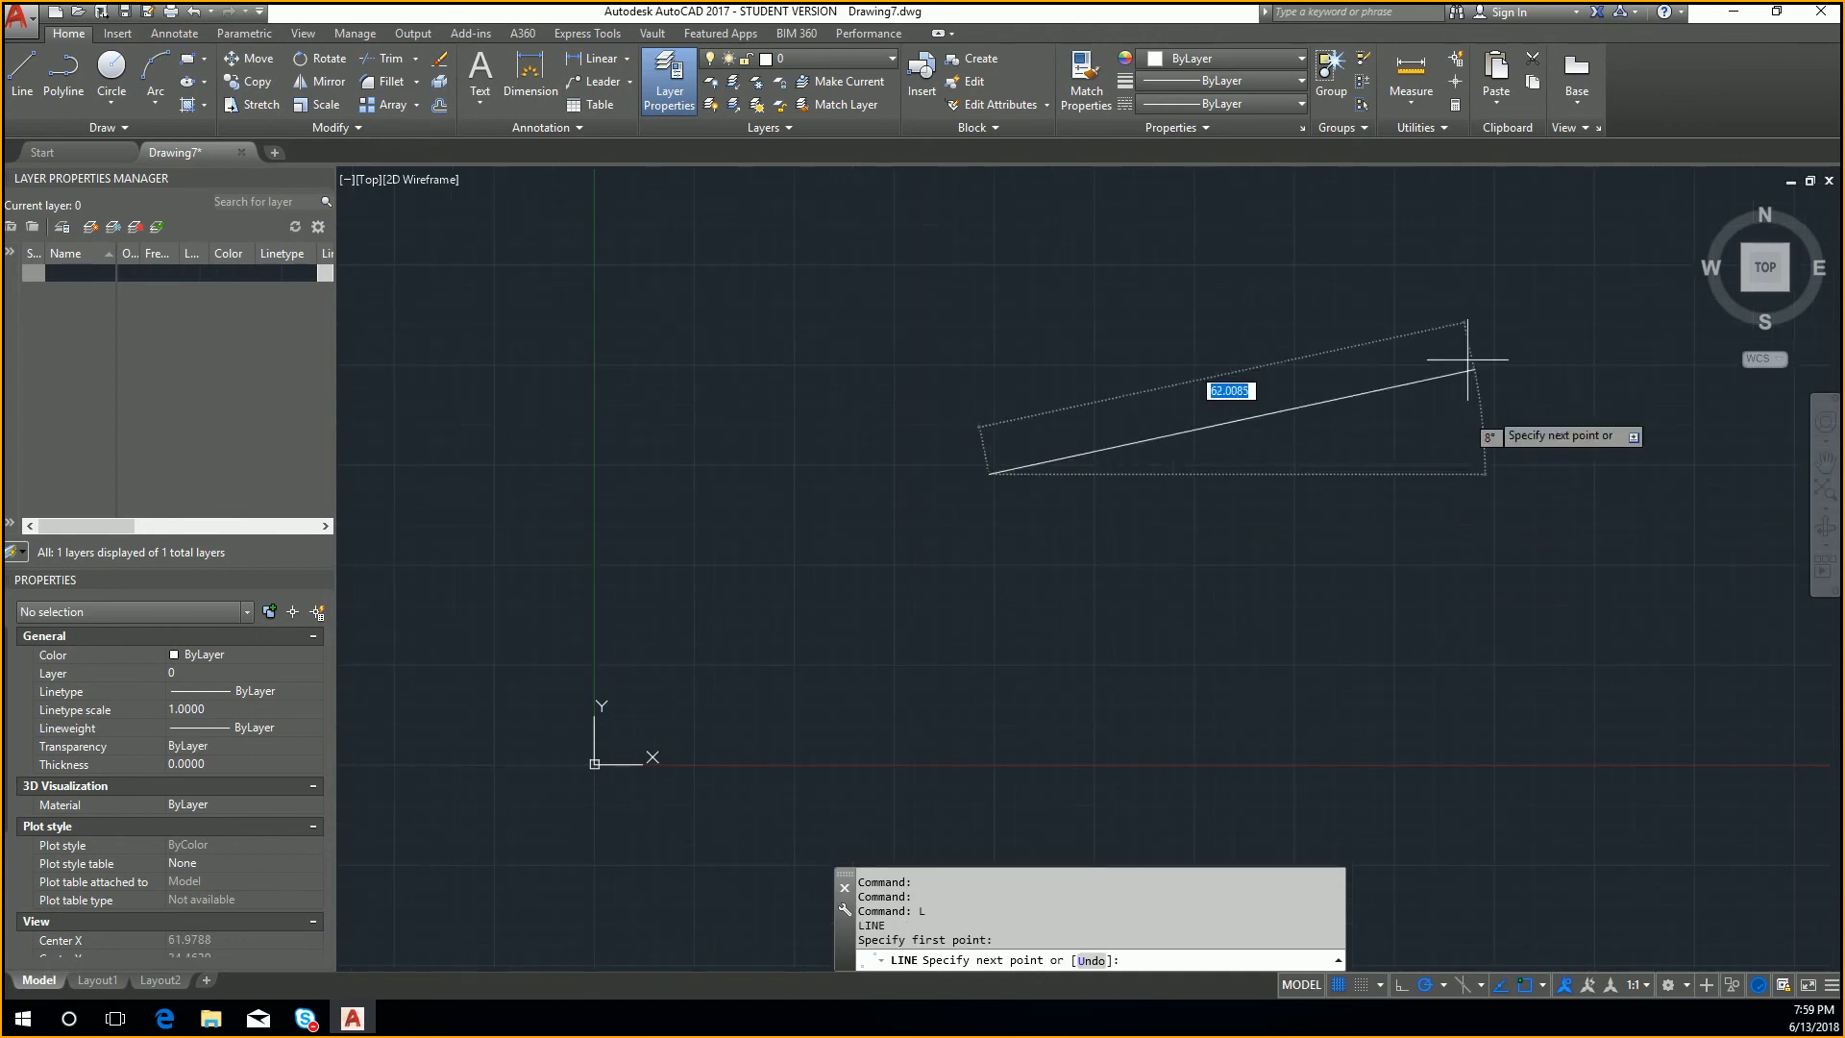
key("Escape")
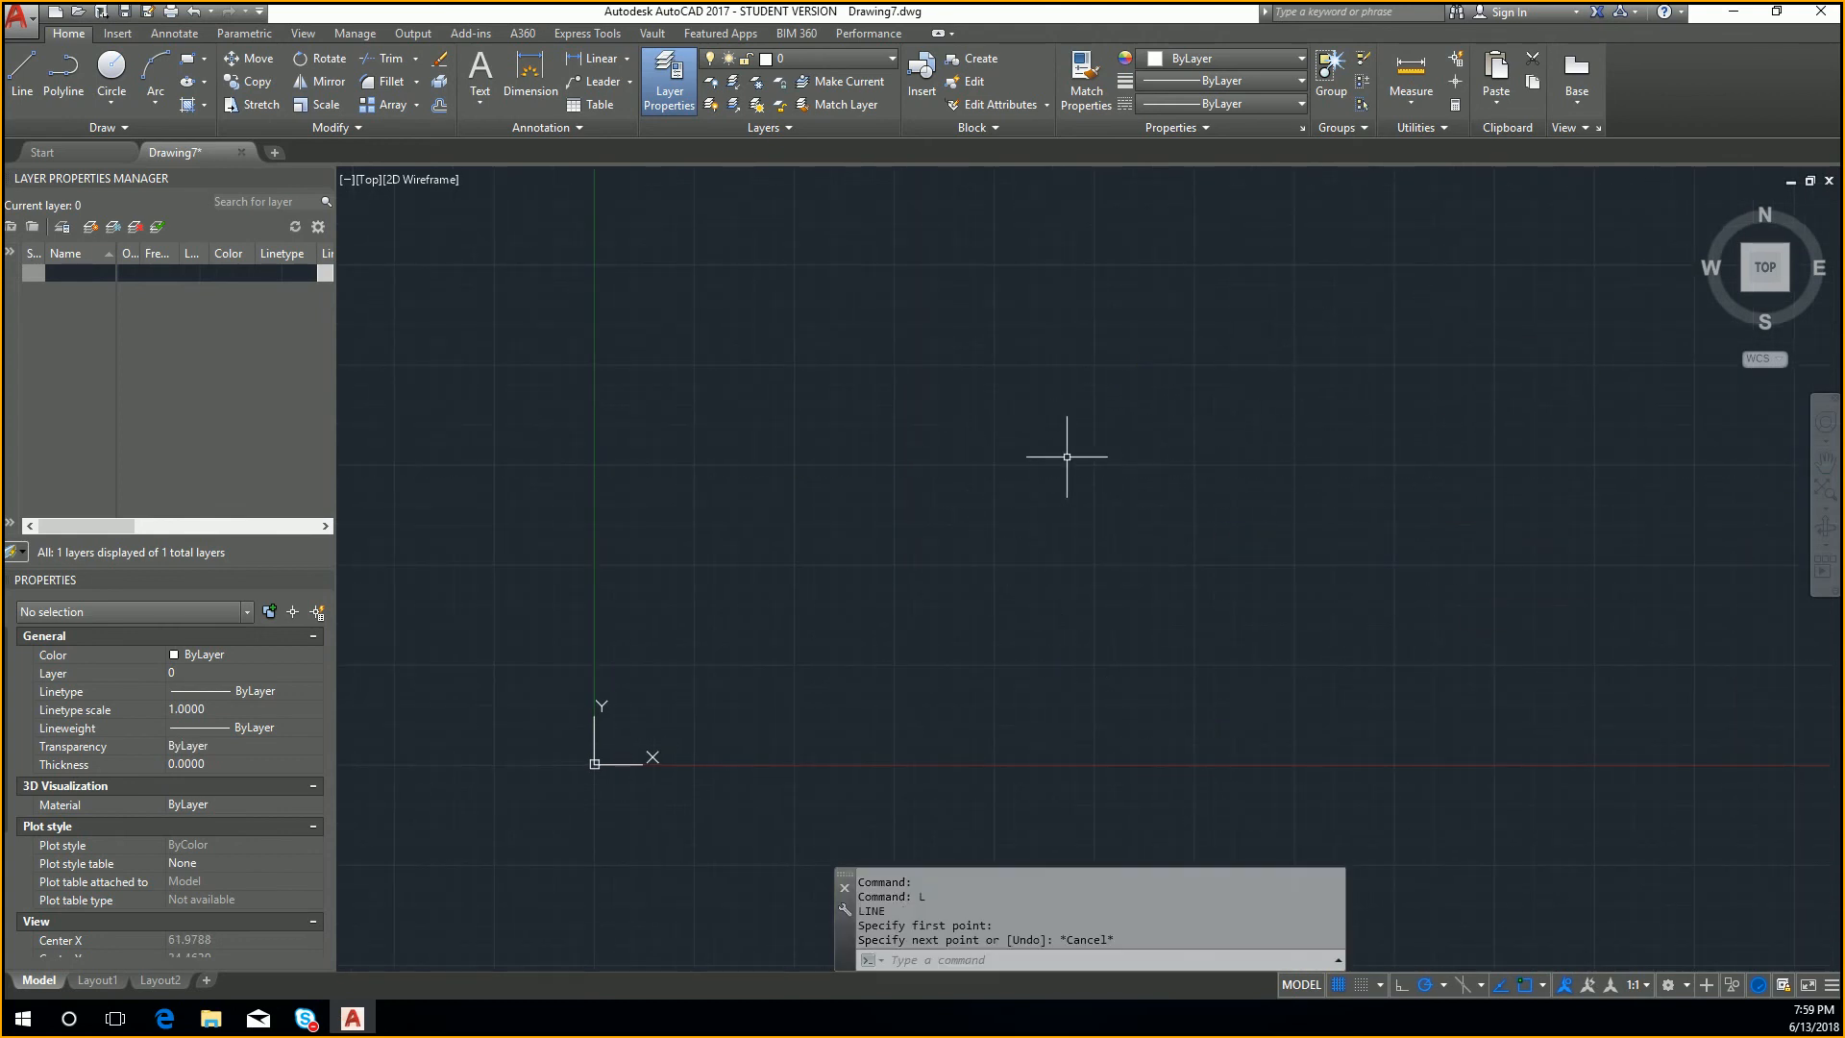
Step: Draw a line 40 units long from a free start point, sloping down to the right at 45°
key("Return")
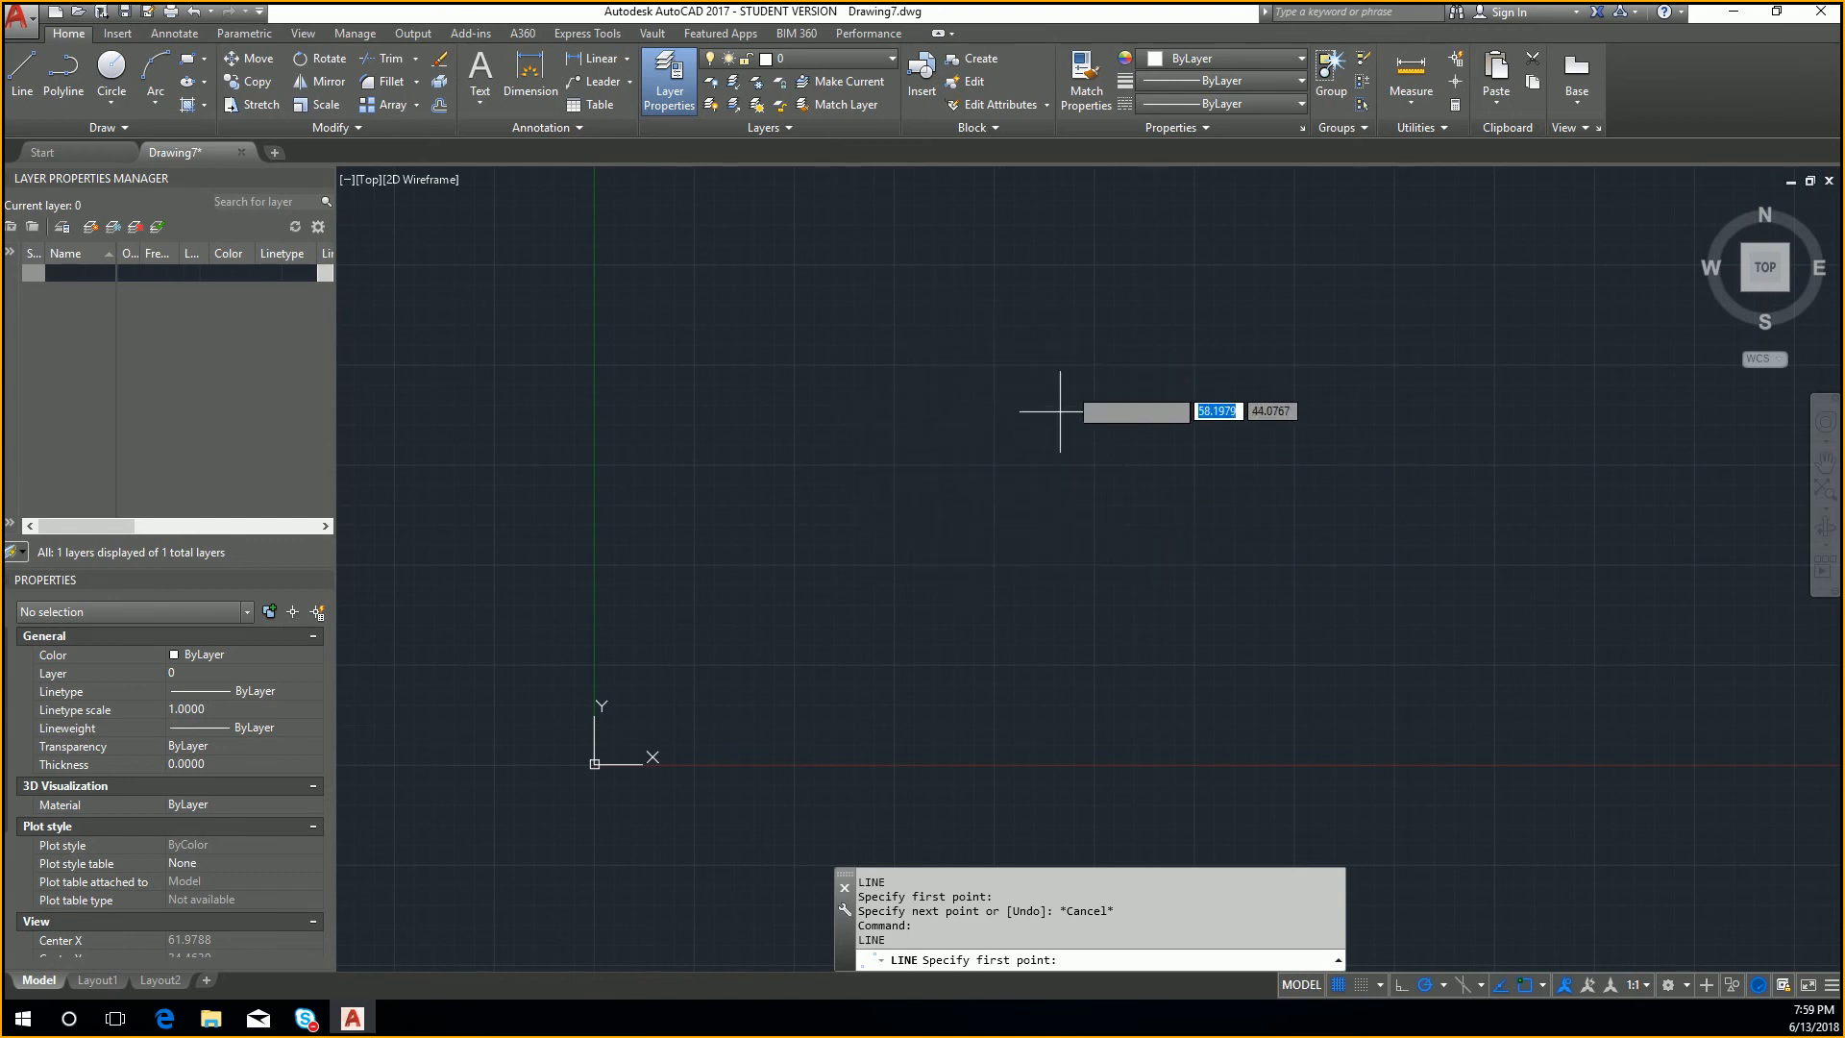
left_click(895, 354)
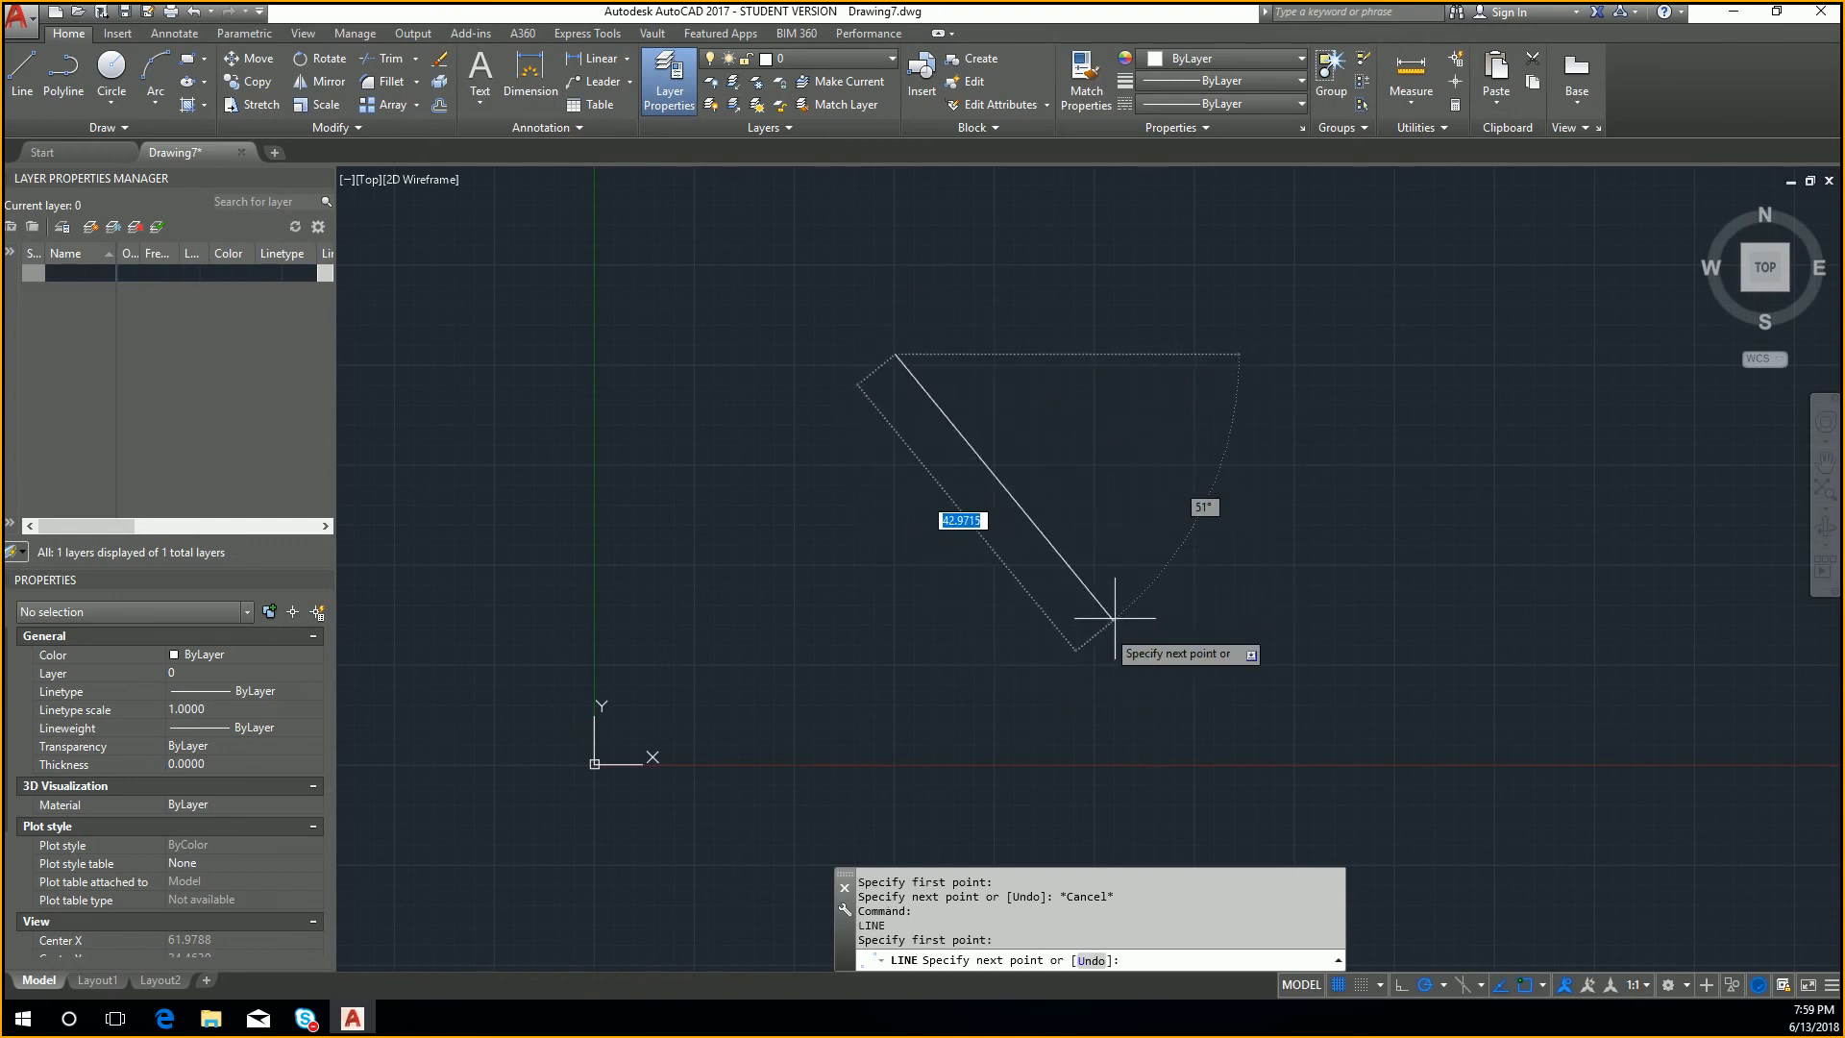
type("40")
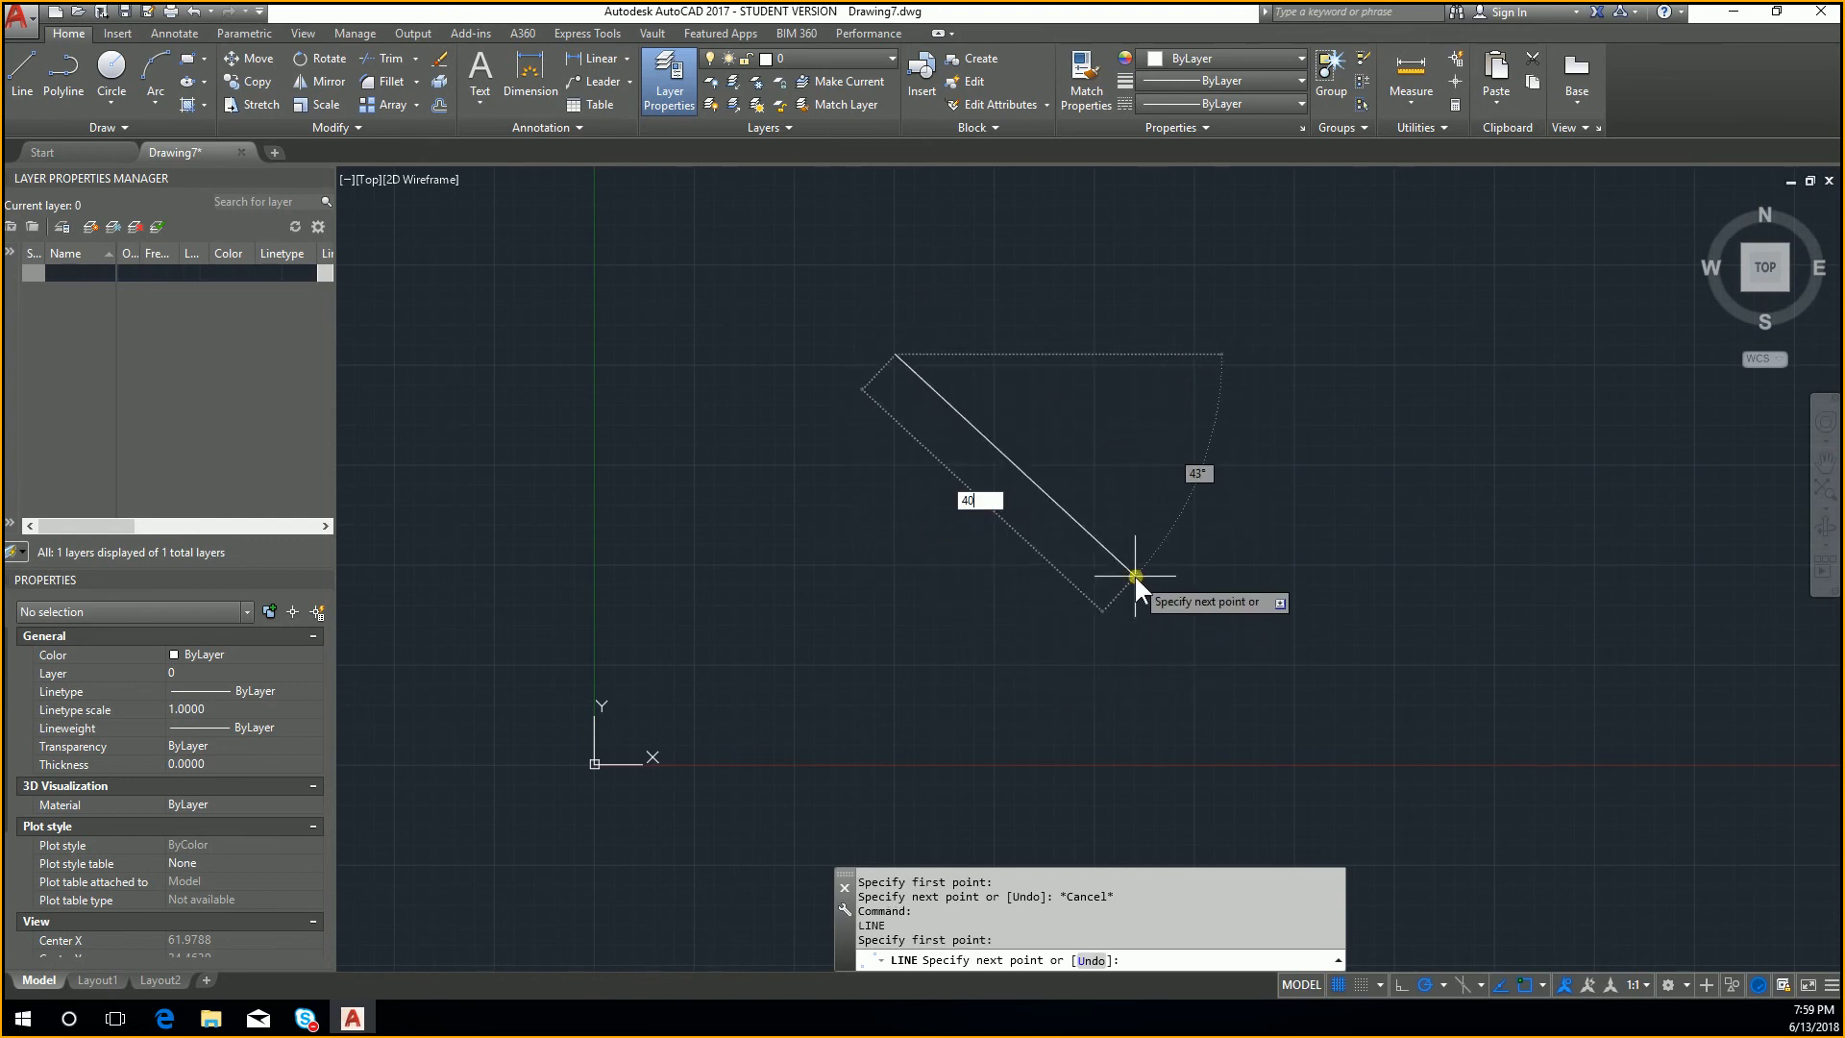
key("Tab")
type("45")
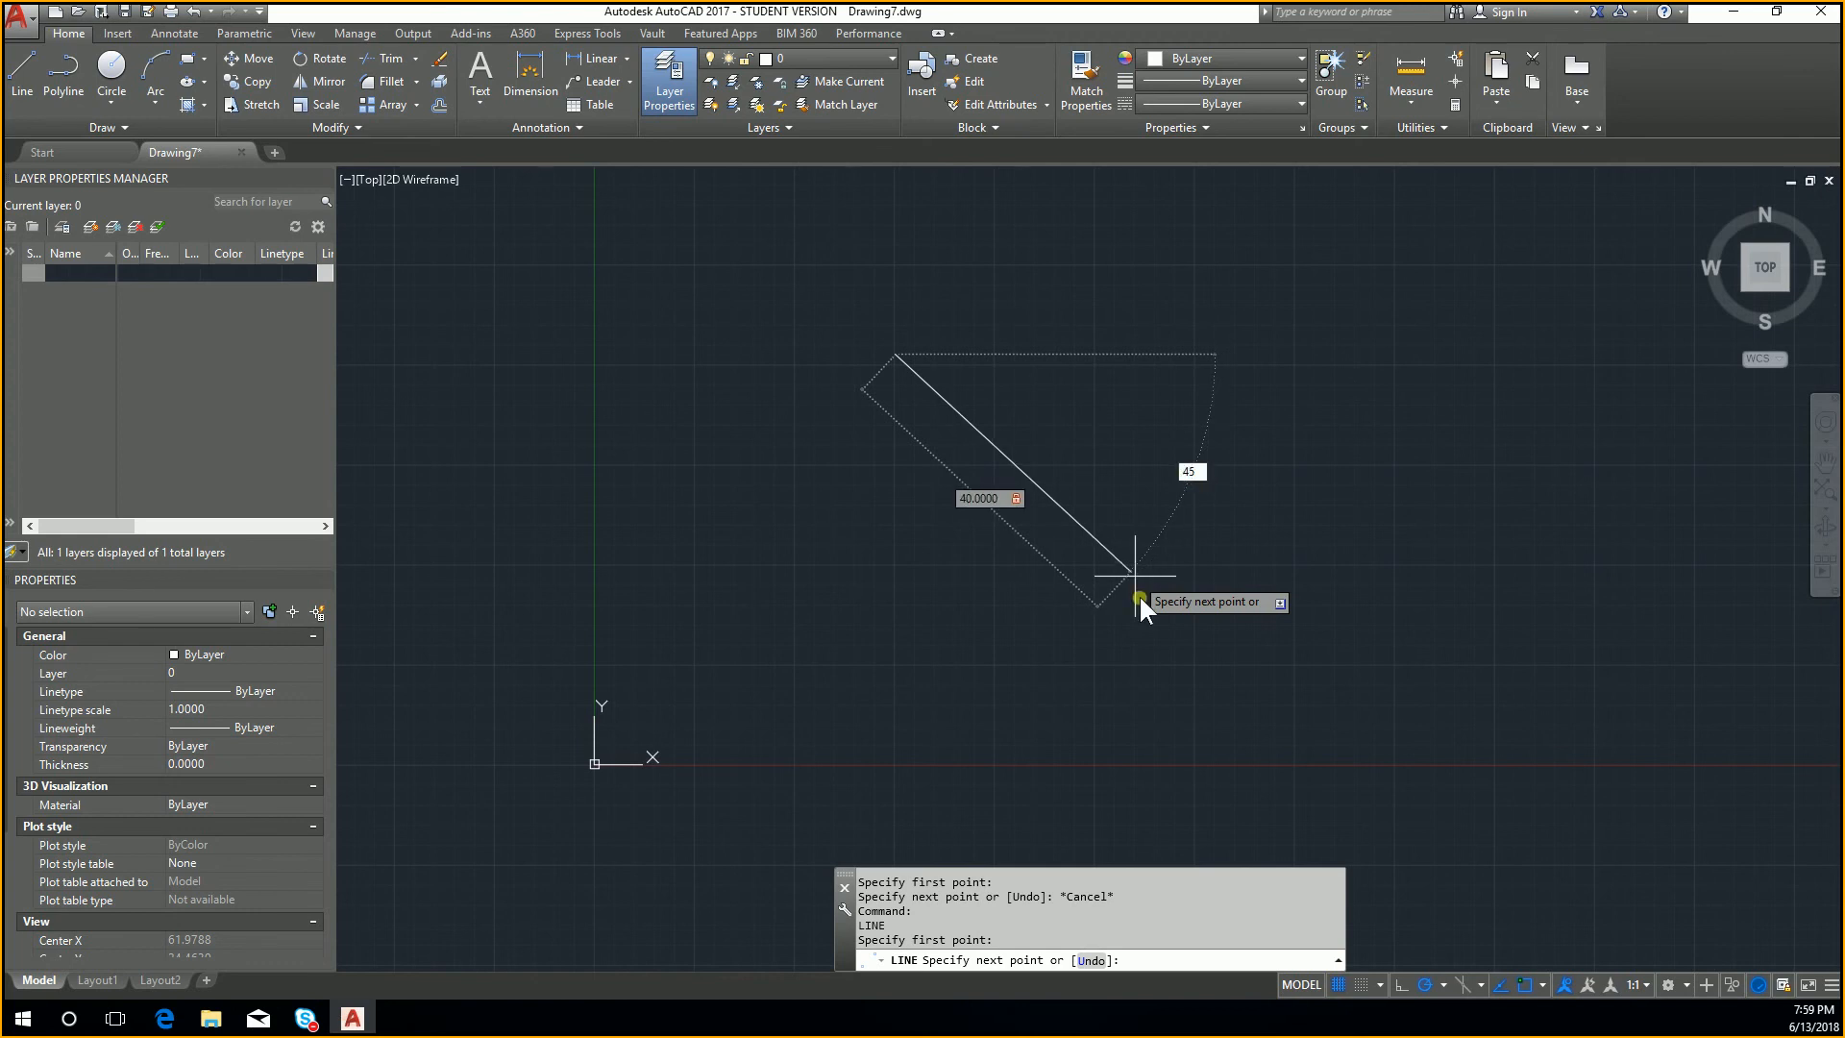
key("Return")
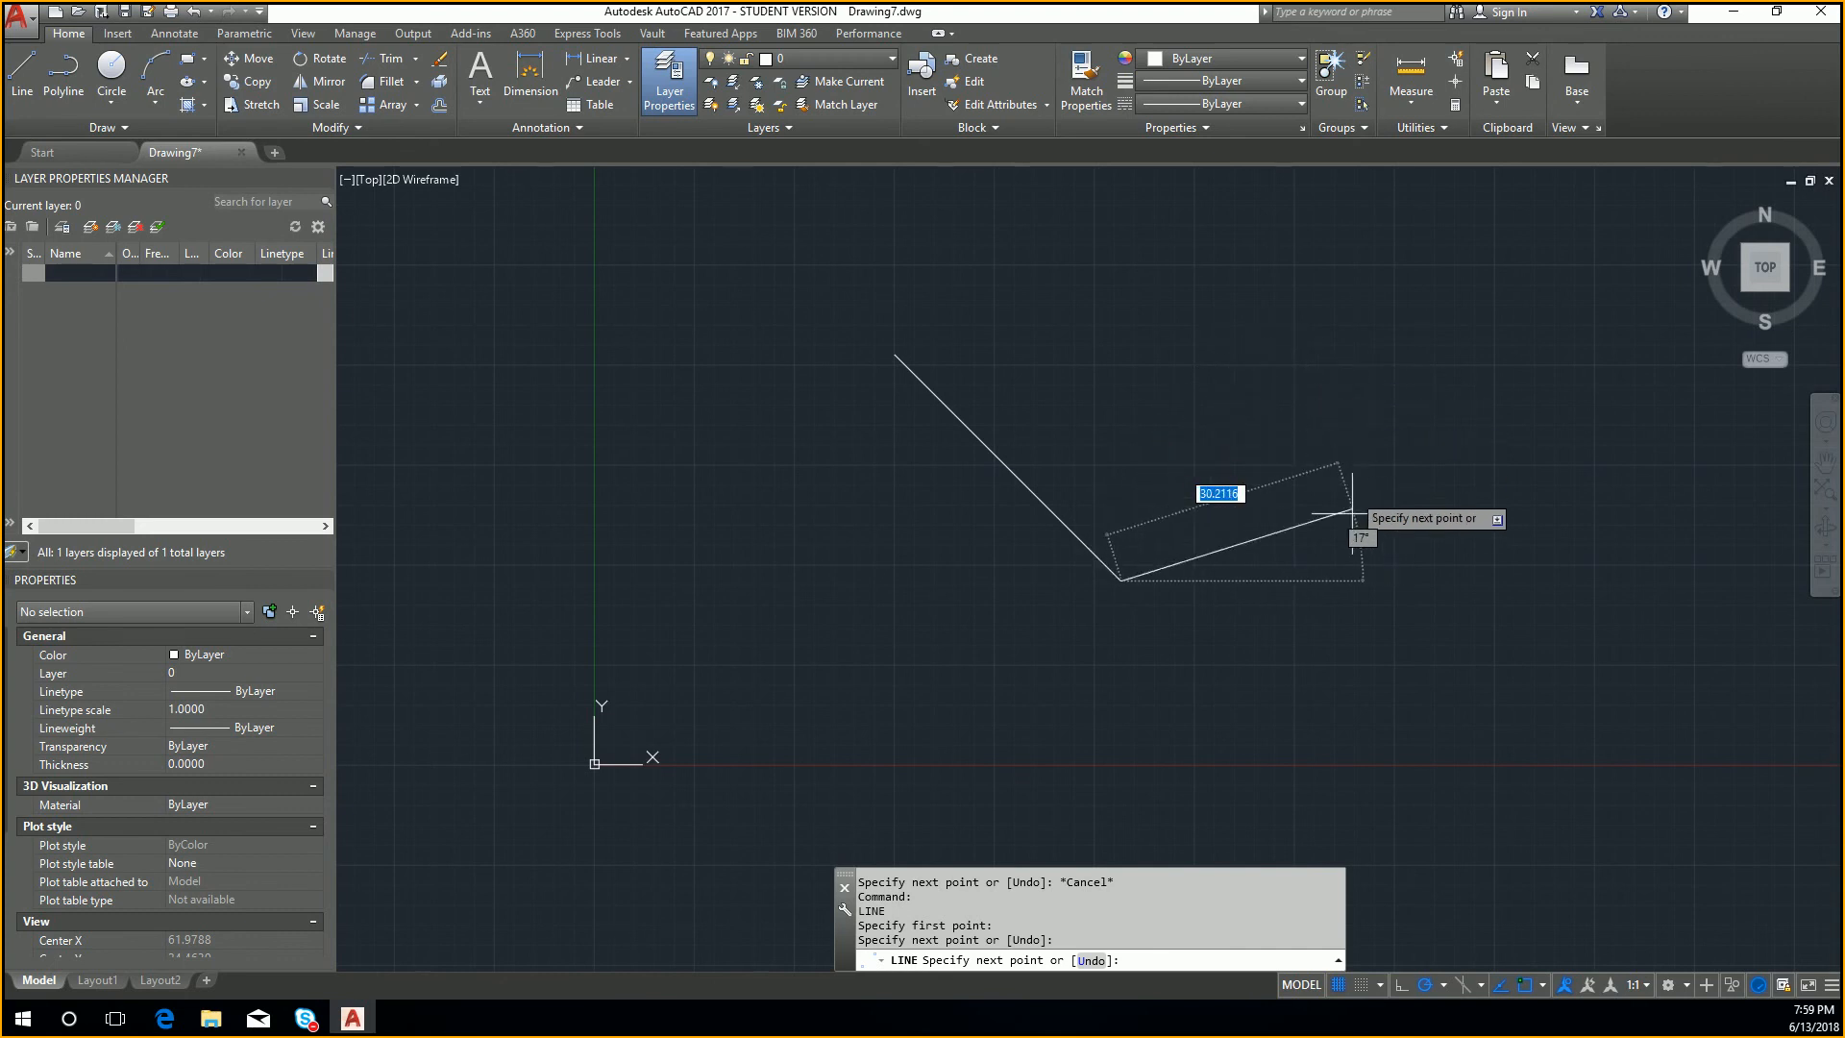
Step: Continue from the lower end with a second line 40 units long, rising to the right at 45°, and end the line
type("40")
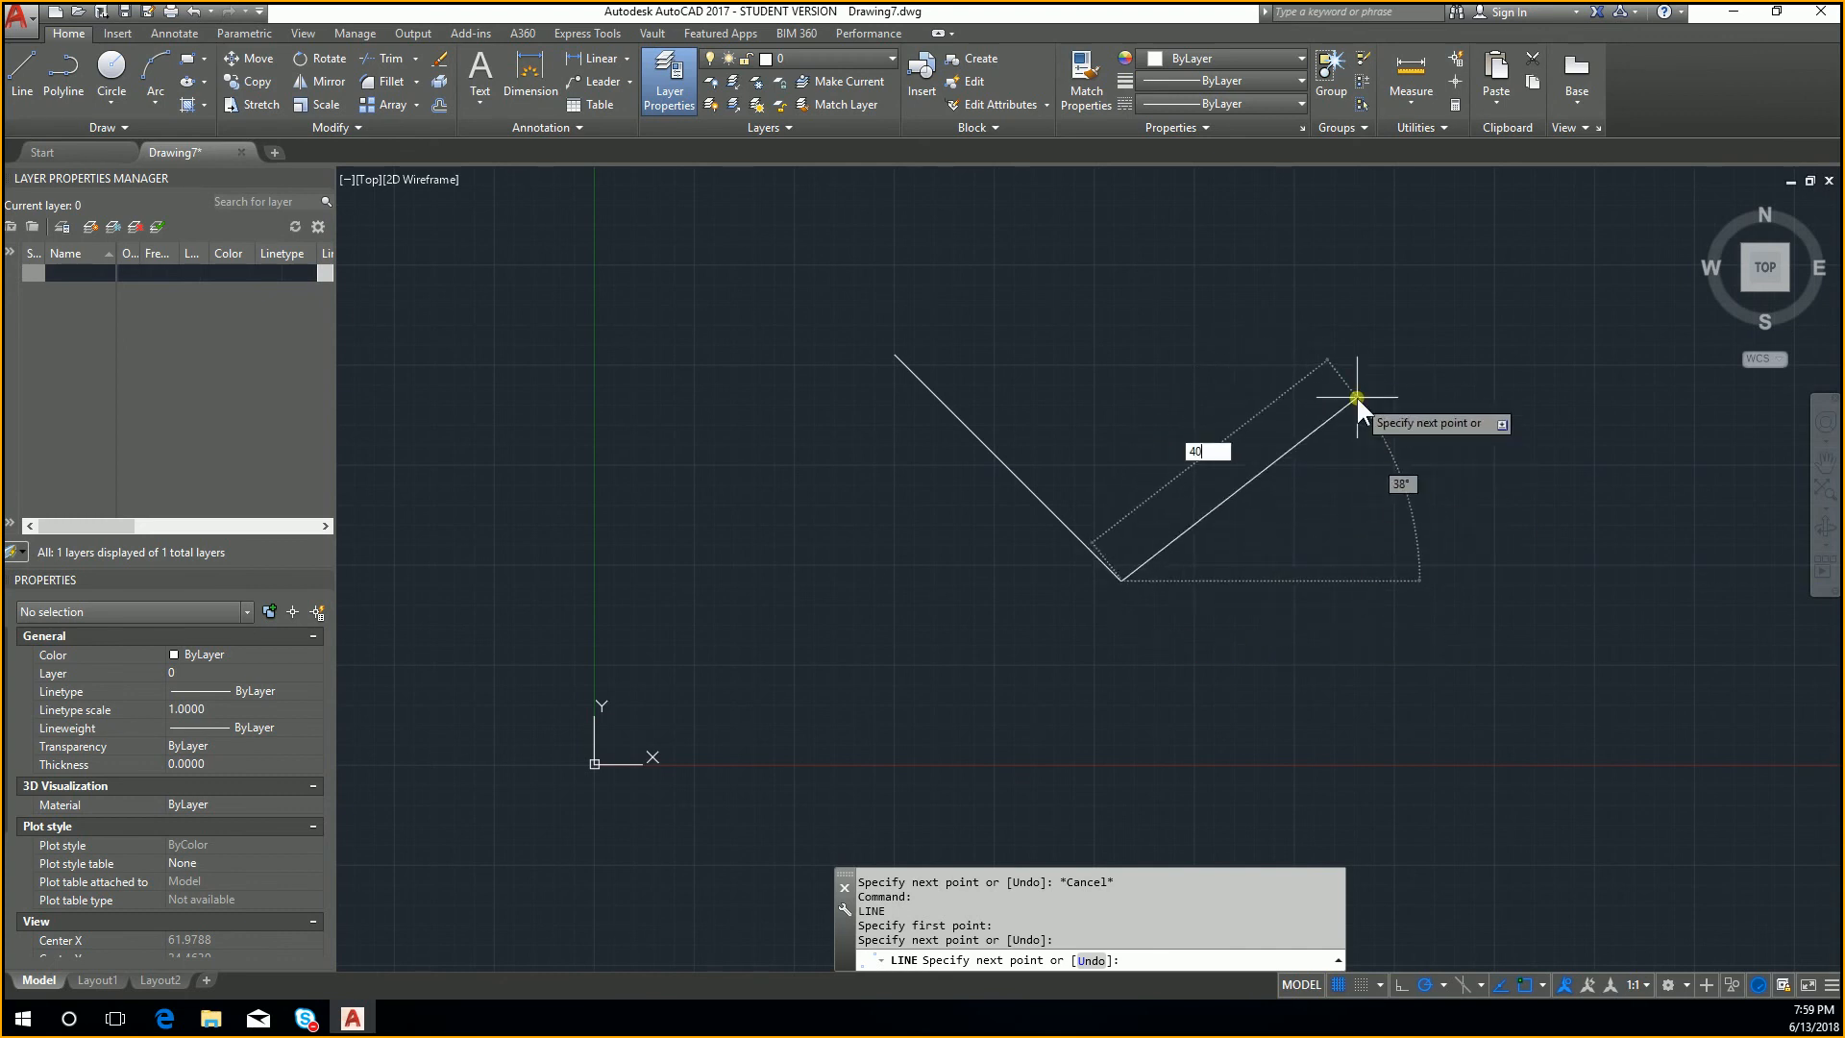
key("Tab")
type("45")
key("Tab")
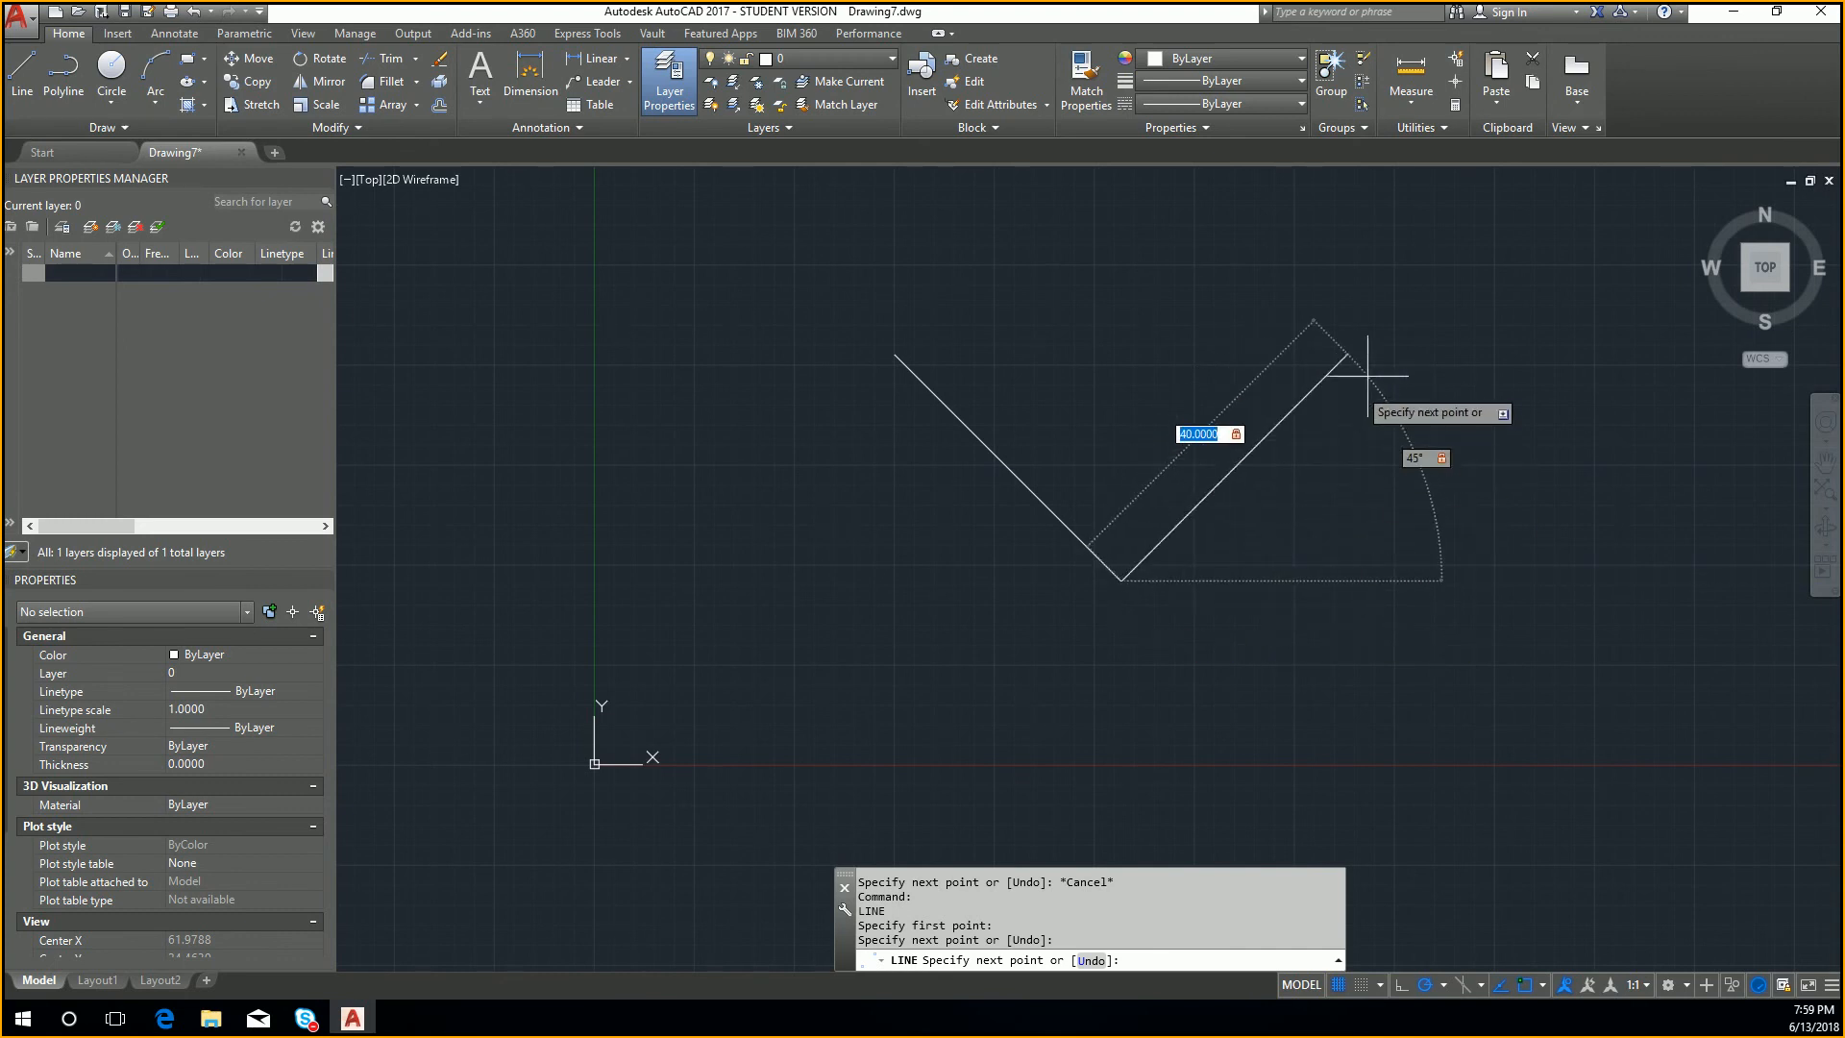
key("Return")
middle_click_drag(1563, 618, 1471, 618)
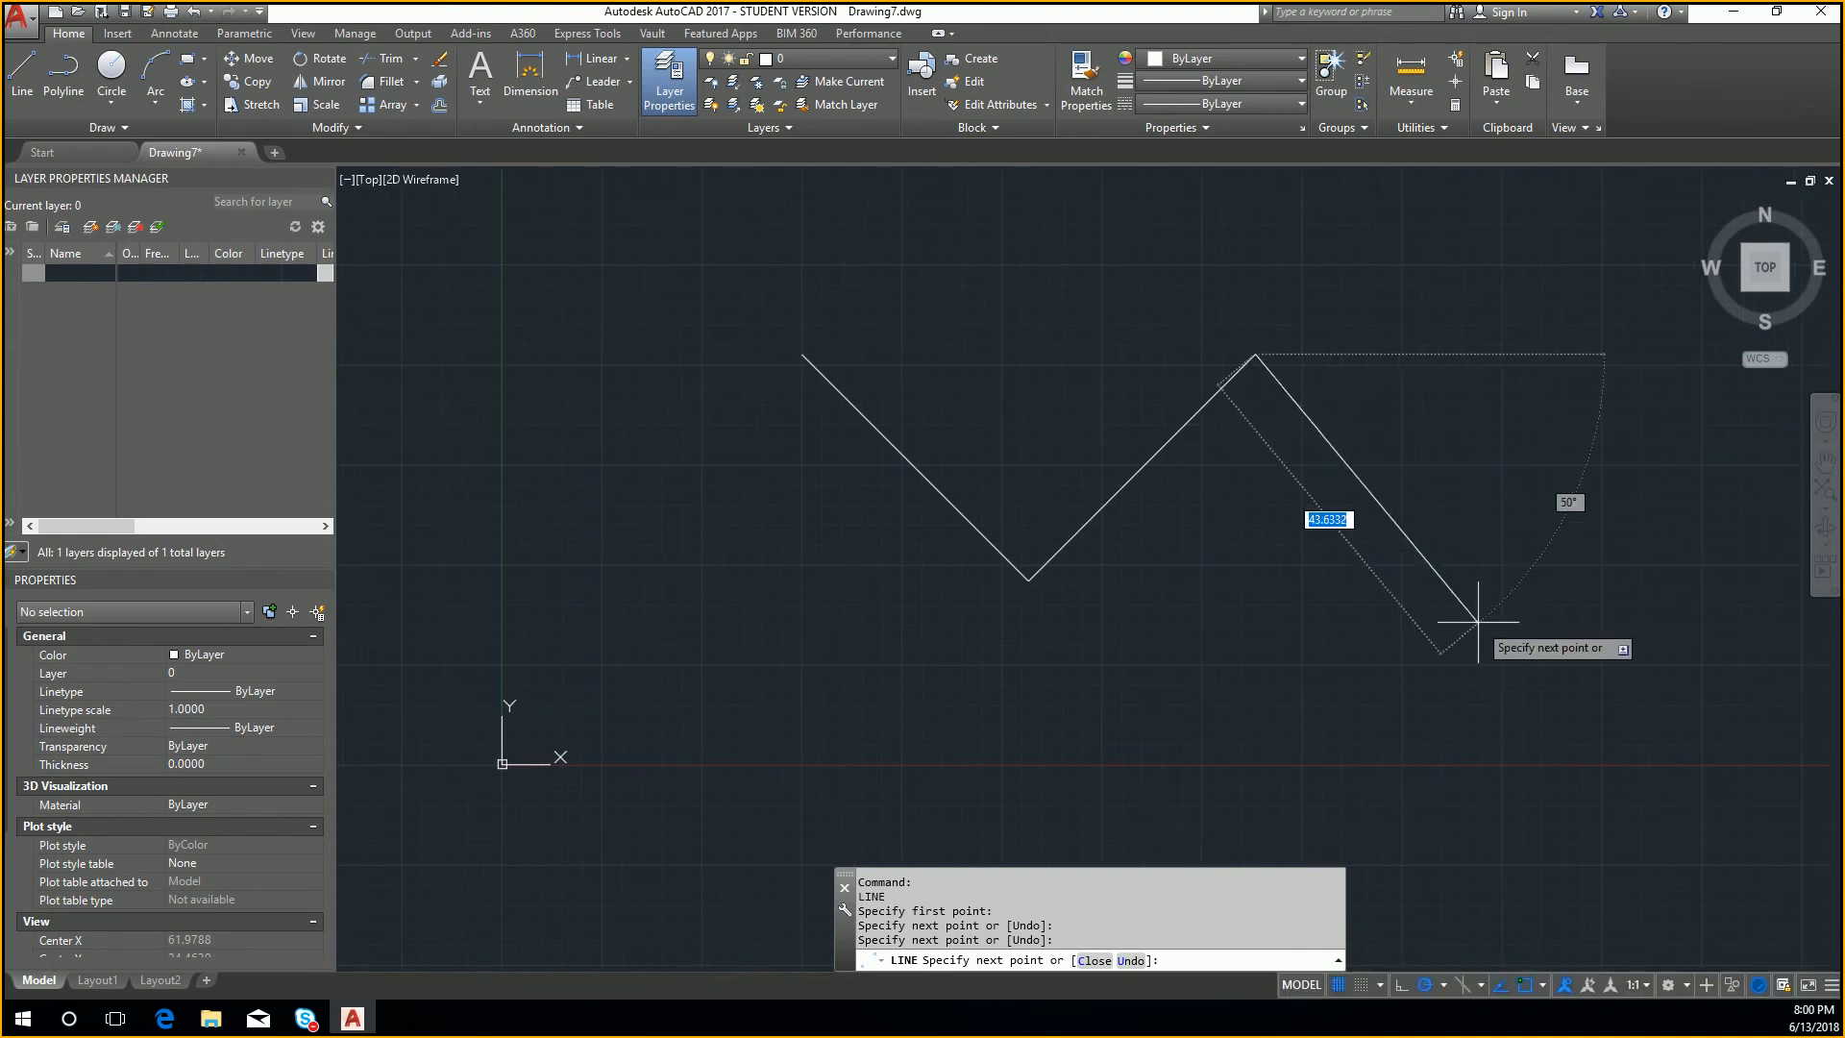
key("Escape")
middle_click_drag(667, 746, 764, 716)
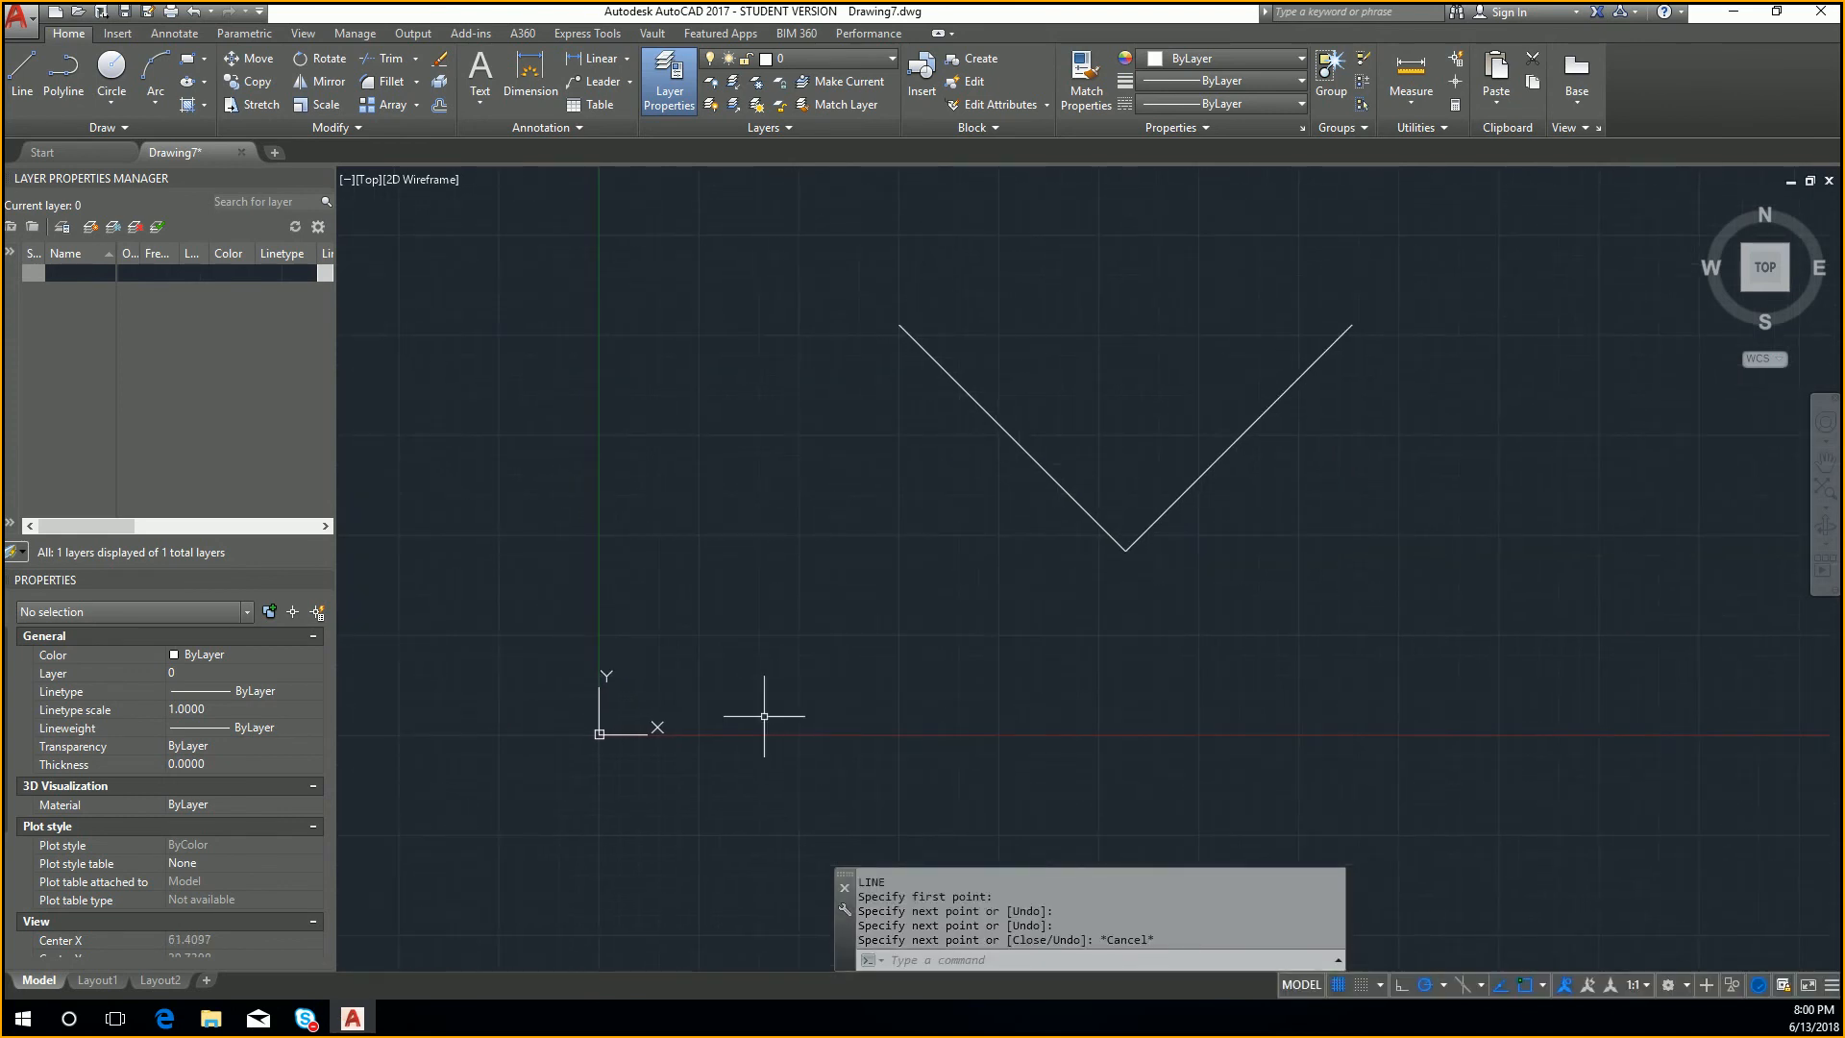
Step: Draw a line from absolute coordinates 20,25 to the origin at 0,0
type("l")
key("Return")
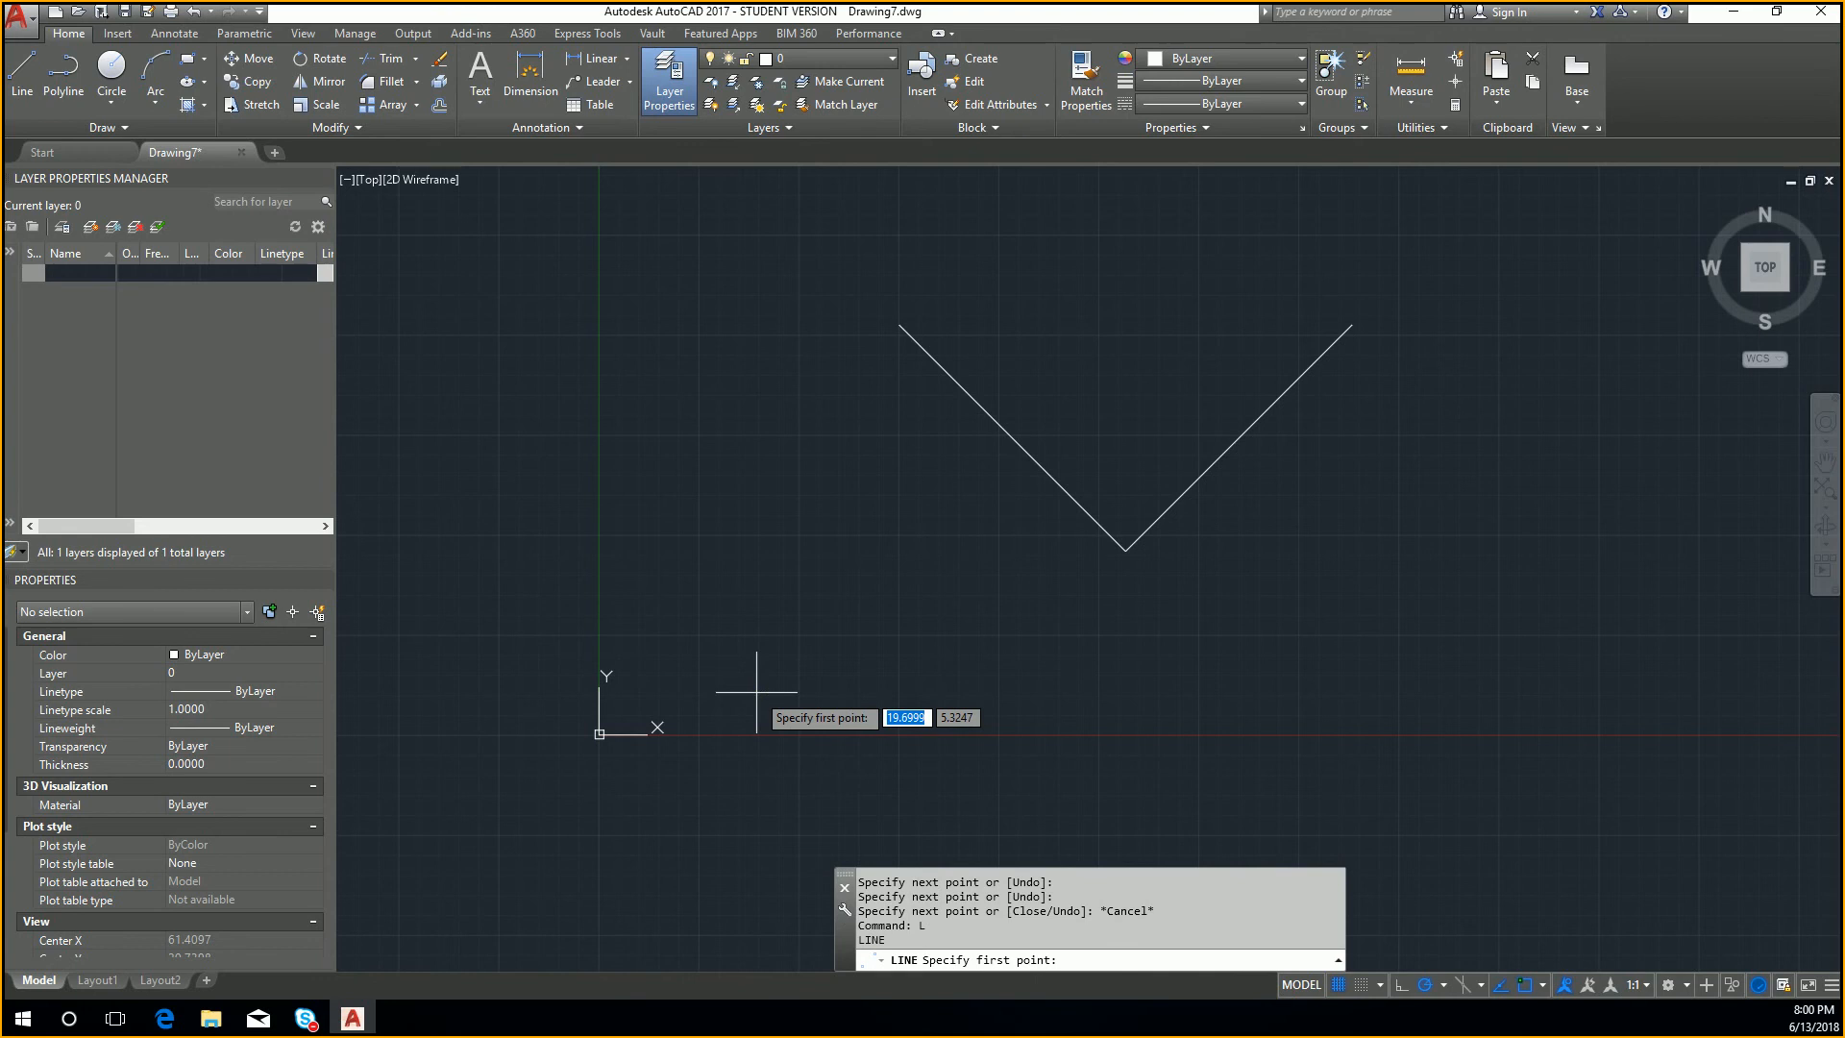
type("#")
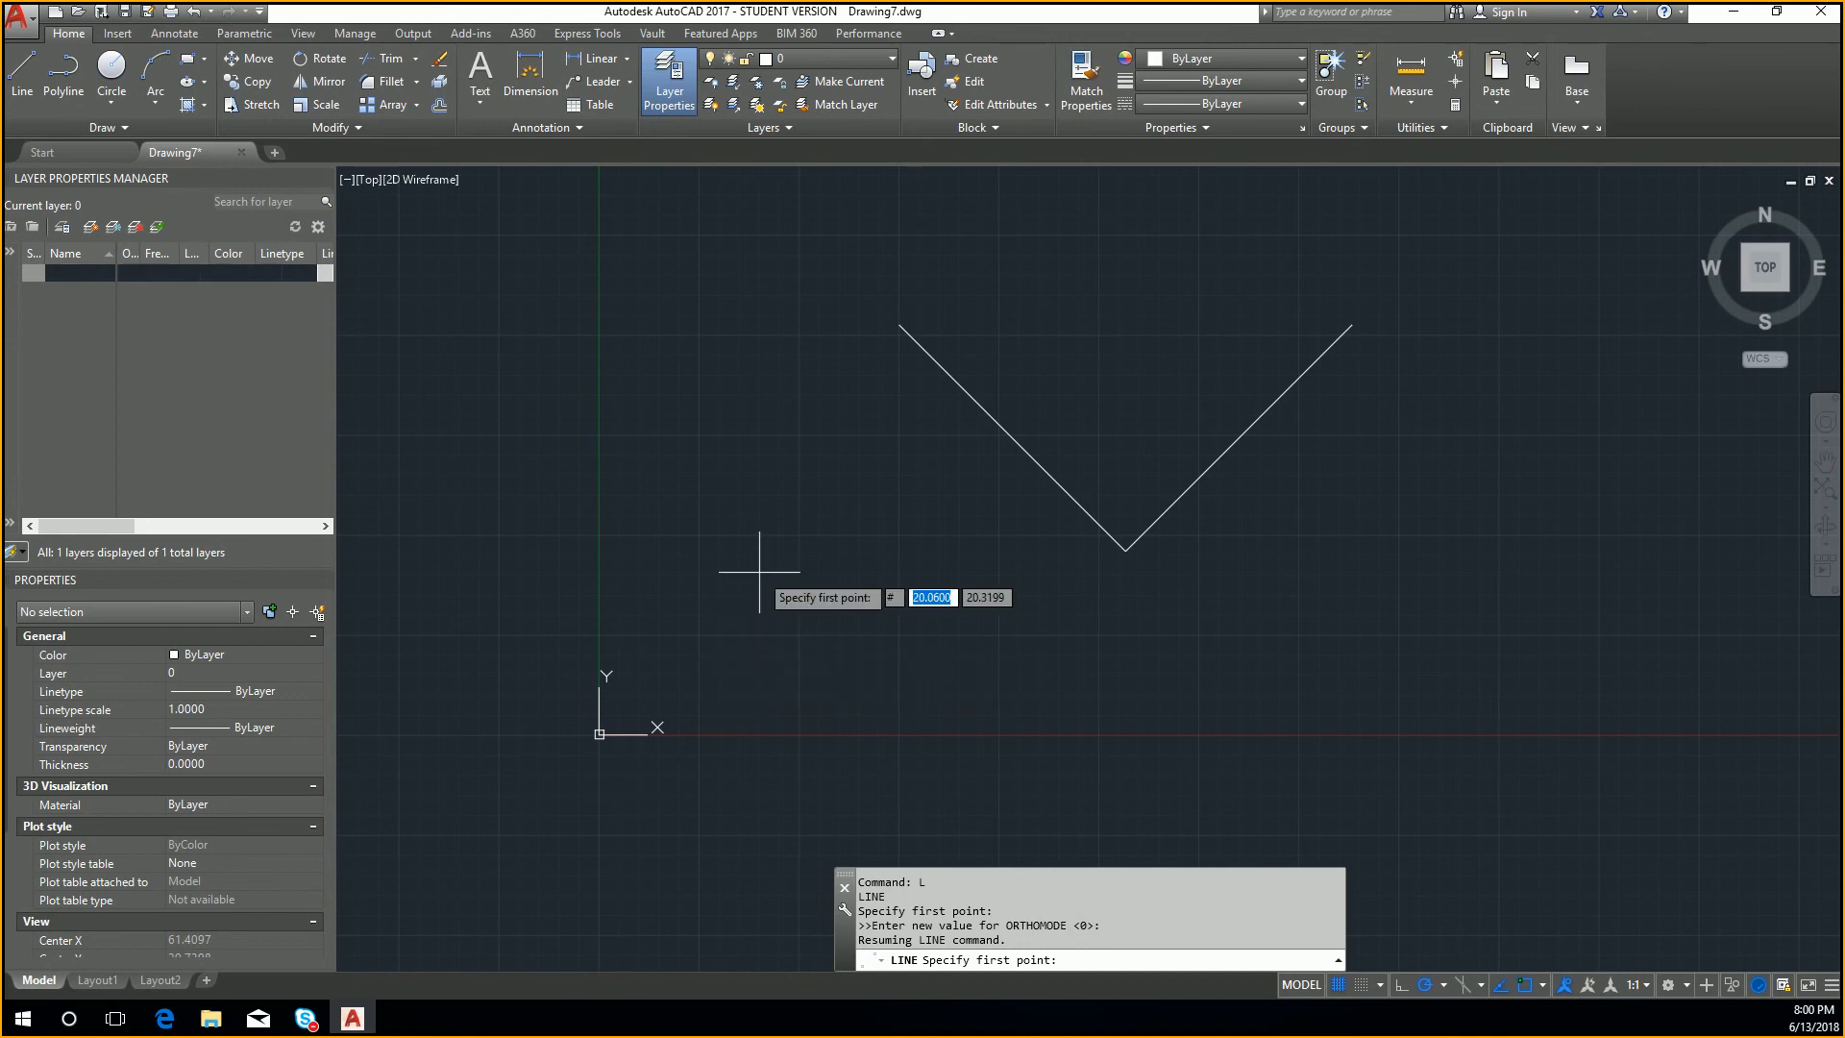
type("20")
key("Tab")
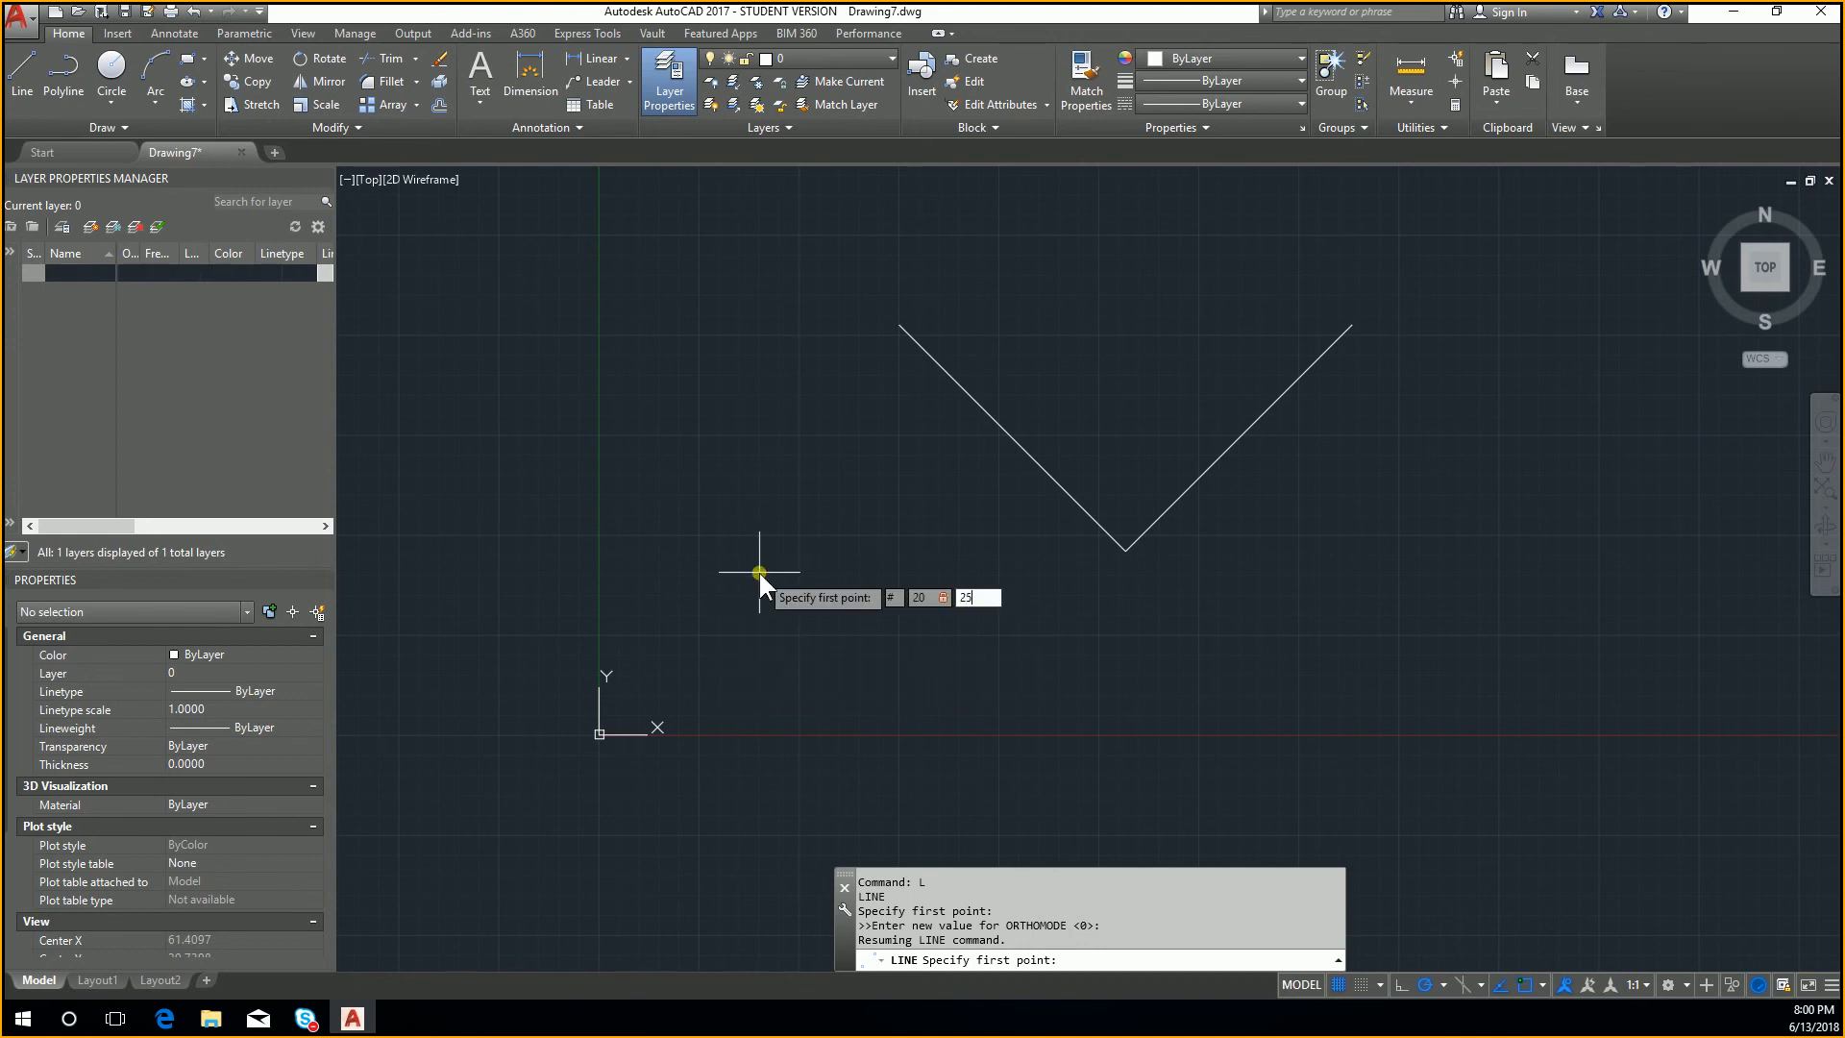
type("25")
key("Return")
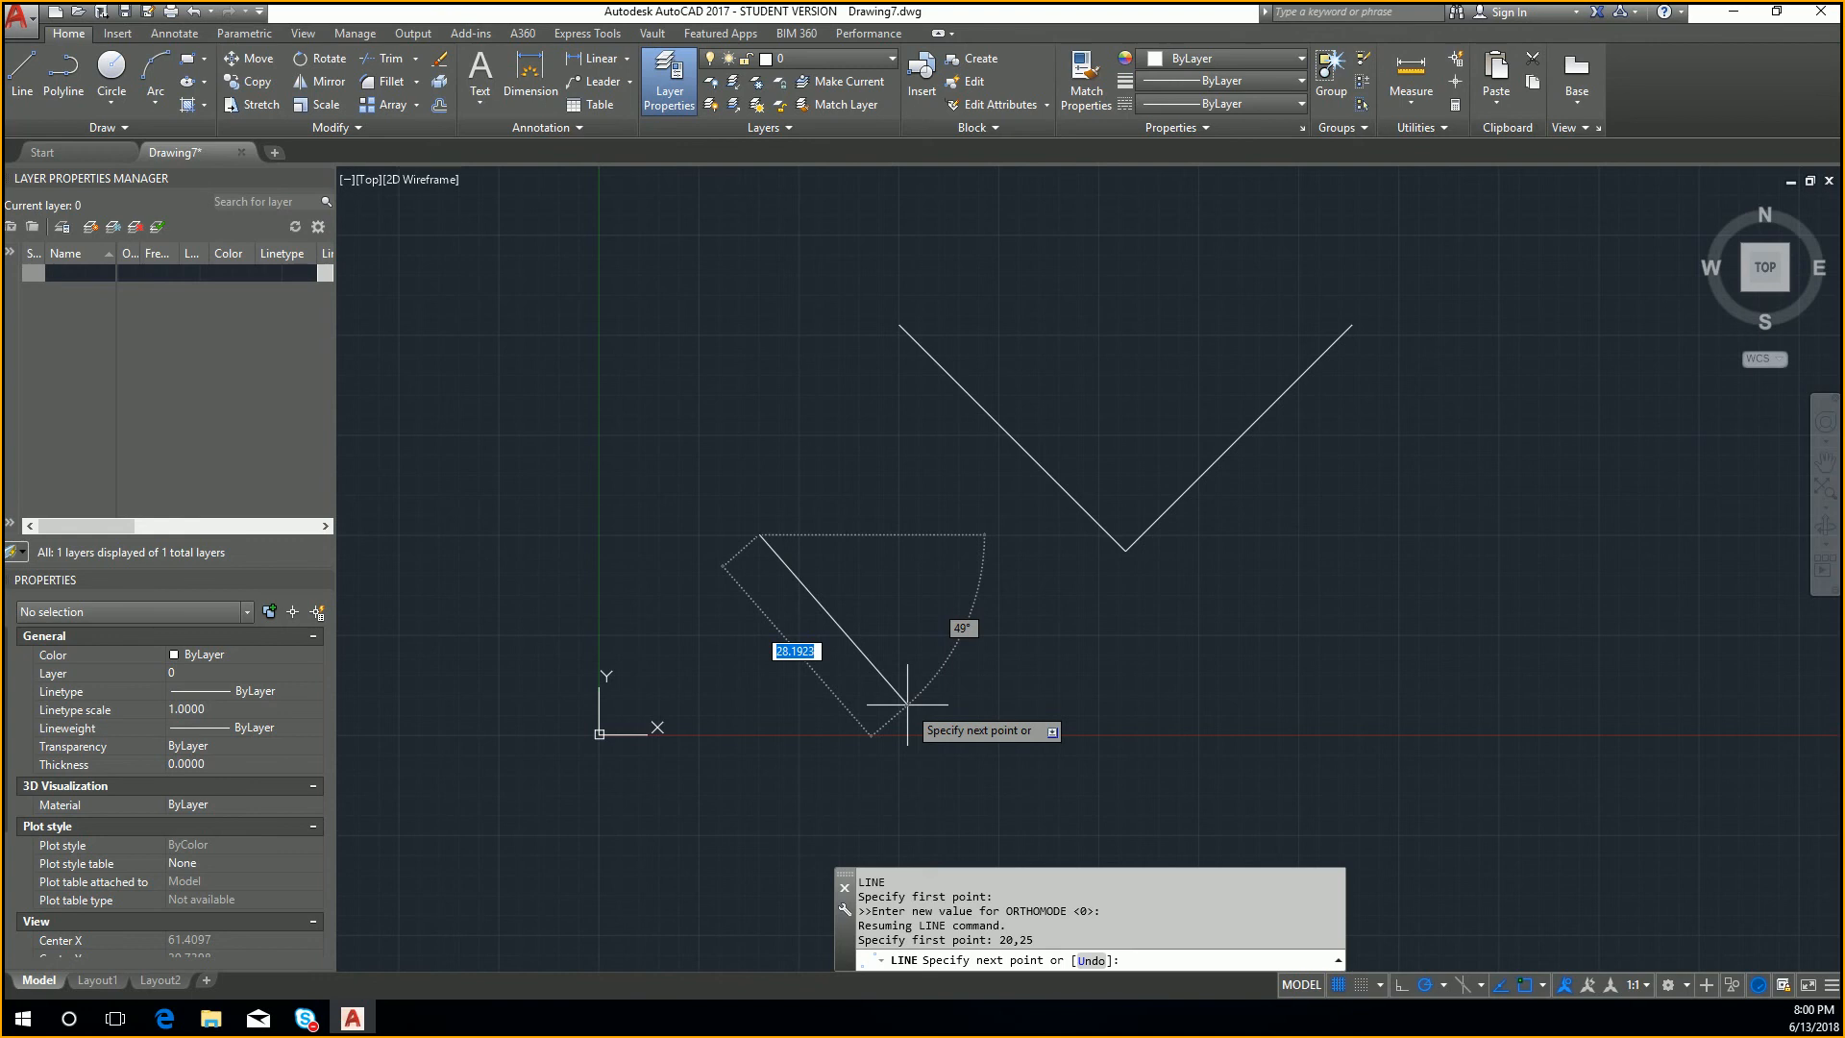
type("#")
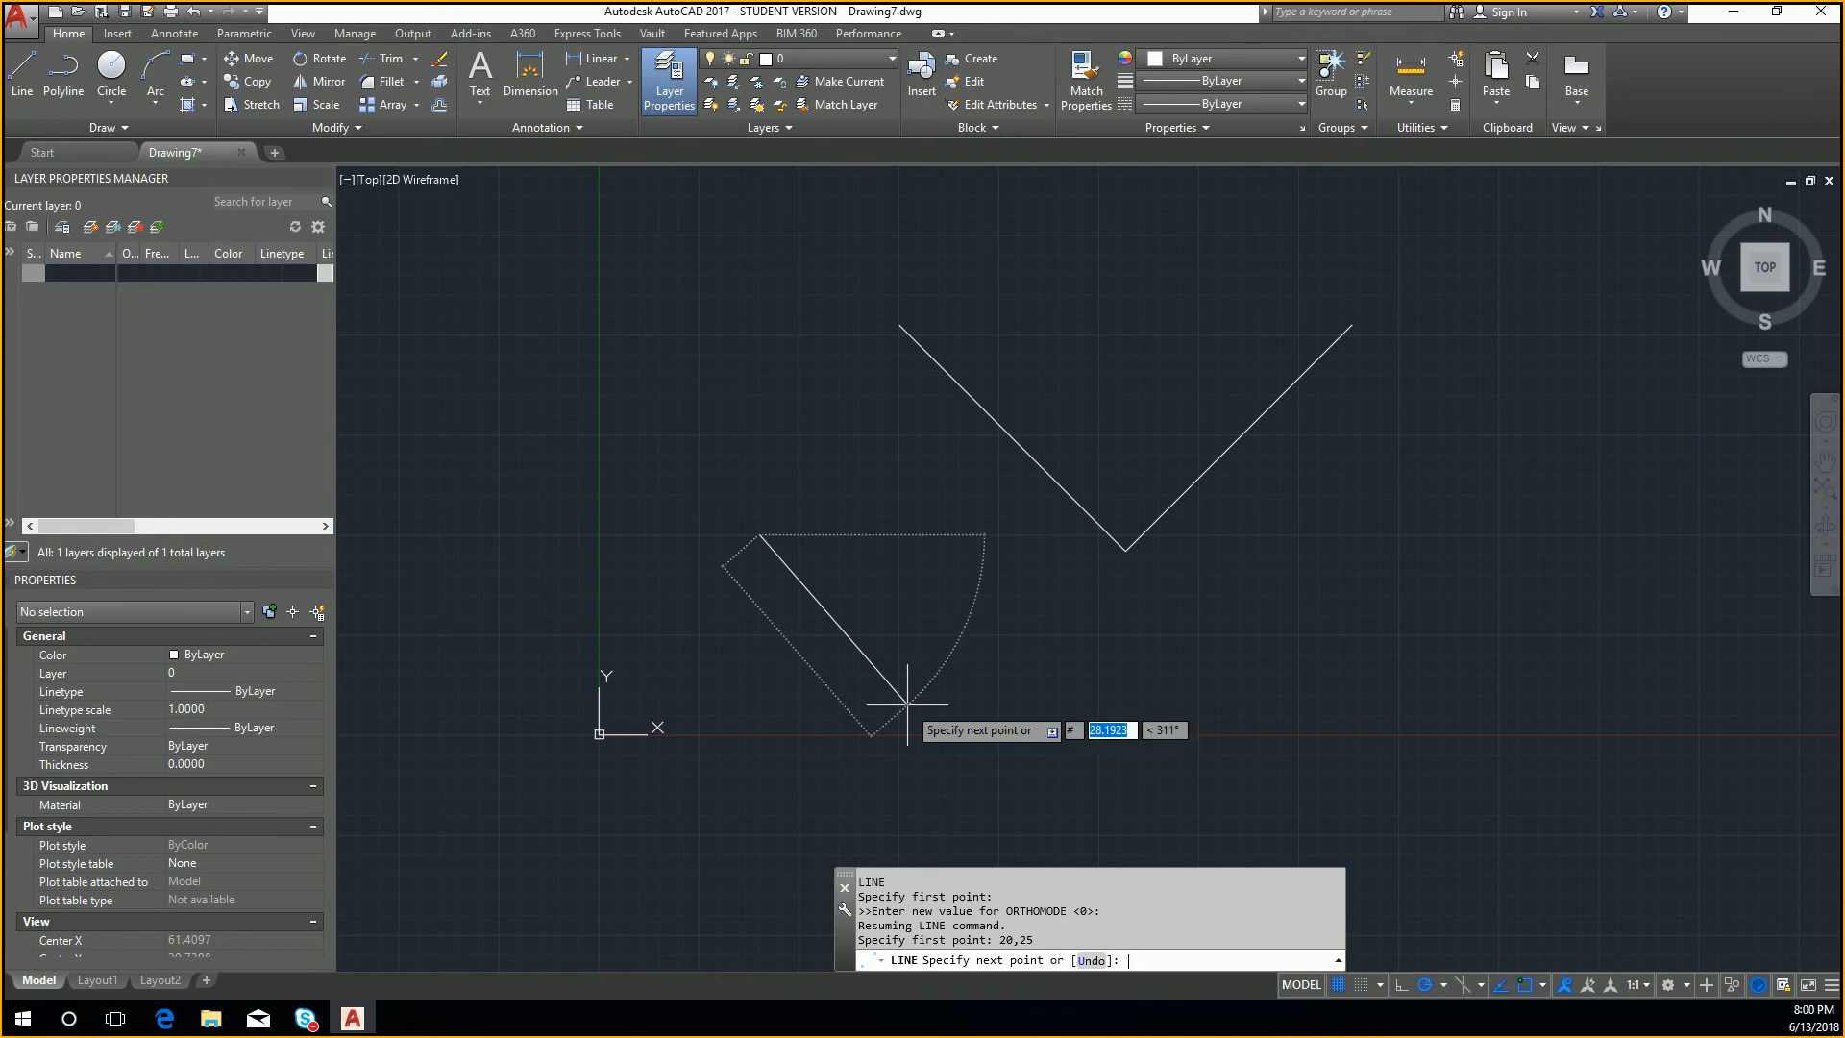
type("0")
key("Tab")
type("0")
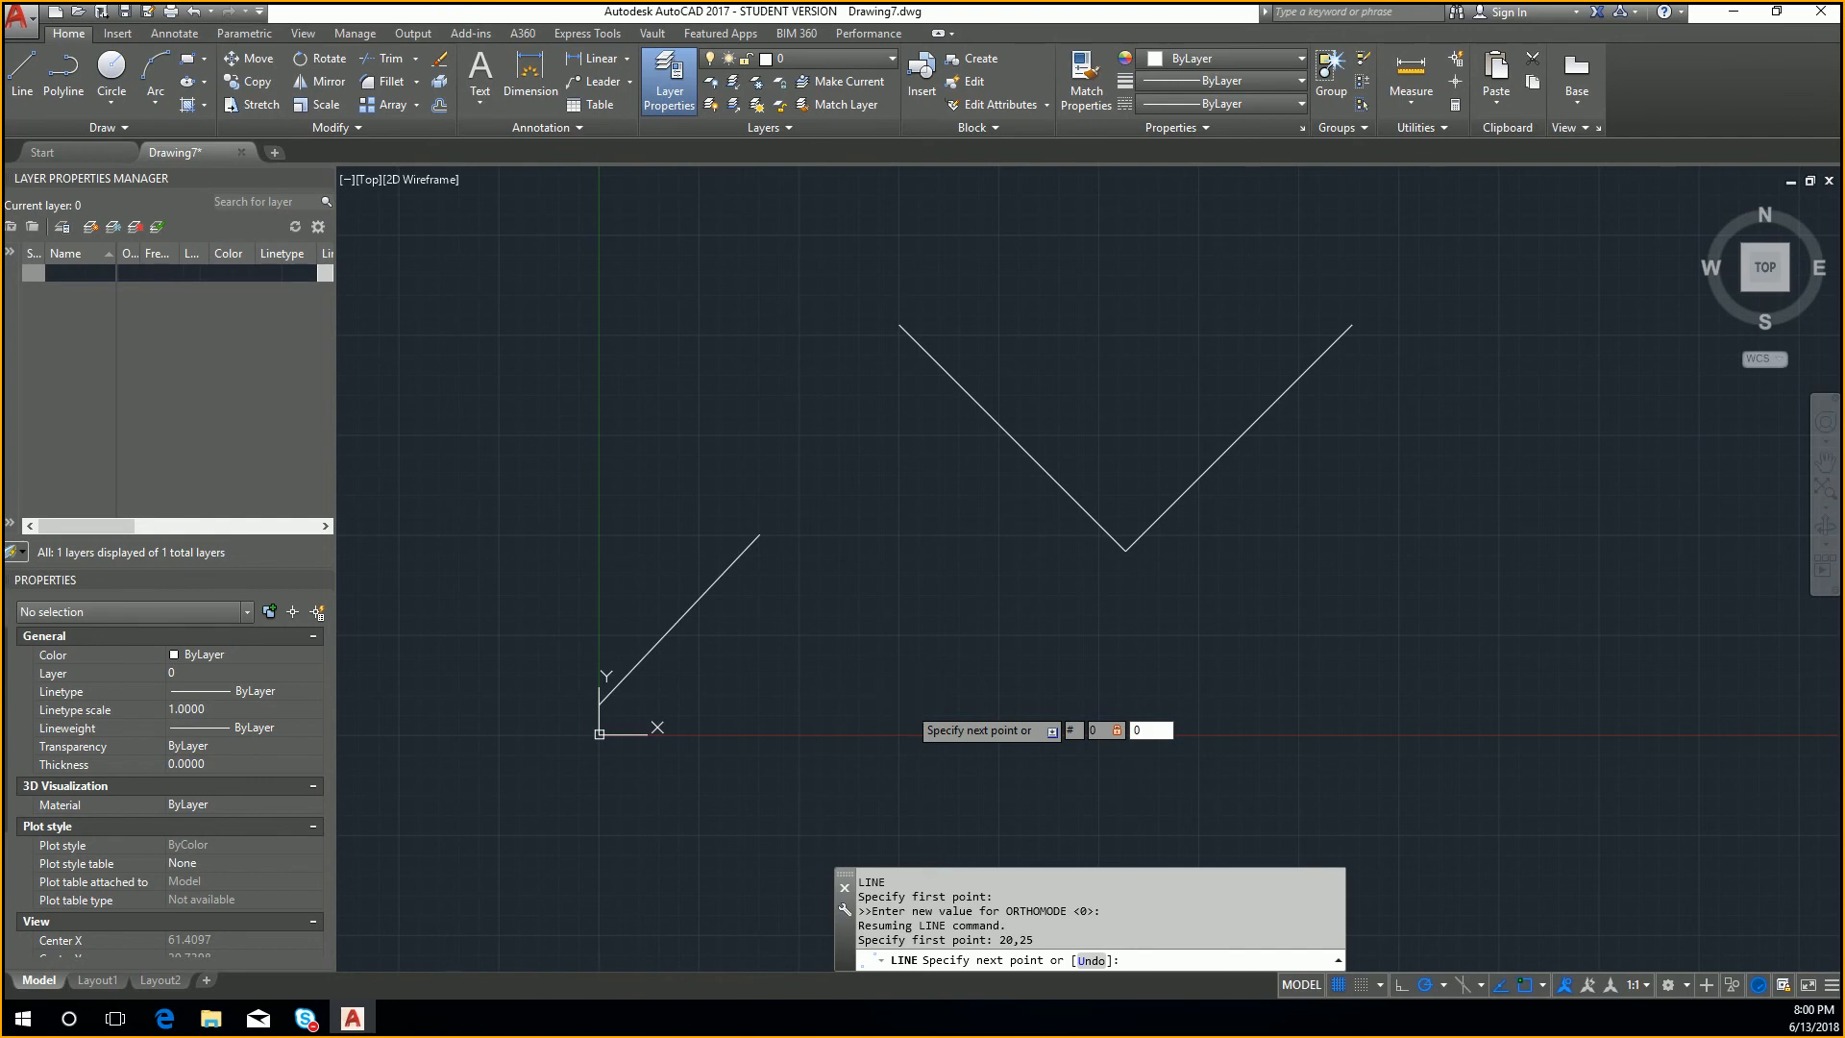
key("Return")
key("Escape")
Step: Examine where the new line meets the origin and check its start and end coordinates in its properties
scroll(592, 738, "up", 5)
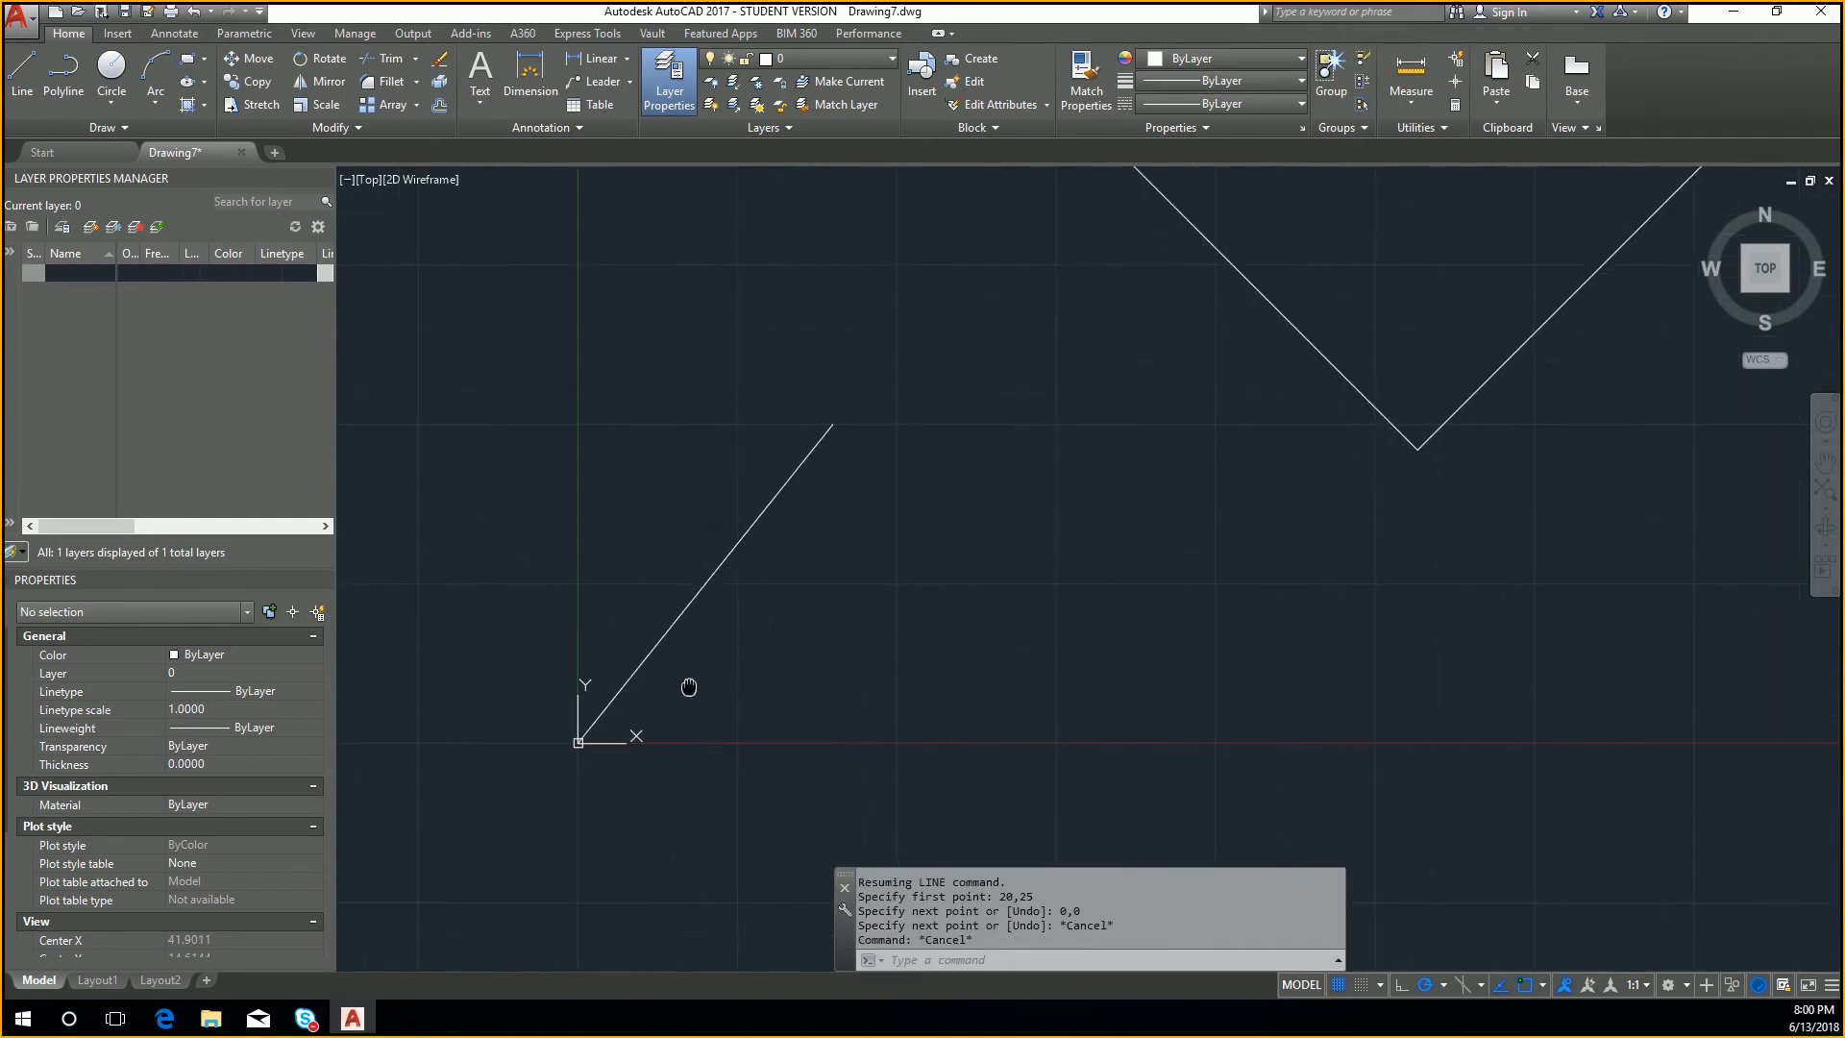
left_click(592, 738)
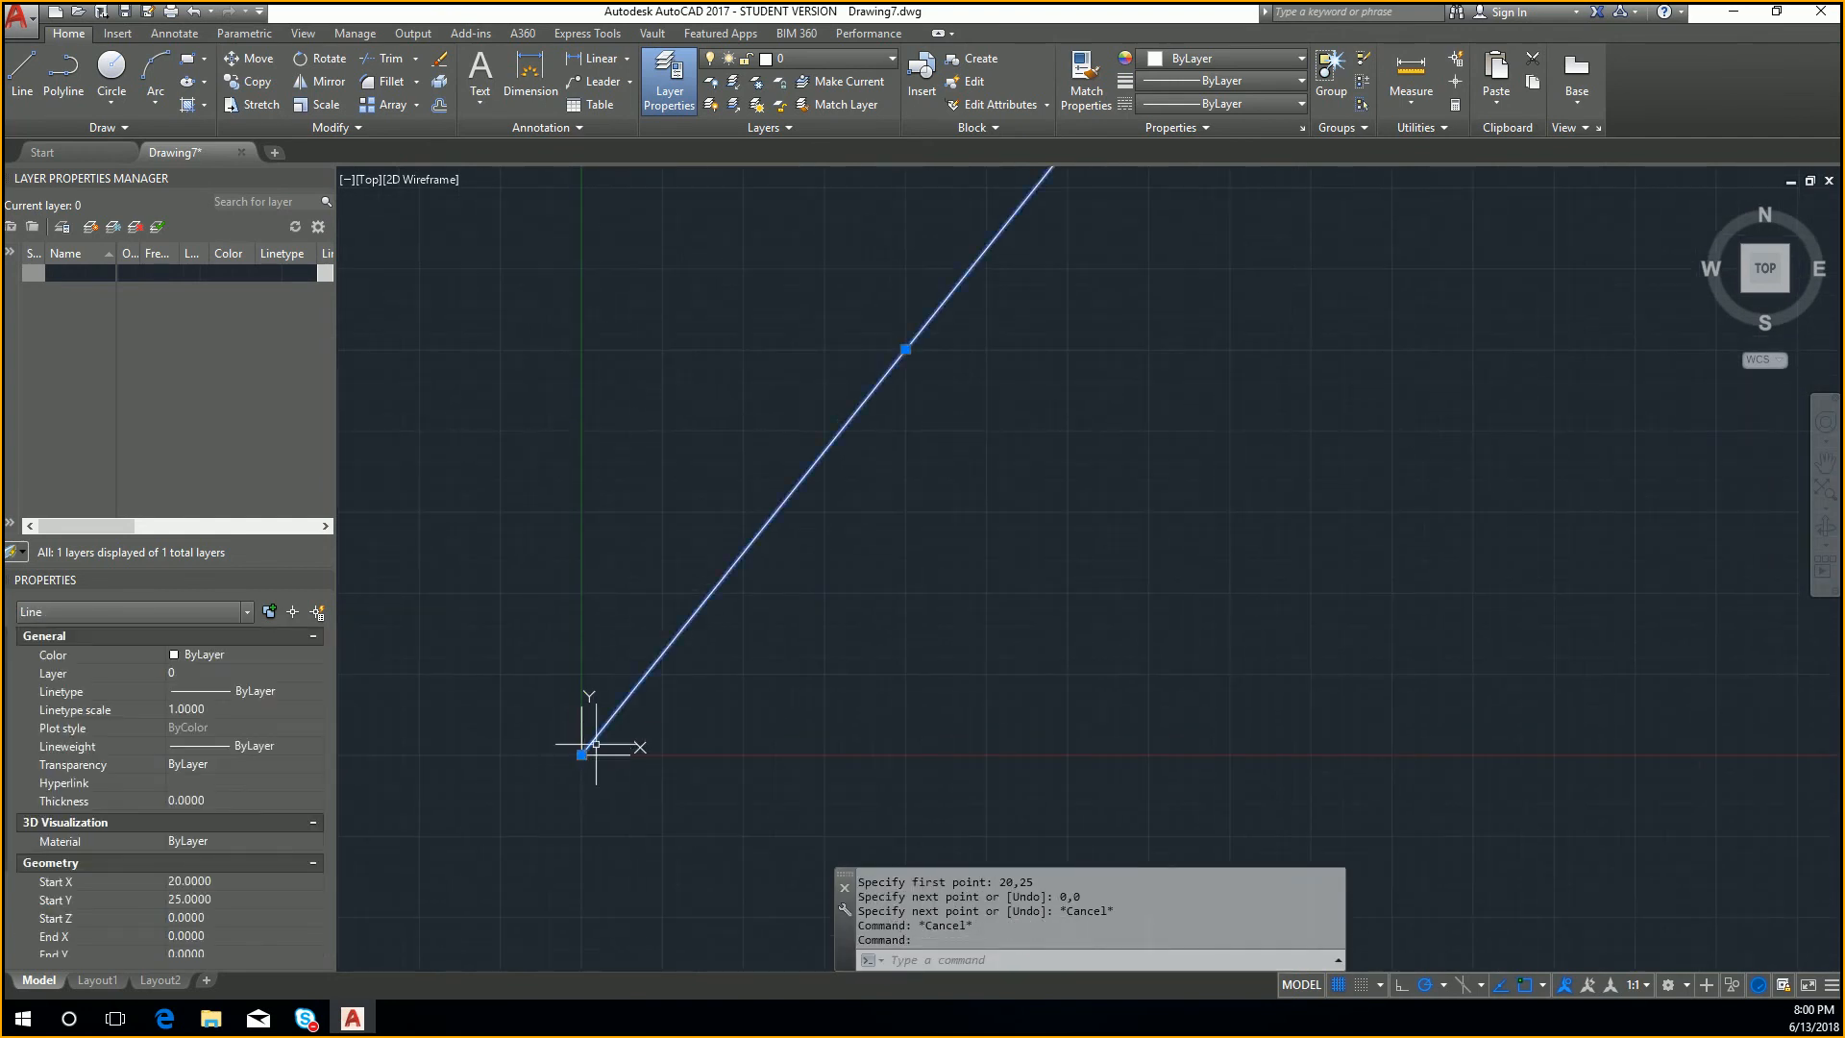
scroll(886, 413, "down", 2)
middle_click_drag(886, 412, 799, 632)
scroll(802, 615, "down", 2)
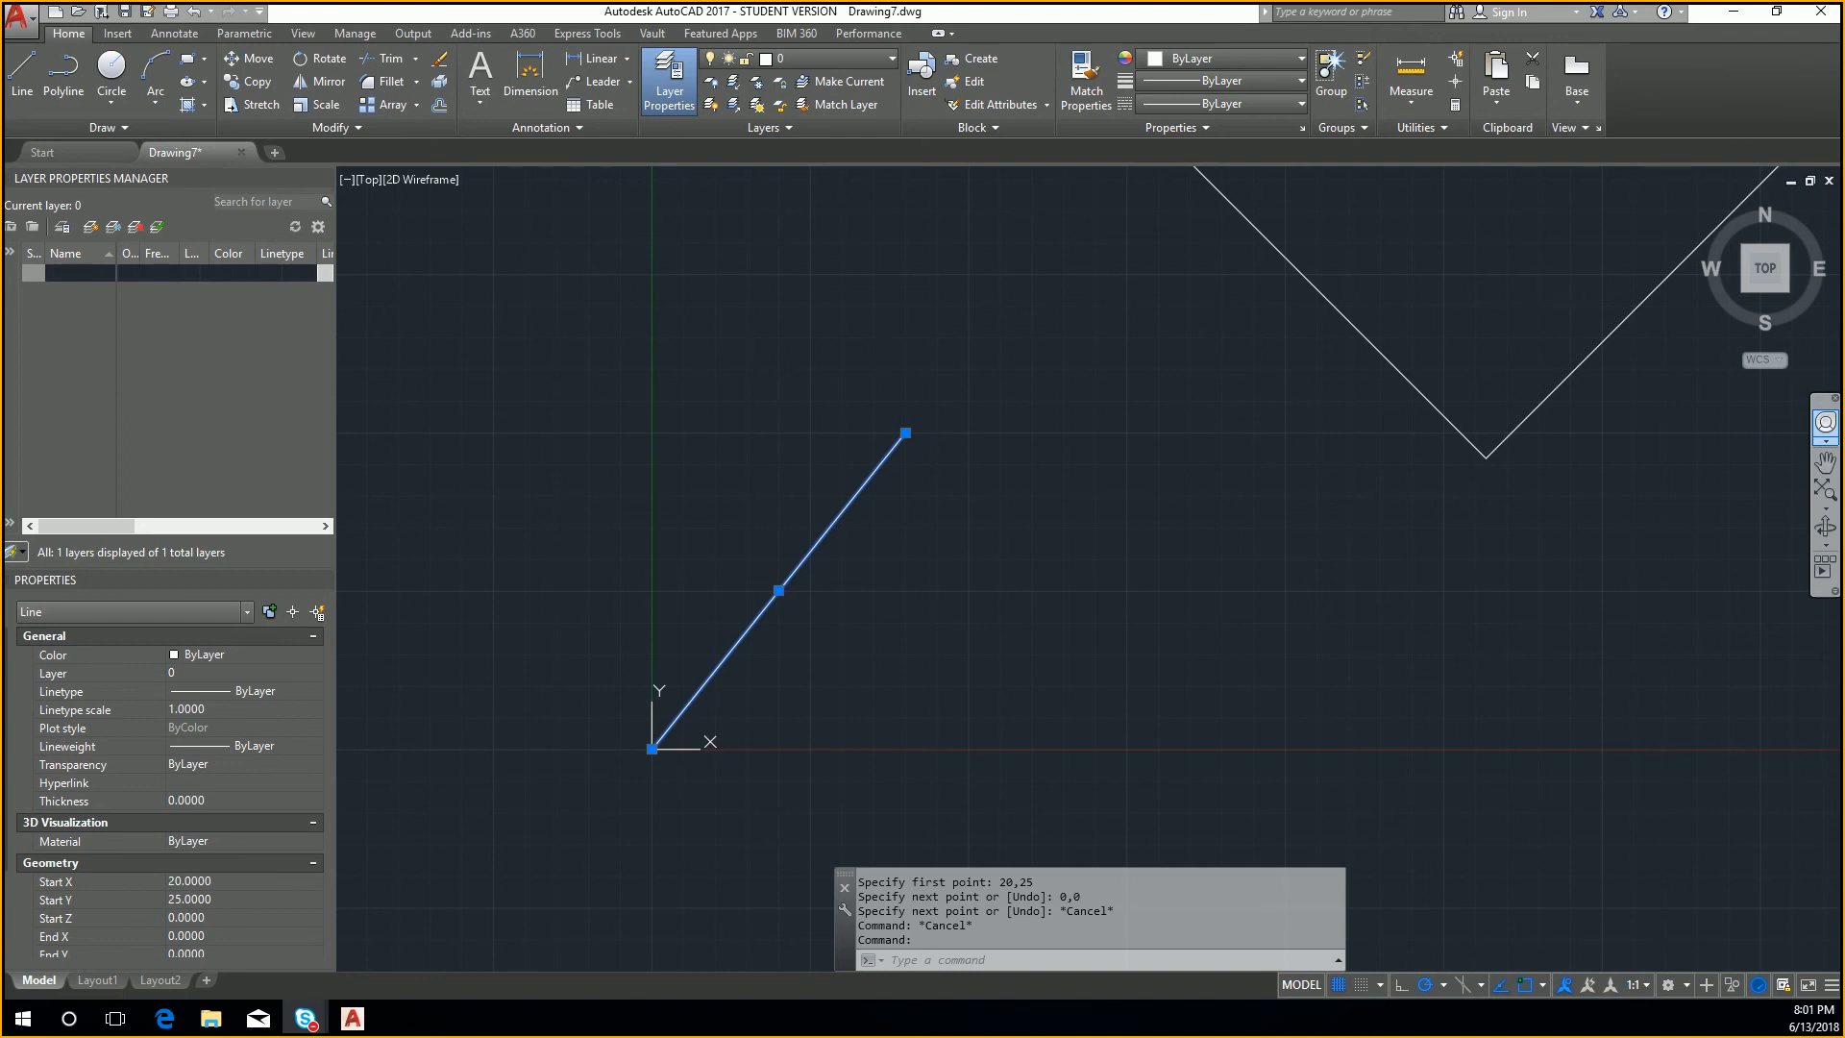
left_click(1256, 550)
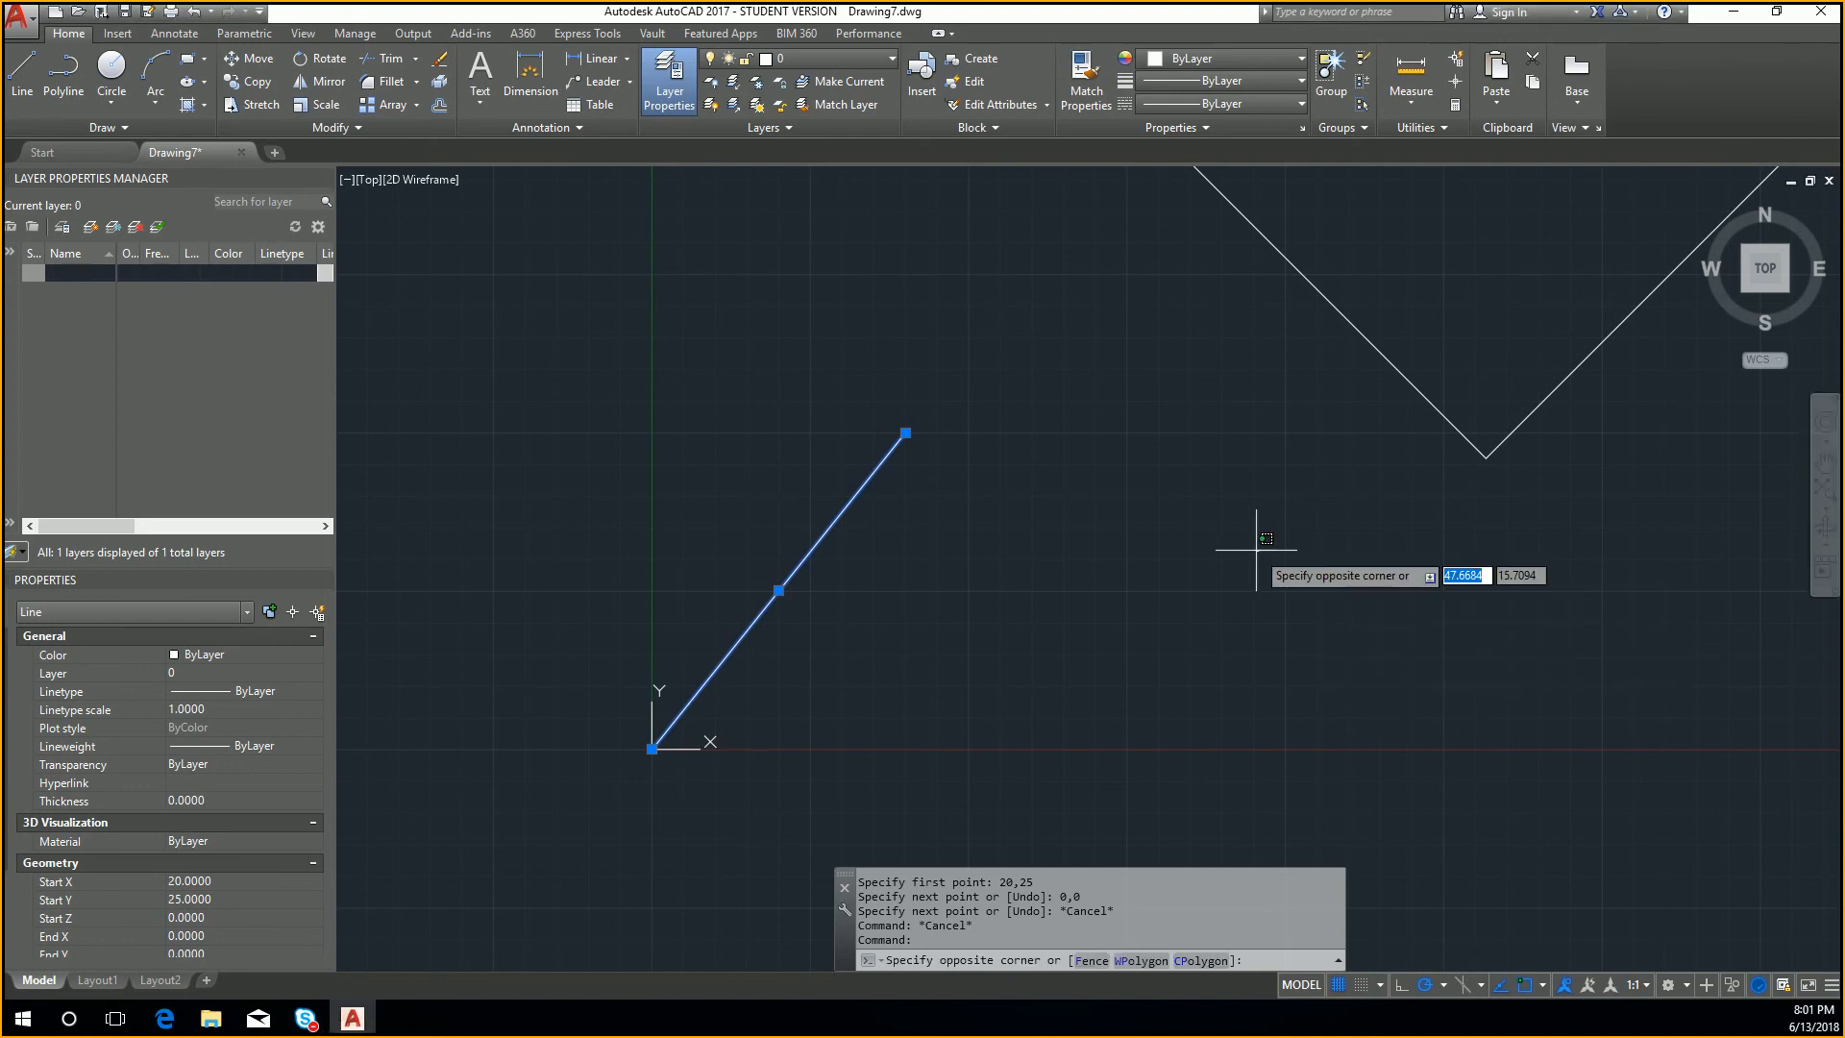
key("Escape")
key("Escape")
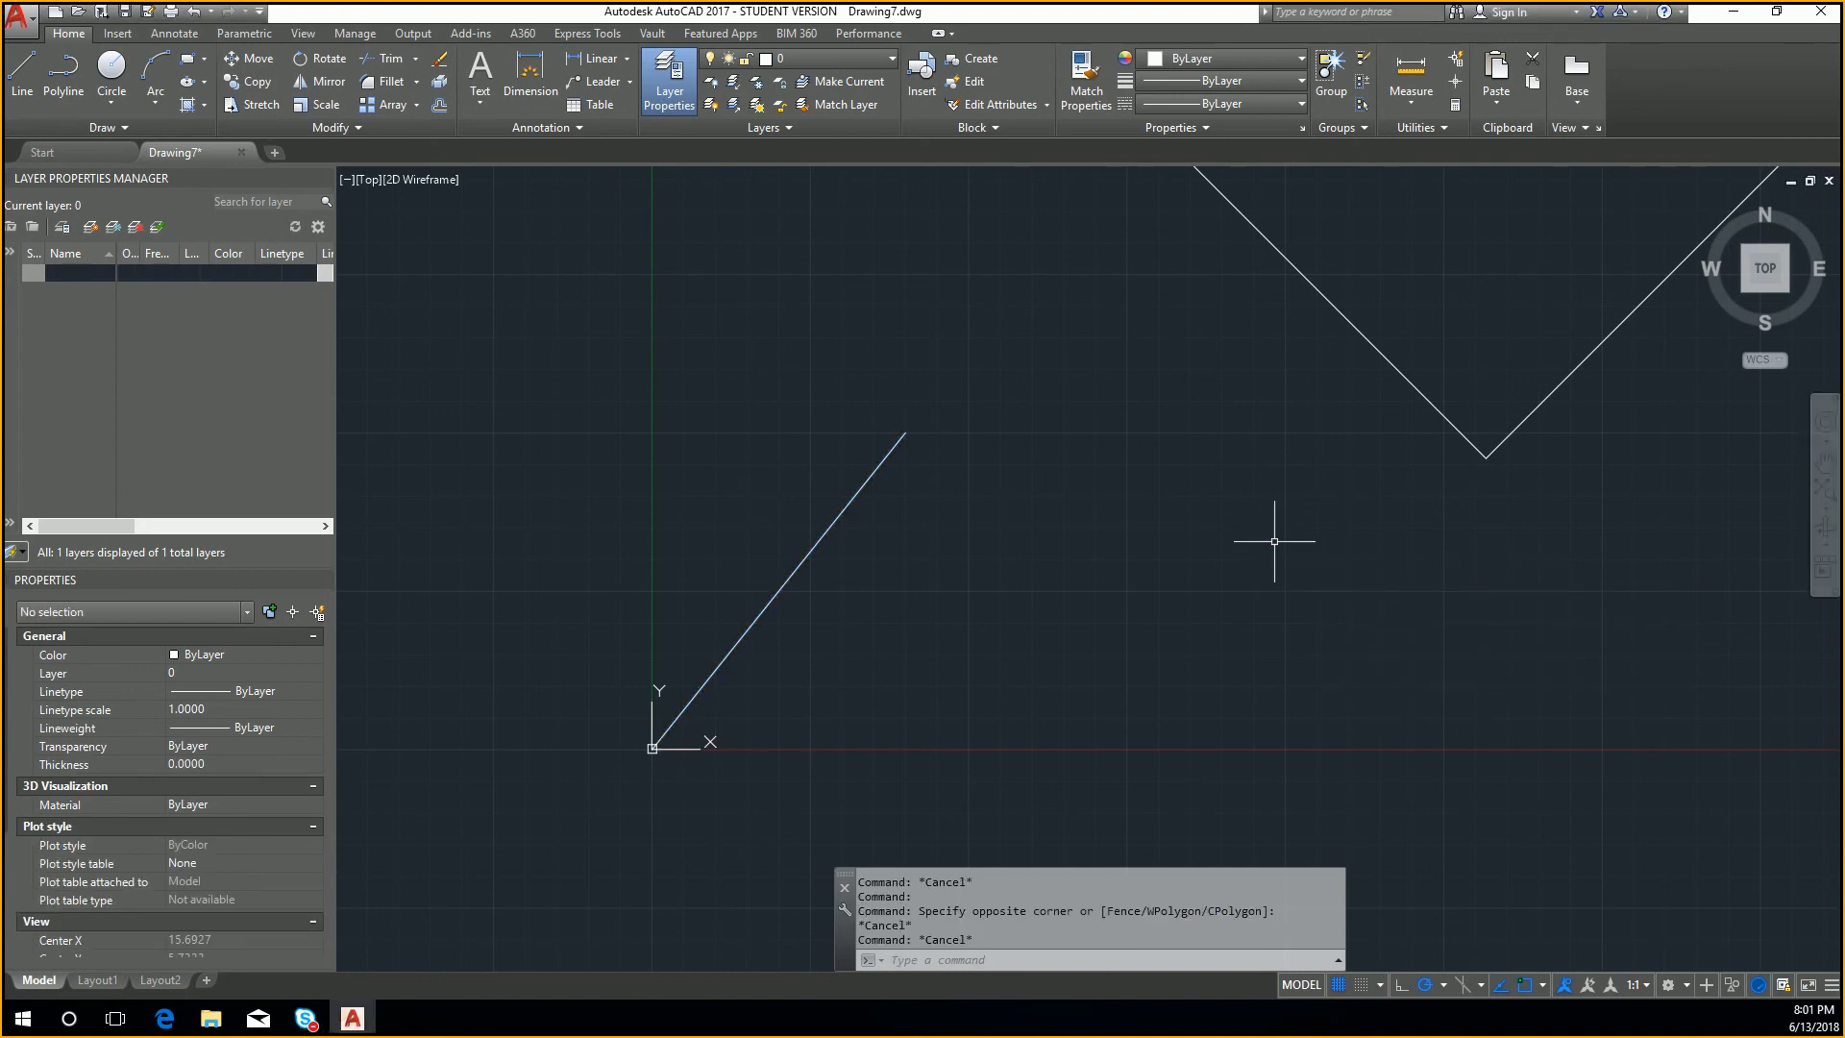
Step: Examine the position of the drawn lines relative to the origin, from far out and close up
scroll(1250, 553, "down", 4)
scroll(1288, 568, "down", 5)
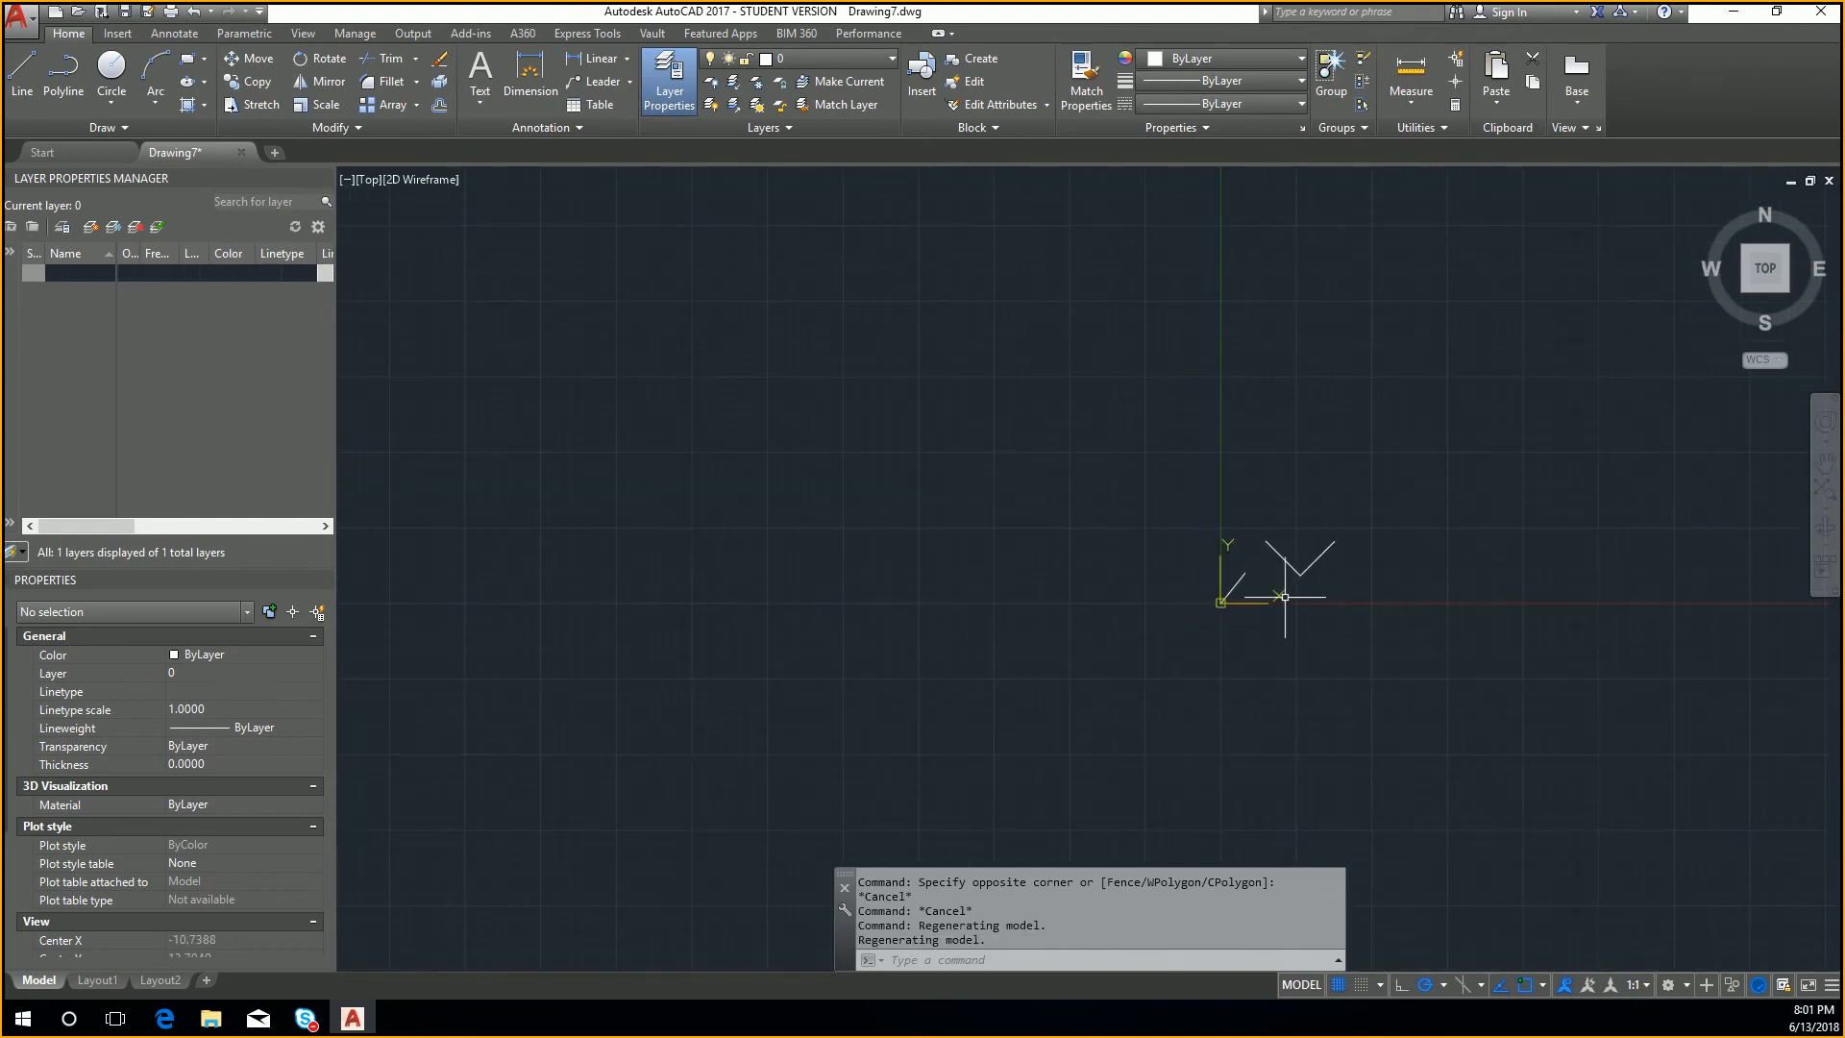
scroll(1357, 764, "down", 4)
middle_click_drag(1357, 743, 1253, 546)
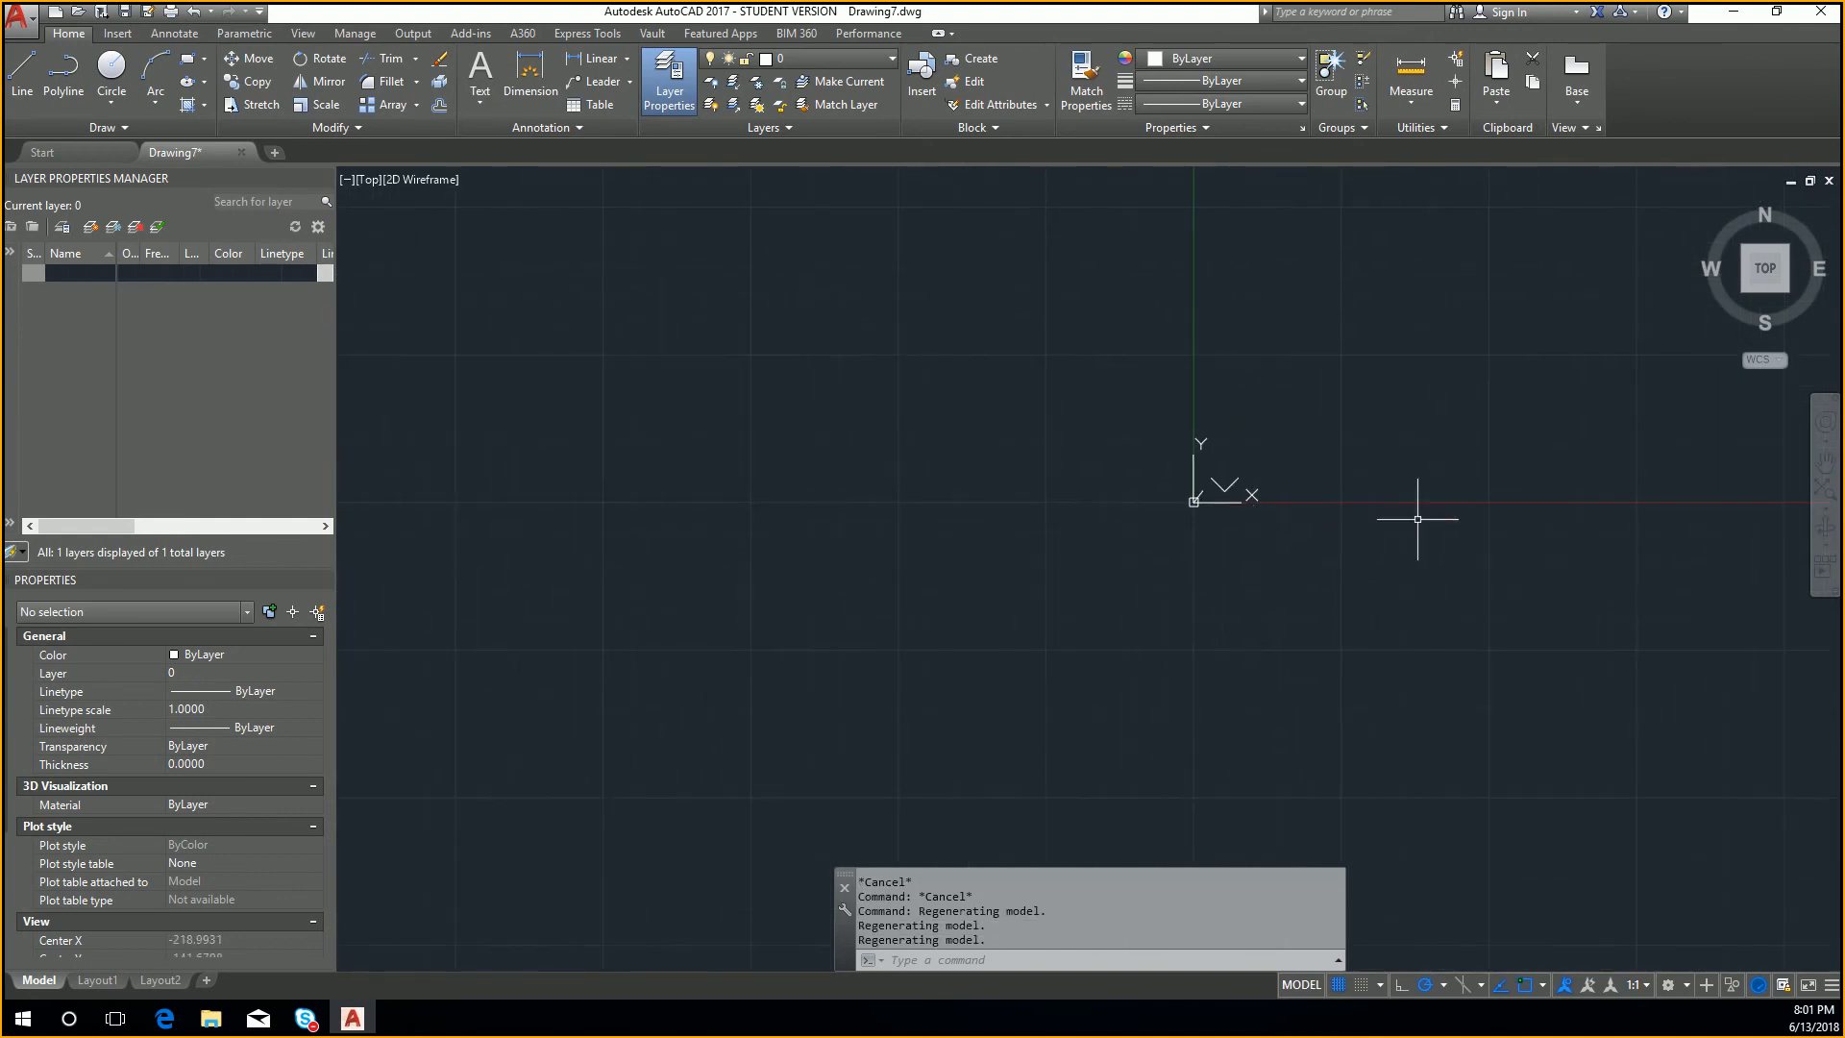
middle_click_drag(1429, 597, 1335, 602)
scroll(1348, 661, "down", 5)
mouse_move(1468, 717)
middle_mouse_down()
mouse_move(1348, 639)
mouse_move(1619, 420)
mouse_move(1063, 213)
mouse_move(1213, 878)
mouse_move(1442, 609)
mouse_move(1408, 595)
middle_mouse_up()
middle_click_drag(1267, 480, 1252, 522)
scroll(1181, 505, "up", 5)
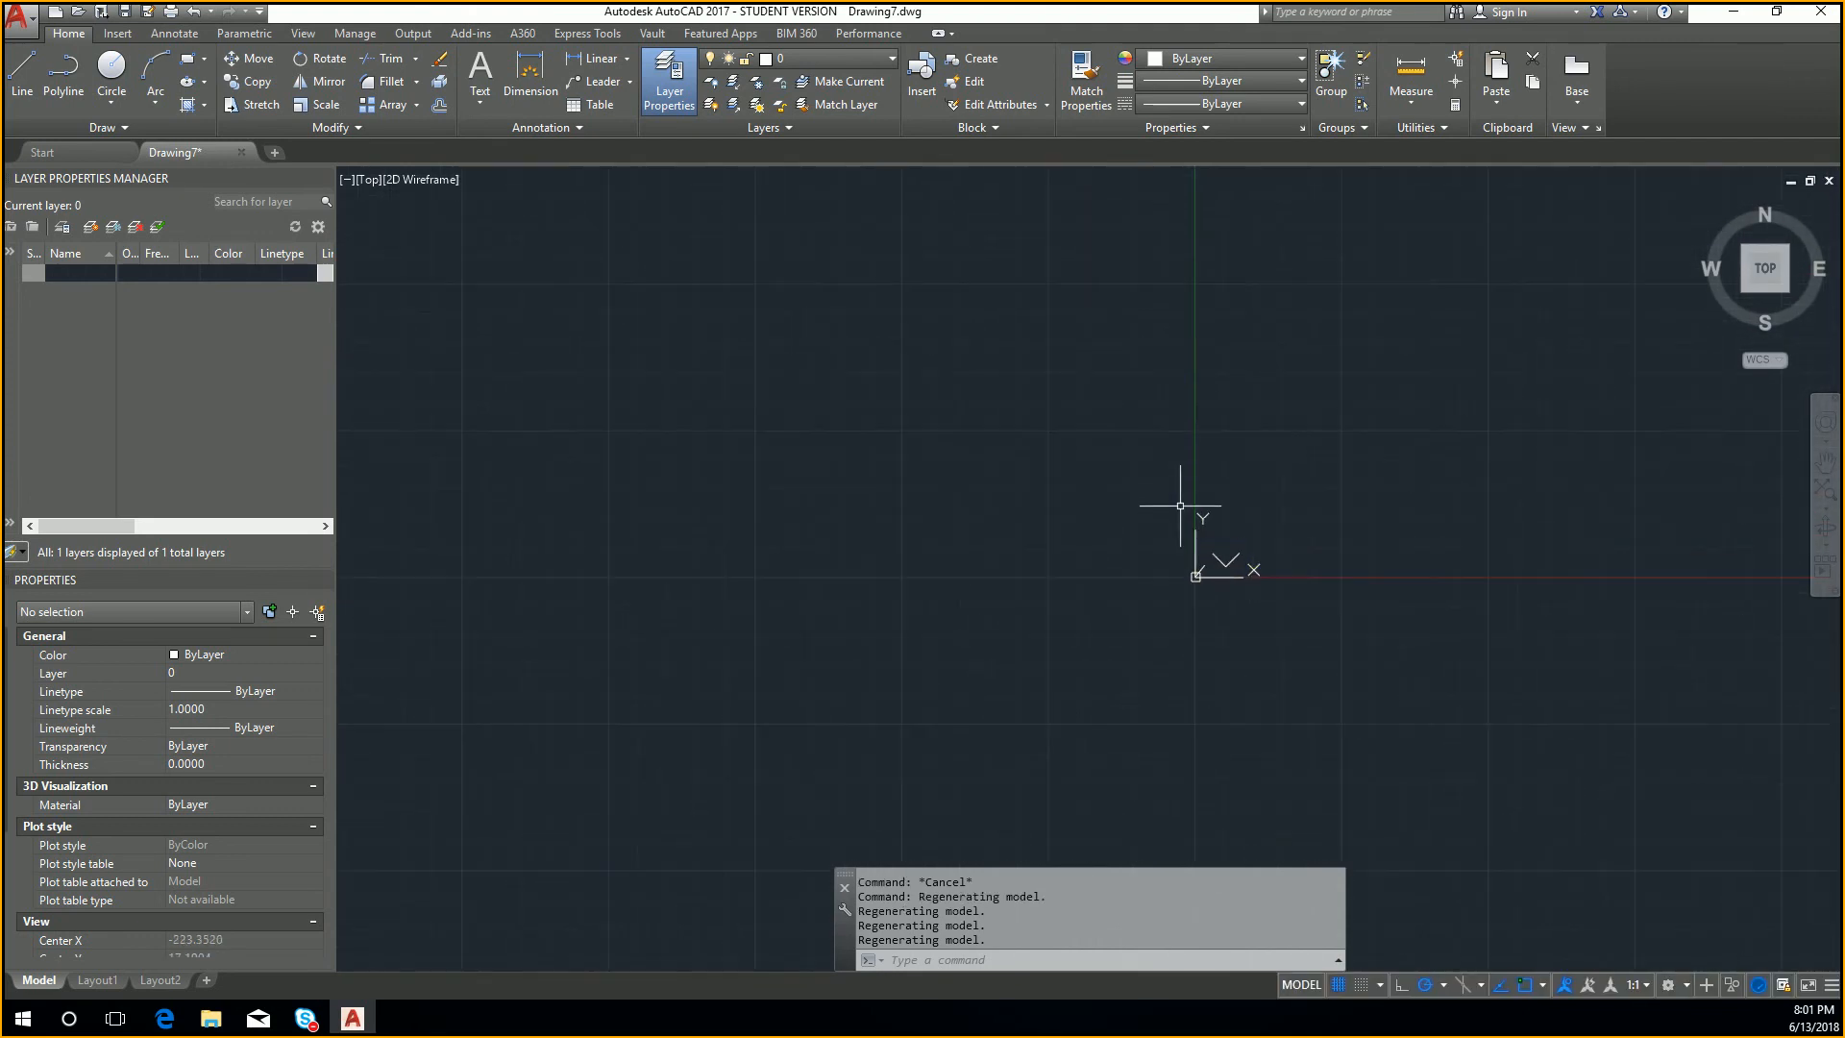
scroll(1174, 594, "up", 3)
scroll(1250, 548, "up", 3)
scroll(1260, 538, "up", 3)
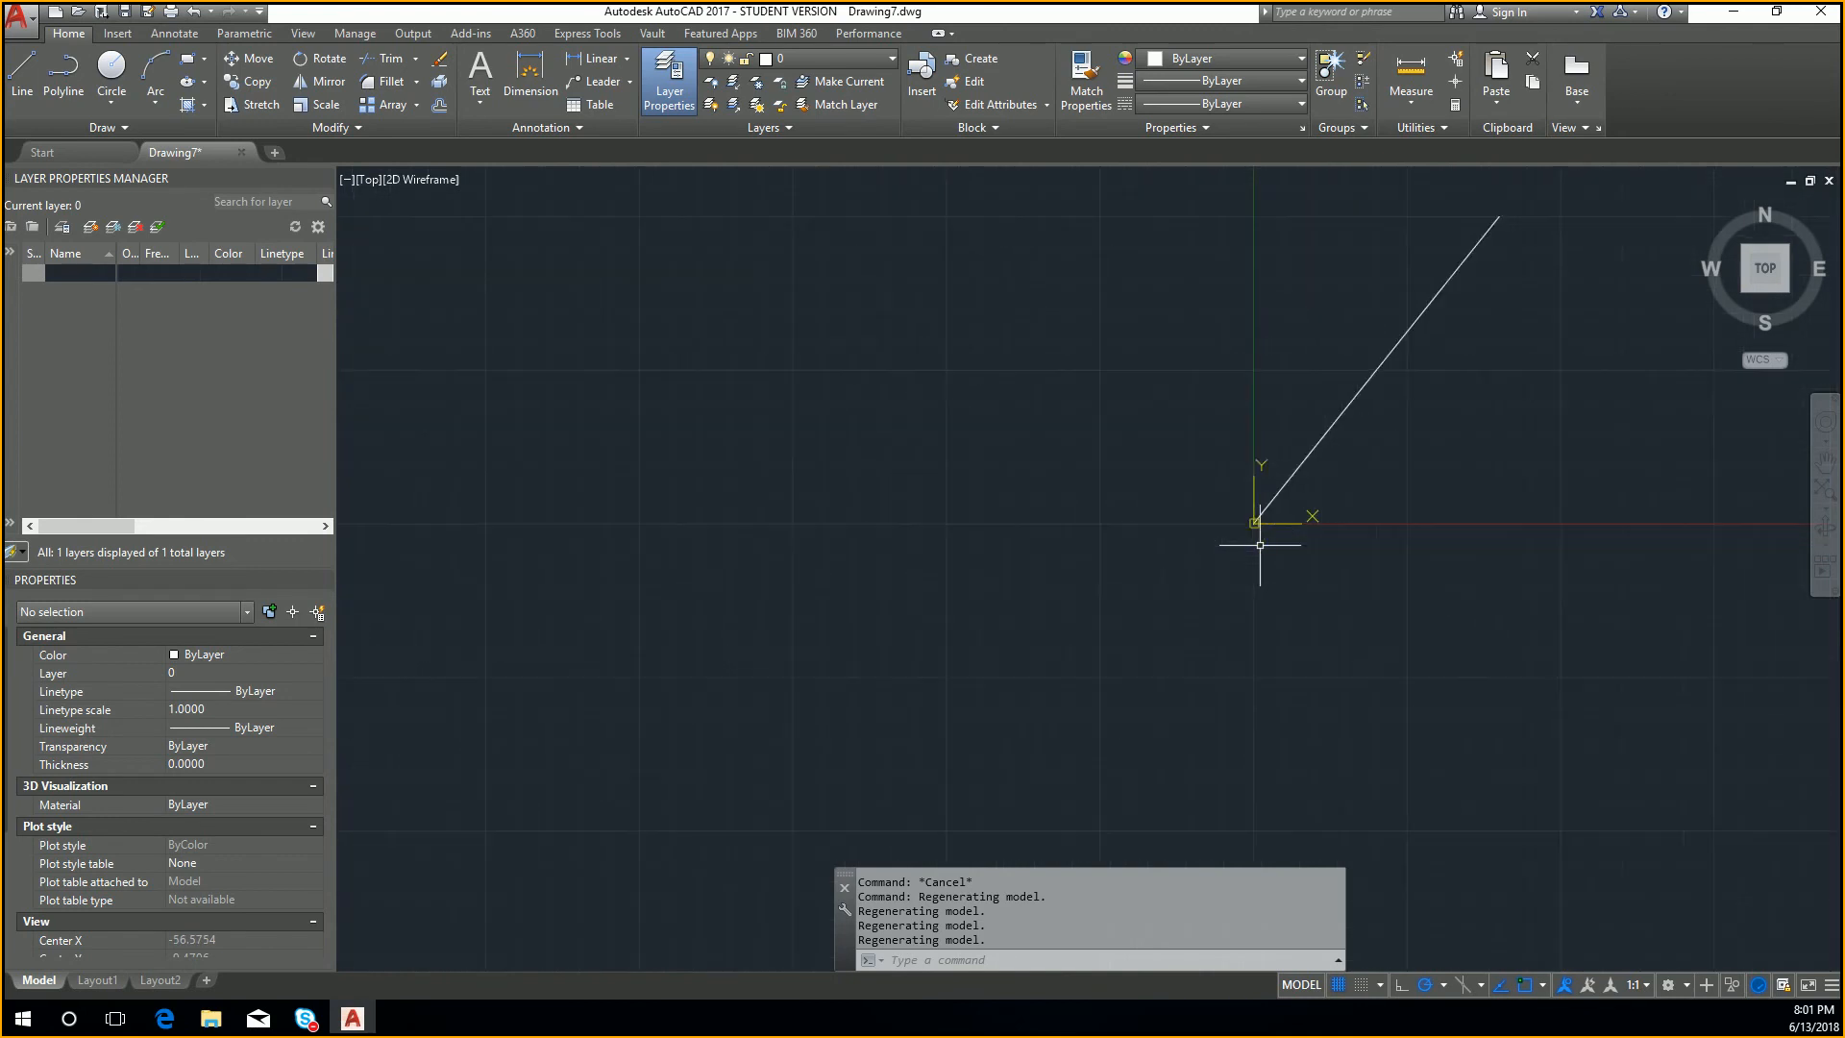
scroll(1260, 545, "up", 2)
key("Escape")
type("l")
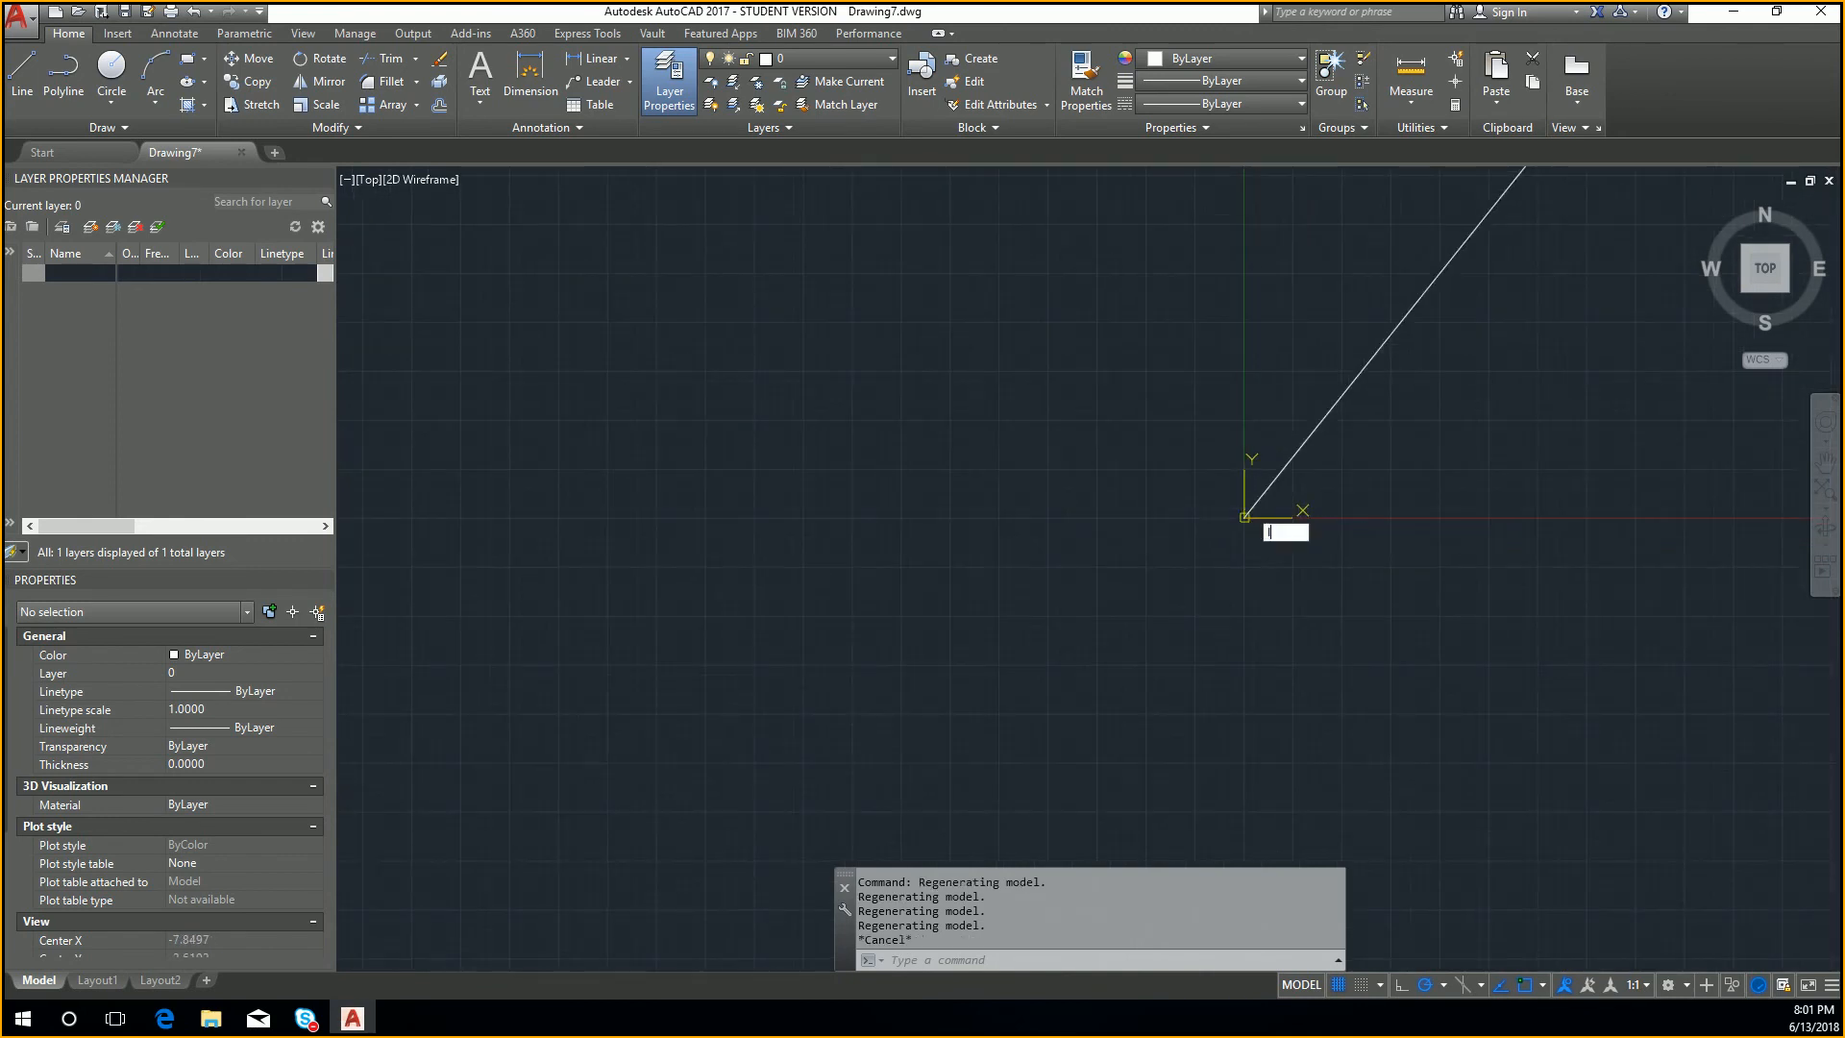
key("Return")
key("Escape")
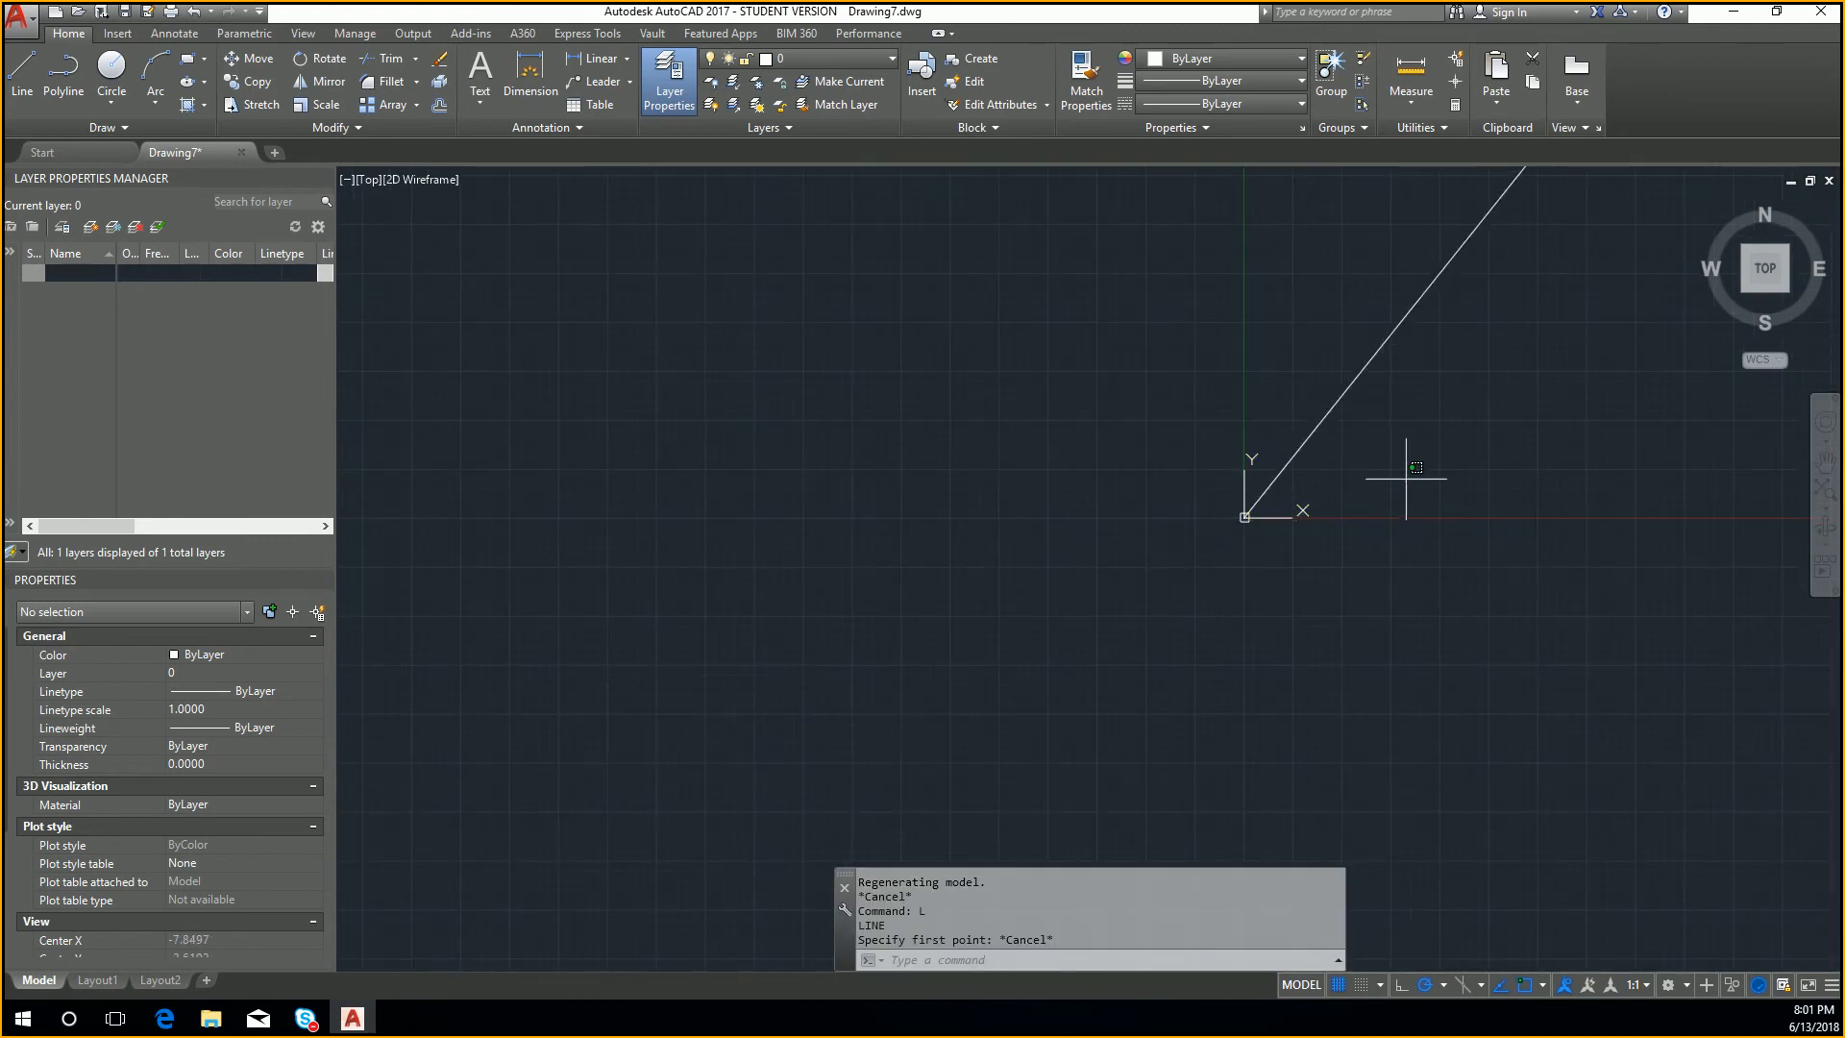
Step: Delete the diagonal line that ends at the origin
left_click(1411, 486)
left_click(1339, 337)
key("Delete")
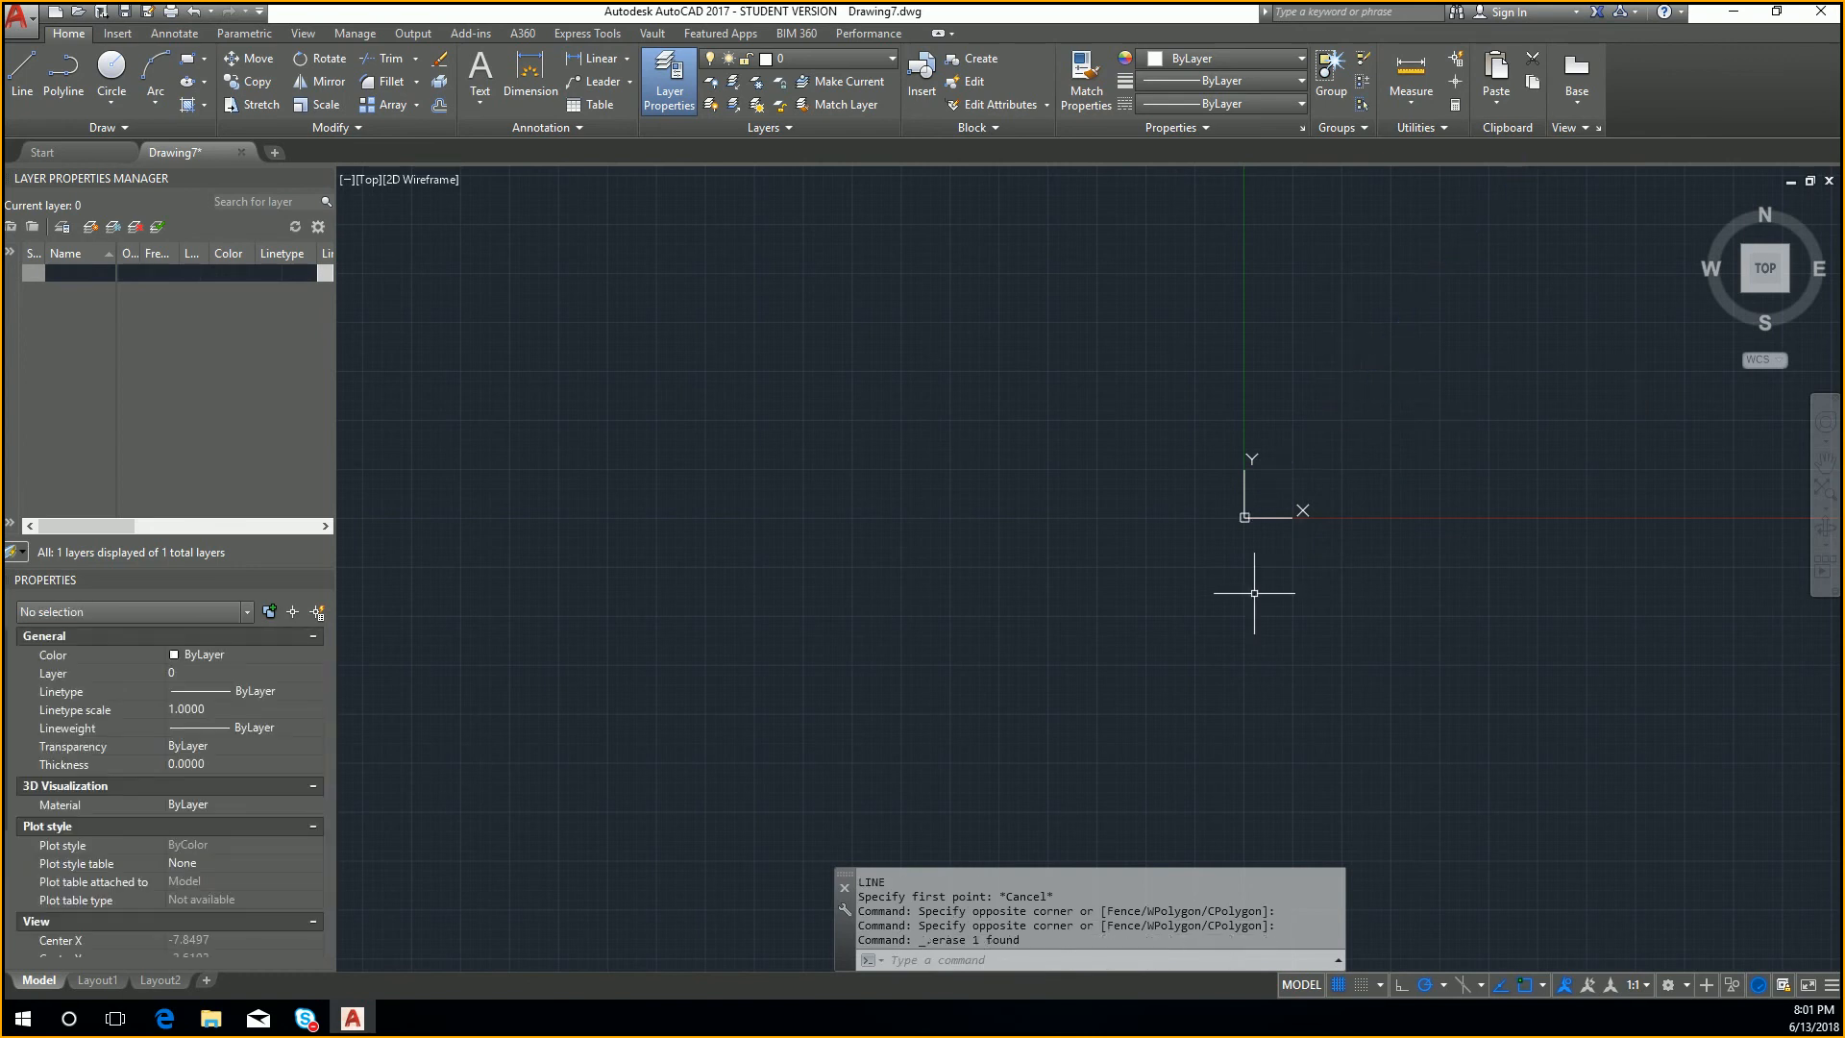
Step: Draw a line from the origin at 0,0 with a length of 100 at an angle of 0 degrees
type("l")
key("Return")
type("0")
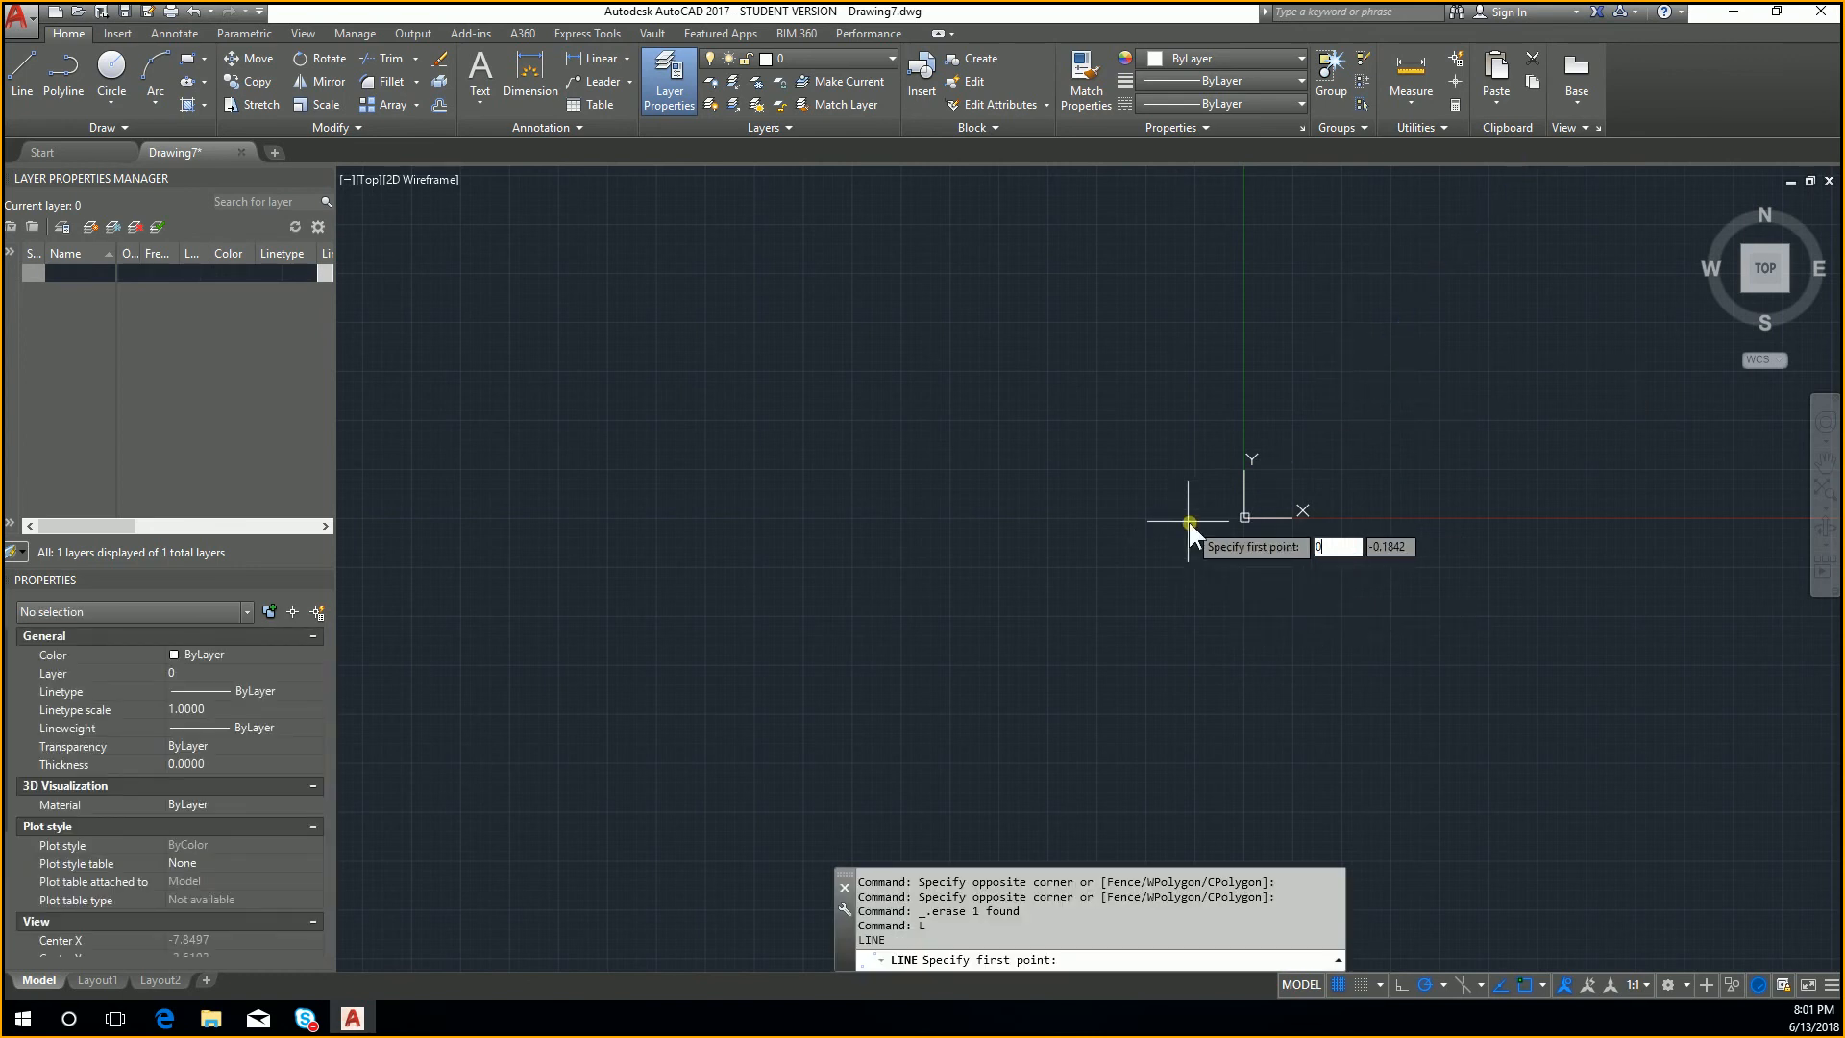
type(",0")
key("Return")
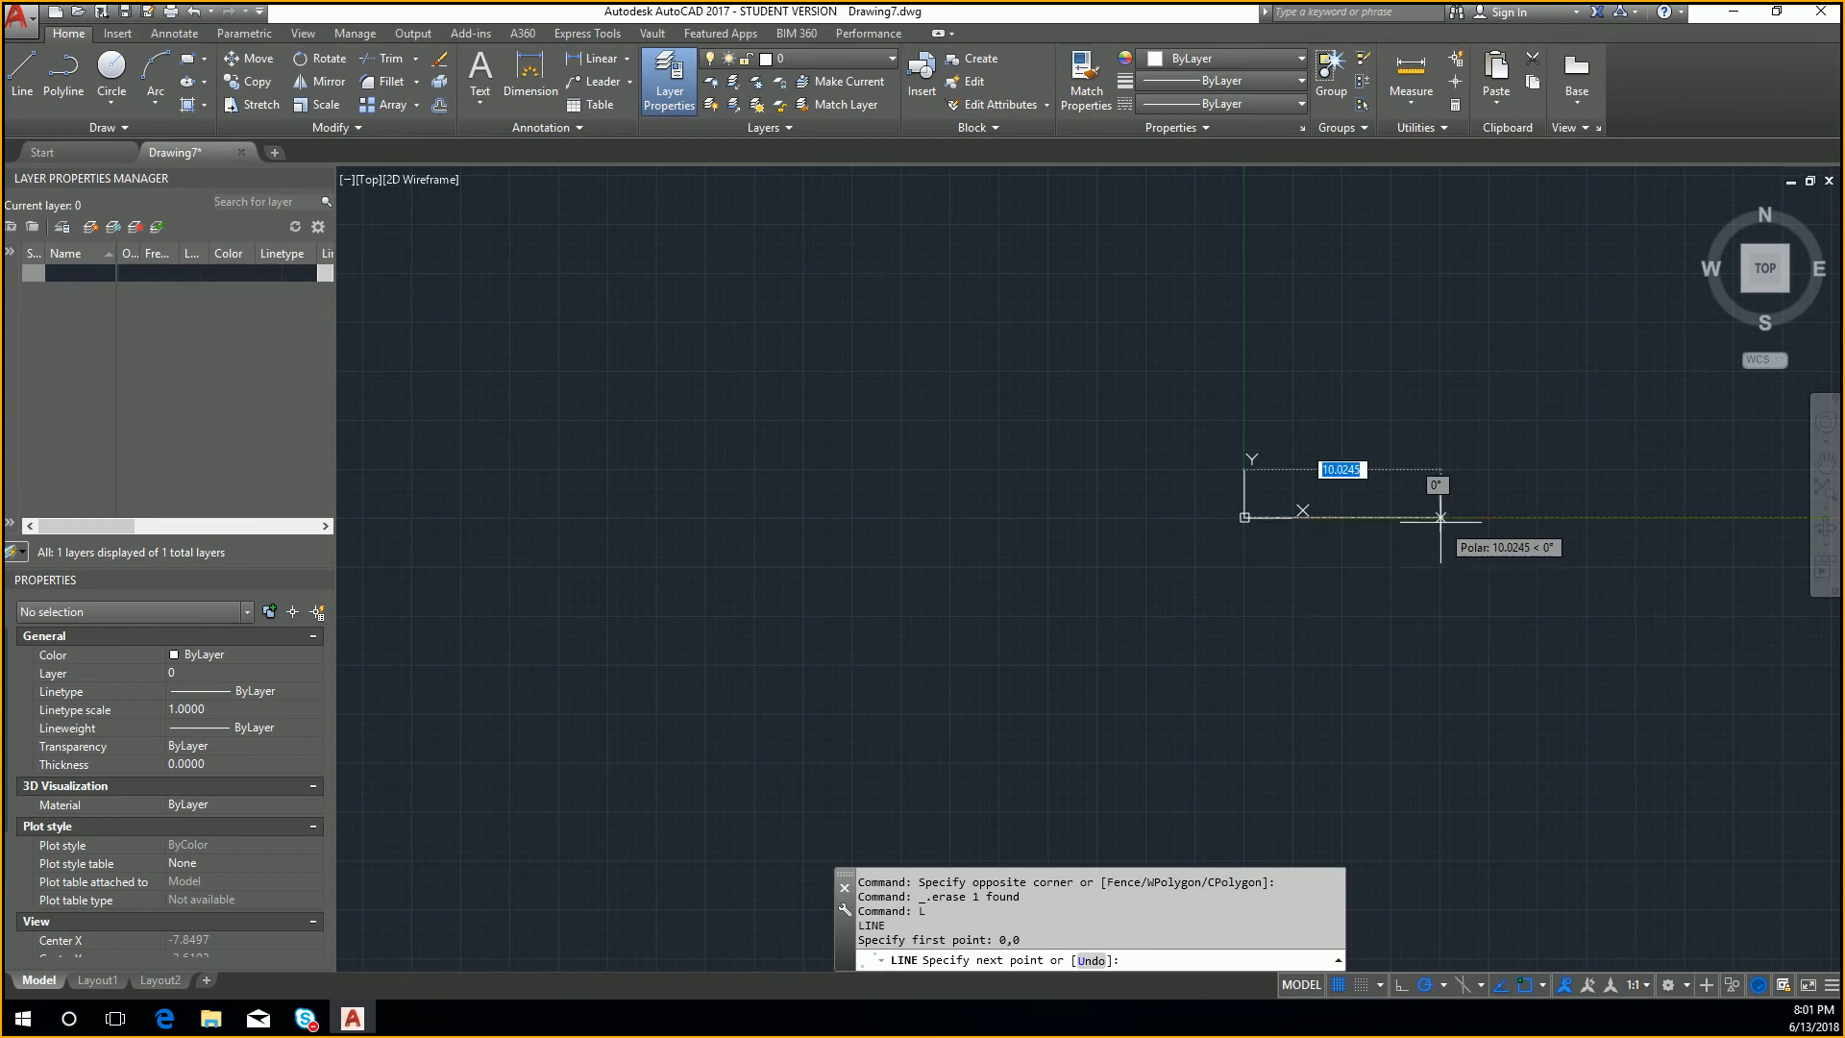
type("100")
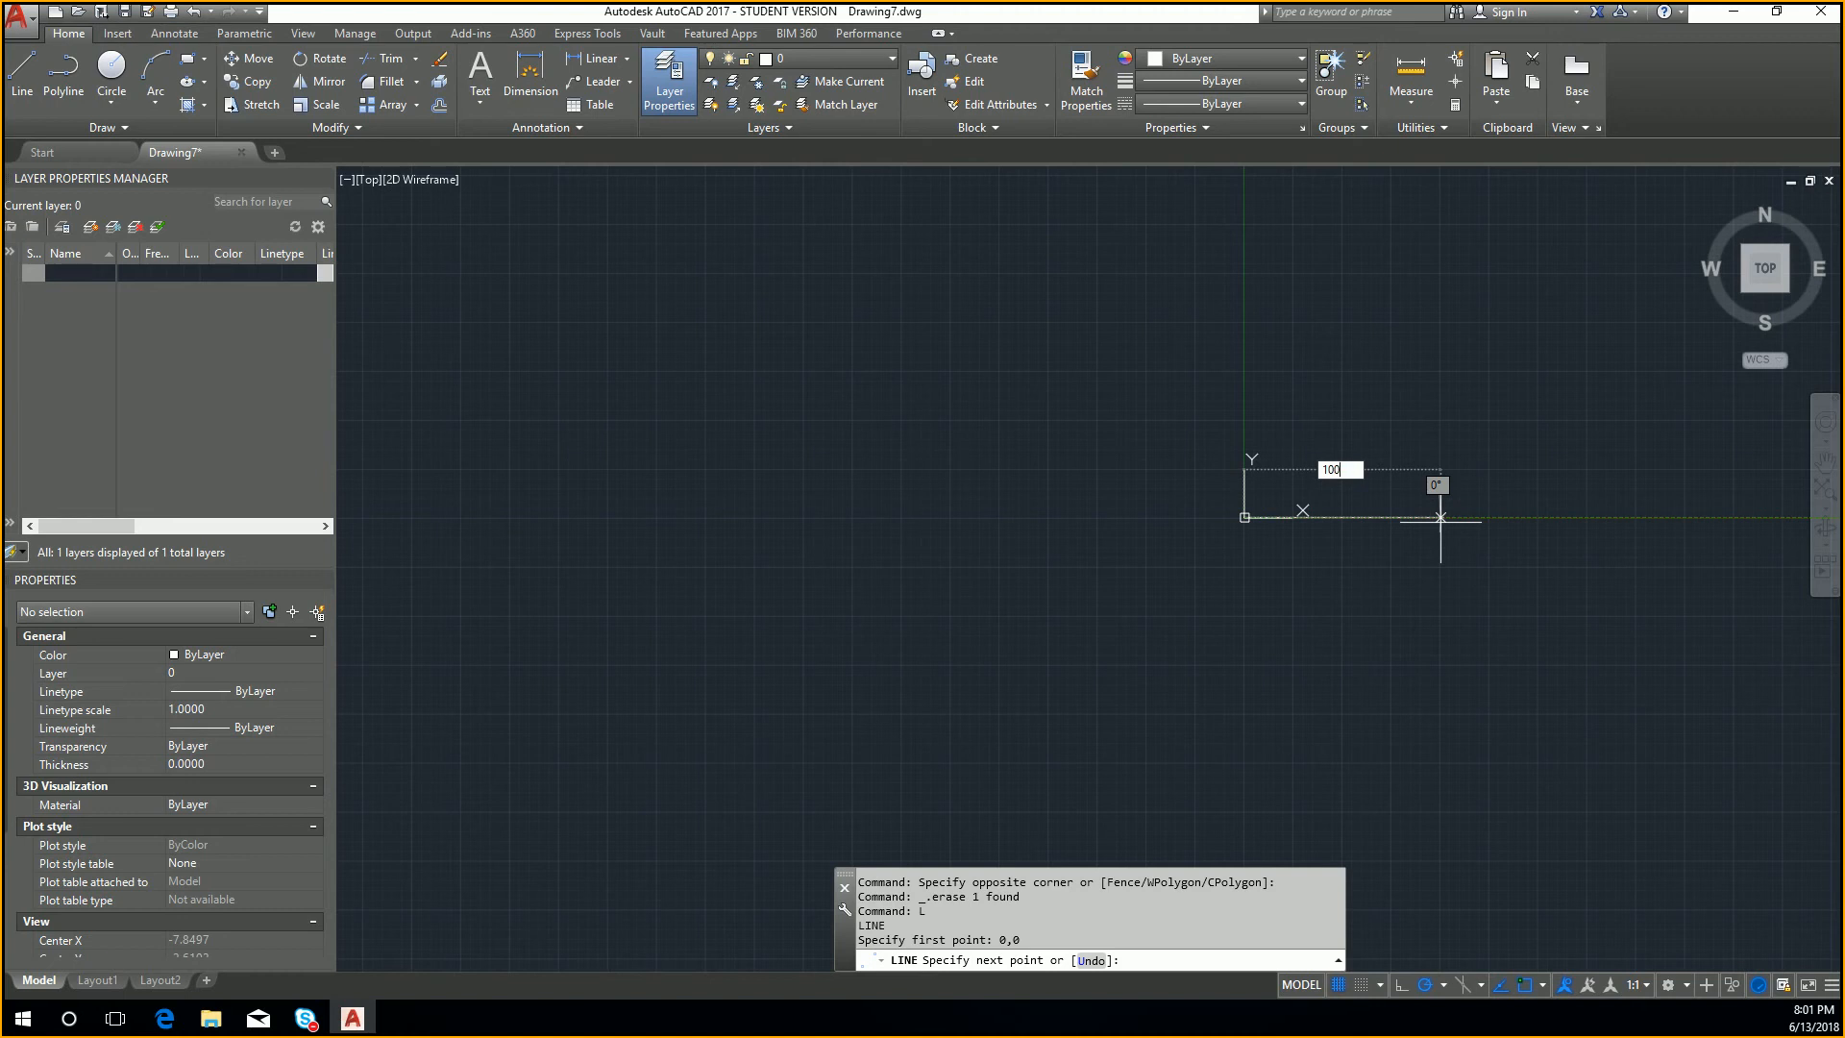
key("Tab")
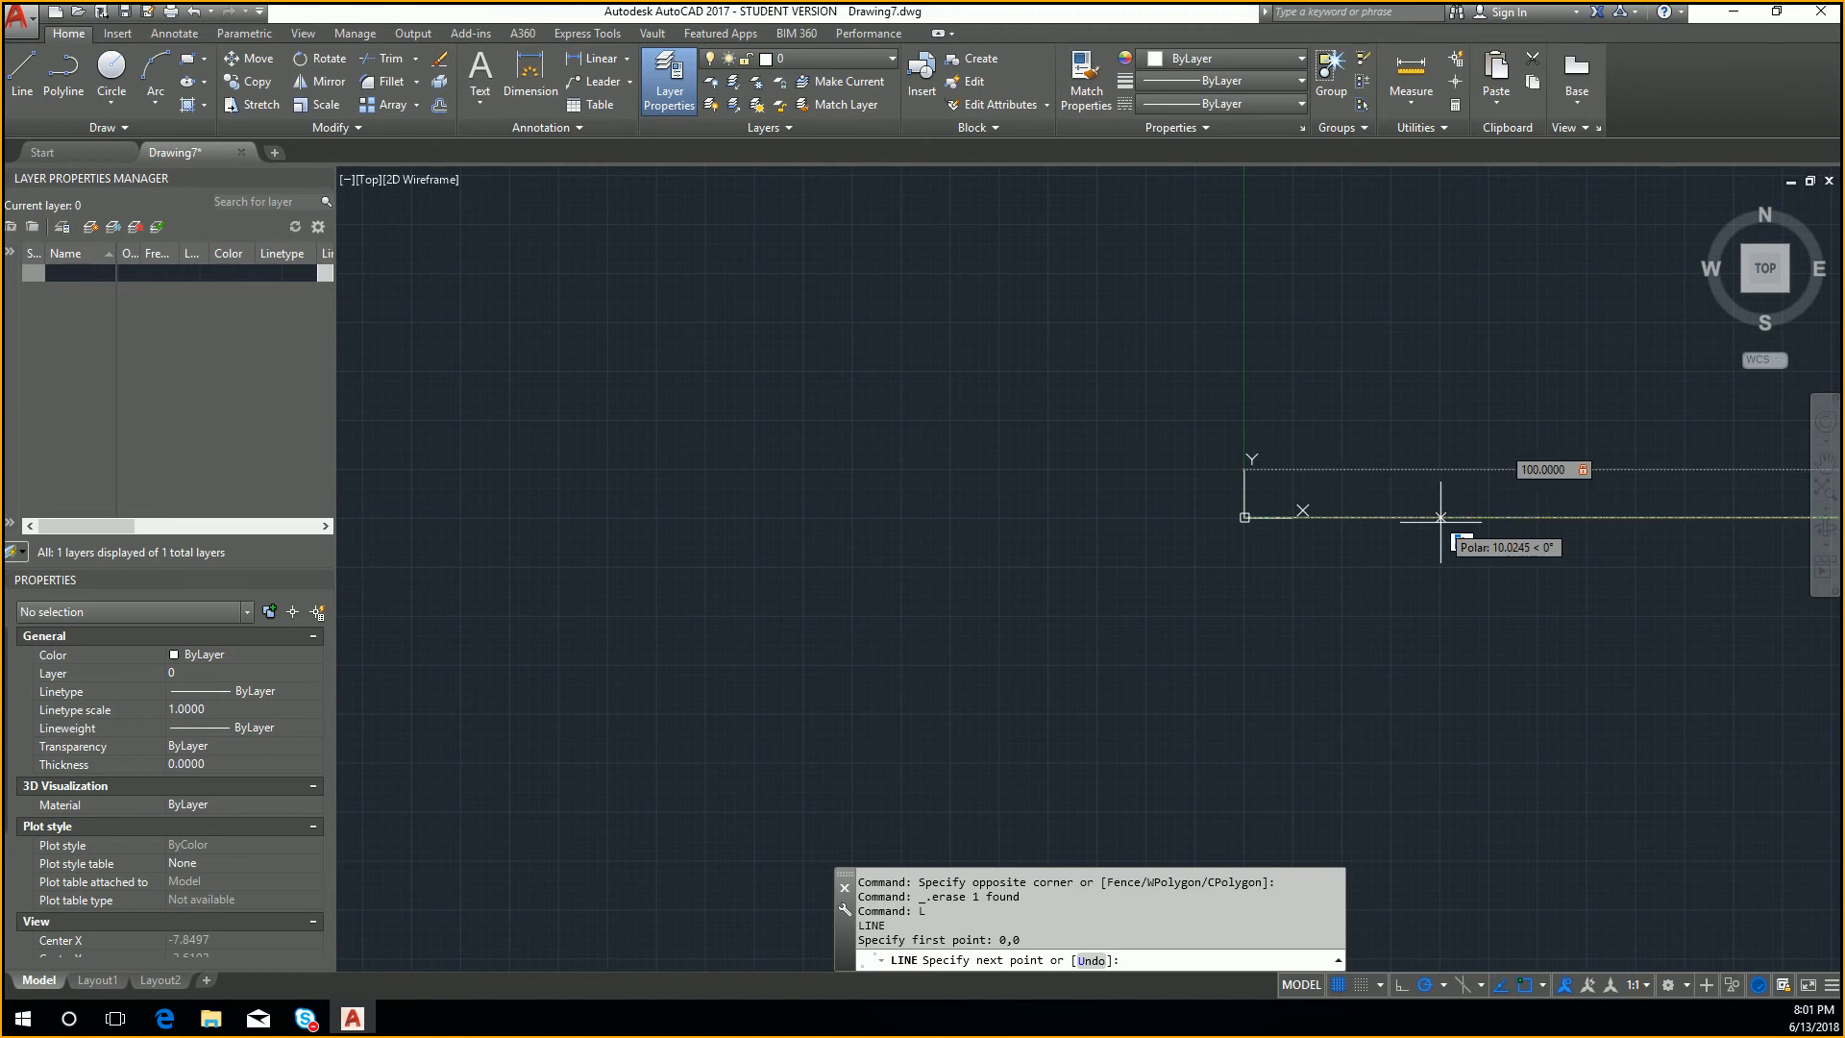
type("0")
key("Return")
key("Escape")
Step: Draw a line 100 long from the origin straight up along the positive Y axis
middle_click_drag(1387, 622, 807, 624)
scroll(807, 624, "down", 4)
key("Return")
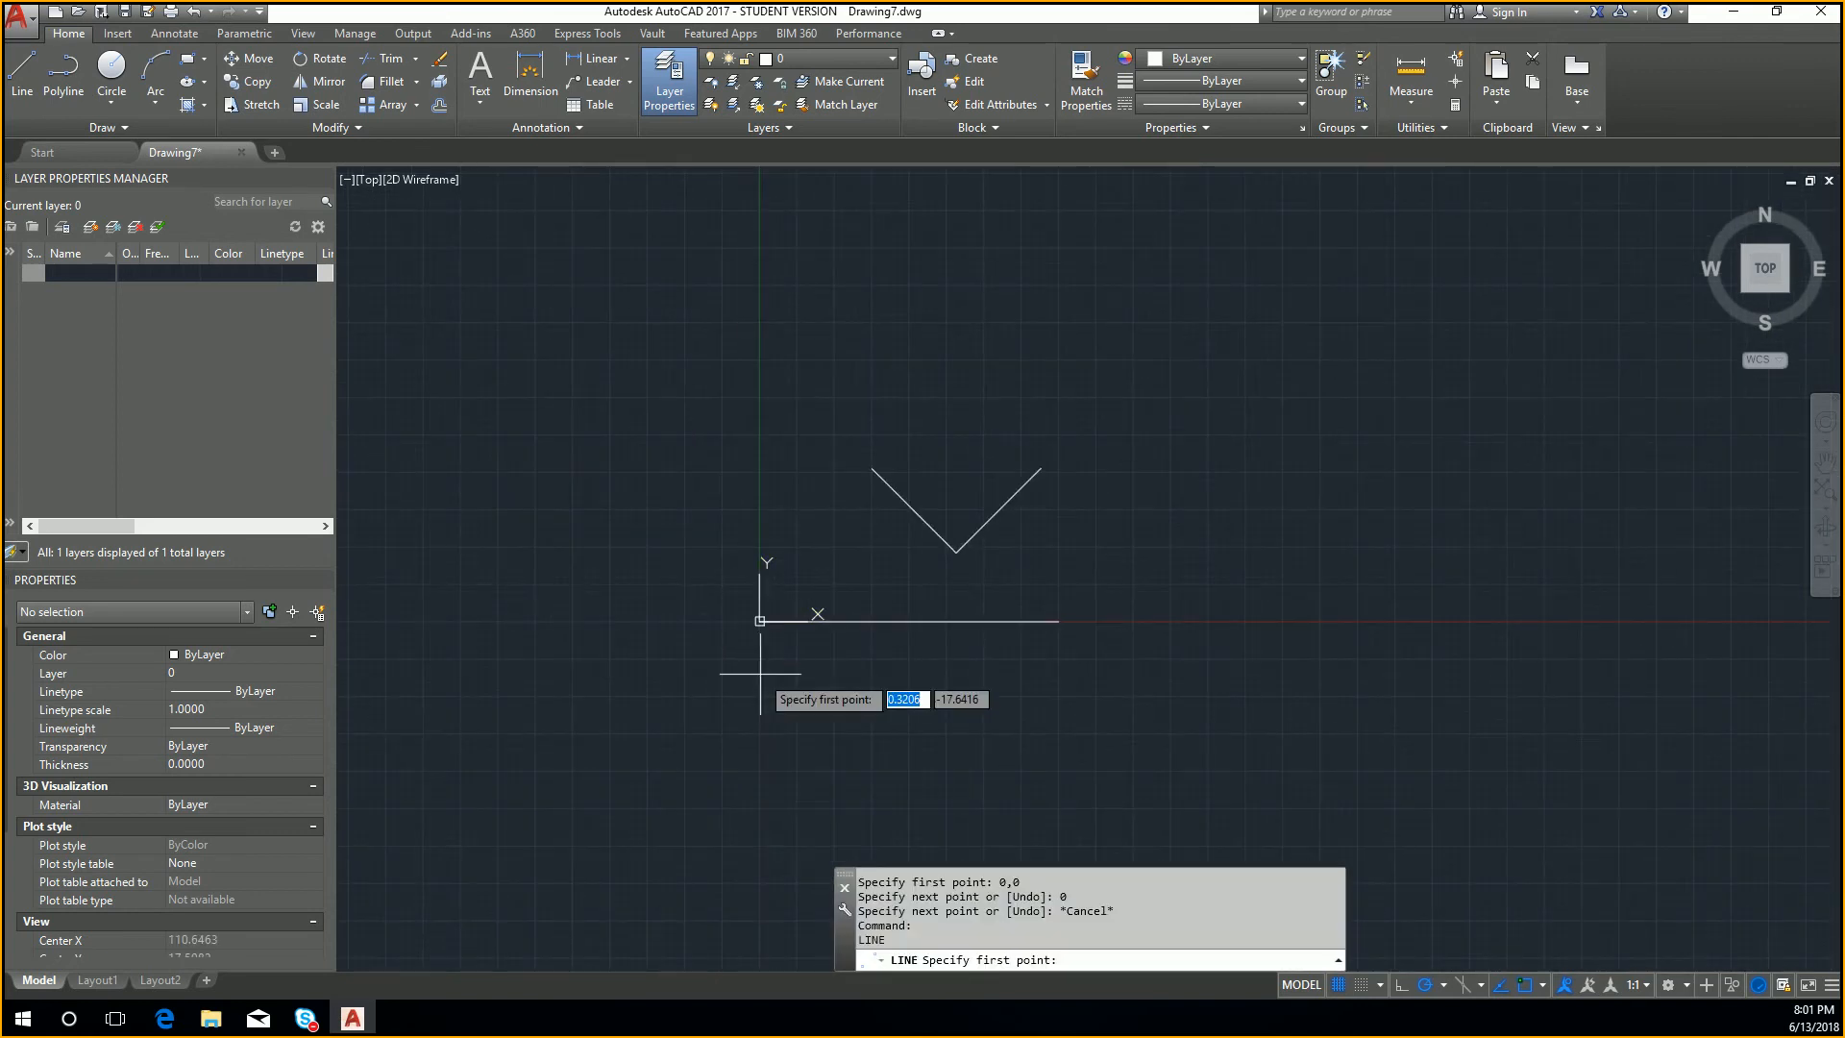
left_click(830, 616)
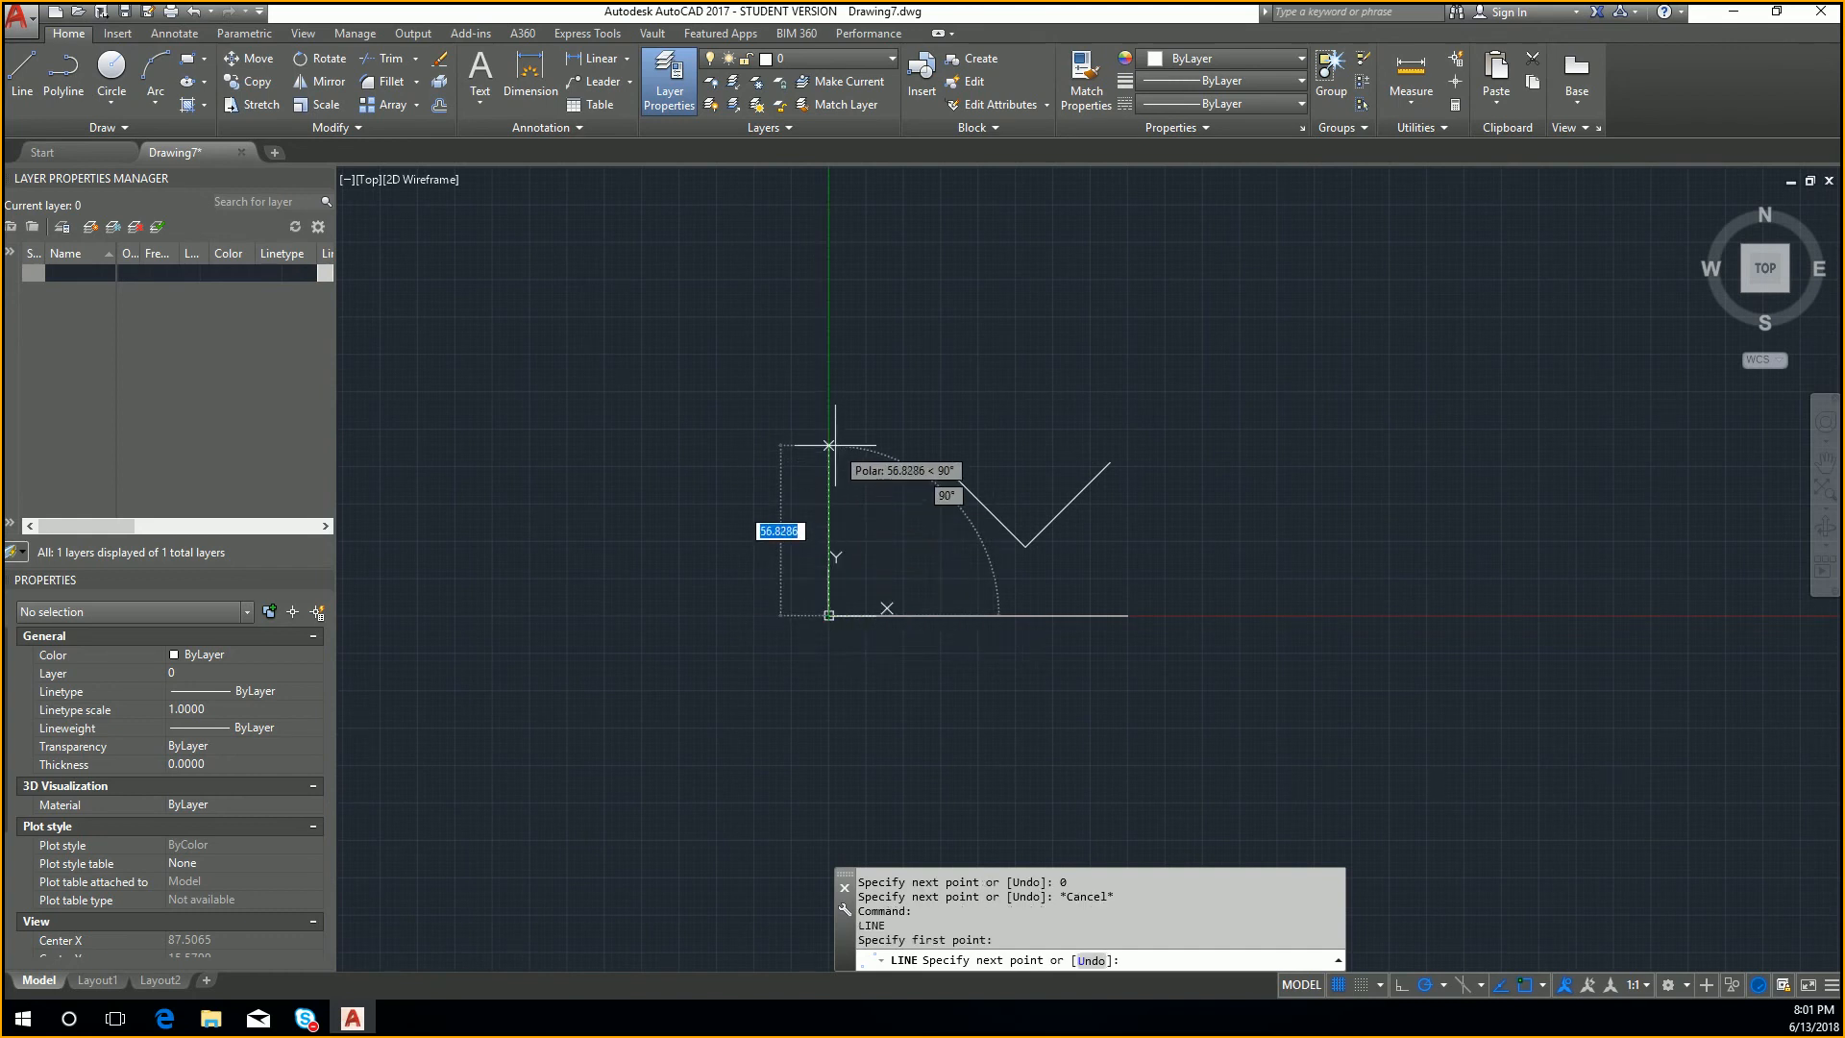
type("100")
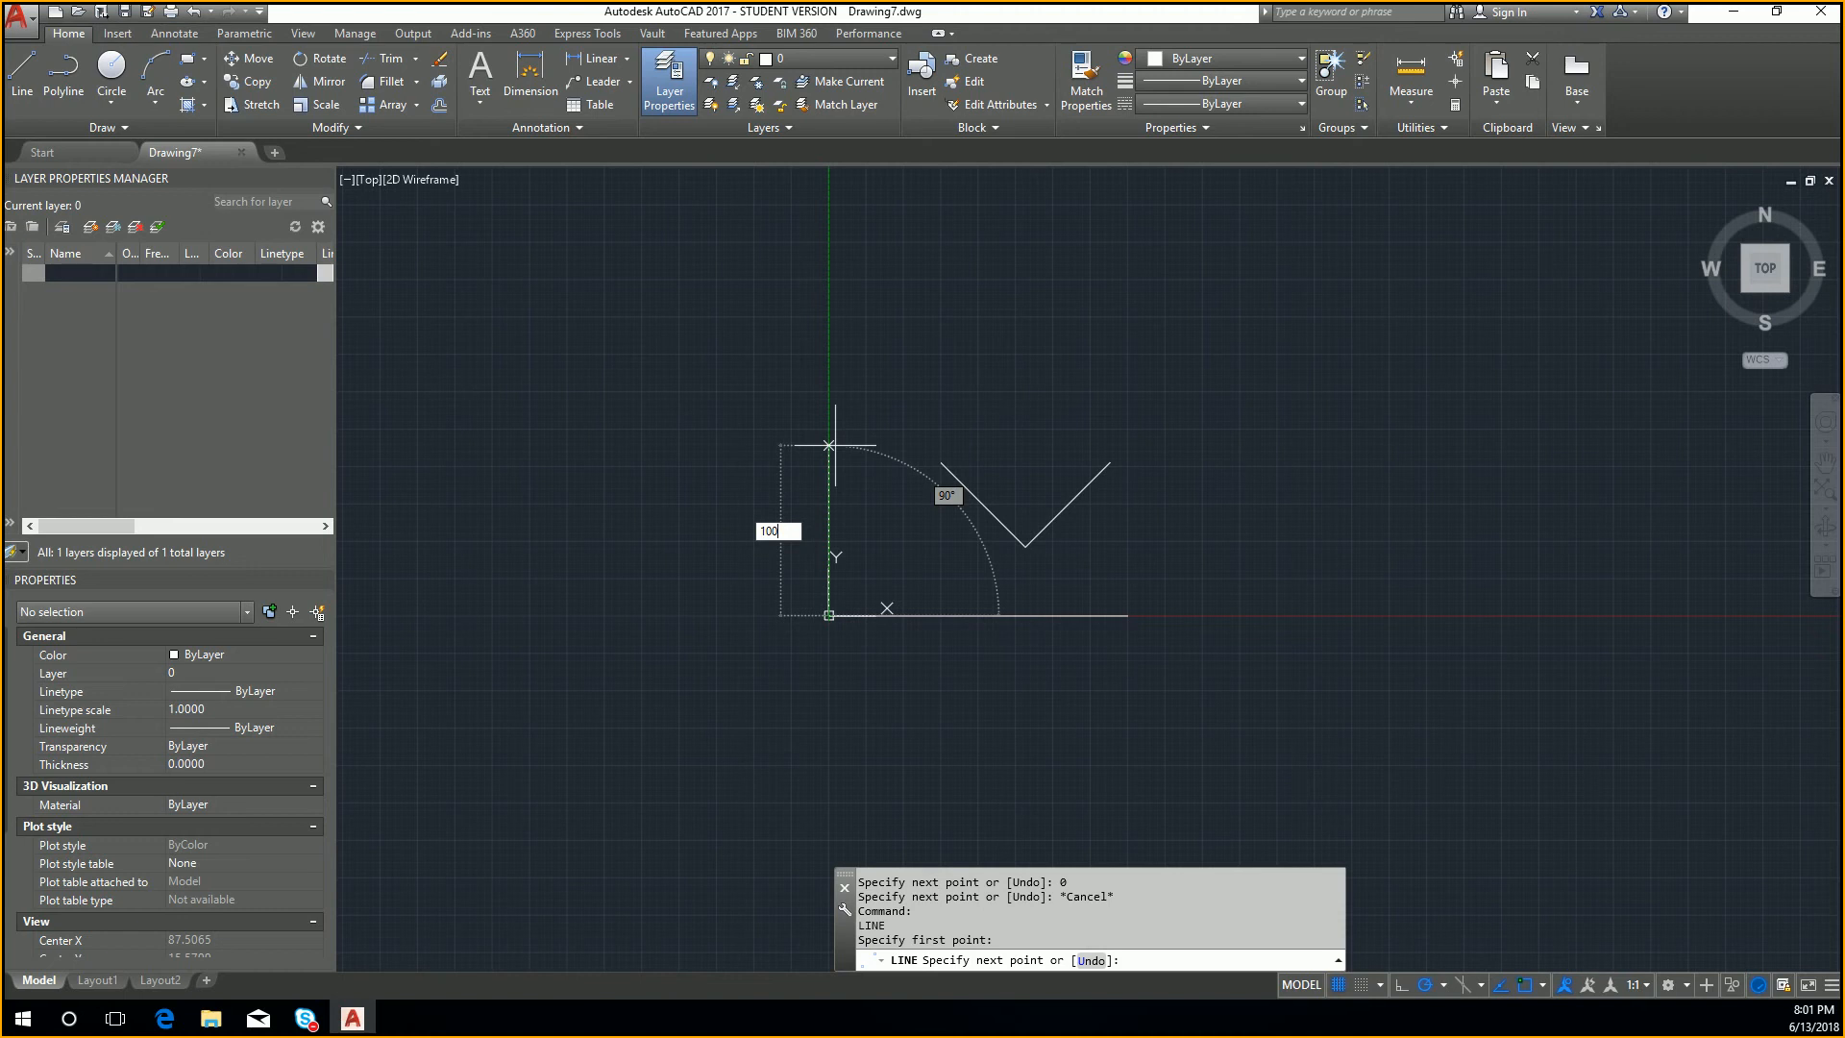
key("Return")
key("Escape")
Step: Draw two more lines 100 long from the origin, one toward negative X and one toward negative Y
key("Return")
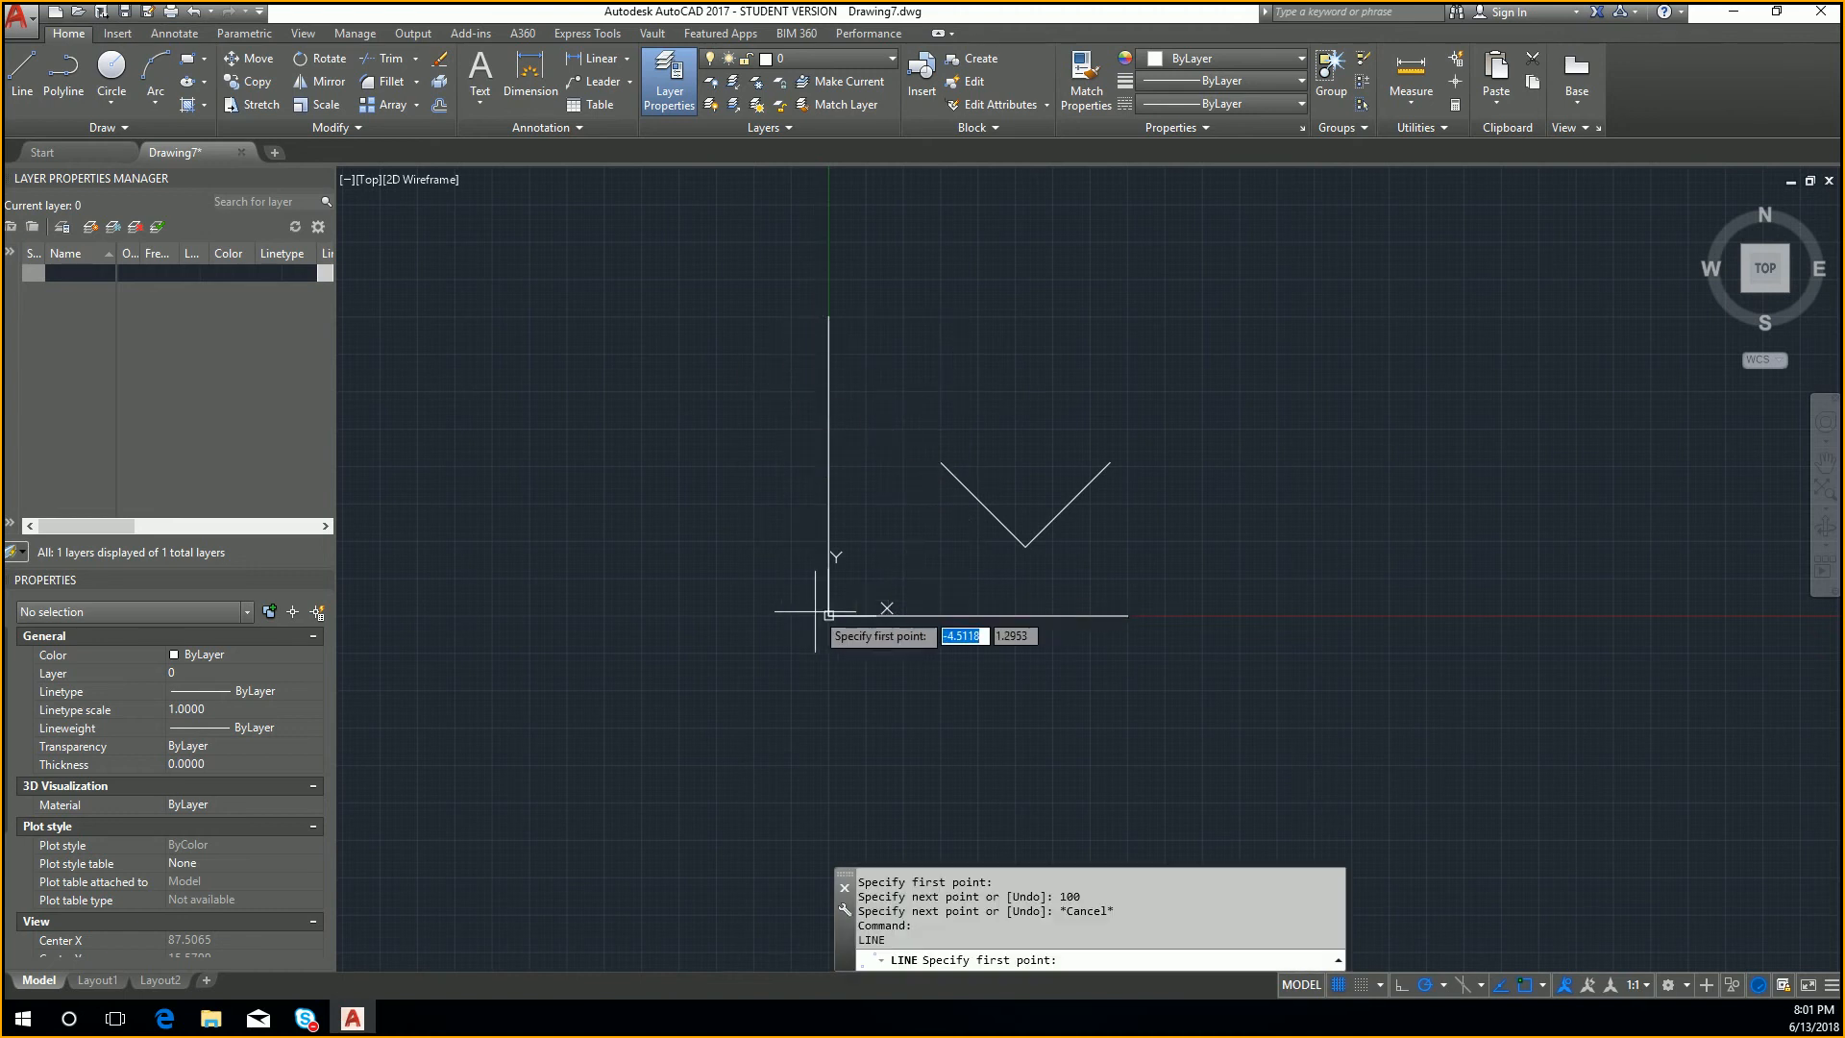
left_click(816, 613)
middle_click_drag(778, 614, 1063, 588)
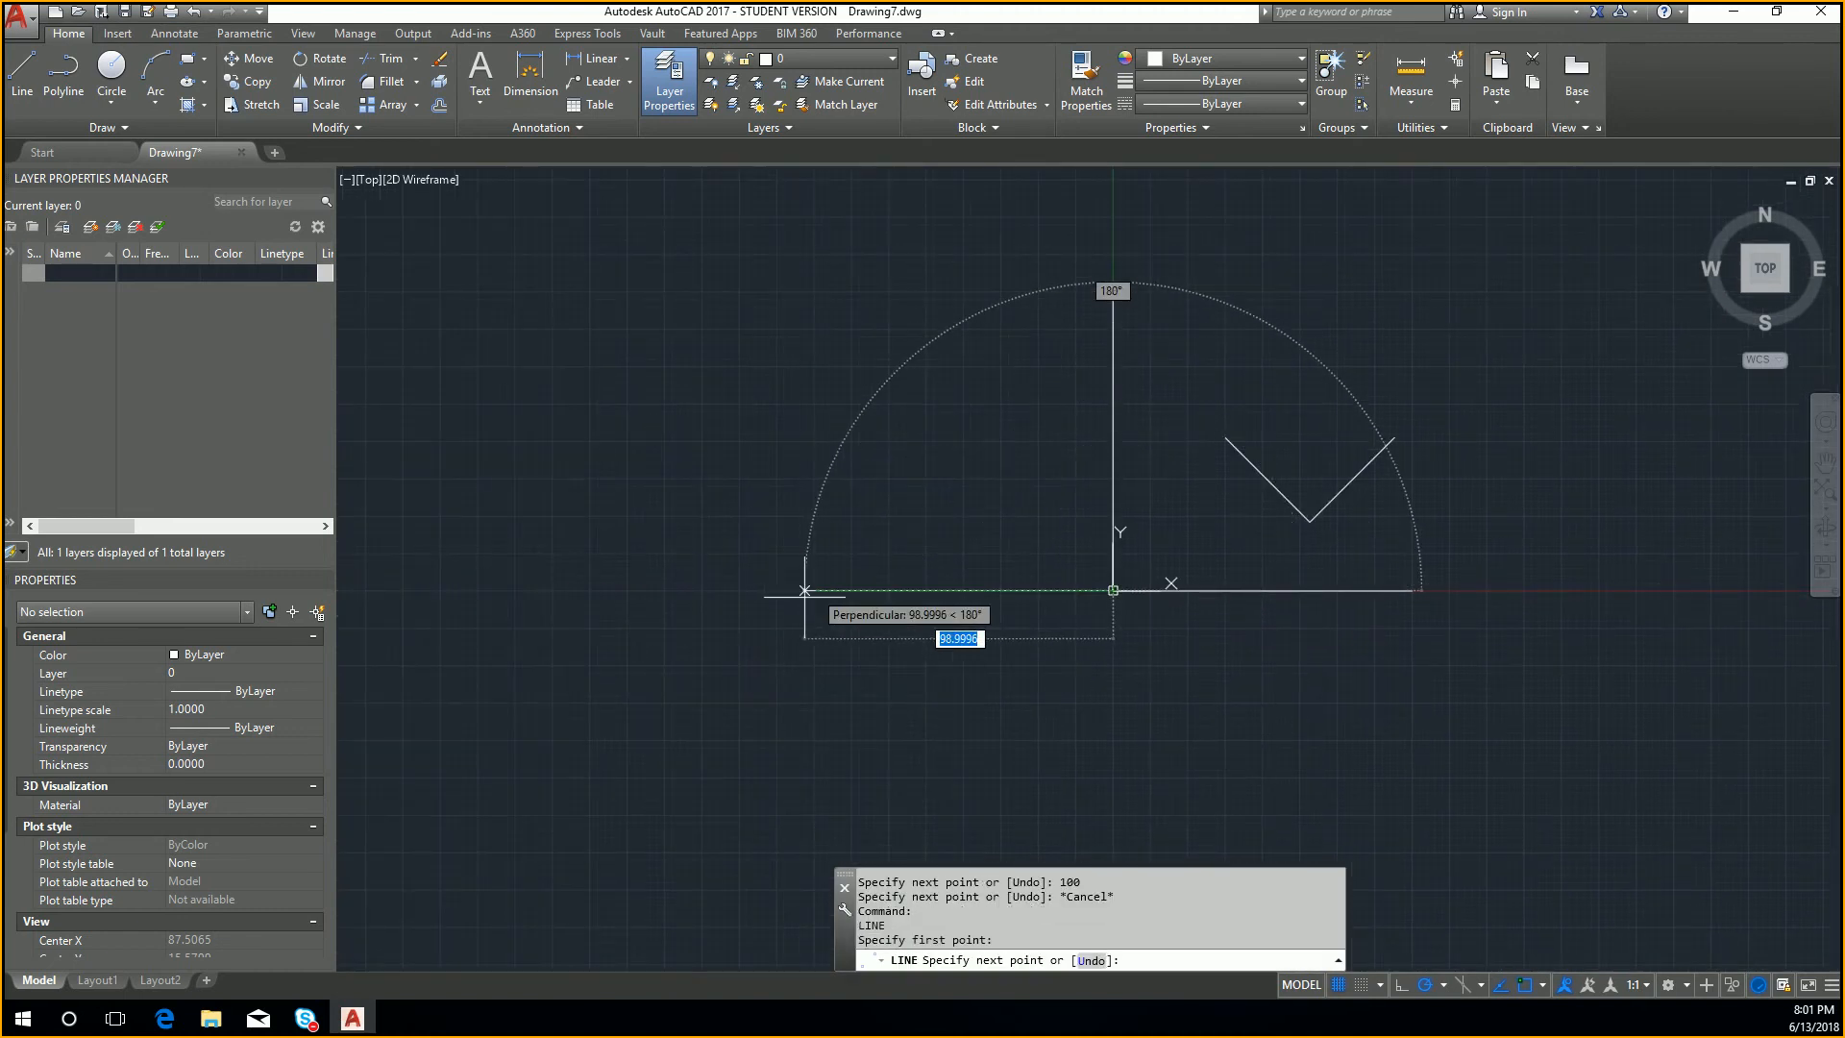
type("100")
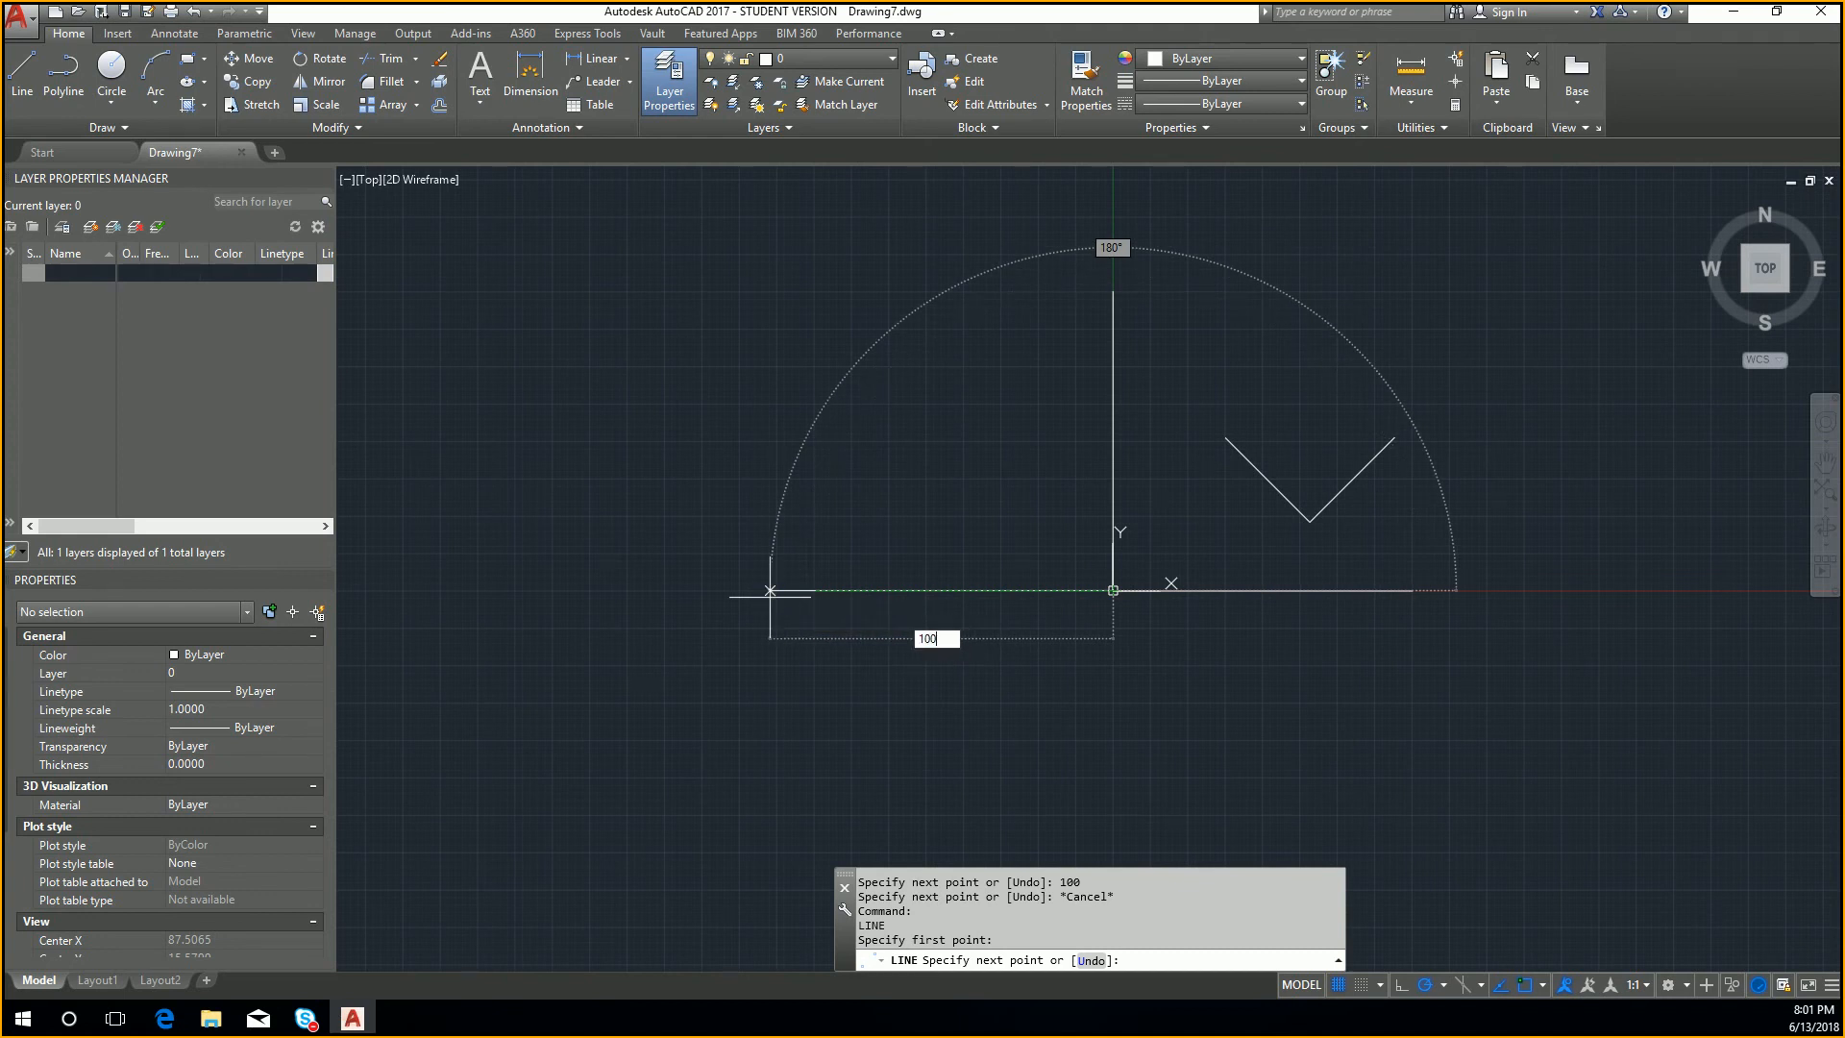
key("Return")
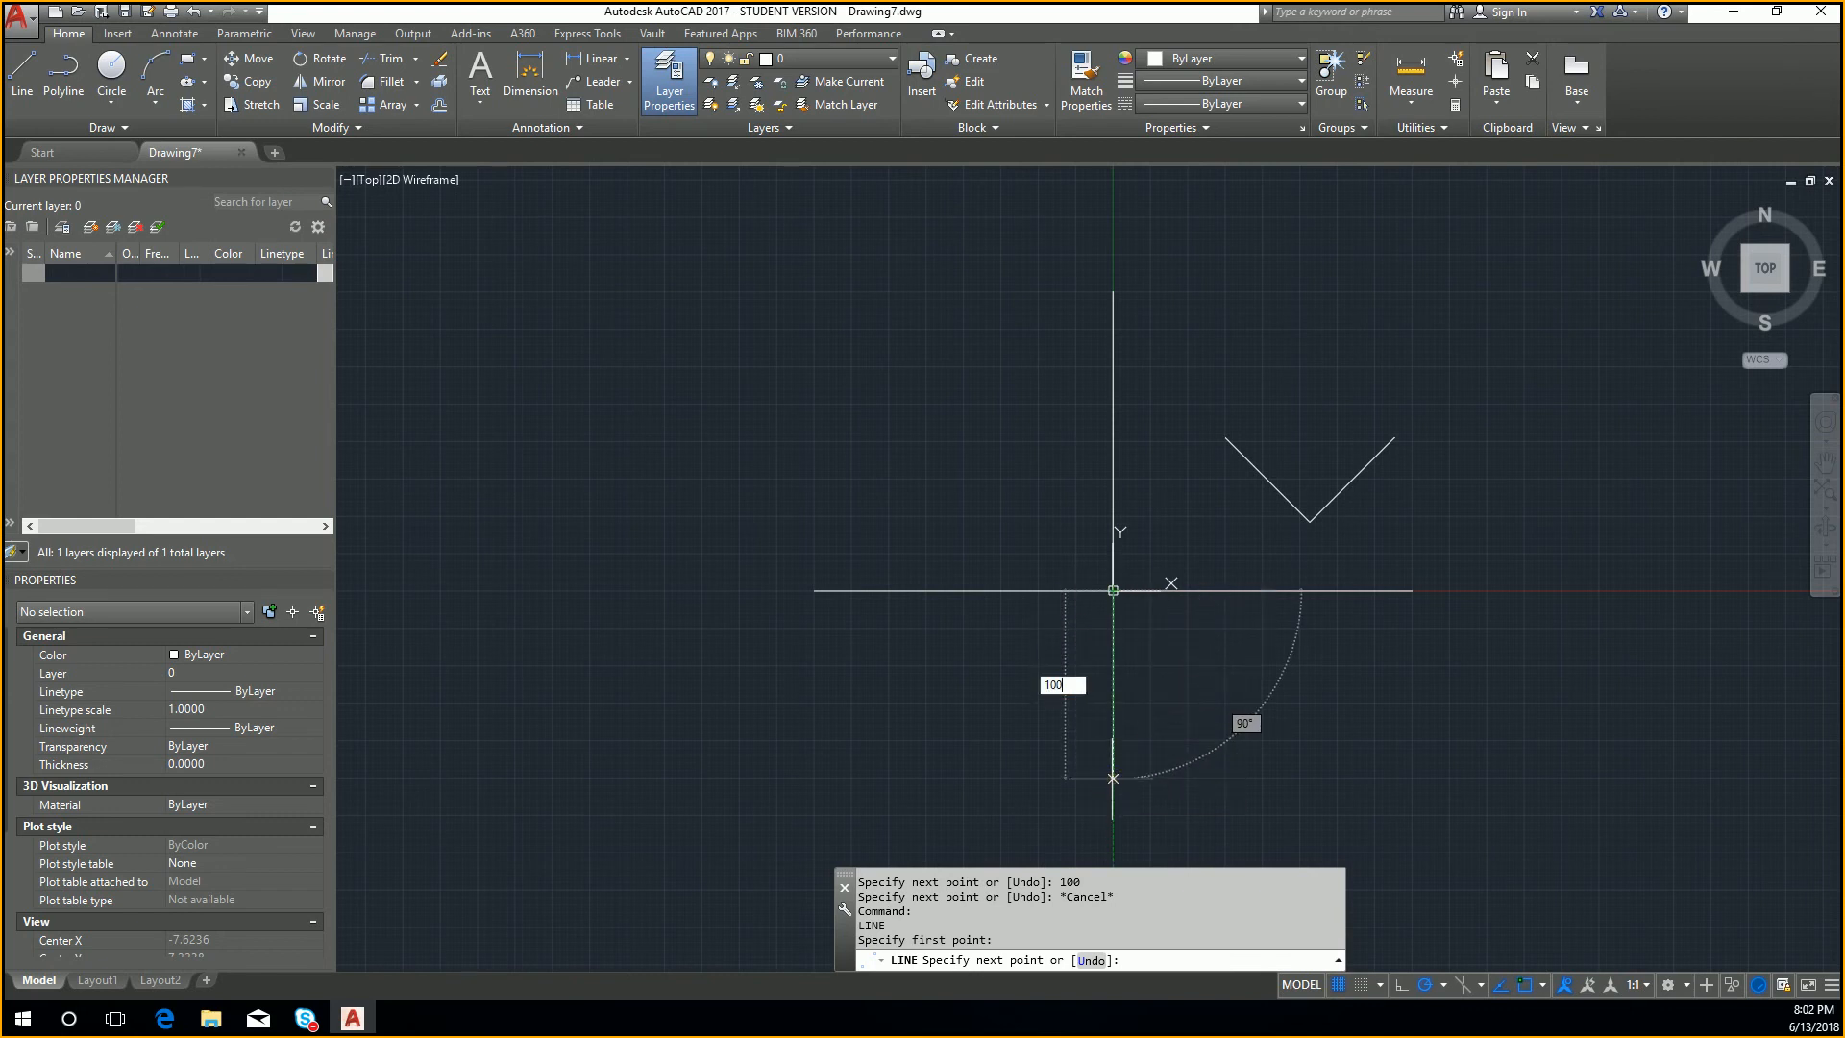
key("Escape")
Step: Add the multiline text 1 above the V-shaped lines in the upper-right quadrant
scroll(1582, 494, "down", 2)
middle_click_drag(1531, 561, 1317, 564)
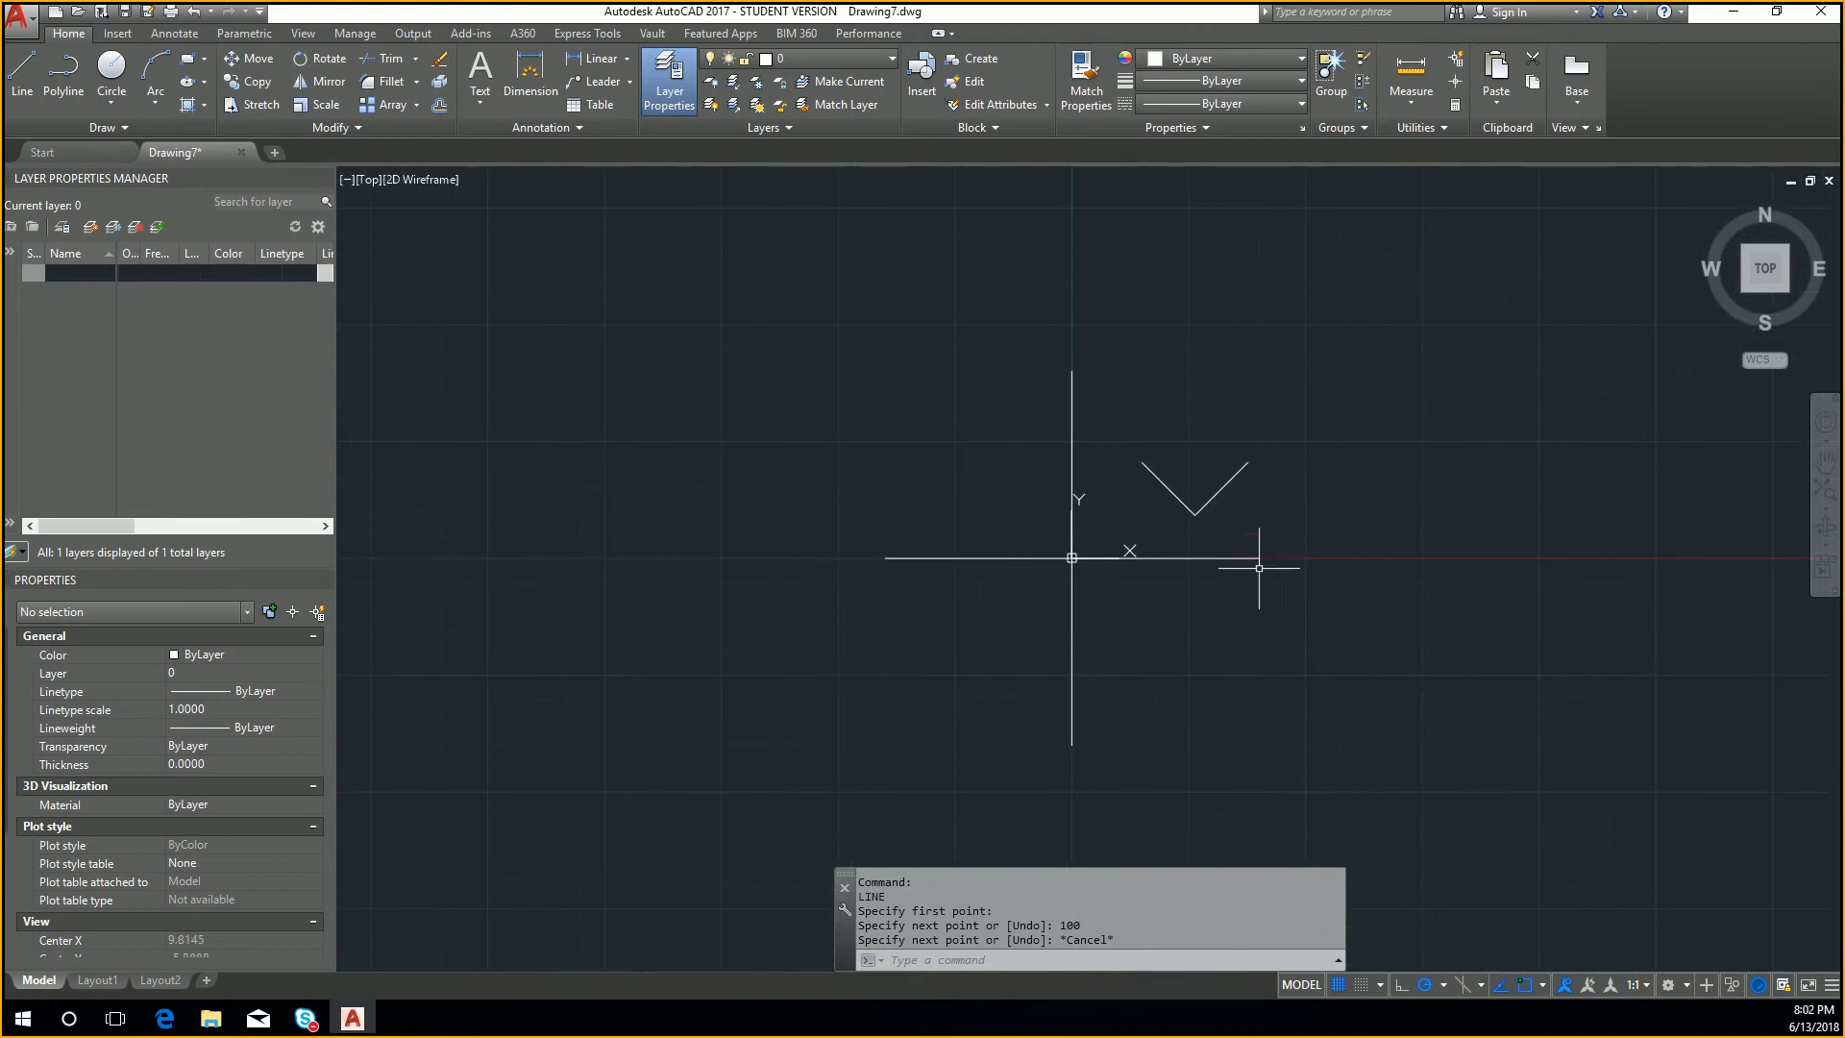
middle_click_drag(647, 224, 544, 170)
left_click(488, 72)
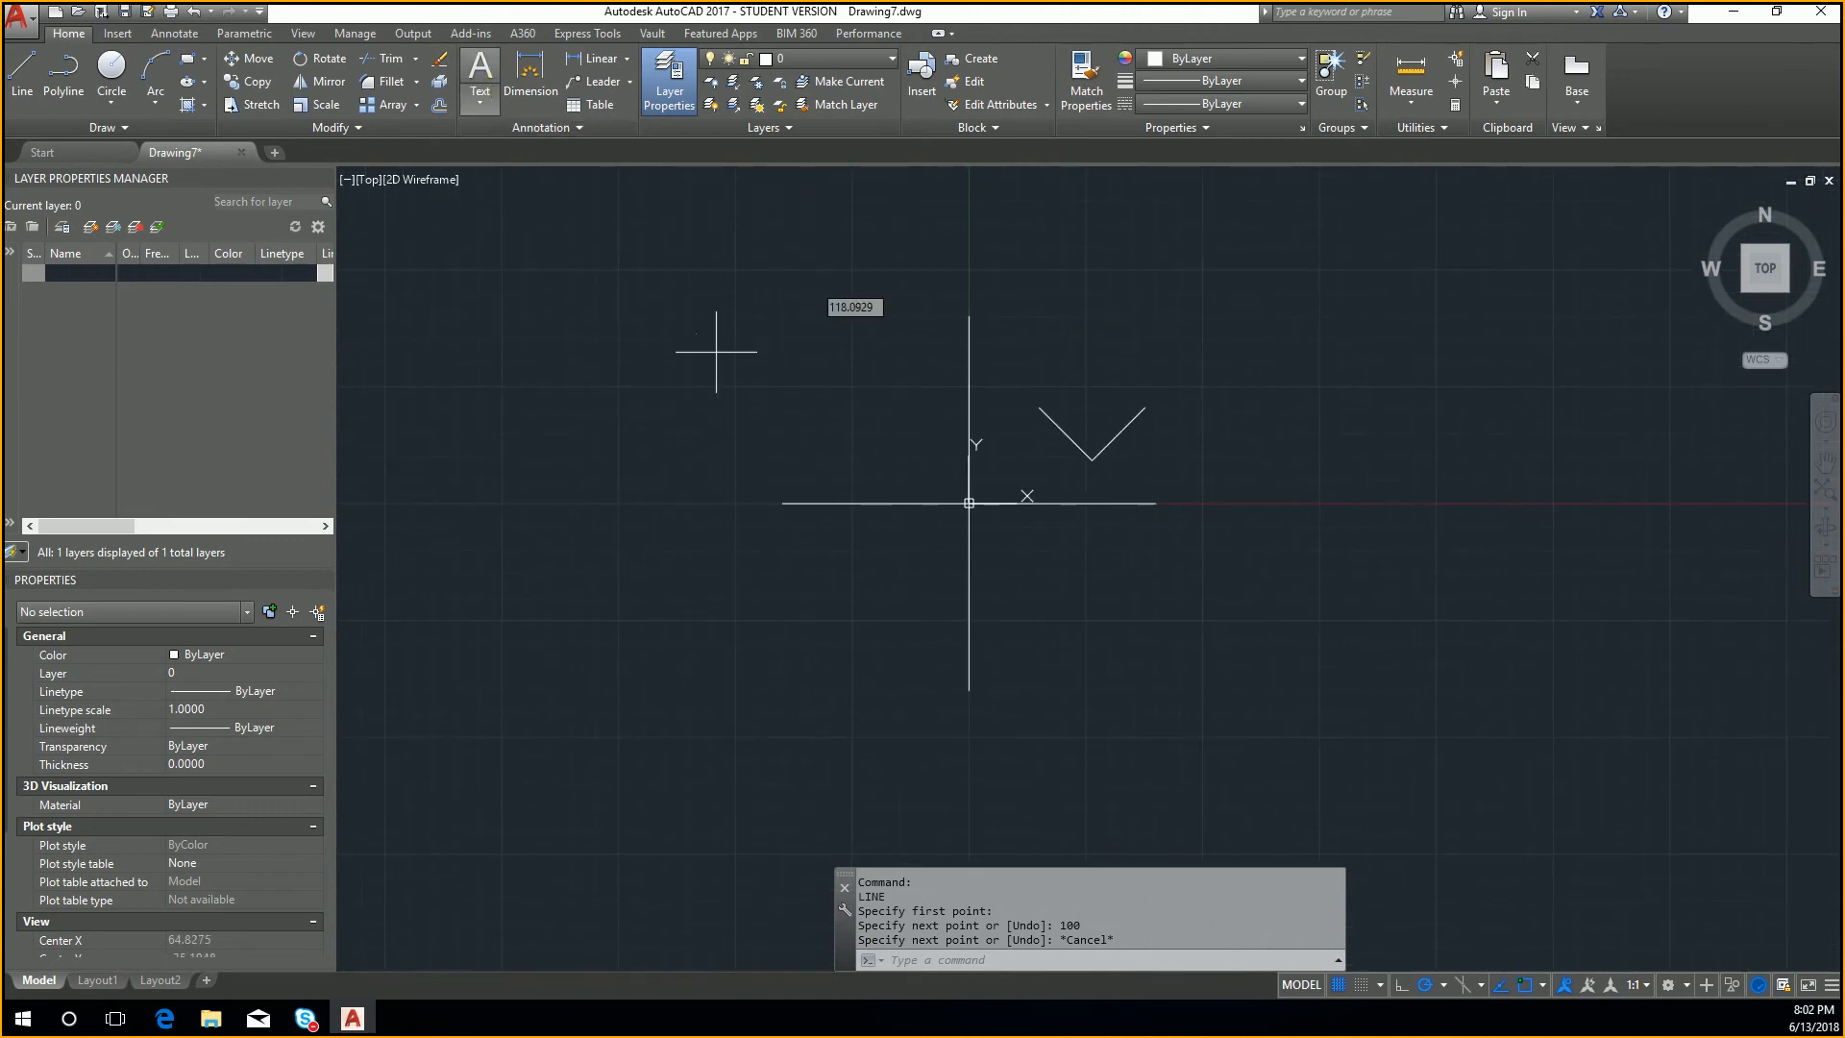
left_click(1099, 353)
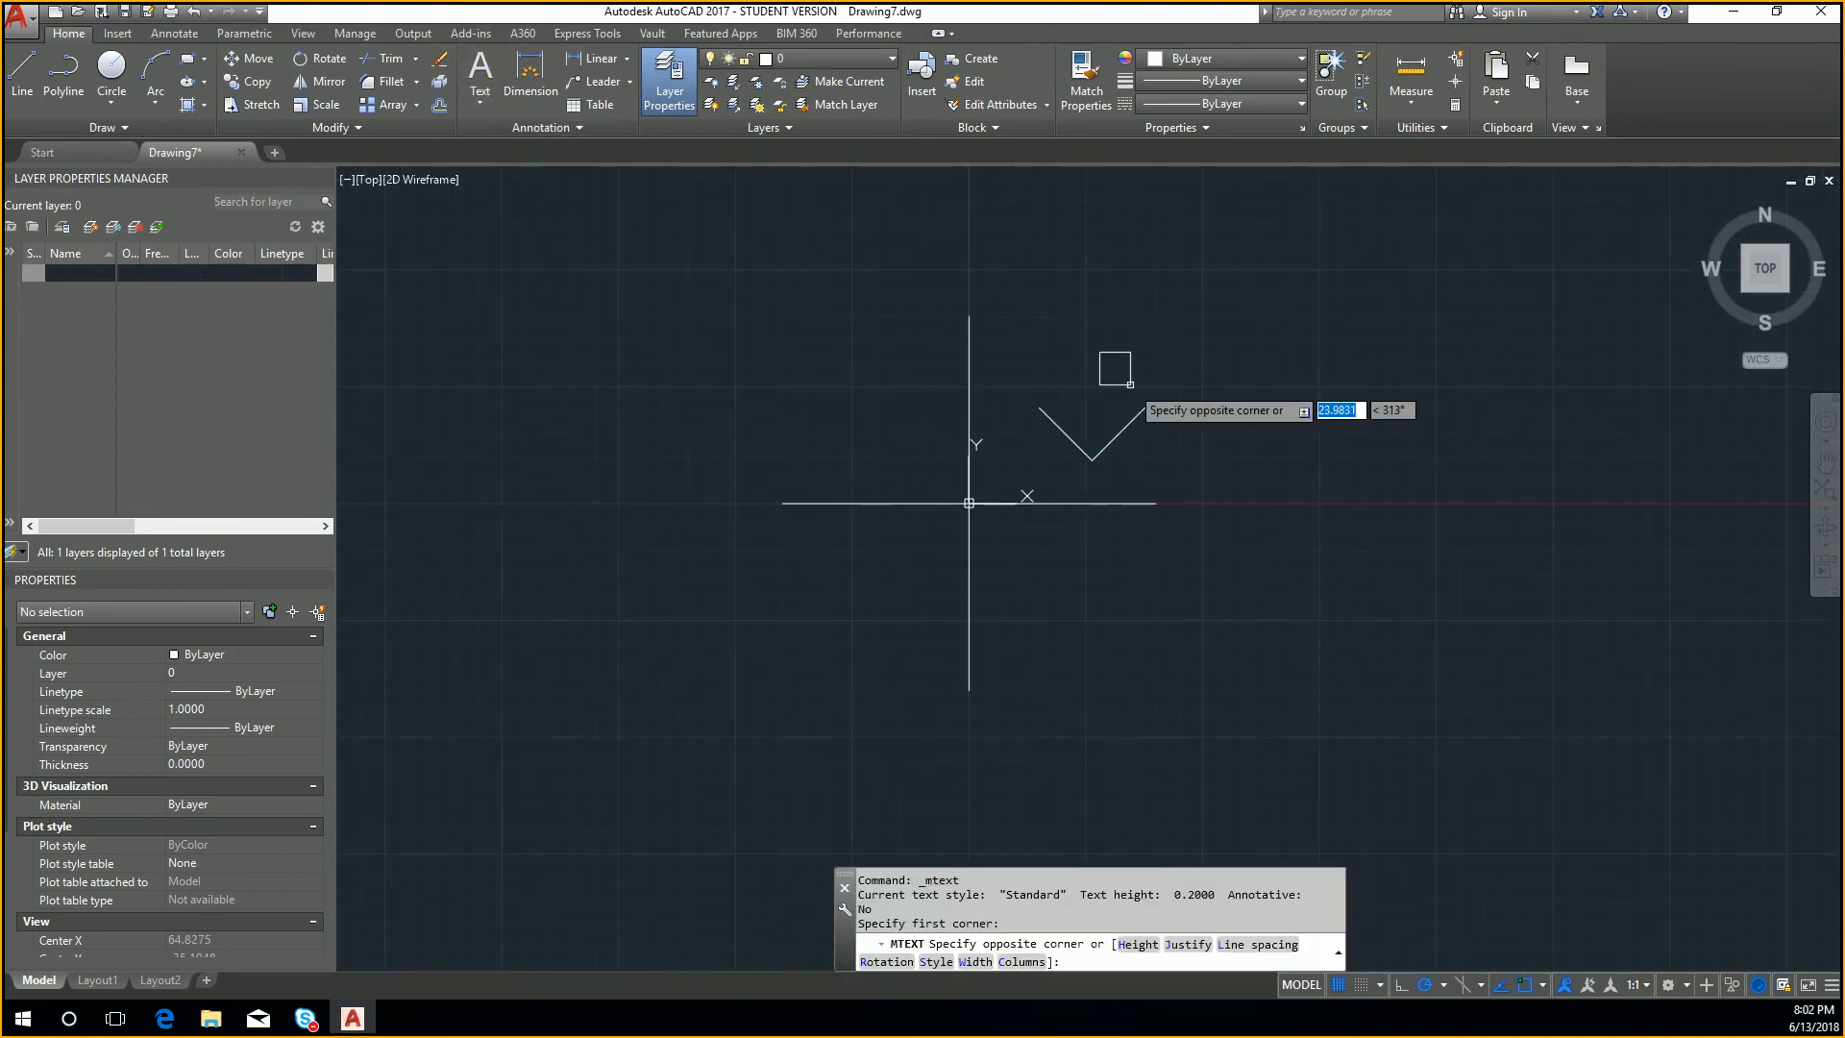
left_click(1126, 385)
type("1")
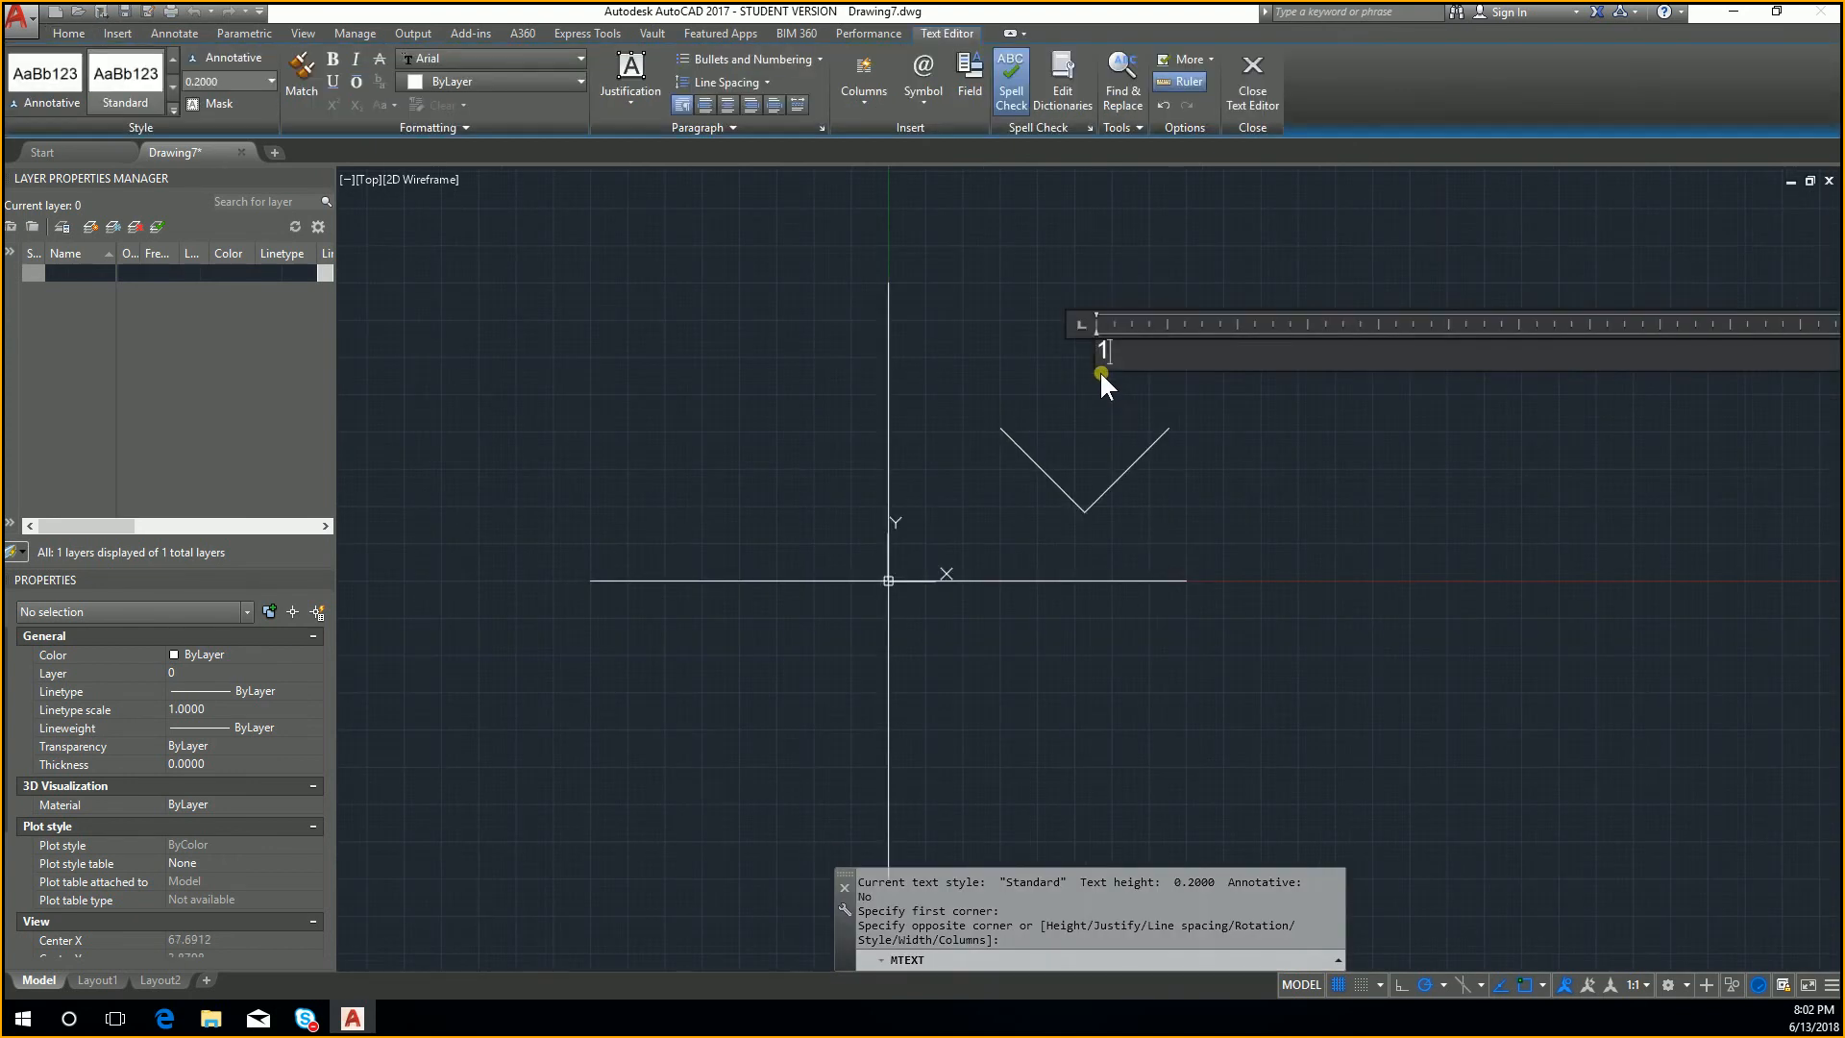
left_click(1115, 419)
Step: Select the new text label and set the annotation text height to 7
left_click_drag(1077, 328, 1112, 371)
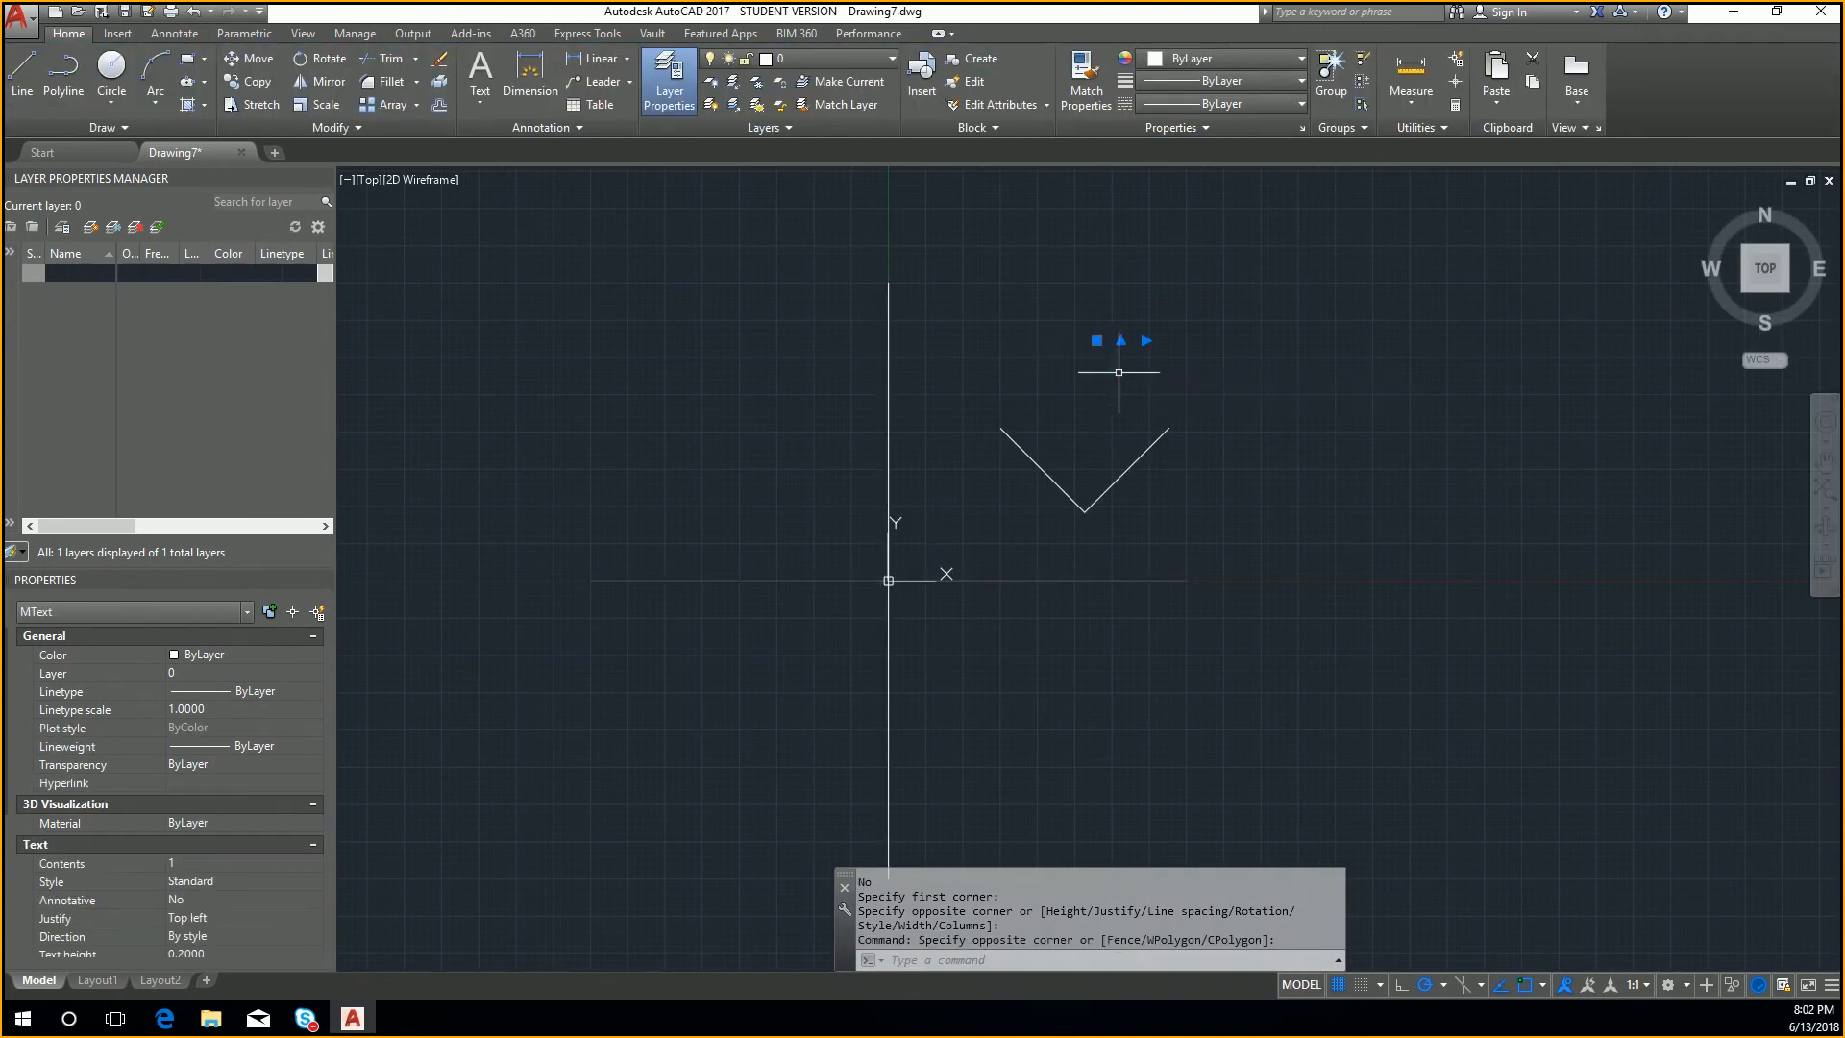
left_click(158, 31)
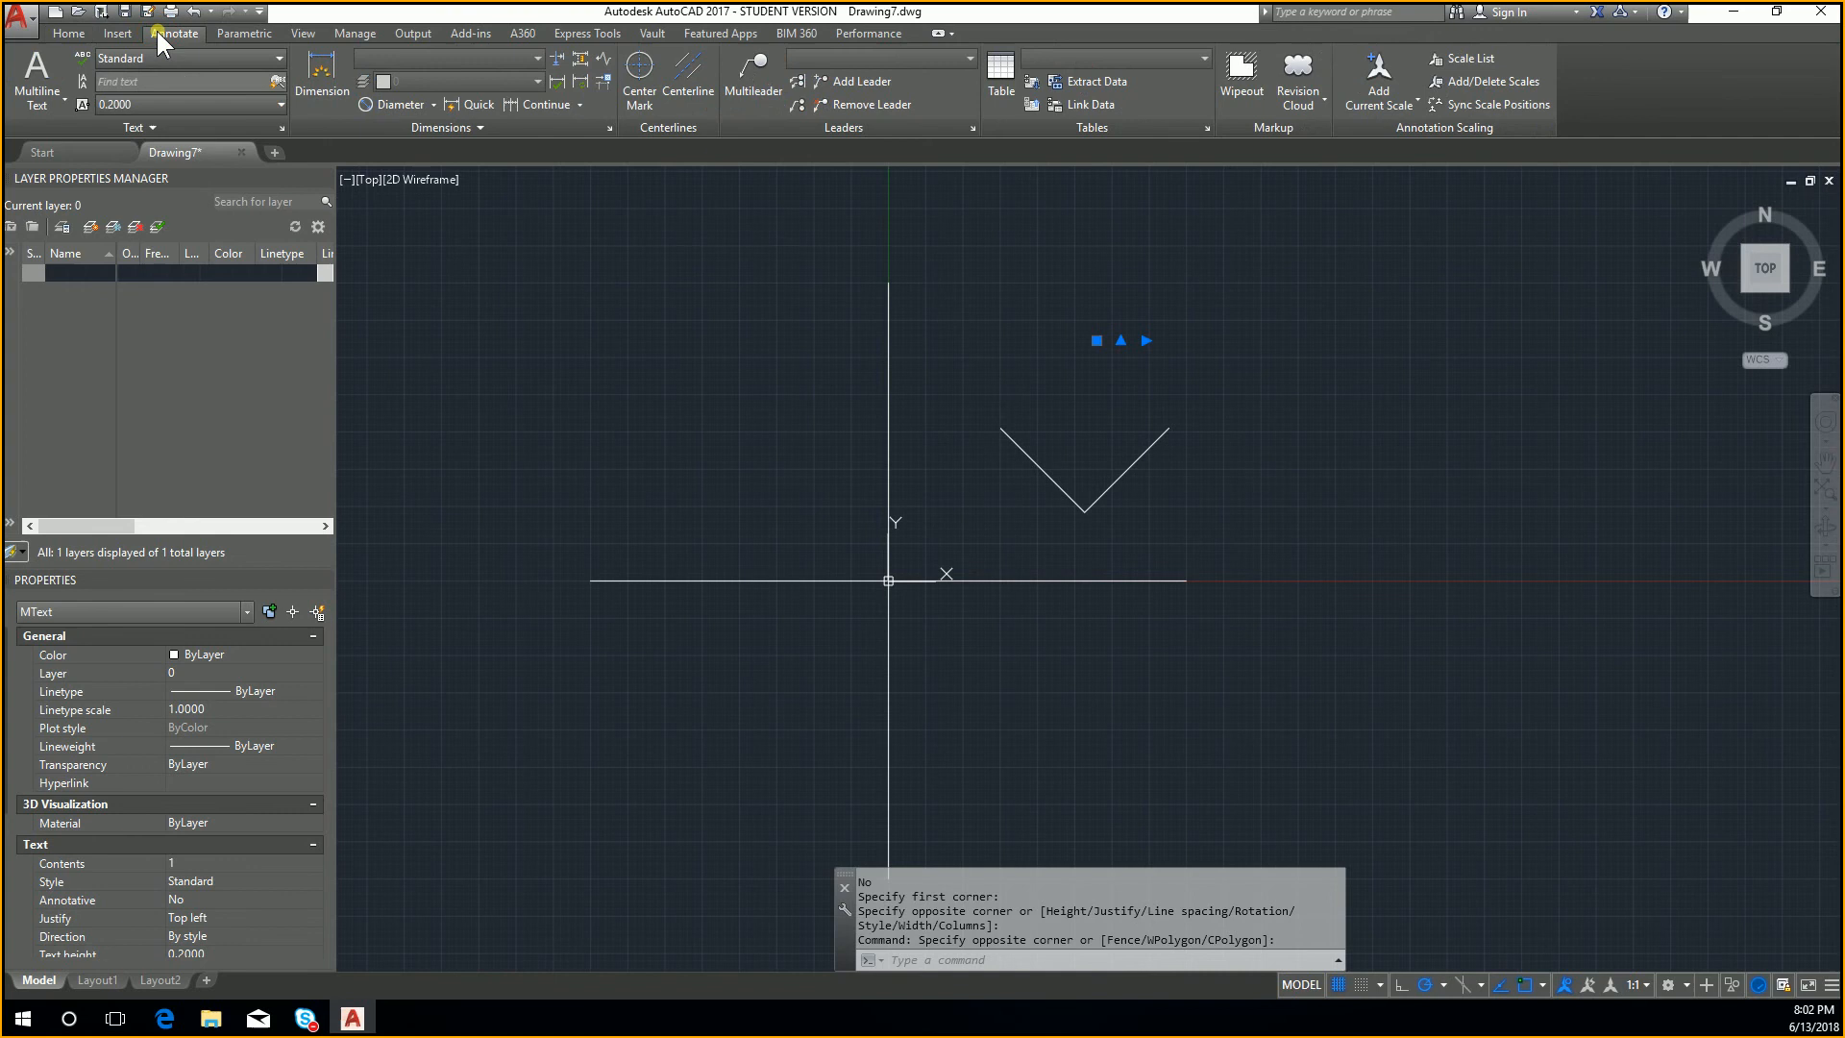
left_click(200, 104)
left_click(188, 165)
key("Escape")
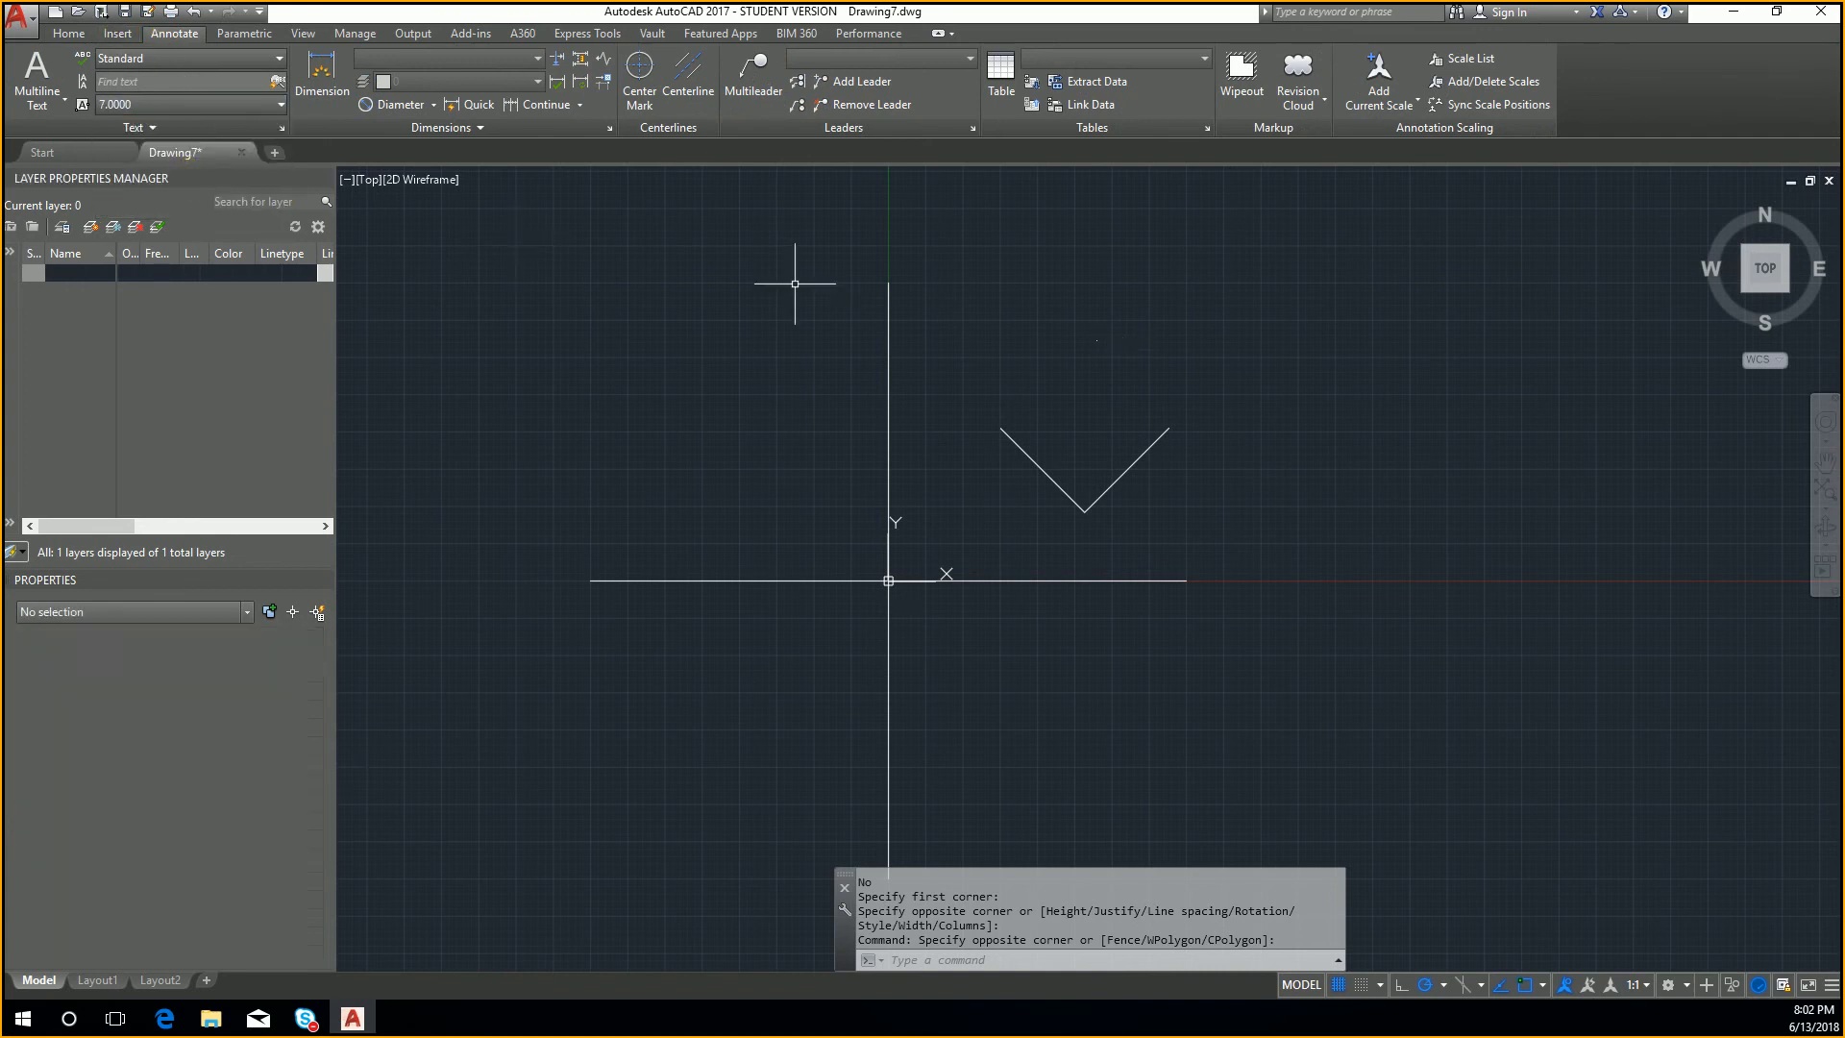
Step: Edit the existing text label 1 and set its character height to 20
scroll(1290, 371, "up", 4)
left_click(810, 295)
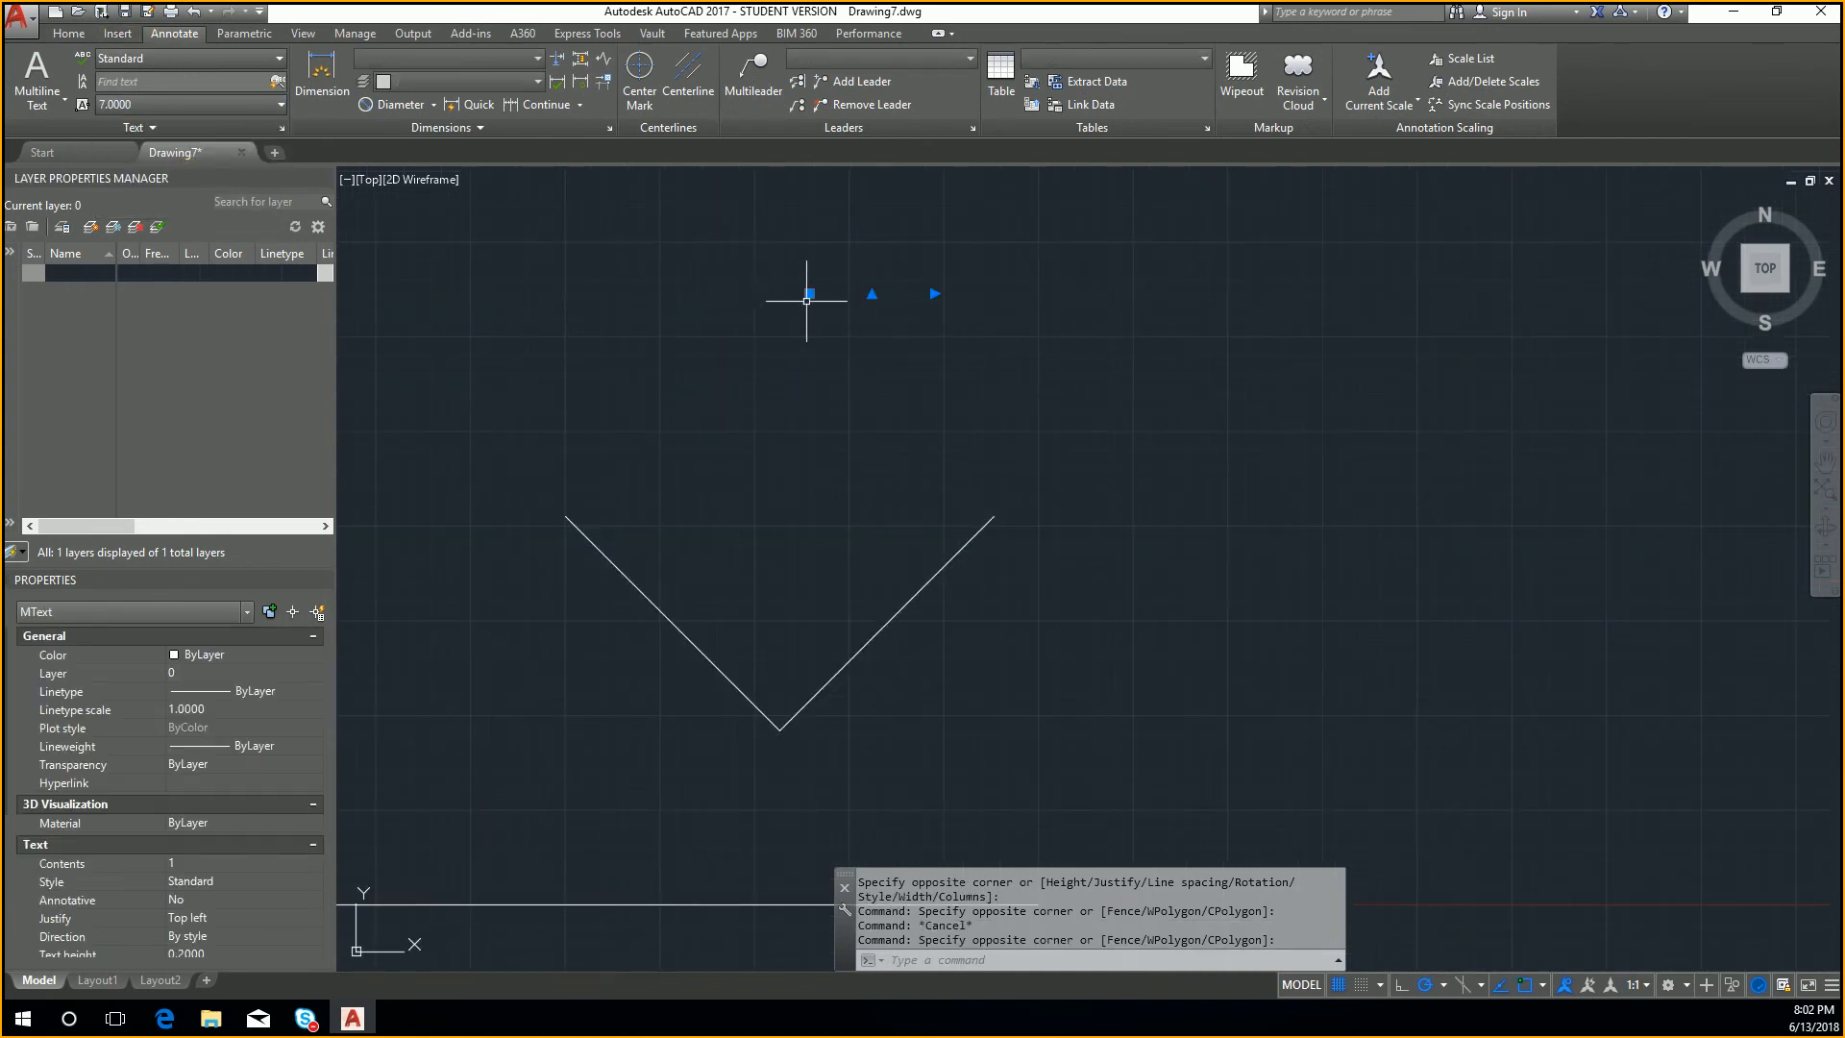
left_click(809, 293)
scroll(810, 296, "up", 12)
key("Escape")
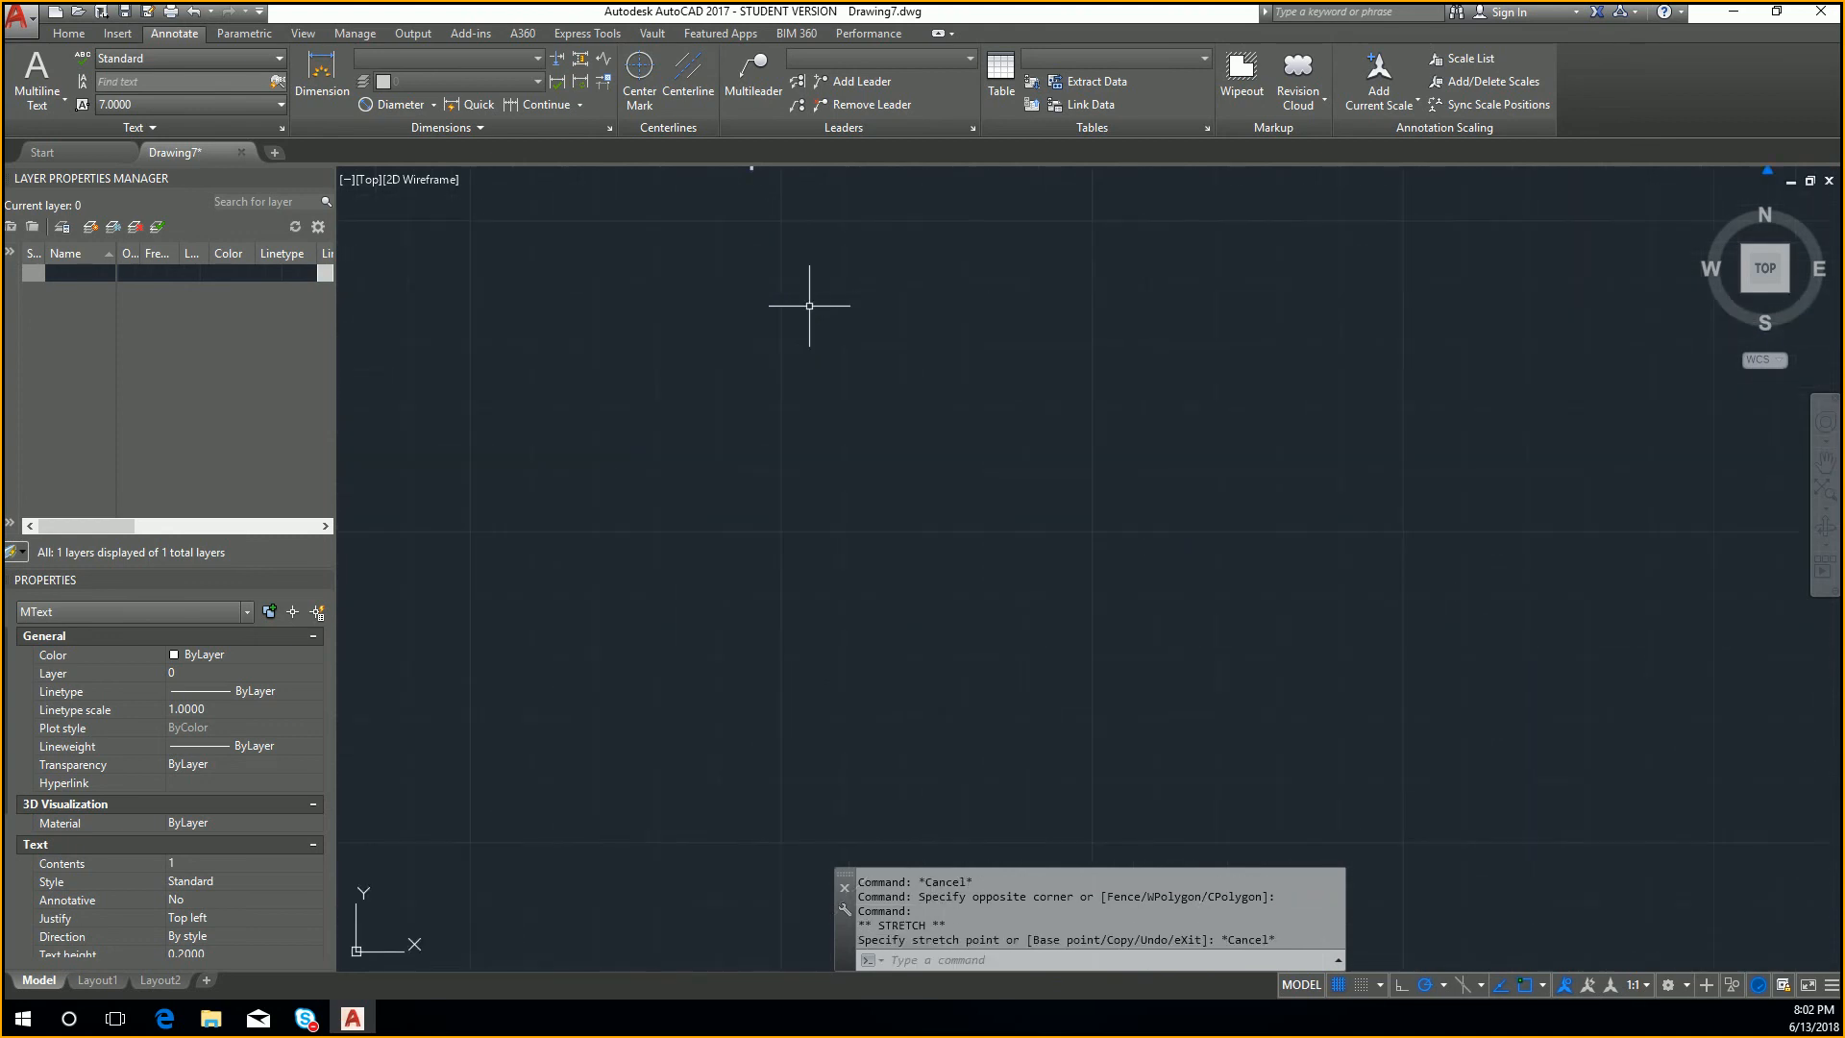
middle_click_drag(808, 304, 912, 472)
double_click(911, 459)
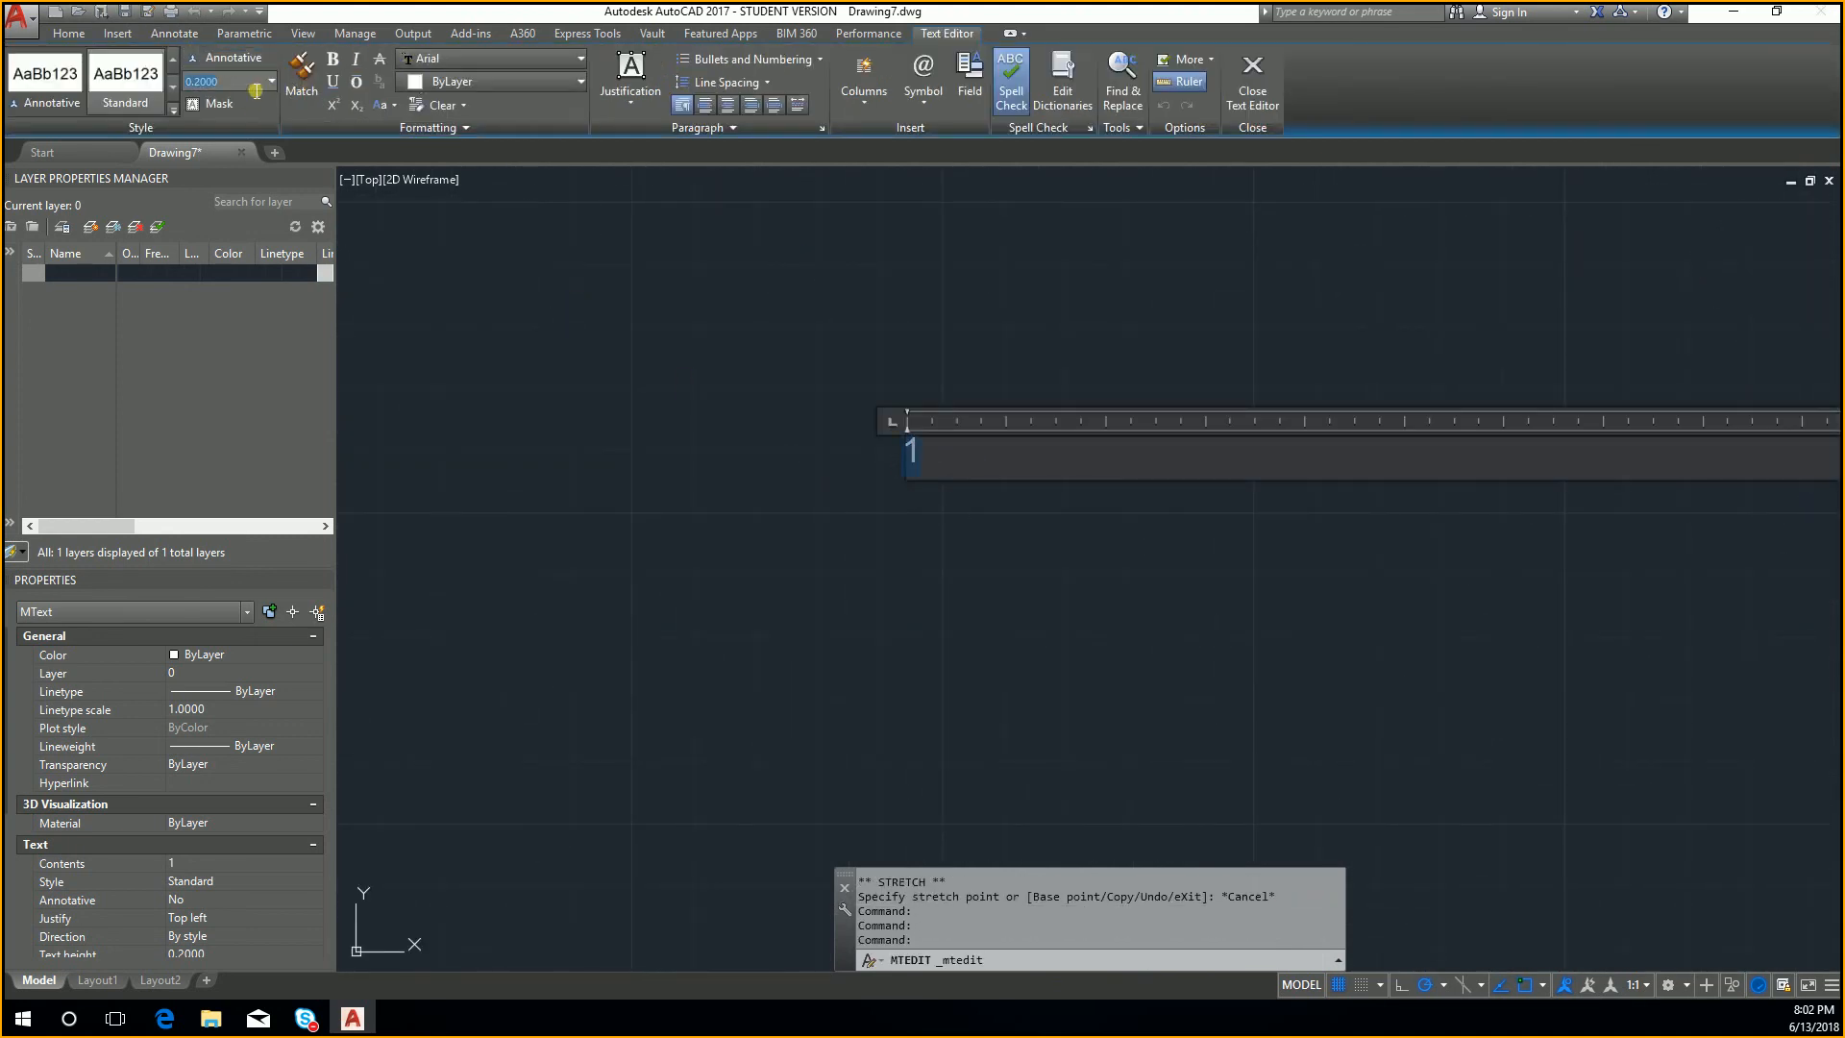
type("20")
key("Return")
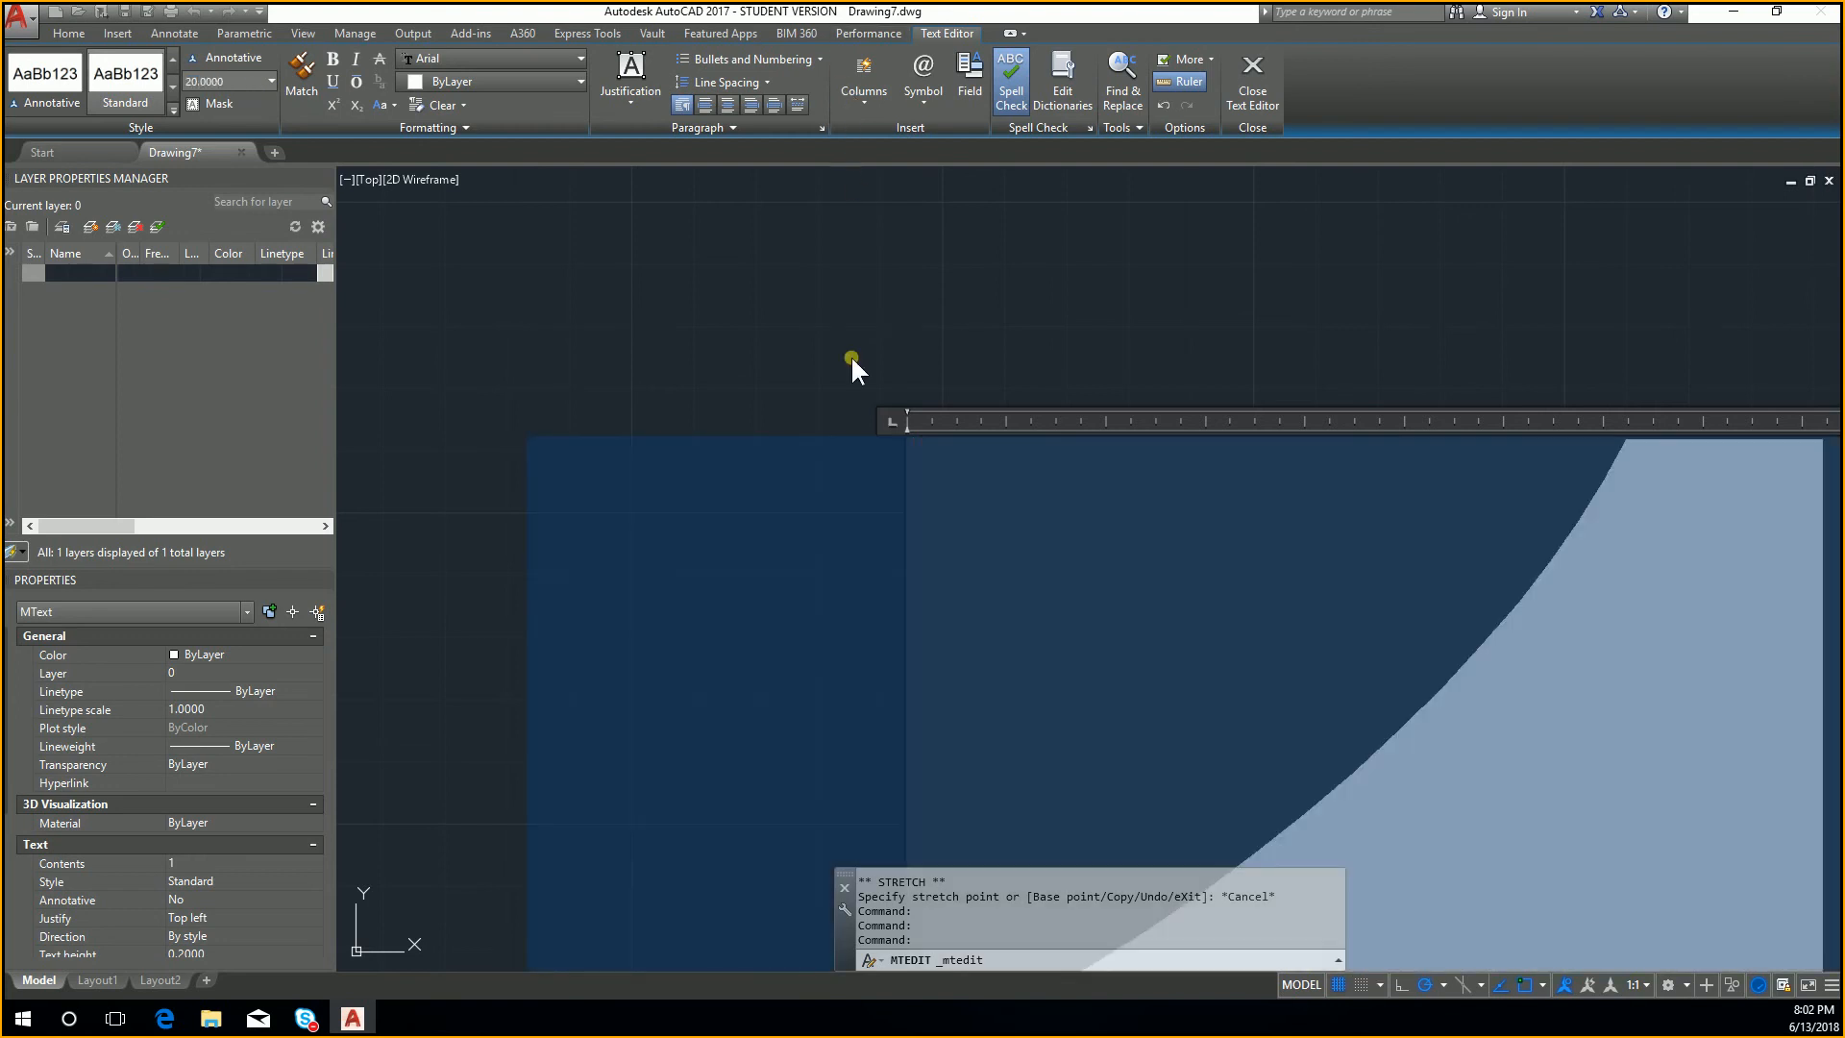
left_click(853, 361)
scroll(927, 288, "down", 5)
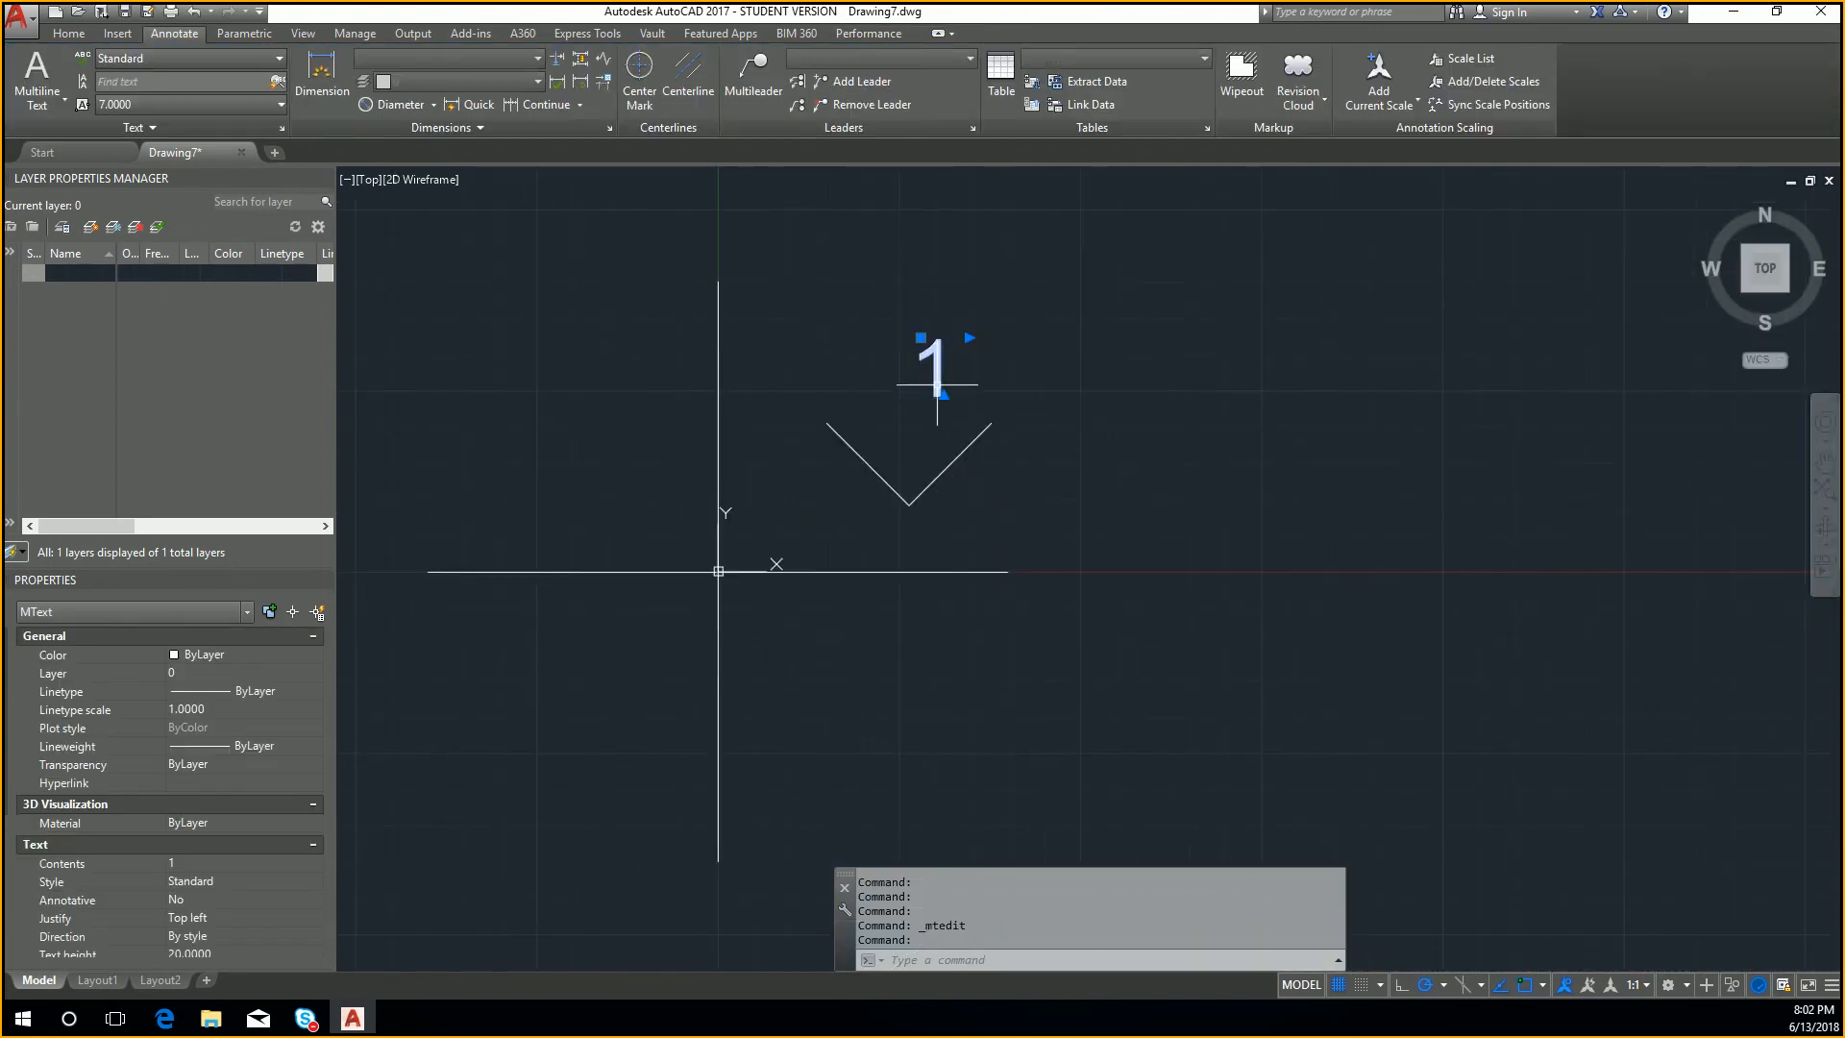
Step: Copy the label 1 and paste it once into each of the other three quadrants
key("ctrl+c")
middle_click_drag(851, 422, 955, 408)
key("ctrl+v")
left_click(562, 395)
key("ctrl+v")
left_click(552, 751)
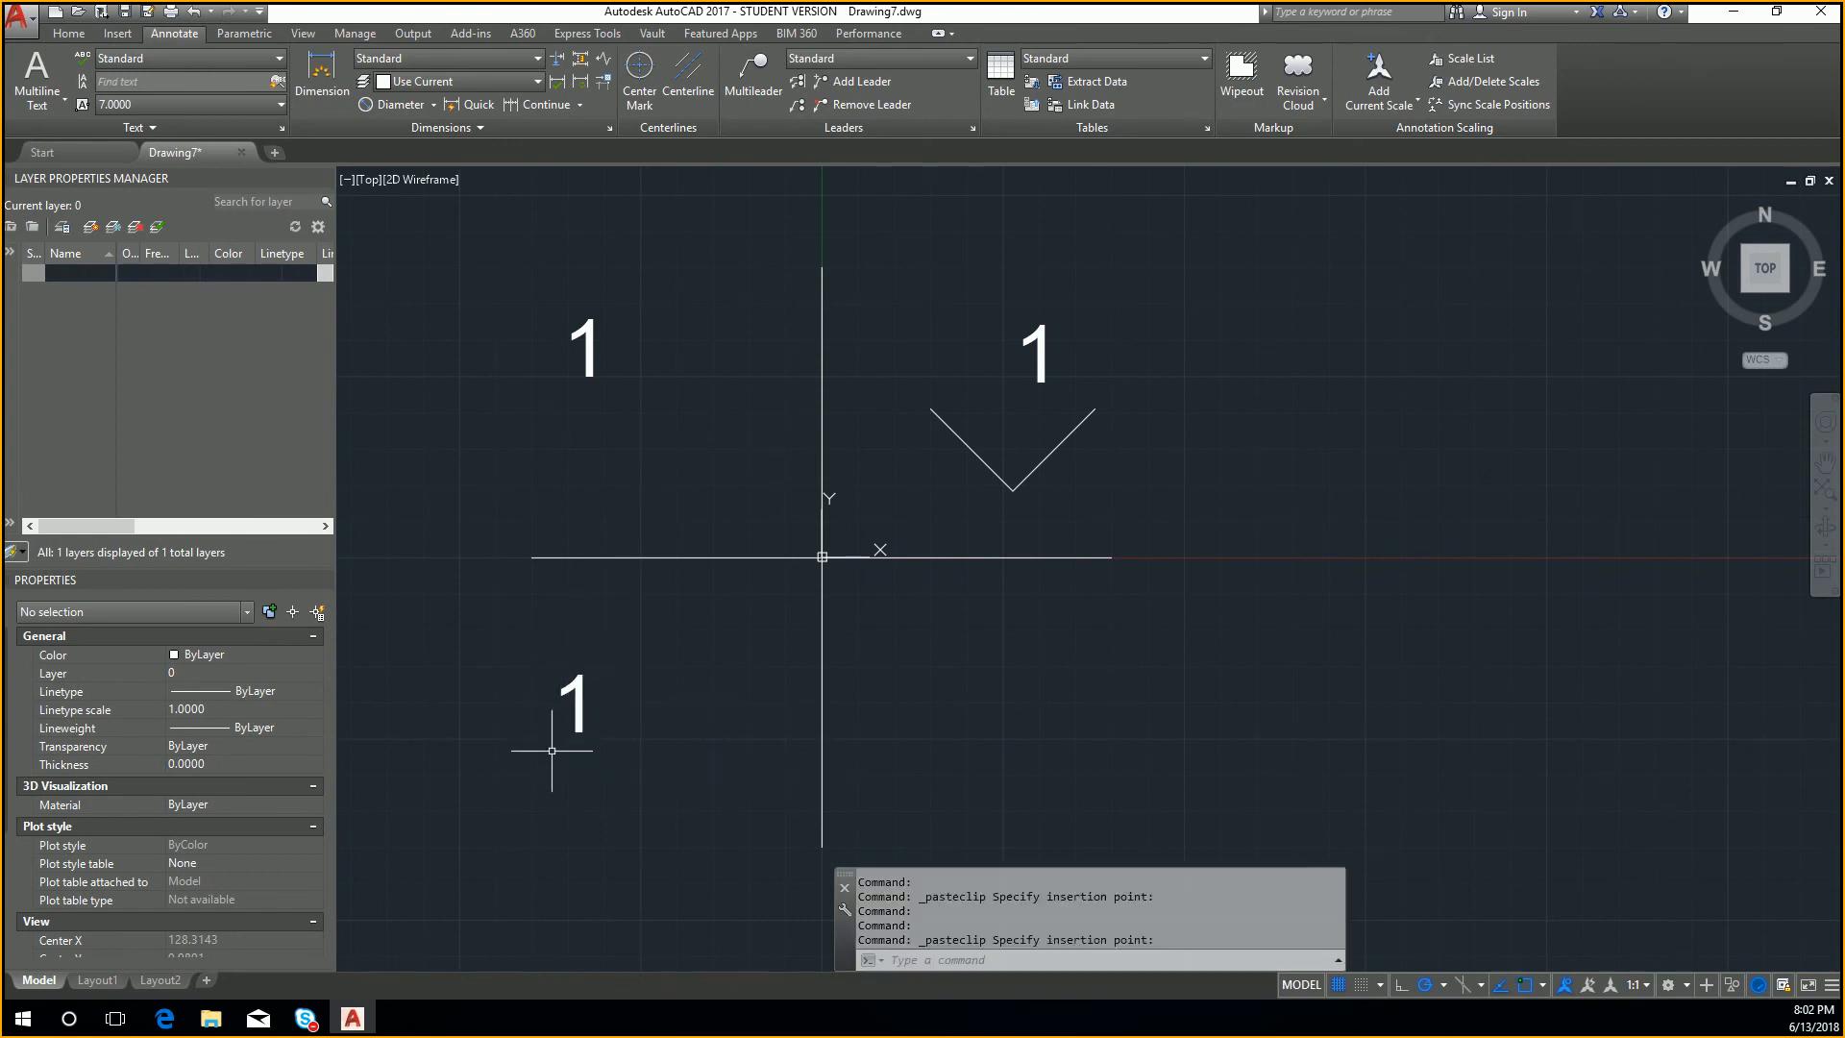
key("ctrl+v")
left_click(1023, 759)
left_click(598, 343)
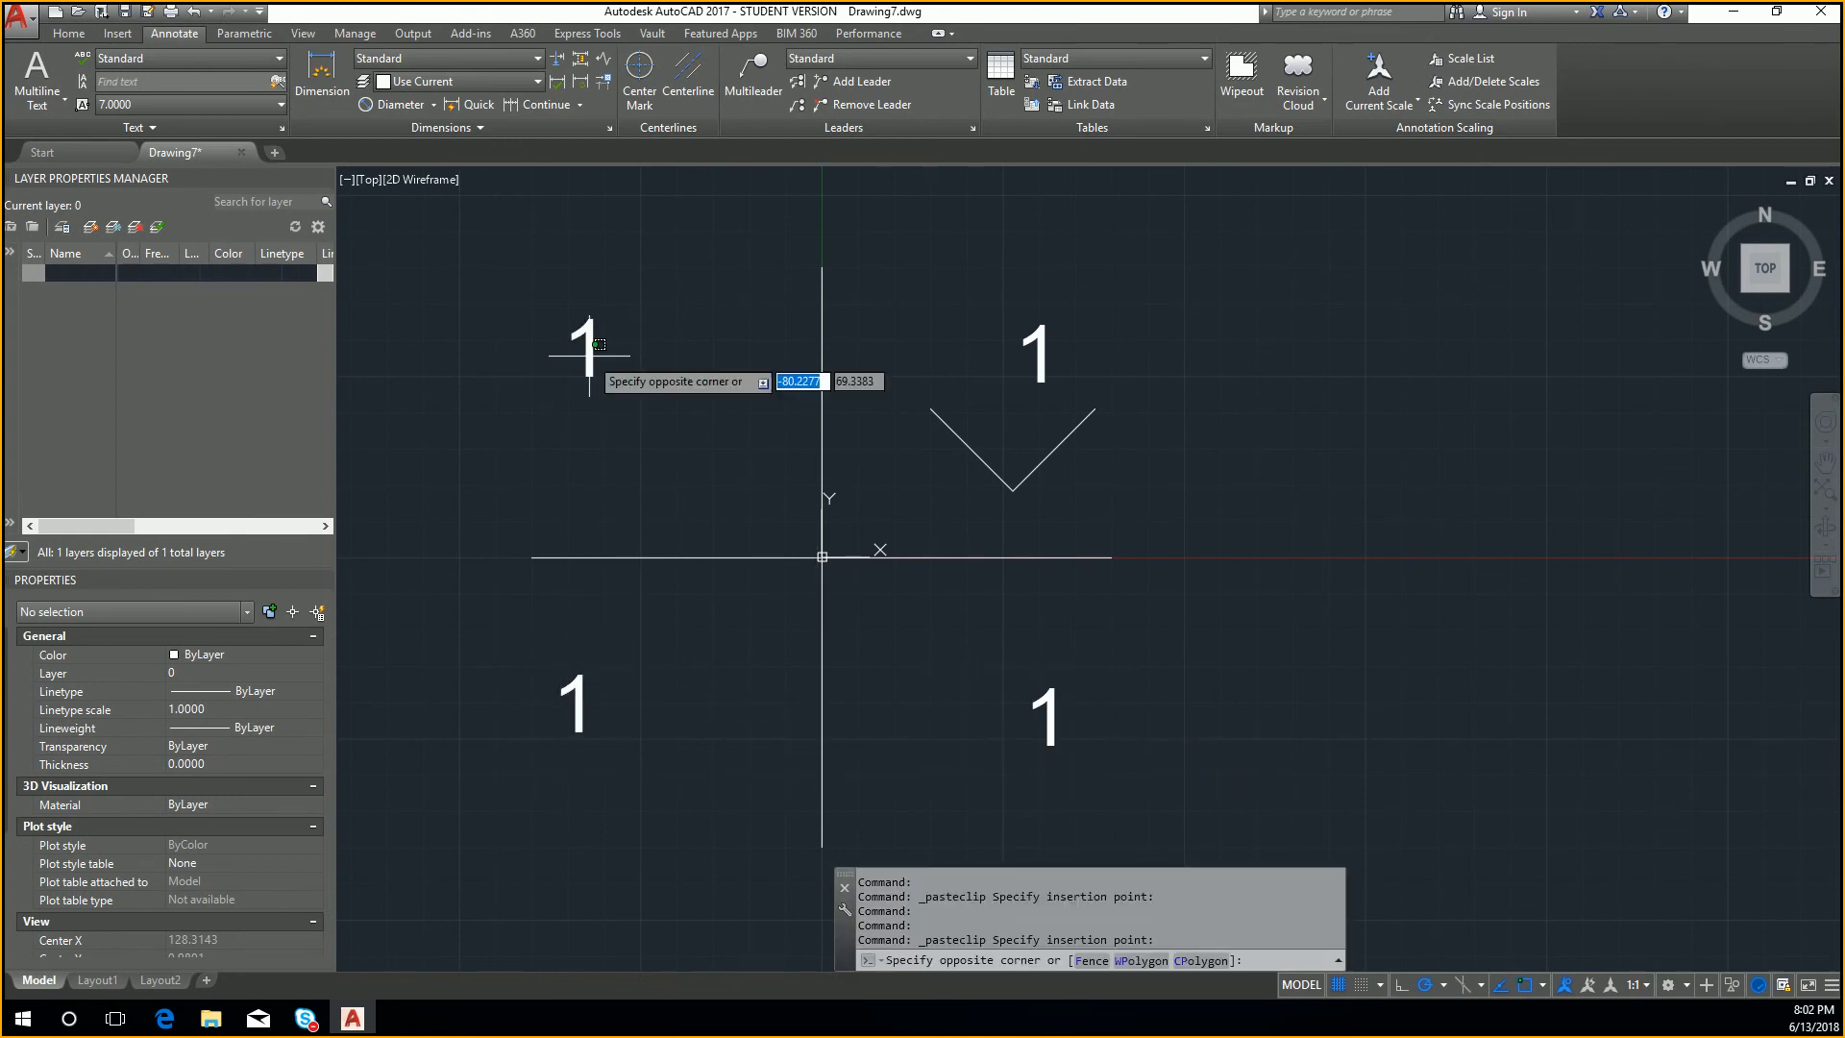
key("Escape")
left_click(597, 333)
key("Escape")
key("Escape")
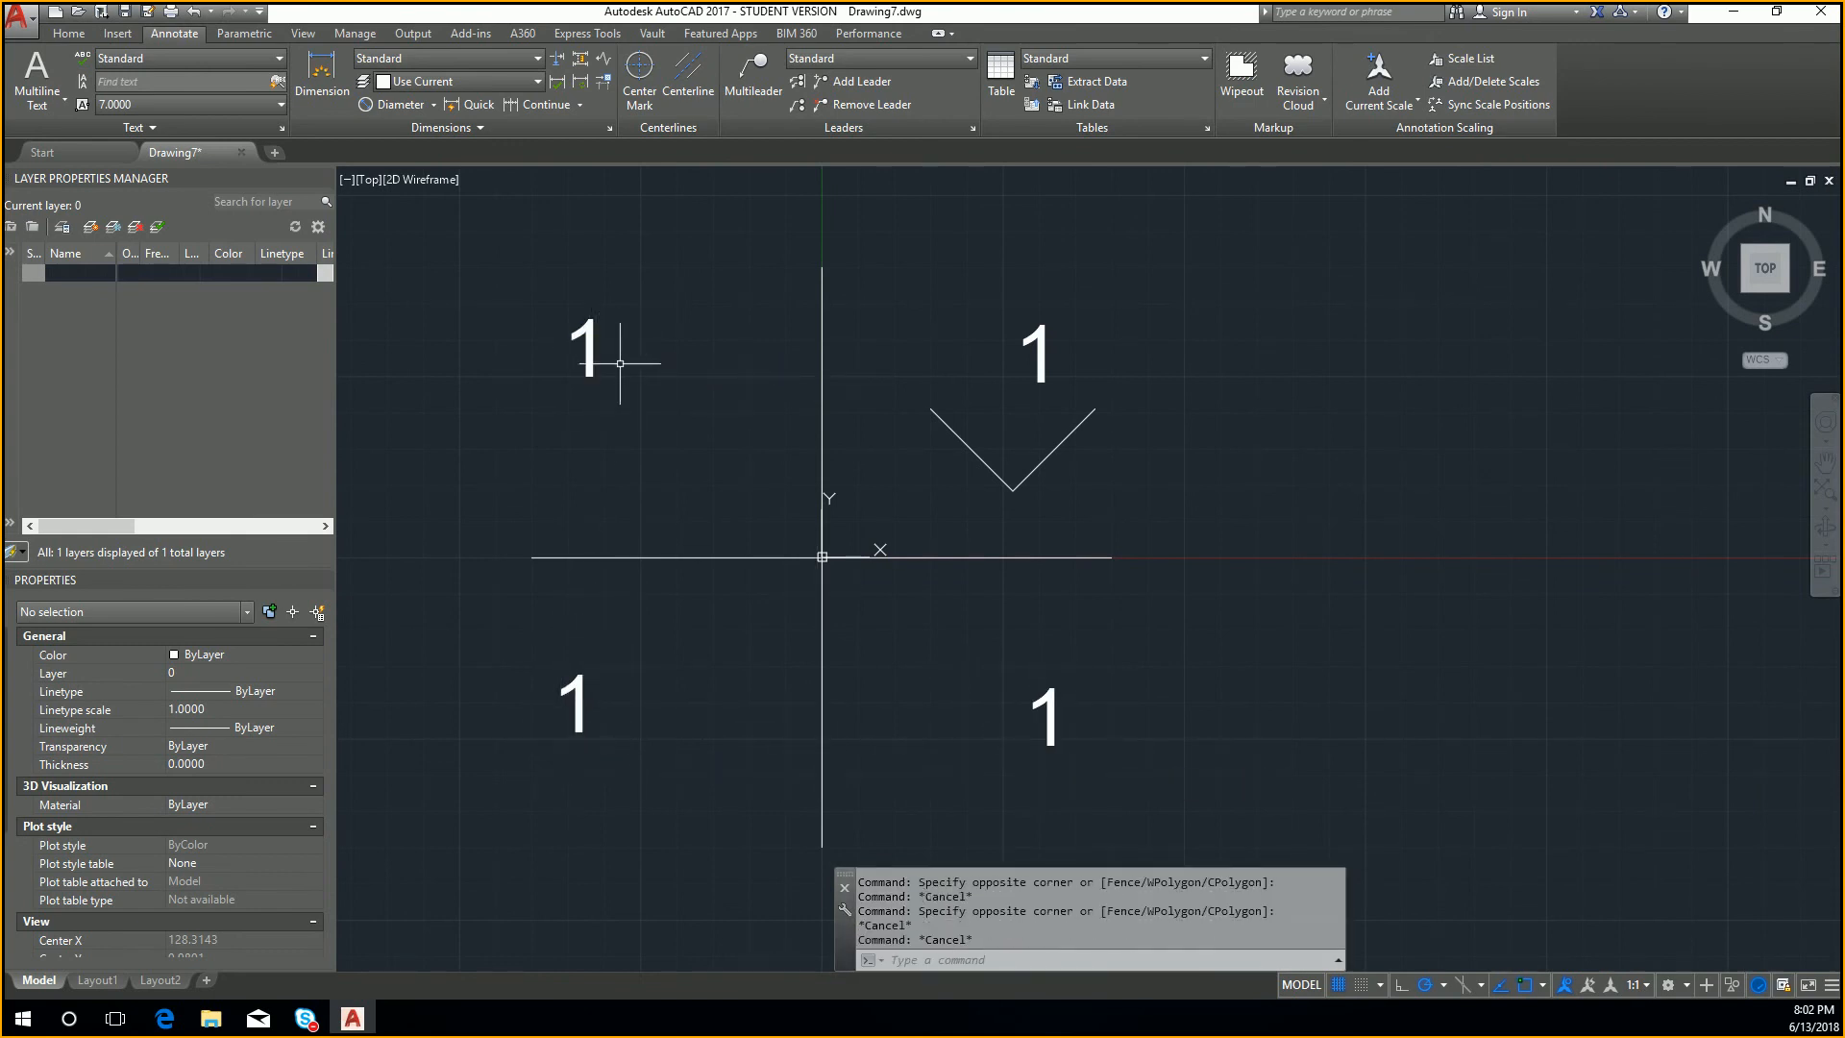
type("ps")
key("Return")
key("Escape")
key("Escape")
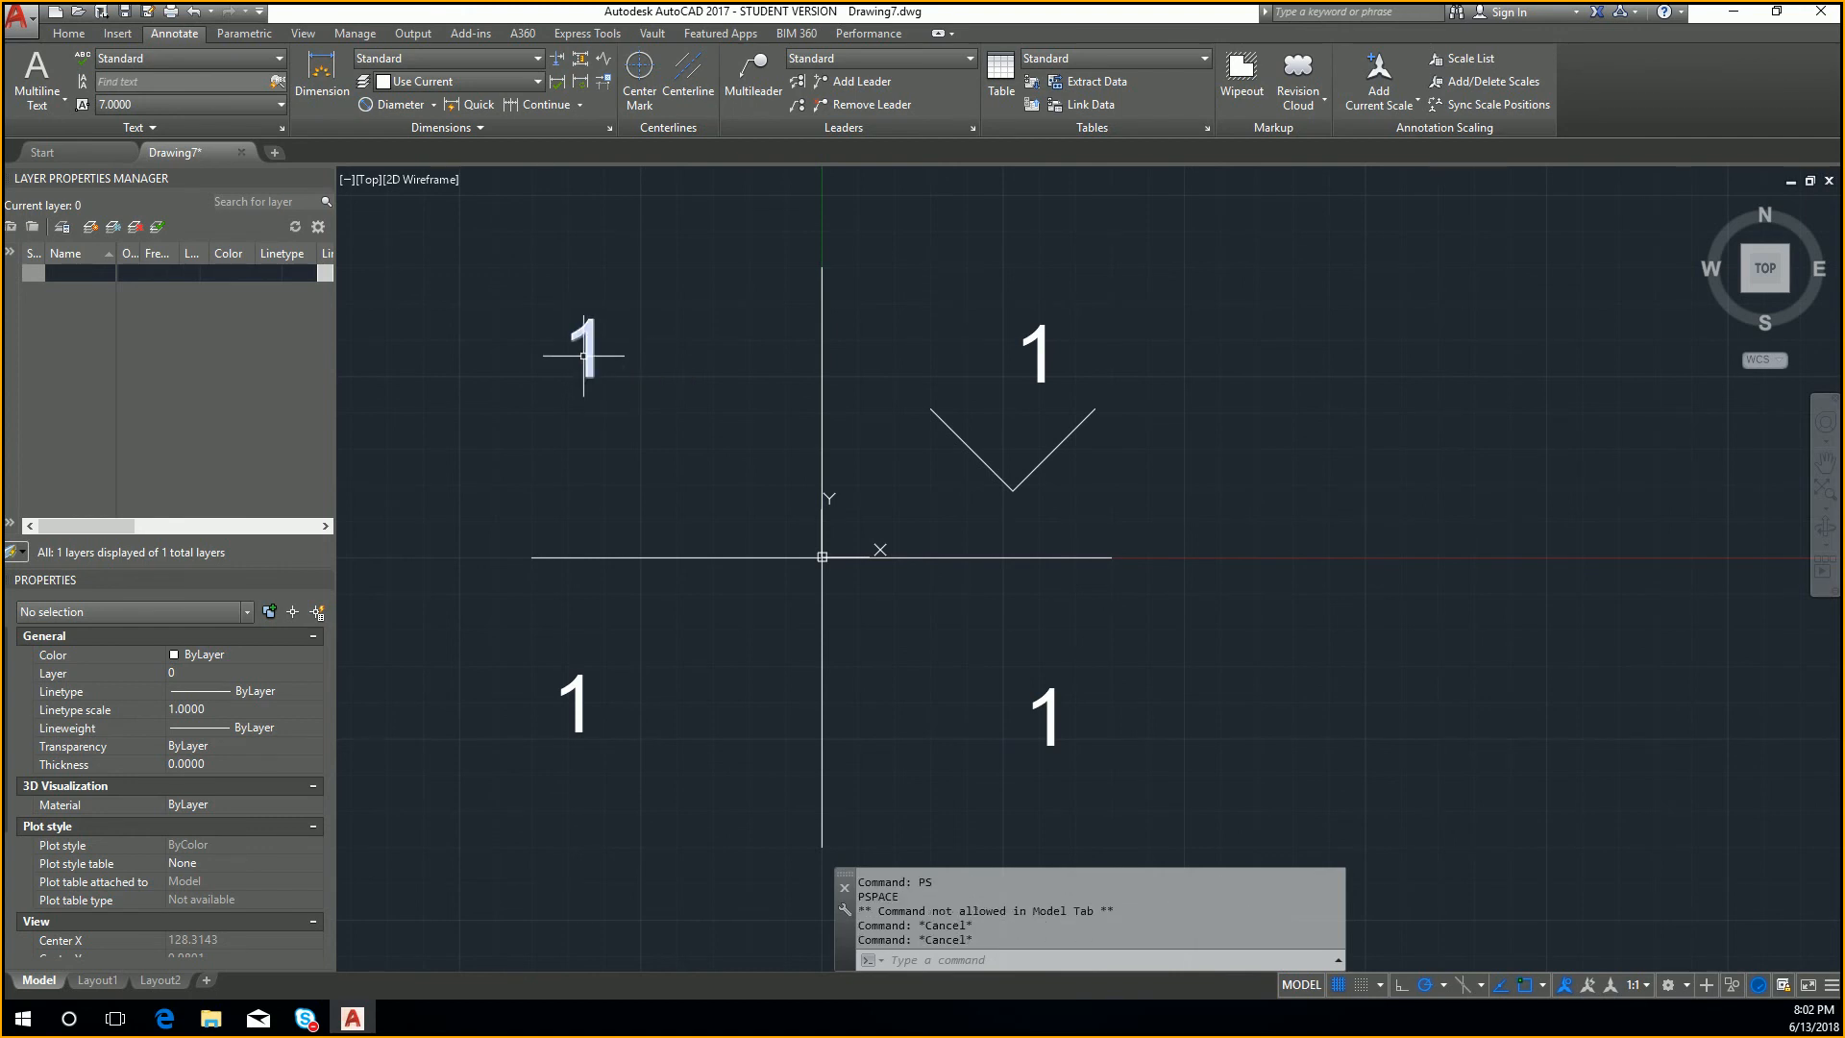
left_click(589, 348)
key("Escape")
Step: Change the upper-left quadrant's label to 2 and the lower-left quadrant's label to 3
double_click(589, 358)
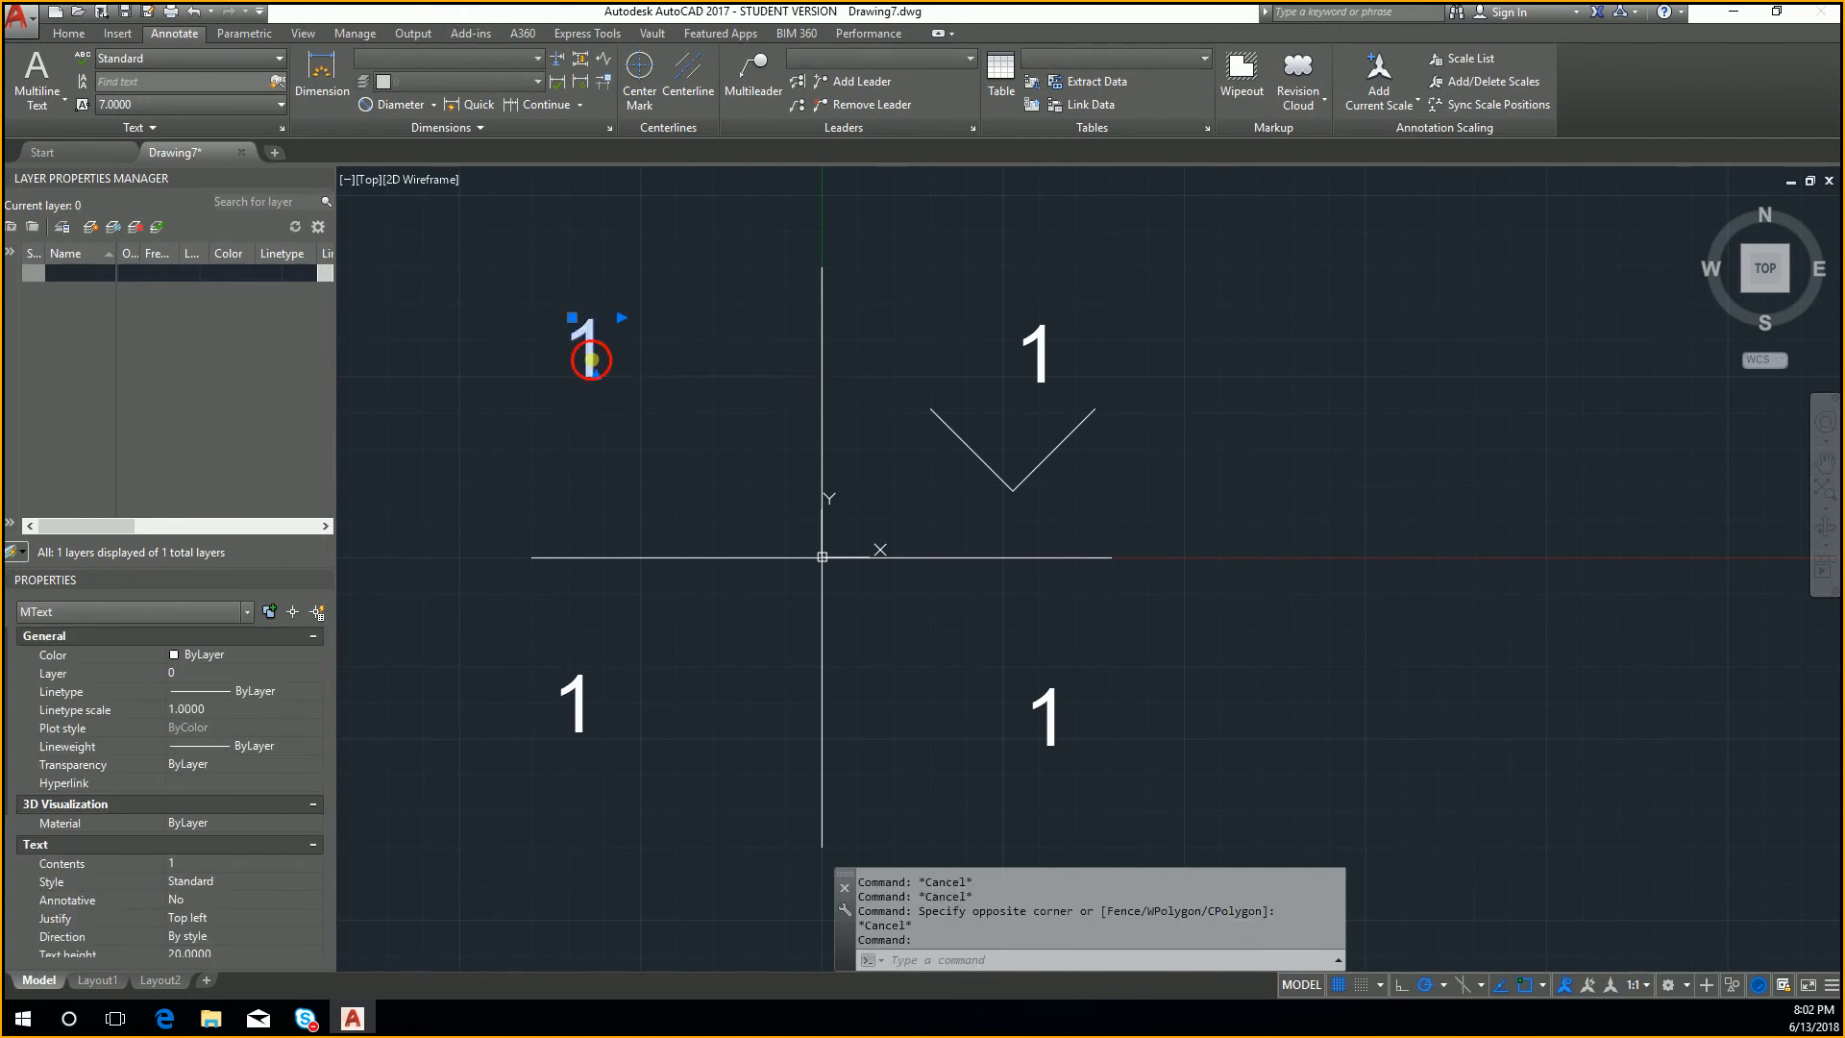
type("2")
left_click(576, 663)
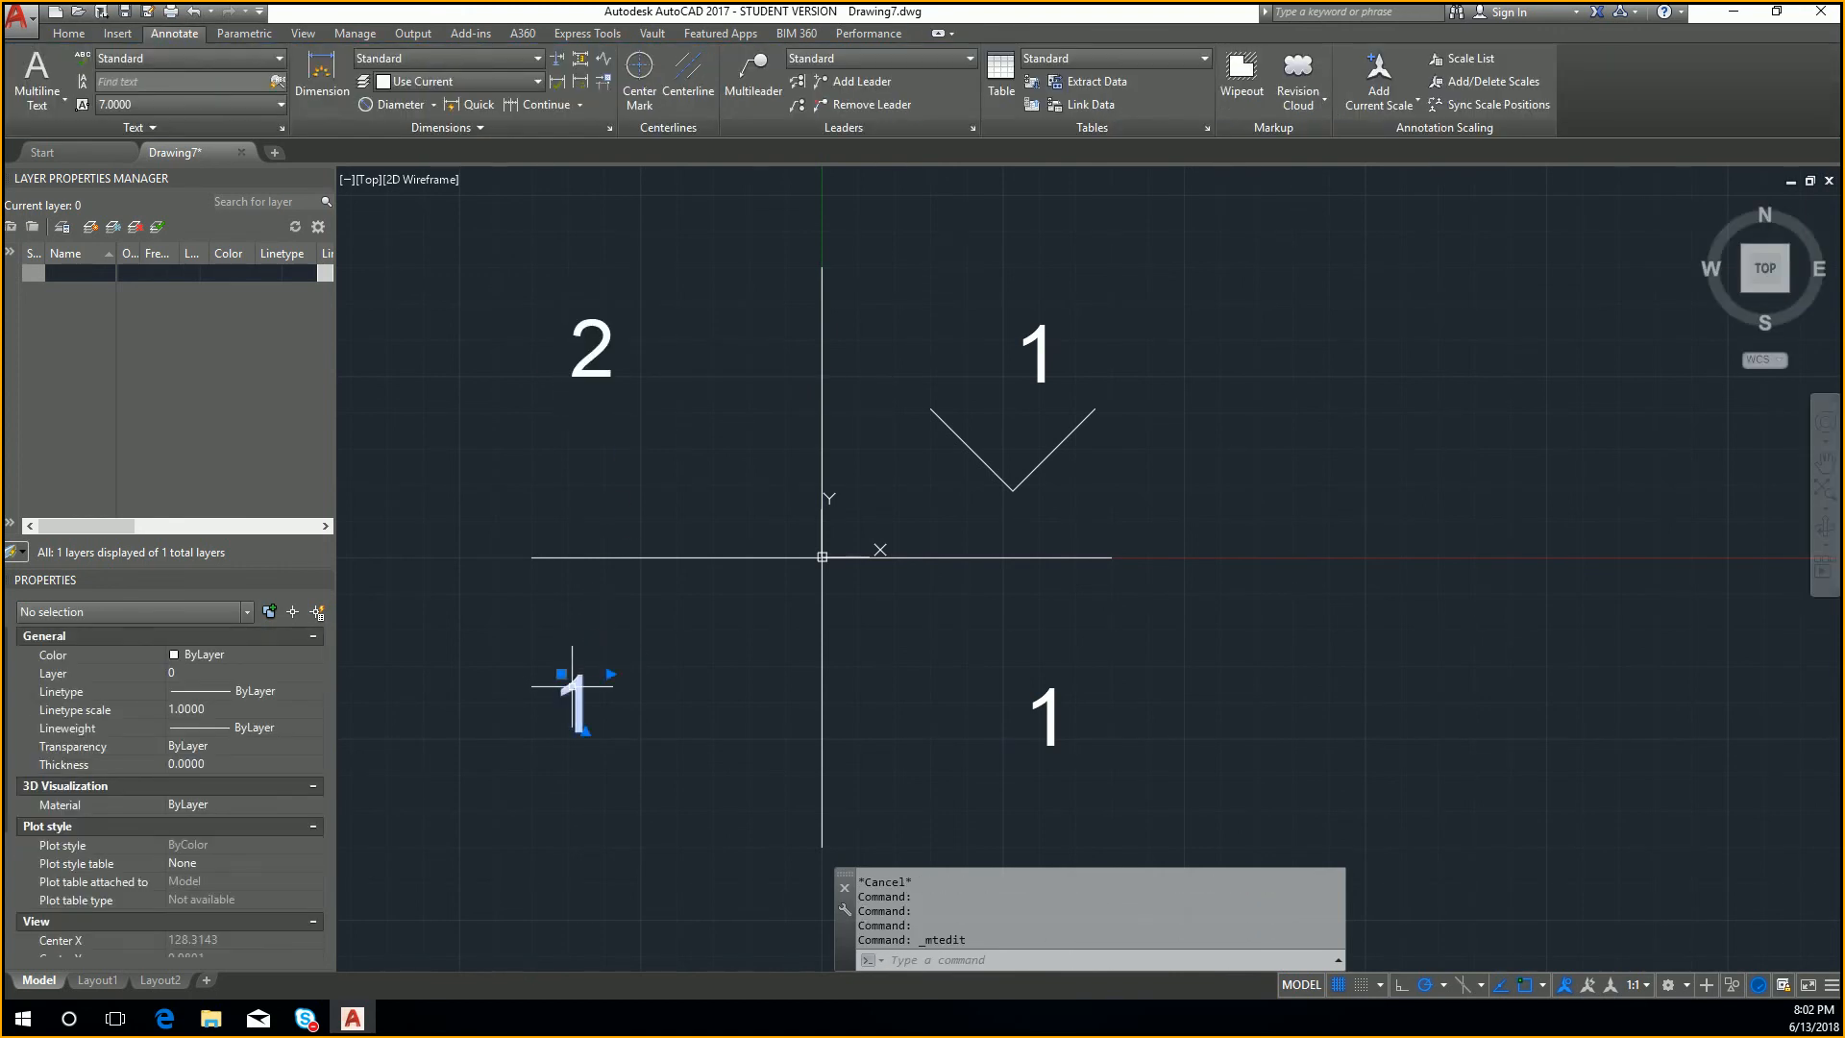
double_click(585, 691)
type("3")
left_click(788, 694)
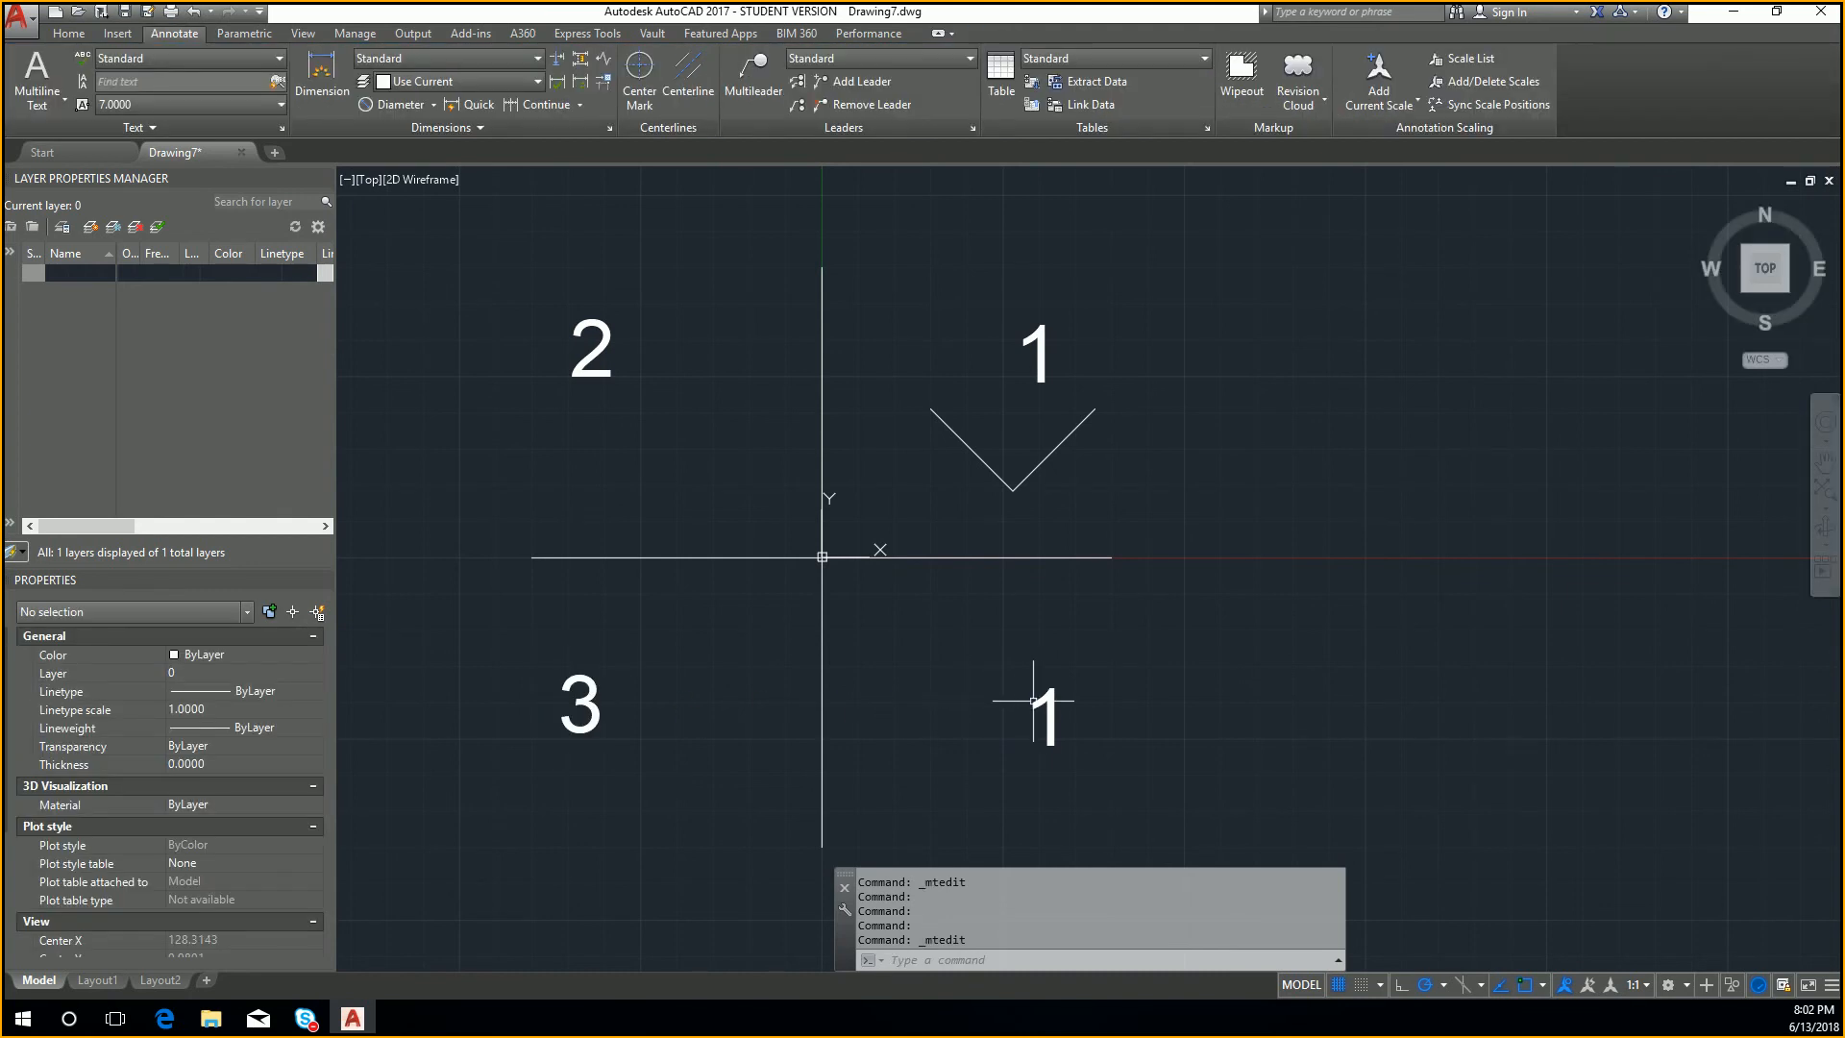
Step: Change the label in the lower-right quadrant to 4
left_click(1040, 700)
double_click(1039, 701)
type("4")
left_click(939, 471)
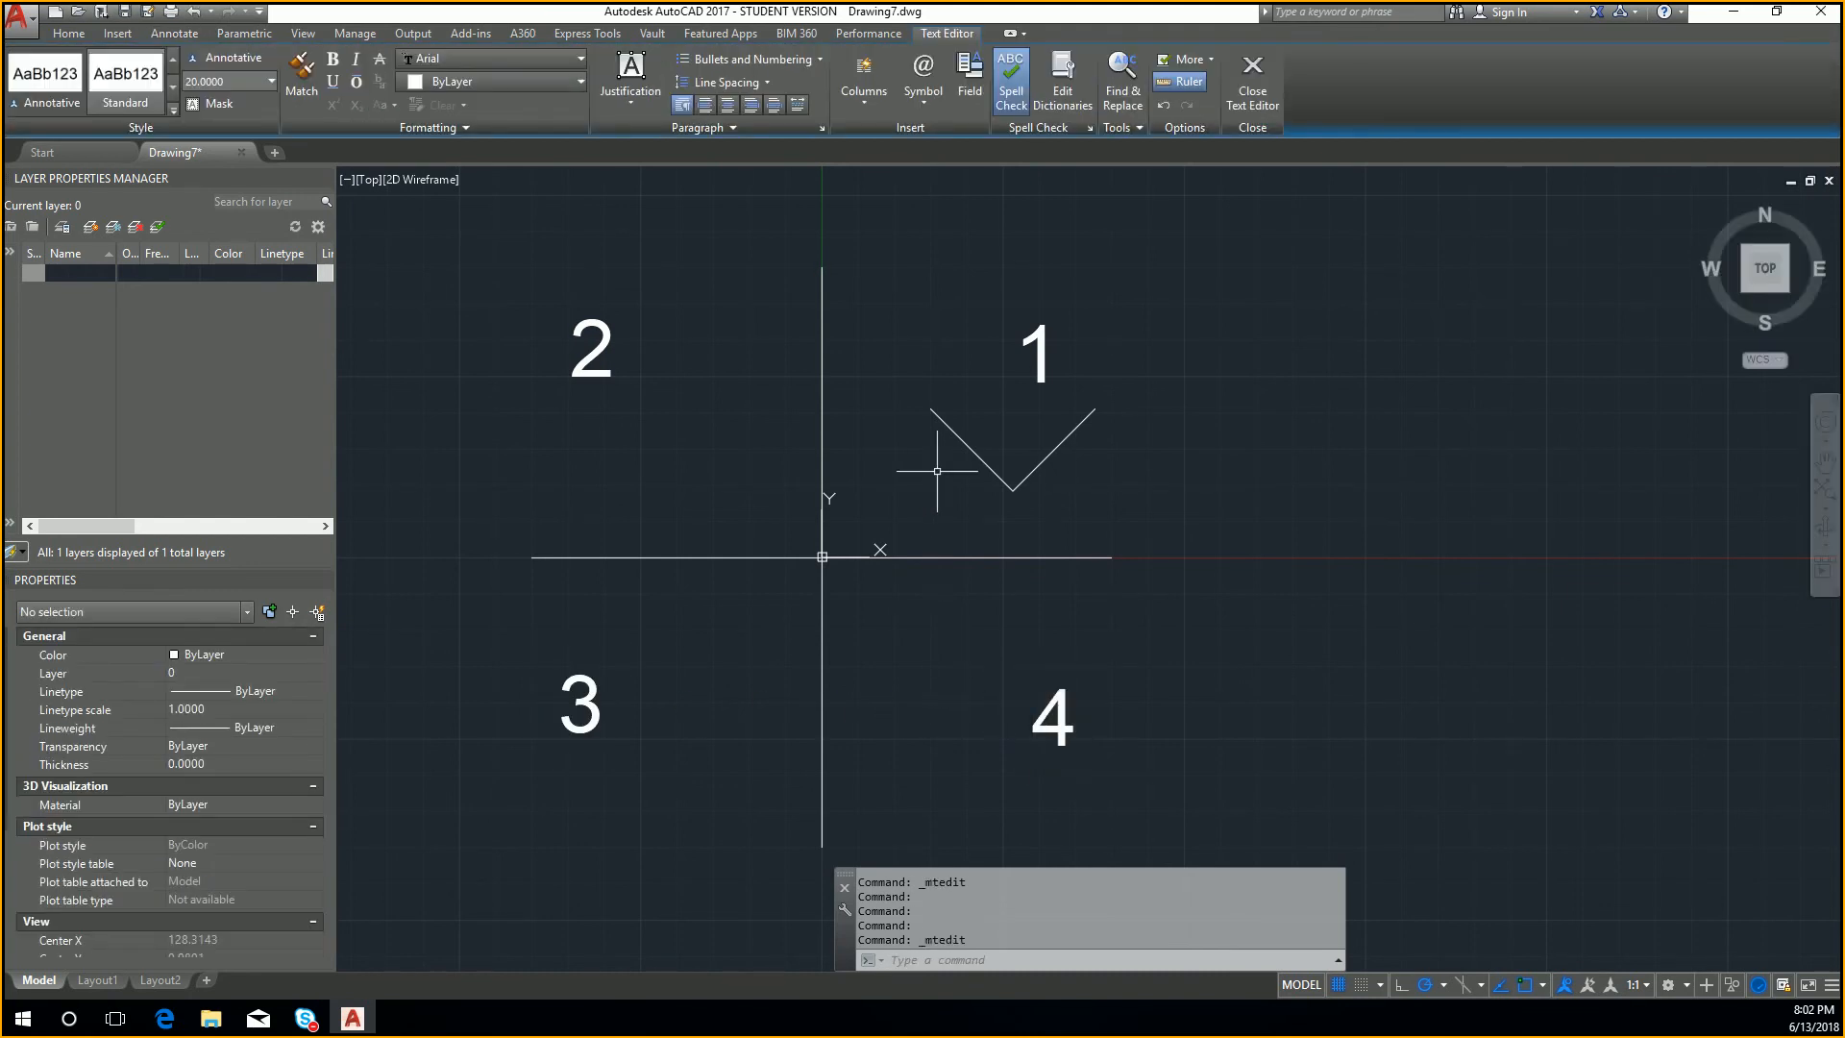
Step: Extend the label in the upper-right quadrant to read 1 (+X,+Y) on a single line by widening its text frame
middle_click_drag(920, 457, 944, 463)
middle_click_drag(949, 466, 974, 450)
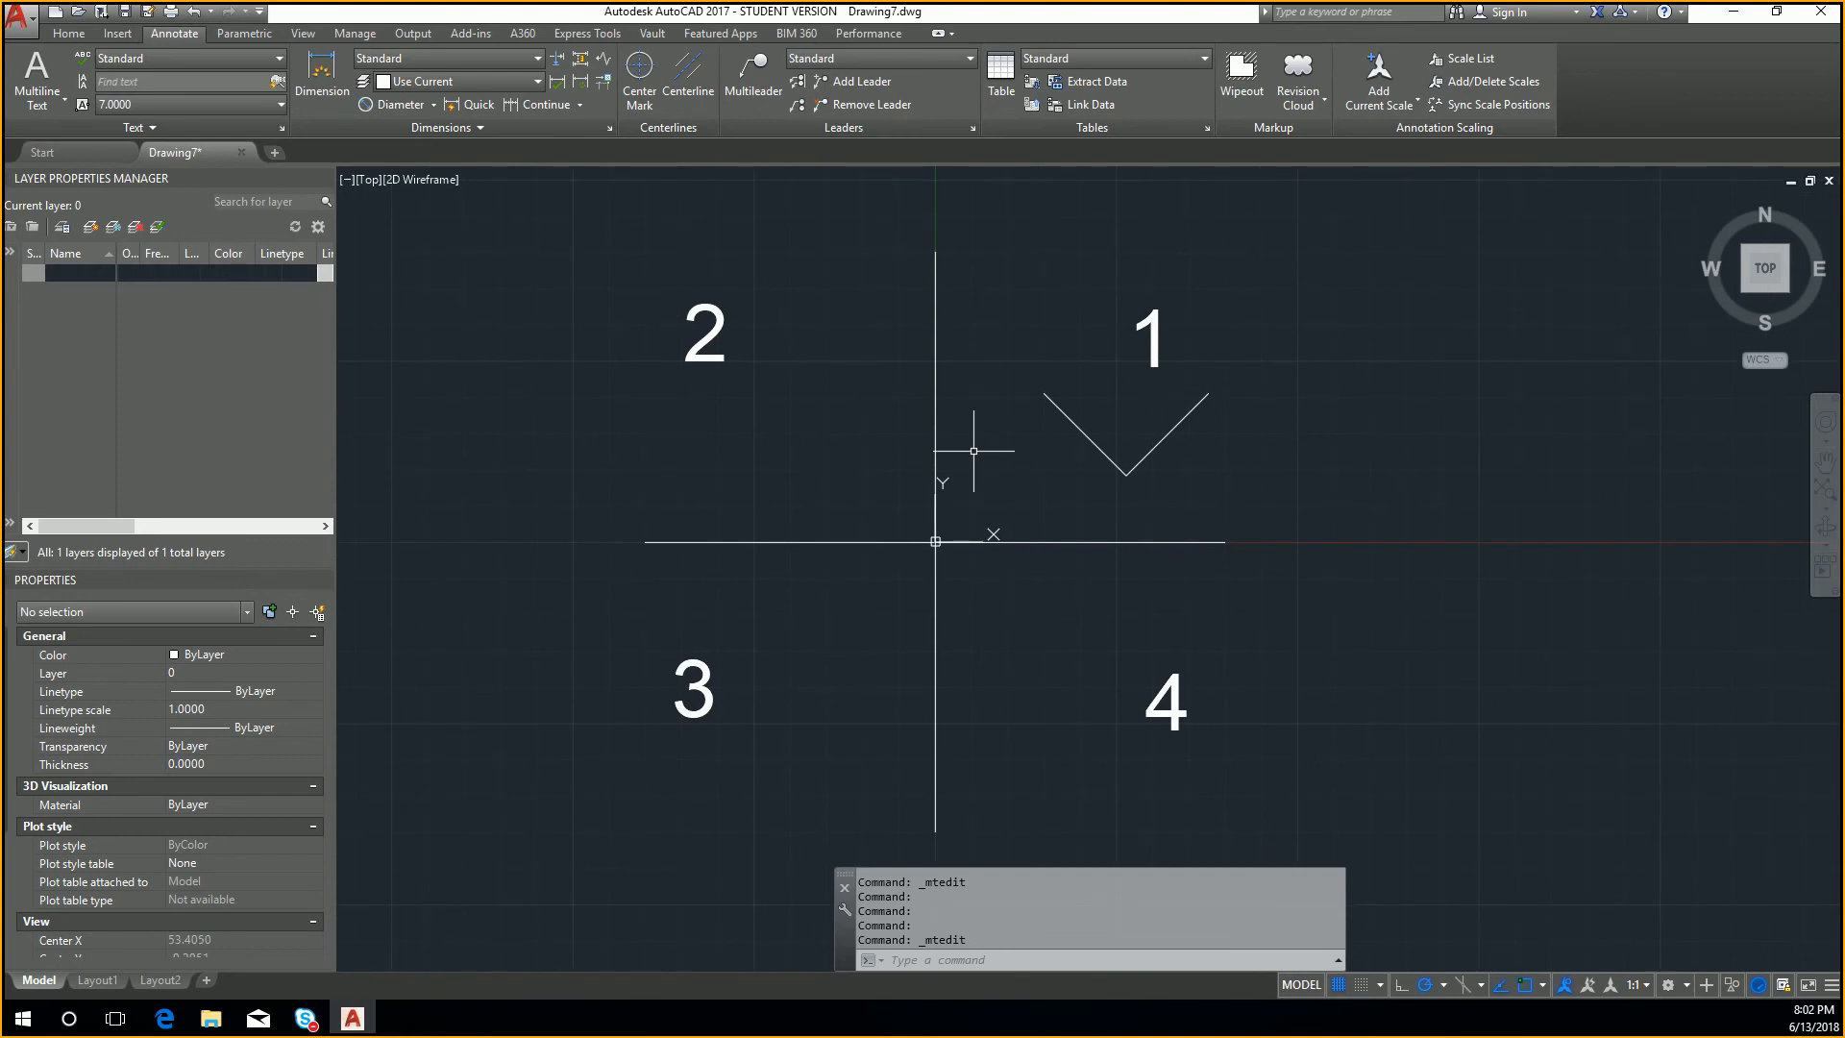
double_click(1159, 337)
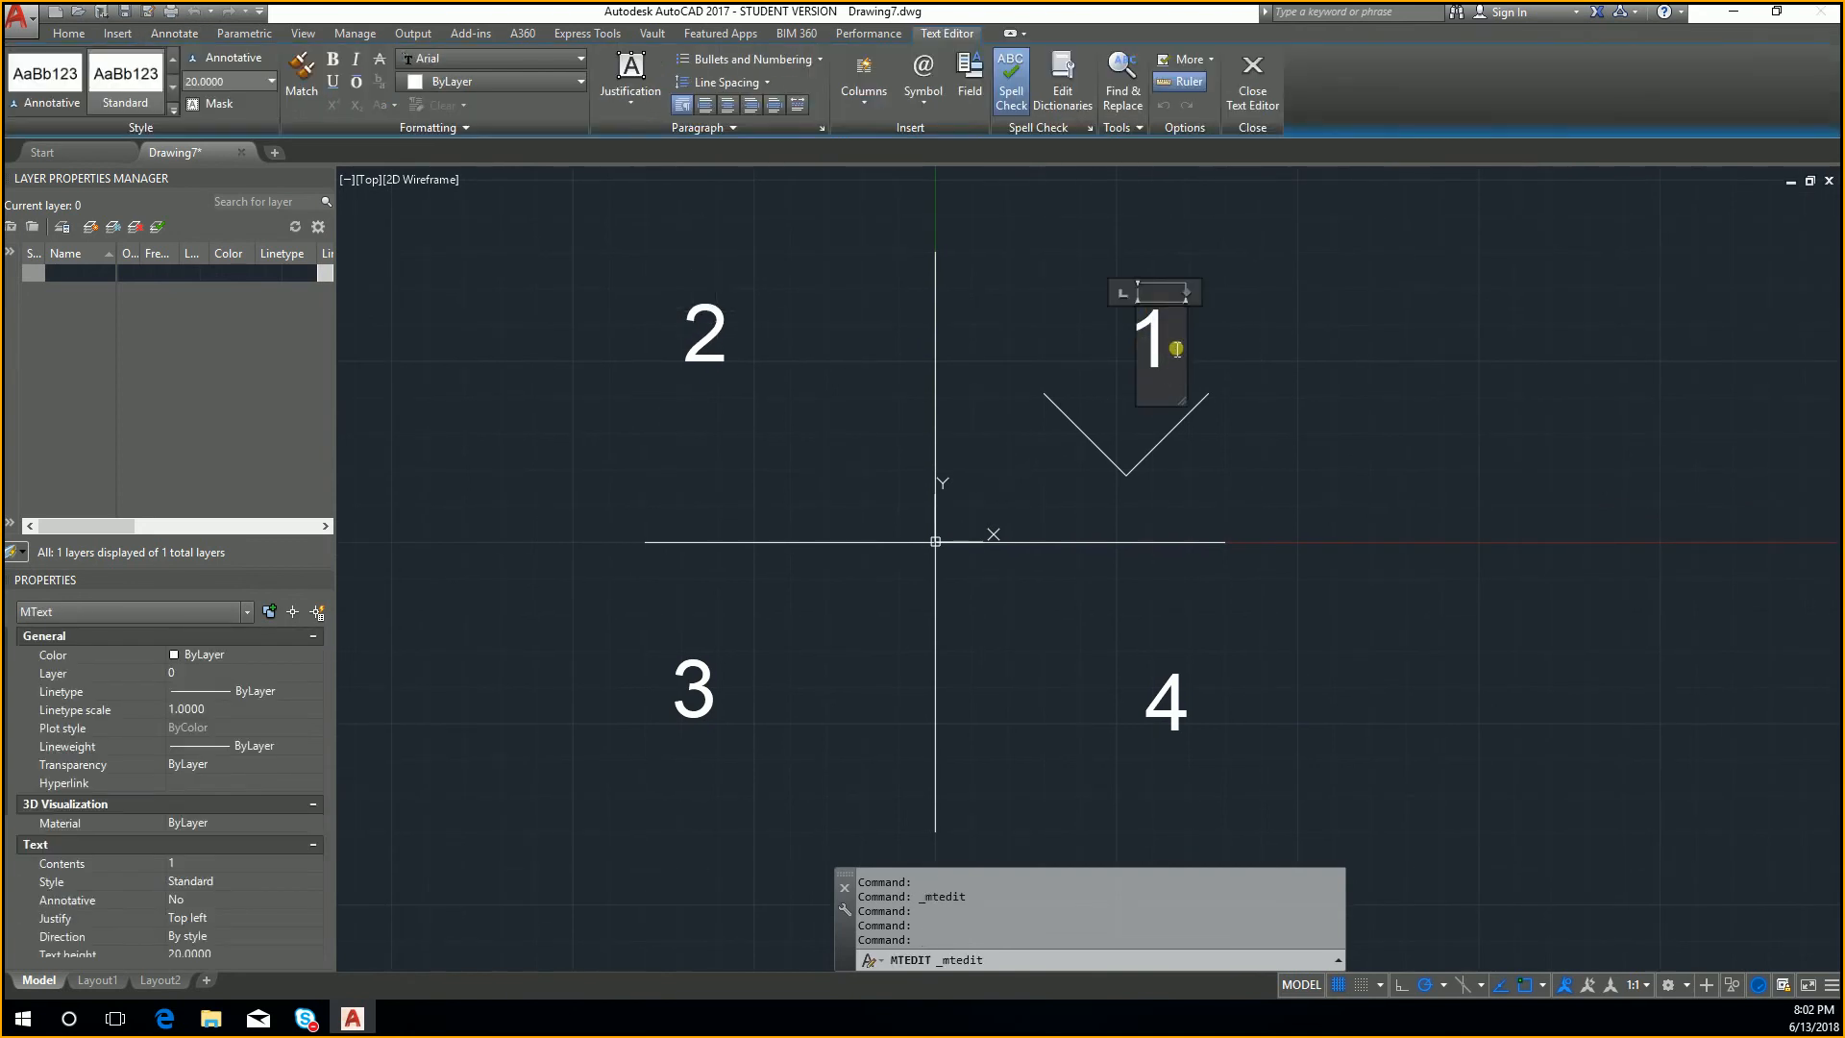
key("Return")
type("(")
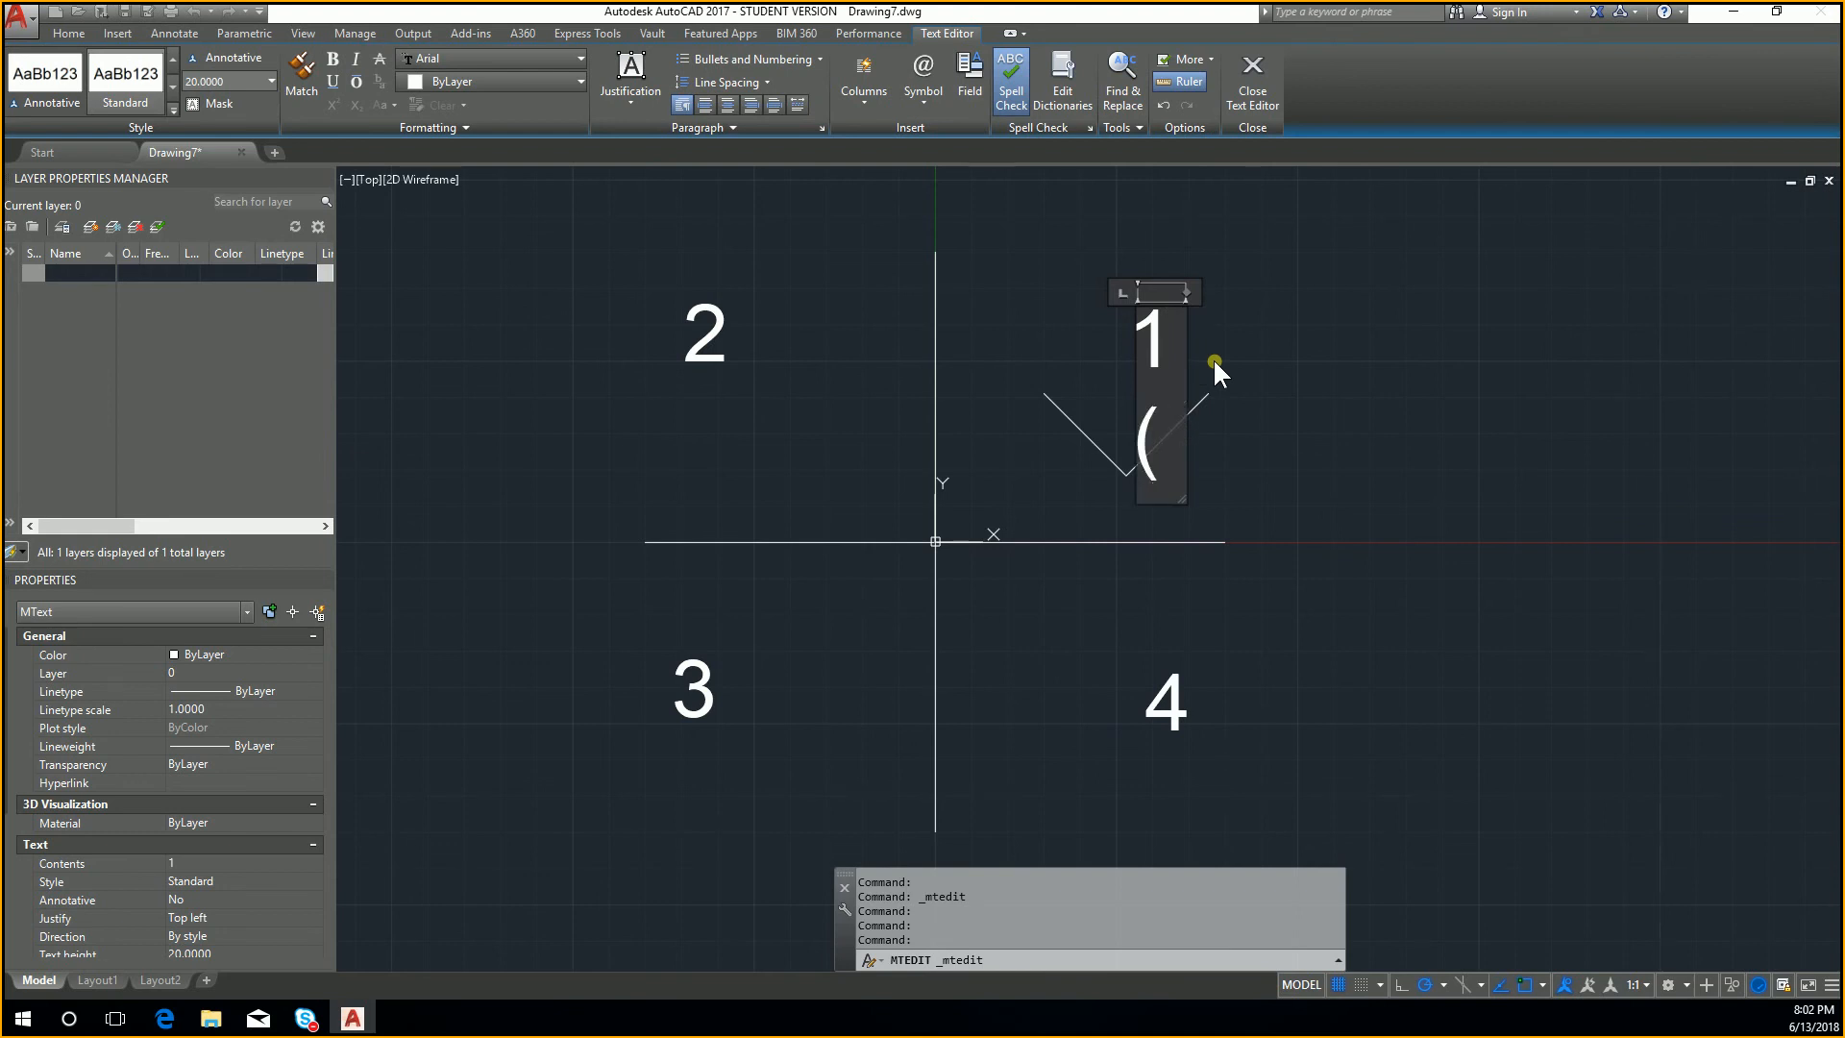
left_click_drag(1182, 496, 1562, 404)
type("+X")
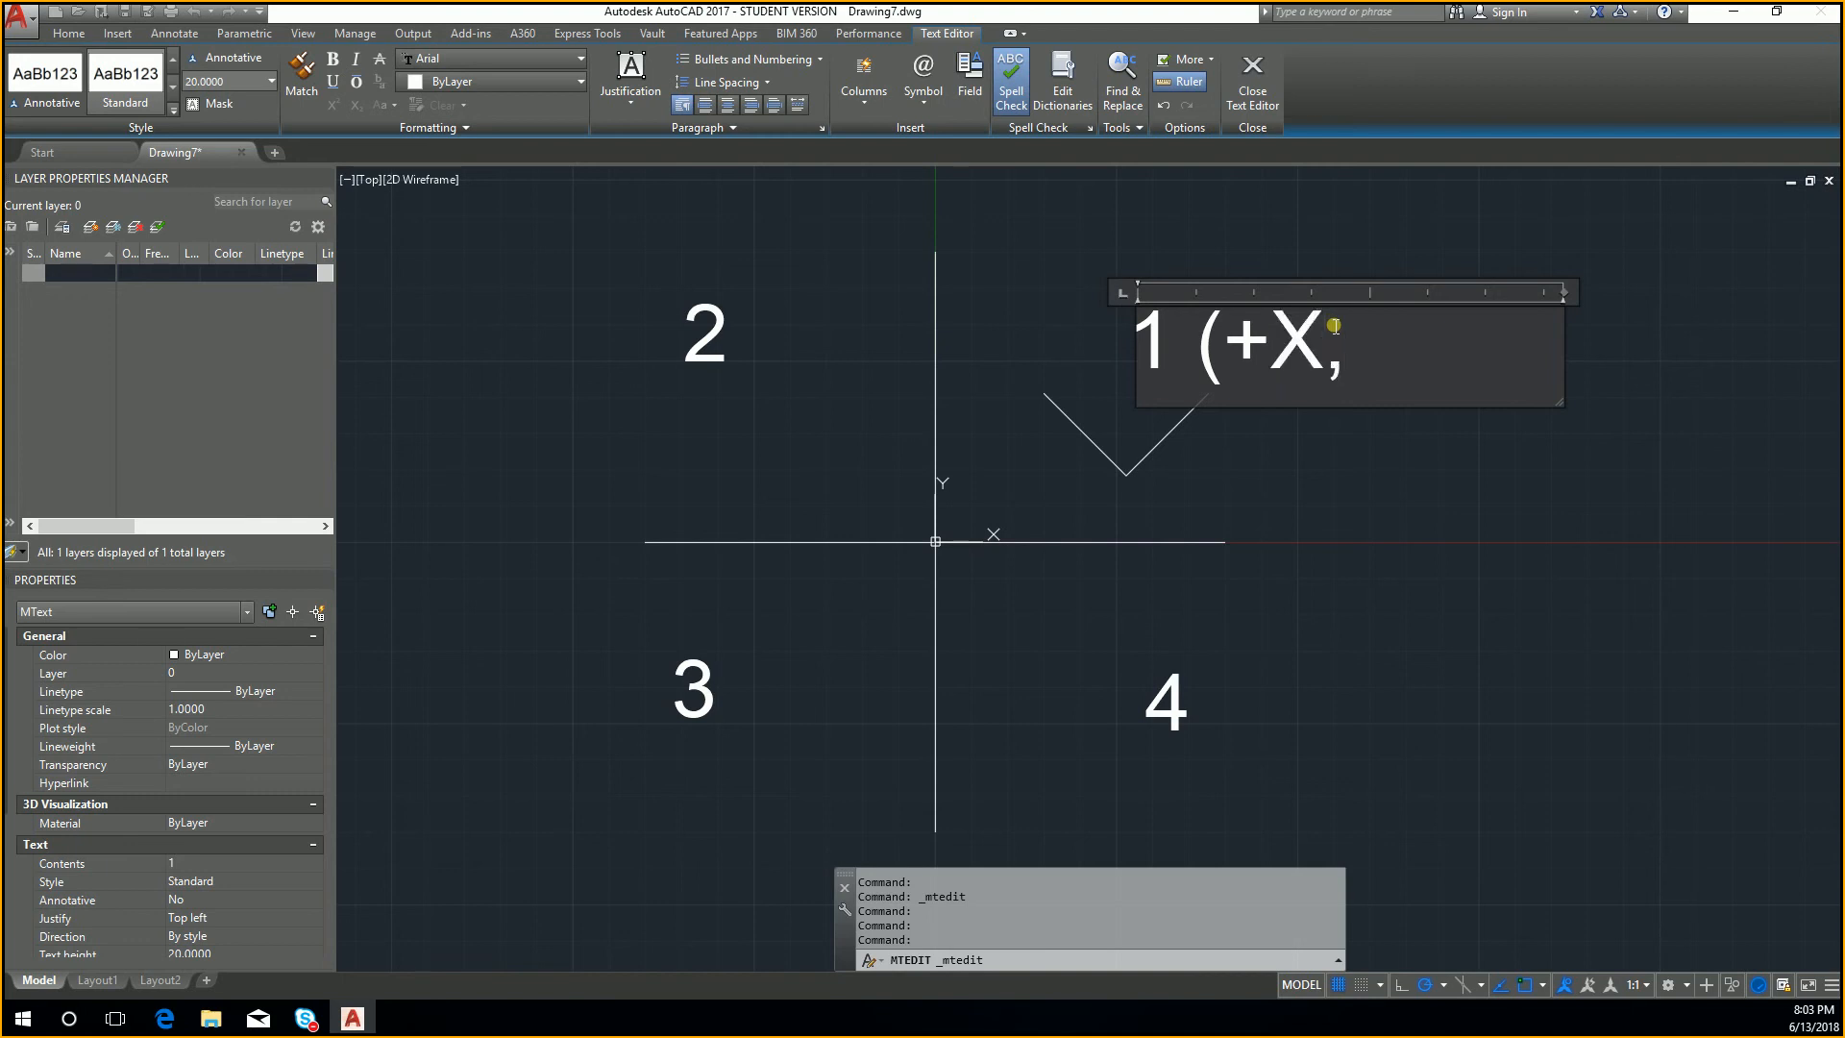
type(",+Y)")
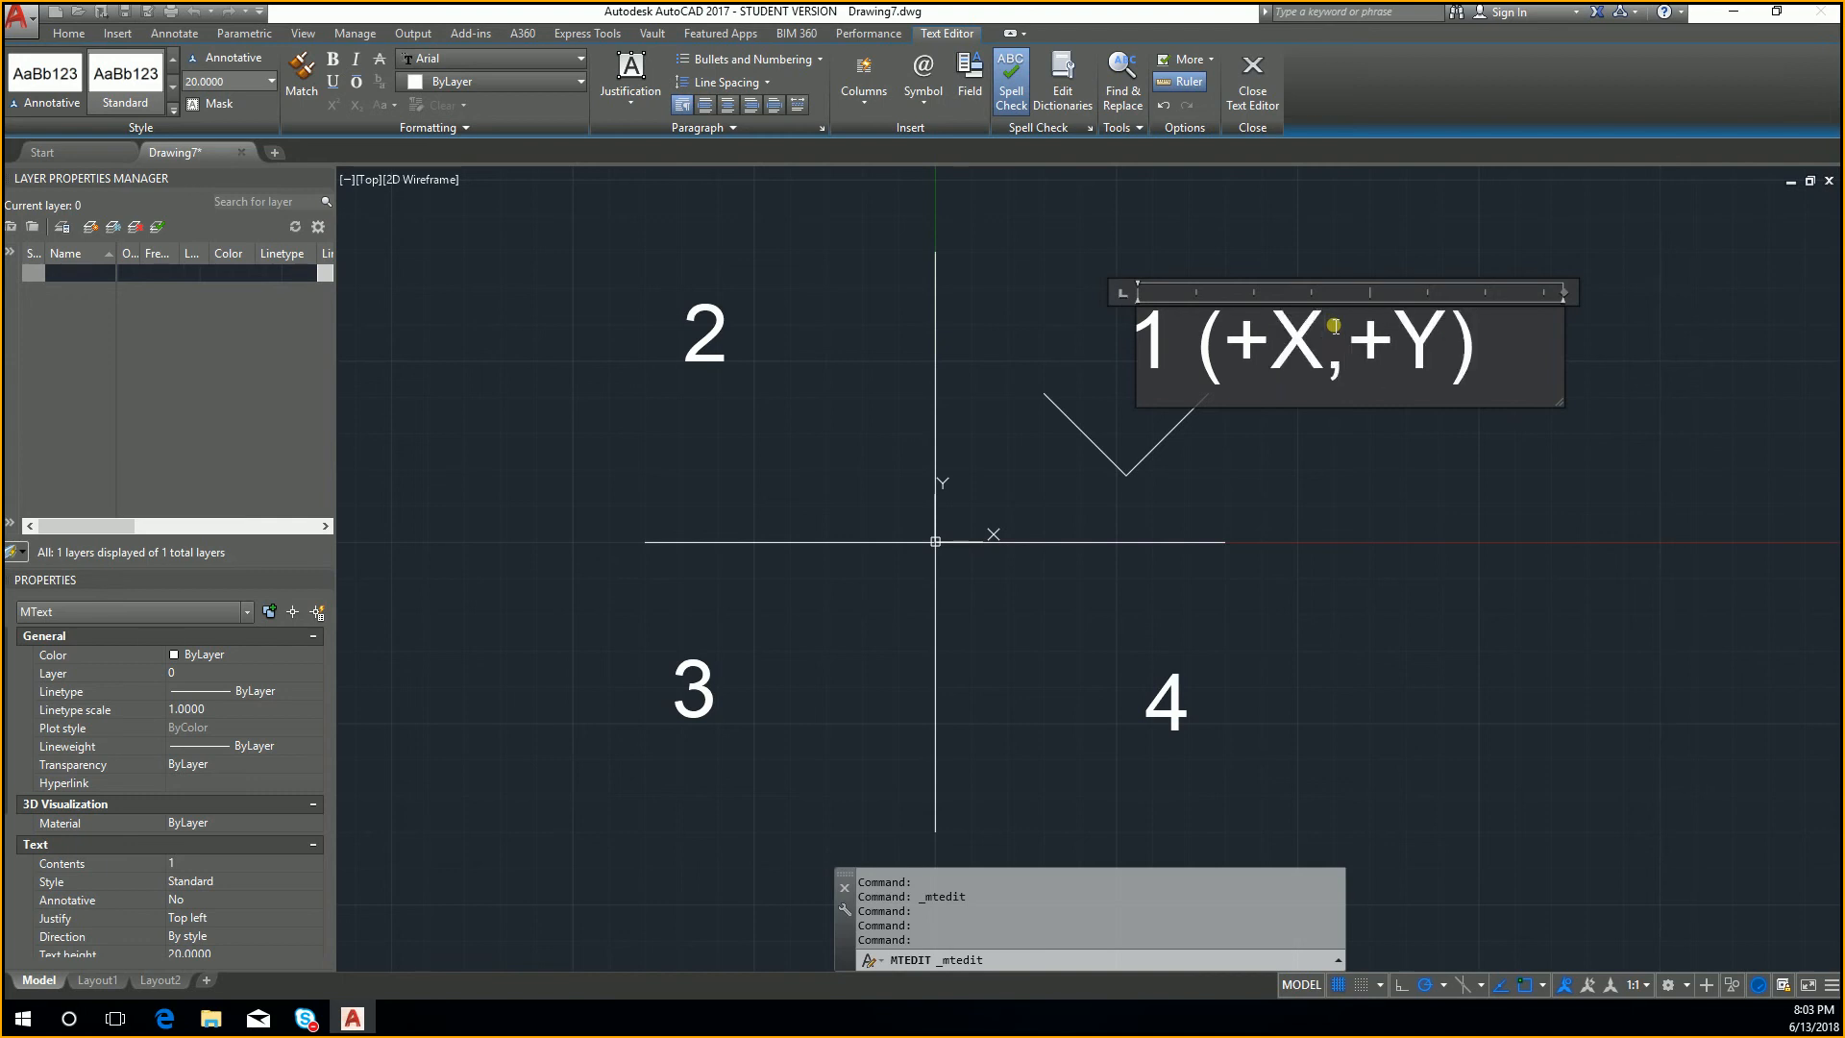
left_click(1313, 492)
Step: Extend the upper-left quadrant's label to read 2 (-X, +Y and widen its text frame so it fits on one line
middle_click_drag(1270, 449, 1336, 512)
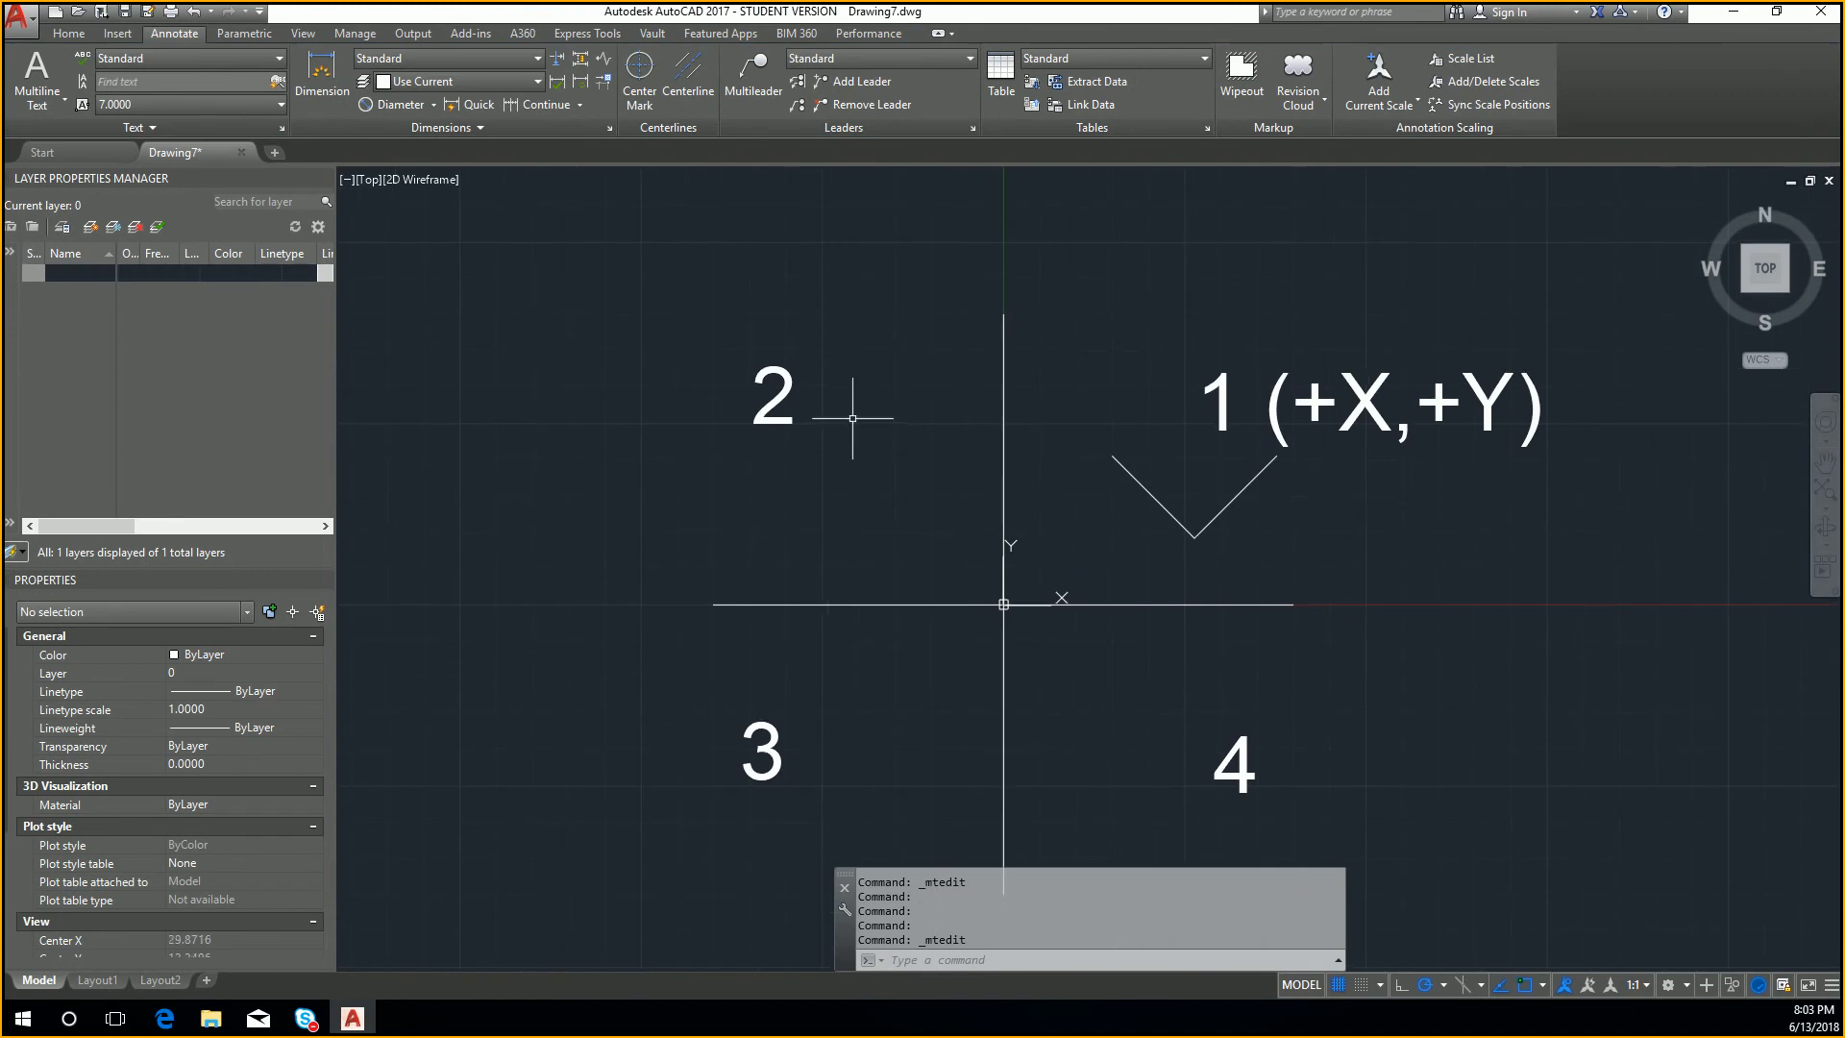
double_click(779, 402)
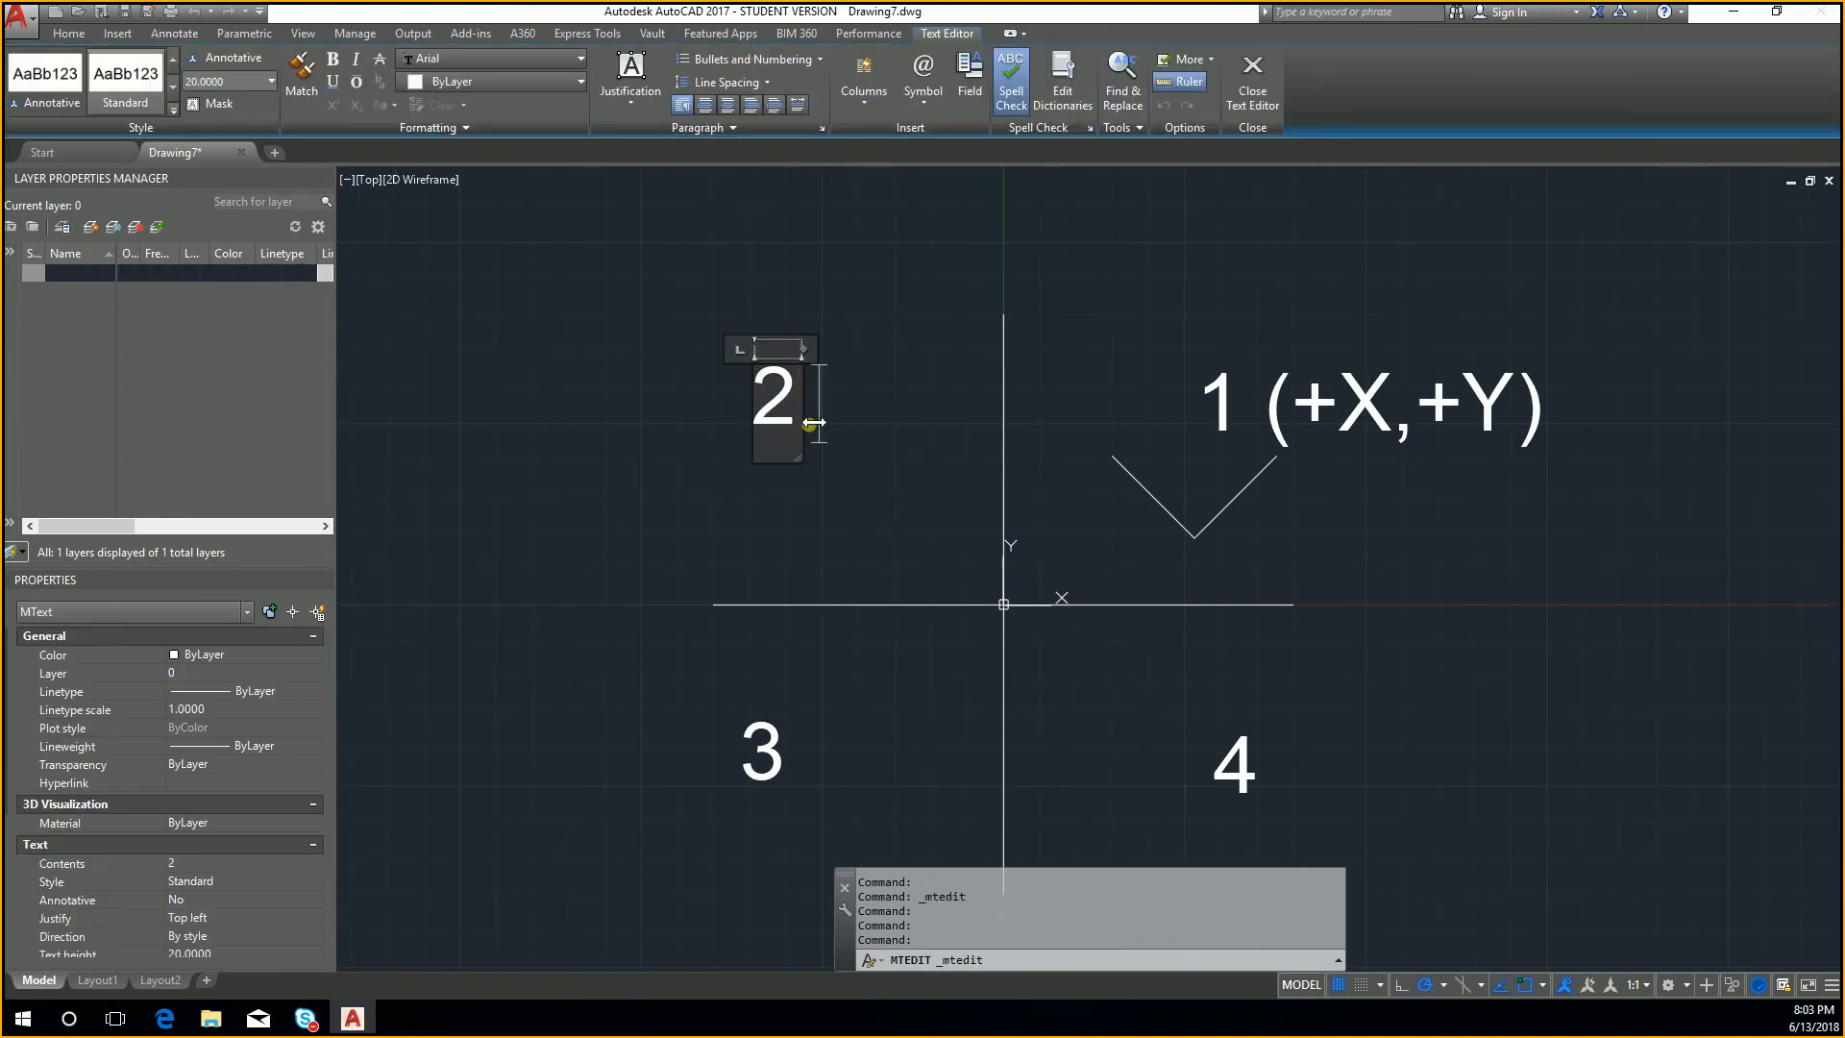
type("(-X")
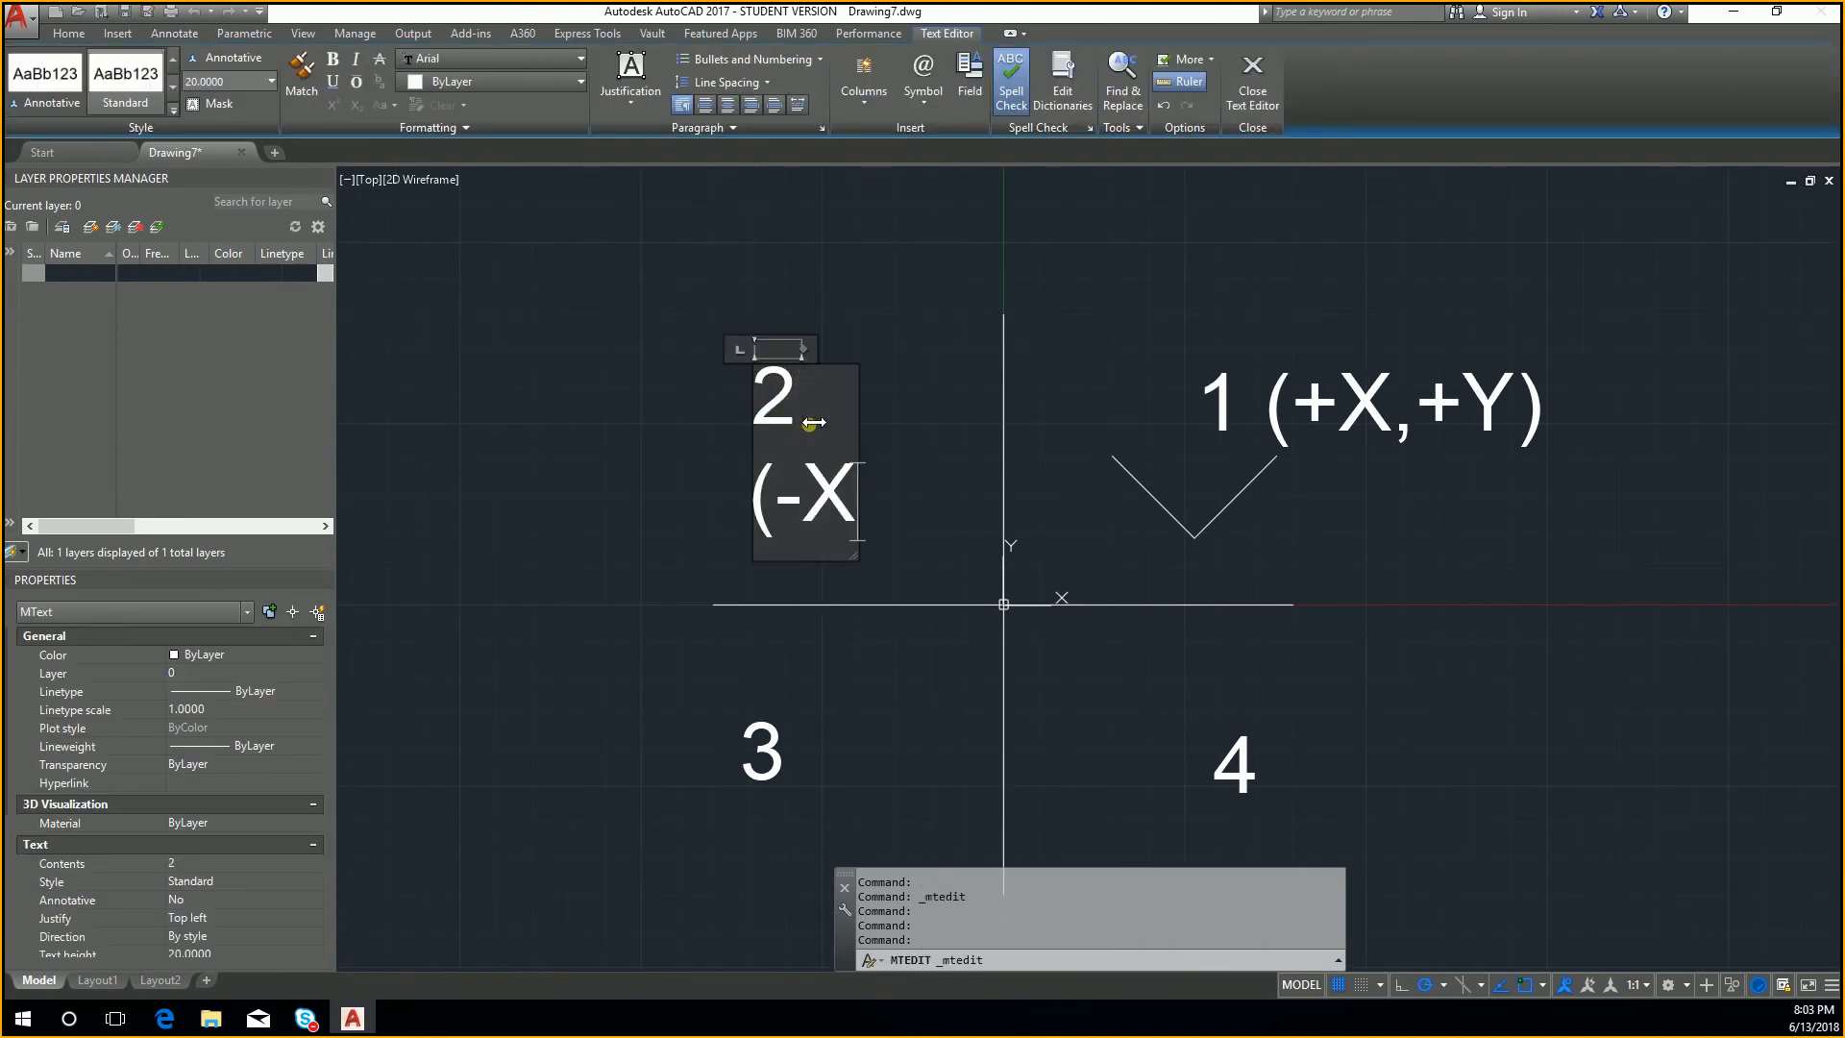
type(",+")
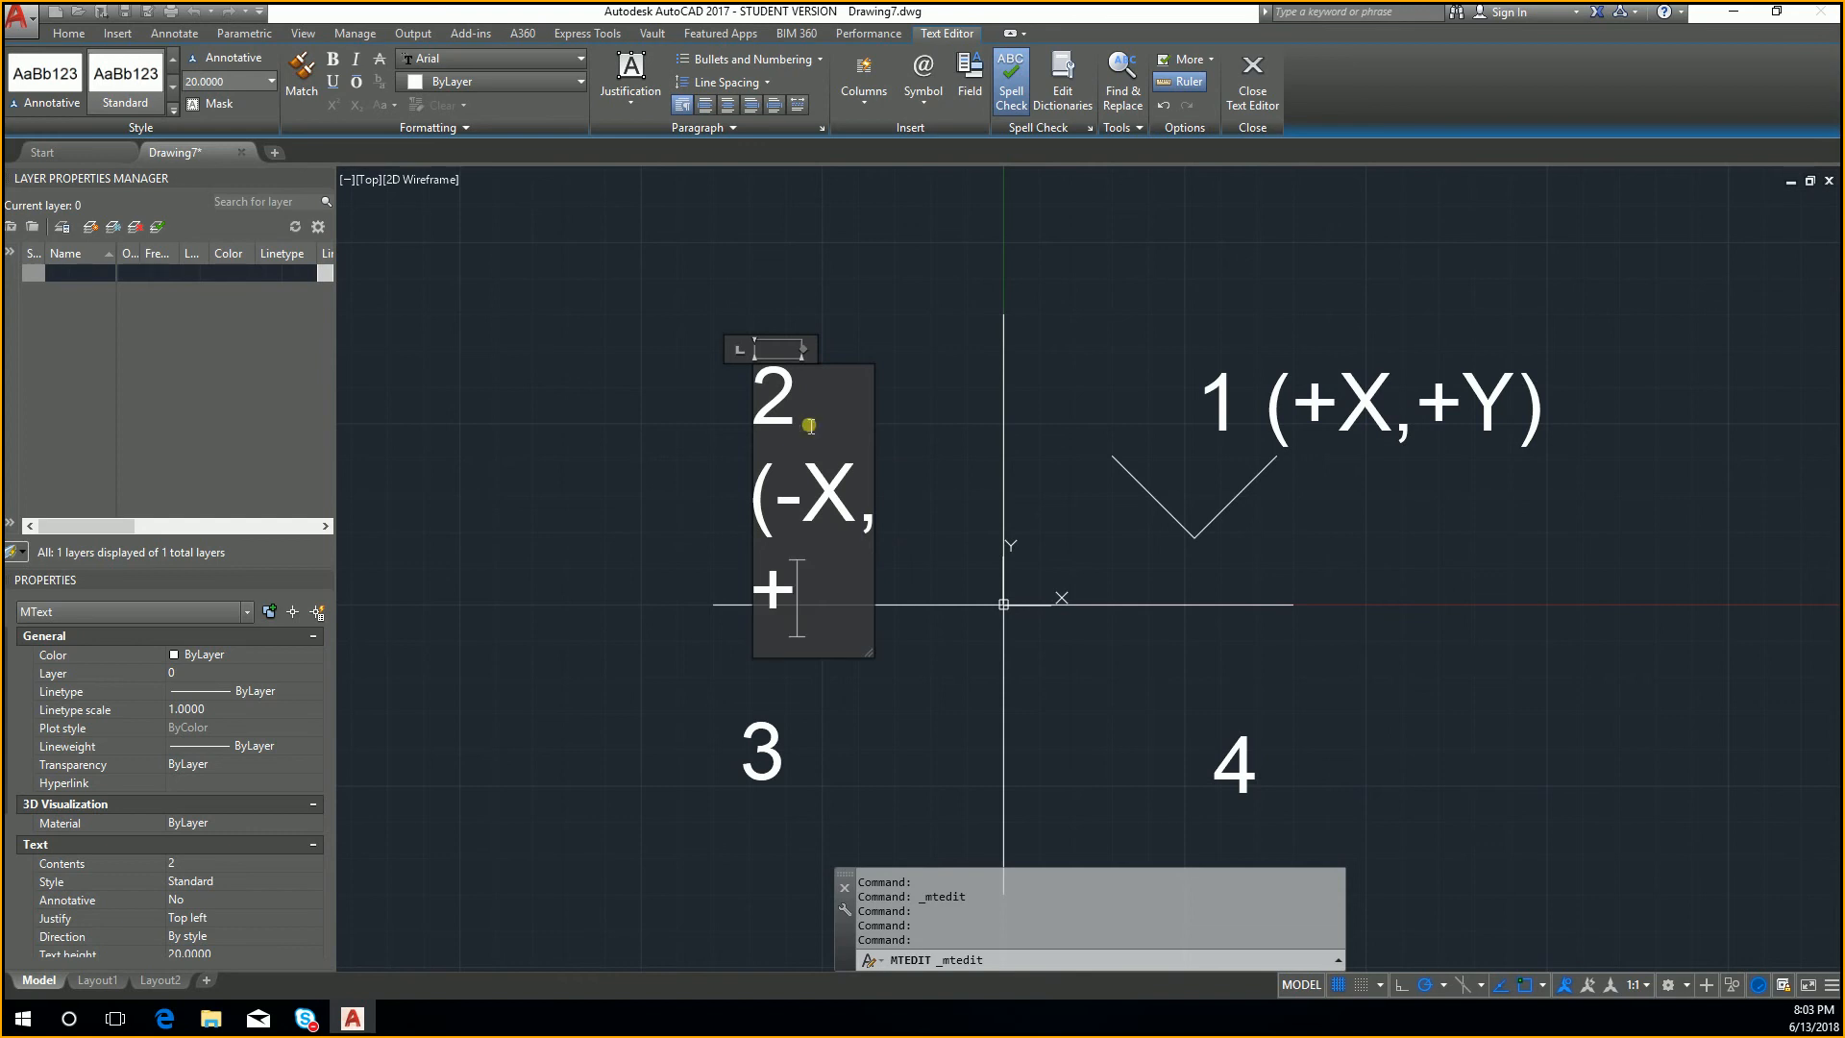
type("Y")
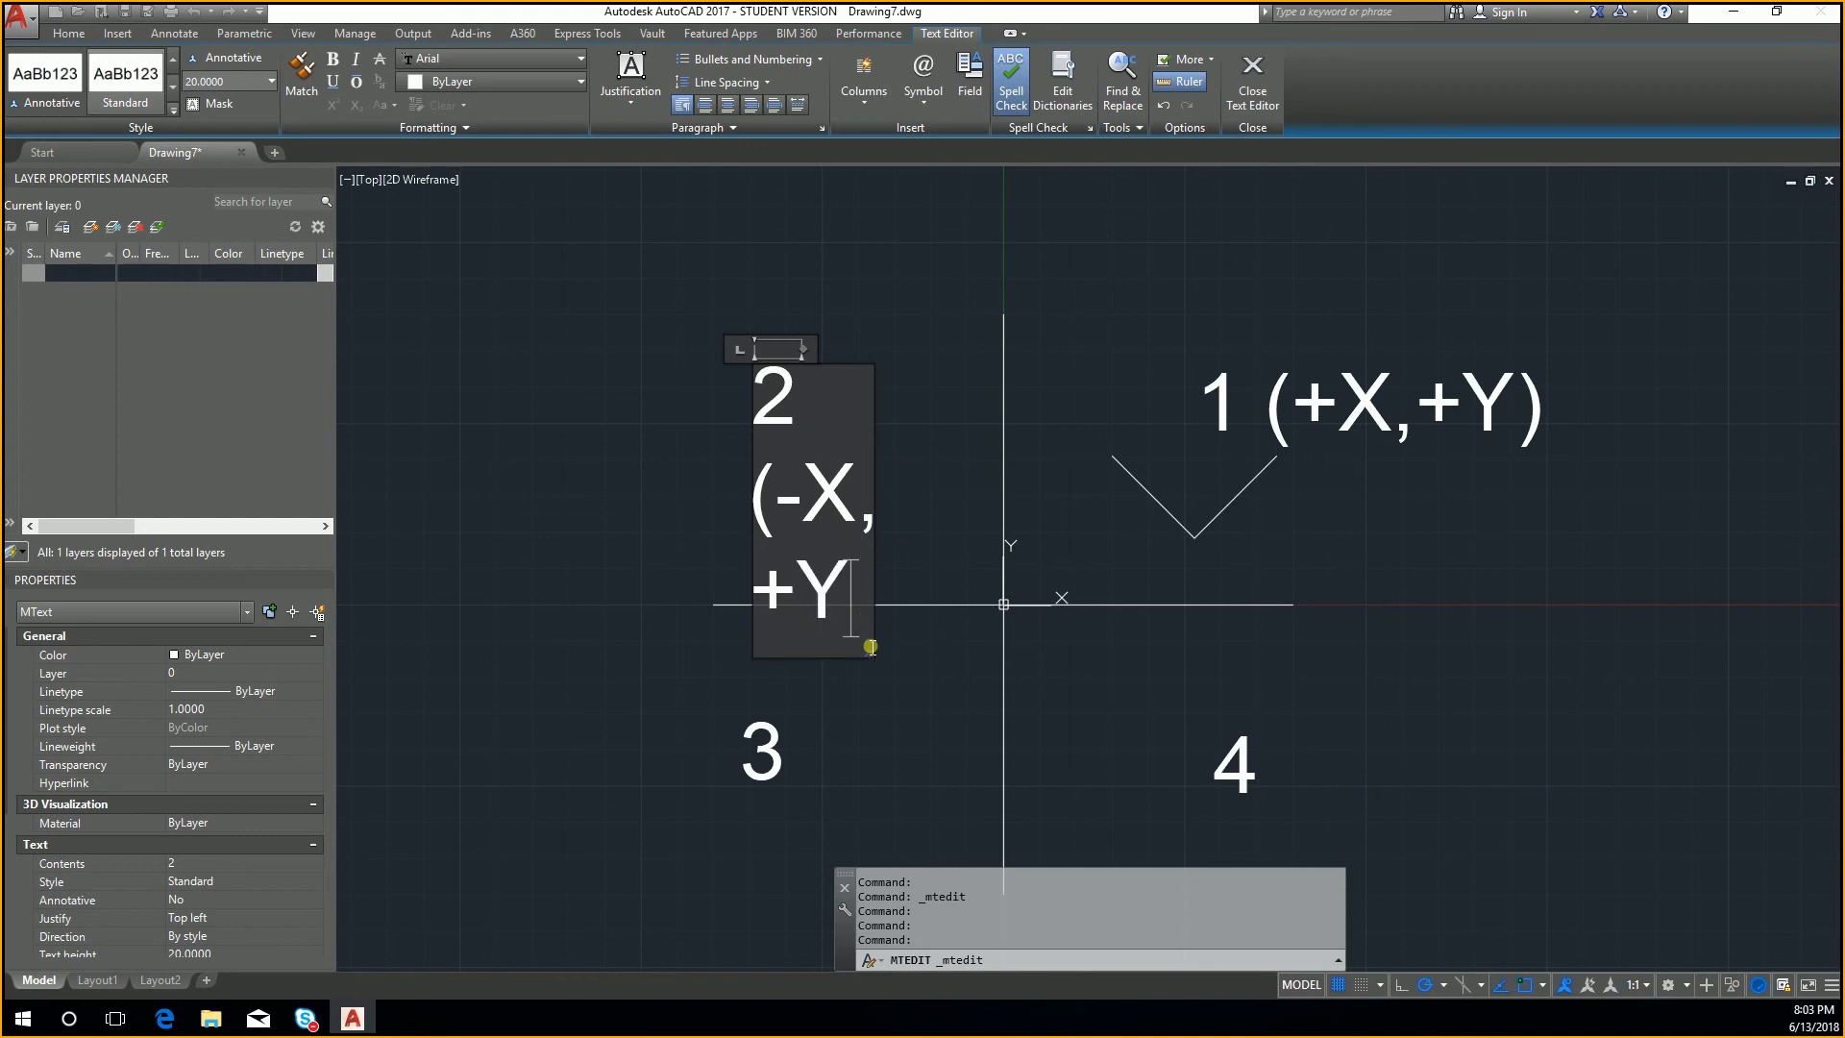
left_click_drag(877, 666, 1227, 503)
left_click(1176, 524)
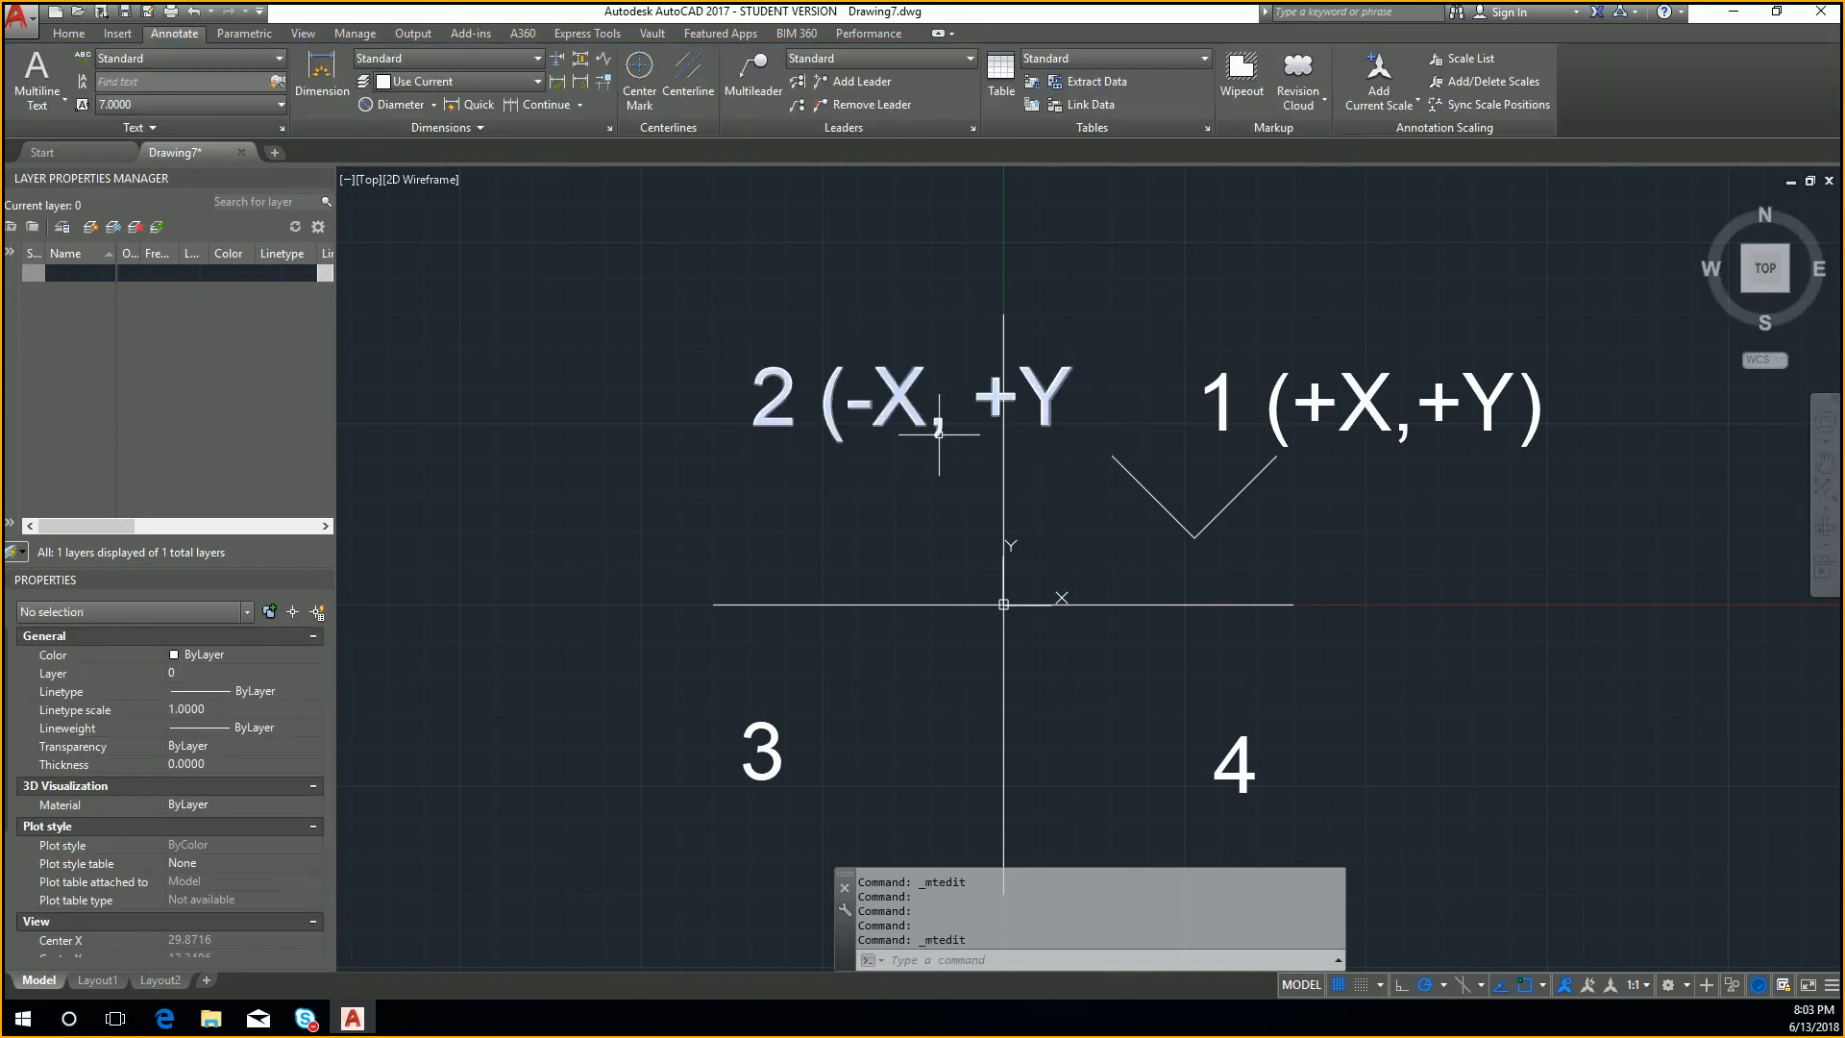
Step: Move the label 2 (-X, +Y left, clear of the vertical axis, and add its missing closing parenthesis
left_click(861, 395)
left_click(754, 364)
left_click(566, 364)
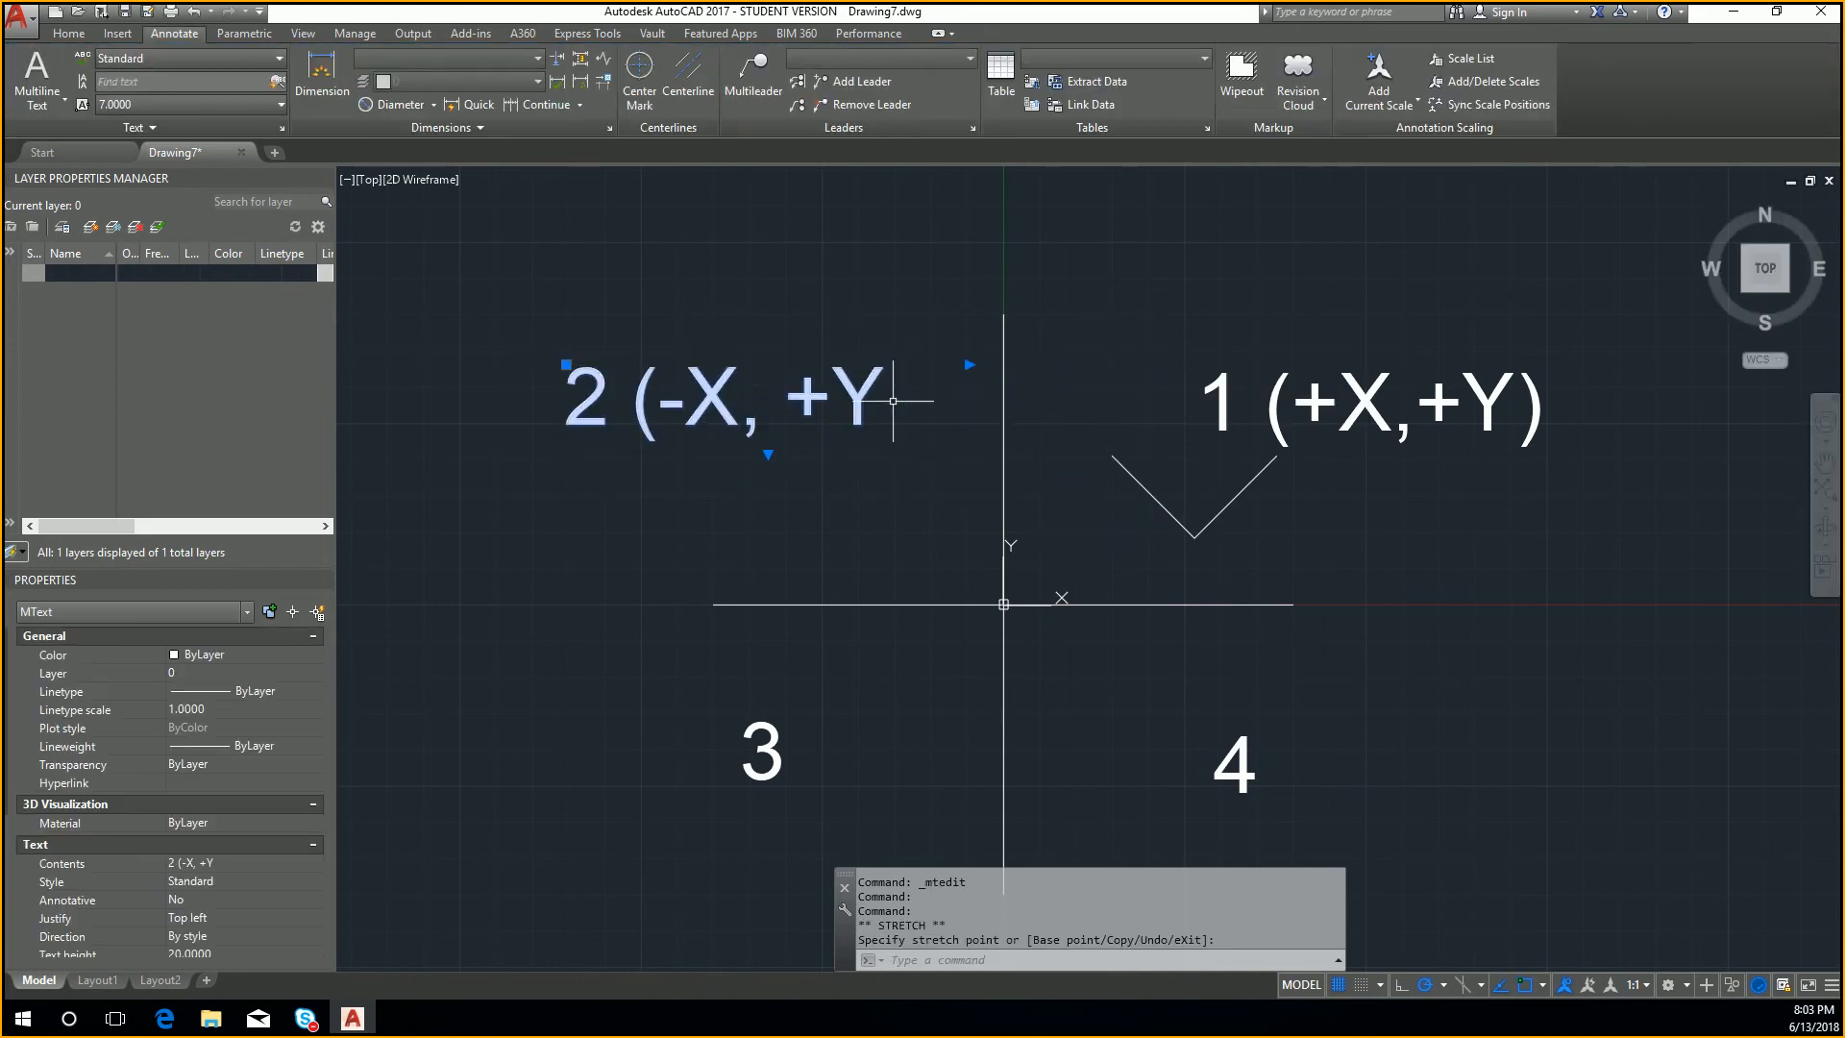
double_click(862, 395)
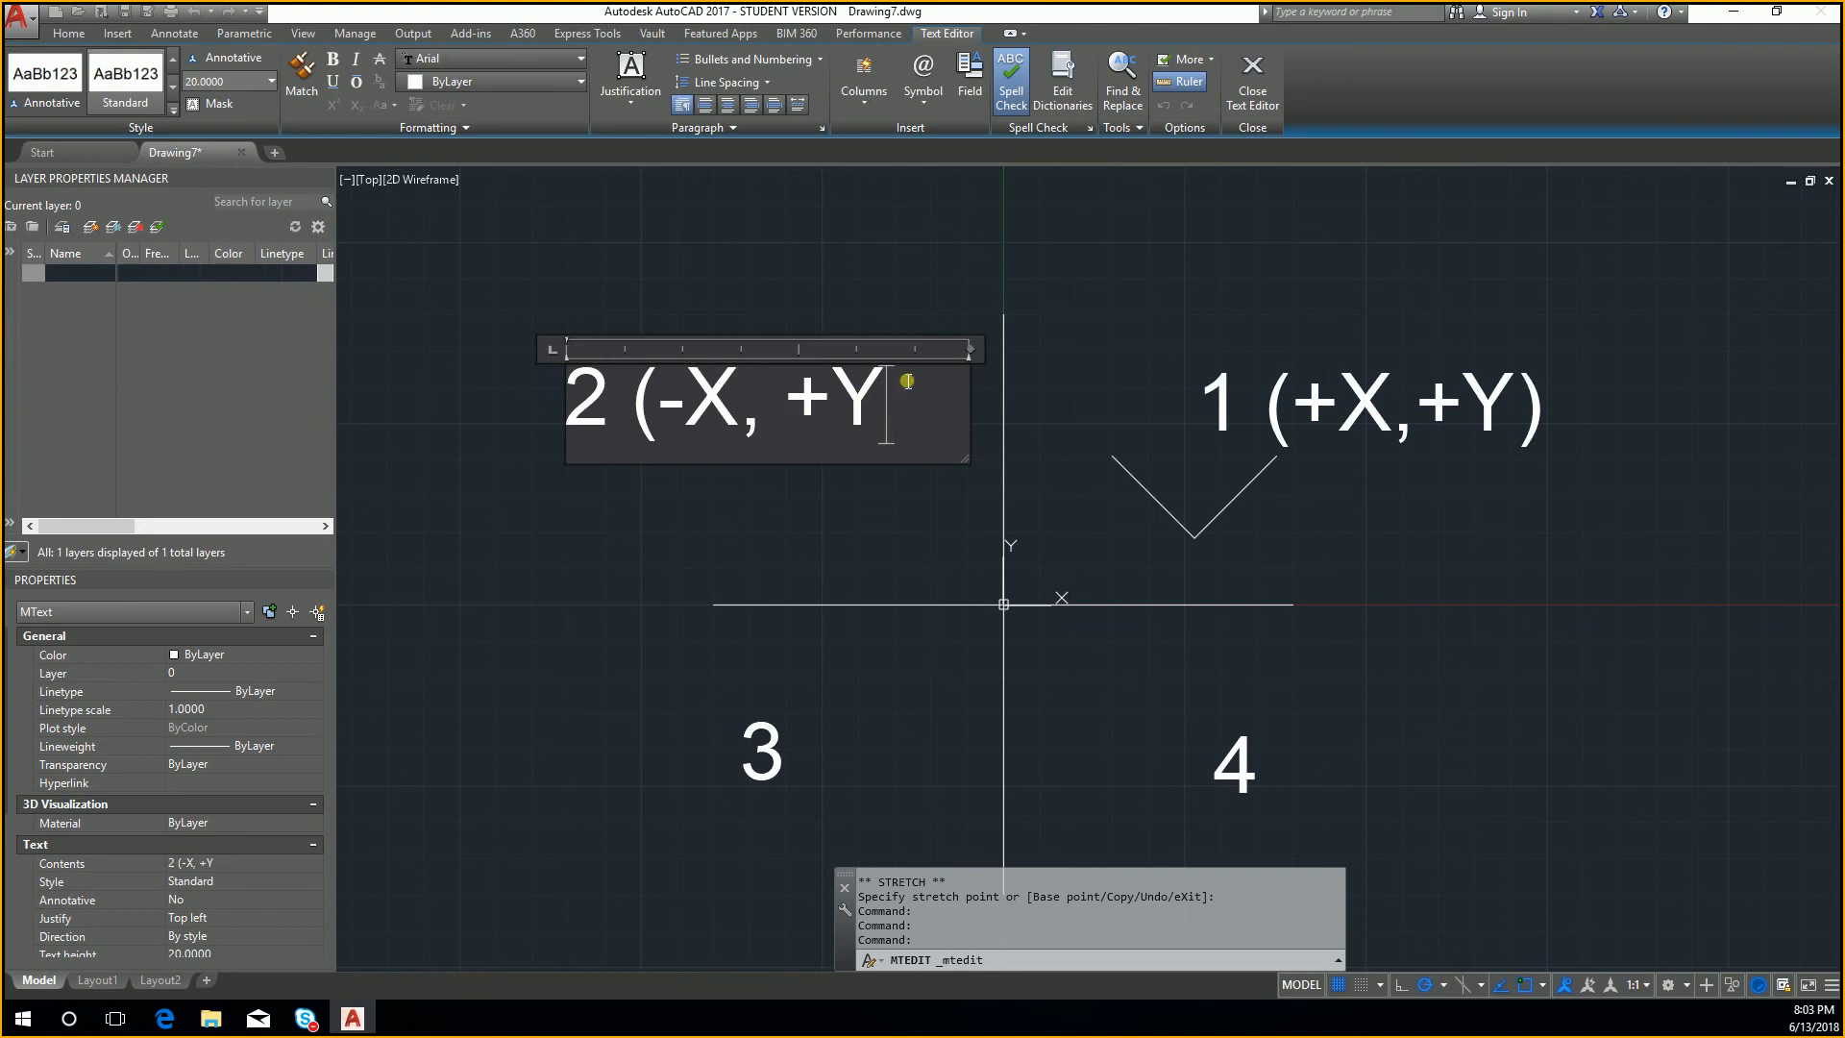
type(")")
left_click(1093, 292)
Step: Move the label 3 horizontally left, farther from the vertical axis, to make room for longer text
middle_click_drag(855, 732, 1237, 539)
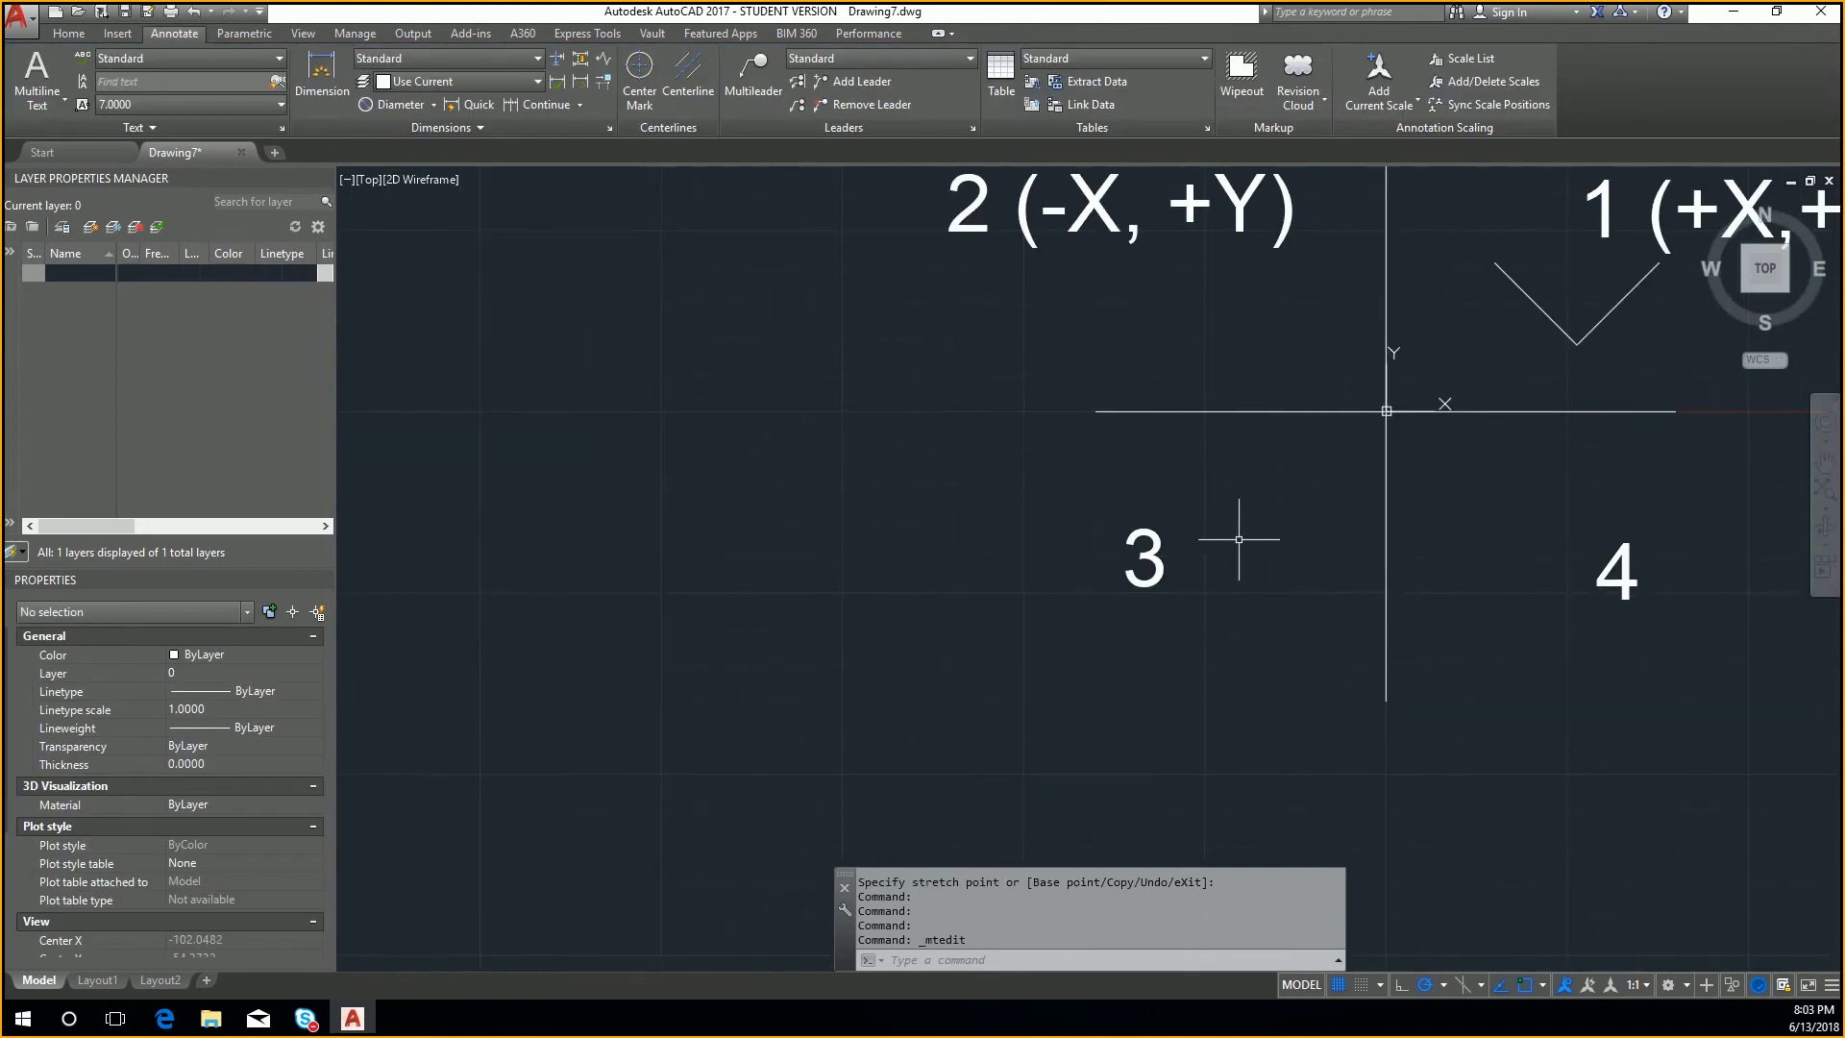
key("Escape")
left_click(1196, 638)
left_click(1068, 511)
left_click(1145, 536)
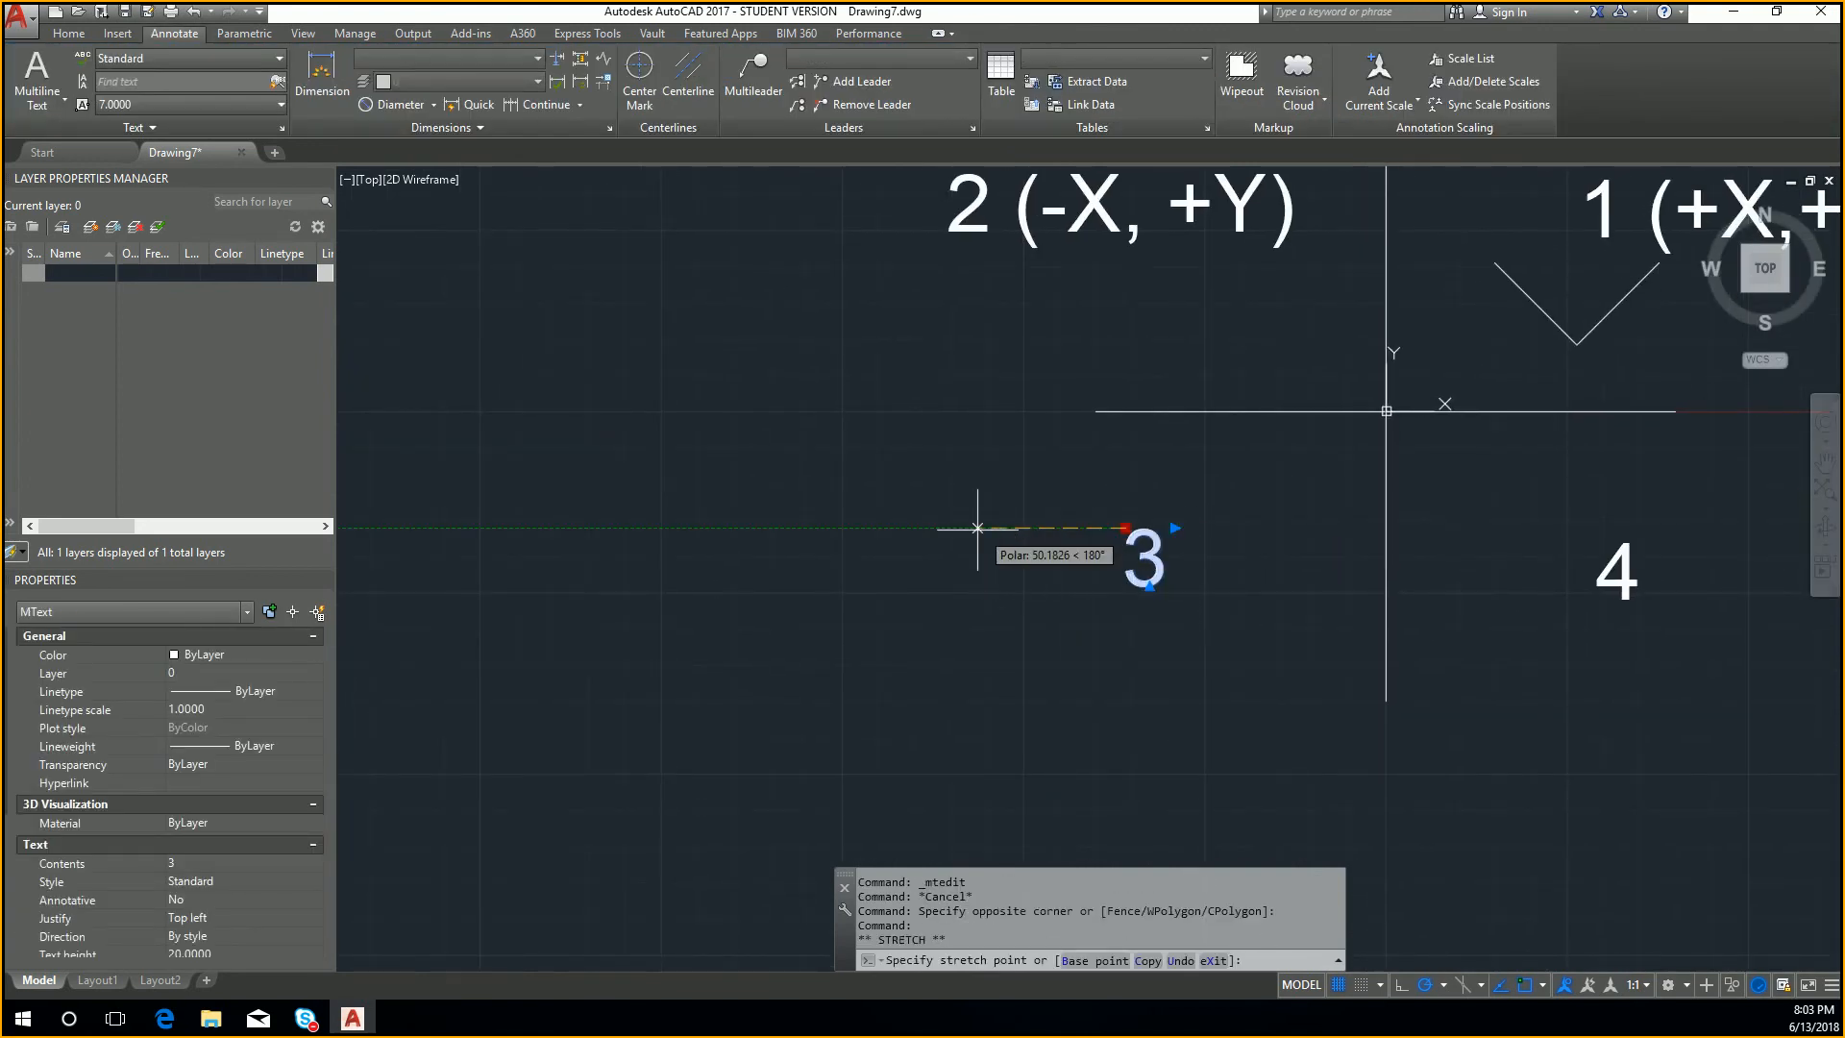
left_click(974, 536)
key("Escape")
Step: Extend the lower-left quadrant's label to read 3(-X,-Y)
double_click(979, 553)
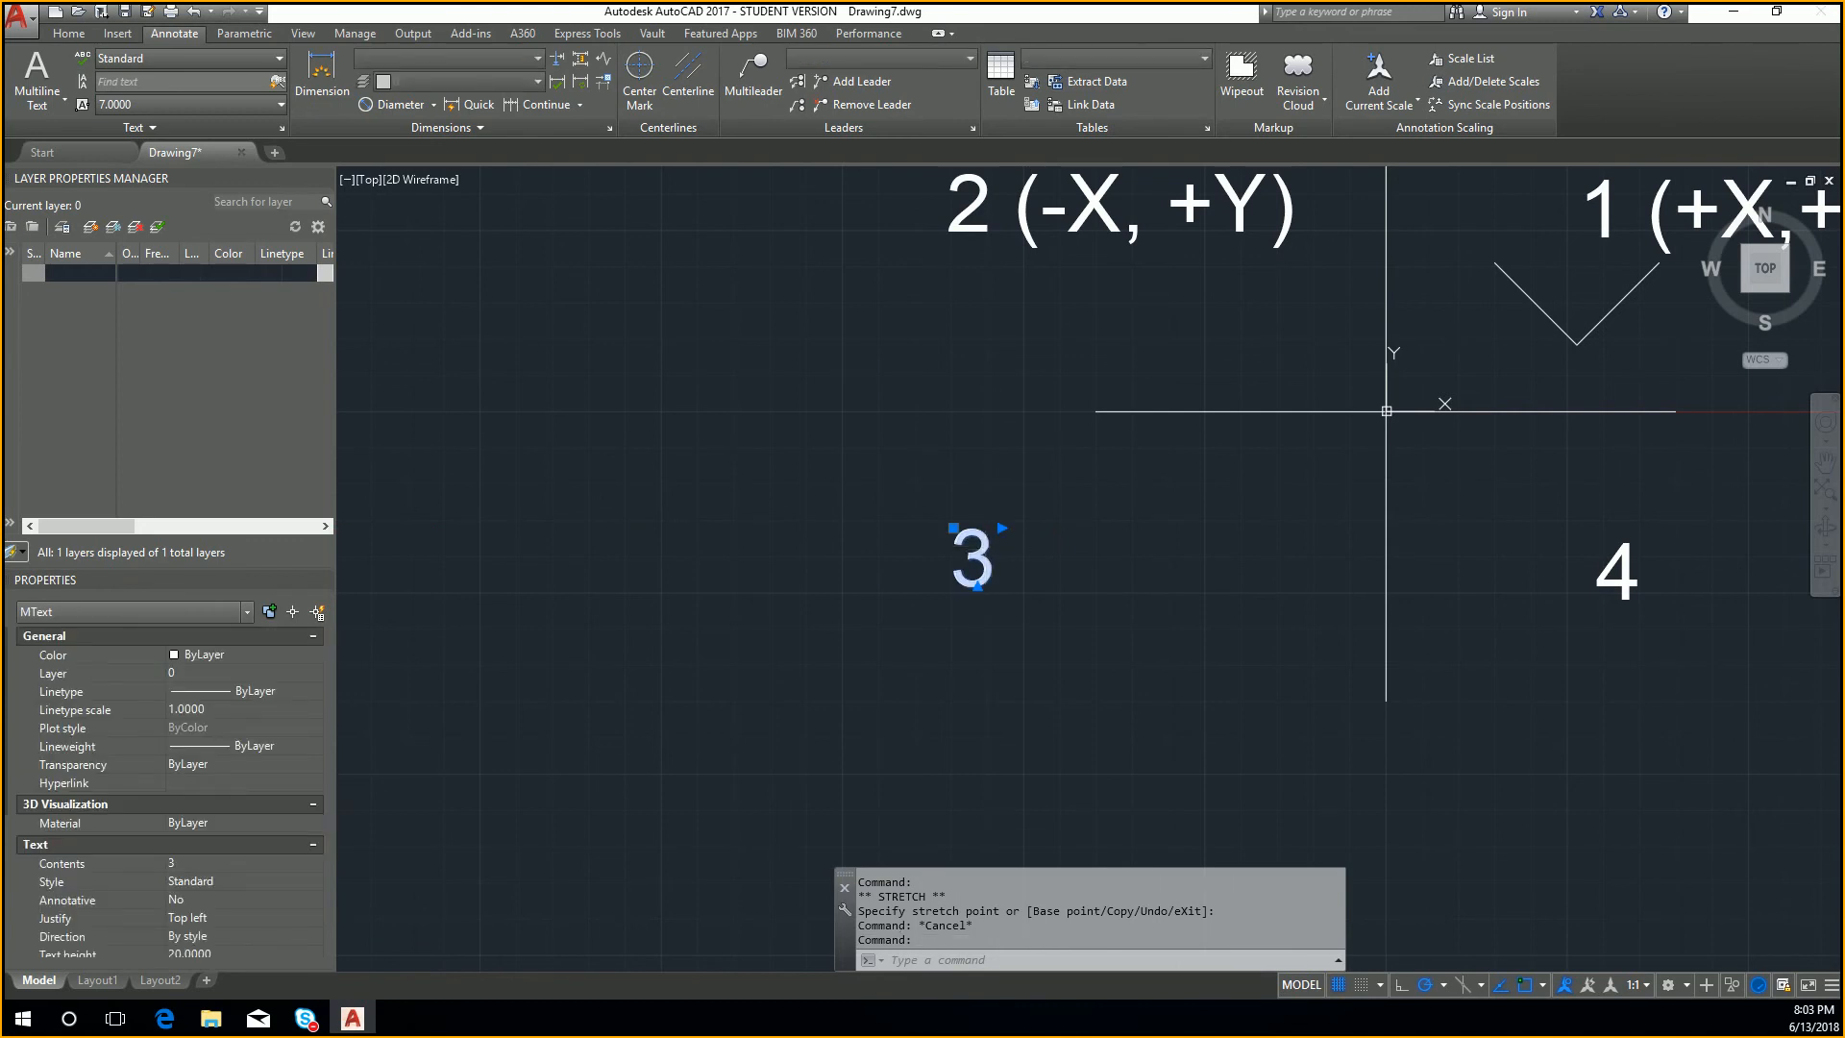
type("(-")
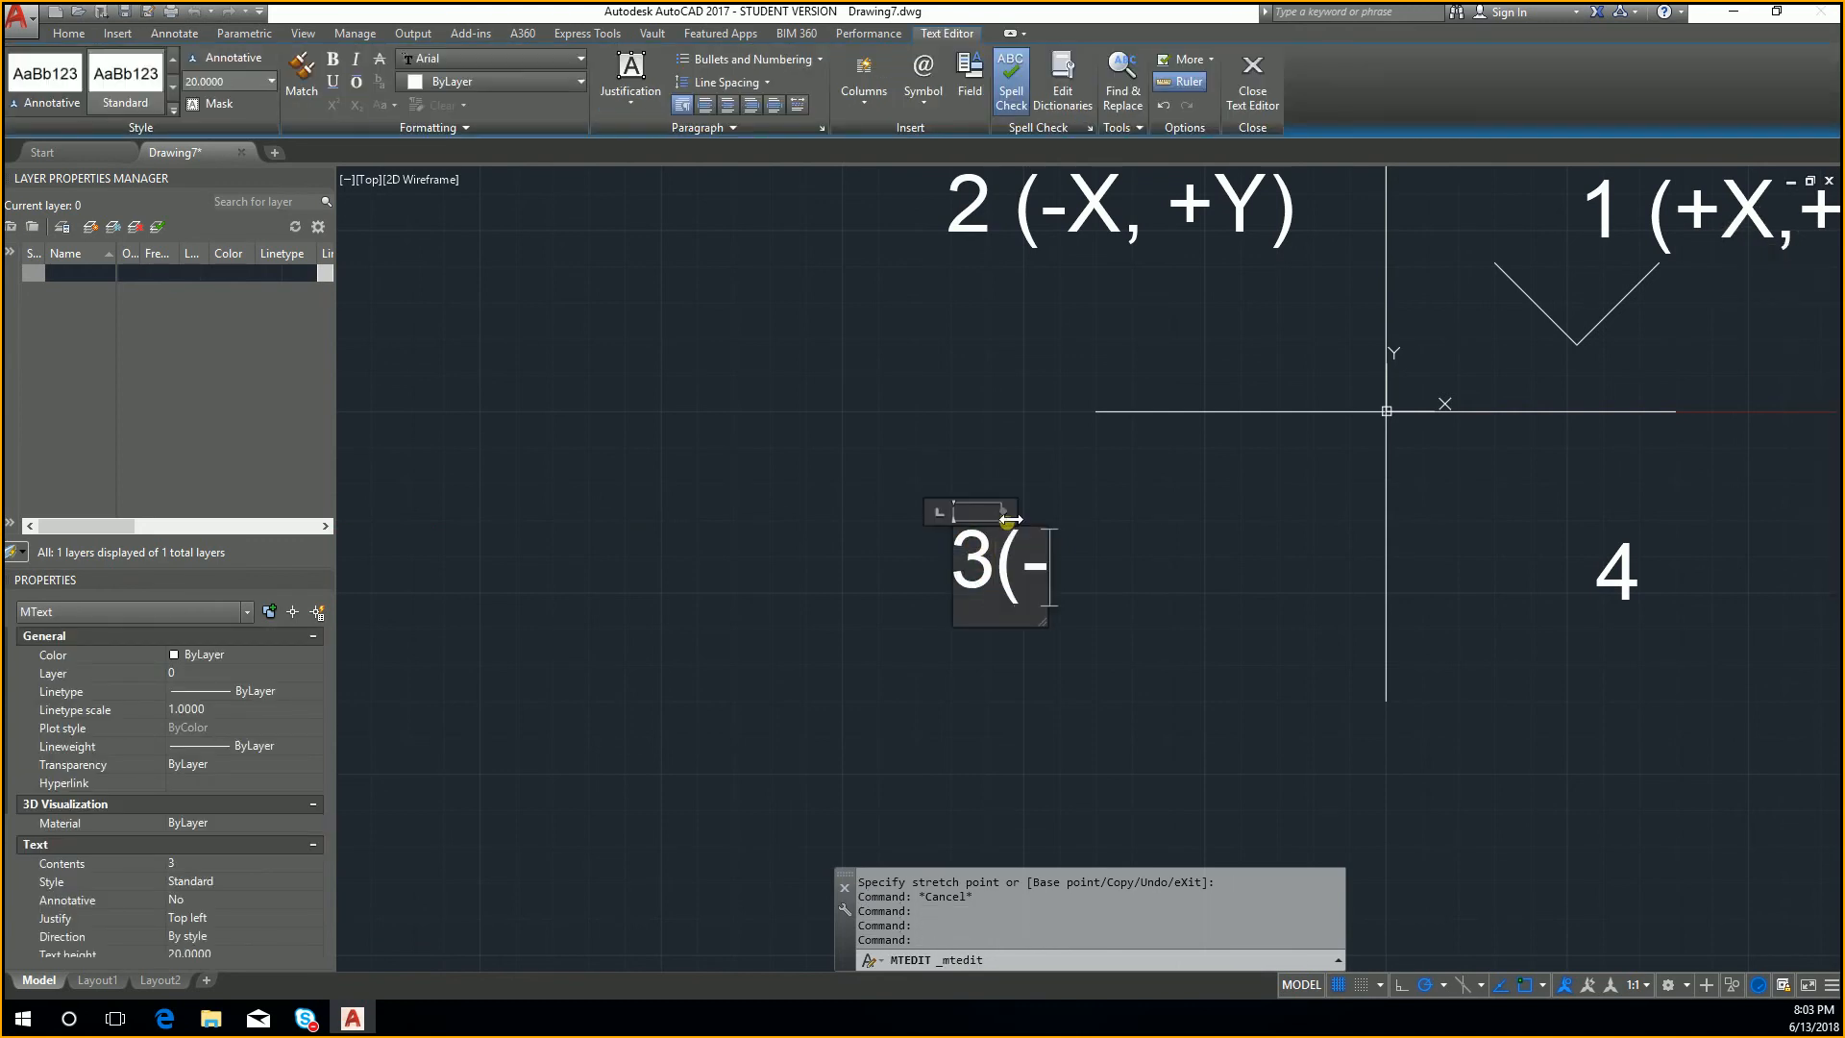
type("X,-Y)")
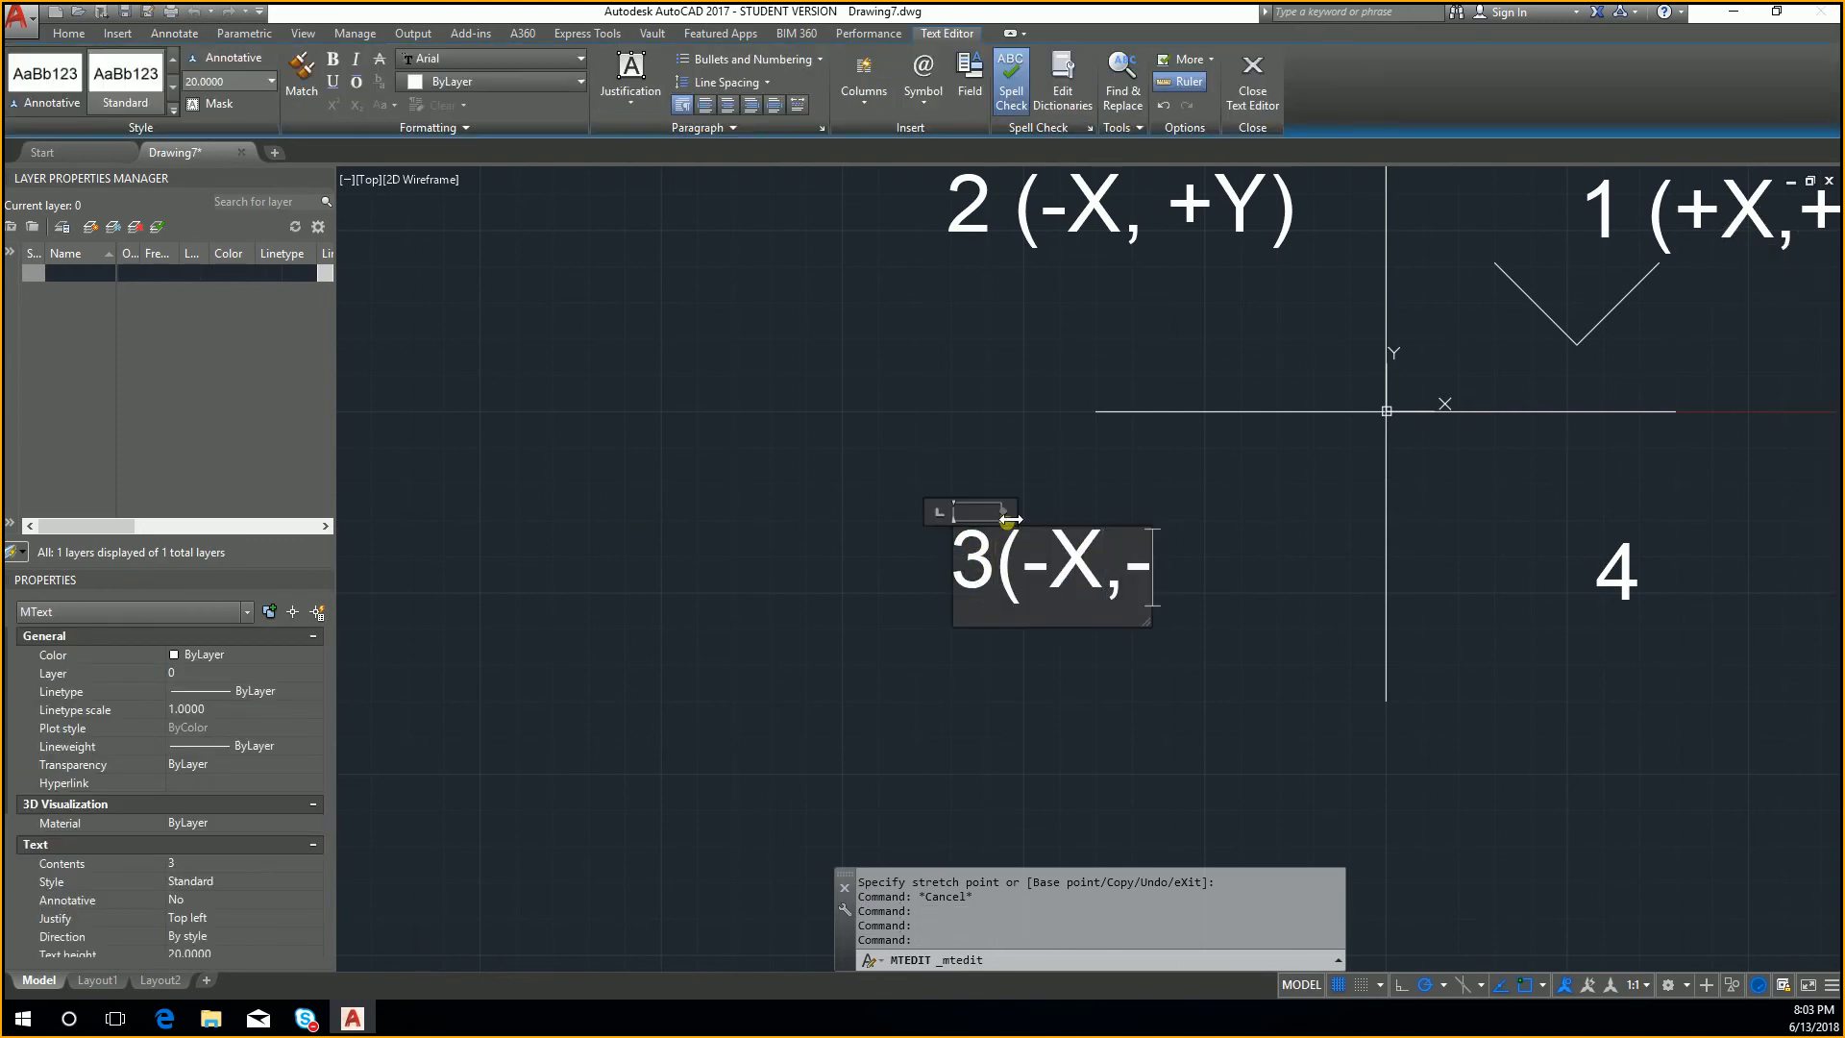
left_click(1300, 639)
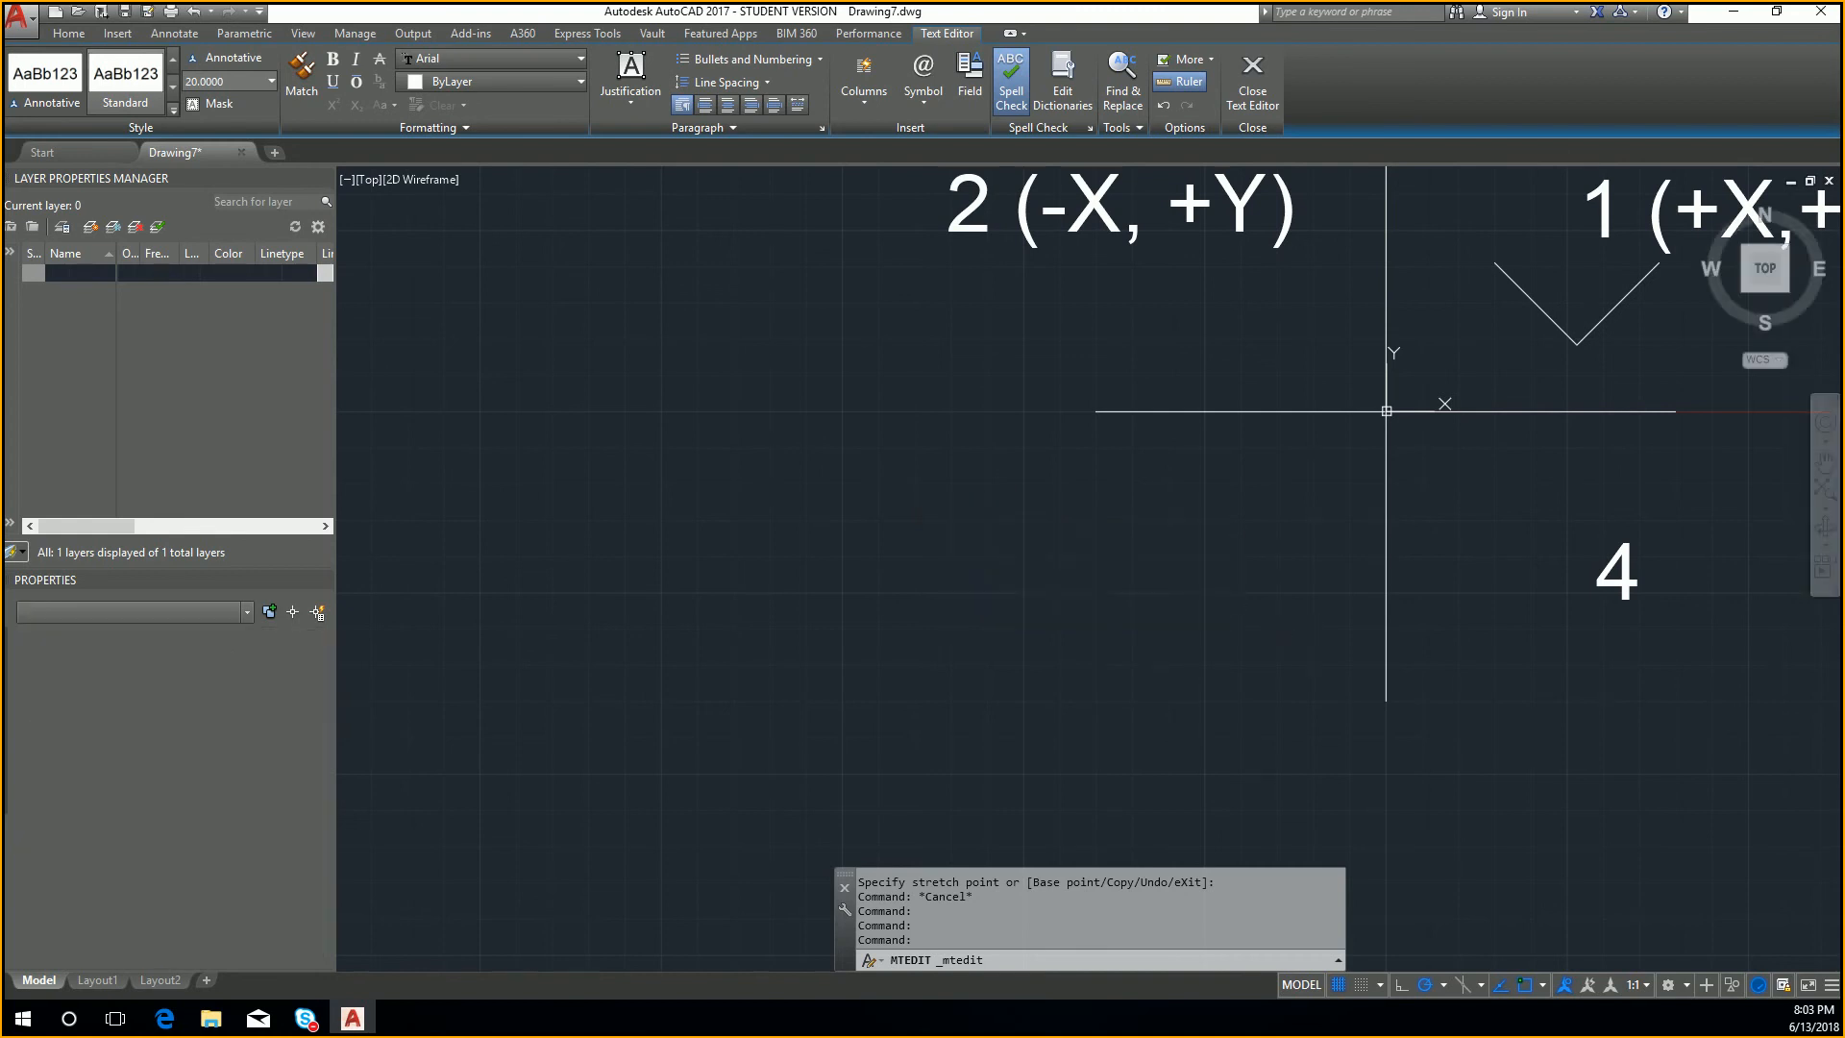
Step: Extend the lower-right quadrant's label to read 4(+X,-Y)
double_click(1618, 573)
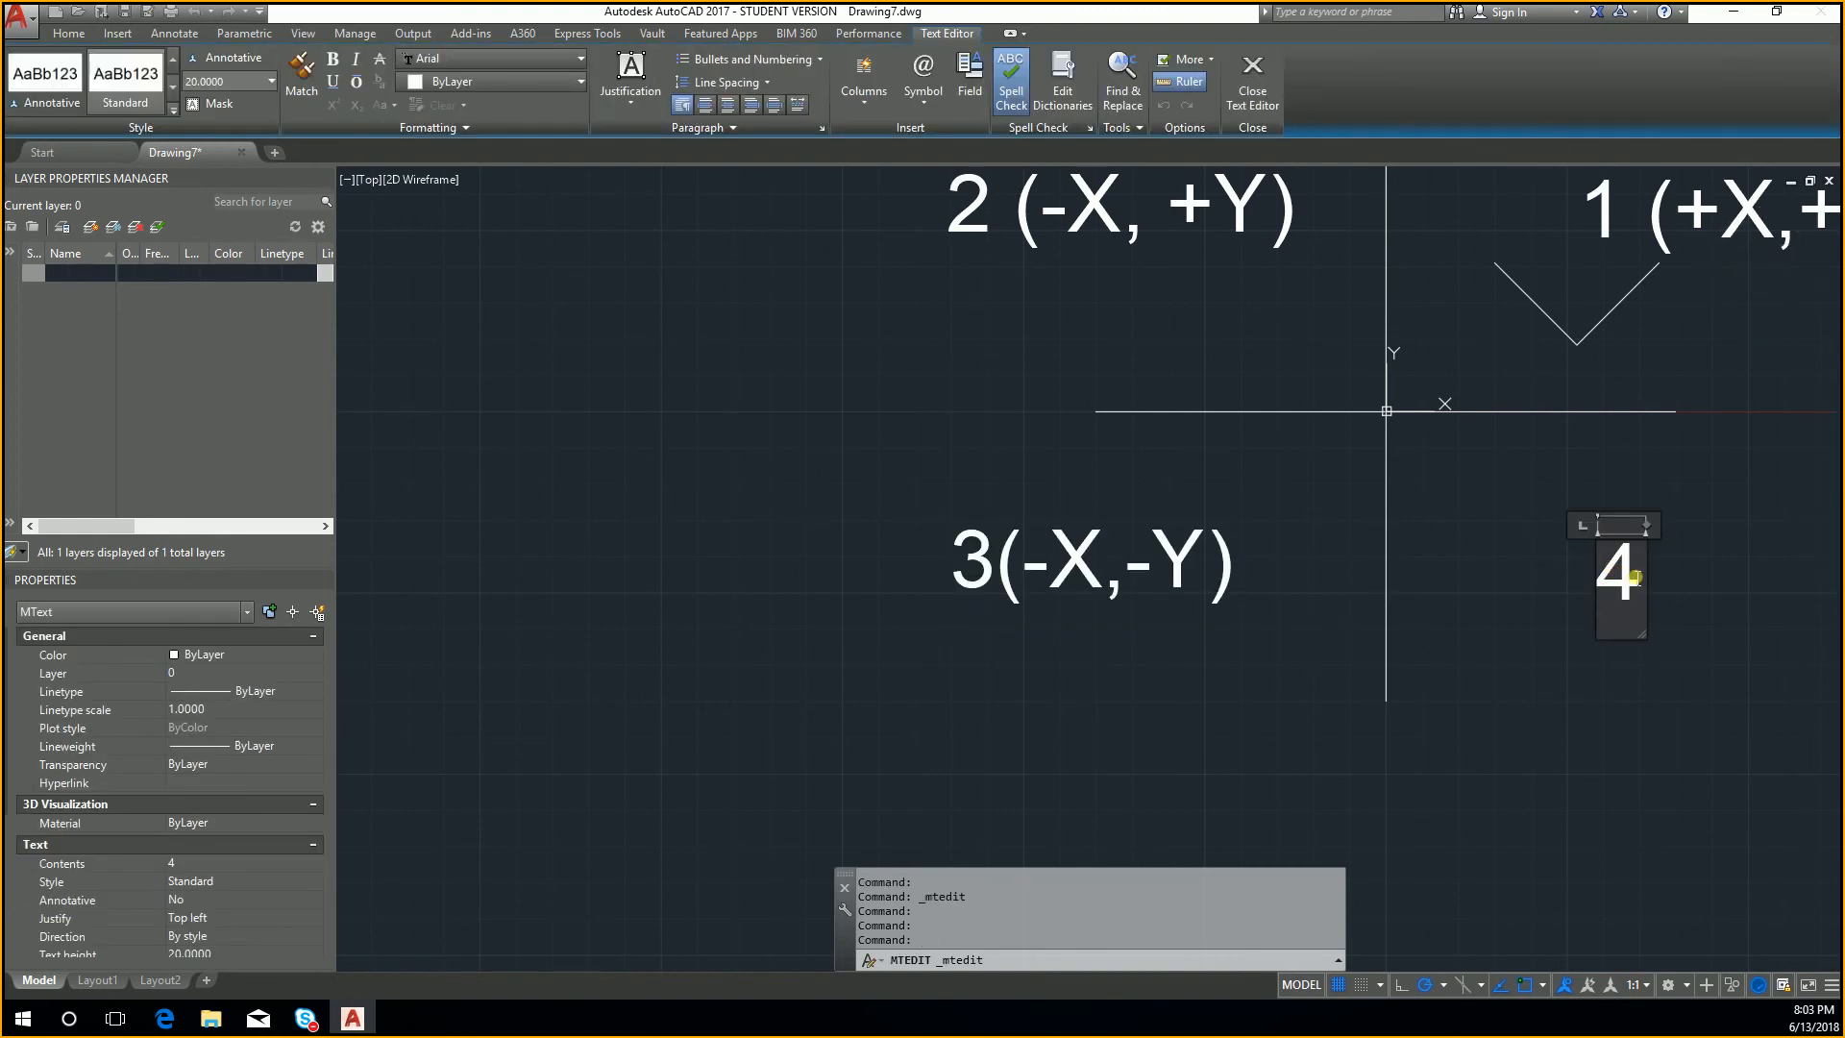
type("(")
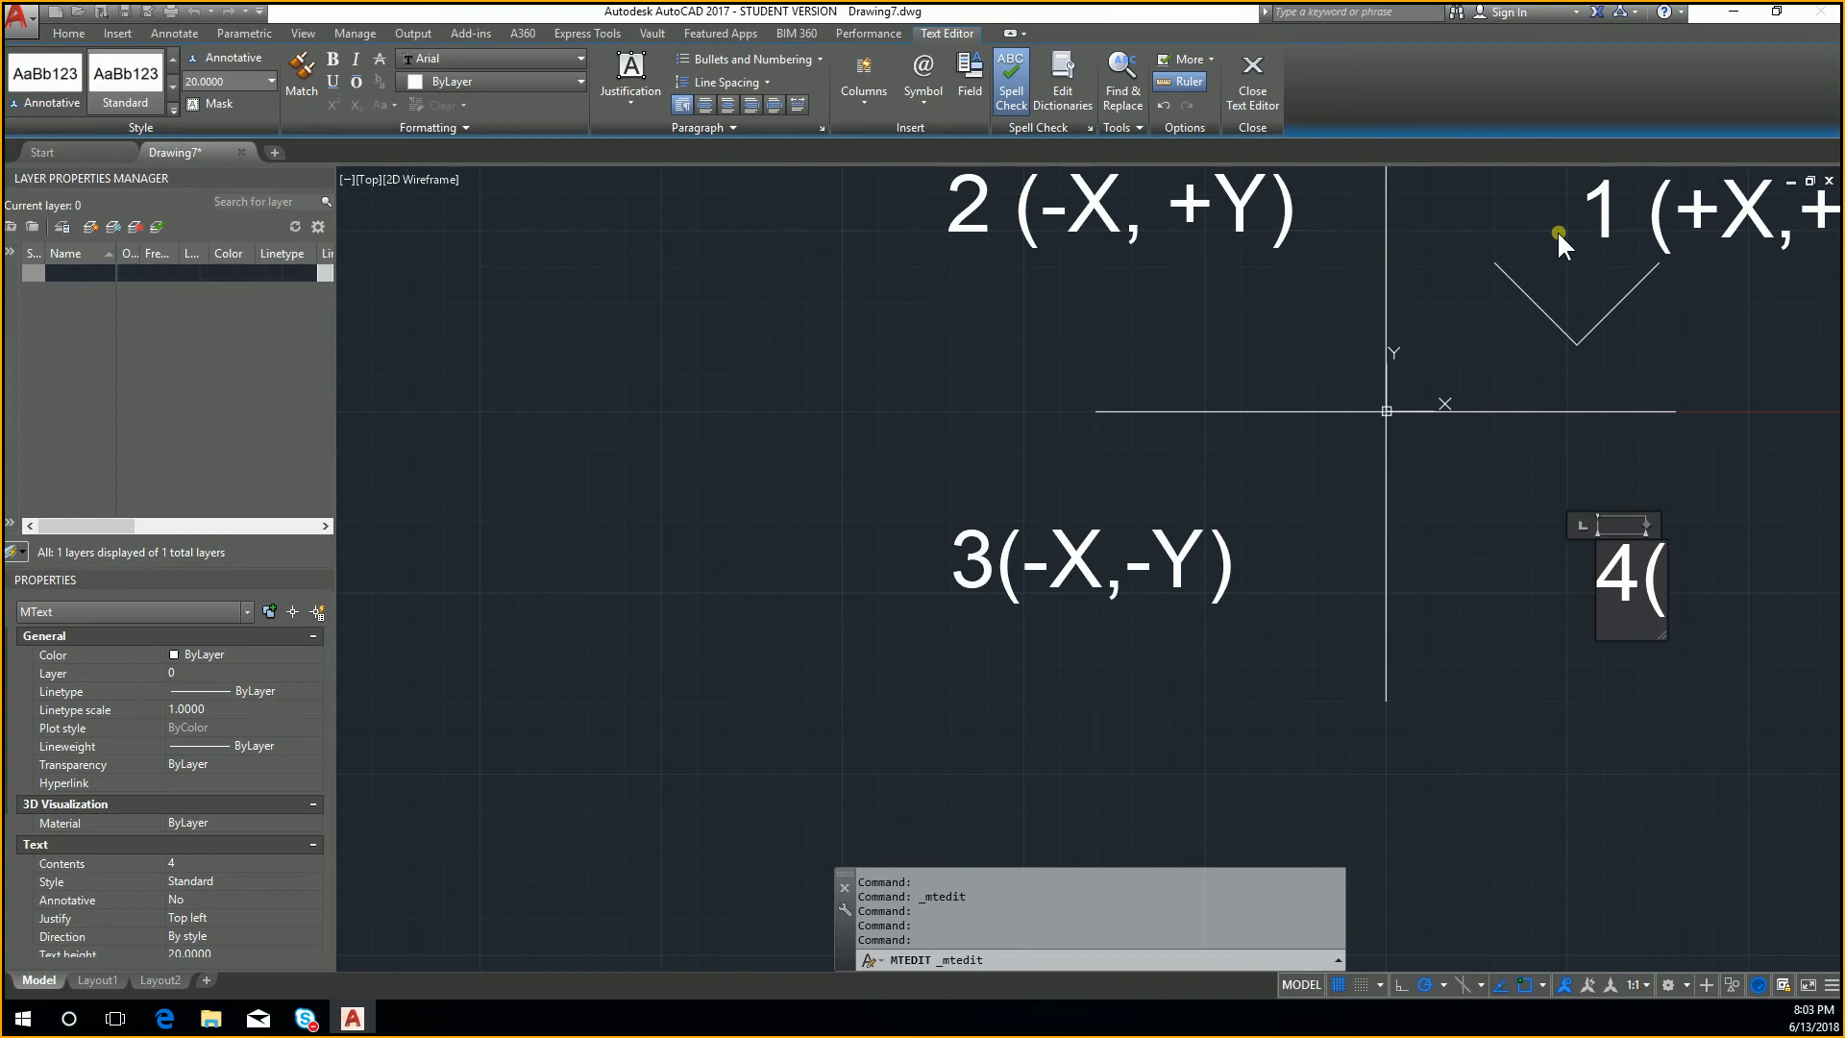
type("+X")
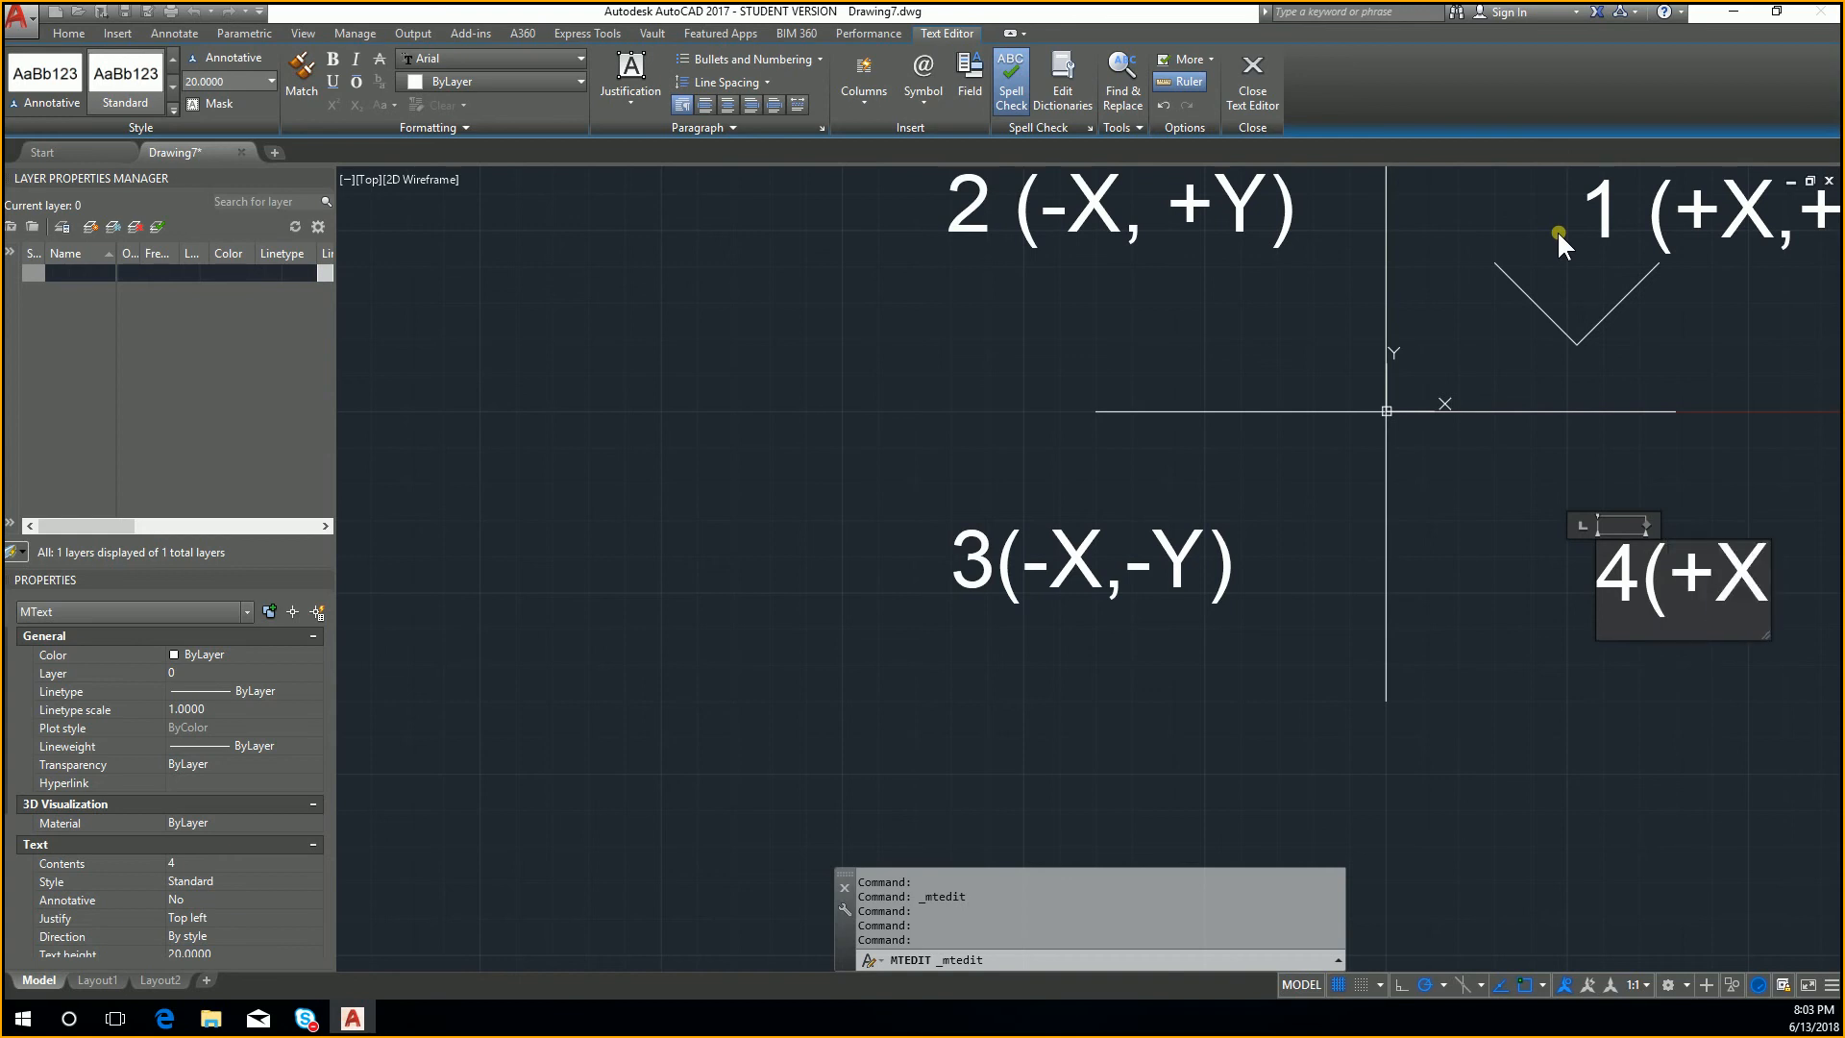
type(",-Y)")
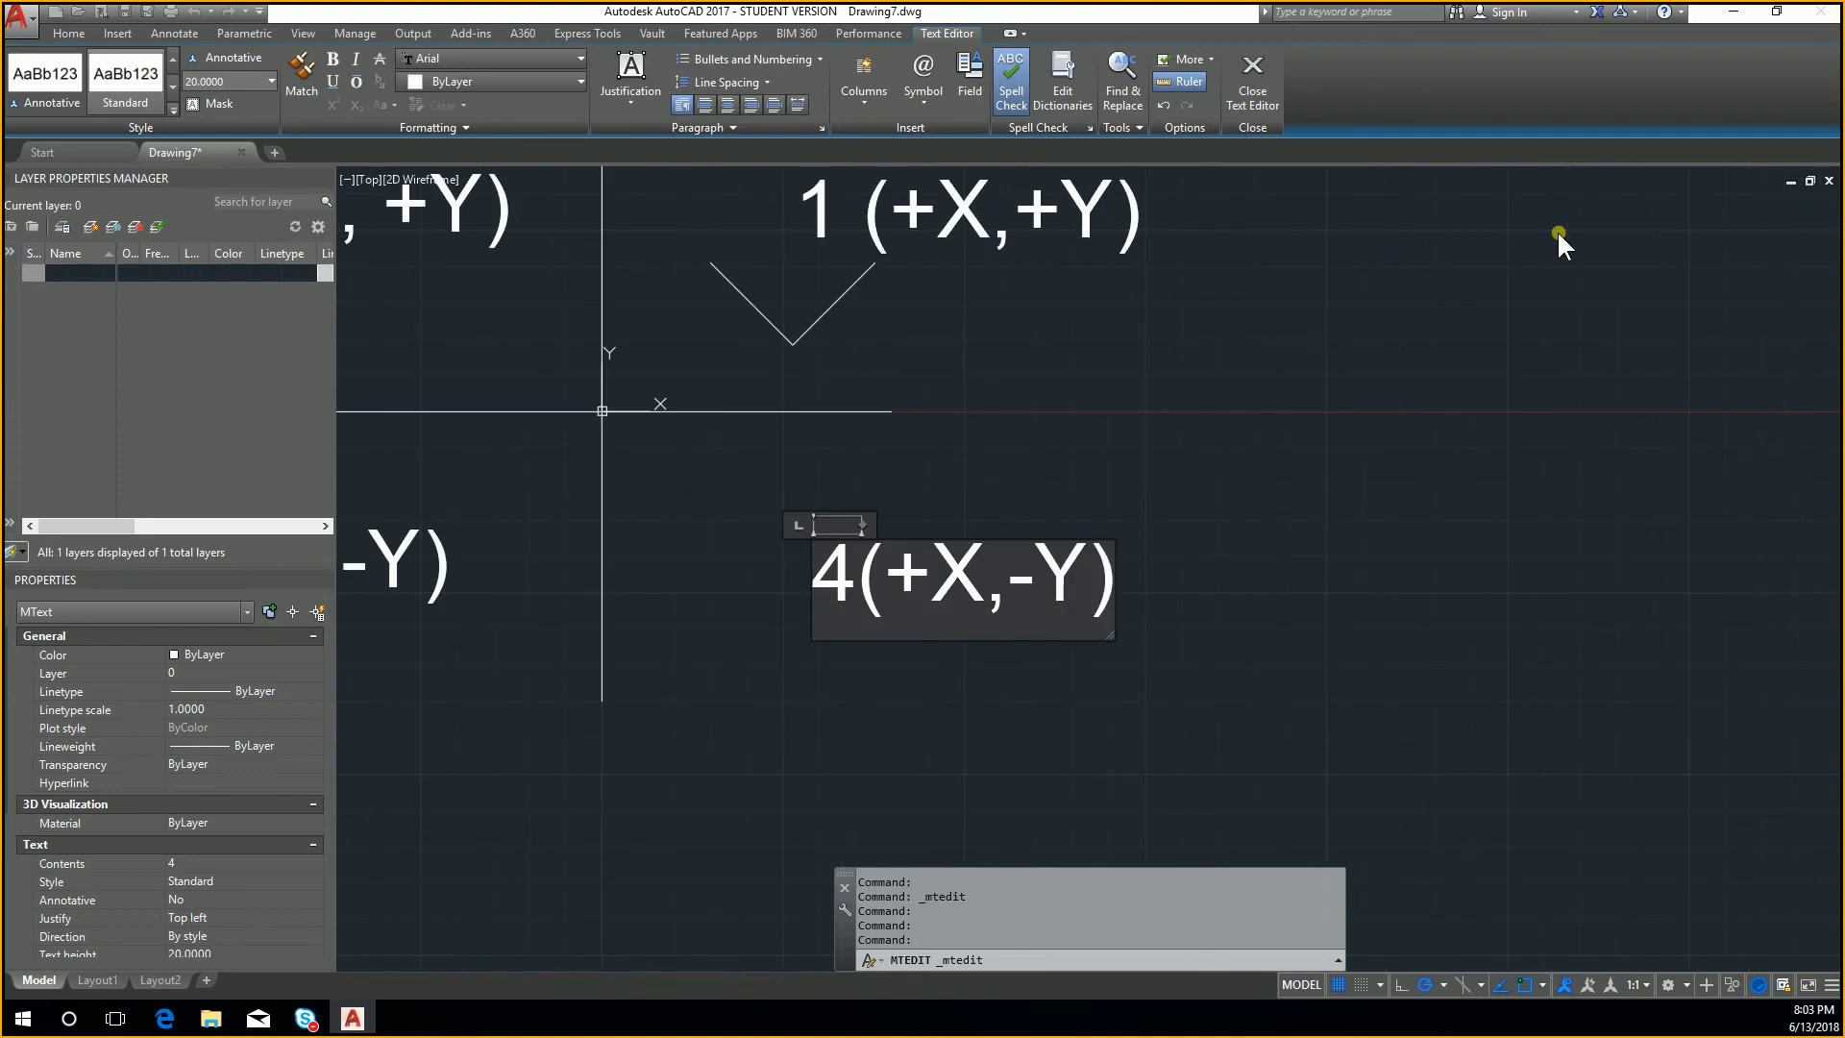
left_click(1216, 476)
scroll(1057, 462, "up", 3)
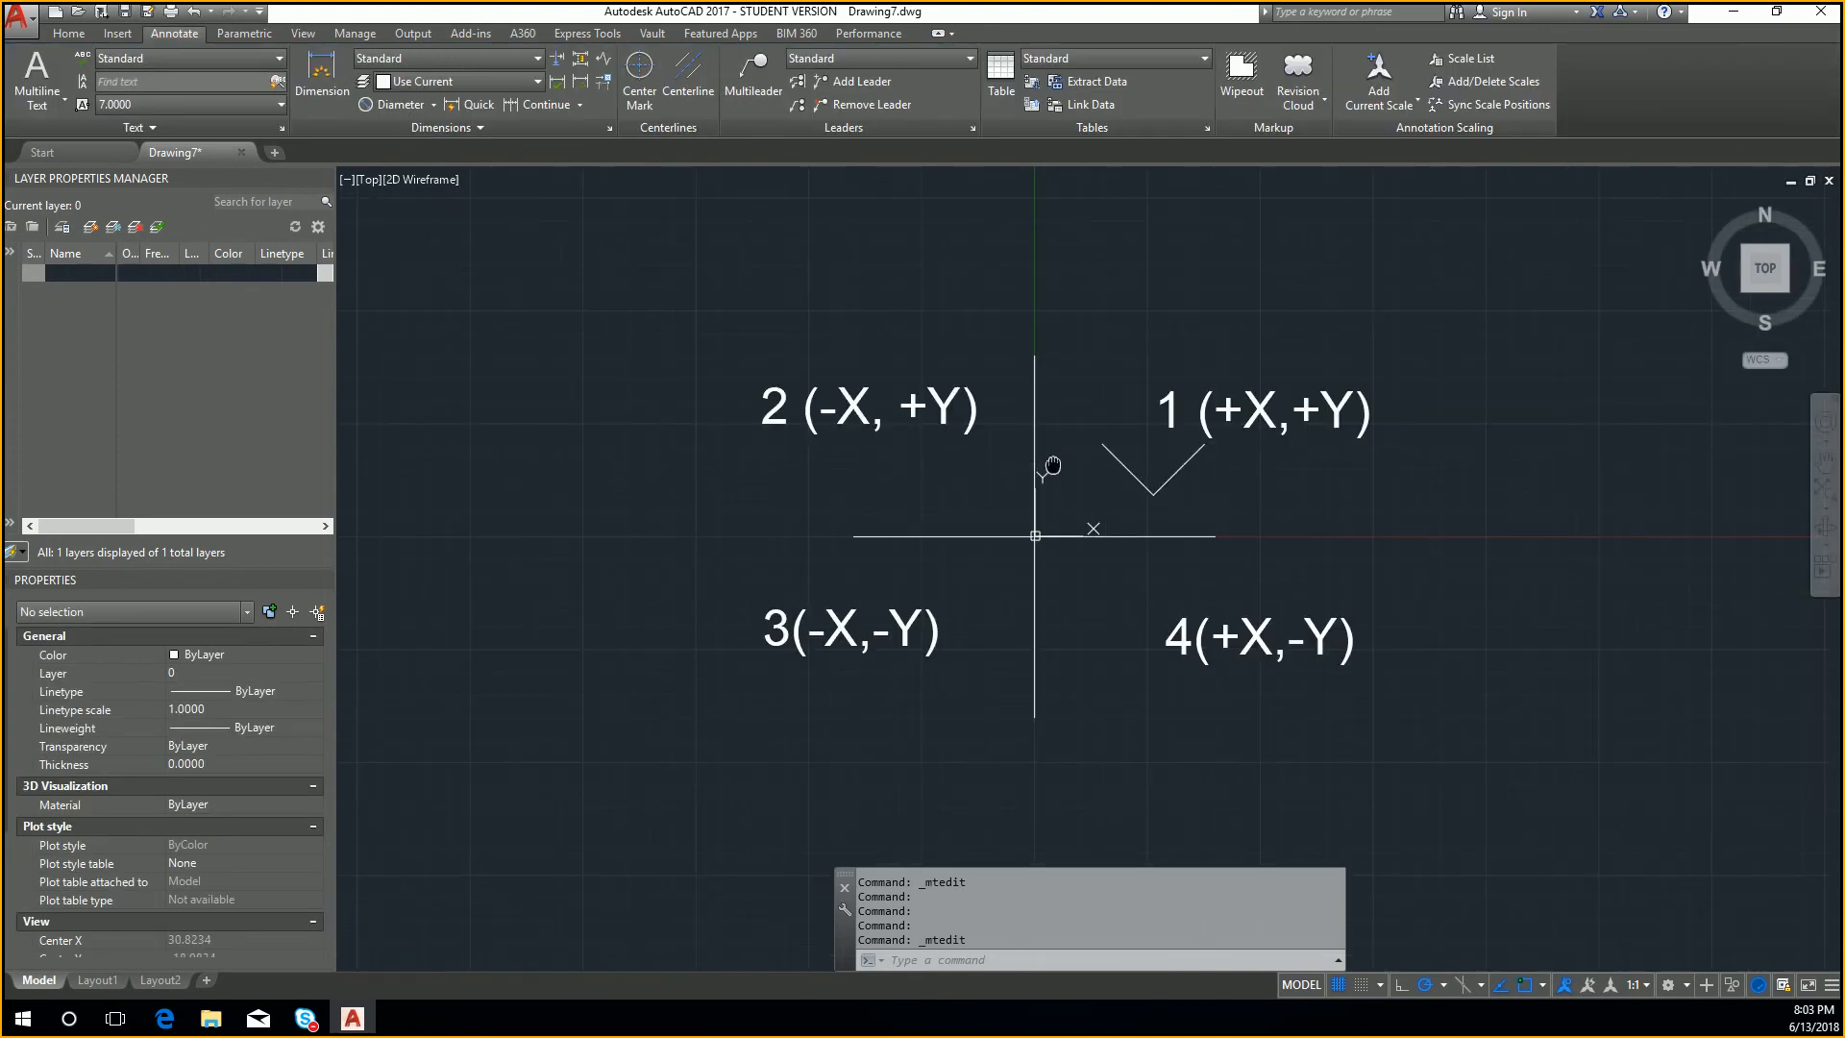
scroll(1165, 476, "up", 2)
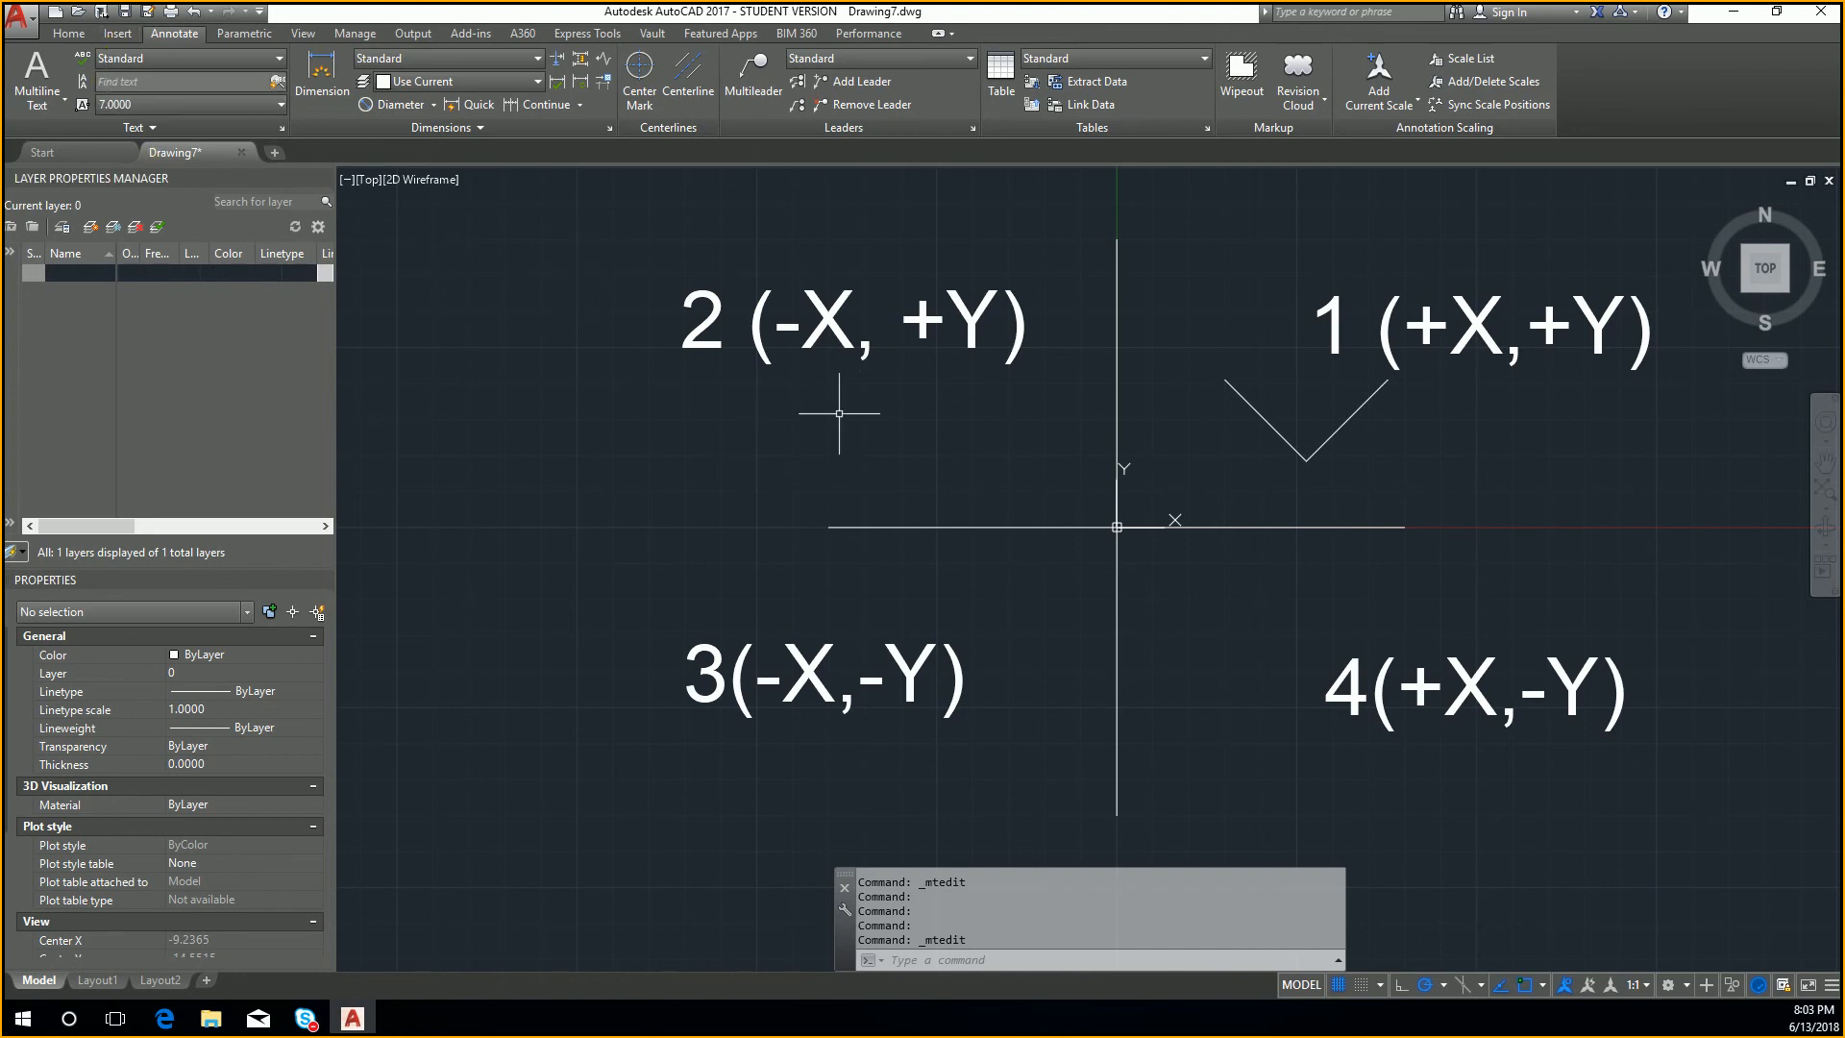
type("L")
key("Return")
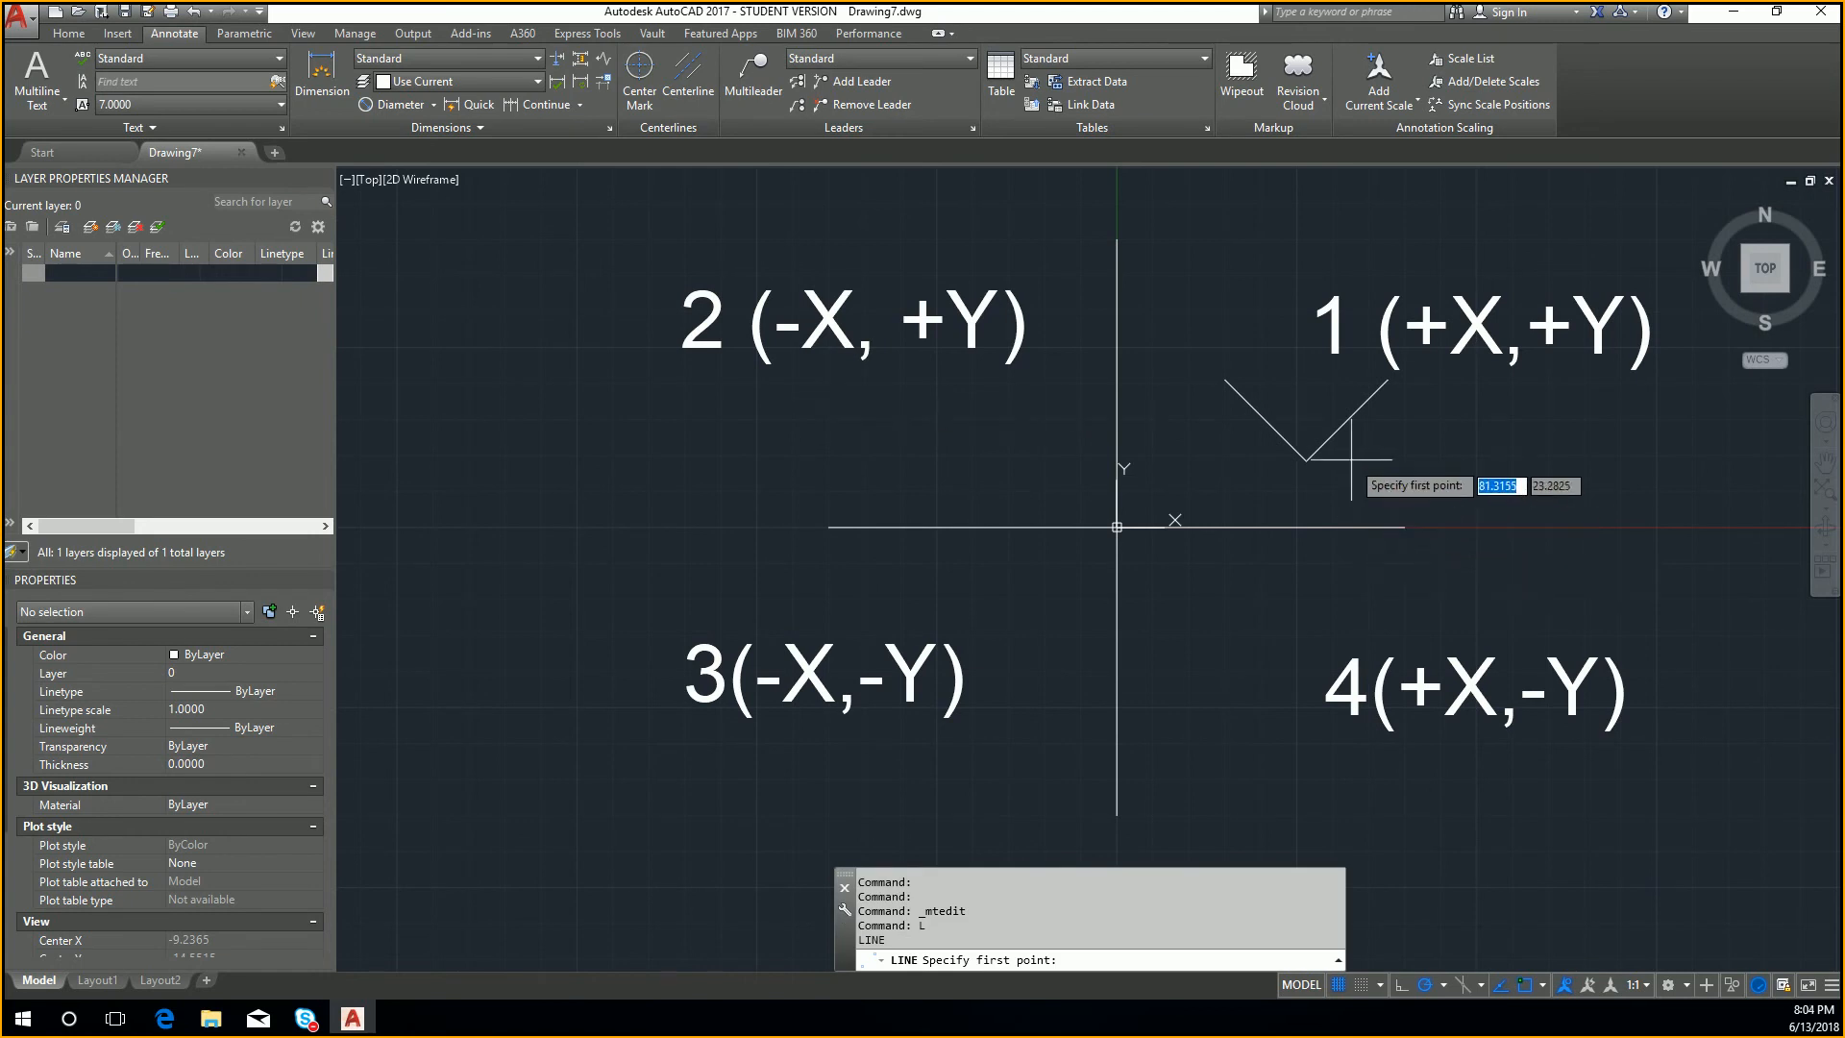
key("Escape")
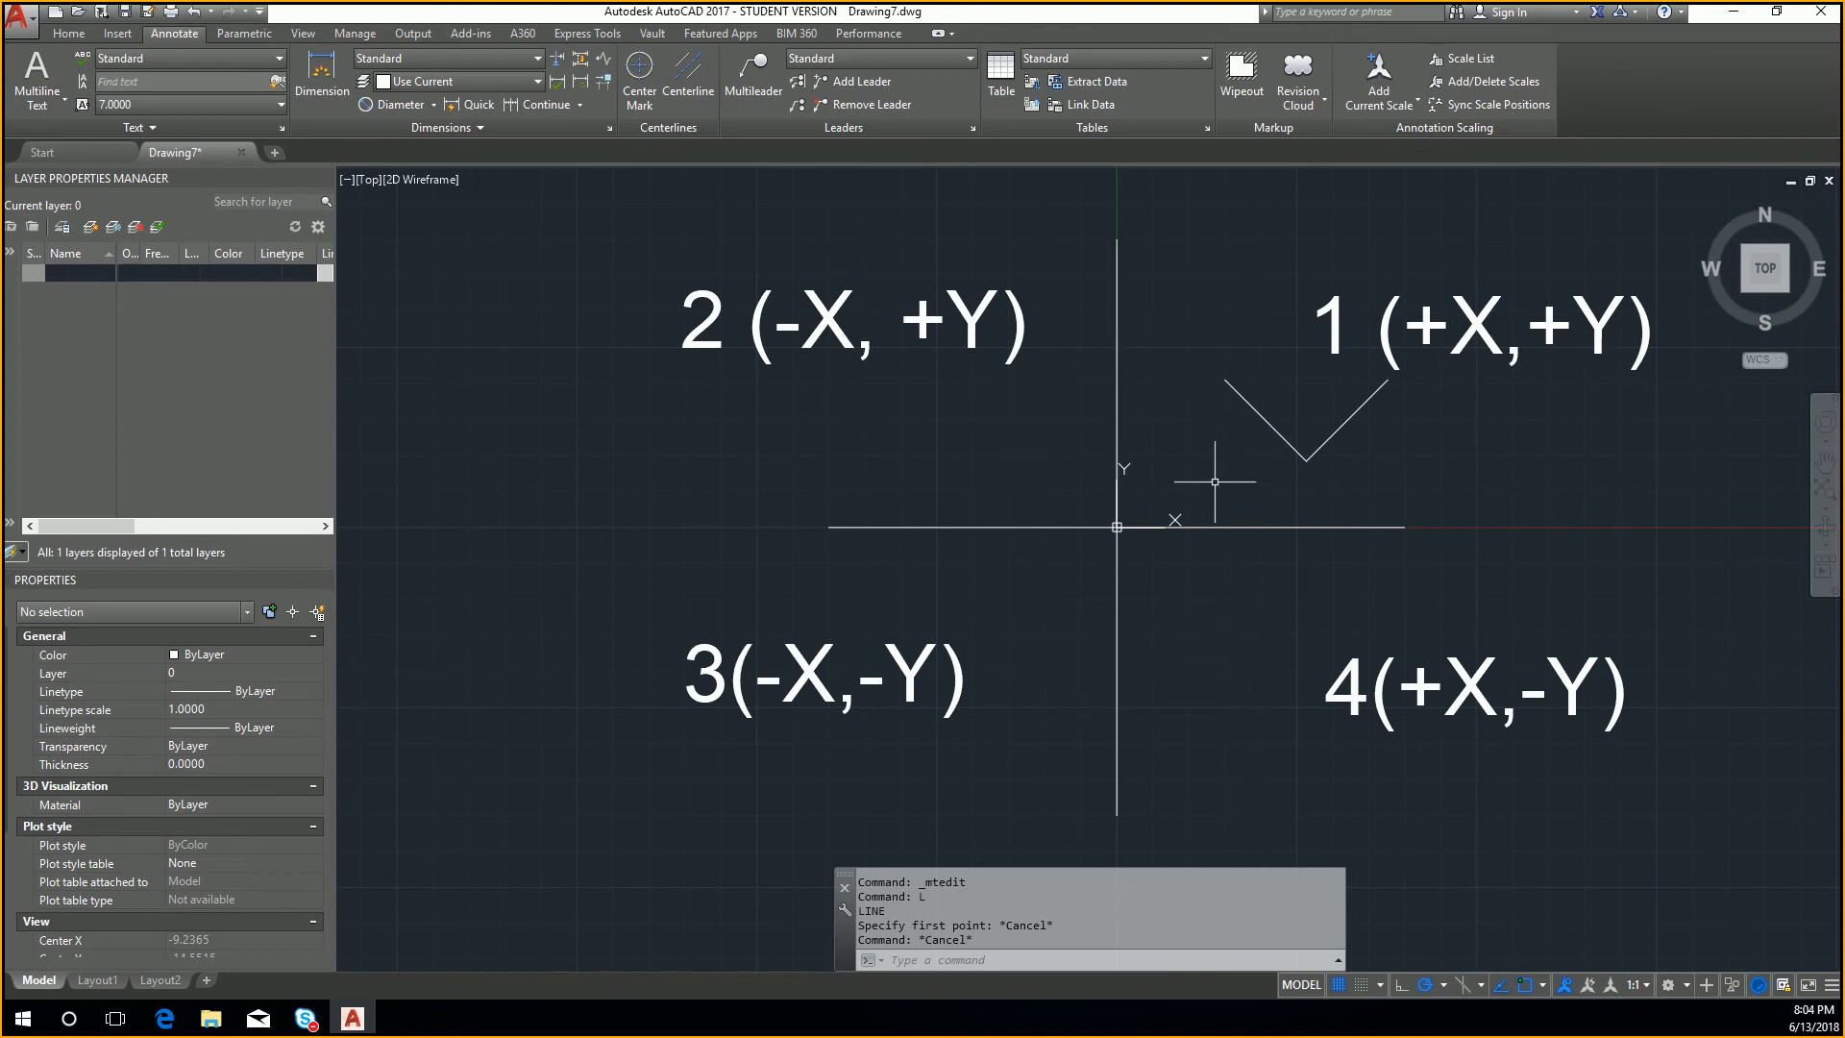
Step: Draw a line from the origin into the first quadrant, ending at about X 43.6, Y 35.9
type("L")
key("Return")
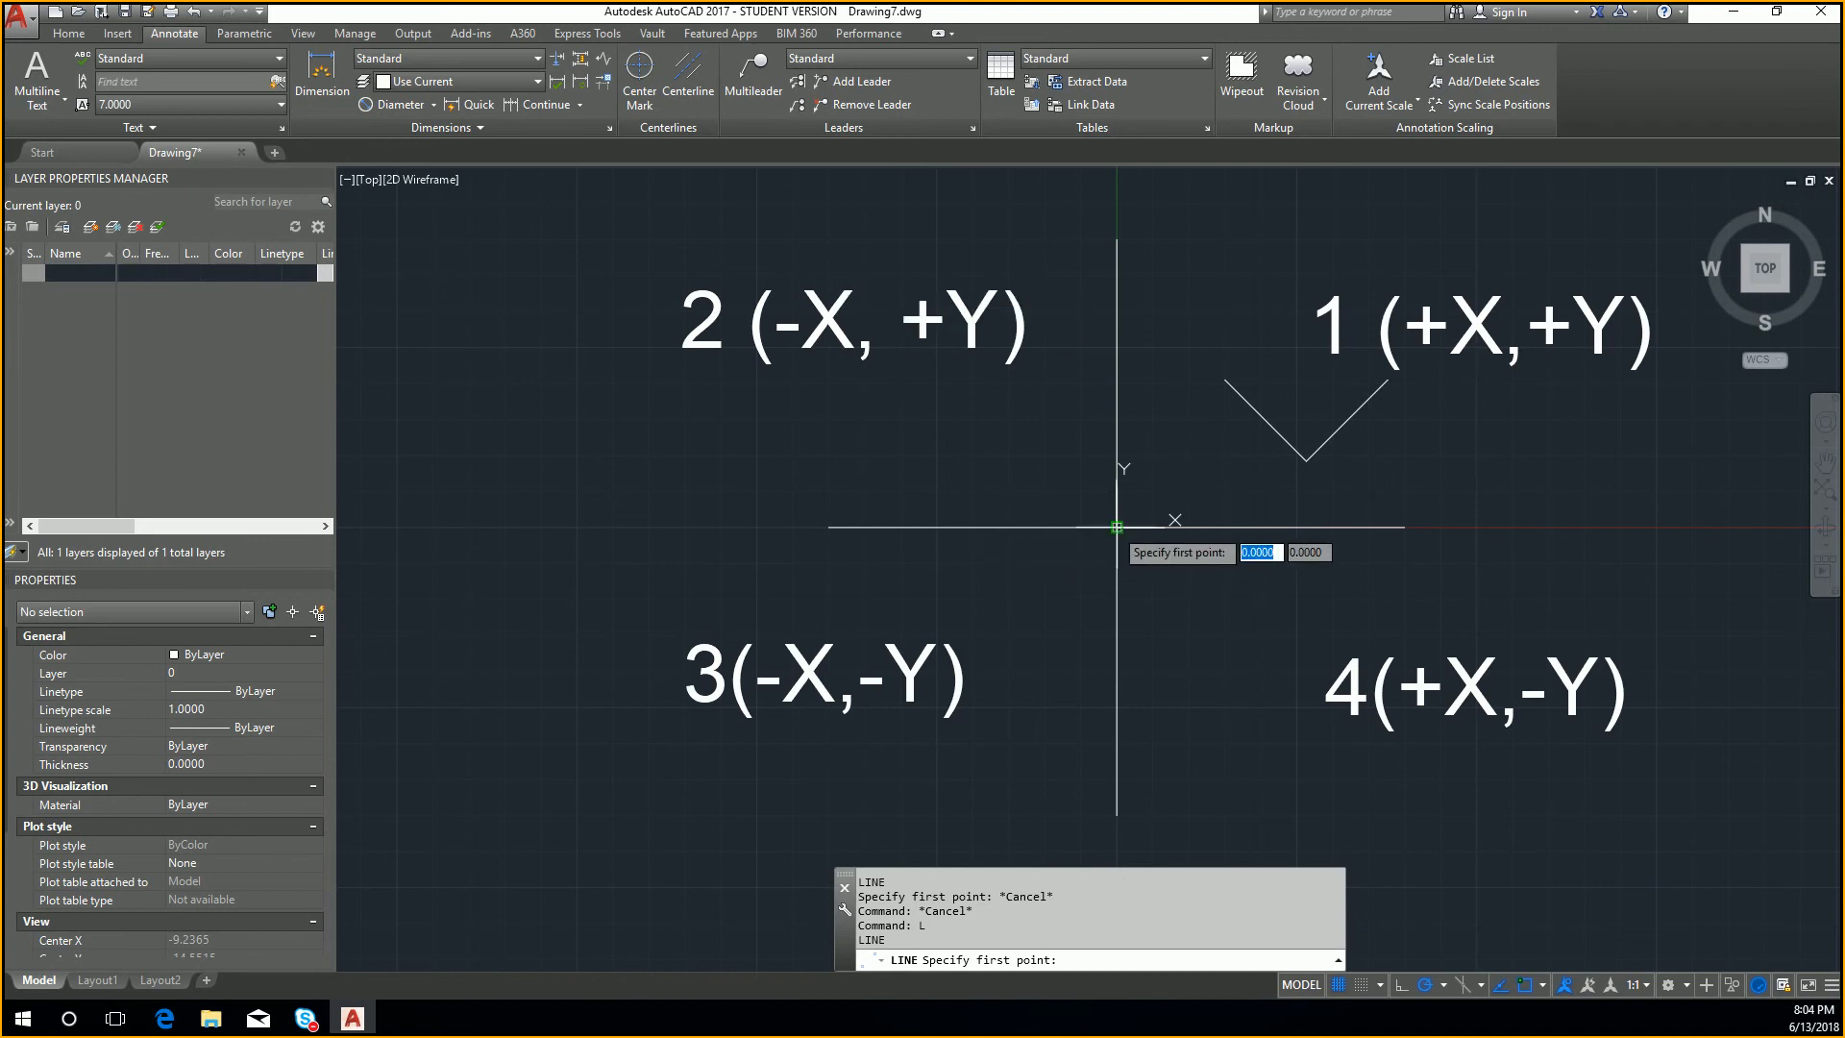
left_click(1116, 526)
left_click(1243, 423)
key("Escape")
Step: Rotate the new first-quadrant line 90 degrees counterclockwise about the origin
left_click(1235, 473)
left_click(1192, 452)
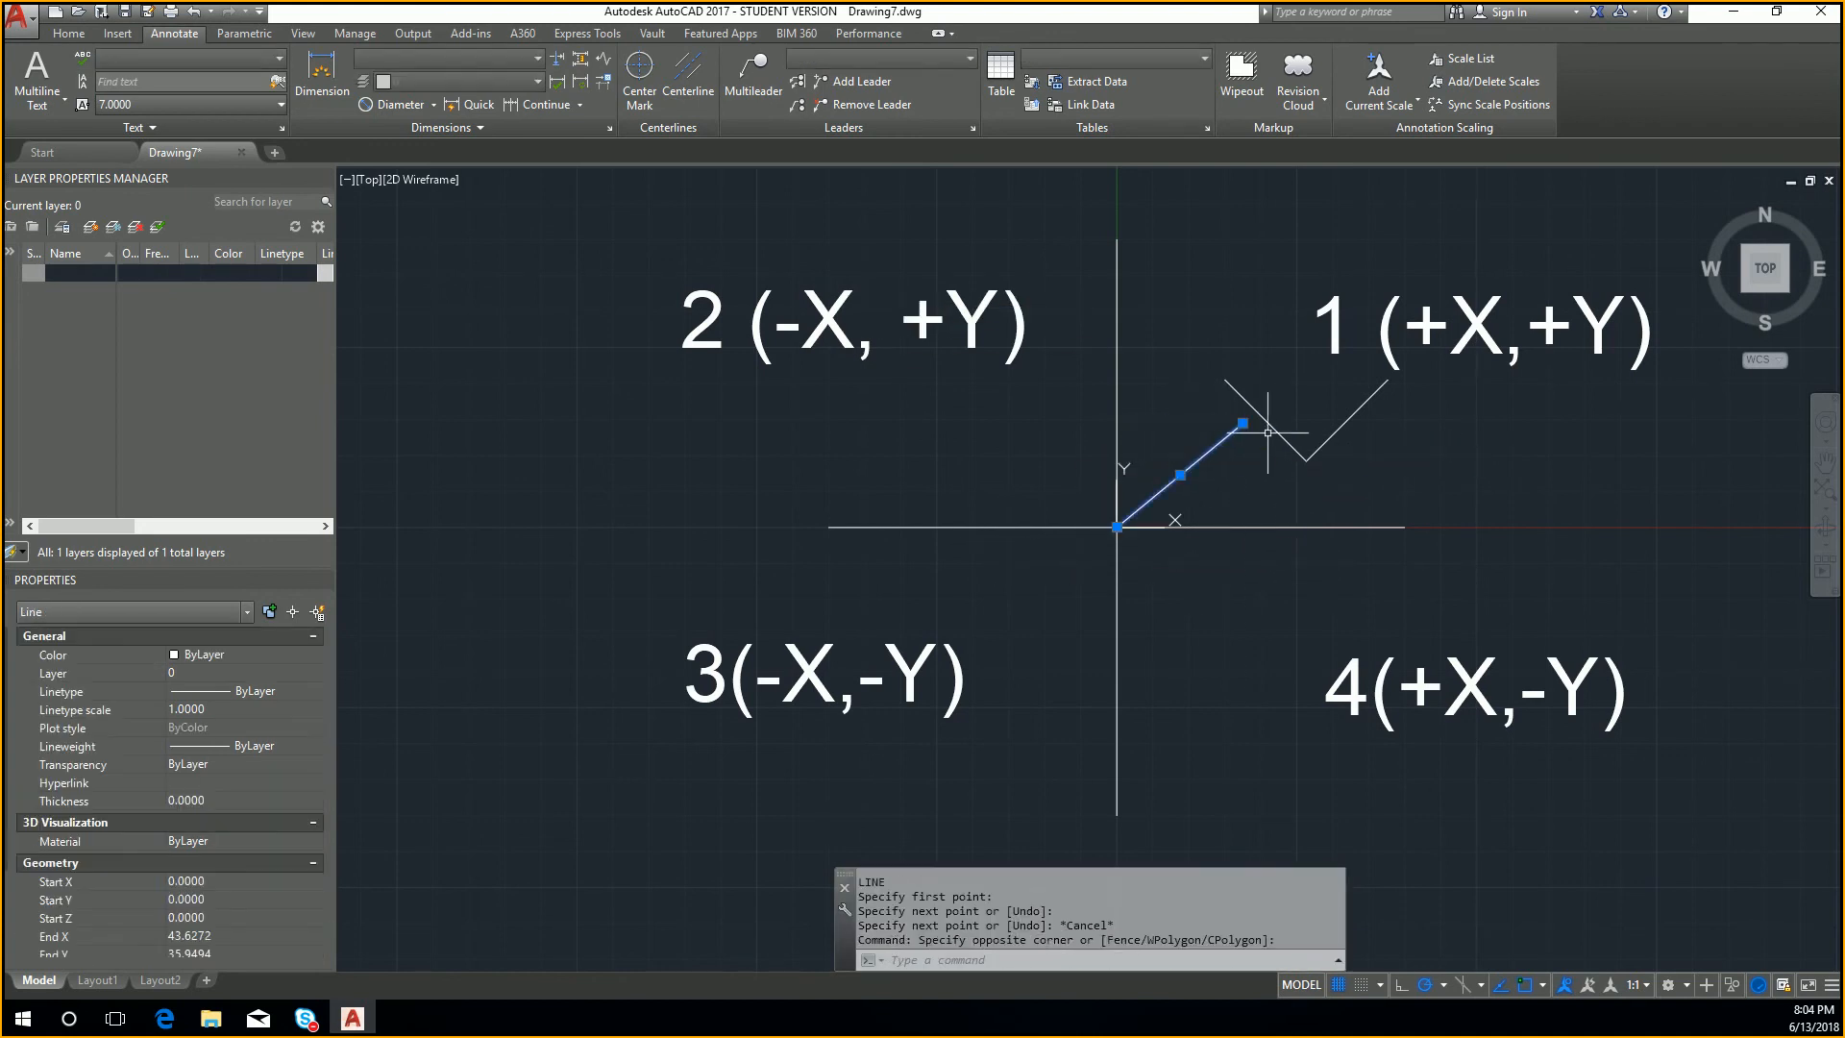
type("RO")
key("Return")
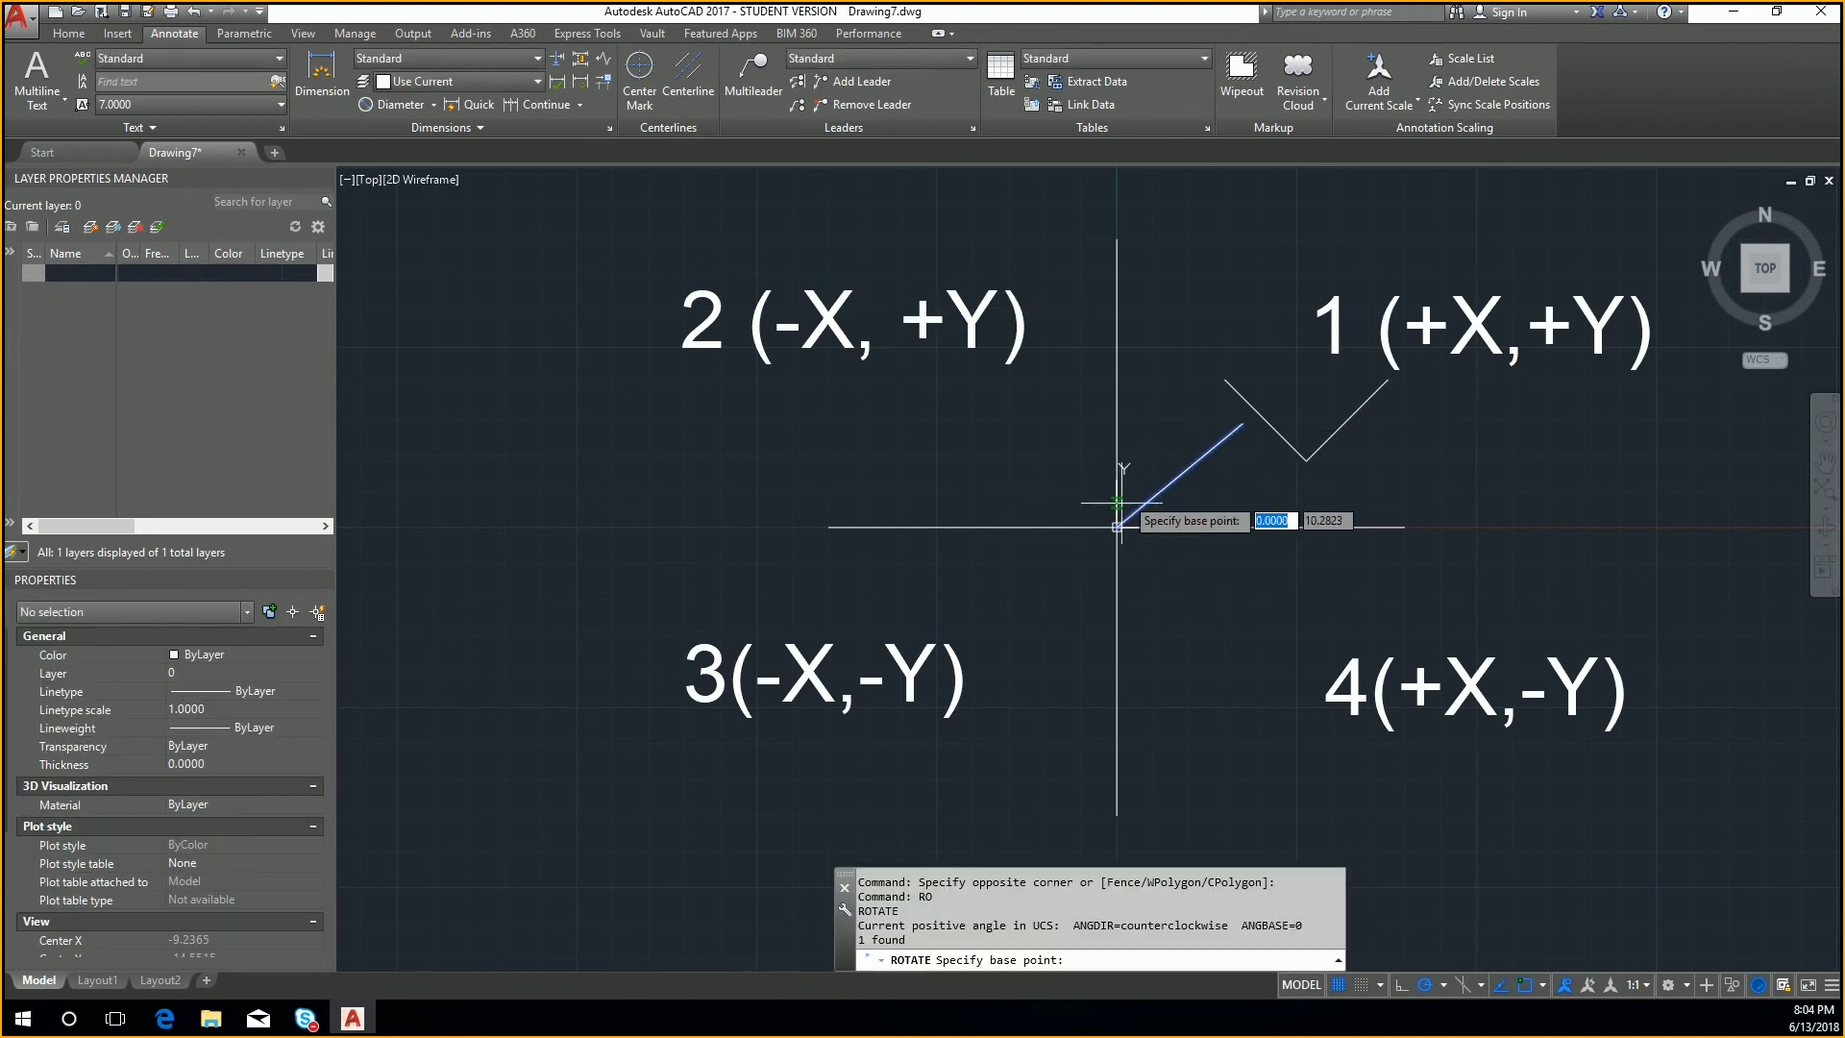
left_click(1118, 519)
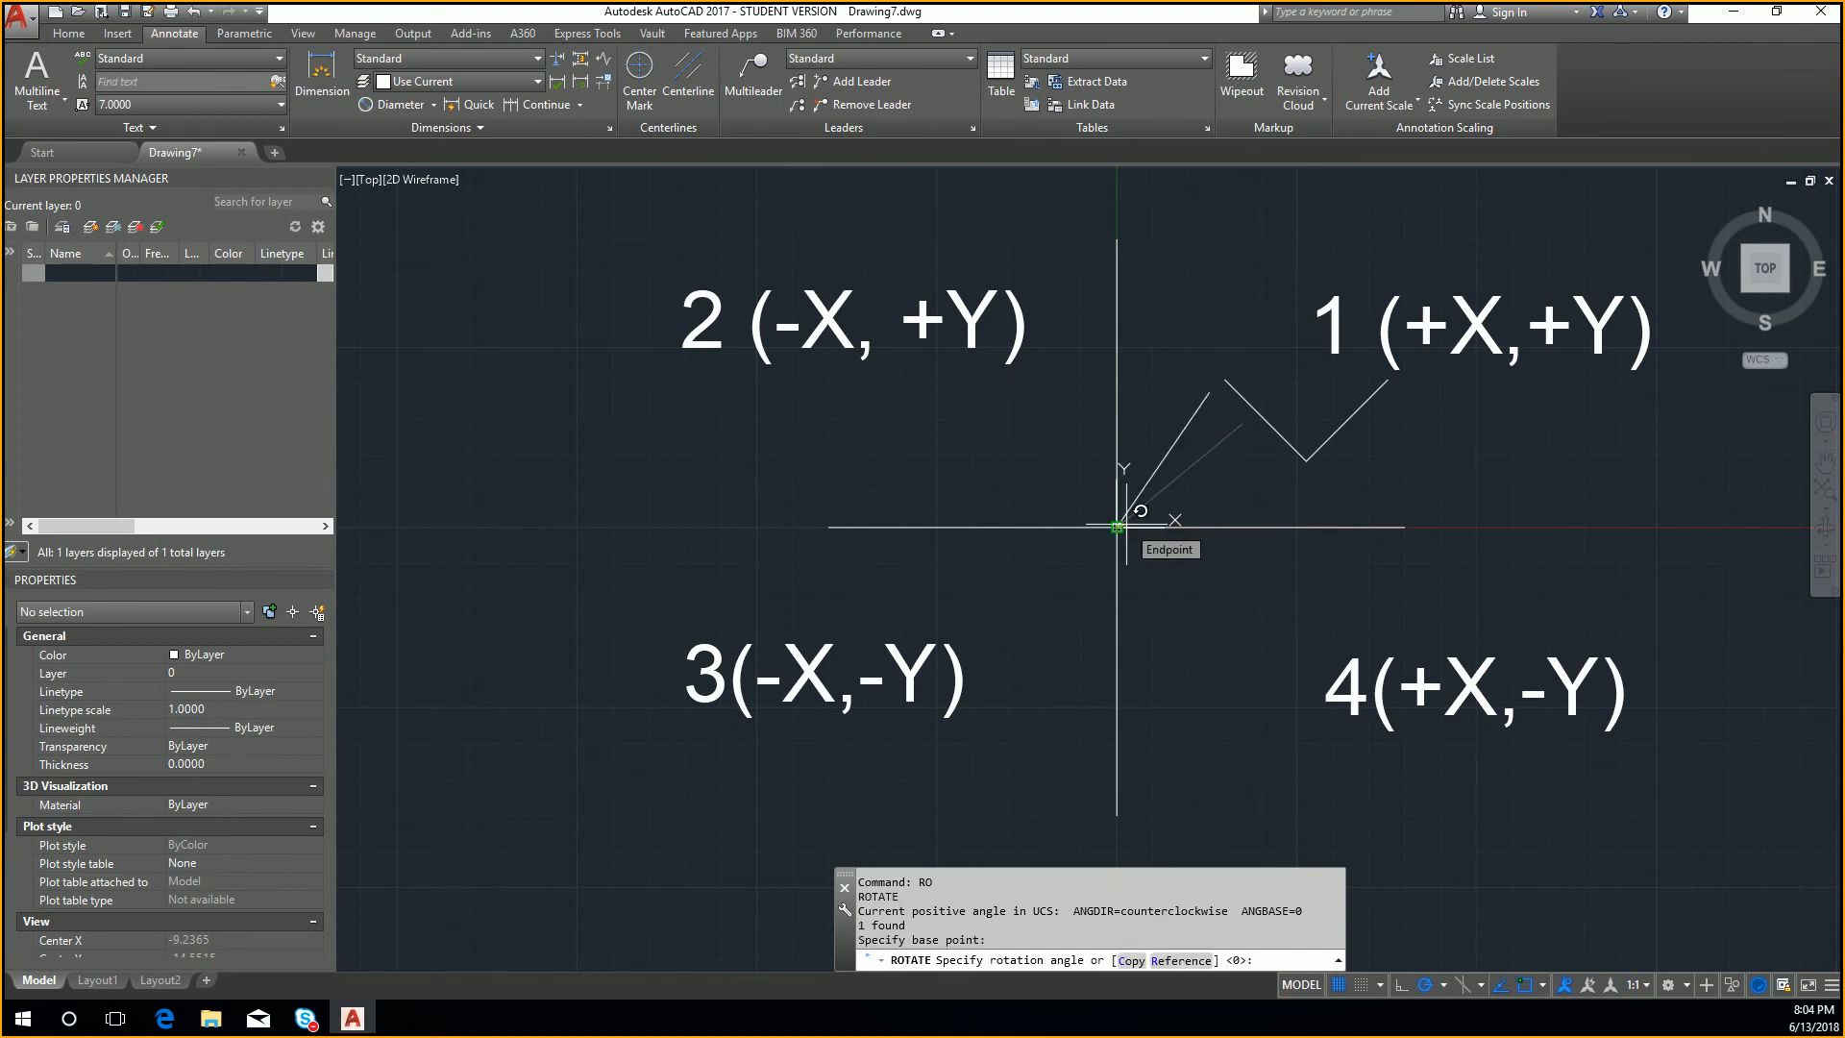
type("90")
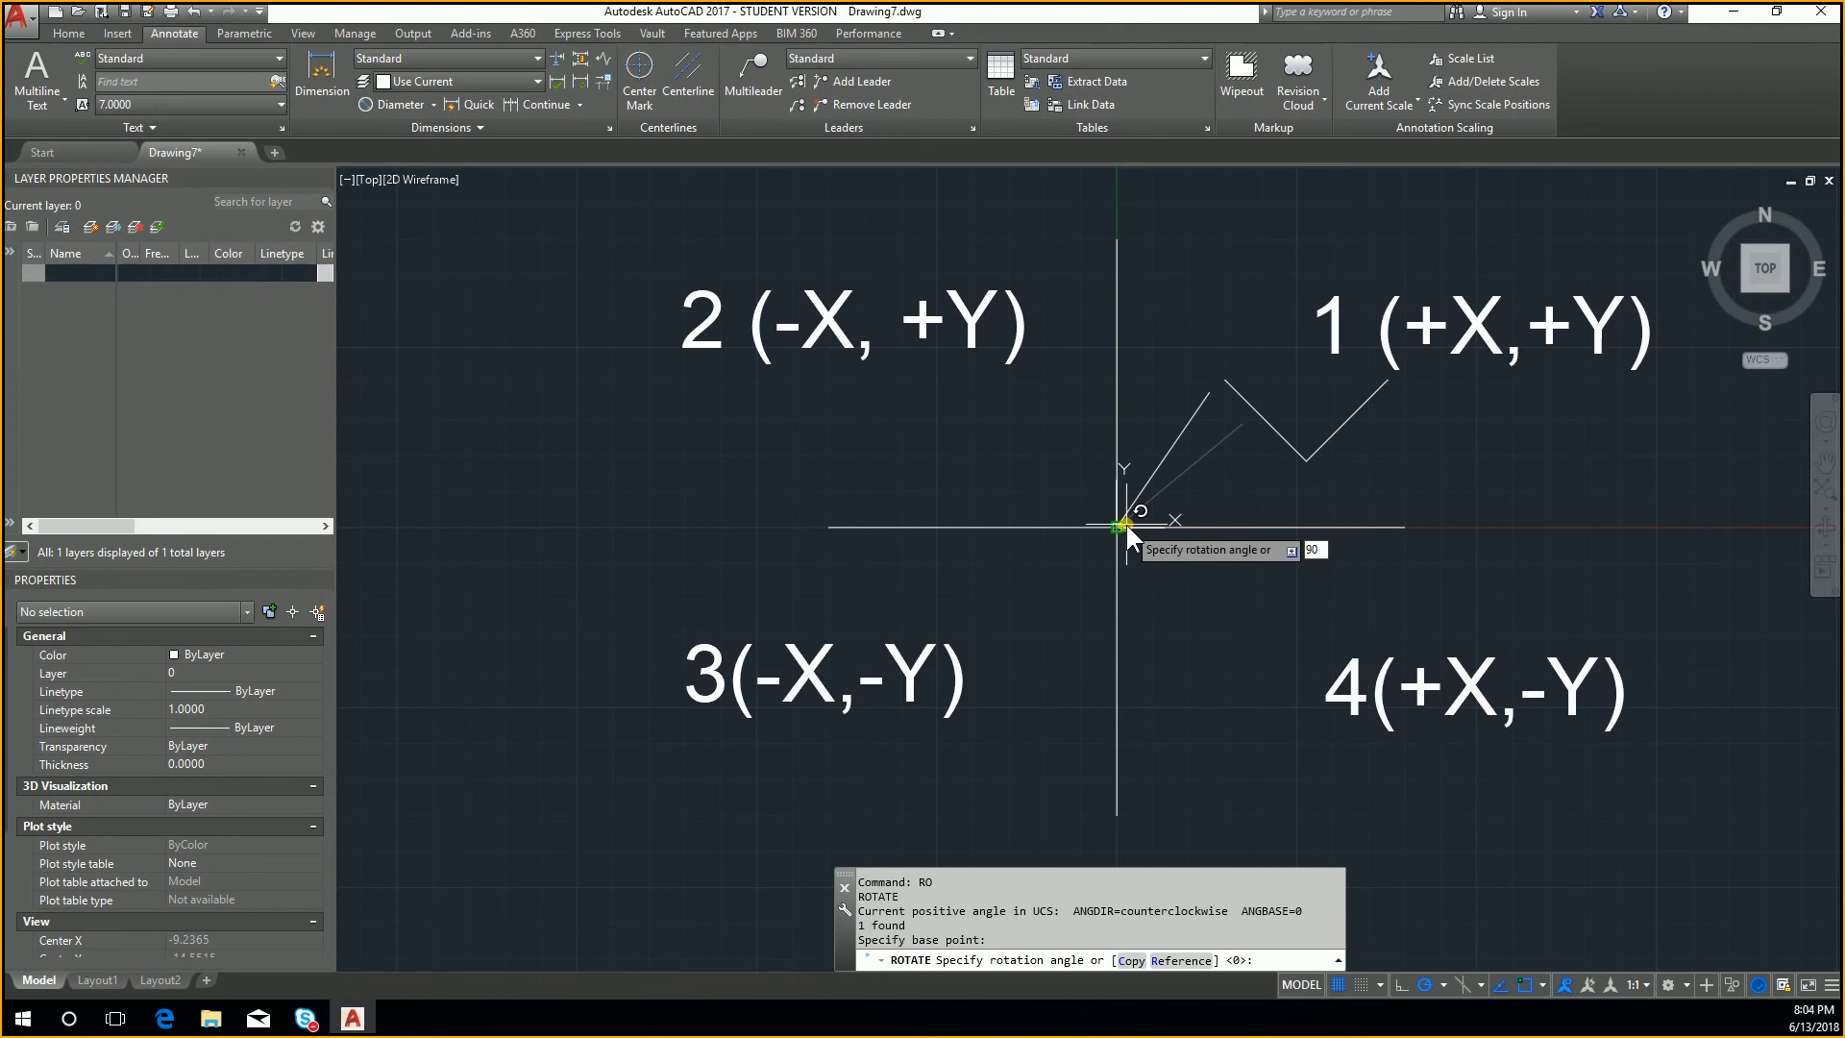
key("Return")
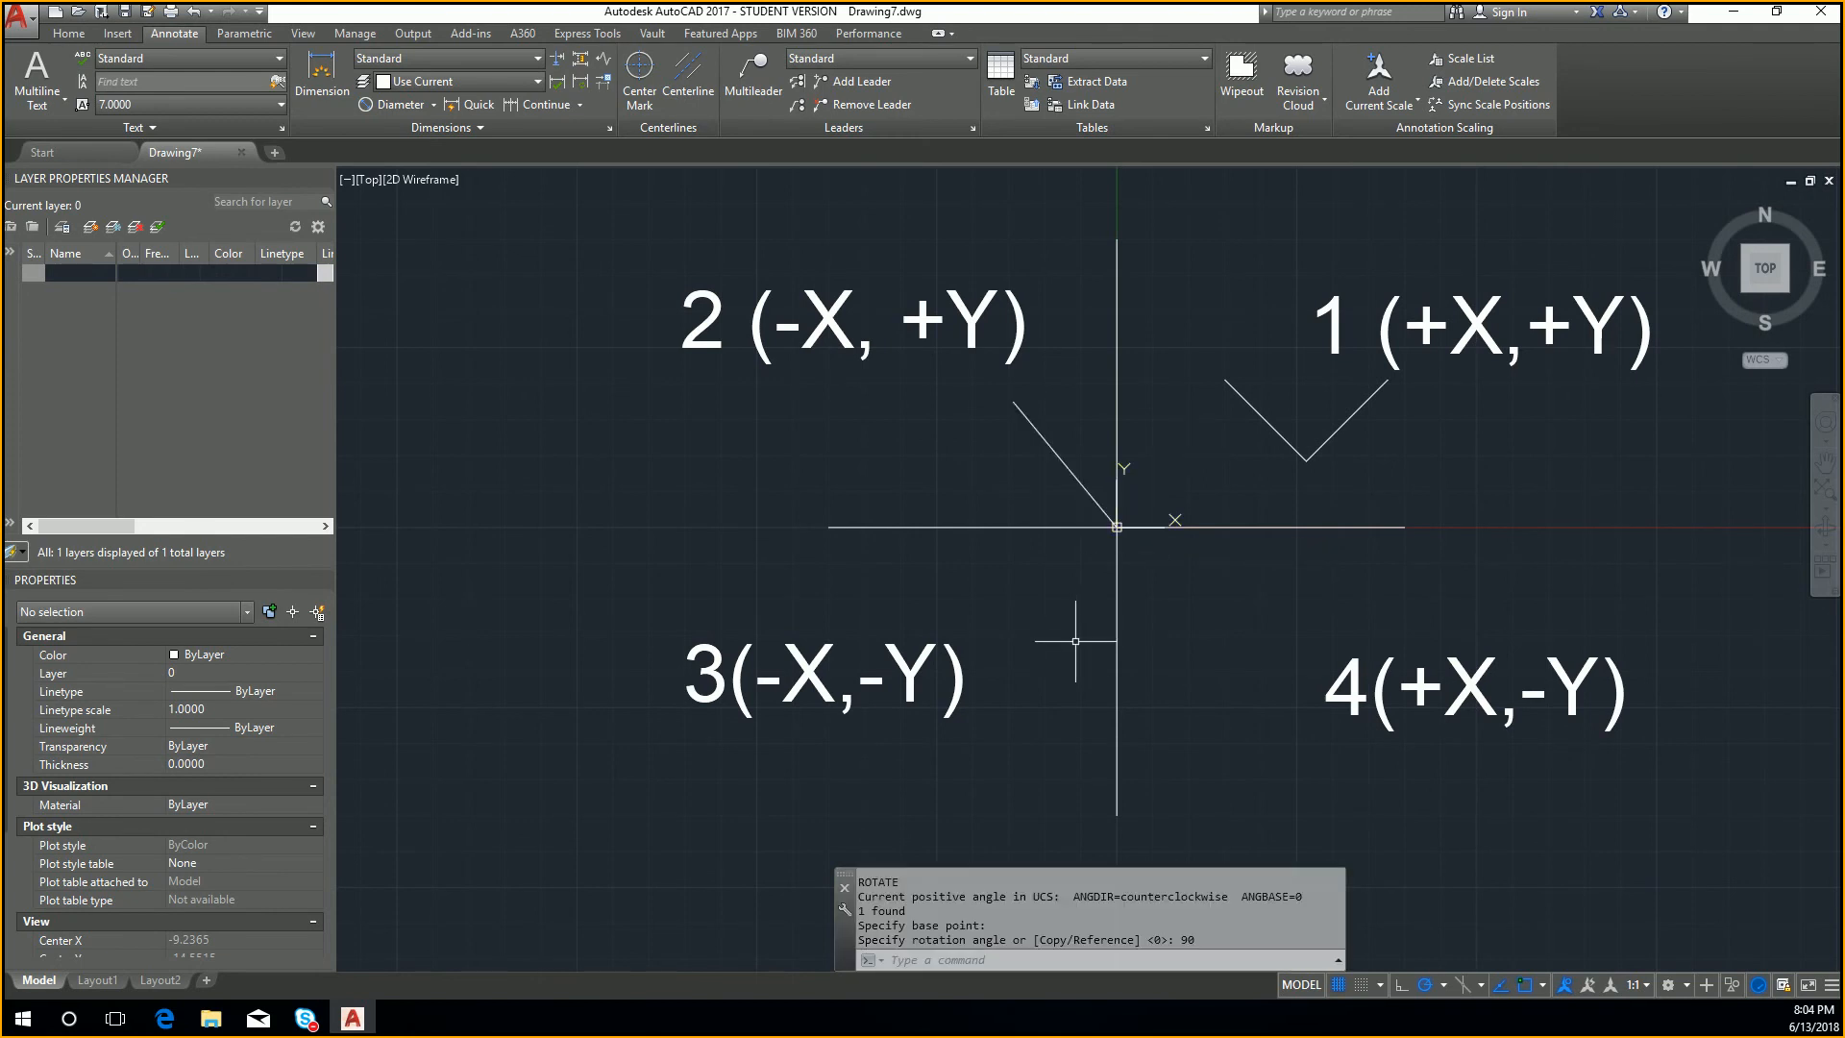
Step: Rotate the line in the second quadrant by -90 degrees about the origin
left_click(1067, 514)
left_click(1015, 445)
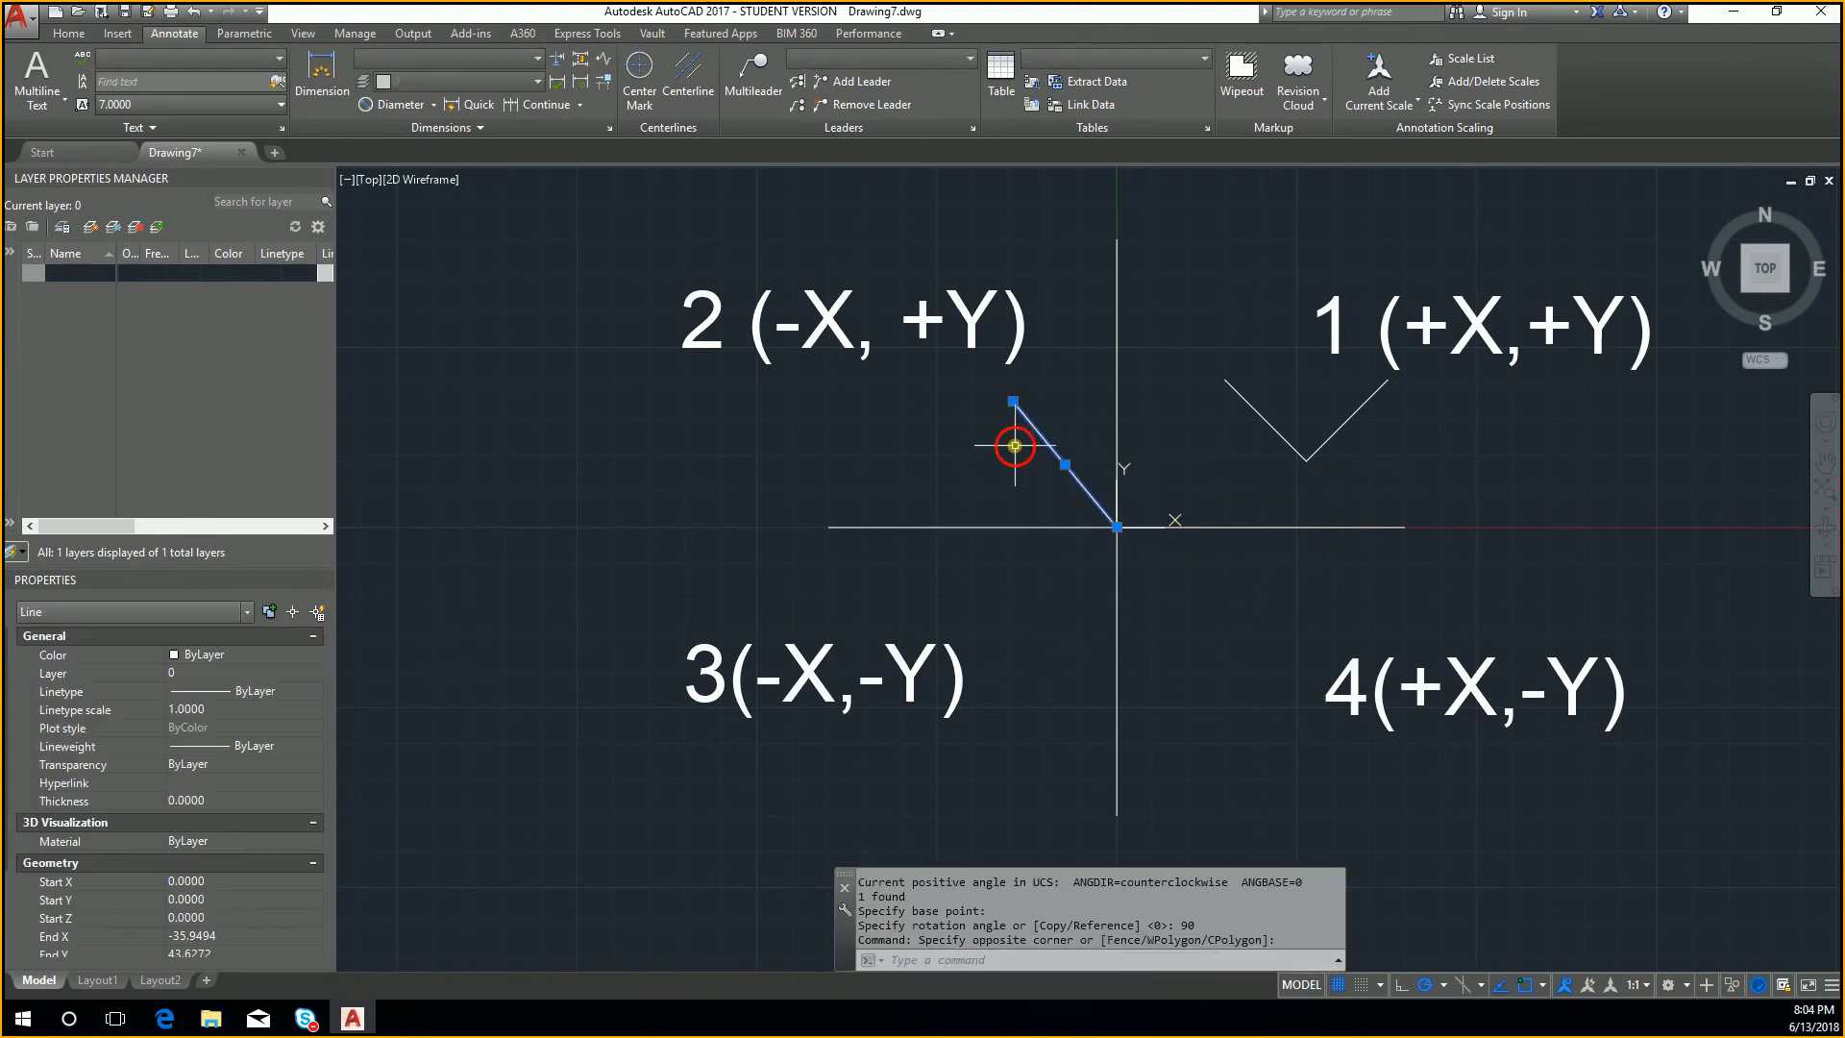
type("RO")
key("Return")
left_click(1117, 526)
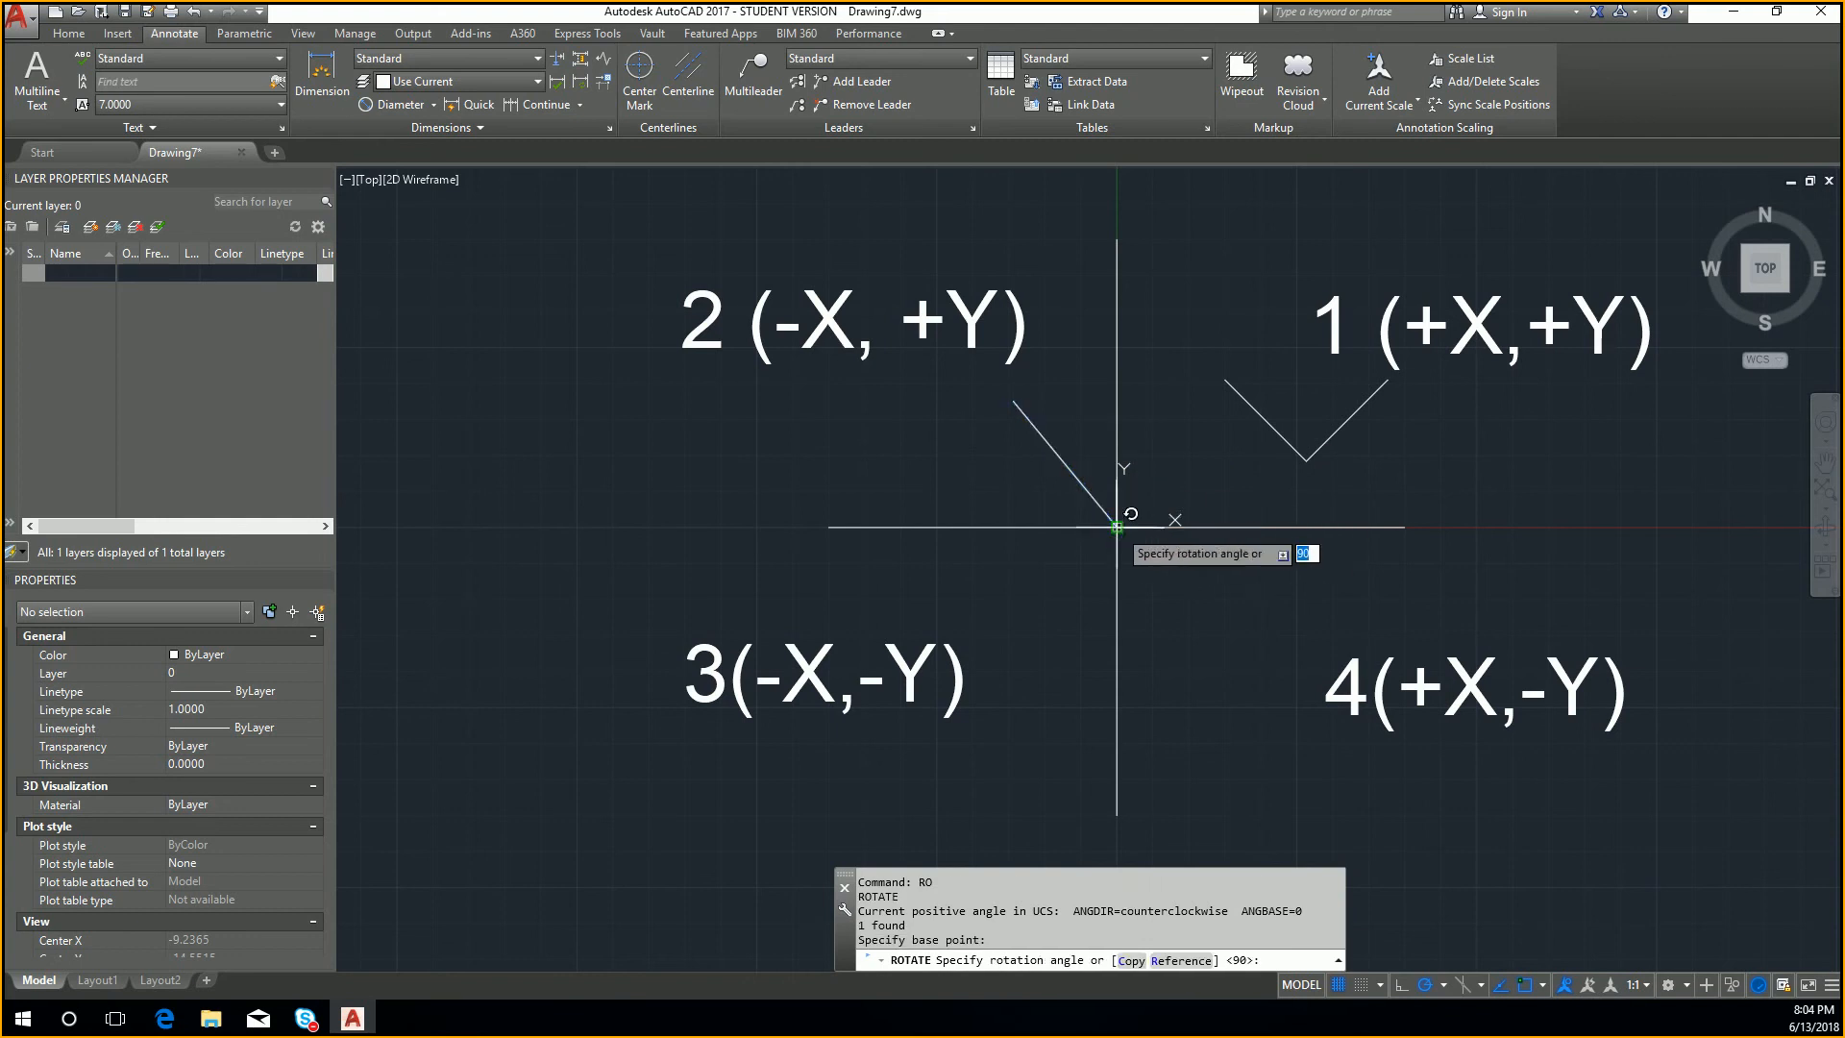
type("-")
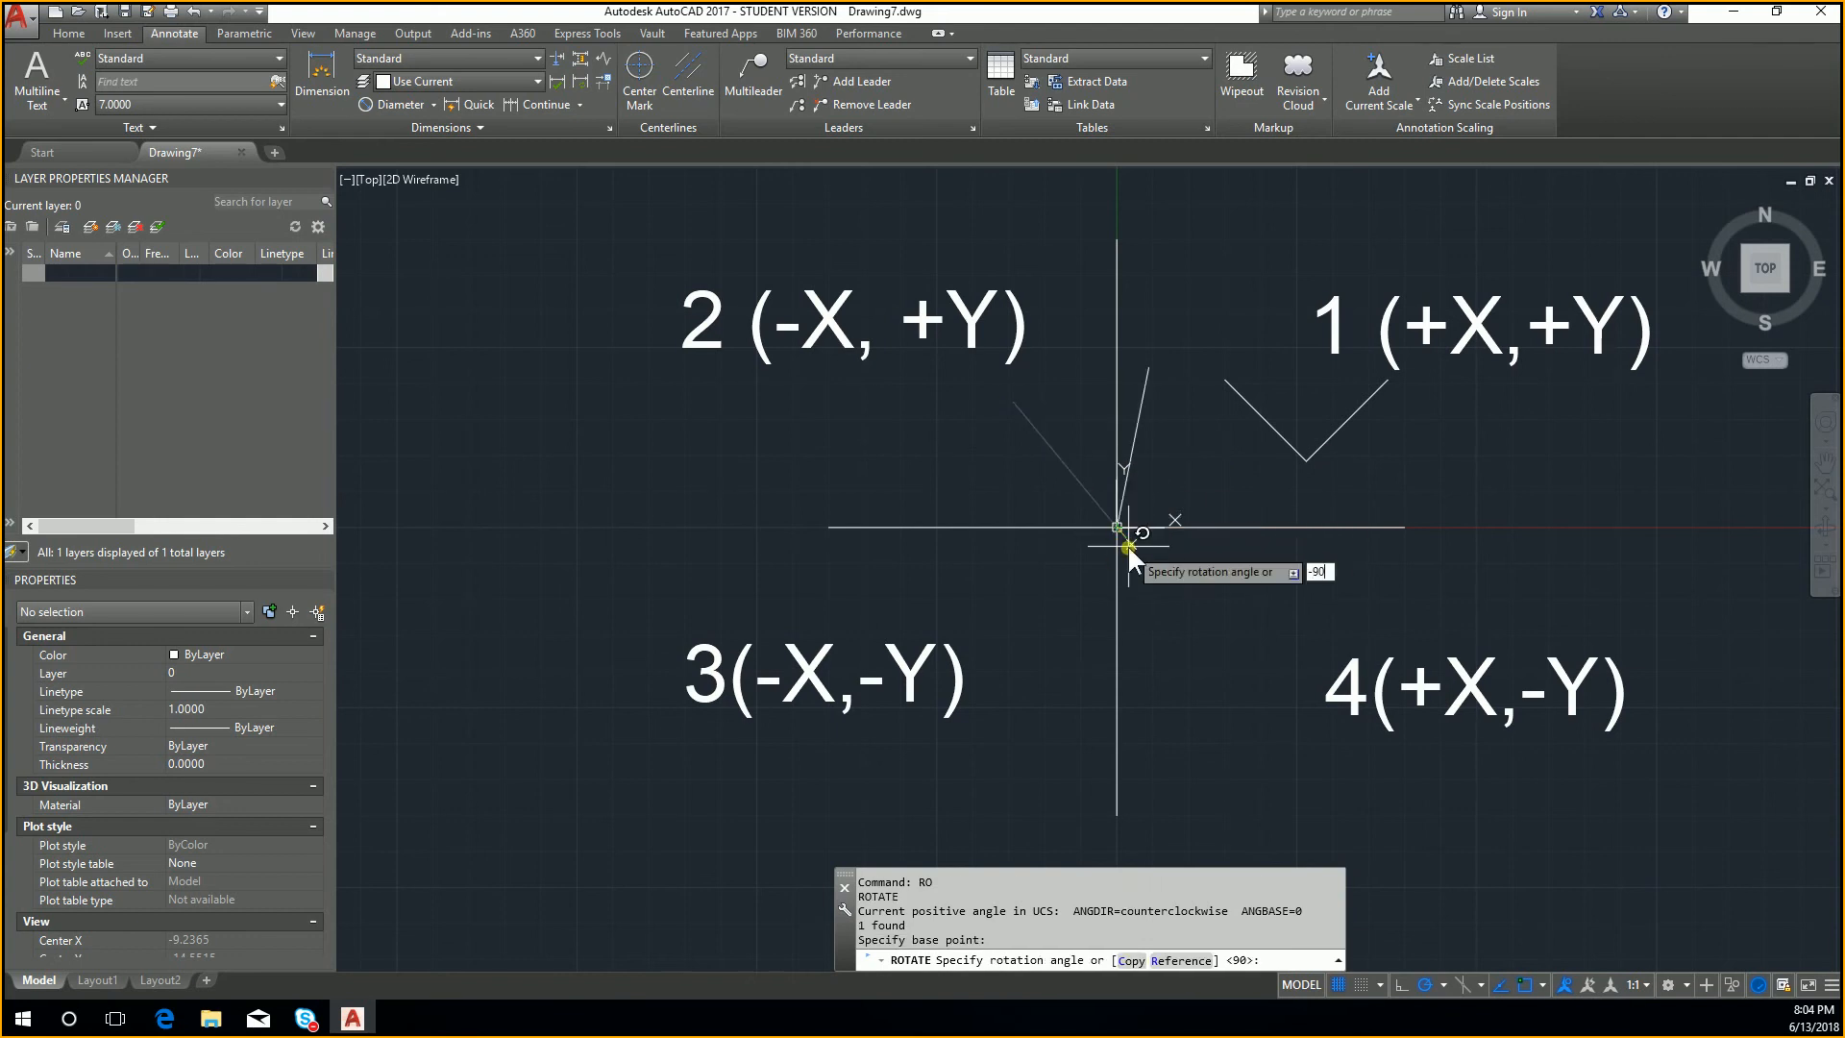
key("Return")
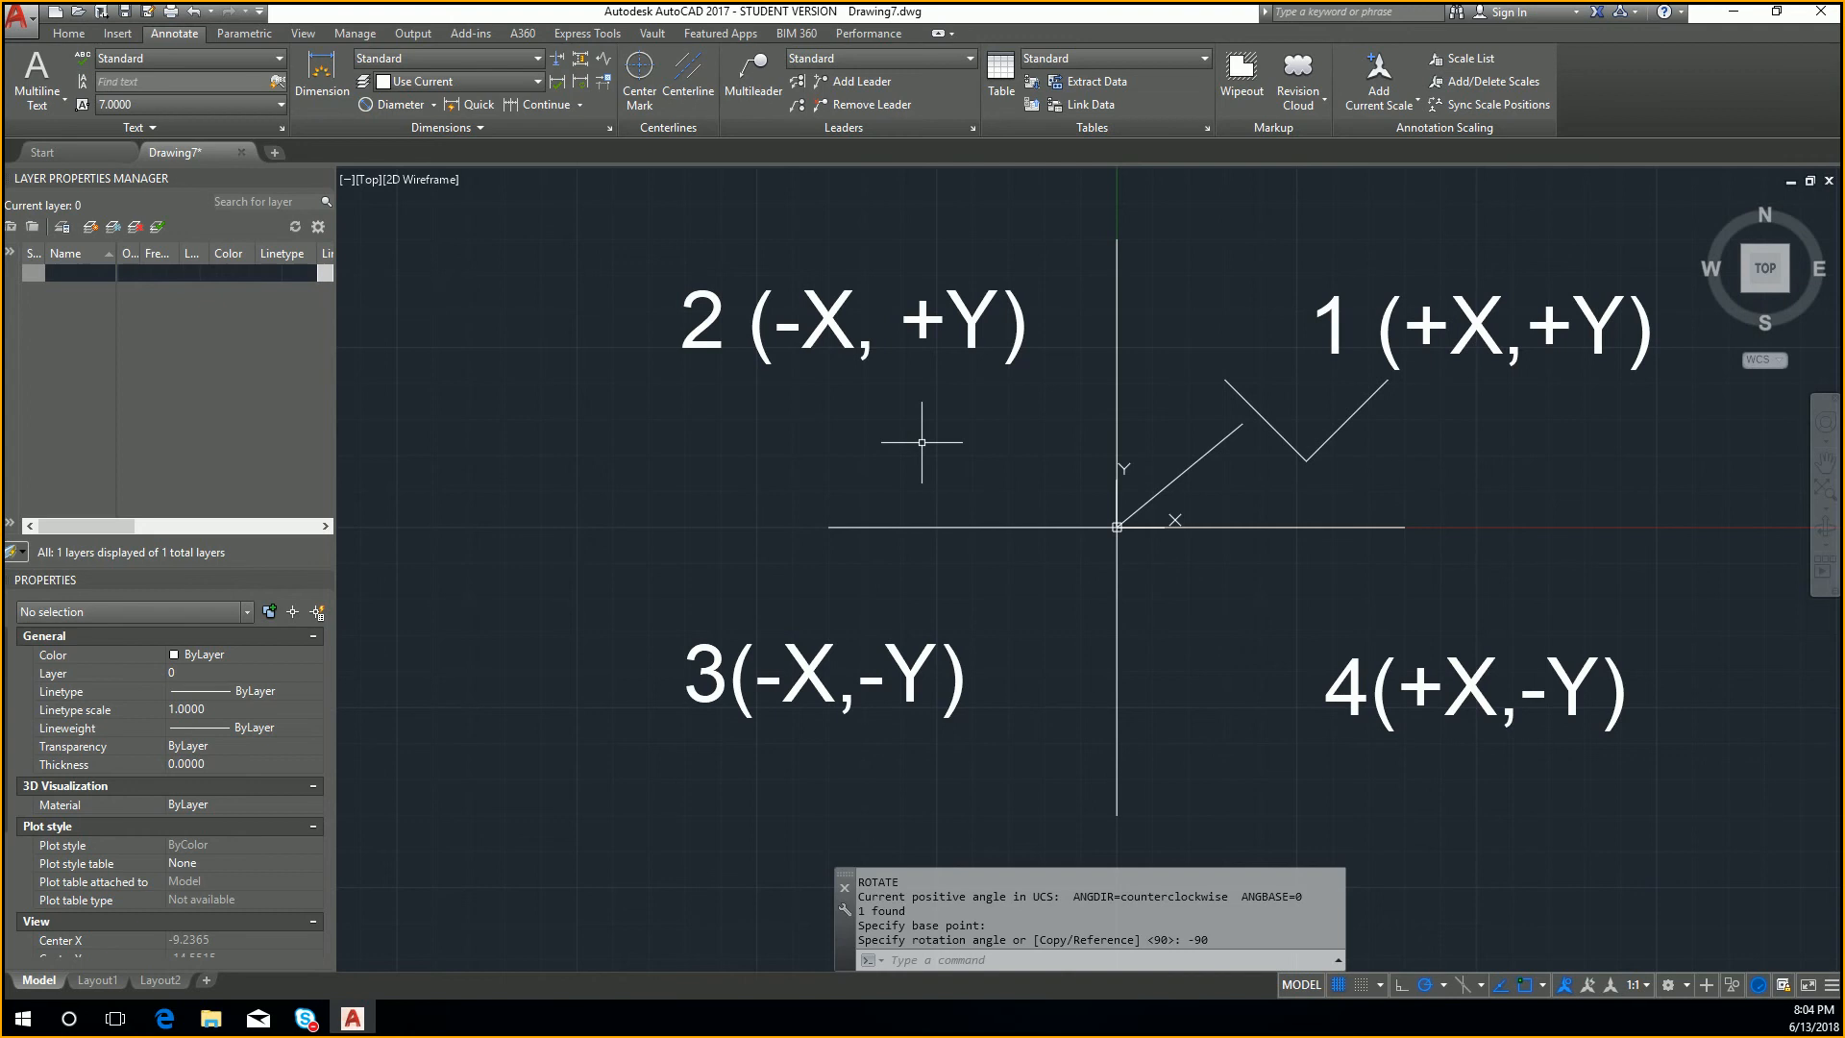
Step: Examine the rotated line in the first quadrant and its position relative to the origin and quadrant labels
middle_click_drag(1482, 515, 1160, 700)
scroll(1105, 636, "up", 4)
middle_click_drag(1052, 573, 1139, 797)
middle_click_drag(1519, 506, 1467, 452)
middle_click_drag(1008, 839, 1012, 759)
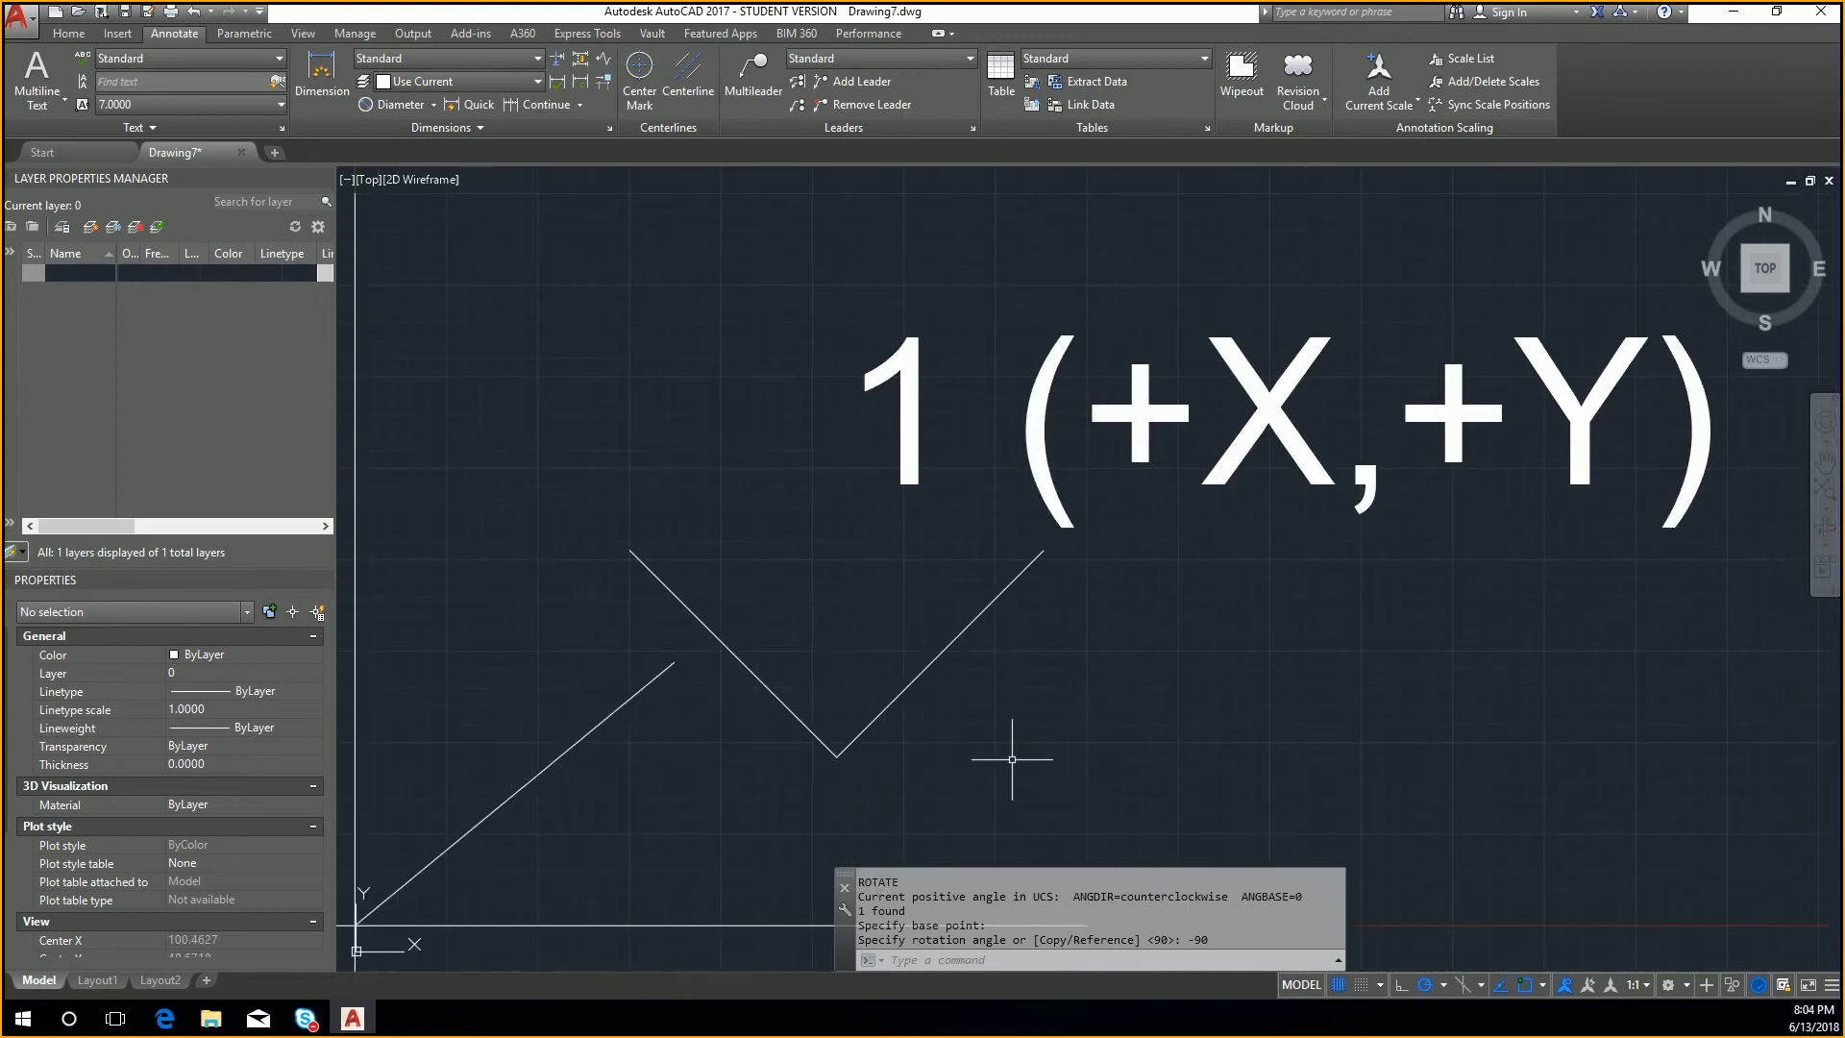
scroll(1166, 585, "down", 3)
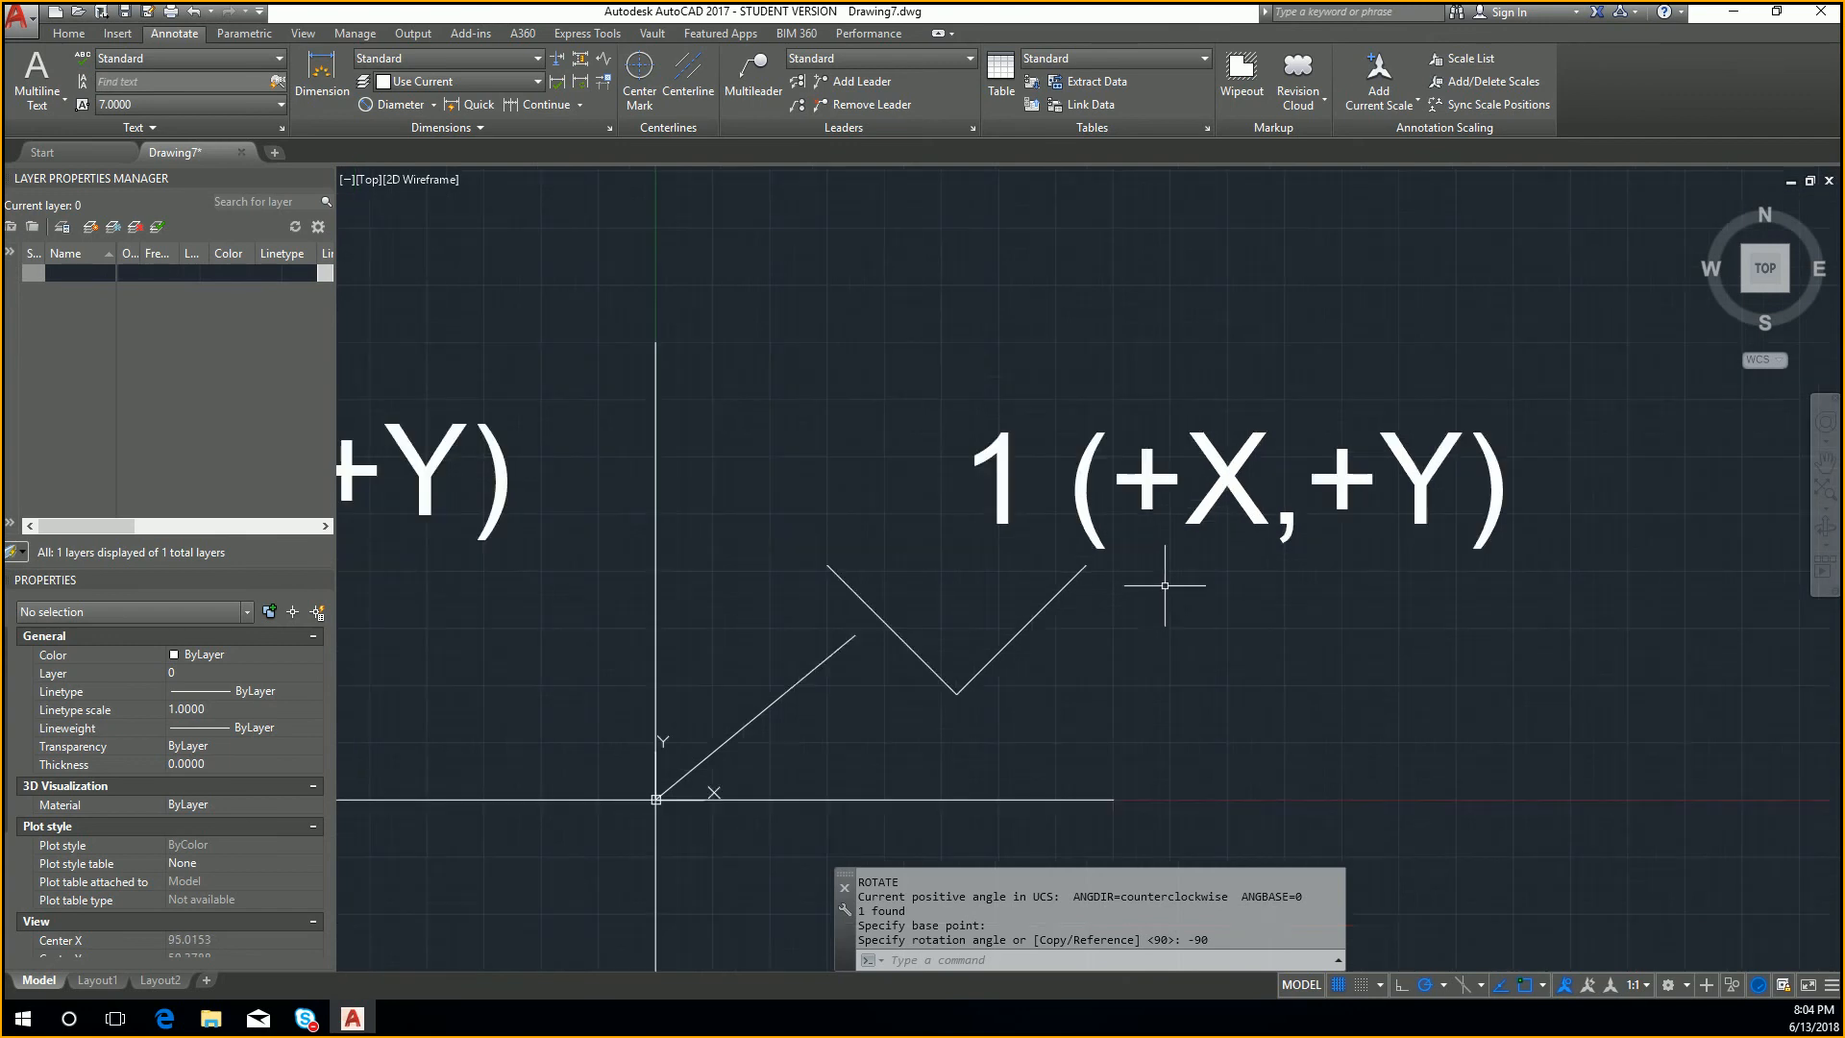
middle_click_drag(1139, 601, 1359, 509)
middle_click_drag(992, 631, 1116, 590)
scroll(1021, 628, "down", 2)
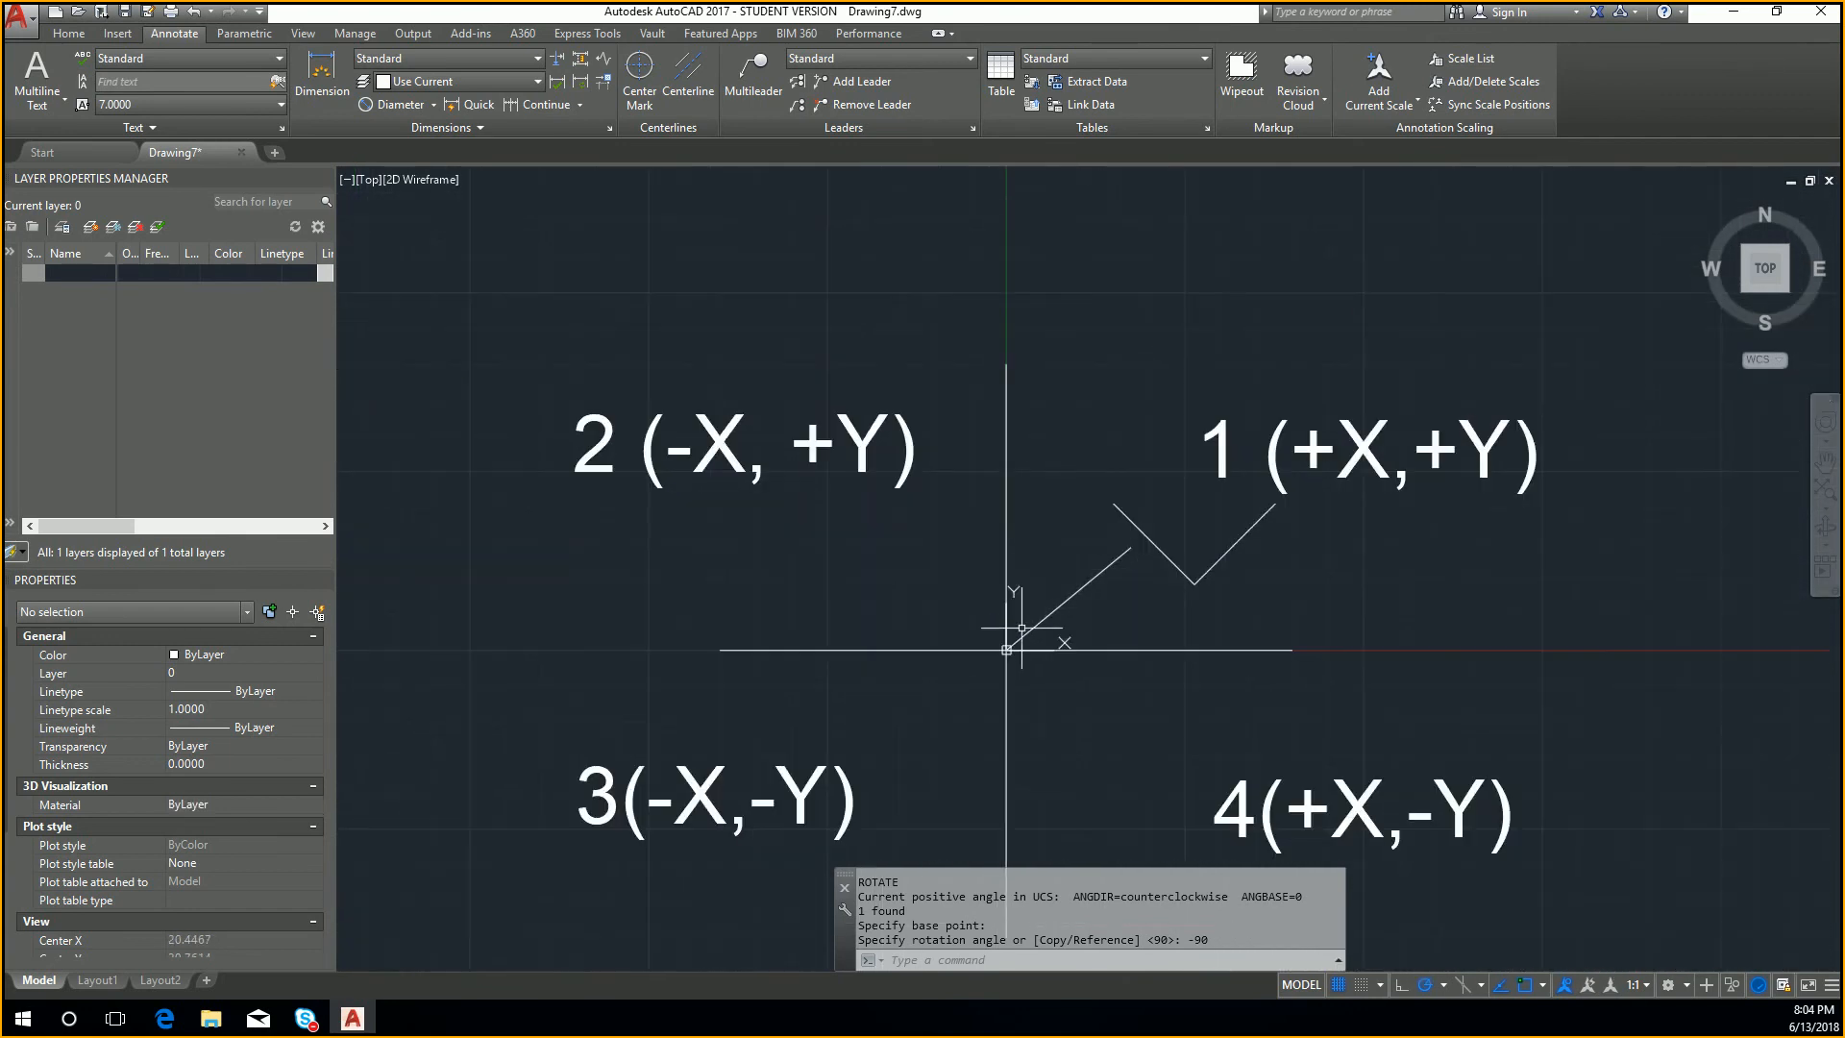
middle_click_drag(1022, 628, 1040, 626)
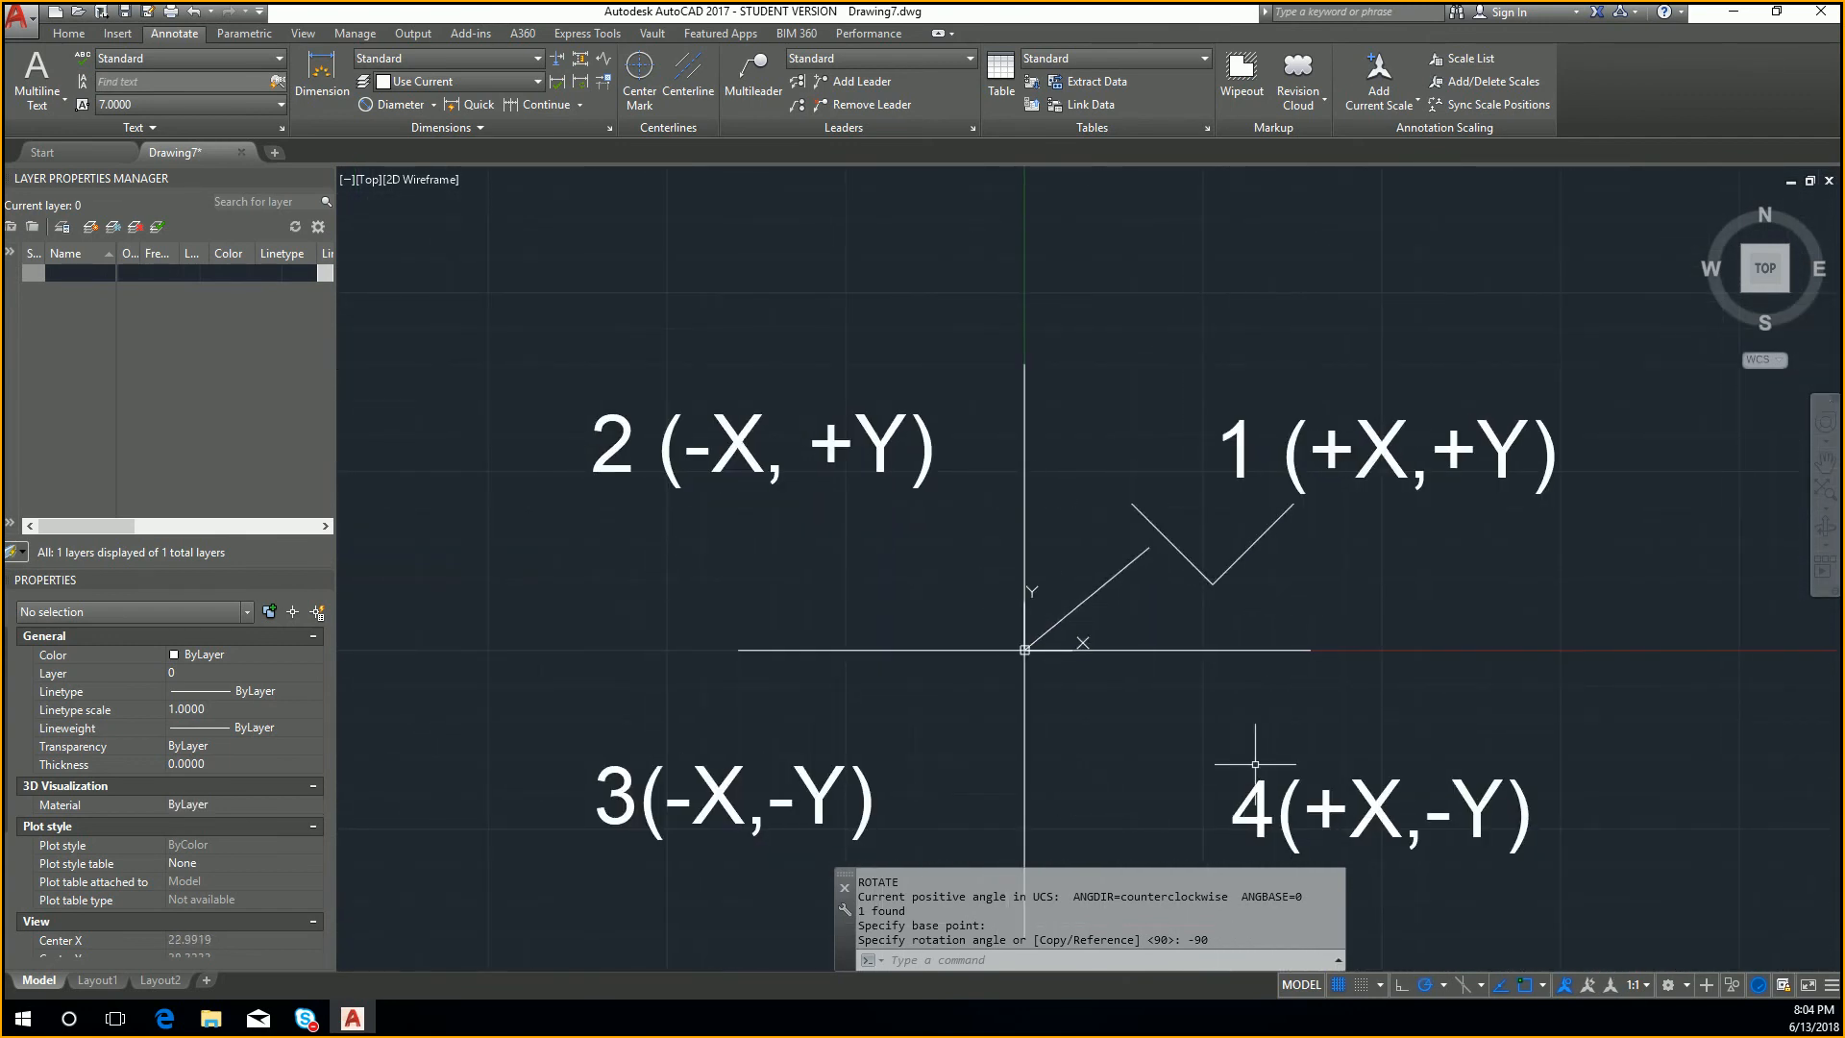
scroll(1020, 624, "up", 2)
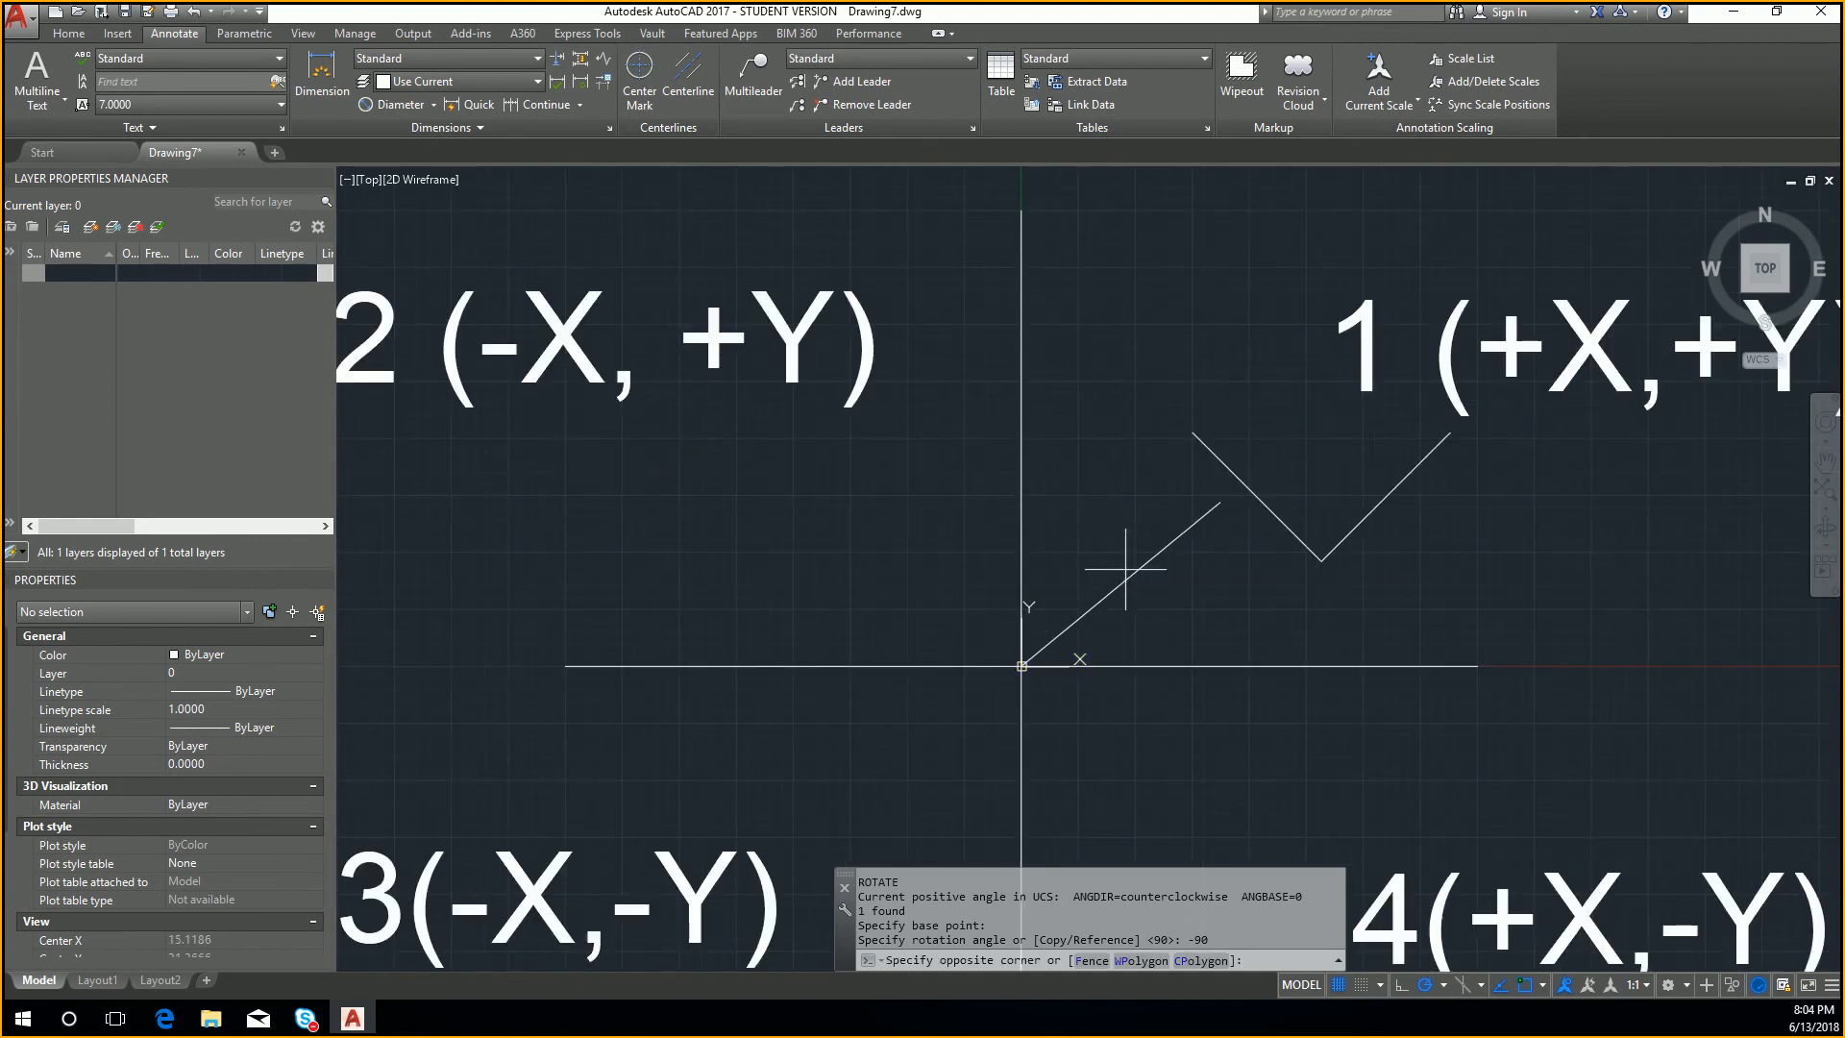
left_click(1083, 613)
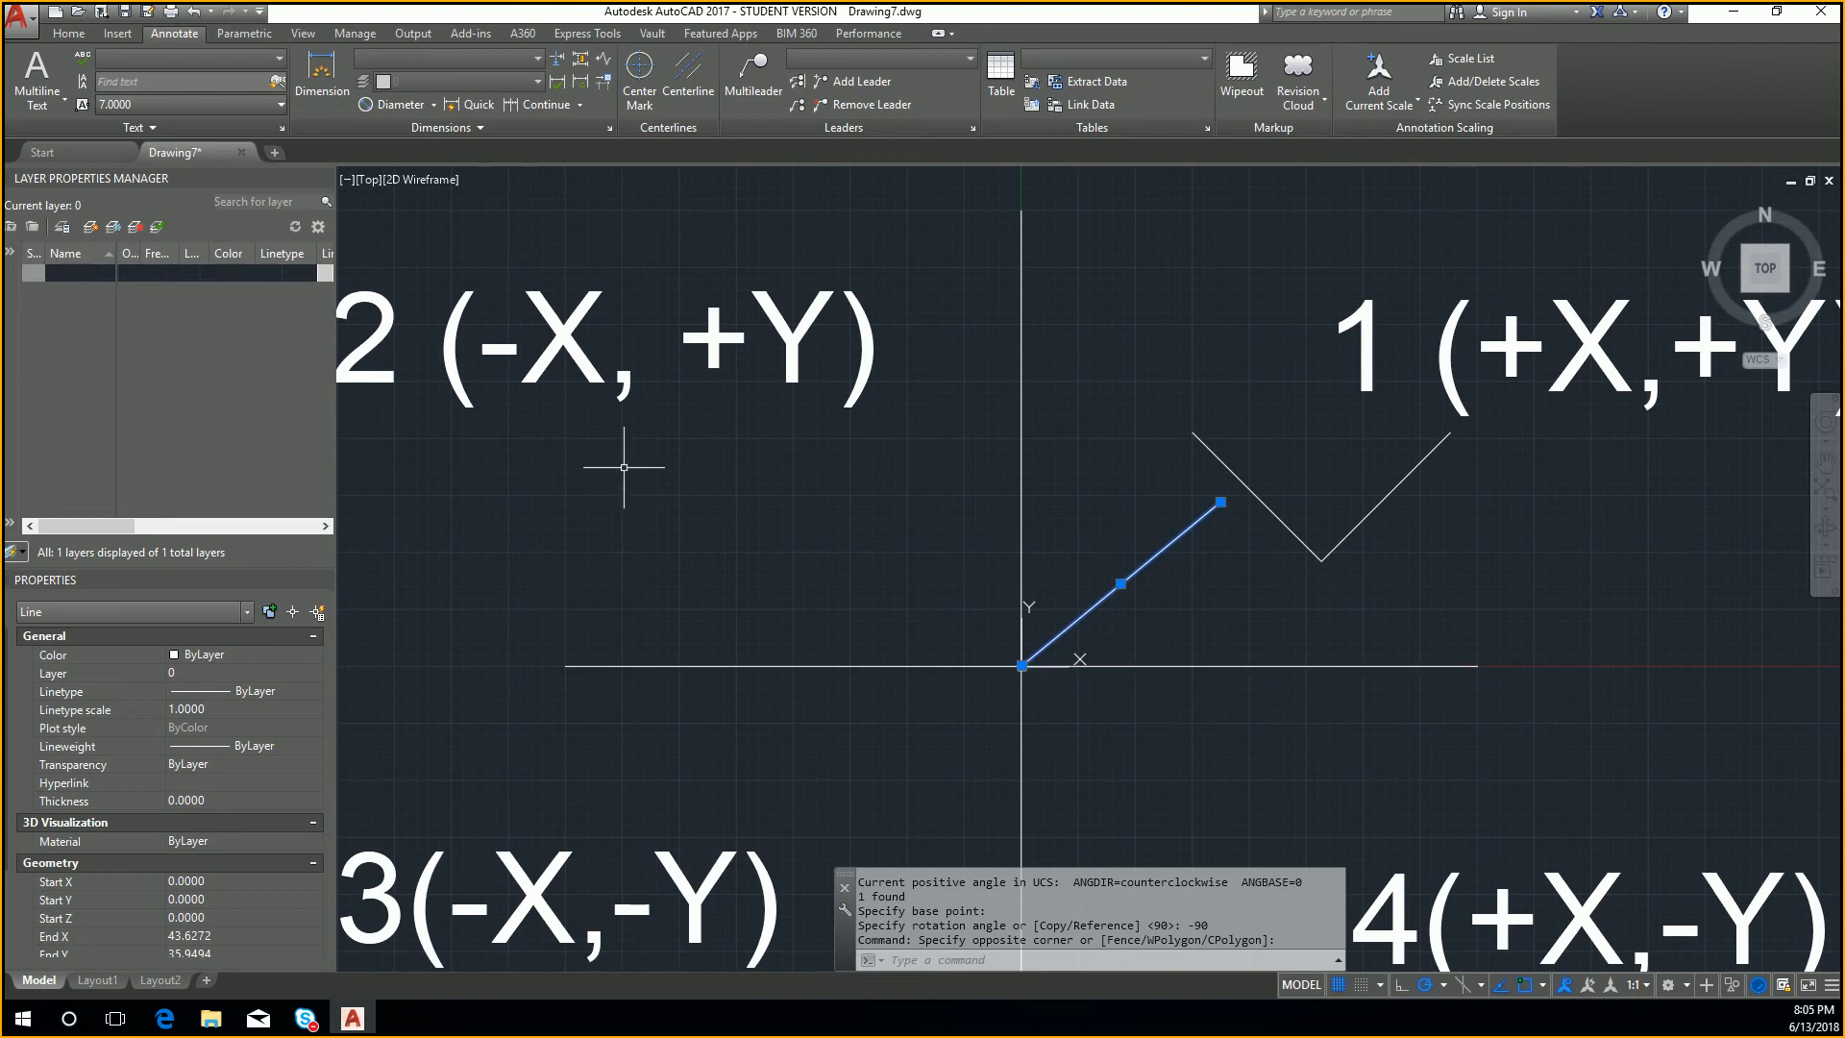
scroll(624, 467, "down", 4)
Step: Draw a three-point arc from the positive Y axis through the second quadrant to the negative Y axis
left_click(80, 30)
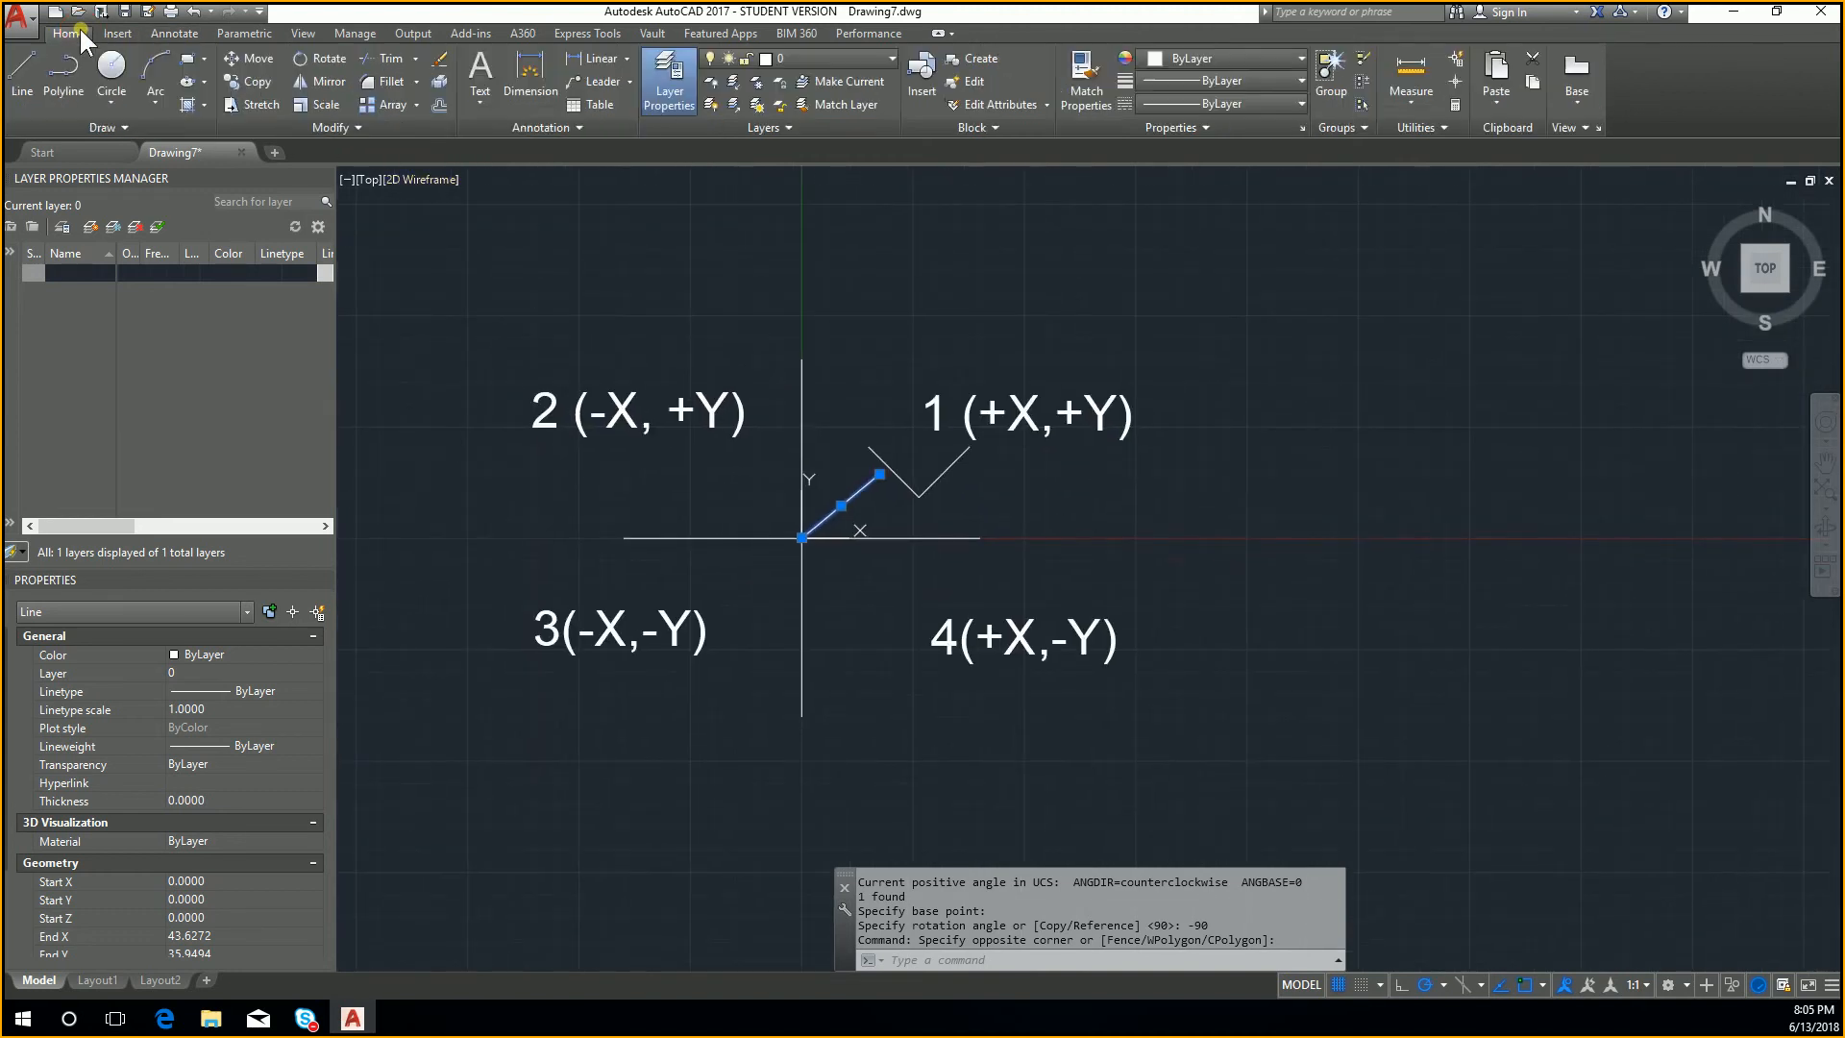
left_click(171, 81)
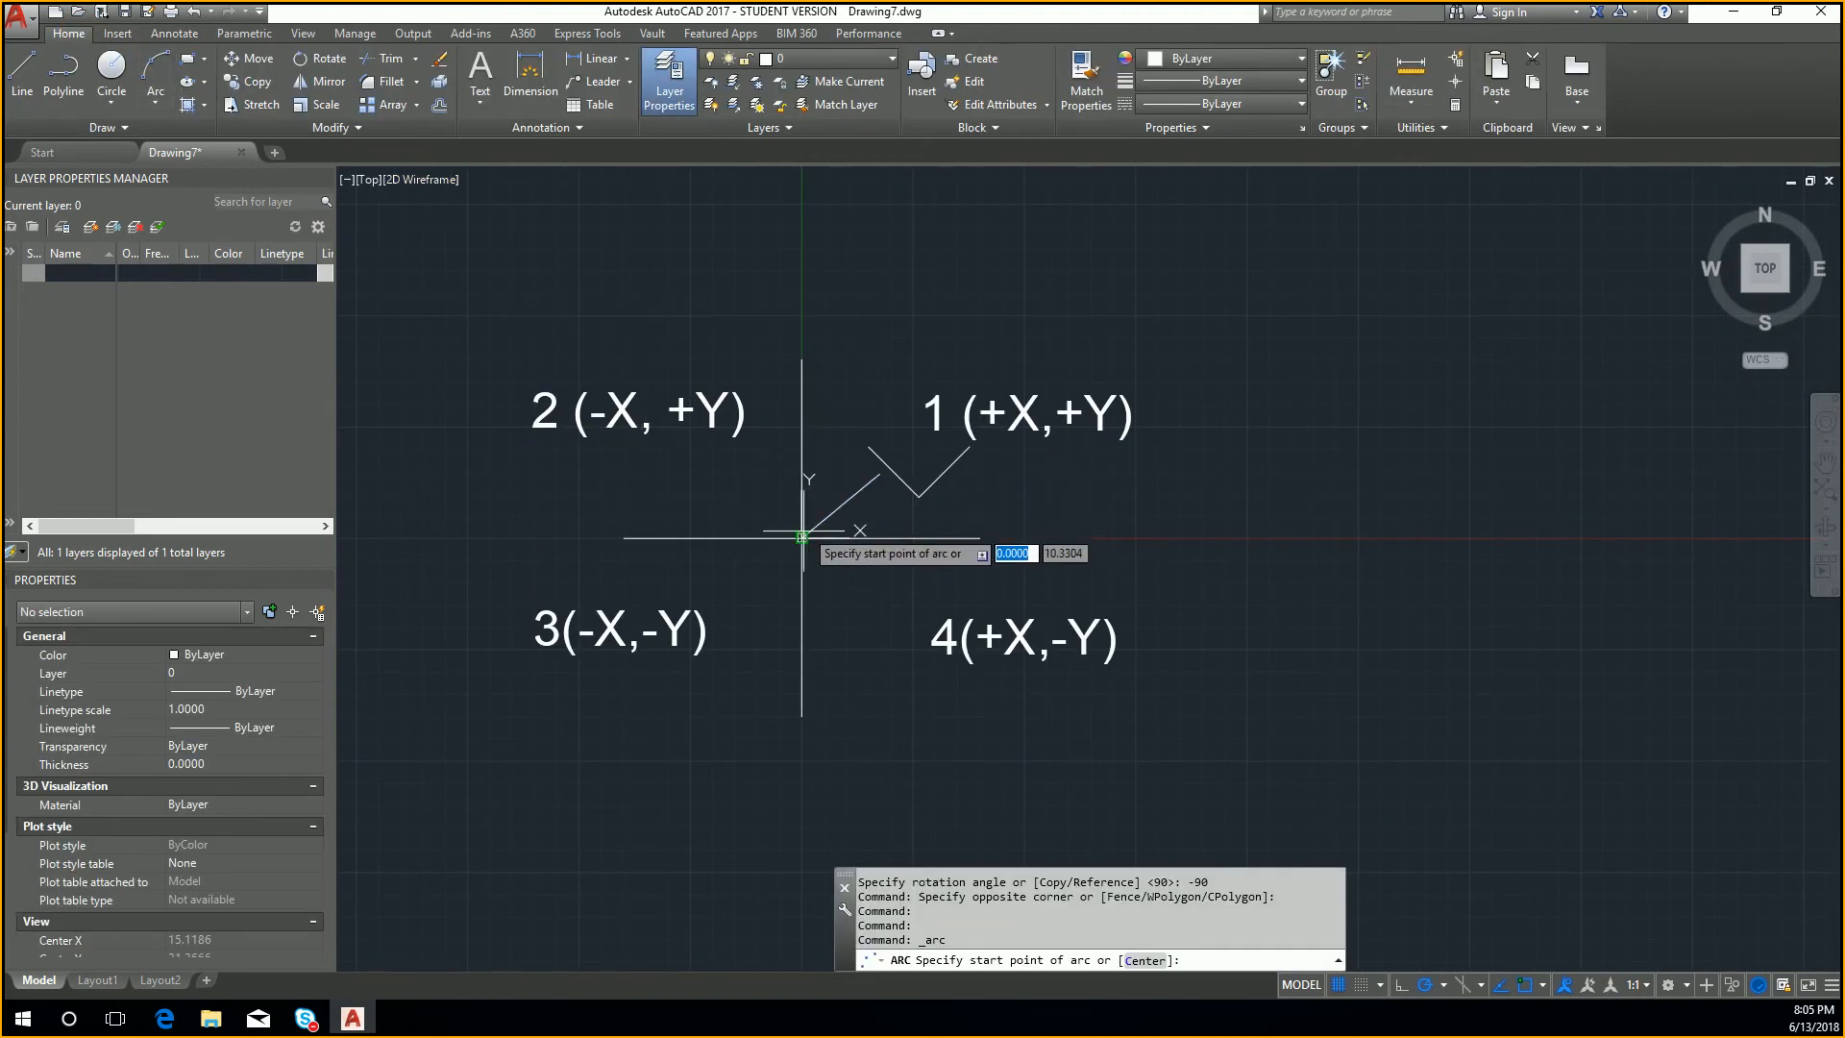
left_click(799, 445)
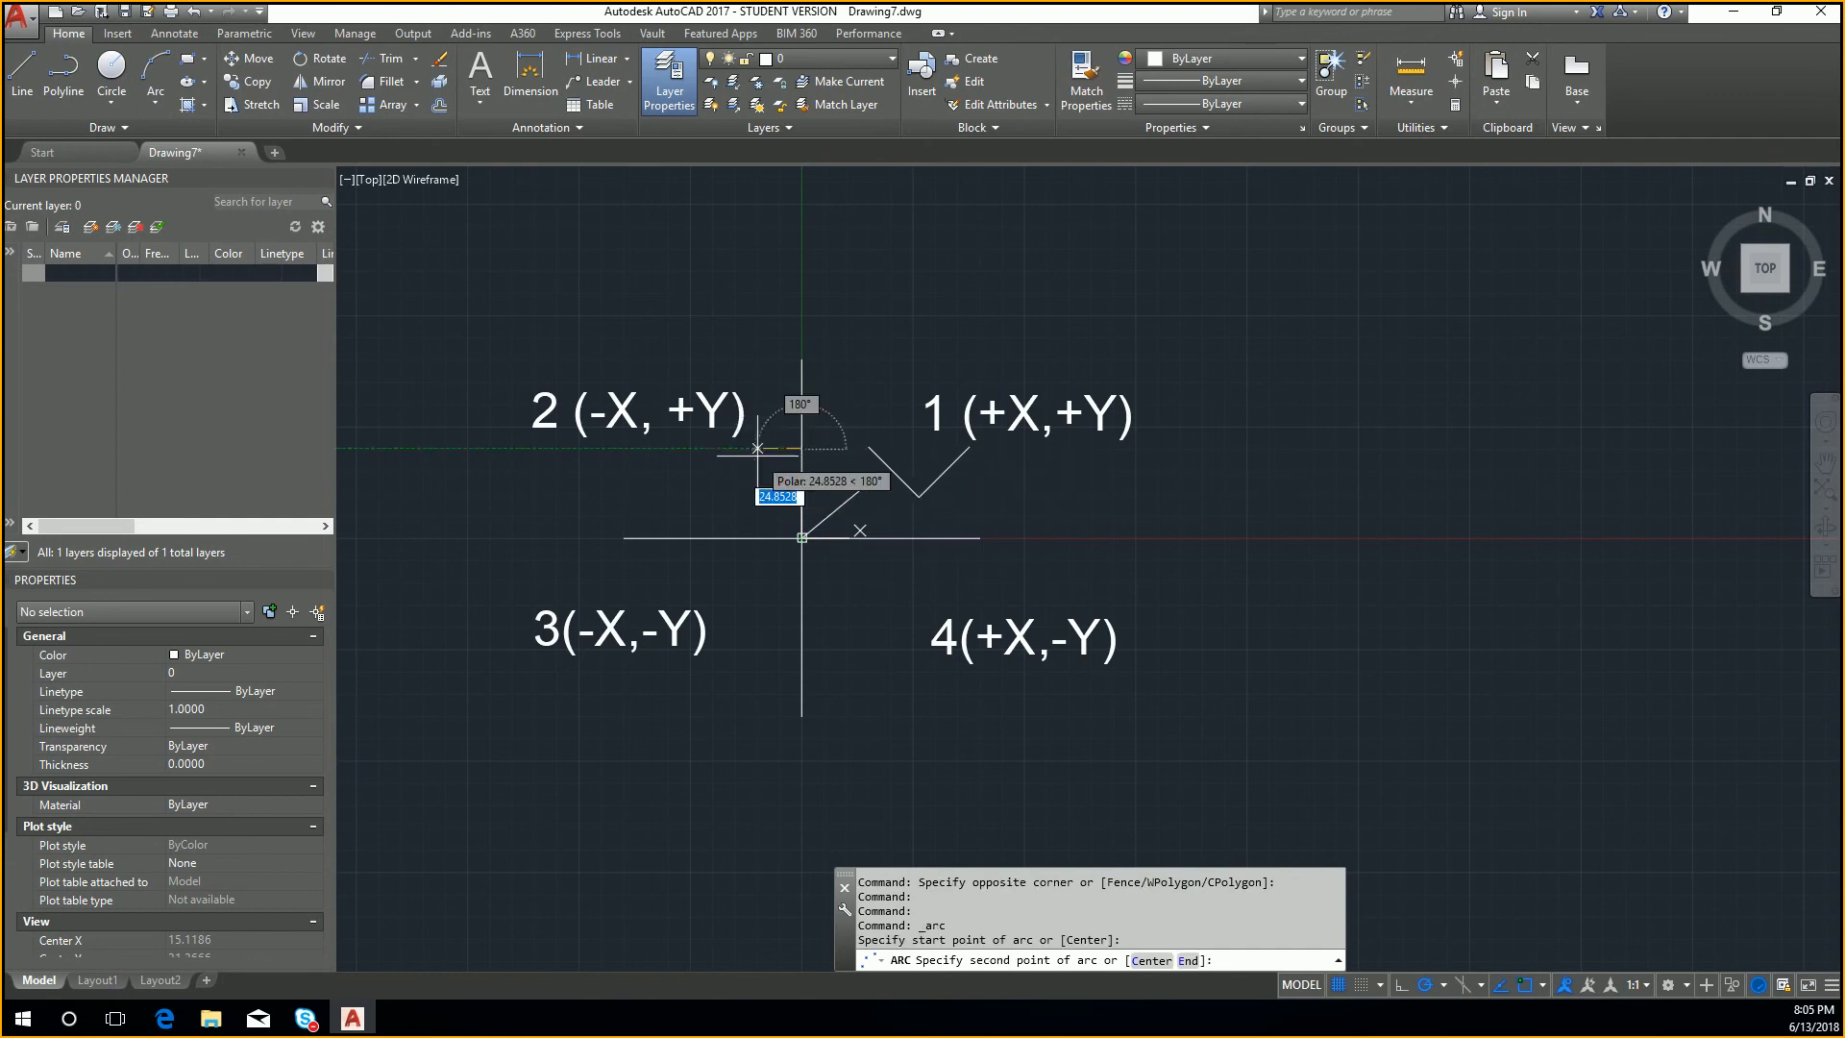
left_click(734, 515)
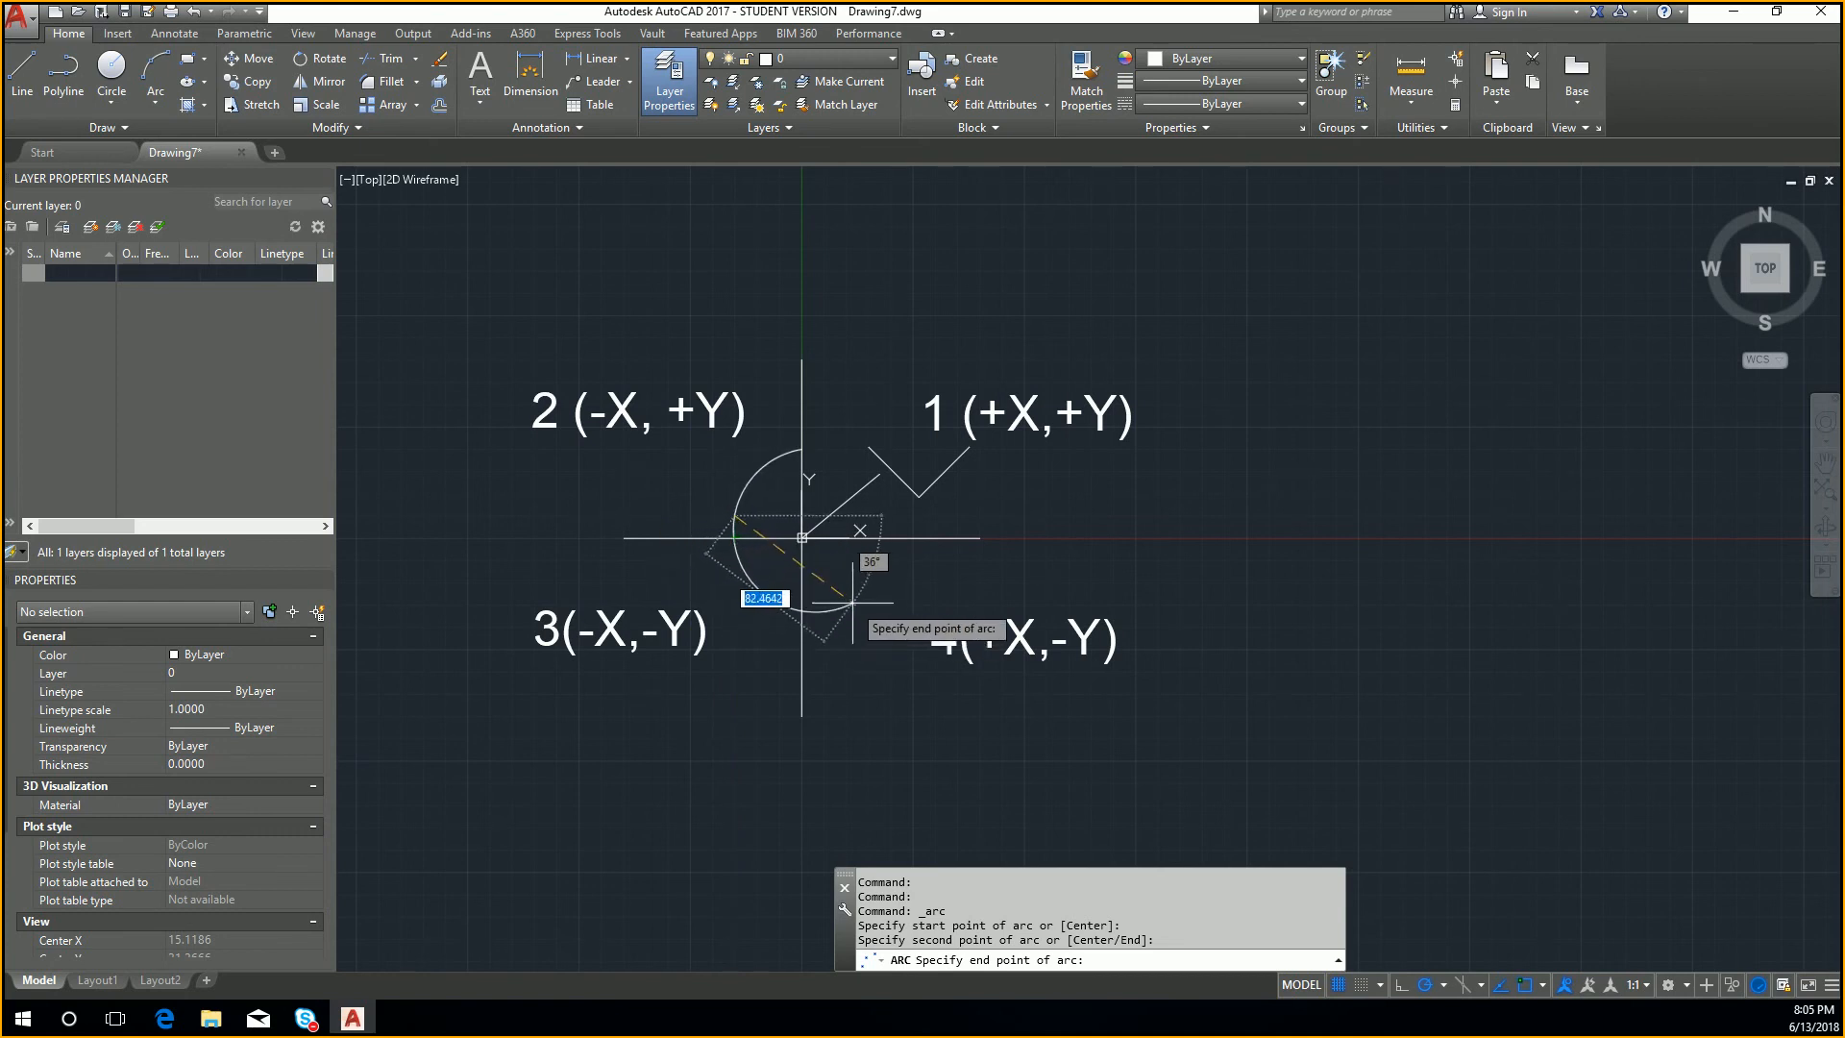
left_click(797, 620)
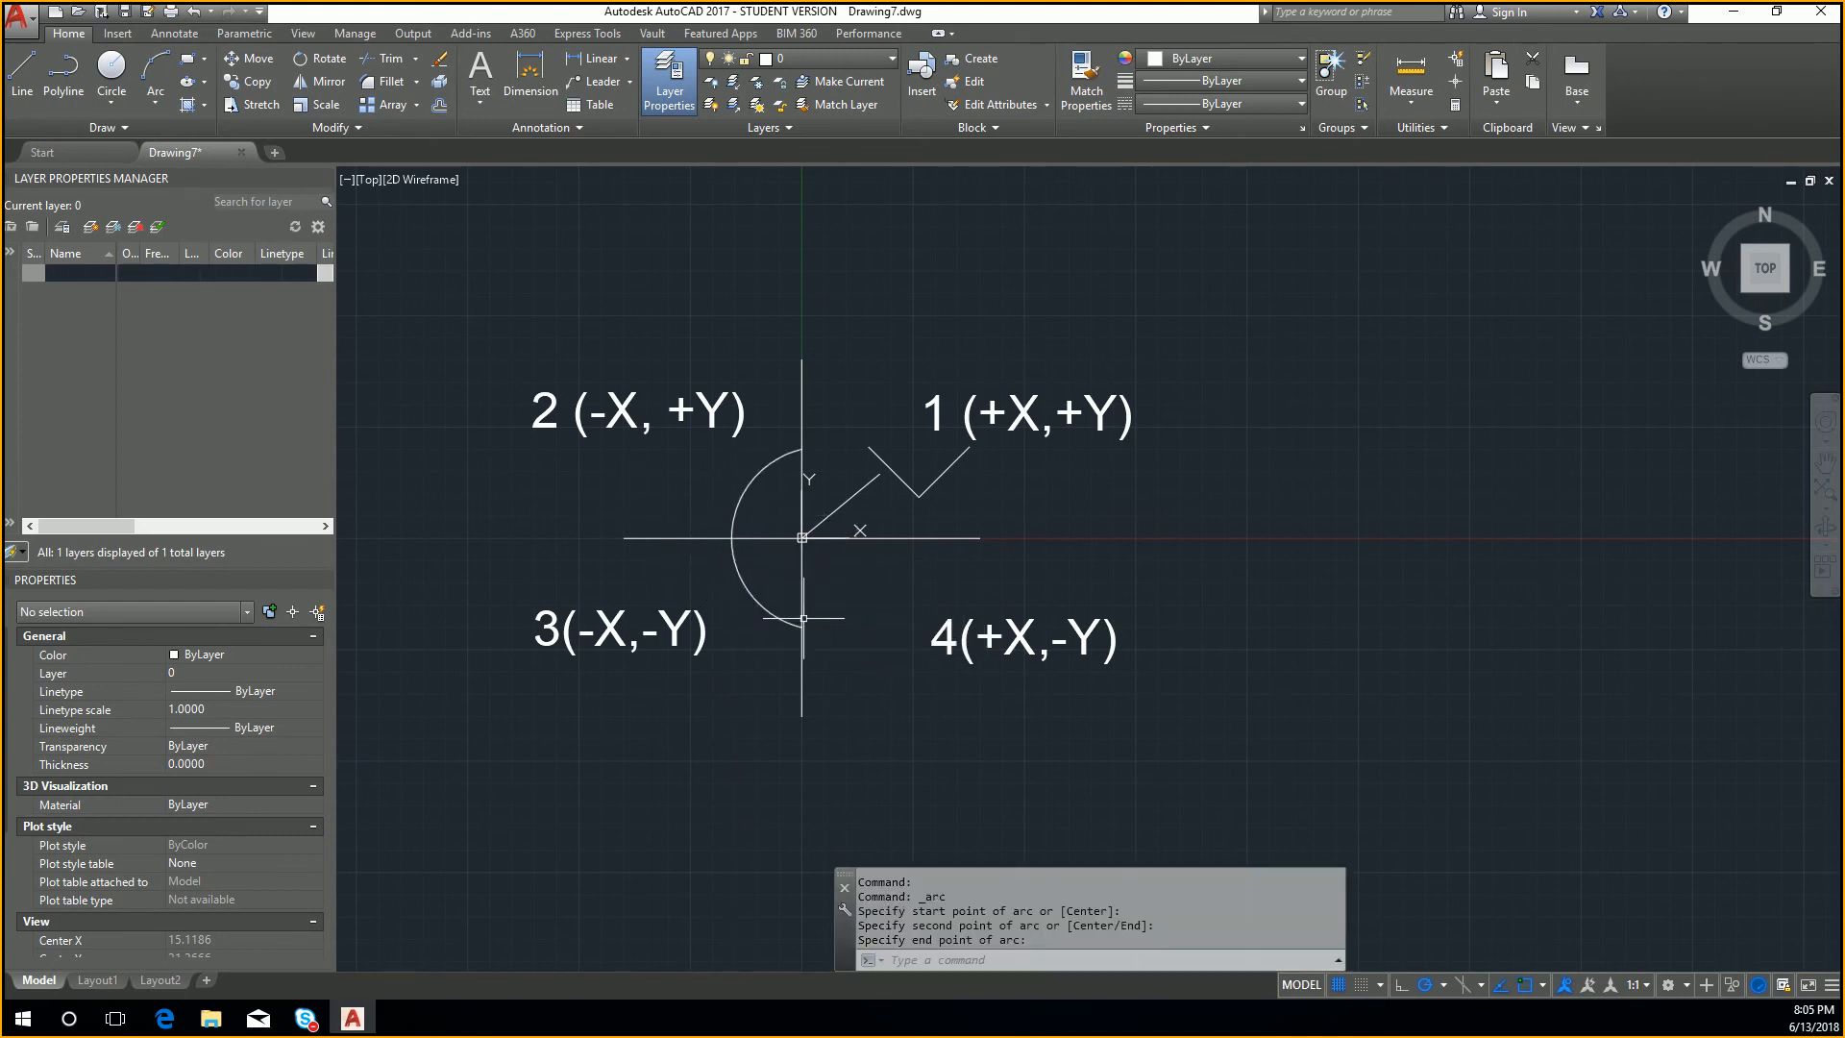
Step: Draw two short lines from the arc's lower endpoint to form an arrowhead
scroll(807, 626, "up", 2)
key("Escape")
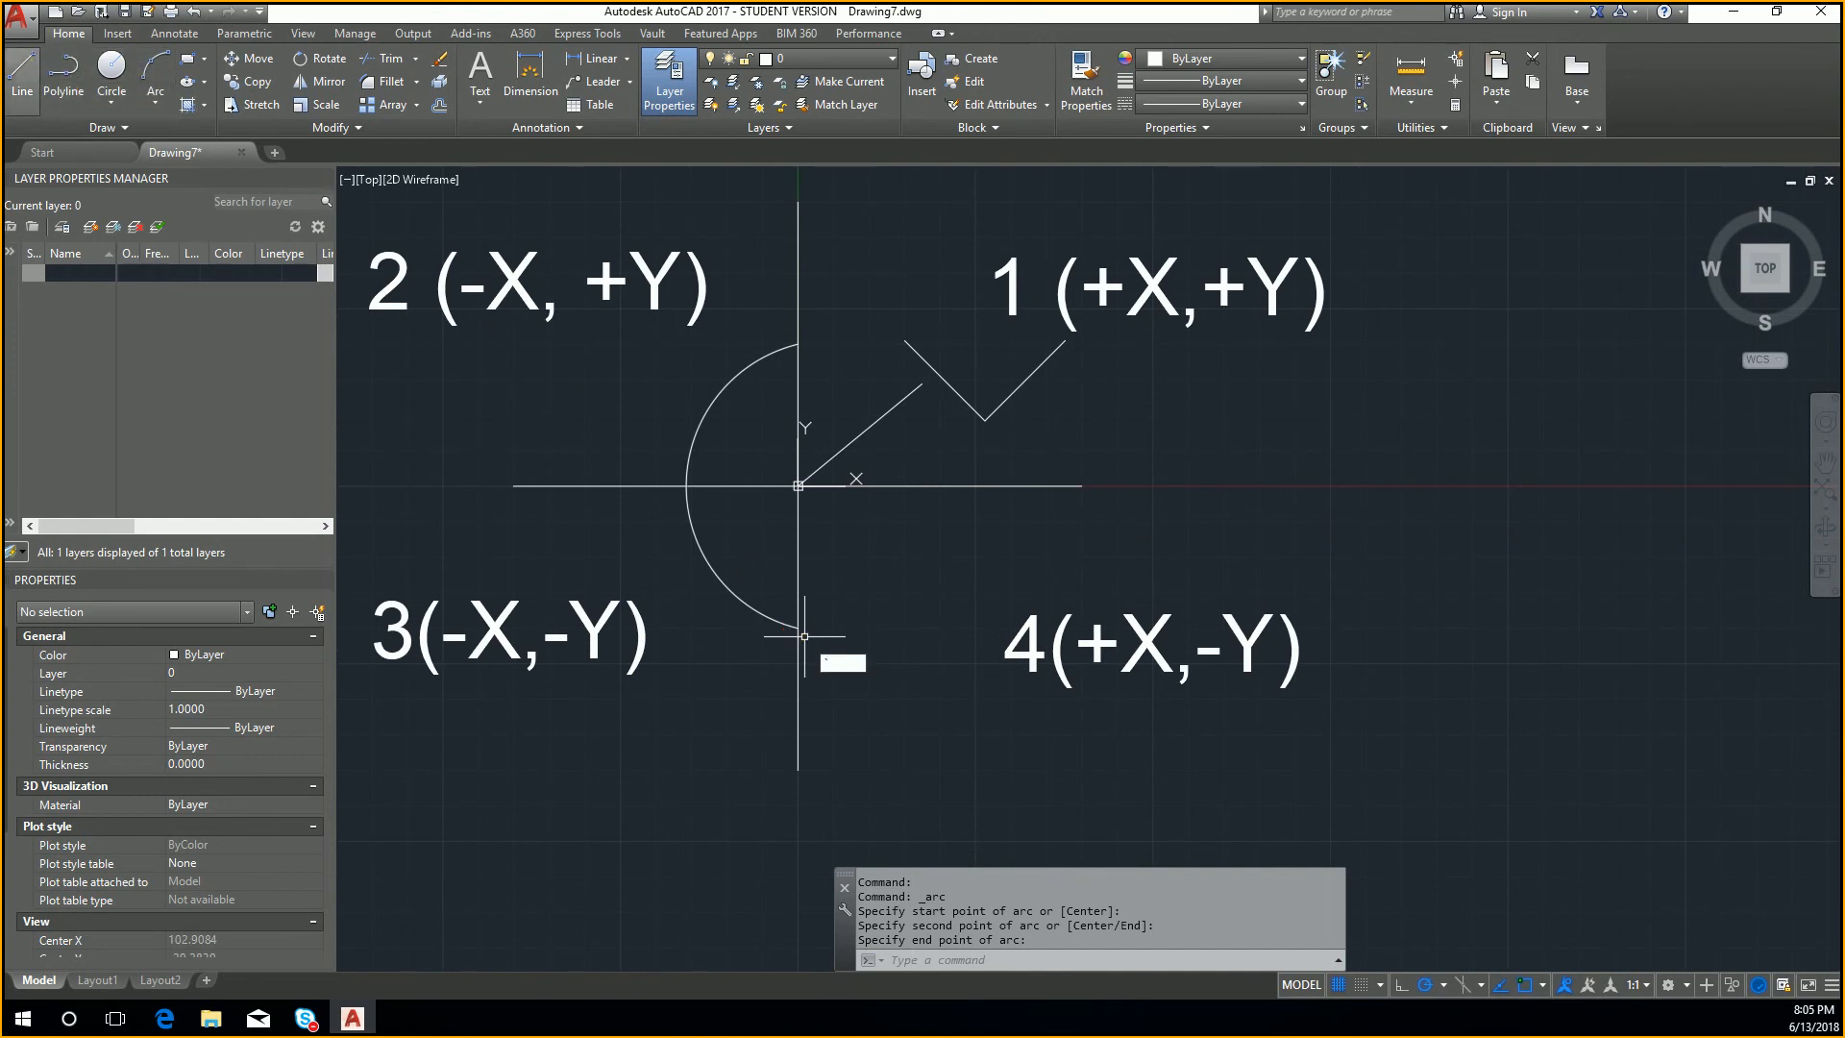
left_click(23, 77)
left_click(799, 628)
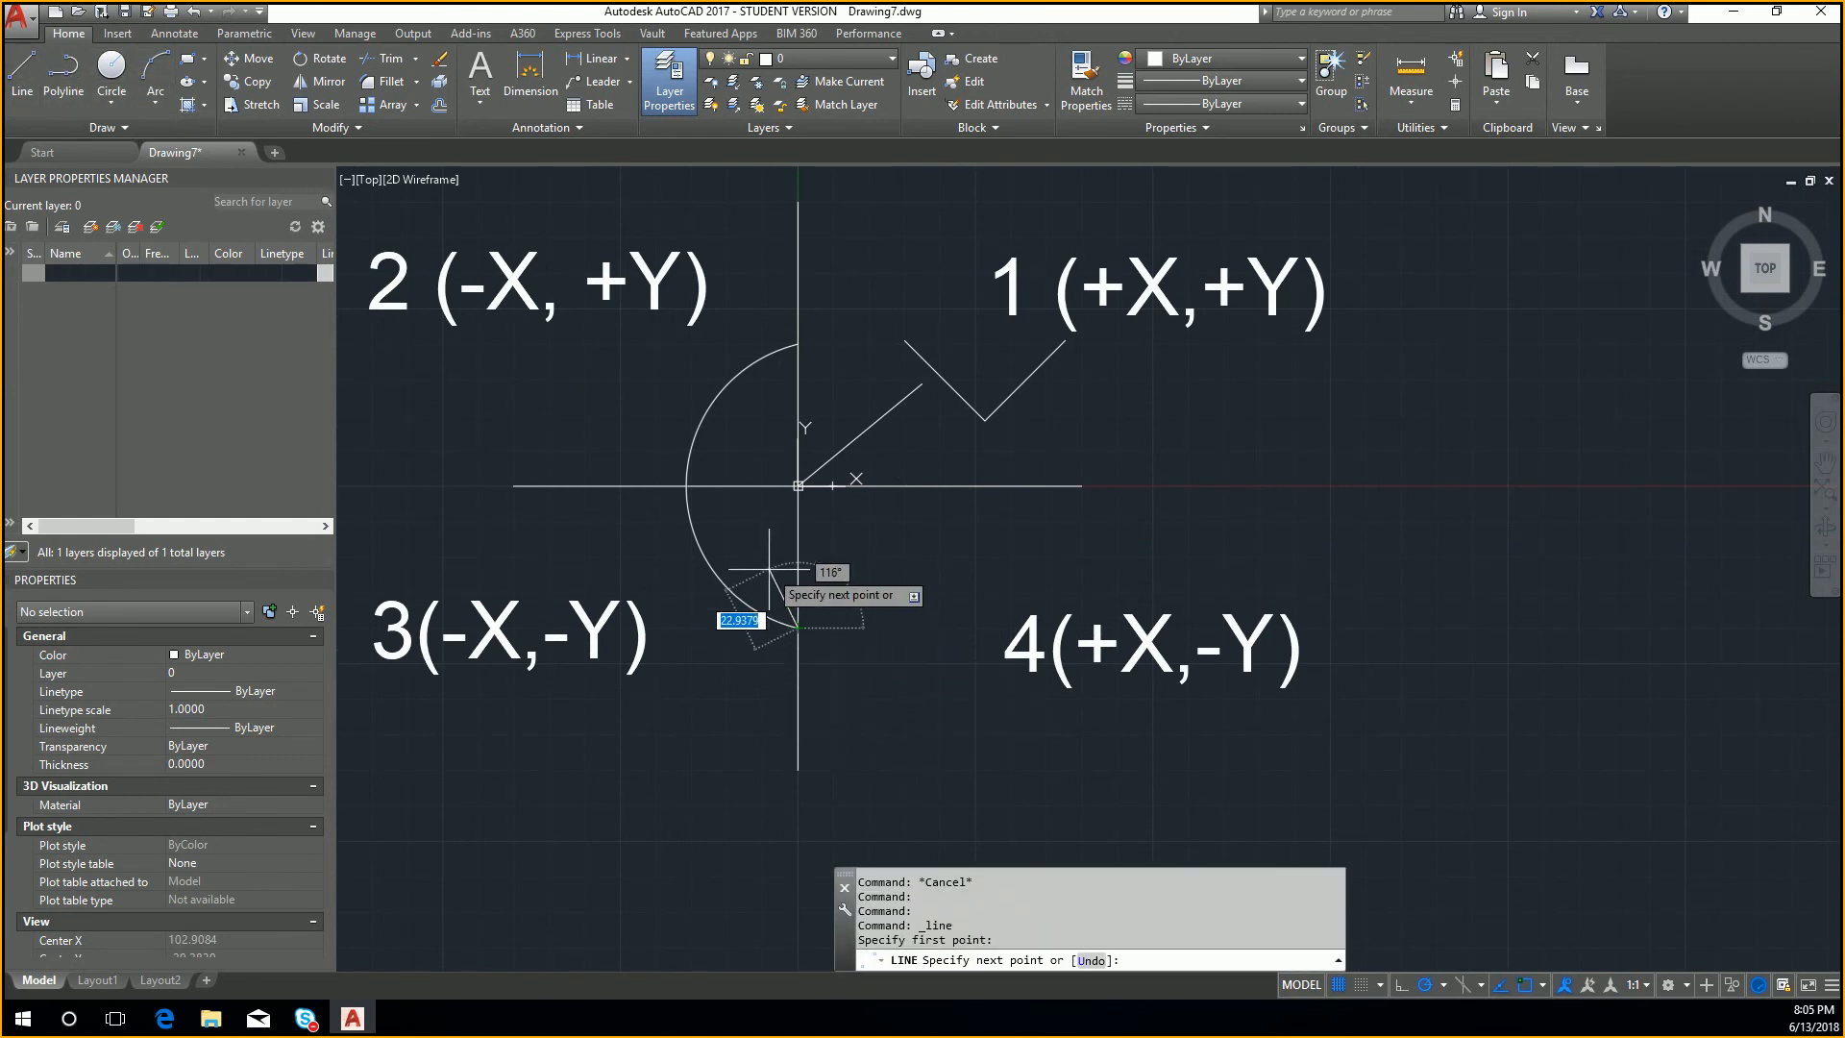
key("Return")
key("Return")
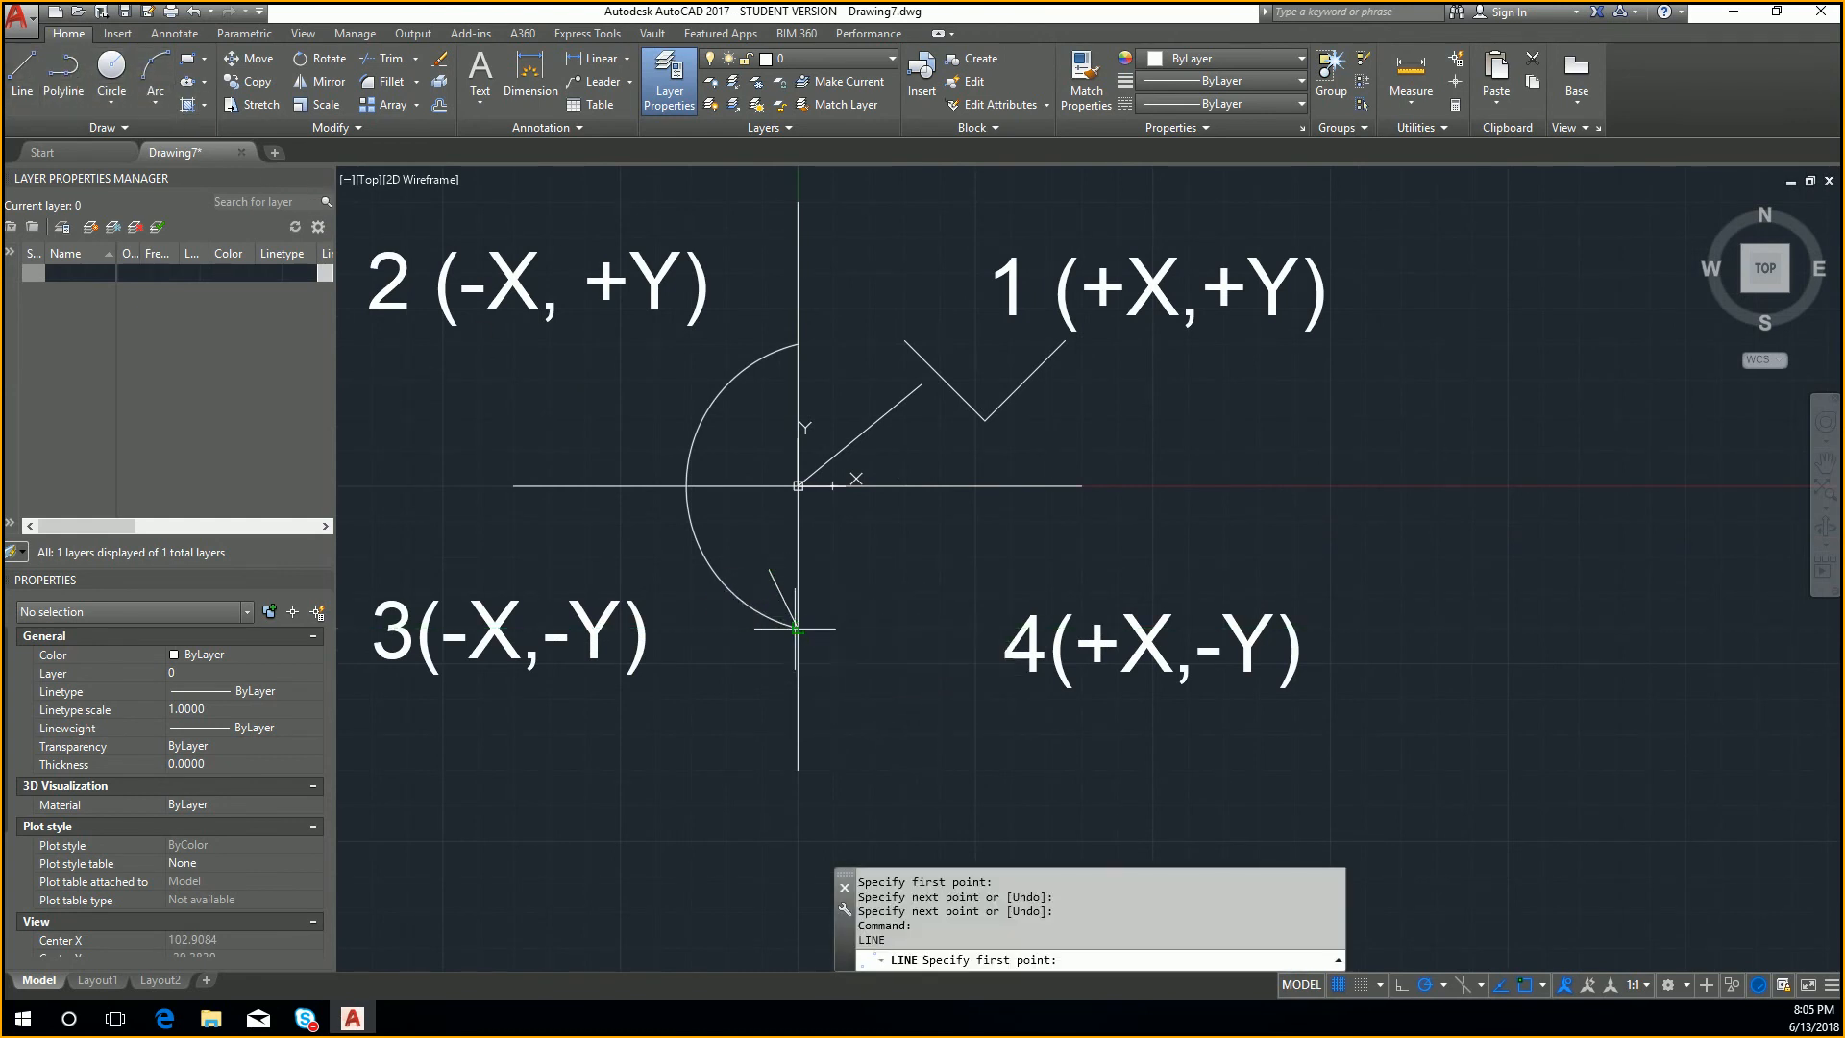
left_click(796, 627)
left_click(750, 652)
key("Escape")
middle_click_drag(741, 647, 875, 625)
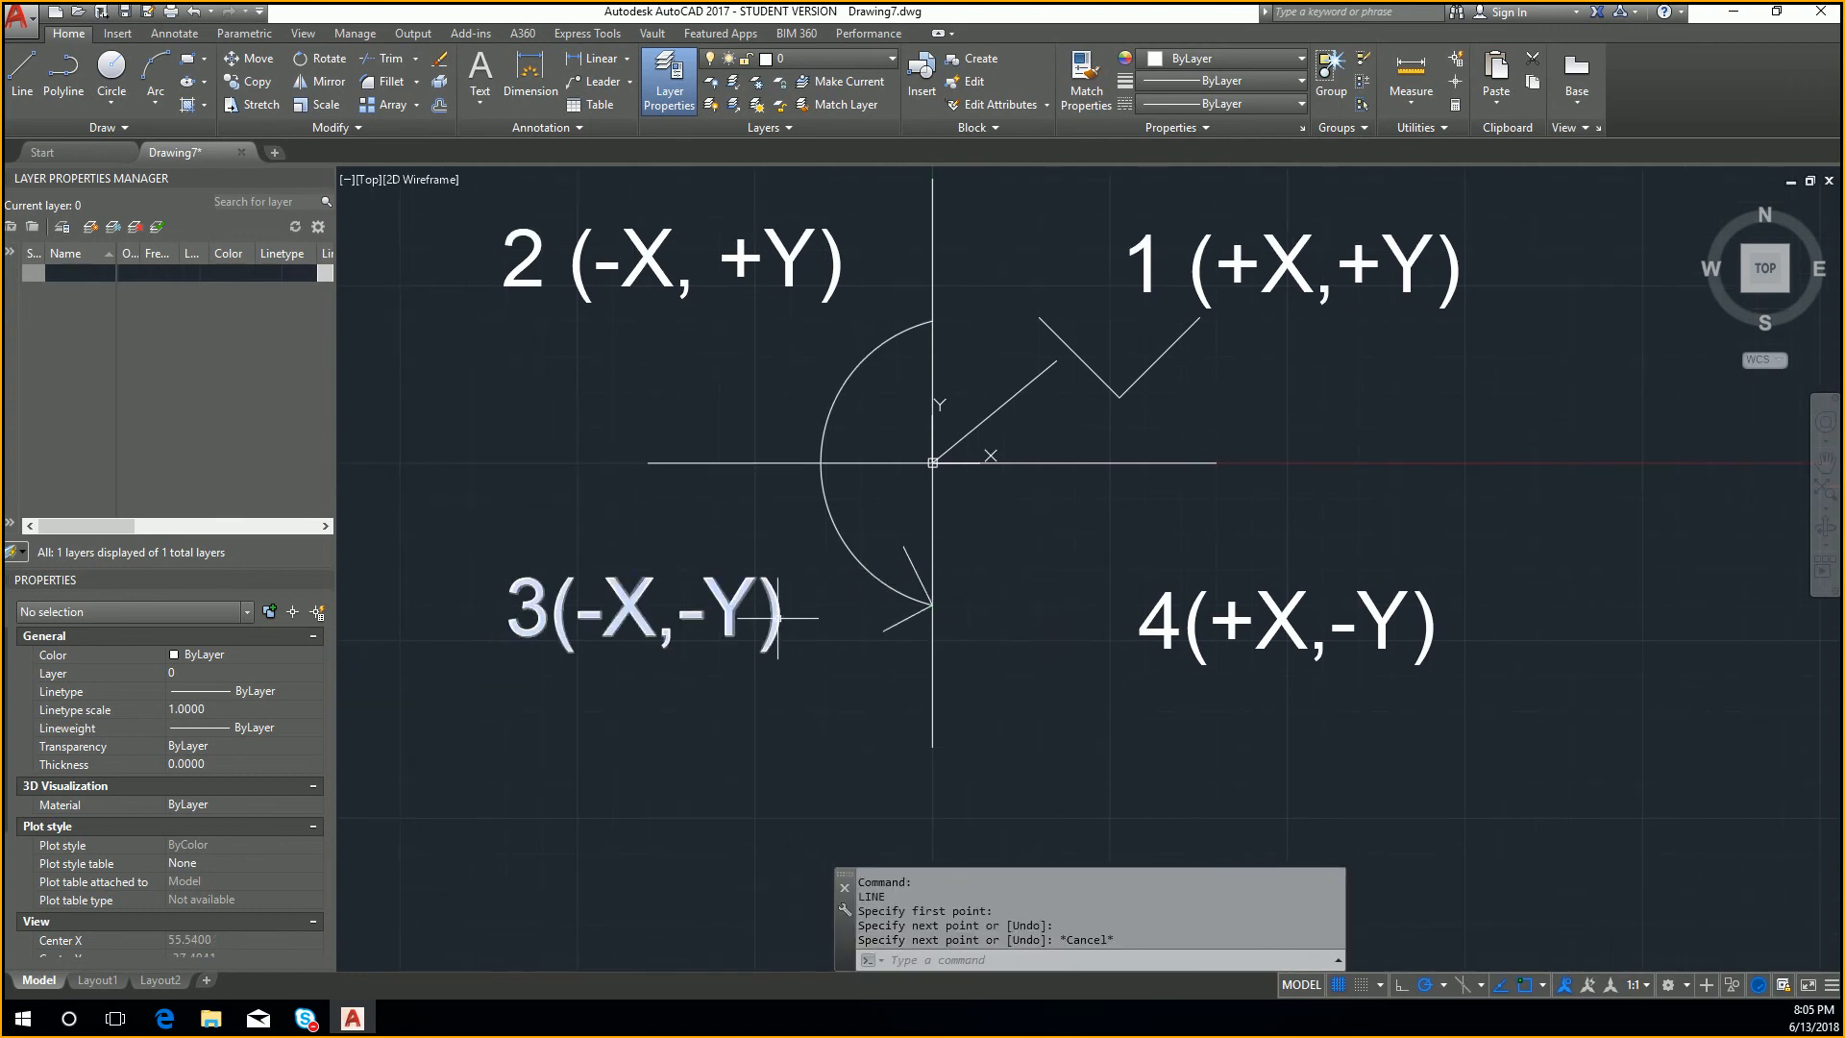
Step: Paste a copy of the 3(-X,-Y) label over the negative X axis beside the arc
left_click(577, 611)
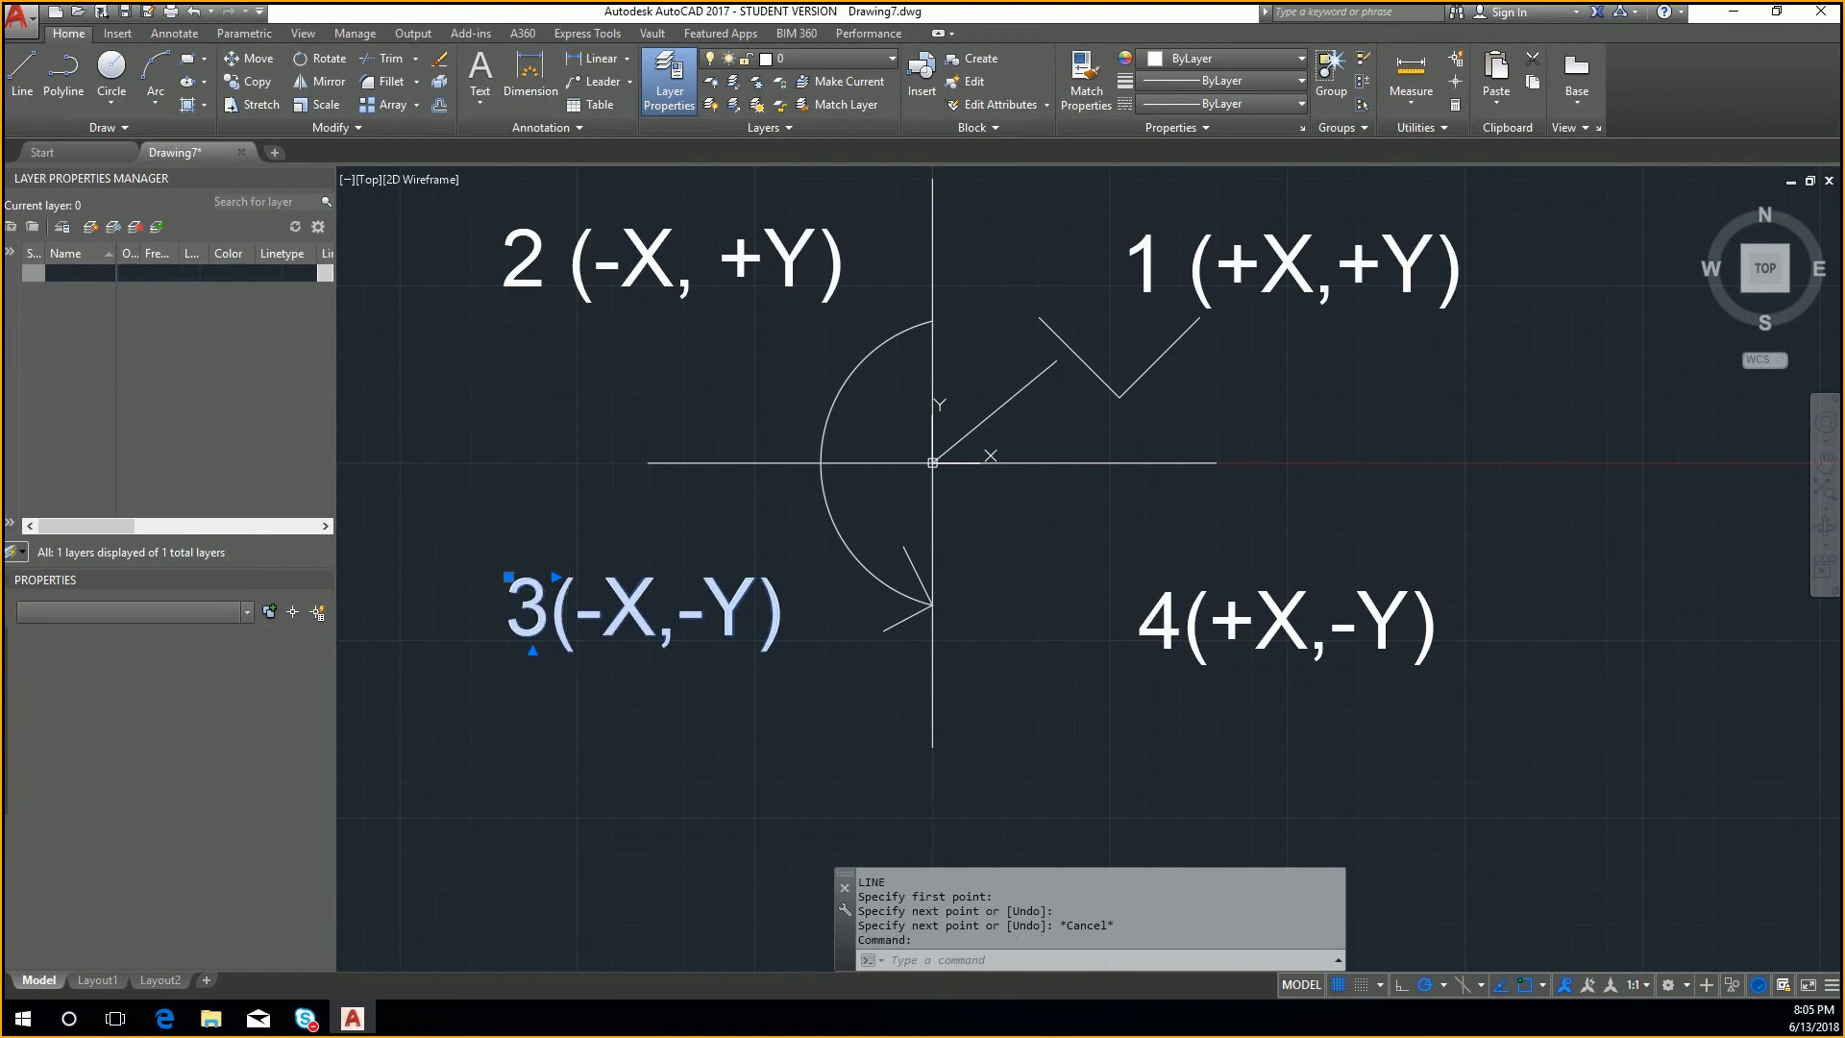
key("ctrl+c")
key("ctrl+v")
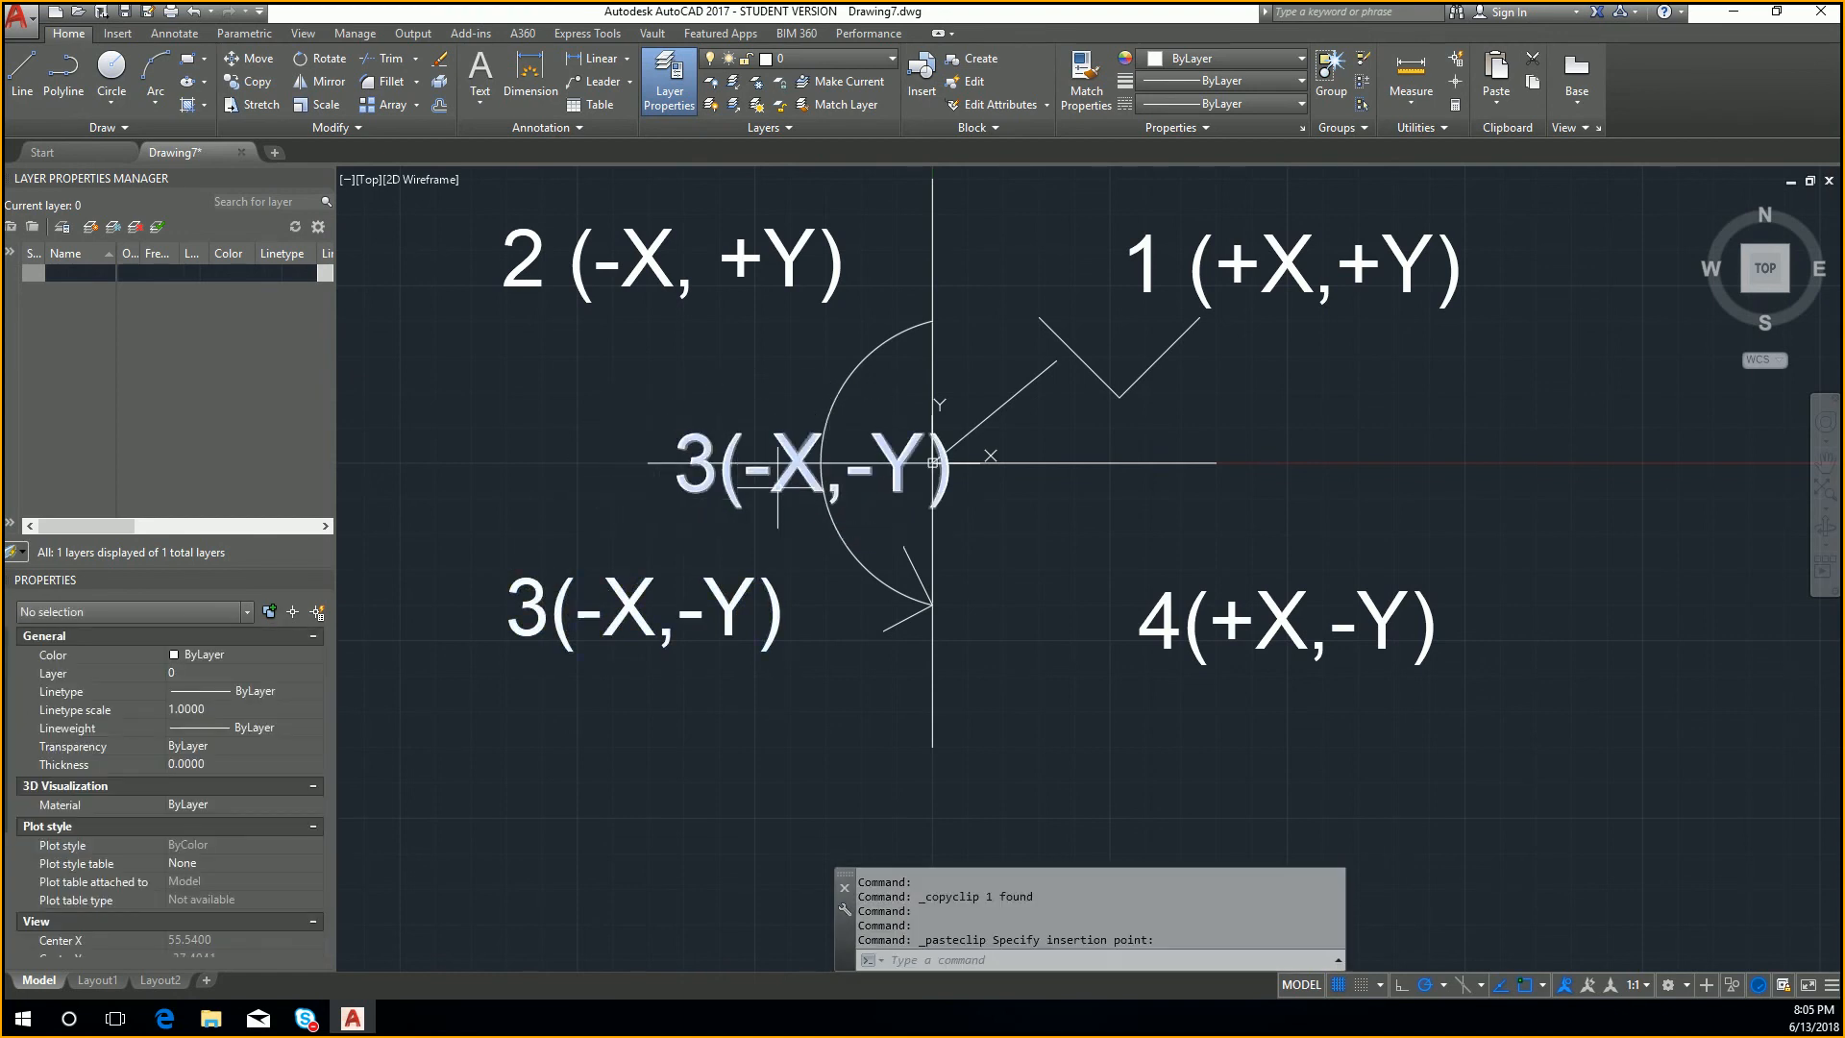
left_click(778, 486)
Step: Replace the pasted label's text with +ROT
double_click(778, 469)
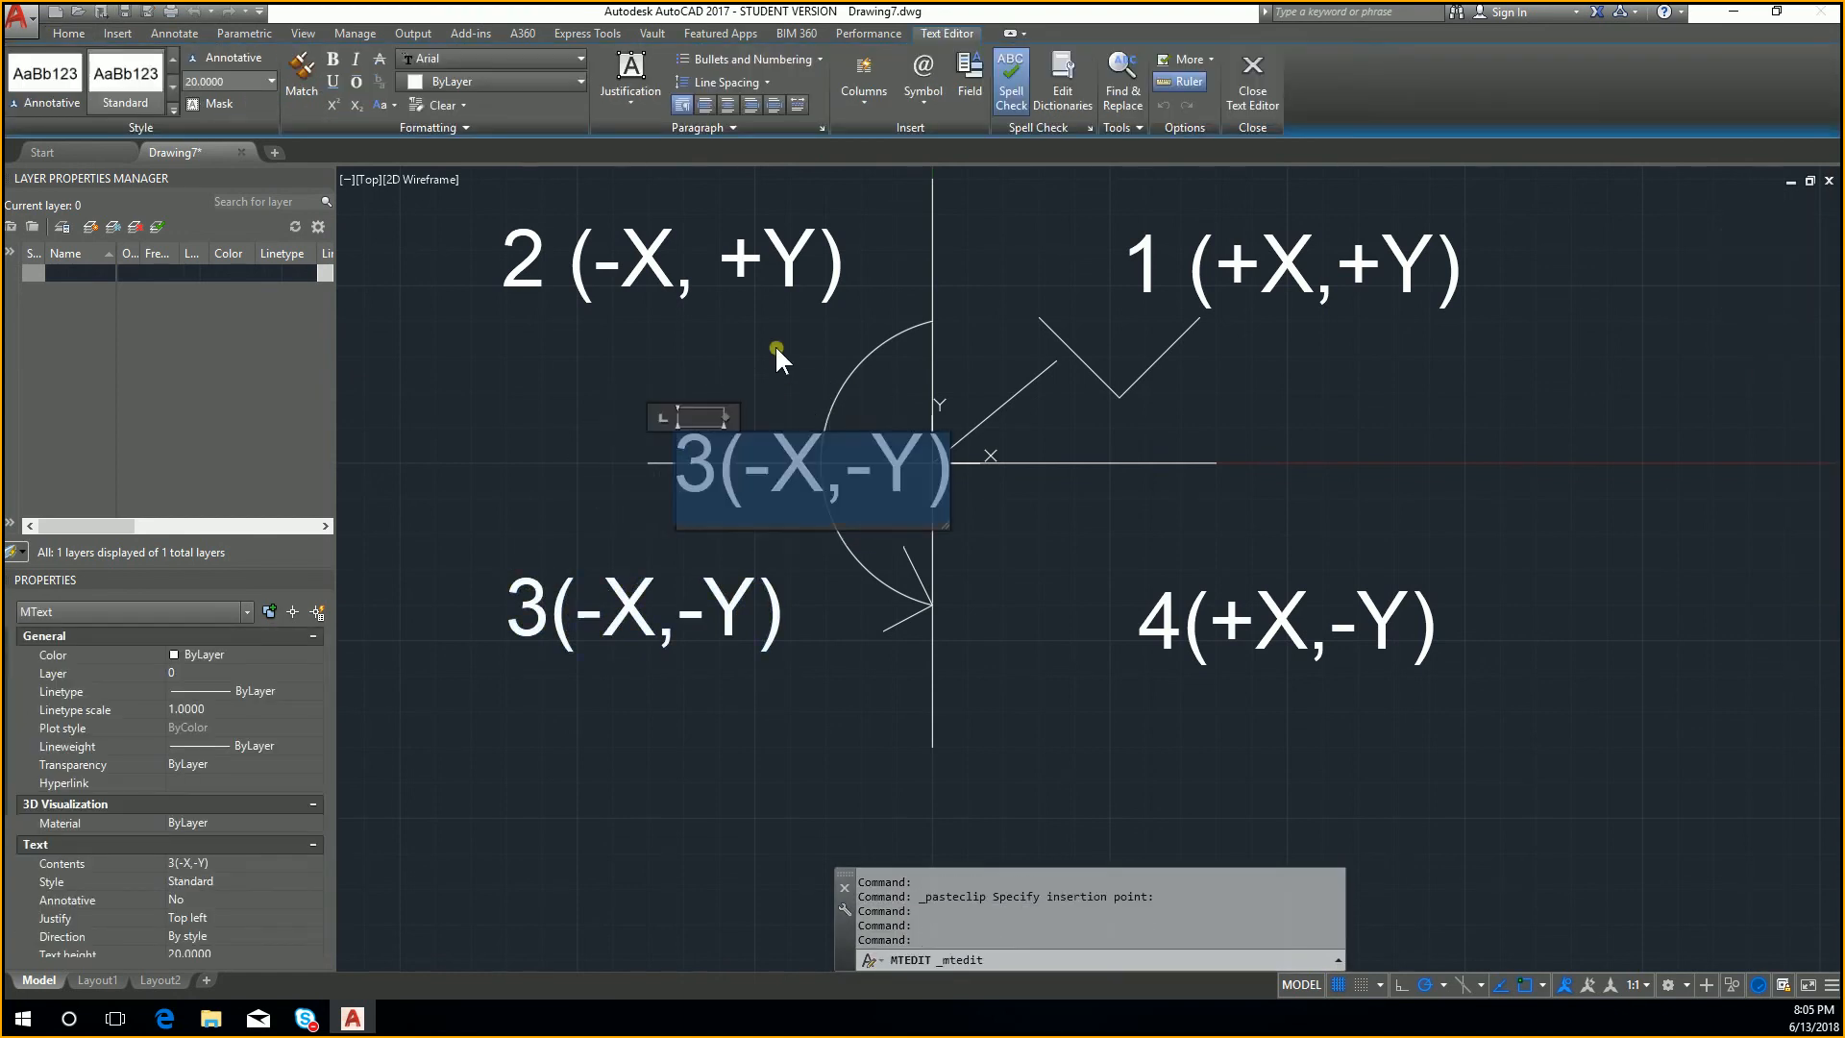
key("Delete")
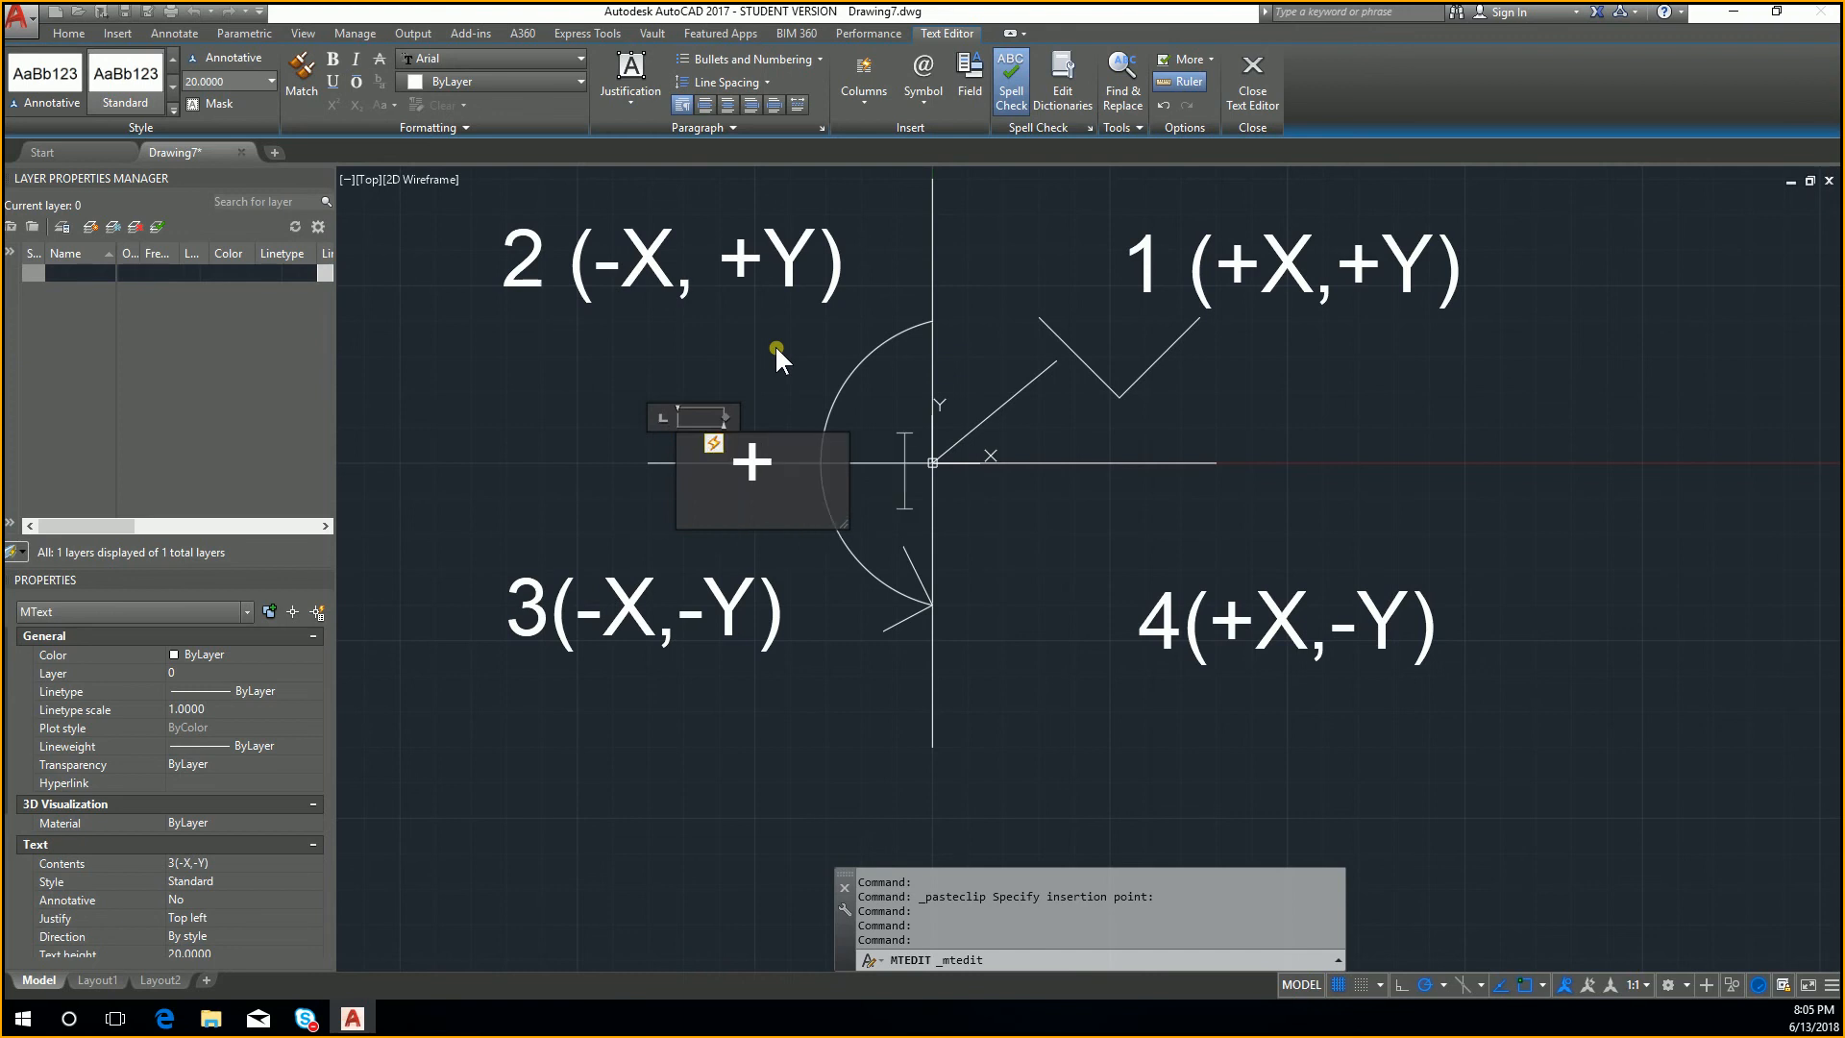
type("ROT")
left_click(766, 720)
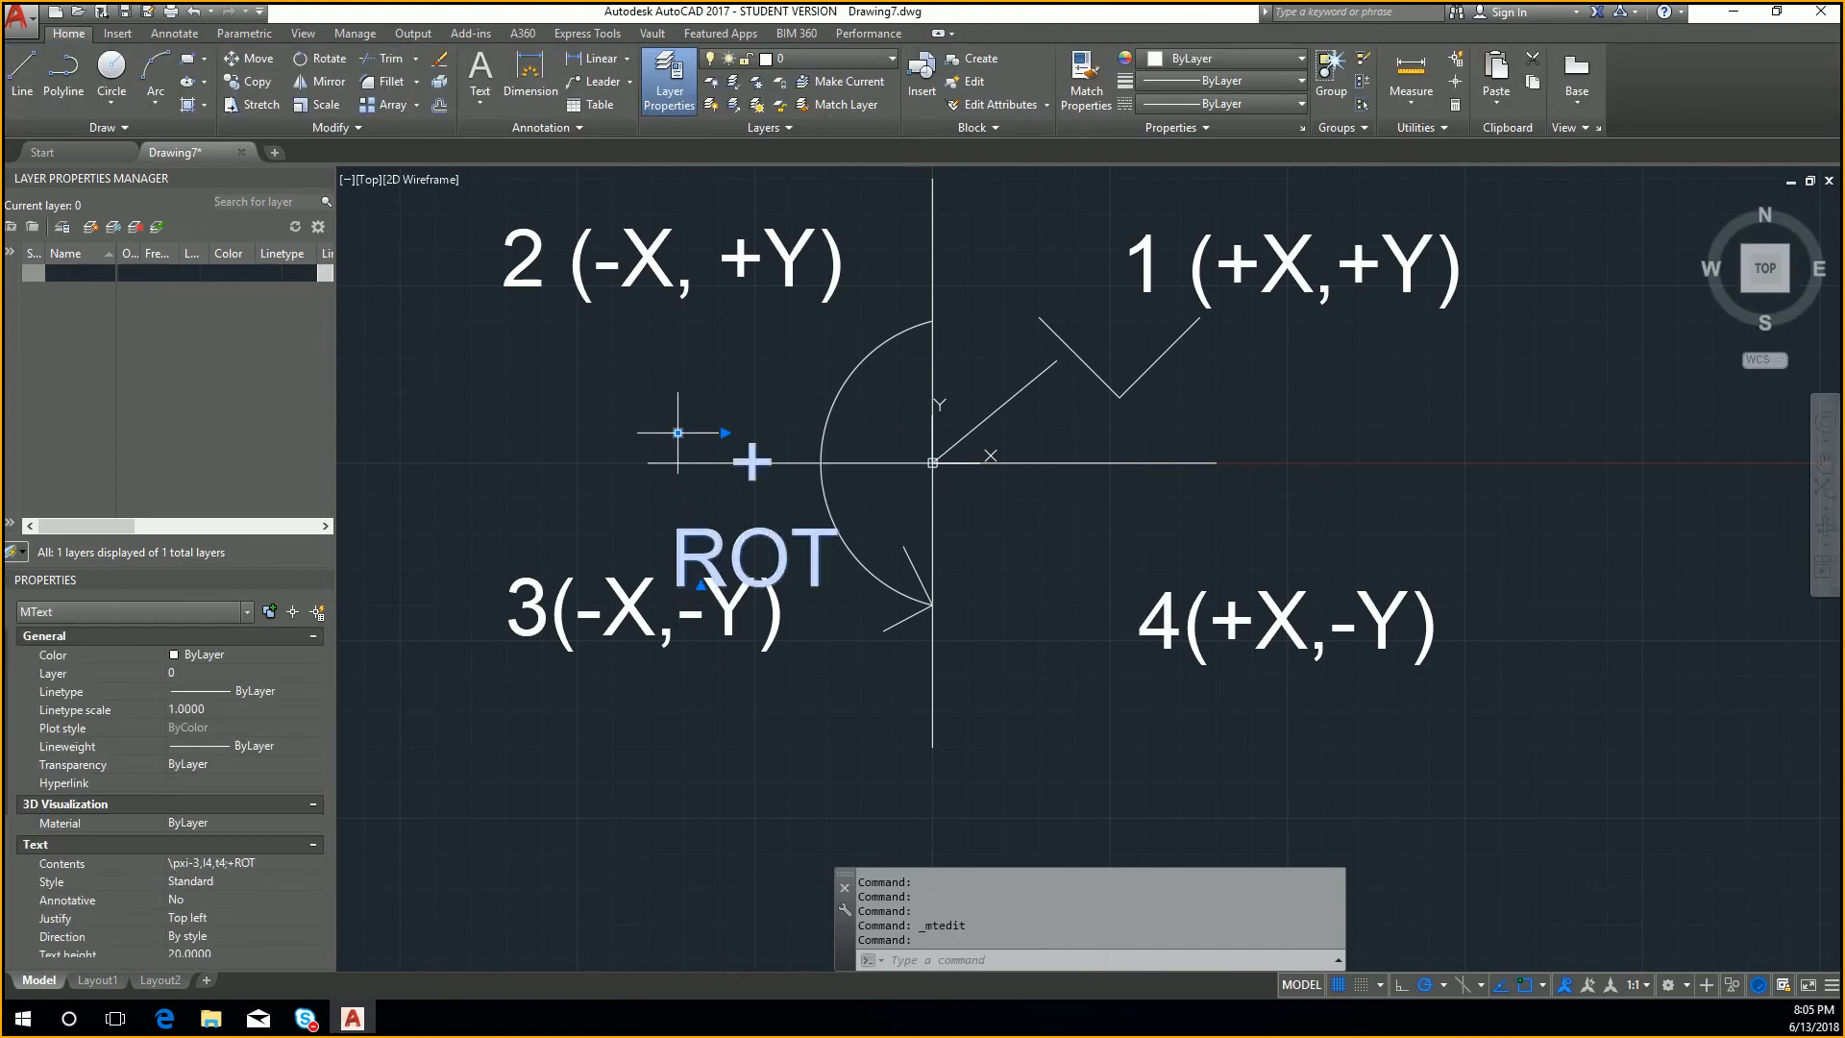
Step: Move the rotation label slightly up and to the left, and widen its text box past the Y axis
left_click_drag(678, 432, 652, 380)
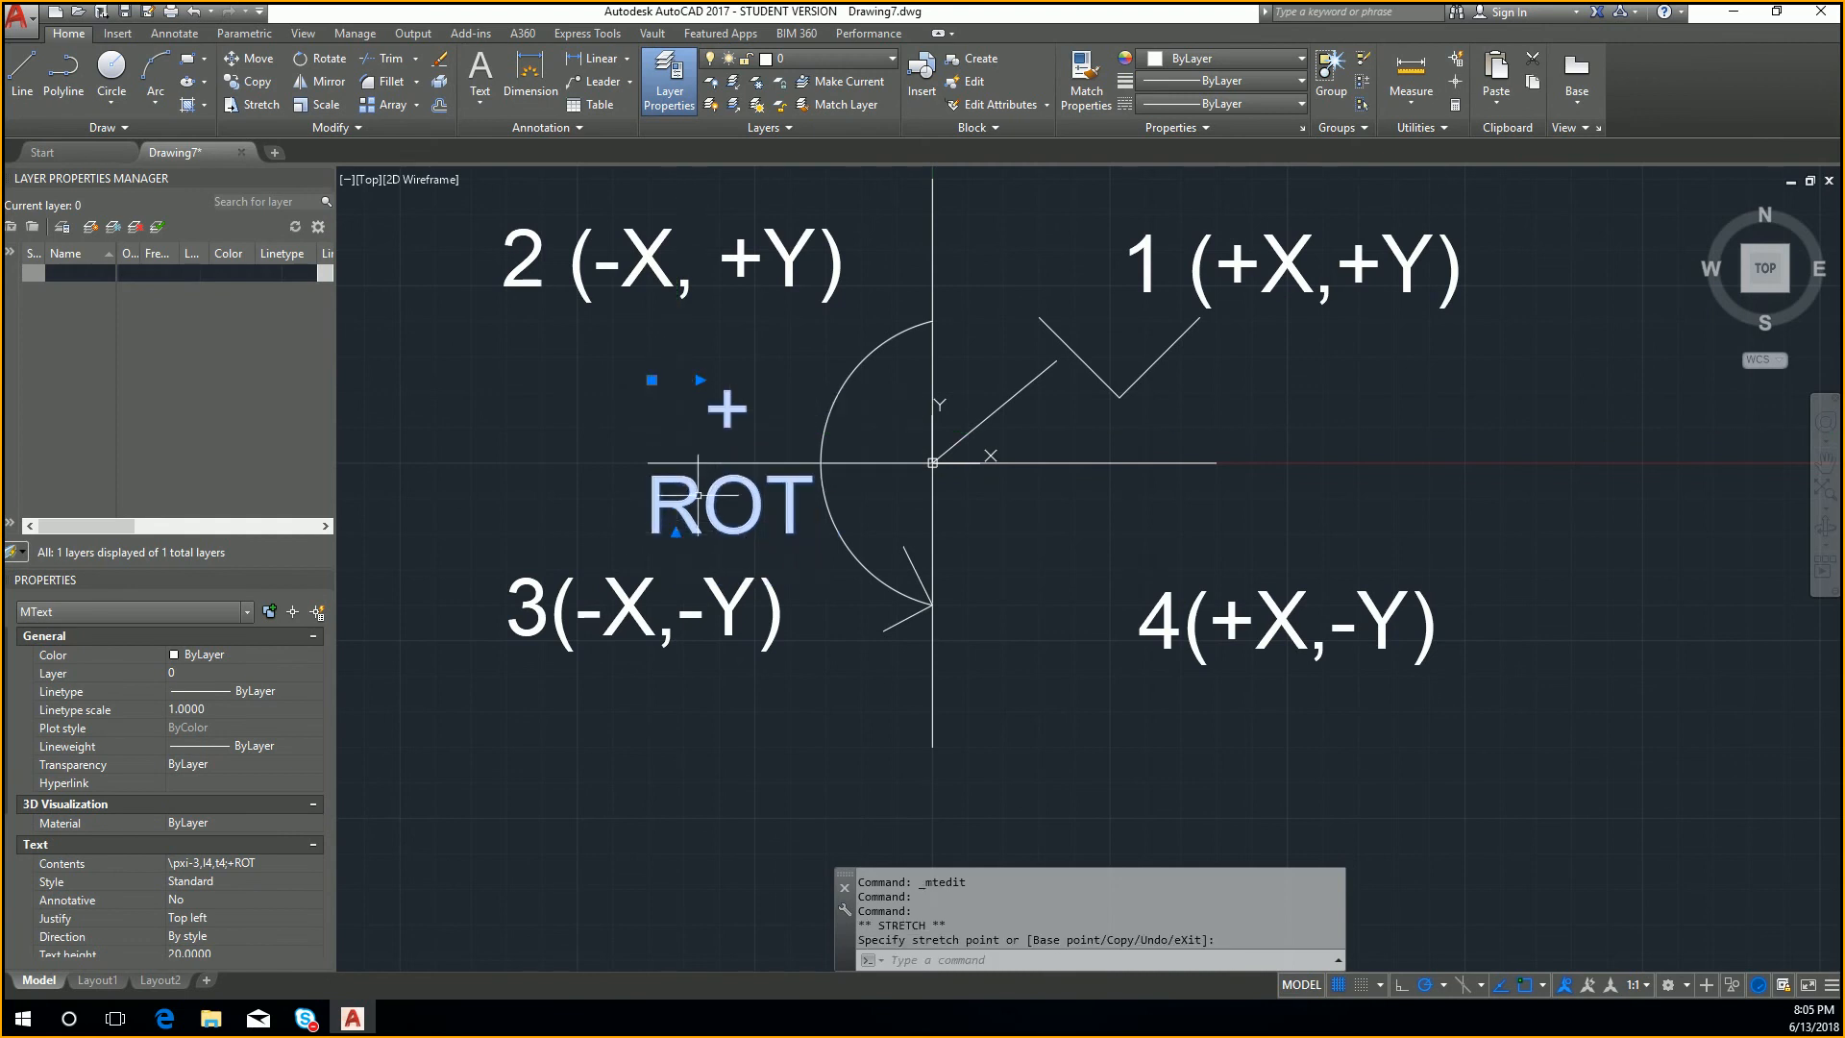
left_click(700, 381)
left_click(895, 406)
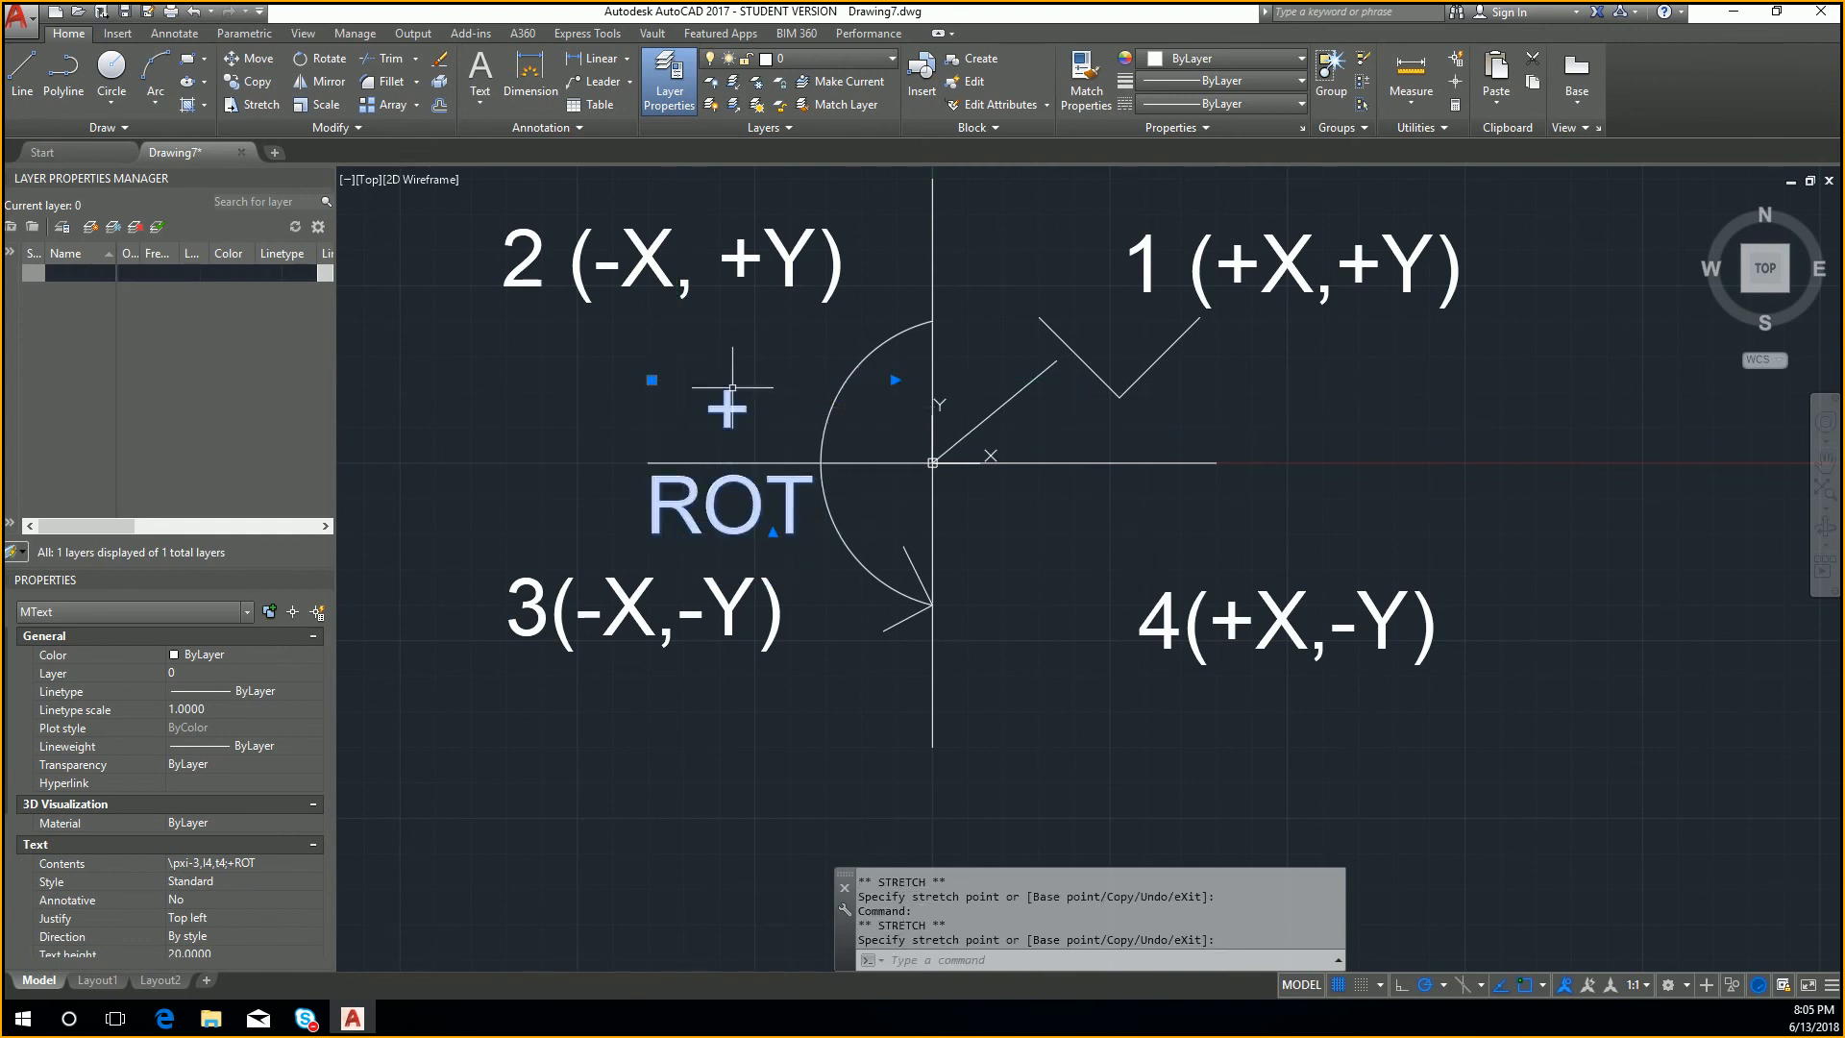
left_click(896, 380)
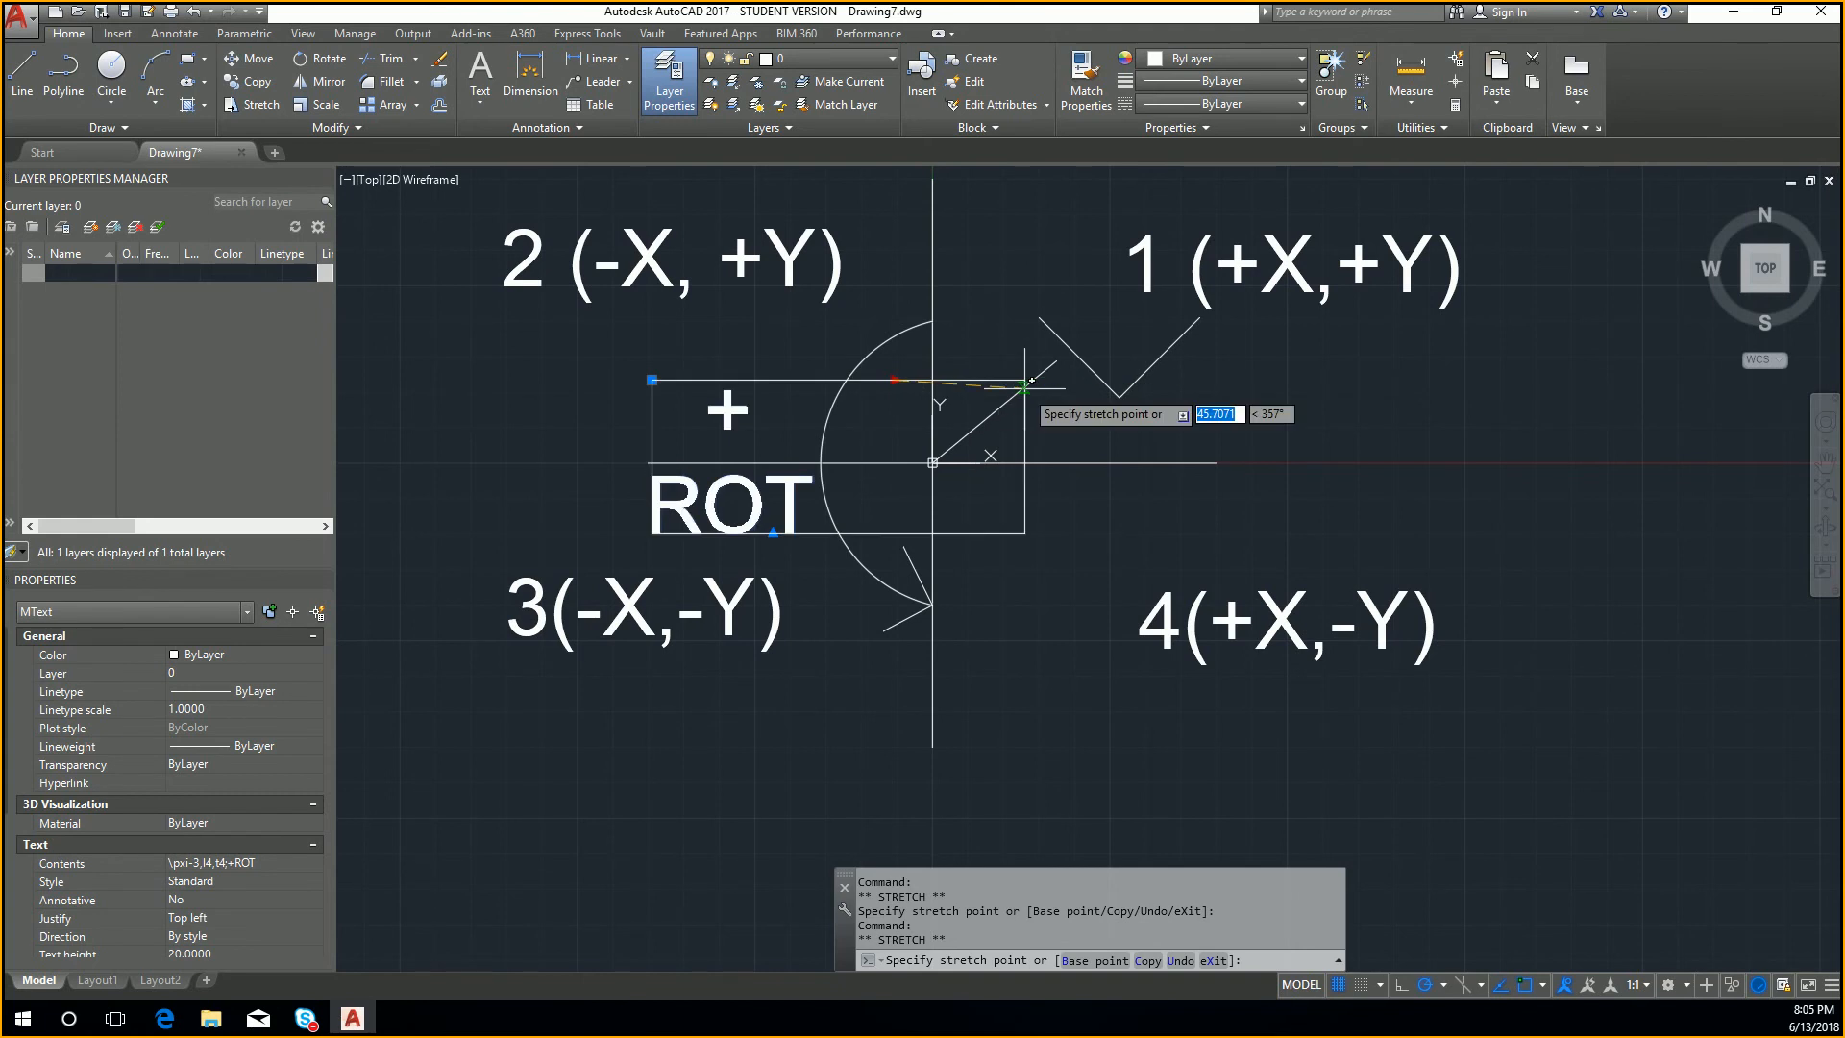
key("Escape")
Step: Edit the rotation label so that +ROT reads on a single line
double_click(725, 412)
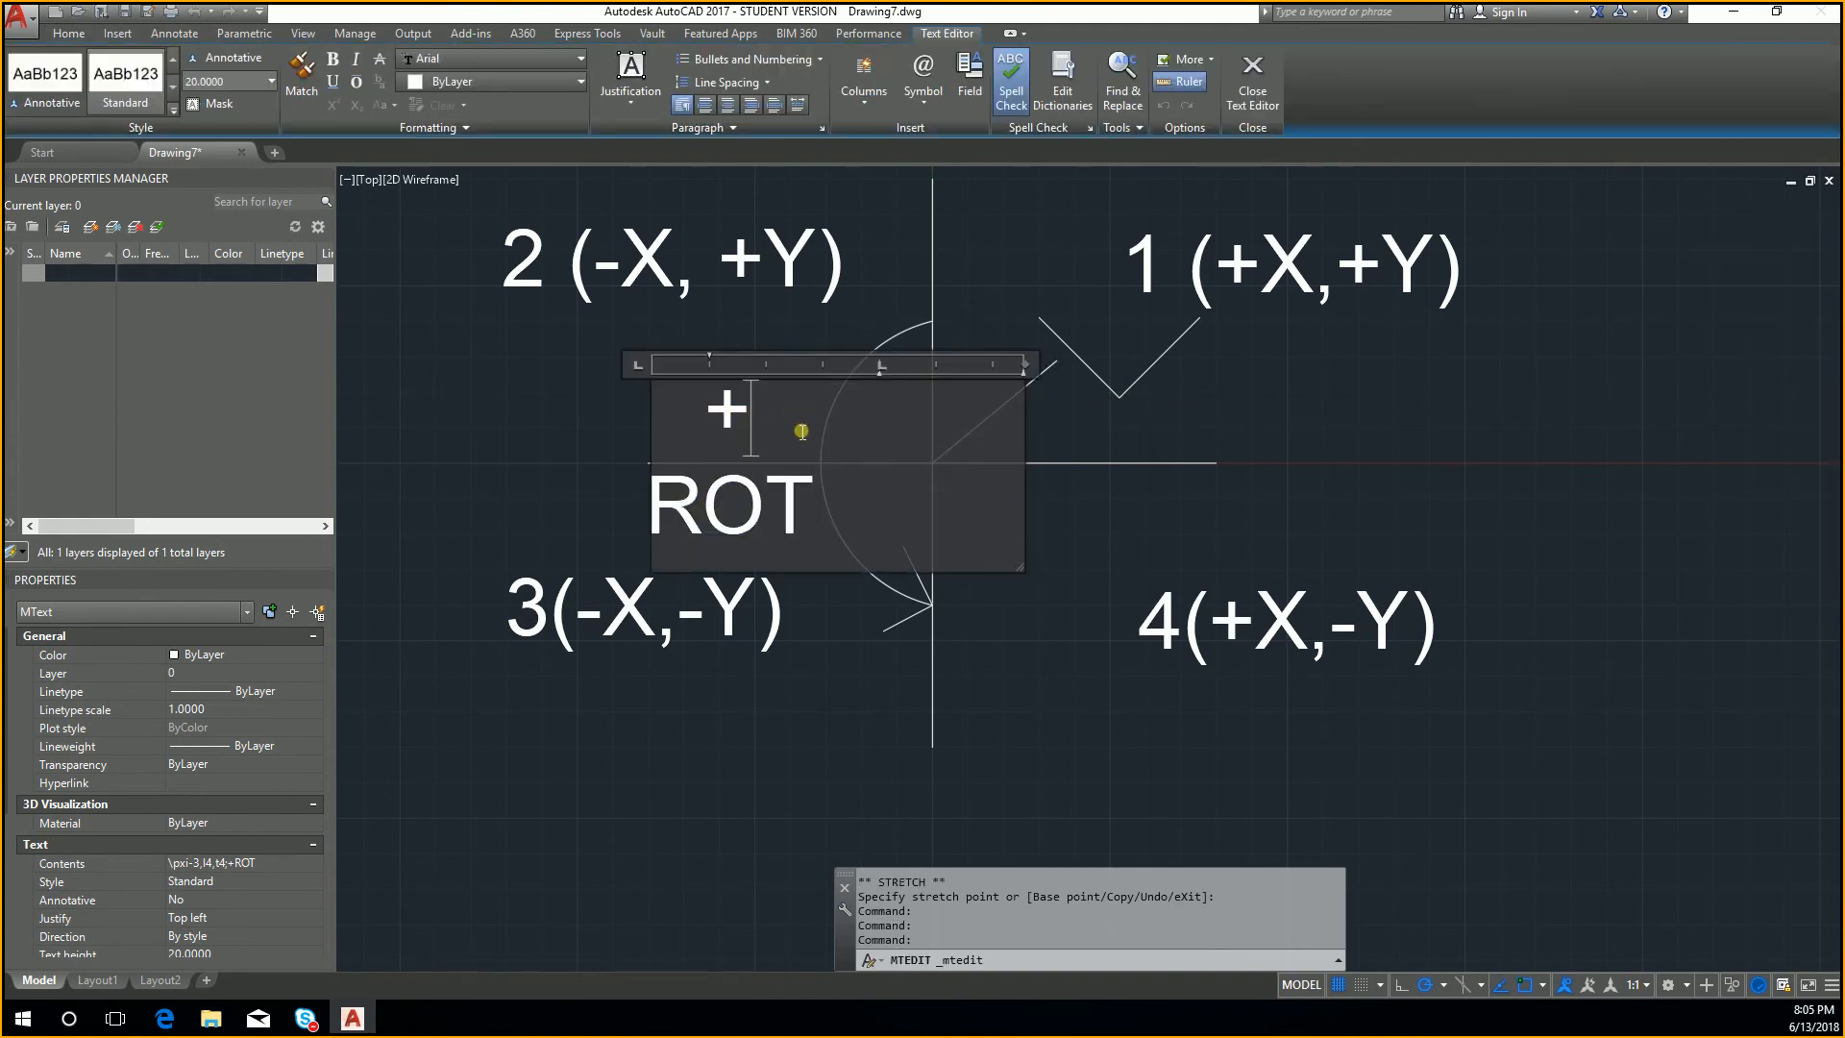
key("Delete")
type("R")
key("Left")
key("BackSpace")
type("+")
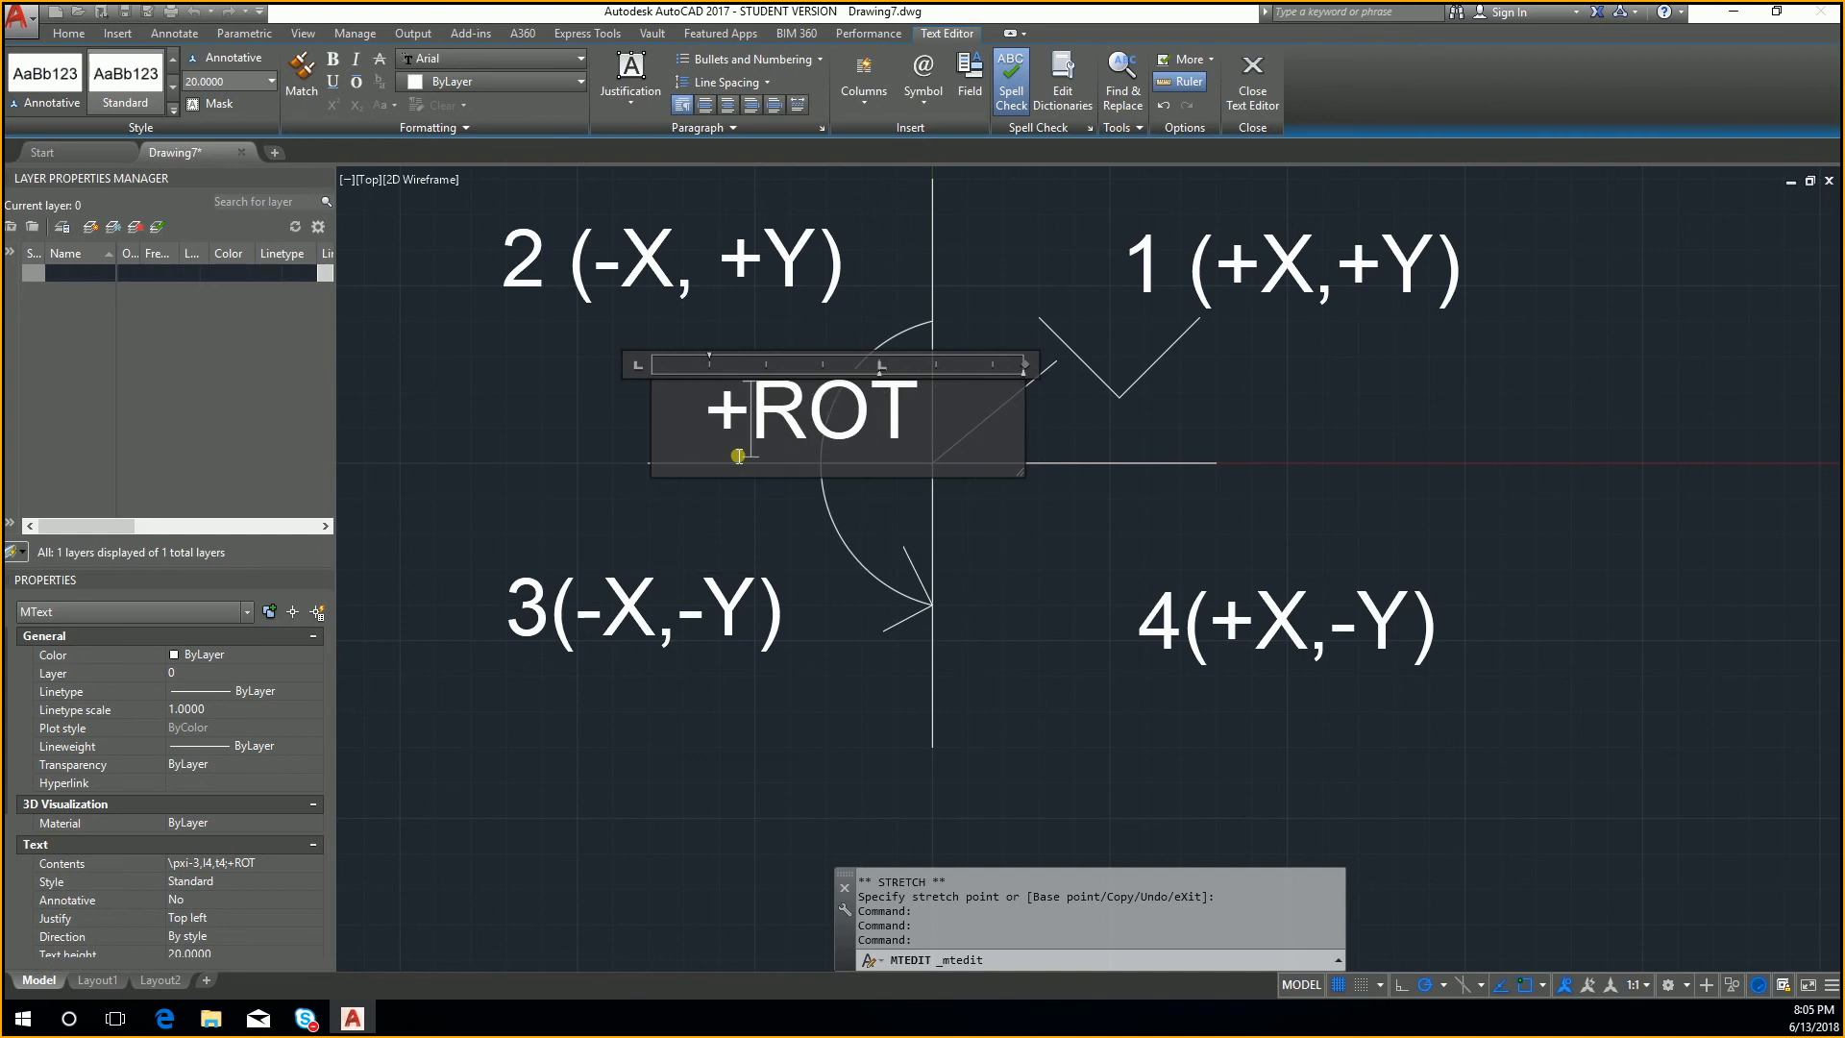
left_click(707, 588)
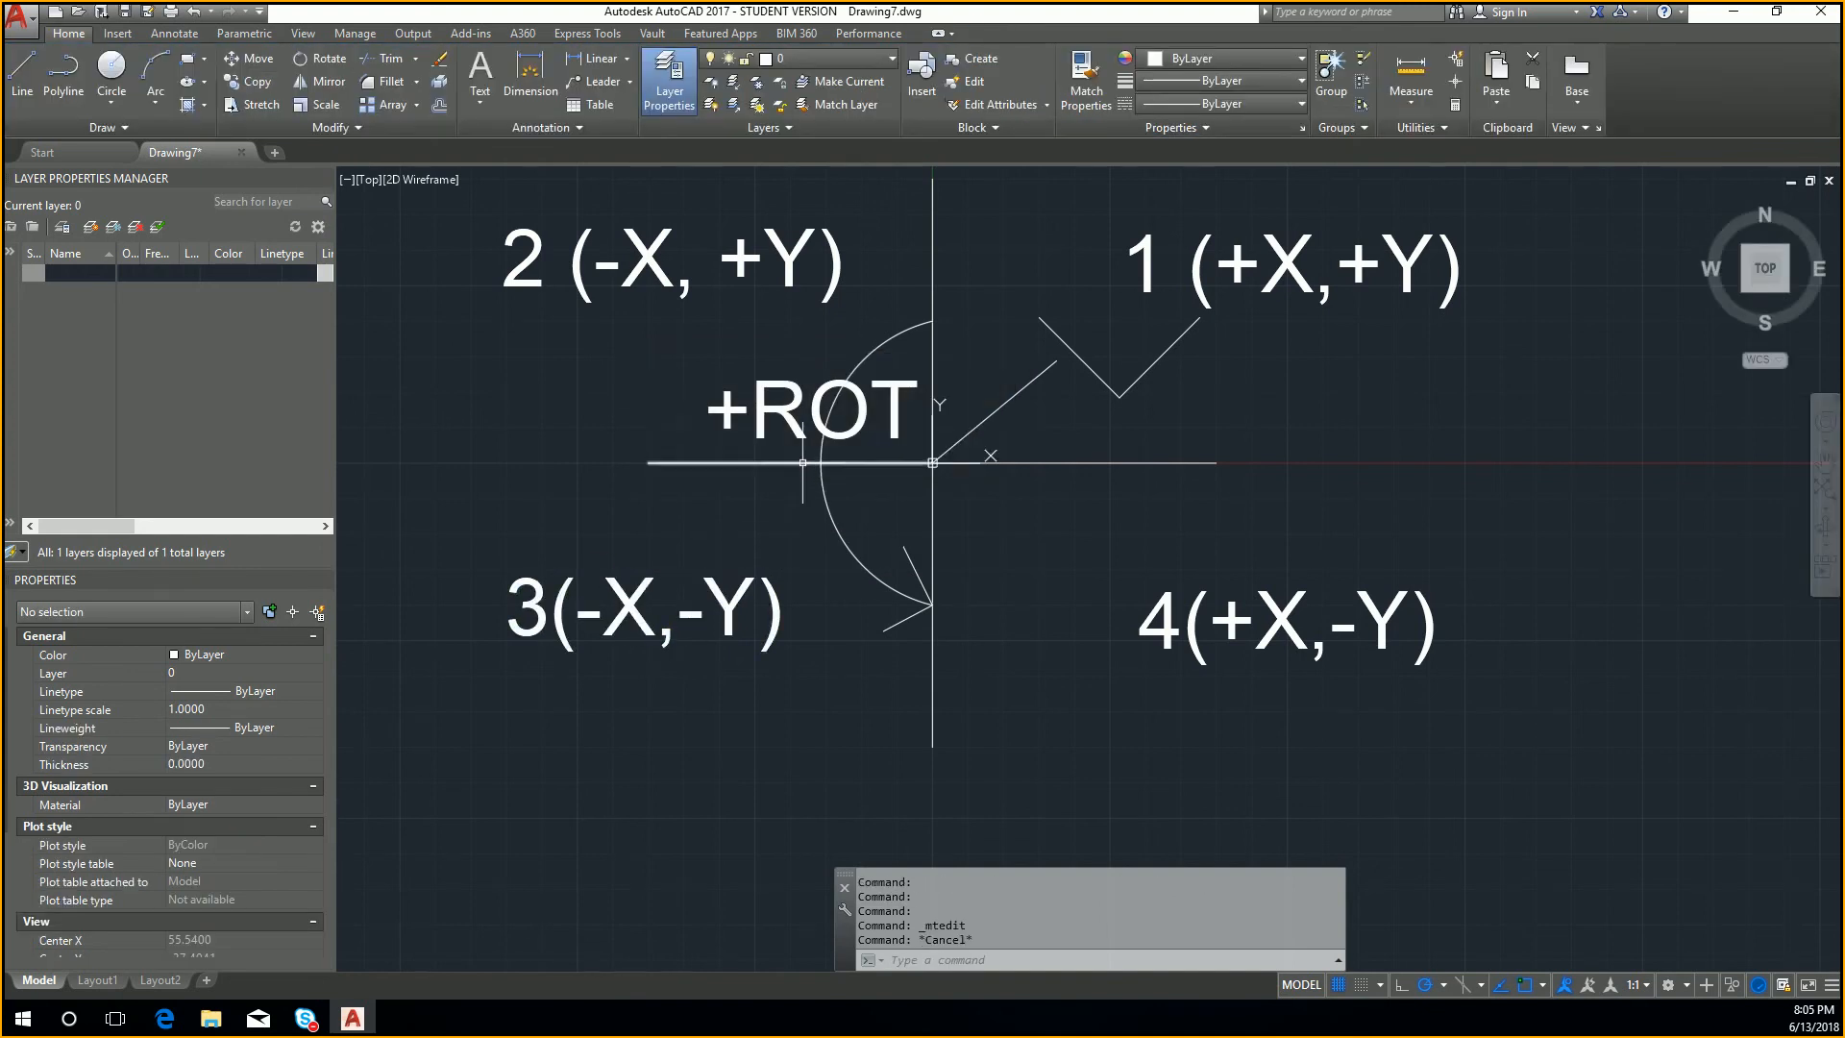
Step: Move the +ROT label straight down about 18 units onto the negative X axis
left_click(746, 409)
left_click(670, 382)
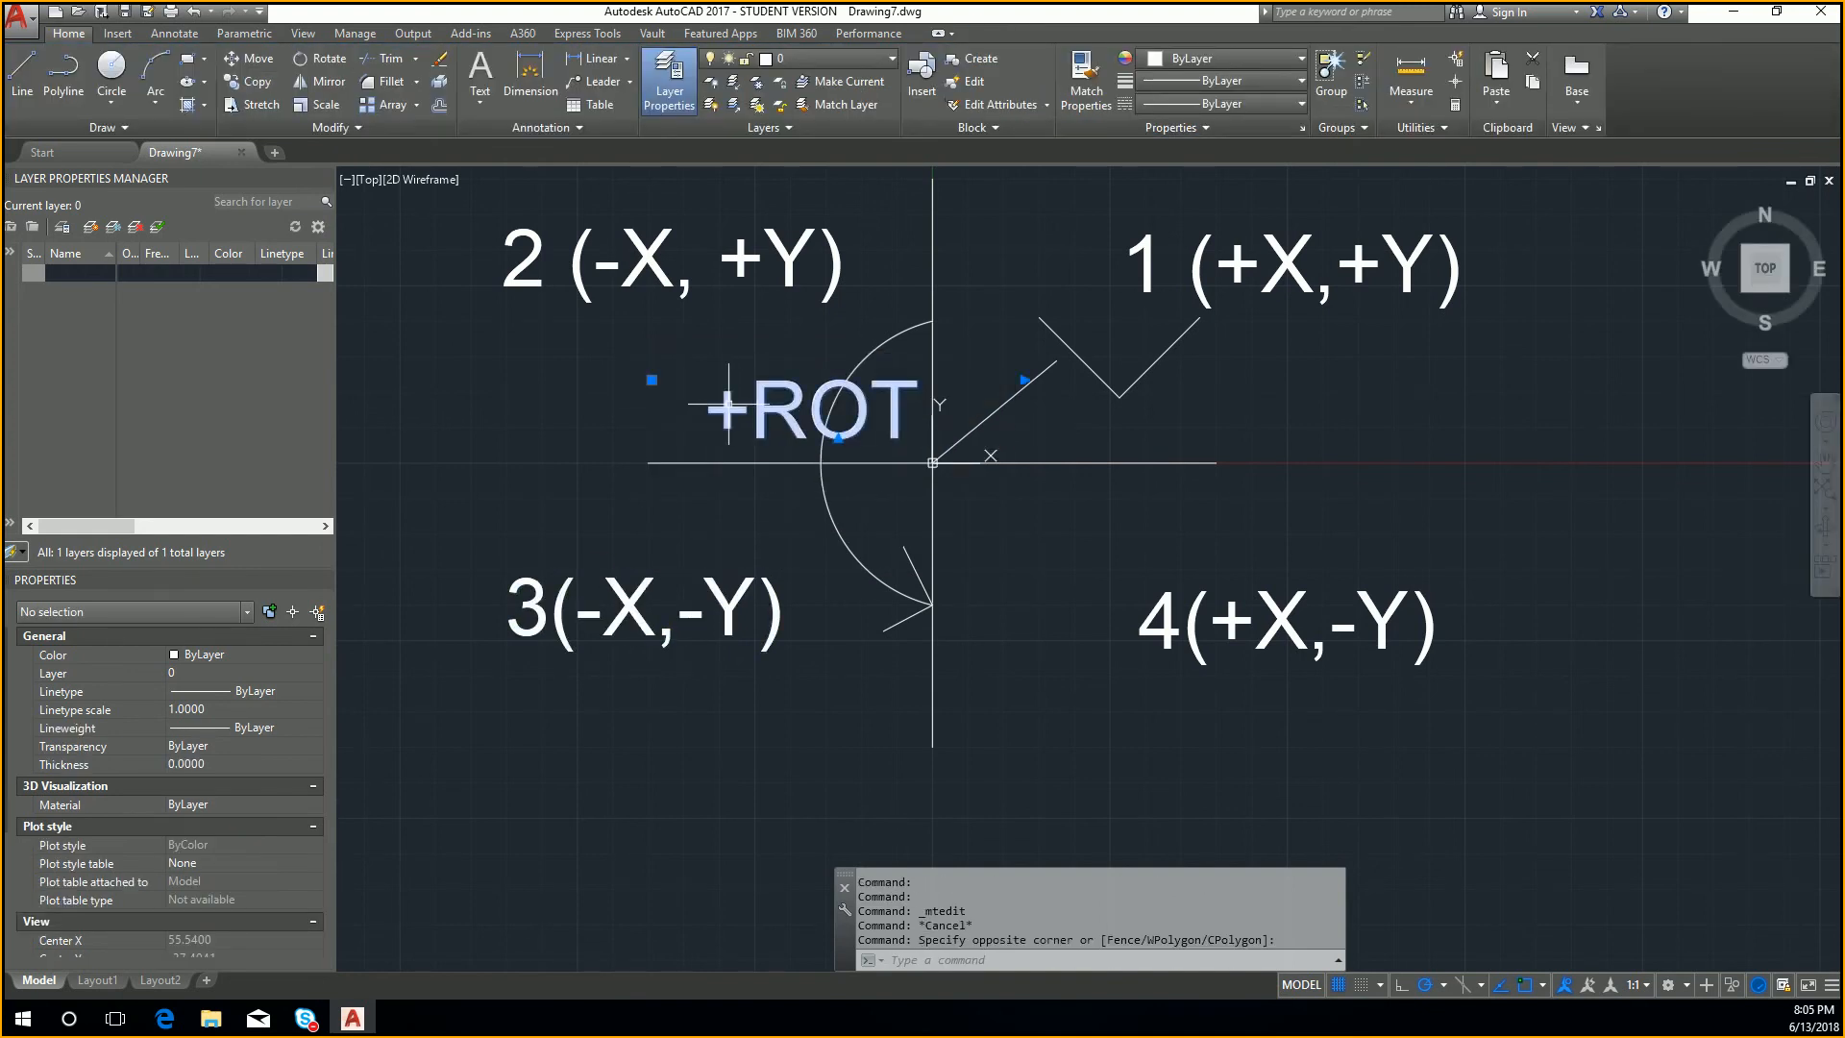
left_click(652, 380)
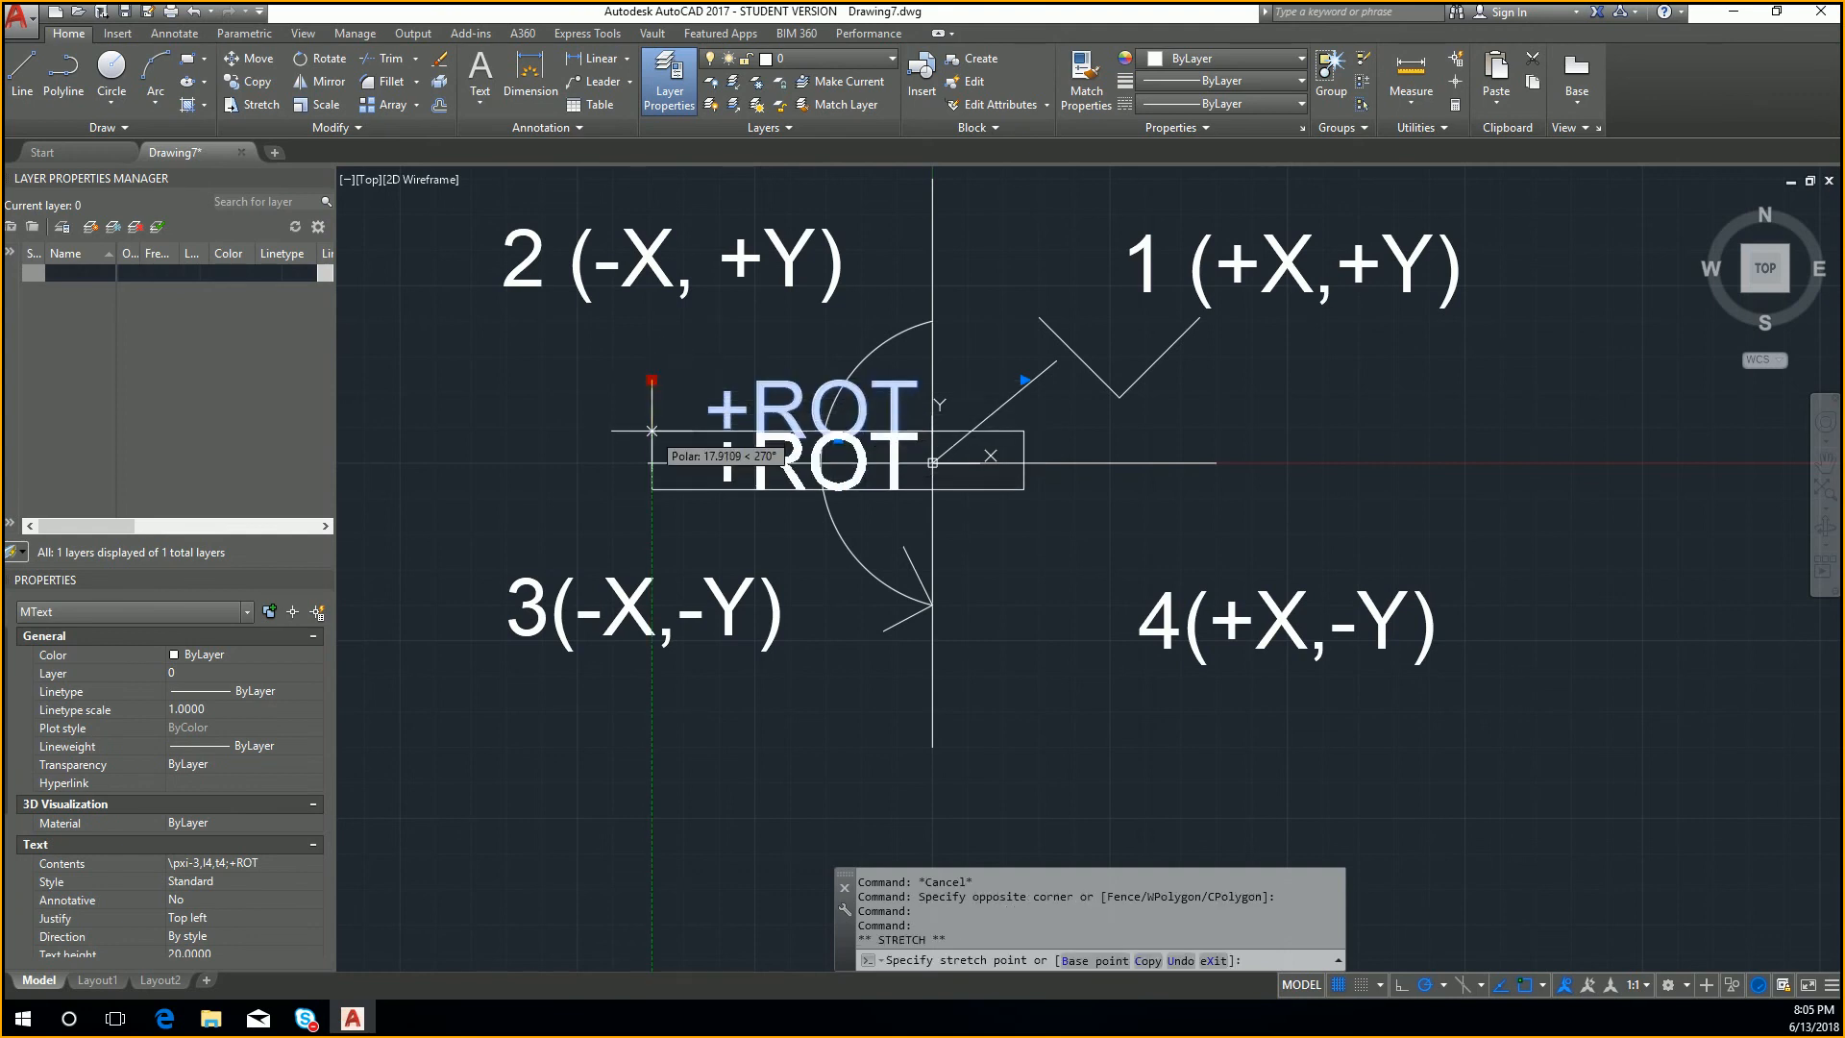
left_click(652, 433)
key("Escape")
Step: Delete the V-shaped pair of lines and the line from the origin in the first quadrant
scroll(1208, 542, "down", 4)
scroll(1232, 503, "up", 2)
left_click(1168, 521)
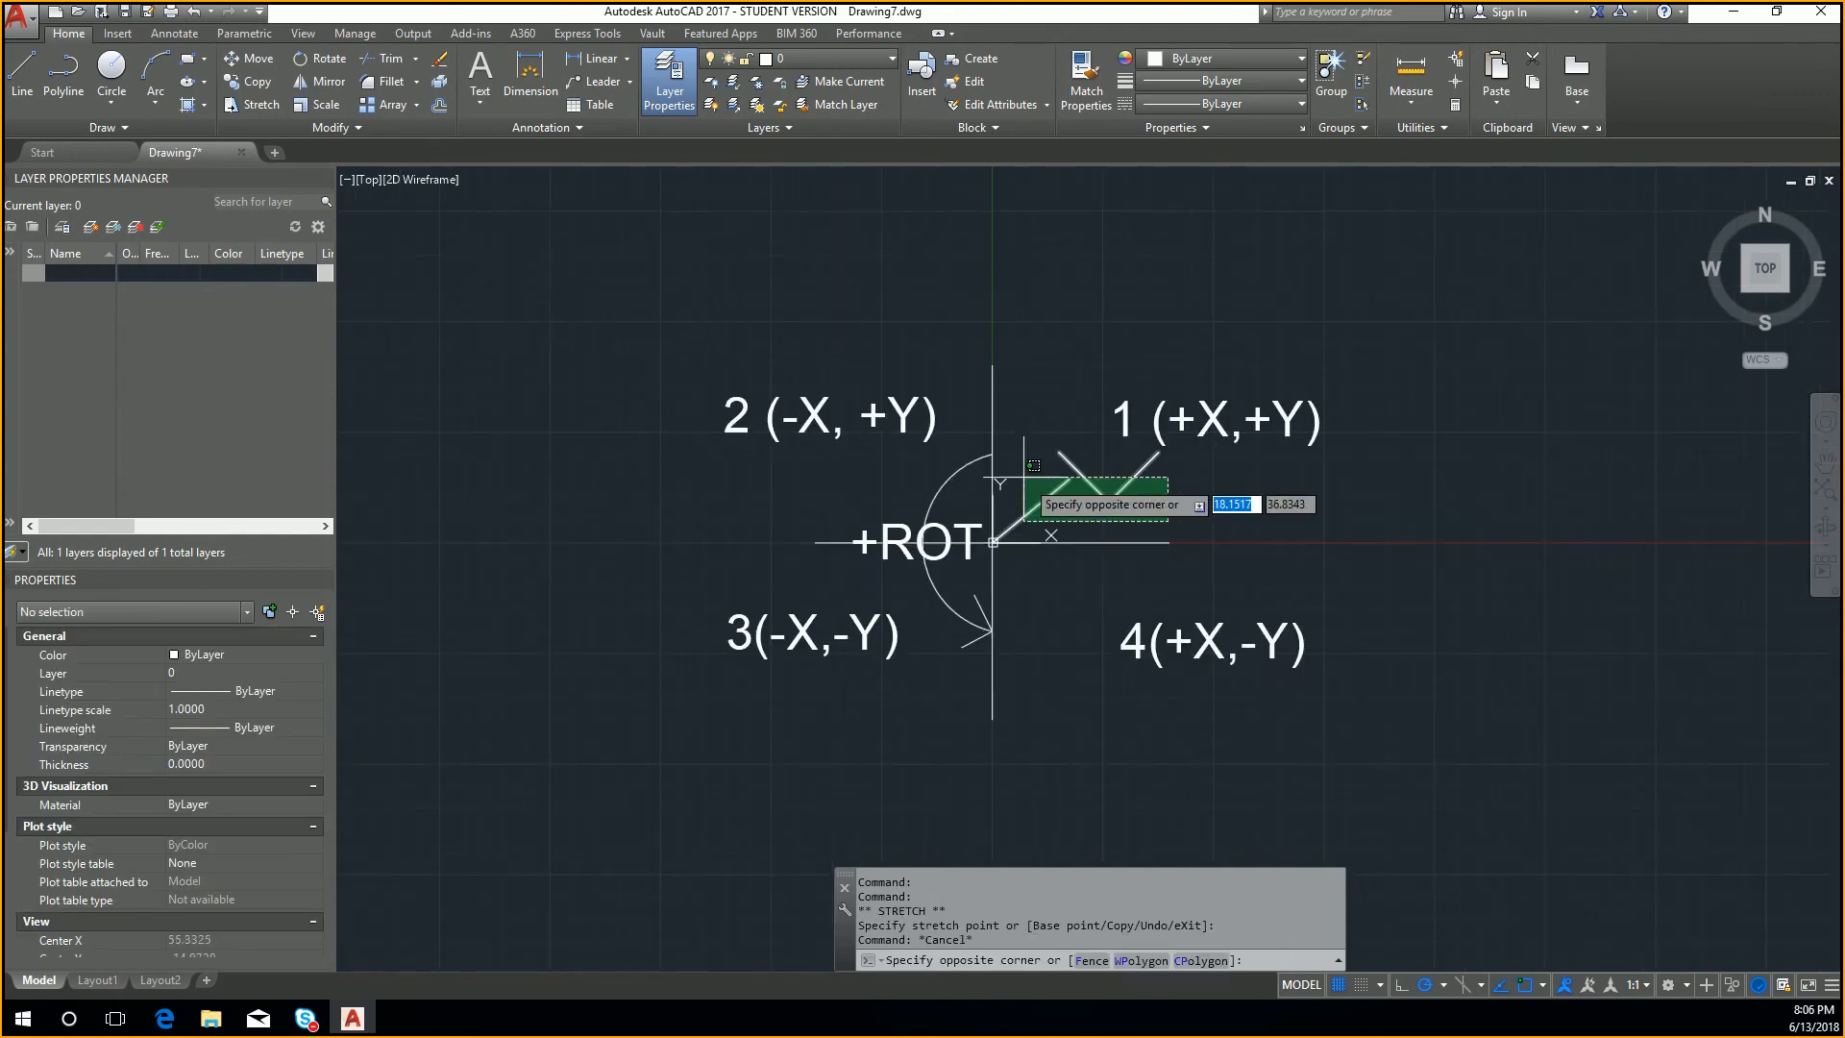
left_click(1053, 460)
key("Delete")
scroll(1130, 519, "up", 2)
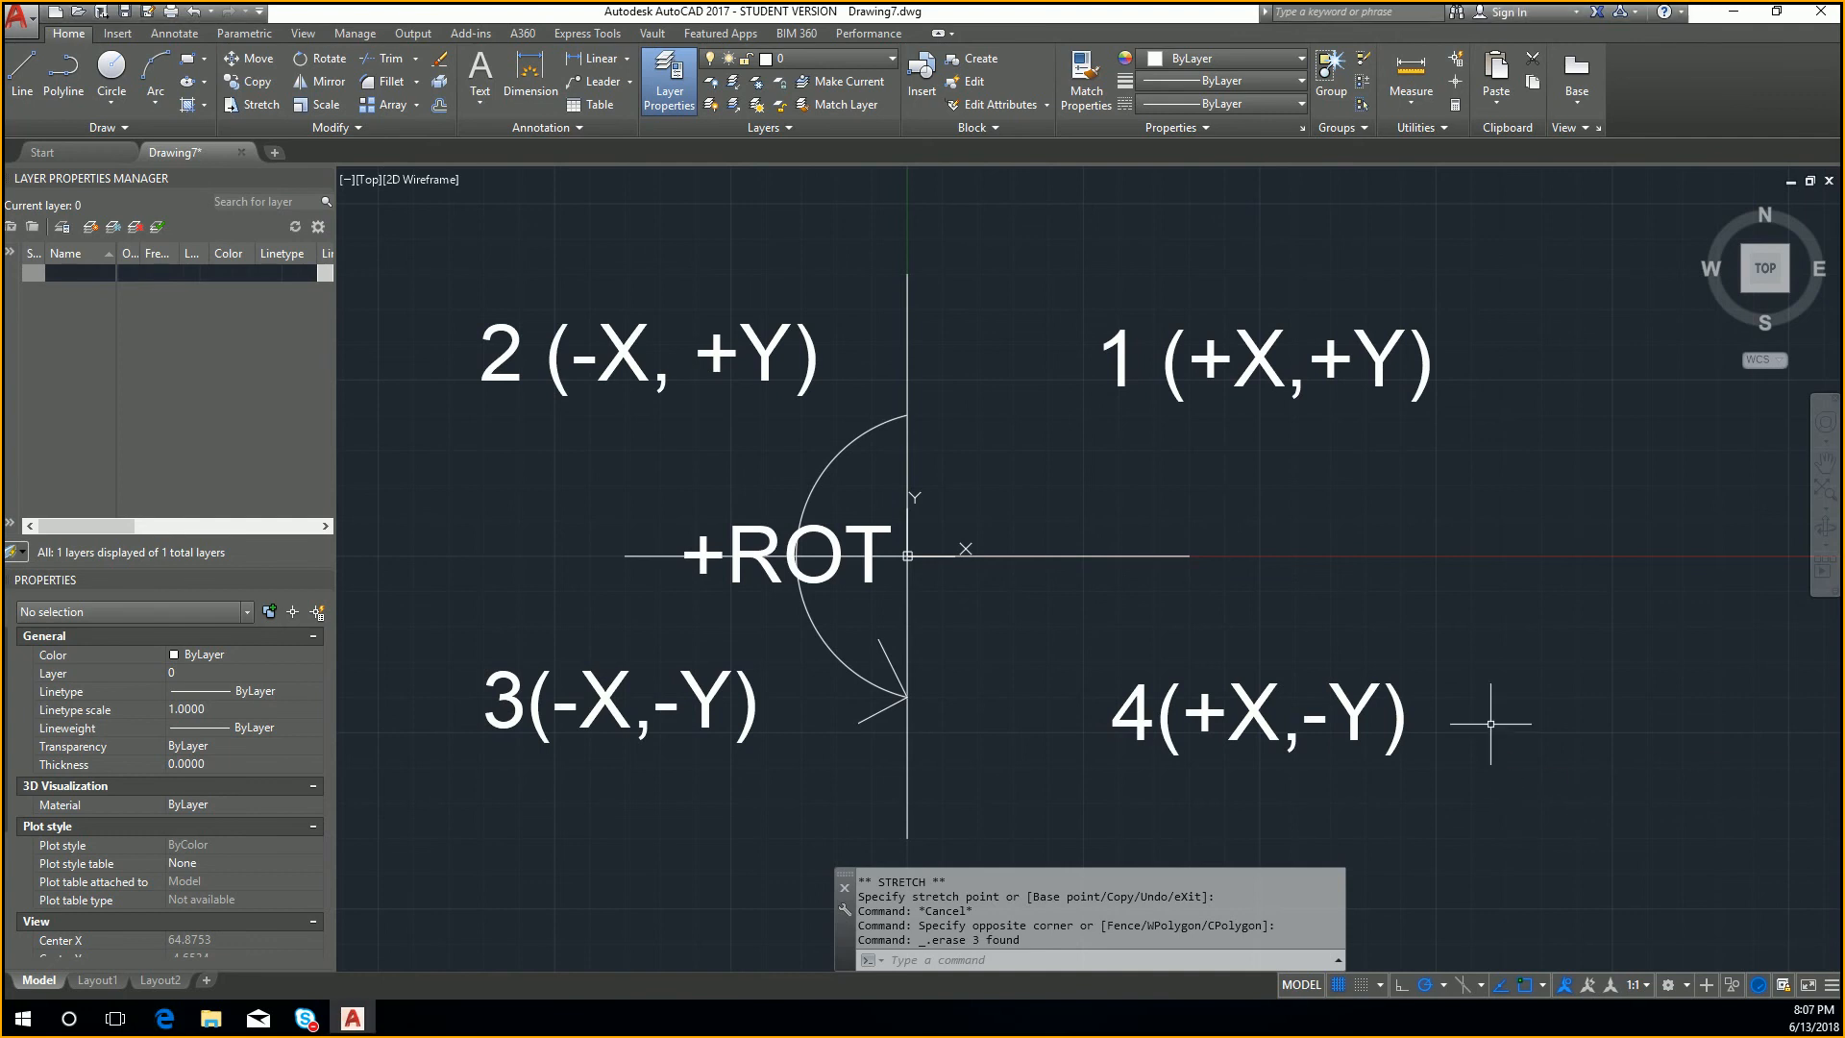
Step: Open the drafting settings with DSETTINGS, examine the dimension input settings for Dynamic Input, and close them without changes
type("dsettings")
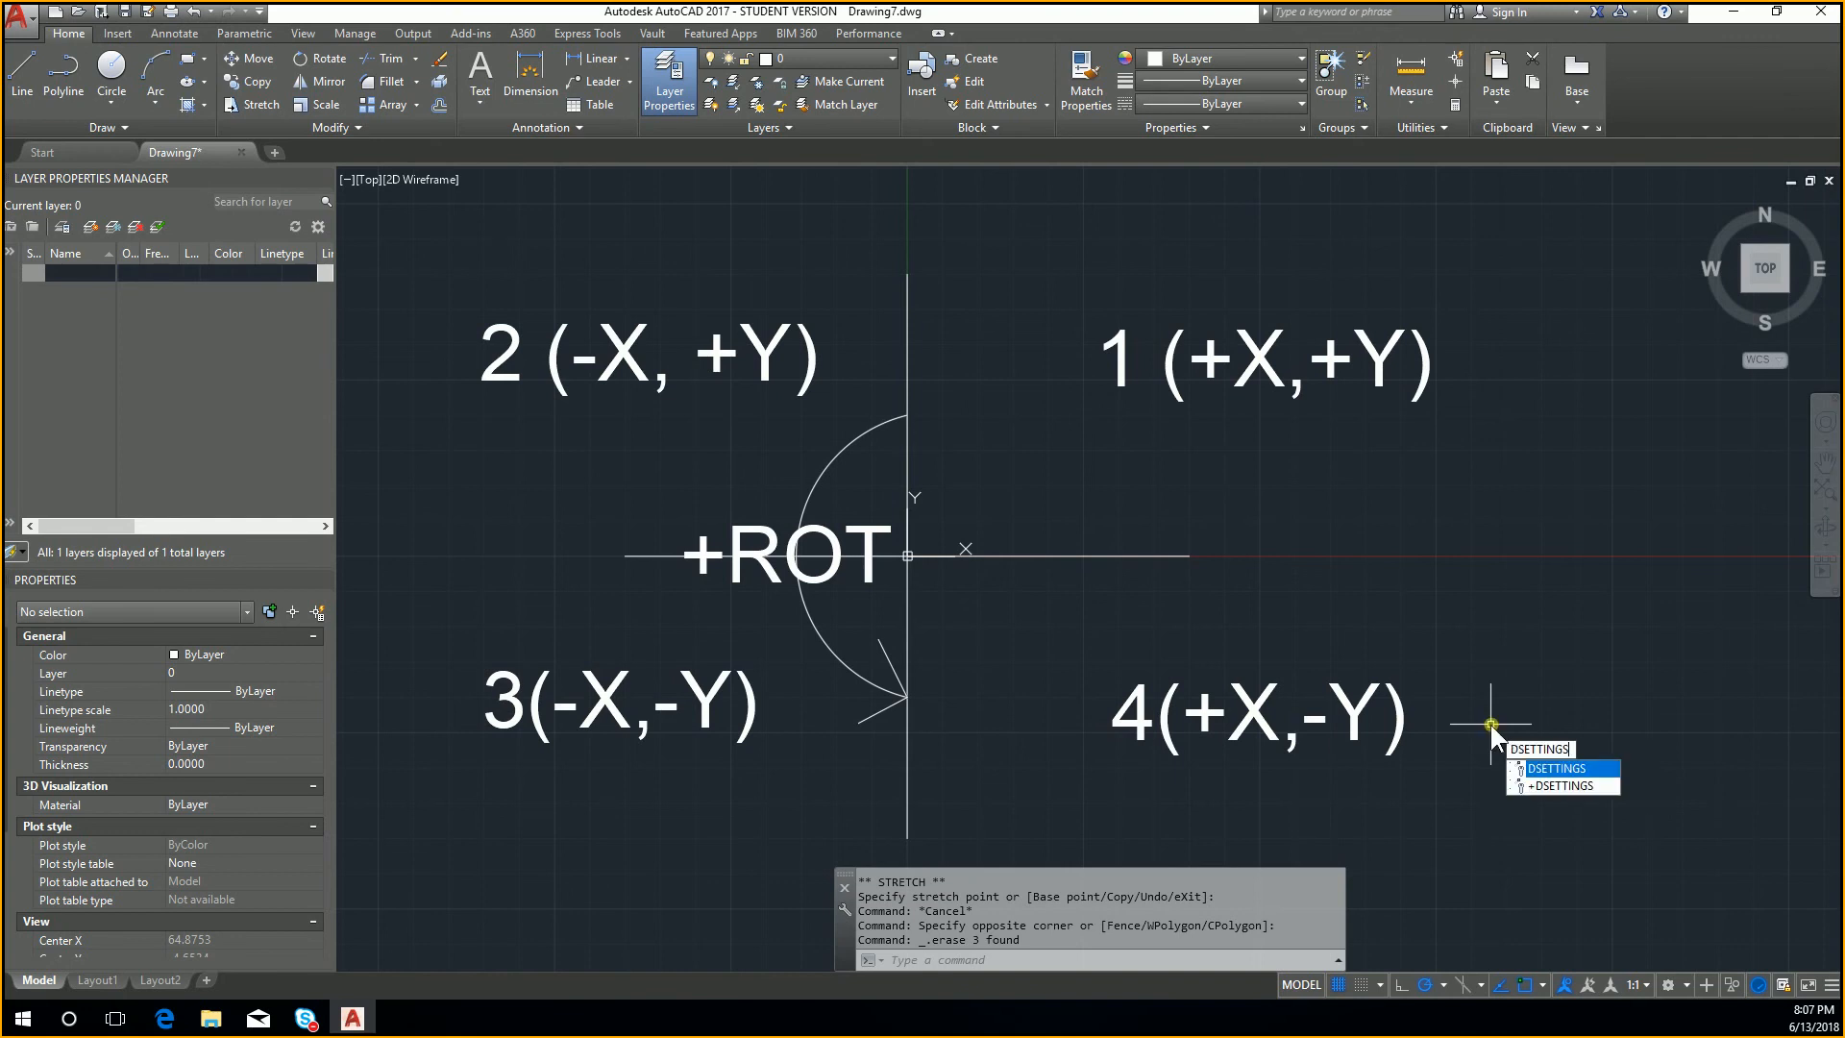
key("Escape")
type("dsettin")
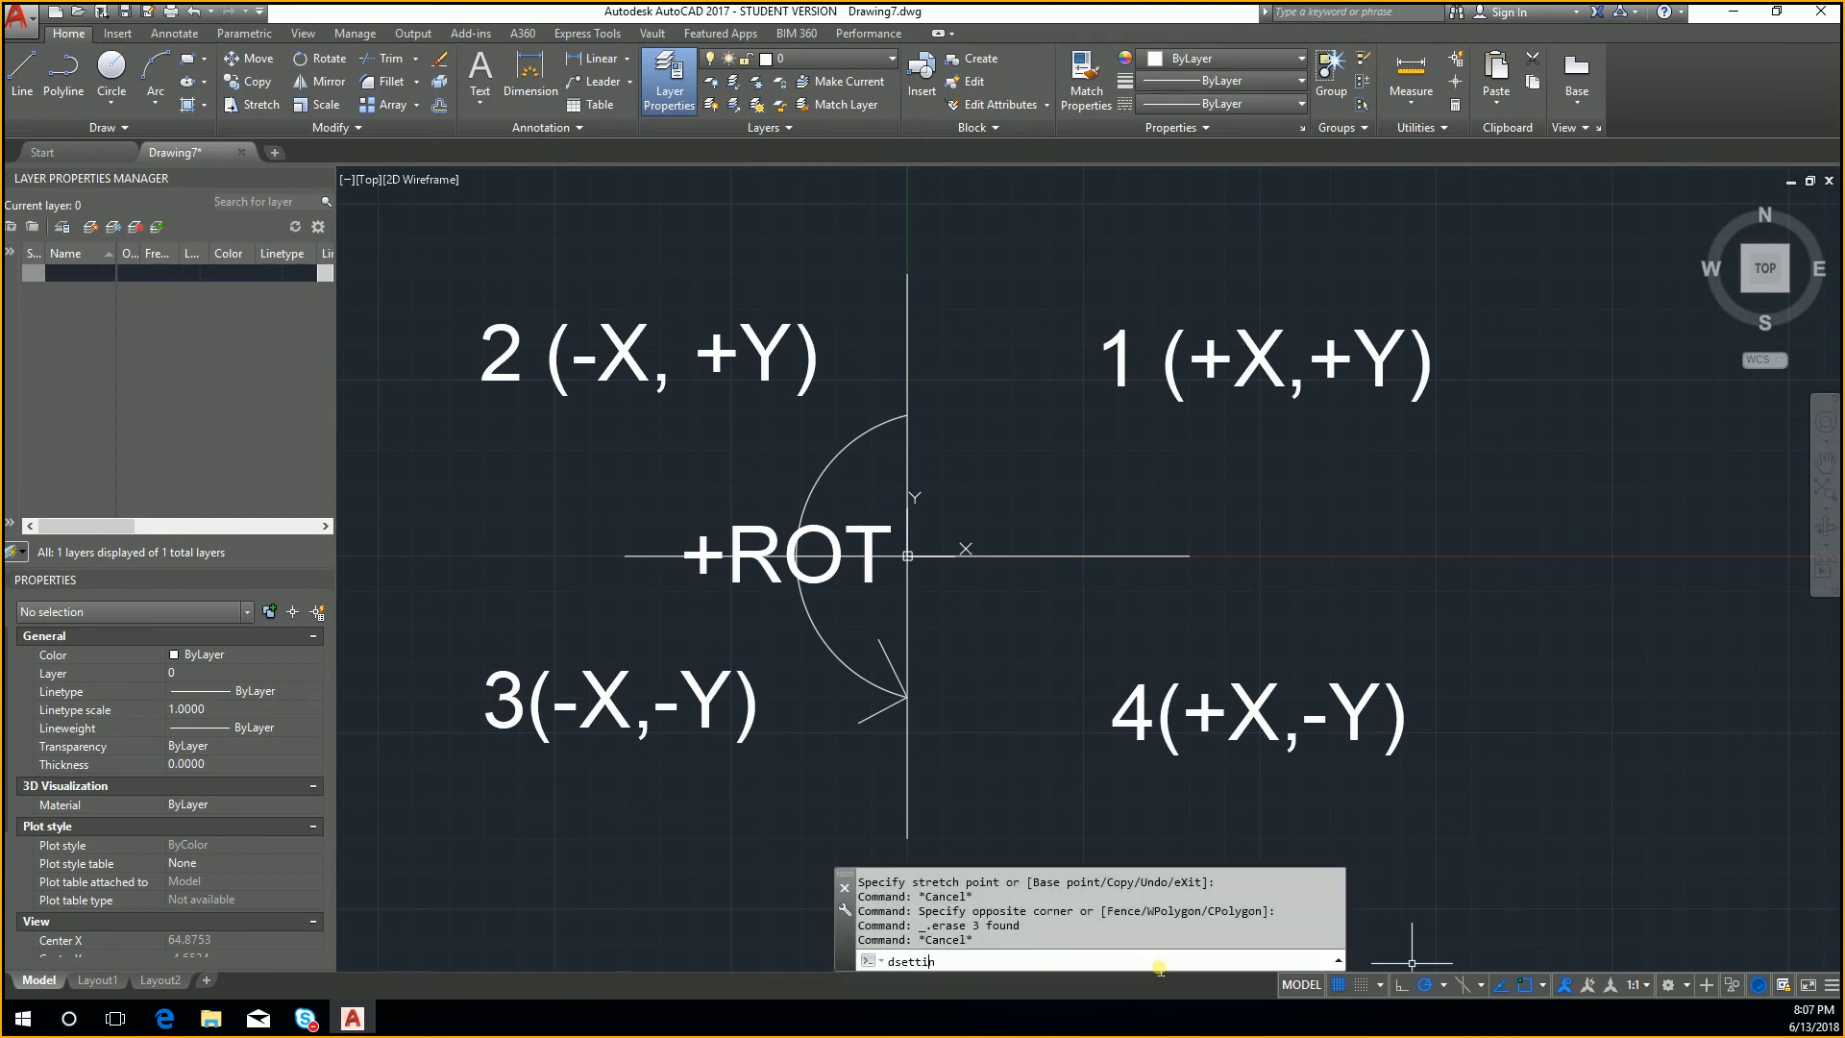
type("gs")
key("Return")
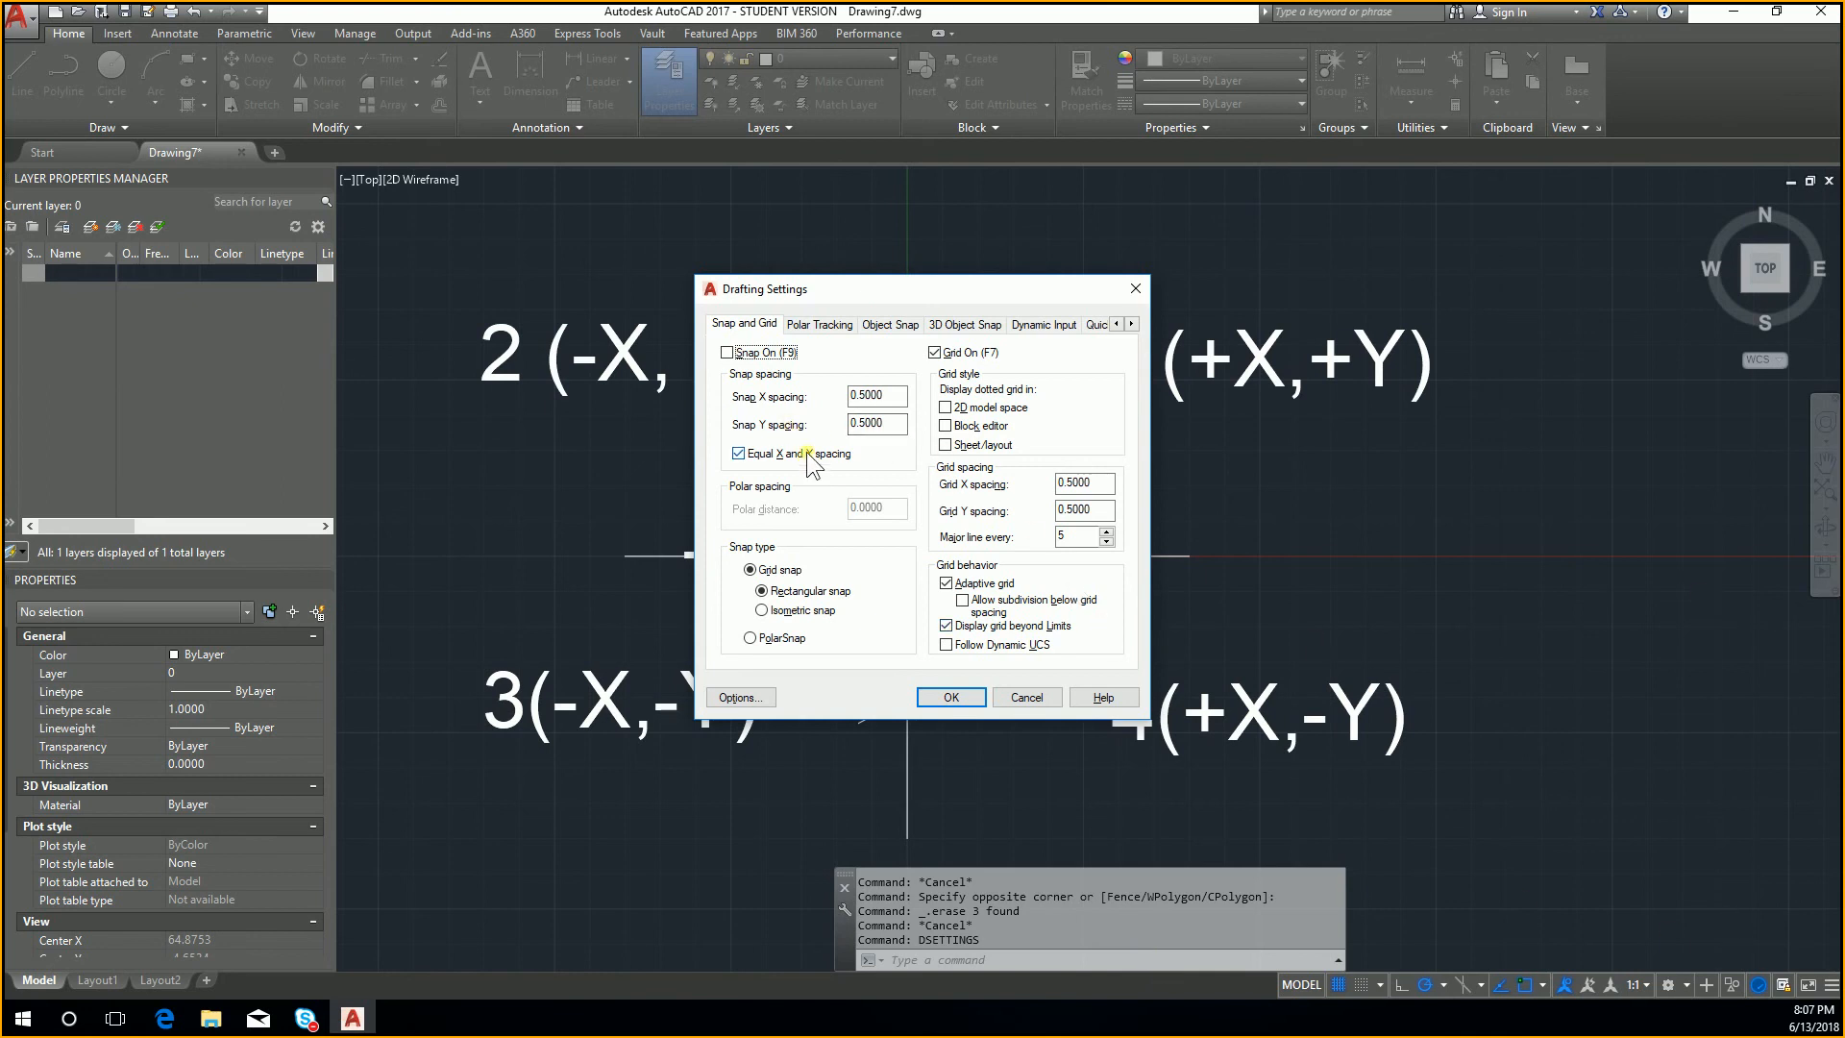
left_click(1046, 324)
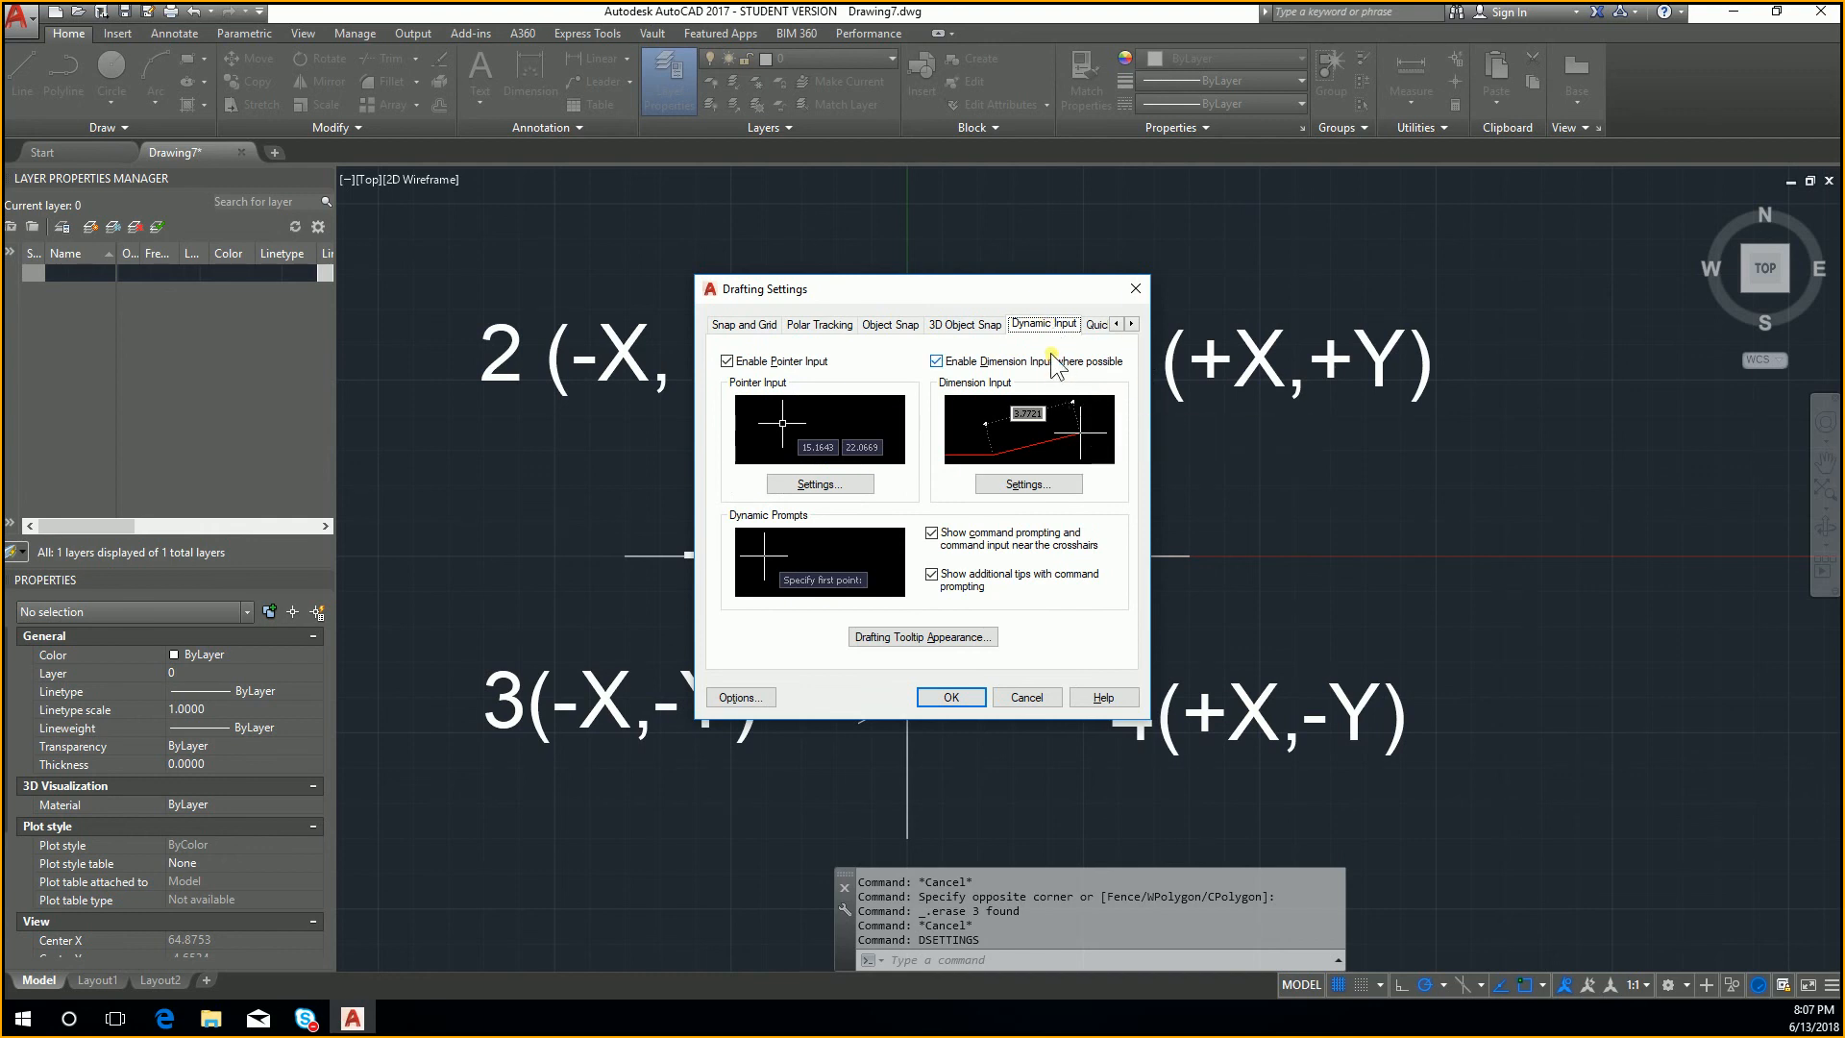
left_click(1047, 478)
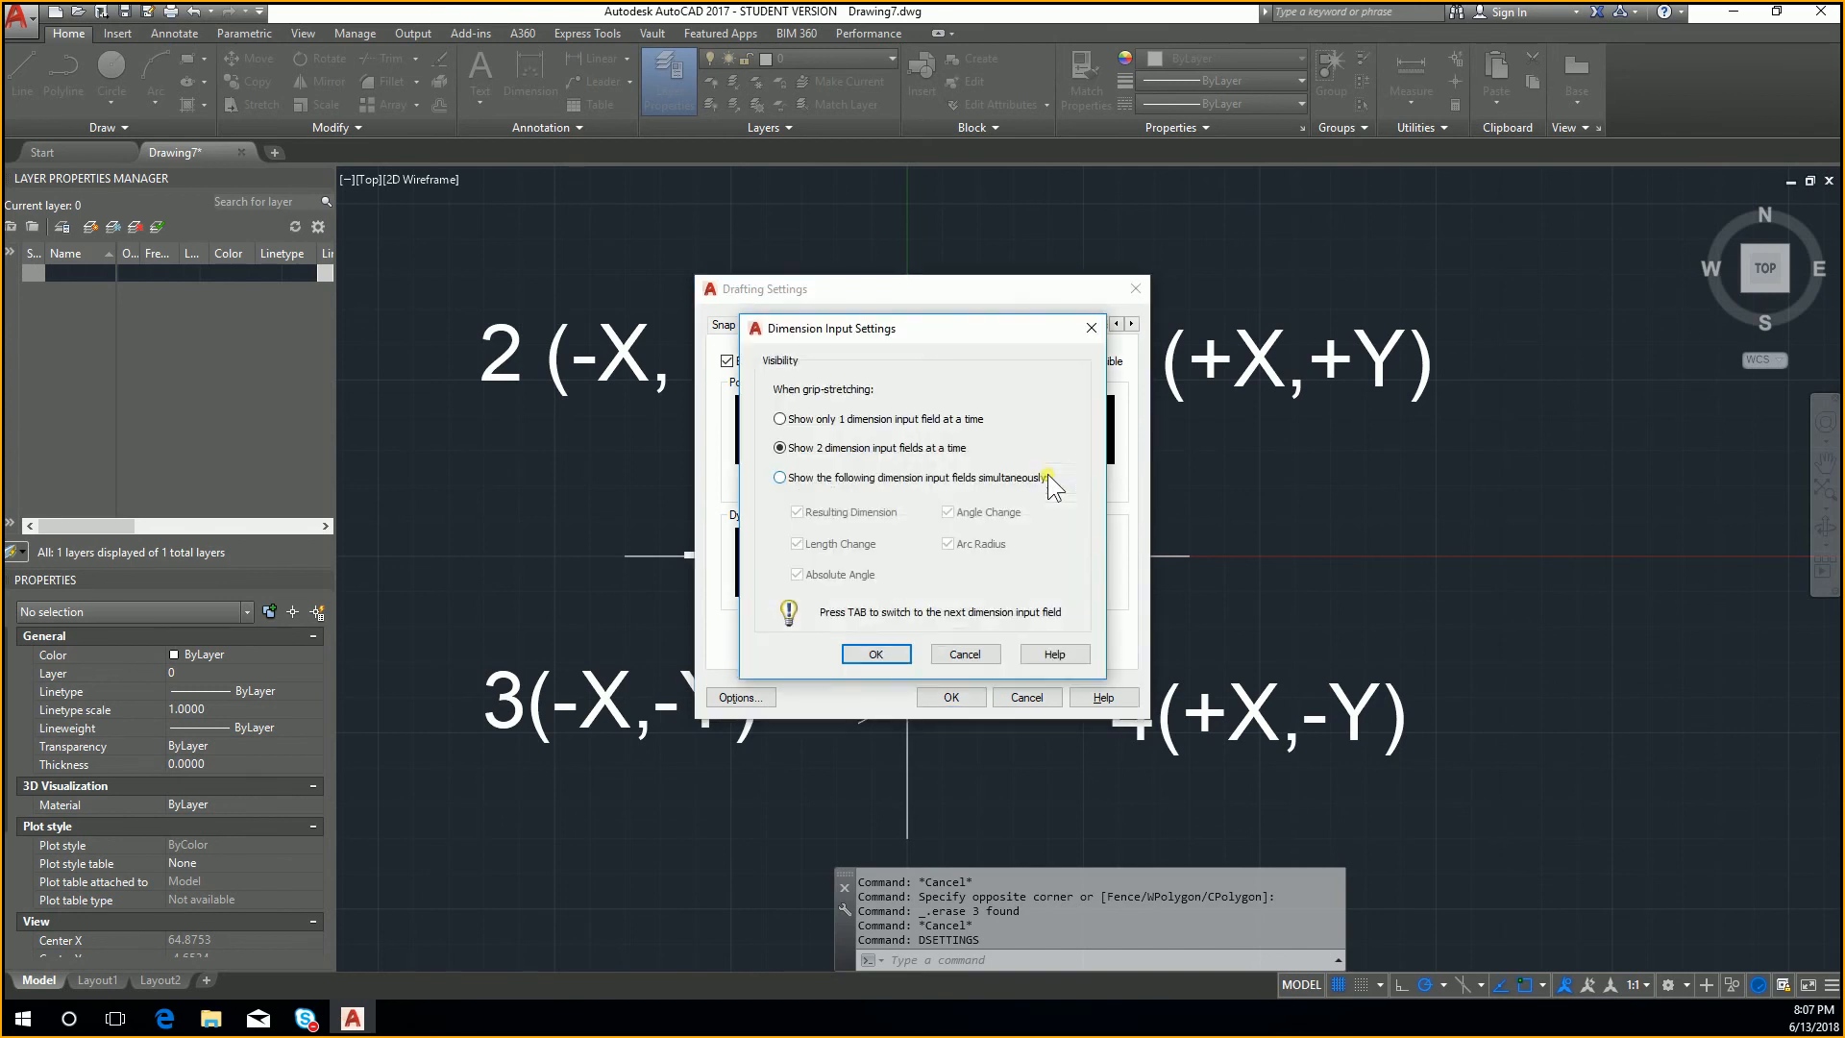
key("Escape")
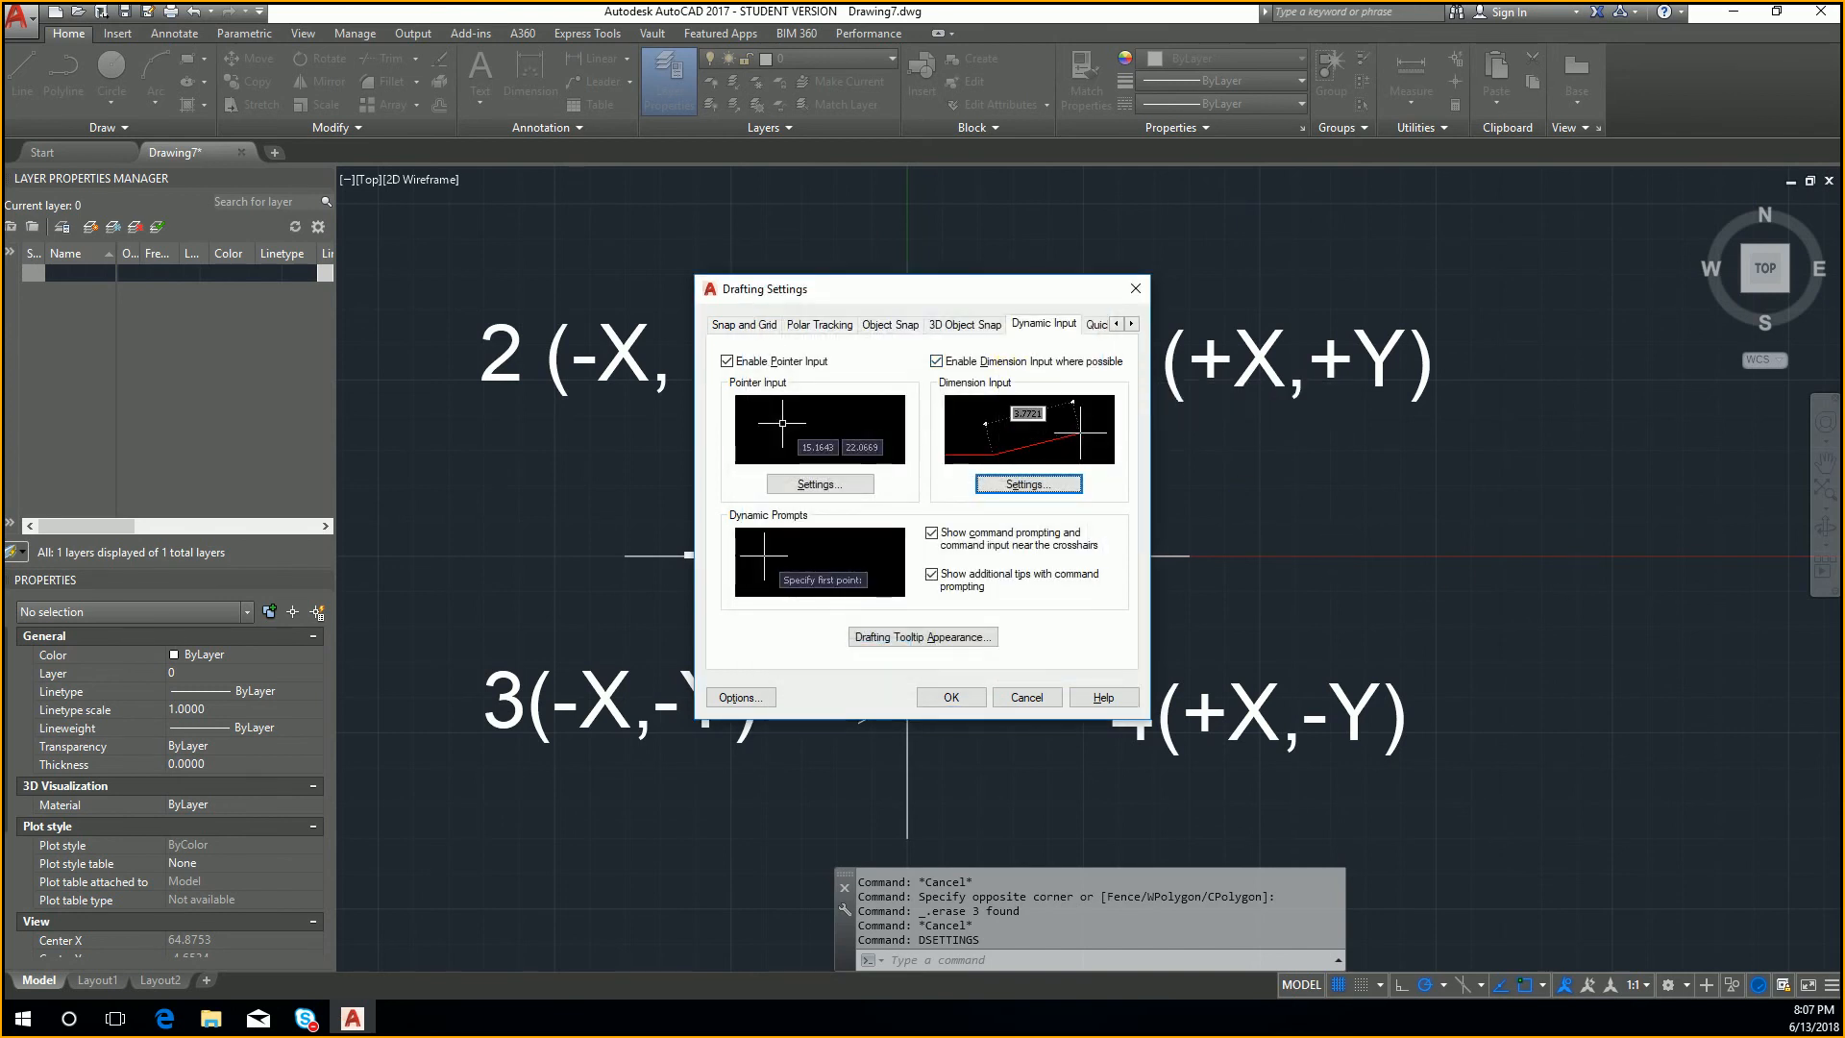
key("Escape")
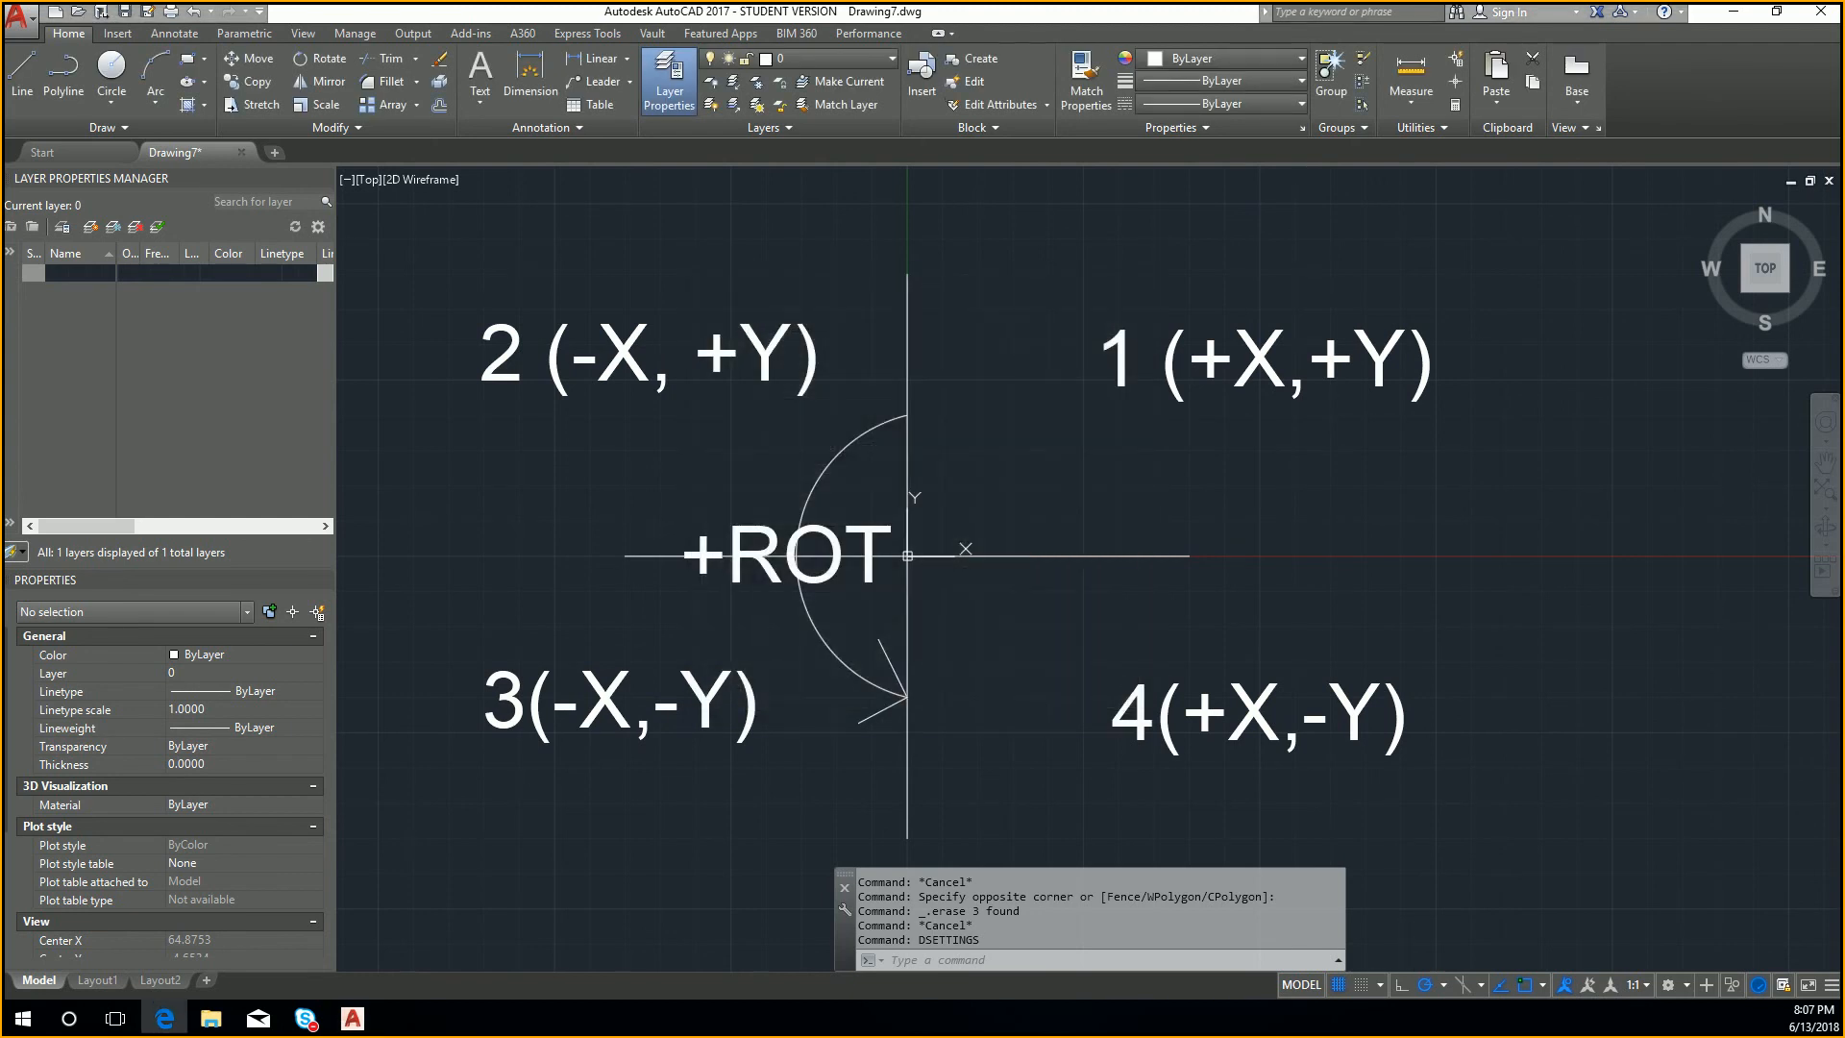
left_click(1615, 618)
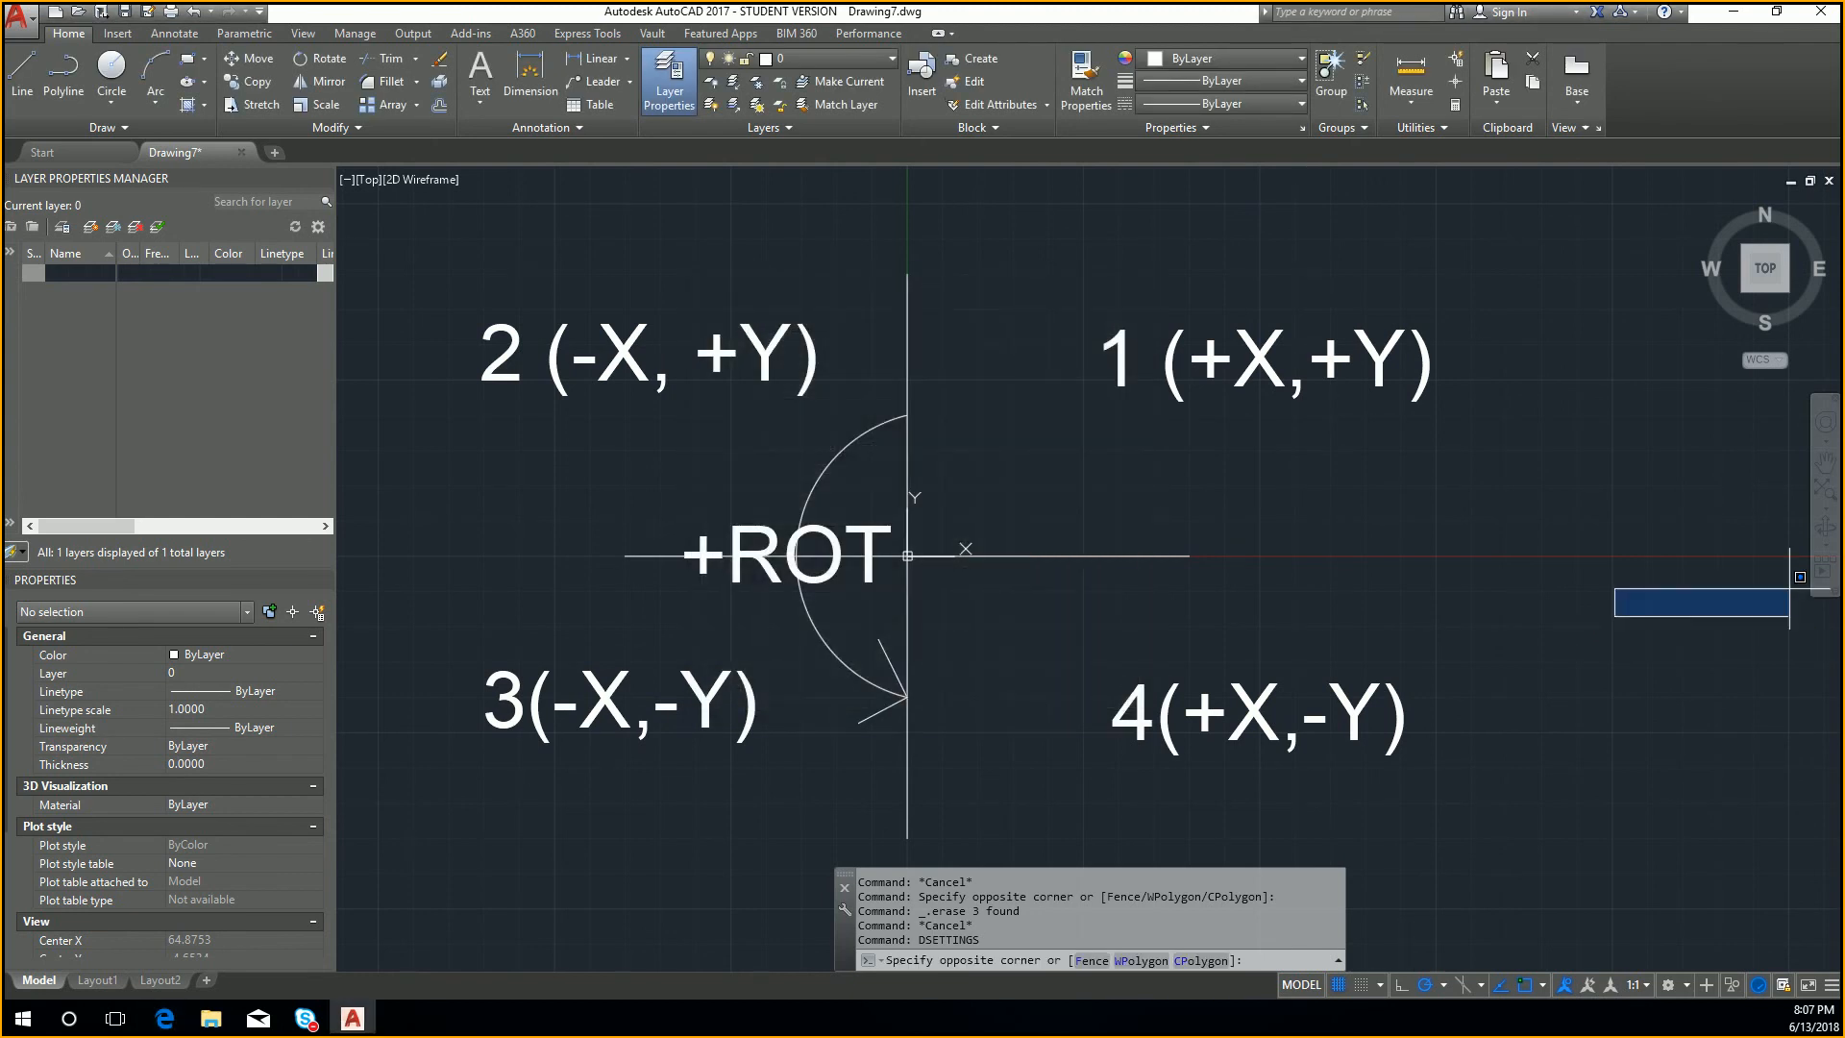
key("Escape")
left_click(1699, 556)
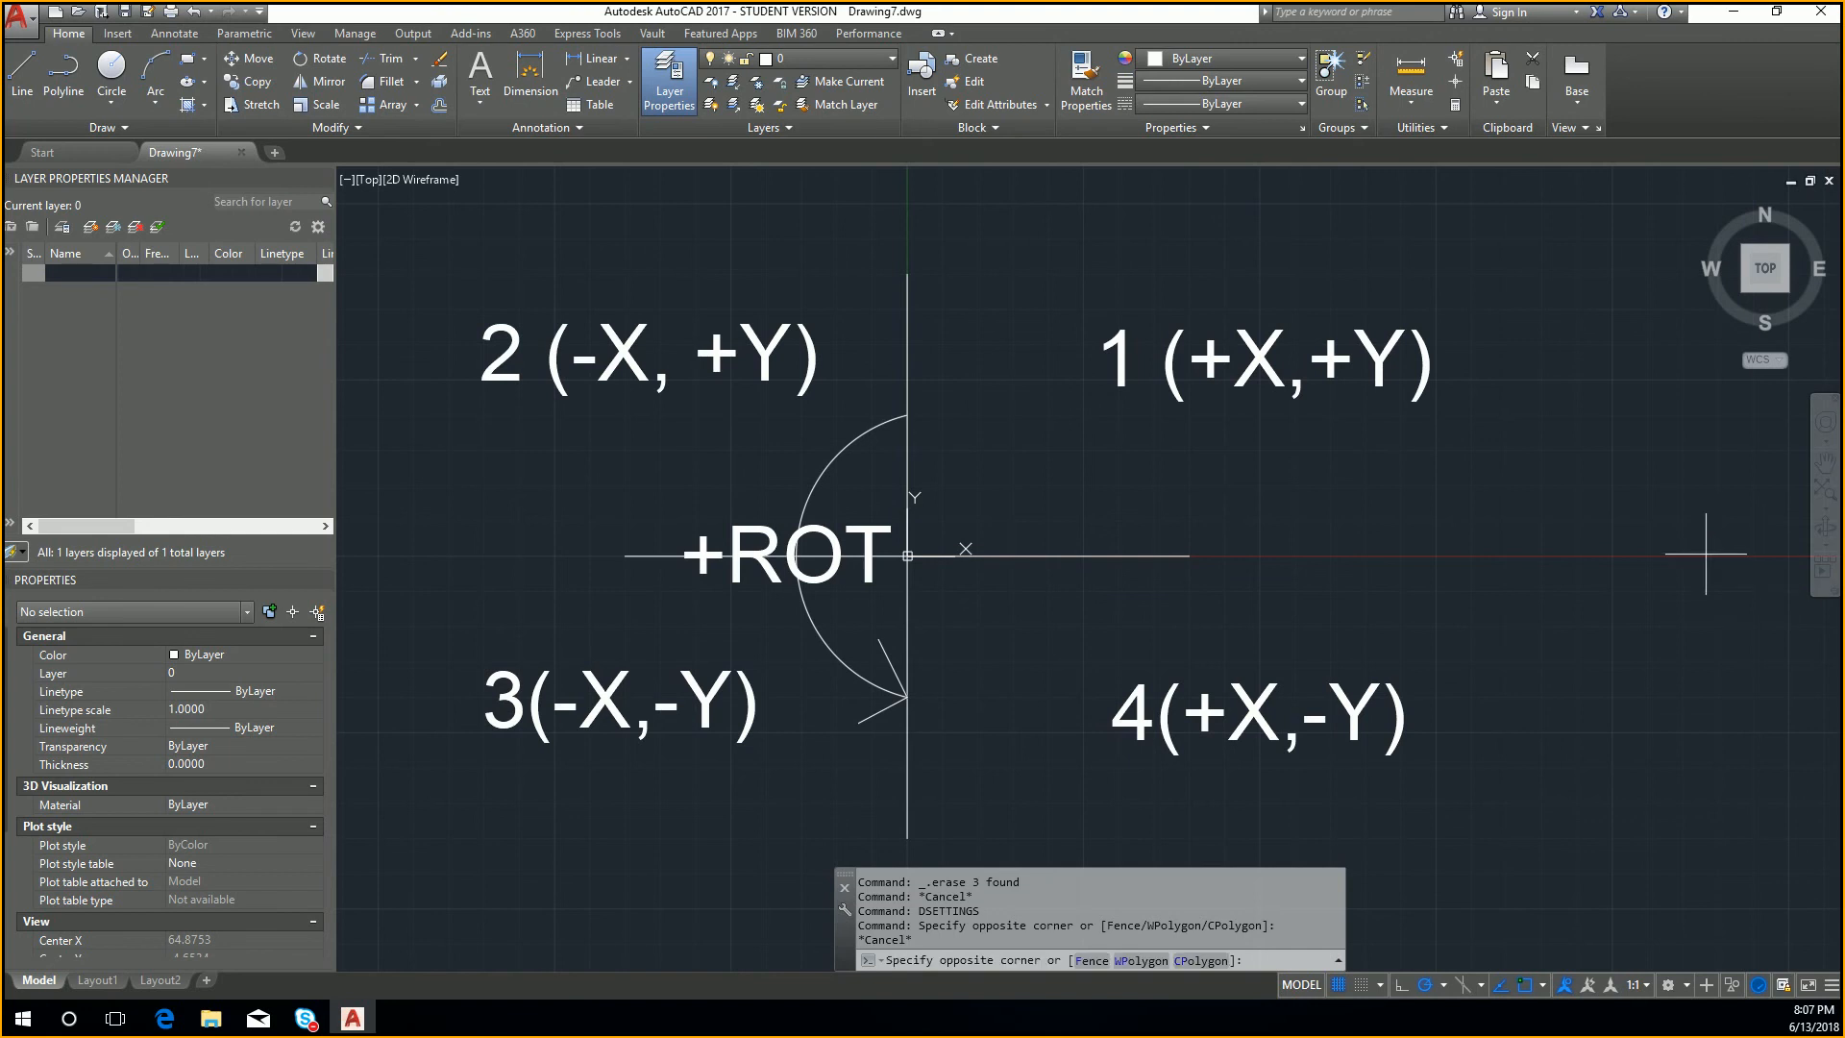
key("Escape")
type("dsettin")
key("Escape")
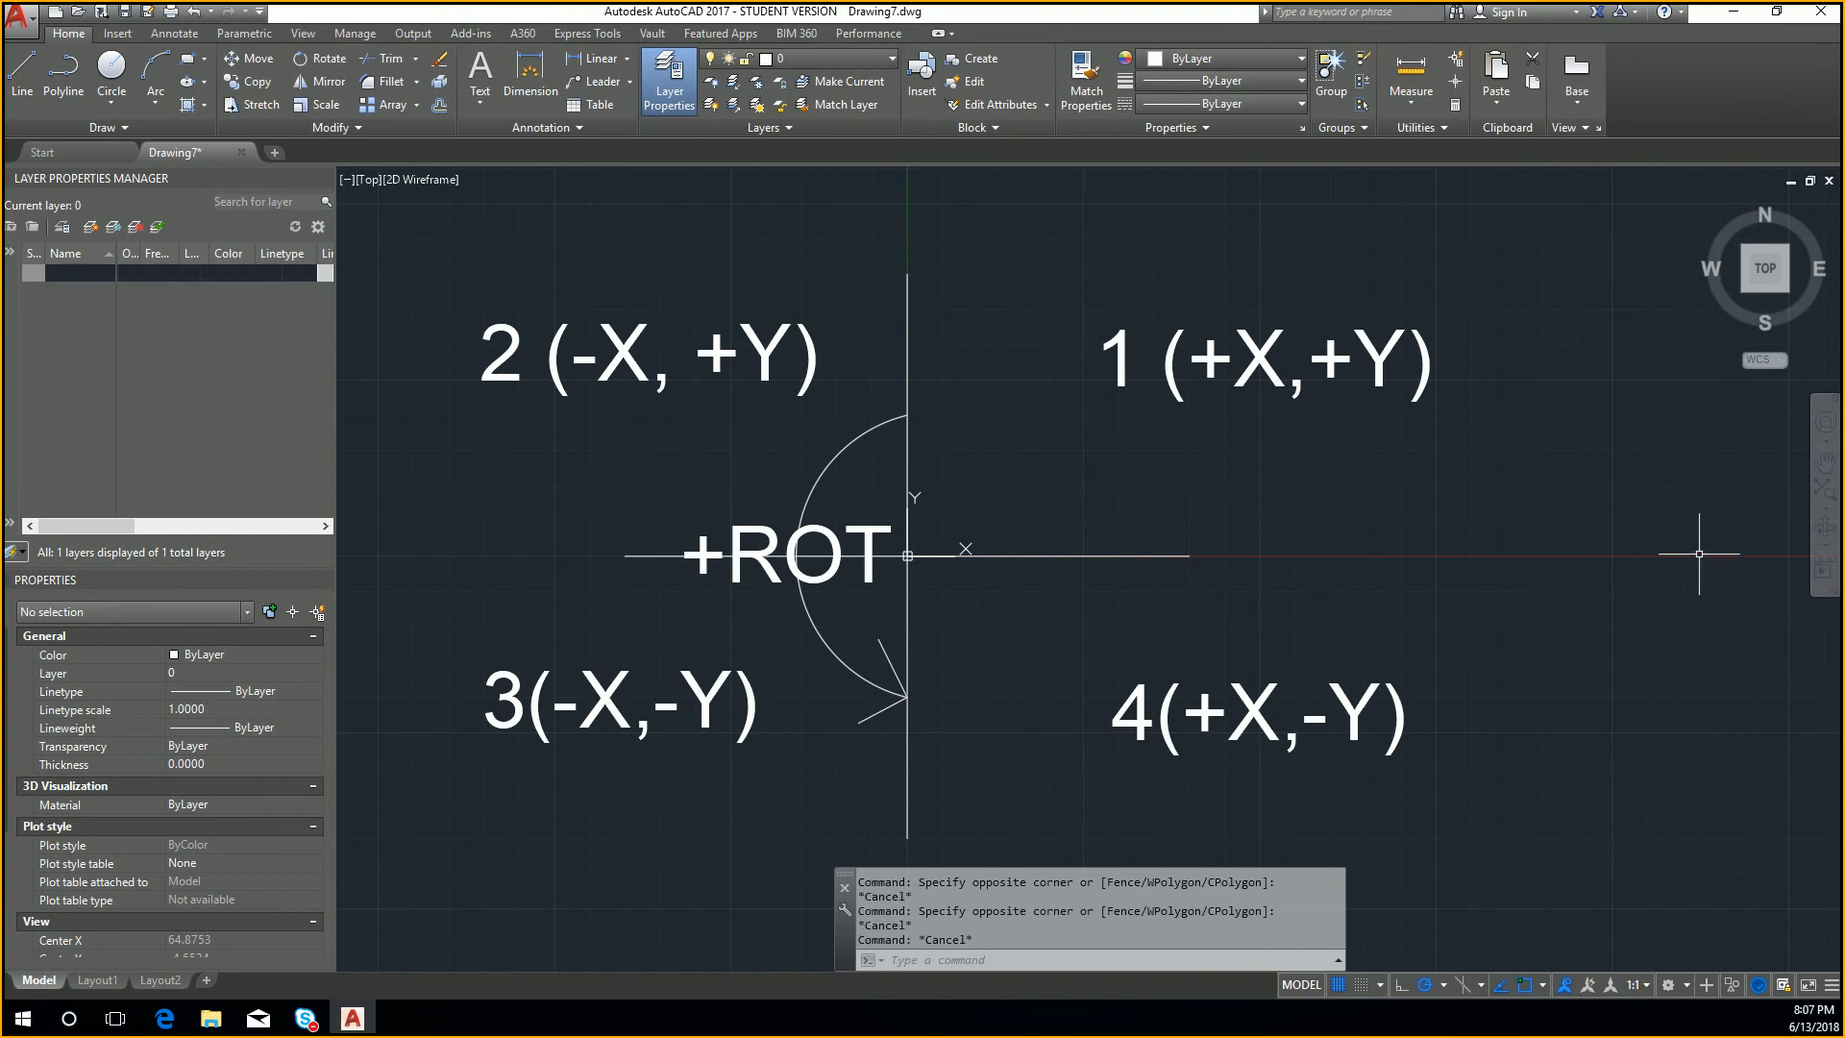
Step: Reopen the drafting settings with DSETTINGS and examine the drafting tooltip appearance options for Dynamic Input
type("dsettings")
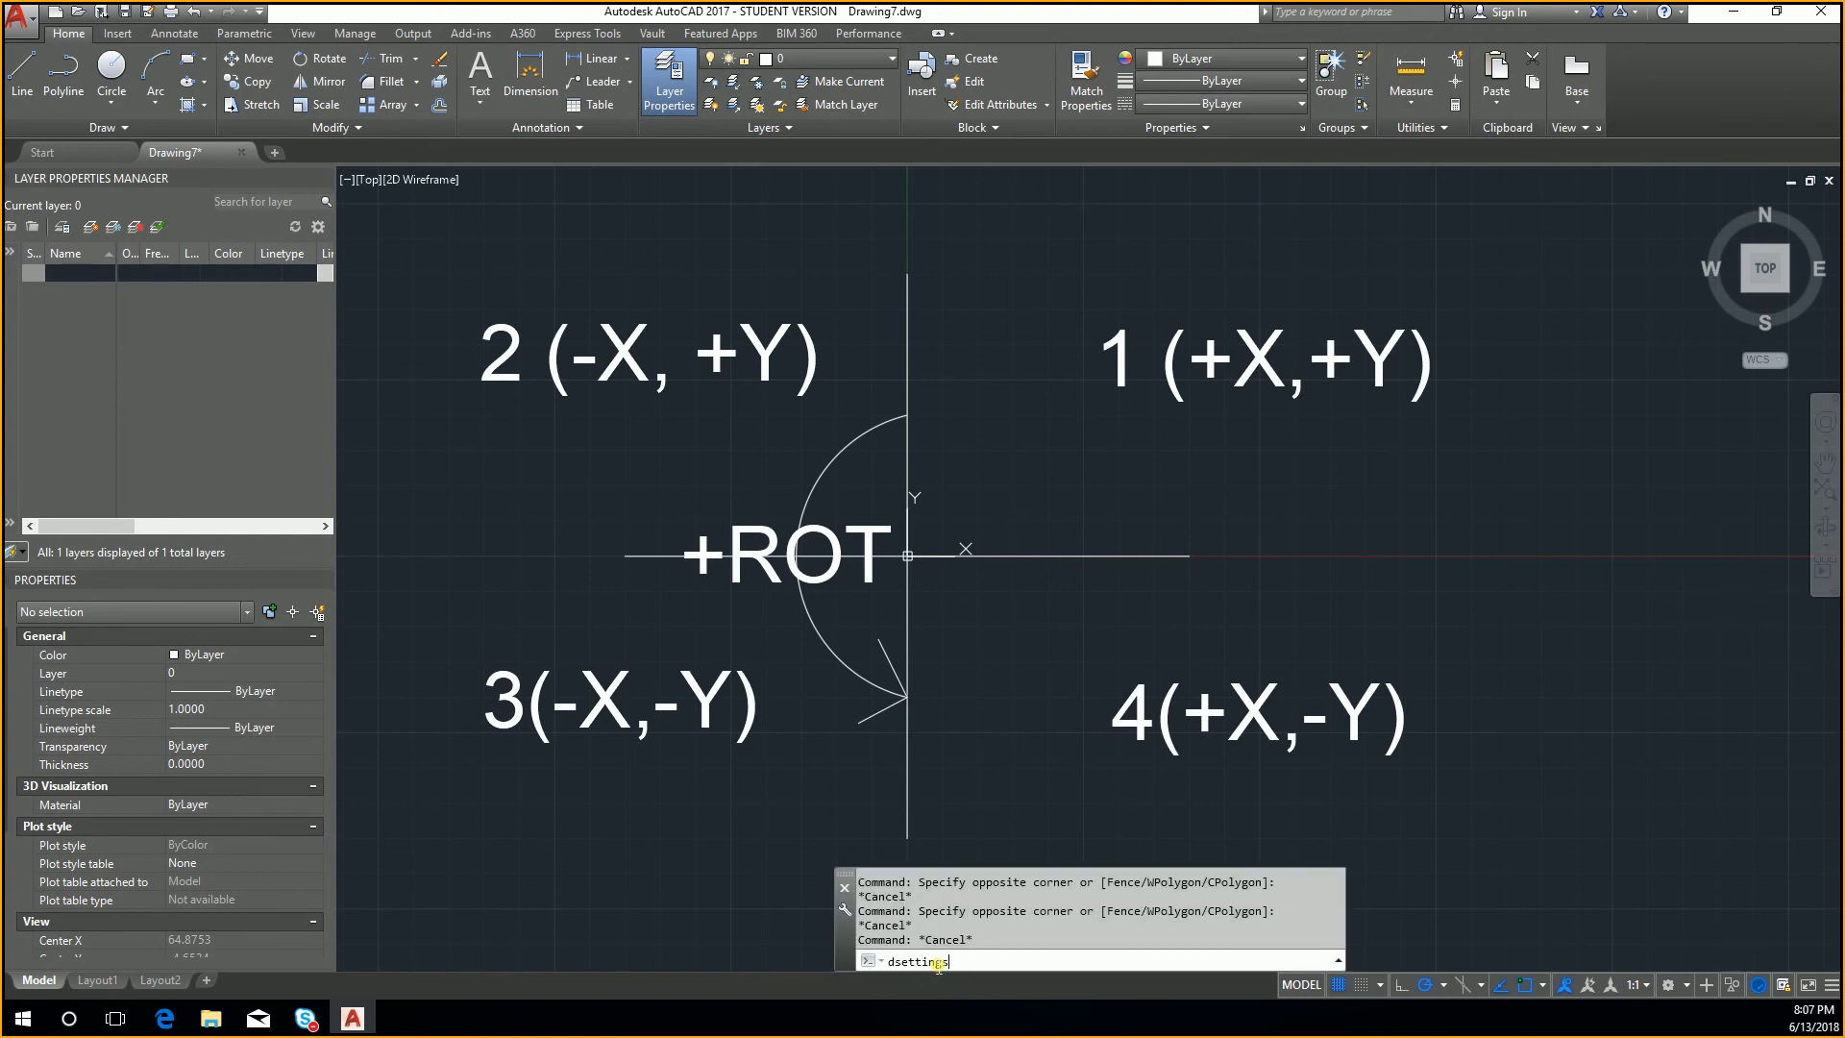
key("Return")
left_click(1127, 324)
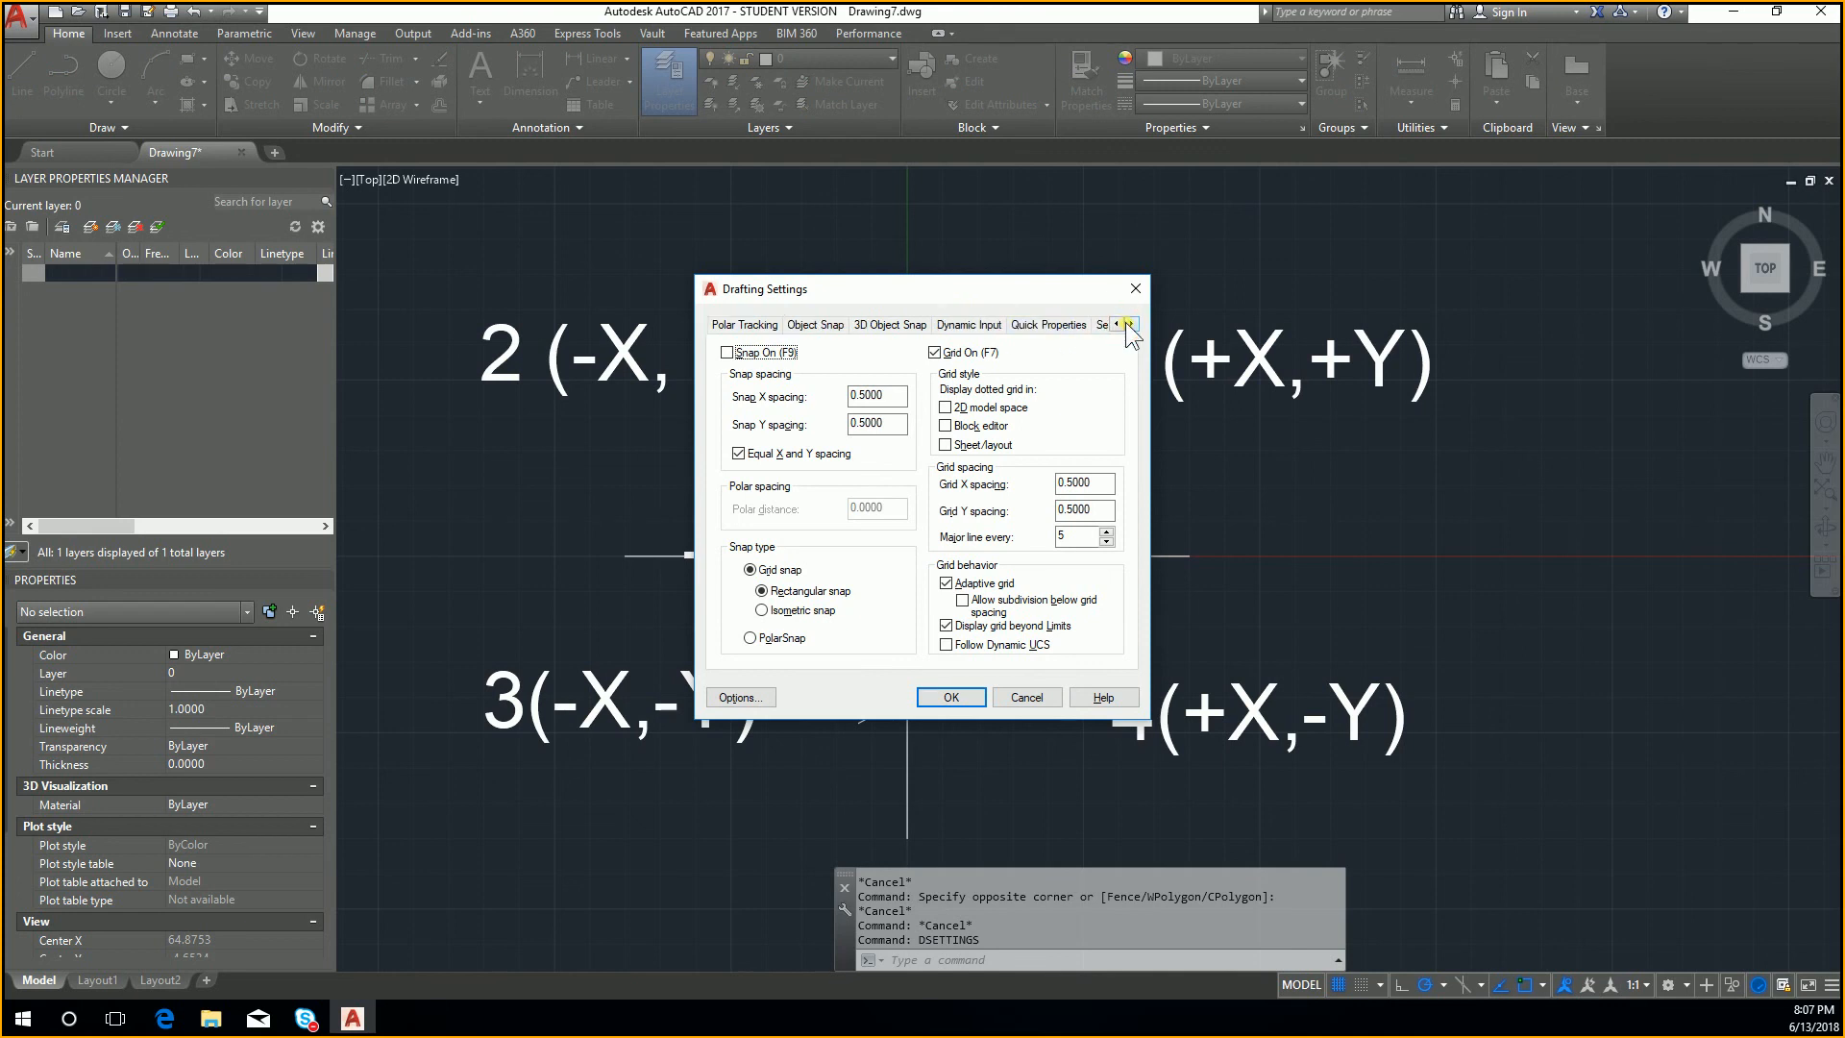
left_click(1130, 324)
left_click(897, 323)
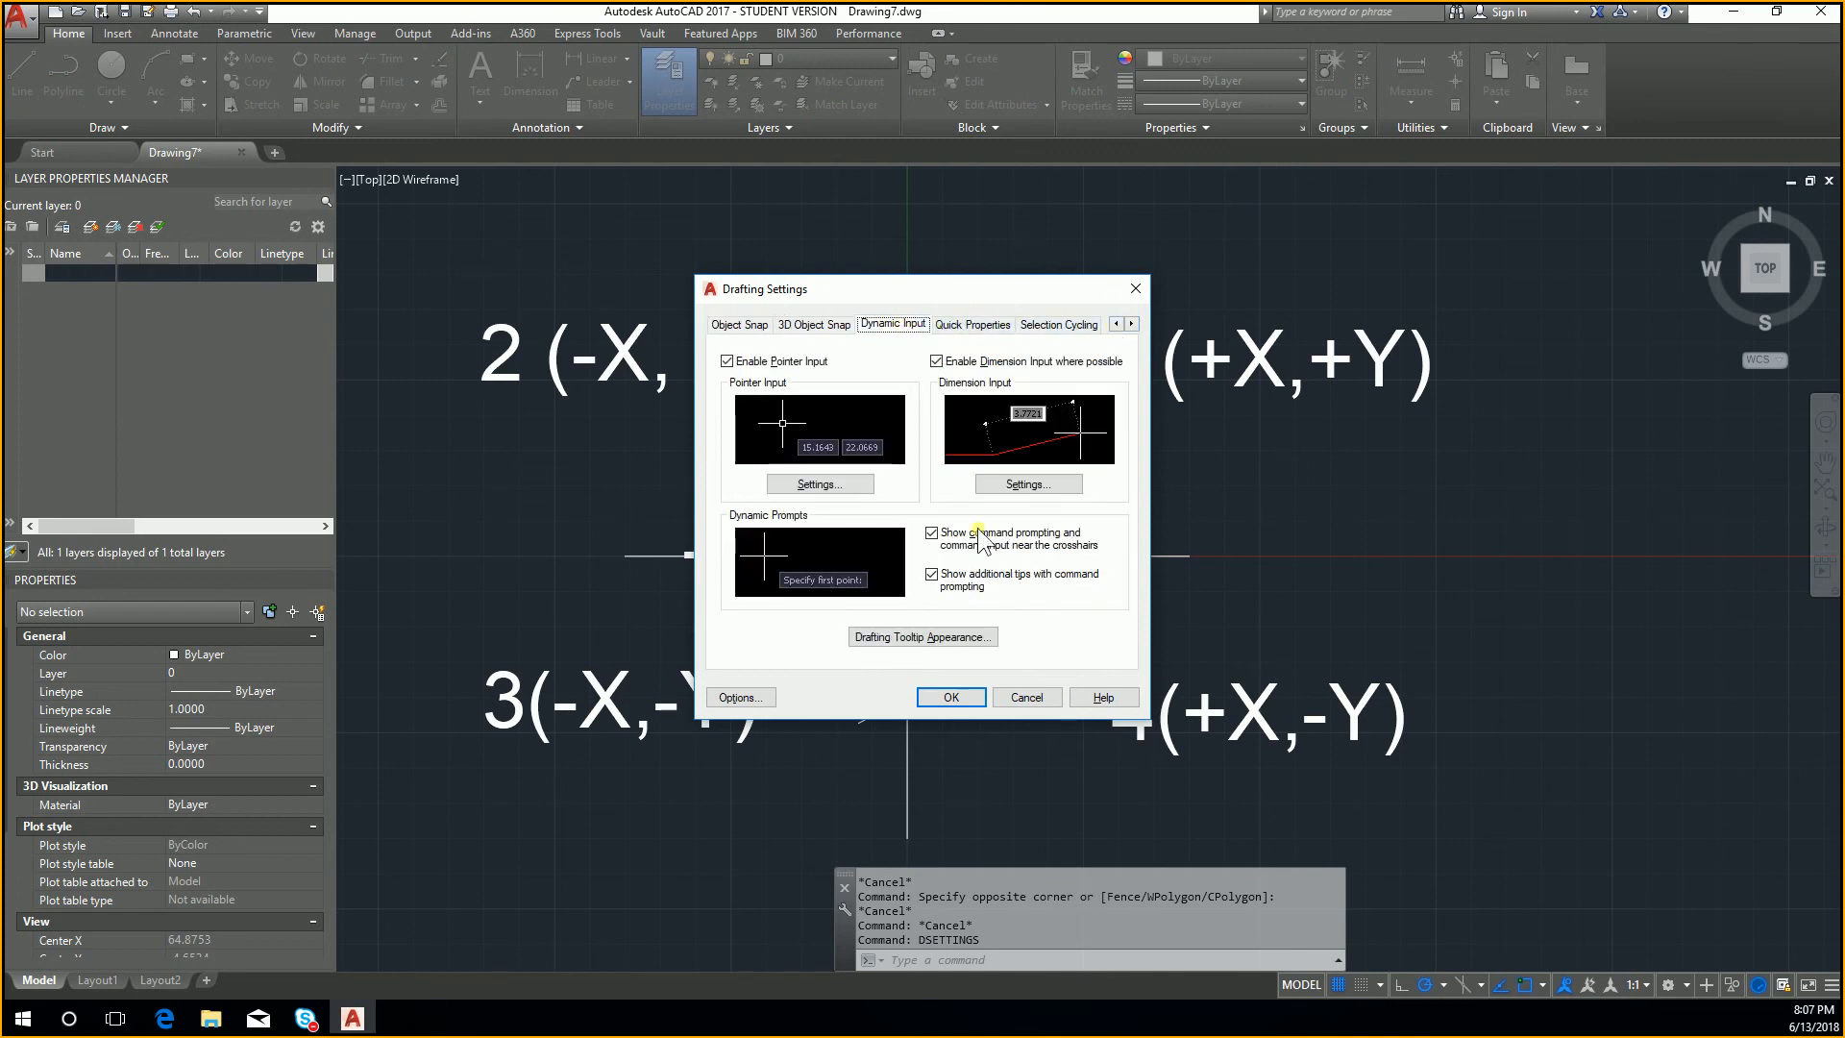
left_click(954, 640)
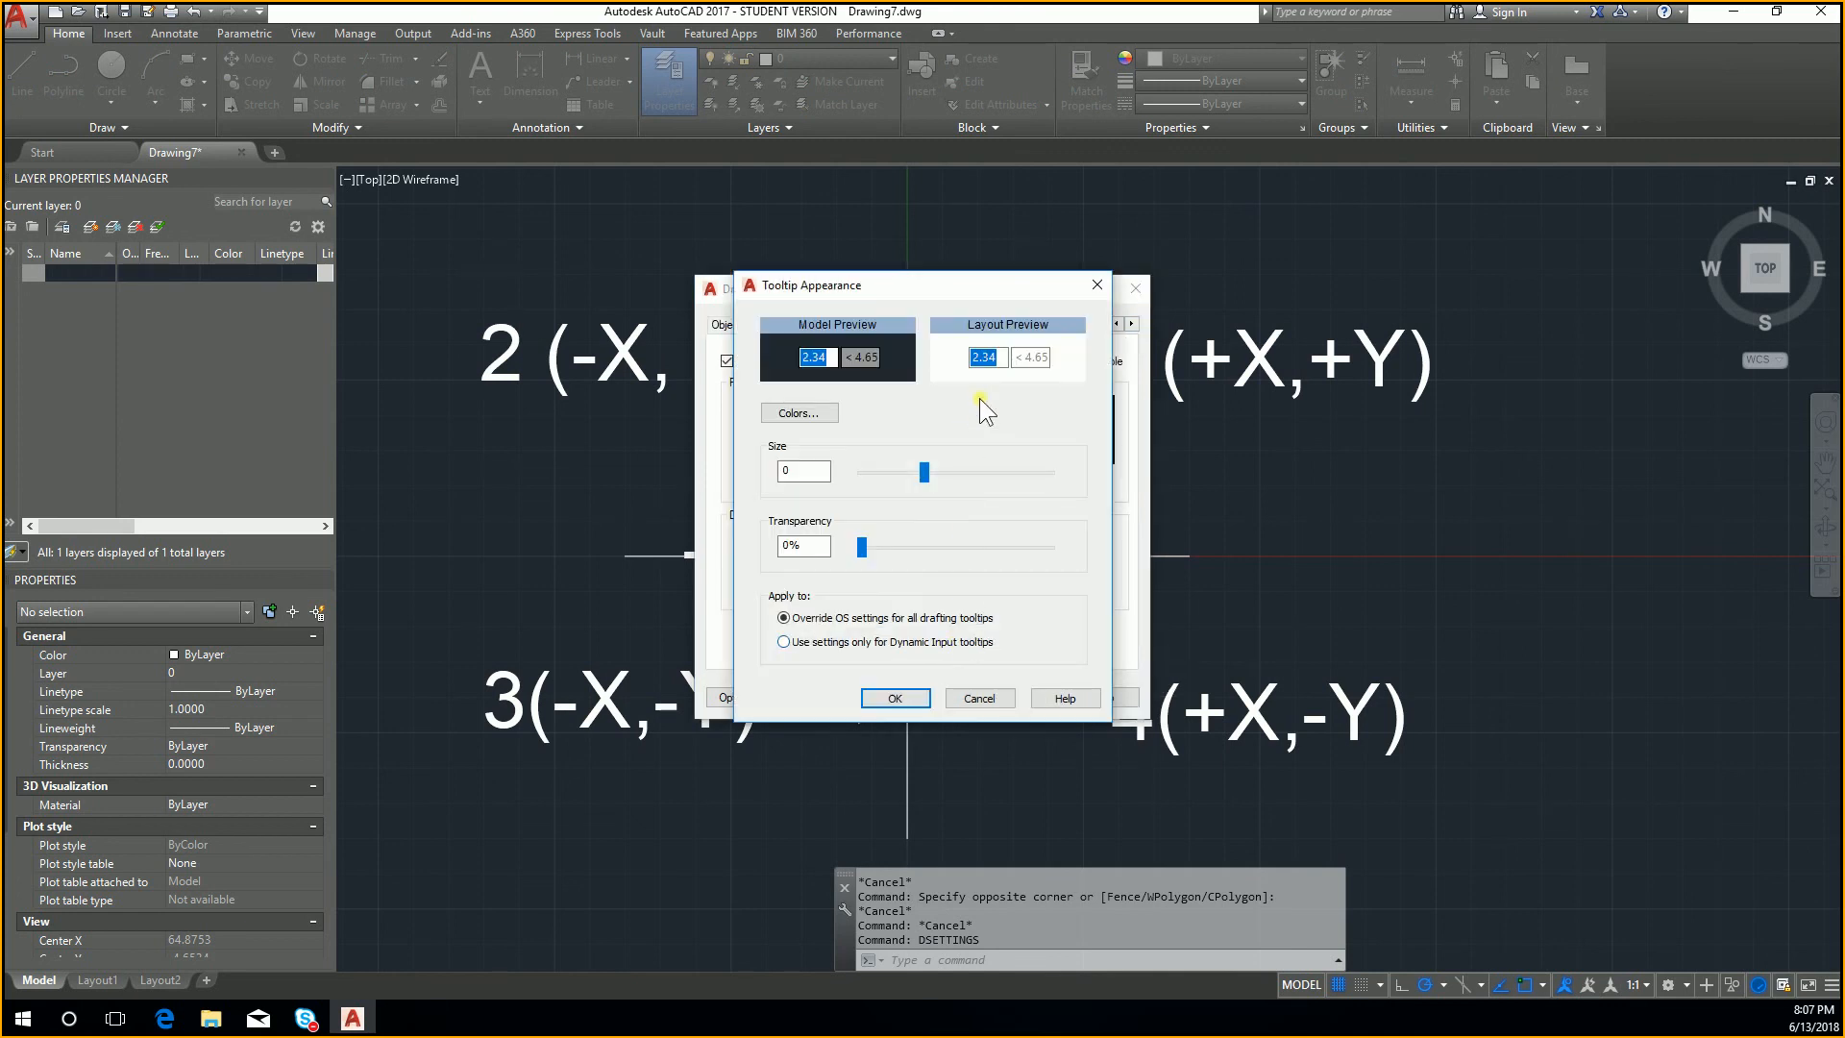
key("Escape")
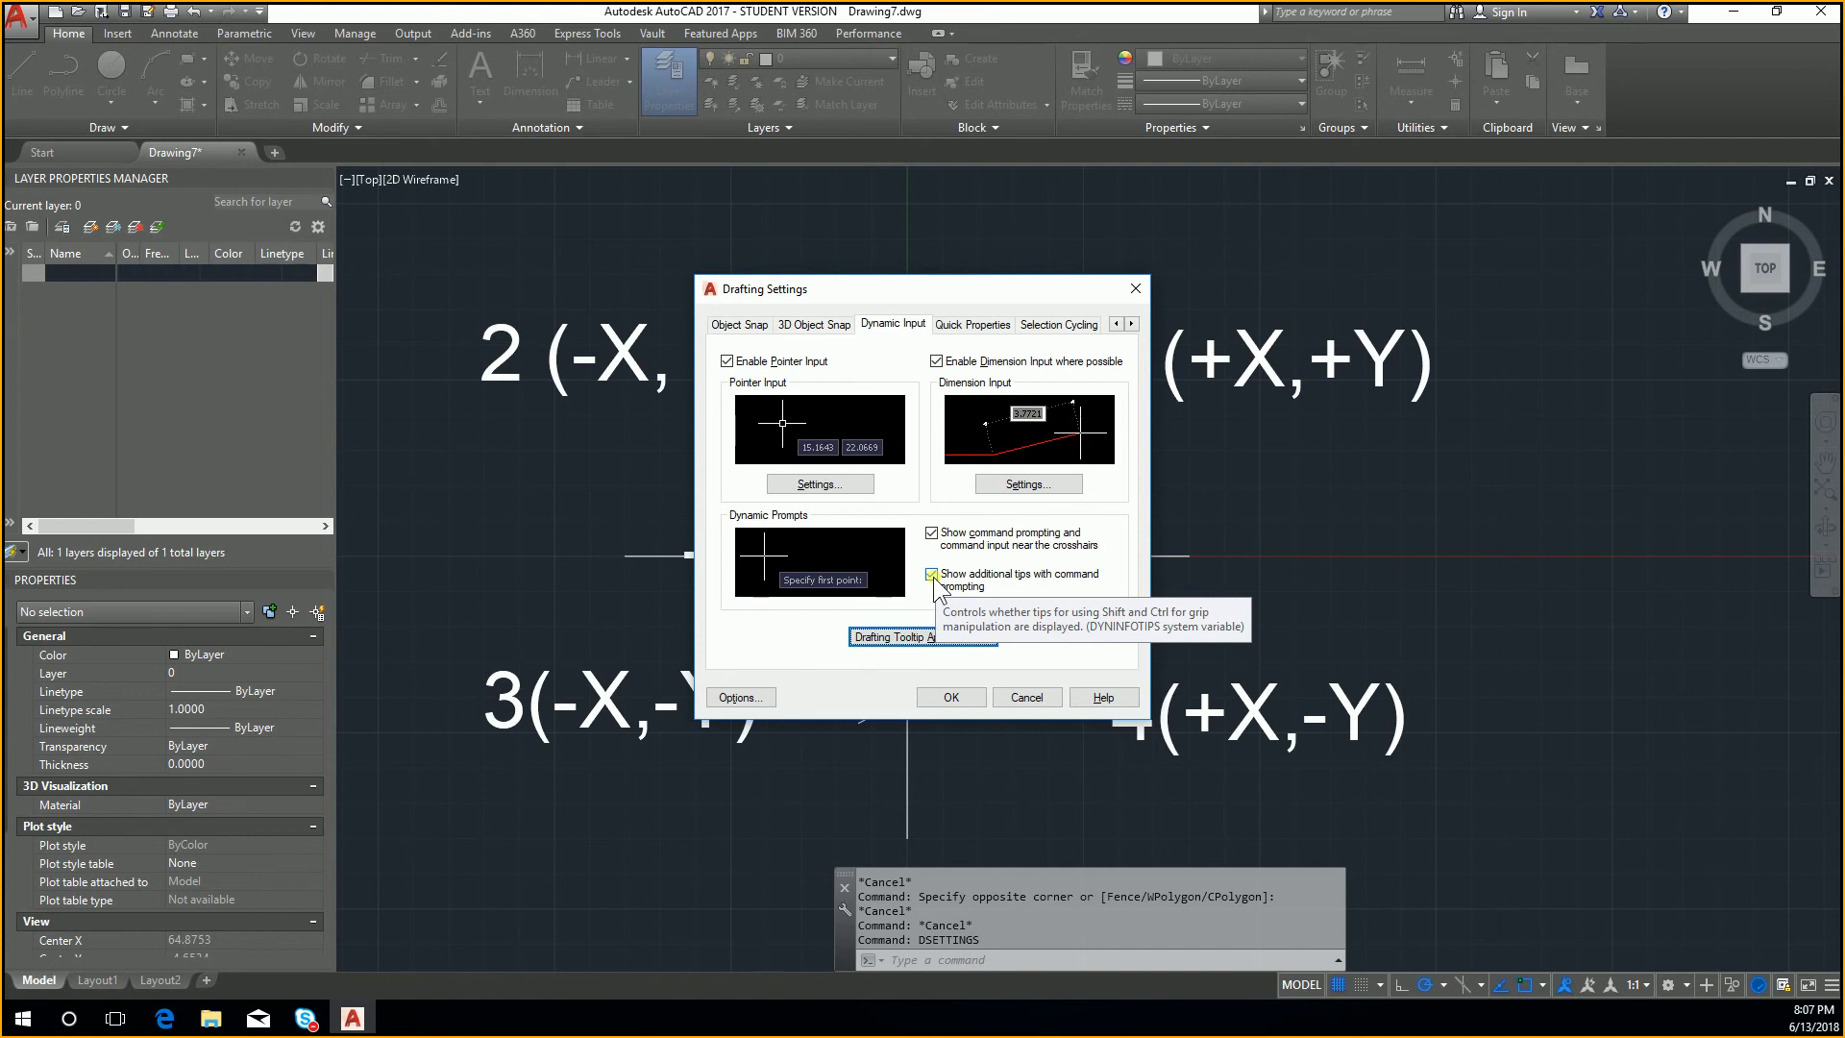
Step: Check the pointer input settings and close the drafting settings without changes
left_click(821, 485)
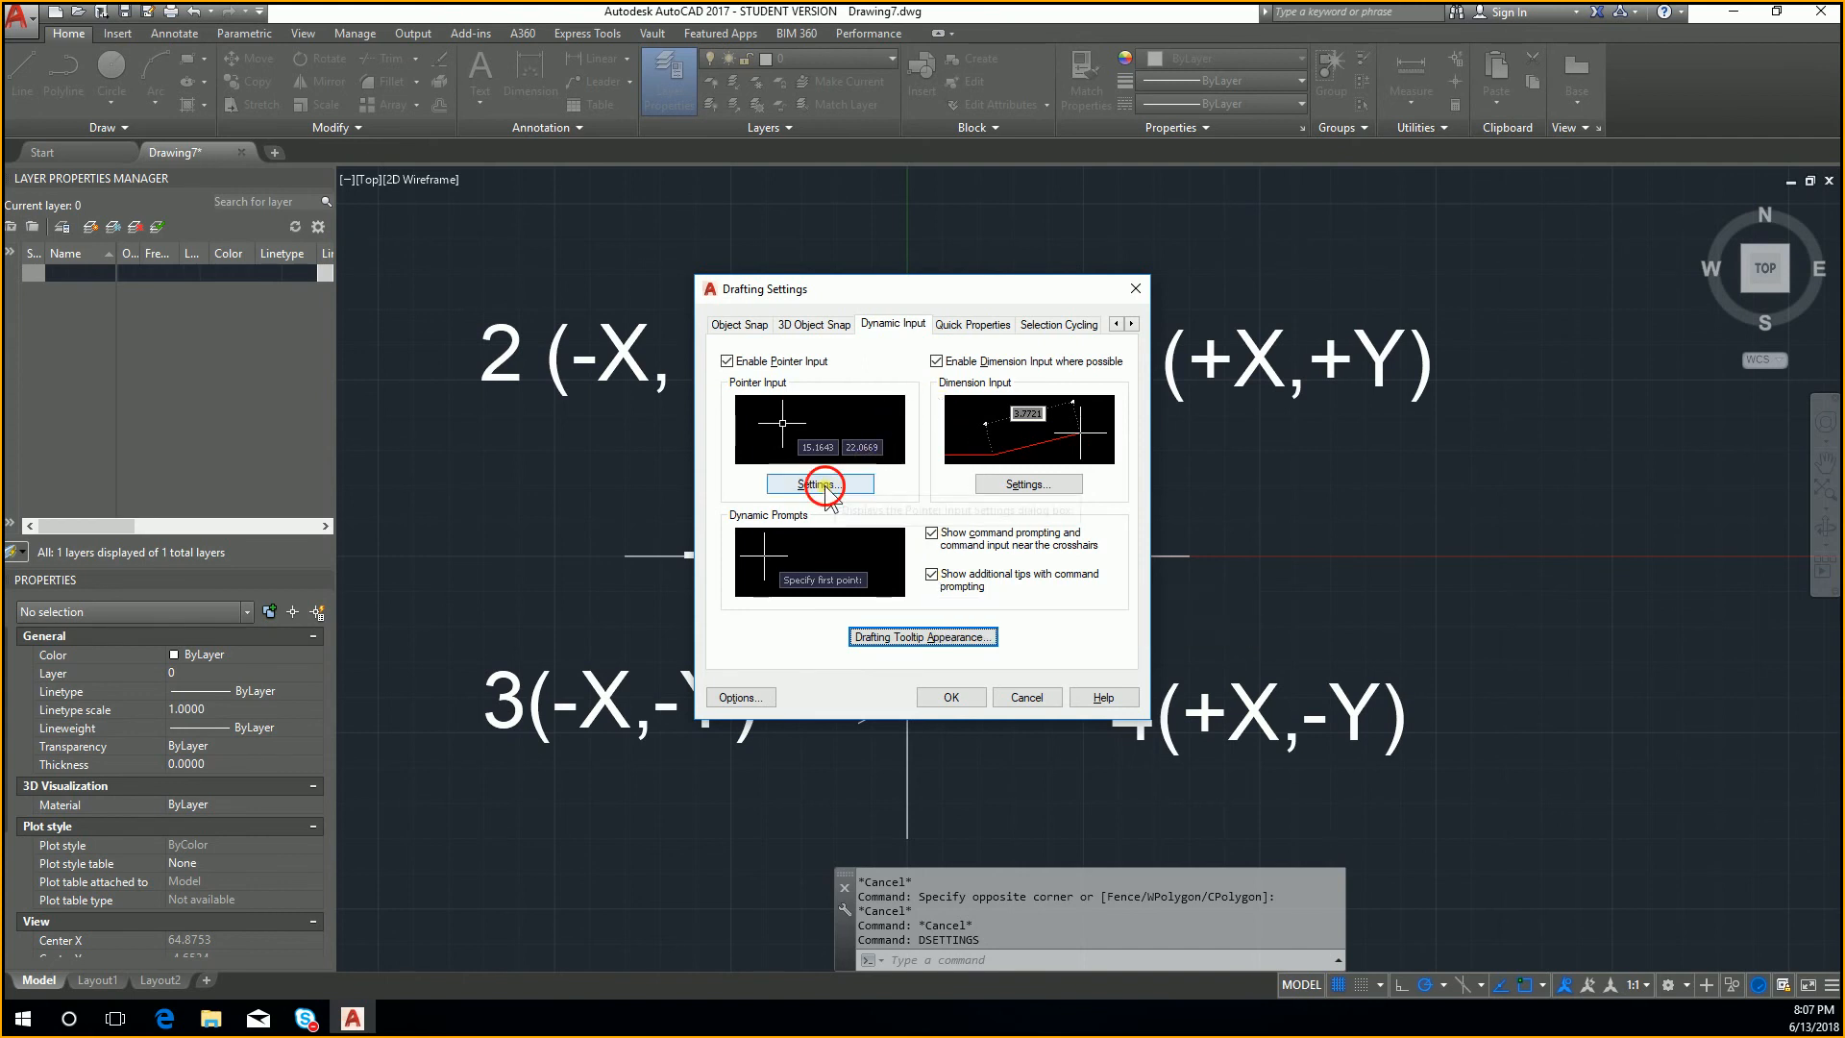
key("Escape")
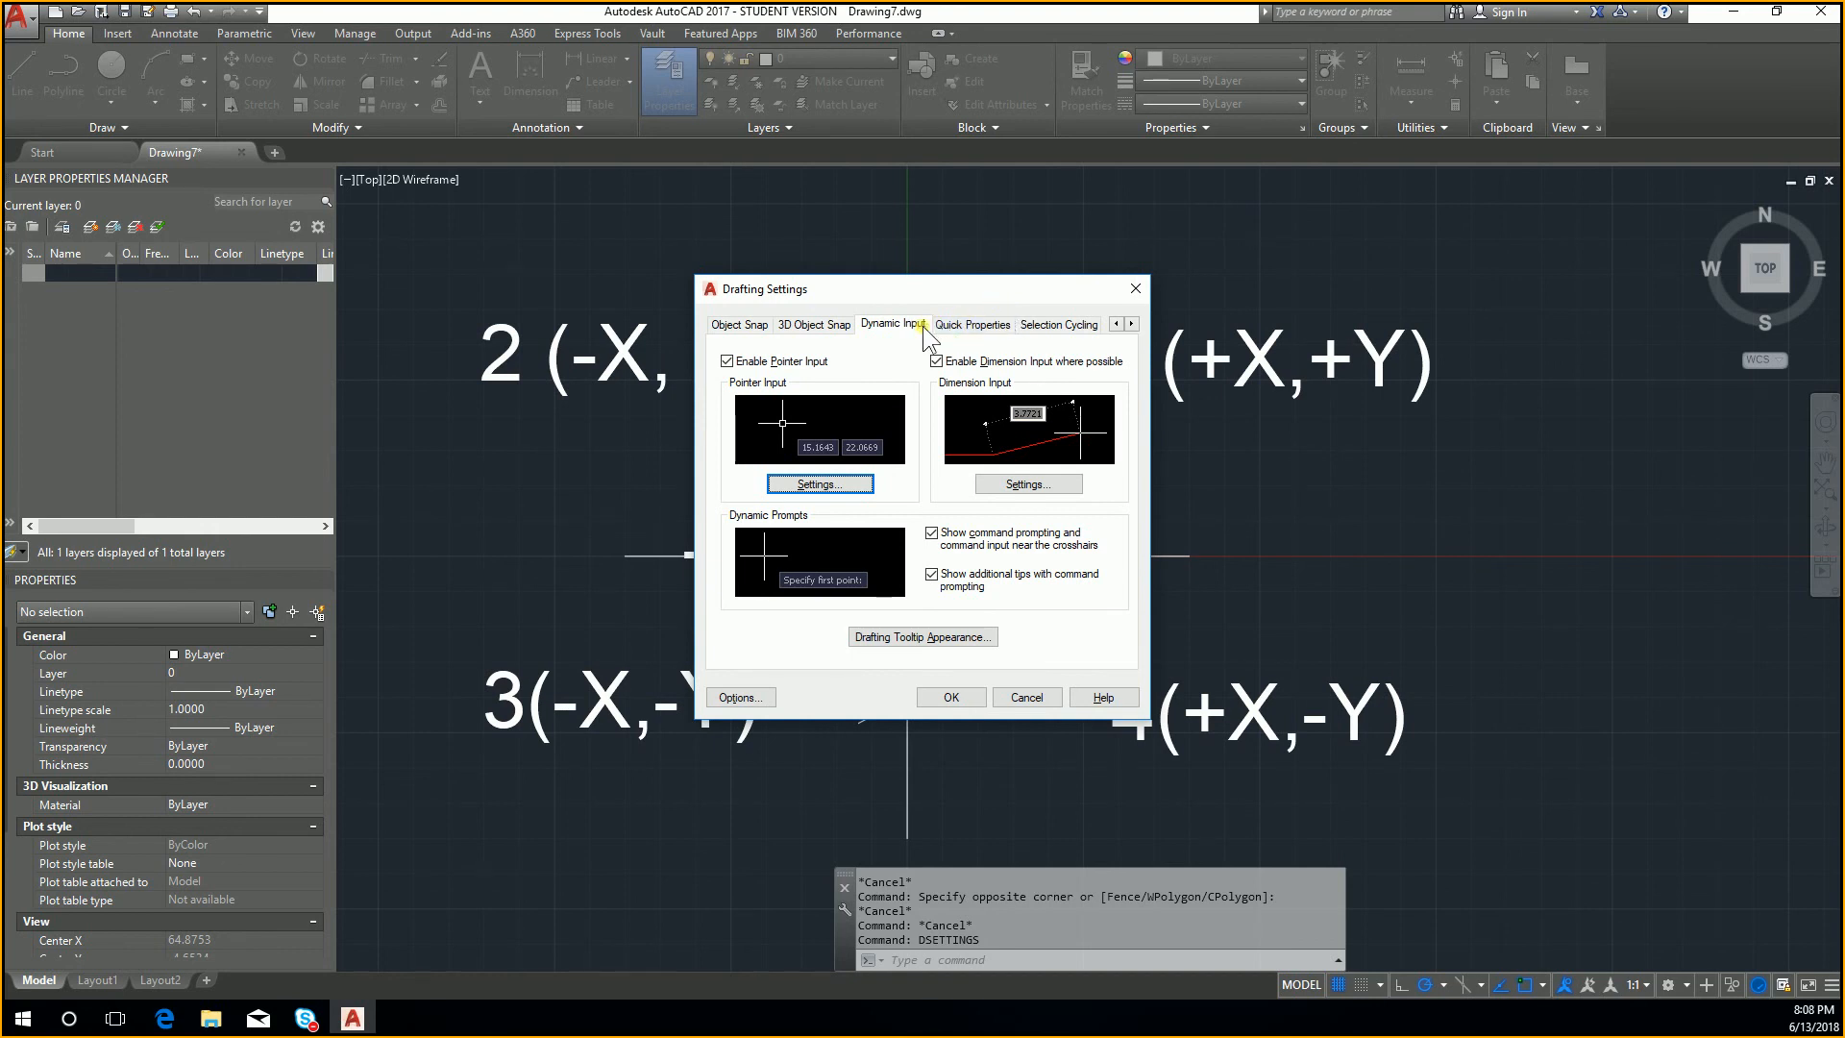
left_click(1135, 290)
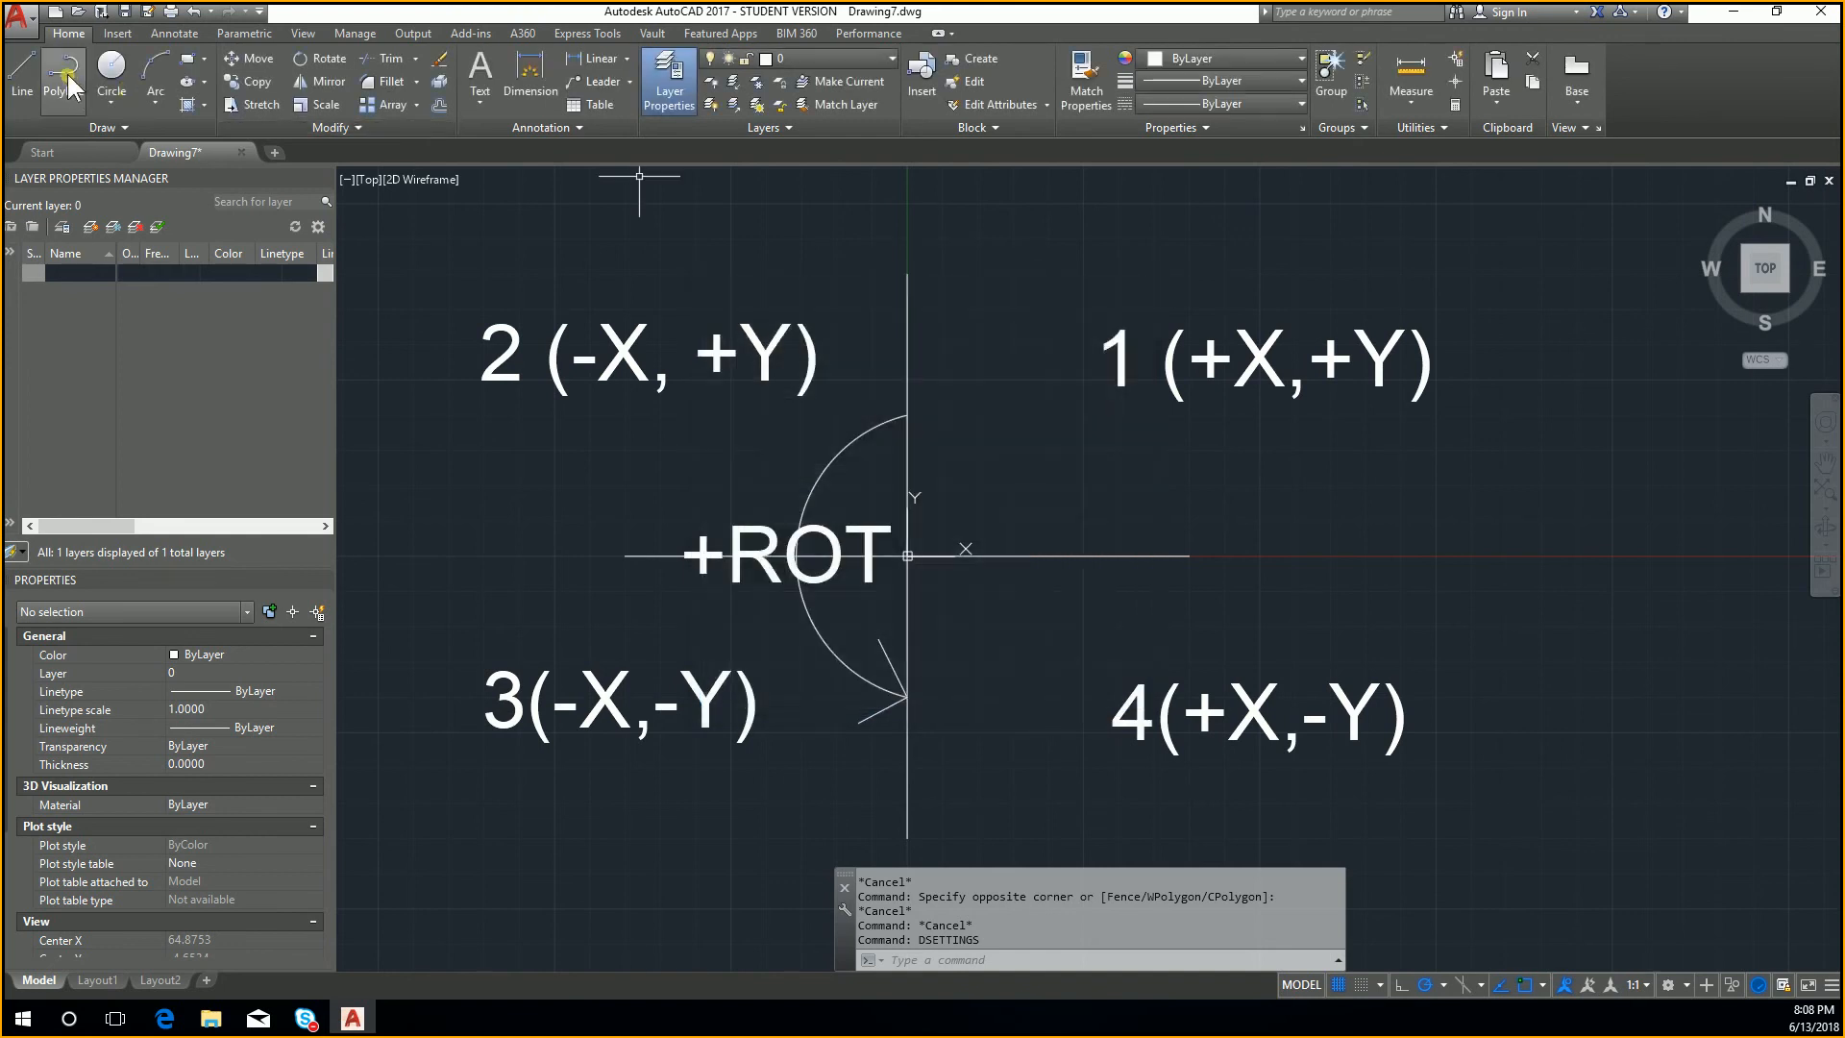
Step: Examine the drafting preferences and drafting tooltip settings in the program options, and close them without changes
left_click(30, 17)
left_click(194, 667)
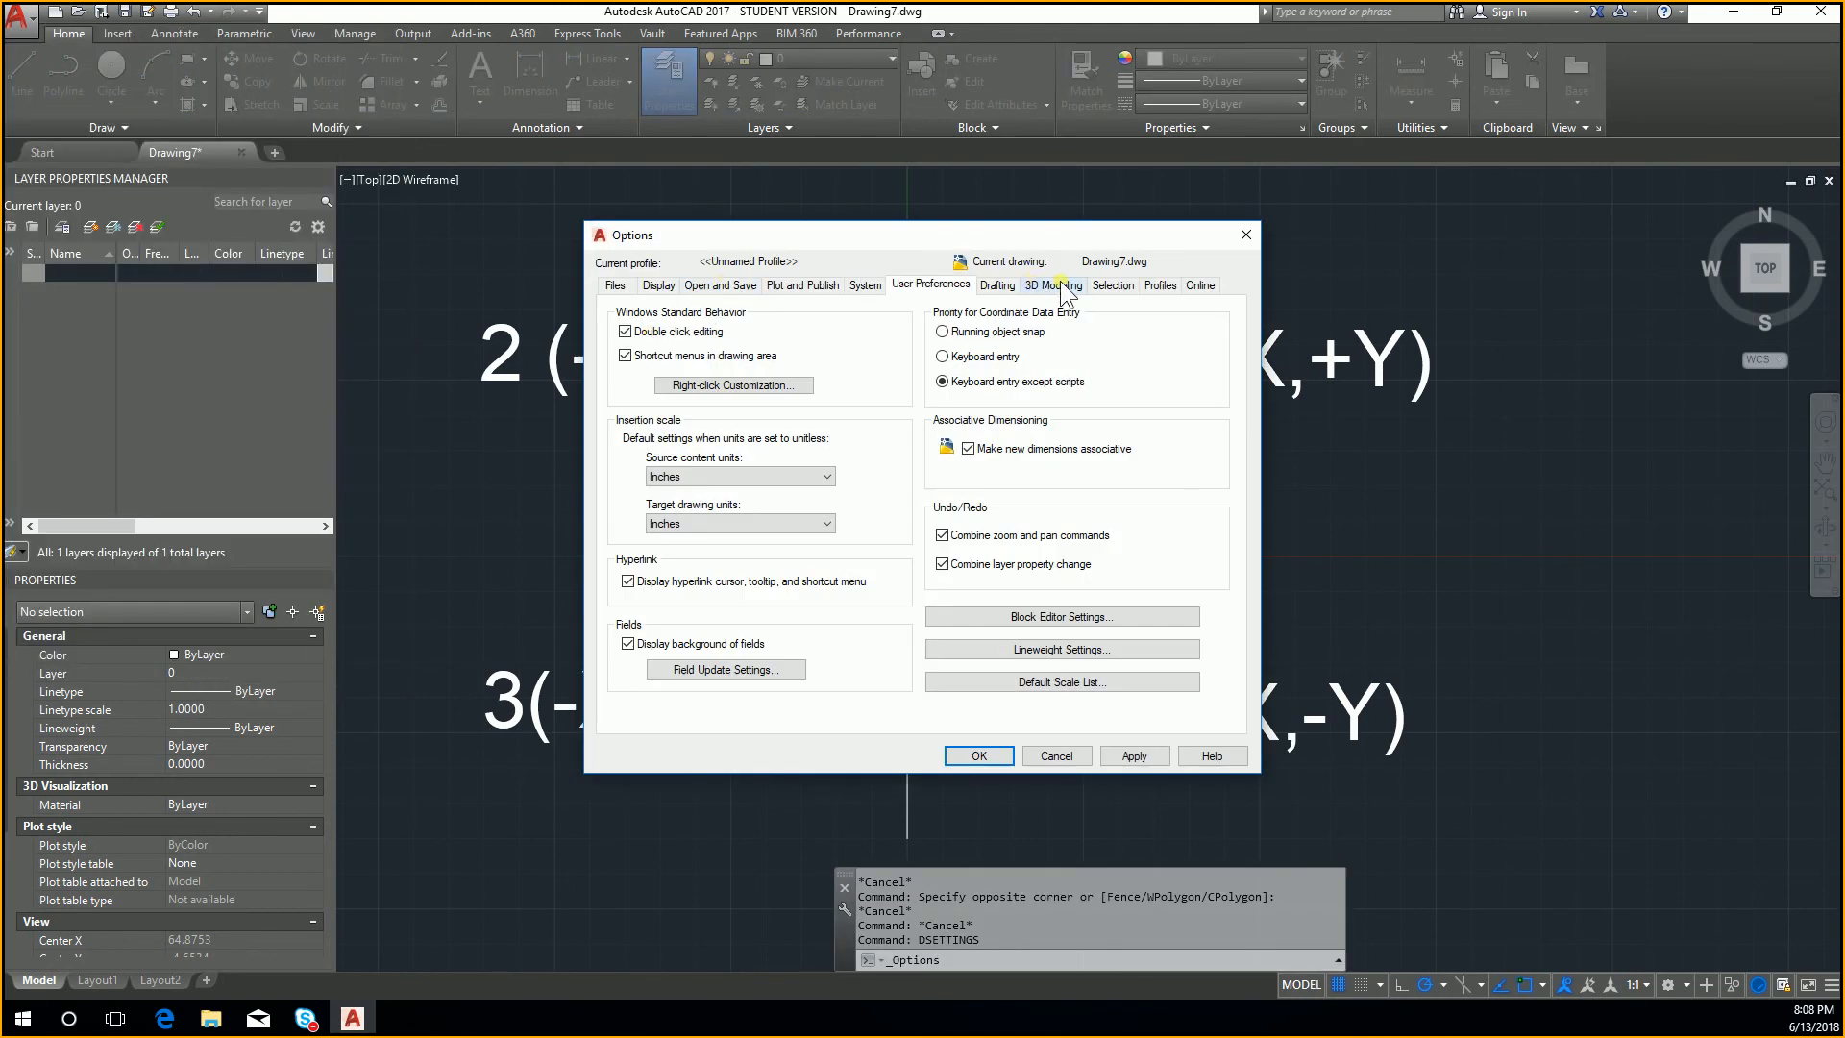
left_click(997, 285)
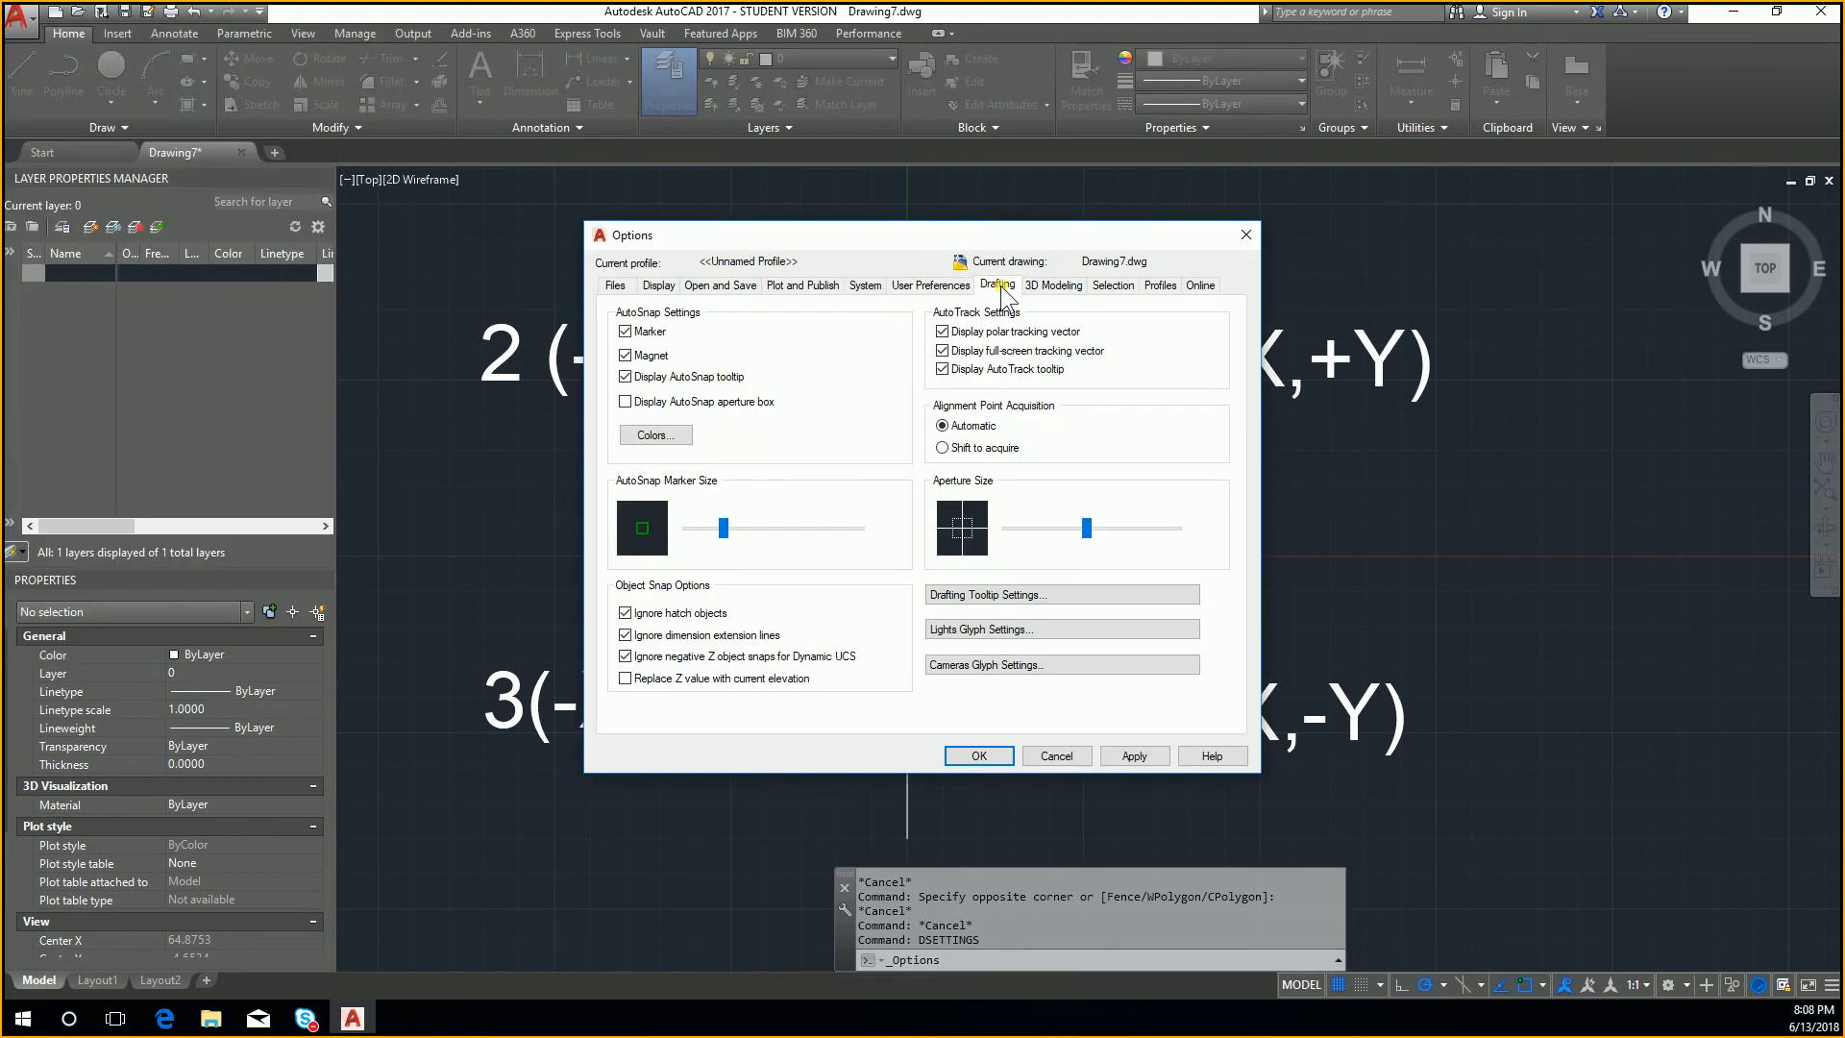
left_click(995, 593)
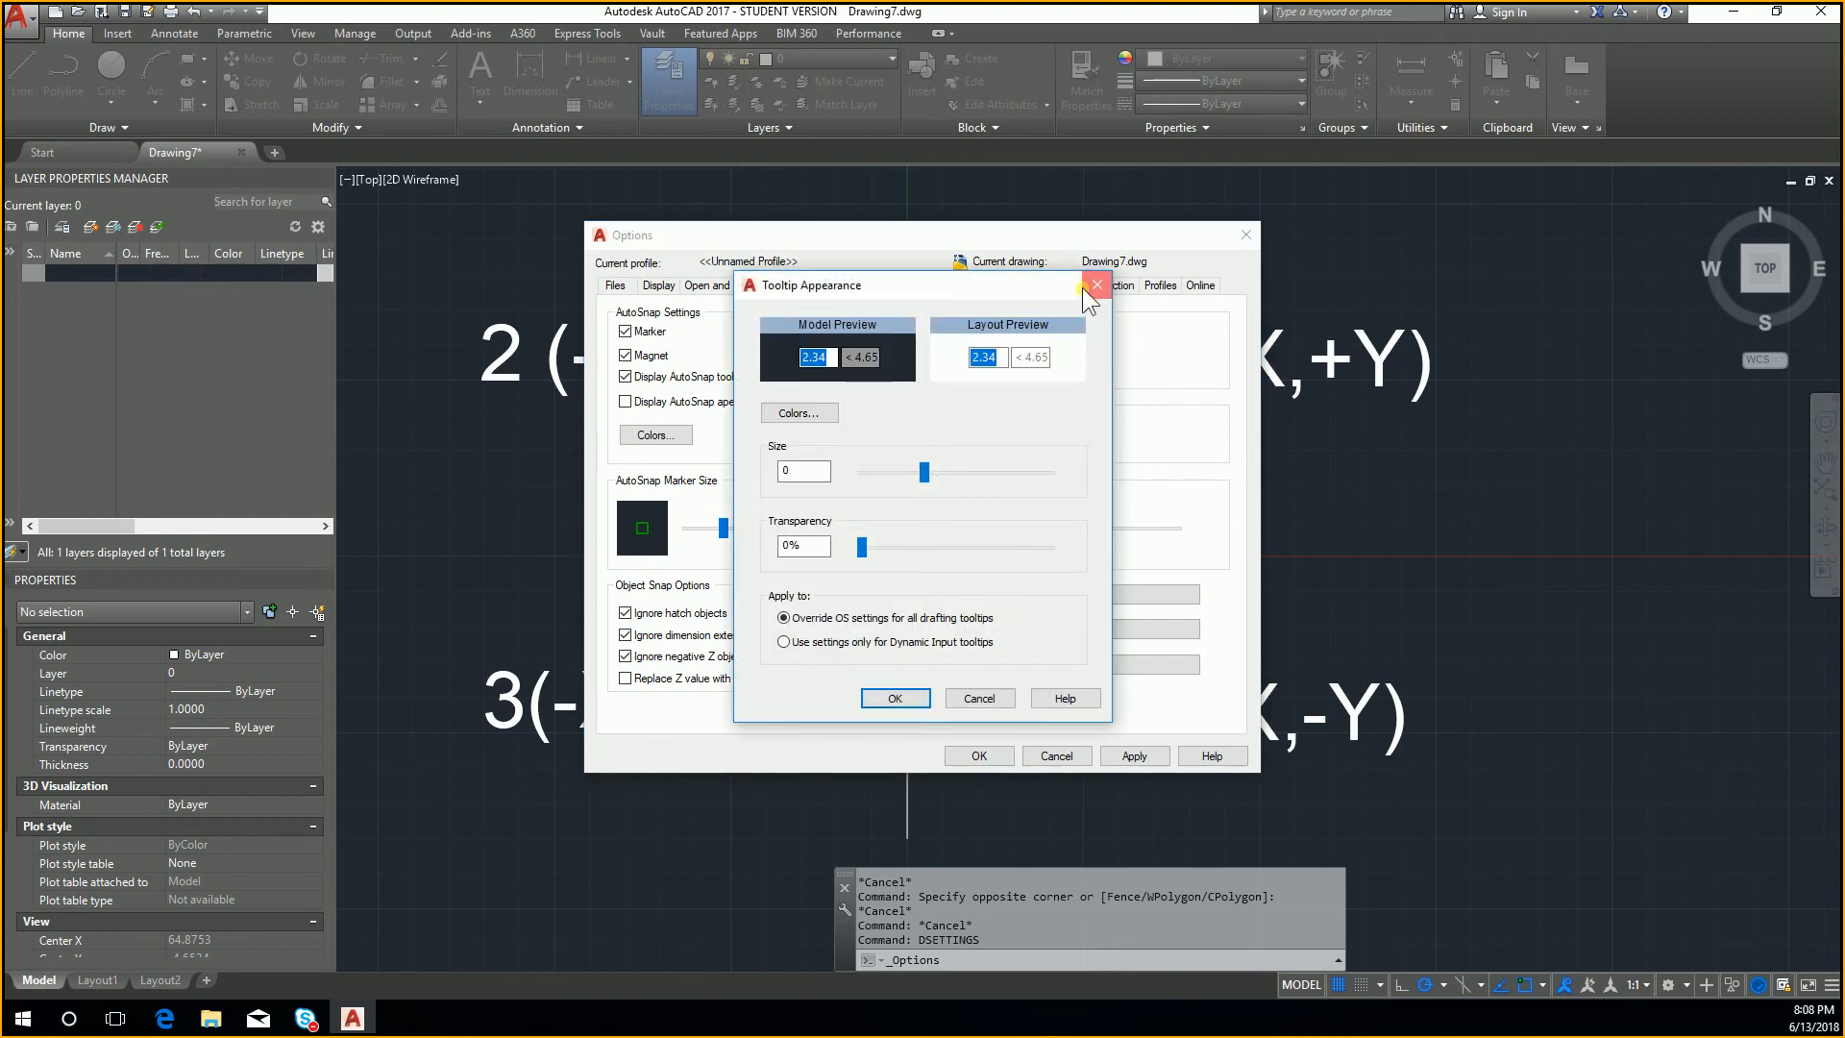
left_click(1095, 285)
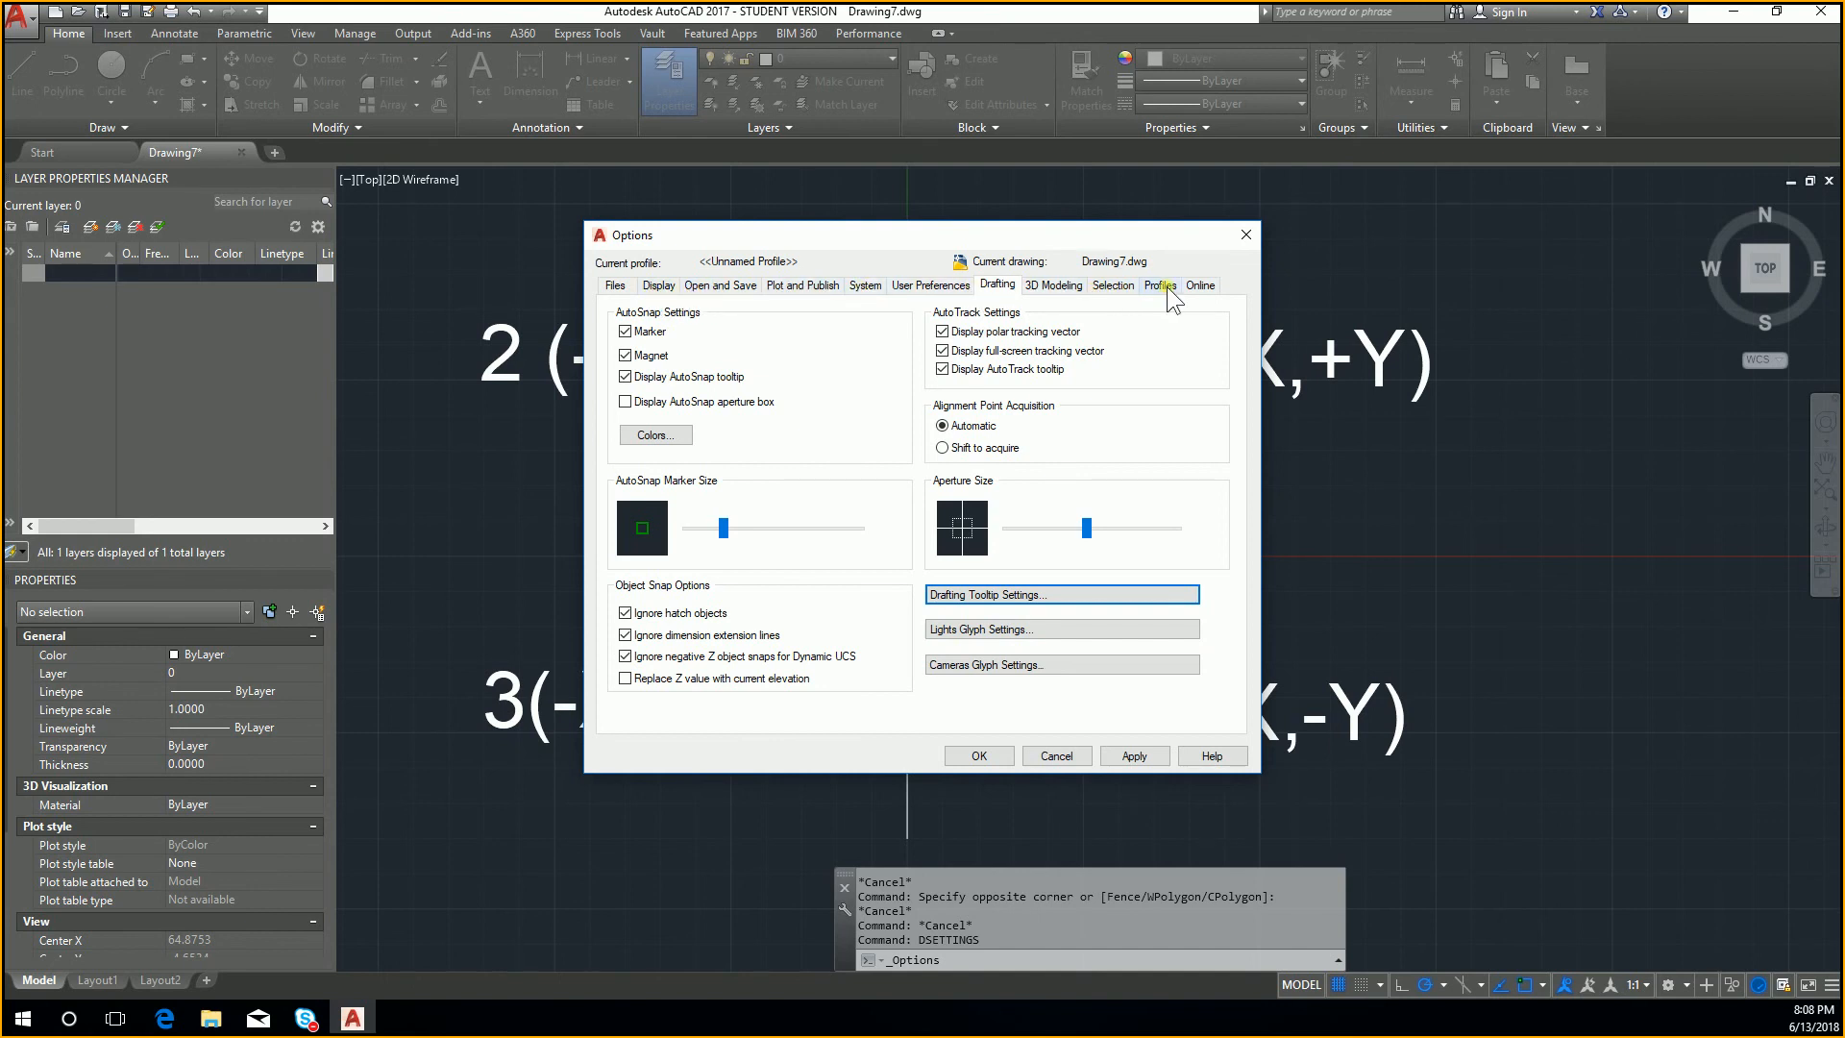
left_click(1246, 234)
Step: Run DSETTINGS and open the pointer input settings for Dynamic Input
type("ds")
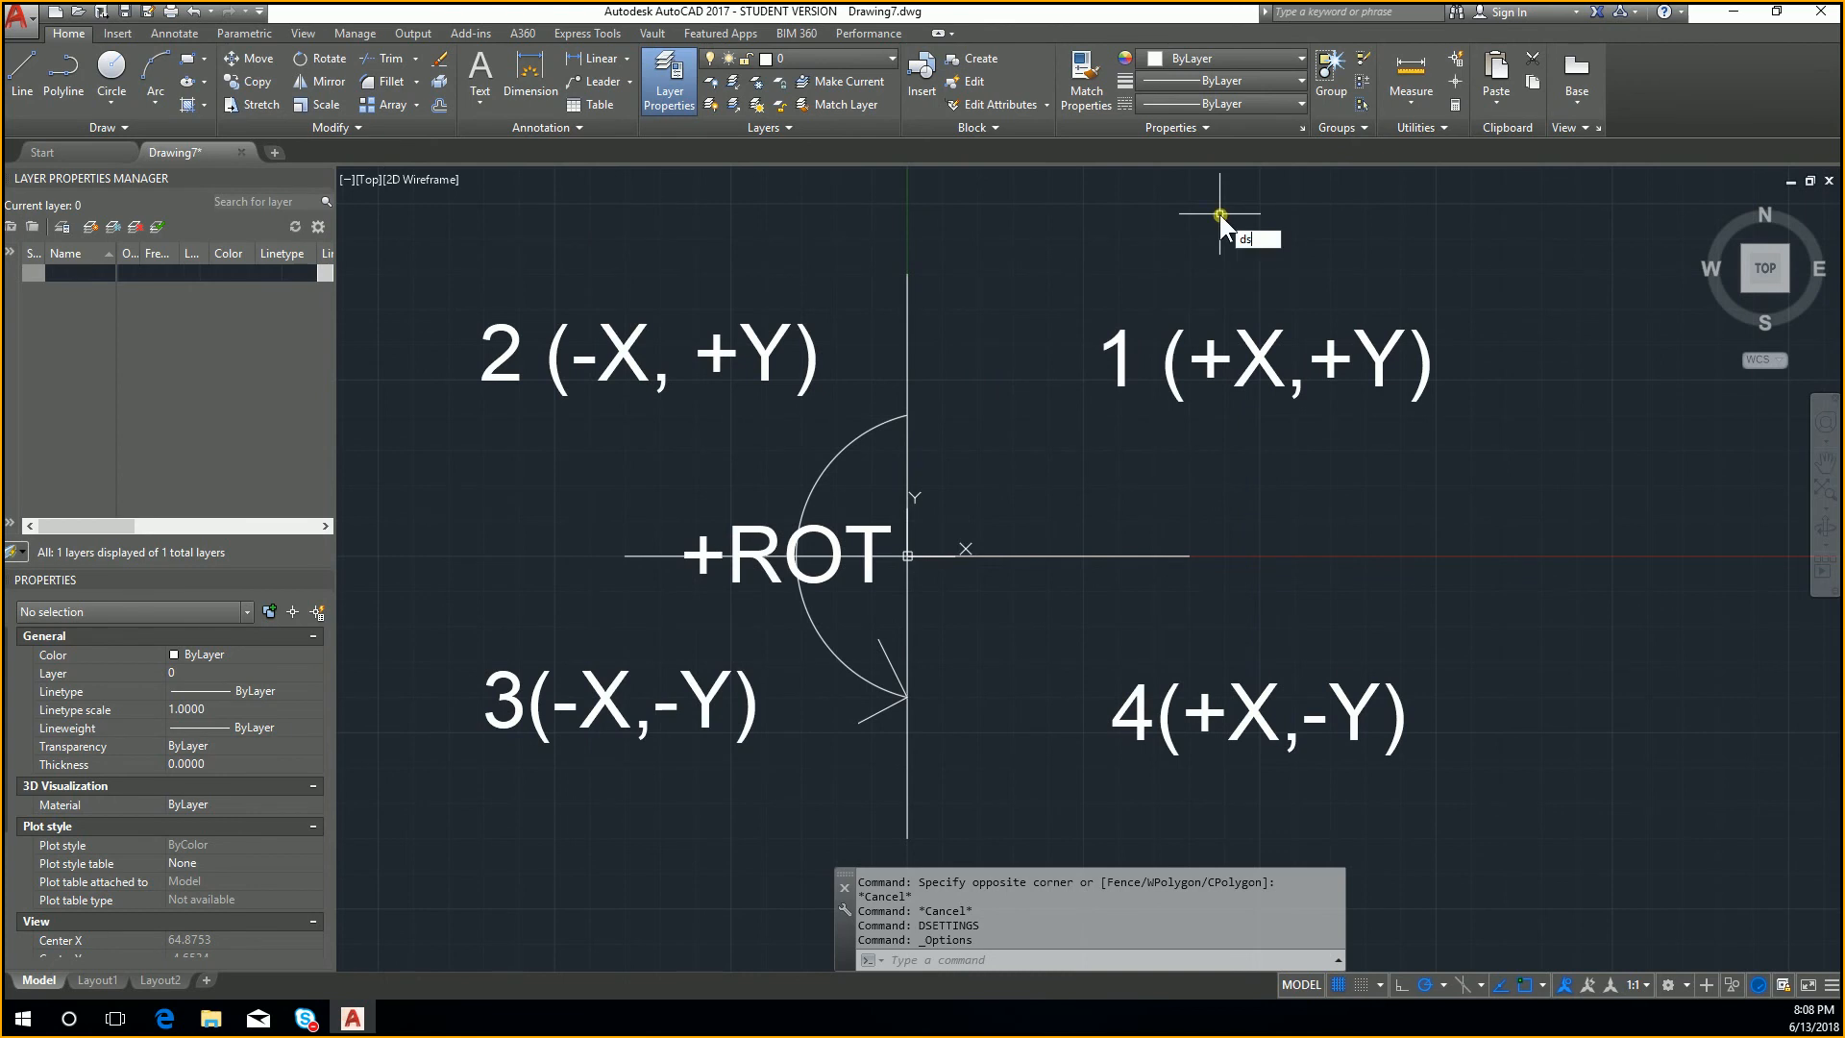
type("ettings")
key("Return")
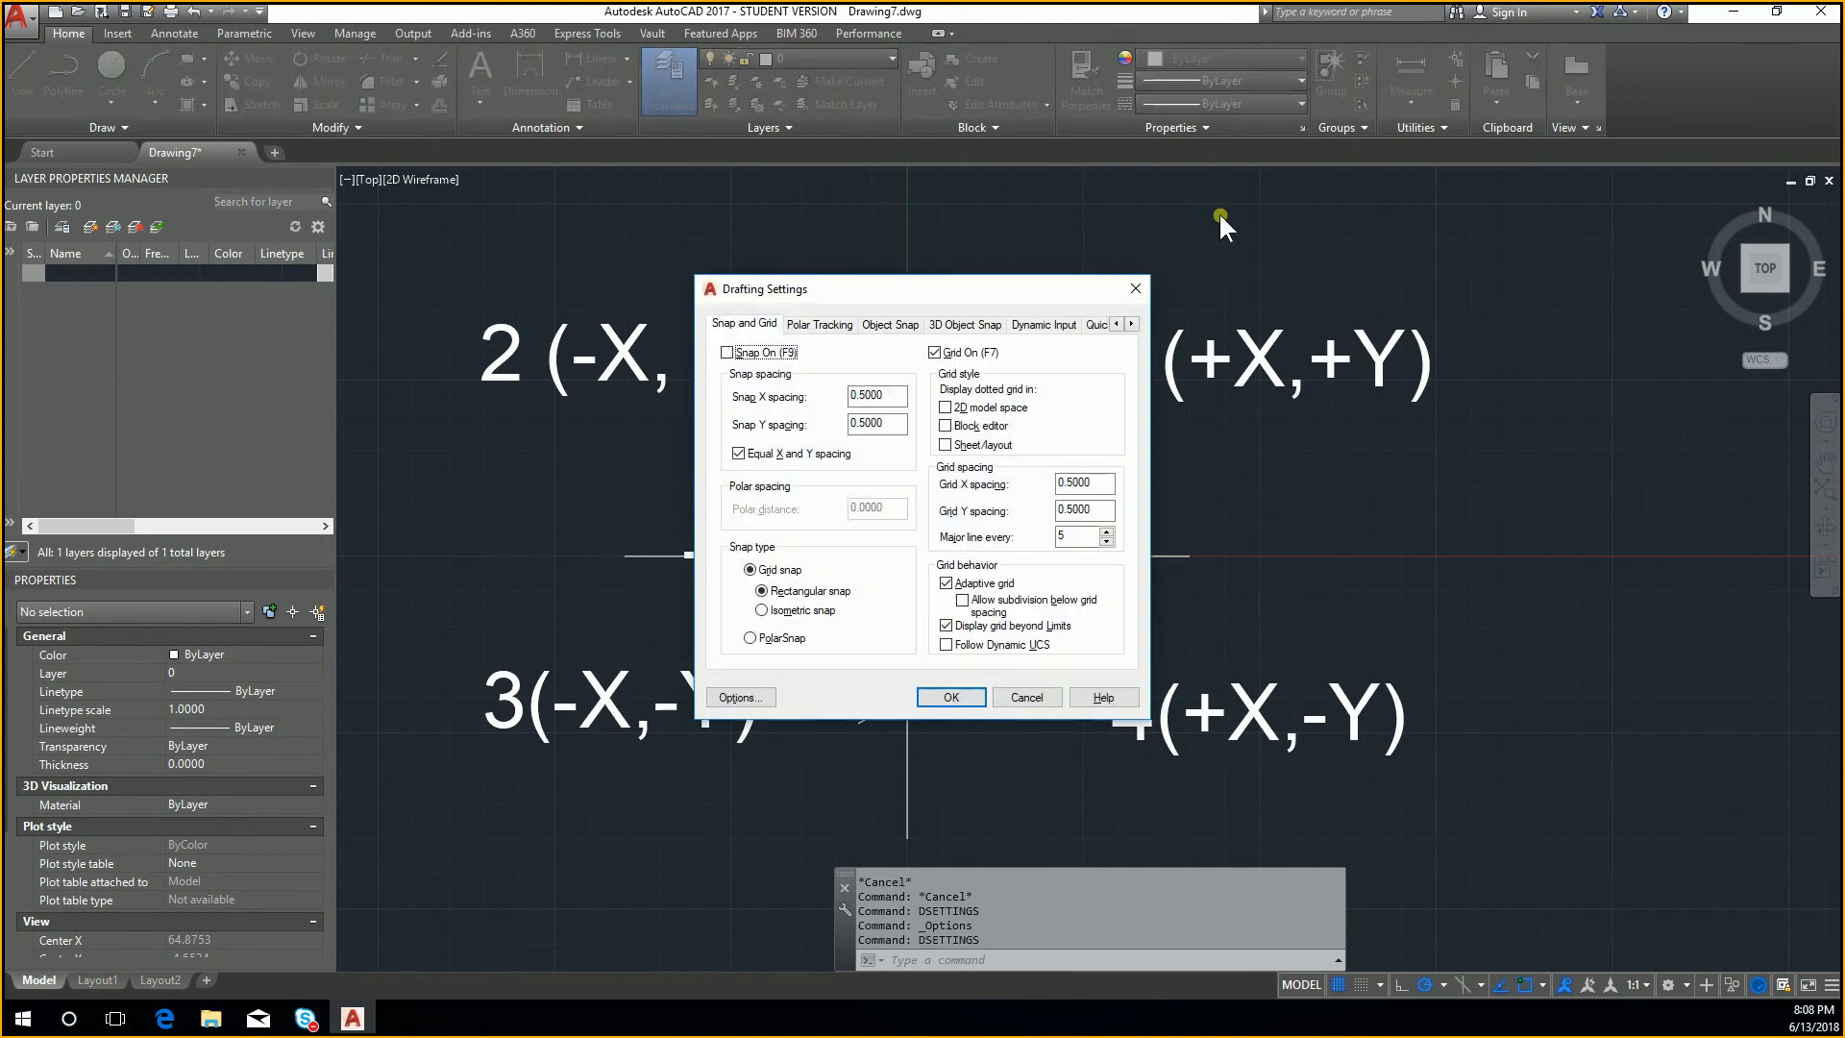
left_click(1135, 320)
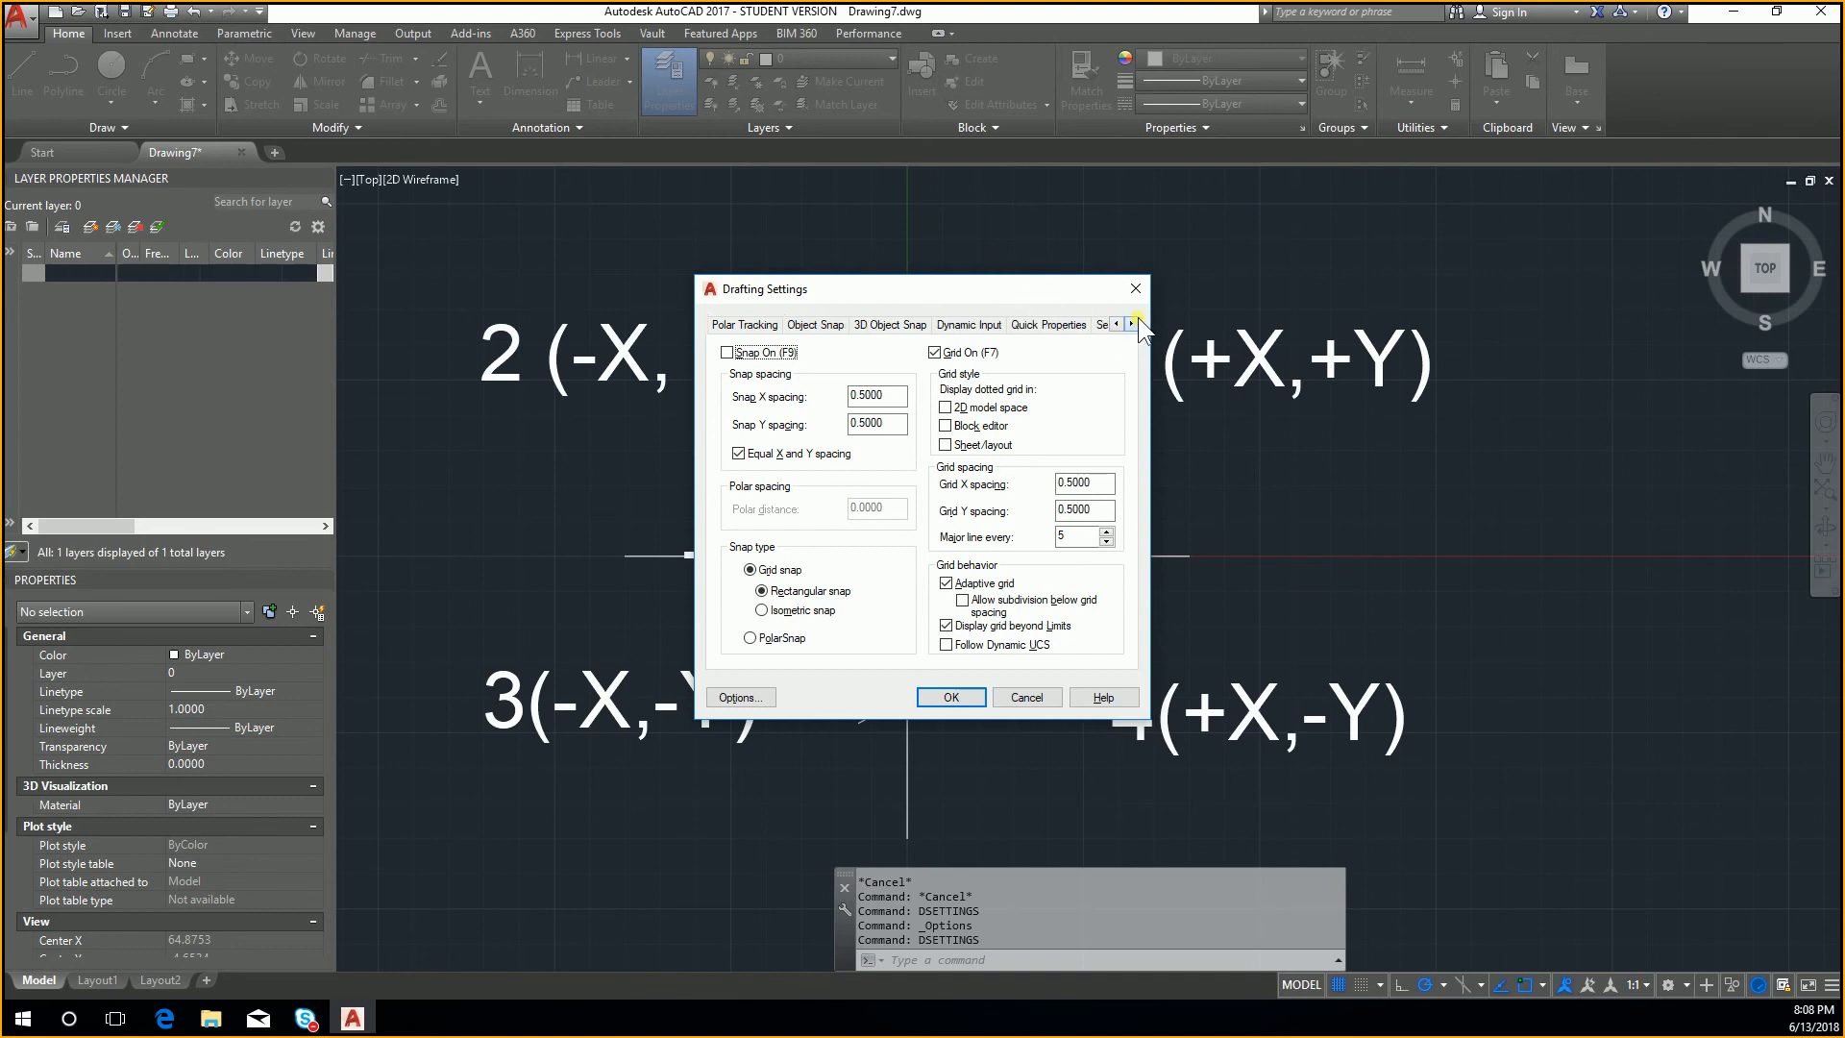
left_click(1136, 320)
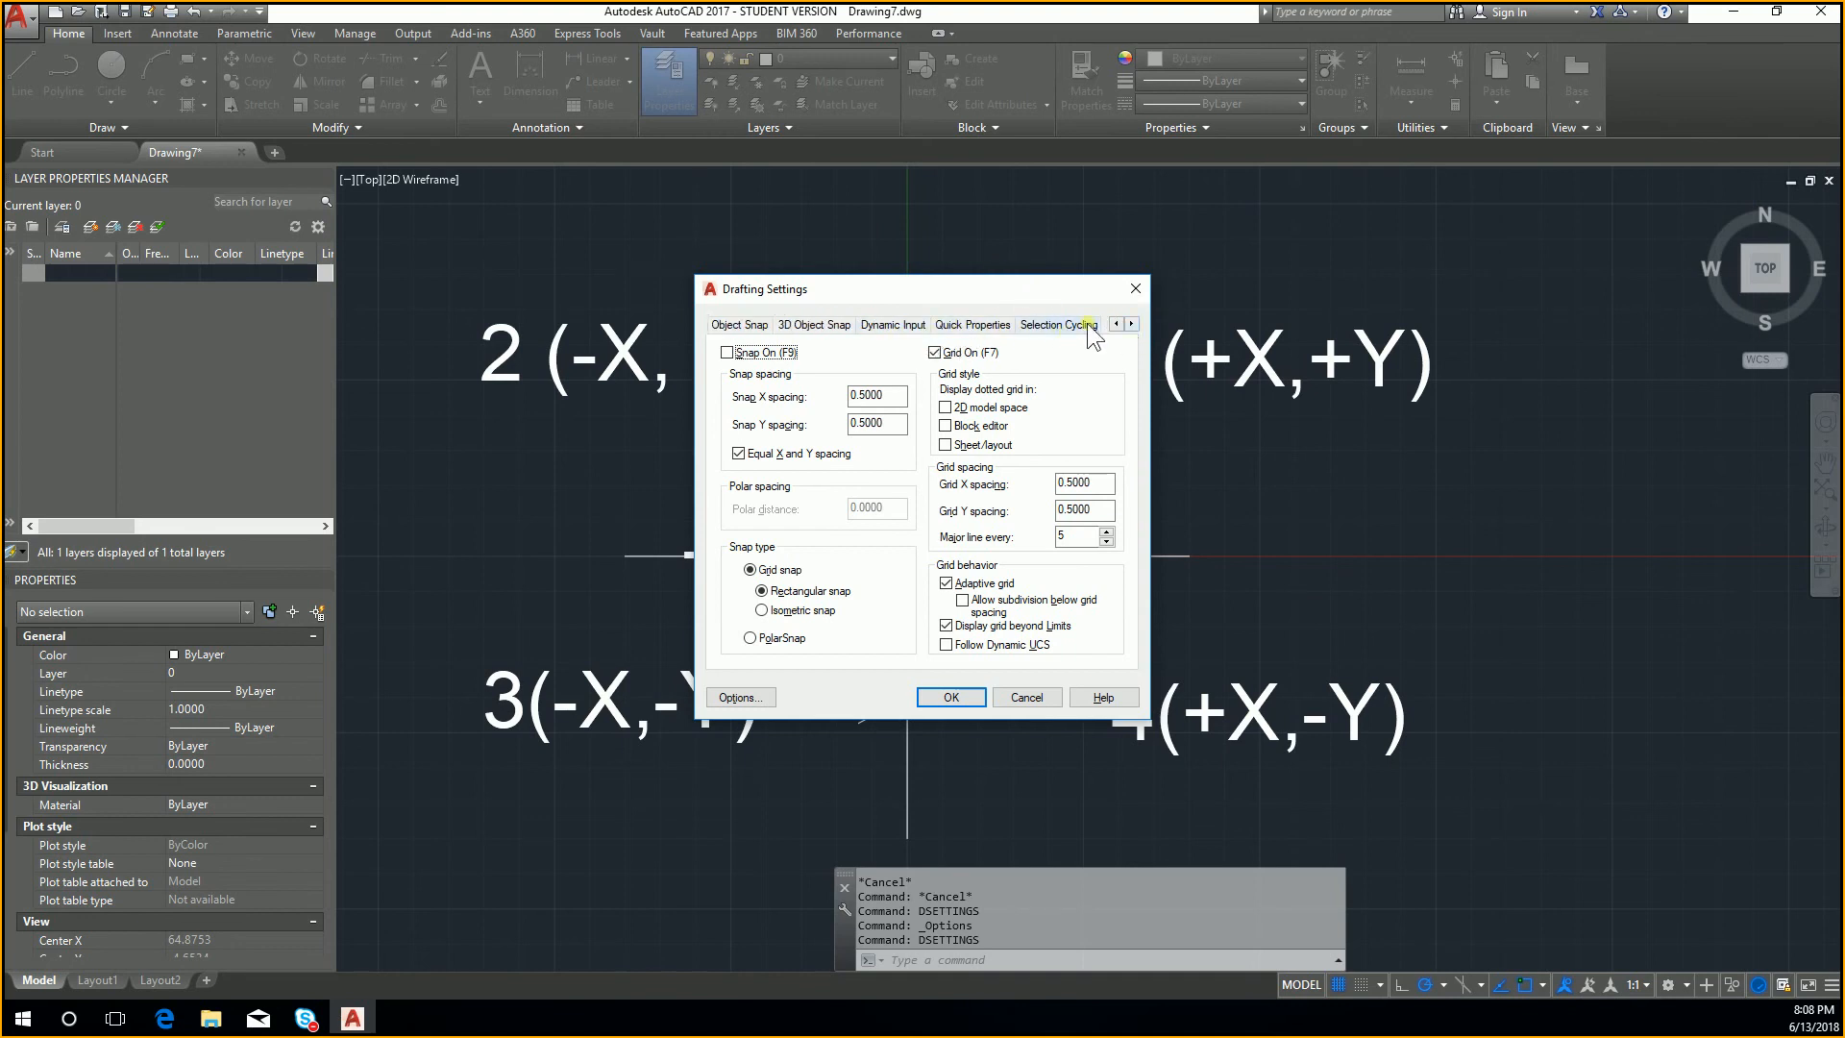
left_click(1116, 324)
left_click(1133, 323)
left_click(880, 328)
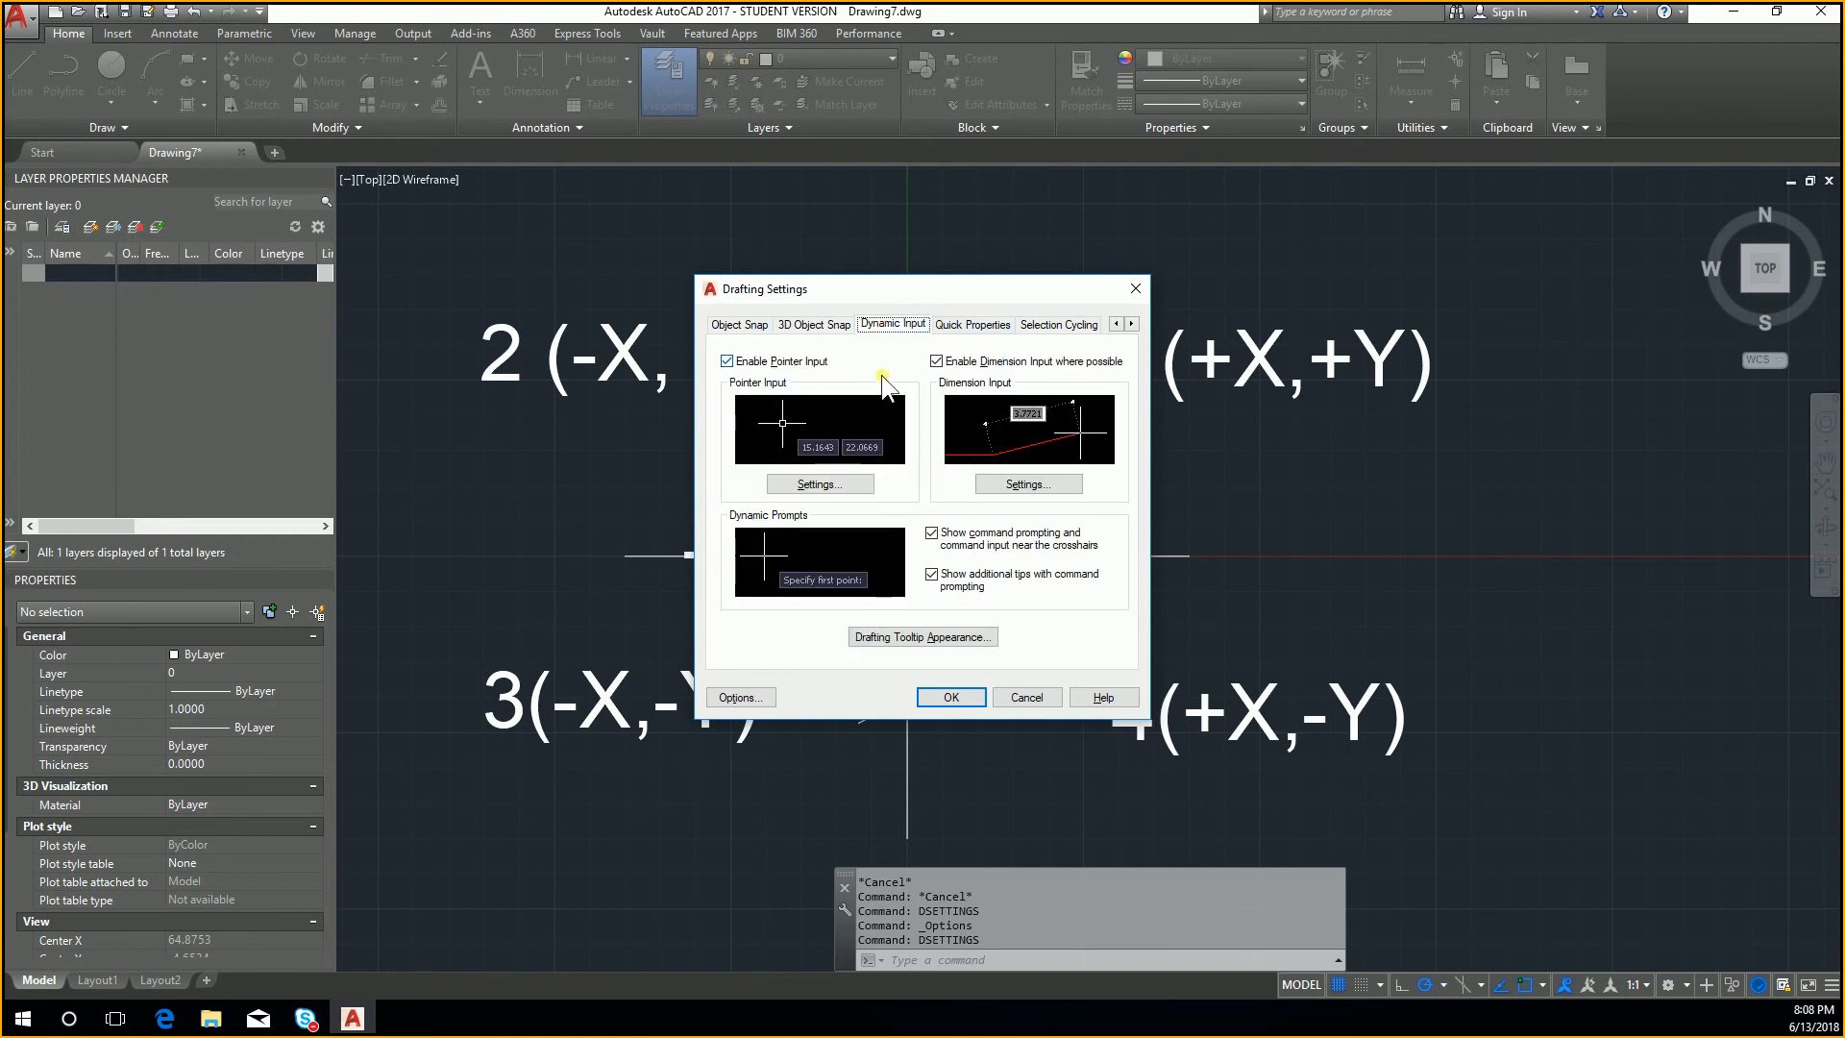
left_click(840, 482)
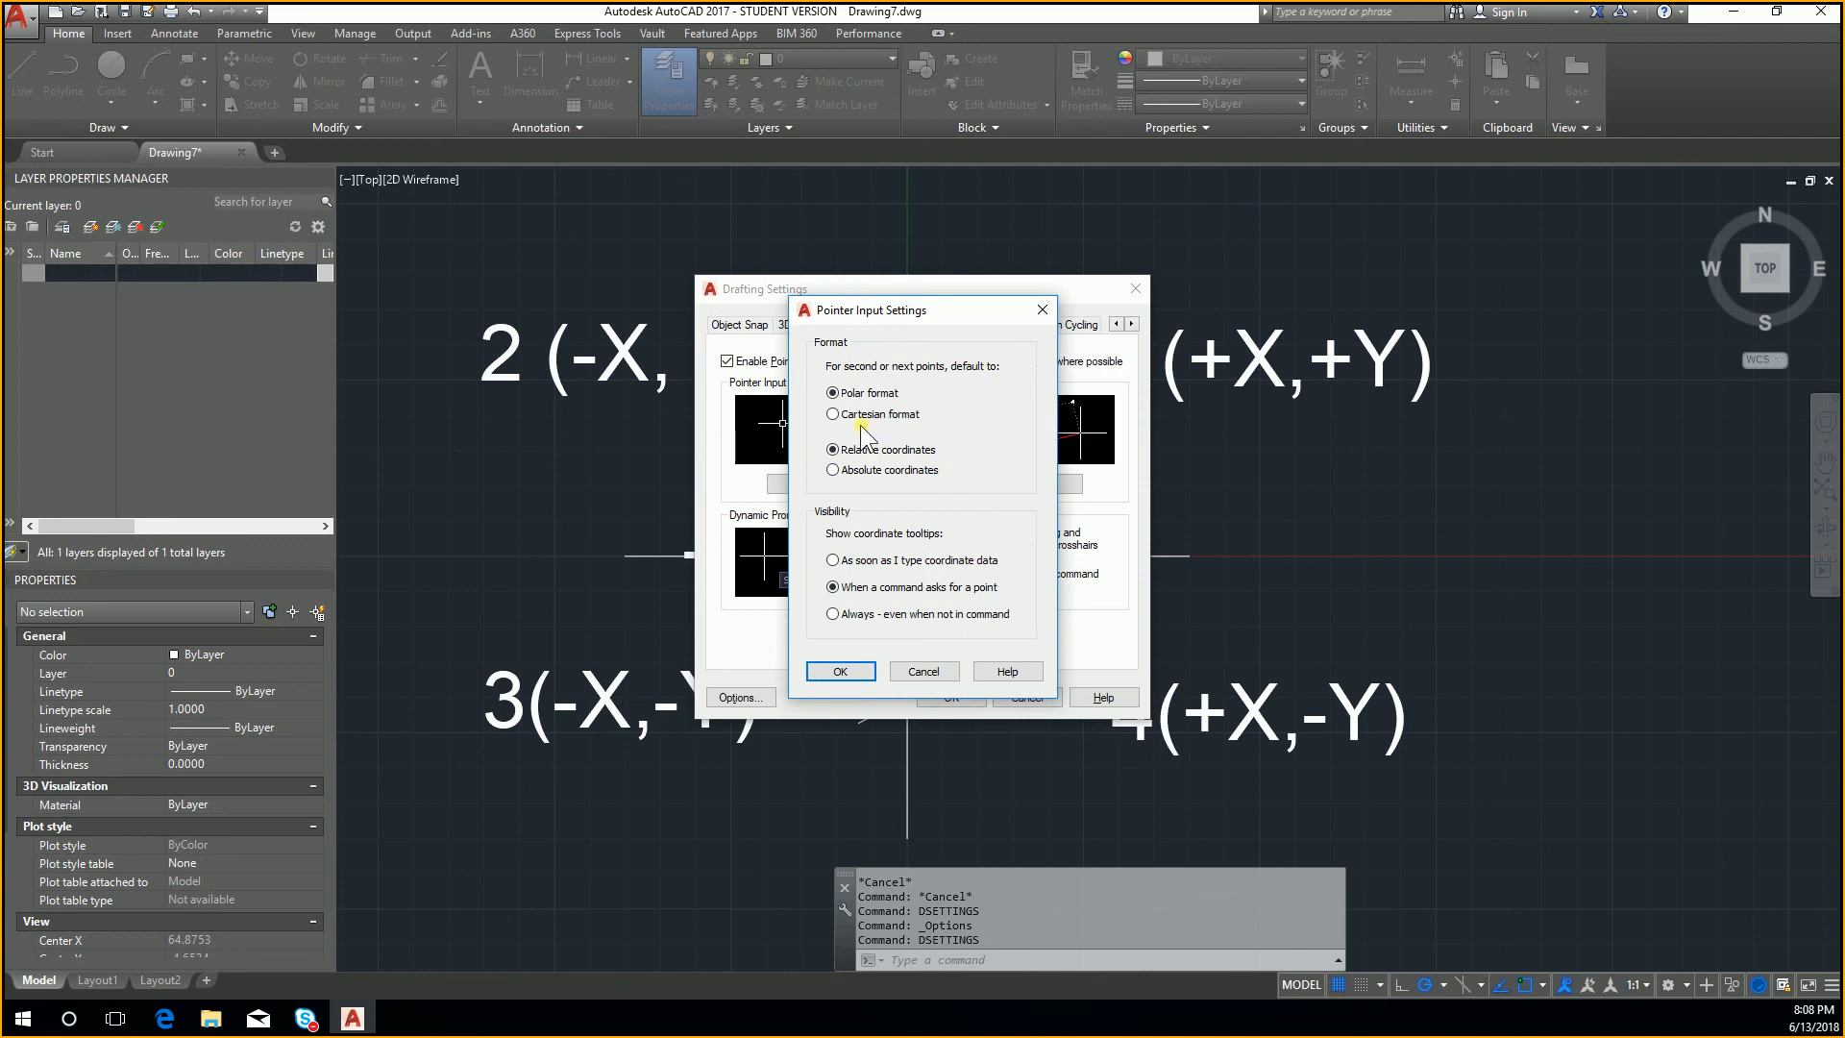
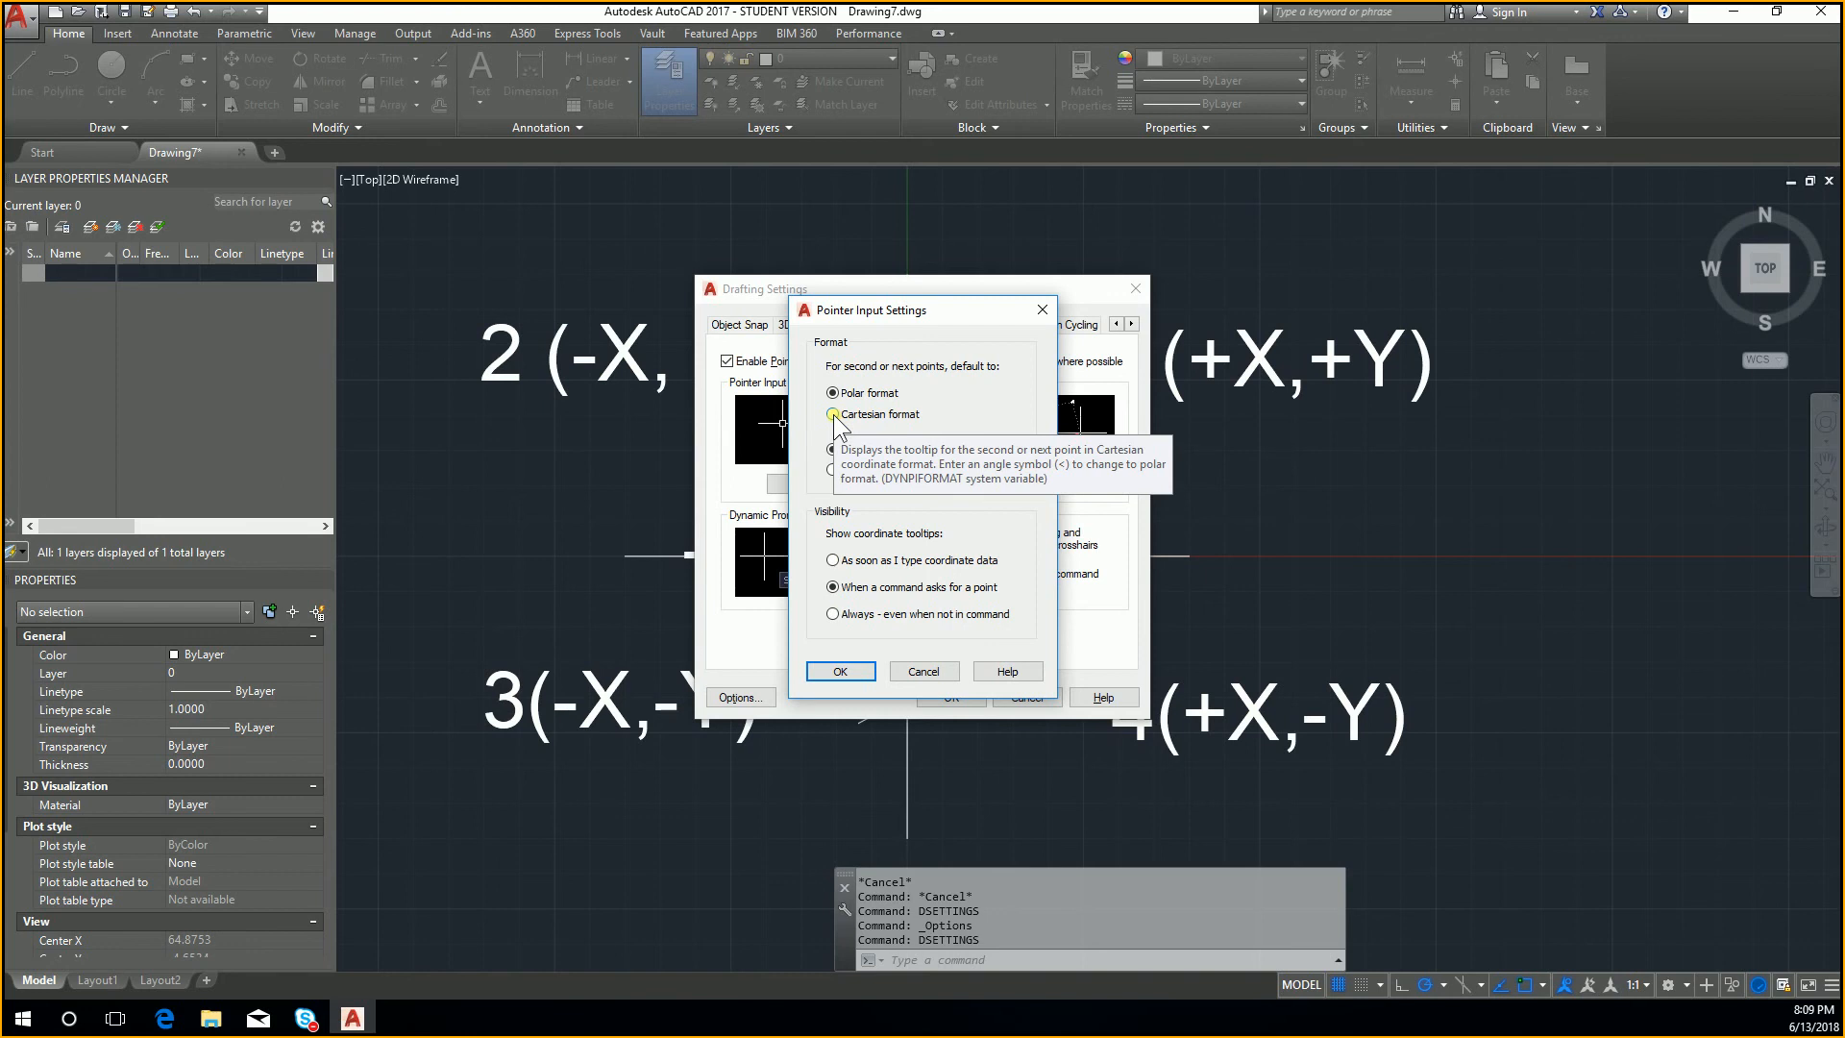
Step: Set the pointer input format for next points to Cartesian and accept the drafting settings
left_click(833, 415)
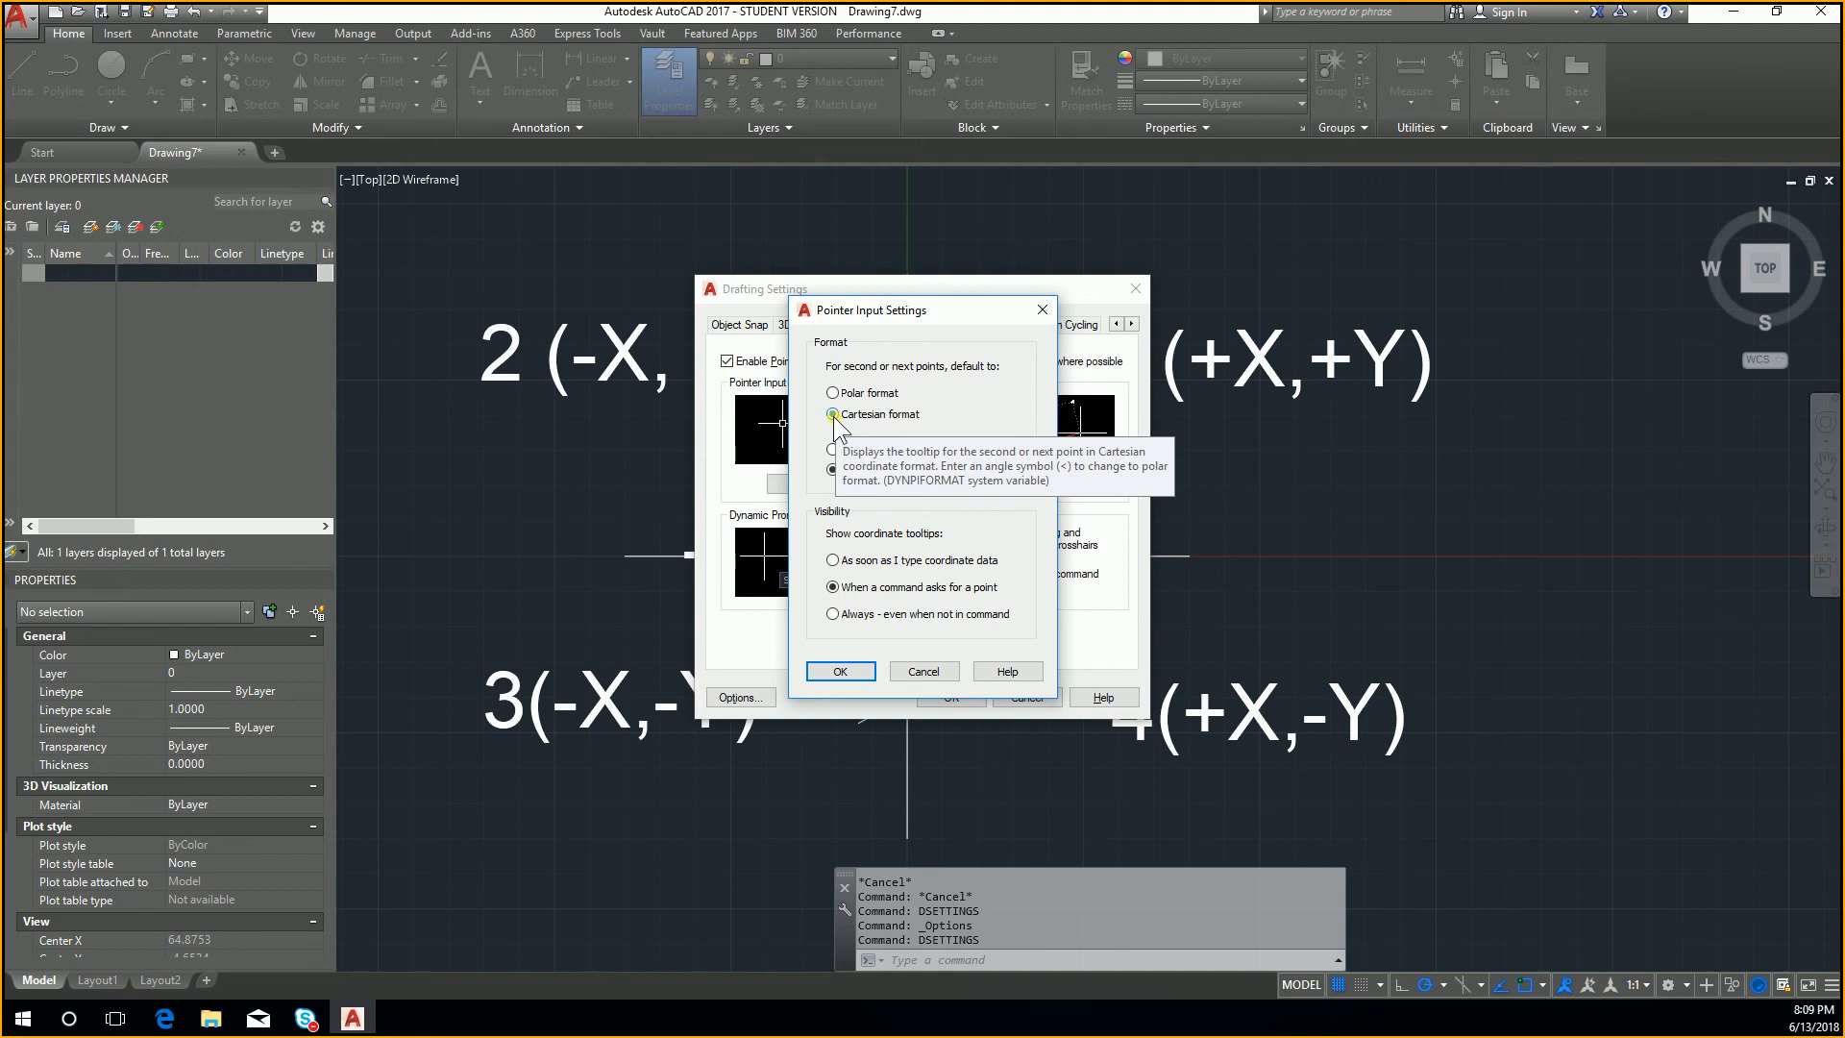
left_click(840, 671)
left_click(969, 699)
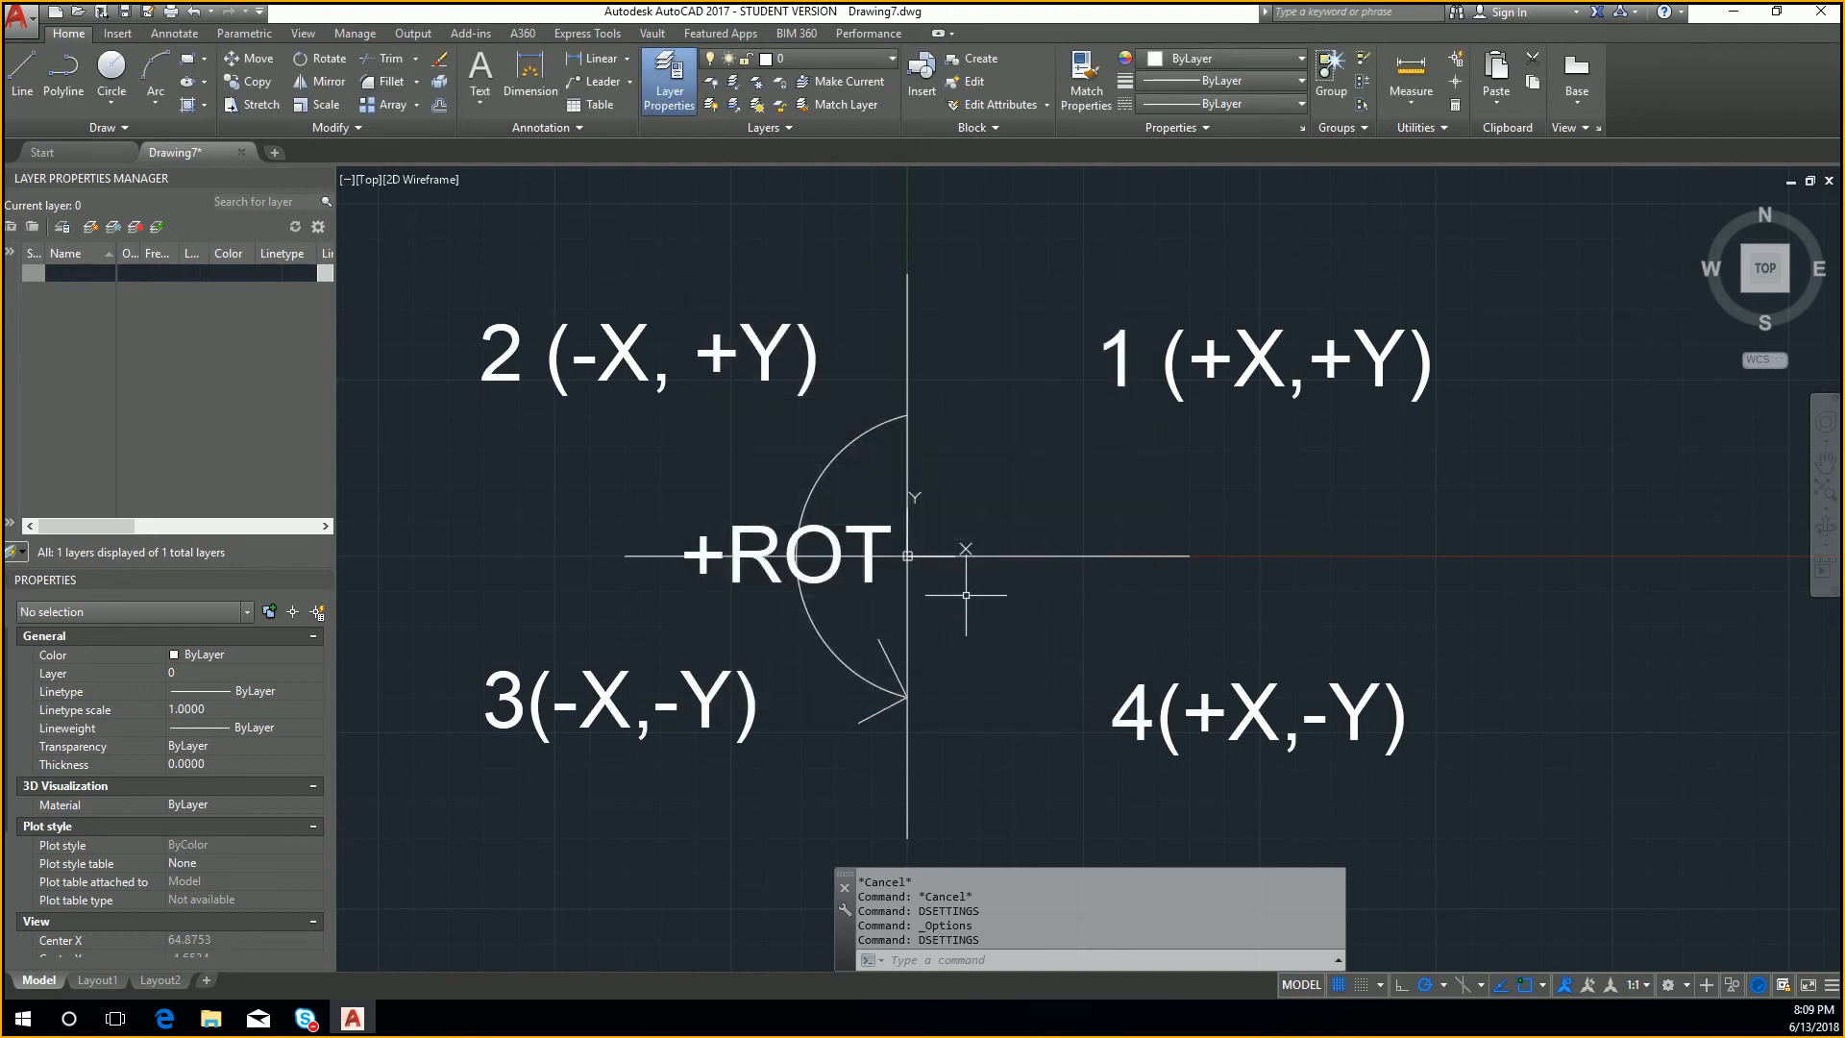
Step: Start a line at 30,30 and try to enter 40,40 as its next point
type("l")
key("Return")
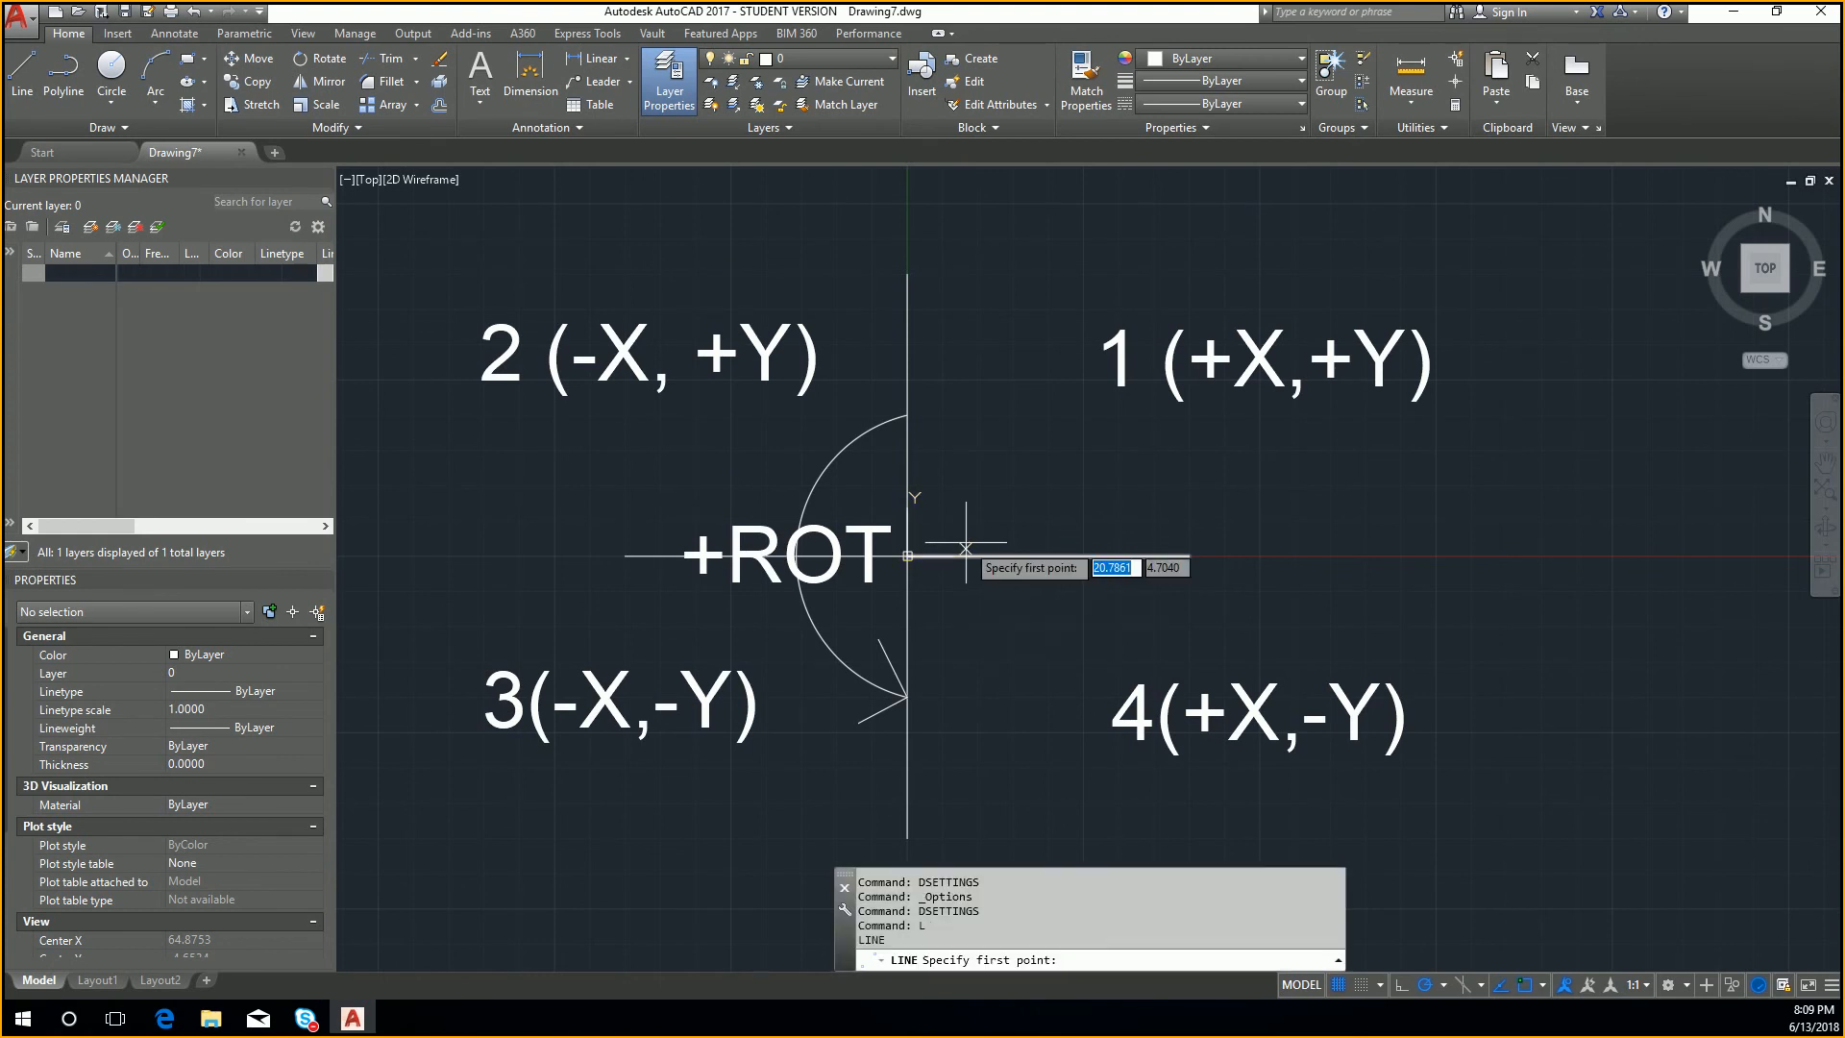
type("30,30")
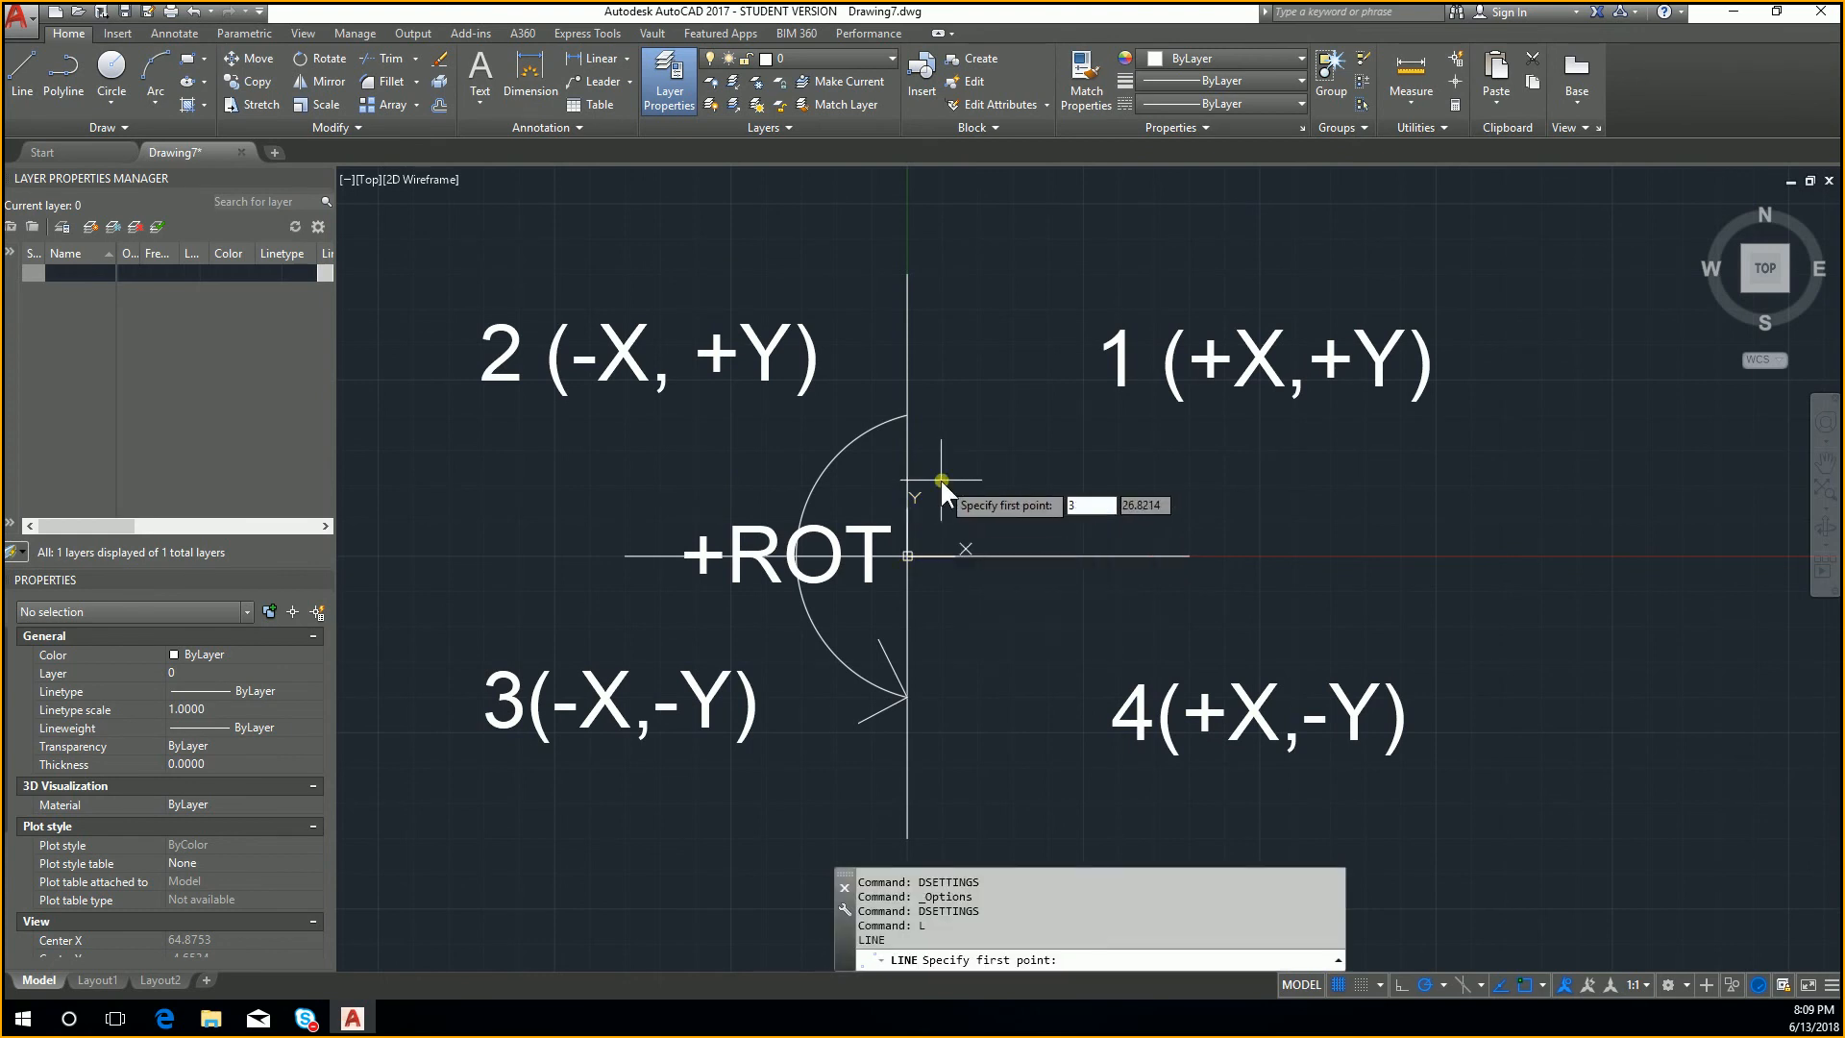
key("Return")
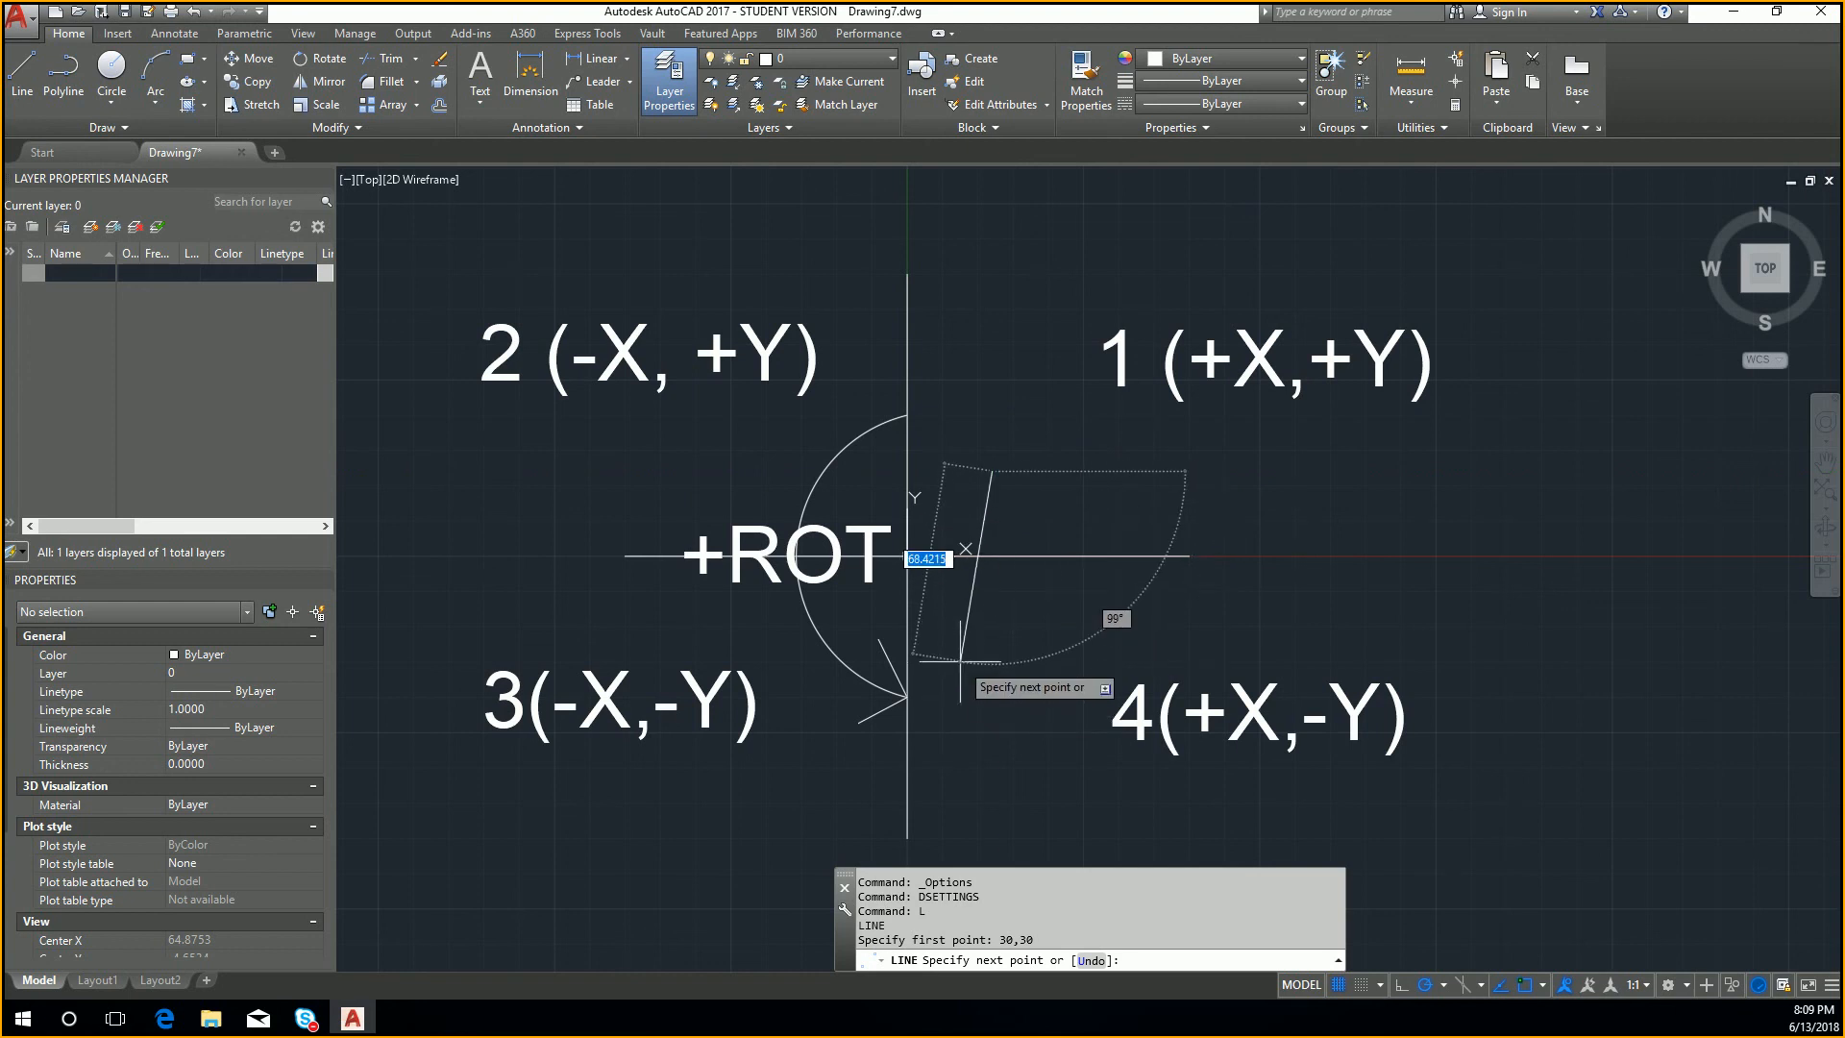
type("40")
key("Tab")
key("Tab")
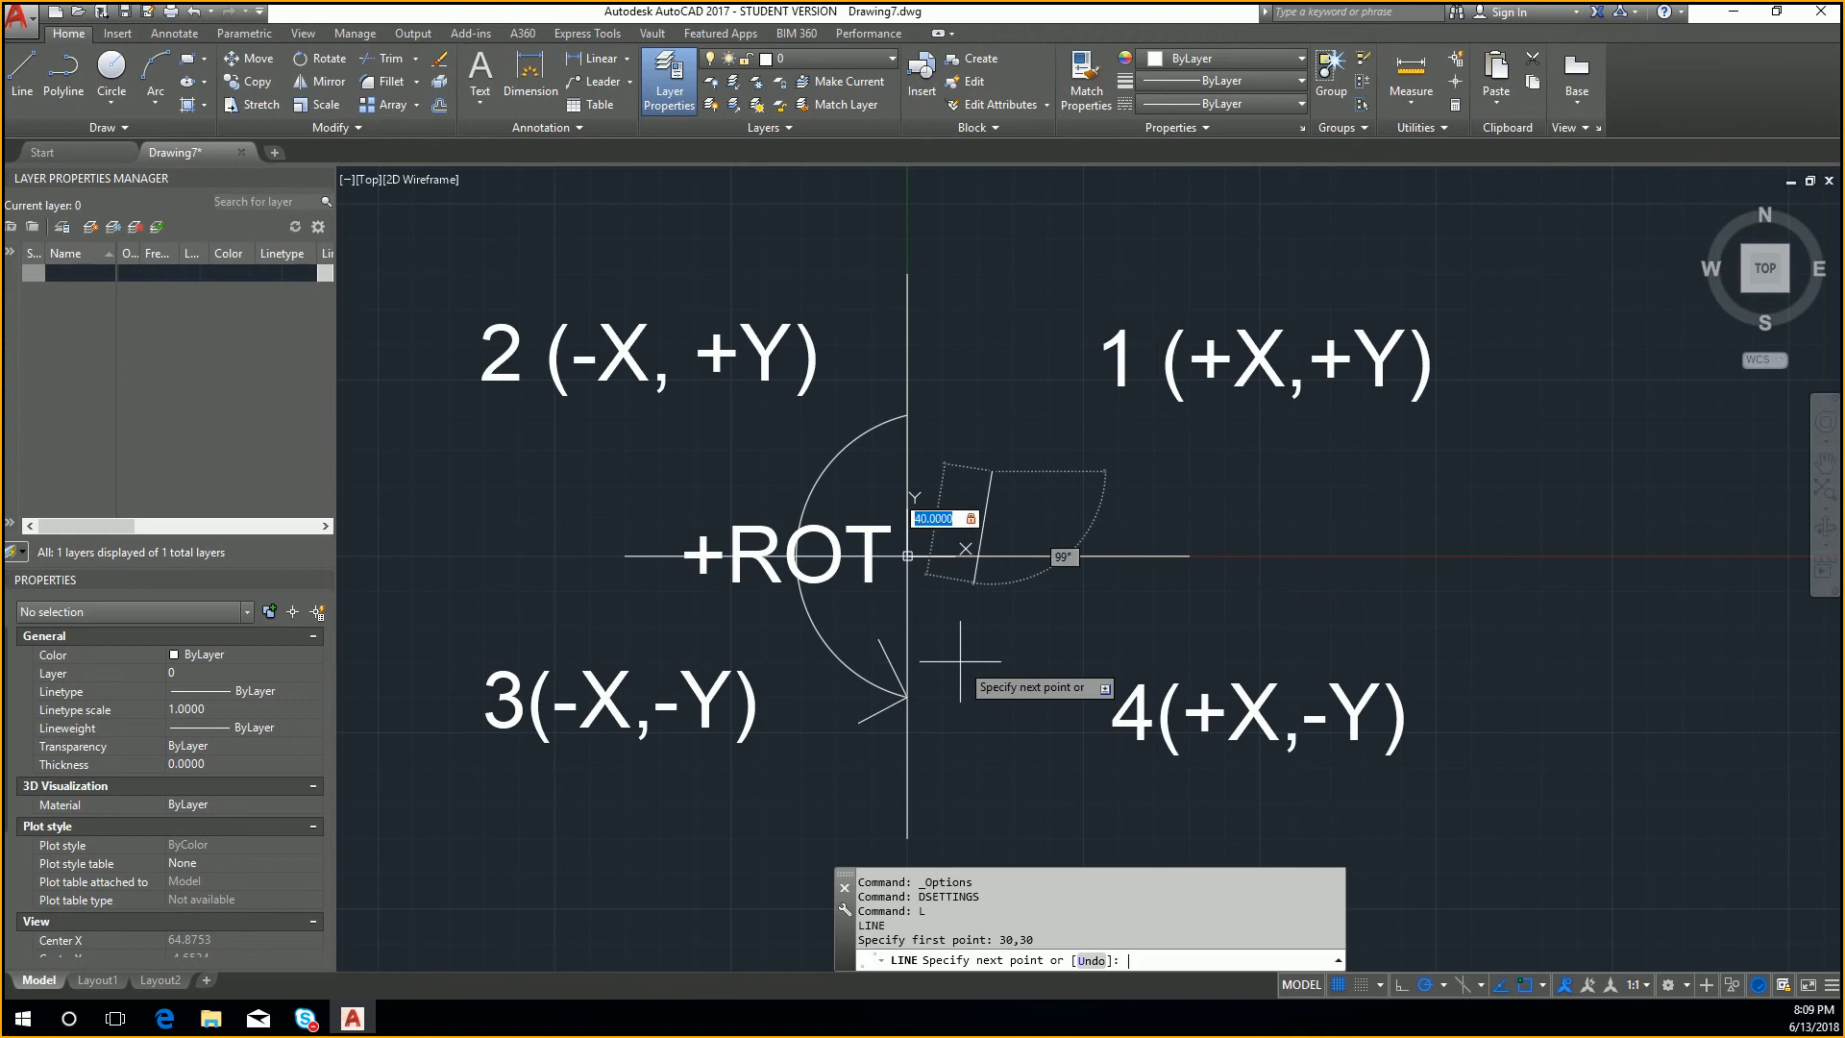
type(",40")
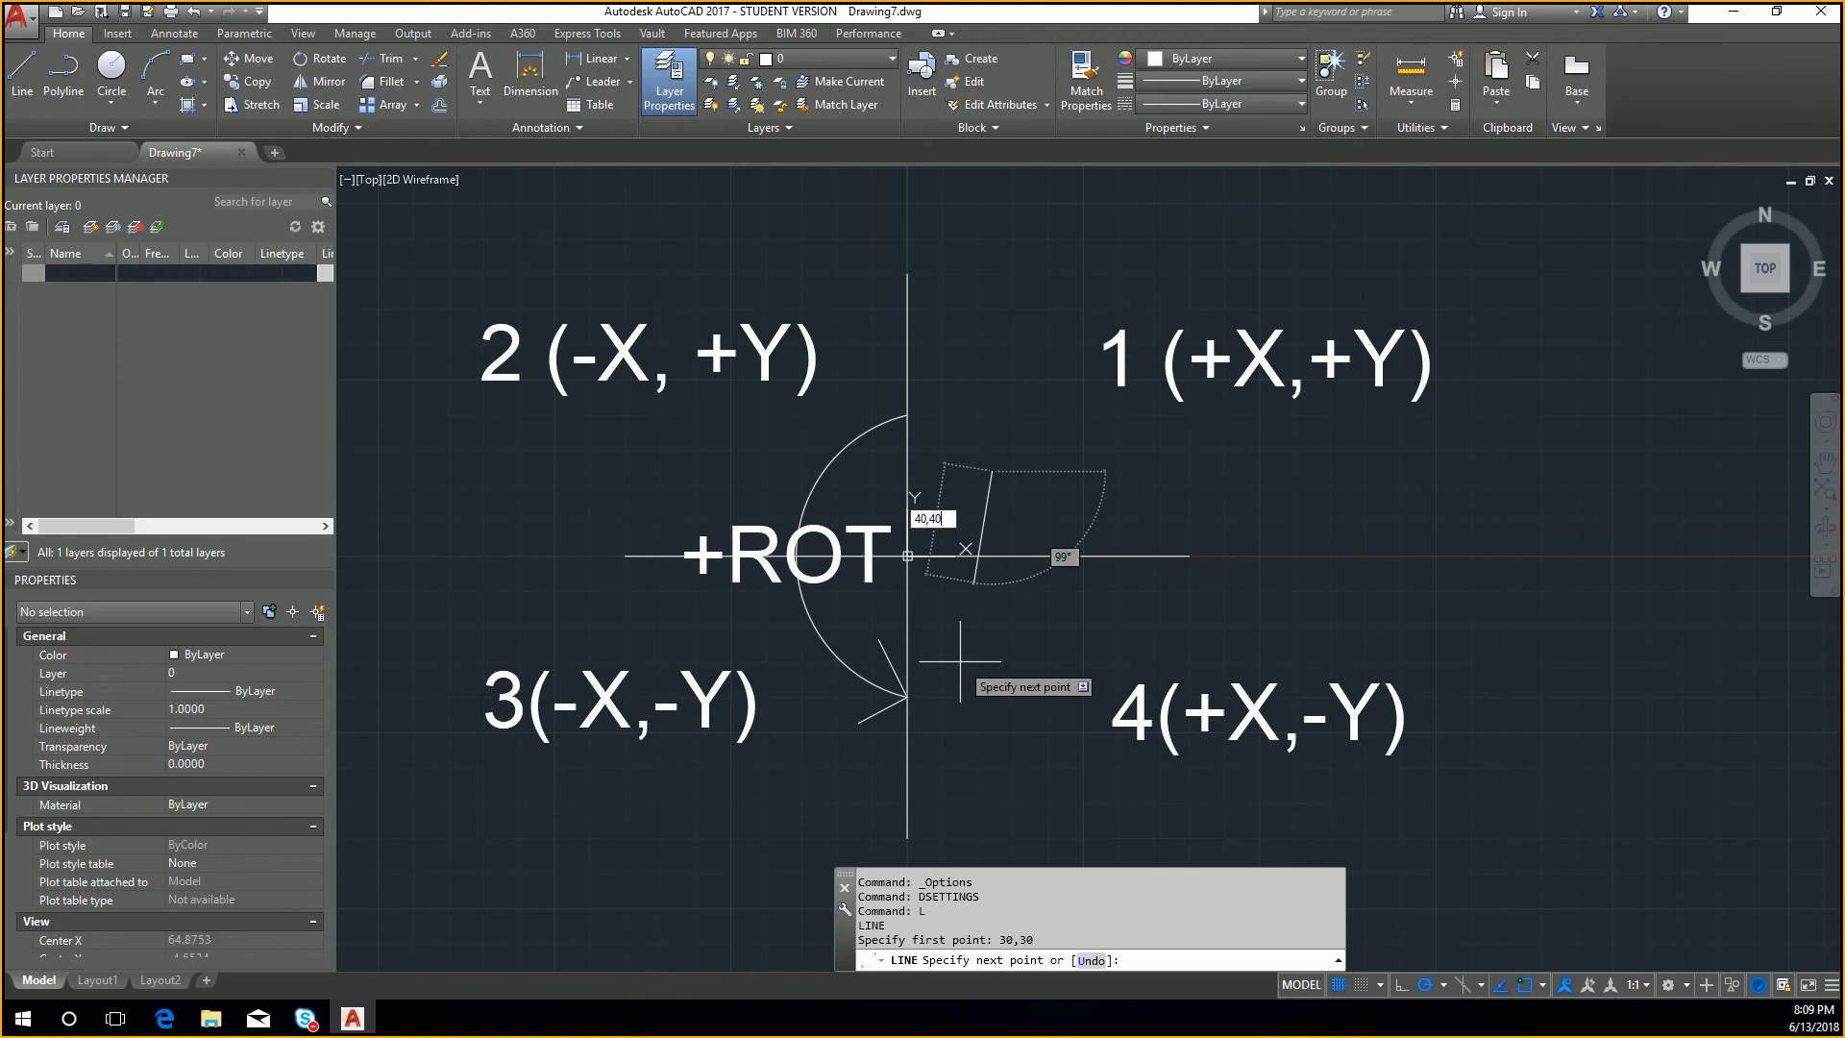
Step: Try to add the # absolute prefix to the line's 40,40 endpoint, and cancel the line
key("Left")
key("Left")
key("Left")
type("#")
key("BackSpace")
key("Left")
key("Left")
type("#")
key("Return")
key("Left")
key("Escape")
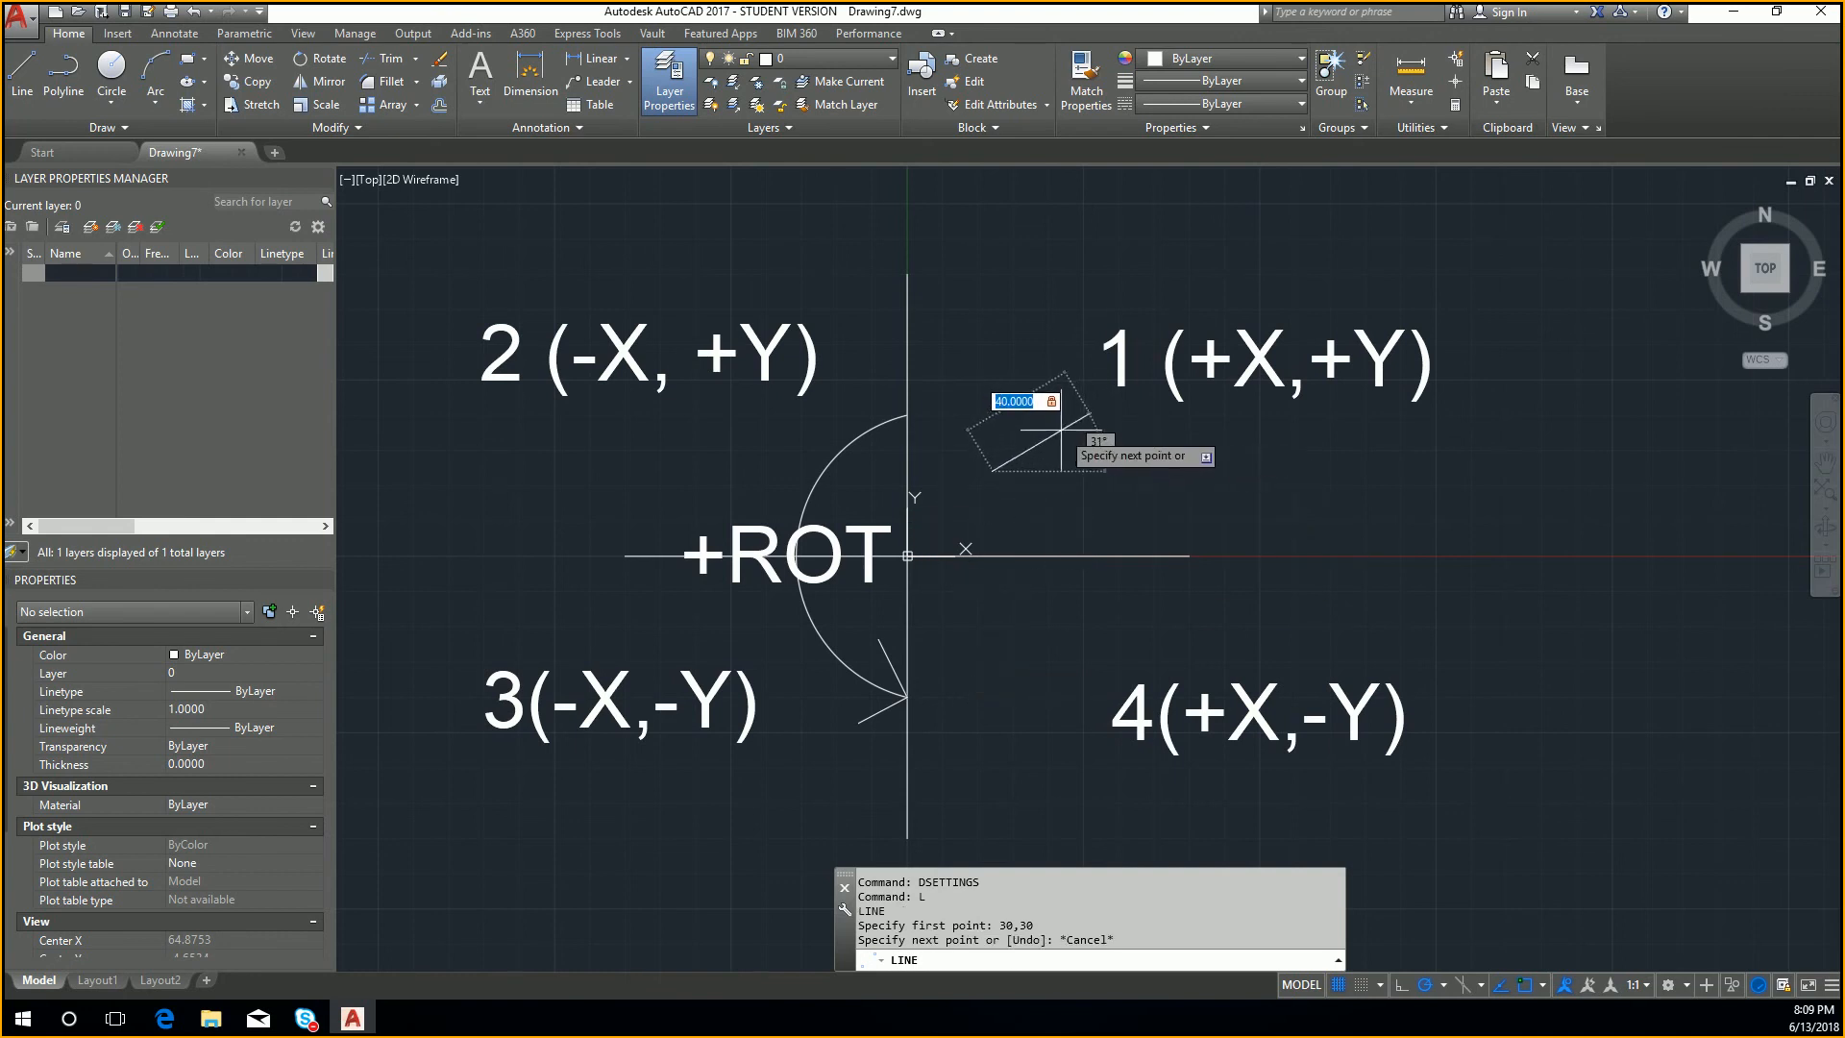
key("Escape")
key("Escape")
Step: Turn off polar tracking
left_click(1427, 986)
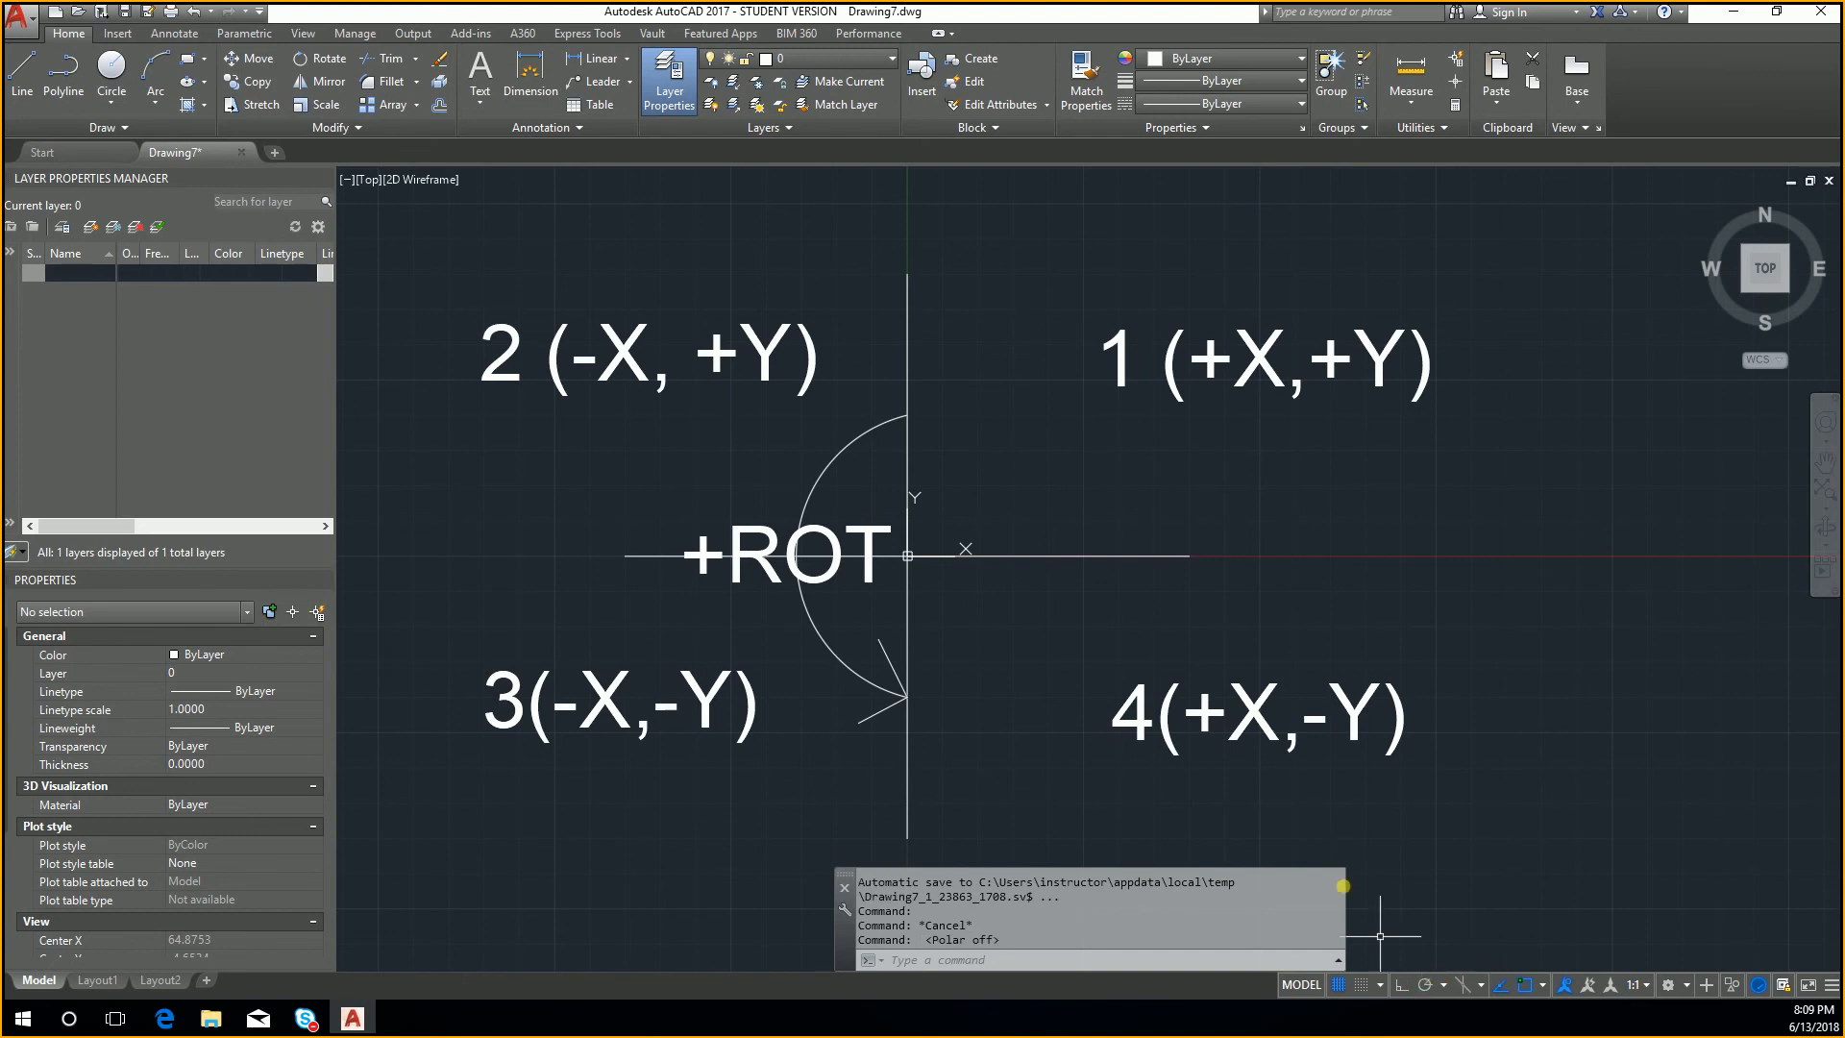
key("Escape")
Step: Try to draw a line from 40,0 to 50,50, and cancel the command
type("L")
key("Return")
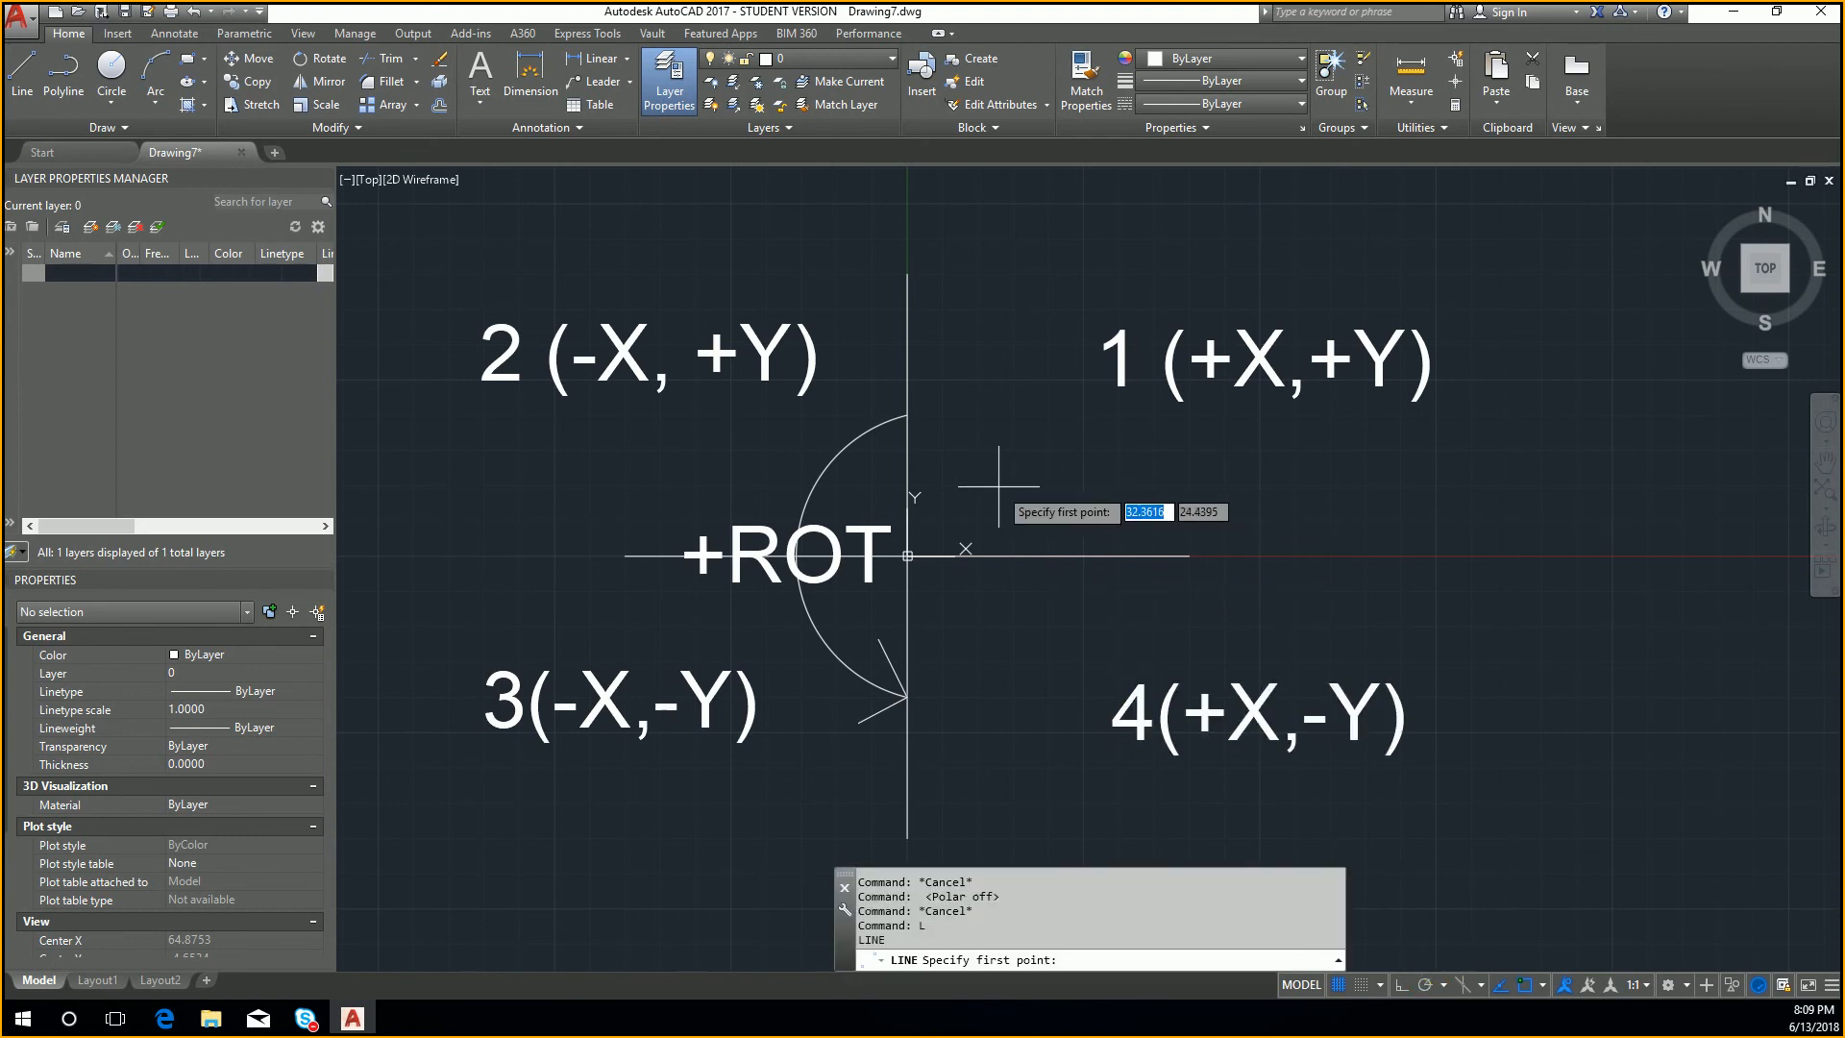
type("40,0")
key("Return")
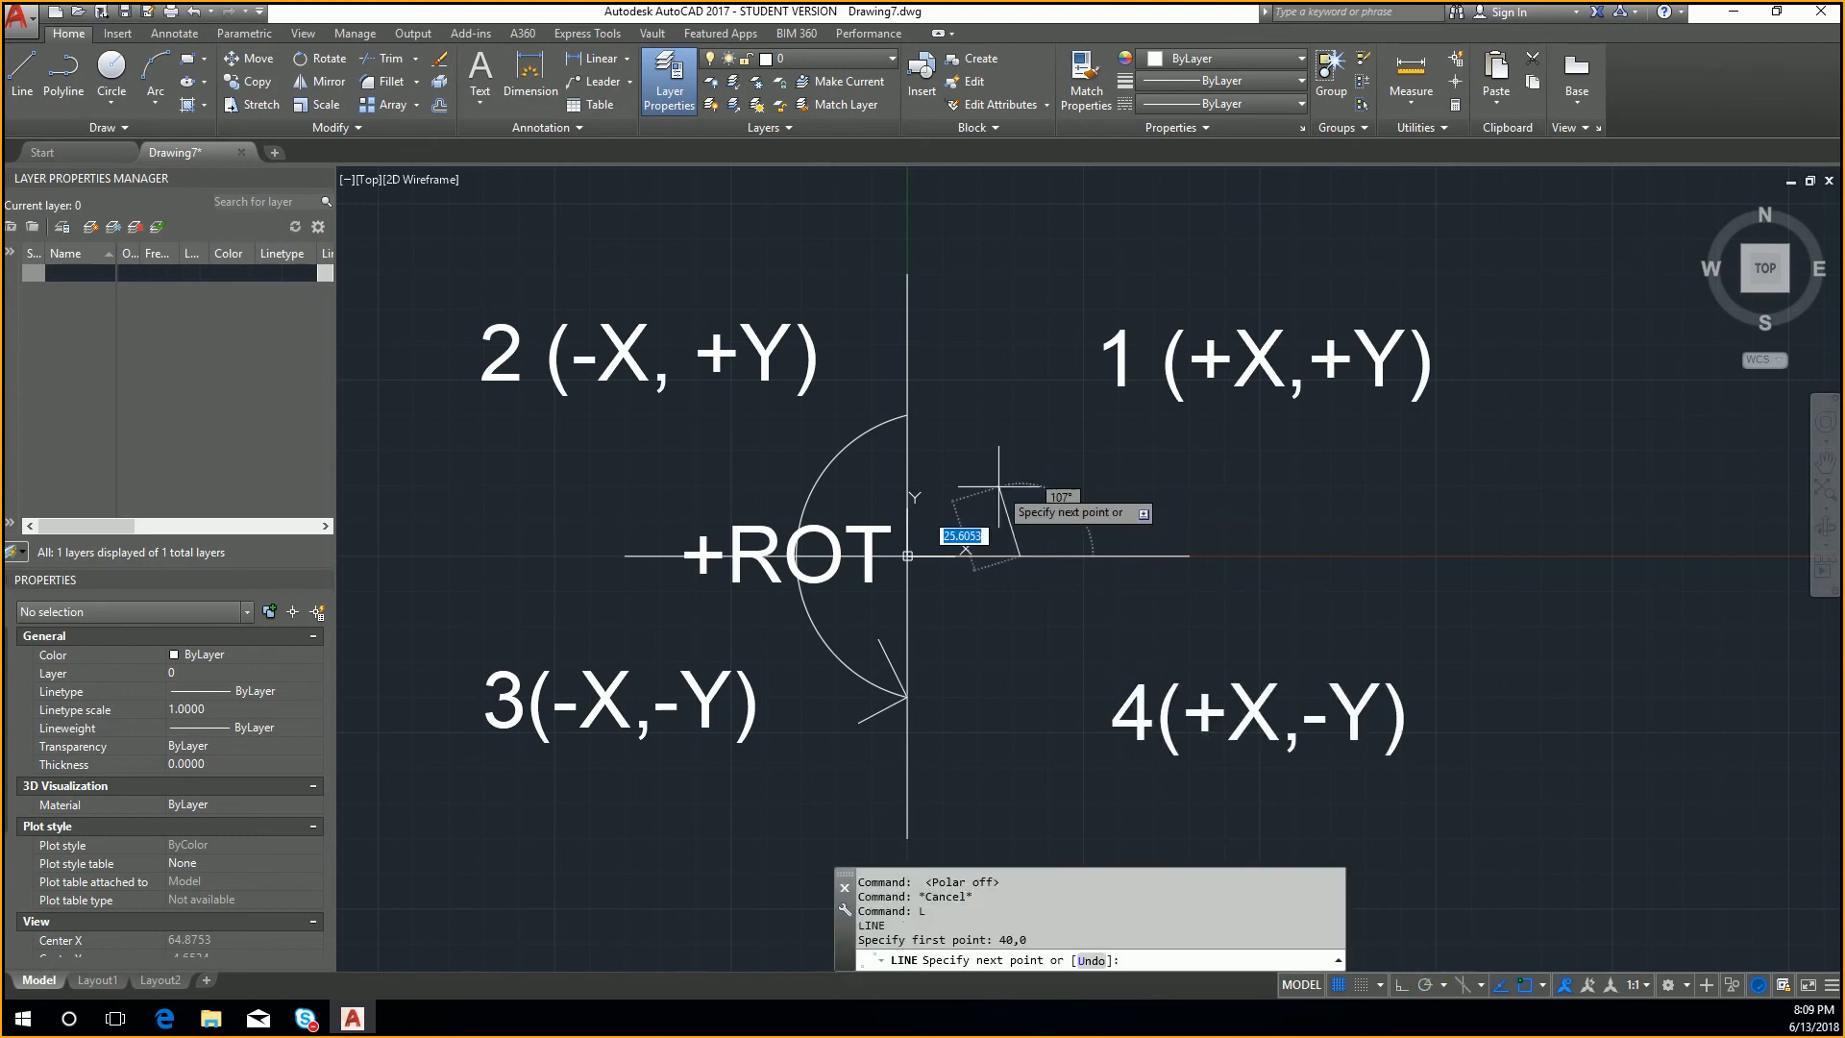
type("50")
key("Tab")
type("50, 50")
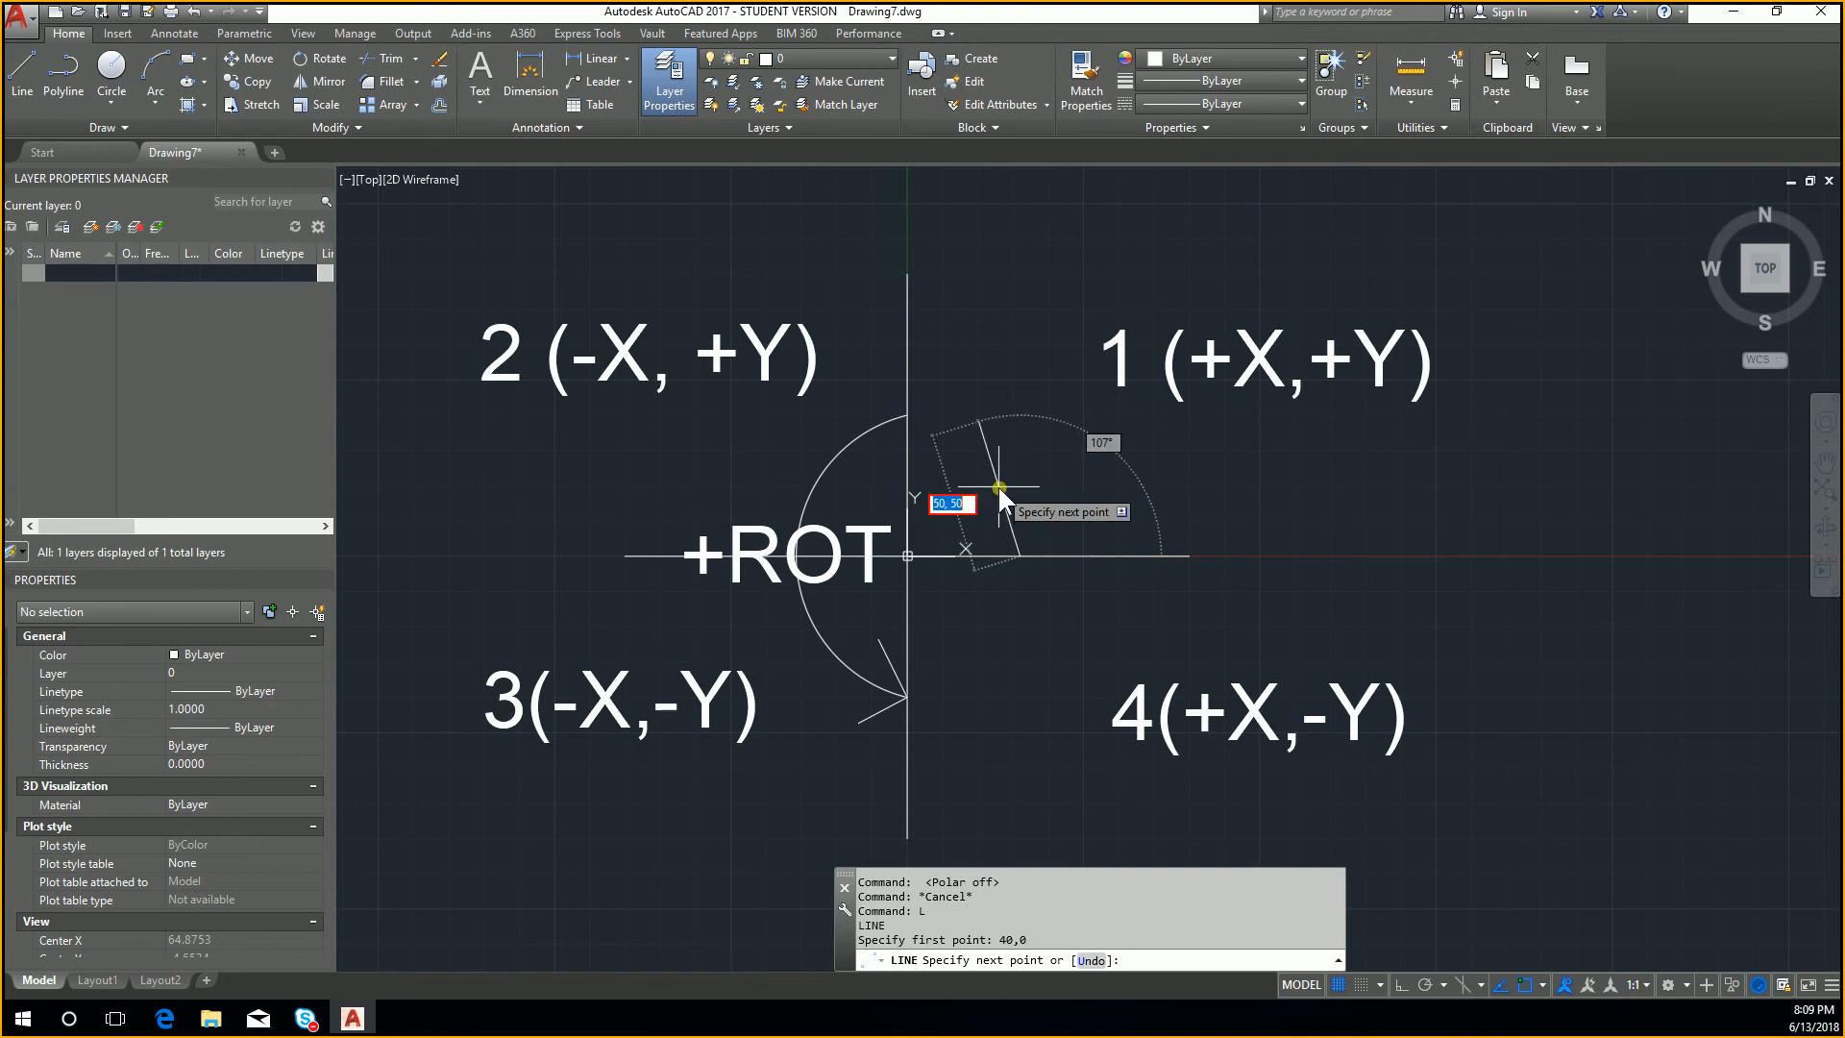
key("Escape")
key("Escape")
key("Escape")
Step: Run DSETTINGS, set the Dynamic Input pointer format to Polar, and accept the drafting settings
type("d")
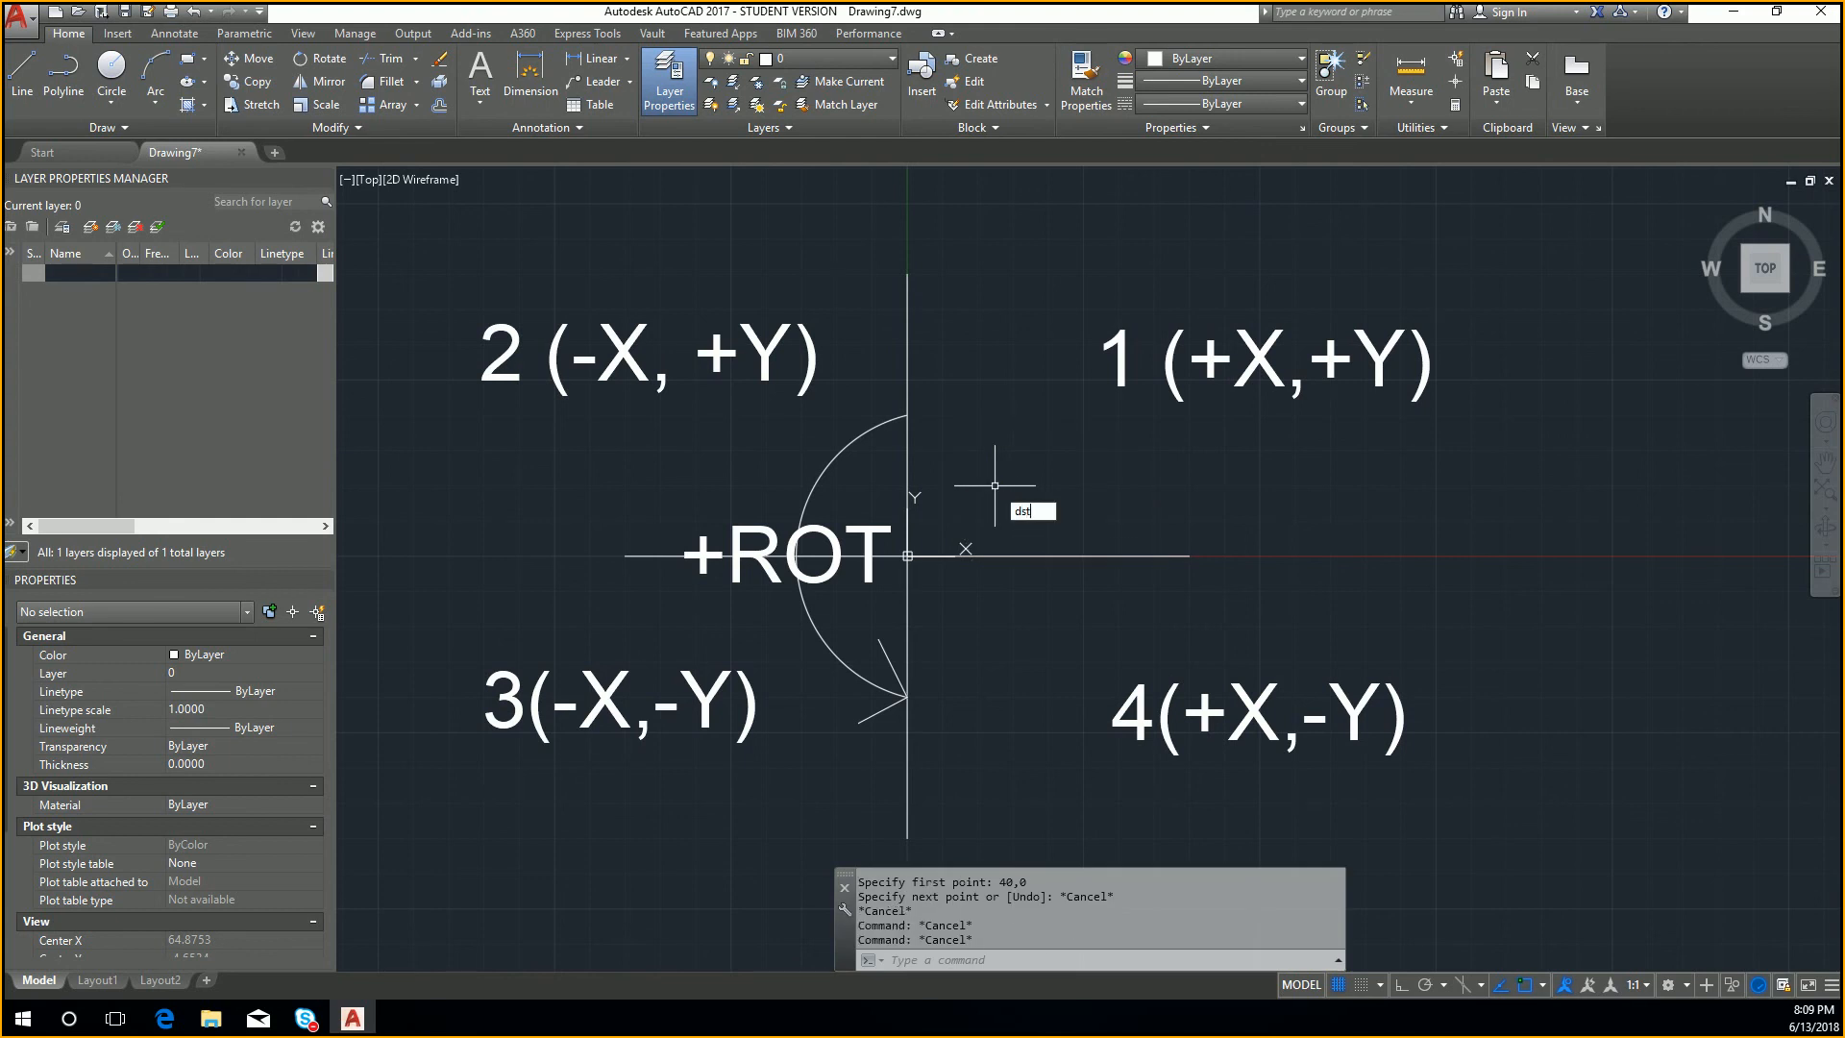
type("setti")
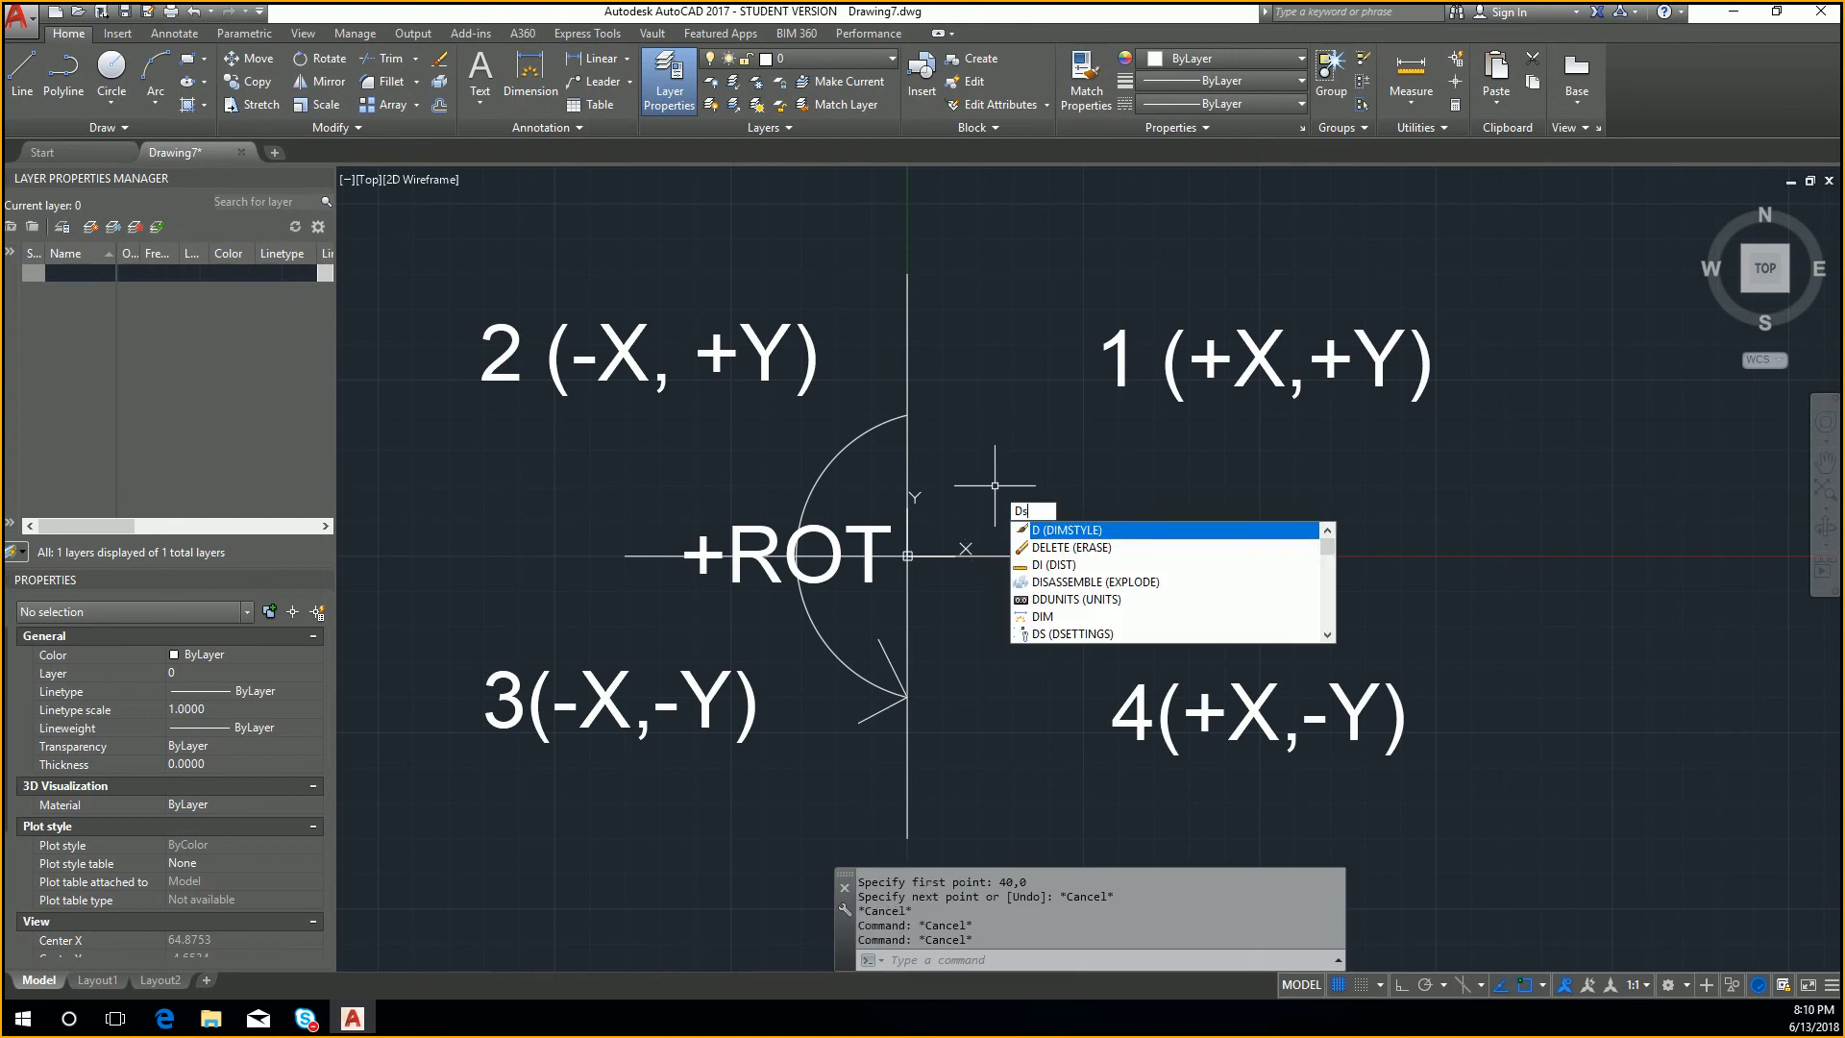
key("Return")
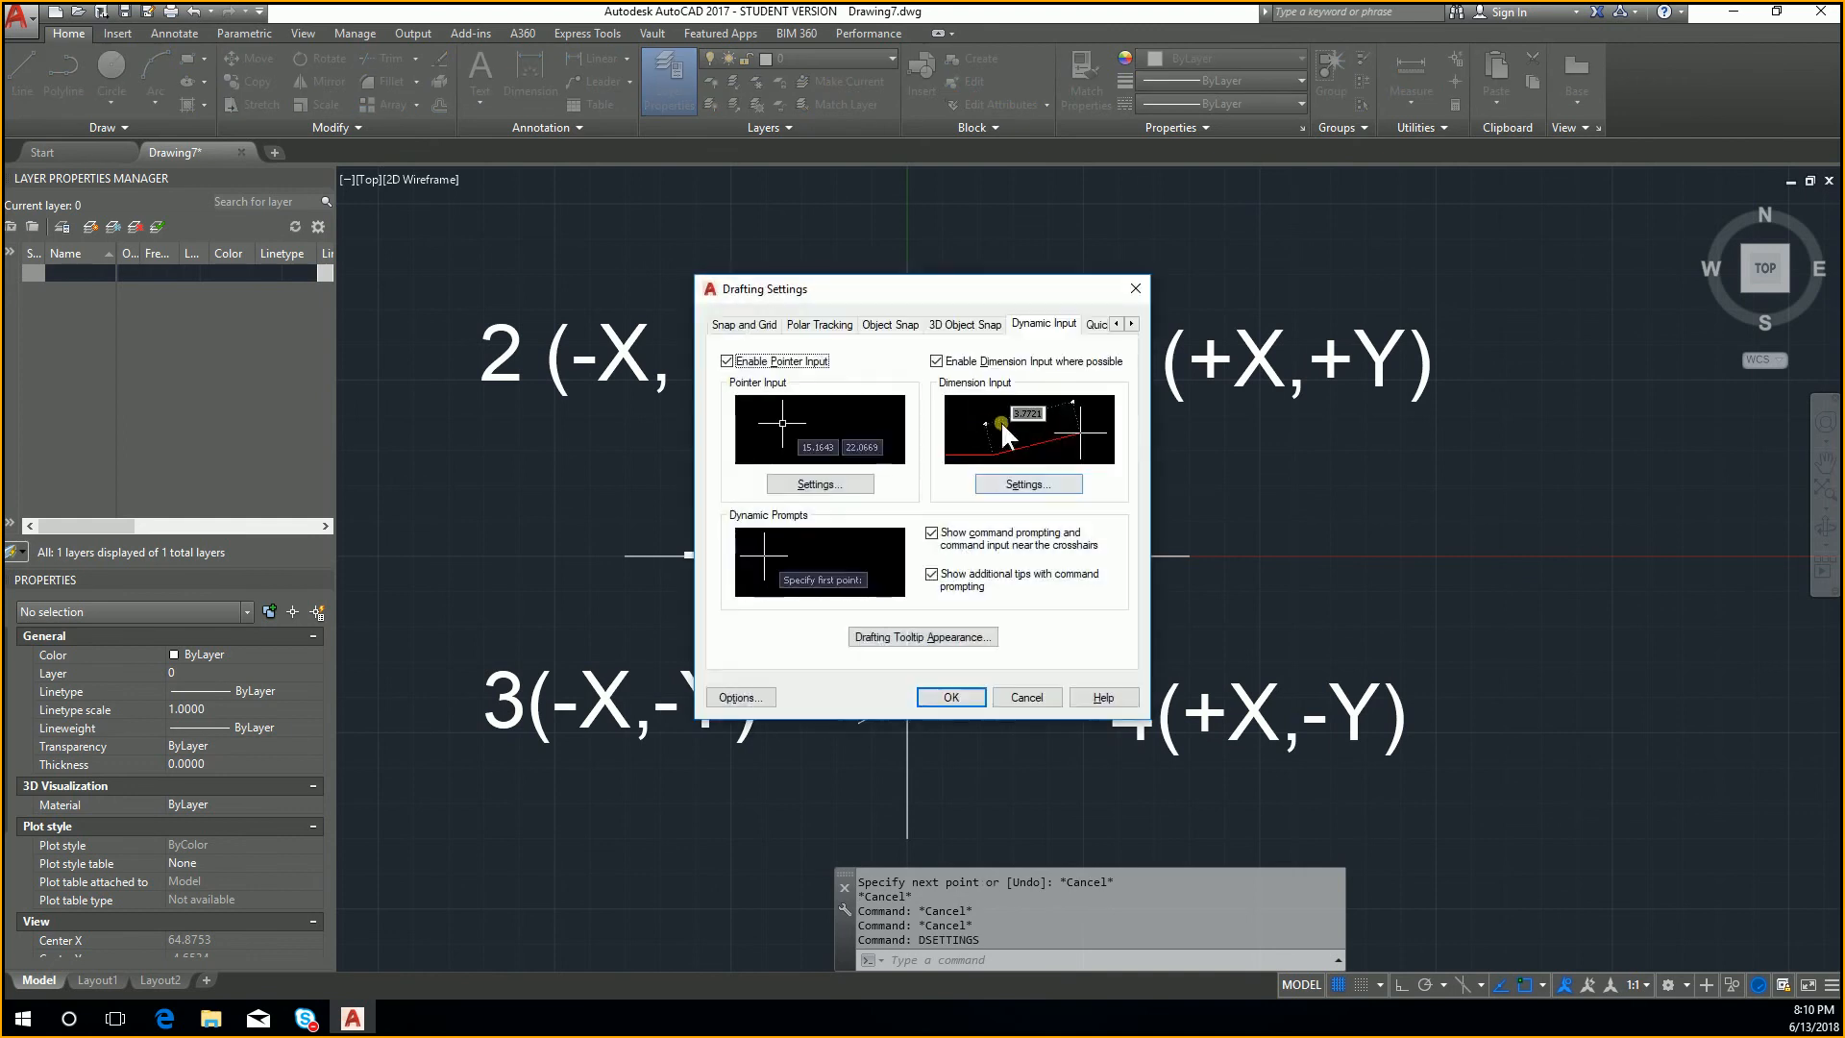
left_click(793, 487)
left_click(860, 393)
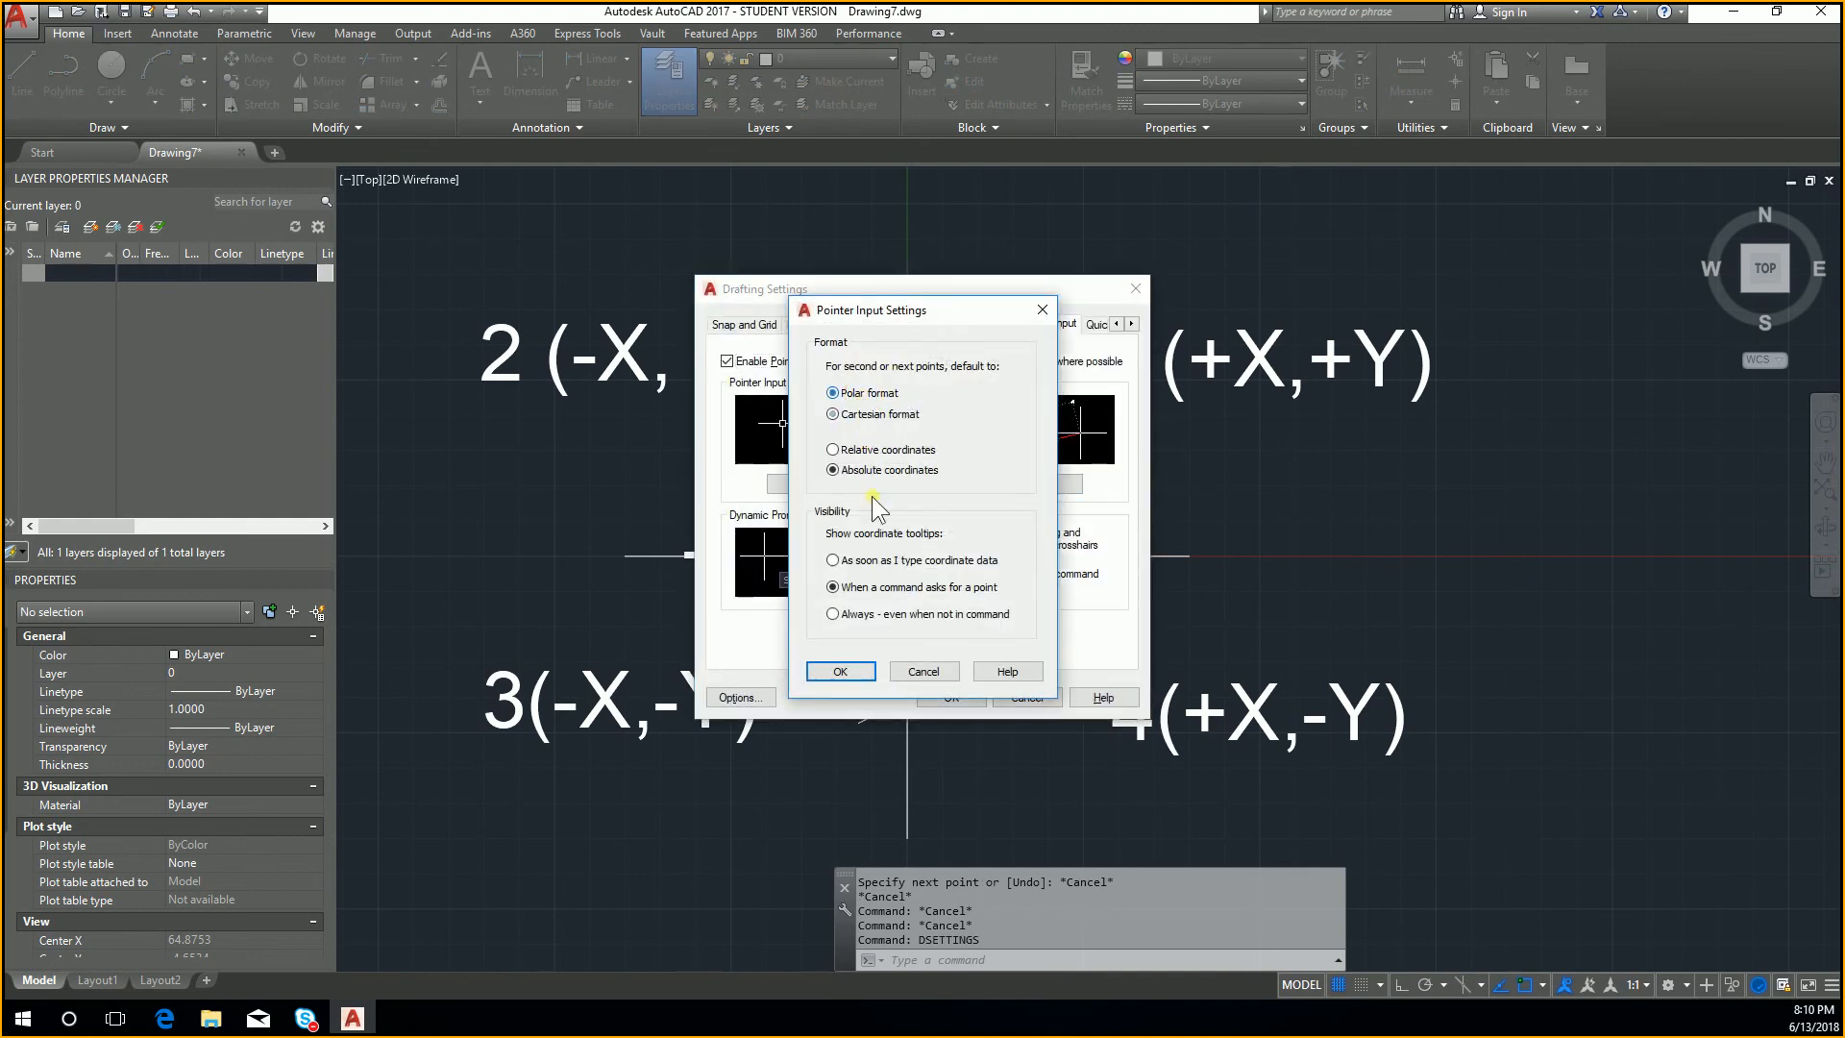
left_click(840, 671)
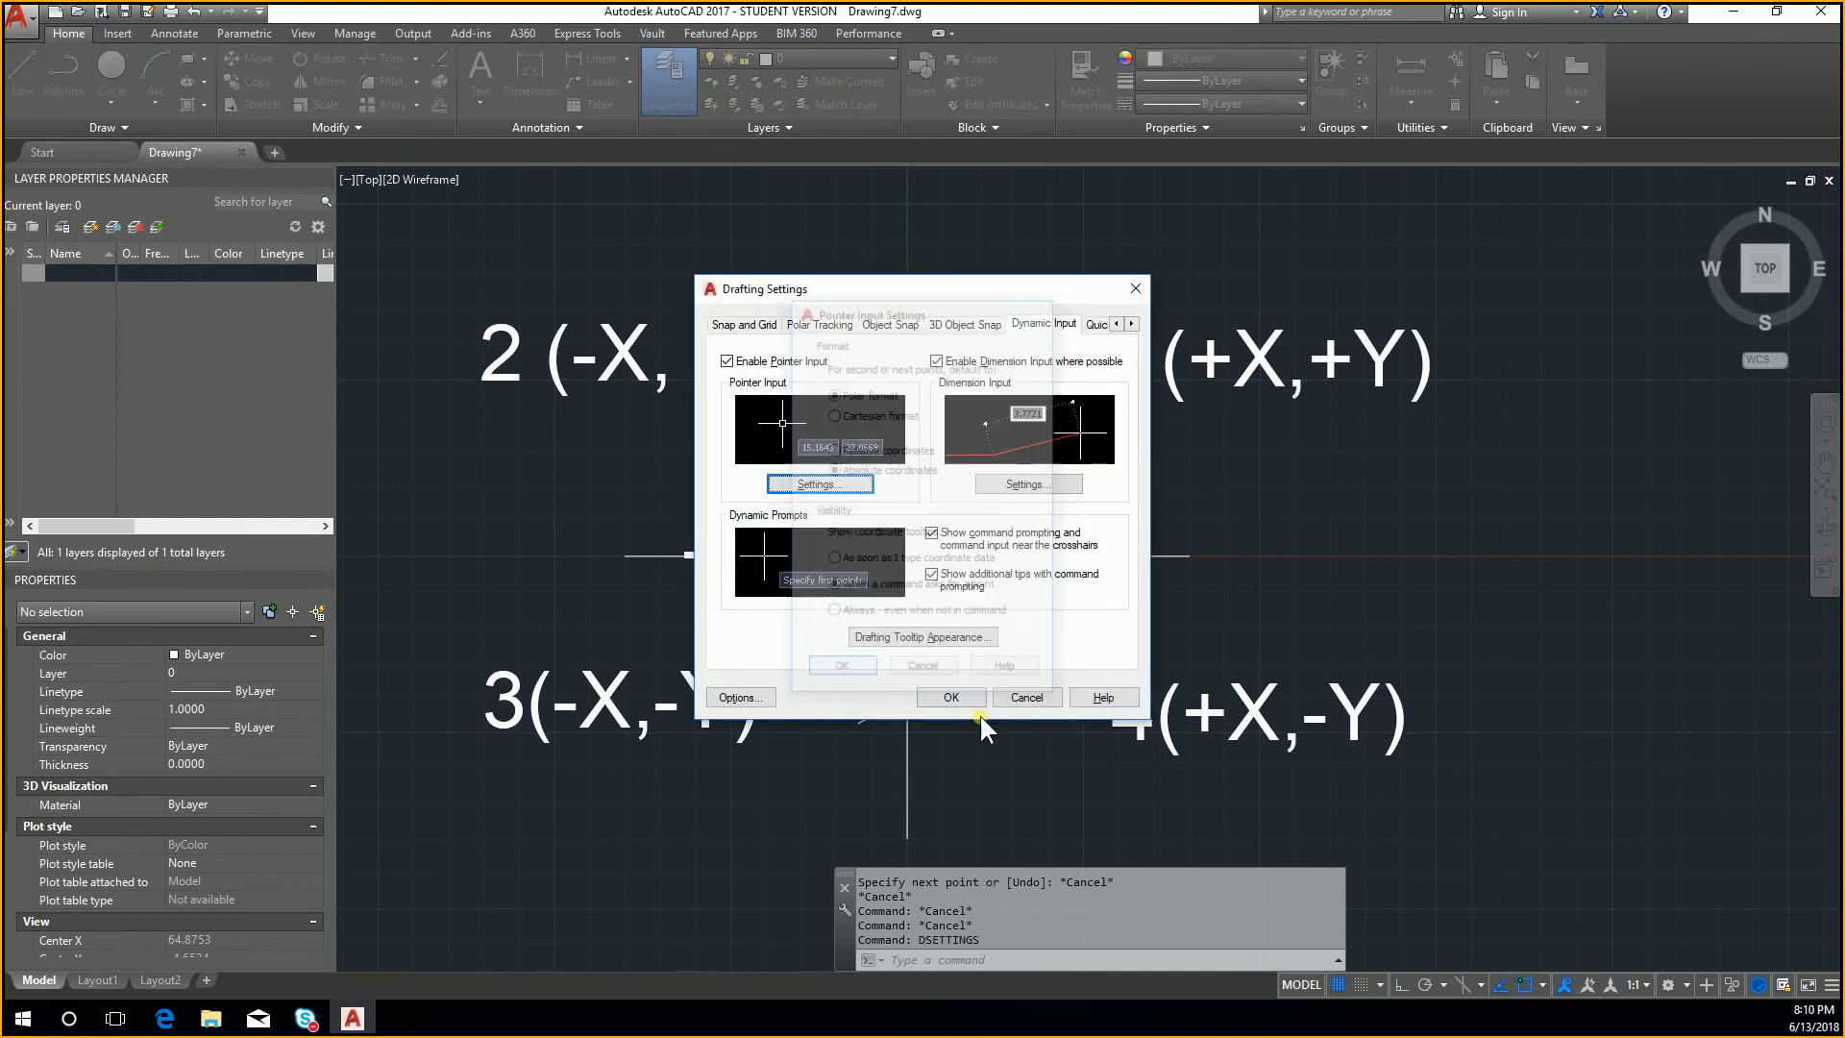
left_click(952, 696)
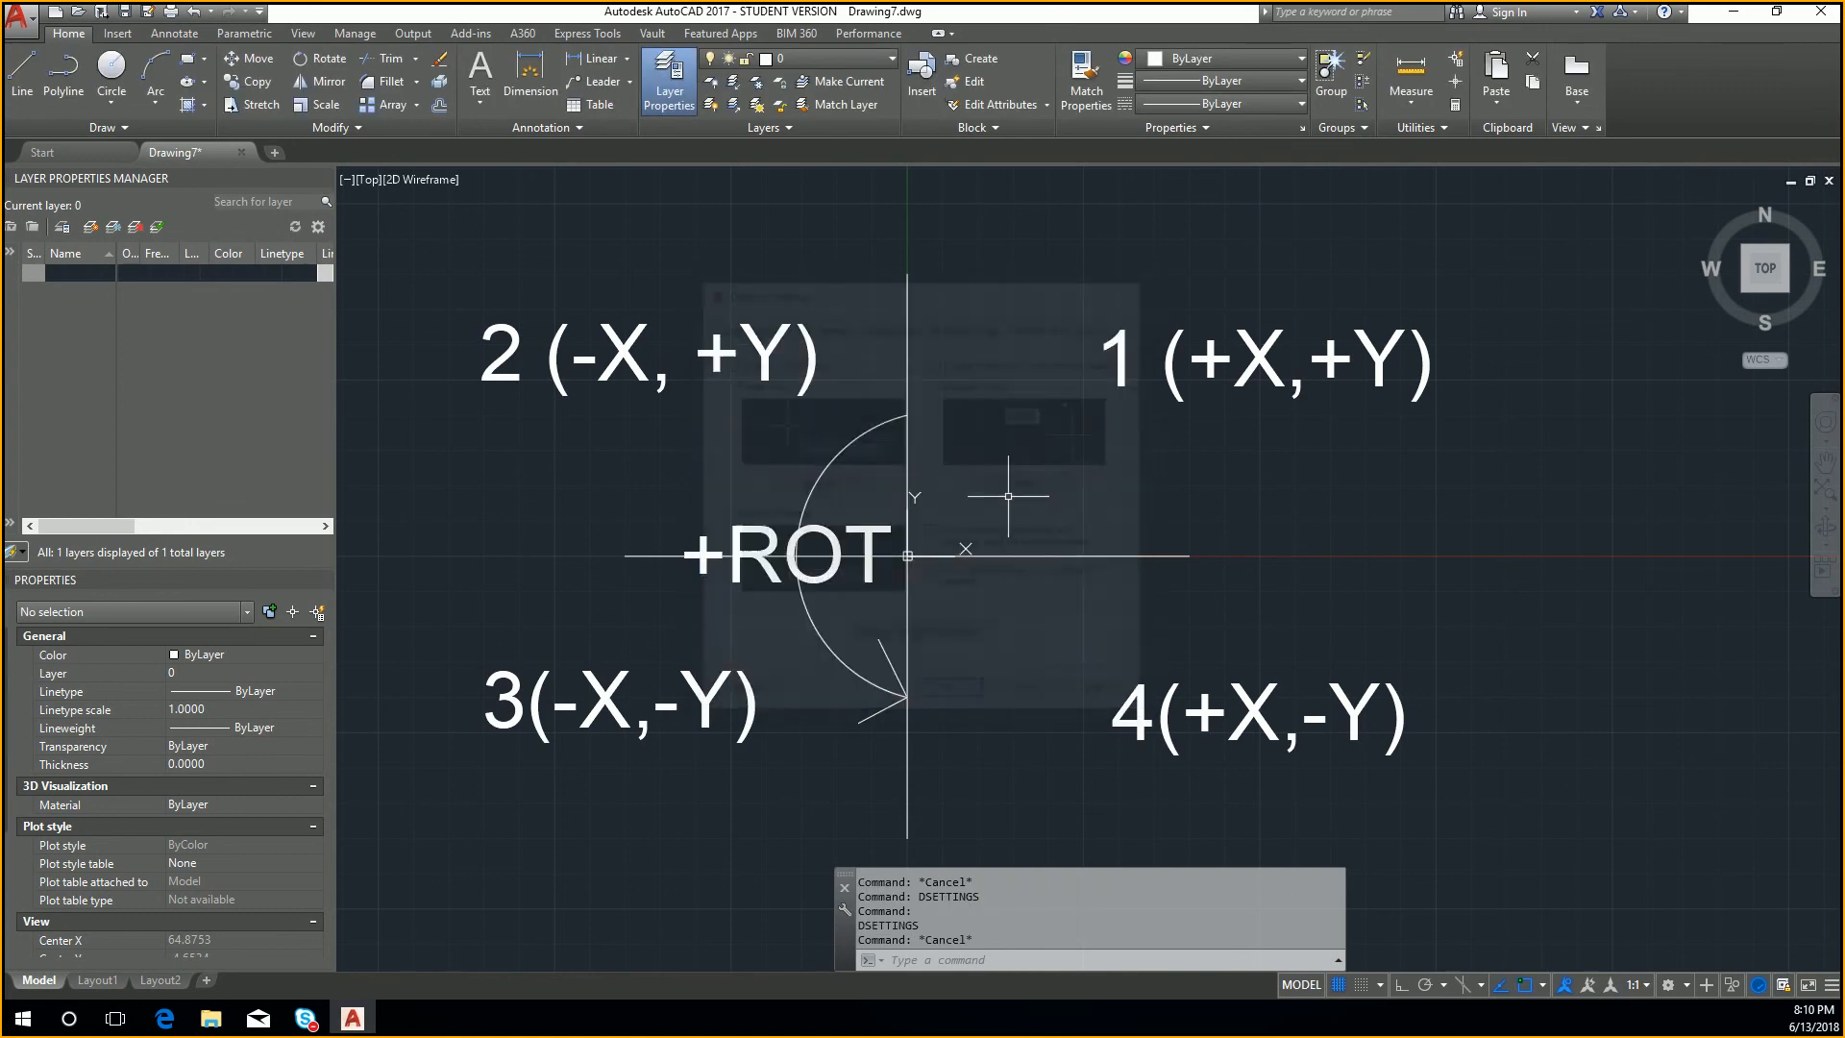
type("l")
key("Return")
type("40")
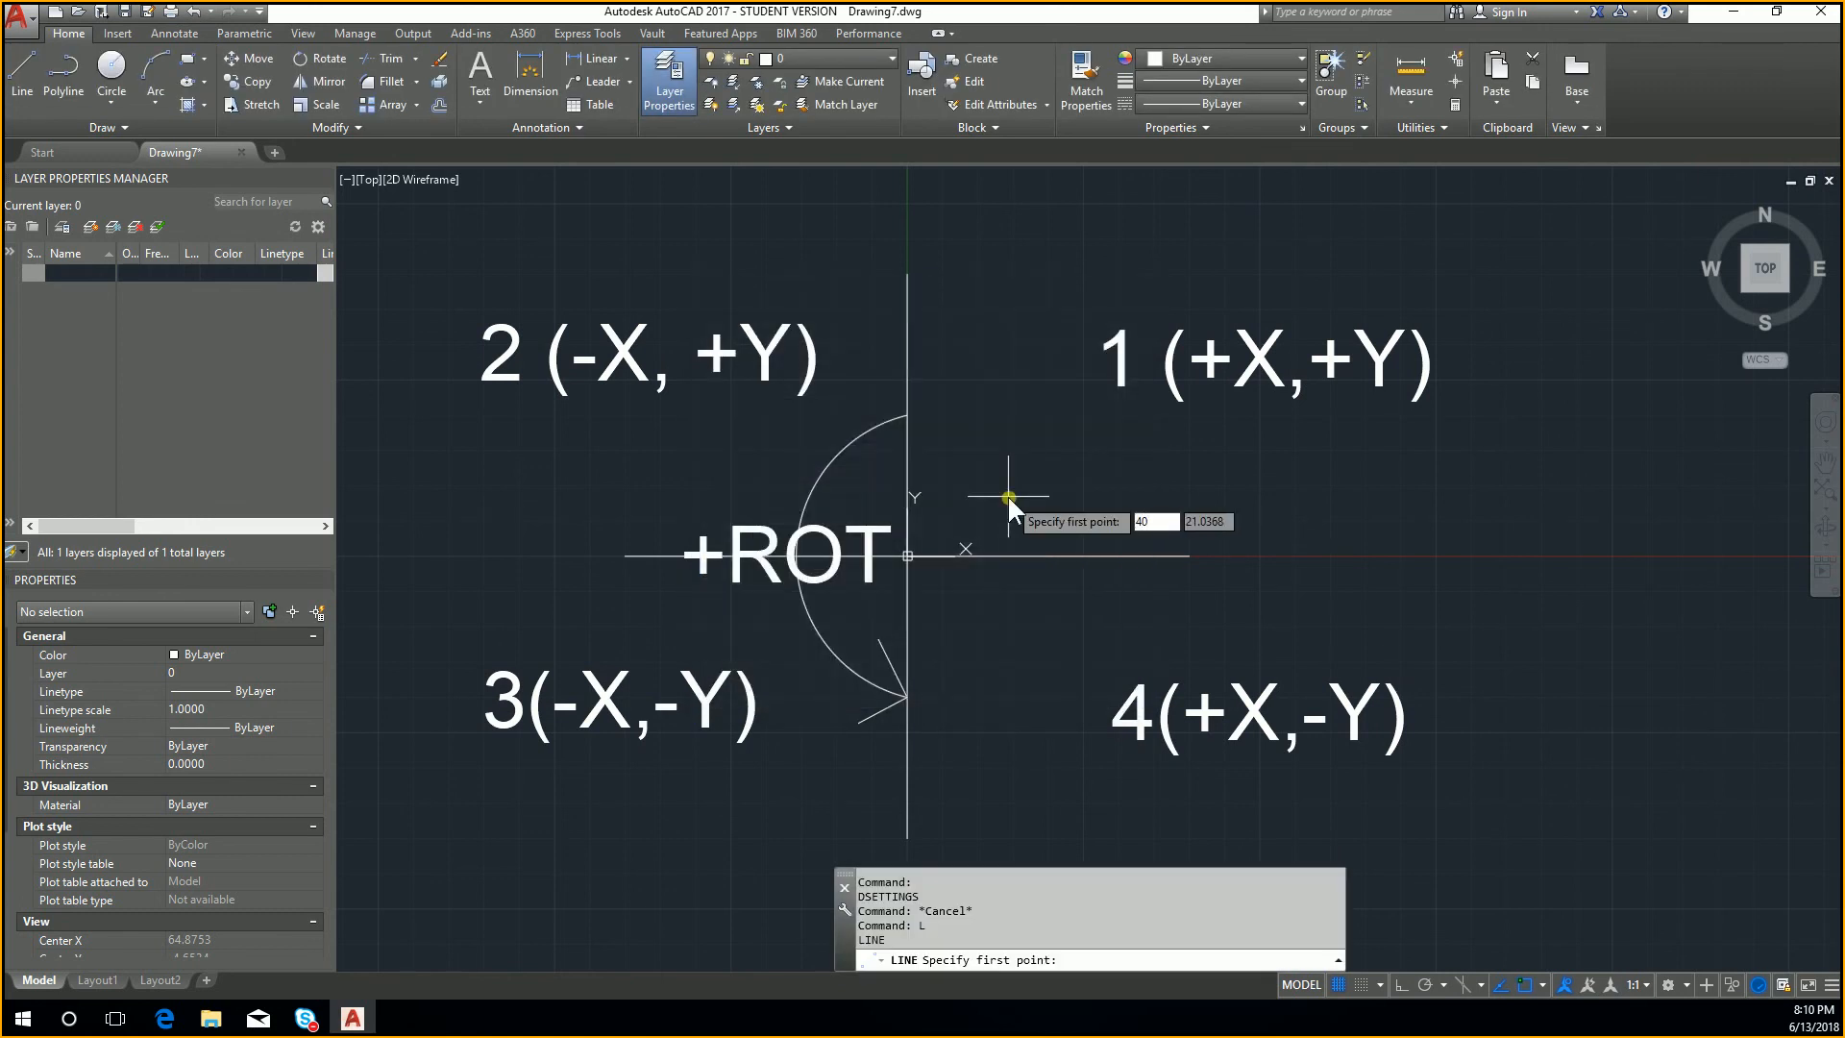
type(",0")
key("Return")
key("Escape")
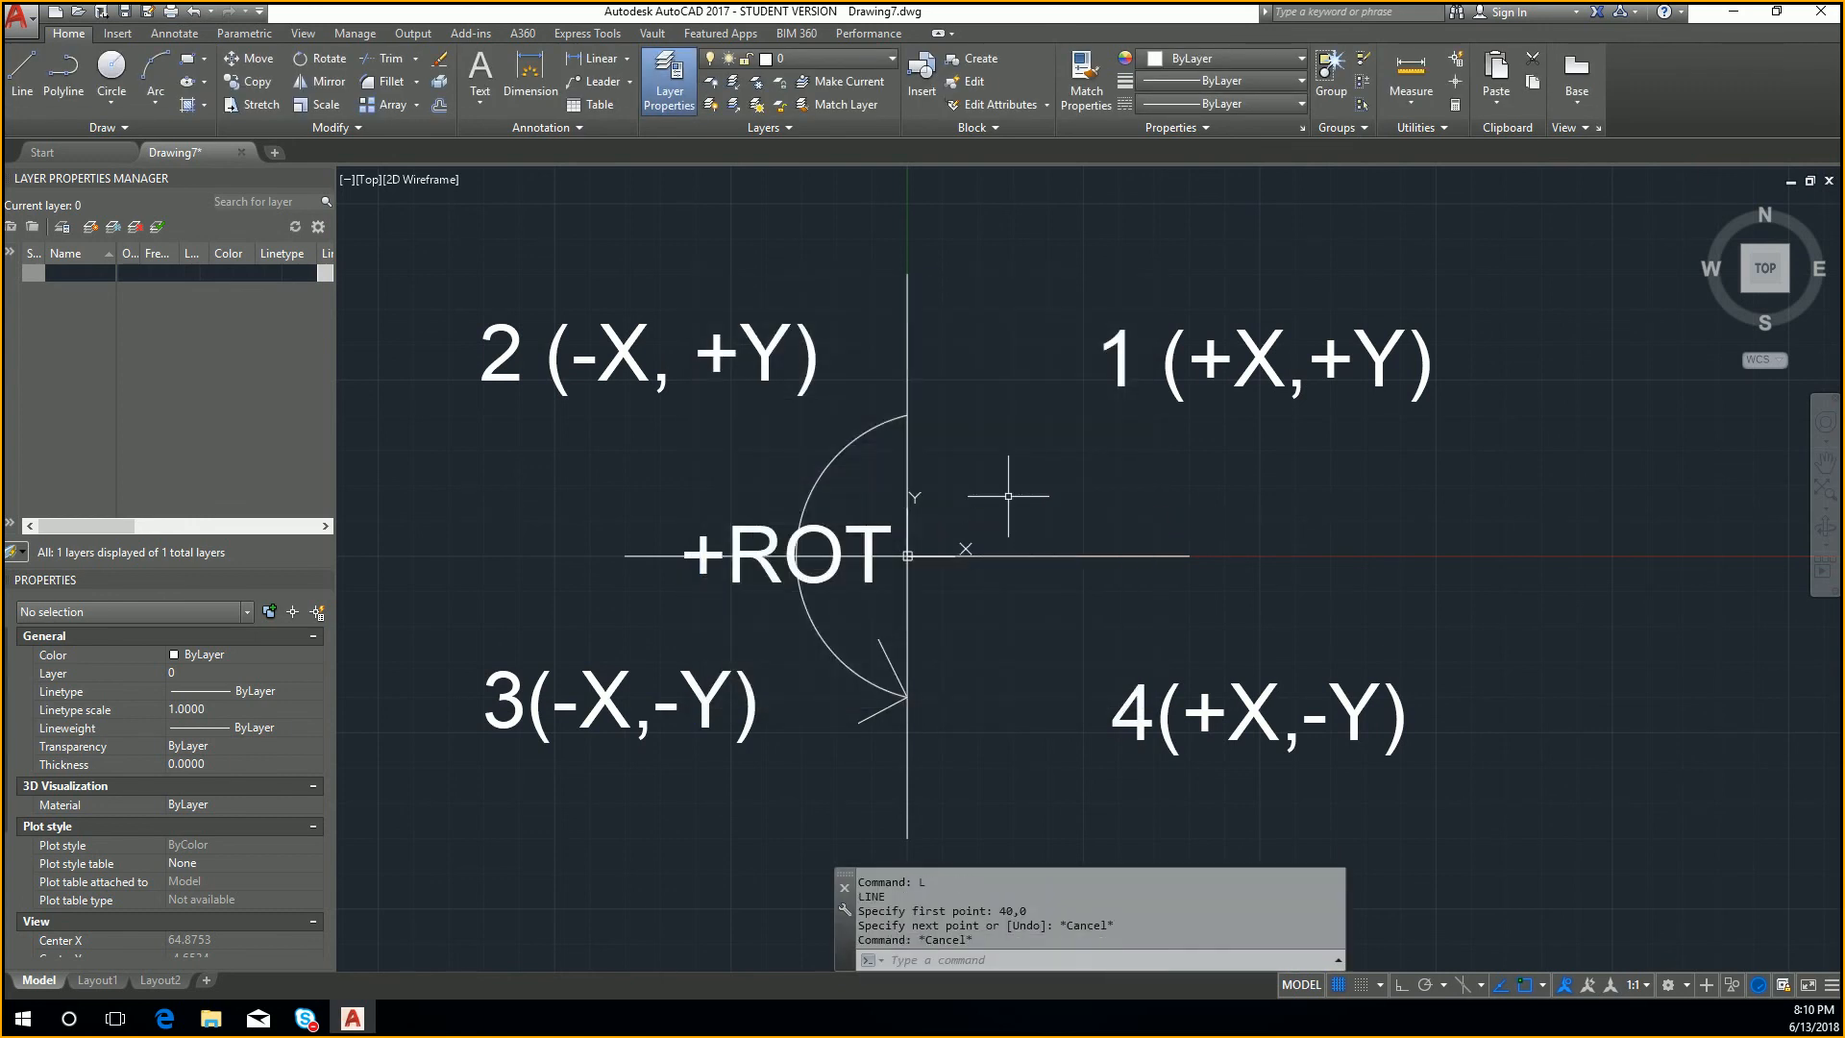
Step: Draw a line from 40,0 to 50,50 using absolute coordinates
type("l")
key("Return")
type("40,0")
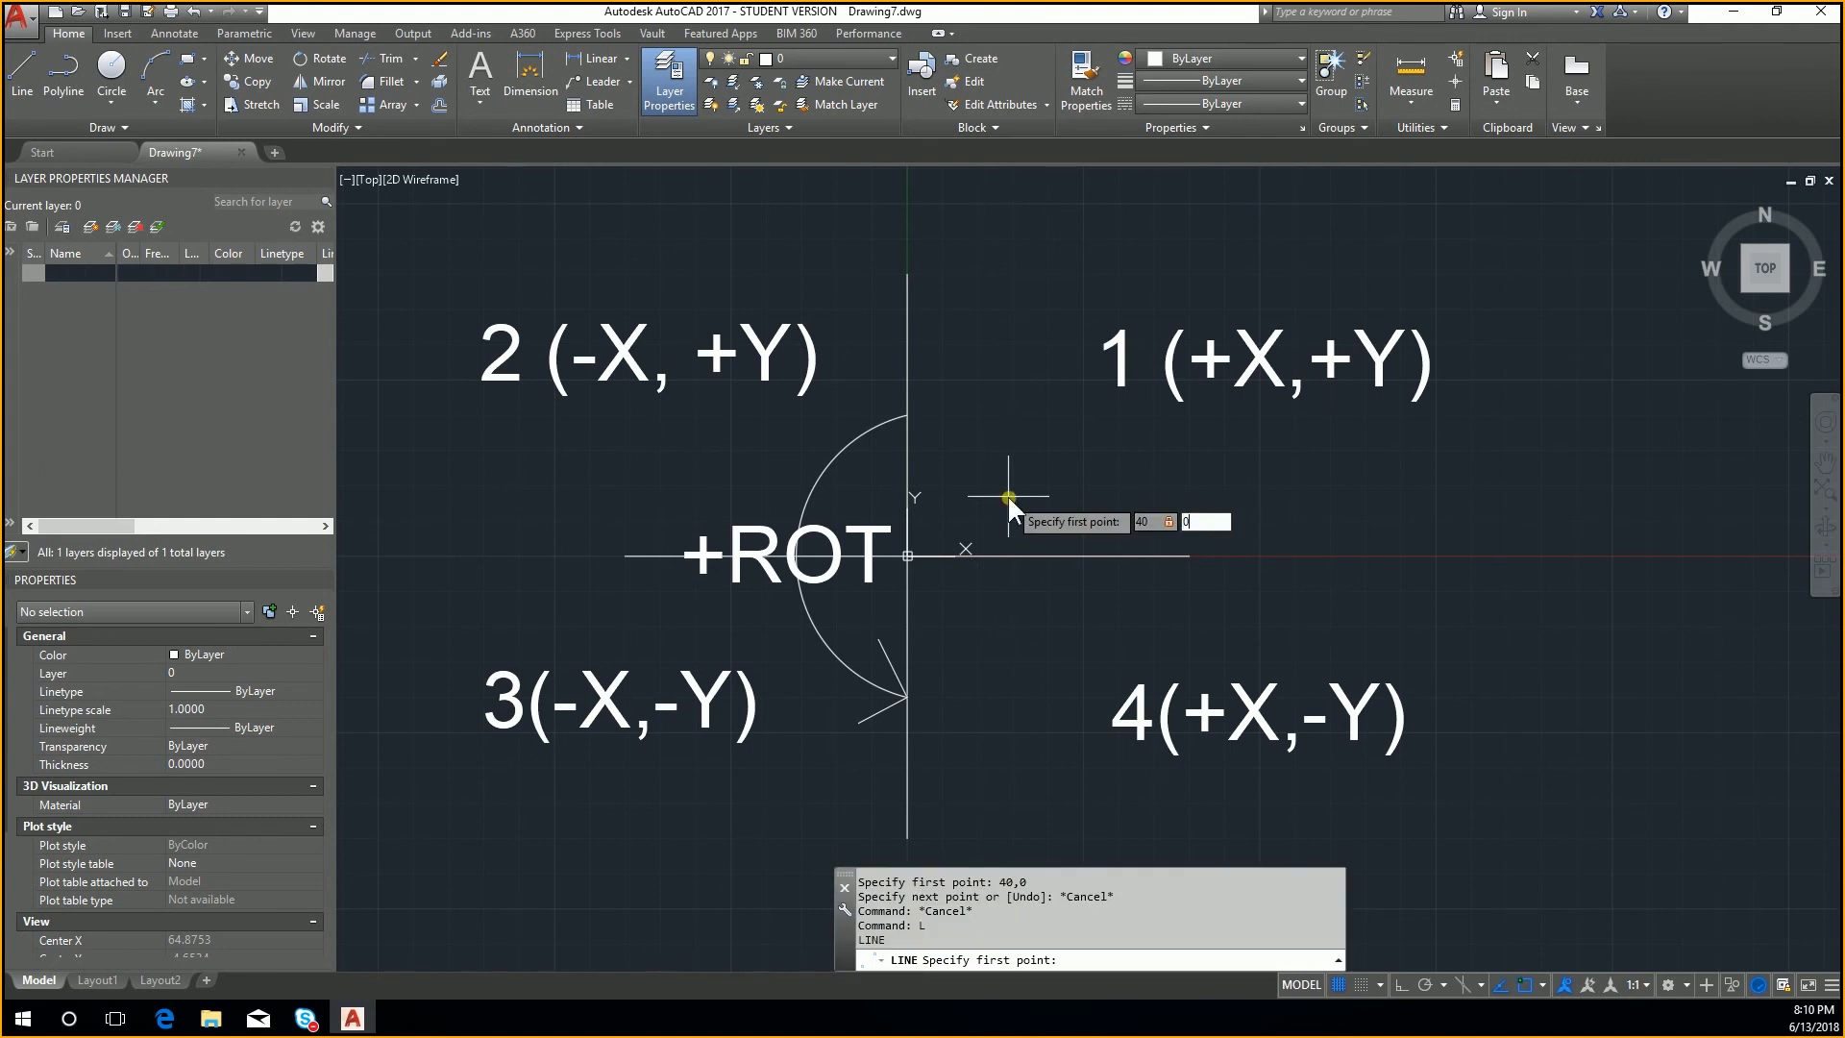
key("Return")
type("50")
key("Tab")
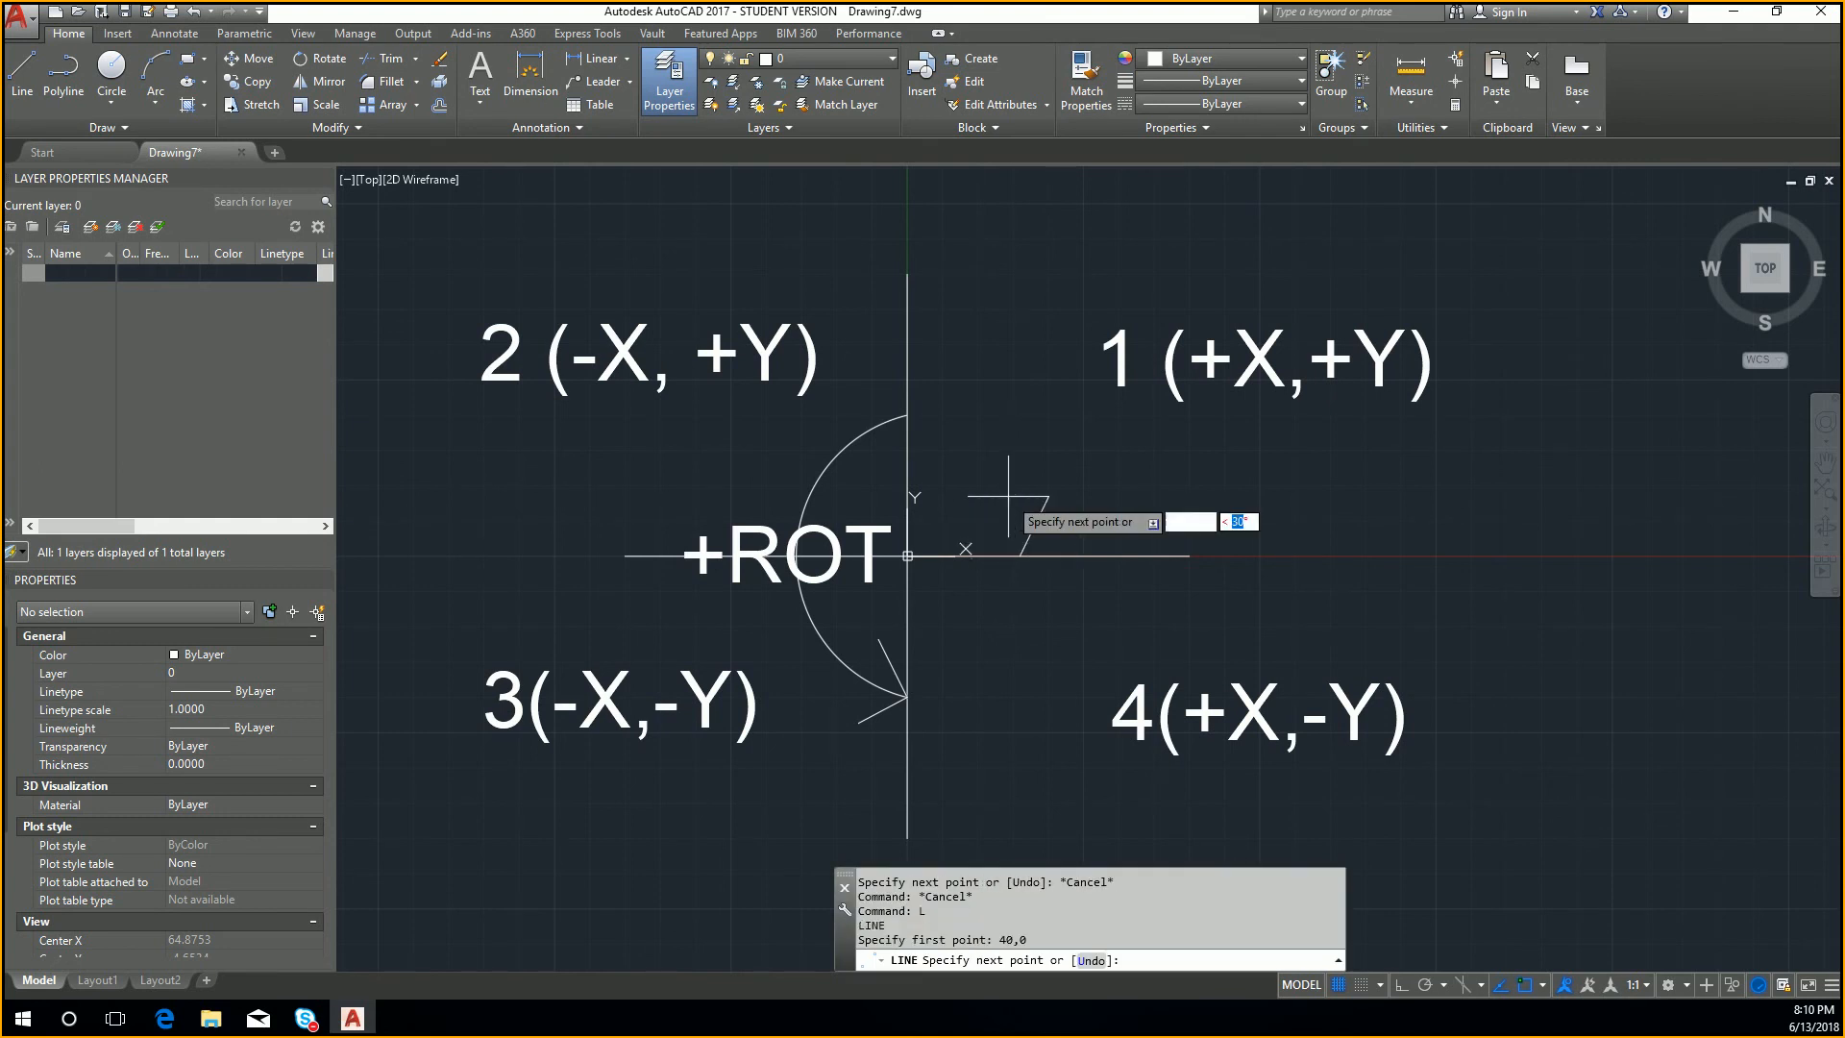
type("50")
key("Tab")
key("Return")
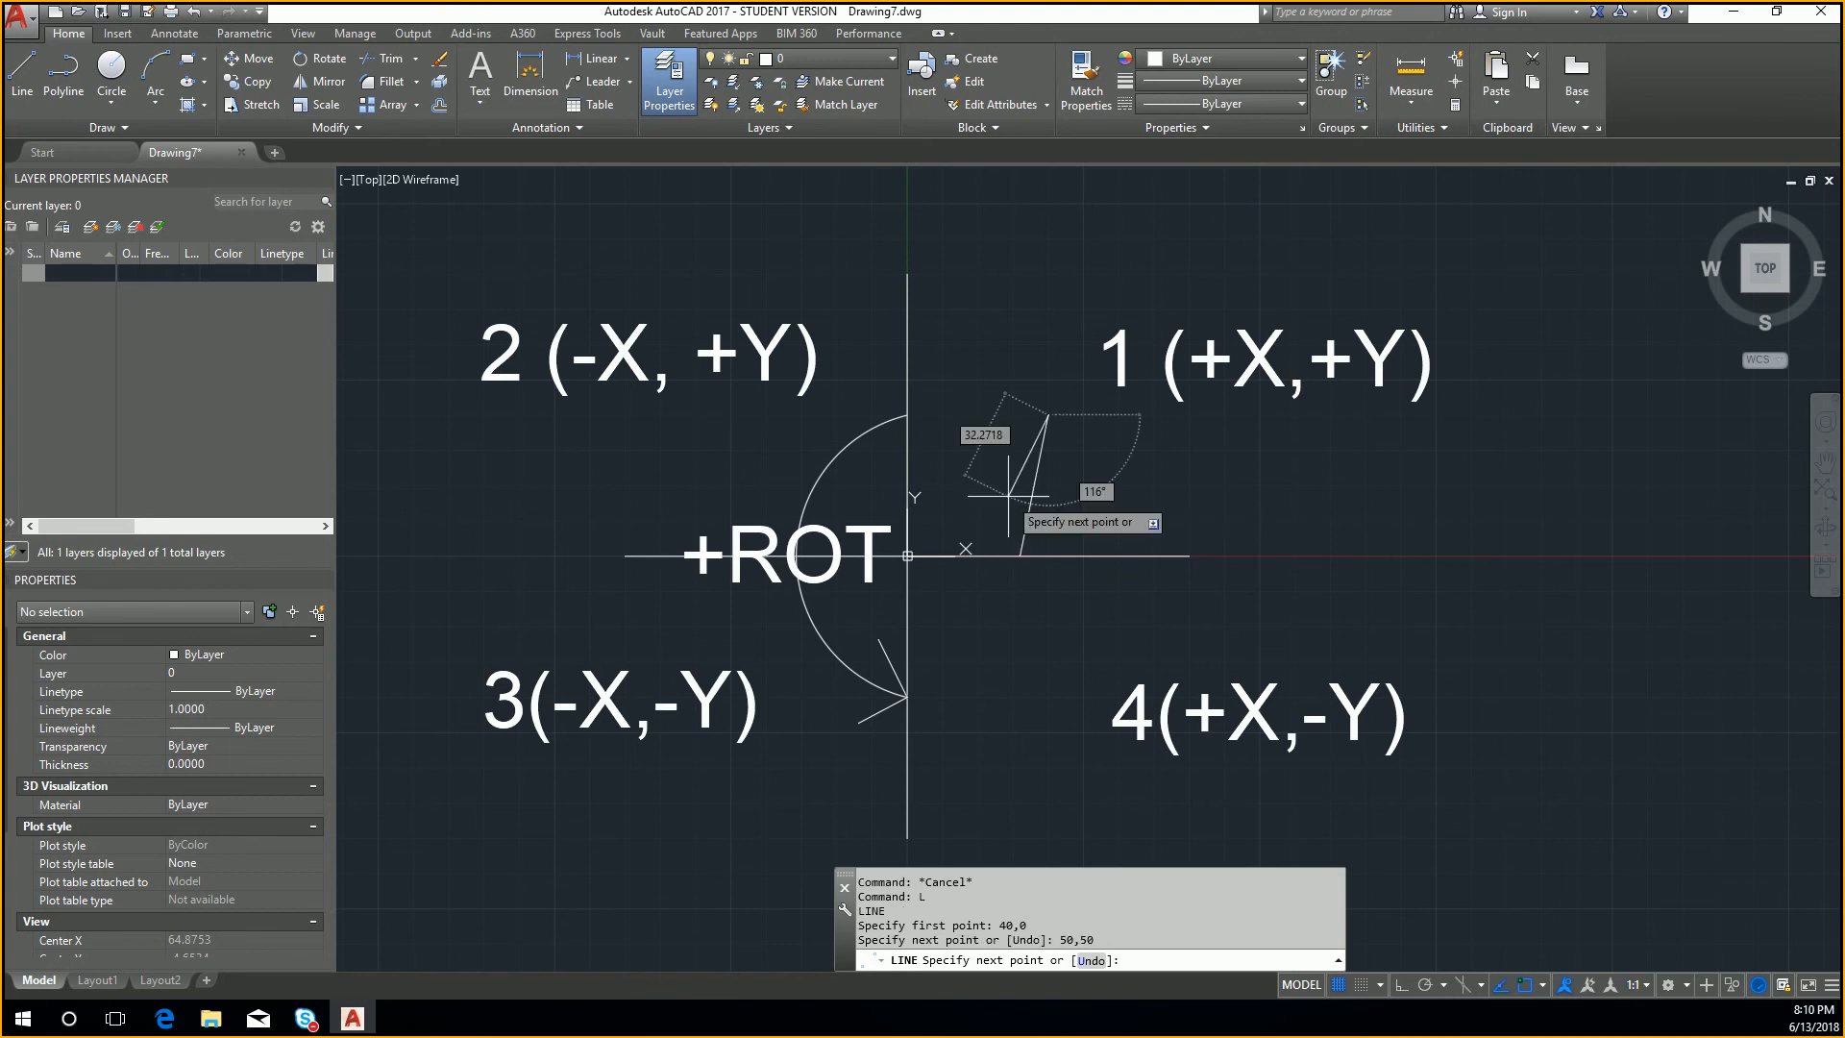
key("Escape")
key("Escape")
Step: Erase the line between 40,0 and 50,50 in the first quadrant
left_click(1151, 456)
left_click(1000, 461)
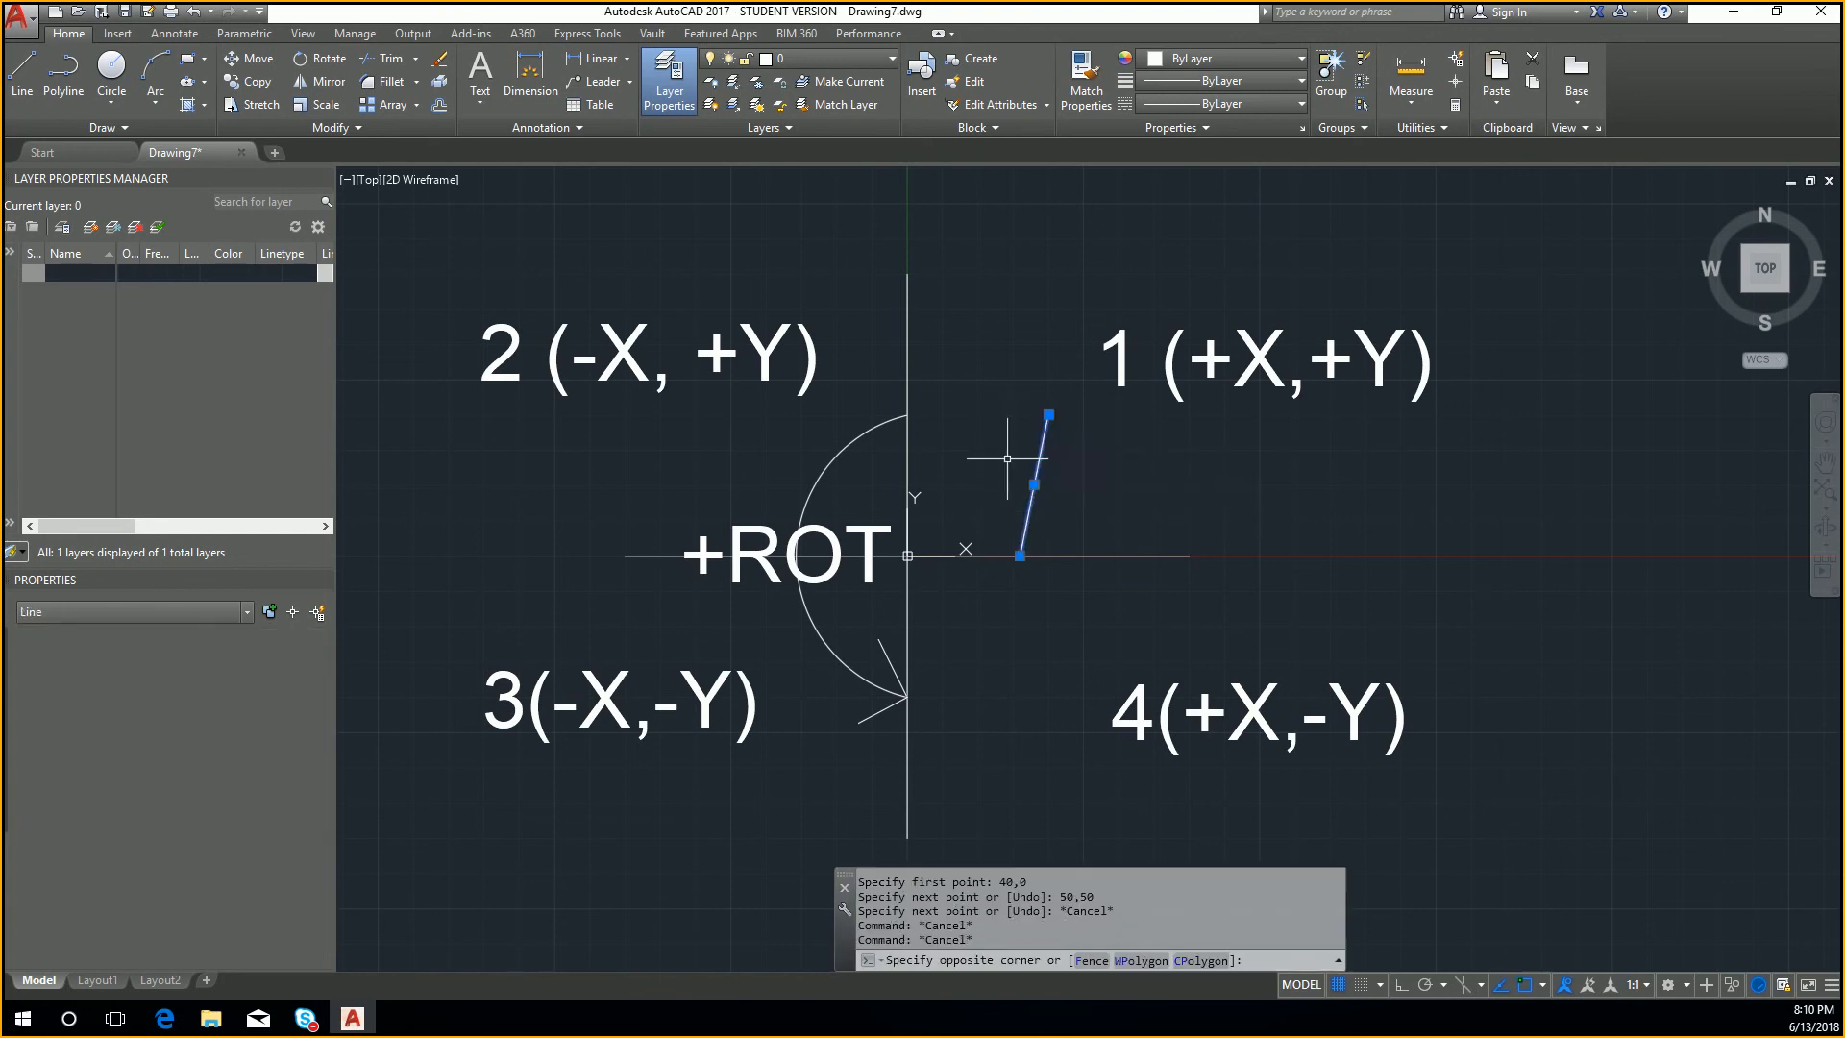
key("Delete")
type("l")
key("Return")
type("40")
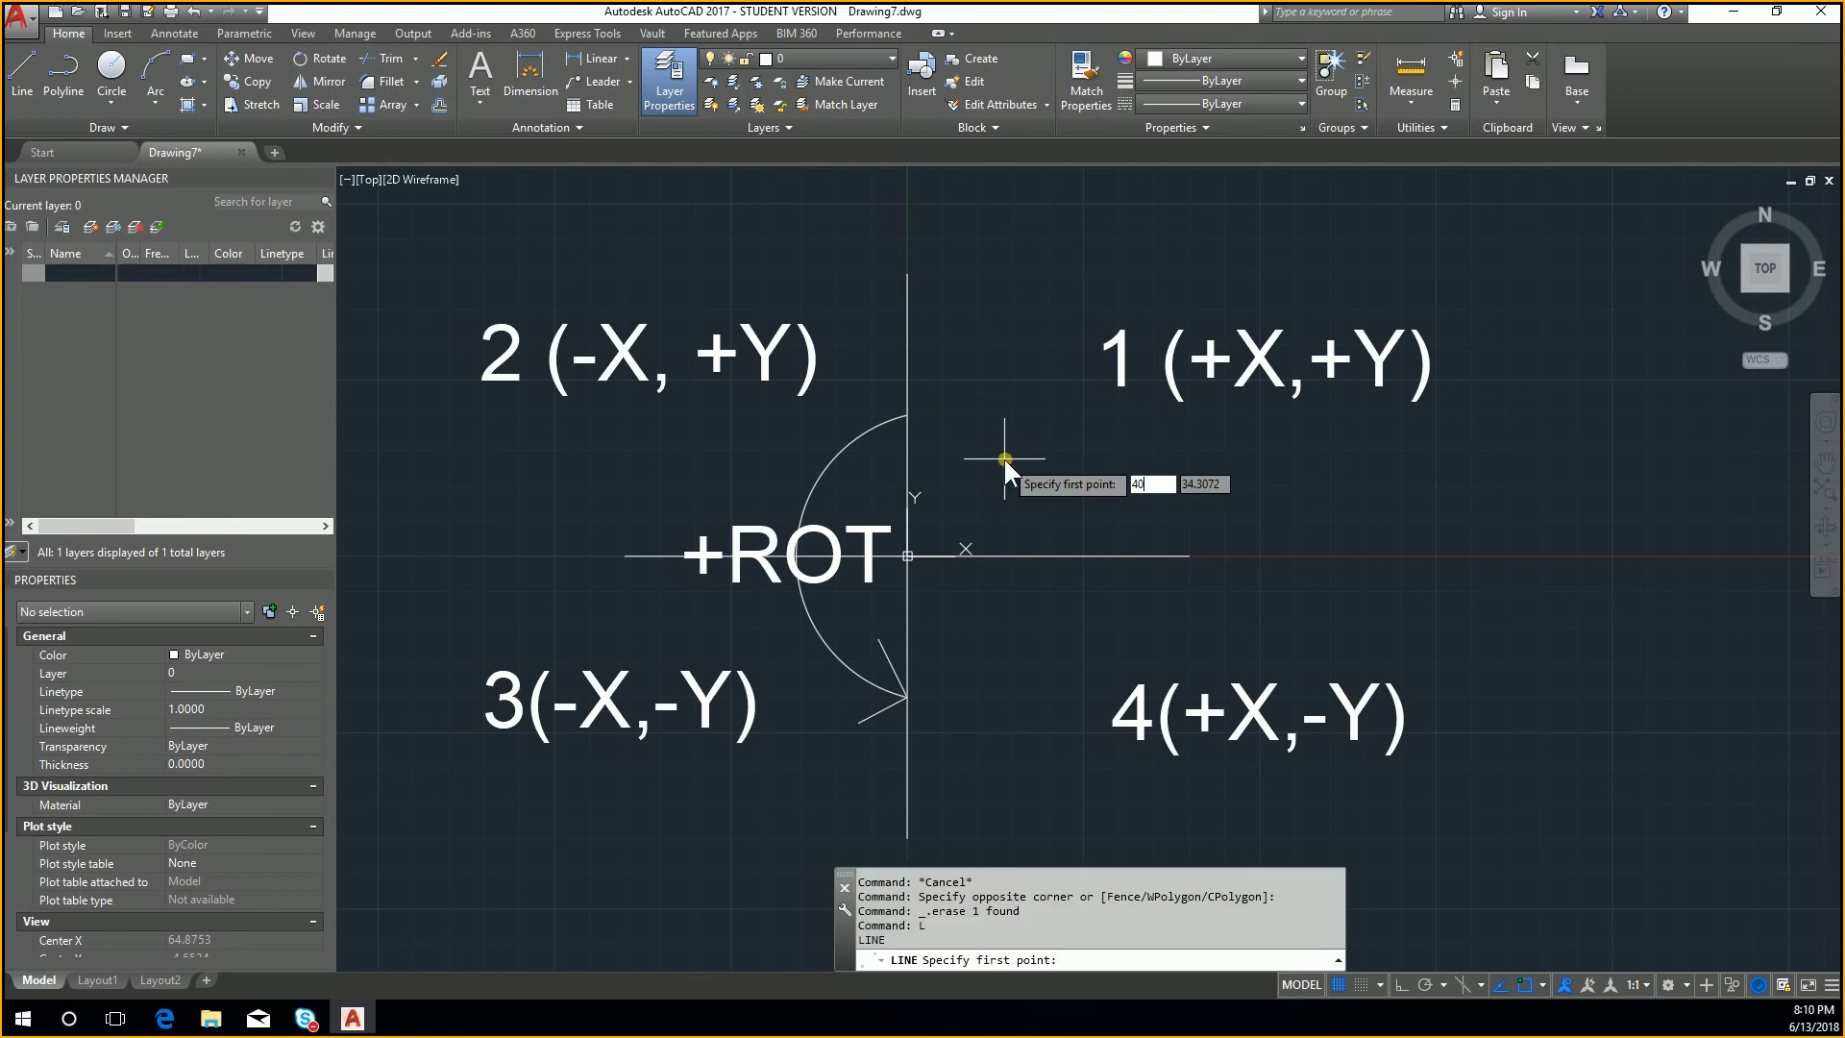
key("Tab")
type("0")
key("Return")
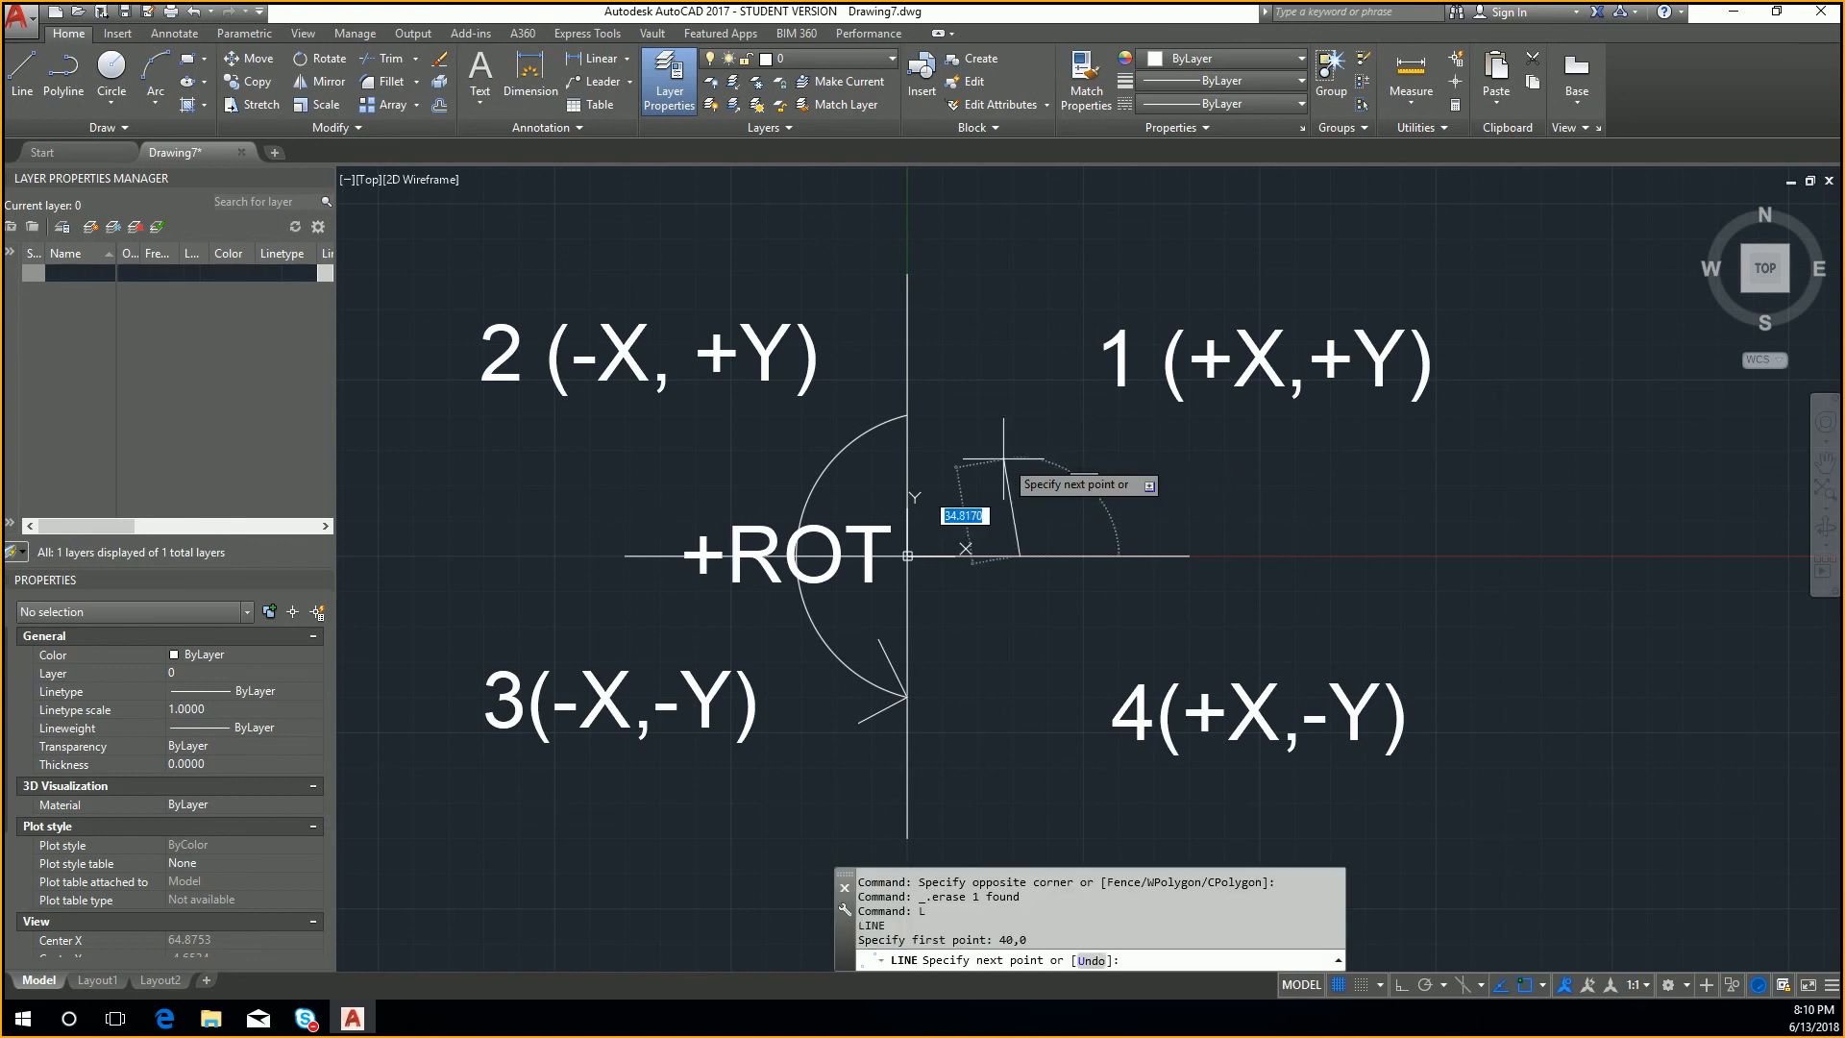
key("Escape")
Step: Draw a line from 40,40 to 50,50 in the first quadrant using absolute coordinates
type("l")
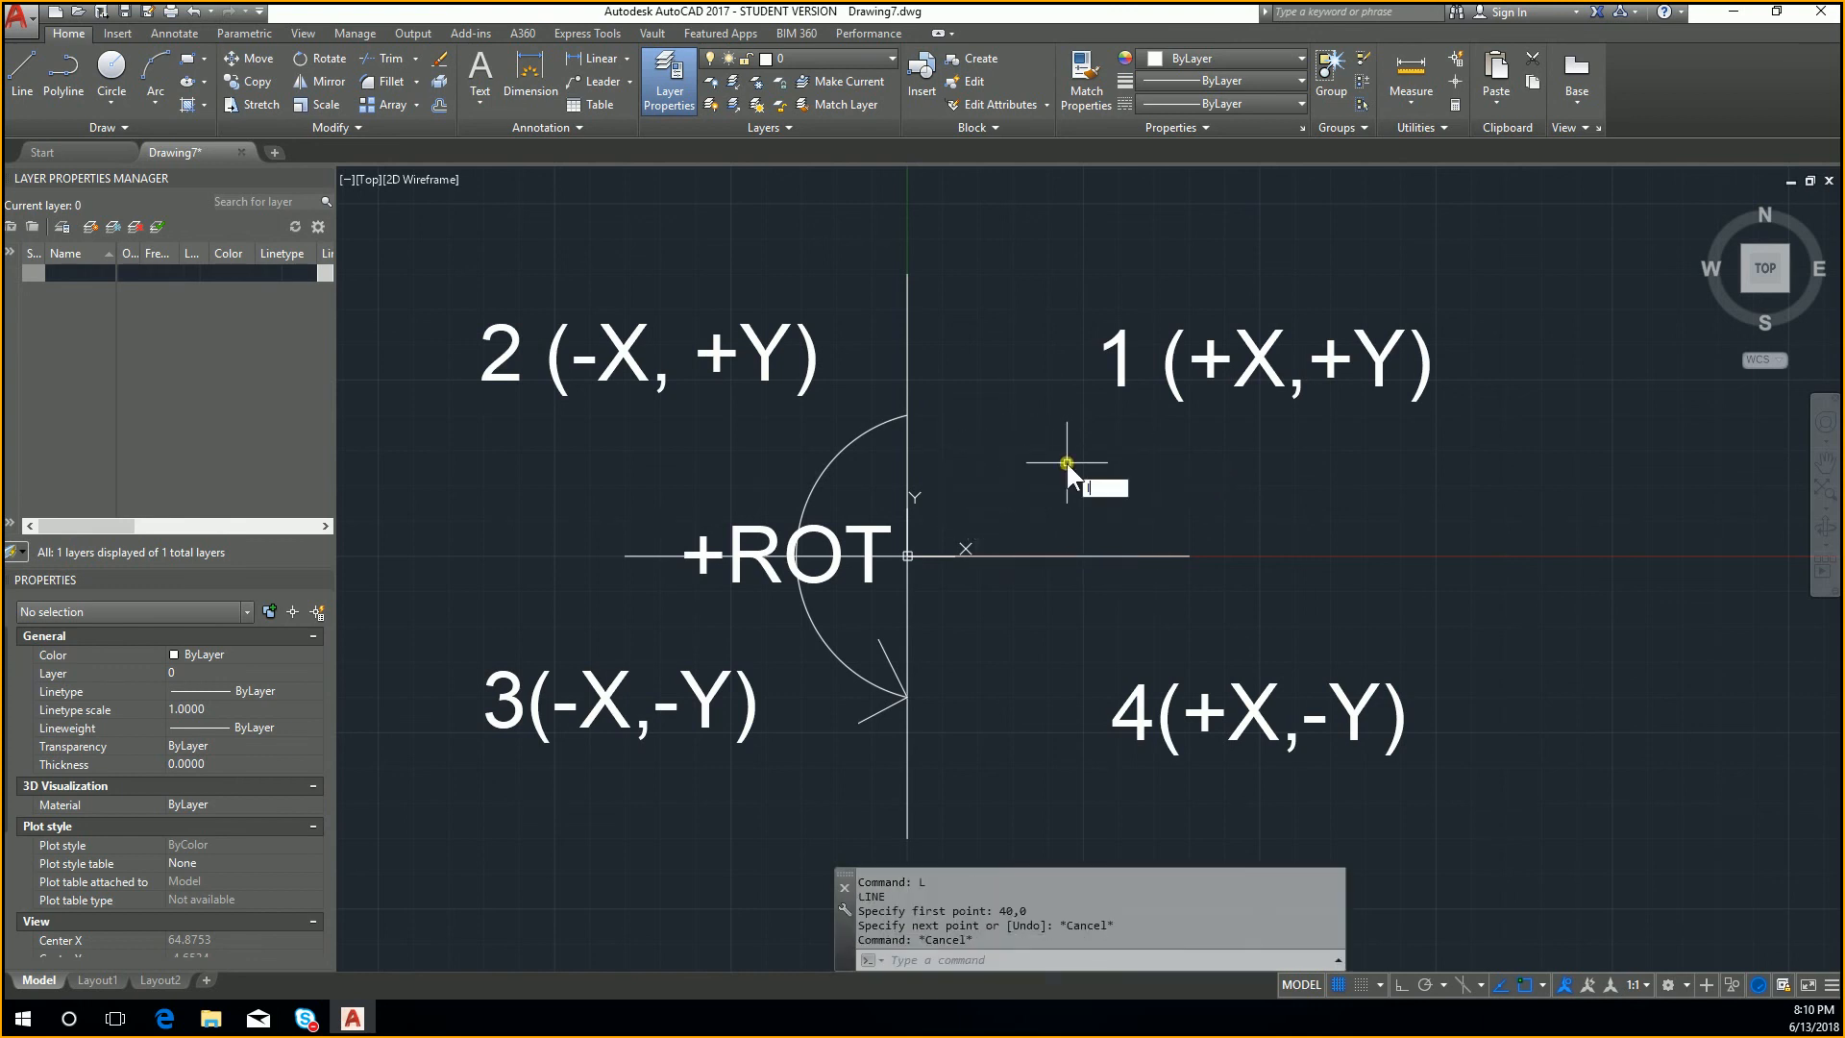
key("Return")
type("40")
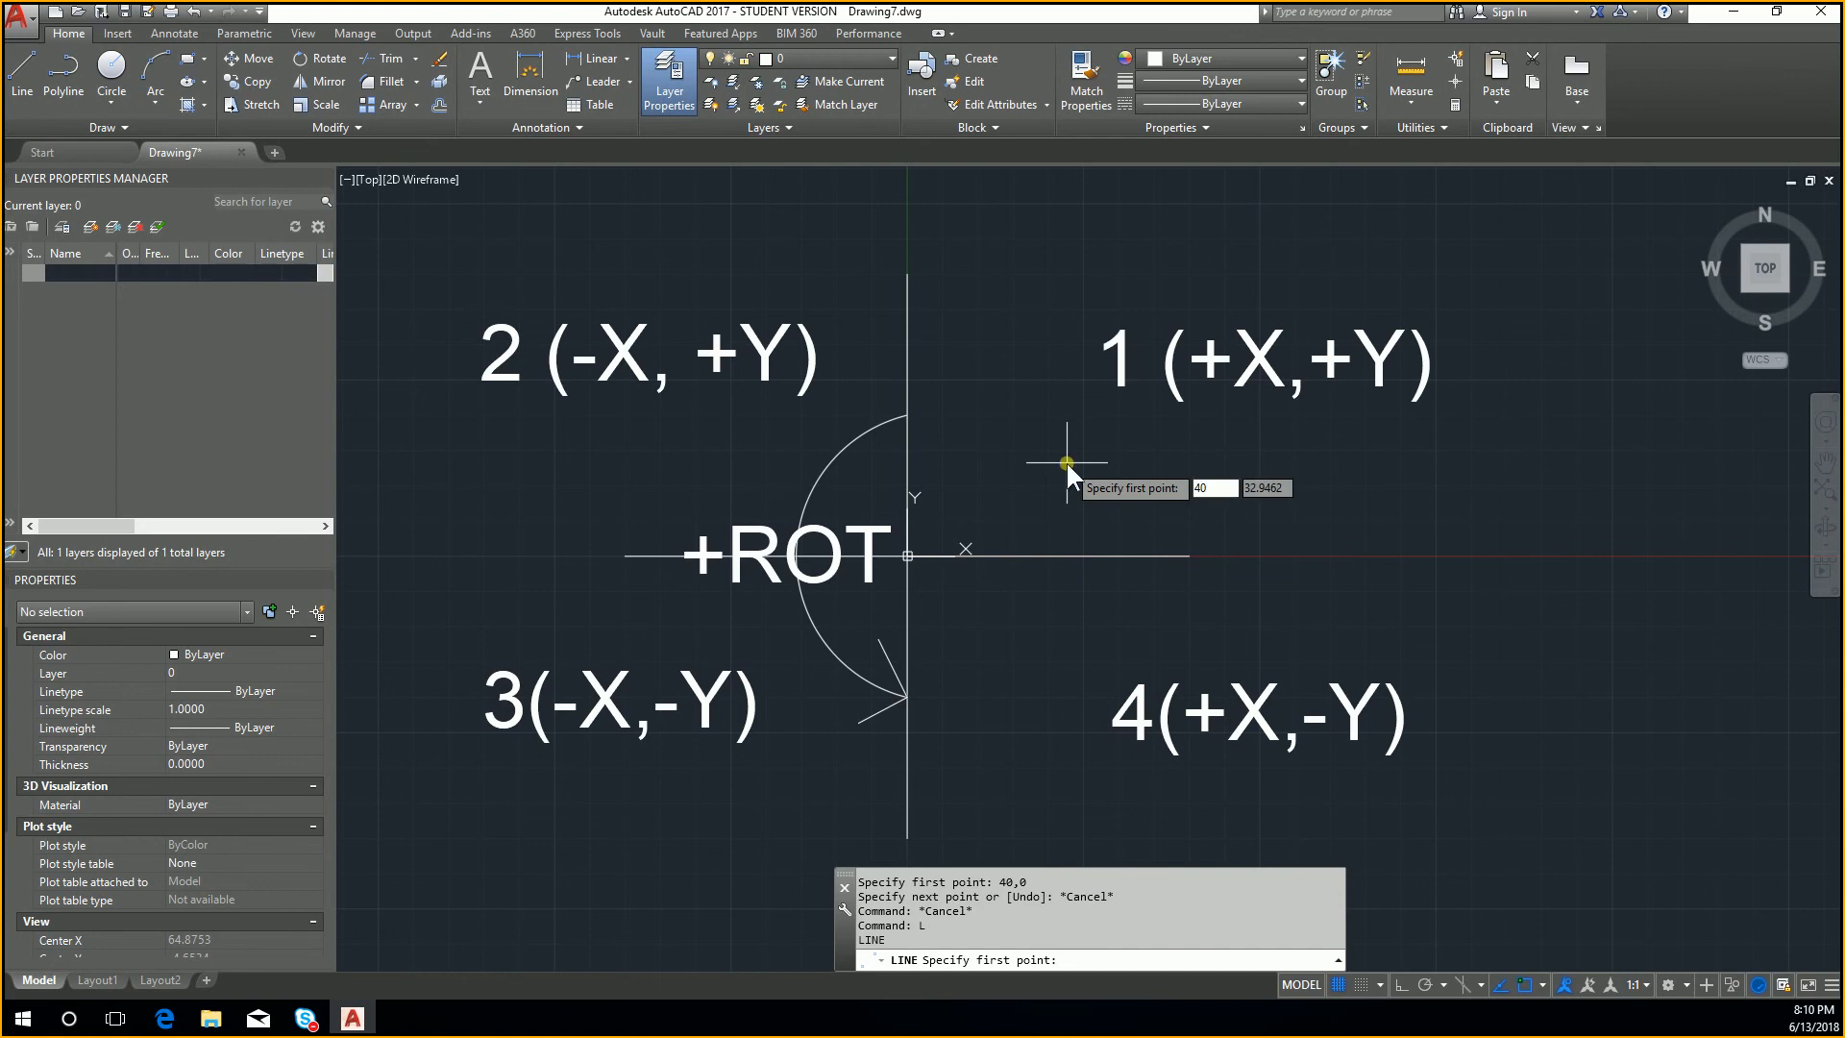
key("Tab")
type("40")
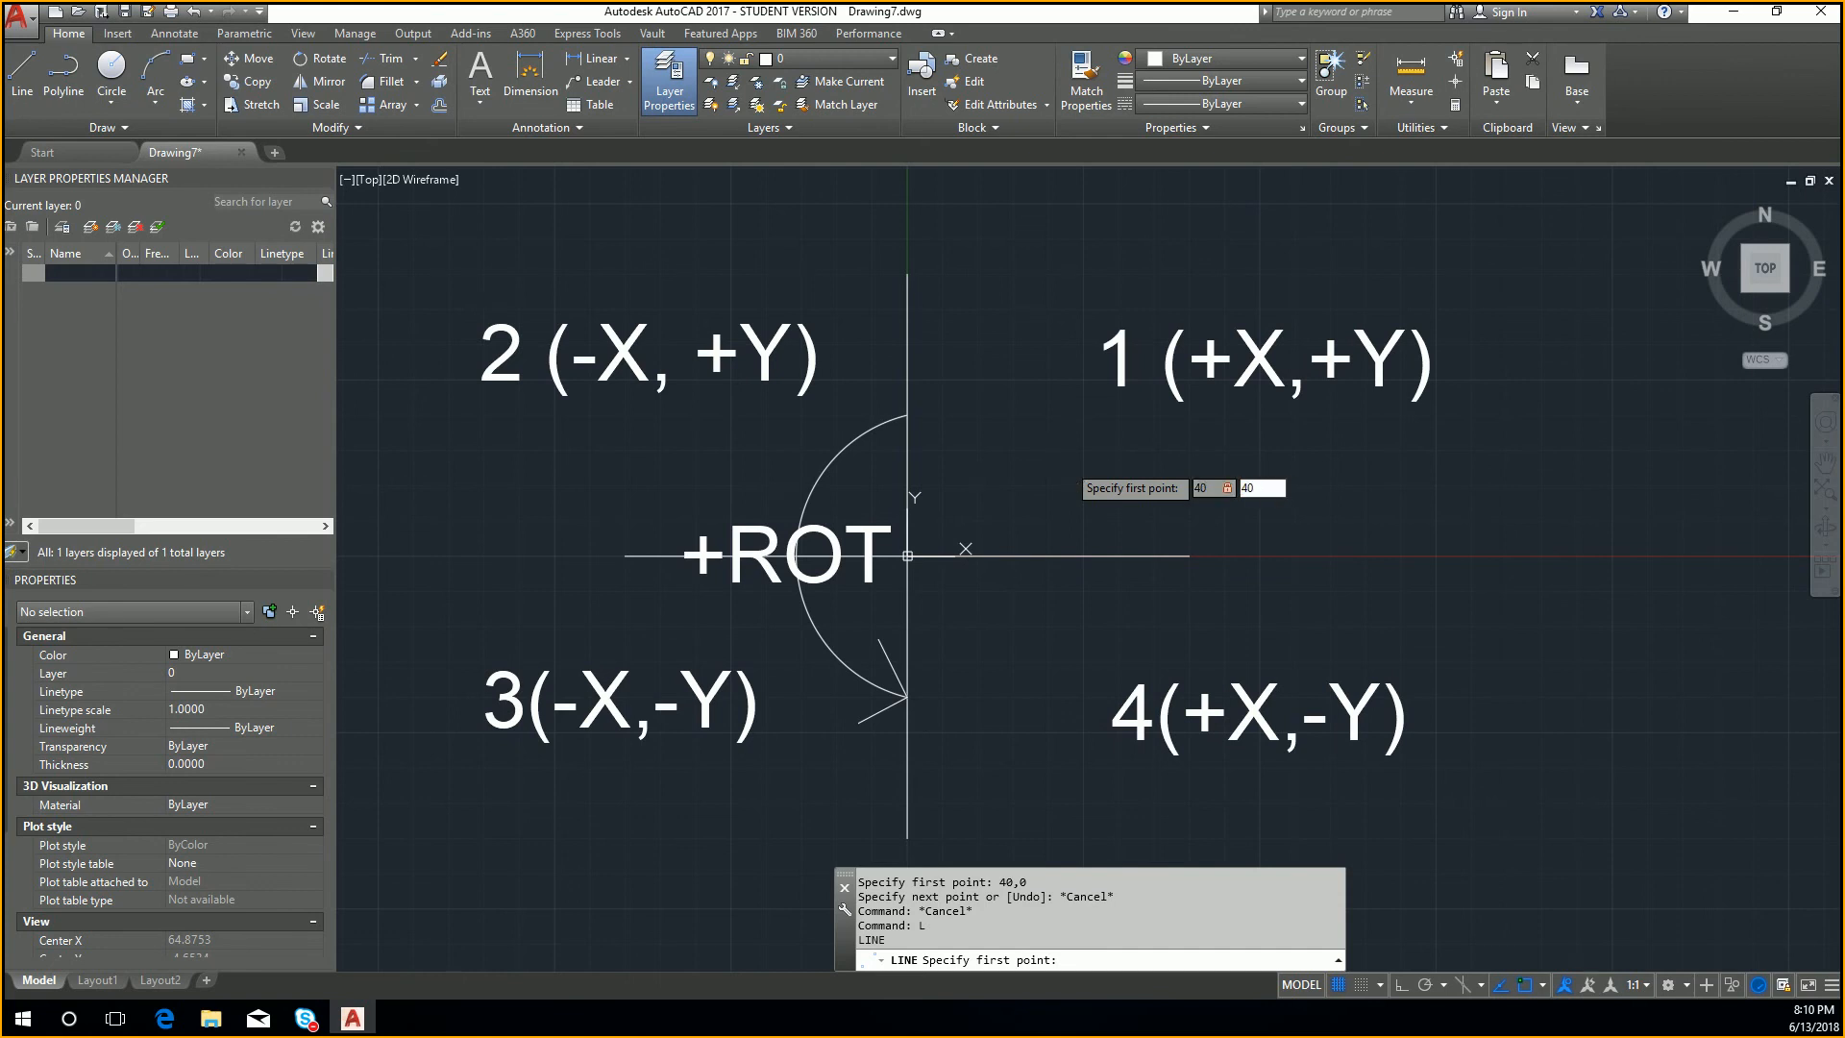
key("Return")
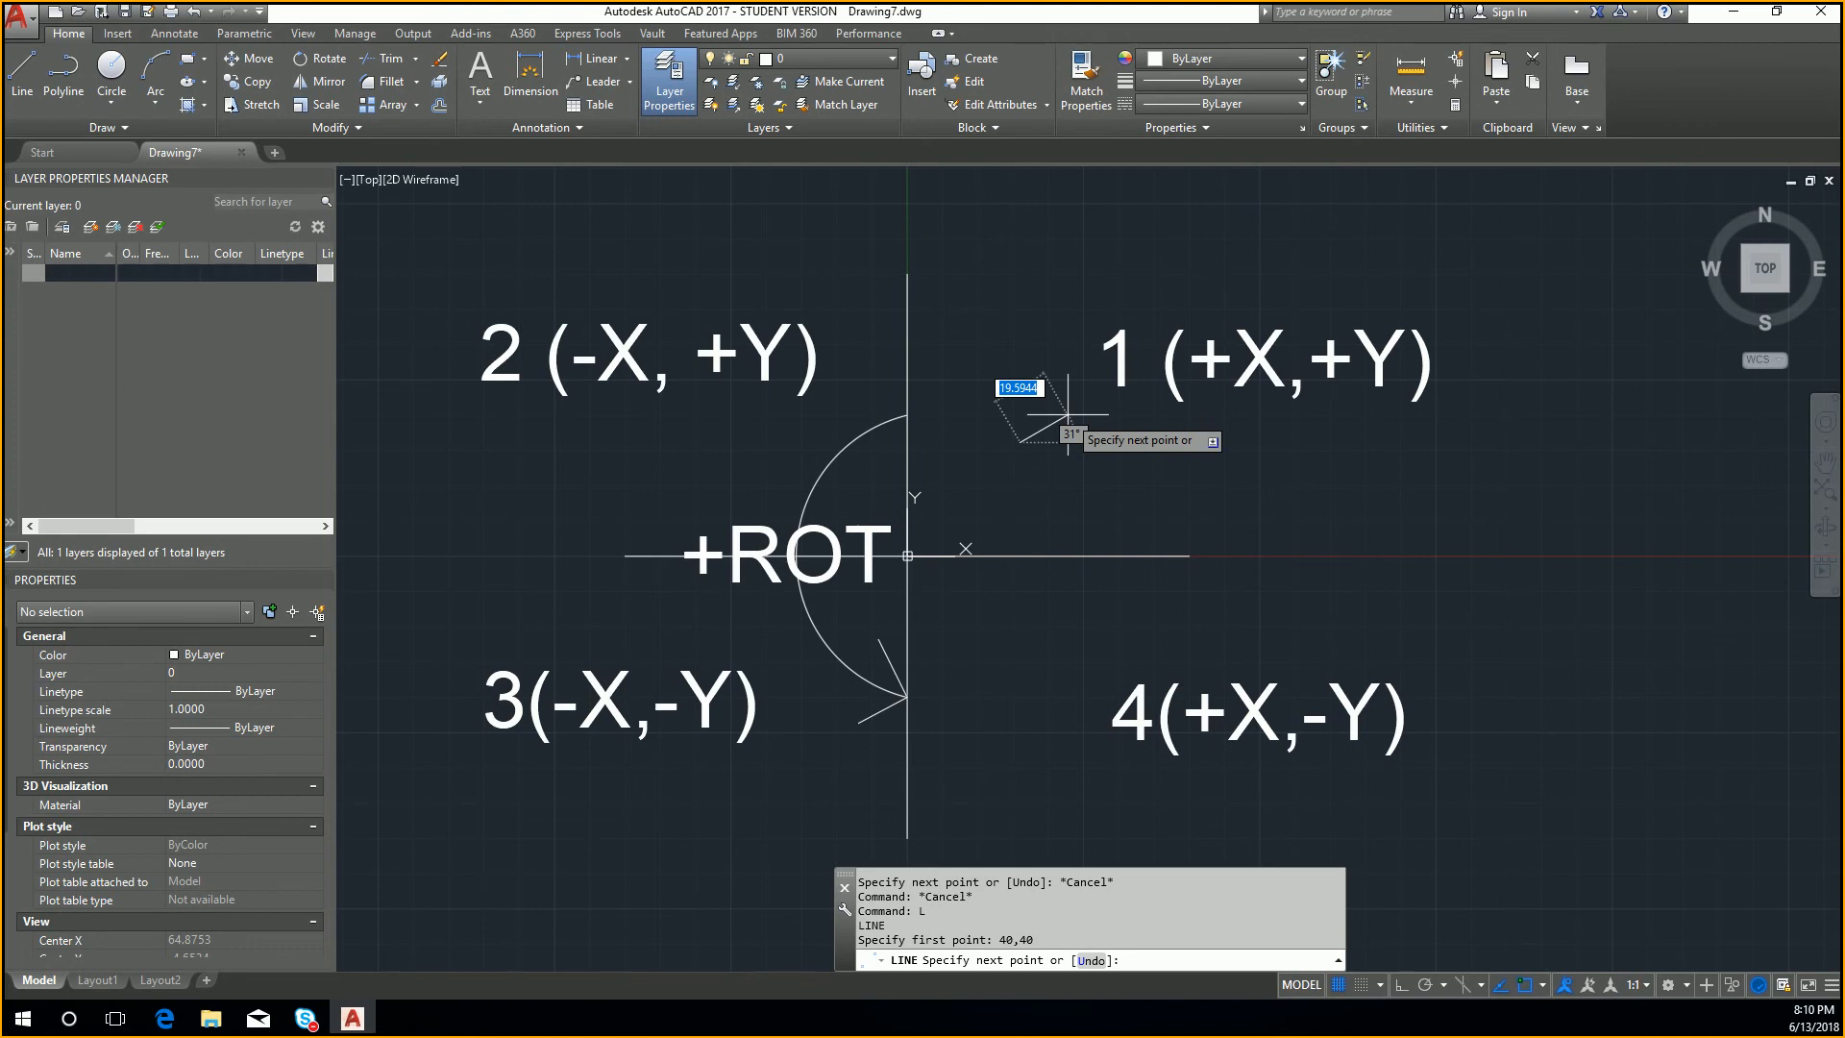
type("50,")
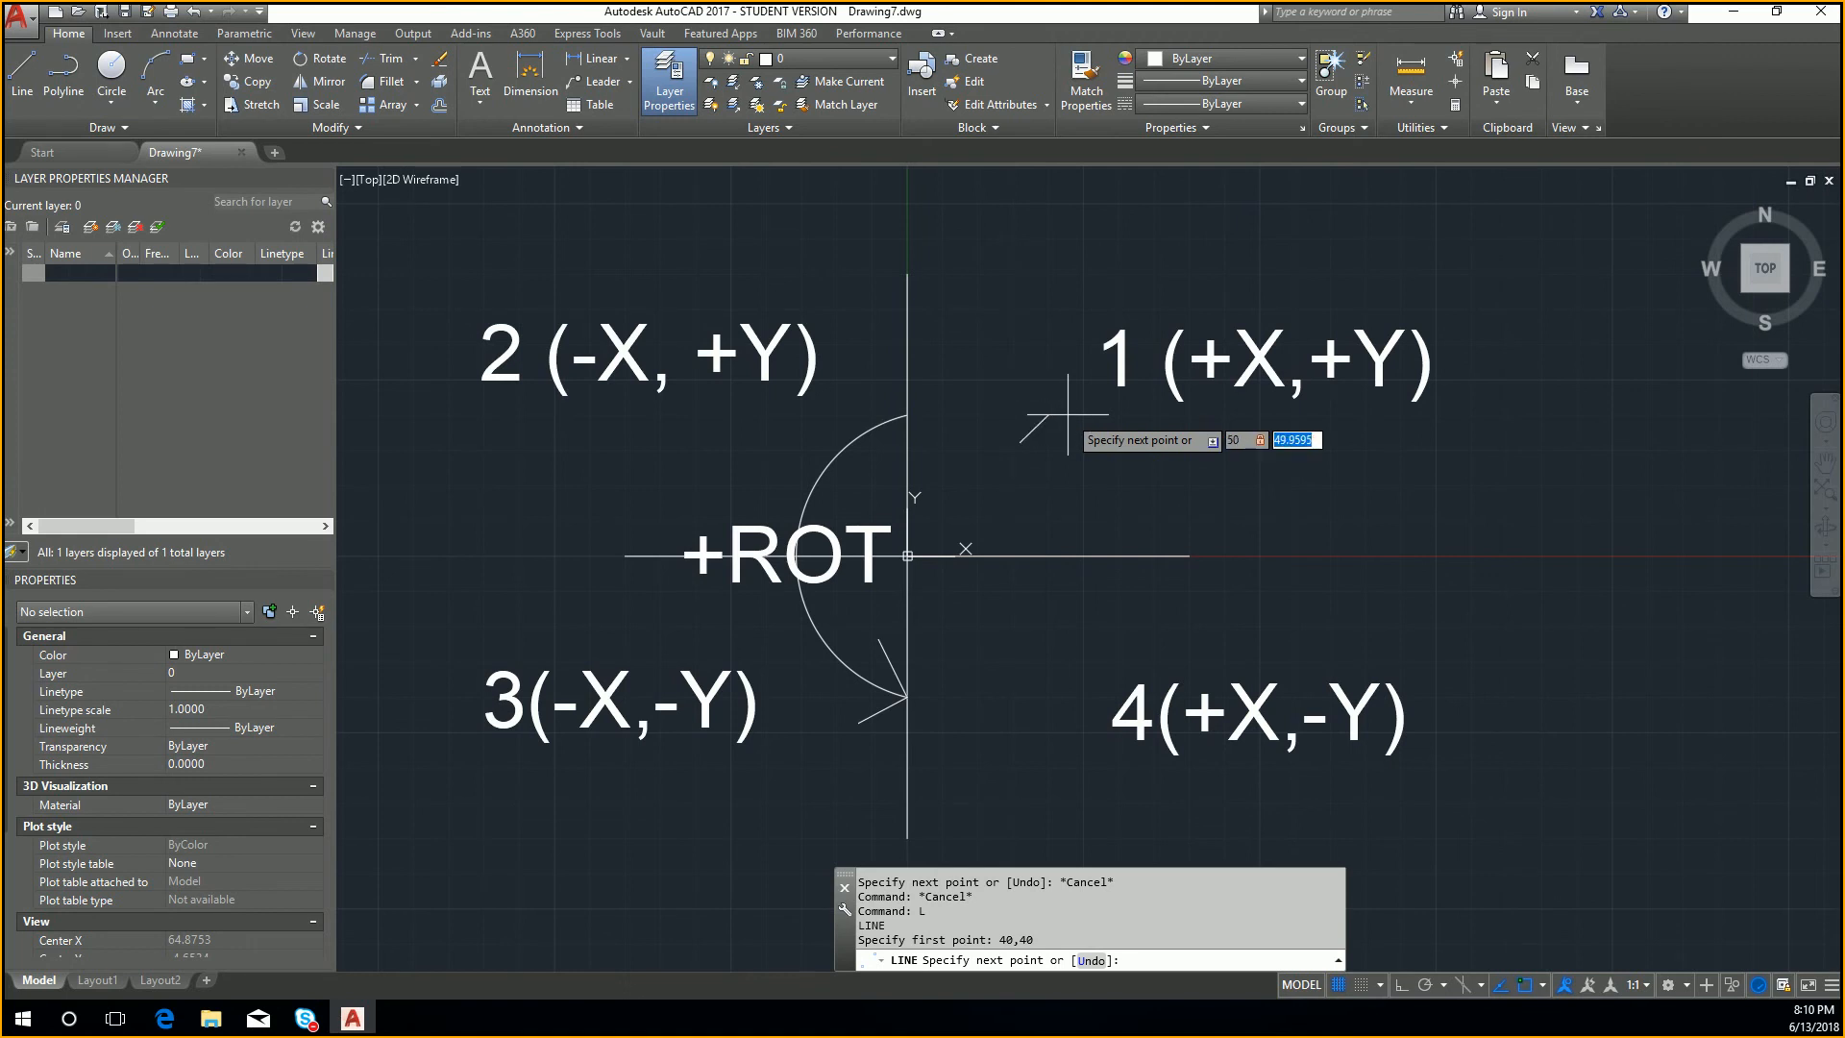
type("50")
key("Return")
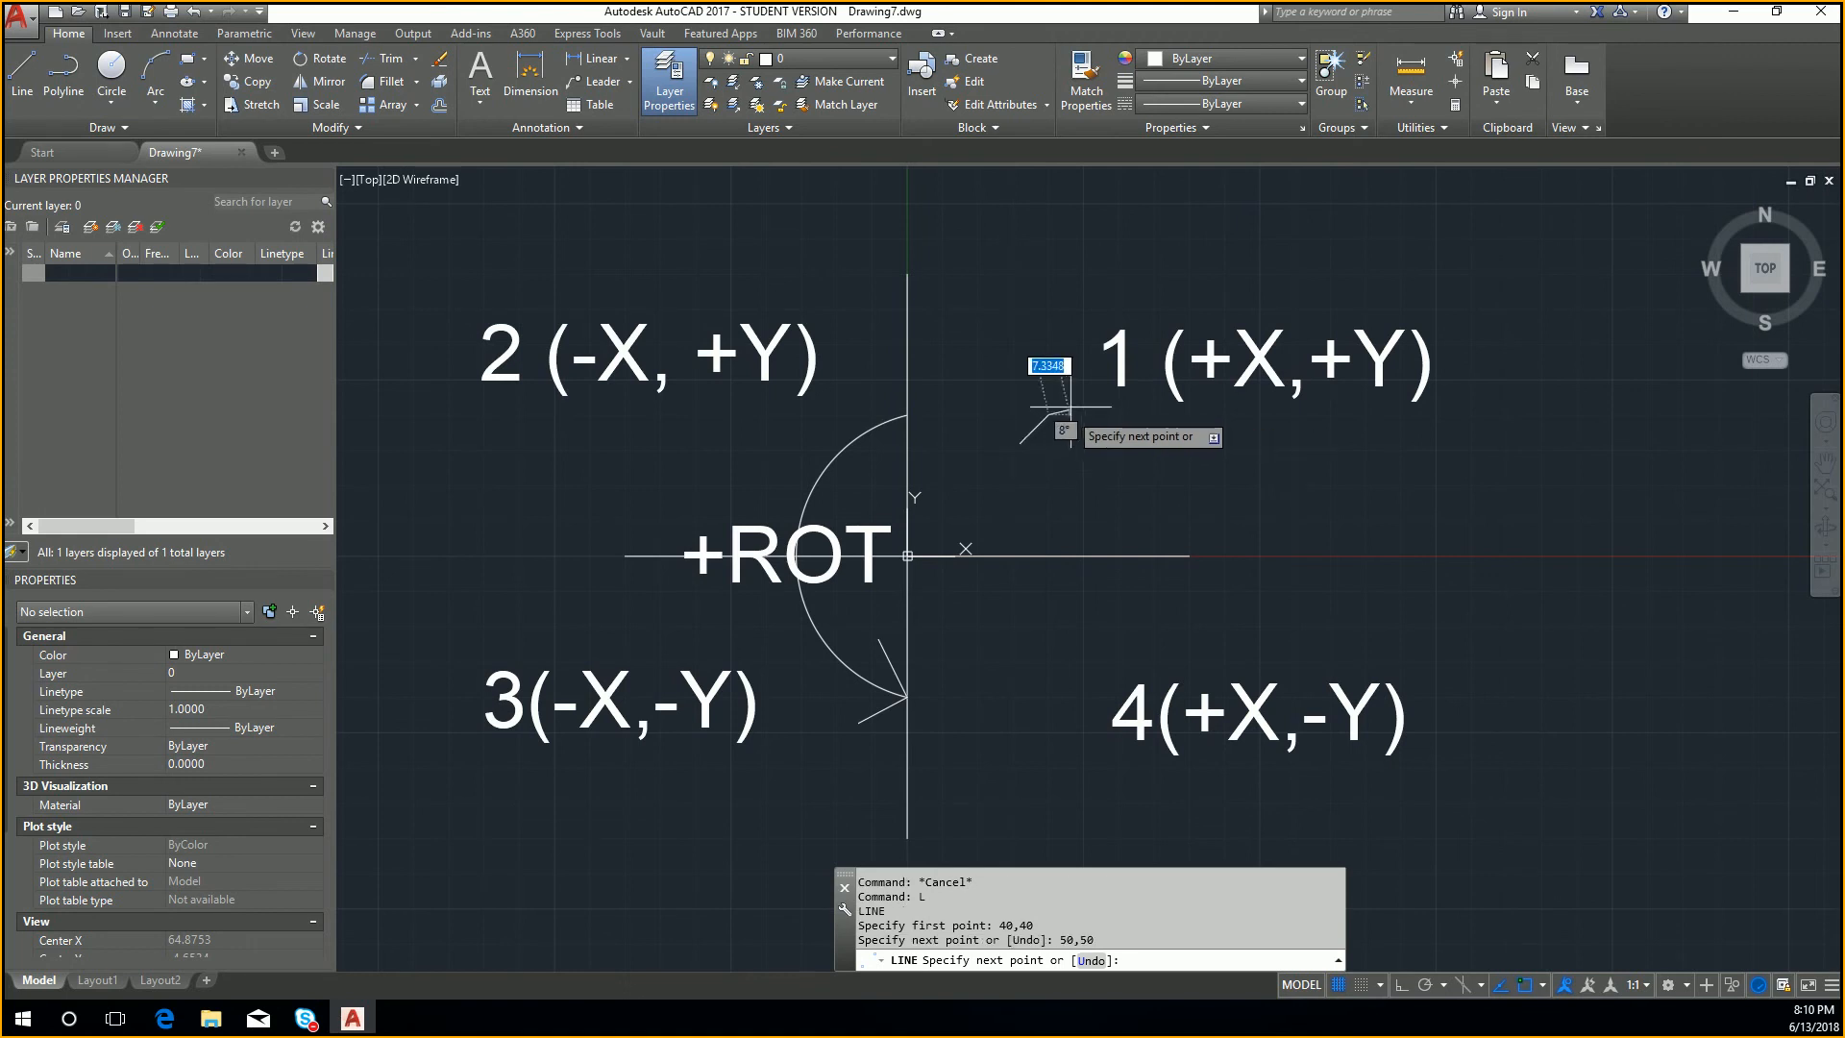
key("Escape")
Step: Check the start and end coordinates of the short diagonal line in its properties
scroll(1057, 403, "up", 5)
left_click(1026, 437)
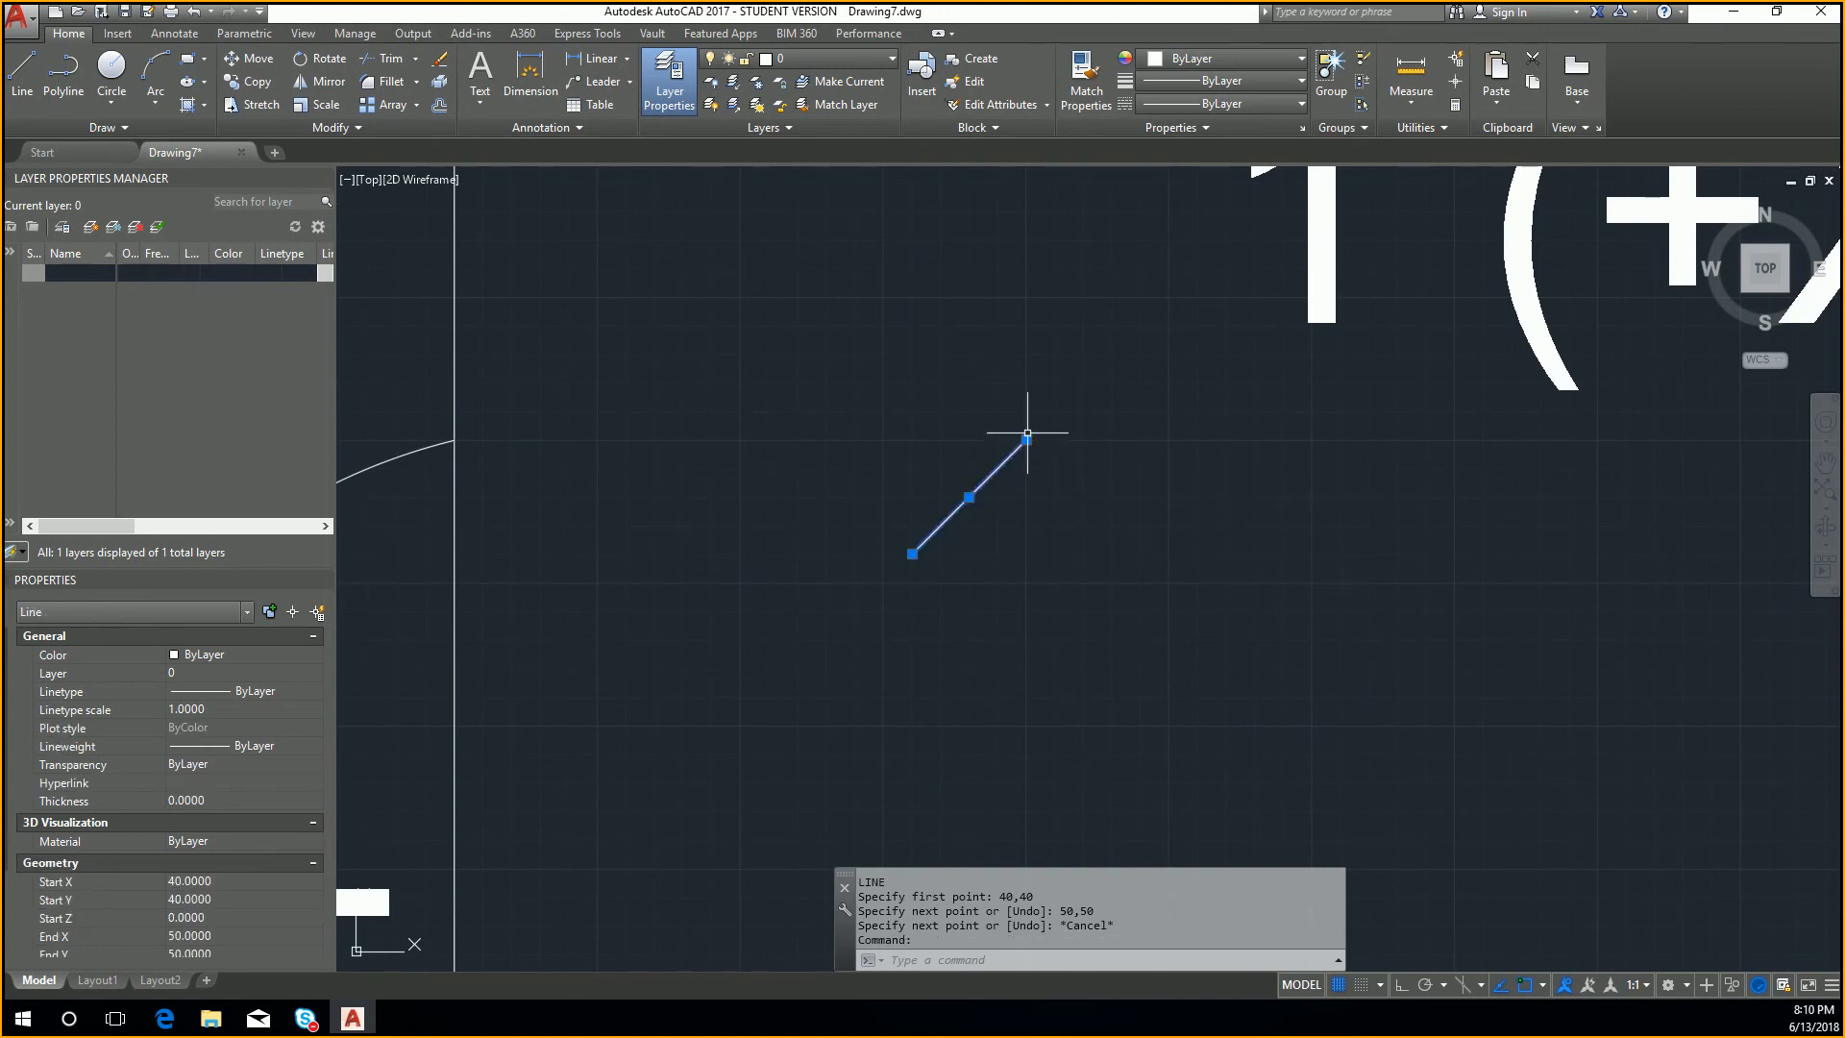
key("Escape")
key("Escape")
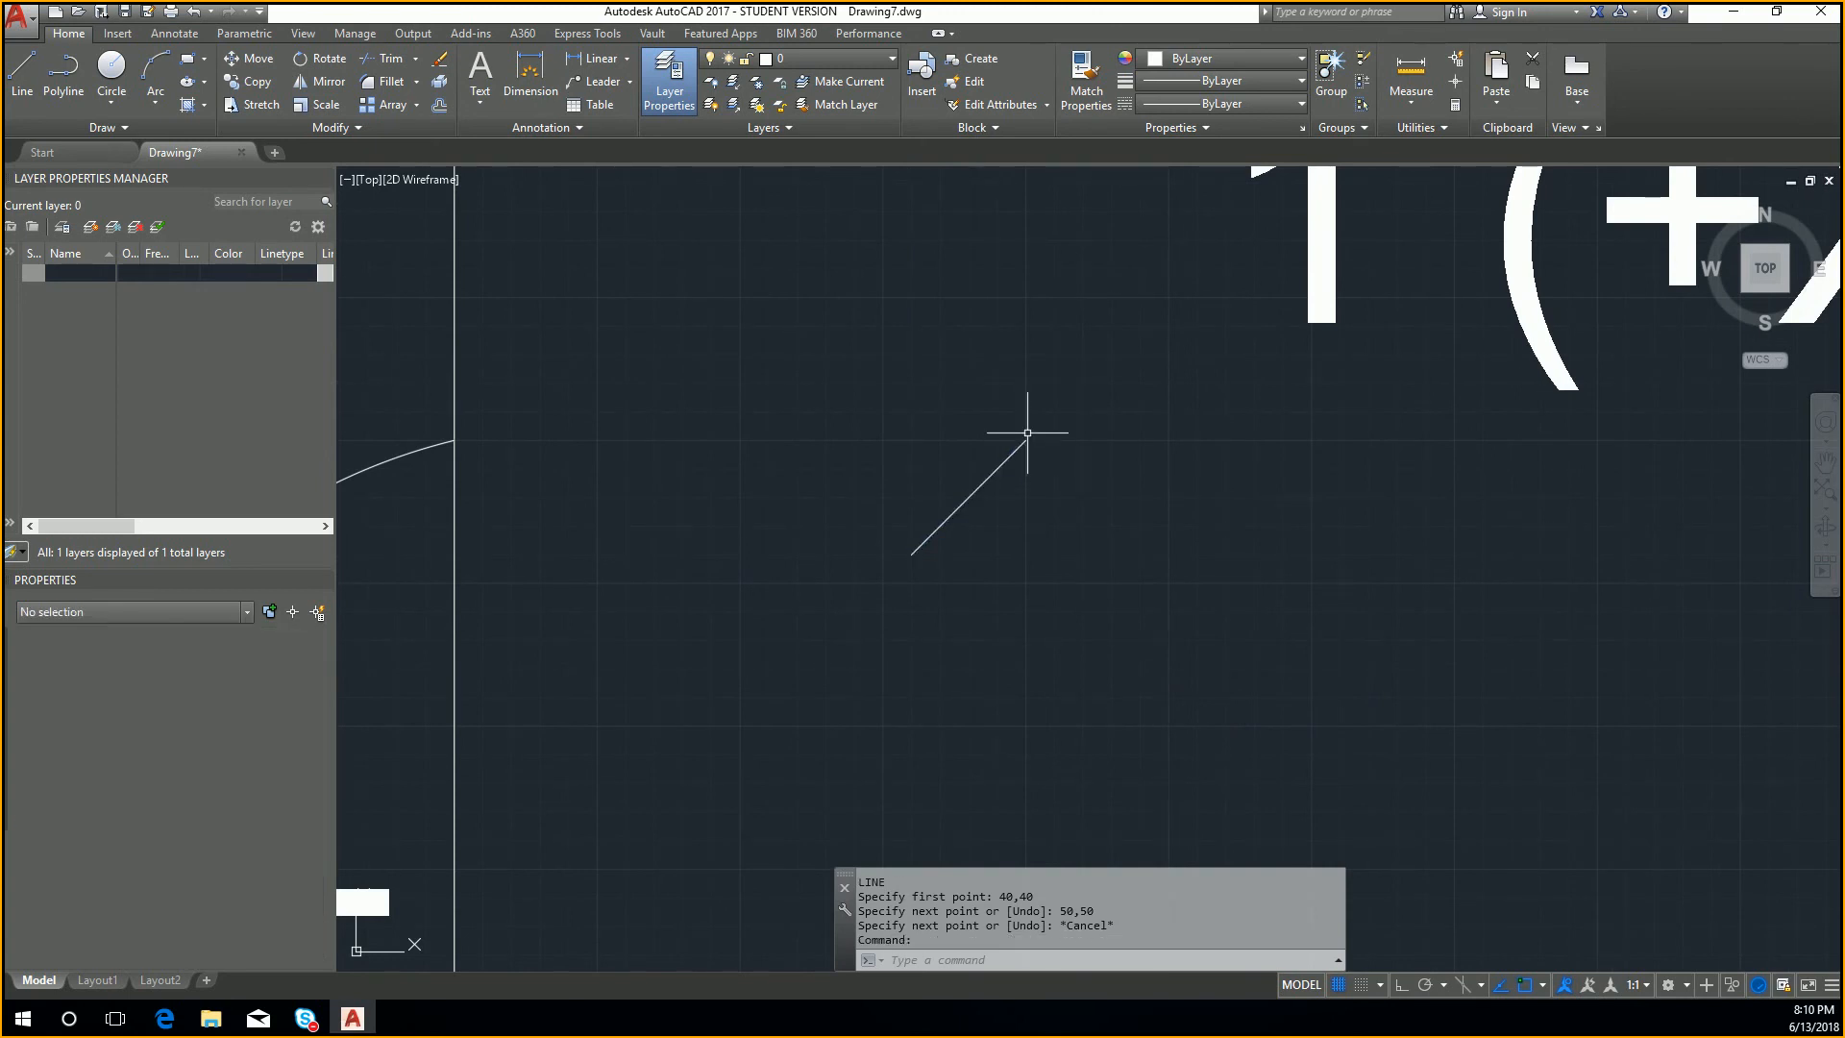
type("L")
key("Return")
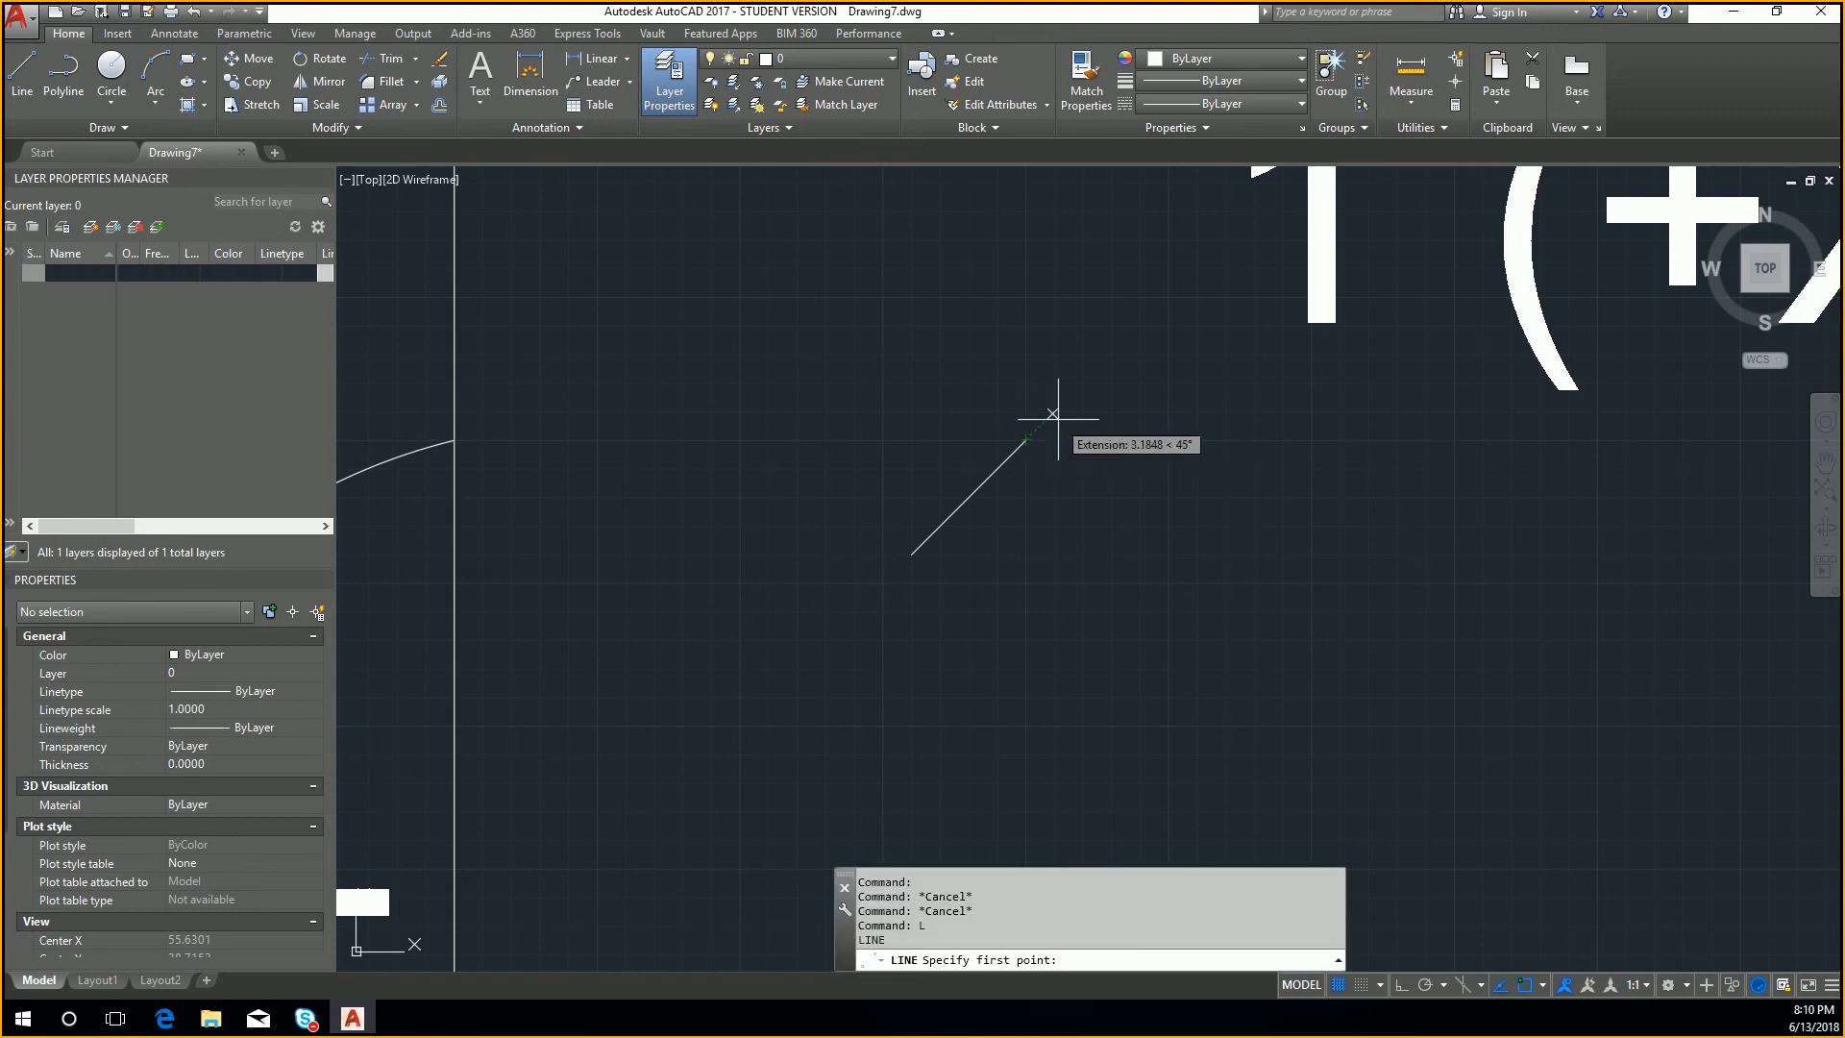
left_click(1026, 439)
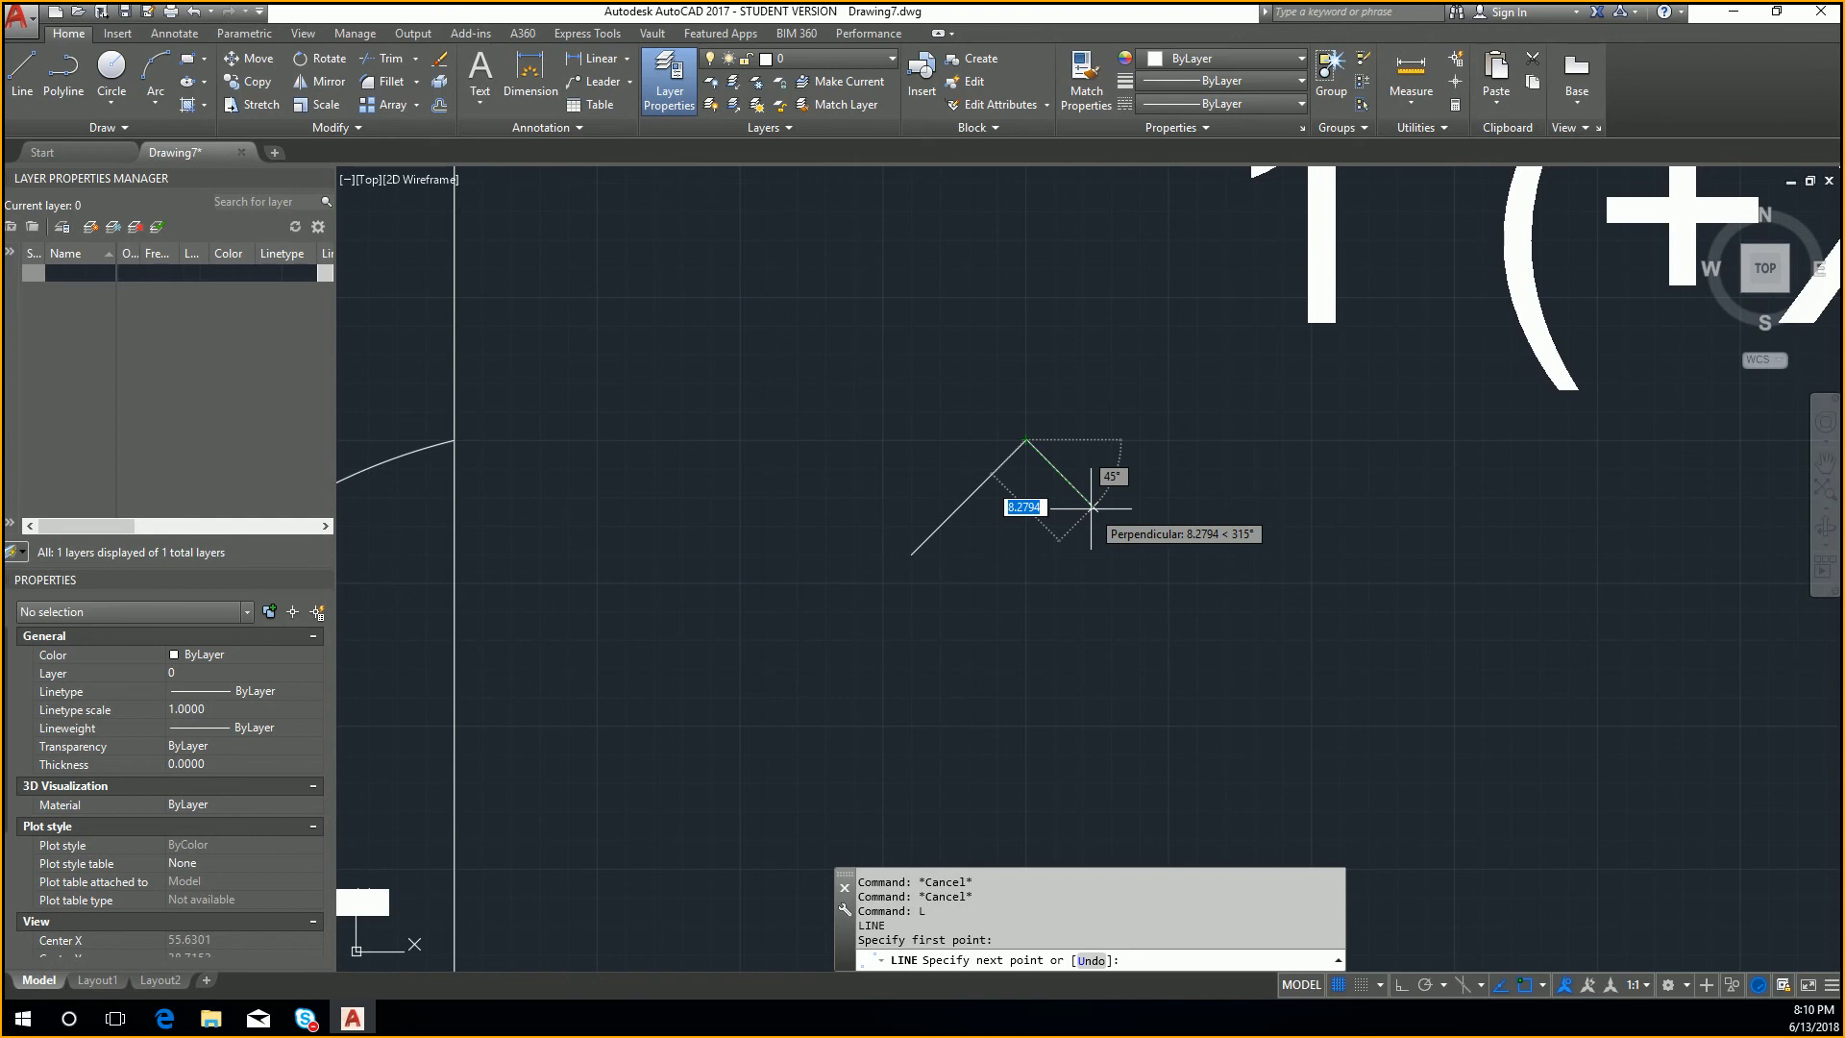
key("F8")
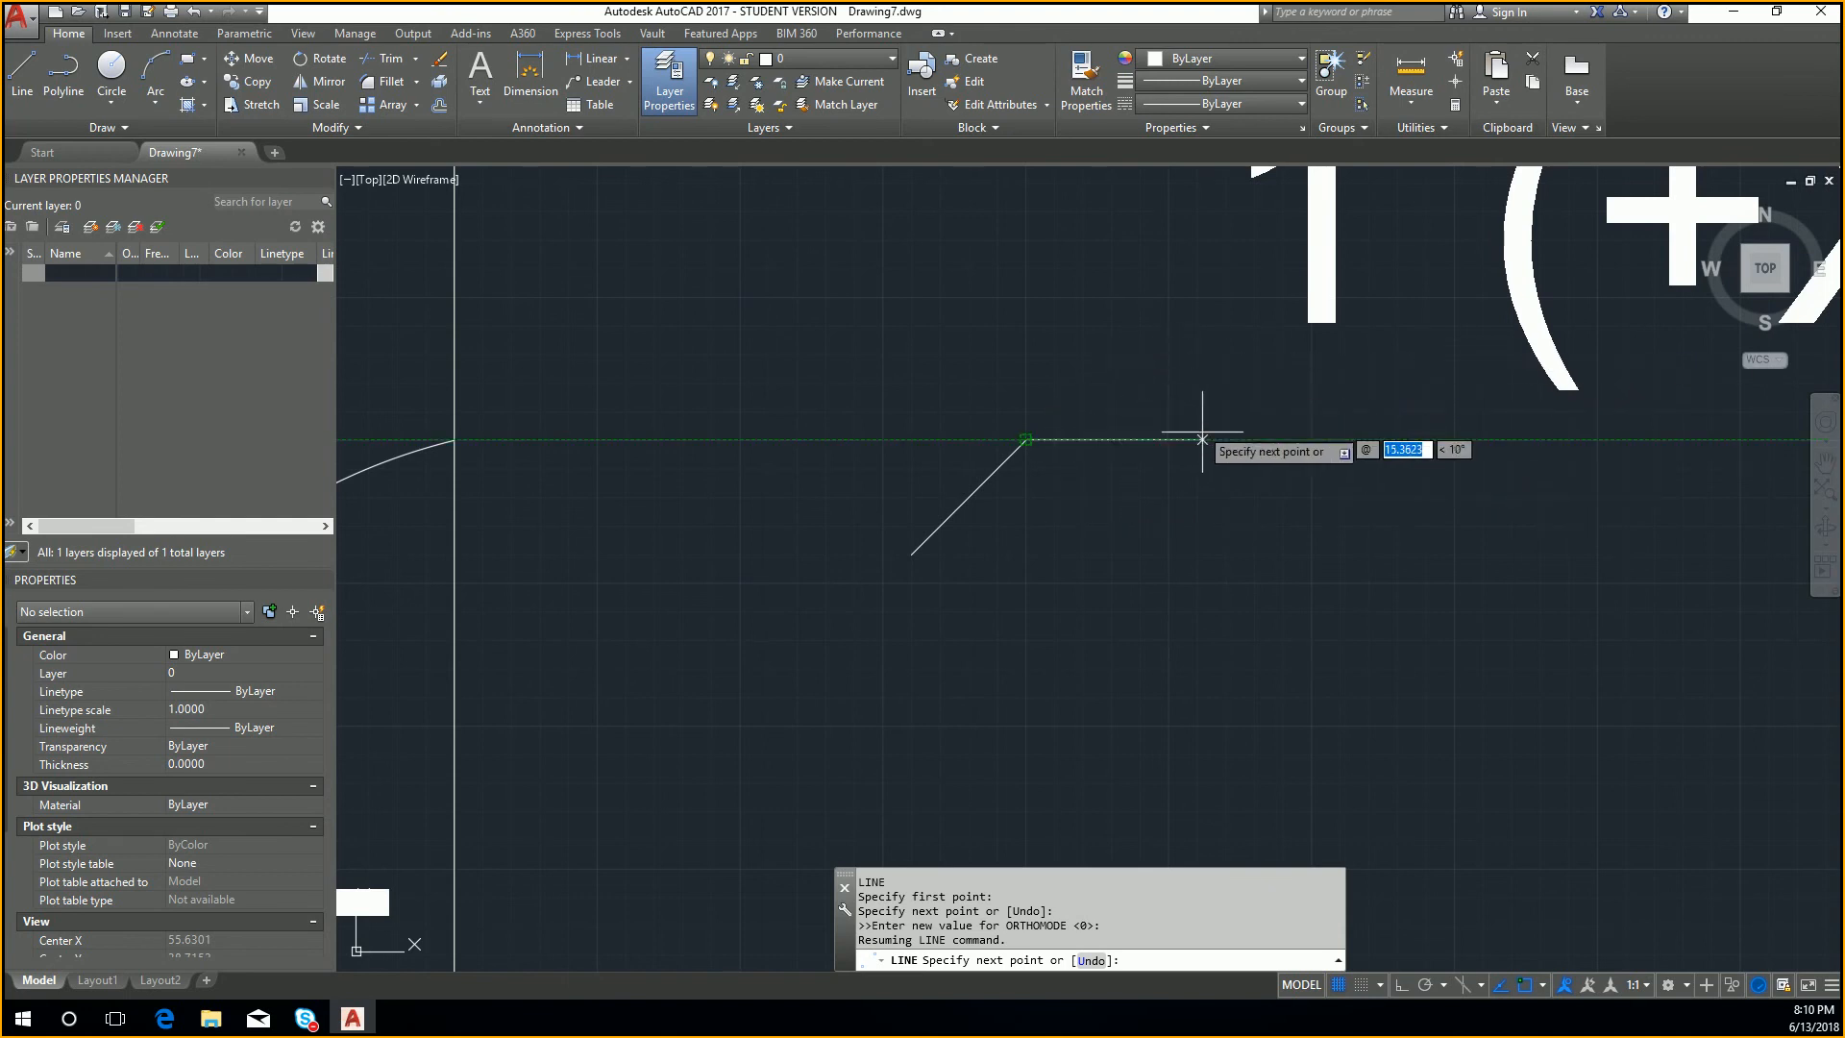
type("@10")
key("Return")
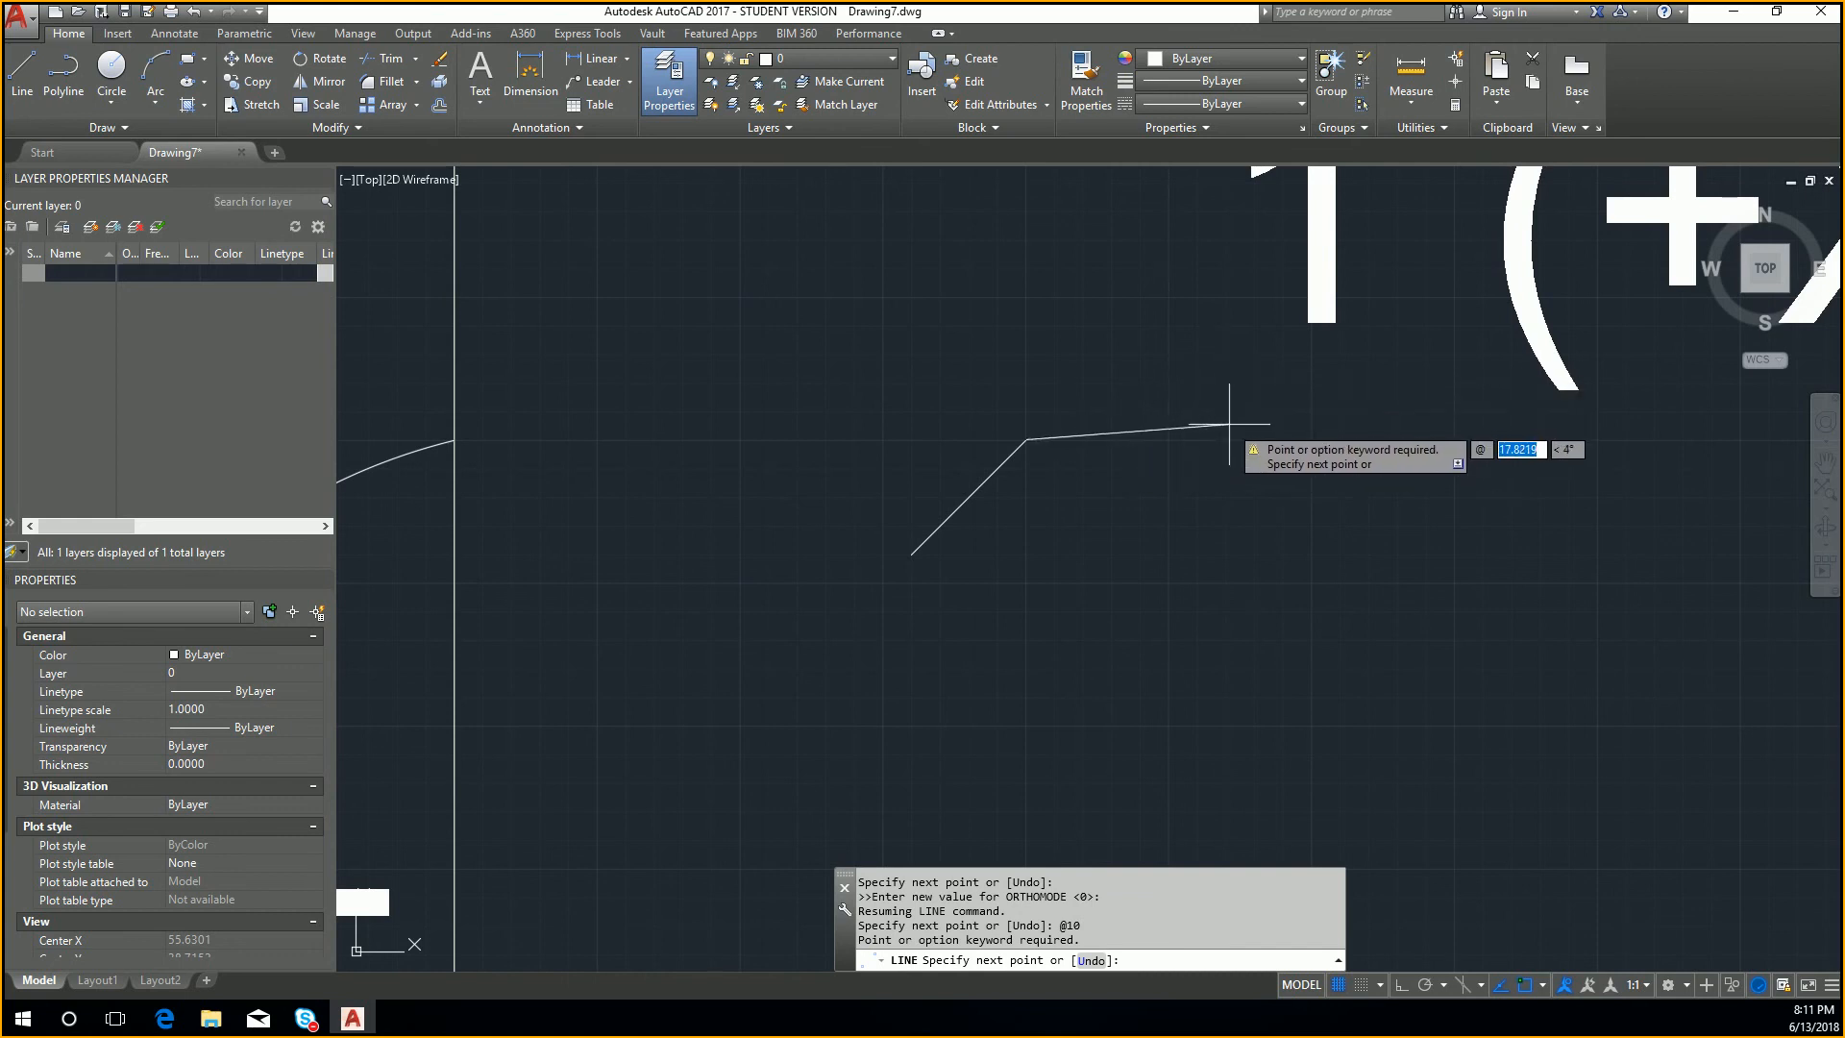
type("@10<0")
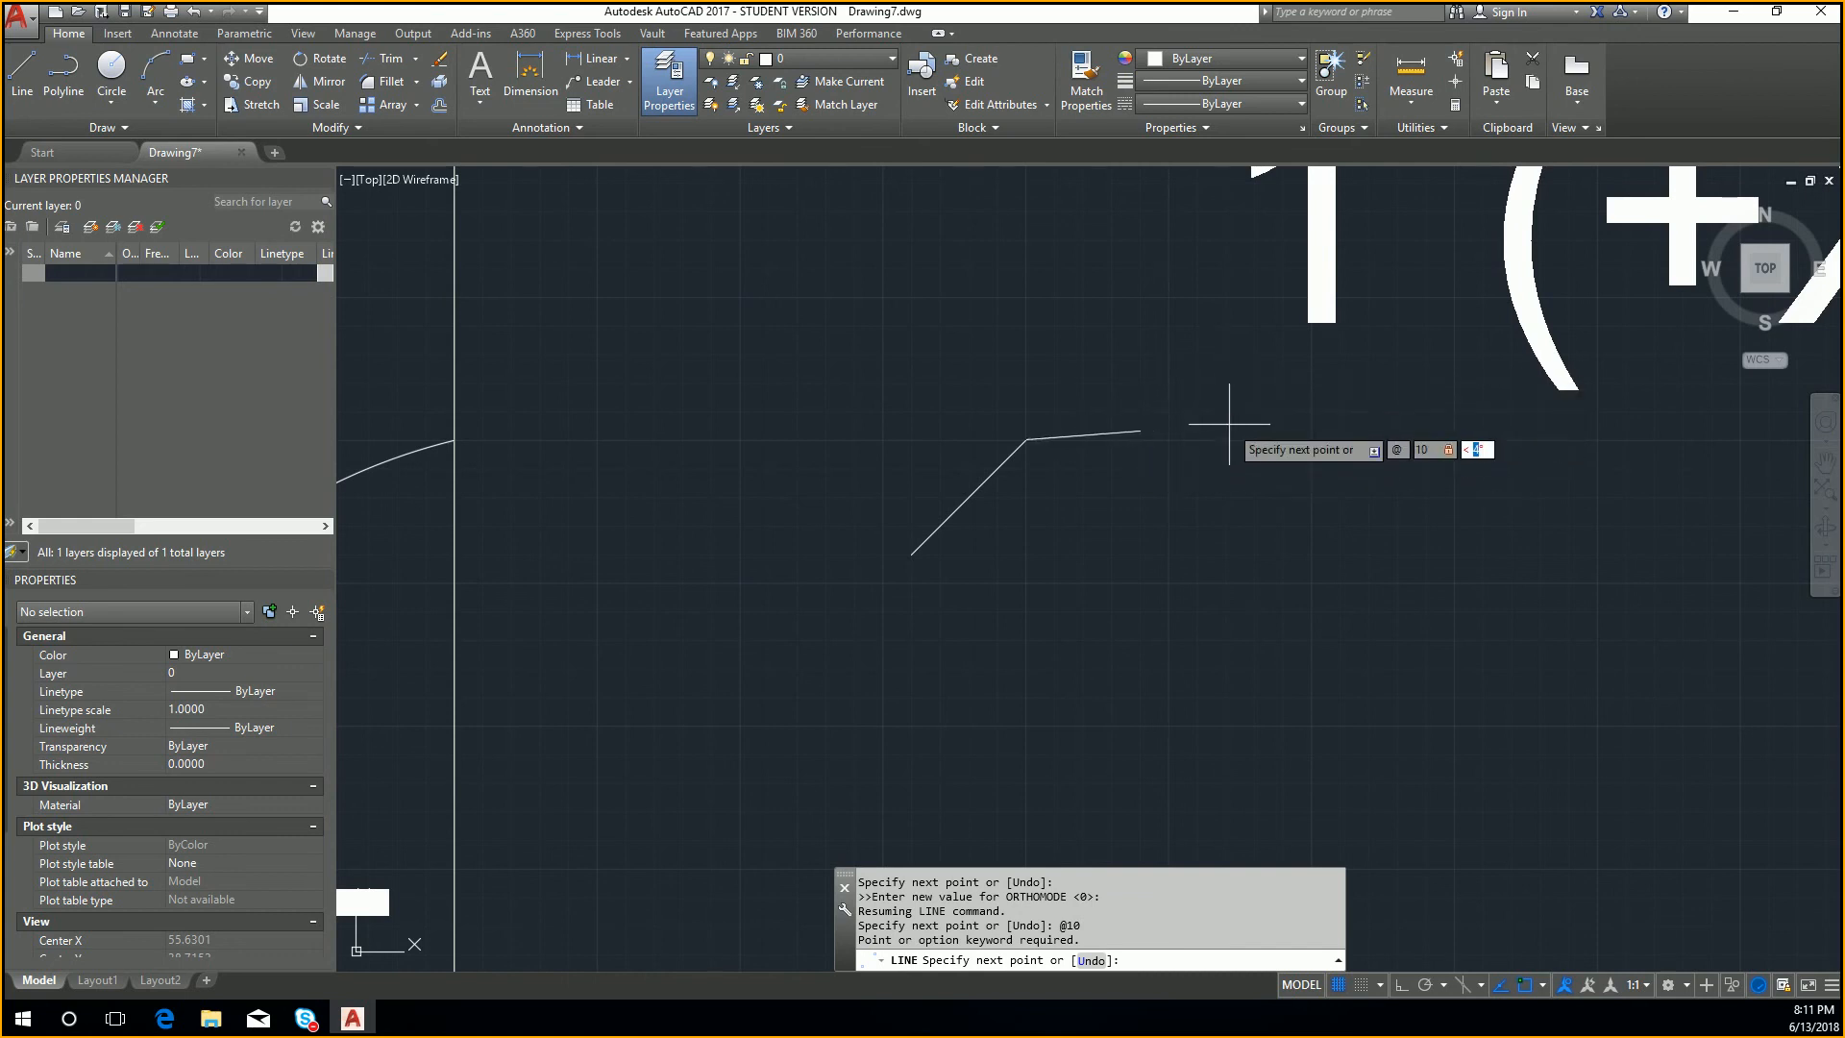
key("Return")
key("Escape")
key("Escape")
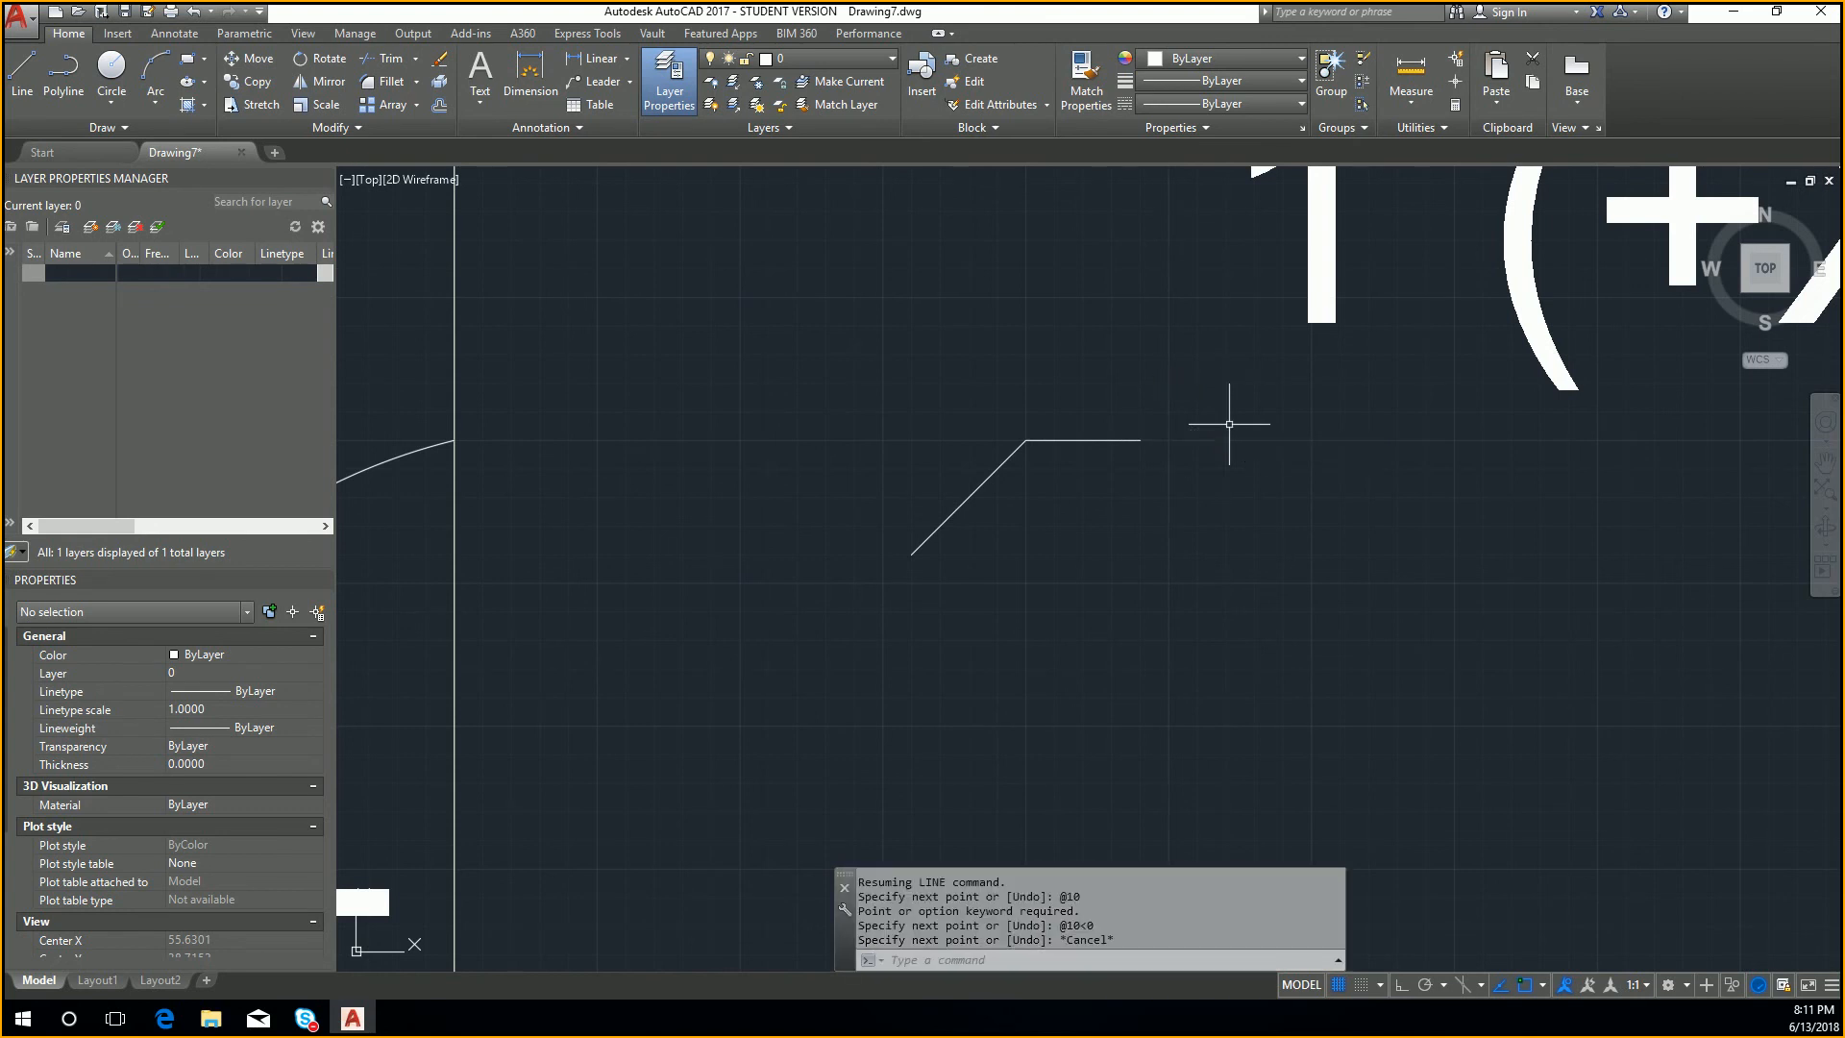
Step: Check the start and end coordinates of the horizontal line in its properties
scroll(1159, 447, "up", 2)
left_click(1121, 436)
left_click(1045, 387)
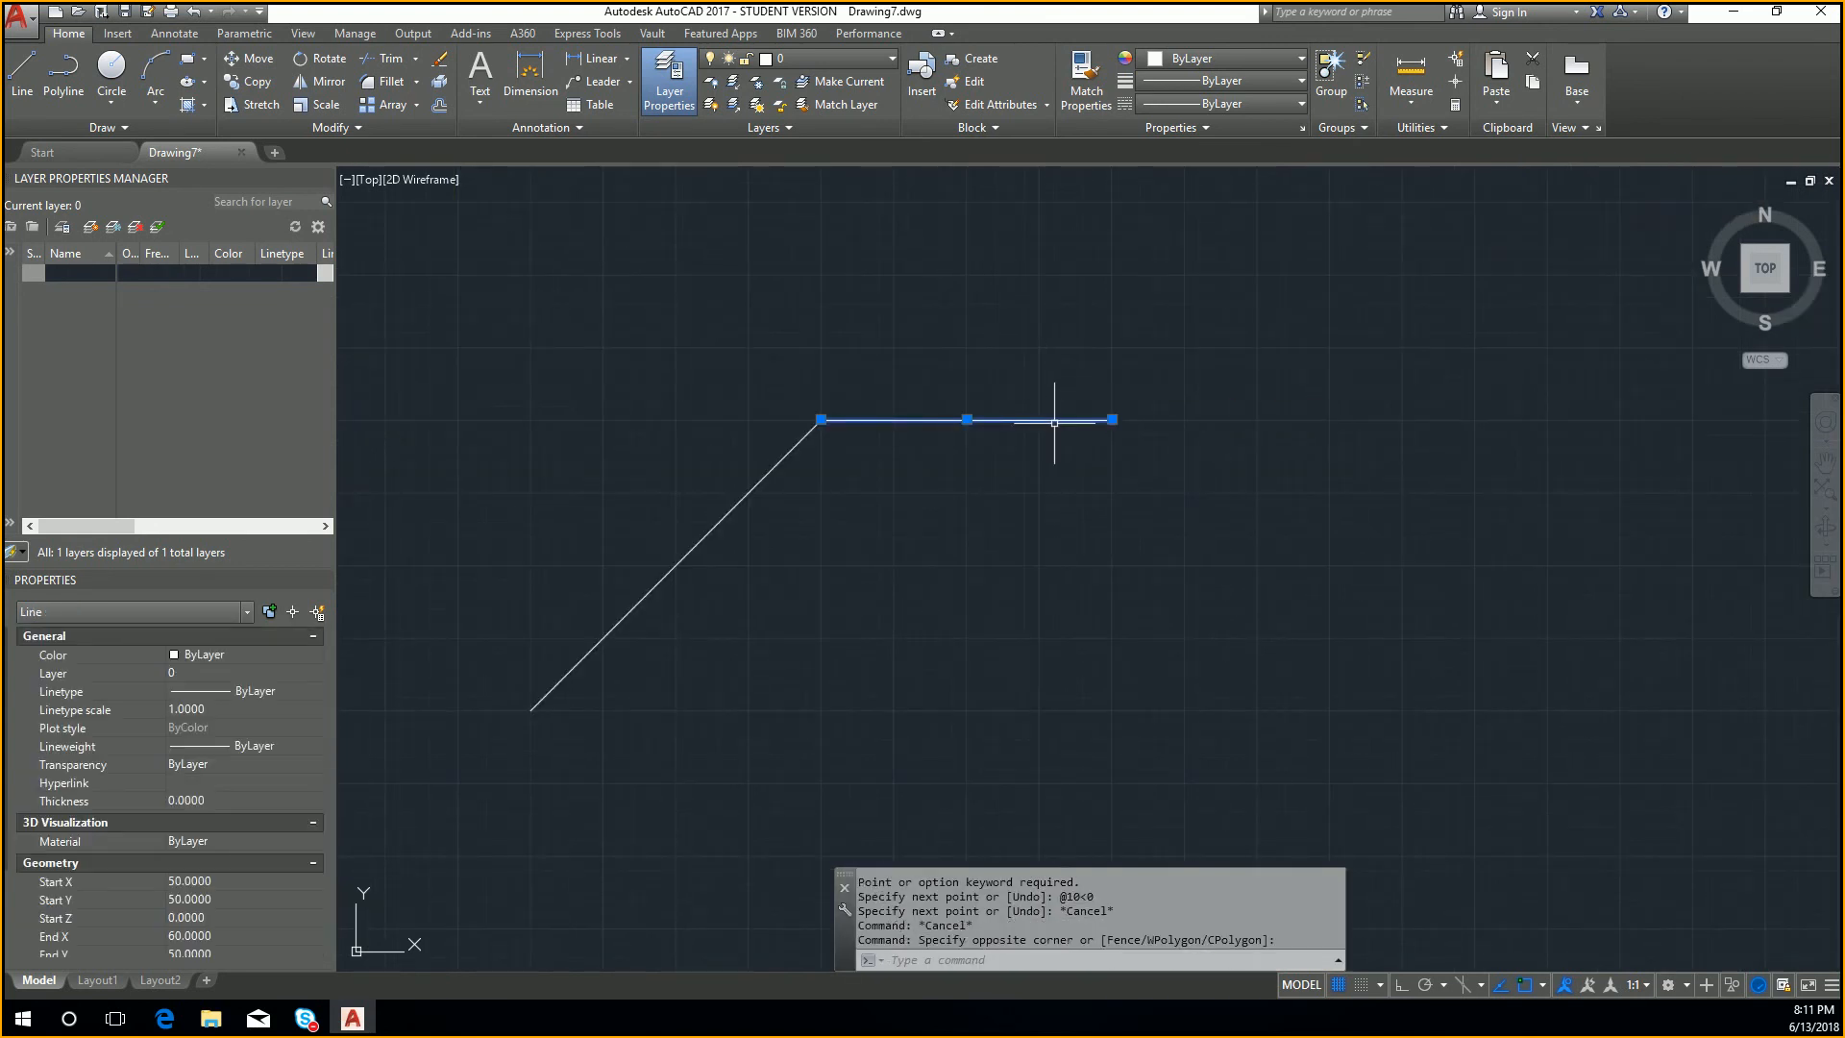
key("Escape")
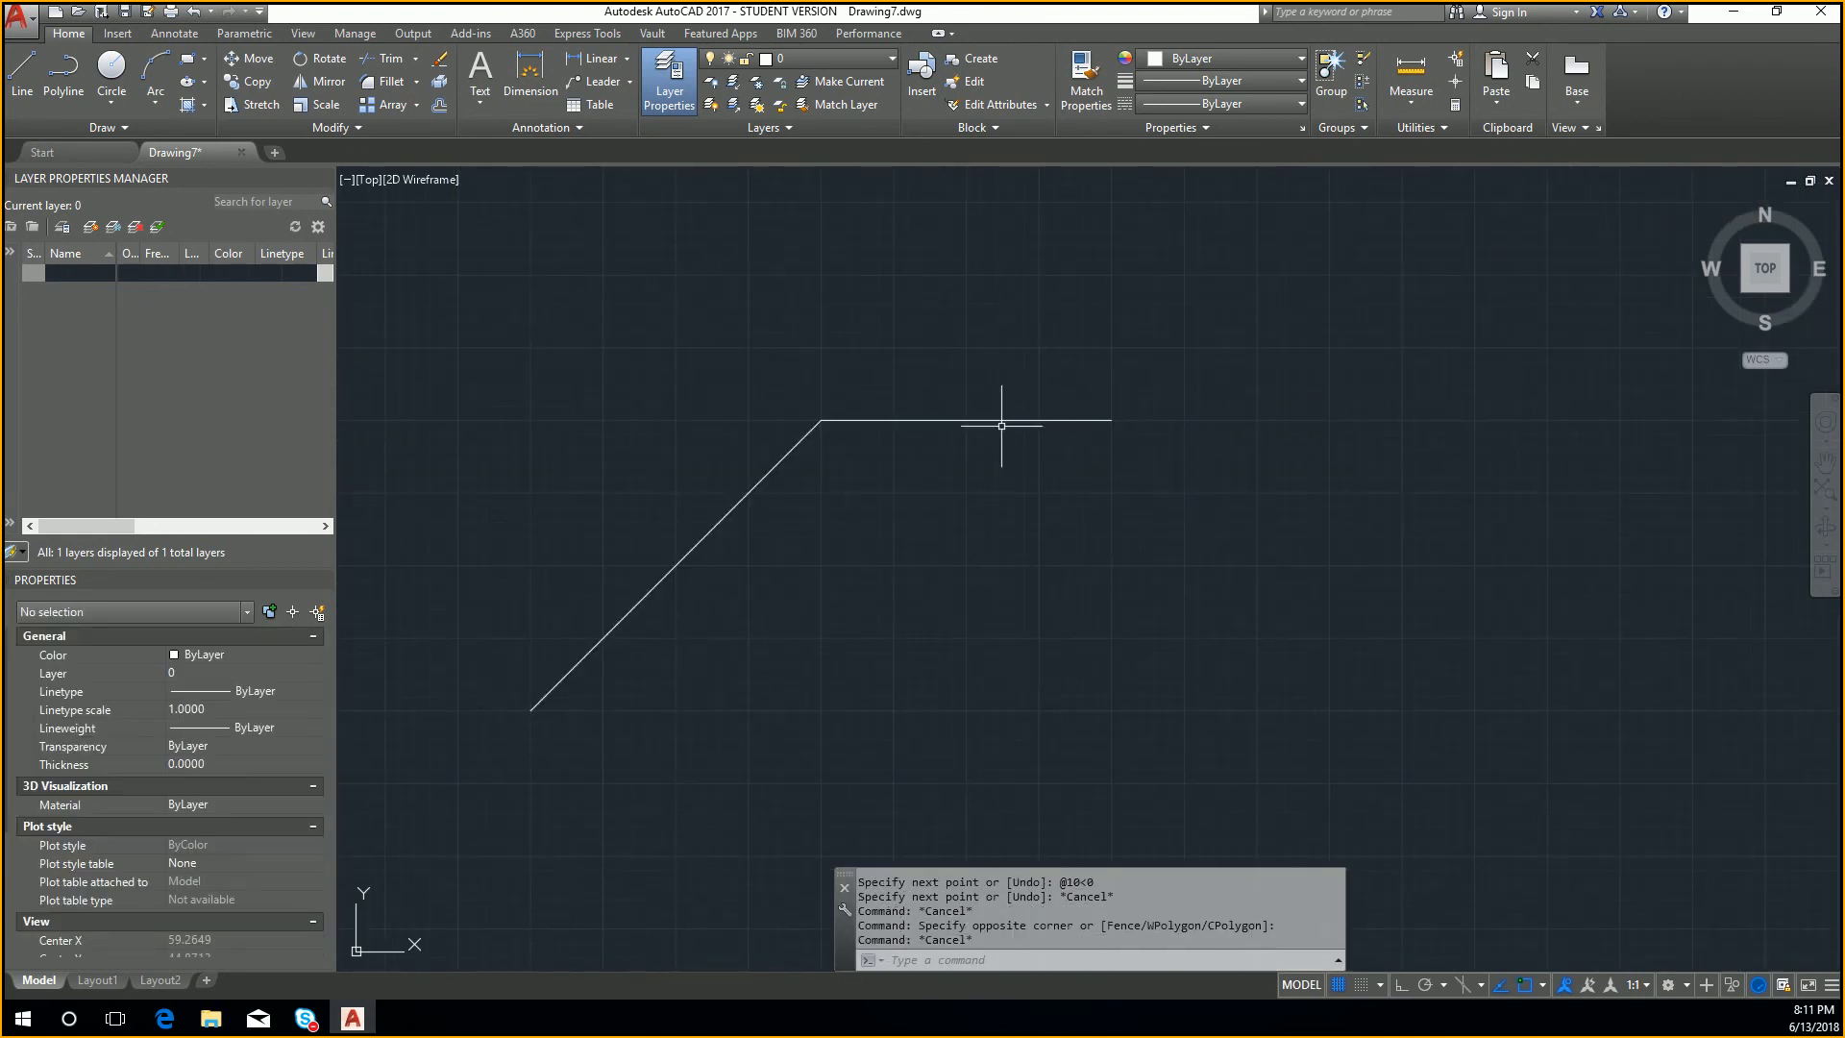
left_click(832, 420)
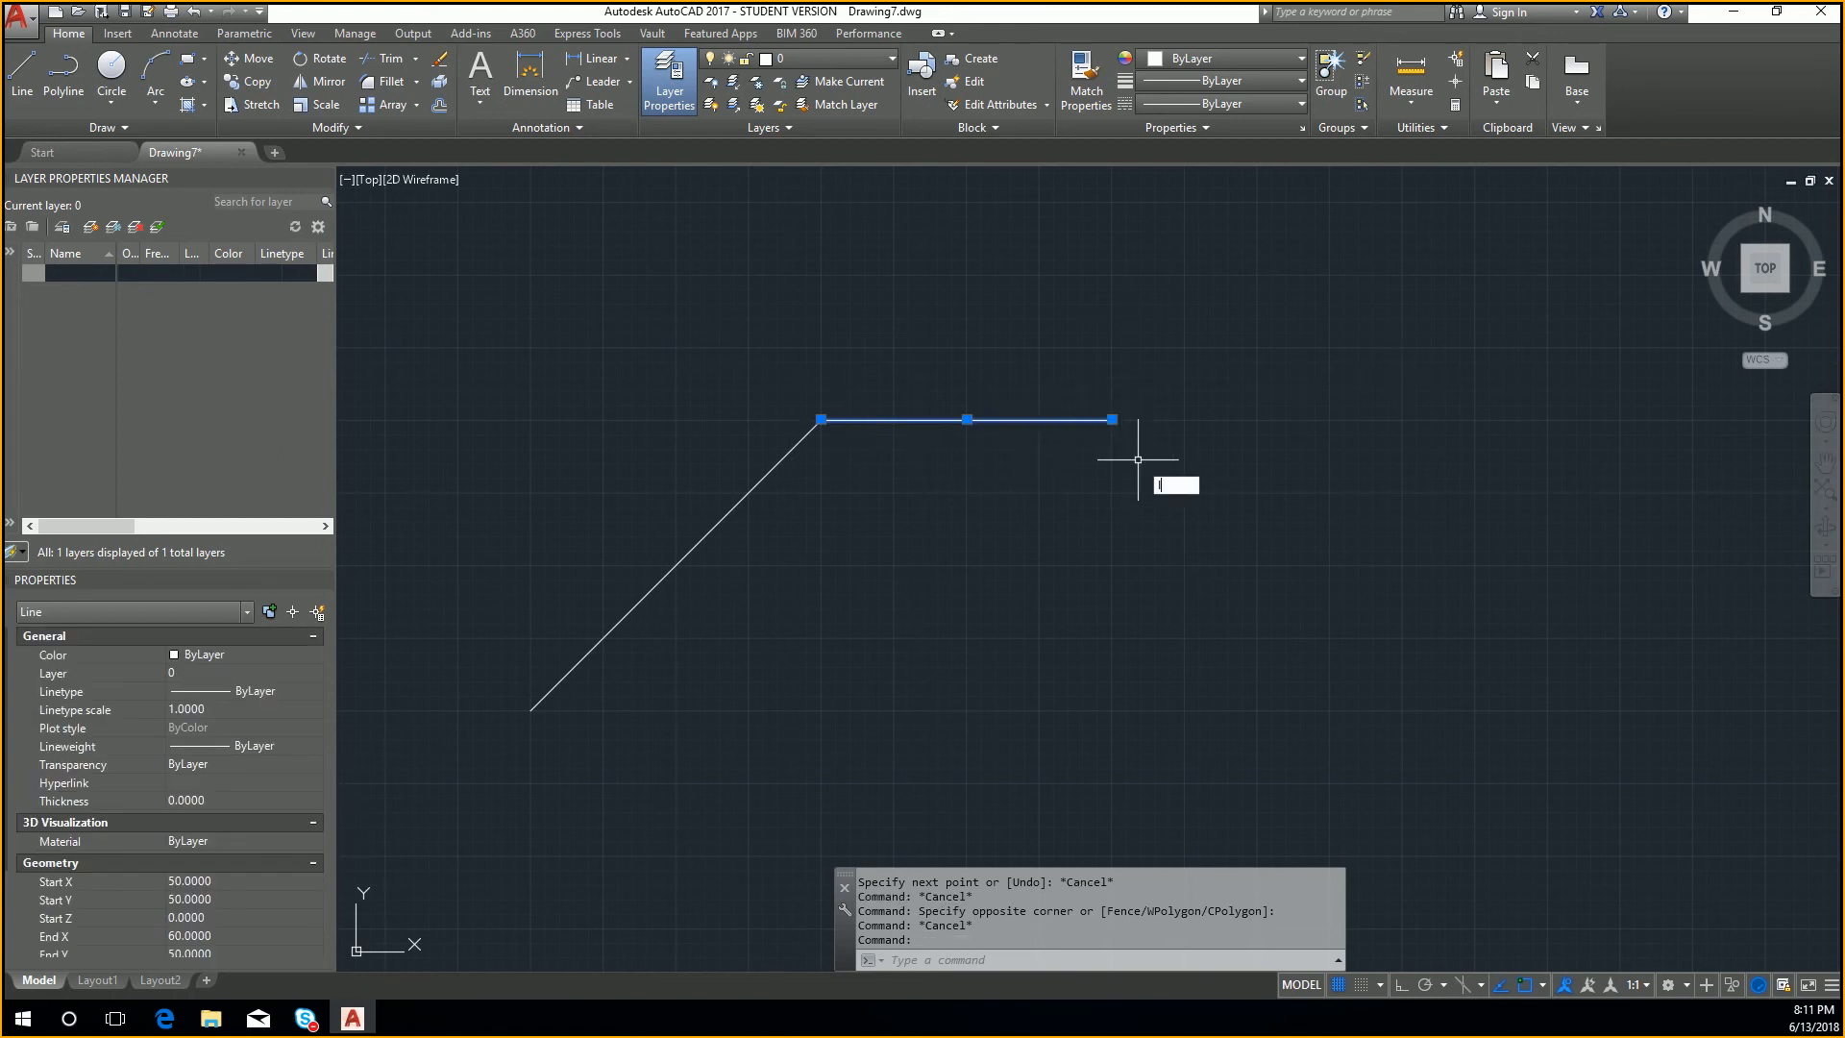
Step: Draw a line from the horizontal line's free end to 5,-5, entered without the relative prefix
type("l")
key("Return")
left_click(1112, 420)
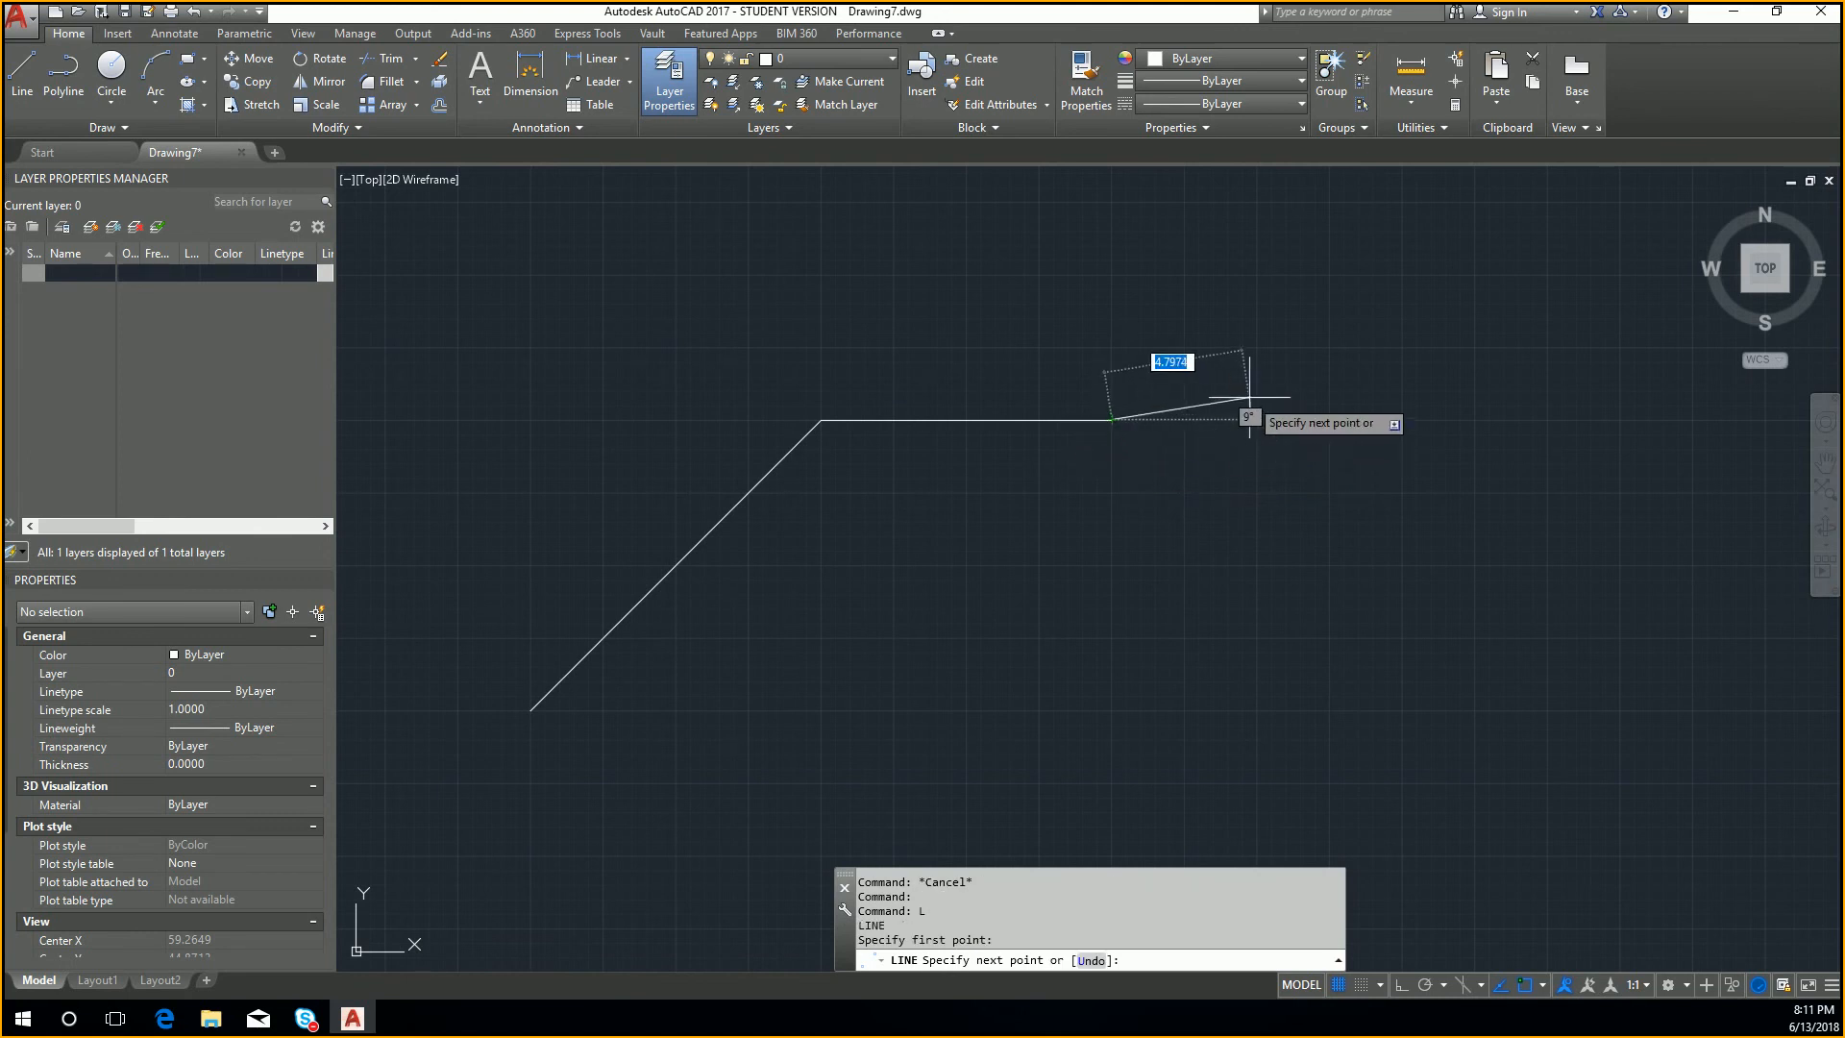
type("5")
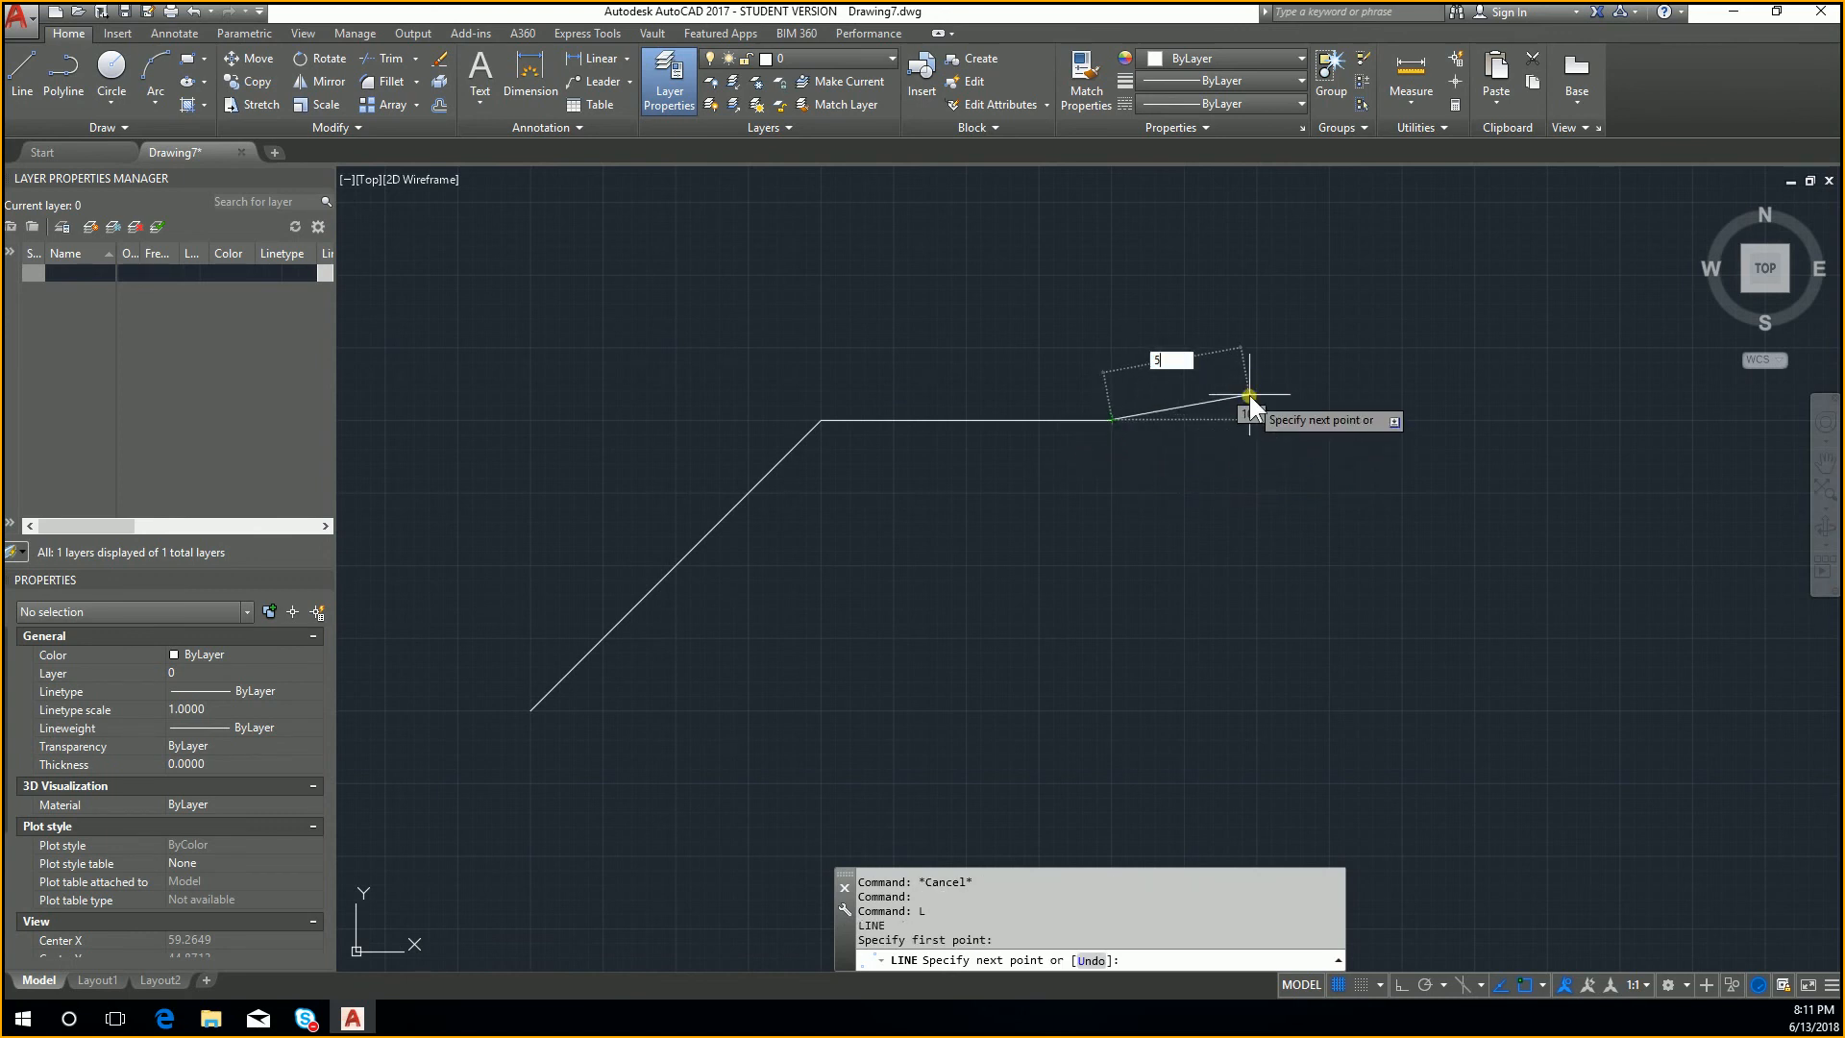
key("Tab")
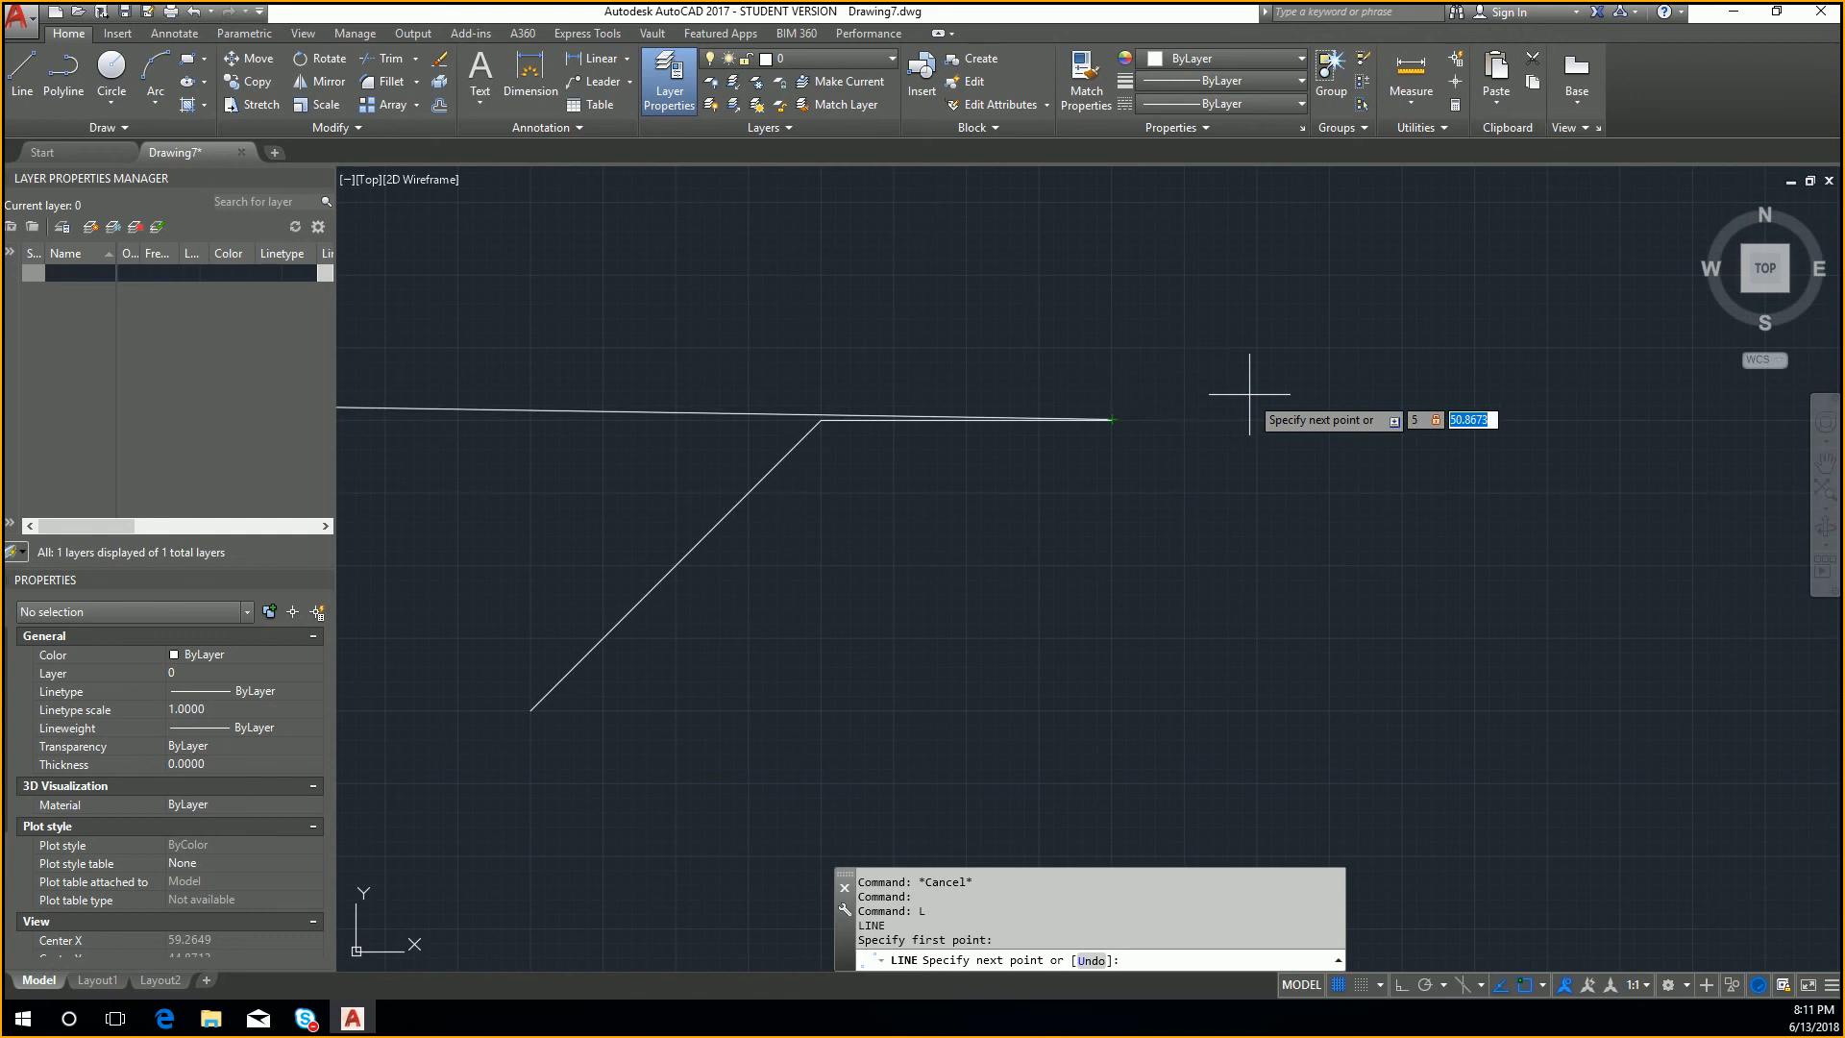
type("-5")
key("Return")
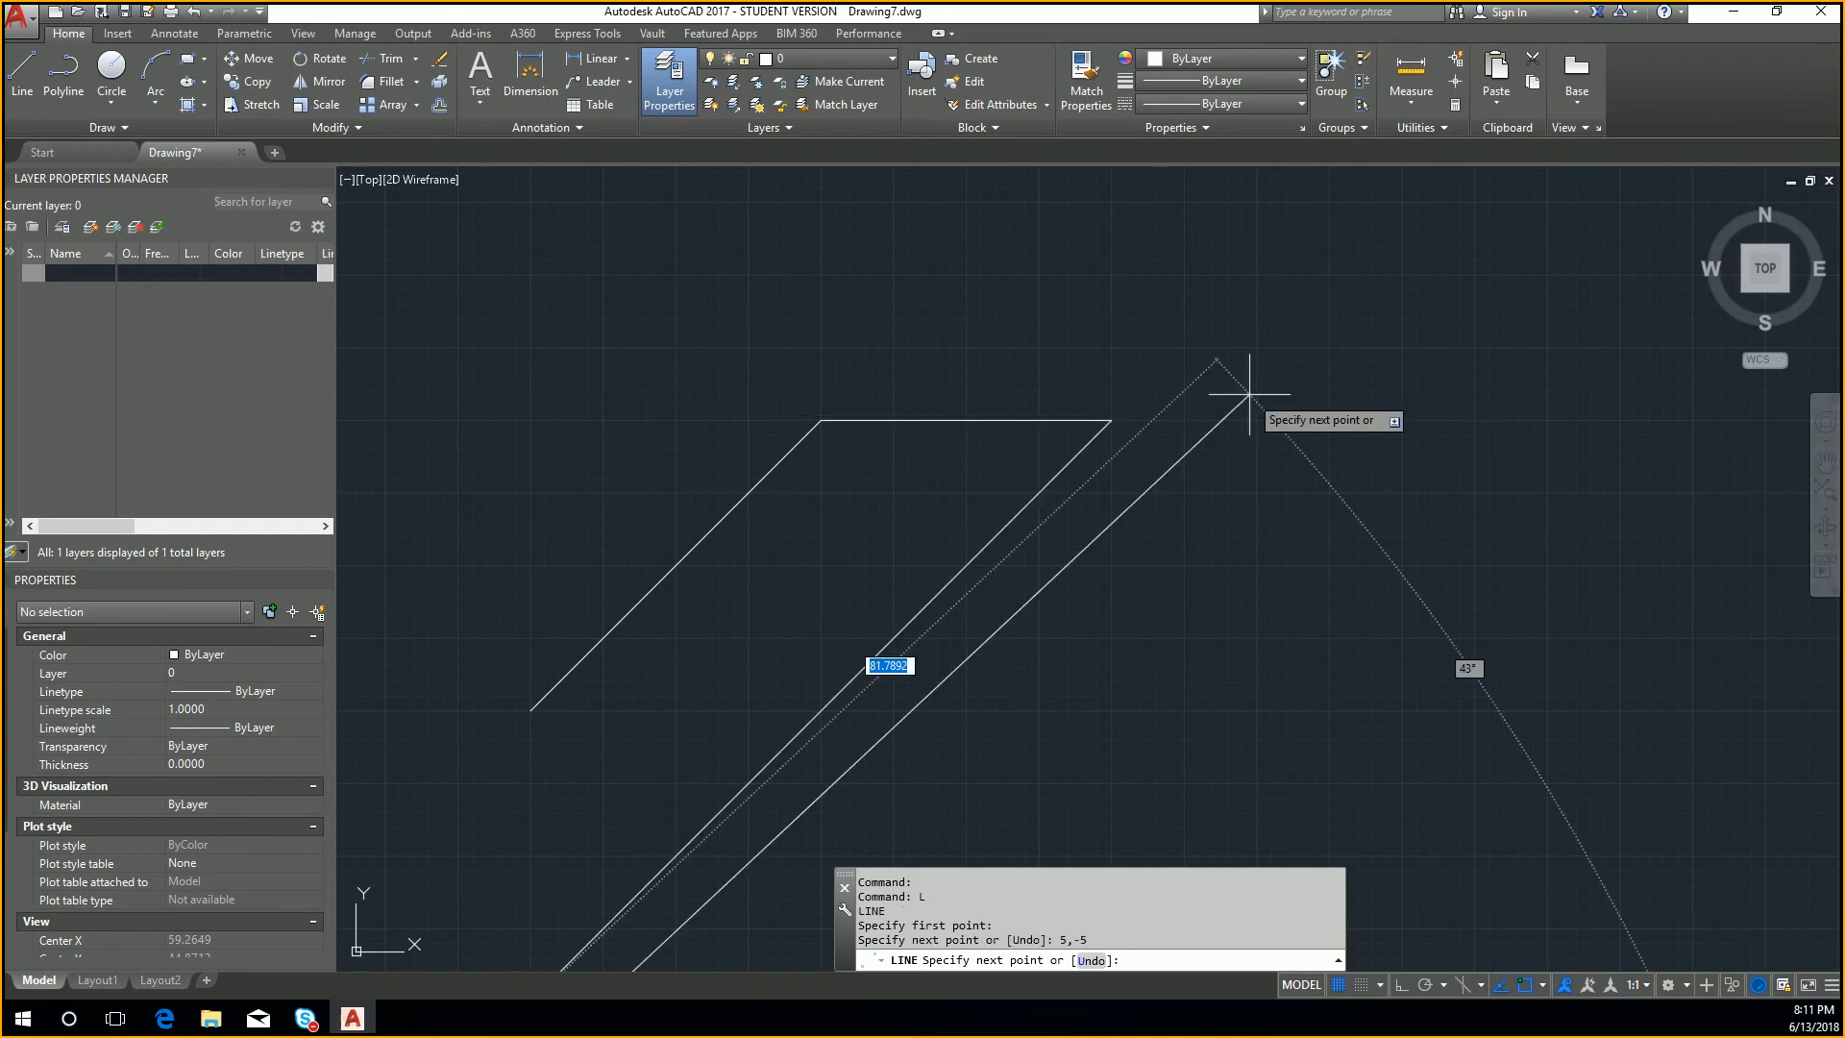
key("Escape")
key("Escape")
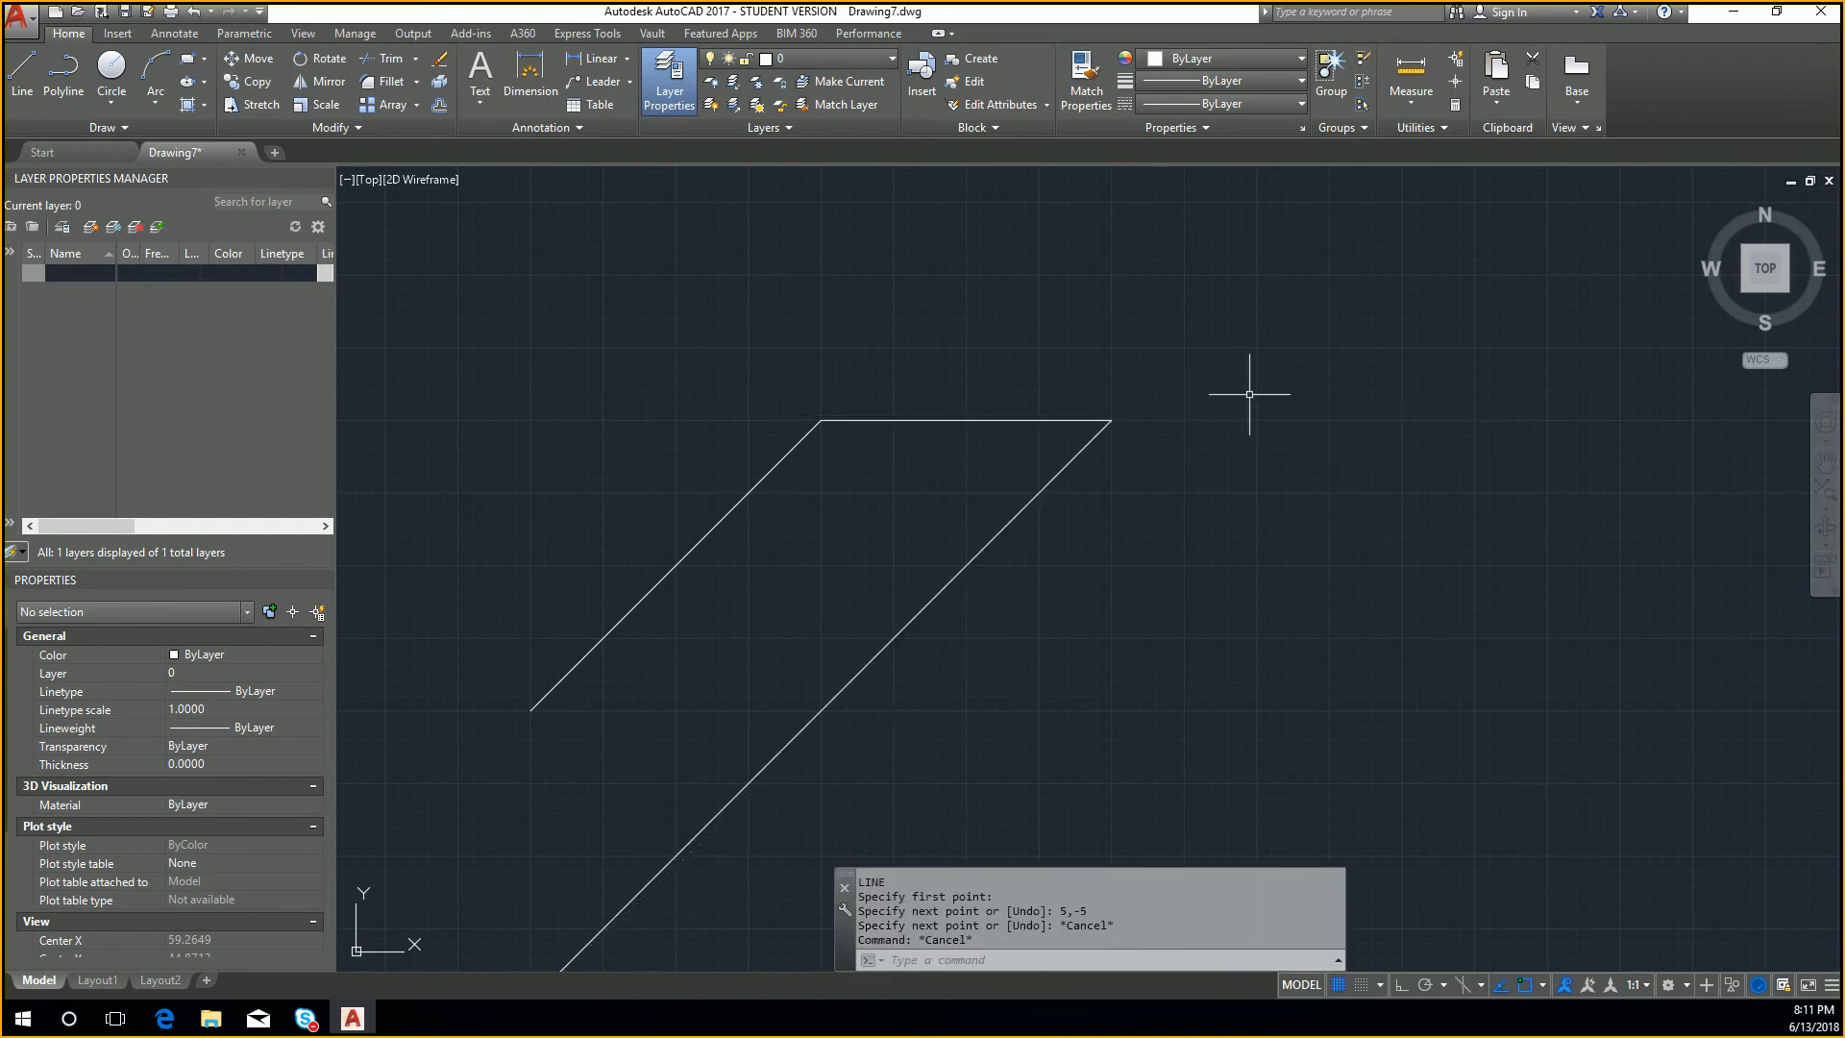
Step: Erase the long diagonal line running from the horizontal line's end to 5,-5
scroll(1249, 394, "down", 10)
scroll(1142, 511, "up", 4)
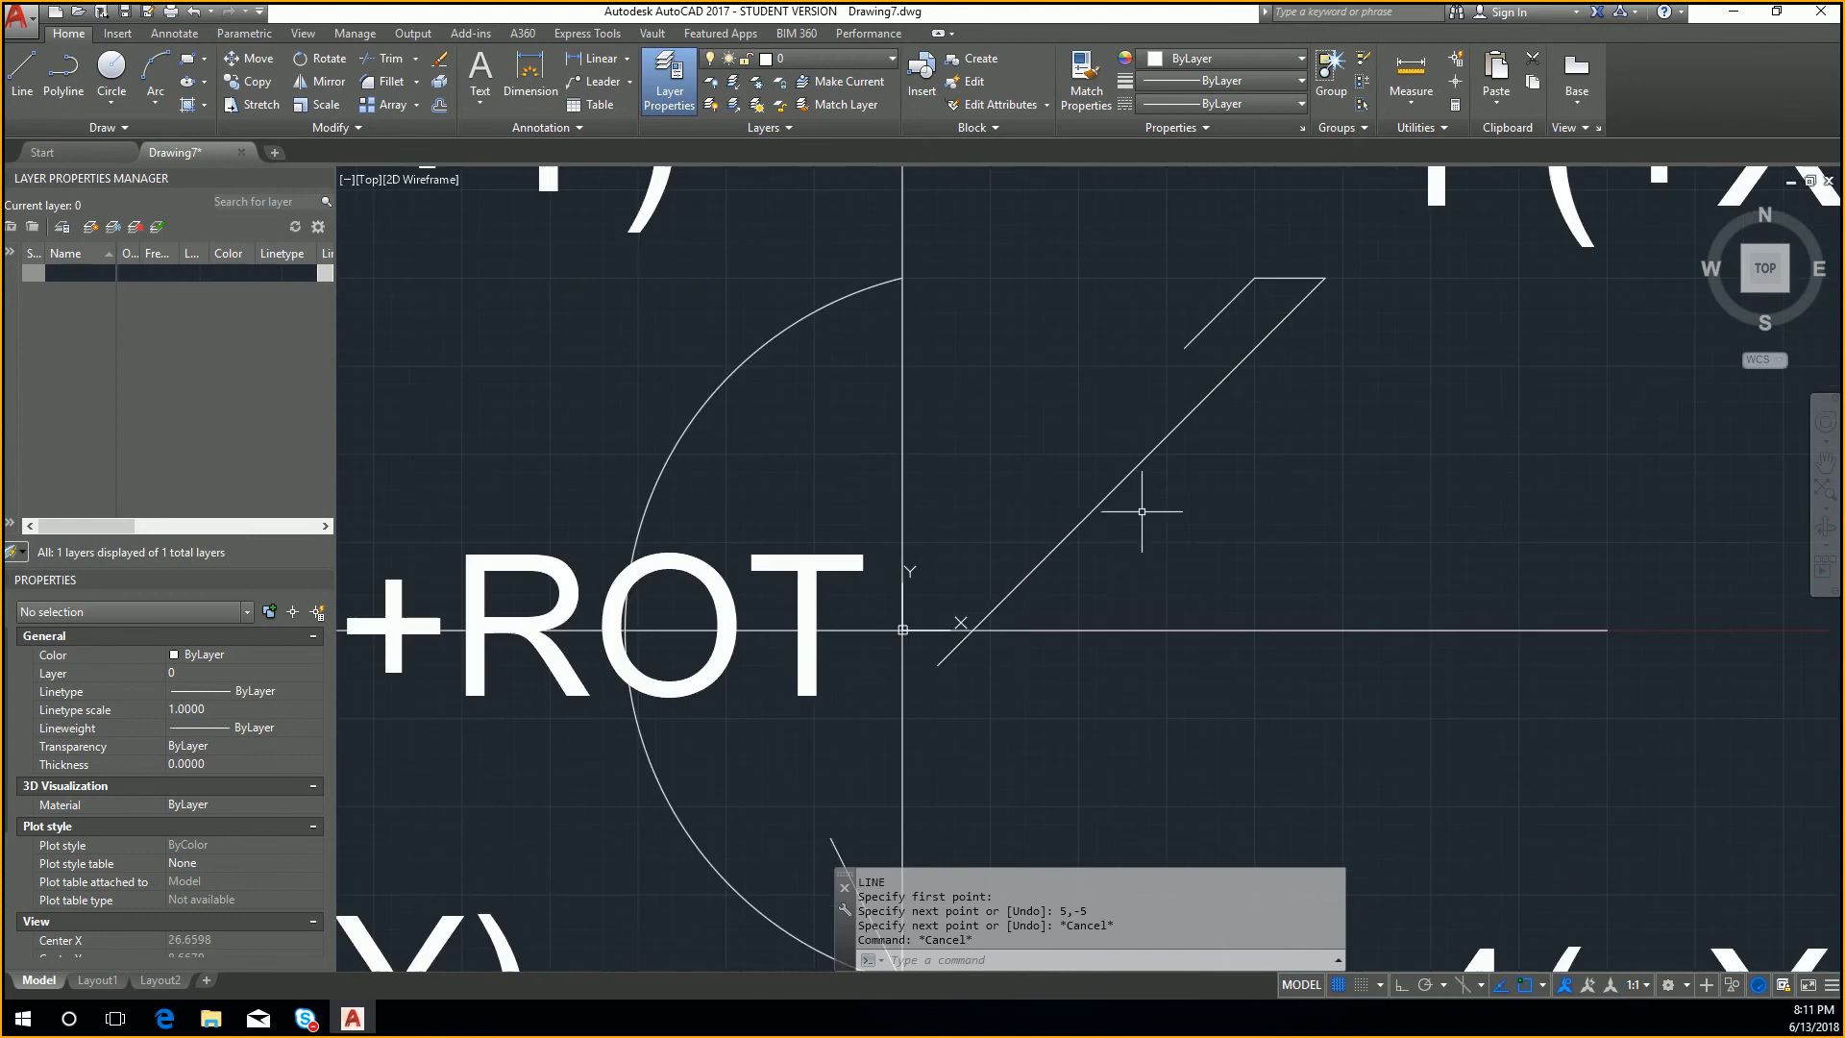
left_click(1082, 517)
key("Delete")
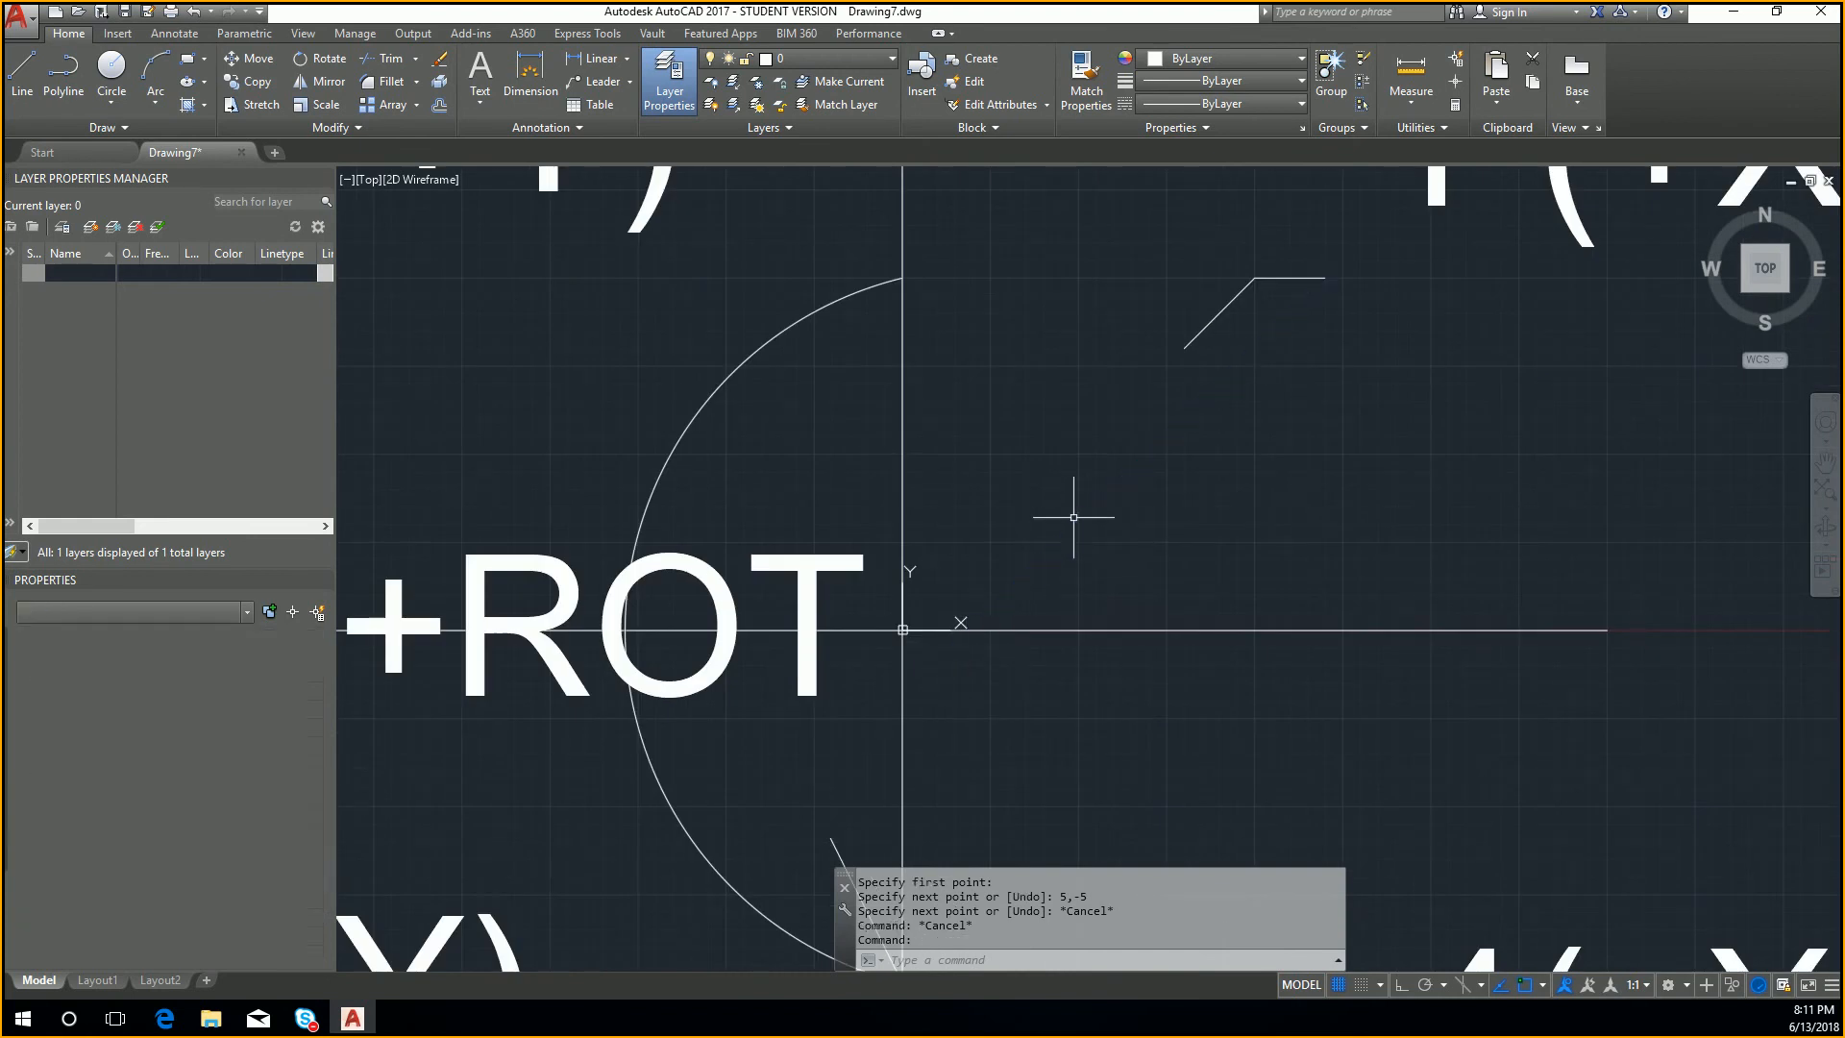
Step: Draw a line from the horizontal line's free end using the relative coordinate @5,-5
type("L")
key("Return")
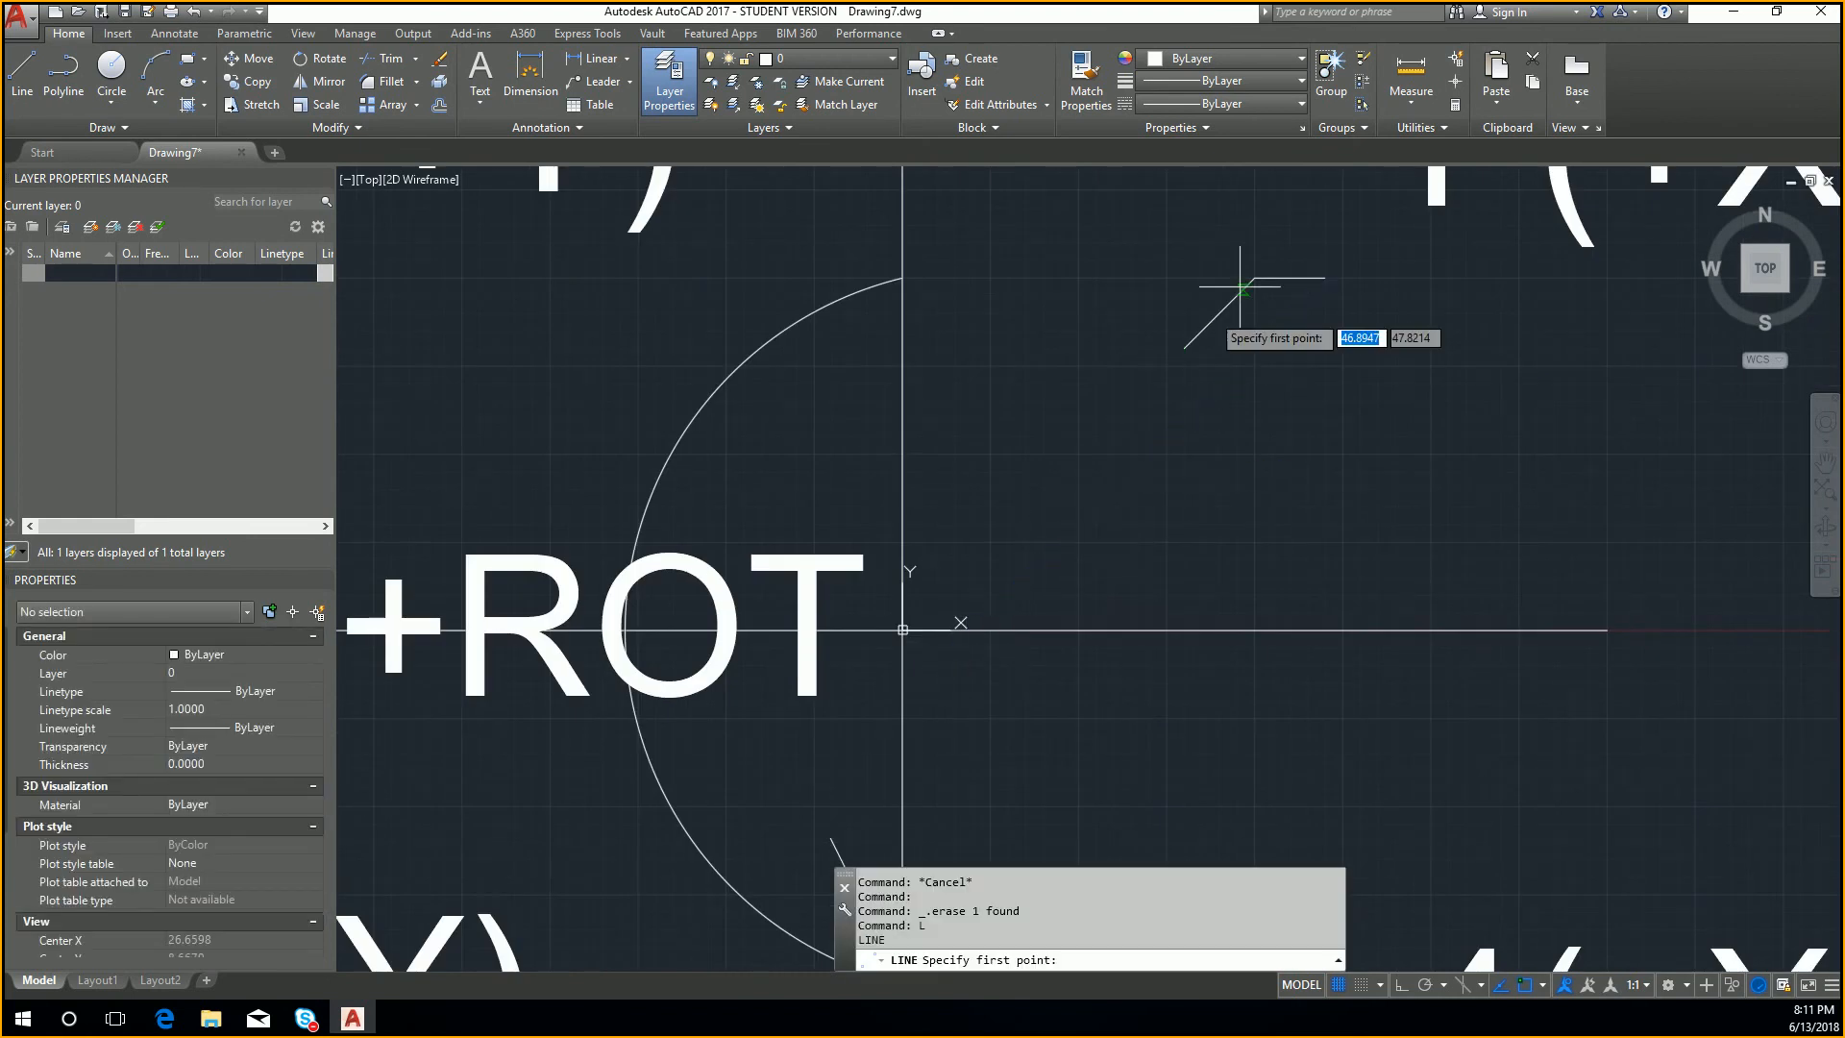
left_click(1324, 279)
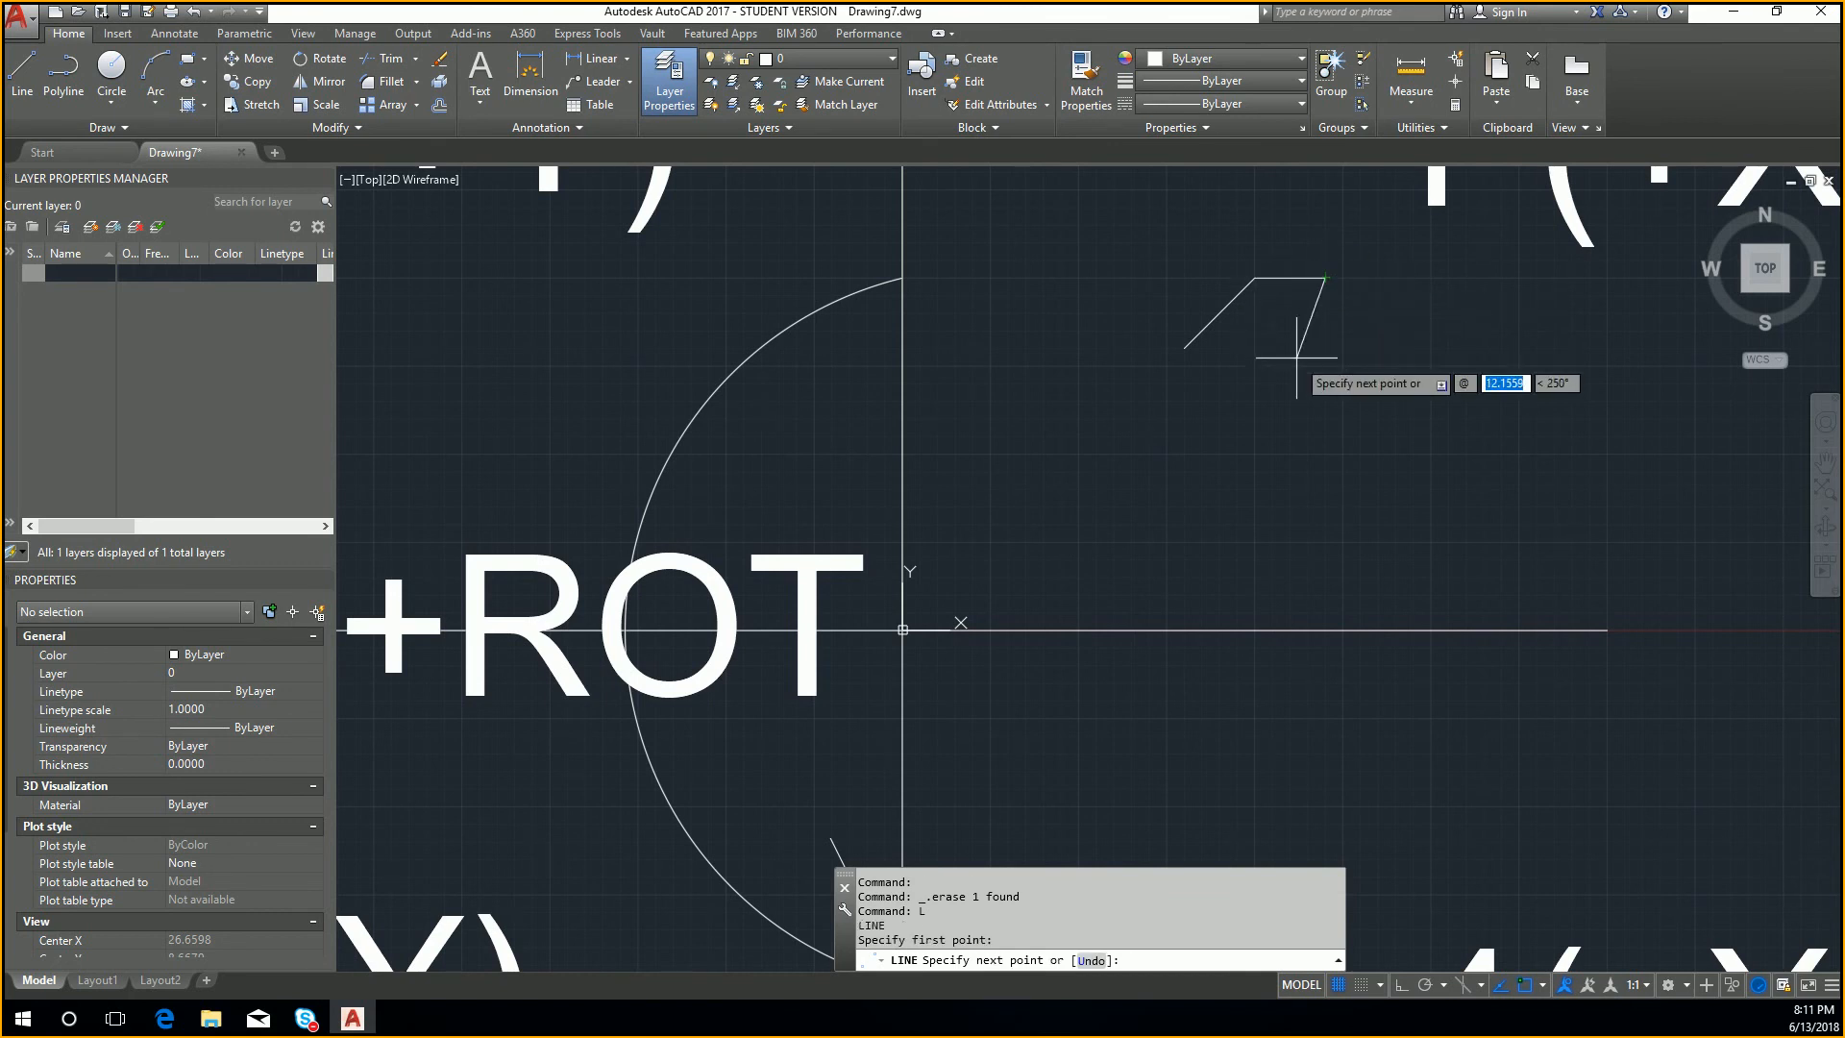
type("5")
key("Tab")
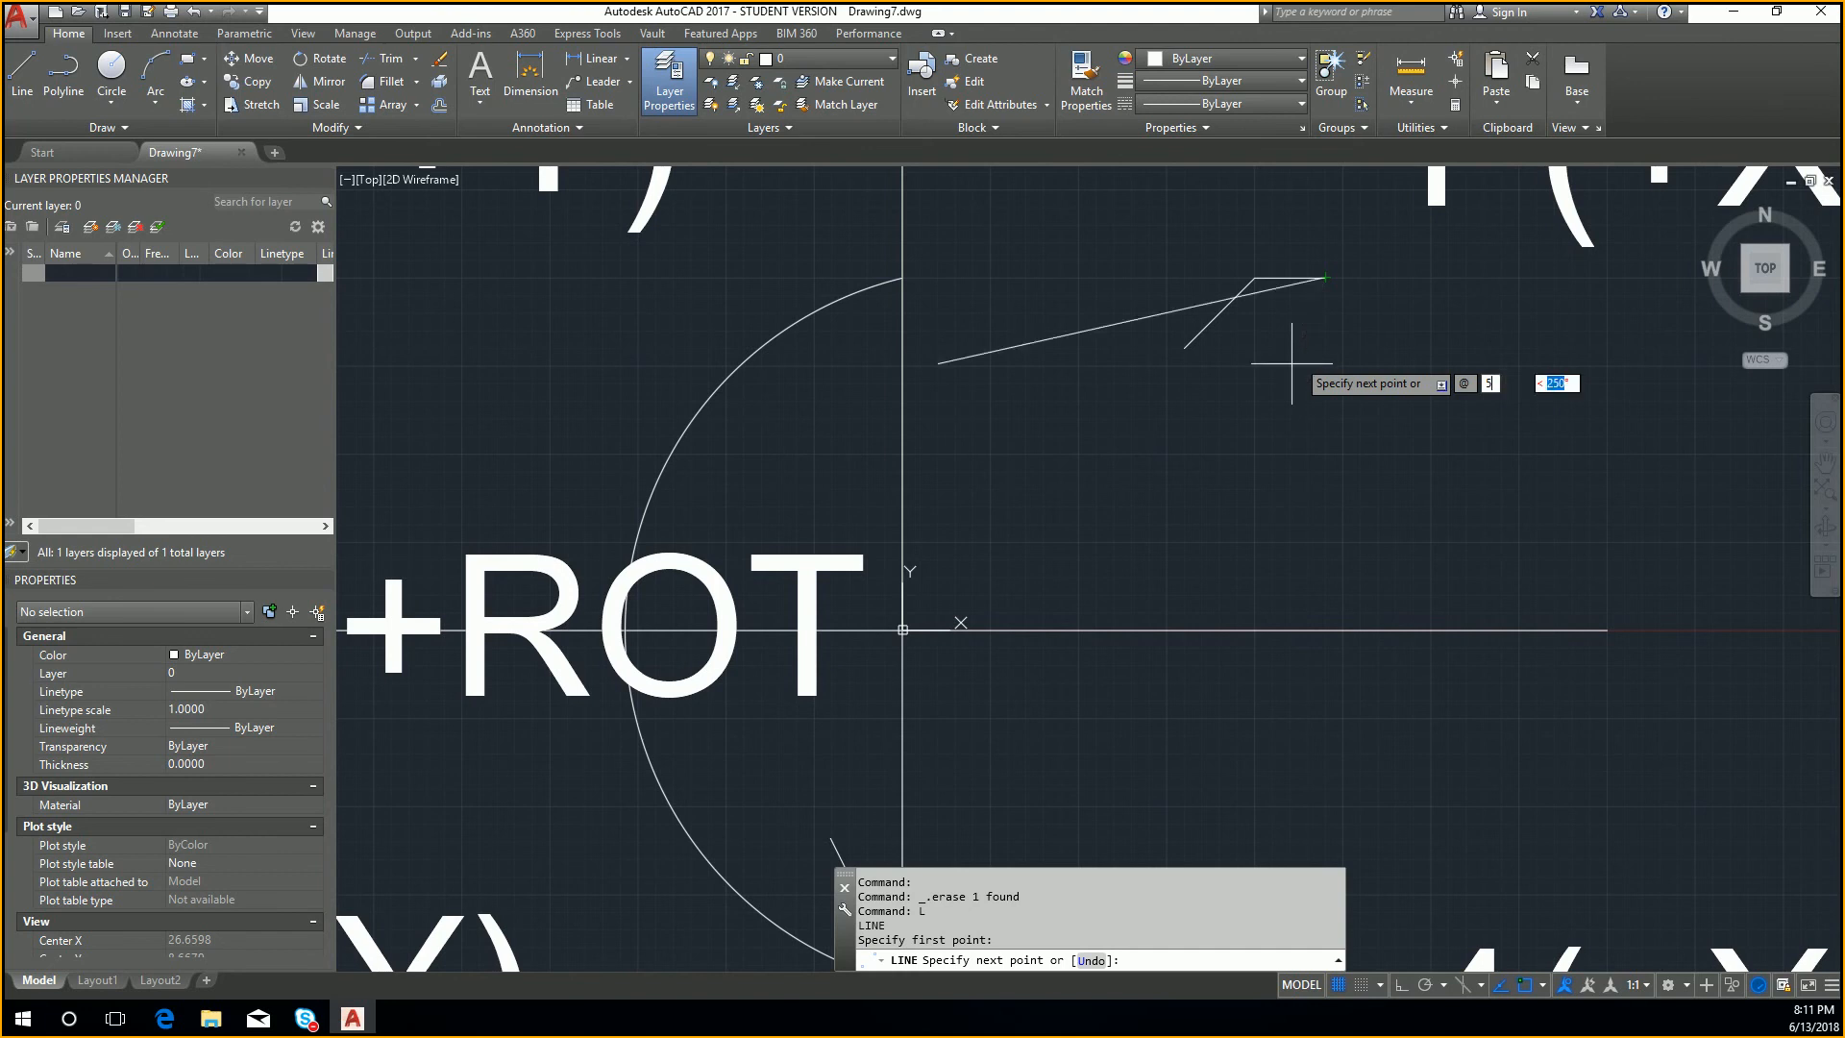
type("-5")
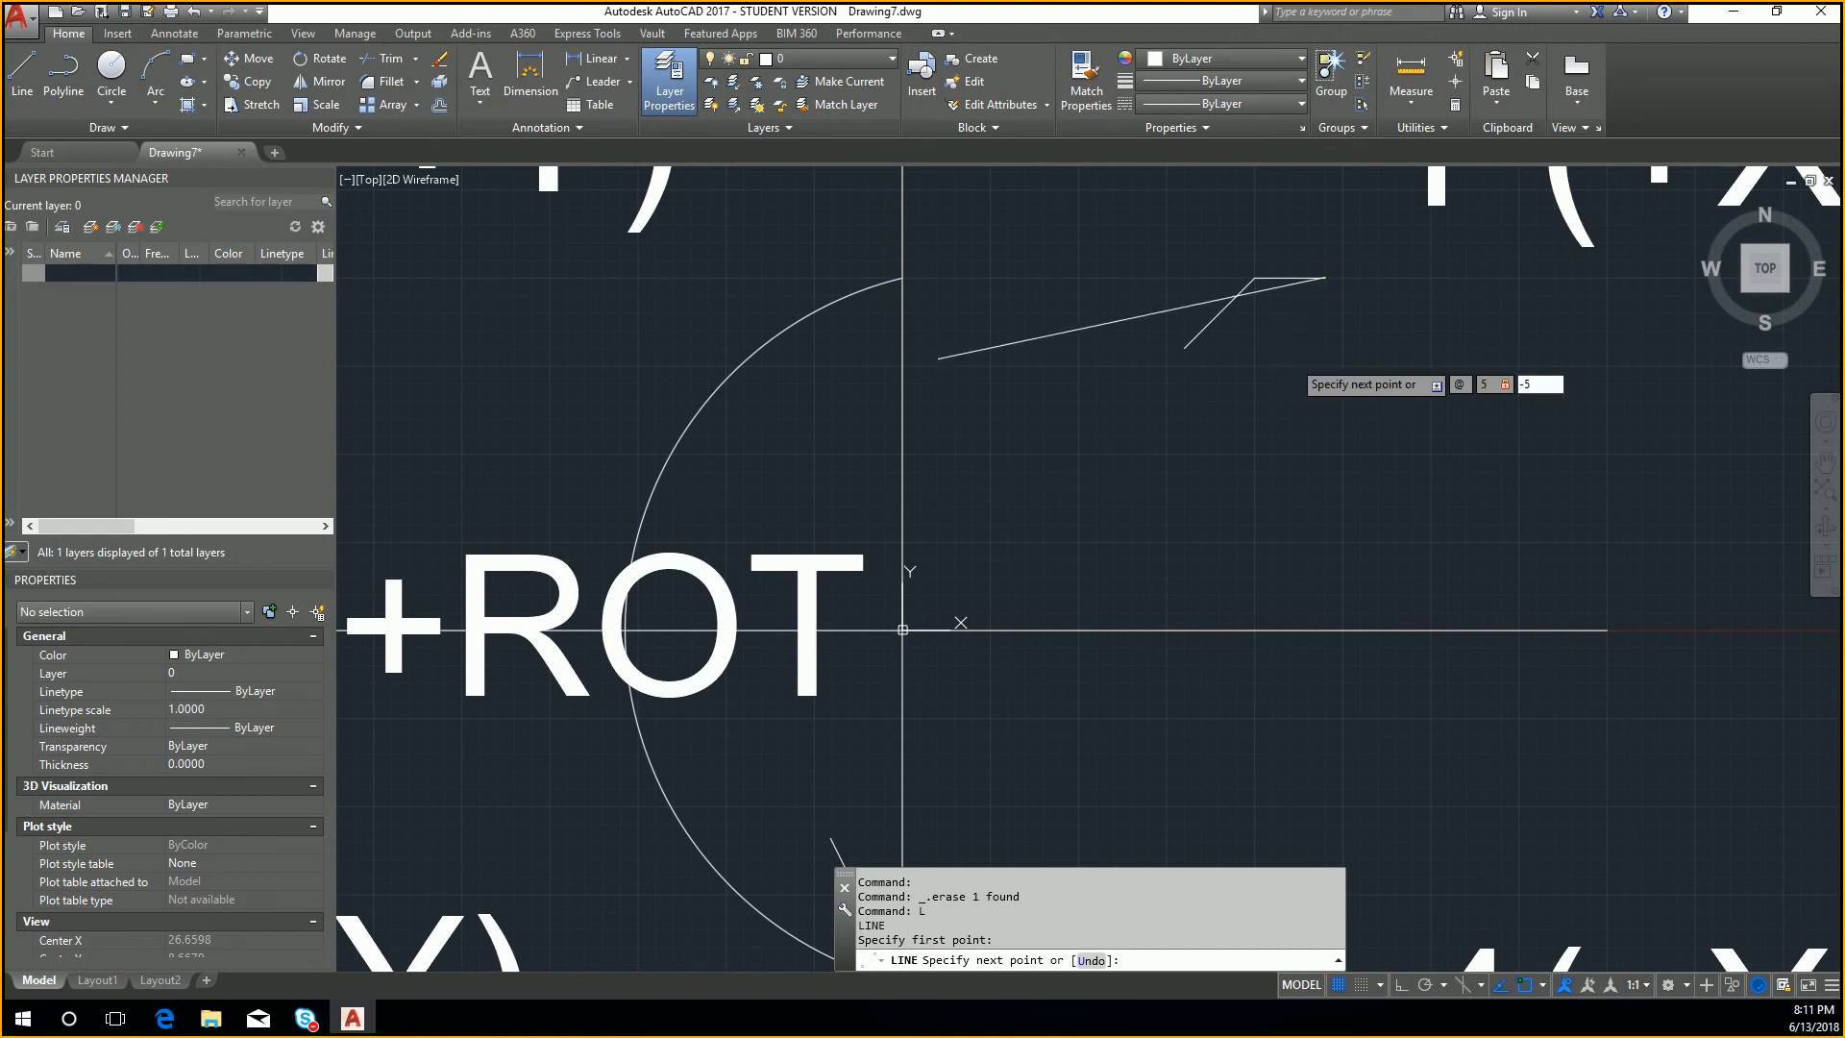
key("Return")
key("Escape")
scroll(1369, 295, "up", 5)
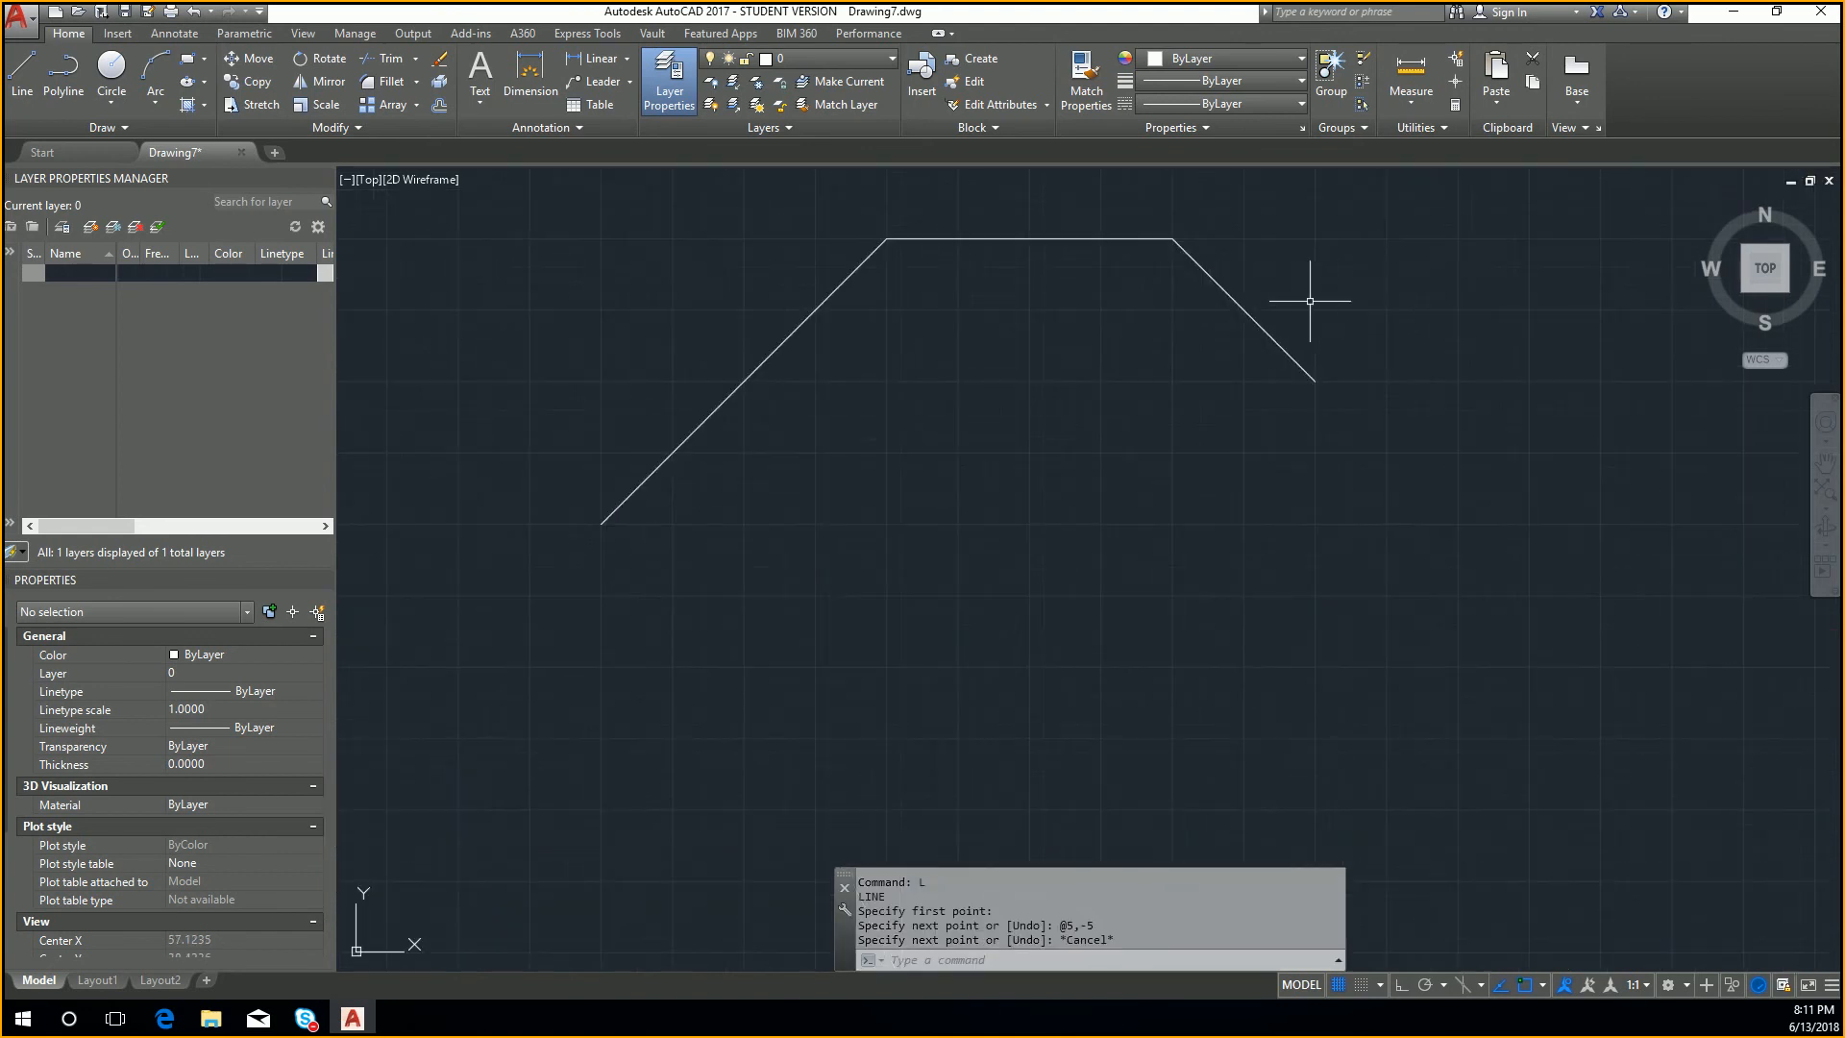
Step: Erase the short line sloping down from the right end of the horizontal line
left_click(1168, 238)
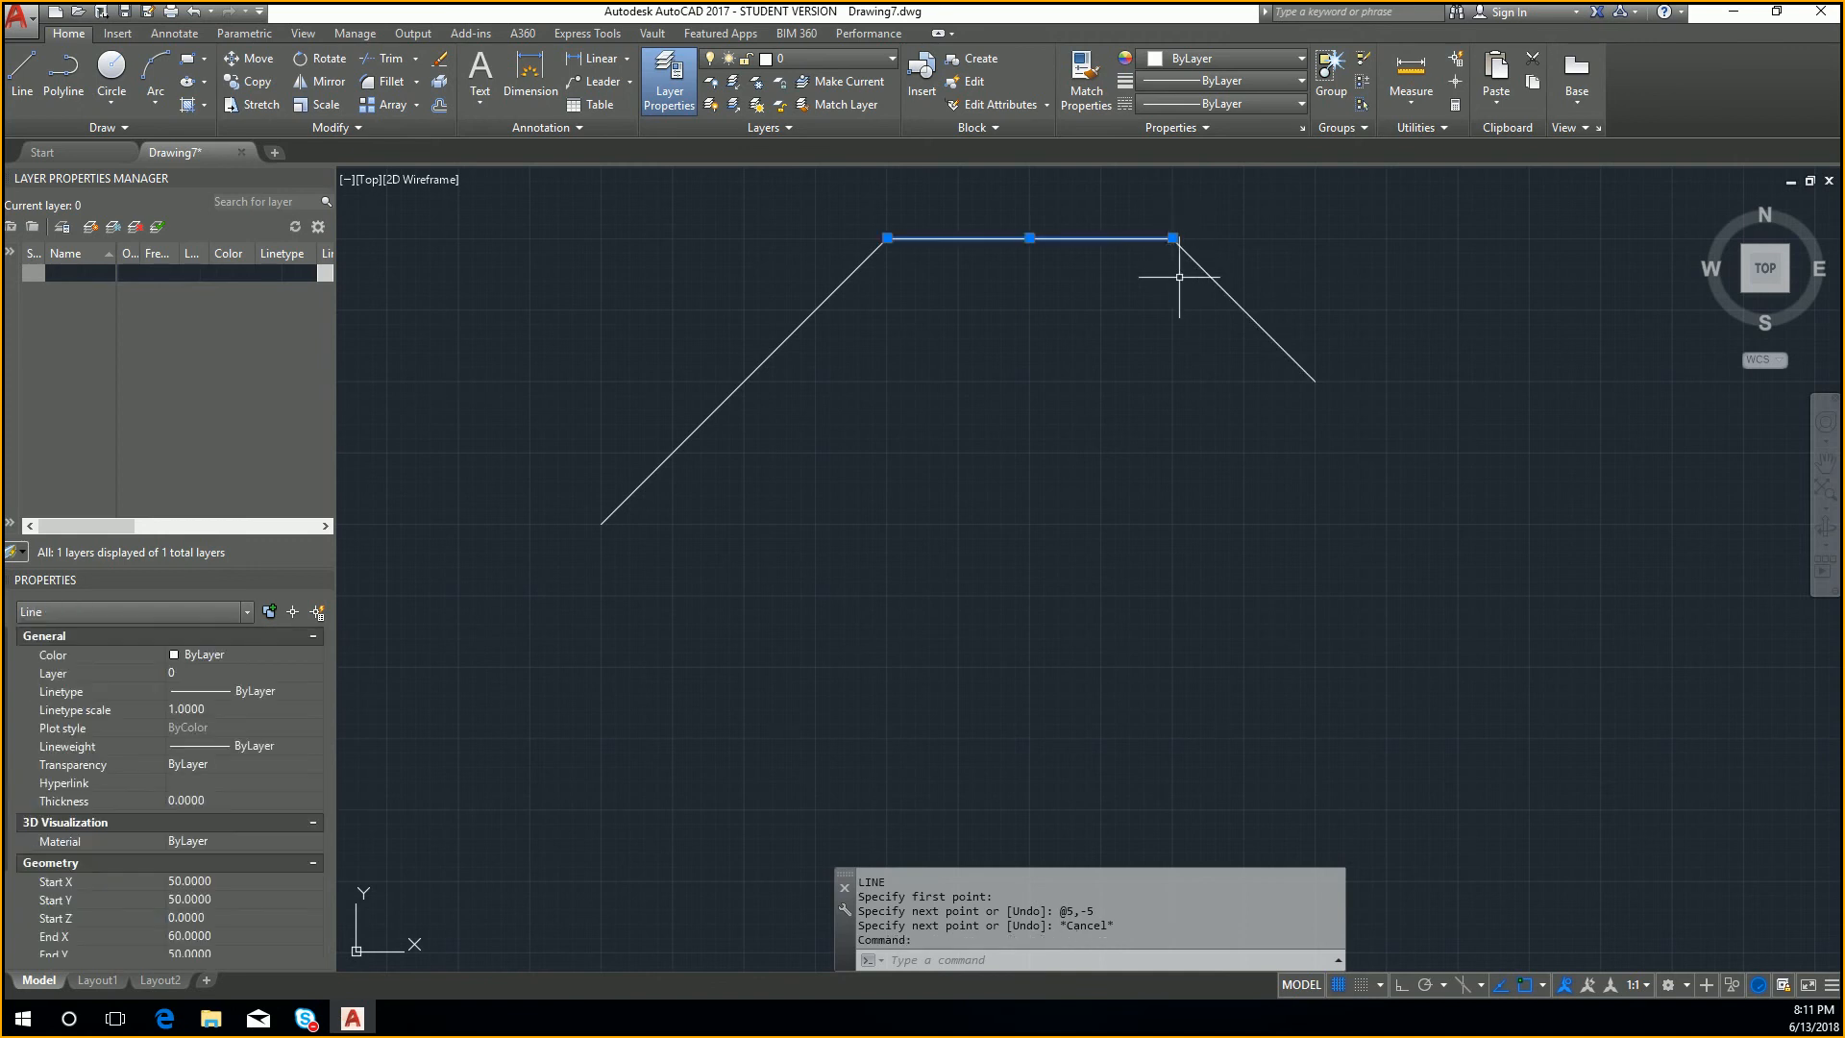
key("Escape")
left_click(1248, 380)
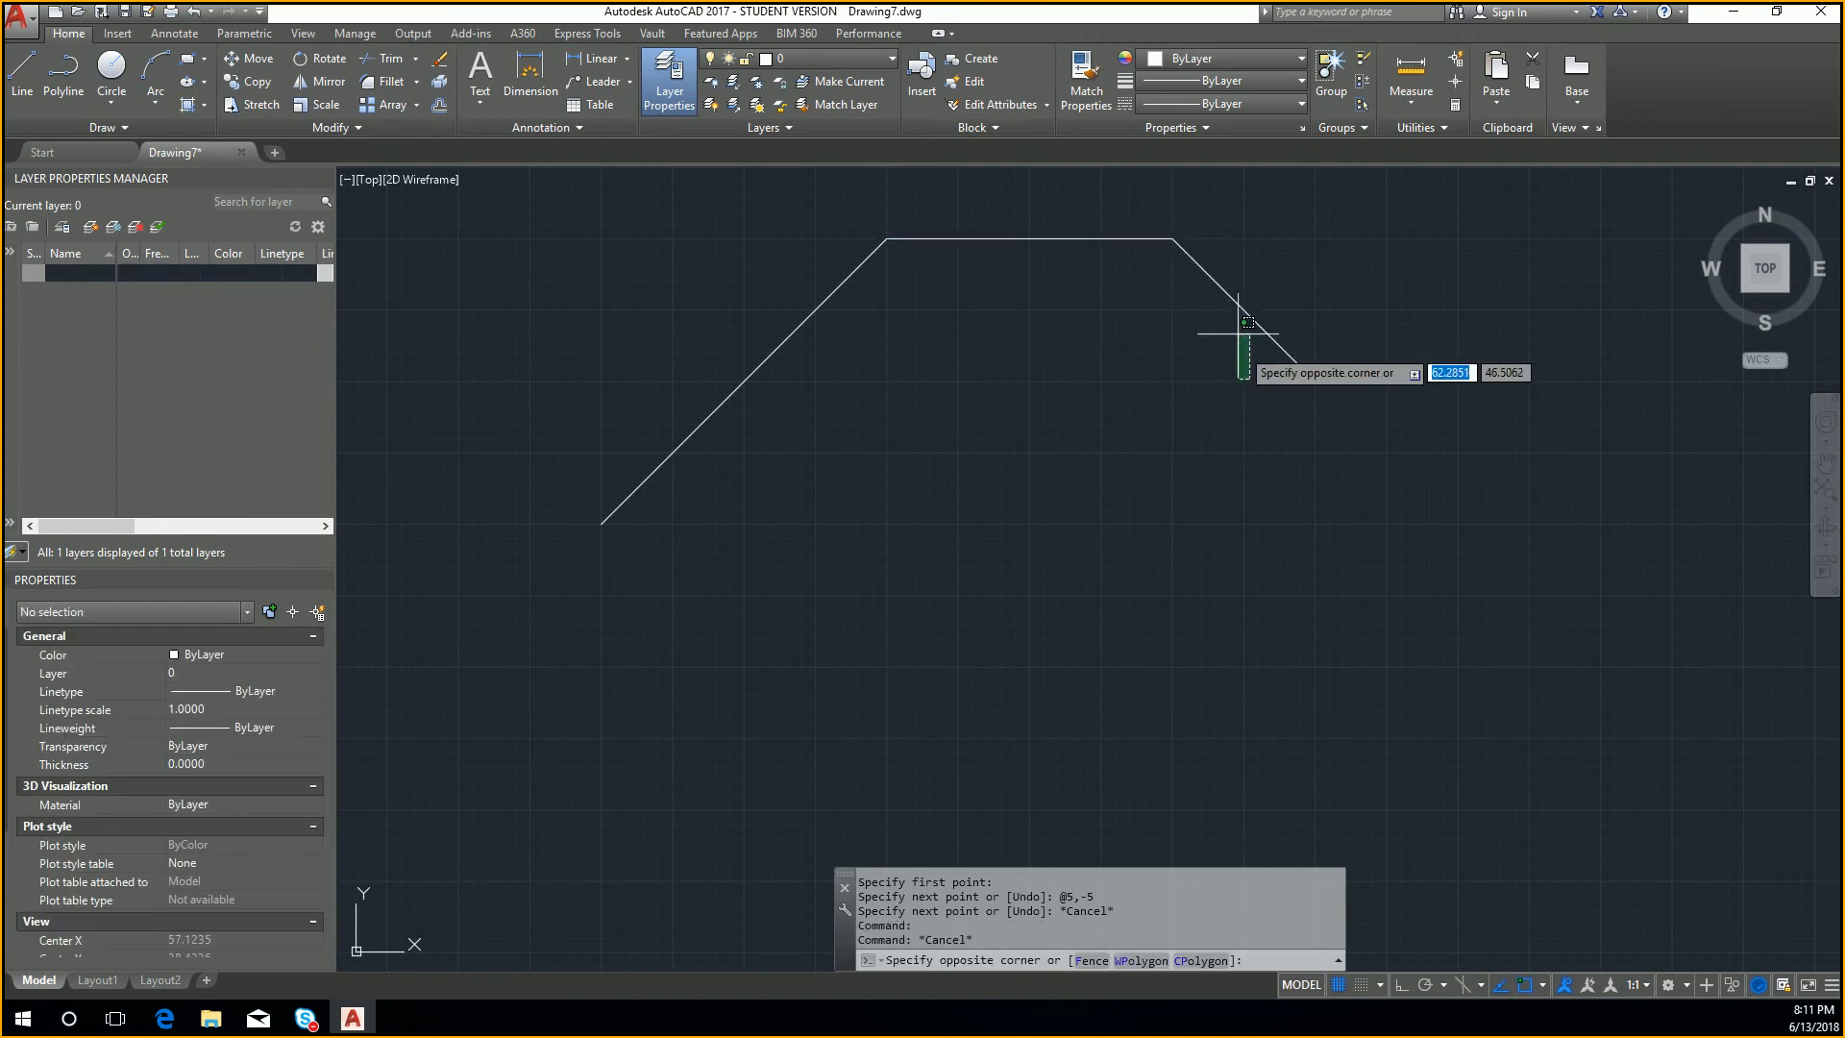
left_click(1209, 273)
key("Delete")
Step: Draw a line from the right end of the horizontal line to the absolute coordinate 5,-5
type("l")
key("Return")
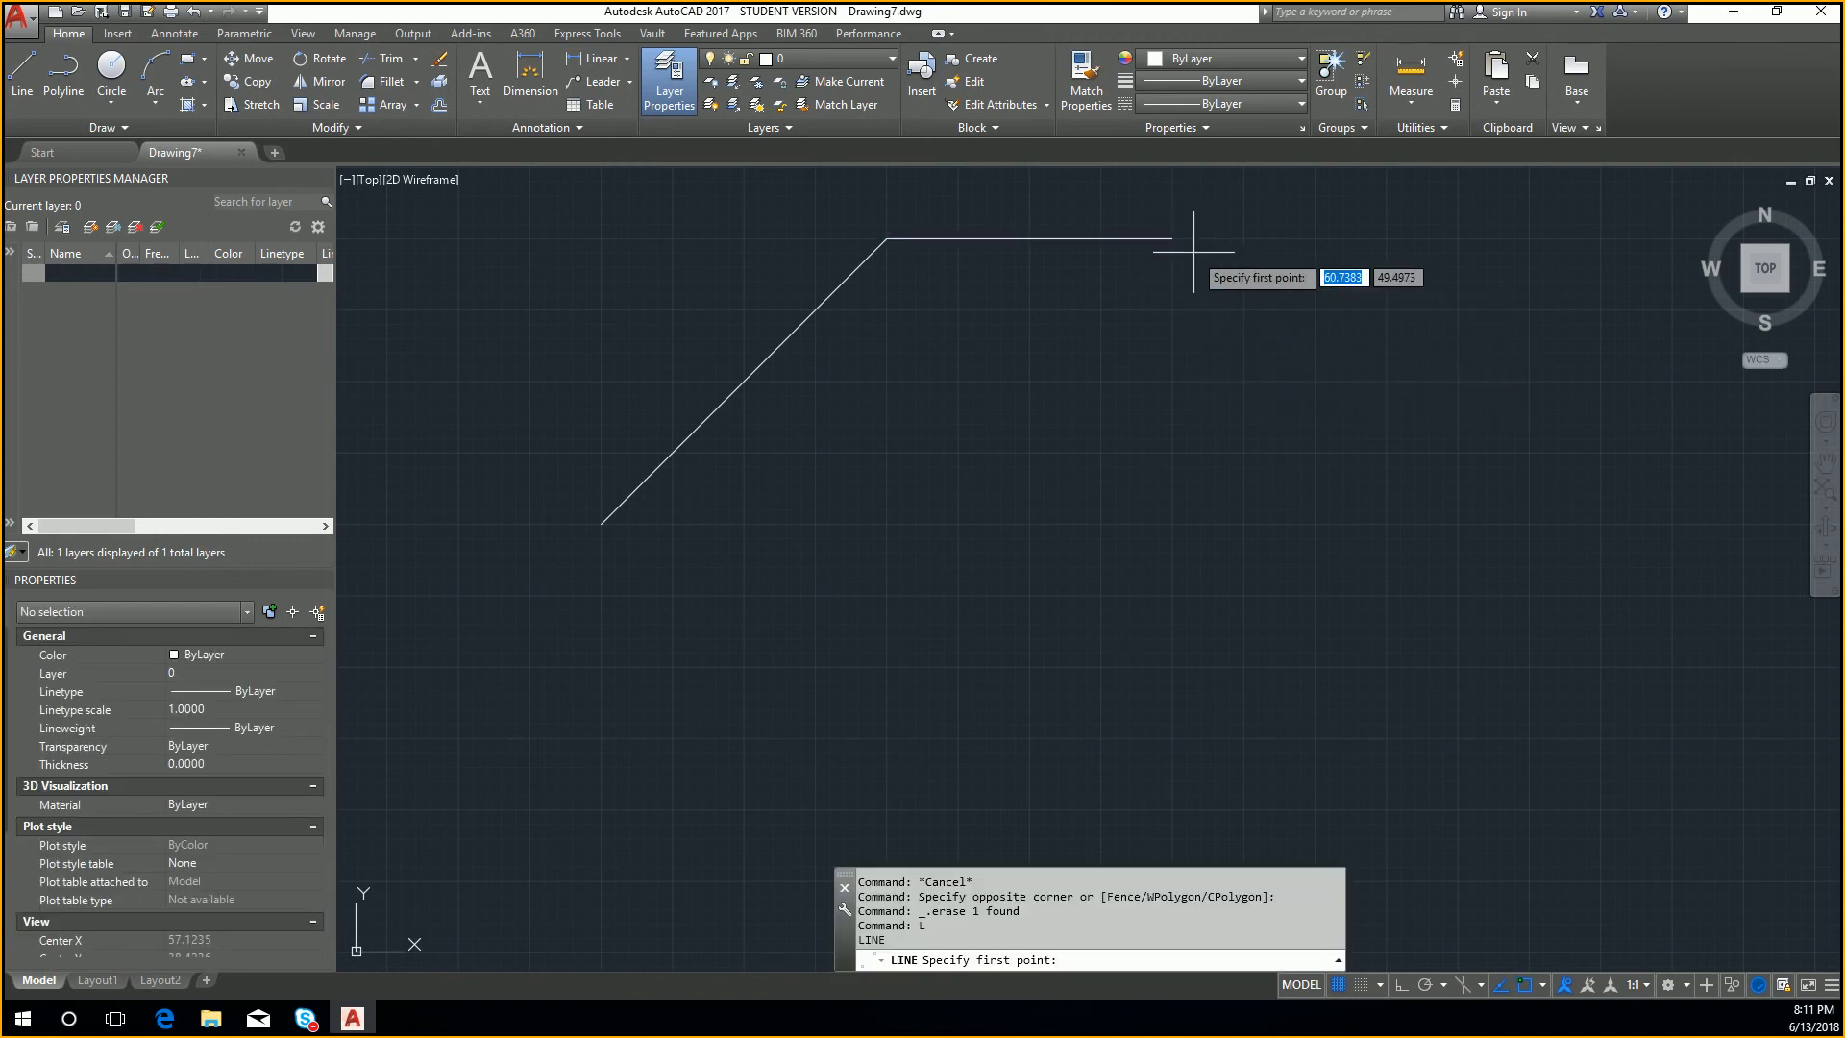
left_click(1173, 237)
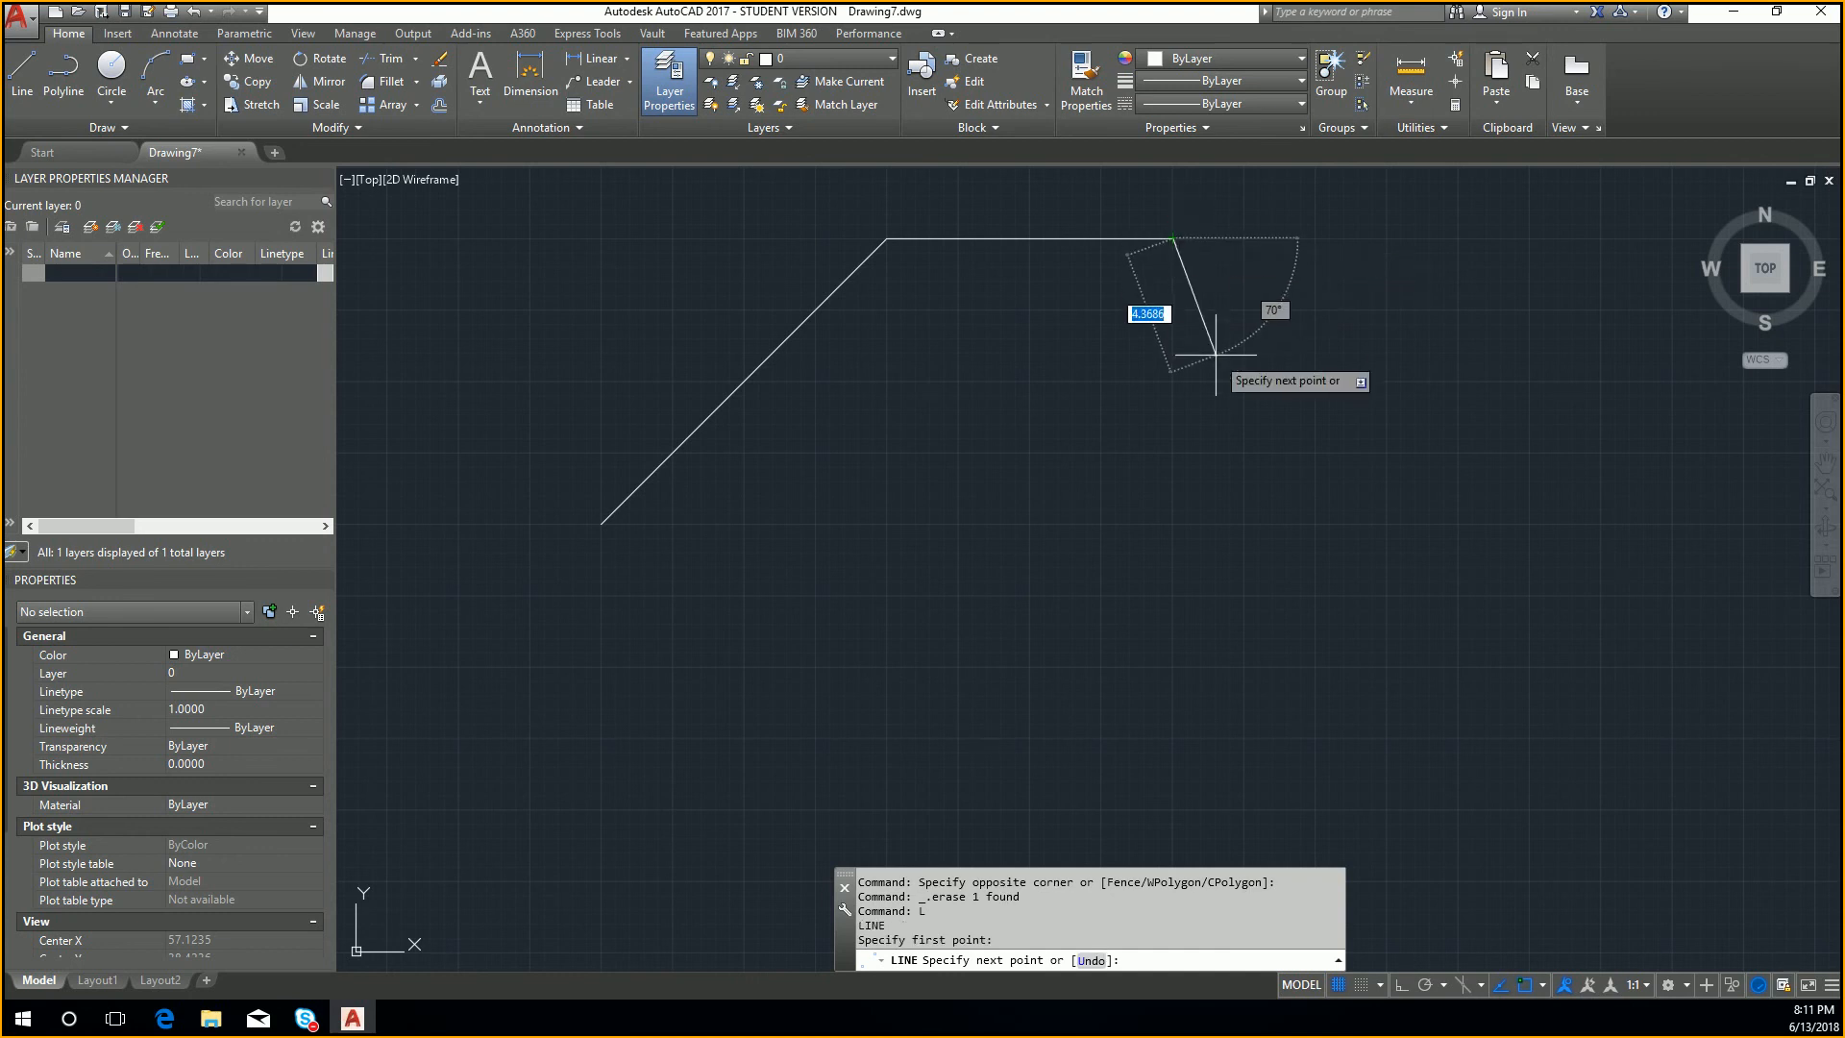
type("5")
key("Tab")
type("-")
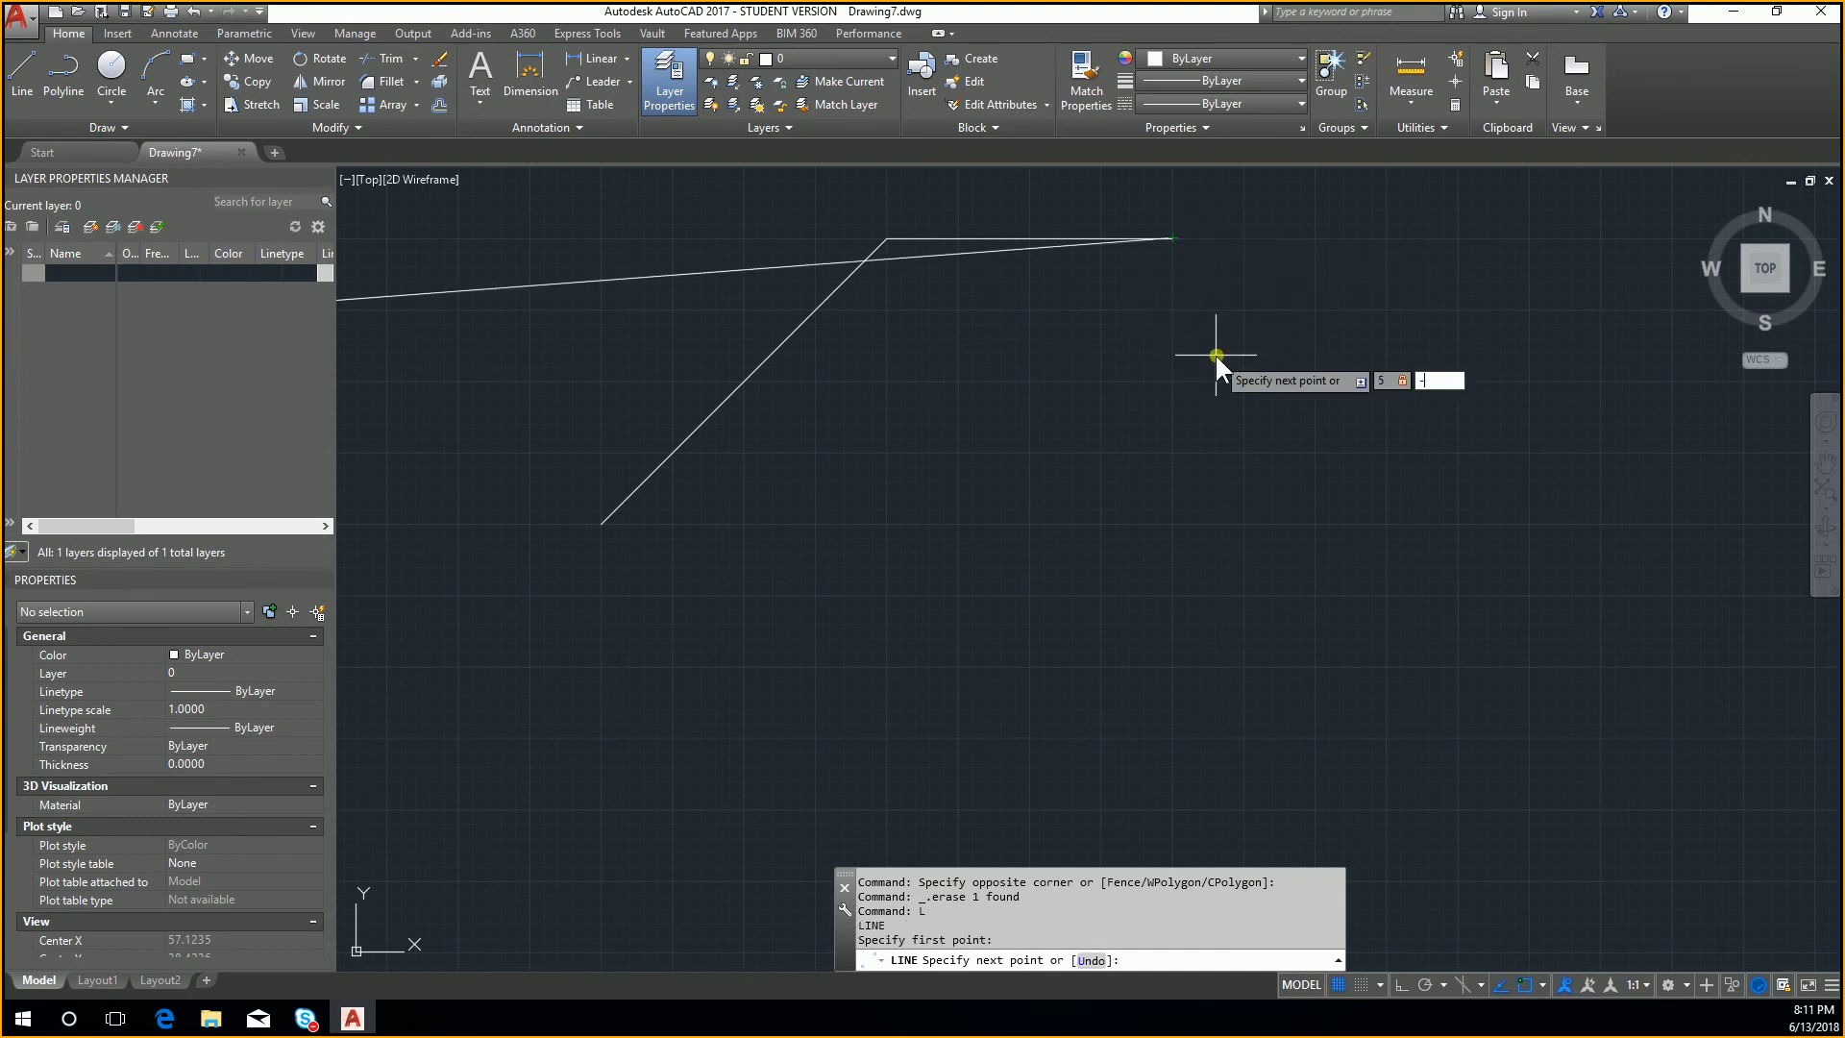
type("5")
key("Return")
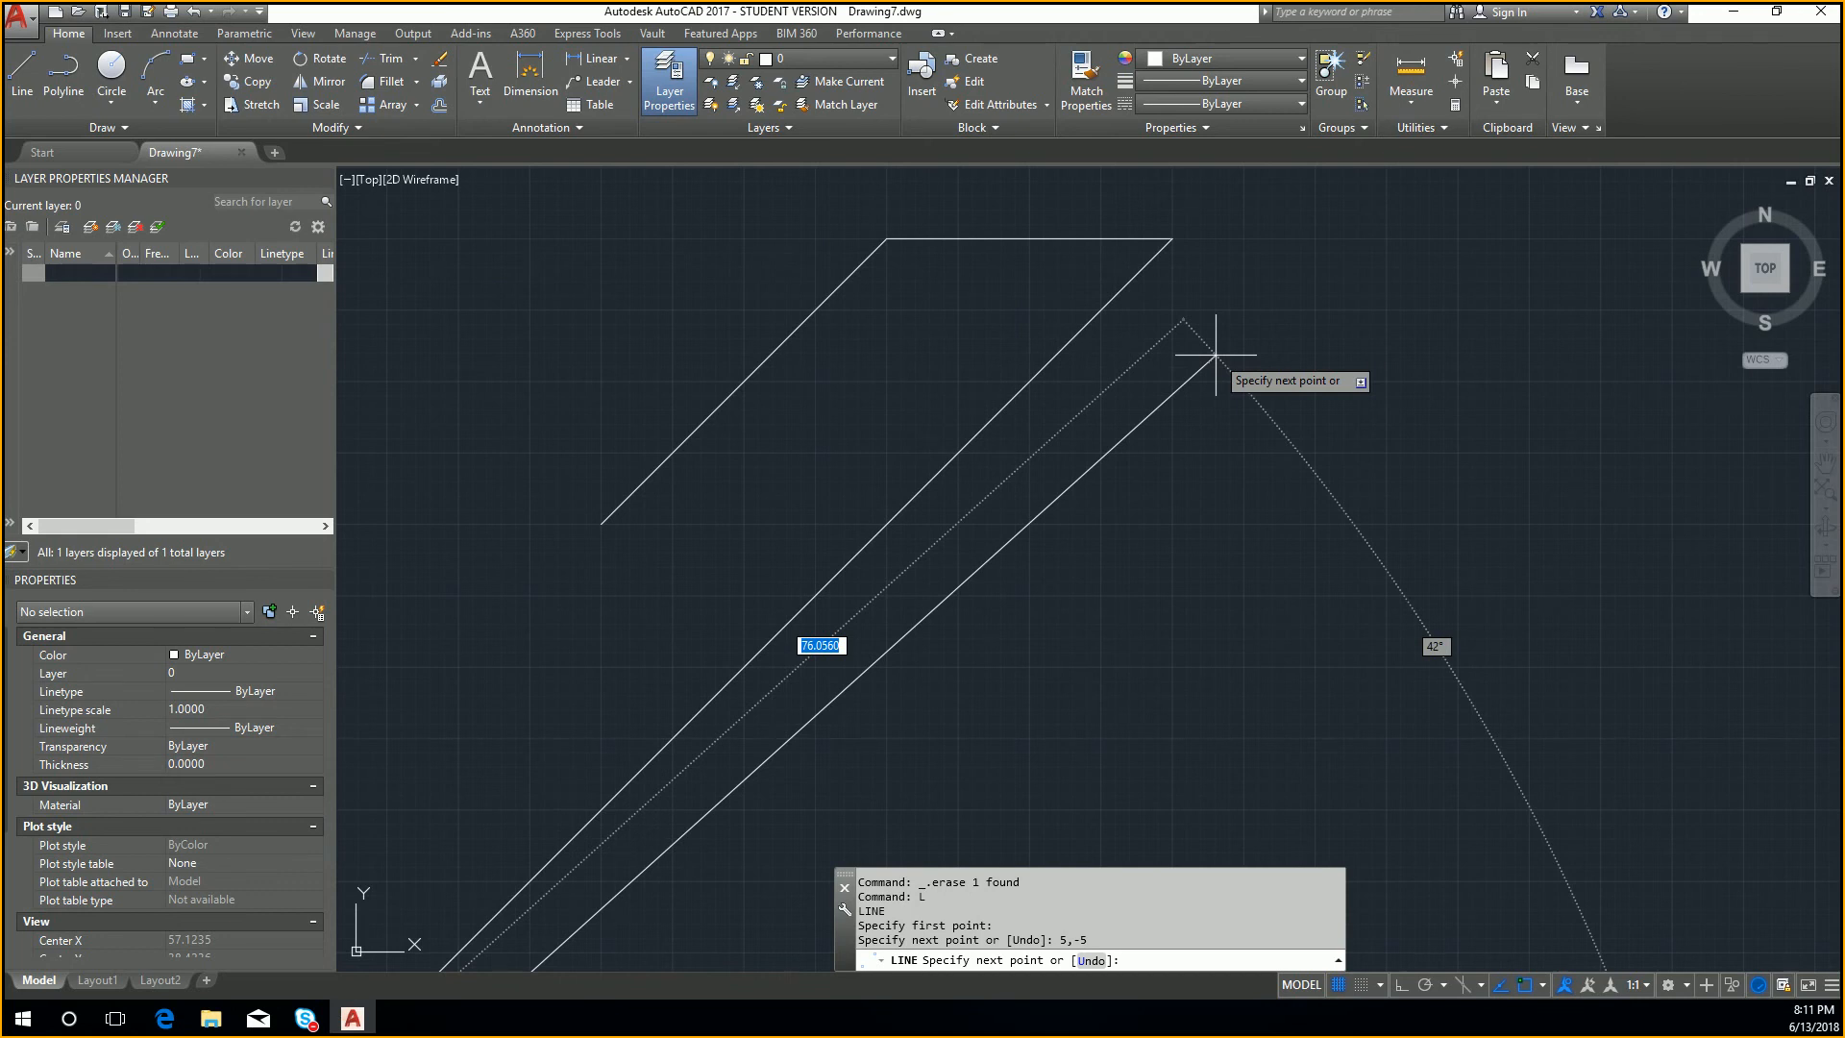
key("Escape")
scroll(1228, 423, "down", 8)
middle_click_drag(928, 669, 941, 639)
scroll(1038, 573, "up", 8)
middle_click_drag(794, 746, 912, 689)
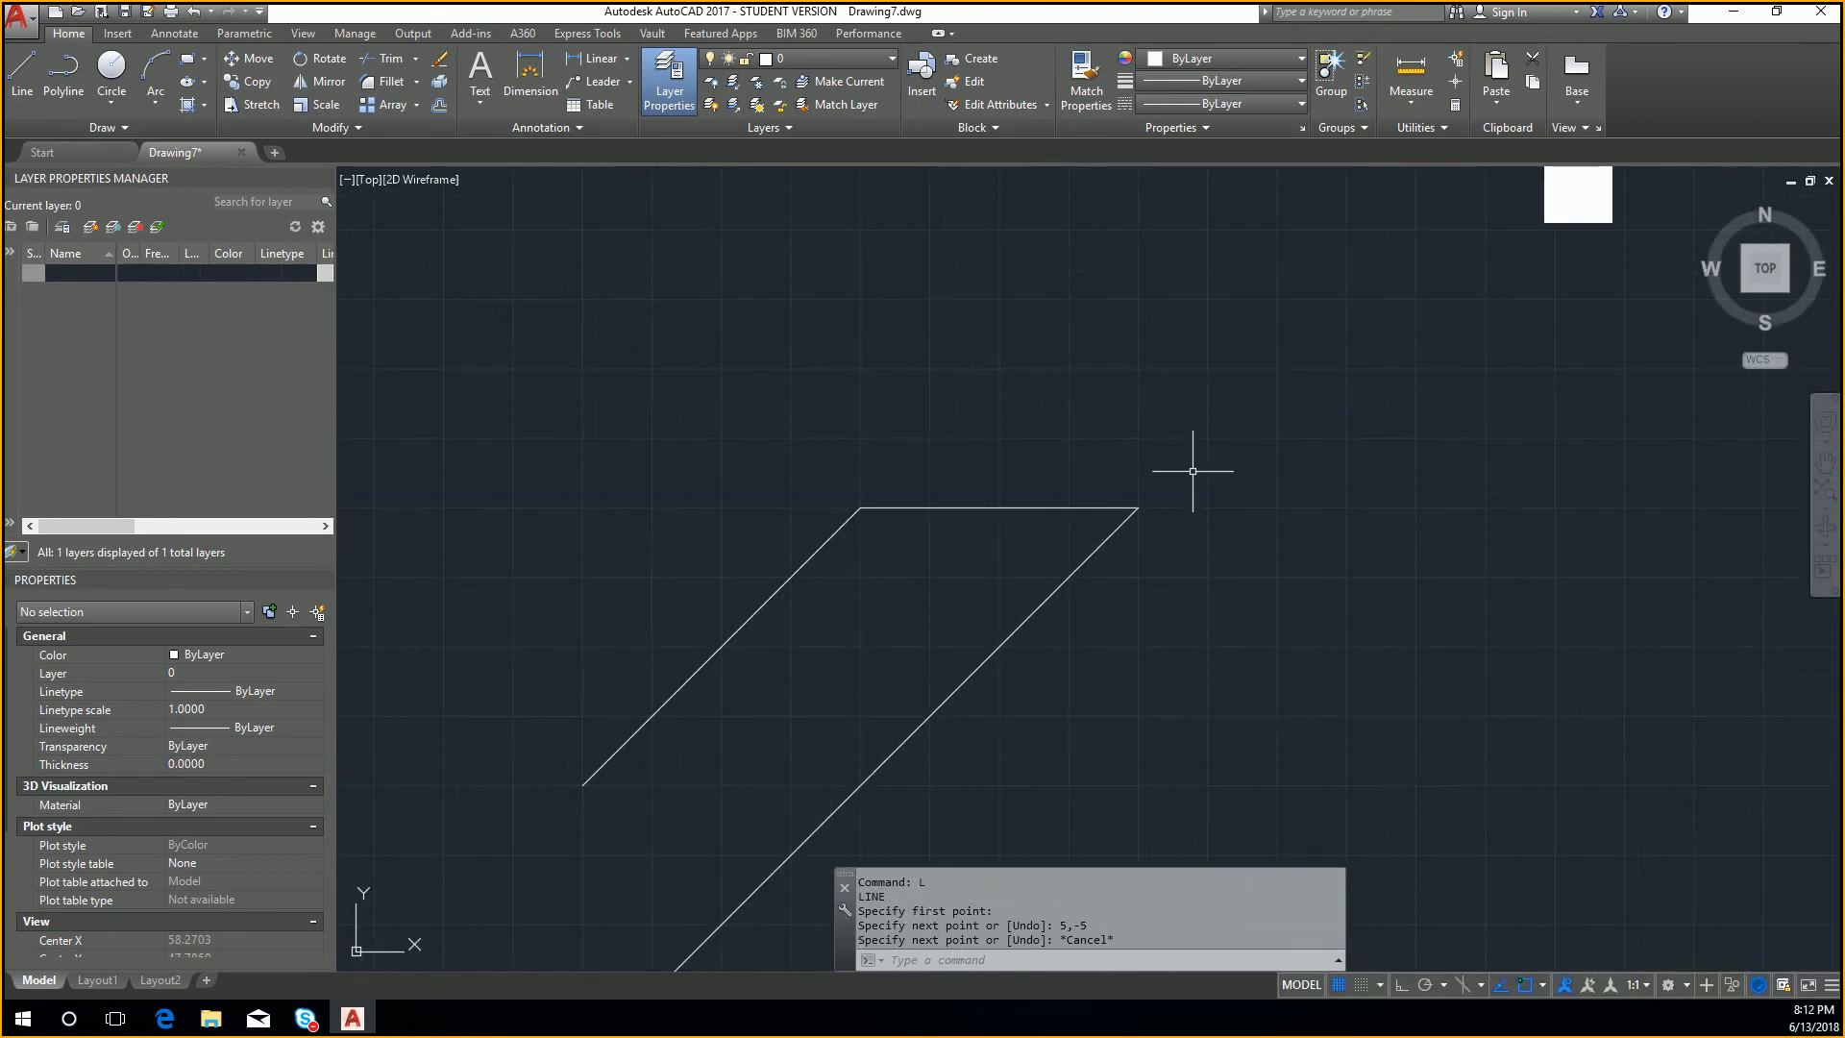
Step: Draw a second line from the same corner using the relative coordinate @5,-5
type("L")
key("Return")
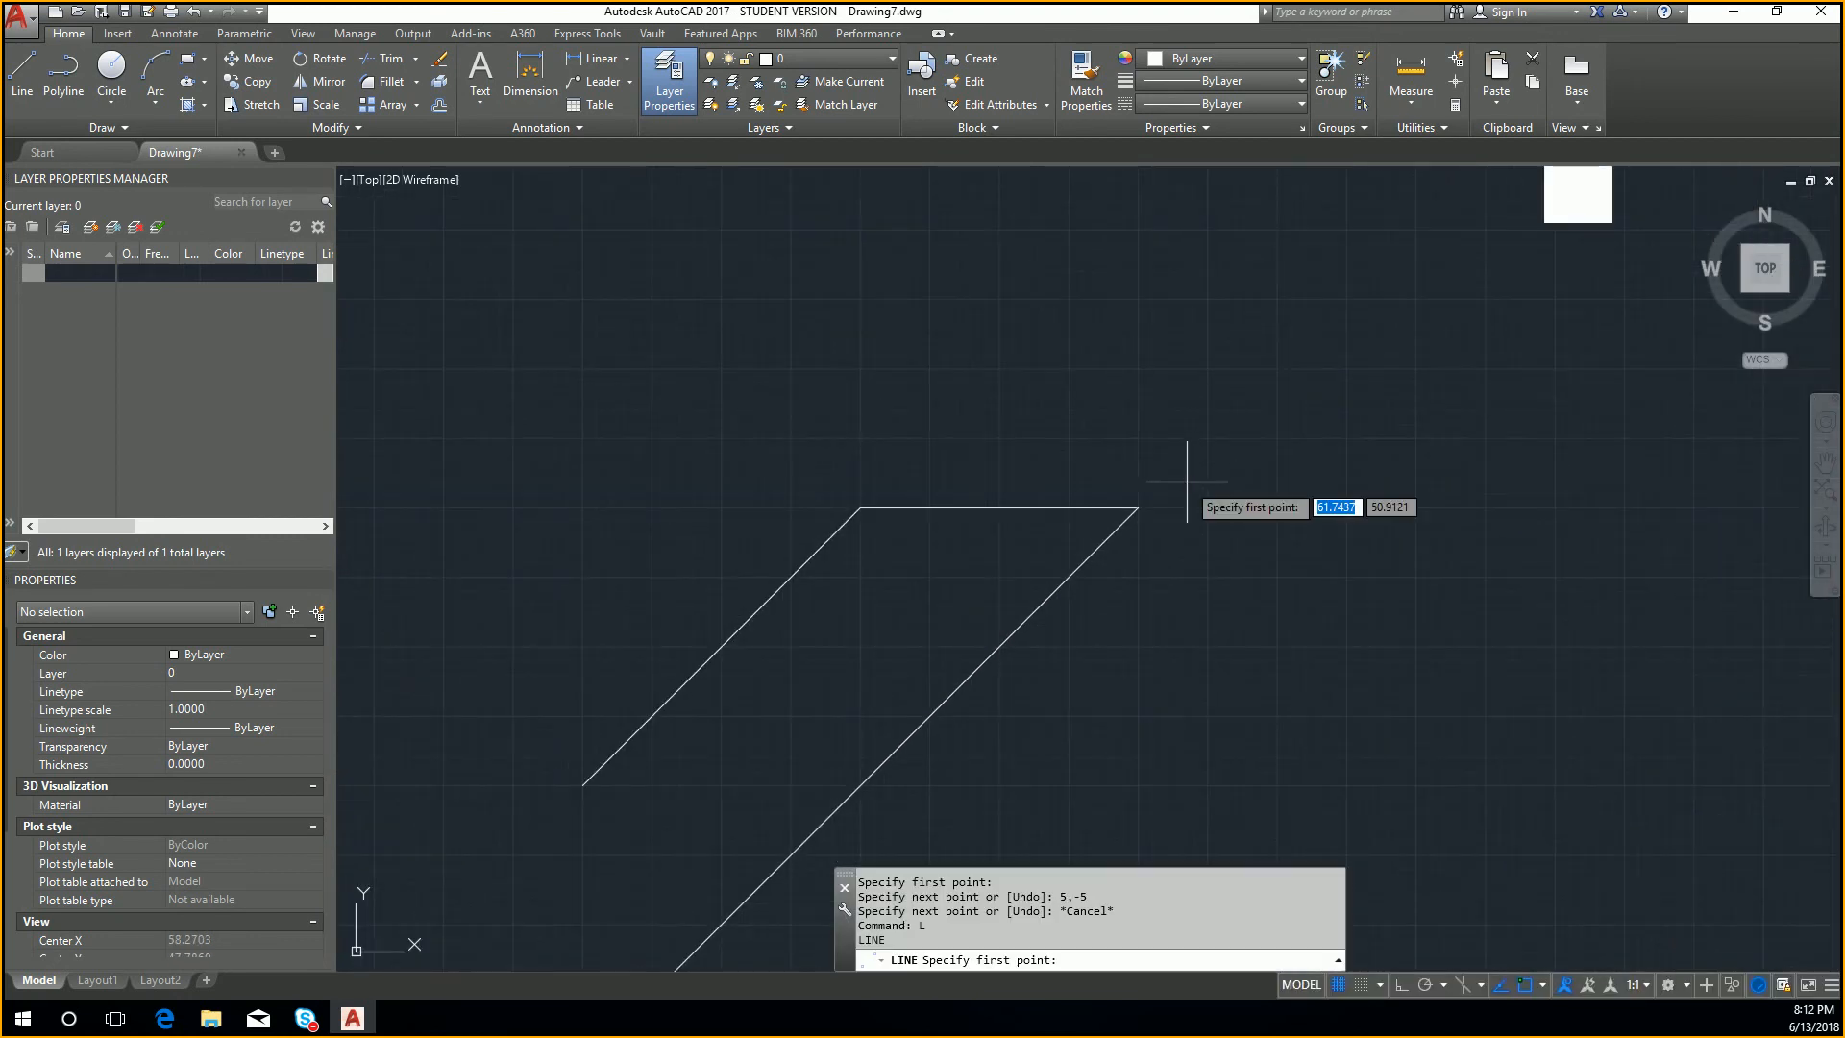
left_click(1139, 507)
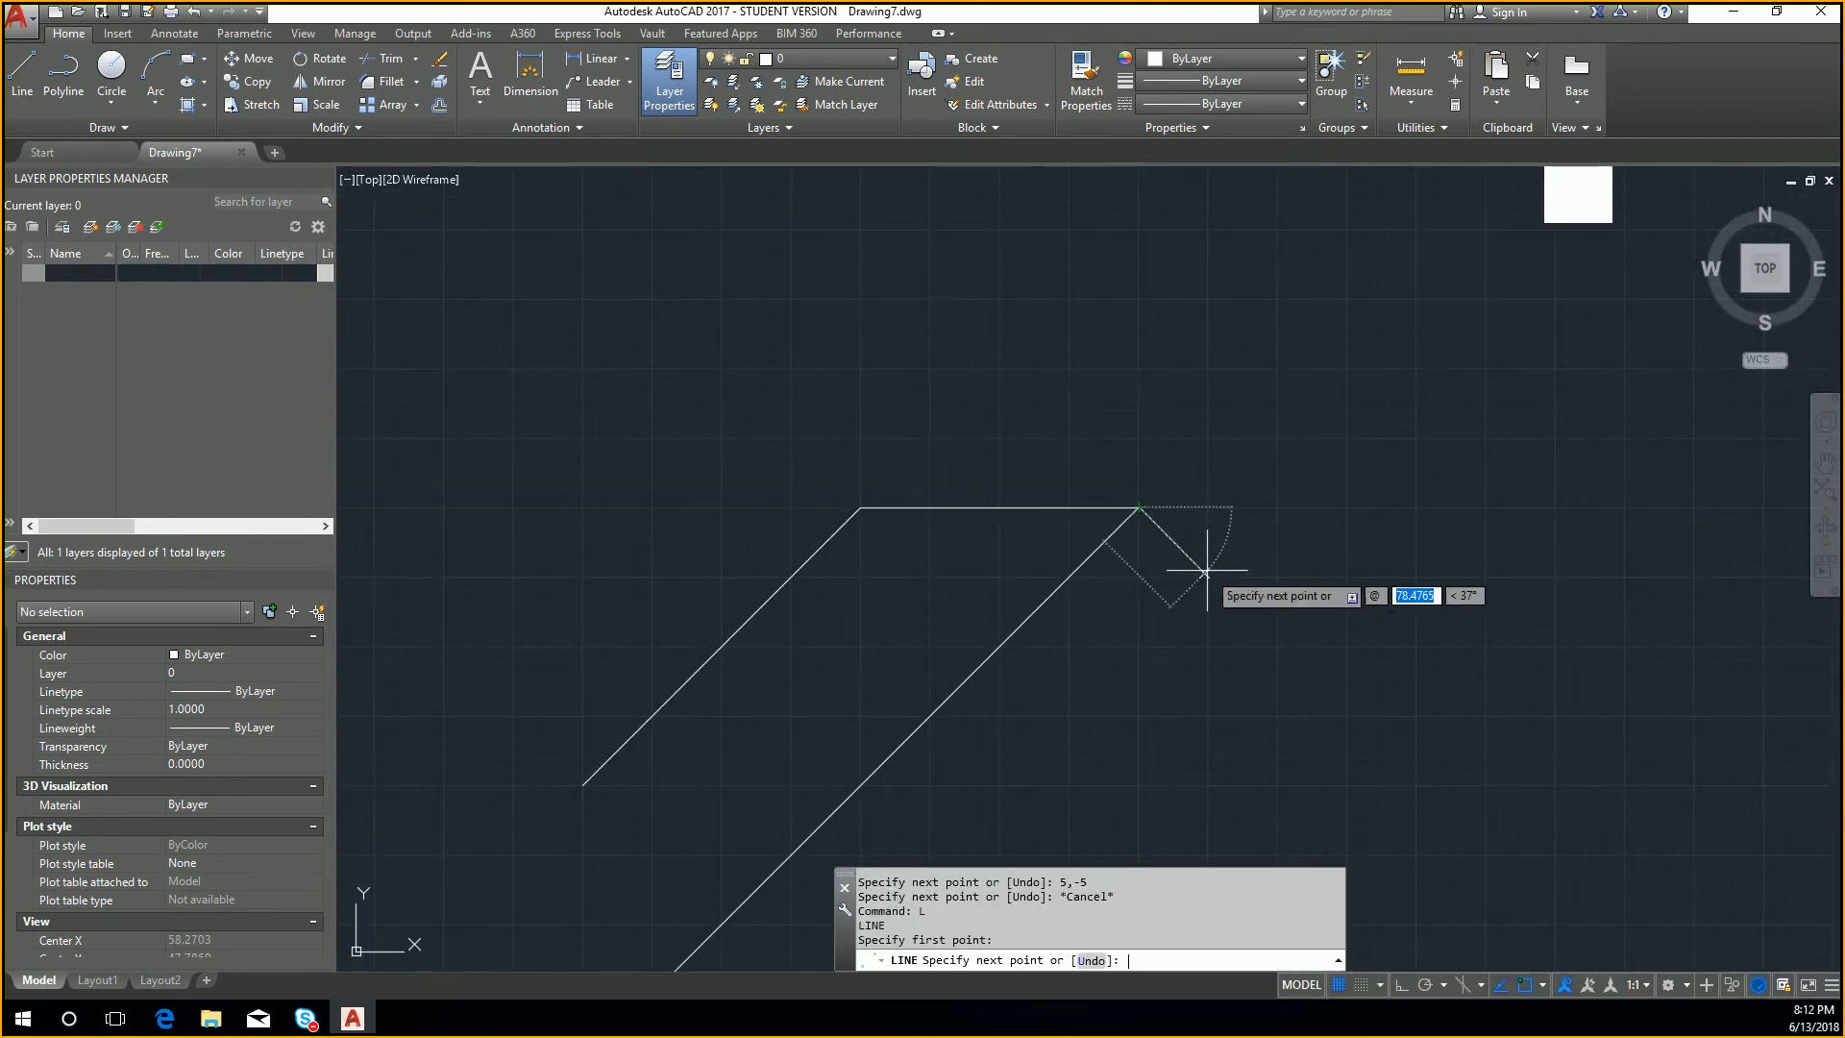
type("5")
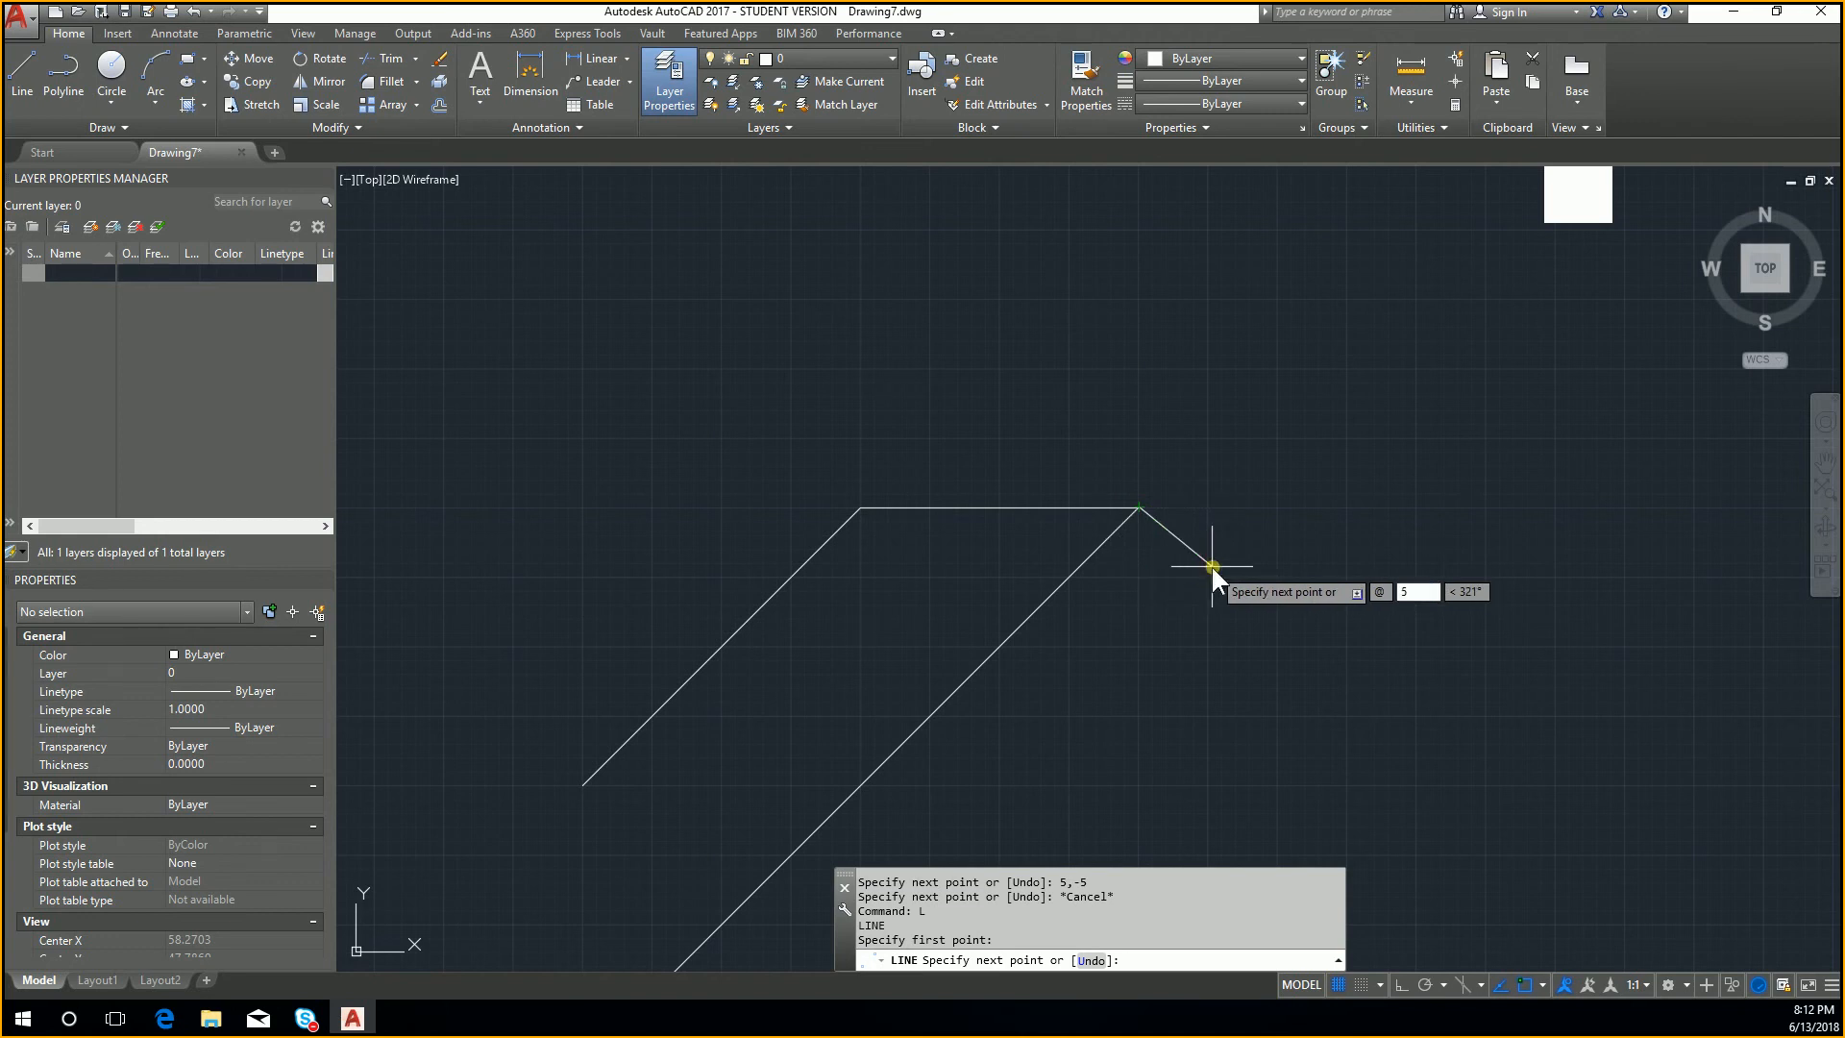
key("Tab")
type("-5")
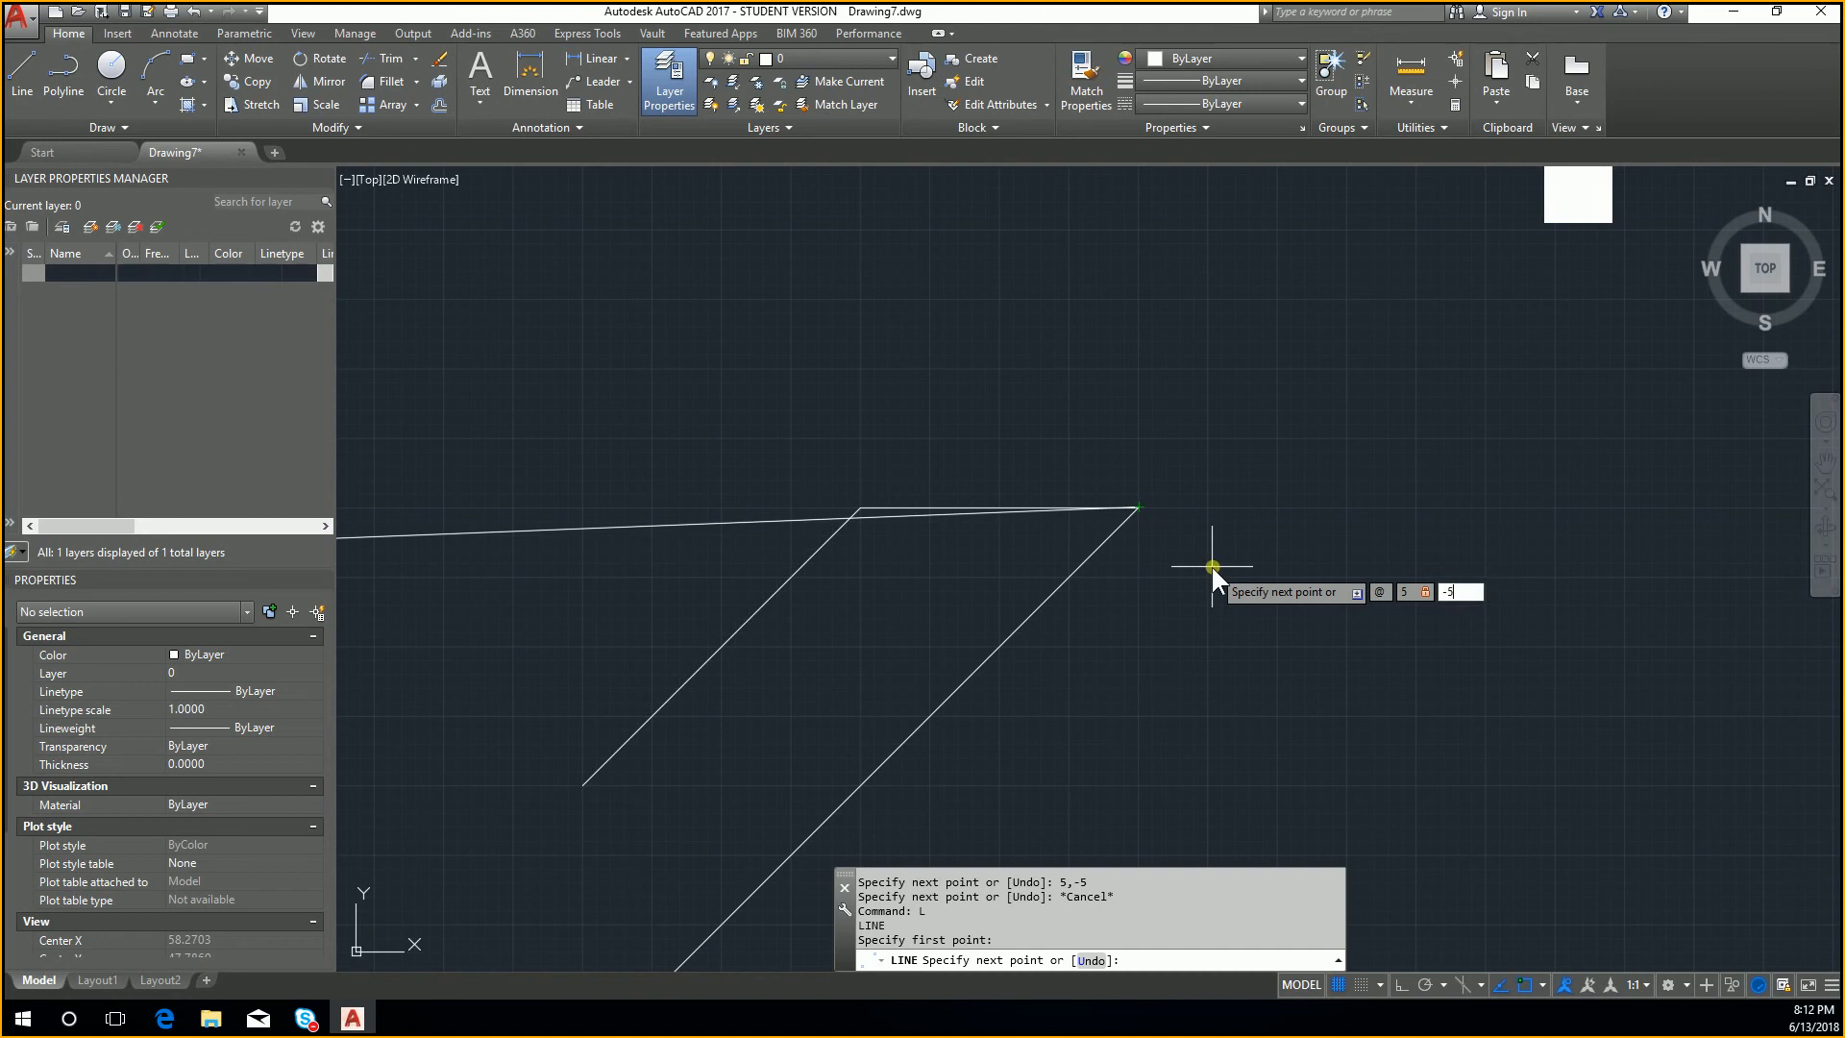
key("Return")
key("Escape")
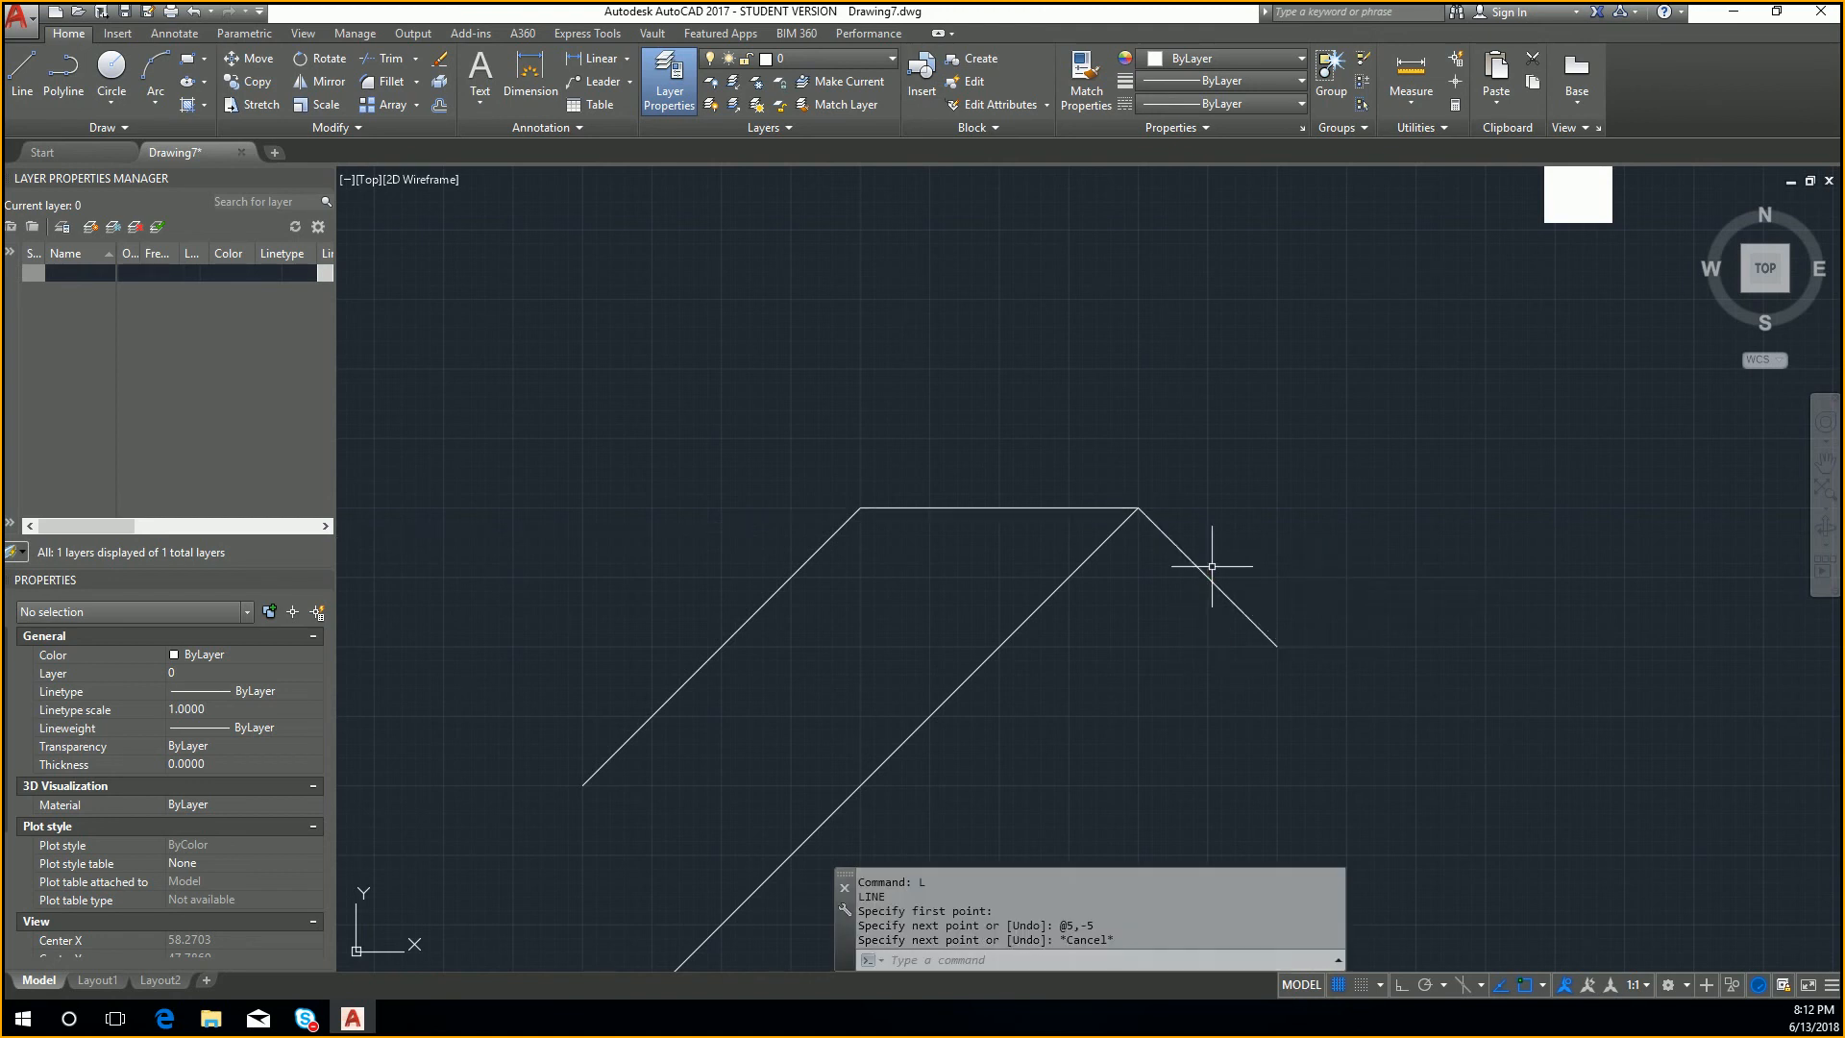
Step: Set the Dynamic Input pointer format for second or next points to relative coordinates in the drafting settings
scroll(1191, 577, "up", 4)
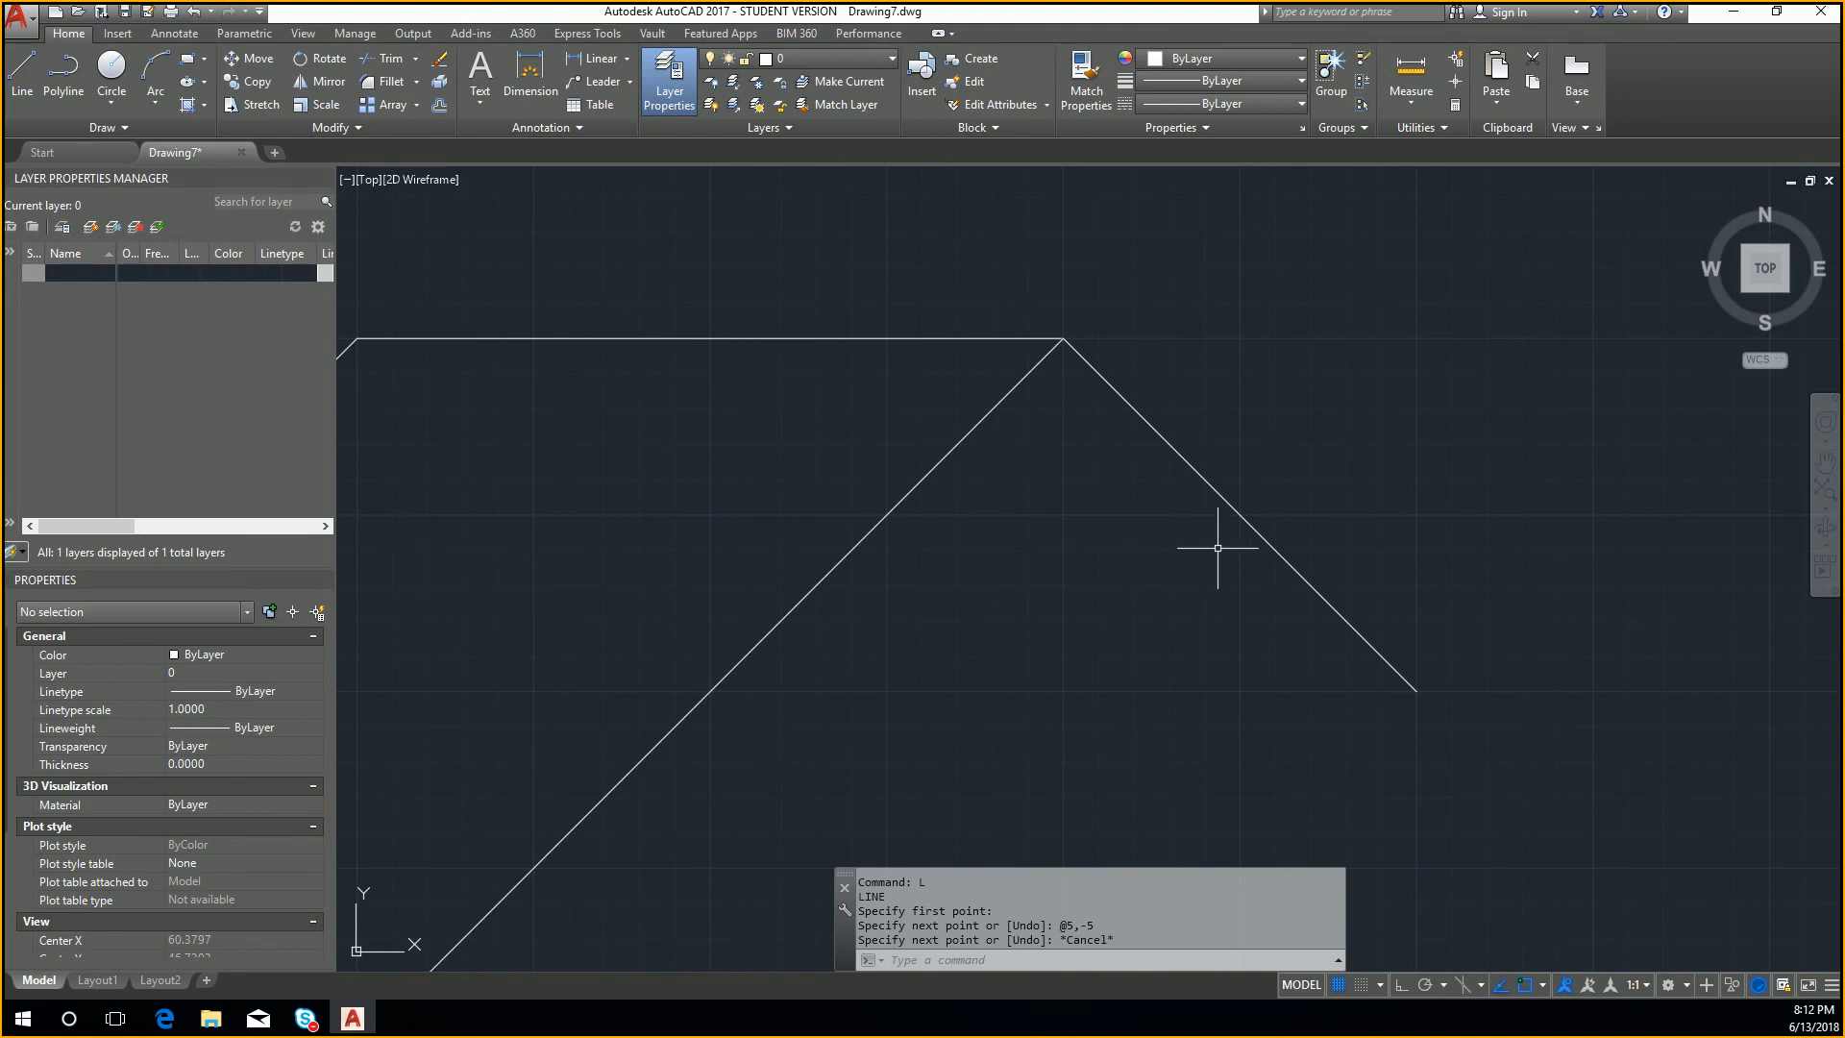
type("DSETTINGS")
key("Return")
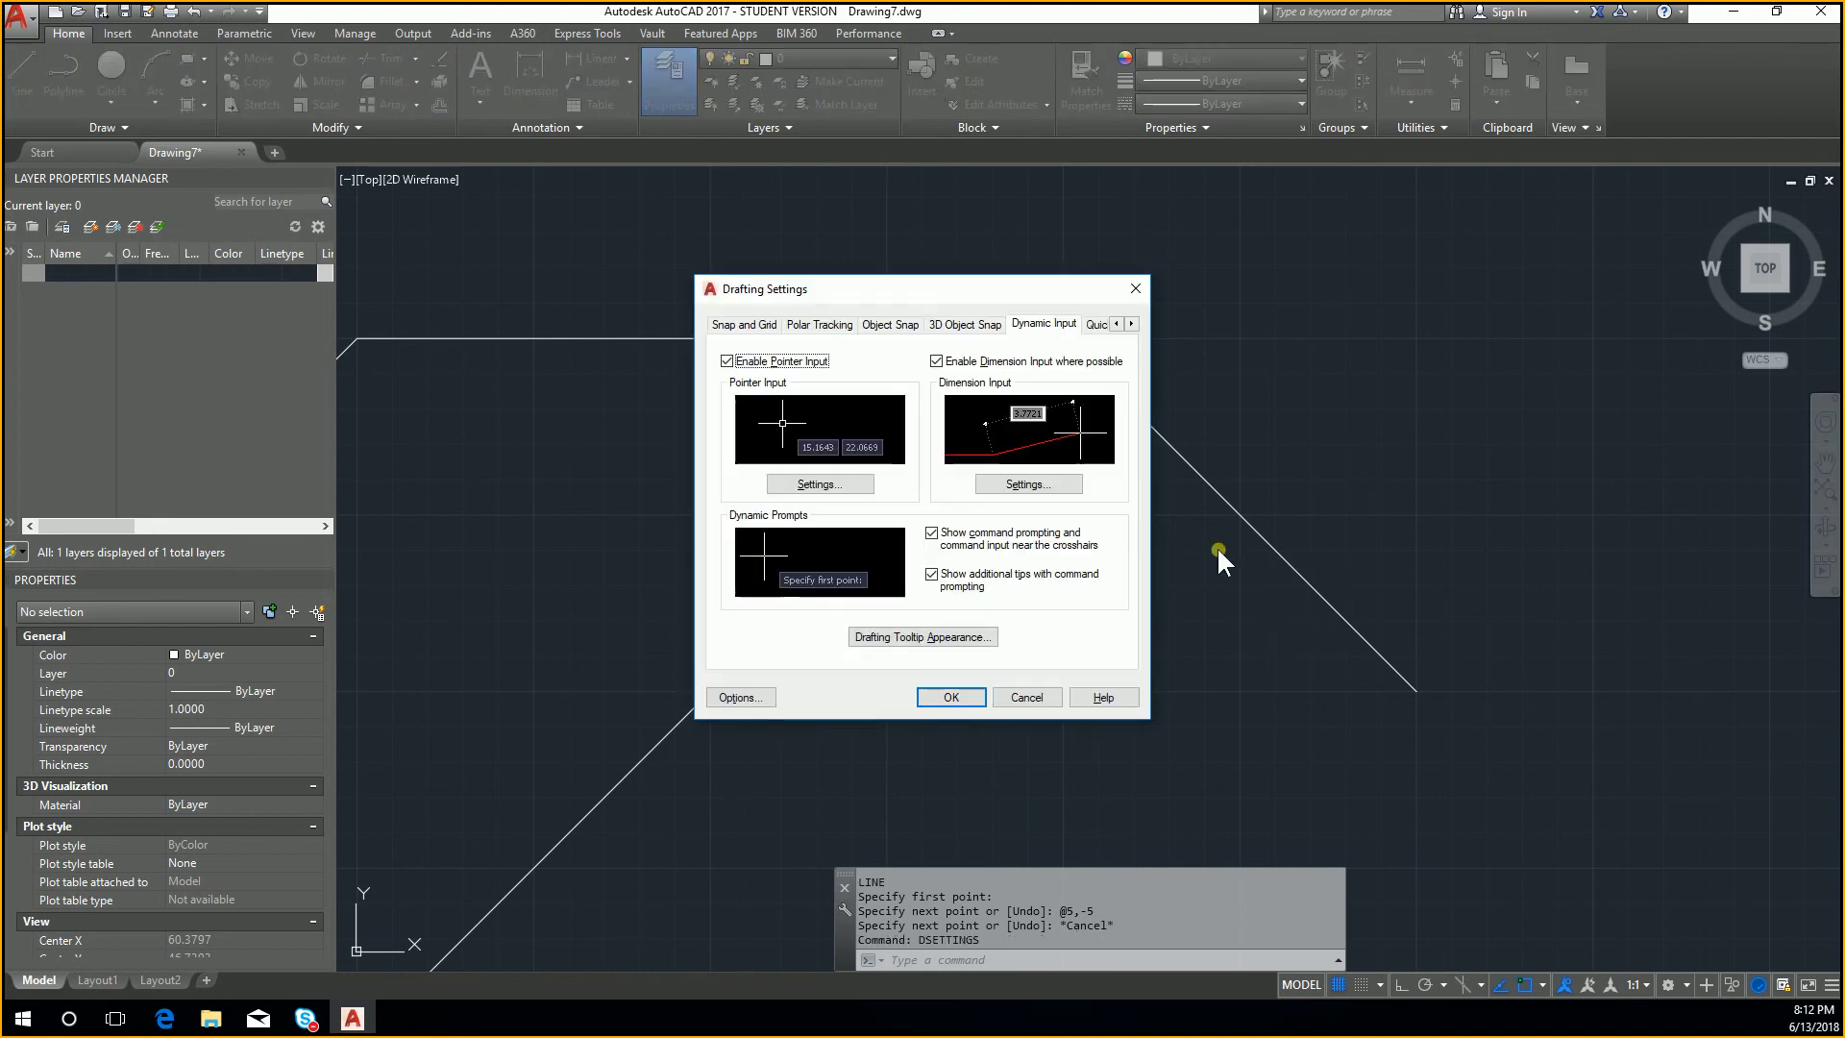
left_click(815, 484)
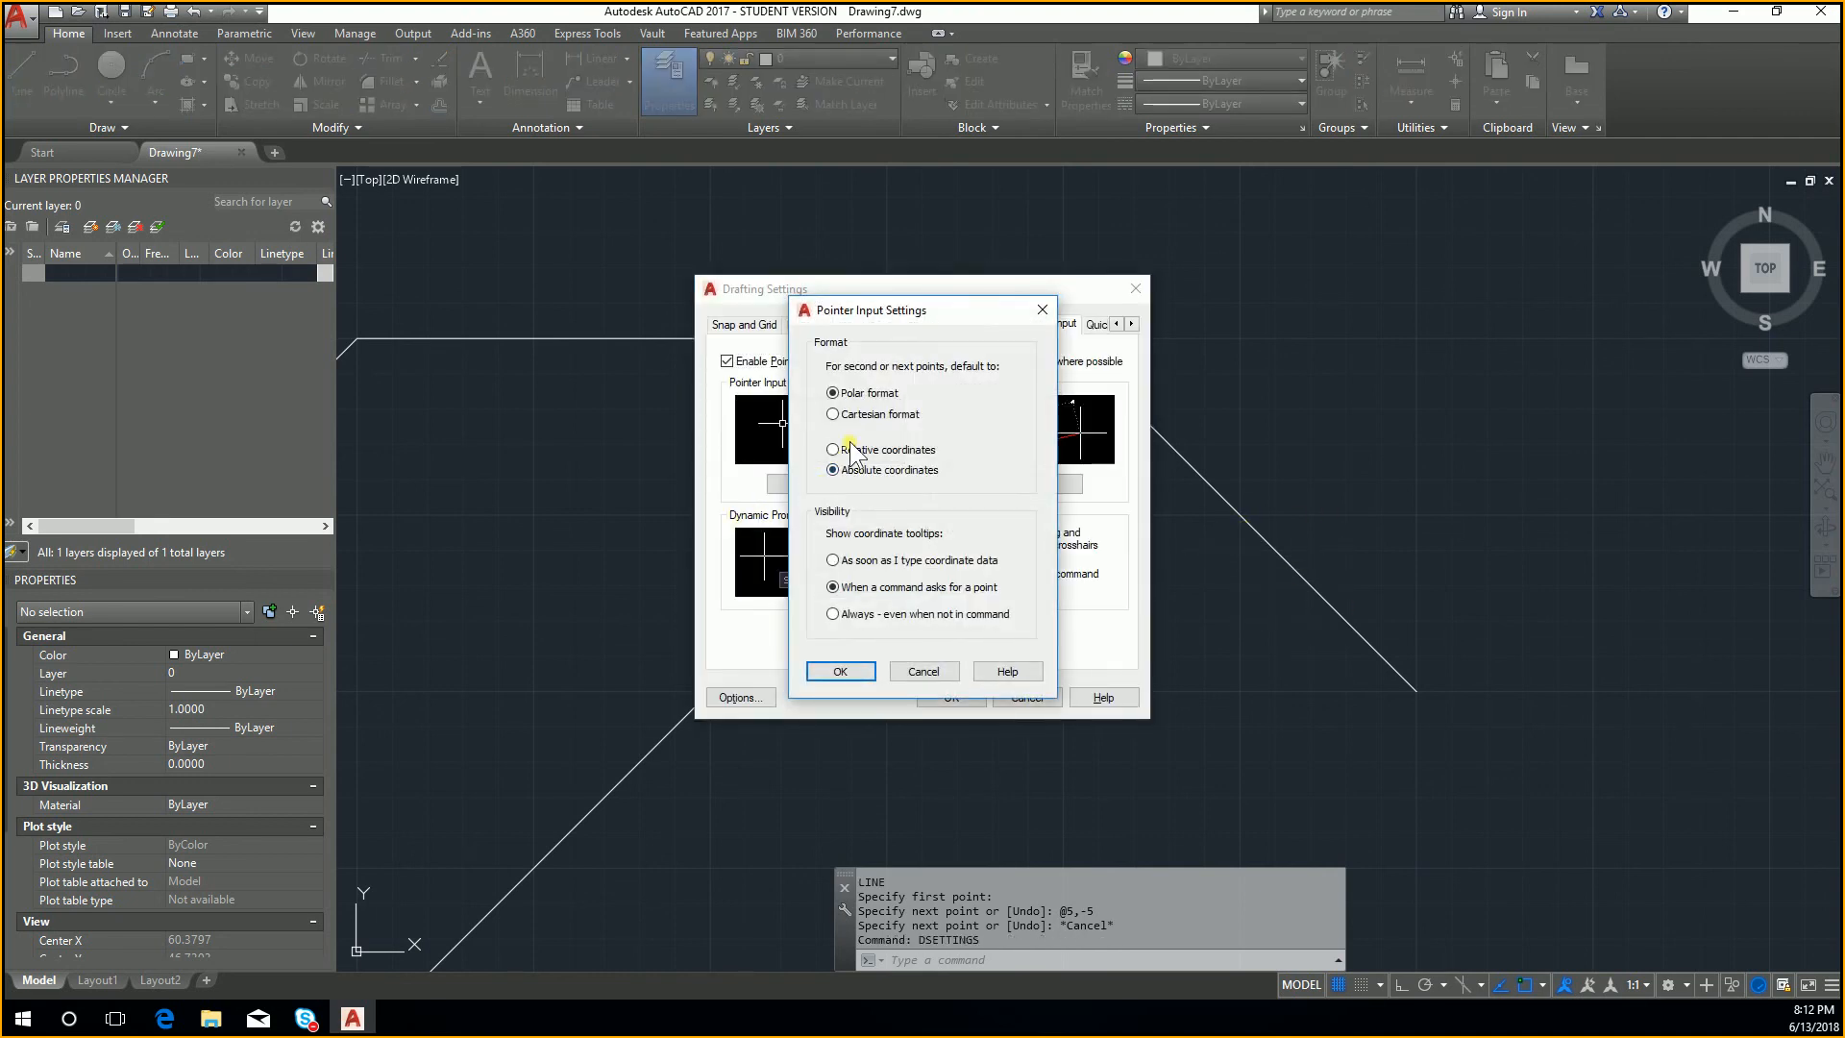
left_click(907, 450)
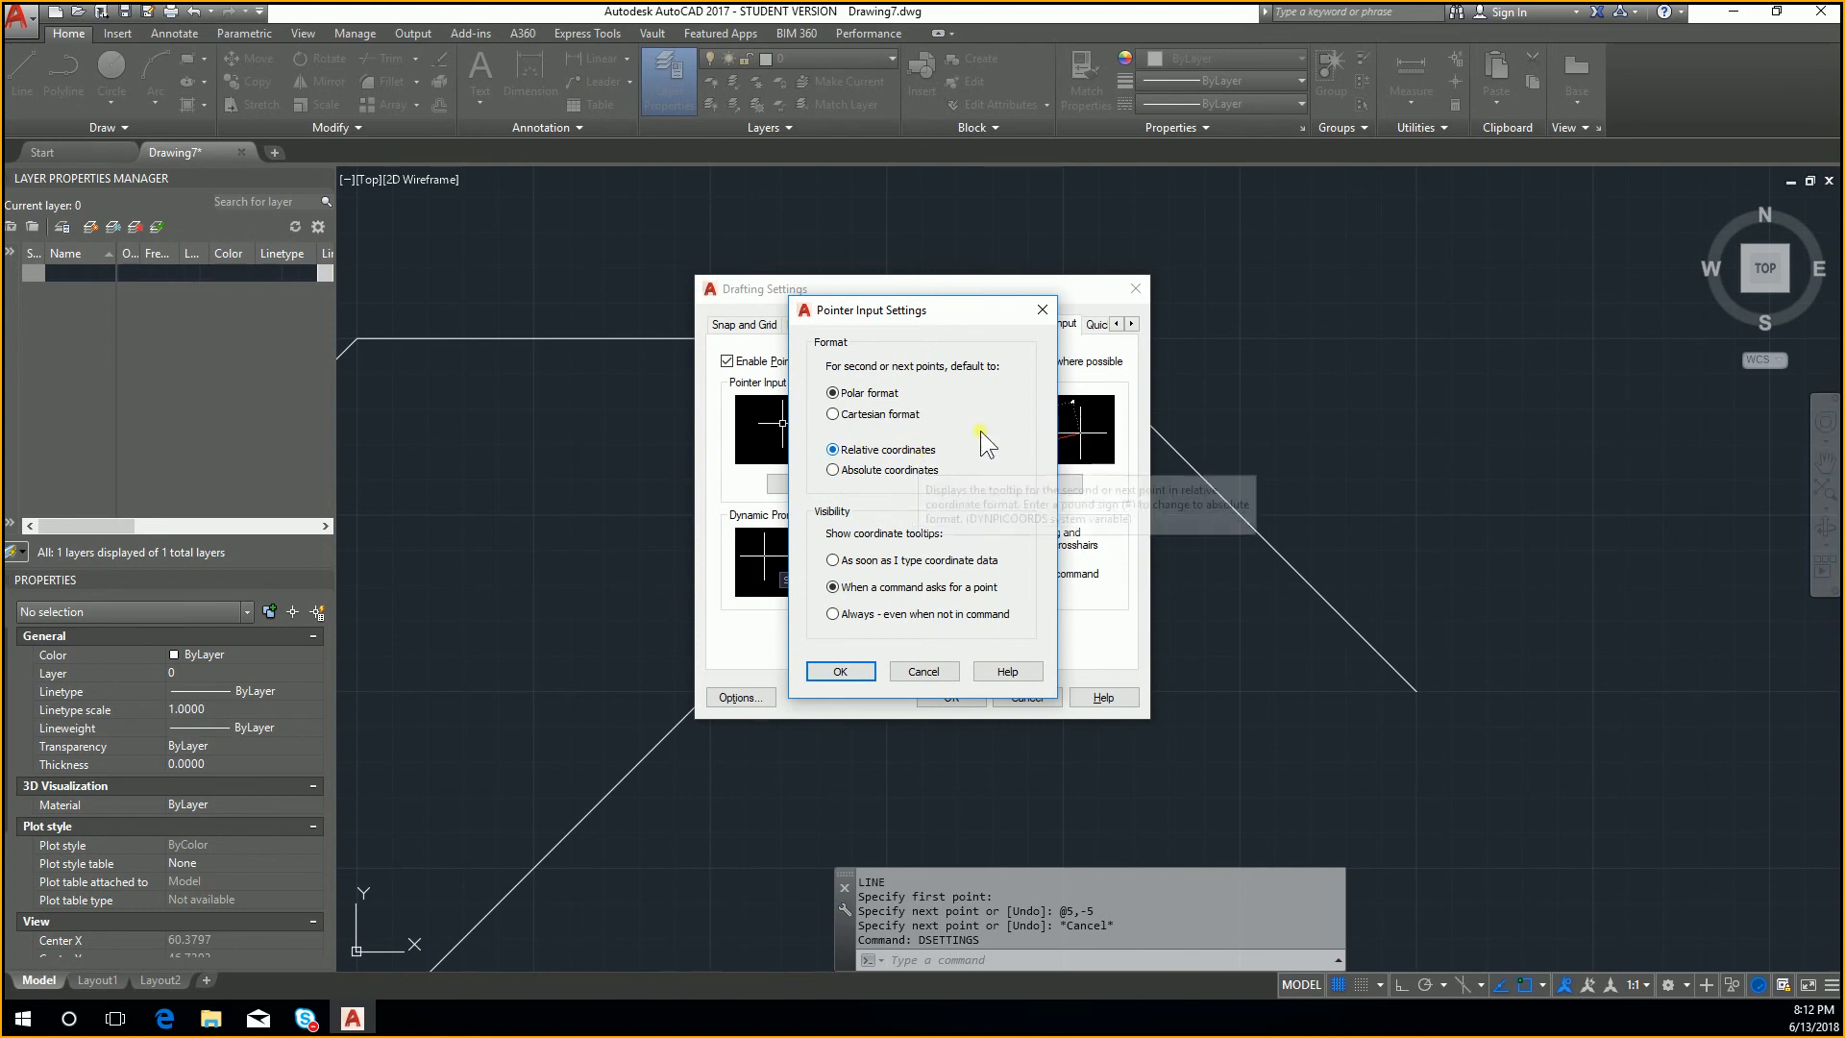
left_click_drag(949, 317, 1139, 361)
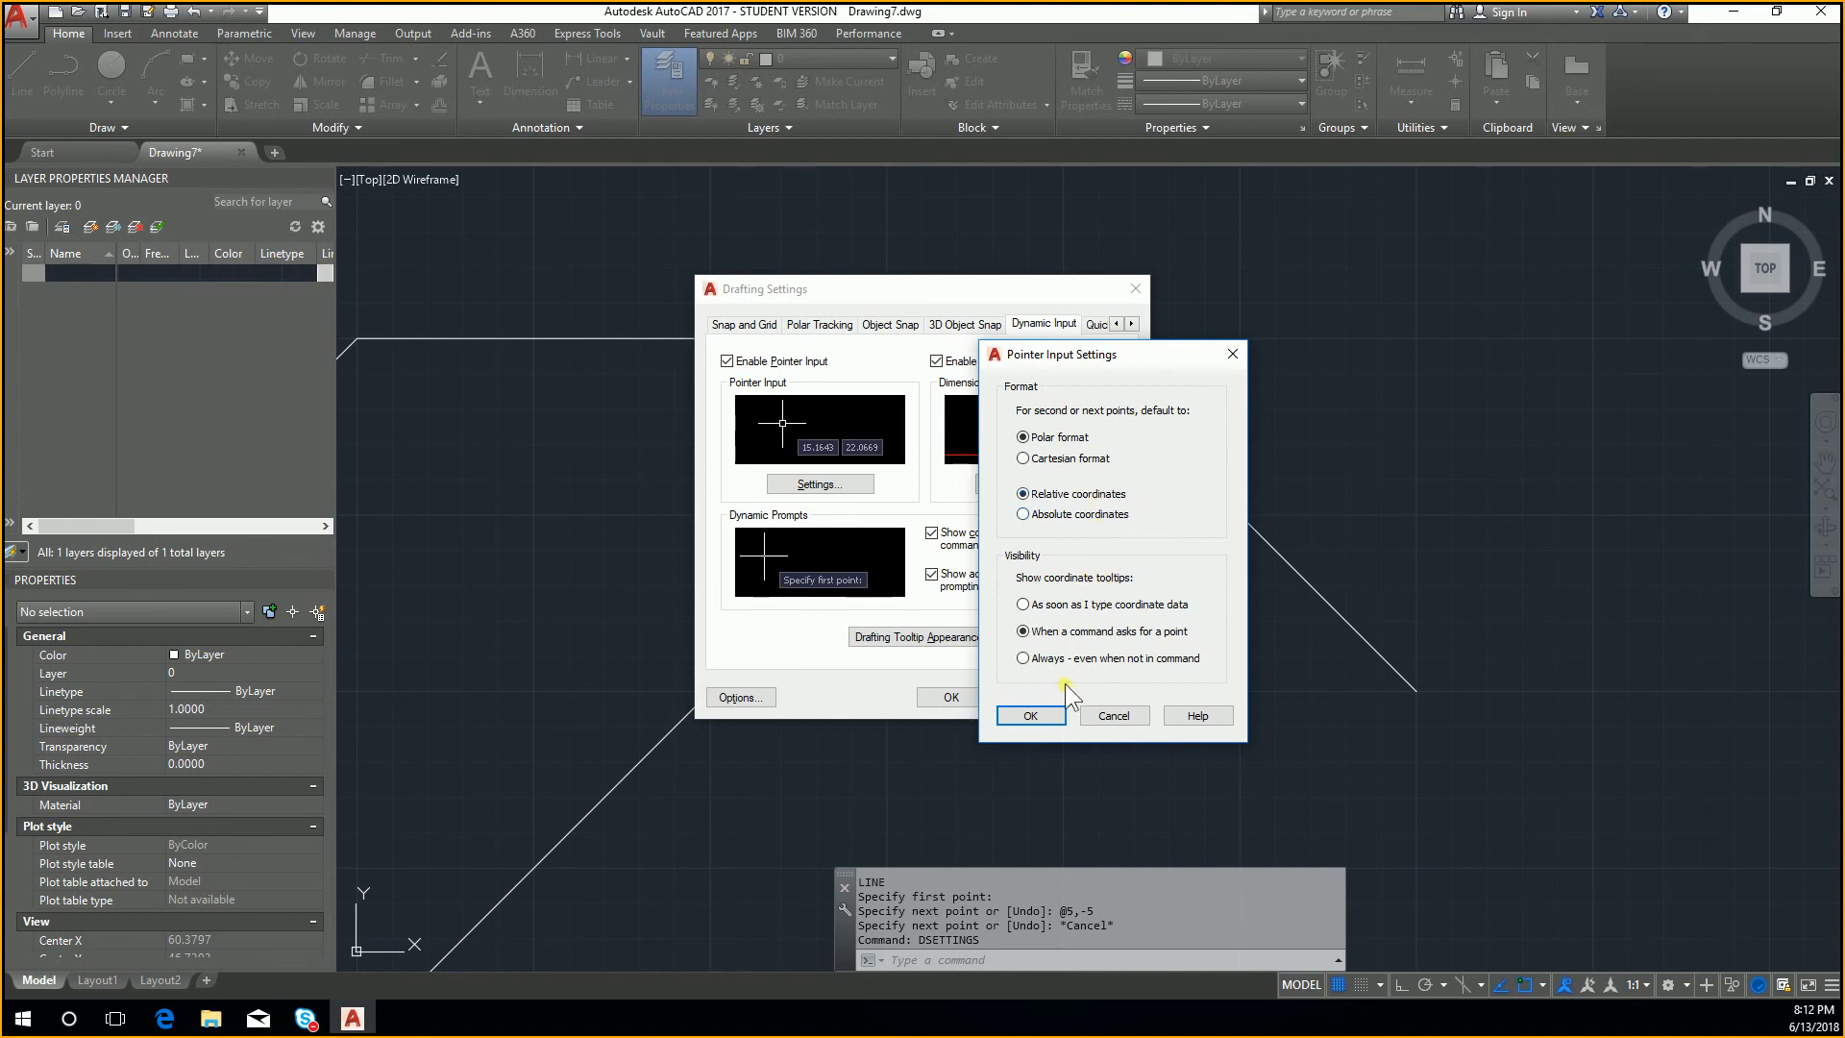
left_click(1029, 717)
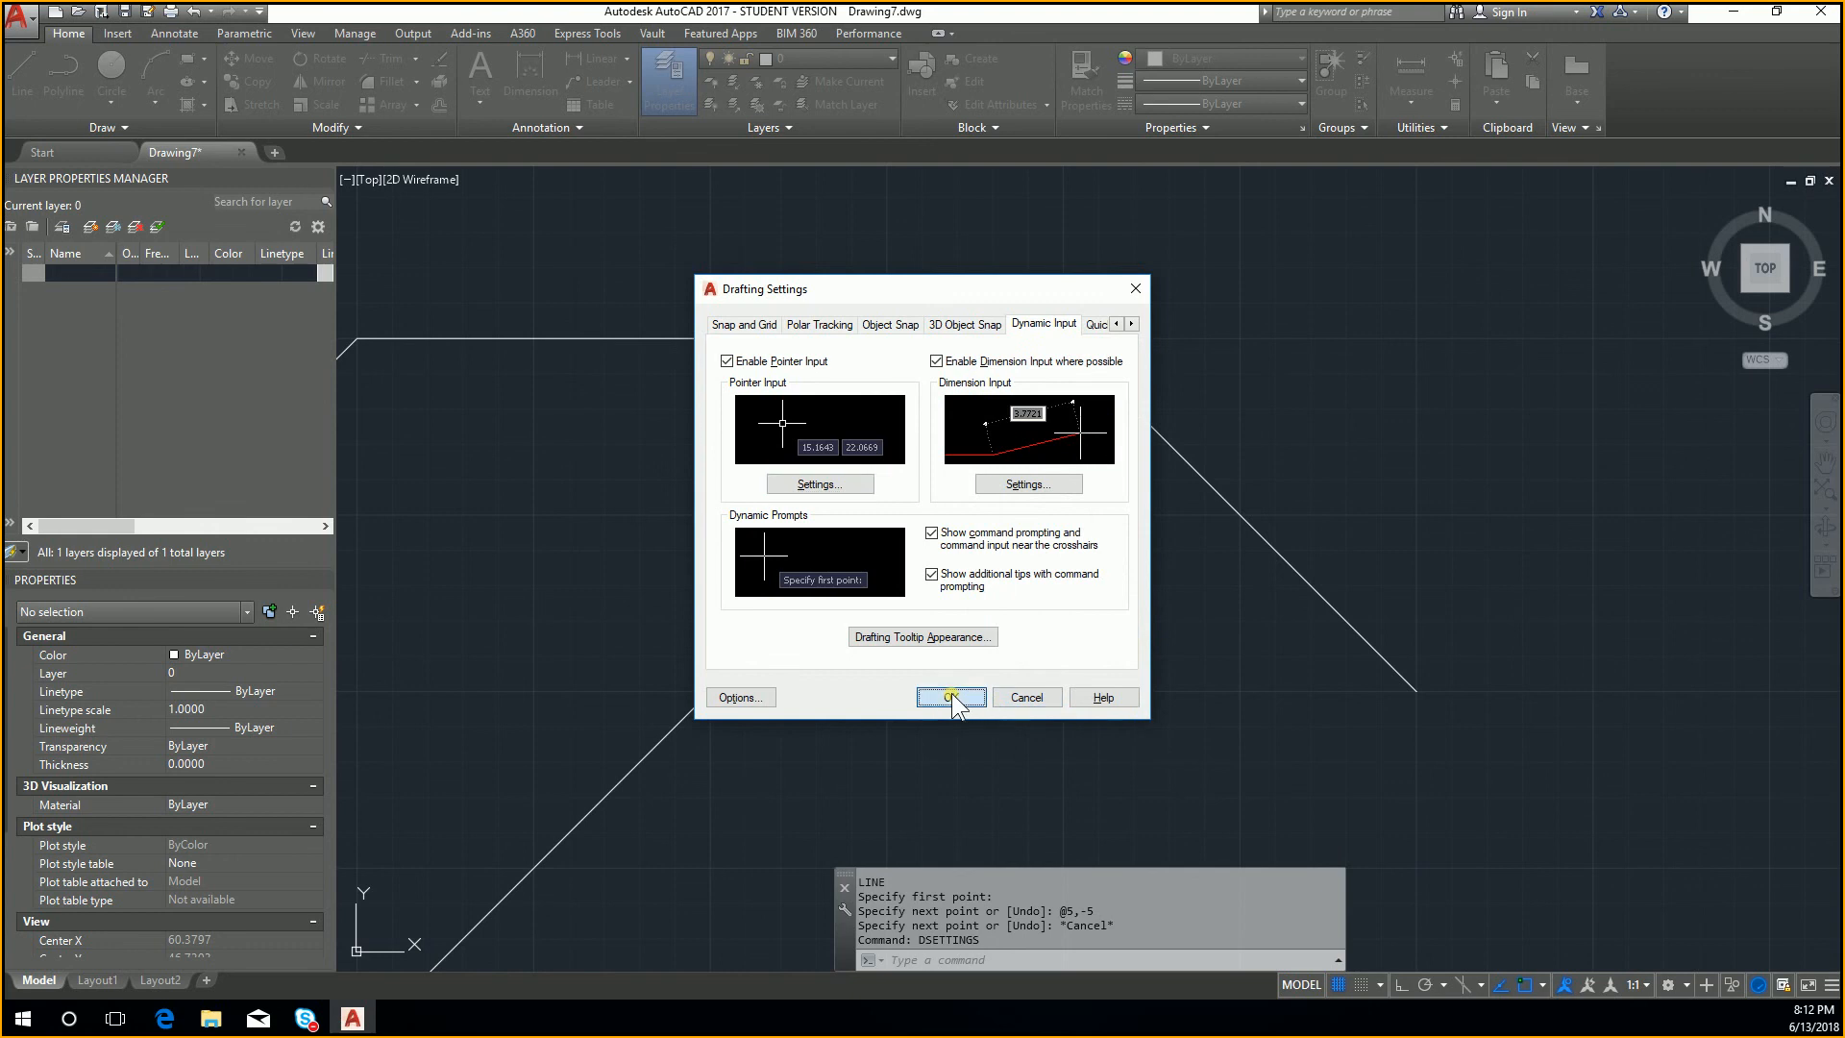
left_click(951, 696)
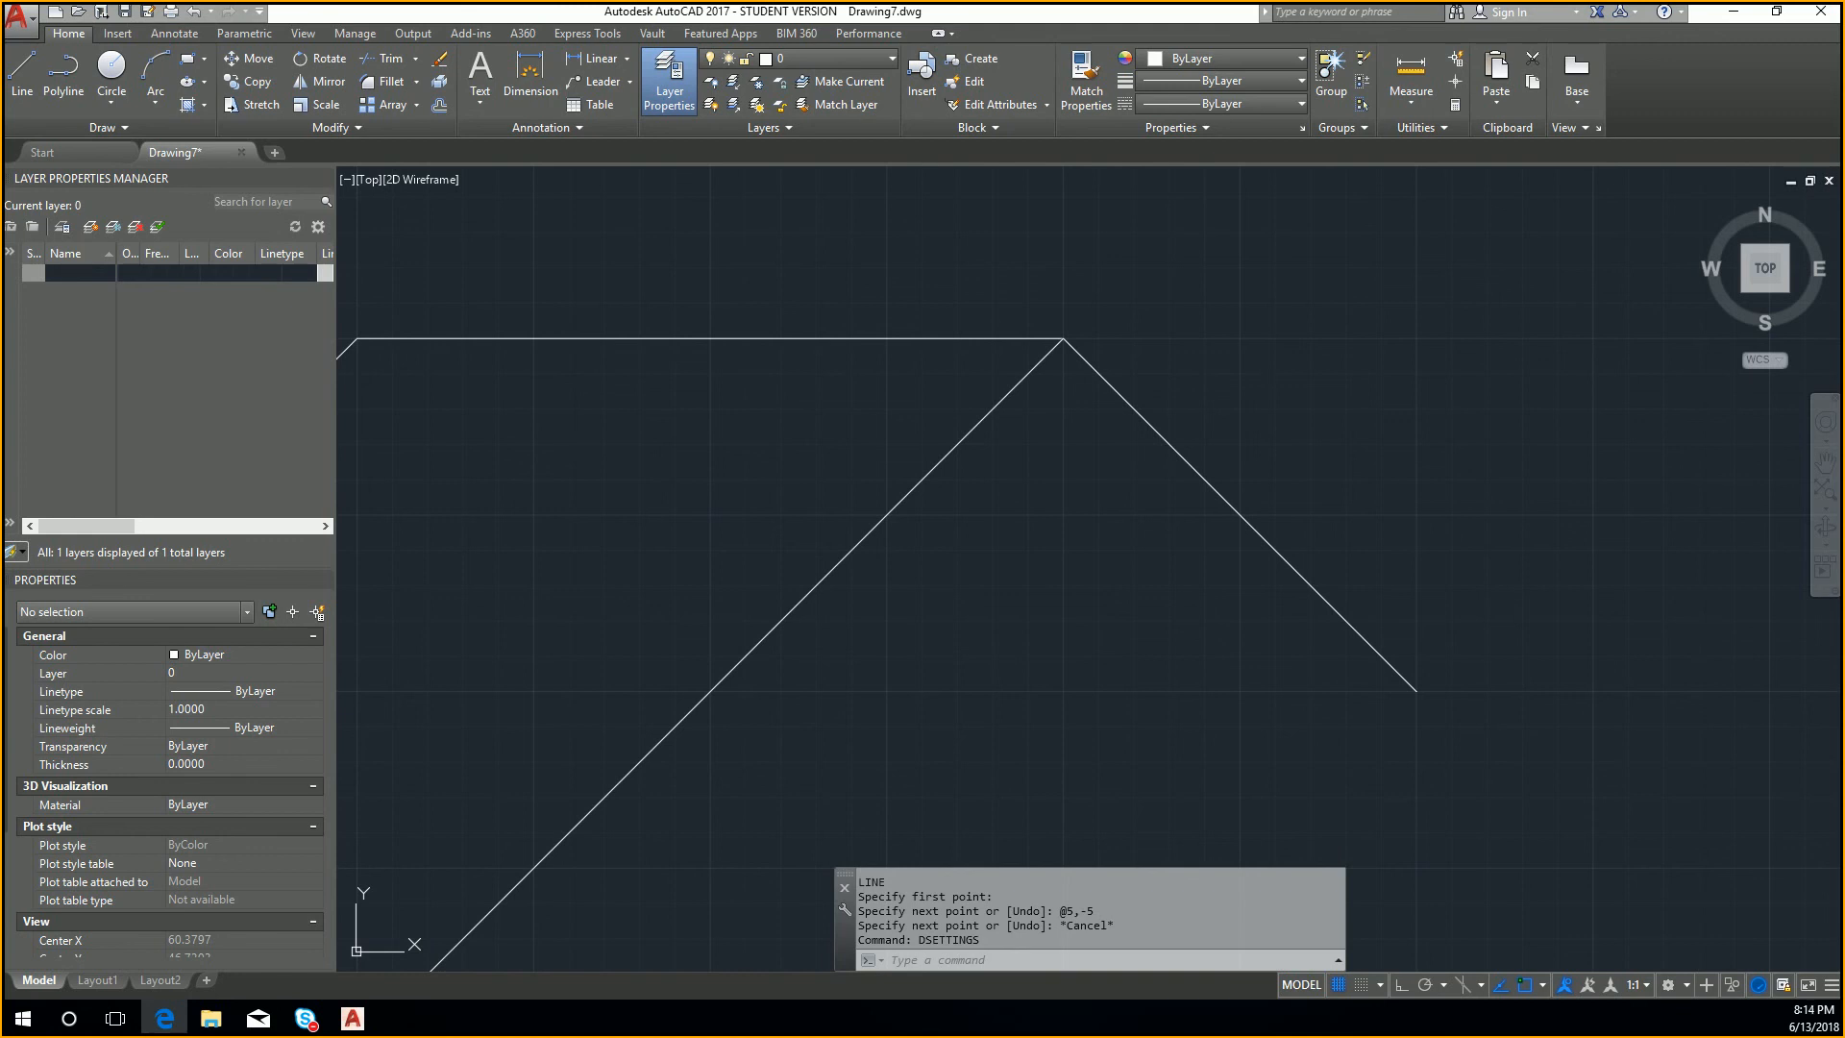
Step: Draw a line from the right end of the horizontal line to the absolute coordinate #10,-20 using dynamic input
left_click(1375, 638)
key("Escape")
middle_click_drag(1393, 524, 1401, 557)
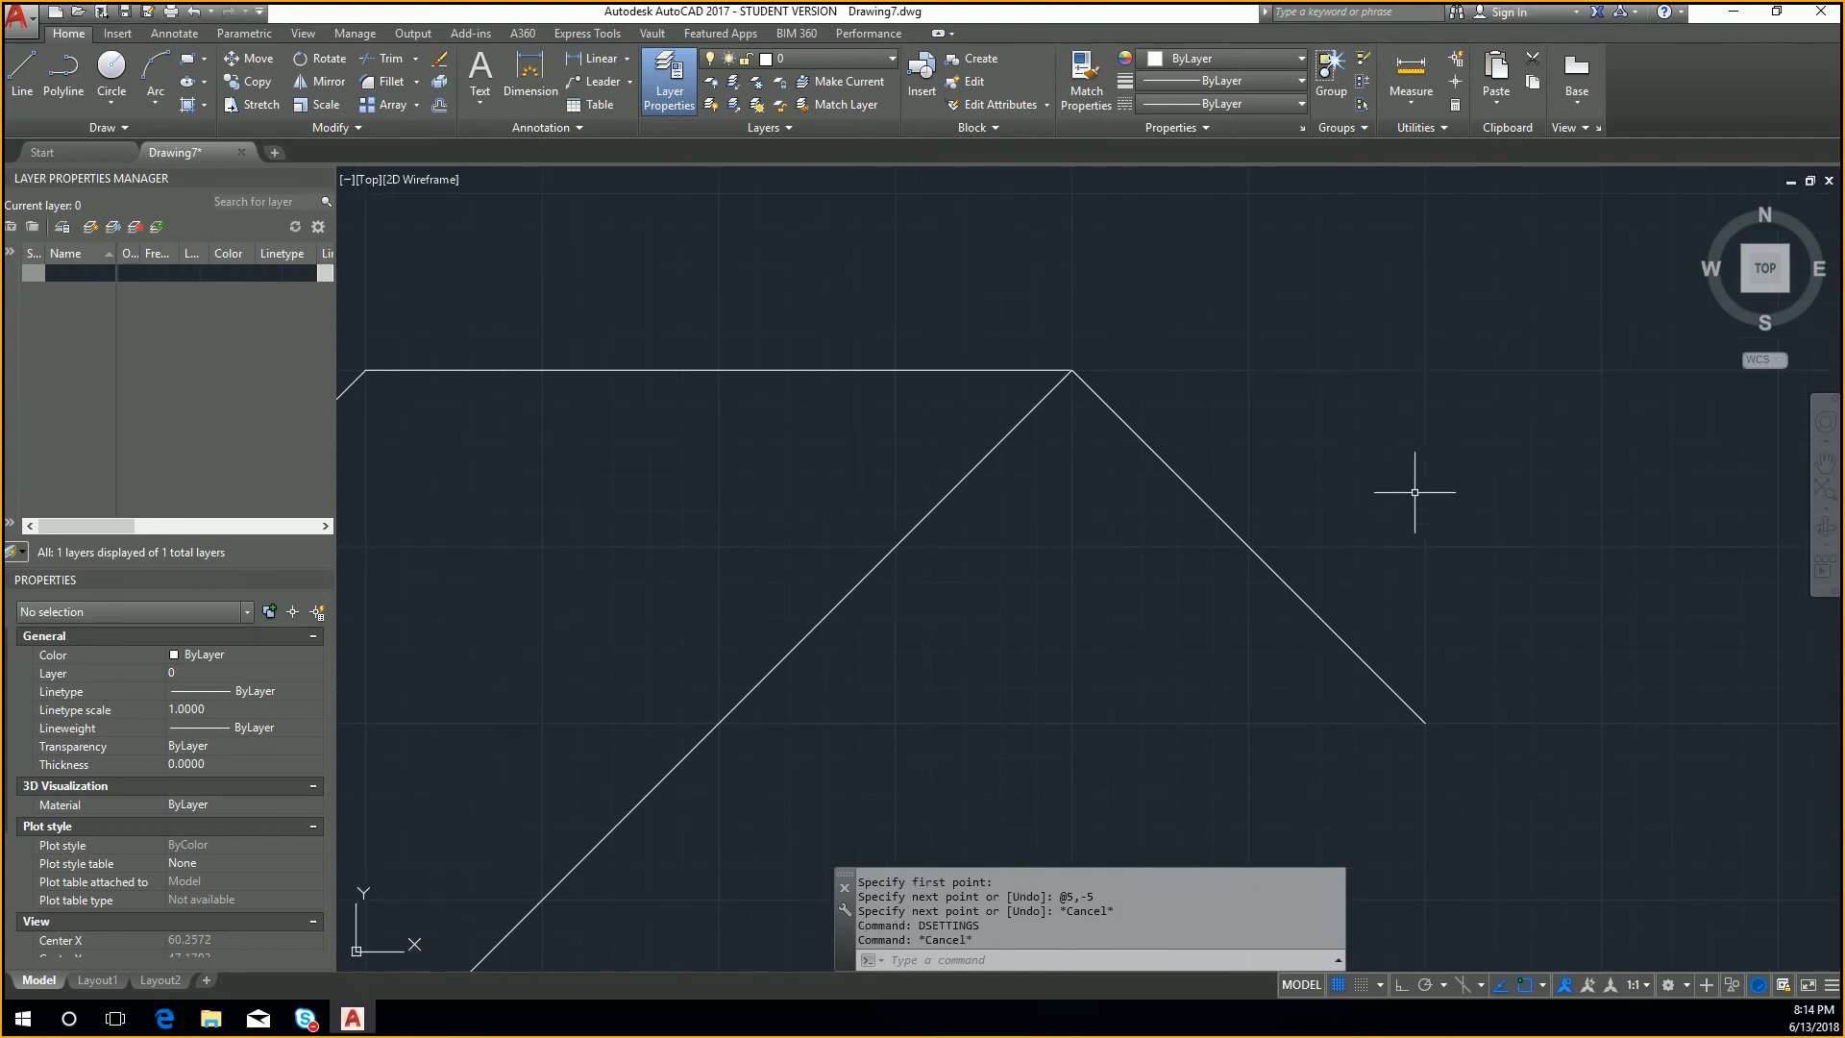
type("l")
key("Return")
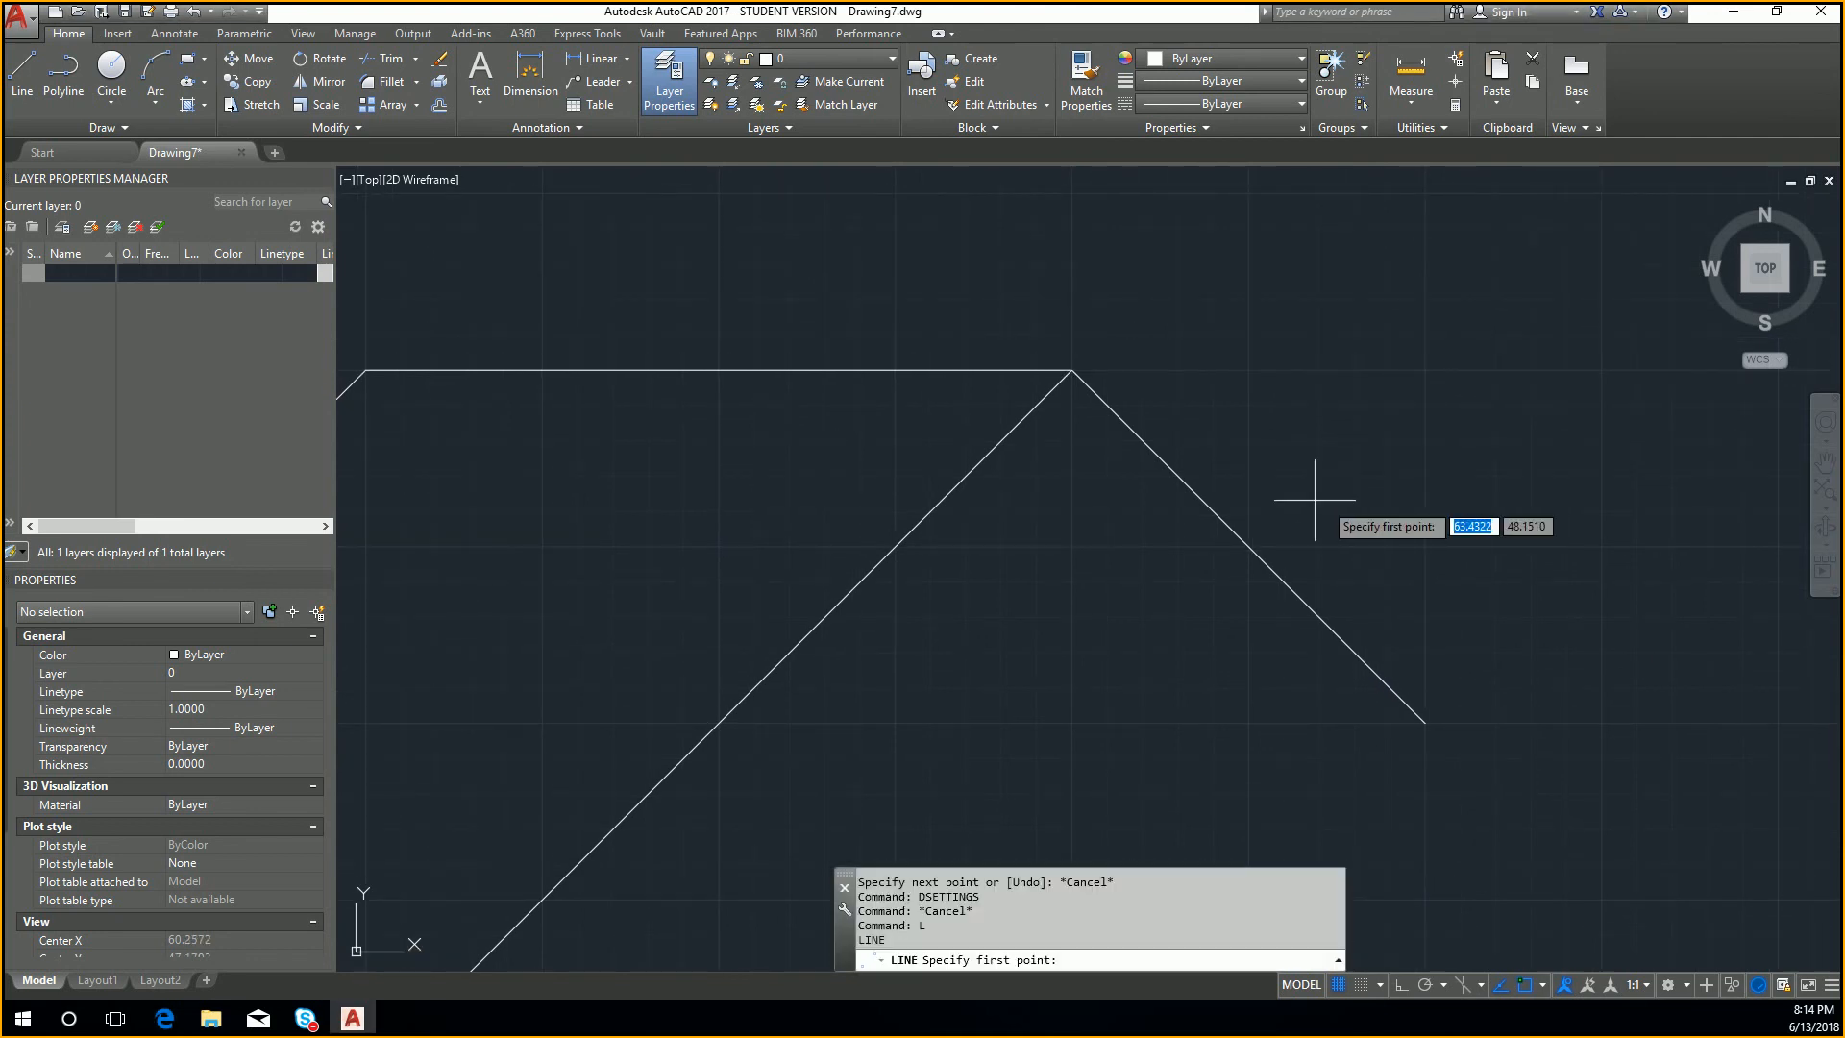
left_click(1073, 369)
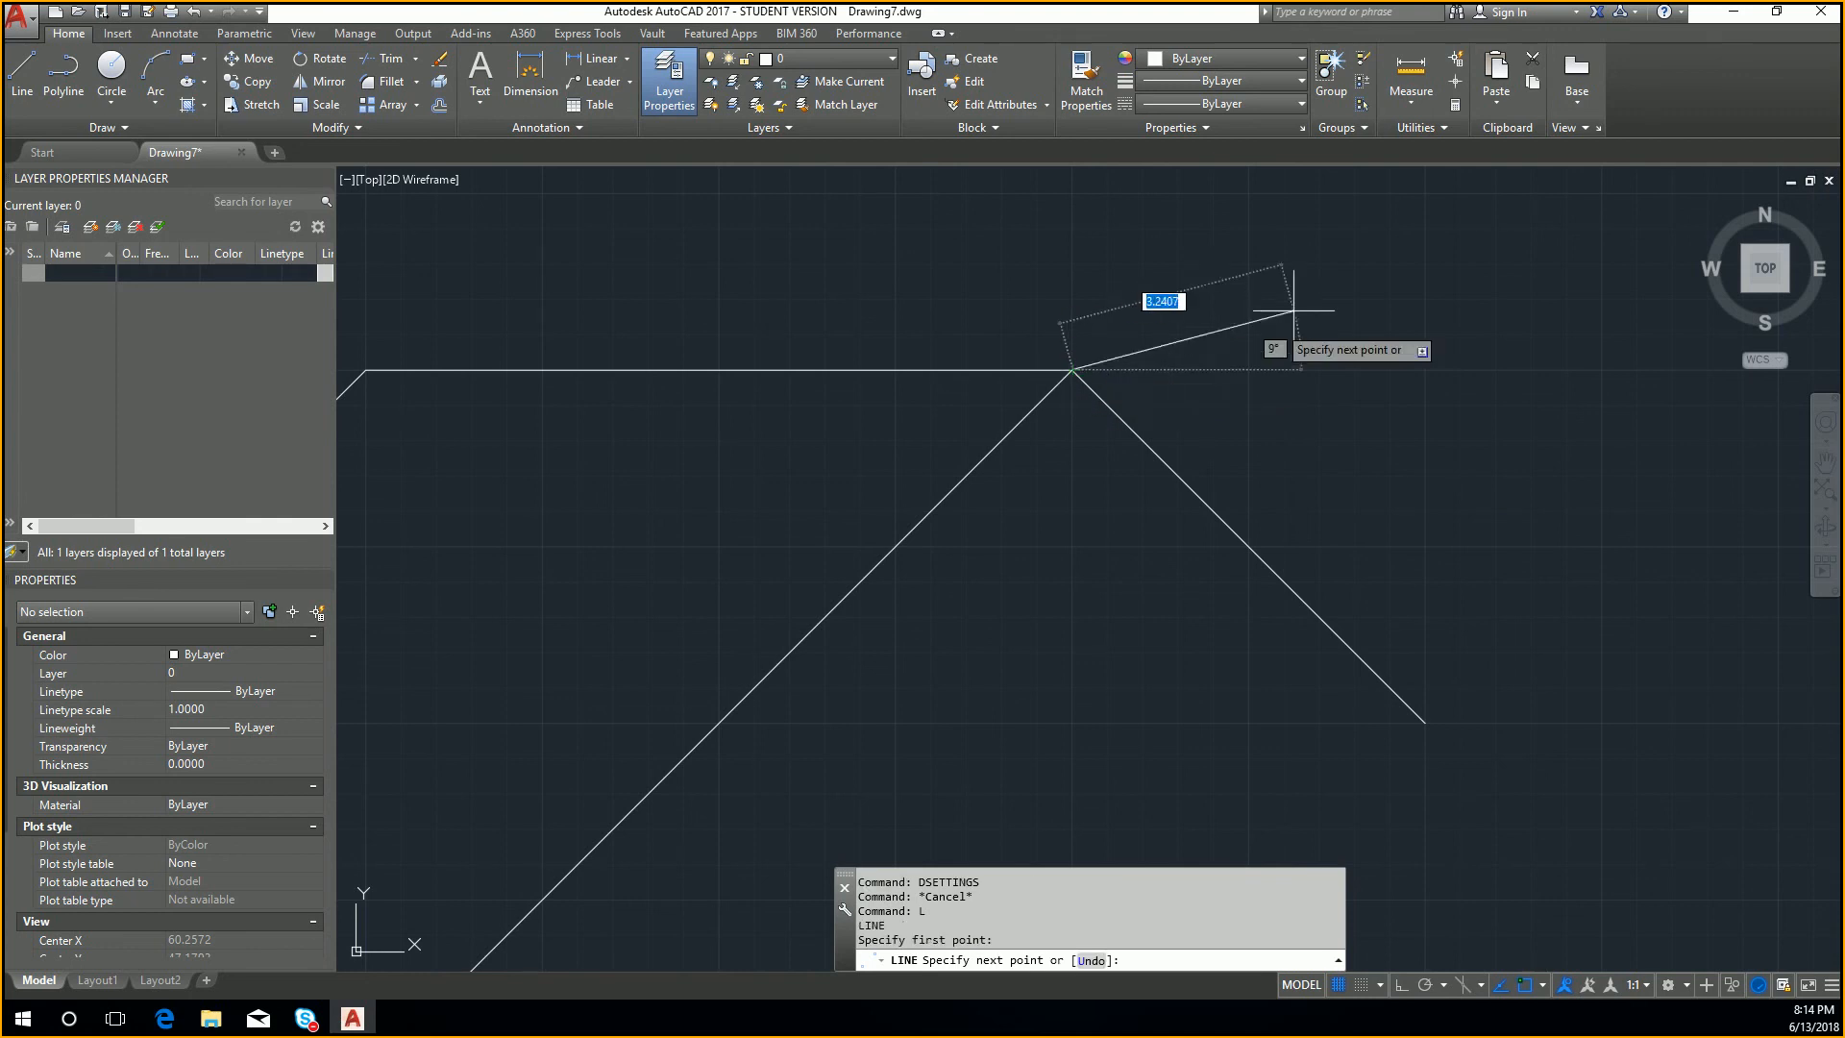
middle_click_drag(1384, 313, 1373, 535)
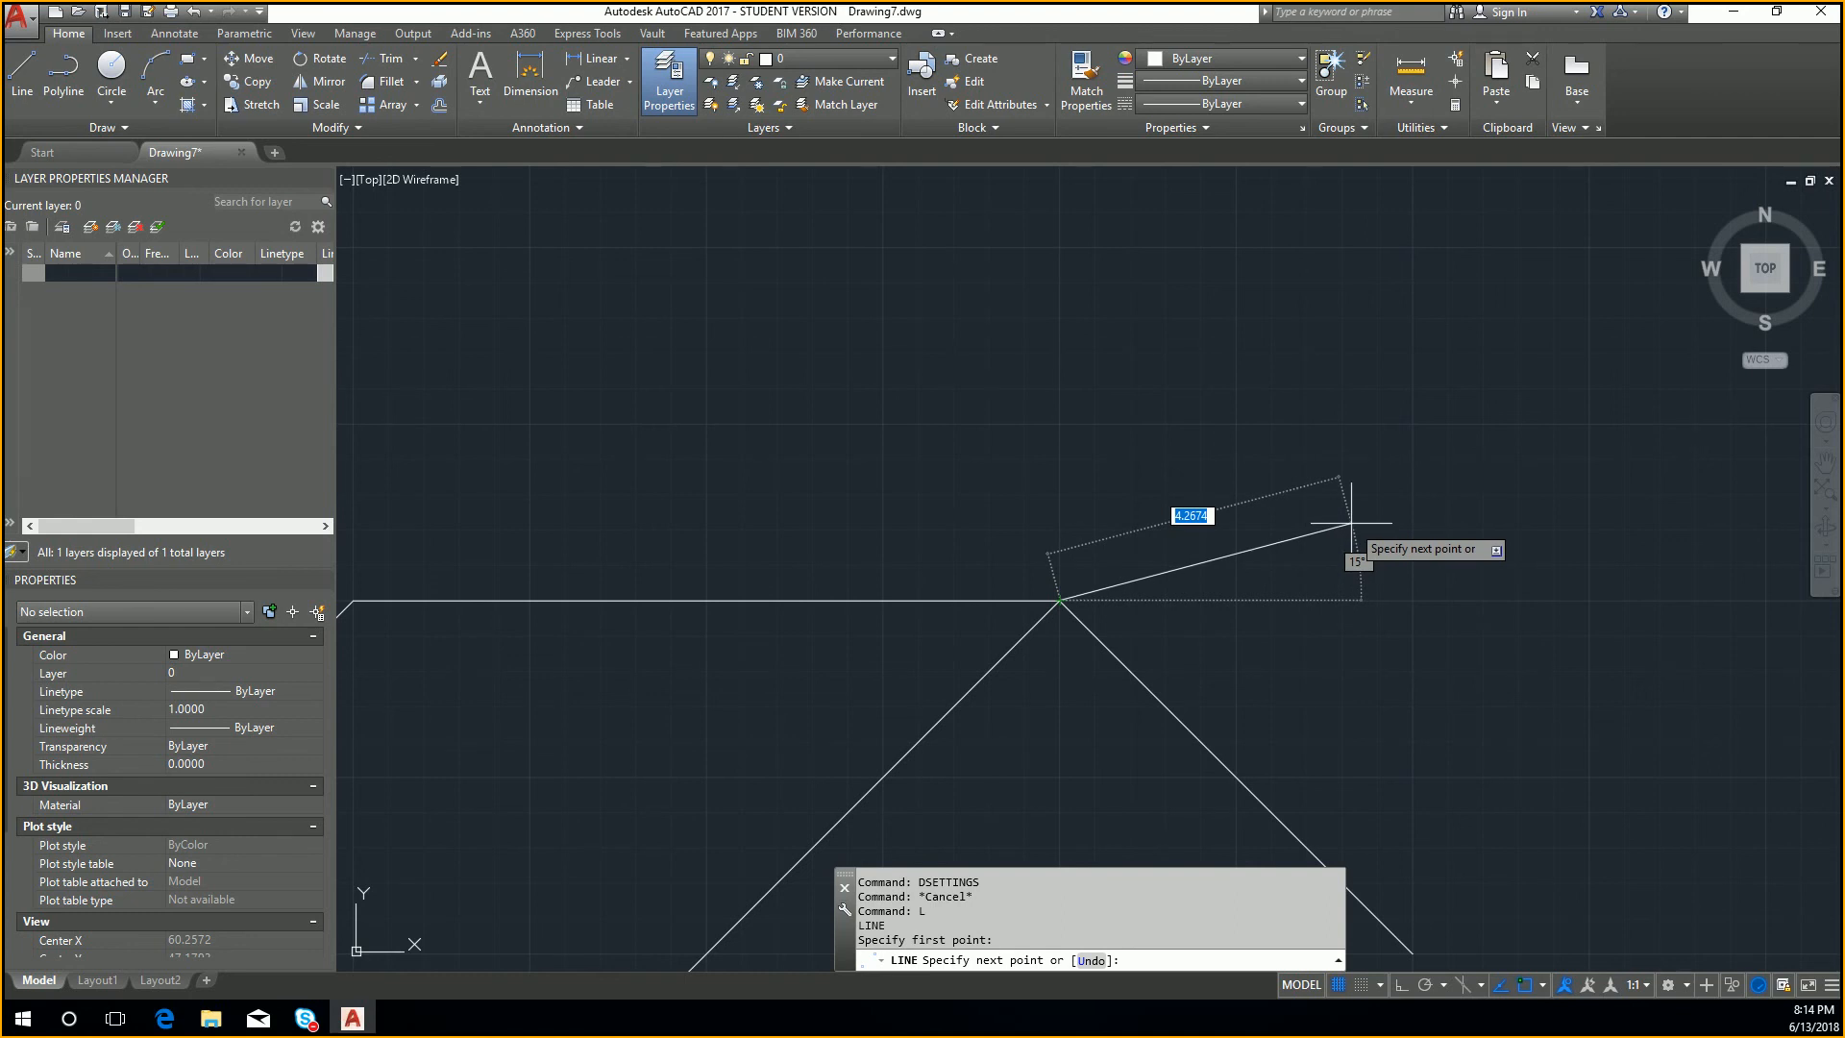
key("shift")
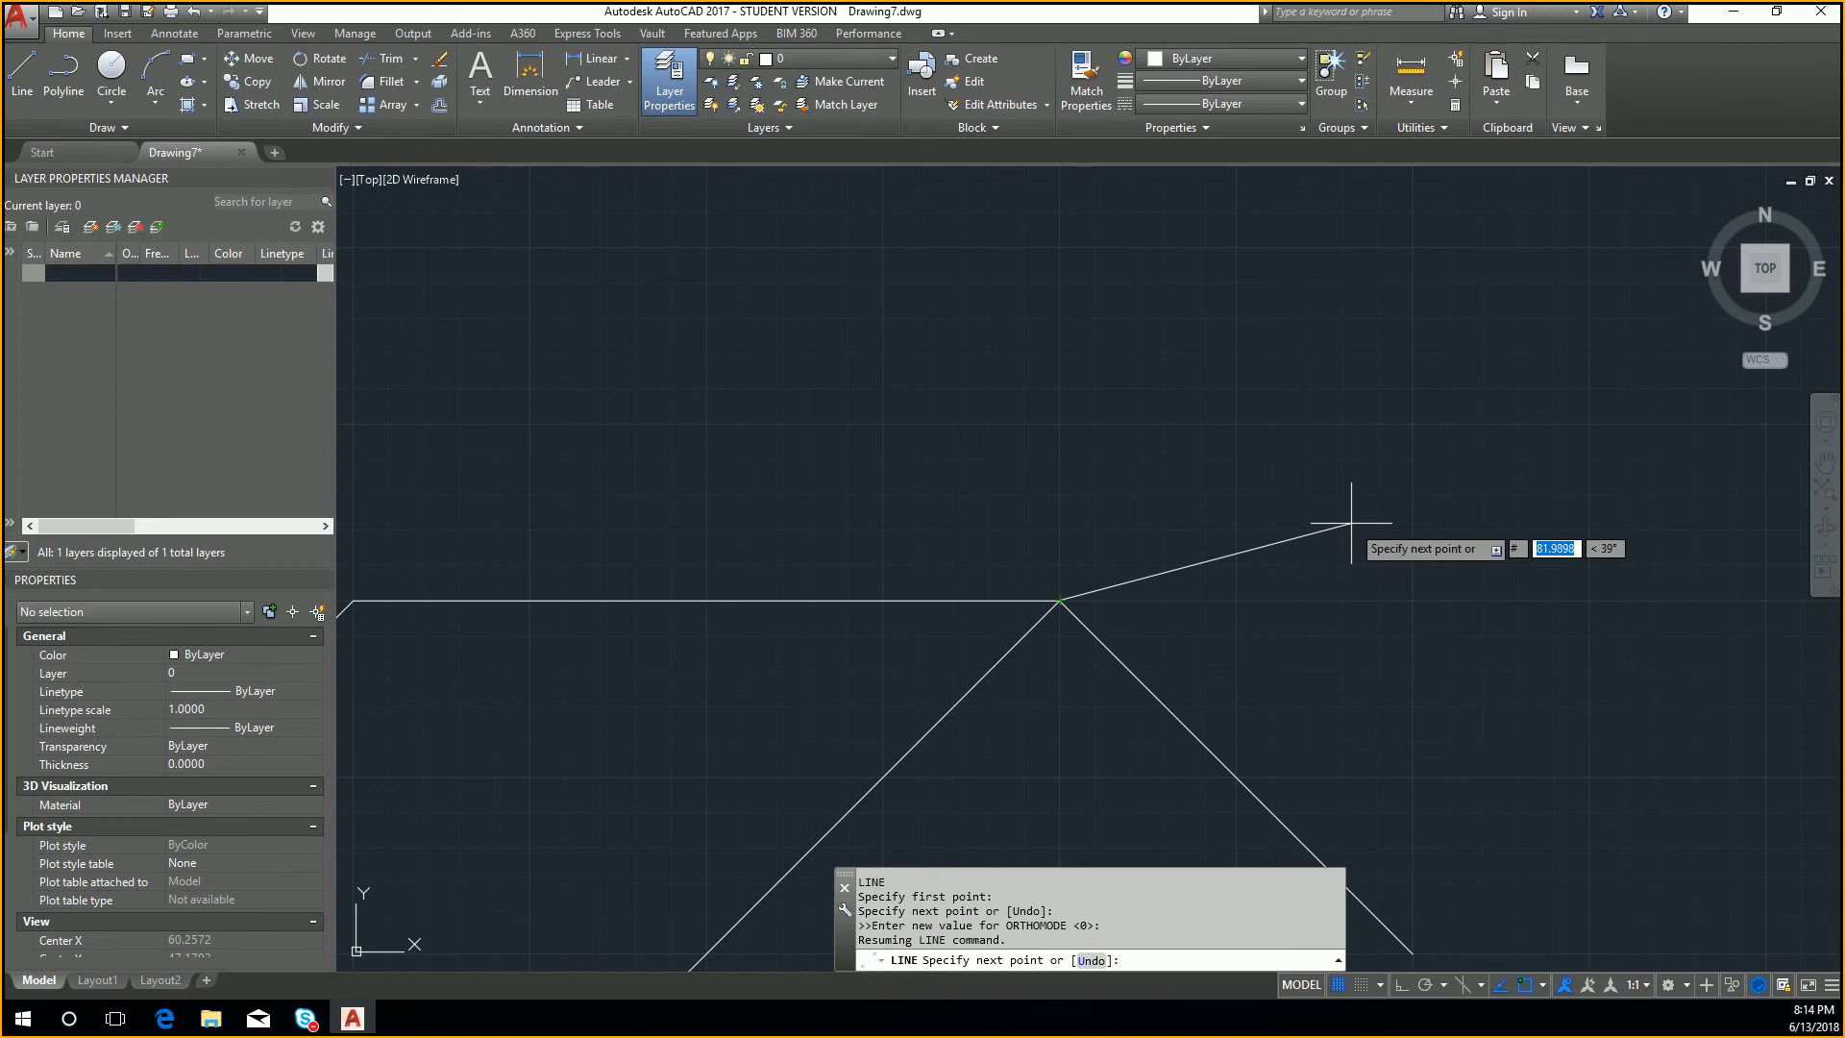
type("10")
key("Tab")
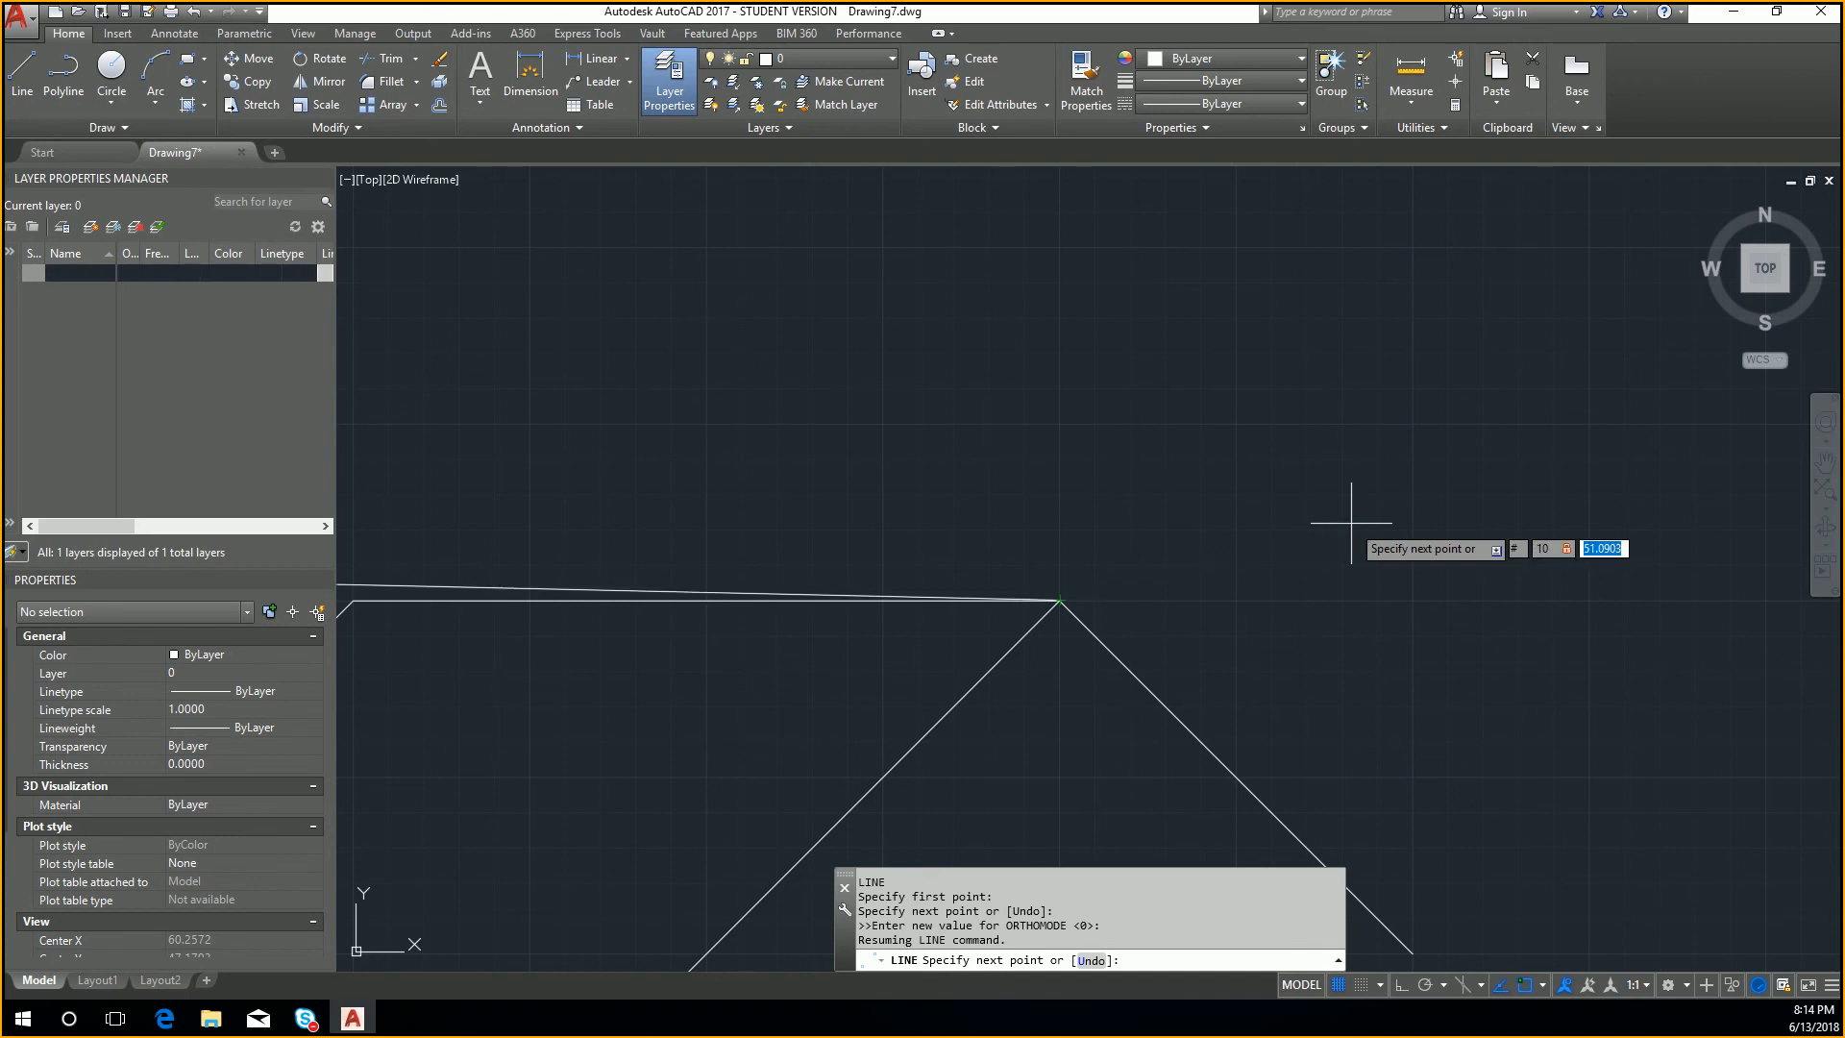
key("Tab")
type("10")
key("Tab")
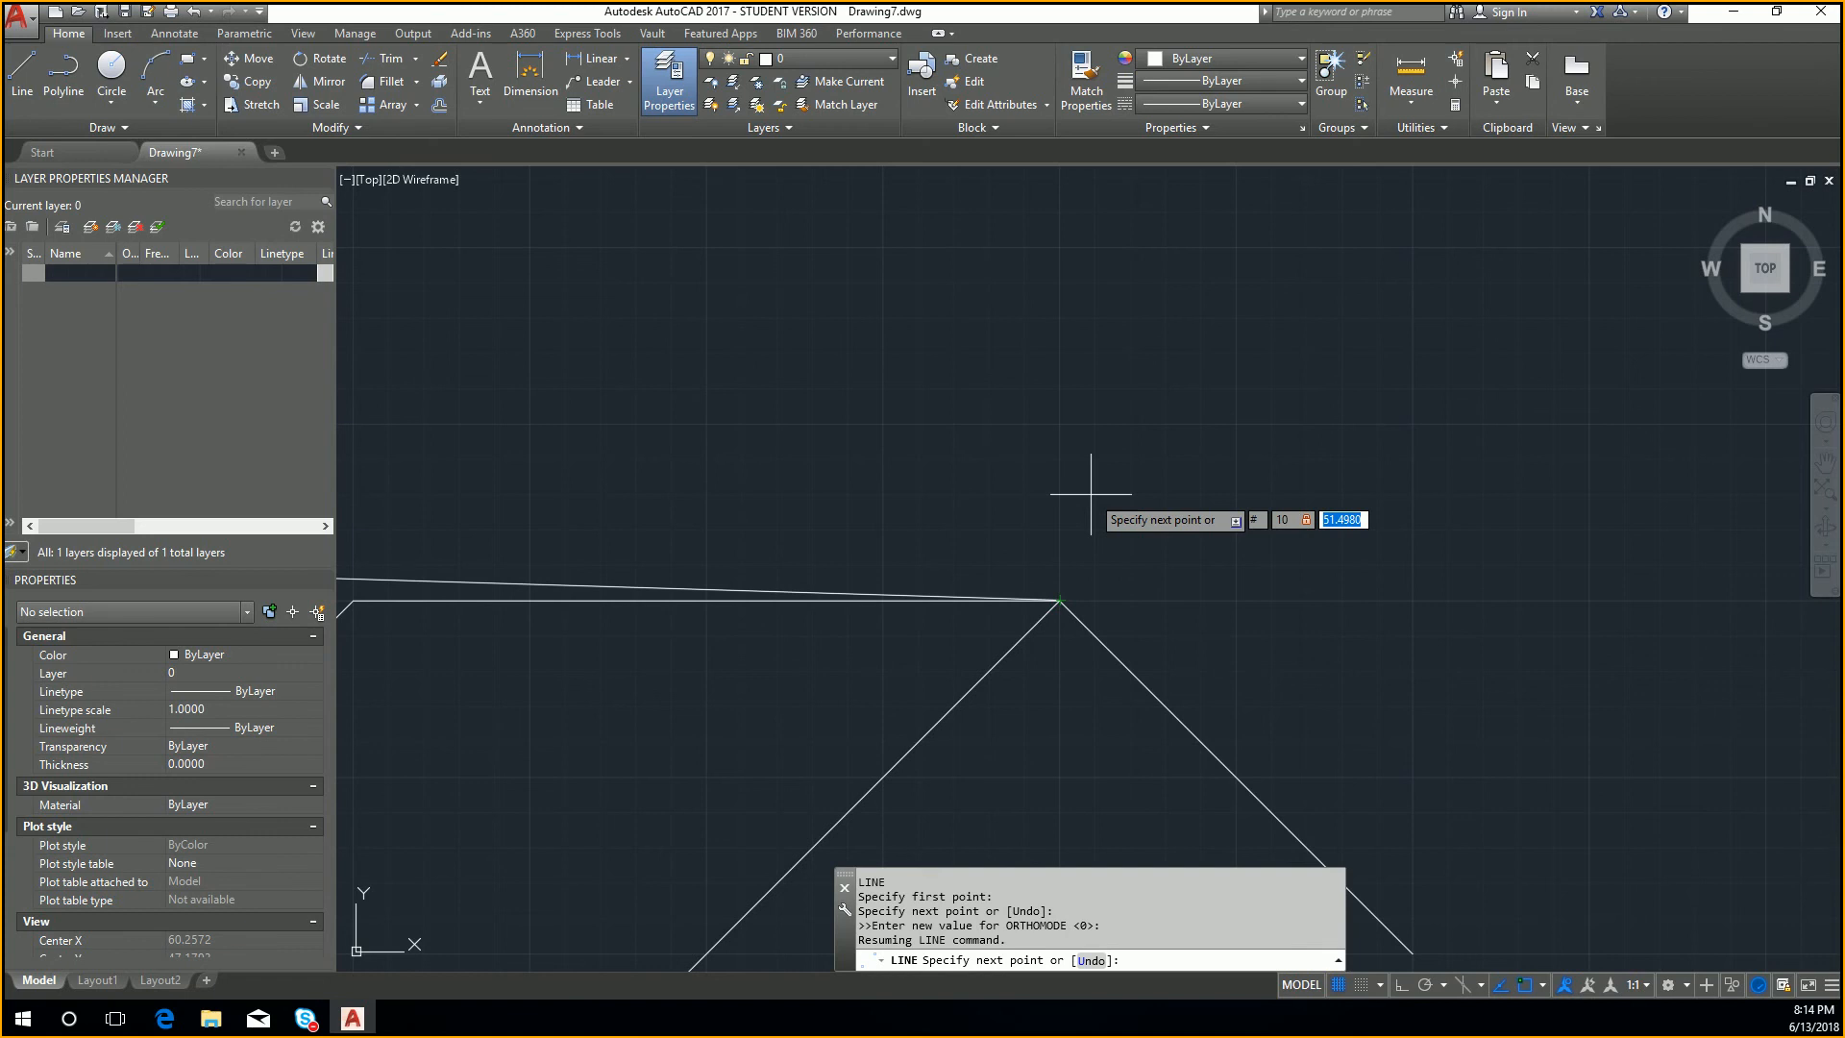
type("-20")
key("Return")
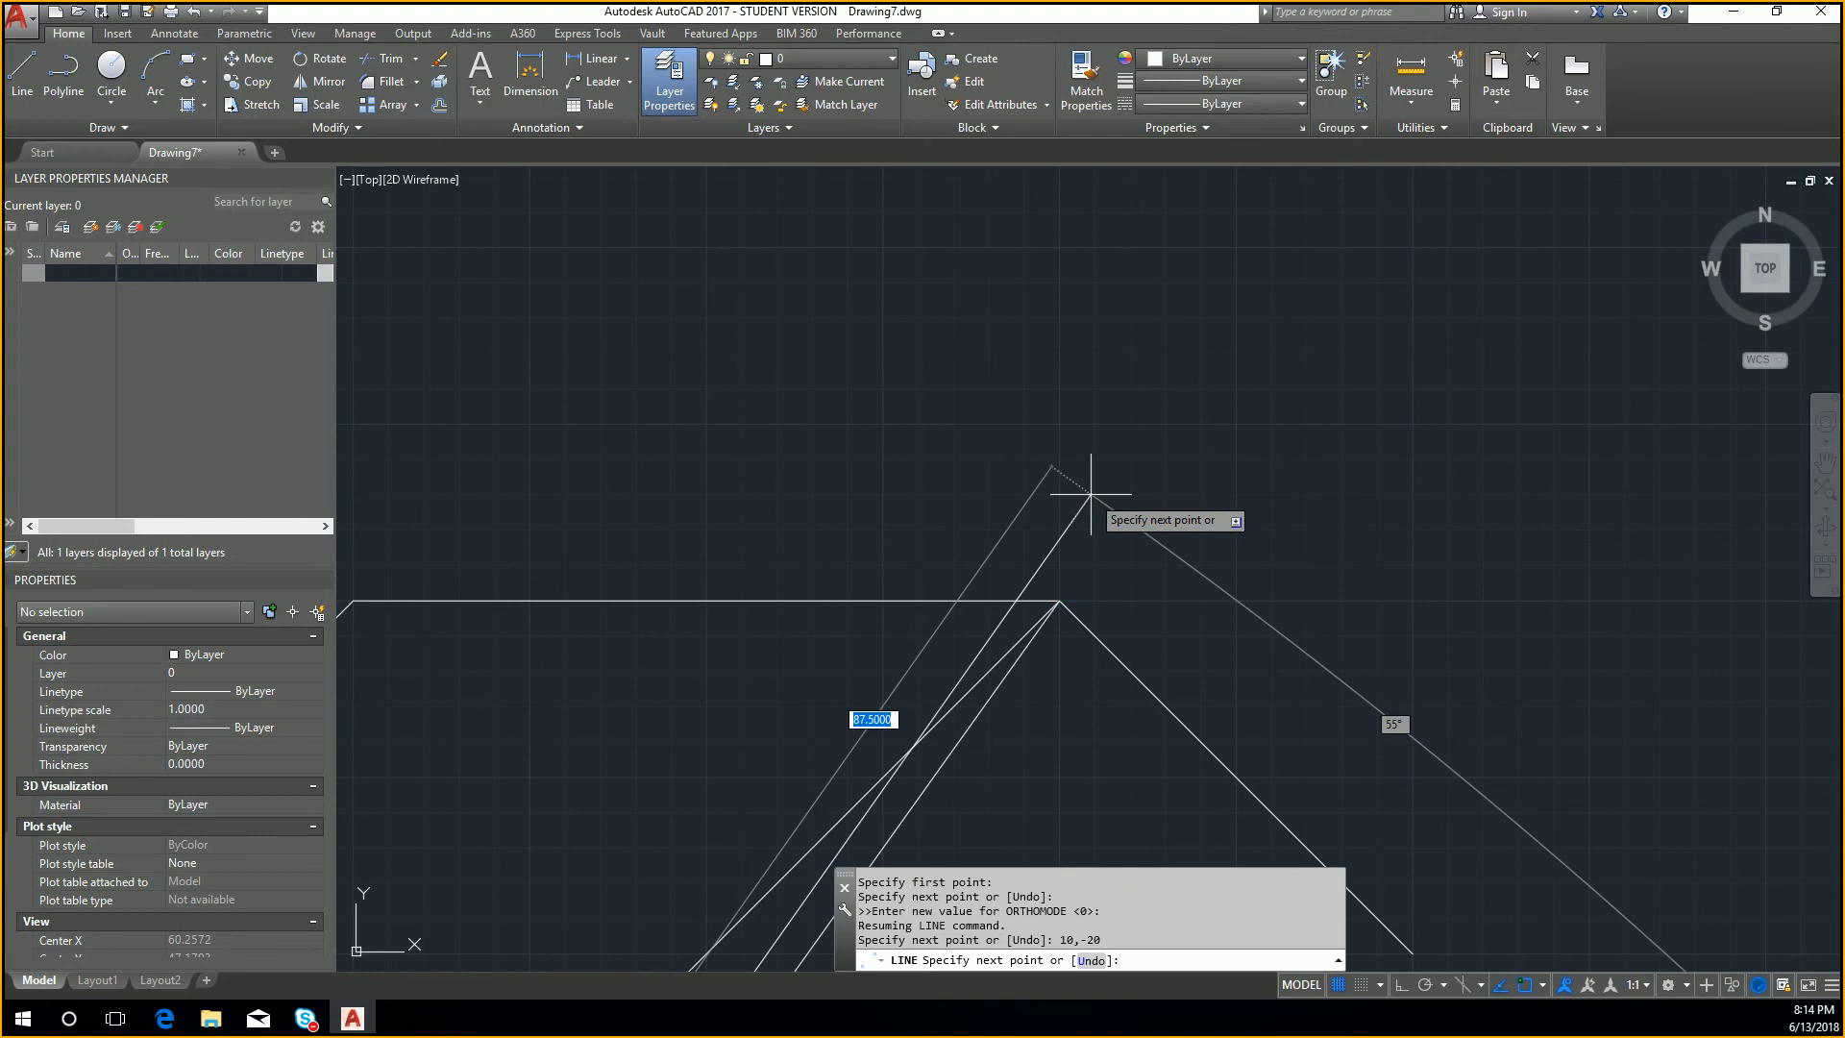
scroll(1106, 488, "down", 4)
middle_click_drag(1010, 663, 1490, 4)
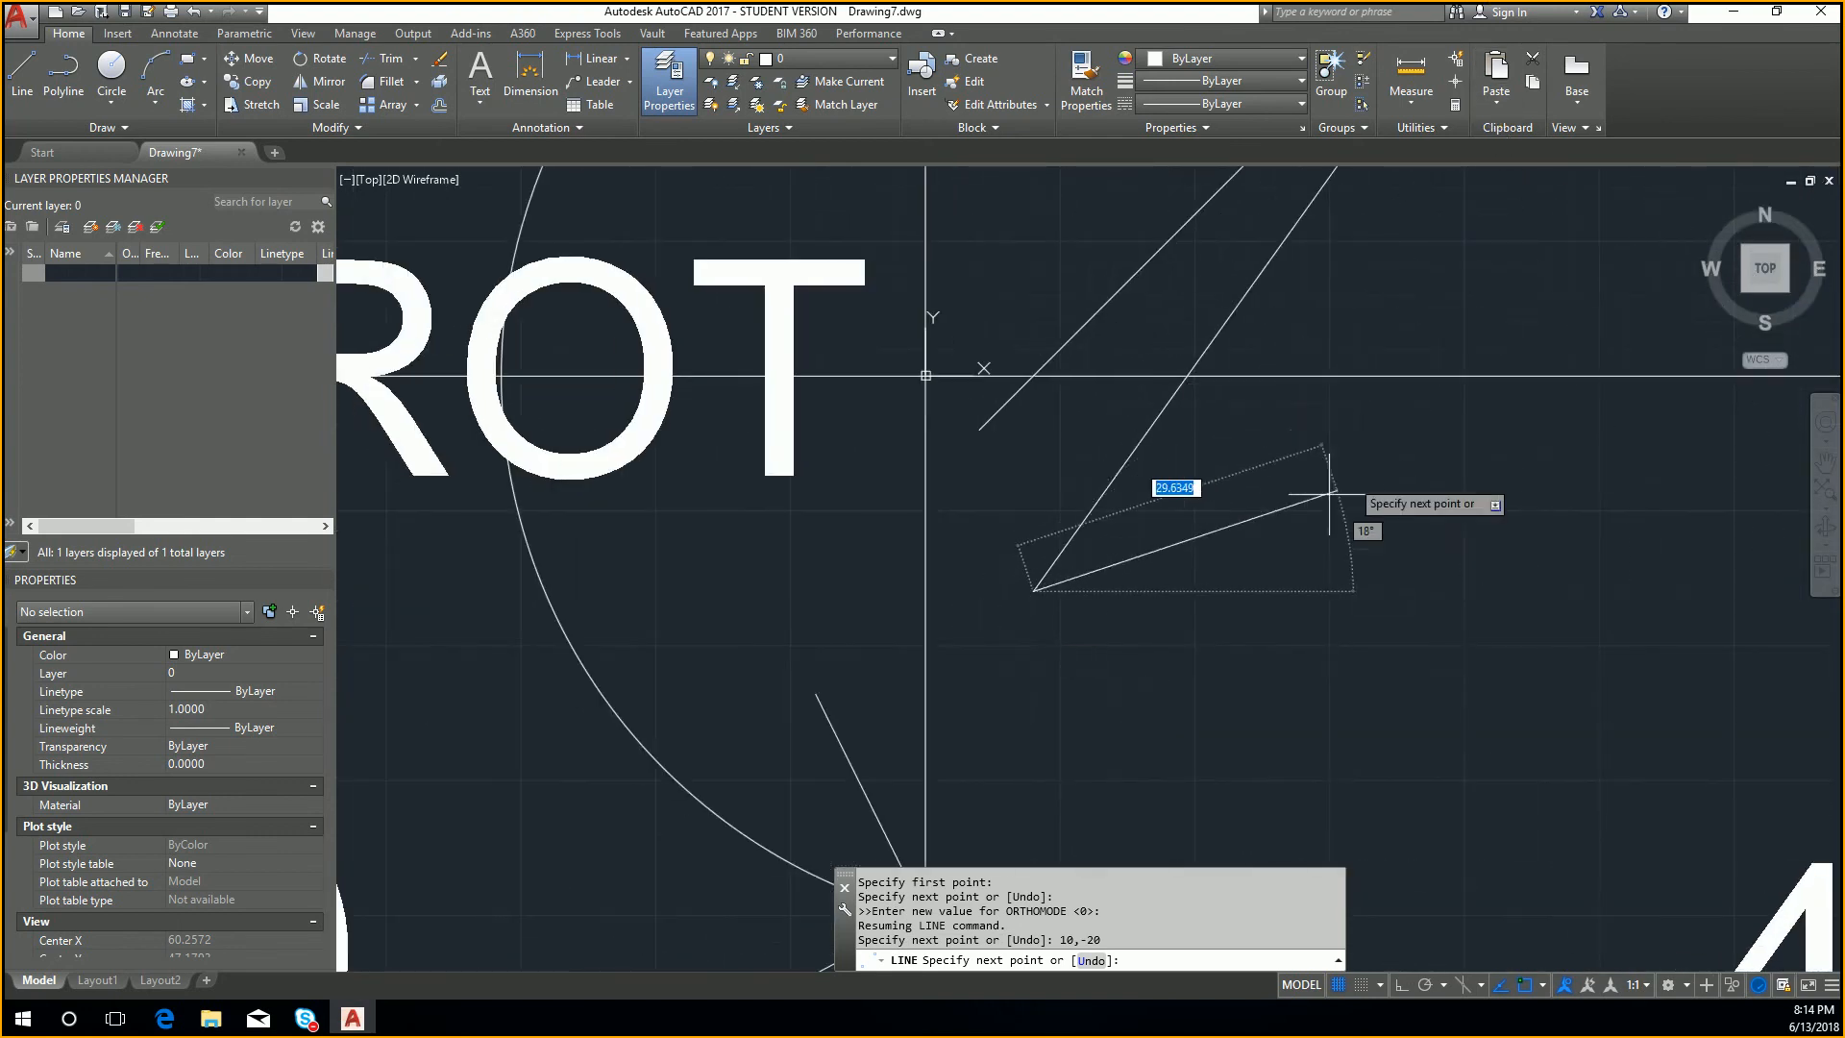
scroll(1010, 630, "up", 4)
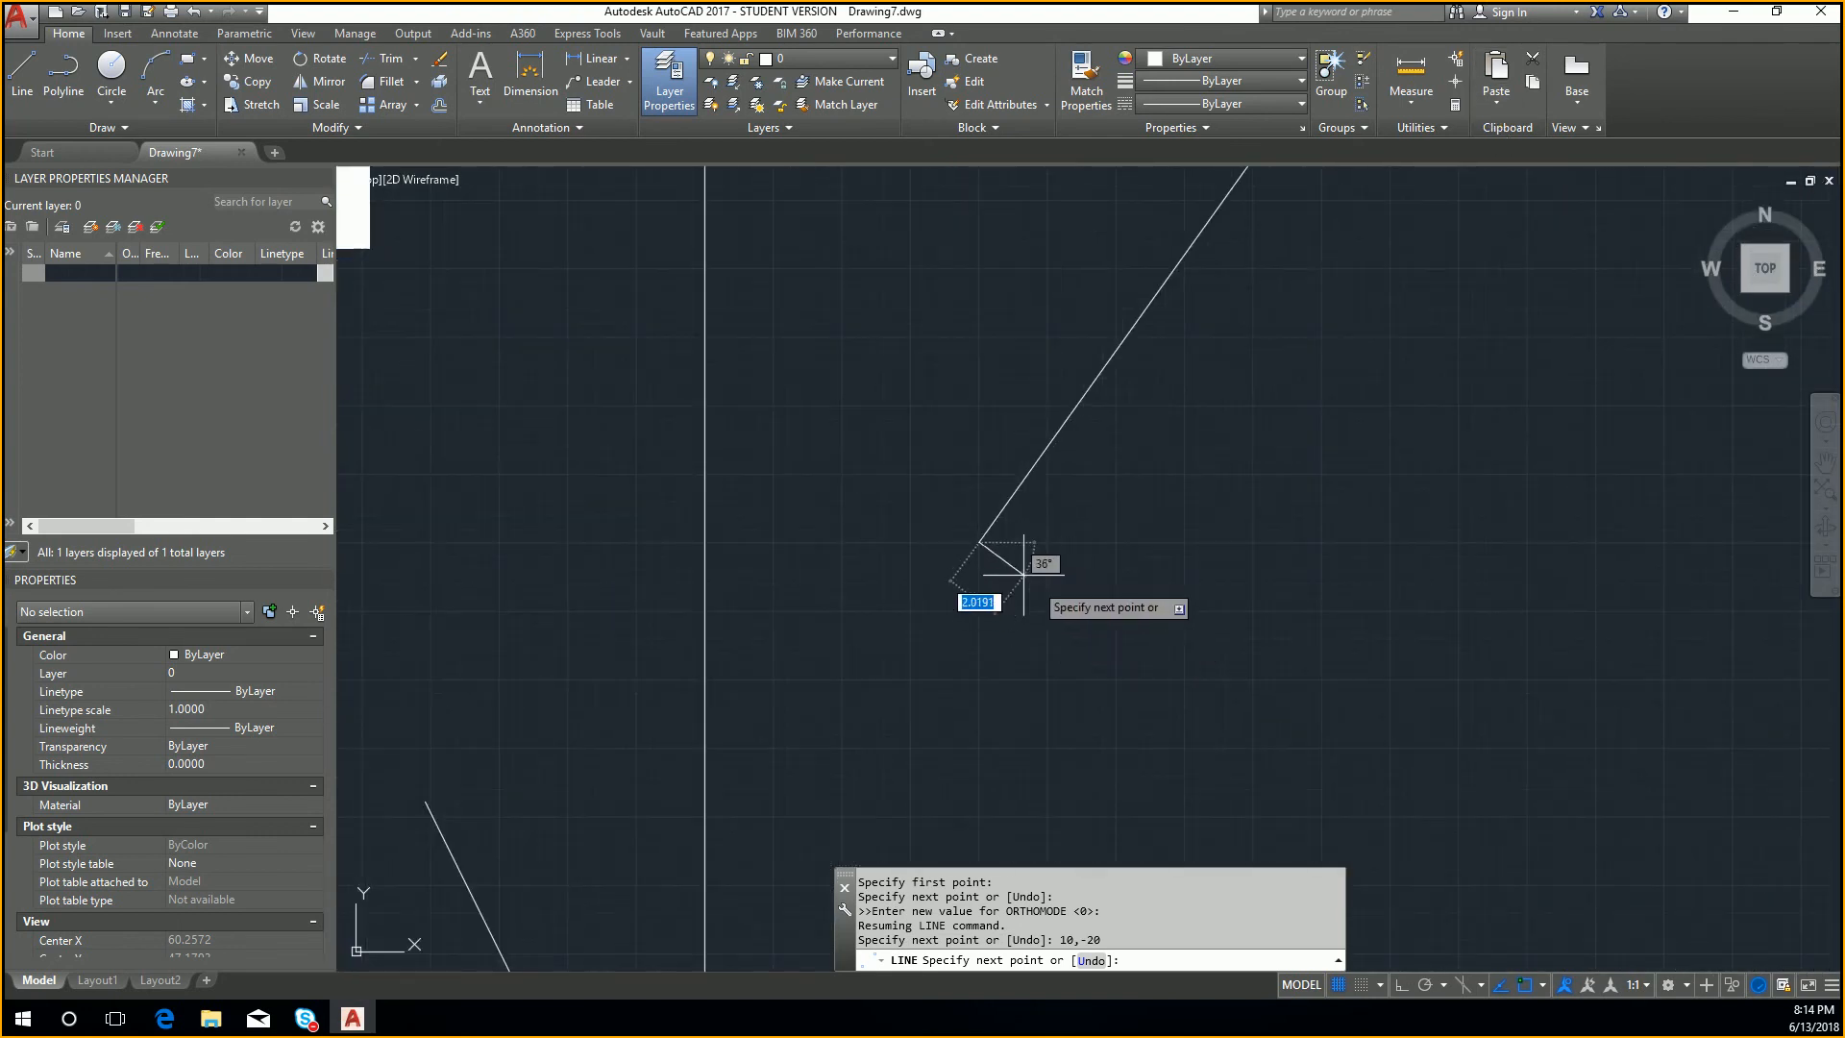
key("Escape")
Step: Select the line ending in quadrant 4 and check its end coordinates in the properties
left_click(982, 536)
left_click(975, 527)
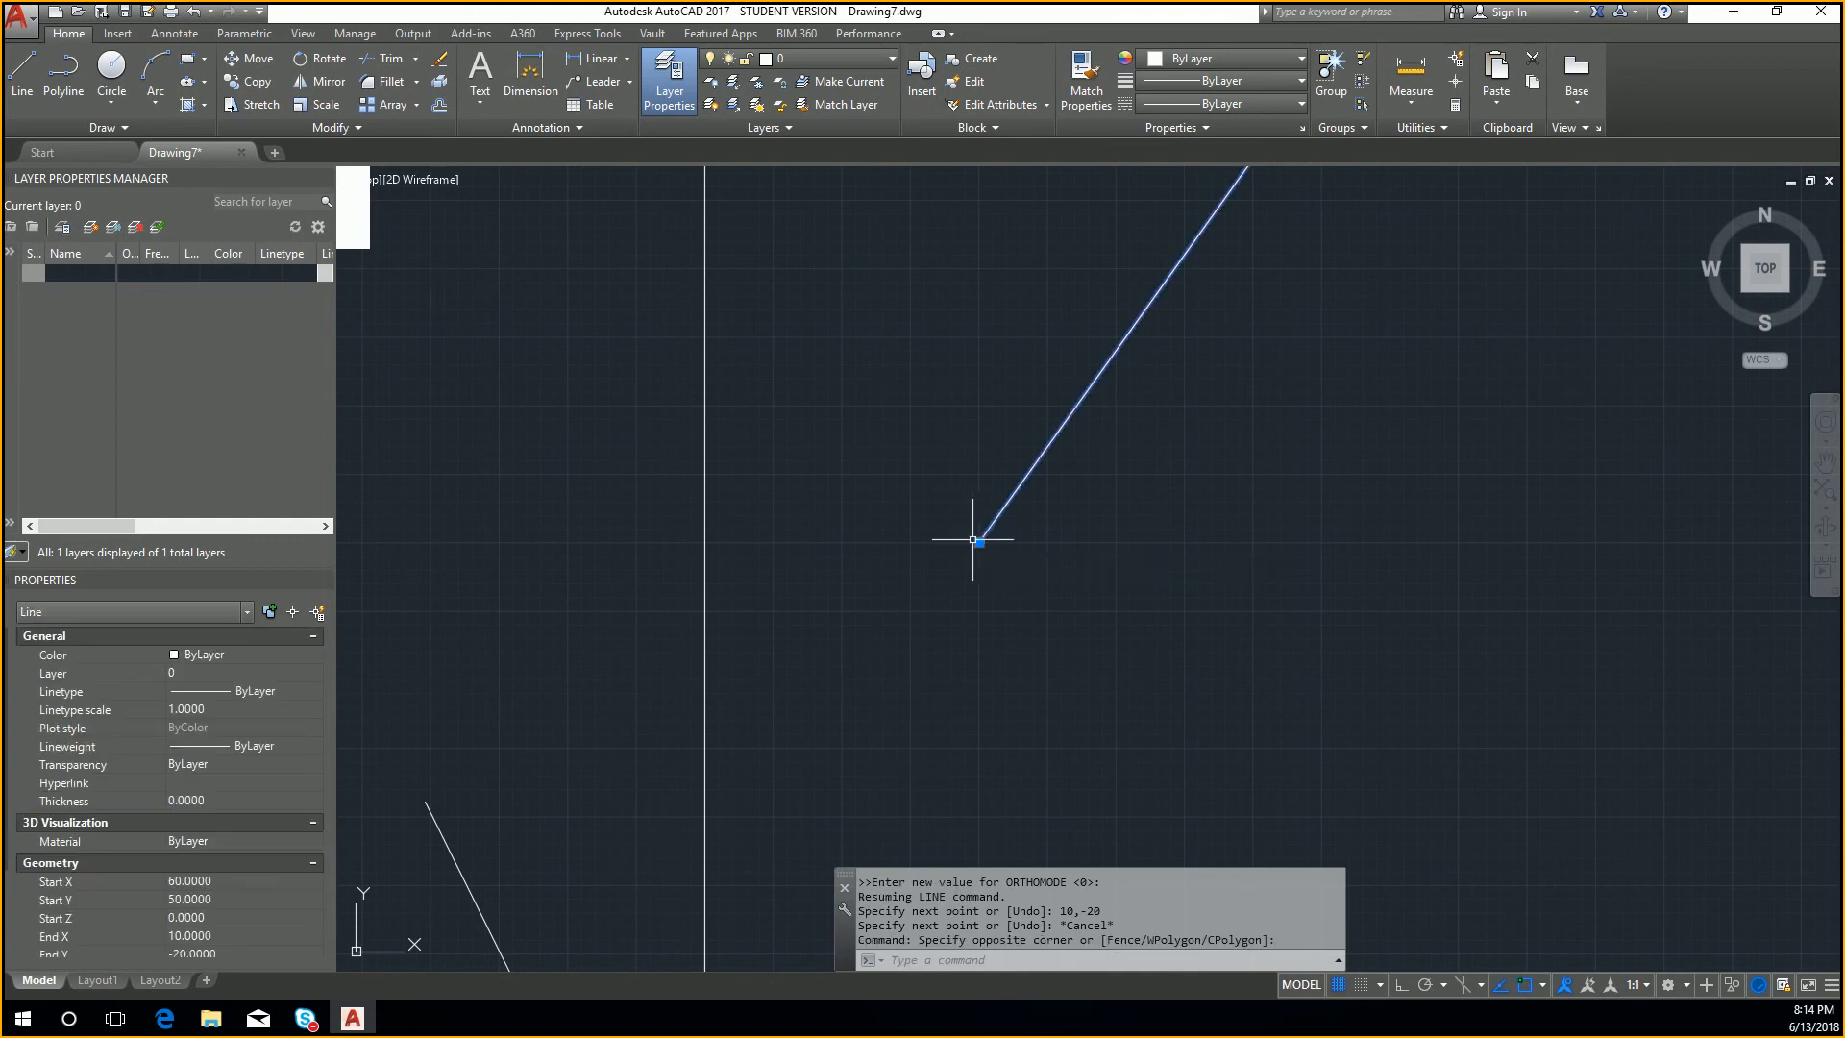
scroll(165, 783, "down", 3)
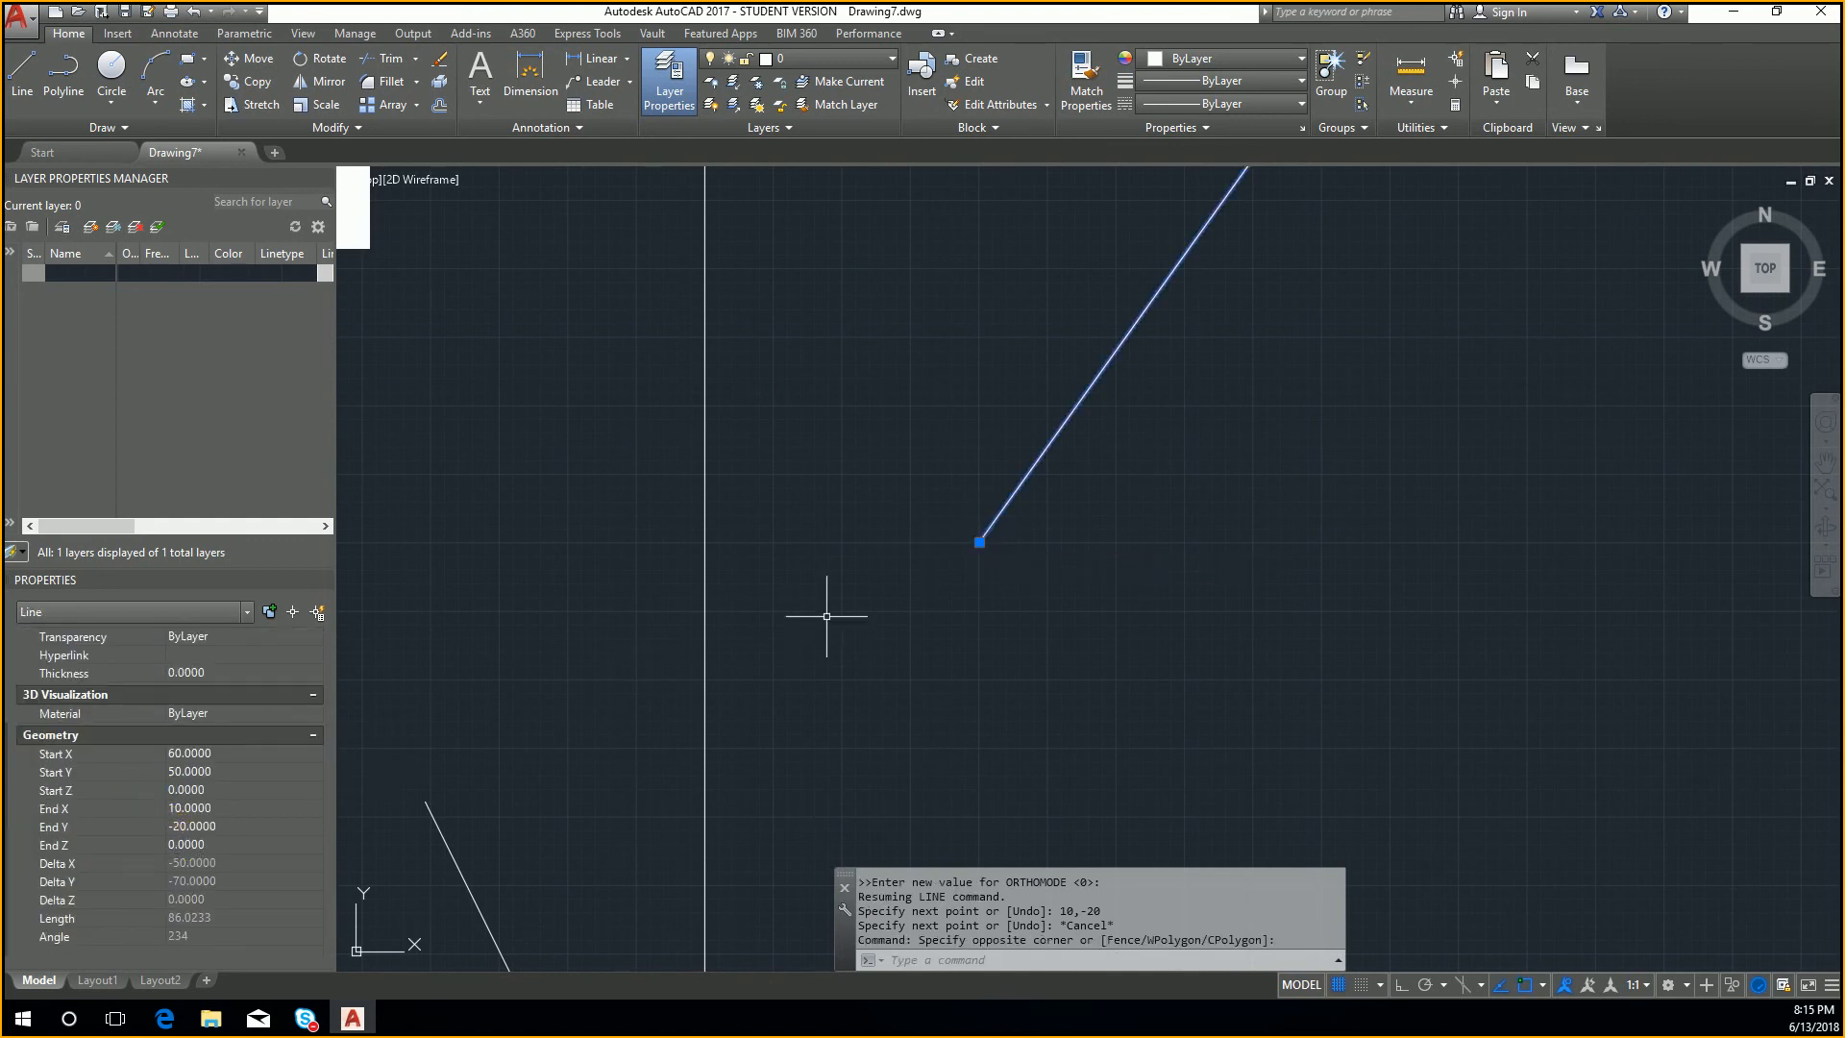
scroll(981, 543, "down", 10)
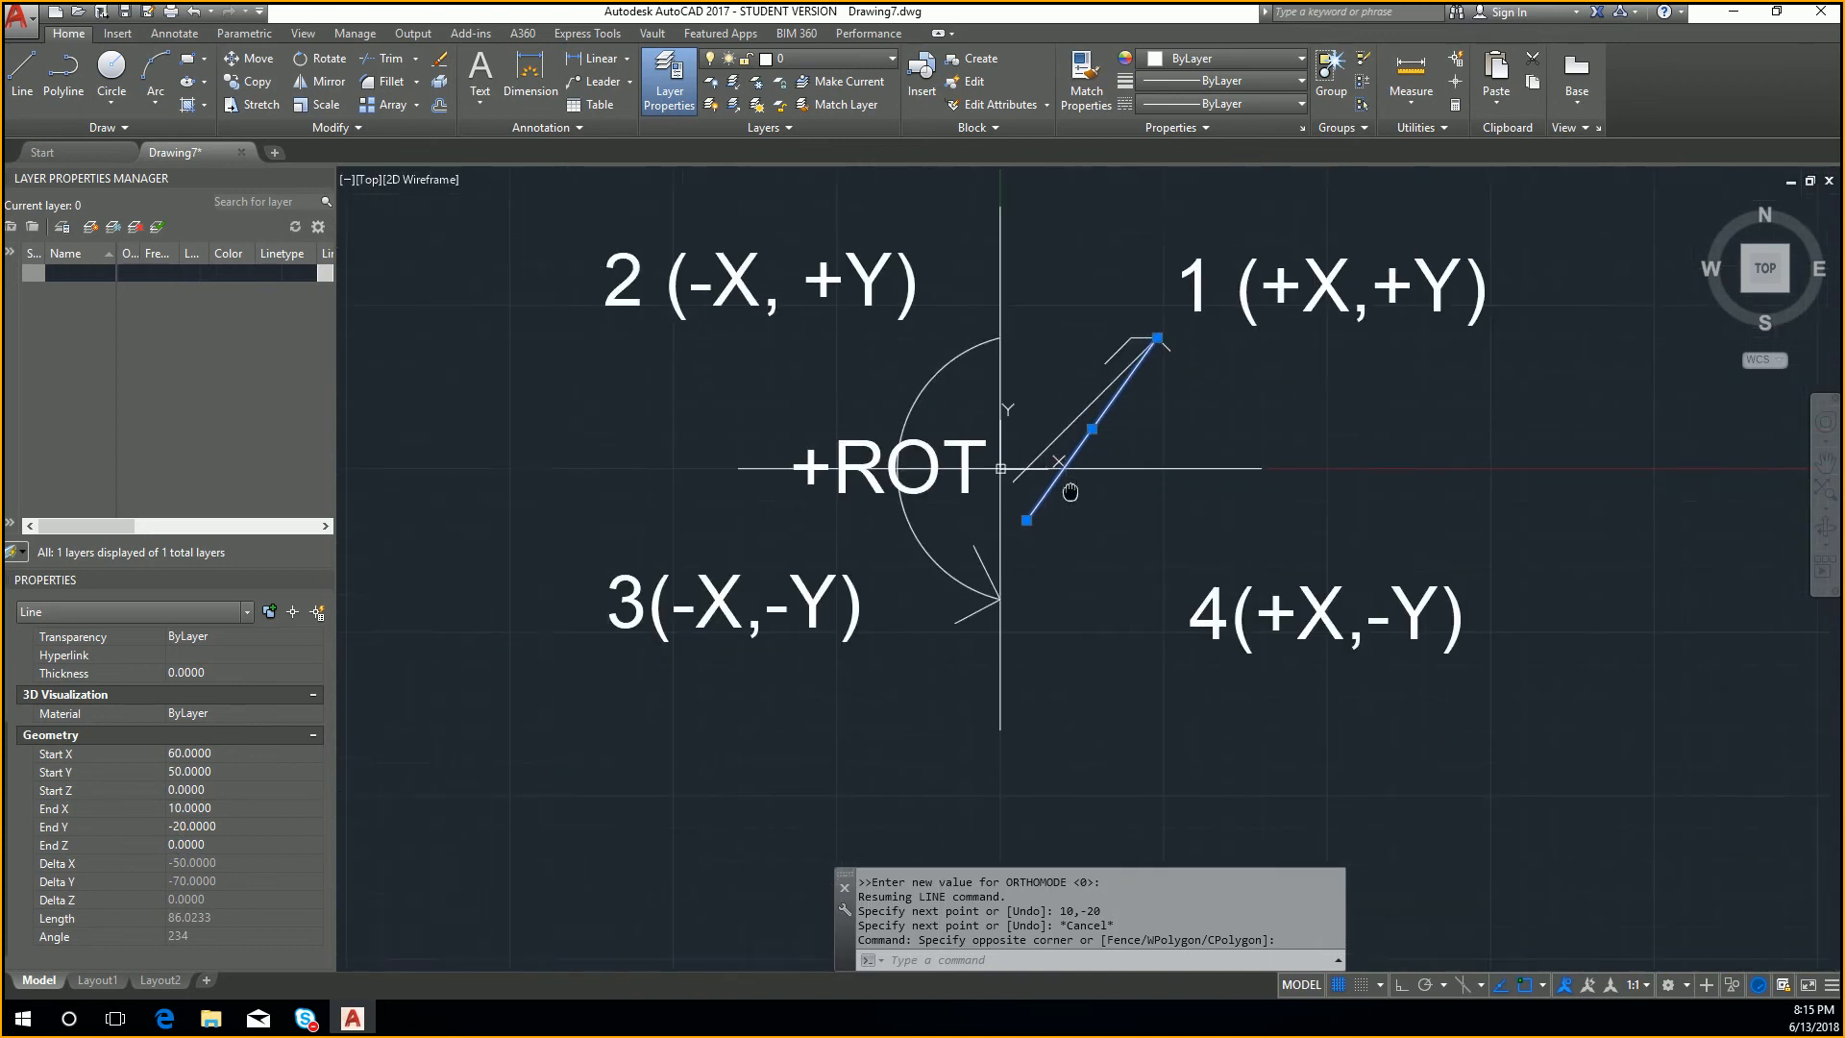
key("Escape")
scroll(1104, 439, "up", 1)
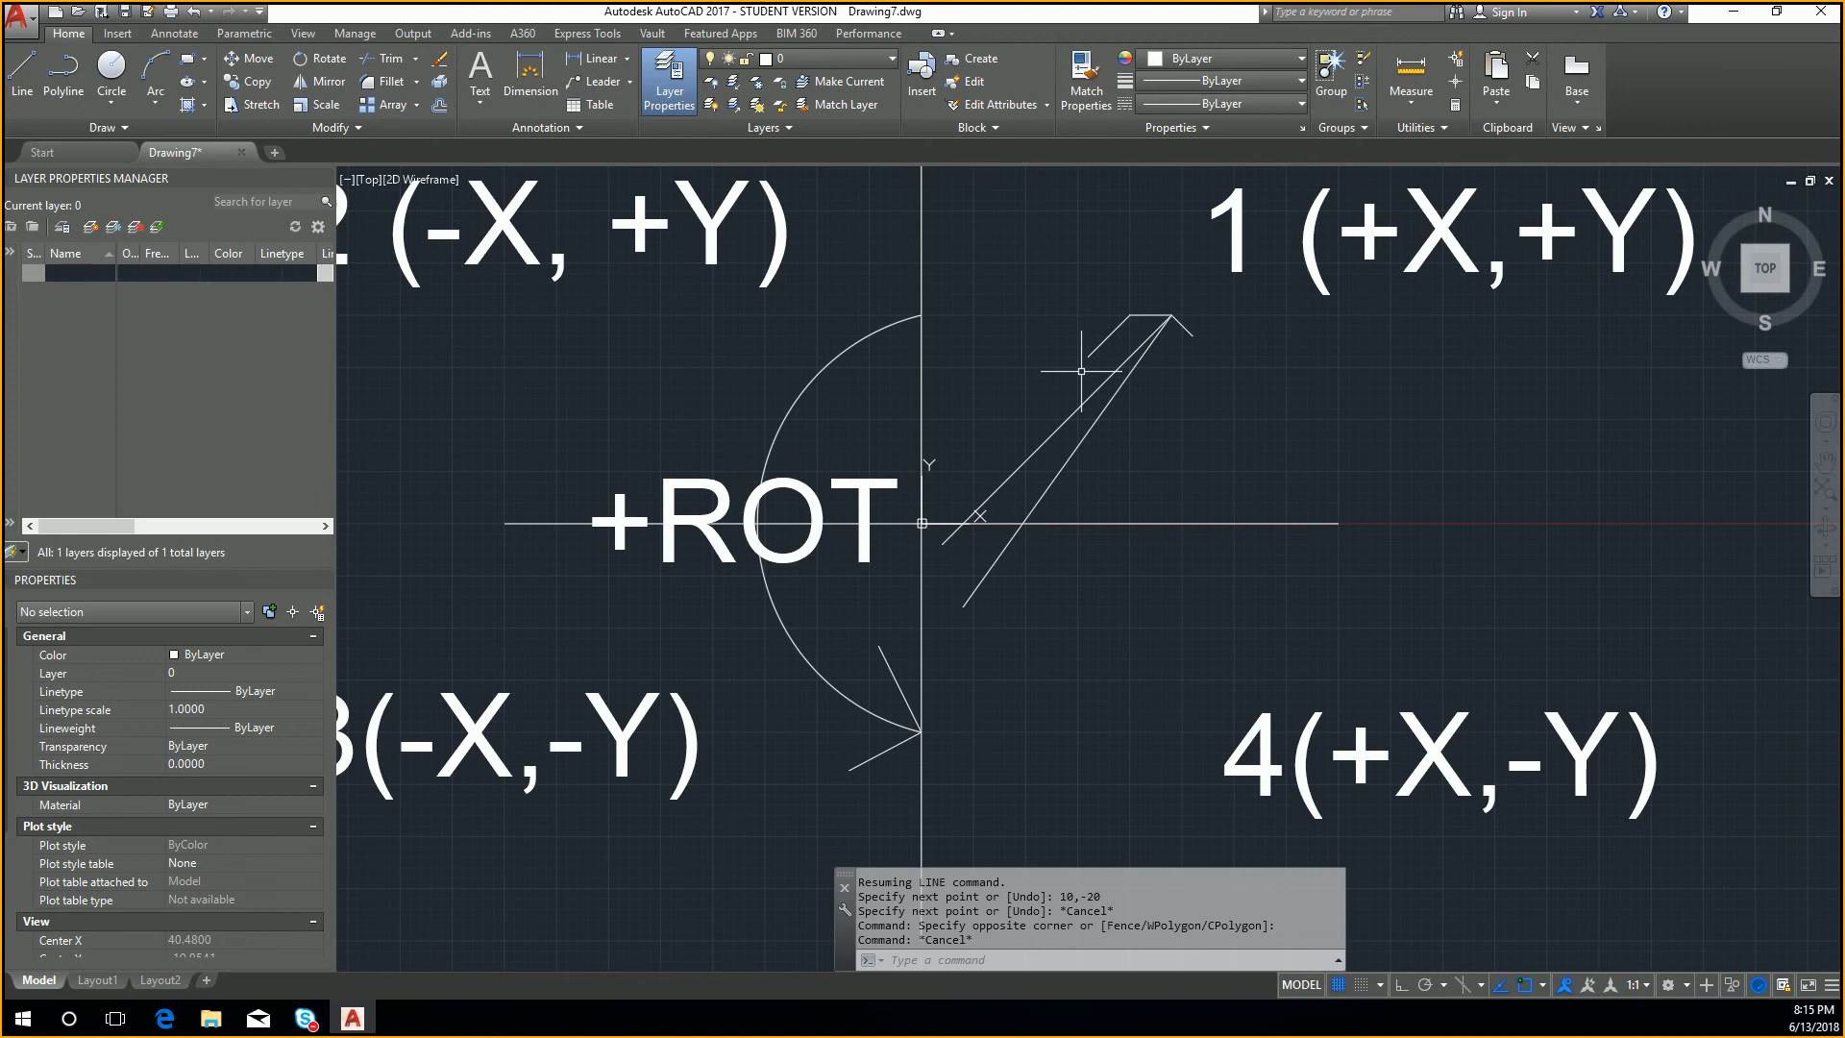
type("l")
key("Return")
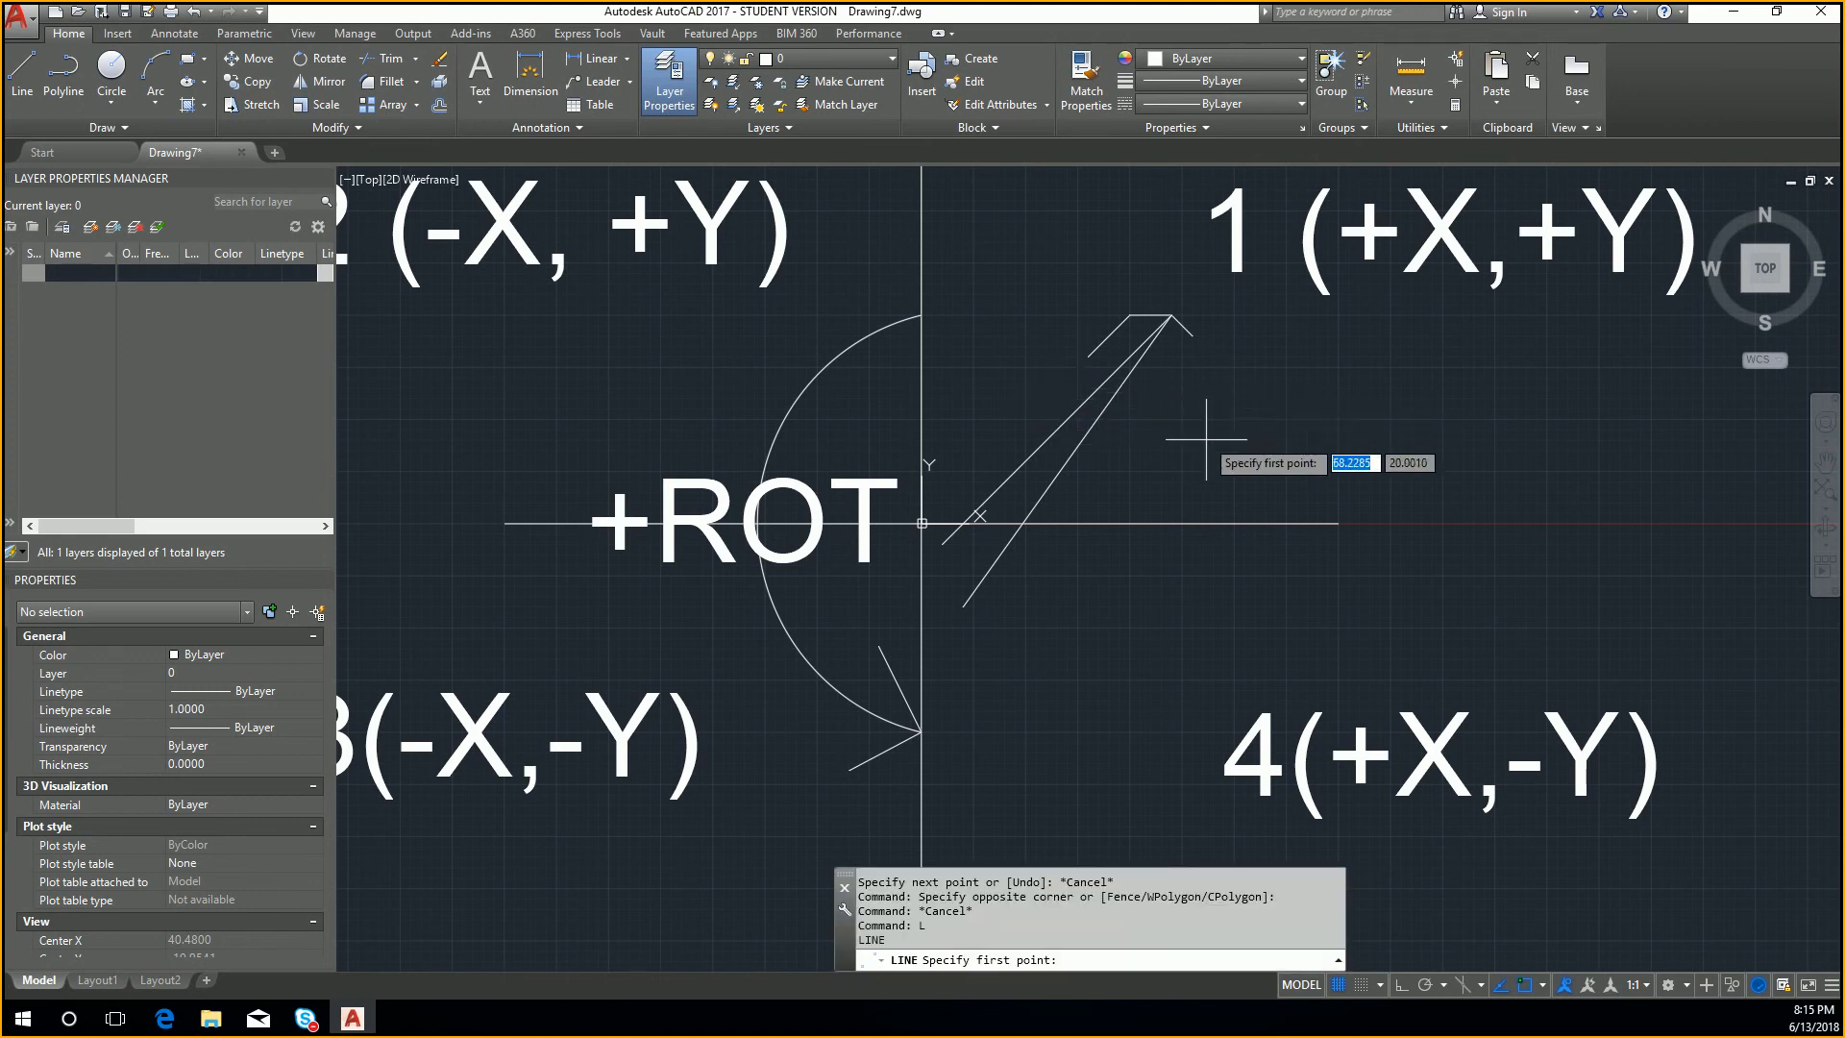
left_click(1323, 406)
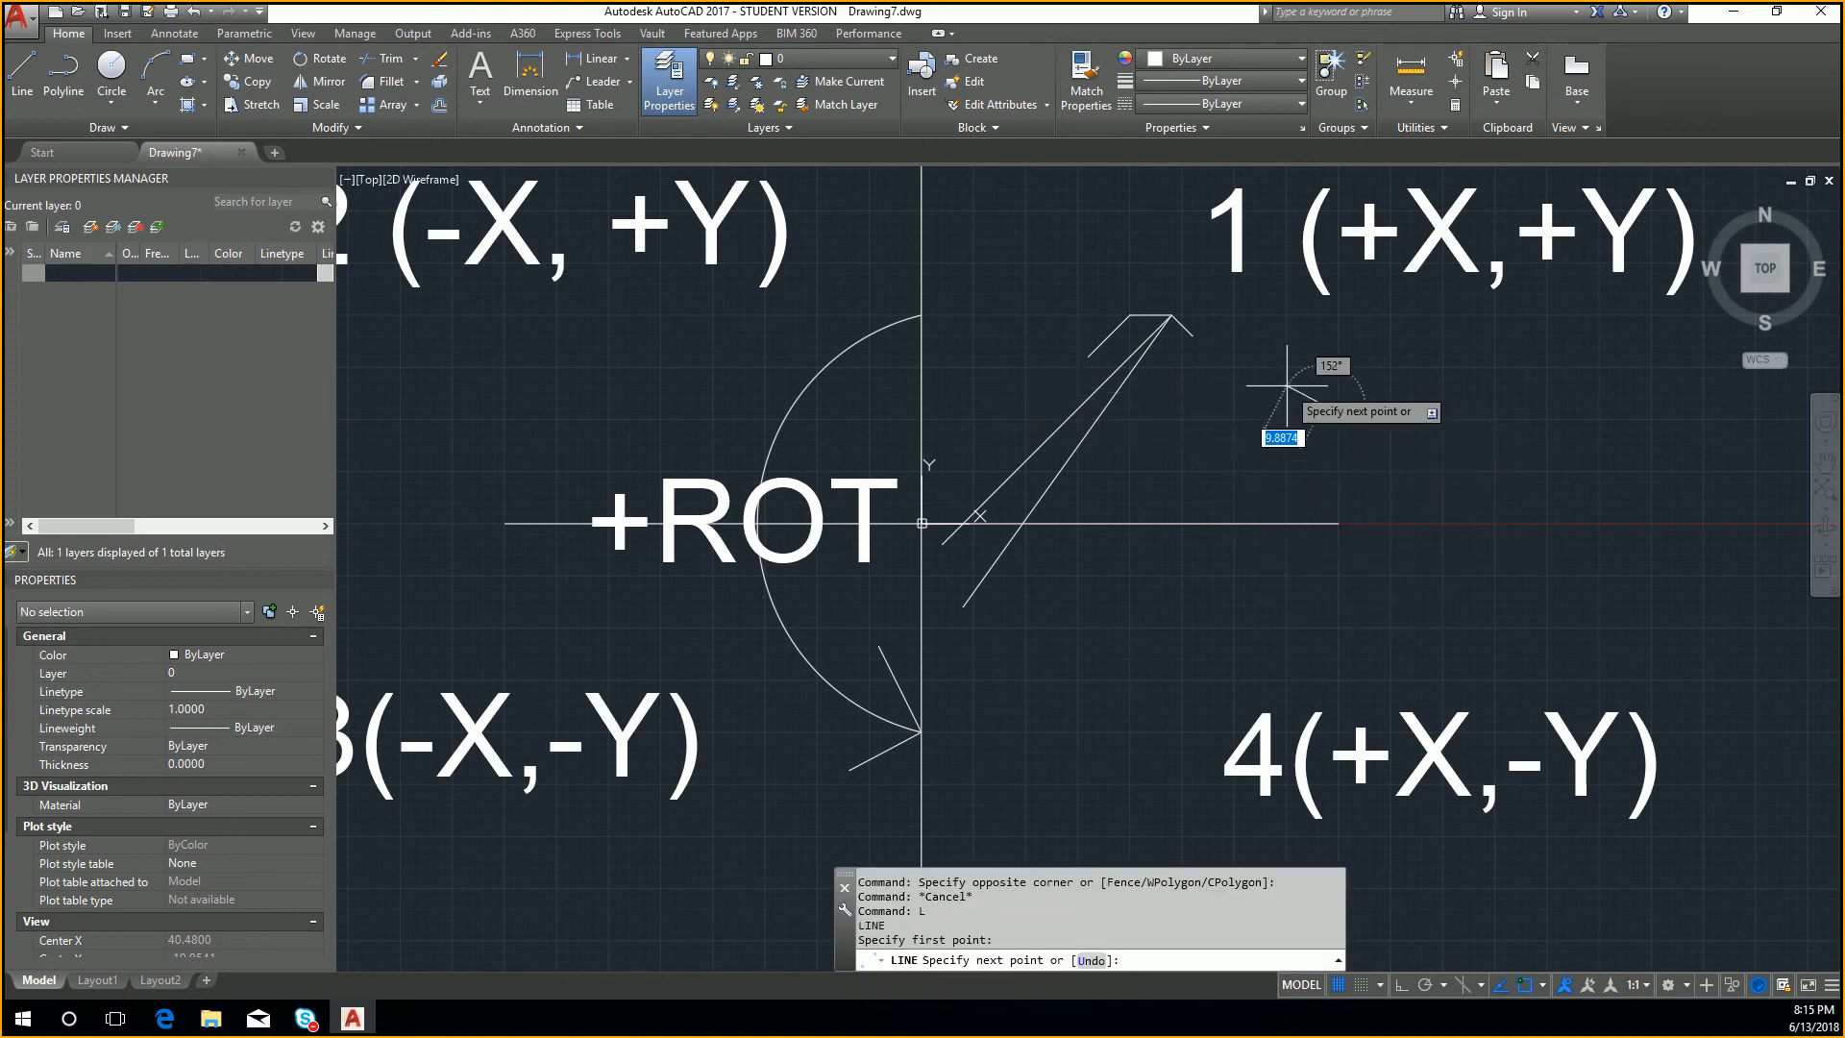
key("Escape")
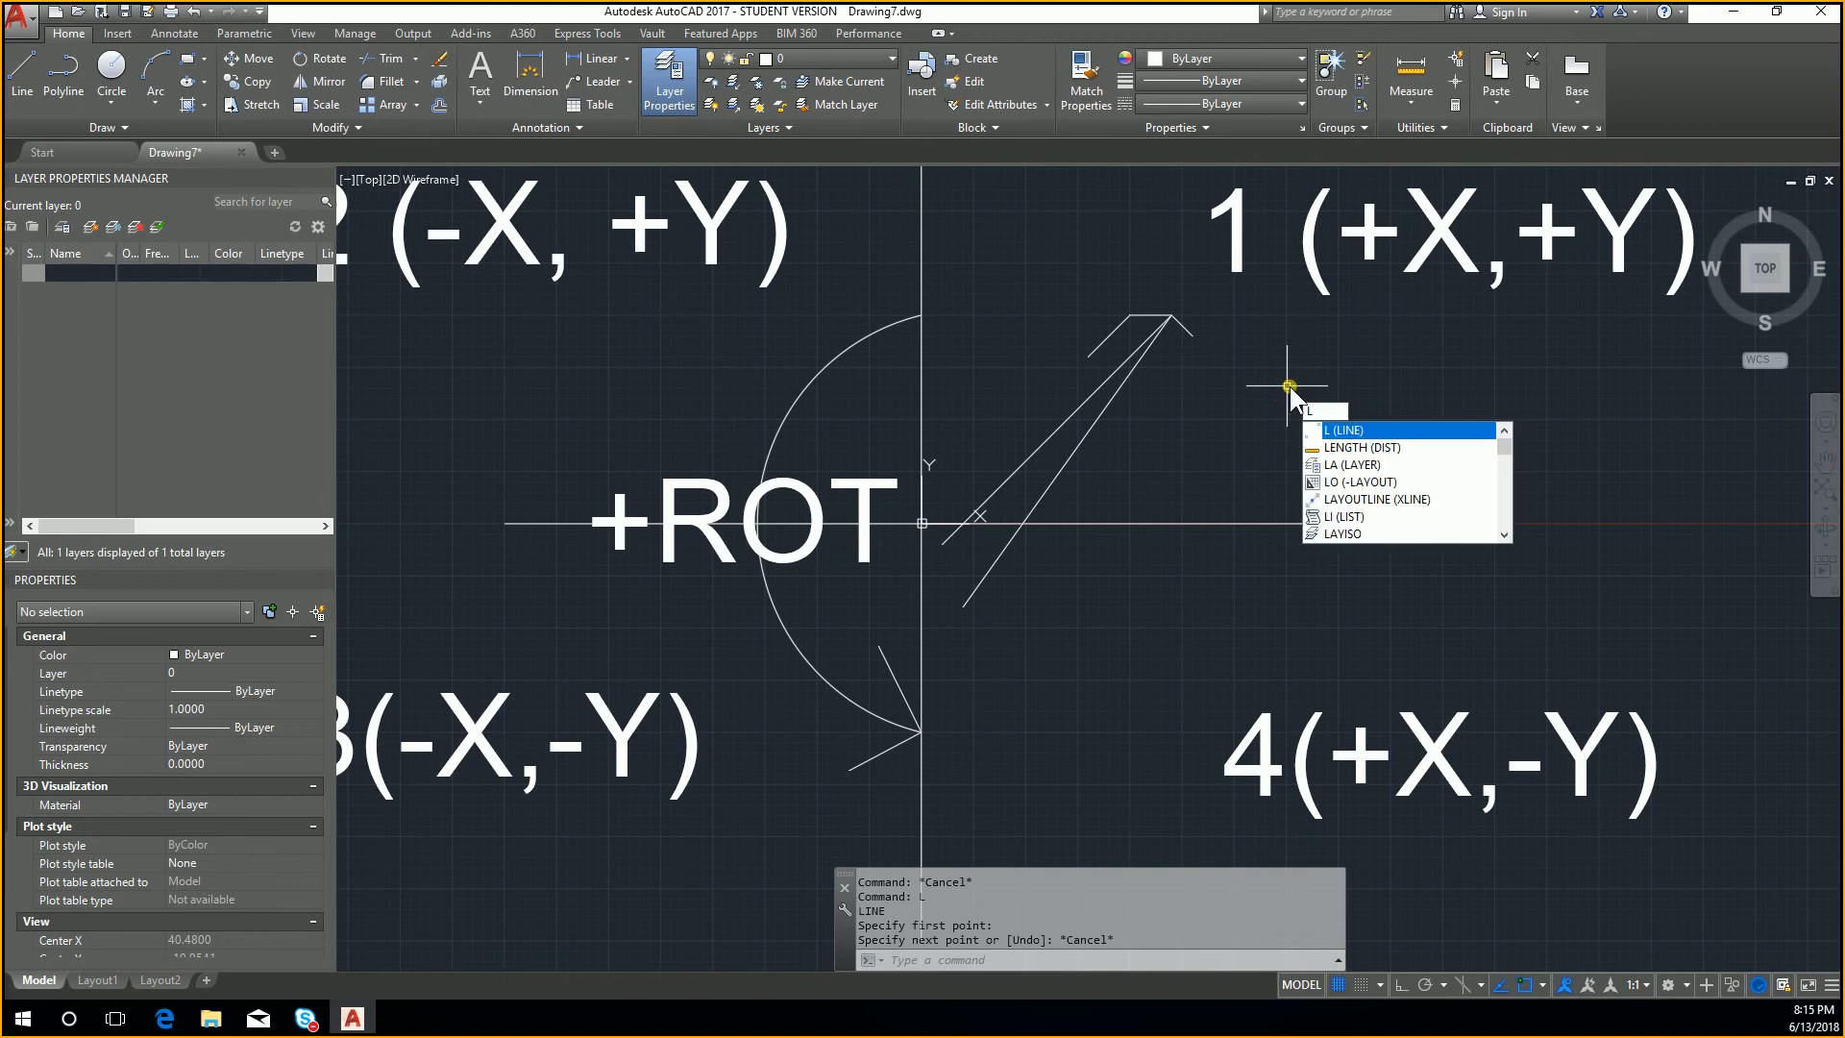
Step: Draw a line from the absolute coordinate -10,-10 to the absolute coordinate #10,10 using dynamic input
key("Return")
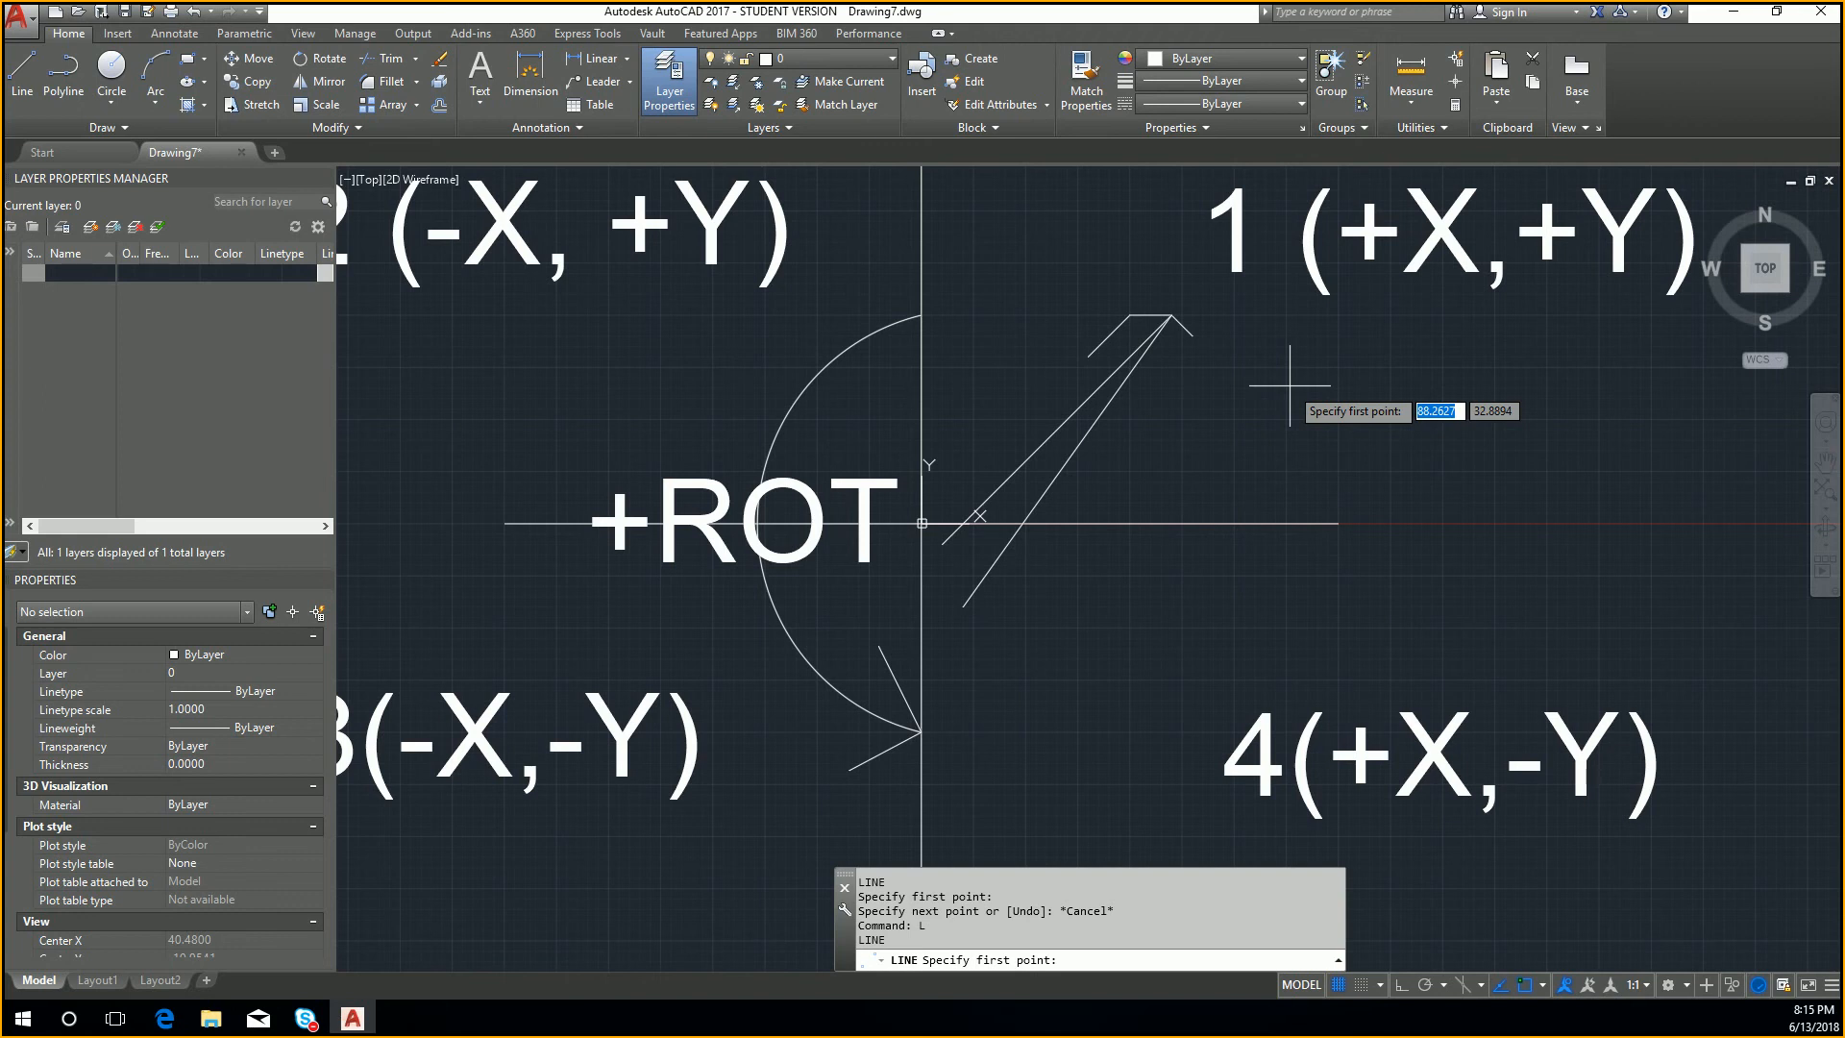
type("-10")
key("Tab")
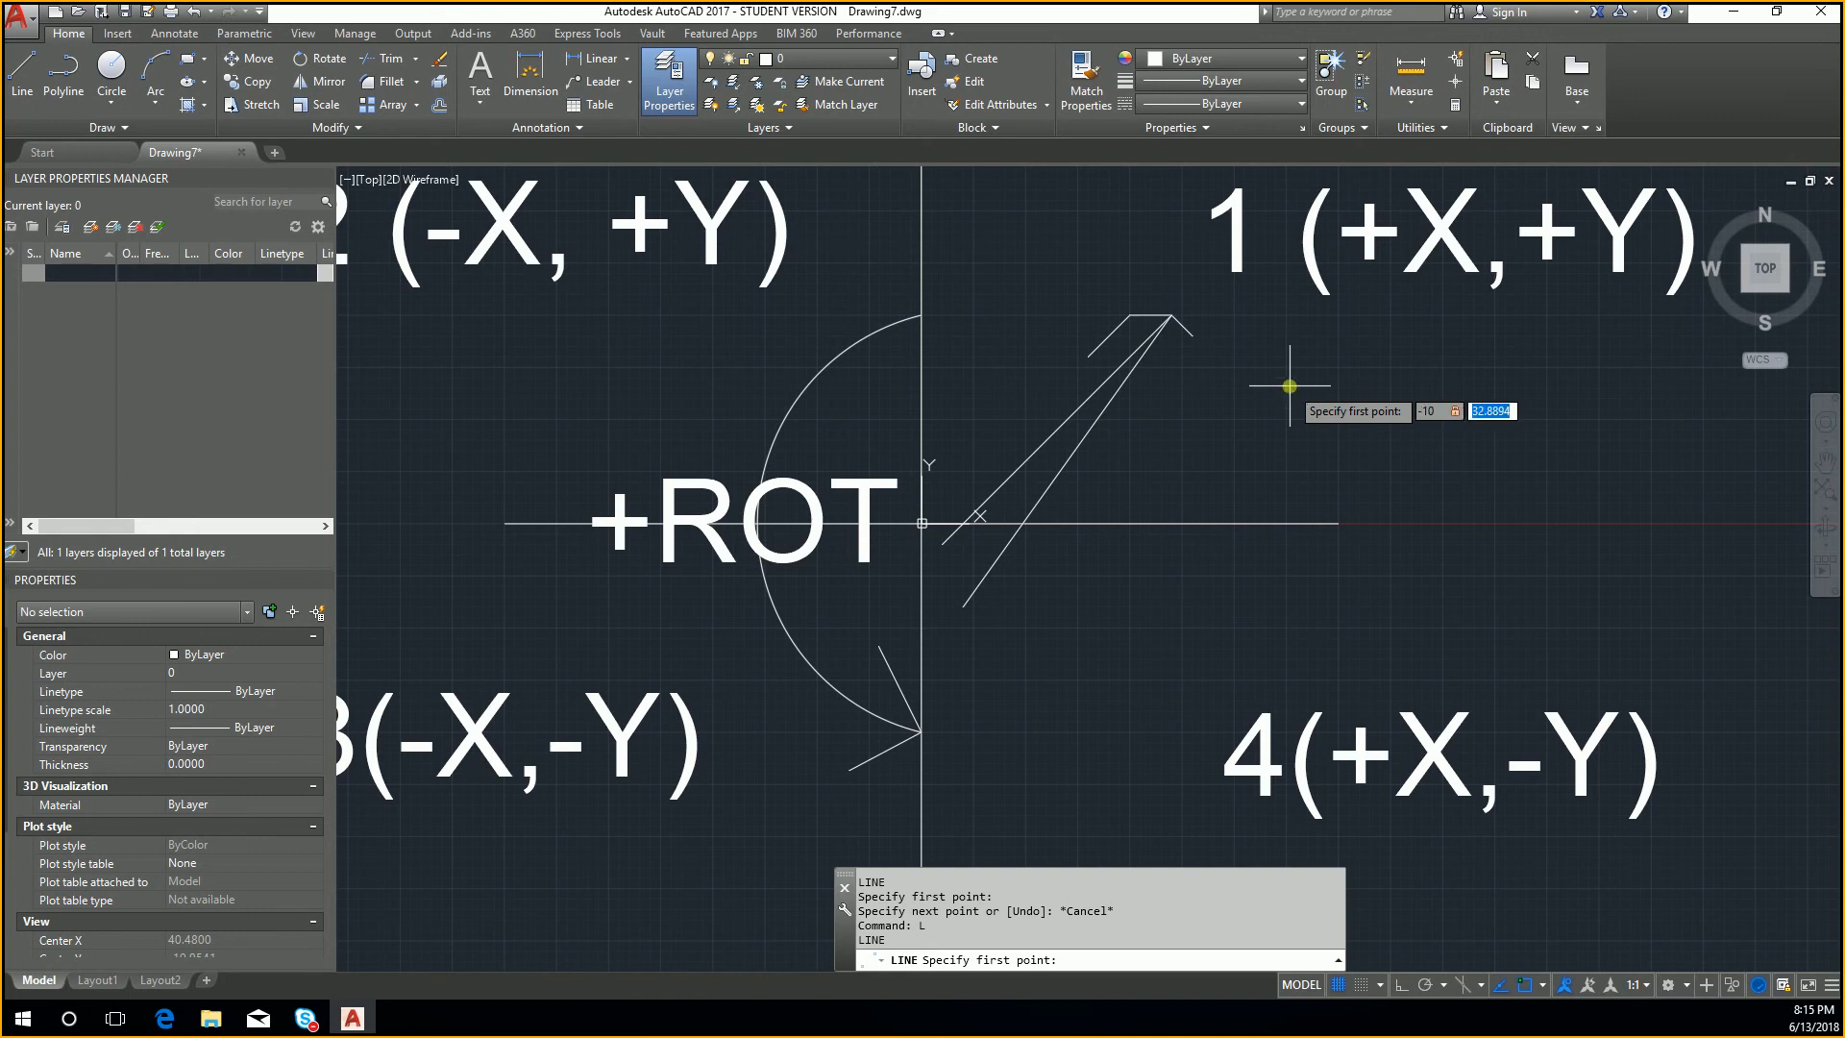
type("-10")
key("Return")
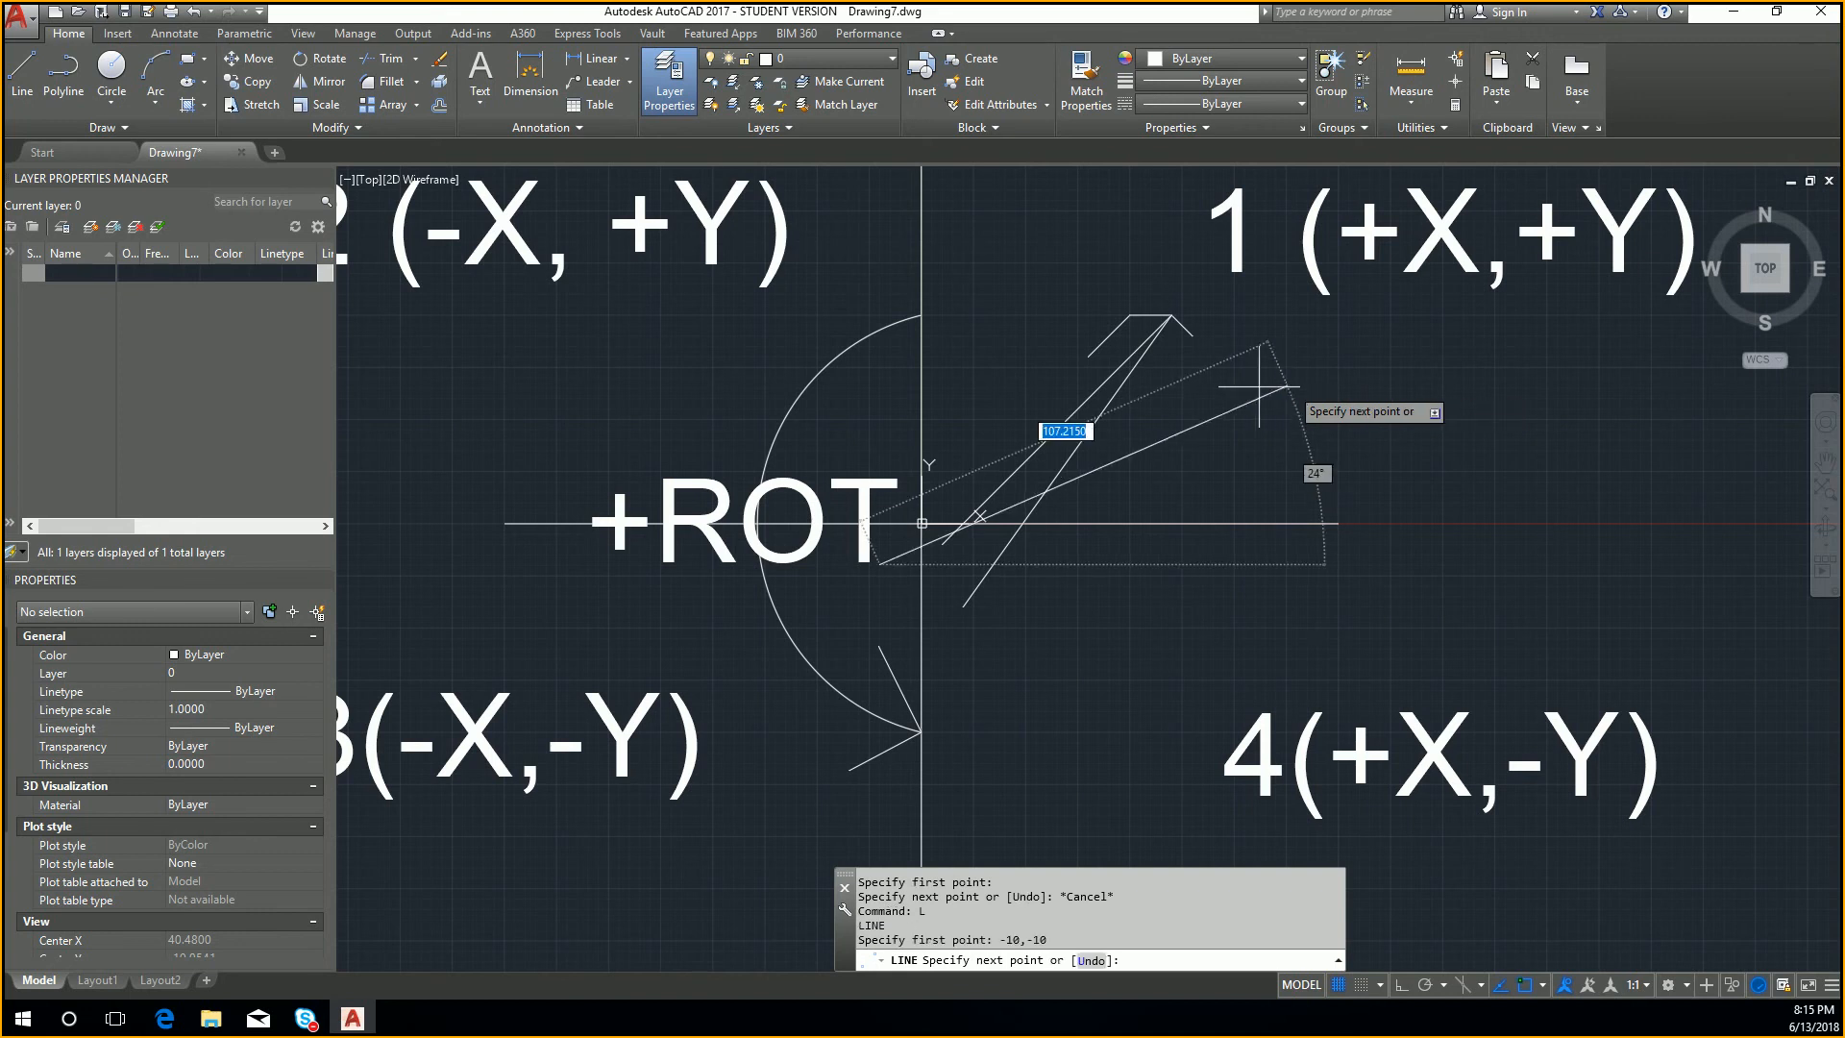
scroll(798, 581, "up", 5)
mouse_move(798, 582)
middle_mouse_down()
mouse_move(979, 568)
mouse_move(749, 601)
middle_mouse_up()
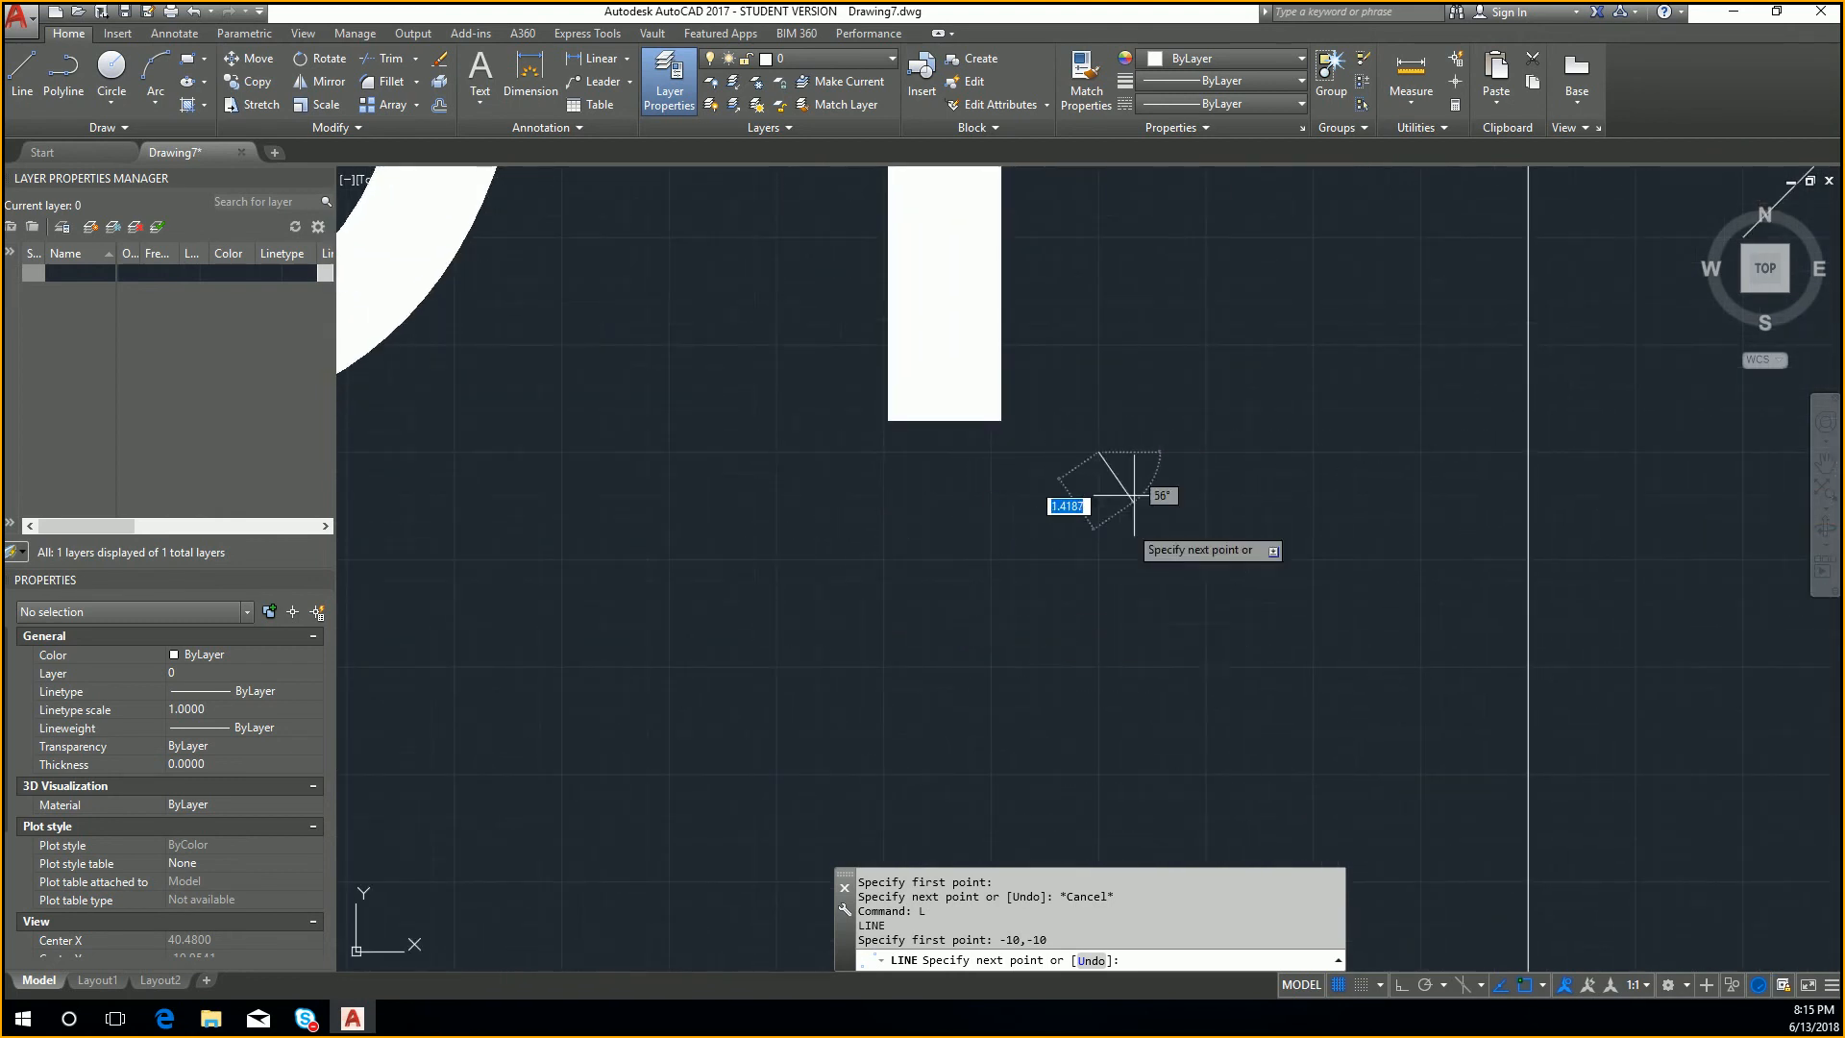
scroll(1115, 489, "down", 4)
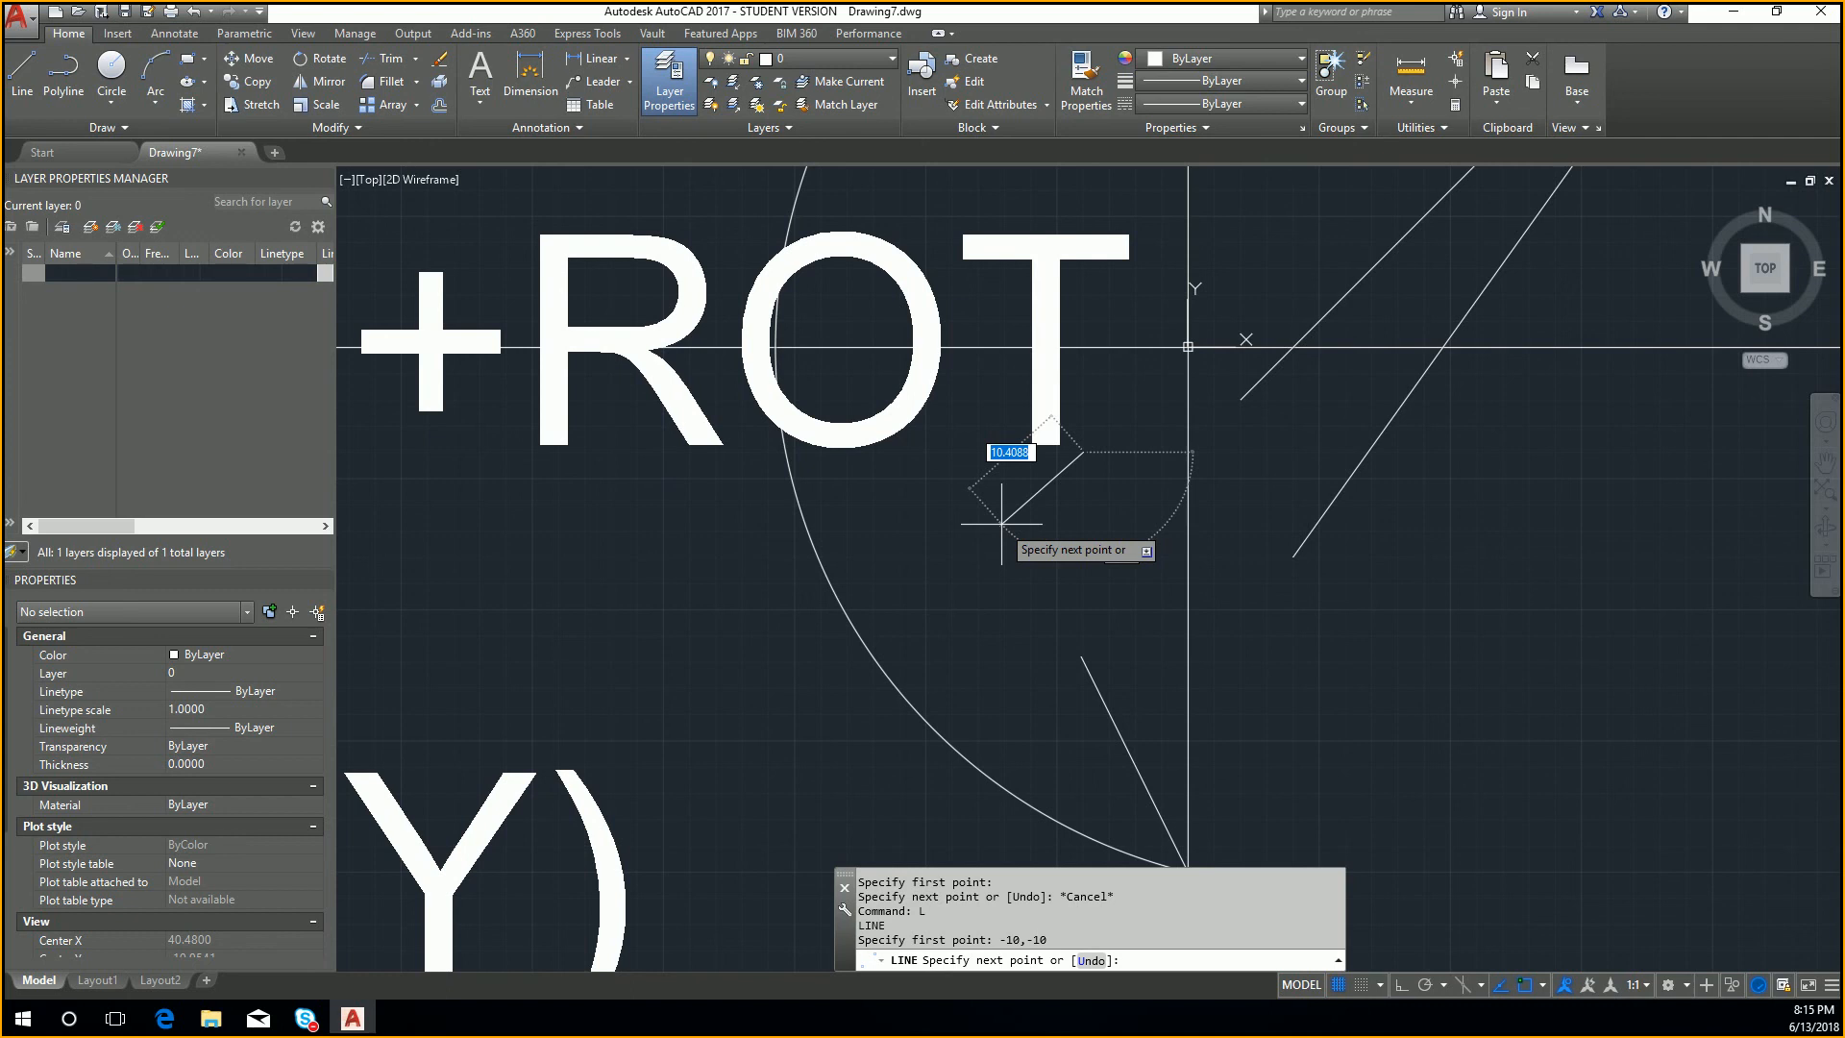
type("10")
key("BackSpace")
key("BackSpace")
type("#")
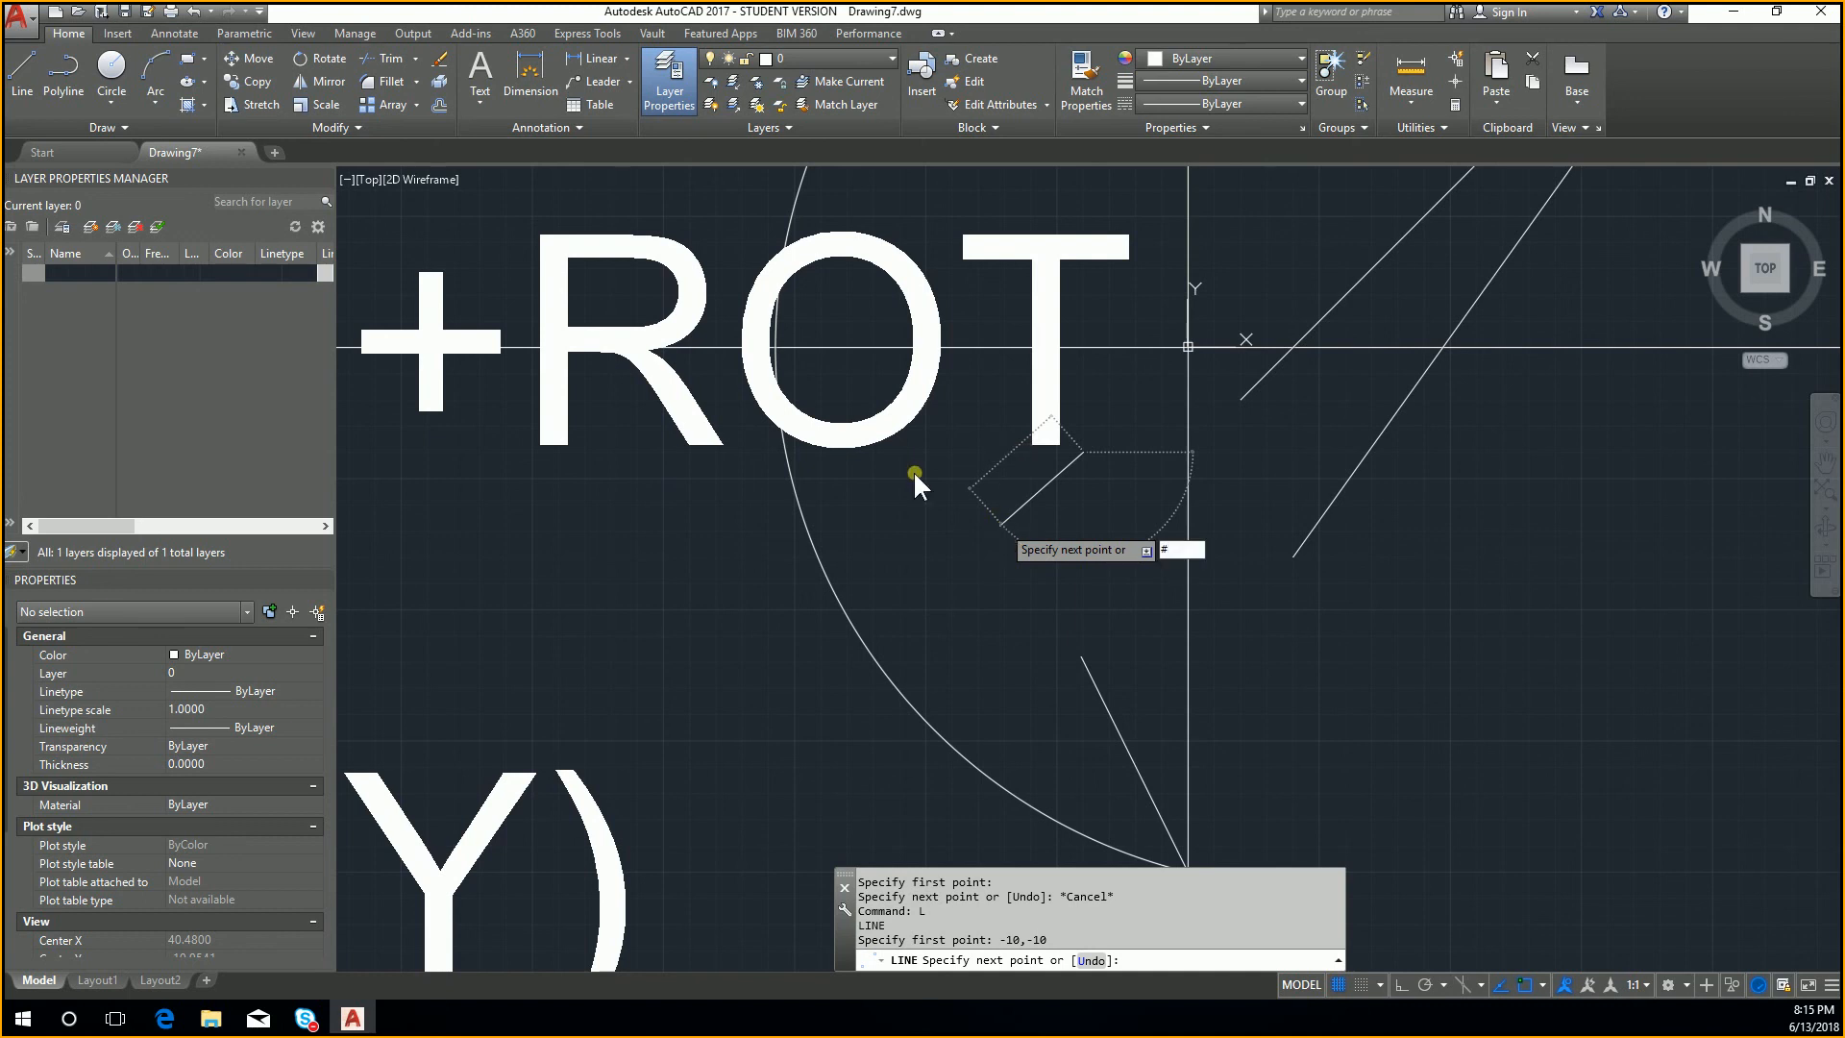
key("Return")
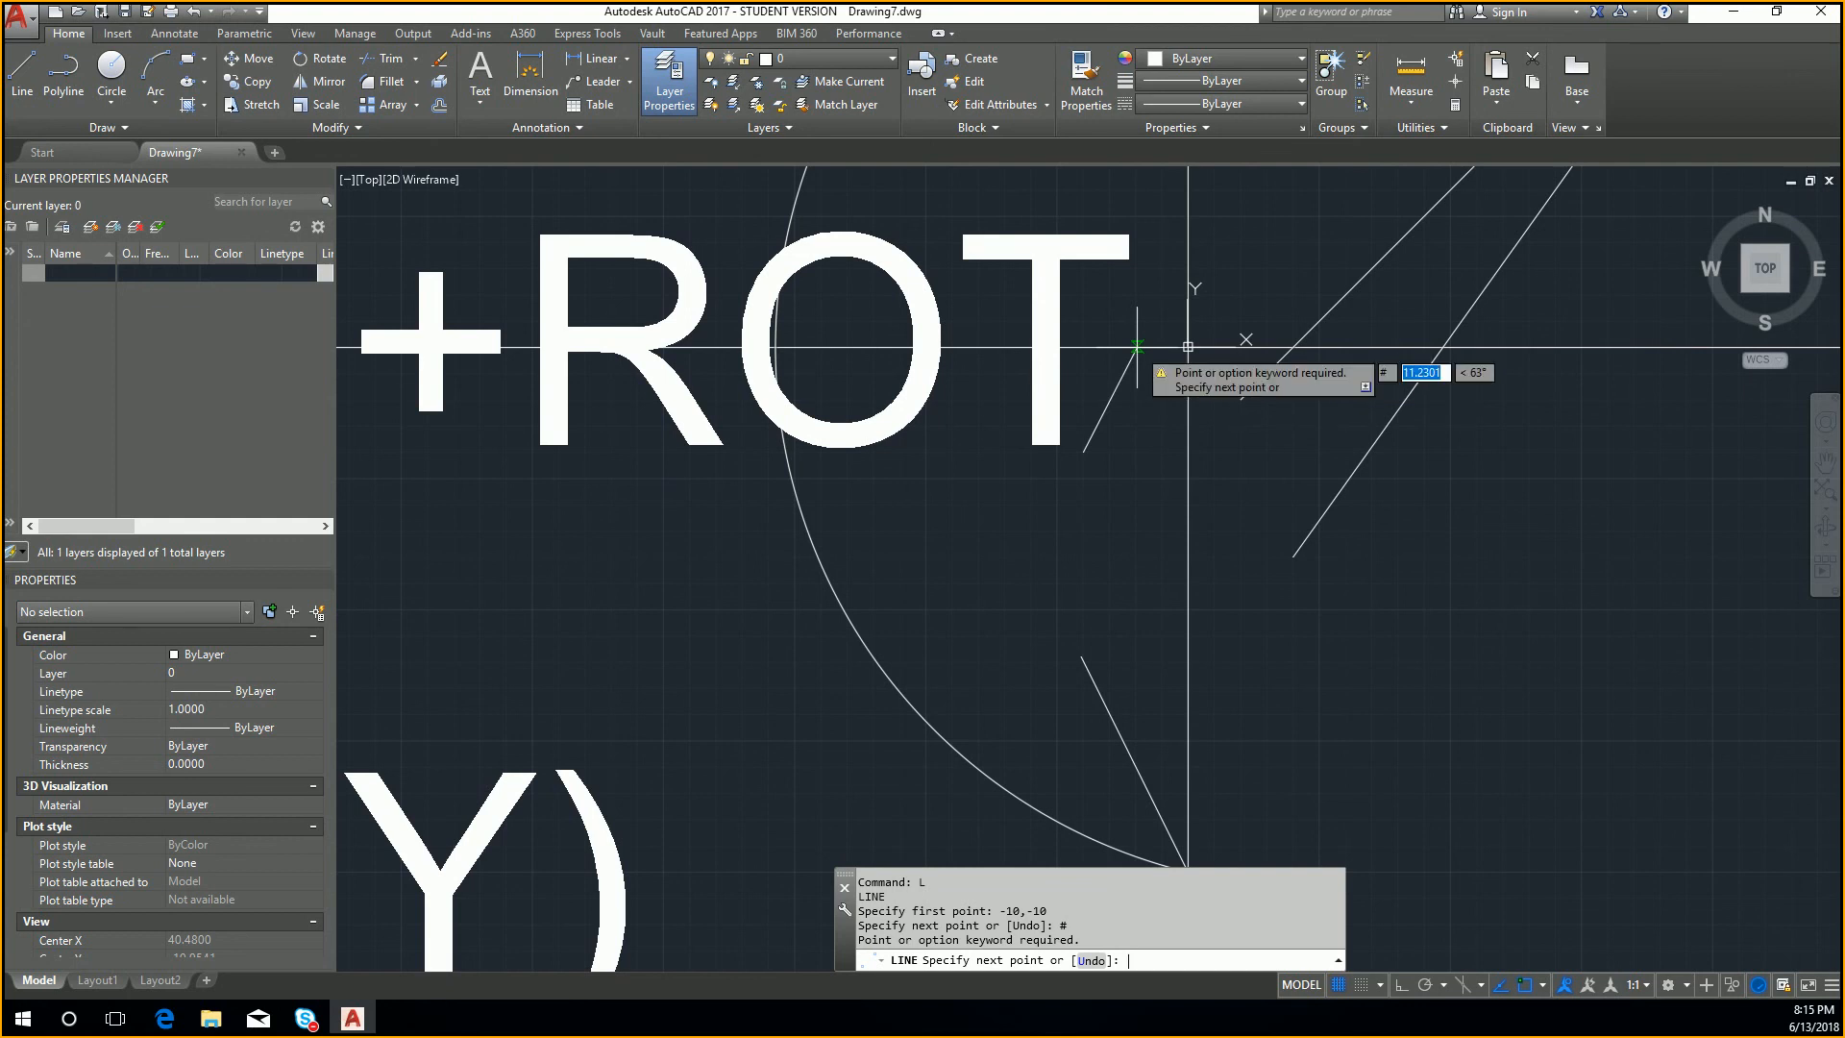
type("10")
key("Tab")
type("10")
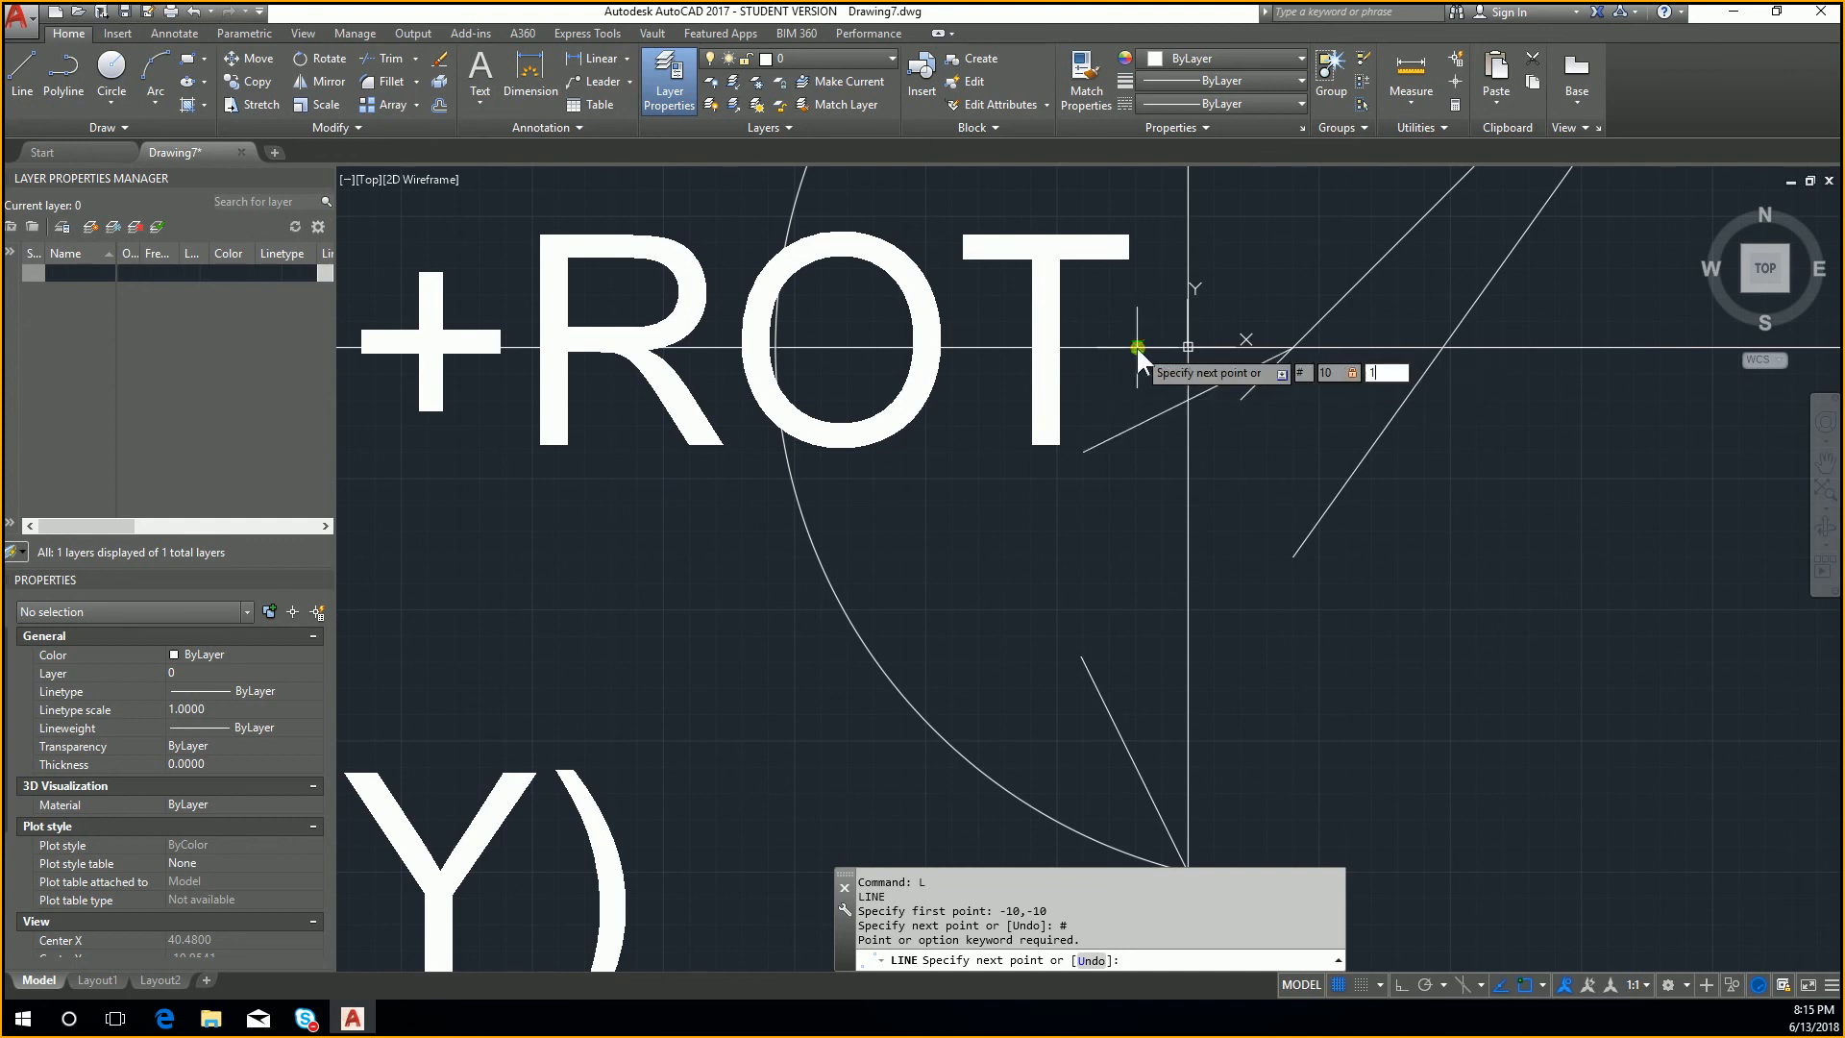
key("Return")
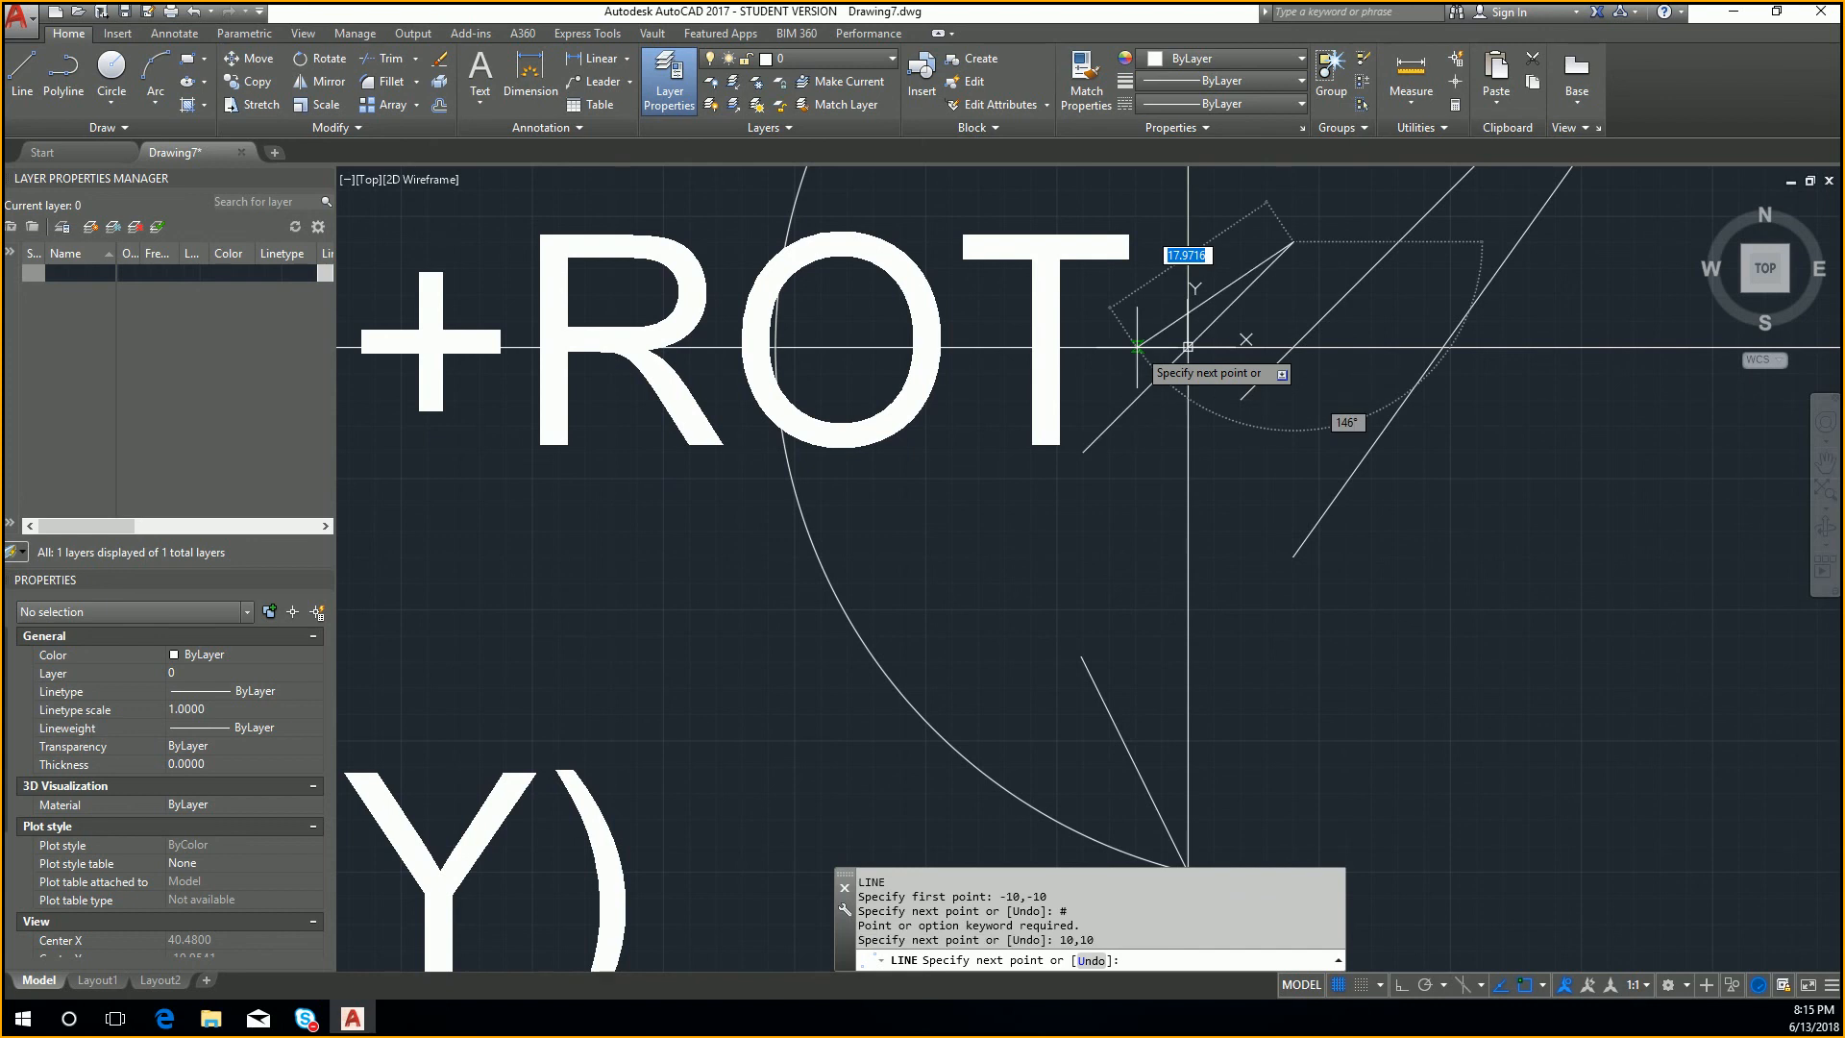
scroll(1248, 242, "up", 2)
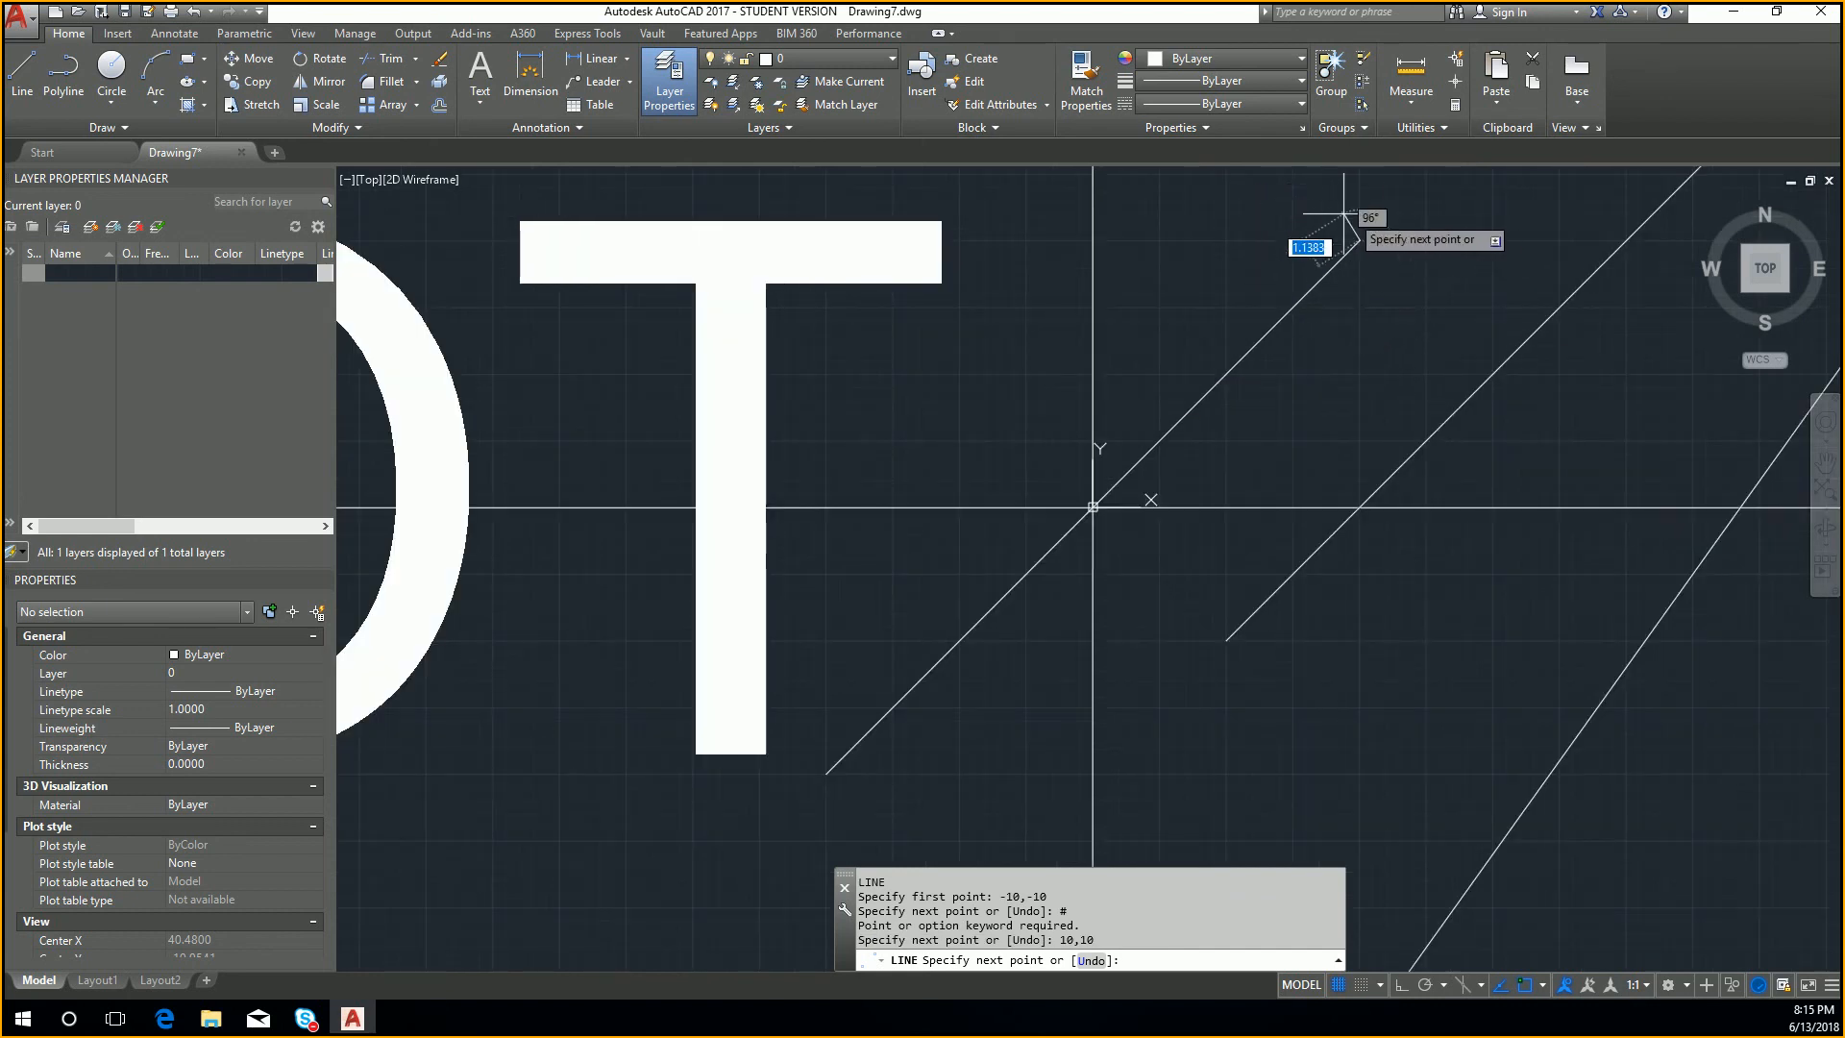
key("Escape")
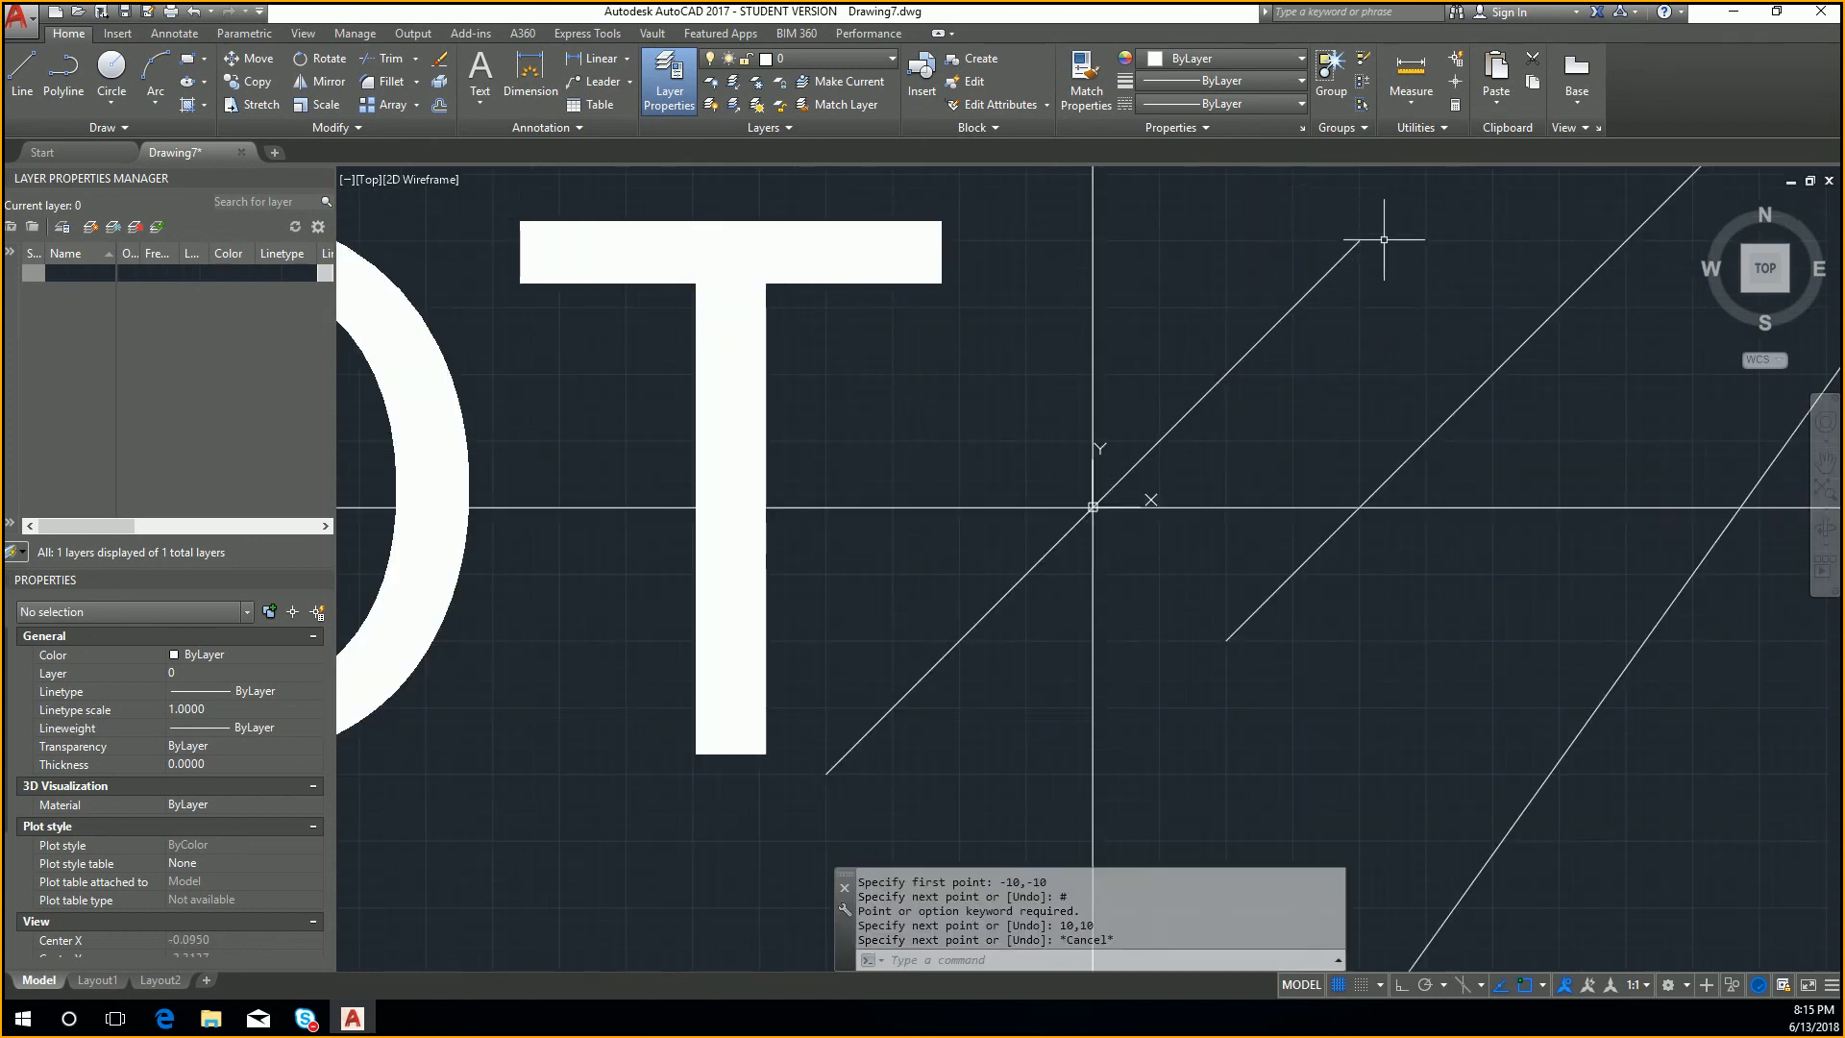
Step: Select the diagonal line through the origin to review its coordinates in the properties, and examine the lines in quadrant 1 at different magnifications
left_click(1351, 247)
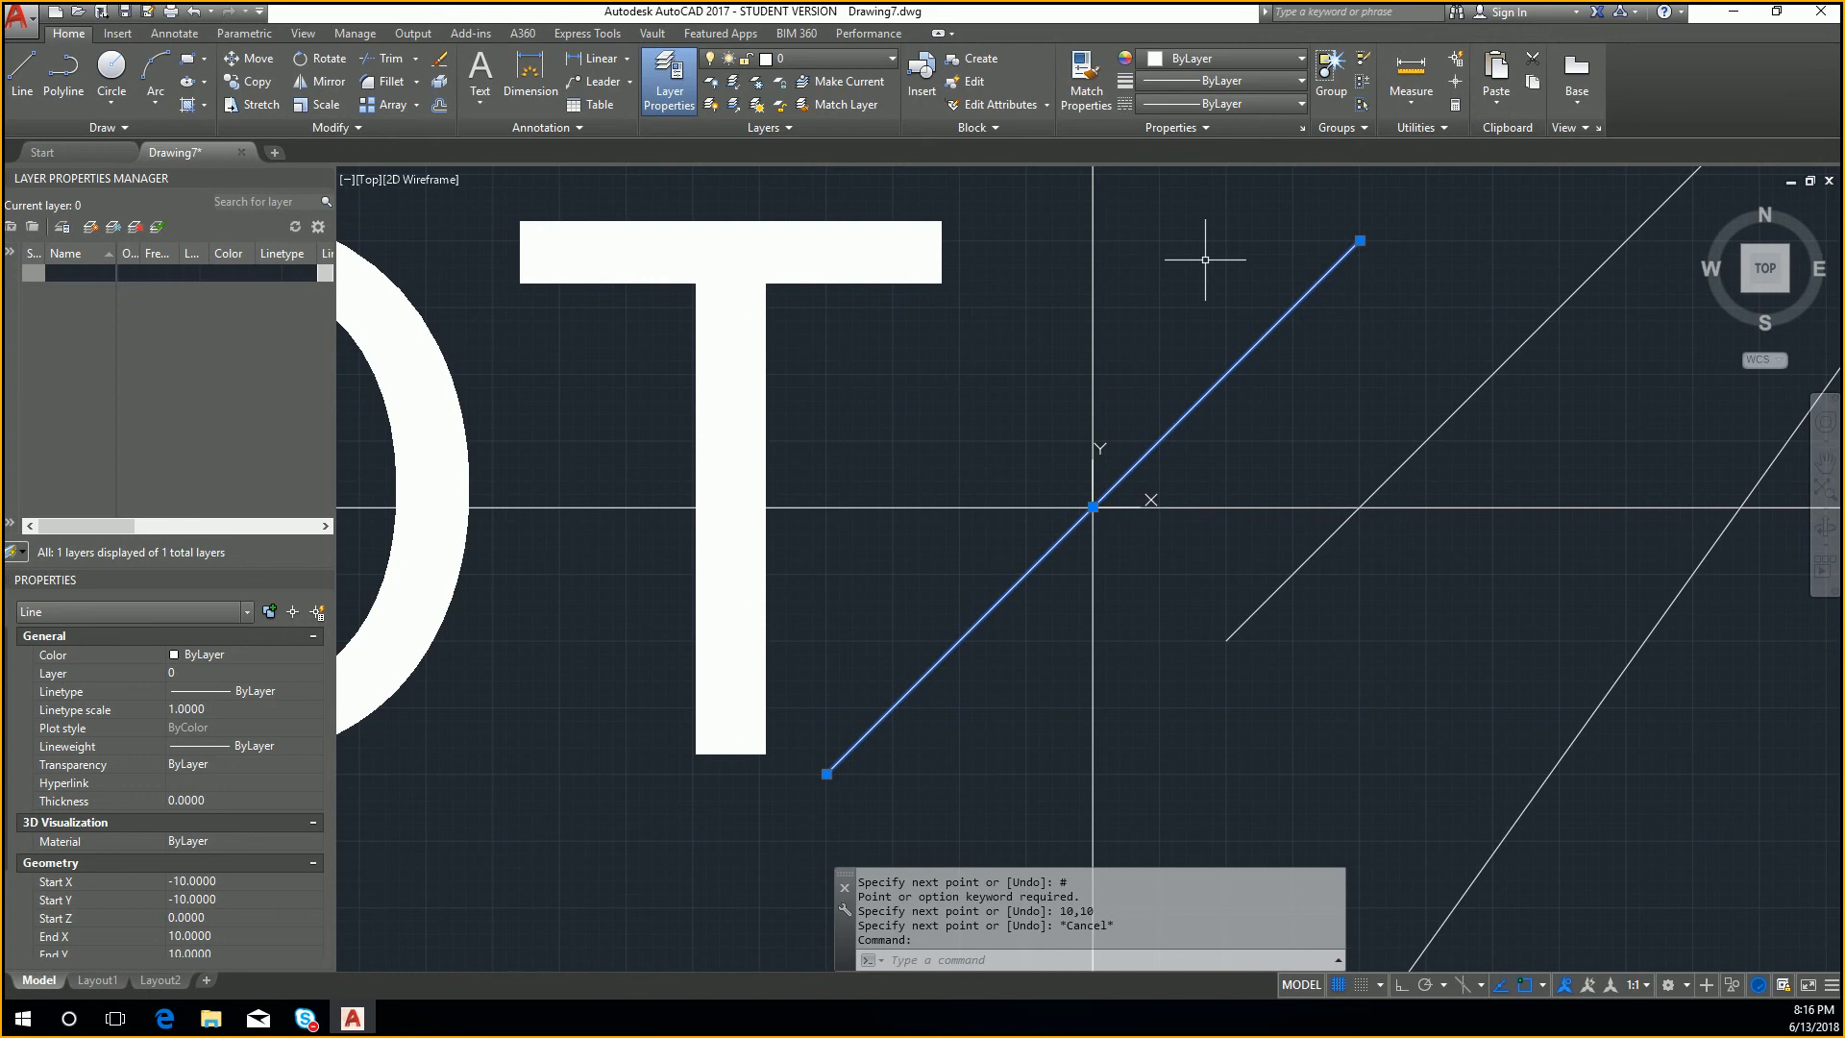
scroll(1115, 462, "down", 10)
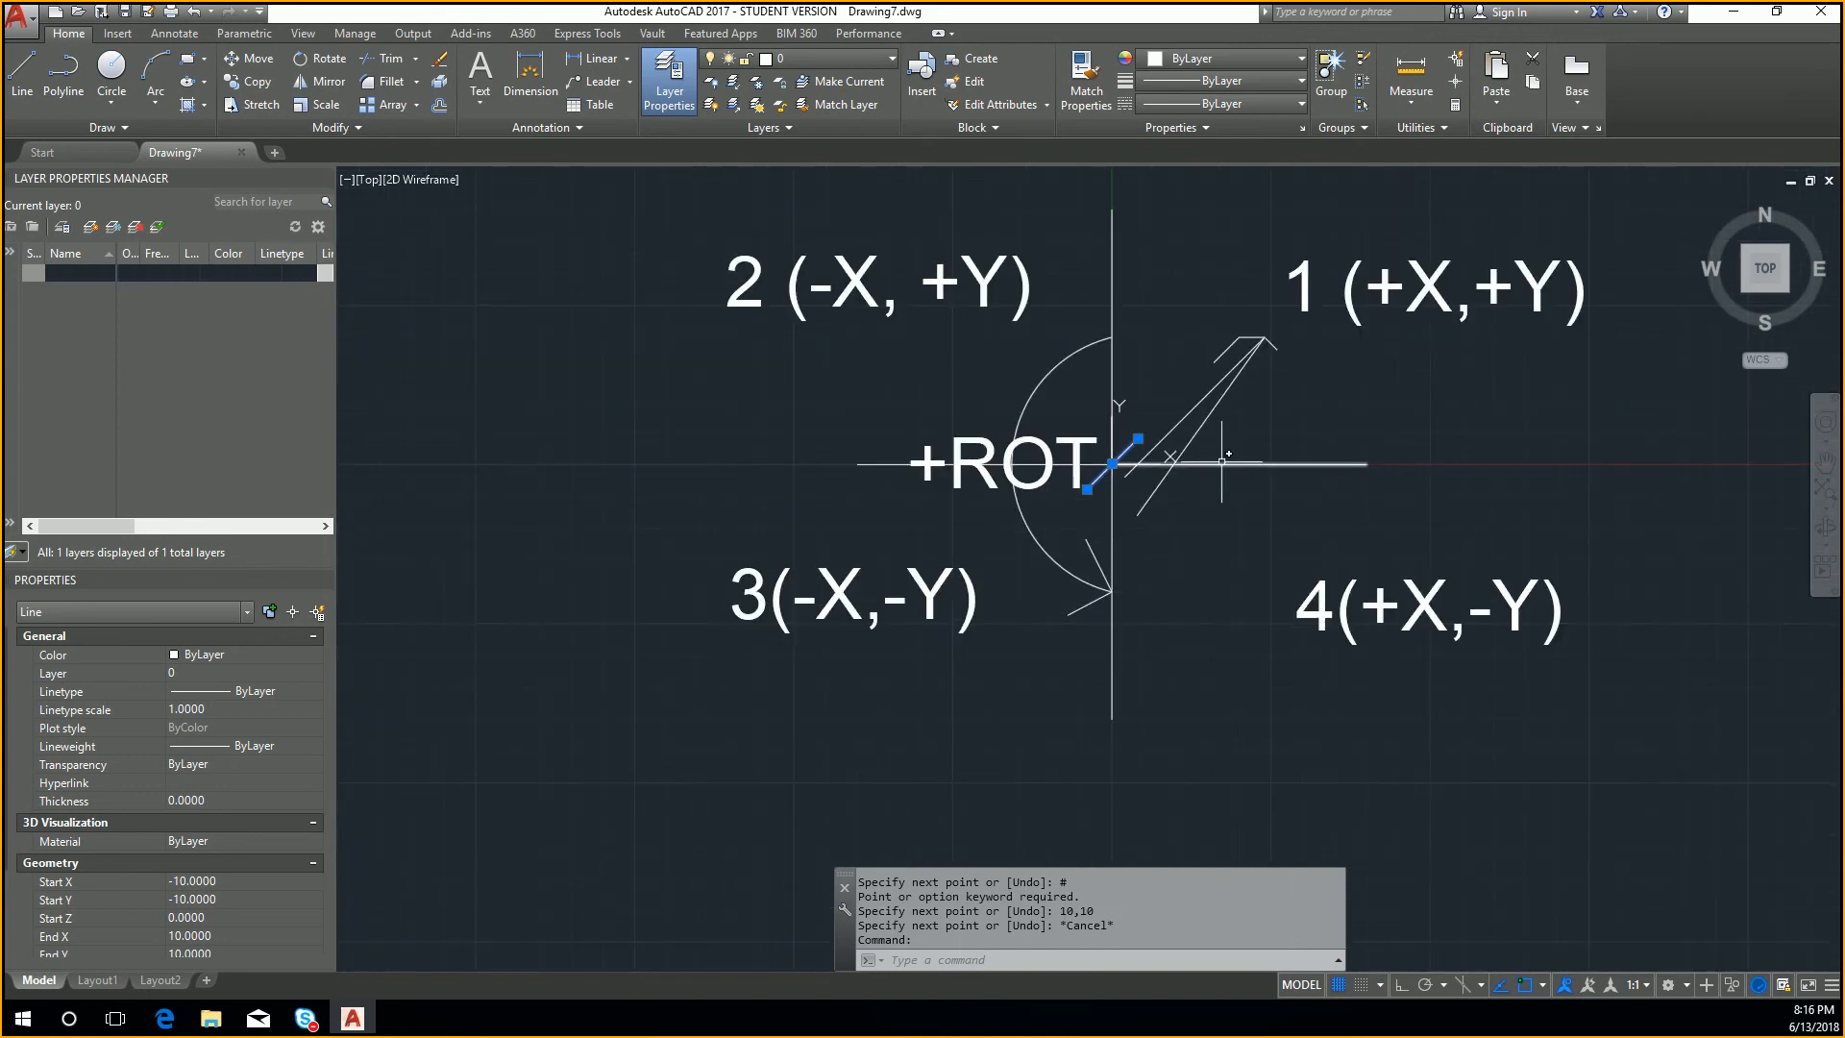
middle_click_drag(1222, 462, 1181, 505)
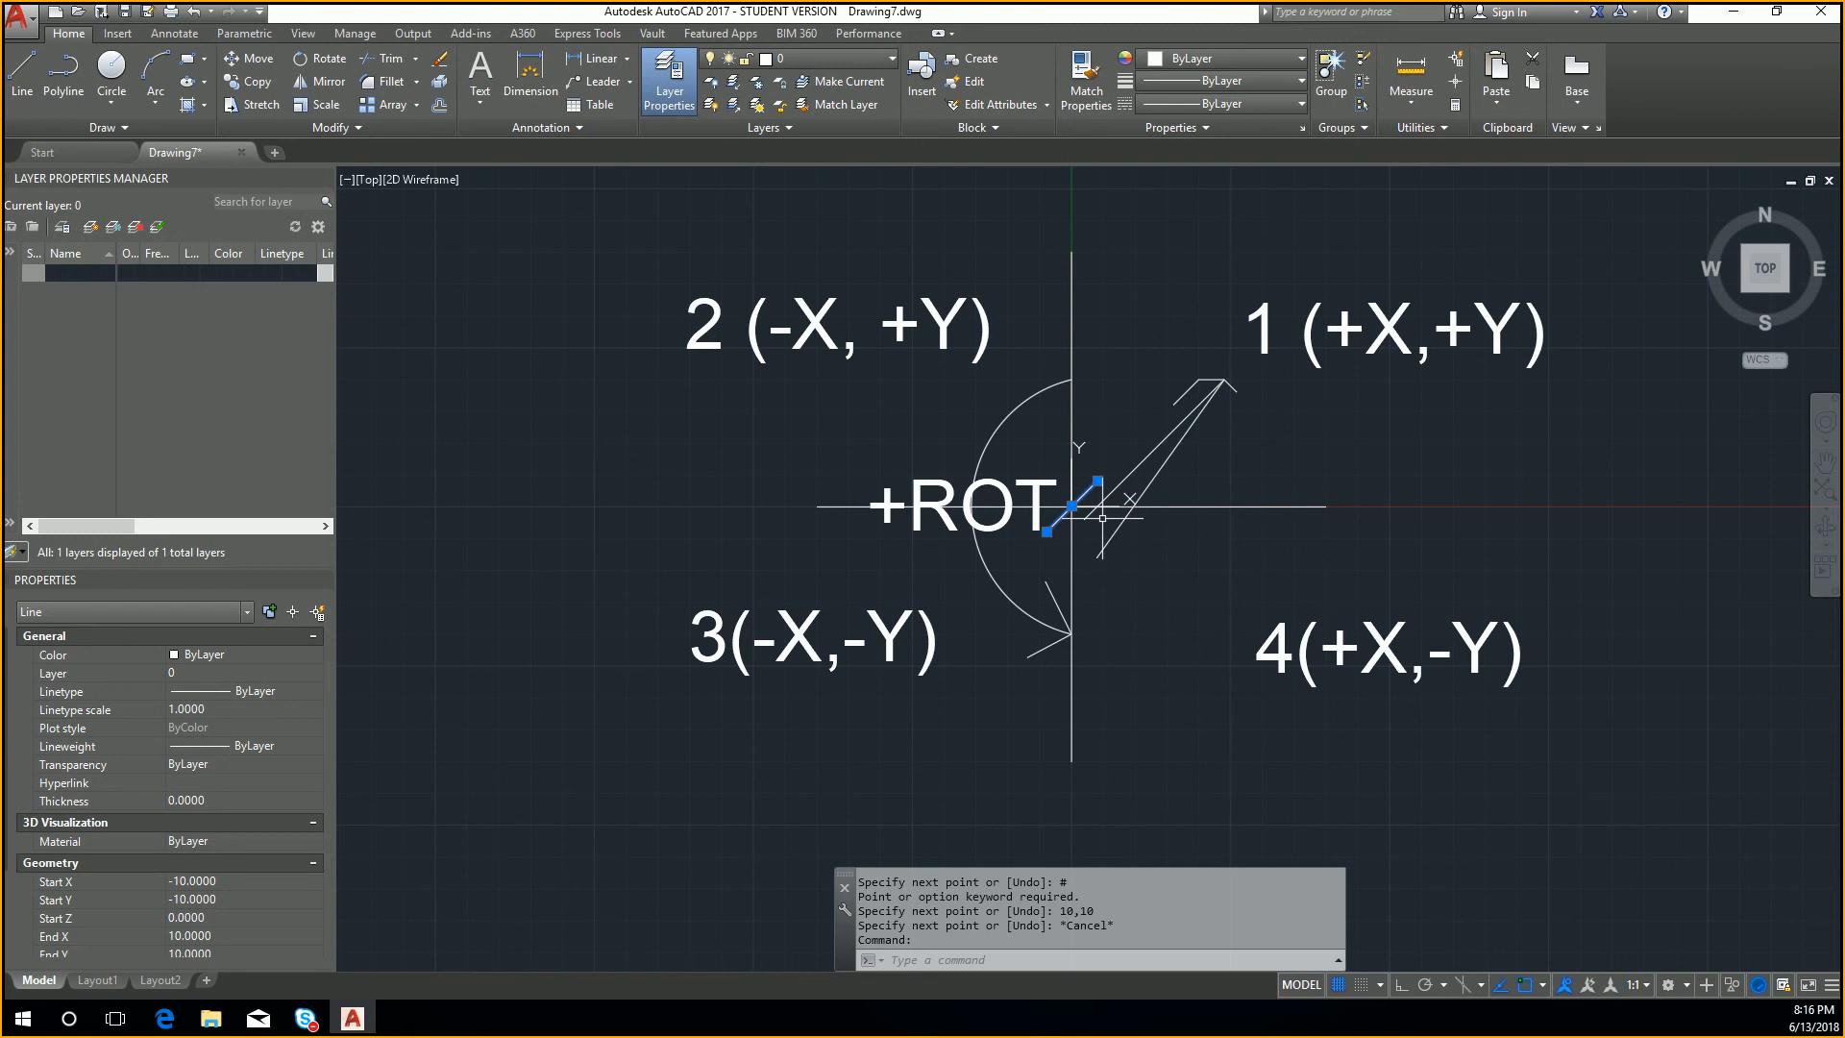
scroll(1103, 518, "up", 4)
middle_click_drag(1203, 414, 1096, 553)
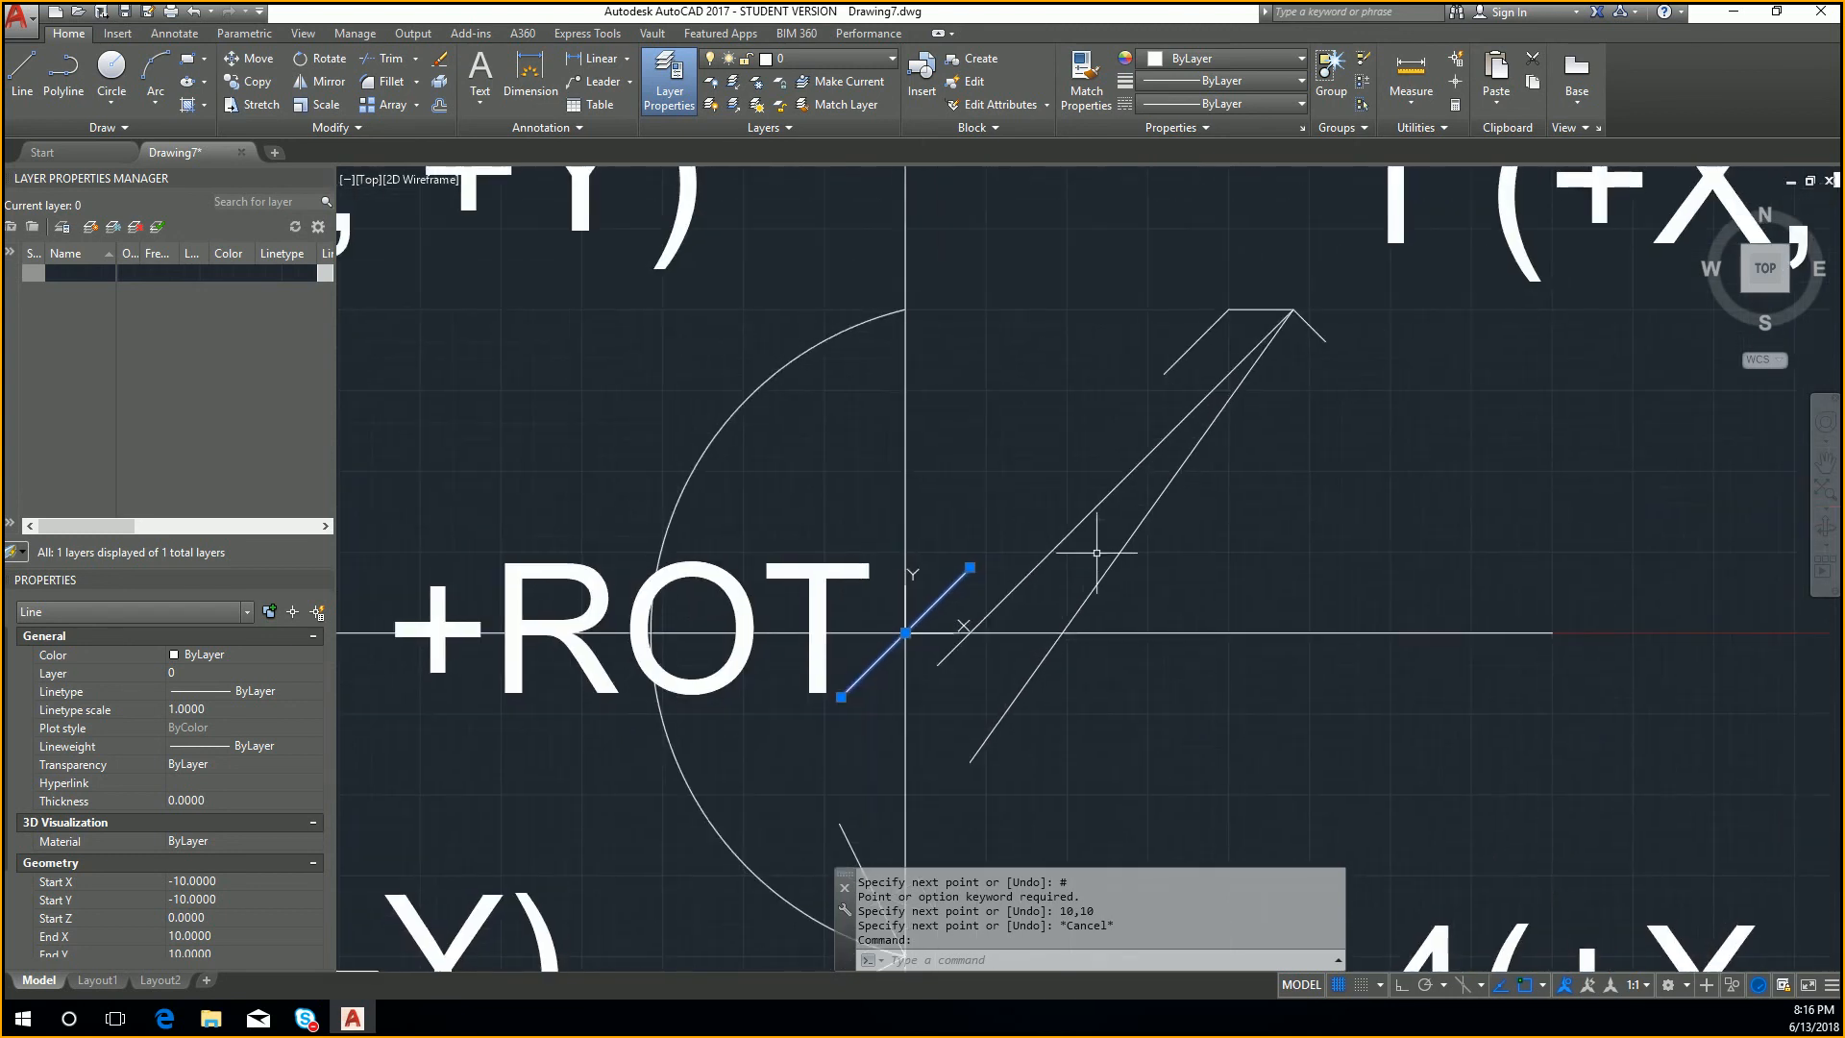
middle_click_drag(1241, 448, 1151, 531)
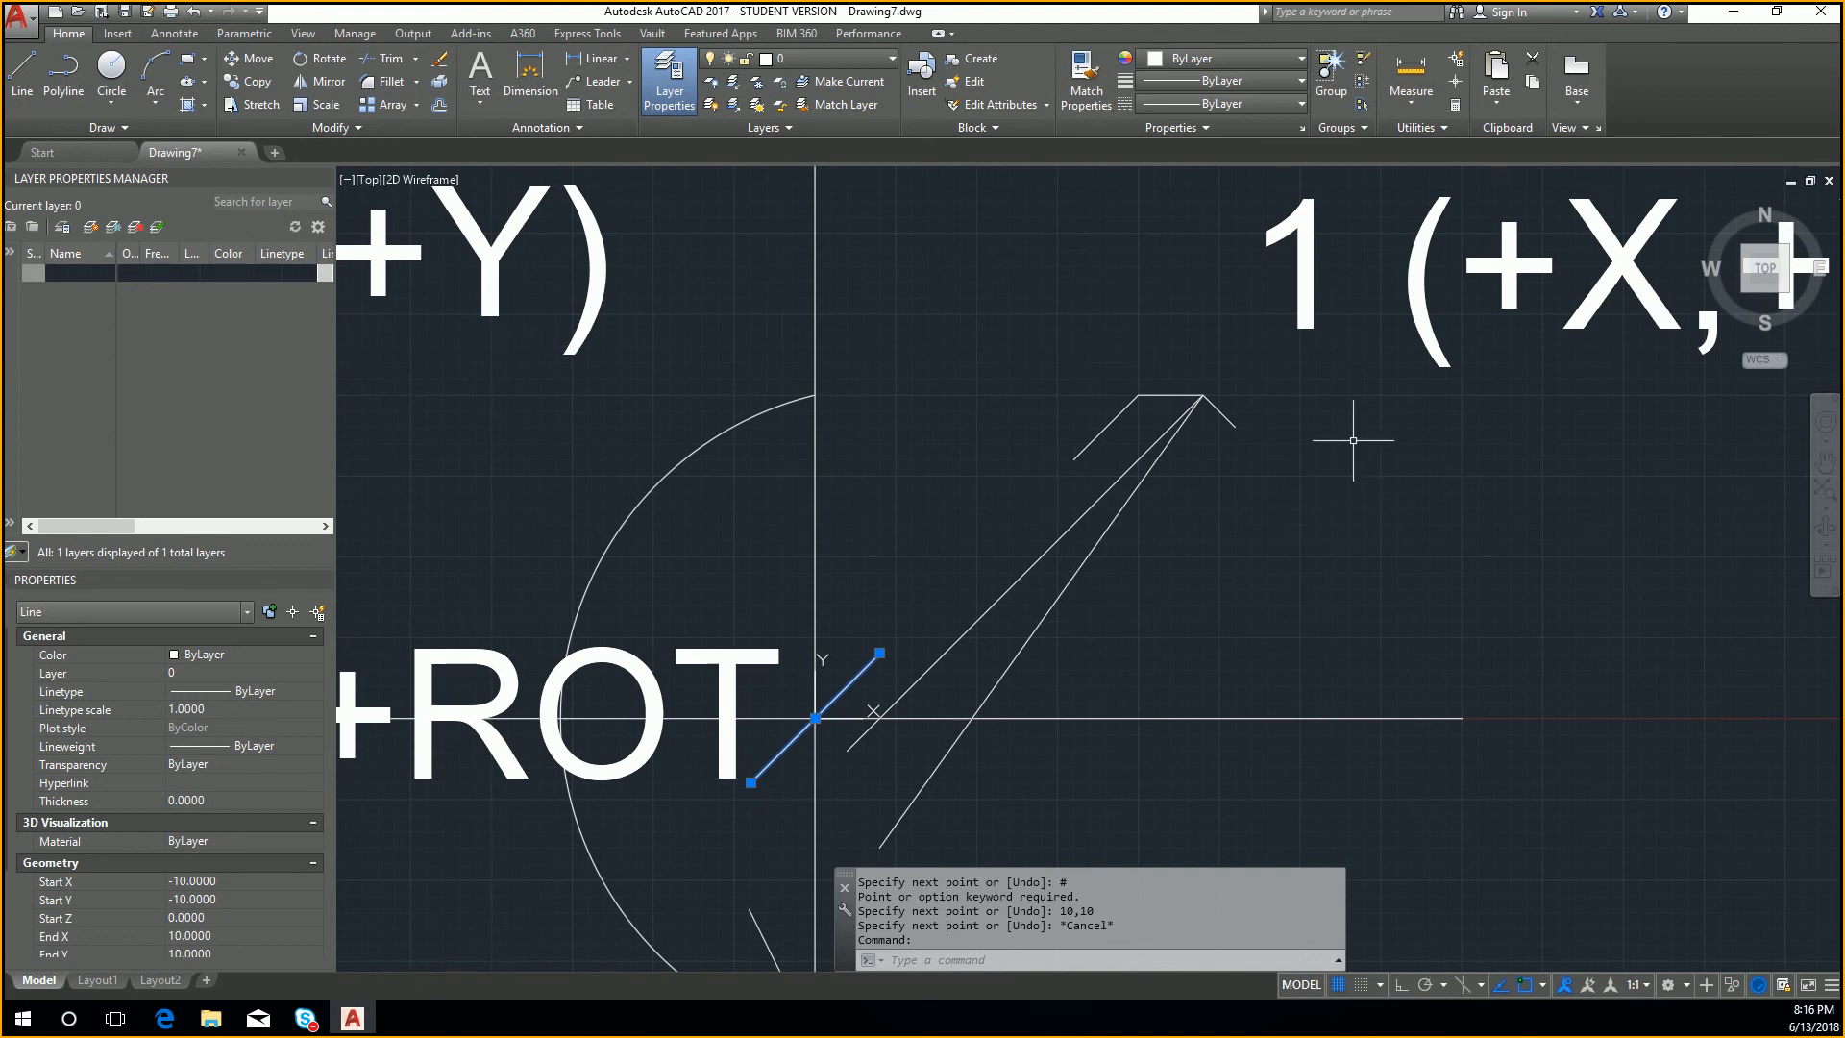
scroll(1302, 421, "up", 8)
scroll(1302, 422, "down", 12)
scroll(1303, 429, "up", 13)
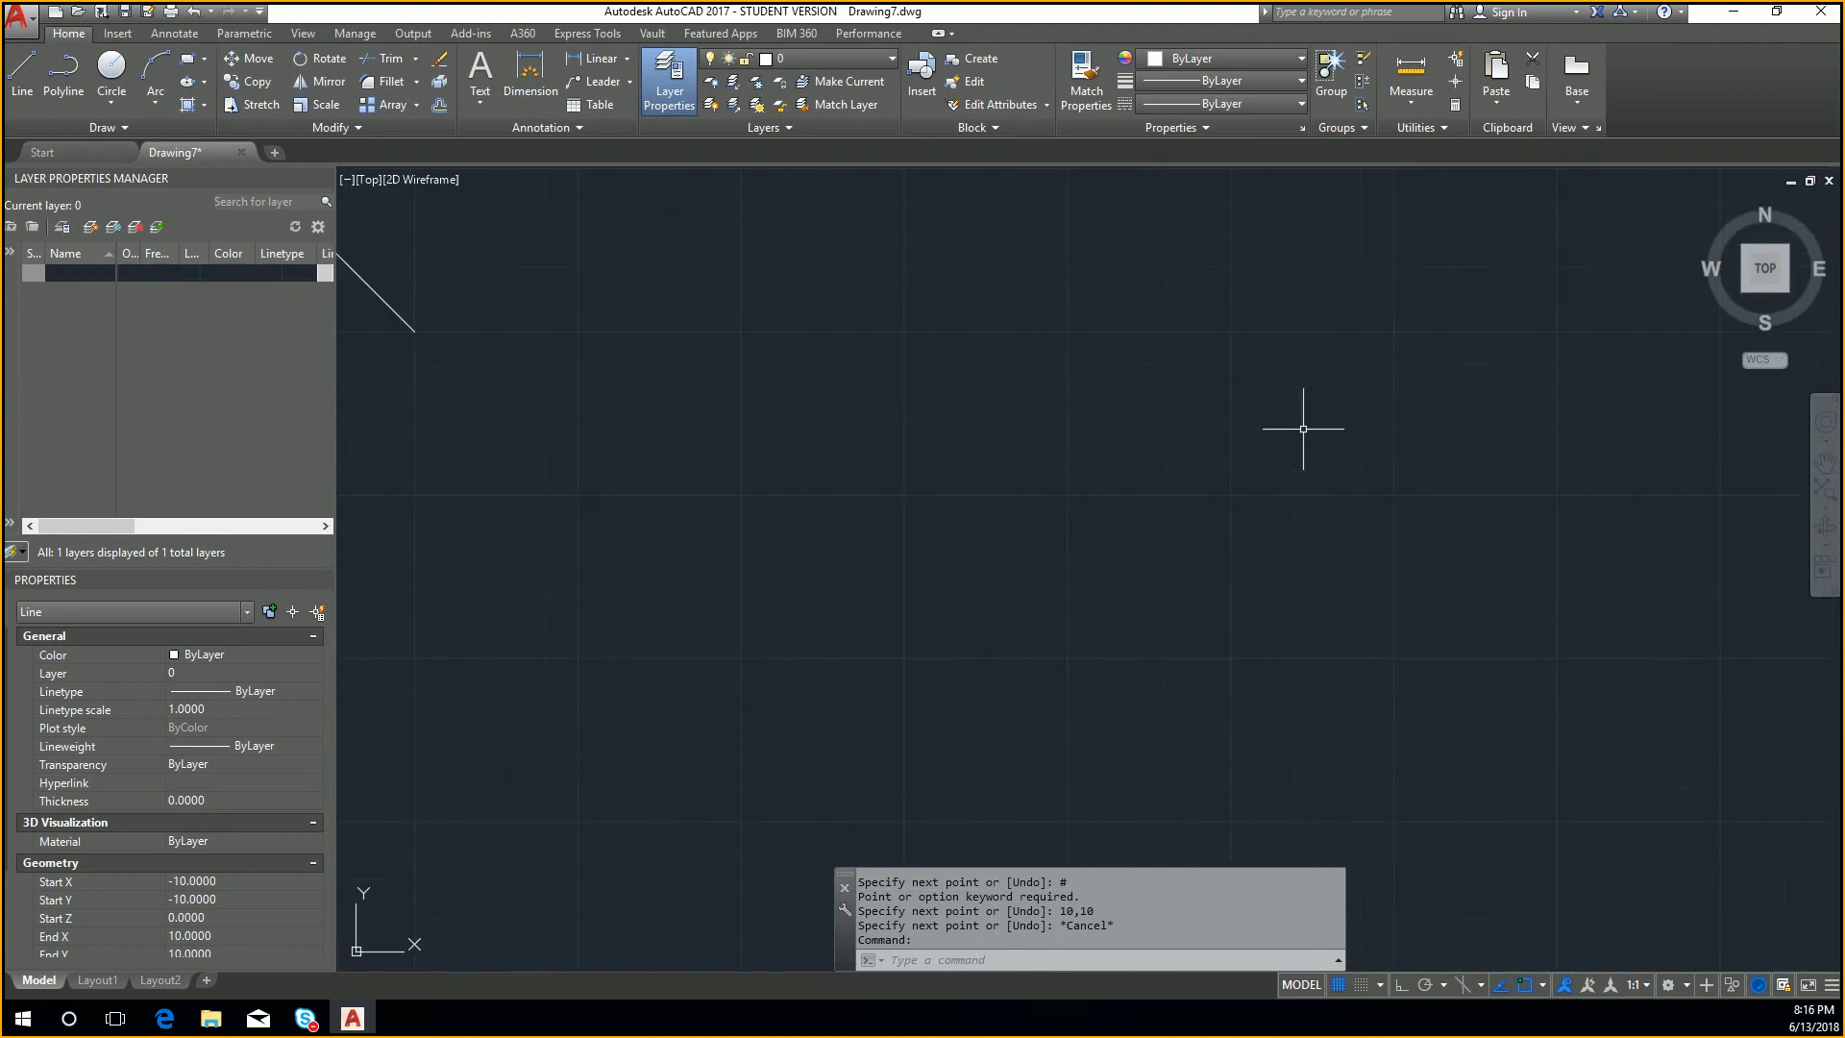
scroll(1303, 428, "down", 13)
scroll(1304, 429, "up", 10)
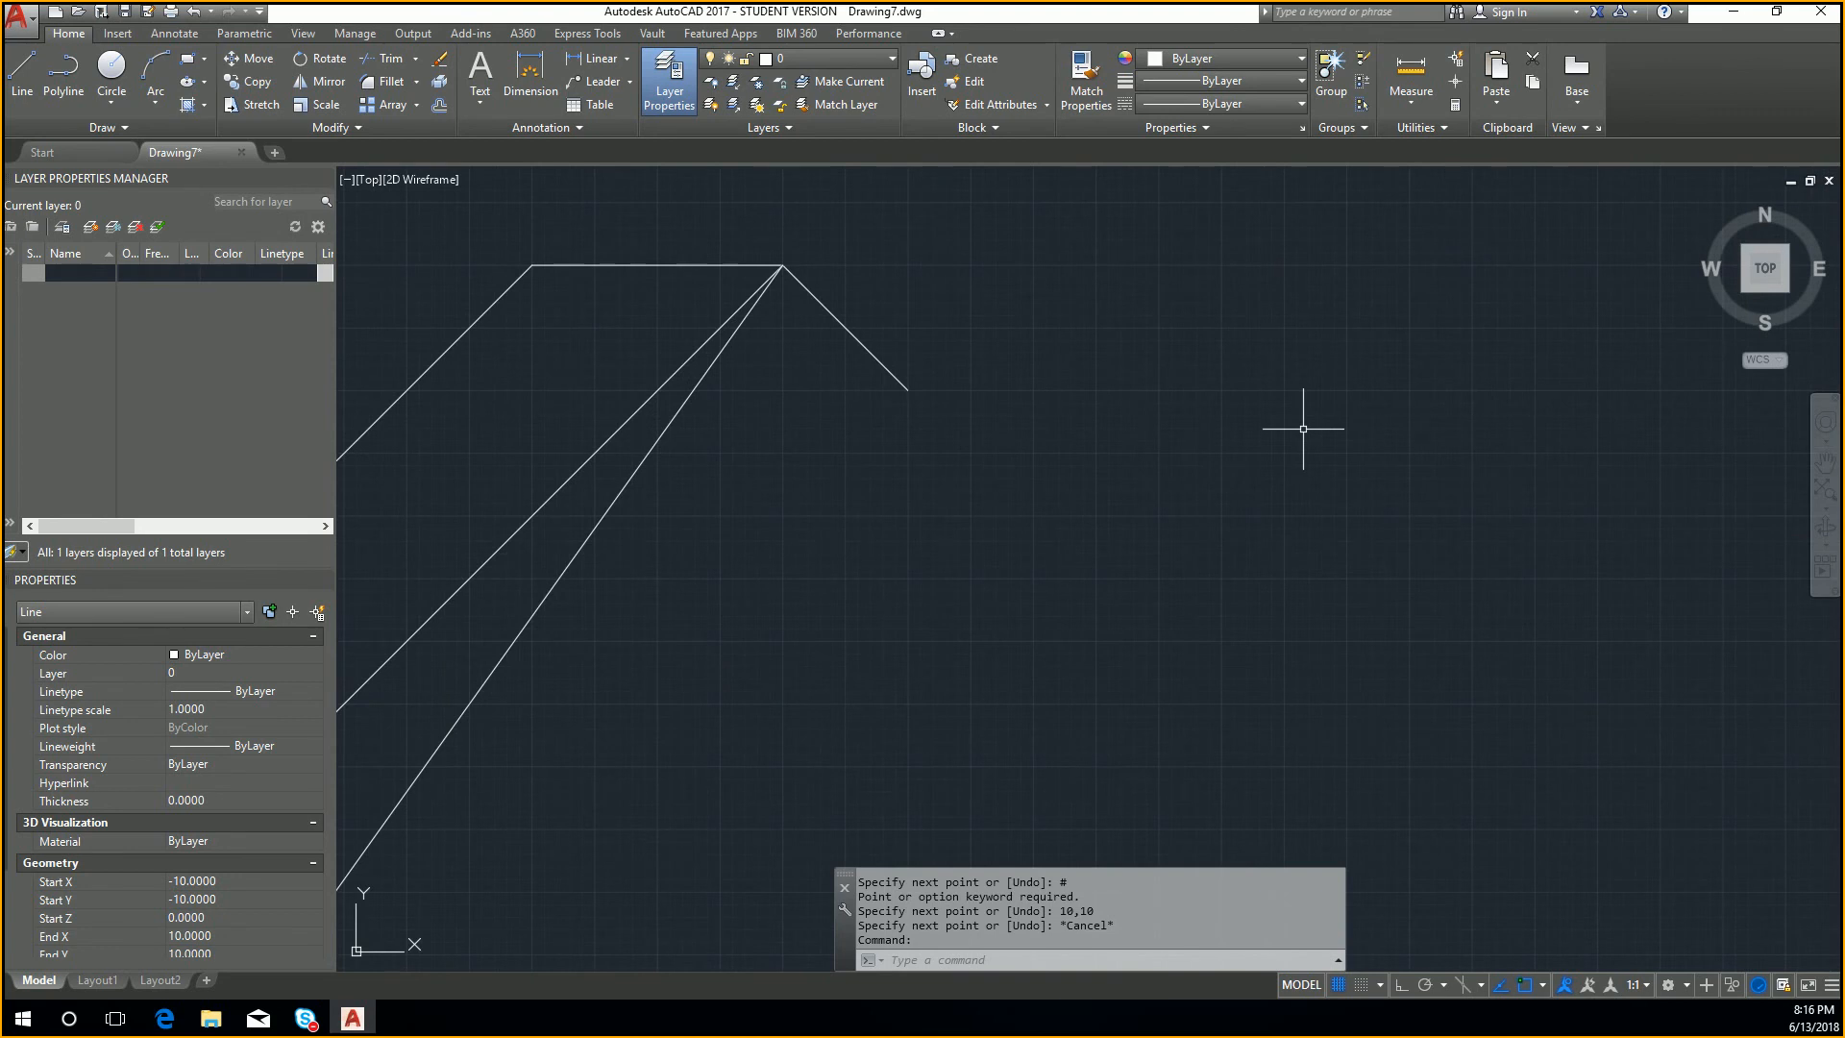
scroll(1305, 438, "down", 5)
mouse_move(1153, 471)
middle_mouse_down()
mouse_move(1243, 620)
mouse_move(1119, 589)
middle_mouse_up()
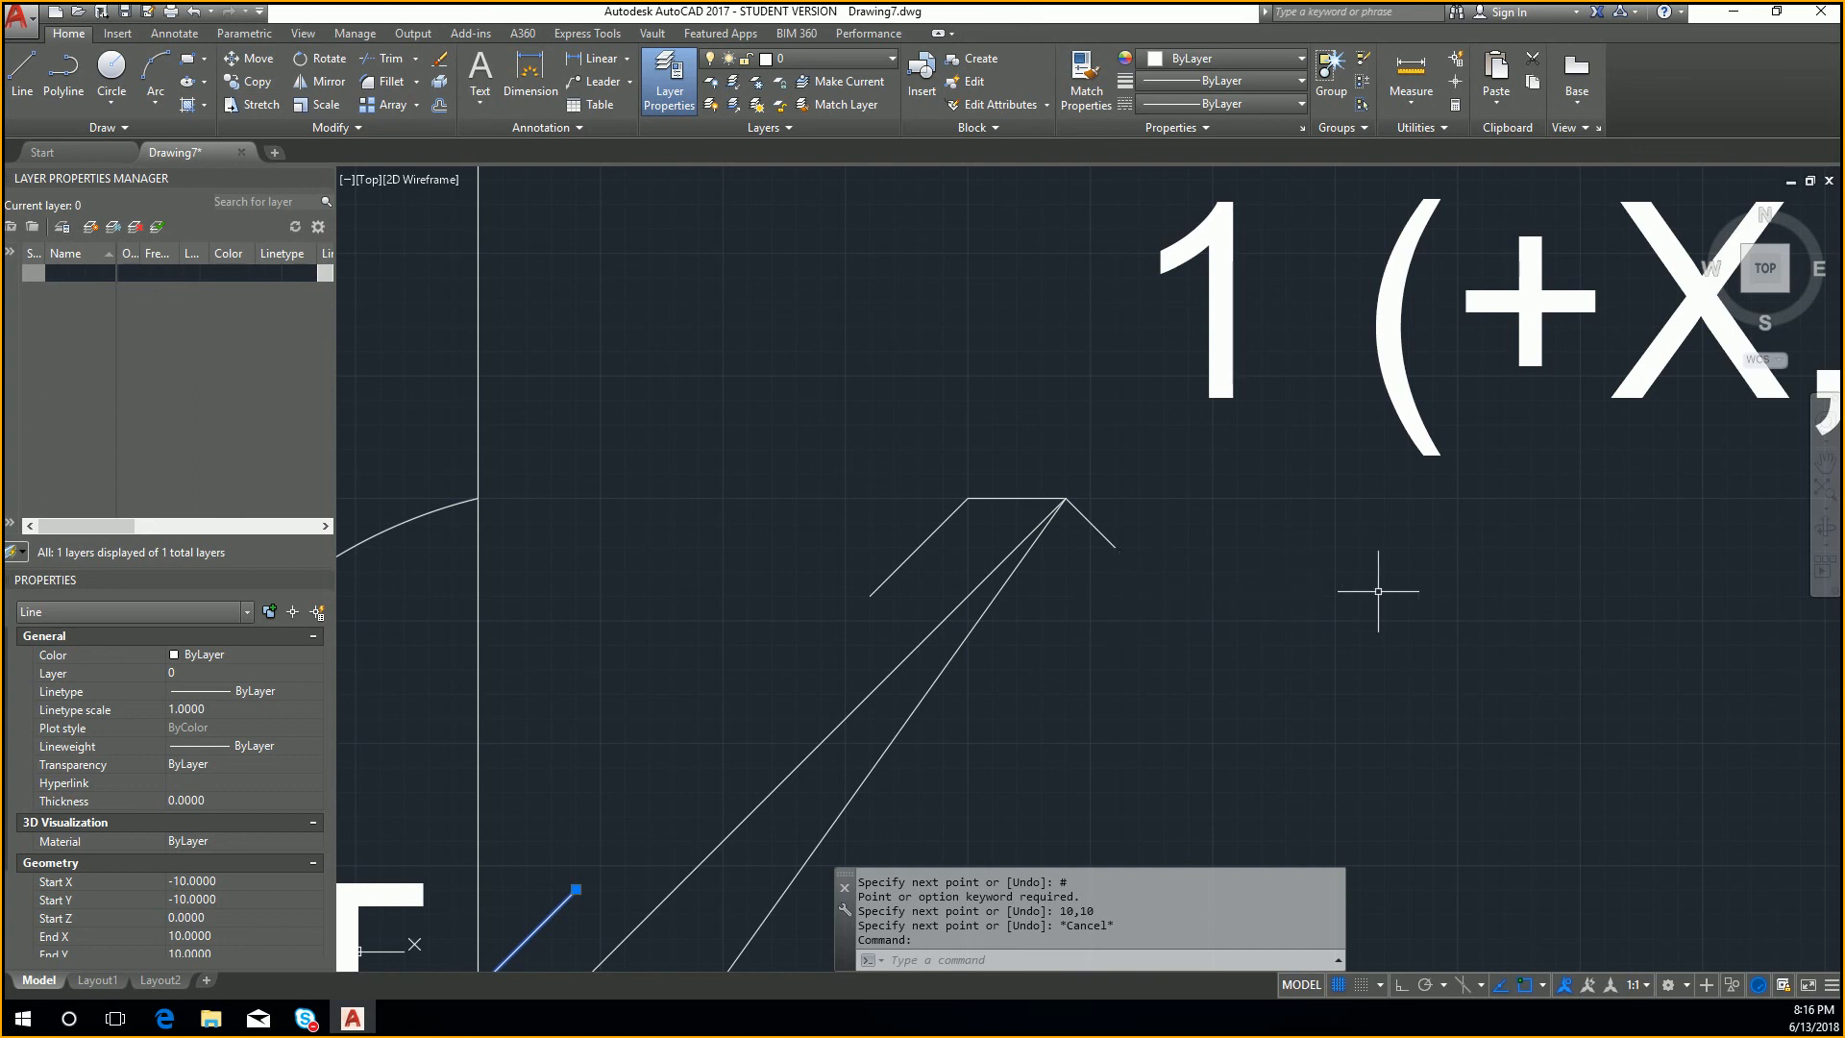
middle_click_drag(1371, 598, 1309, 574)
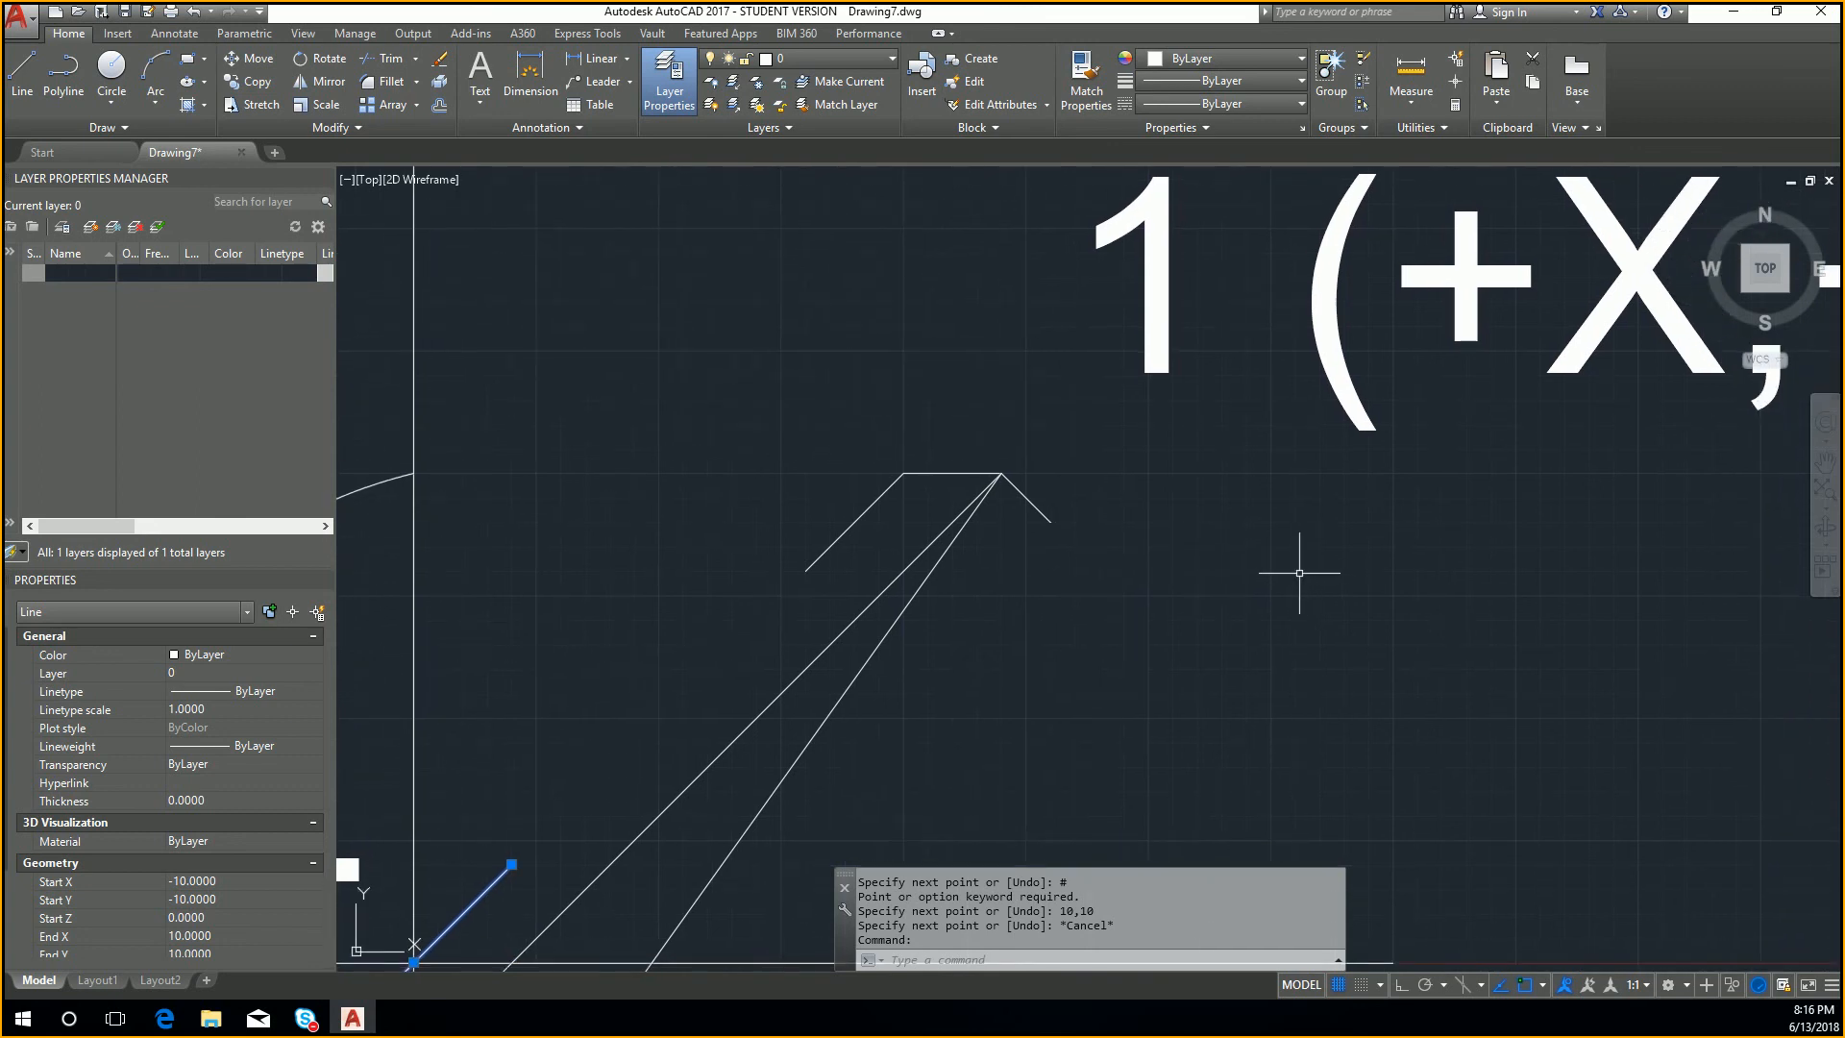
Step: Fit the whole quadrant diagram in the view using the Extents option of the Zoom command
type("z")
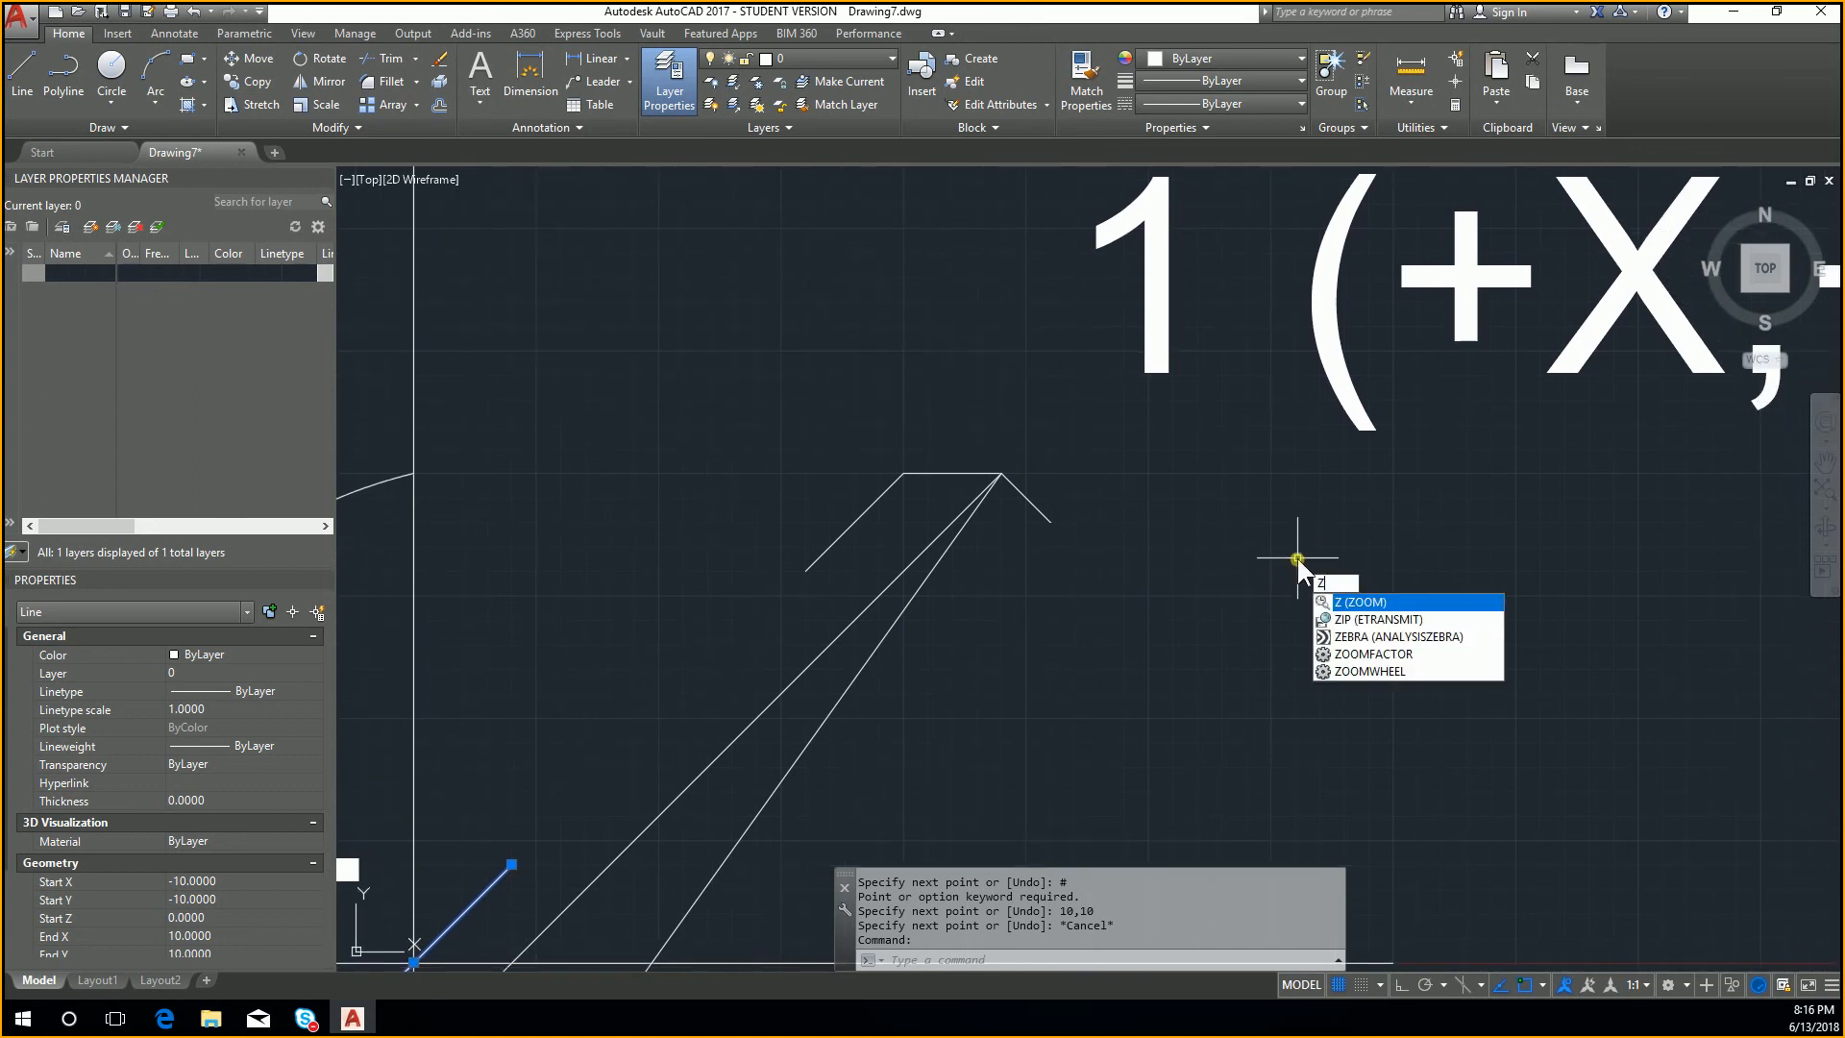
key("Return")
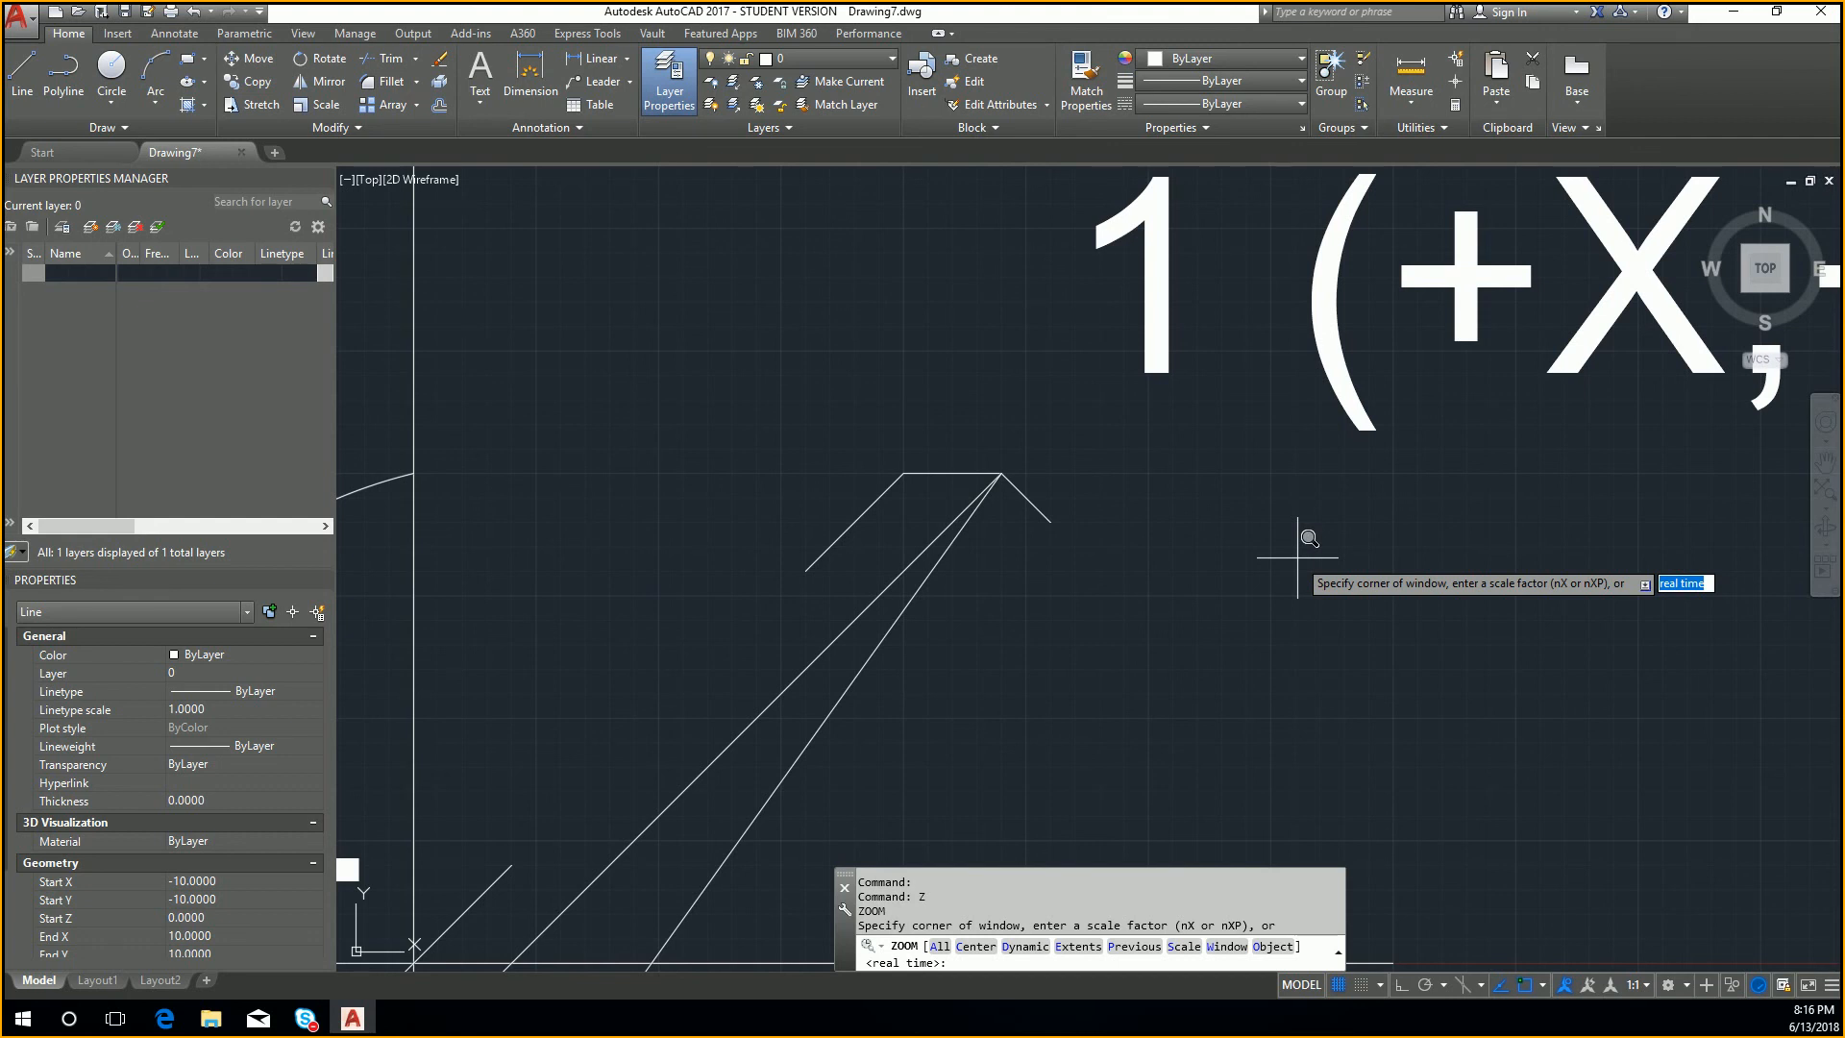
type("e")
key("Return")
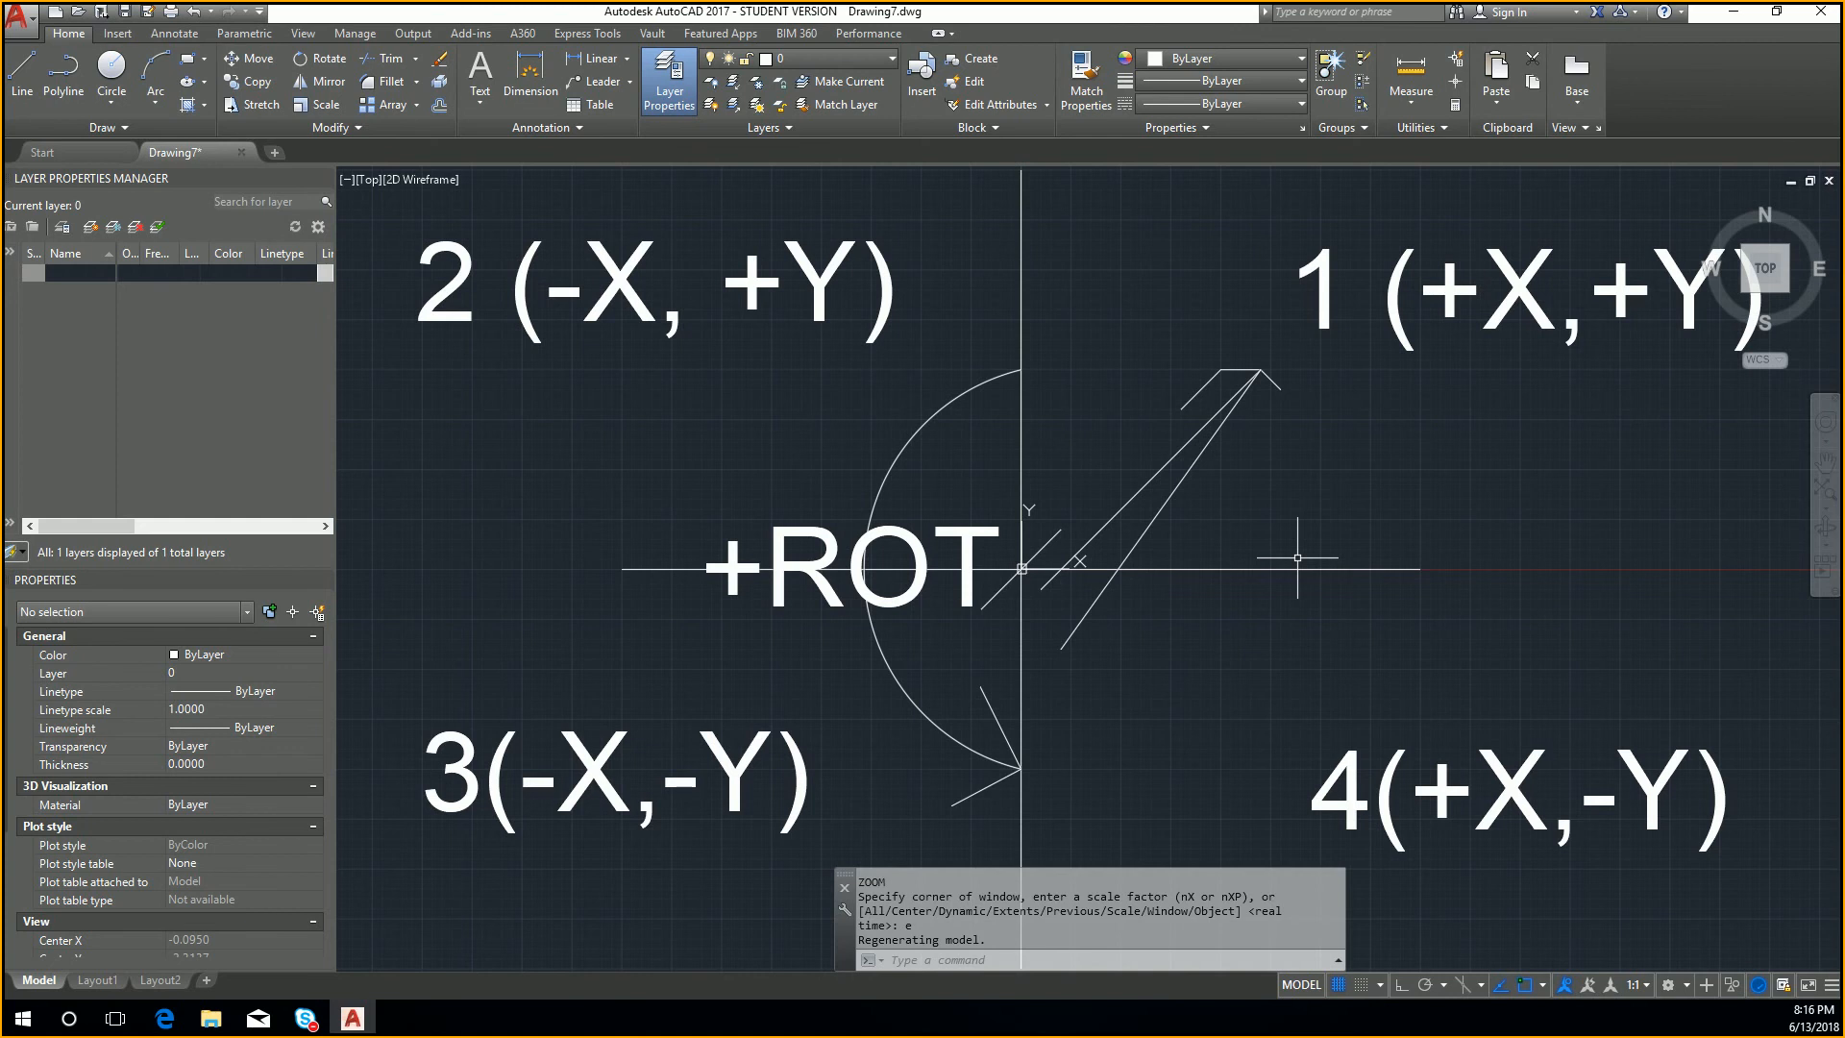
Step: Draw a short, nearly horizontal stray line in empty space far up and right of the quadrant diagram
scroll(1331, 538, "down", 16)
middle_click_drag(1521, 447, 1047, 620)
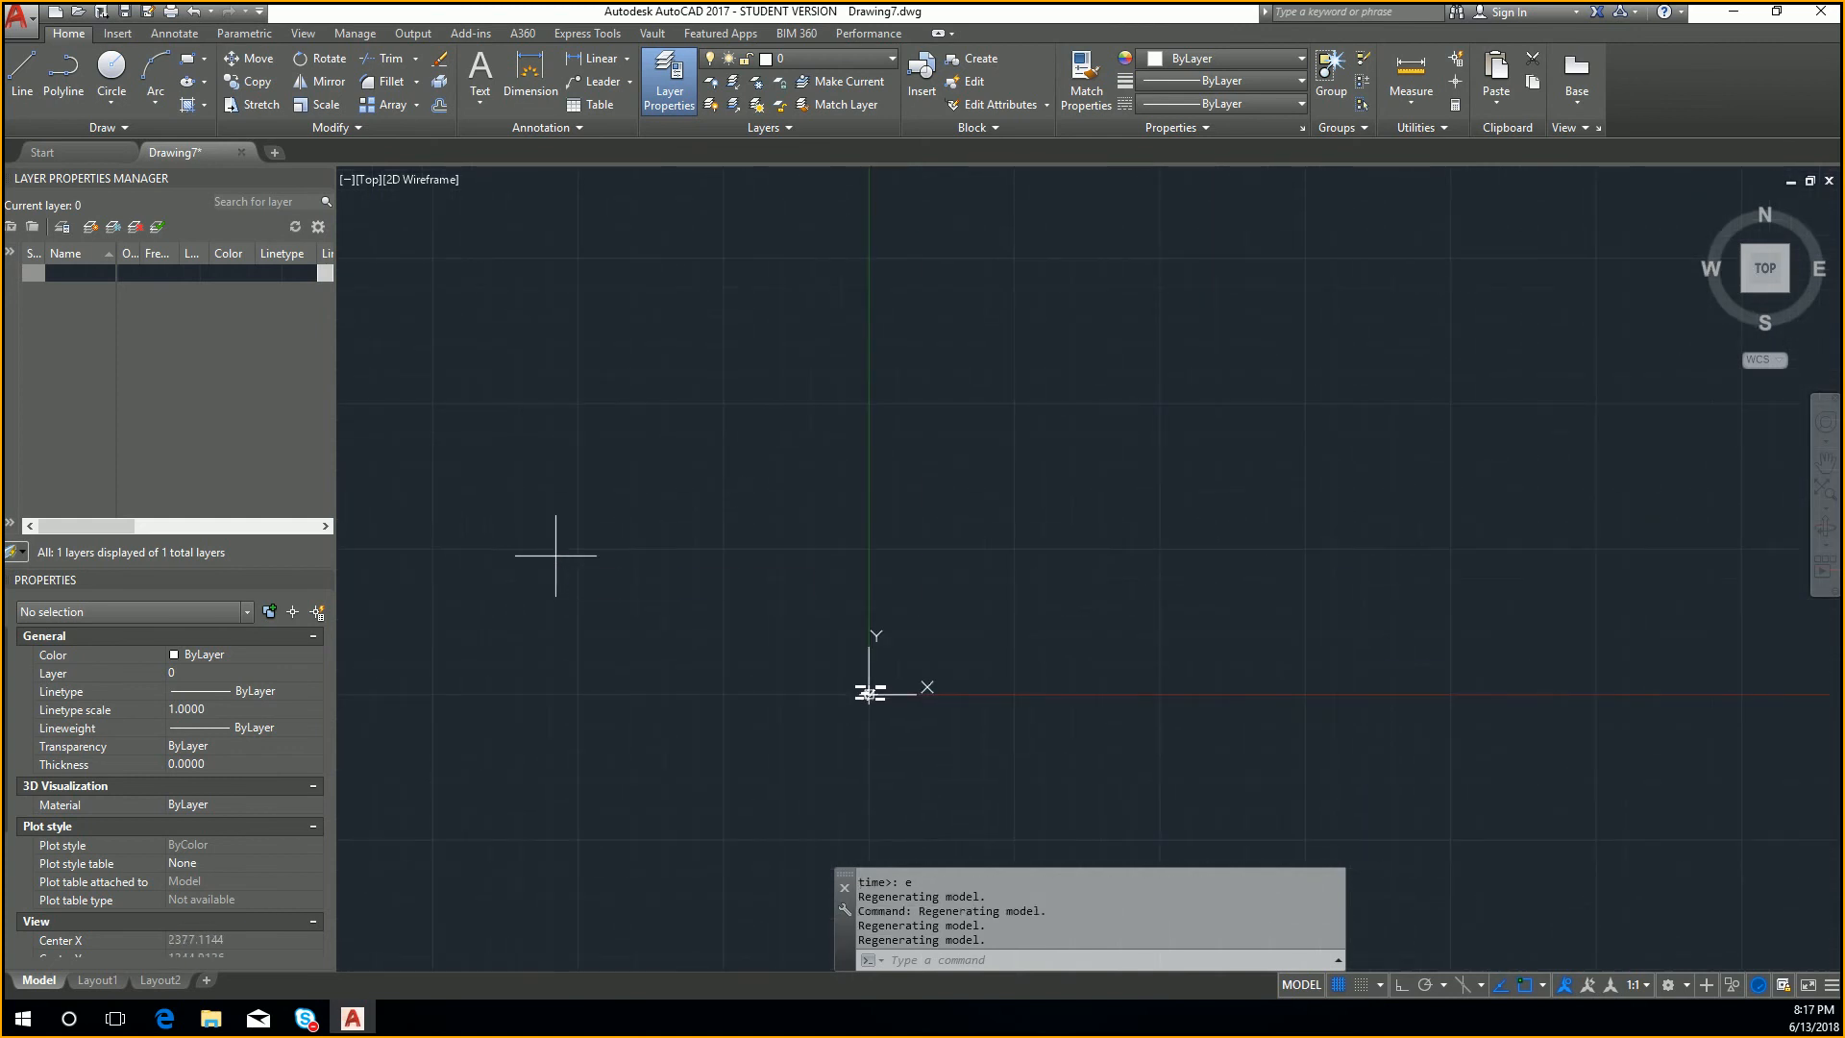
type("l")
key("Return")
left_click(1494, 285)
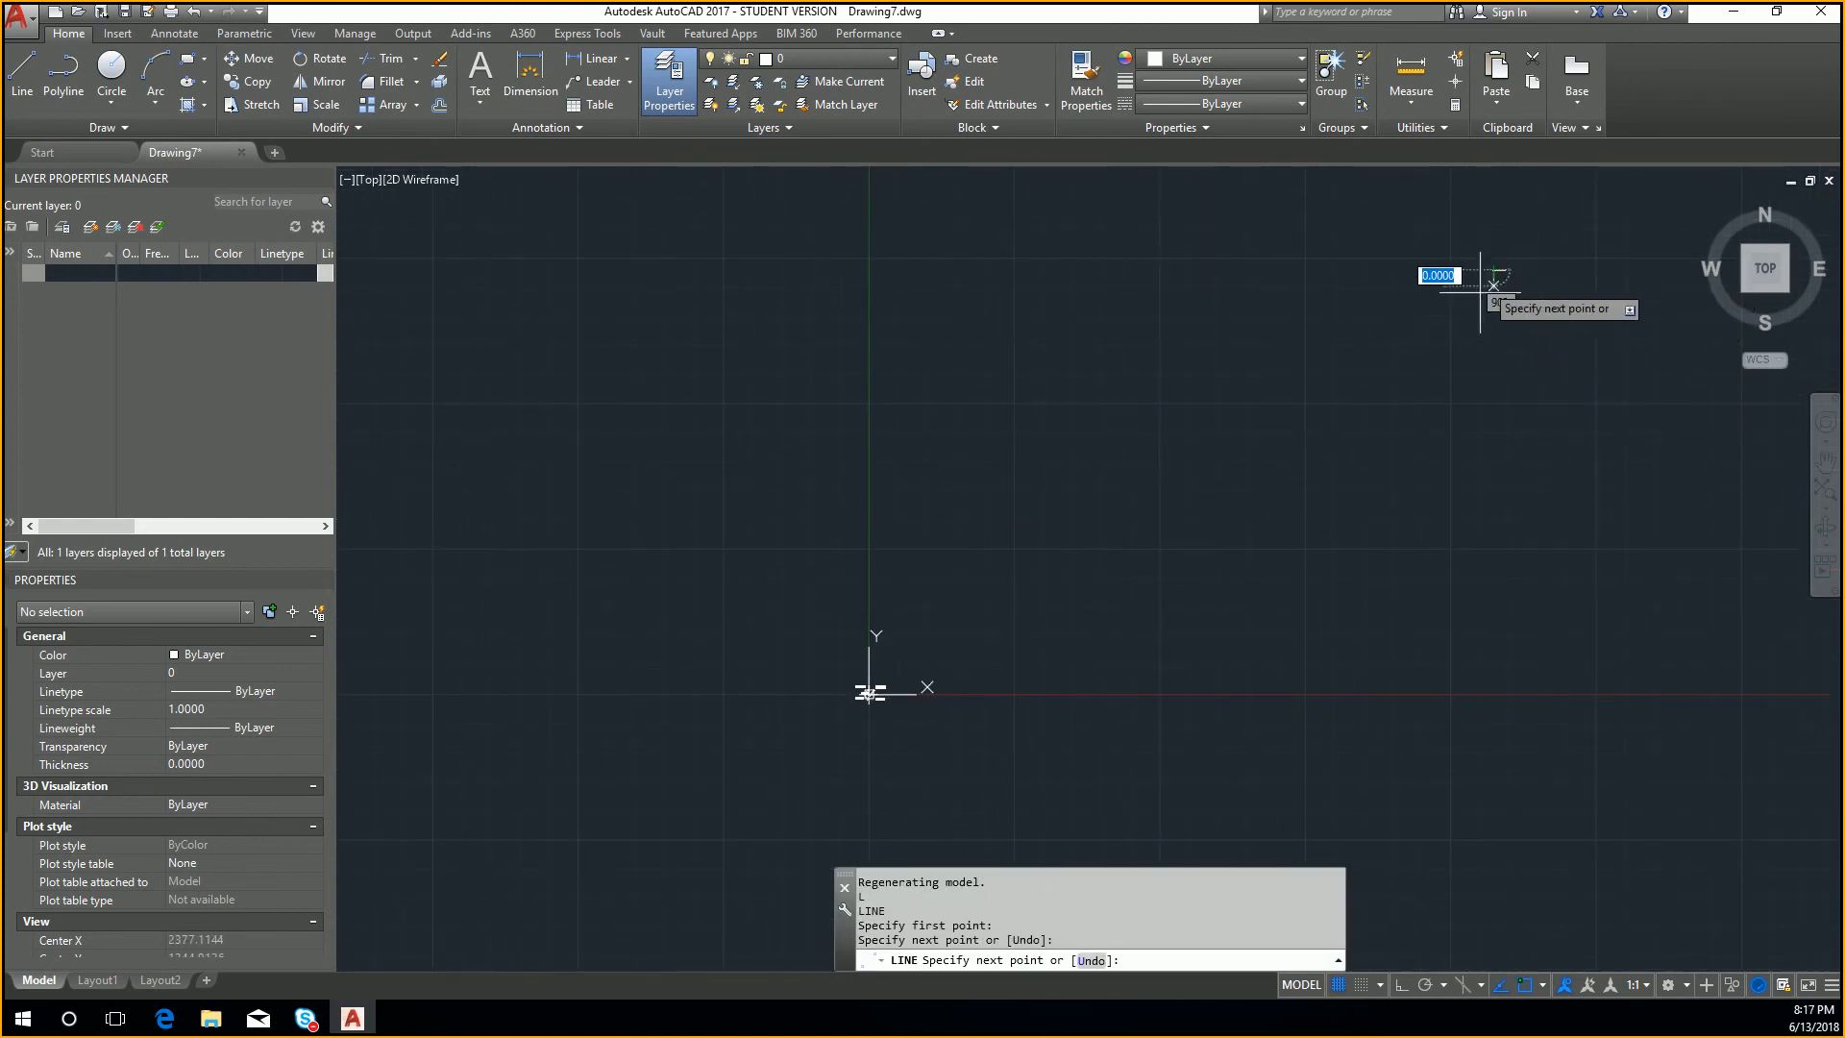
key("Escape")
key("Escape")
Step: Bring the labelled quadrants back into close view, and zoom to the extents of all geometry including the distant stray line
scroll(1105, 582, "up", 3)
middle_click_drag(884, 687, 1343, 428)
scroll(968, 741, "up", 5)
middle_click_drag(1111, 478, 1033, 679)
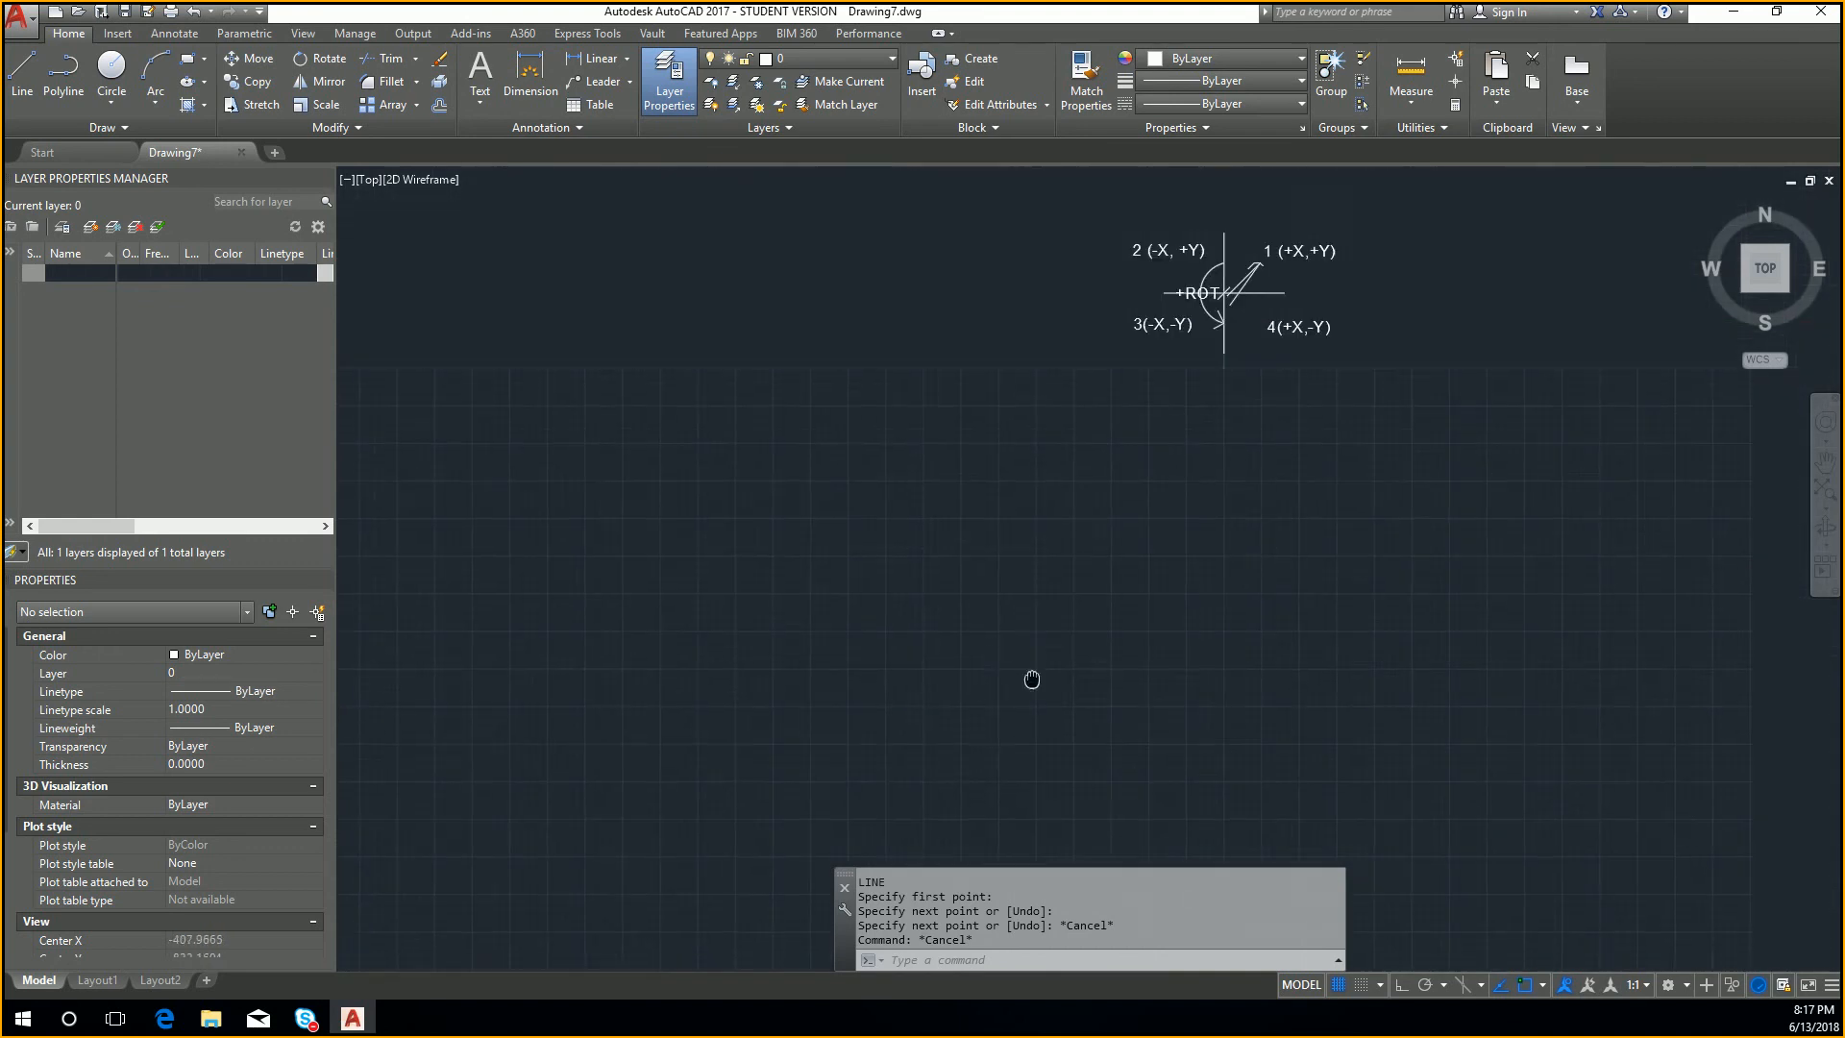
scroll(1207, 370, "up", 4)
middle_click_drag(1211, 312, 1087, 643)
scroll(1151, 515, "up", 6)
scroll(1223, 484, "down", 2)
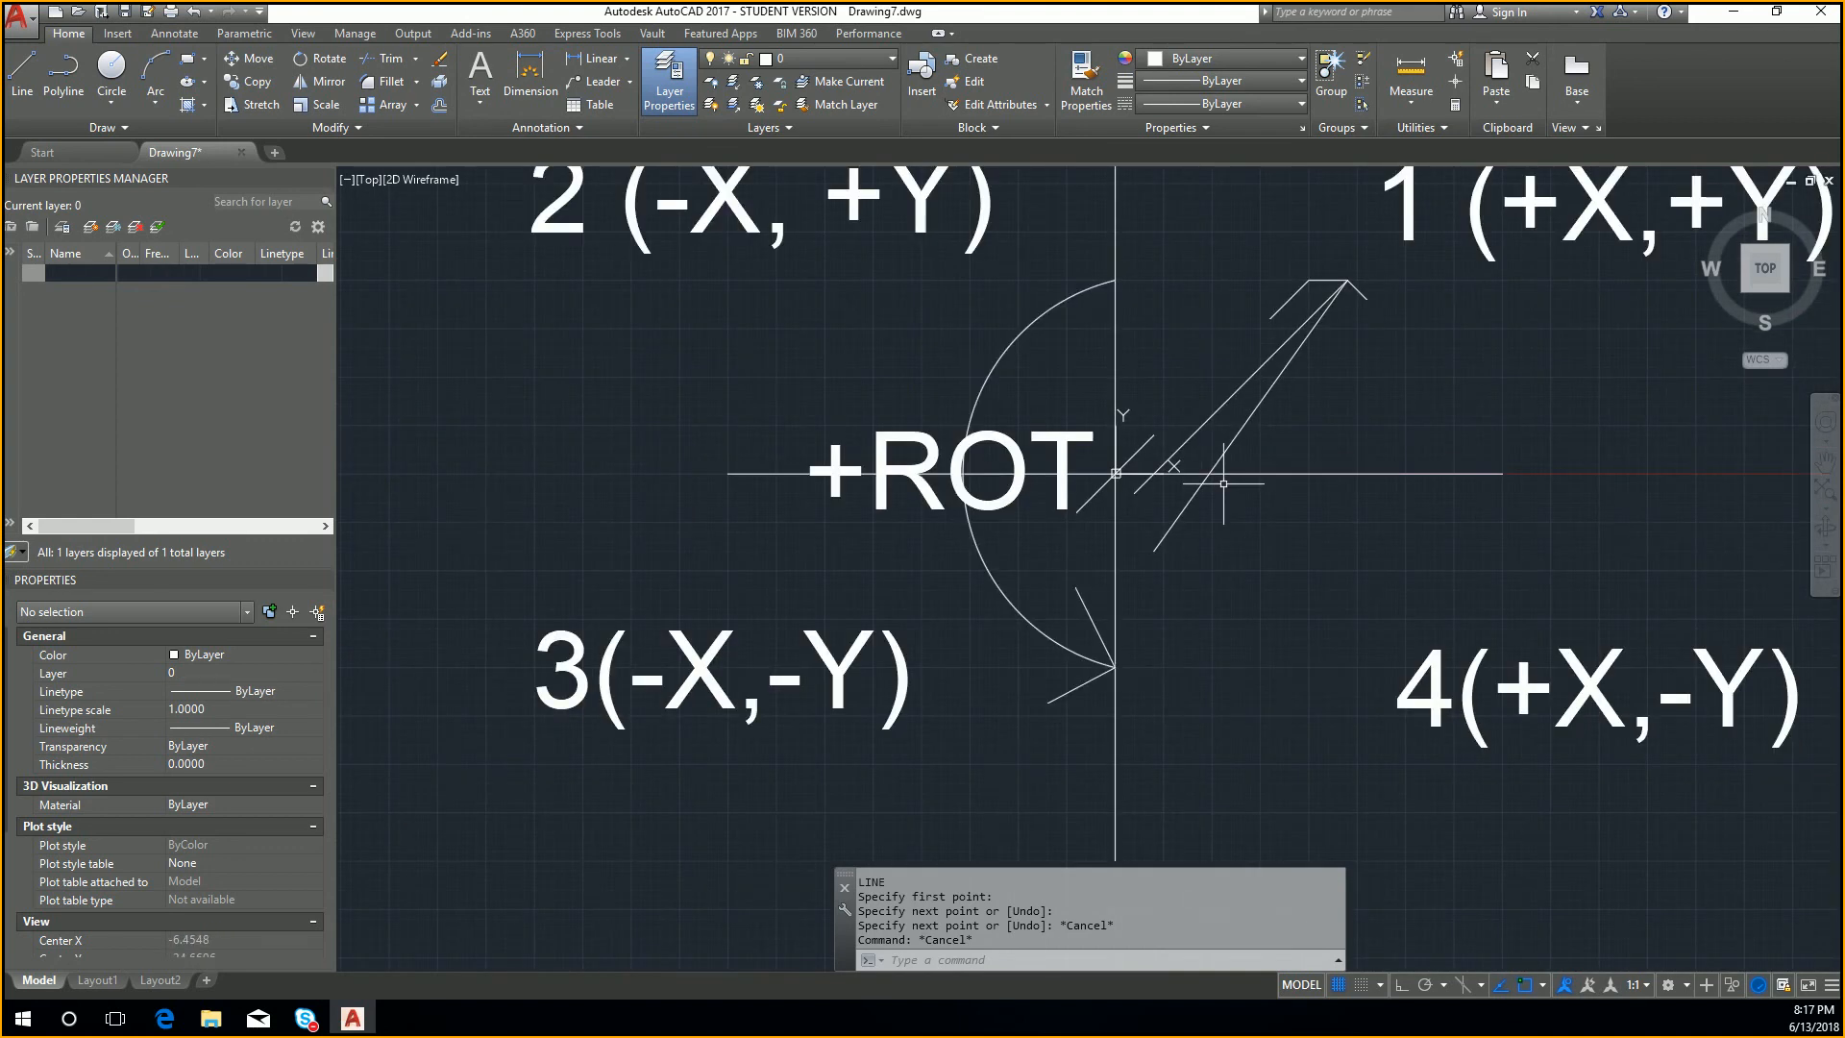
mouse_move(1224, 484)
middle_mouse_down()
mouse_move(1137, 580)
mouse_move(1101, 581)
middle_mouse_up()
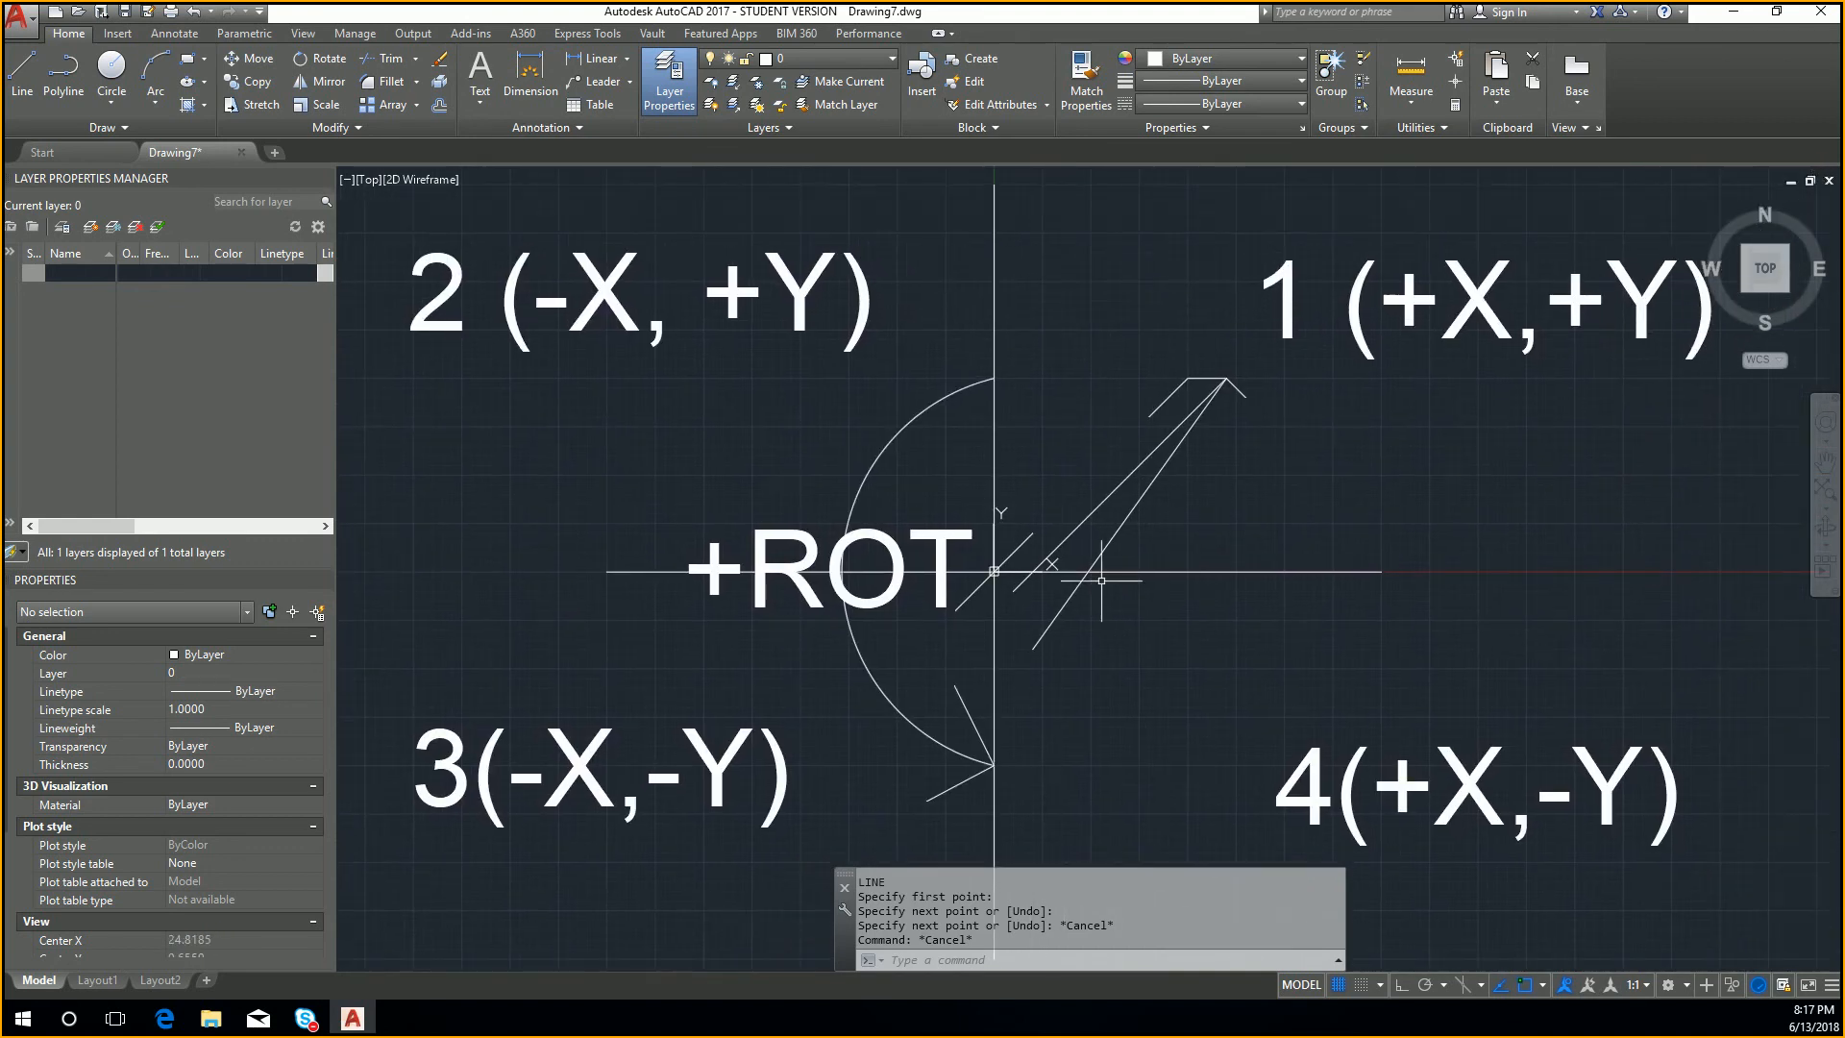
type("z")
key("Return")
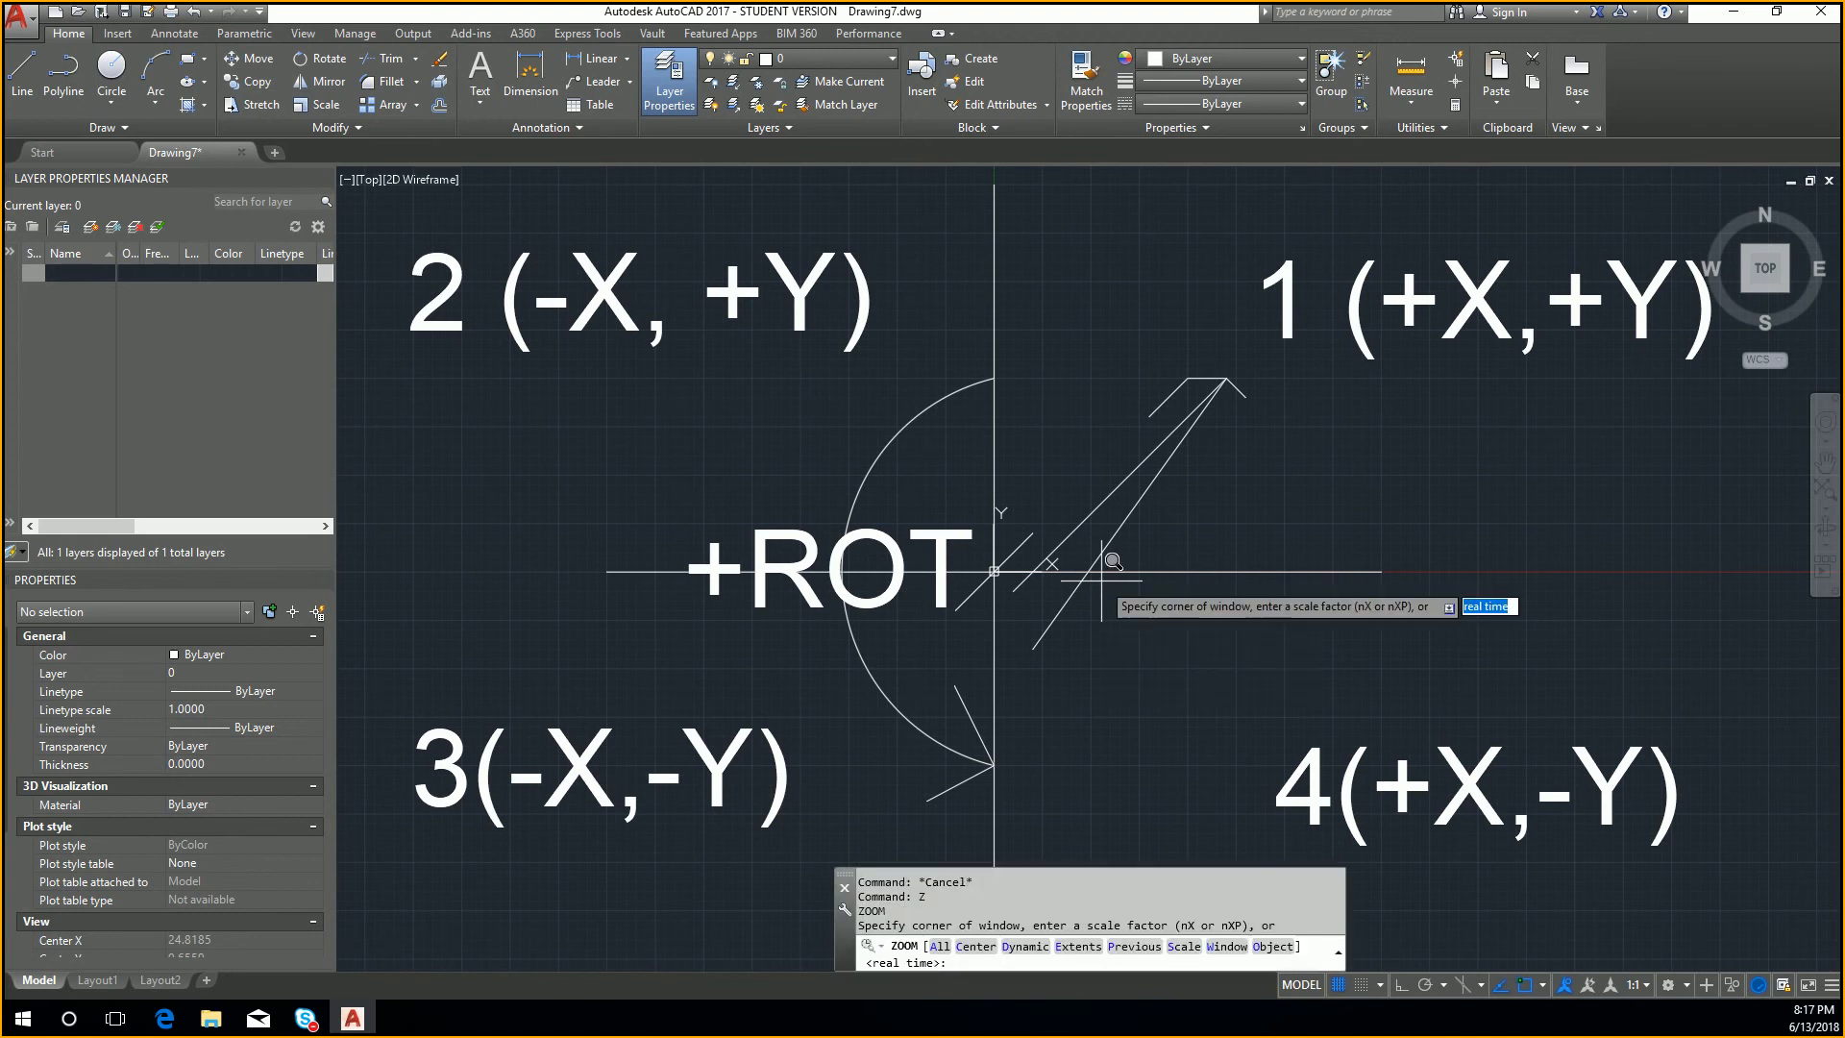
type("e")
key("Return")
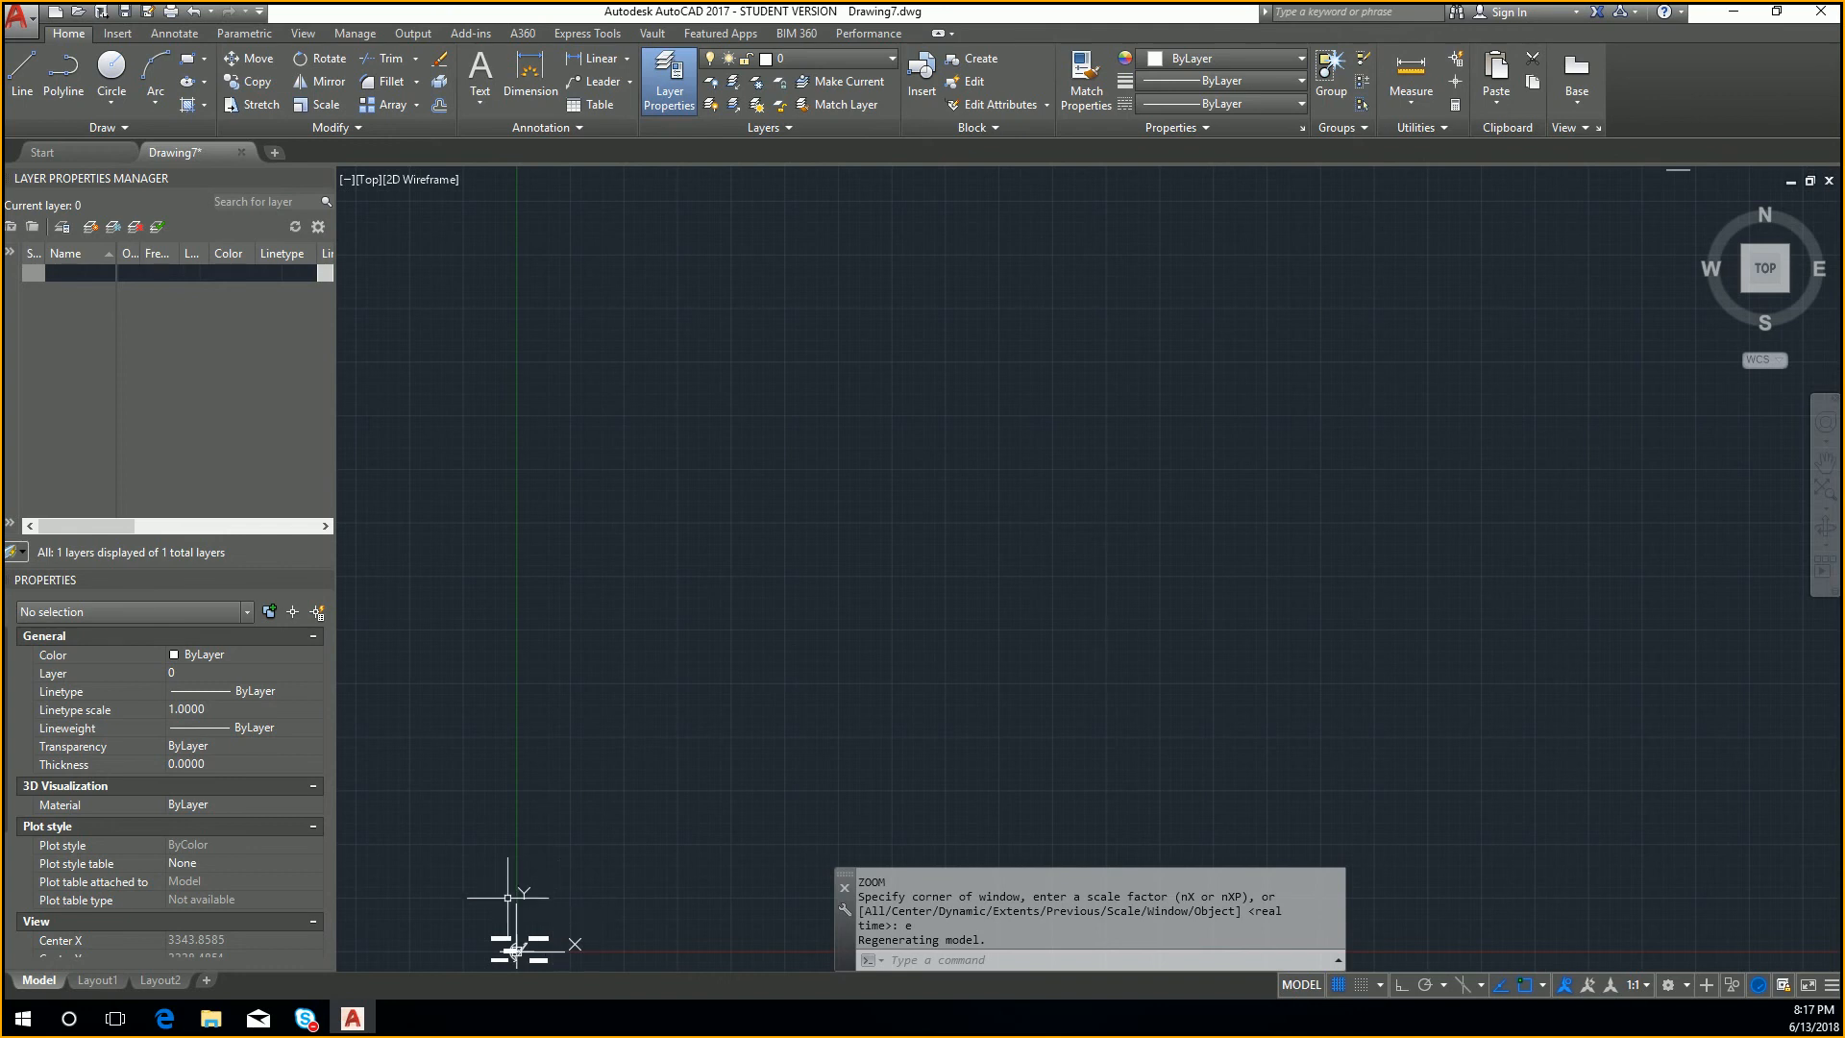
Step: Locate the distant stray line, select it with a crossing window and delete it
middle_click_drag(1339, 317, 1103, 608)
scroll(1461, 451, "up", 10)
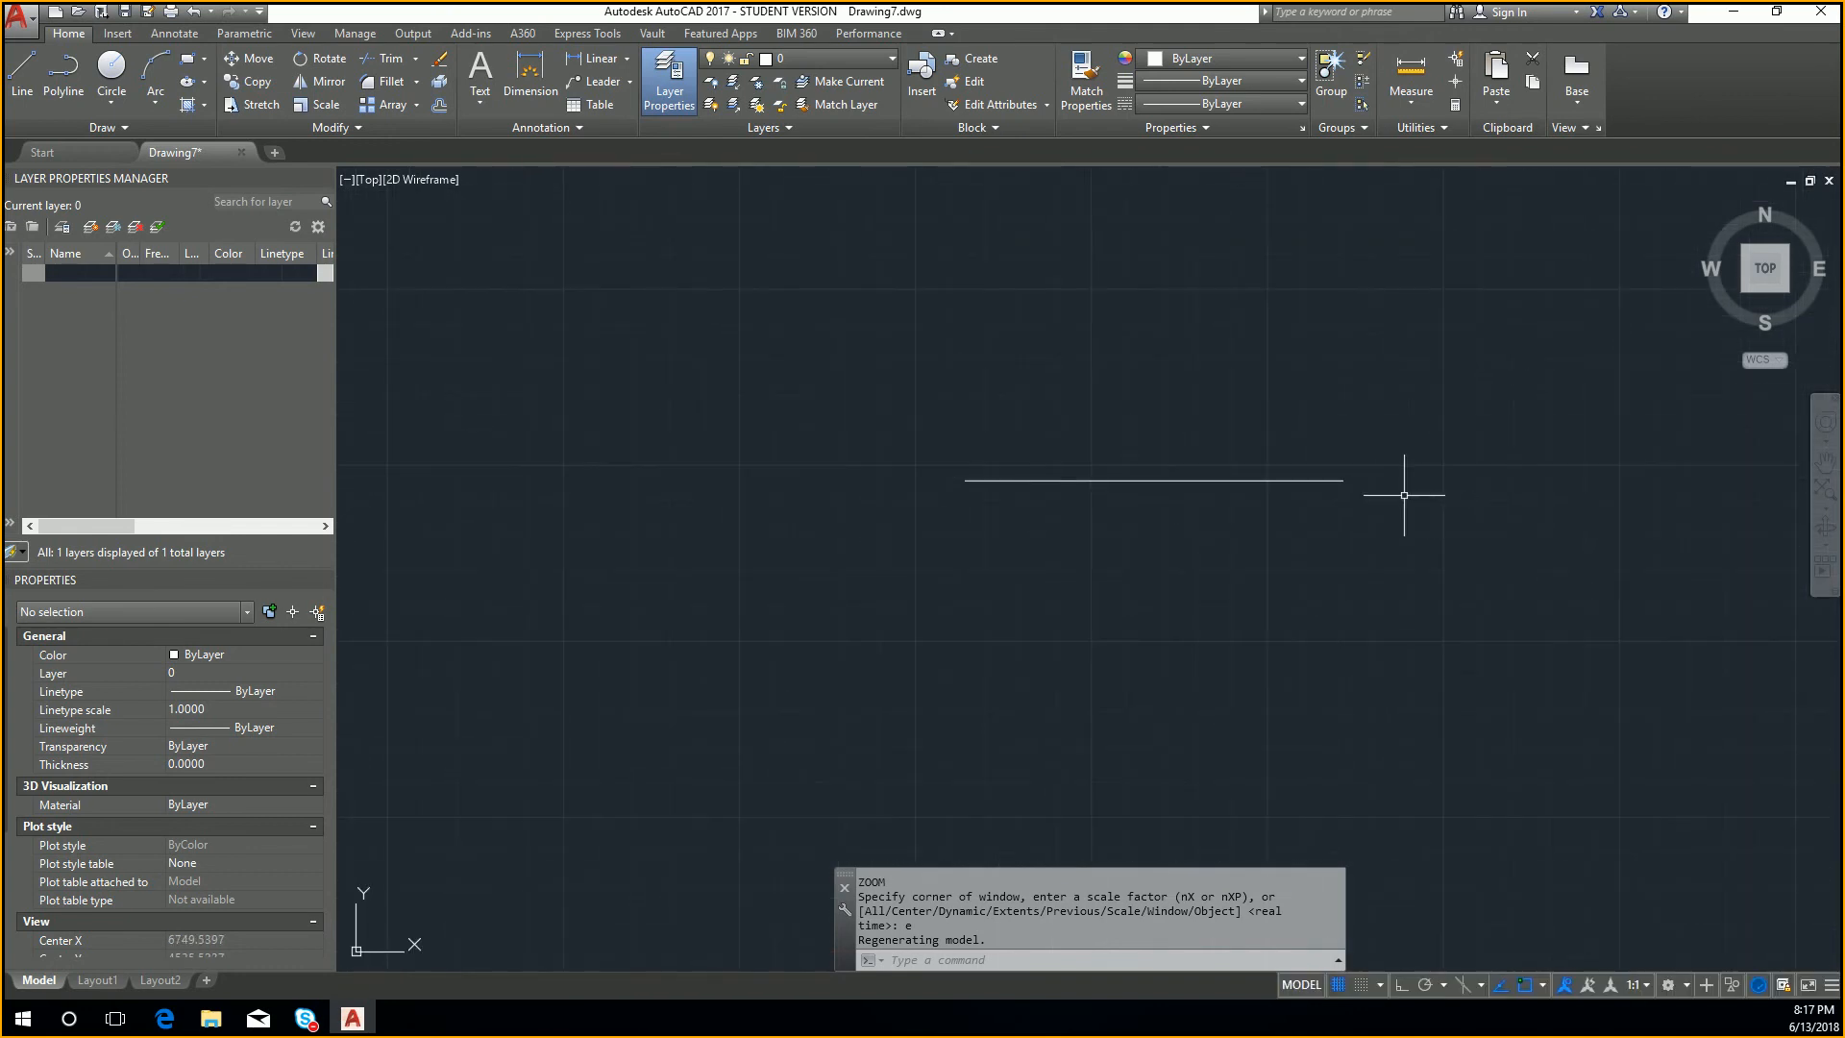
scroll(1404, 494, "up", 4)
middle_click_drag(1393, 557, 1632, 540)
left_click(1592, 554)
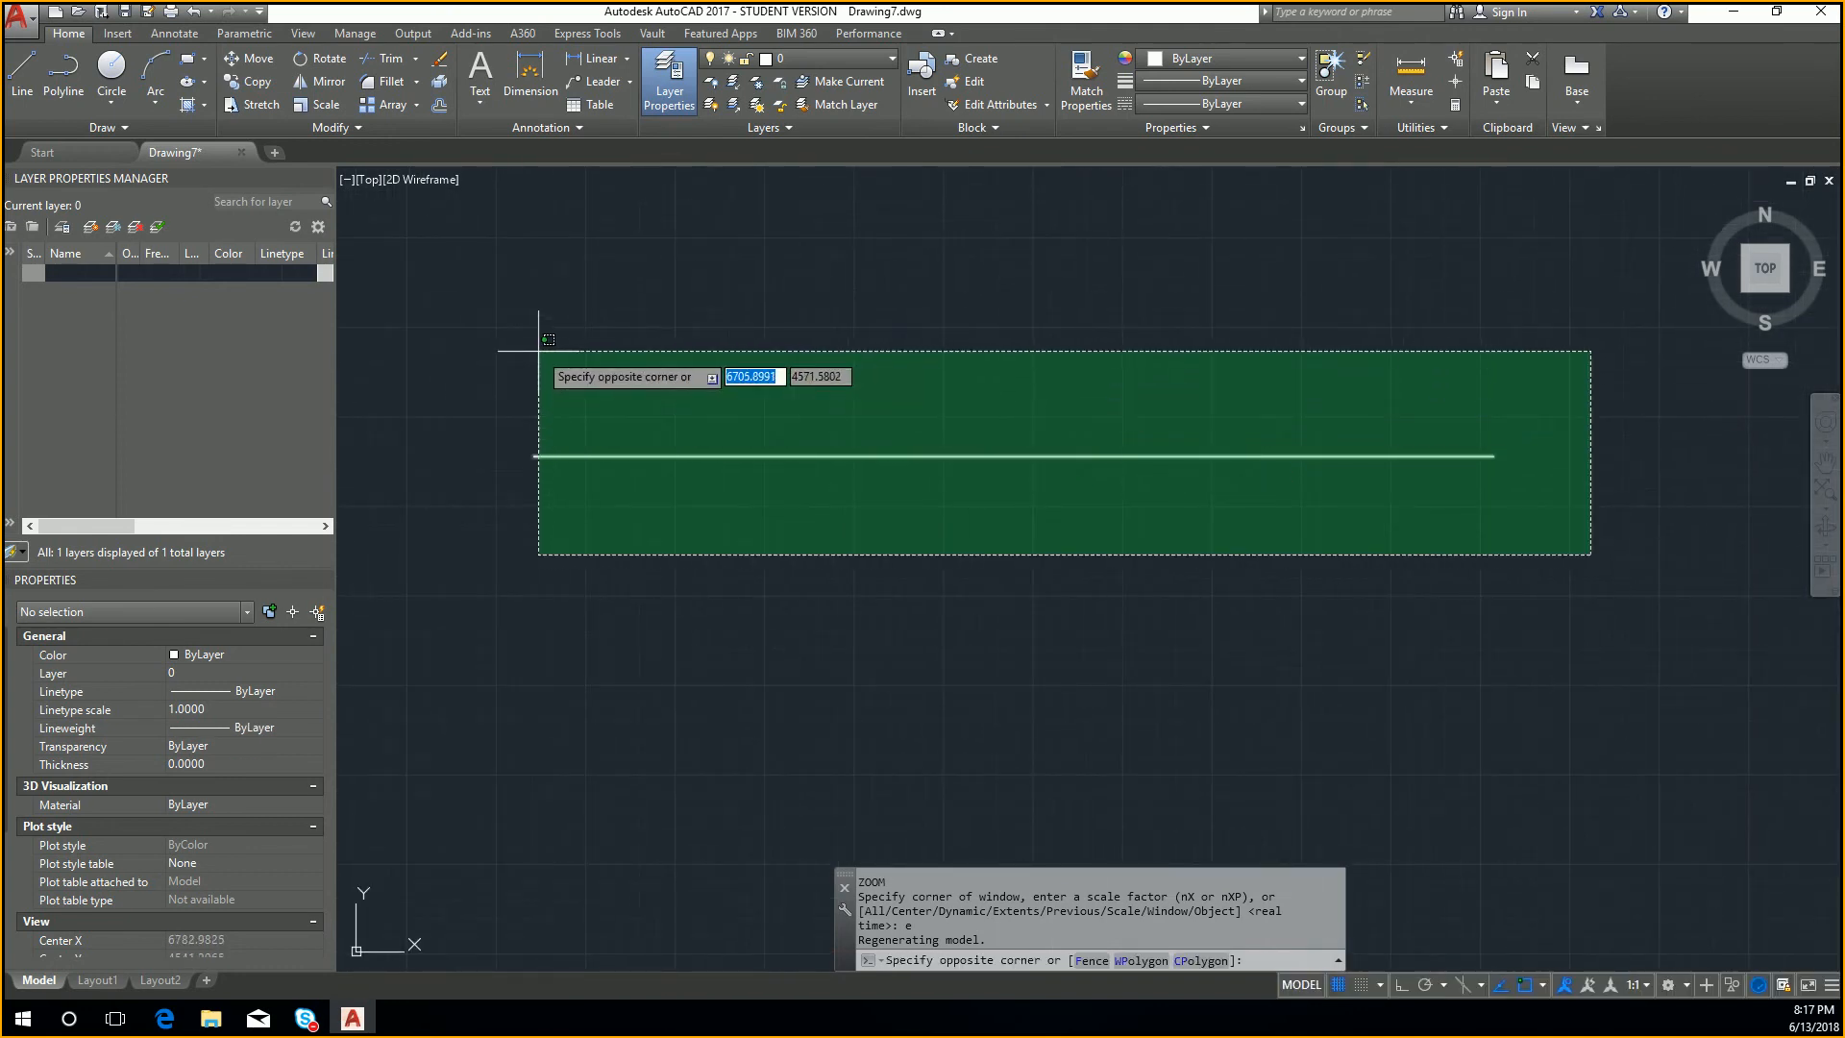
left_click(489, 345)
key("Delete")
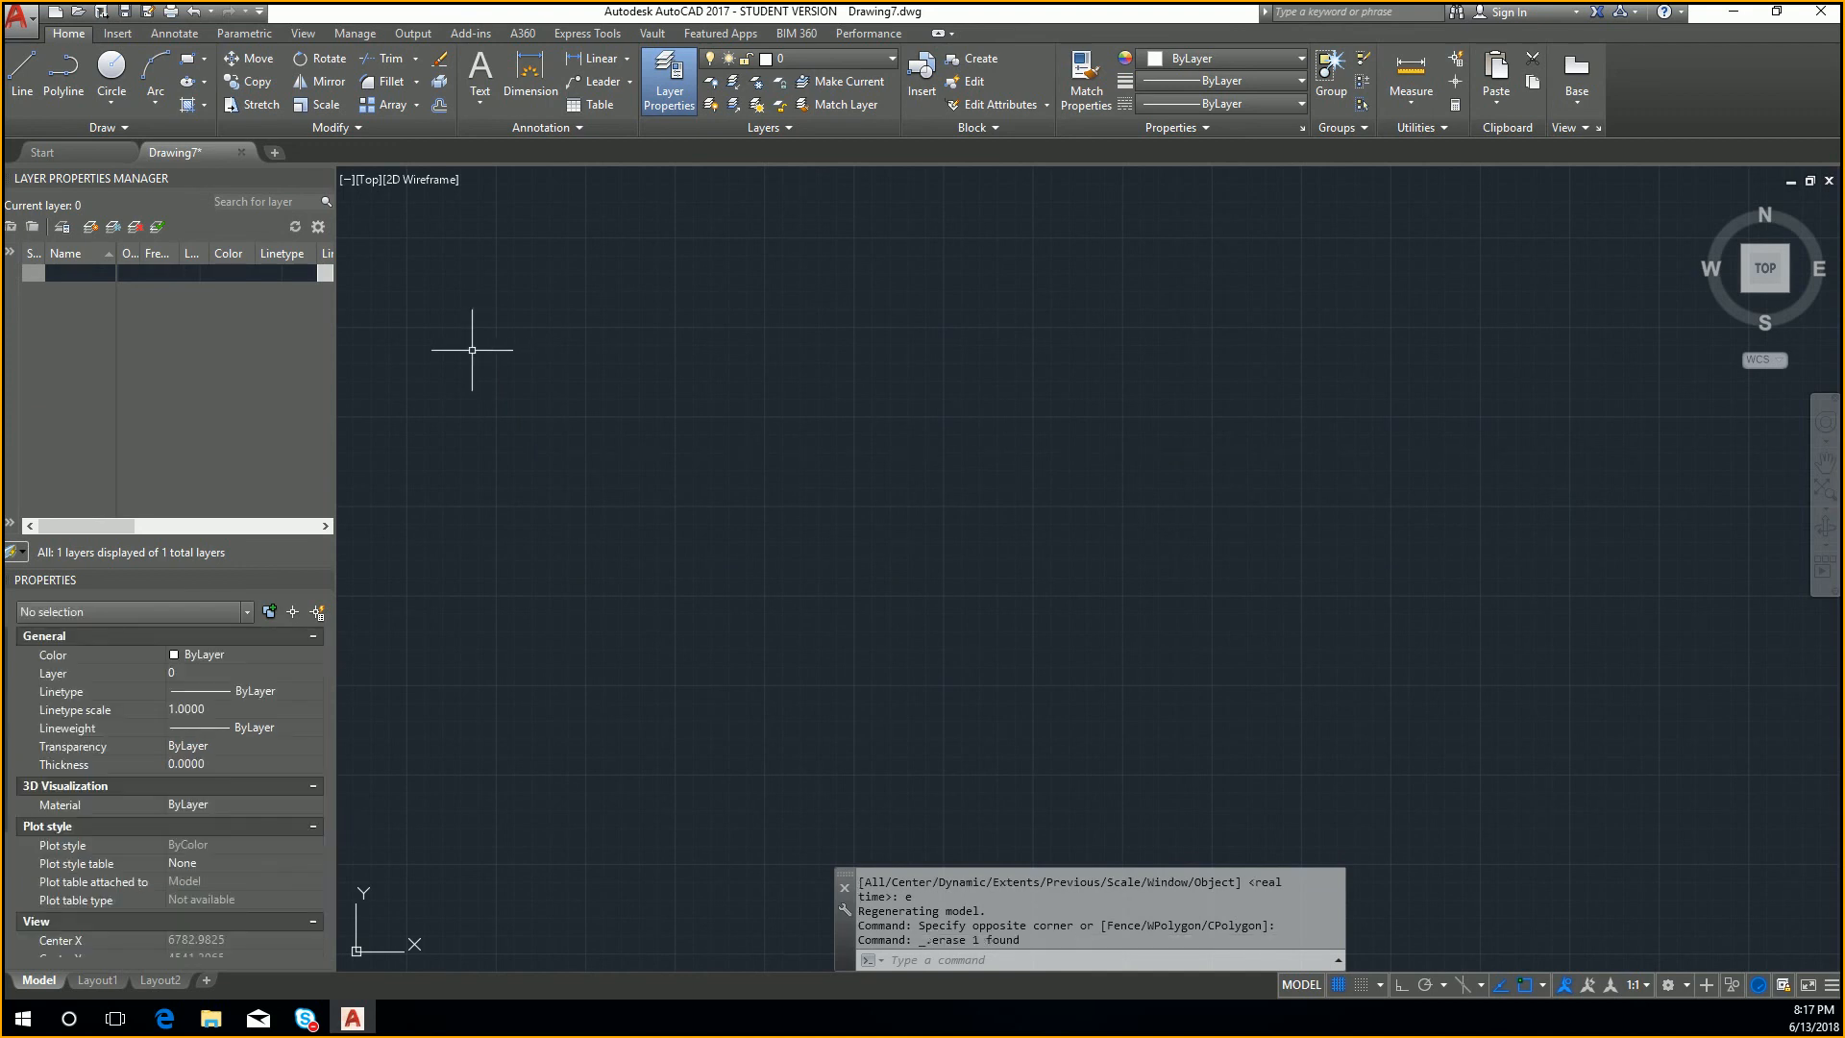
Step: Zoom to the extents of the remaining geometry
type("z")
key("Return")
type("e")
key("Return")
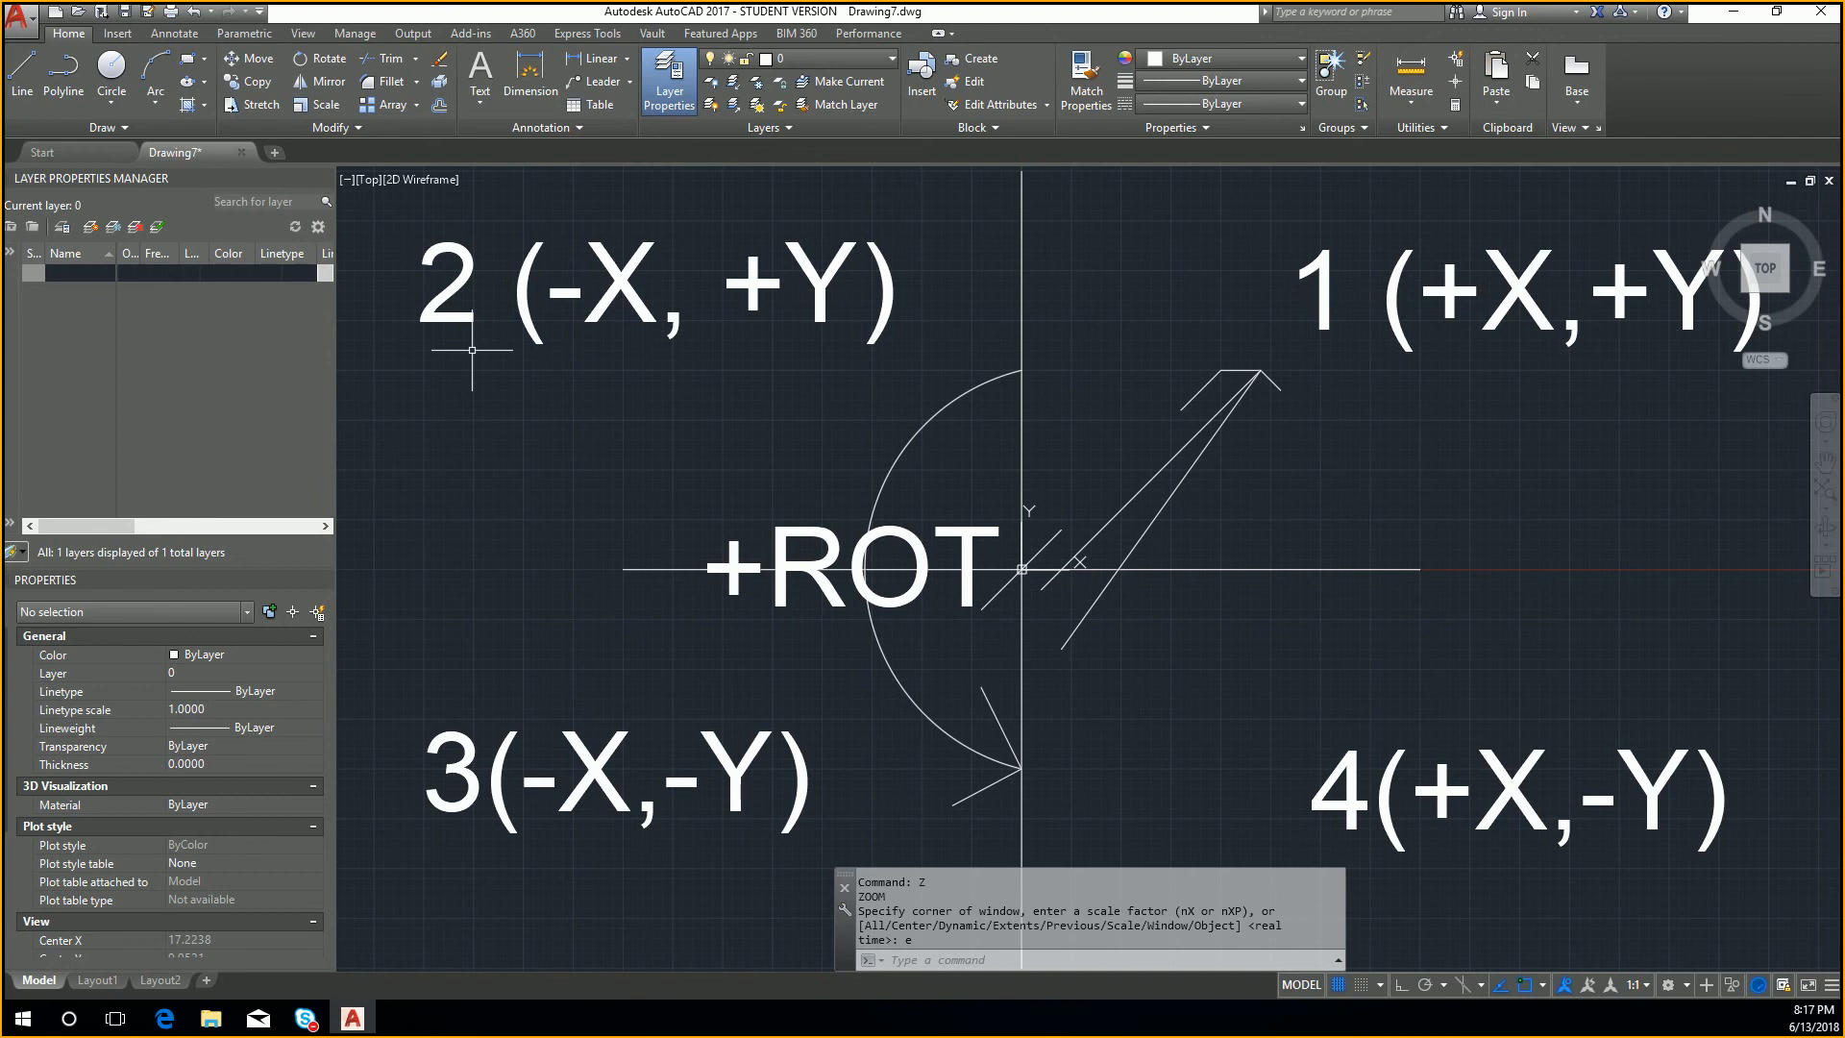
Step: Use the Pan command to move the view around the four labelled quadrants, and exit the command
type("p")
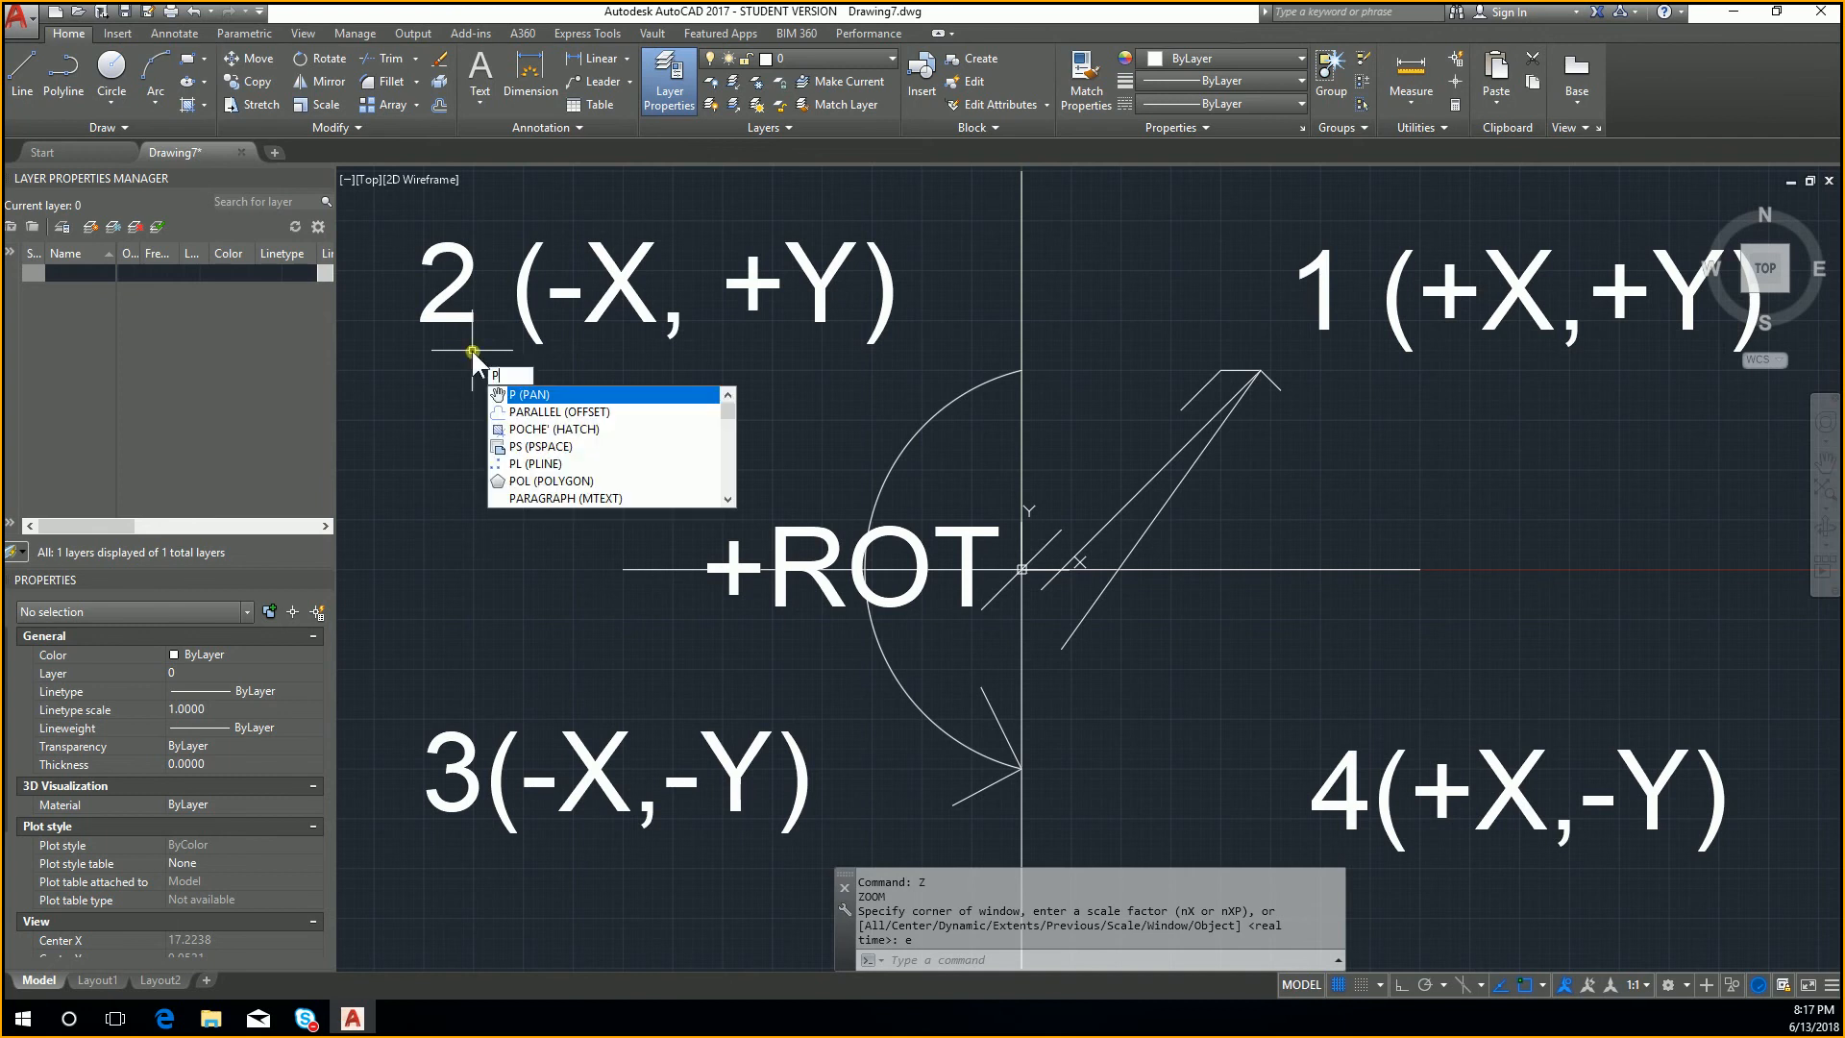
key("Return")
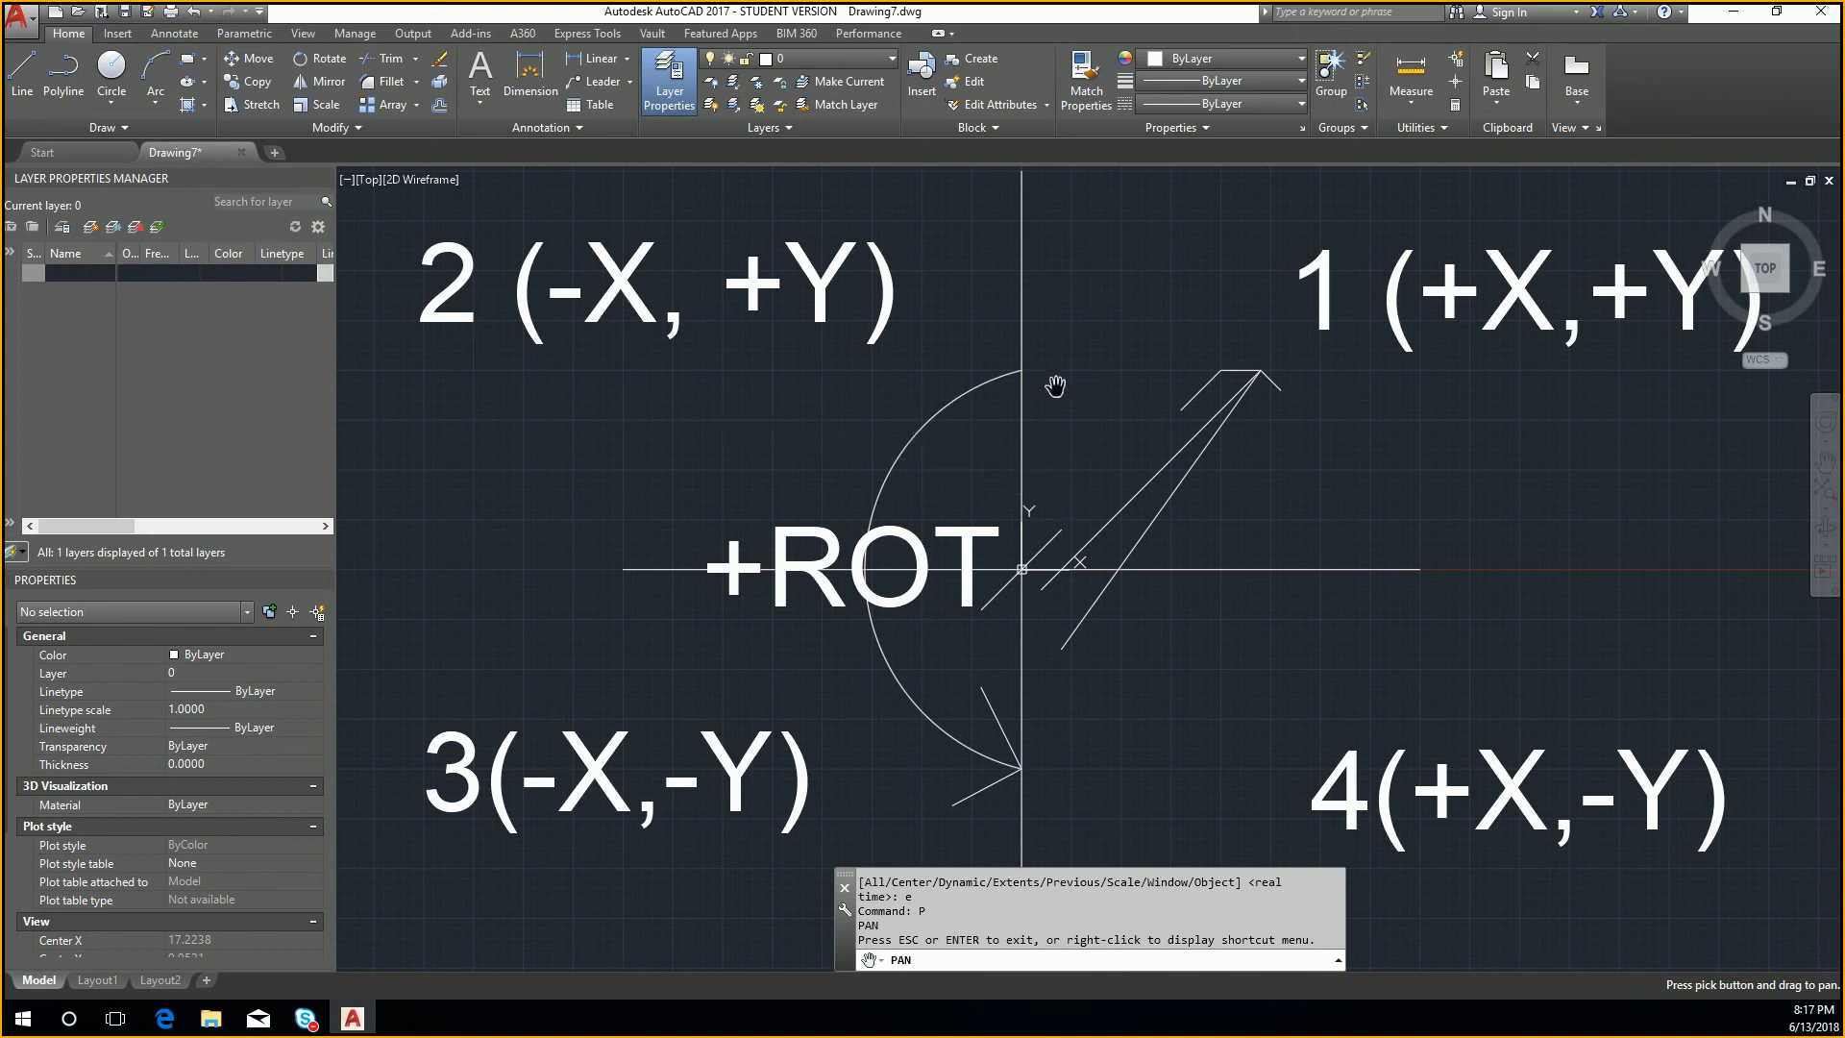
mouse_move(1025, 340)
left_mouse_down()
mouse_move(1596, 796)
mouse_move(1512, 691)
mouse_move(996, 248)
left_mouse_up()
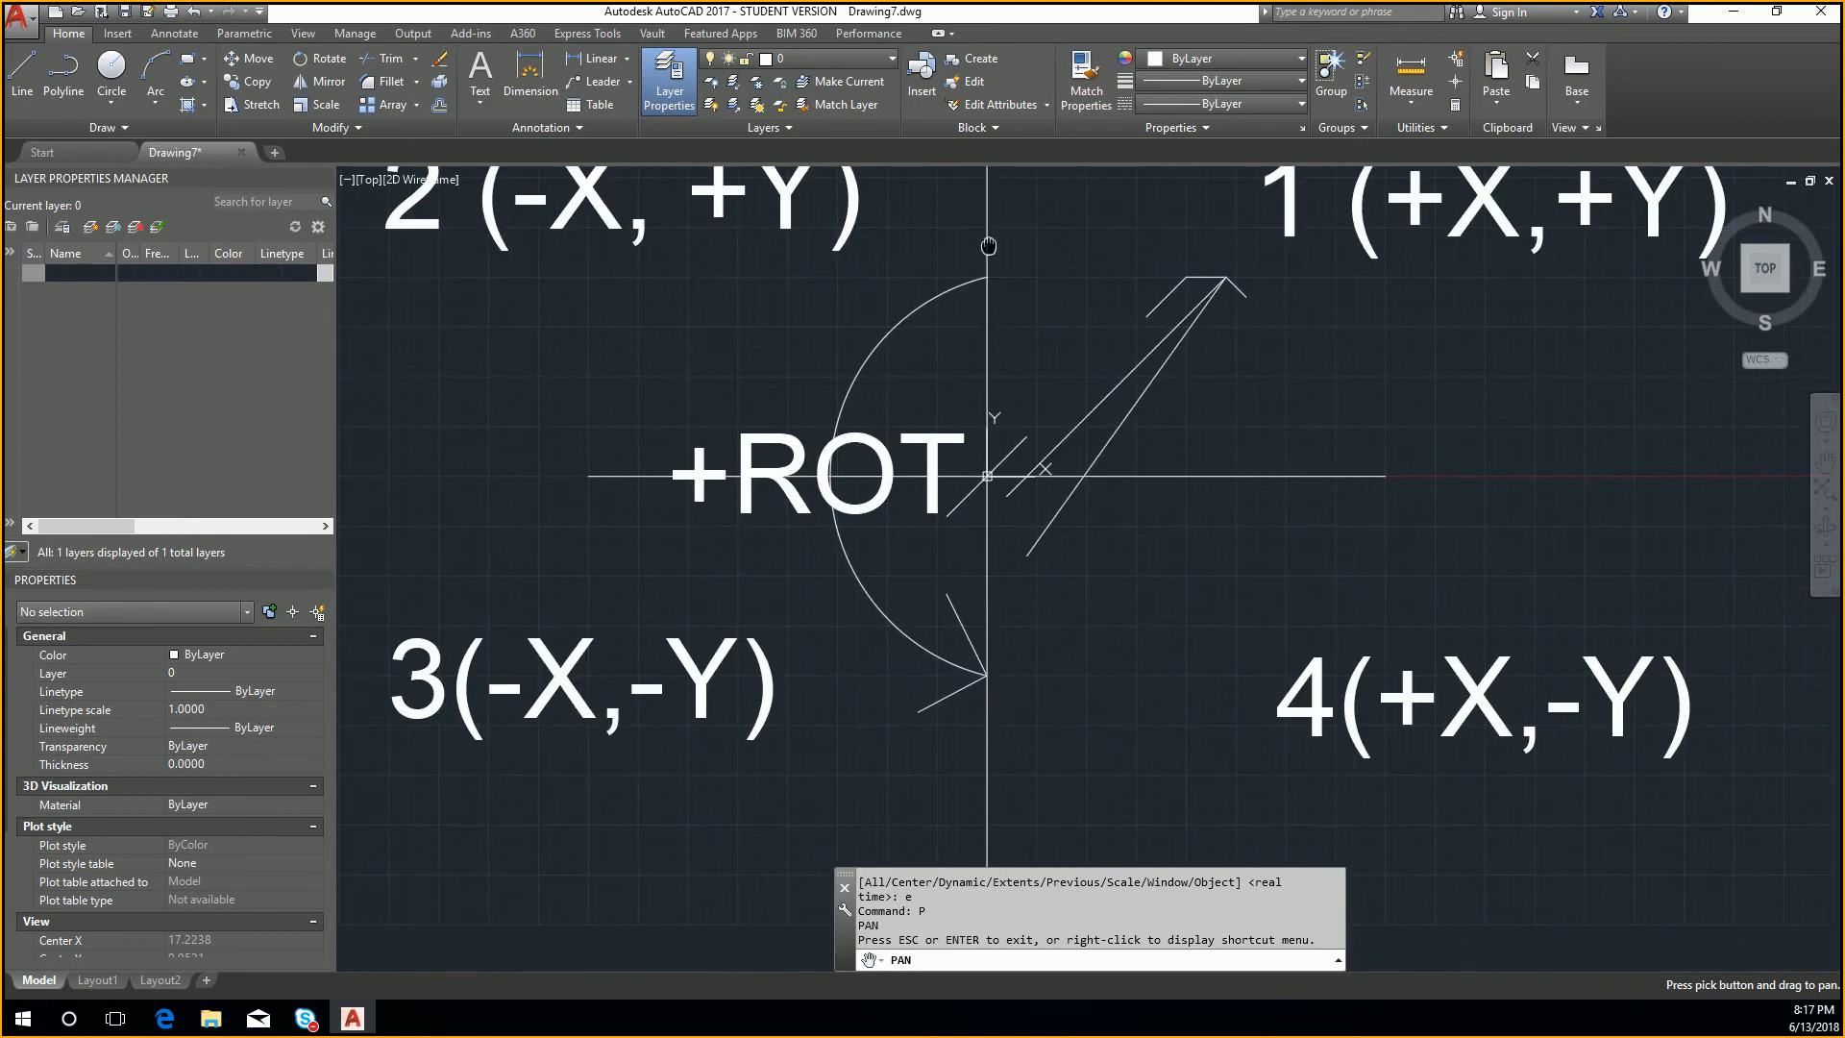
left_click_drag(1380, 577, 841, 748)
left_click_drag(861, 577, 1248, 630)
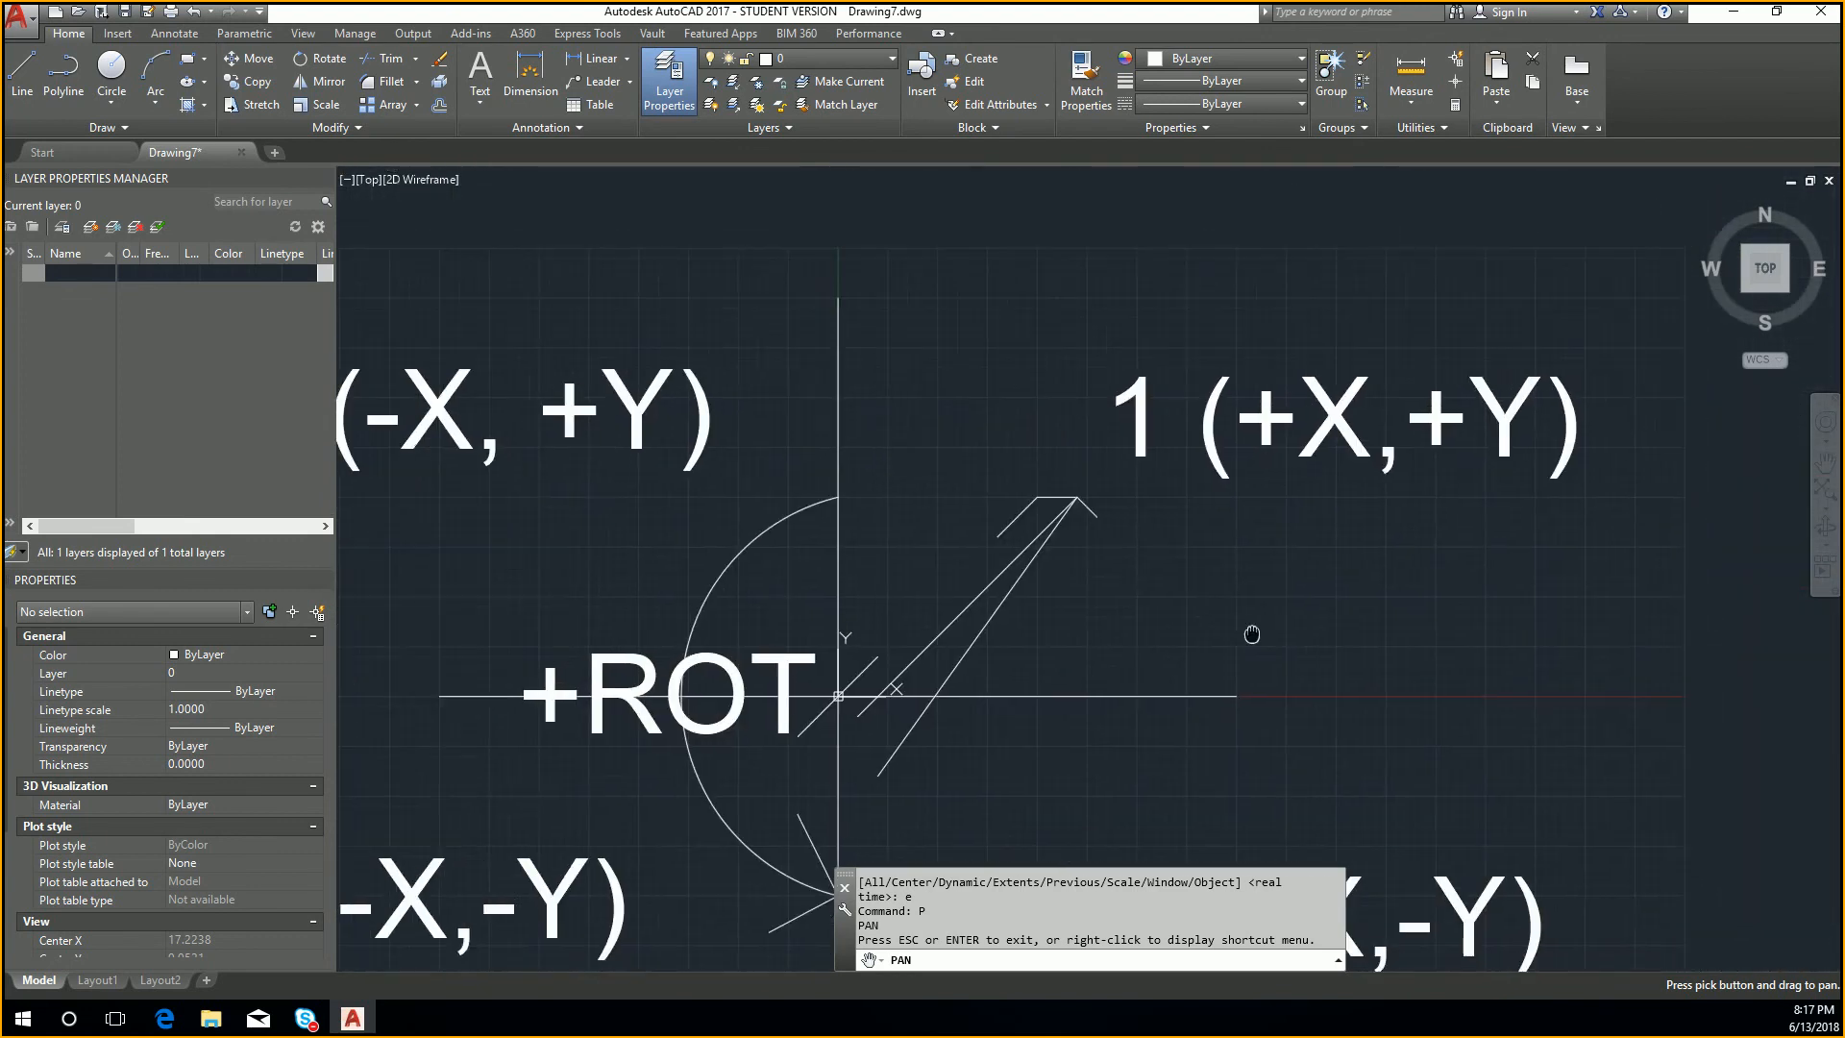
left_click_drag(823, 622, 1372, 400)
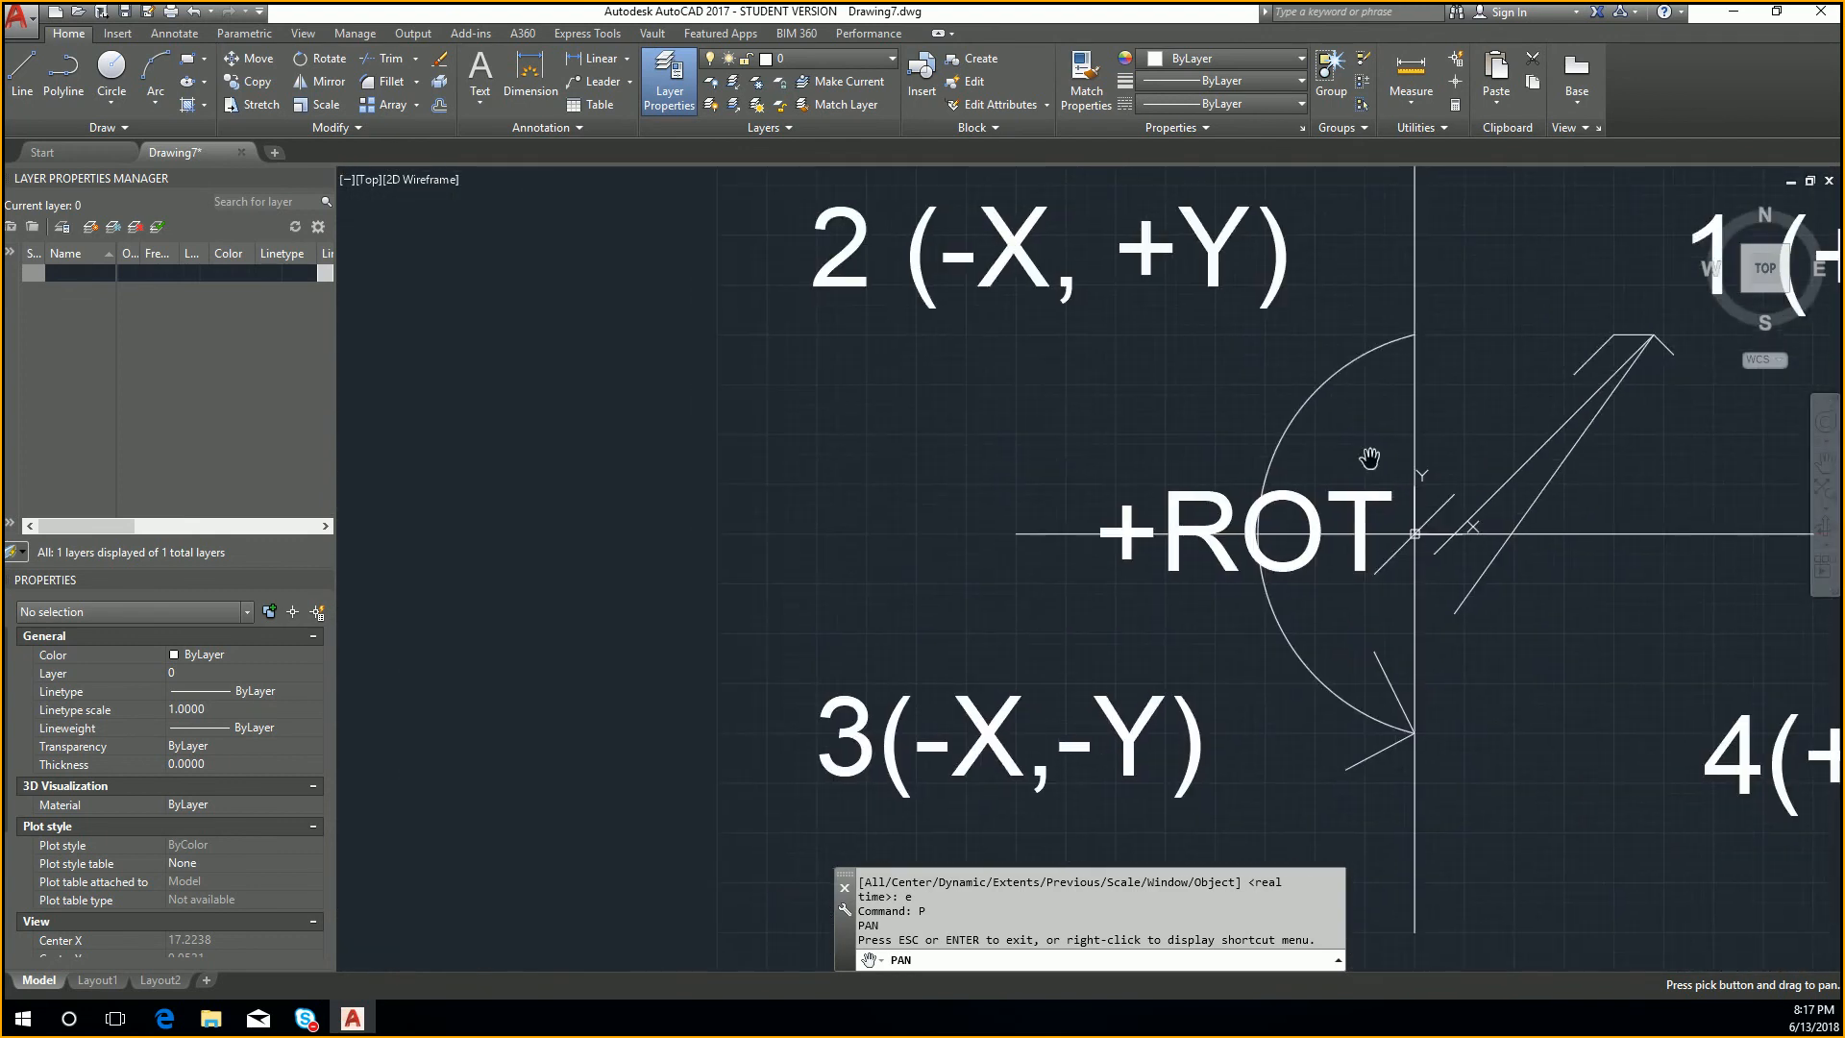
mouse_move(1537, 362)
left_mouse_down()
mouse_move(1175, 450)
mouse_move(692, 774)
mouse_move(1346, 164)
left_mouse_up()
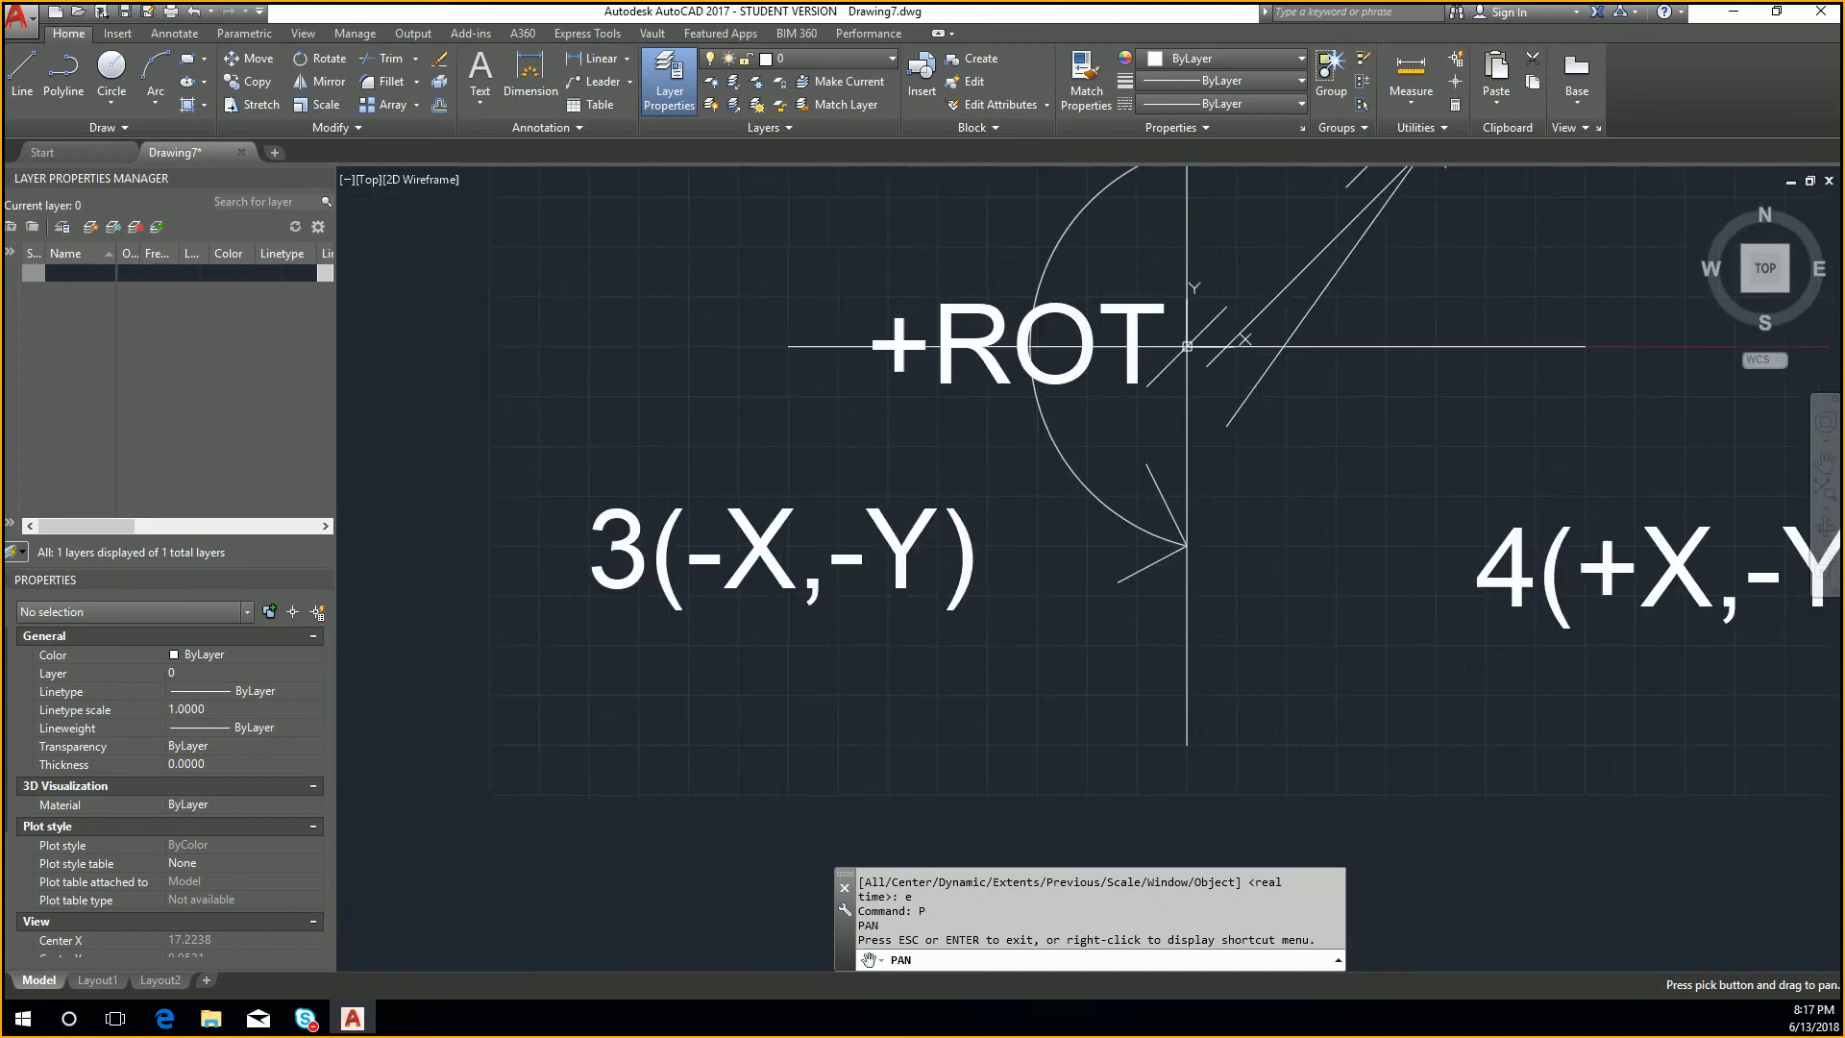
mouse_move(1454, 617)
left_mouse_down()
mouse_move(951, 300)
mouse_move(1079, 499)
mouse_move(1537, 480)
mouse_move(1710, 413)
mouse_move(1552, 921)
left_mouse_up()
left_click_drag(1500, 734, 586, 792)
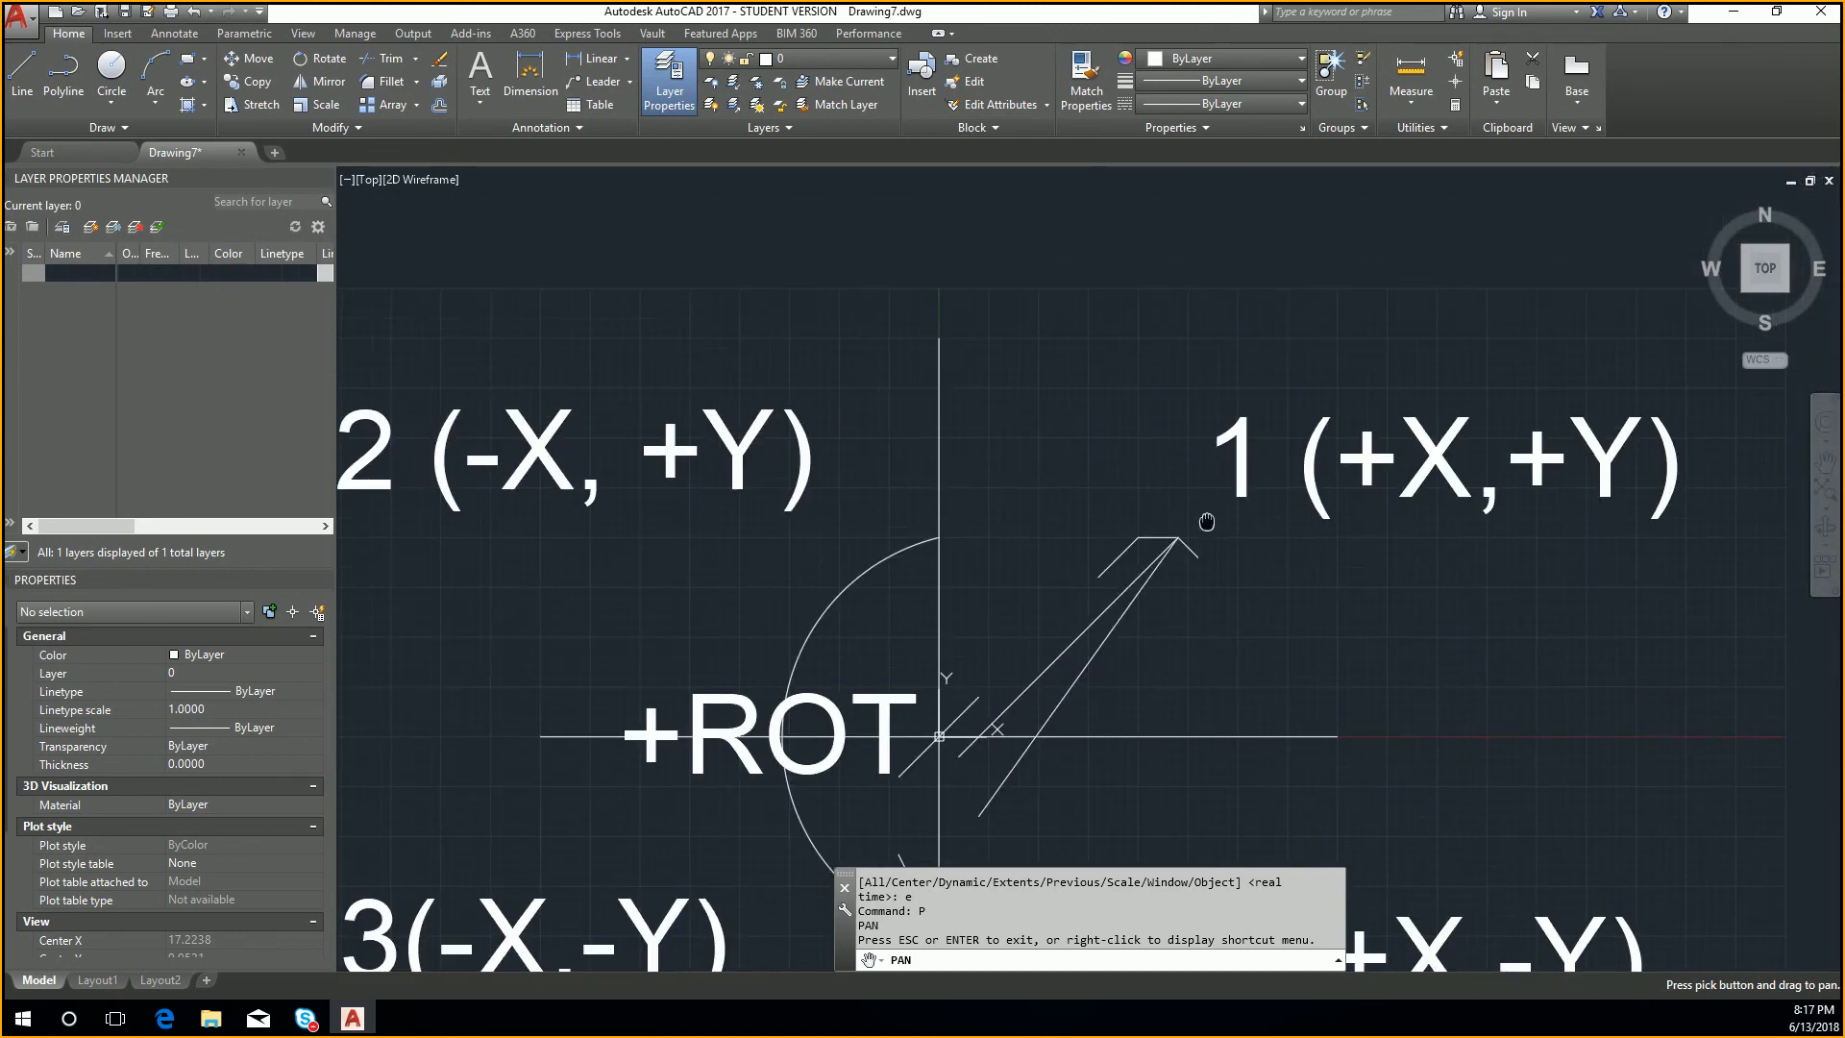
left_click_drag(1207, 520, 830, 651)
left_click_drag(955, 684, 1257, 480)
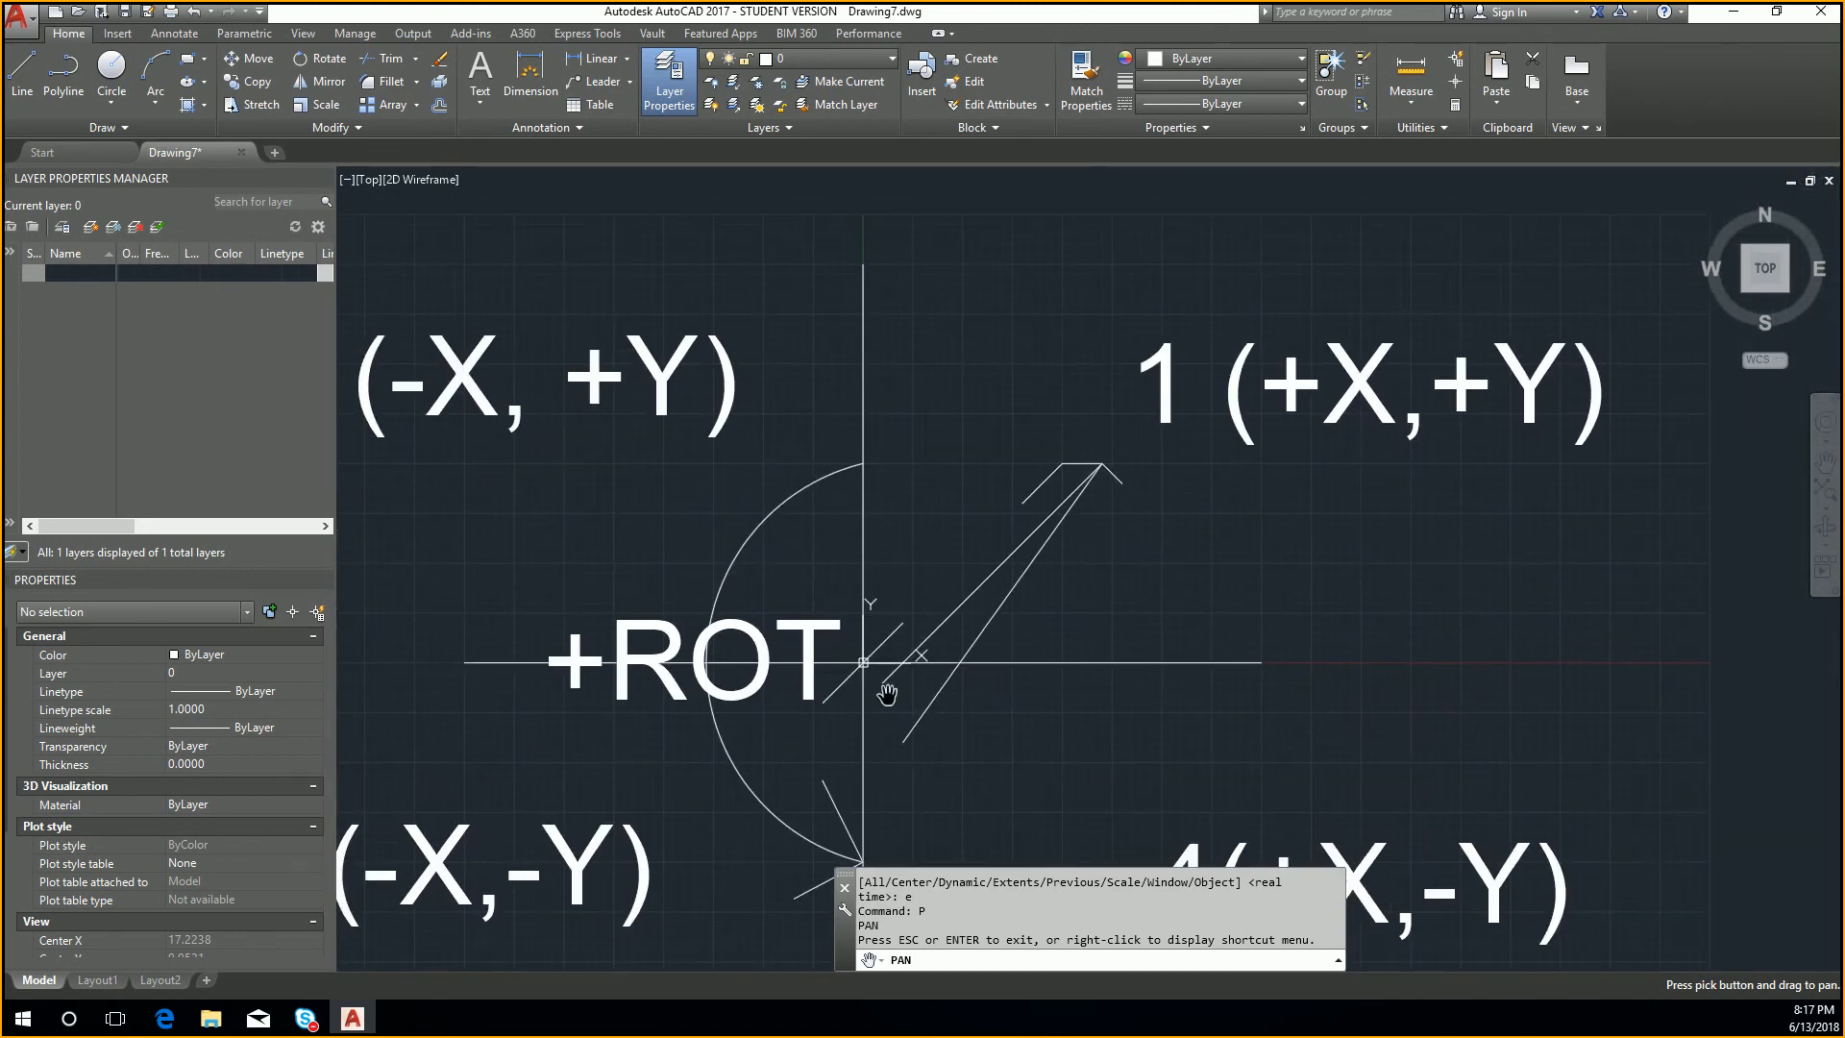
left_click_drag(884, 696, 1156, 552)
left_click_drag(933, 642, 1049, 574)
left_click_drag(1356, 399, 649, 823)
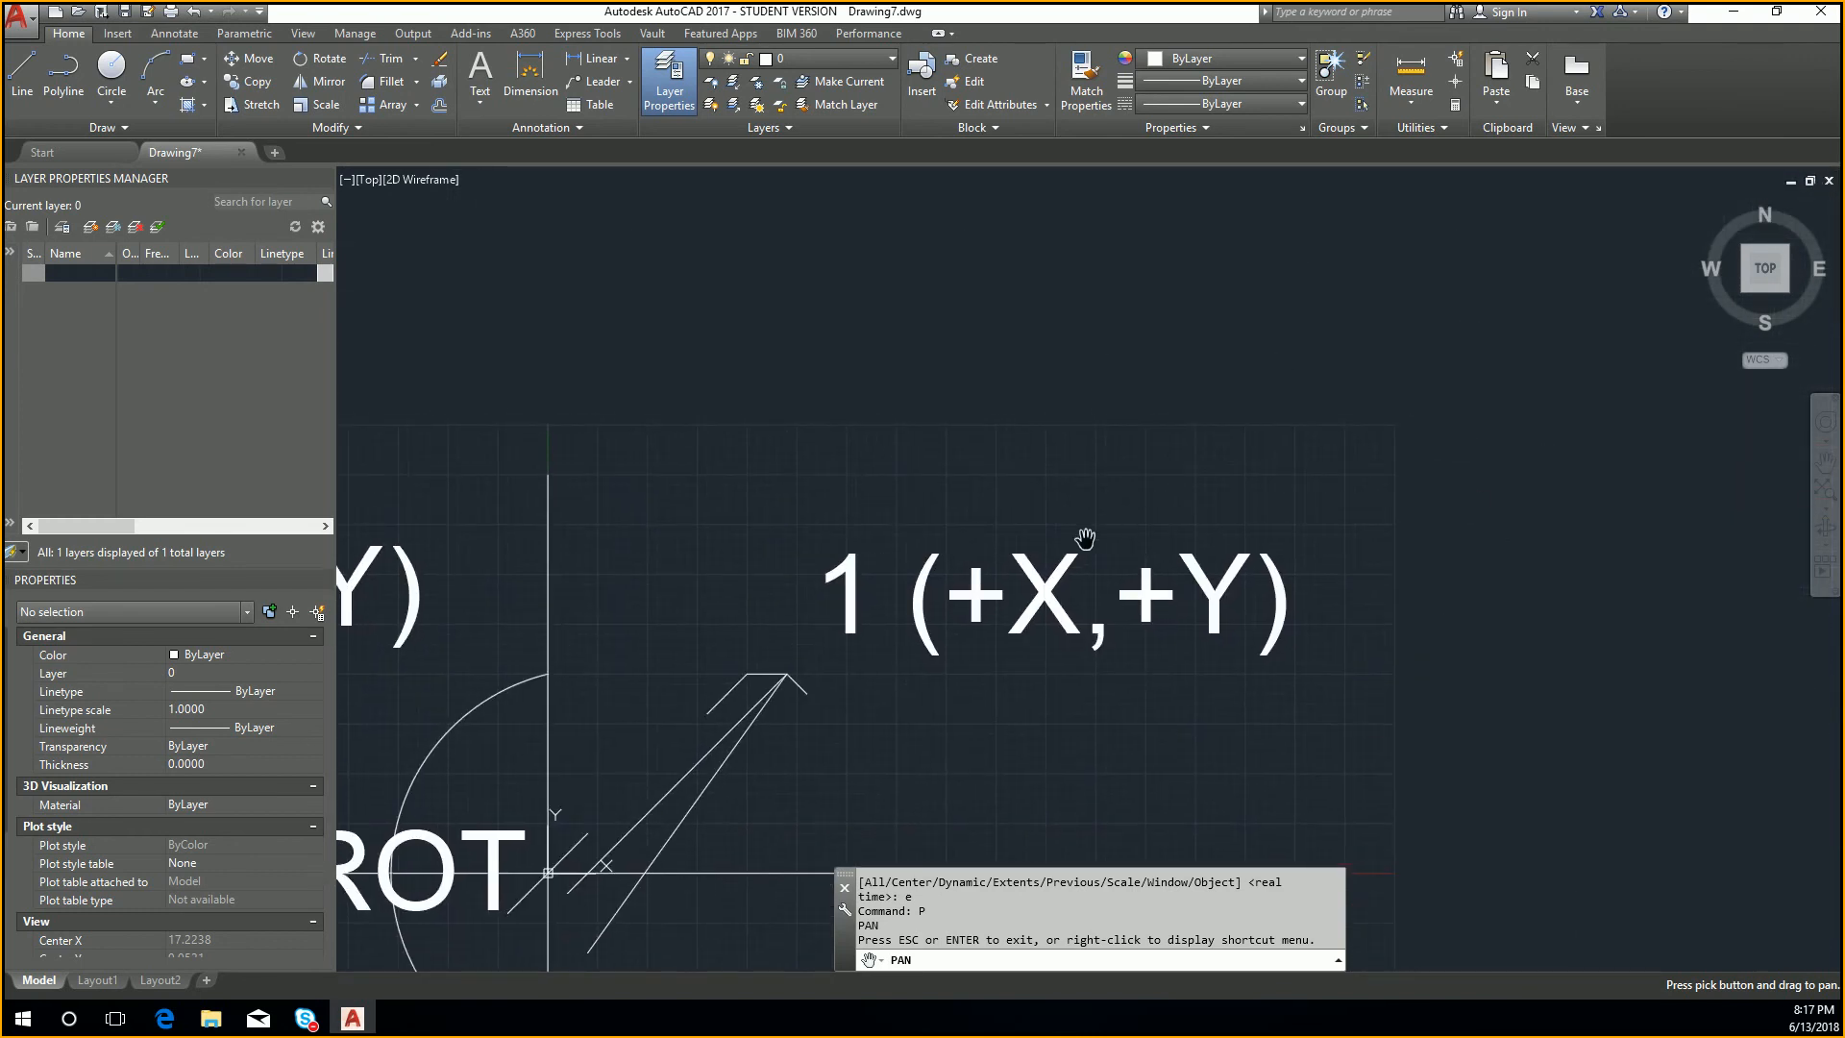
mouse_move(901, 684)
left_mouse_down()
mouse_move(943, 643)
mouse_move(1229, 513)
left_mouse_up()
left_click_drag(786, 663, 1080, 574)
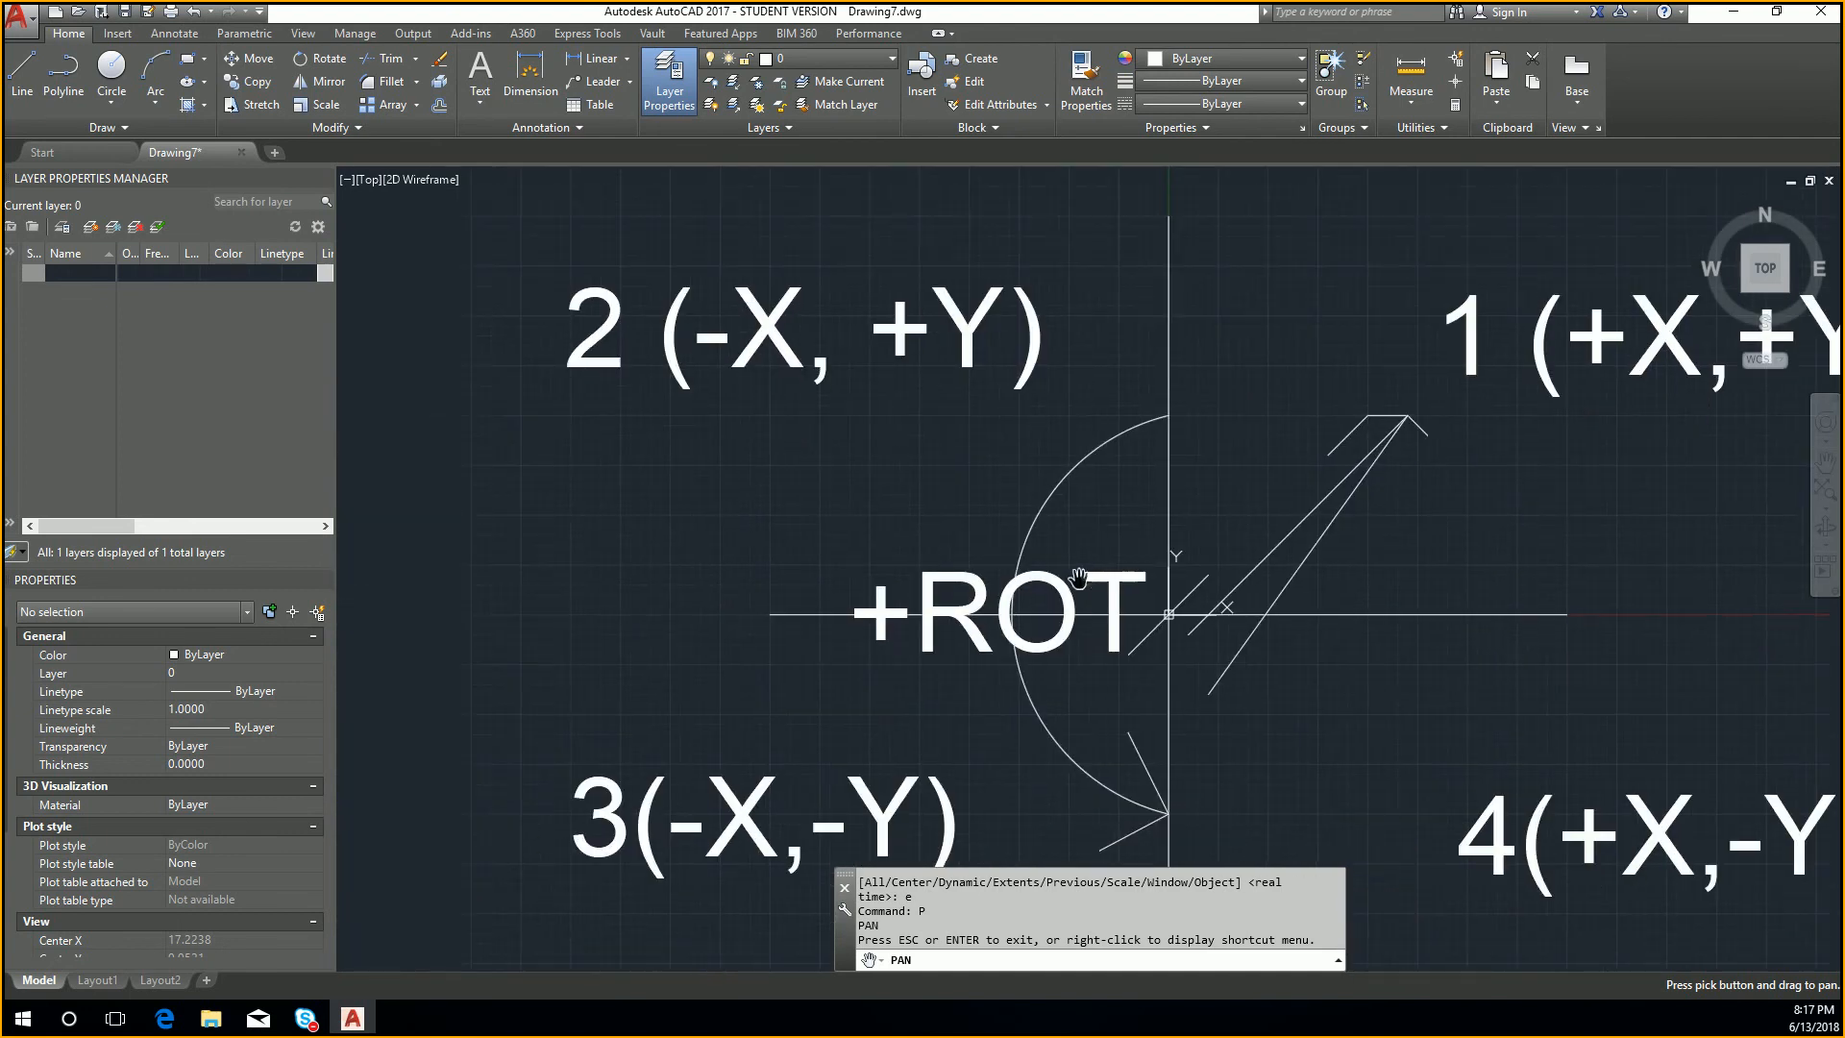
key("Escape")
key("Escape")
key("Escape")
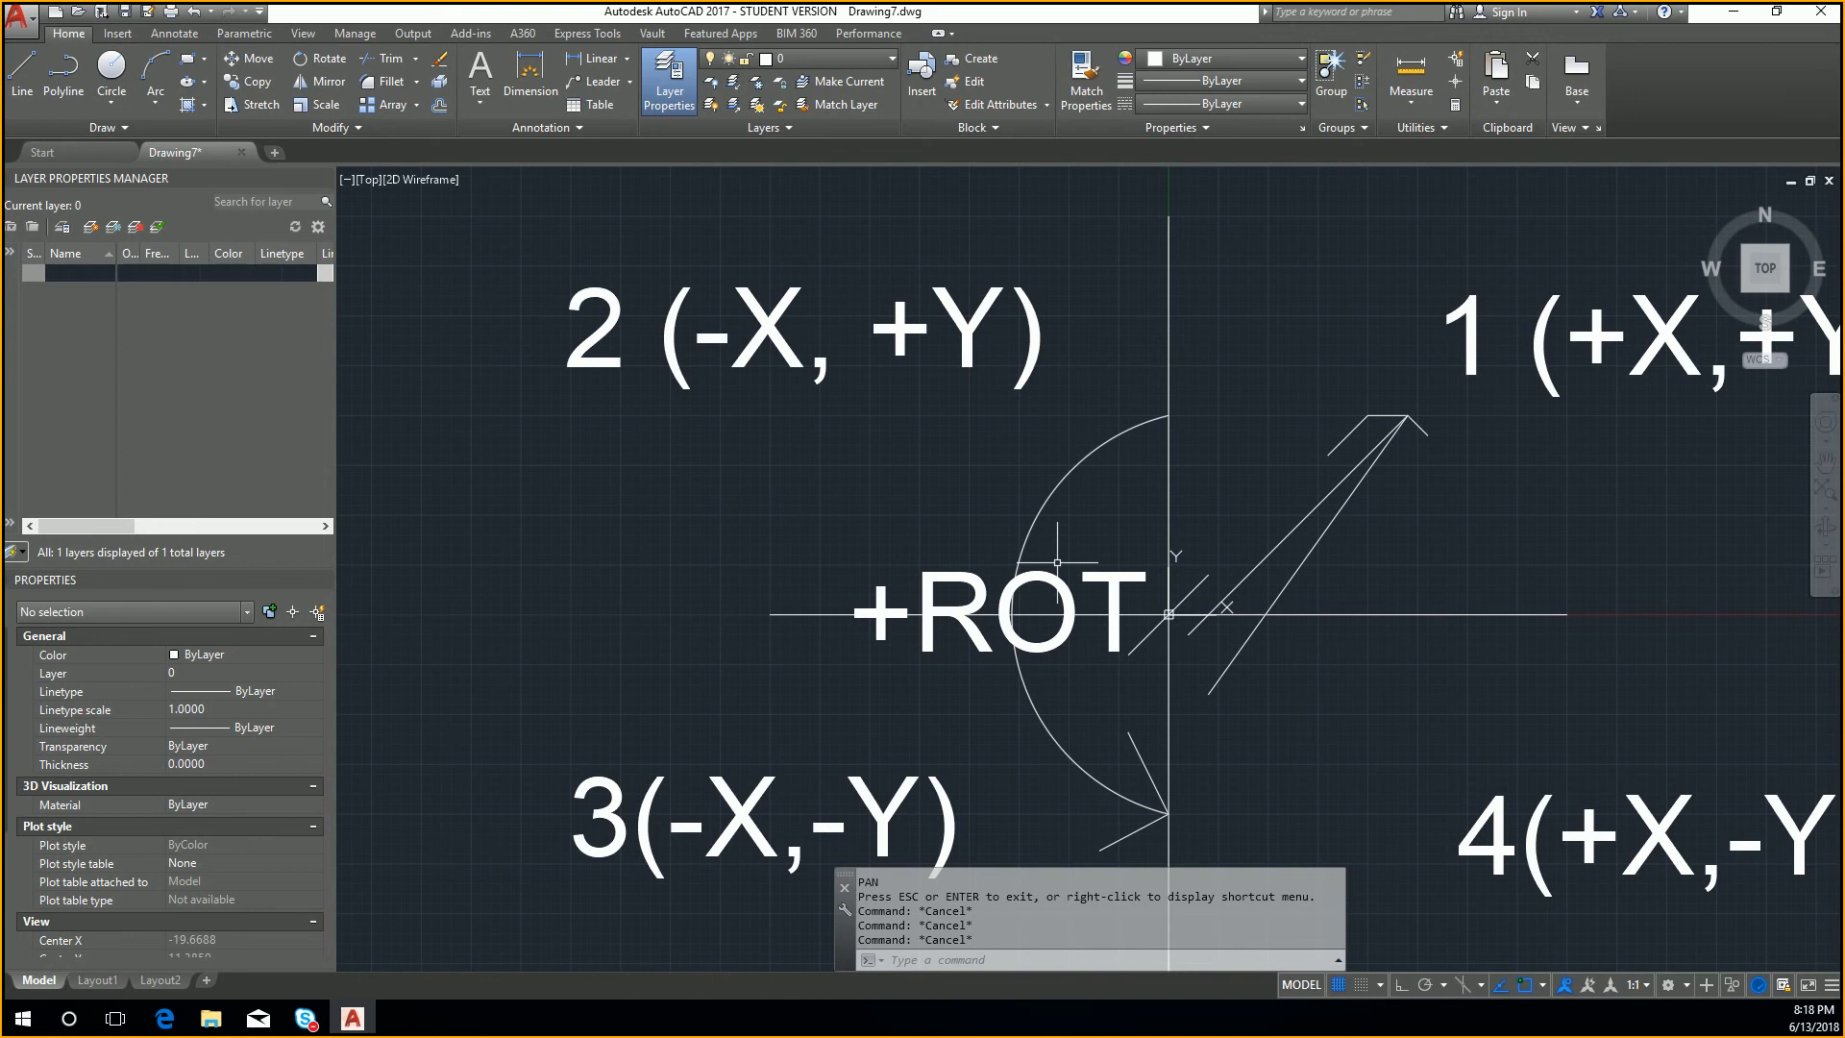
Step: Use Zoom Window to magnify a small area around the upper tip of the sloped lines in quadrant 1
type("z")
key("Return")
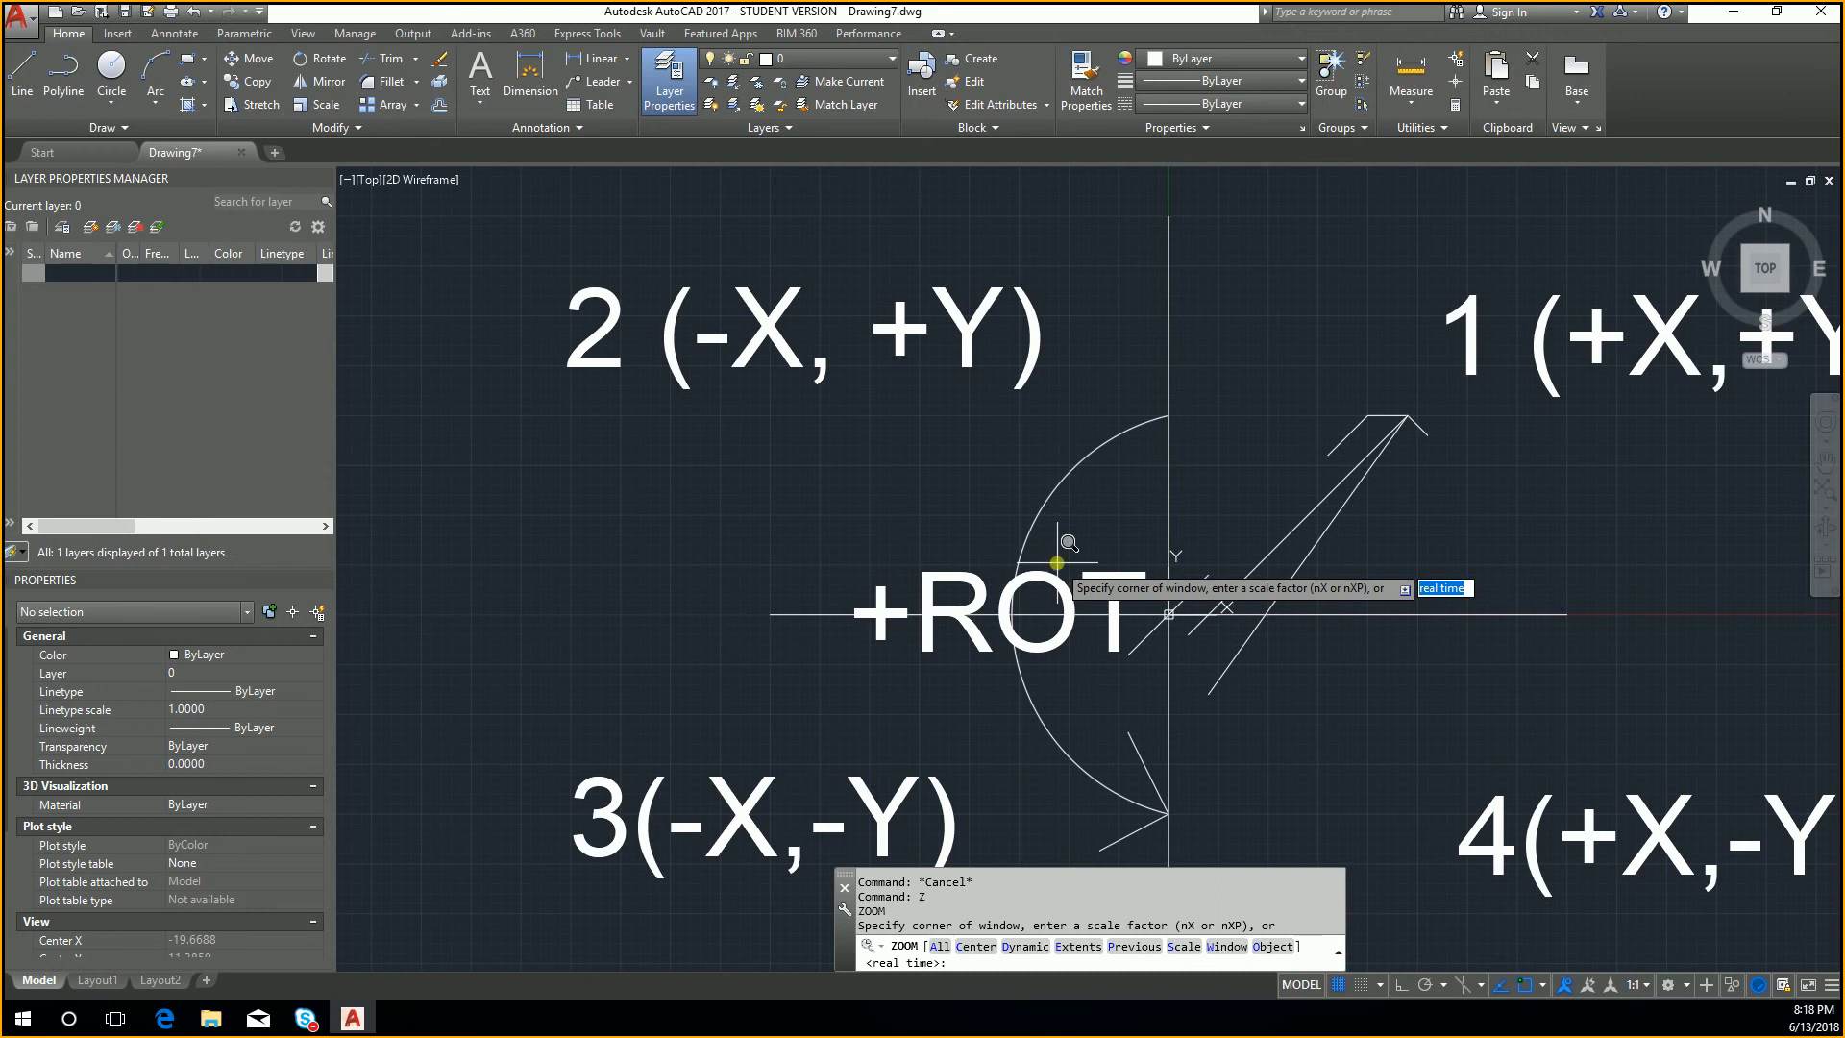
type("w")
key("Return")
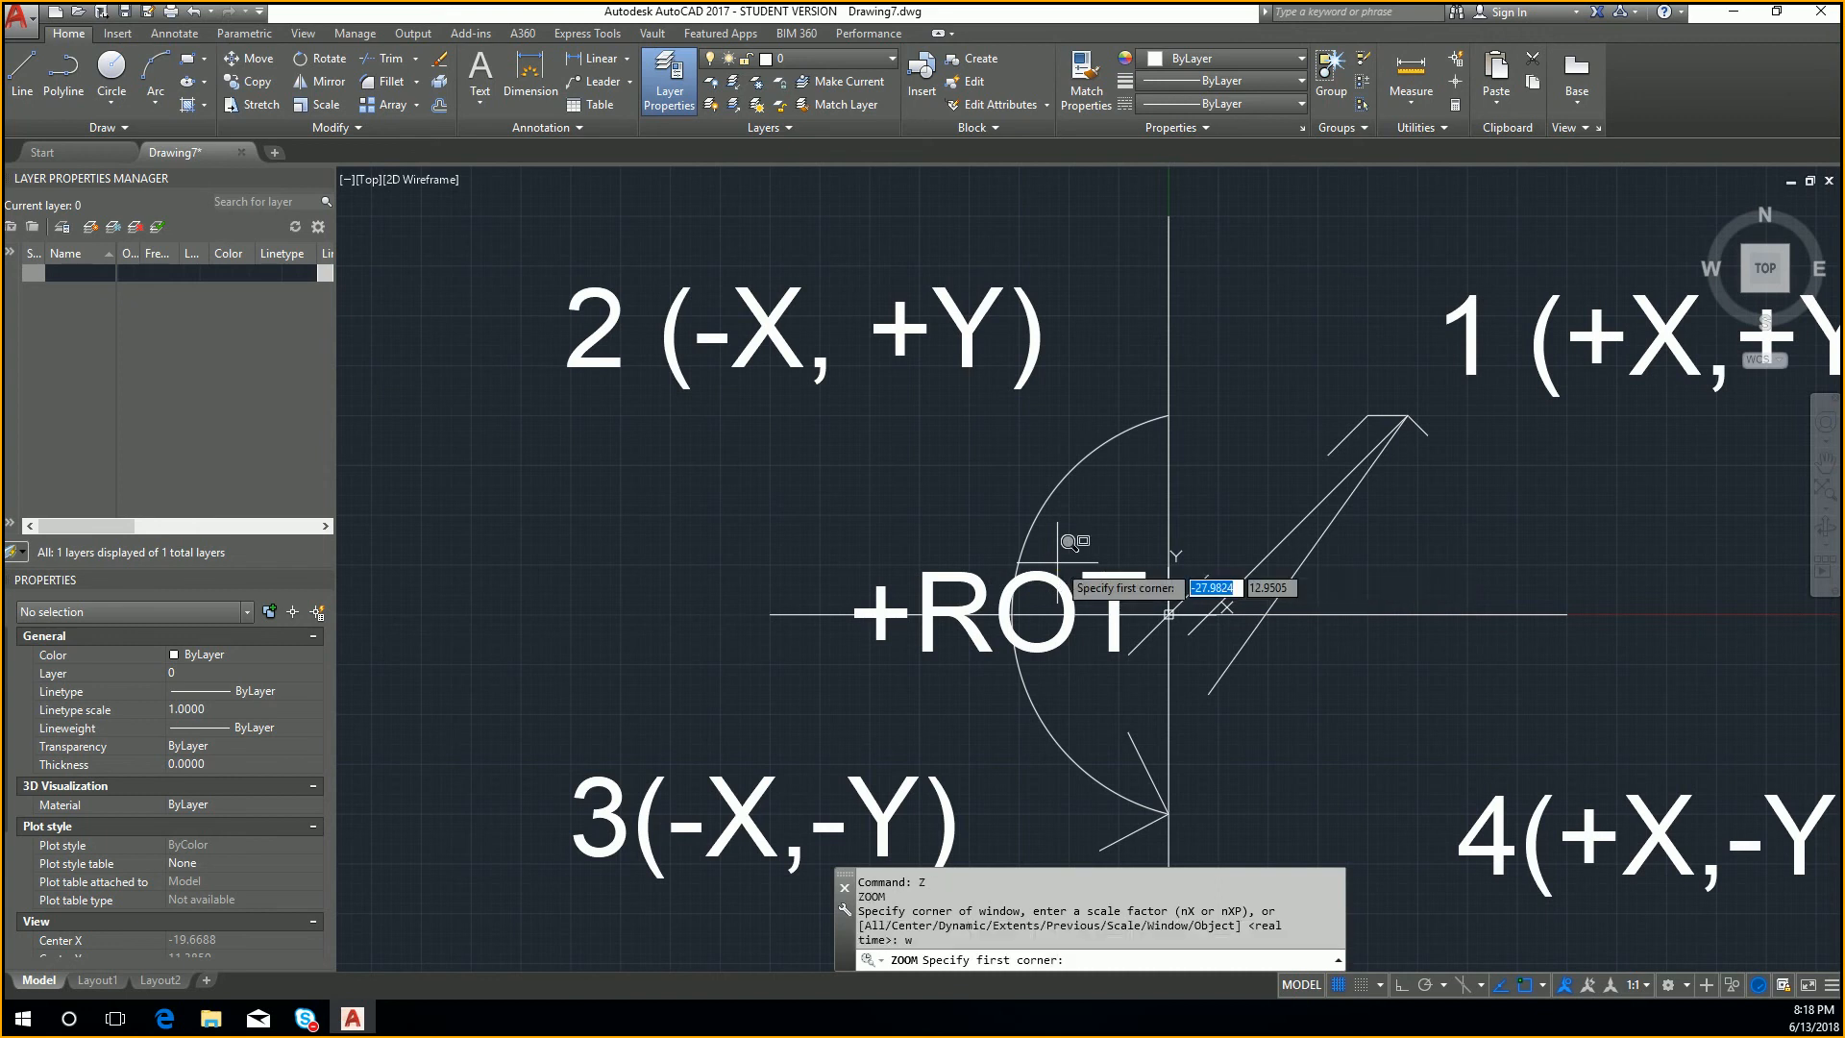
left_click(1392, 415)
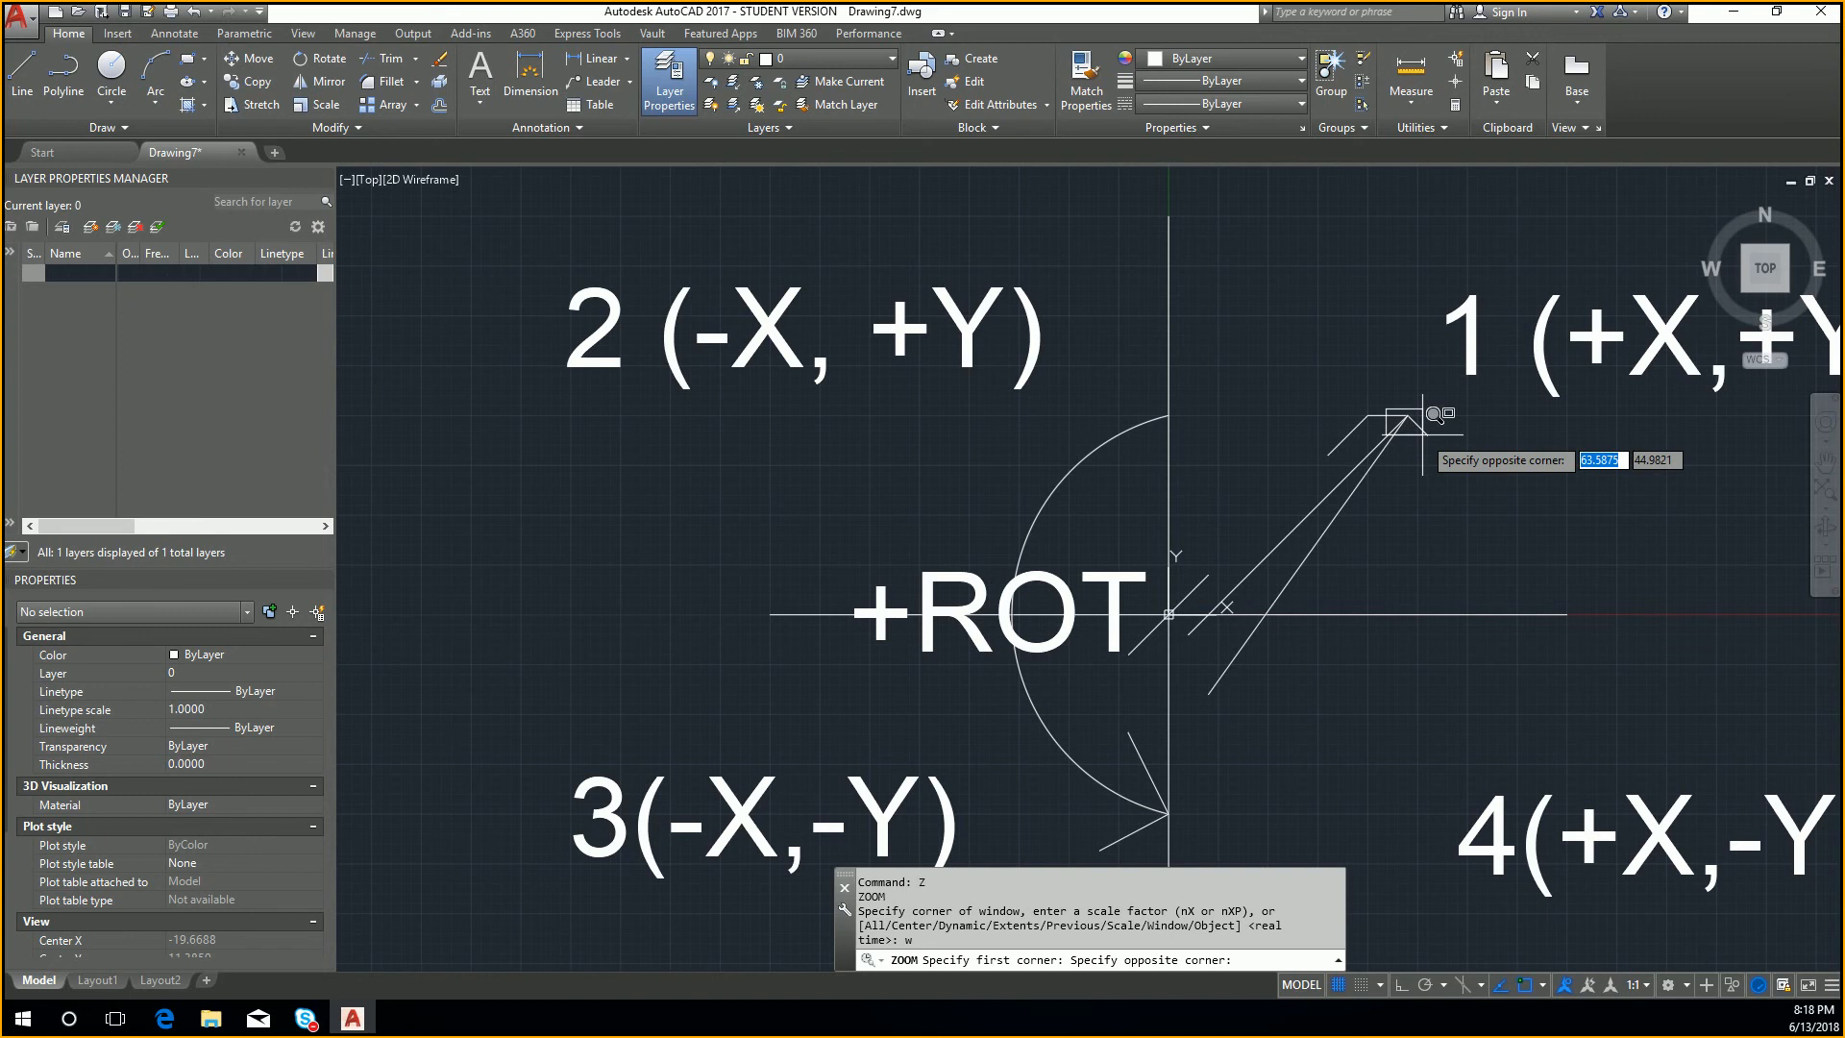
left_click(1424, 433)
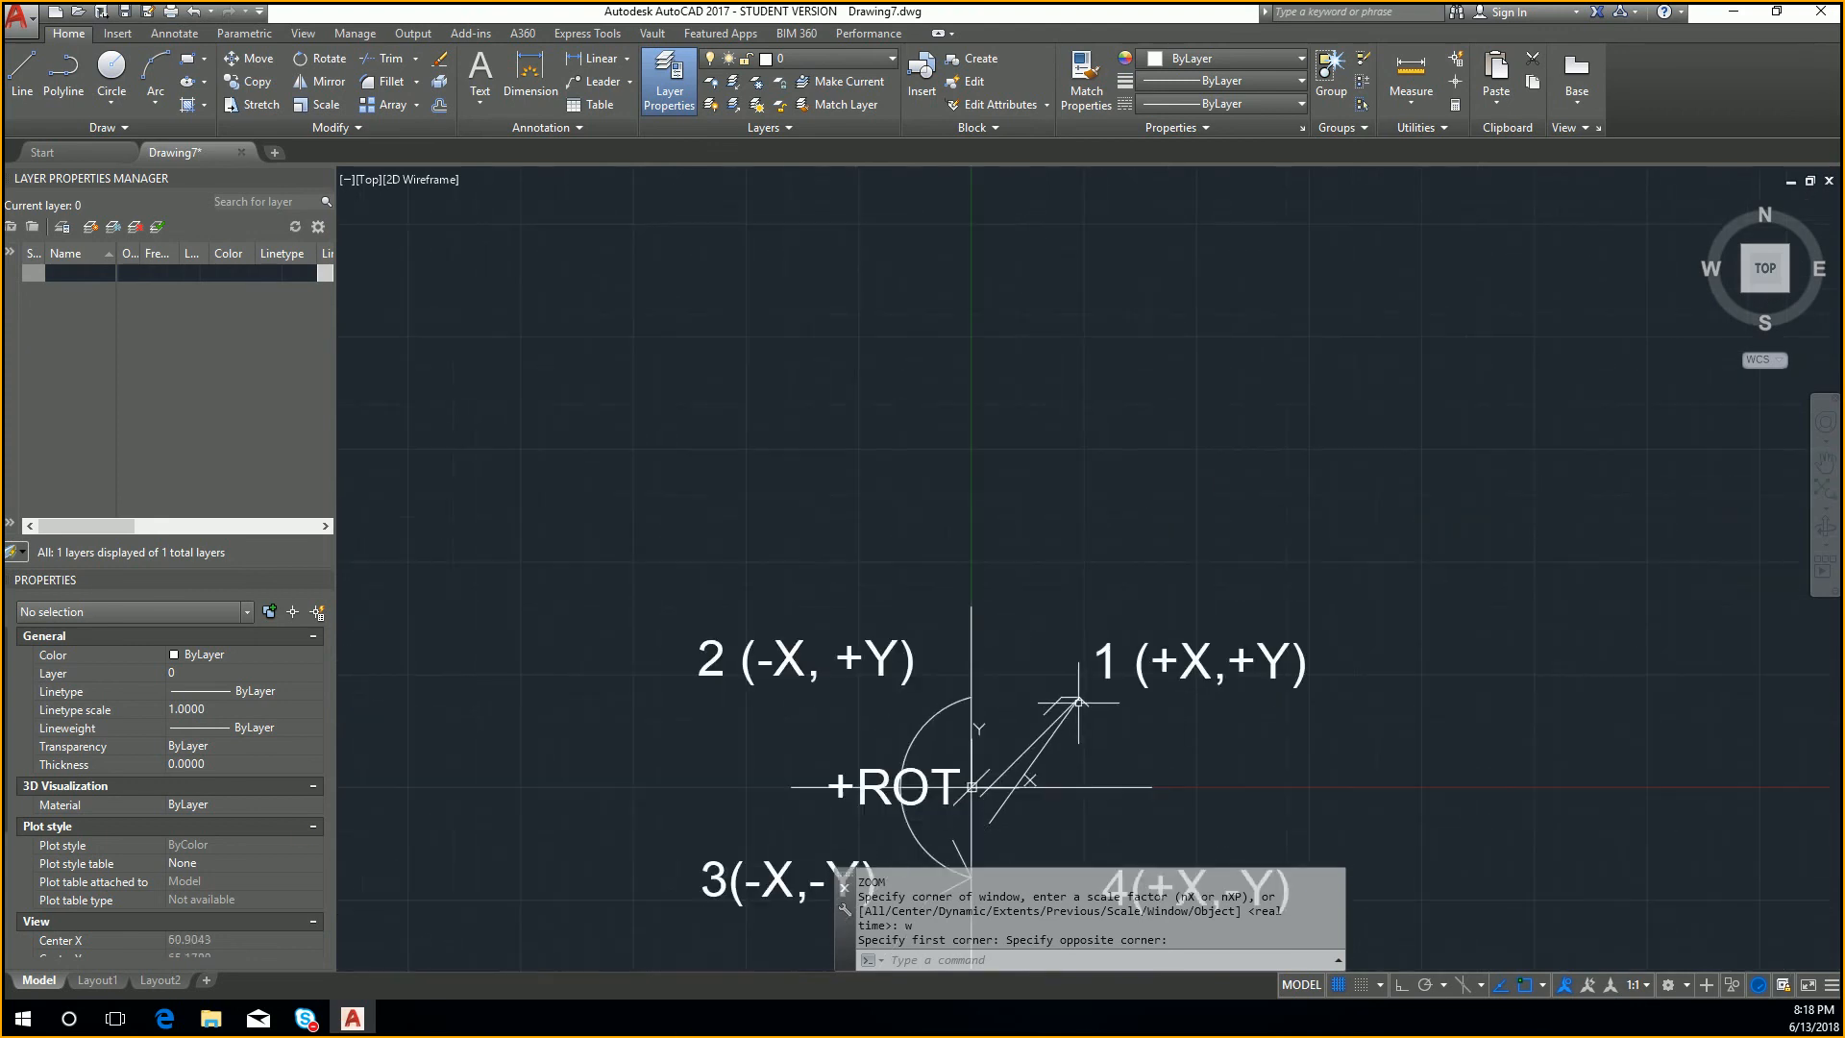
Step: Return to a view of all four quadrants and use Zoom Window around the arrowhead at the rotation arc's lower end
type("z")
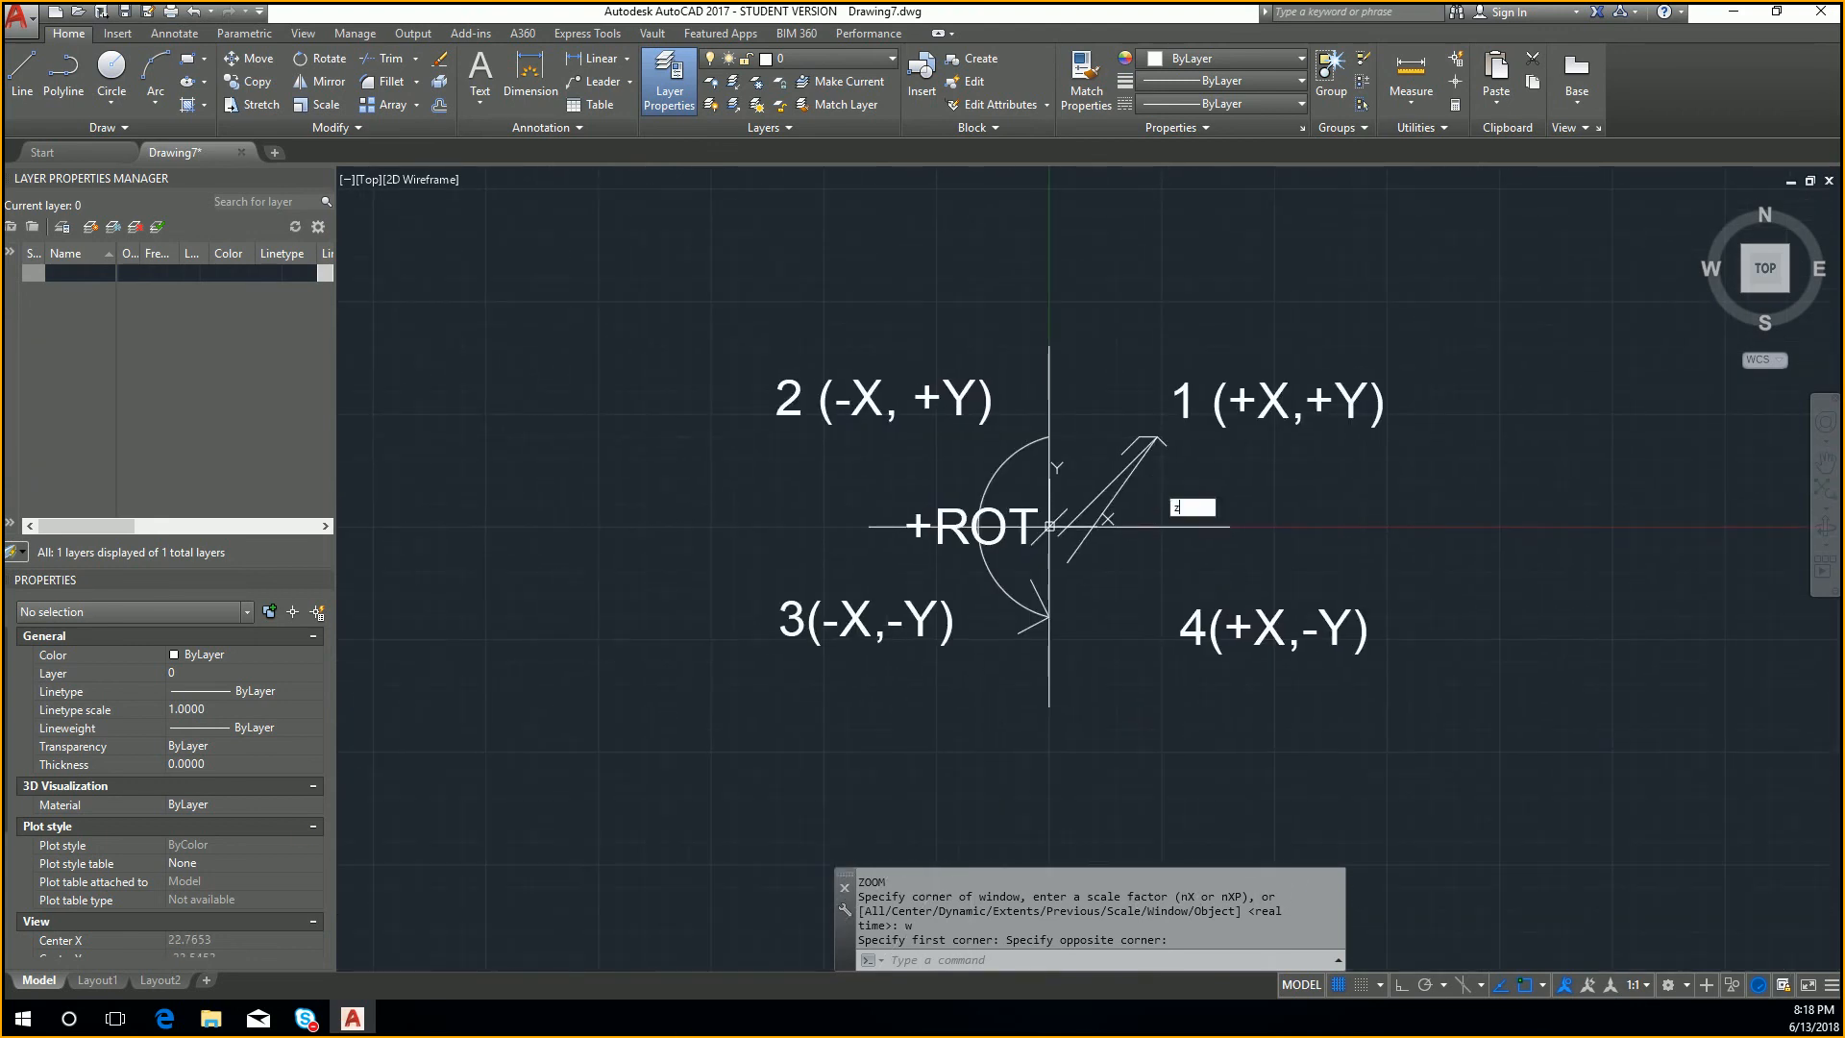
key("Return")
type("w")
key("Return")
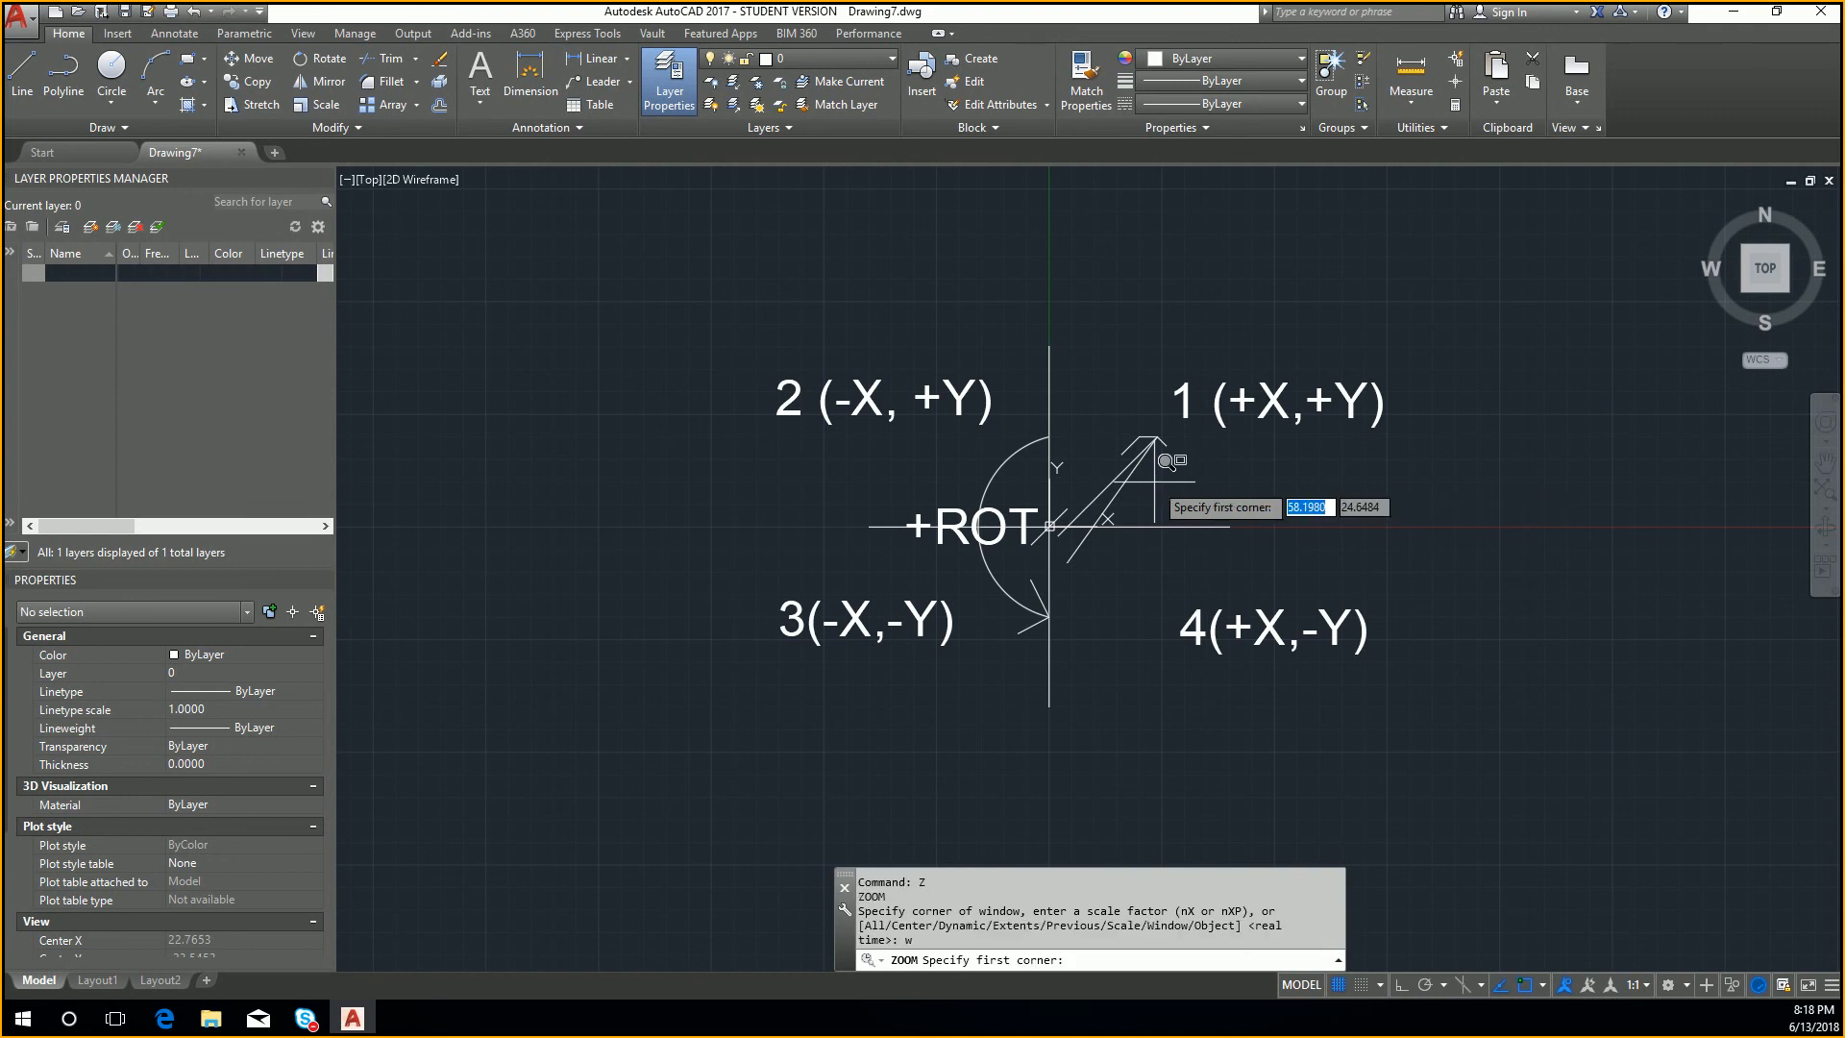
left_click(1040, 578)
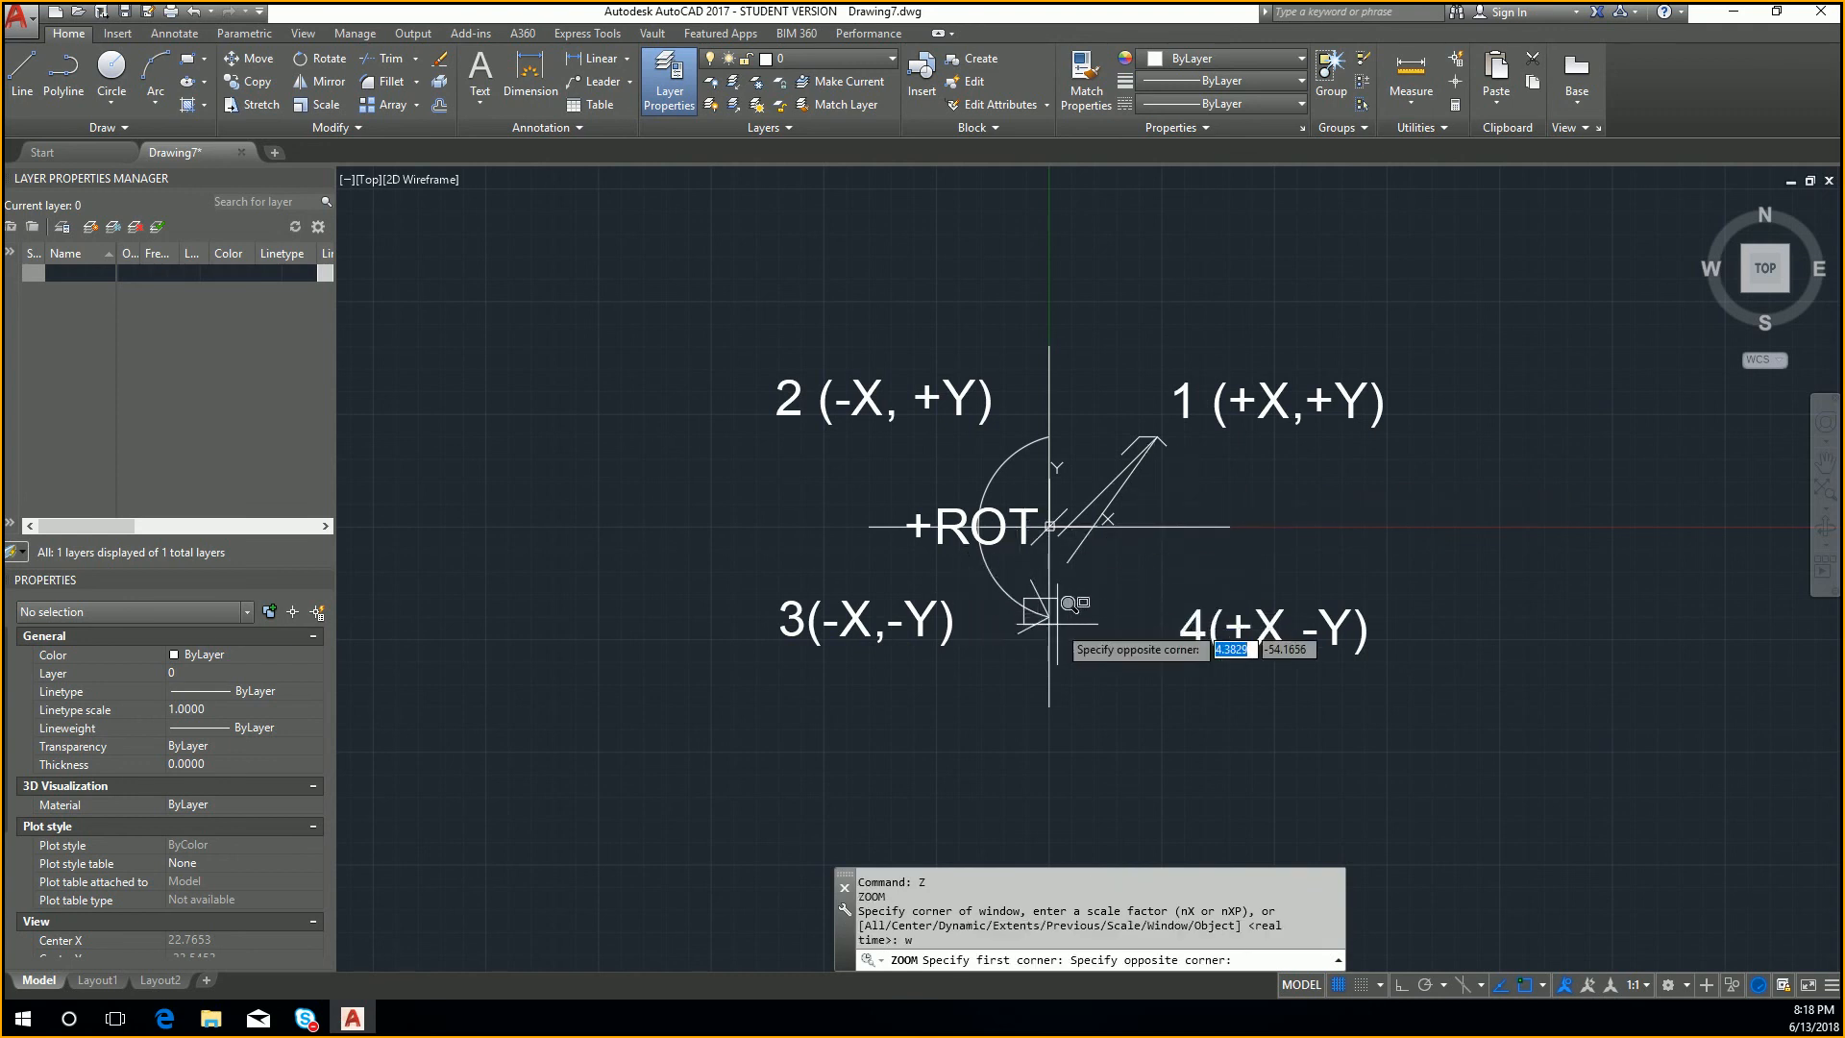
left_click(1074, 620)
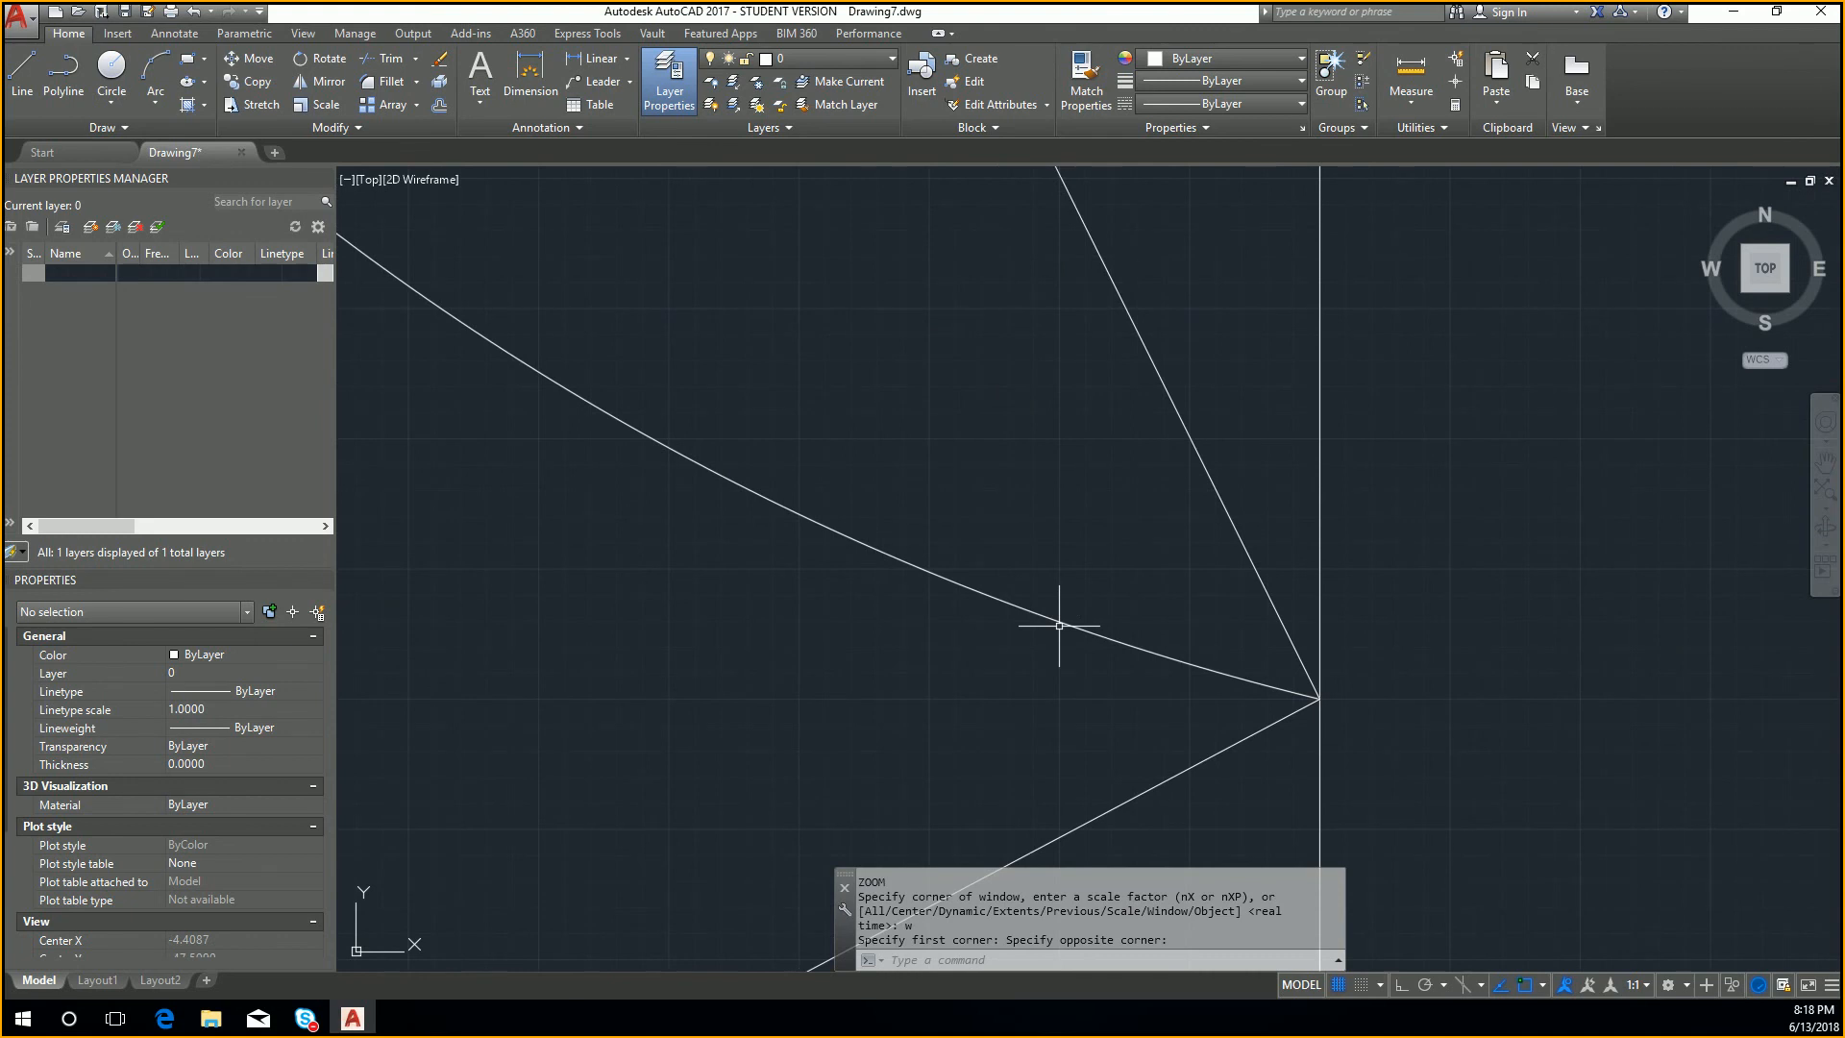
Step: Use Zoom Dynamic to frame the quadrant 4 label, and zoom back out until all four quadrants are in view
type("z")
key("Return")
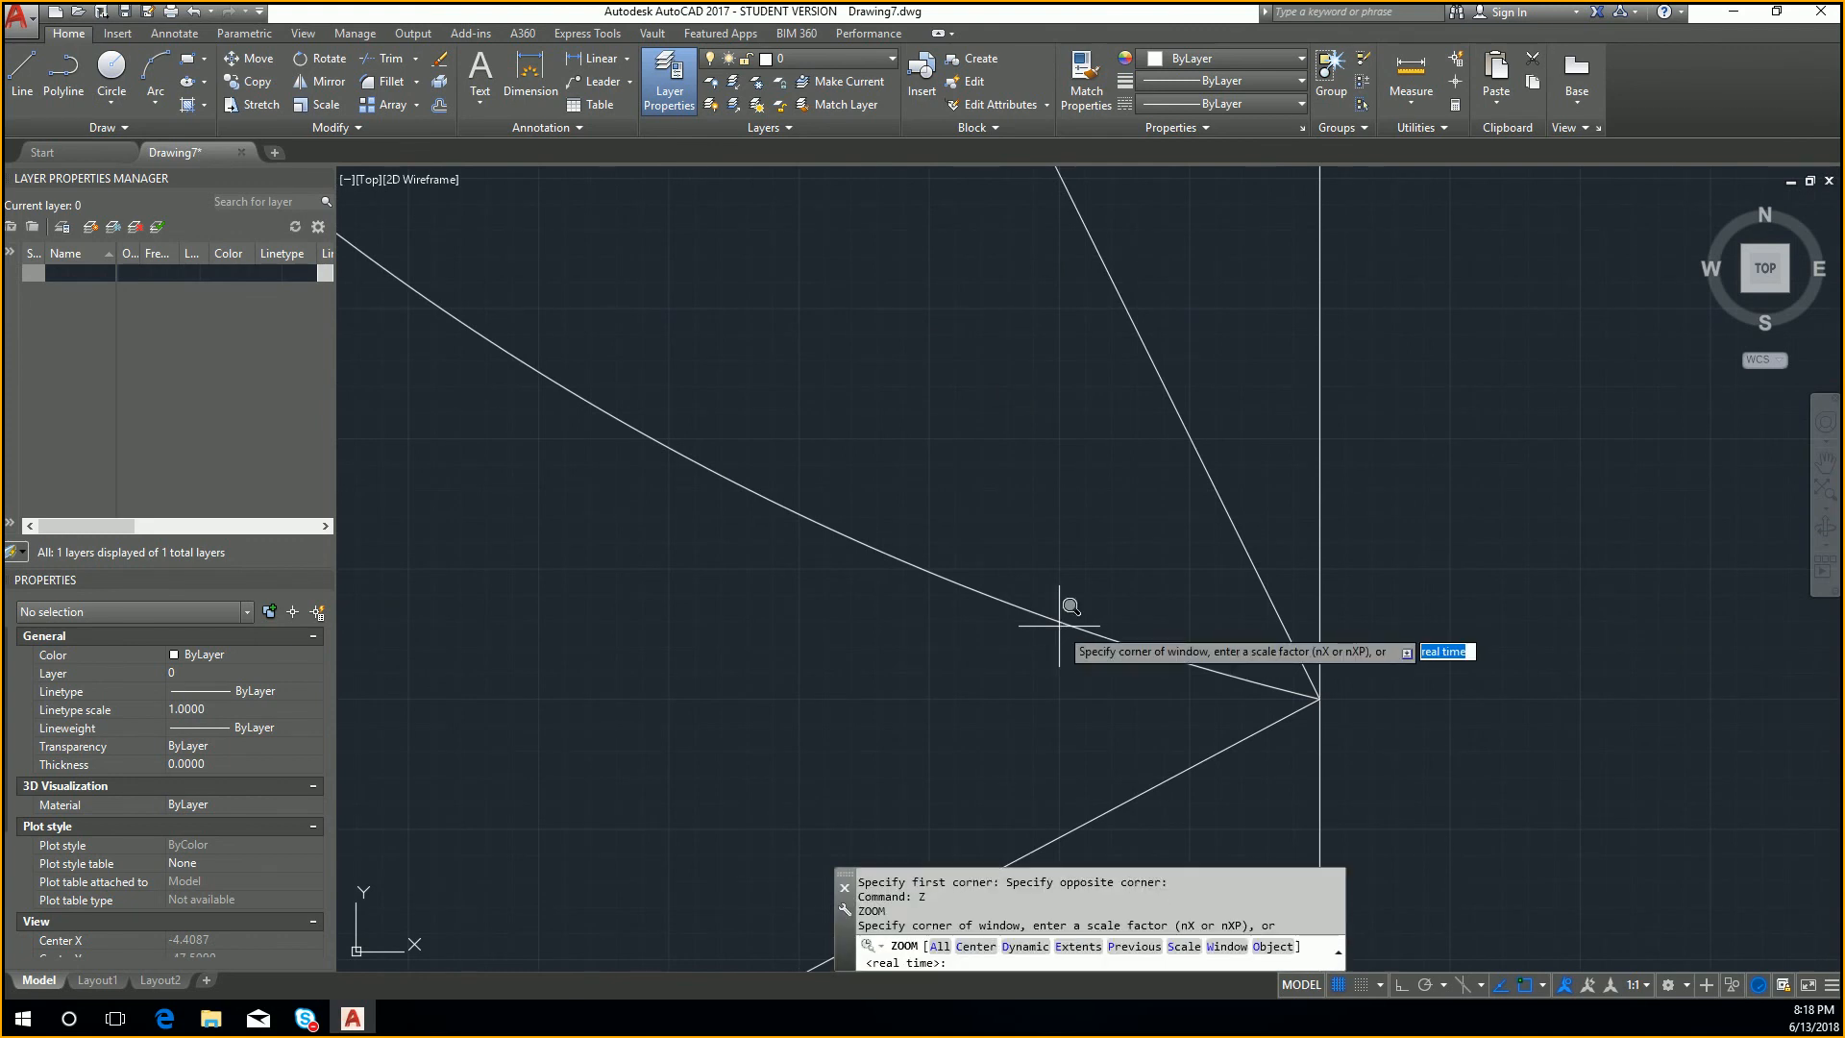
type("d")
key("Return")
left_click(999, 608)
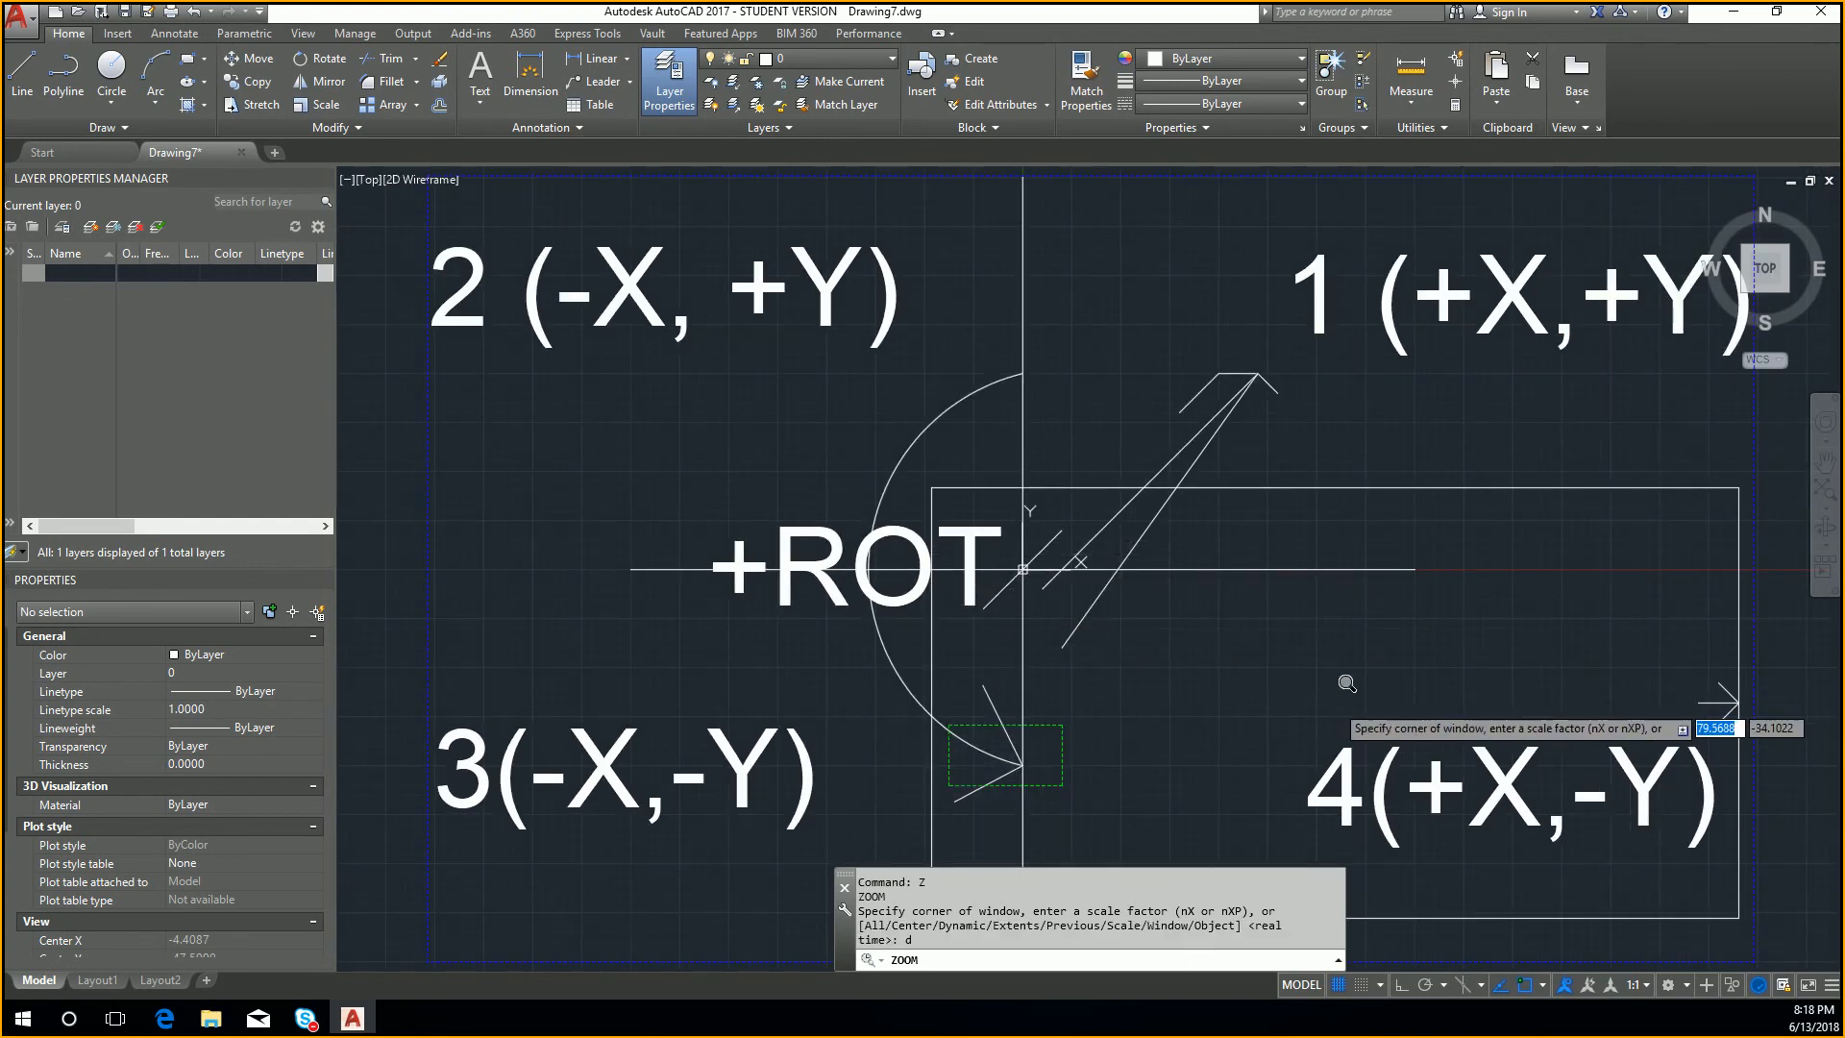
key("Return")
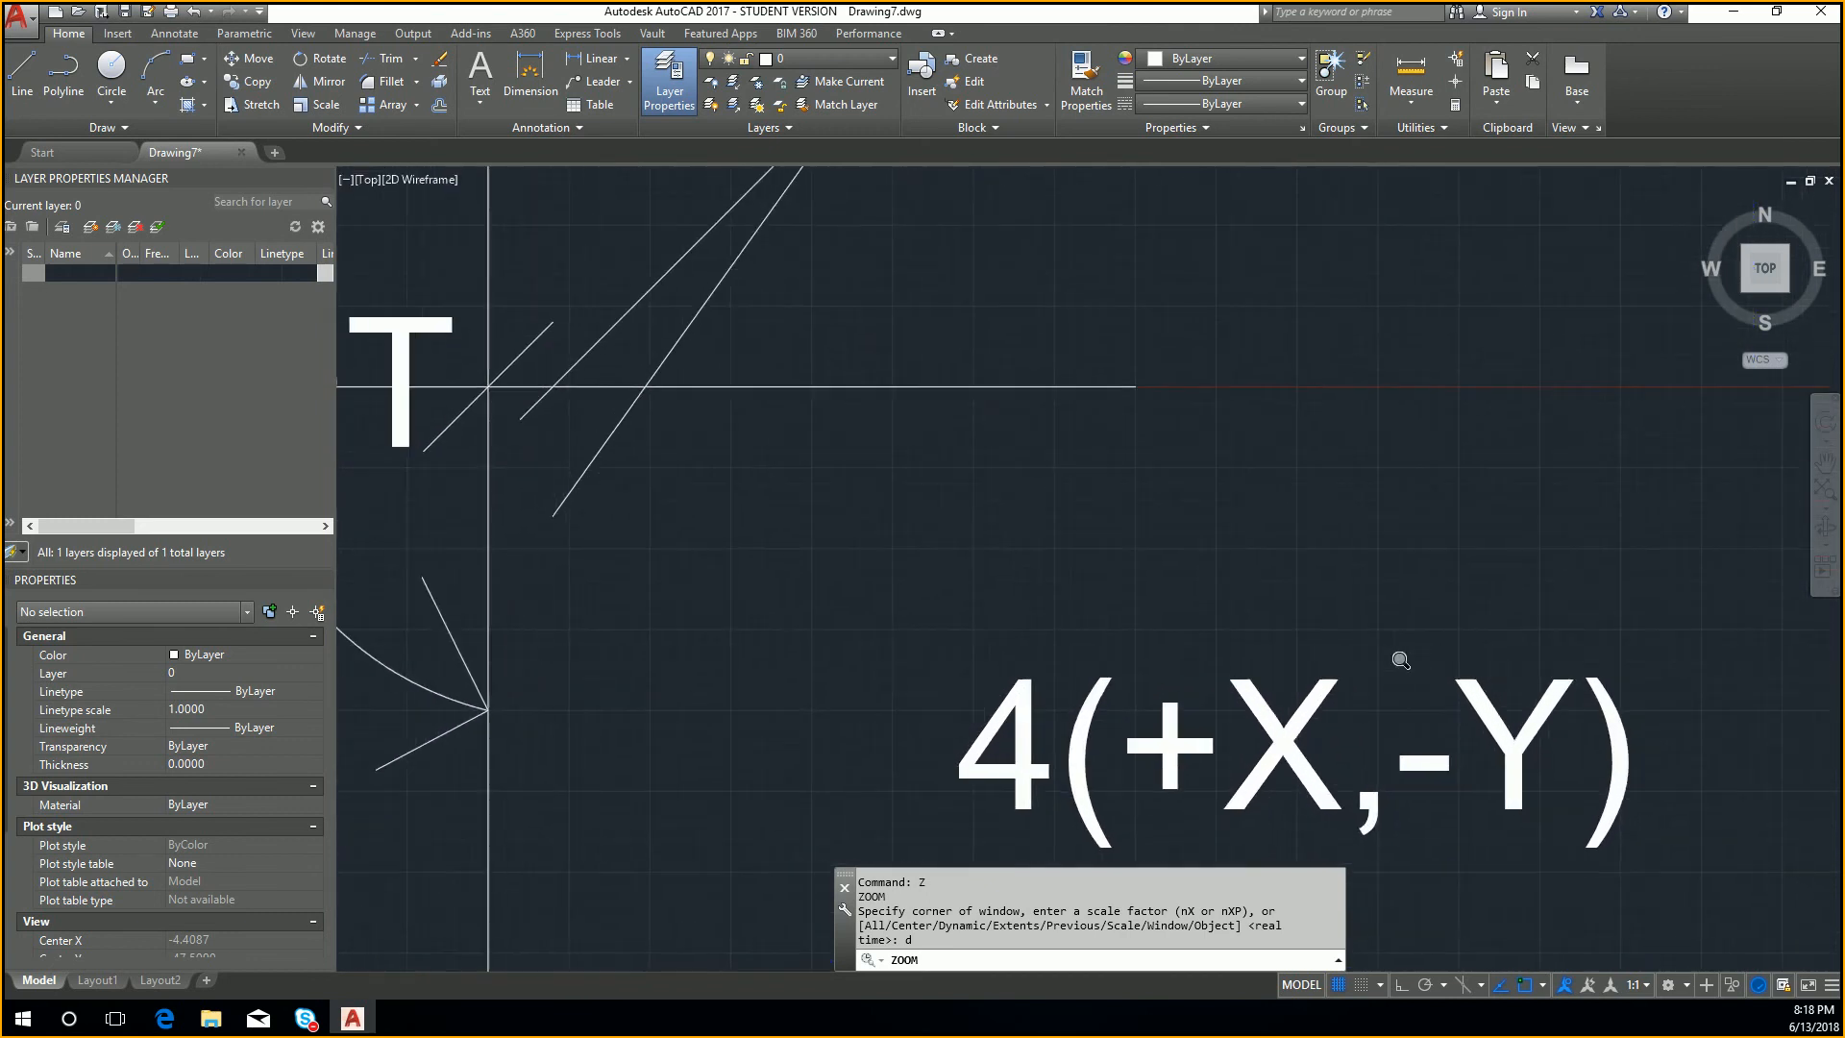
scroll(1157, 632, "down", 2)
middle_click_drag(1090, 582, 1262, 685)
scroll(1168, 649, "down", 2)
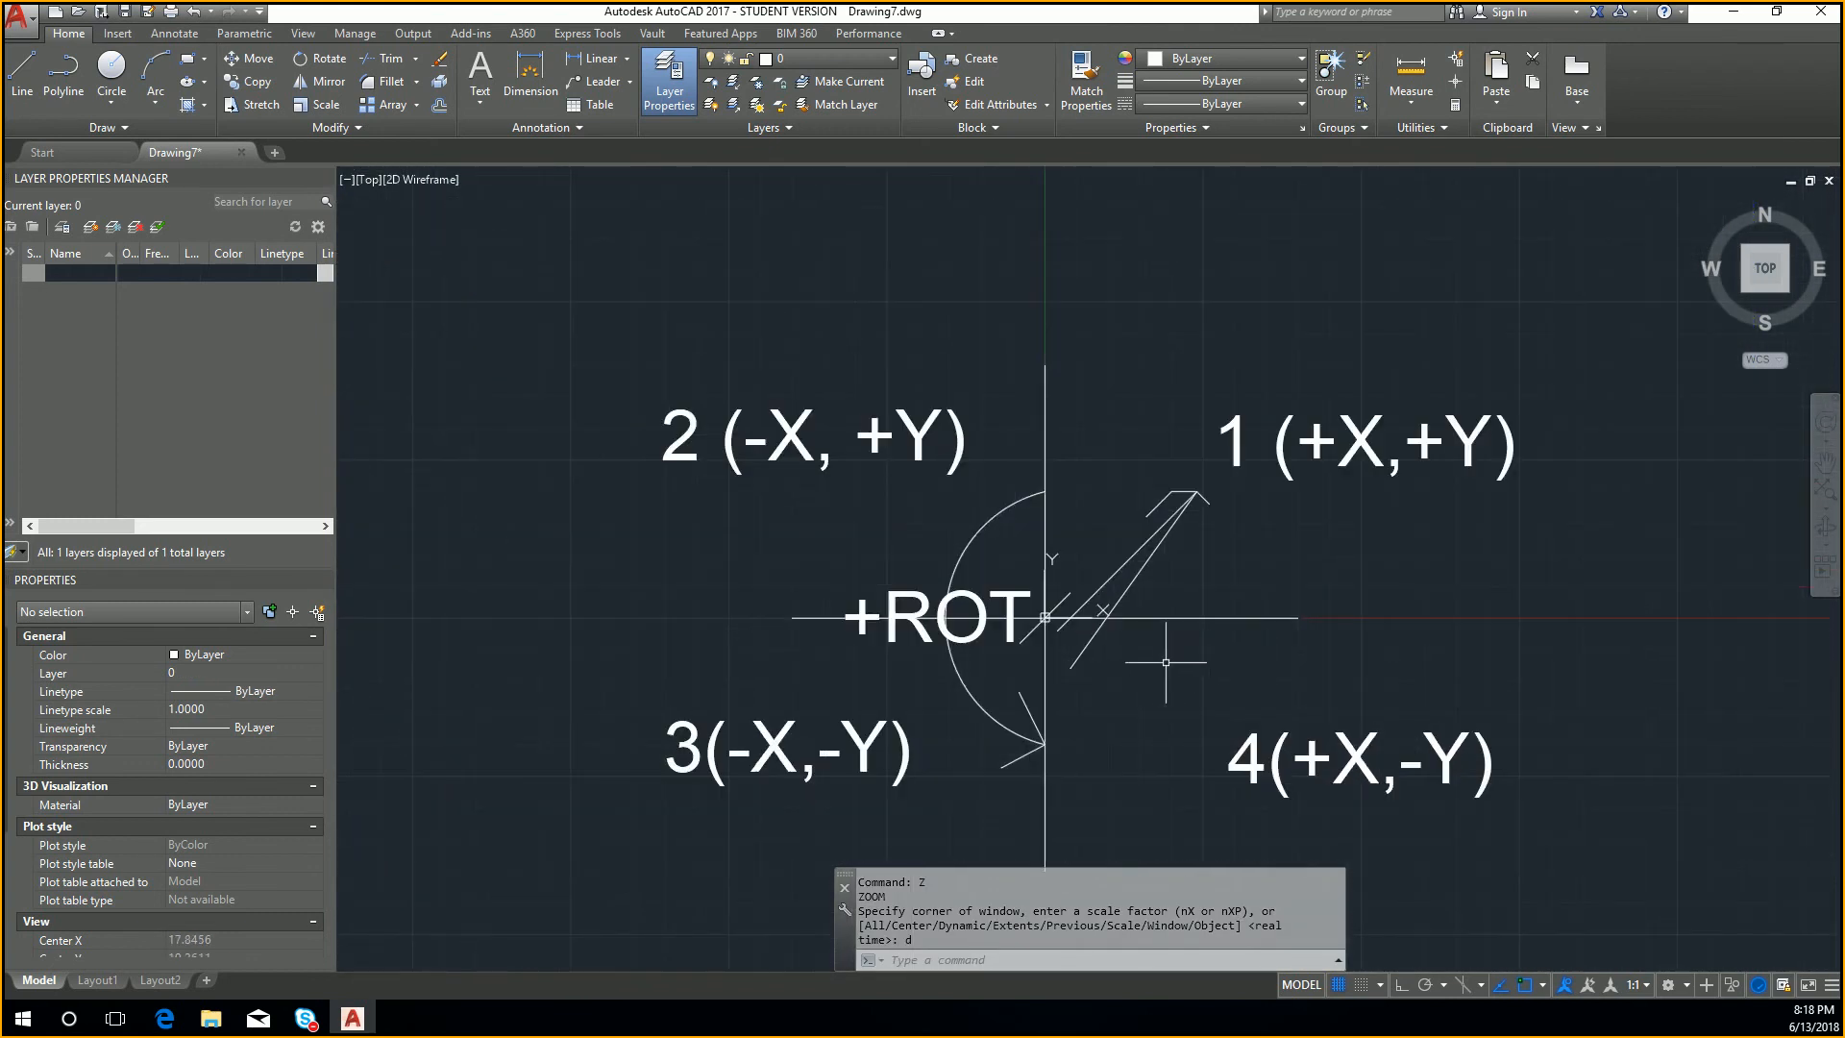
type("Z")
key("Return")
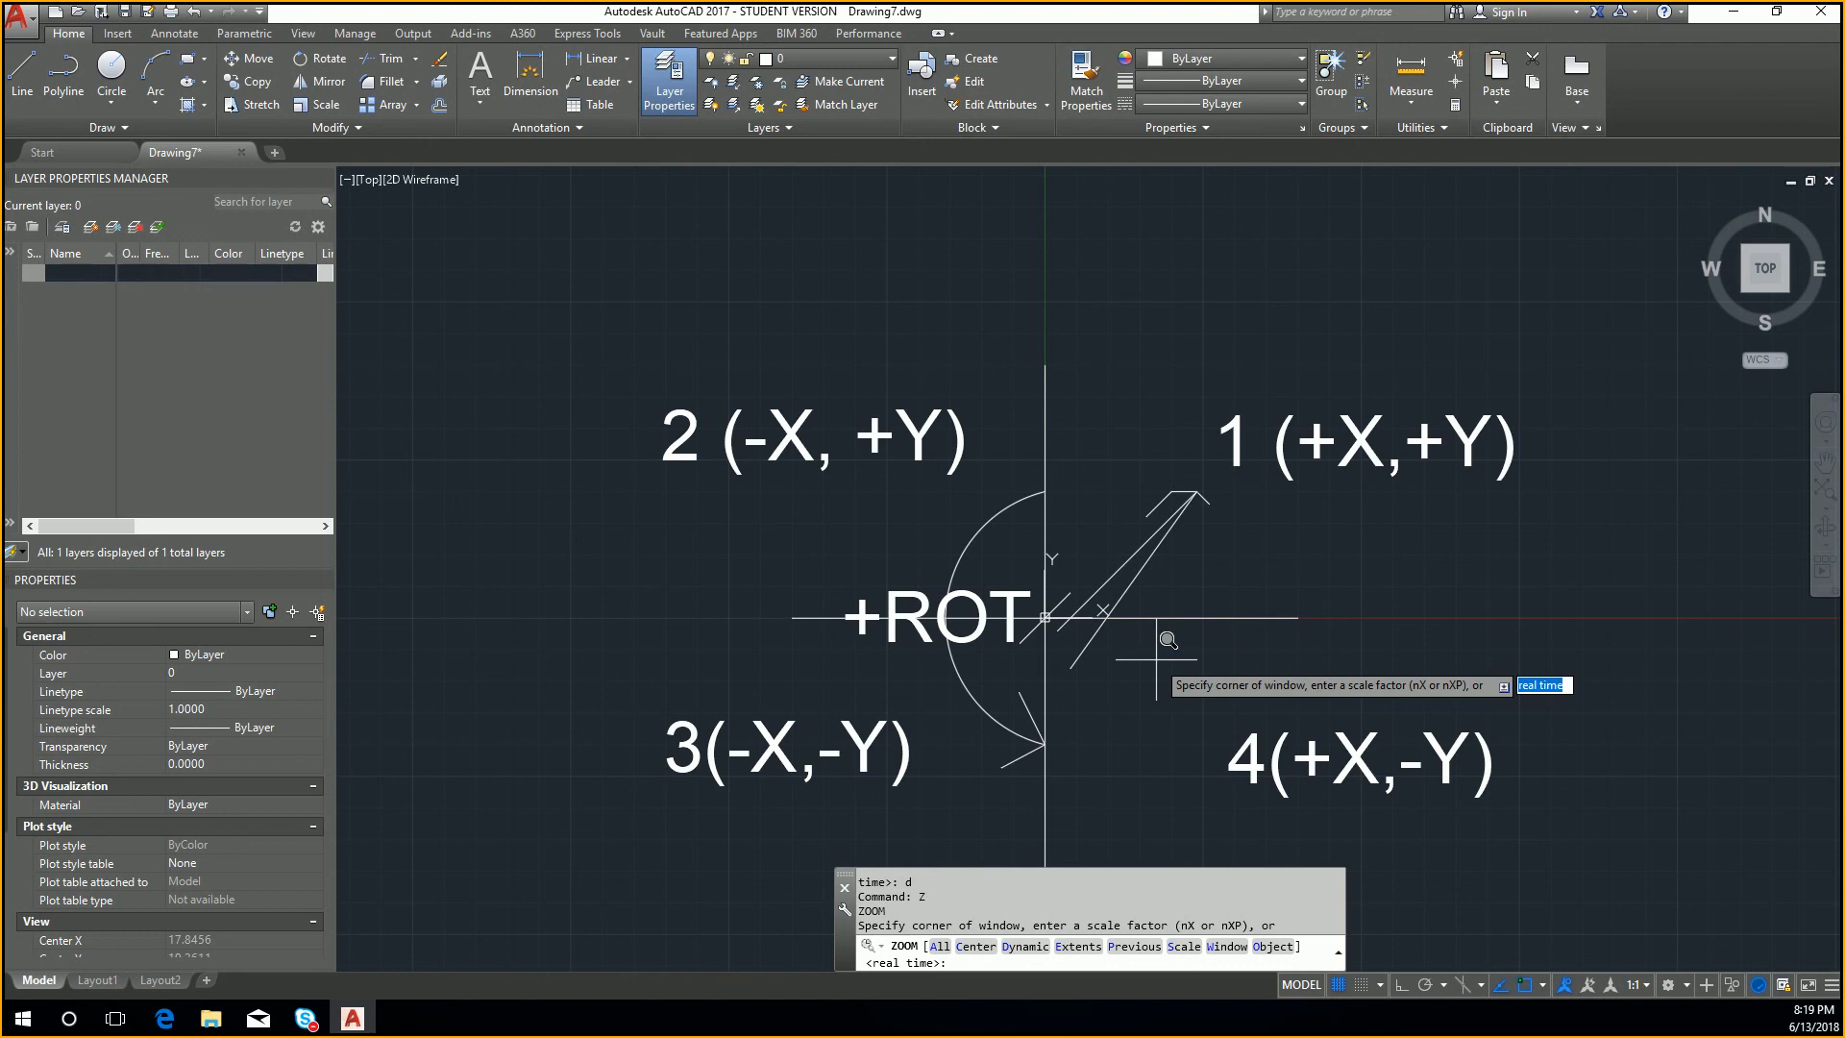
key("Escape")
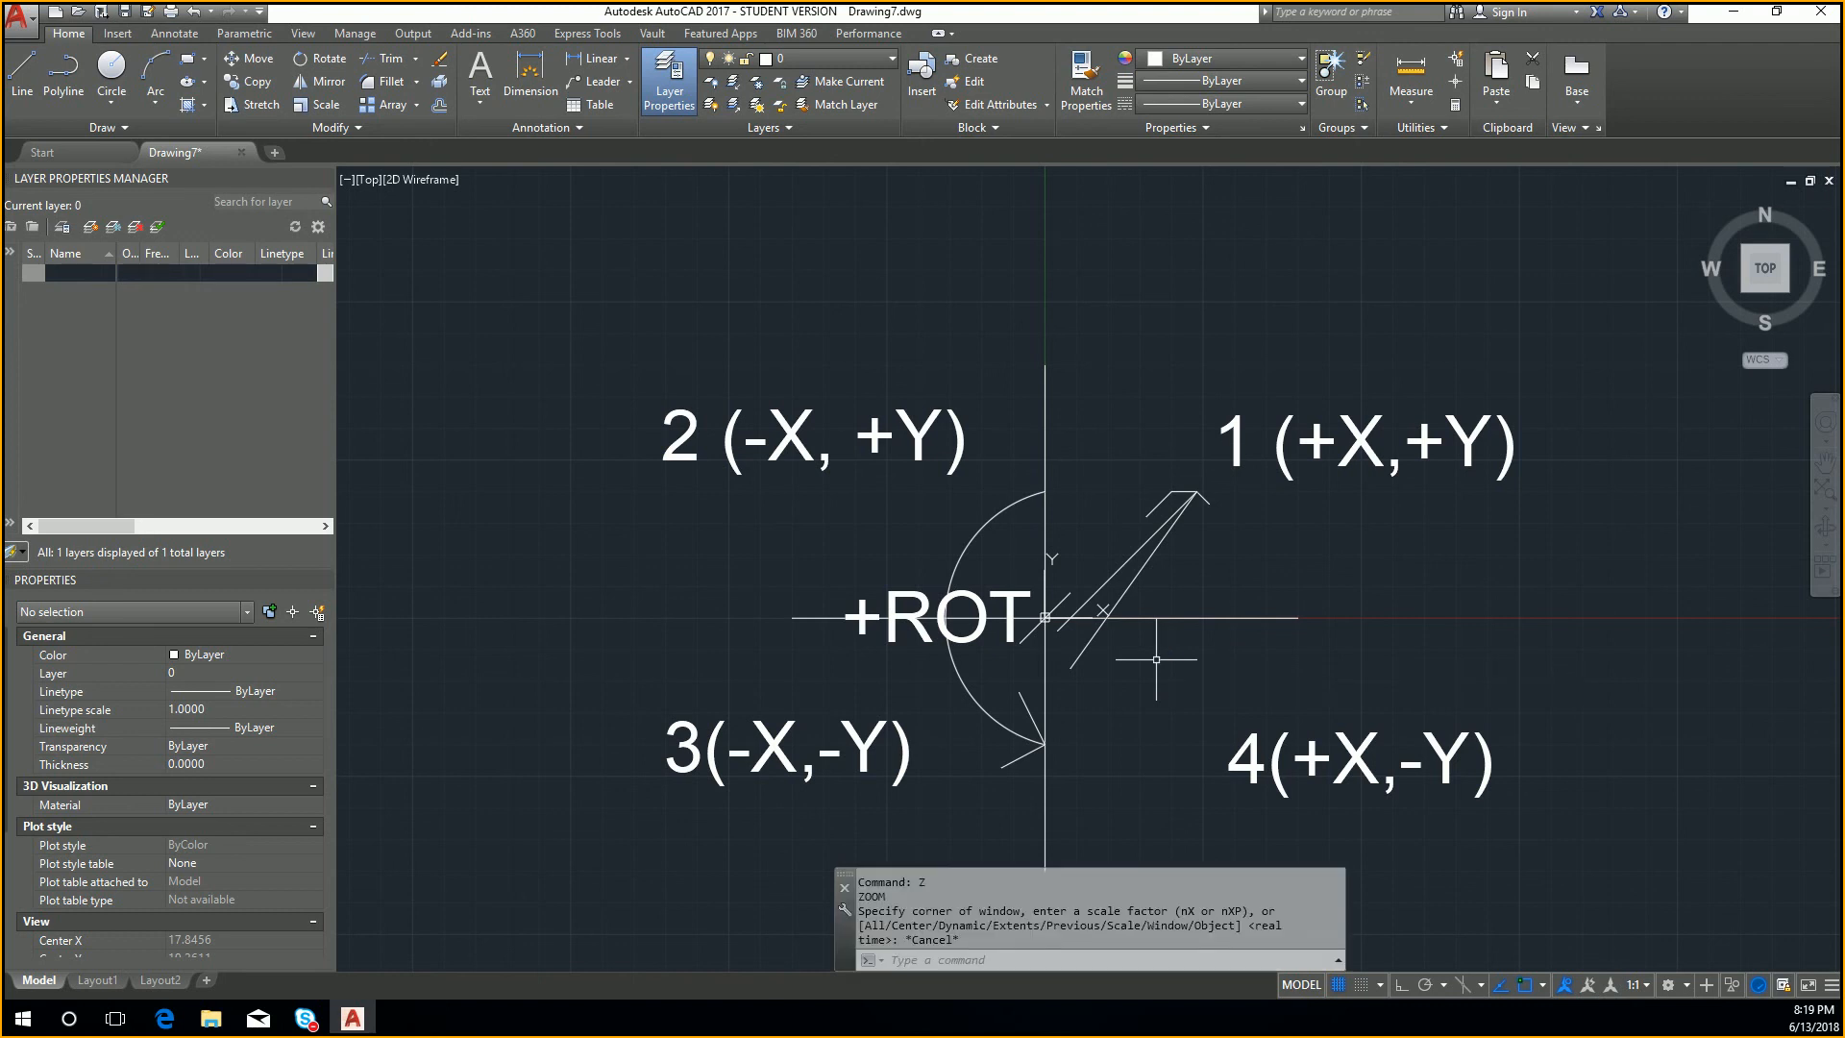
Step: Use the Pan command to shift the quadrant drawing slightly upward, exit it, and nudge the view sideways
type("p")
key("Return")
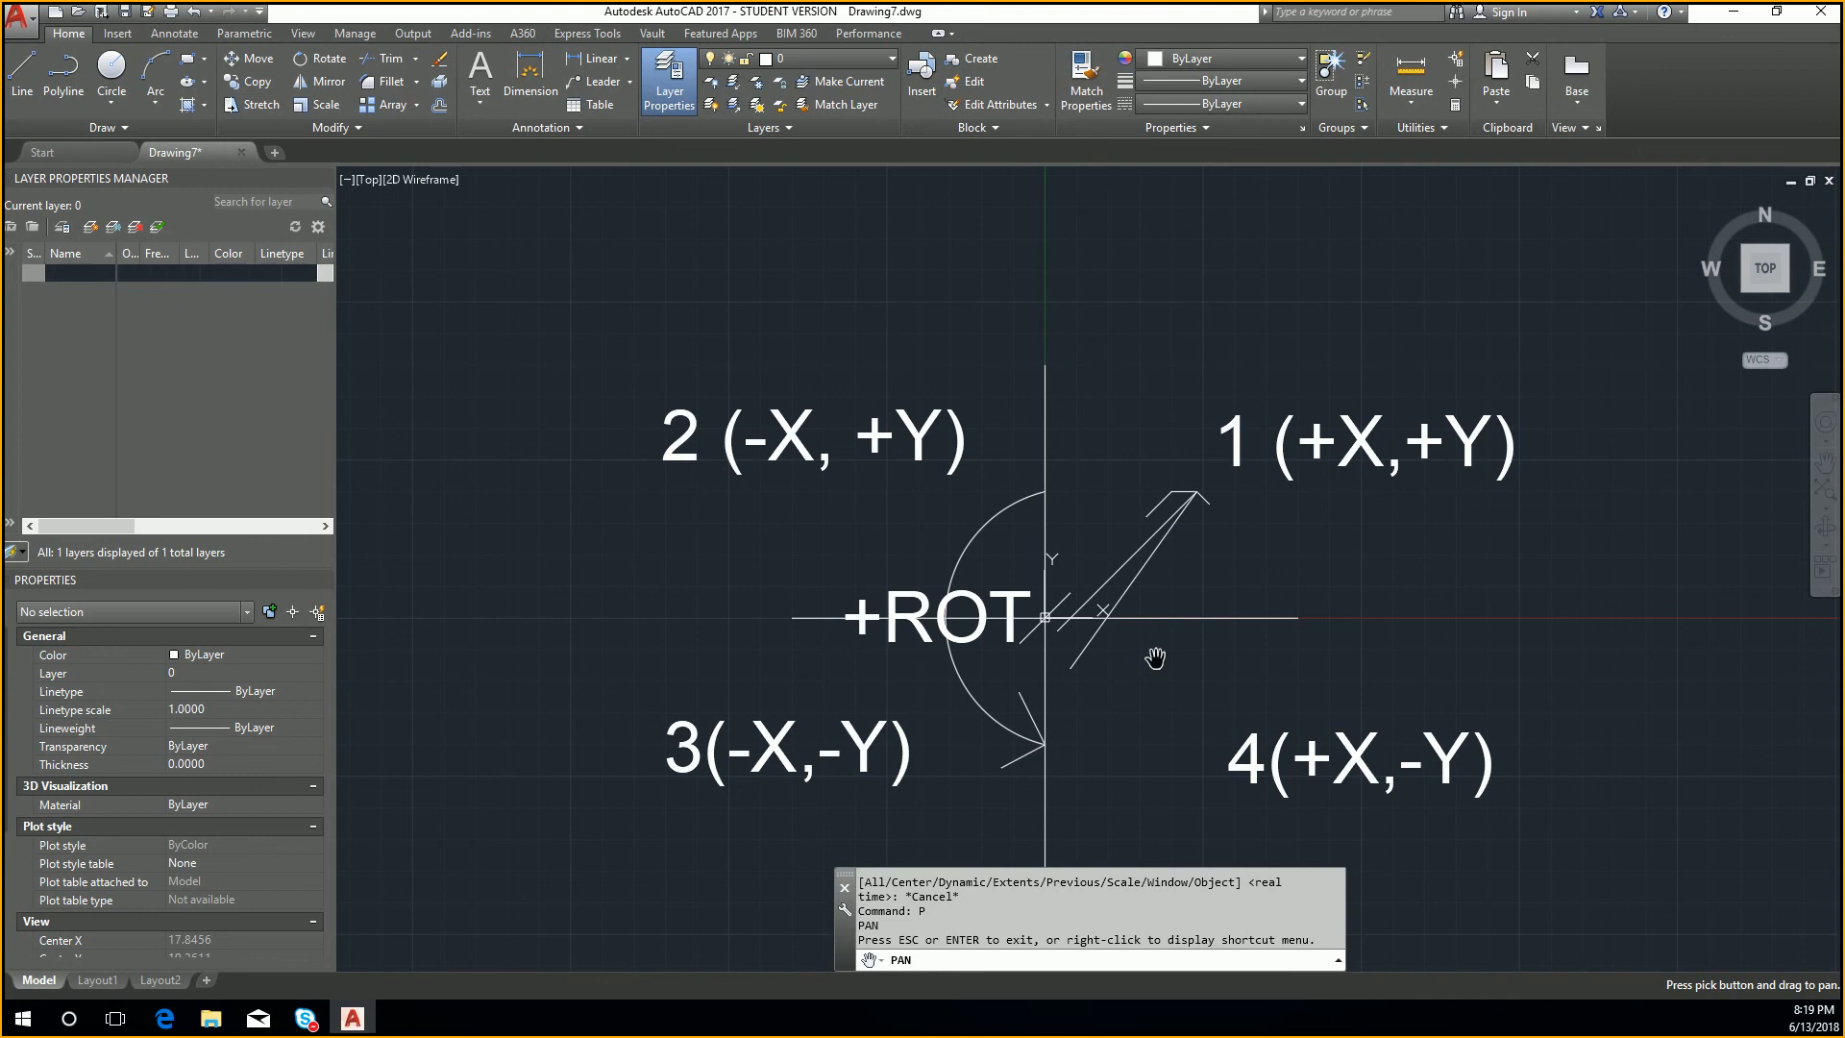
left_click_drag(1205, 596, 1182, 539)
key("Escape")
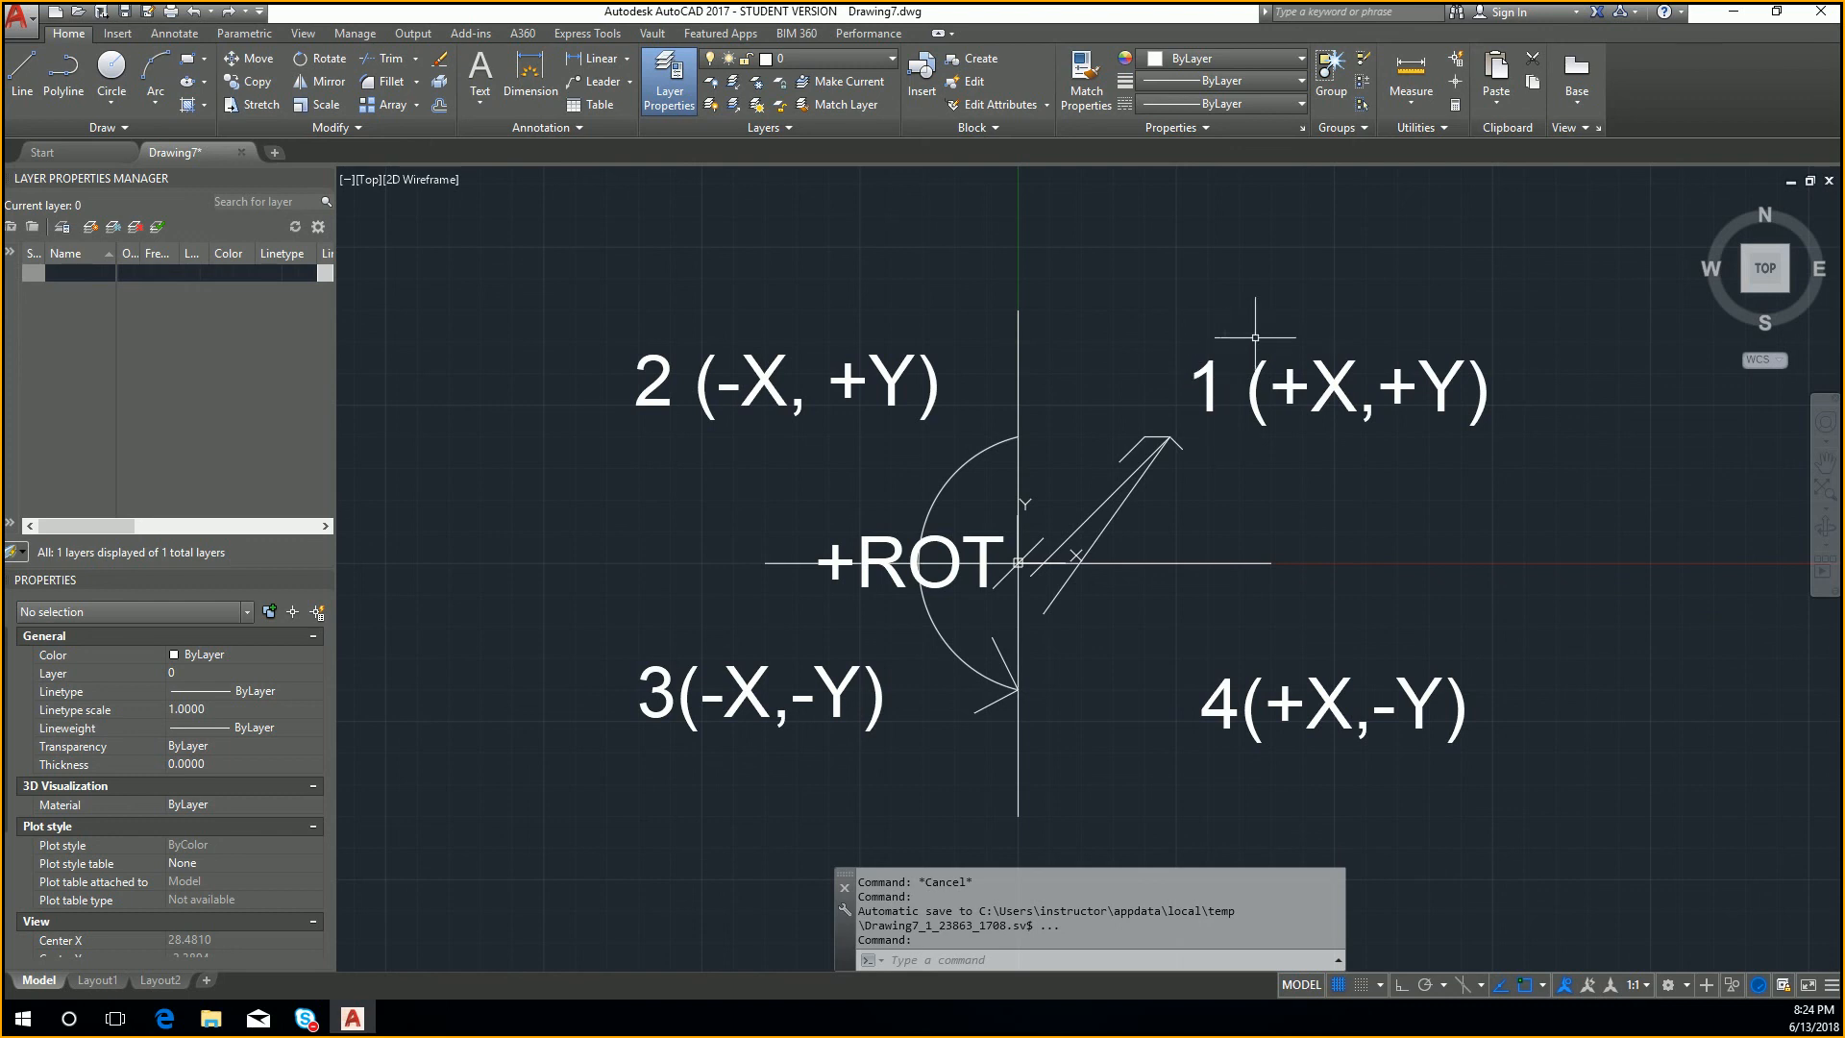
middle_click_drag(959, 217, 995, 223)
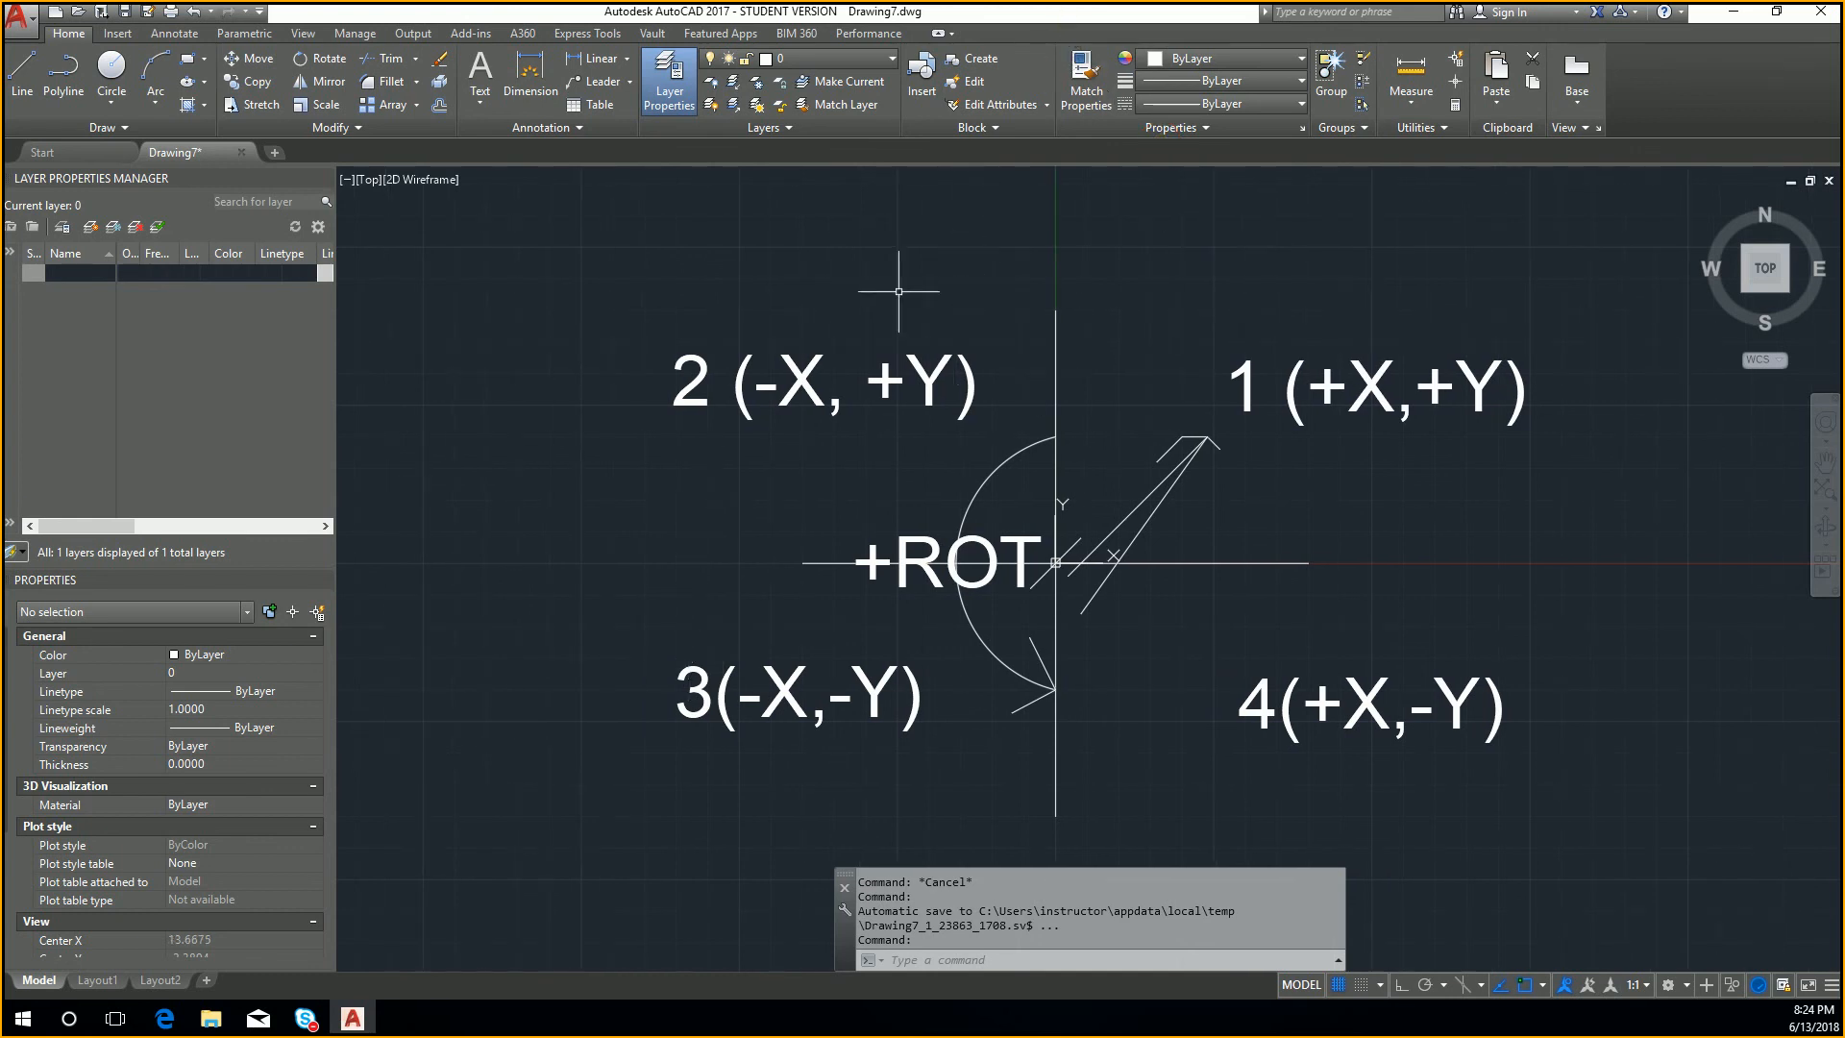
Step: Create a new layer named test and give it the colour red
left_click(874, 60)
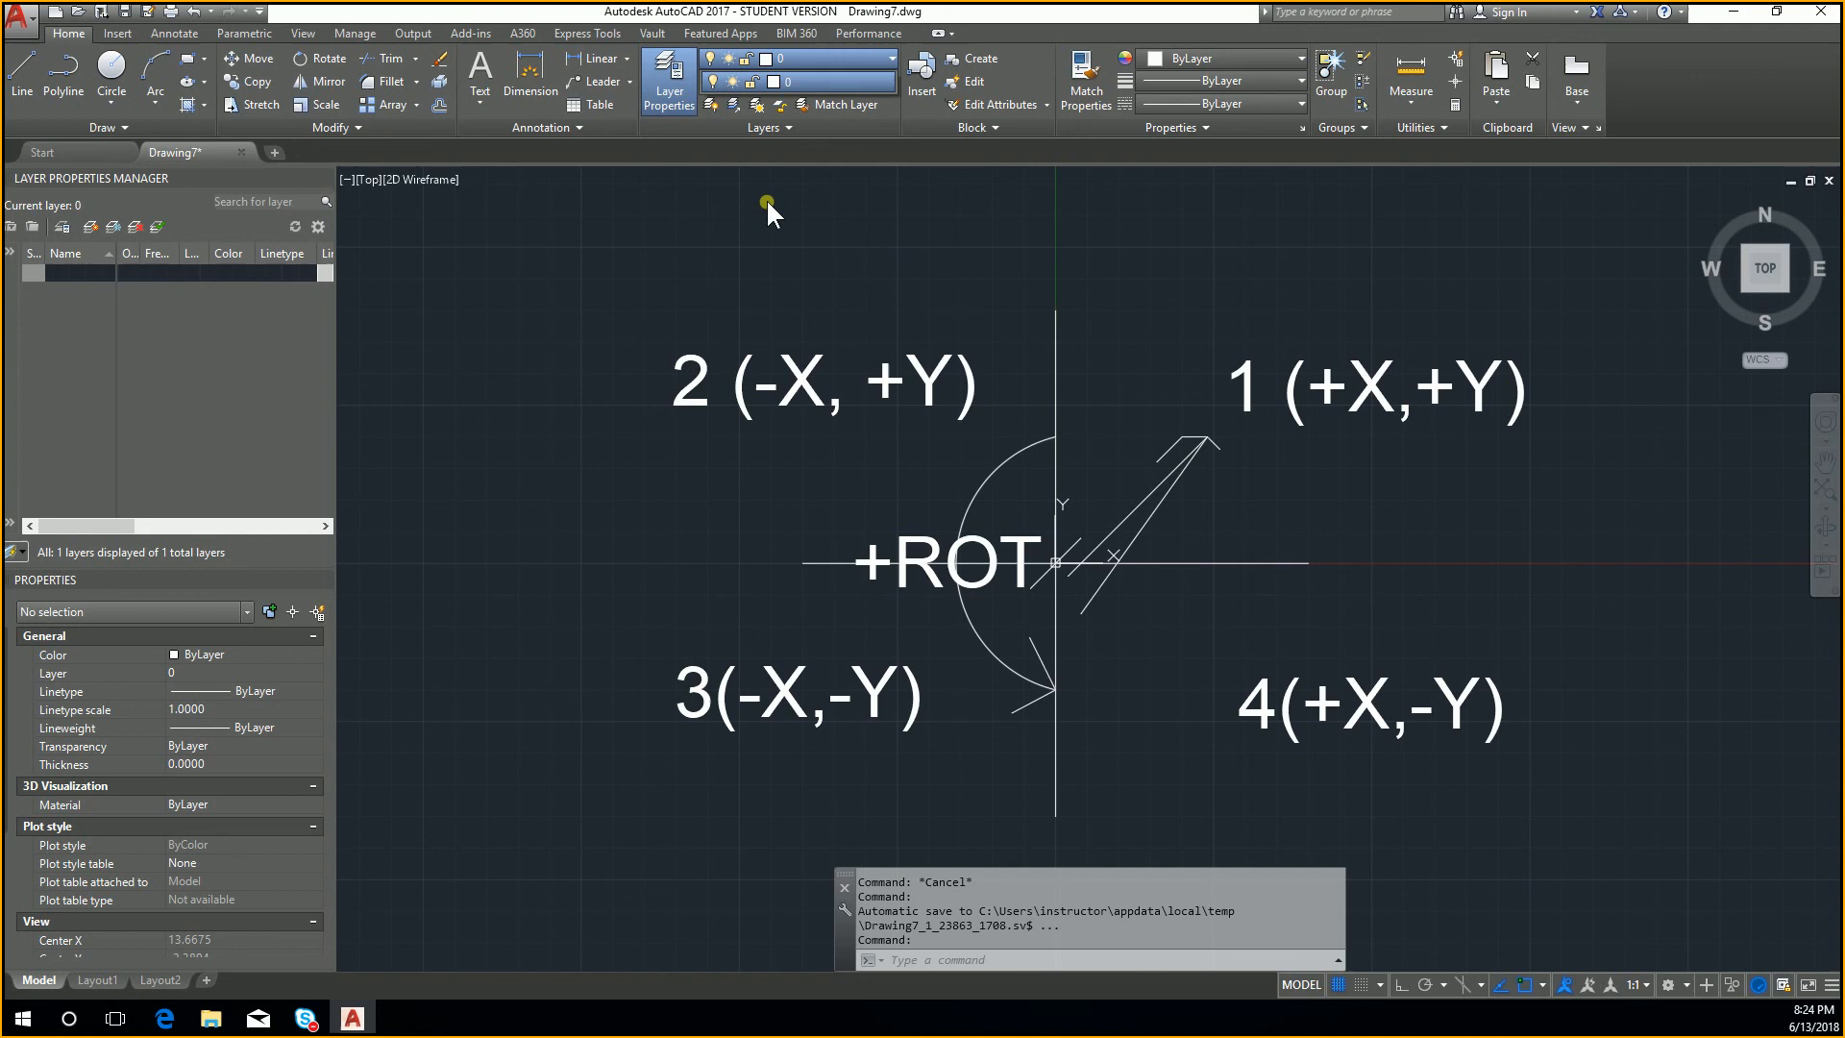
left_click(831, 55)
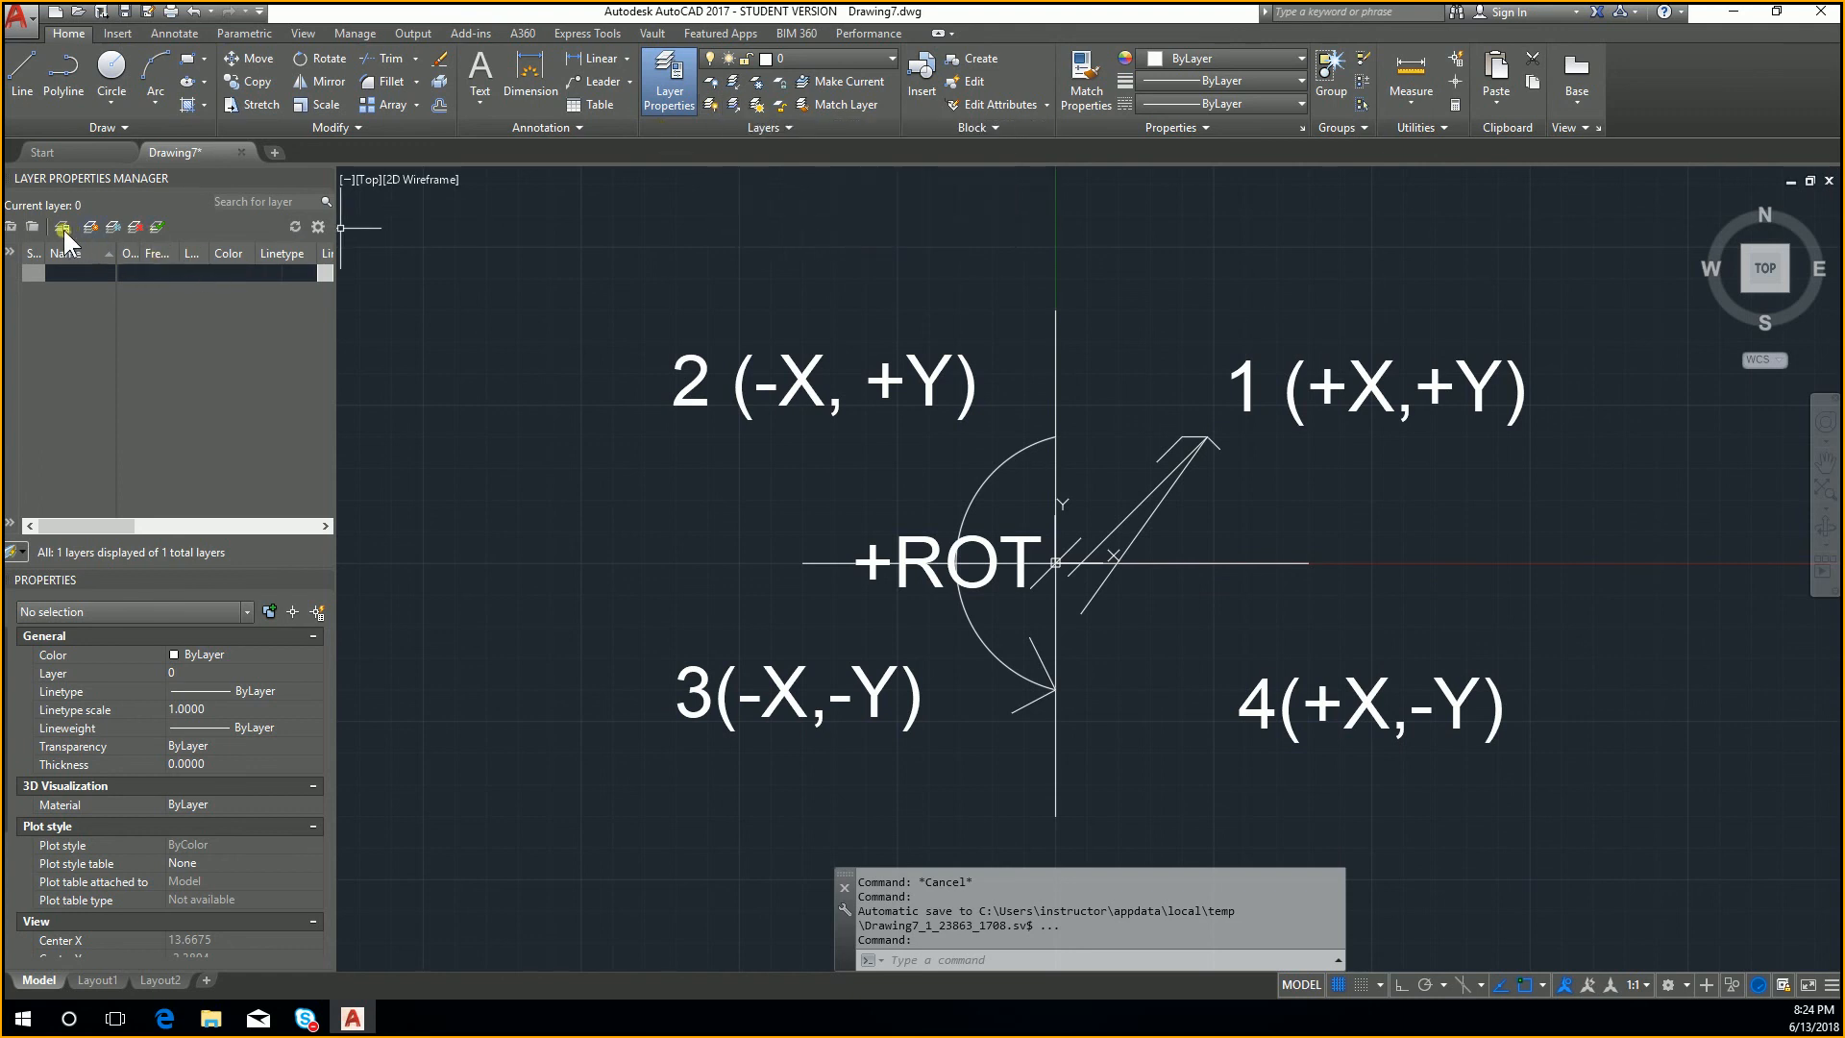
left_click(102, 203)
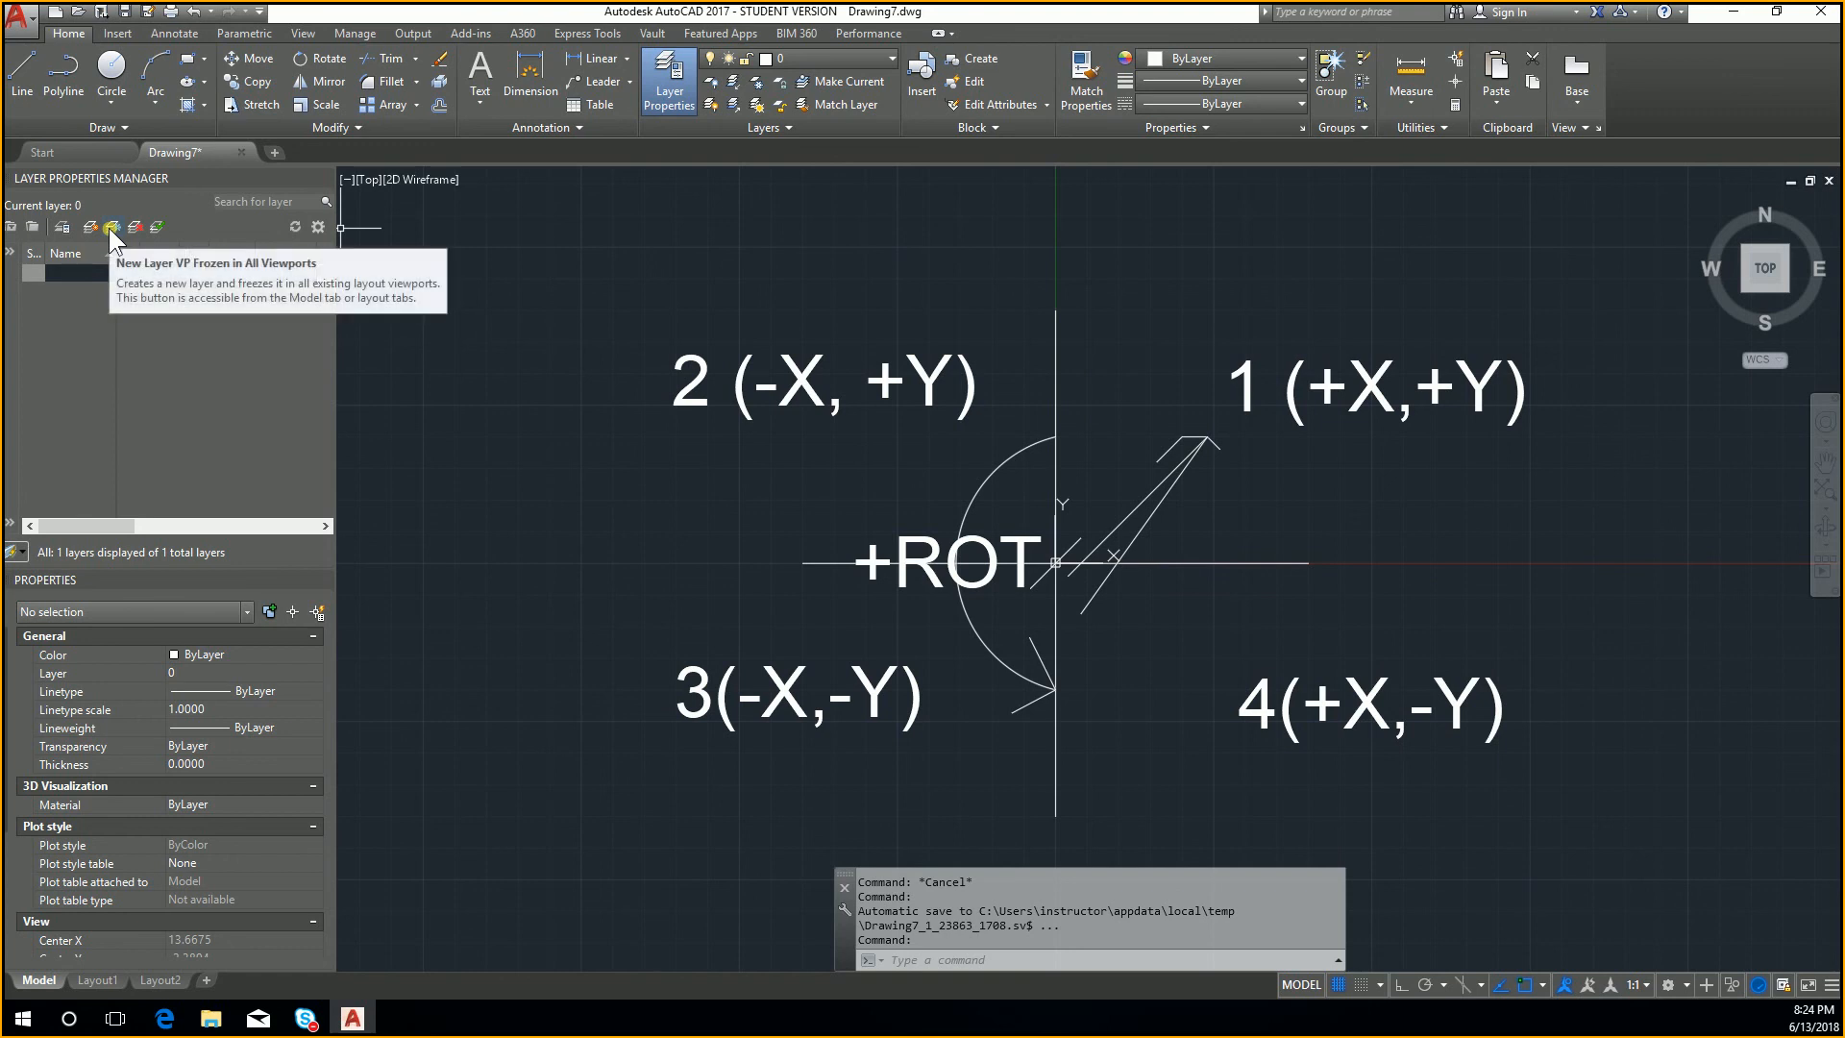
left_click(93, 229)
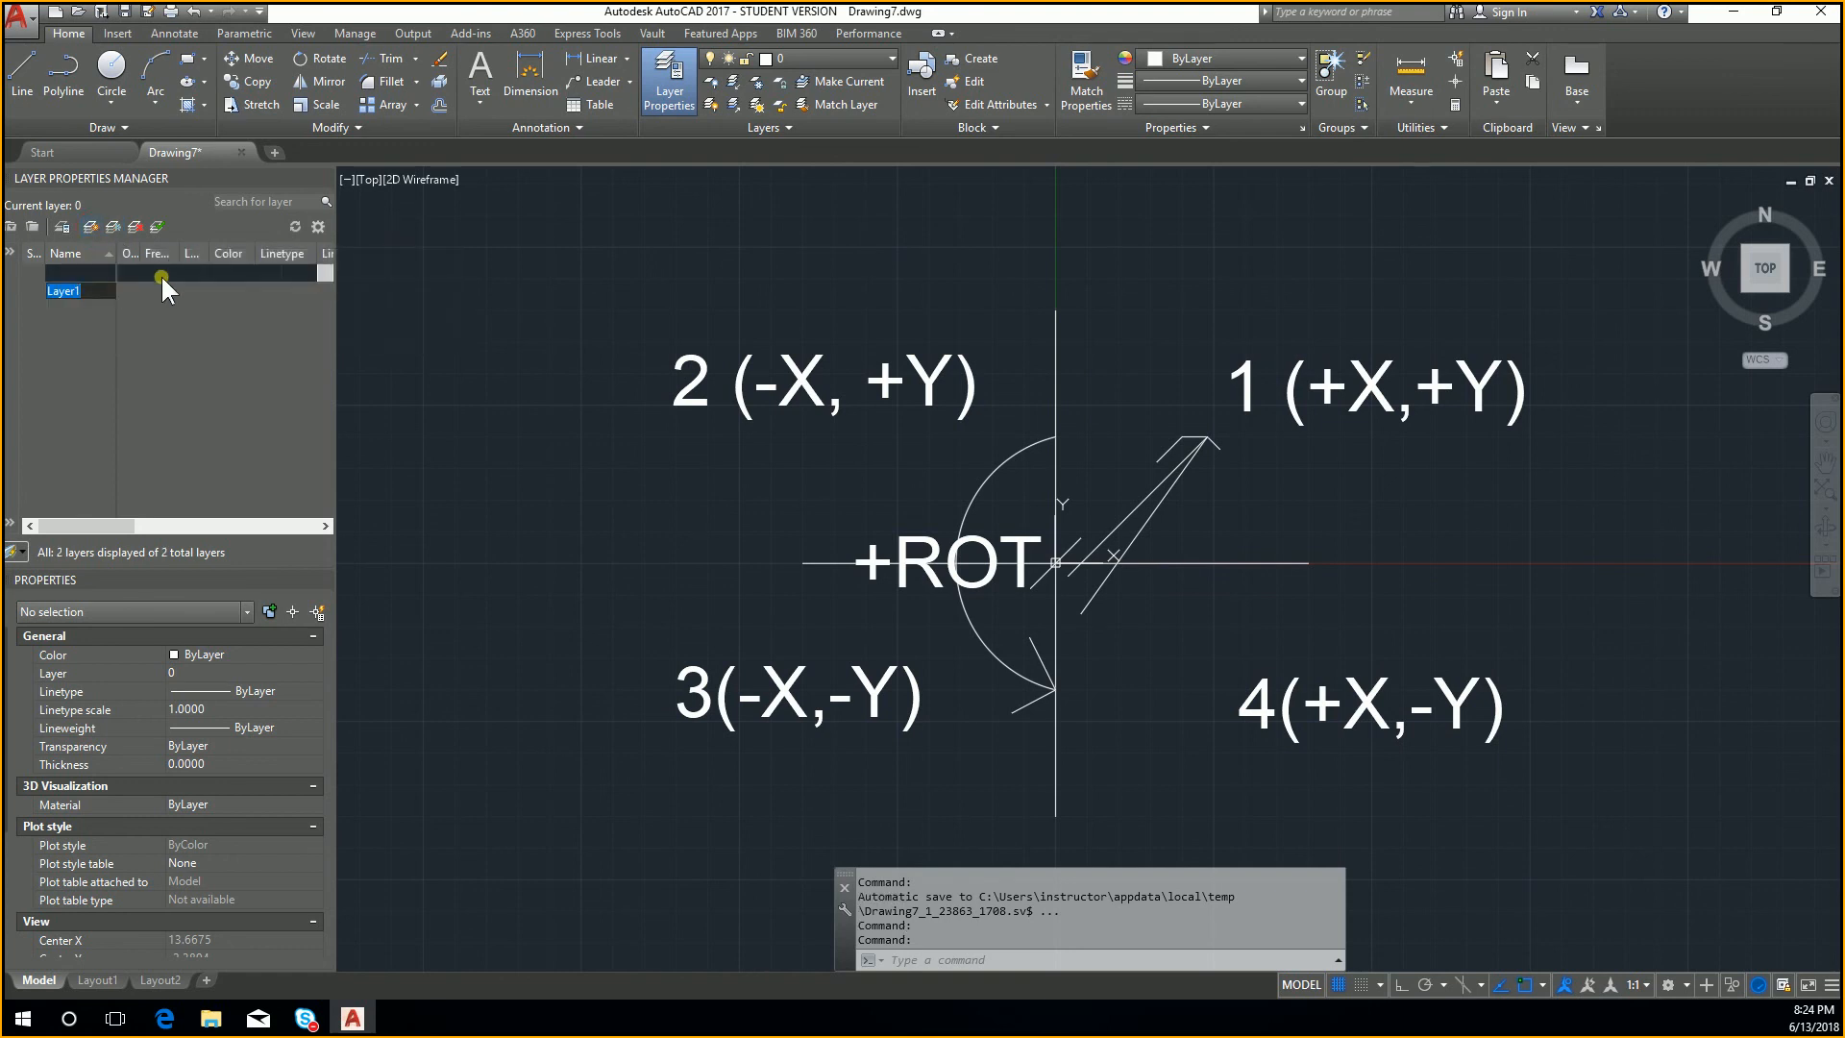
type("test")
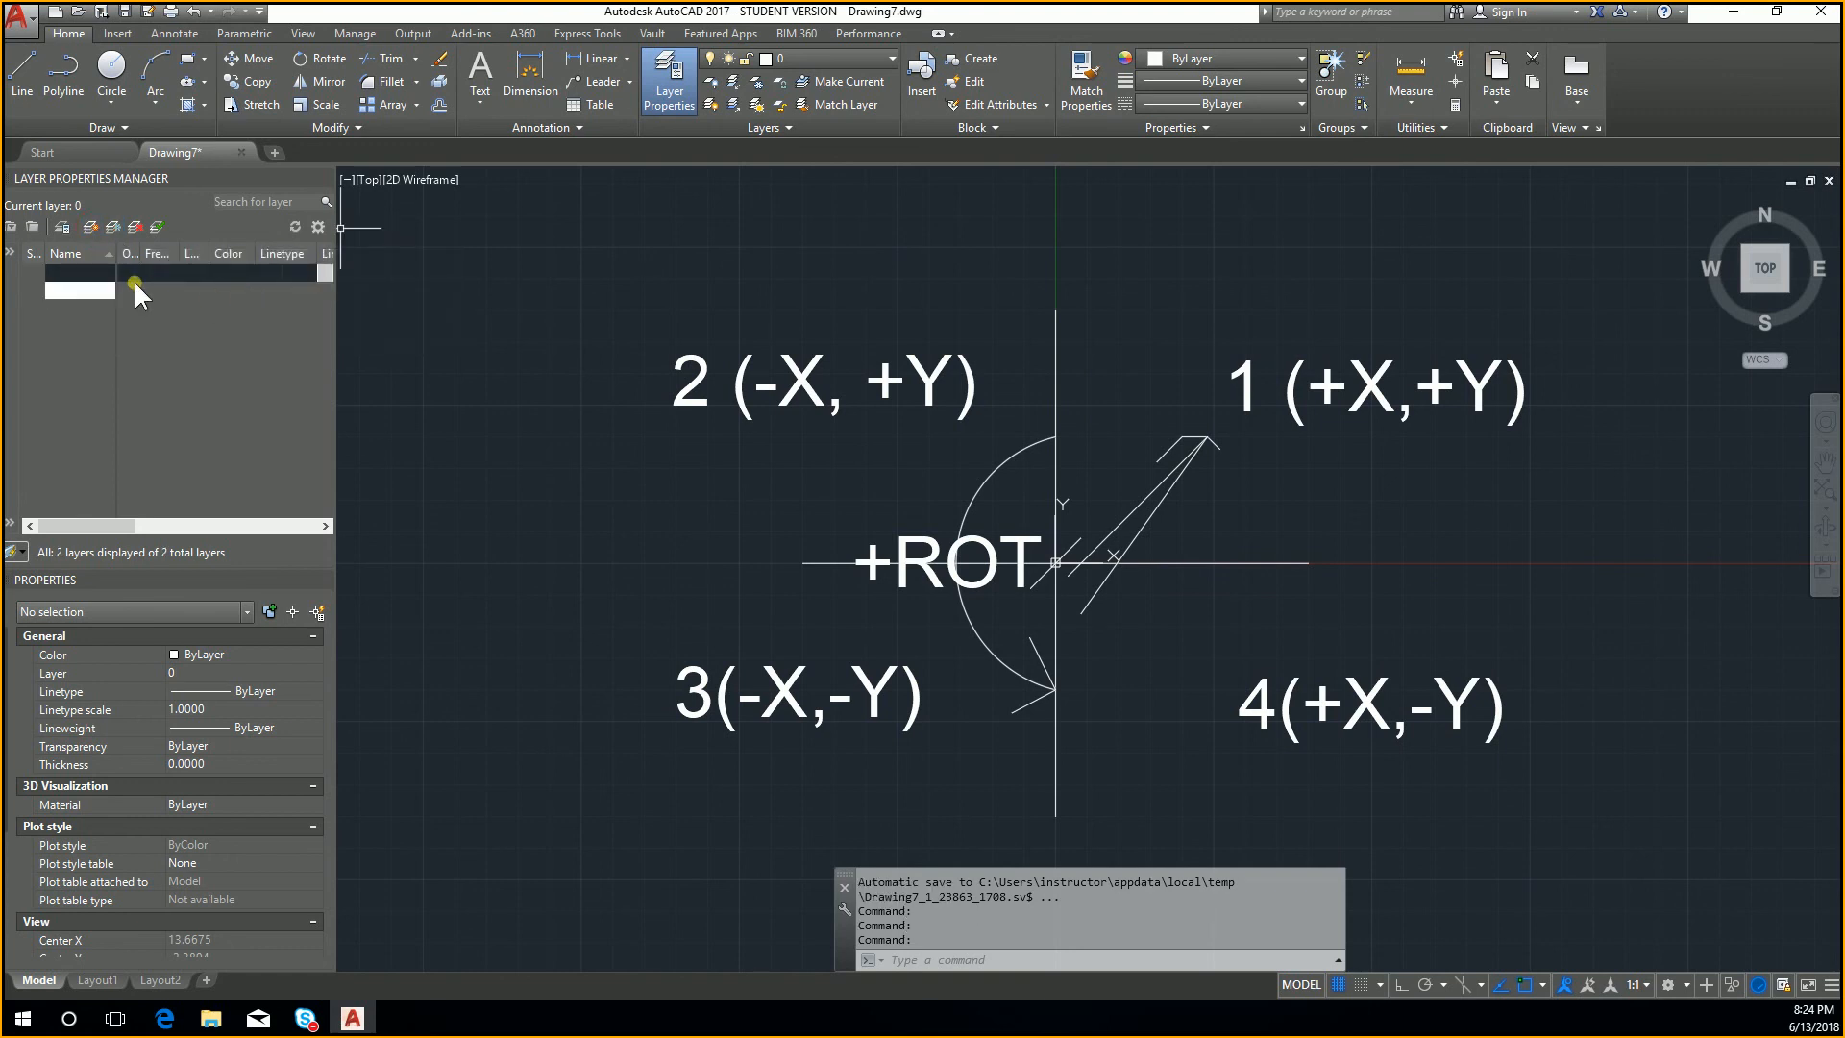
left_click(149, 291)
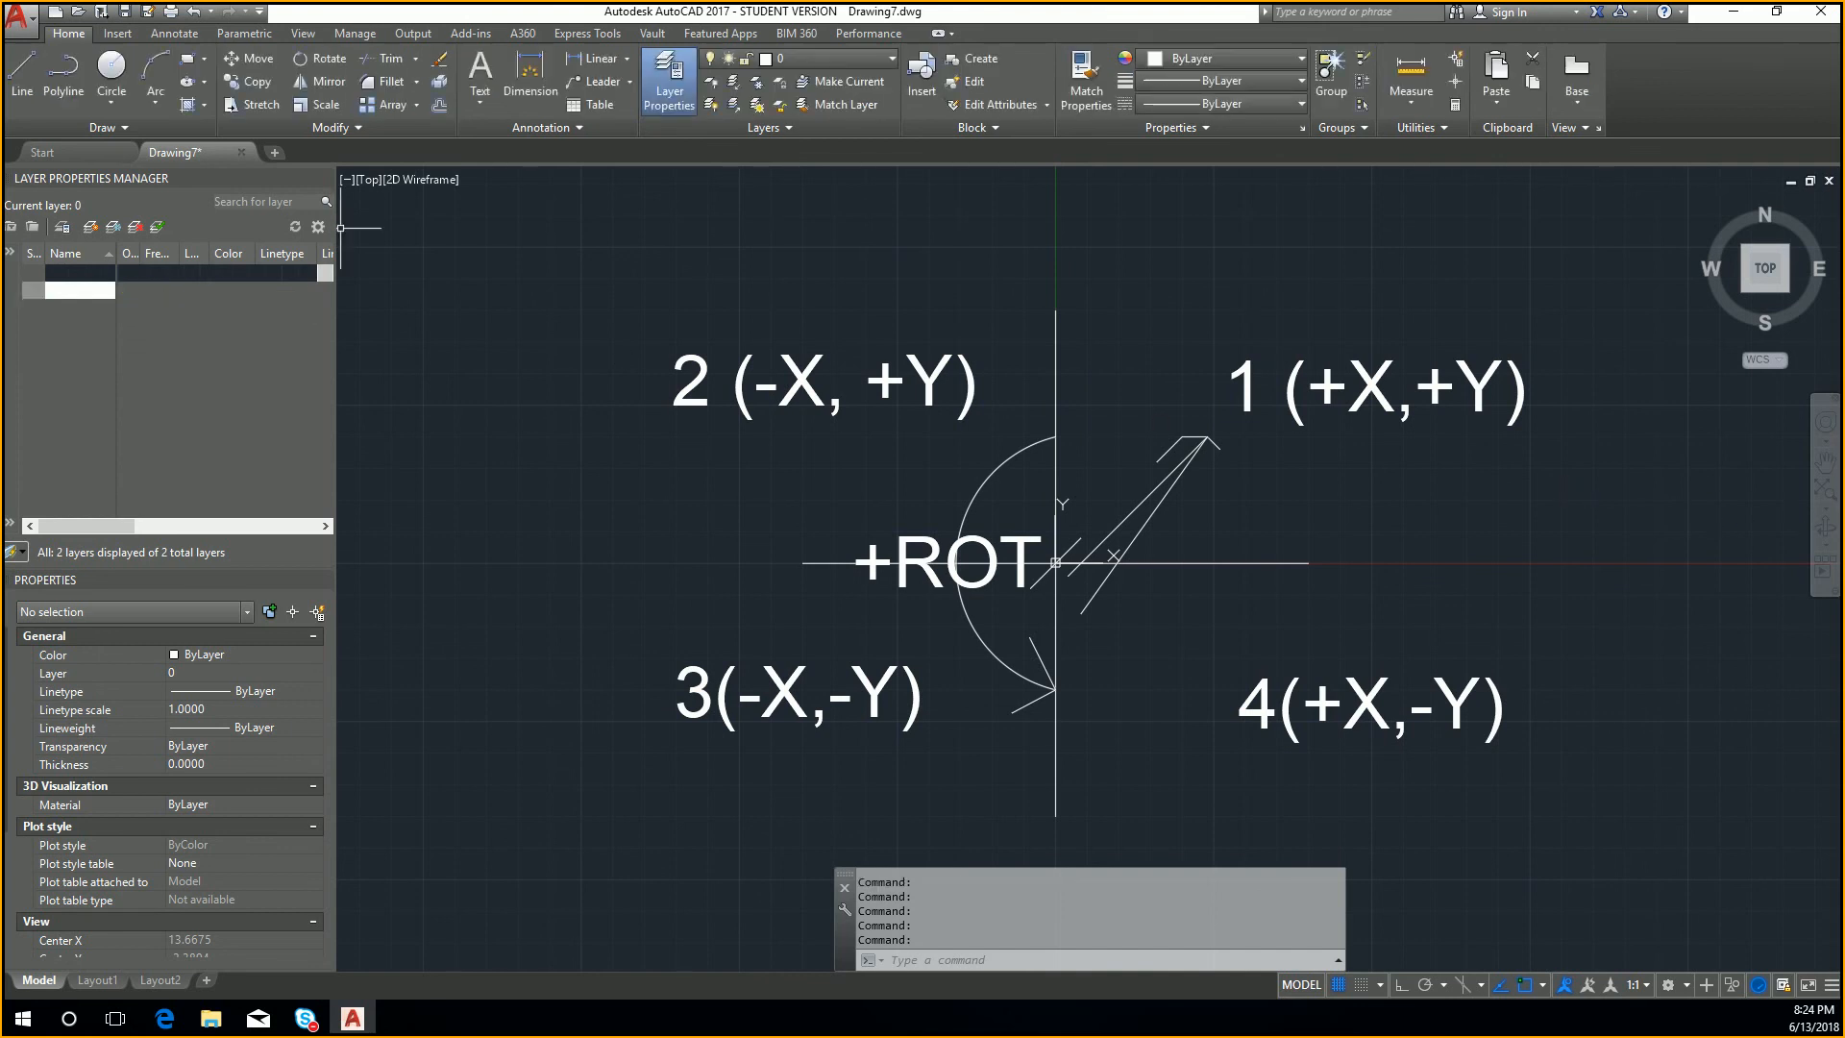
Step: Lock the test layer, freeze and thaw it, and change its colour to cyan, keeping layer 0 current
left_click(834, 58)
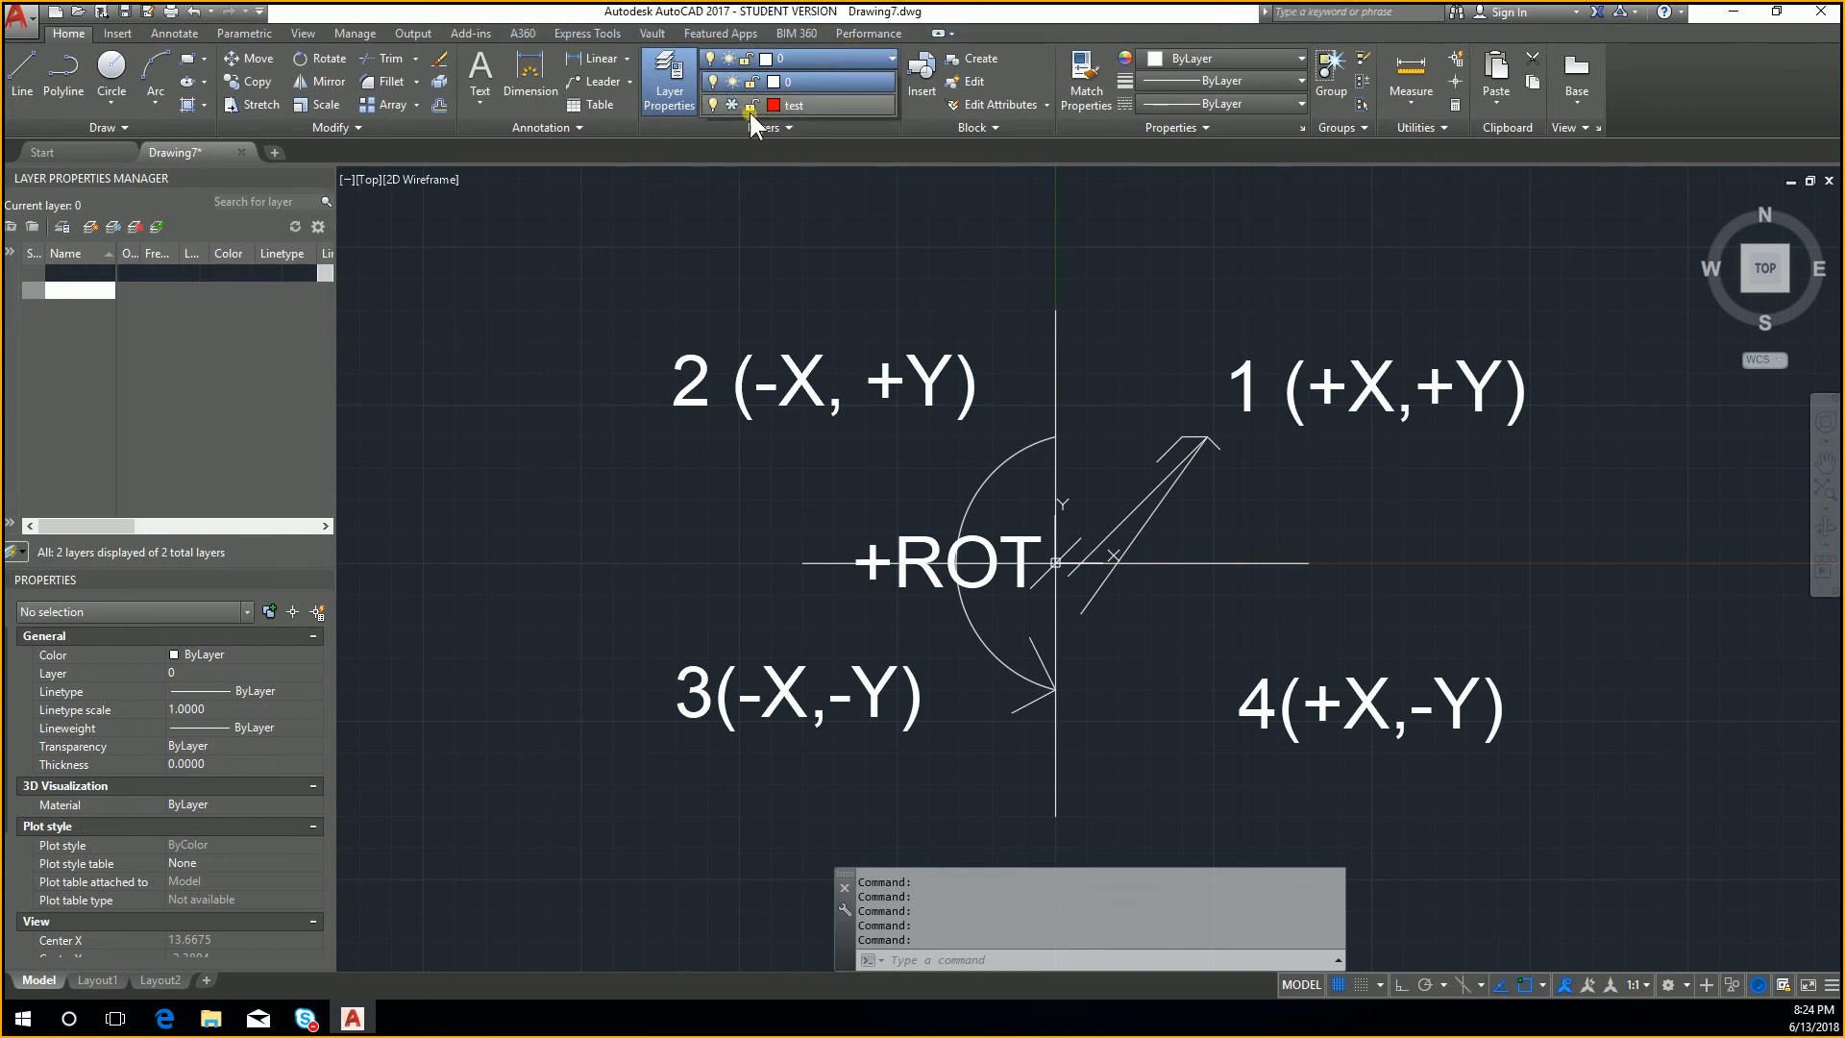
left_click(748, 106)
left_click(731, 103)
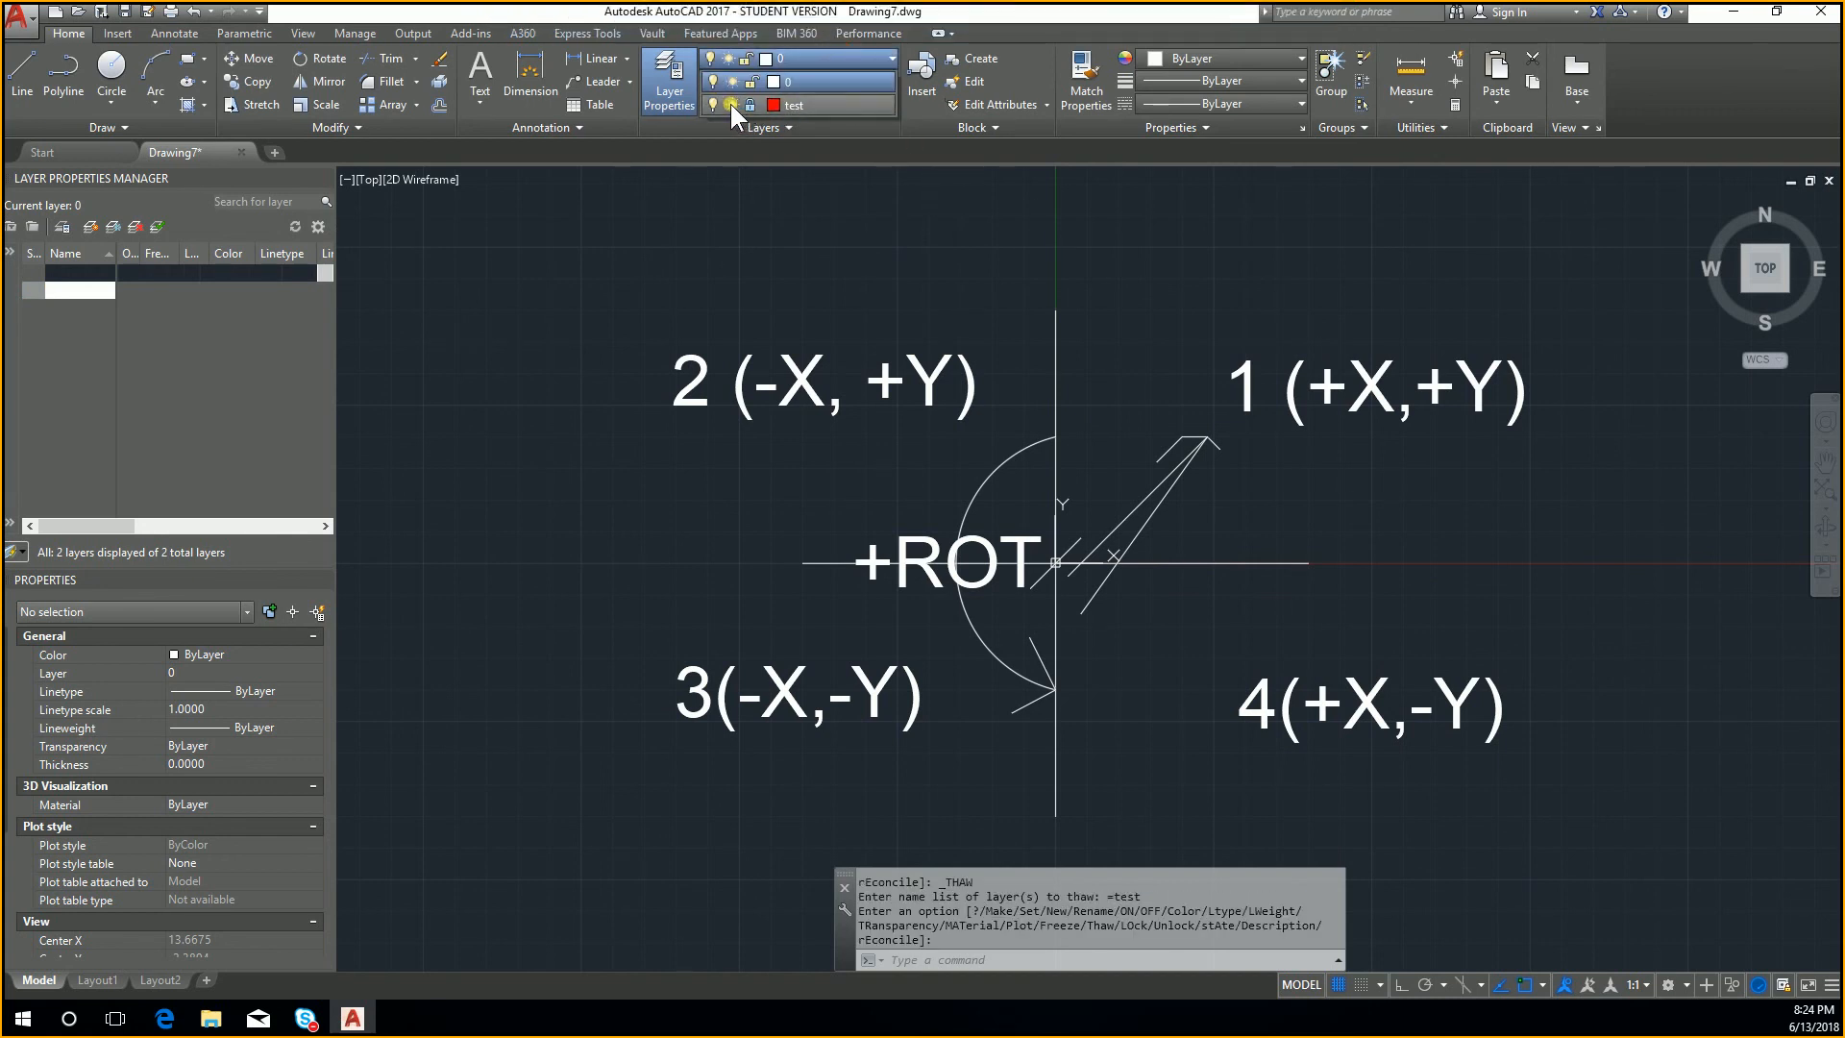
left_click(803, 126)
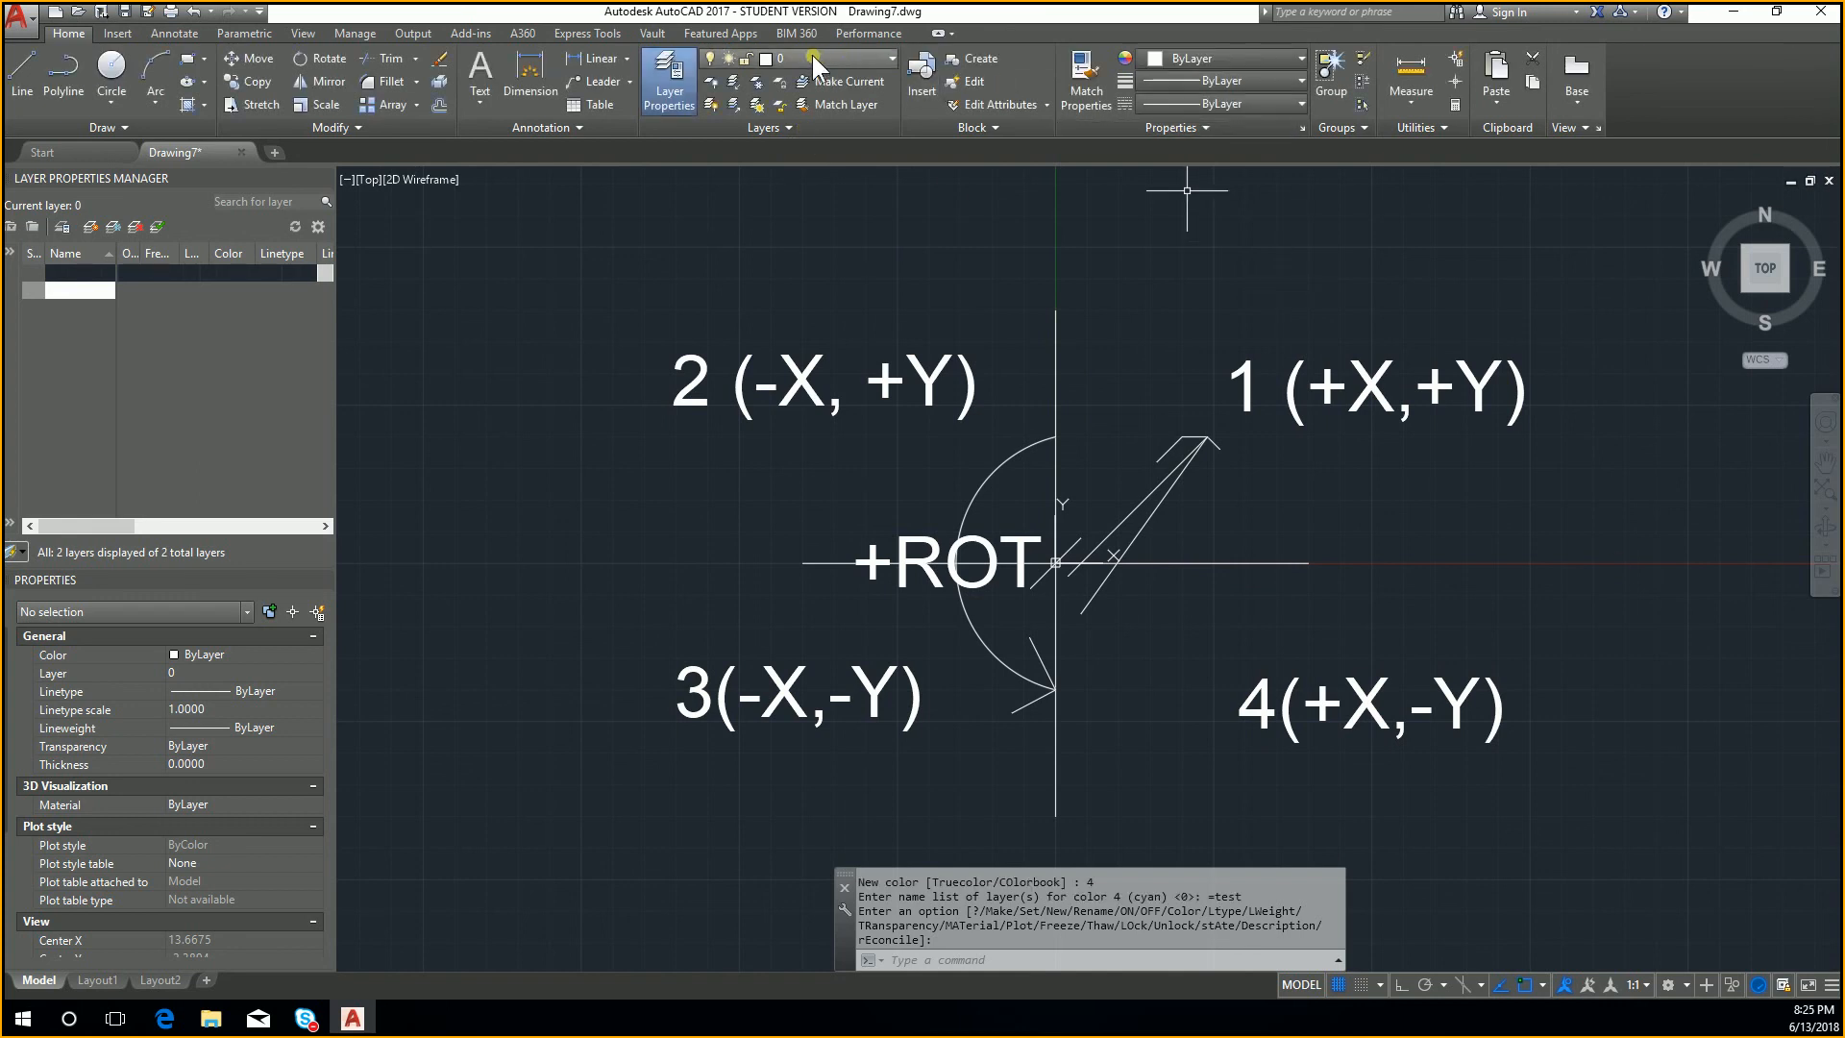
left_click(812, 57)
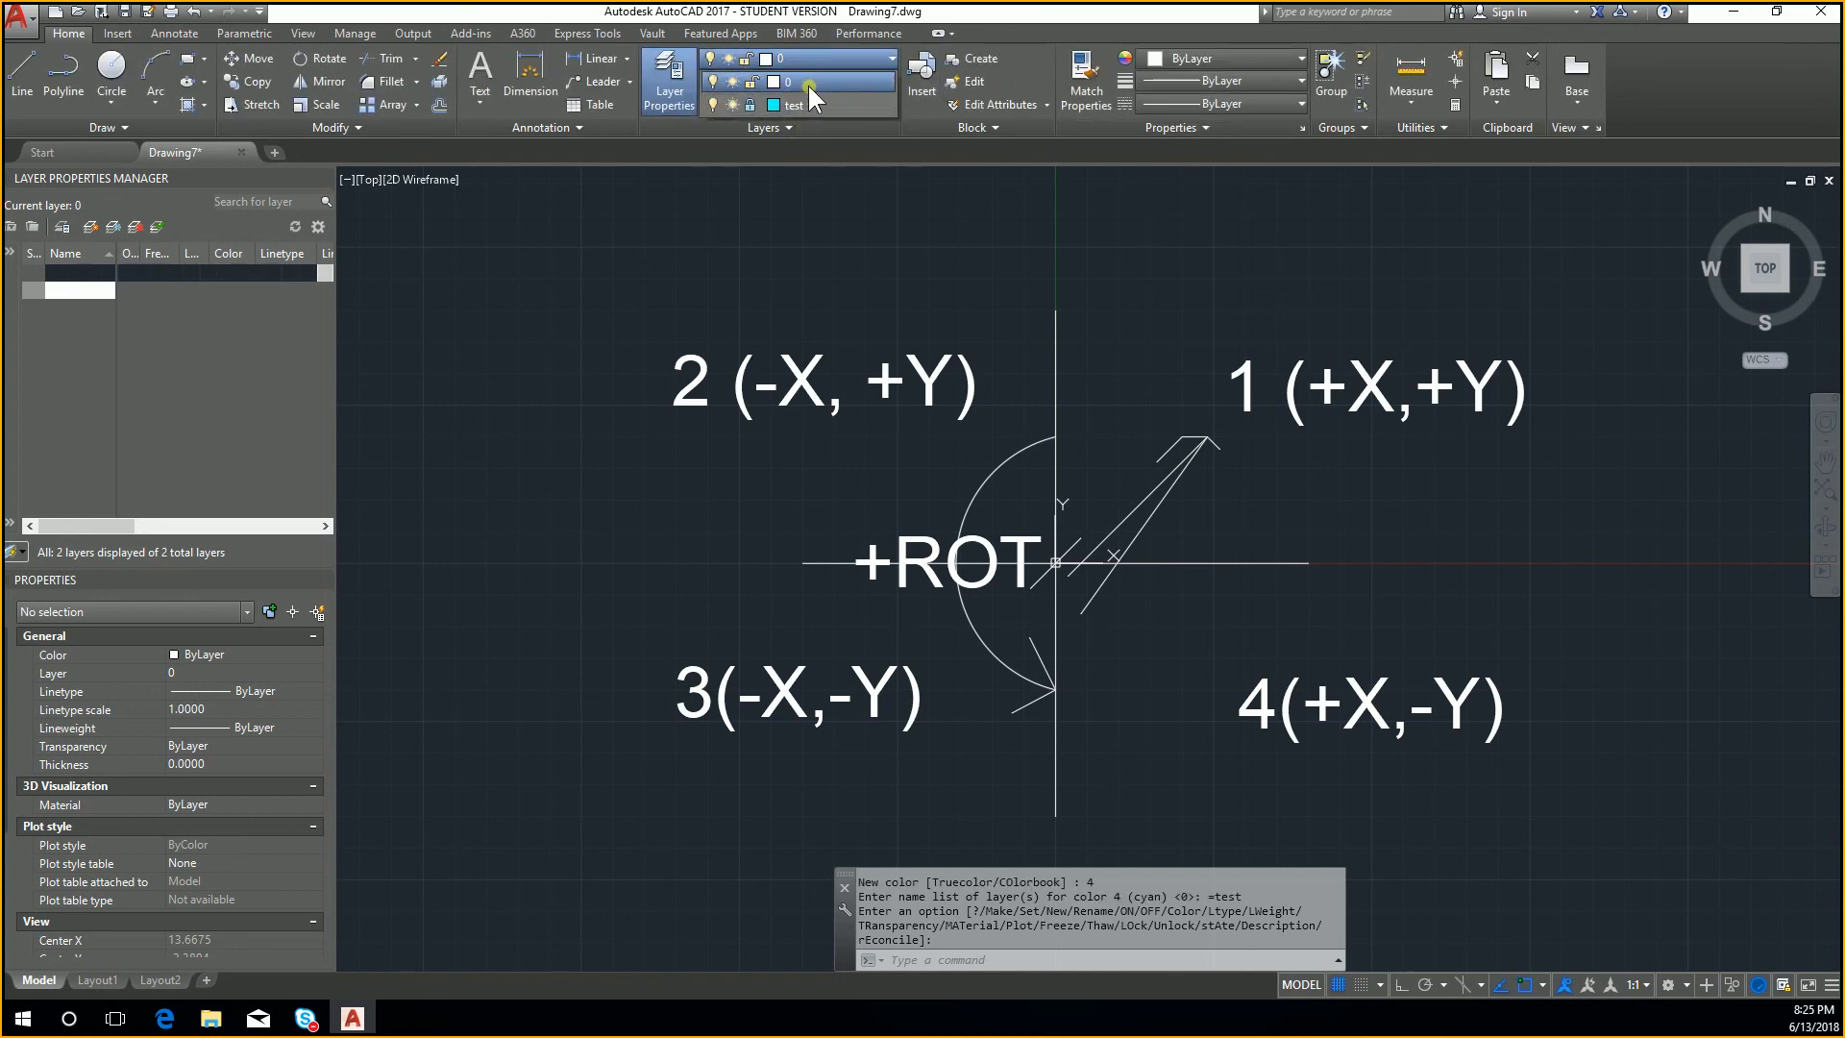
left_click(809, 85)
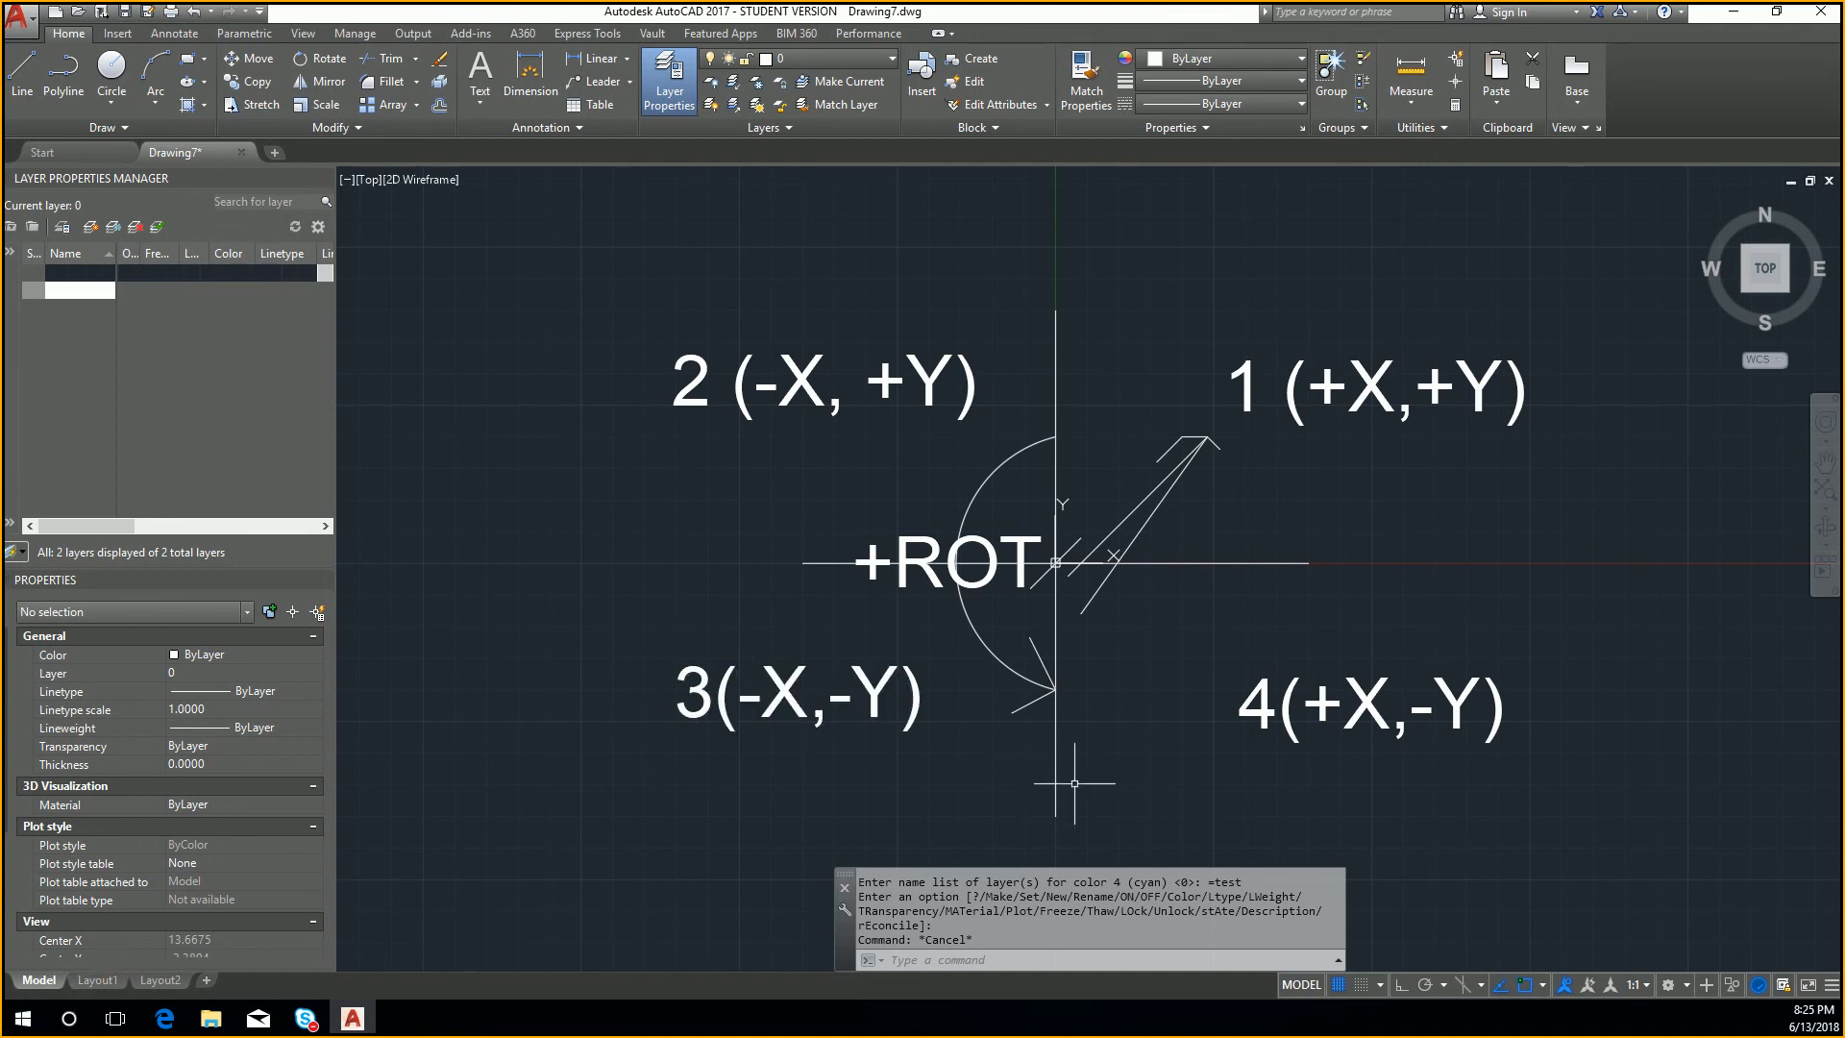
Step: Select the 3(-X,-Y) label with a crossing window, move it to the test layer and clear the selection
left_click(964, 775)
left_click(596, 591)
left_click(842, 57)
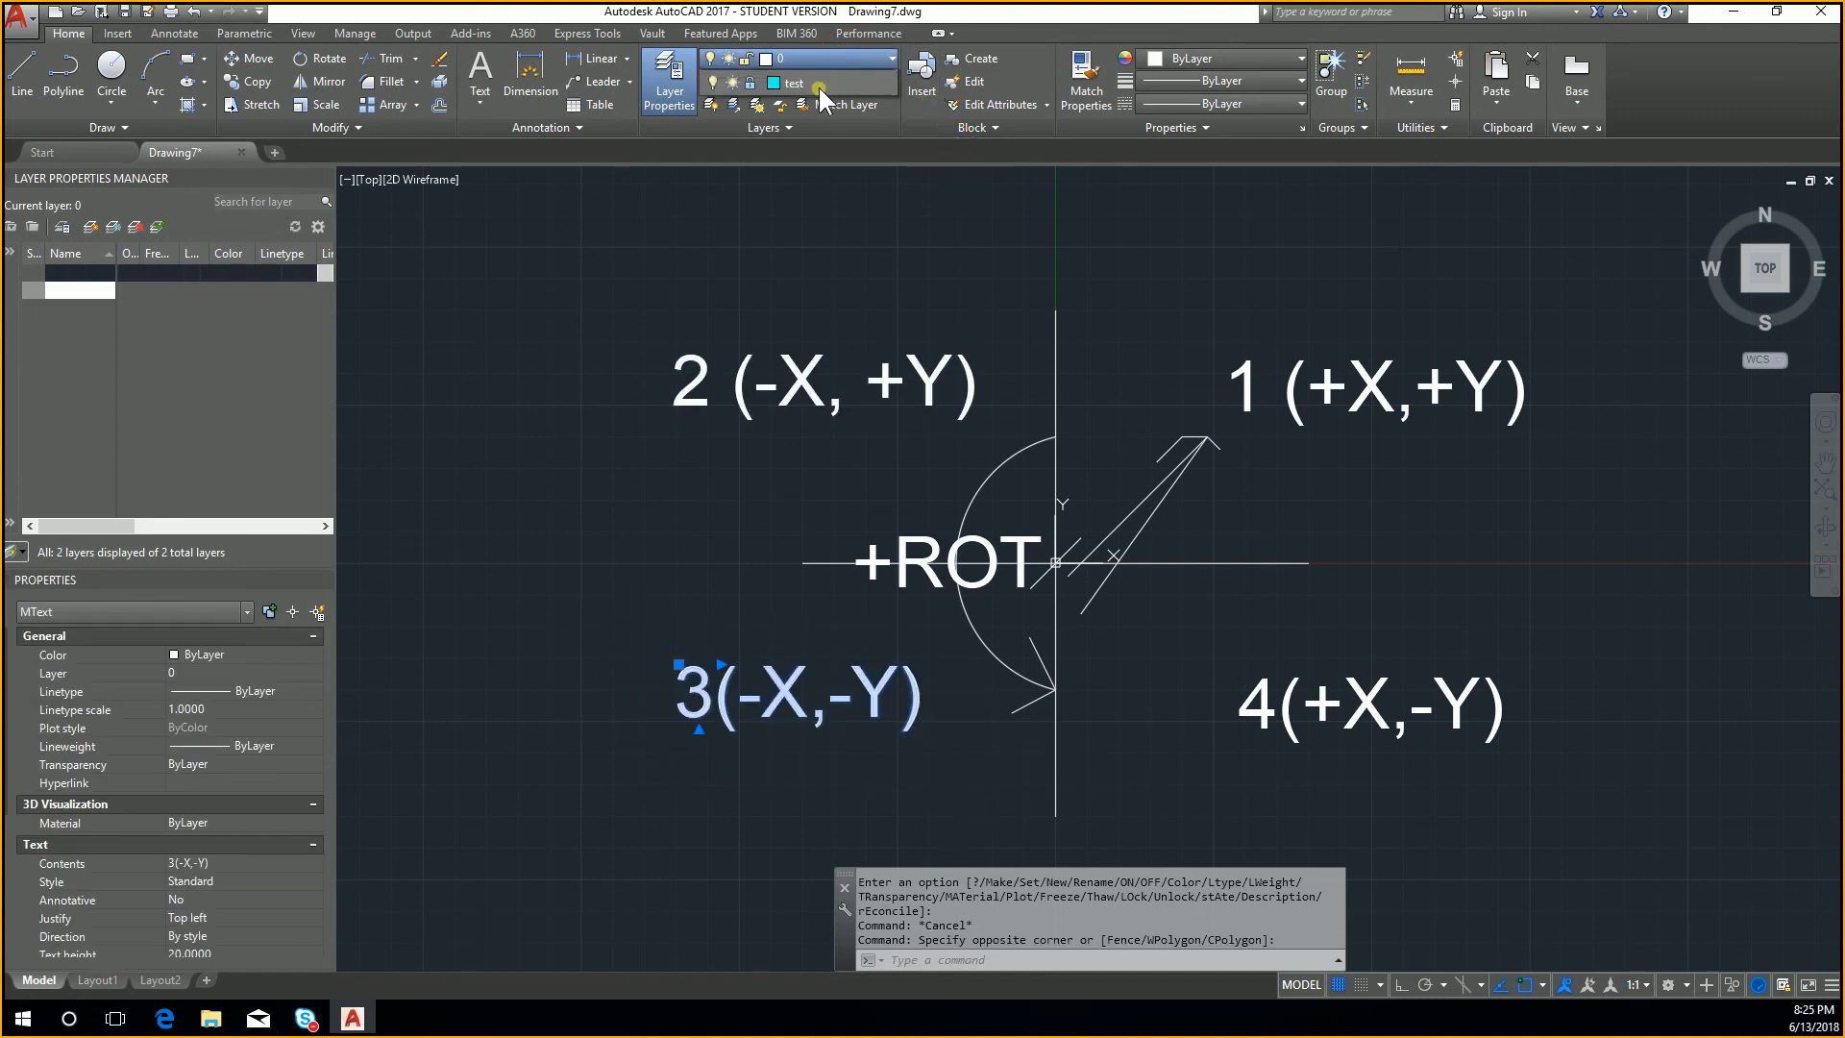
left_click(809, 102)
key("Escape")
Step: Select the 2 (-X, +Y) label with a crossing window, move it to the test layer and clear the selection
left_click(978, 433)
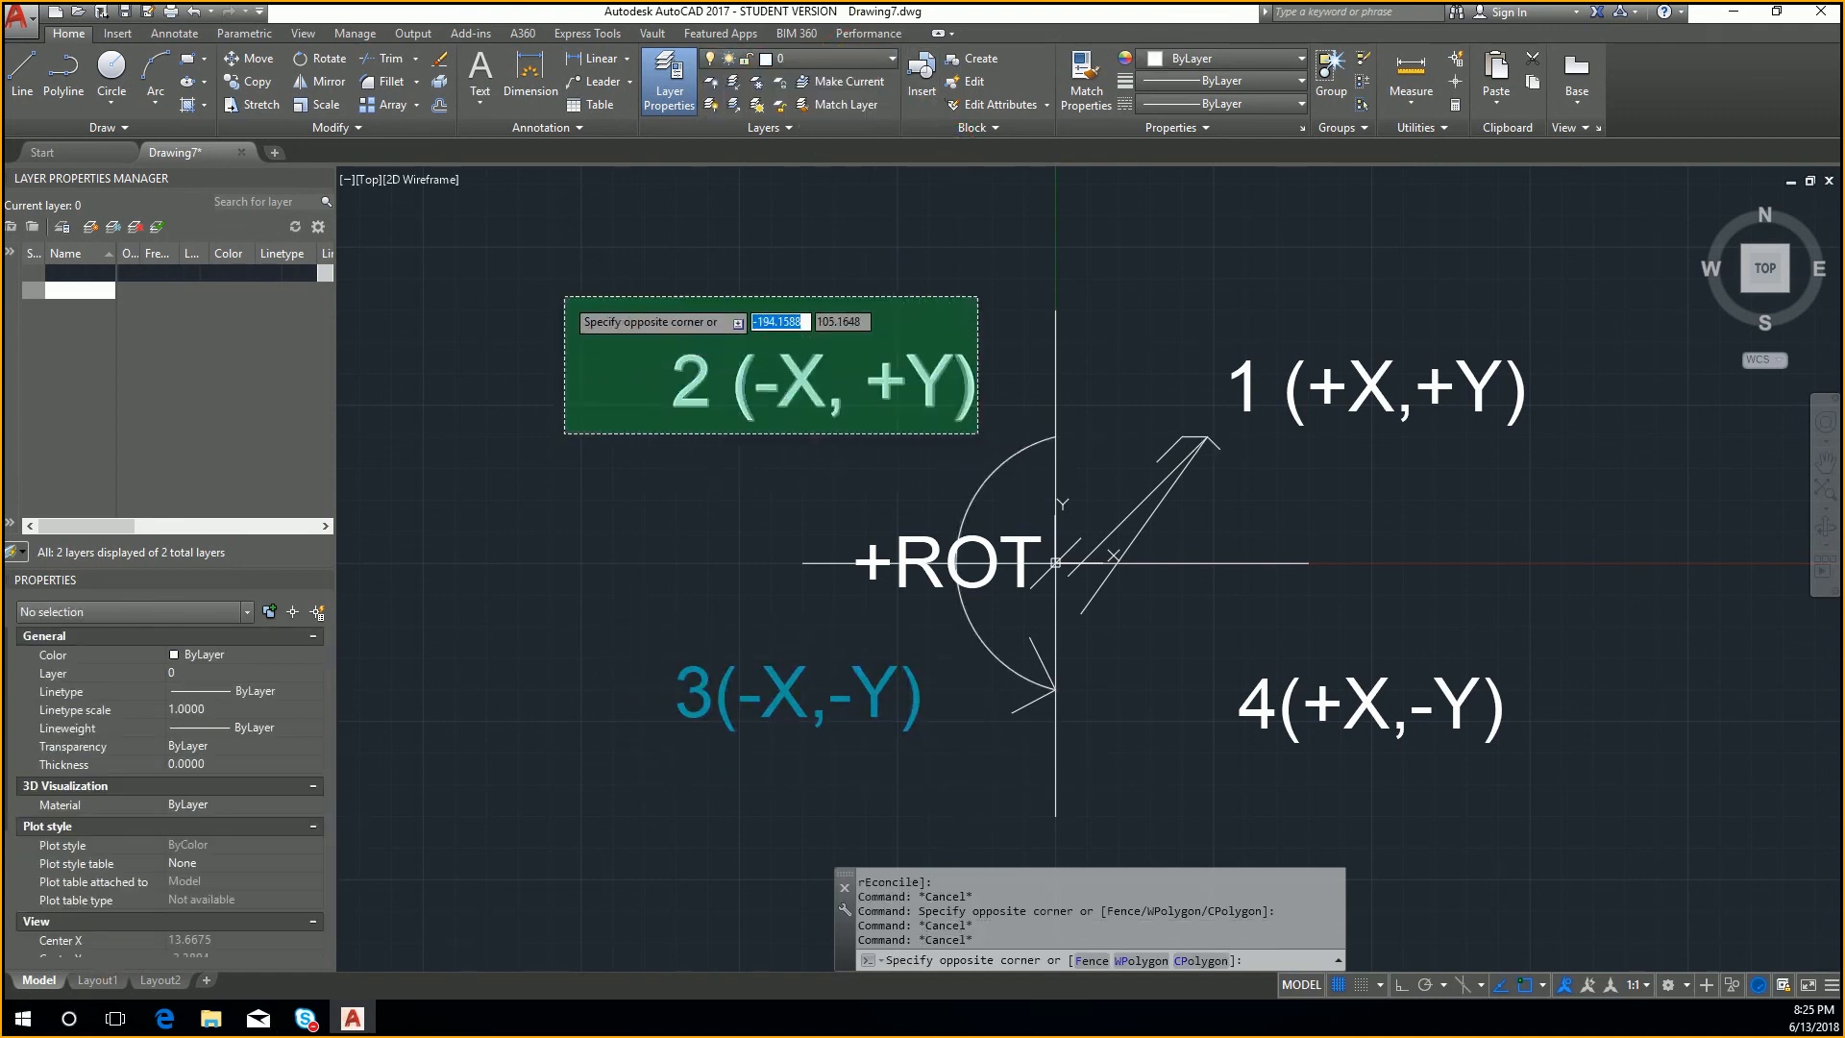
left_click(562, 294)
left_click(854, 53)
left_click(802, 83)
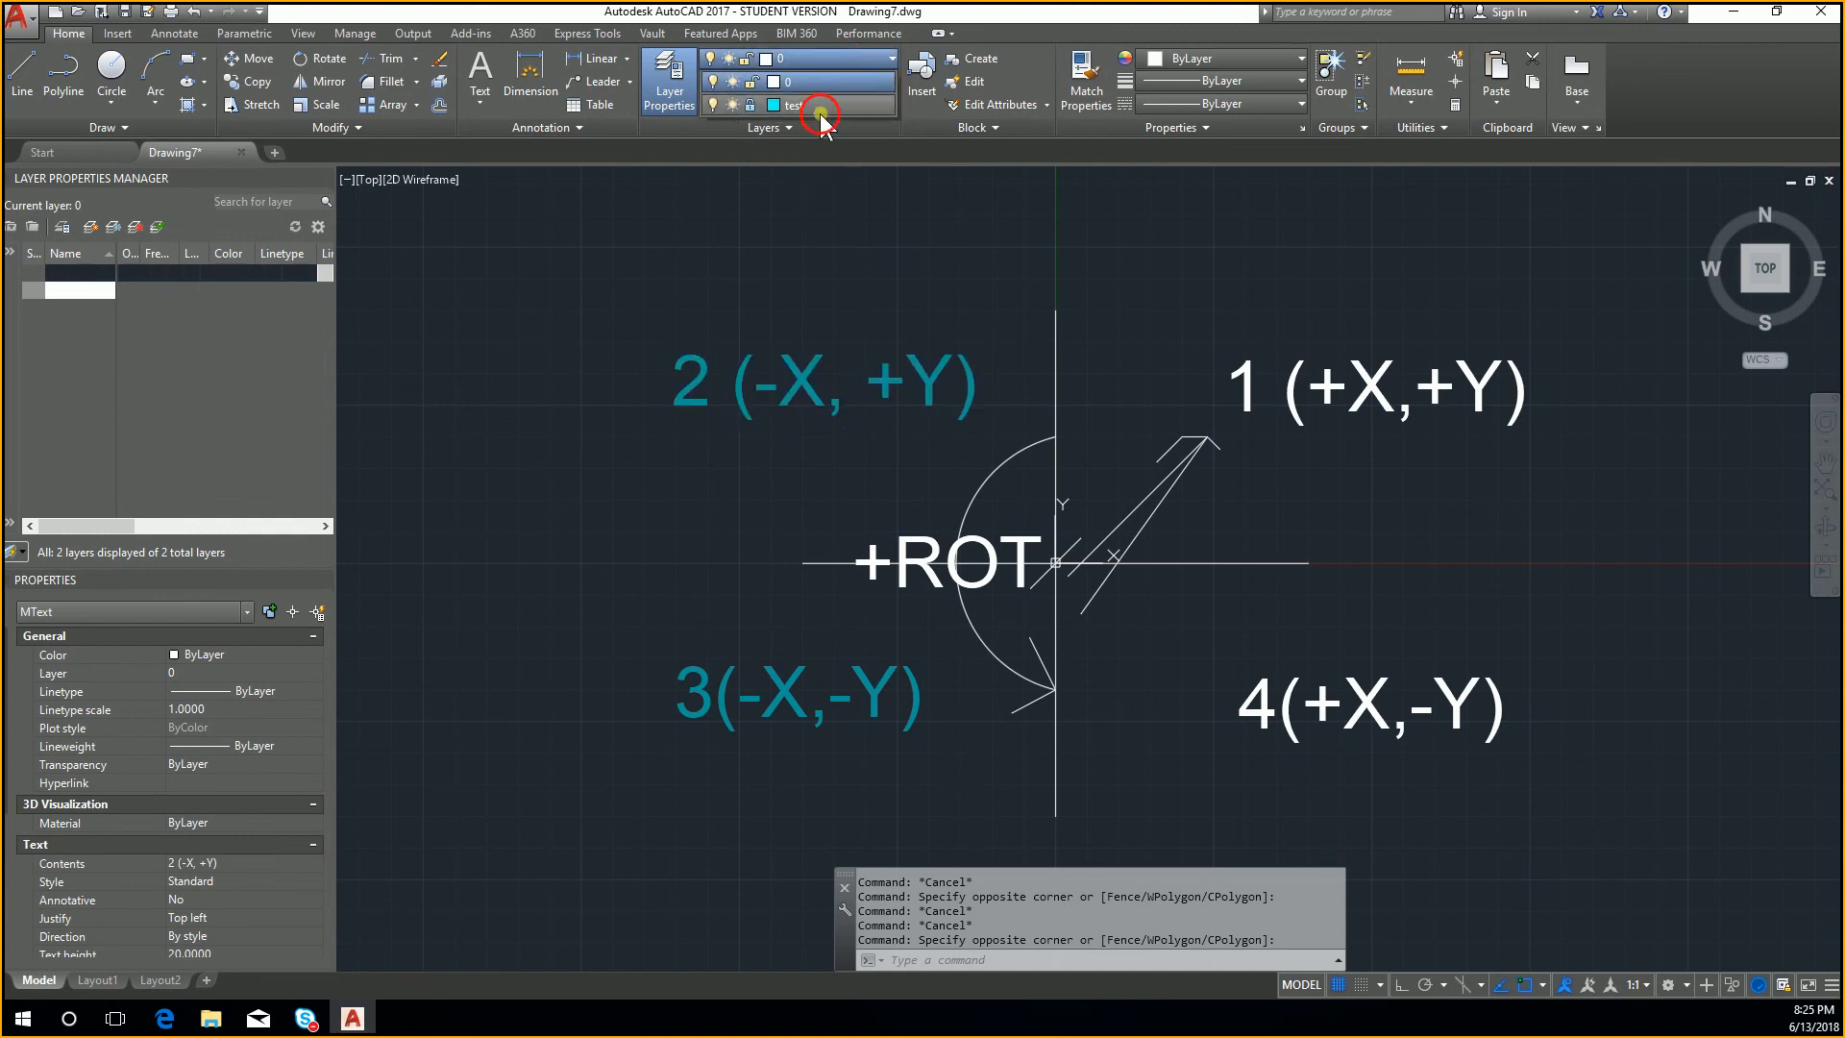
key("Escape")
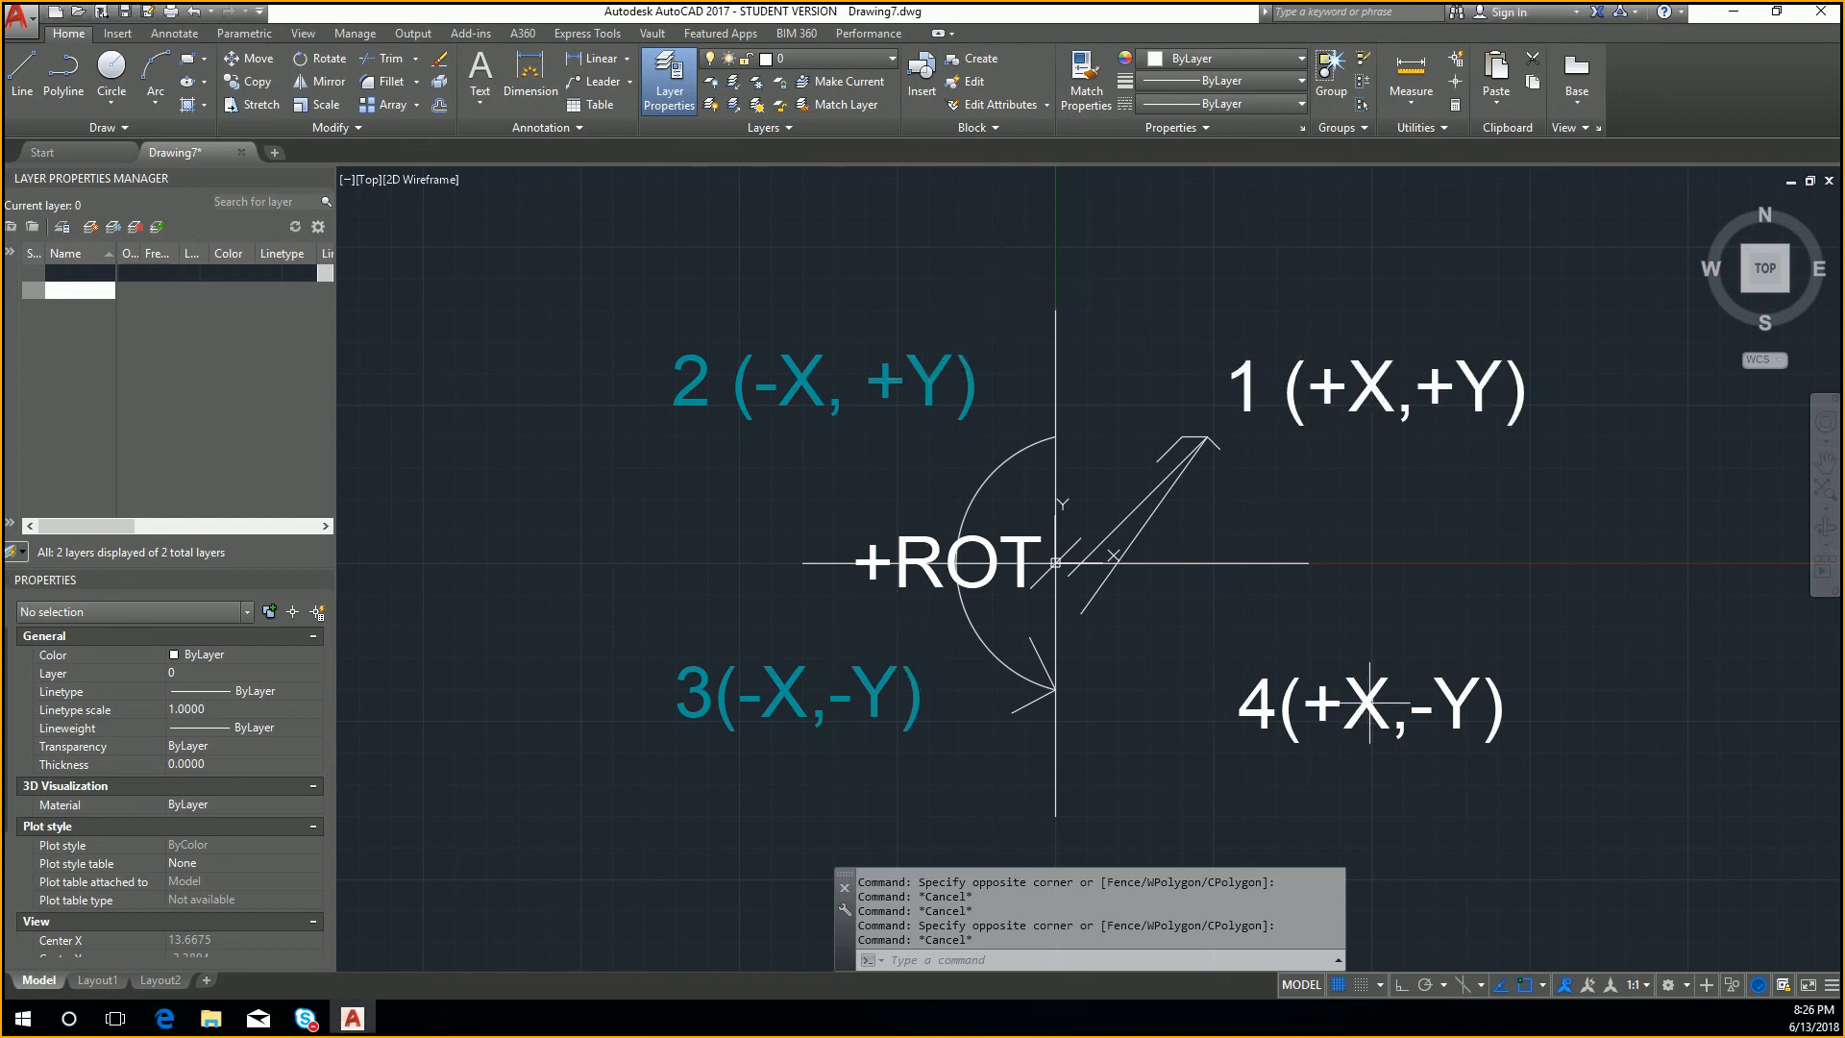
Step: Select the 3(-X,-Y) label to examine its layer and colour properties, and clear the selection
left_click(883, 683)
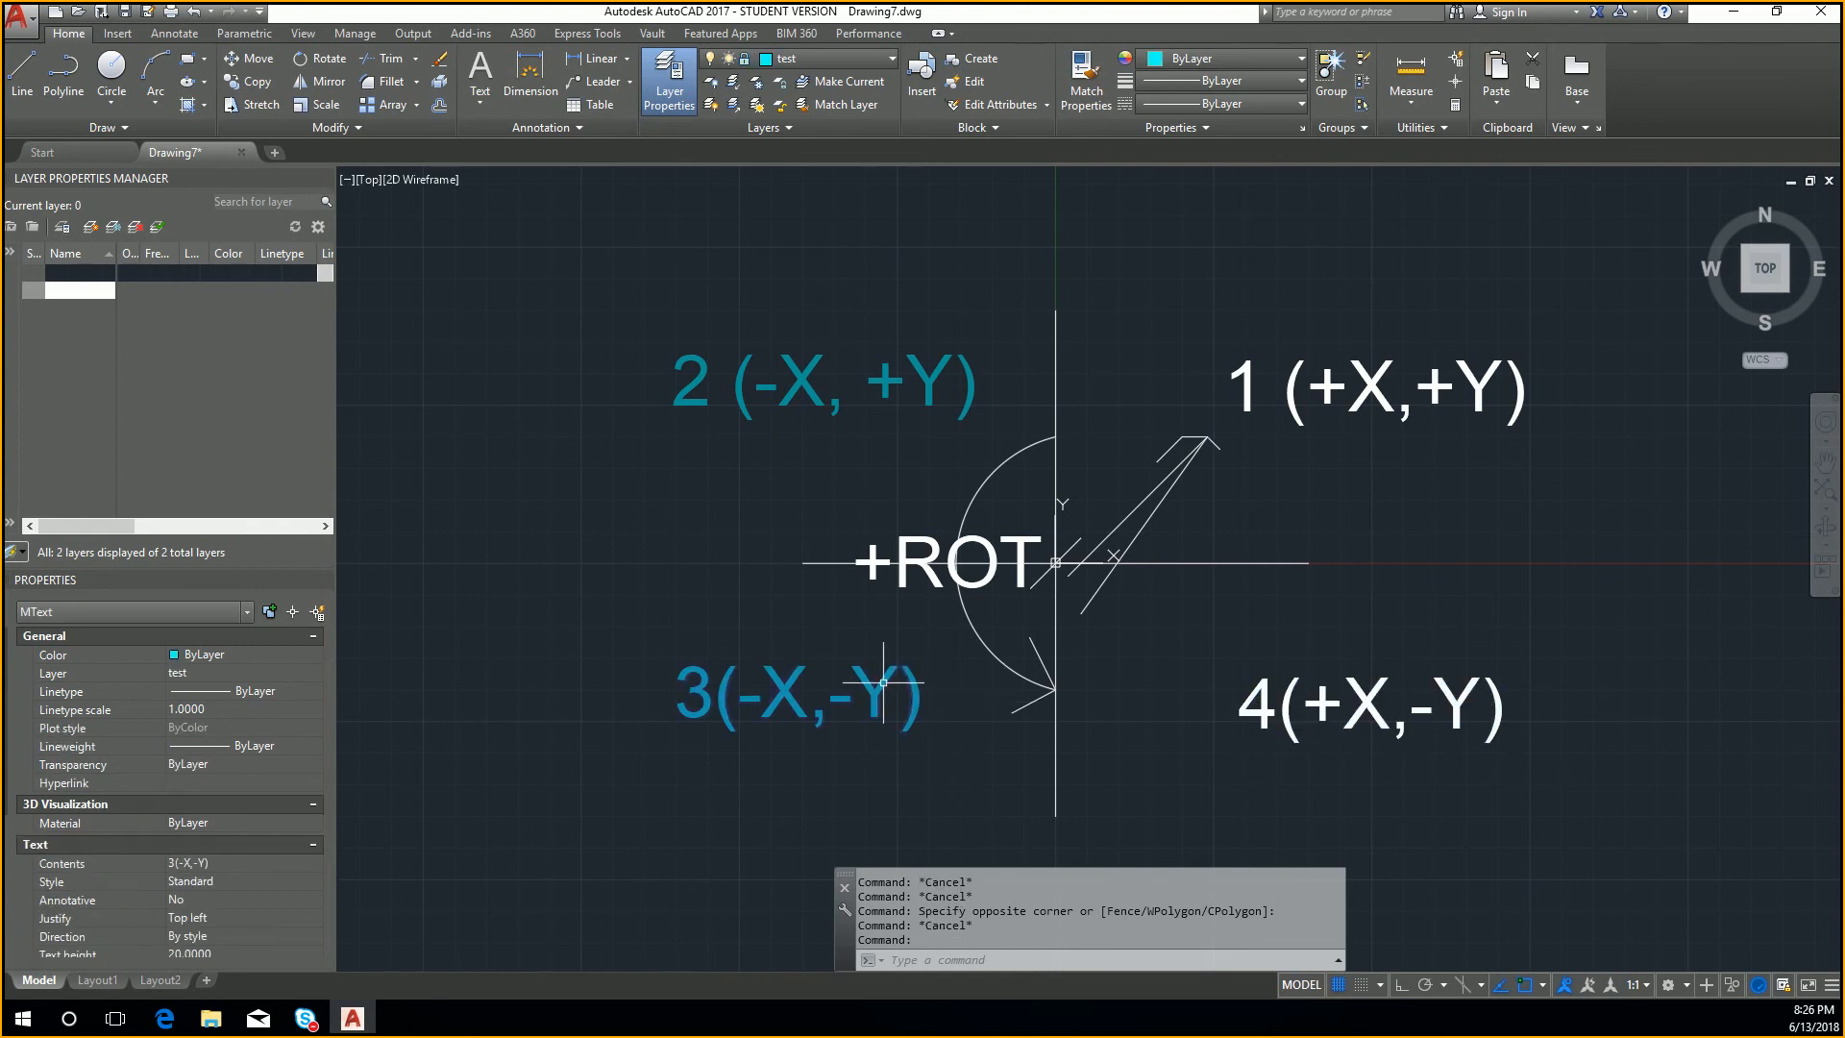
key("Escape")
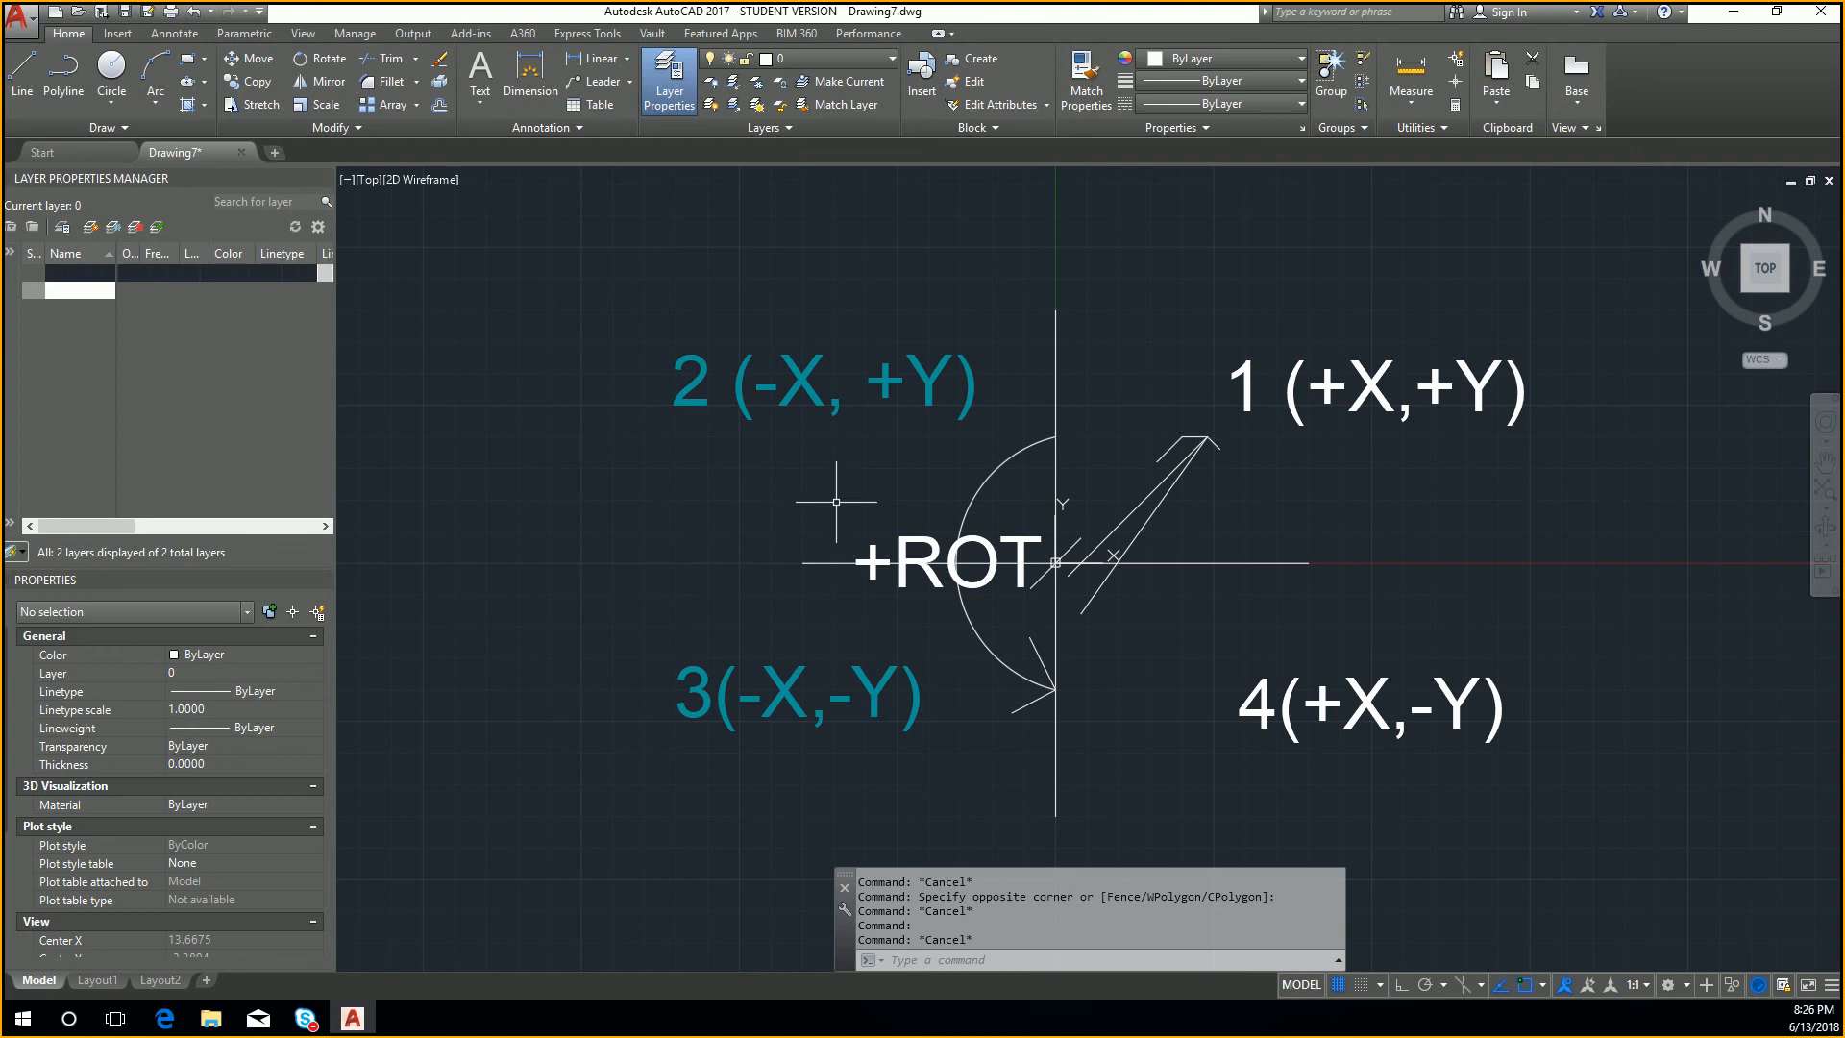
scroll(837, 501, "up", 2)
key("Escape")
key("Escape")
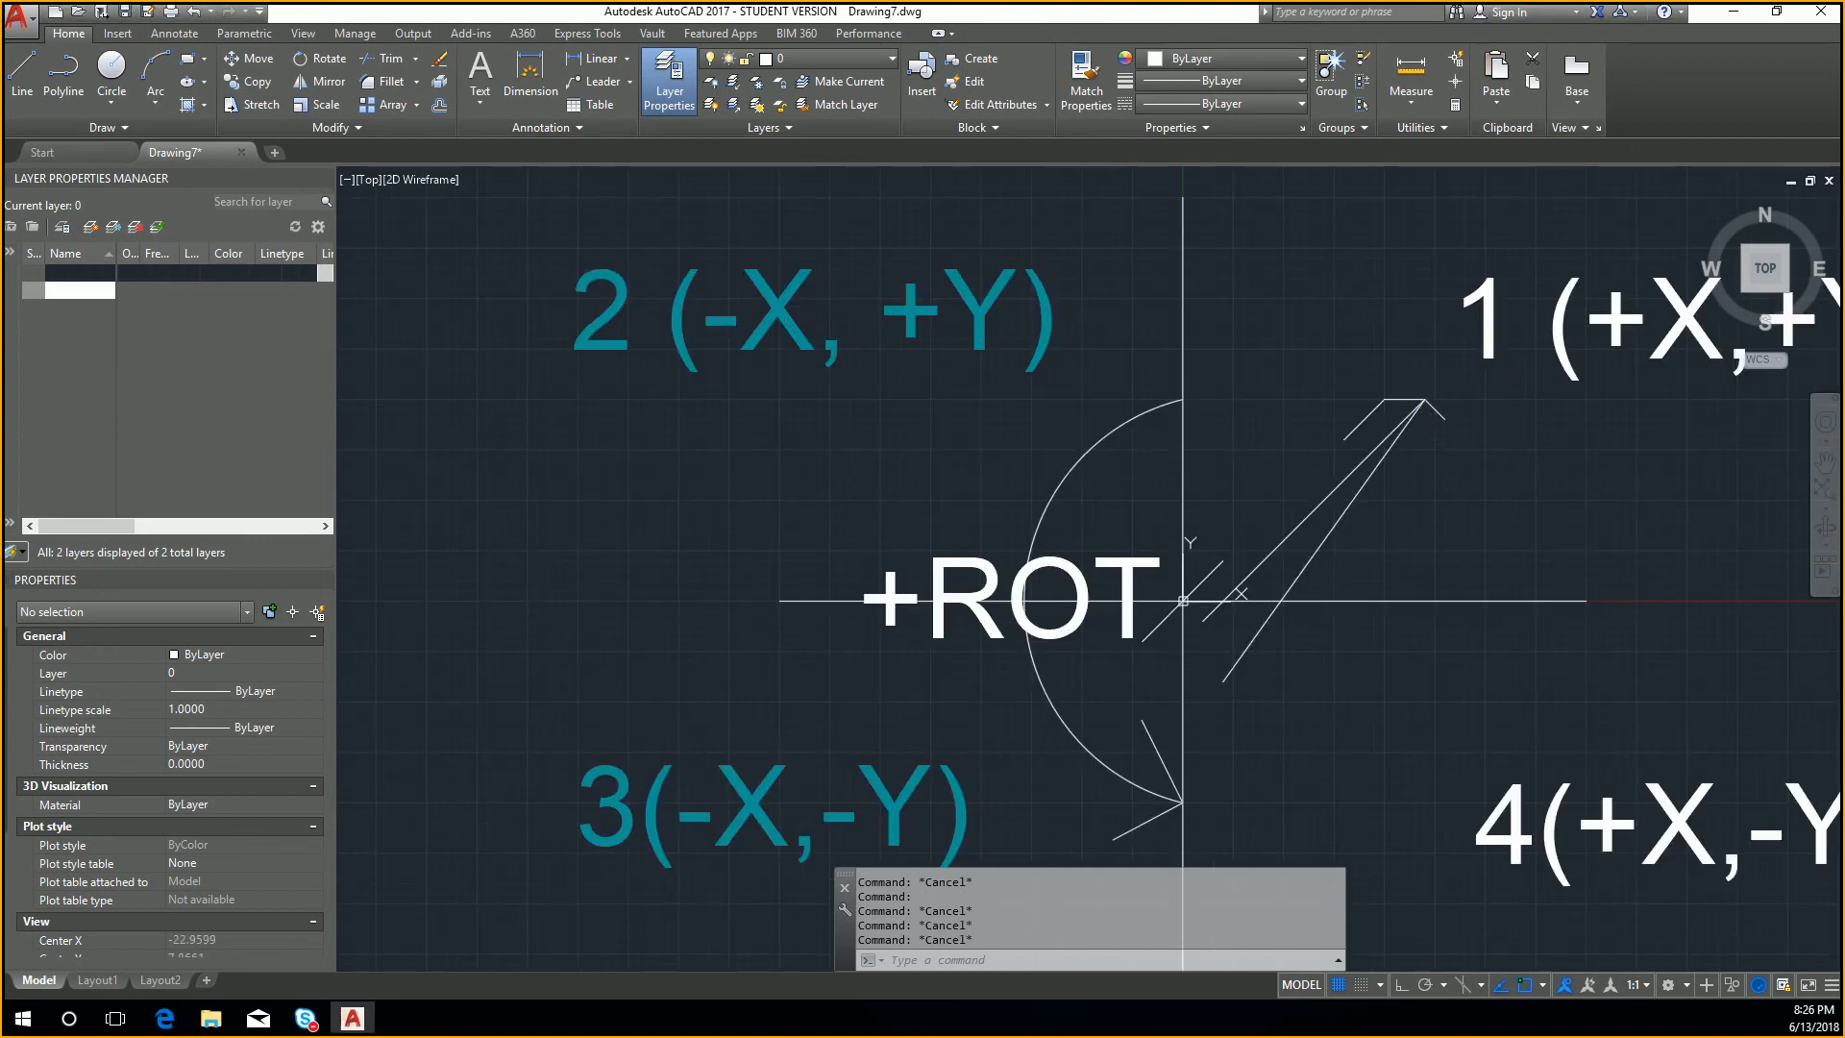
middle_click_drag(1430, 424, 1452, 442)
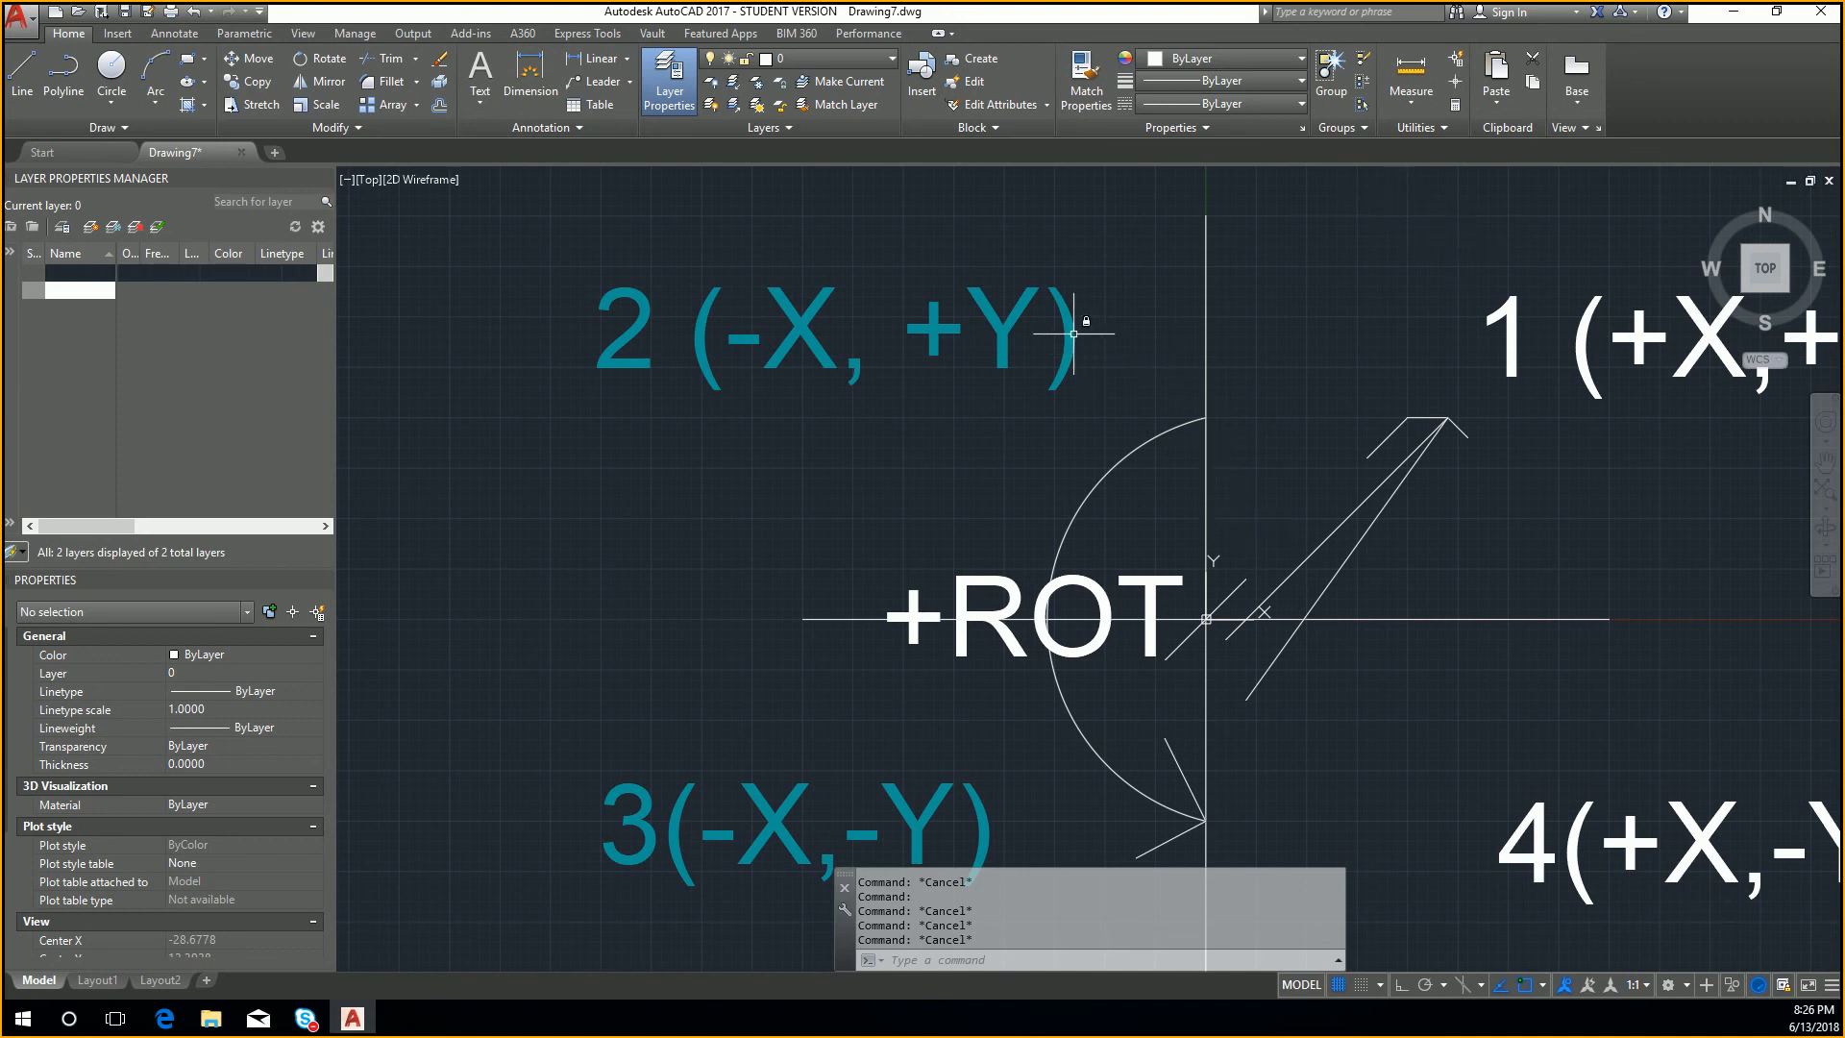
mouse_move(1074, 334)
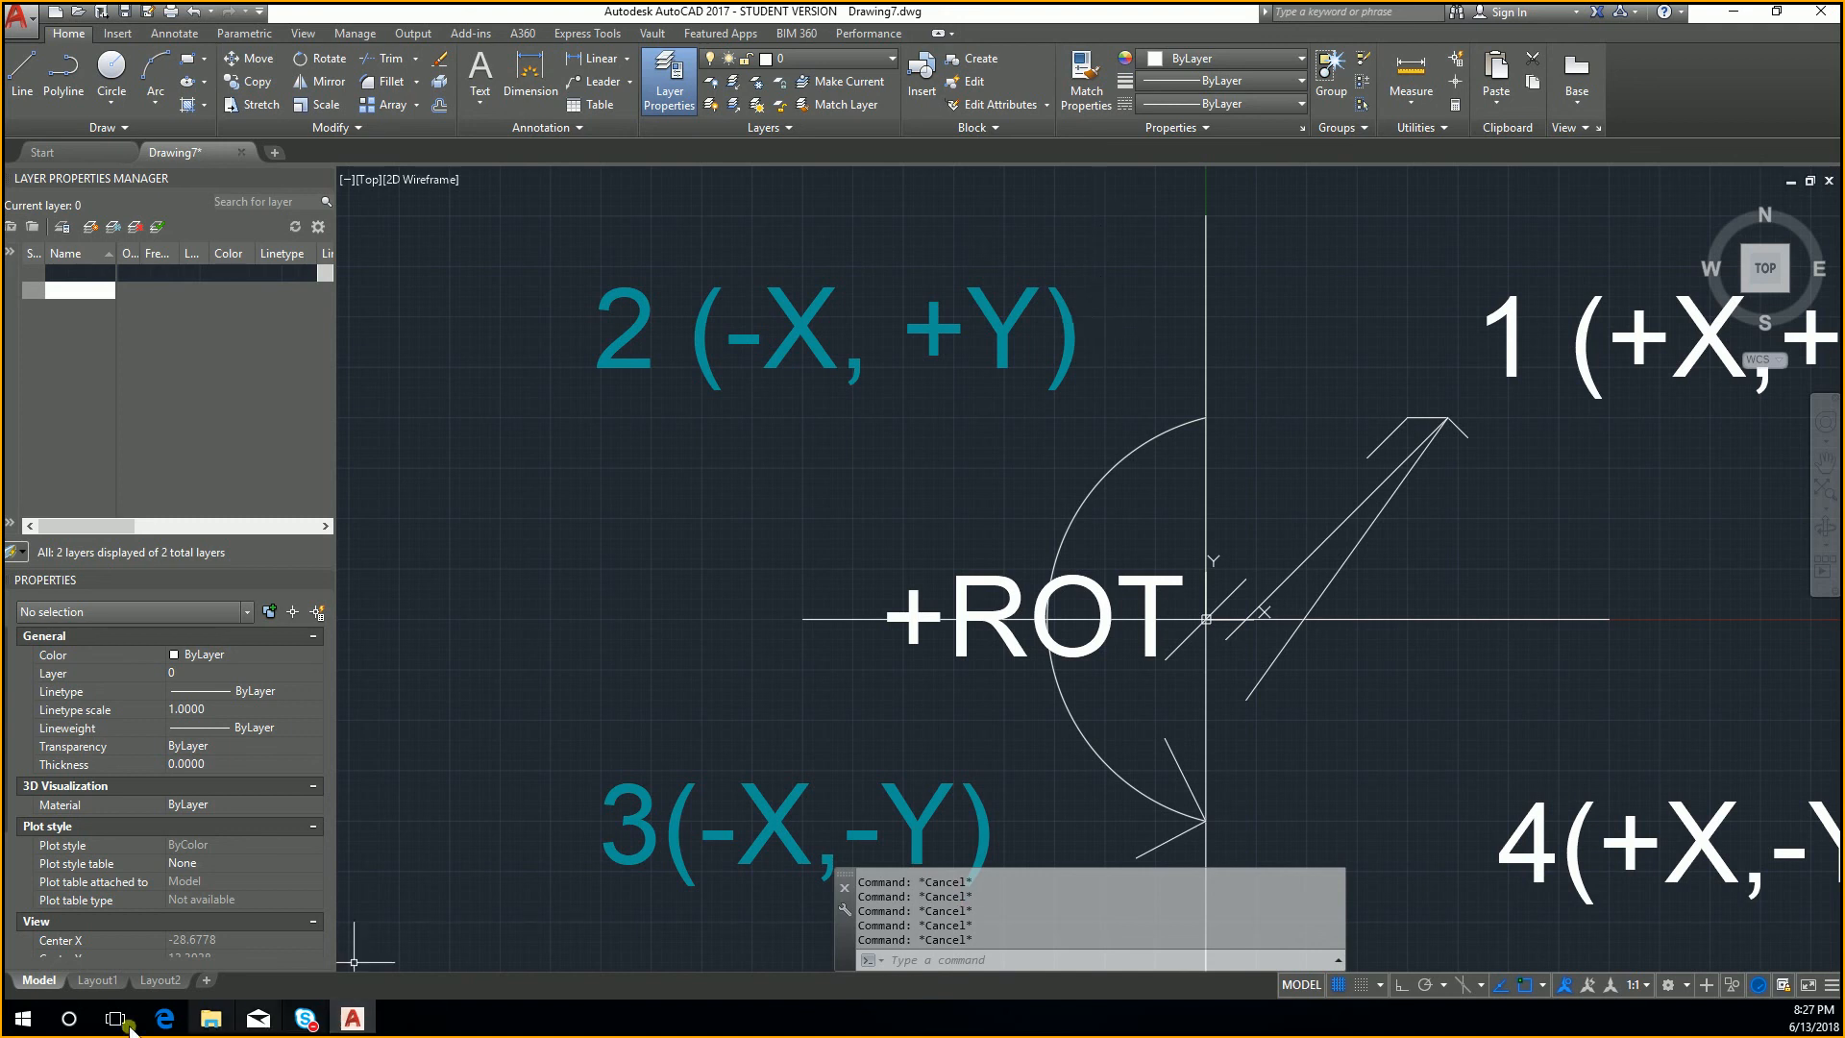
Step: Open Layout1, activate its viewport and select the 2 (-X, +Y) label to examine its layer
left_click(97, 981)
double_click(914, 416)
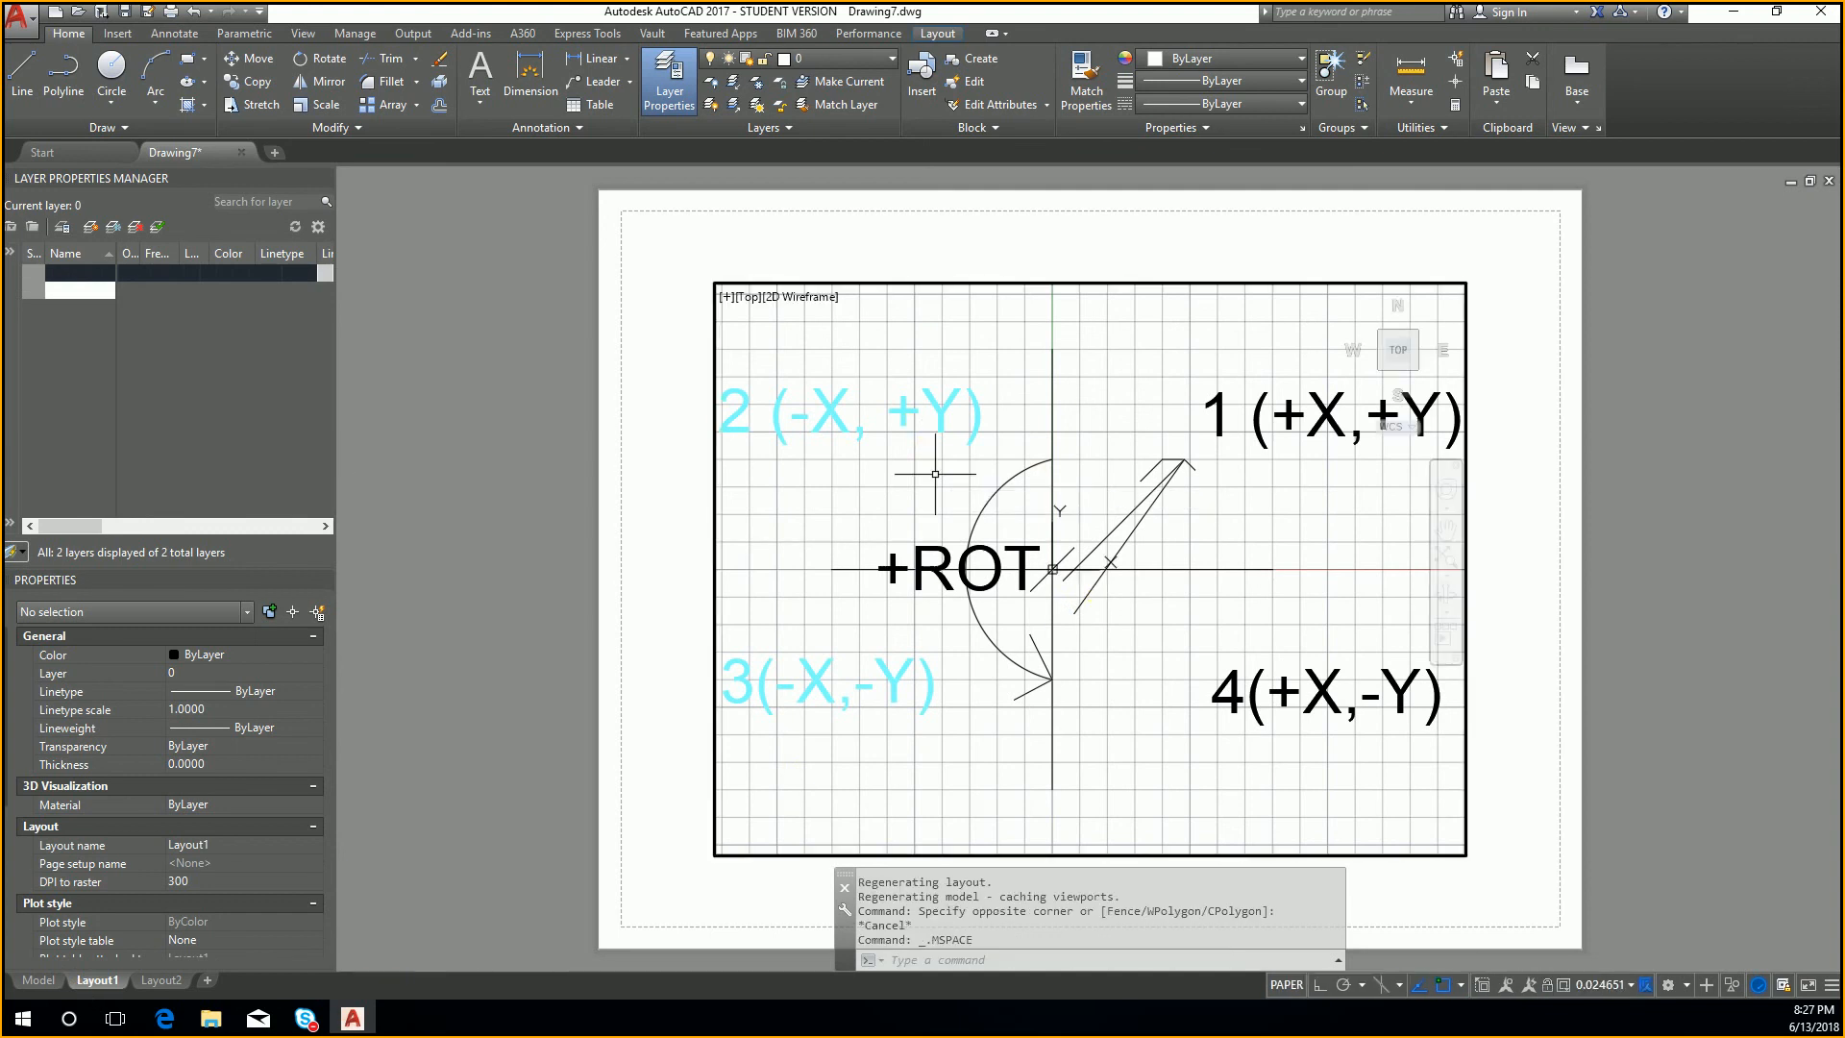
middle_click_drag(907, 477, 1017, 500)
scroll(1048, 432, "up", 1)
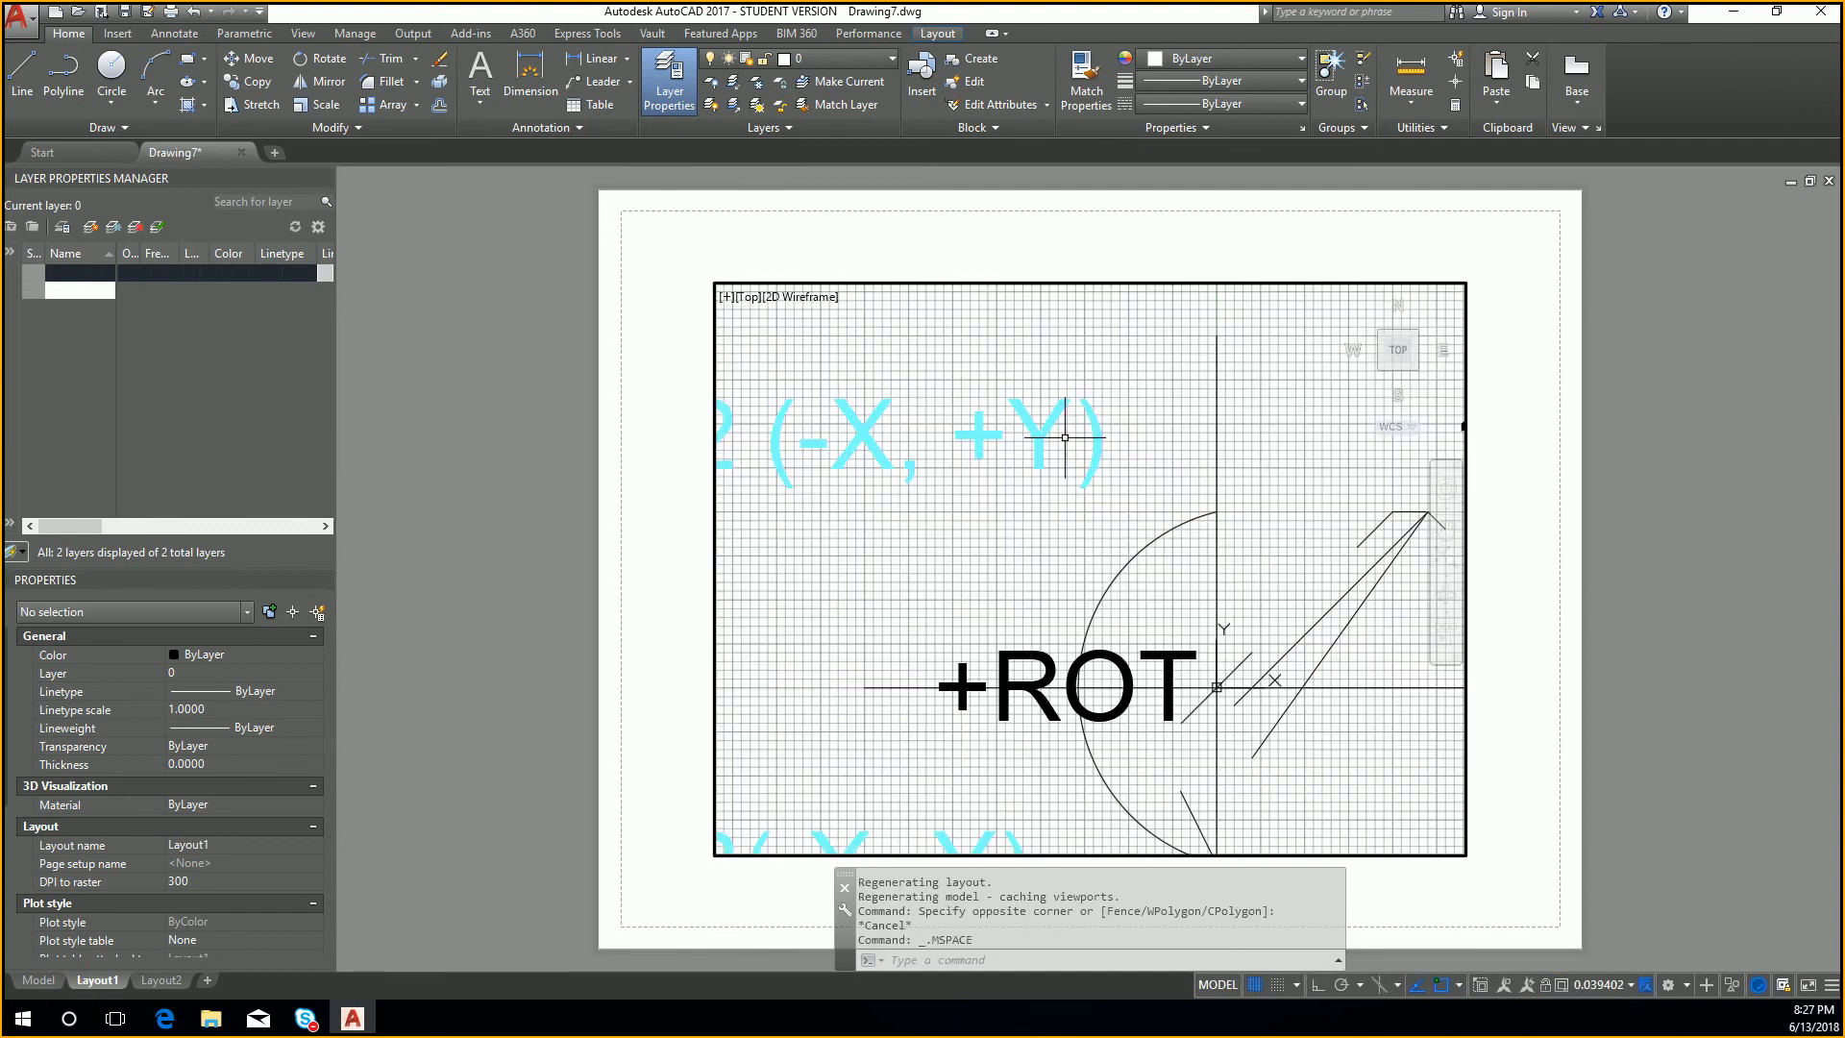
scroll(1134, 452, "up", 1)
left_click(1176, 477)
left_click(1105, 424)
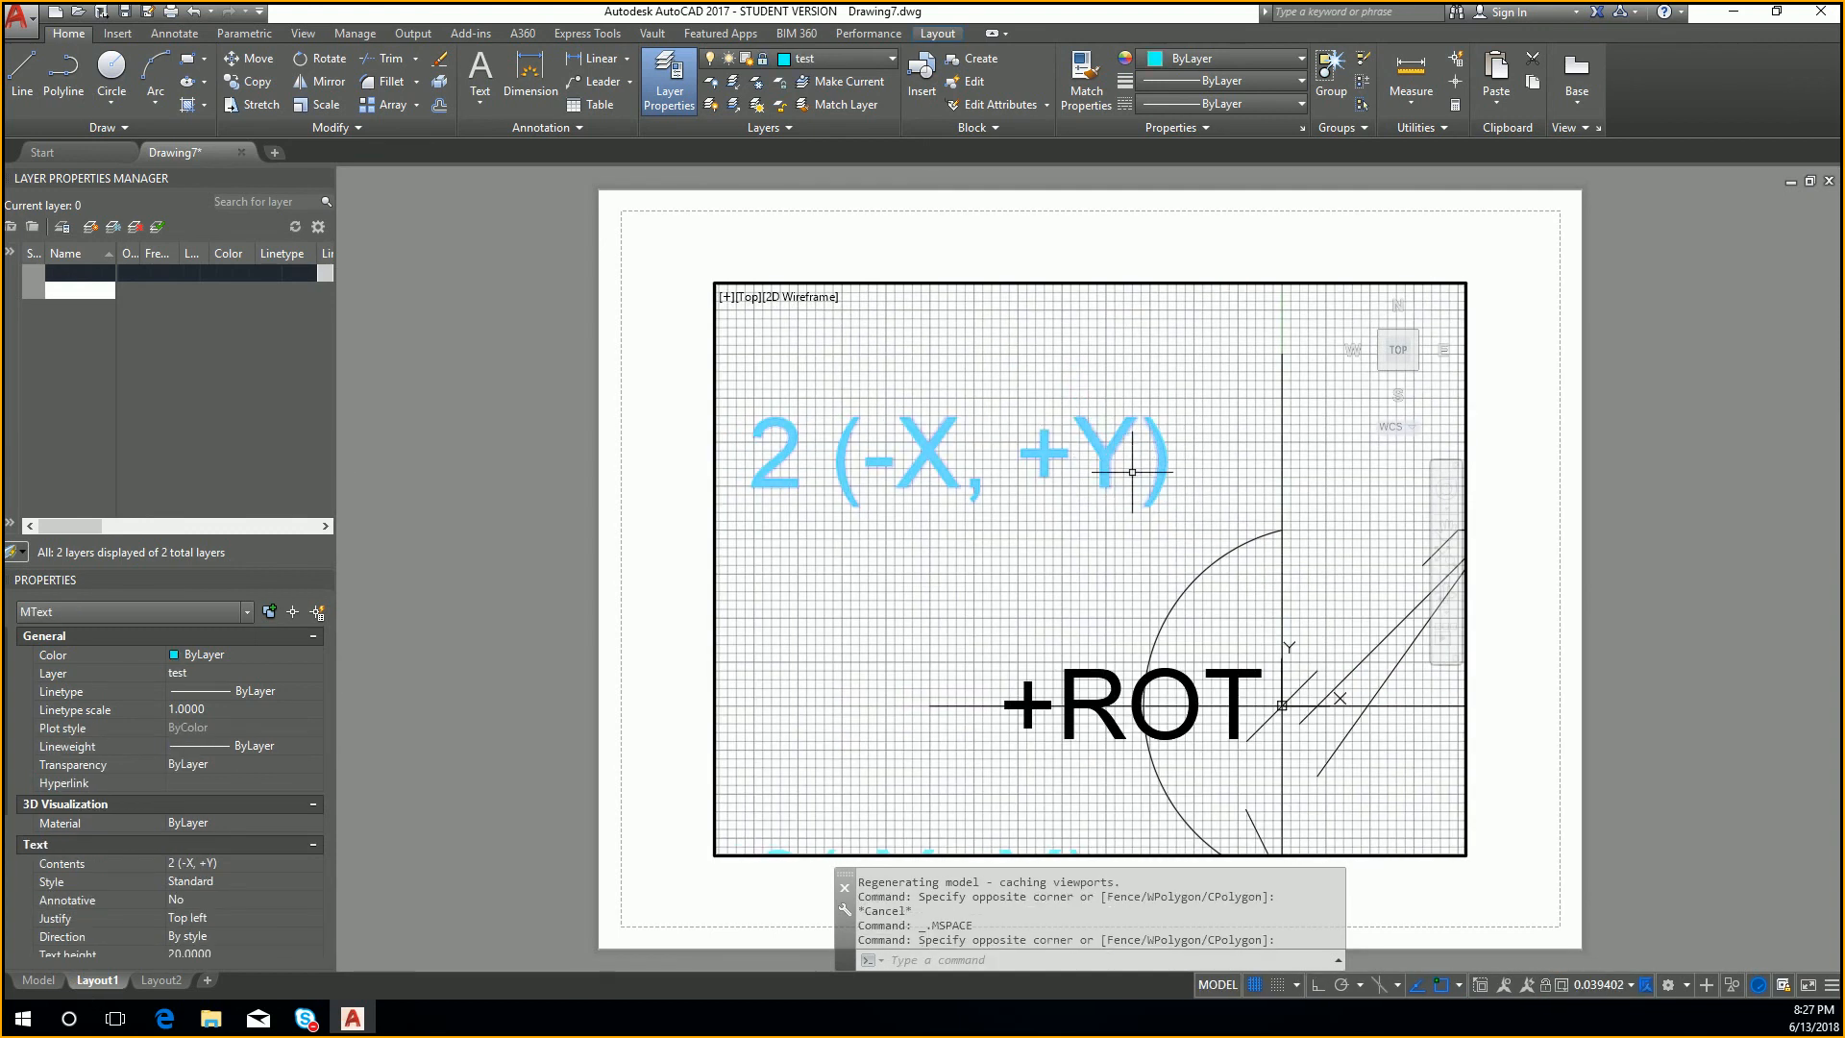
Step: Freeze the test layer in all viewports from within the Layout1 viewport
left_click(880, 63)
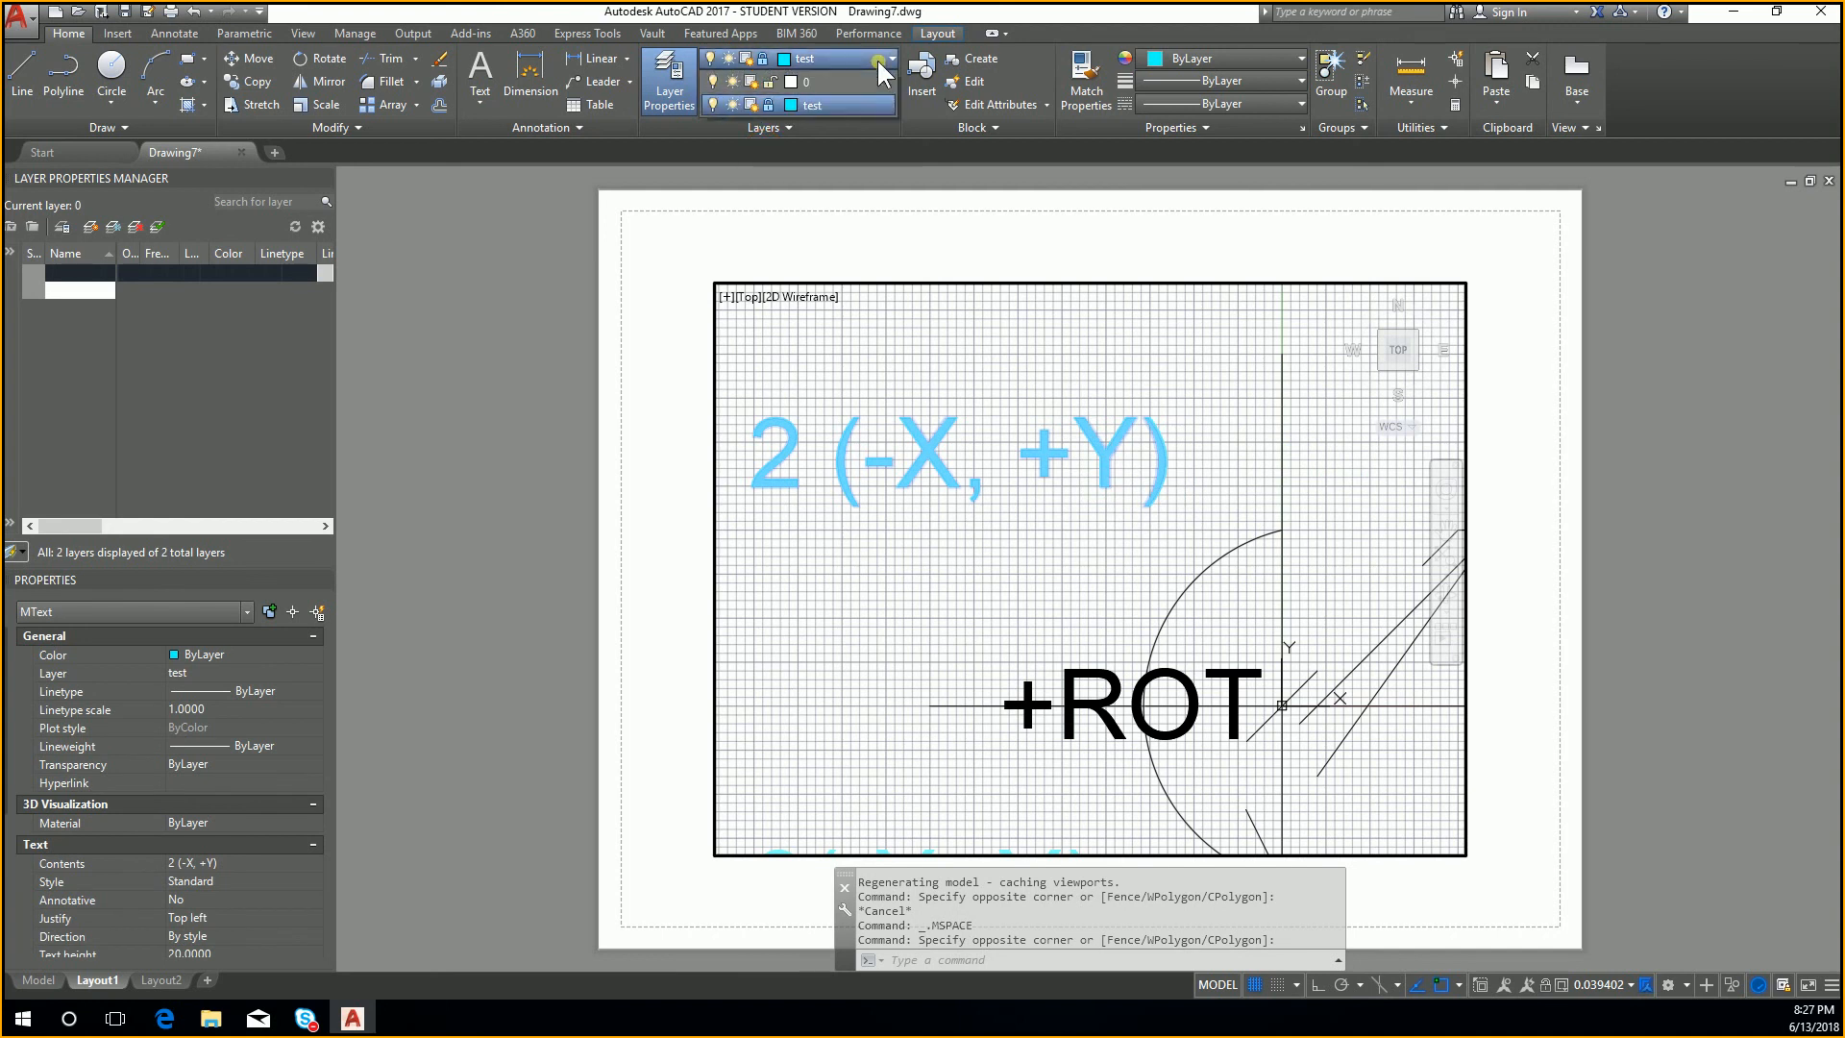
left_click(729, 107)
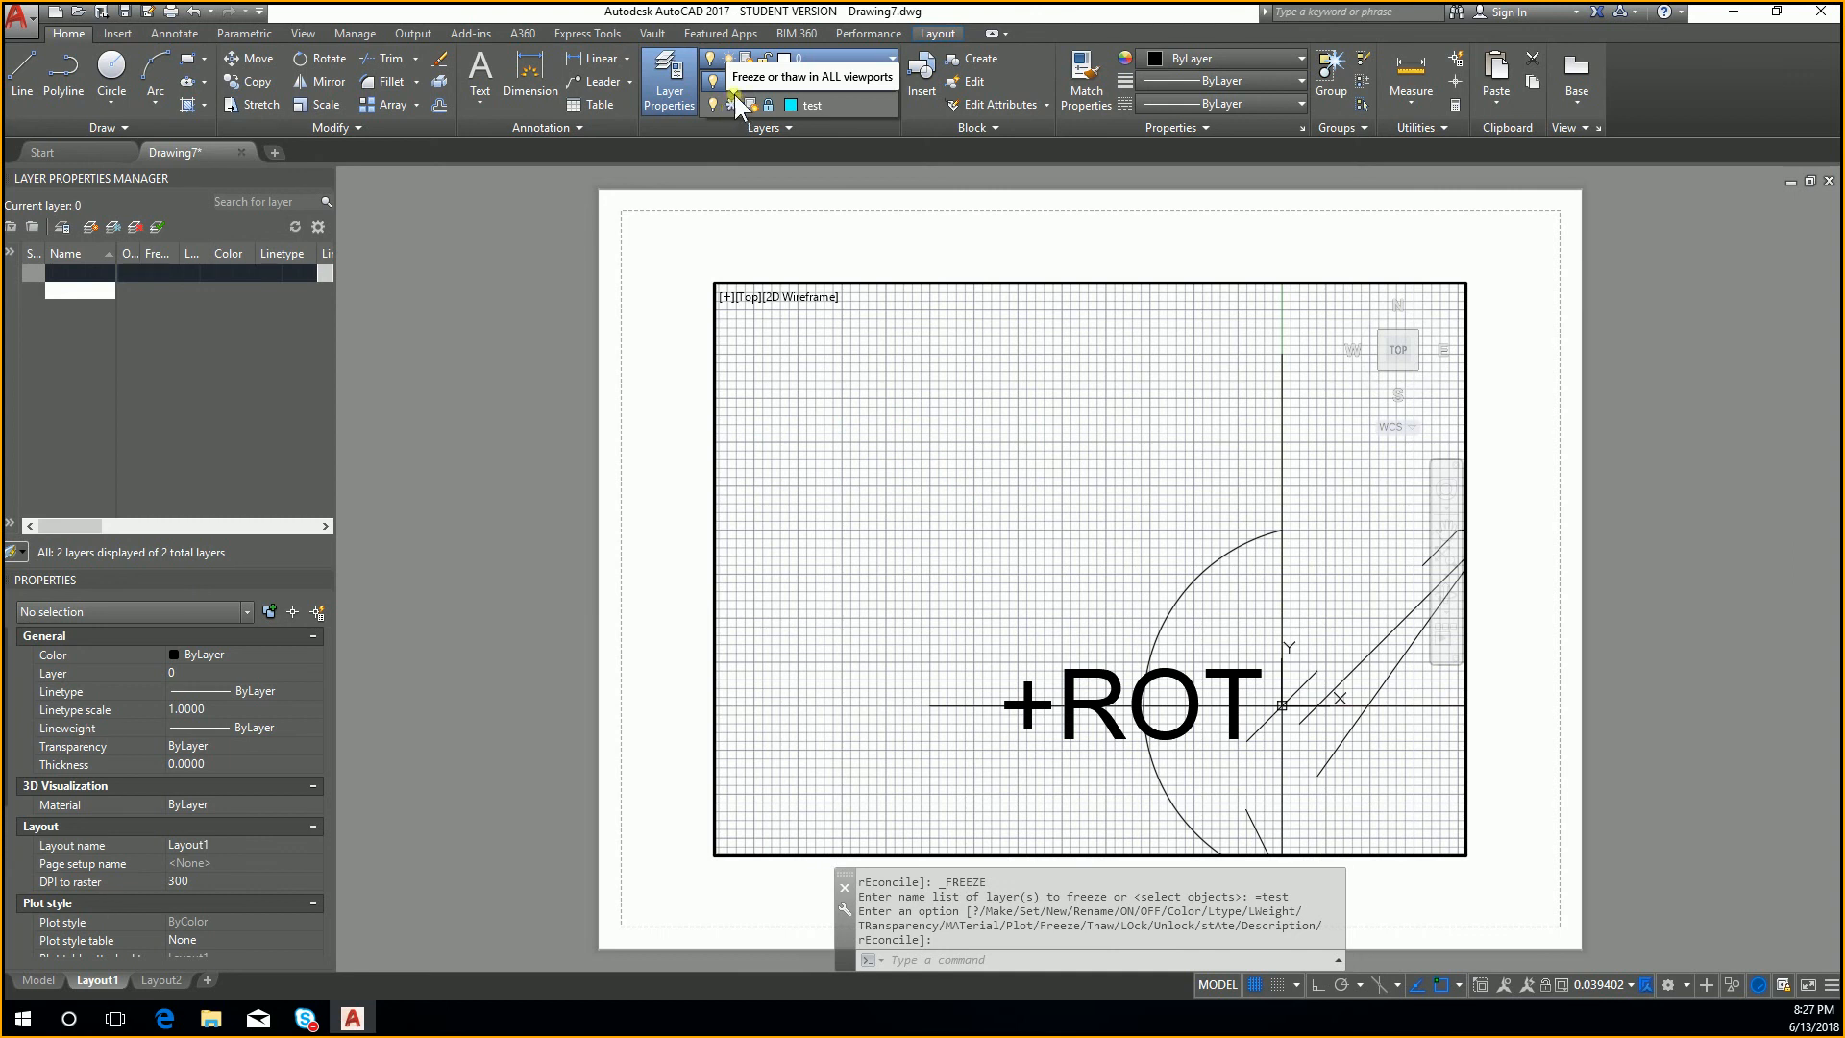
left_click(1080, 337)
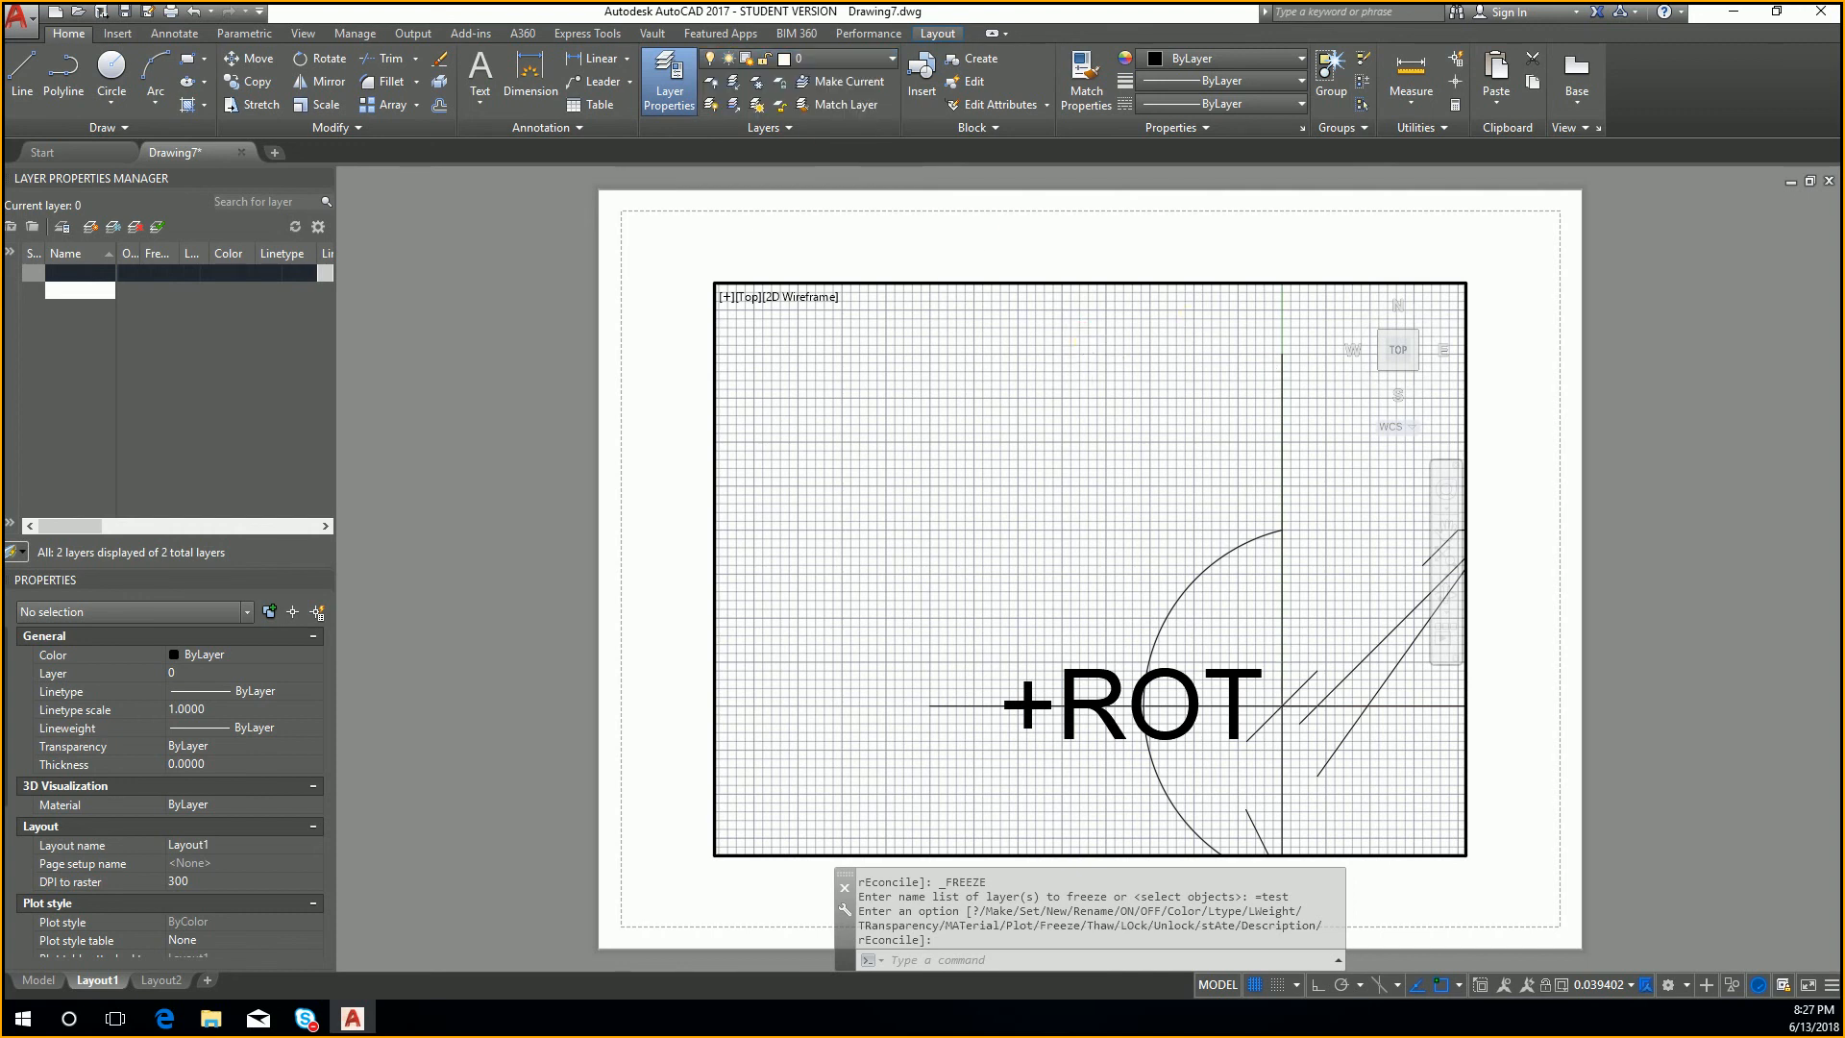
scroll(1079, 337, "down", 3)
middle_click_drag(1014, 425, 1026, 468)
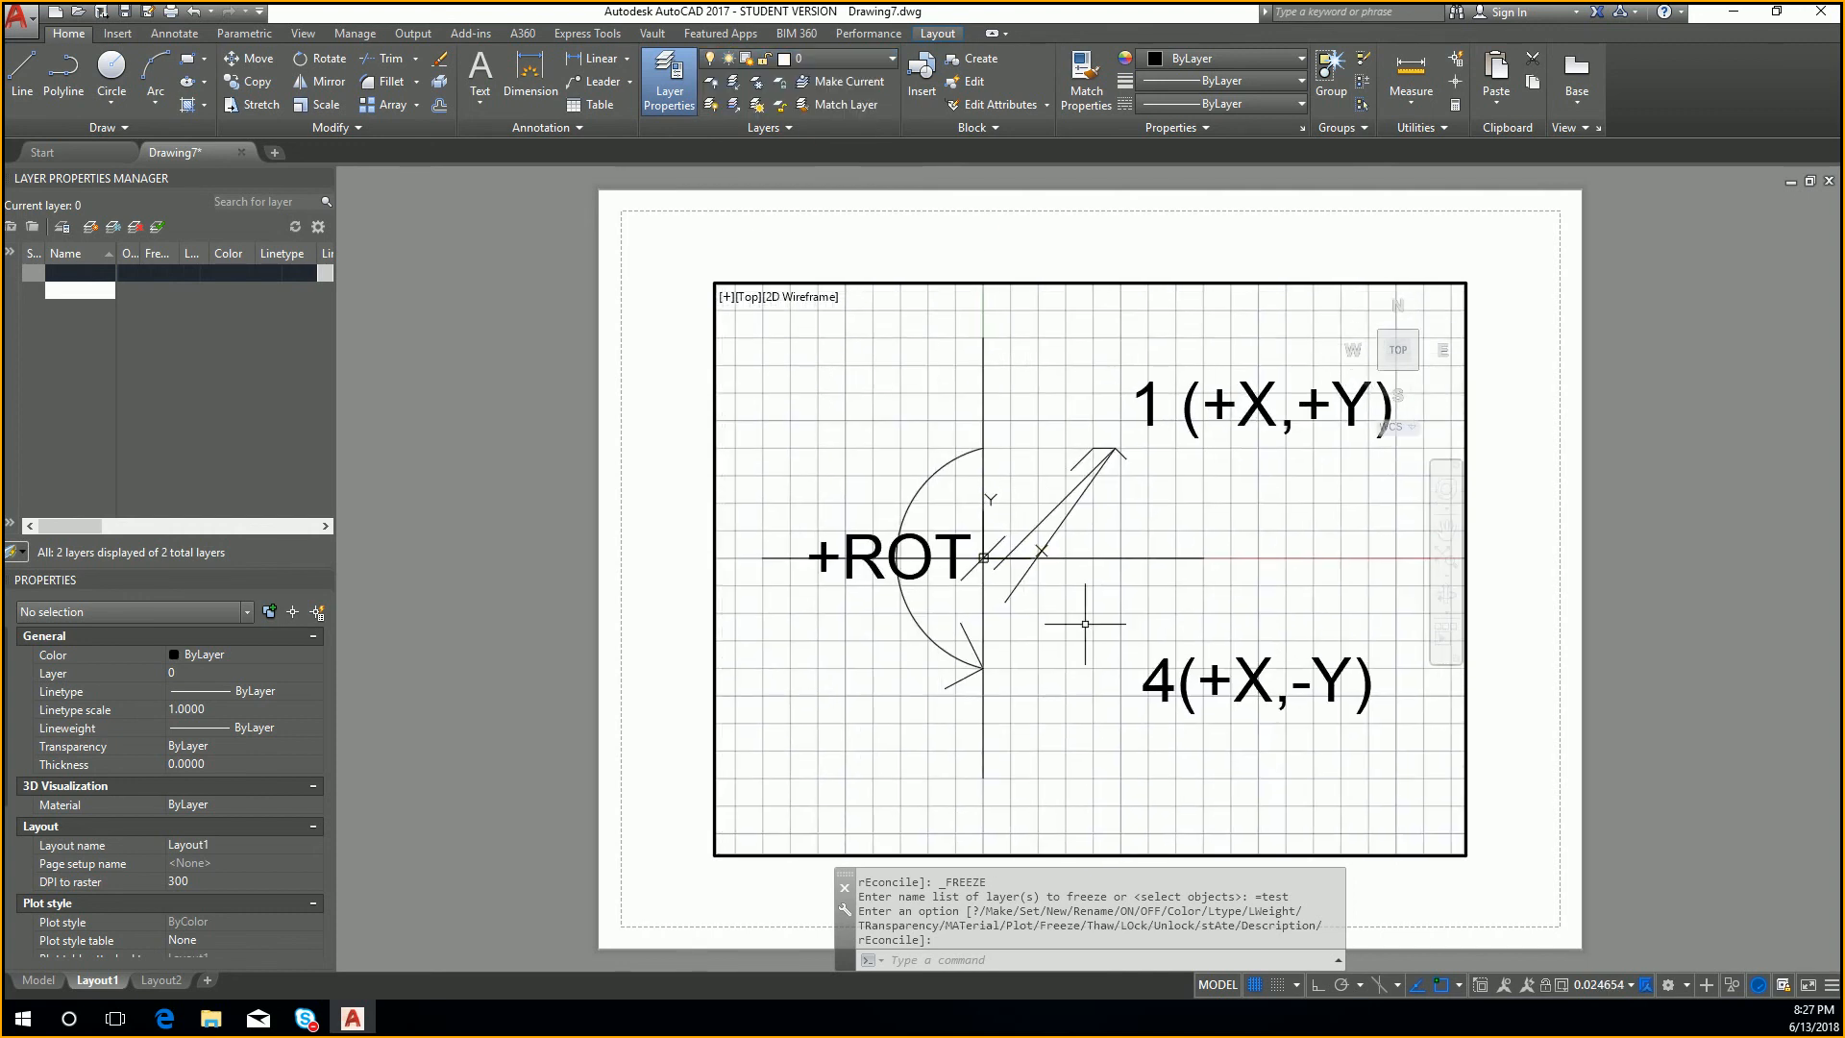
Step: Return to model space, unlock the test layer and thaw it
left_click(38, 980)
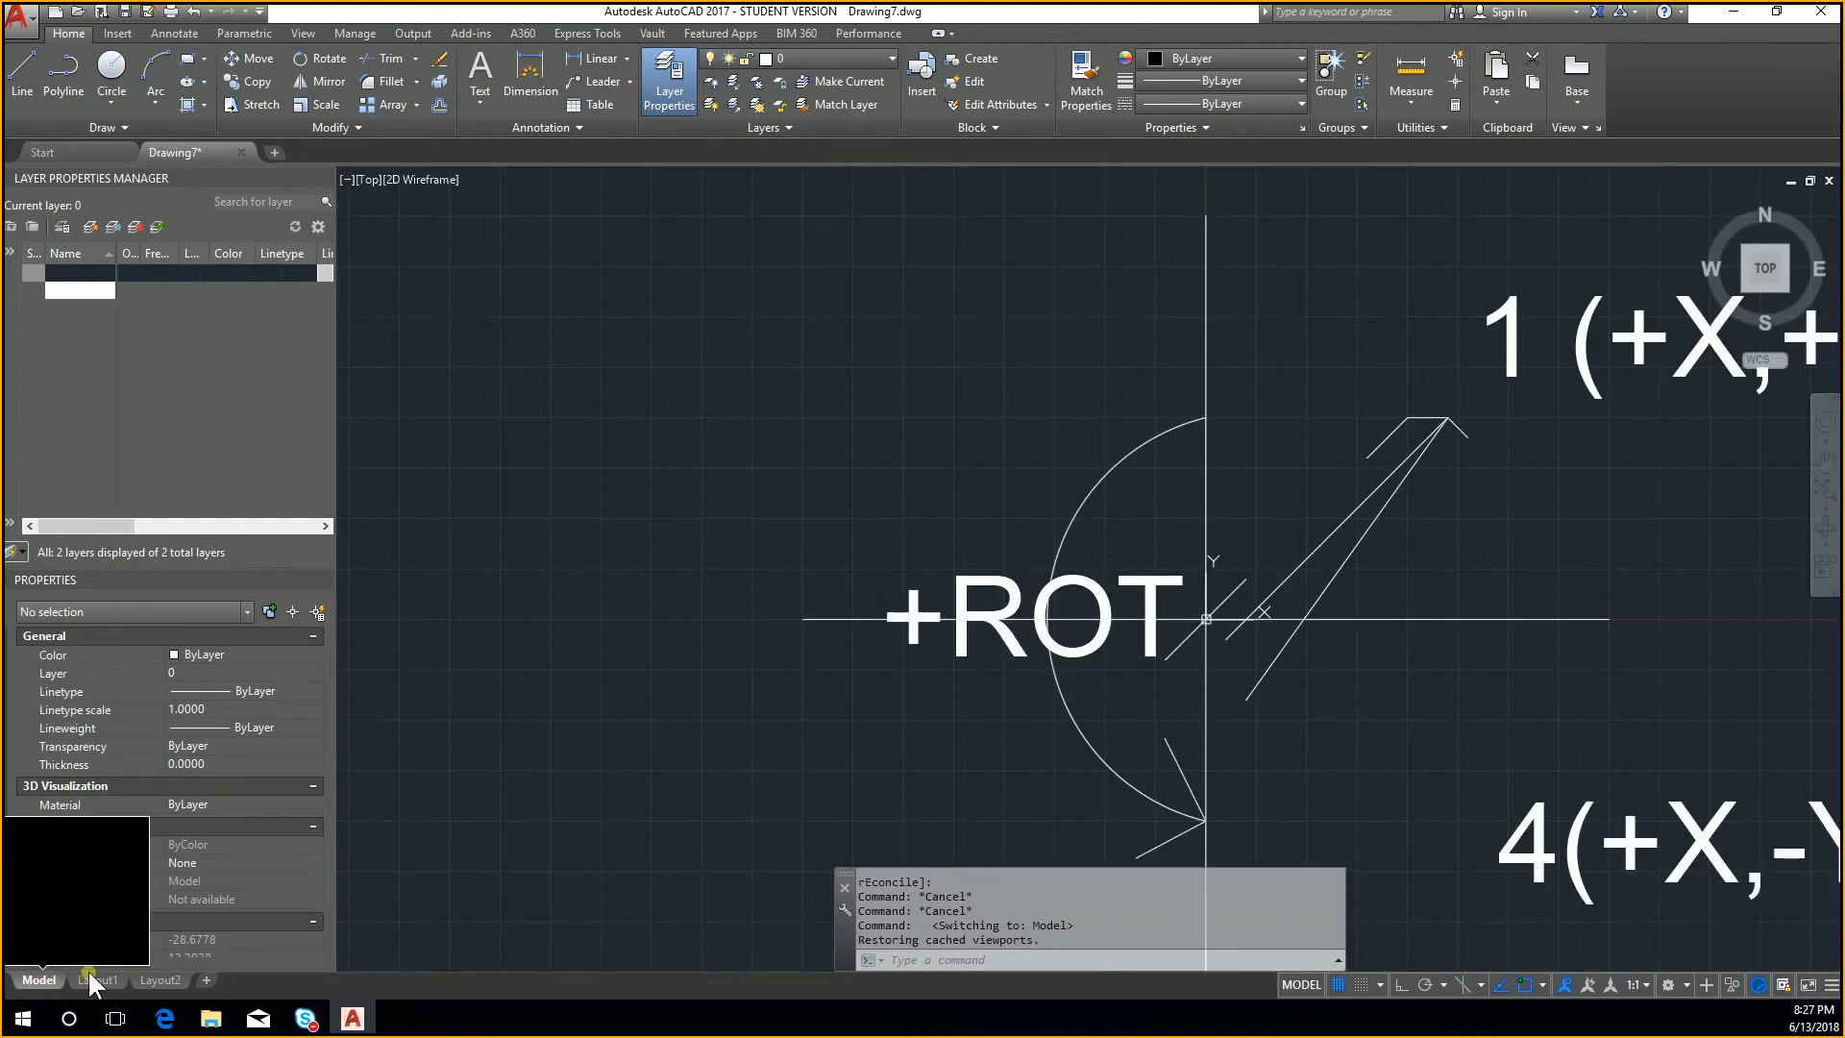
left_click(845, 60)
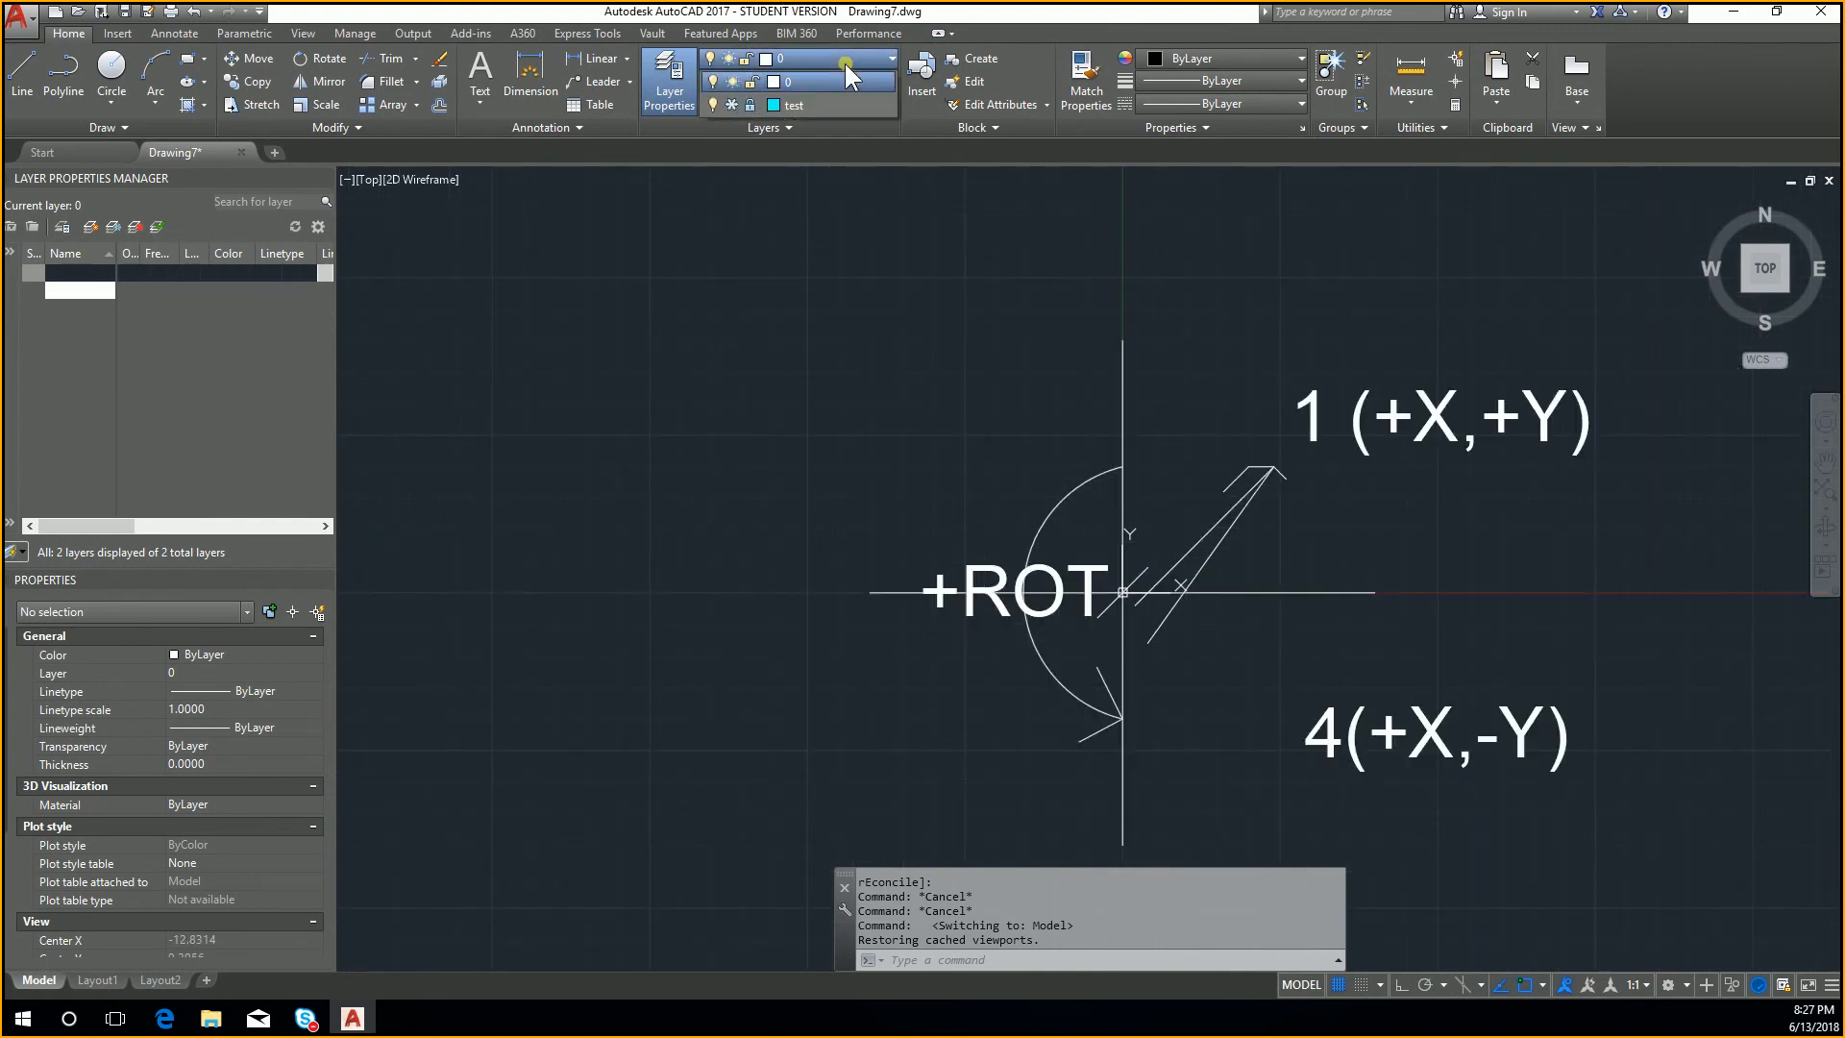
left_click(750, 106)
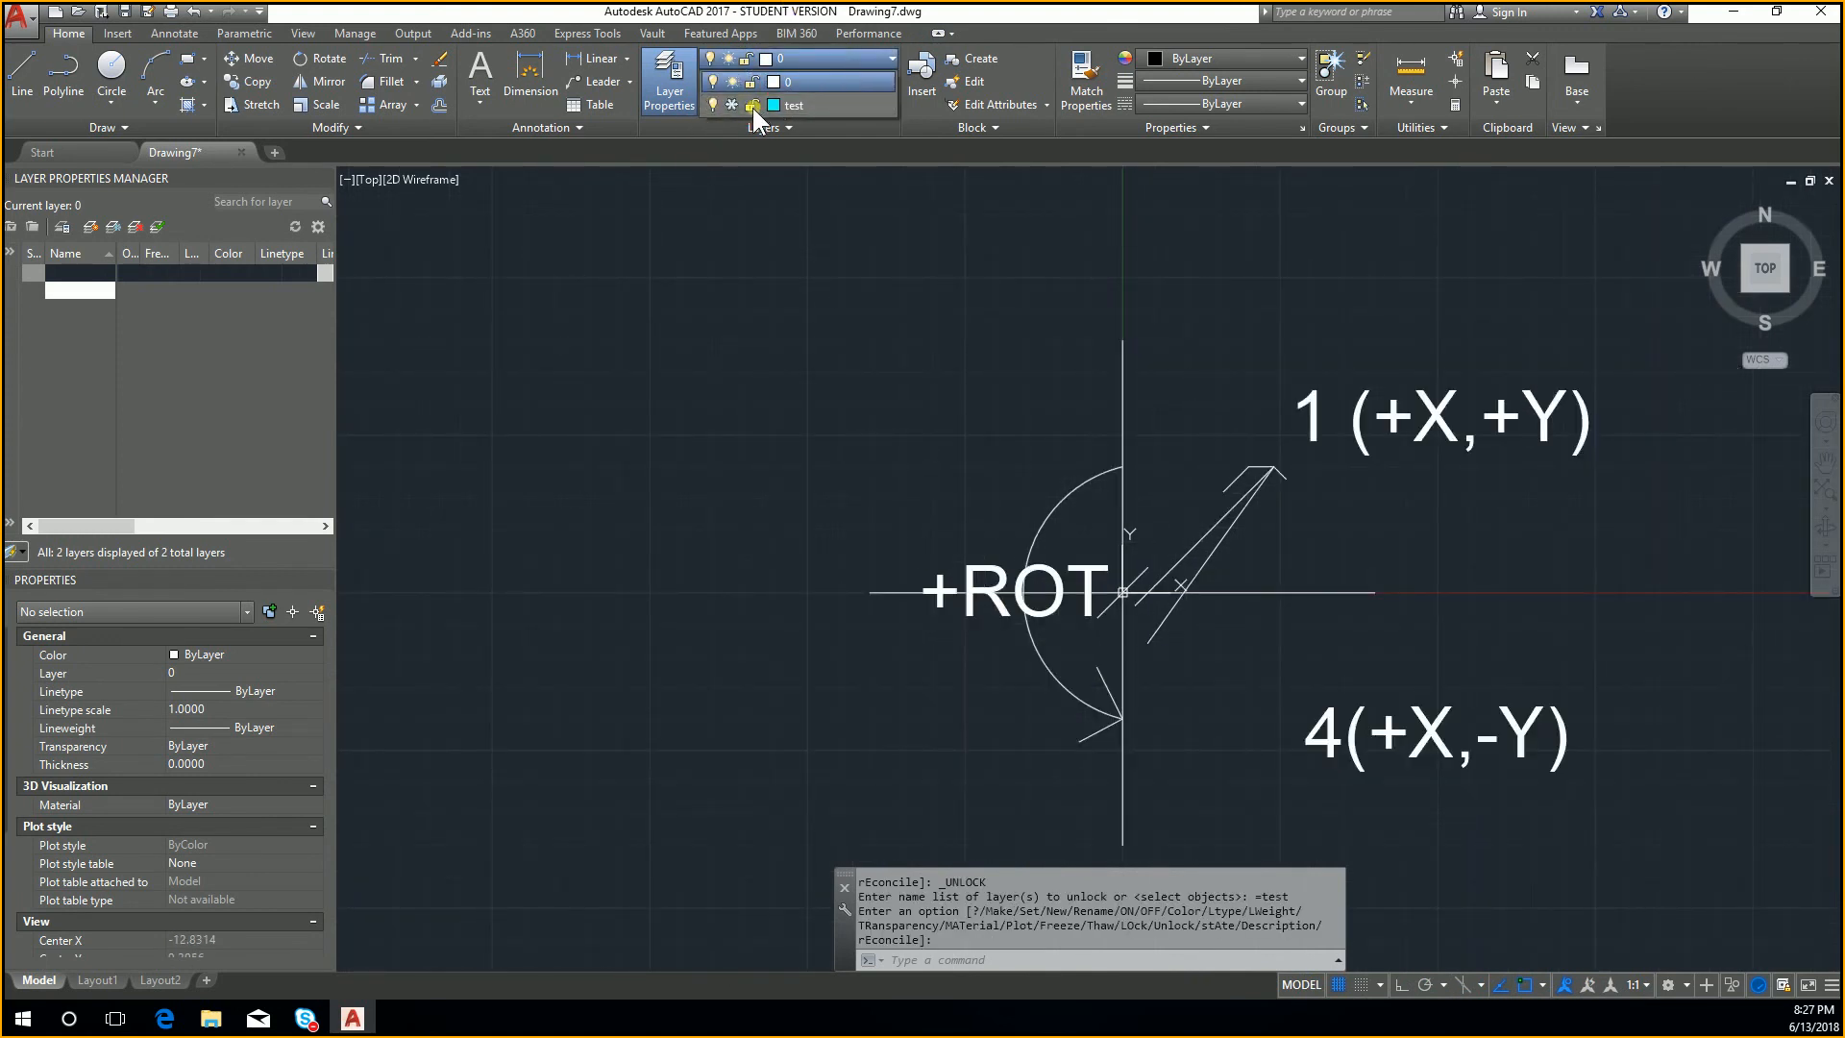
left_click(879, 441)
left_click(862, 59)
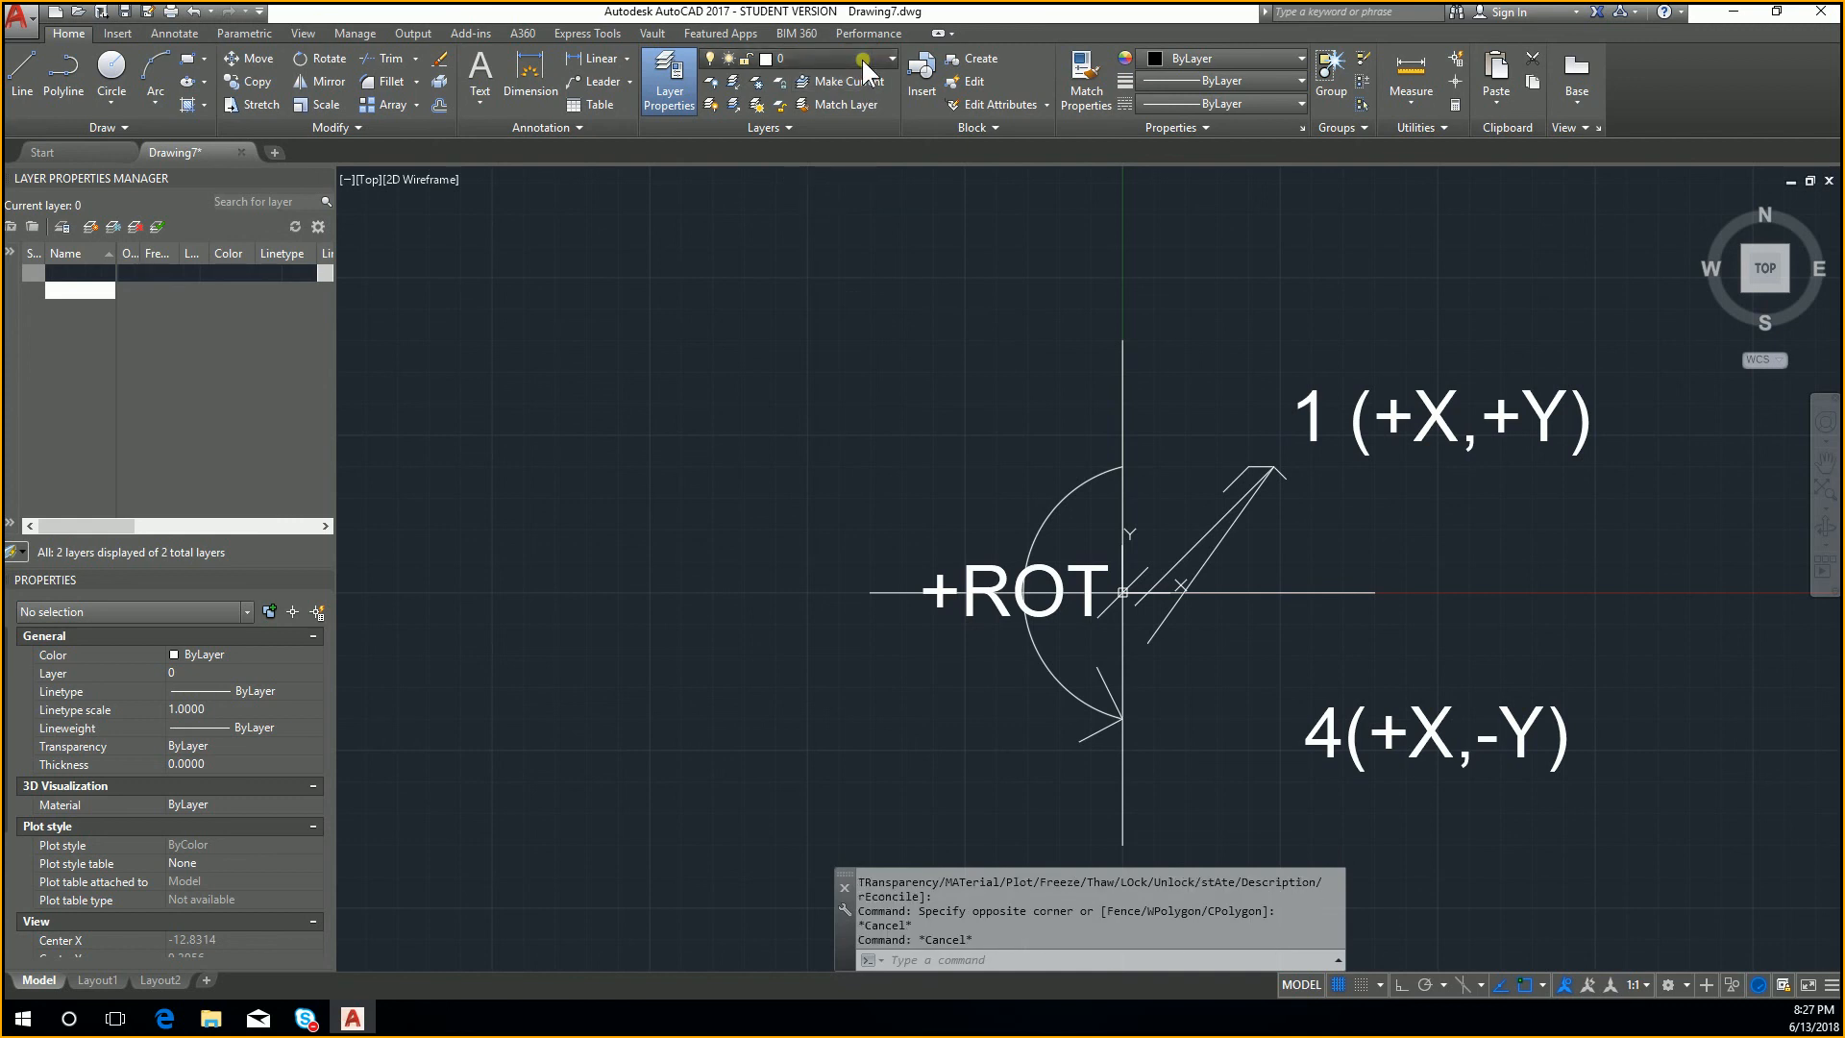
left_click(727, 106)
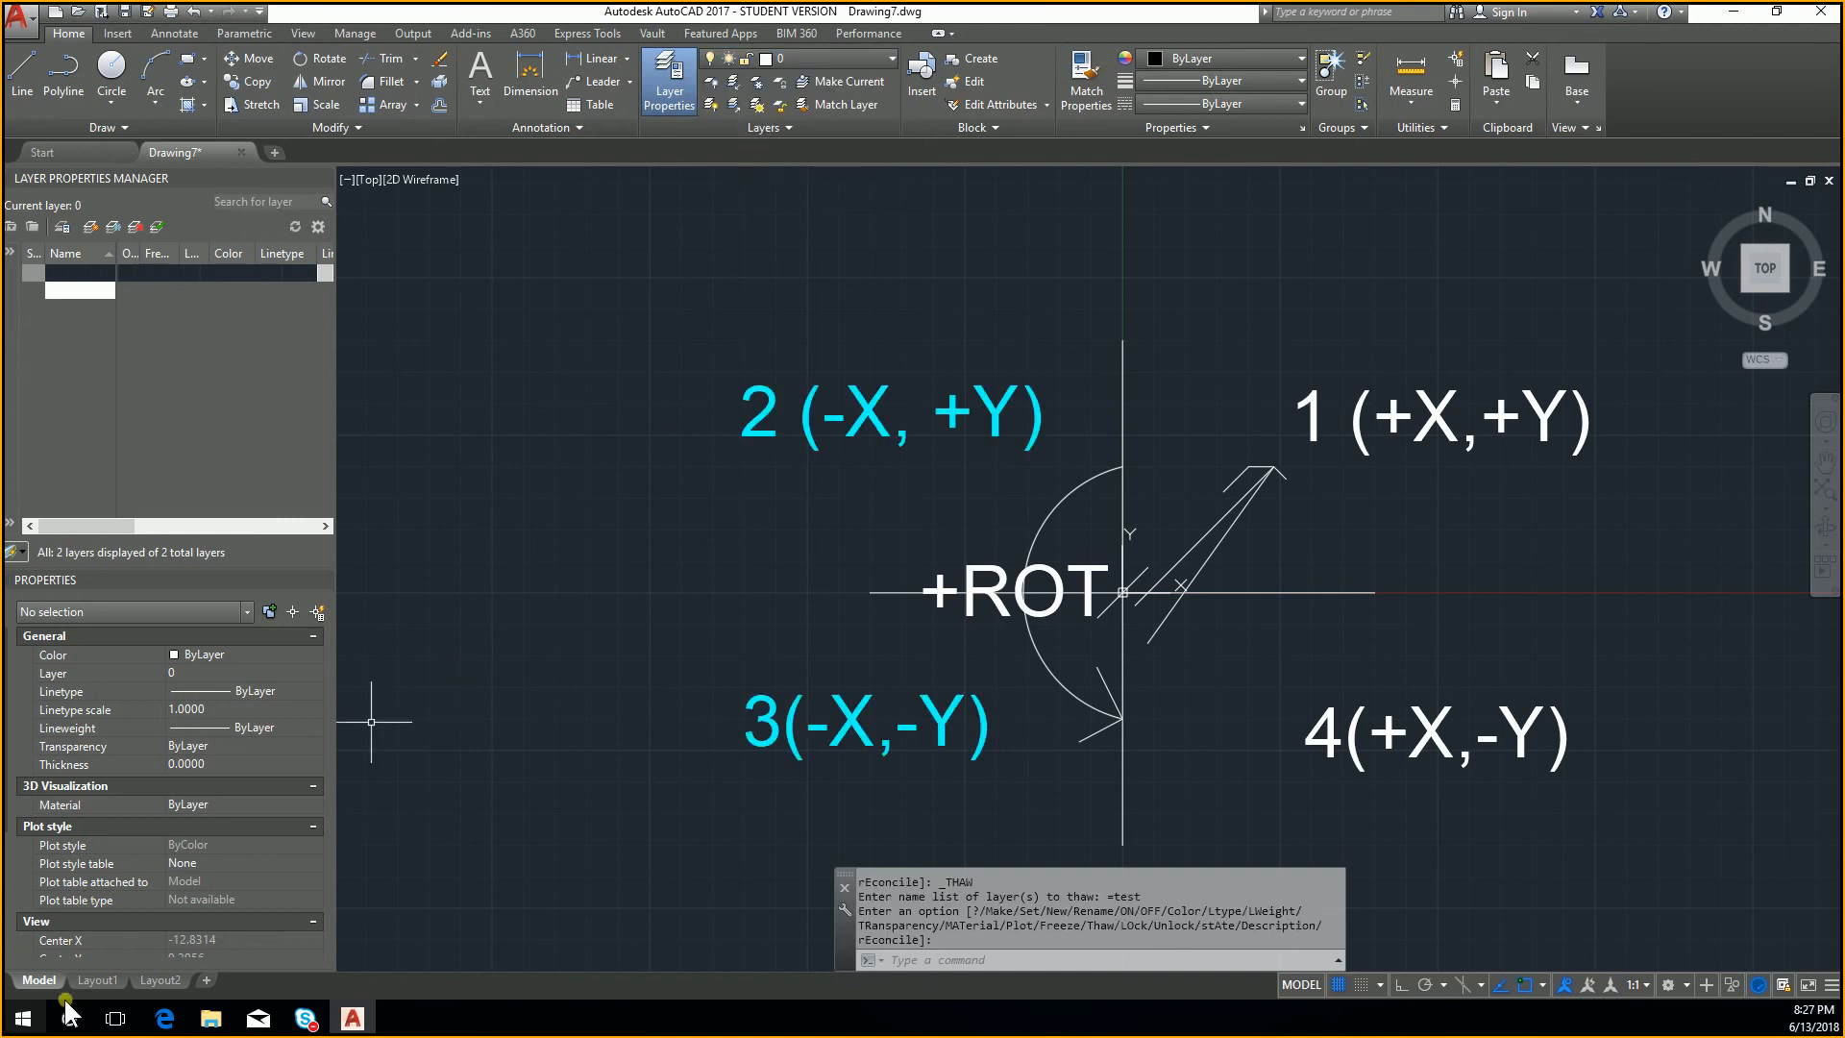
Step: Freeze the test layer in all viewports from Layout1 and check its state in model space
left_click(96, 980)
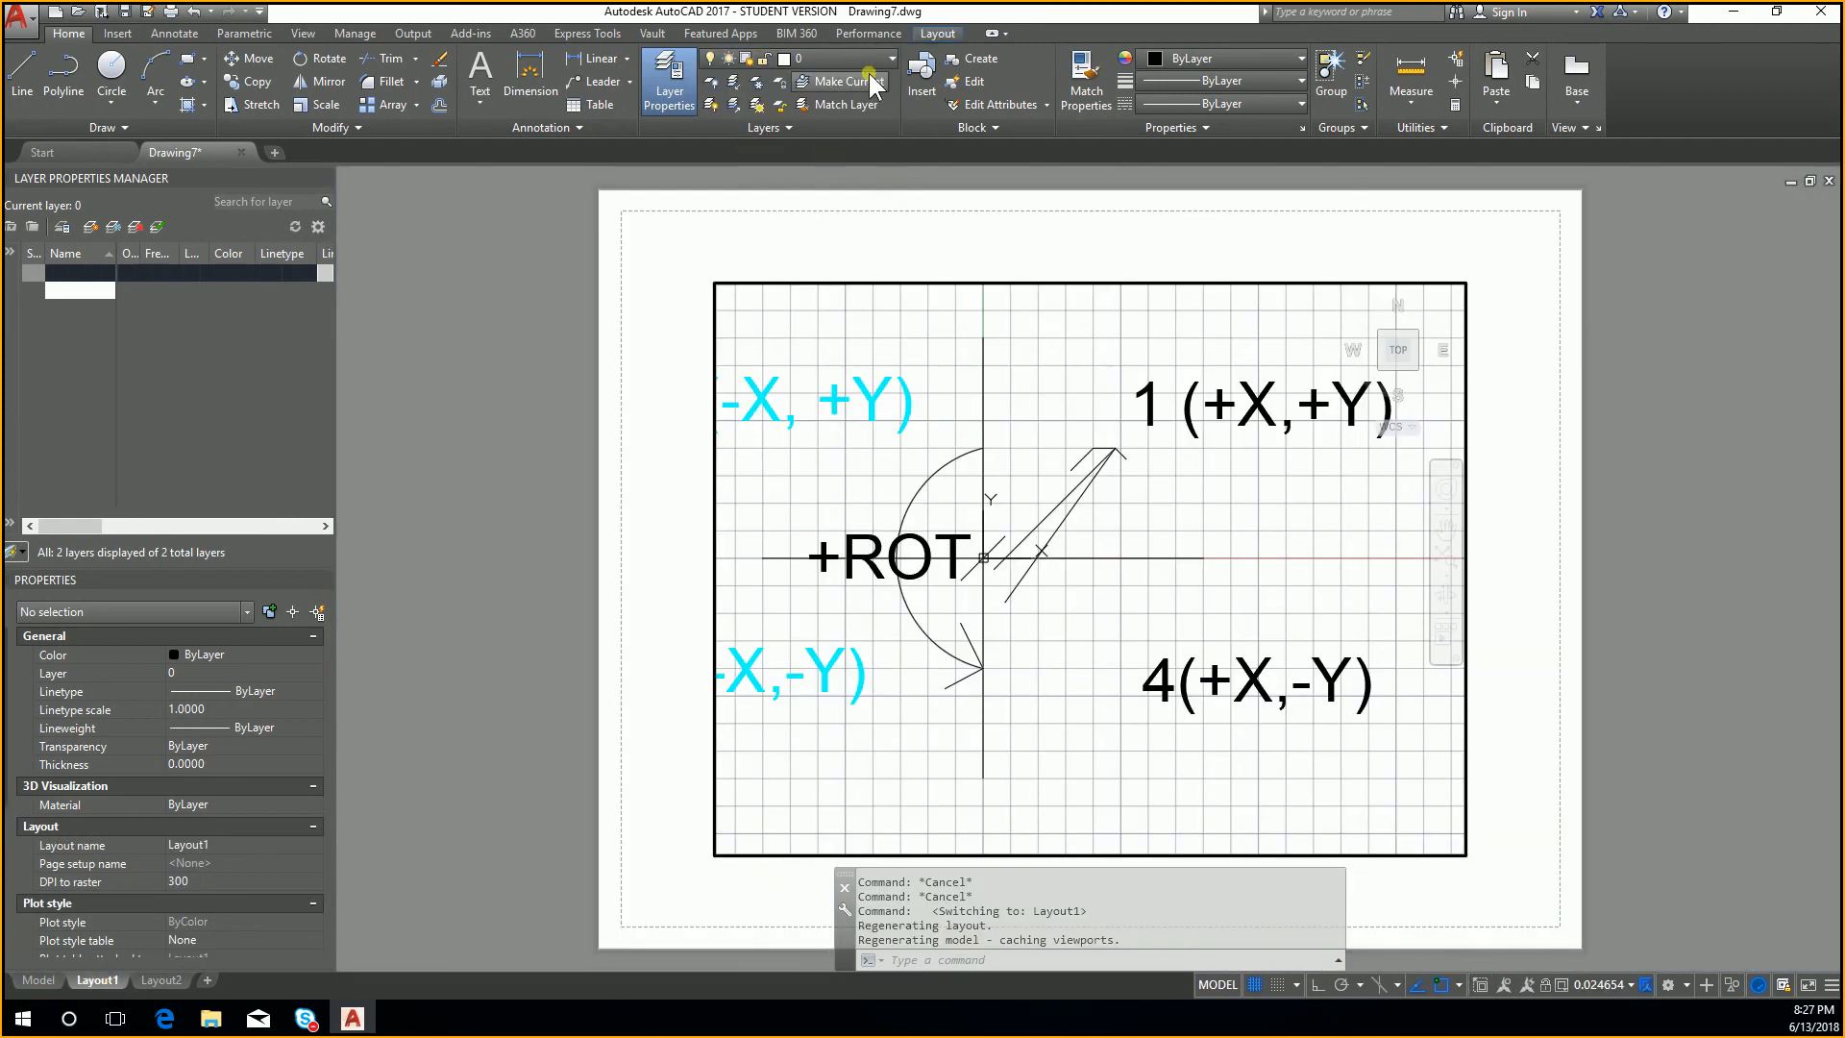
left_click(852, 366)
key("Escape")
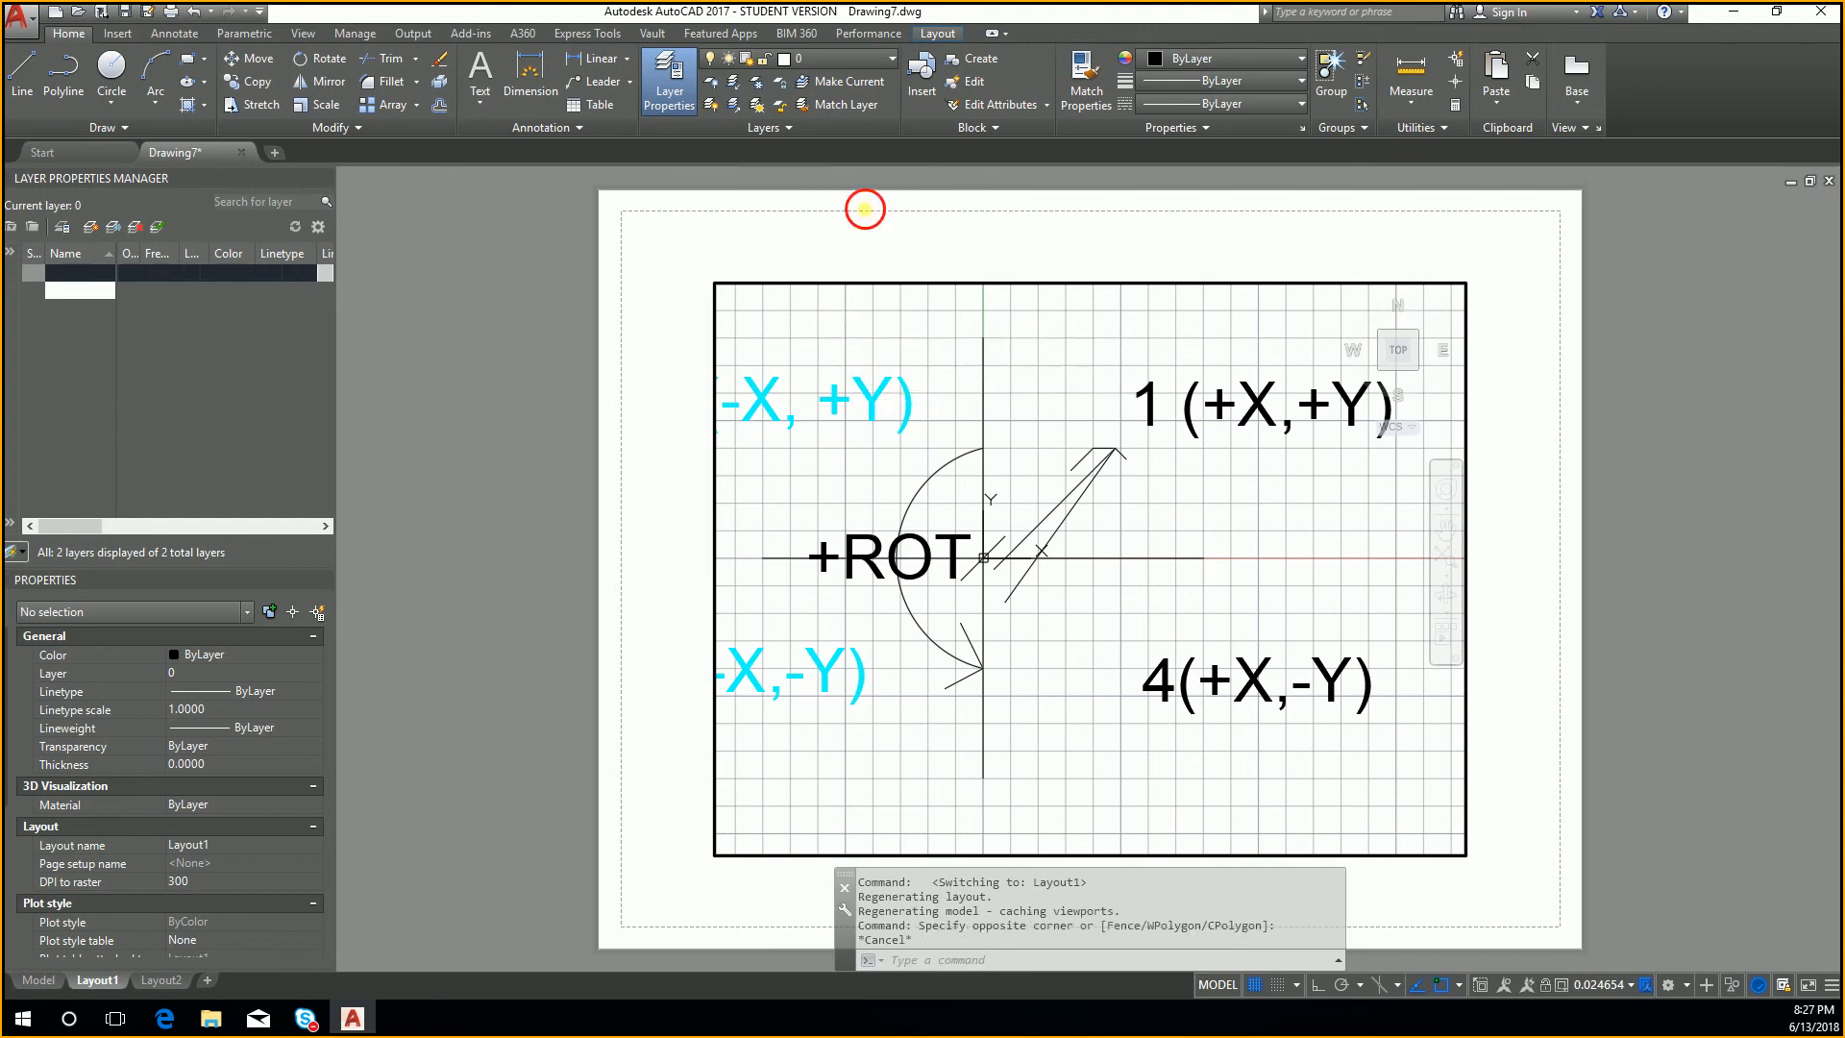
left_click(856, 58)
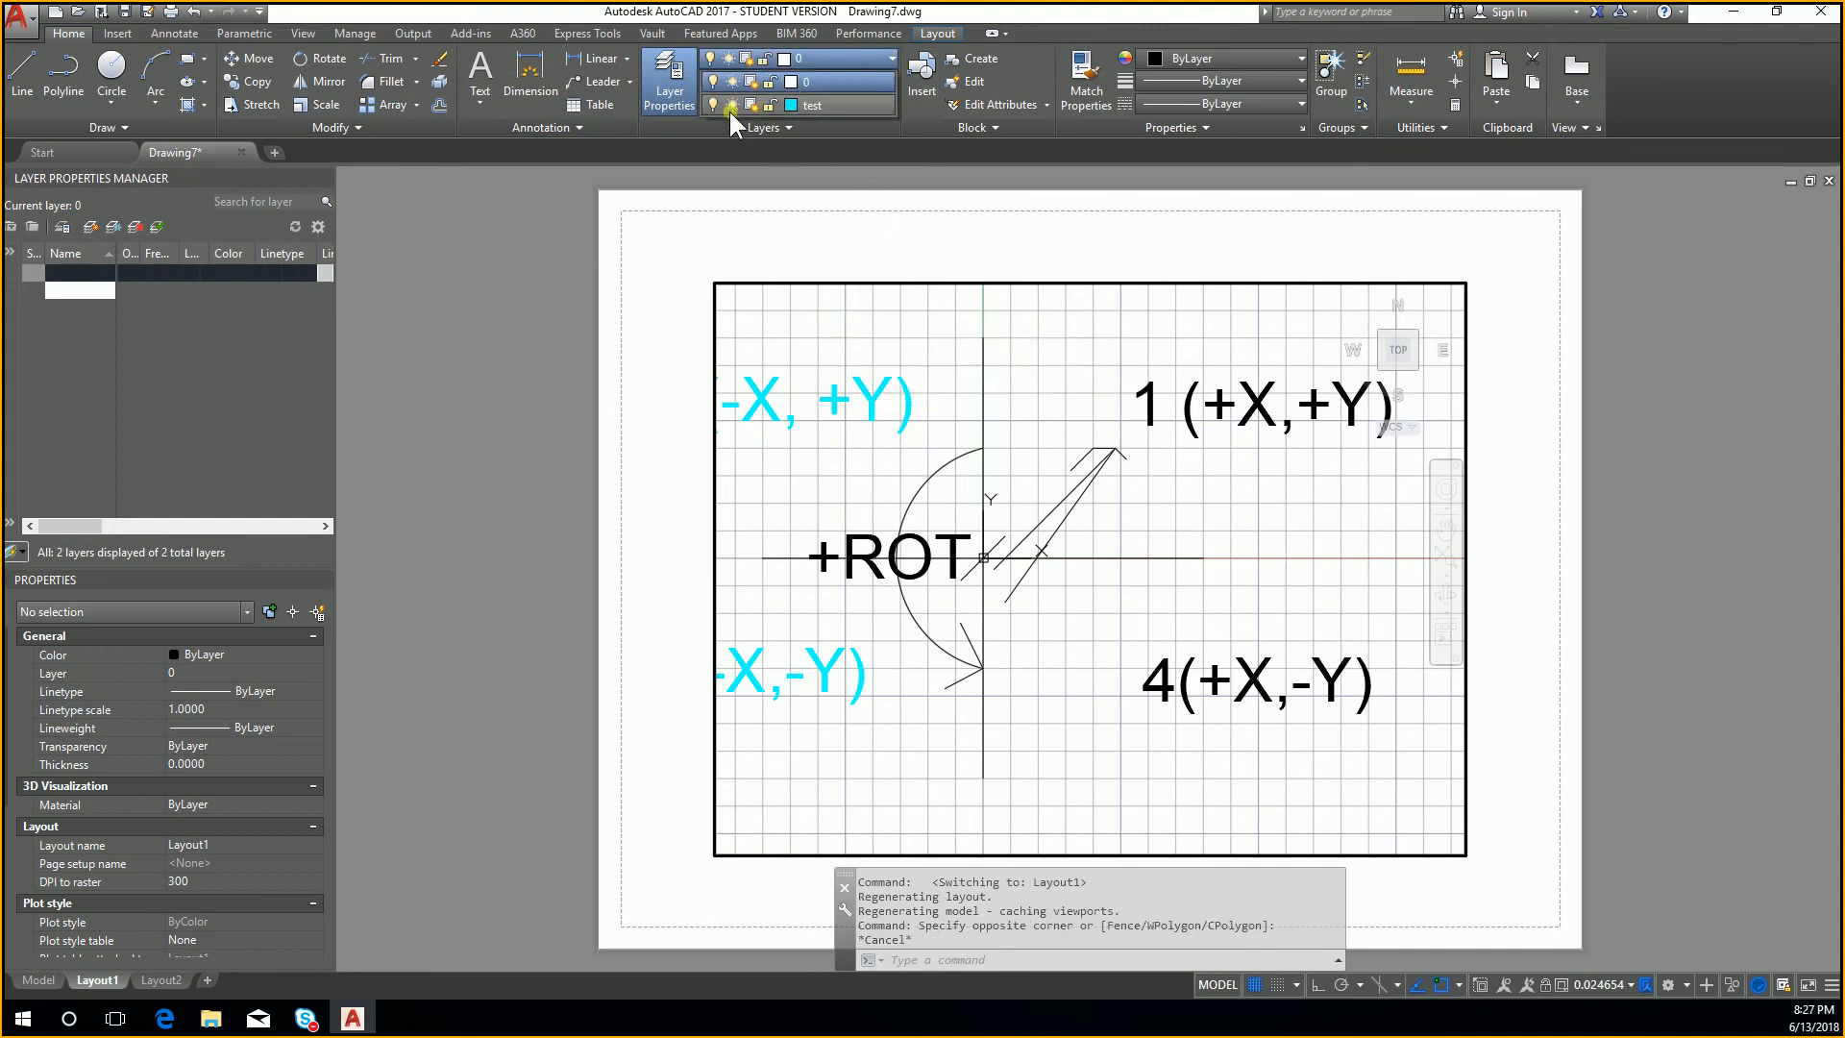
left_click(37, 980)
left_click(36, 981)
left_click(836, 59)
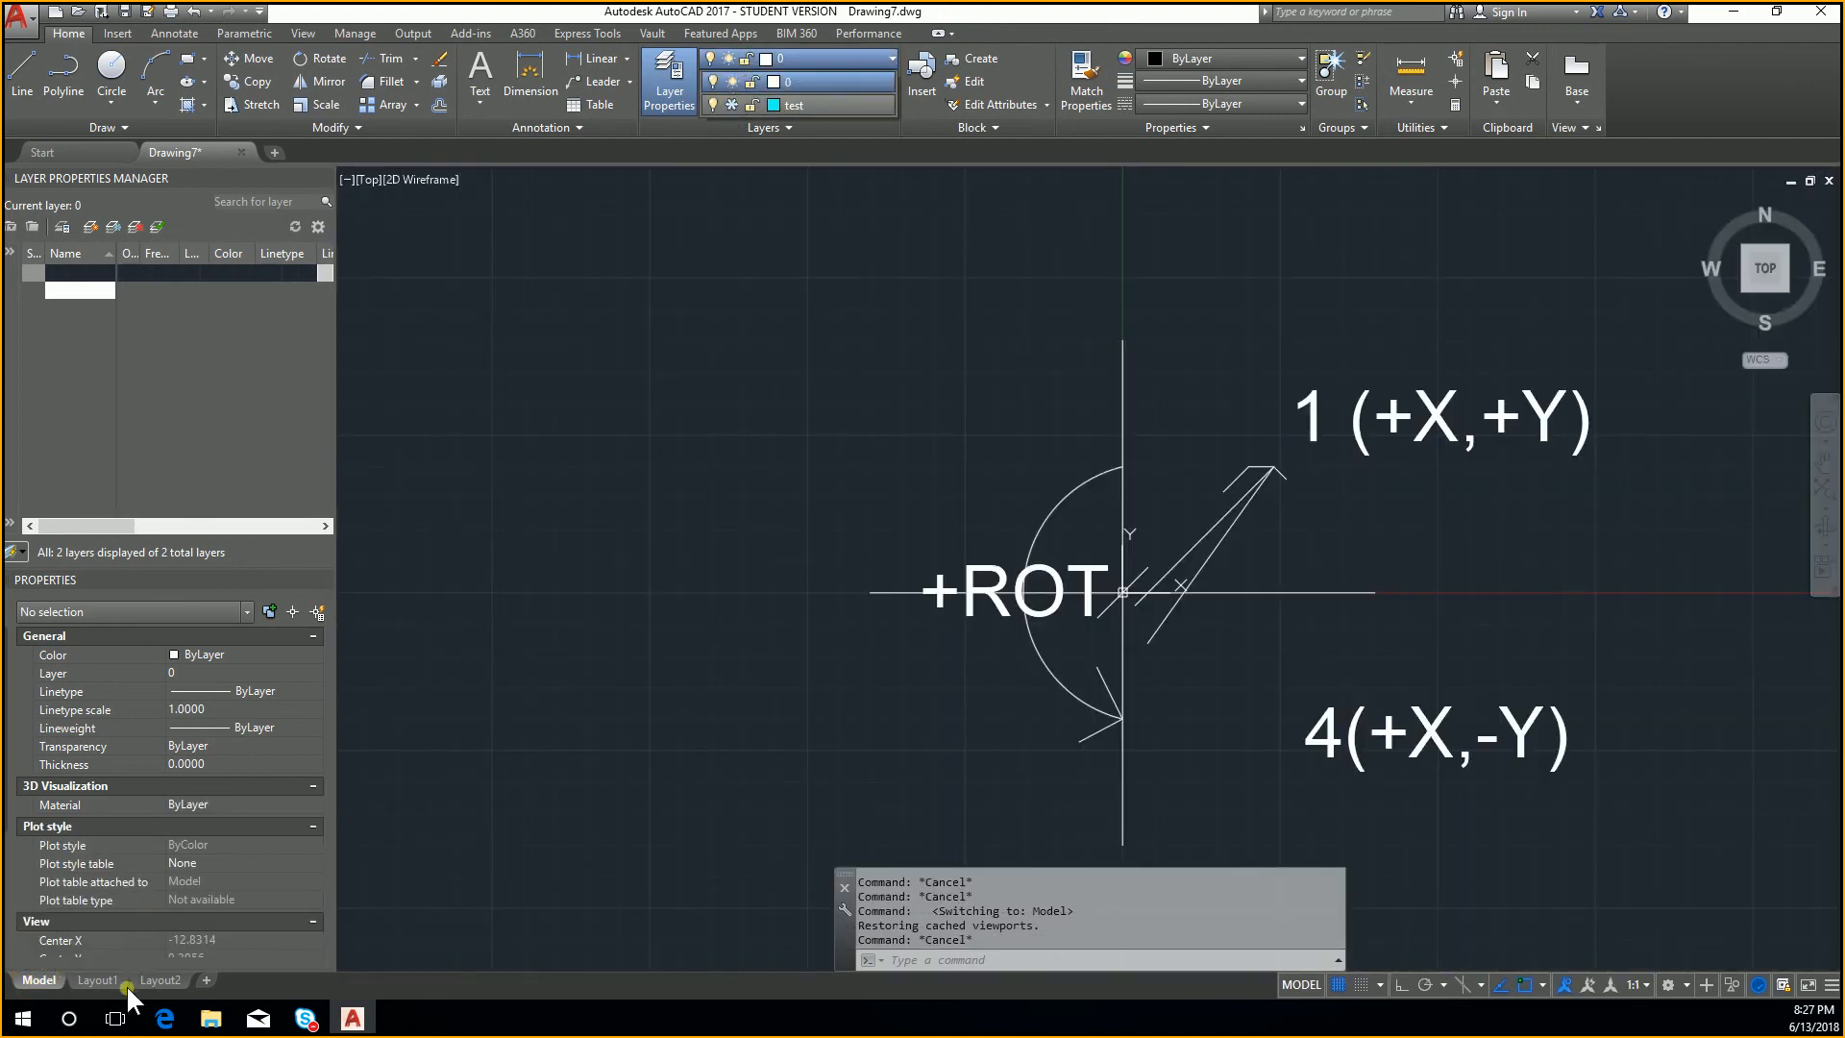
Step: Return to Layout1, leave the viewport for paper space and thaw the test layer in all viewports
left_click(97, 980)
double_click(925, 241)
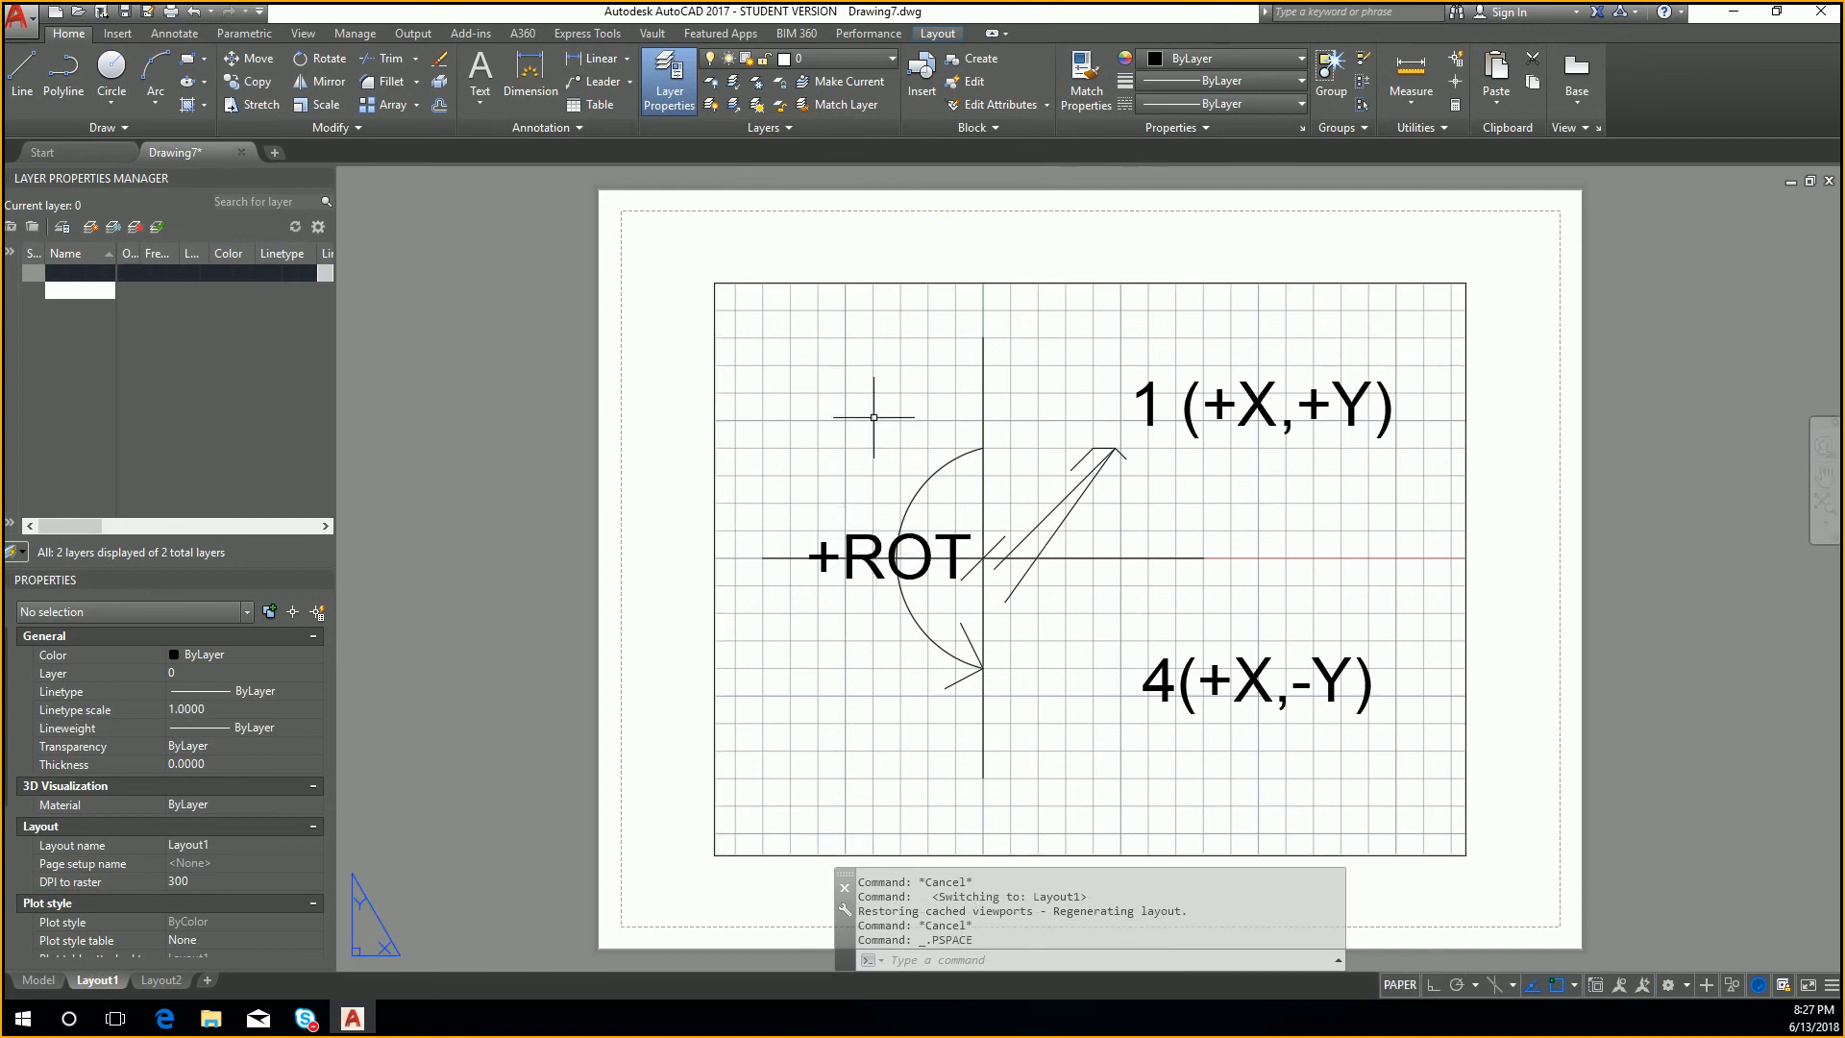
left_click(863, 56)
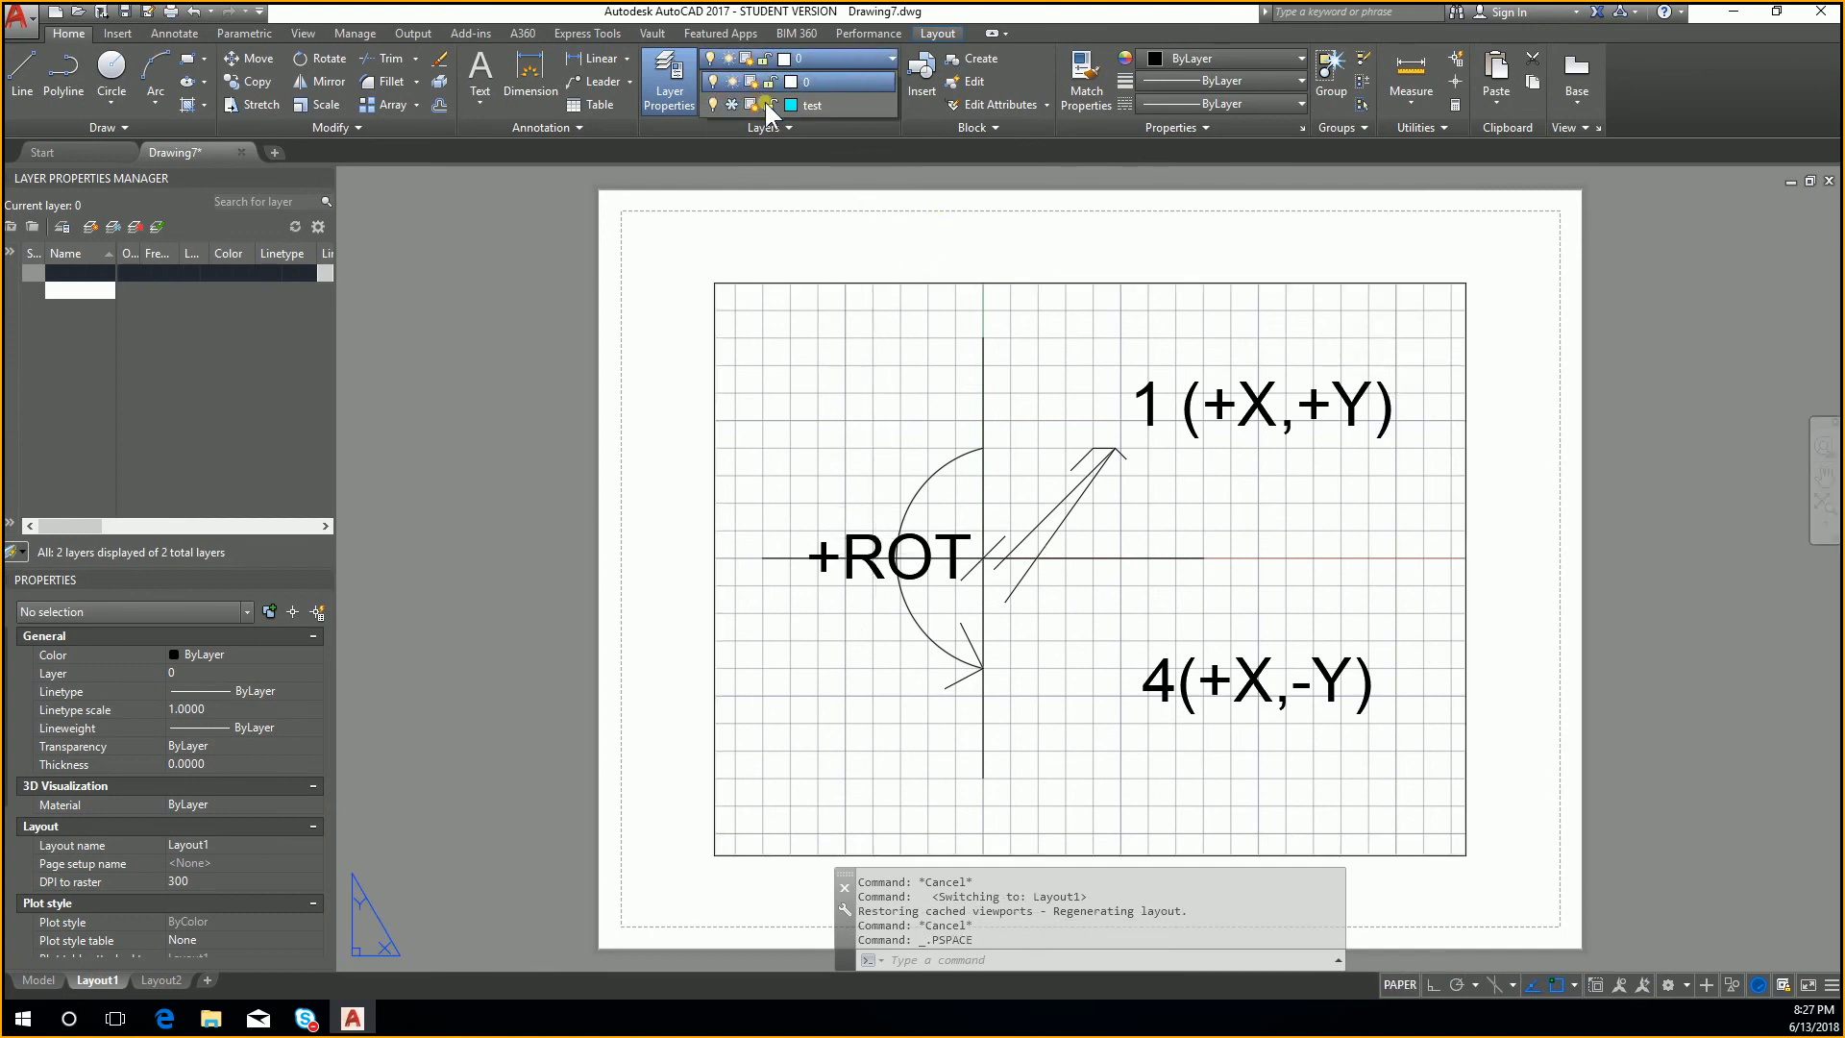
left_click(730, 103)
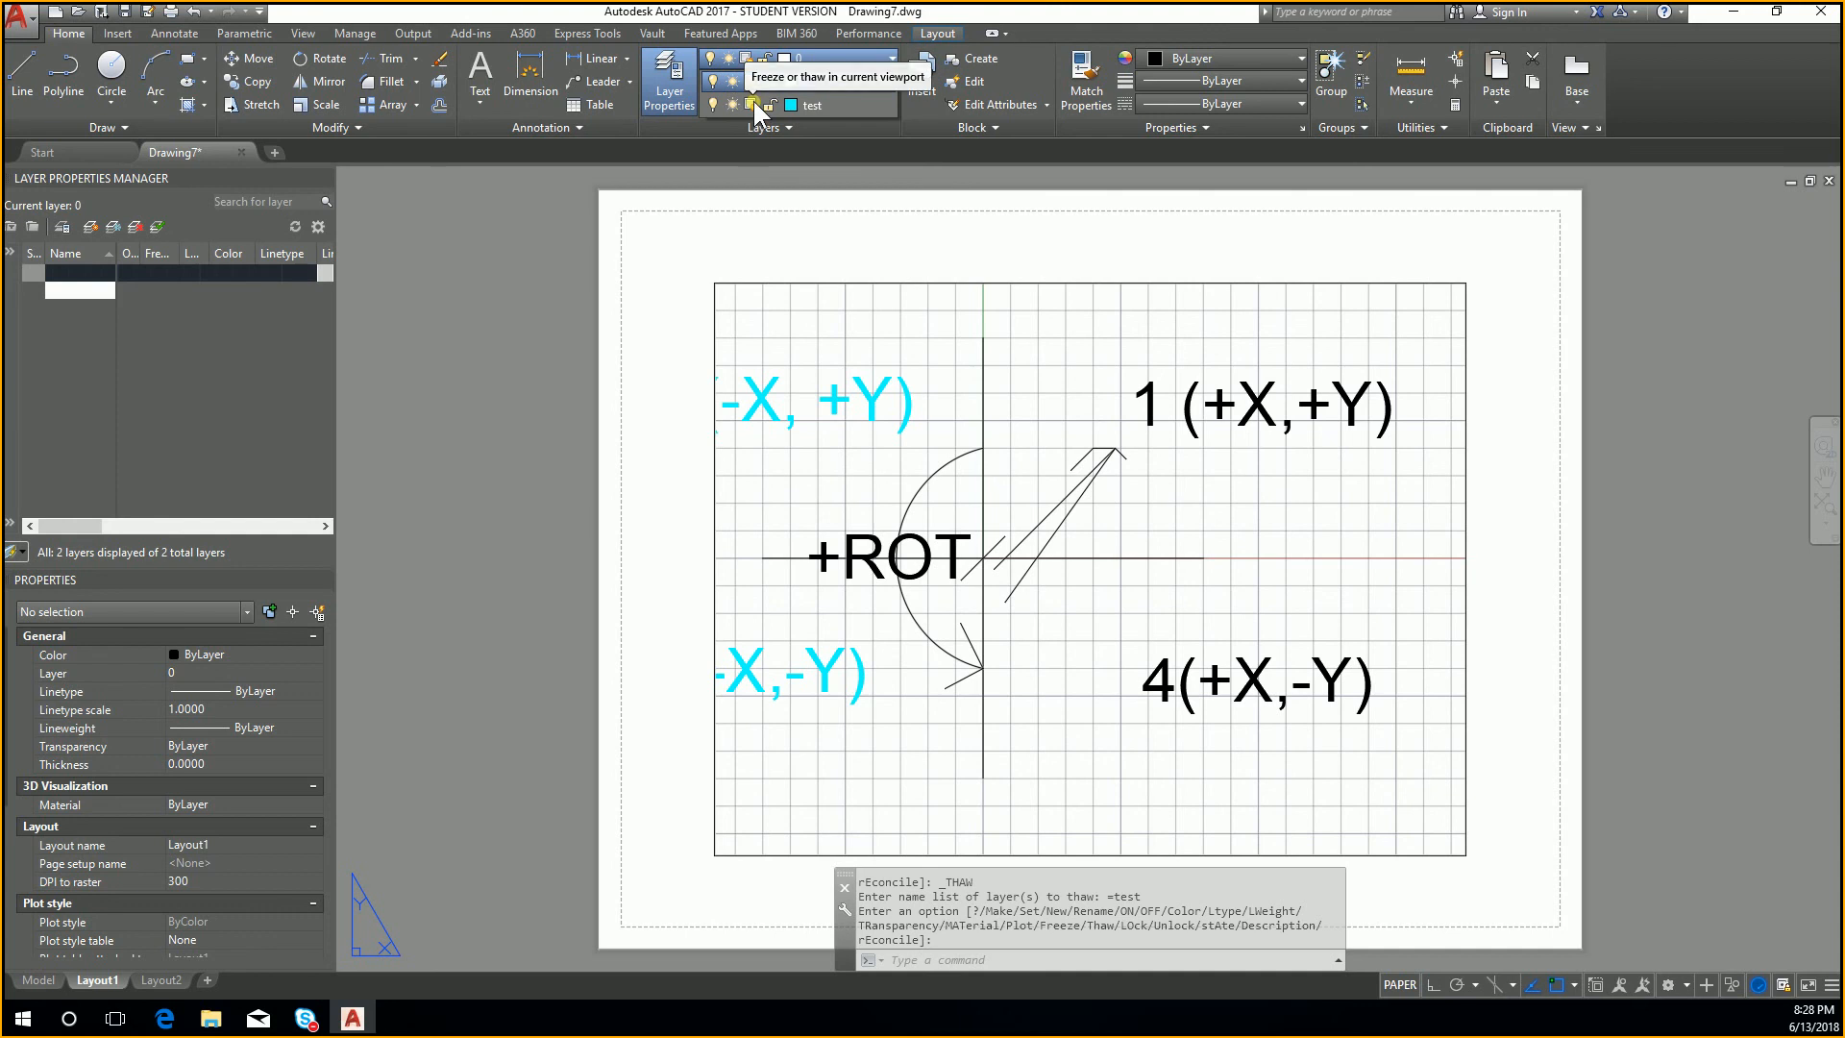
Step: Try freezing the test layer with the current-viewport freeze option while in paper space
left_click(756, 104)
left_click(873, 458)
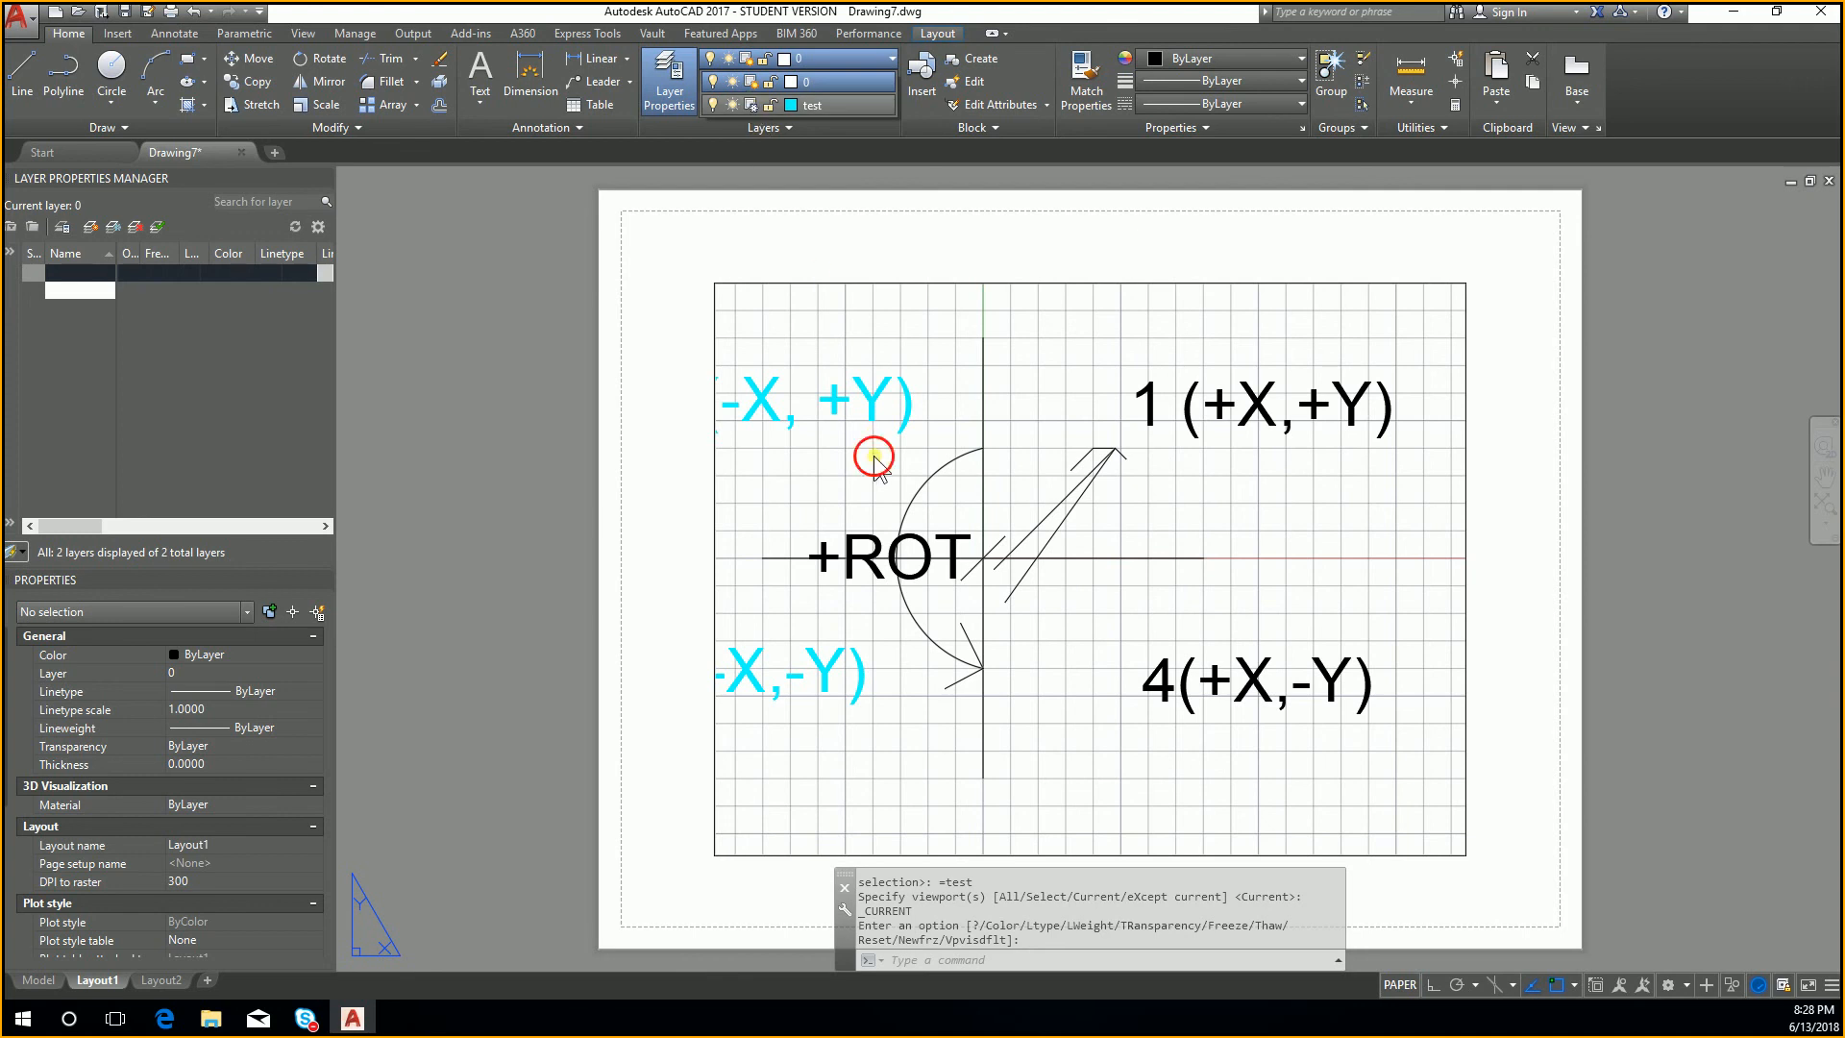
left_click(912, 419)
left_click(855, 371)
Step: Activate the Layout1 viewport and freeze the test layer in that viewport only
double_click(854, 341)
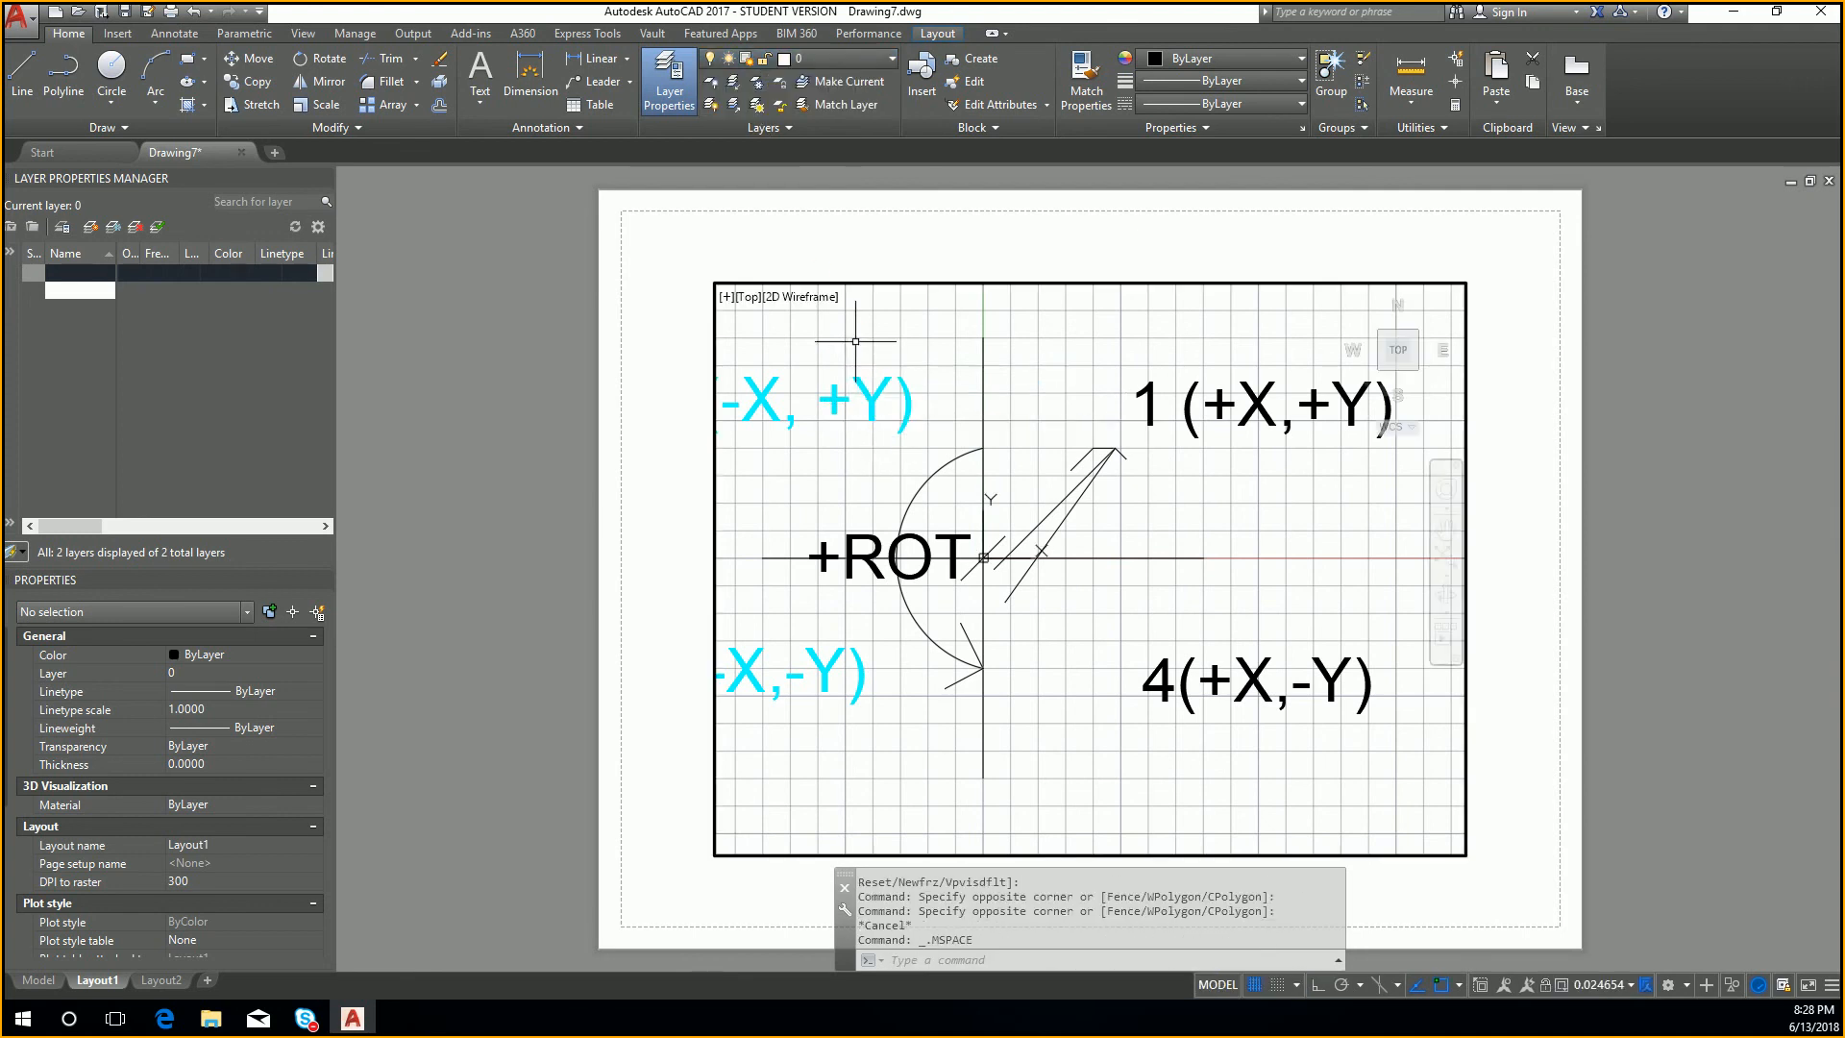
left_click(824, 56)
left_click(751, 106)
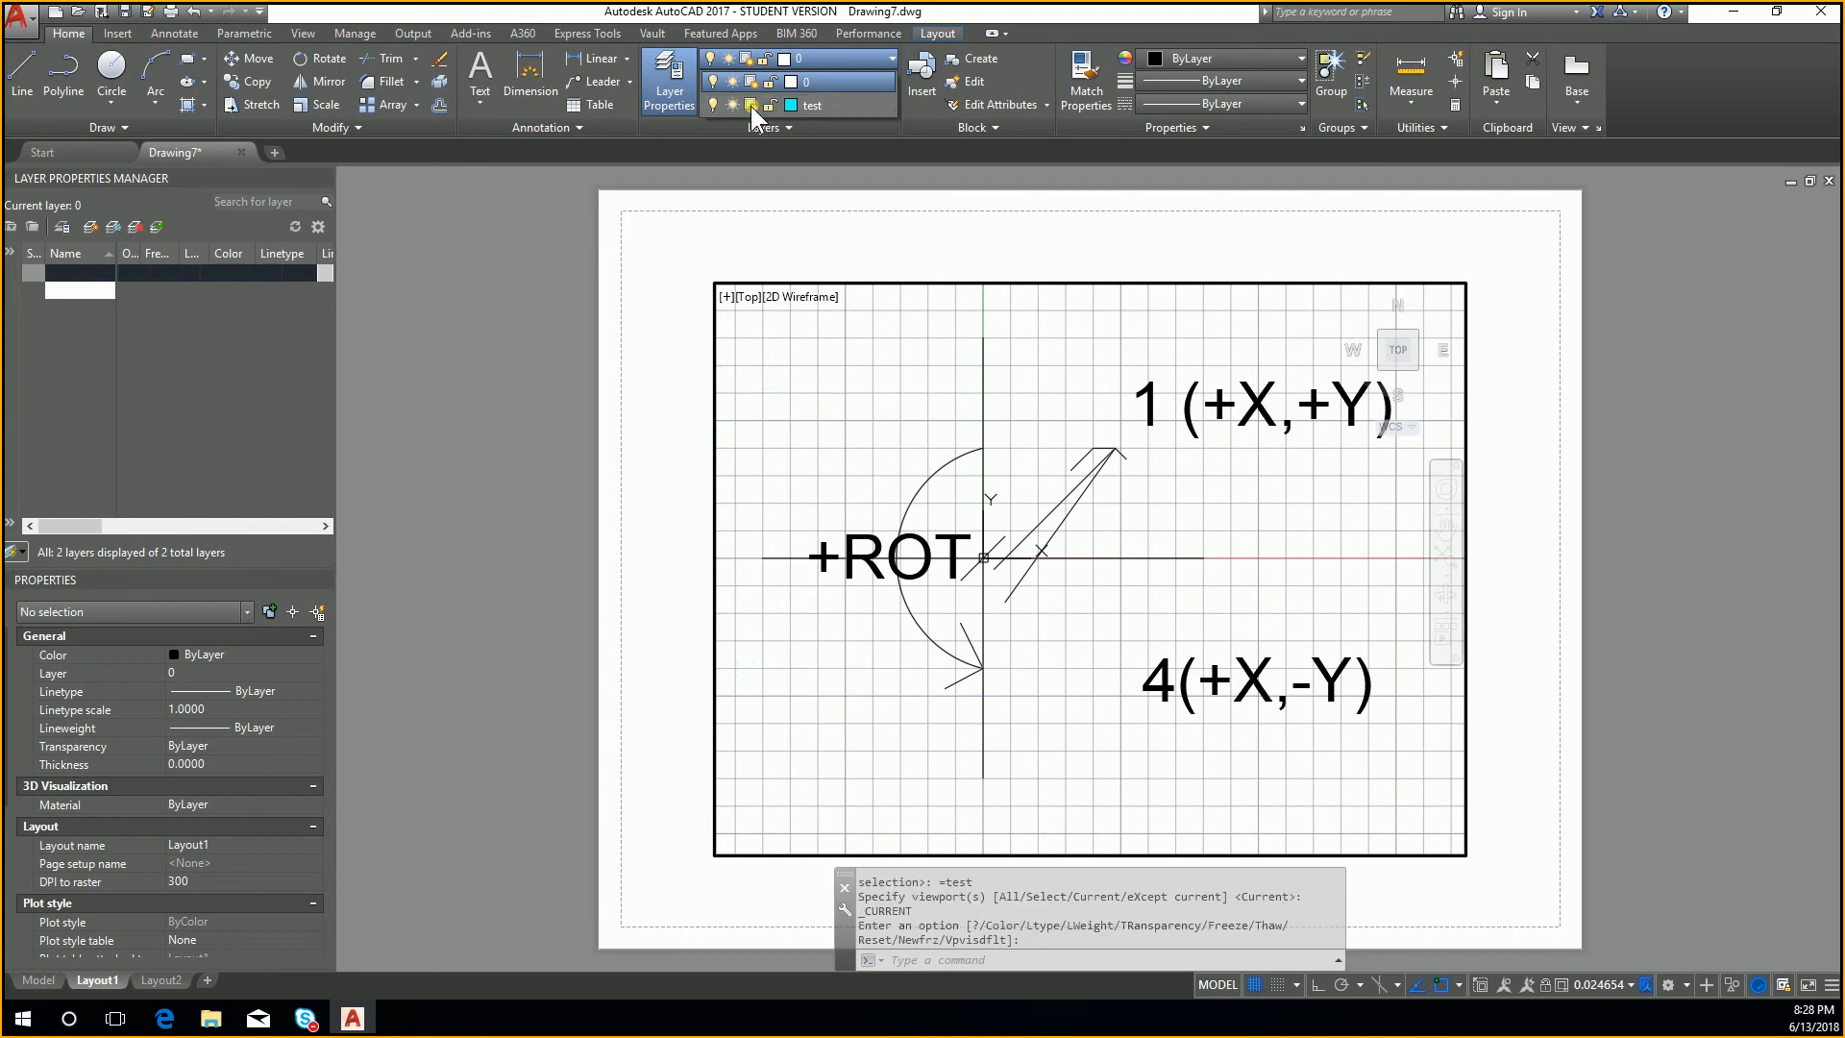
left_click(869, 442)
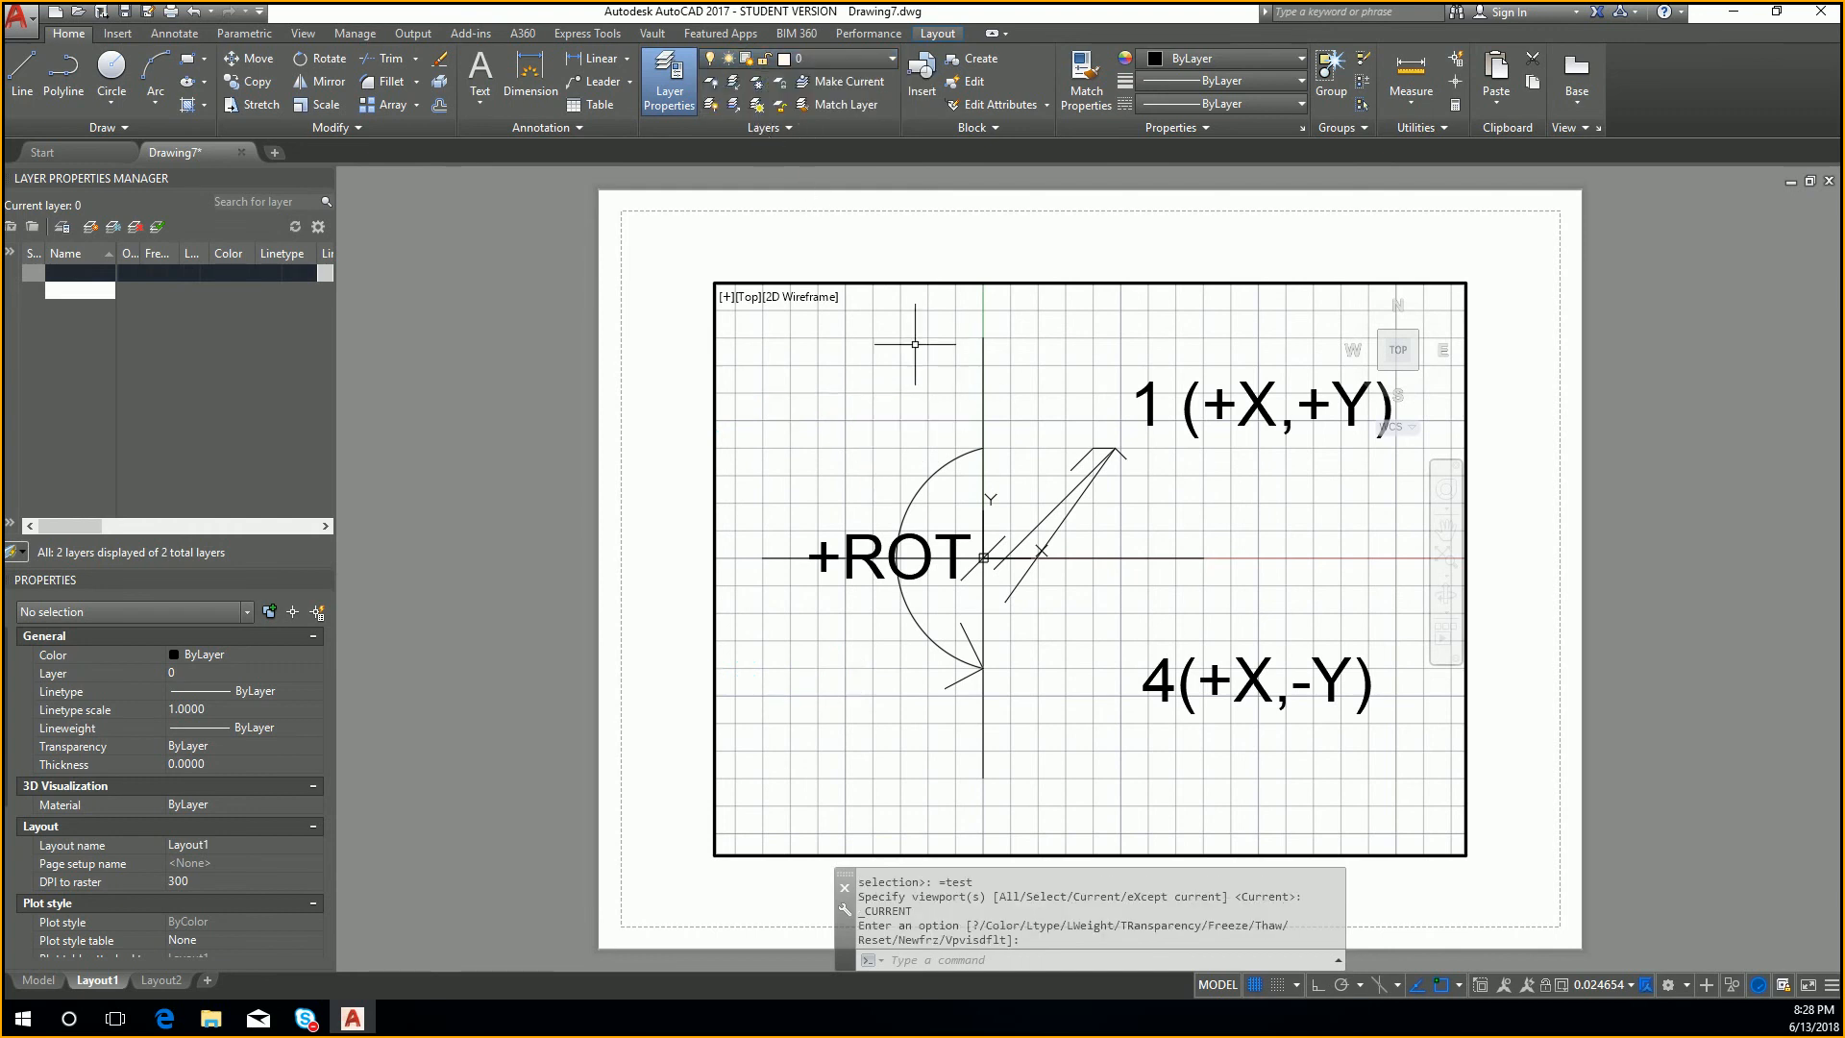
key("Escape")
key("Escape")
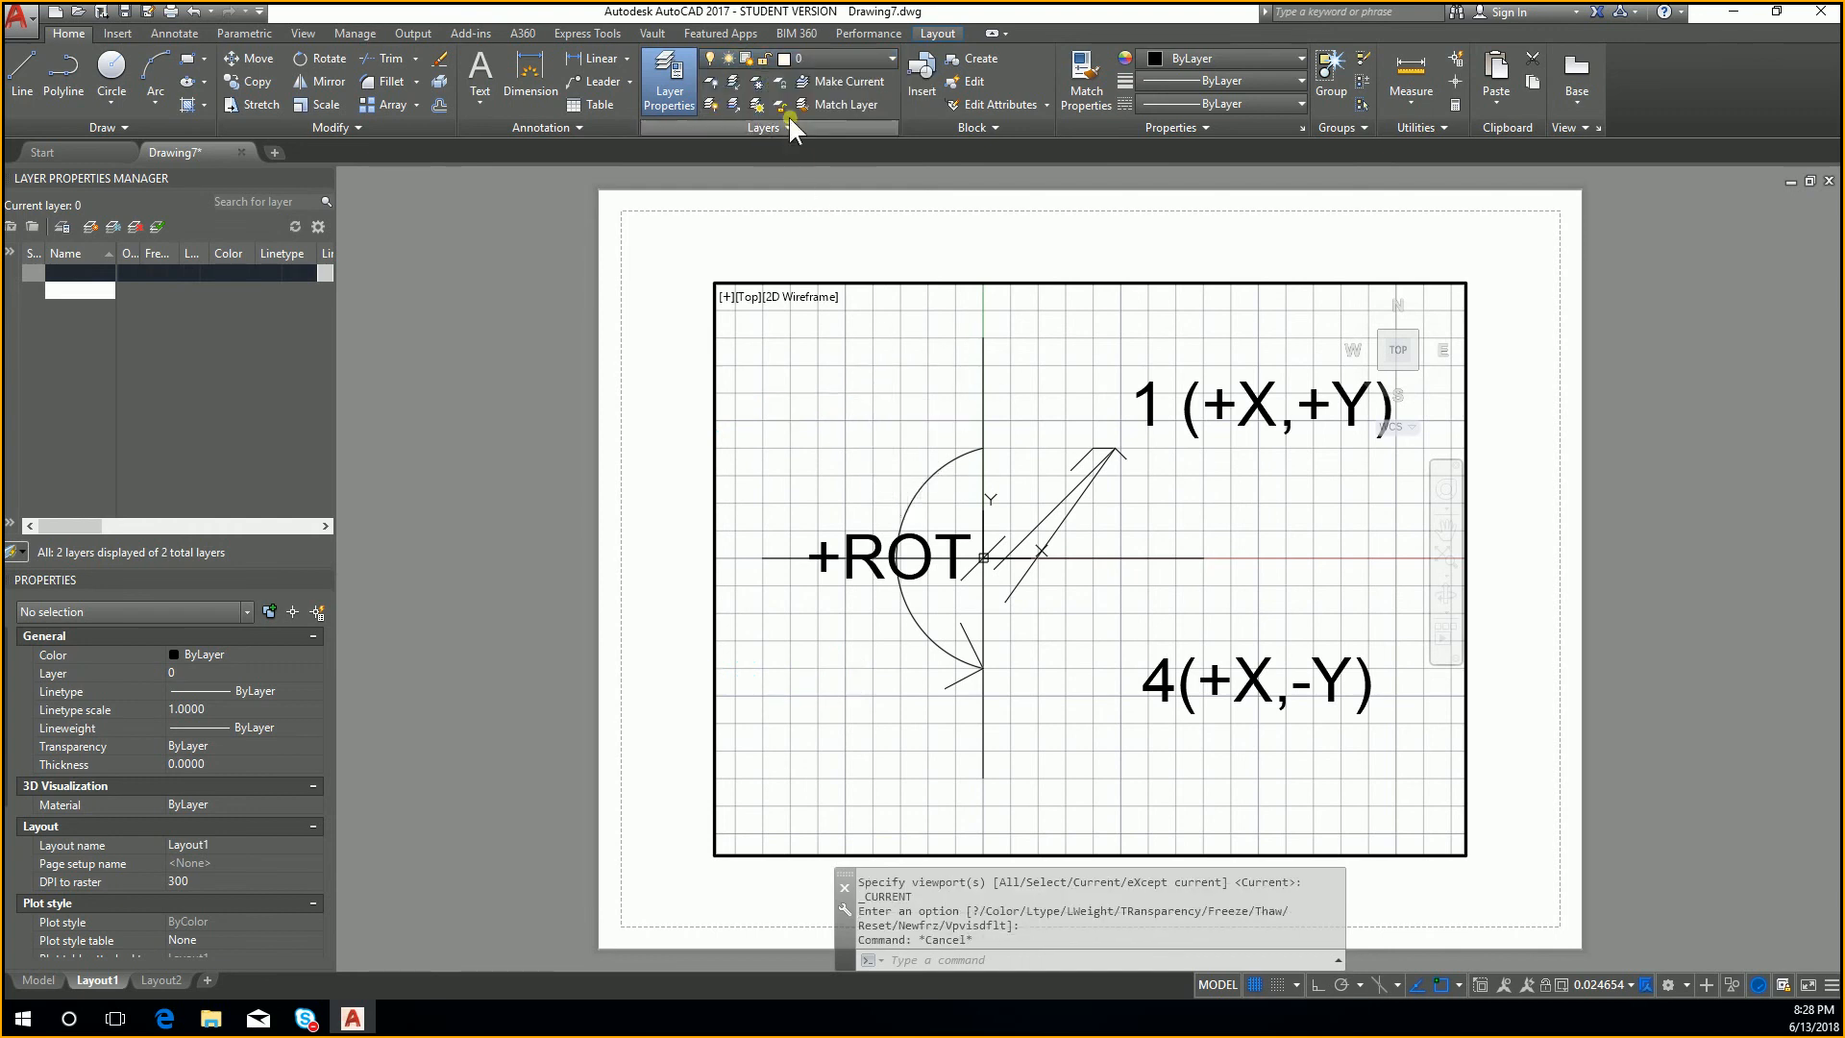
Step: Check the test layer in model space by selecting the 2 (-X, +Y) label, and clear the selection
left_click(849, 61)
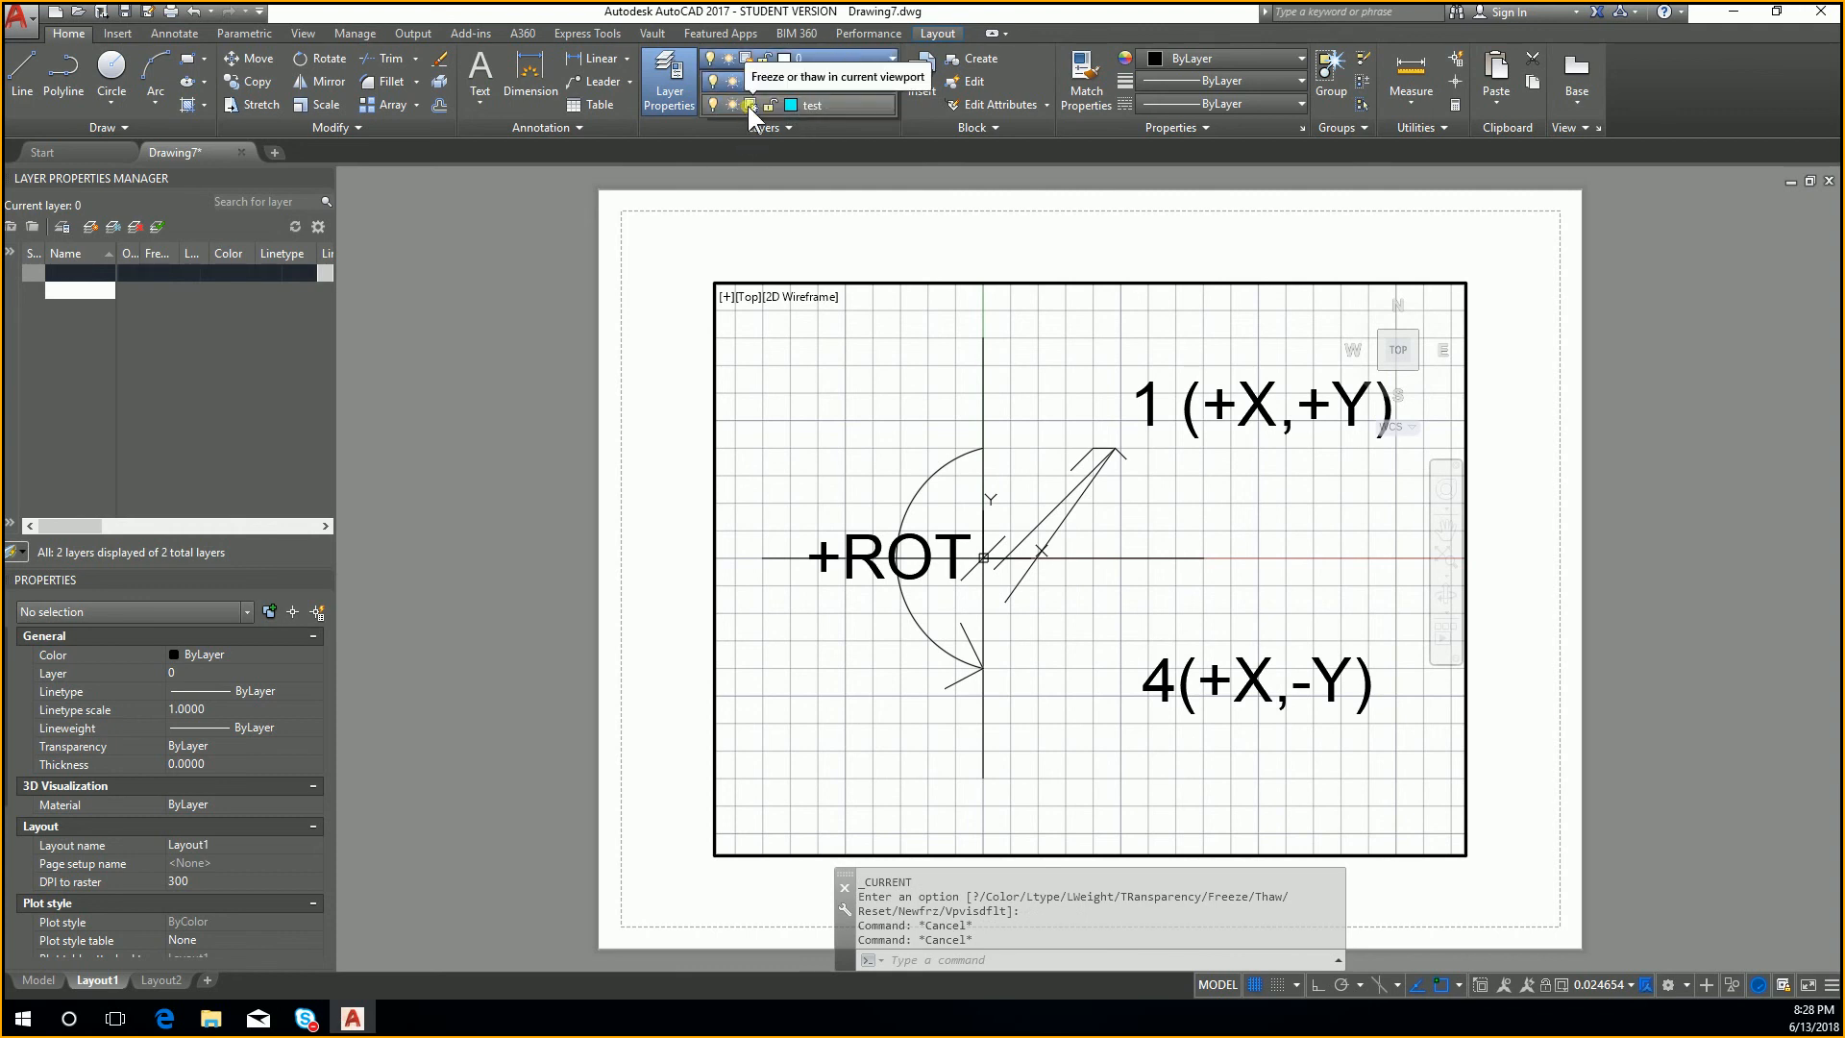
left_click(21, 982)
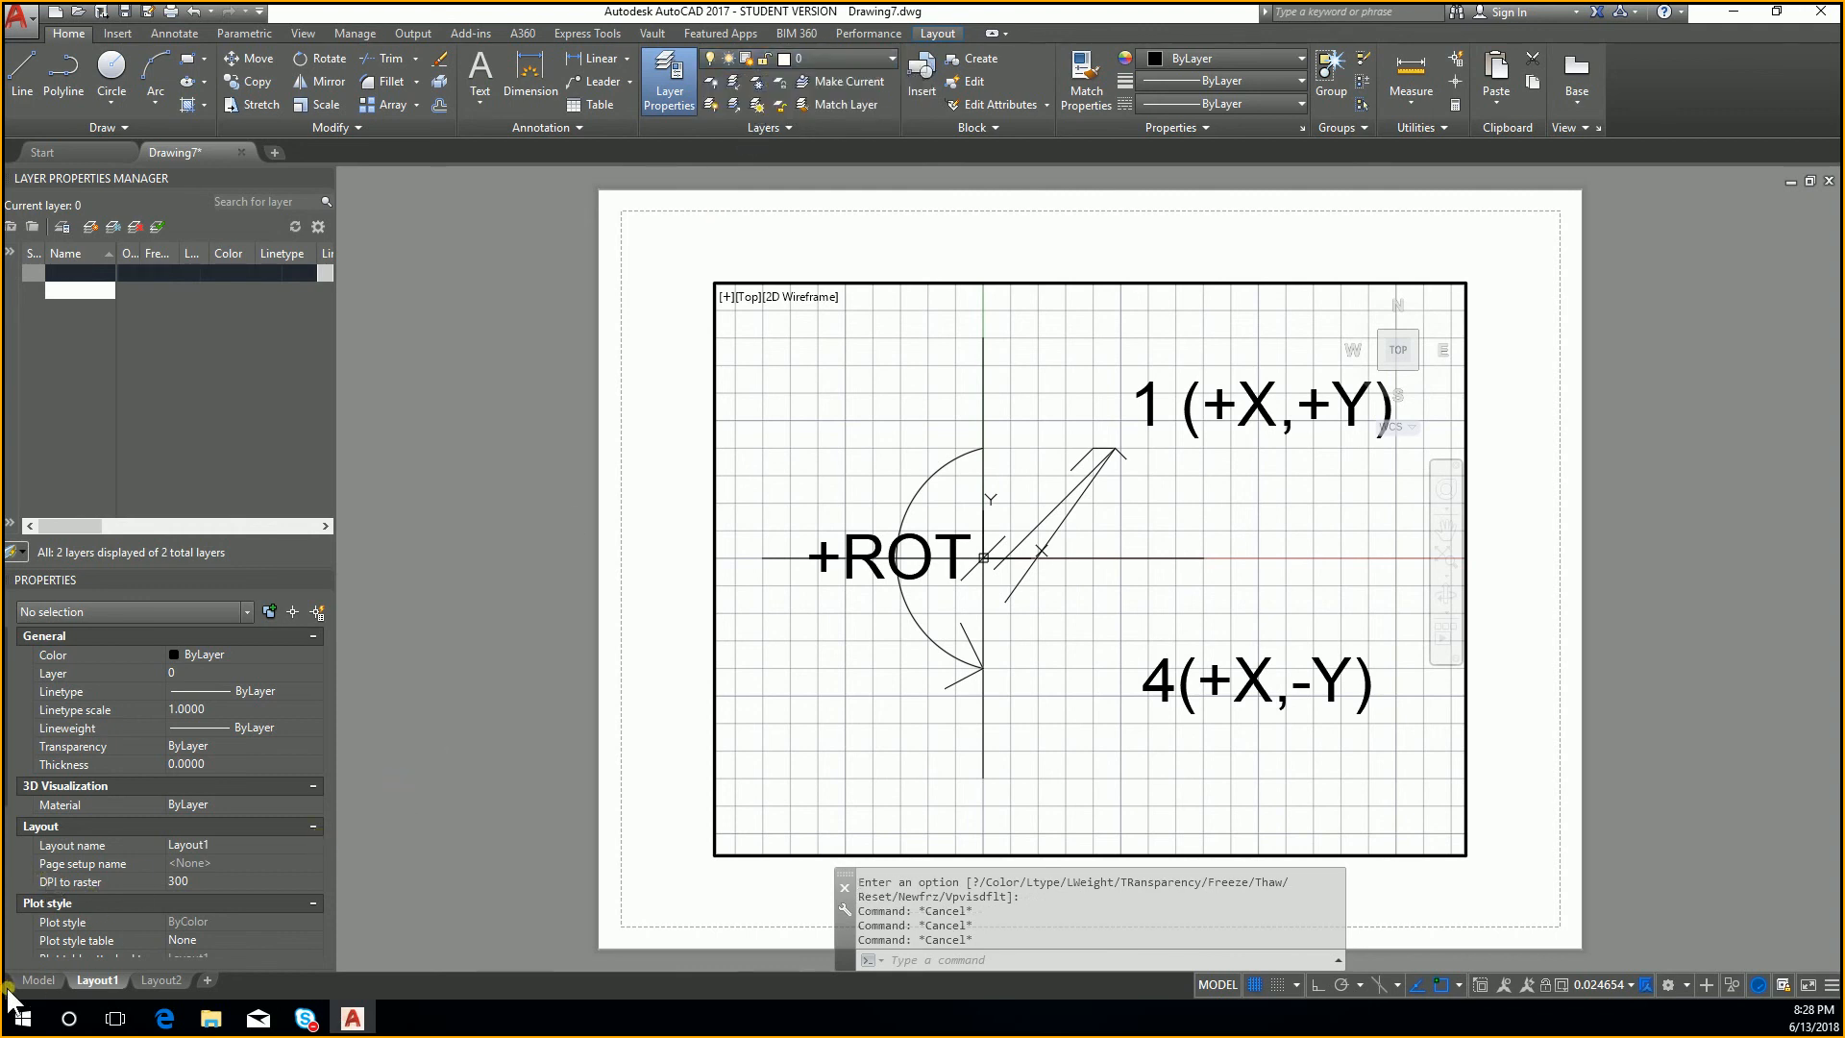
left_click(1026, 423)
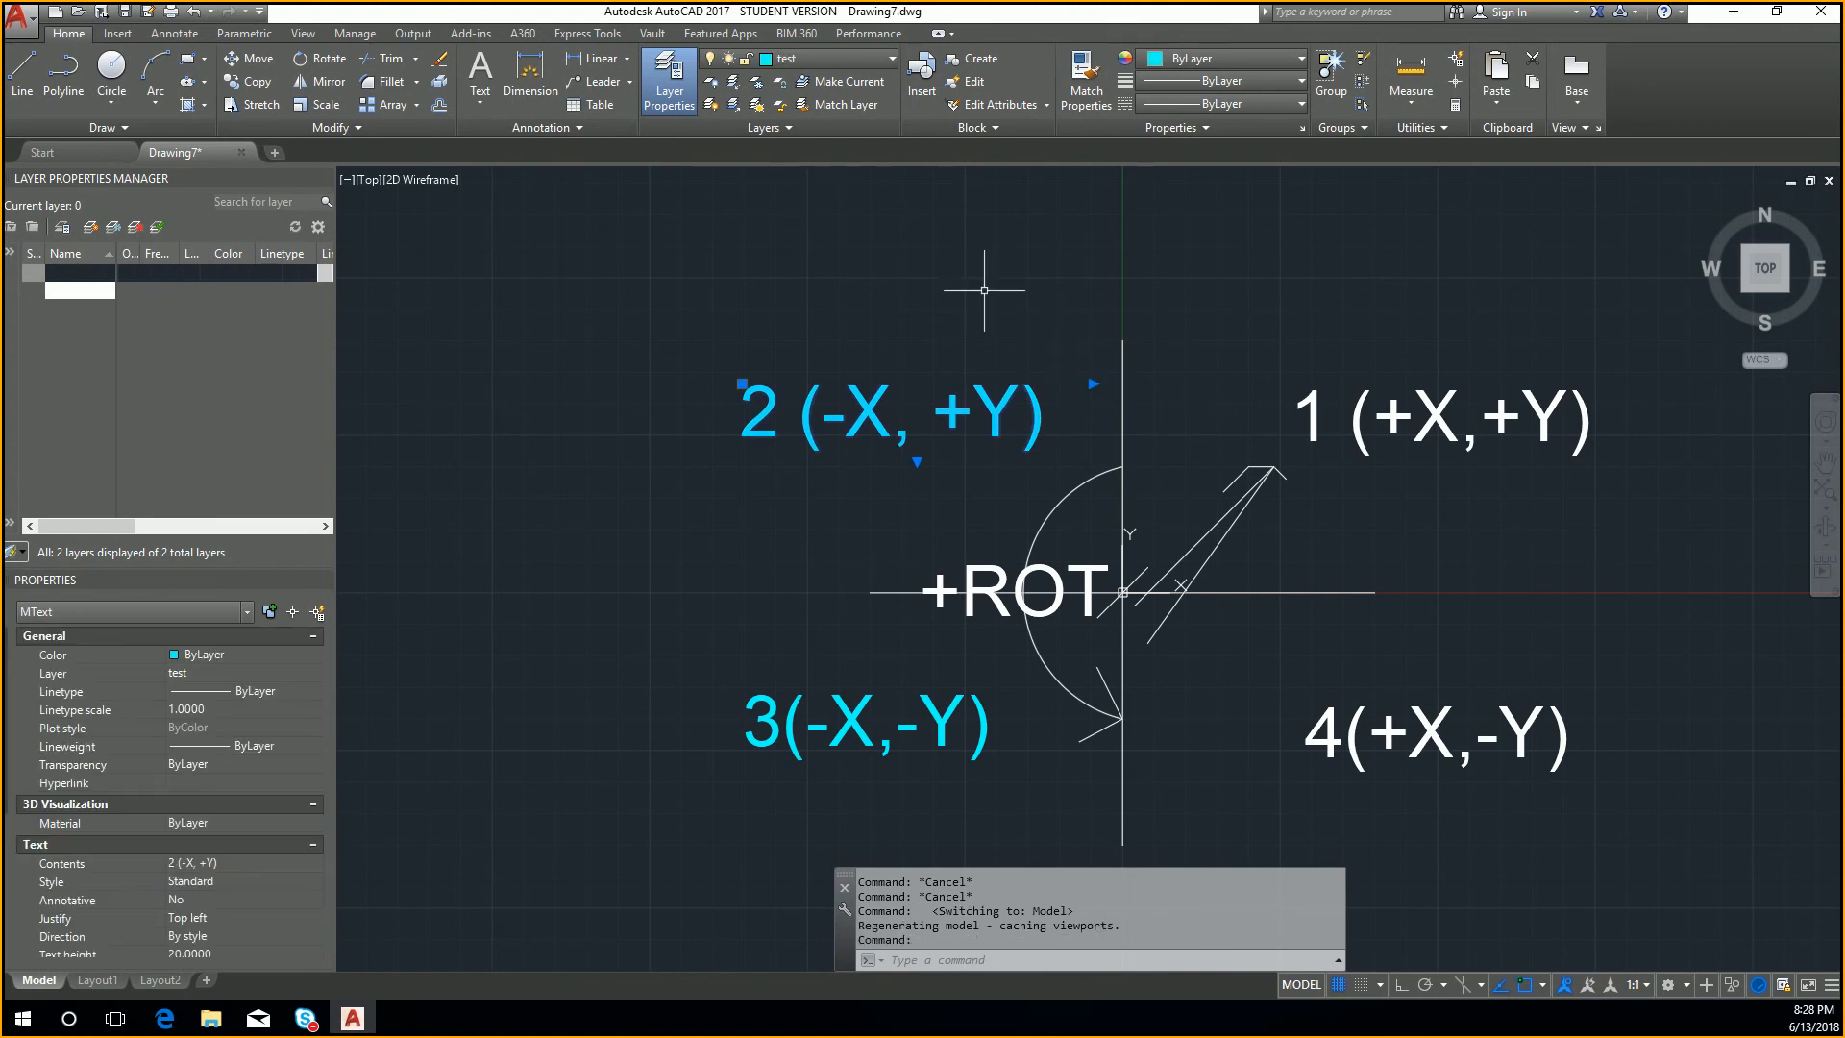
key("Escape")
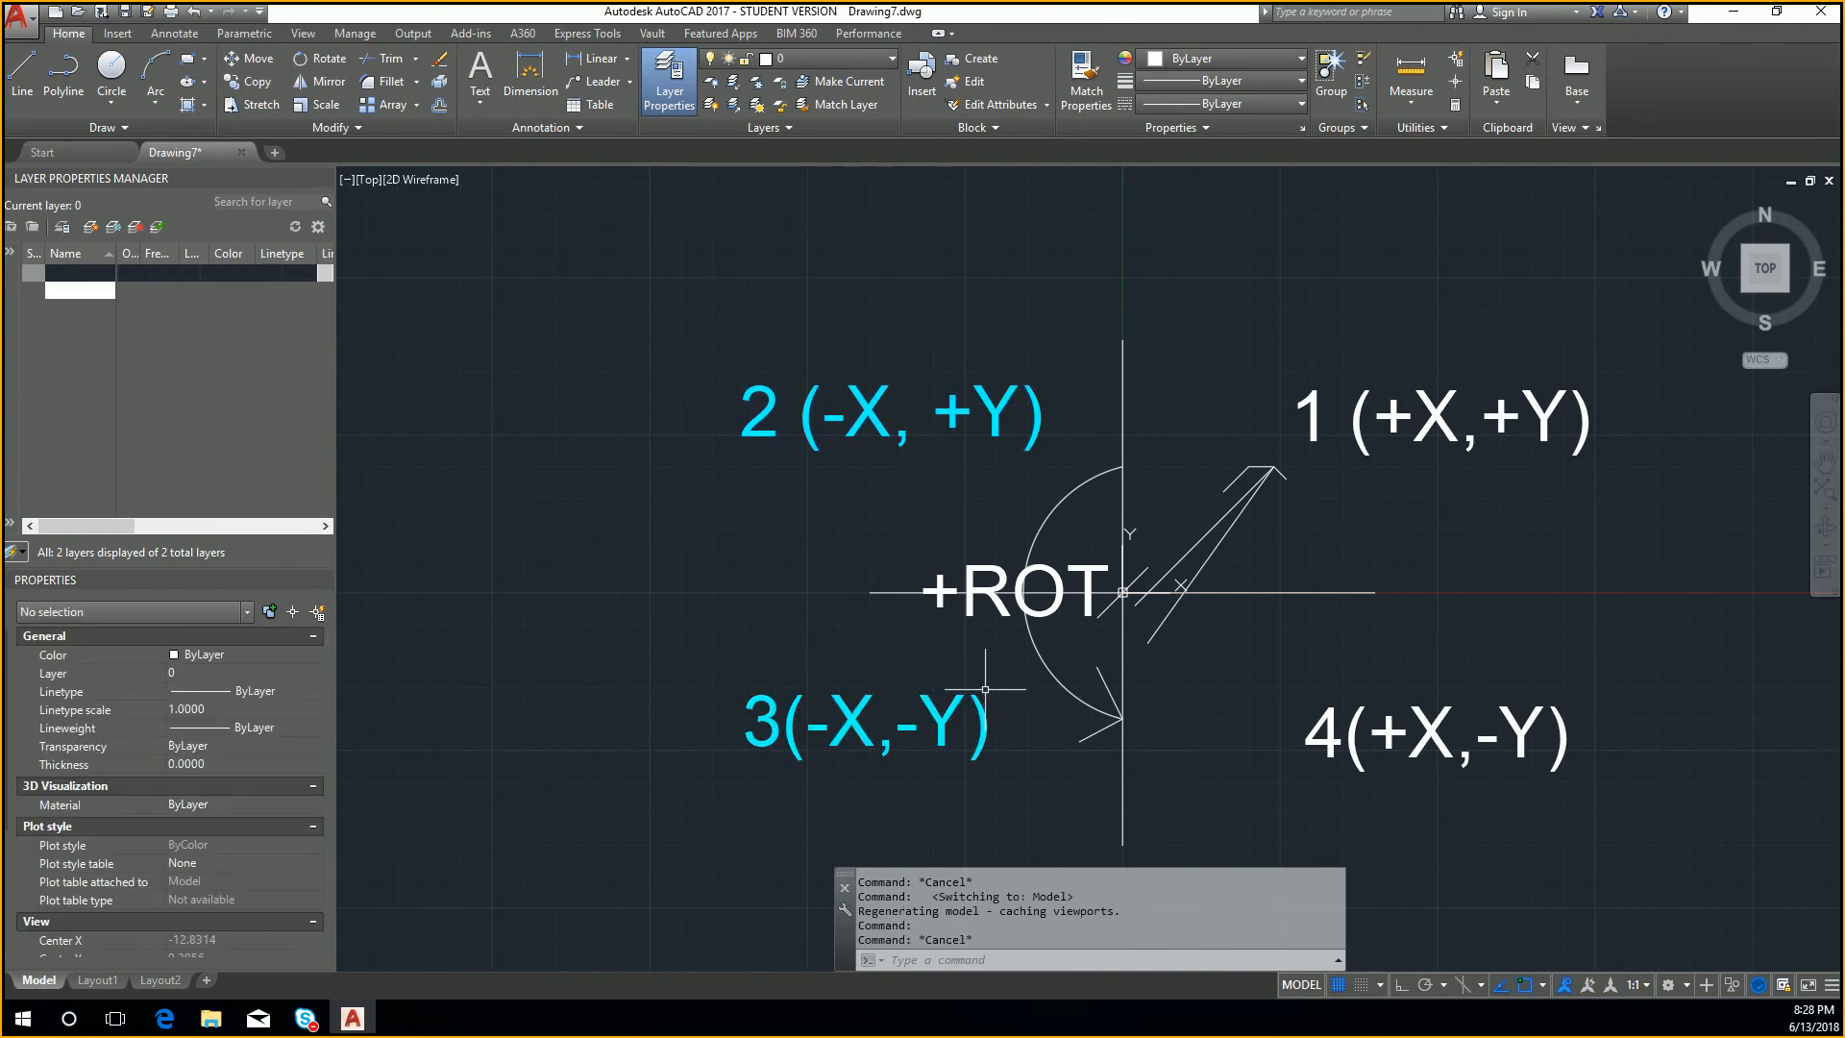
left_click(856, 59)
Step: Return to Layout1, switch to paper space and stretch the viewport's lower-right corner inward to about 6.59 wide by 4.48 high
left_click(96, 979)
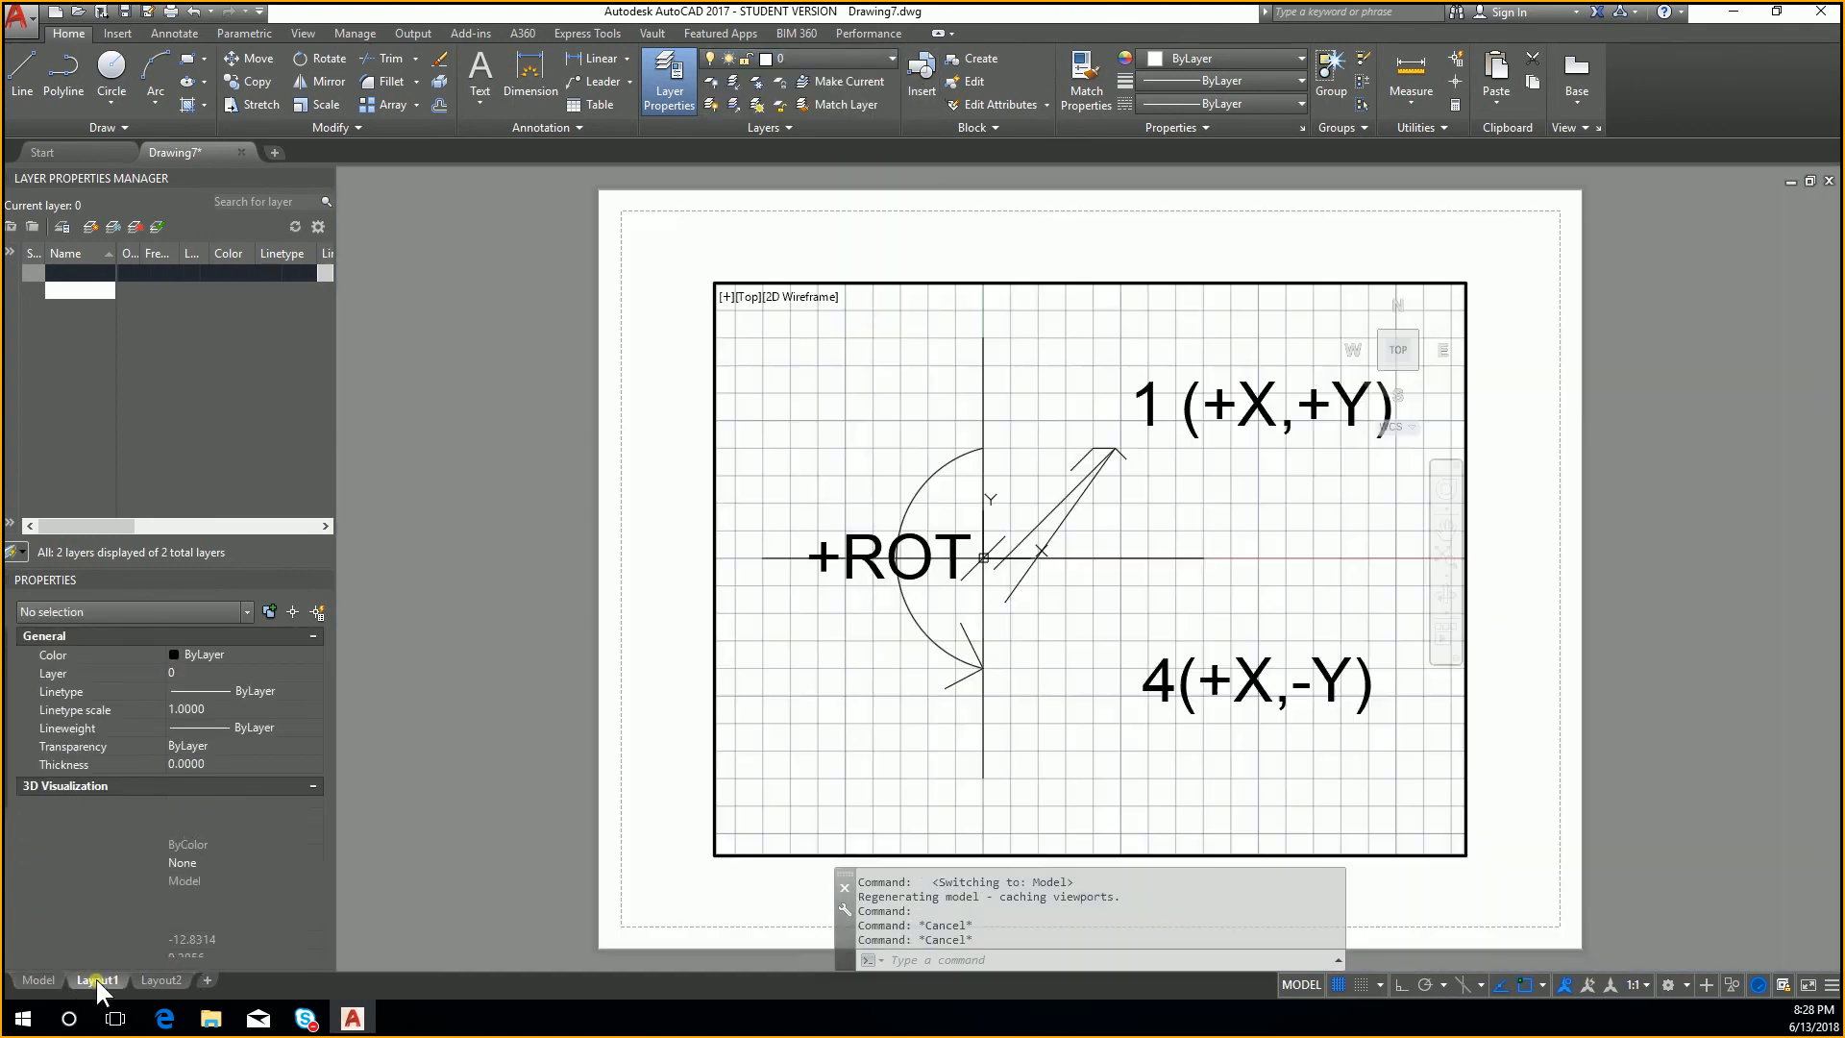
left_click(1298, 509)
key("Escape")
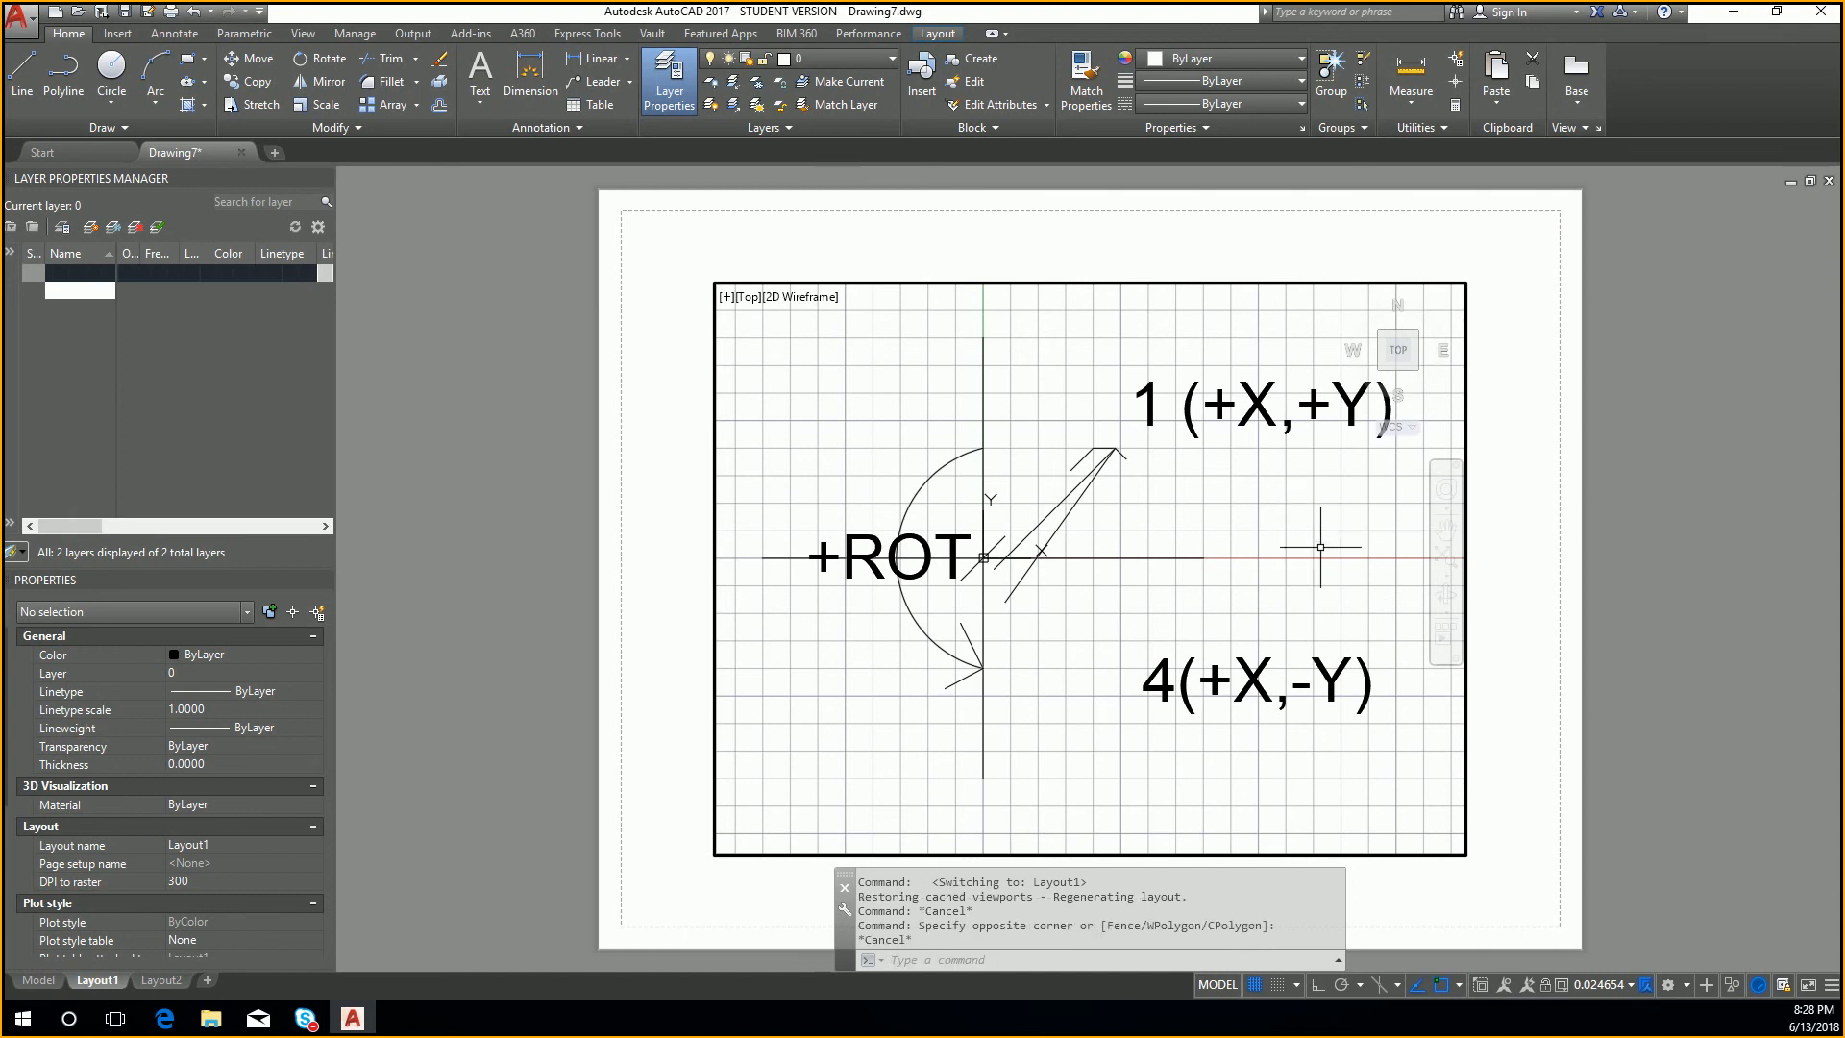
left_click(1457, 845)
key("Escape")
left_click(1462, 850)
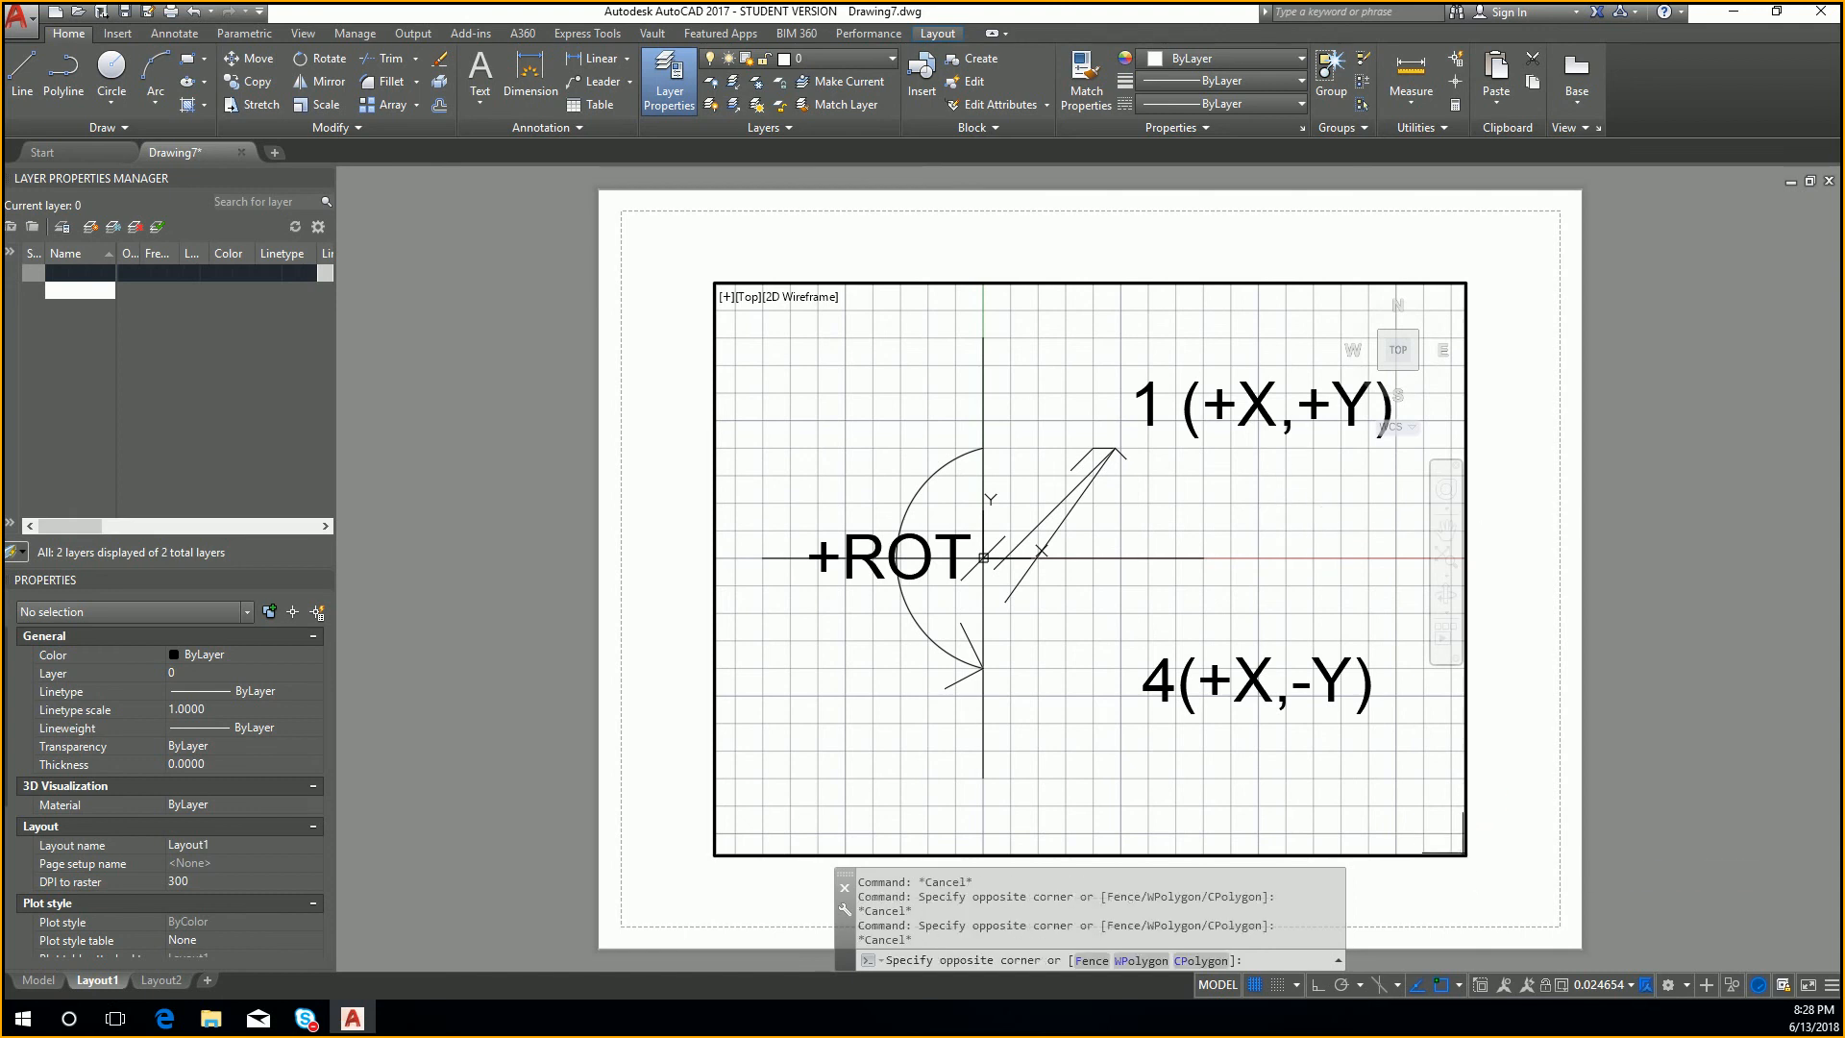
key("Escape")
left_click(1488, 837)
left_click(1467, 851)
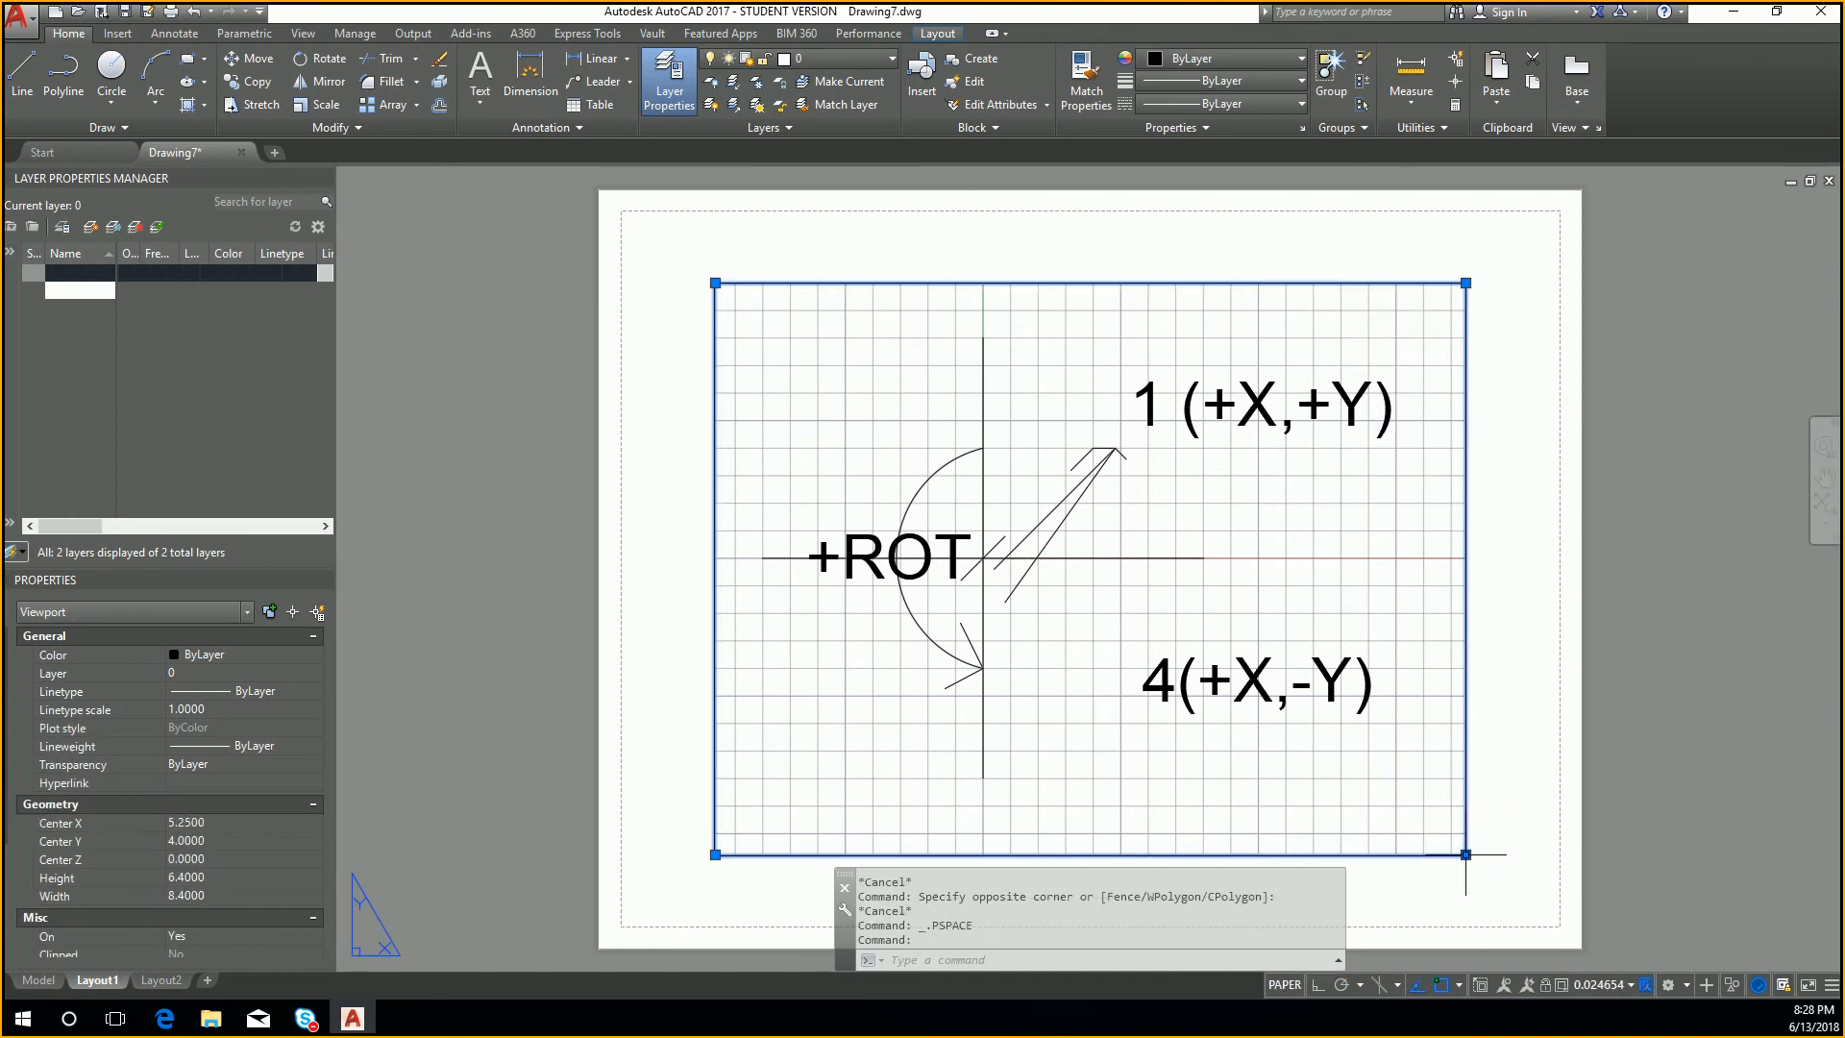
left_click(1466, 854)
left_click(1305, 684)
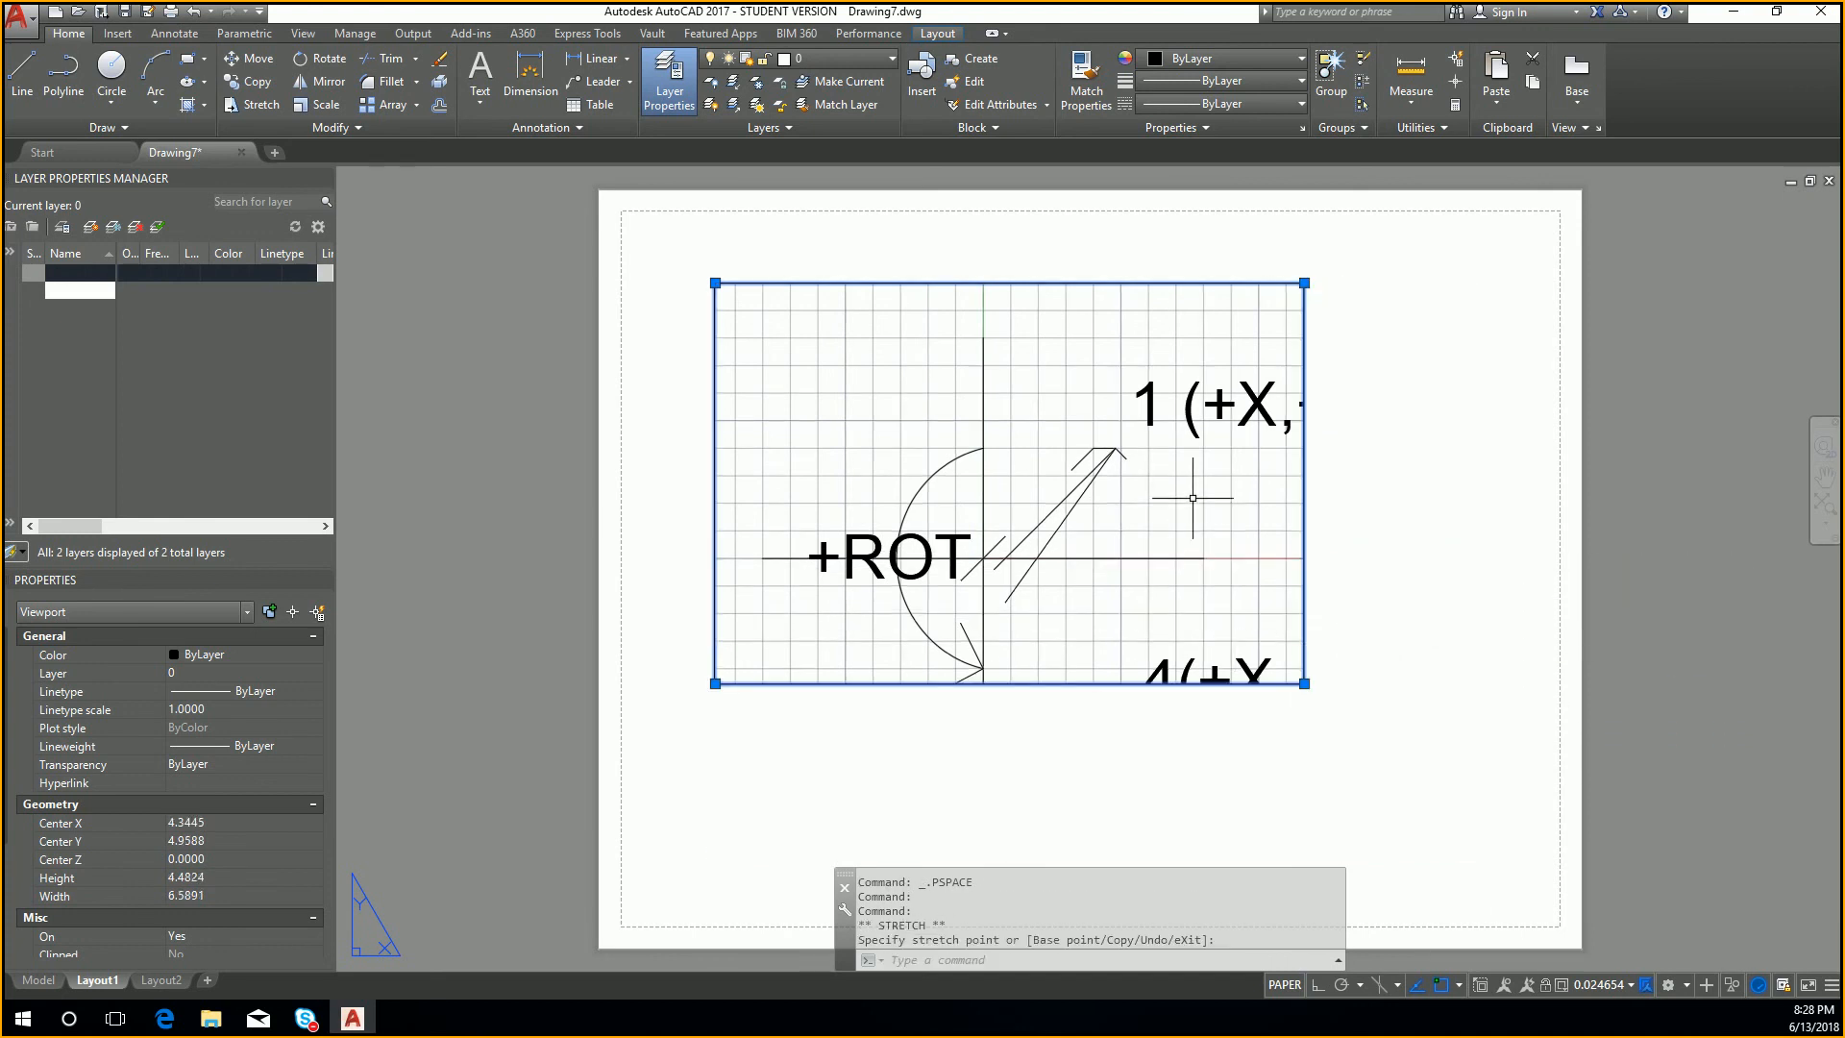
Step: Activate the Layout1 viewport, zoom its view to the drawing extents, and return to paper space
double_click(1199, 549)
middle_click_drag(1199, 549, 1100, 487)
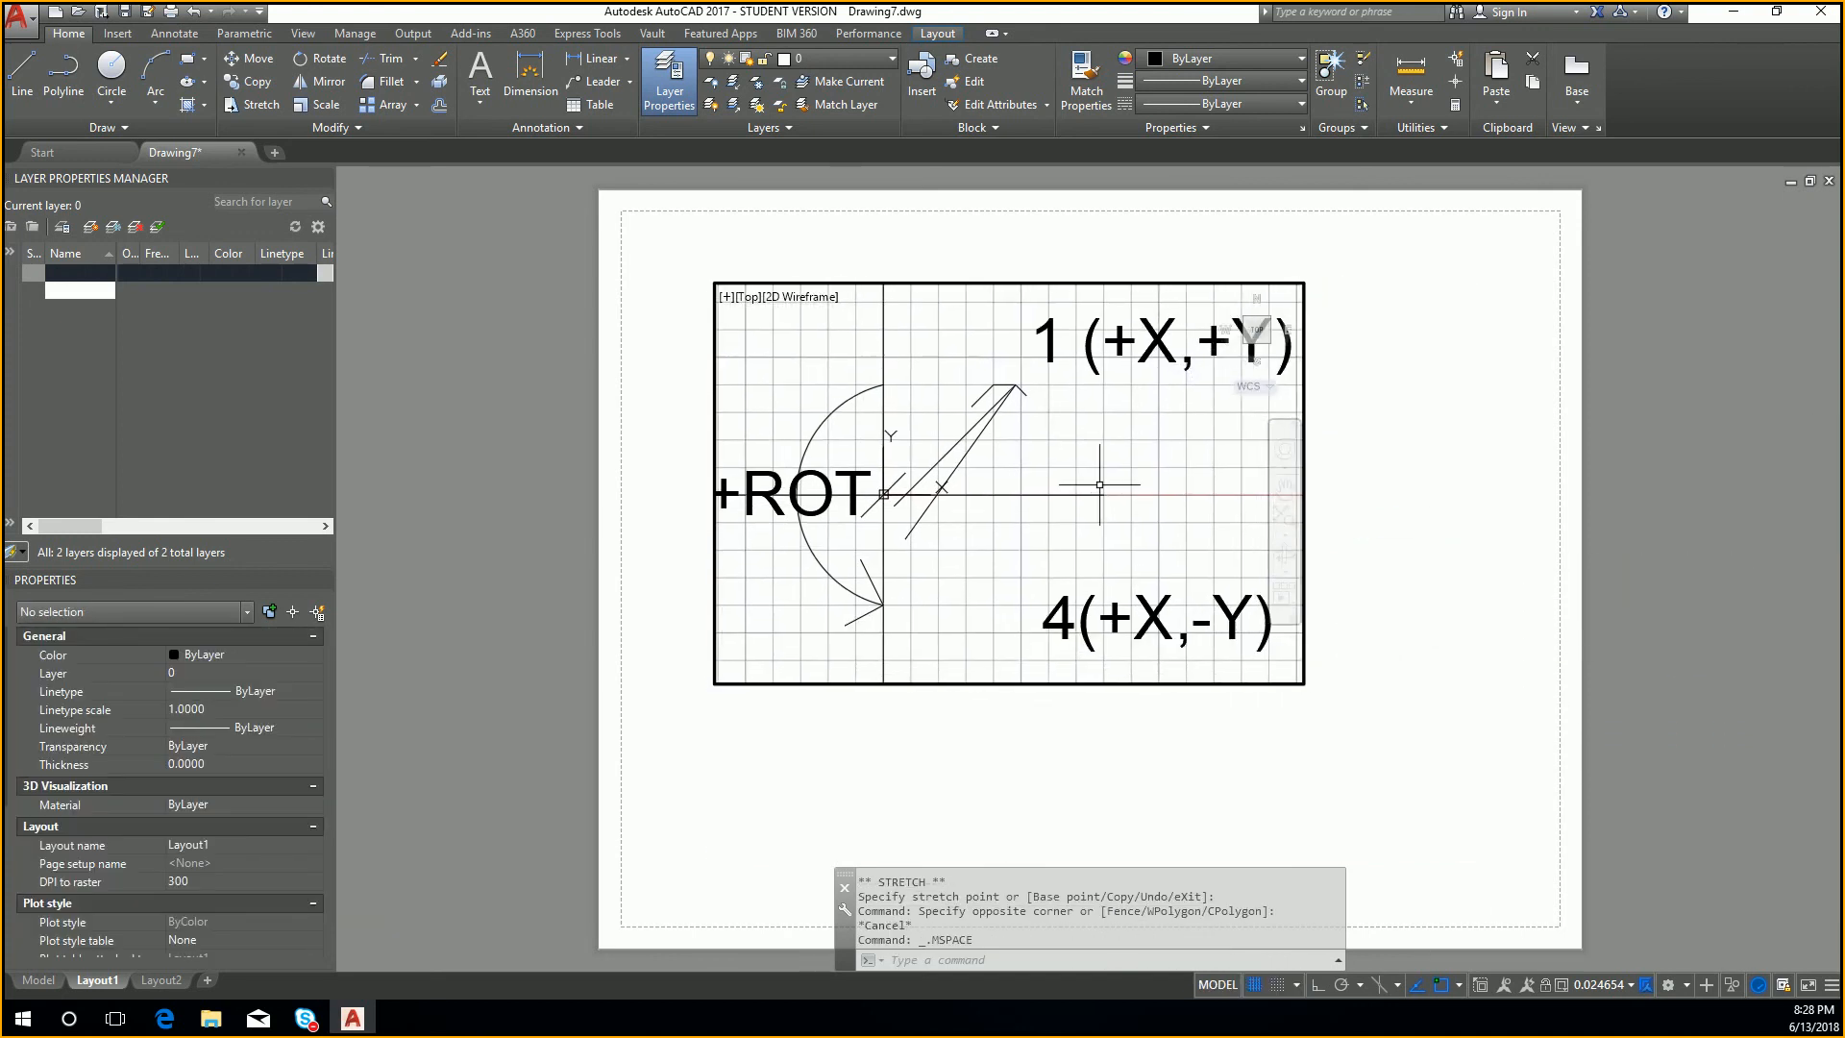
middle_click(1100, 485)
middle_click(1100, 485)
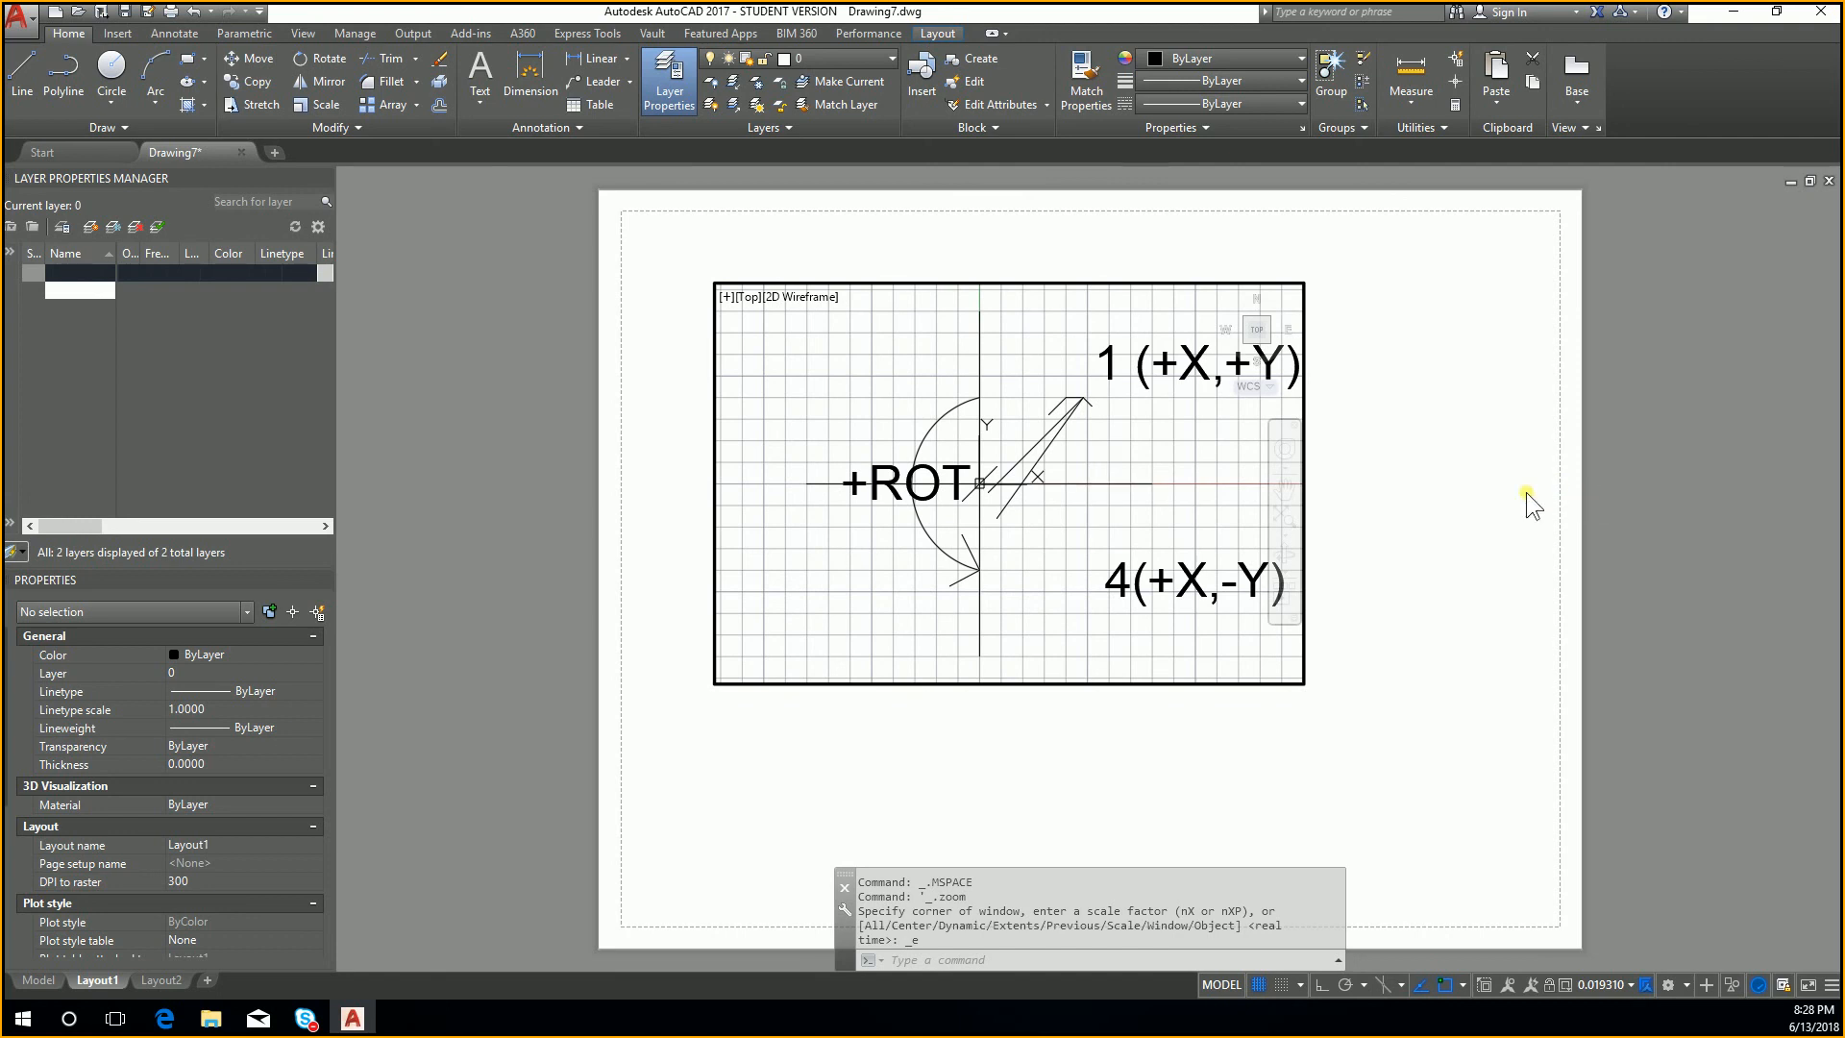
double_click(1474, 506)
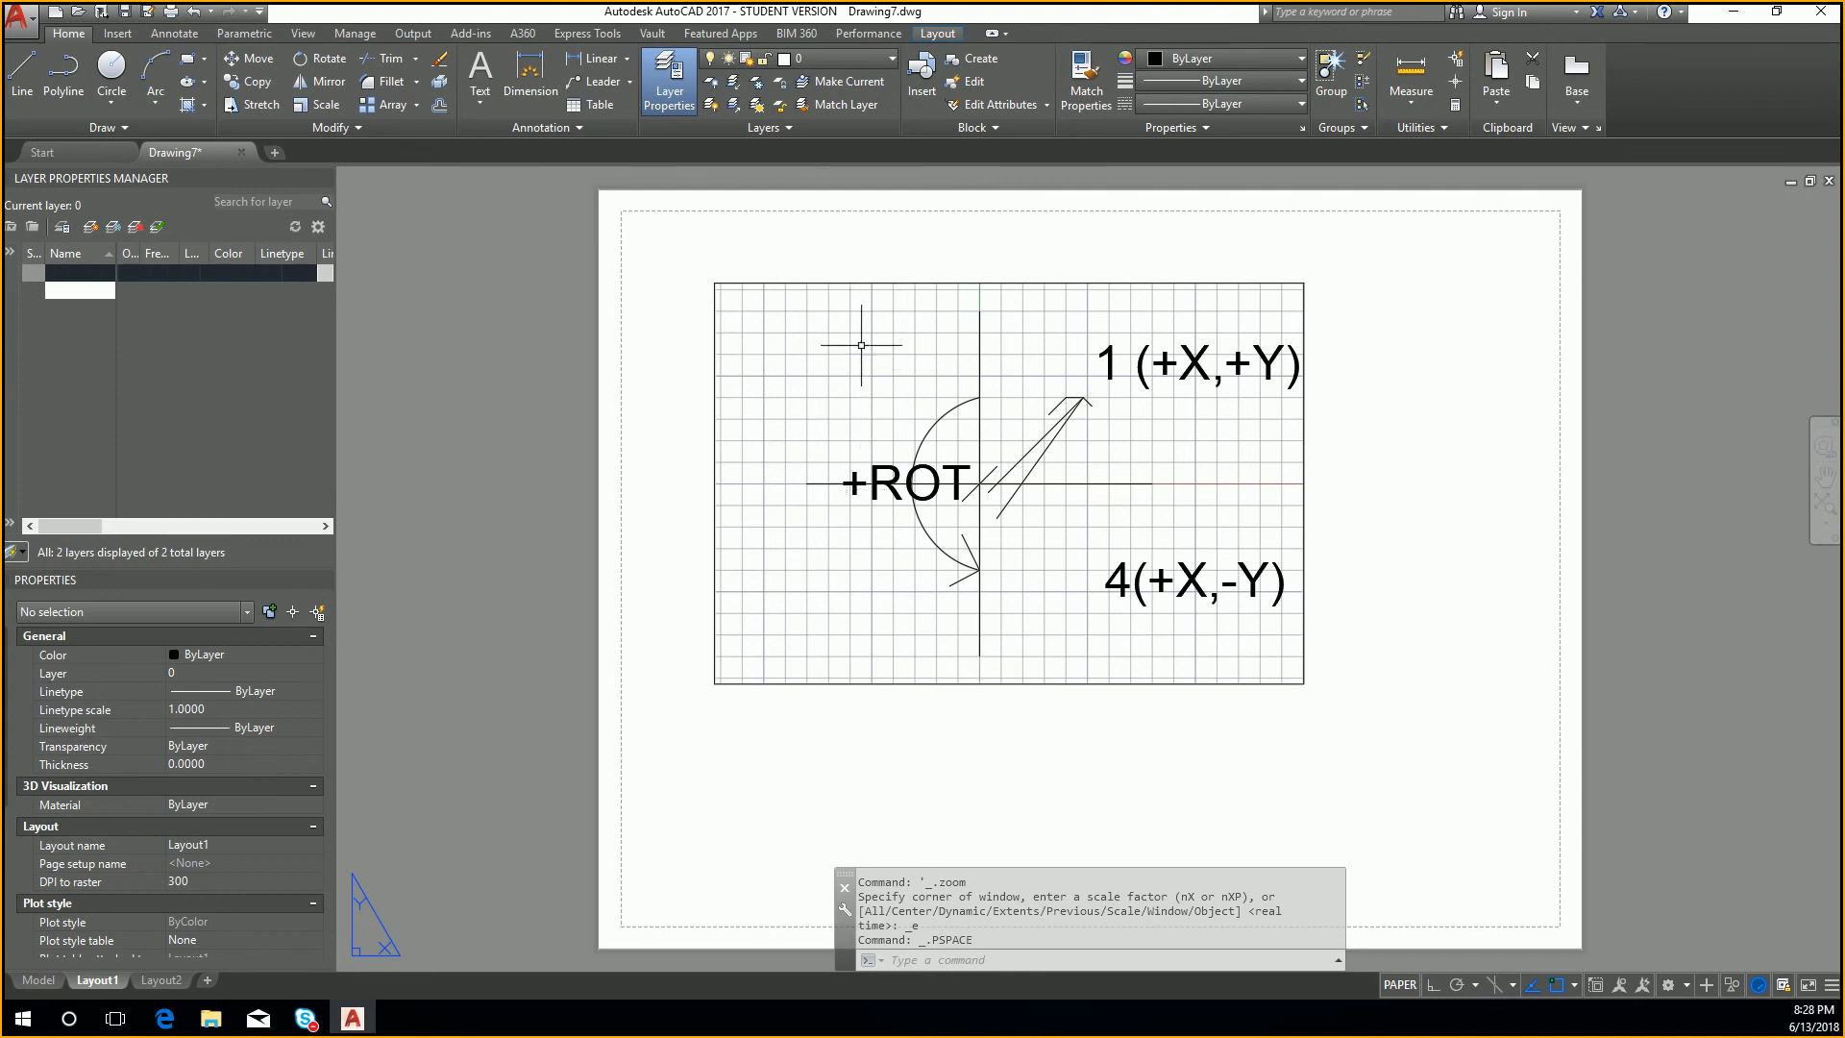
Step: Switch to Layout2 and check how the test layer's labels display in its viewport
left_click(871, 56)
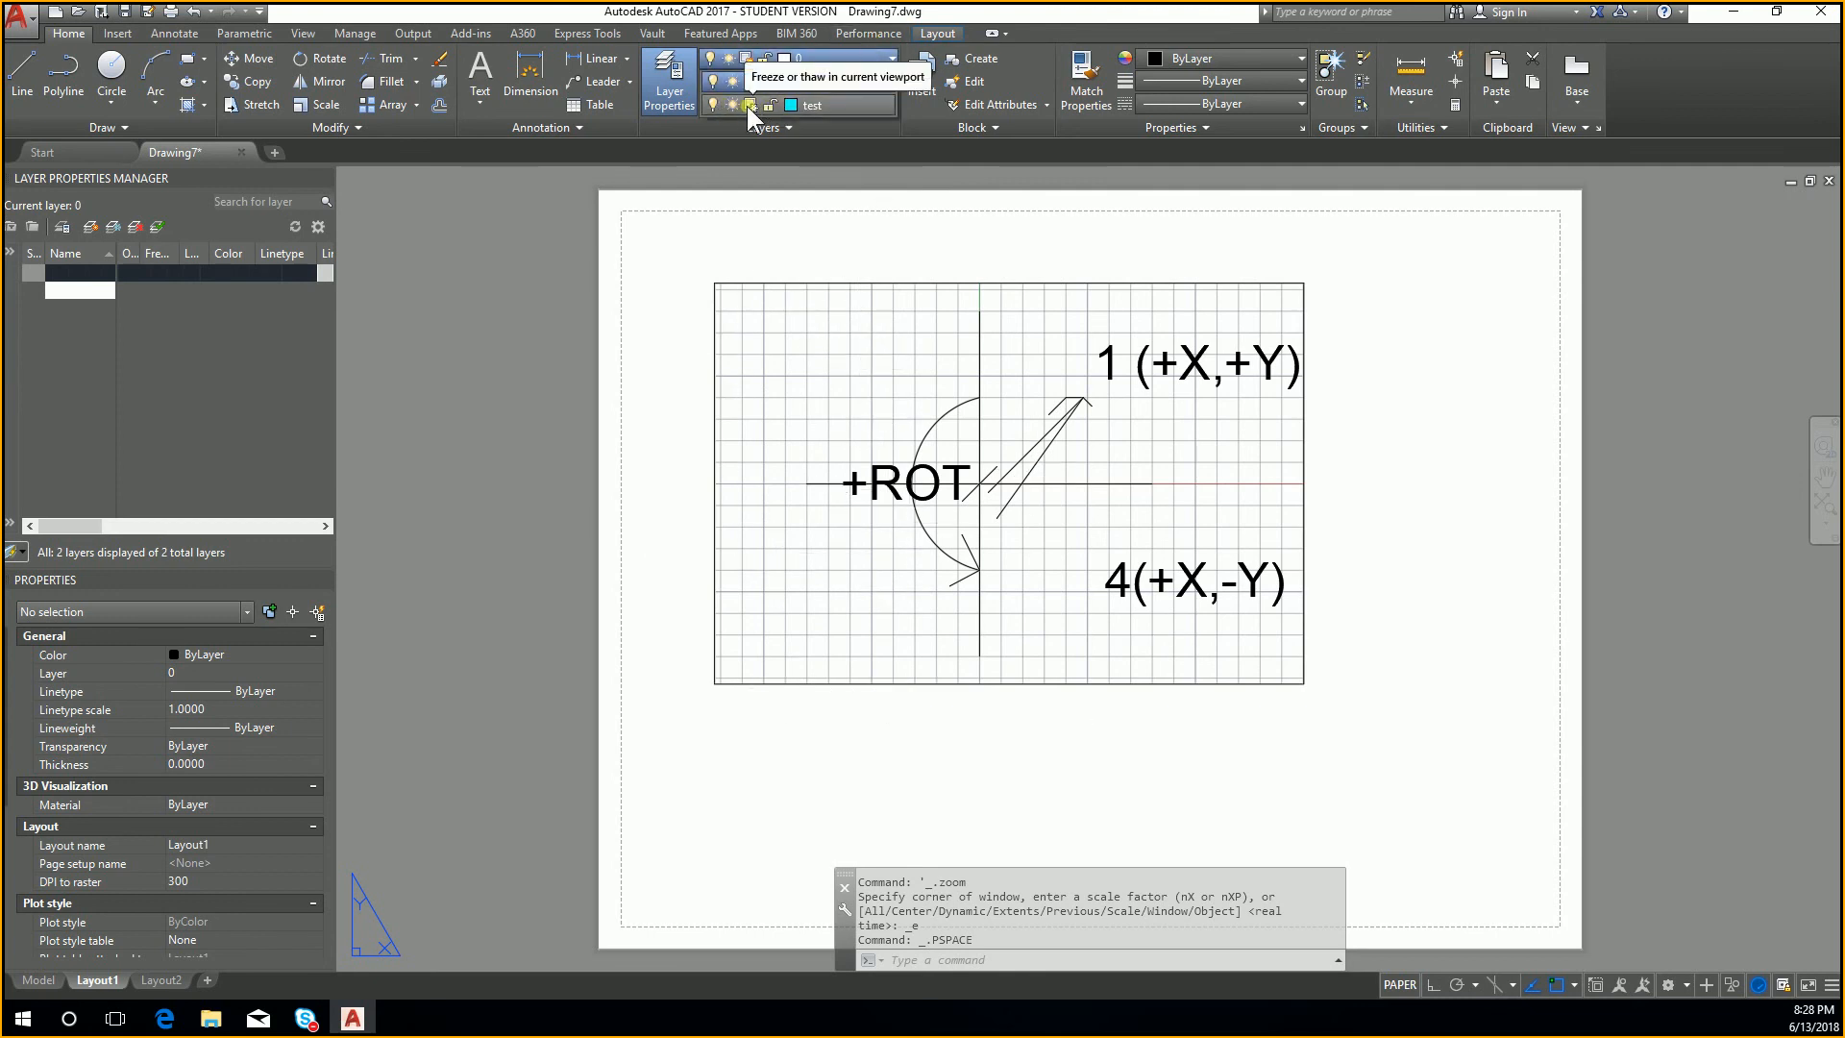
left_click(982, 961)
left_click(1053, 792)
key("Escape")
left_click(169, 979)
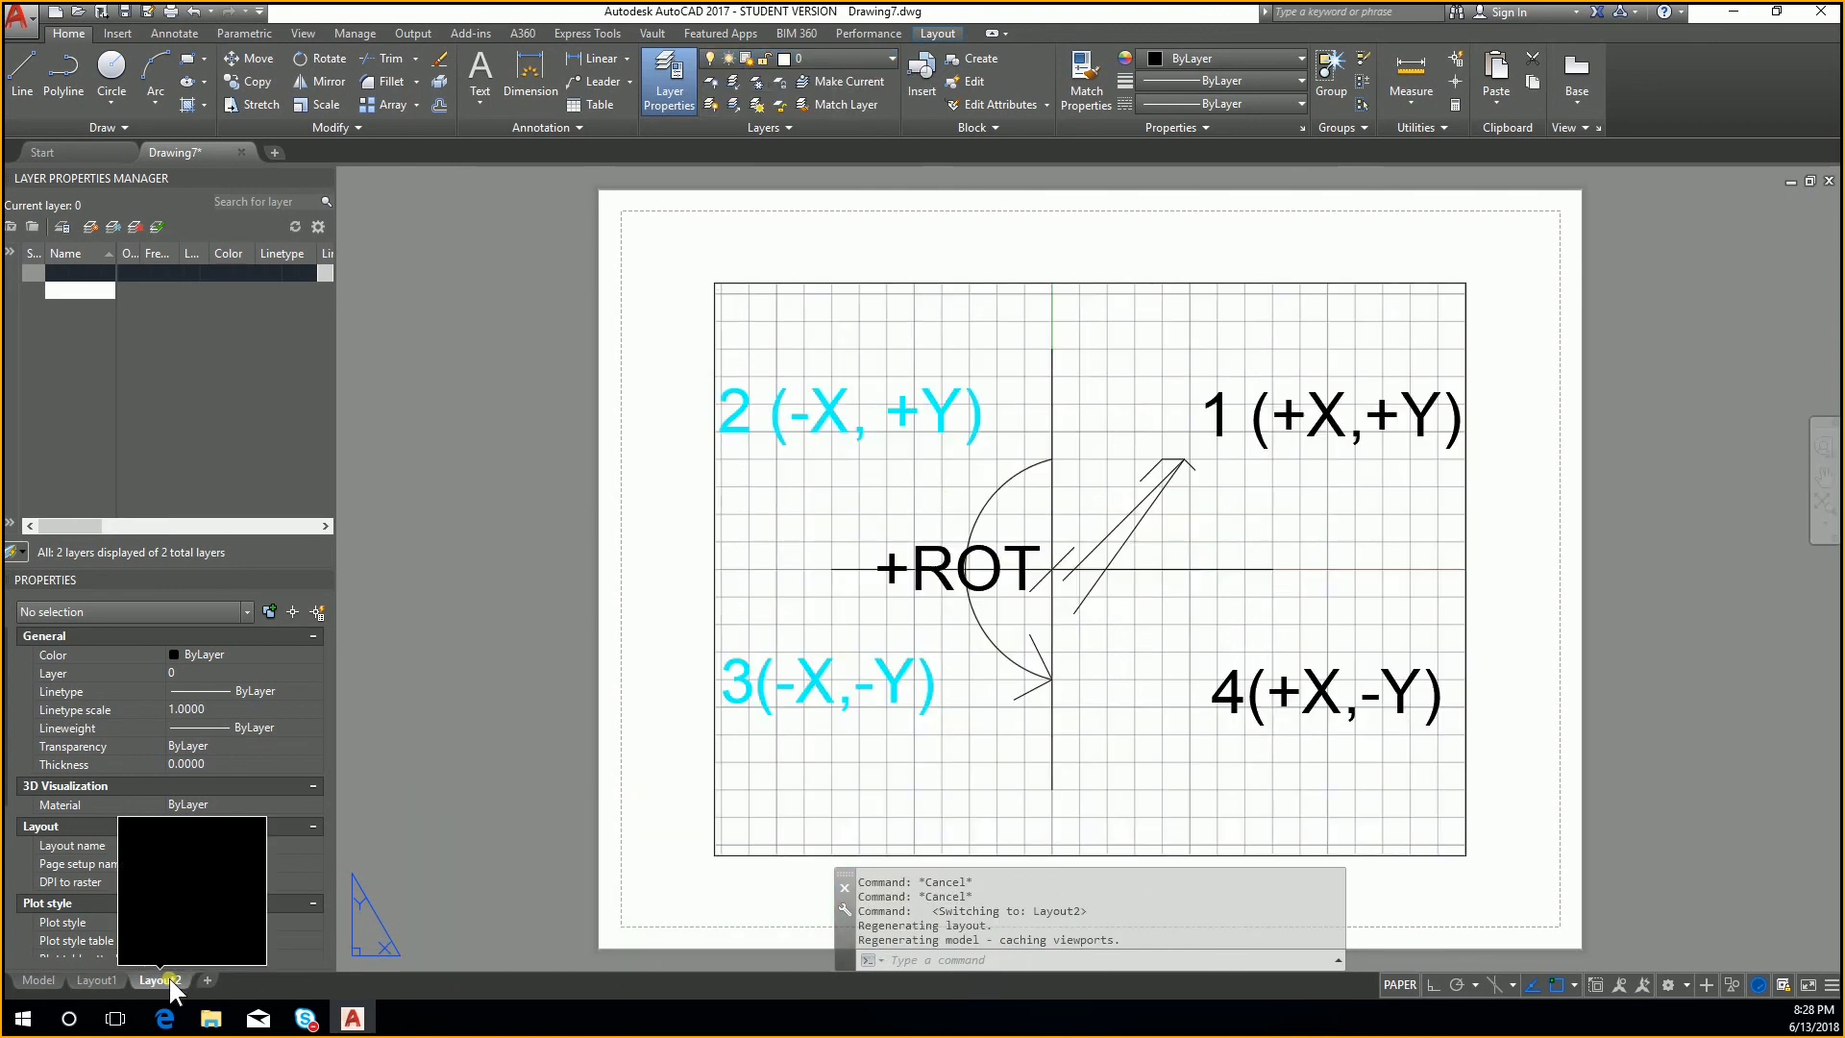
left_click(952, 392)
key("Escape")
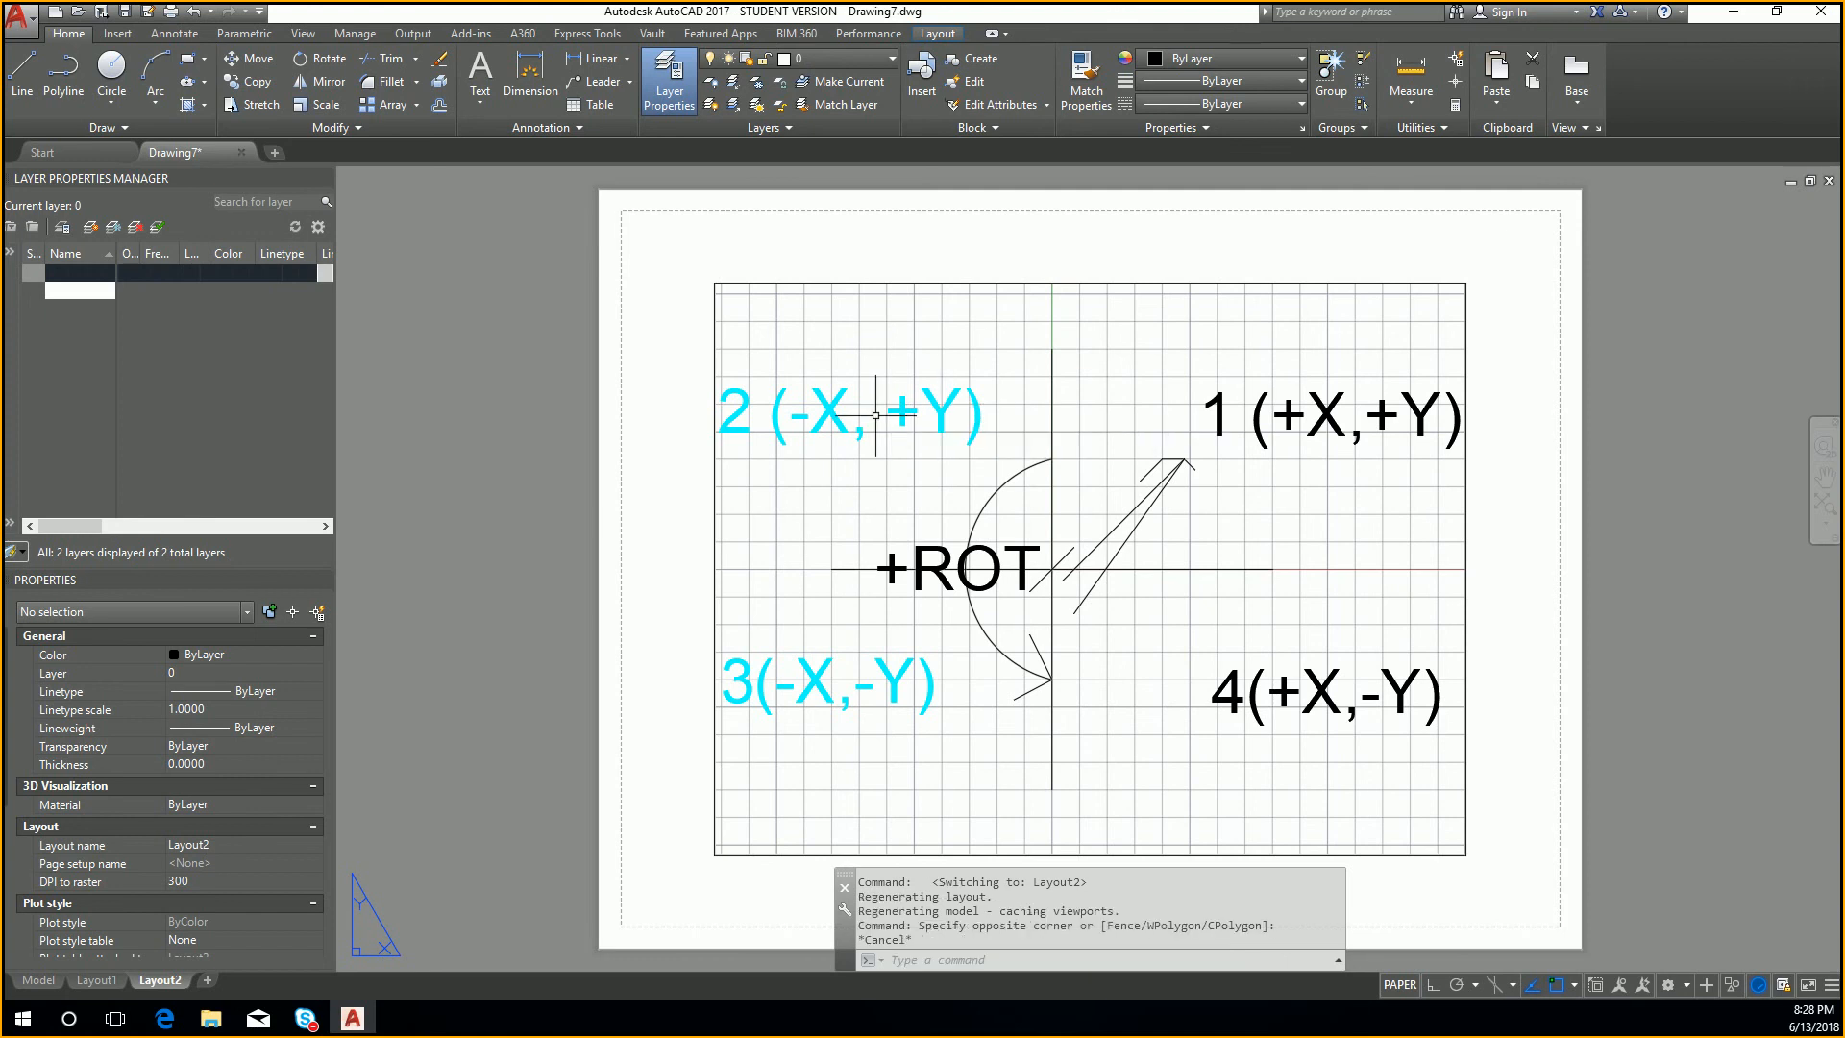
Step: Erase the existing viewport from Layout2
left_click(1473, 870)
left_click(1353, 753)
key("Delete")
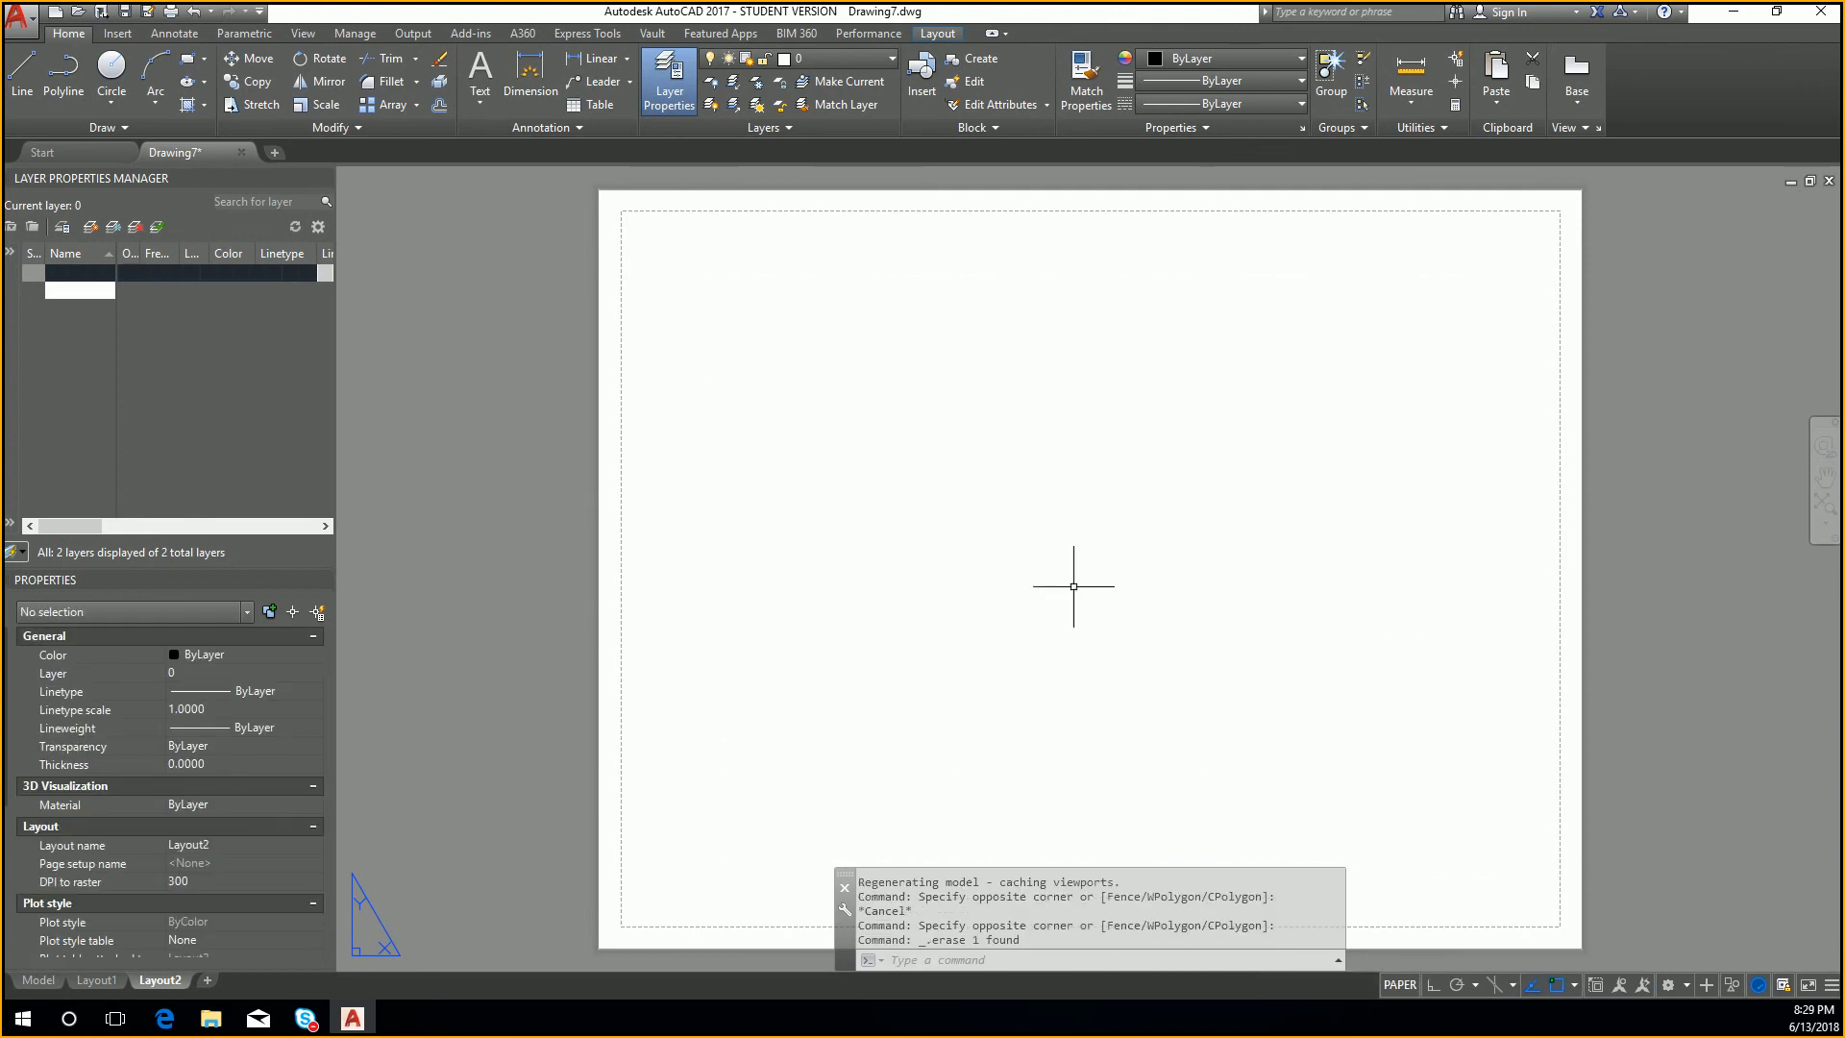
key("Delete")
key("Escape")
key("Escape")
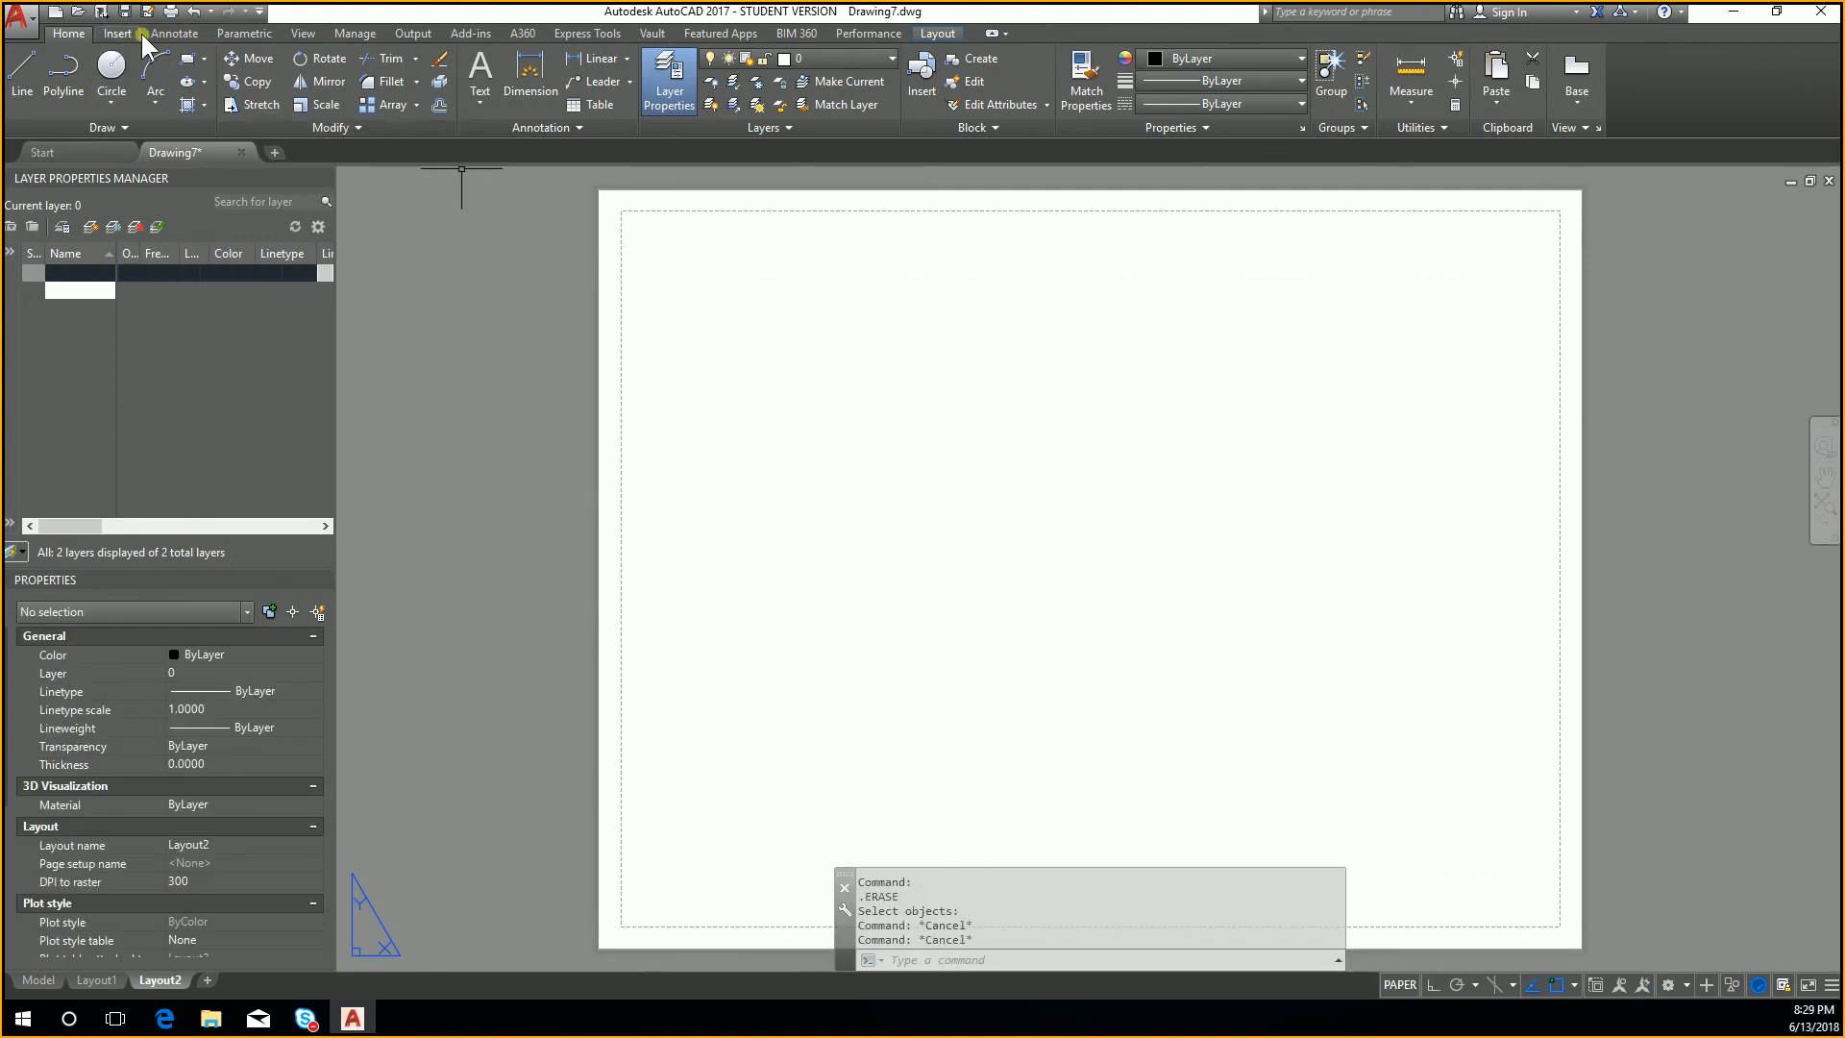
Step: Create a new layout with the default name Layout3
left_click(935, 34)
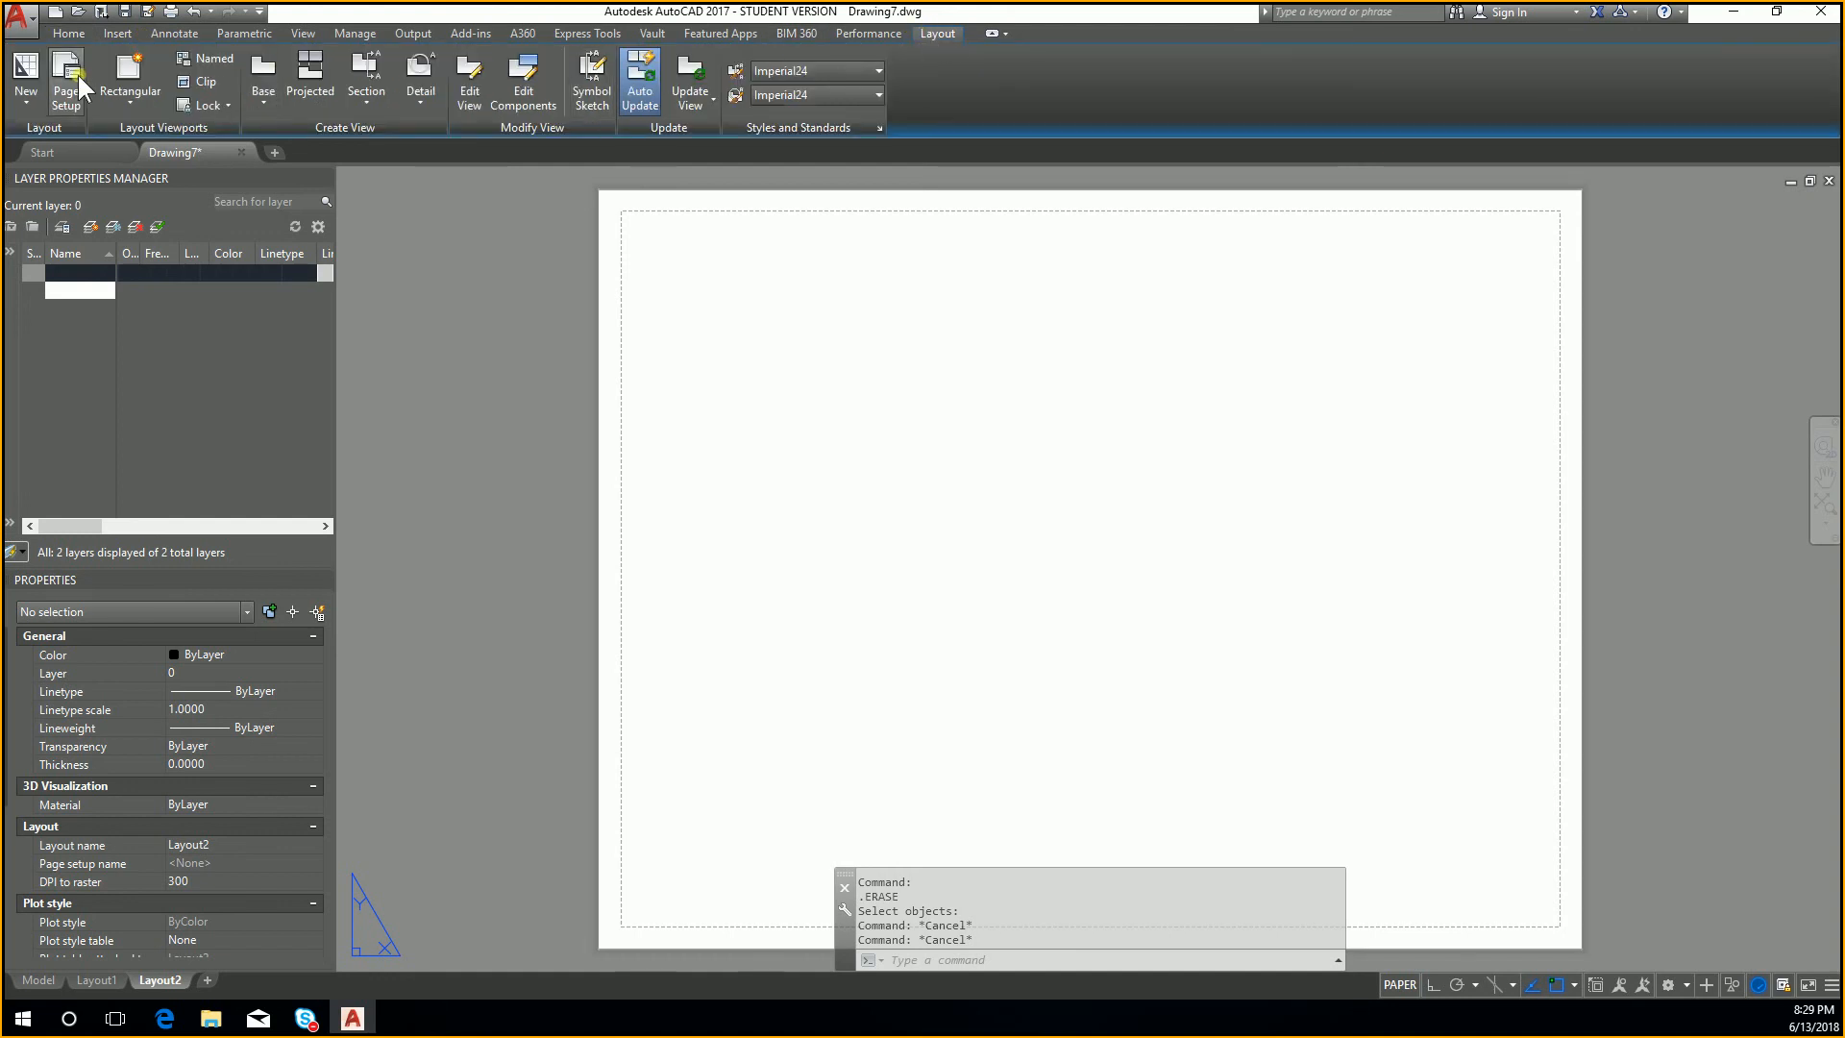
left_click(22, 96)
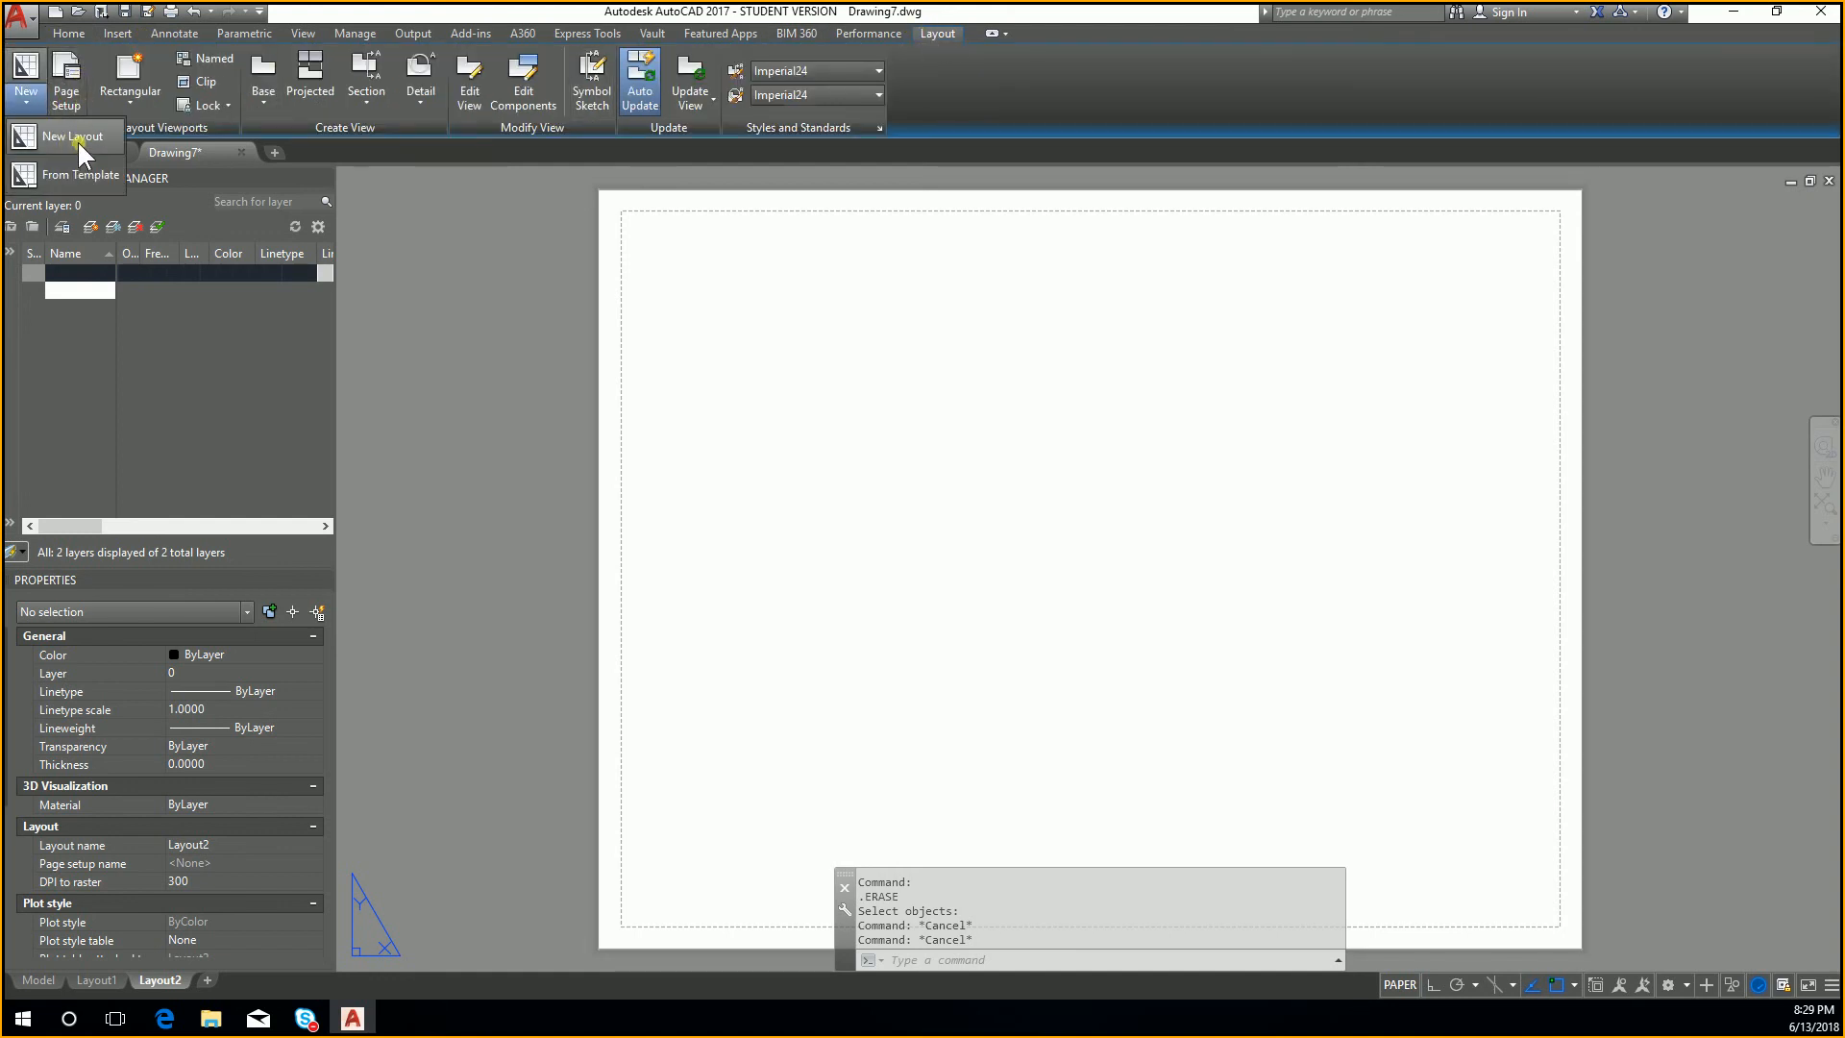
left_click(77, 140)
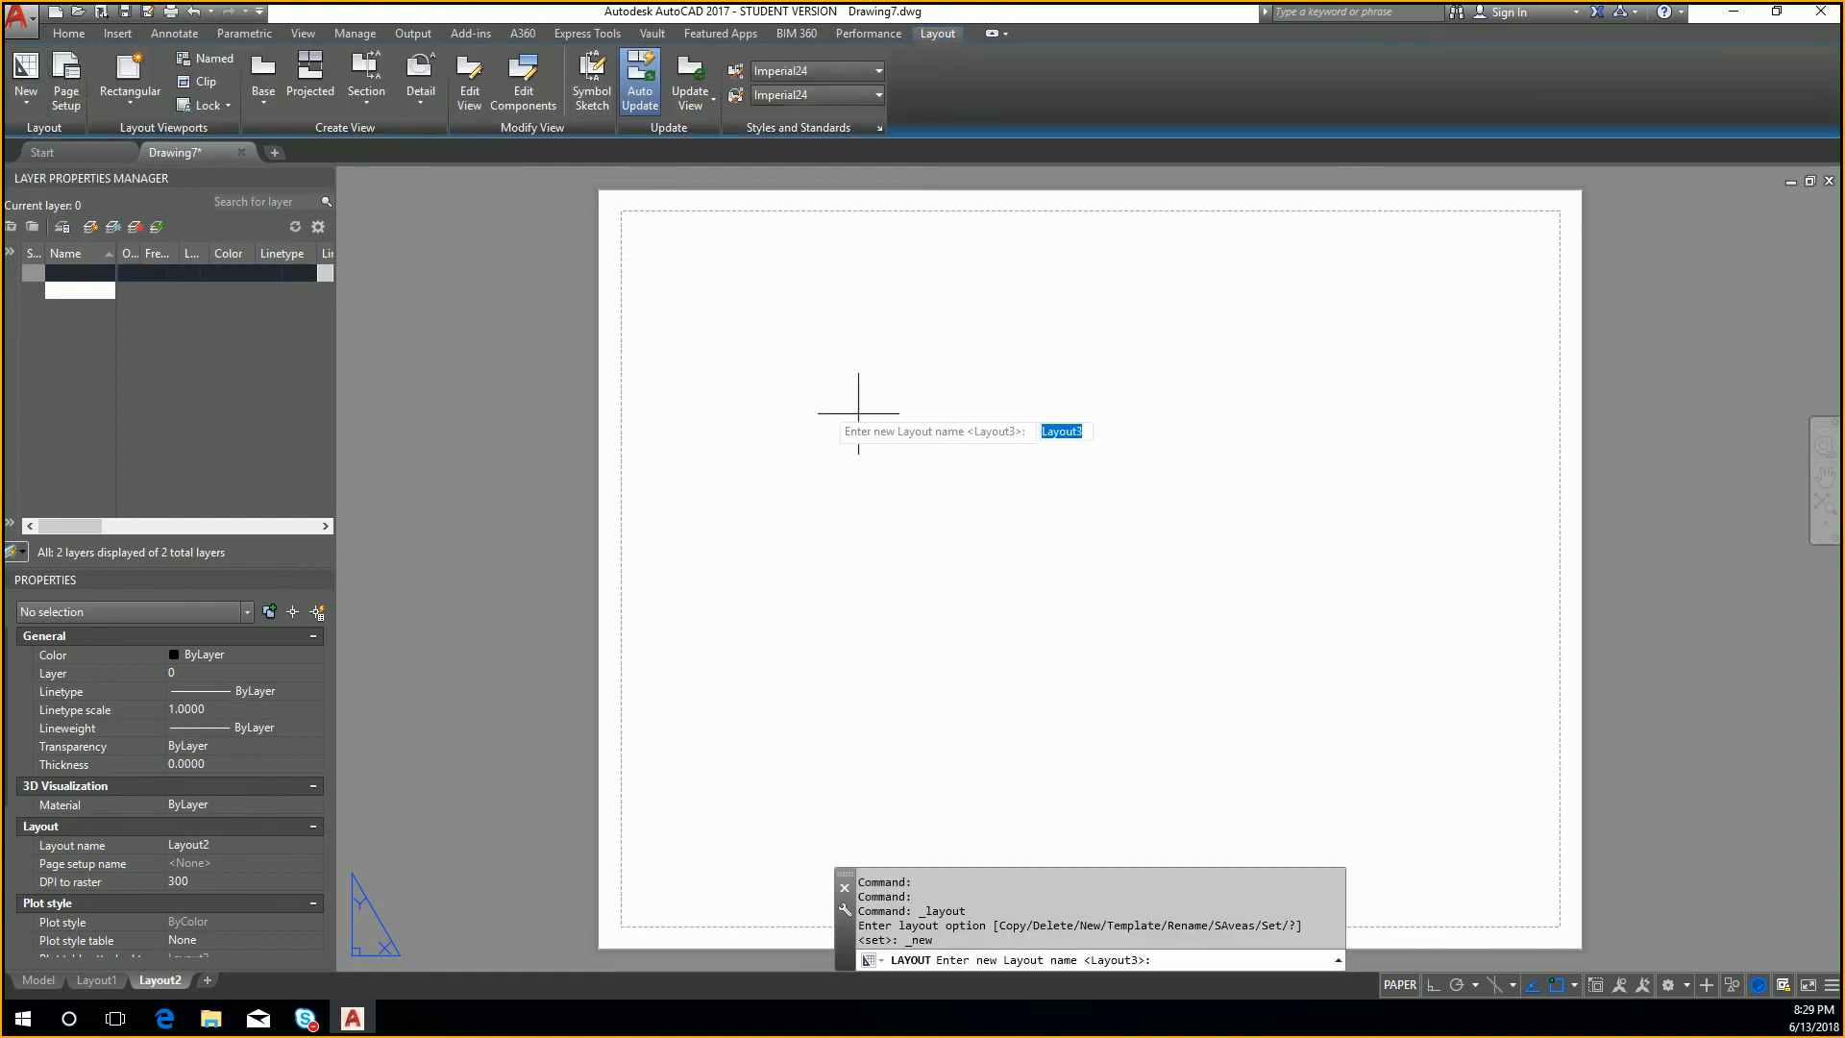
key("Return")
left_click(793, 298)
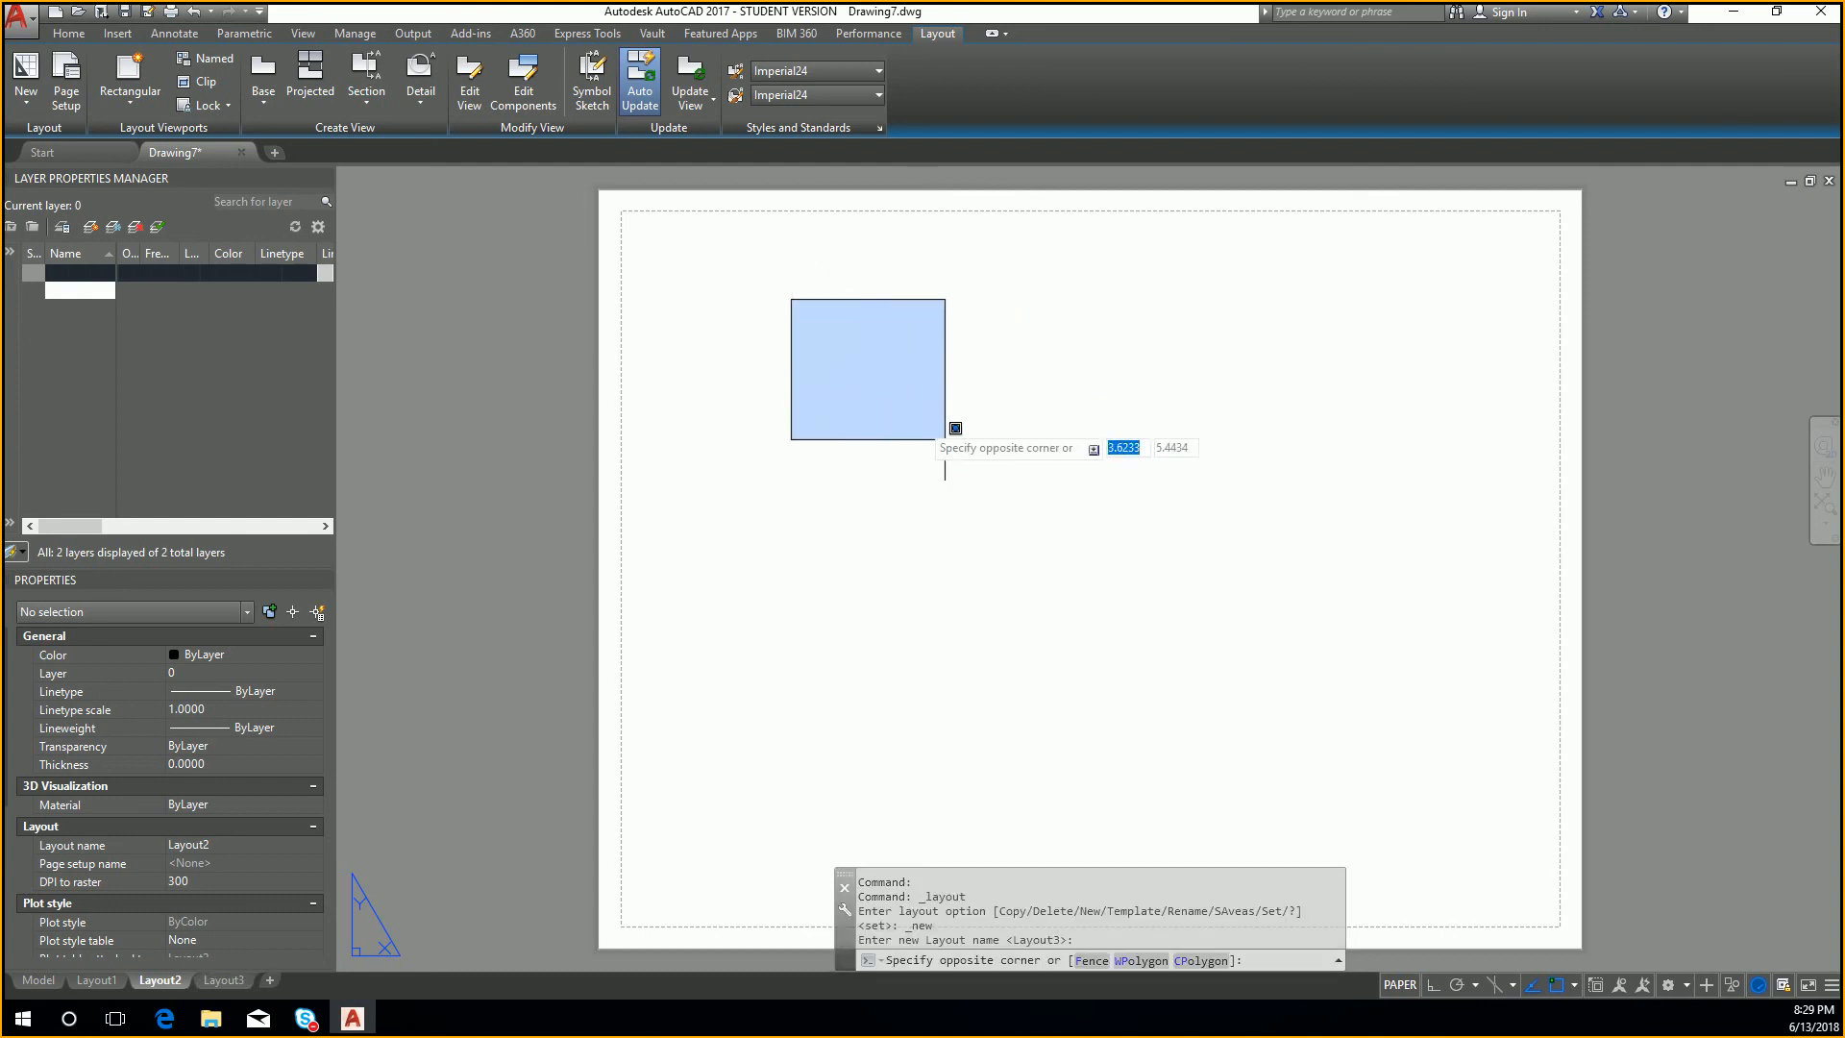
left_click(949, 434)
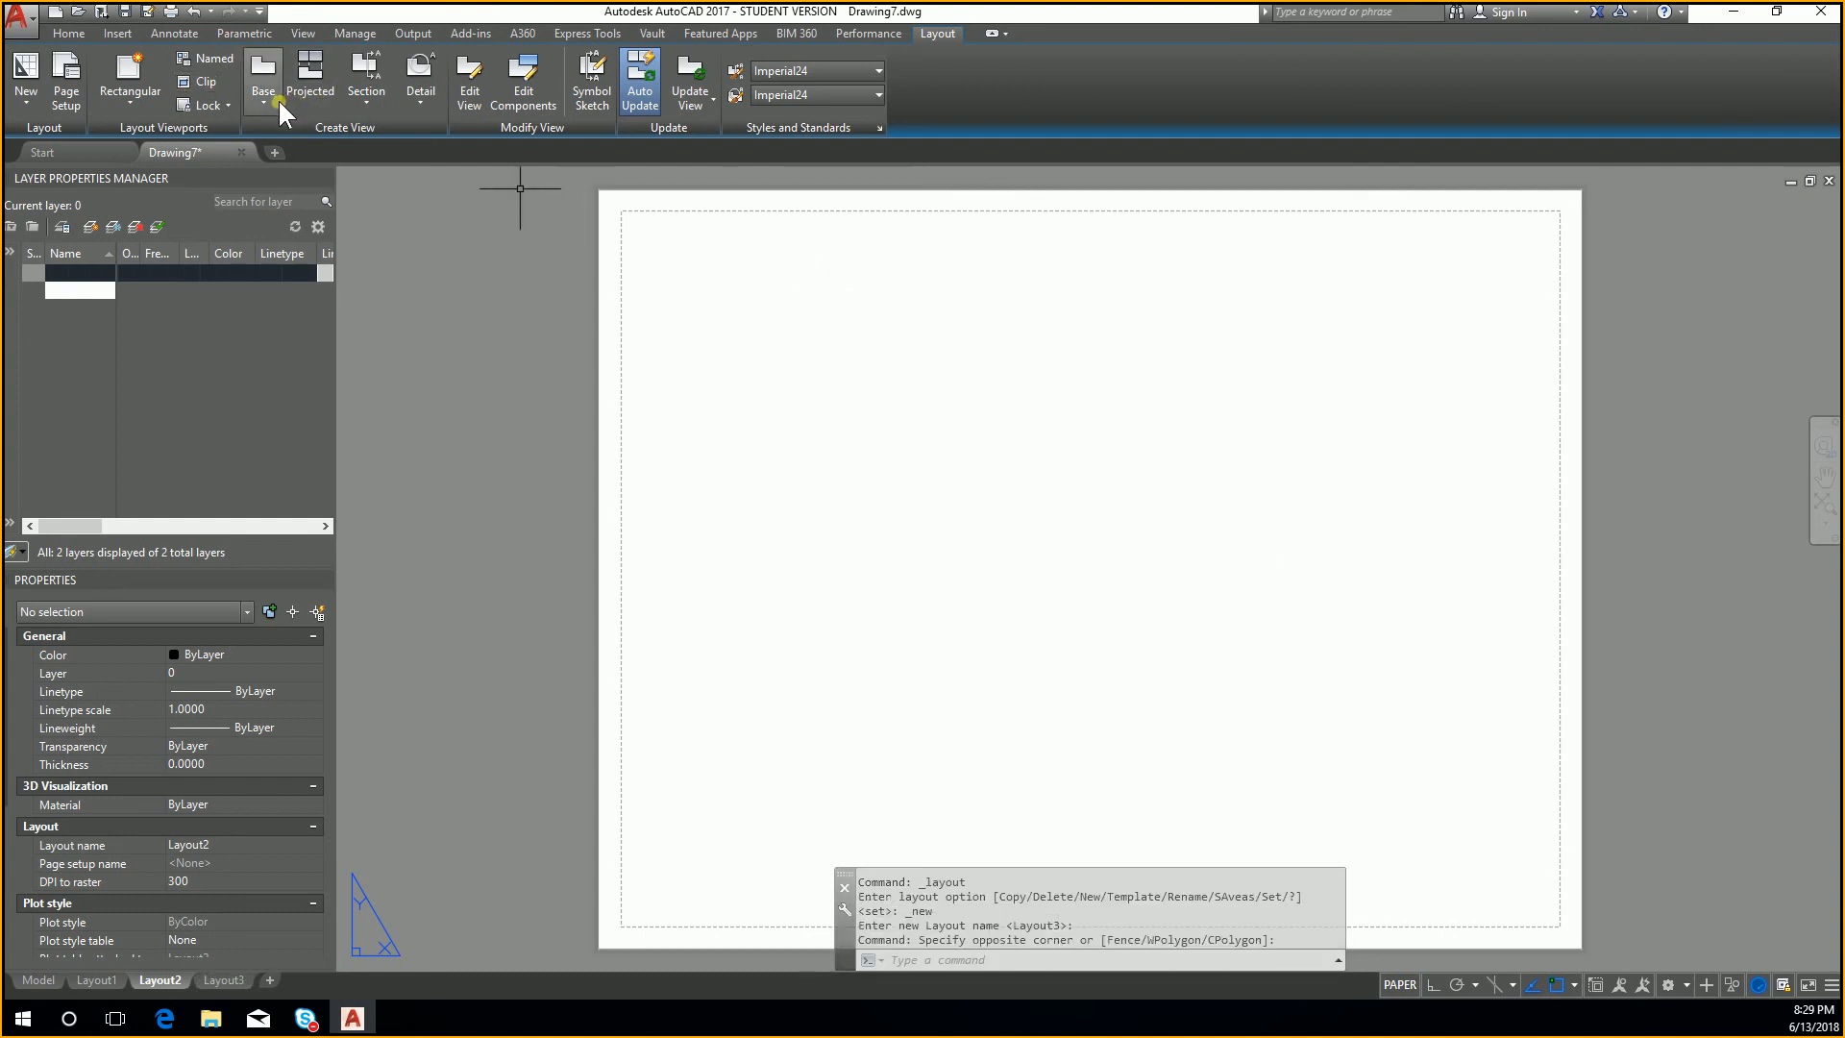
Step: Create a new rectangular viewport across the middle of the Layout2 sheet
left_click(128, 77)
left_click(719, 336)
left_click(1374, 782)
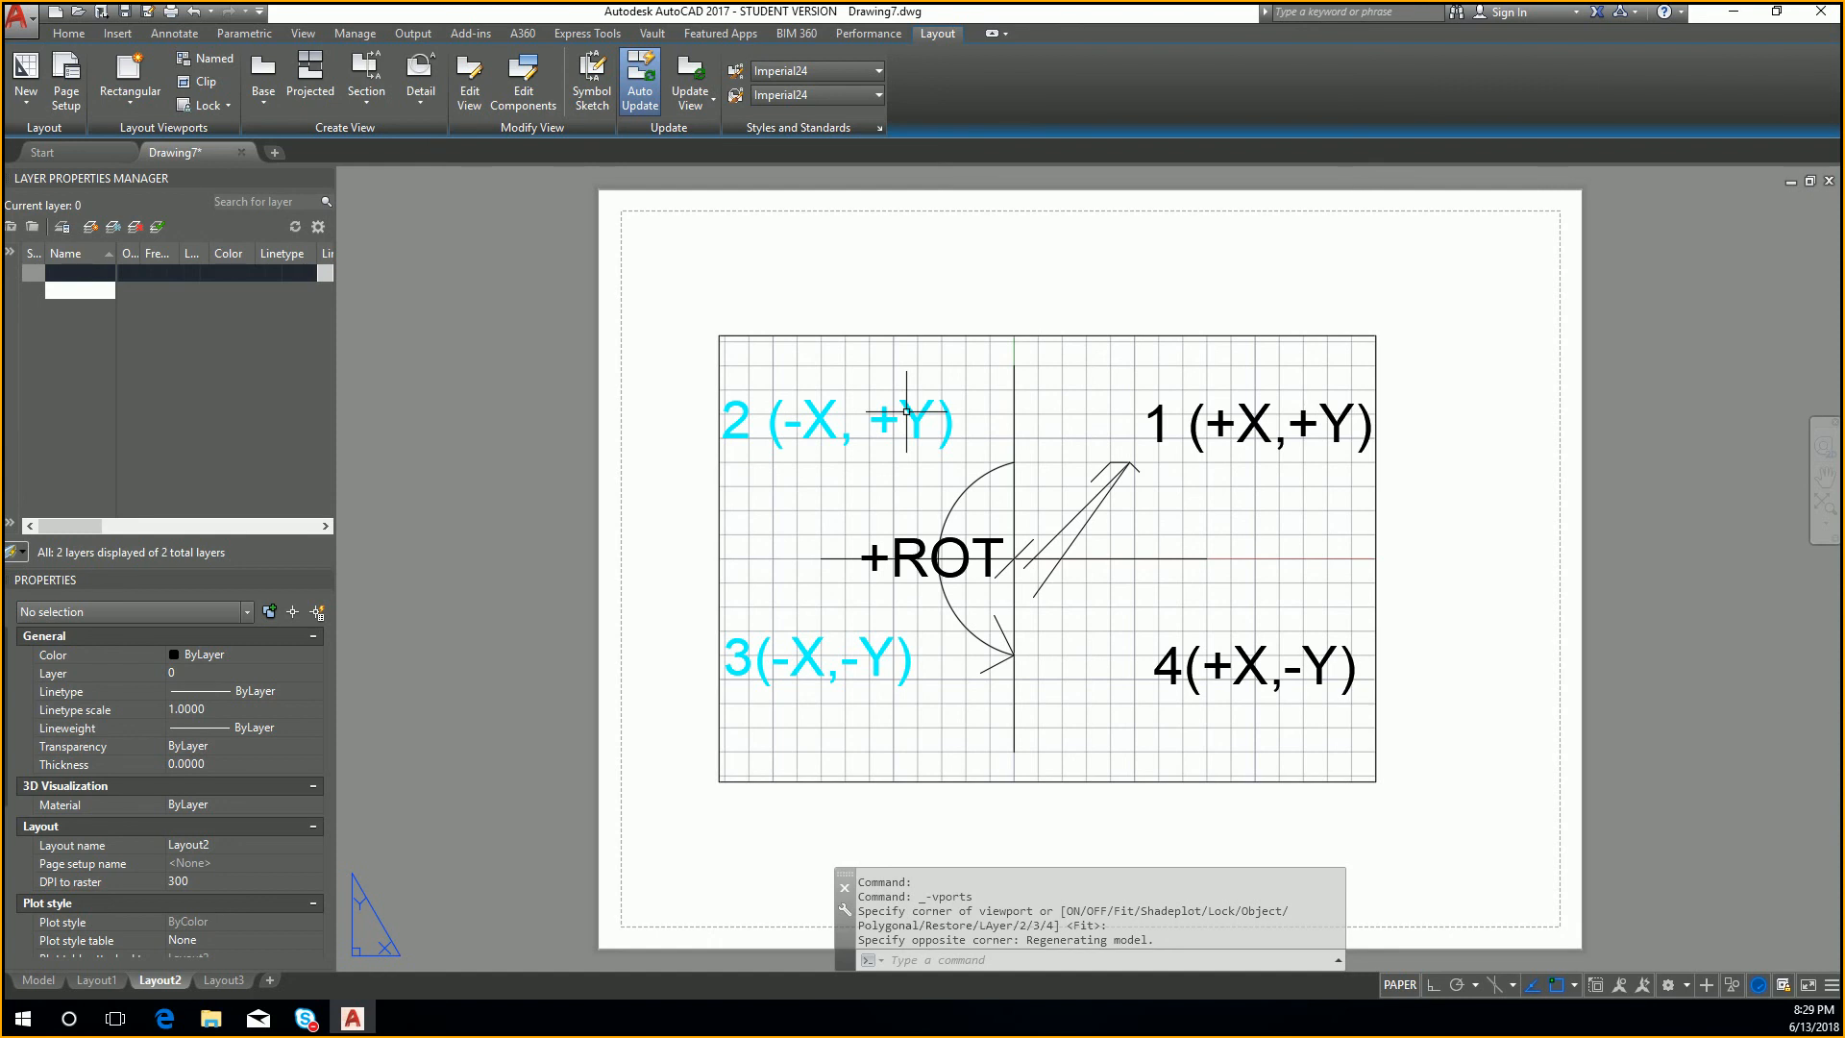
Step: Compare the display of the test layer's labels in Layout1 and in model space
left_click(108, 980)
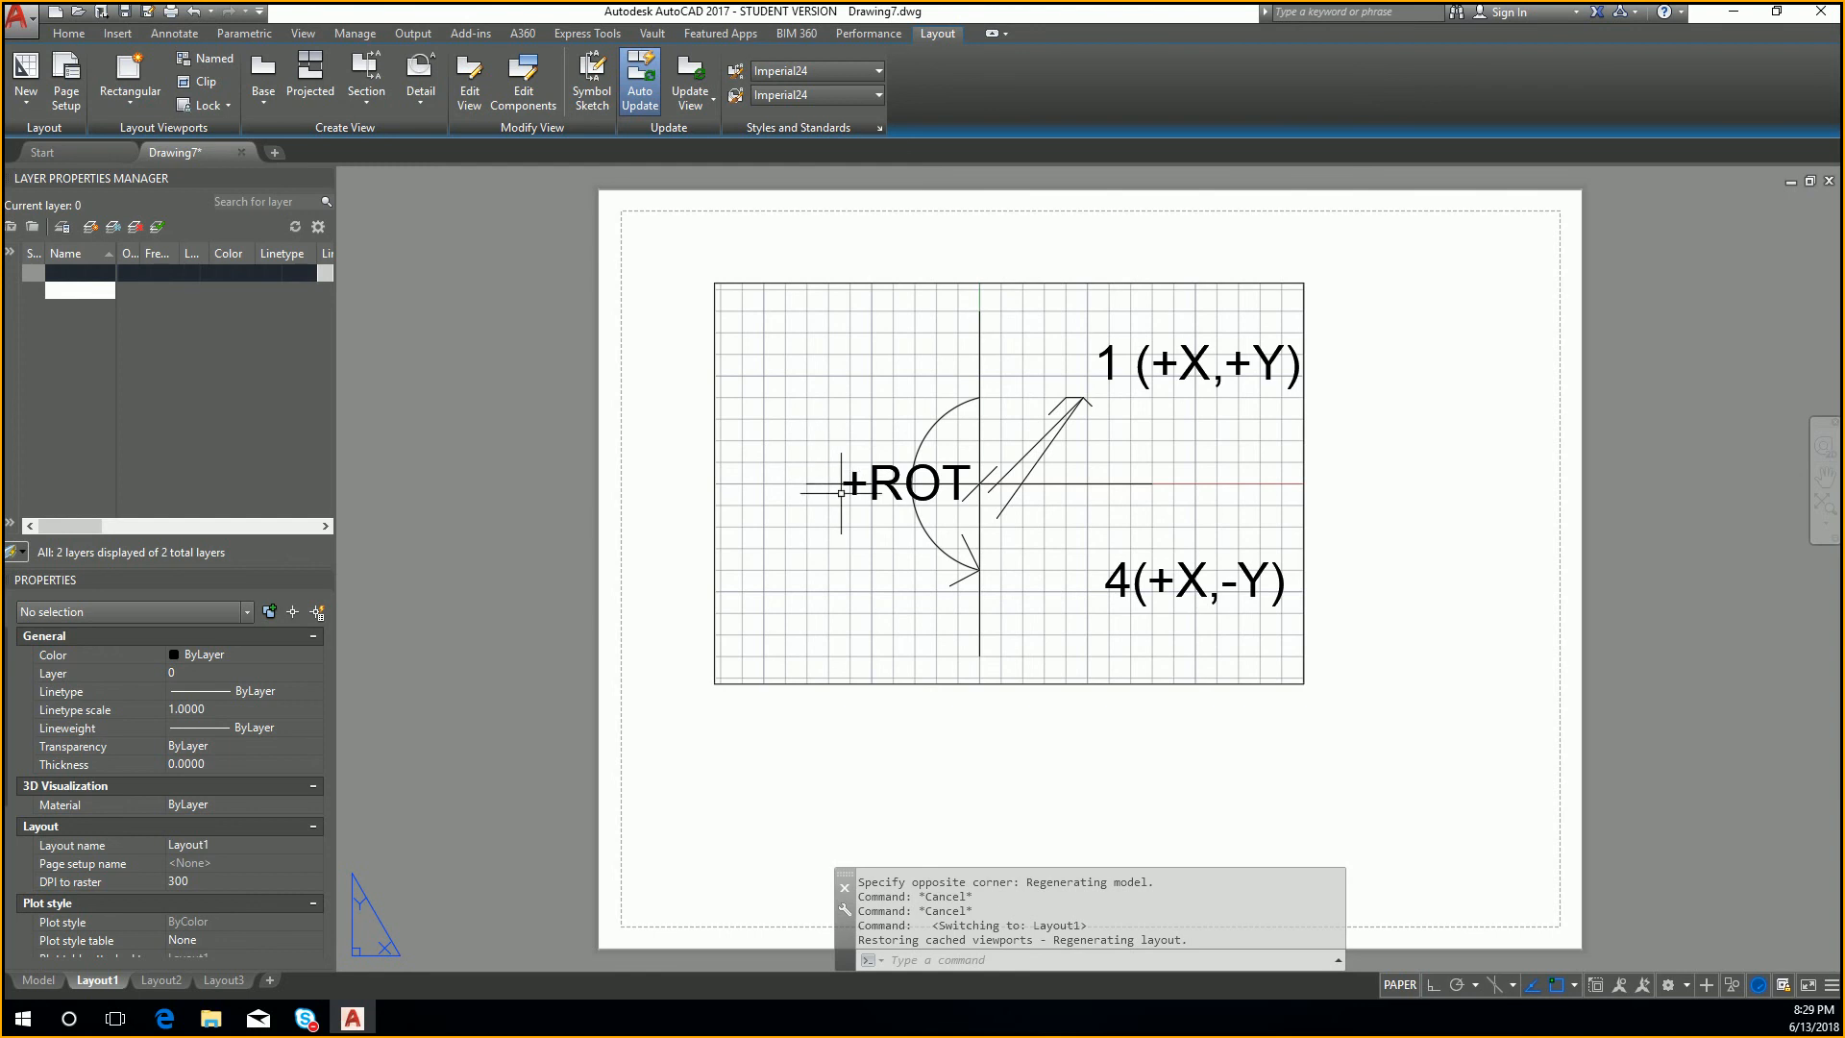
left_click(38, 981)
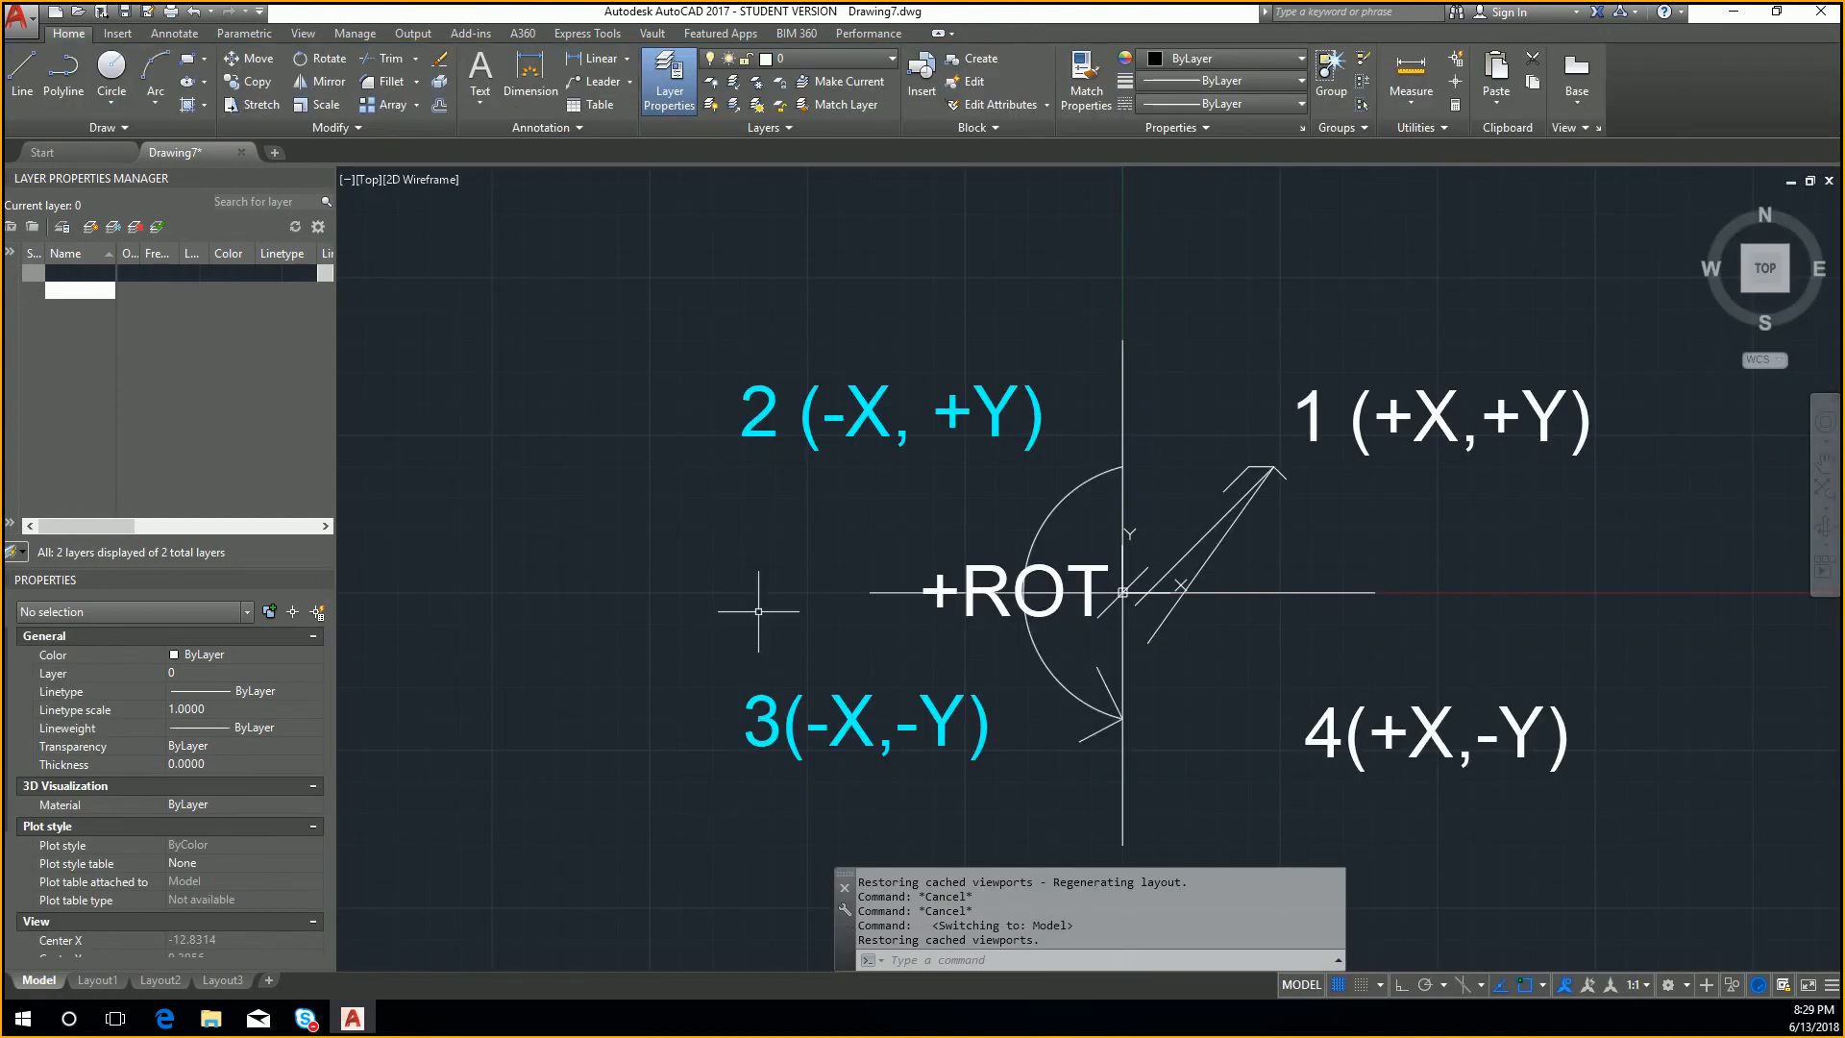
mouse_move(1032, 425)
left_click(785, 56)
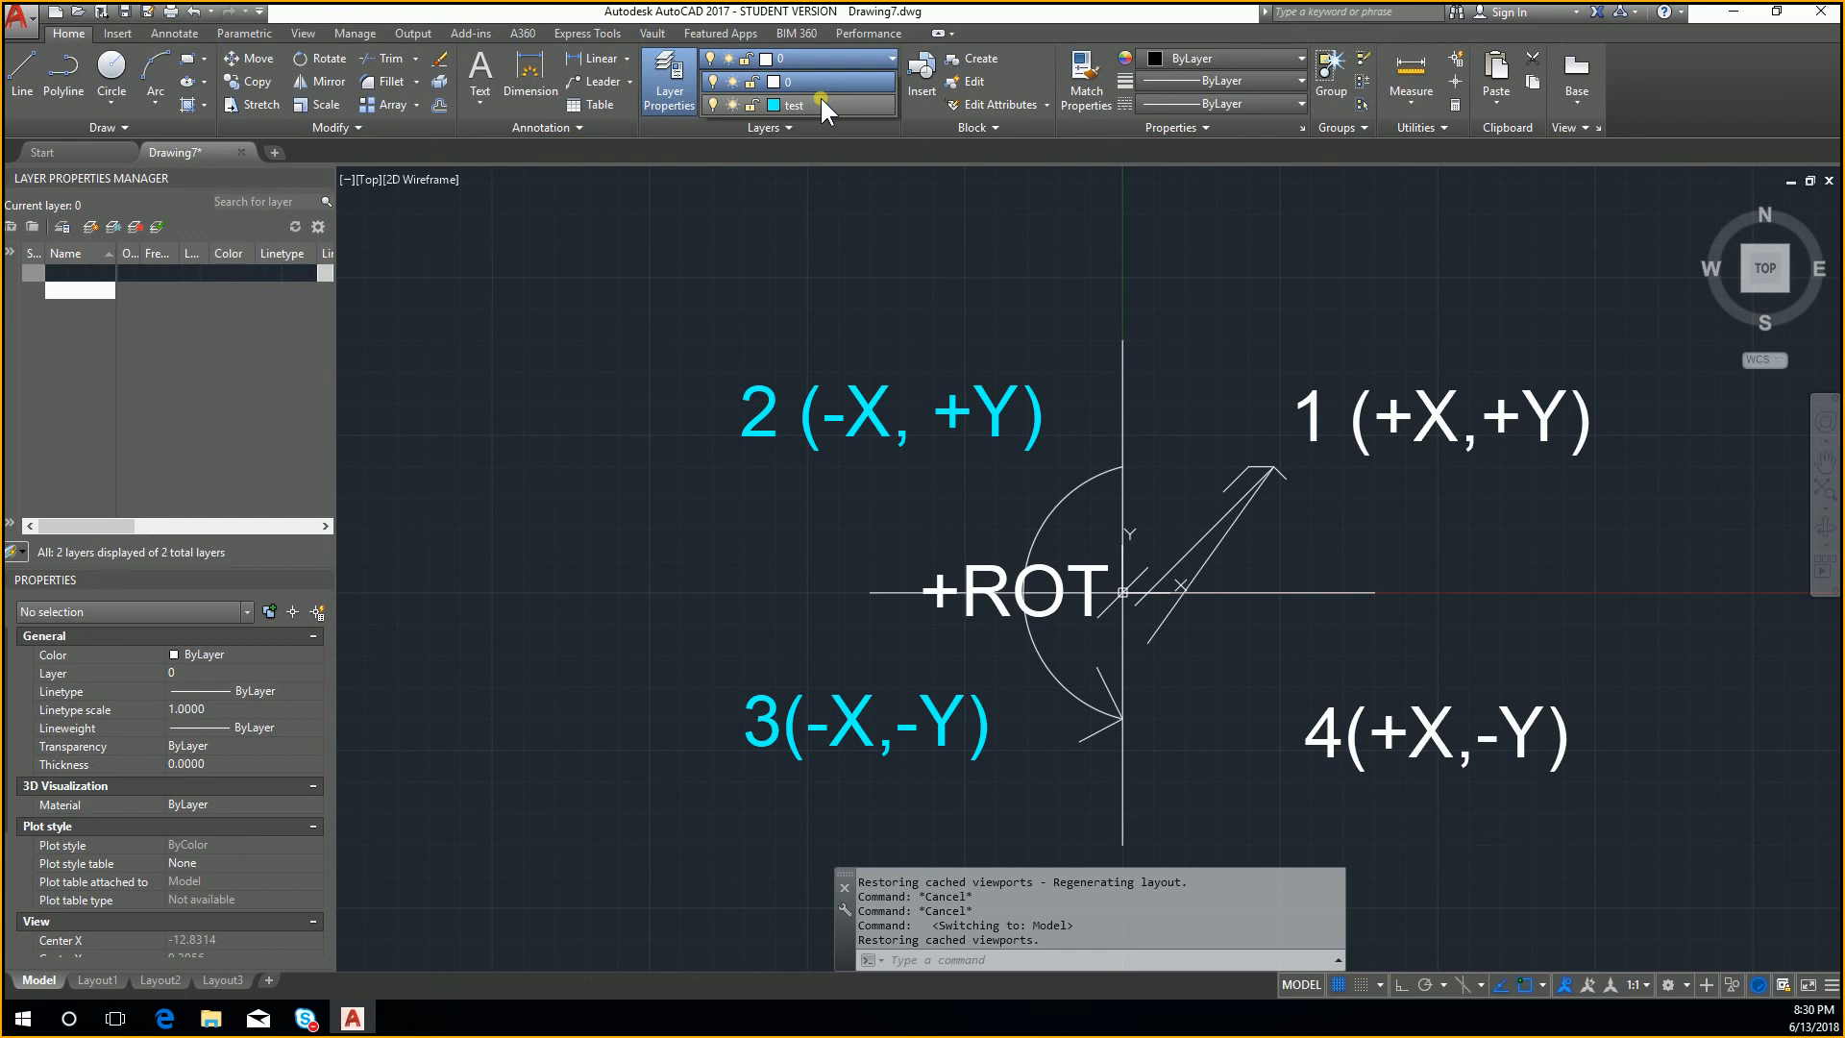
key("Escape")
key("ctrl+n")
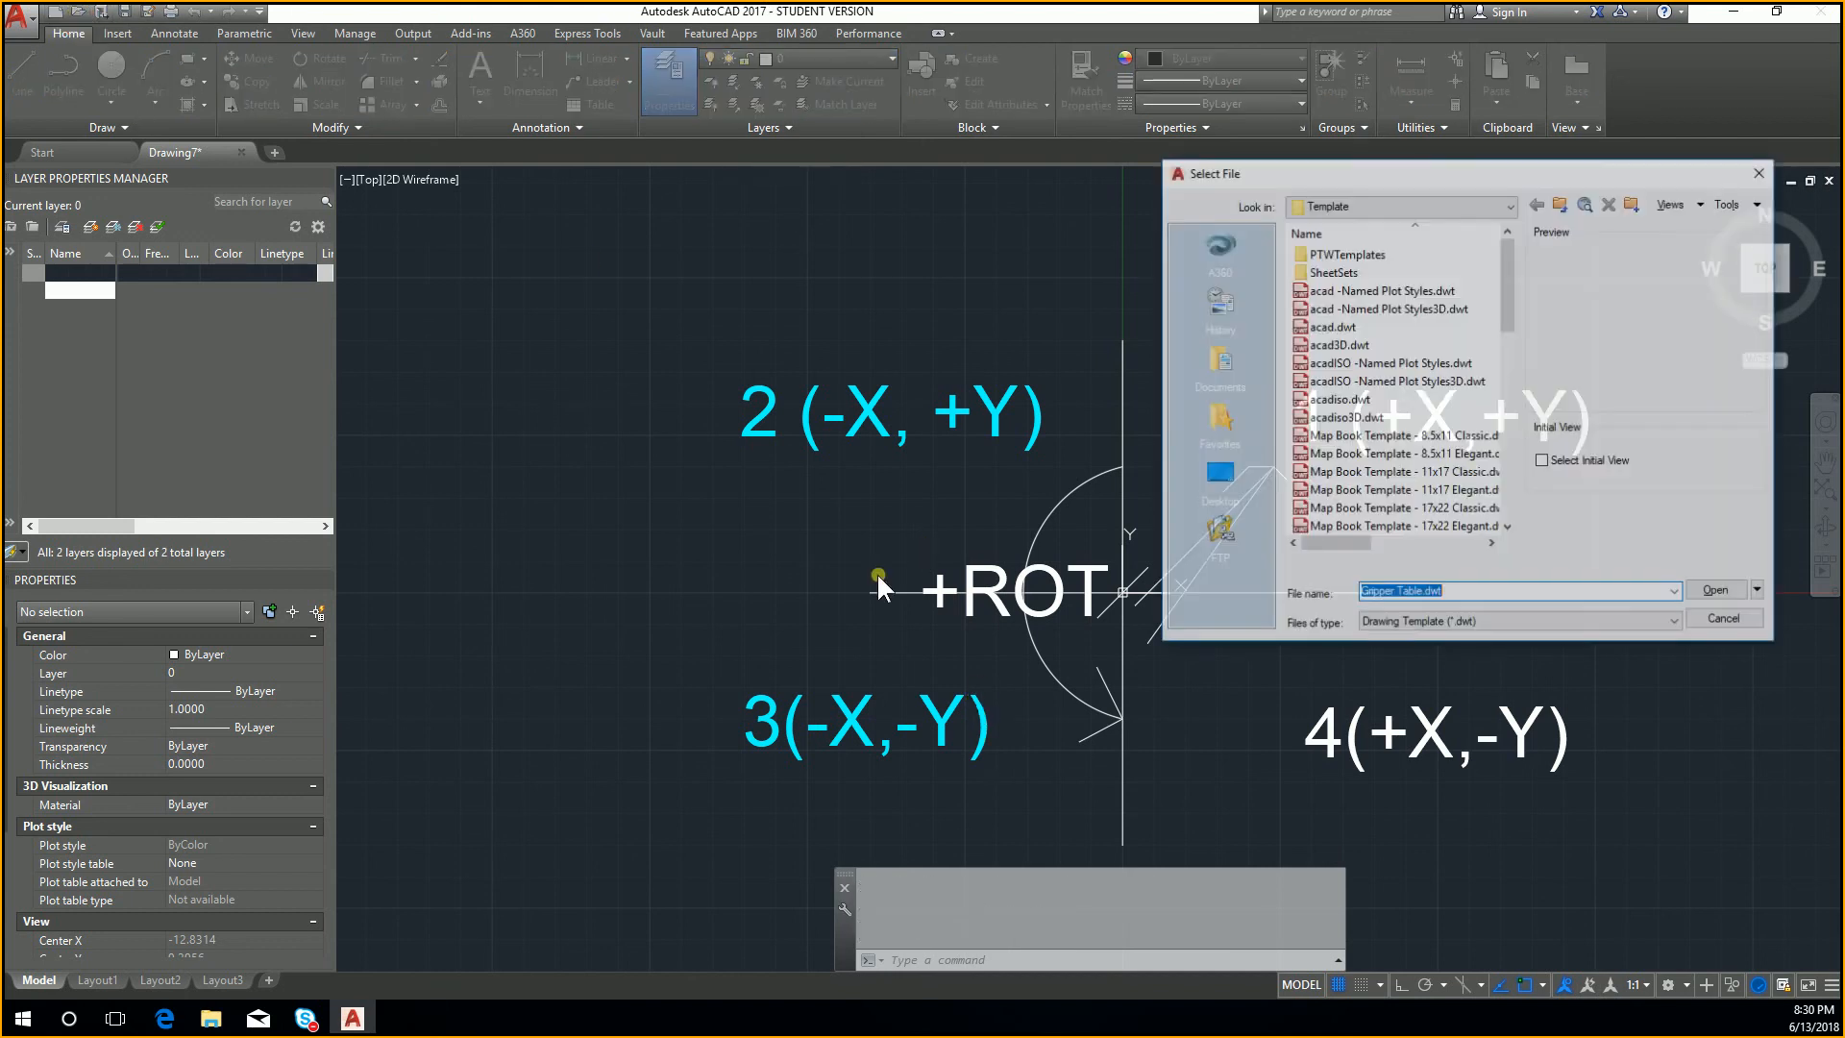
key("Escape")
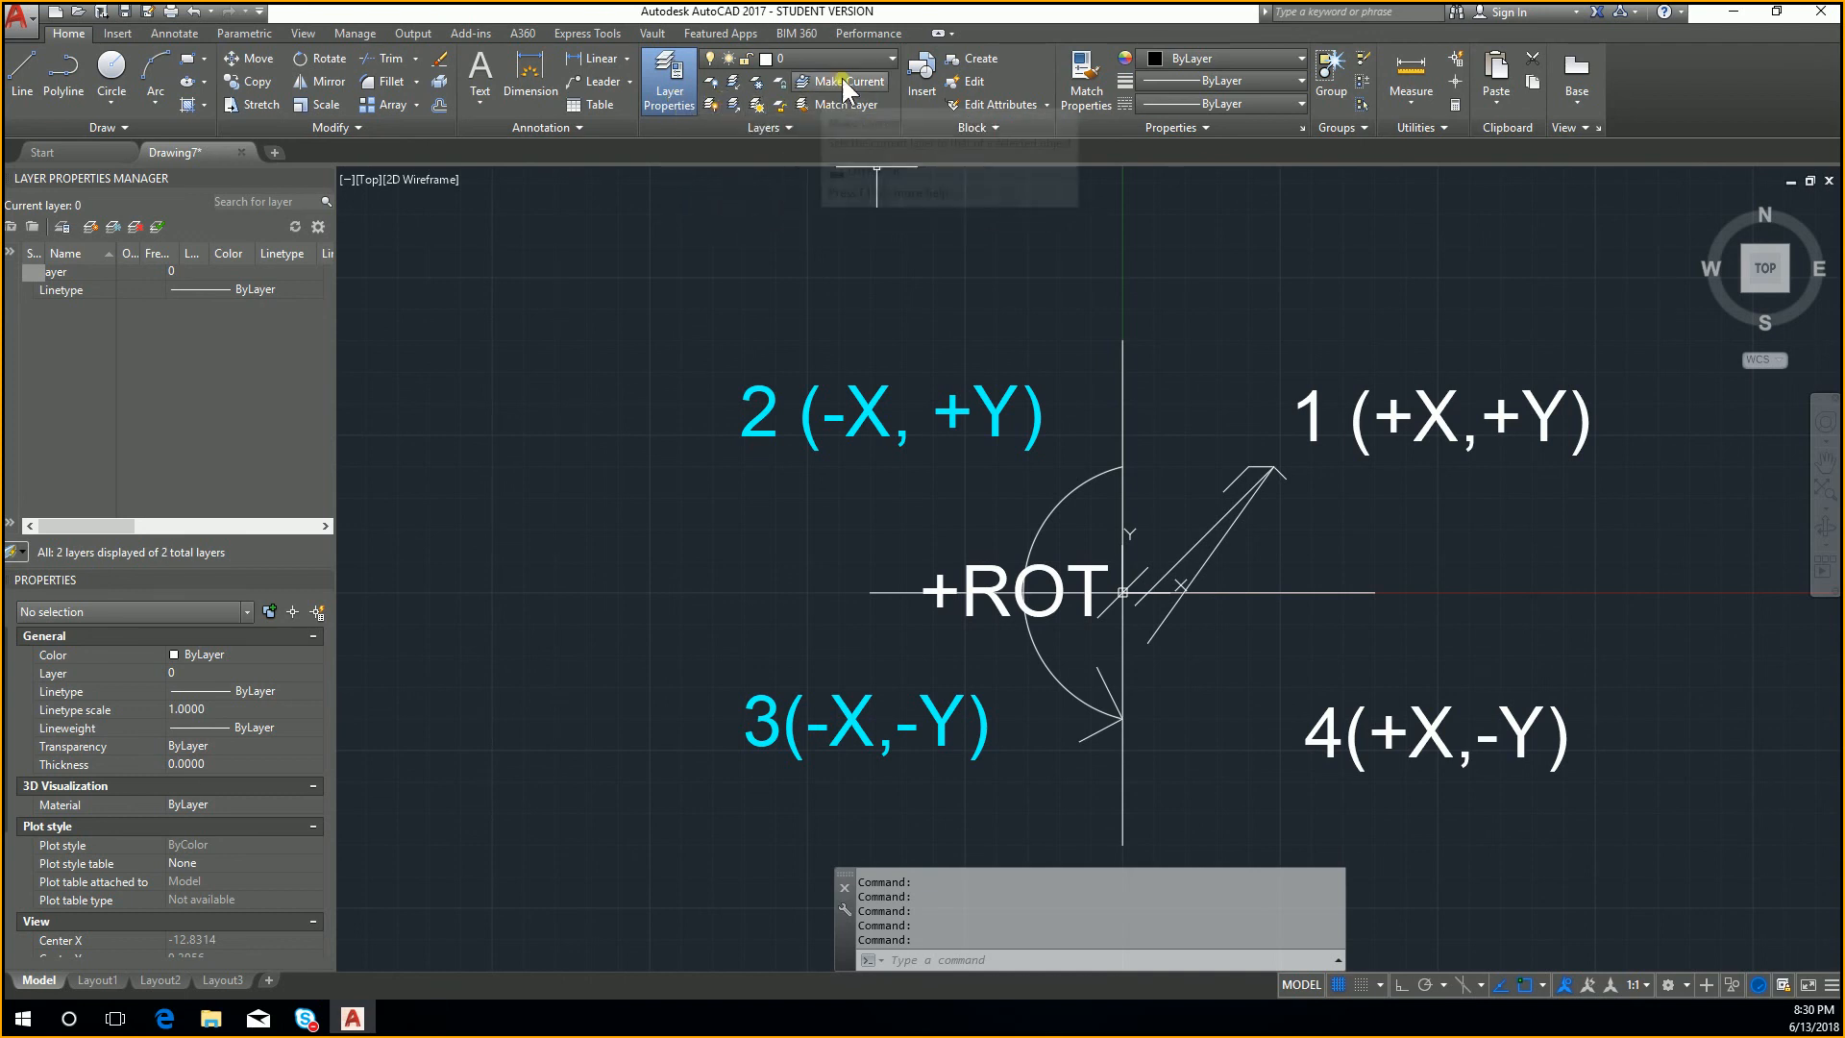
left_click(871, 64)
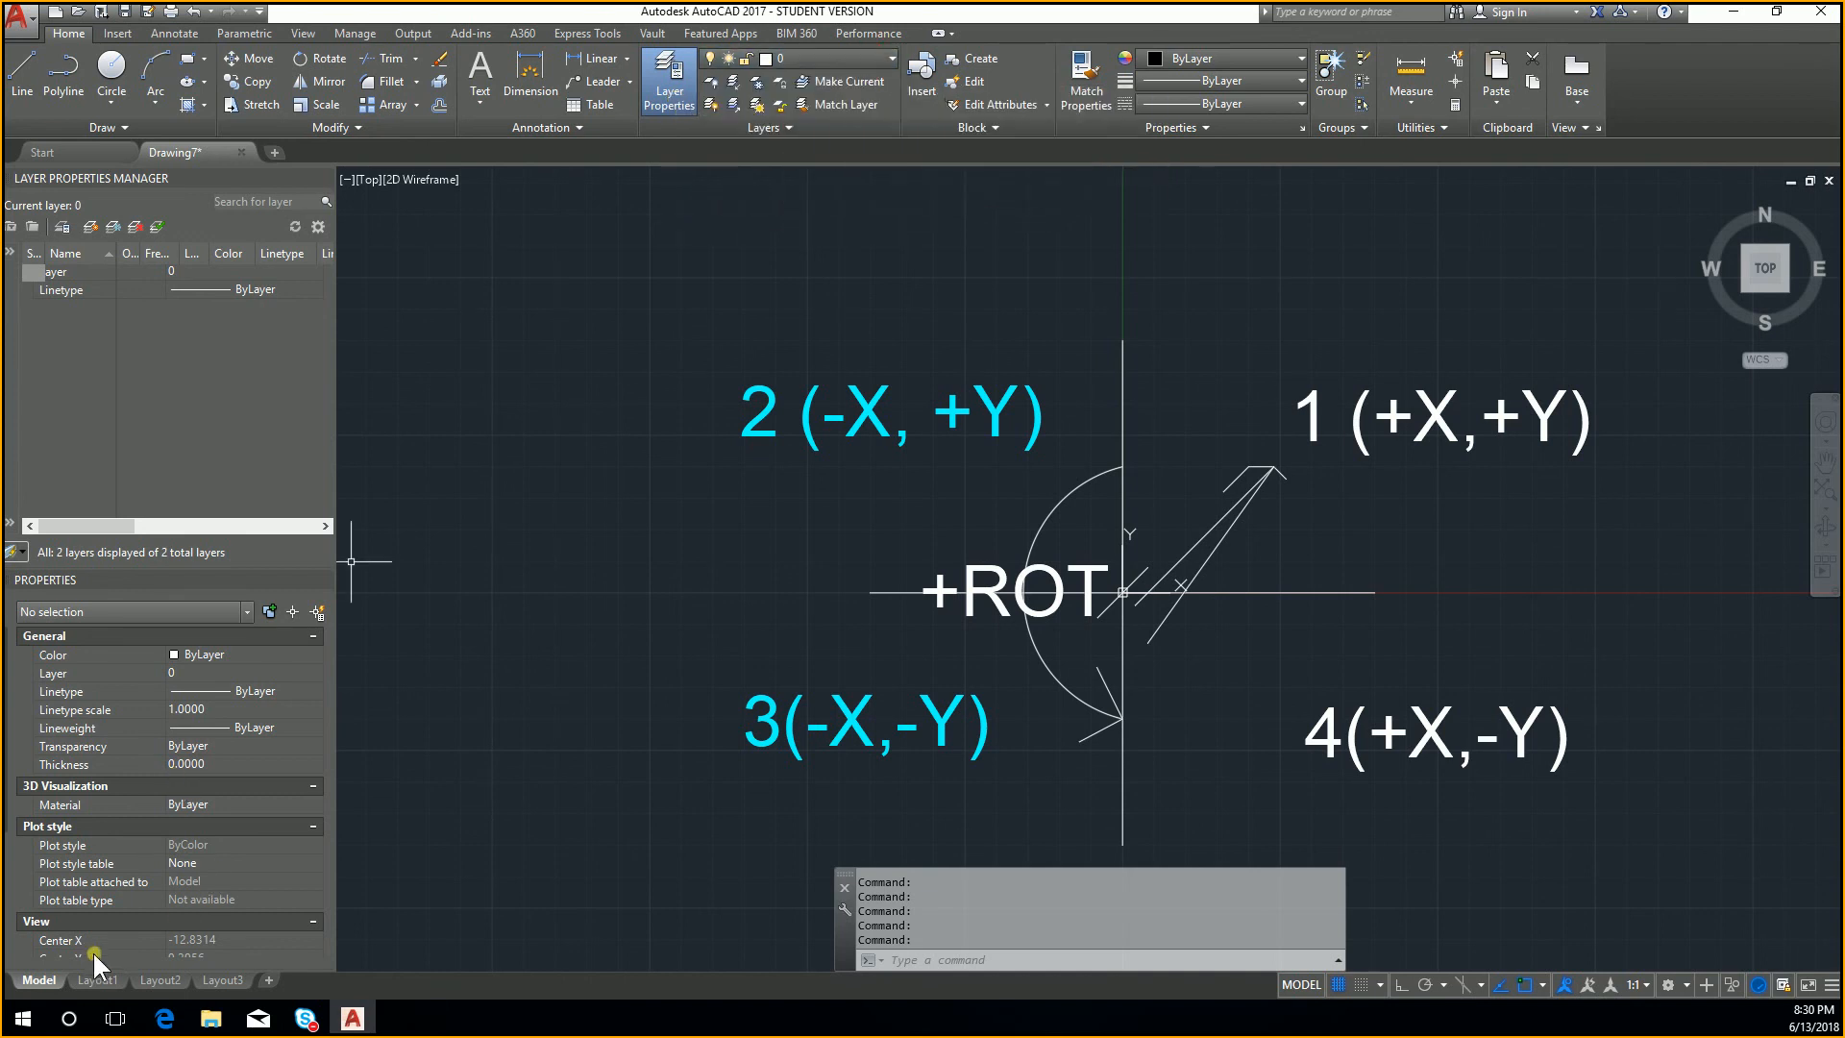
left_click(759, 129)
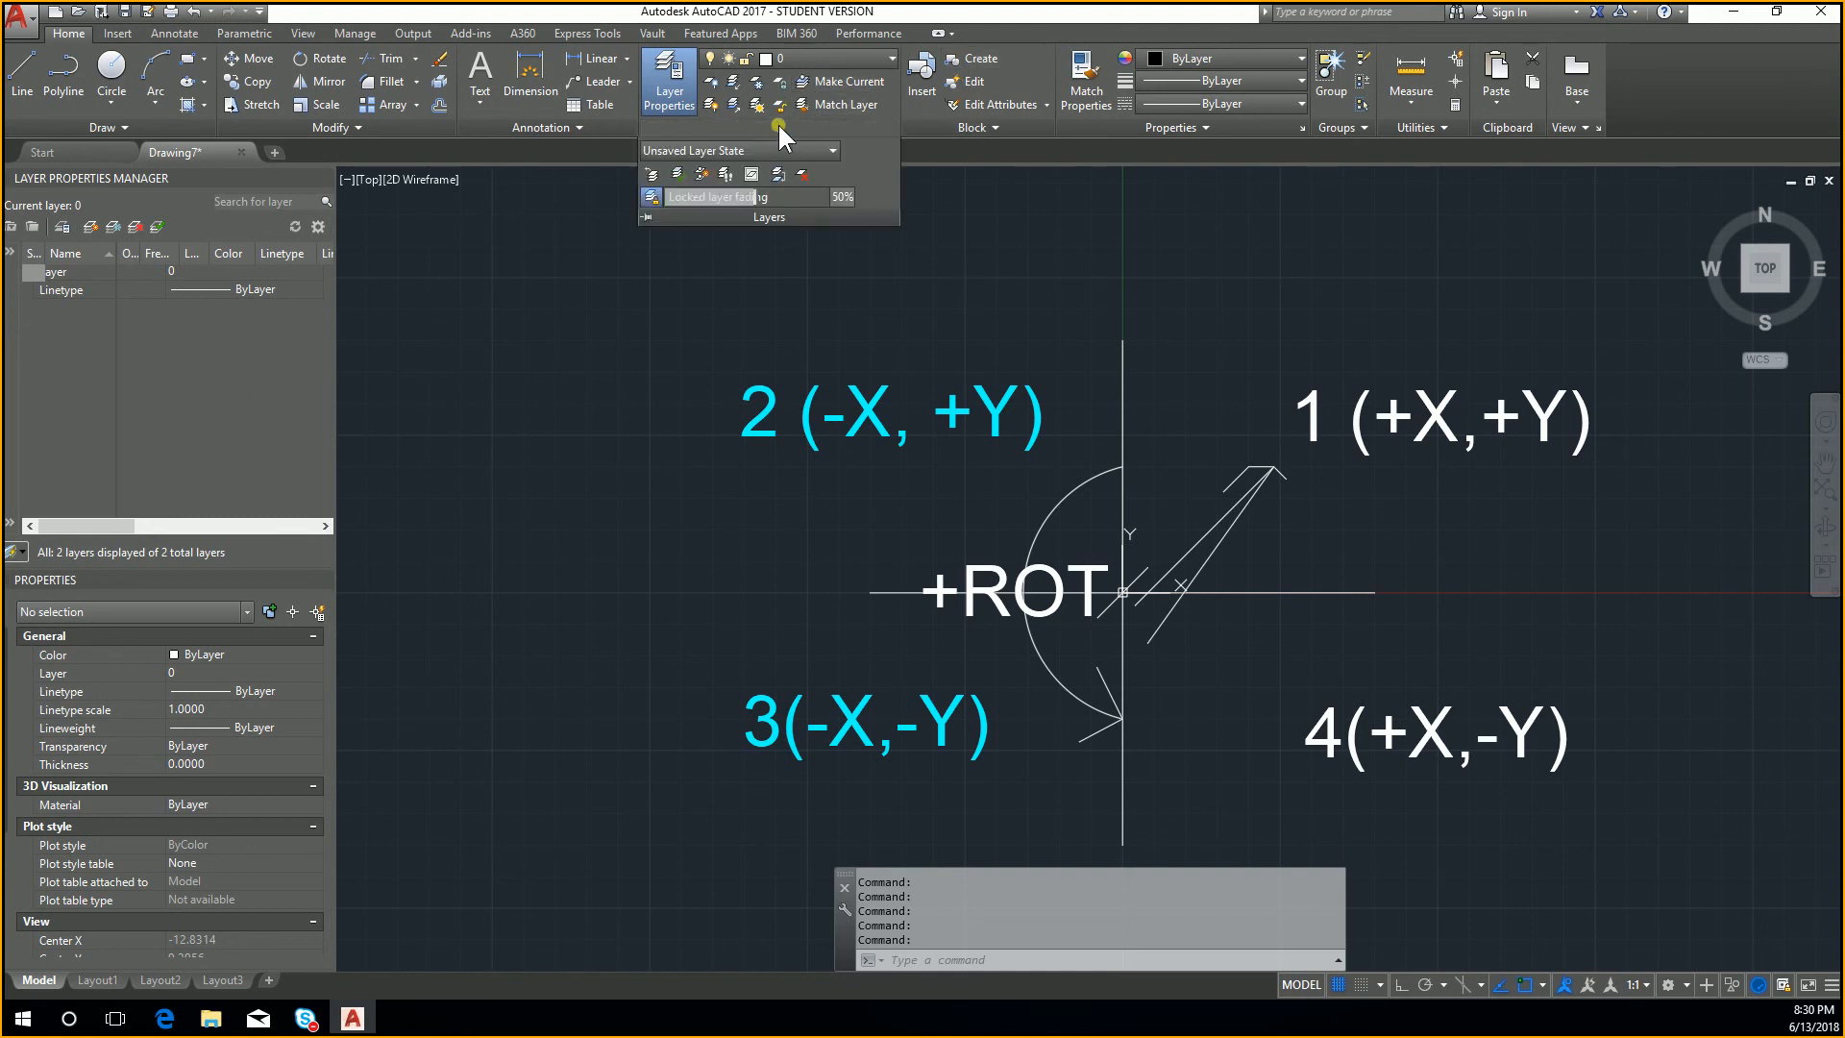
left_click(832, 59)
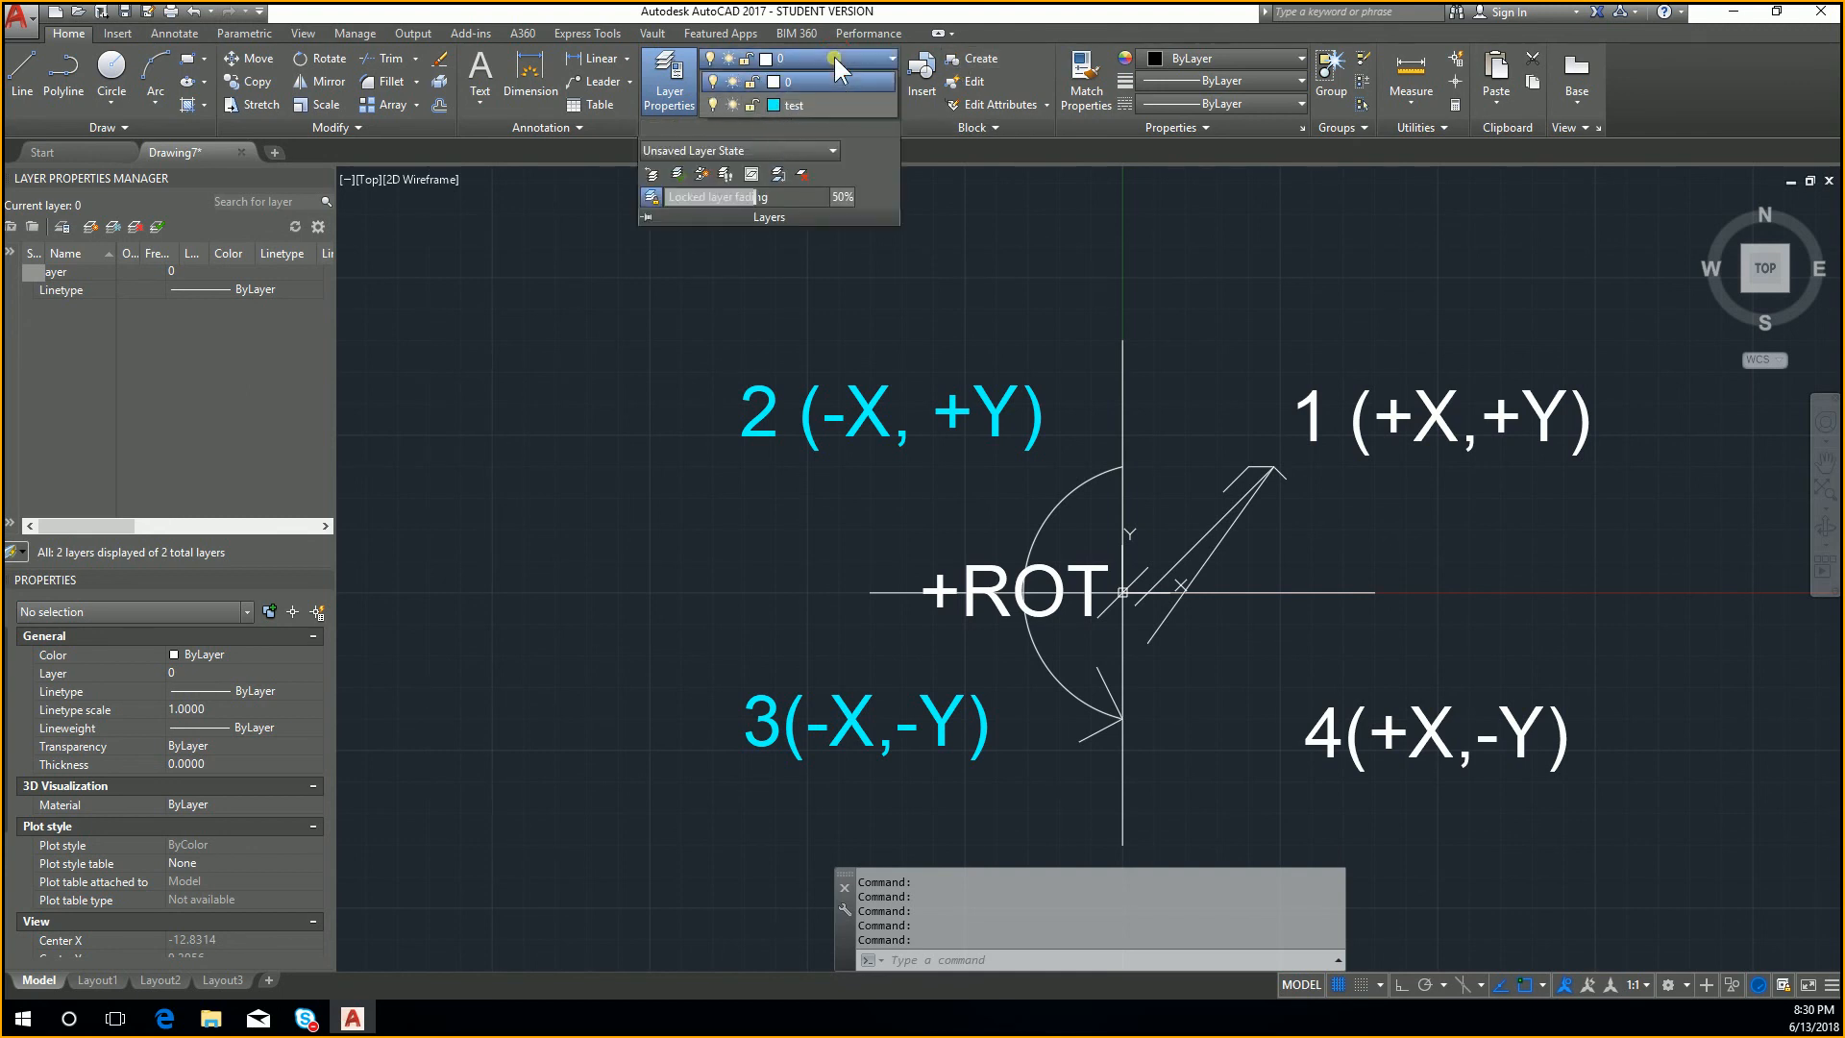
Step: Return to Layout1, select its viewport and examine the viewport's properties
left_click(110, 978)
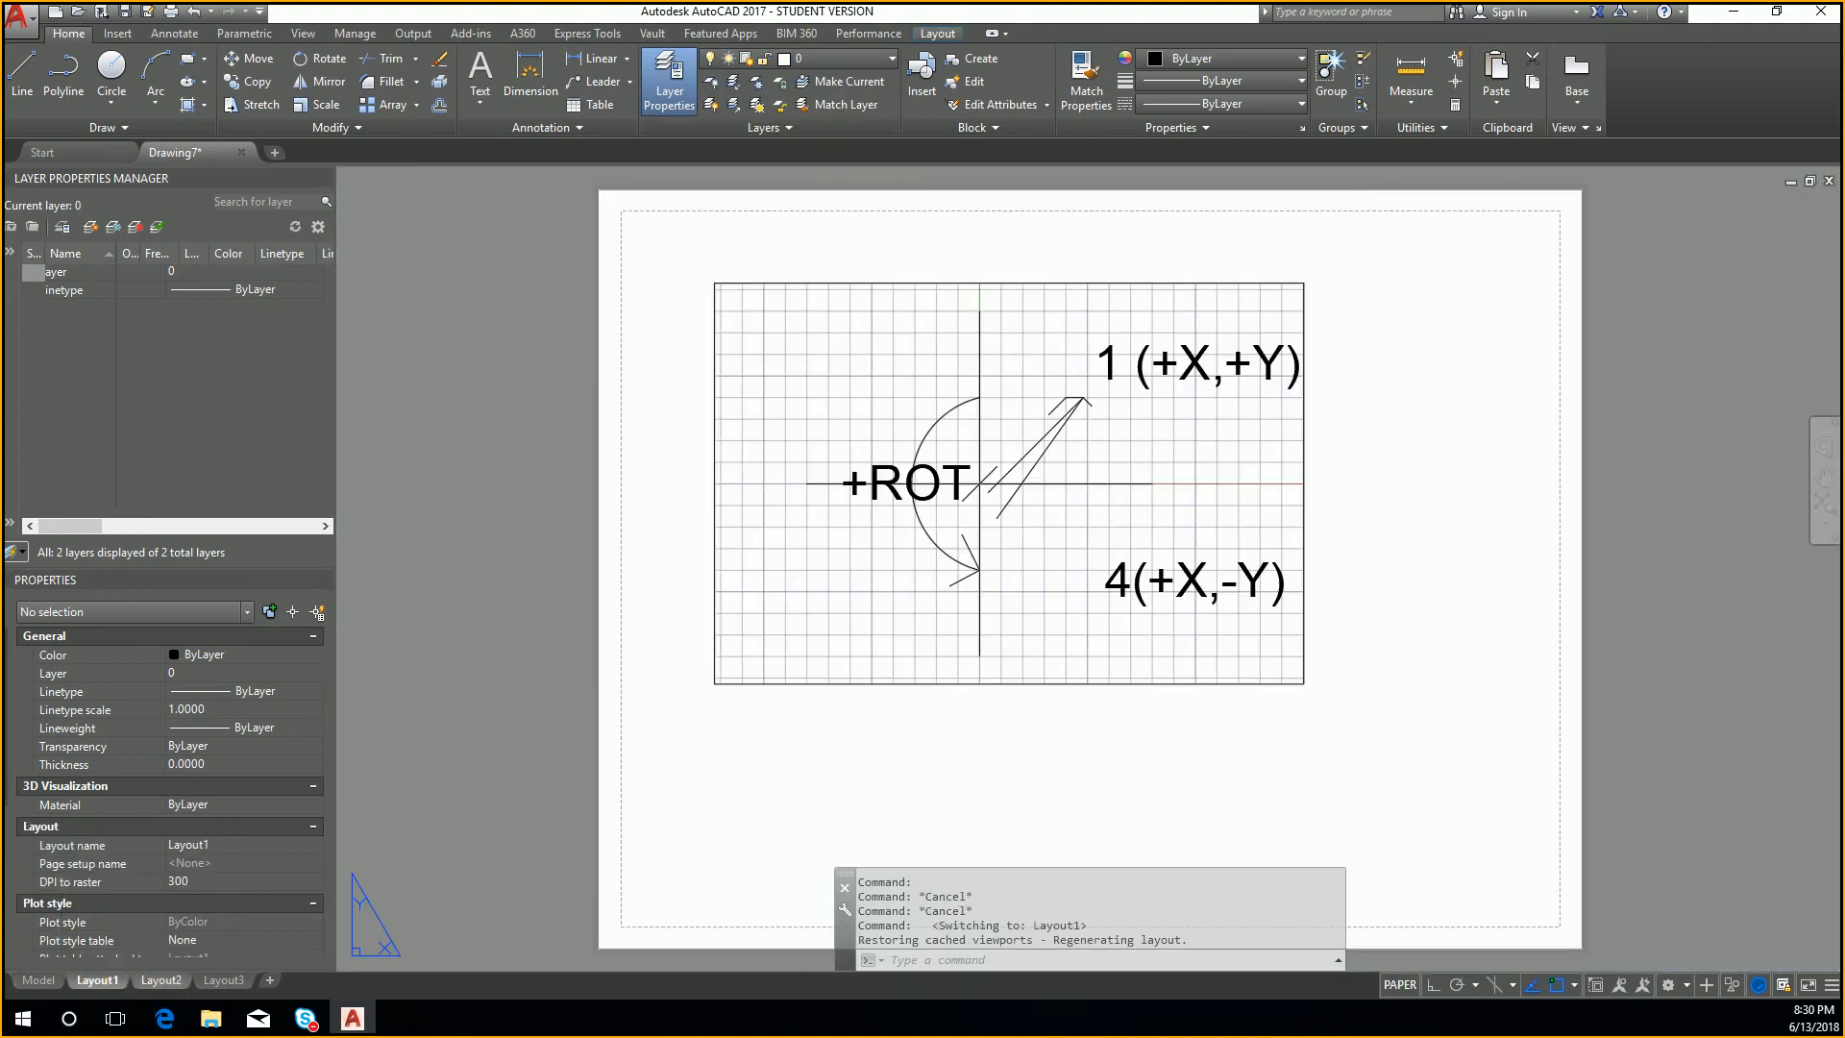
left_click(725, 679)
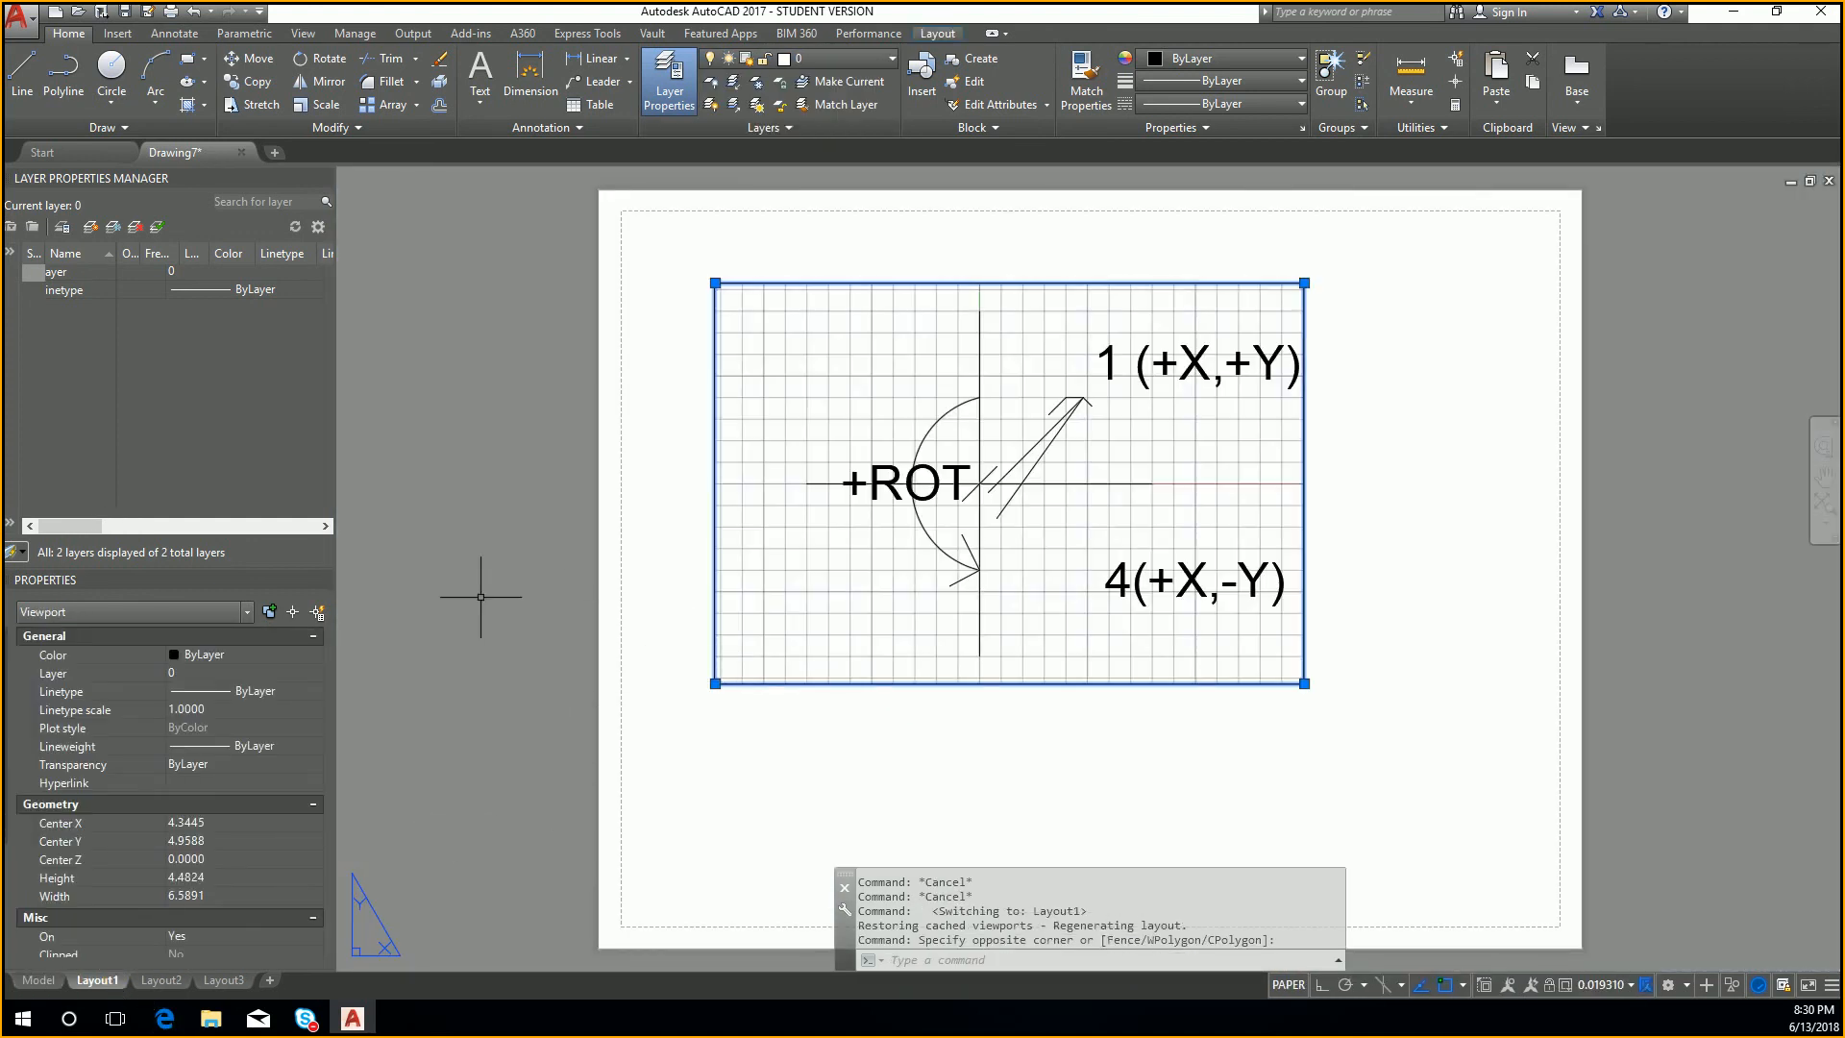
left_click(248, 608)
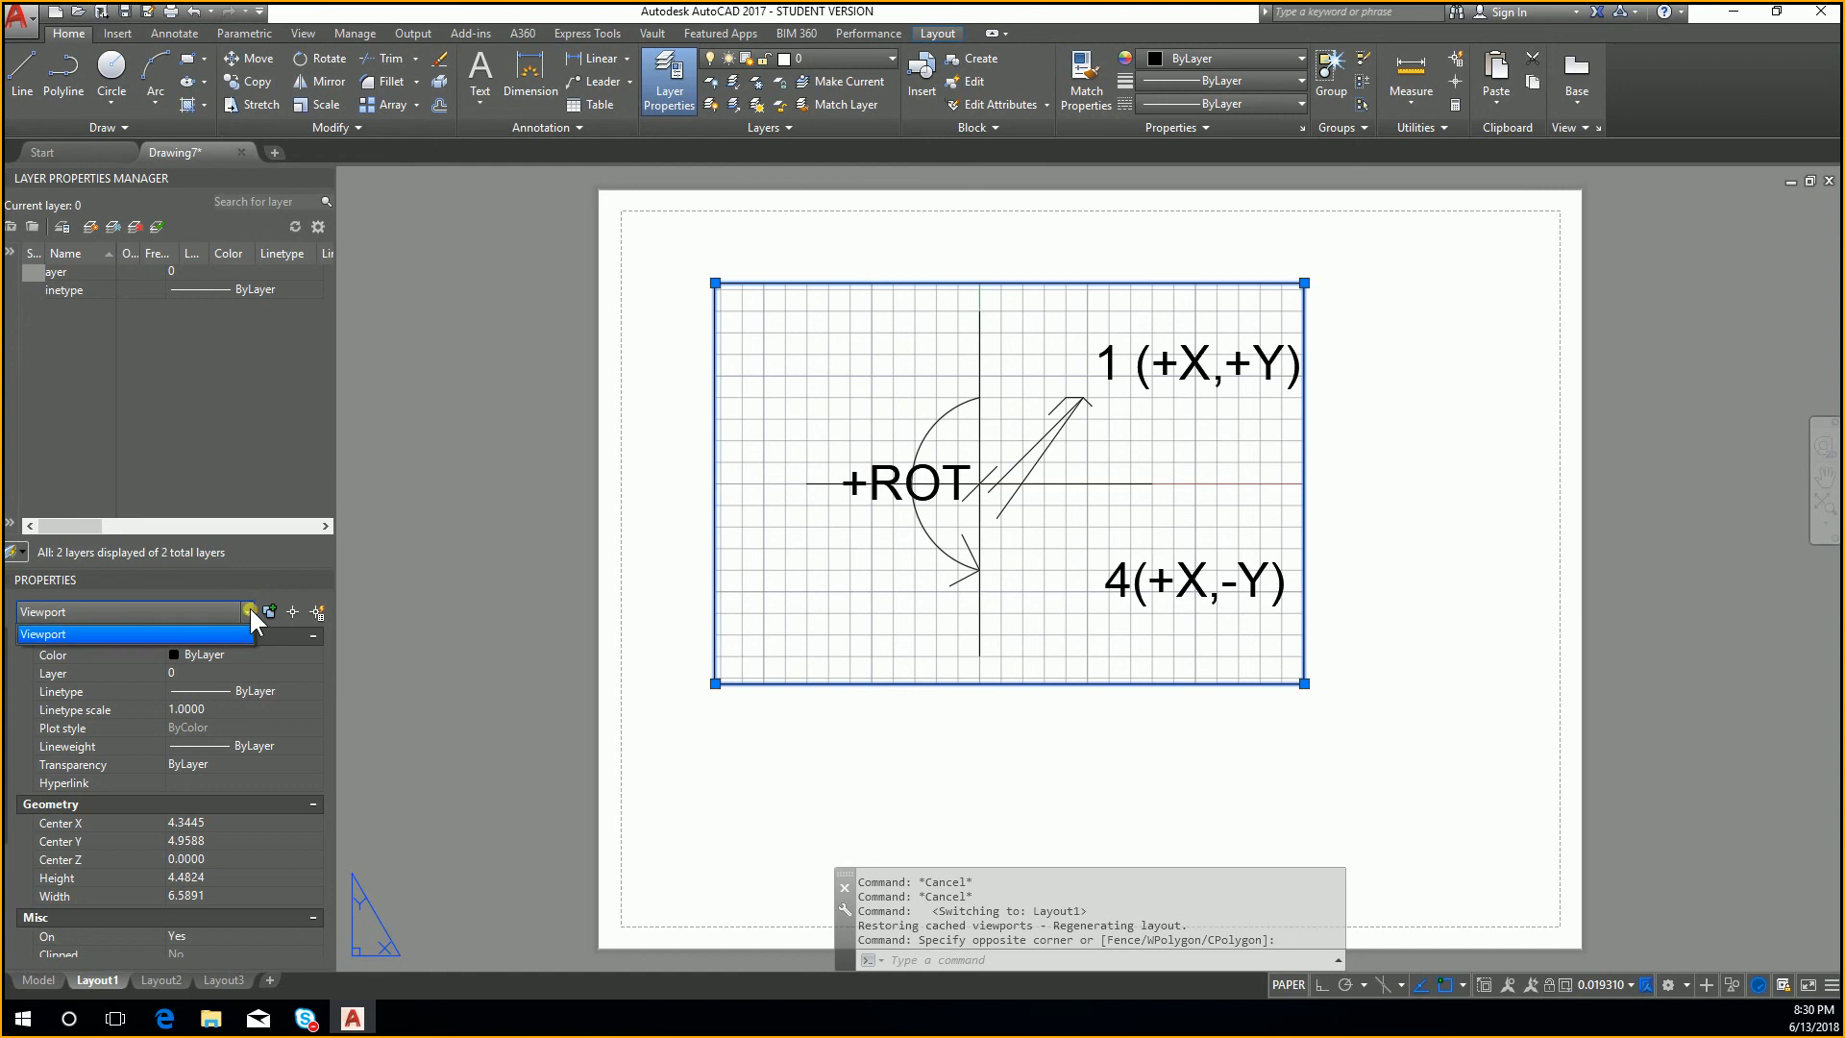
scroll(252, 706, "down", 2)
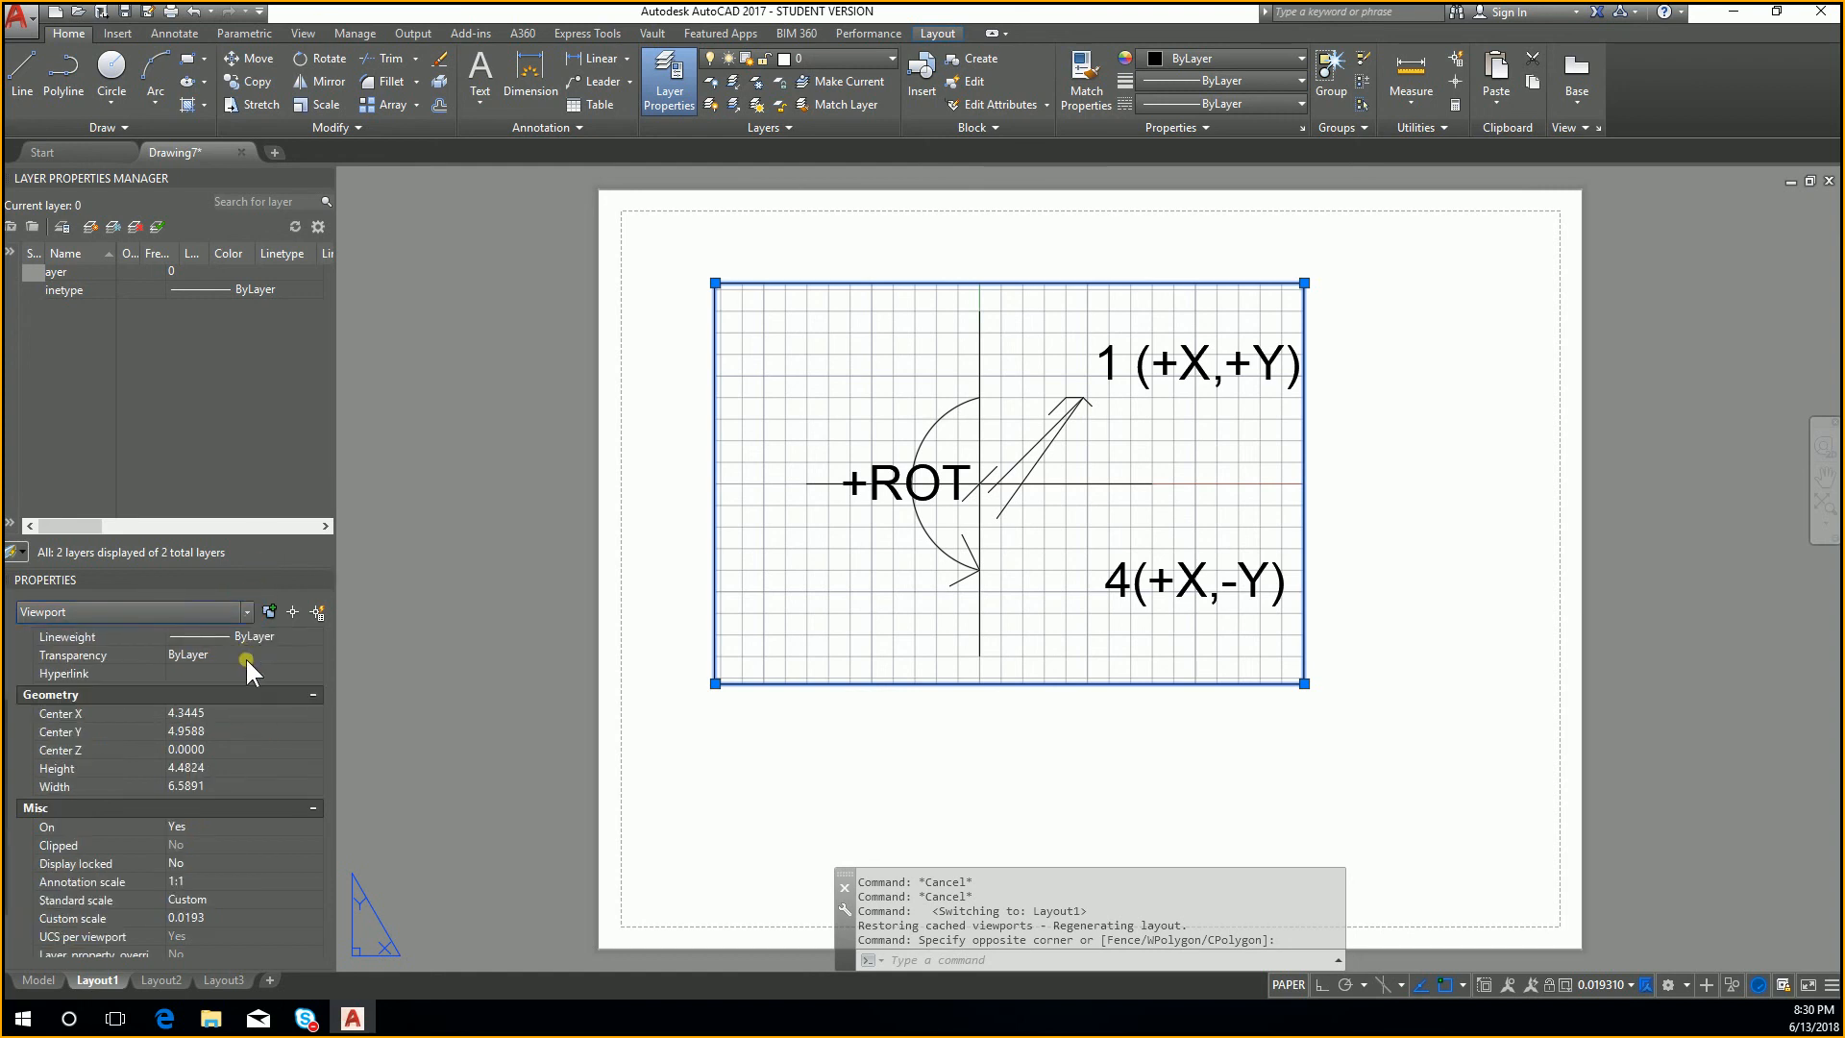
scroll(245, 655, "up", 2)
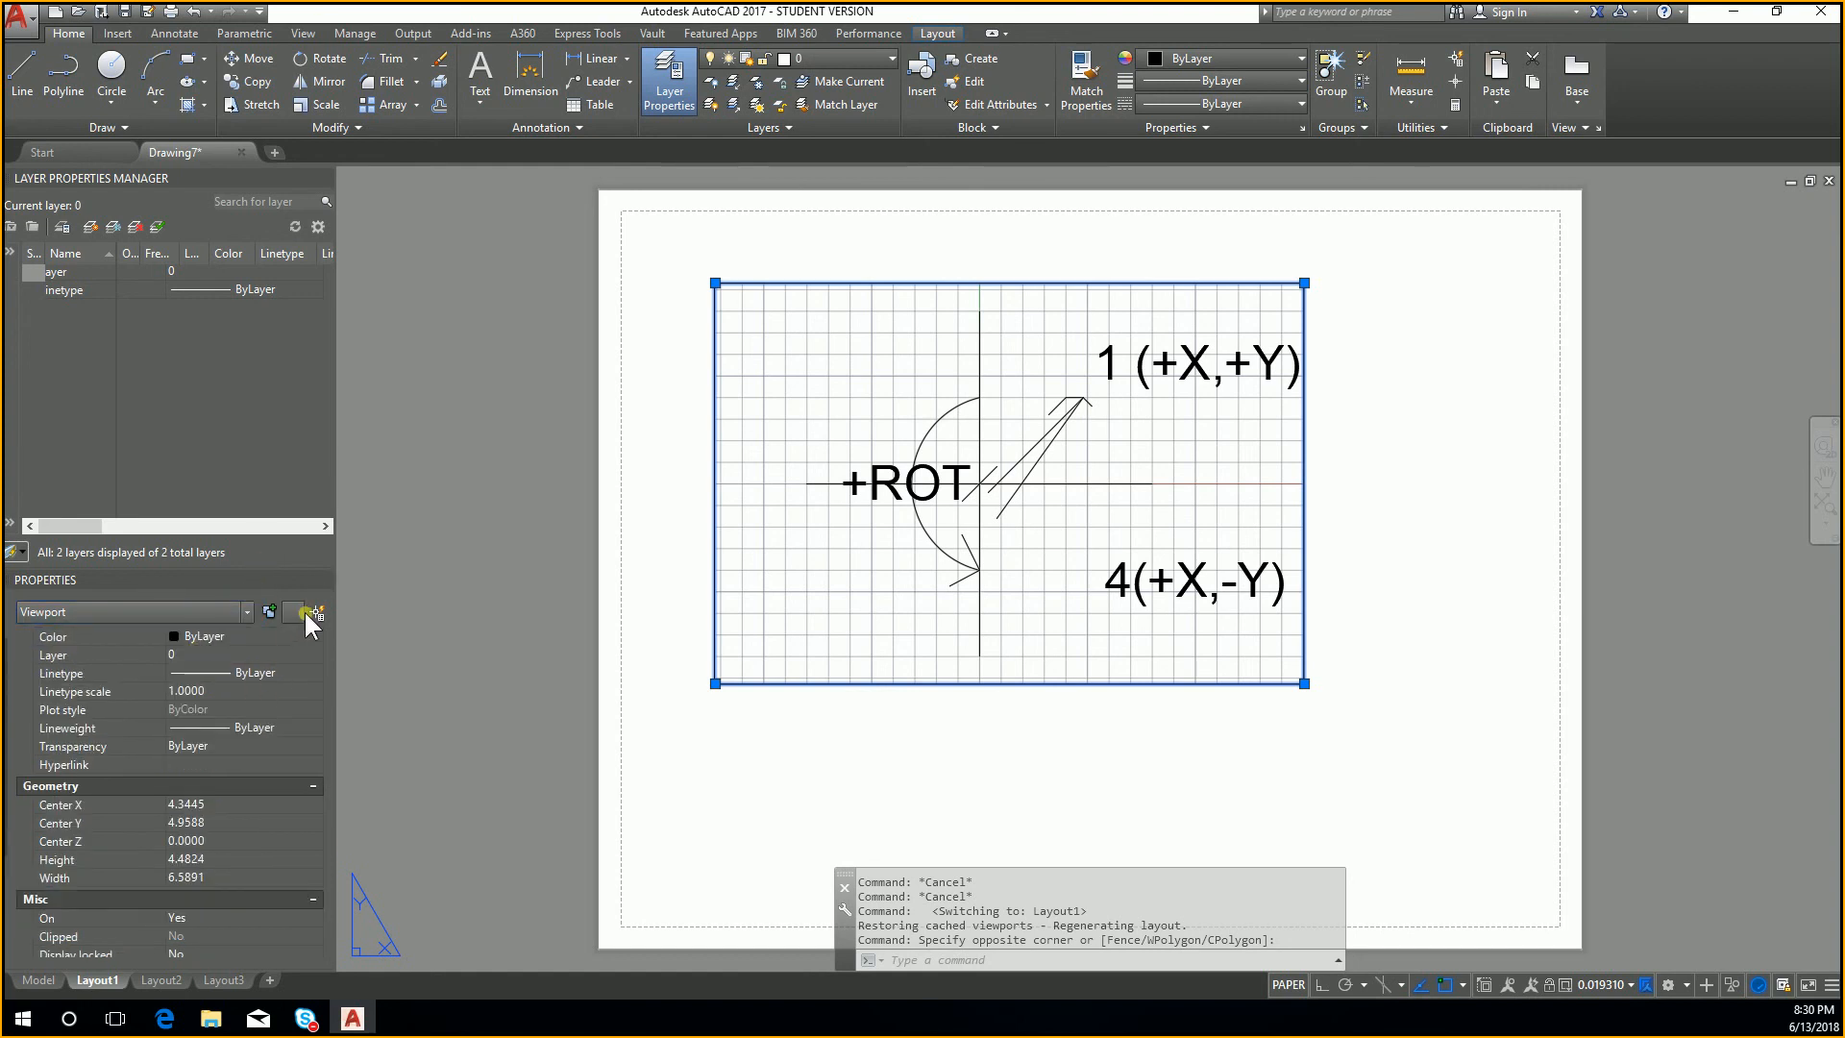
Step: Review the commands available for the selected viewport, including Shade plot and Display Viewport Objects, and clear the selection
right_click(713, 281)
key("Escape")
key("Escape")
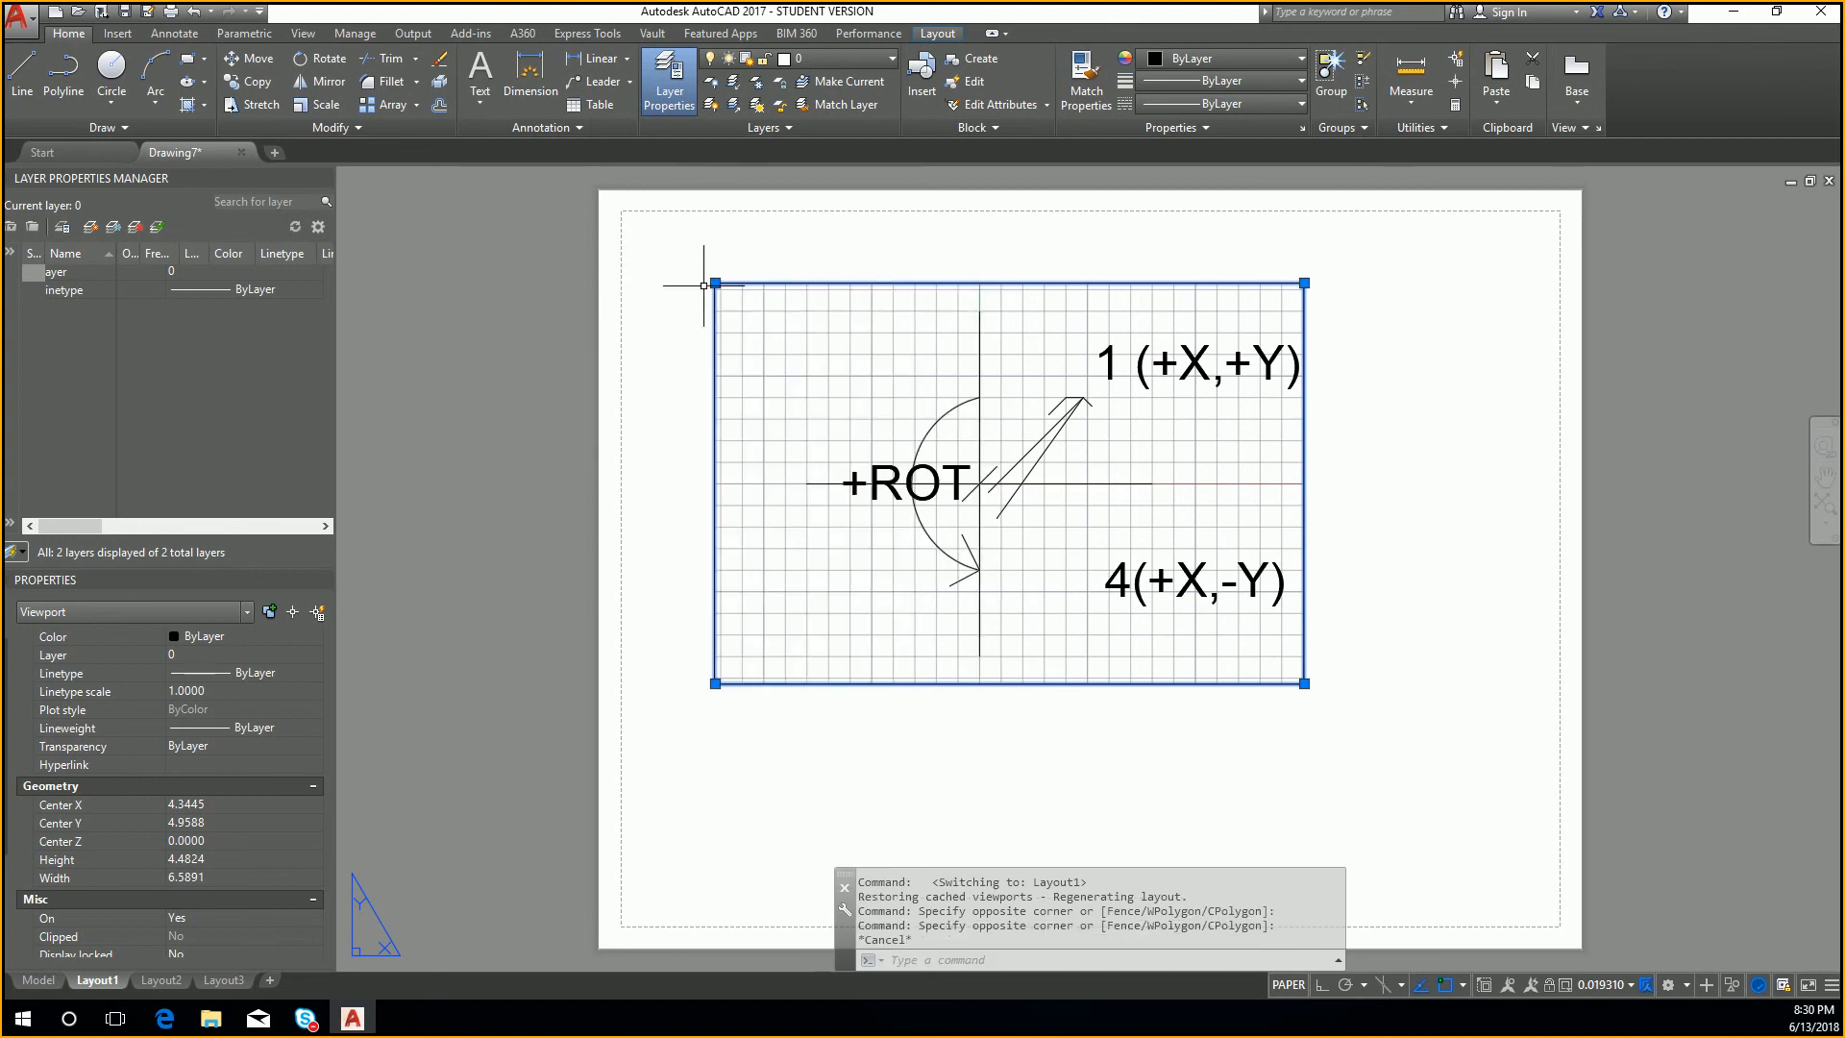
right_click(715, 284)
mouse_move(843, 456)
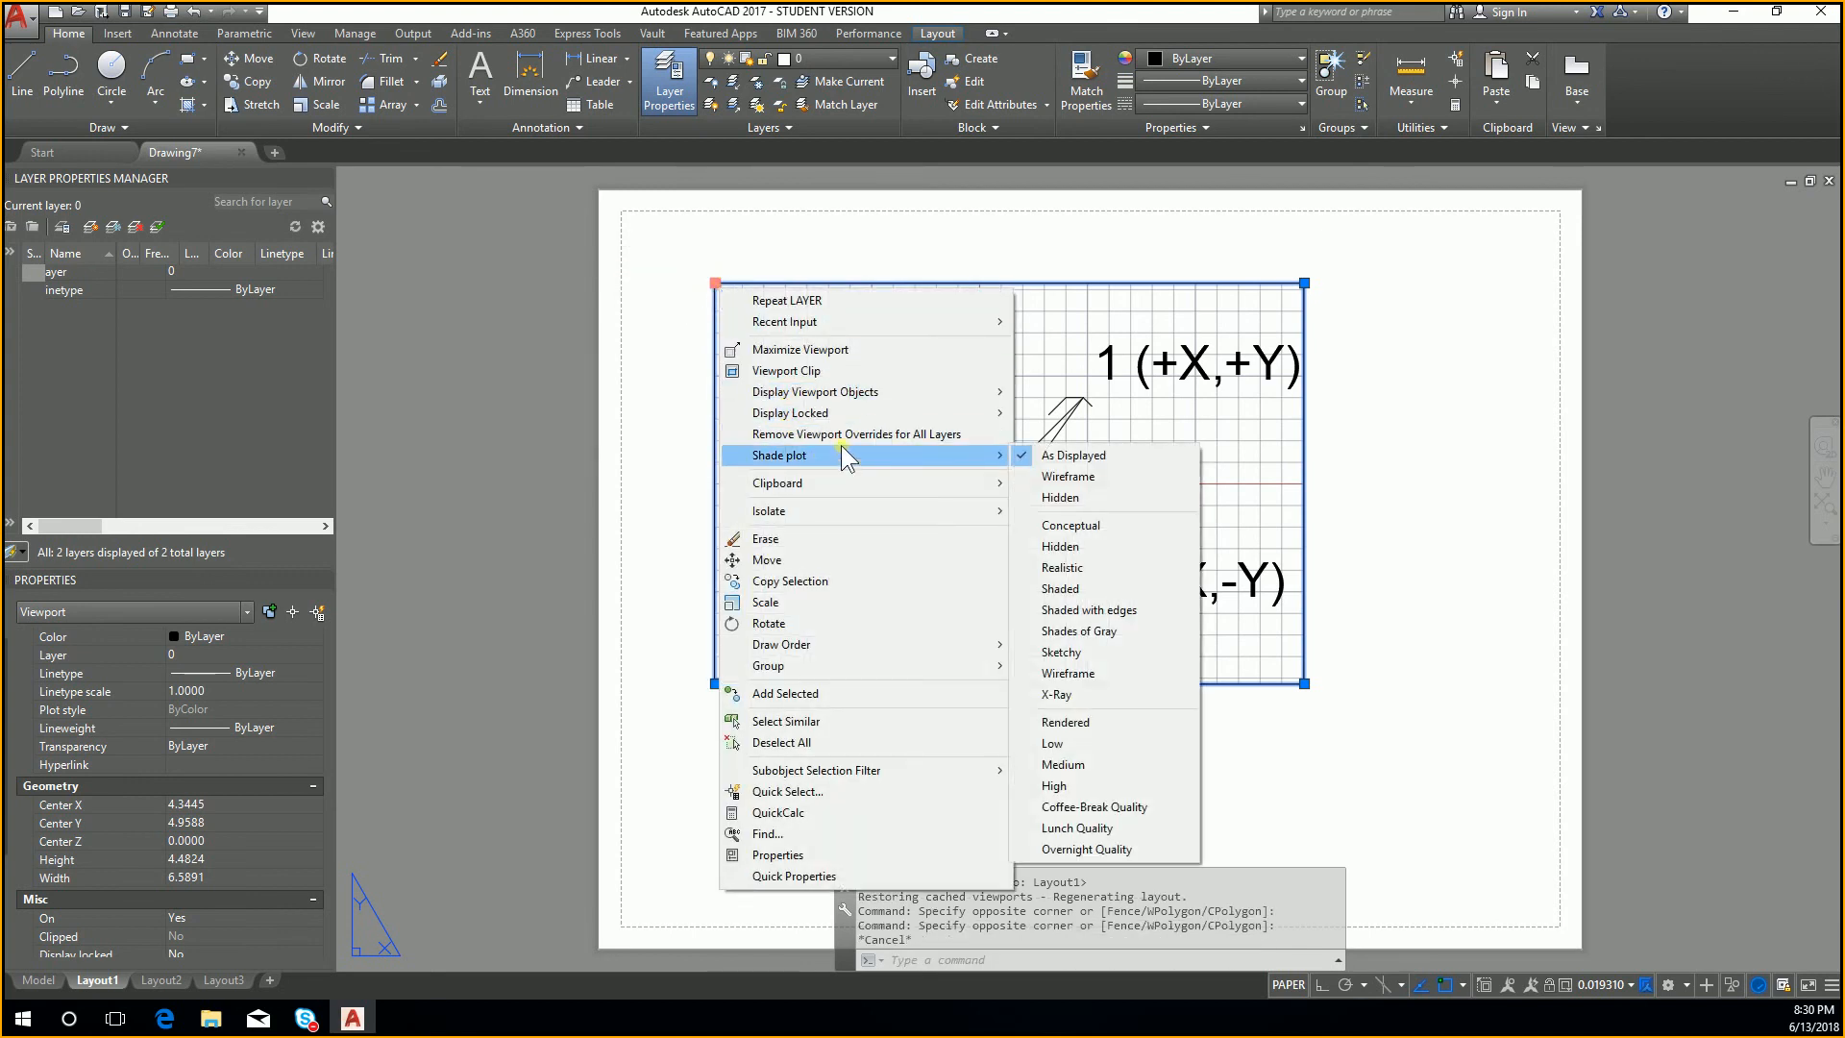
mouse_move(863, 422)
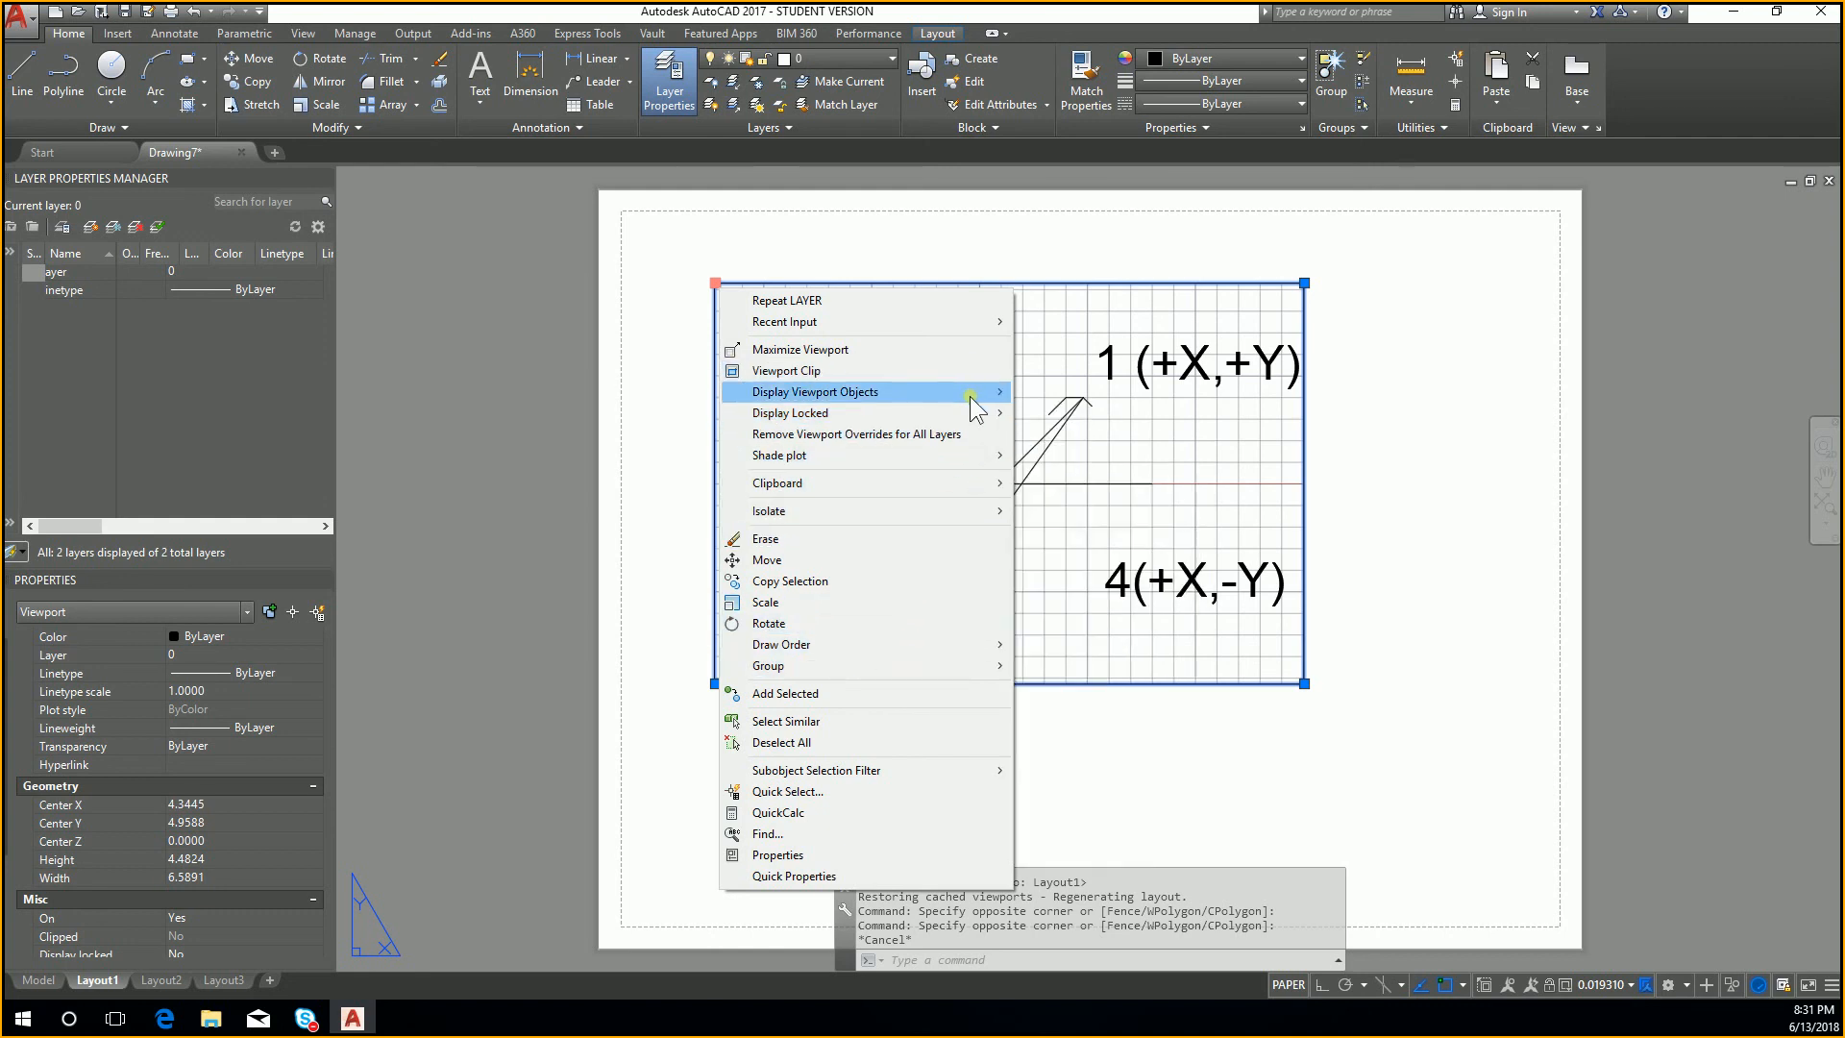
mouse_move(974, 404)
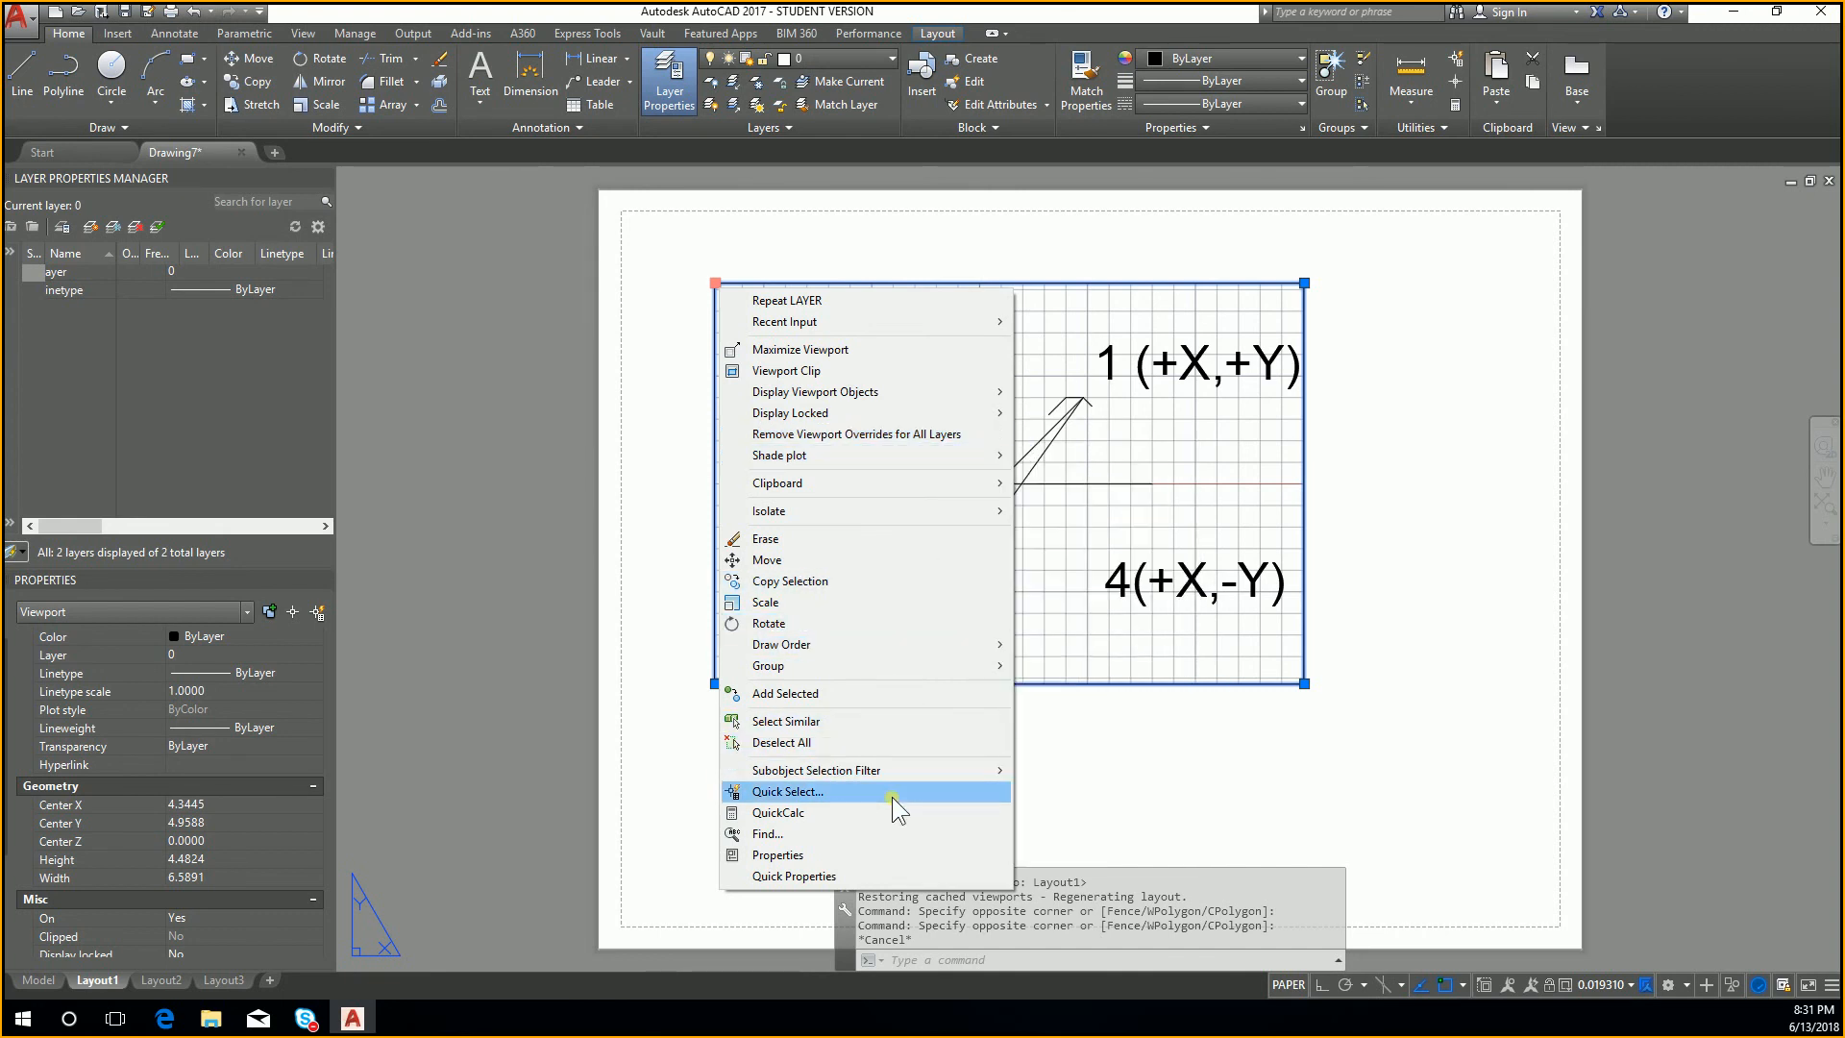
key("Escape")
key("Escape")
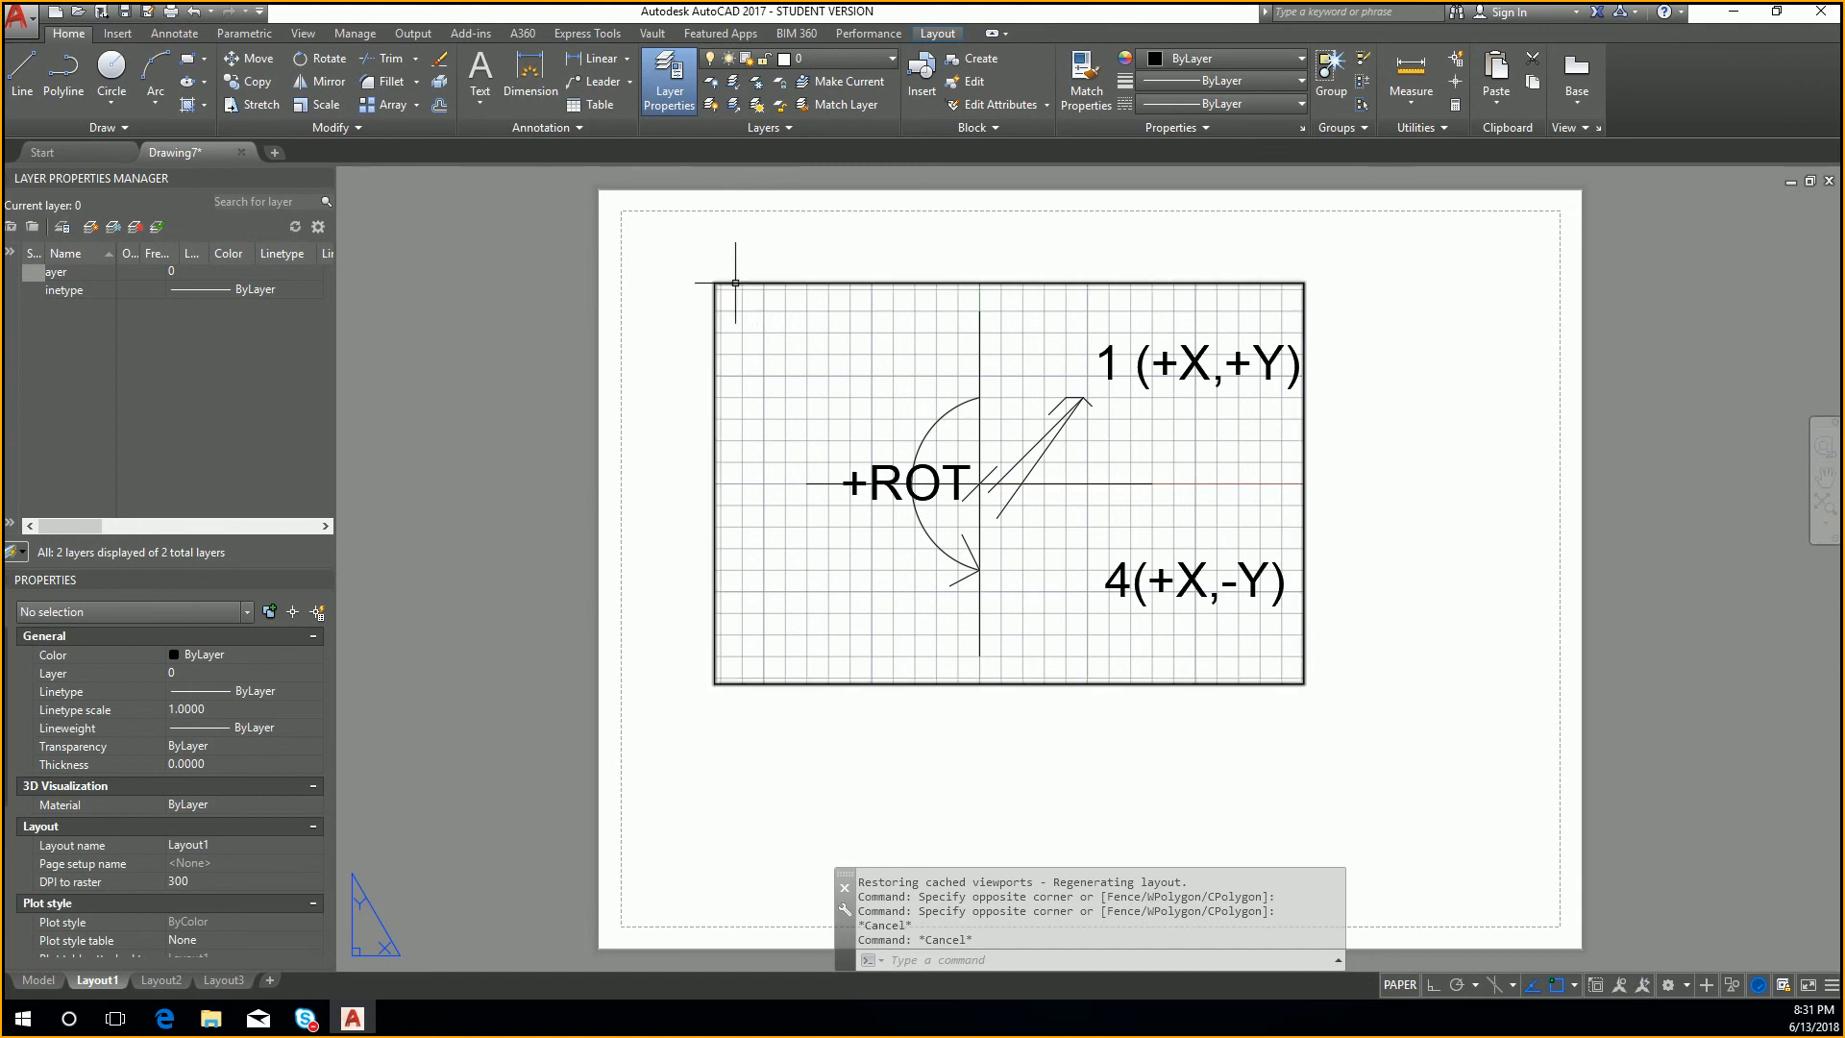
Step: Activate the Layout1 viewport for editing, open the layer properties and enlarge the layer list to show its viewport columns
double_click(838, 370)
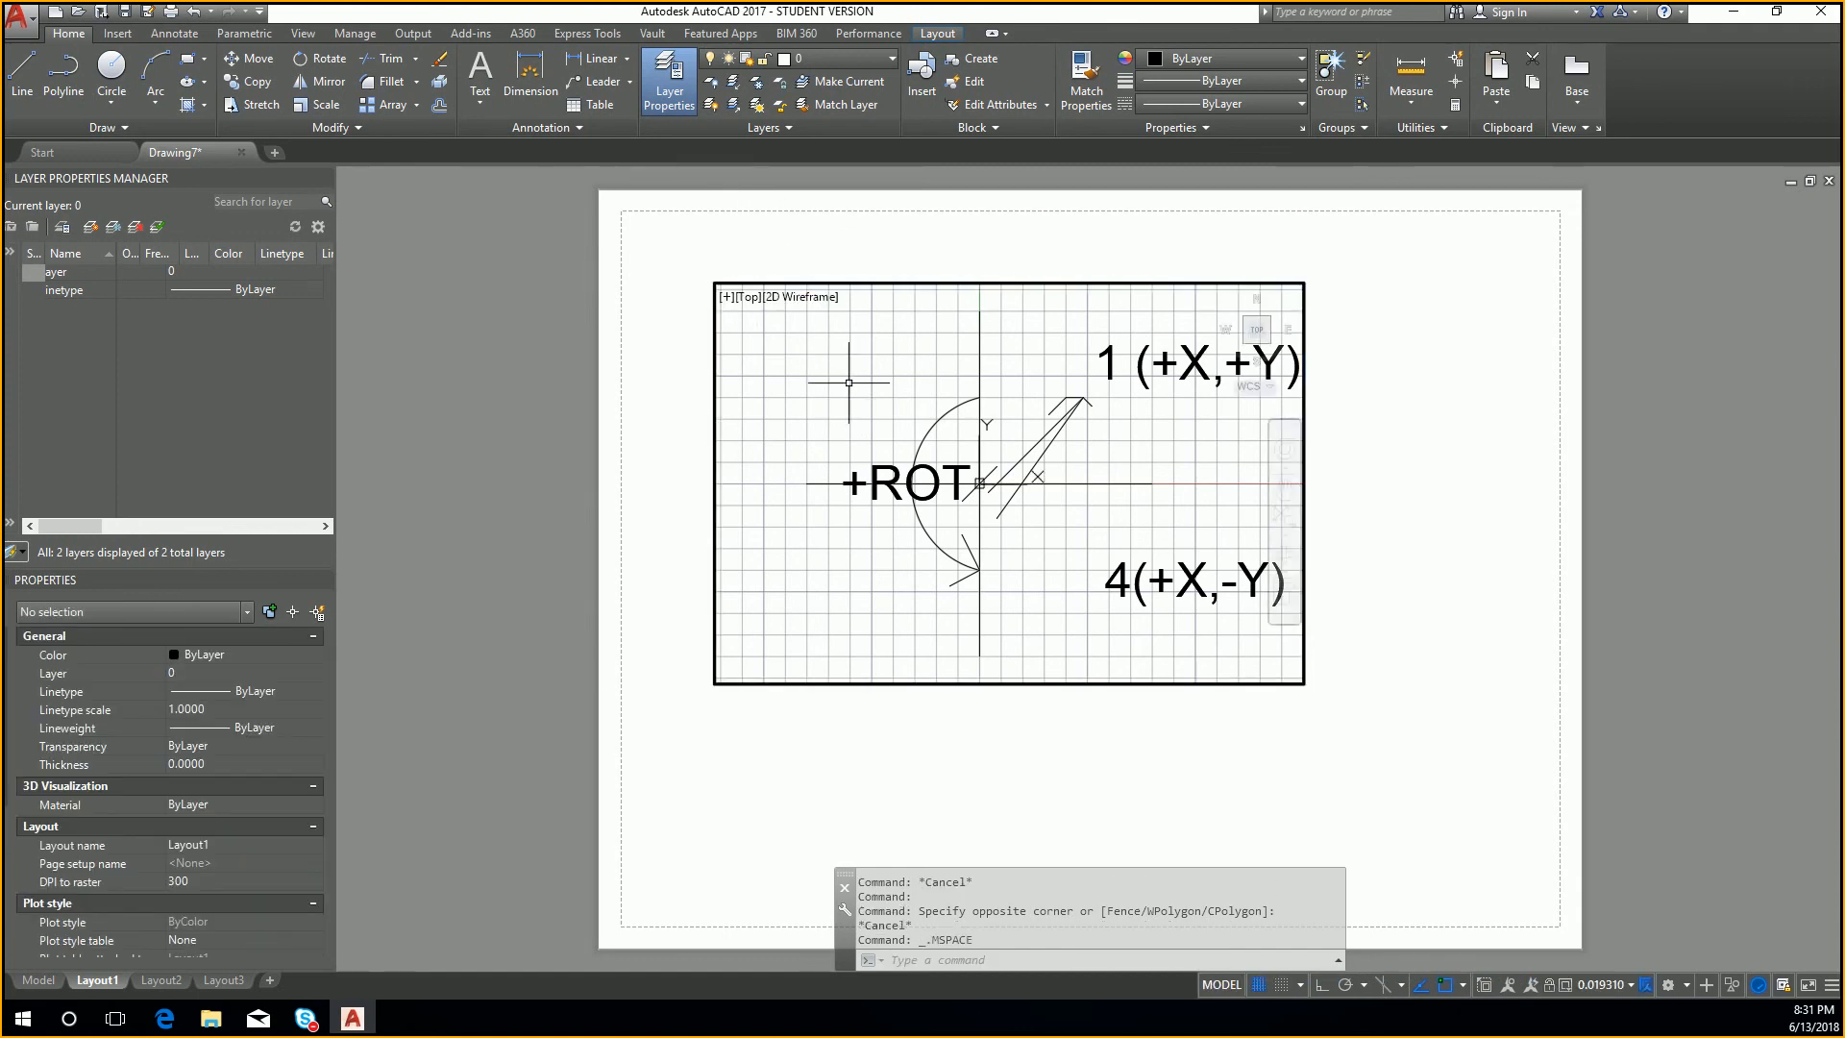
type("LA")
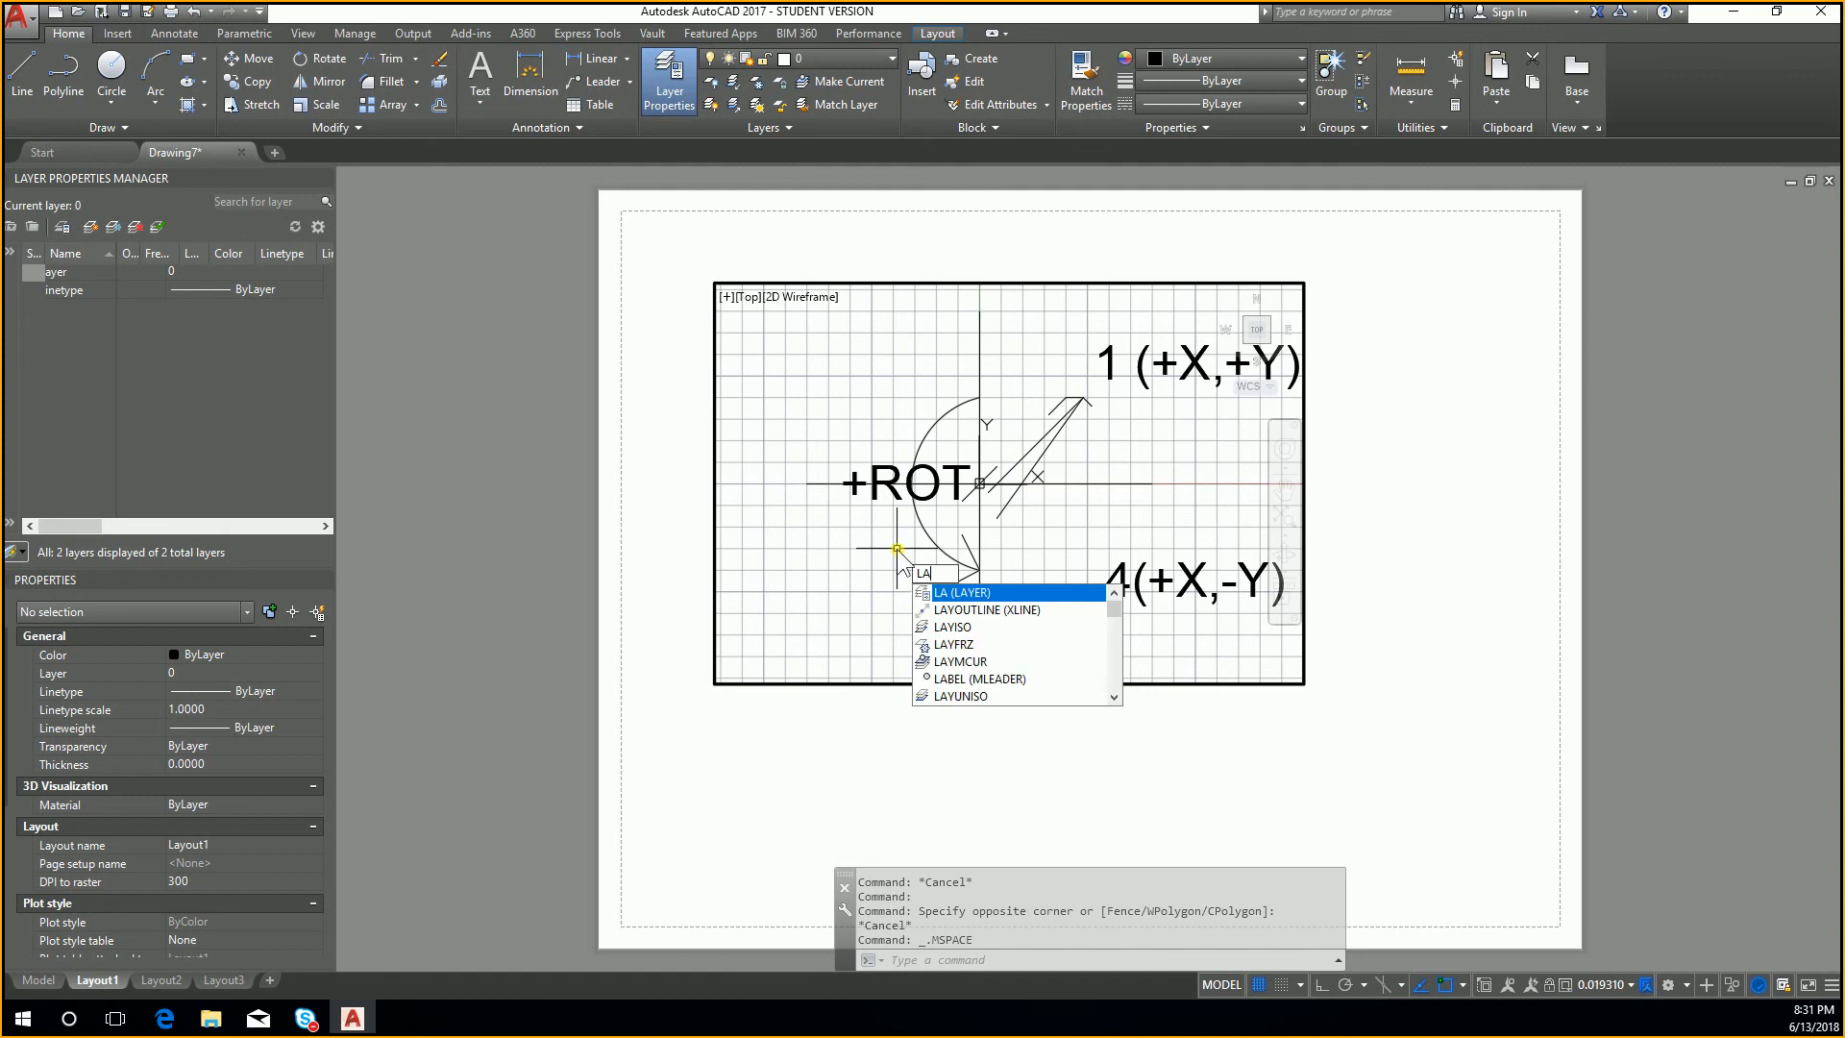
key("Return")
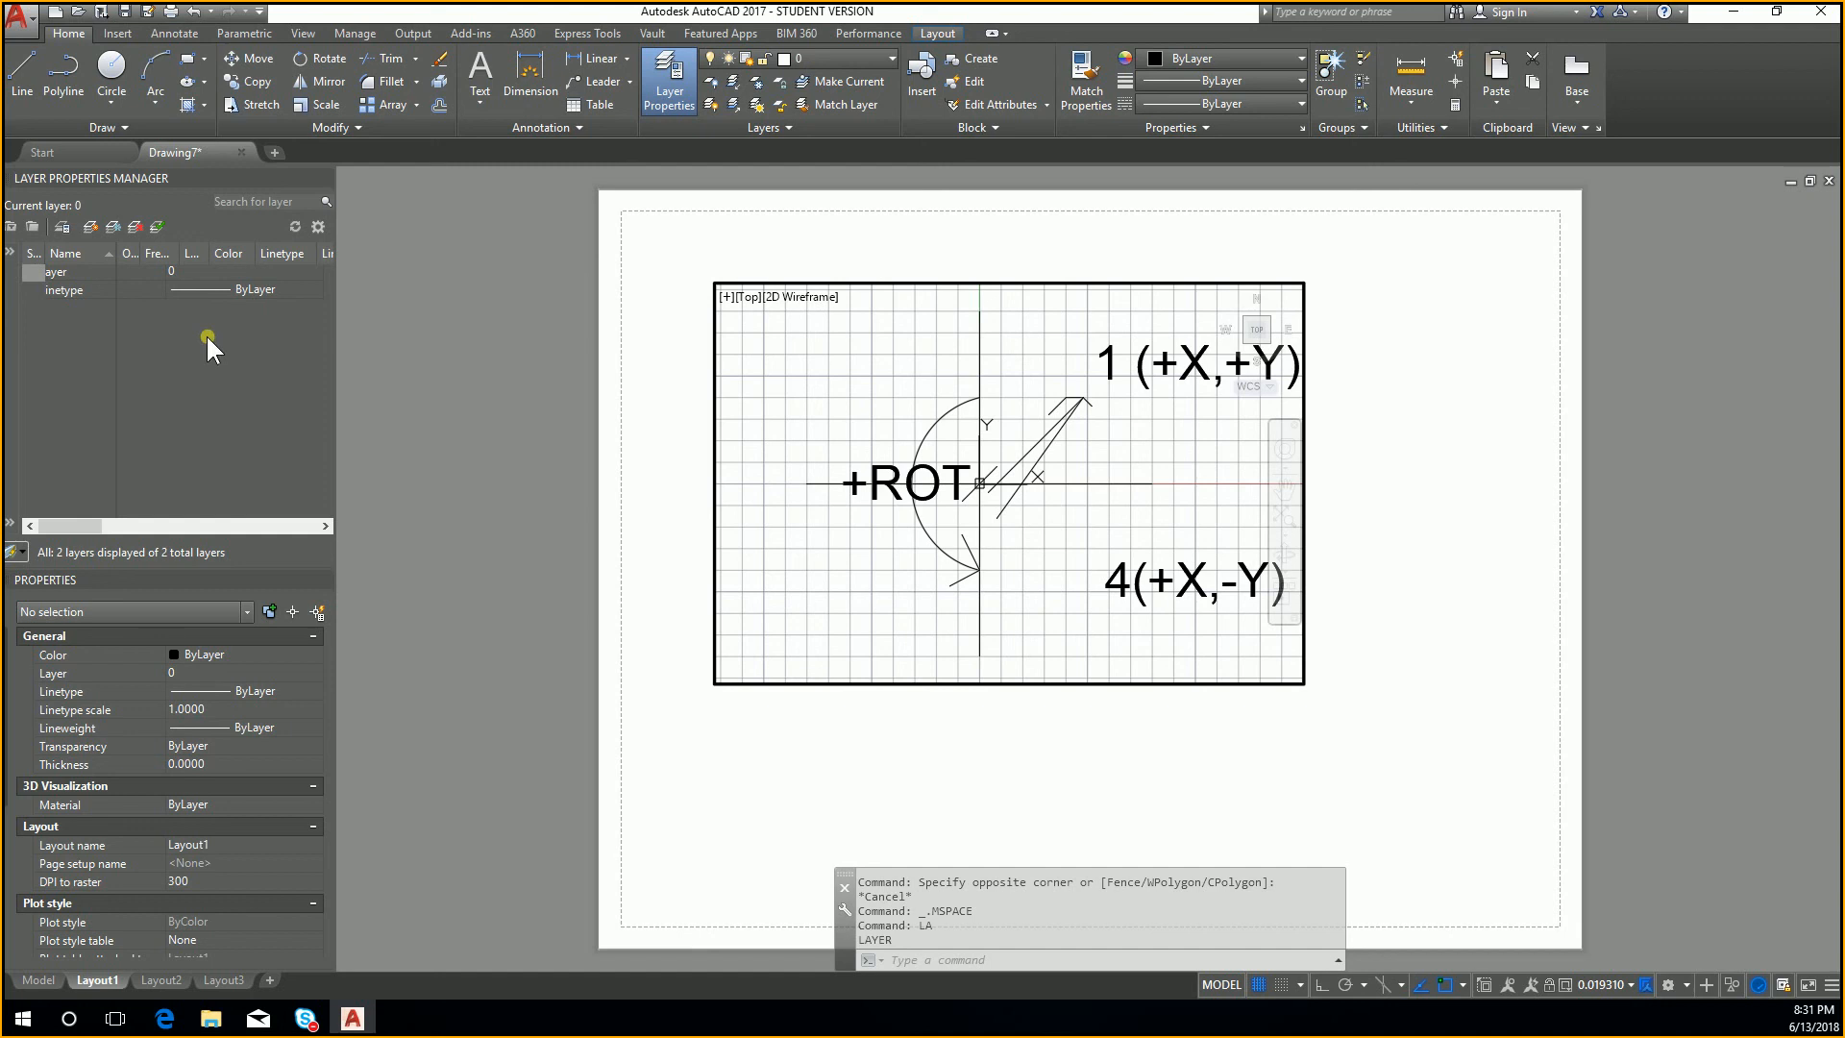
scroll(755, 385, "up", 3)
scroll(755, 385, "down", 1)
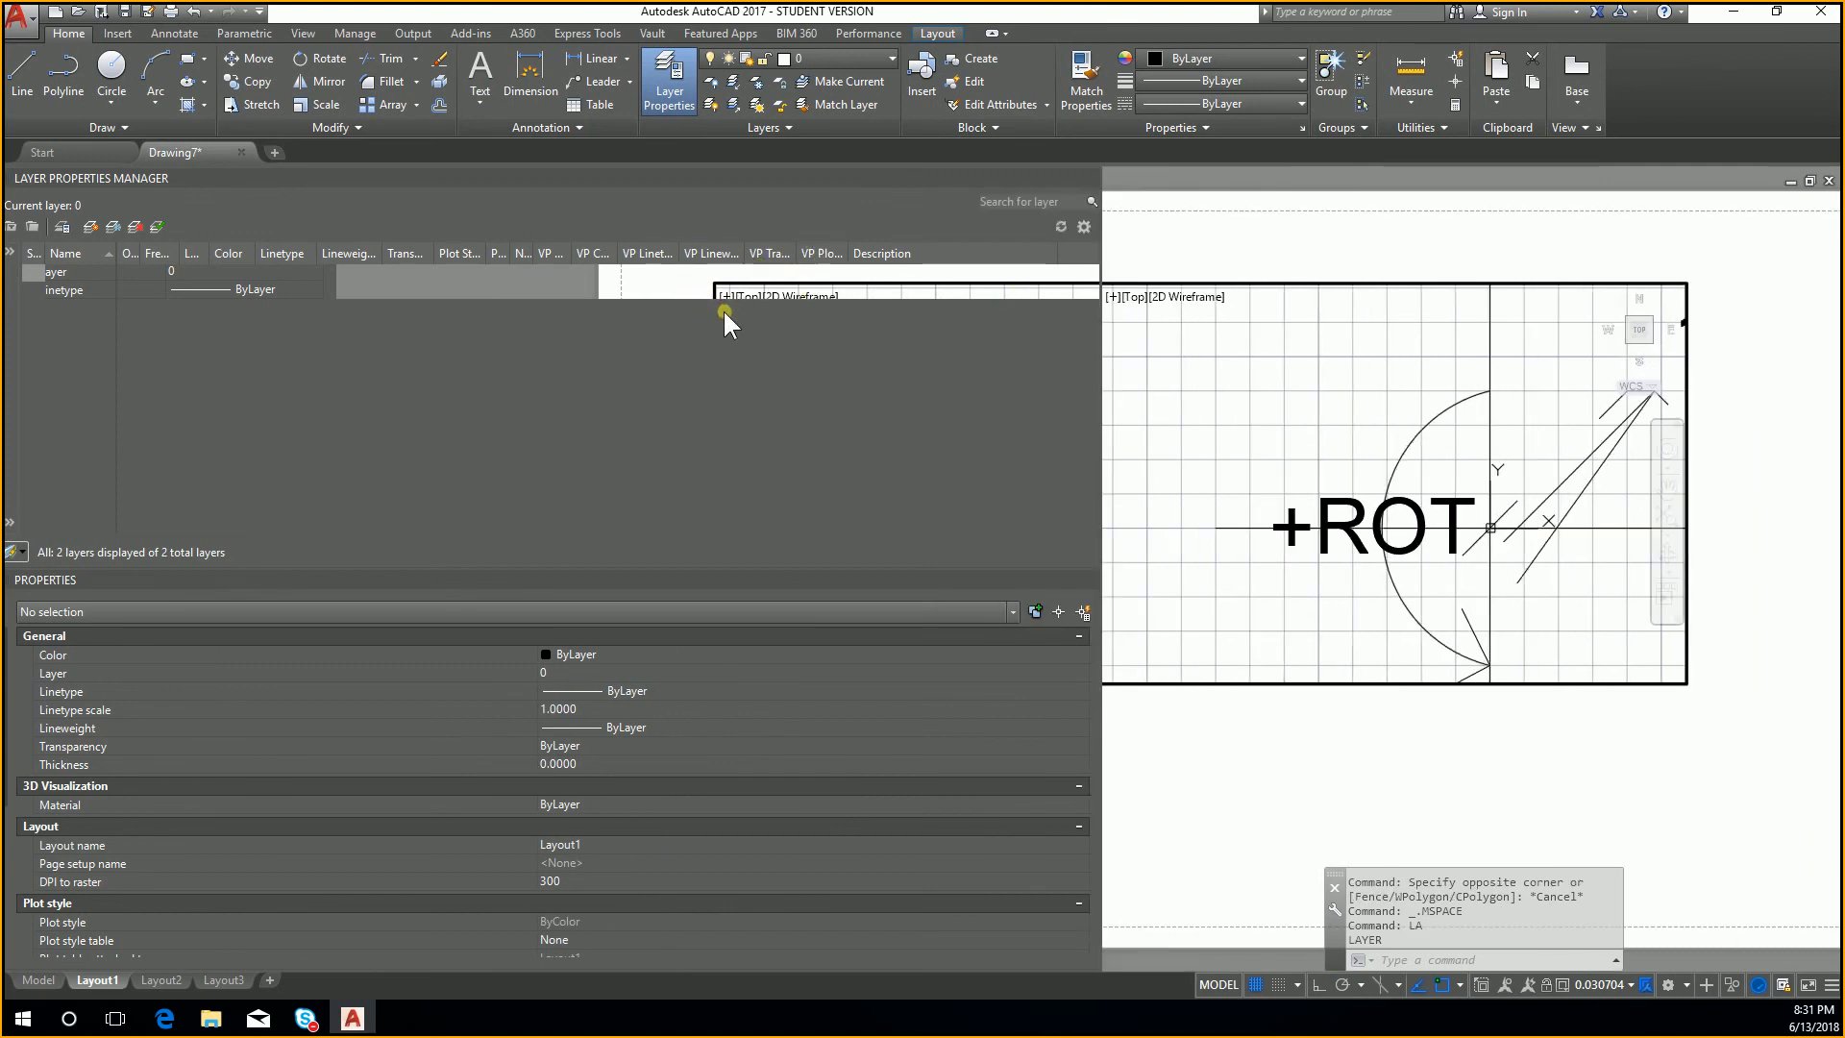
Step: Restore the program window to a smaller size and adjust the layer list's column widths so New VP Freeze and VP Freeze are readable
double_click(1155, 14)
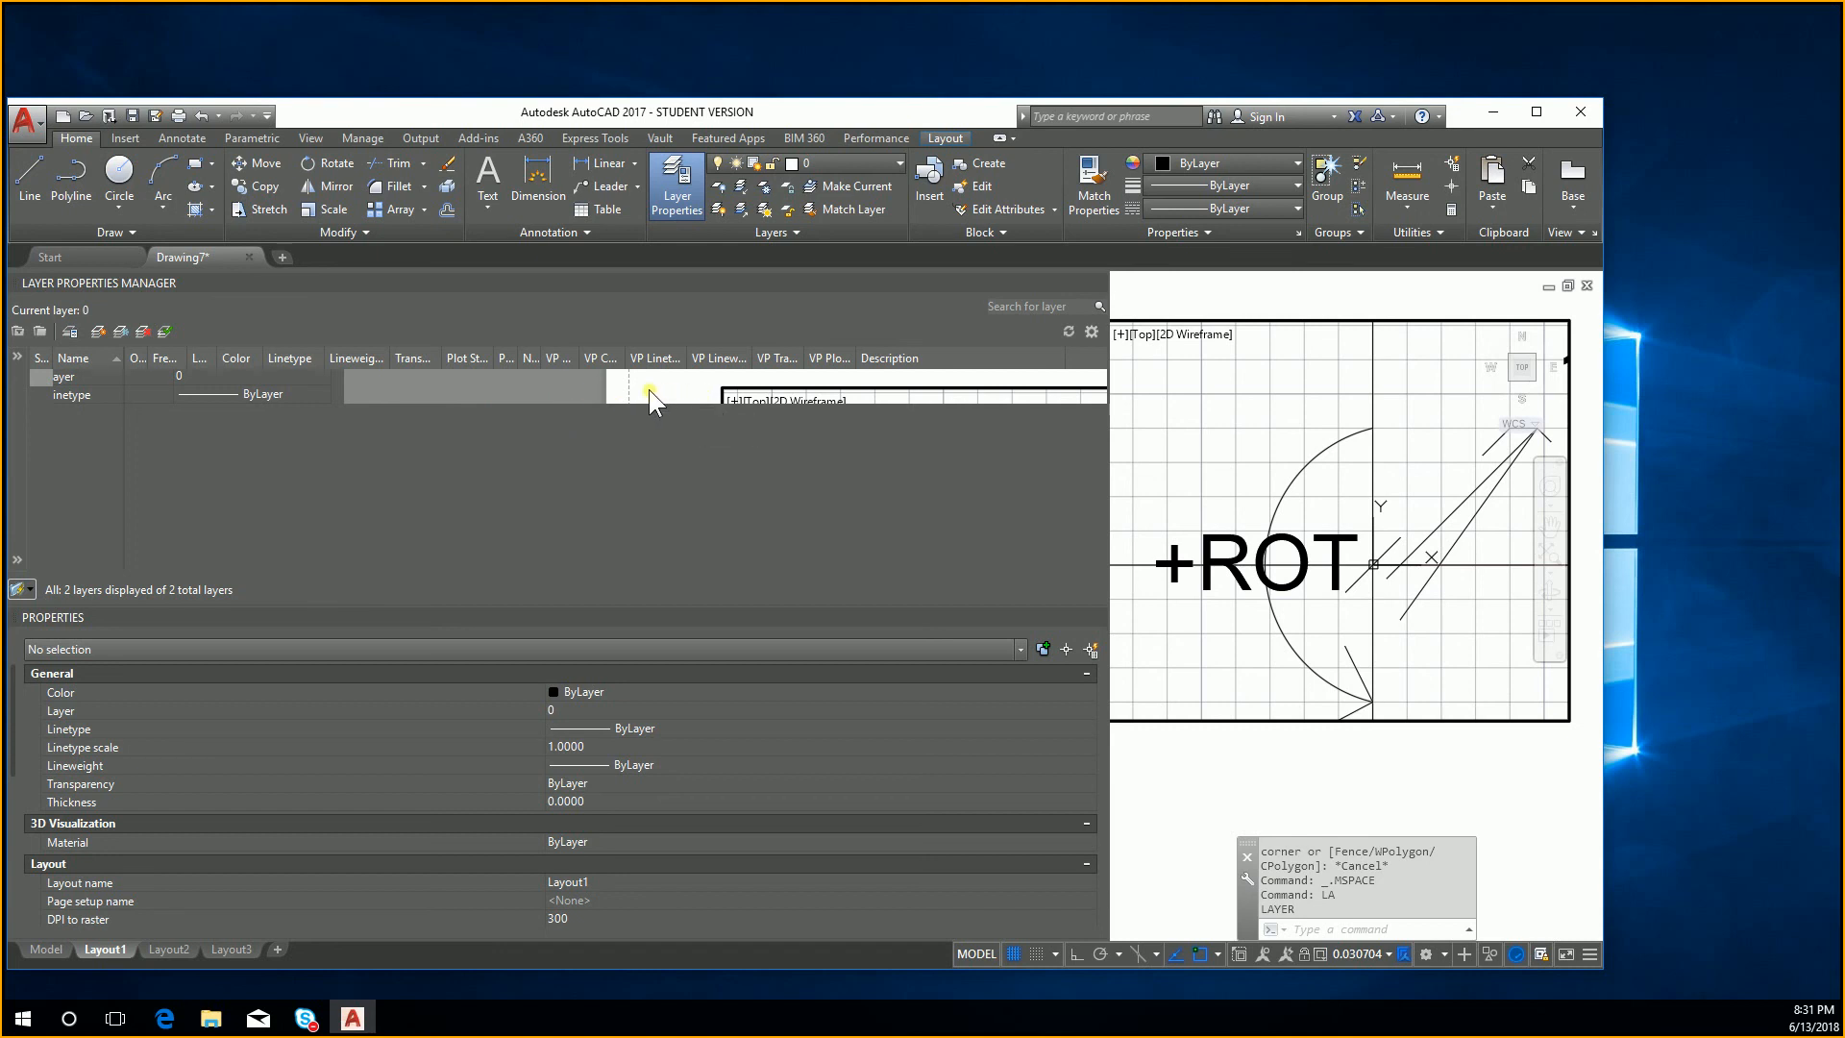
mouse_move(592, 363)
left_mouse_down()
mouse_move(633, 357)
mouse_move(596, 358)
left_mouse_up()
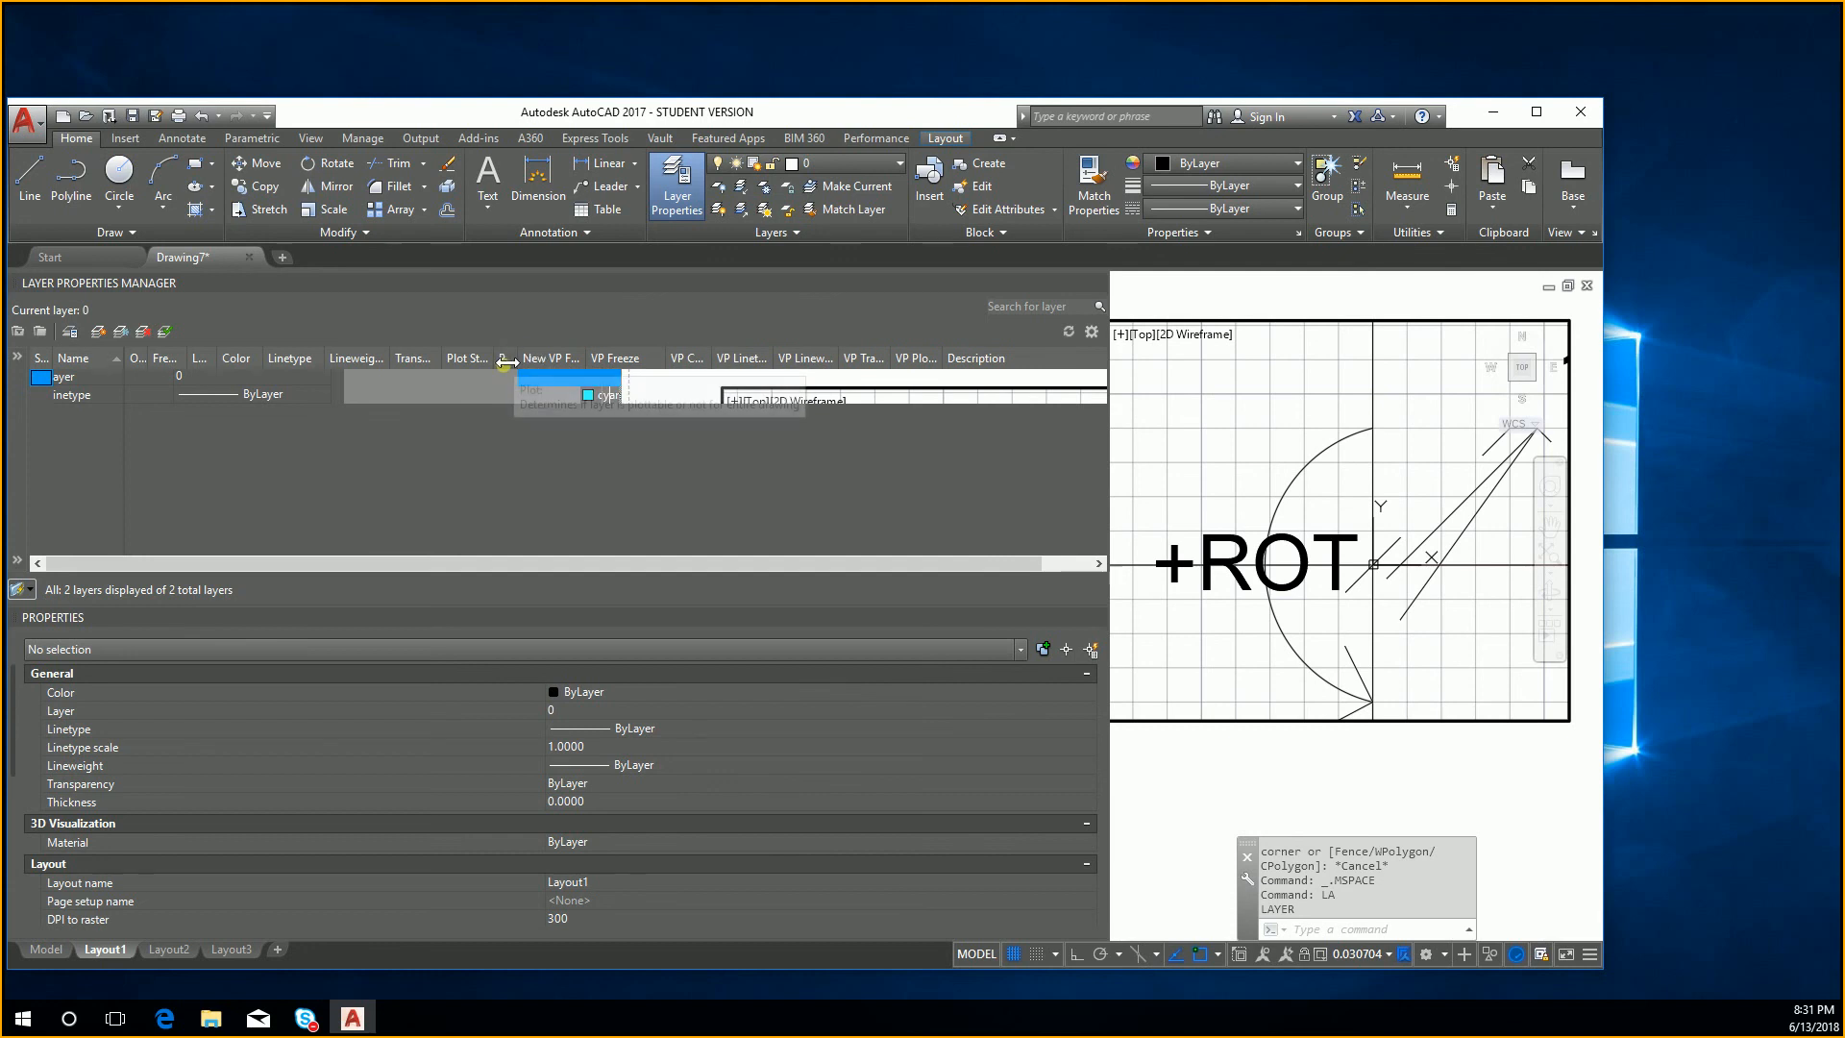
mouse_move(594, 359)
left_mouse_down()
mouse_move(632, 359)
mouse_move(565, 359)
left_mouse_up()
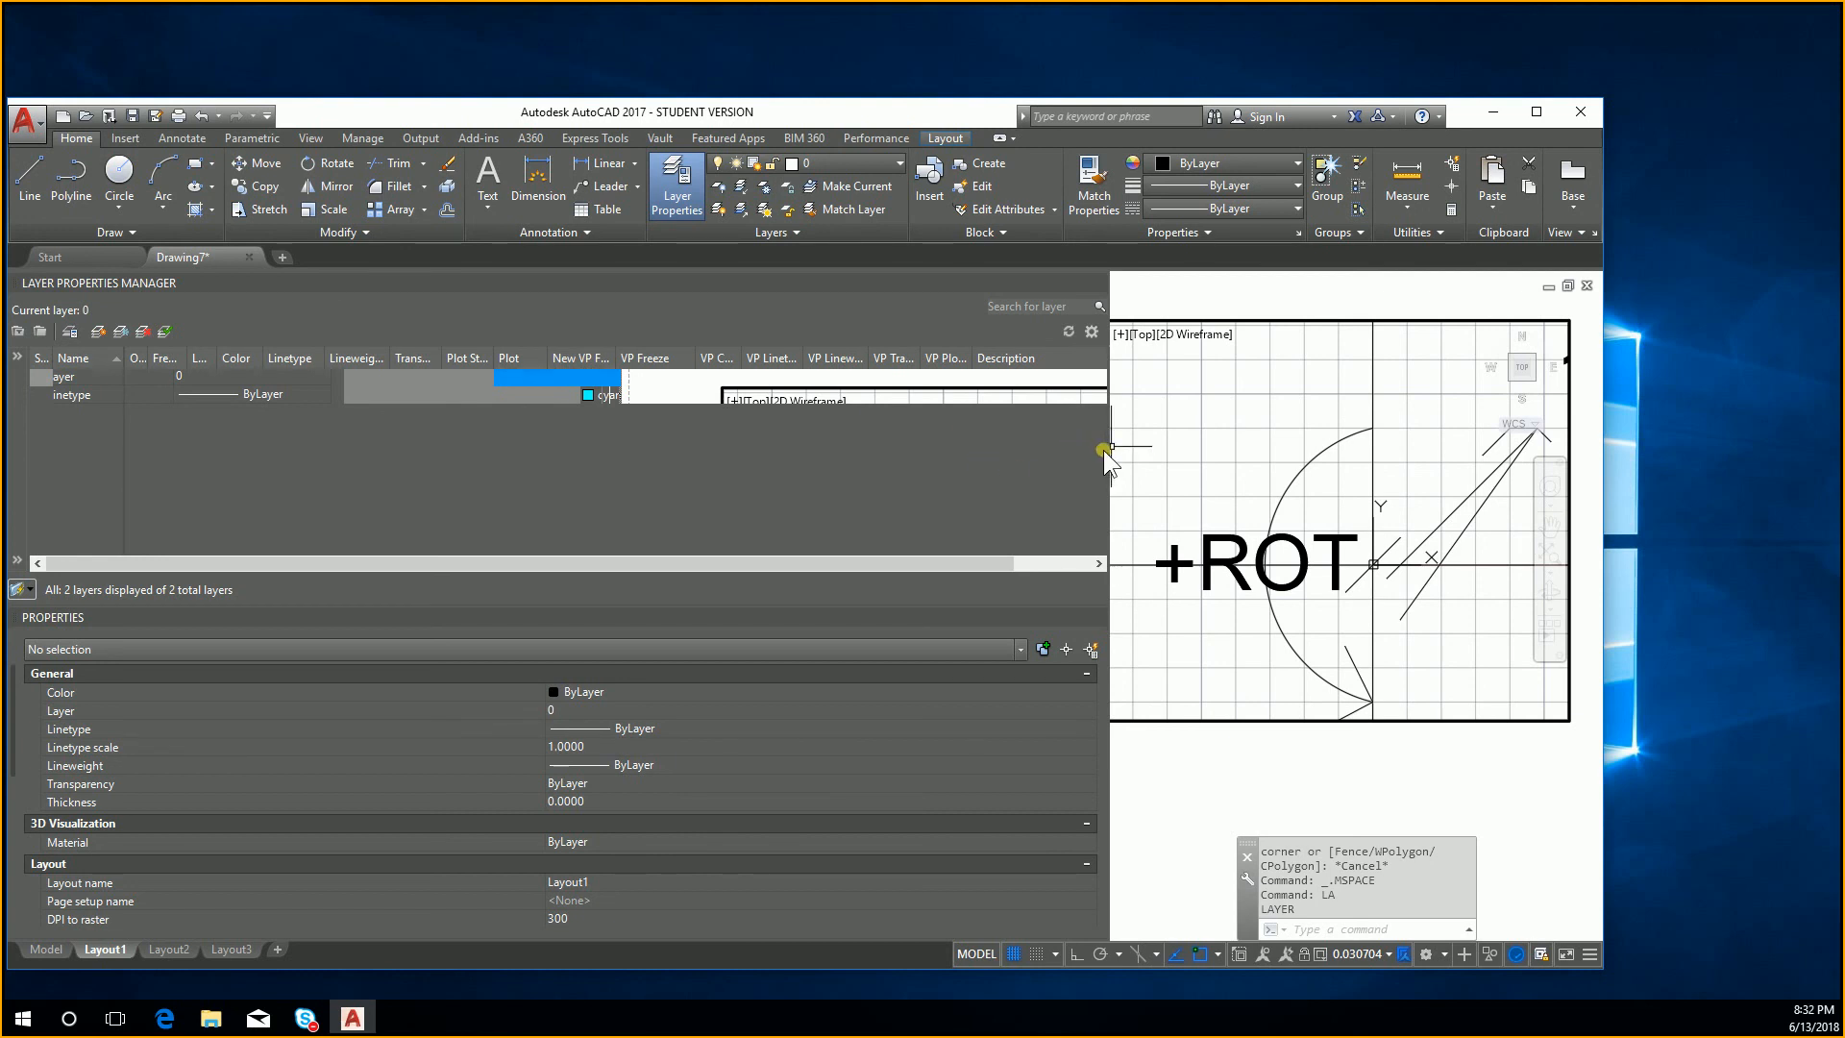
Step: Freeze layer 0 in the Layout1 viewport with VP Freeze, and return to paper space to check the sheet
left_click(659, 378)
left_click(658, 382)
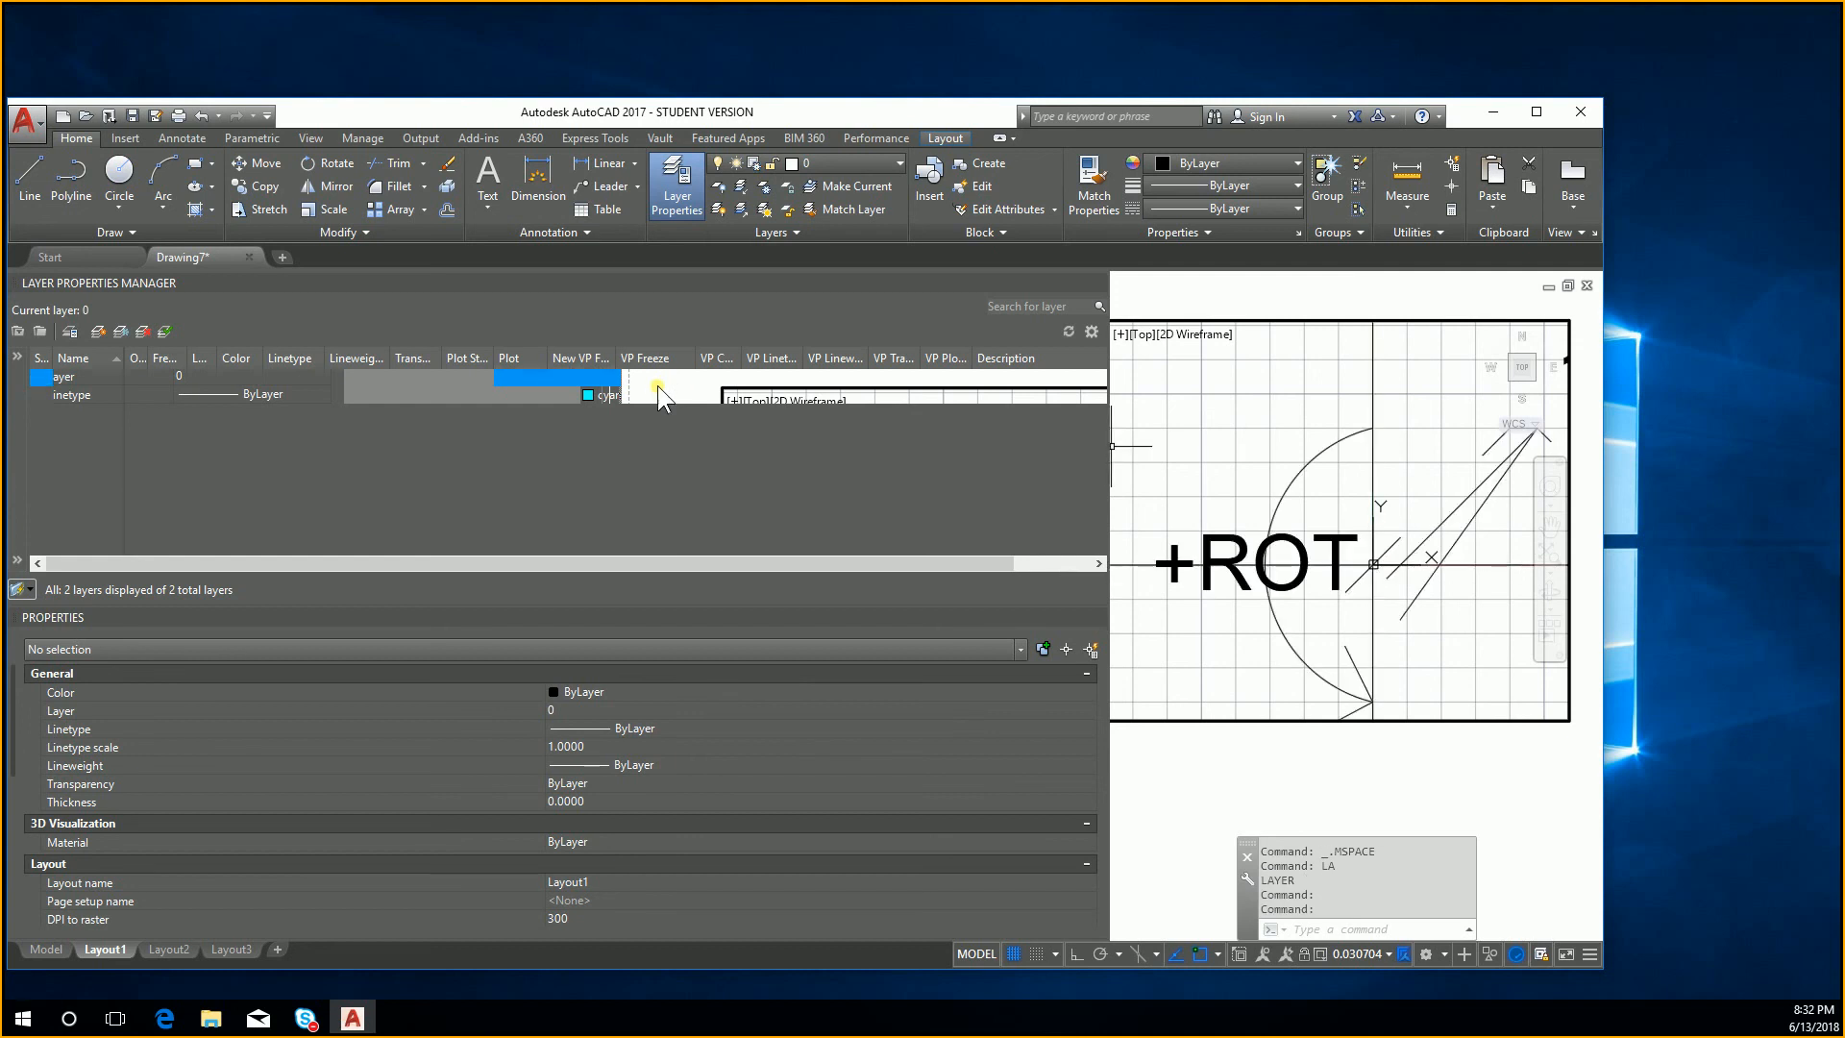
left_click(658, 385)
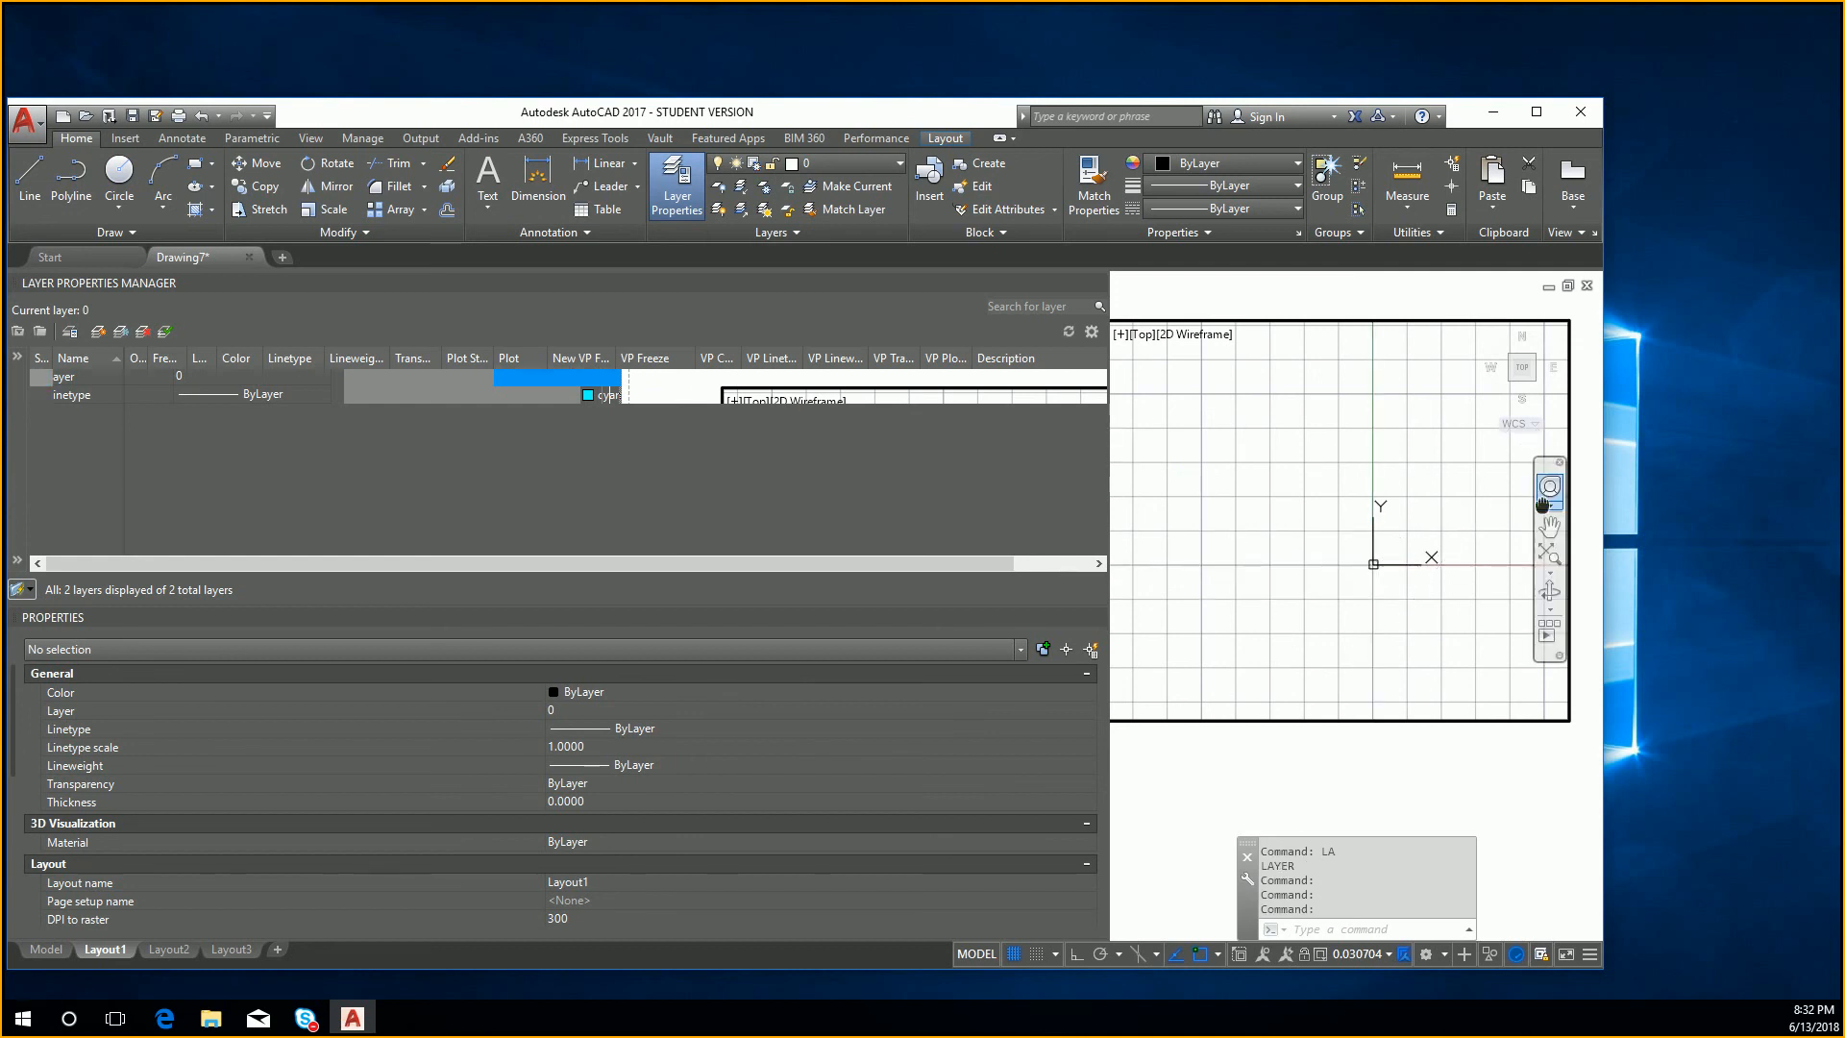
middle_click_drag(1345, 506, 1523, 476)
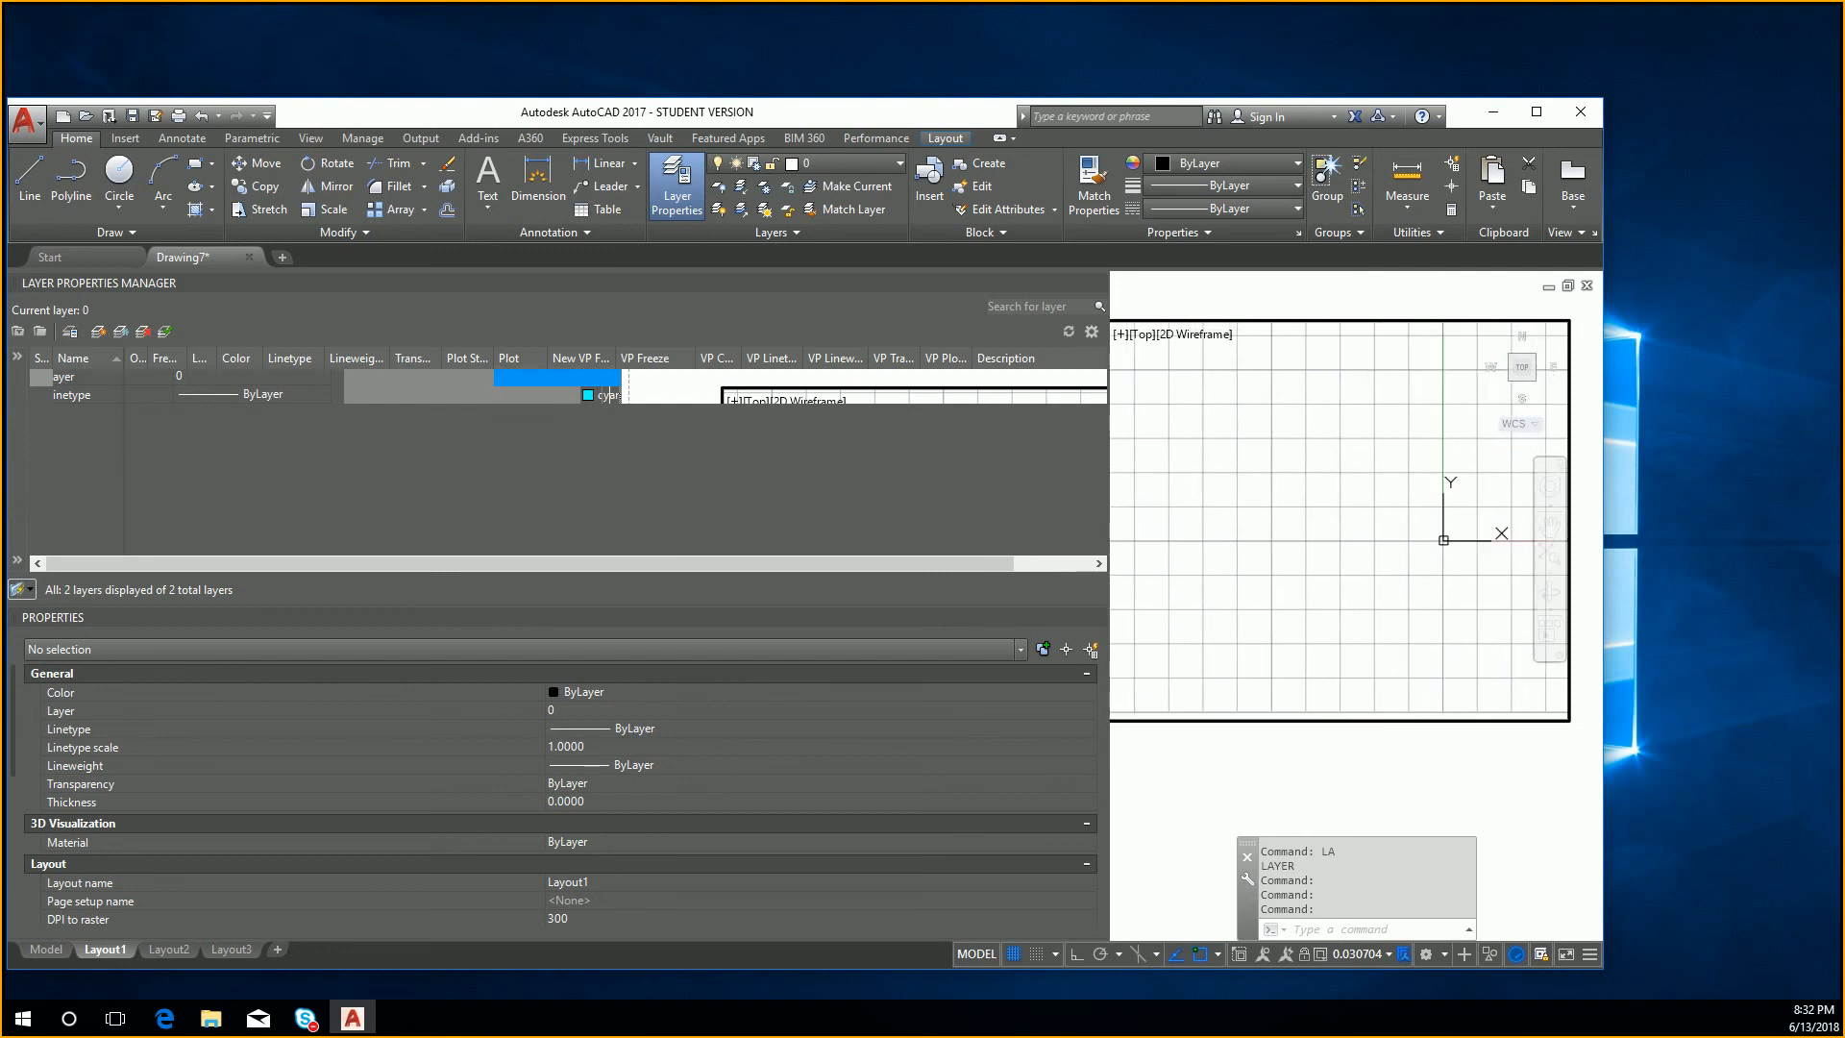
double_click(1322, 753)
scroll(1401, 732, "down", 3)
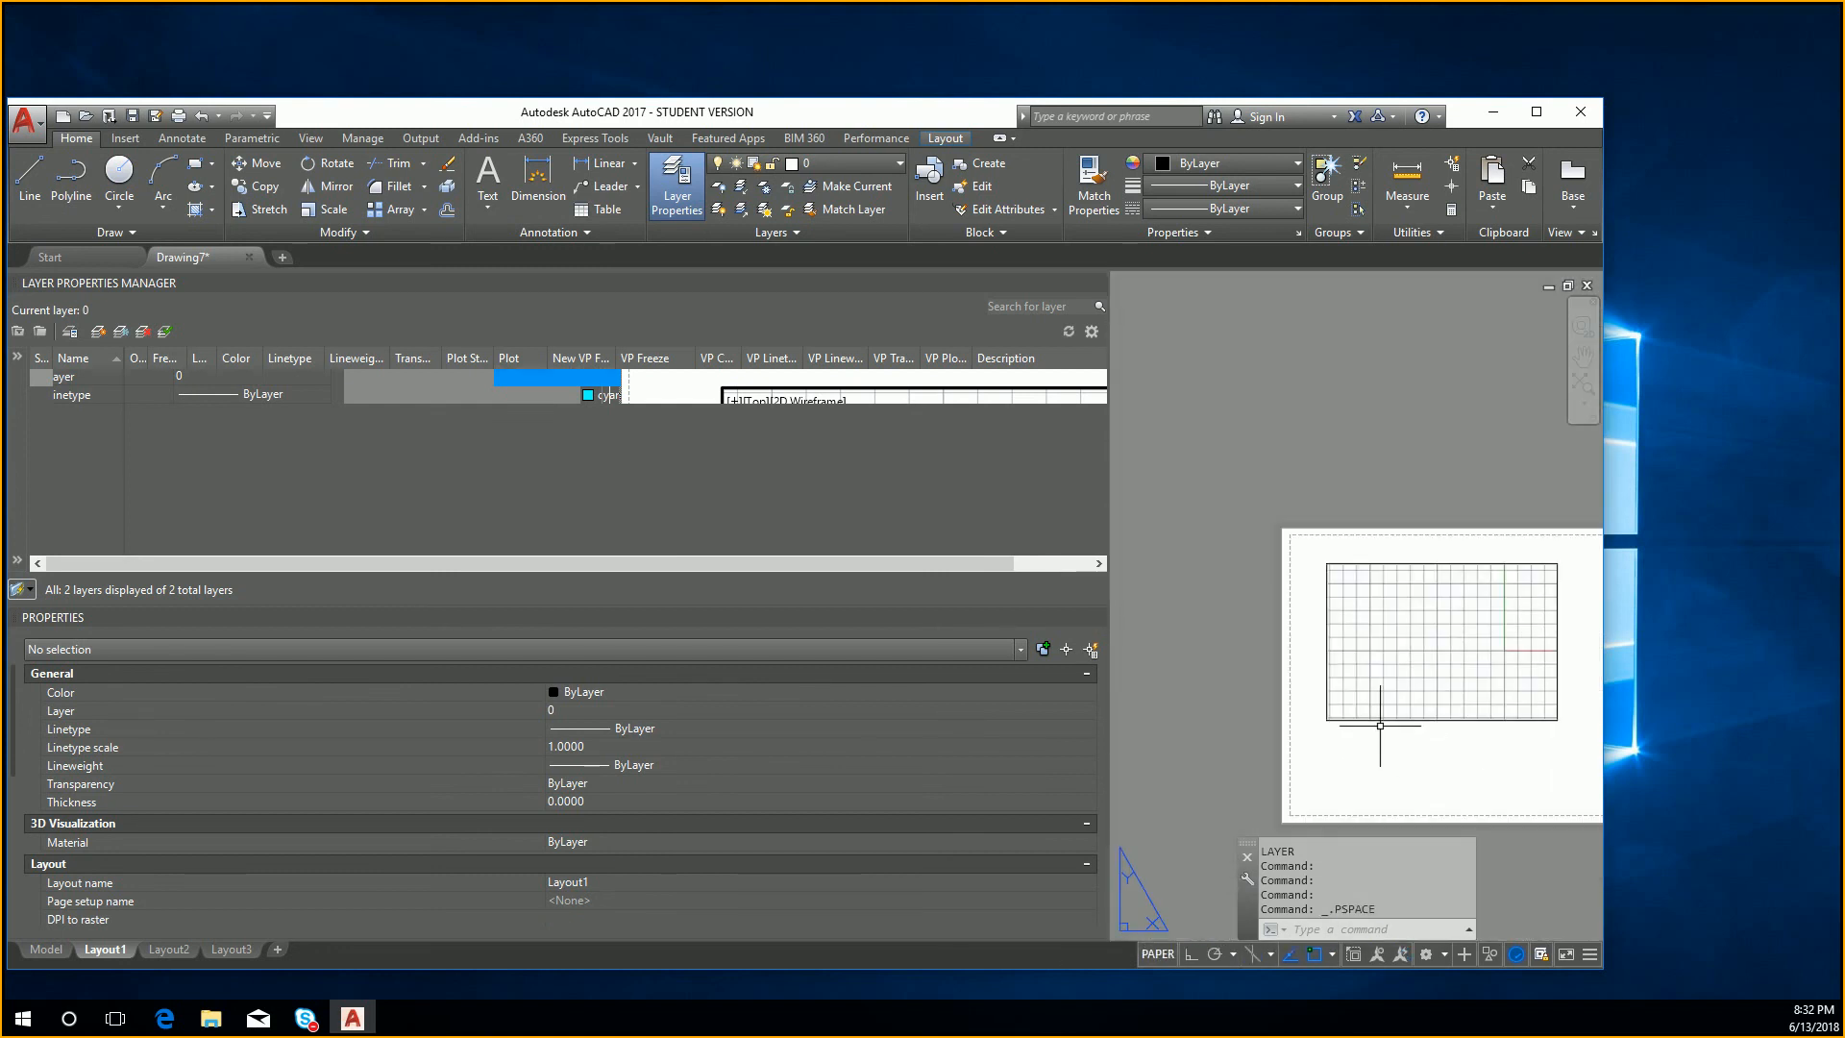
Step: Reactivate the Layout1 viewport, thaw layer 0 in it, and fit the drawing to the viewport before returning to paper space
double_click(1344, 639)
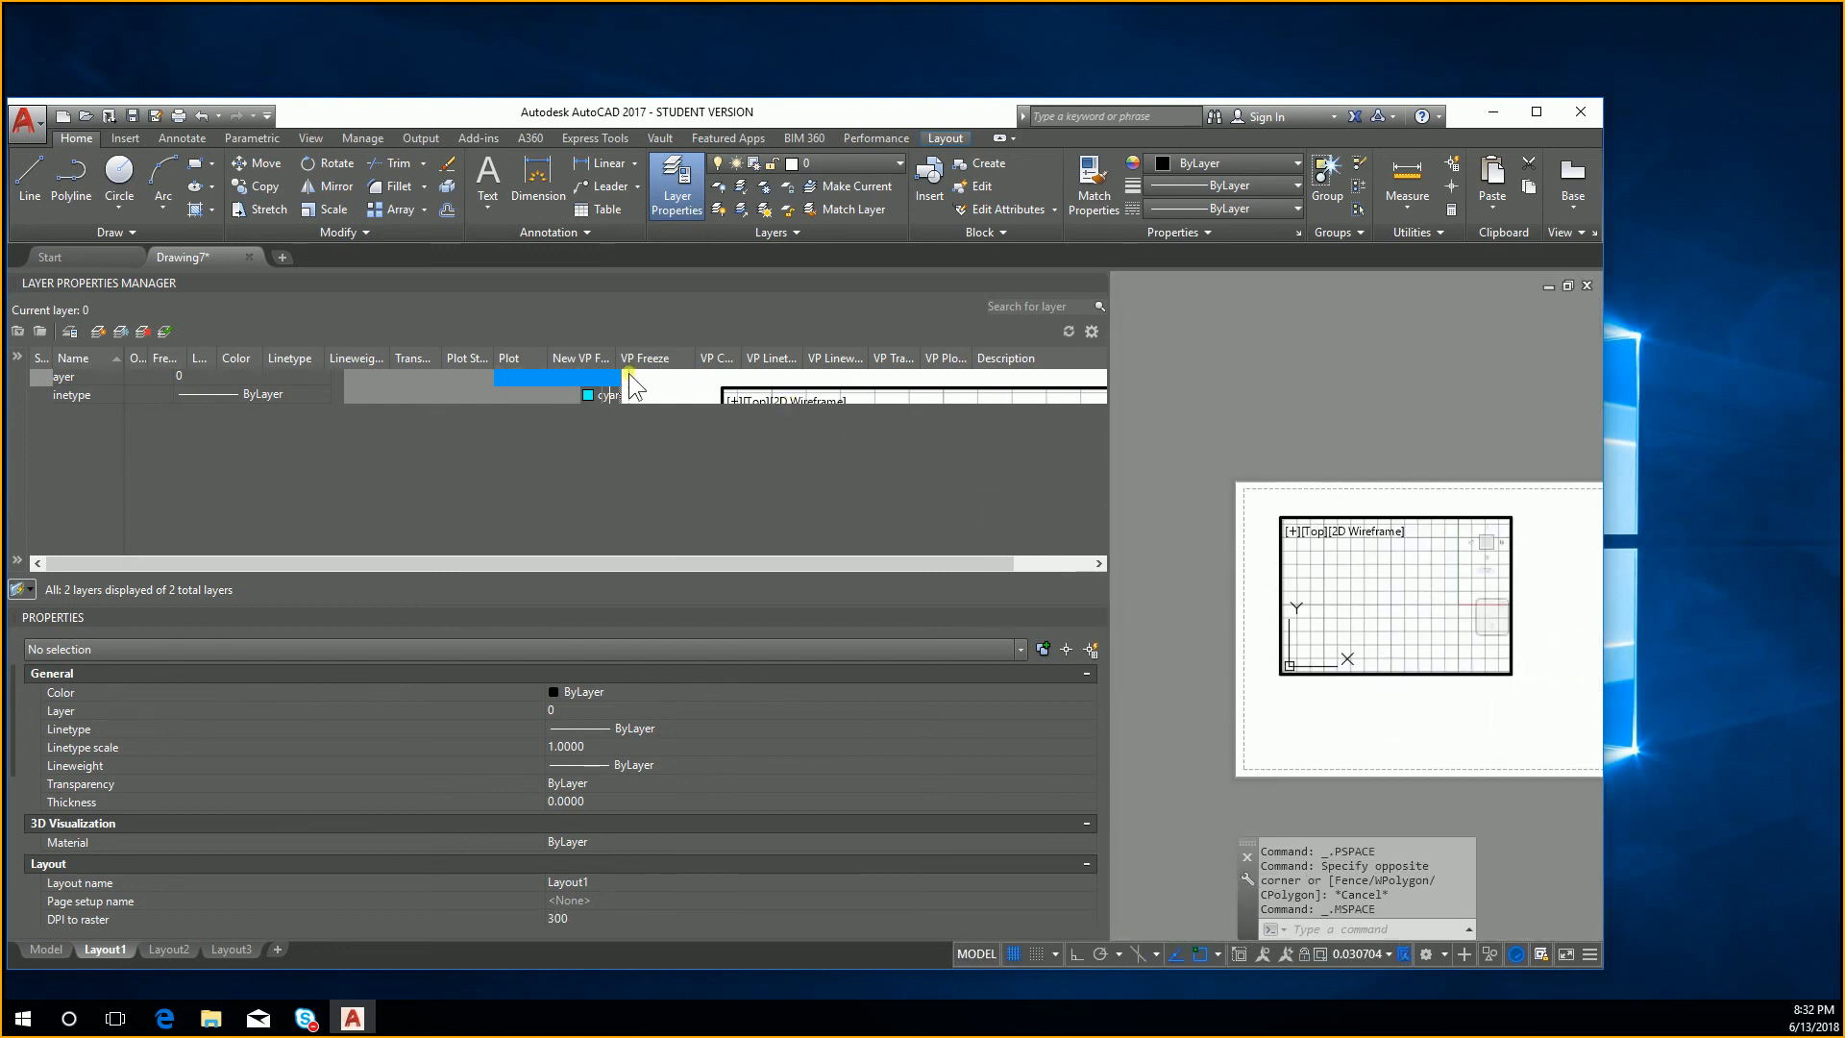
left_click(586, 376)
left_click(649, 381)
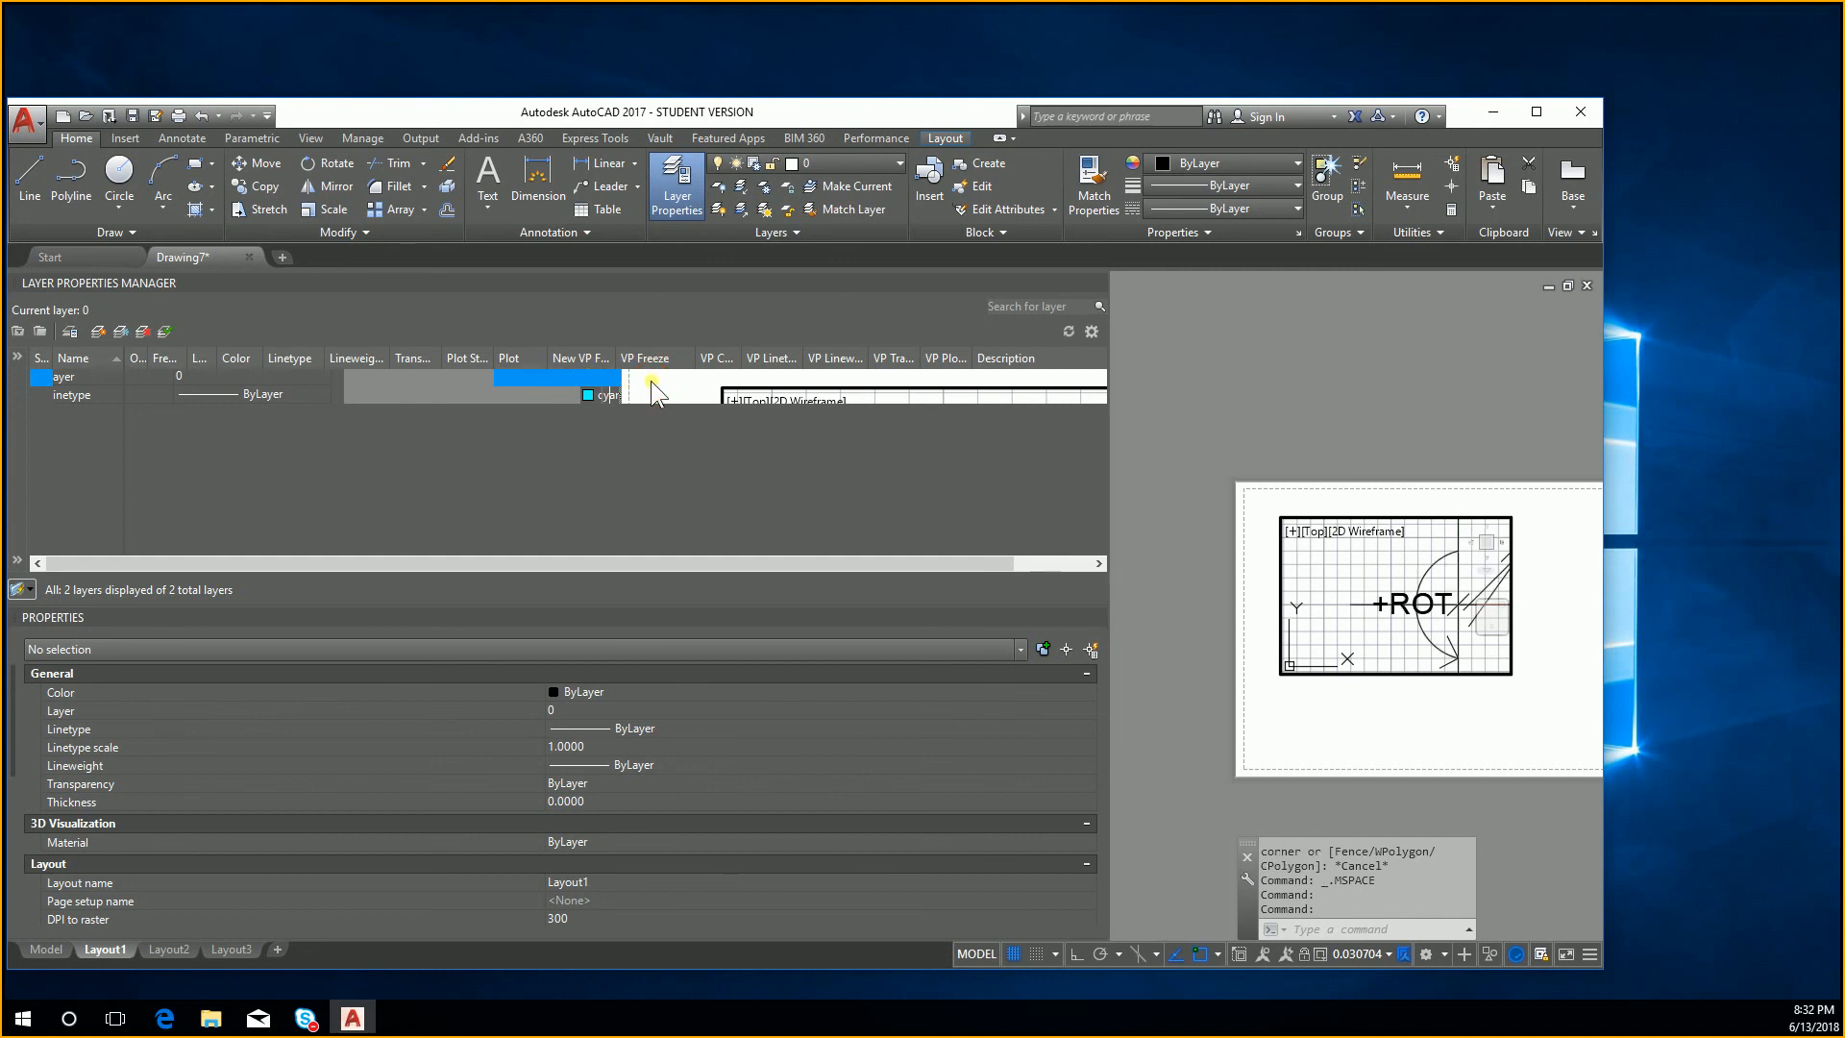
middle_click(1420, 461)
middle_click(1421, 462)
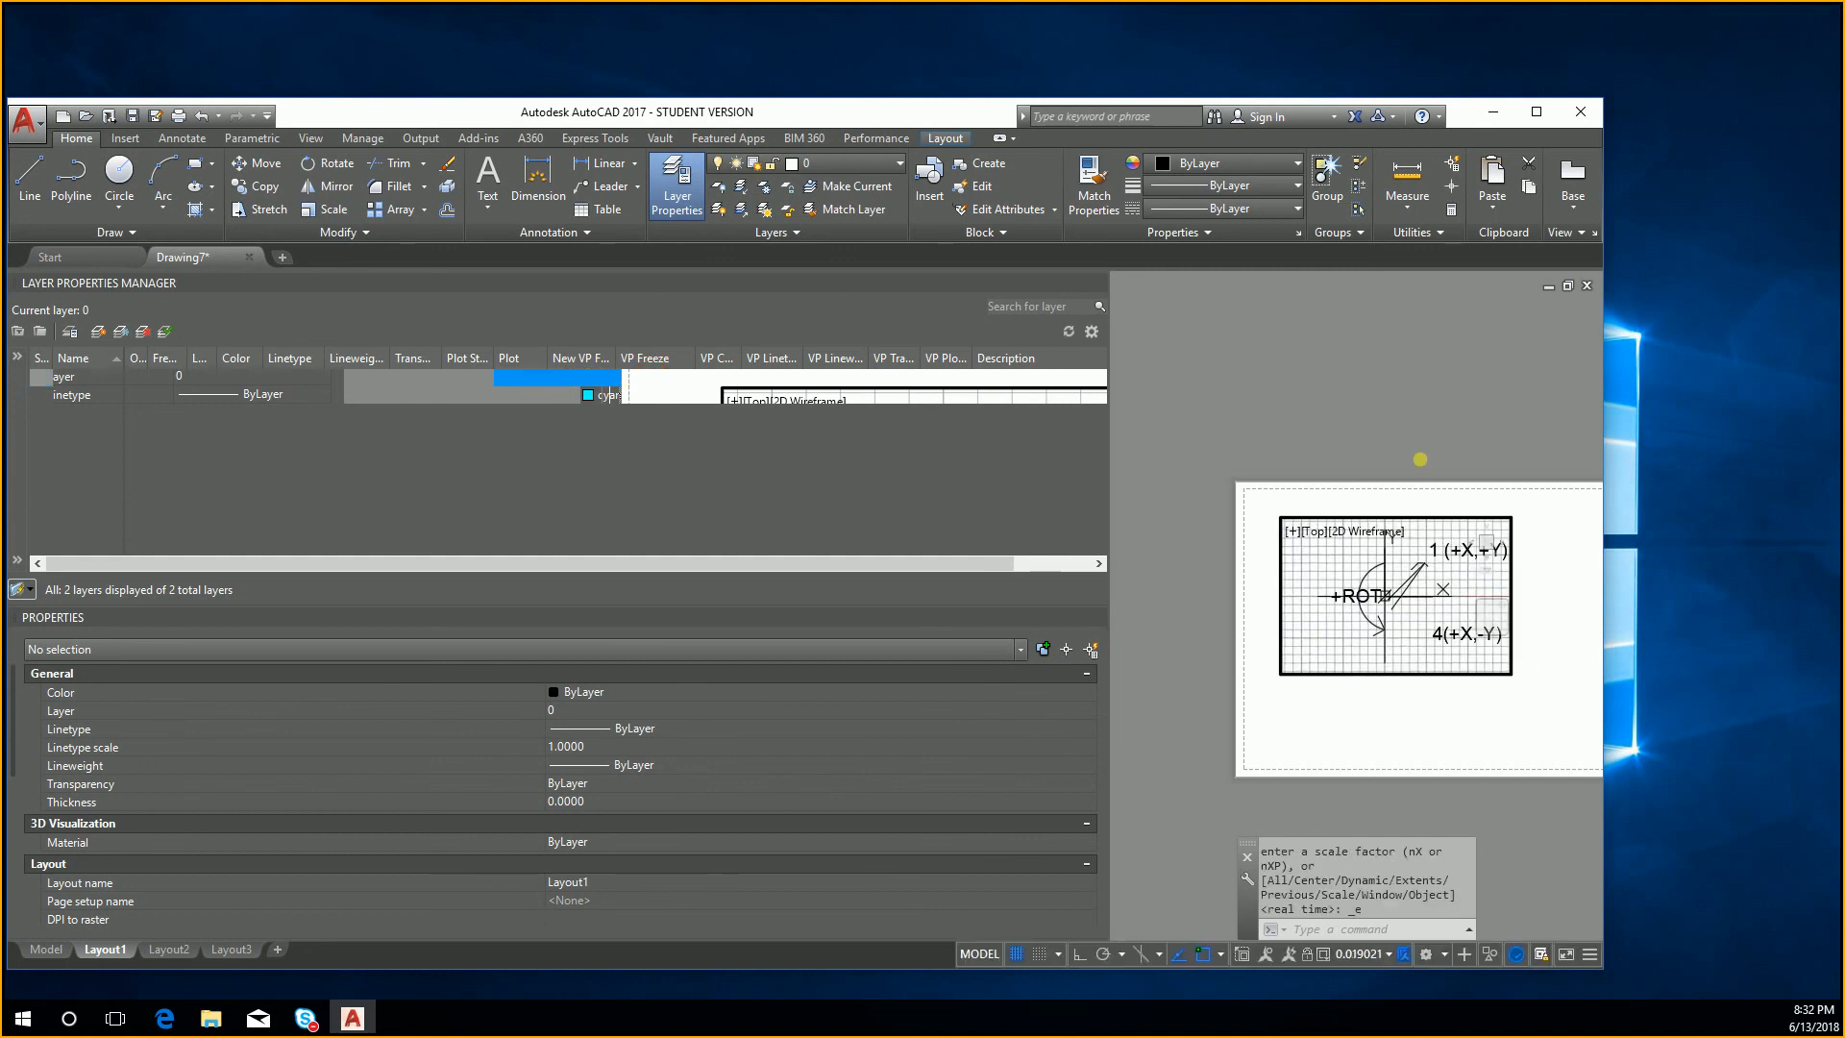
double_click(1421, 461)
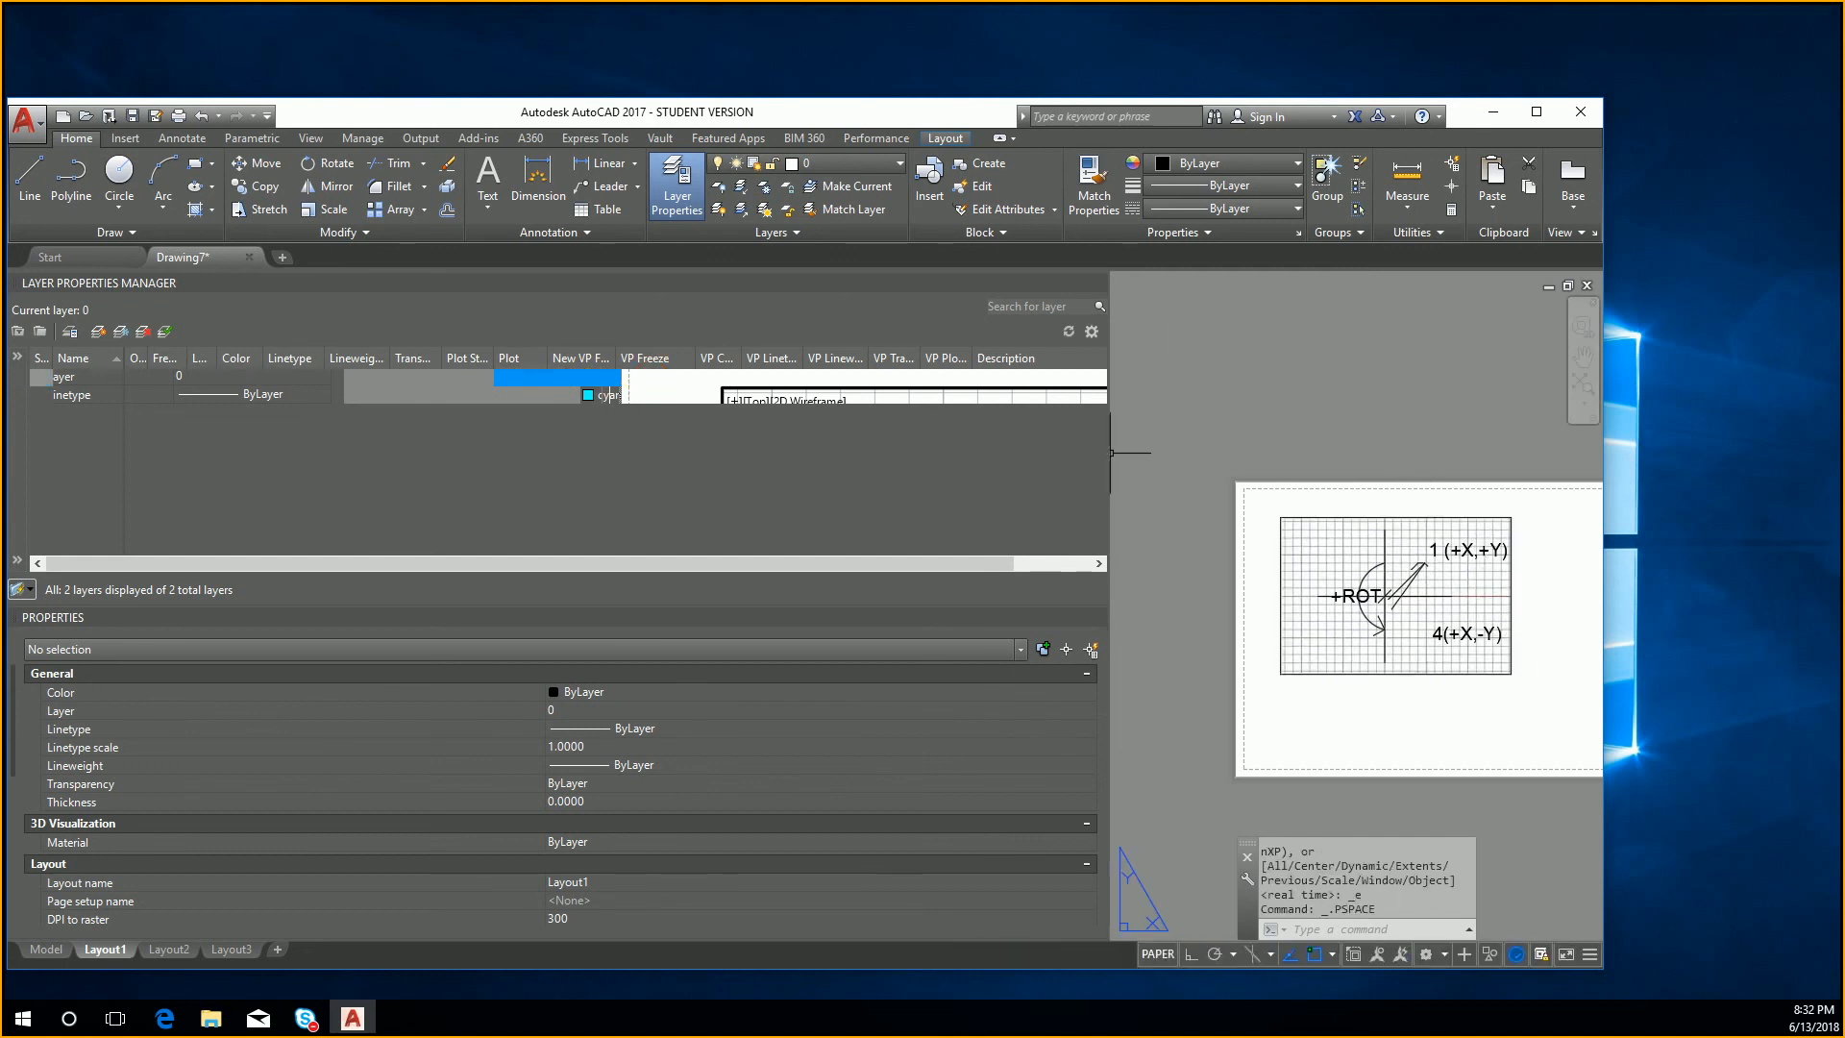
Step: Narrow the layer list to free the drawing area and switch to Layout2 to compare which labels each layout displays
mouse_move(1111, 453)
left_mouse_down()
mouse_move(124, 506)
mouse_move(380, 548)
mouse_move(293, 558)
left_mouse_up()
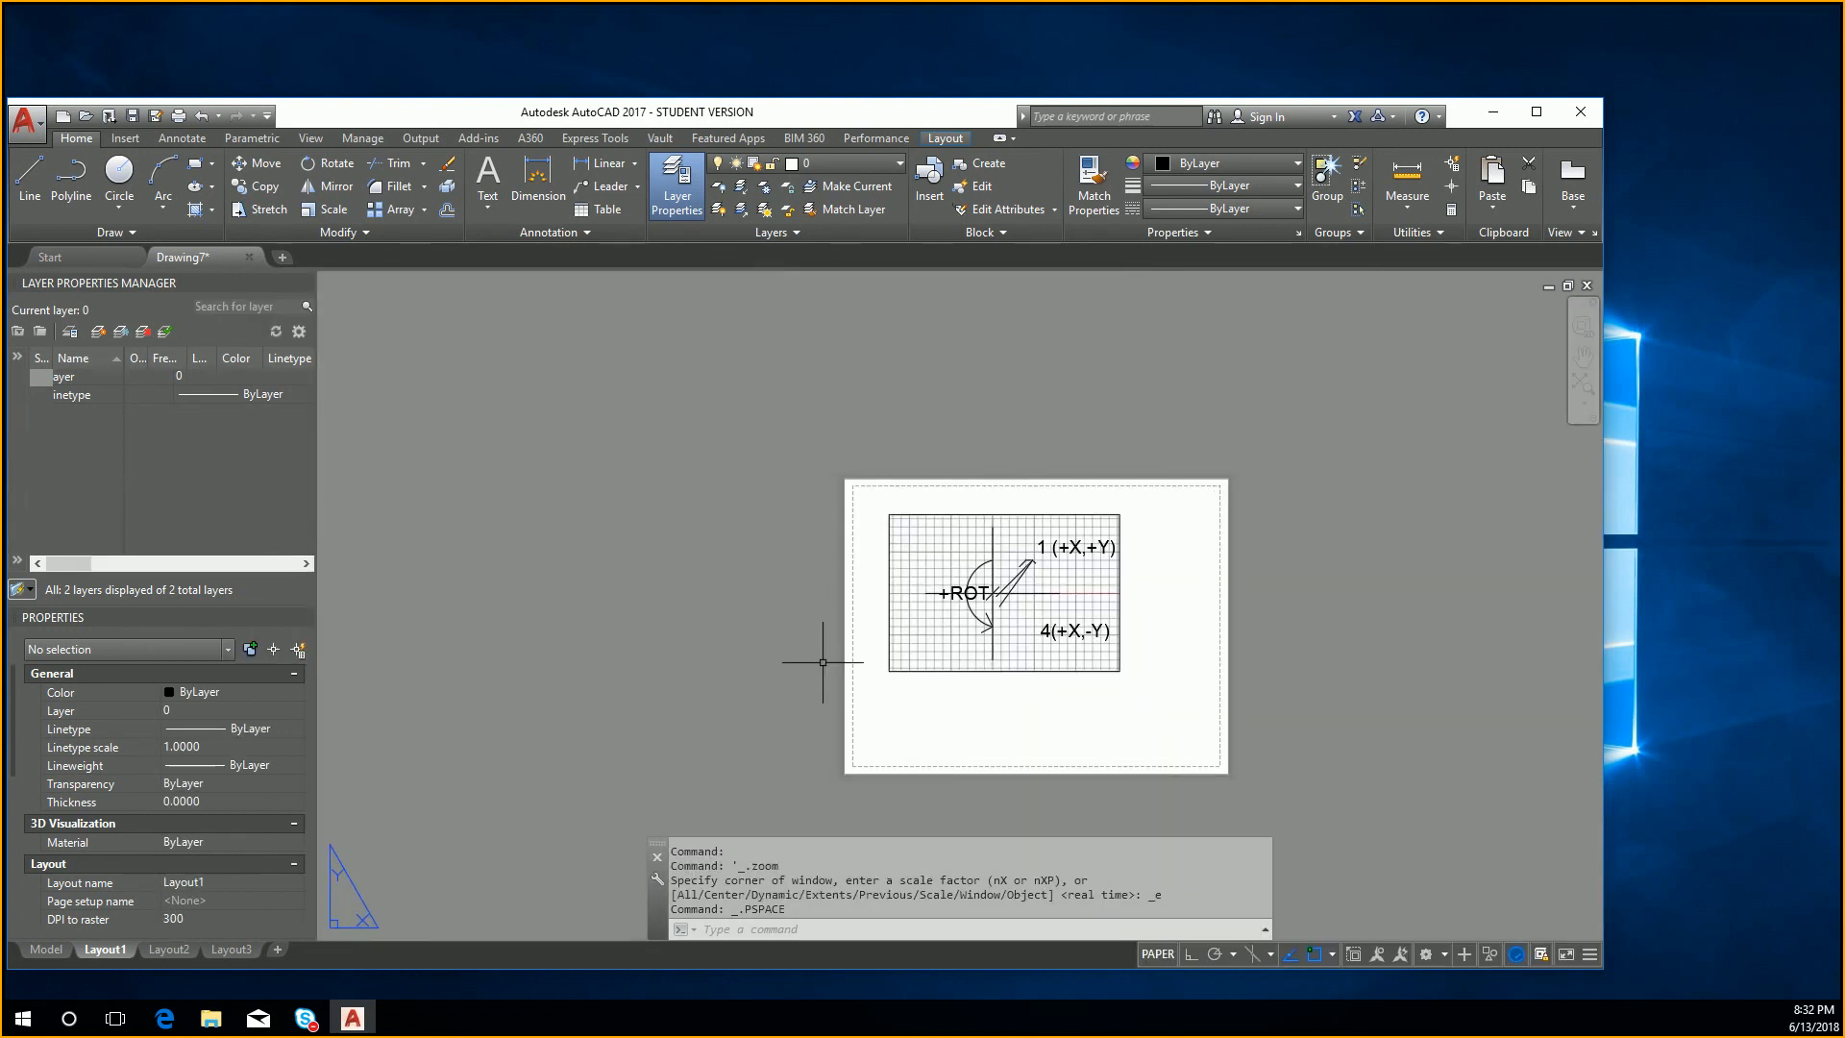
middle_click(823, 653)
middle_click(823, 653)
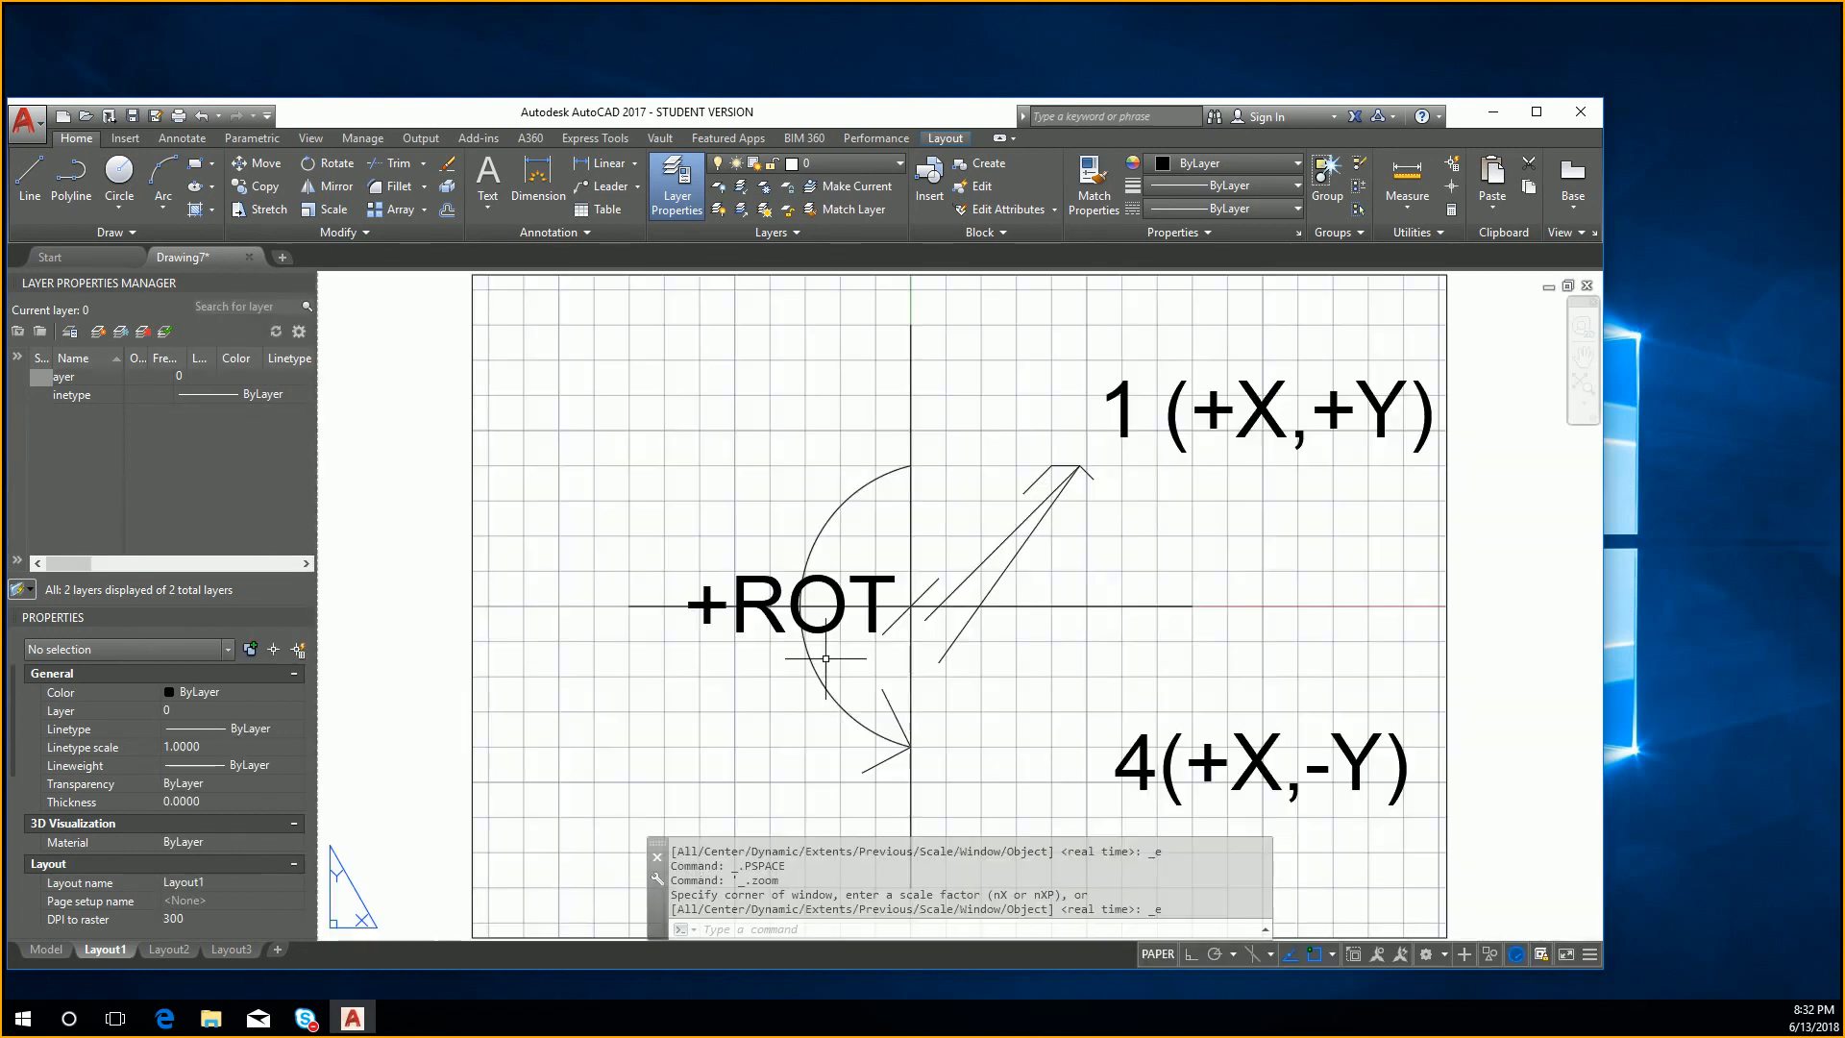
left_click(168, 950)
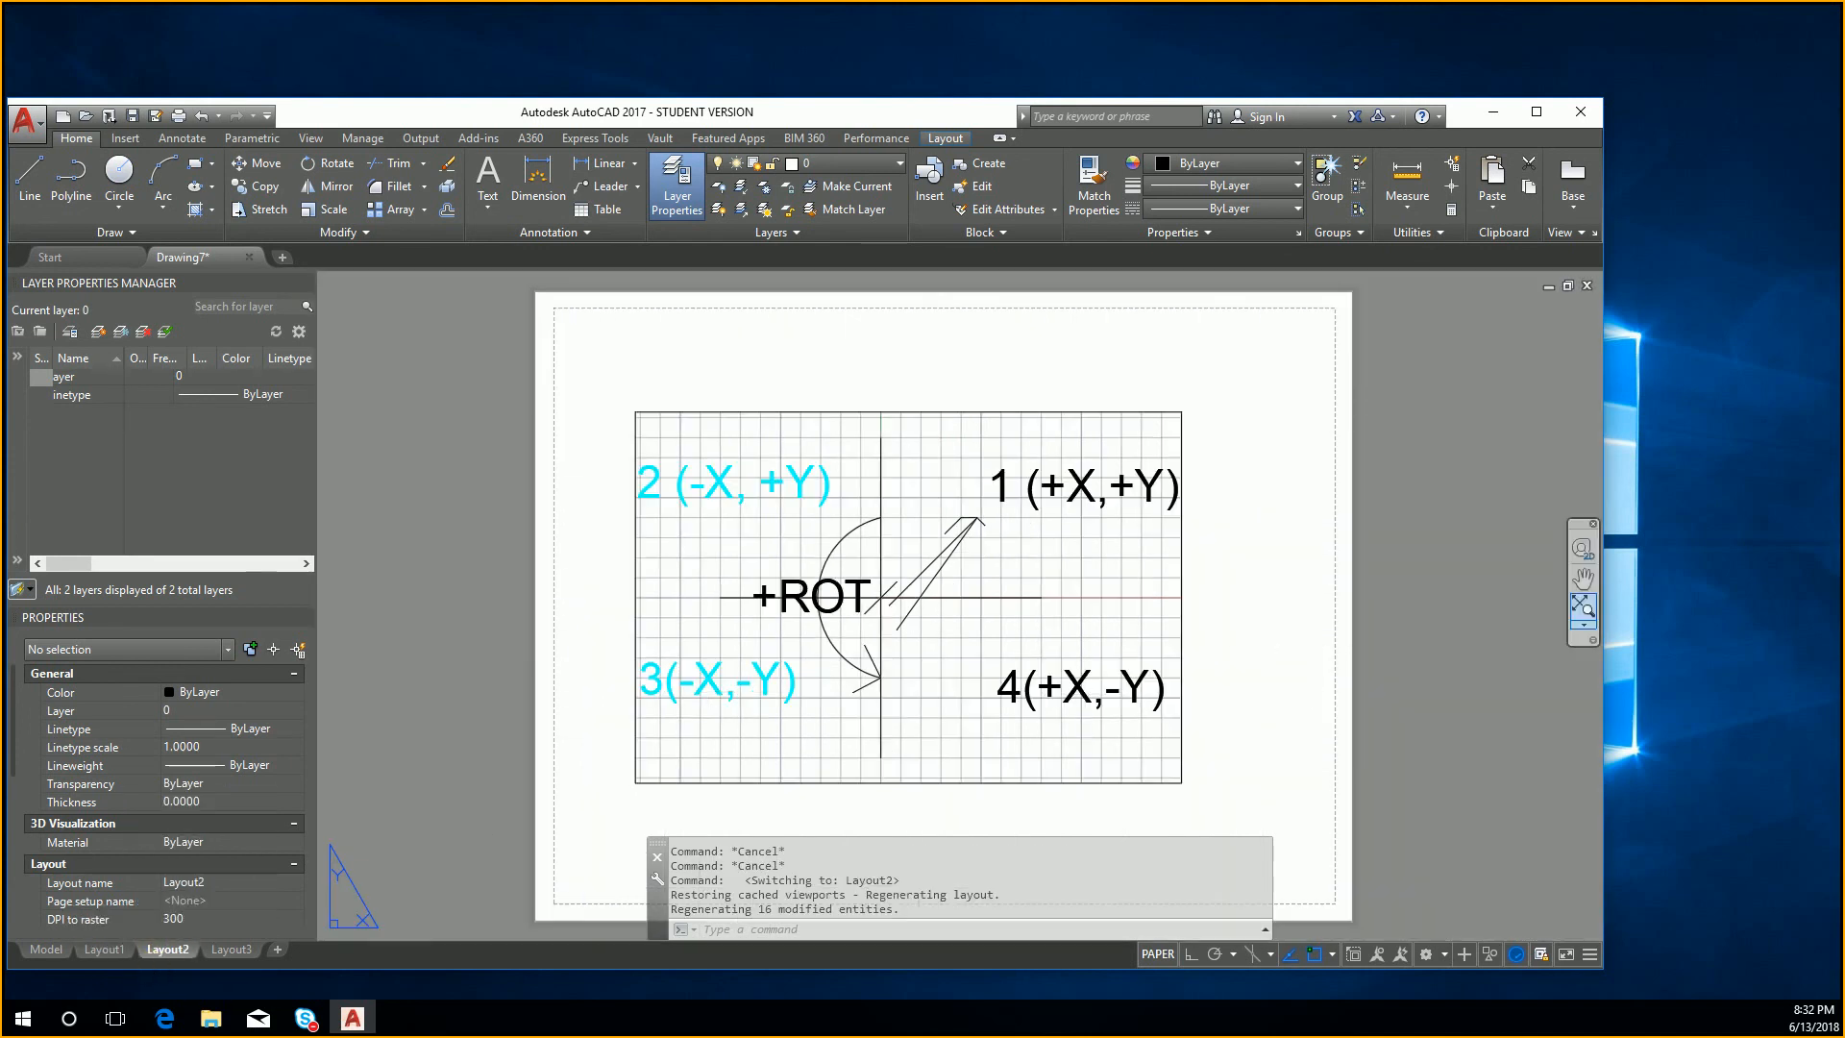
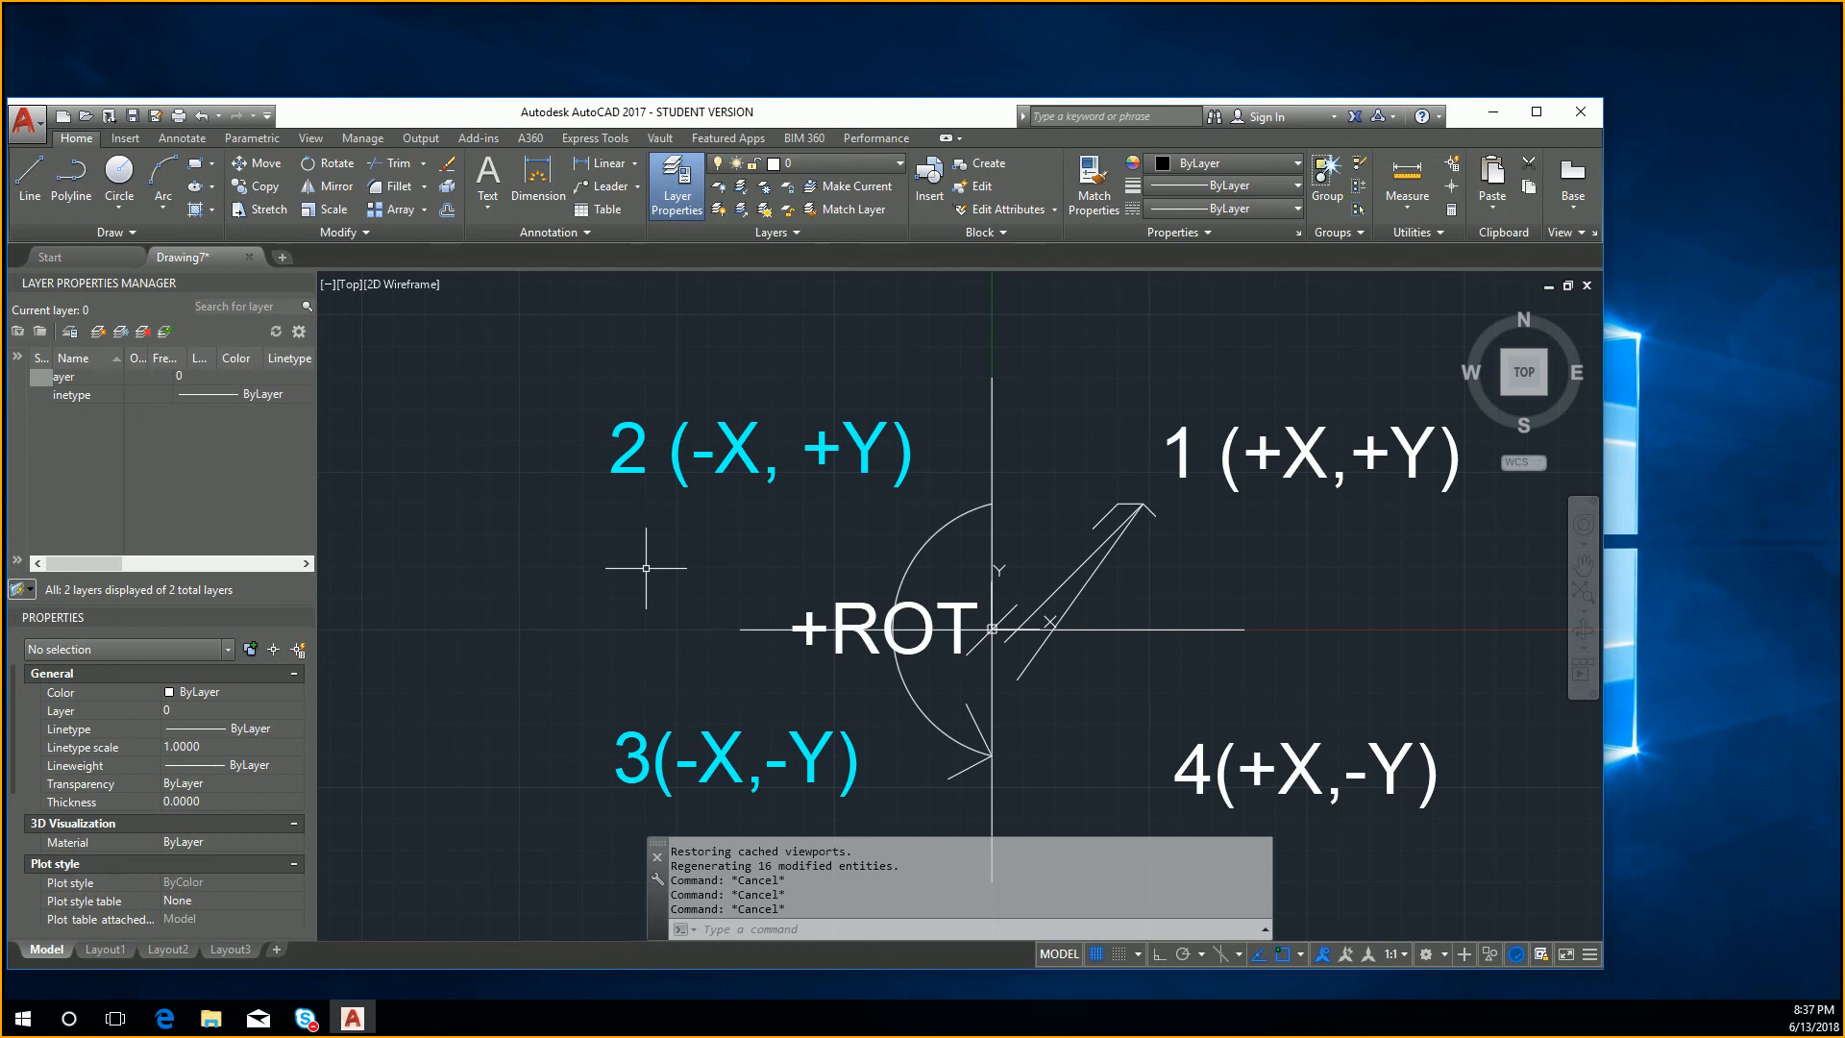
Step: Review the text height setting of the Standard dimension style and close the style dialogs without changes
type("dimstyle")
key("Return")
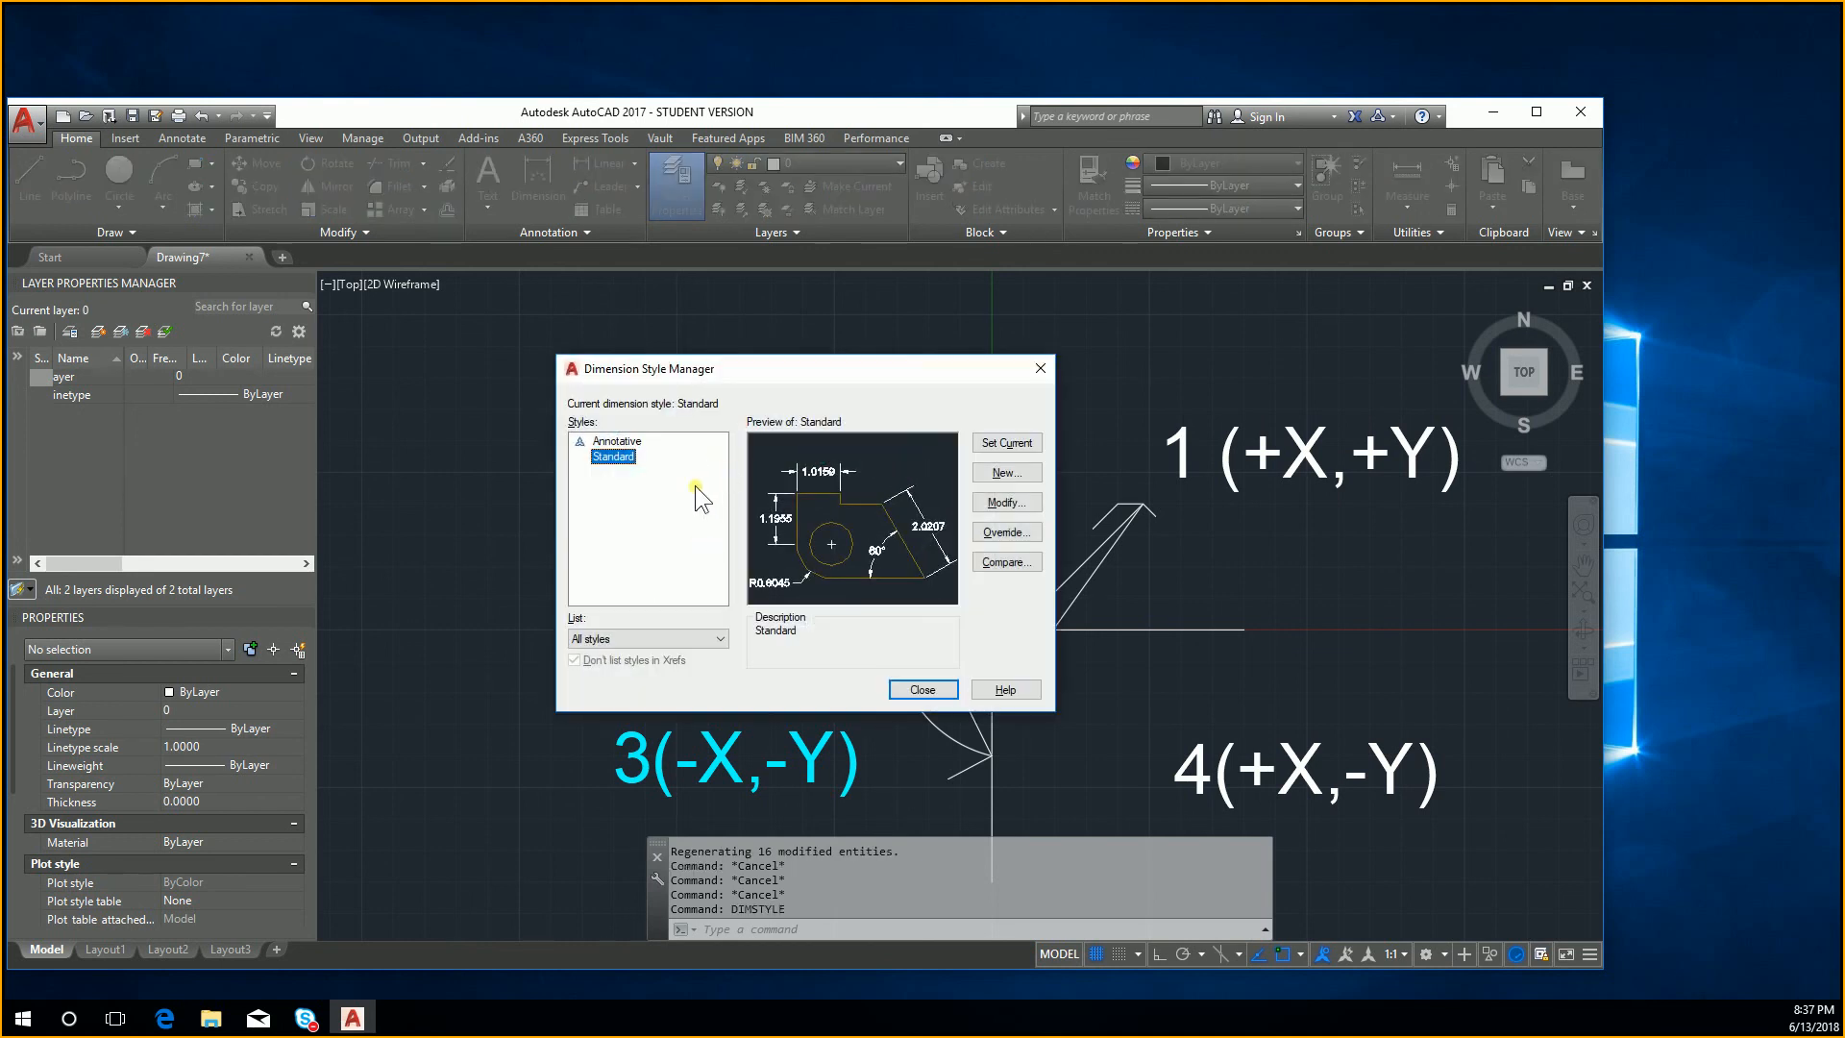
left_click(1008, 504)
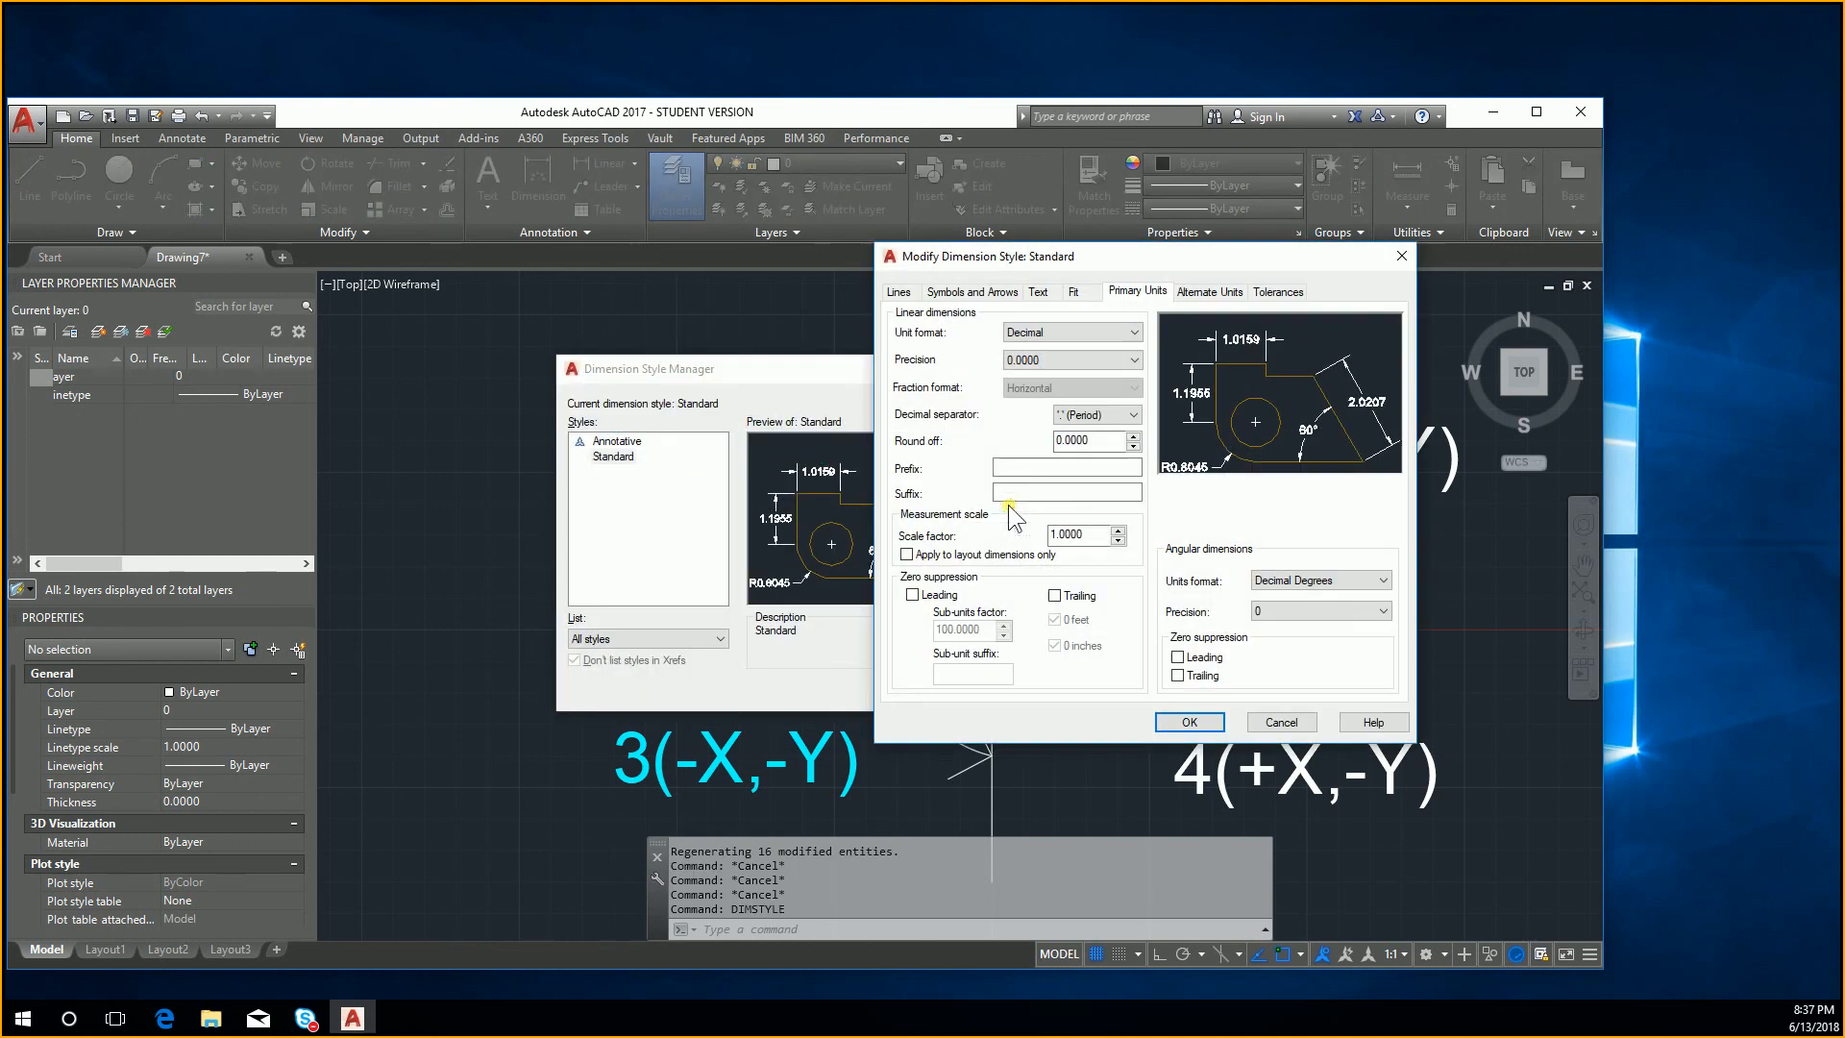
left_click(1036, 292)
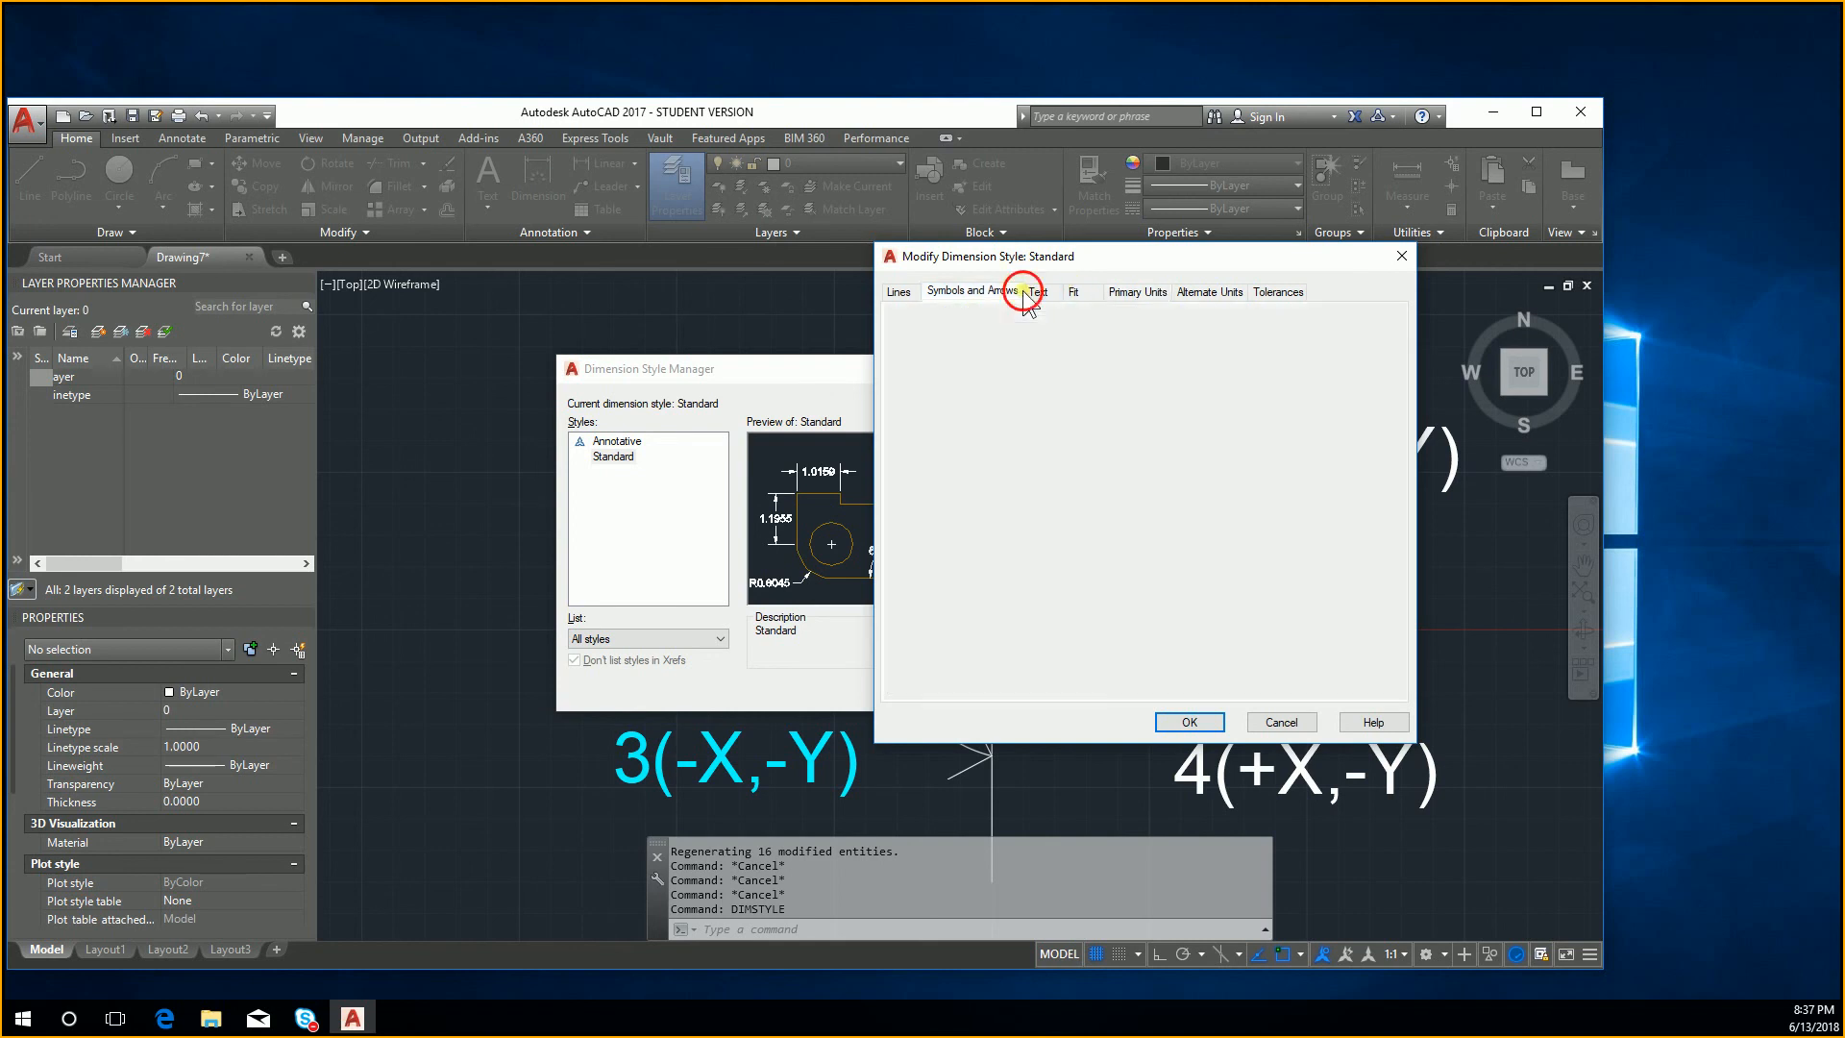
left_click_drag(1108, 431, 1024, 435)
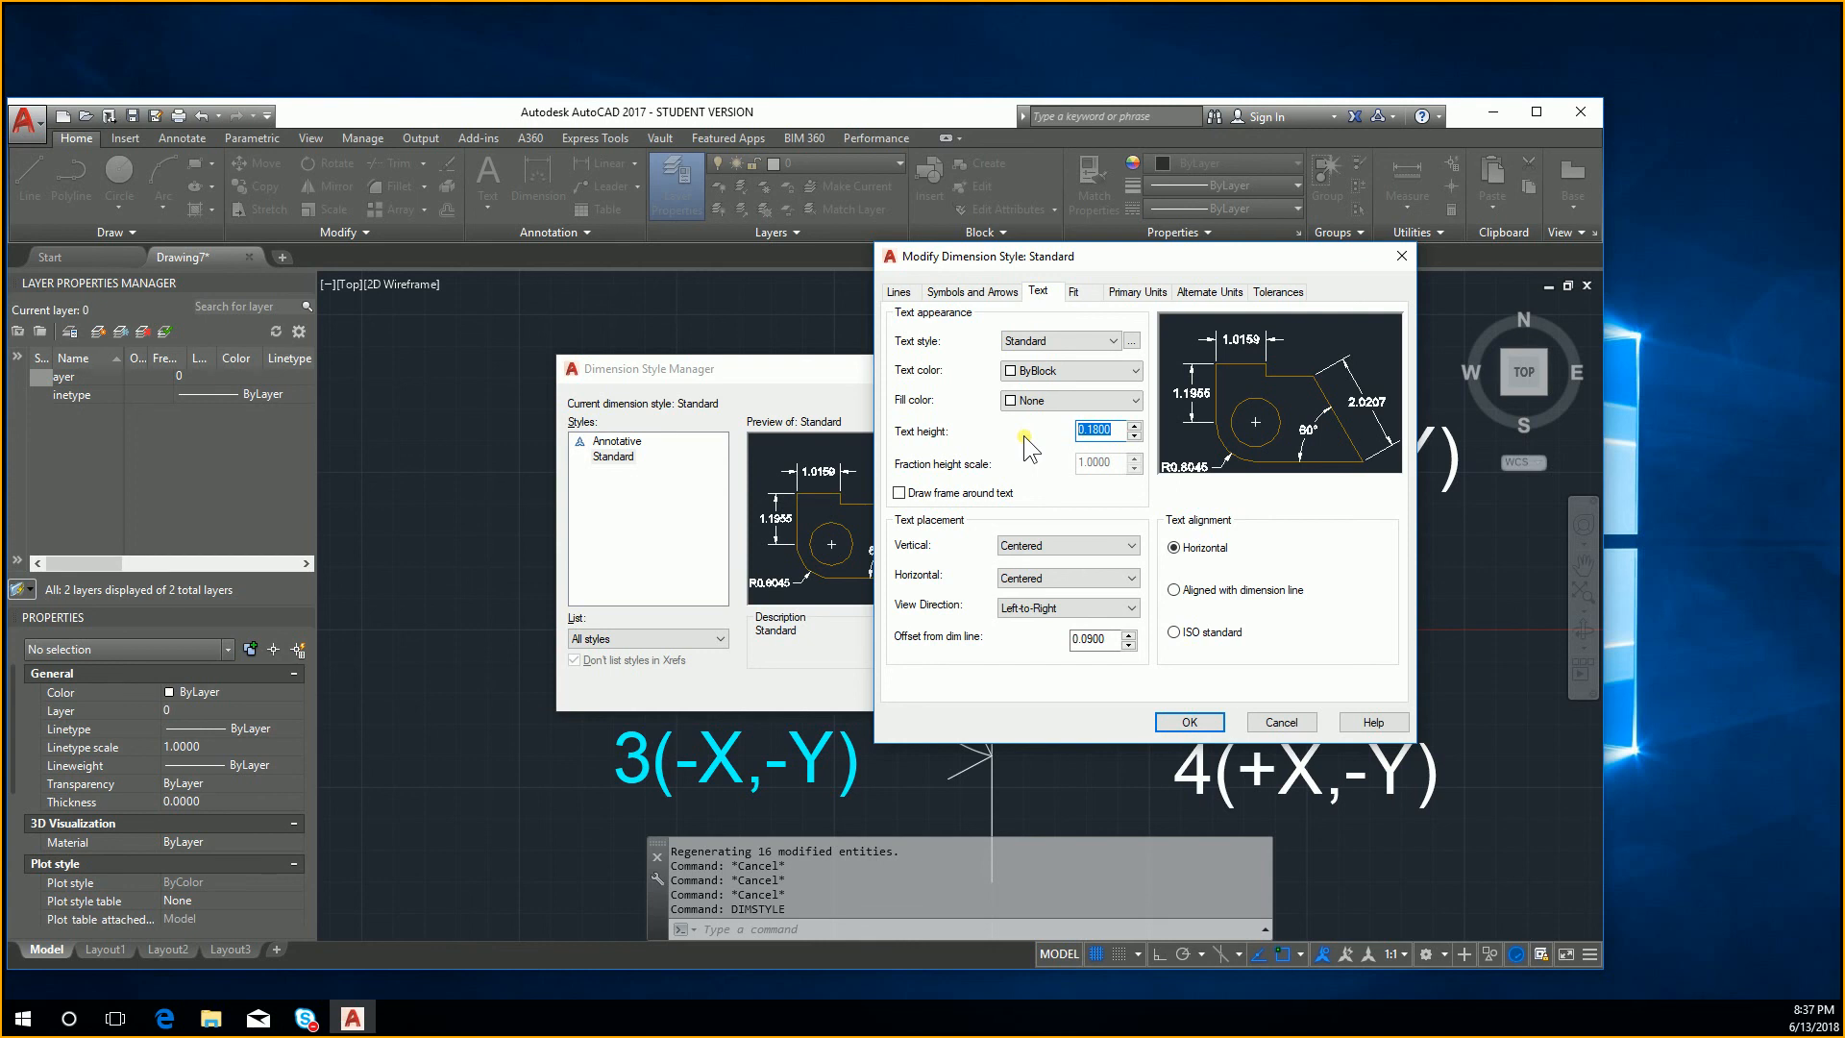
left_click(1395, 257)
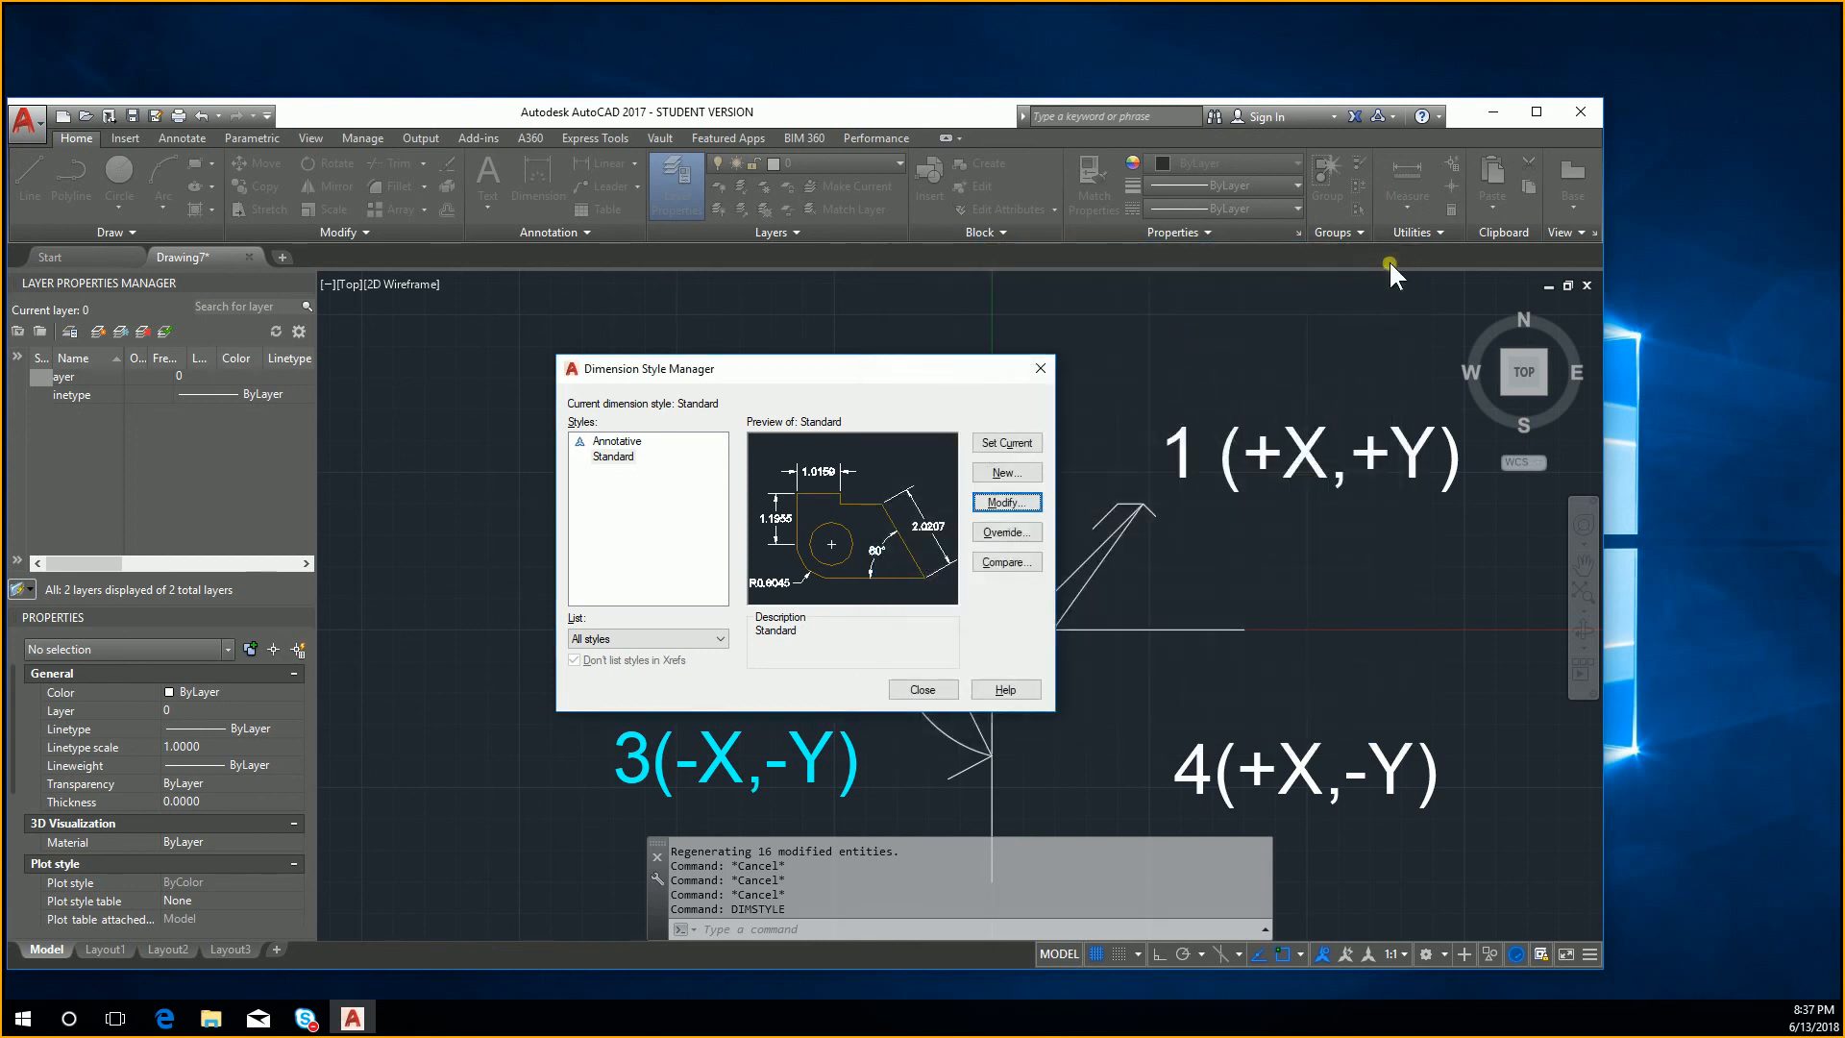
left_click(1042, 372)
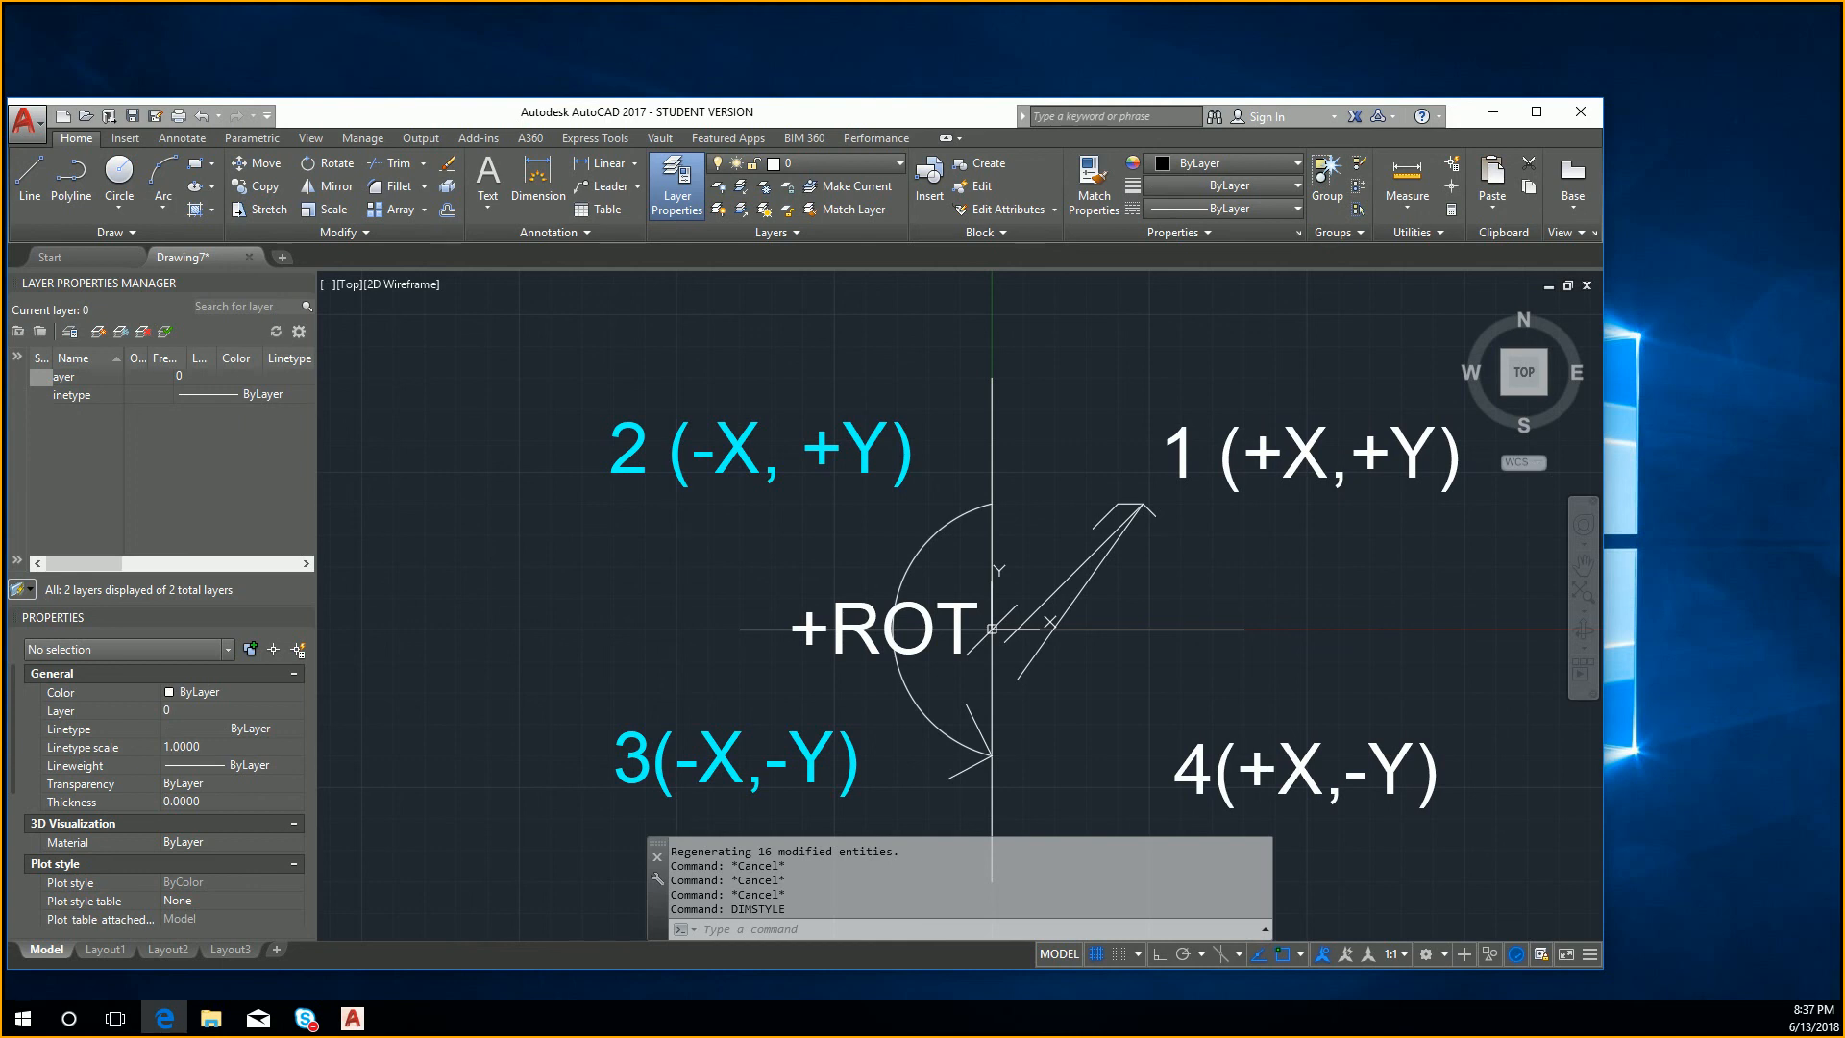
Step: Maximize the program window and bring up the text annotation tools
left_click(390, 107)
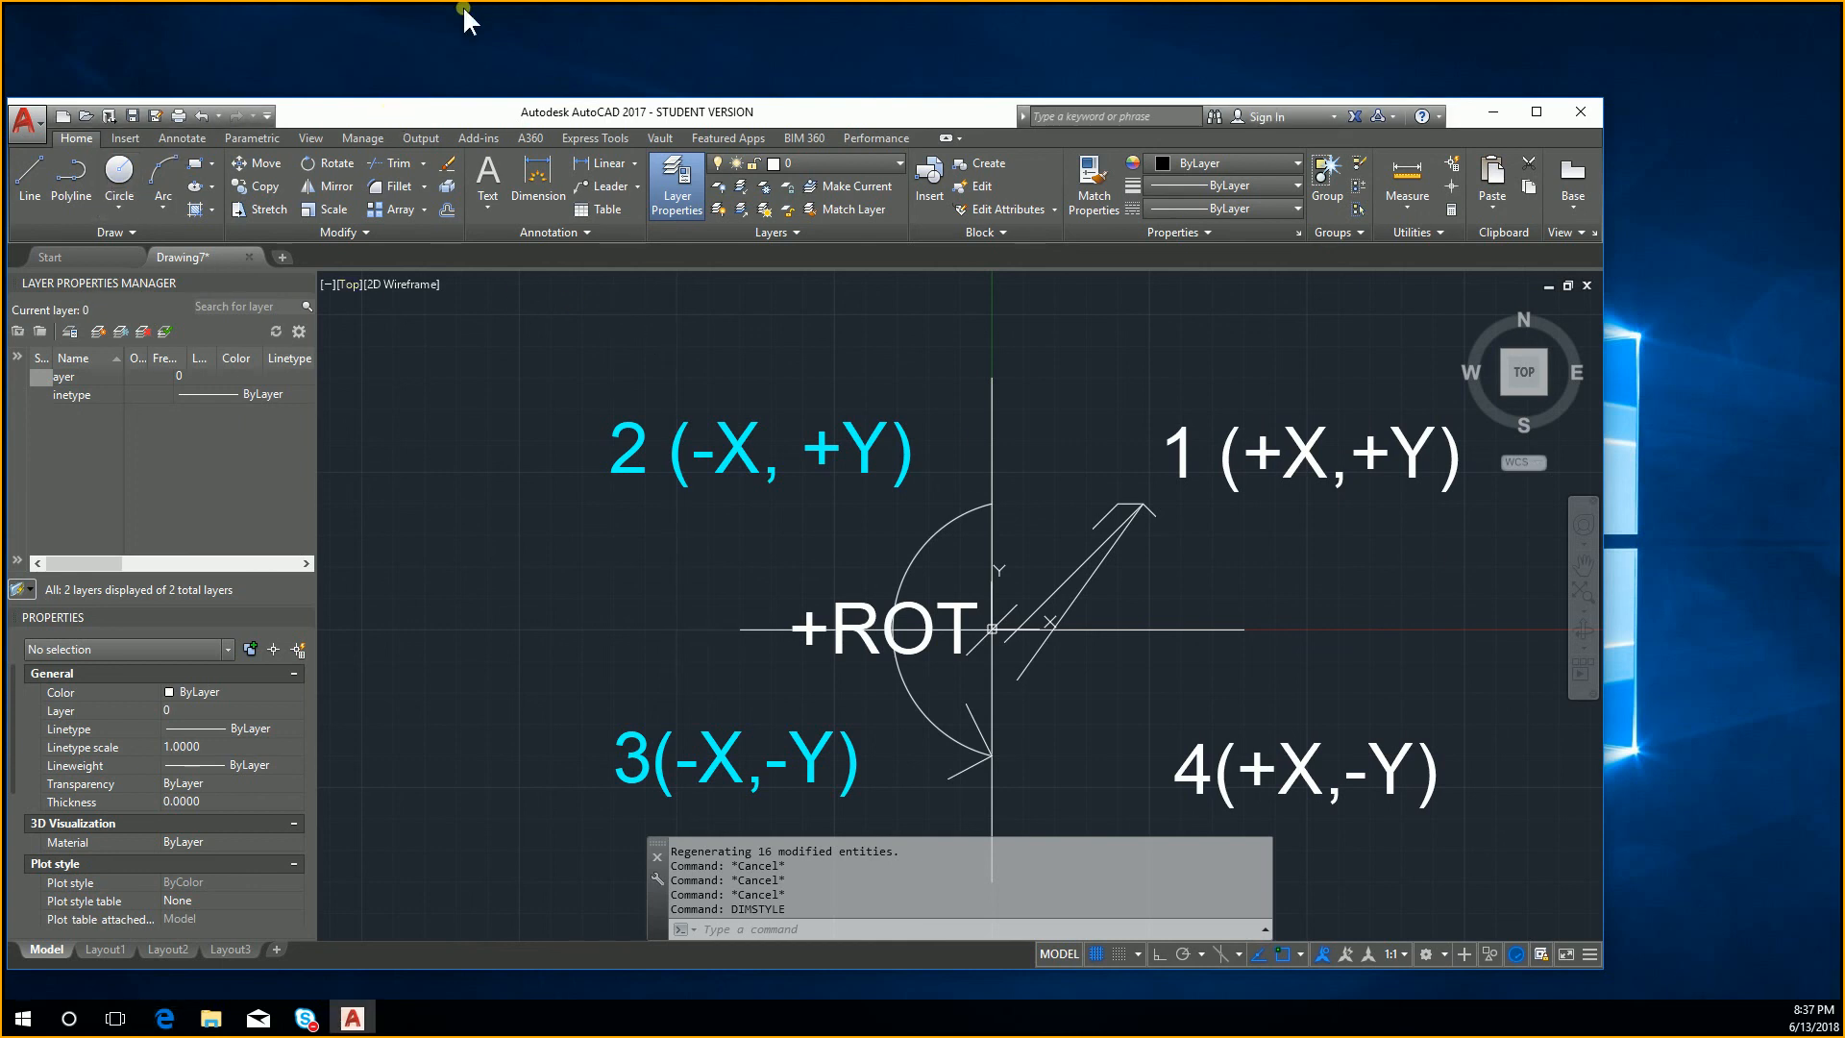
double_click(432, 113)
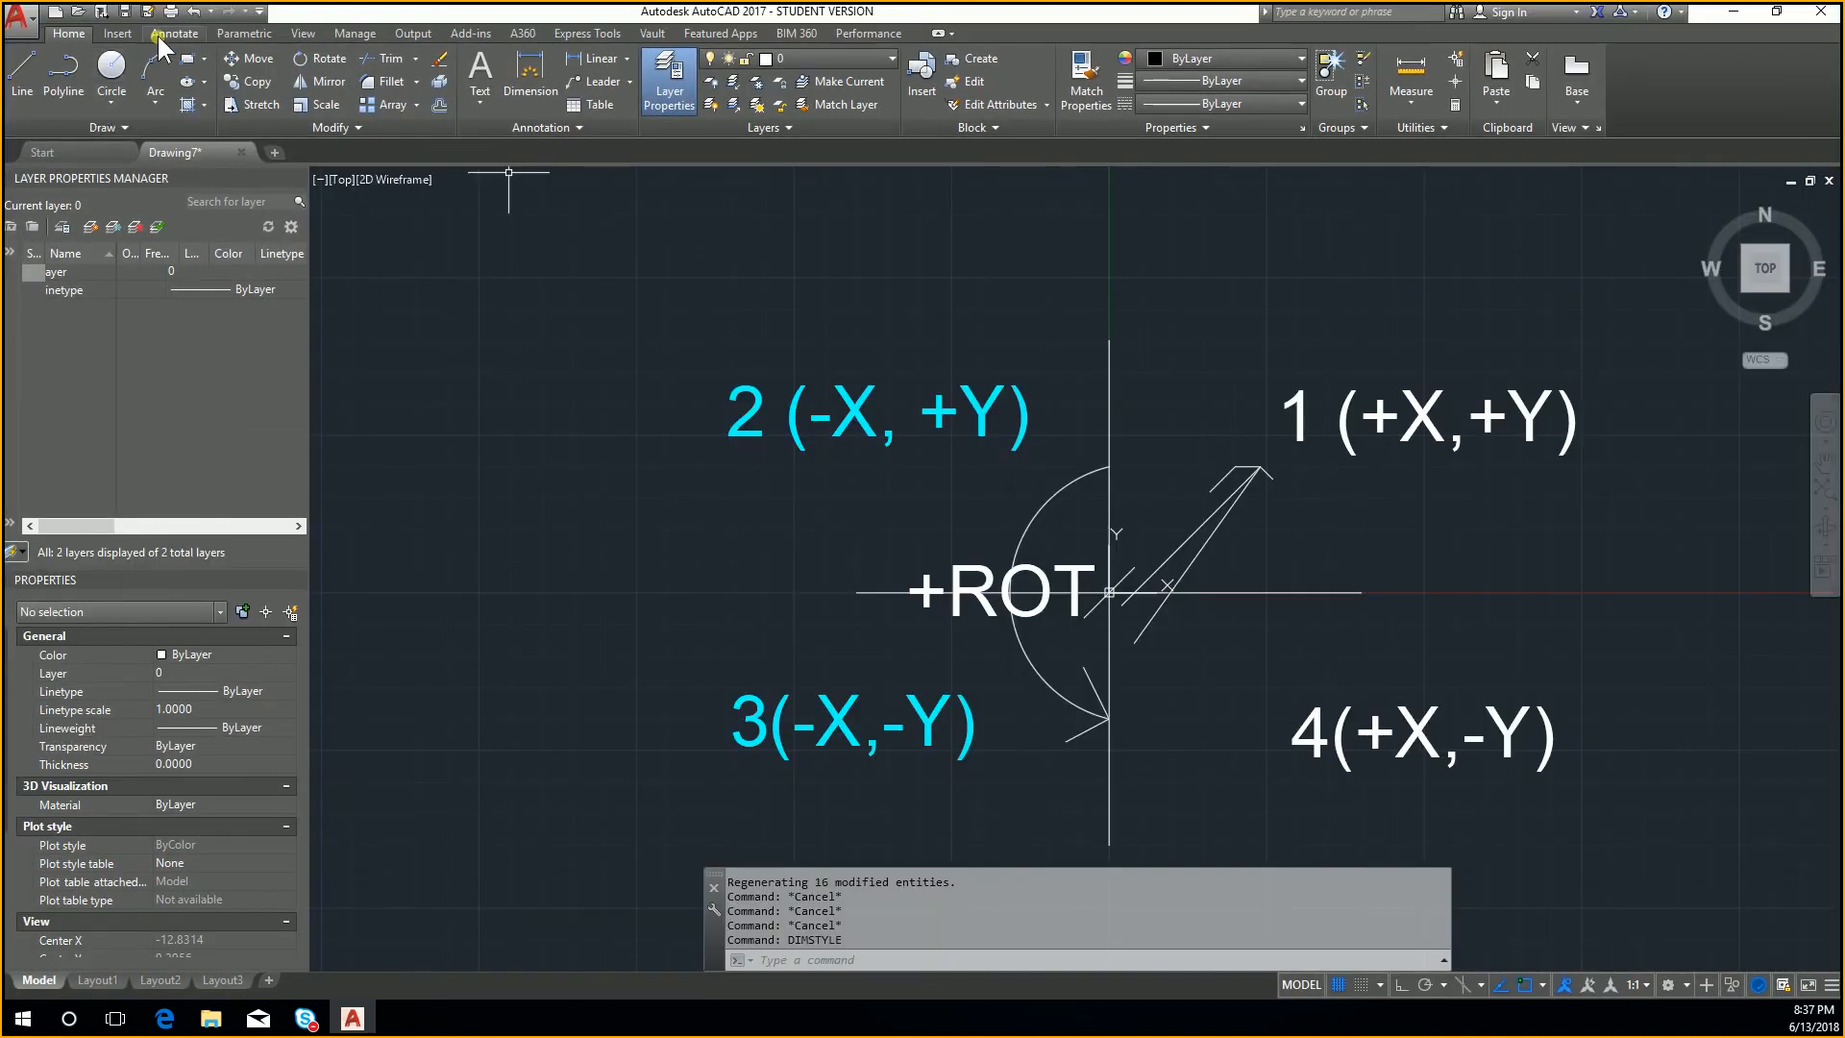
left_click(169, 34)
left_click(55, 109)
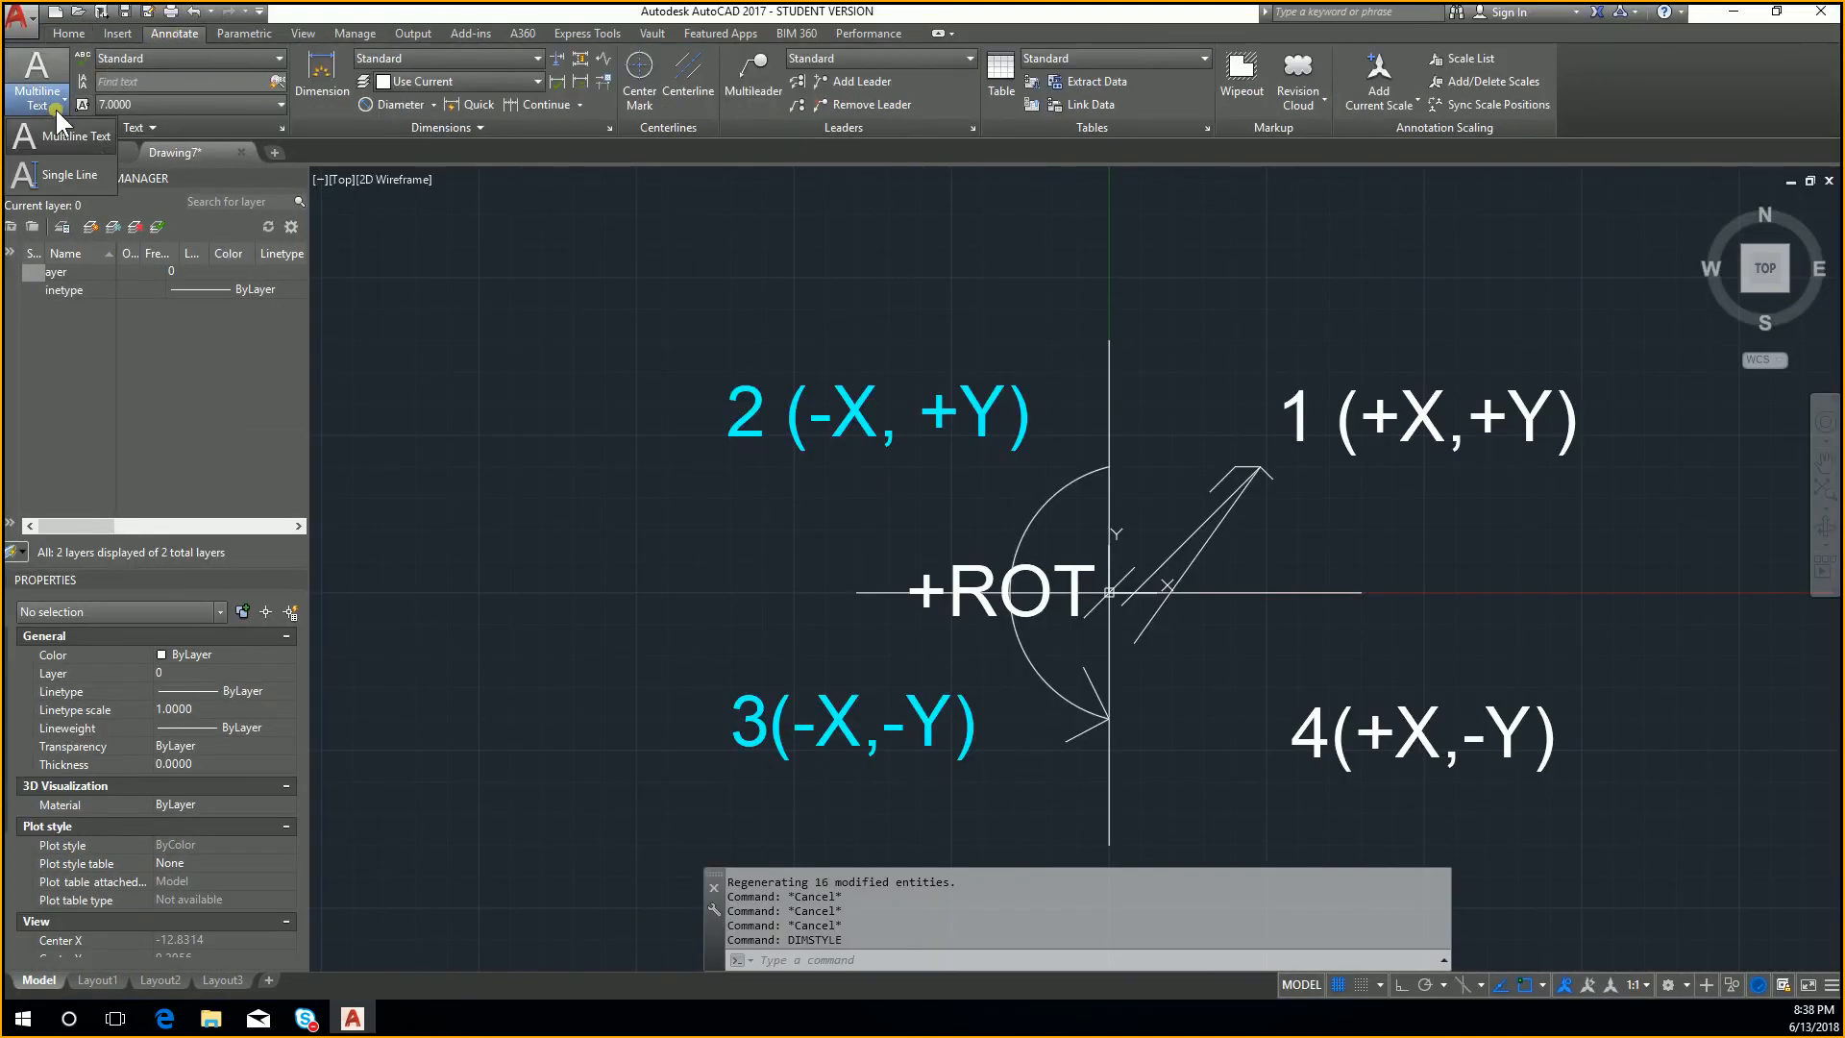
left_click(56, 110)
left_click(132, 125)
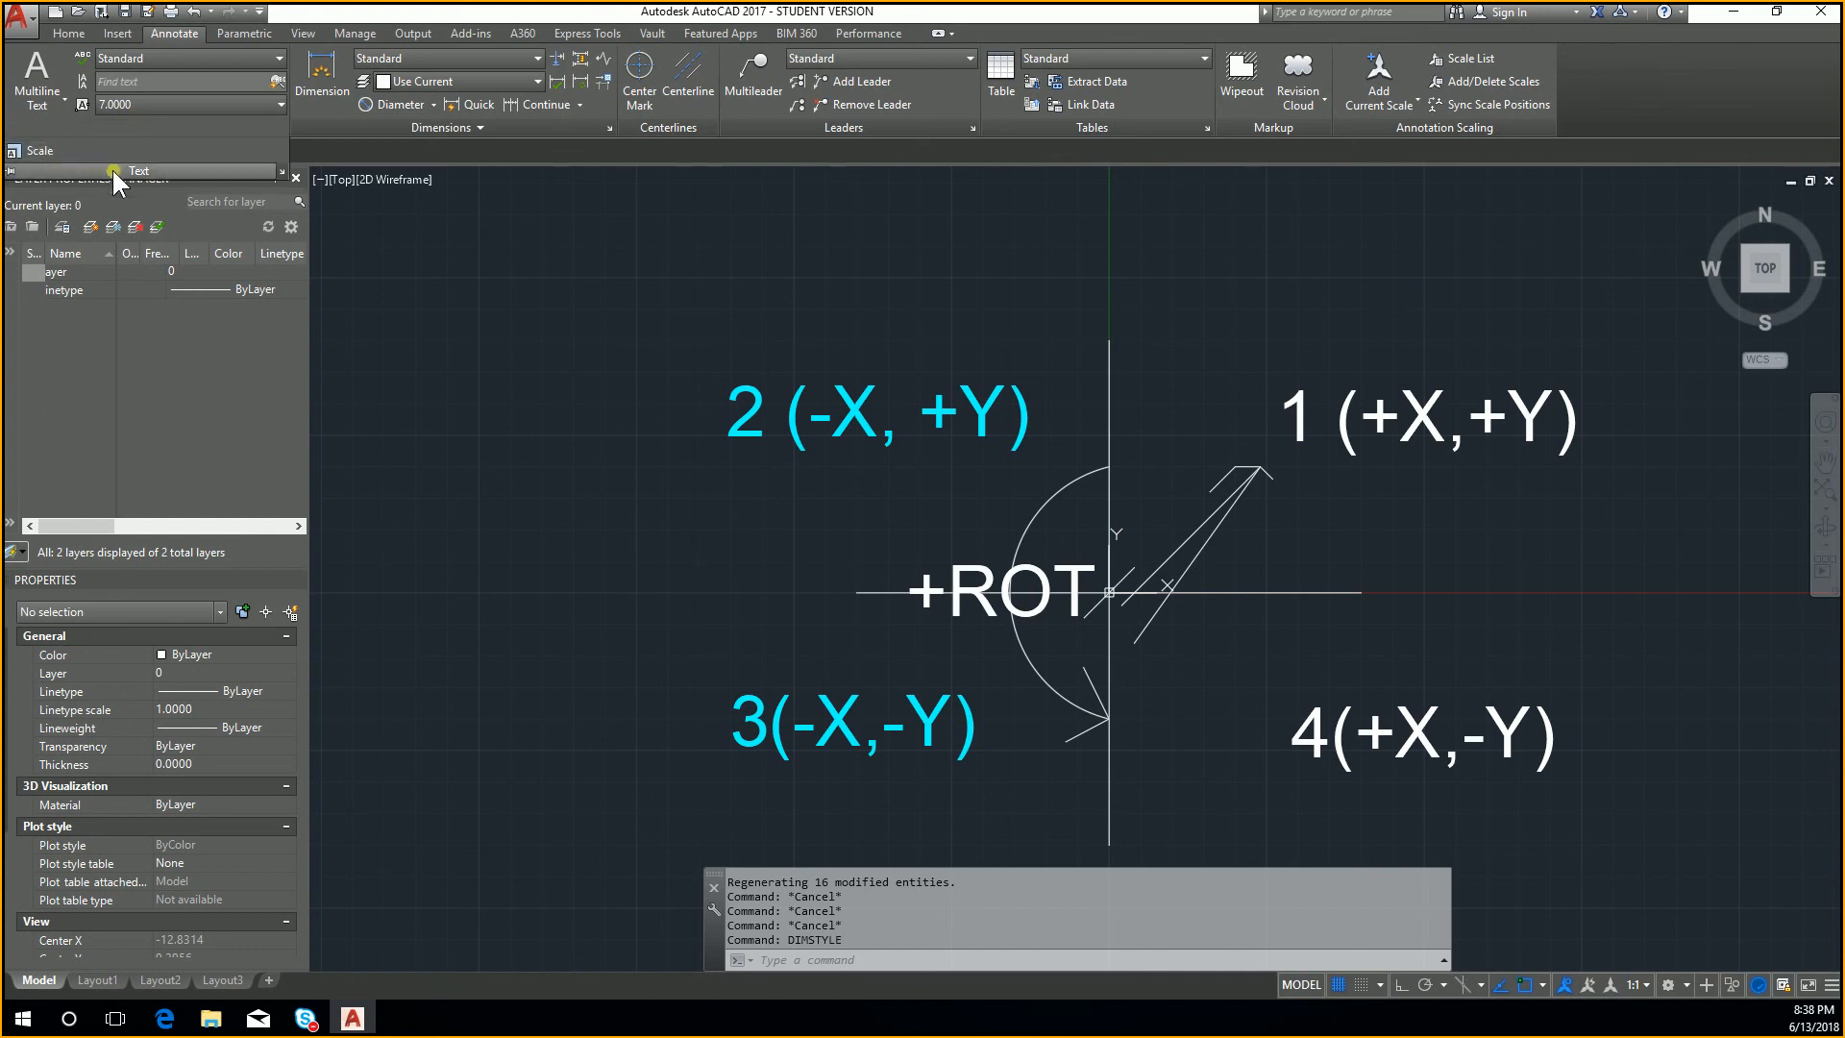
left_click(111, 167)
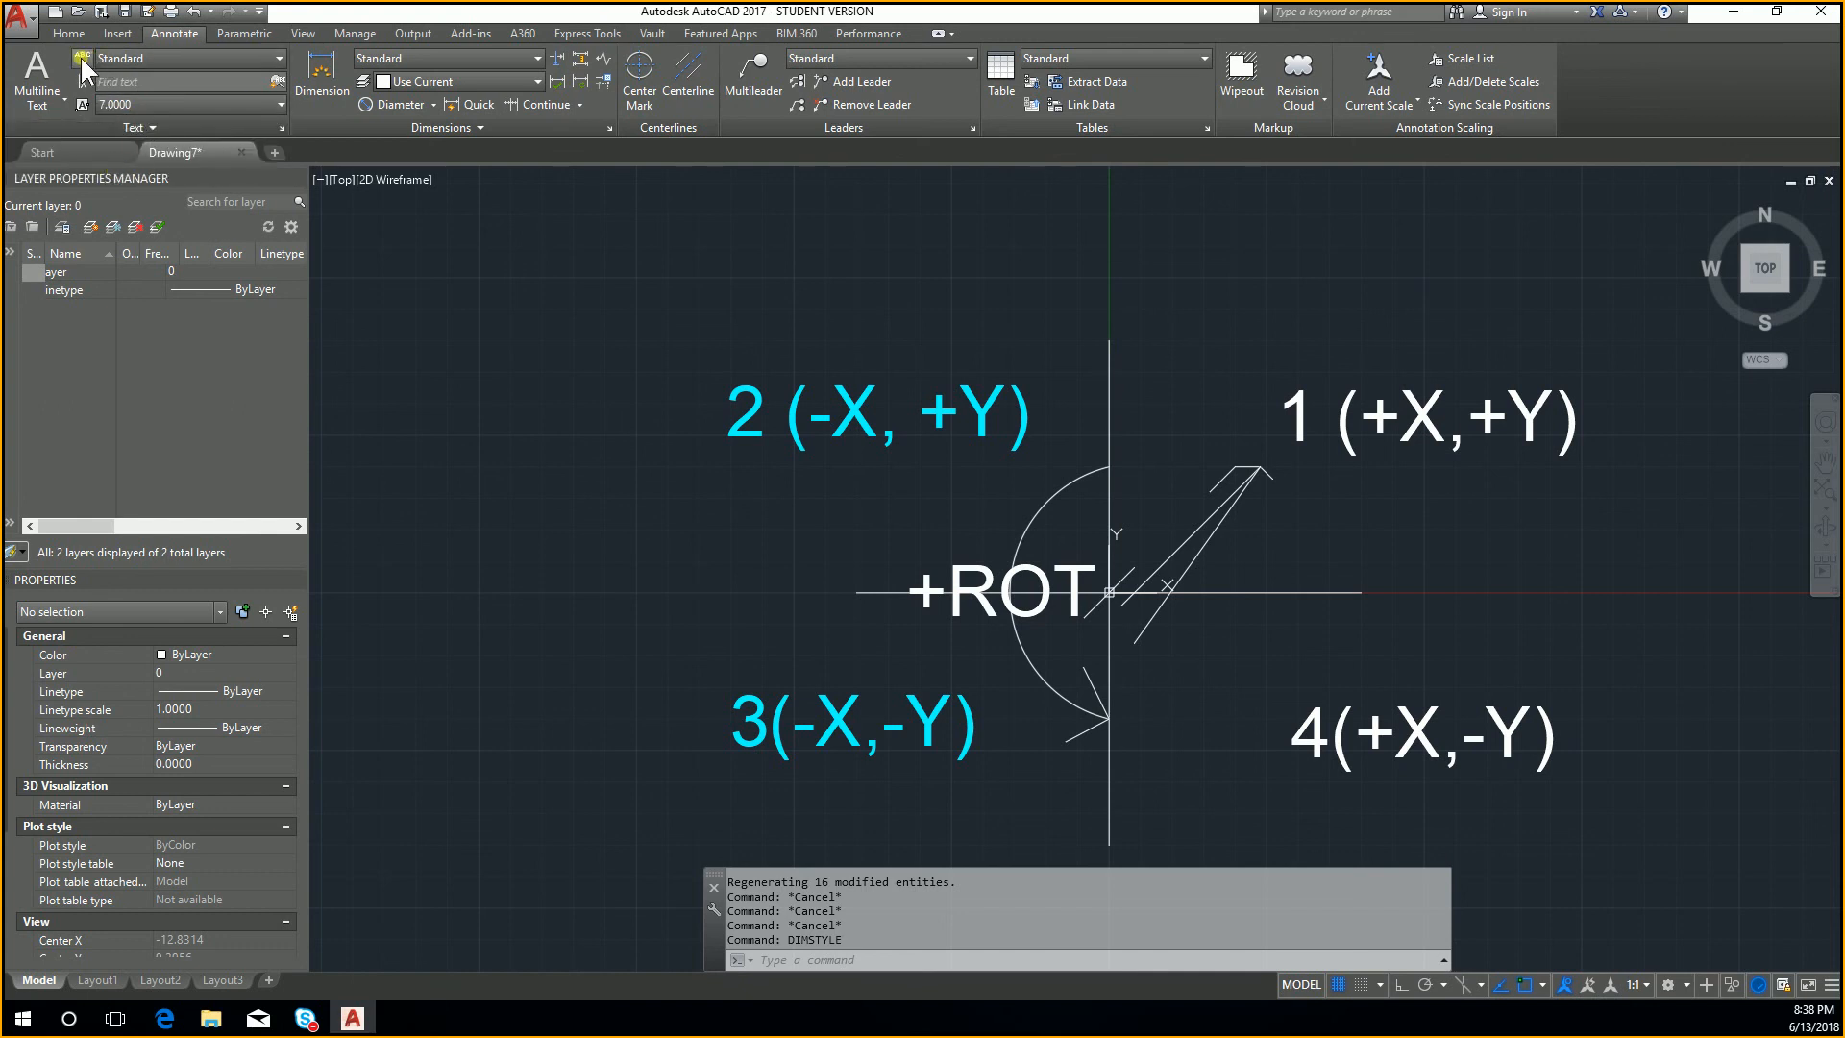
Step: Set the Standard text style's height to 20 and apply the change
left_click(127, 59)
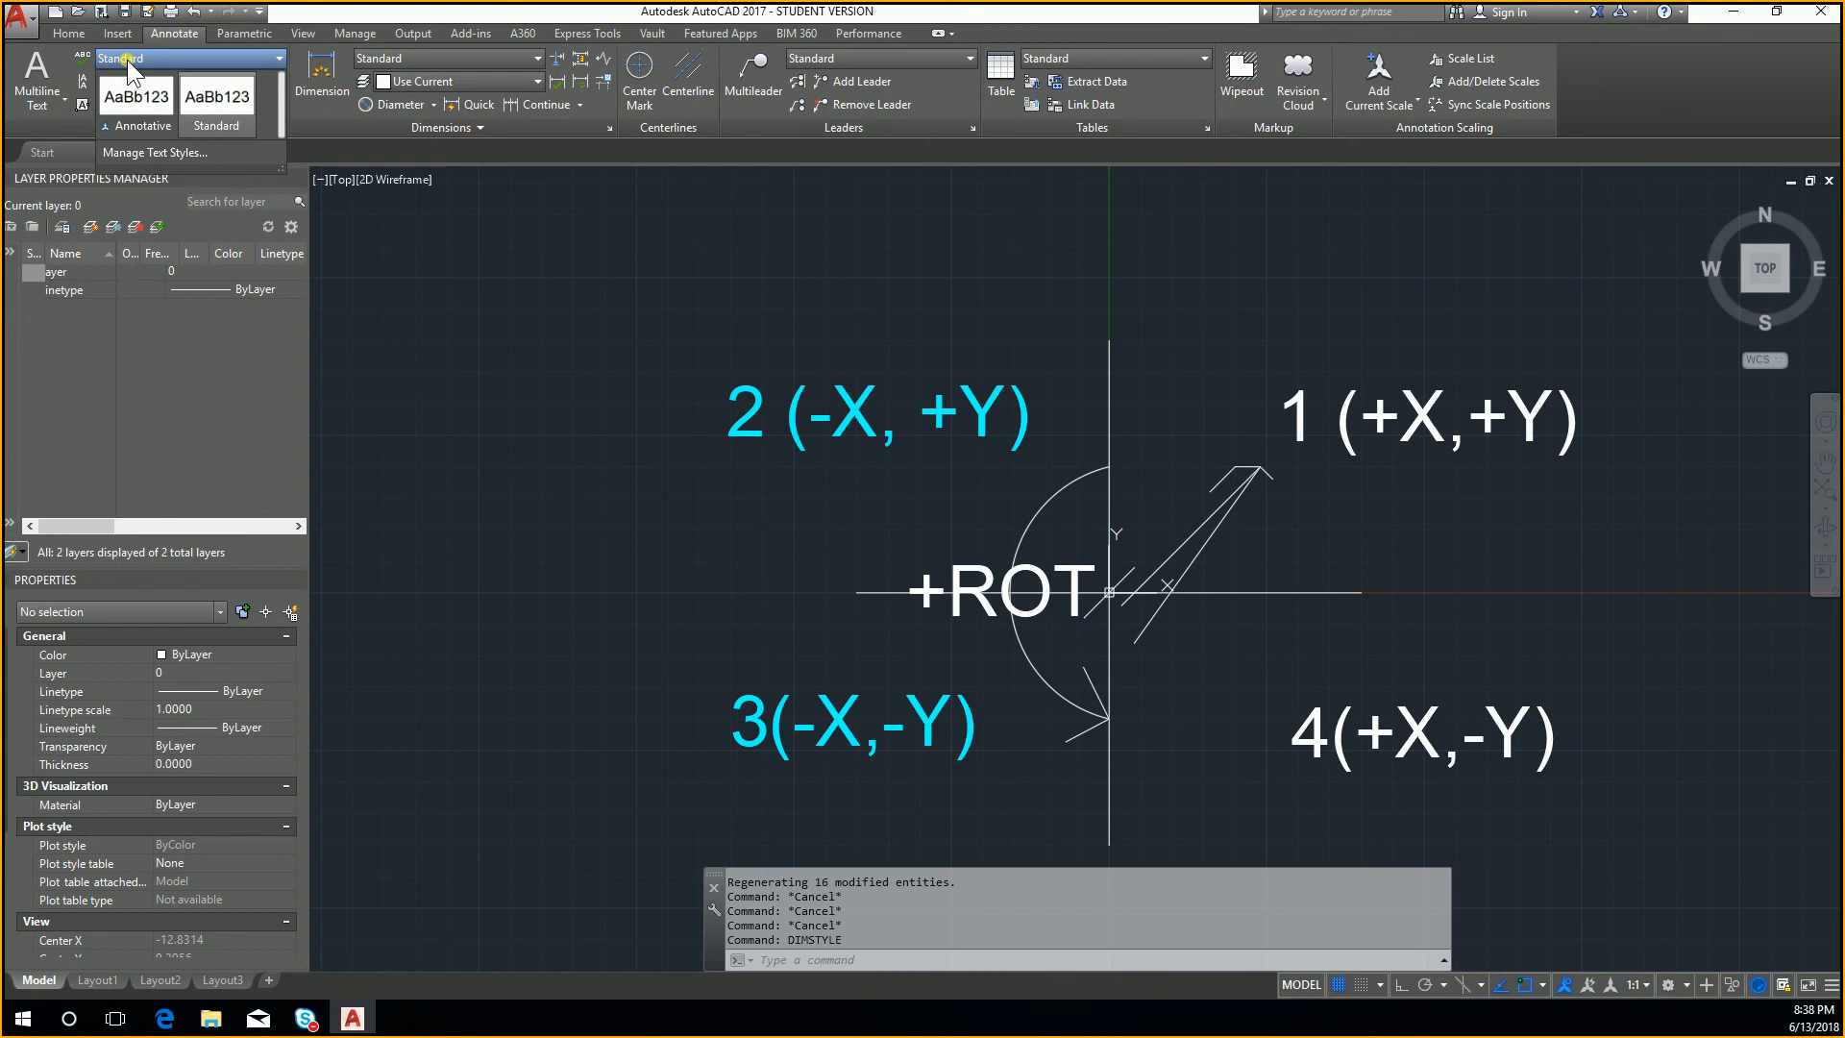
left_click(131, 151)
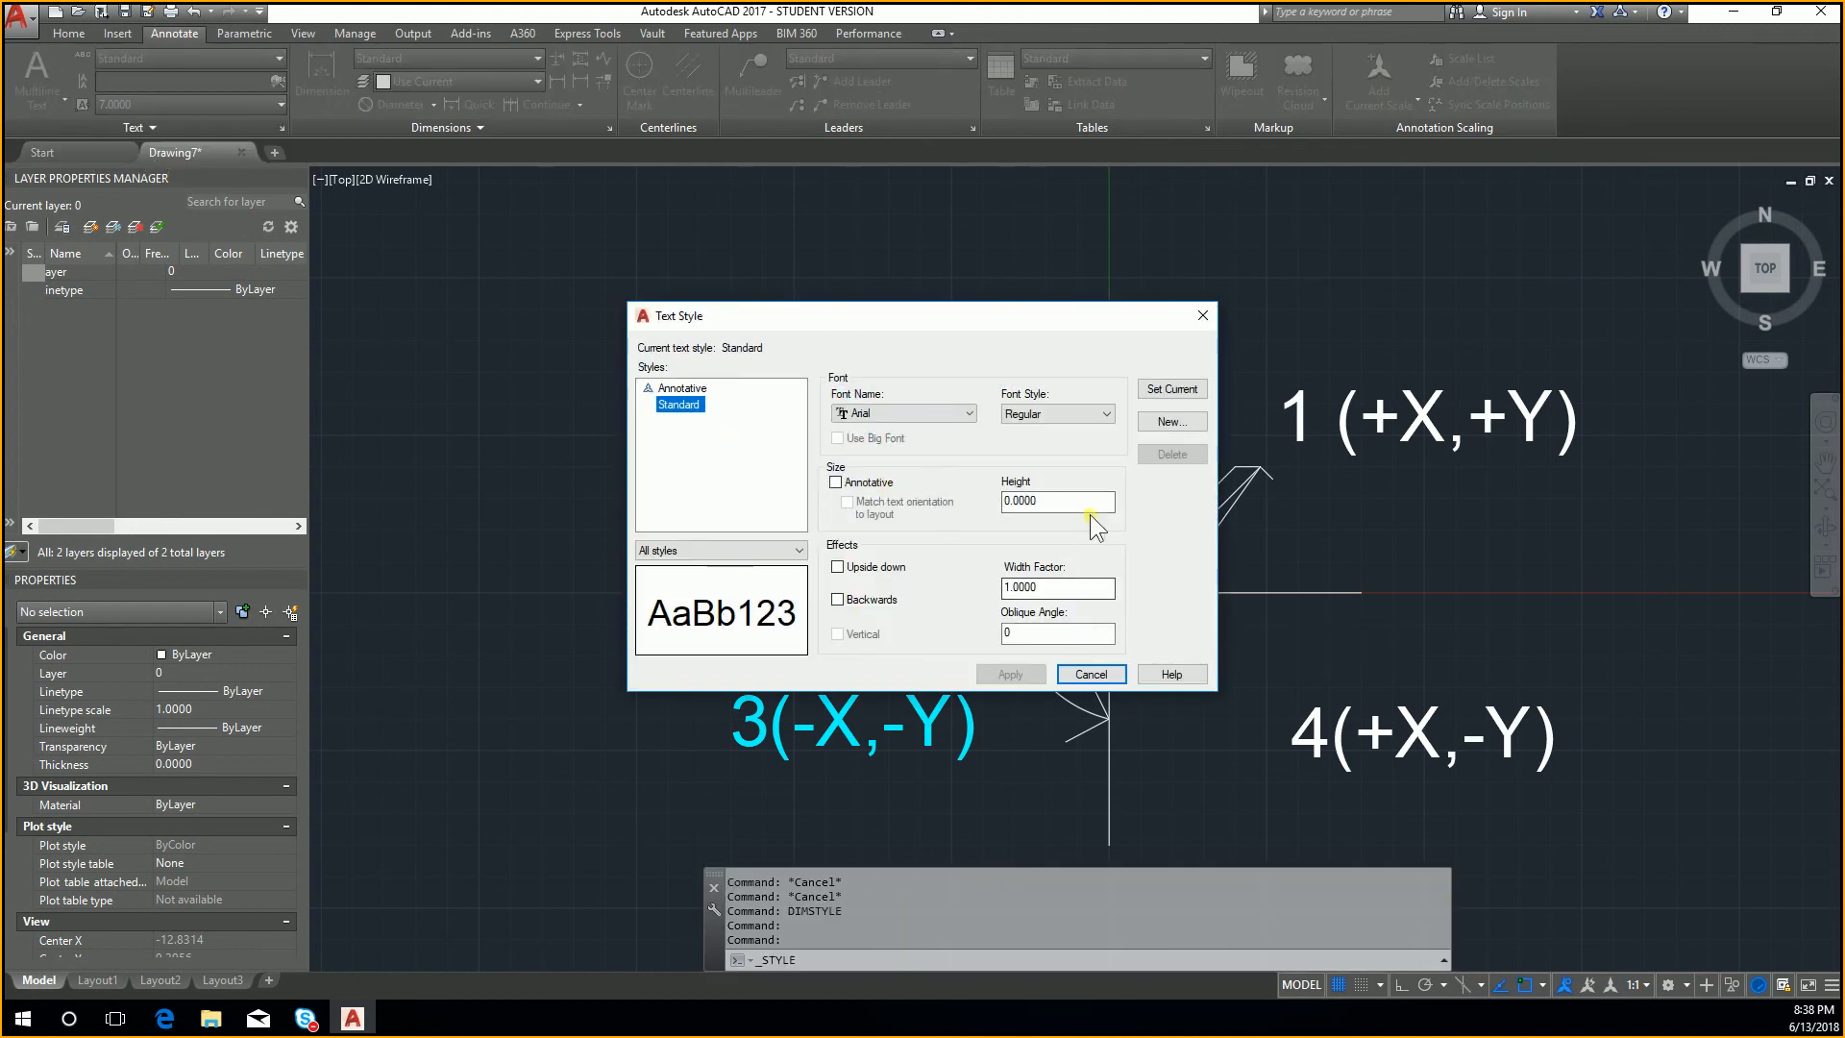
left_click_drag(1095, 502, 996, 504)
type("20")
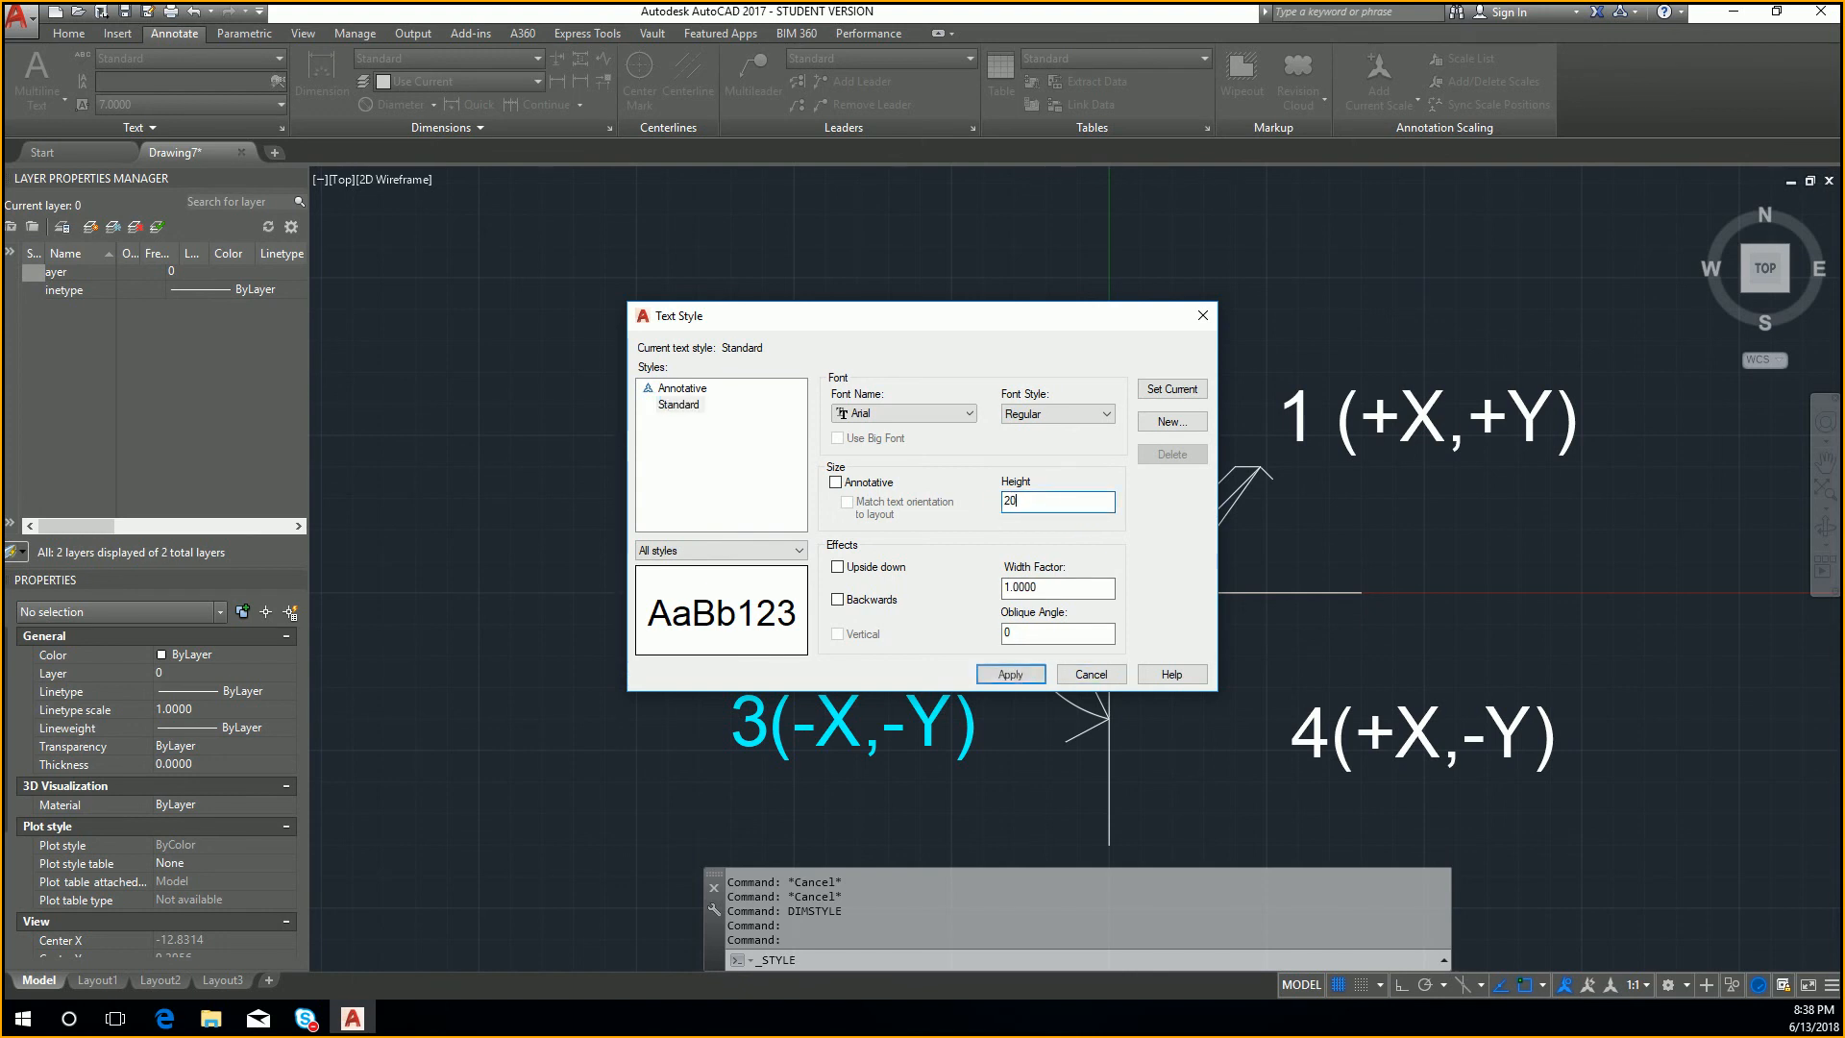
left_click(1010, 674)
left_click(1090, 673)
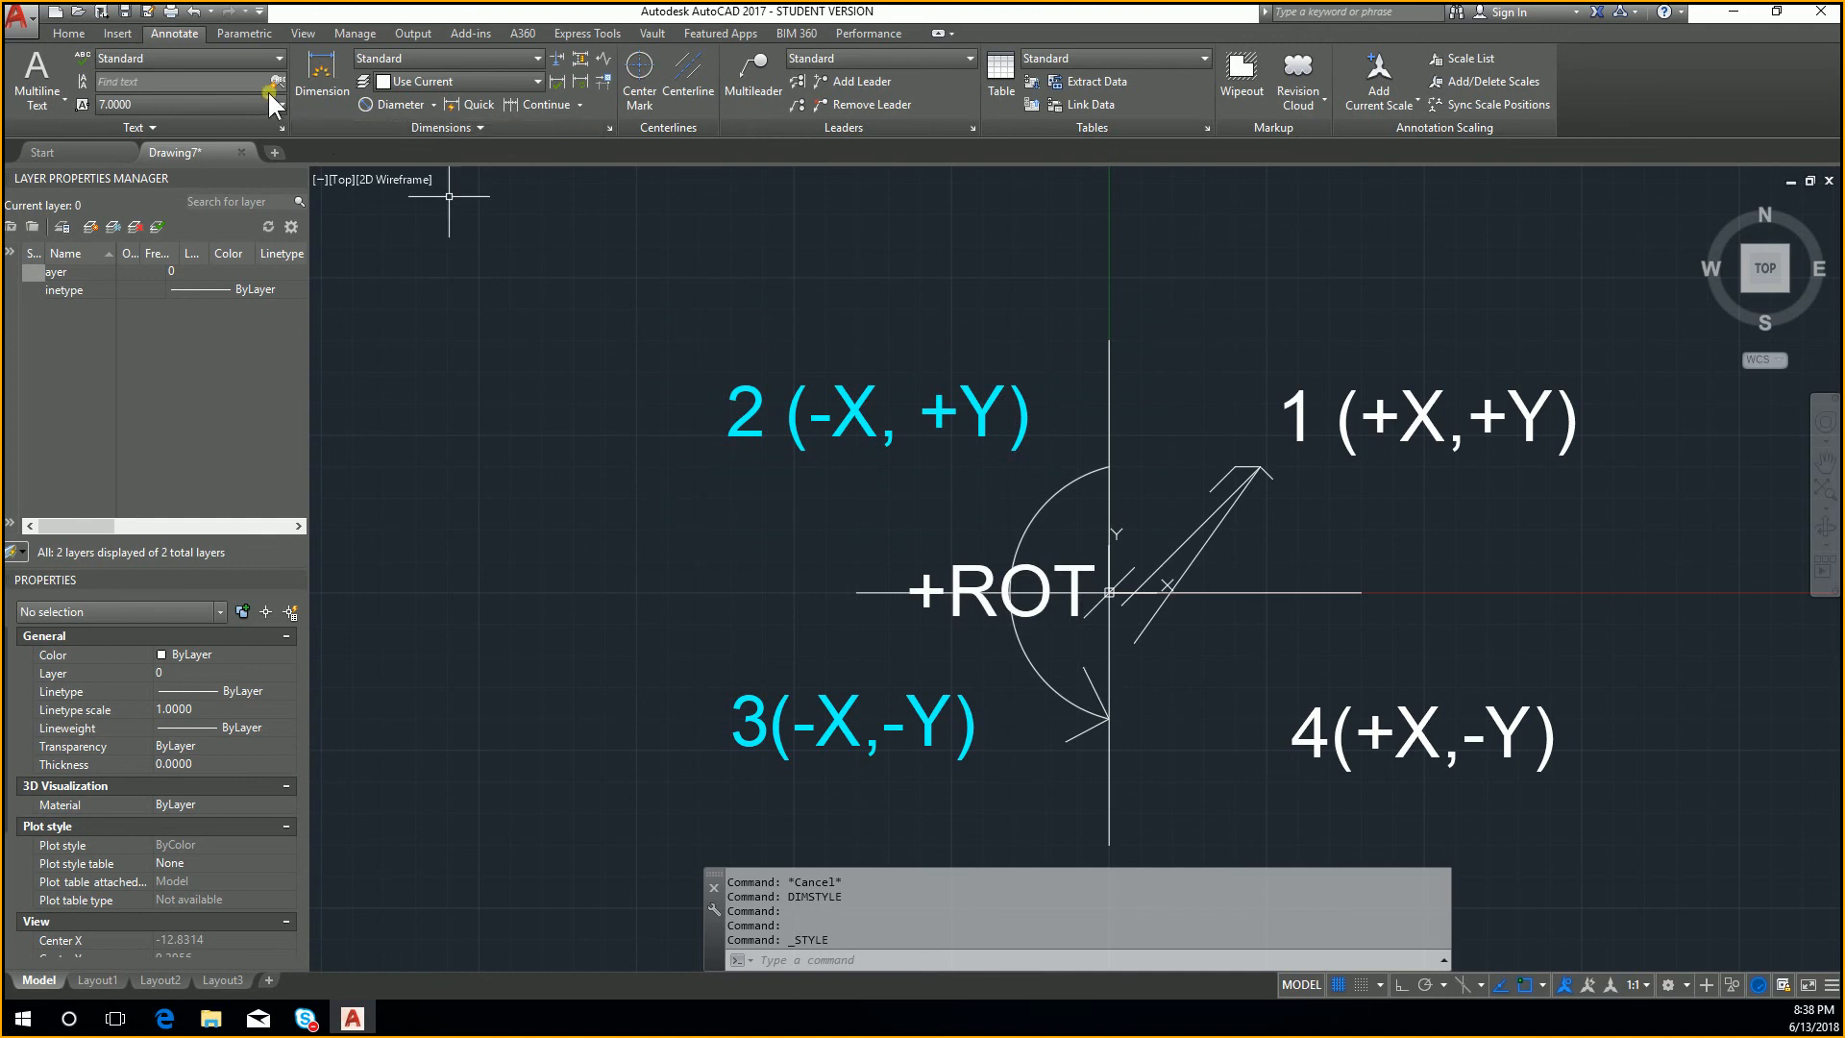
Step: Reopen the text style settings and make Standard the current text style
left_click(162, 104)
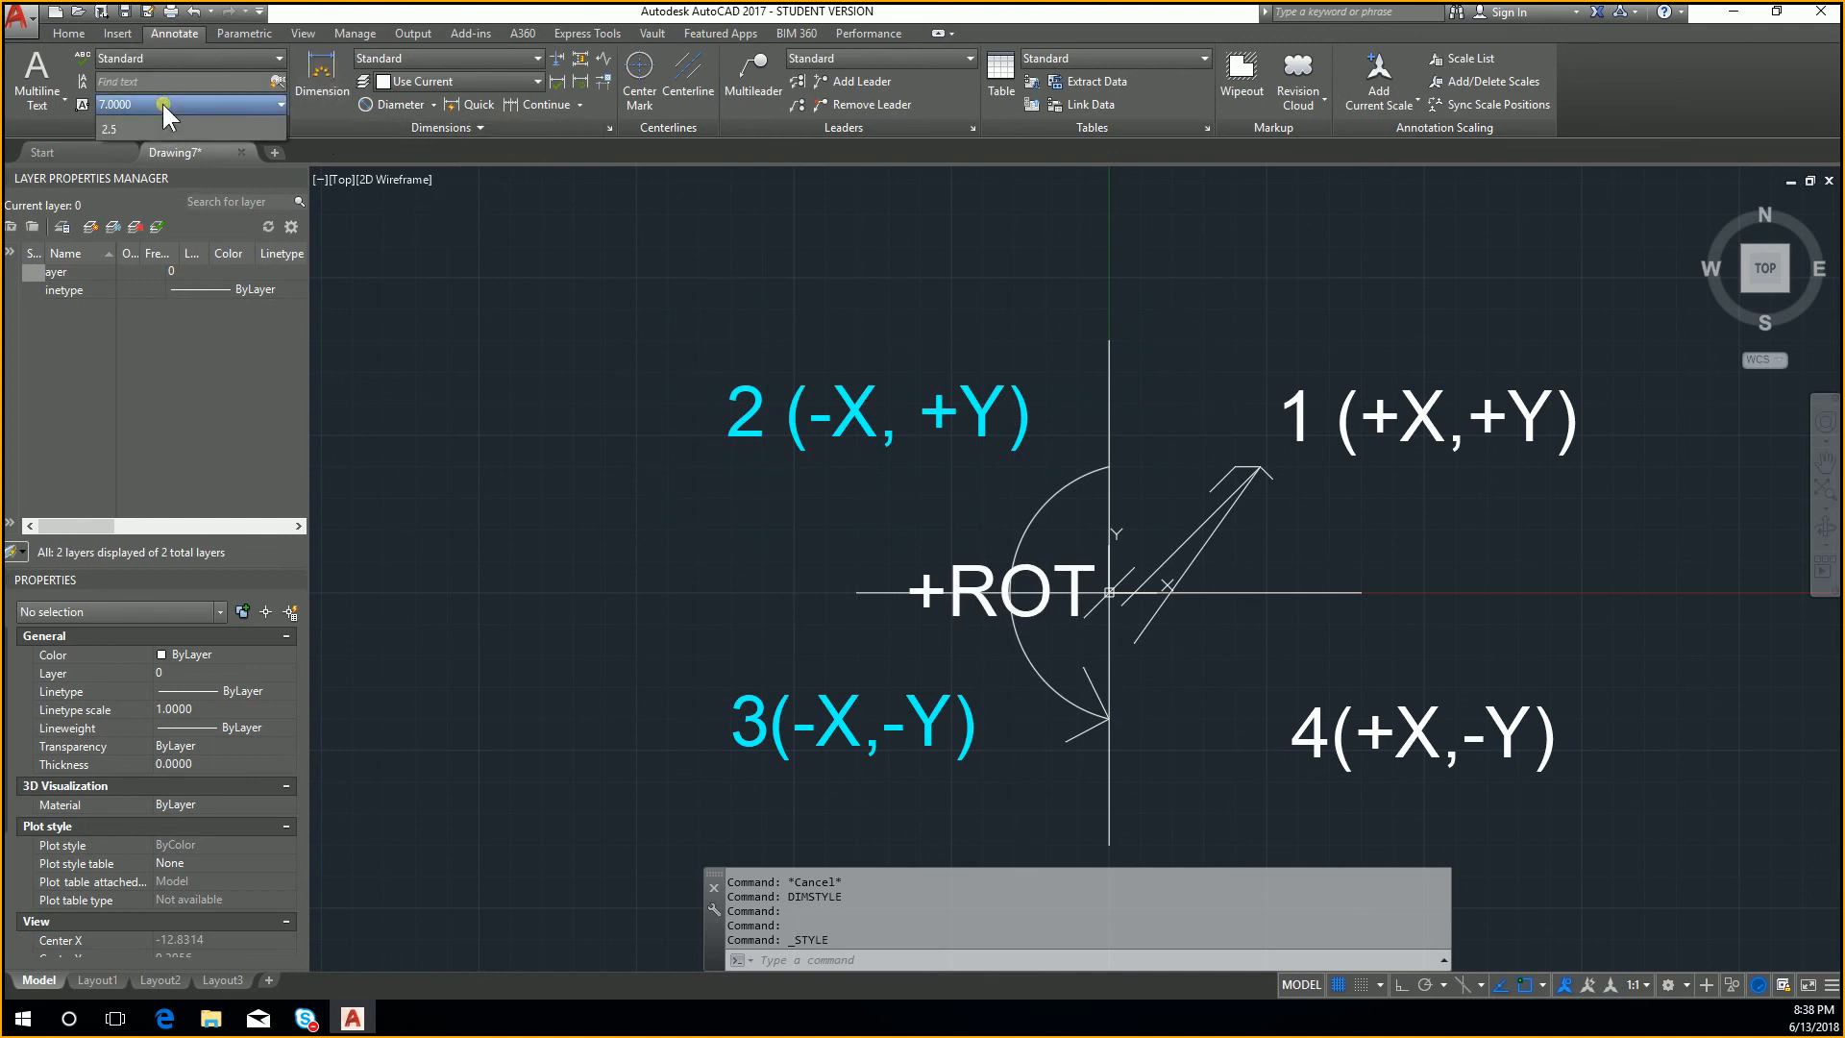
left_click(162, 101)
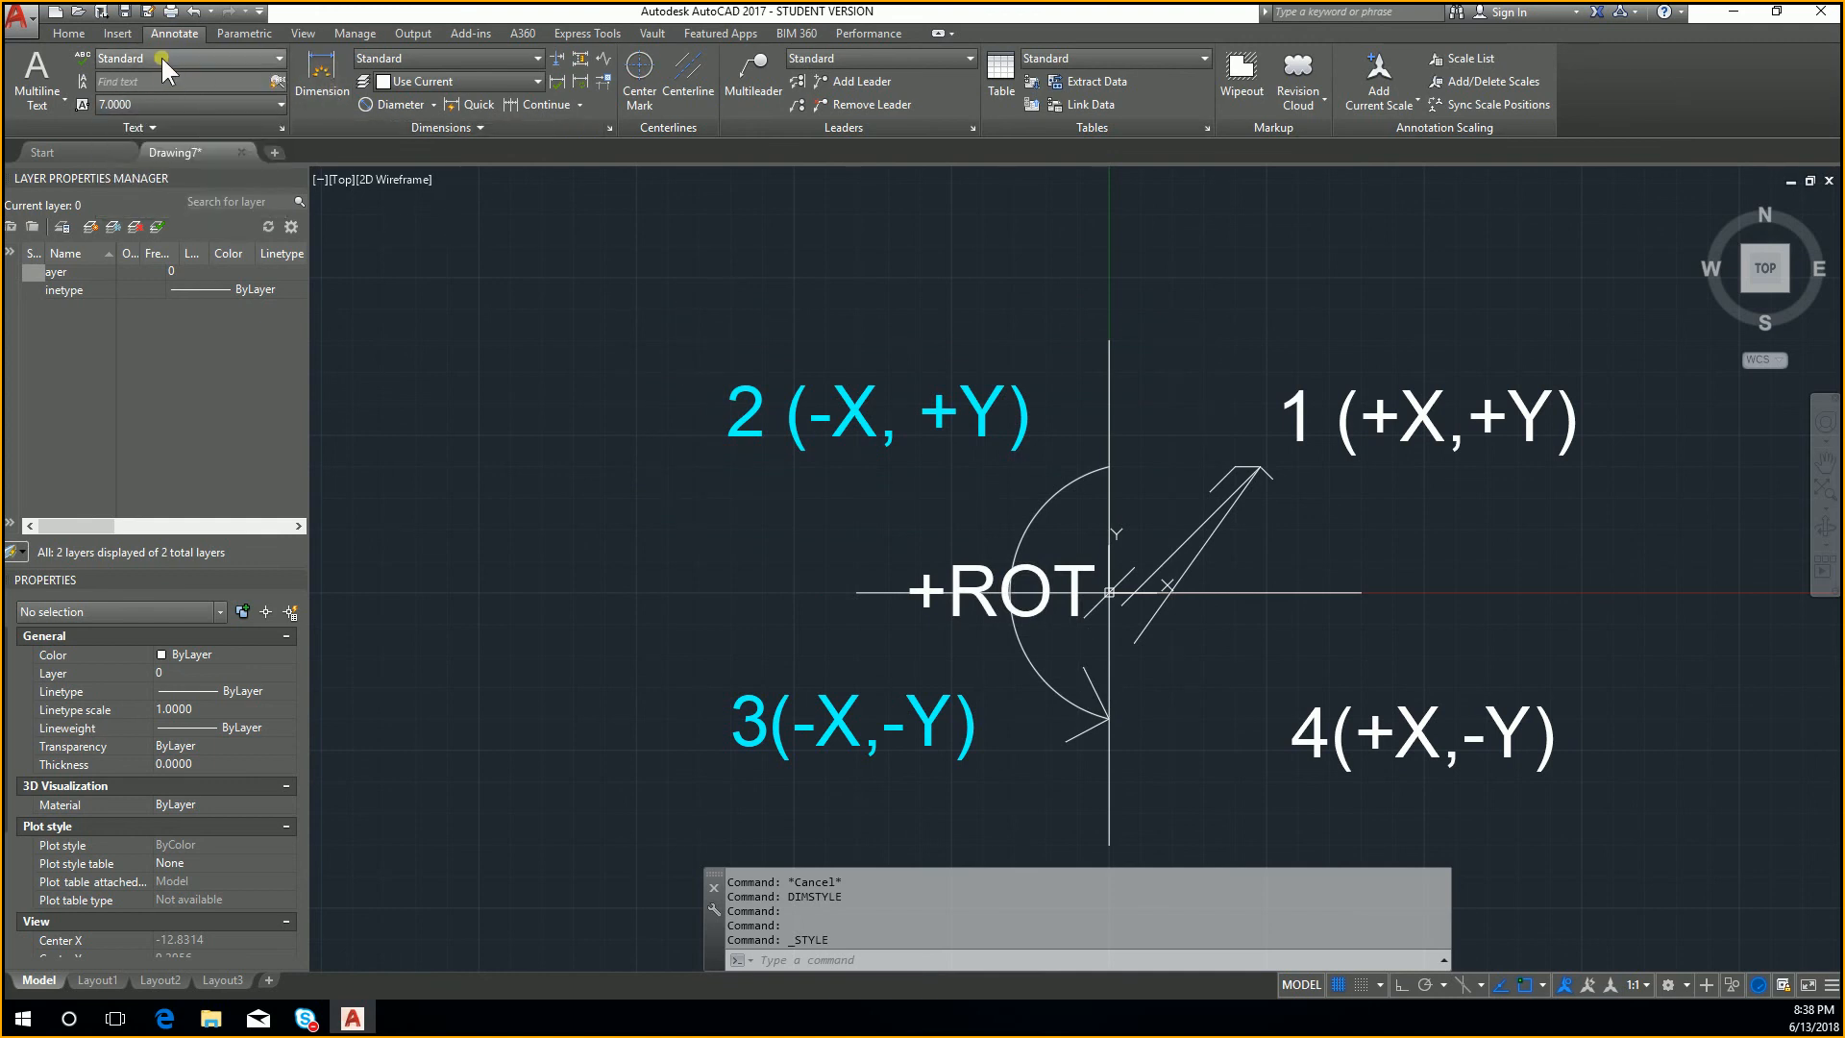
left_click(146, 50)
left_click(164, 154)
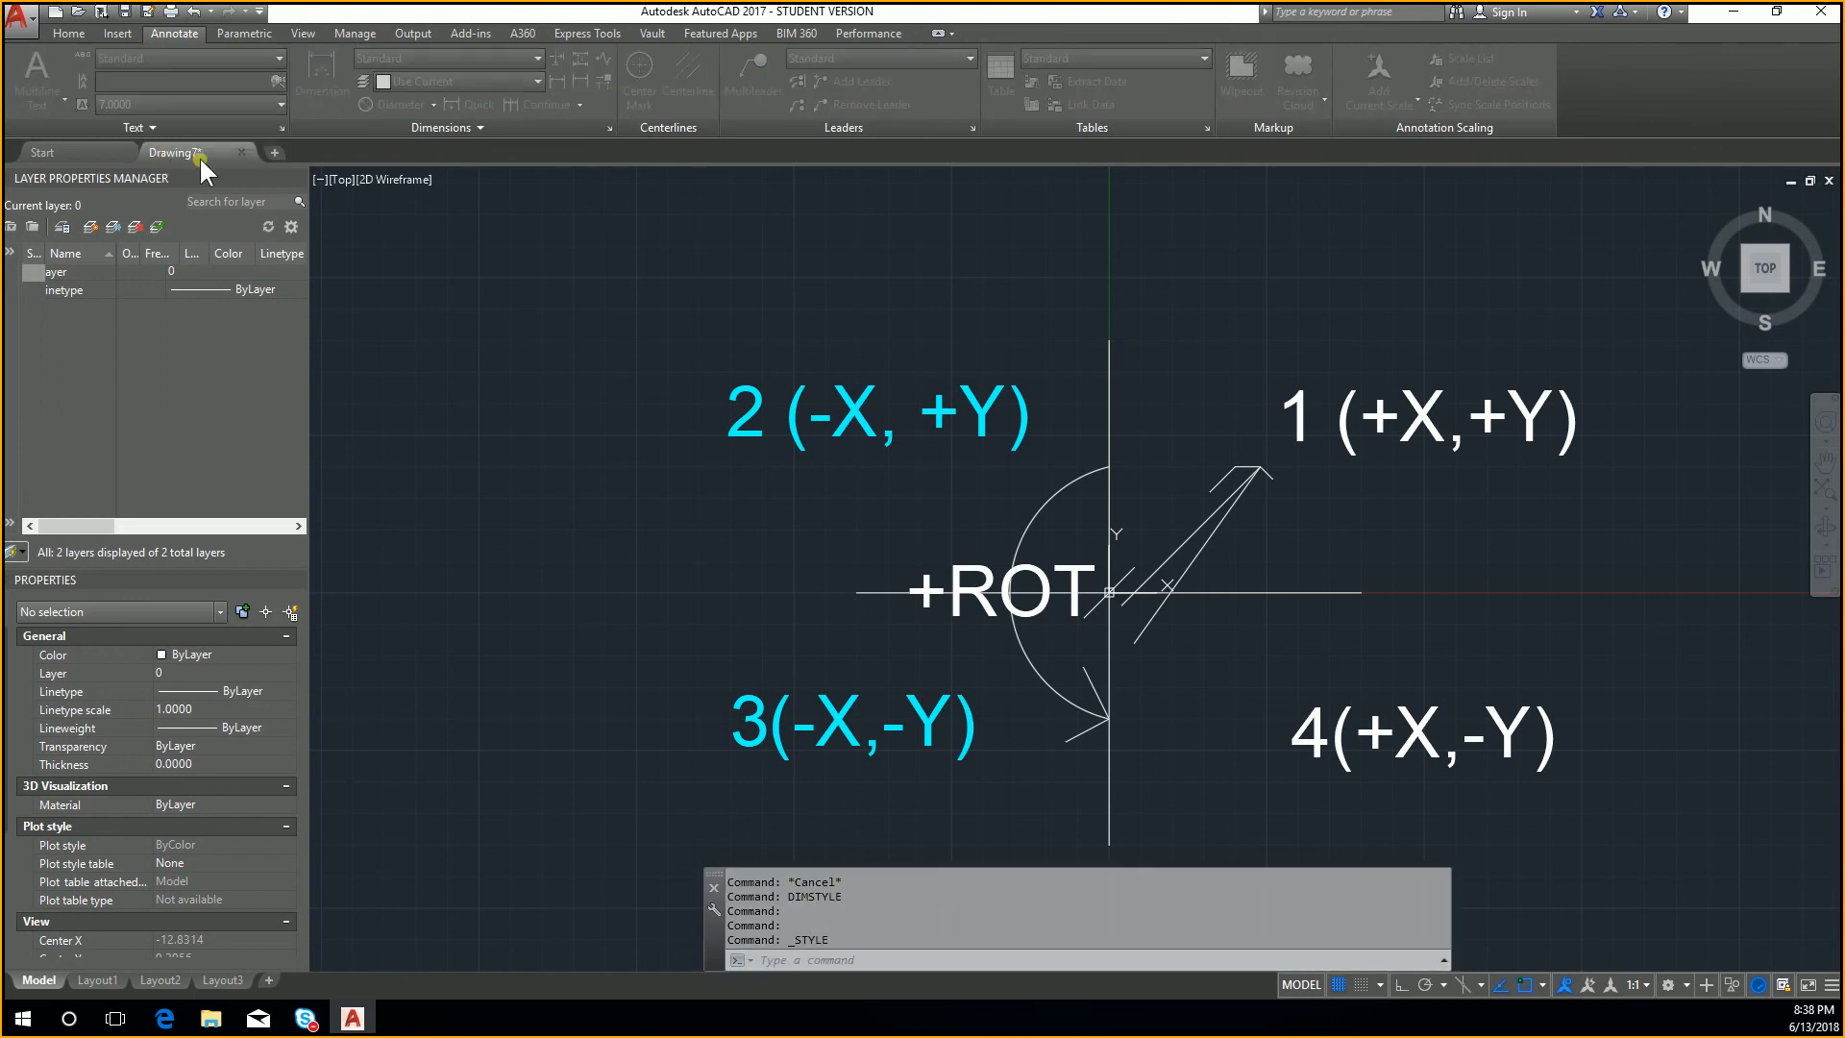
left_click(1172, 388)
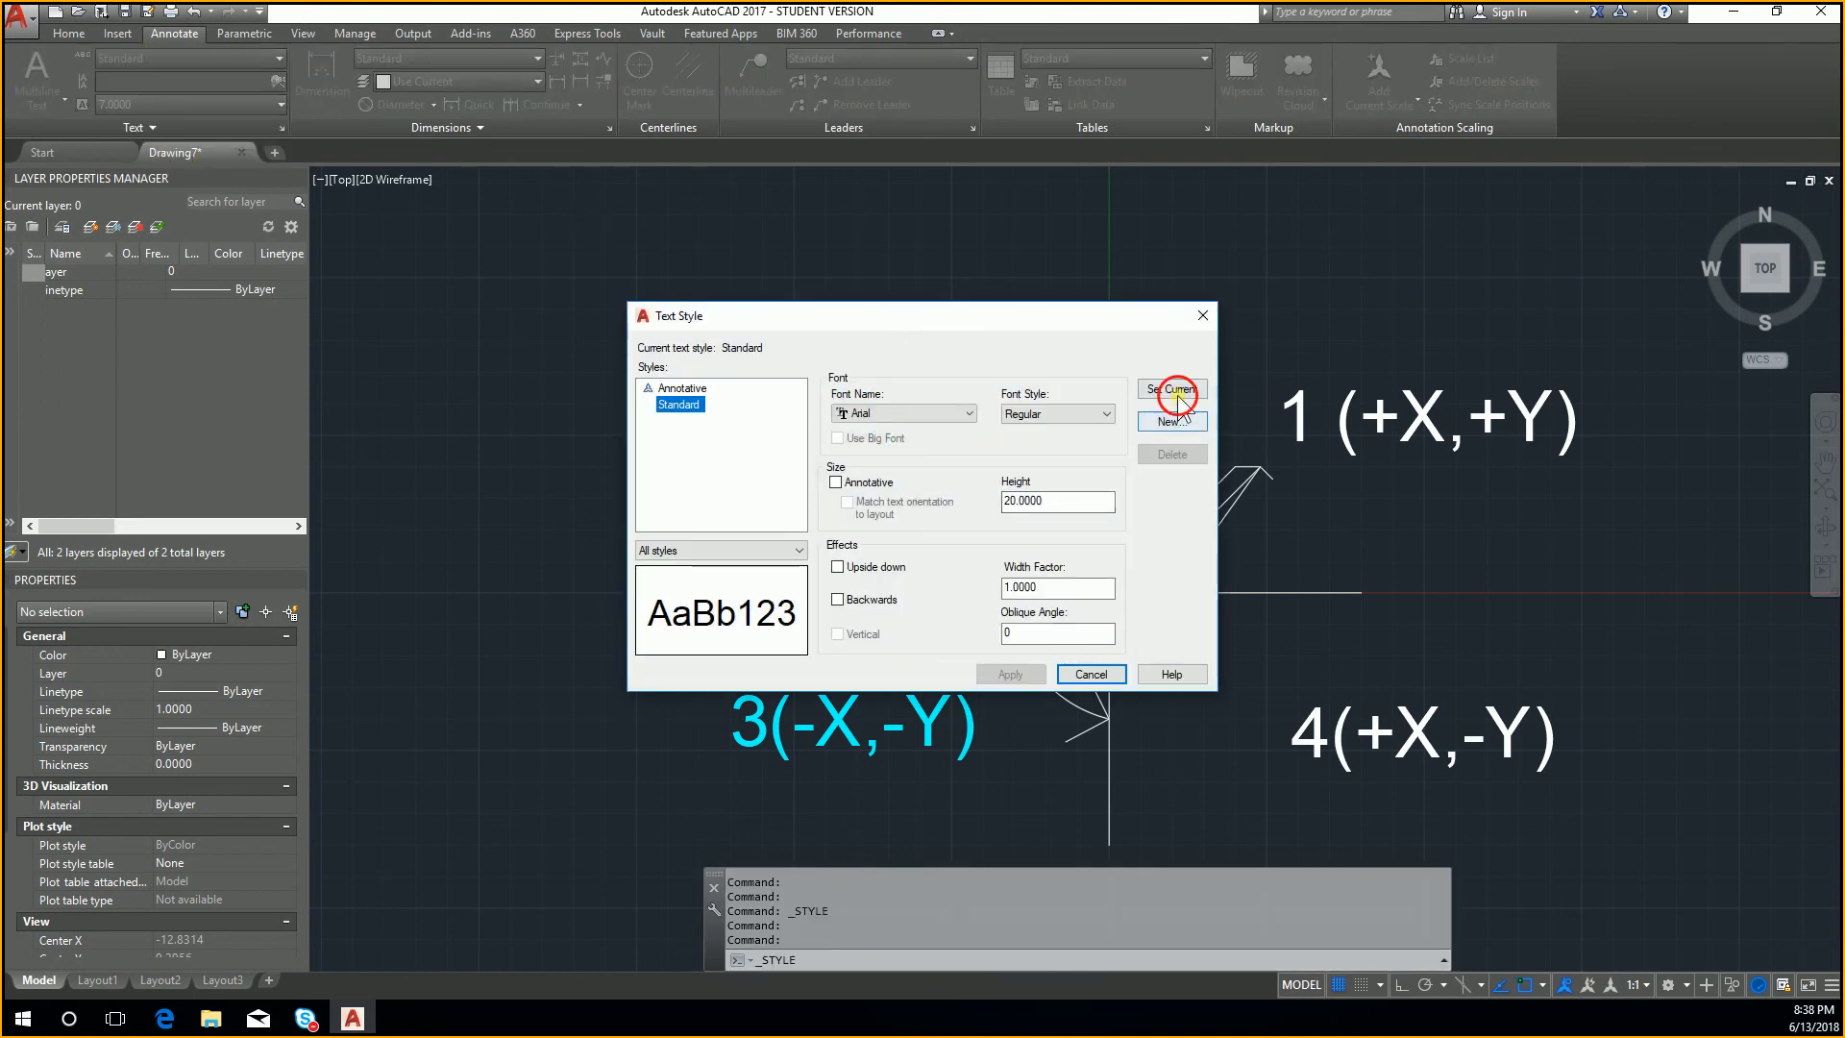
left_click(1068, 675)
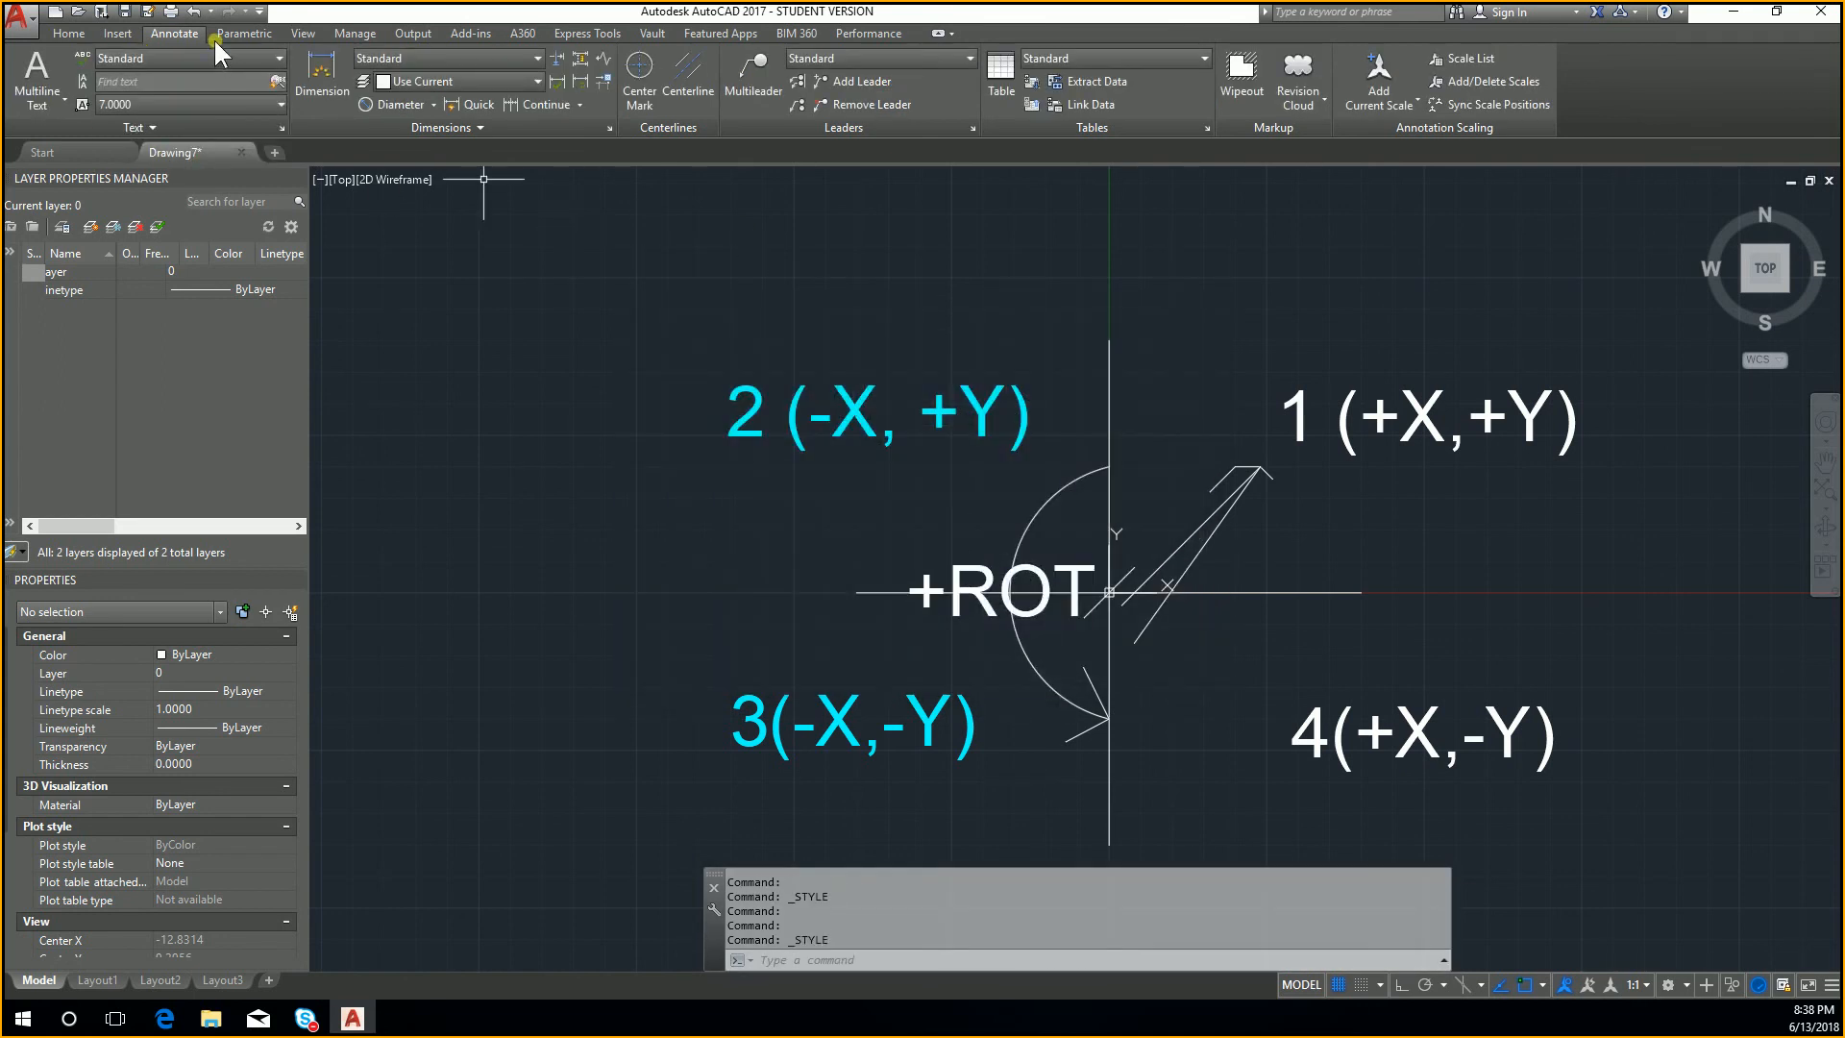
Step: Add multiline text reading HELLO and CLASS on two lines above the 2 (-X, +Y) label
left_click(43, 74)
left_click(804, 206)
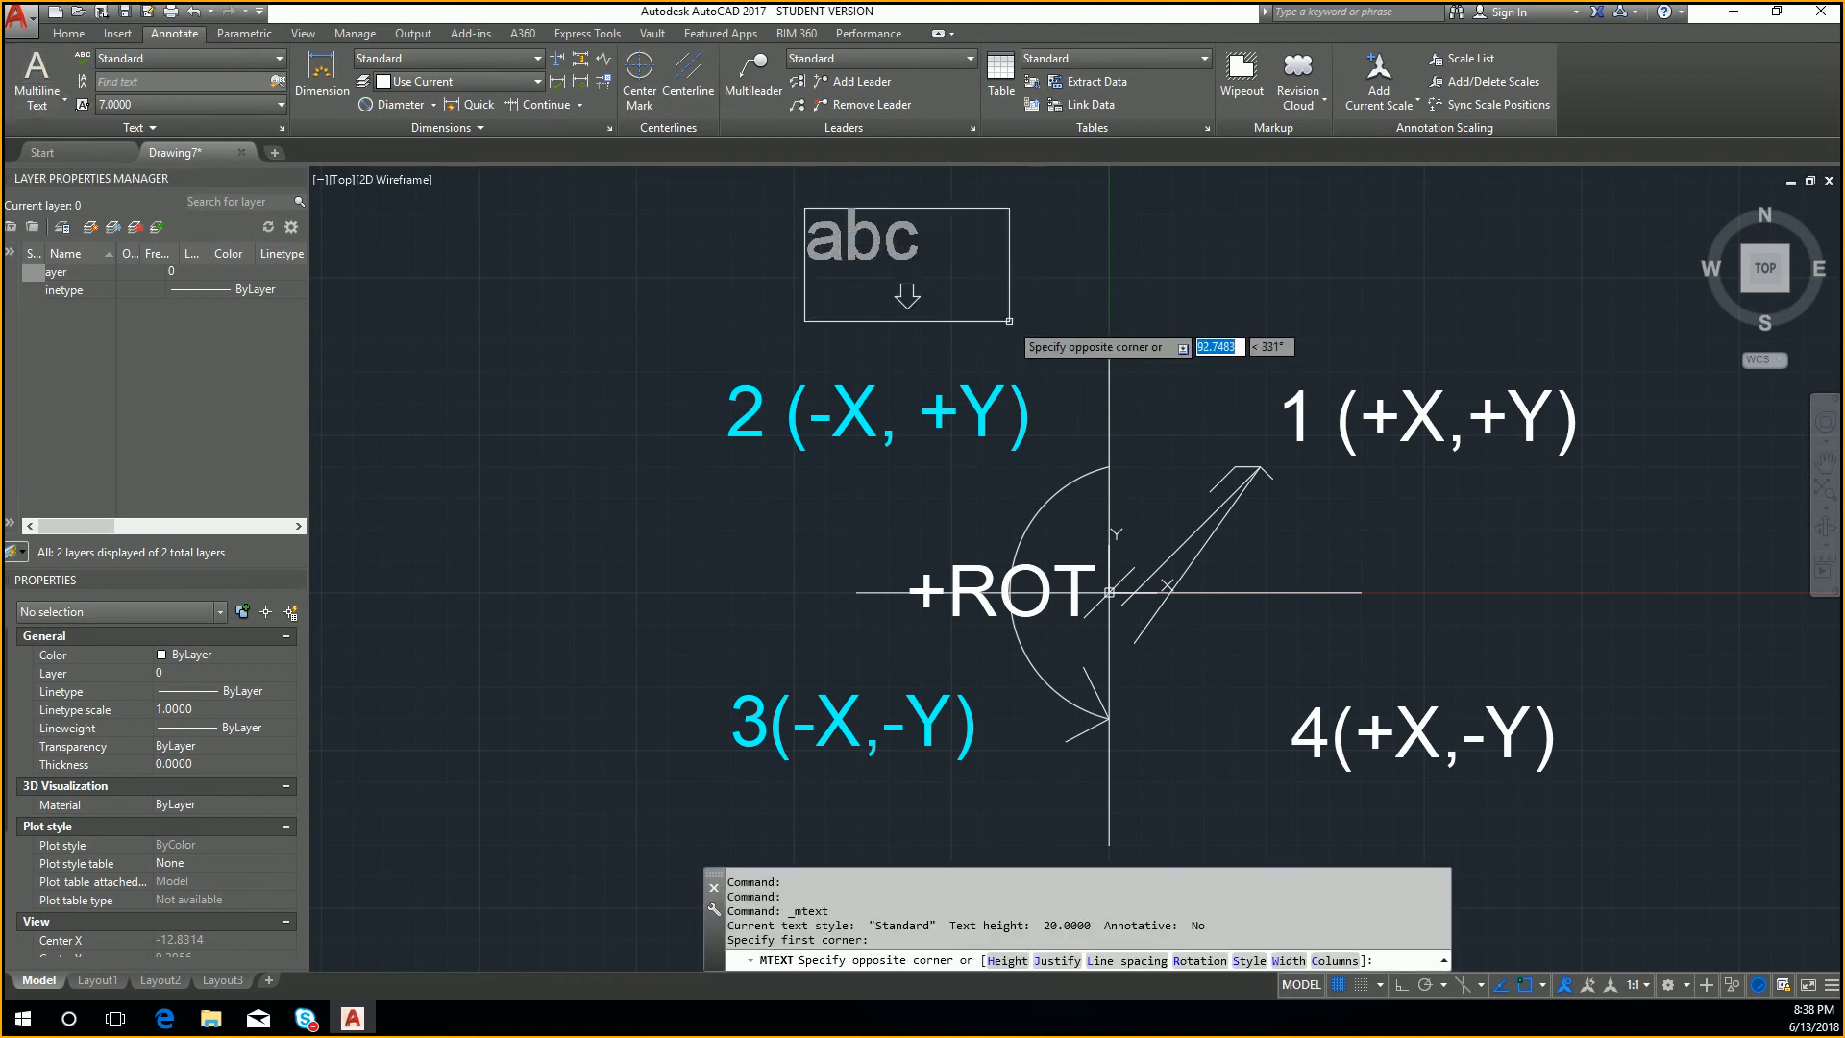
left_click(1009, 292)
type("he")
key("BackSpace")
key("BackSpace")
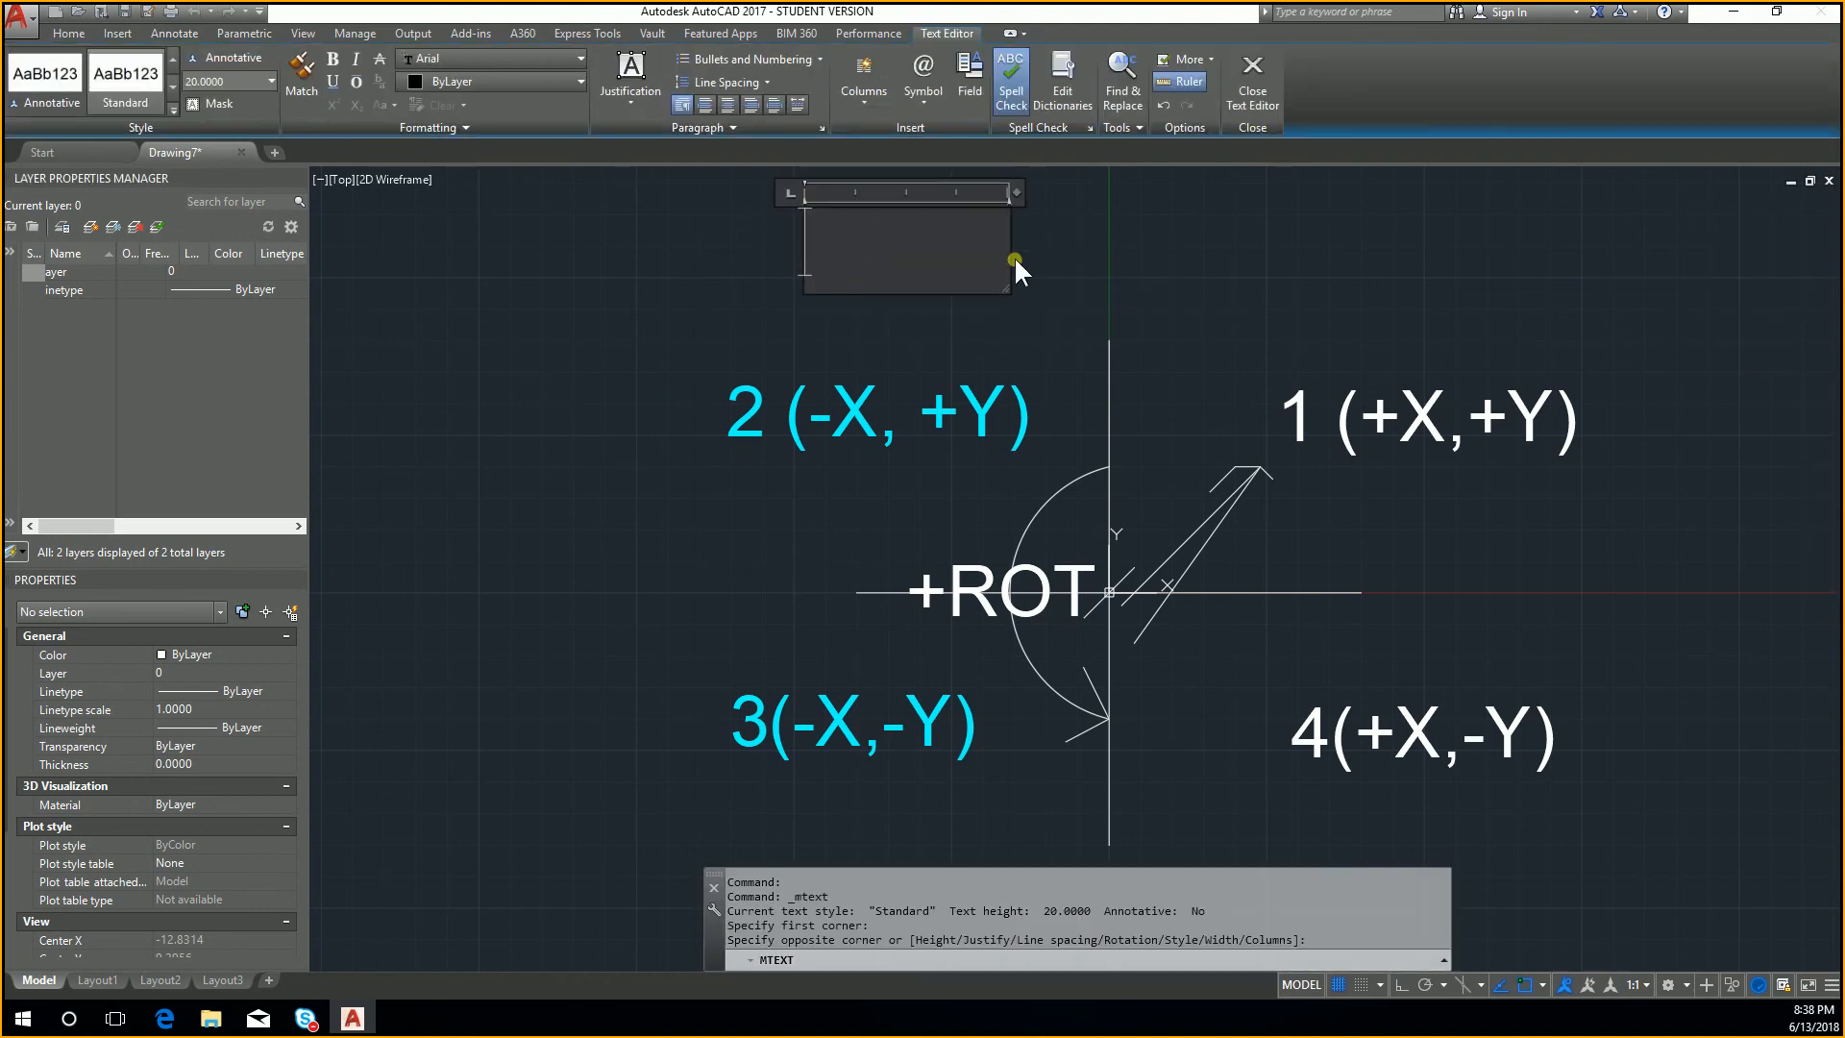
type("HELLO")
key("Return")
type("CLASS")
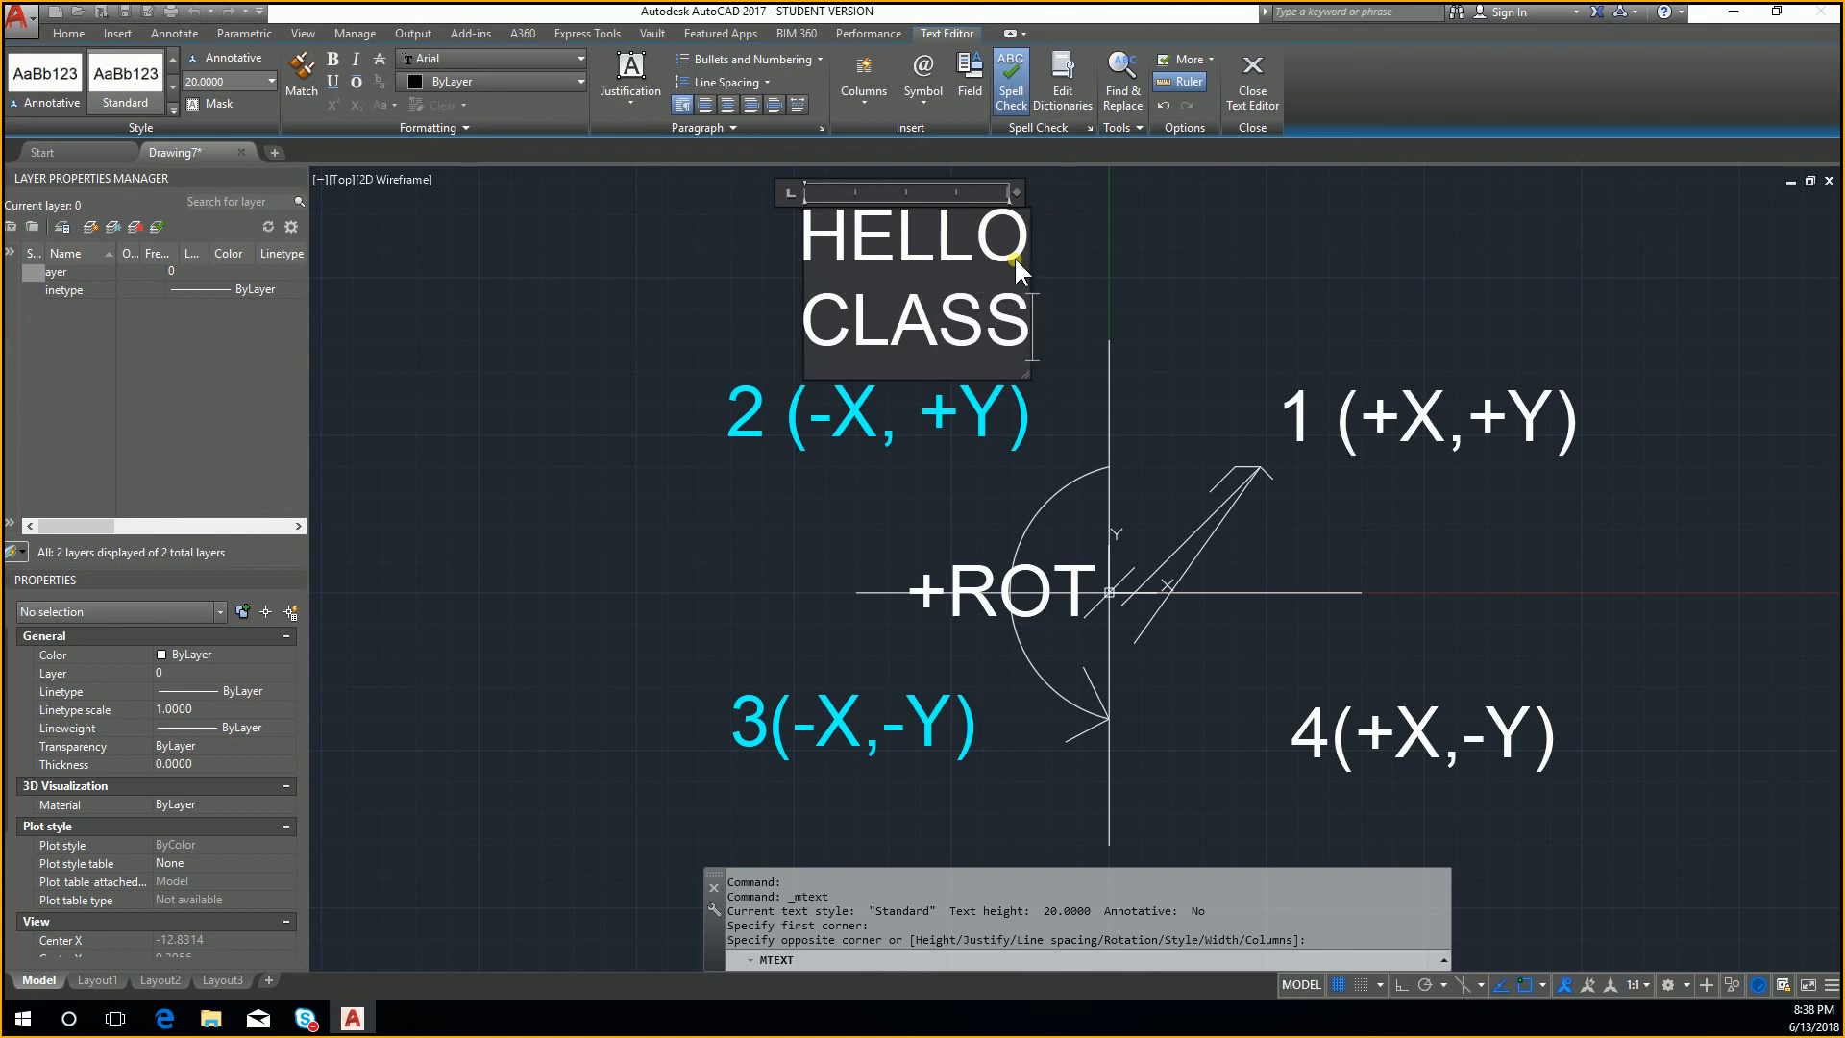
left_click(1201, 223)
key("Escape")
Step: Move the HELLO CLASS text slightly up and to the left by its insertion grip, and deselect it
middle_click_drag(1041, 276, 1069, 345)
left_click(972, 292)
left_click(959, 284)
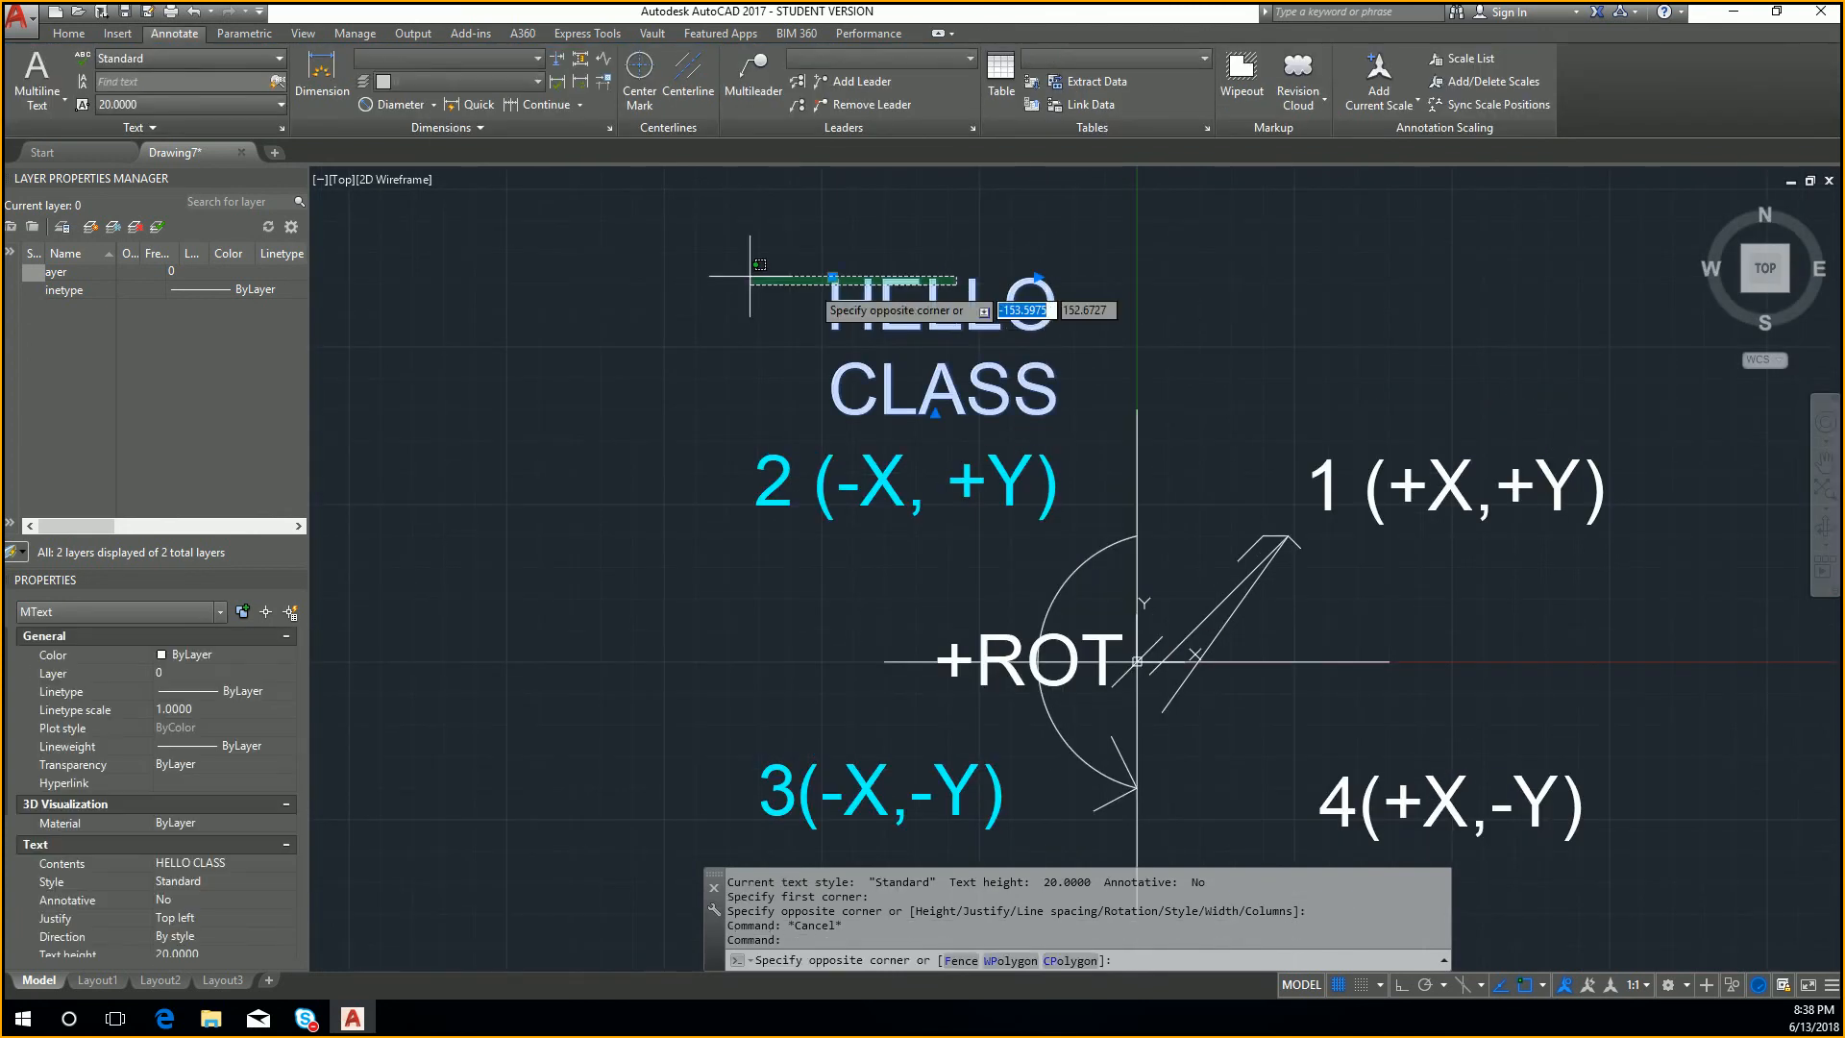
left_click(838, 282)
left_click(834, 281)
left_click(790, 255)
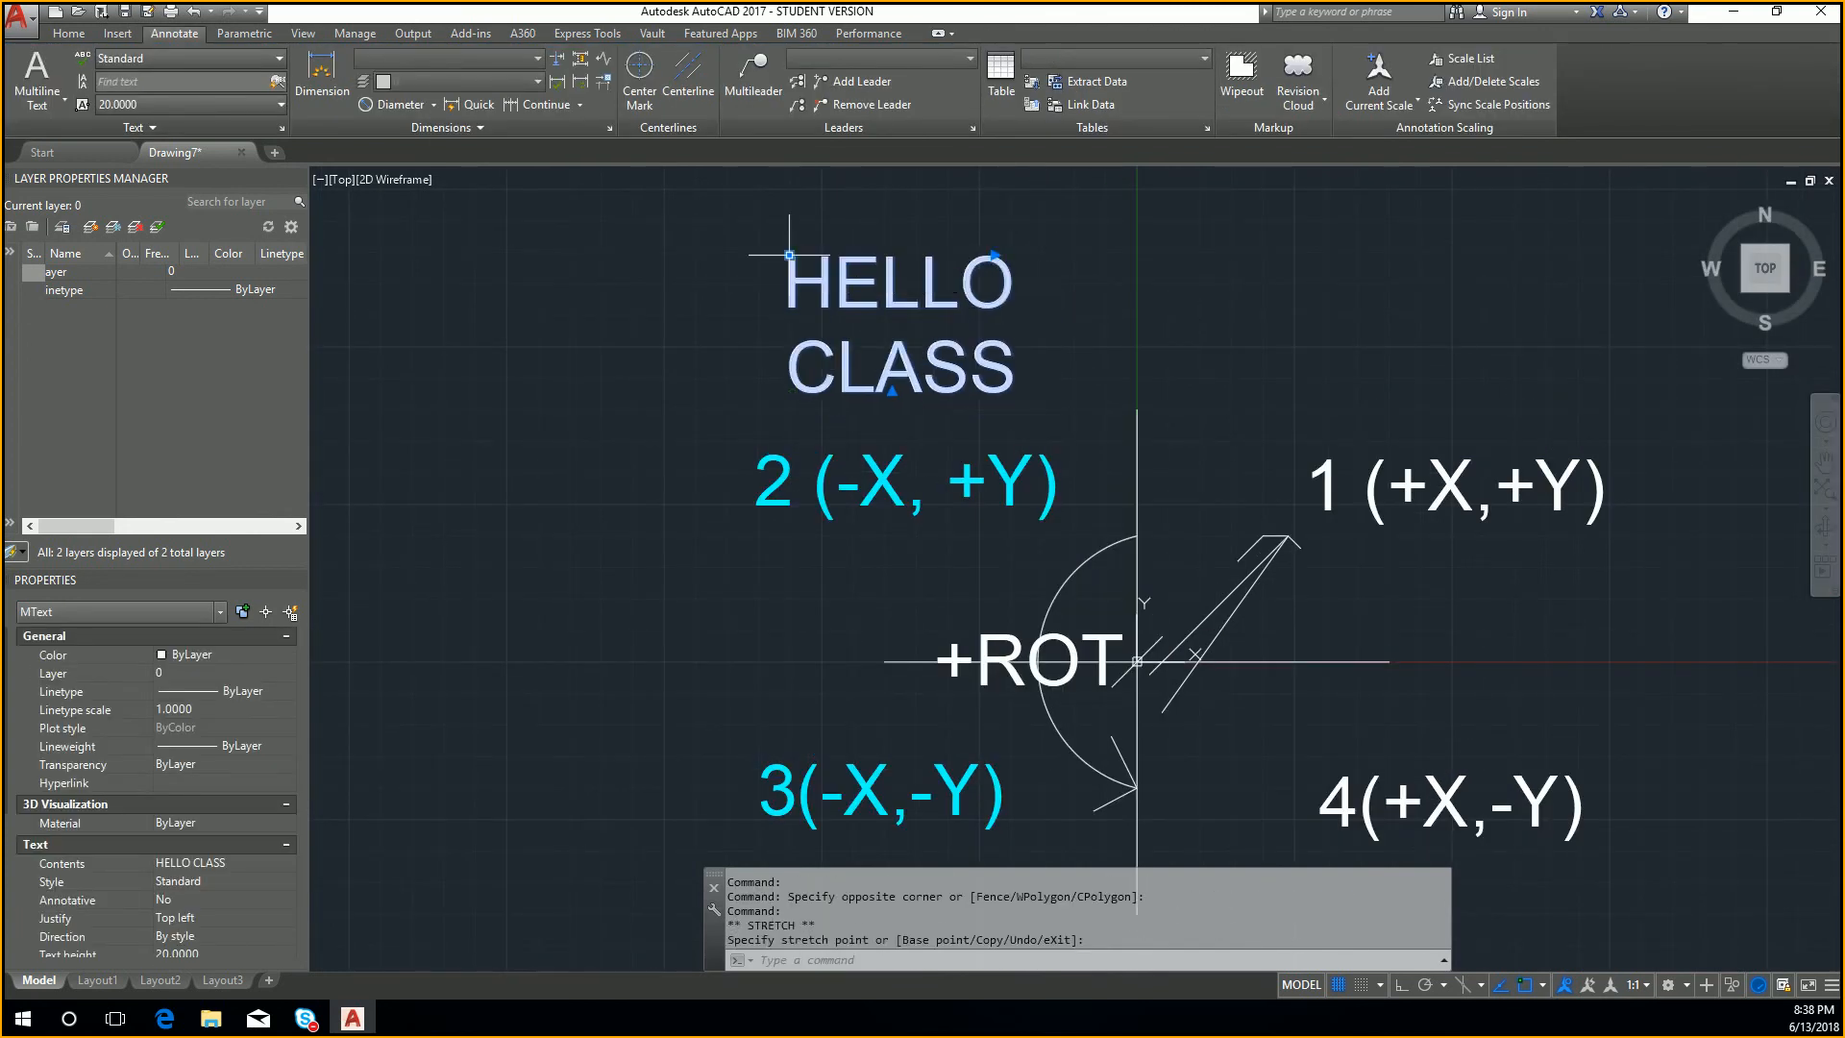
key("Escape")
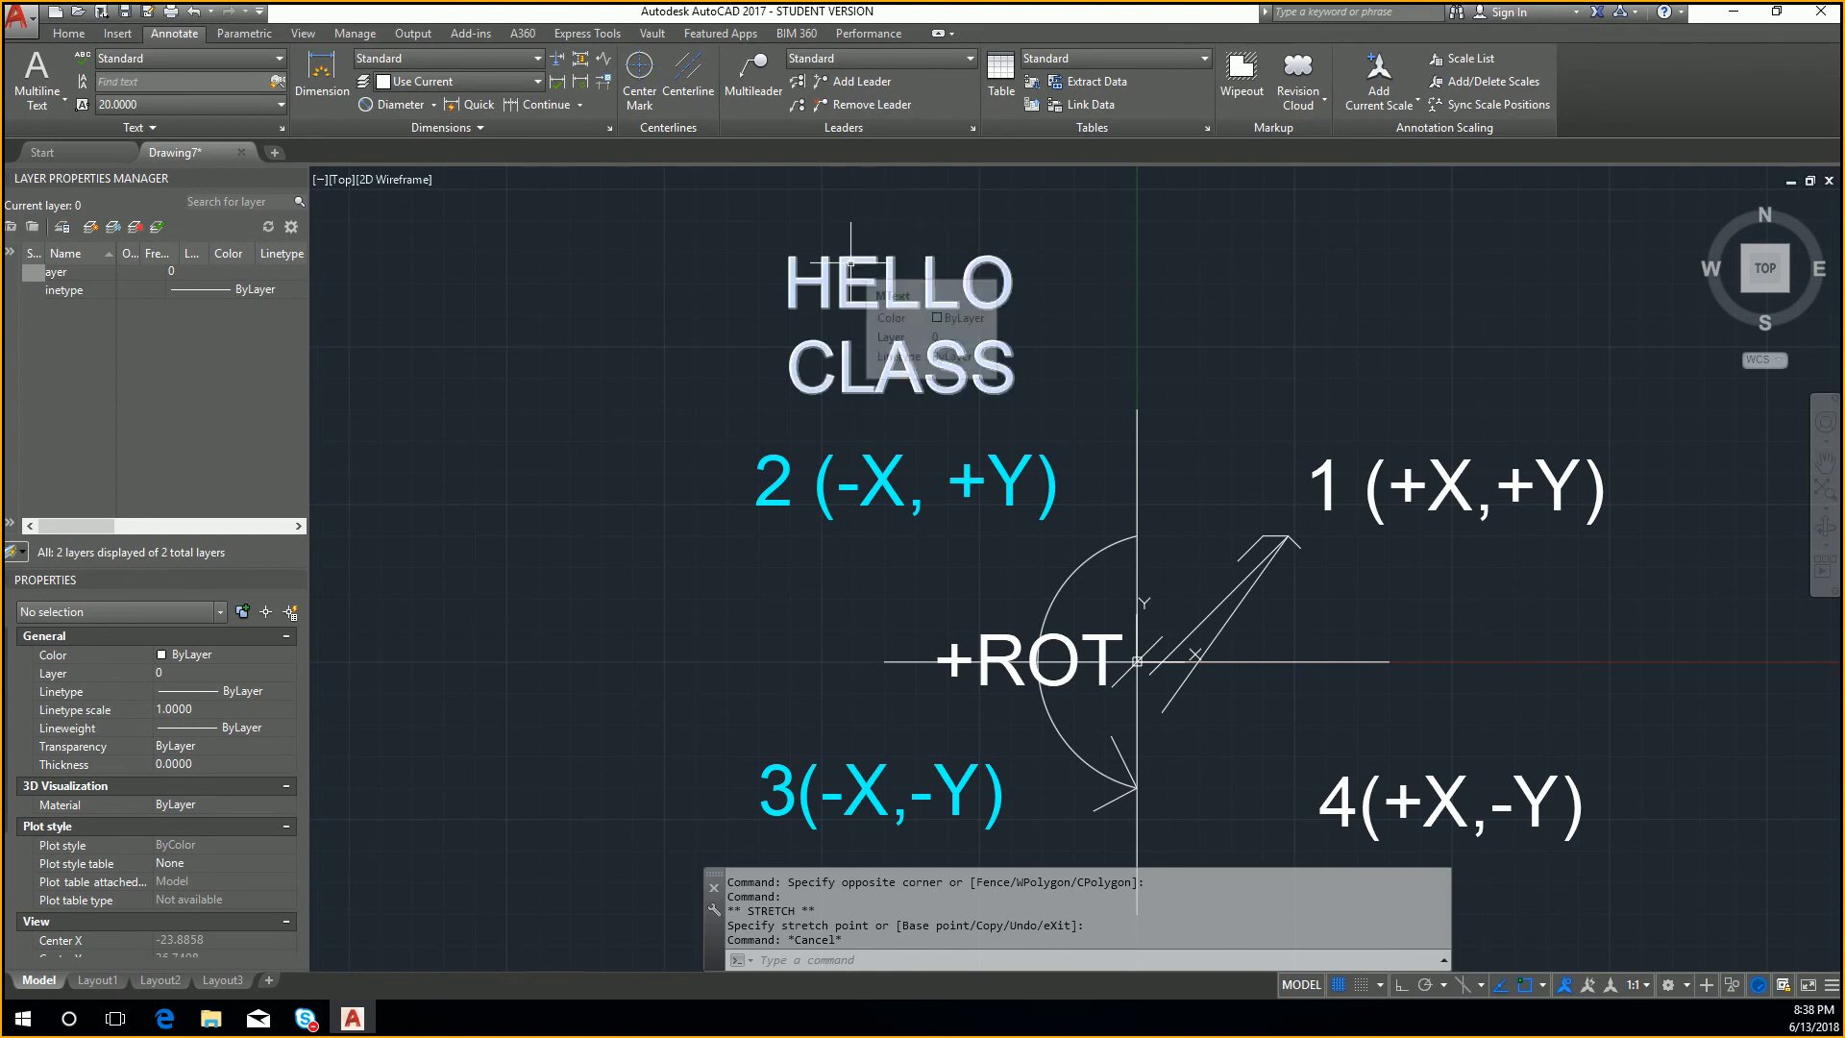
left_click(276, 61)
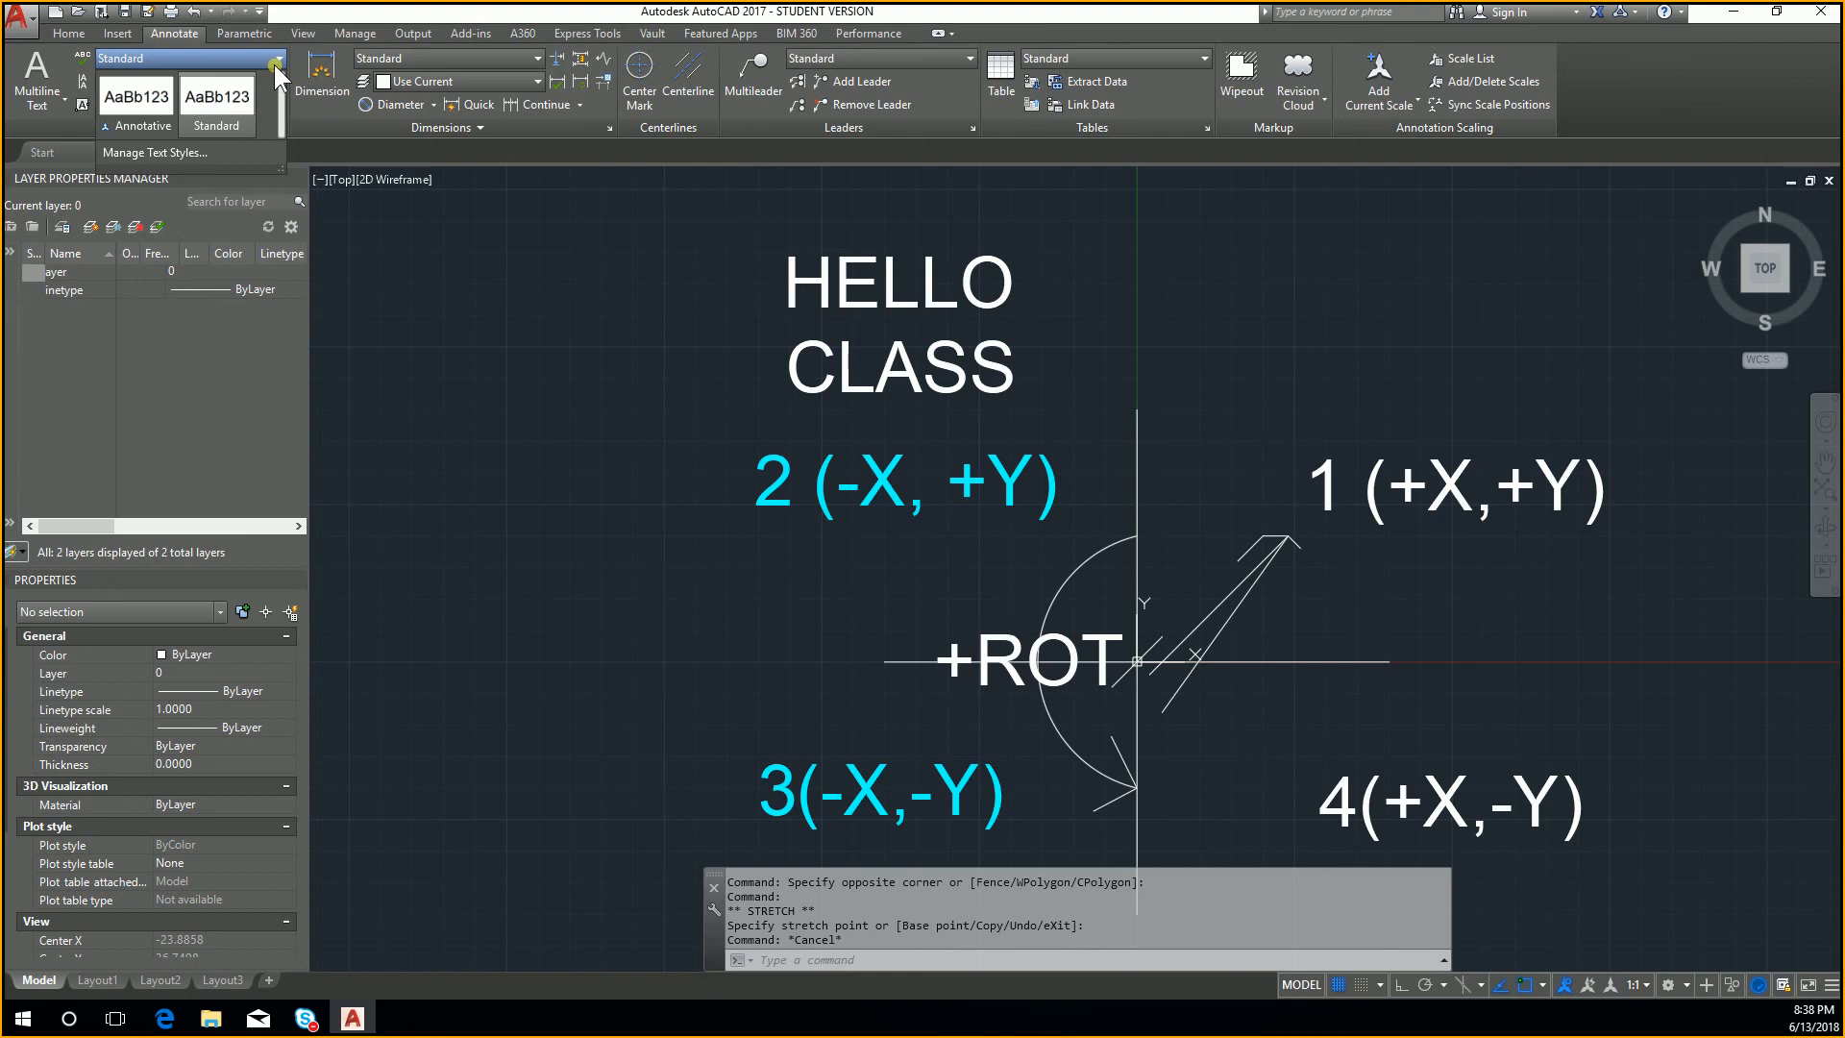
left_click(257, 62)
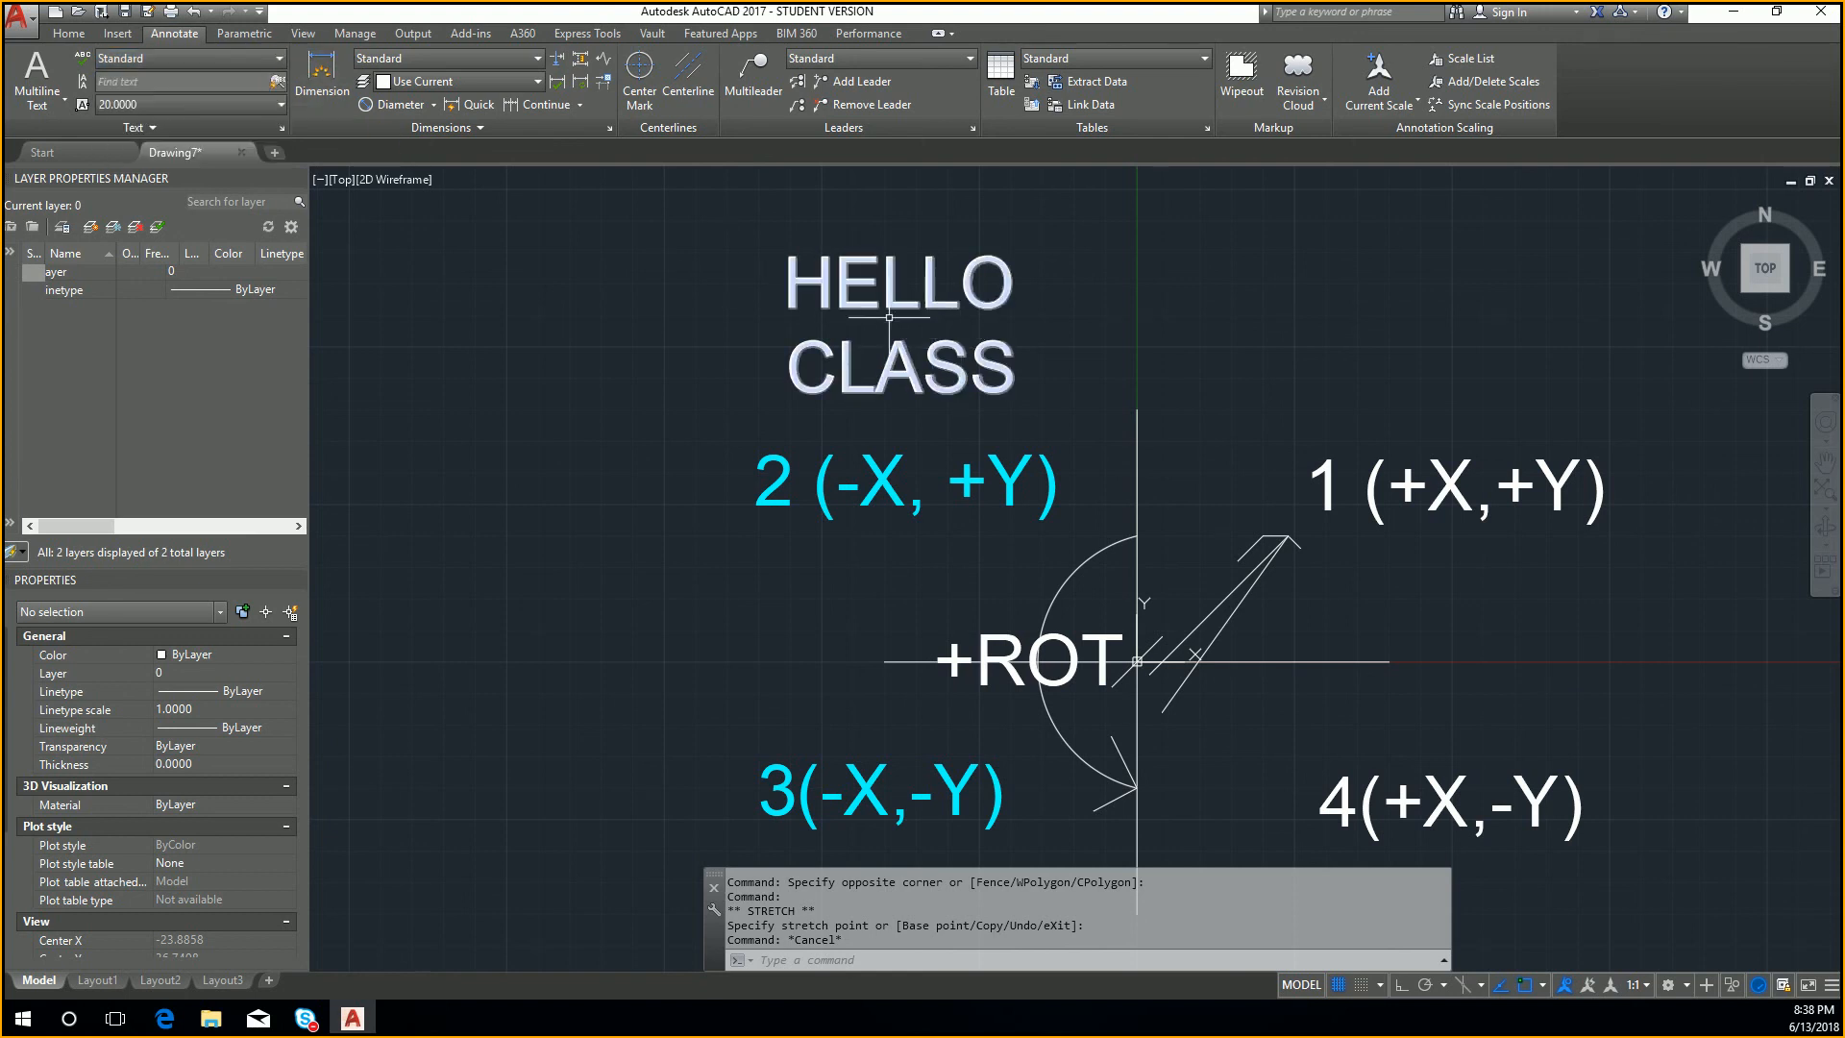
left_click(818, 295)
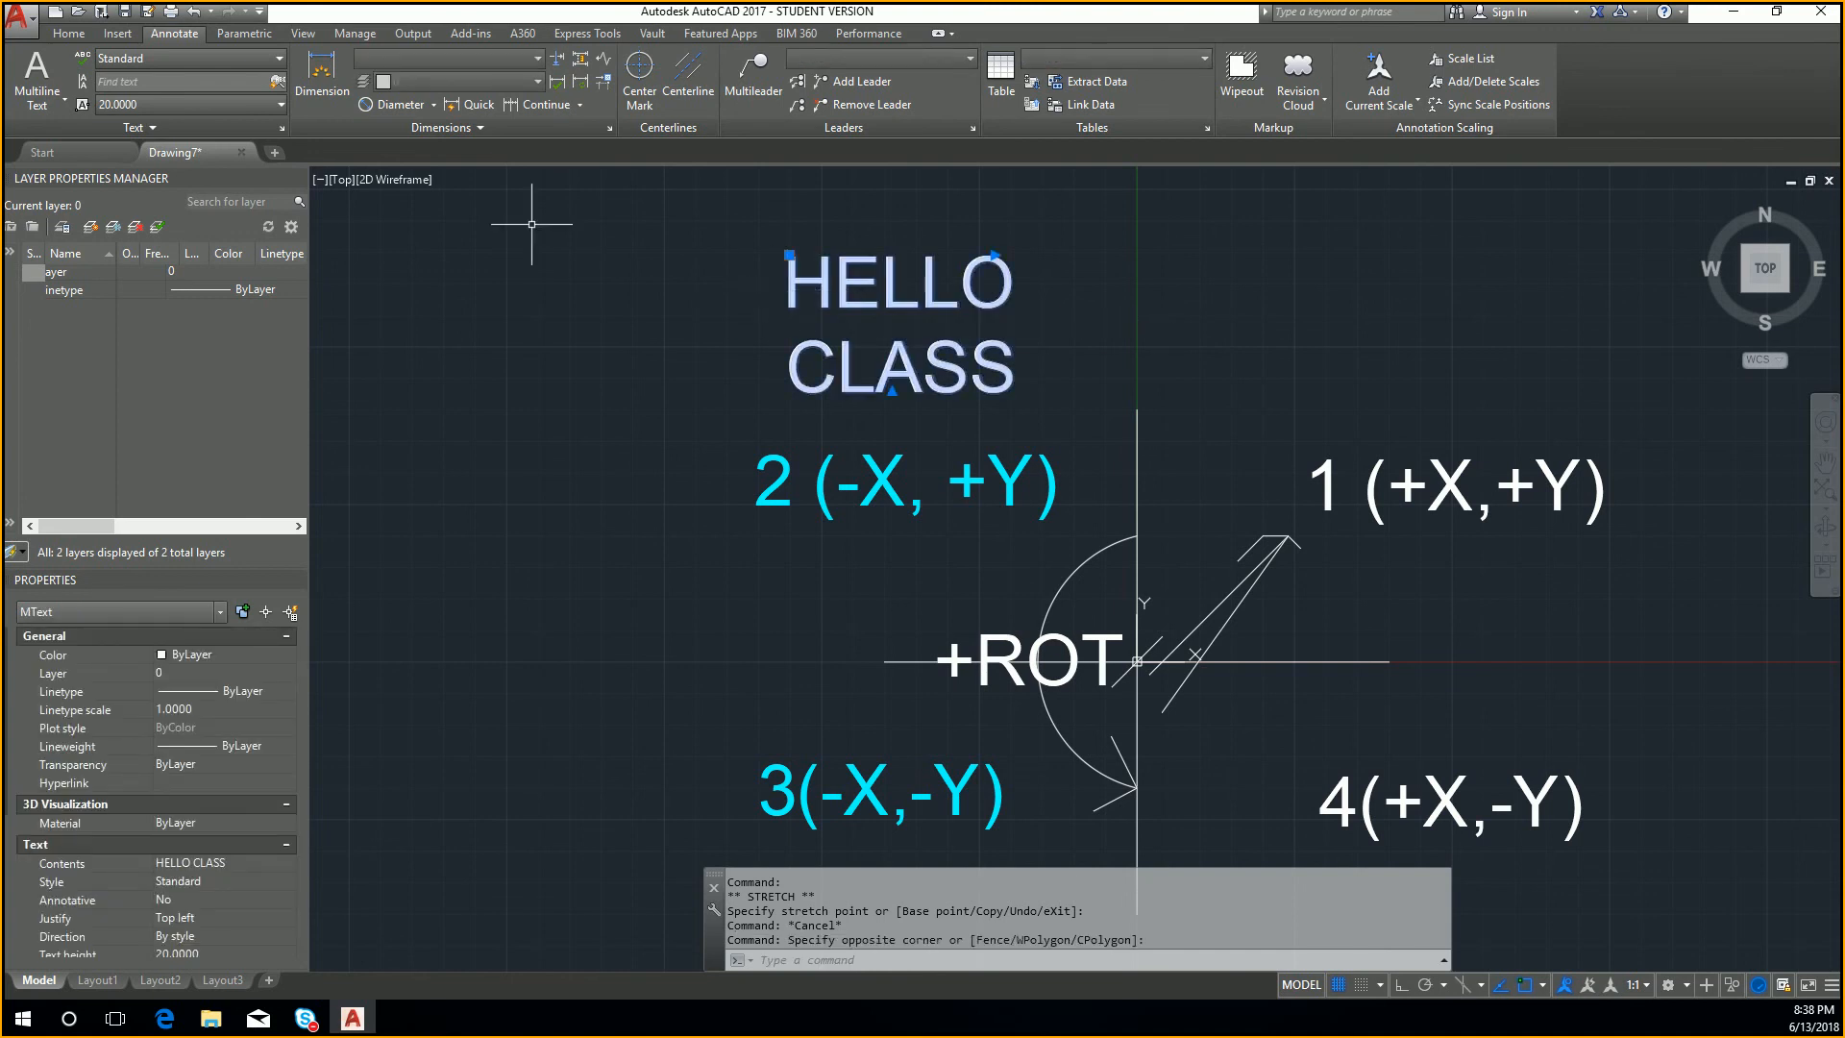
key("Escape")
Step: Try a height of 15 on the 2 (-X, +Y) label, restore its Standard style formatting, and leave the text editor
double_click(878, 479)
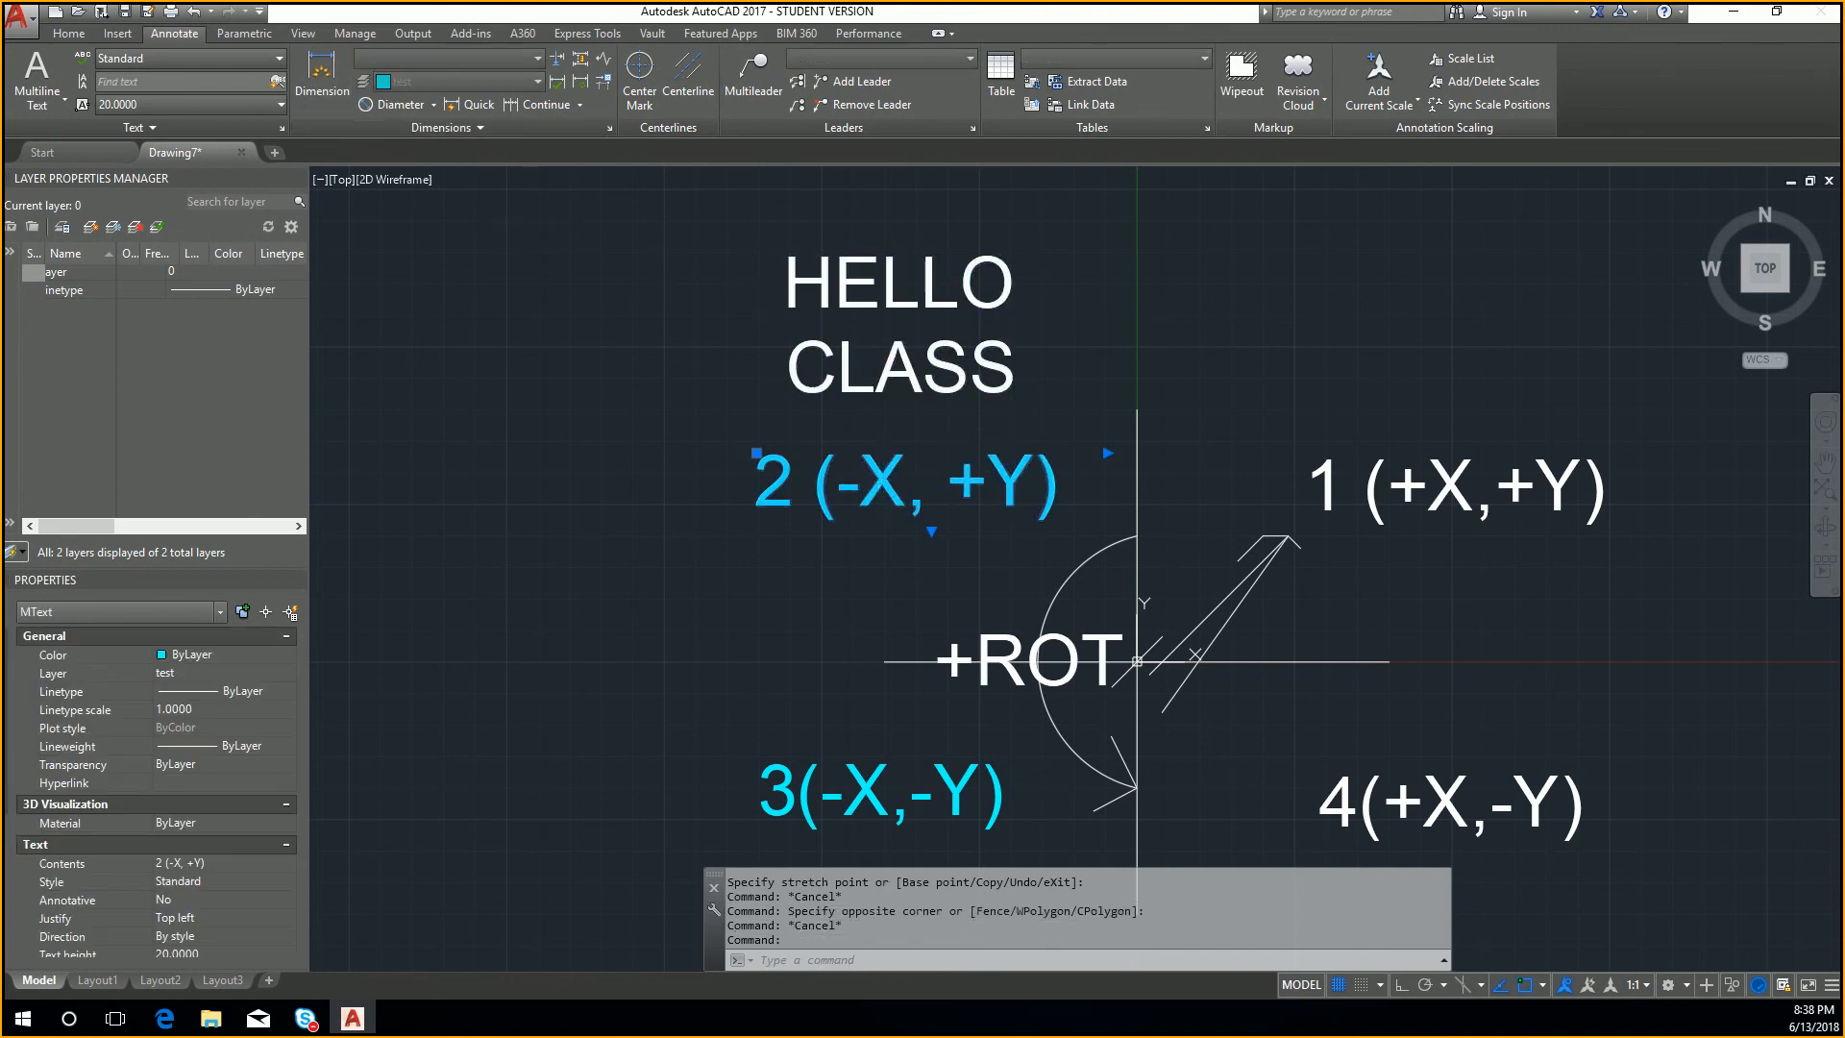
left_click_drag(239, 84, 49, 84)
type("15")
key("Return")
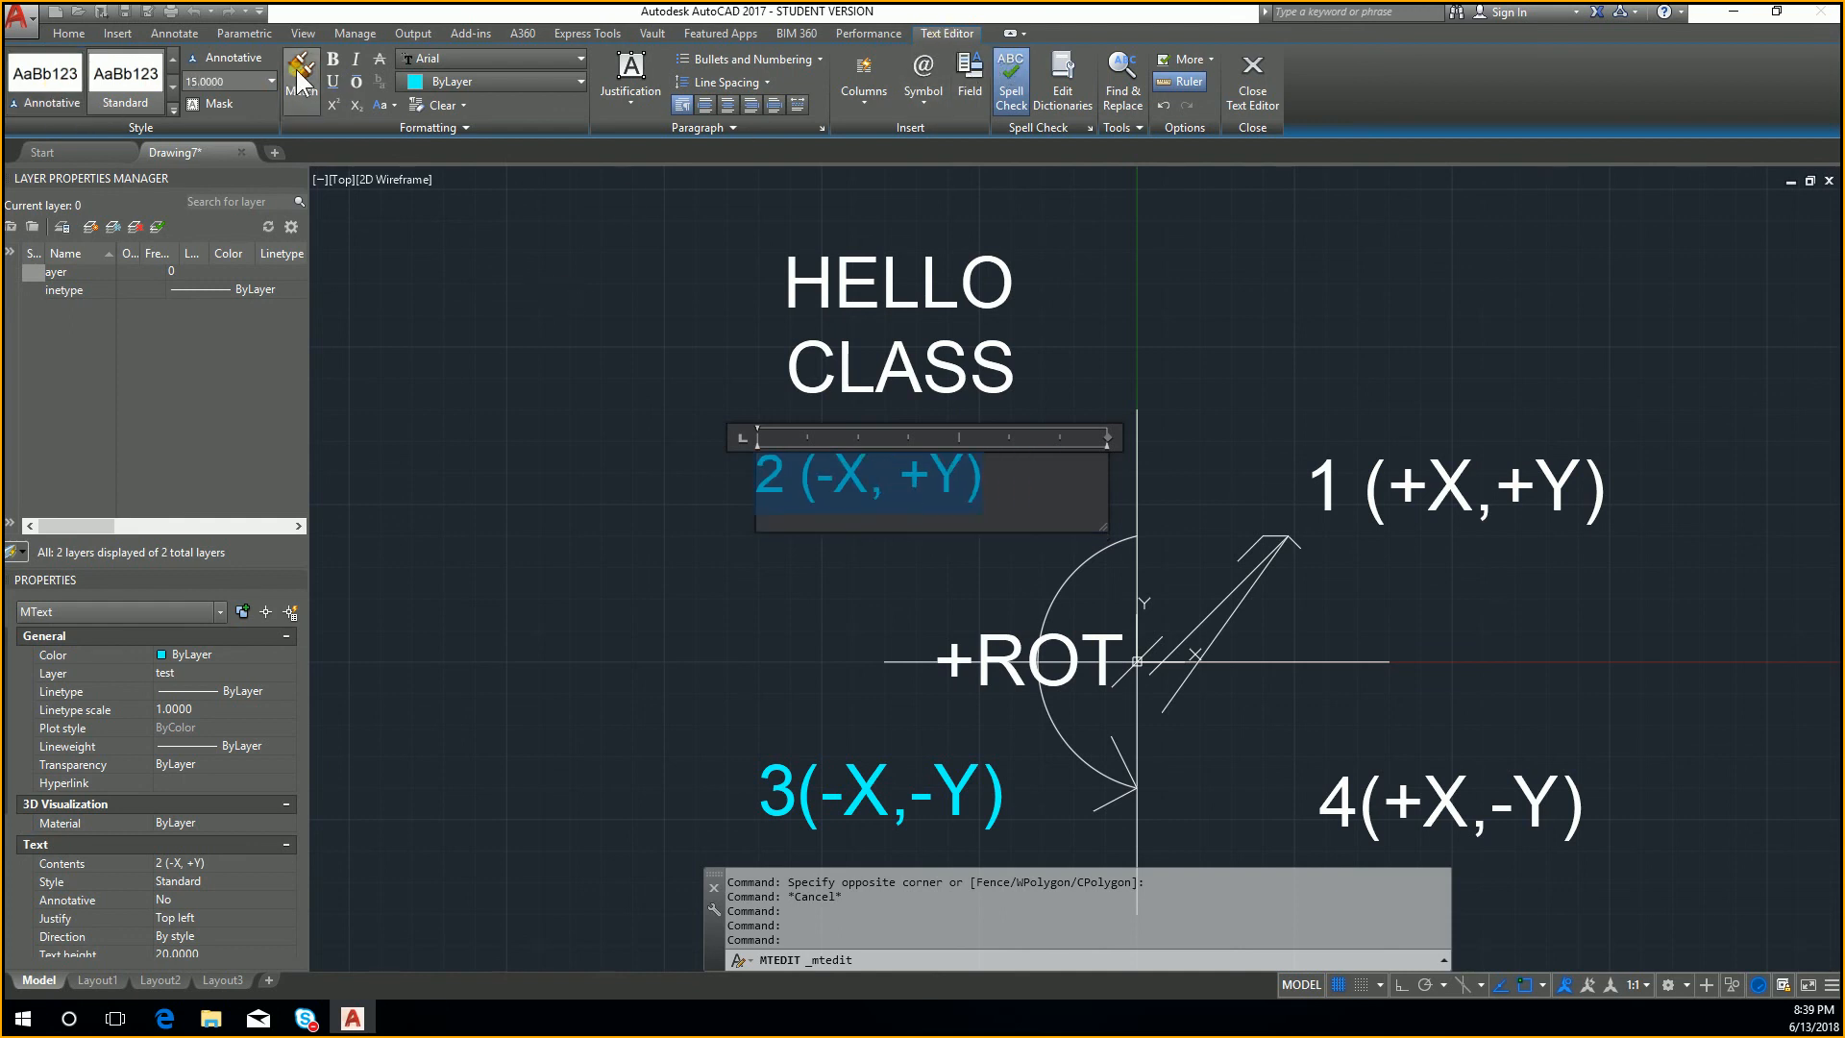
left_click(91, 95)
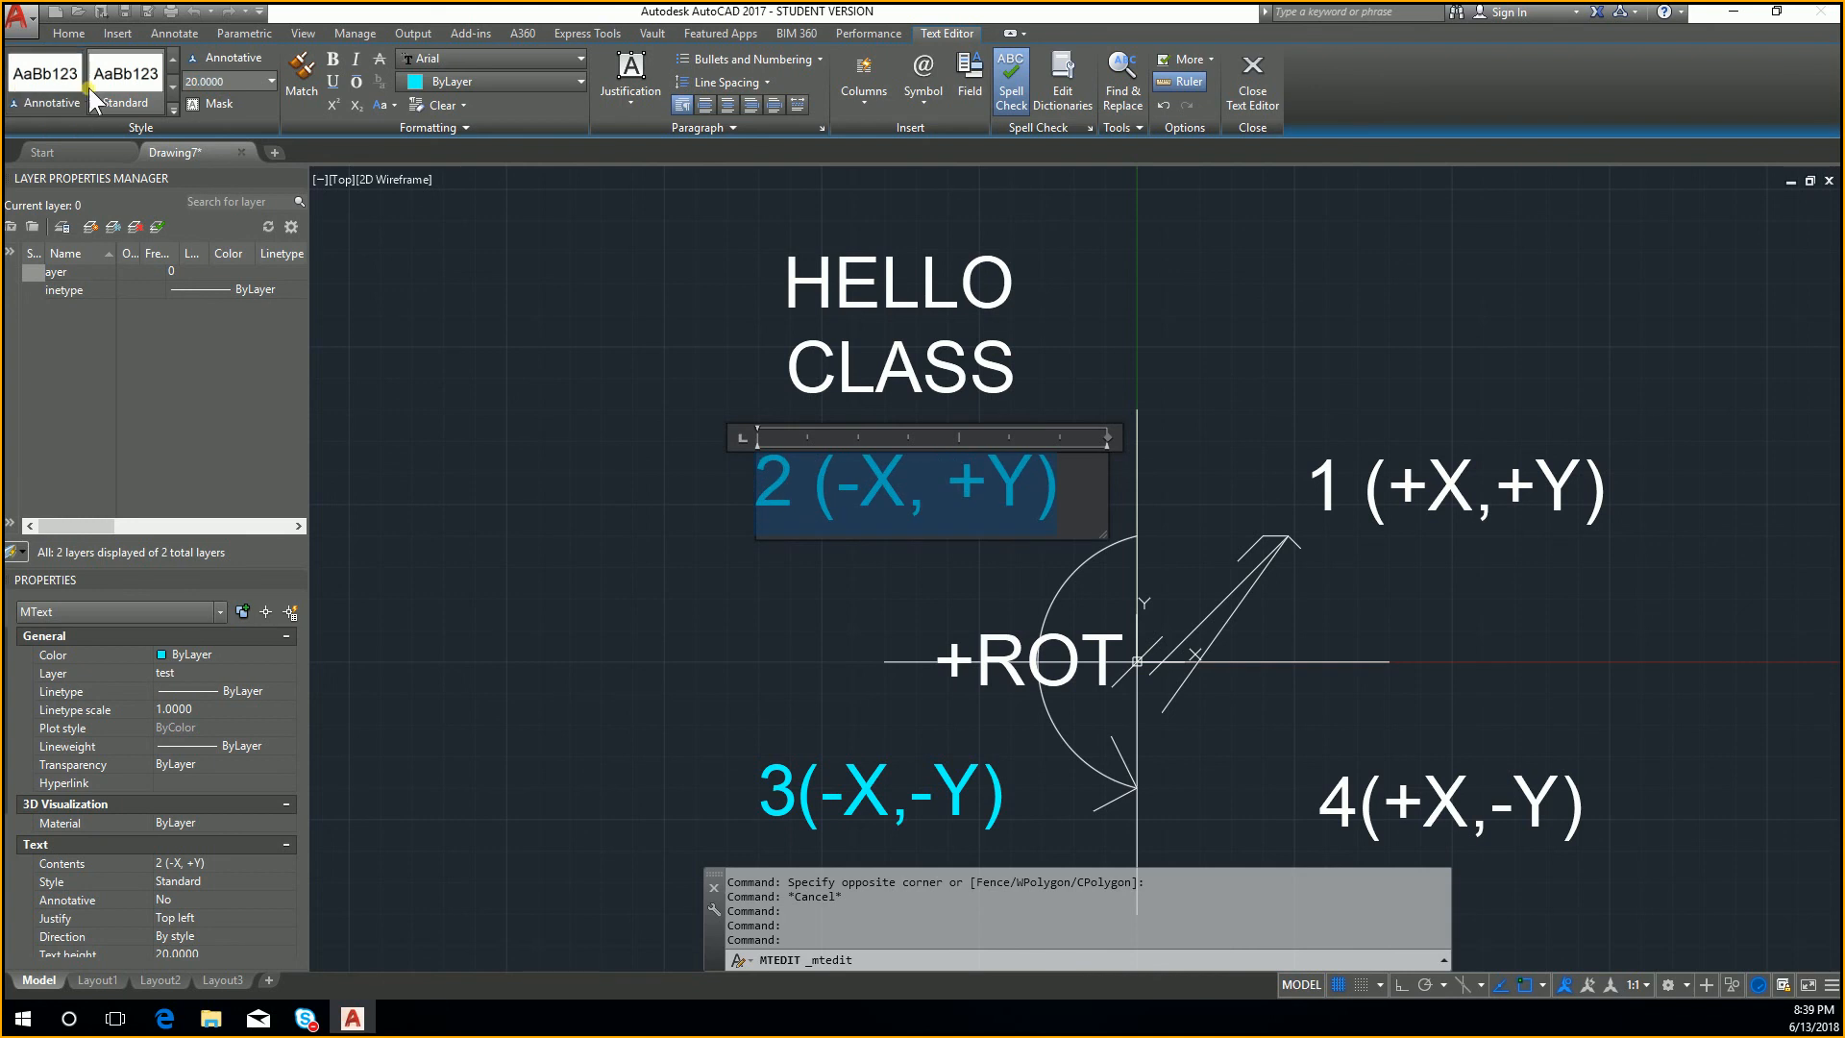
left_click(568, 291)
key("Escape")
middle_click_drag(1066, 302, 1067, 307)
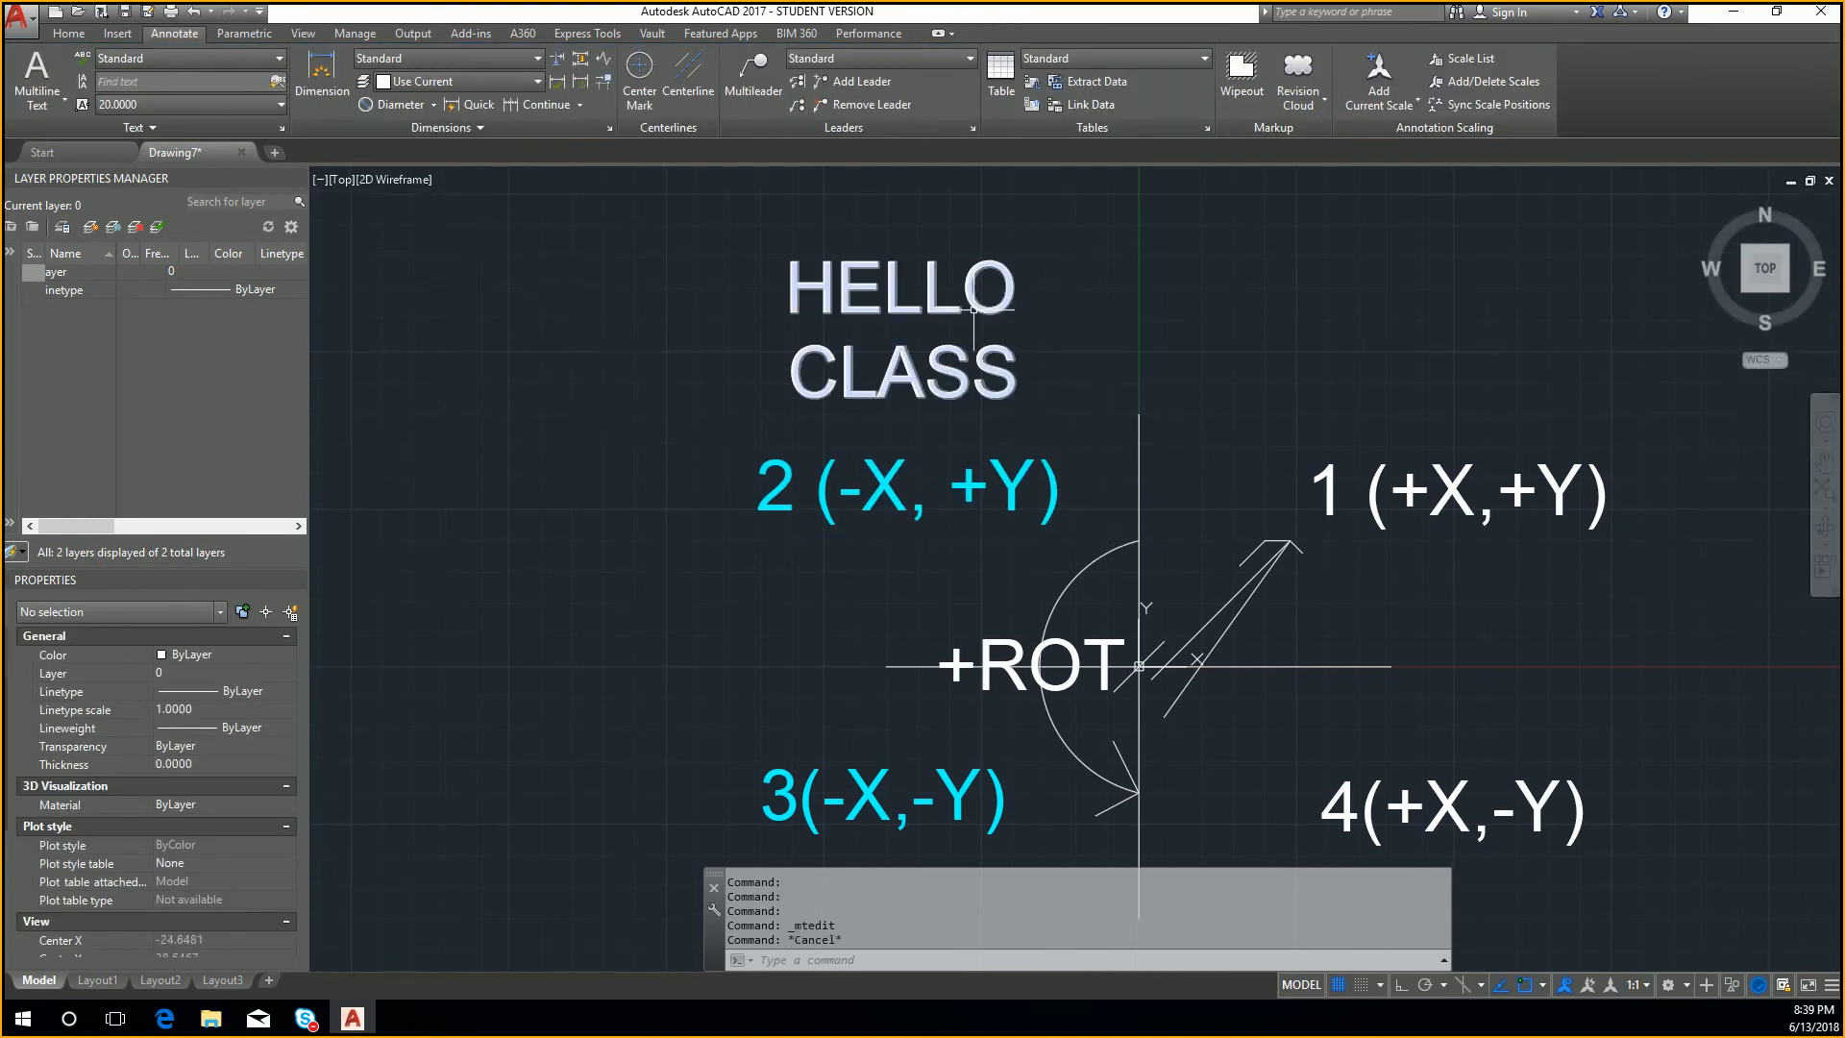
left_click(232, 55)
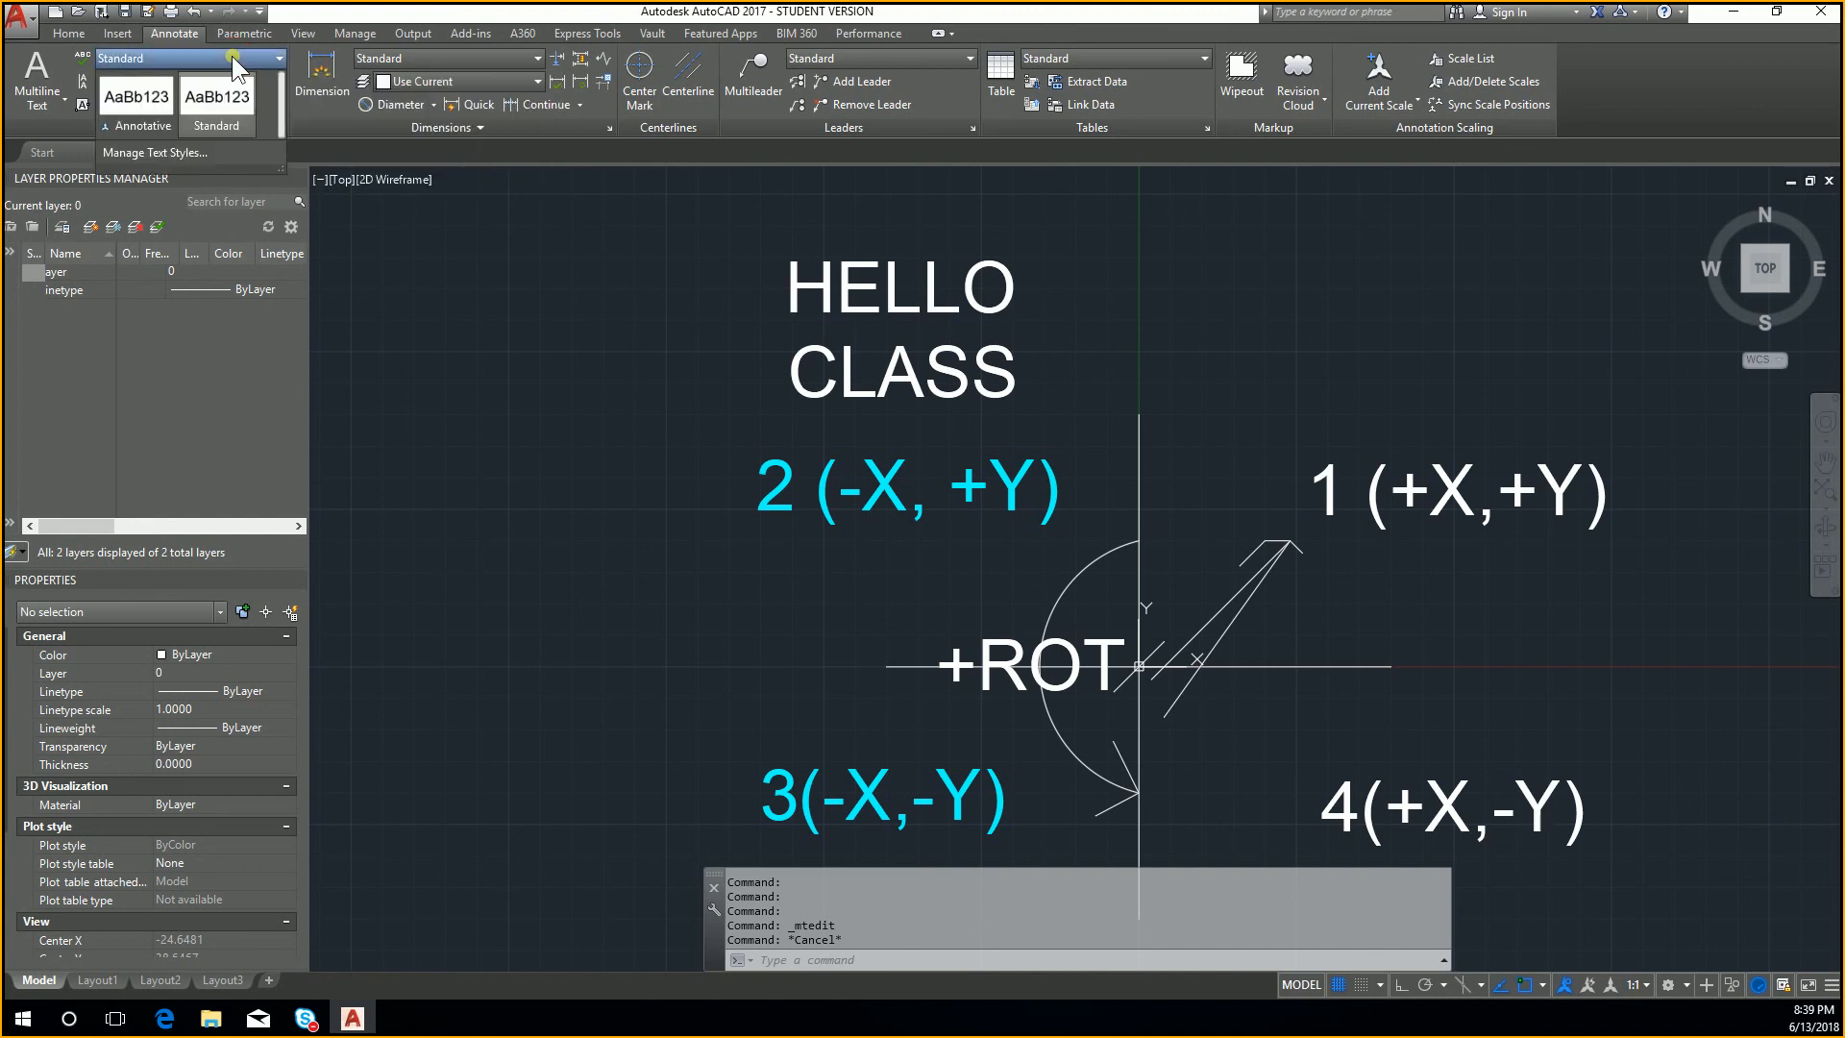
left_click(193, 37)
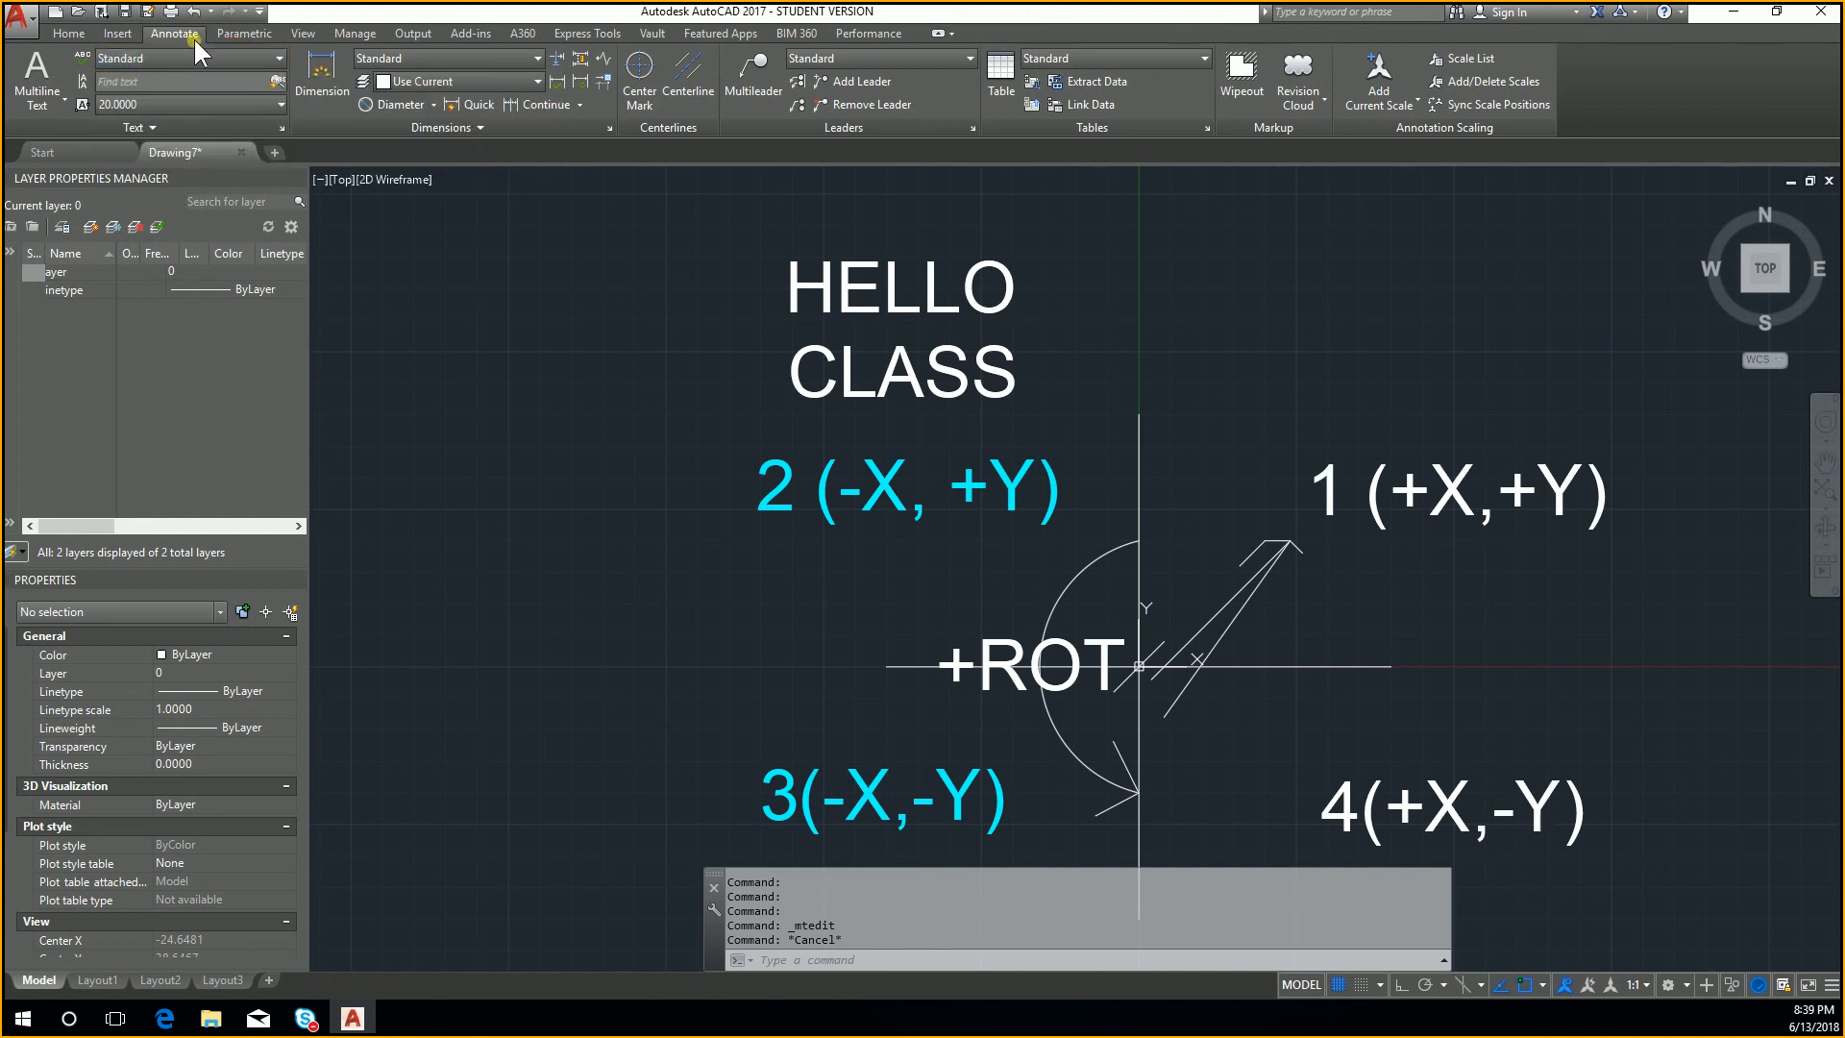
Step: Make Annotative the current text style, then return the current text style to Standard
left_click(75, 35)
left_click(171, 38)
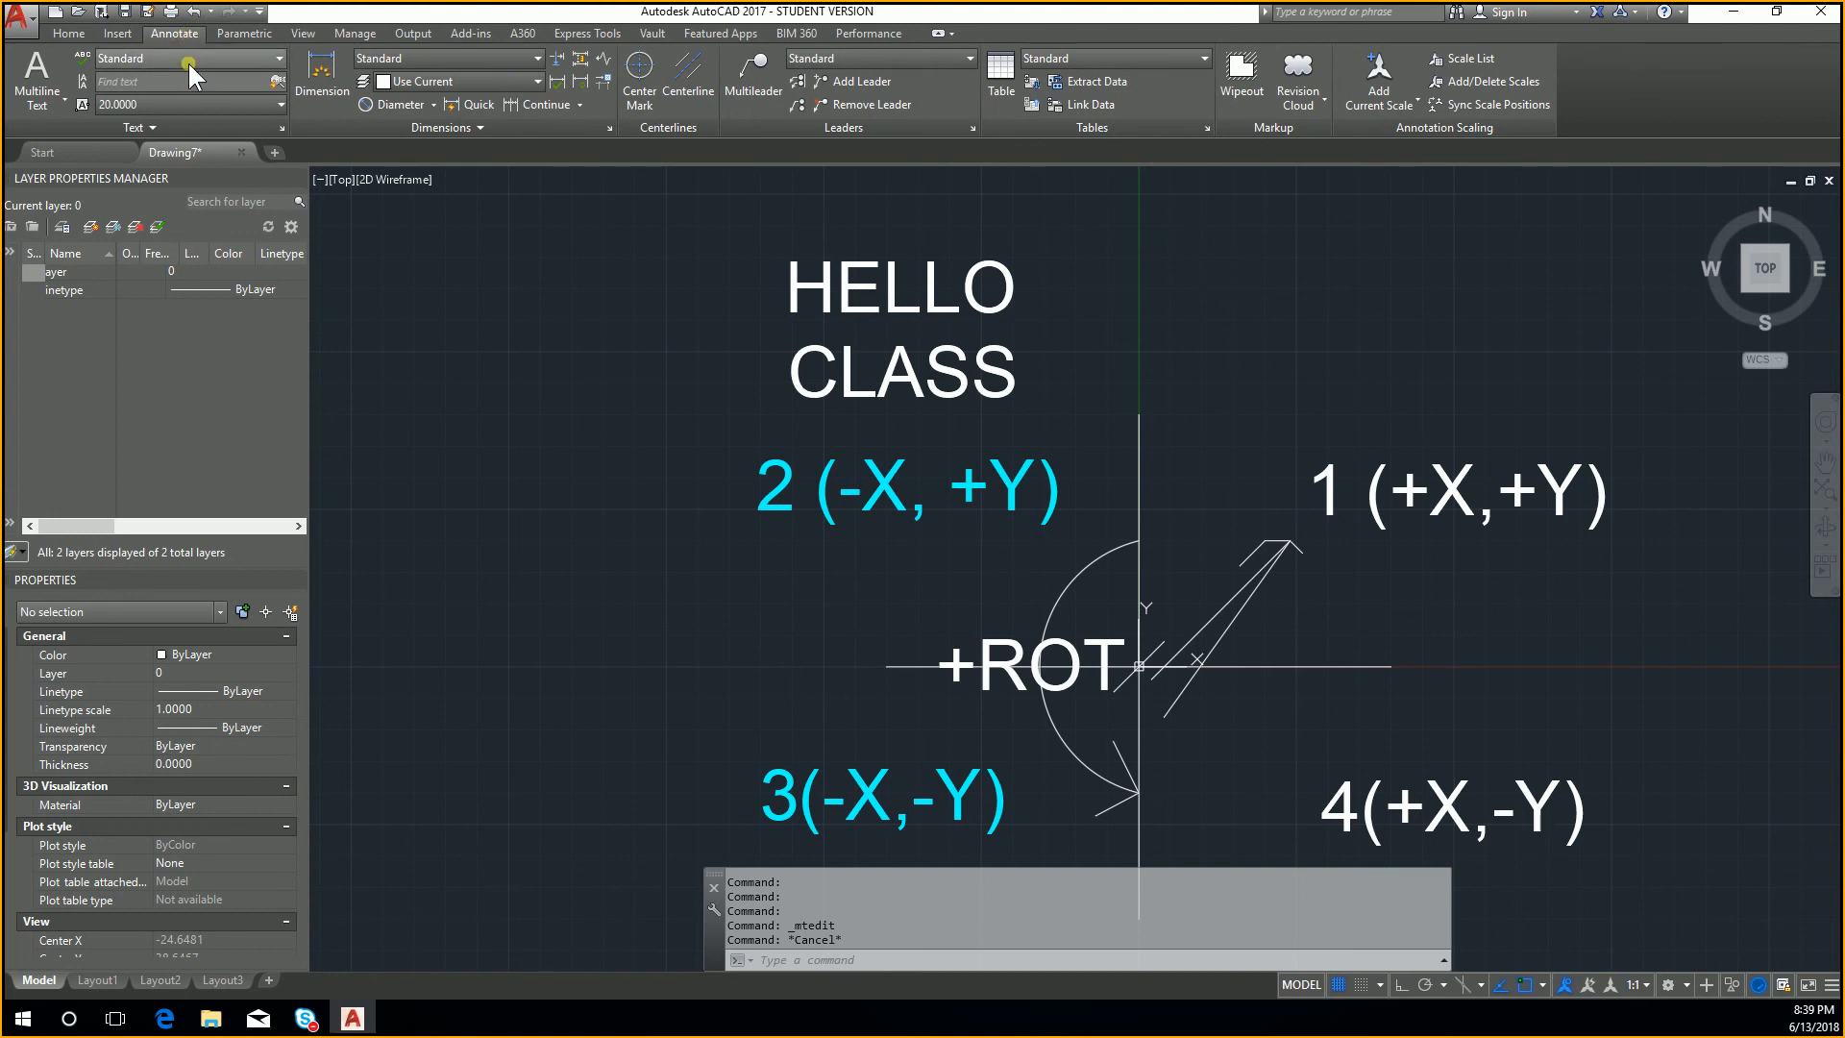
left_click(217, 56)
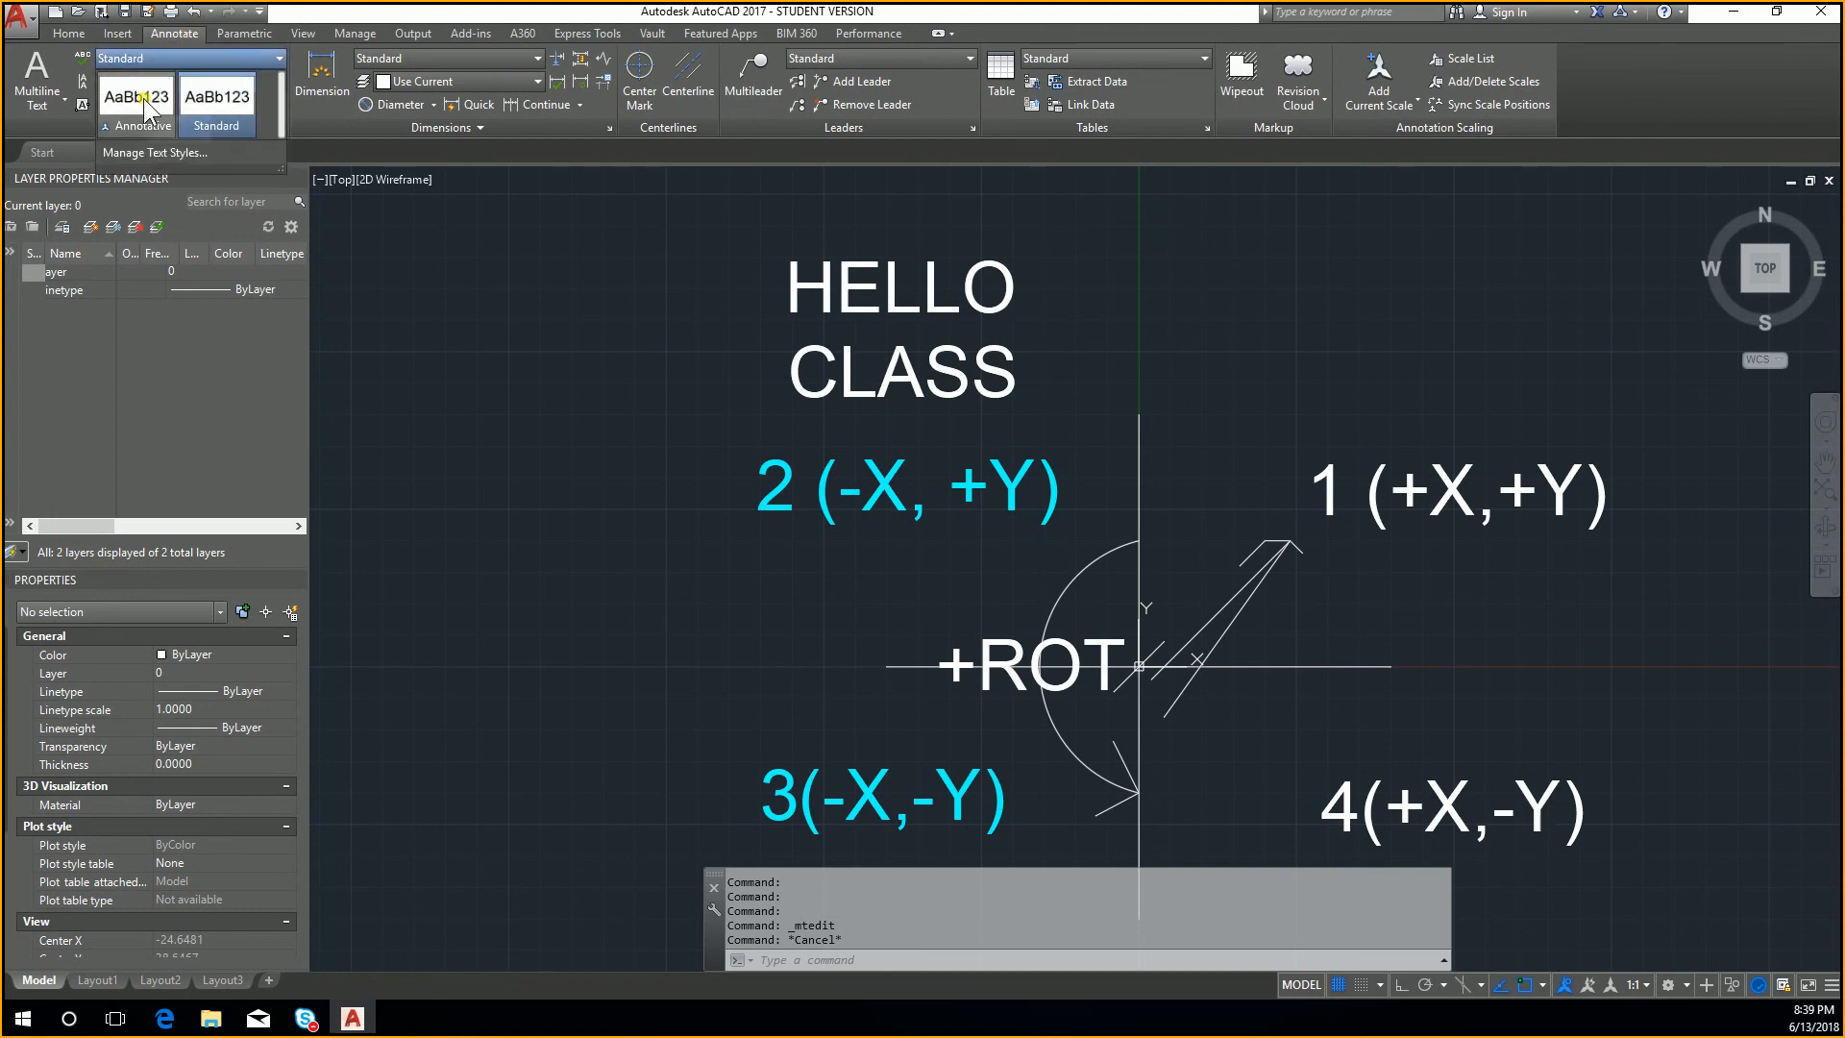
left_click(142, 98)
left_click(189, 57)
left_click(194, 83)
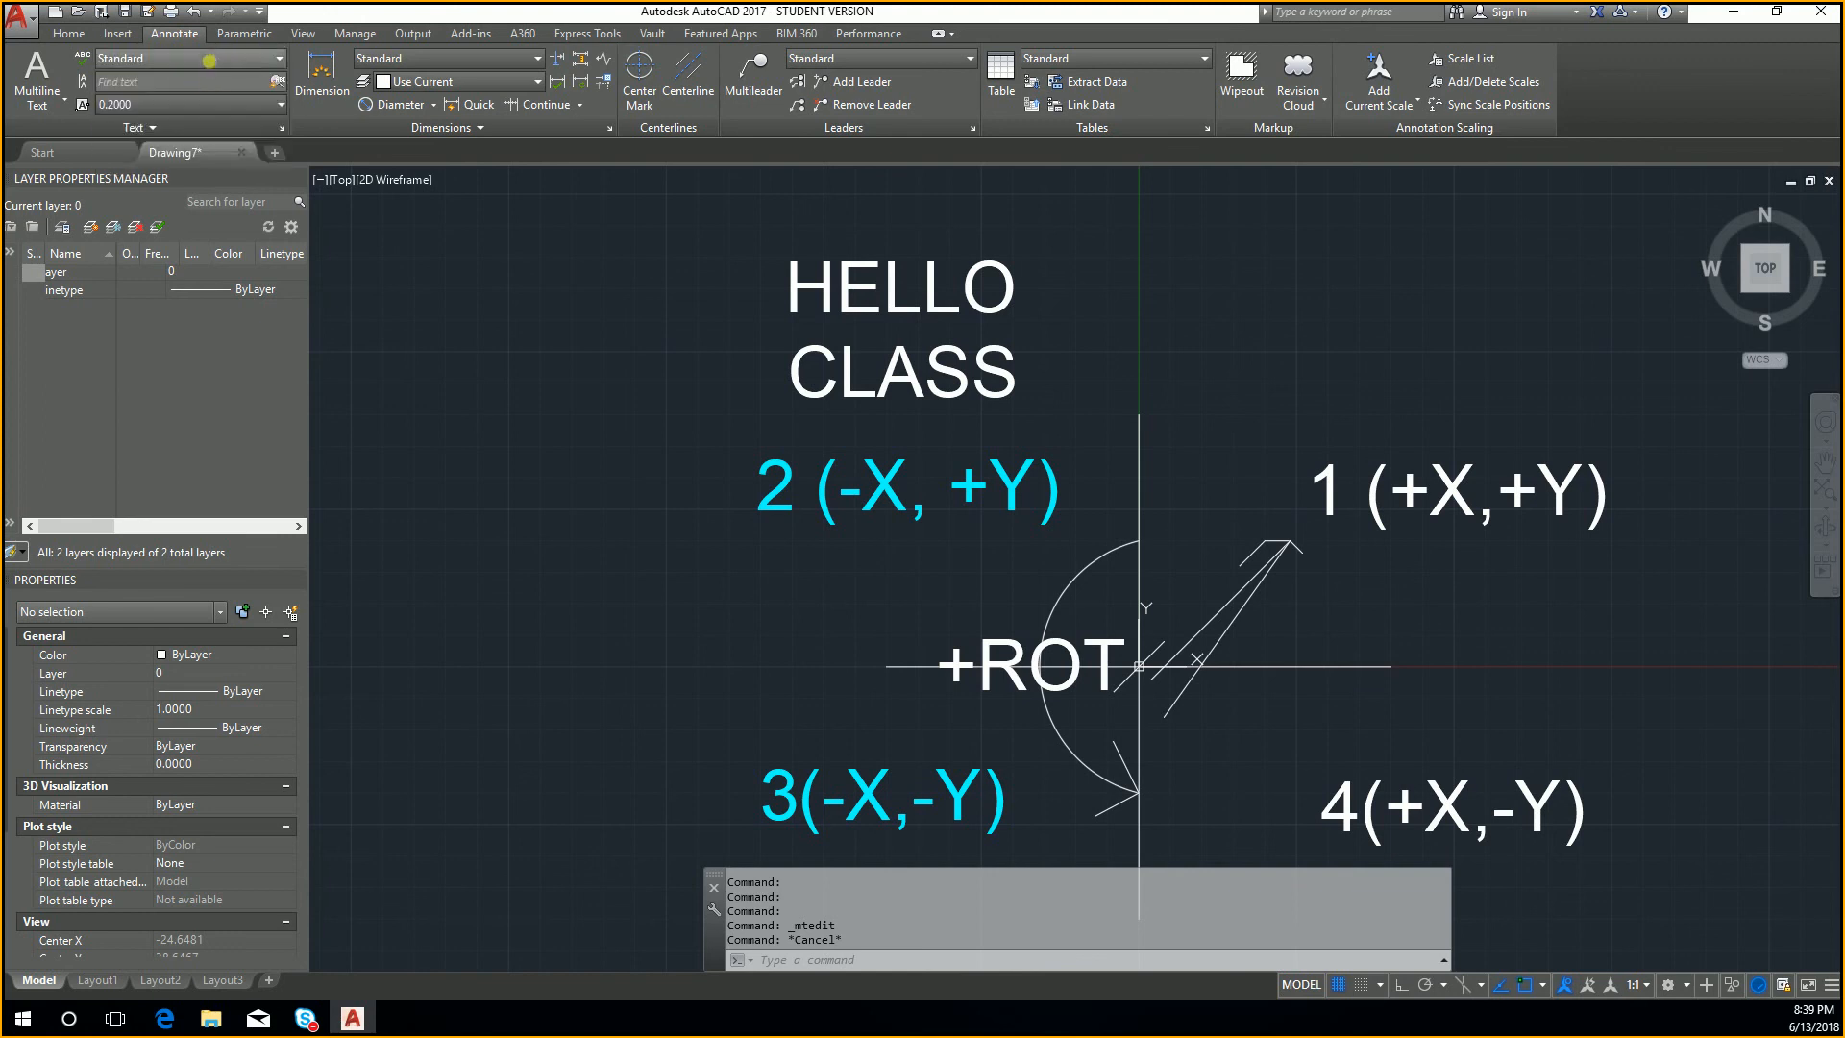
Step: Create a new text style named EHTC STYLE 1
left_click(215, 49)
left_click(209, 150)
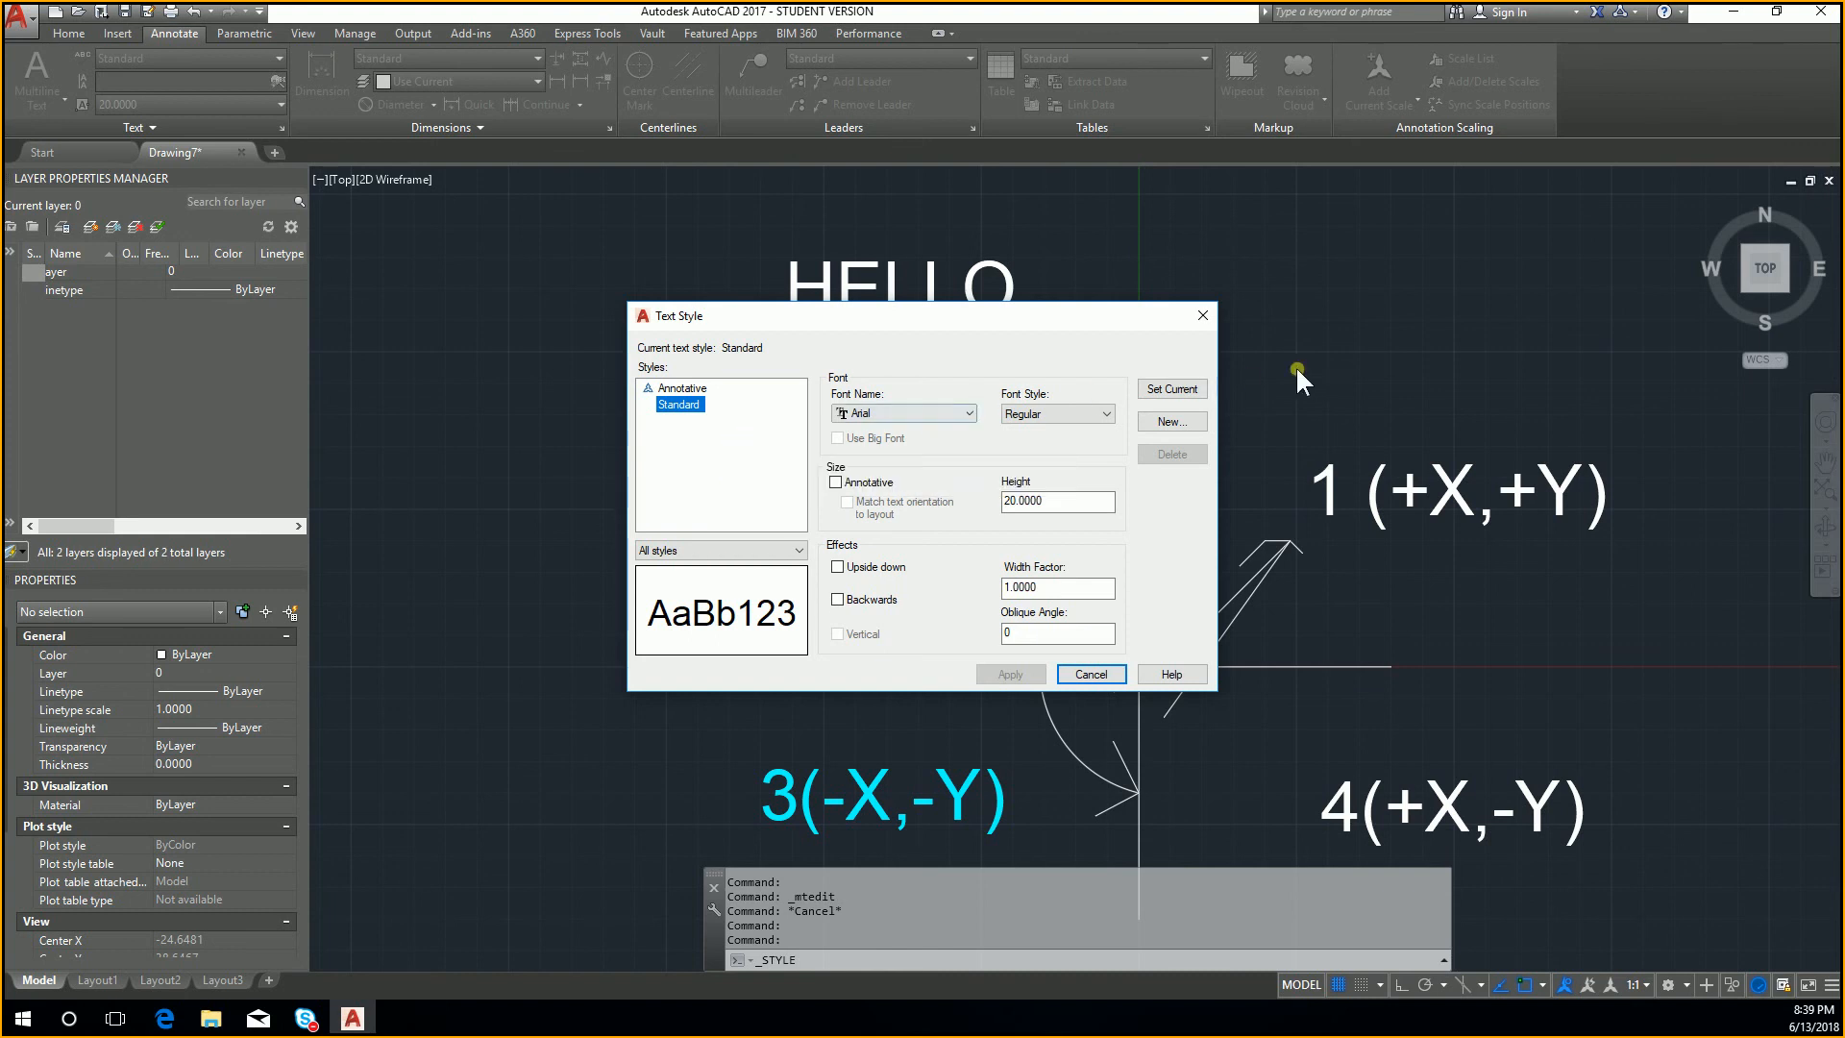
left_click(1163, 422)
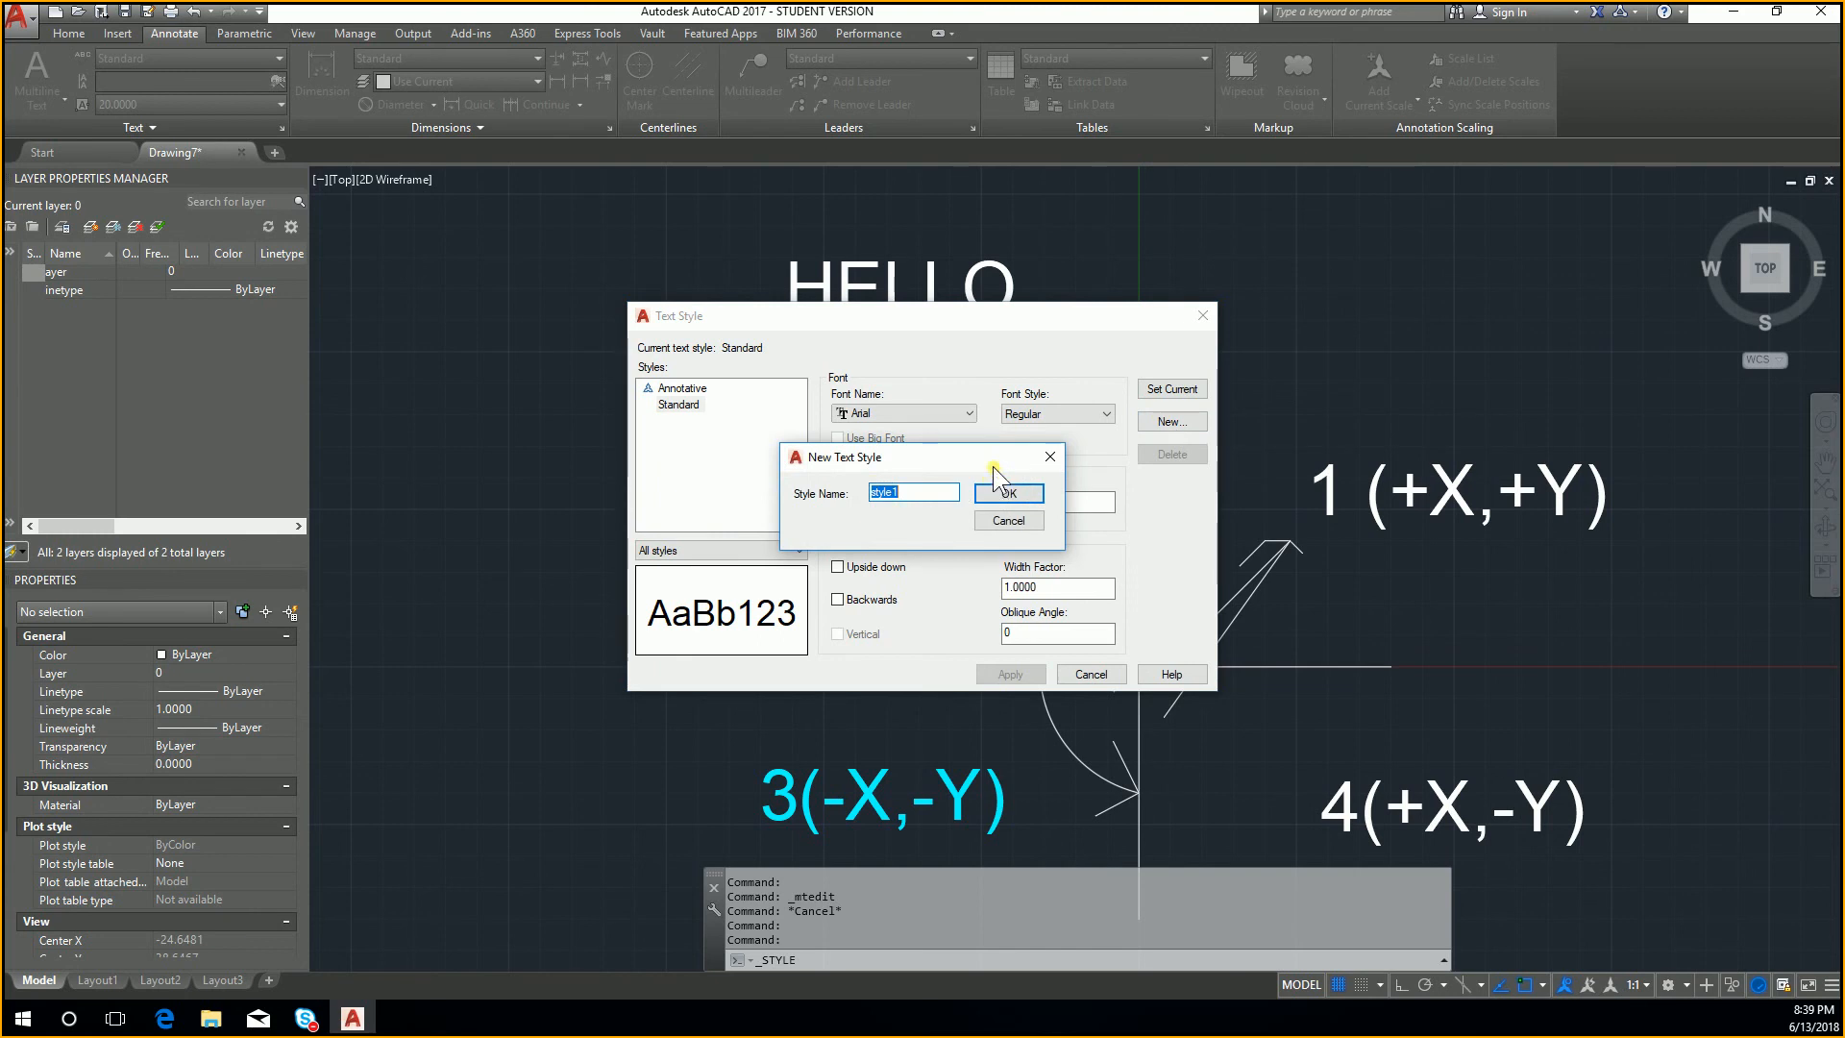
type("e")
left_click(1007, 494)
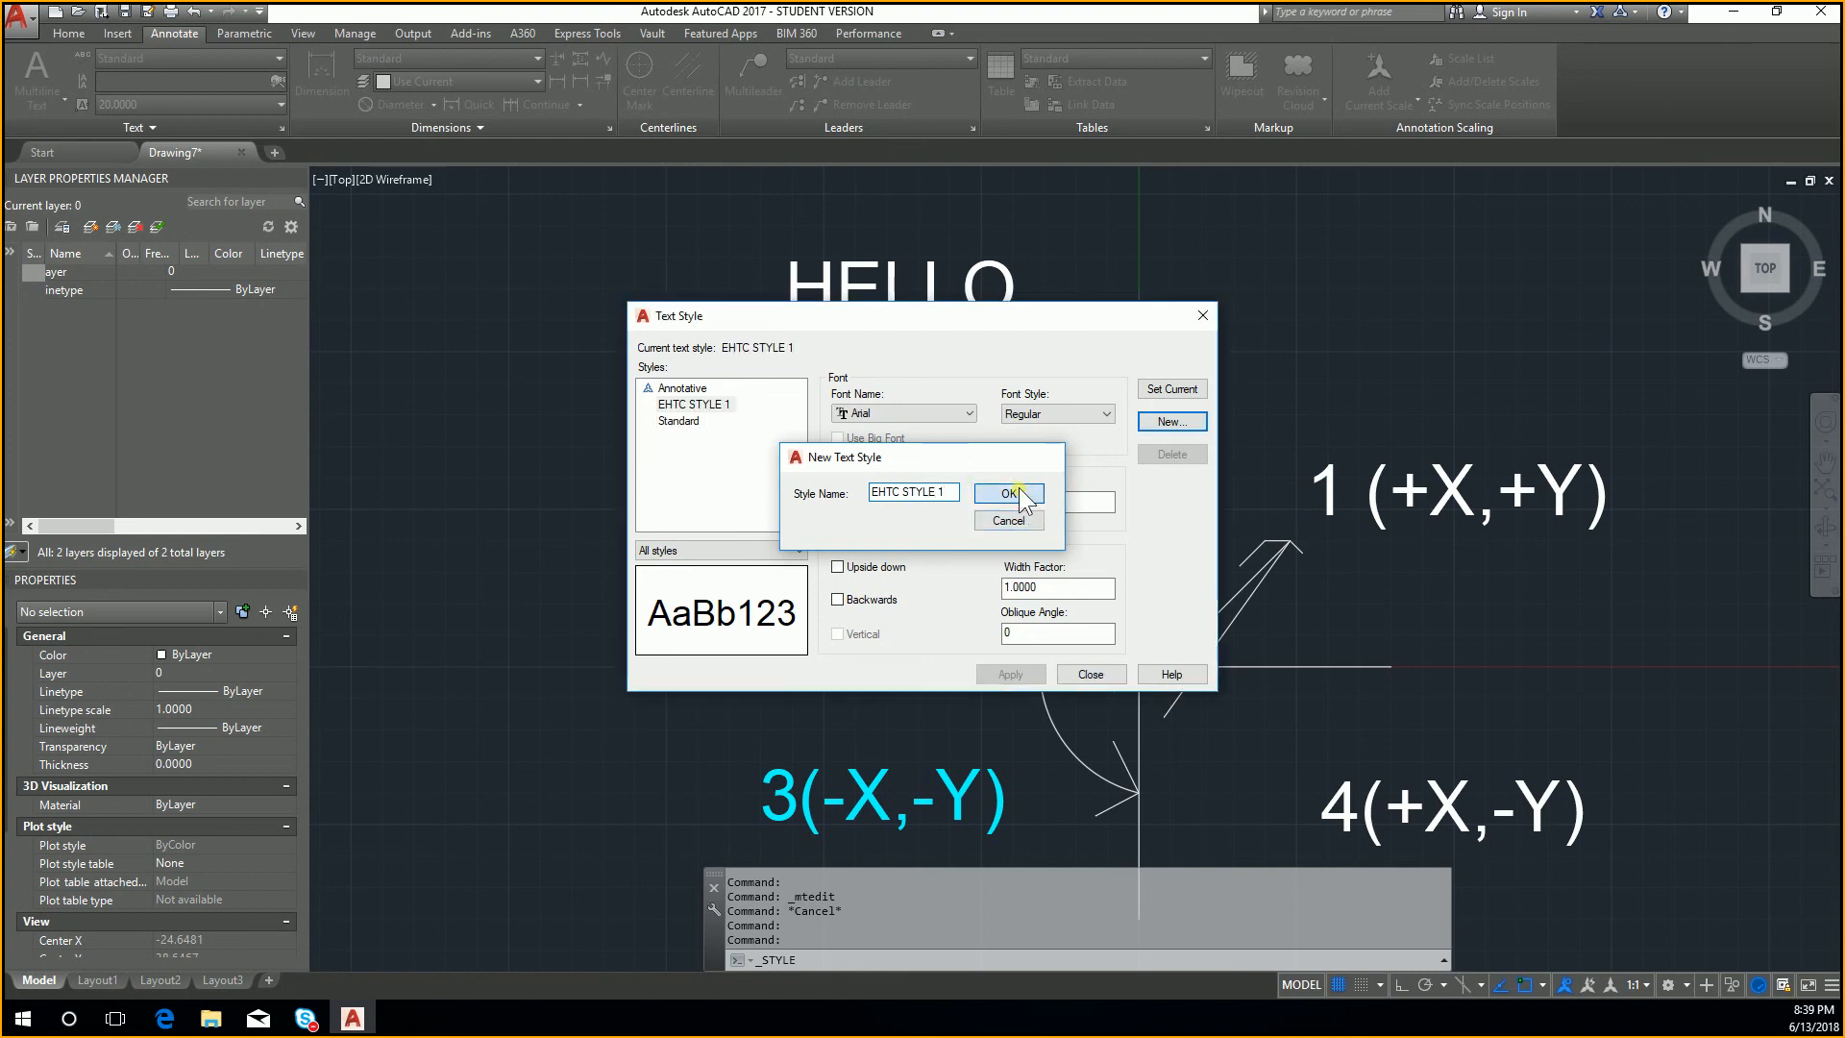
Step: Give EHTC STYLE 1 the Calibri font and a height of 15, apply the changes, and close the text style settings
left_click(961, 413)
scroll(963, 515, "down", 7)
key("c")
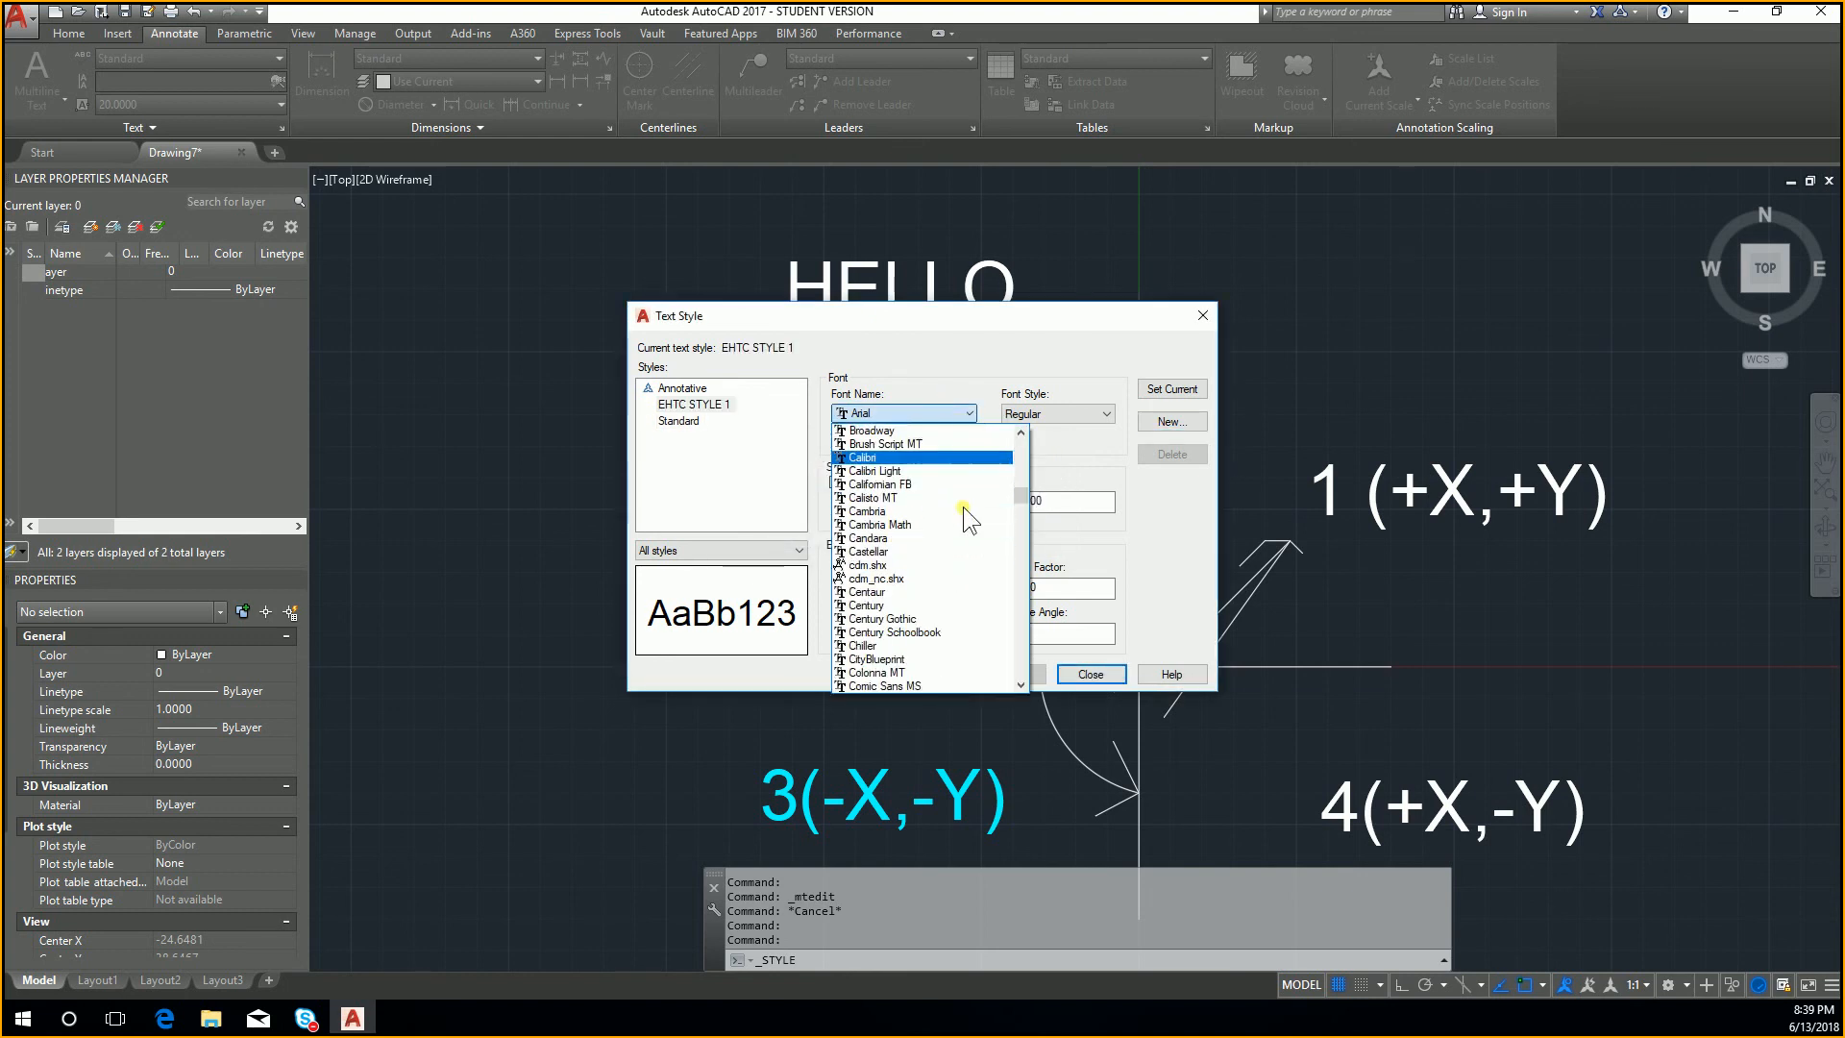
key("Return")
left_click_drag(1090, 504, 832, 505)
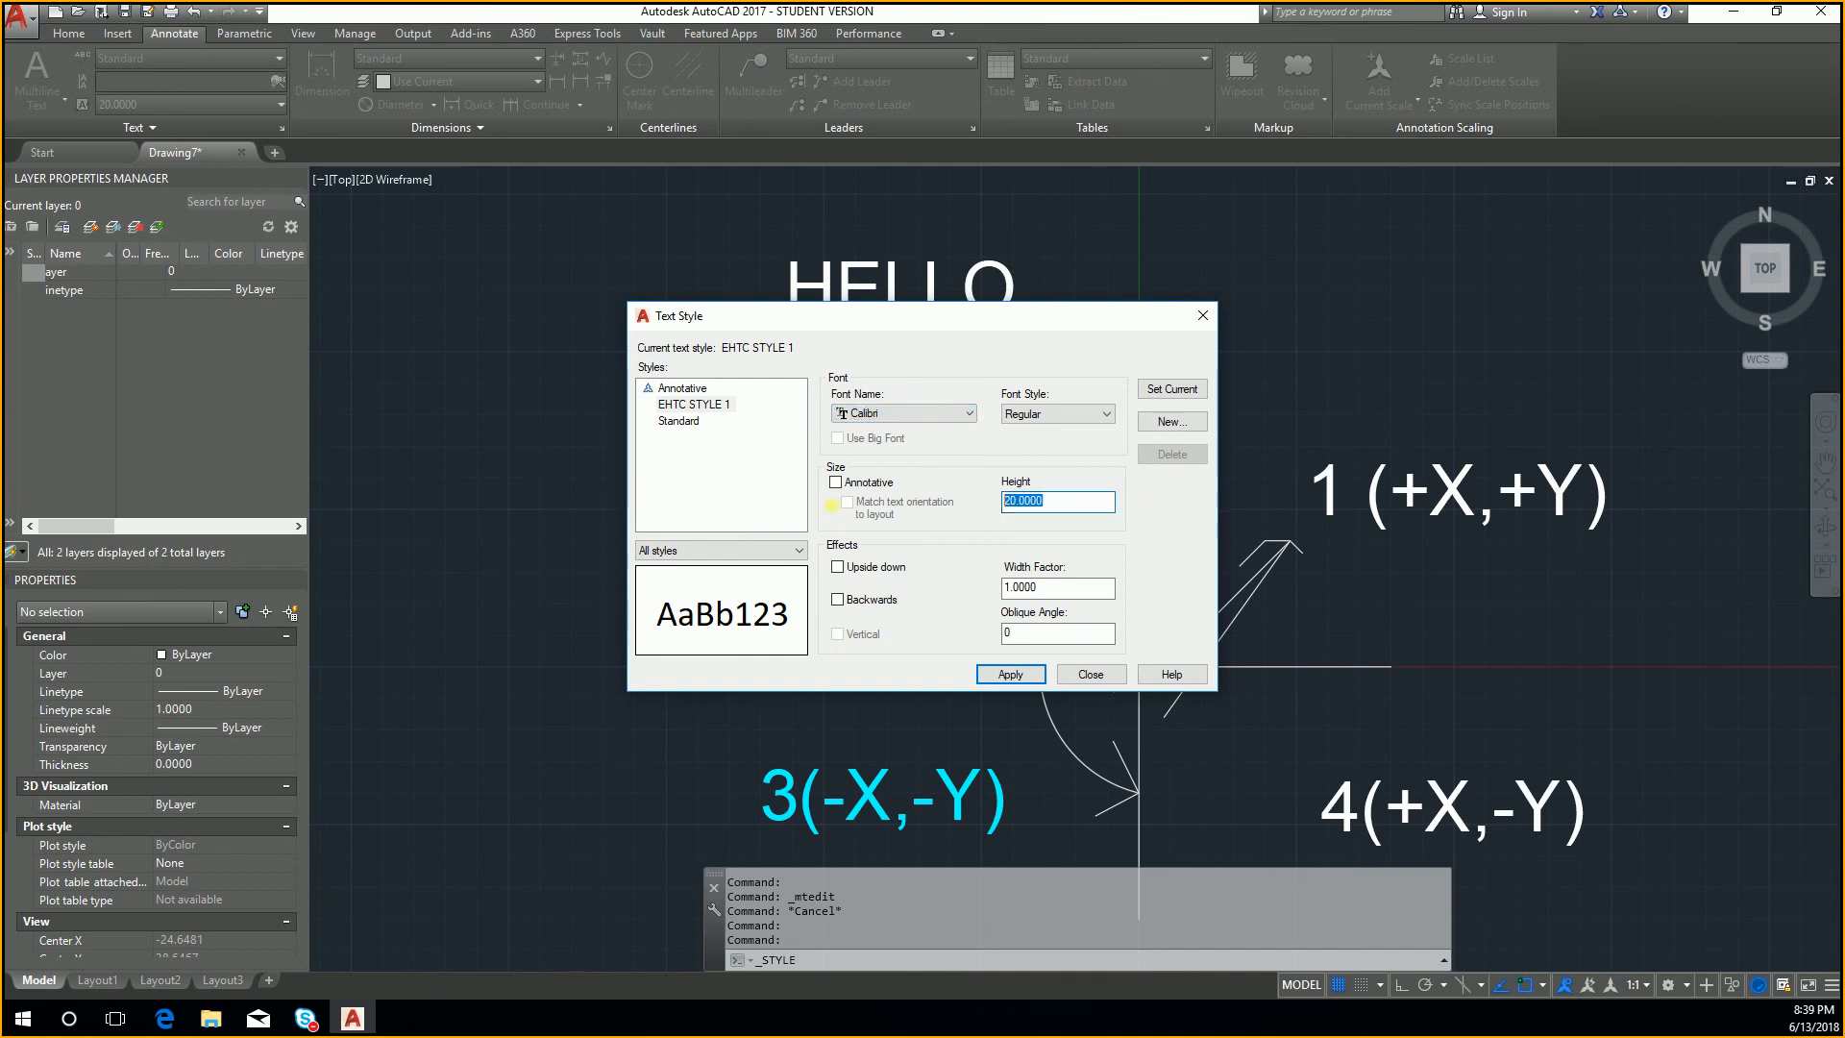
type("15")
left_click(1019, 677)
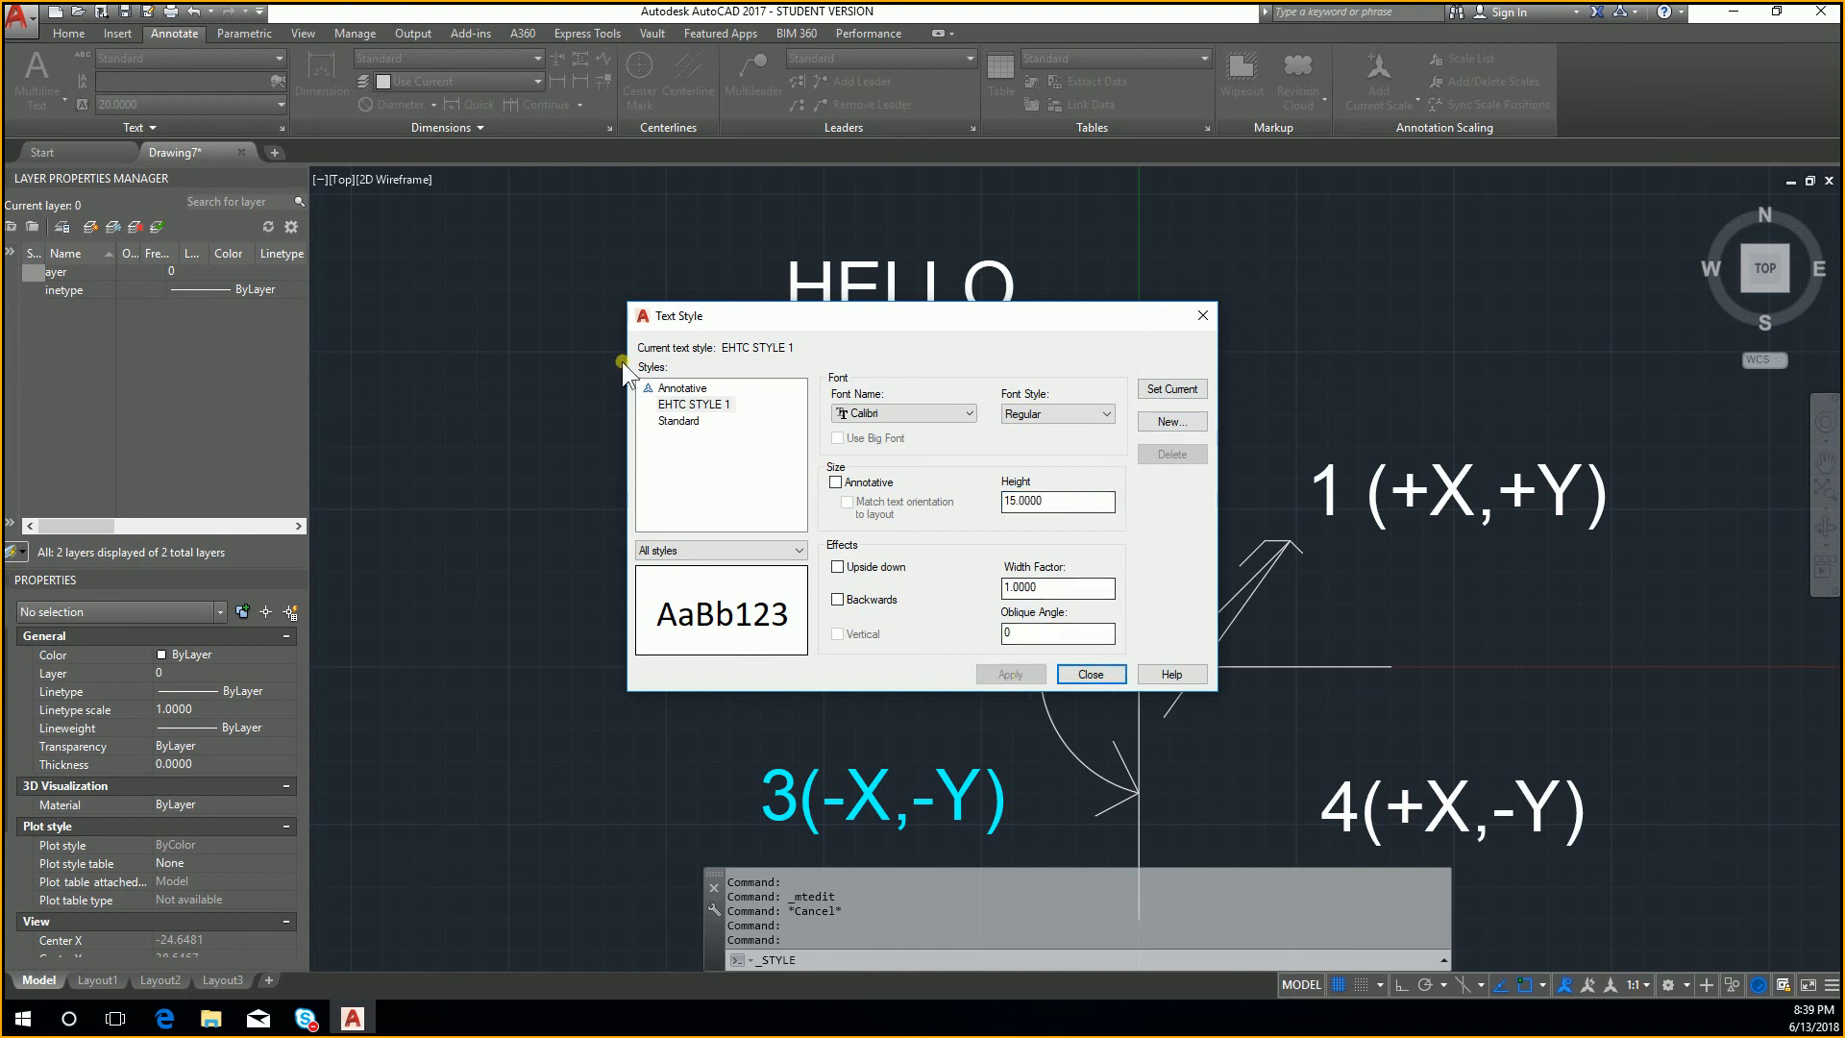
left_click(708, 406)
left_click(1020, 677)
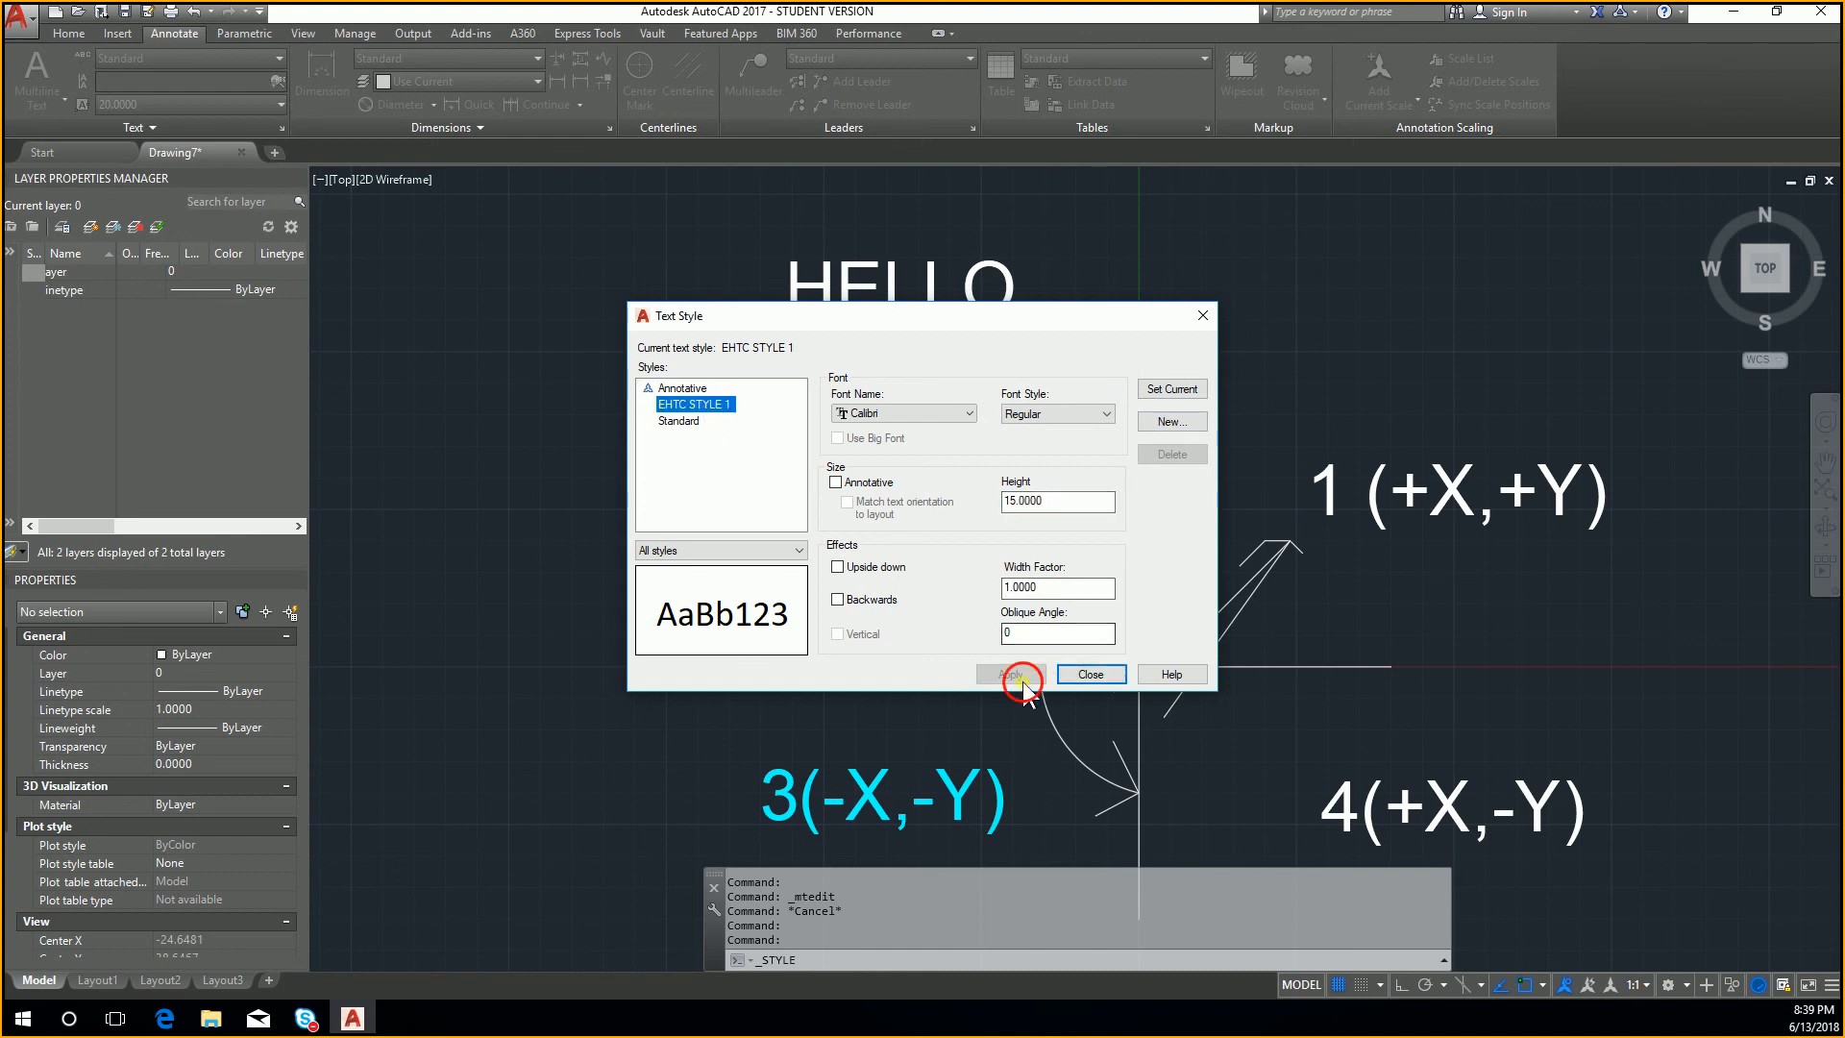
left_click(1103, 676)
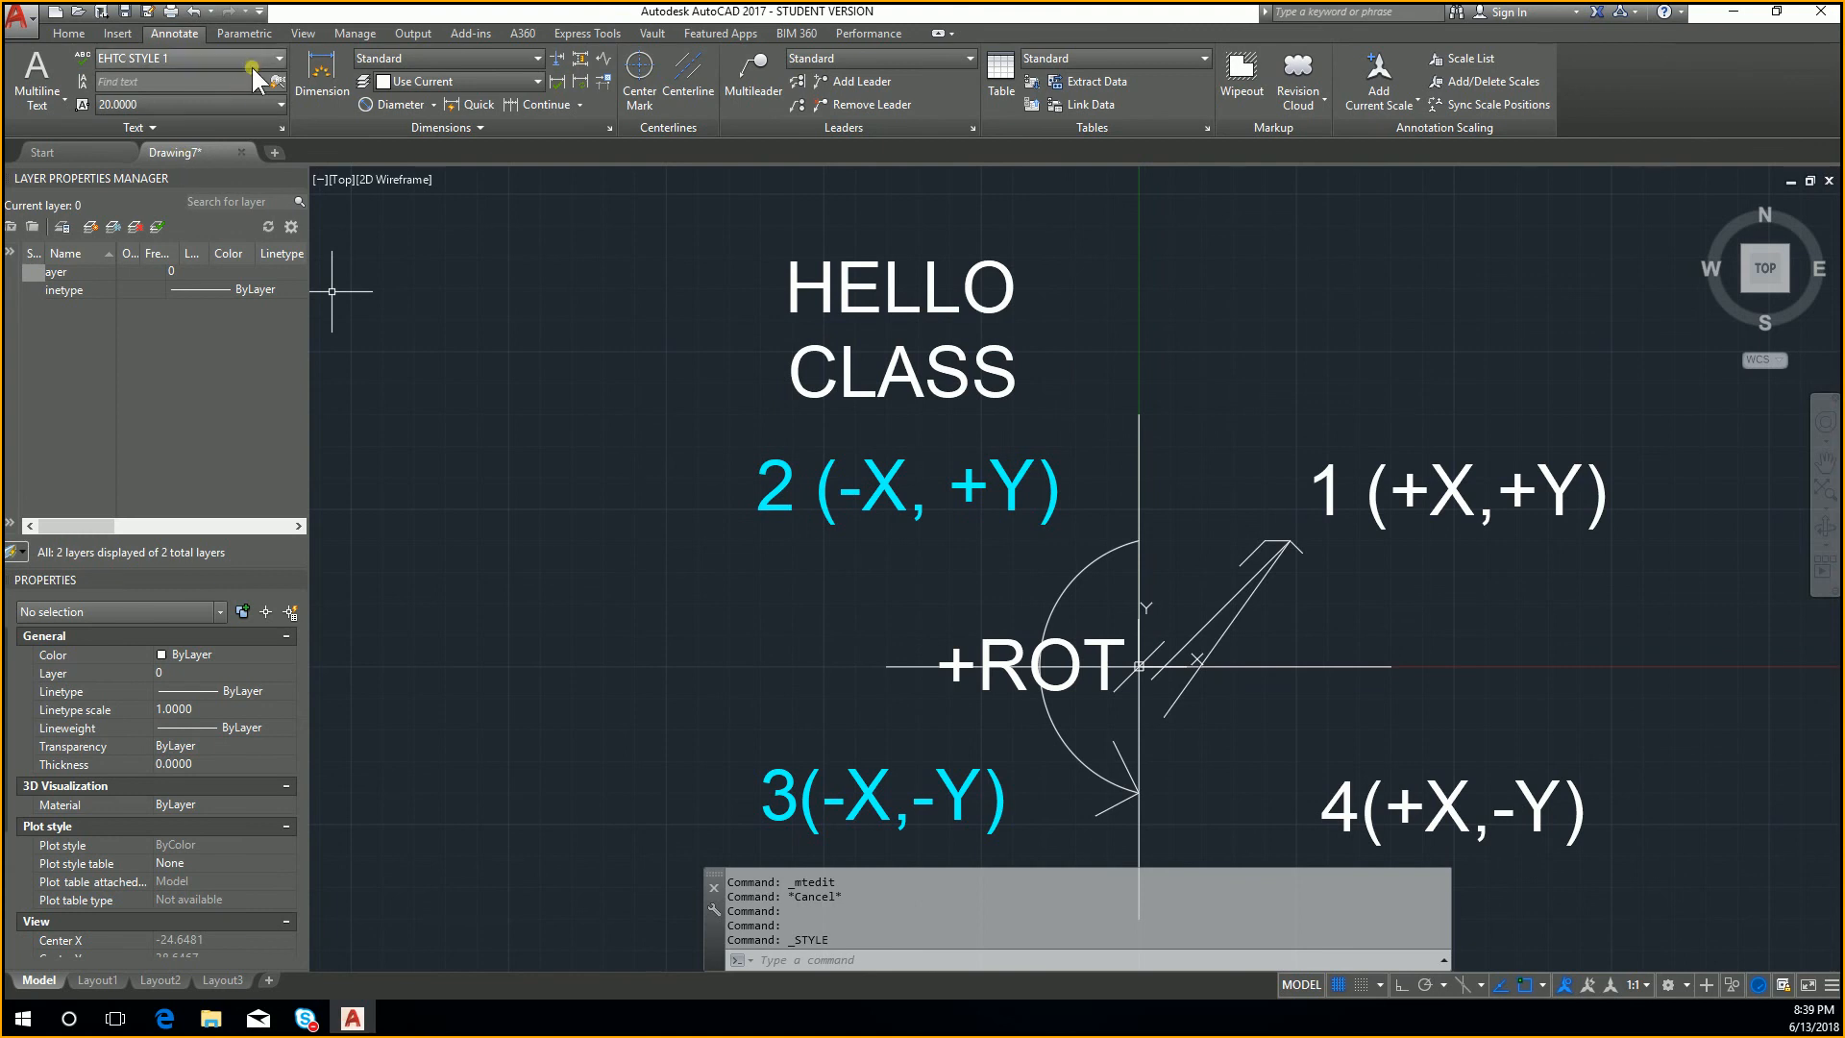
Step: Reopen the text style settings and set EHTC STYLE 1 as the current style
left_click(278, 58)
left_click(207, 153)
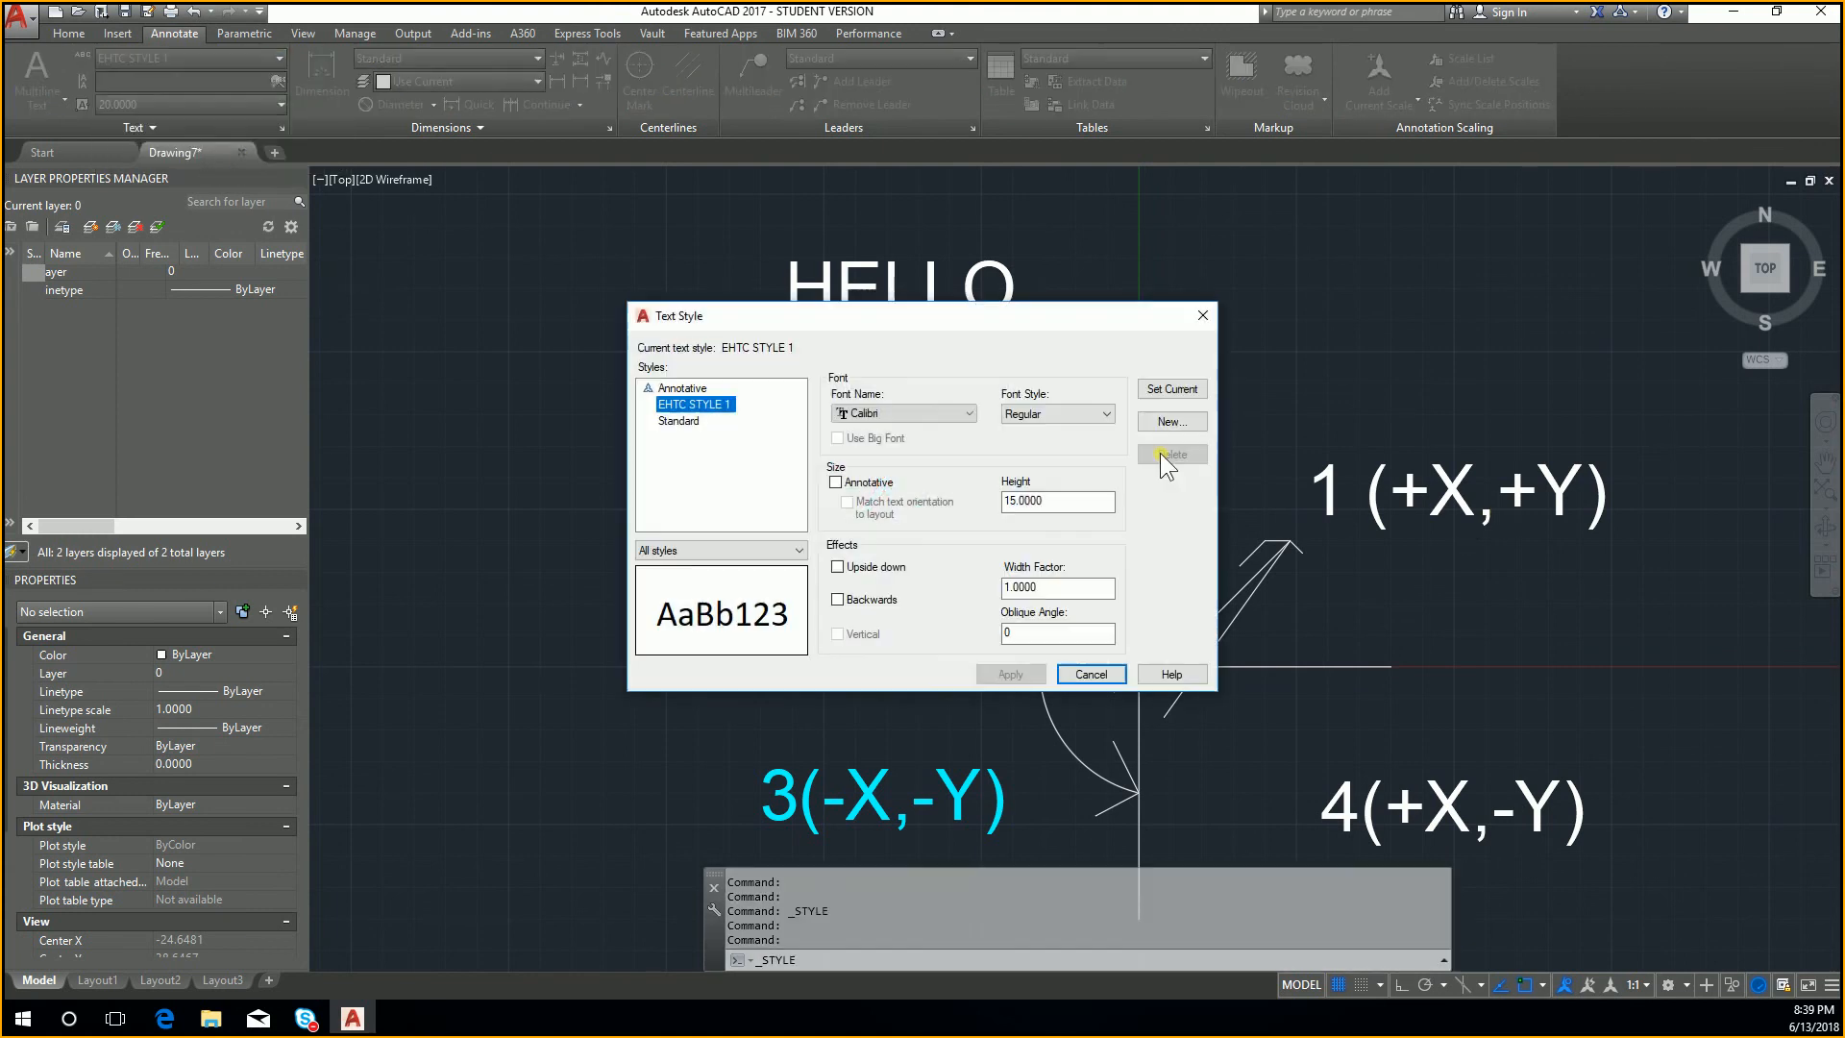
left_click(1157, 396)
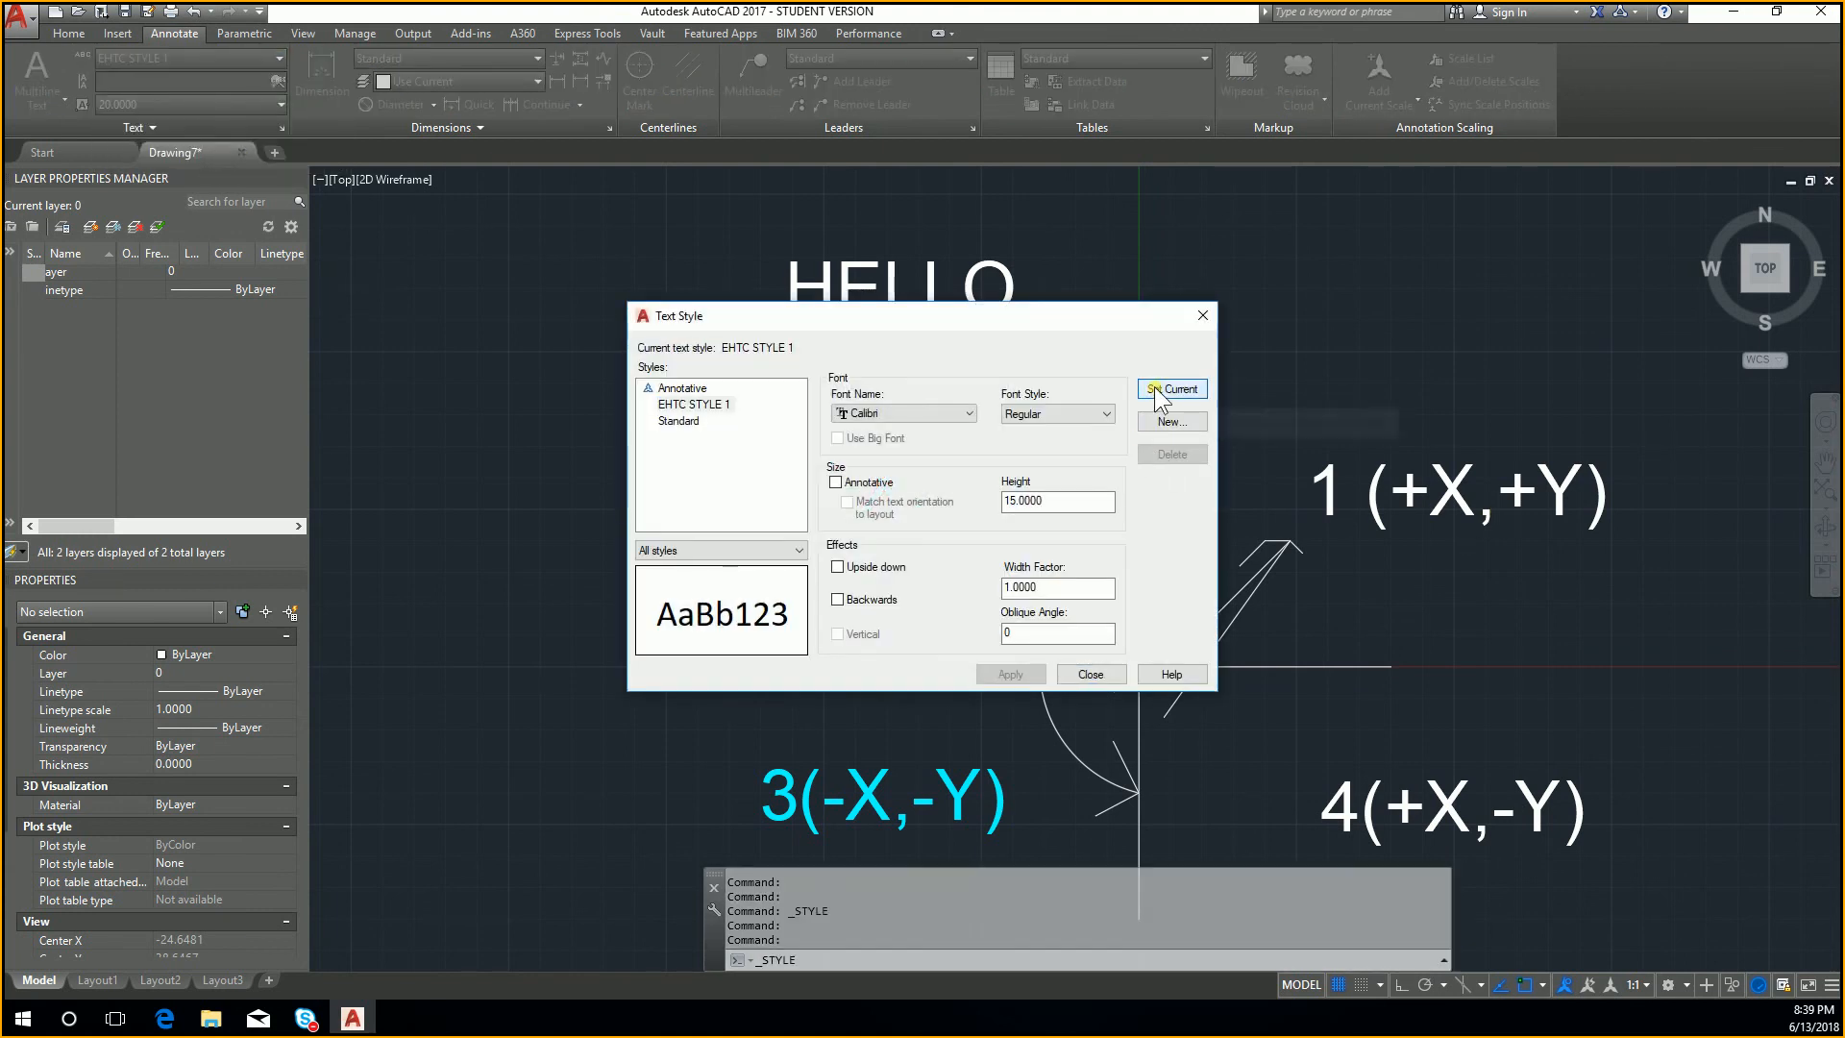
left_click(1105, 673)
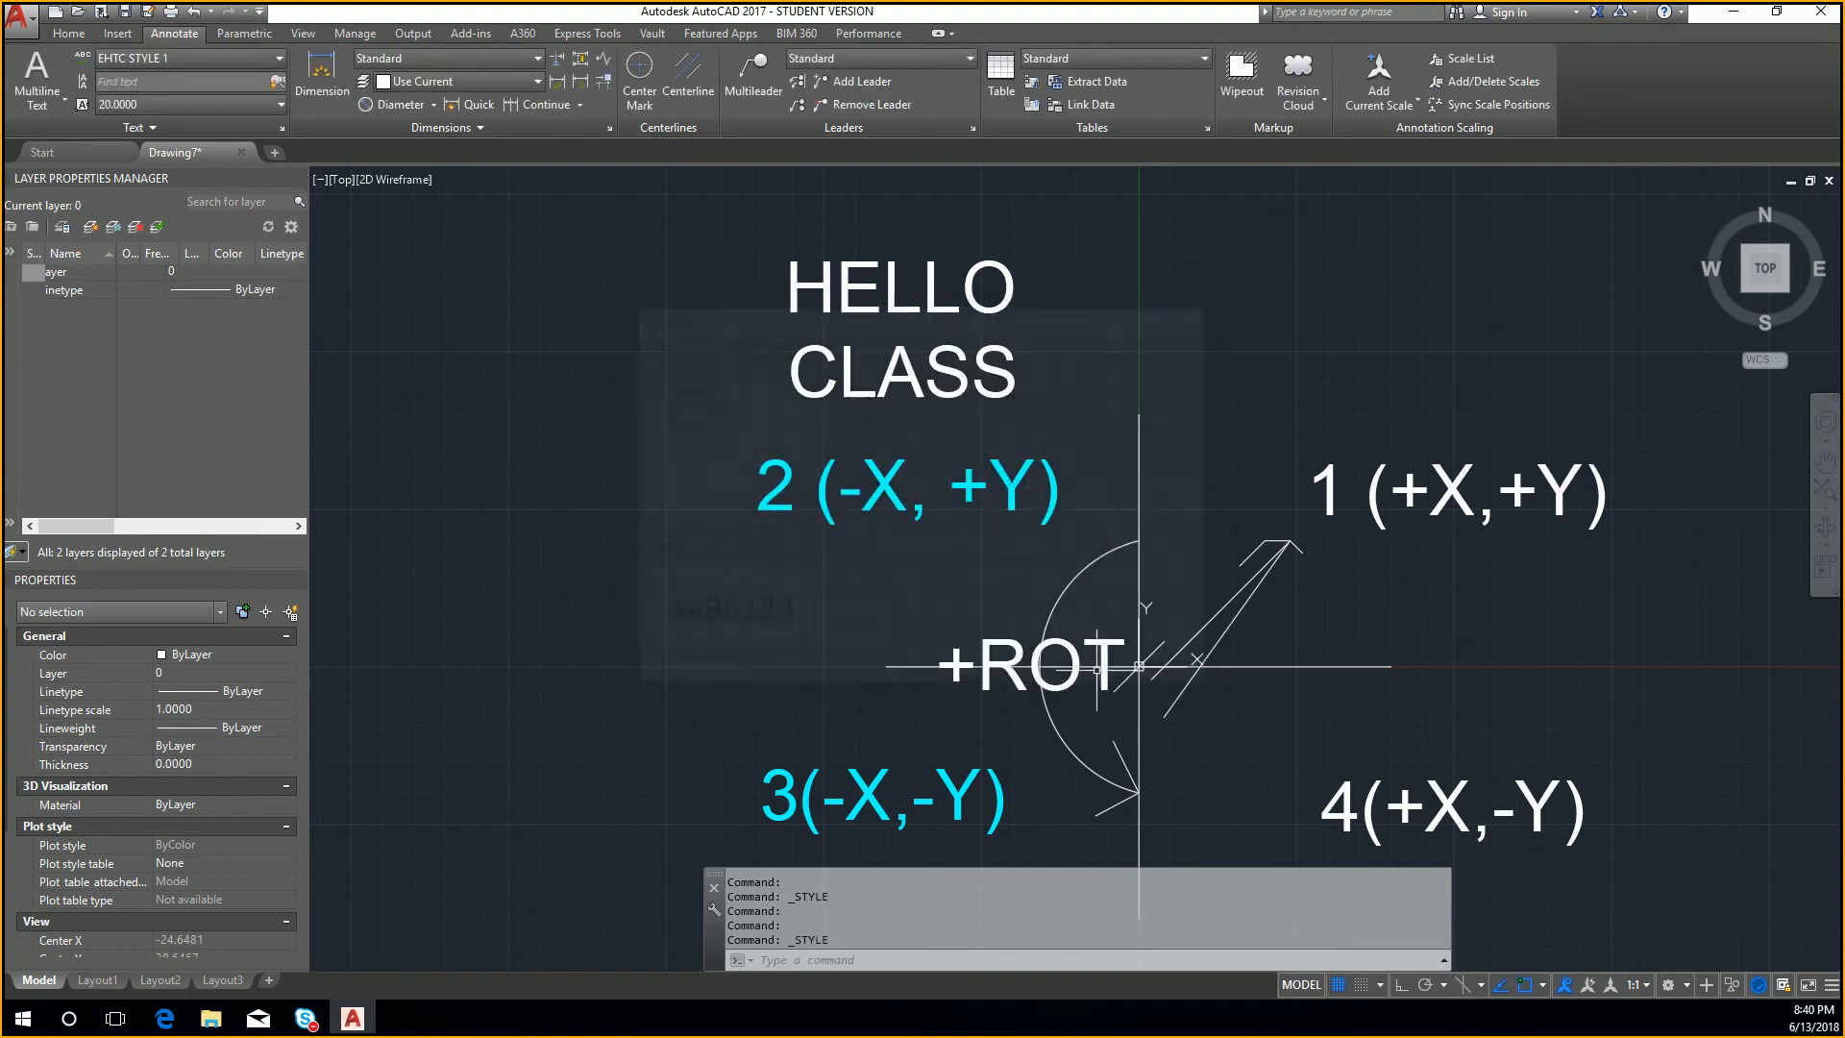
Step: Add multiline text above and left of HELLO CLASS, reading EHTC on the first line and TESTING TEXT STYLES below it
middle_click_drag(671, 260, 840, 476)
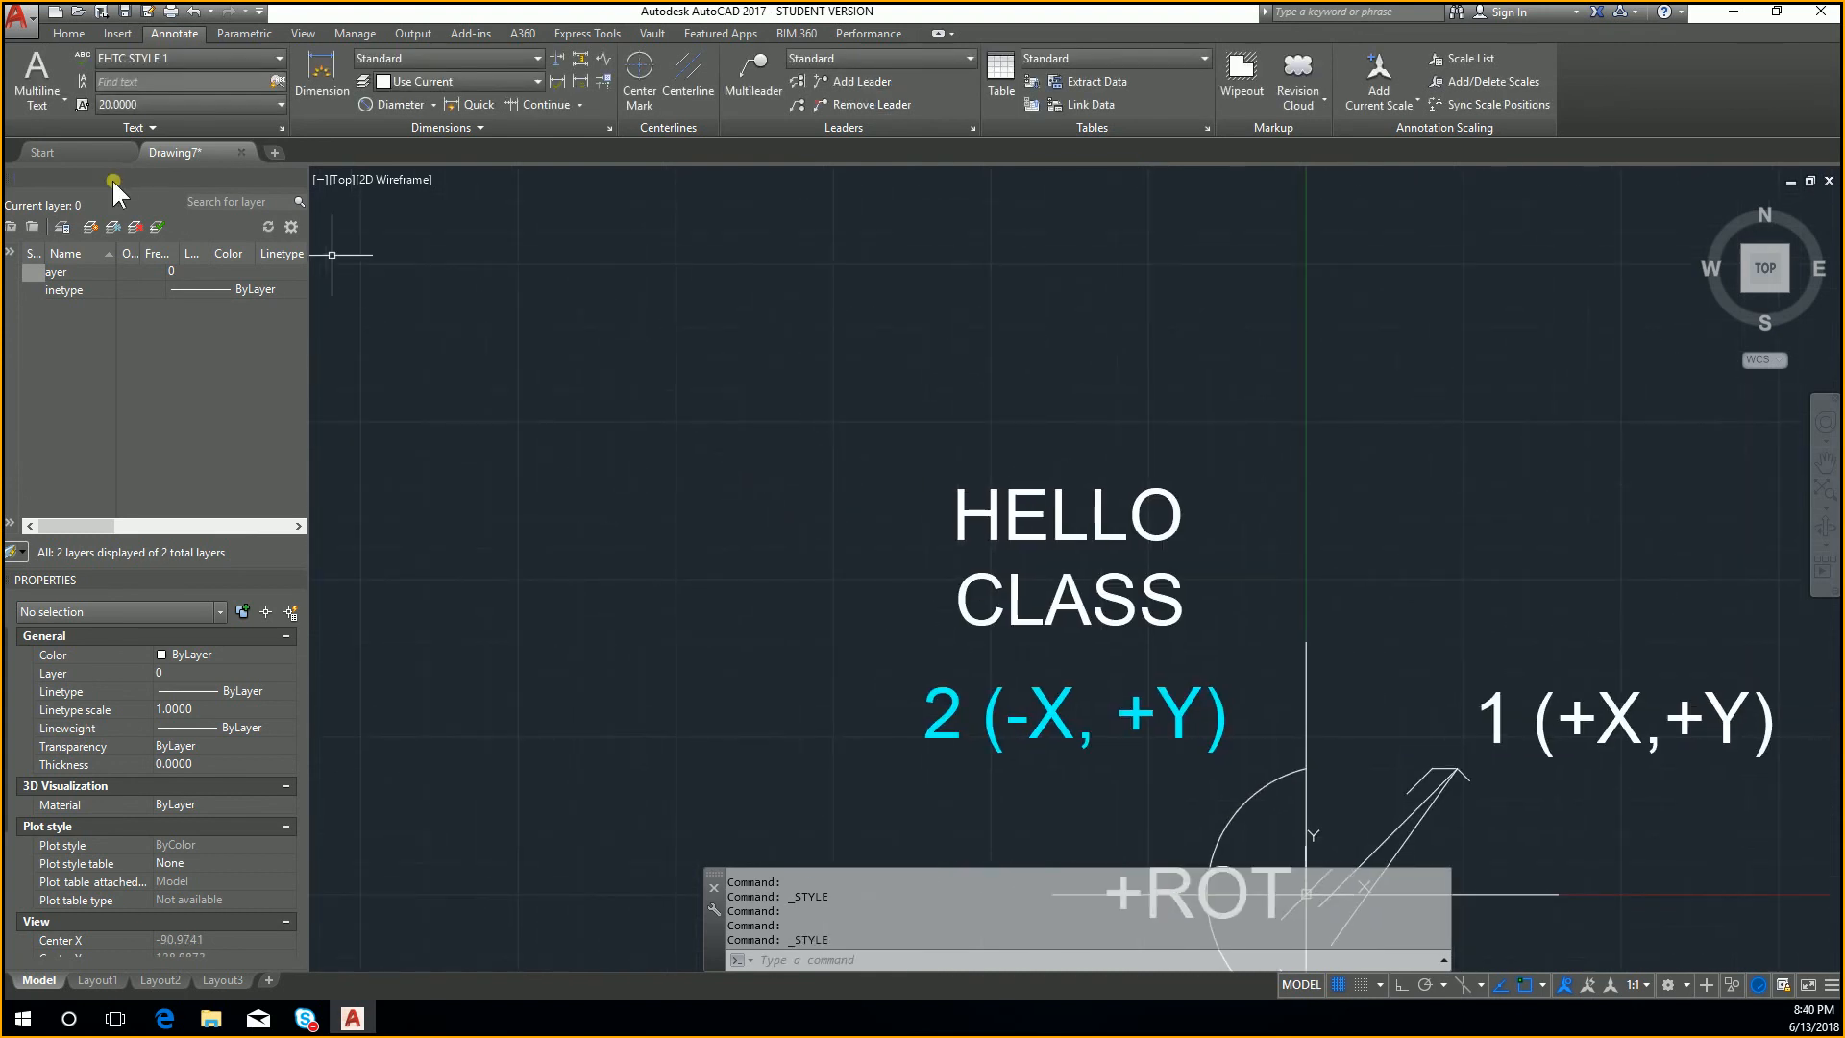
left_click(36, 77)
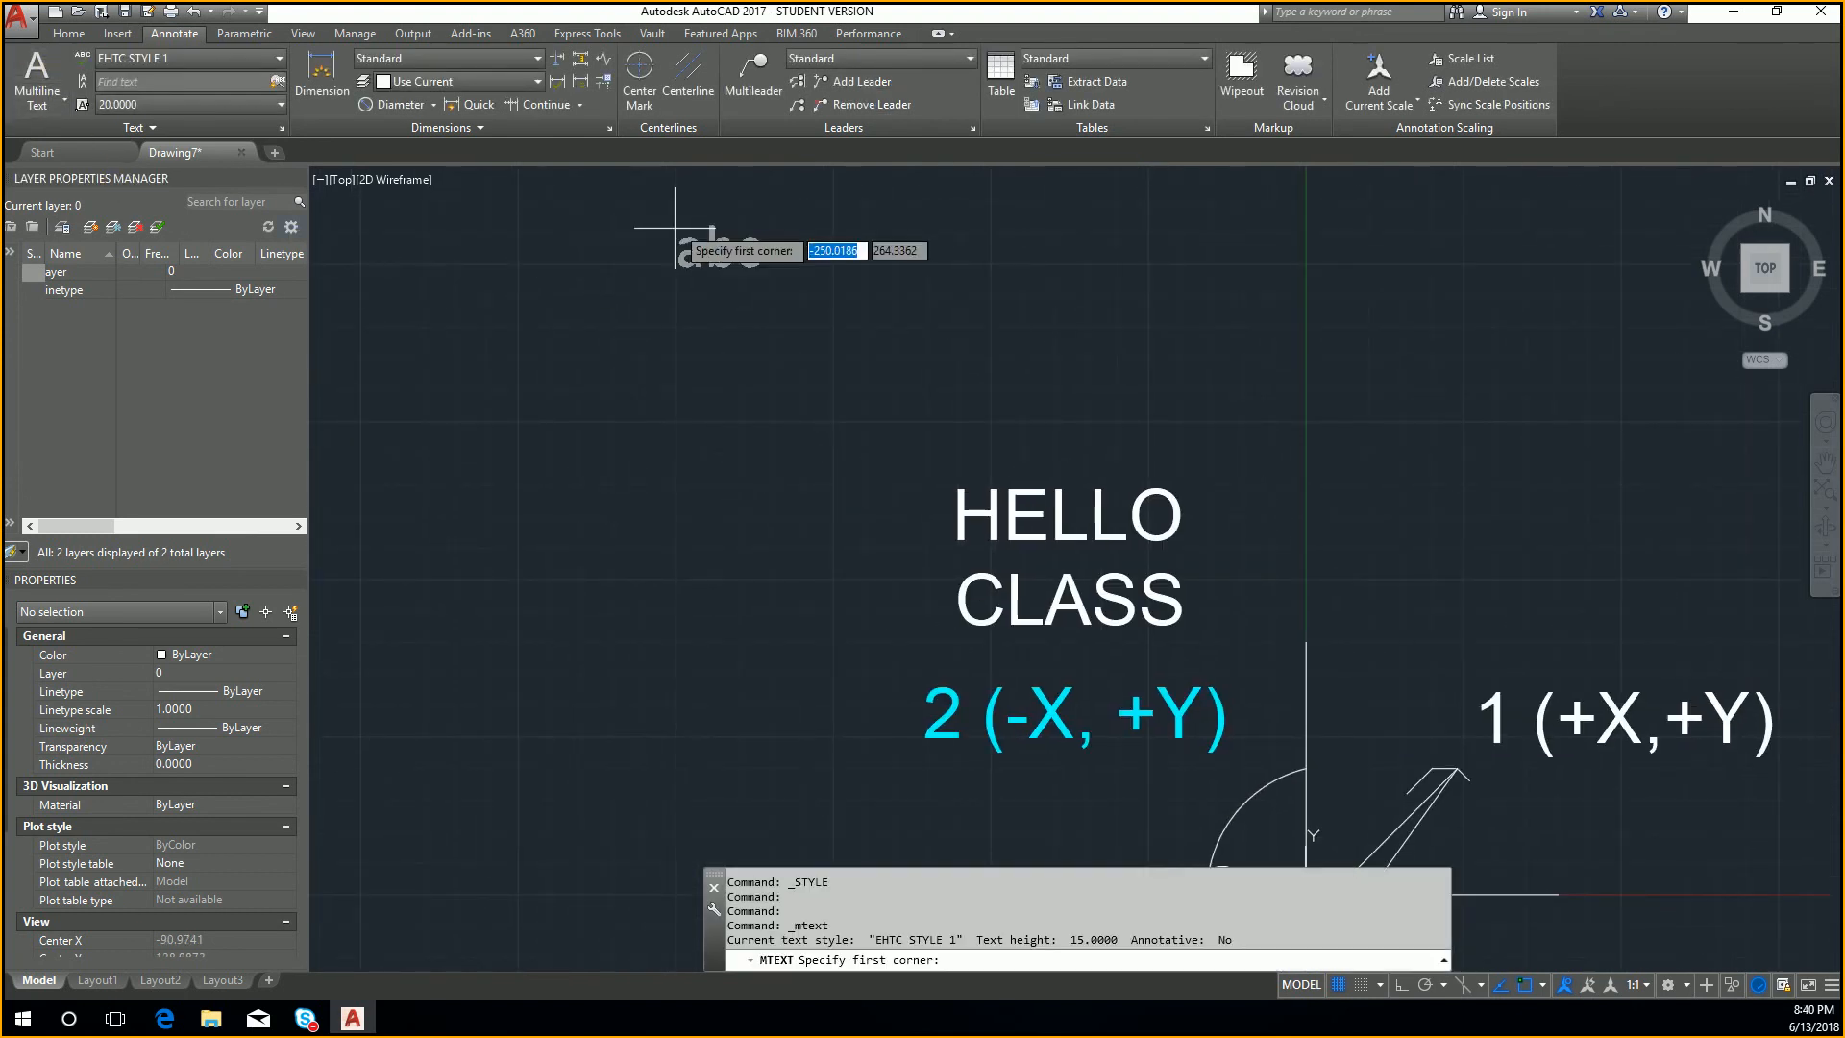
left_click(675, 227)
left_click(1086, 382)
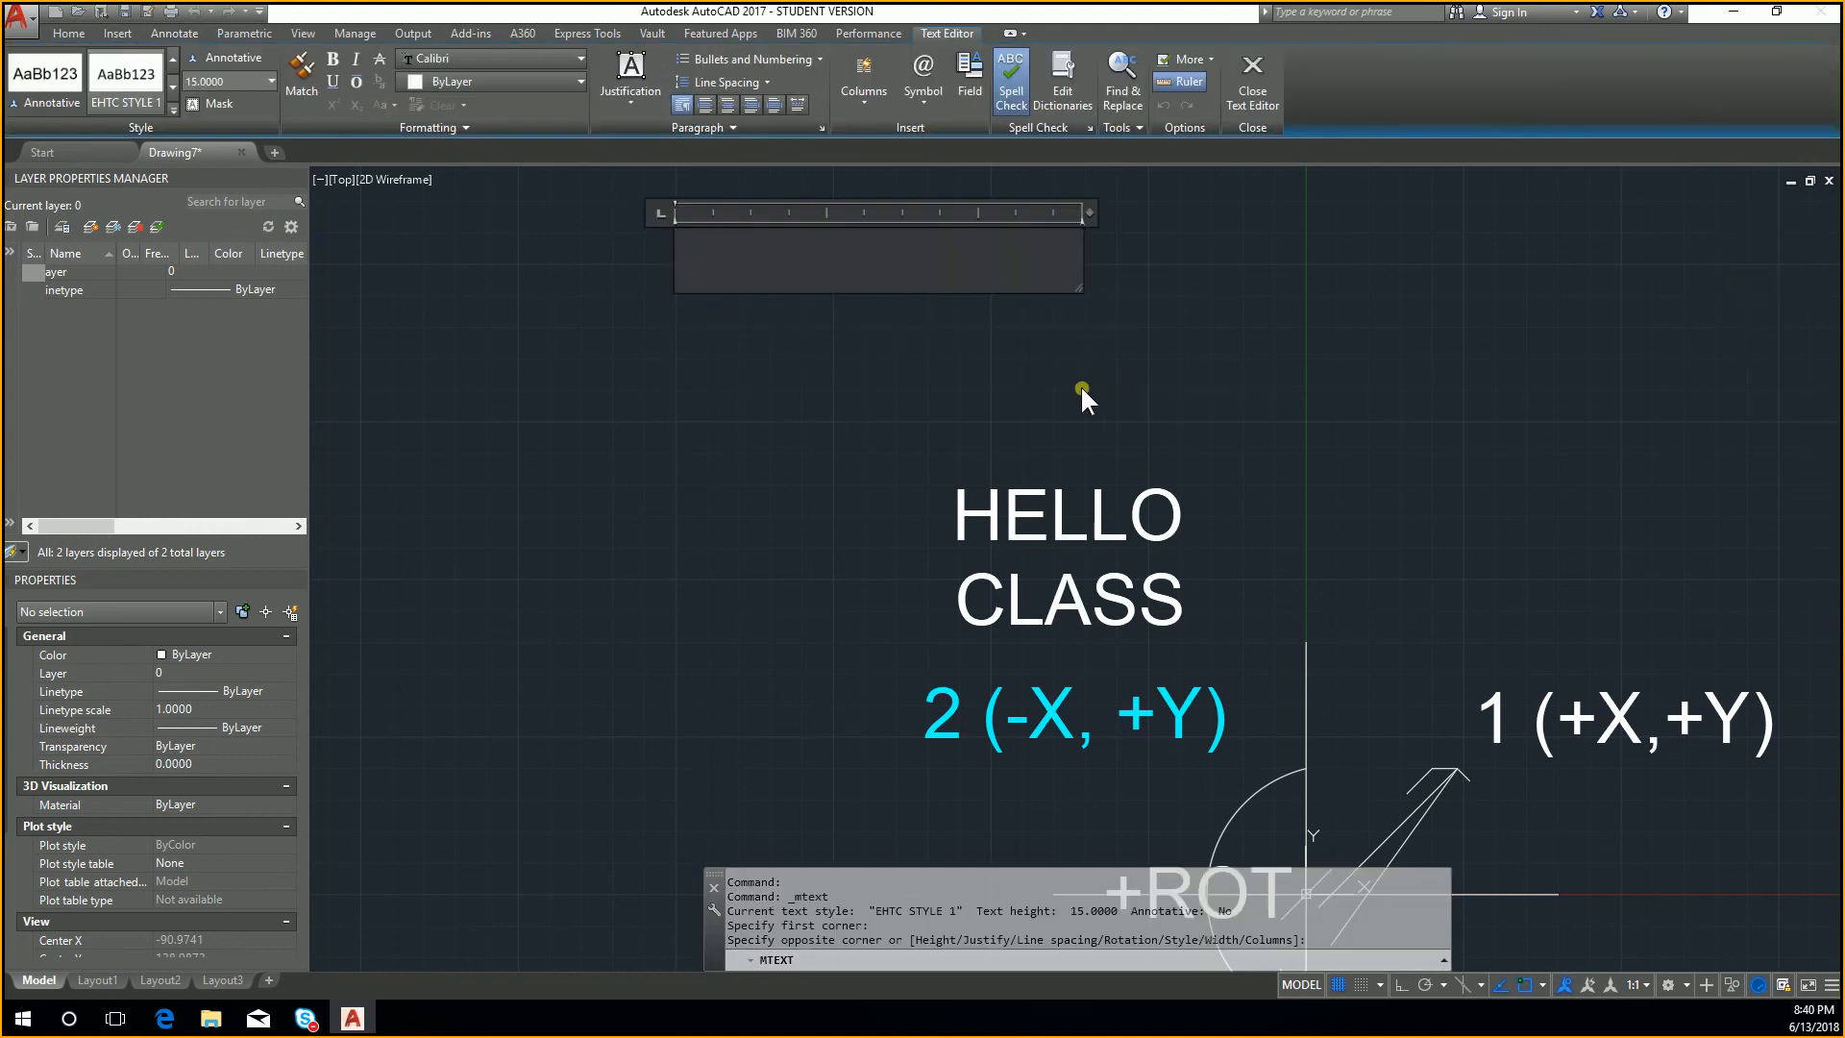
type("e")
key("BackSpace")
type("EHTC")
key("Return")
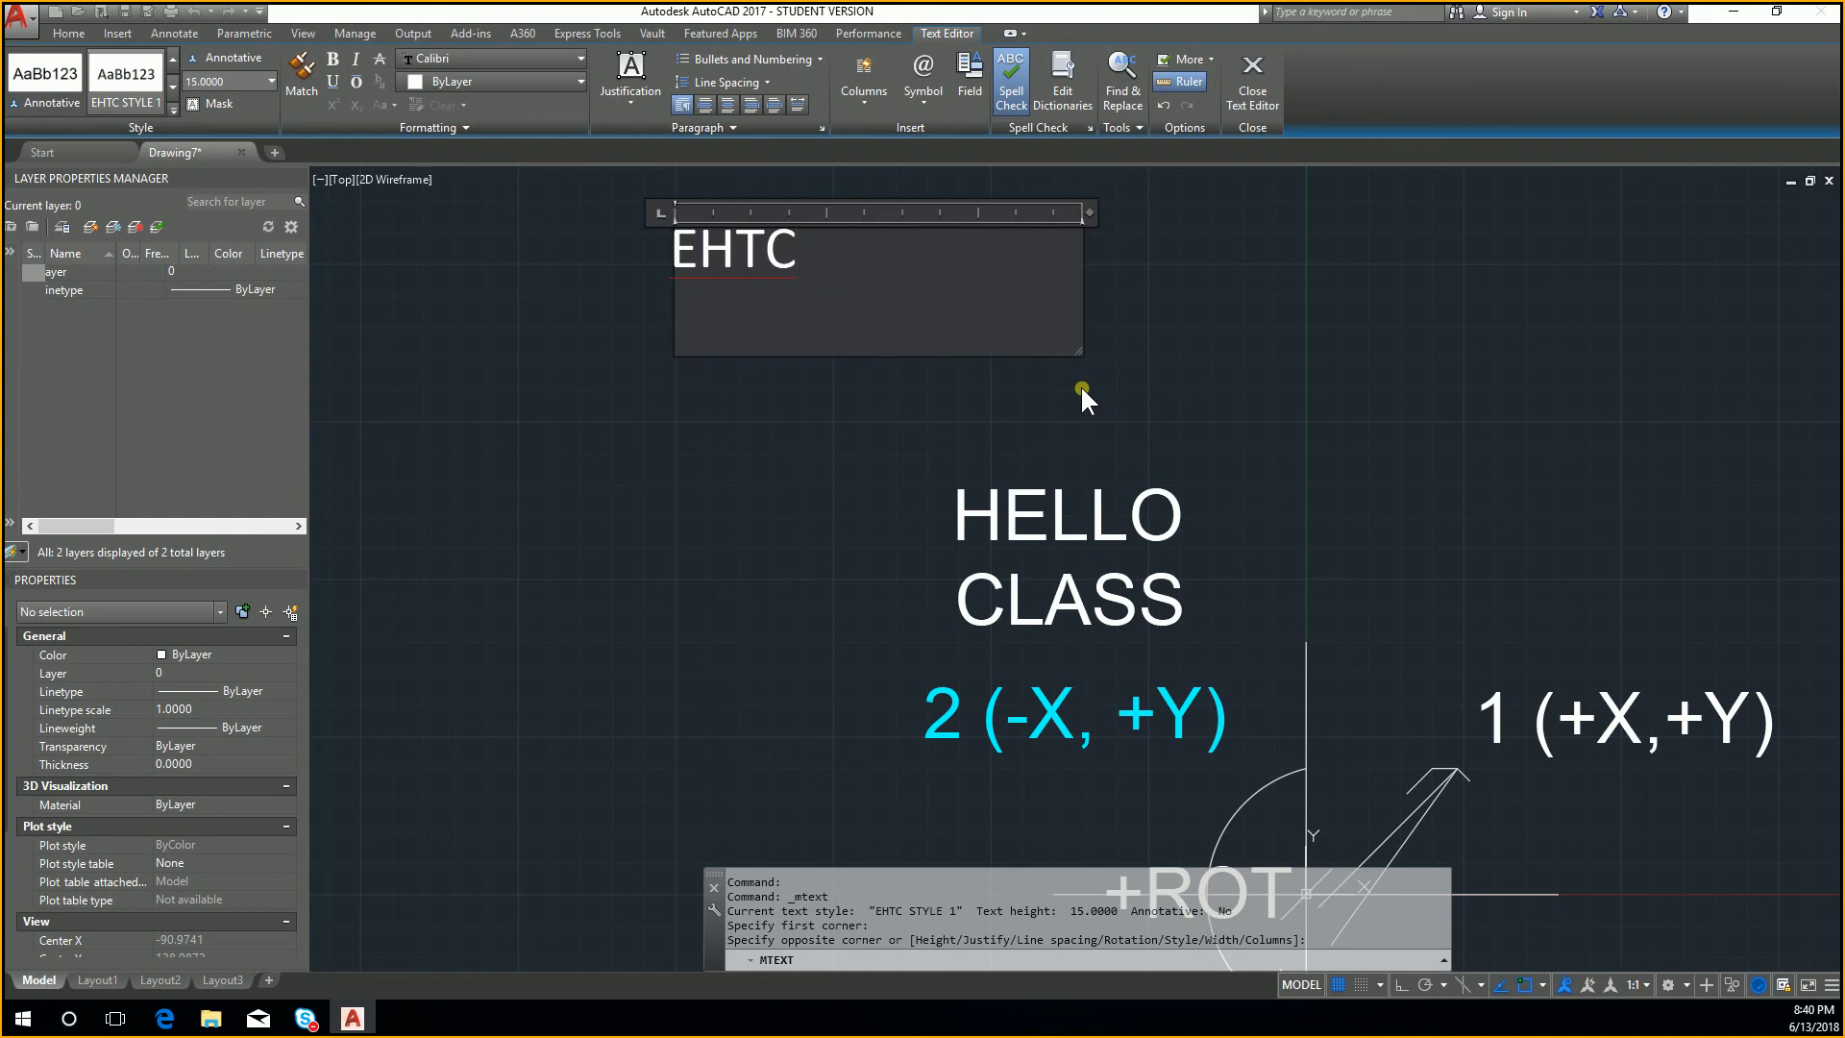
type("TESTING ")
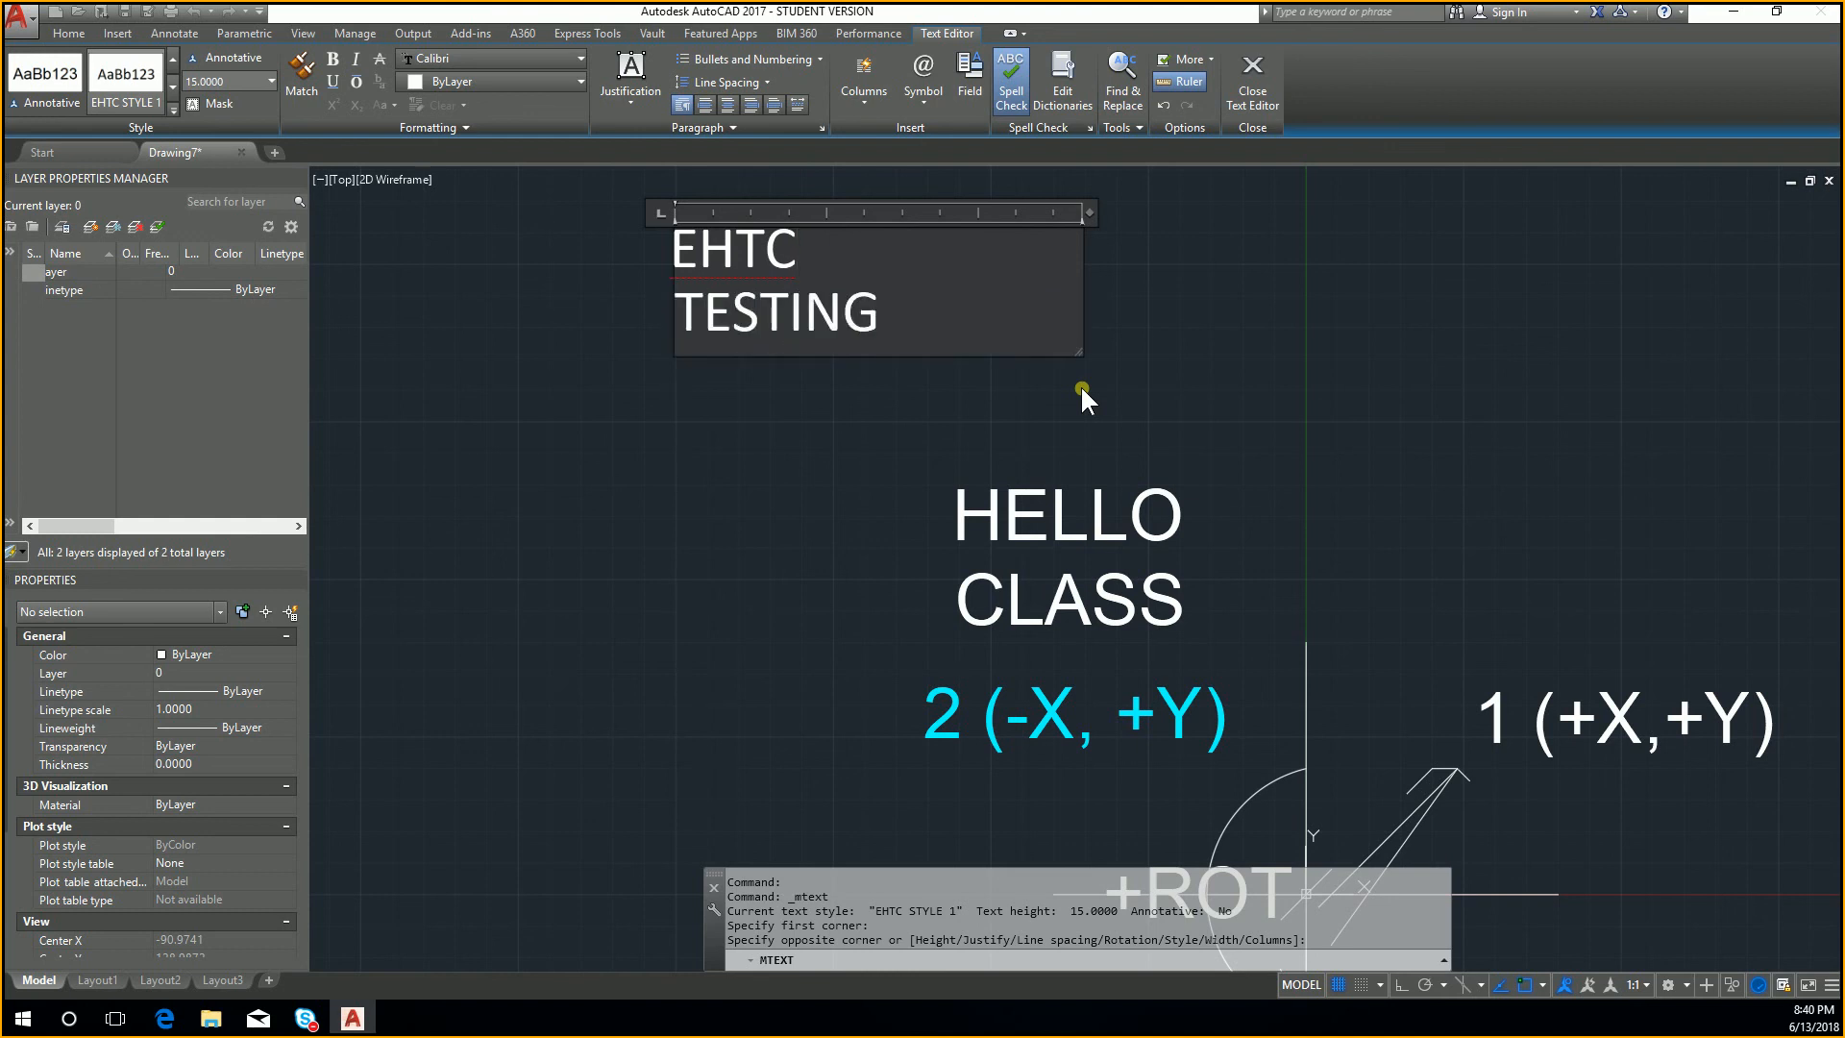
type("TEXT STYTE")
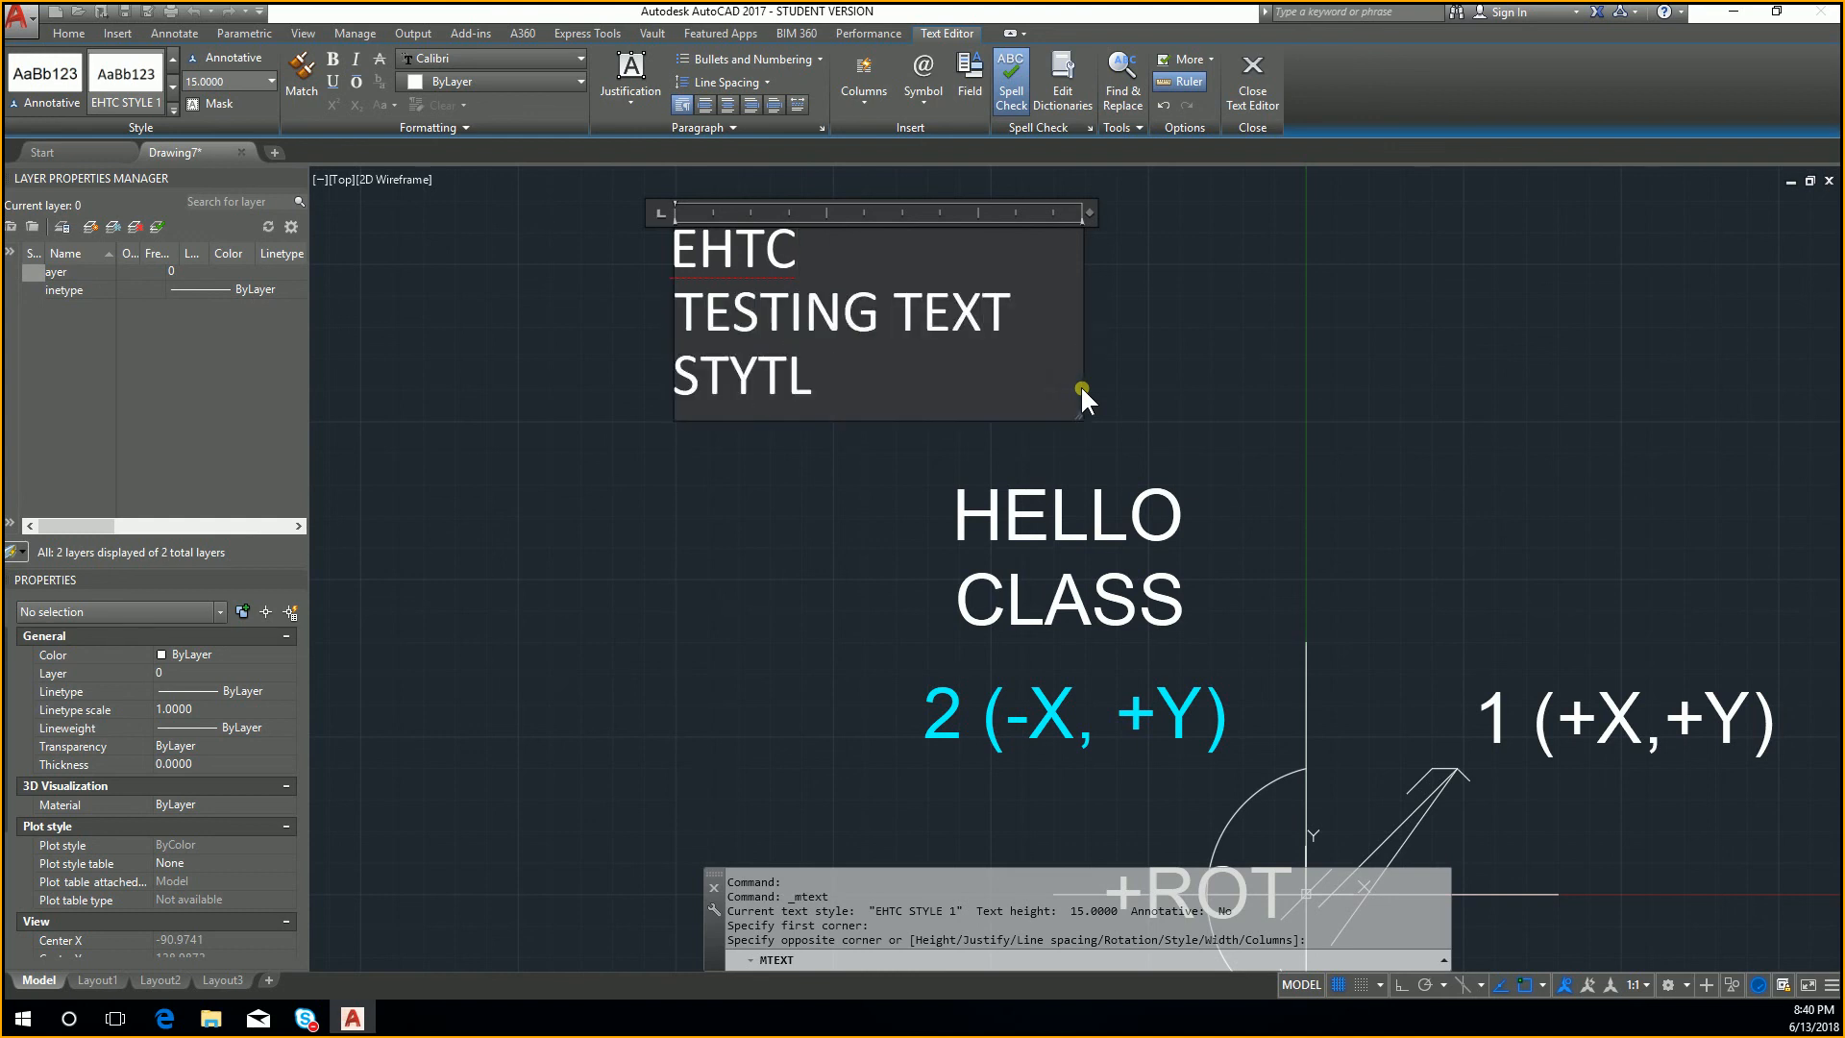
key("BackSpace")
key("BackSpace")
type("LES")
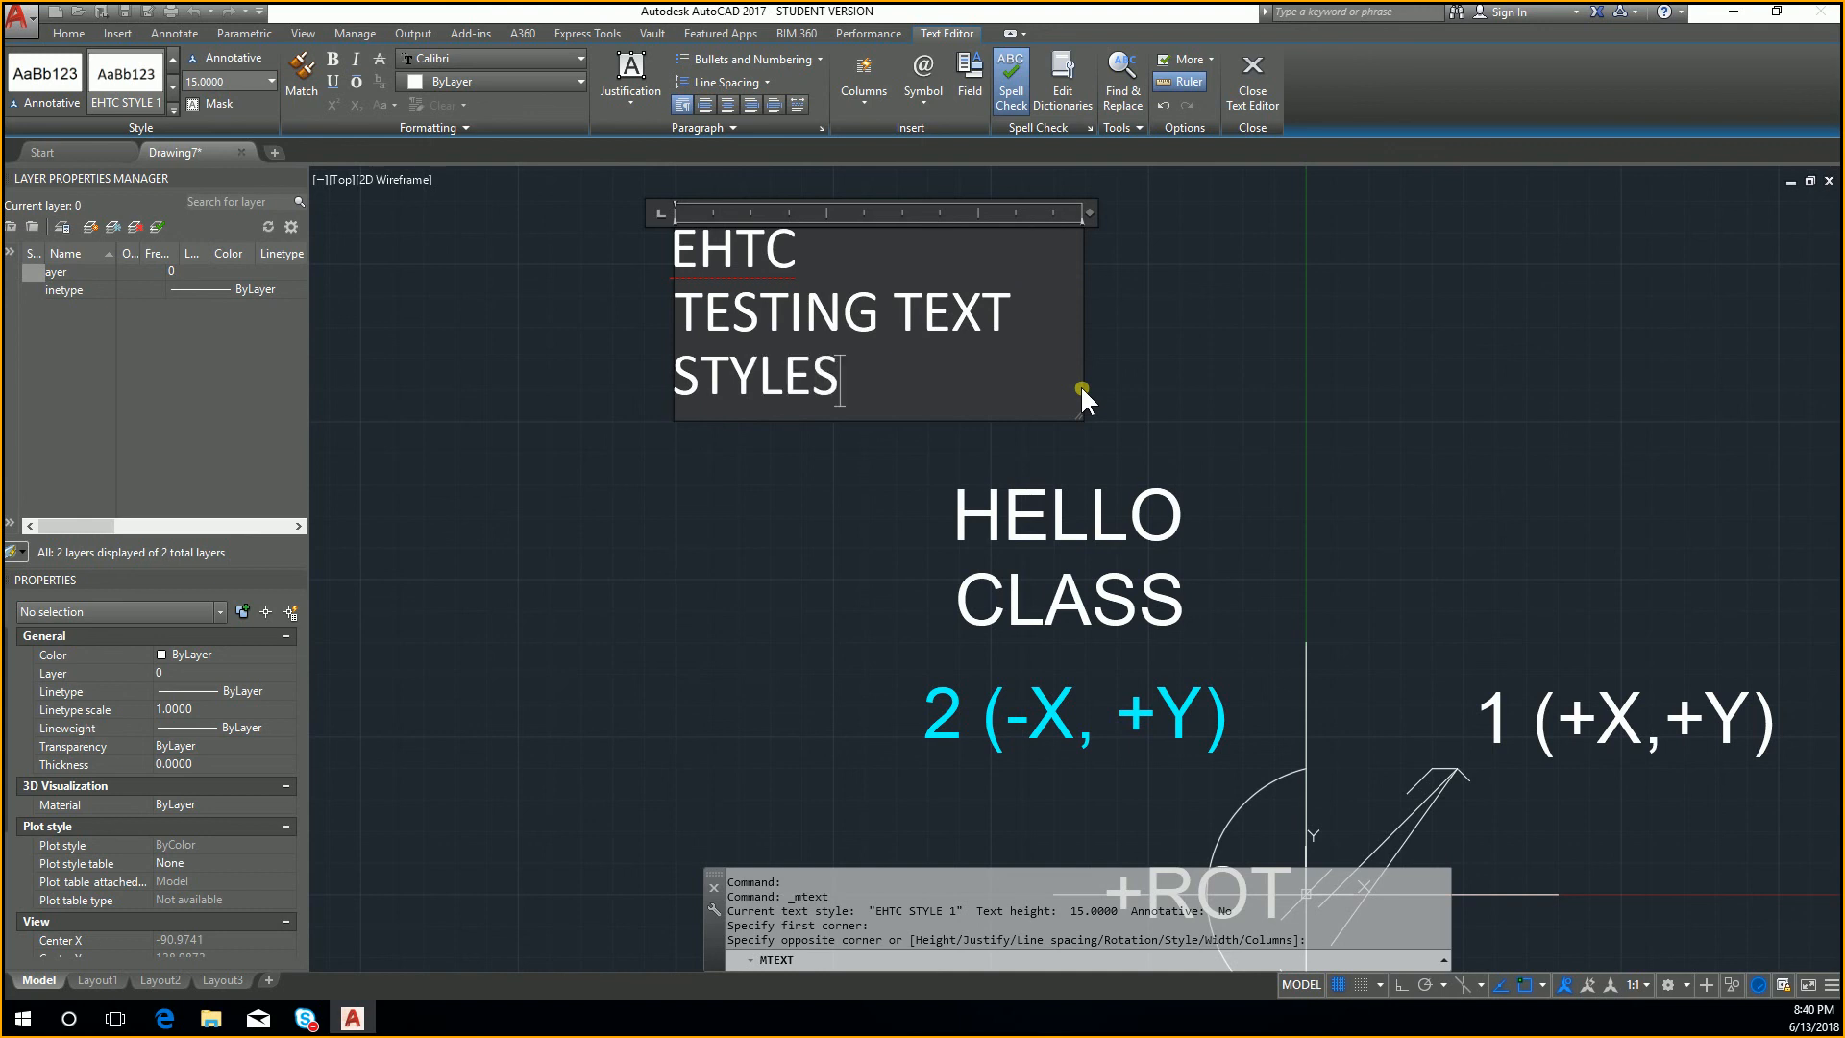
left_click(1127, 388)
key("Escape")
Step: Select the EHTC TESTING TEXT STYLES text to check its text style and height, and deselect it
middle_click_drag(929, 316, 602, 316)
left_click(557, 338)
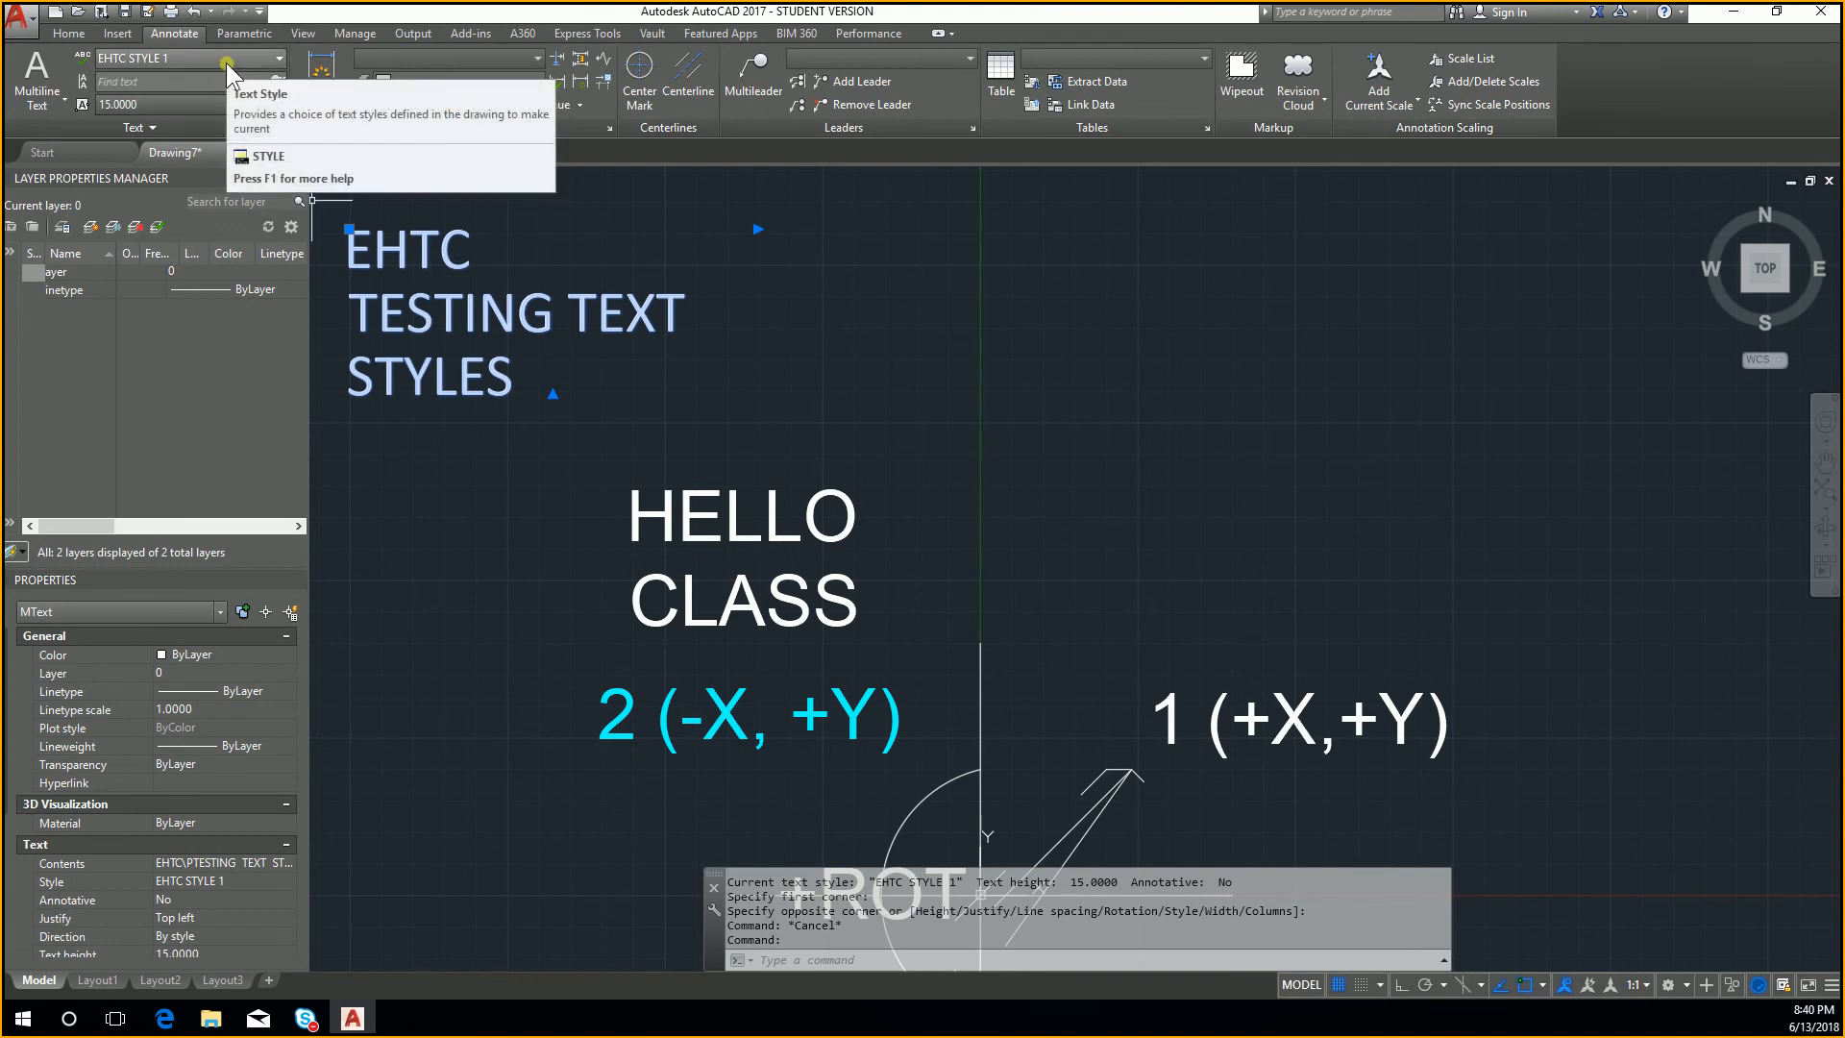
middle_click_drag(528, 457, 638, 428)
key("Escape")
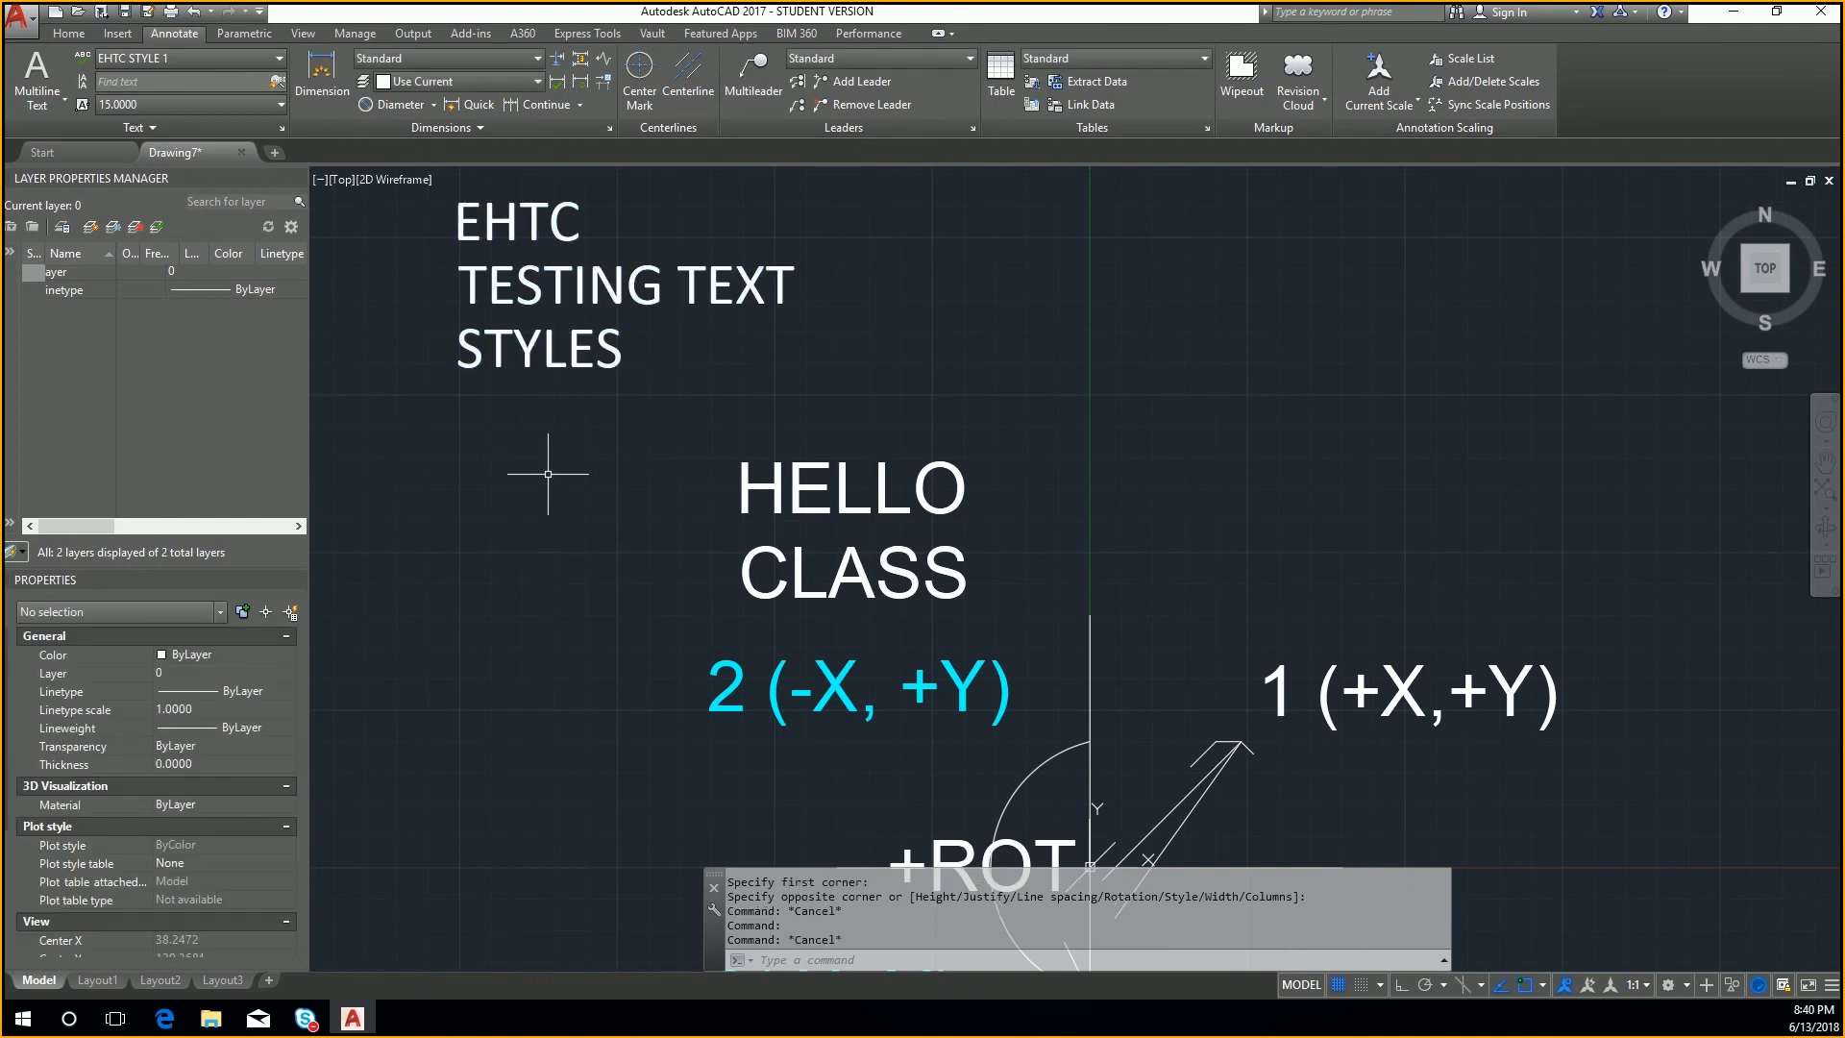
Step: Try the Annotative style on all of the EHTC TESTING TEXT STYLES text, decline changing the text style, and leave the text editor
left_click(533, 287)
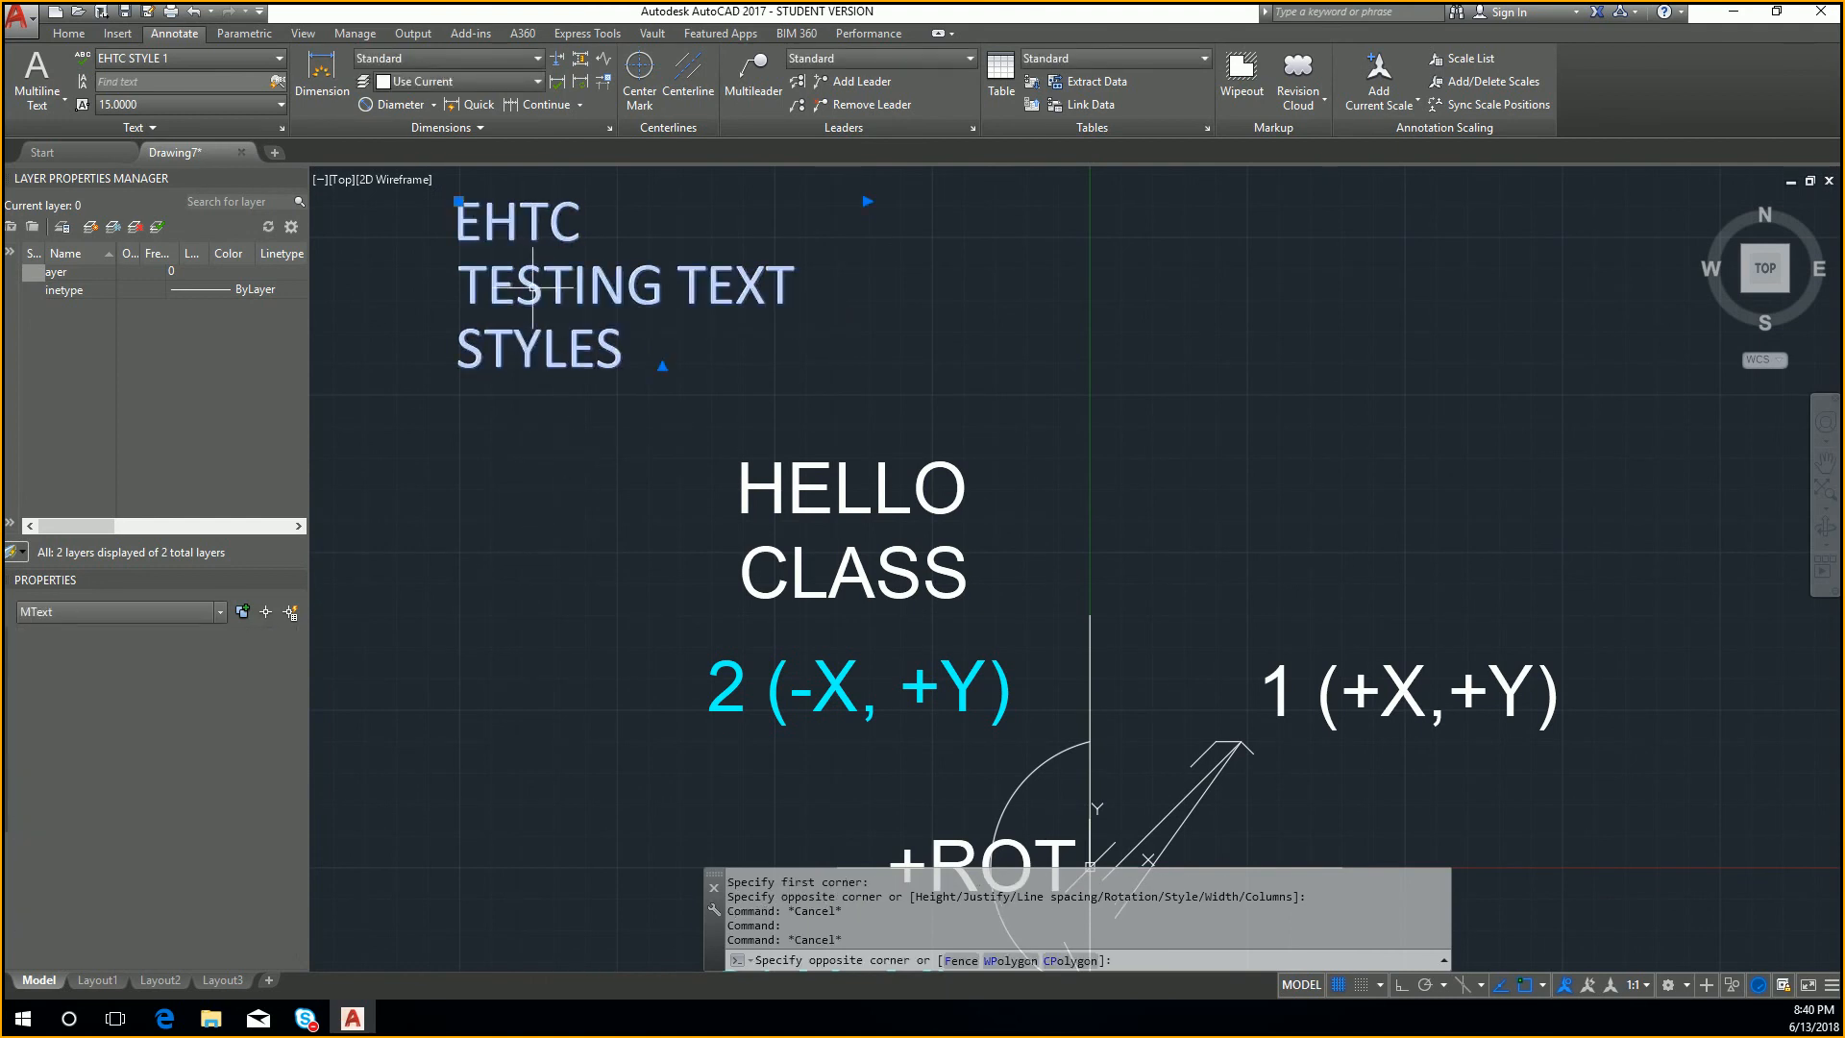
double_click(533, 287)
left_click_drag(759, 357, 517, 223)
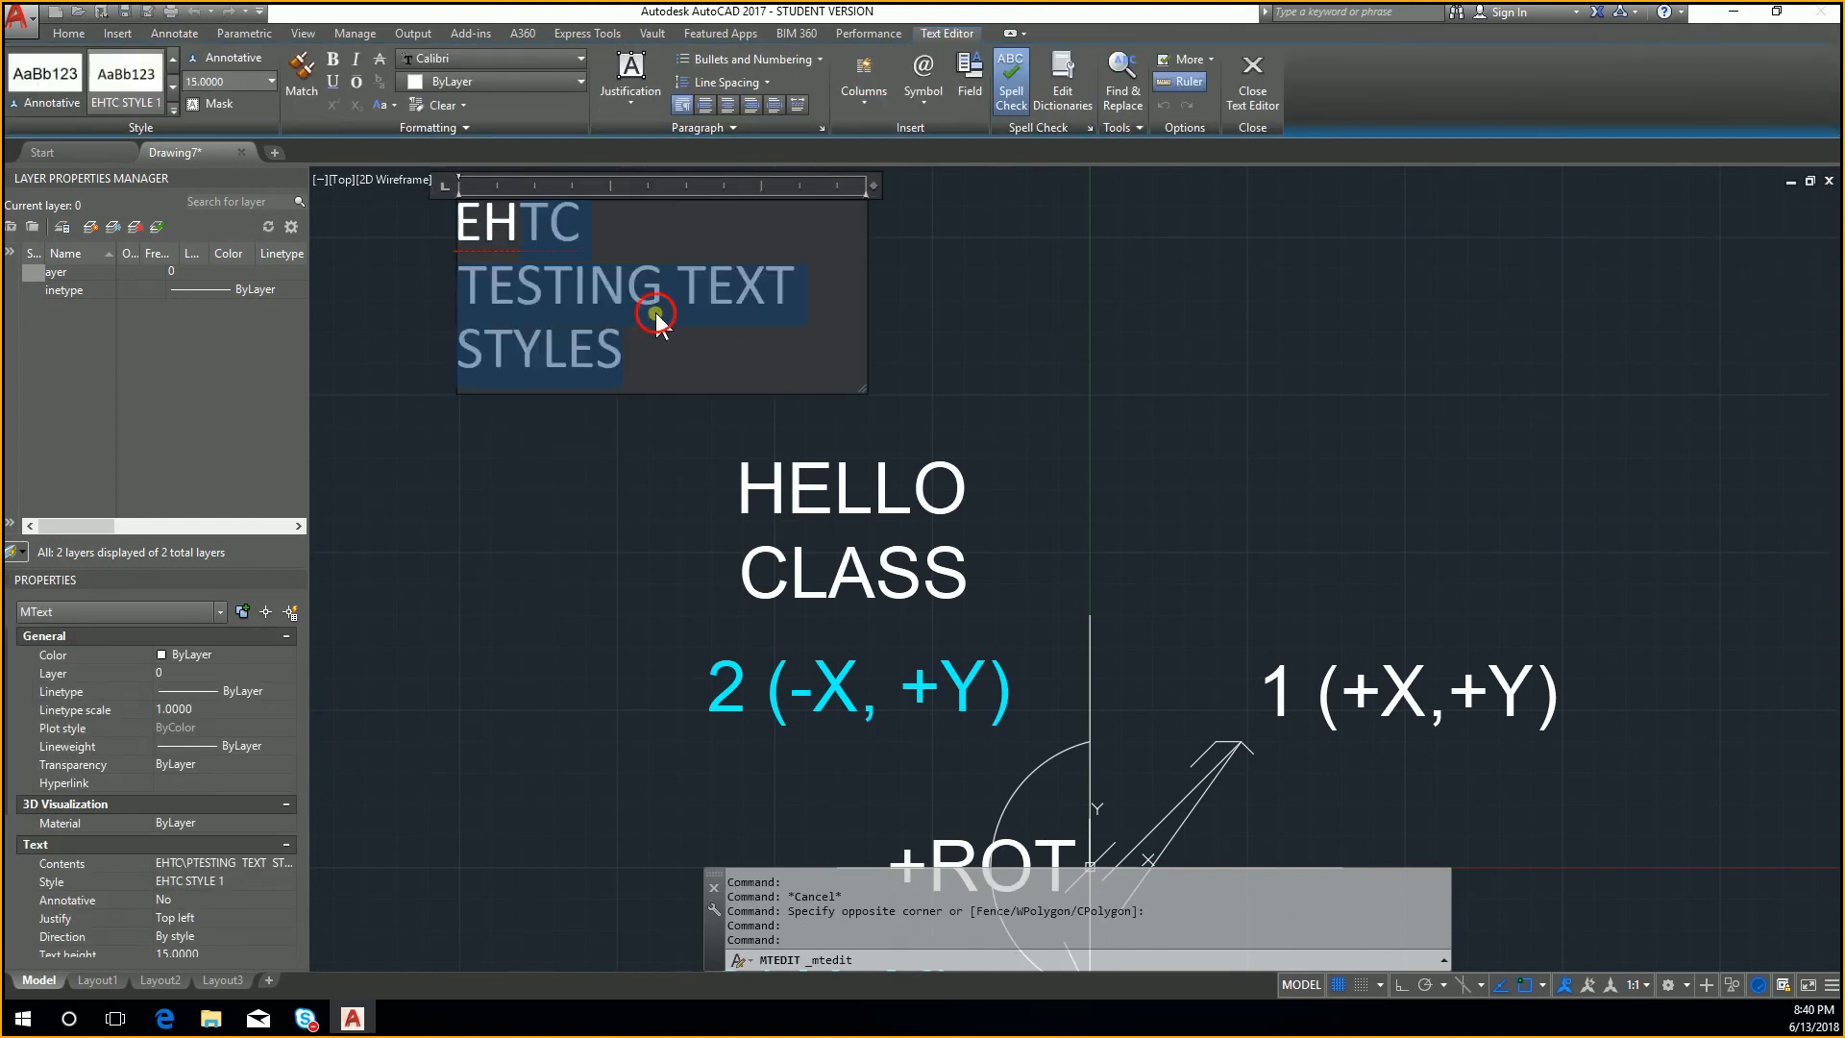
left_click_drag(657, 318, 407, 224)
left_click(54, 71)
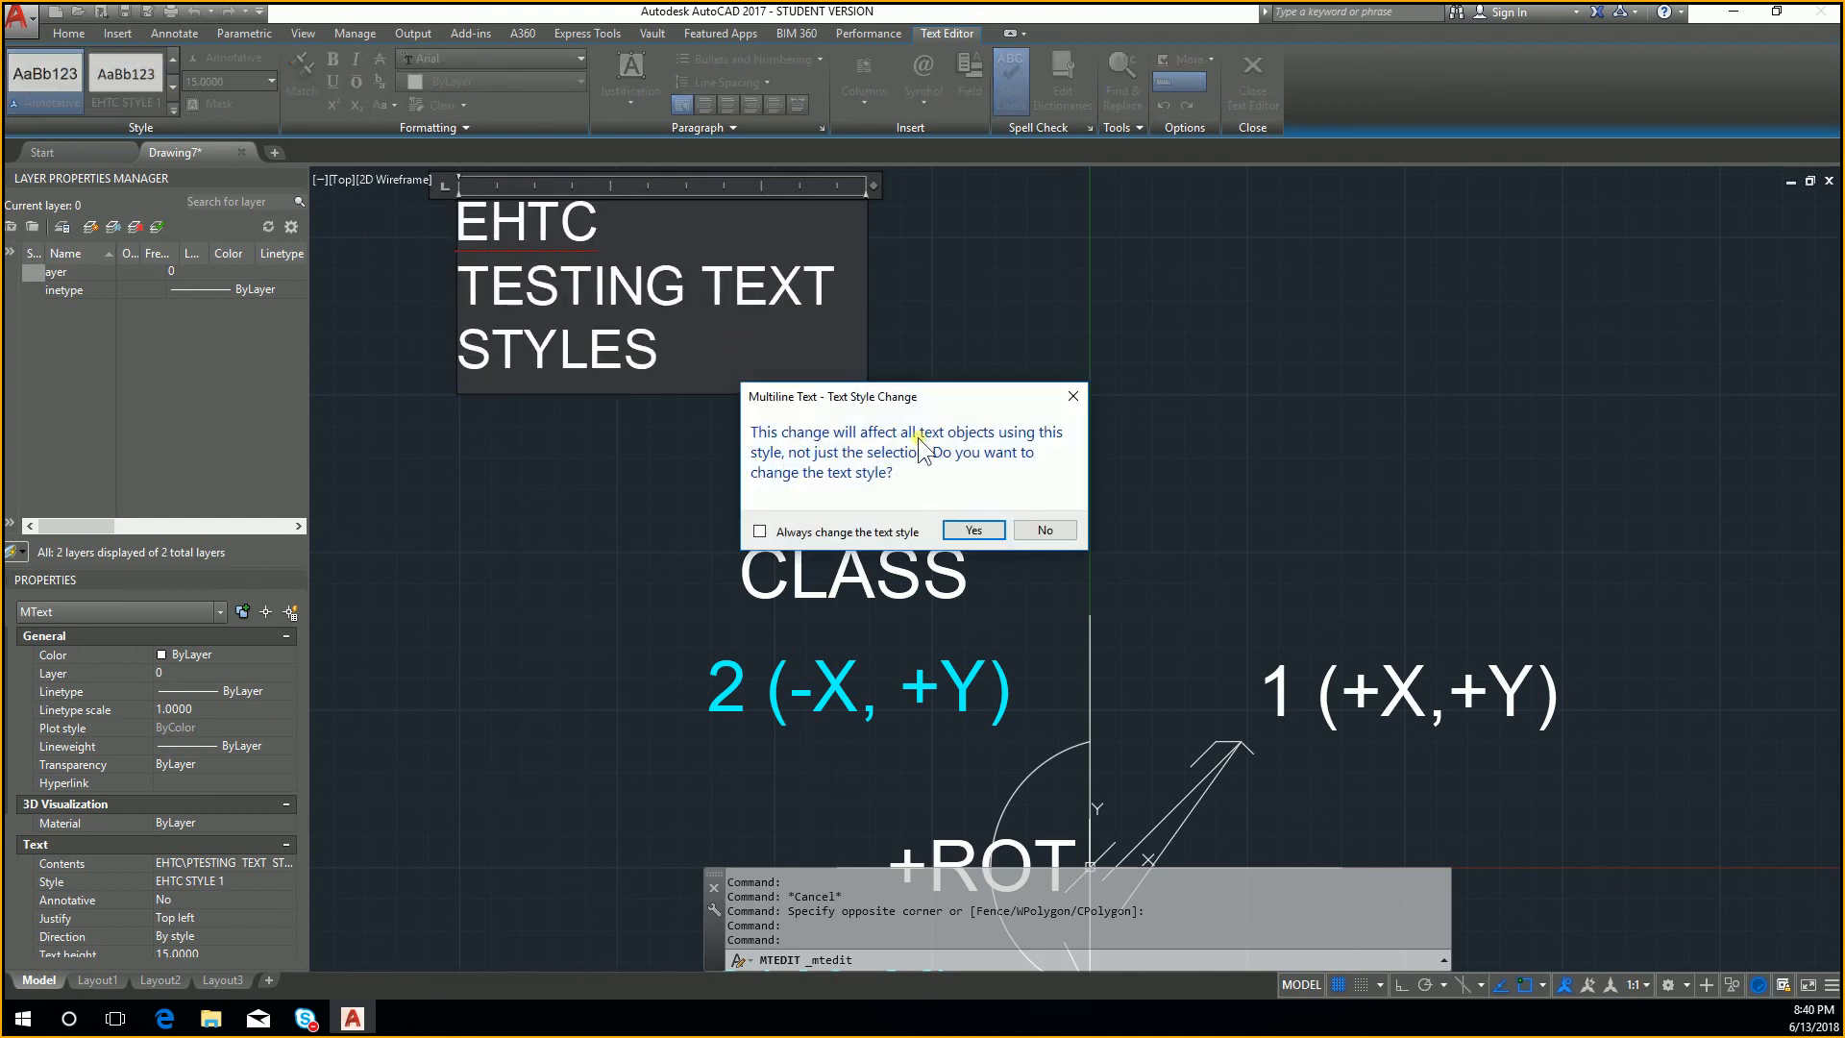
left_click(1070, 532)
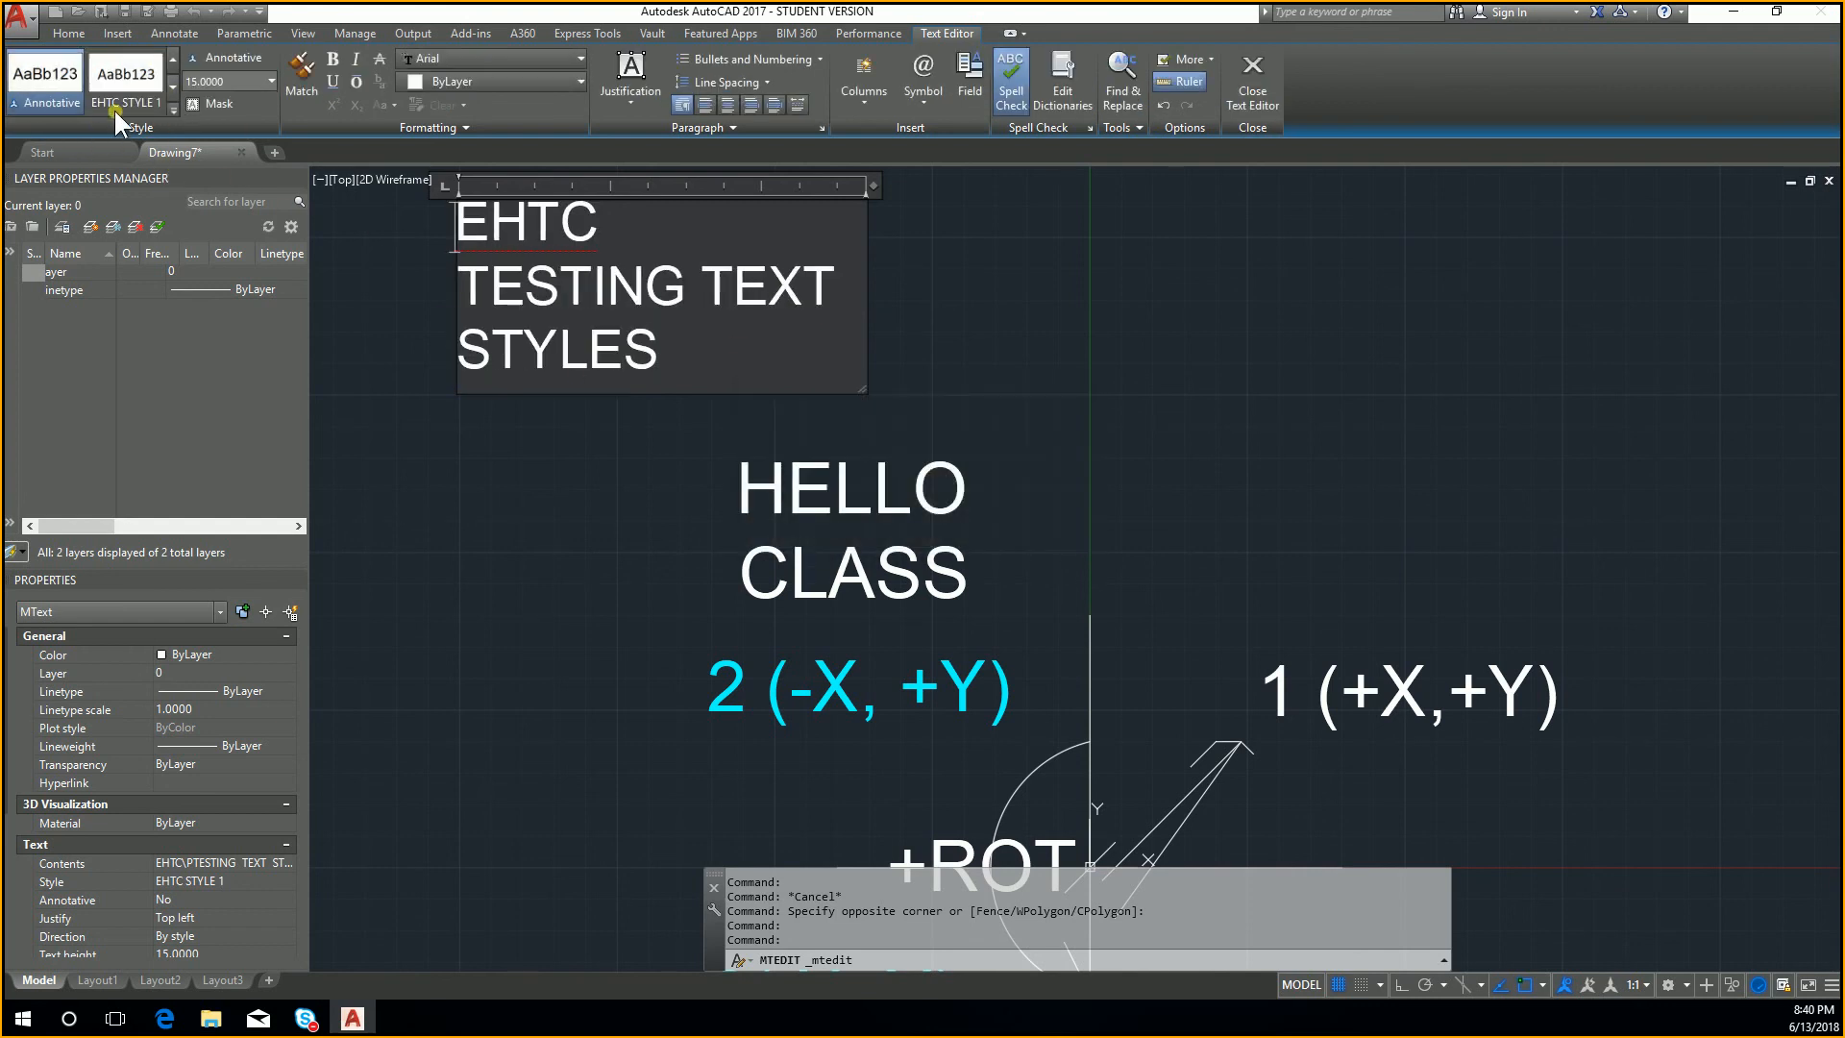
left_click(193, 104)
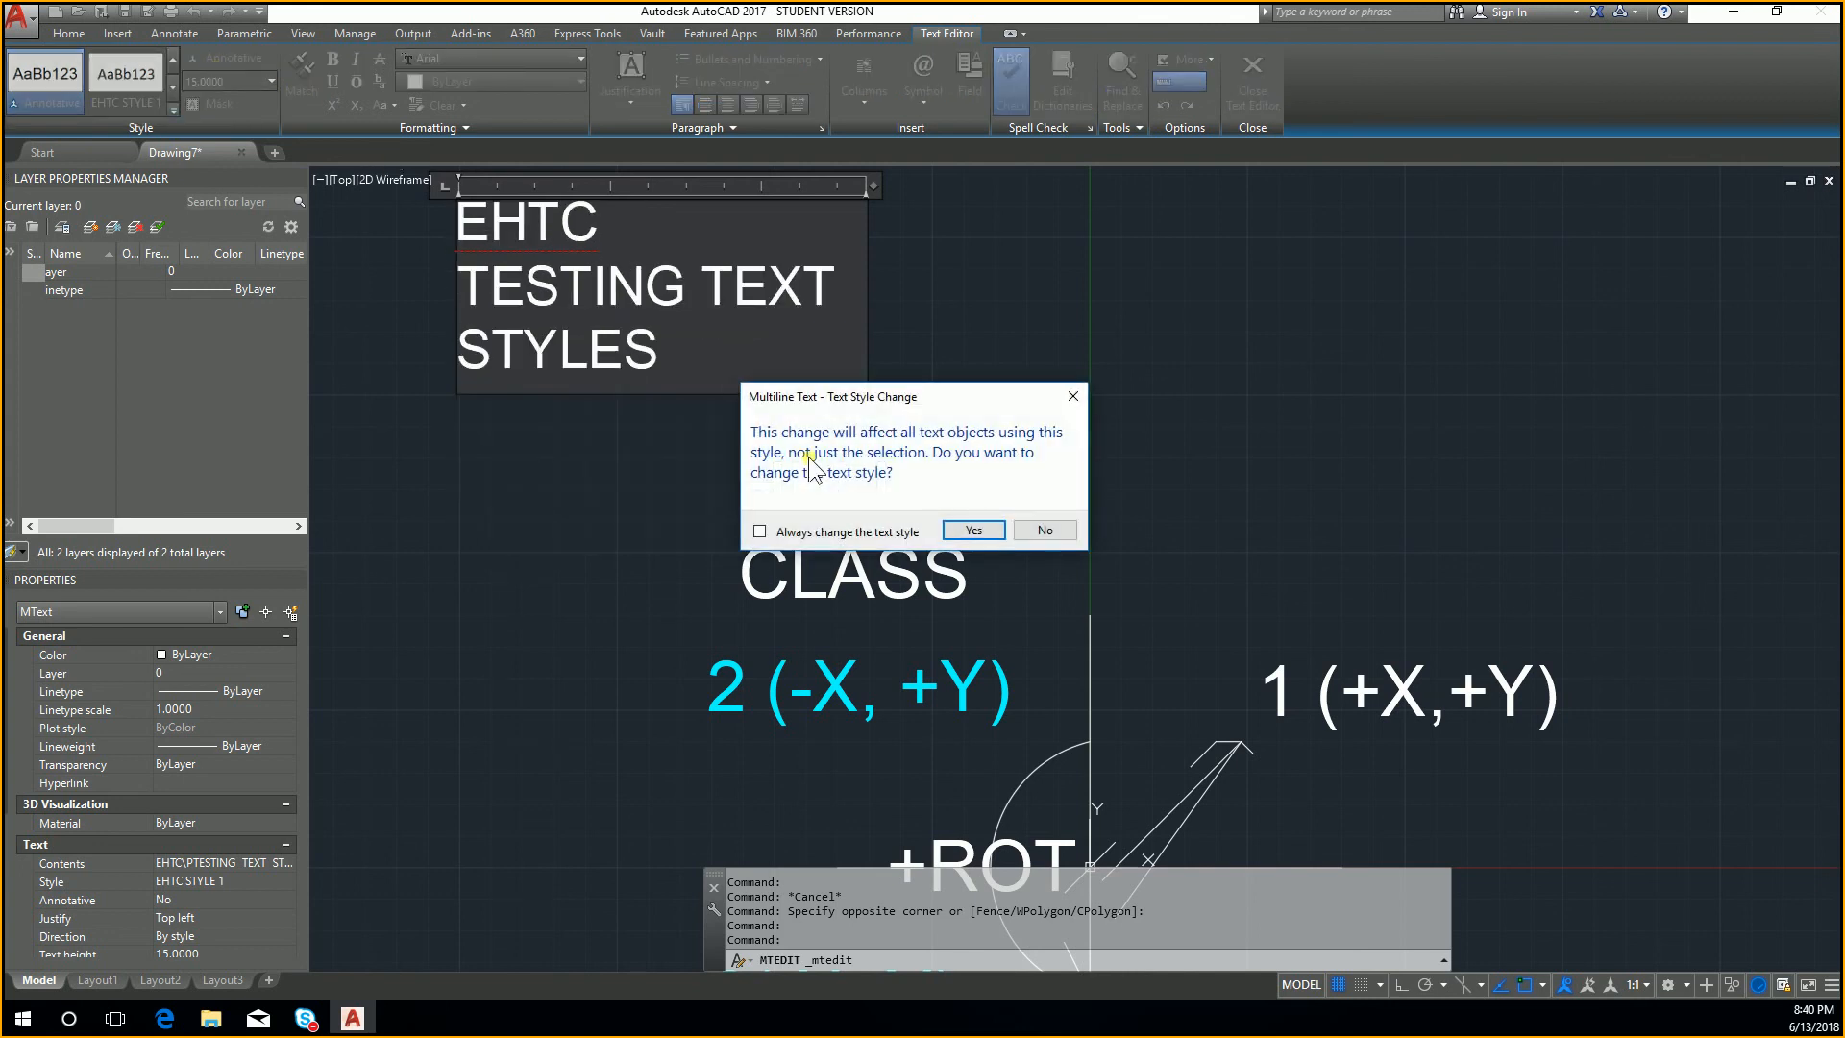
left_click(1044, 529)
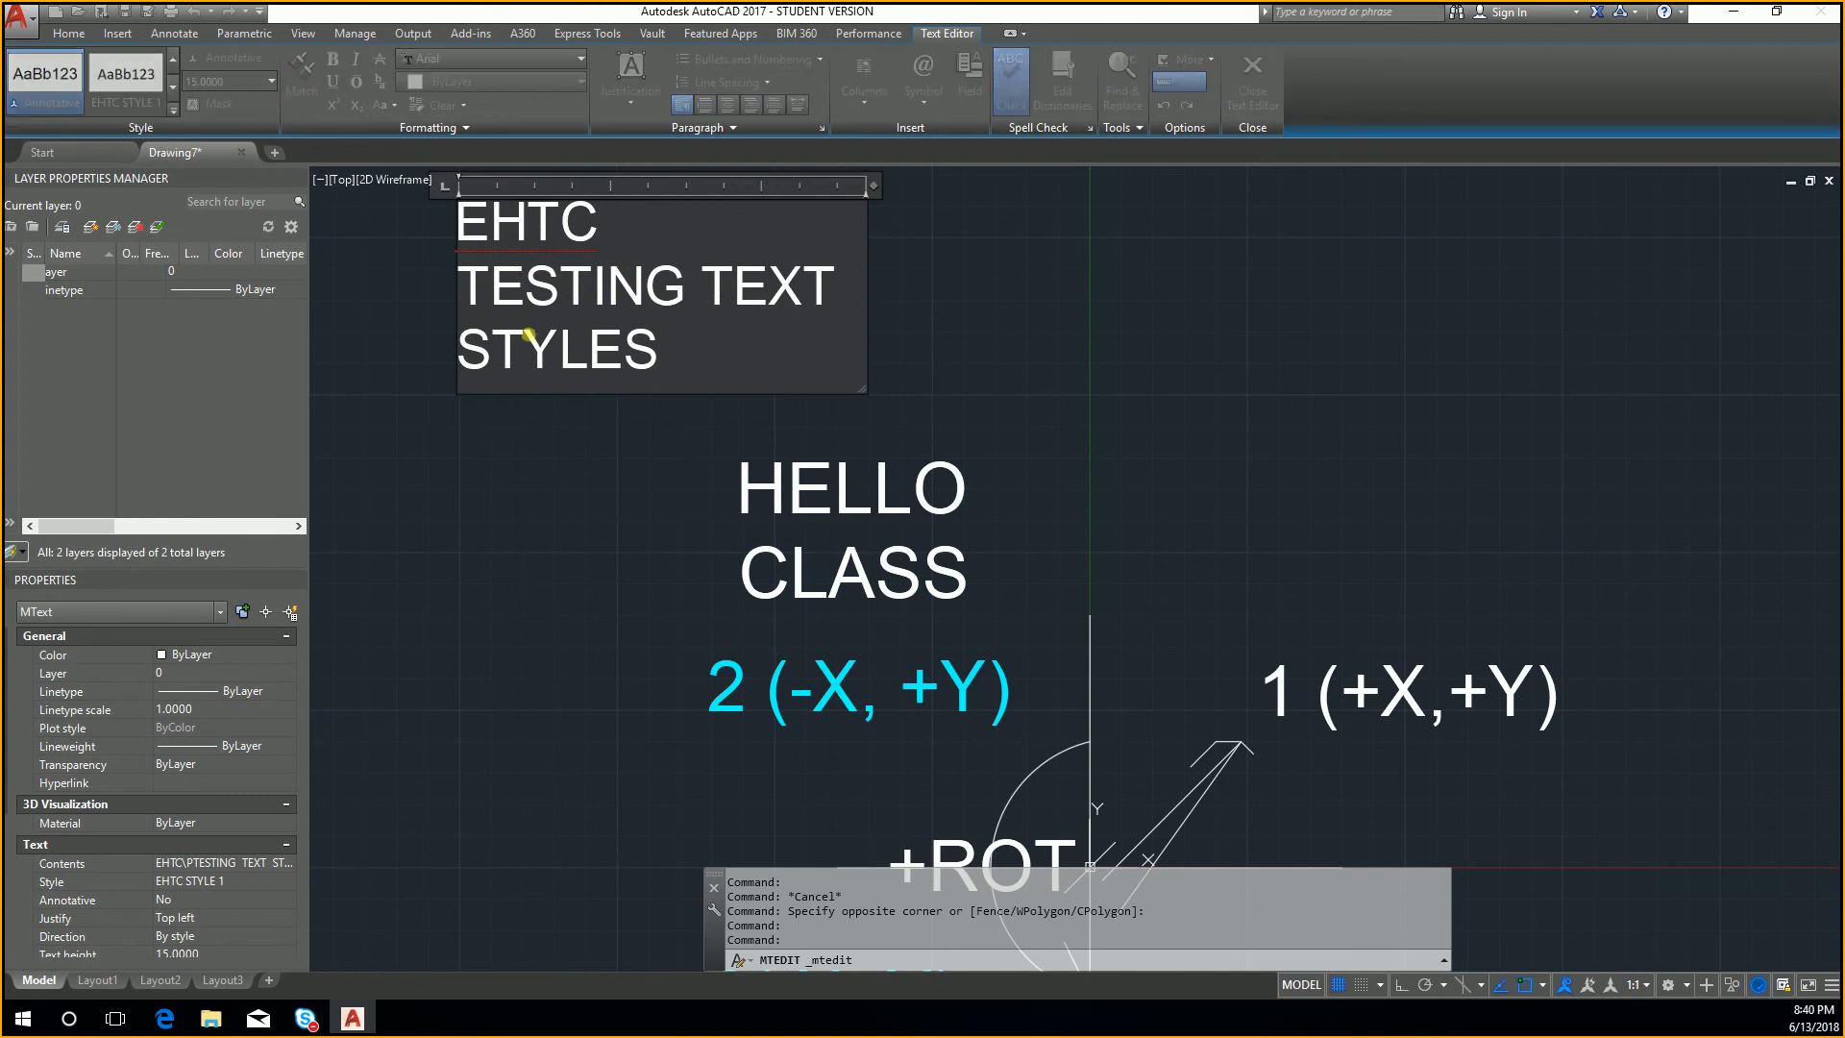
left_click(614, 463)
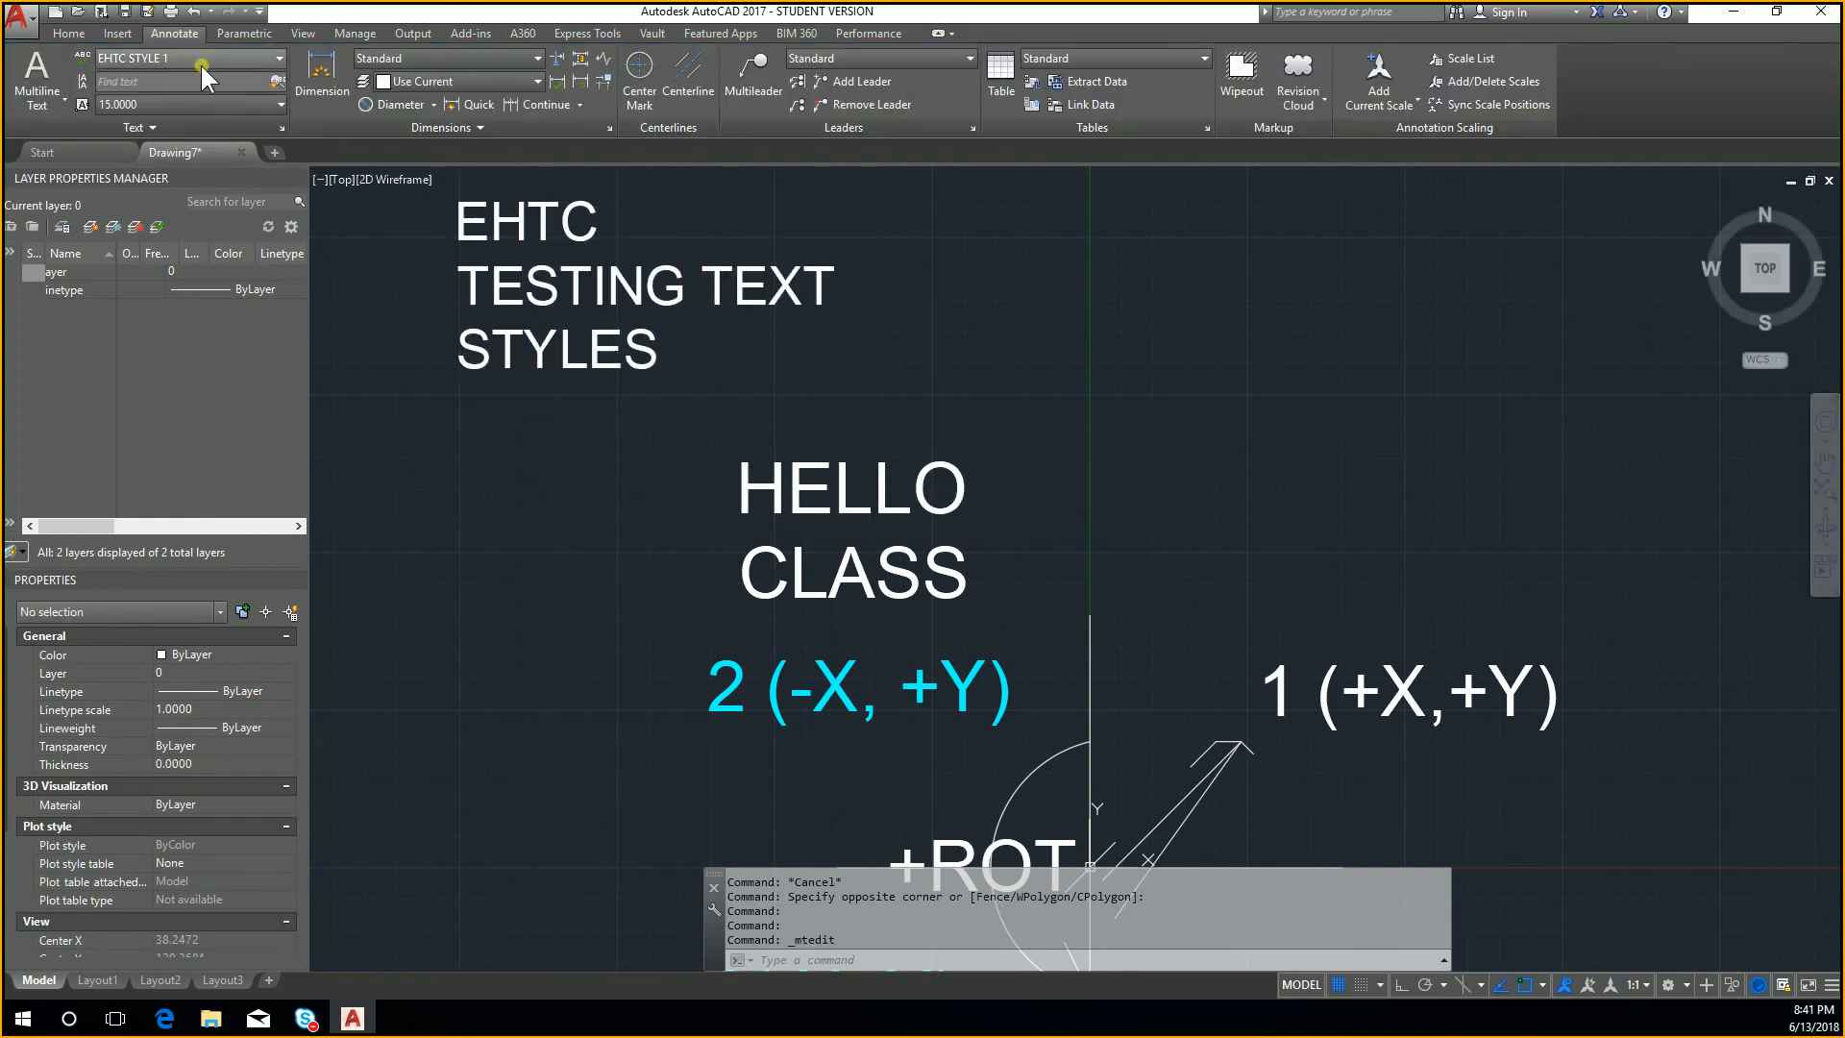
Step: Set the height of EHTC STYLE 1 to 10 in the text style settings and make it the current style
left_click(73, 34)
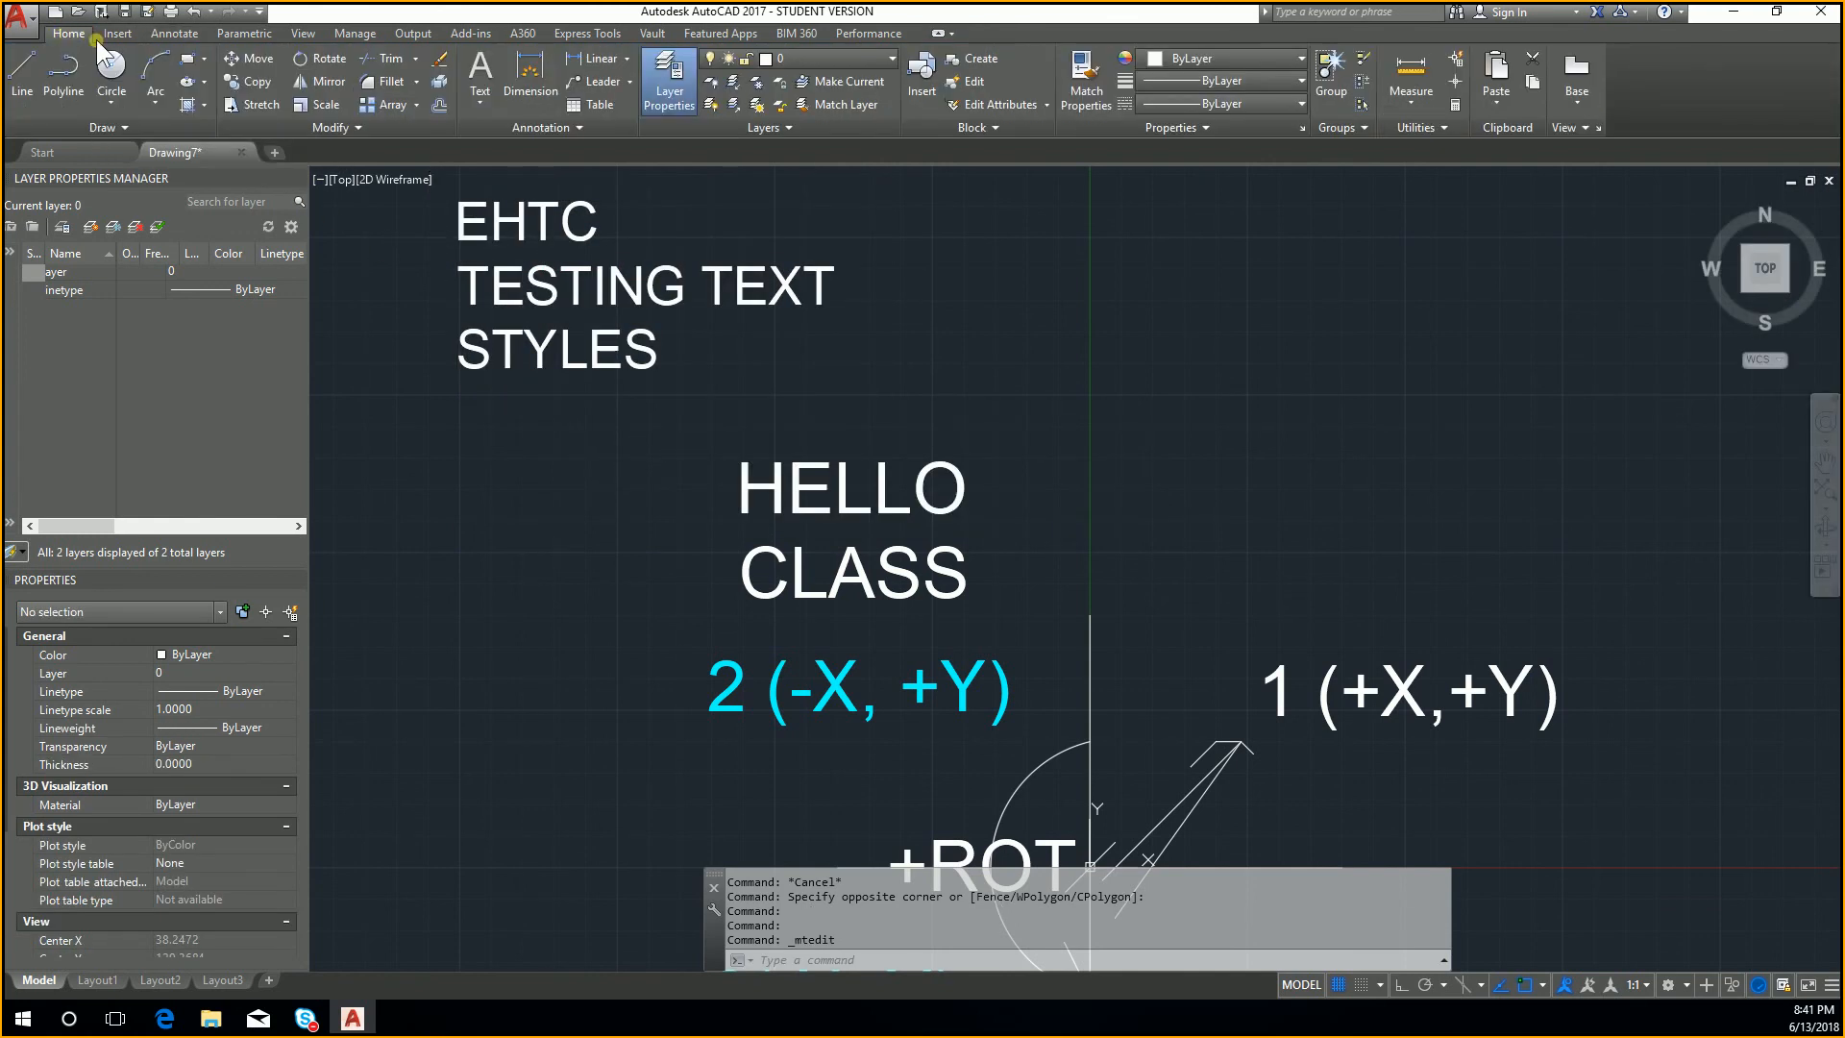
left_click(169, 32)
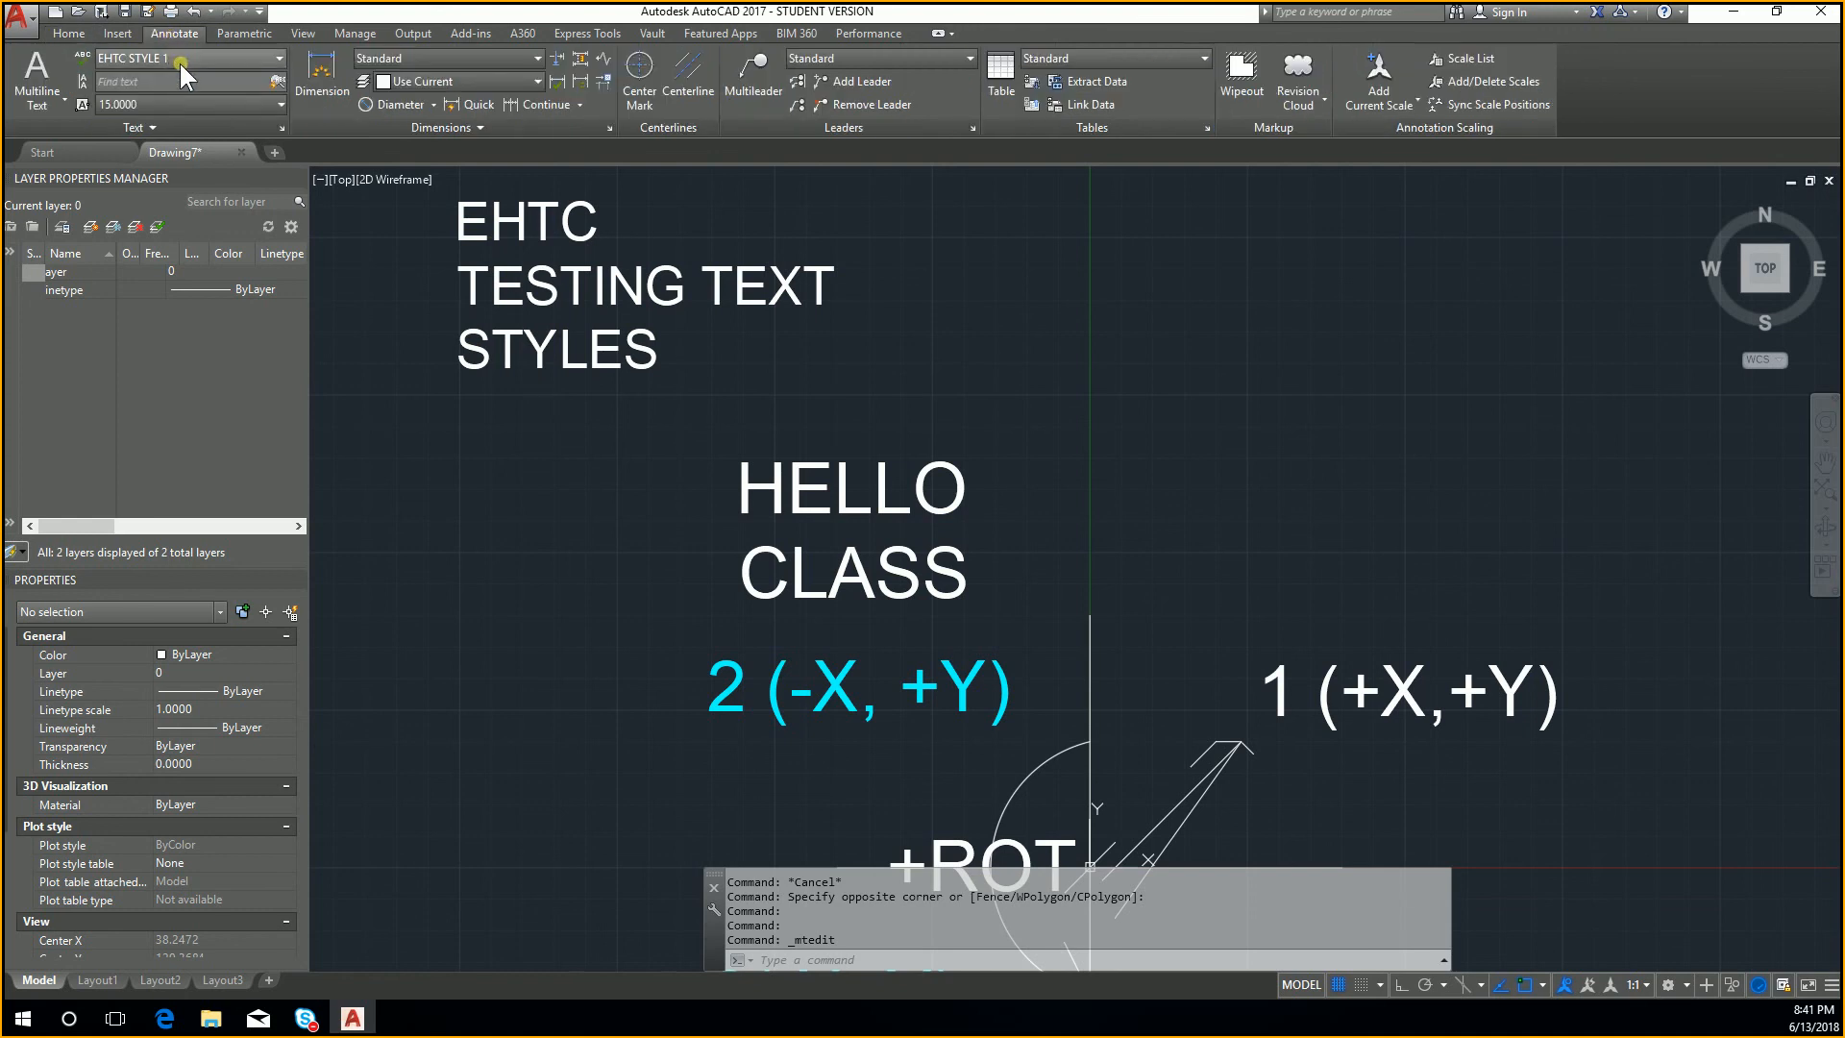
left_click(181, 64)
left_click(168, 154)
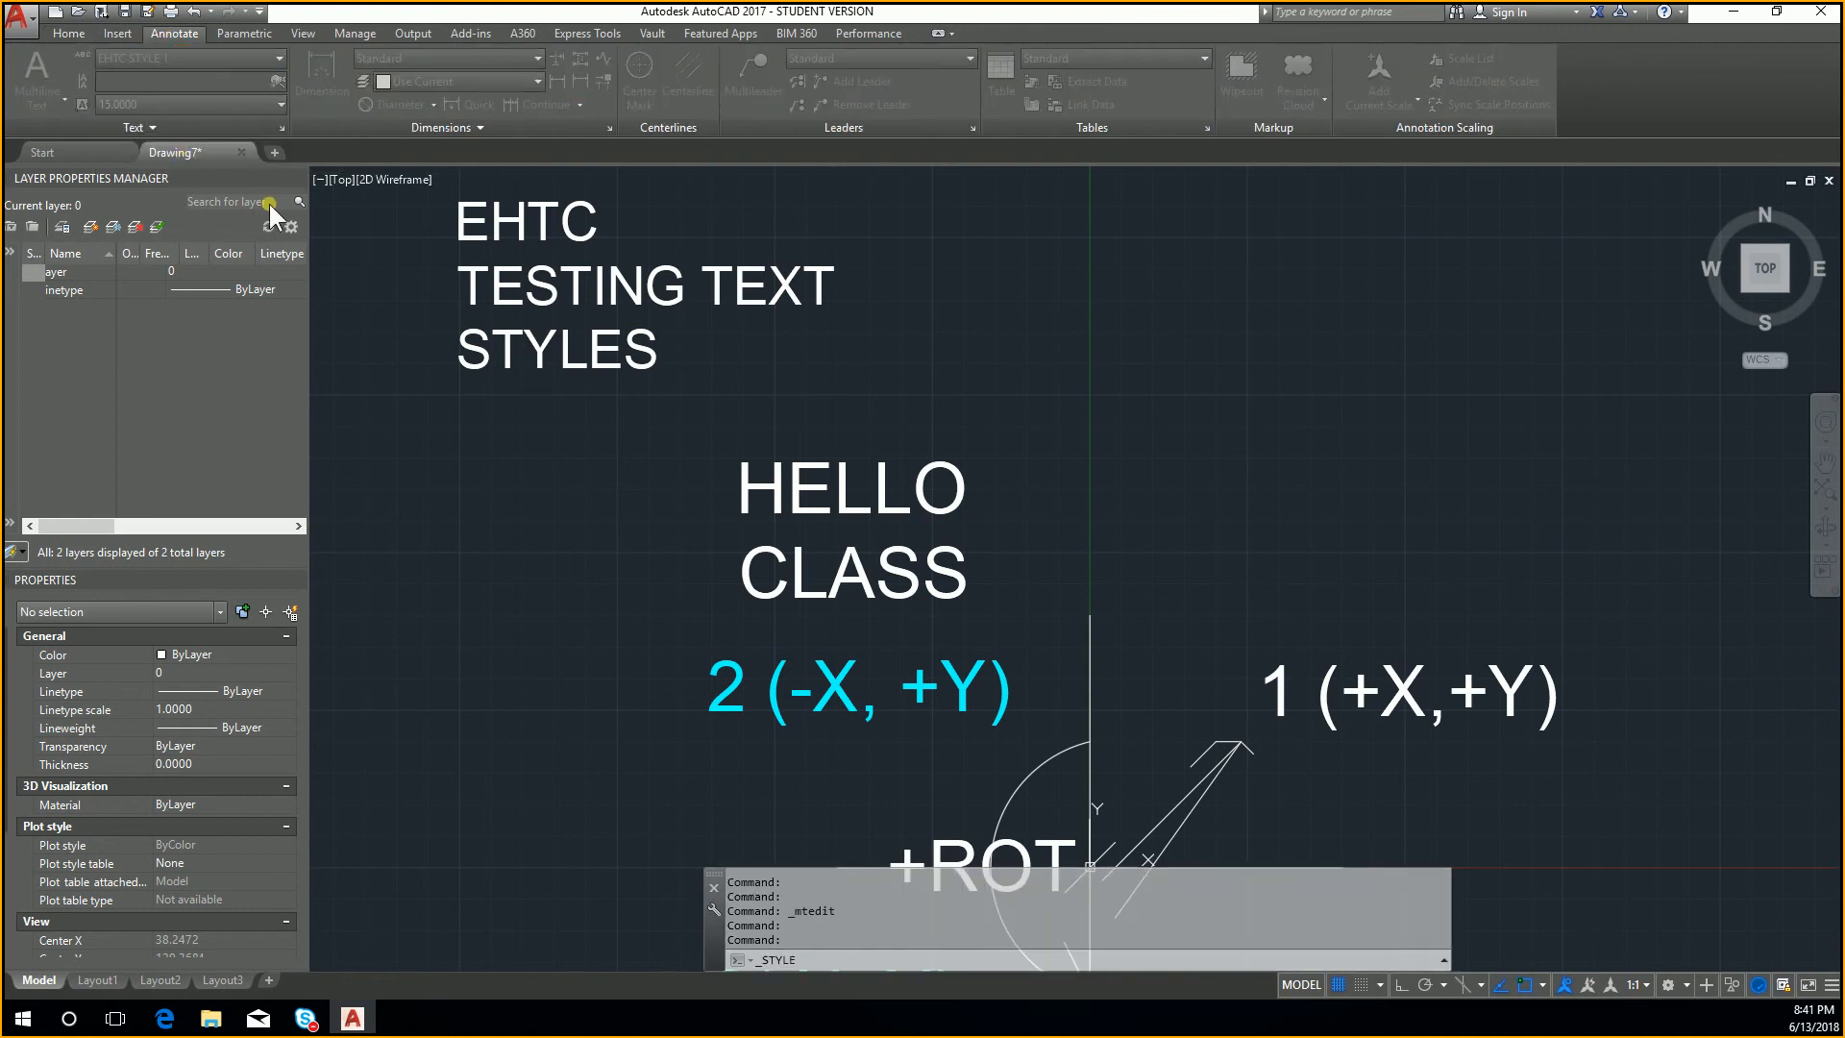
double_click(1057, 501)
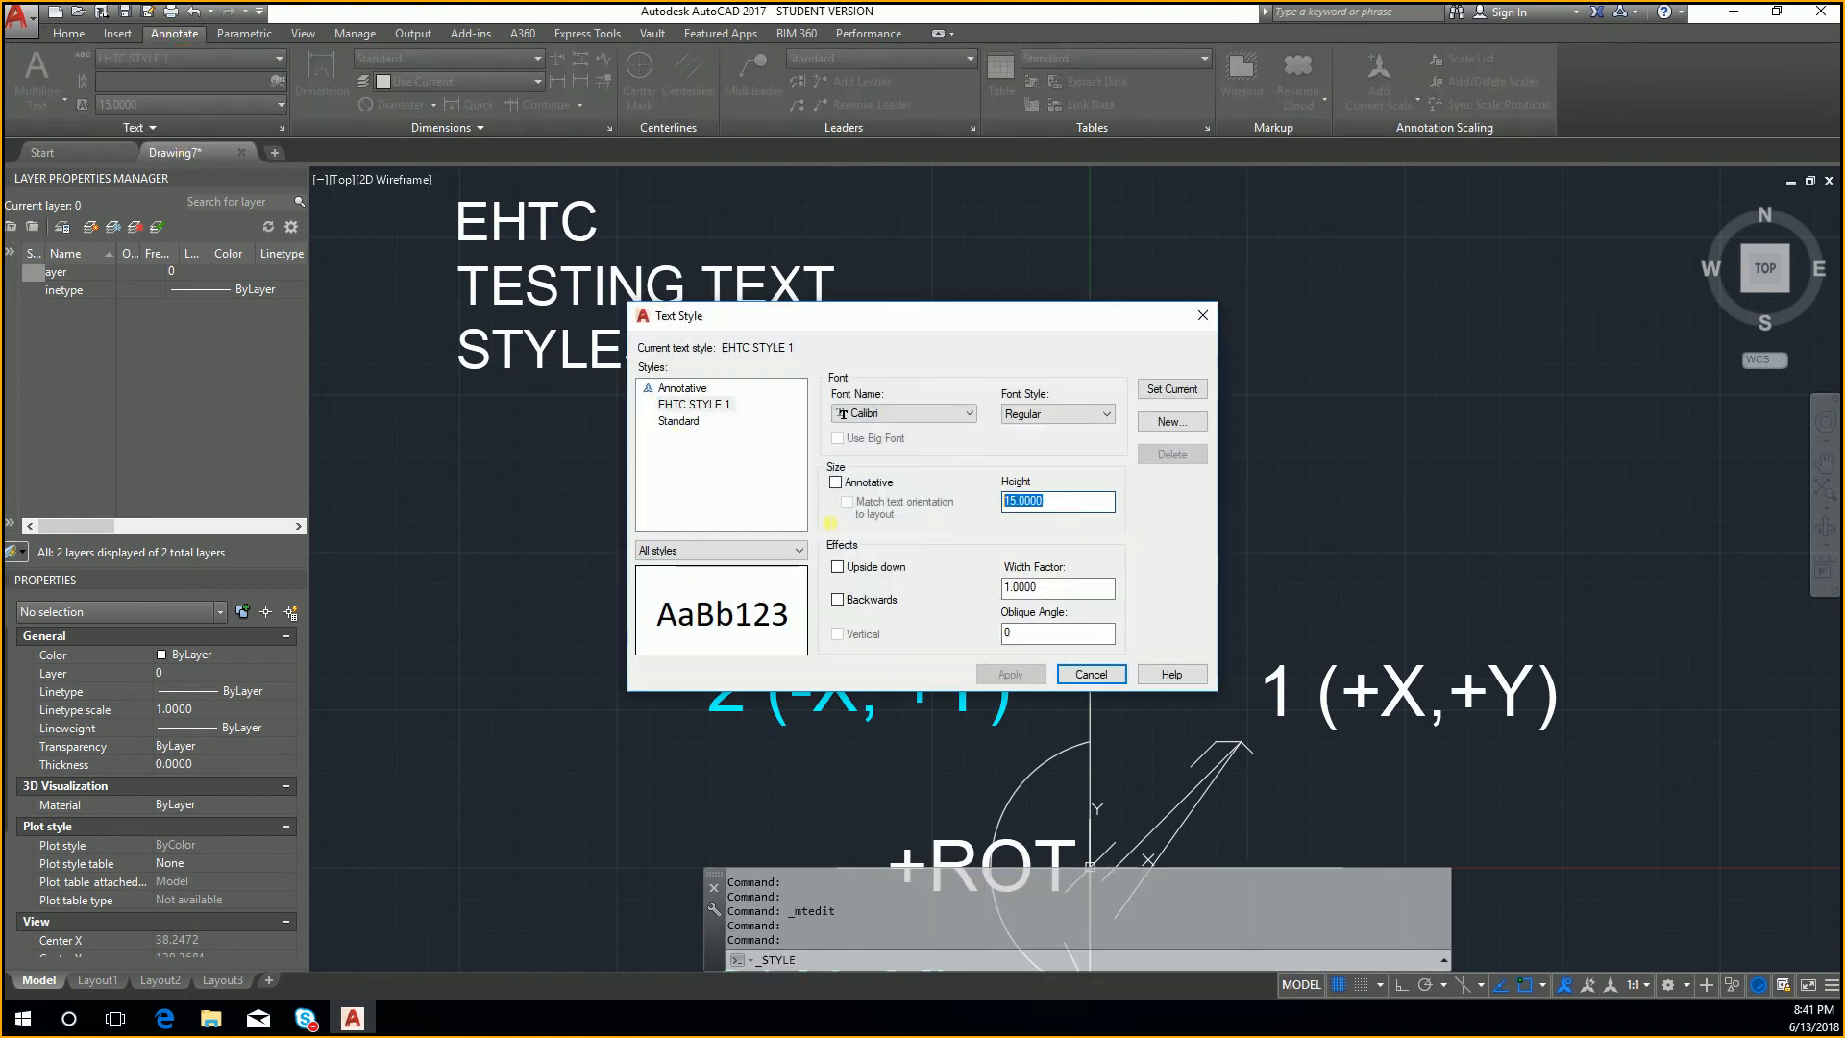
type("10")
left_click(1170, 388)
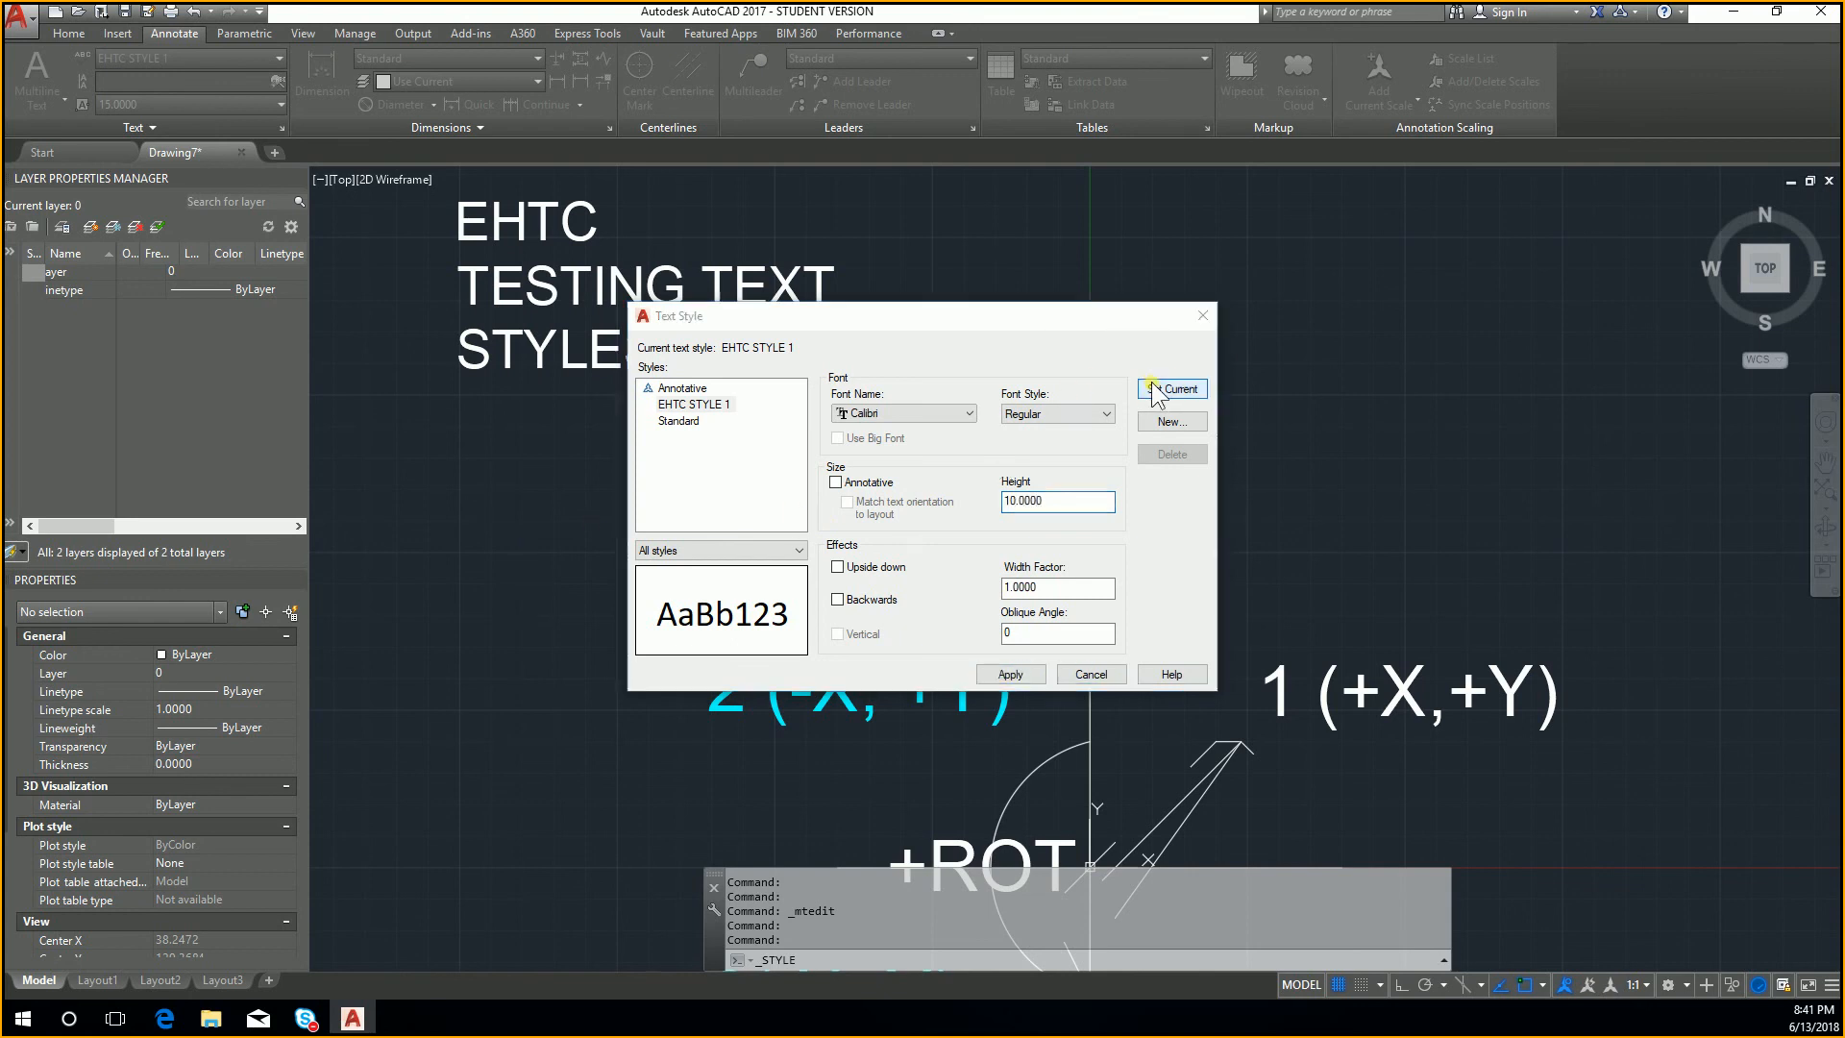
left_click(901, 551)
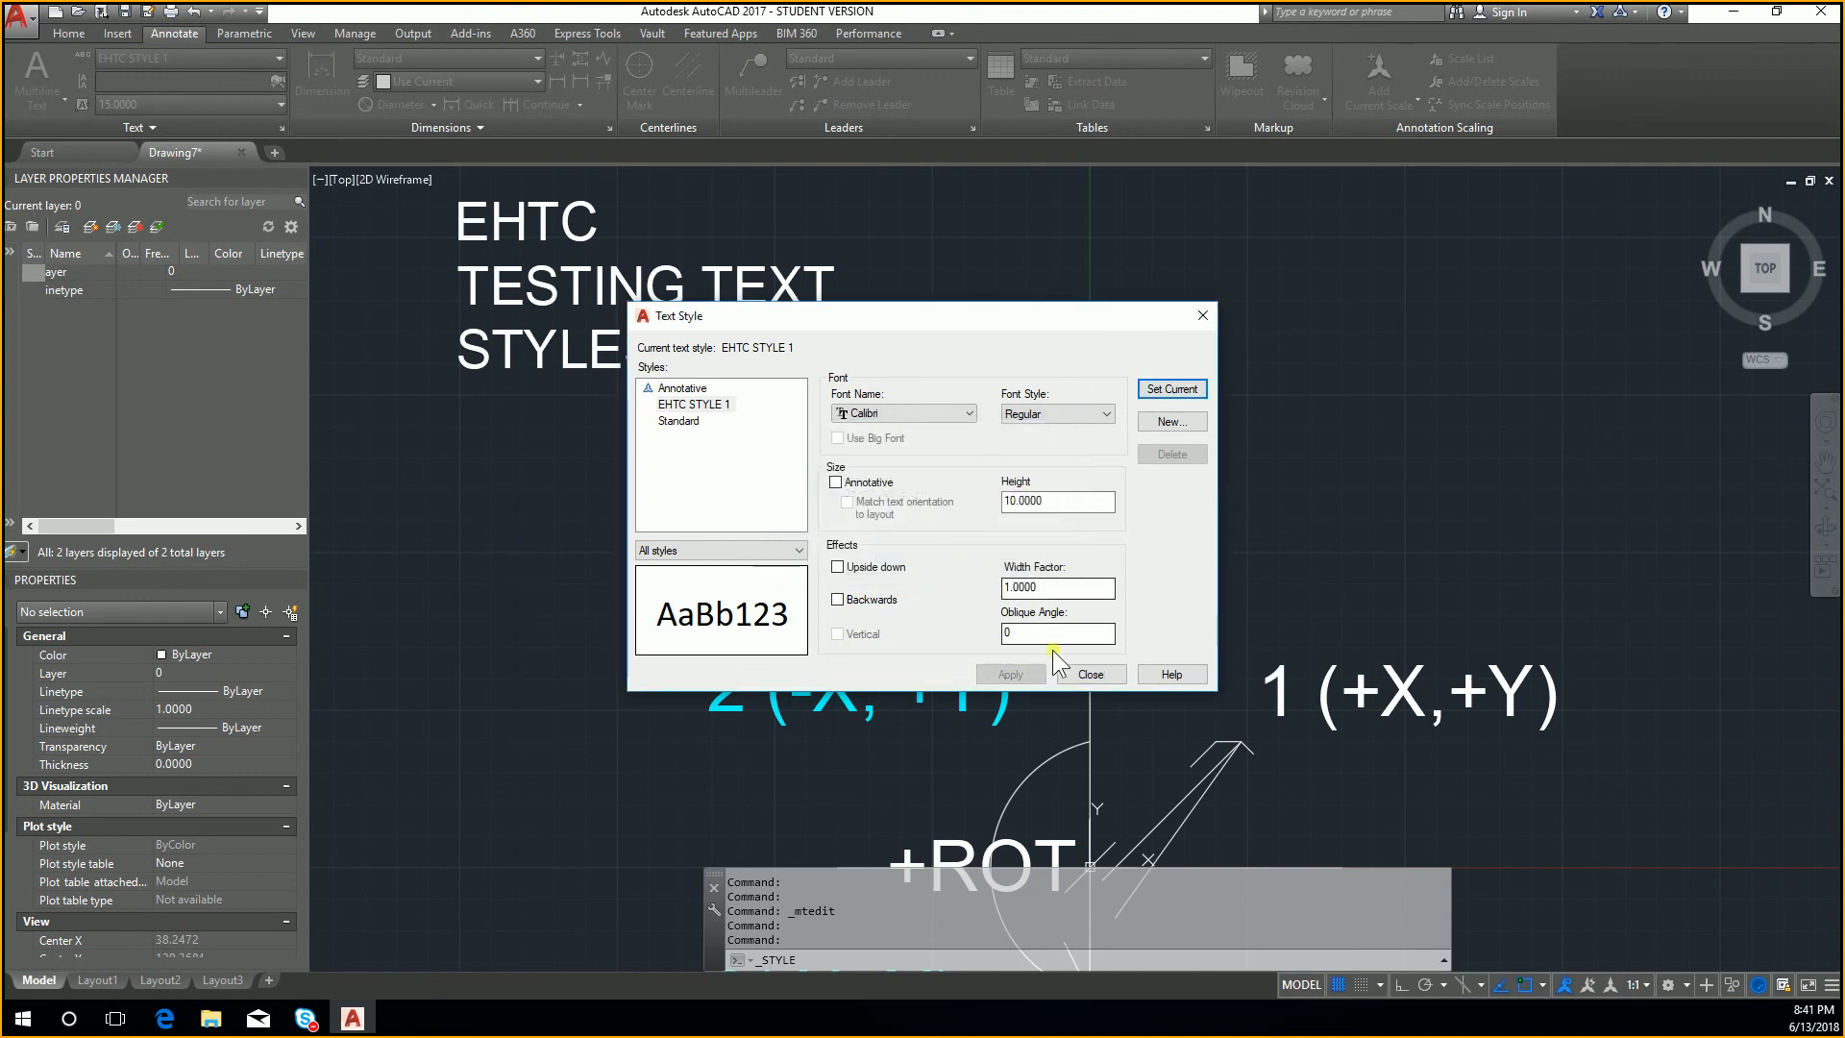
left_click(1086, 674)
Step: Select the EHTC TESTING TEXT STYLES and HELLO CLASS texts and apply EHTC STYLE 1 to both
left_click(652, 295)
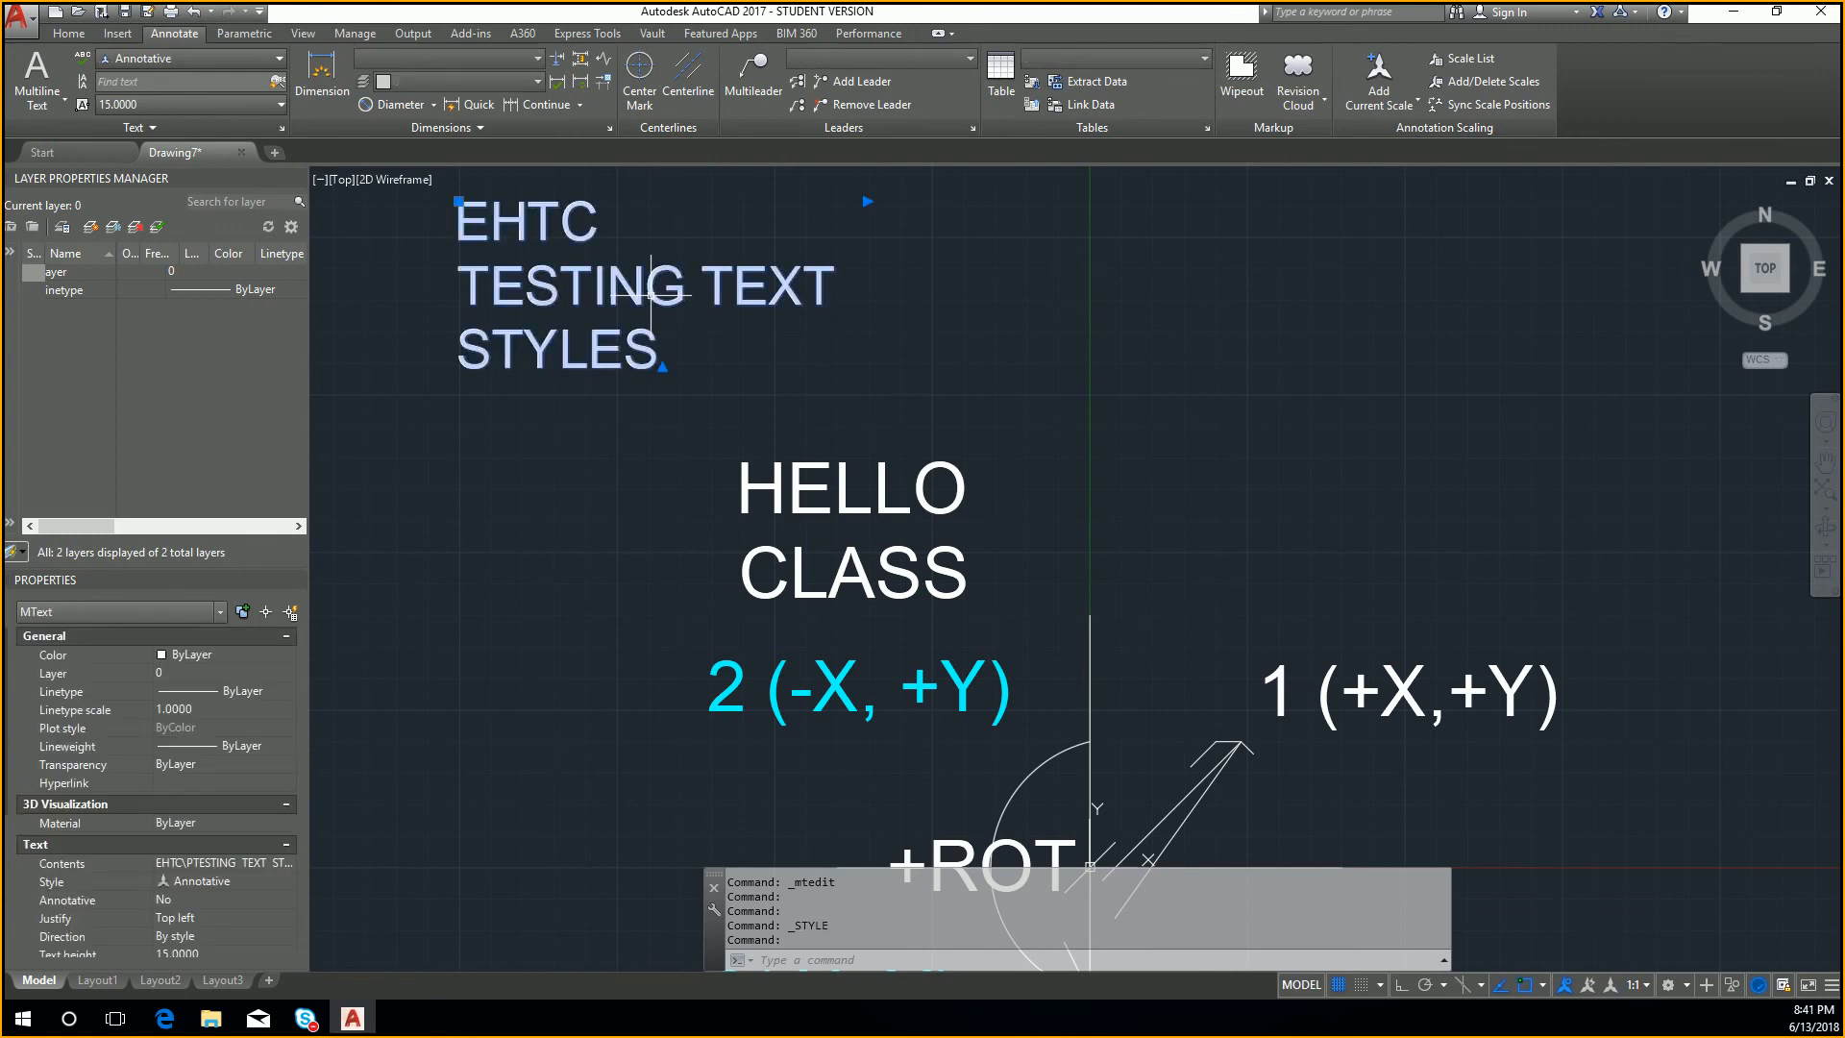
left_click(217, 57)
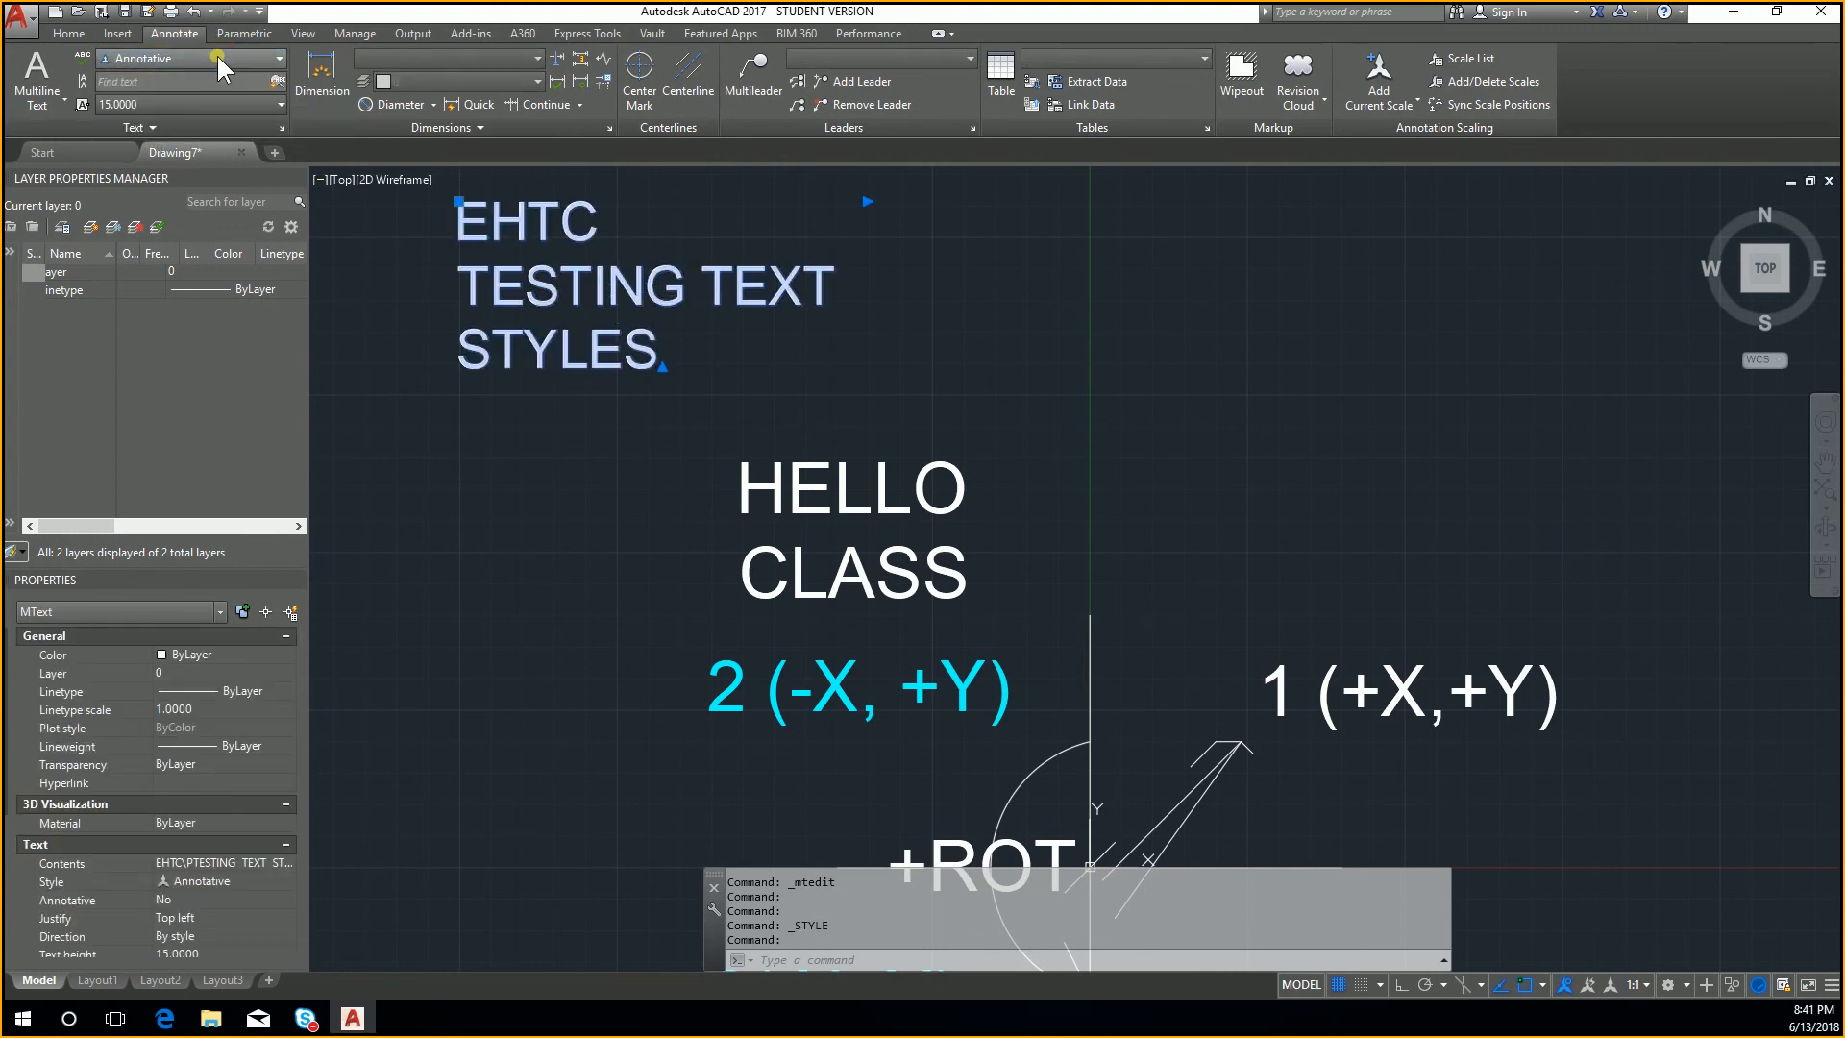
left_click(218, 58)
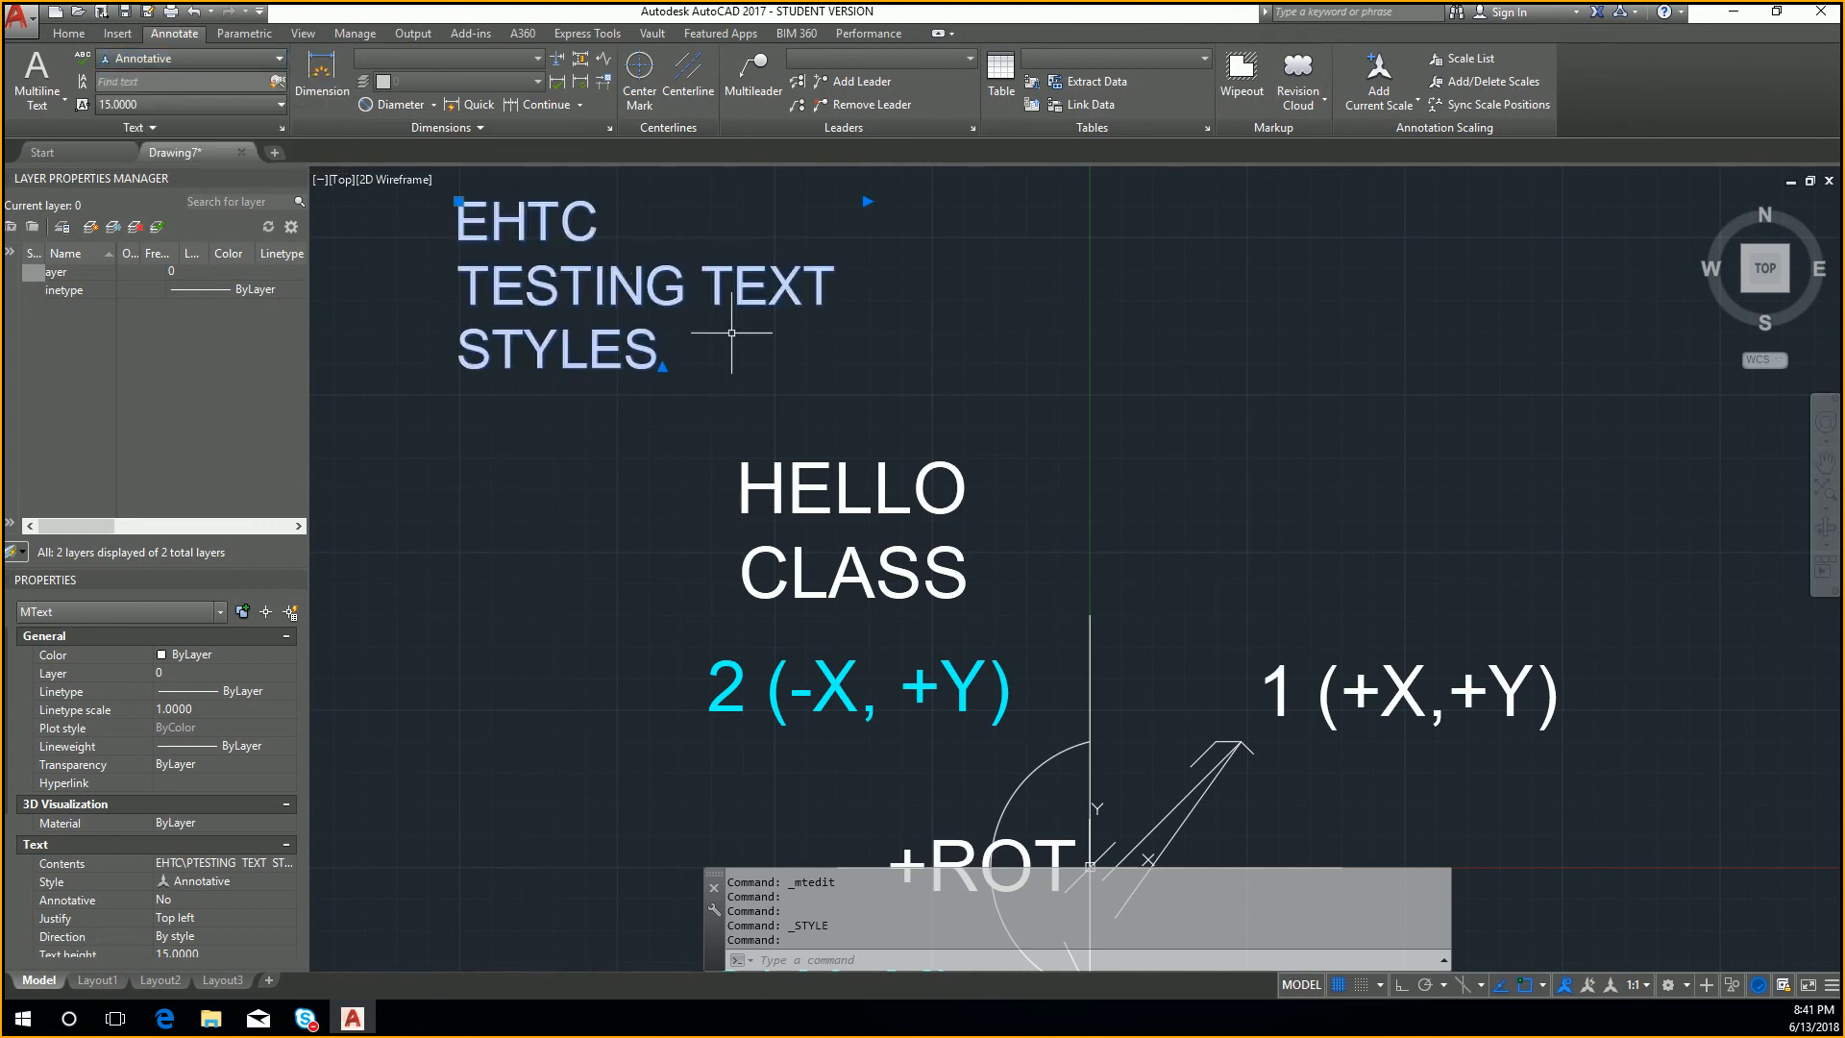
left_click(918, 501)
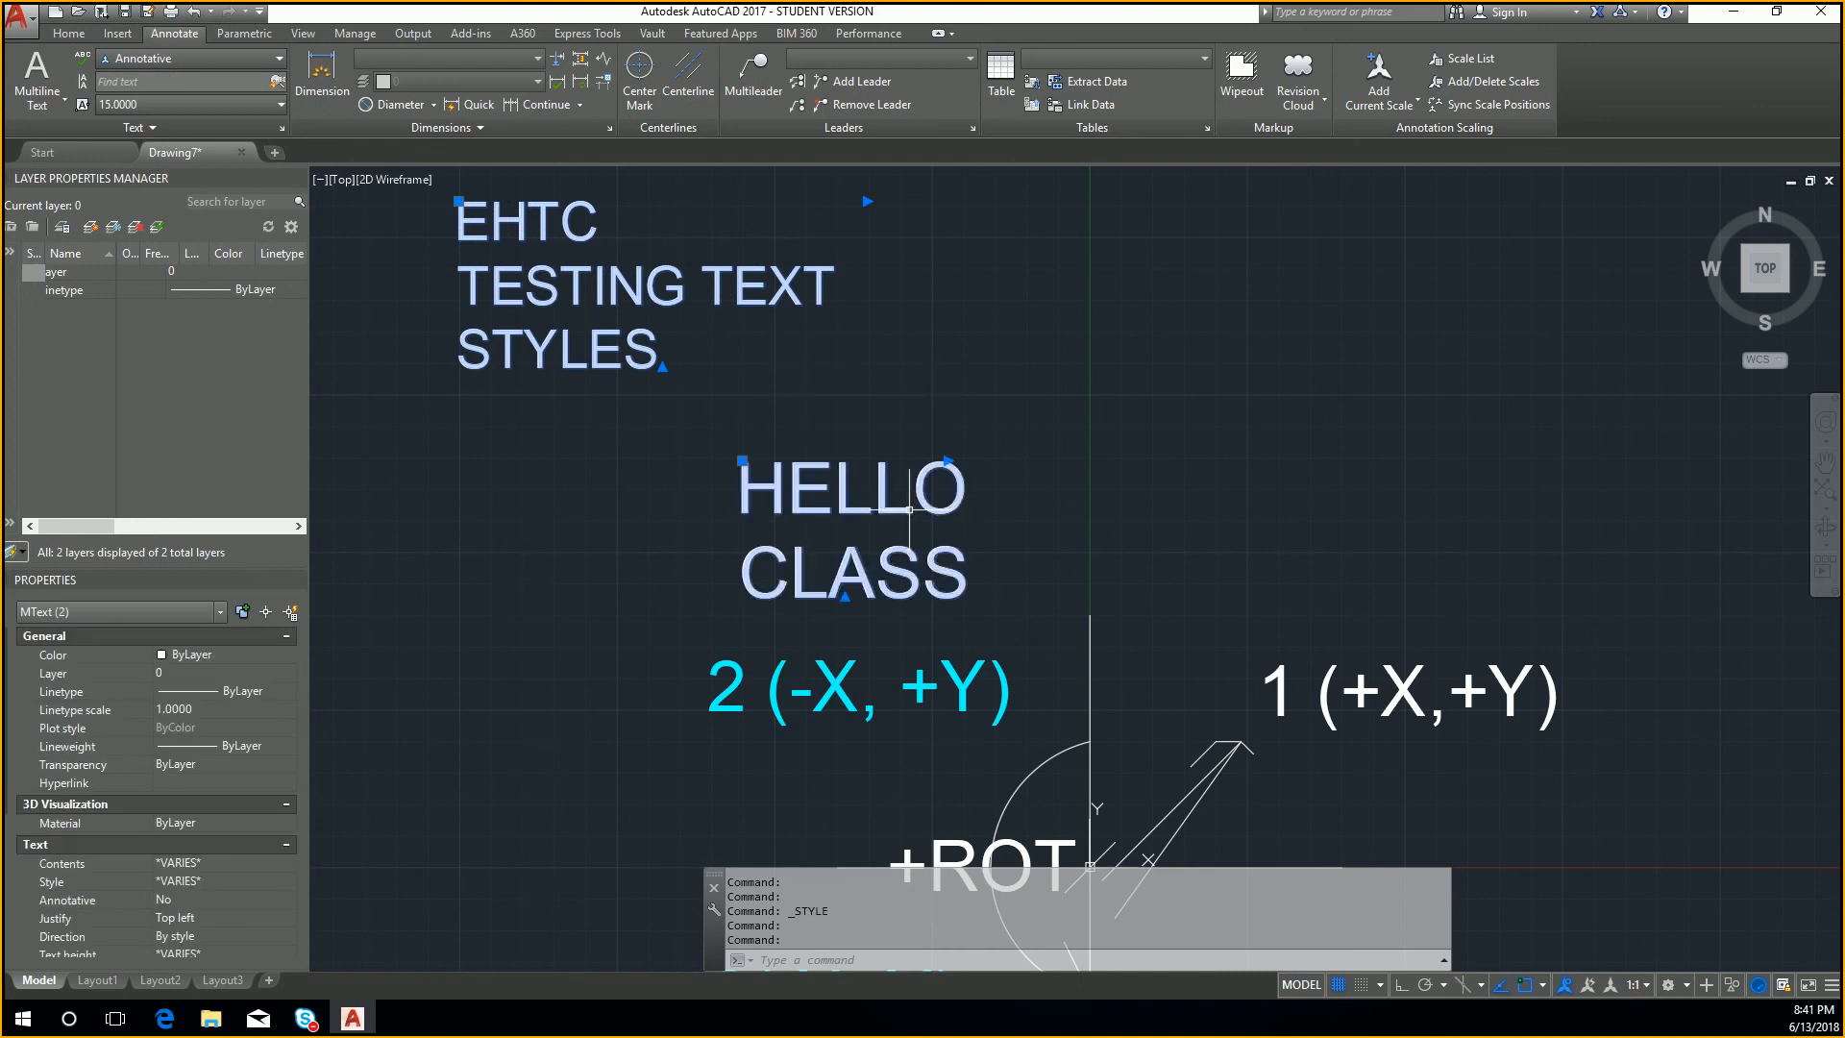
left_click(250, 60)
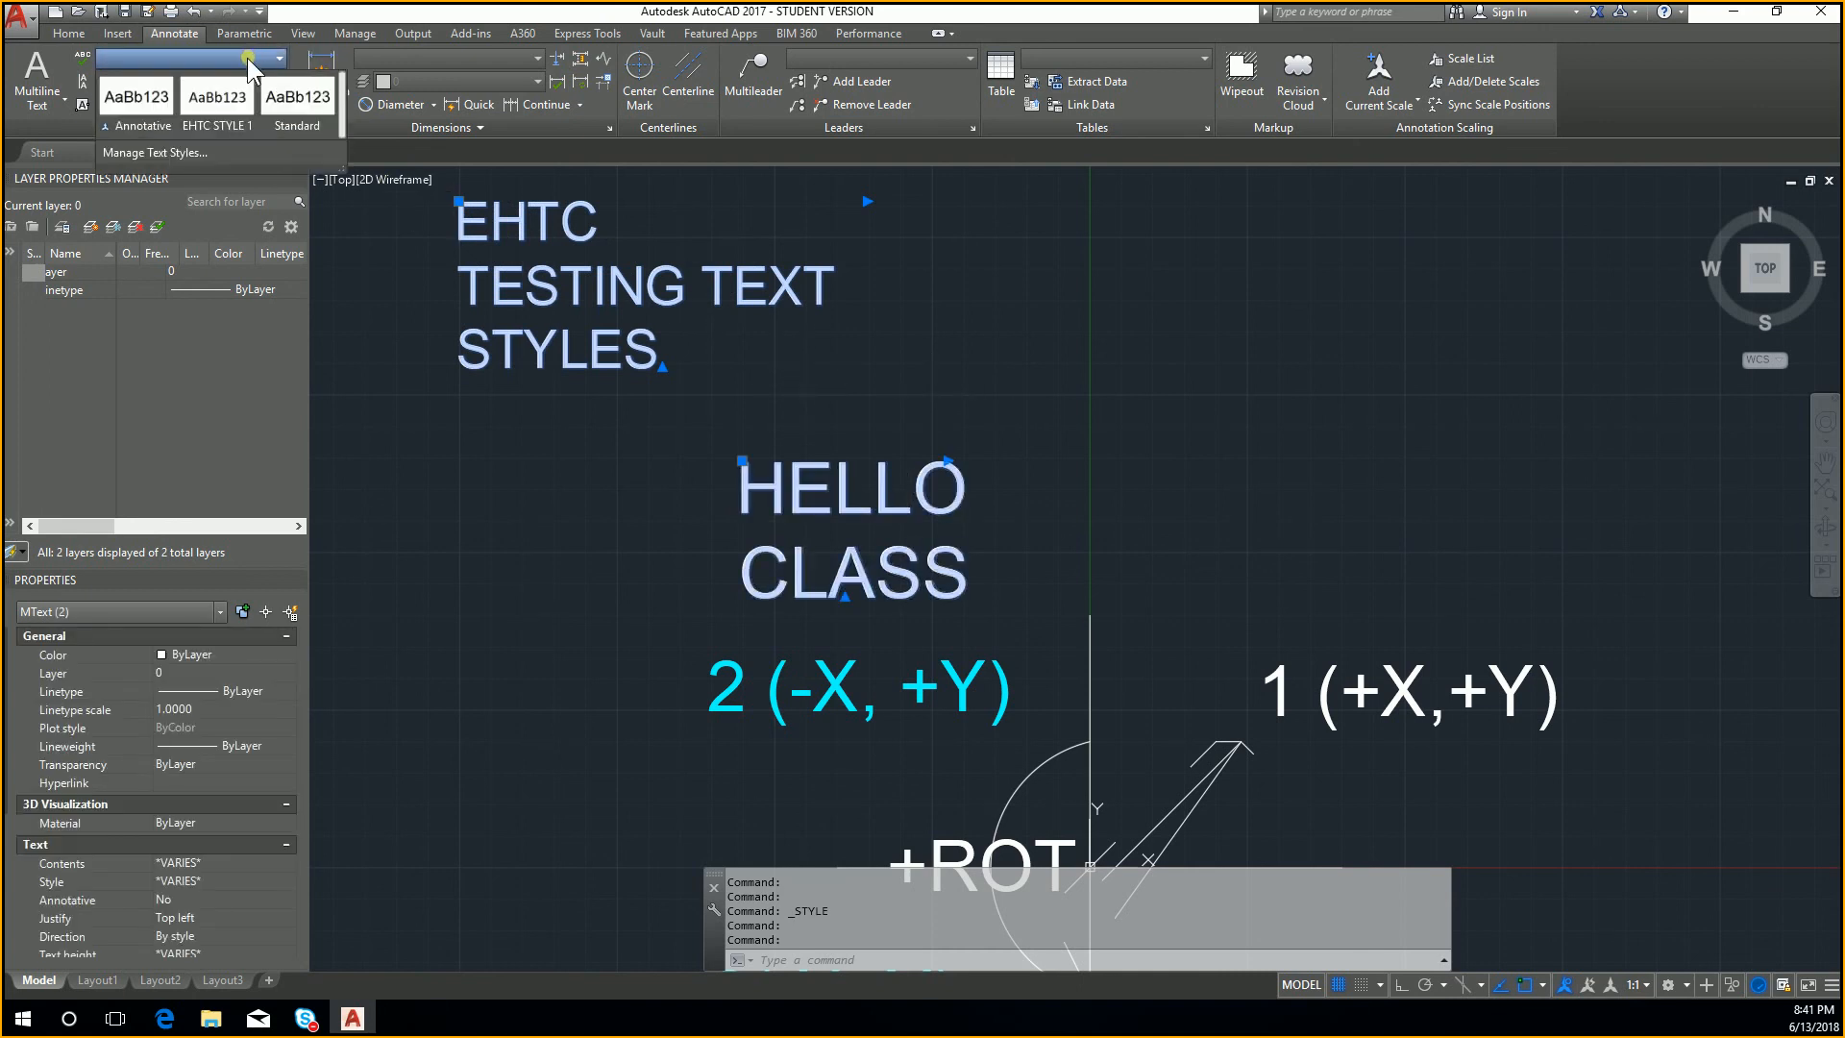
left_click(233, 113)
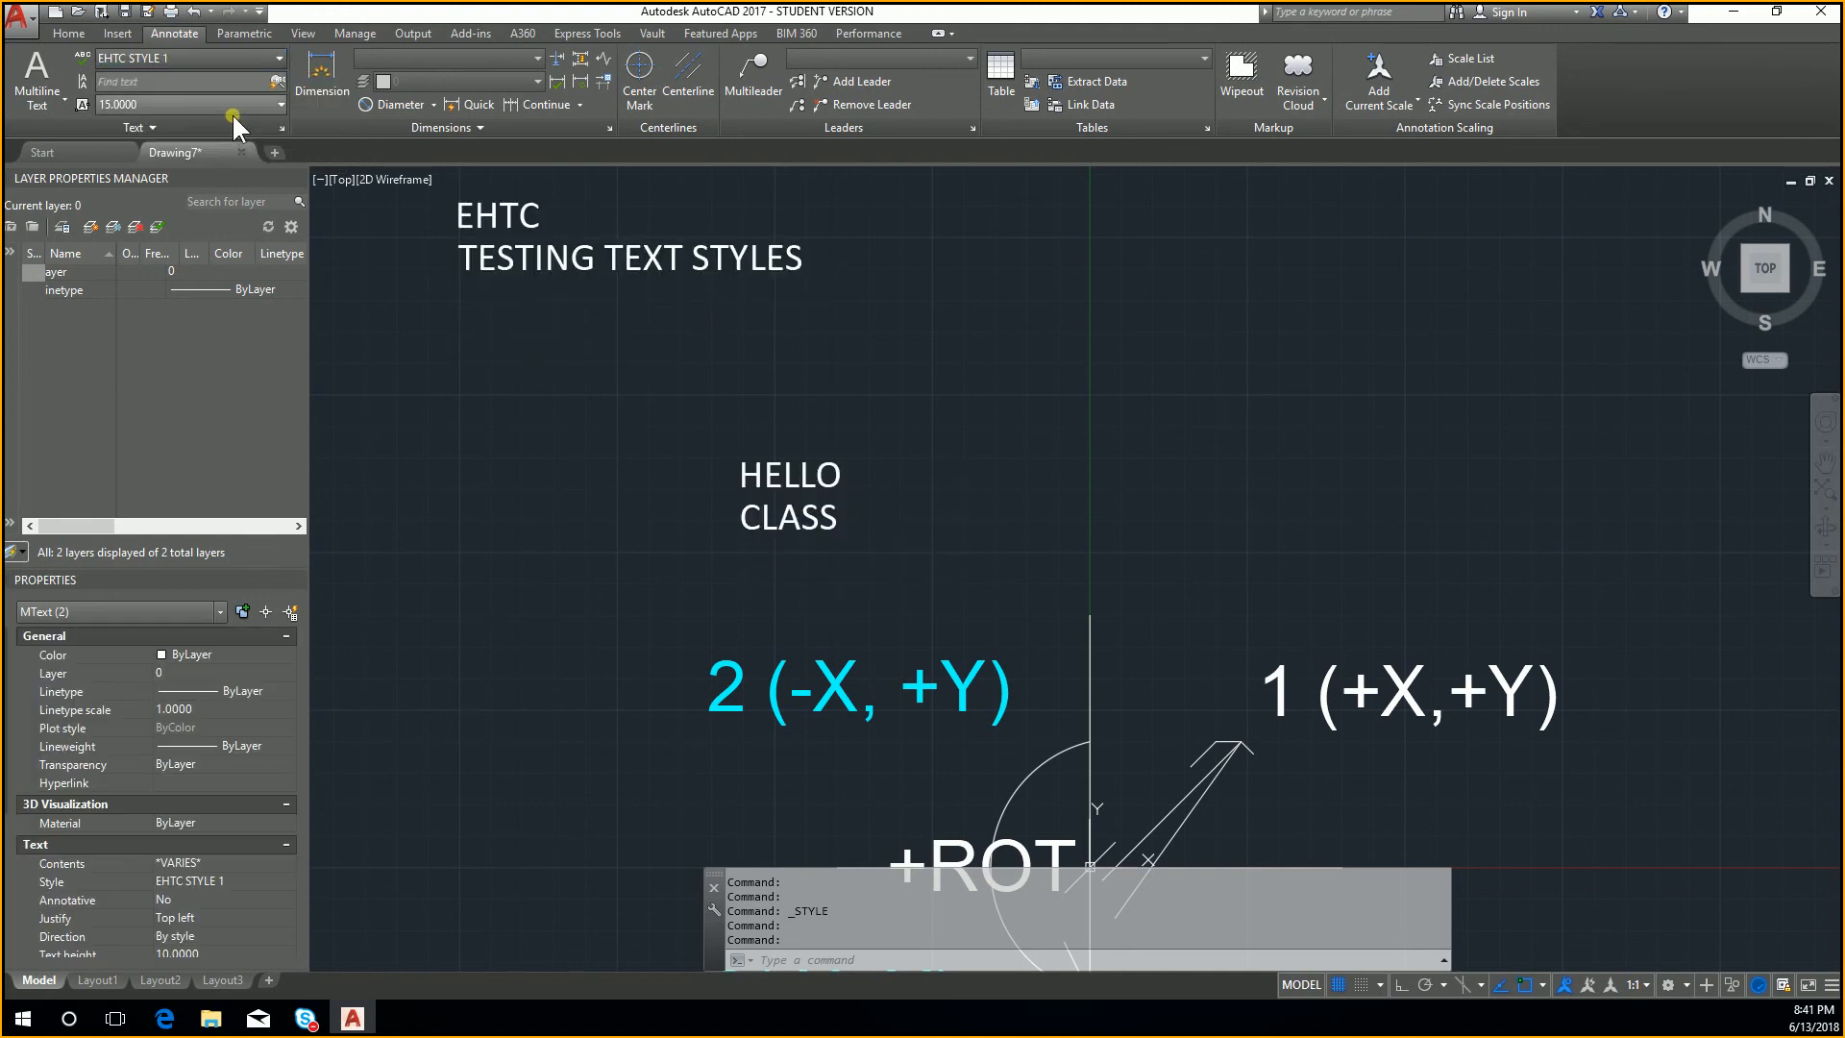
left_click(244, 56)
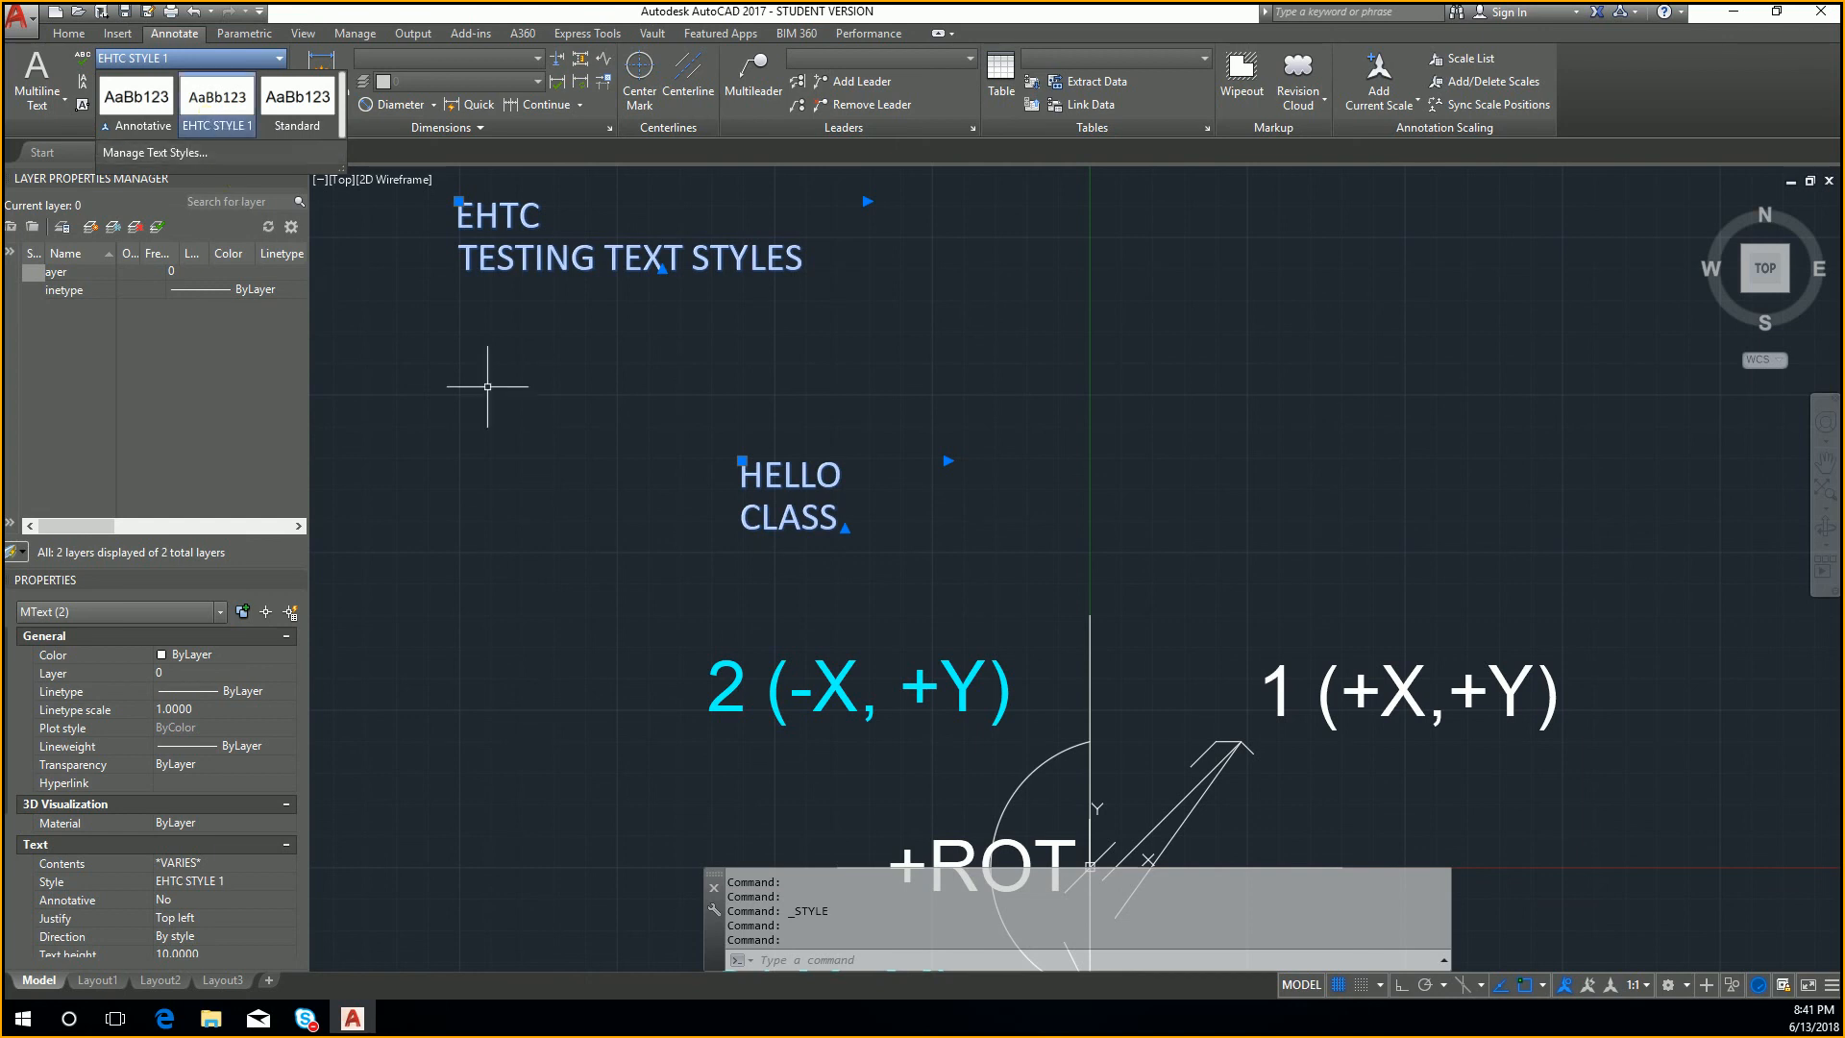
scroll(730, 461, "down", 4)
left_click(642, 414)
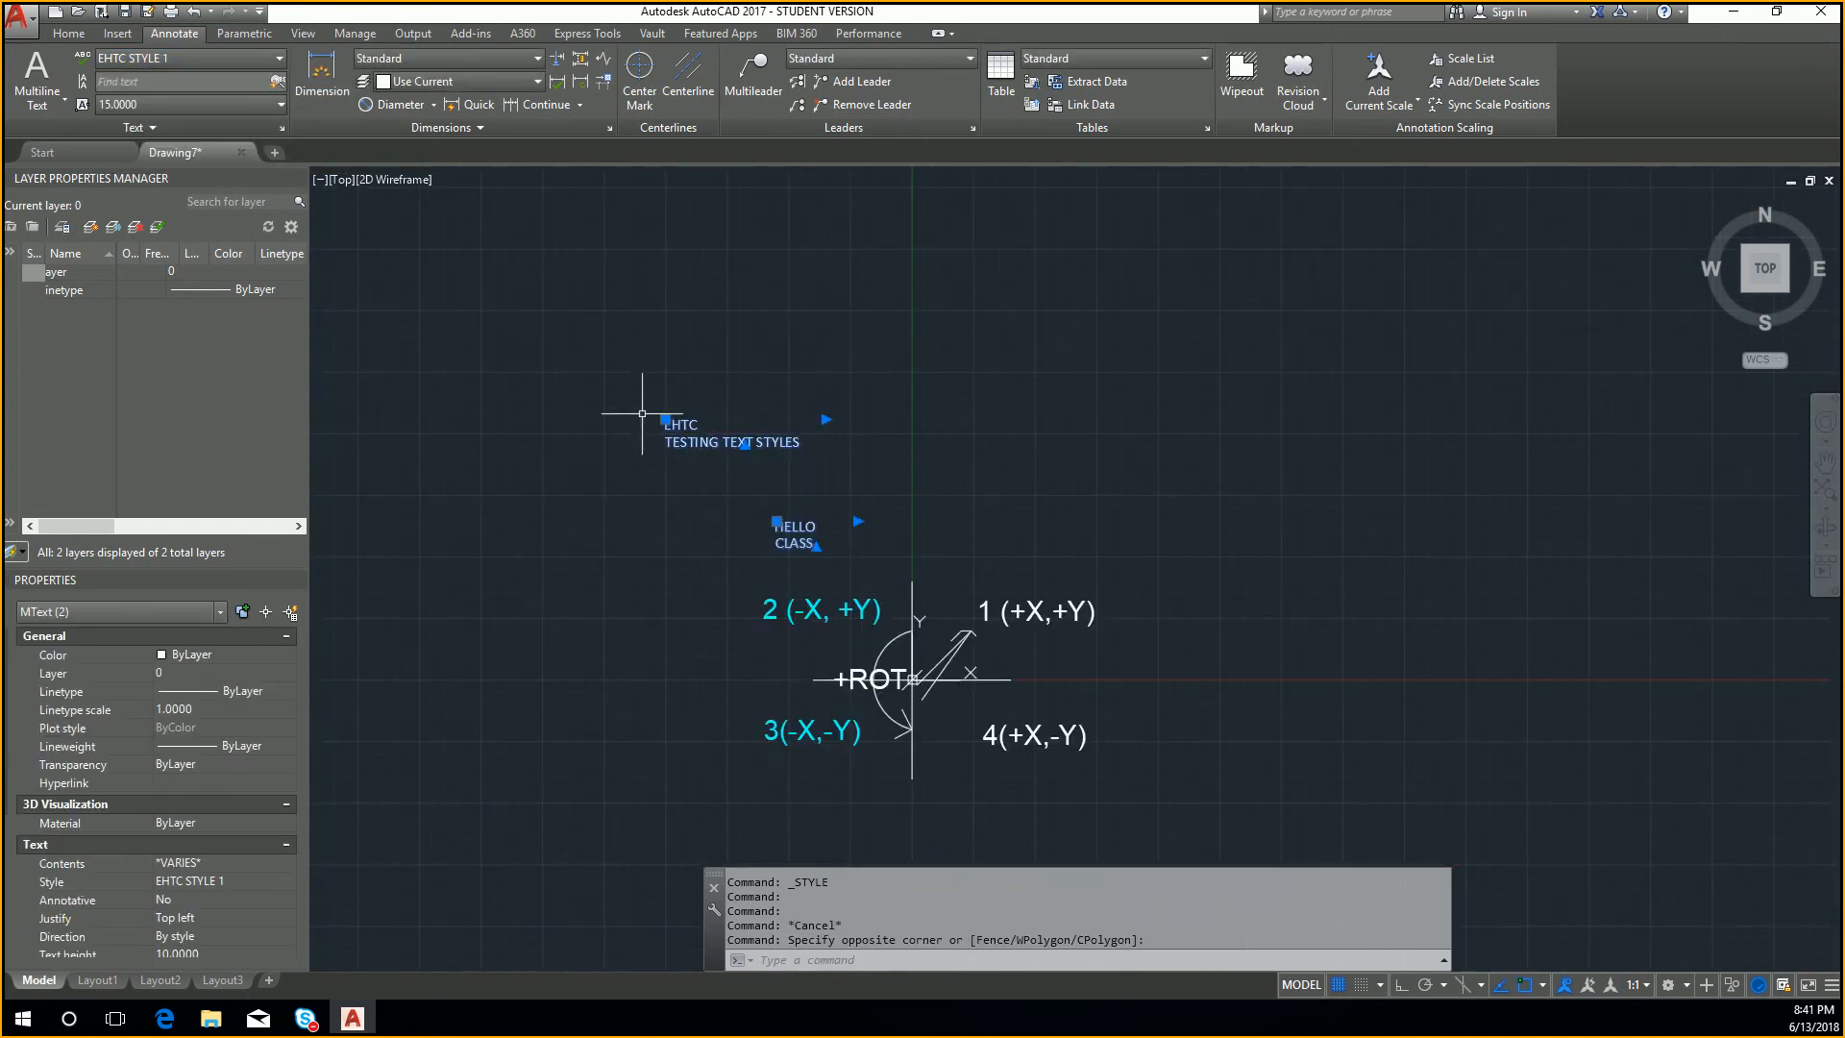
Step: Switch the two selected texts to the Standard style, browse the other text styles, and deselect the texts
left_click(256, 60)
left_click(308, 107)
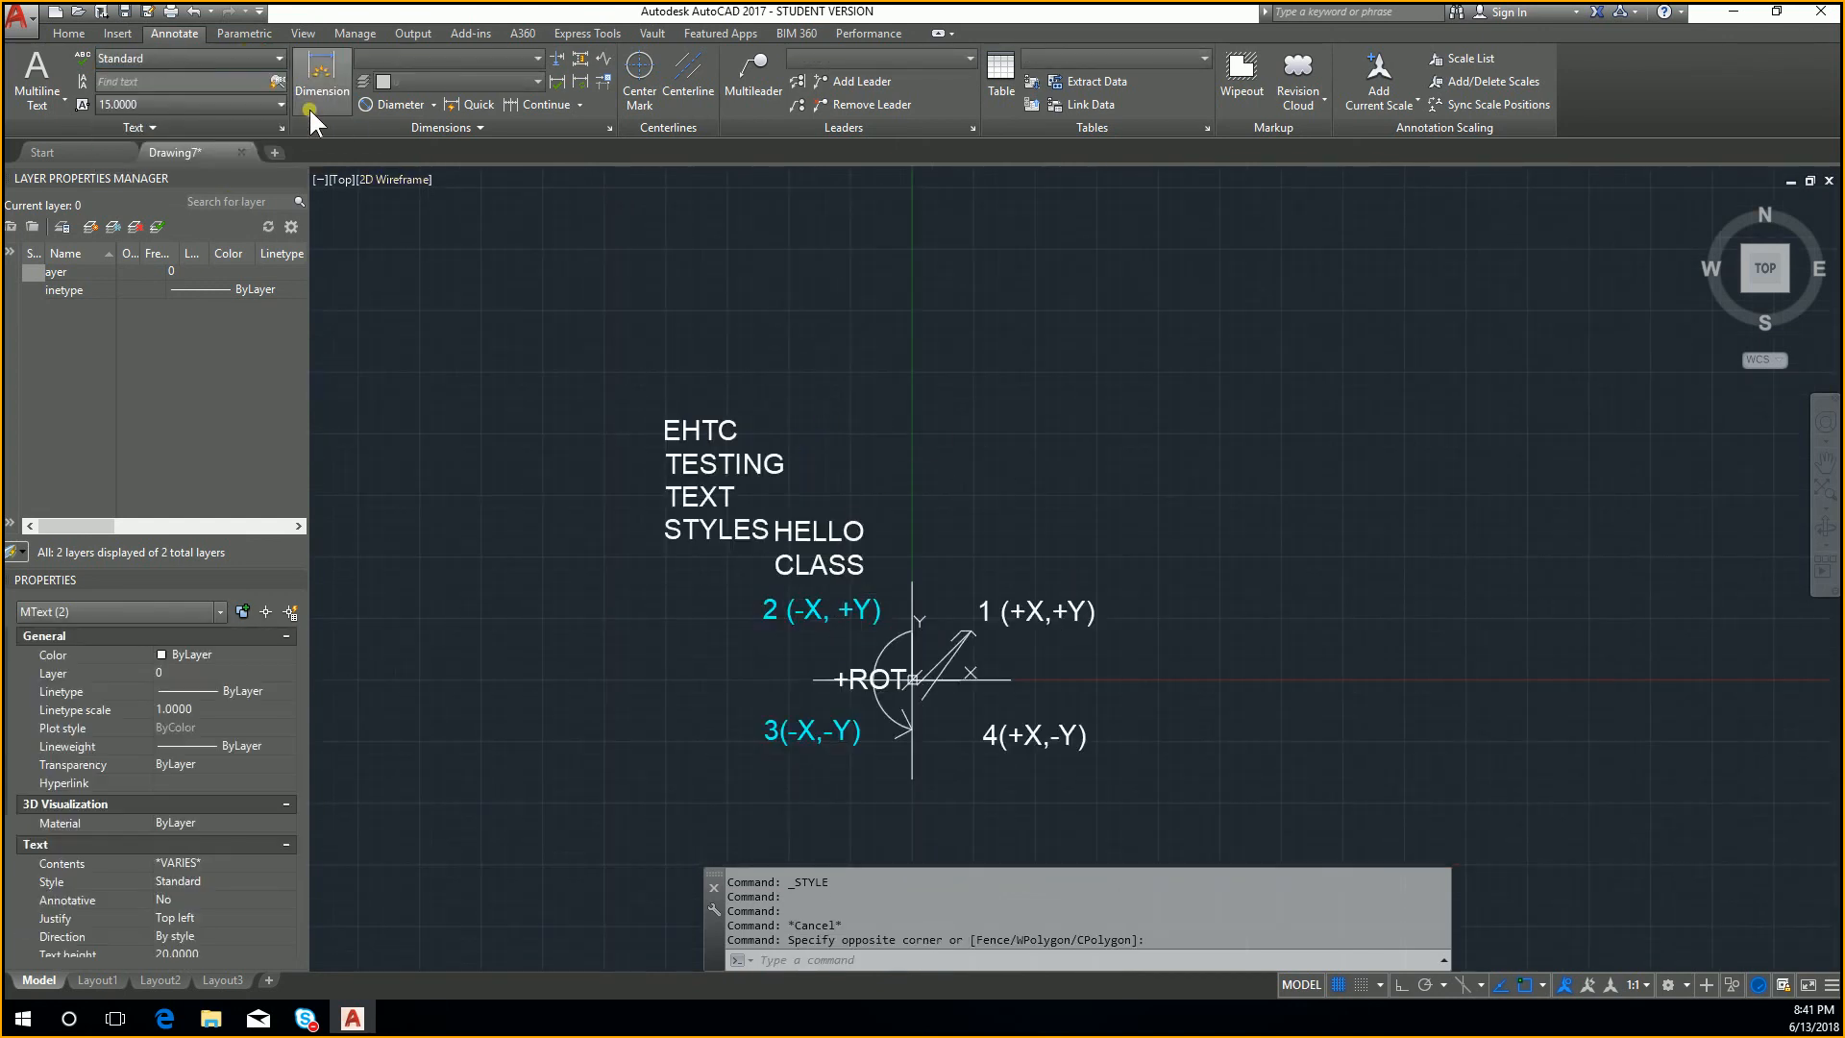
left_click(246, 60)
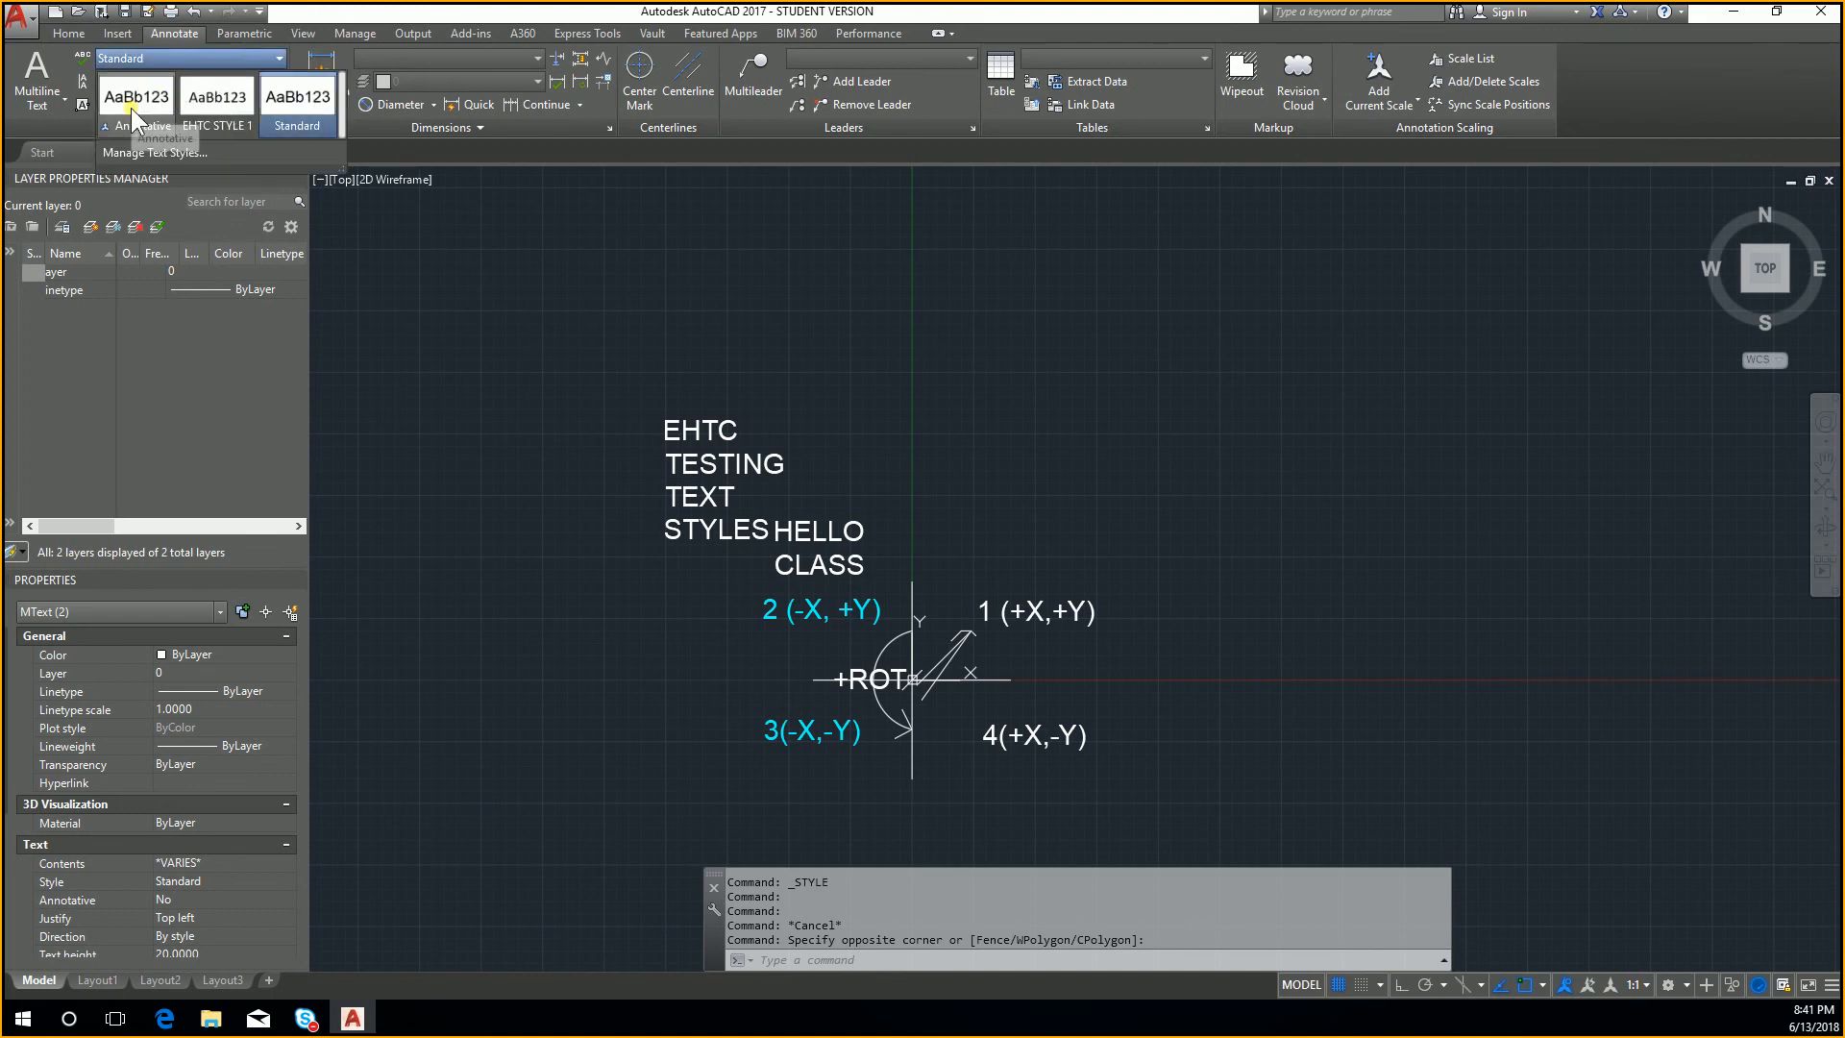
left_click(248, 123)
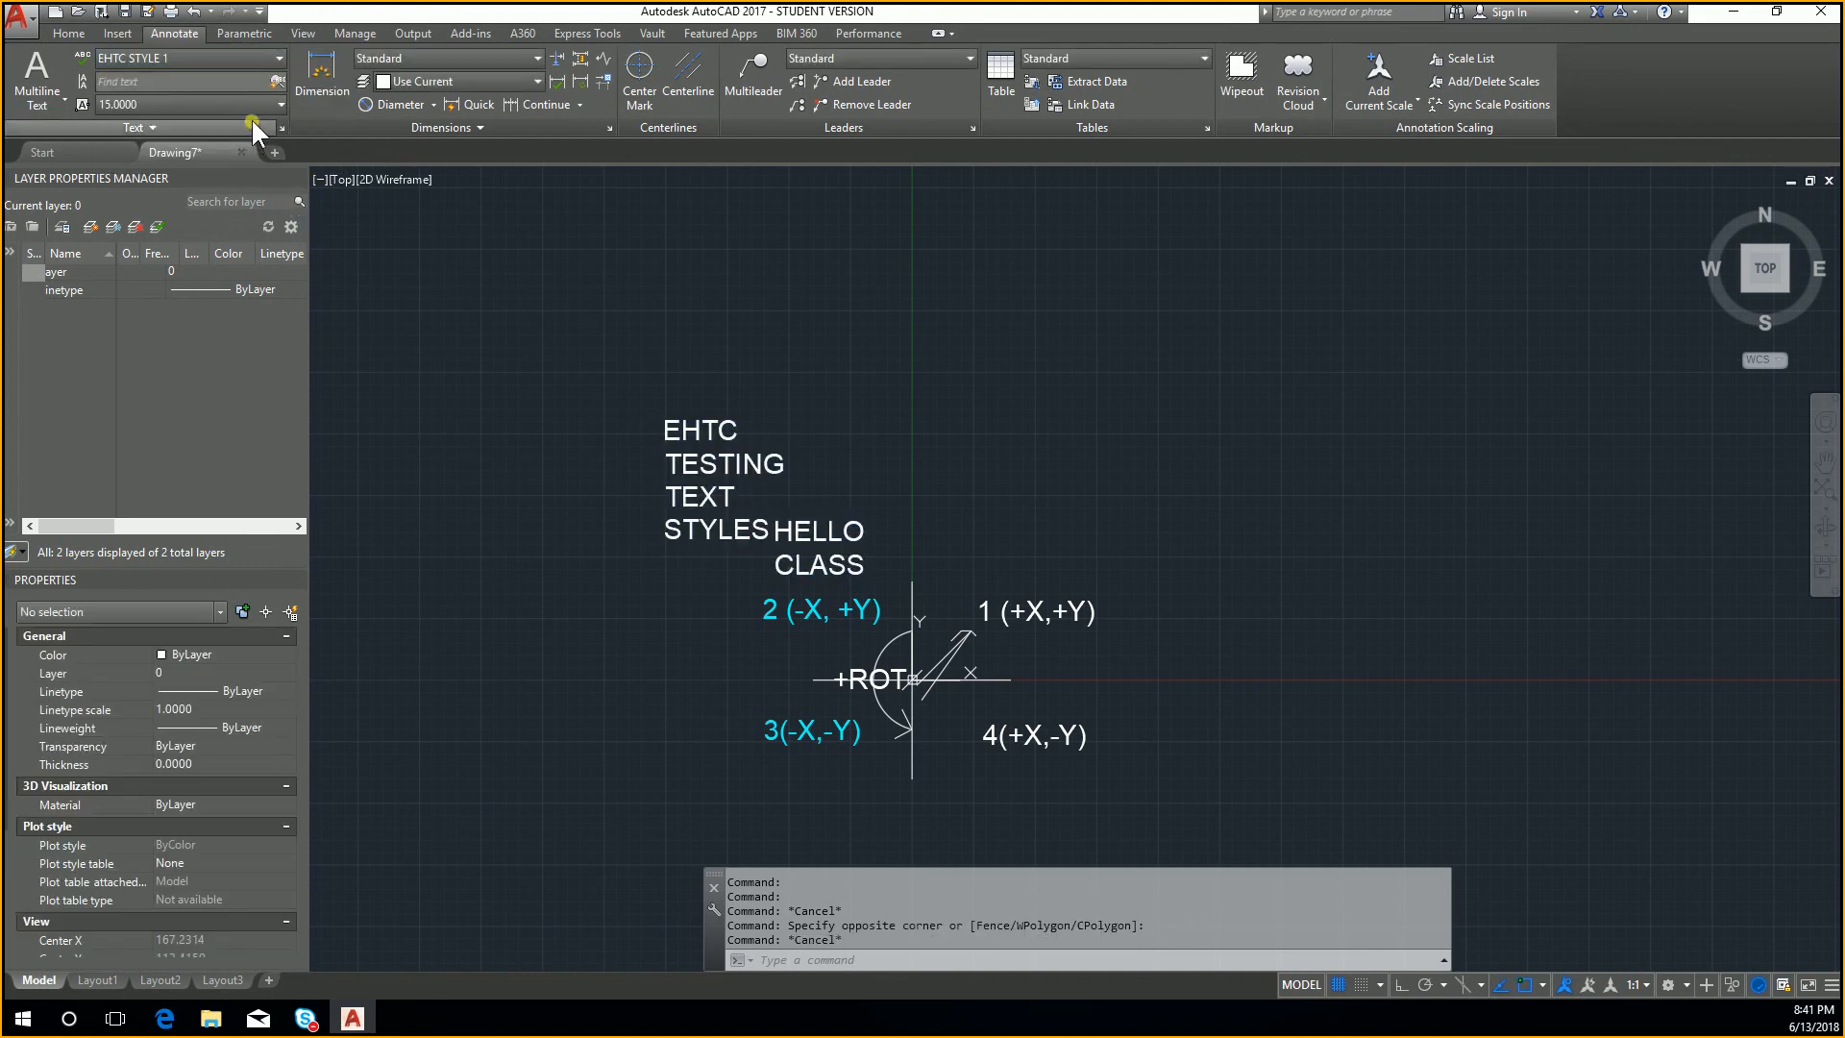
key("Escape")
Step: Select both multiline texts together to check their text style, and clear the selection
scroll(828, 566, "up", 2)
scroll(829, 567, "up", 2)
left_click(958, 594)
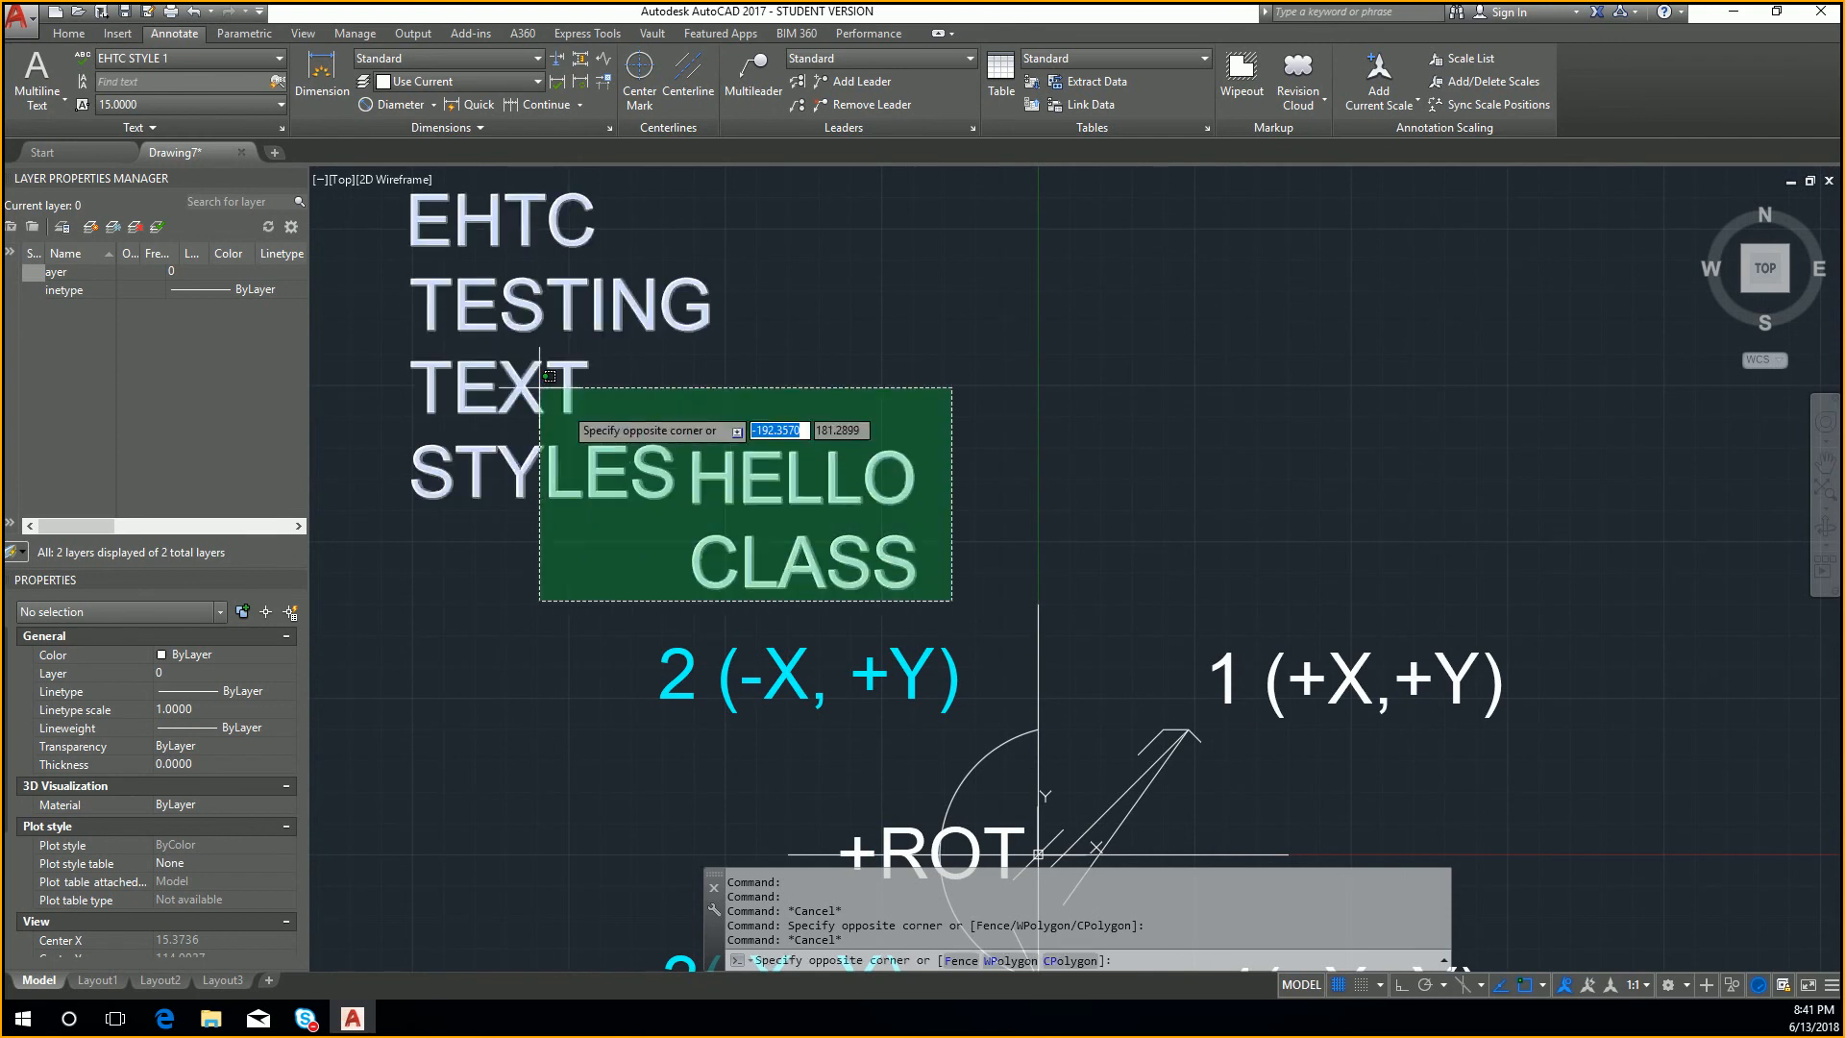
left_click(467, 279)
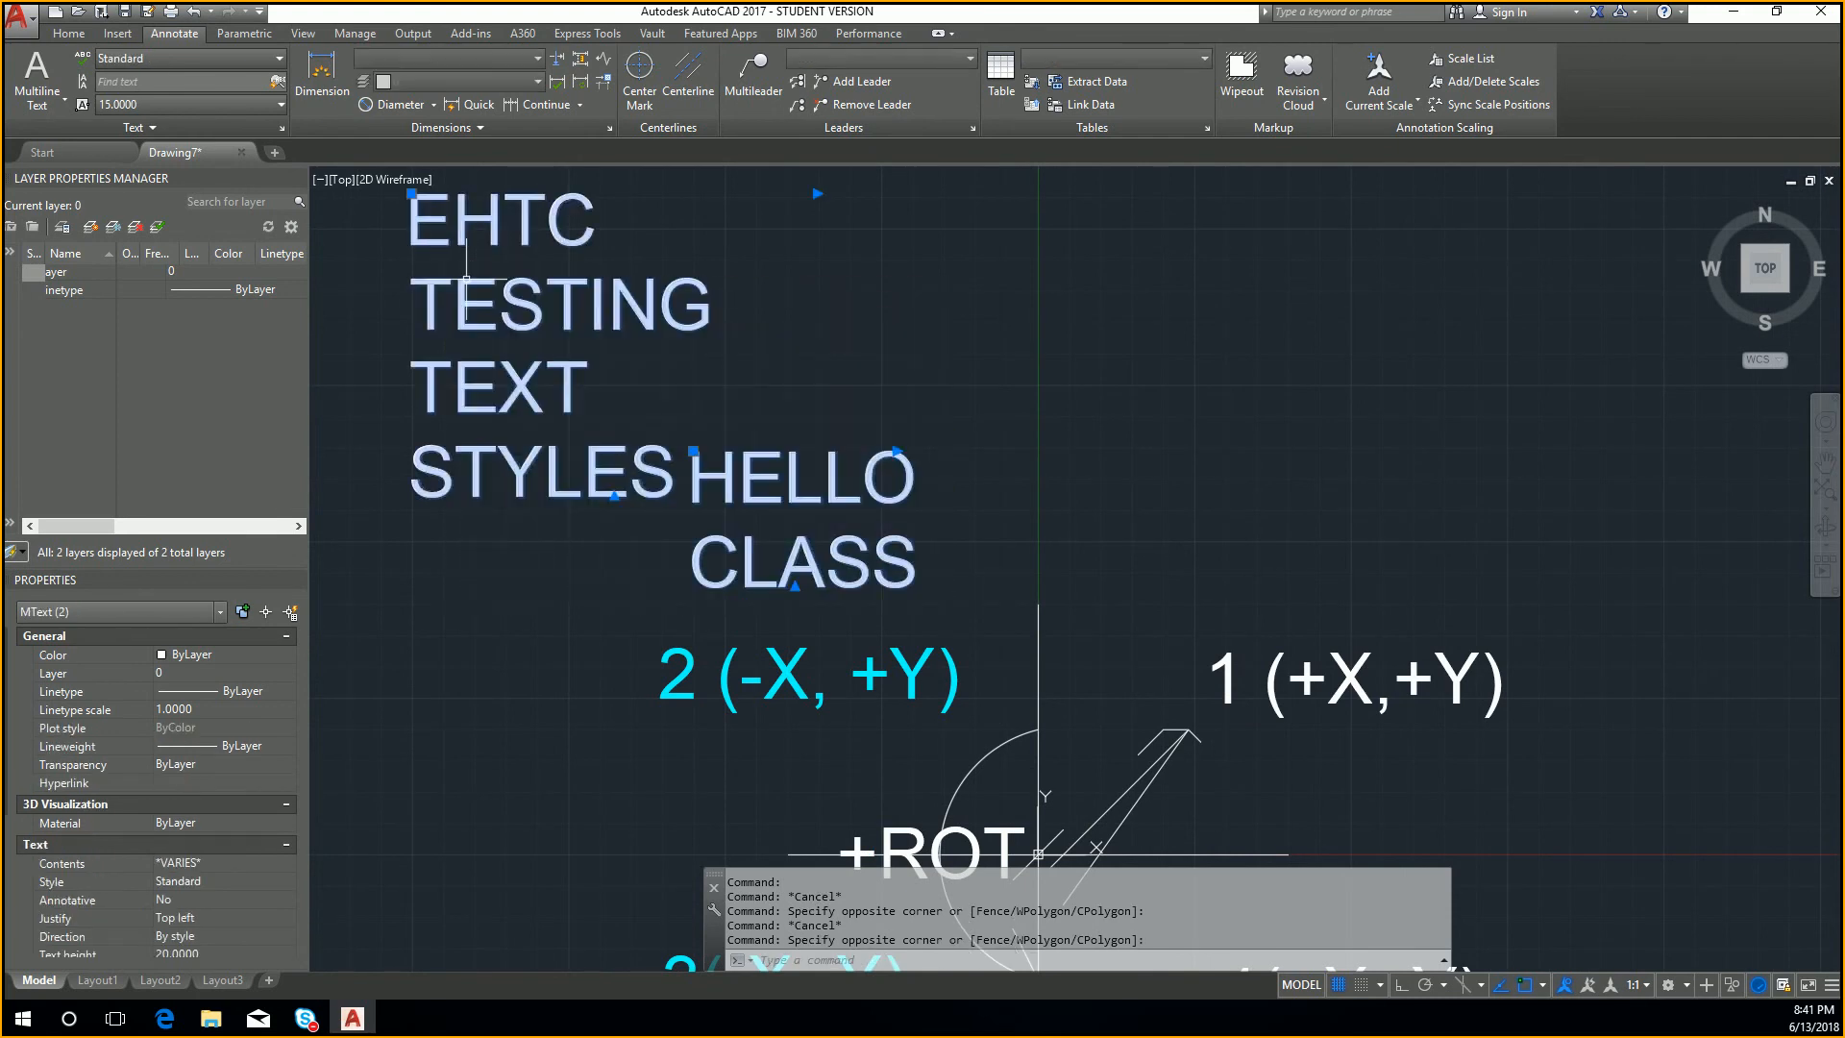
key("Escape")
key("Escape")
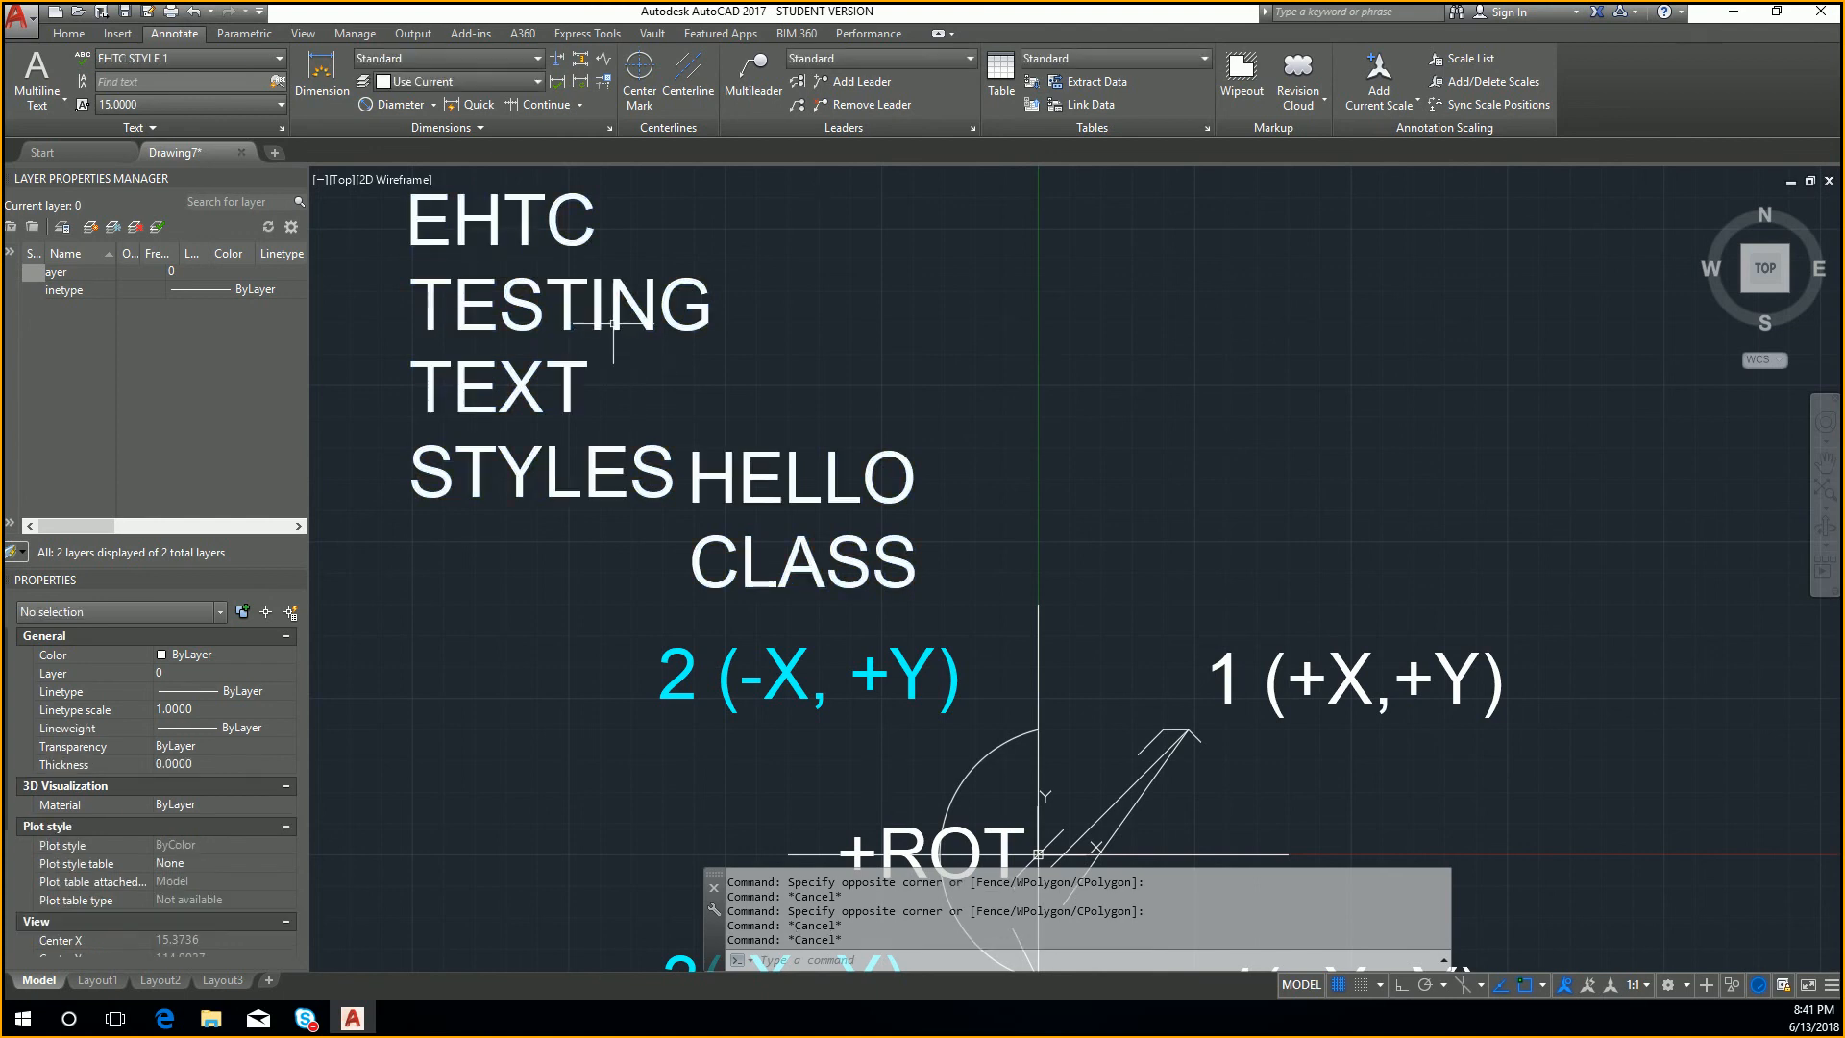
Step: Open the EHTC TESTING TEXT STYLES text for editing, select all its contents to check the style, and leave without changes
double_click(594, 321)
left_click_drag(761, 488, 465, 254)
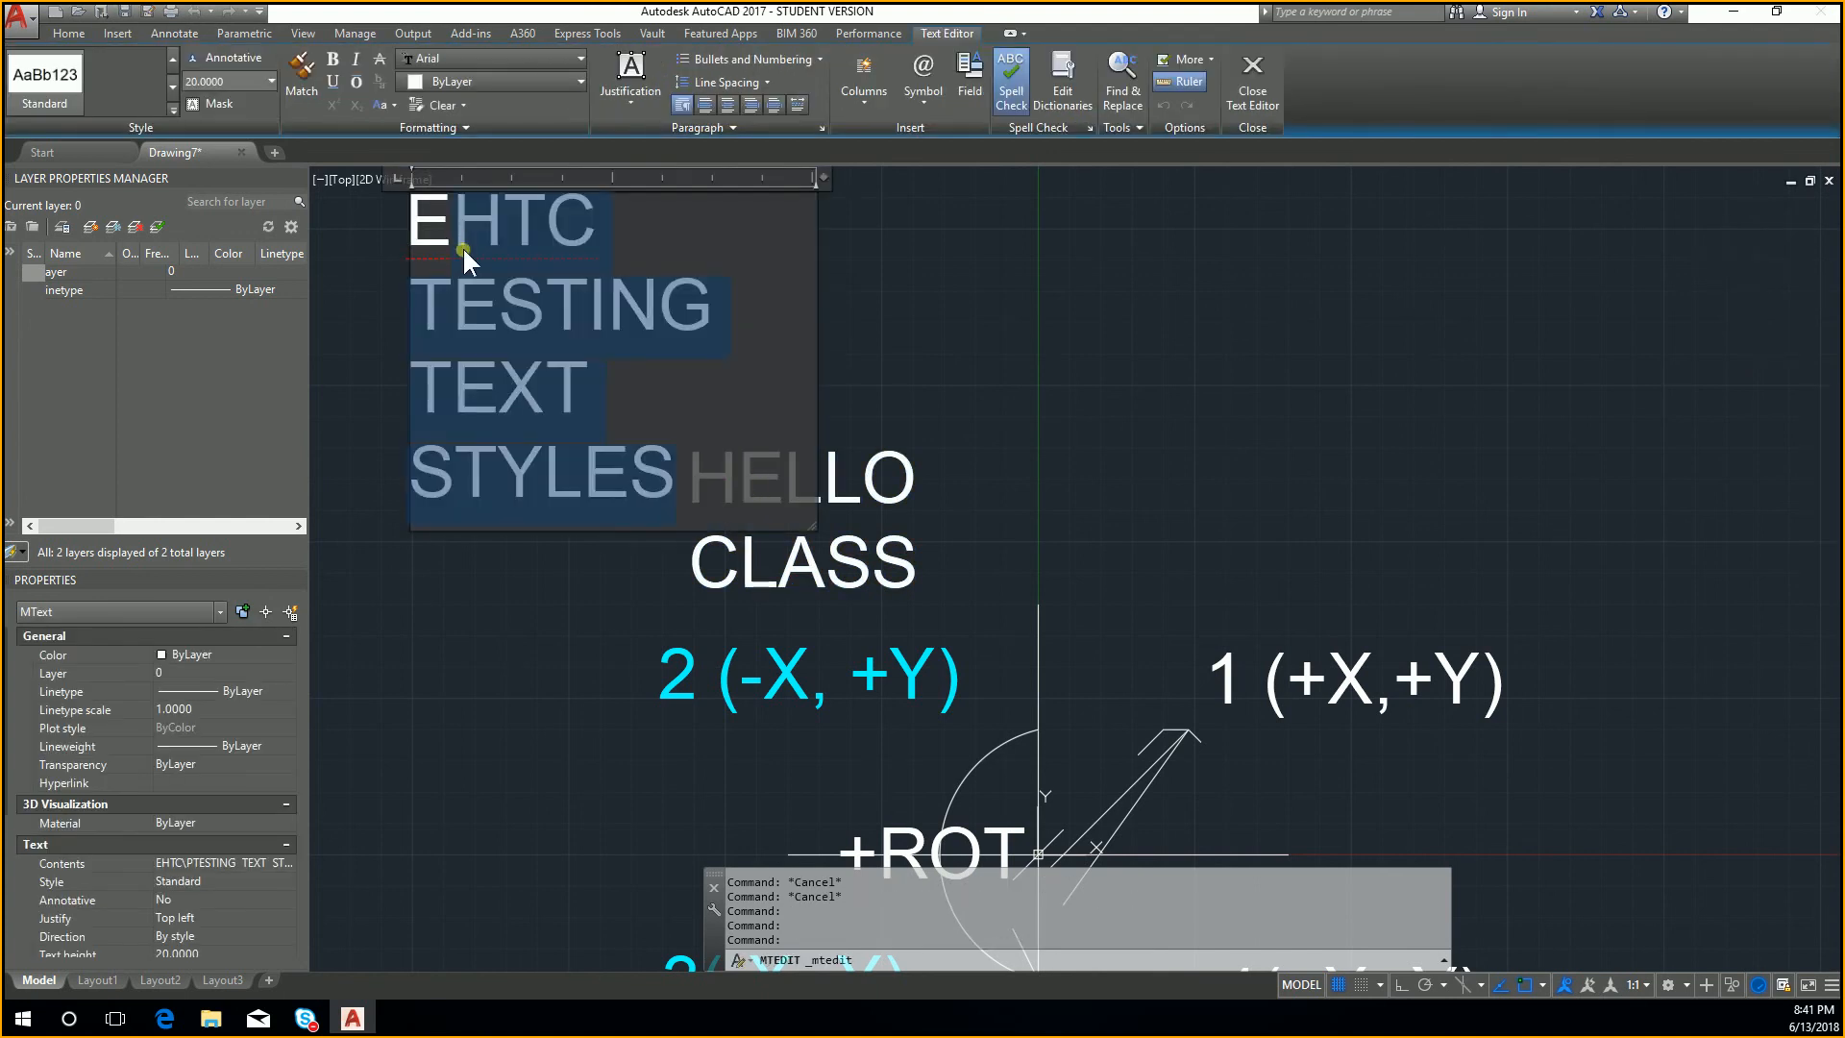
left_click(555, 301)
left_click_drag(692, 449, 461, 245)
key("Escape")
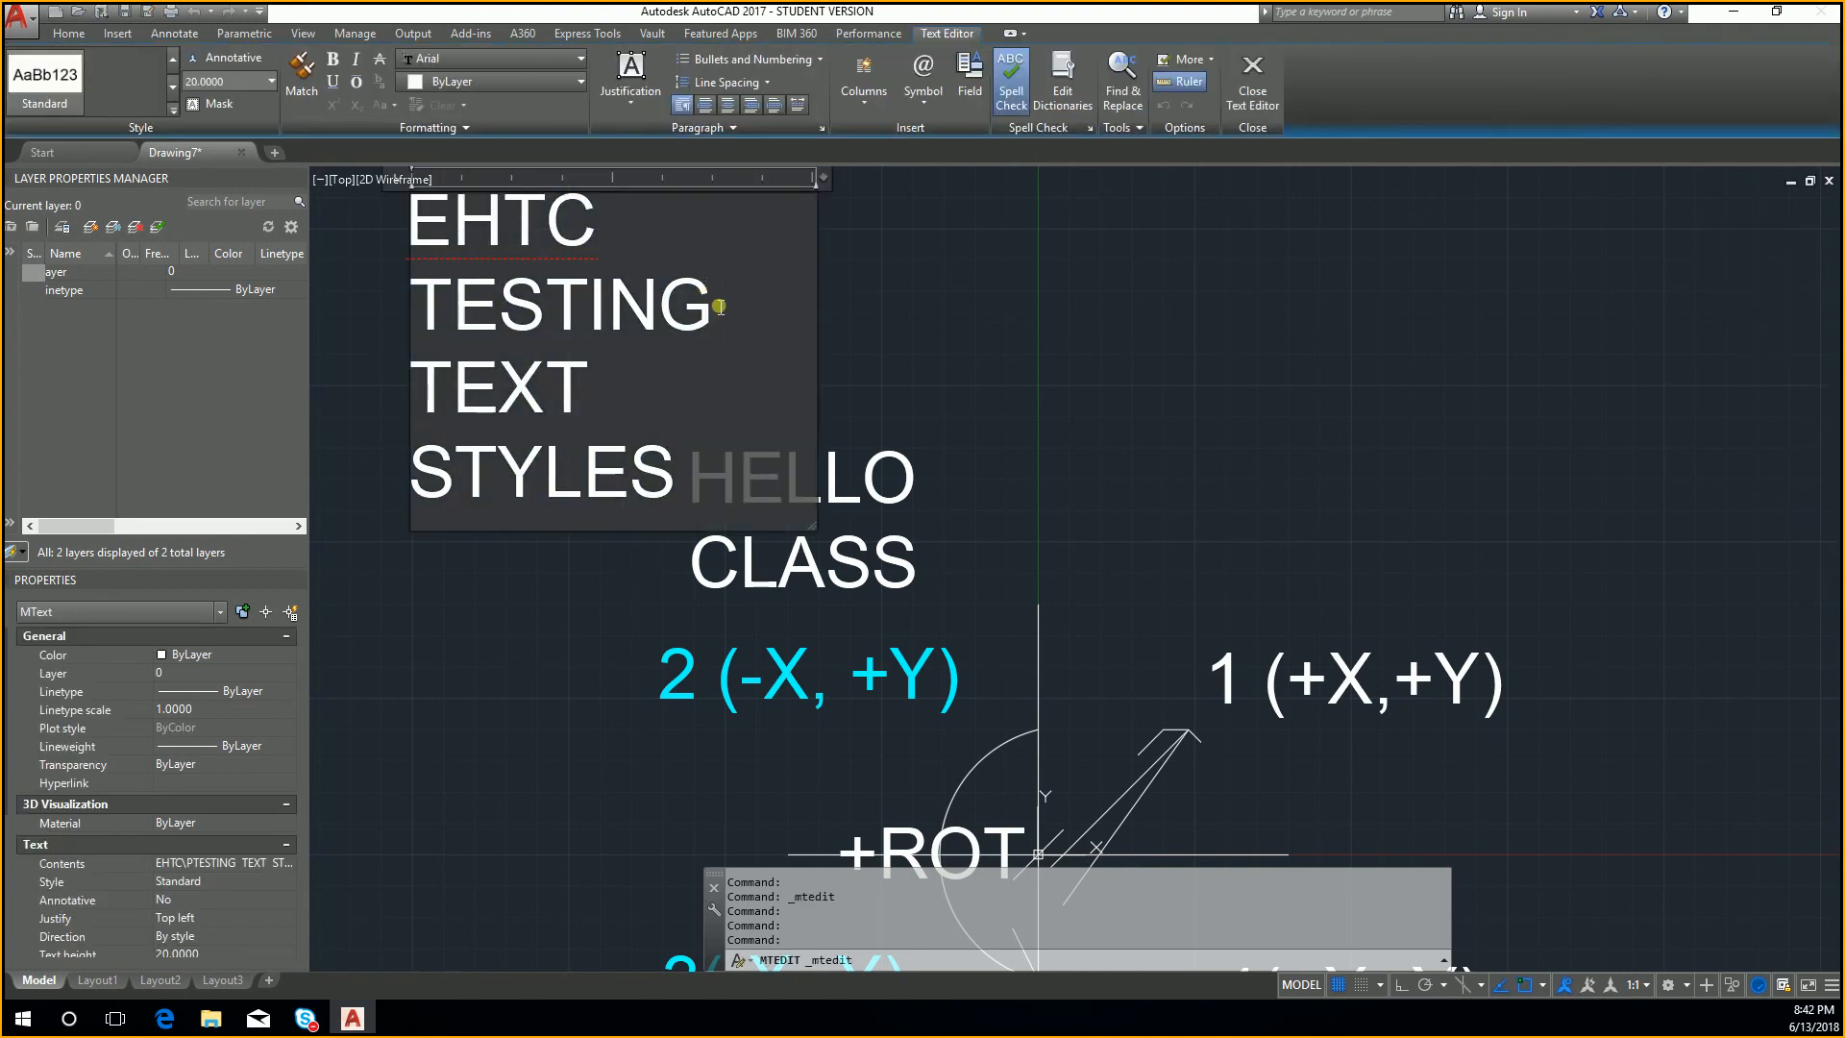
left_click_drag(723, 450, 404, 231)
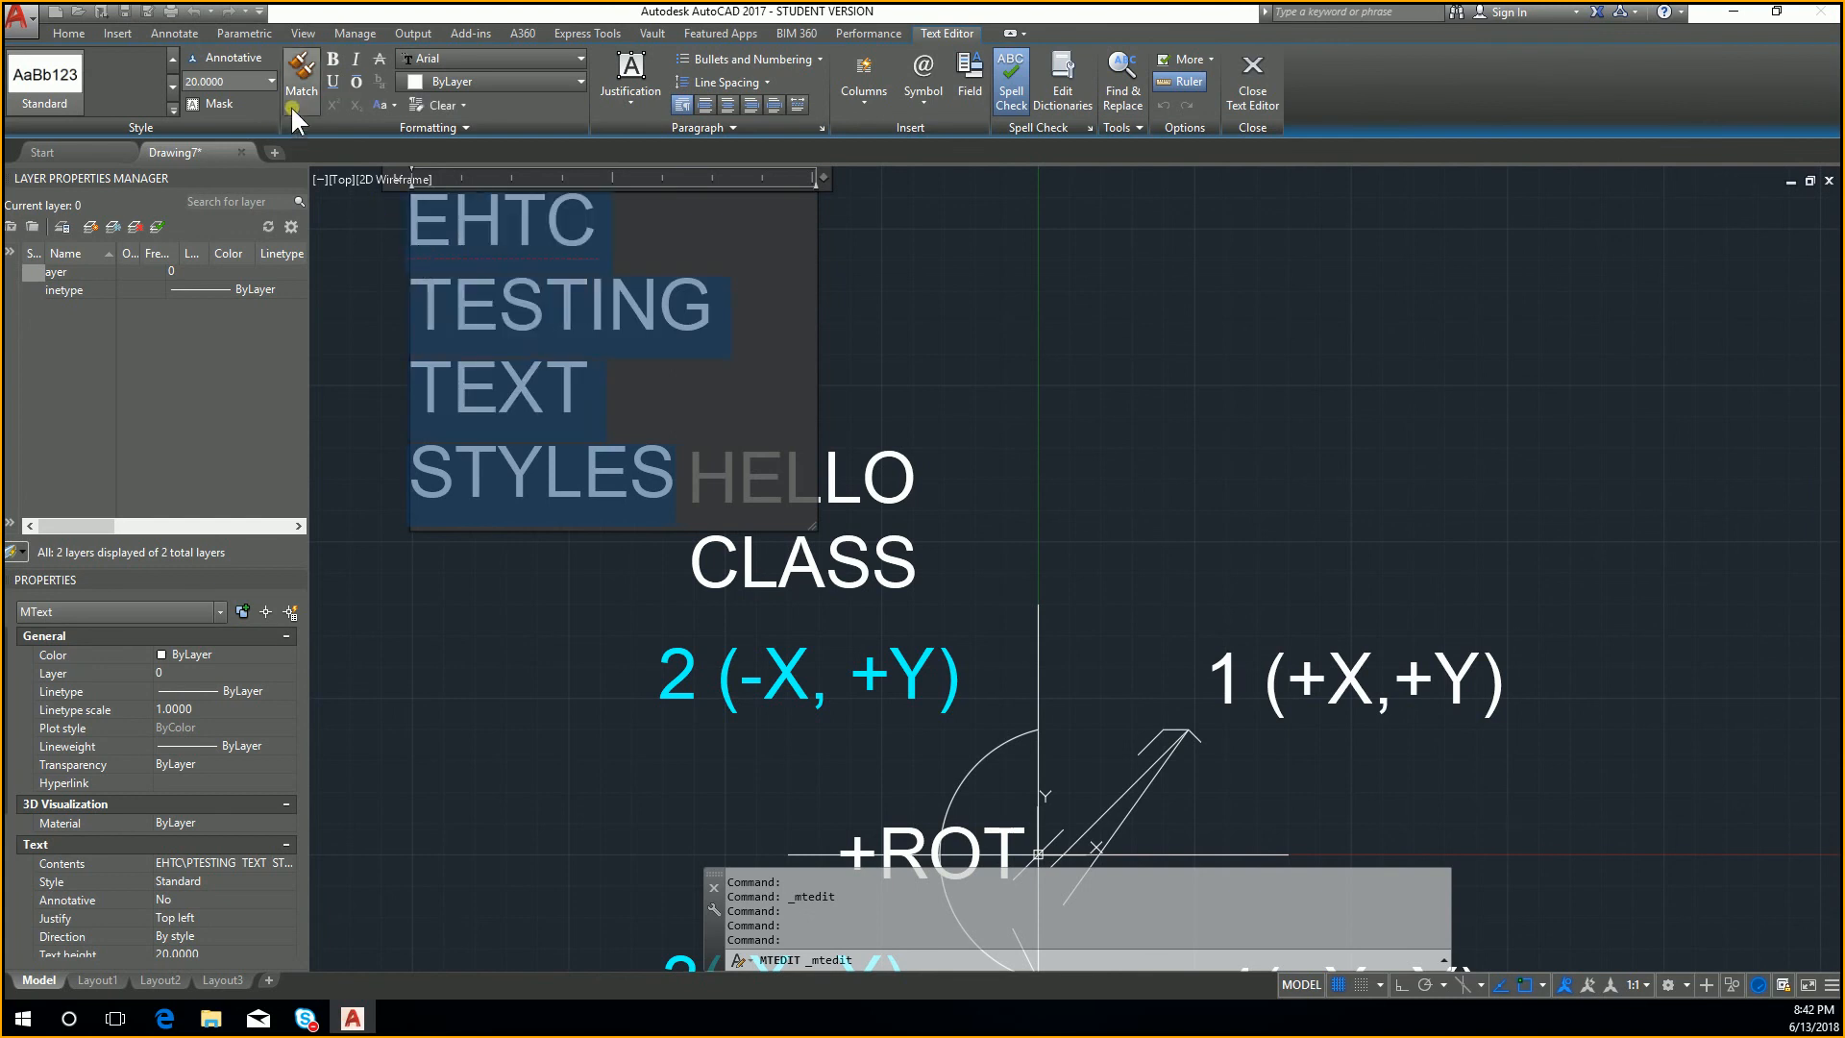
key("Escape")
key("Escape")
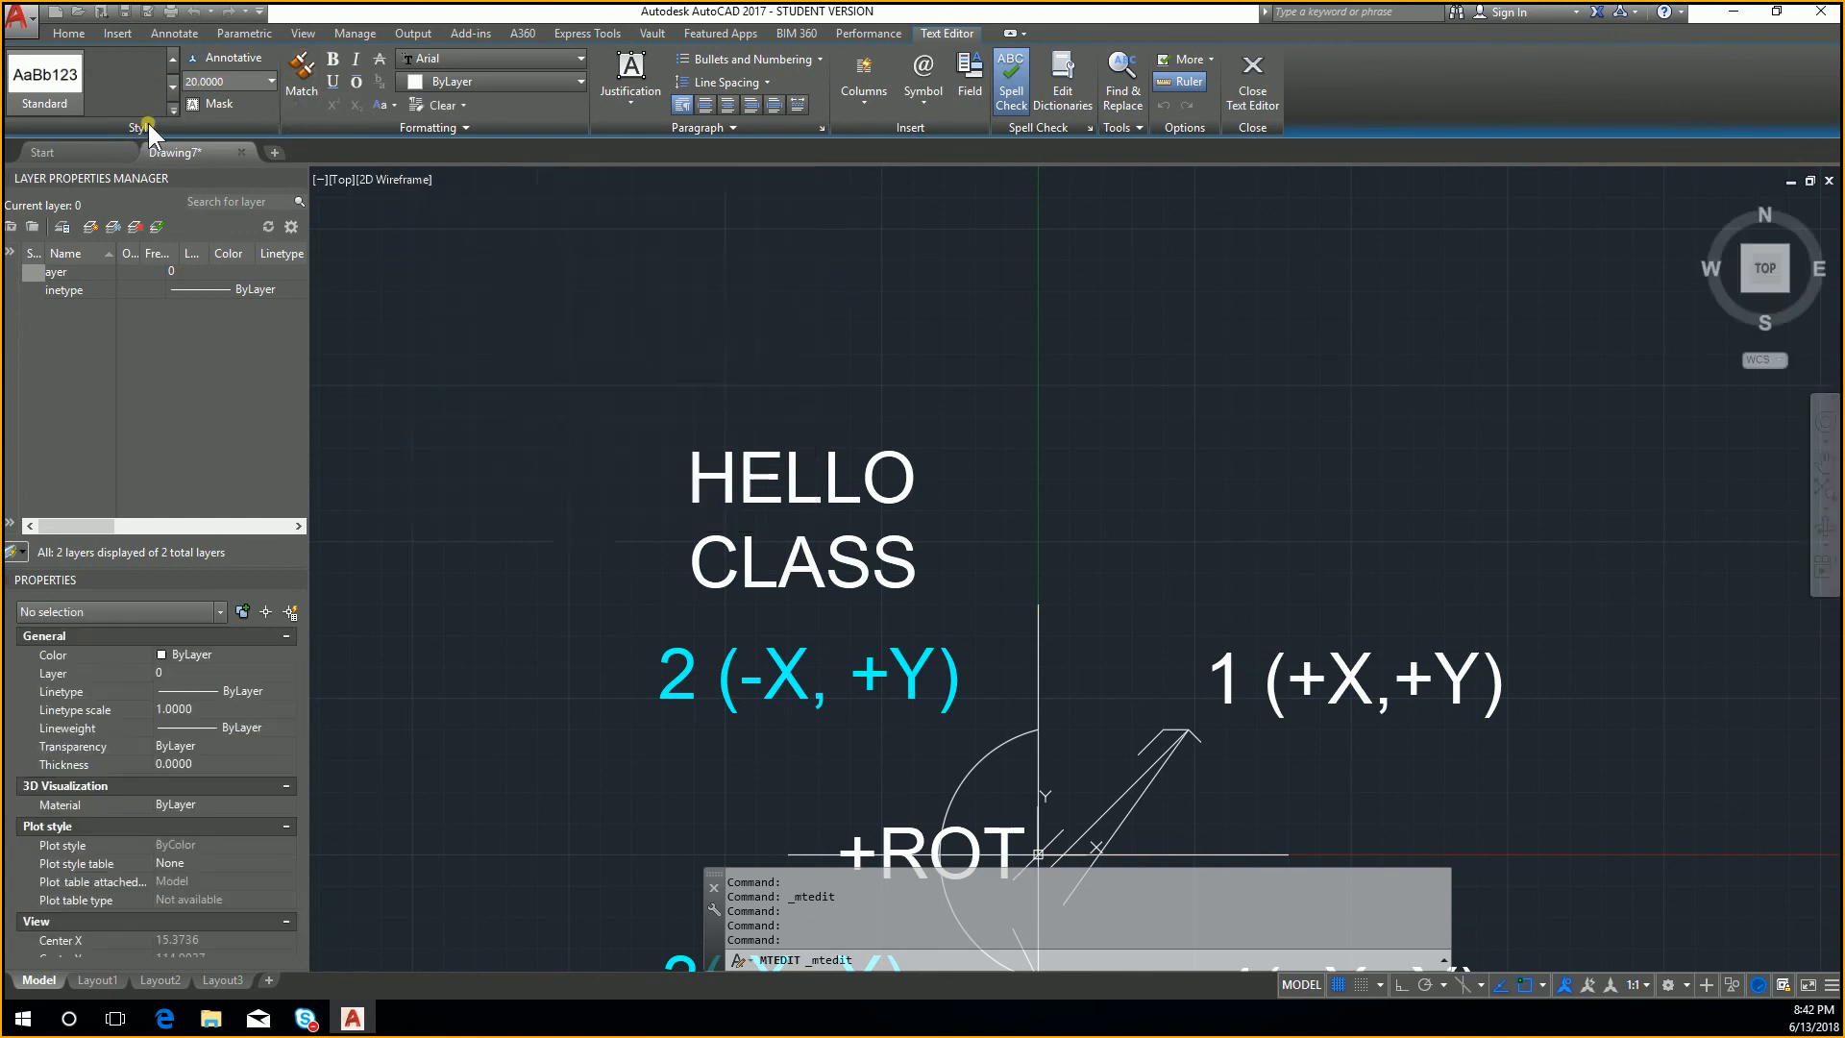
Step: Turn on the Upside down and Backwards effects for EHTC STYLE 1, apply the changes, and close the text style settings
left_click(181, 59)
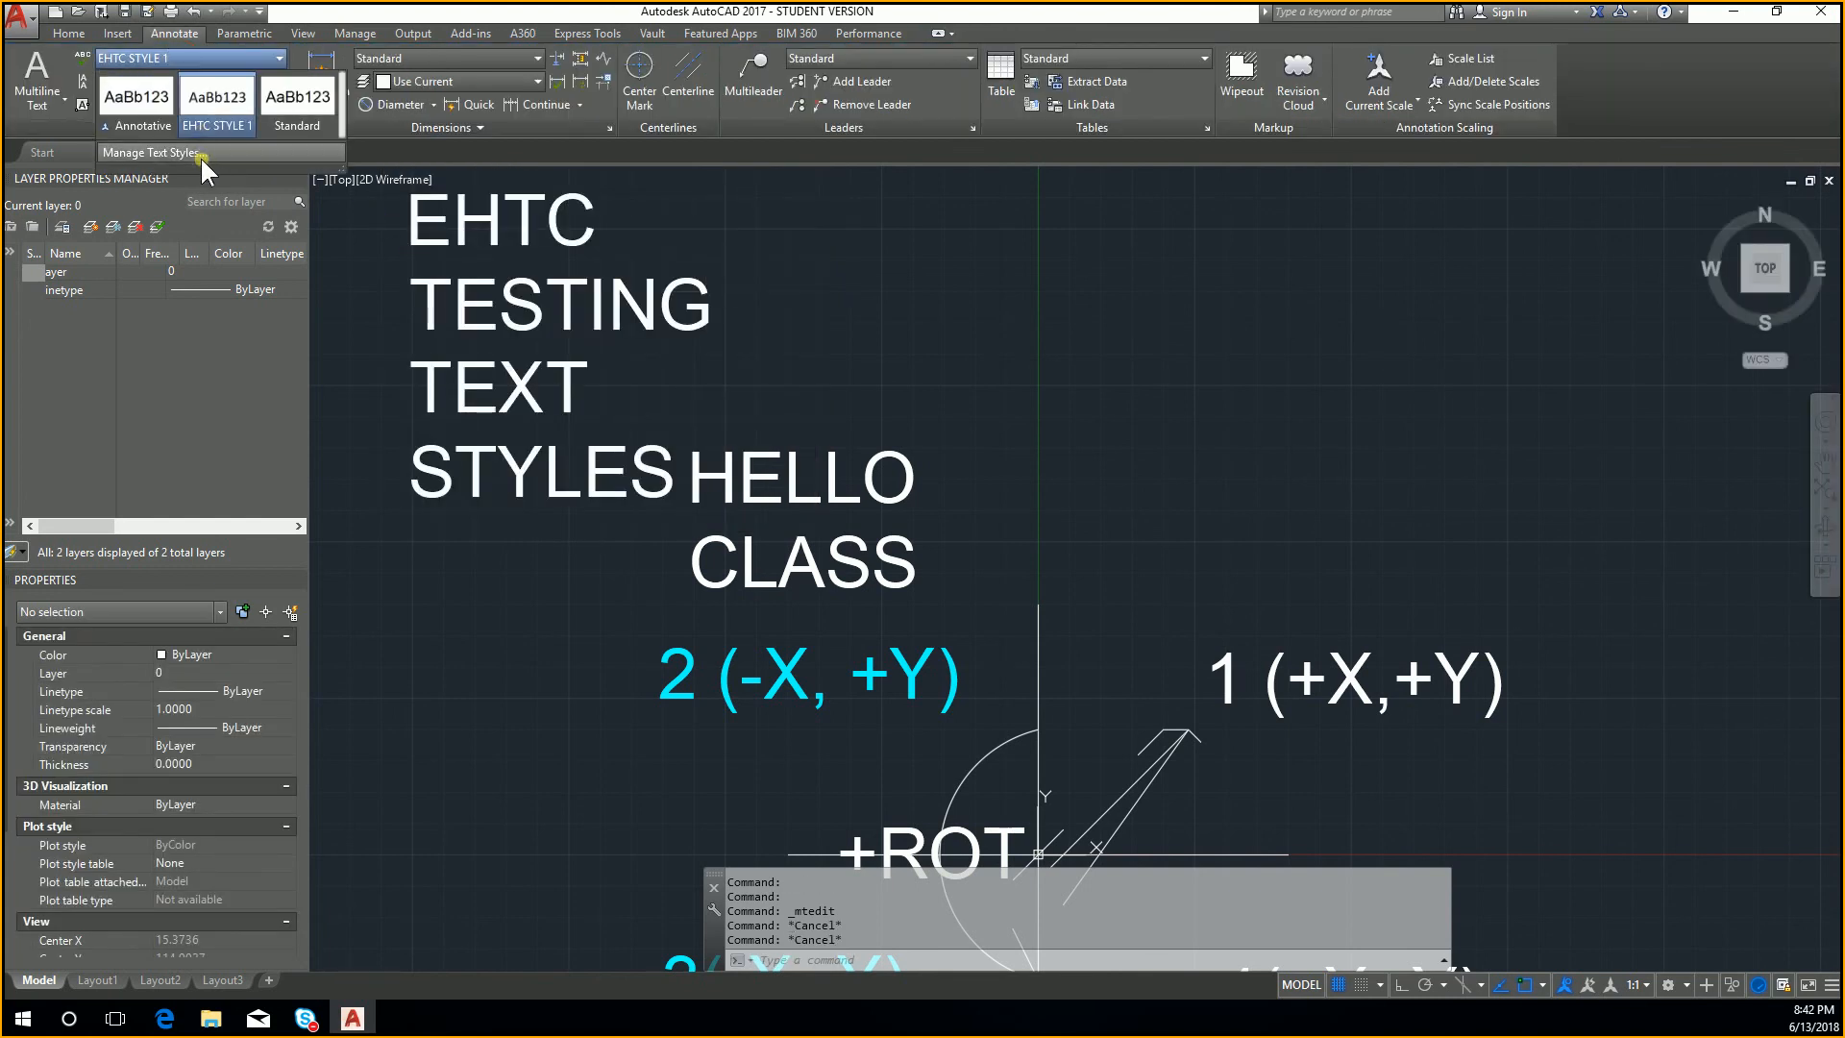
left_click(192, 139)
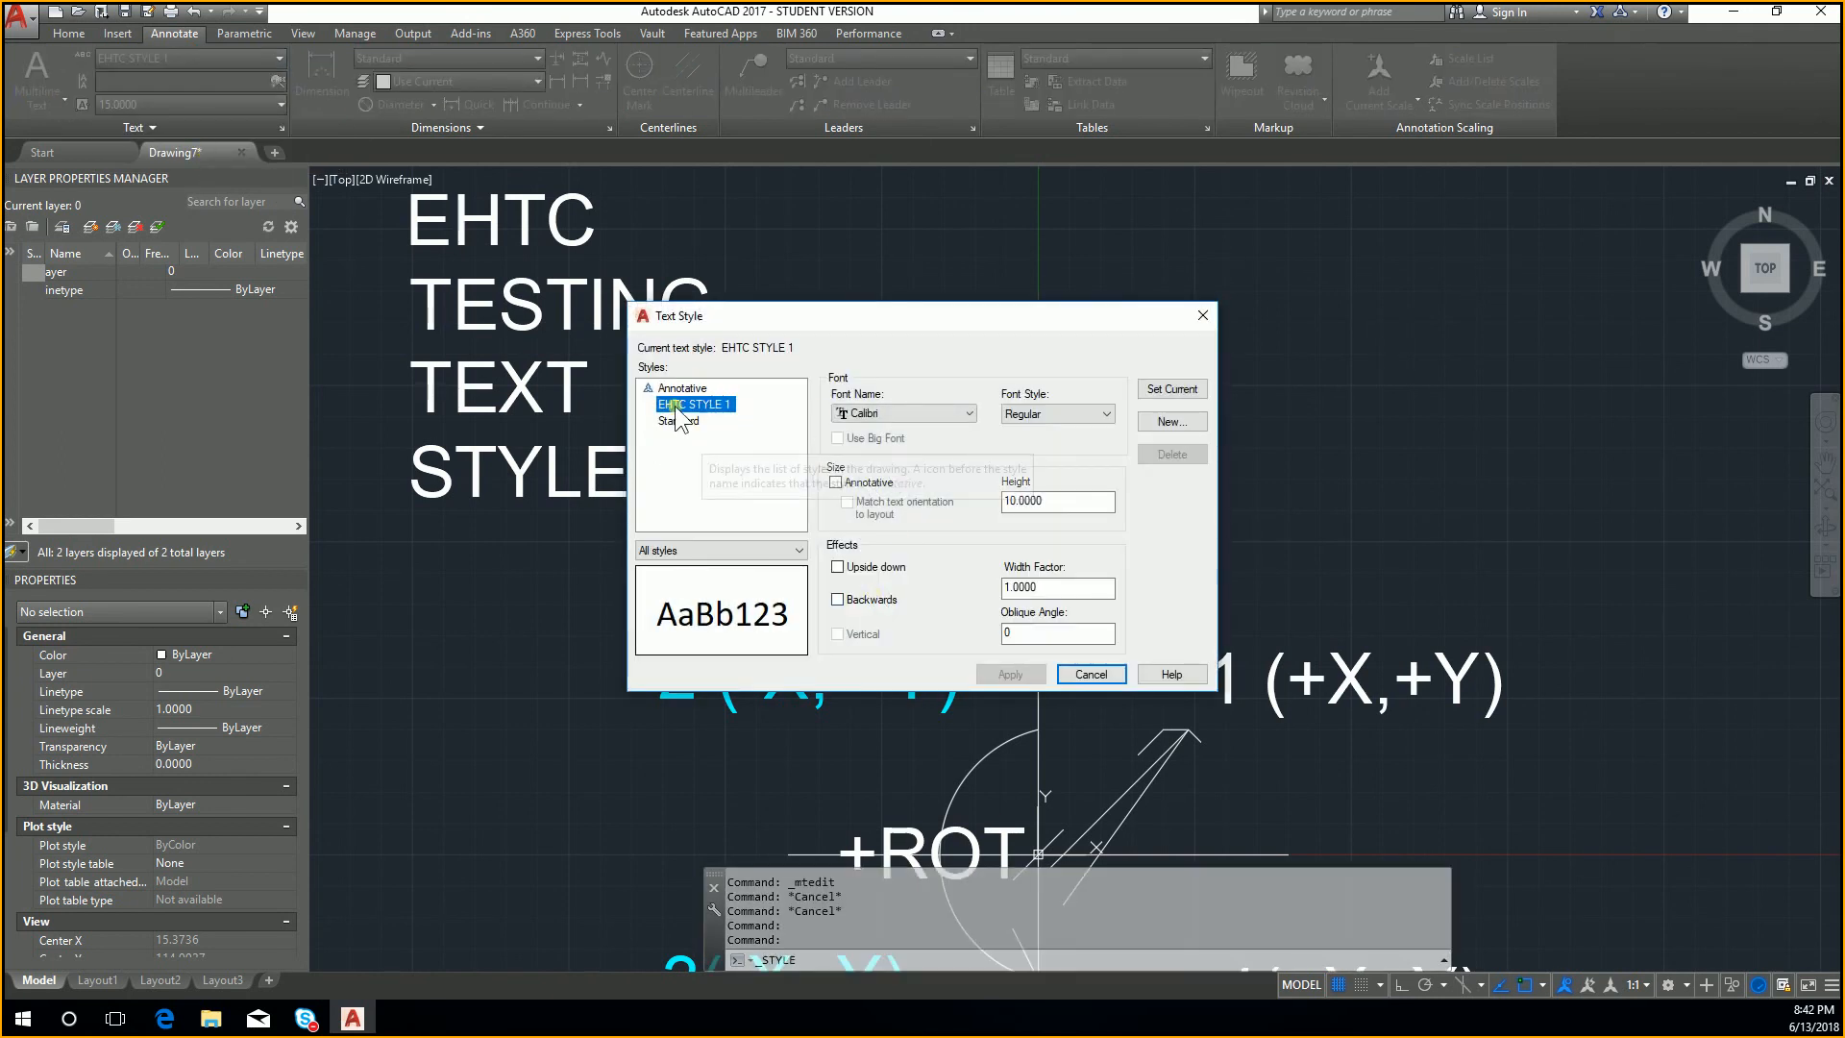
left_click(1063, 413)
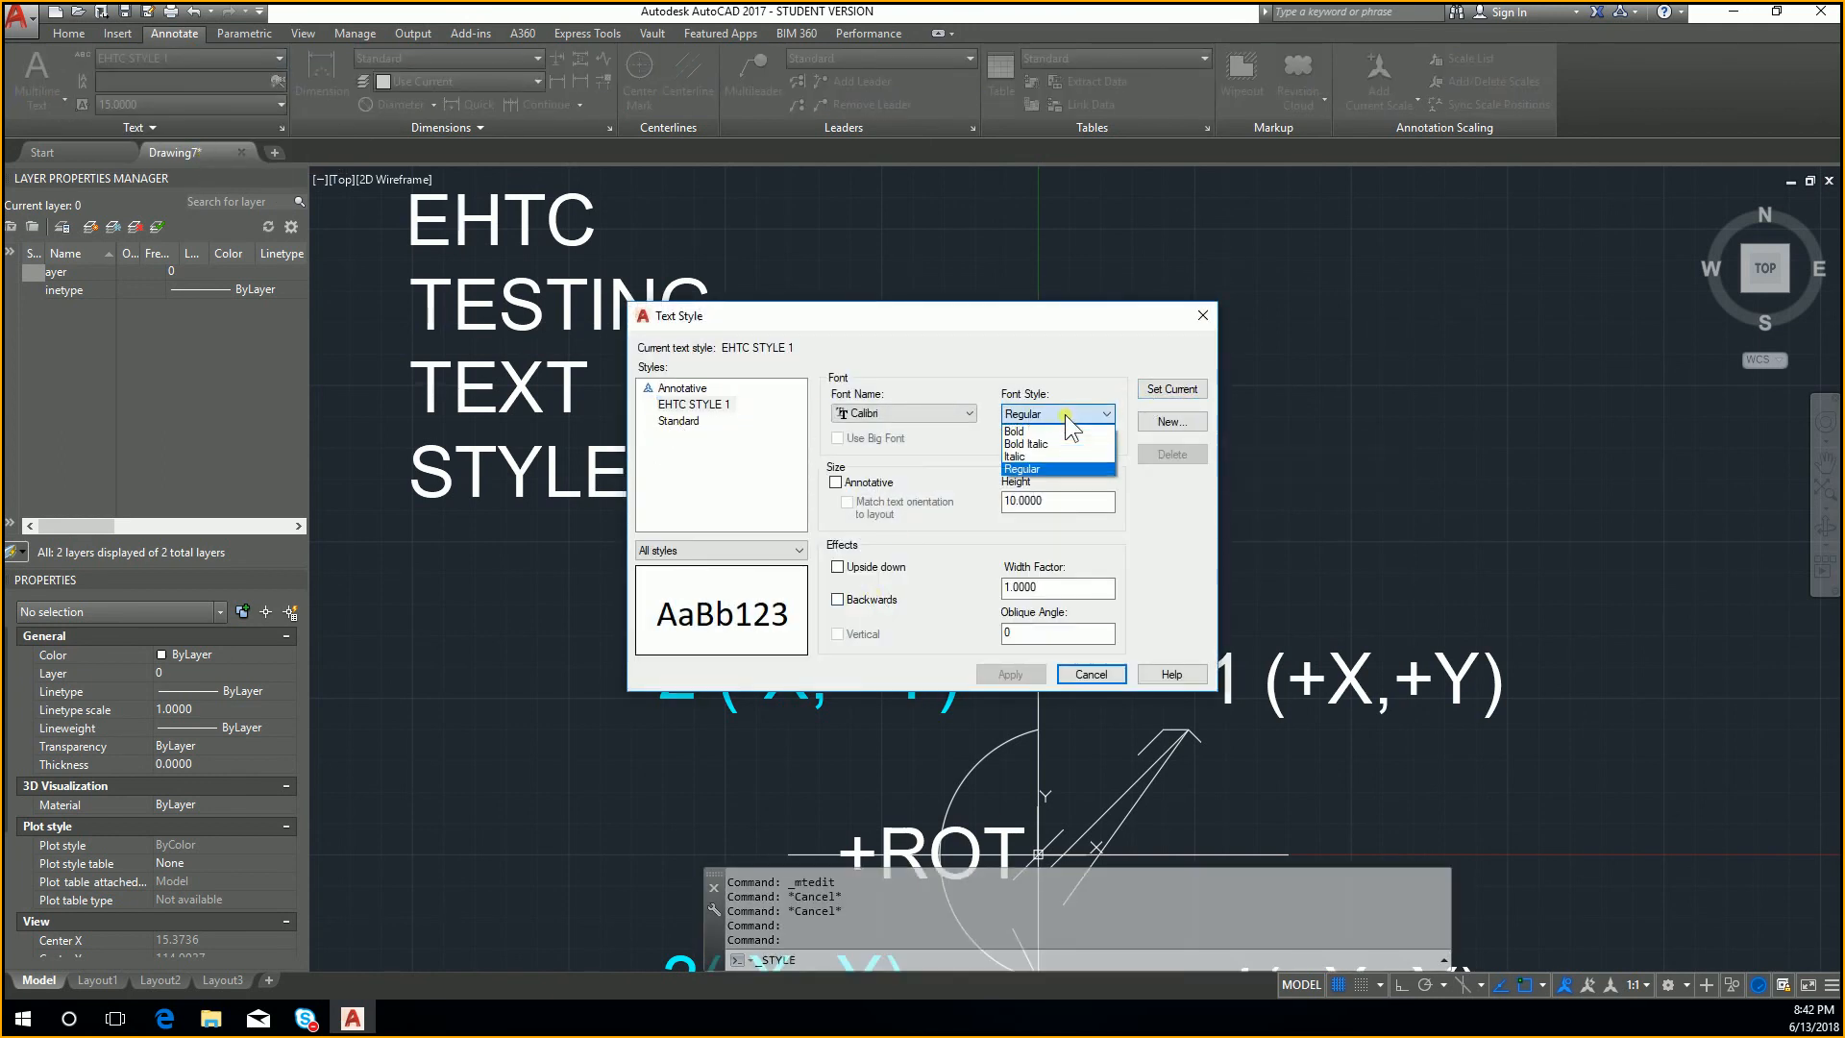
left_click(1057, 423)
left_click(869, 567)
left_click(870, 600)
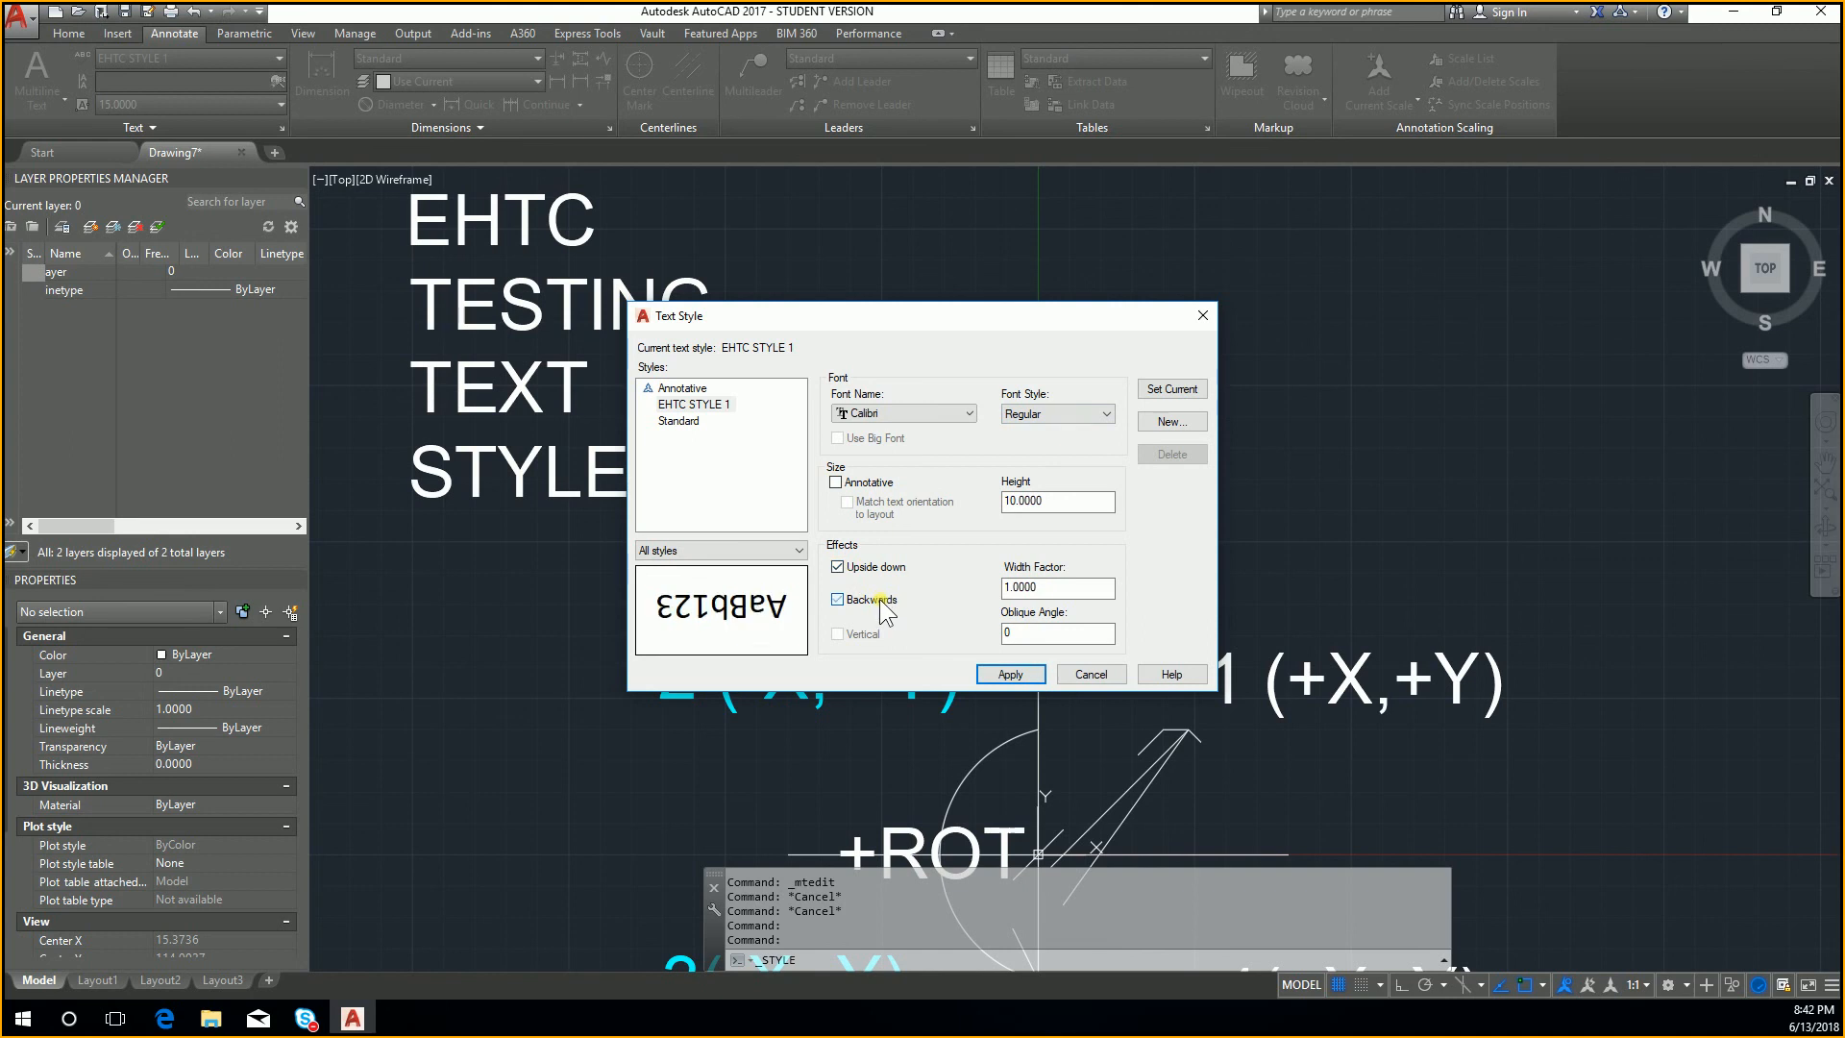
left_click(1012, 674)
left_click(1096, 669)
key("Escape")
Step: Apply the modified EHTC STYLE 1 to both the EHTC TESTING TEXT STYLES and HELLO CLASS texts
left_click(776, 537)
left_click(587, 384)
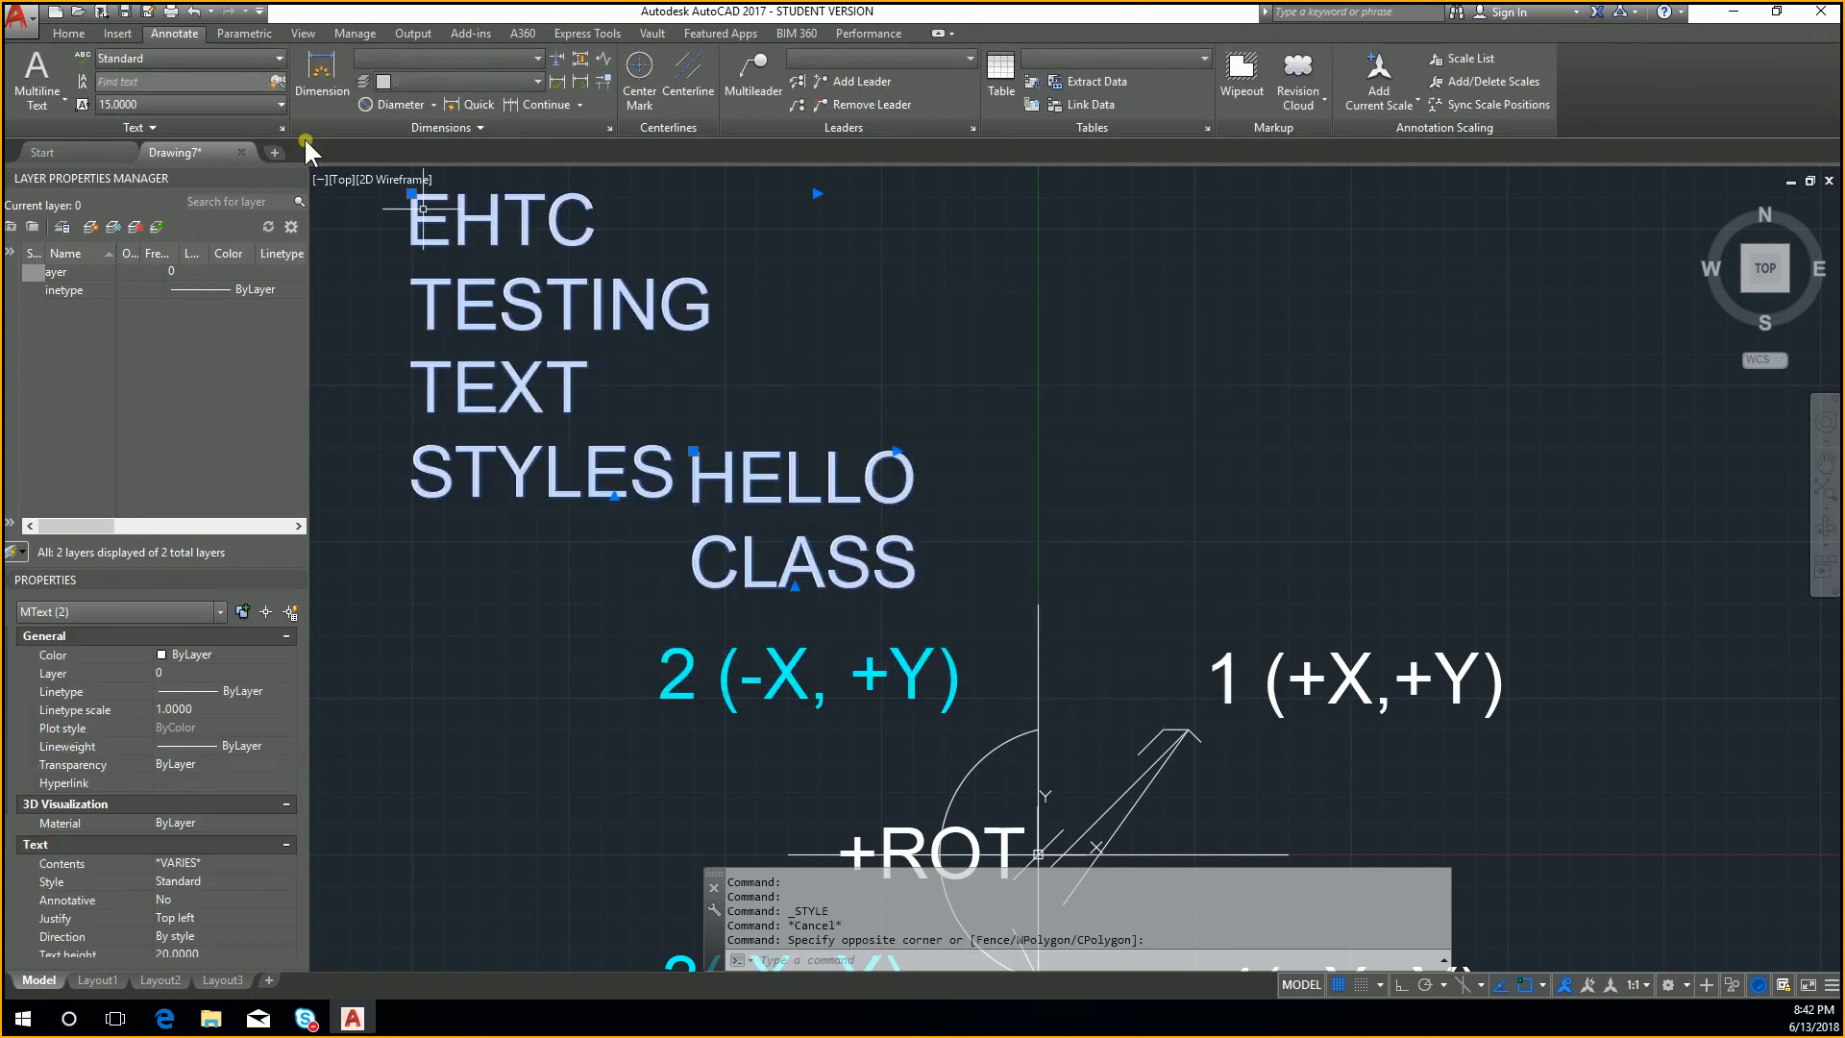
left_click(232, 55)
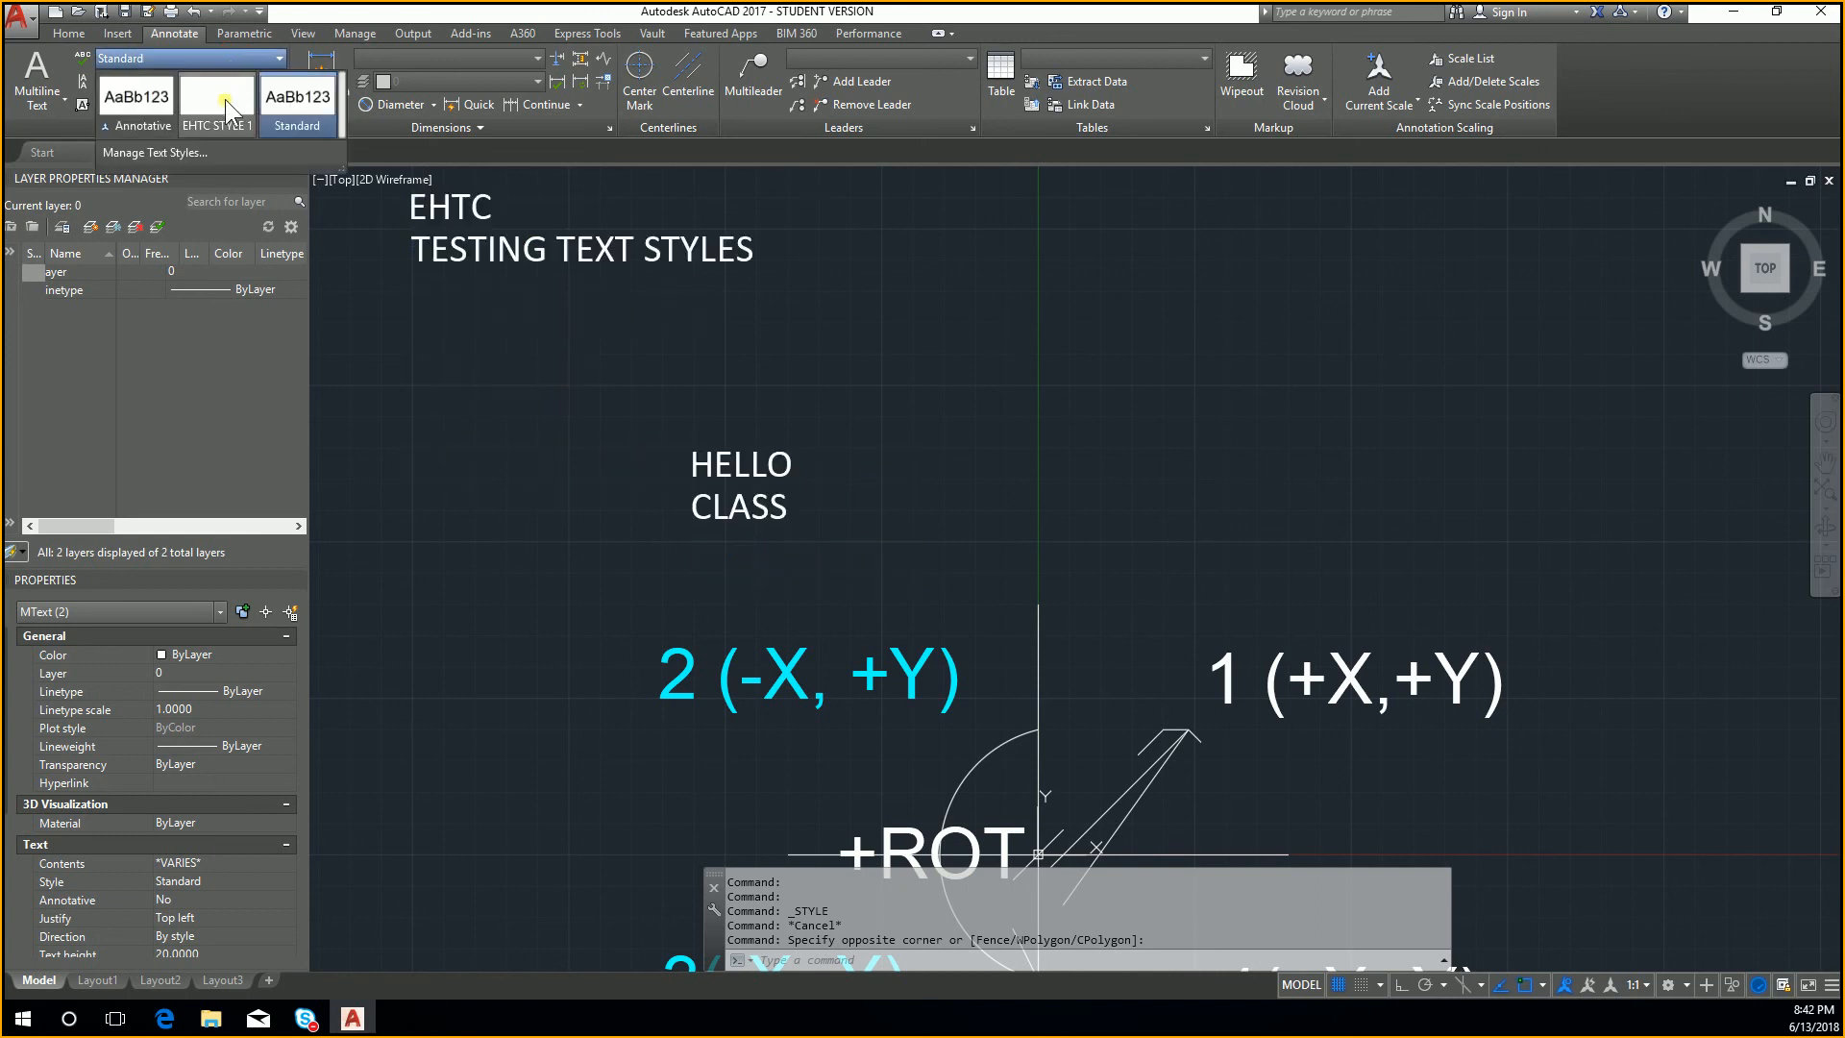
left_click(225, 100)
middle_click_drag(669, 393, 787, 511)
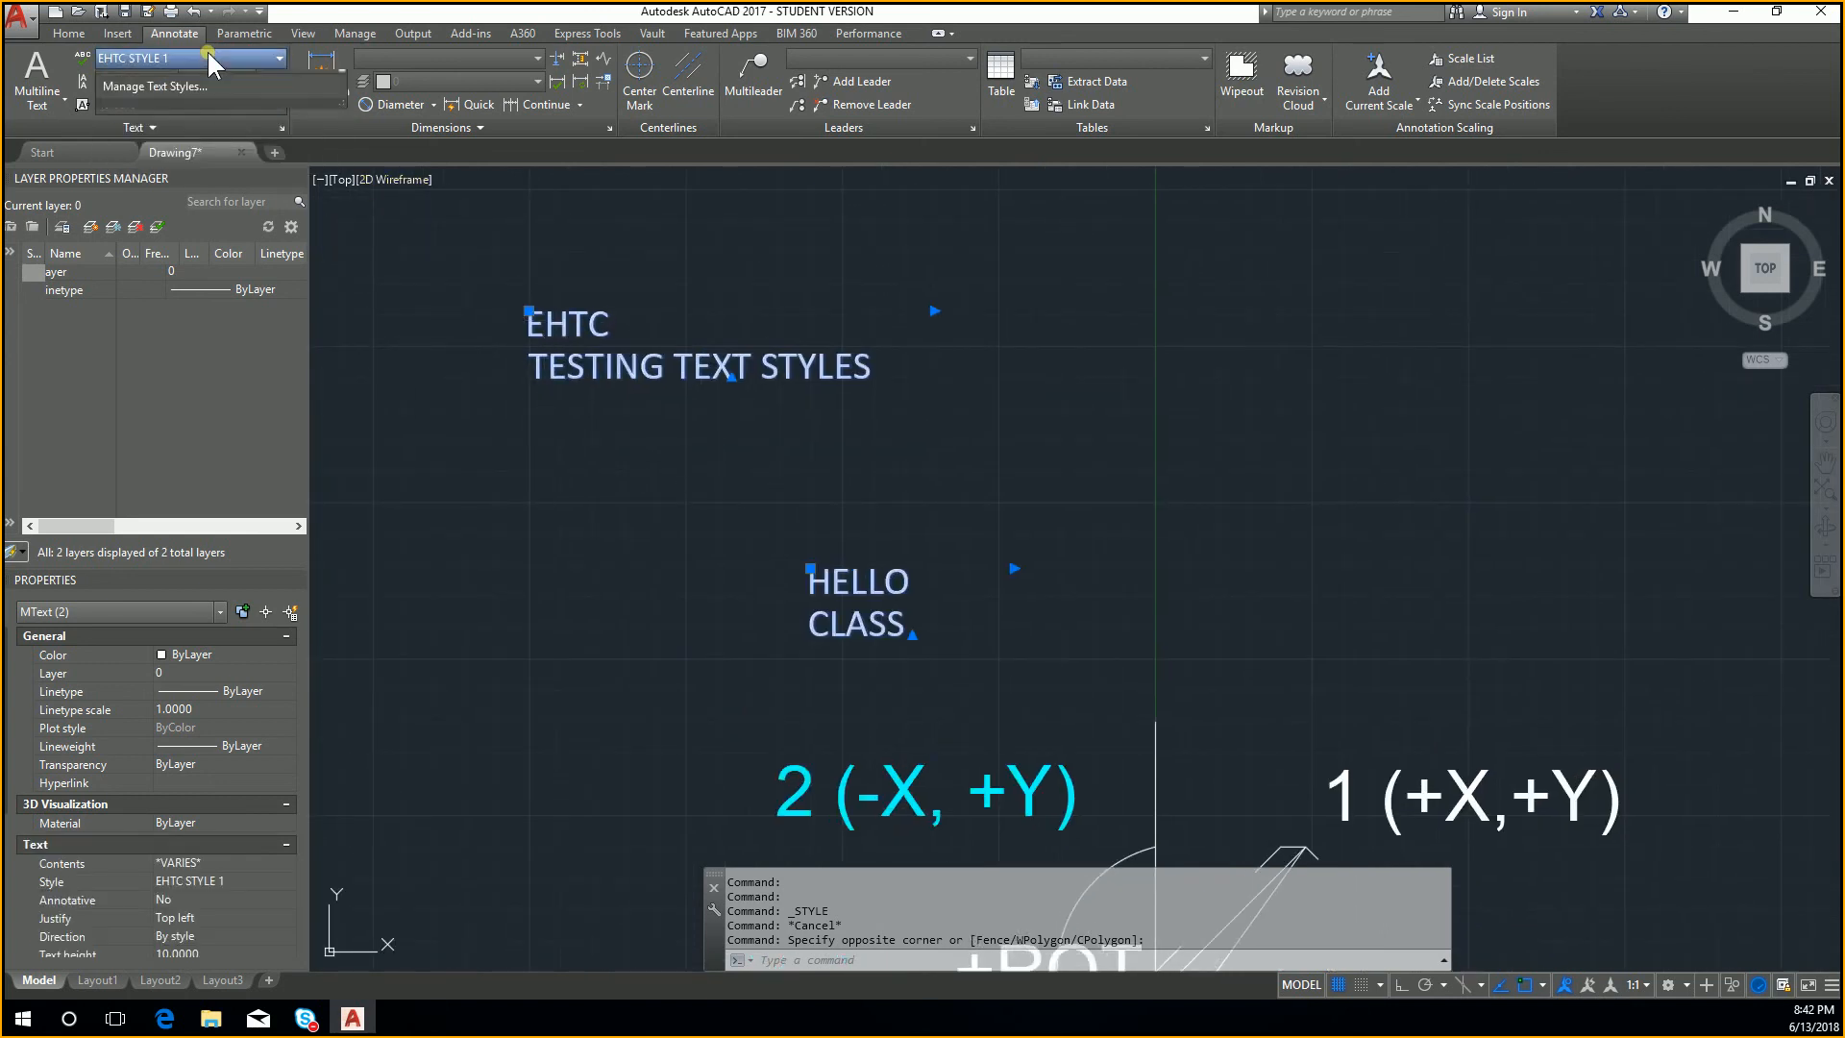
left_click(227, 58)
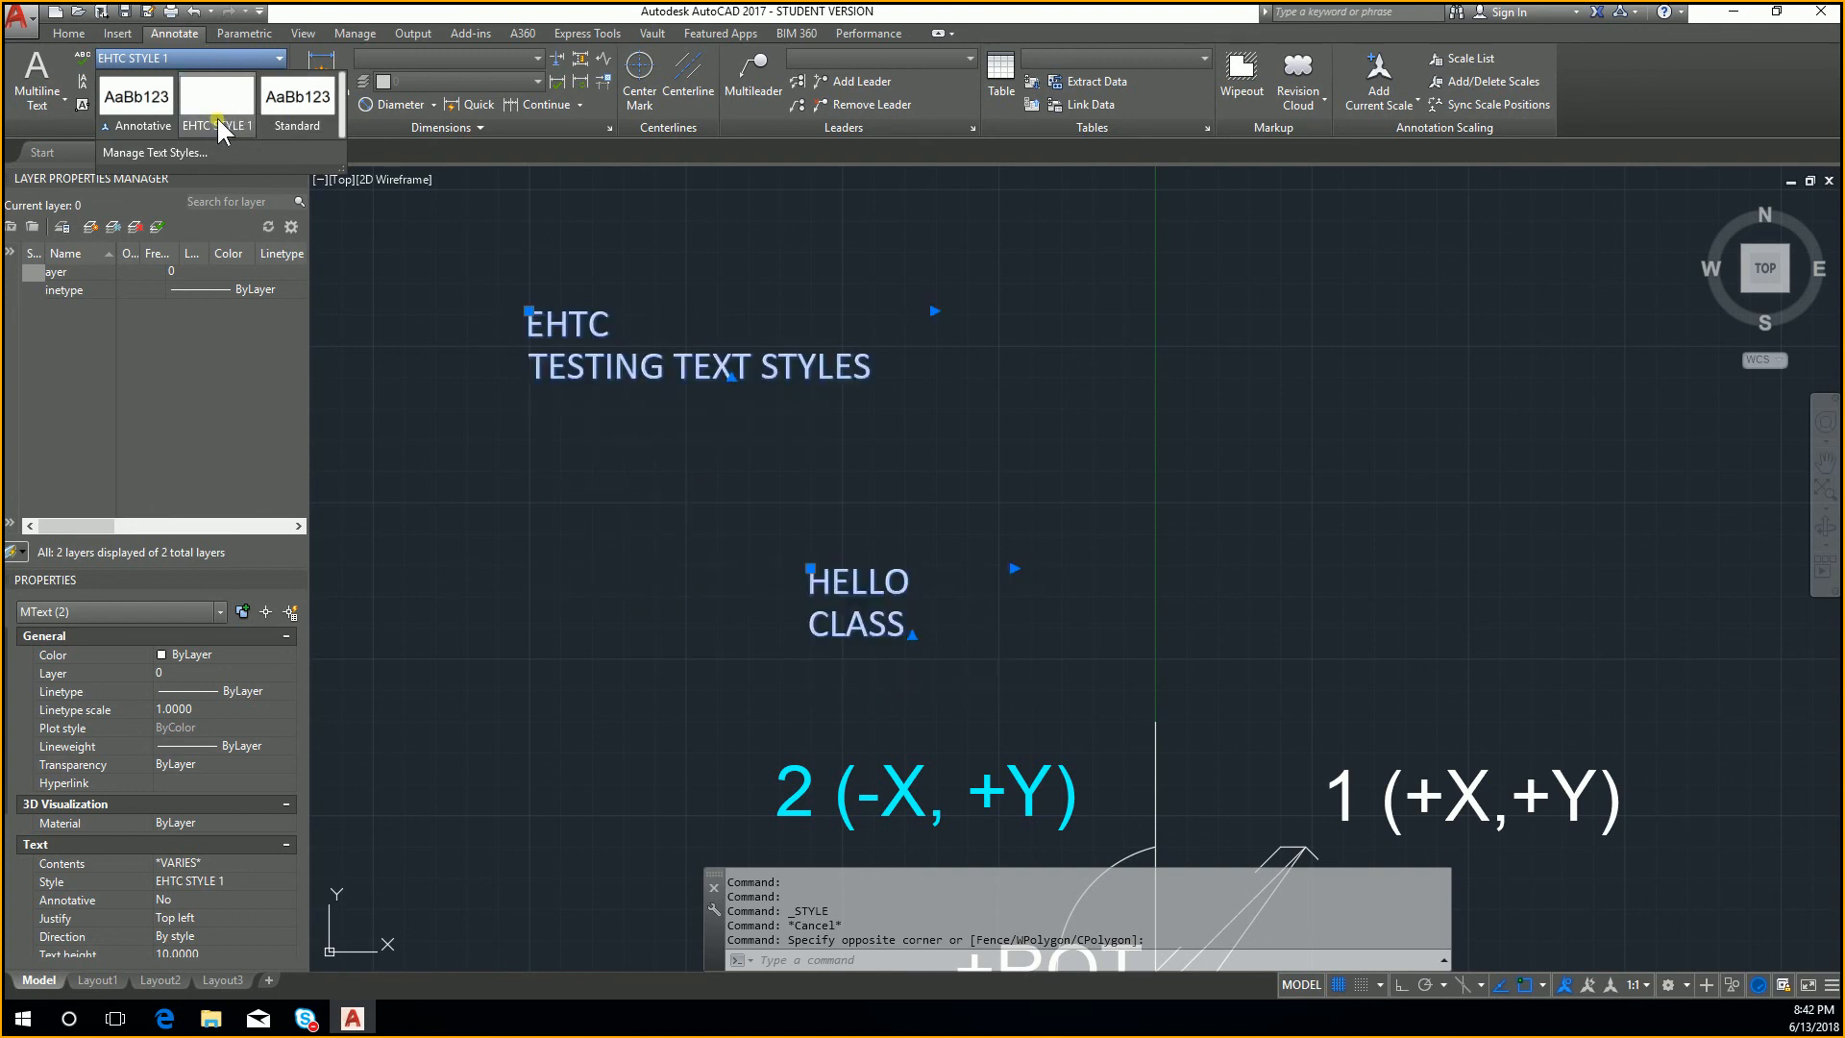
left_click(213, 120)
left_click(400, 276)
key("Escape")
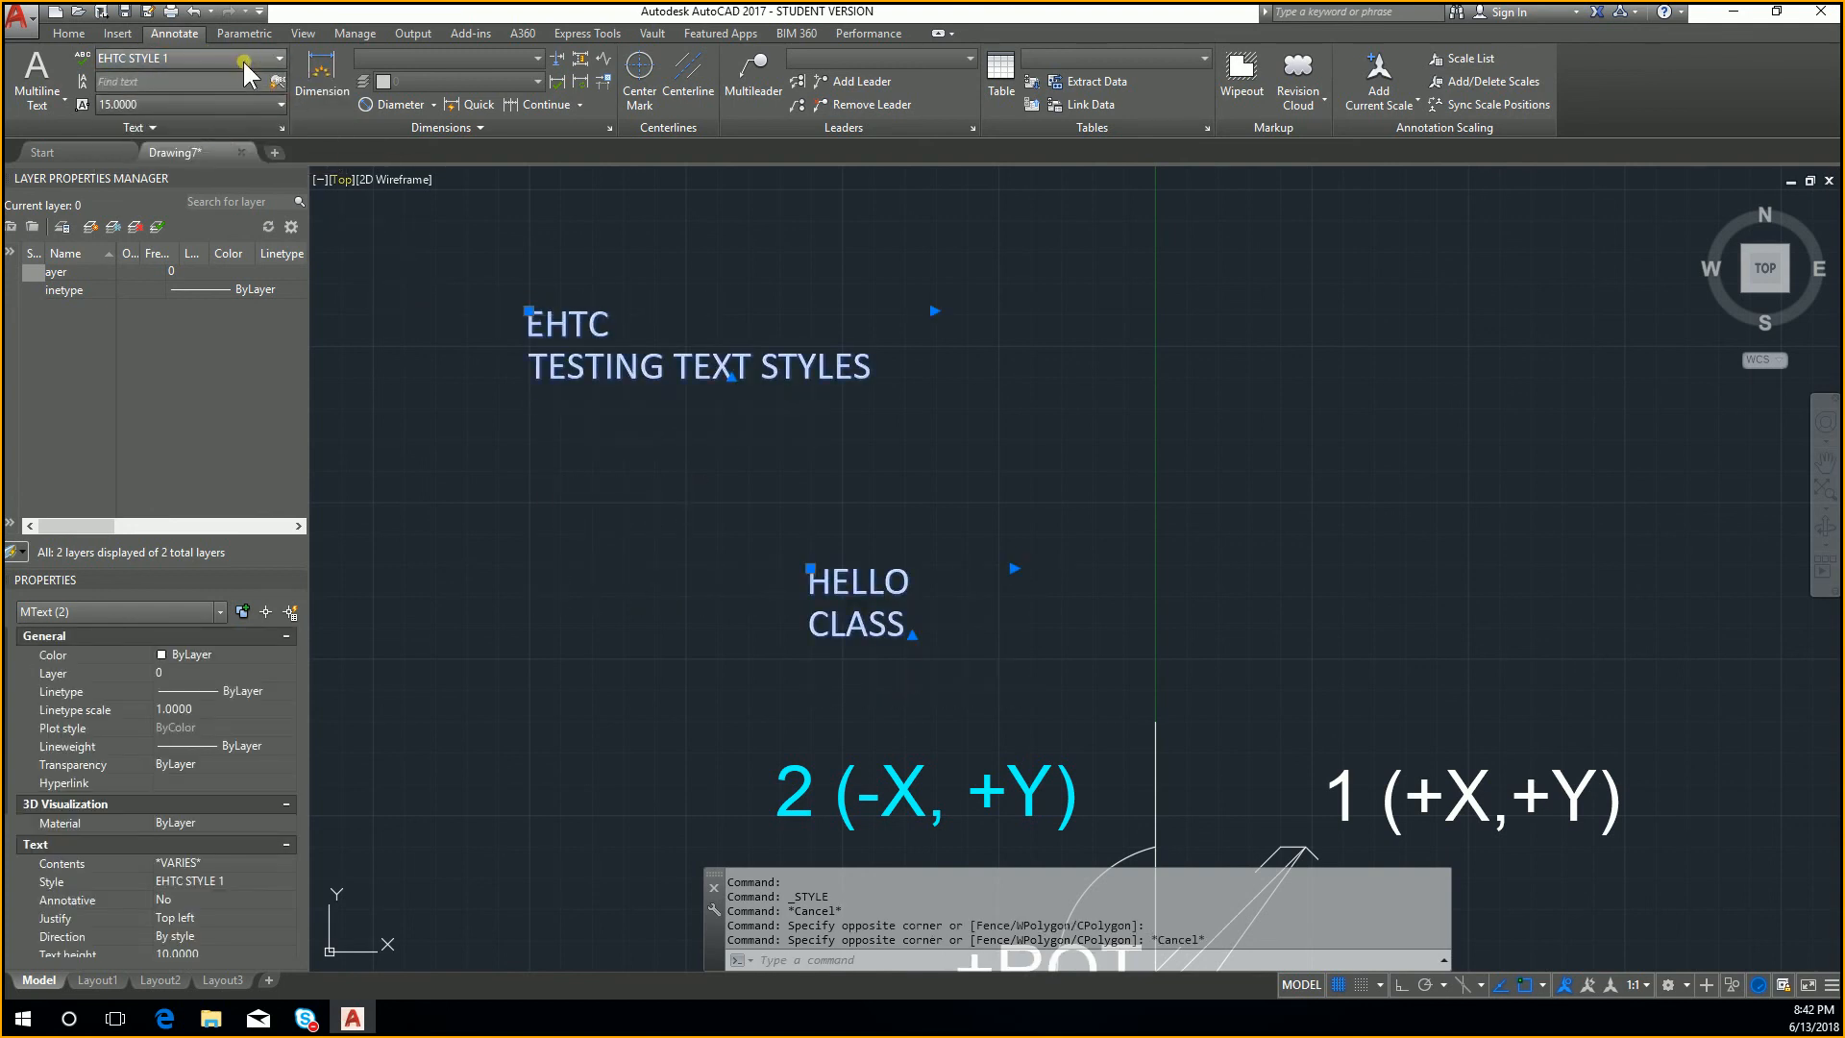
Step: Create a multiline text reading TEST above the EHTC TESTING TEXT STYLES text
middle_click_drag(422, 194, 518, 356)
left_click(36, 77)
left_click(625, 219)
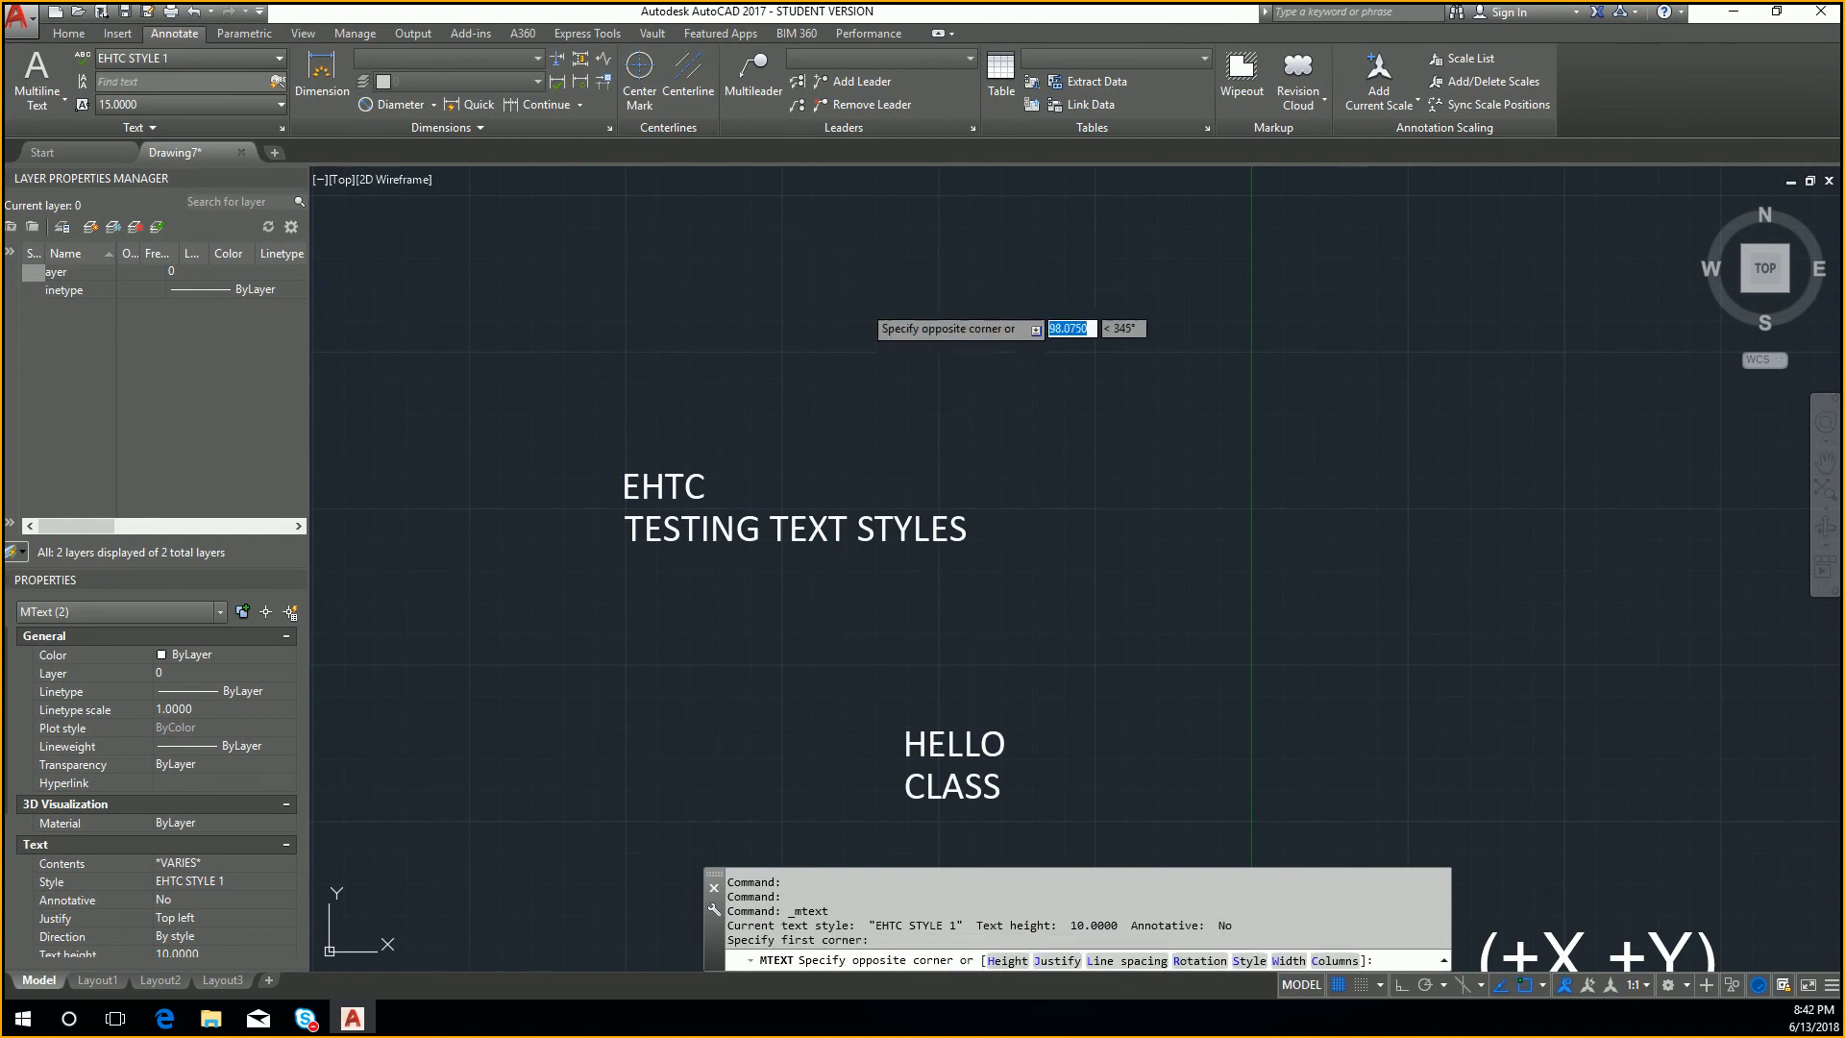
left_click(862, 303)
type("TEST")
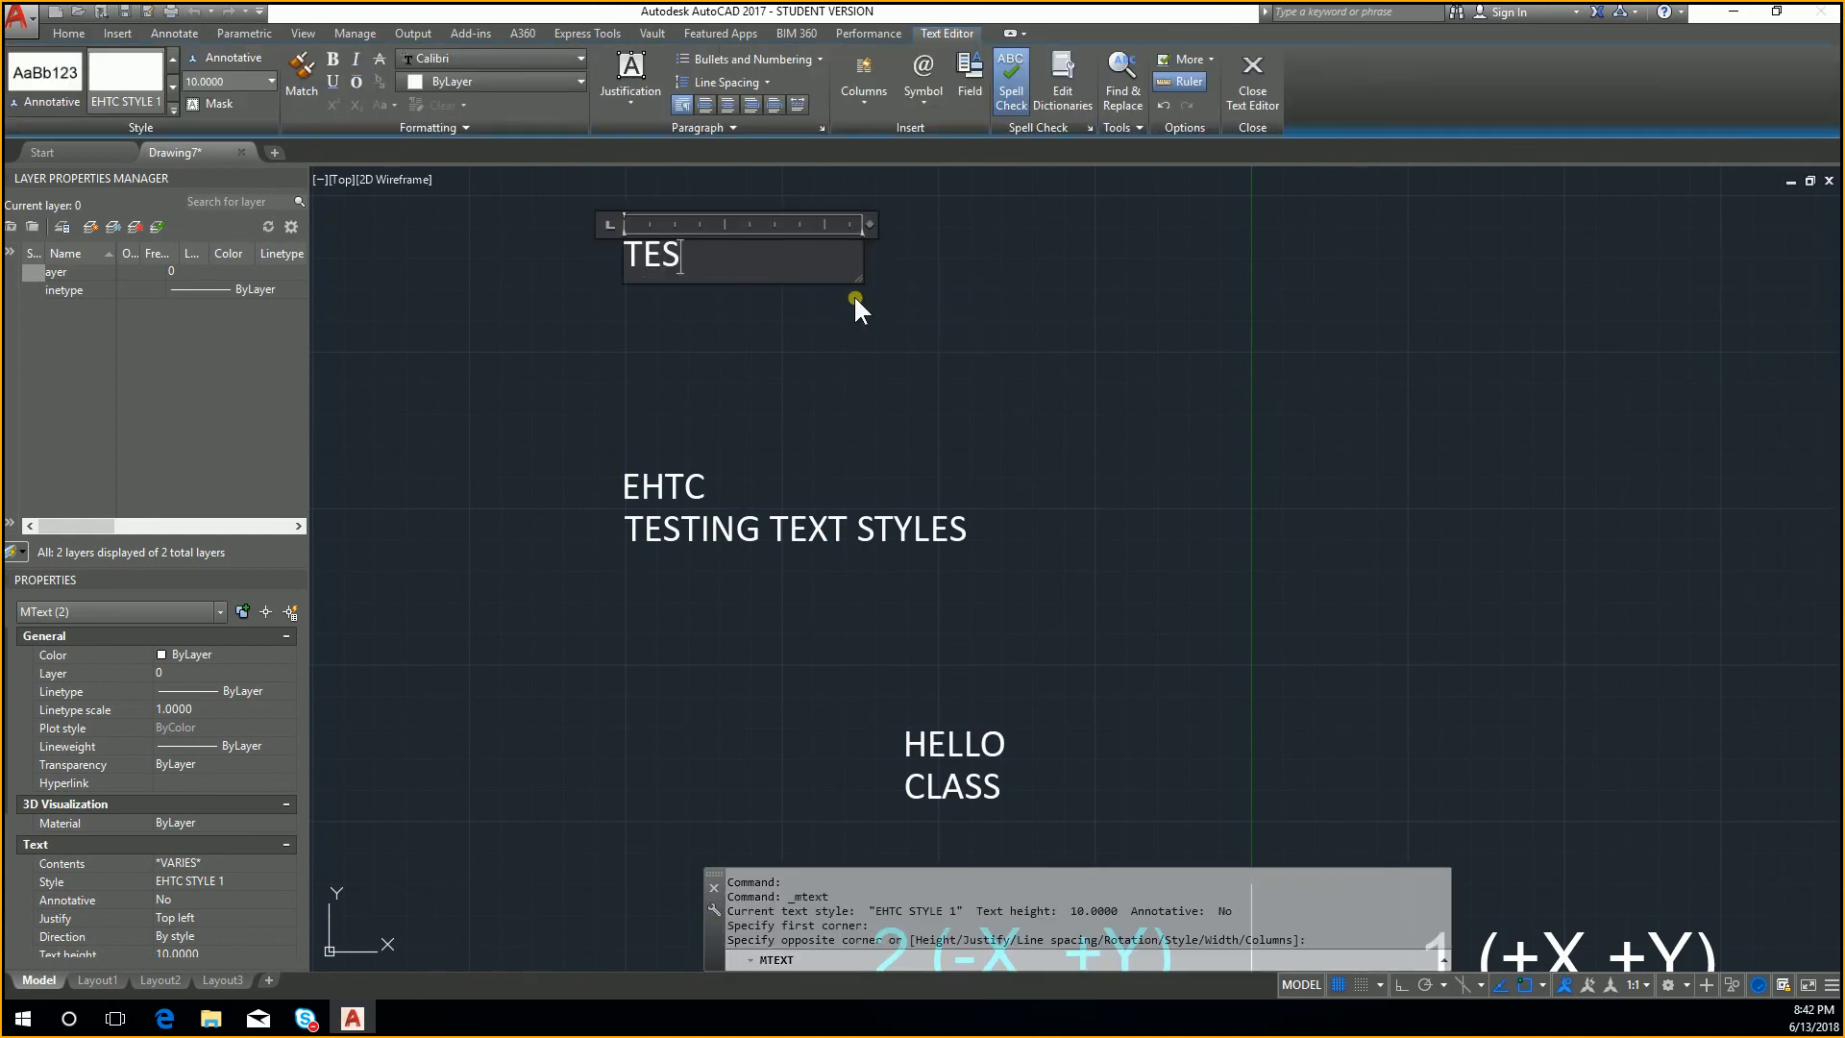
key("Return")
left_click(838, 352)
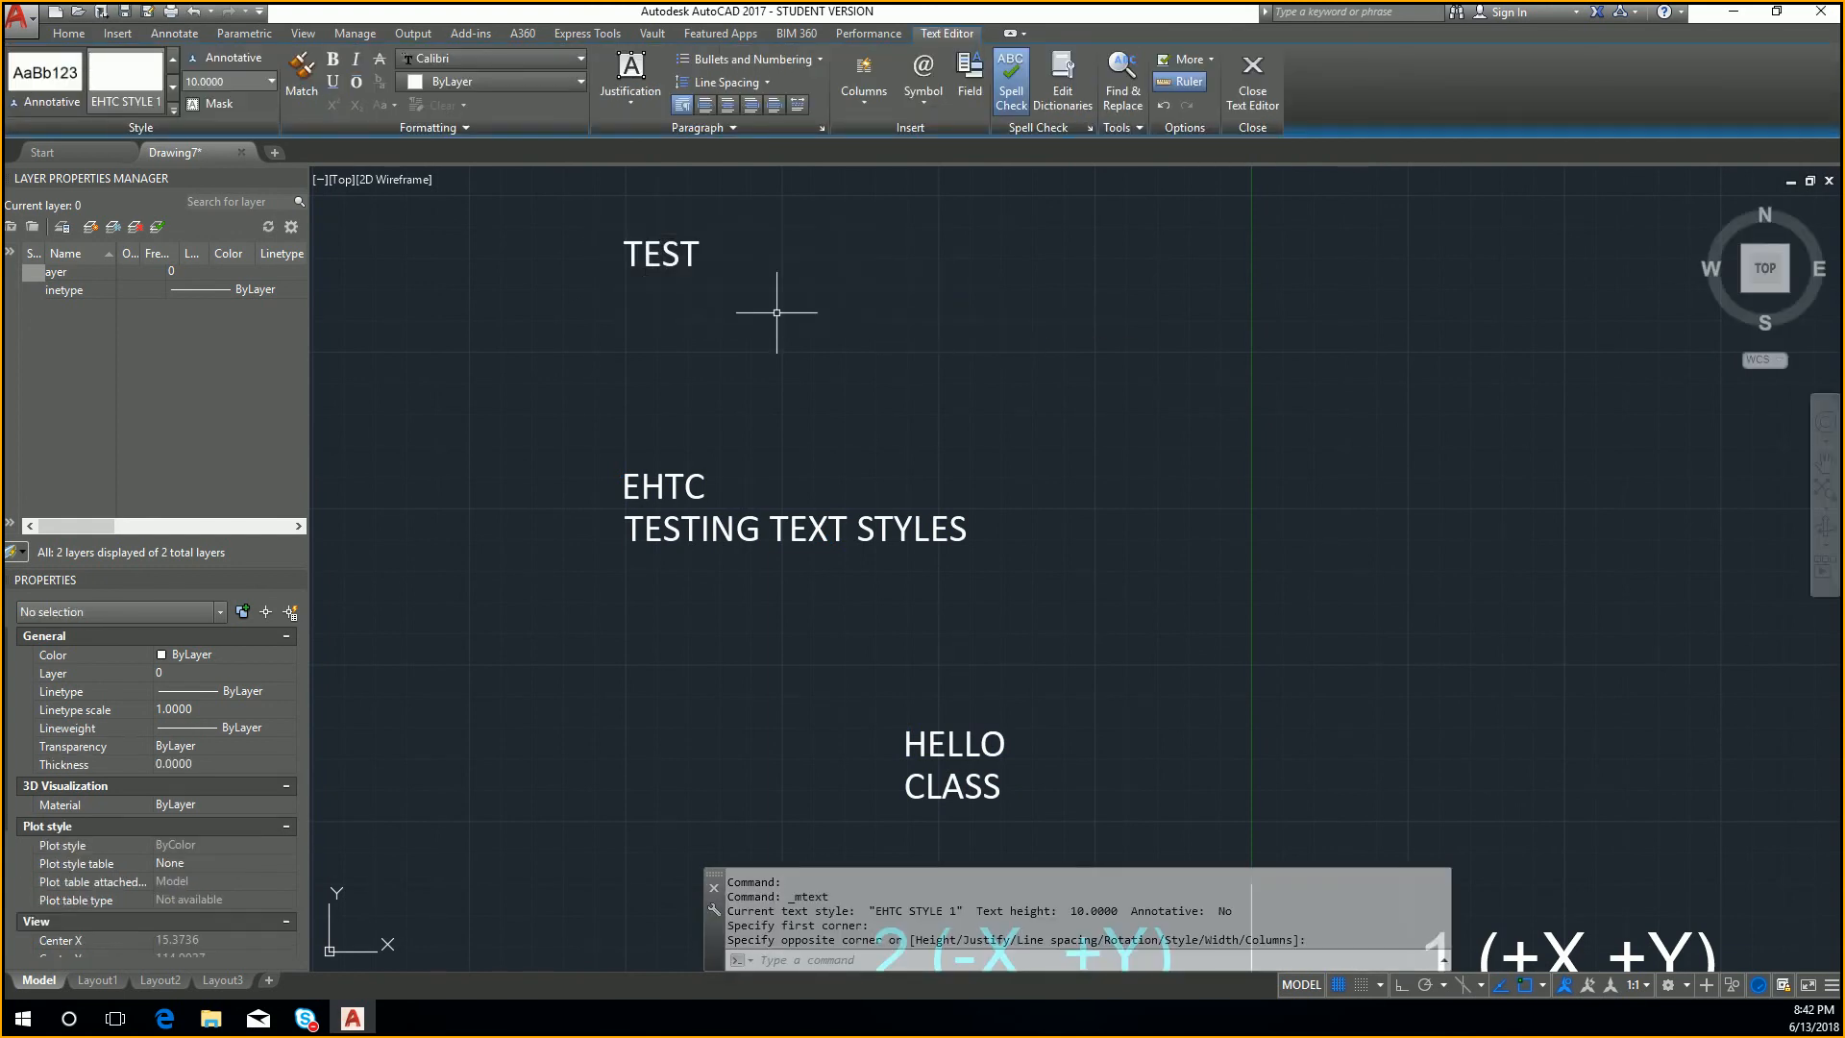
Step: Check the TEST text's style, set EHTC STYLE 1 as current in the text style settings, and close them
left_click(662, 262)
left_click(138, 128)
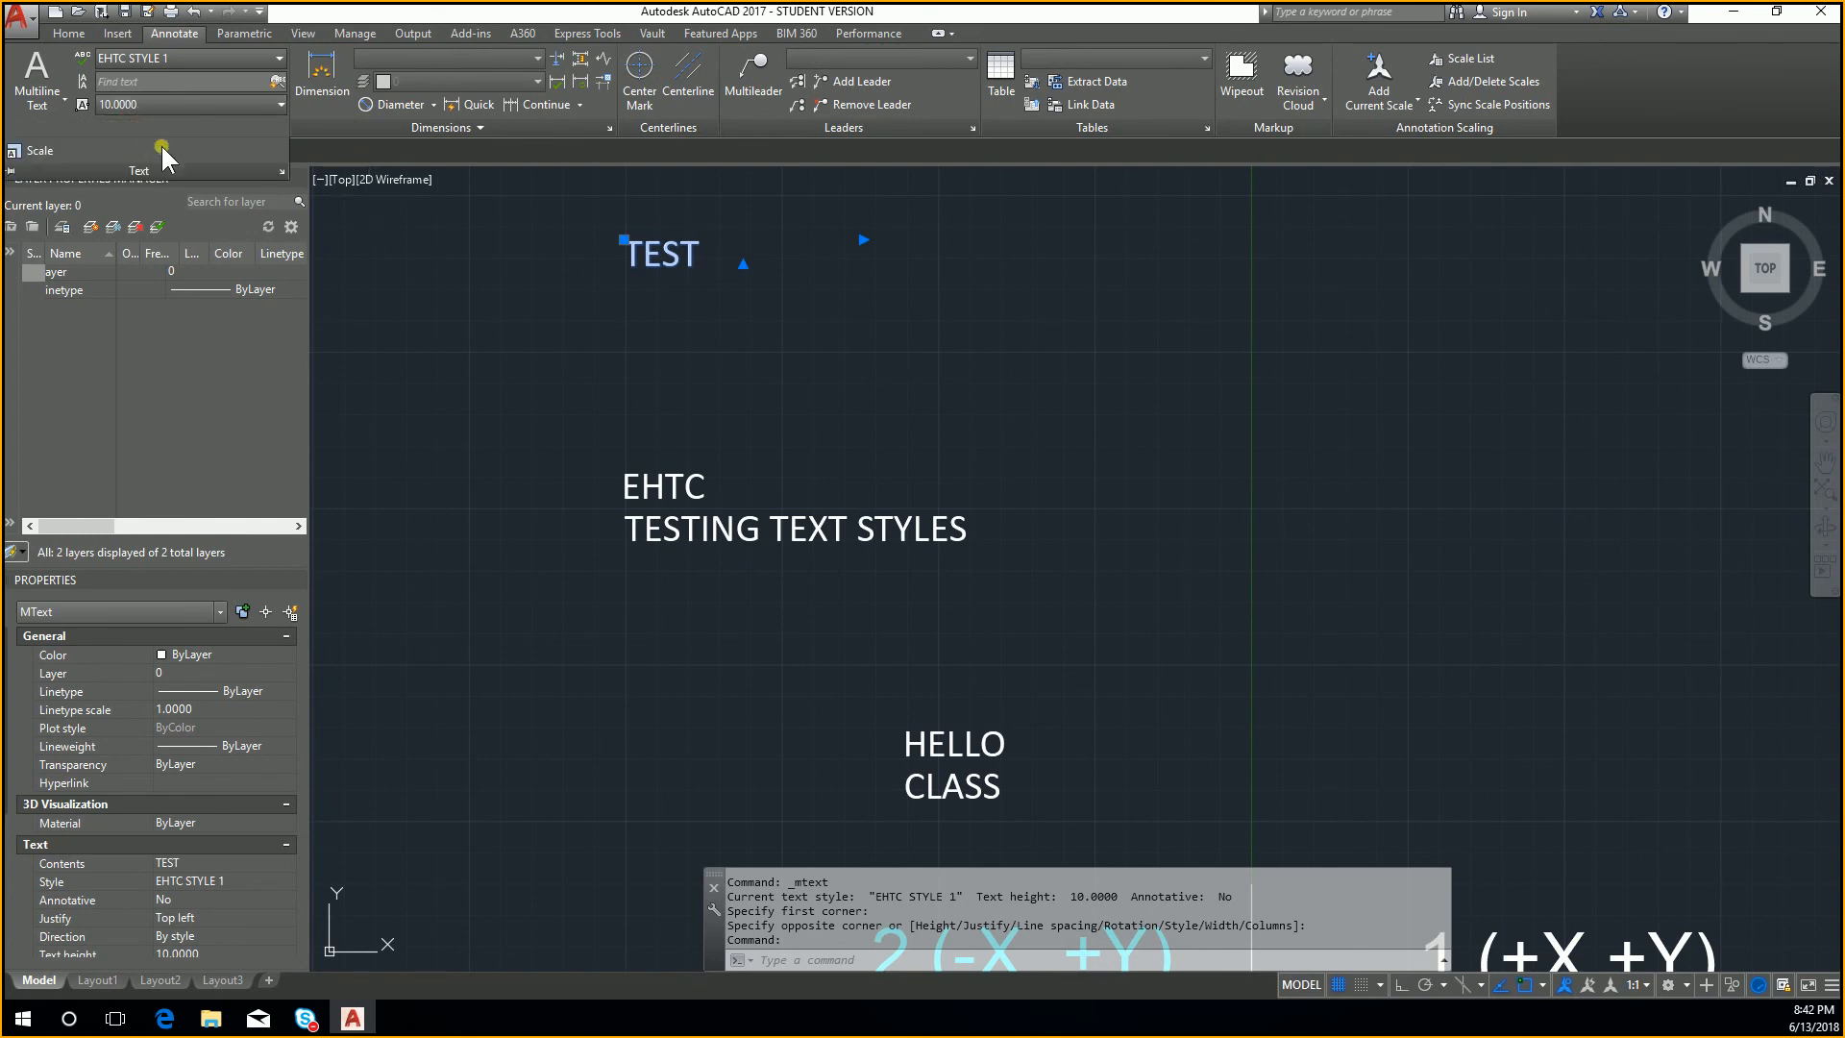
key("Escape")
left_click(188, 61)
left_click(201, 158)
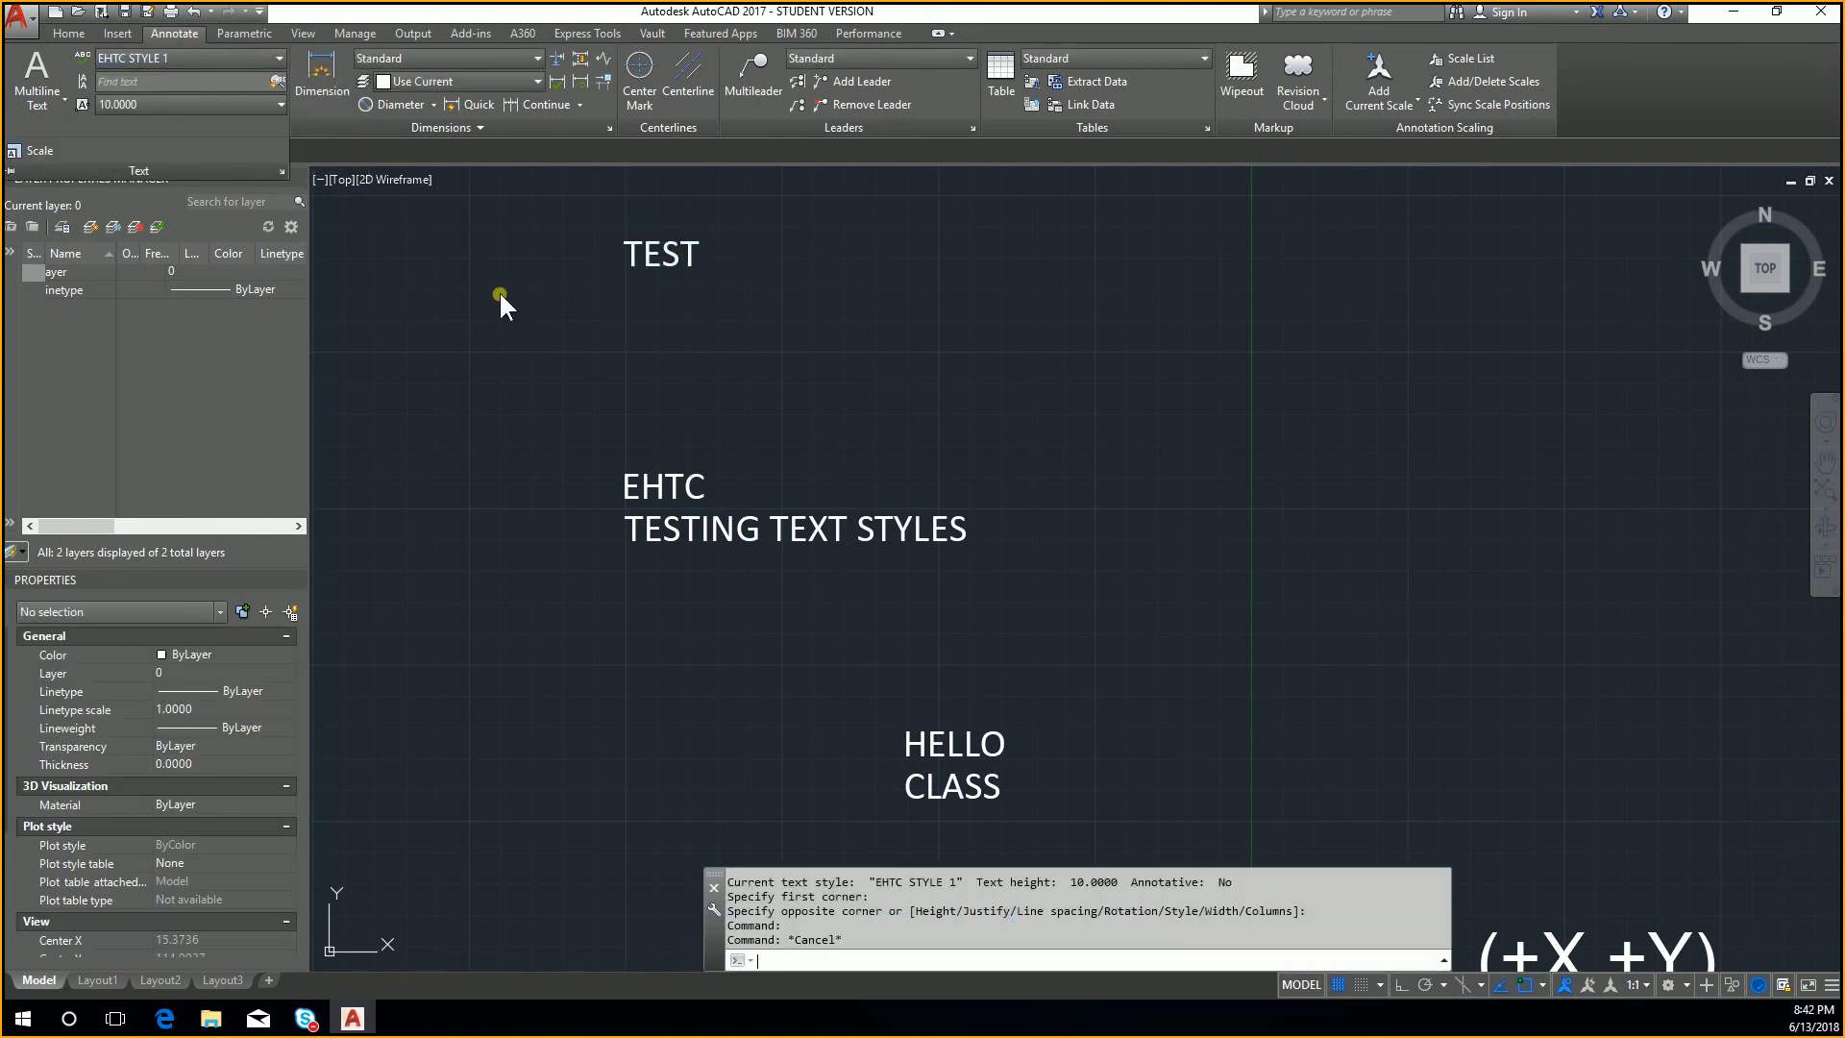
left_click(757, 611)
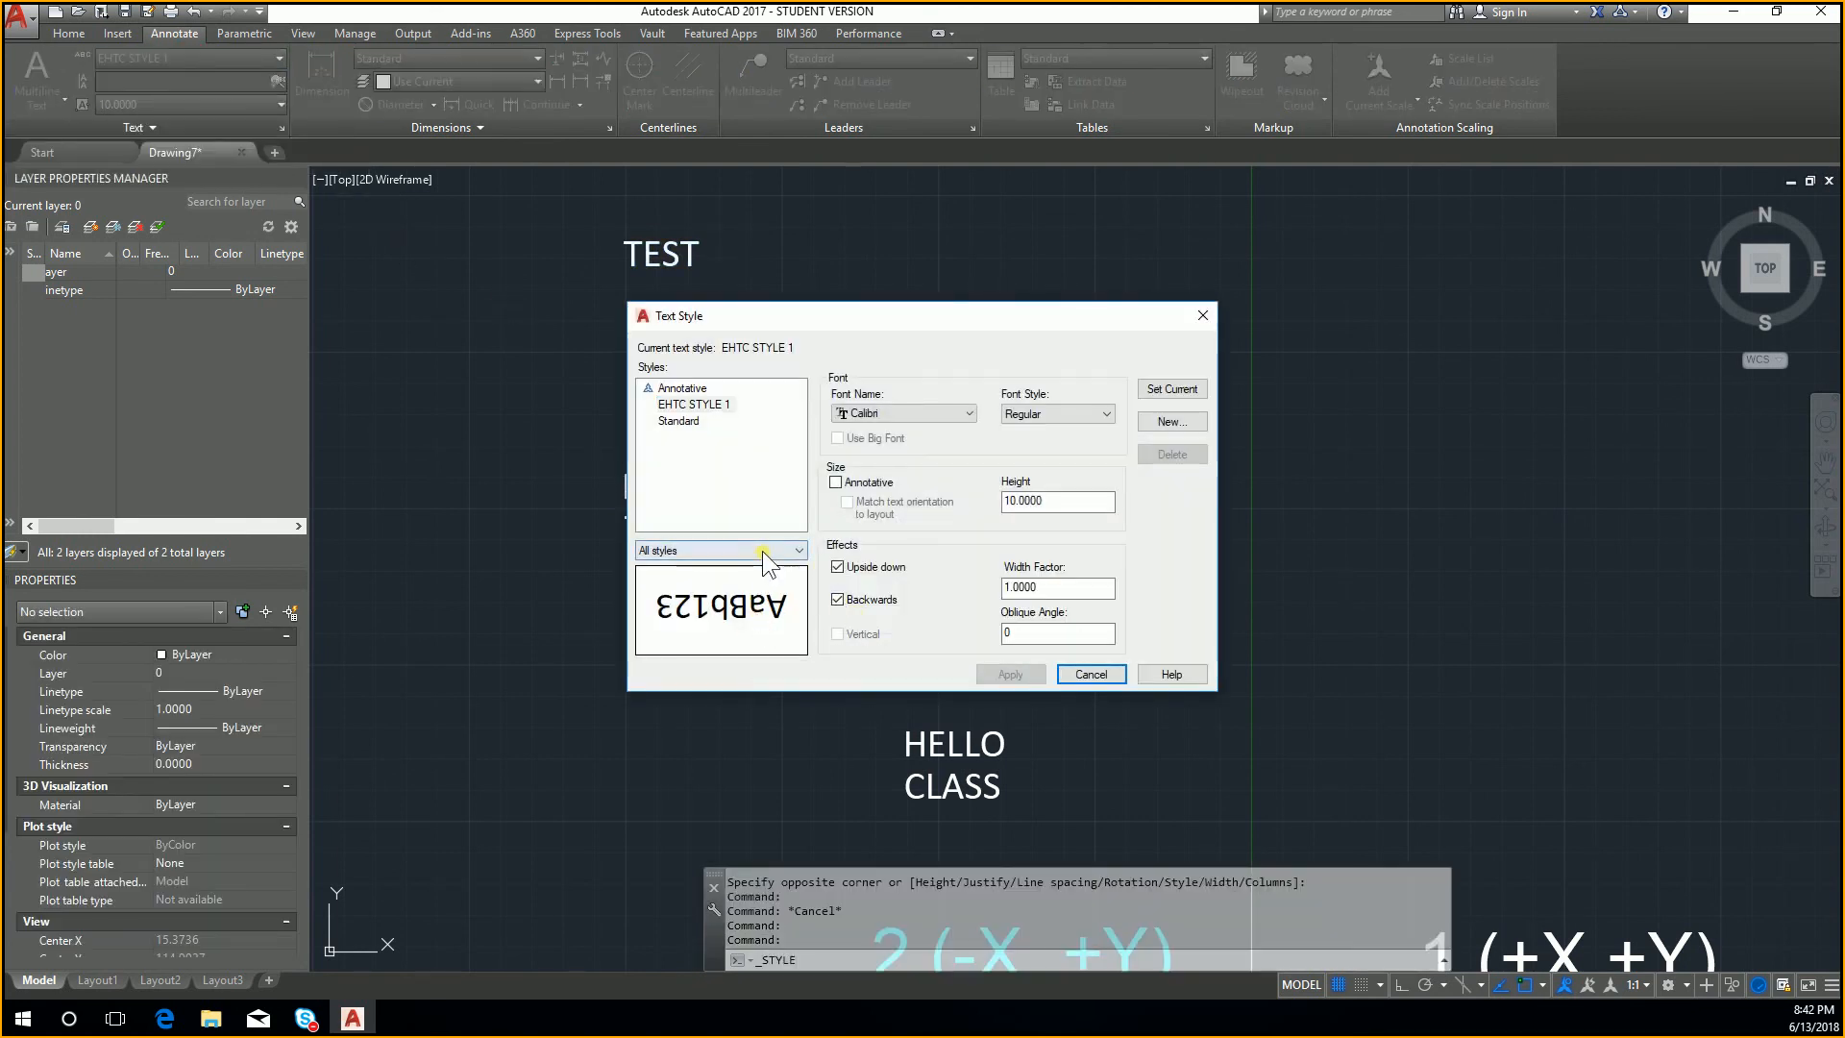
left_click(677, 421)
left_click(687, 405)
left_click(1178, 390)
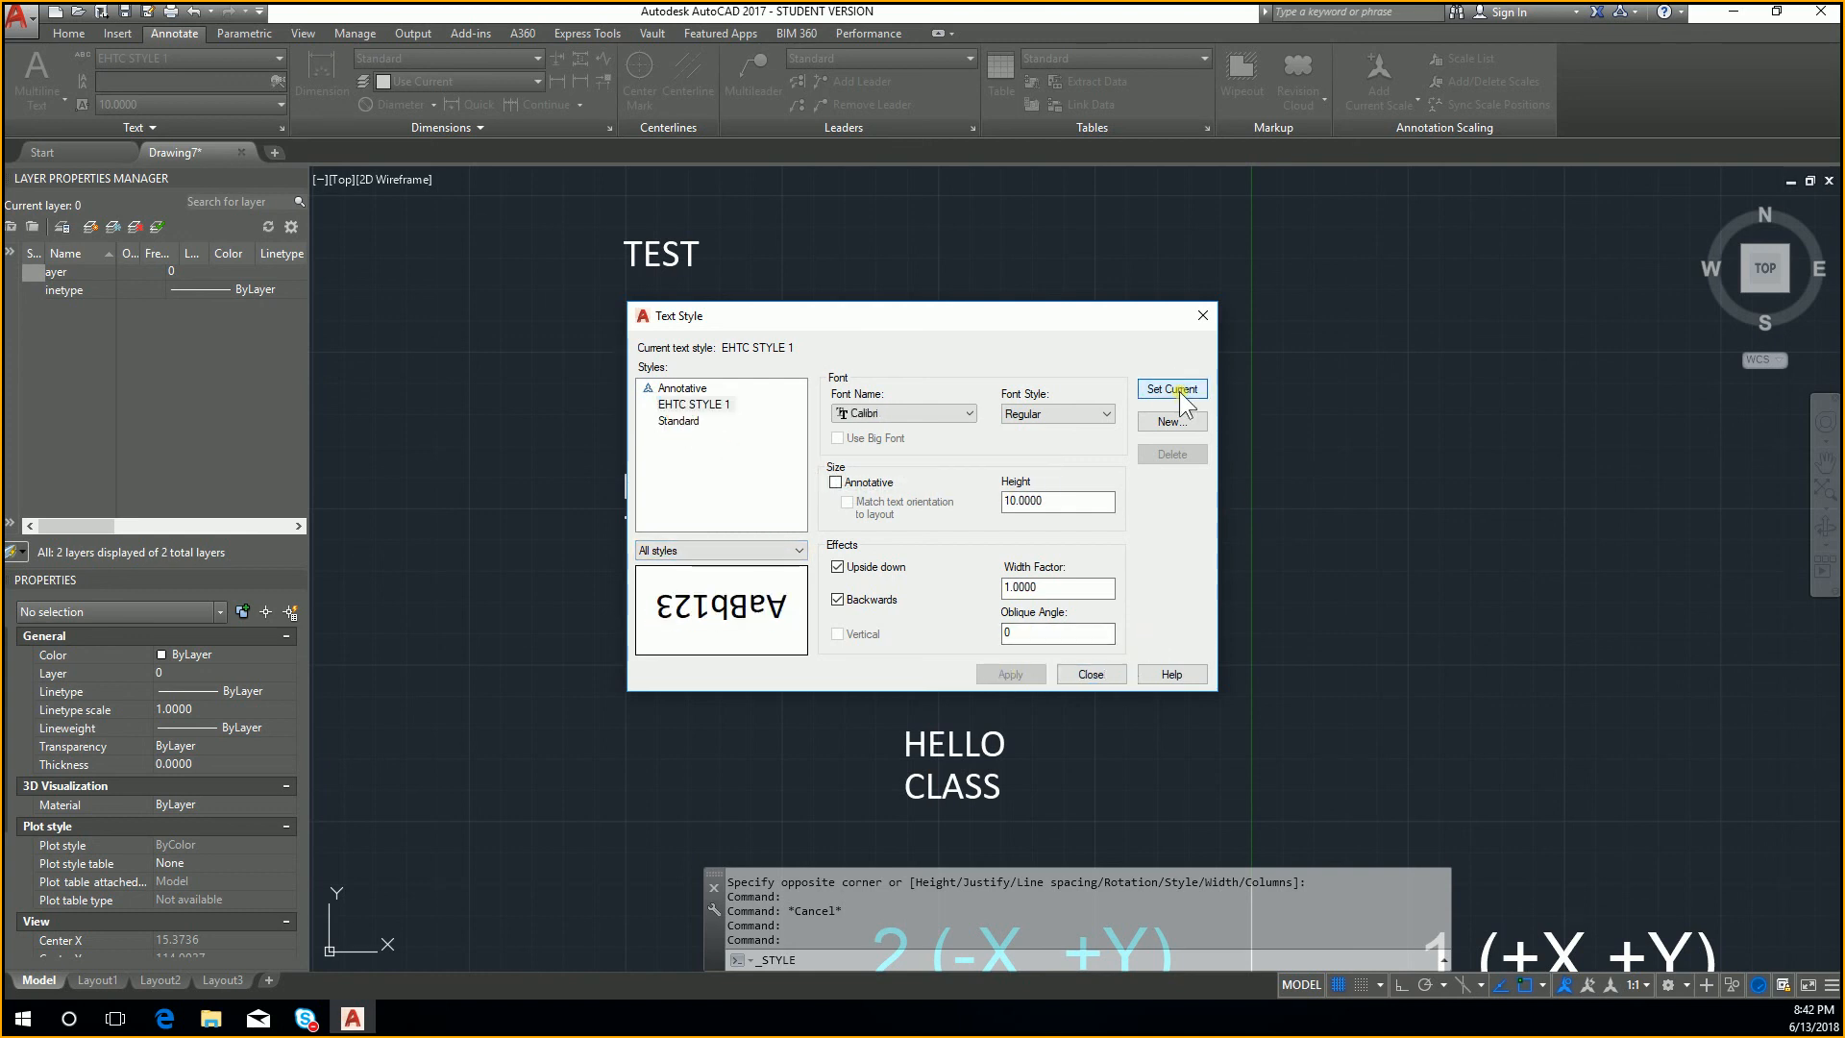
left_click(1088, 674)
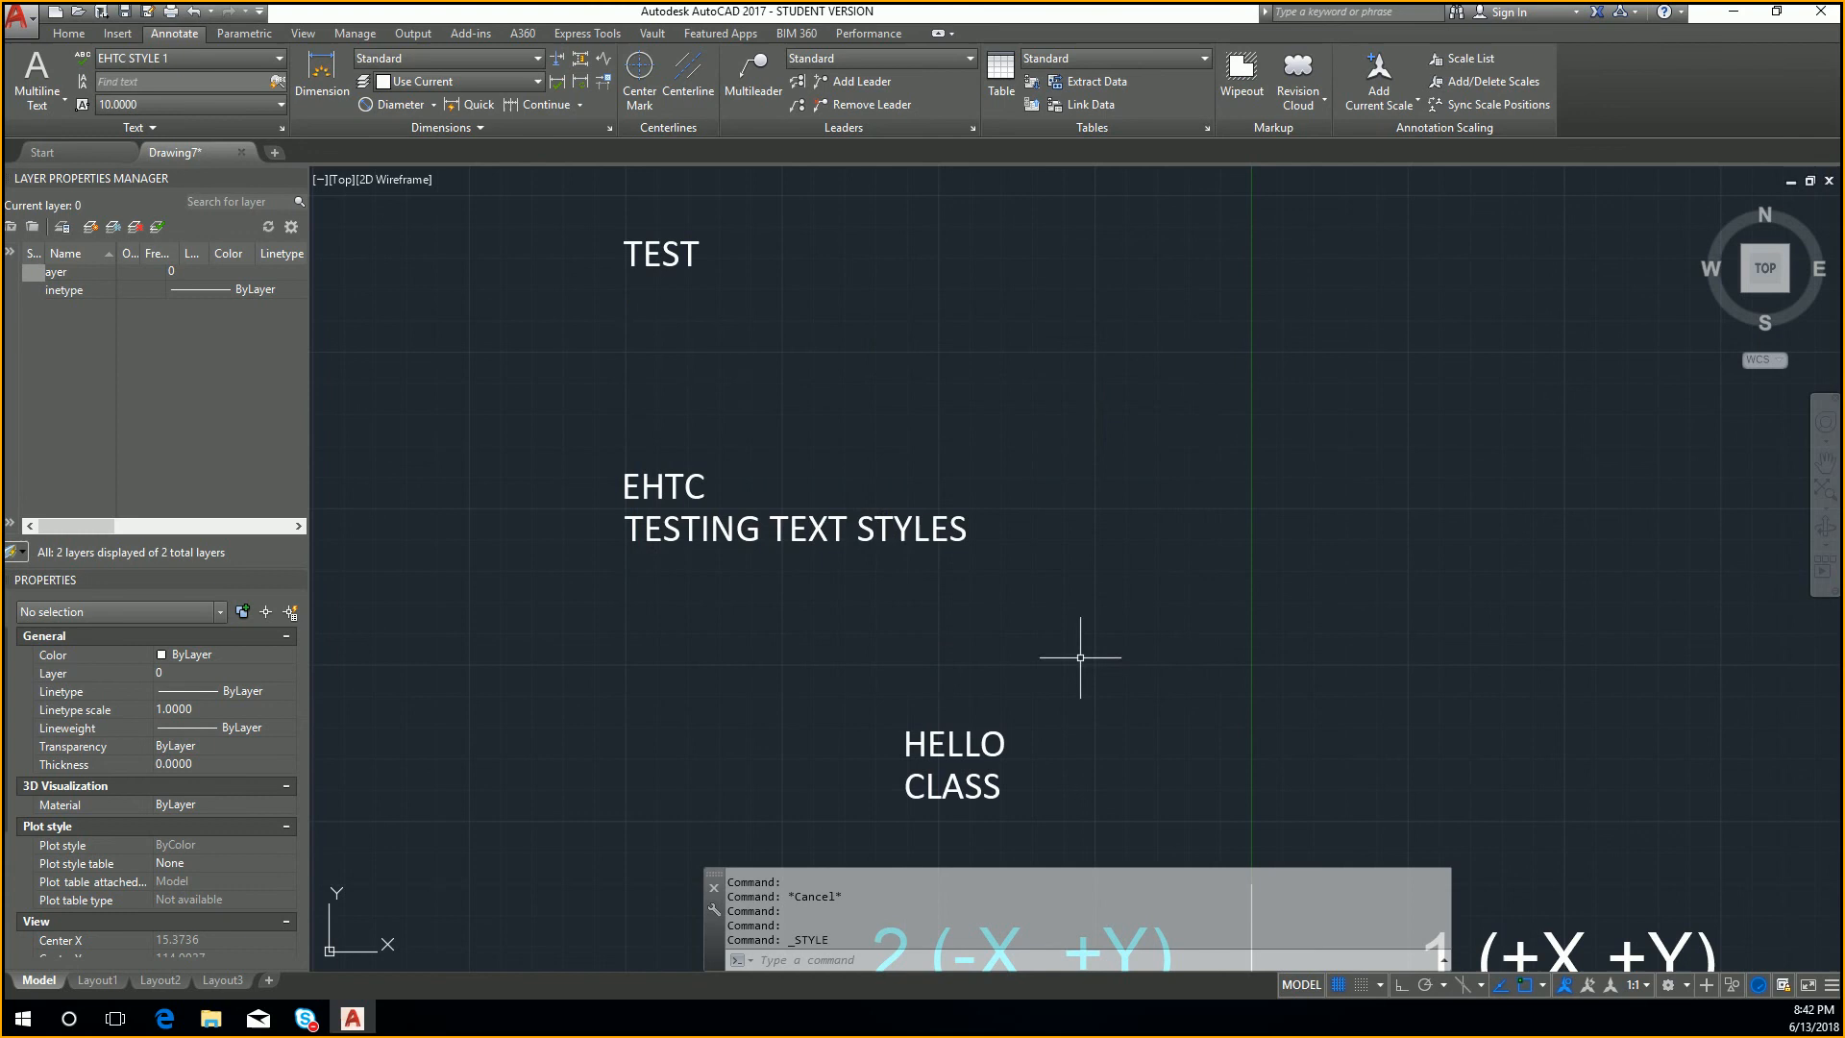
Step: Open the TEST text for editing, reapply EHTC STYLE 1 to it, and save the text changes
left_click(672, 255)
double_click(672, 255)
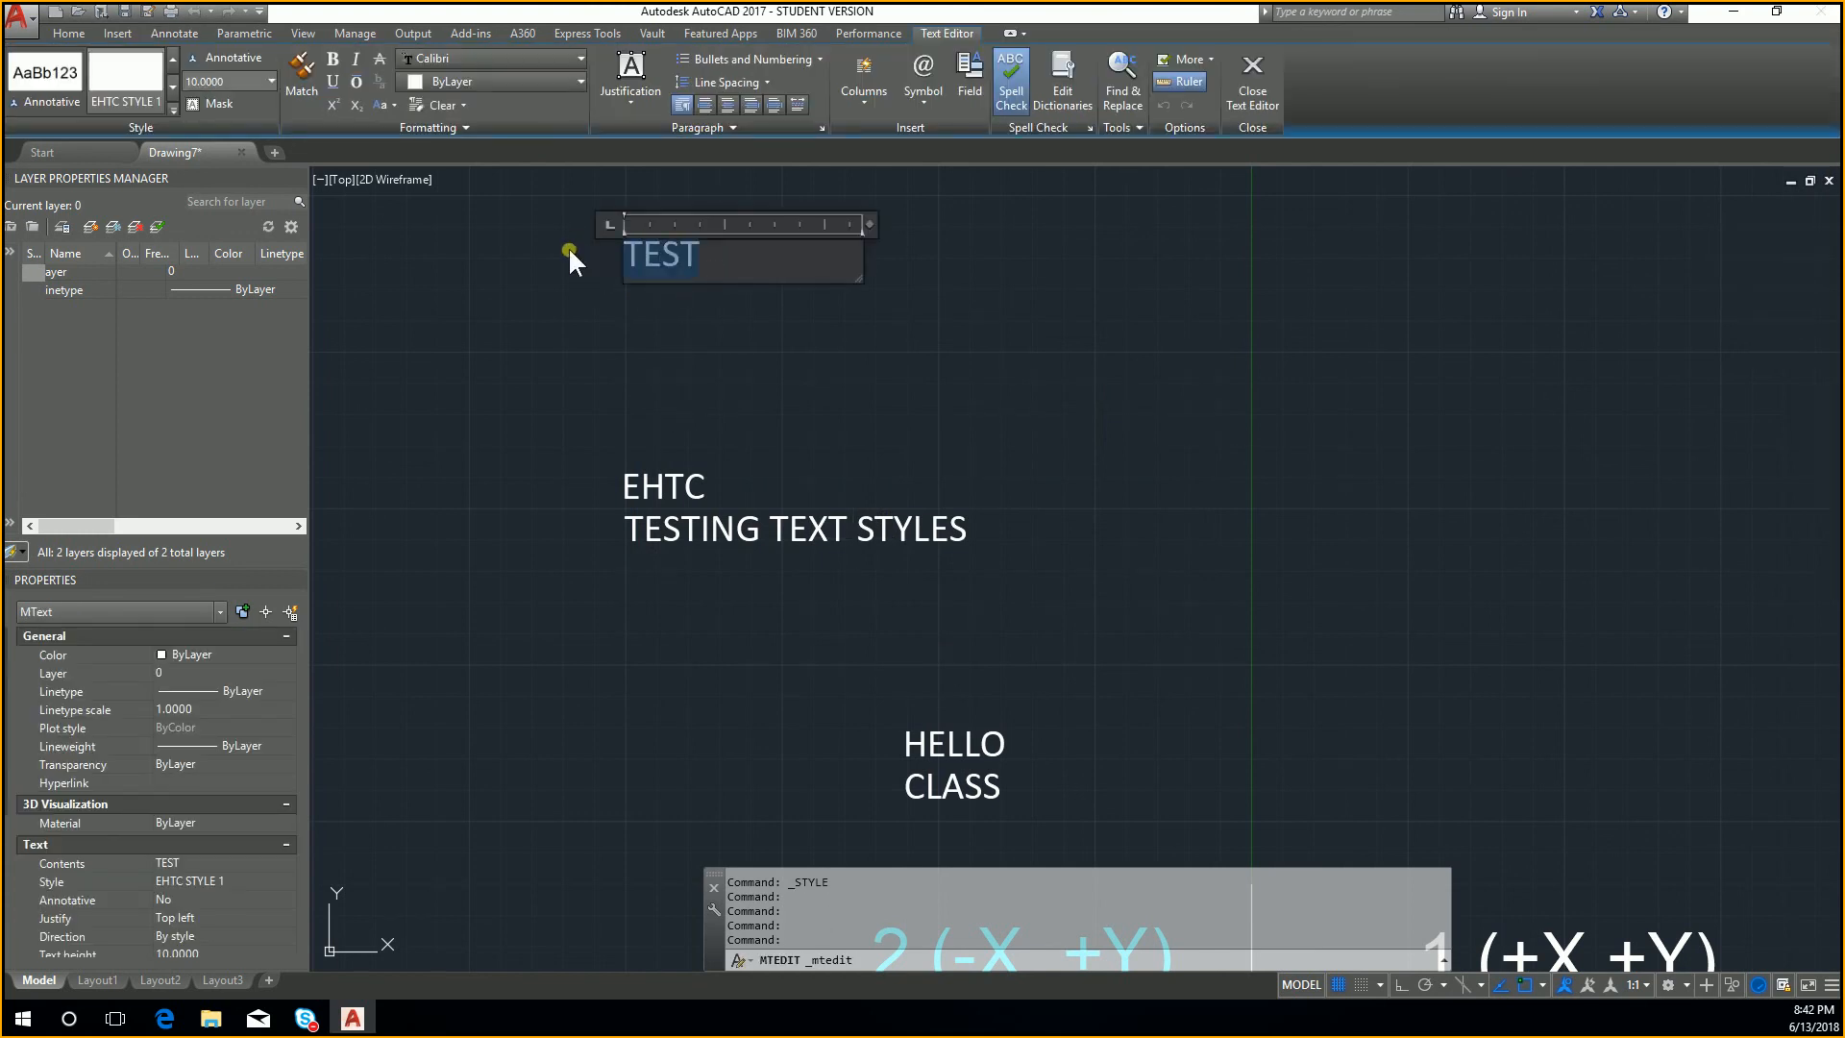
left_click(127, 82)
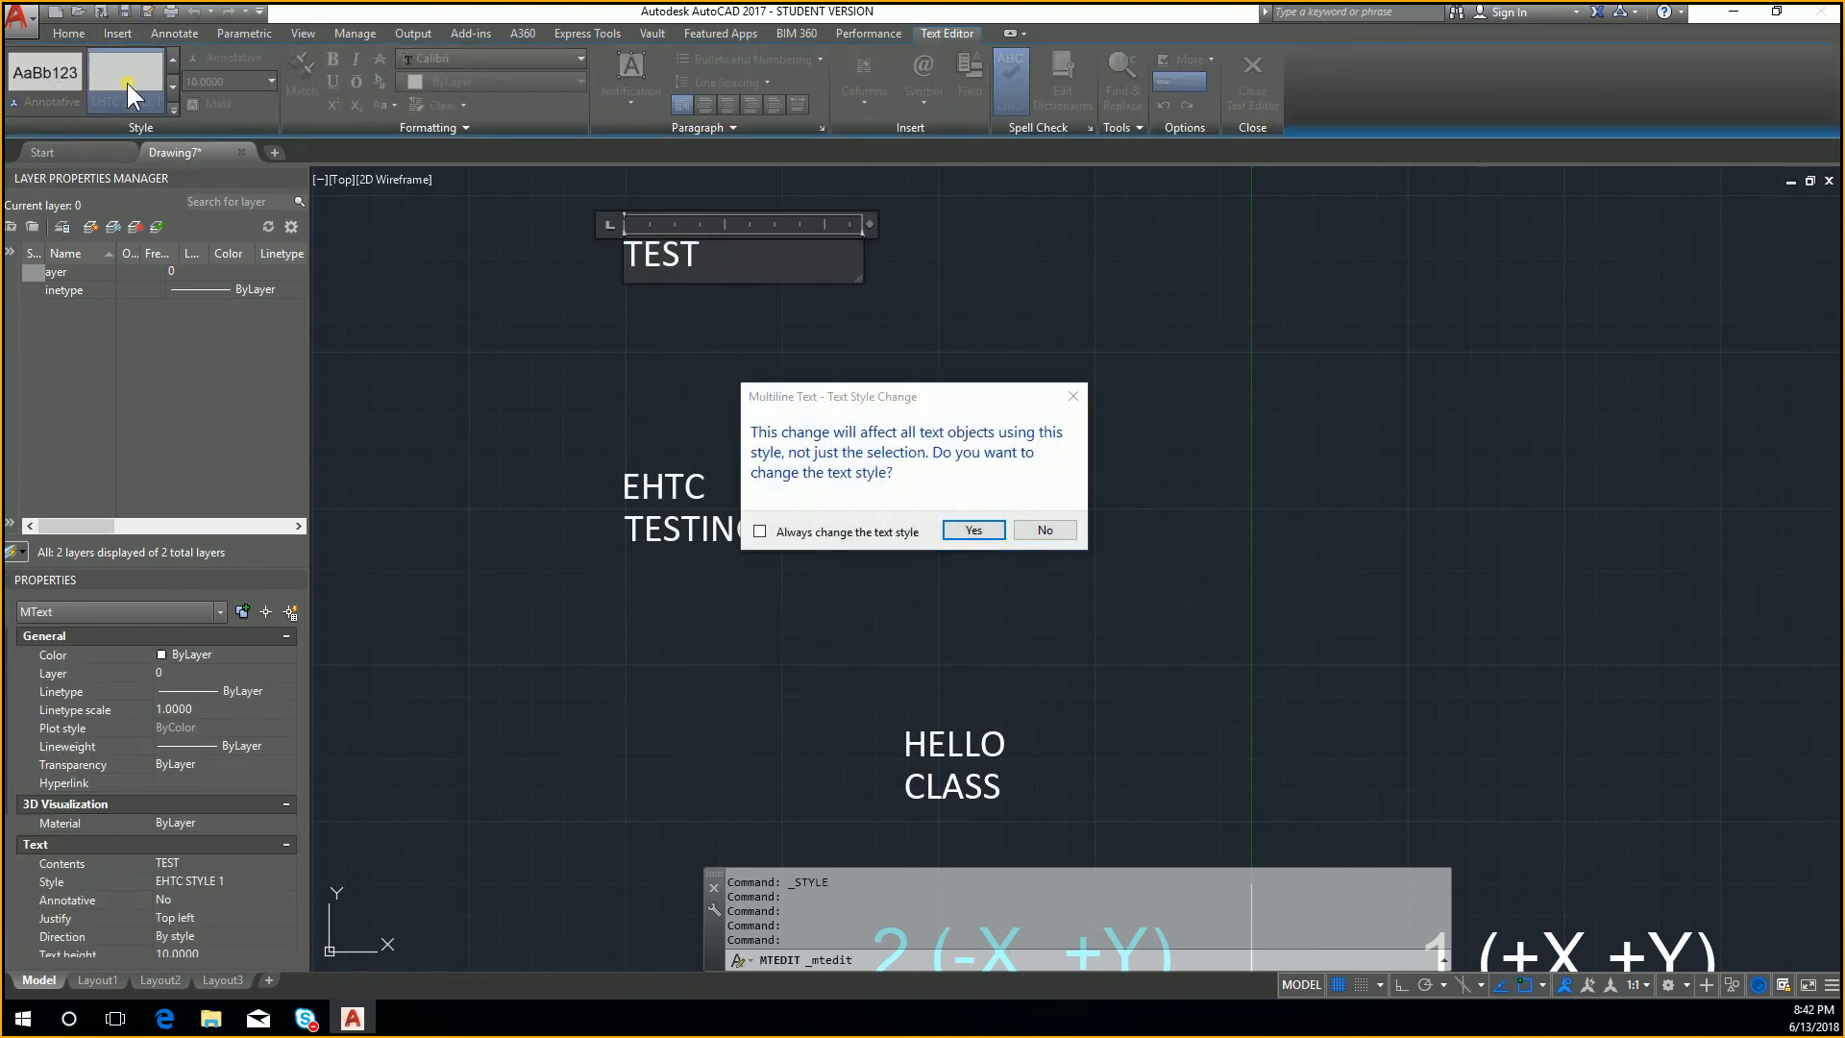
left_click(961, 529)
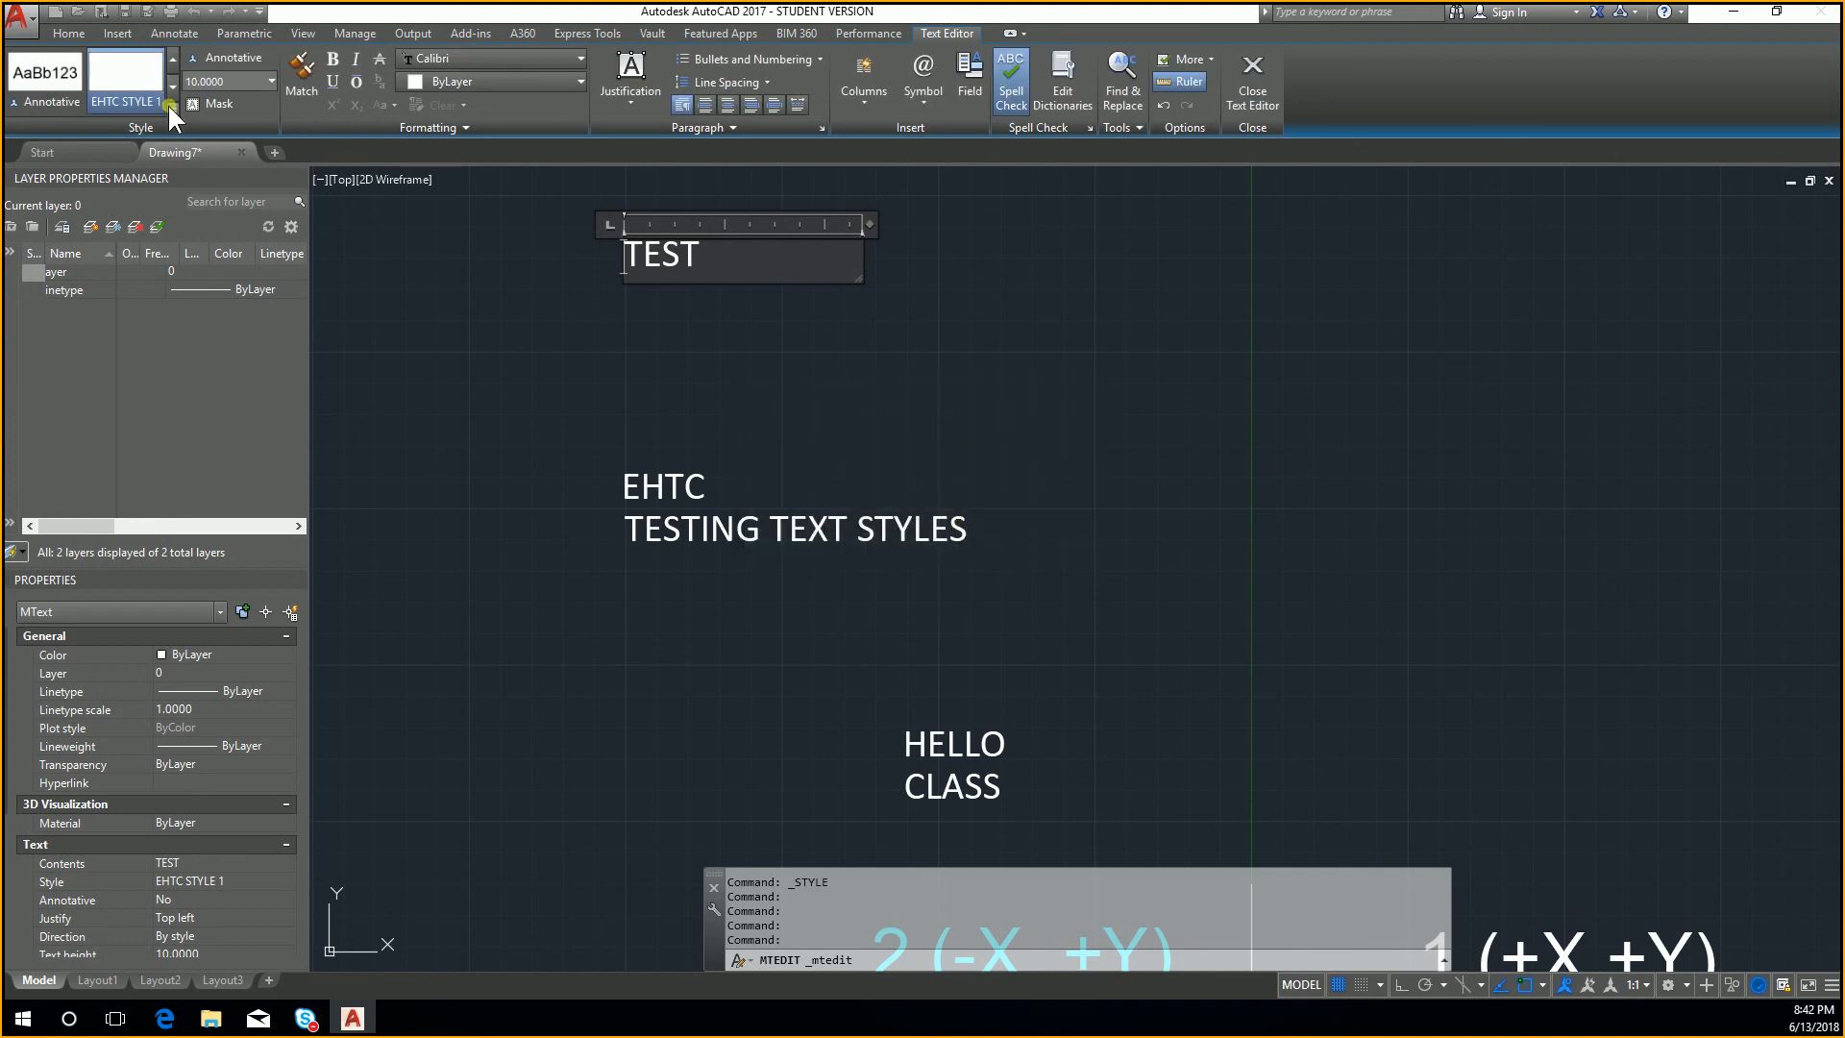
left_click(171, 102)
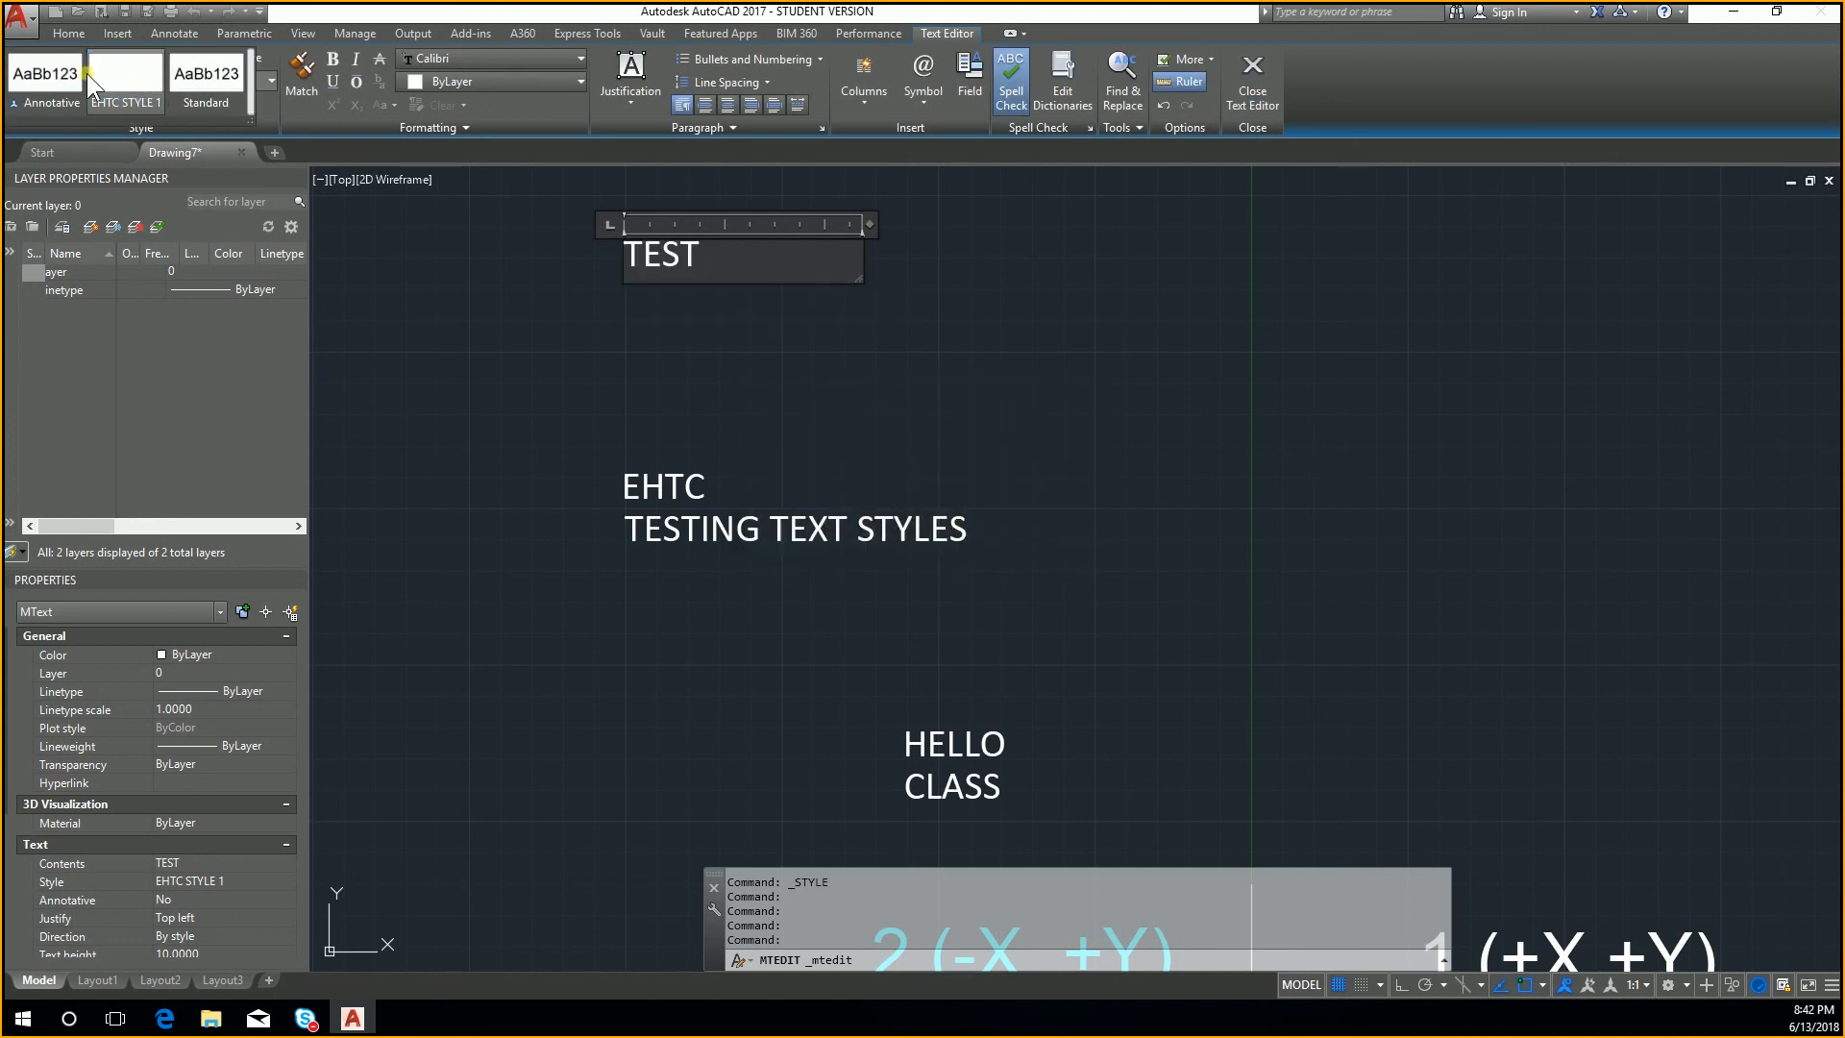
left_click(256, 97)
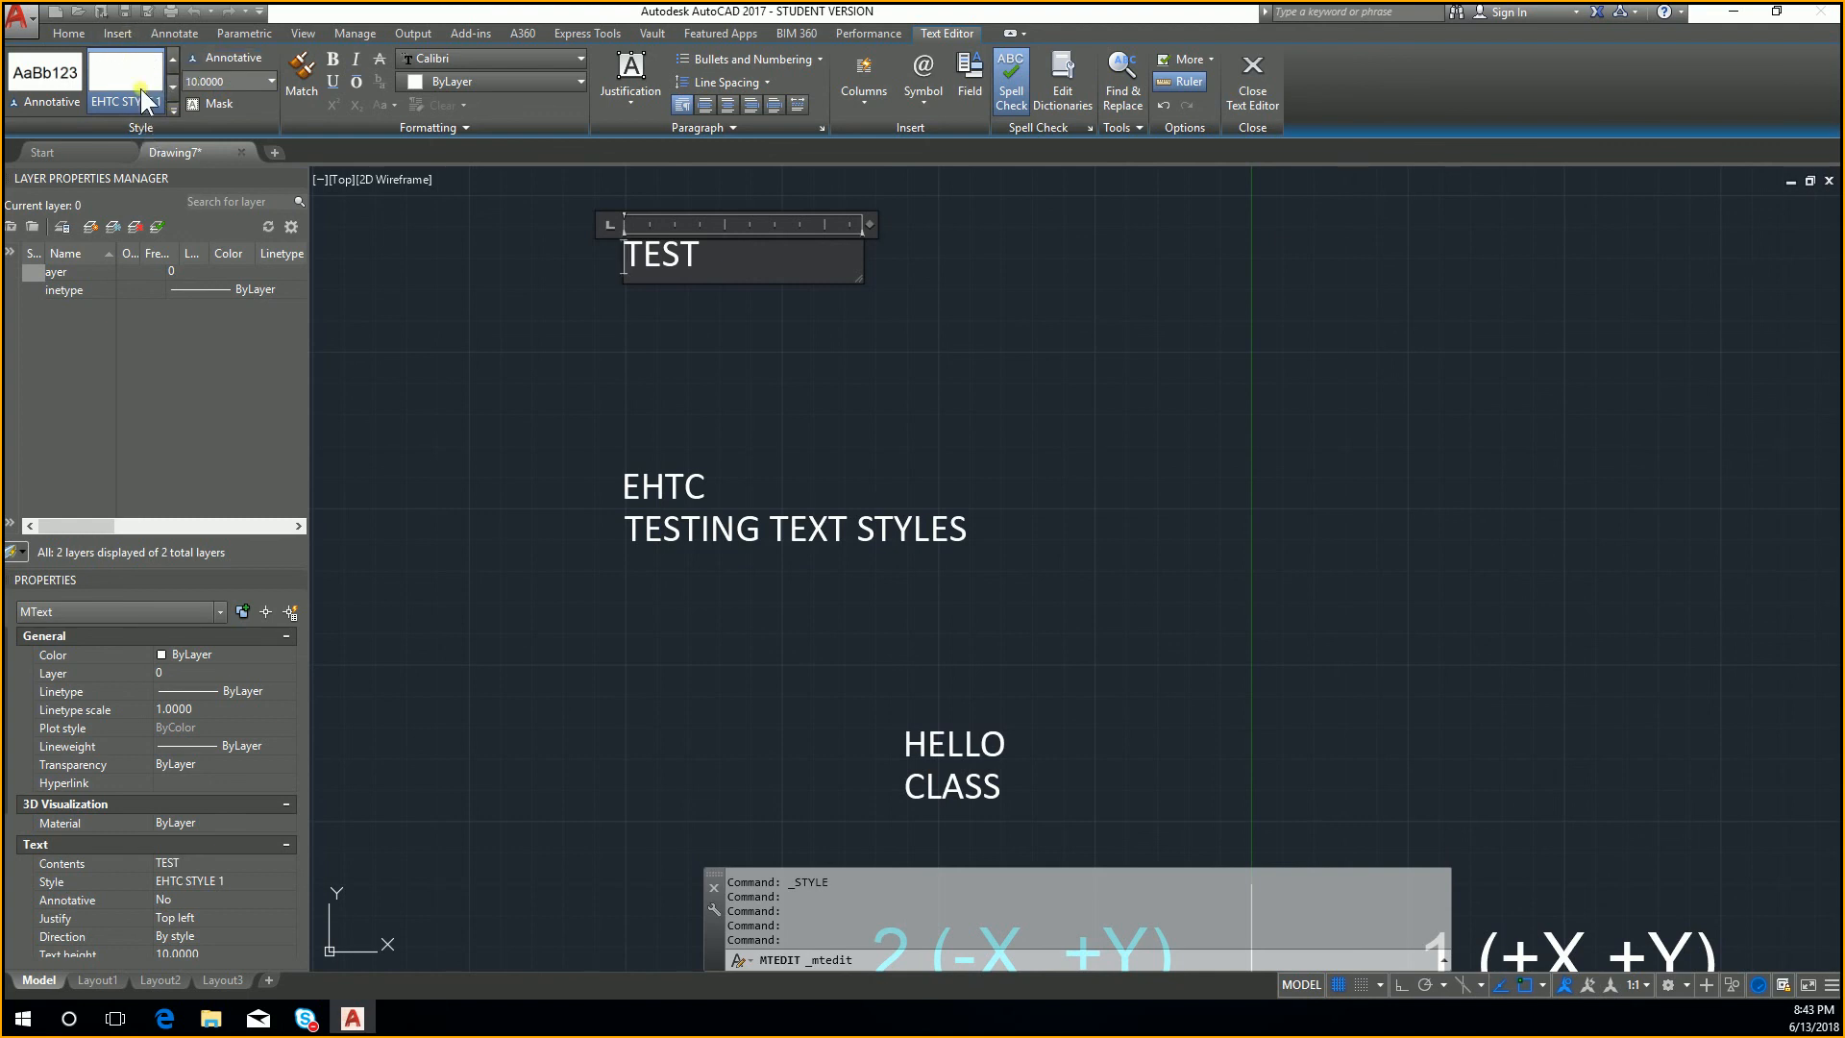
left_click(192, 33)
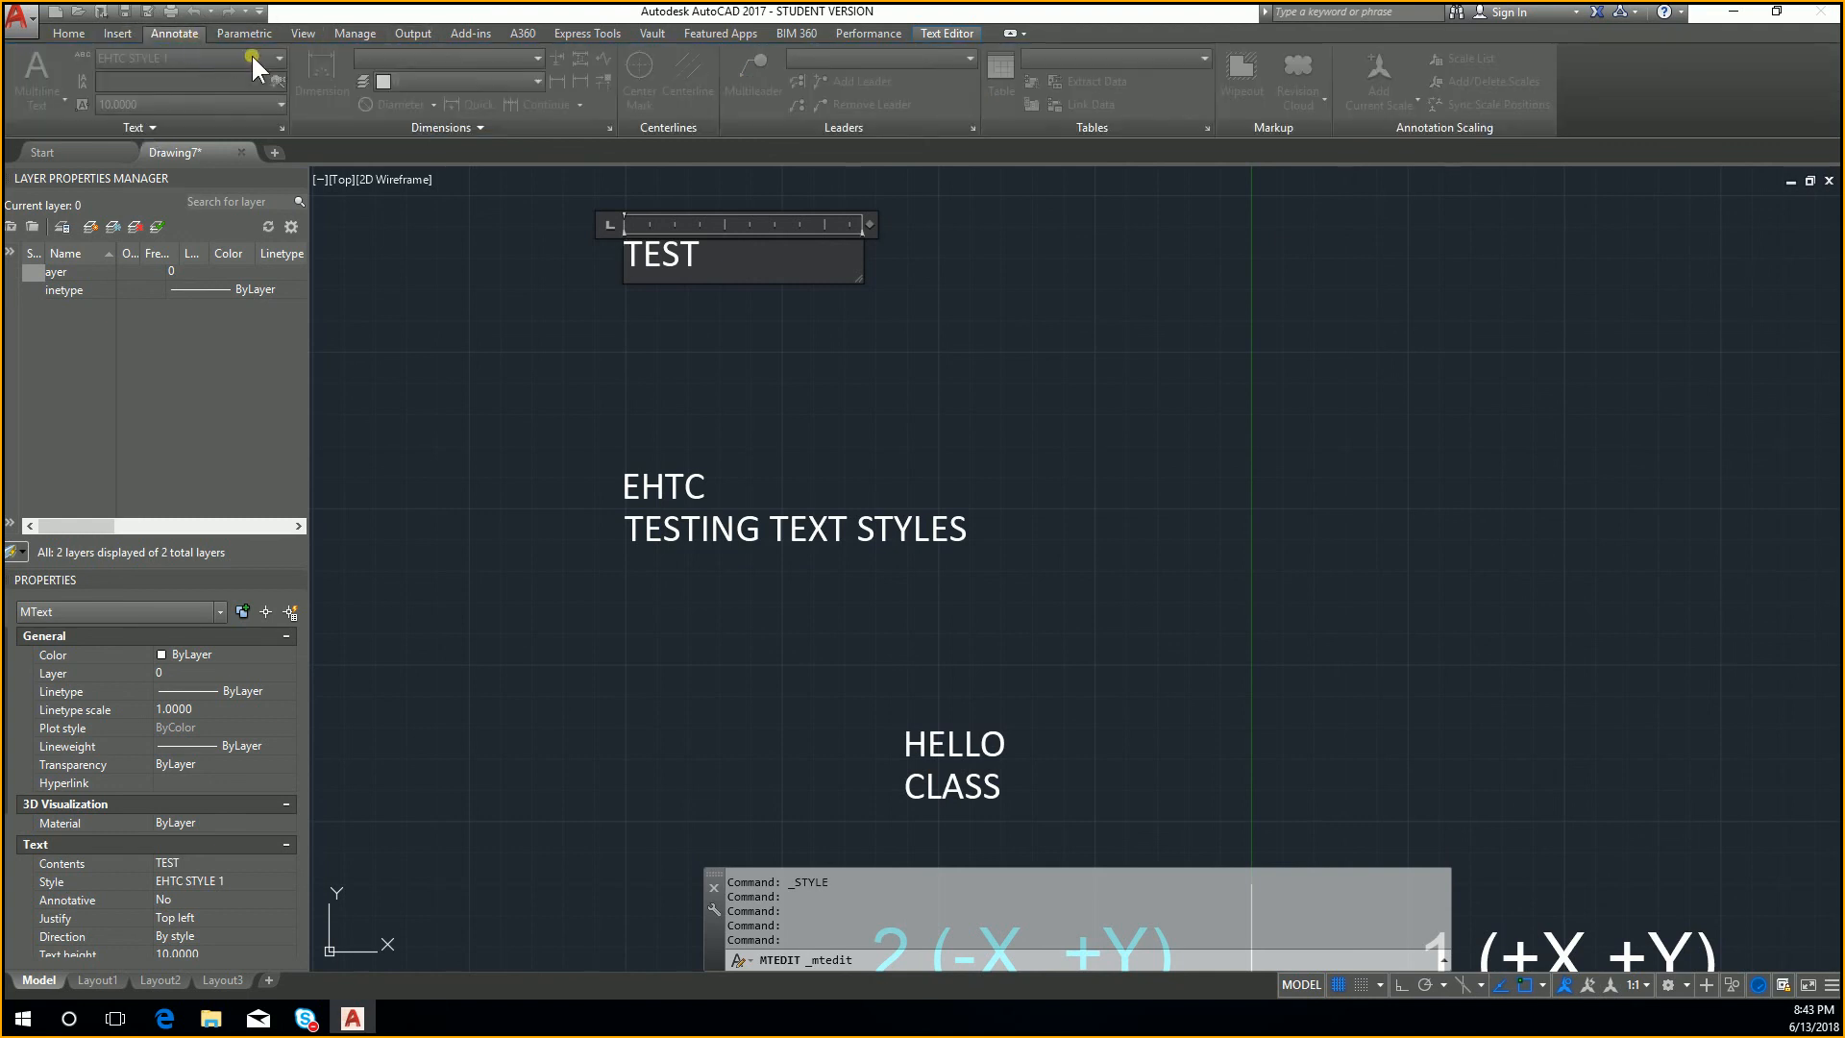
key("Escape")
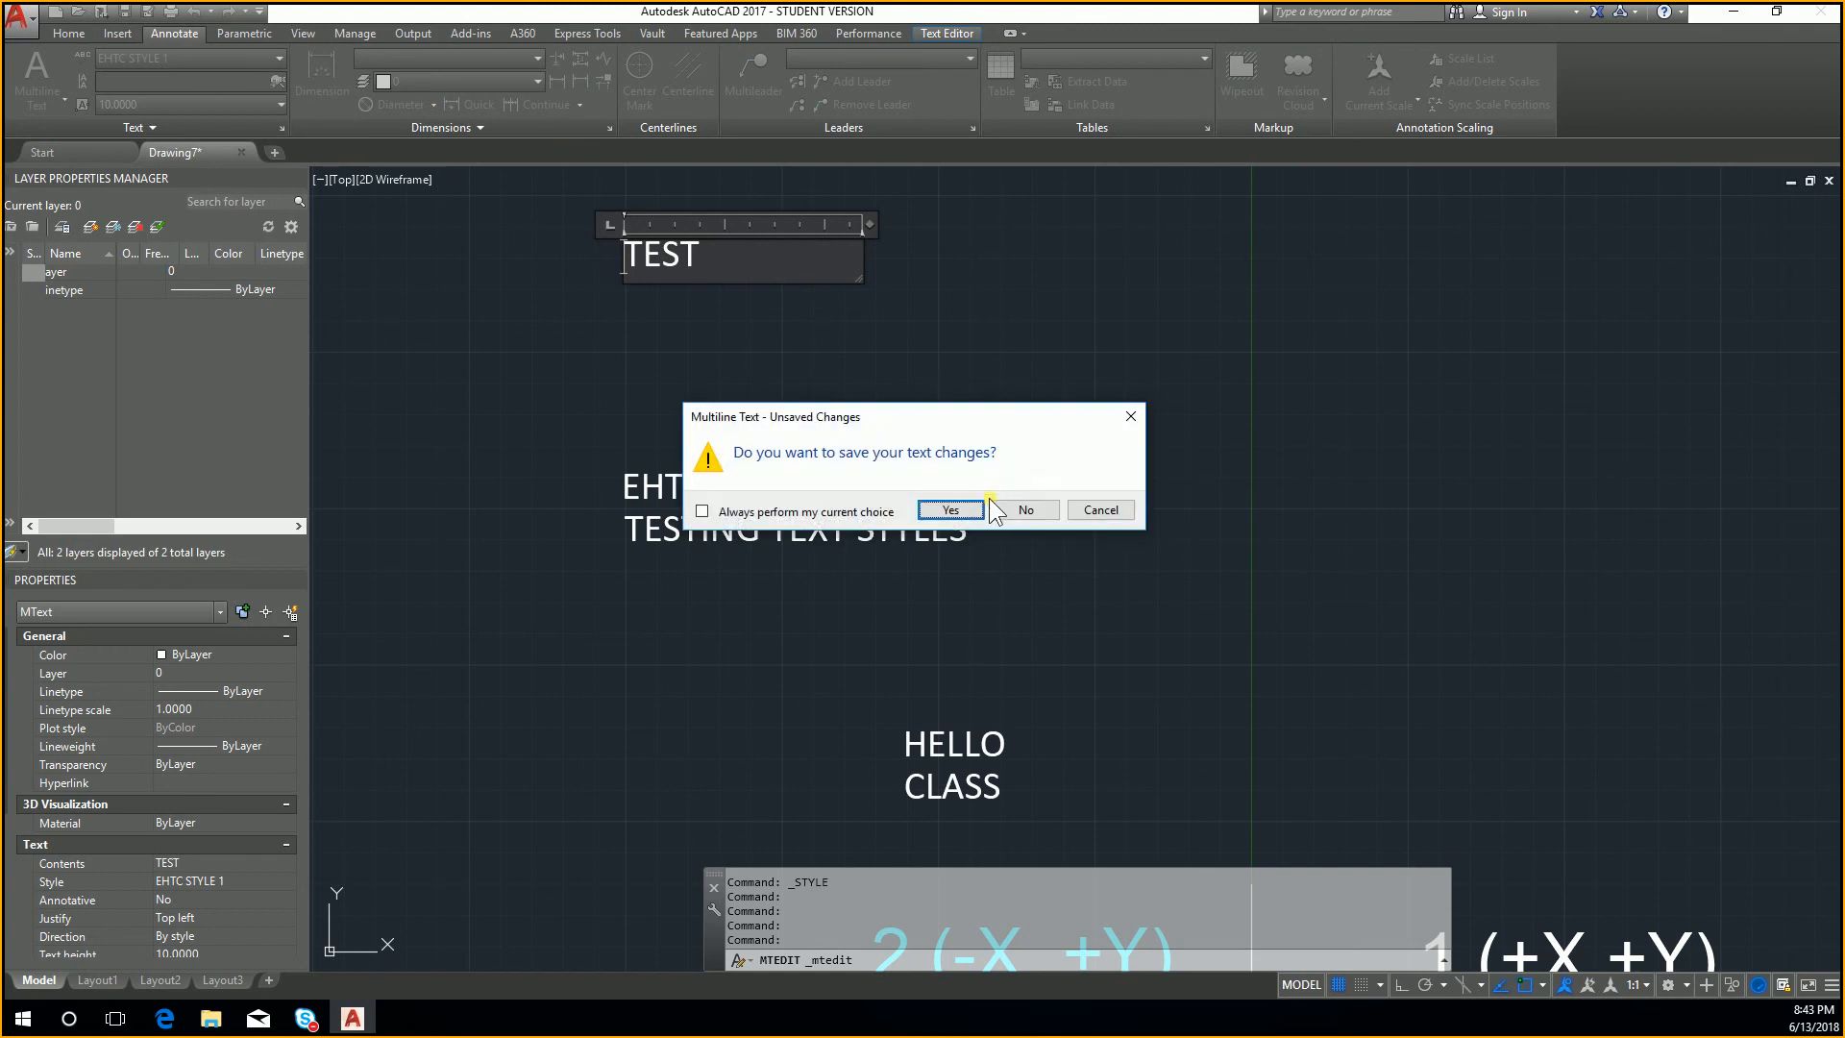
left_click(948, 510)
Step: With the TEST text selected, open the text style settings and list only the styles in use
left_click(770, 350)
left_click(603, 225)
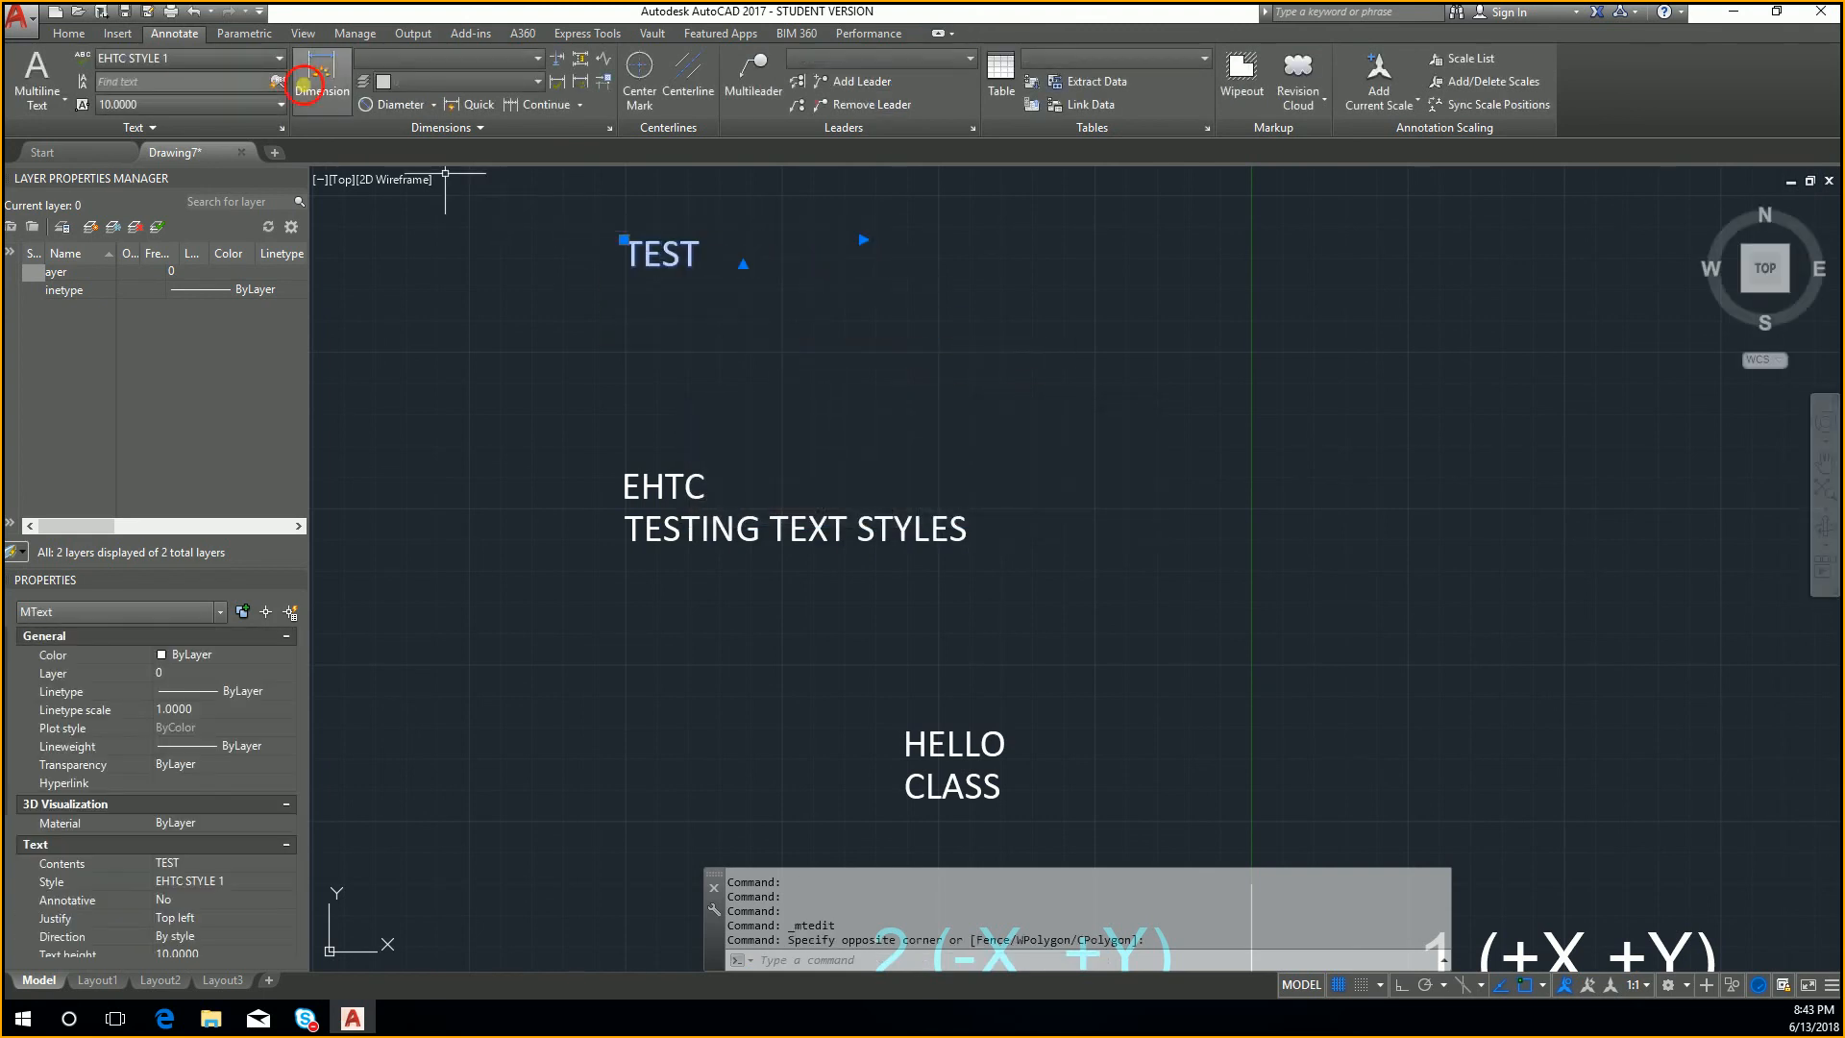
left_click(183, 58)
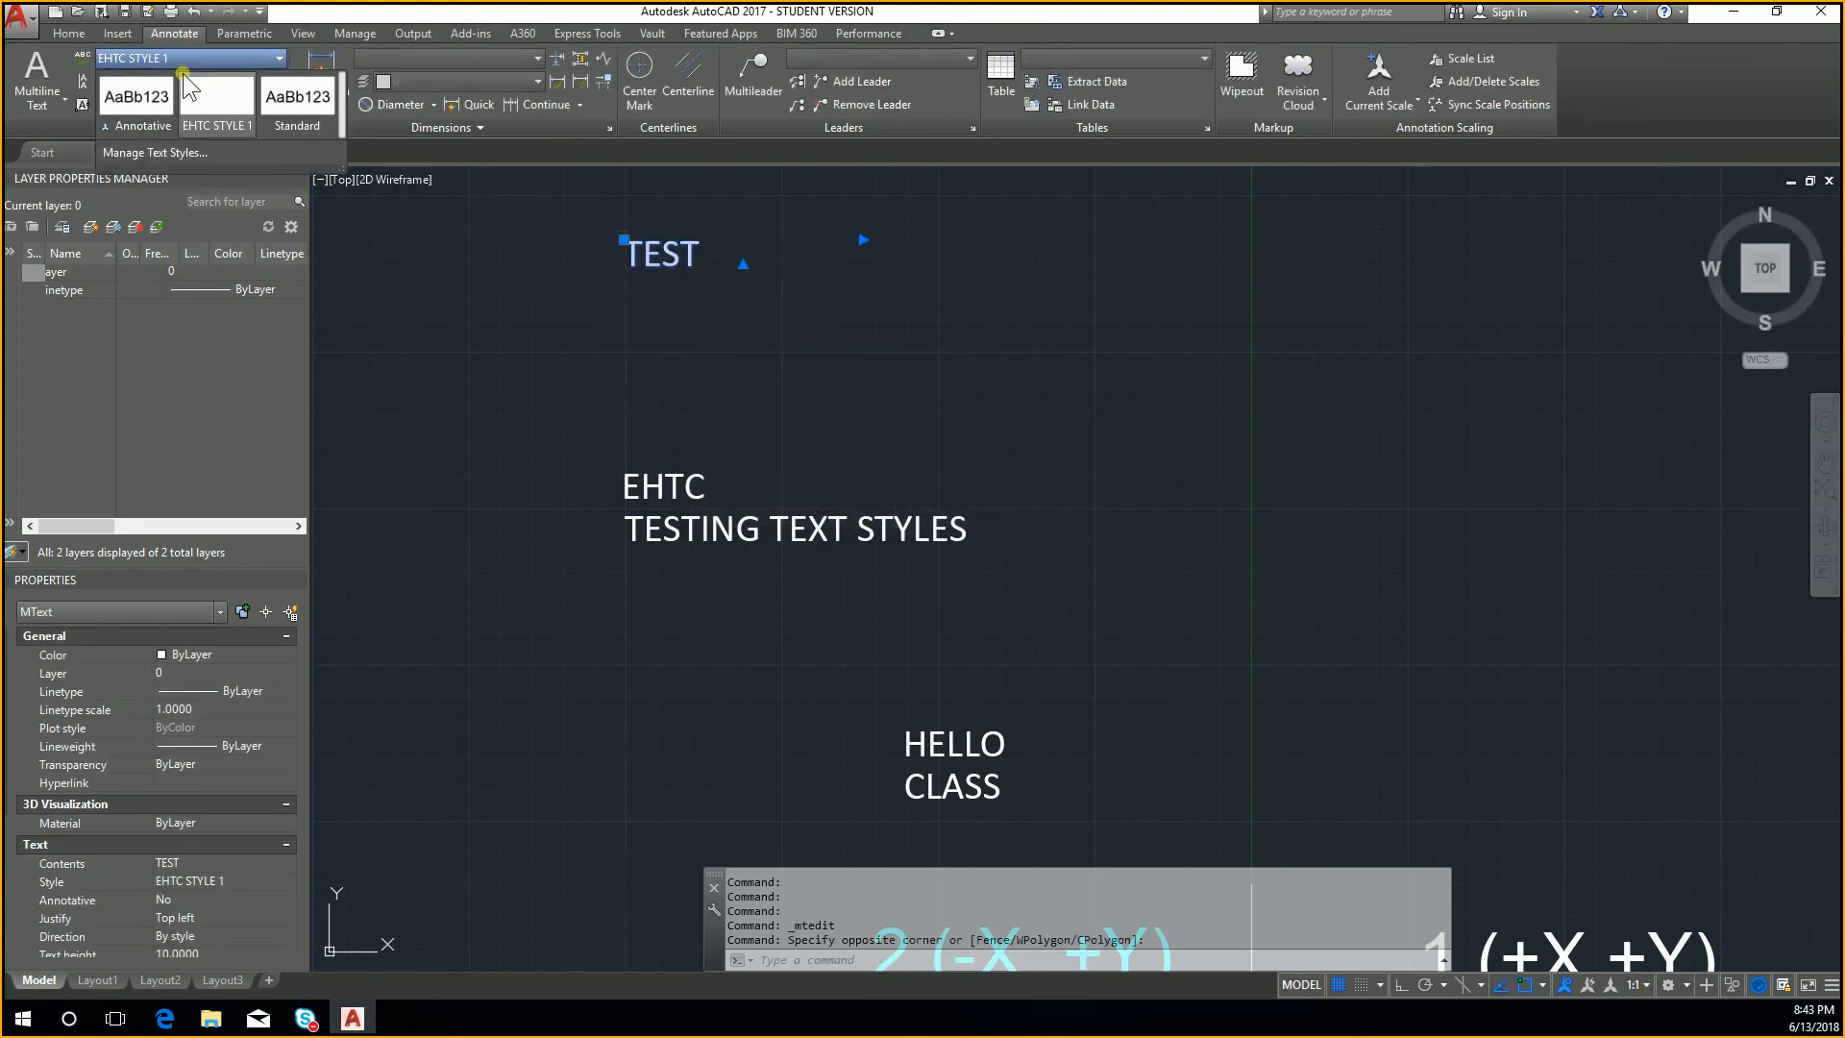
left_click(200, 151)
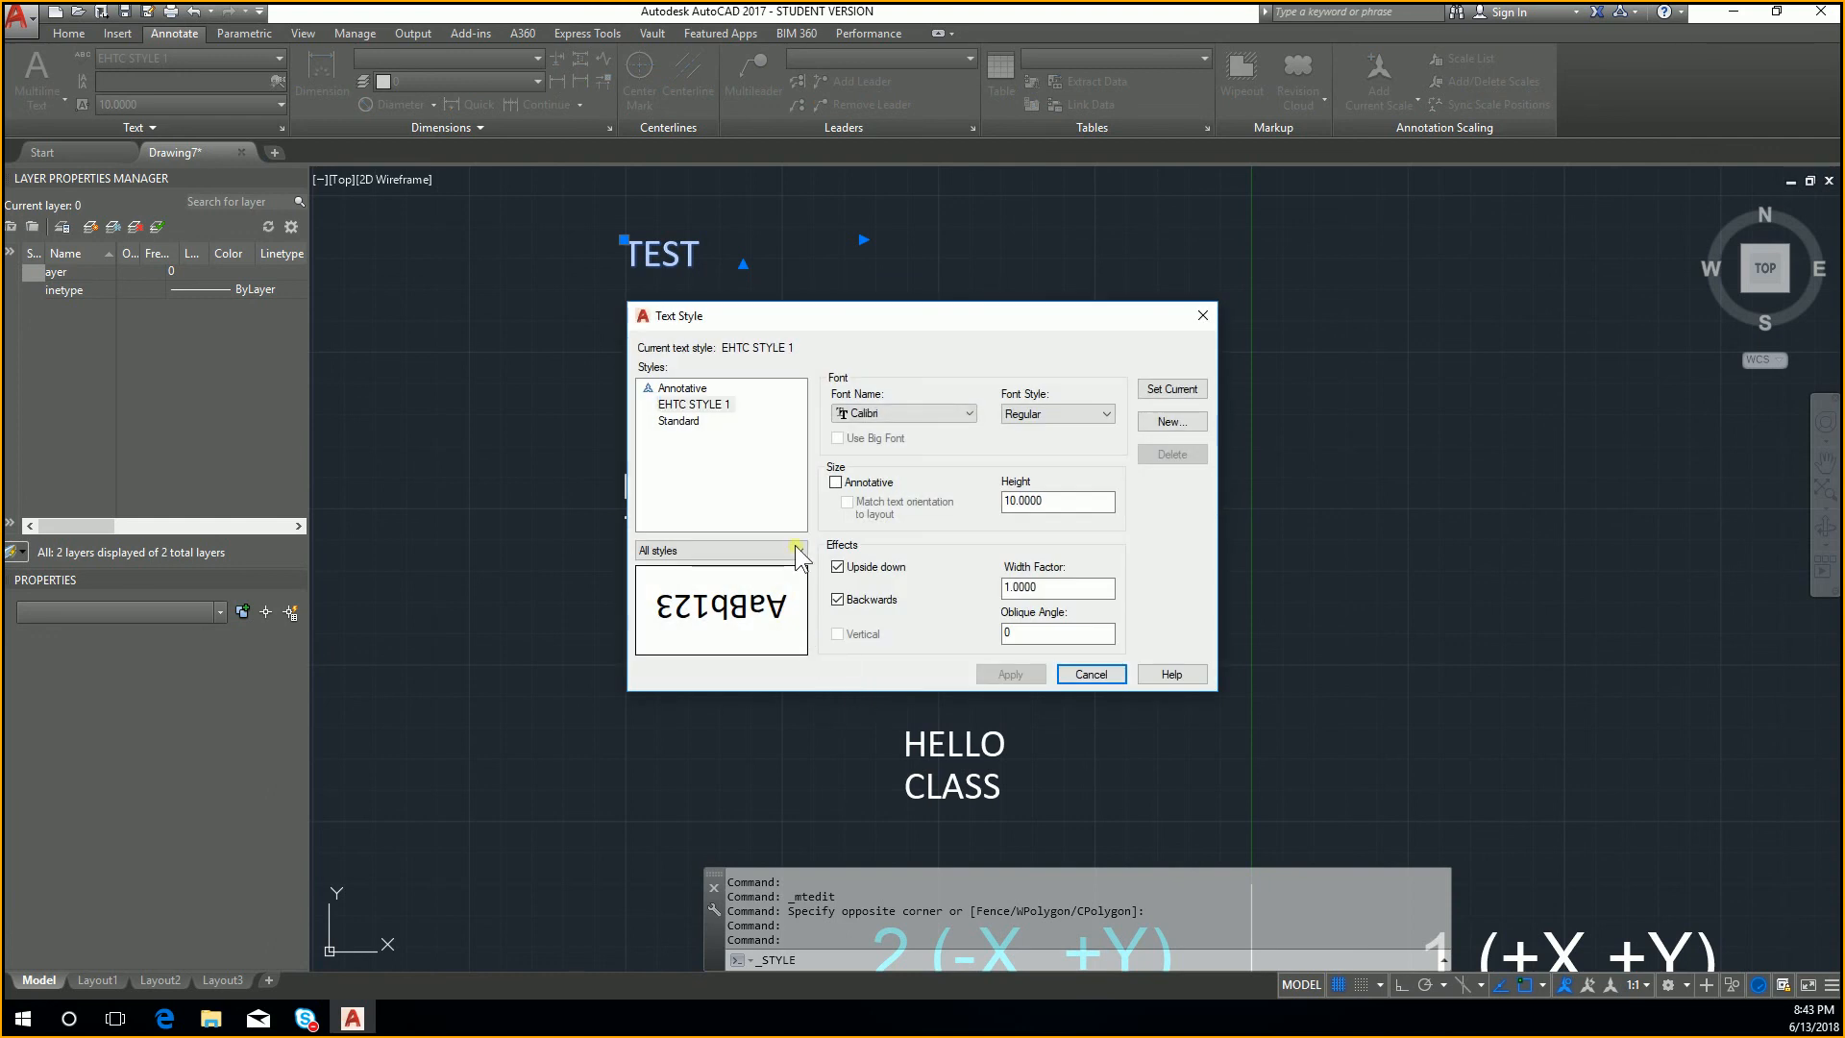
left_click(793, 545)
left_click(764, 578)
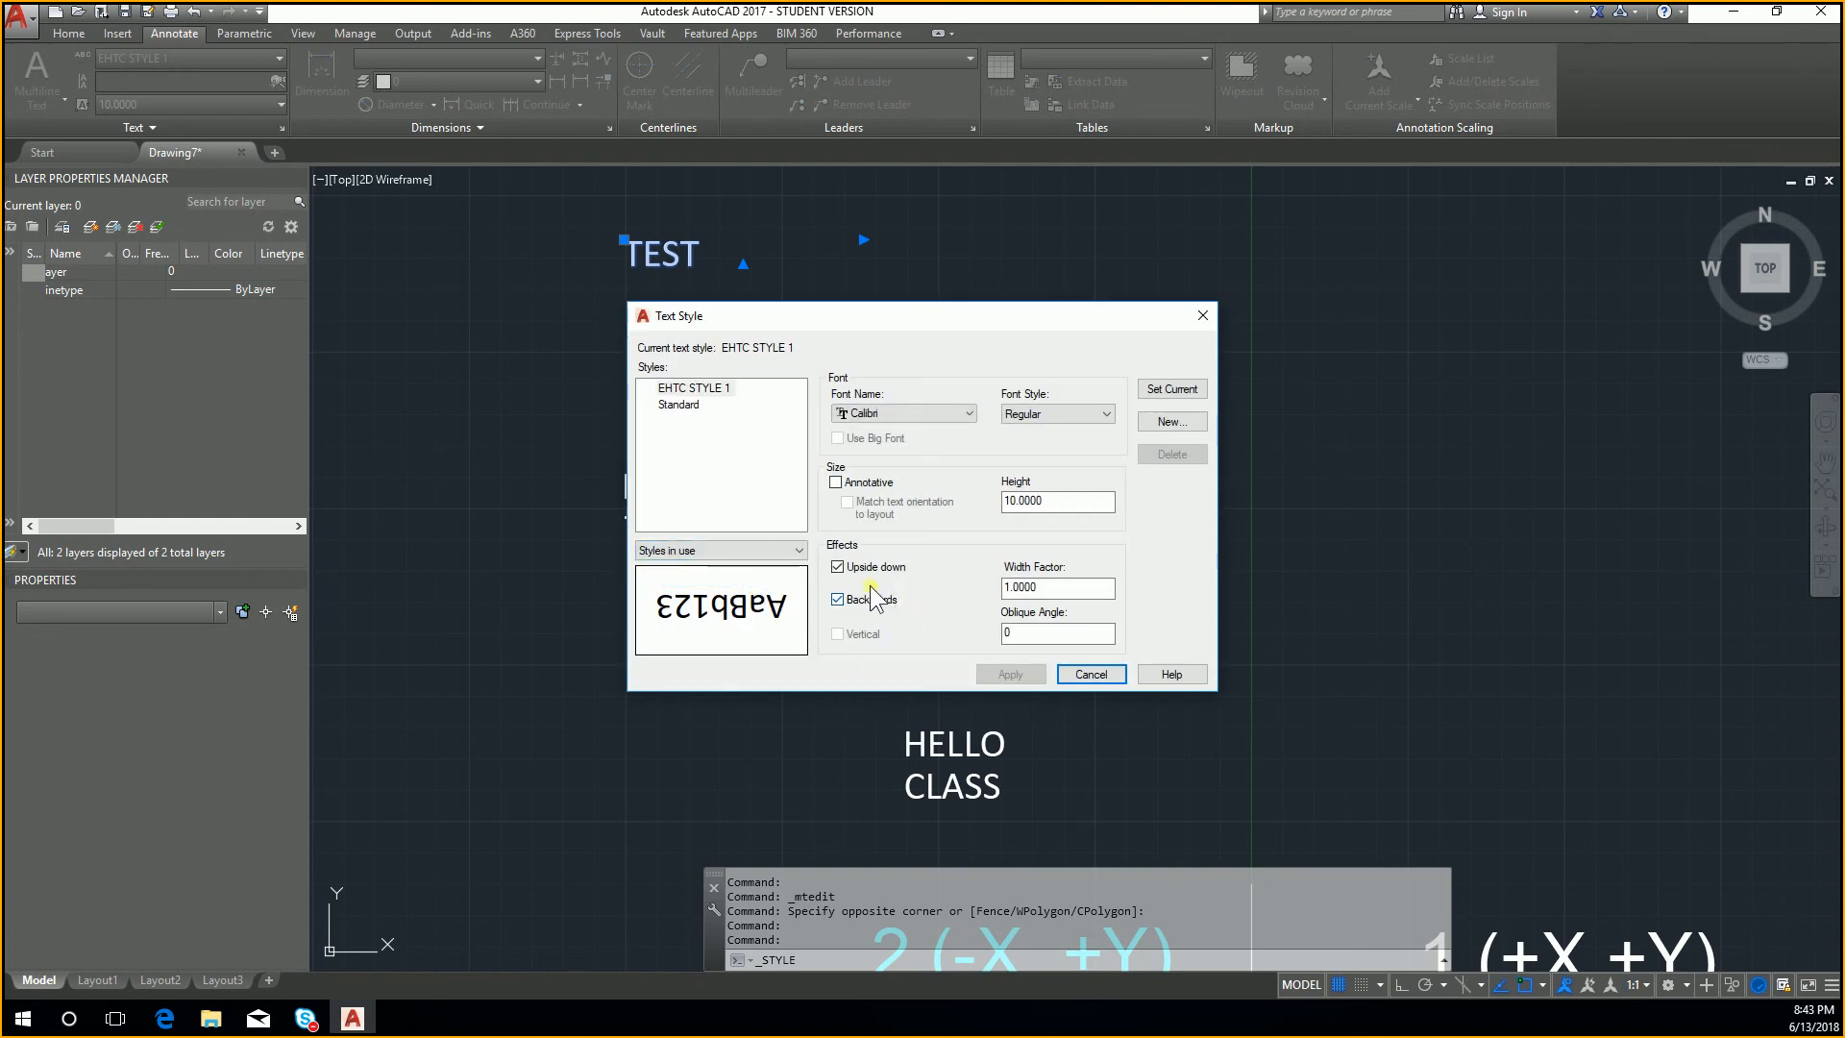
Step: Turn the Upside down effect of EHTC STYLE 1 off and back on
left_click(707, 390)
left_click(837, 567)
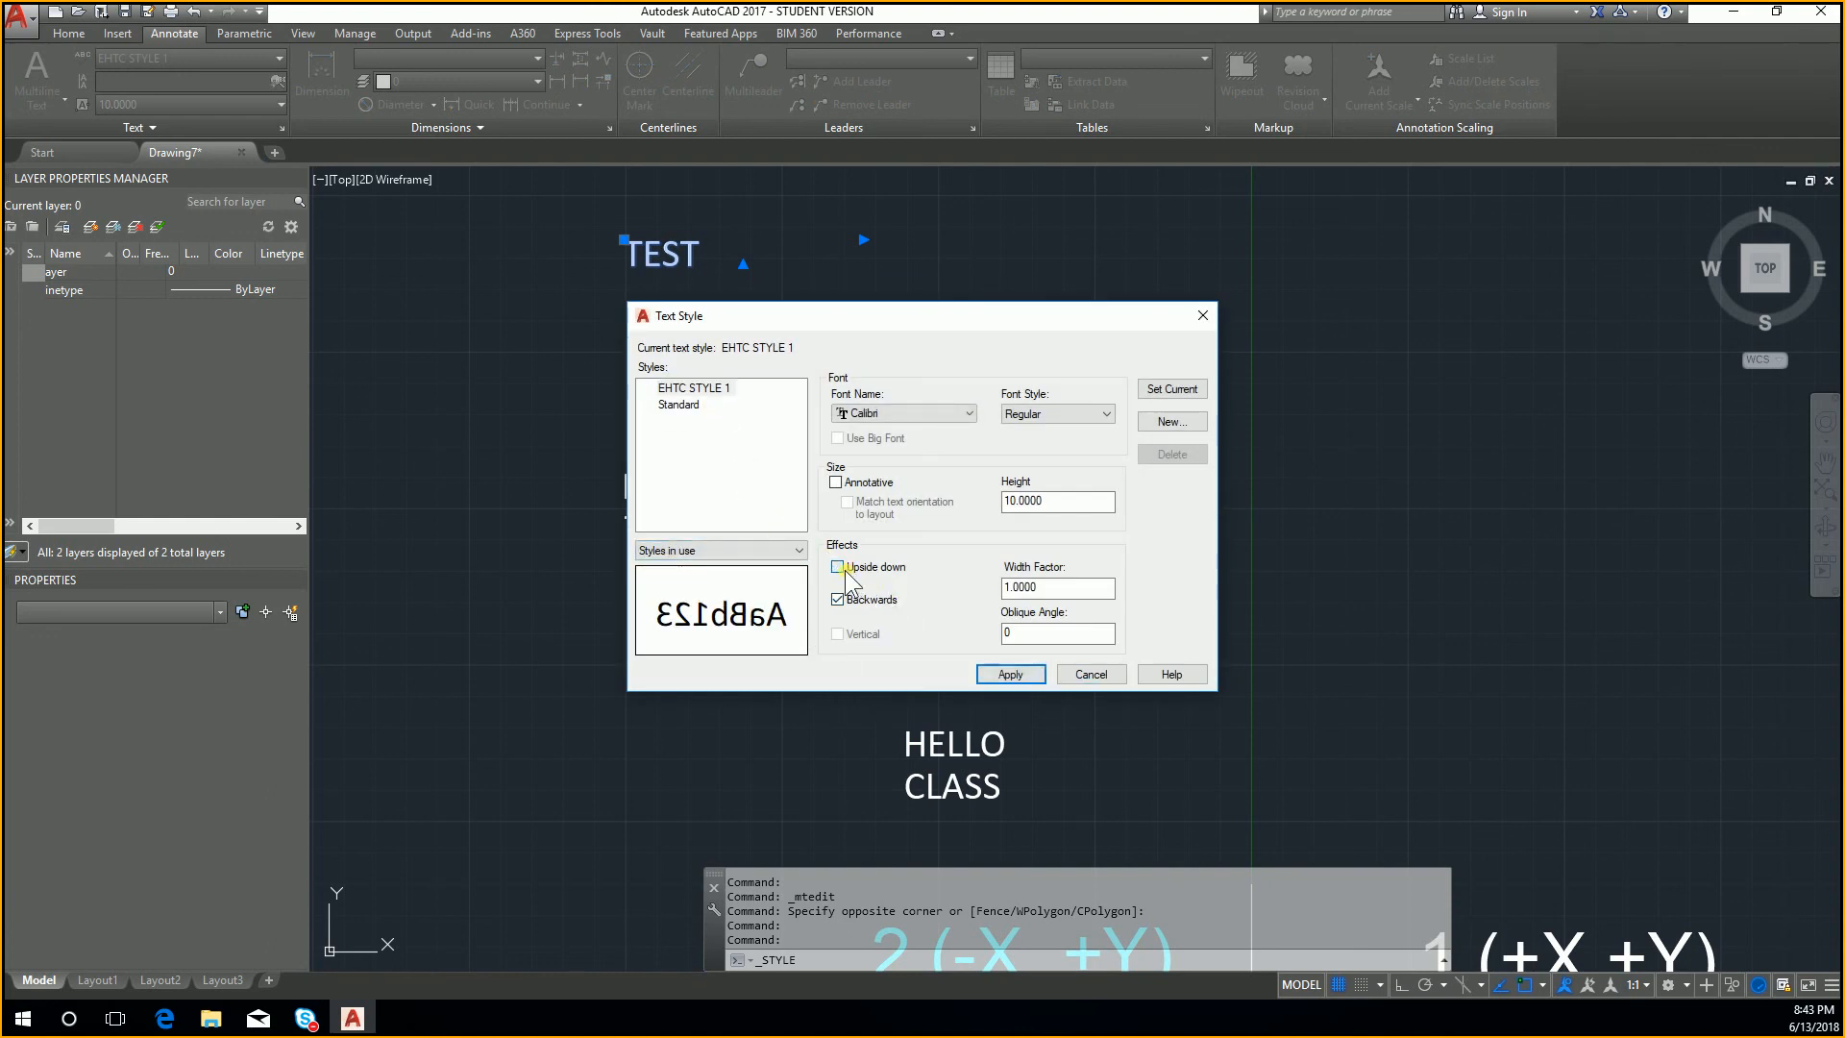
left_click(845, 569)
Step: Change the font of EHTC STYLE 1 to Arial and apply the change
left_click(909, 414)
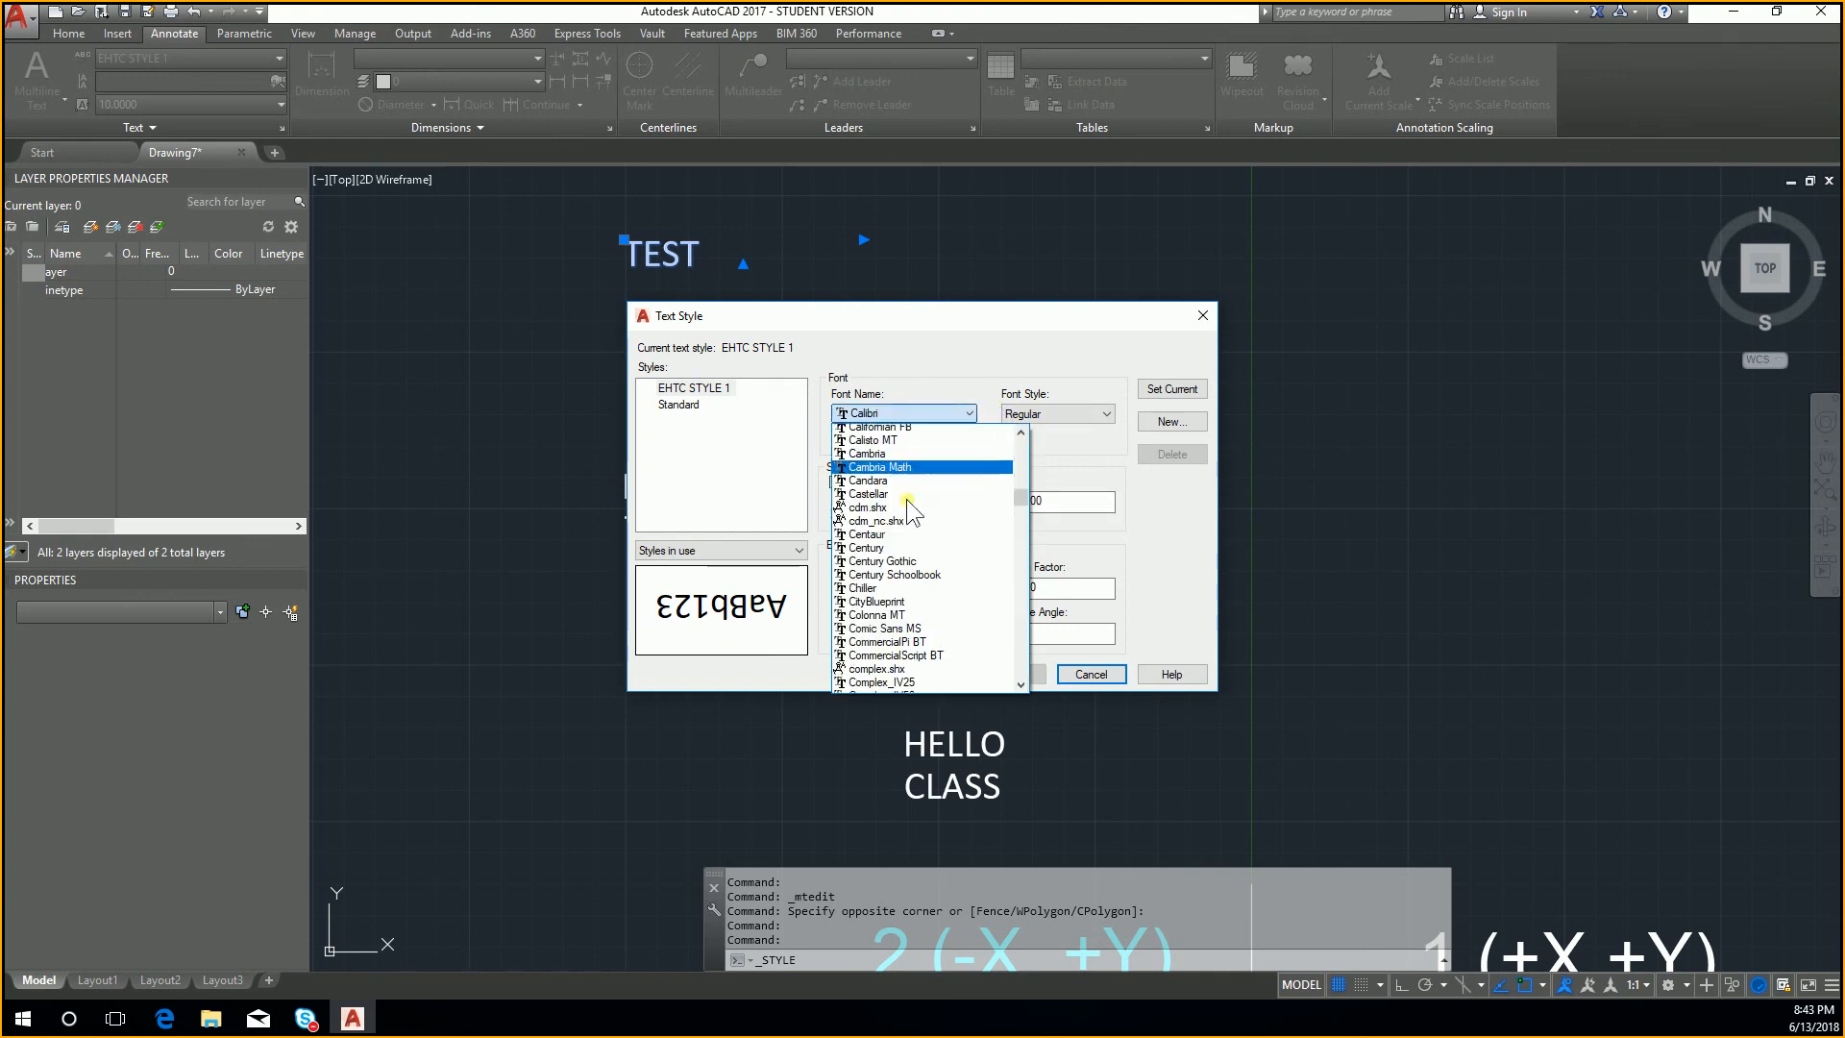
scroll(908, 499, "down", 7)
left_click_drag(1019, 504, 1025, 431)
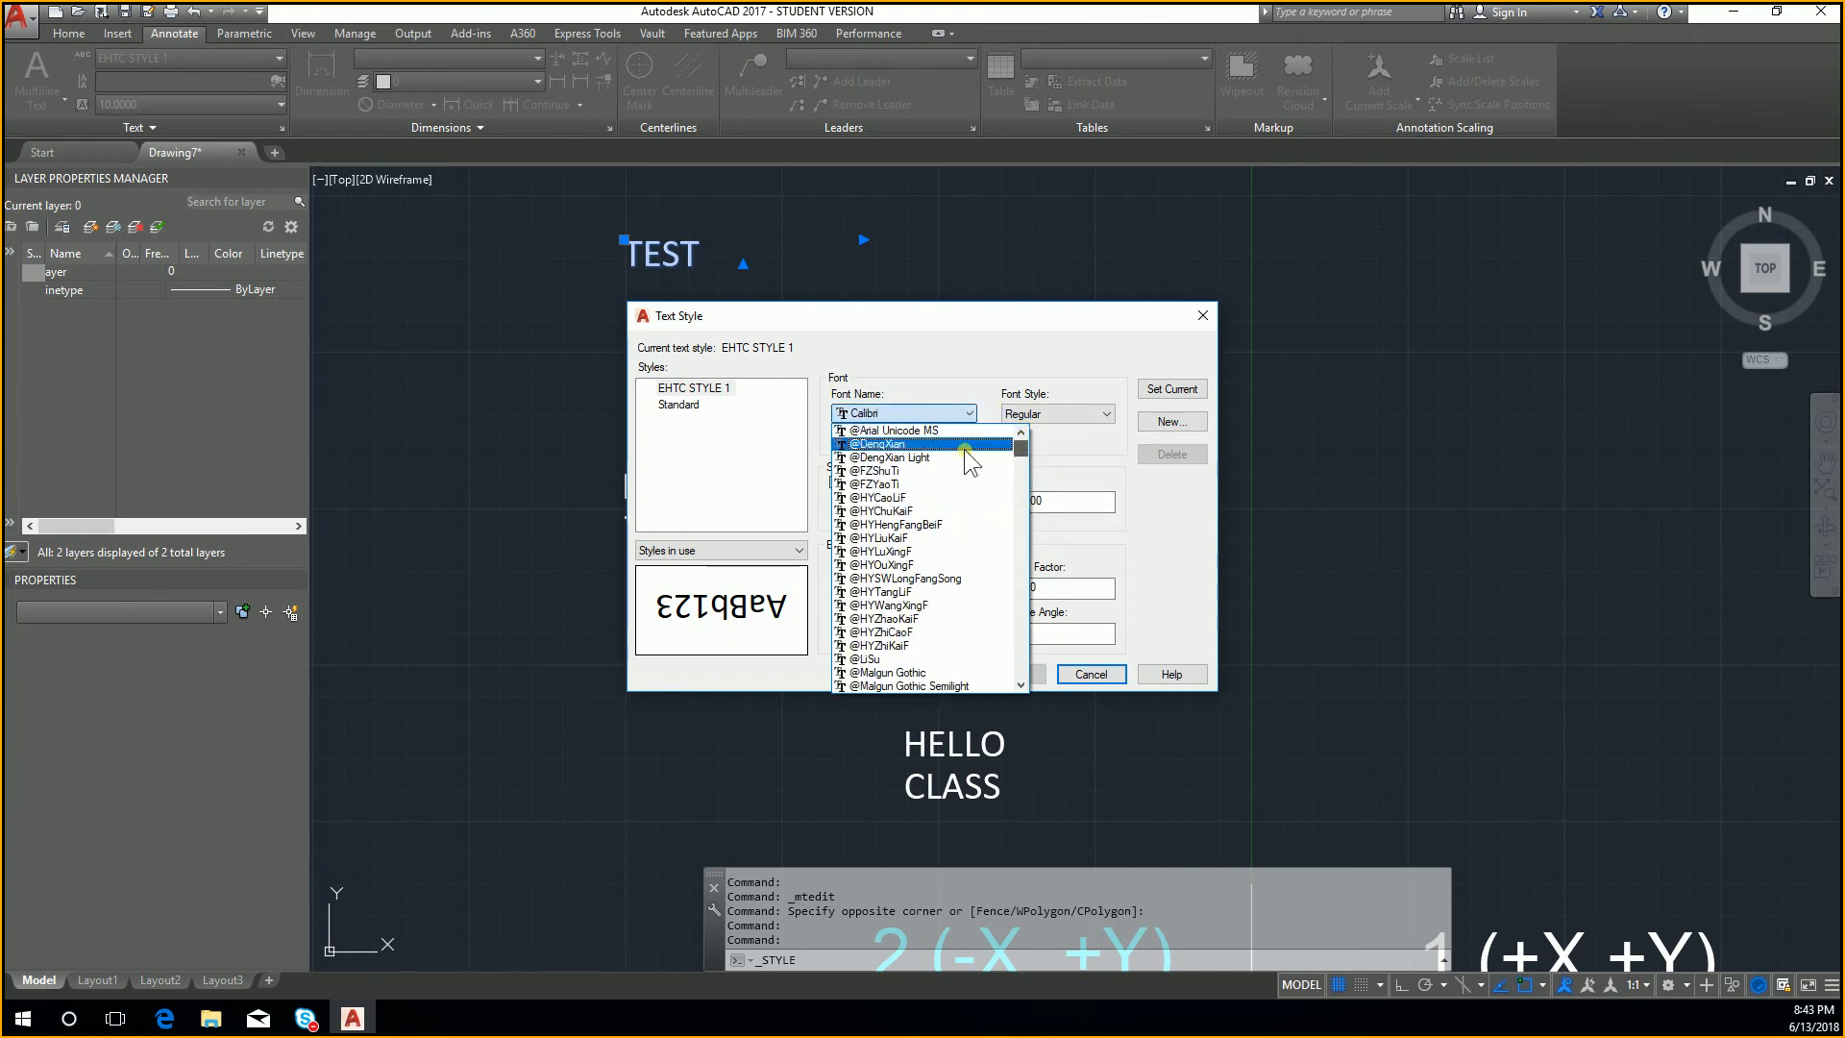
type("arial")
key("Return")
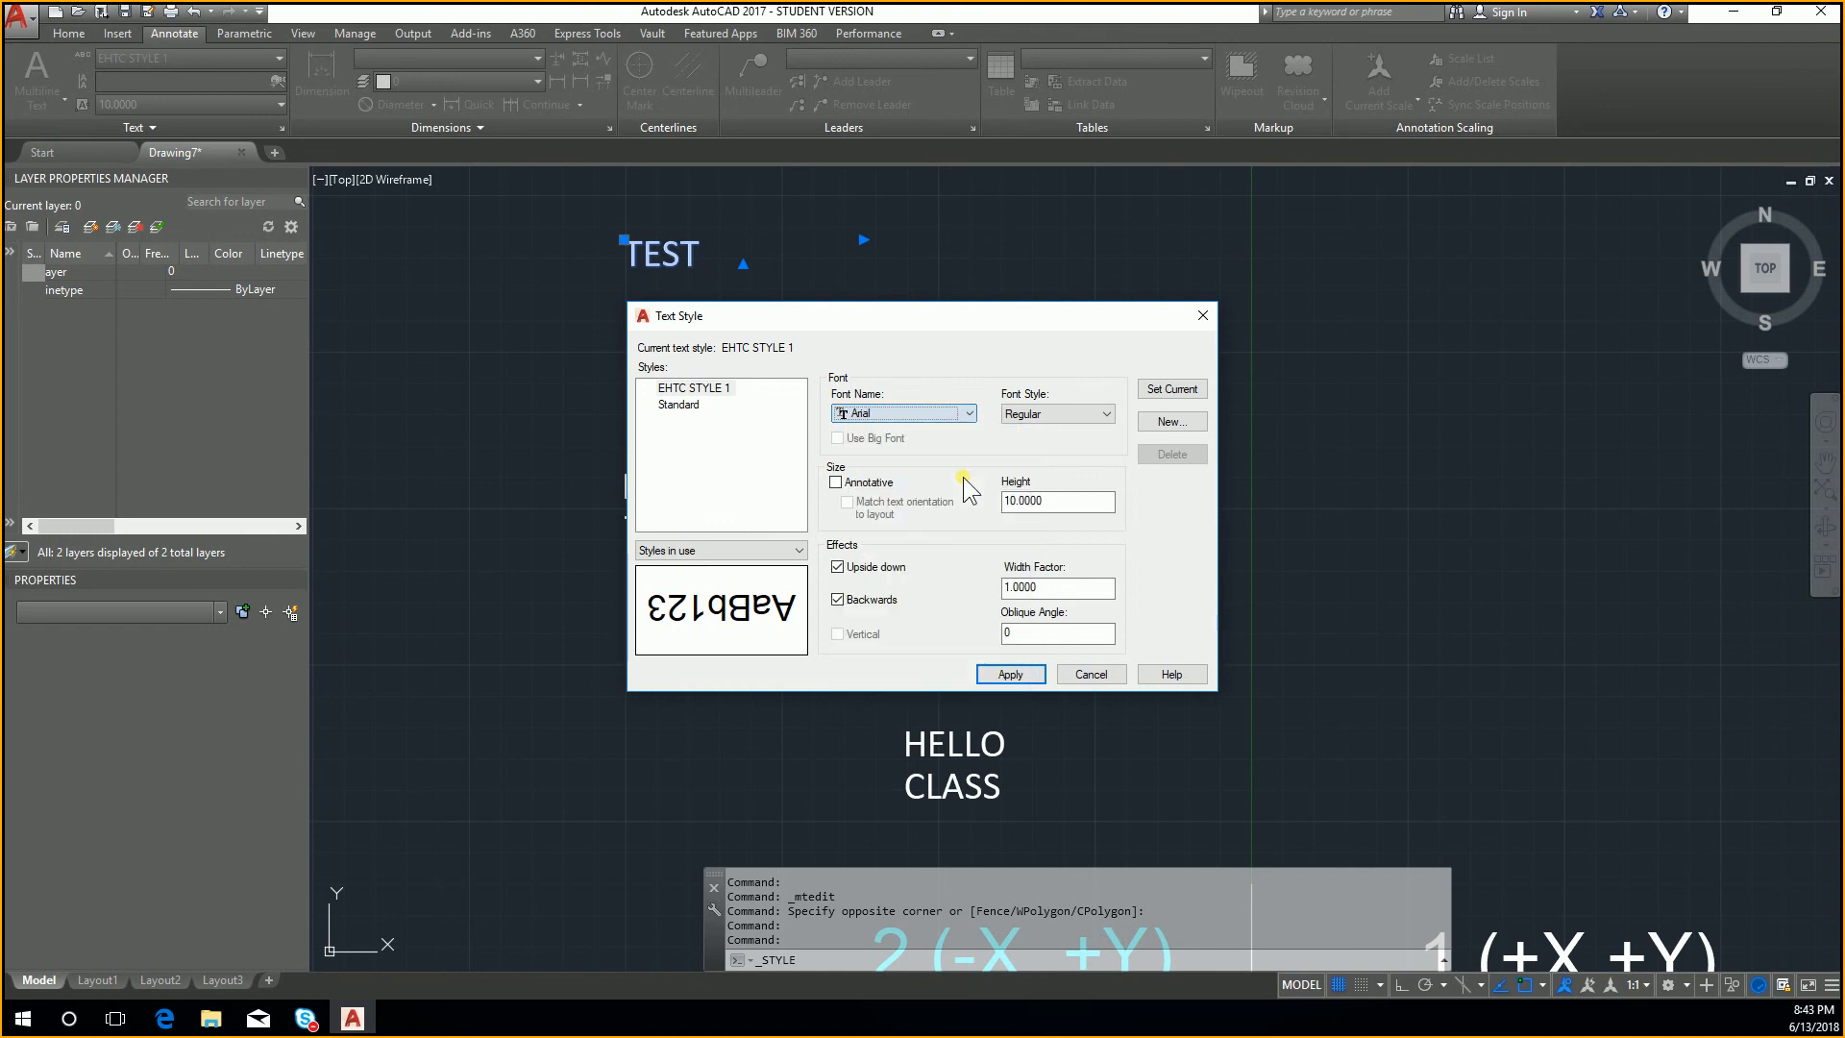
left_click(1005, 674)
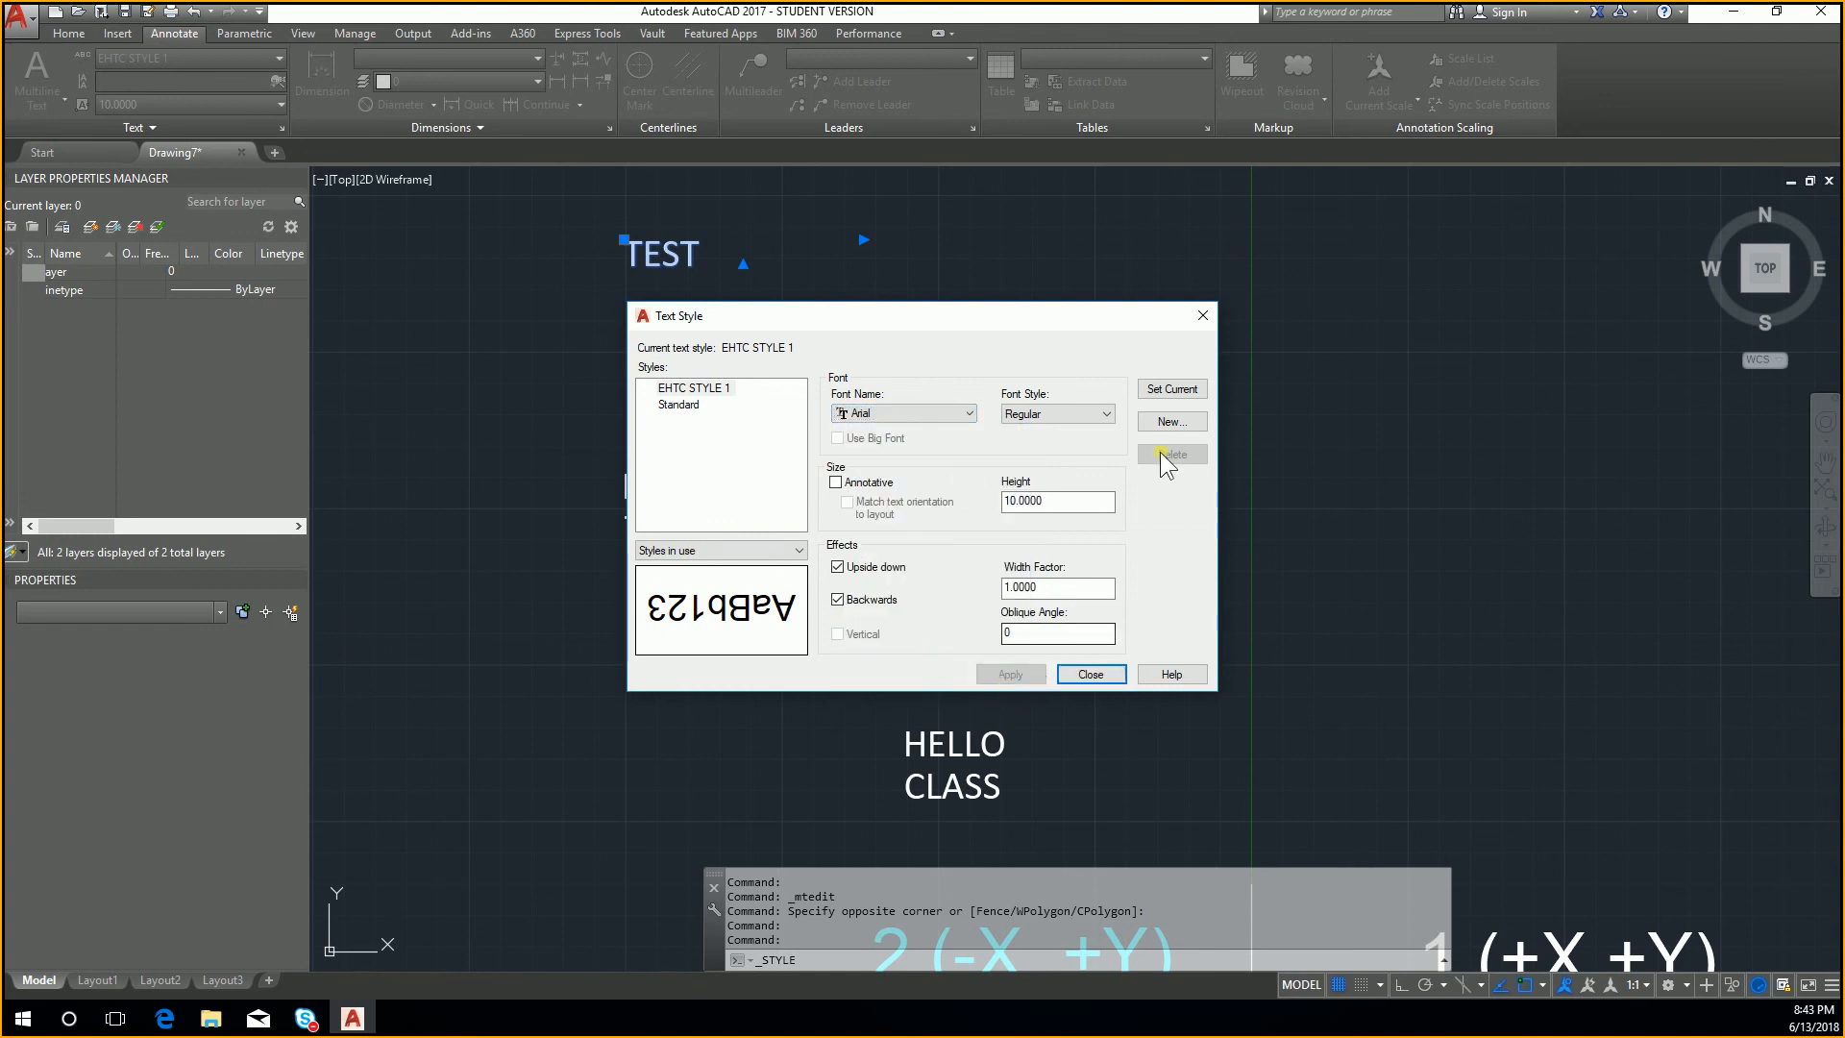
Step: Make EHTC STYLE 1 the current text style, close the style settings, and reapply the style to the TEST text
left_click(1173, 389)
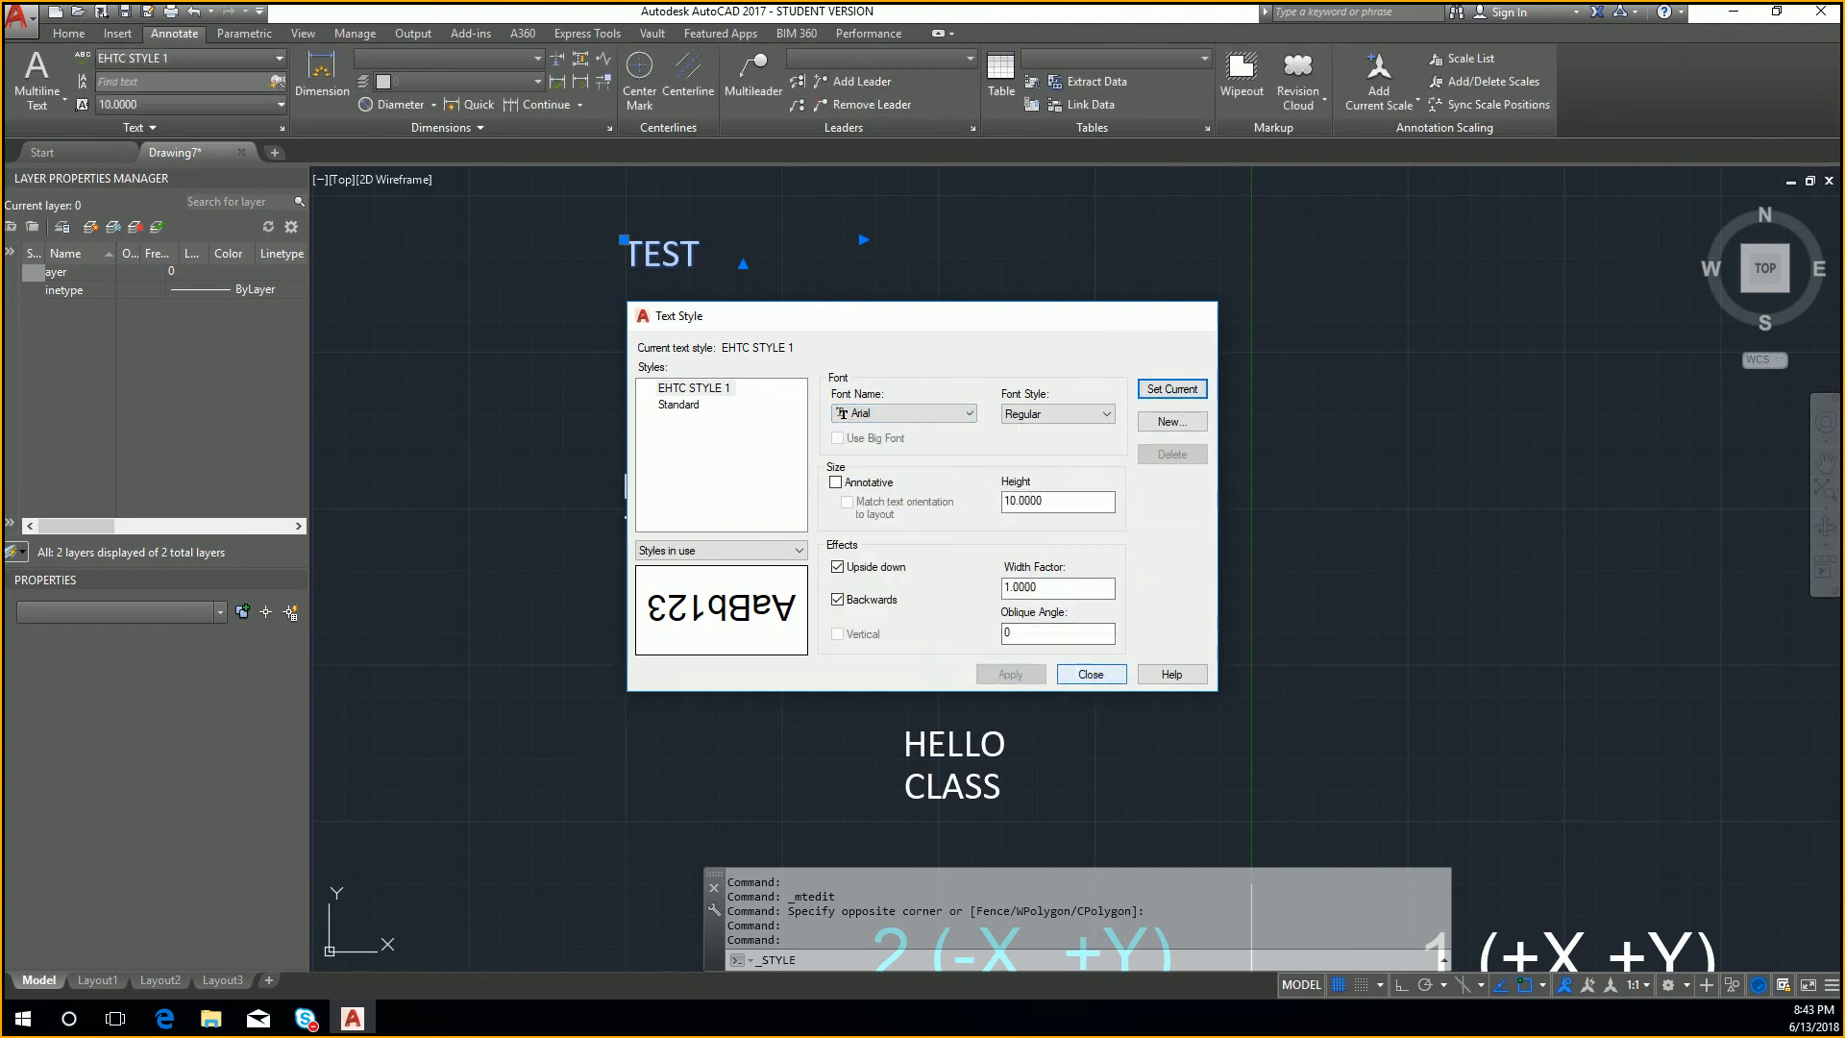
left_click(1089, 674)
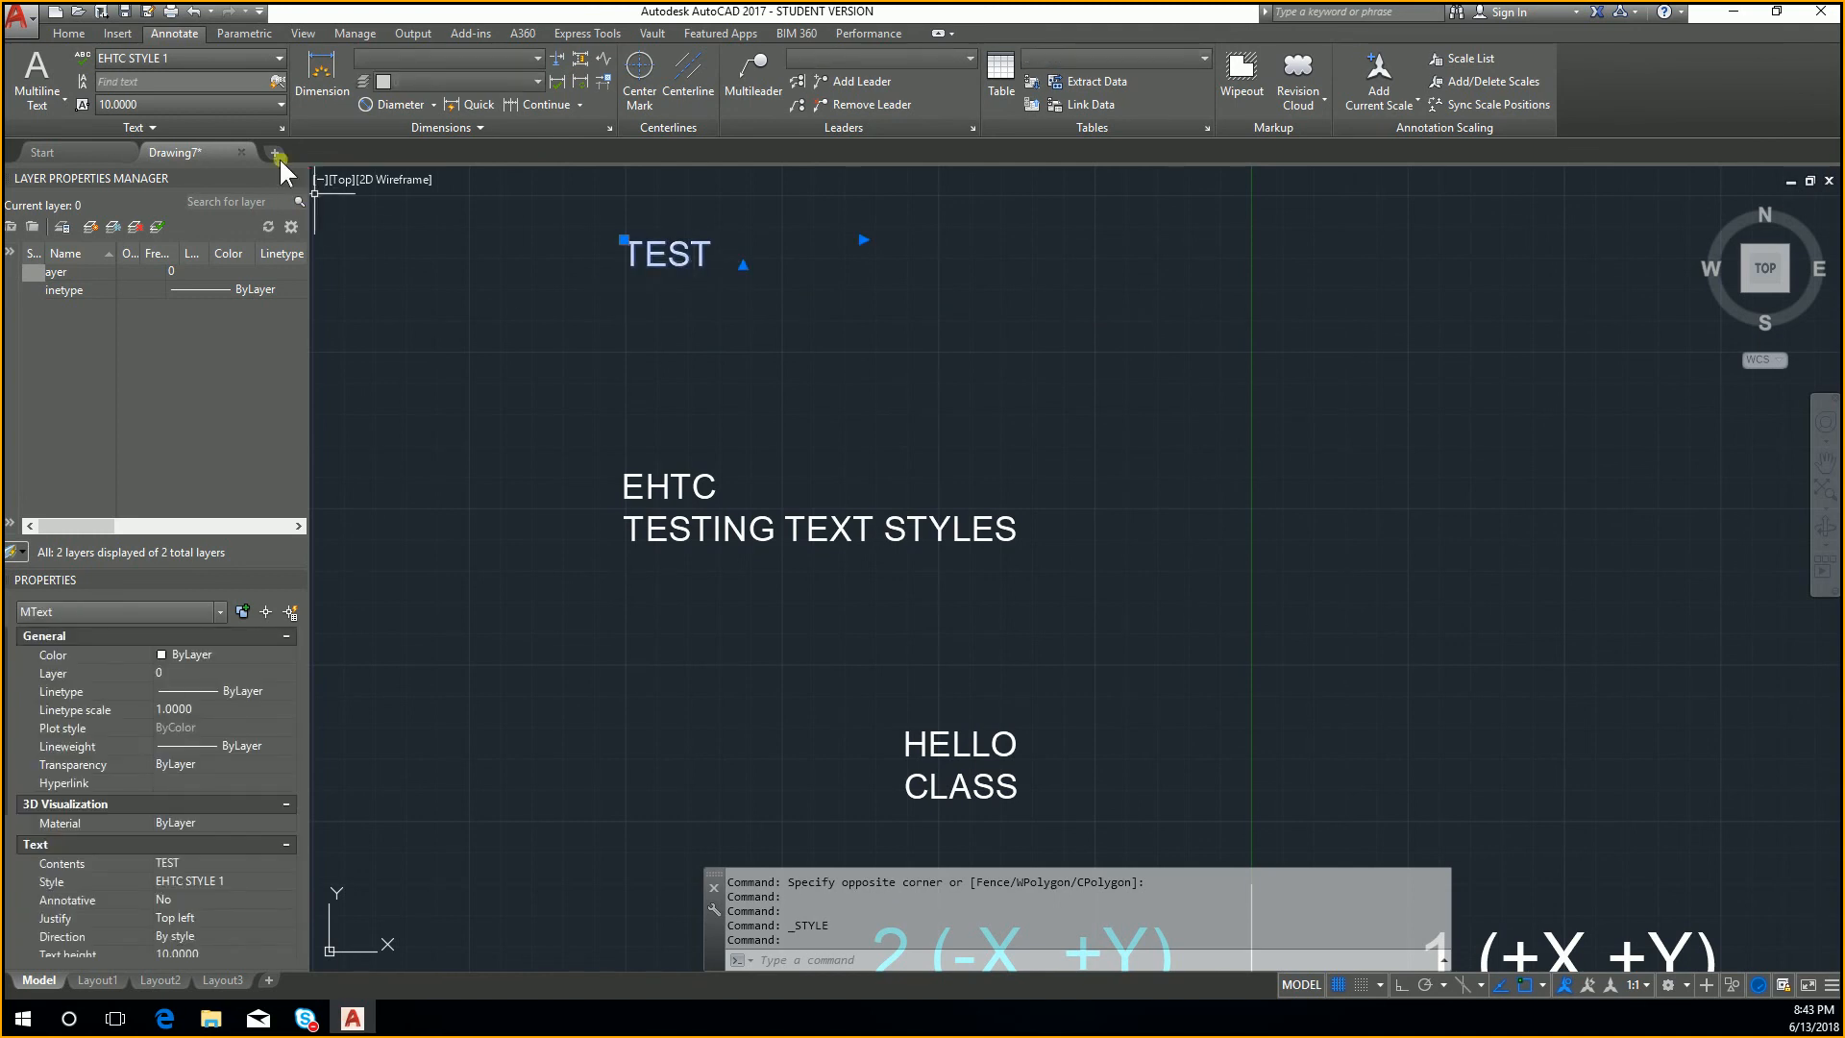
left_click(239, 59)
left_click(210, 128)
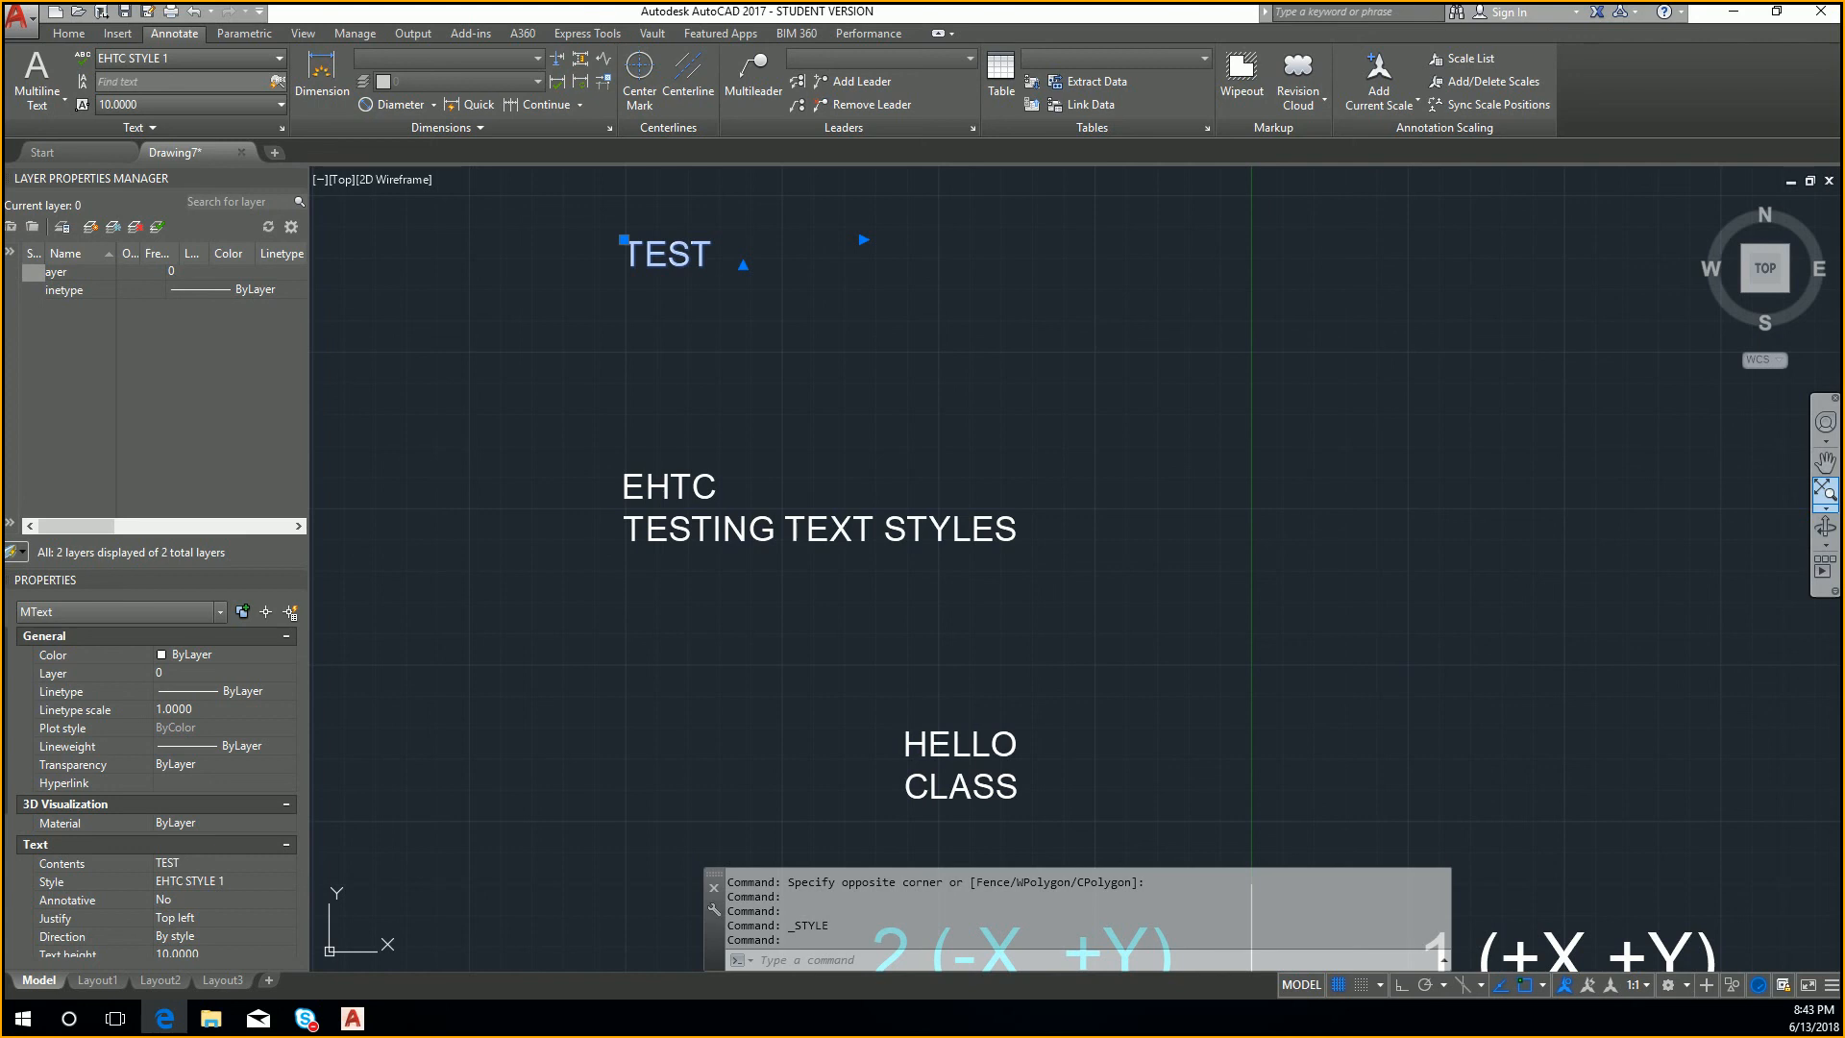
Step: Erase the TEST, EHTC TESTING TEXT STYLES and HELLO CLASS texts
left_click(759, 298)
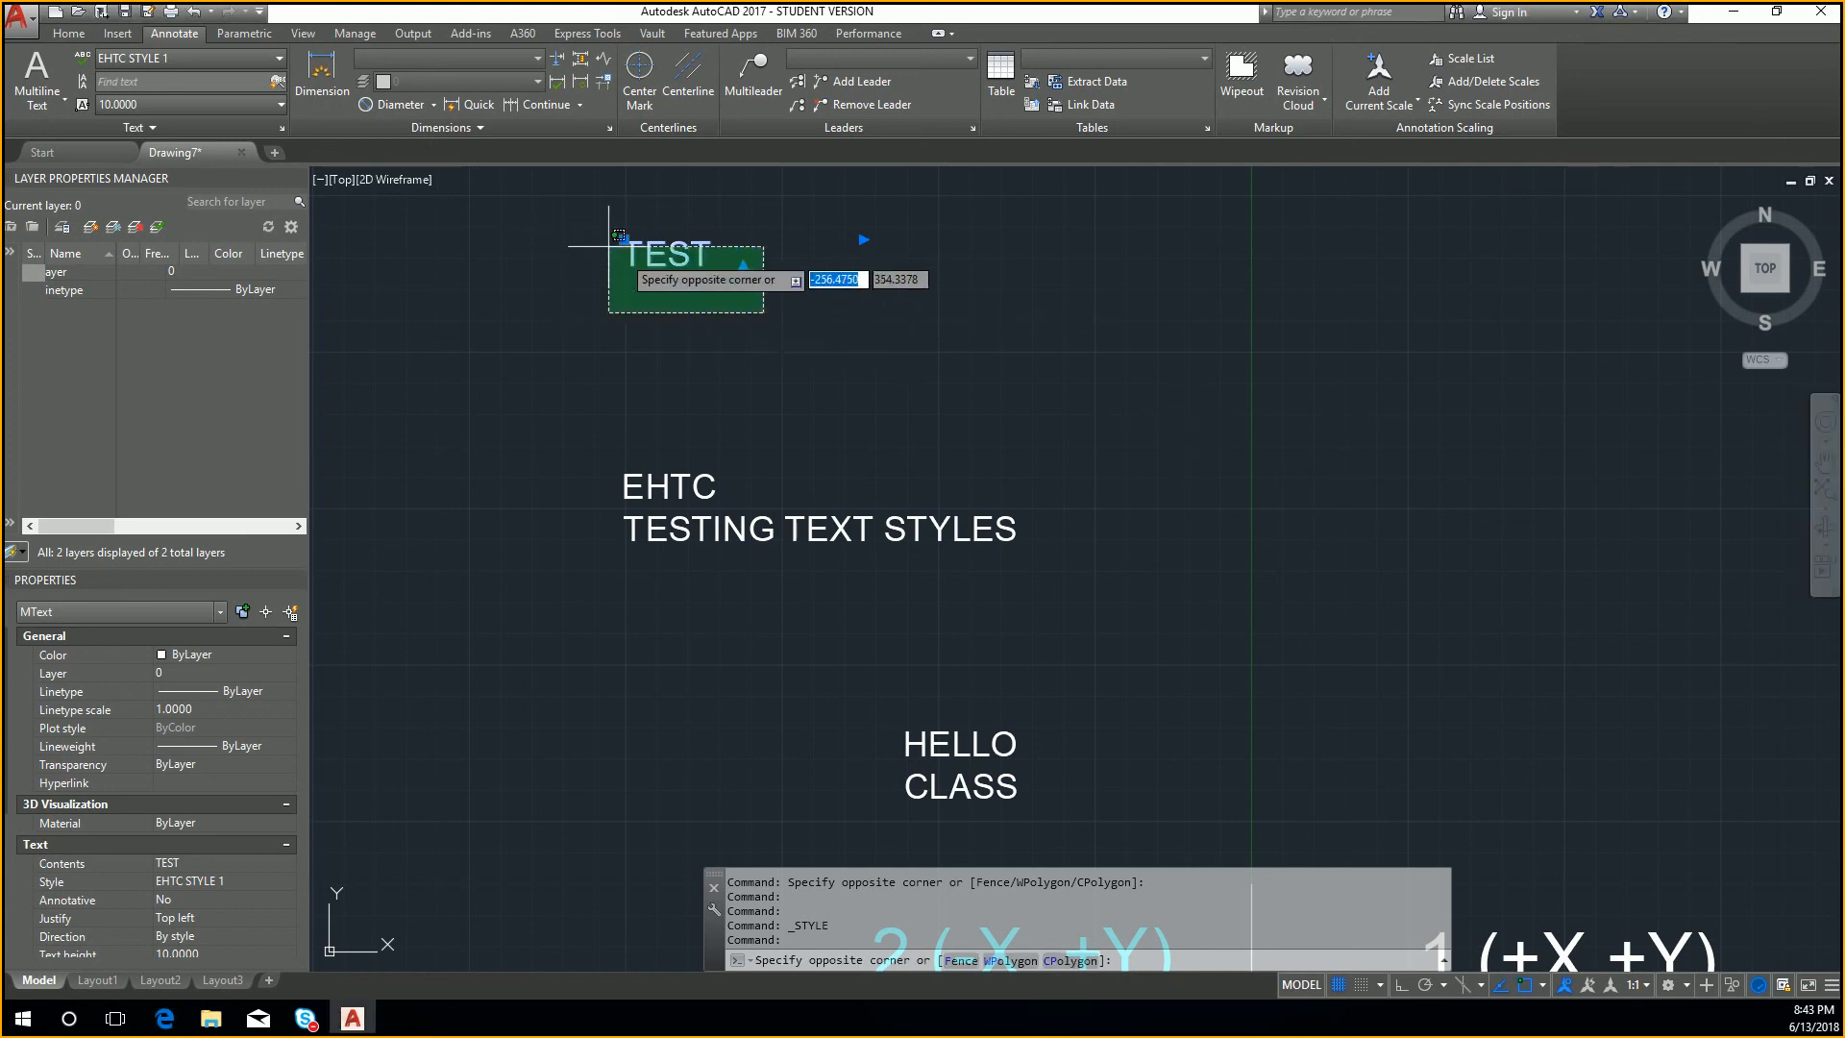
left_click(614, 235)
key("Delete")
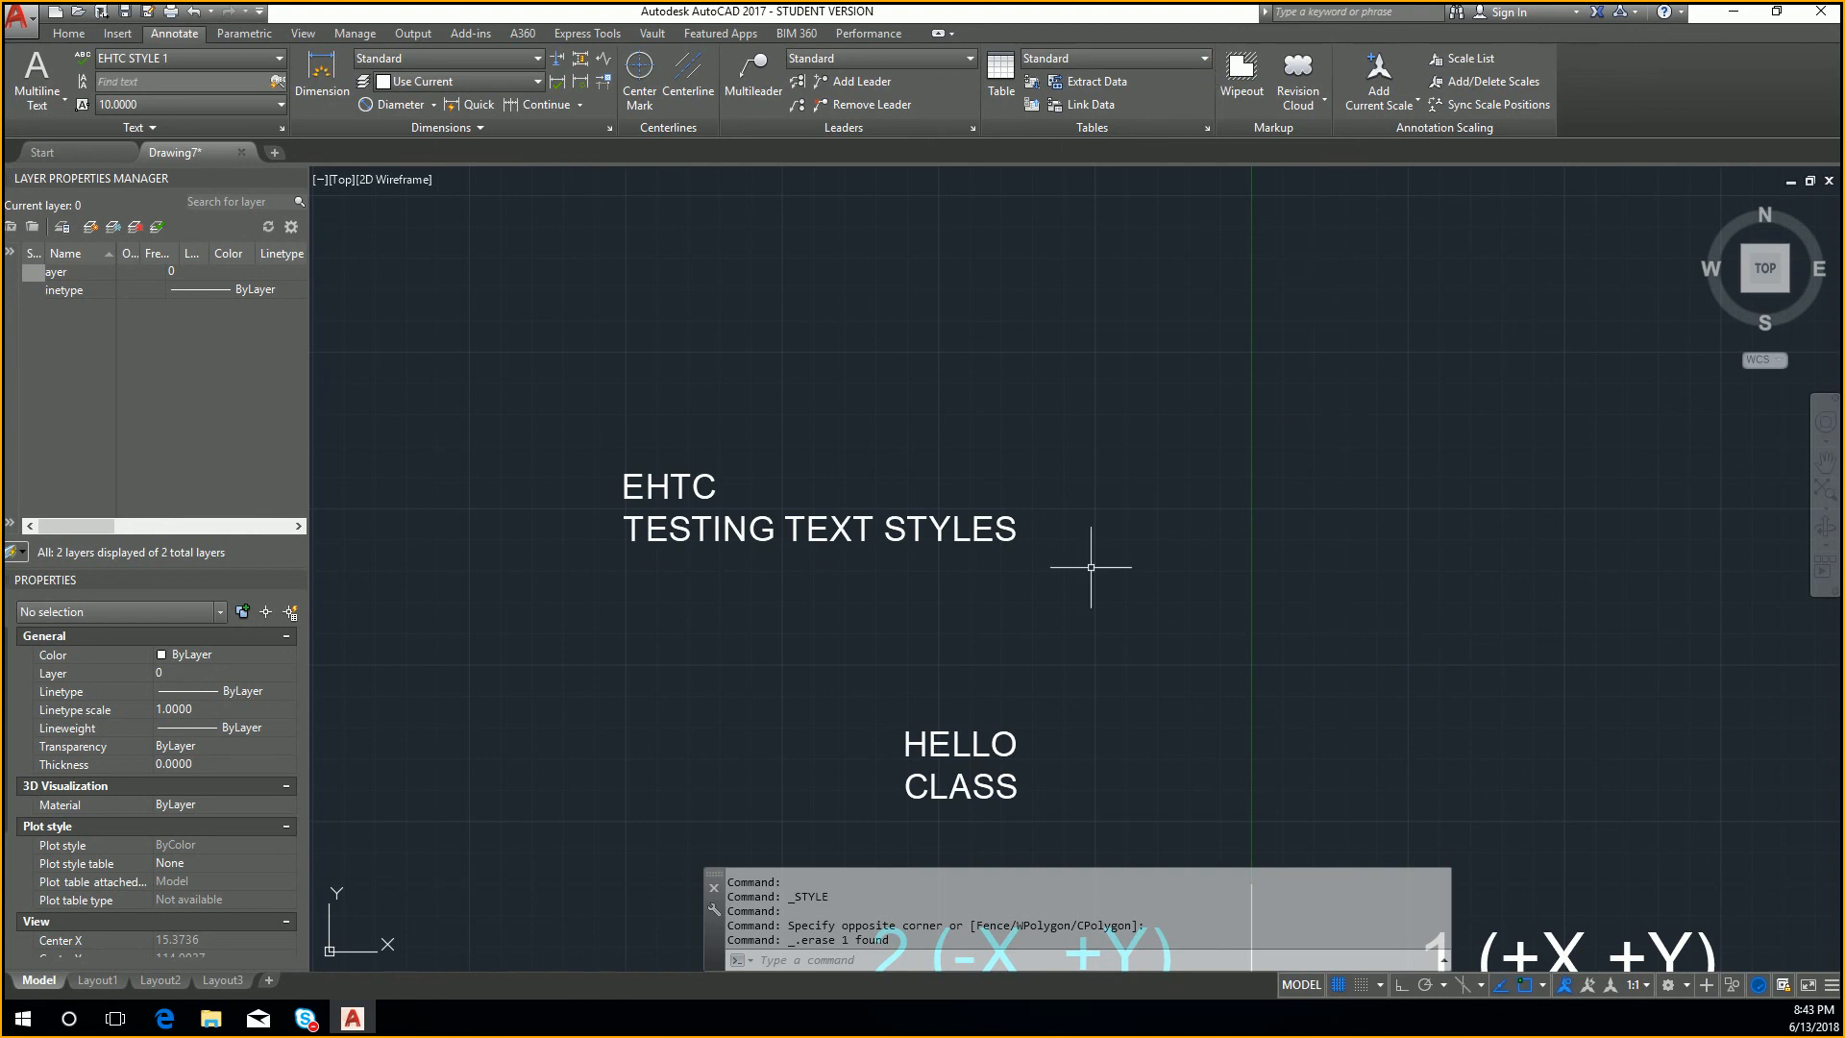
left_click(74, 32)
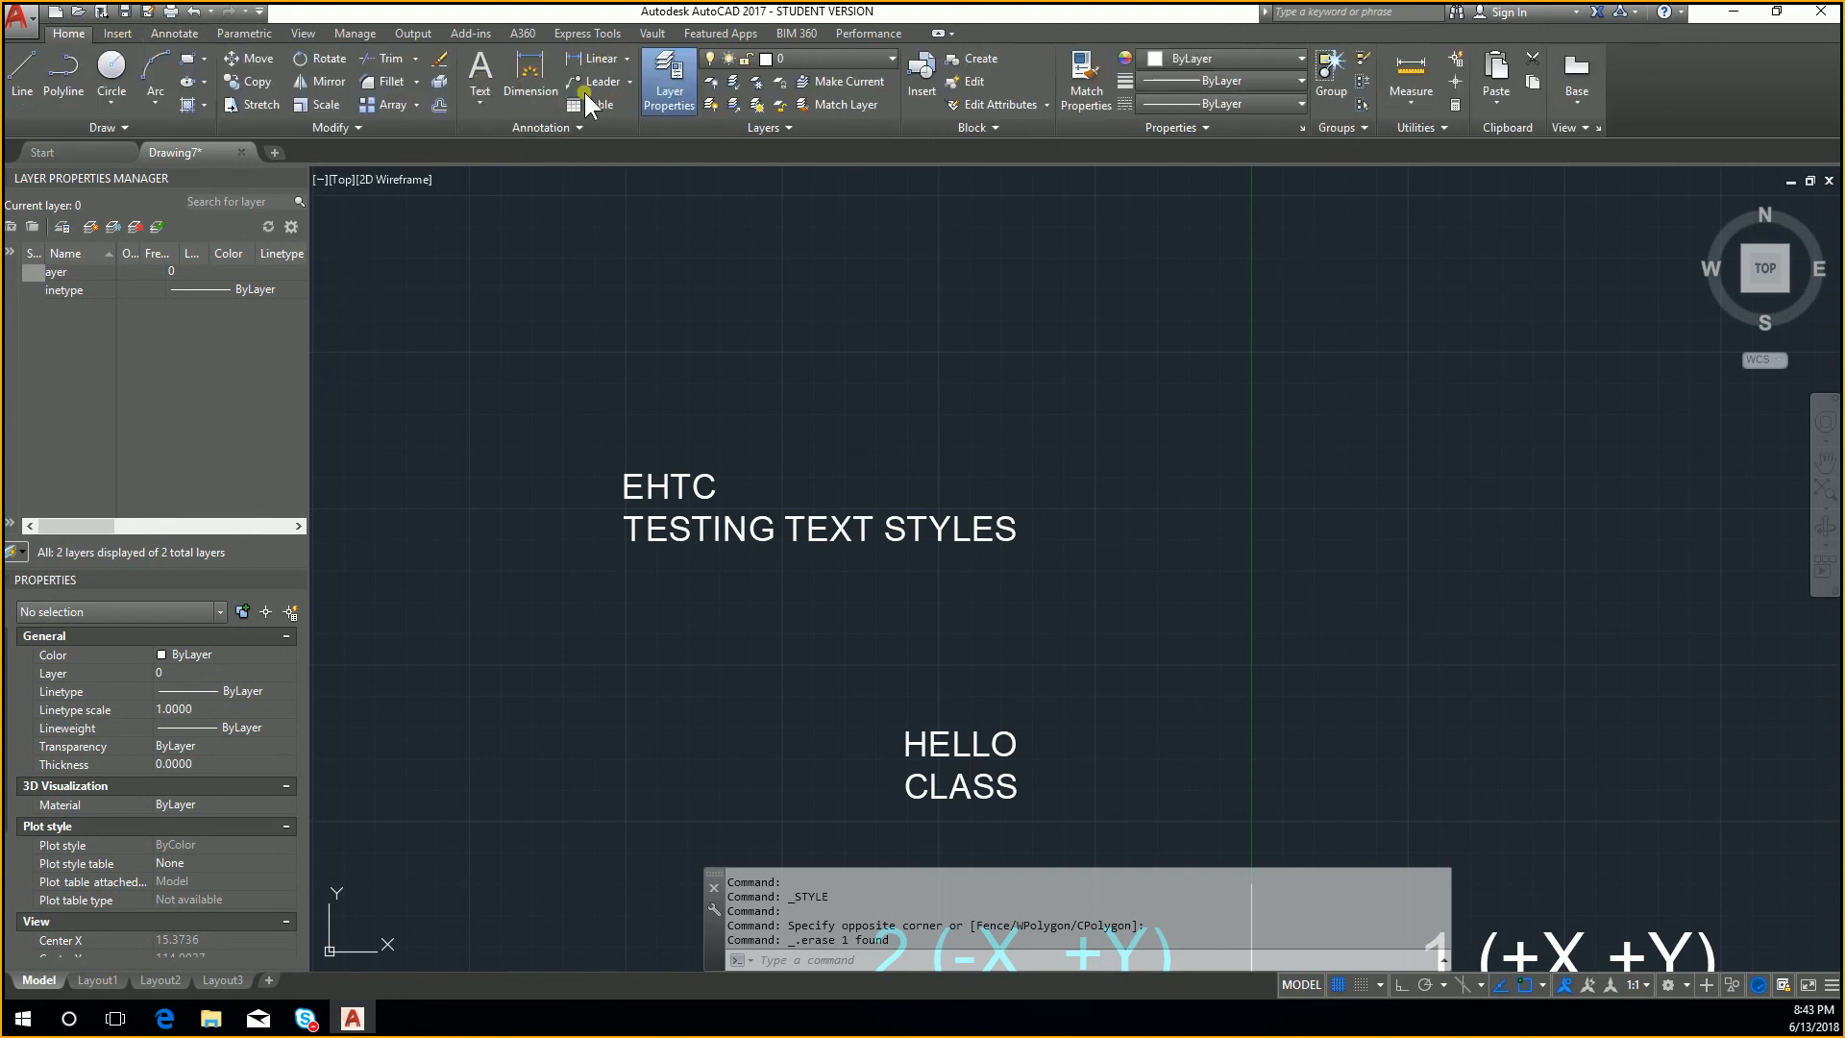
left_click(978, 637)
left_click(741, 487)
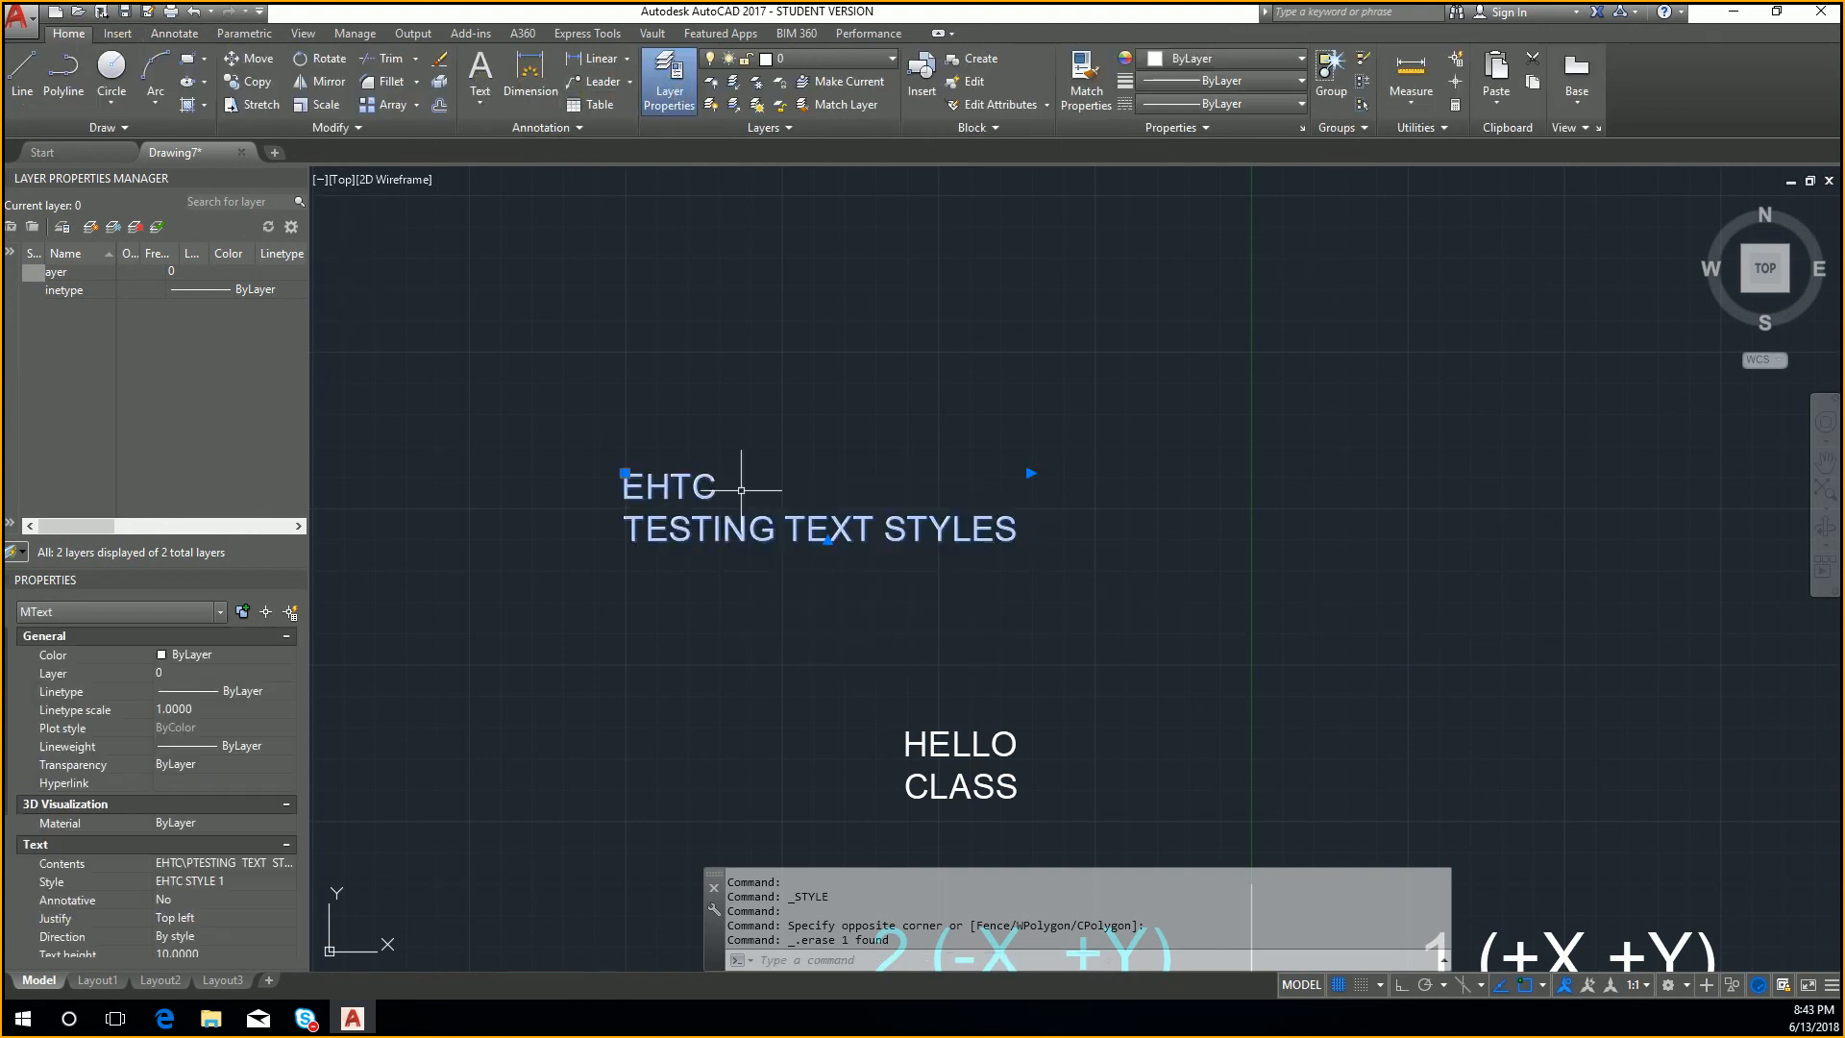
key("Delete")
middle_click_drag(824, 562, 749, 438)
left_click(1009, 733)
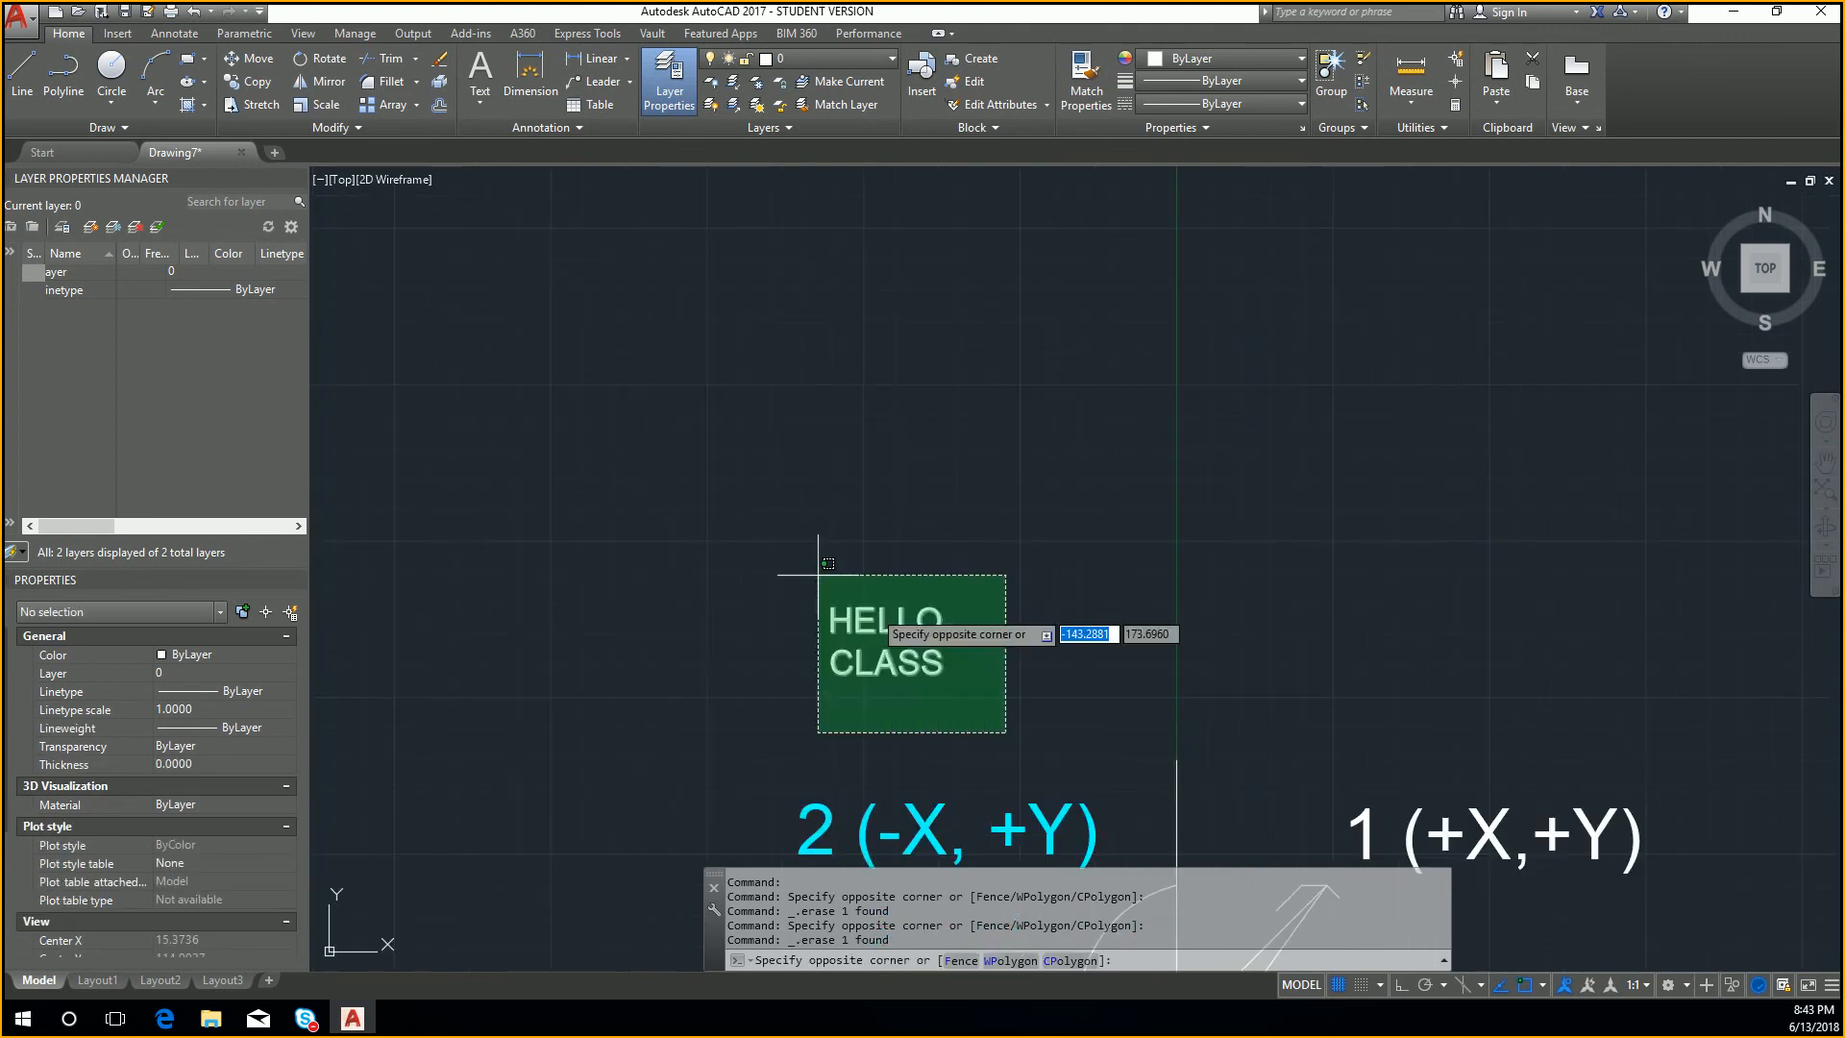
left_click(816, 574)
key("Delete")
Step: Erase the long diagonal lines and their arrowhead lines between the origin and the quadrant 1 label
mouse_move(1023, 620)
middle_mouse_down()
mouse_move(989, 573)
mouse_move(904, 211)
middle_mouse_up()
scroll(1105, 606, "up", 2)
left_click(1264, 529)
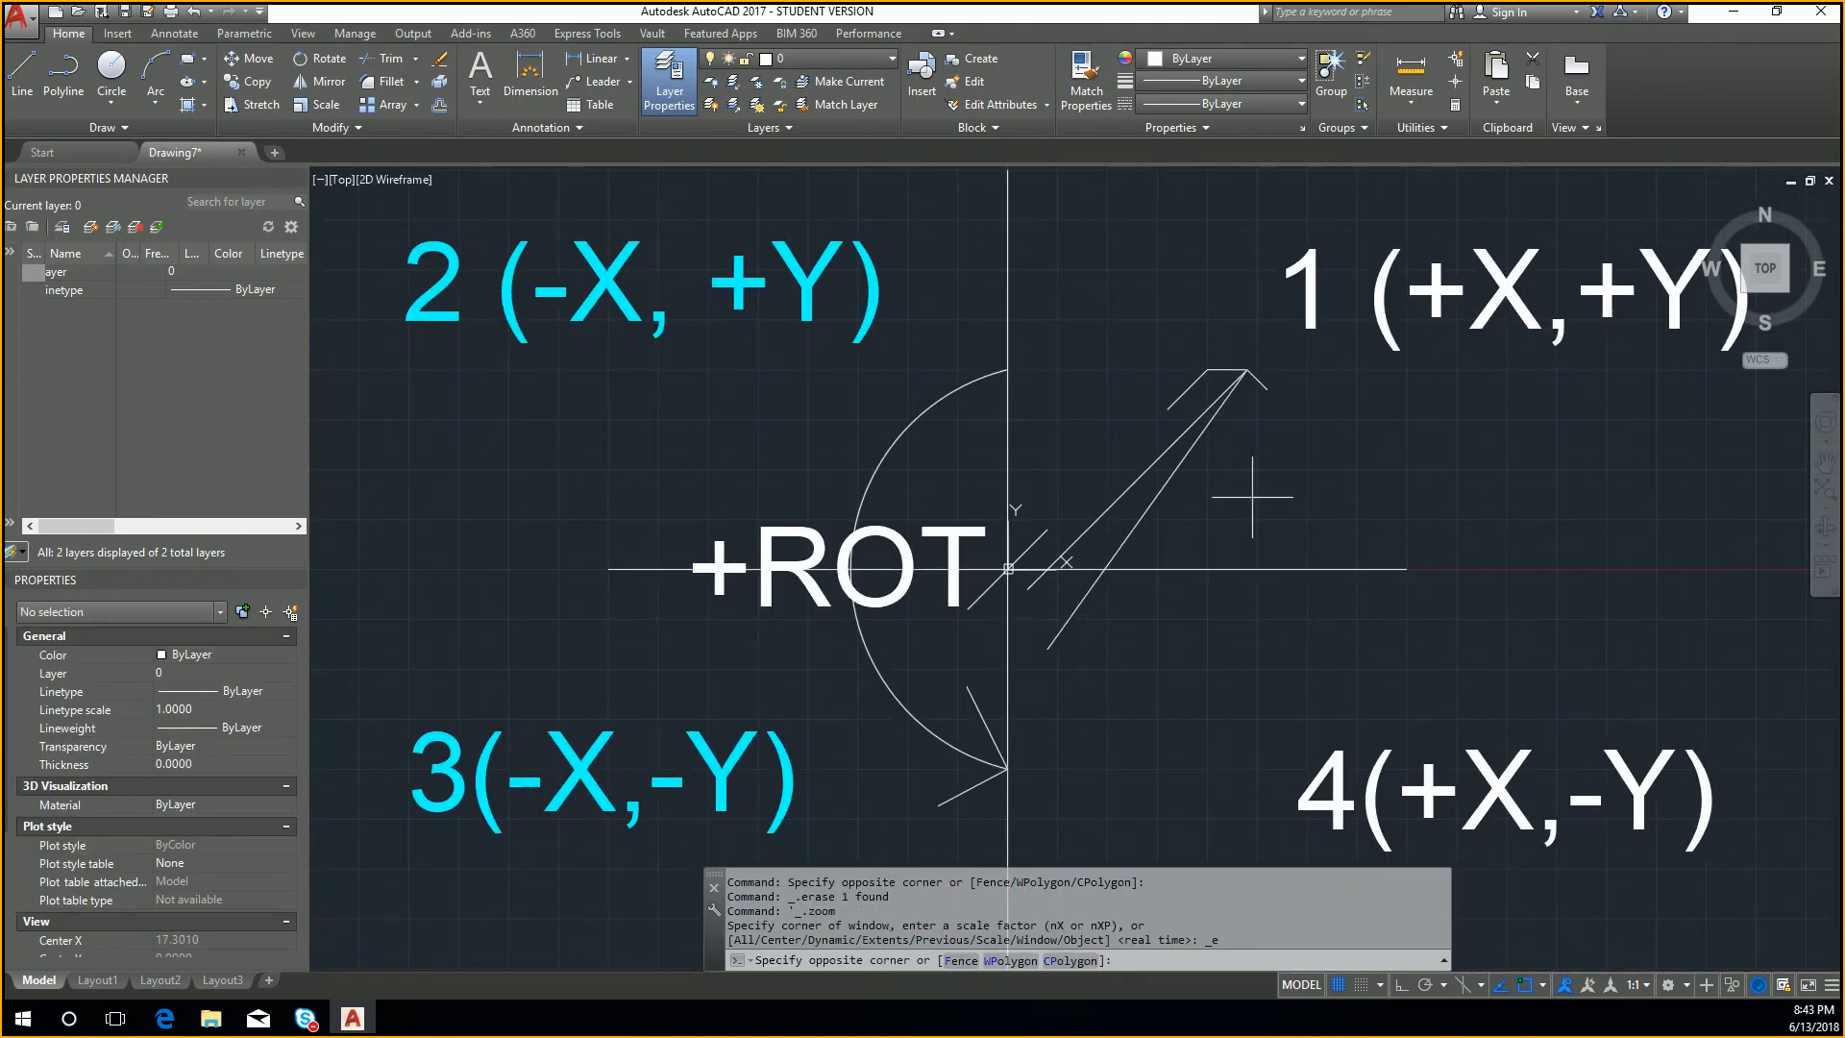
left_click(1154, 440)
key("Delete")
left_click(1257, 459)
left_click(1175, 358)
key("Delete")
Step: Try erasing the semicircular rotation arc around the +ROT text, and undo the erasure
left_click(953, 473)
left_click(876, 444)
key("Delete")
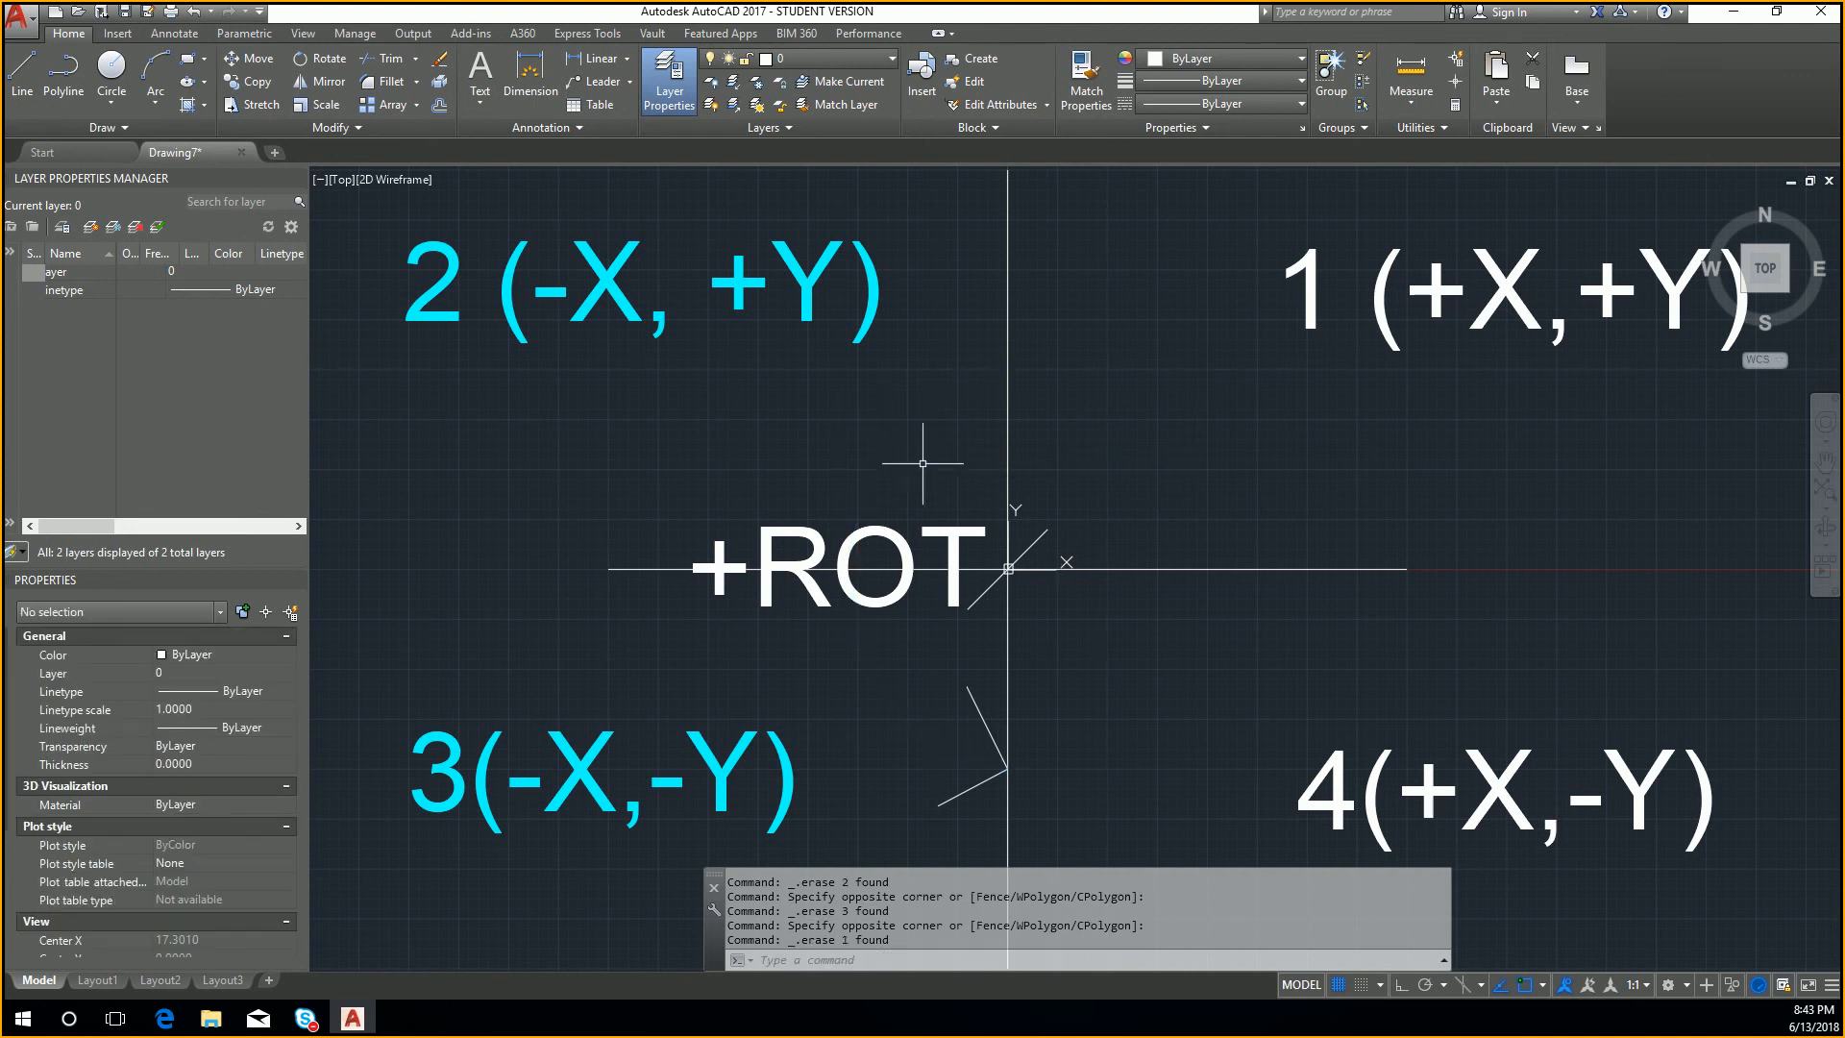
key("ctrl+z")
Step: Erase the short diagonal line crossing the origin
left_click(1041, 542)
left_click(1031, 535)
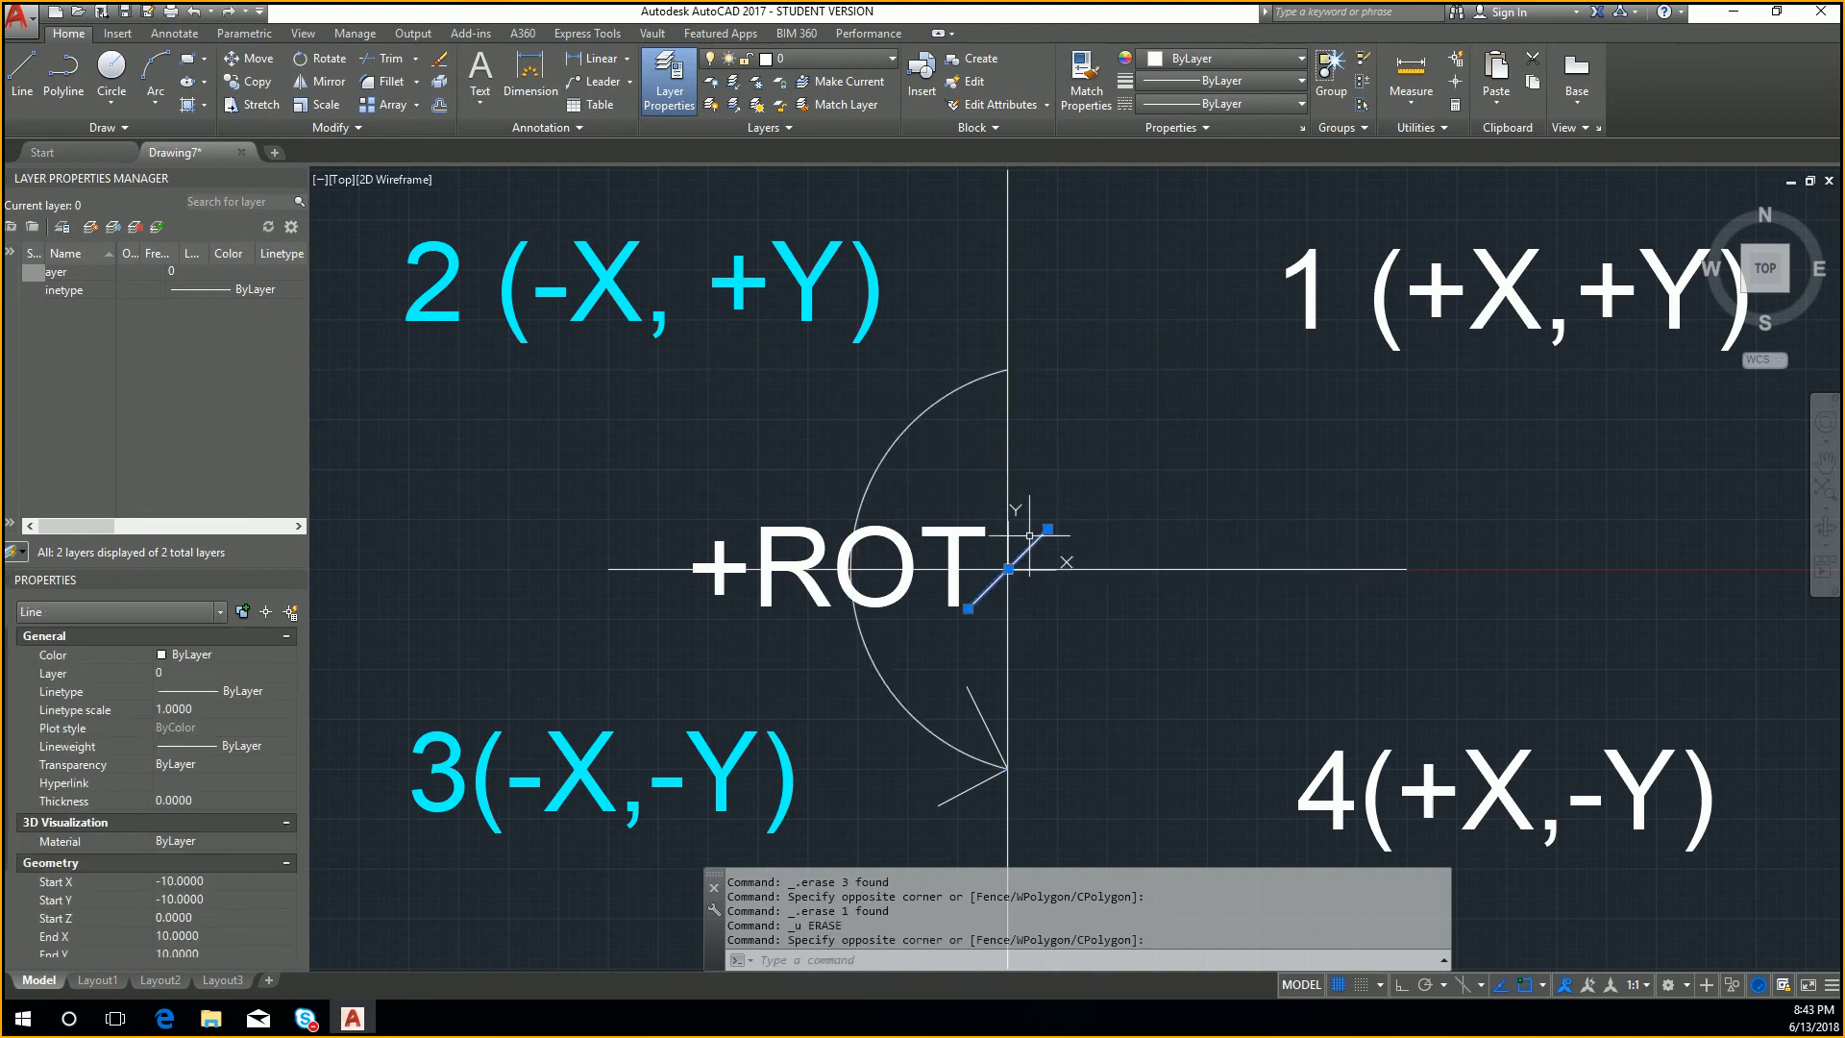
key("Delete")
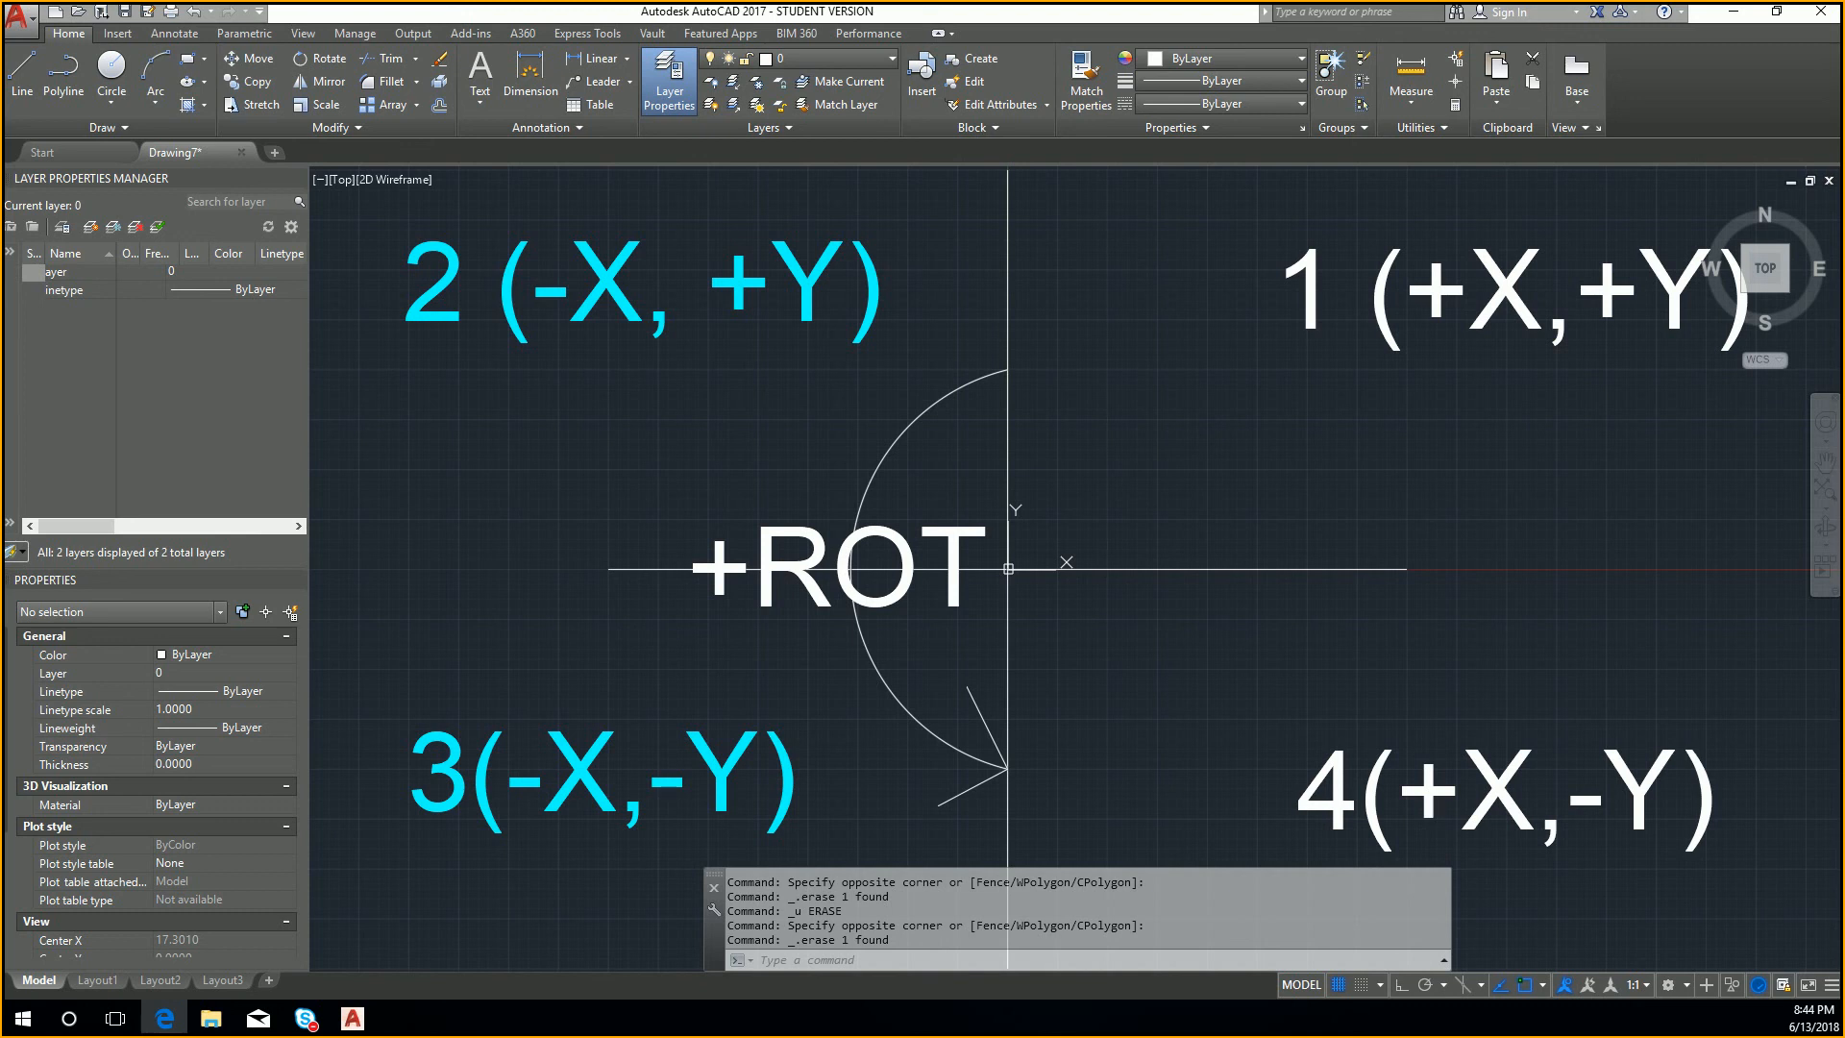
Step: Move the quadrant 1 label to the test layer and return it to layer 0
left_click(1083, 510)
left_click(1438, 350)
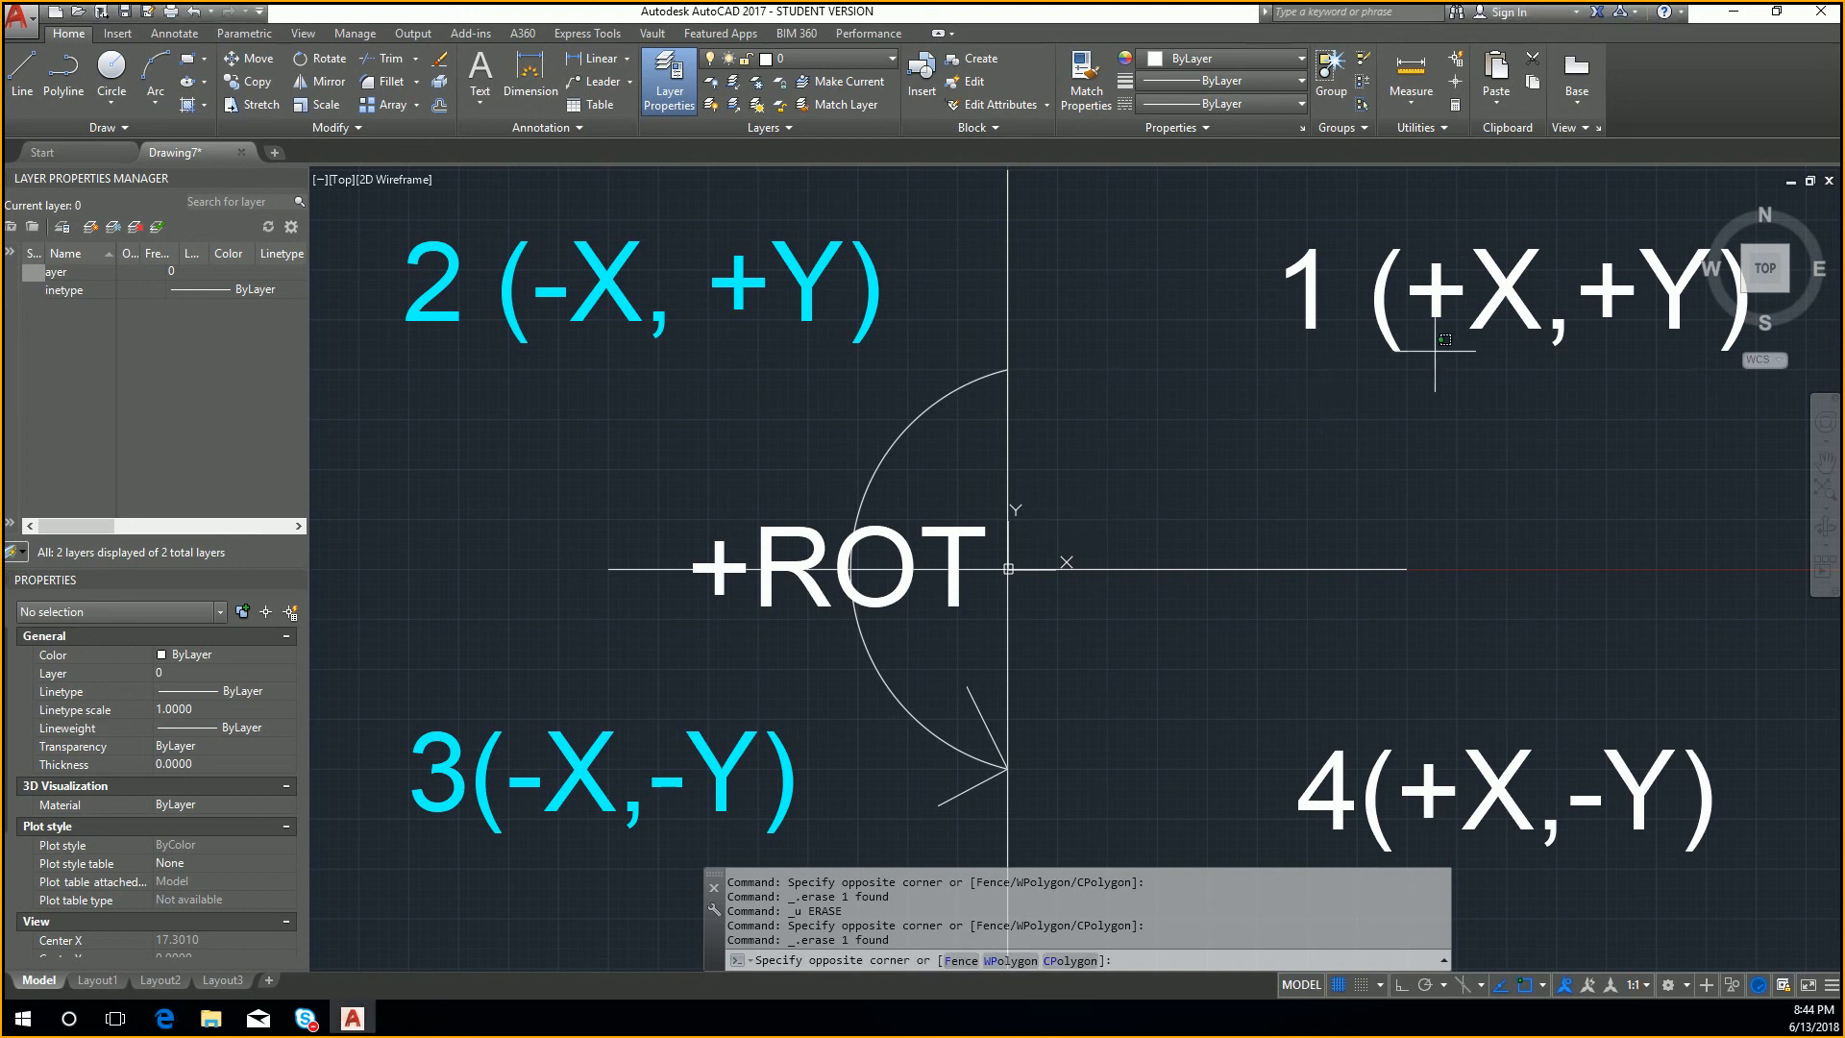
left_click(1514, 430)
left_click(1527, 459)
left_click(1422, 331)
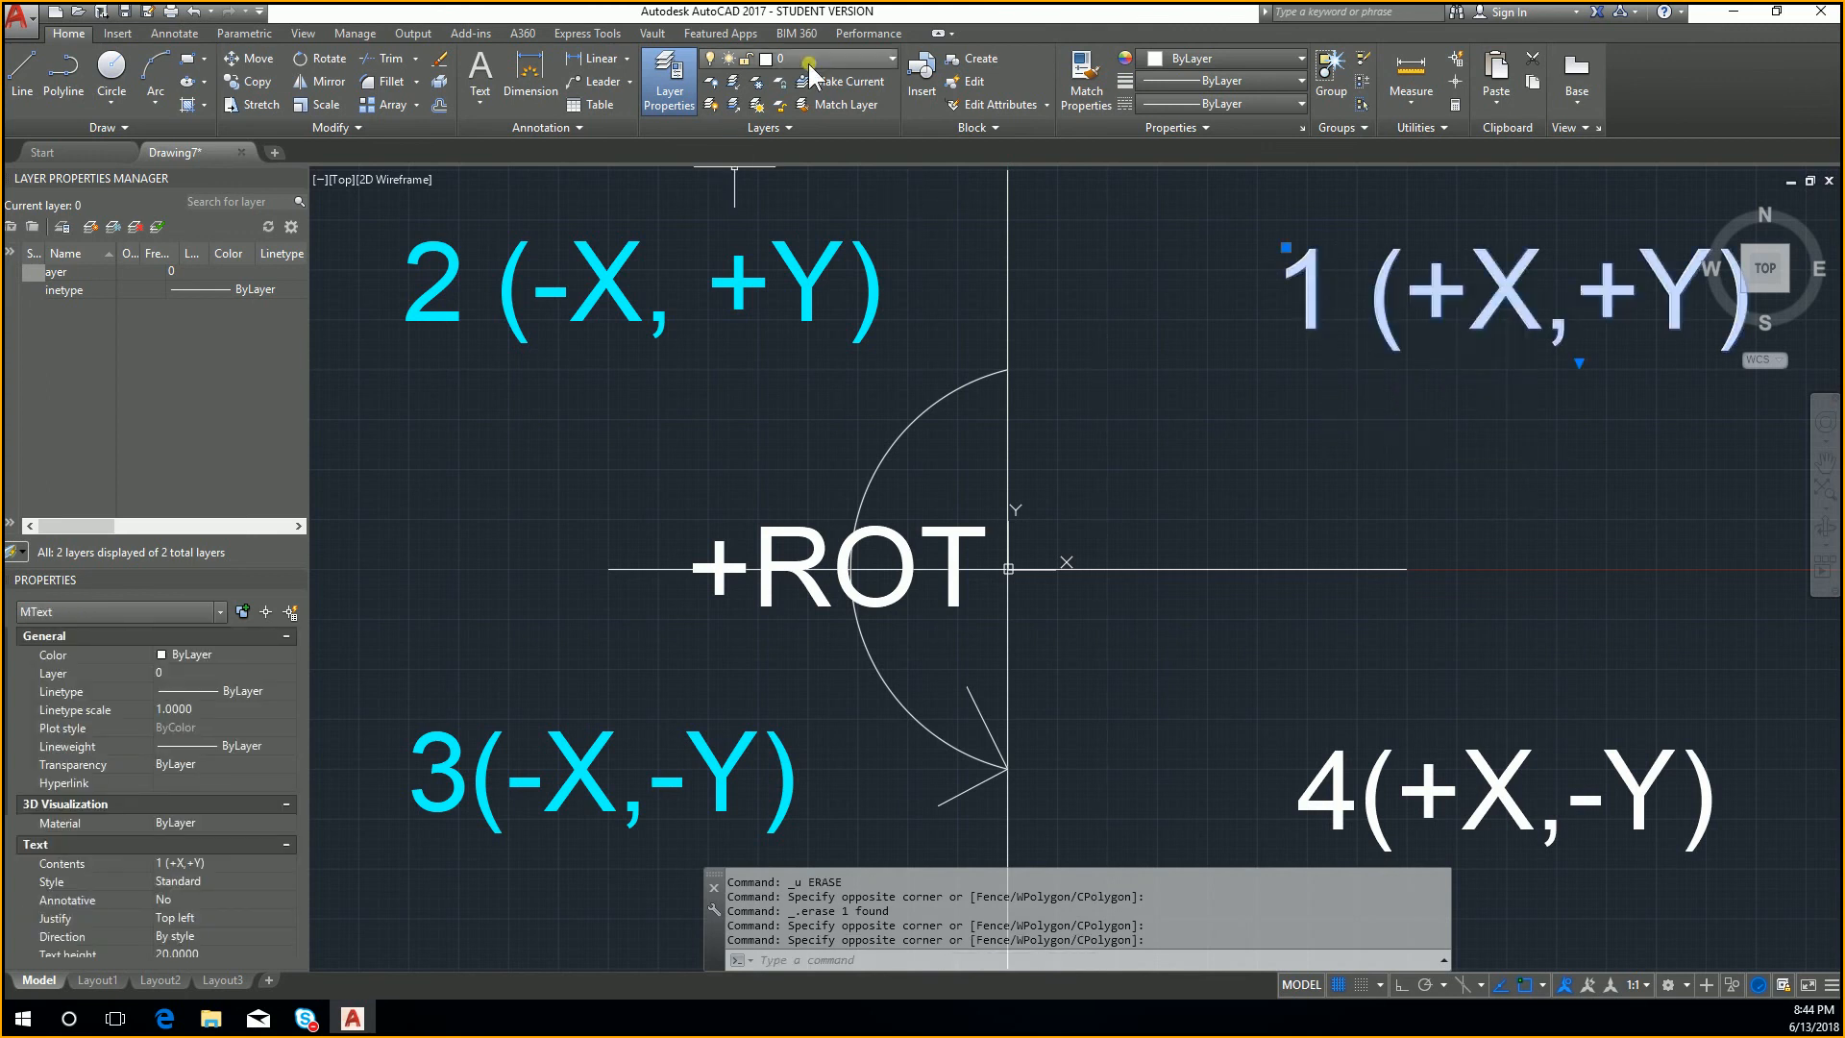
left_click(809, 61)
left_click(818, 102)
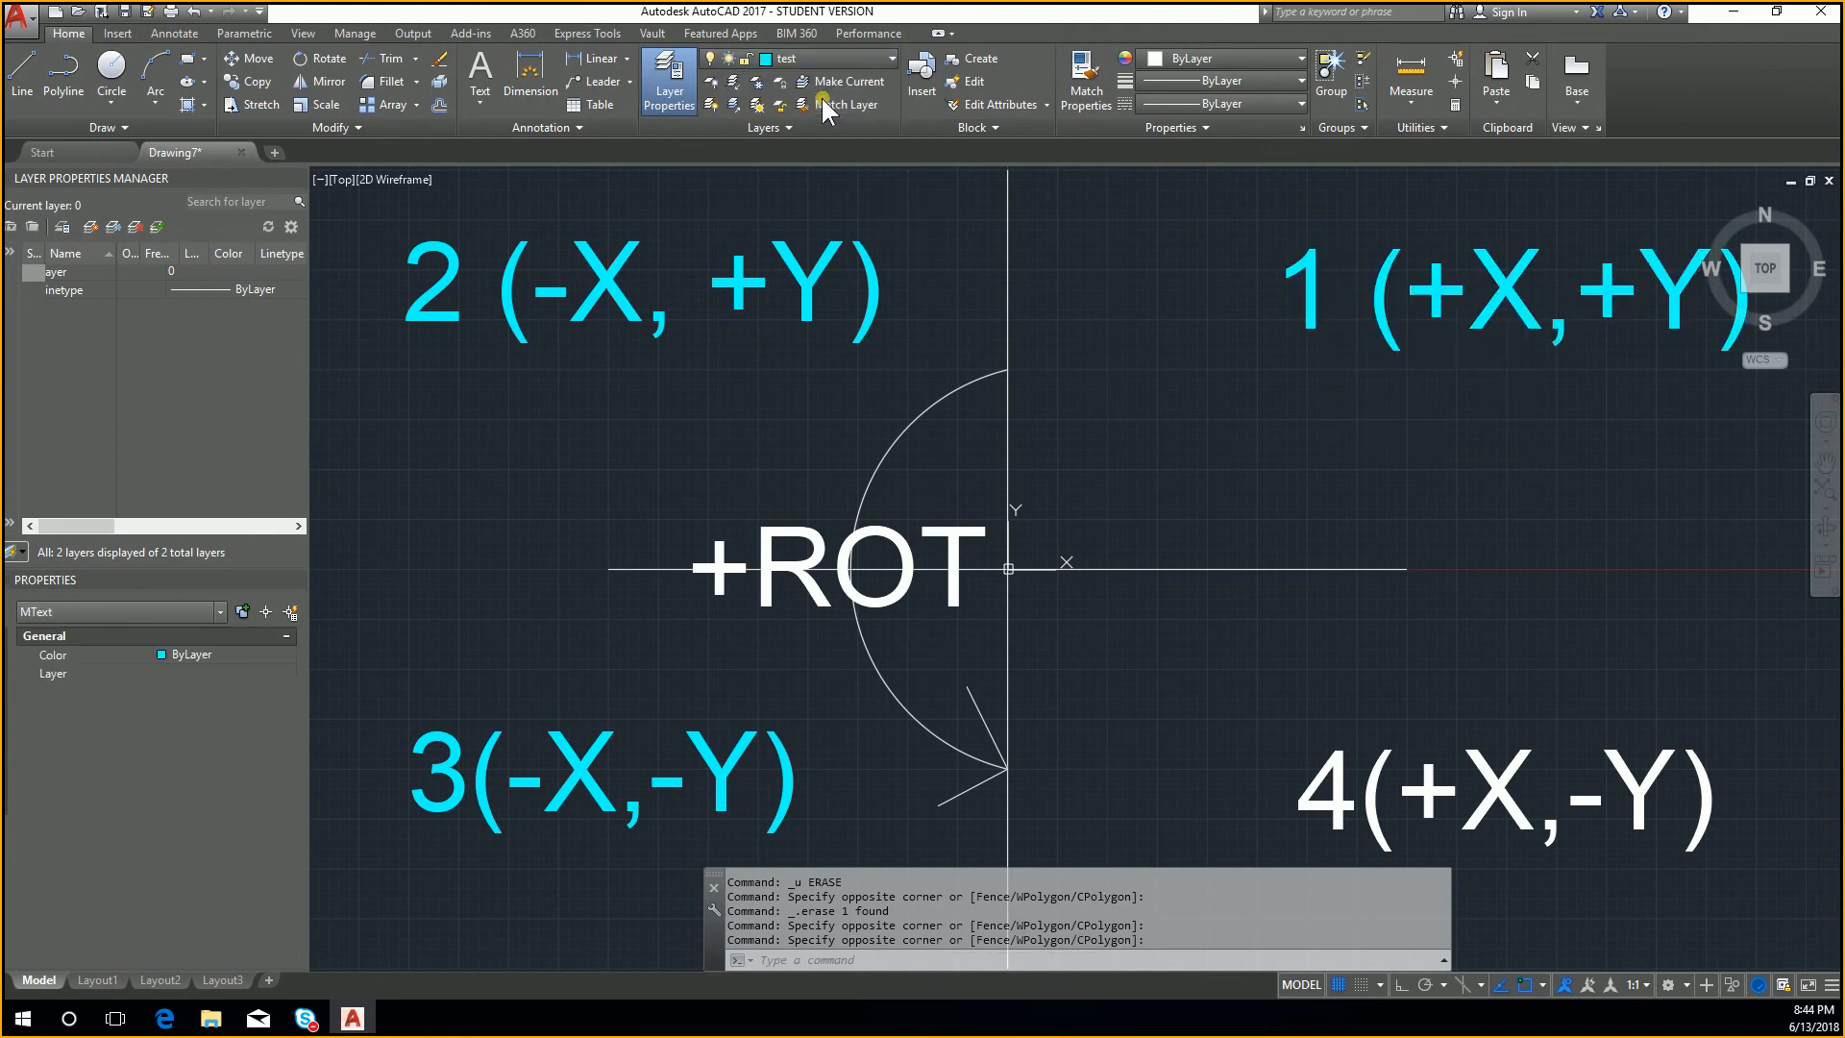
left_click(836, 66)
left_click(838, 81)
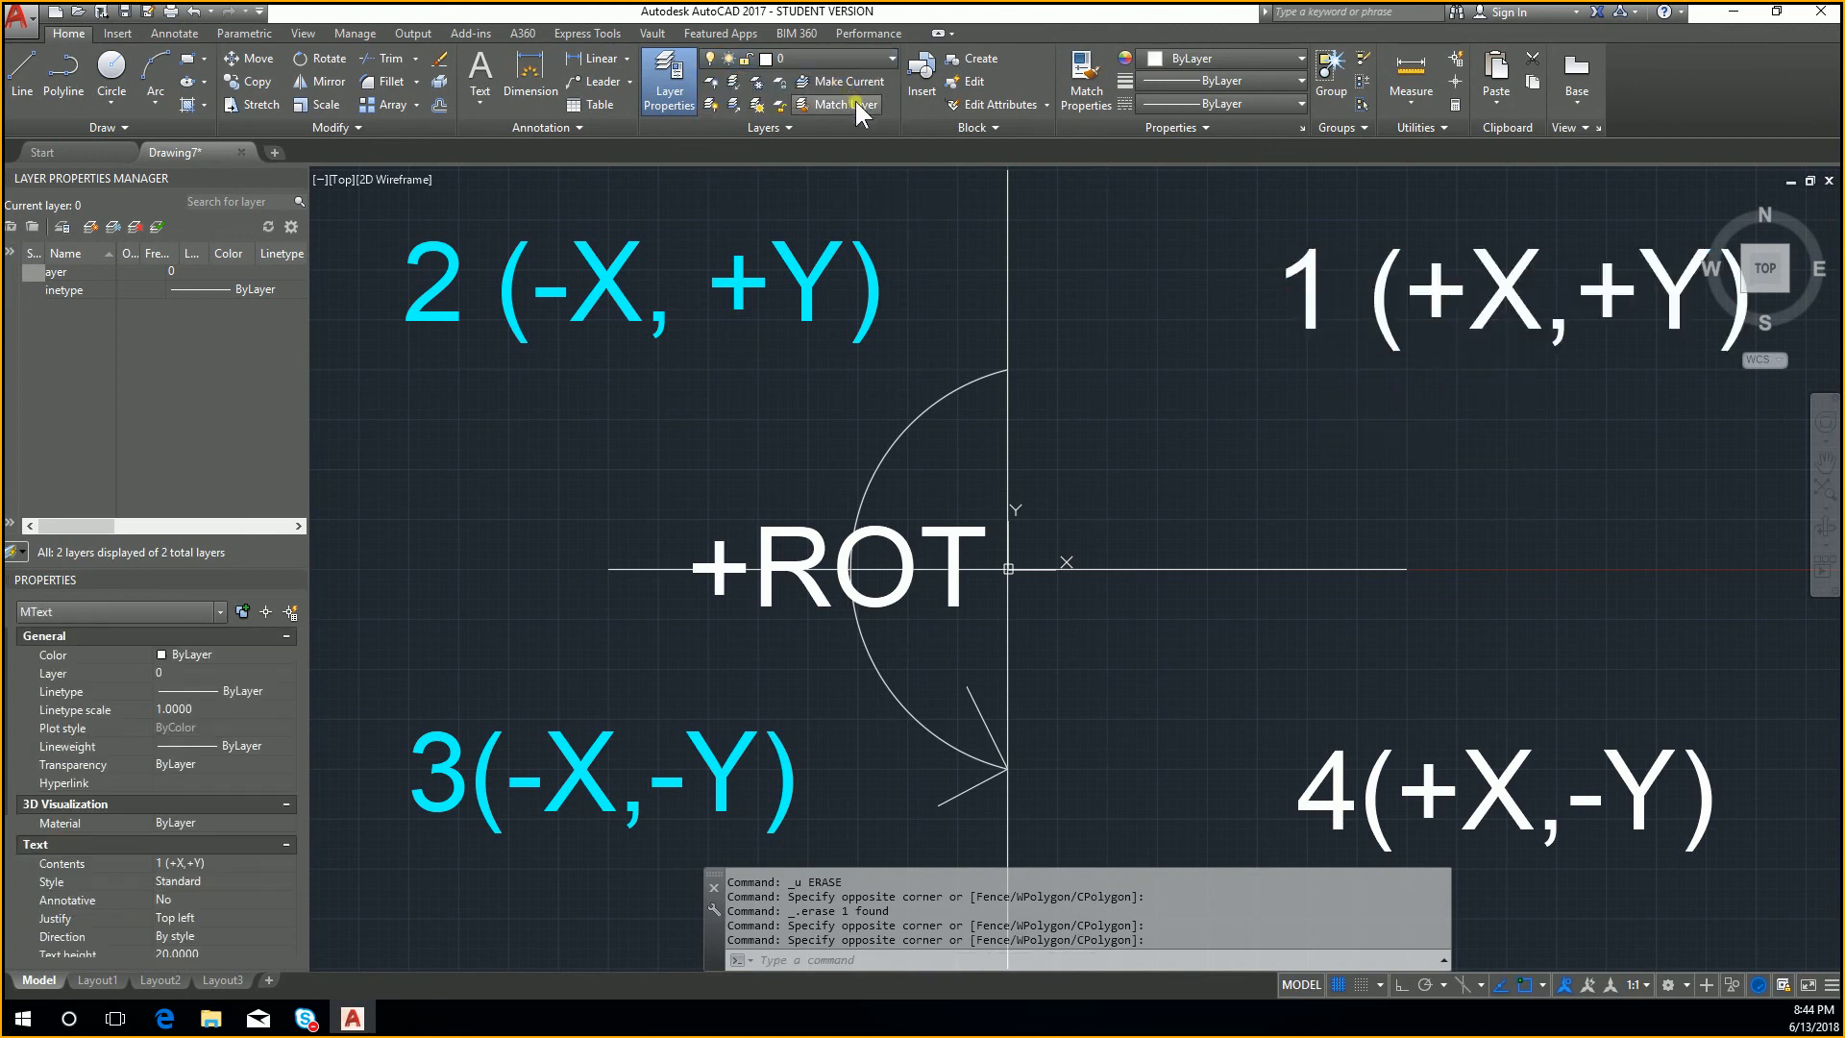
Step: Try Match Layer on the quadrant 1 label, picking the label itself as the destination object
left_click(861, 106)
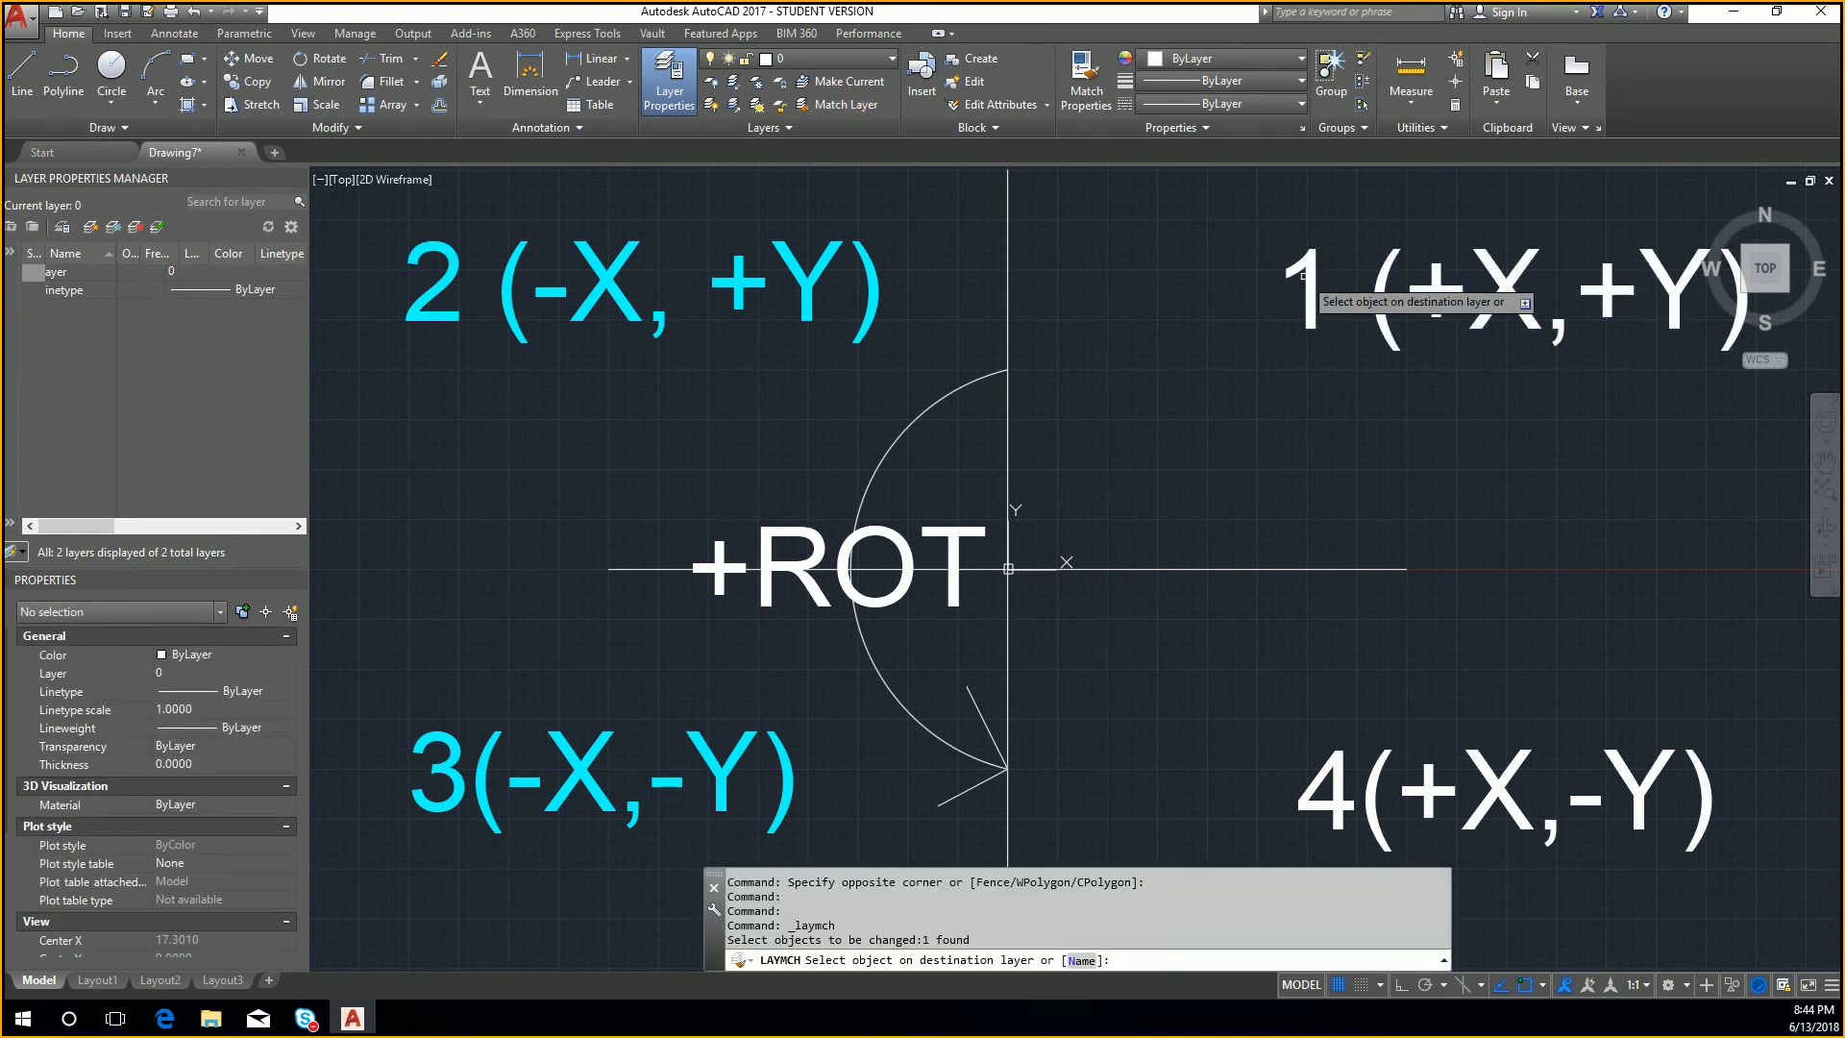
left_click(1308, 263)
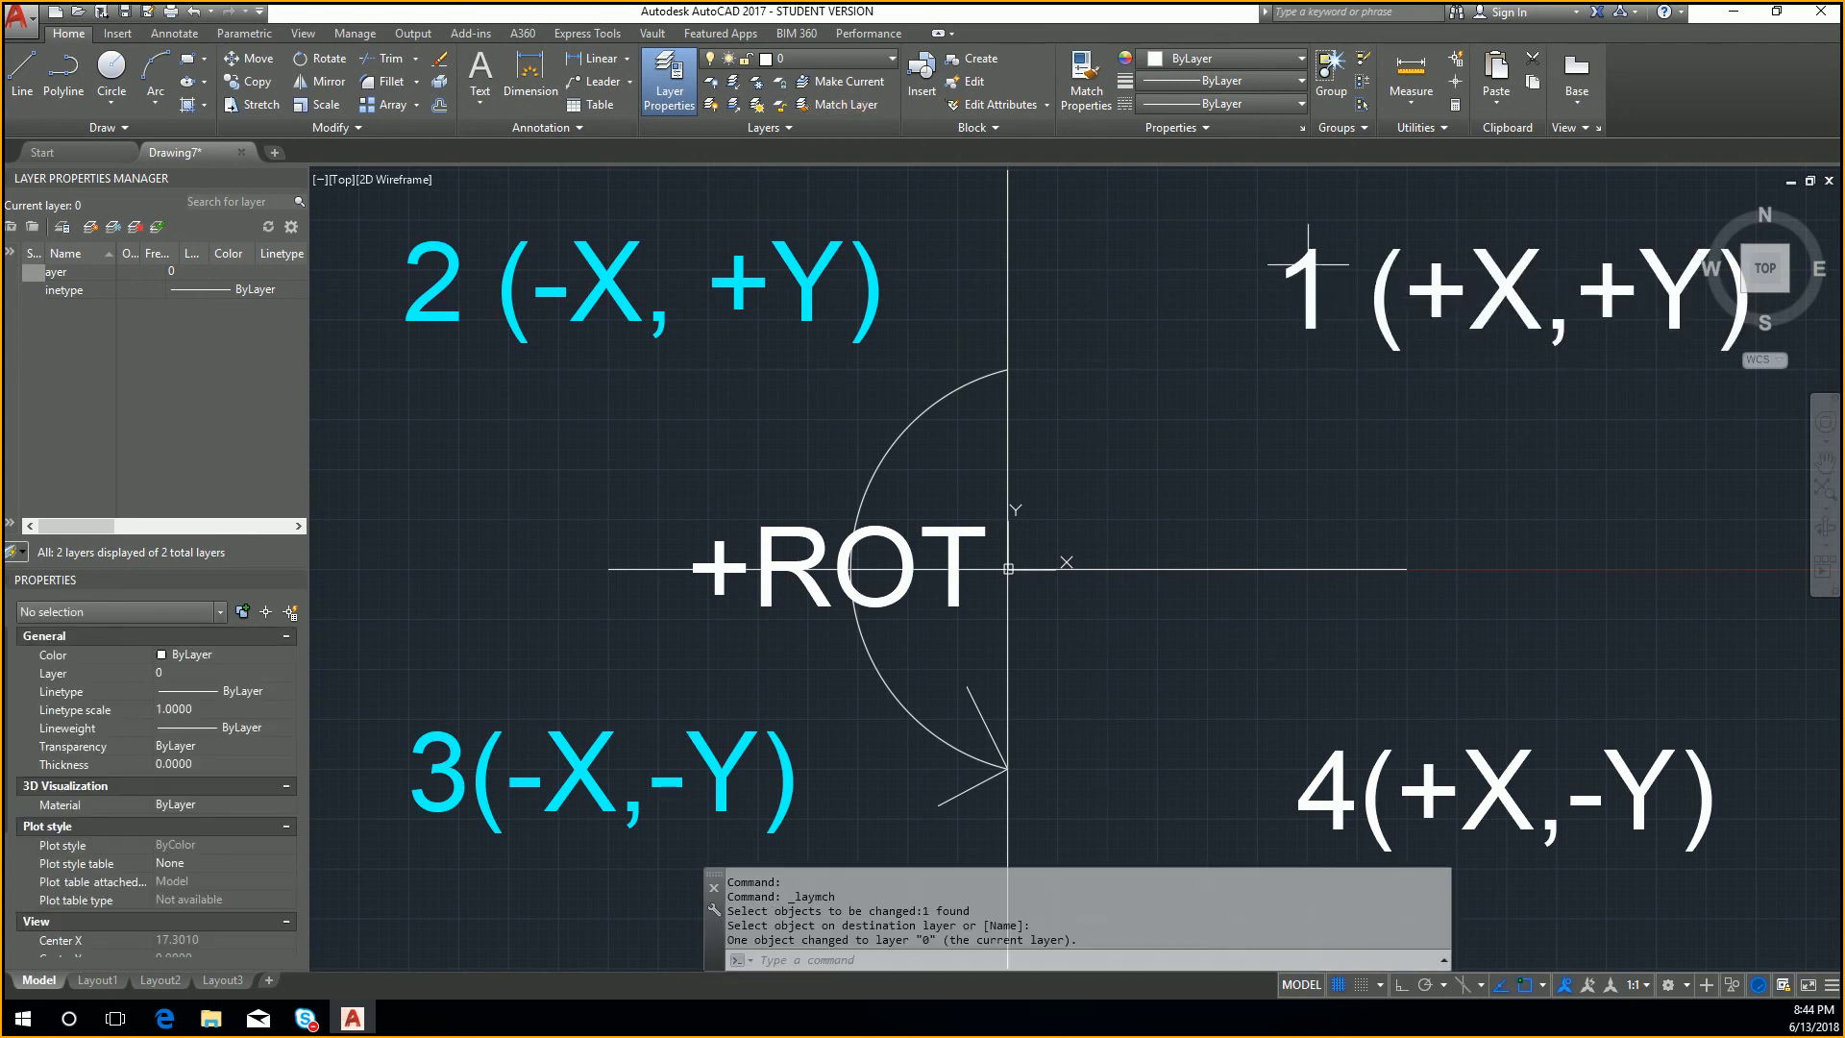
left_click(875, 290)
key("Escape")
key("Escape")
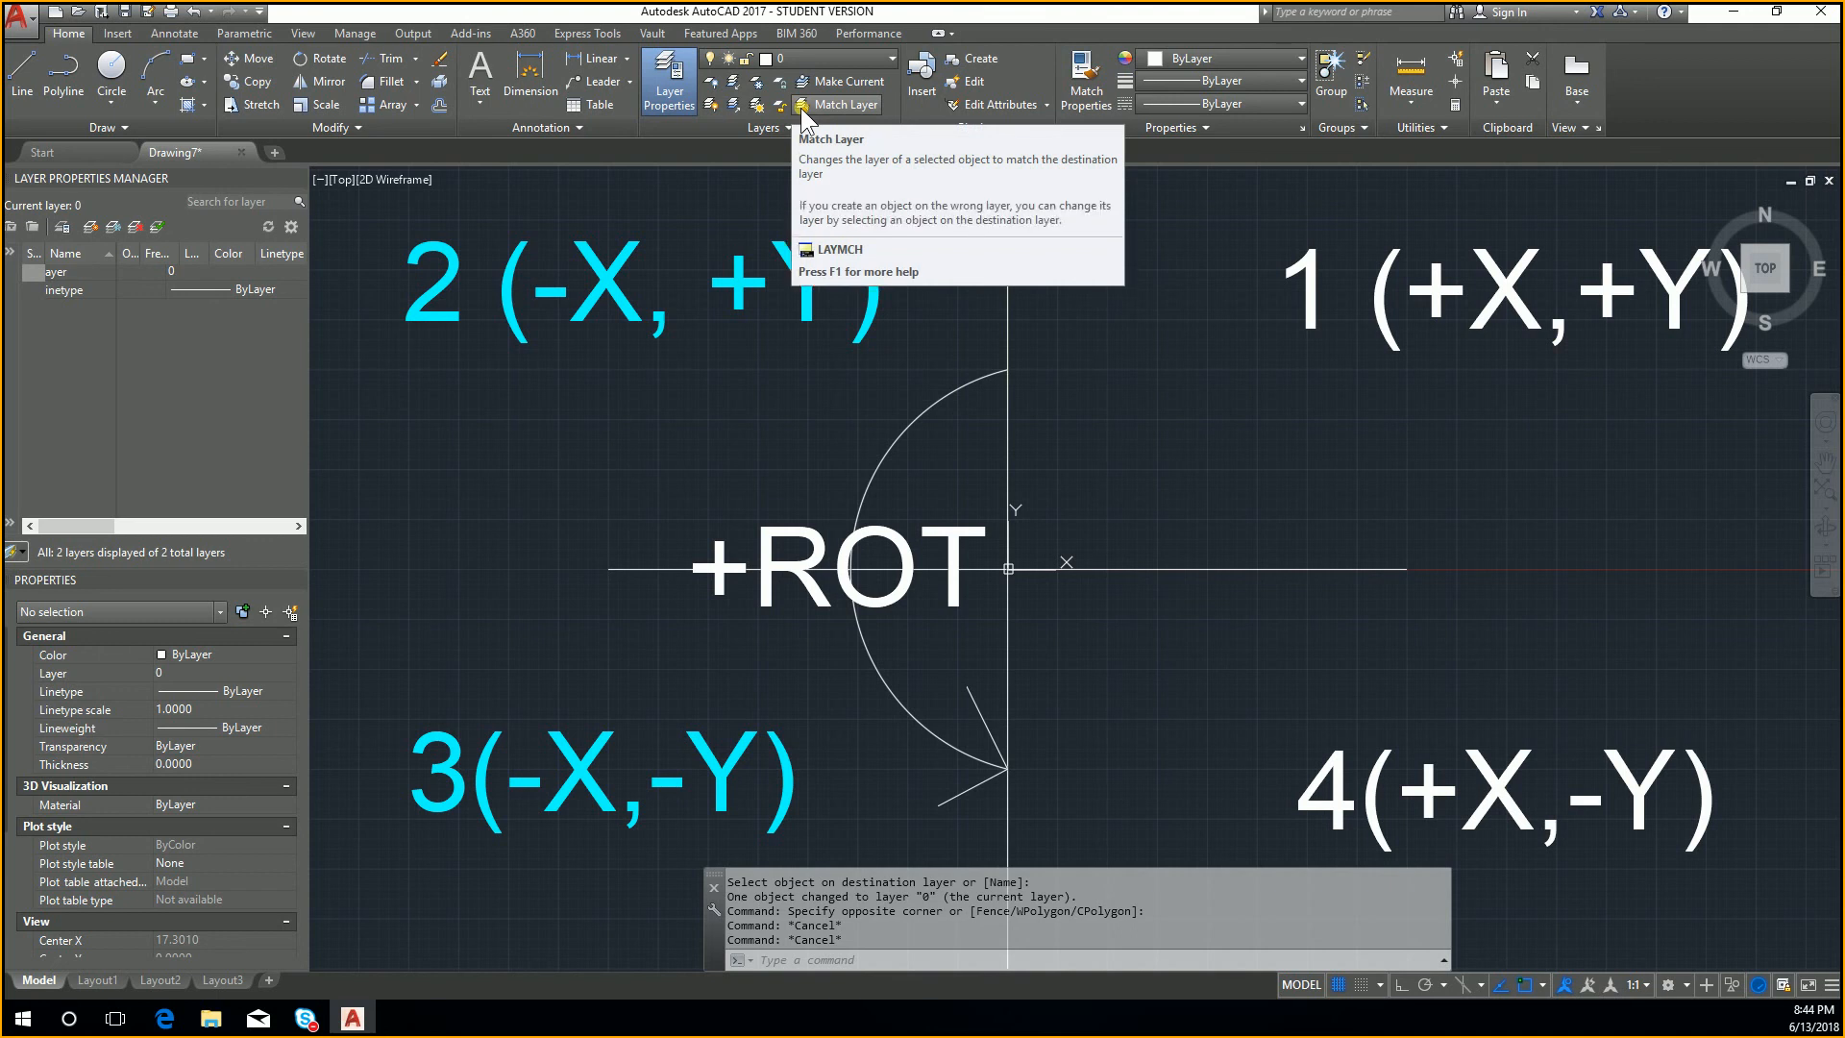
key("Escape")
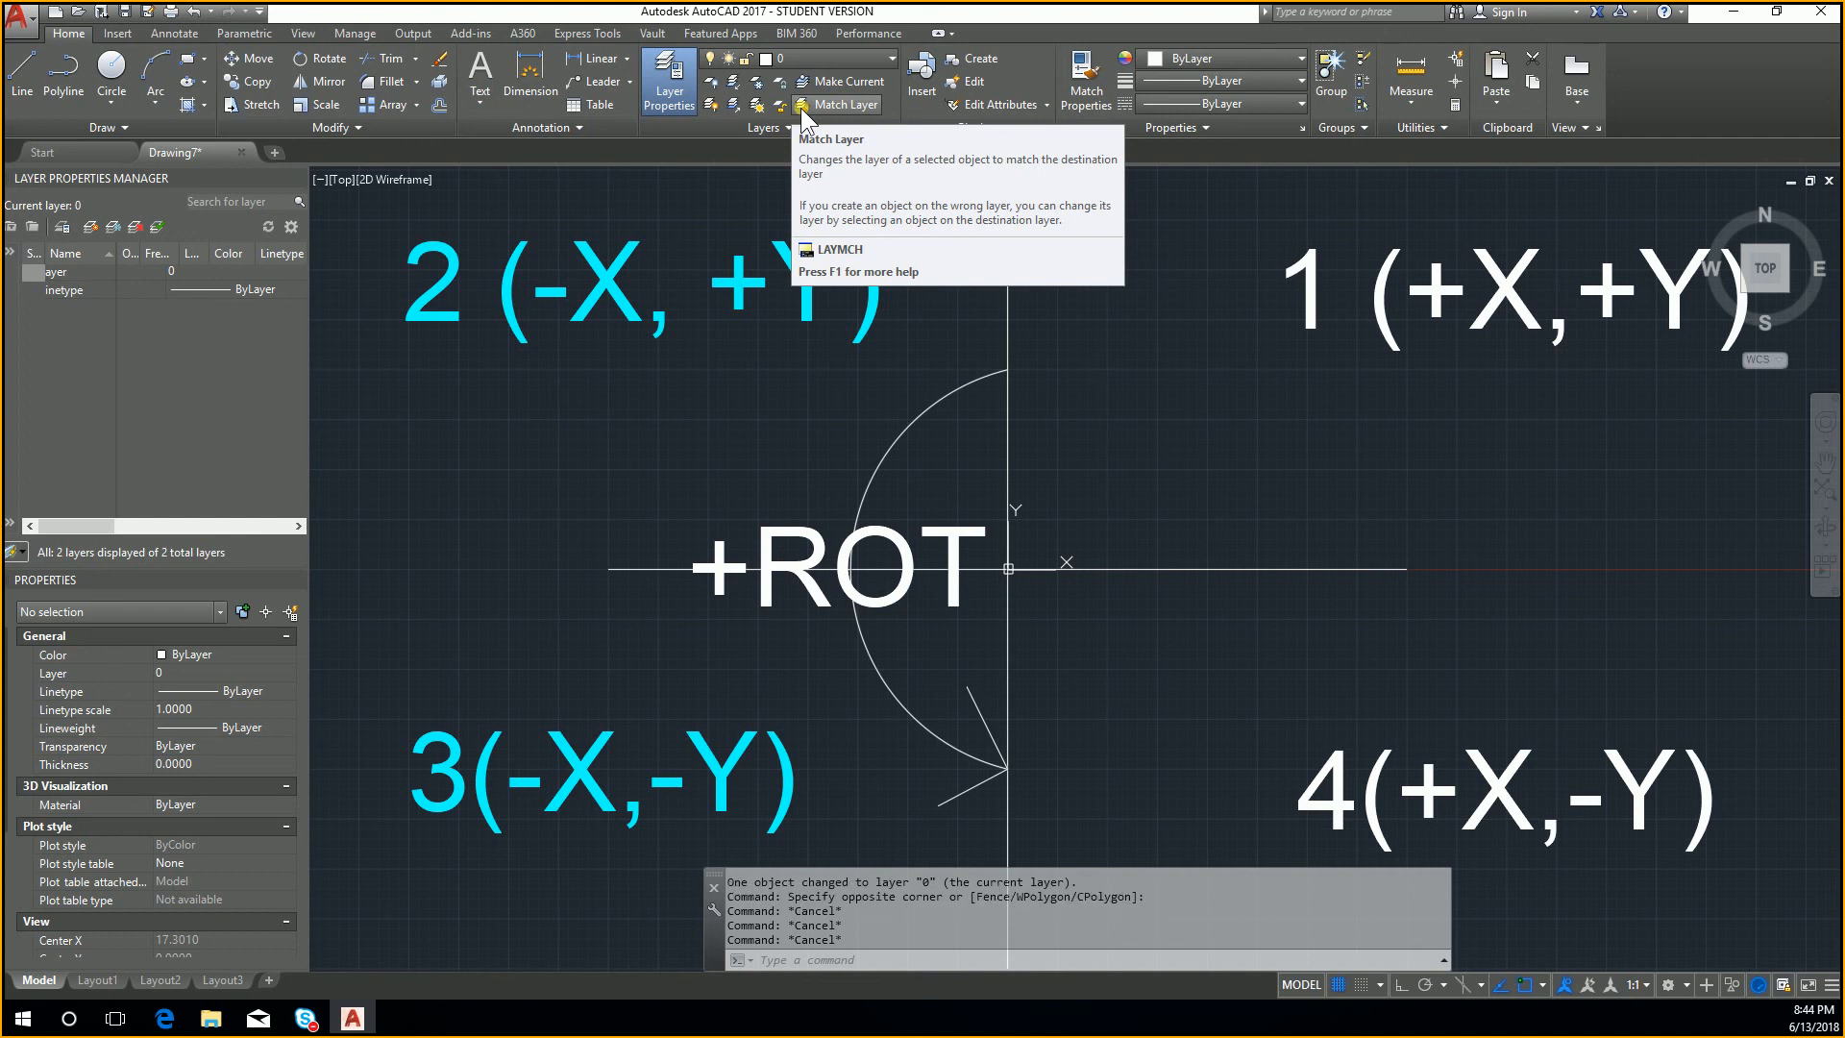
left_click(859, 102)
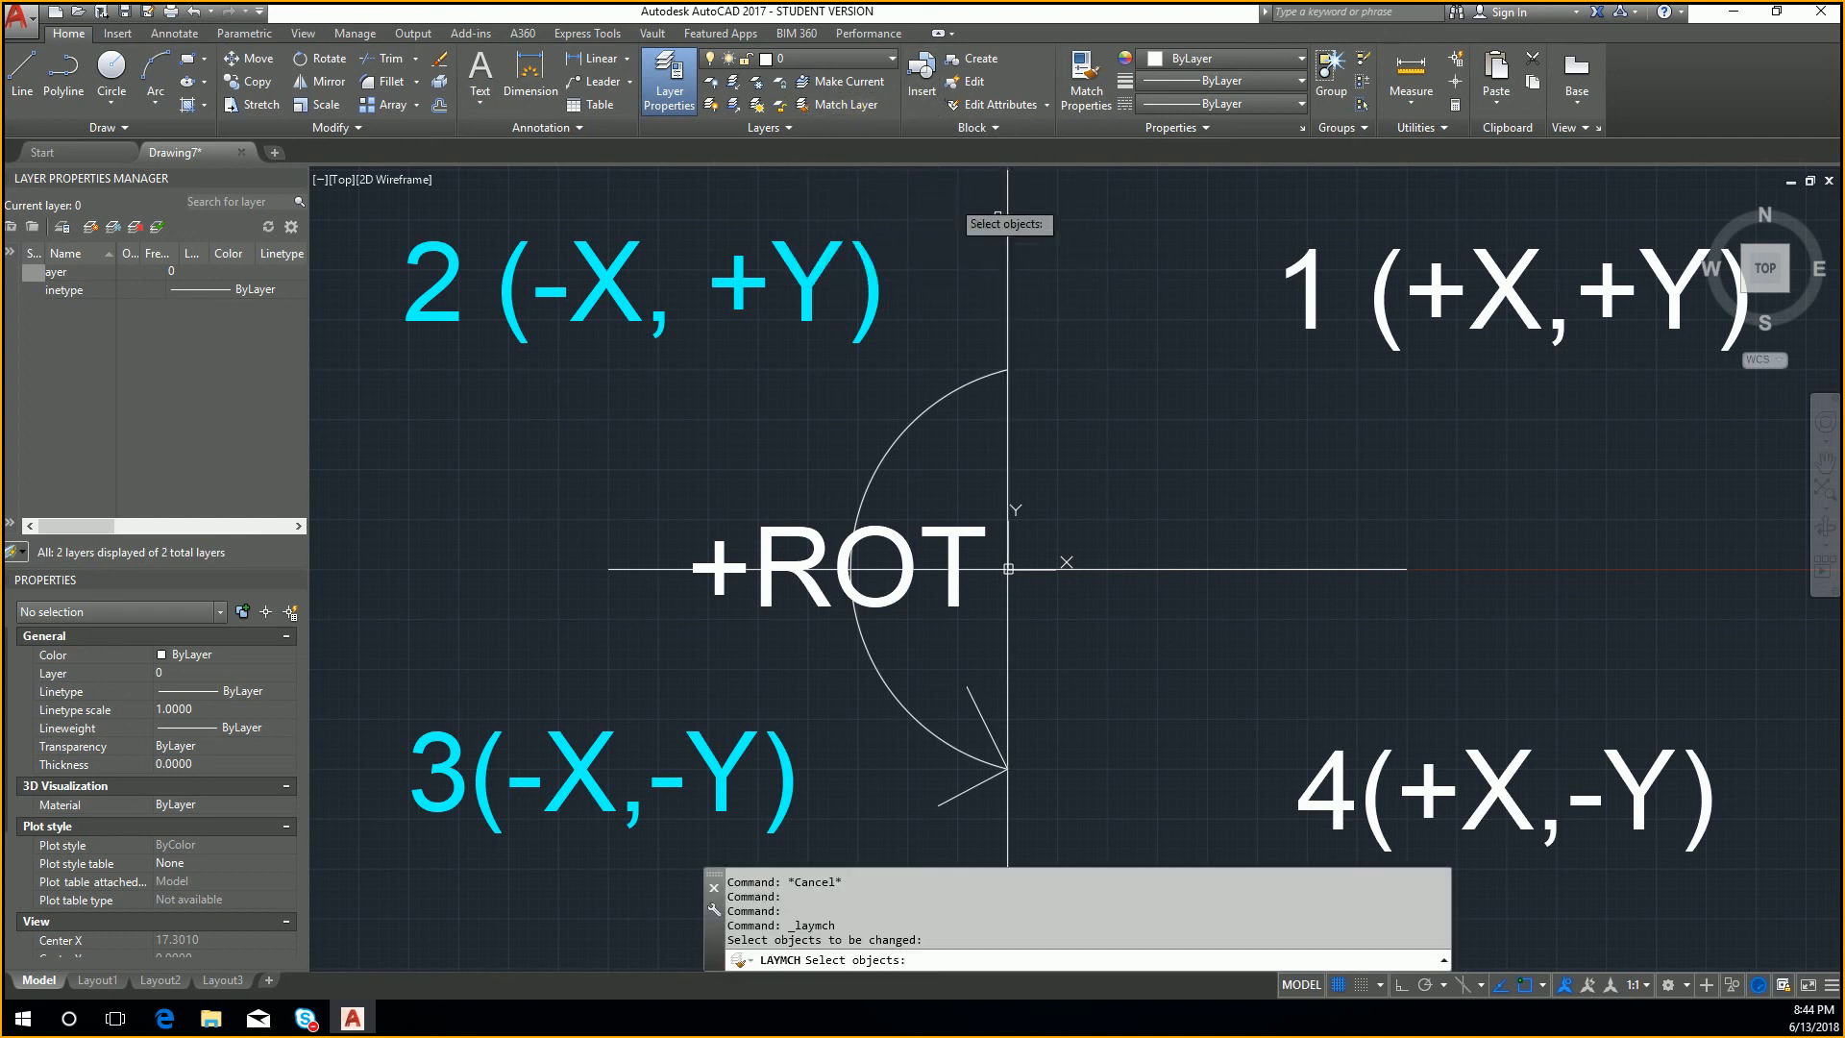
left_click(1302, 269)
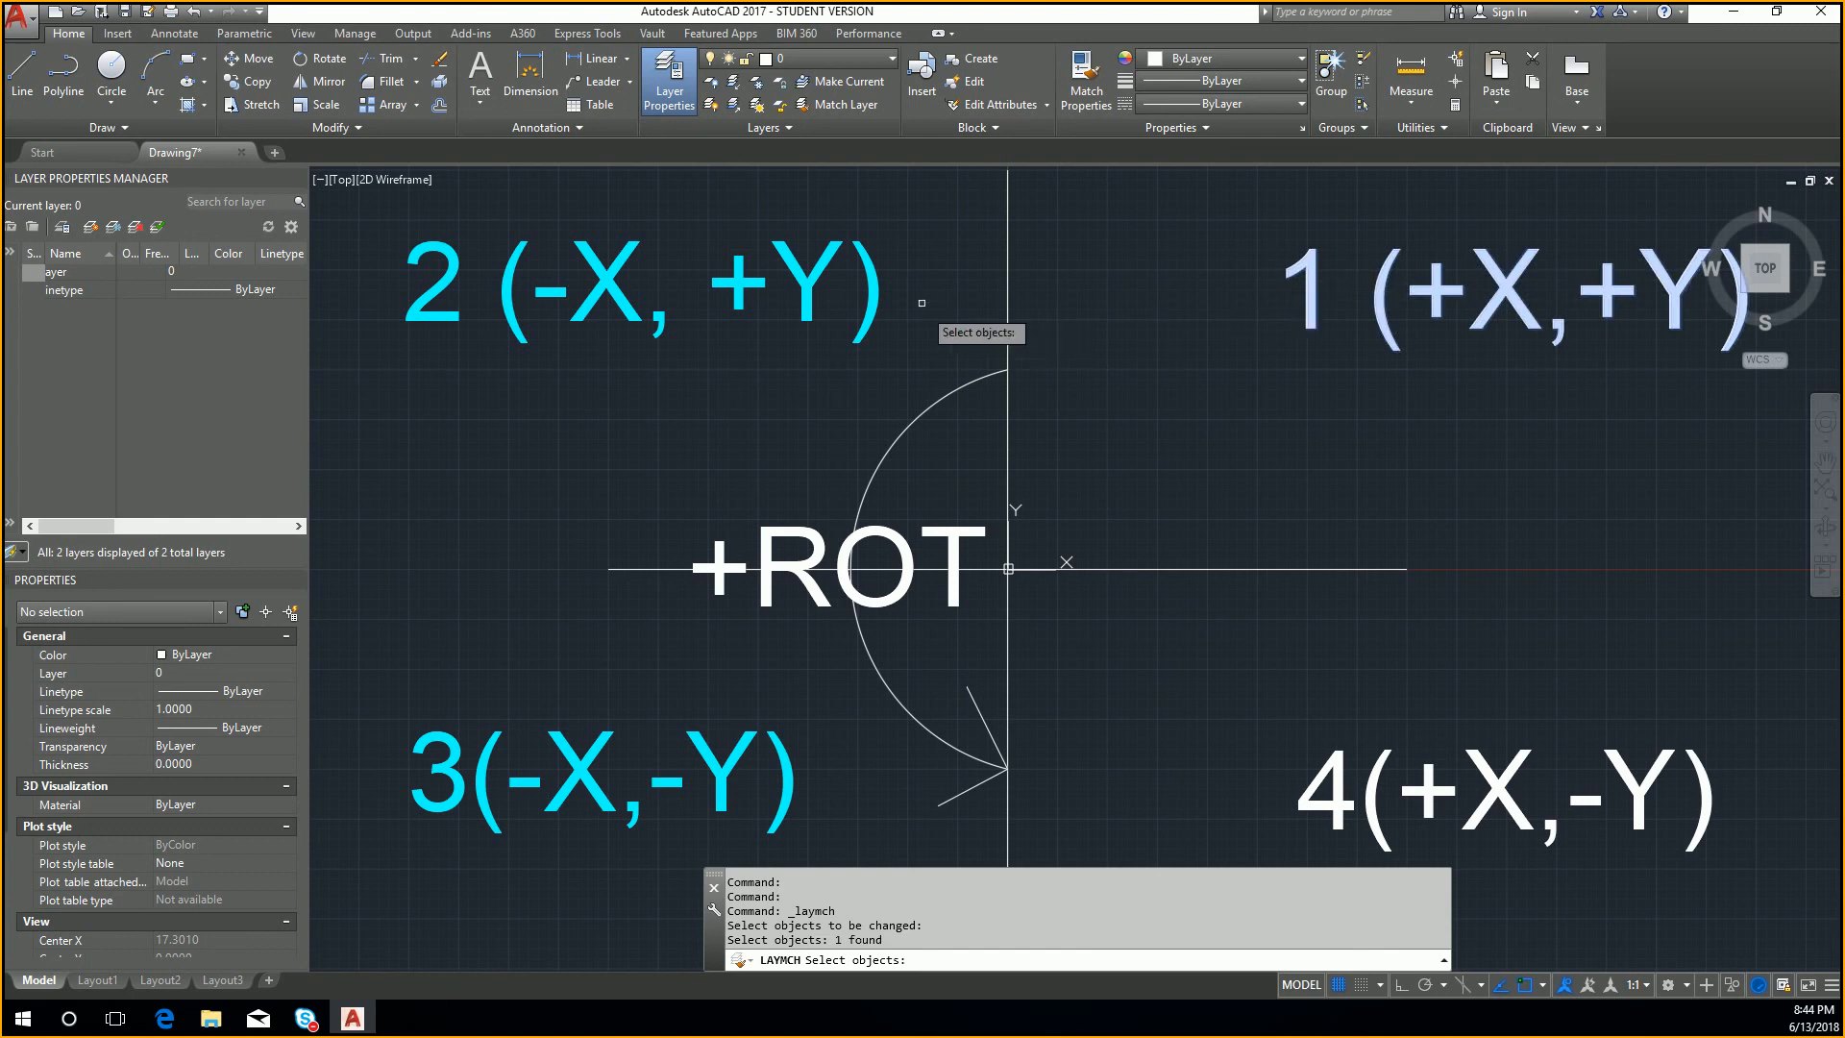
left_click(868, 280)
key("Escape")
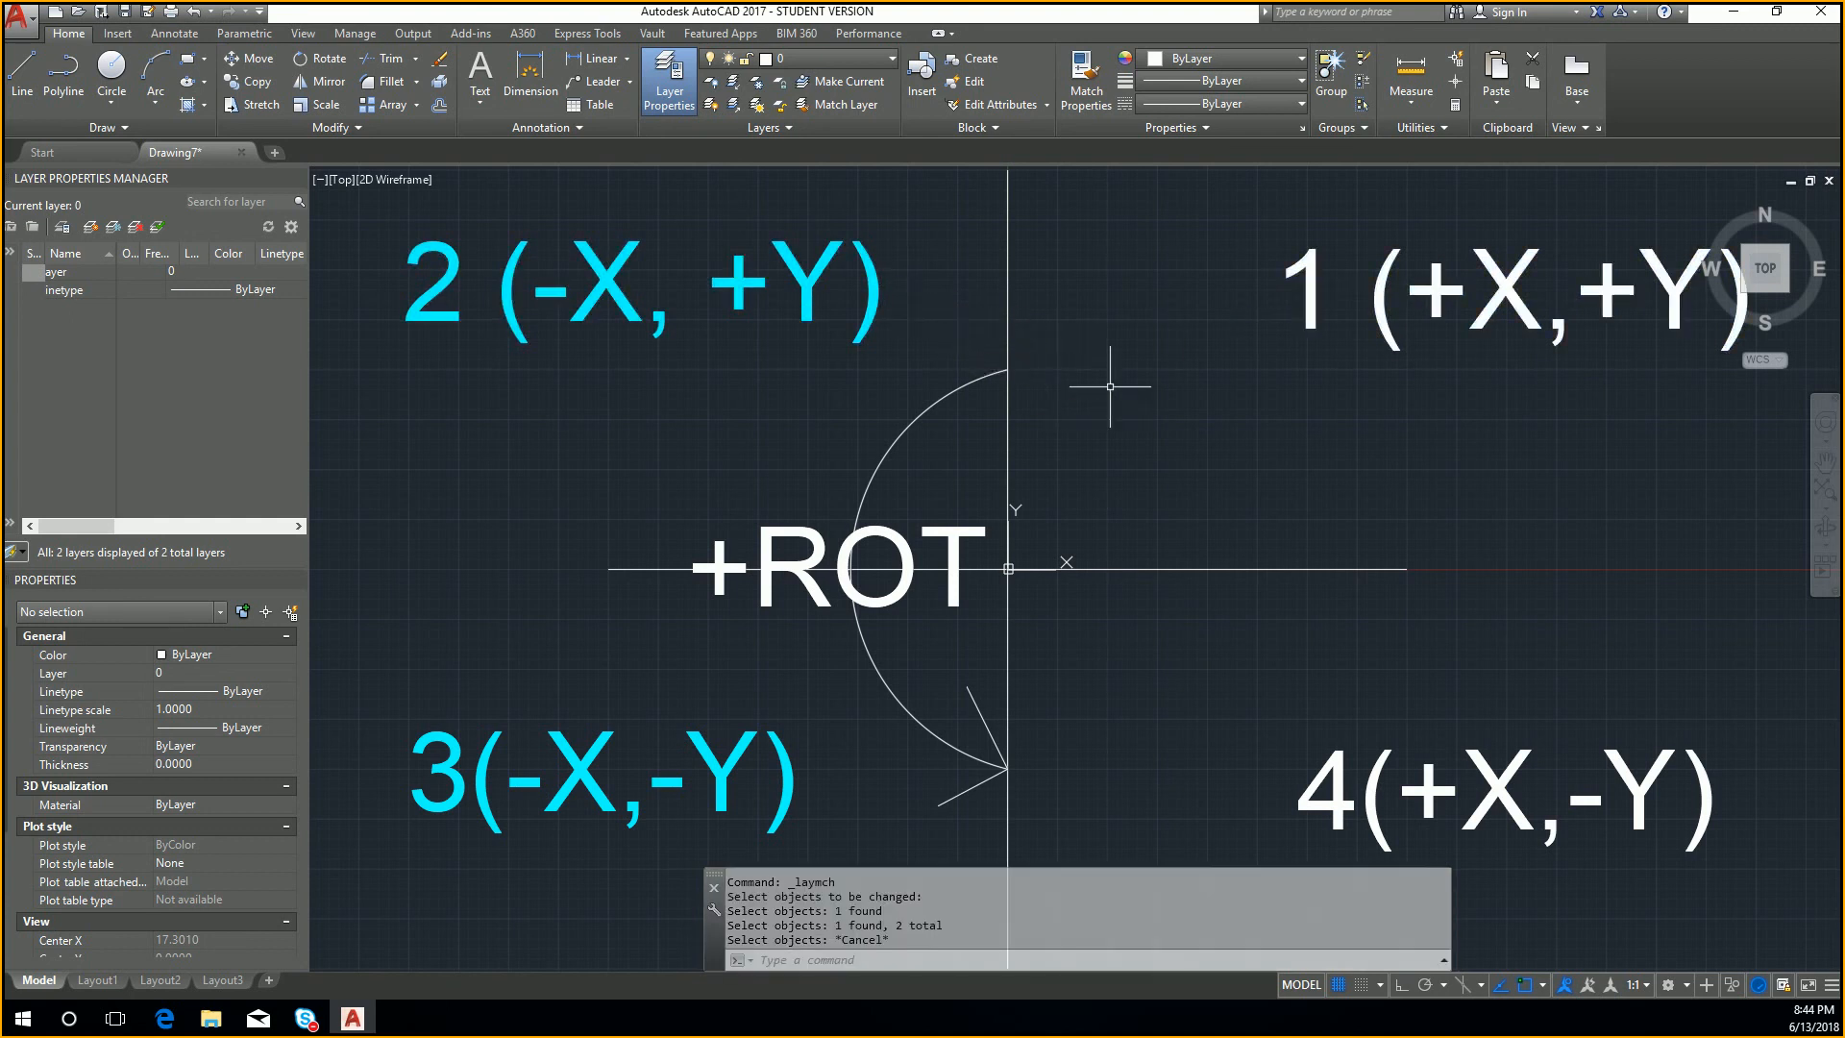
Step: Match the layer of the quadrant 4 and quadrant 1 labels to the quadrant 2 label, and undo the change
left_click(867, 108)
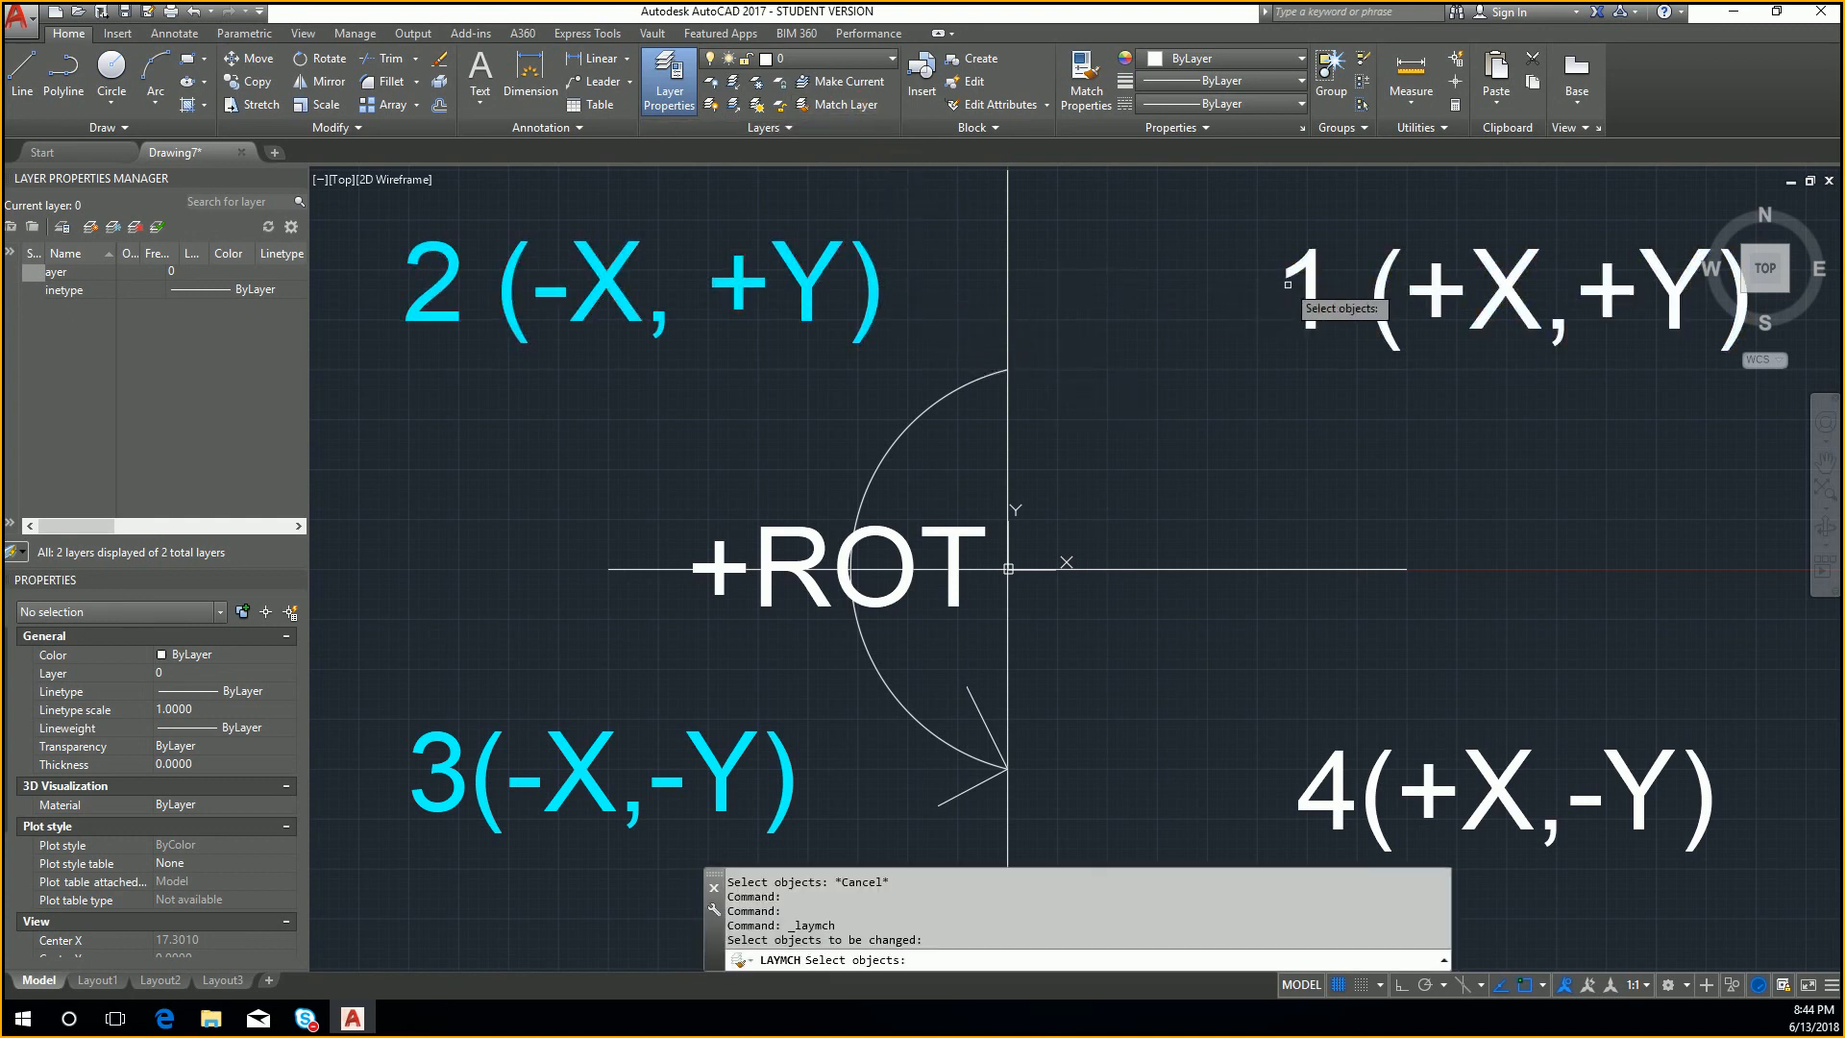
left_click(1381, 765)
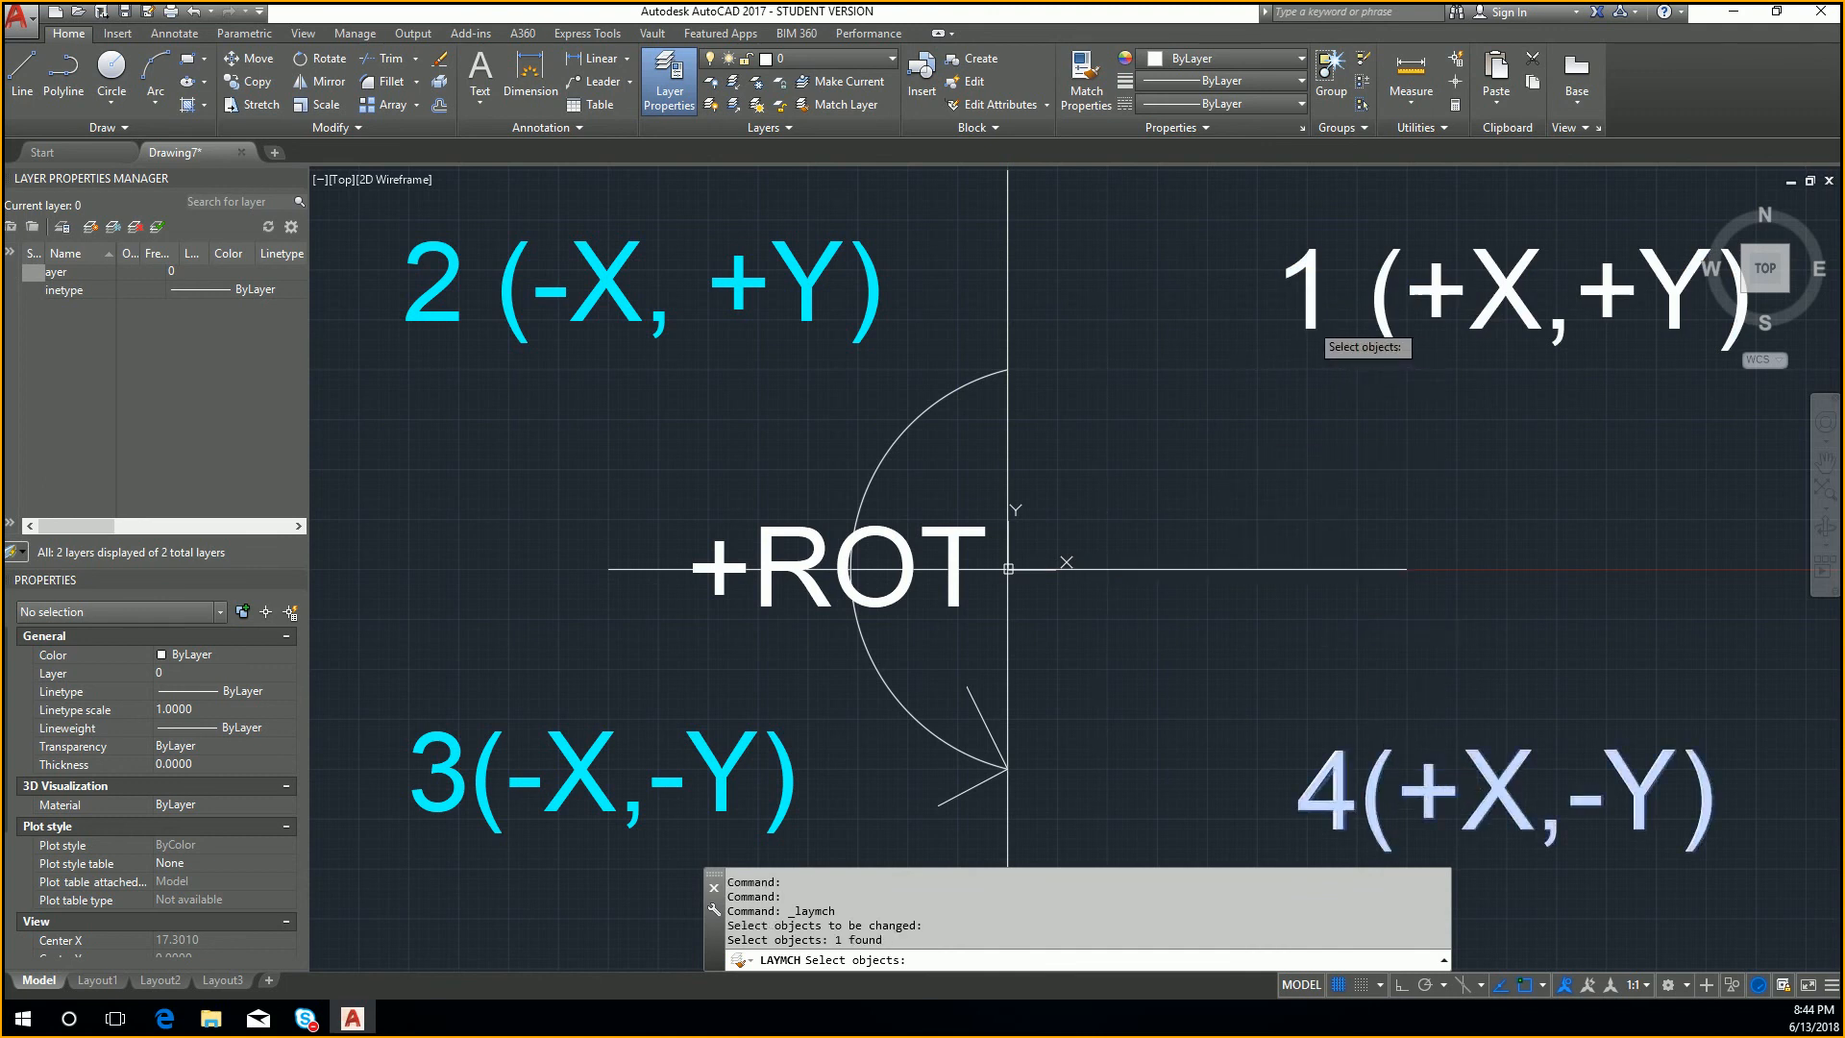
left_click(1305, 317)
key("Return")
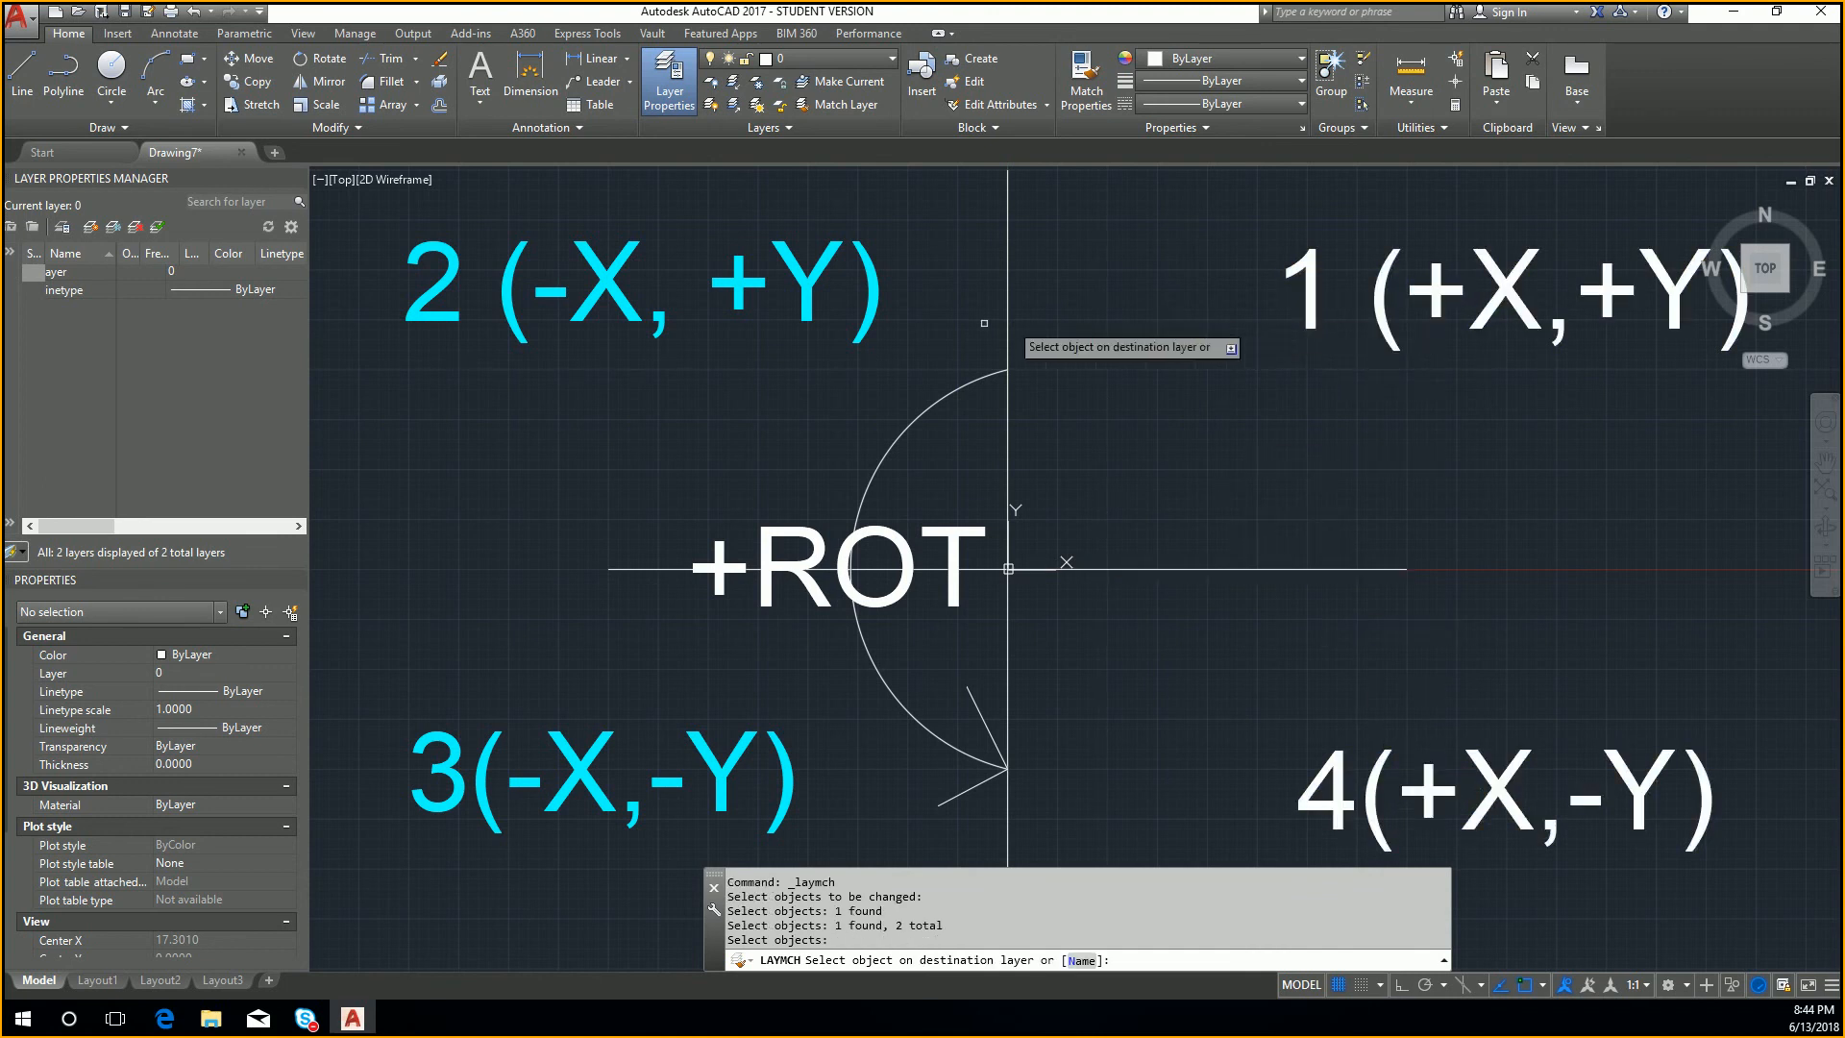
left_click(868, 300)
key("ctrl+z")
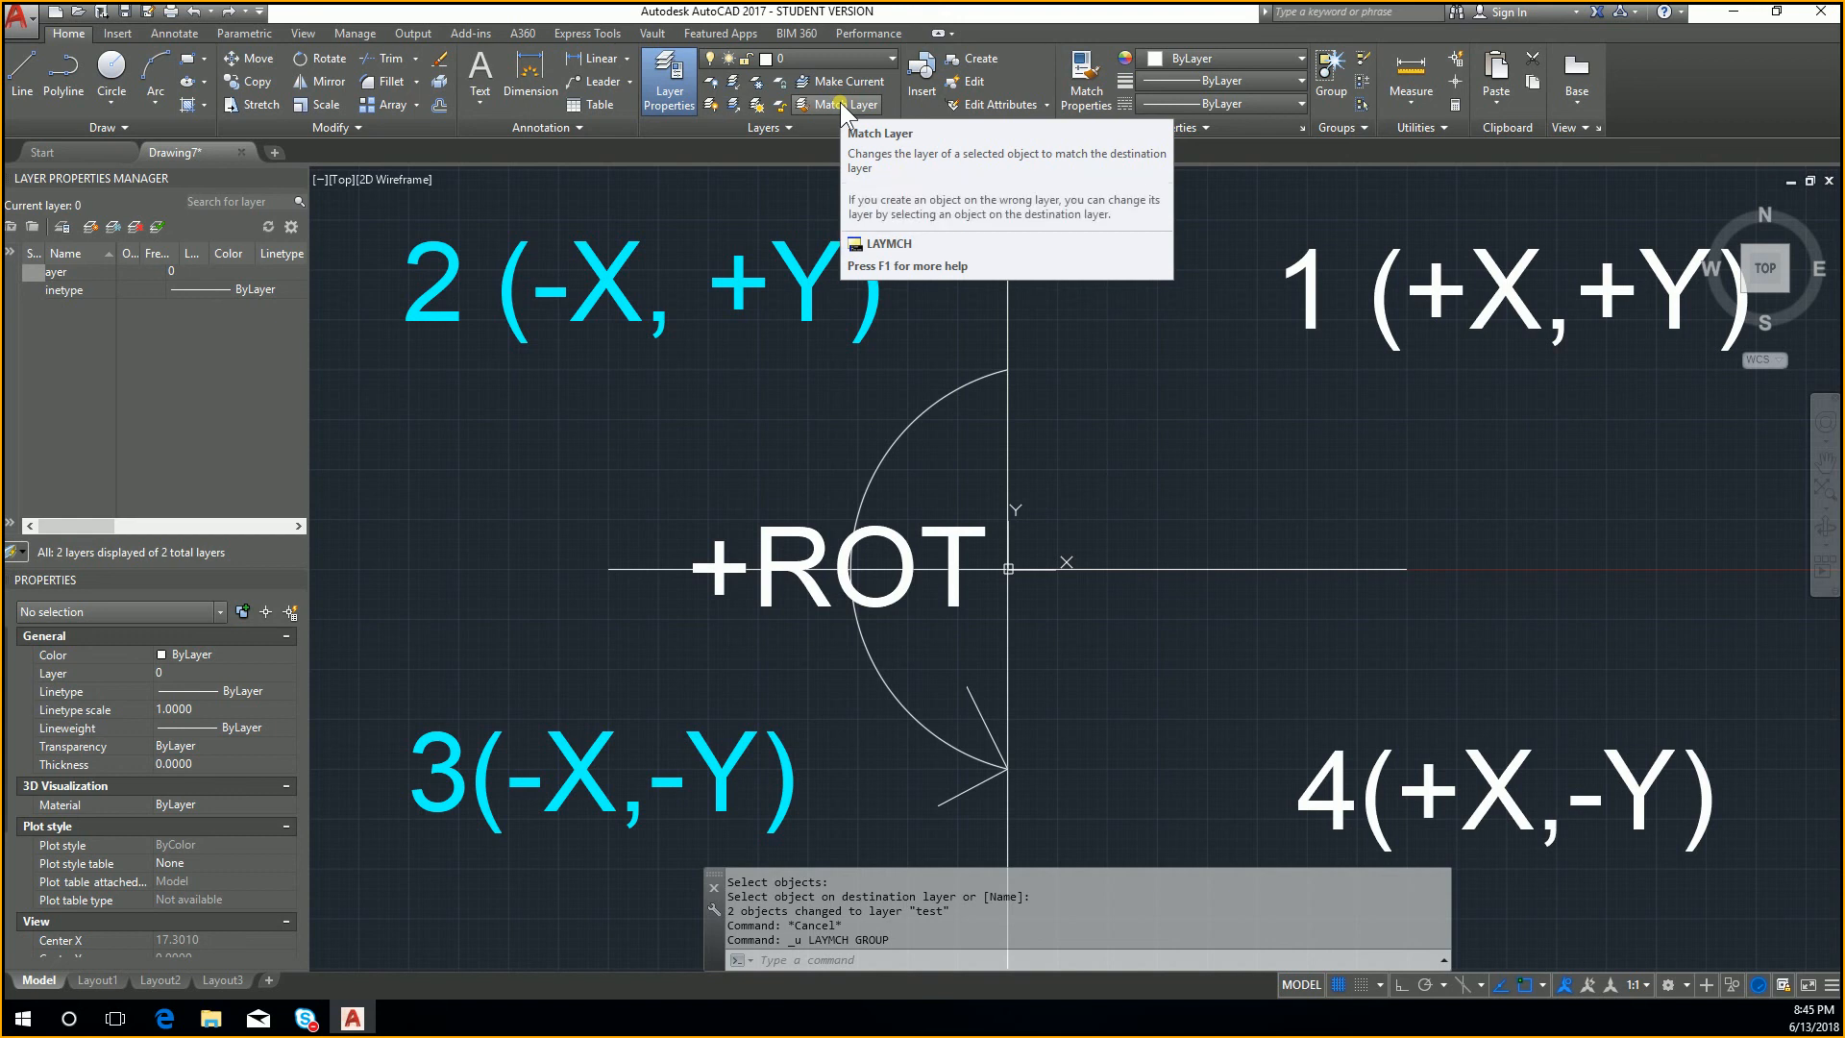
Step: Assign the quadrant 1 and quadrant 4 labels directly to the test layer, and undo the assignment
scroll(1310, 247, "down", 2)
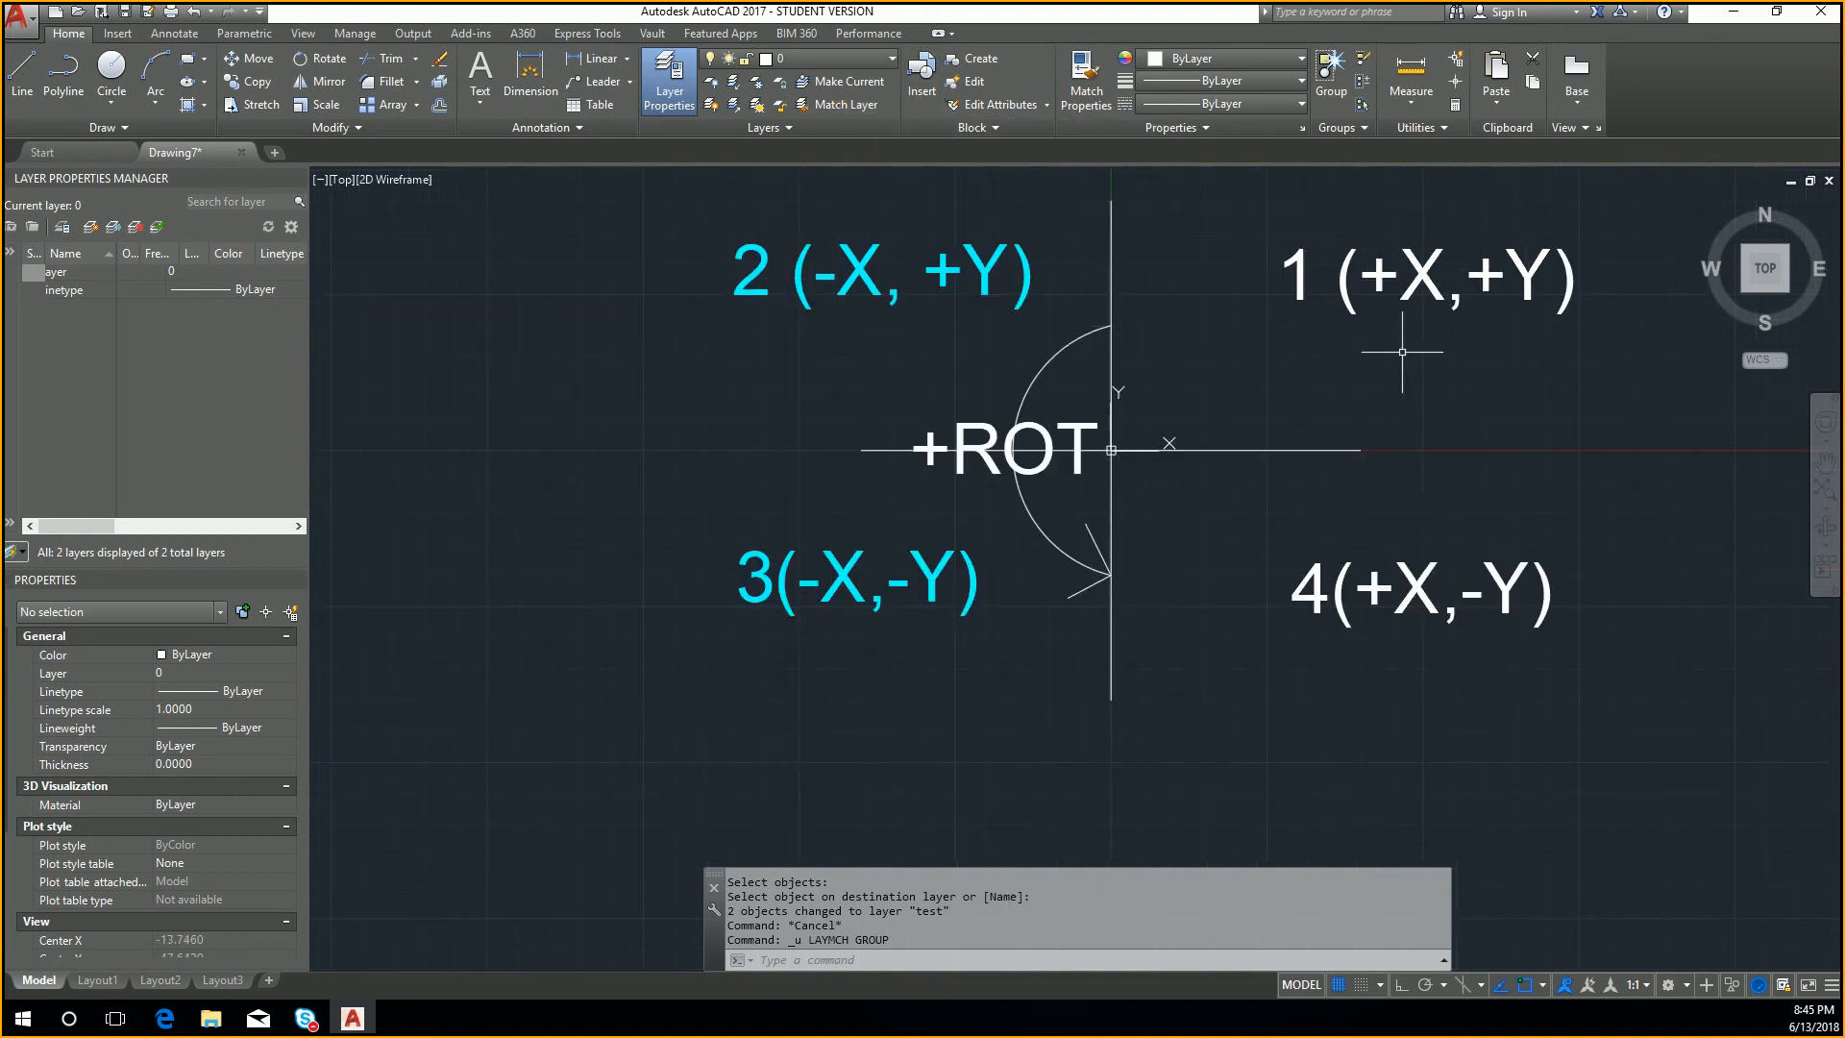
left_click(1555, 627)
left_click(1400, 292)
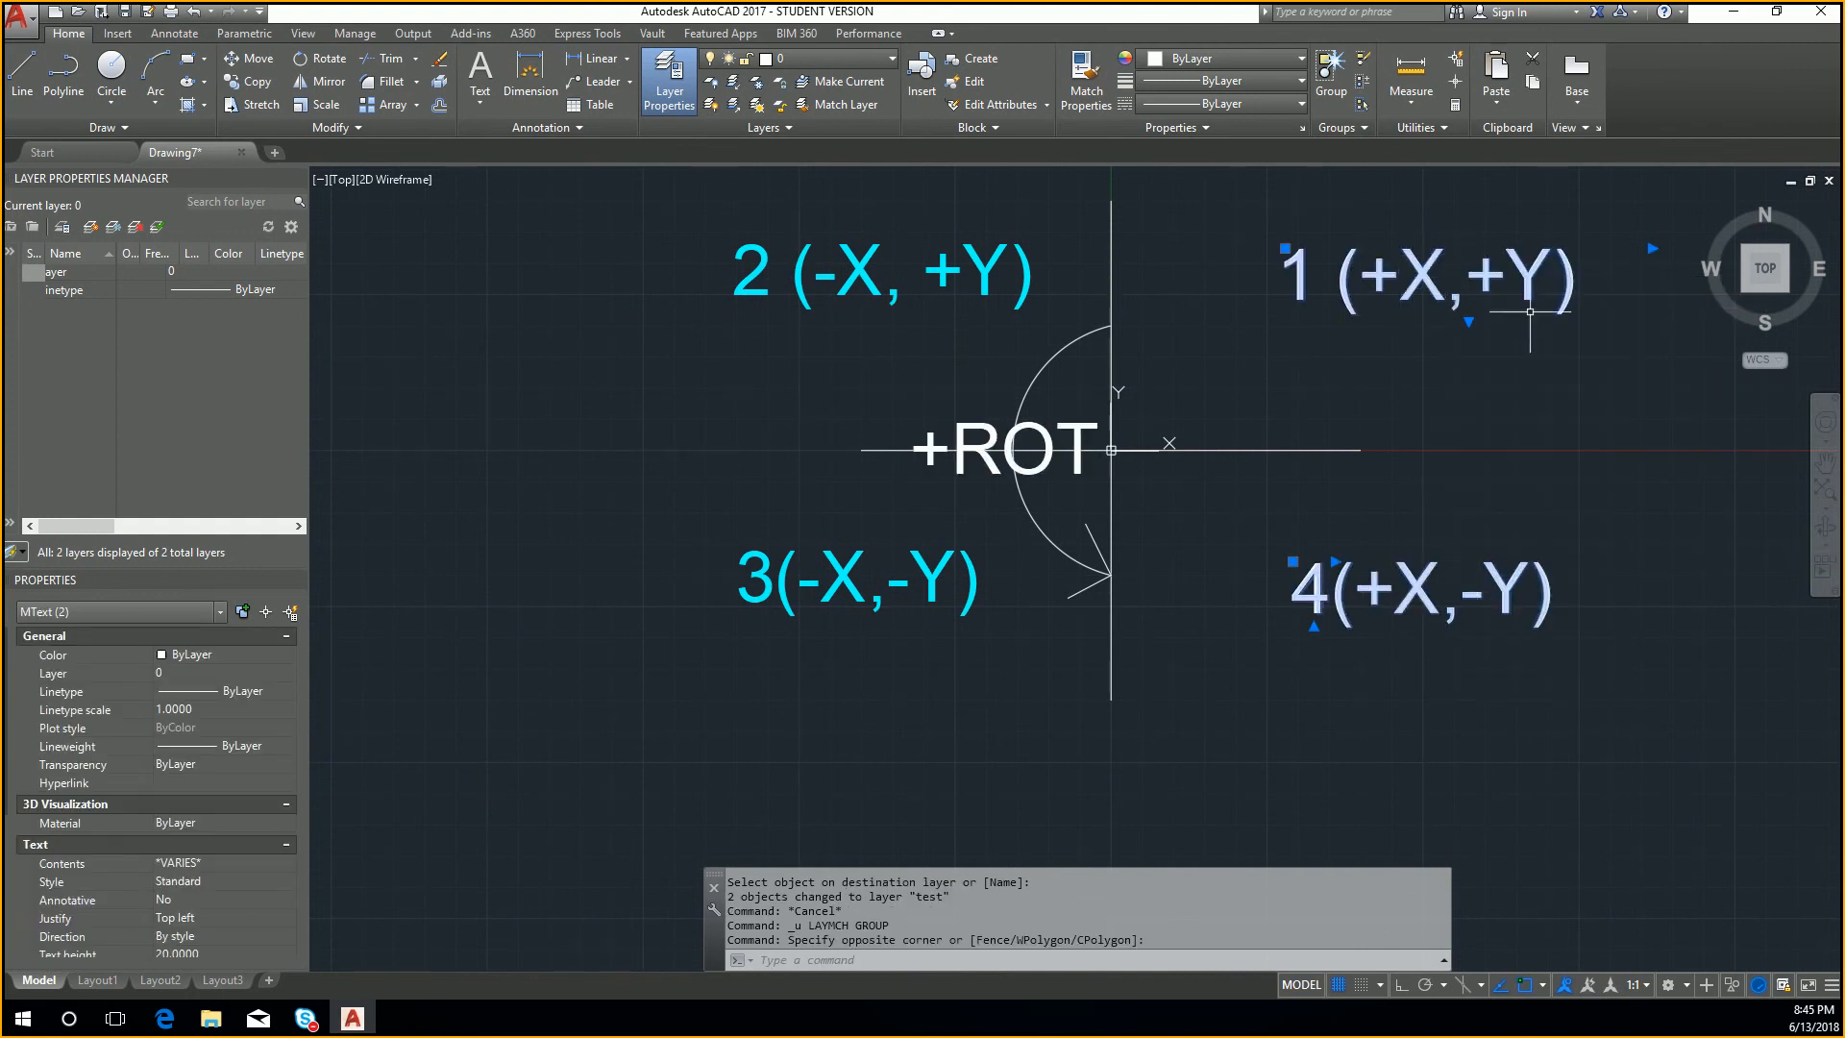
left_click(855, 62)
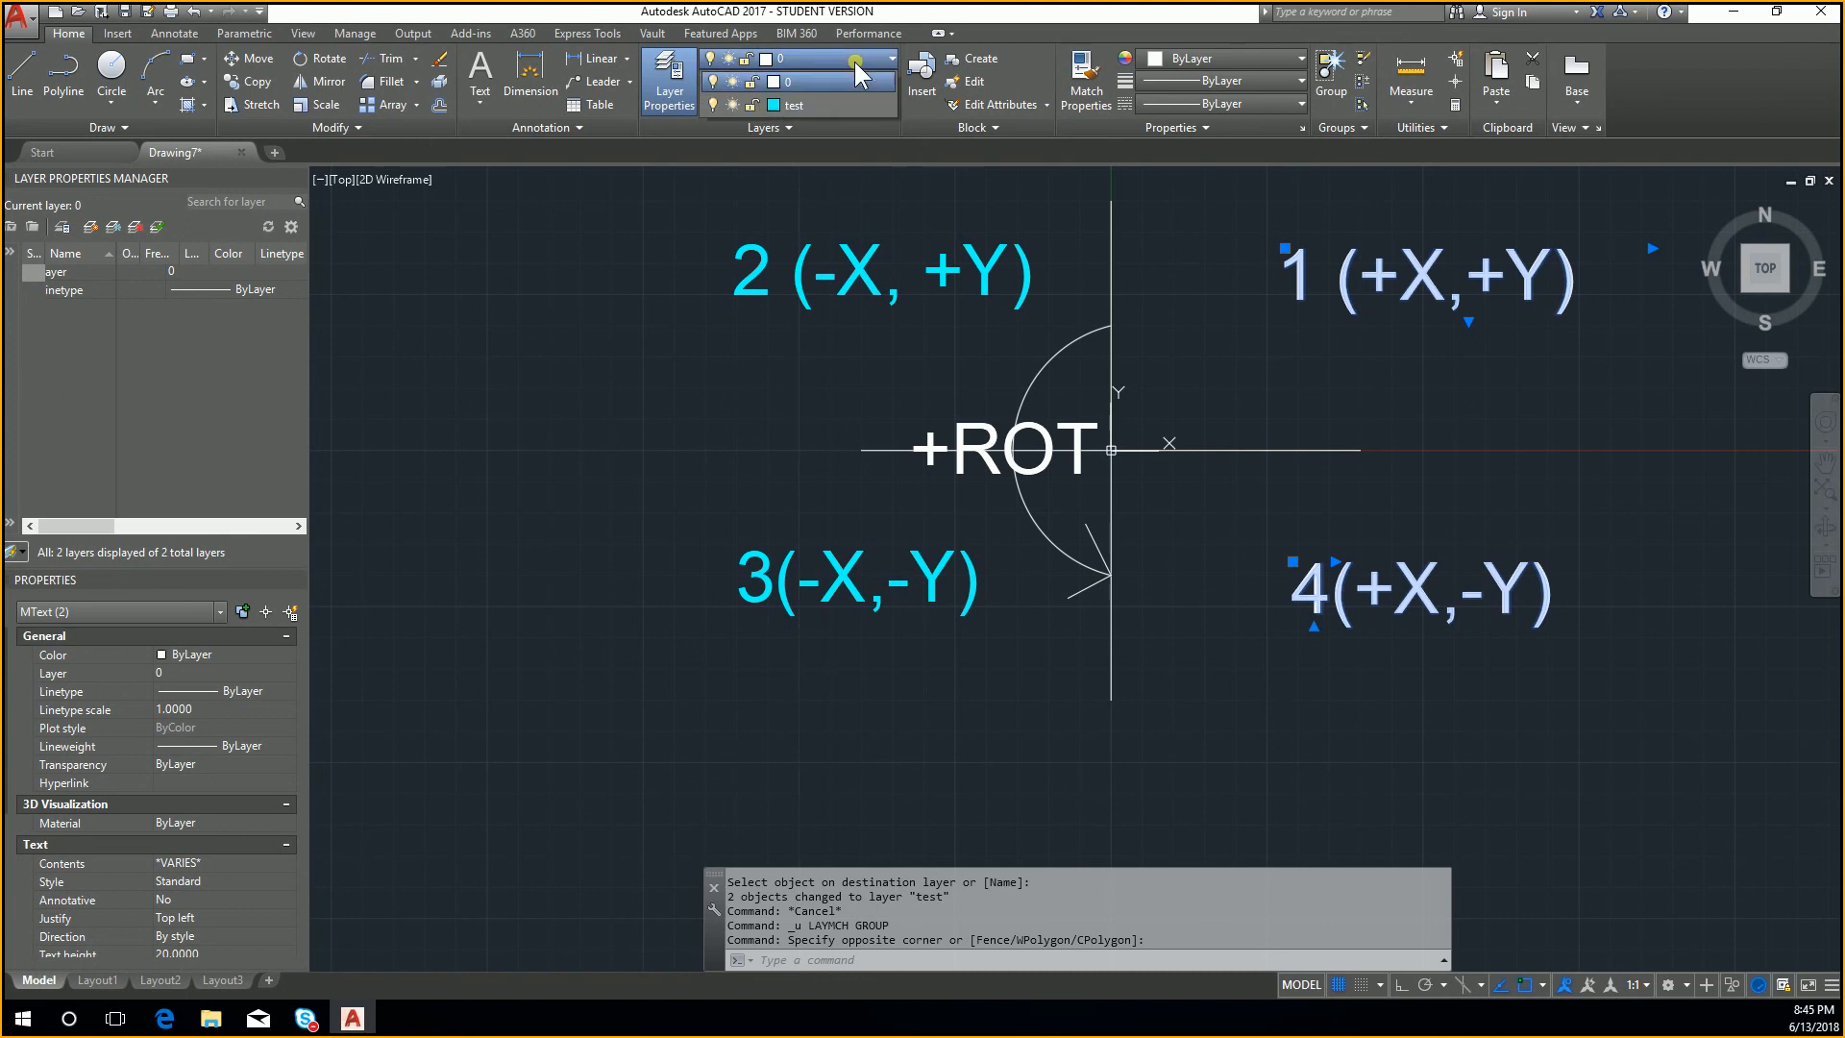
left_click(842, 108)
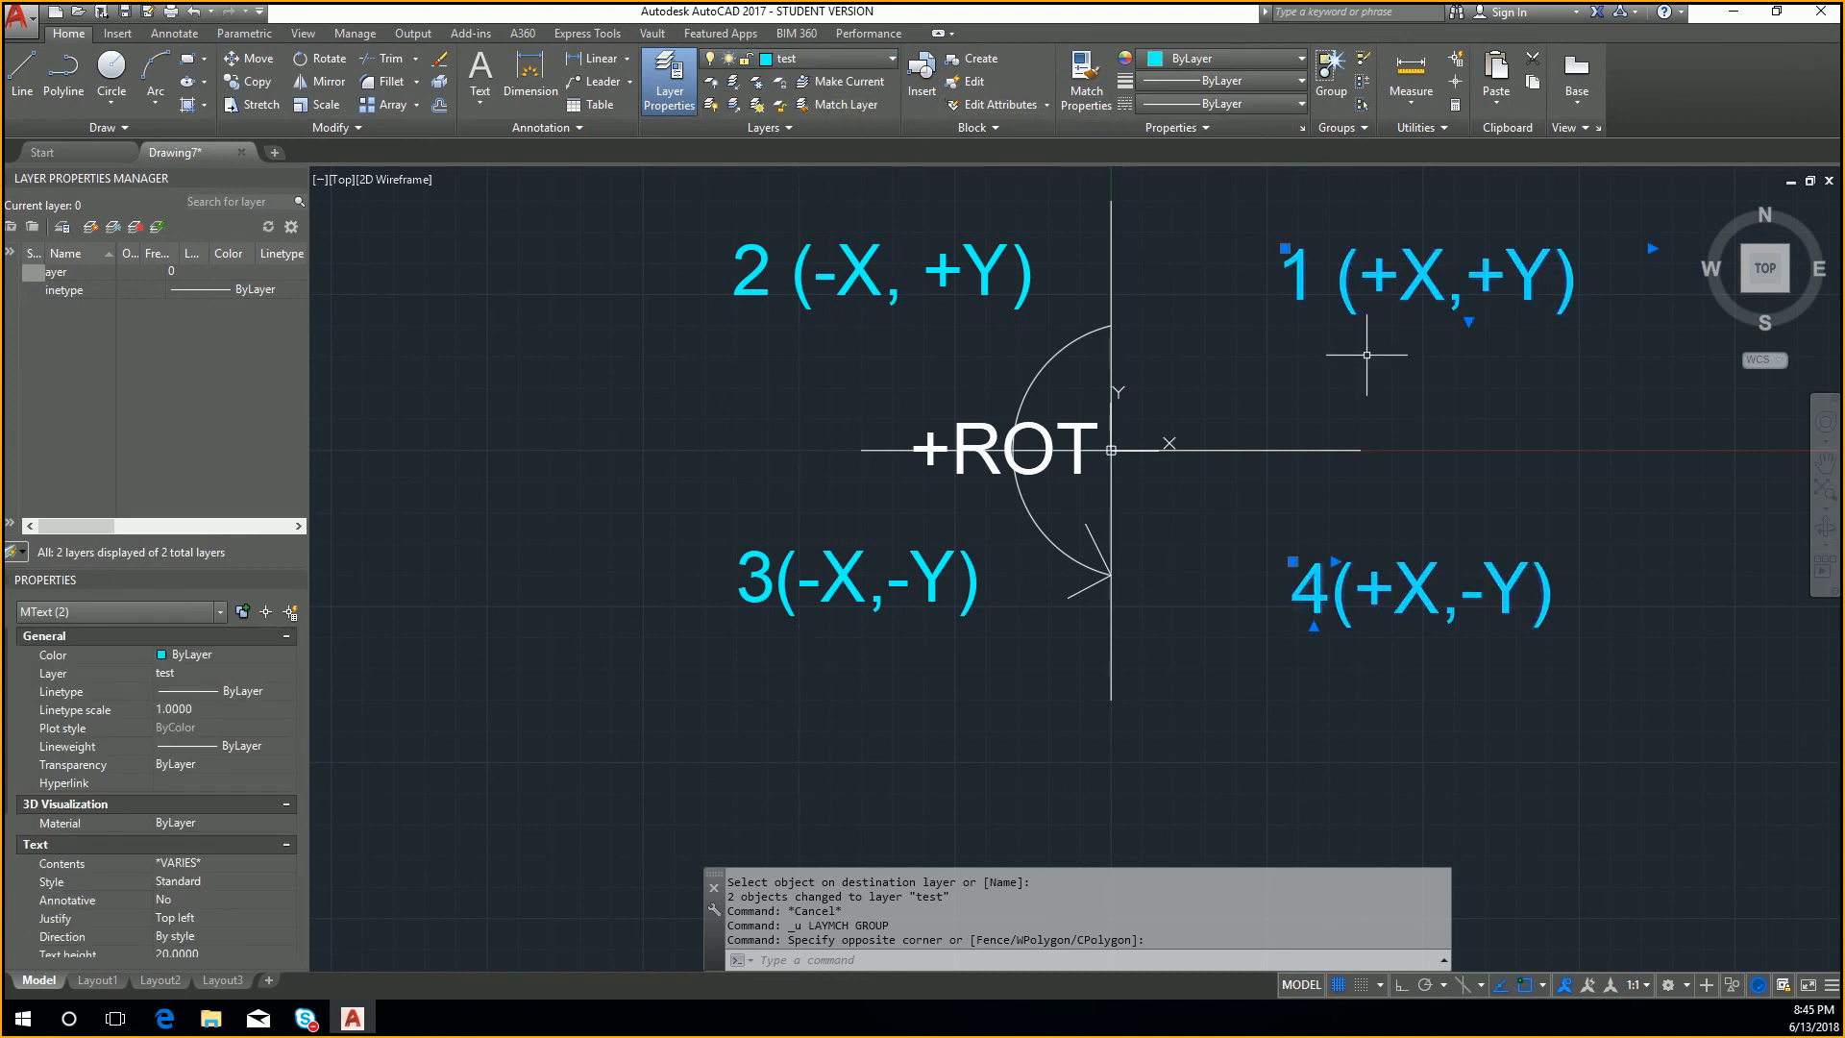
key("Escape")
key("Escape")
key("ctrl+z")
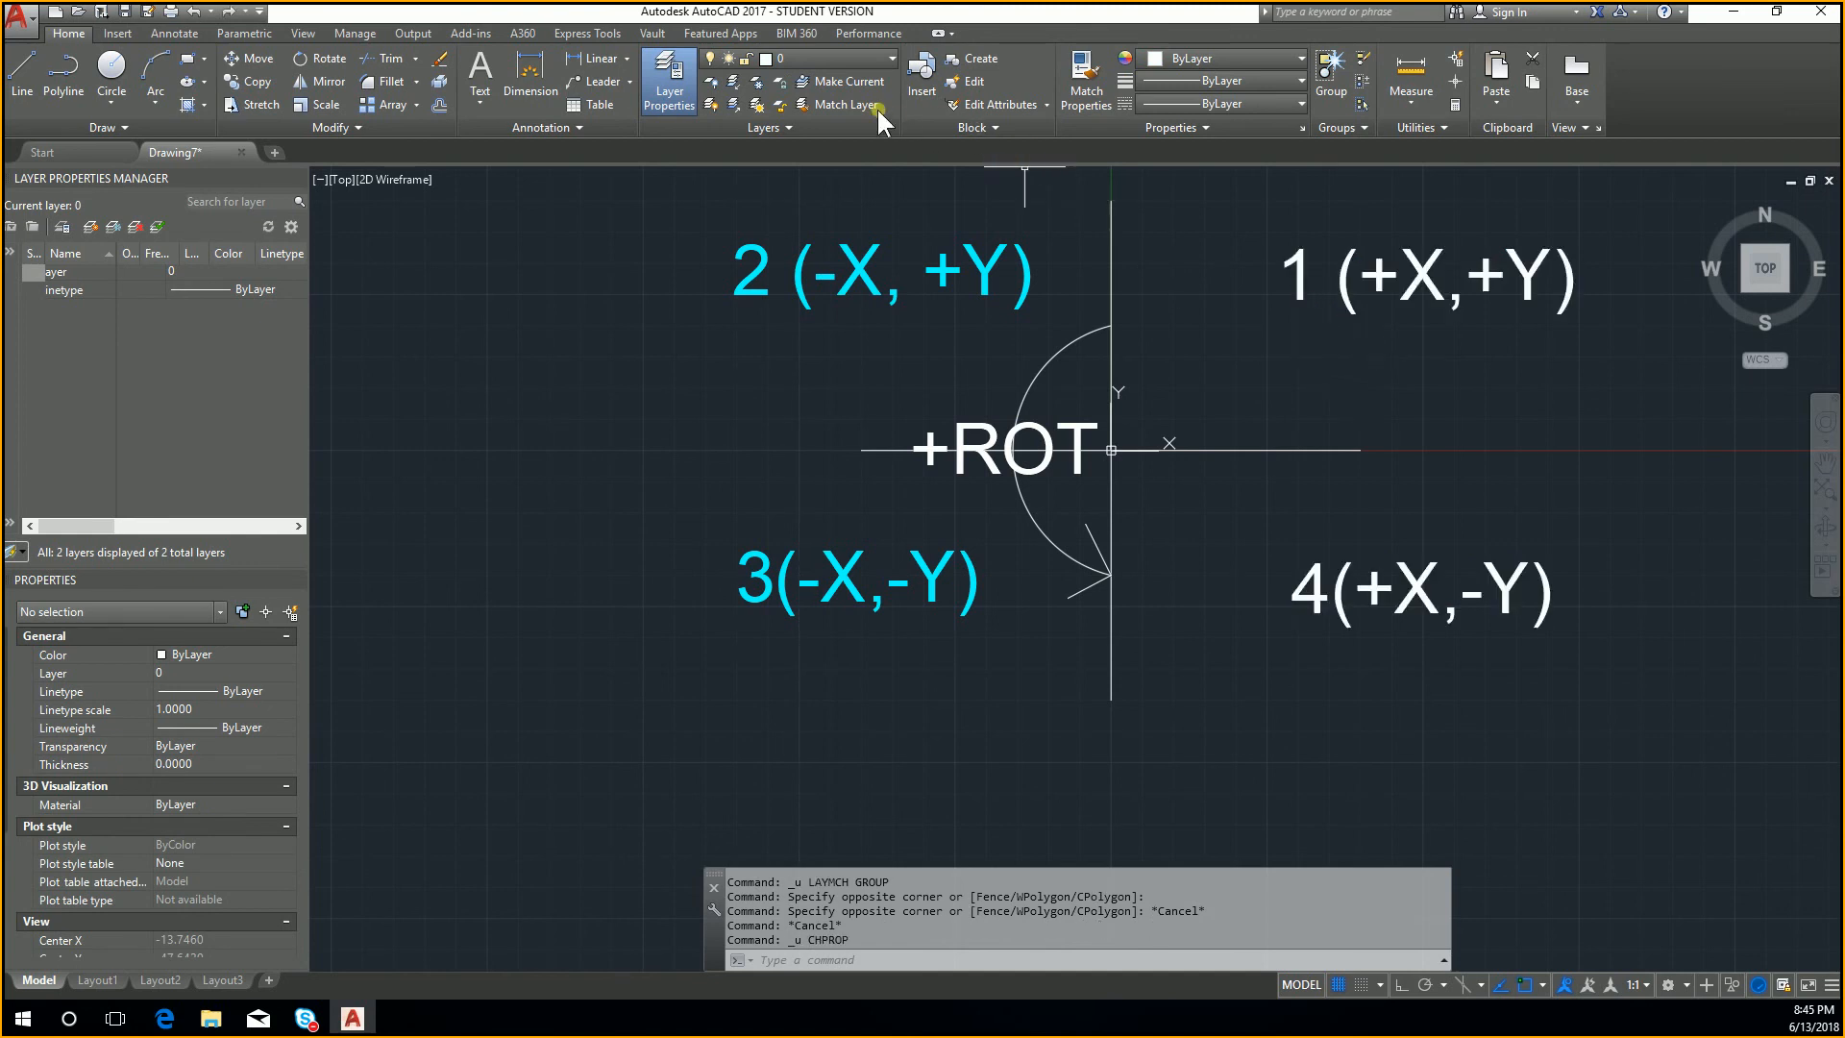
Step: Use Match Layer to put the quadrant 1, quadrant 4 and +ROT texts on the quadrant 2 label's layer
left_click(851, 102)
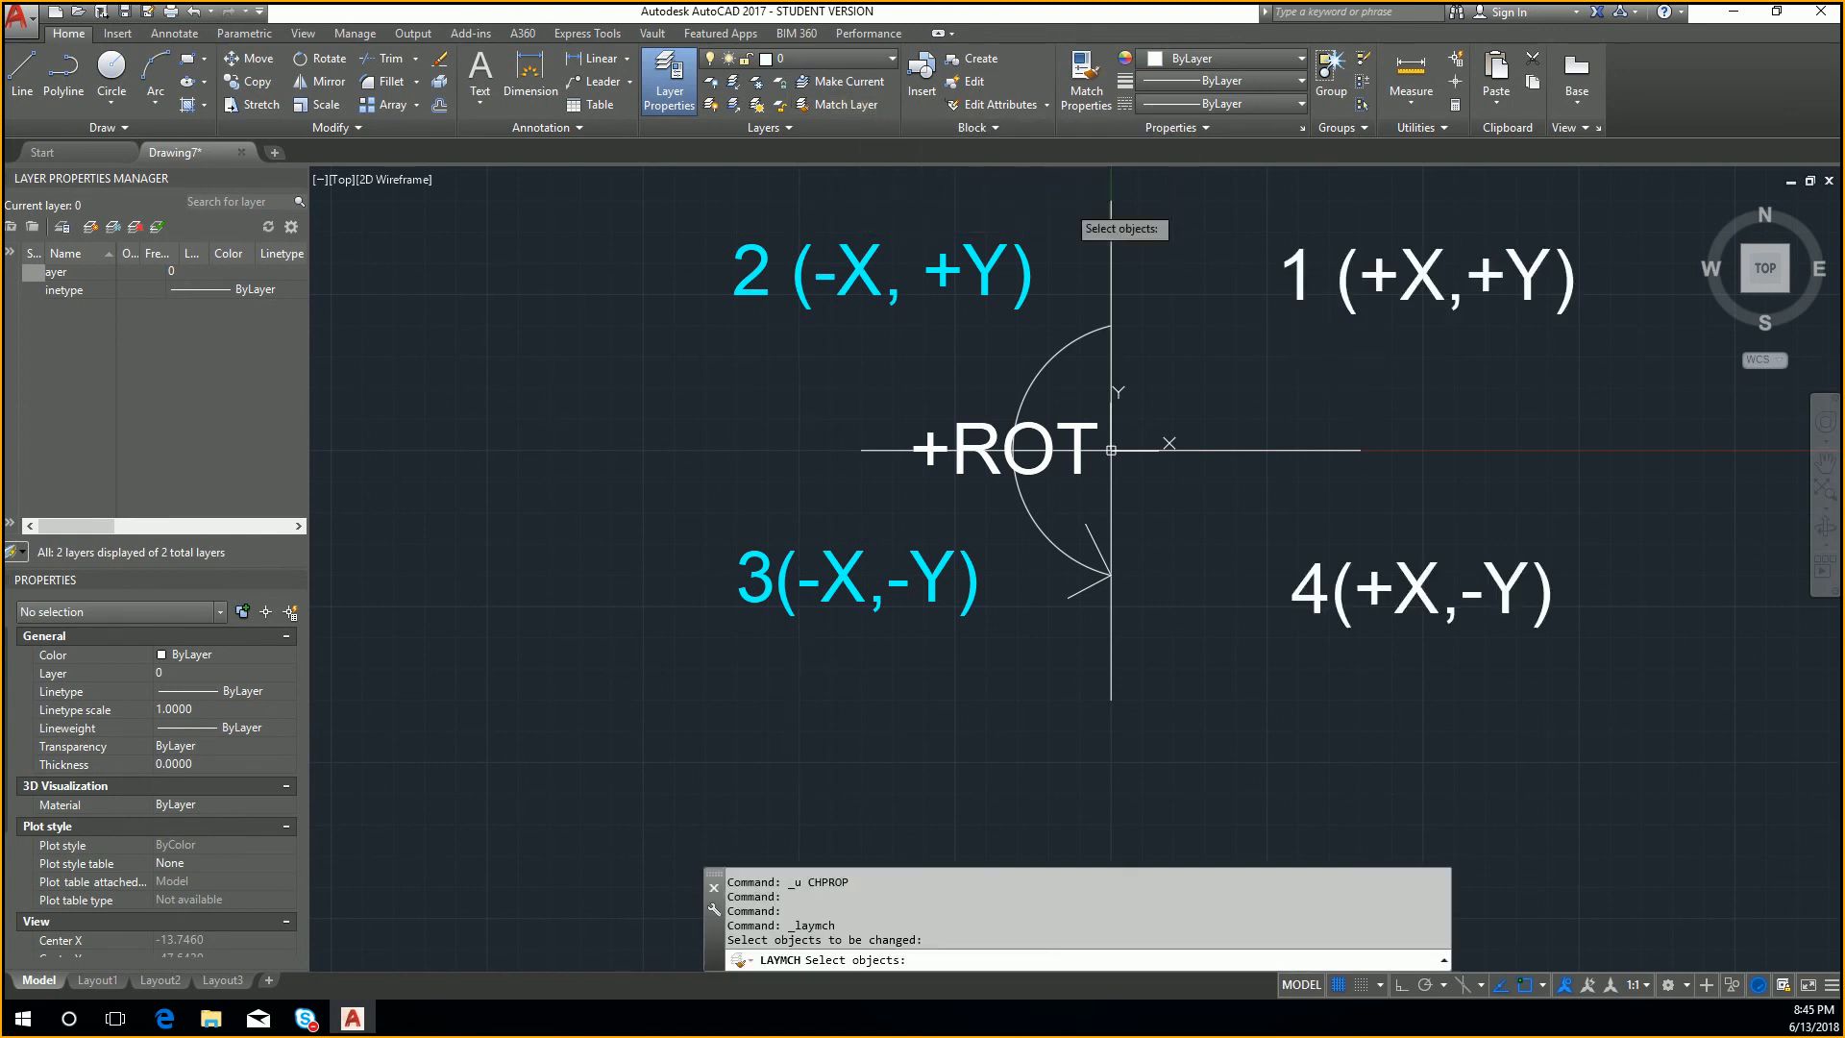
left_click(1447, 337)
left_click(1207, 202)
left_click(1610, 659)
left_click(1403, 555)
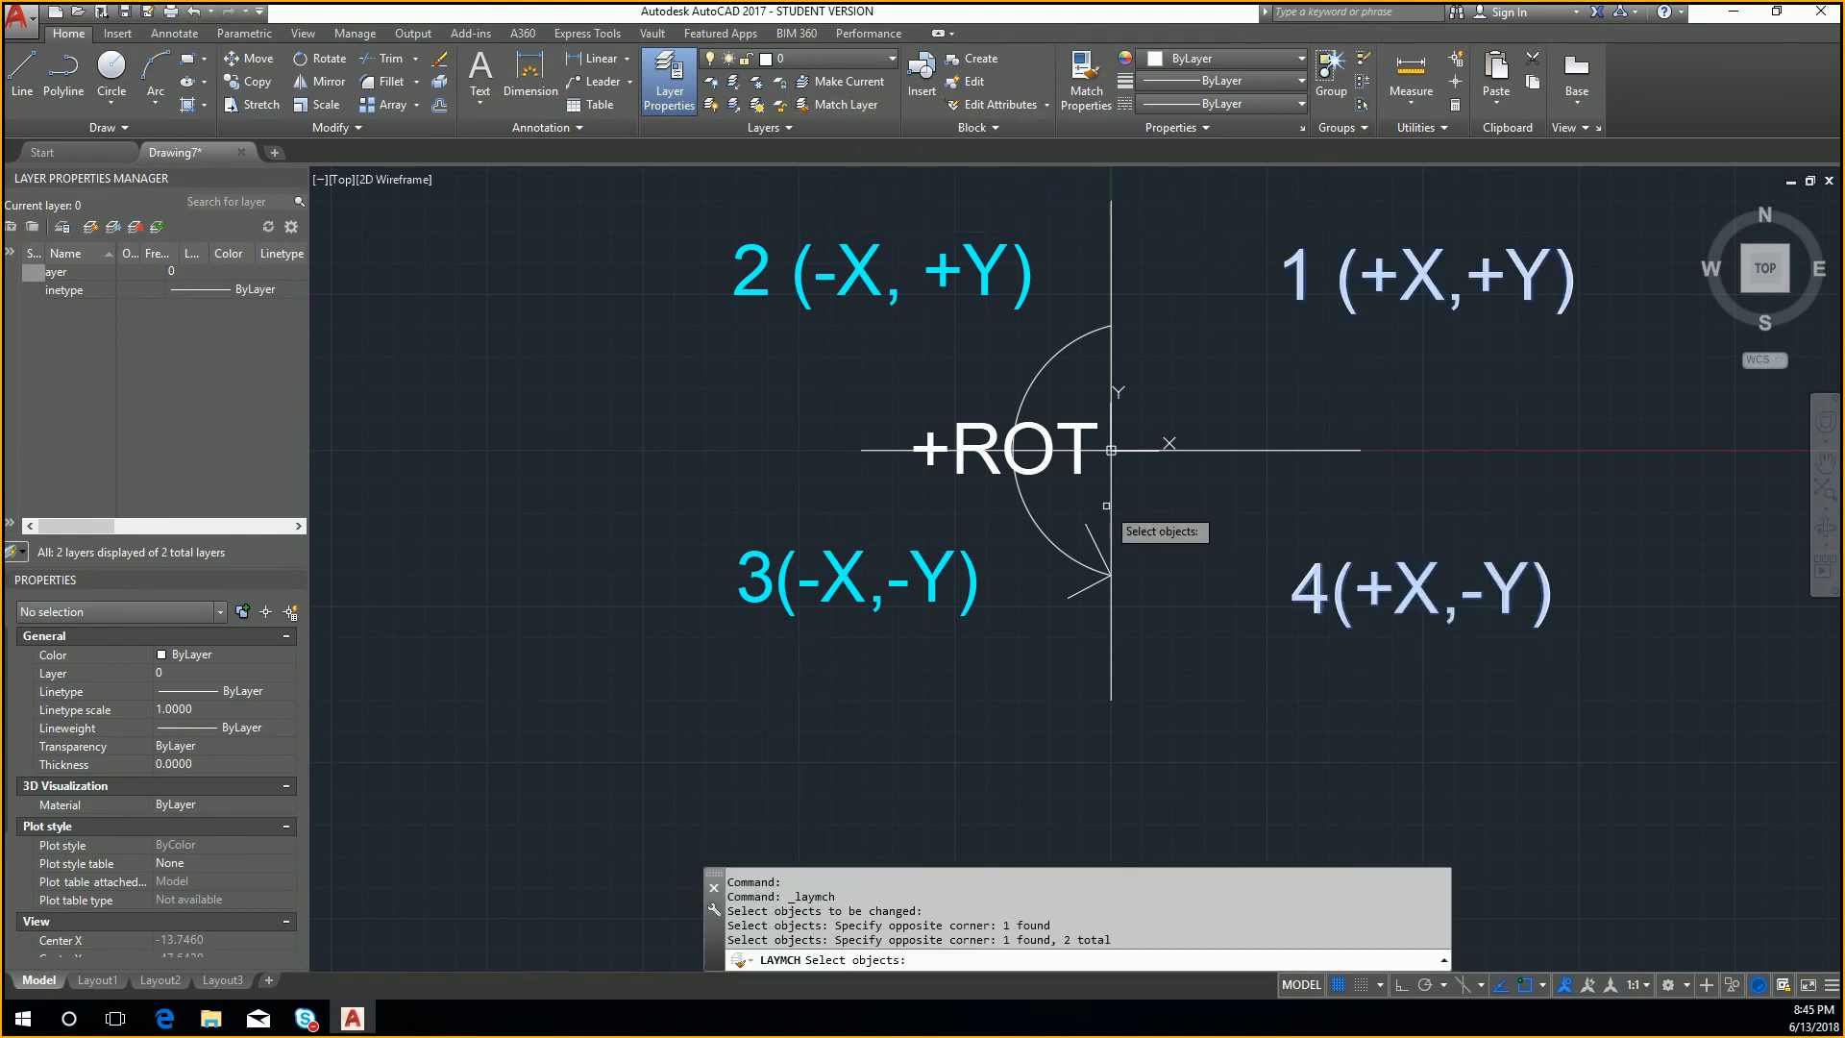
left_click(1076, 471)
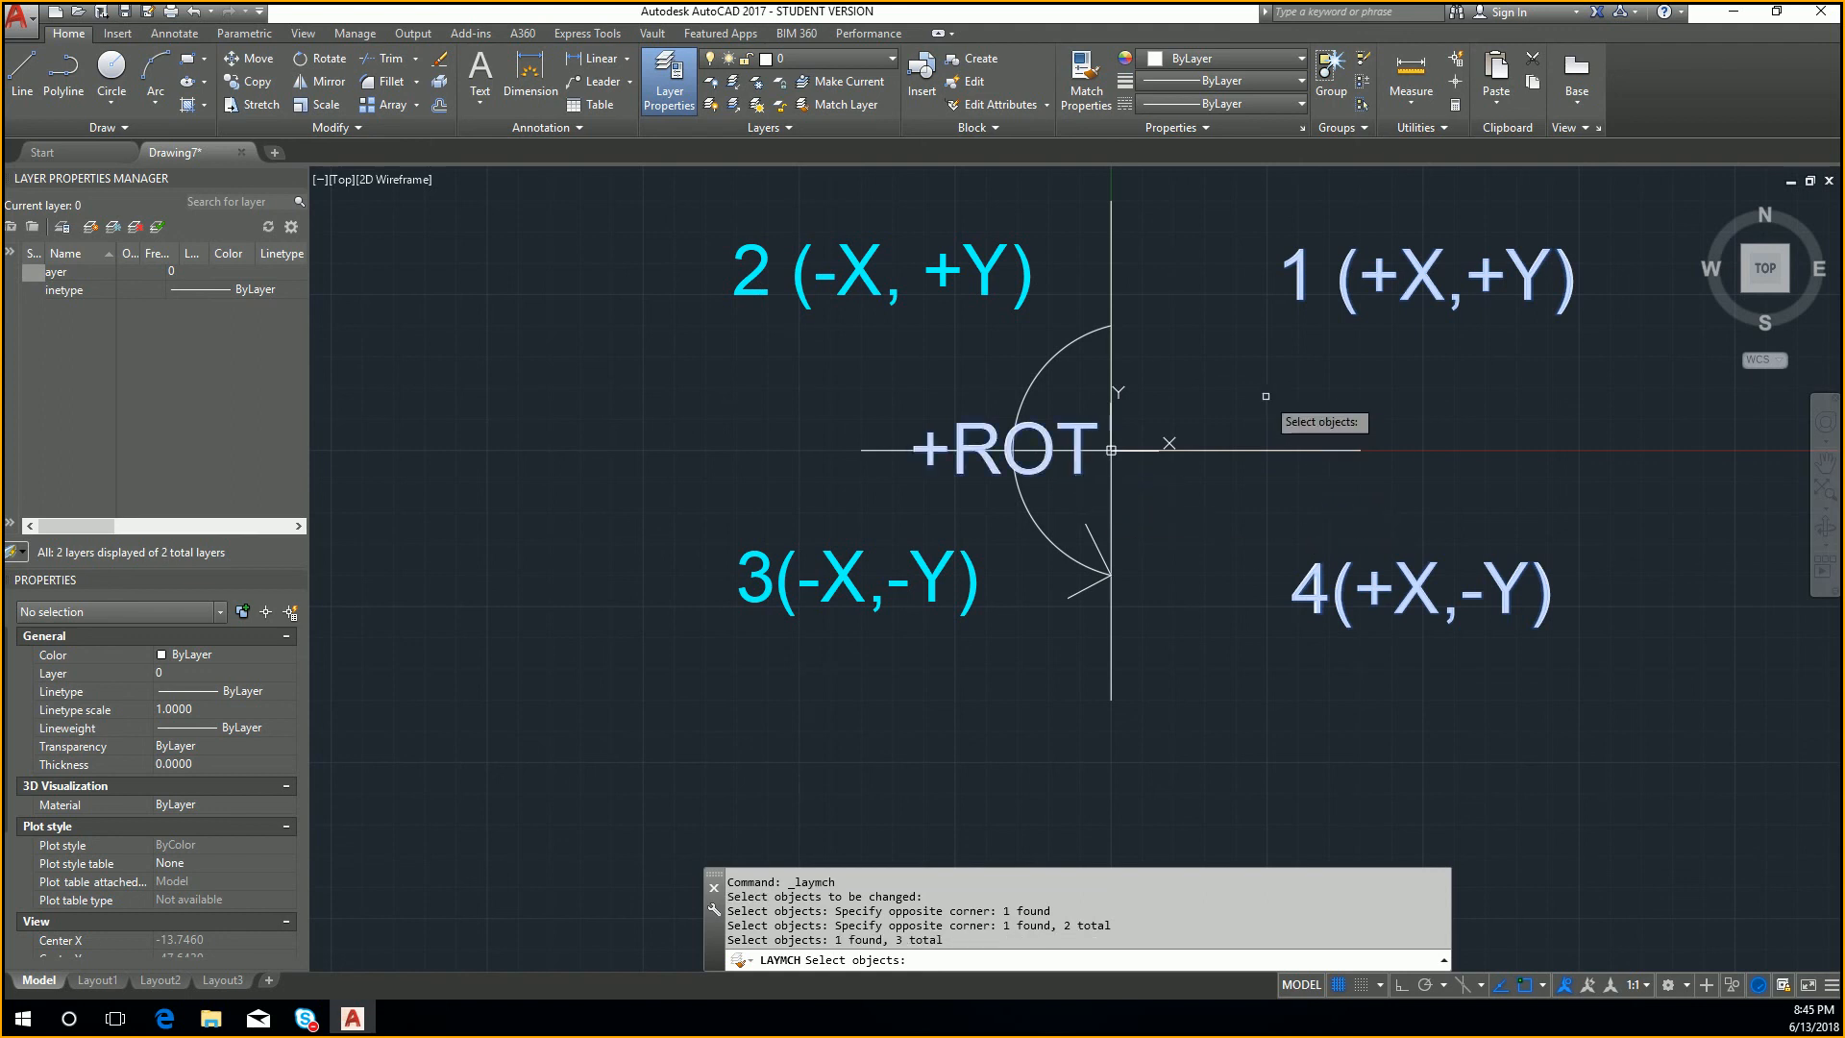
key("Return")
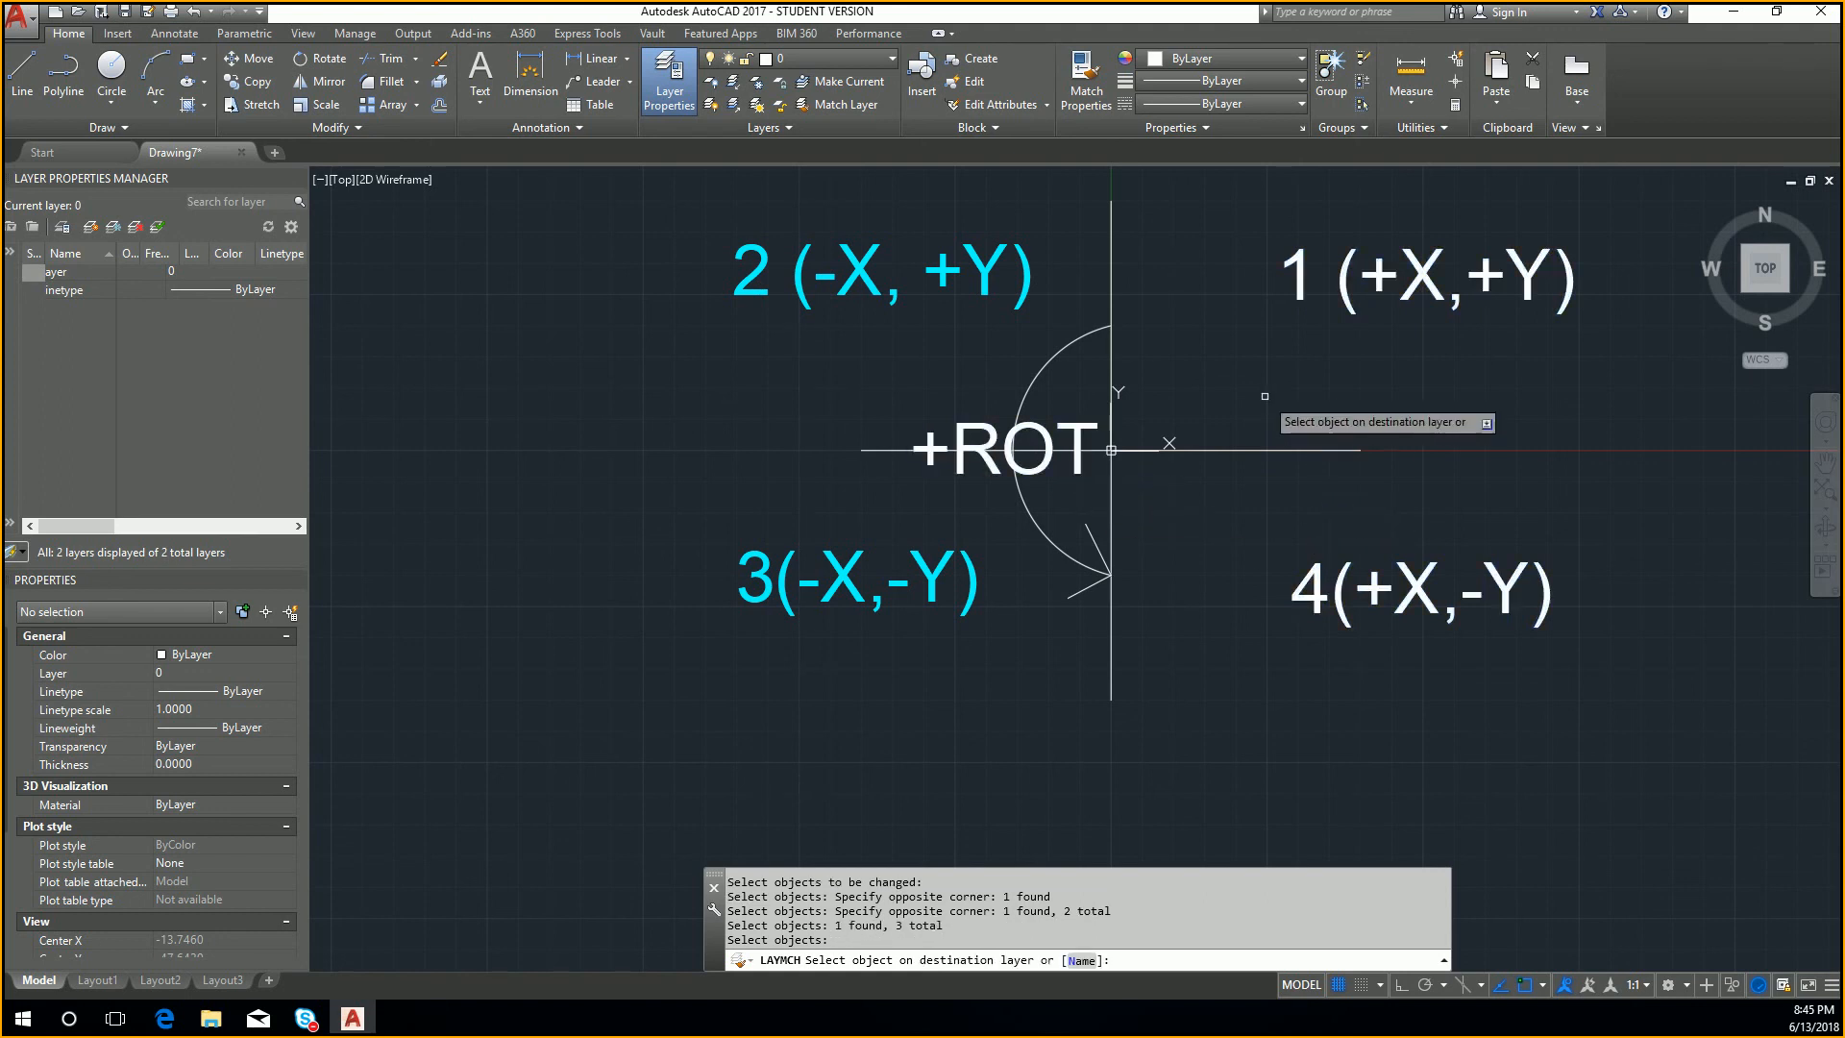
left_click(1024, 289)
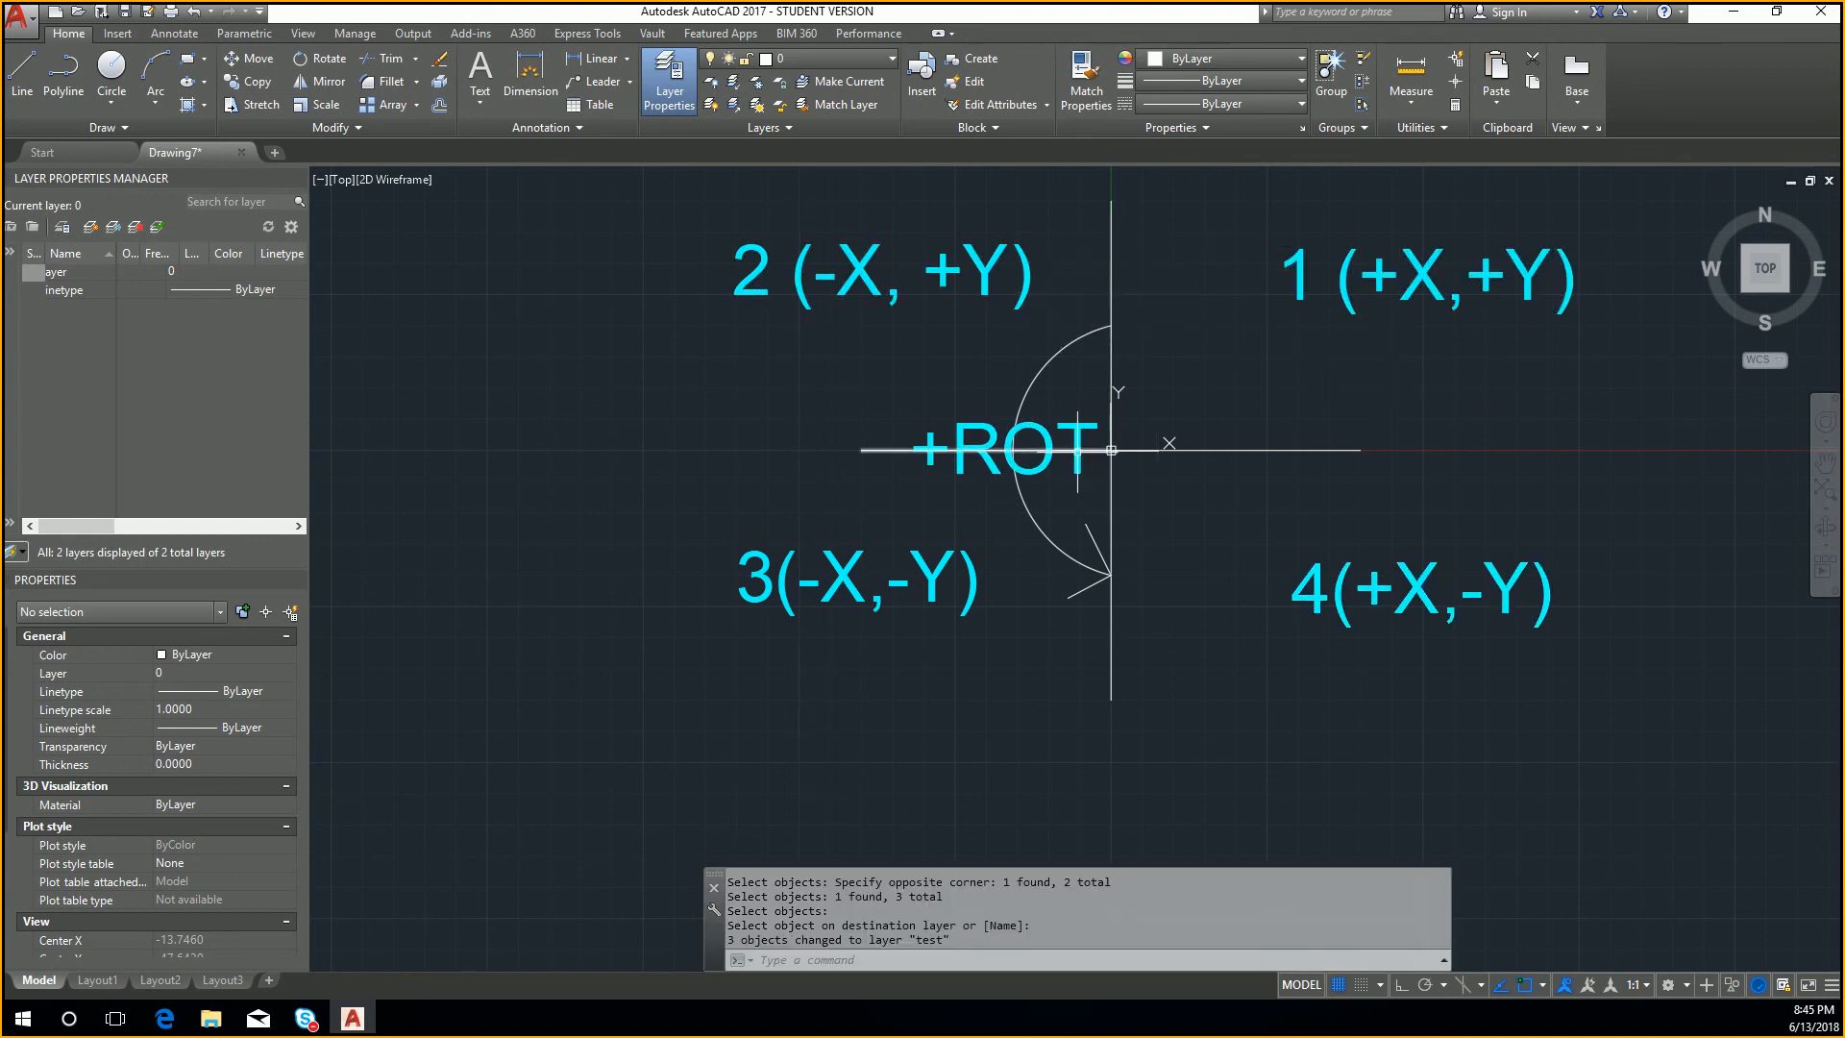
left_click(1590, 699)
left_click(1526, 714)
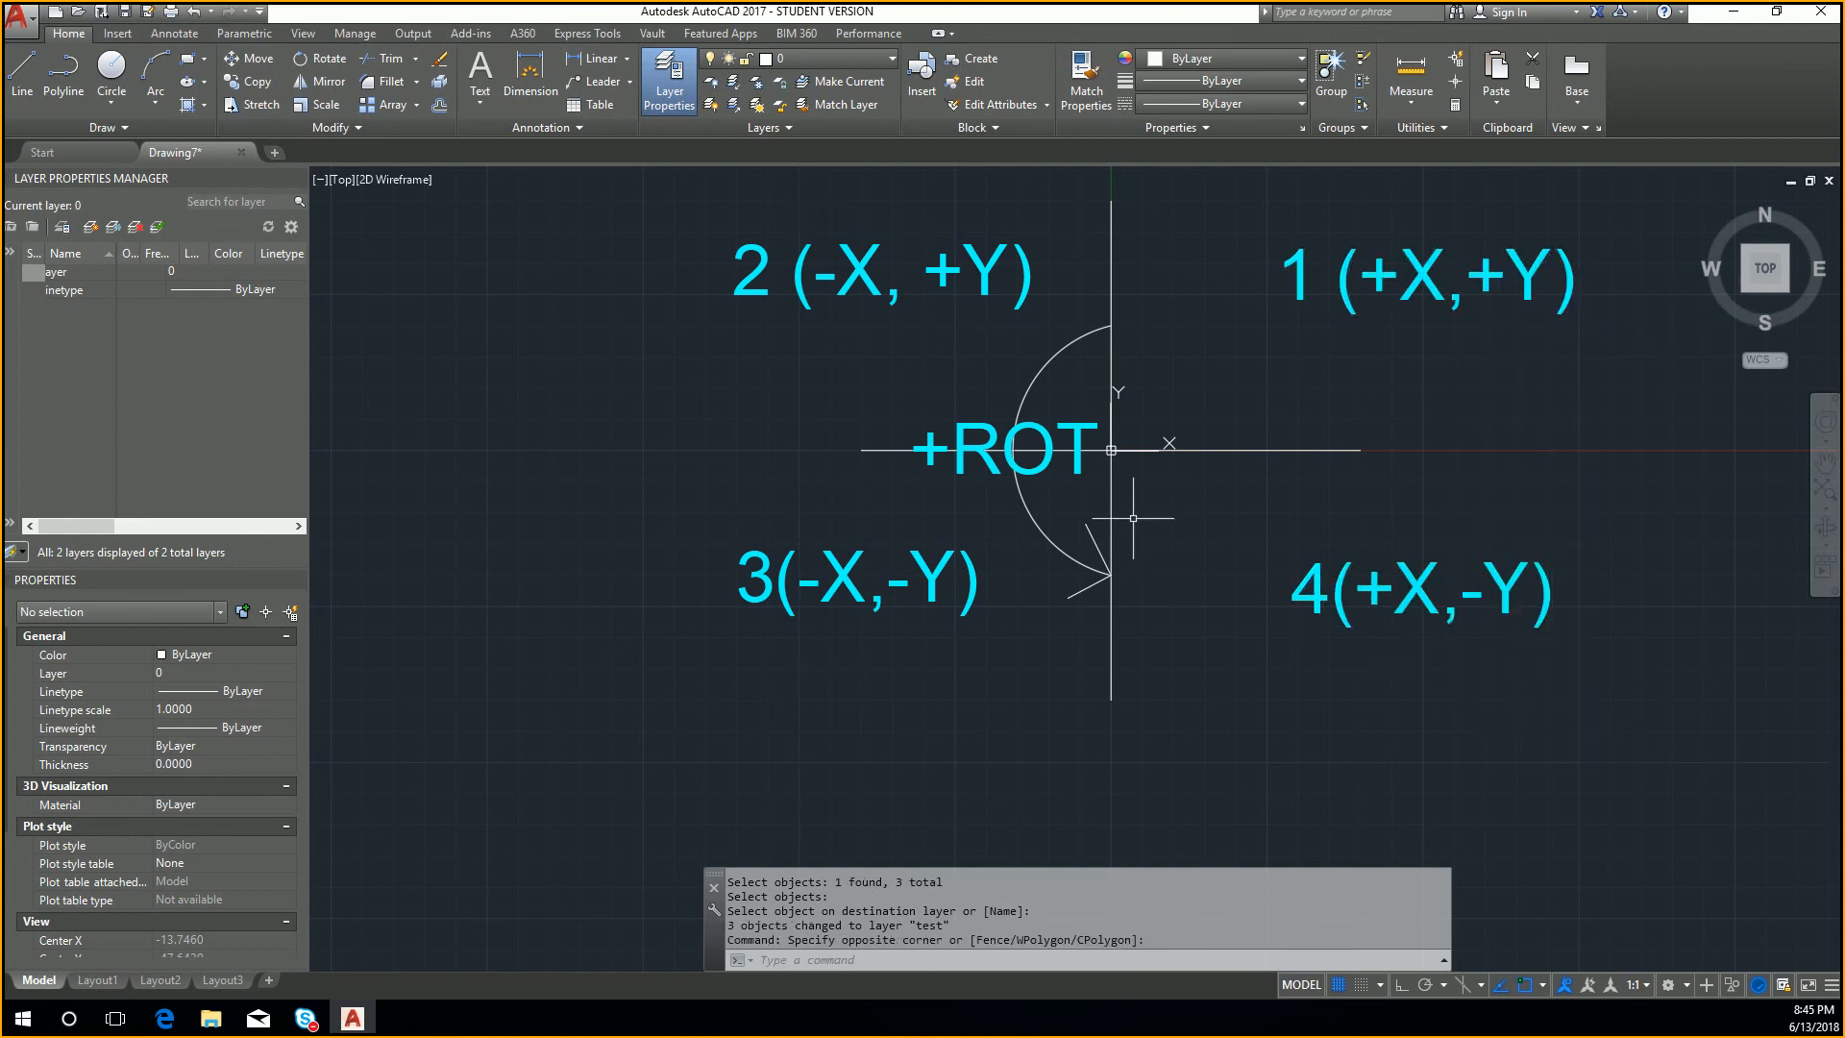
Step: Make the quadrant 2 label's layer, test, the current layer
left_click(888, 59)
left_click(1004, 278)
left_click(858, 87)
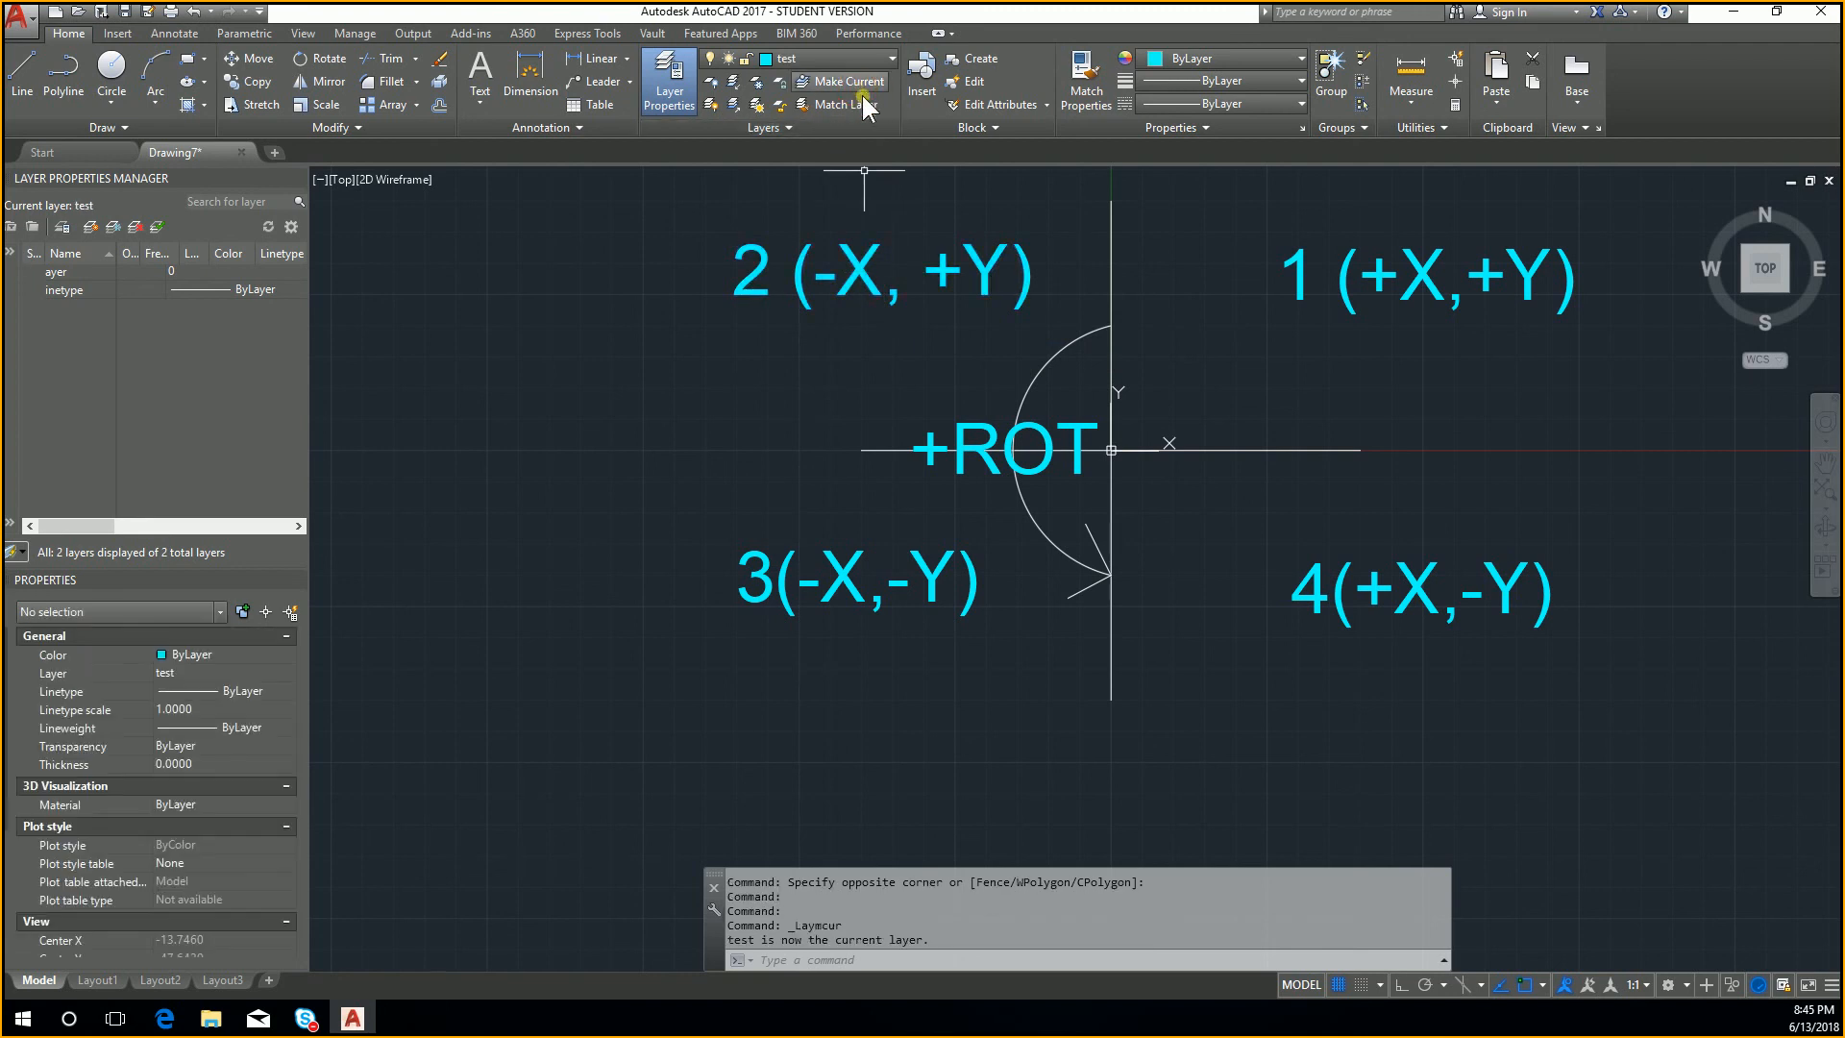
key("Escape")
mouse_move(747, 355)
middle_mouse_down()
mouse_move(886, 362)
mouse_move(937, 338)
middle_mouse_up()
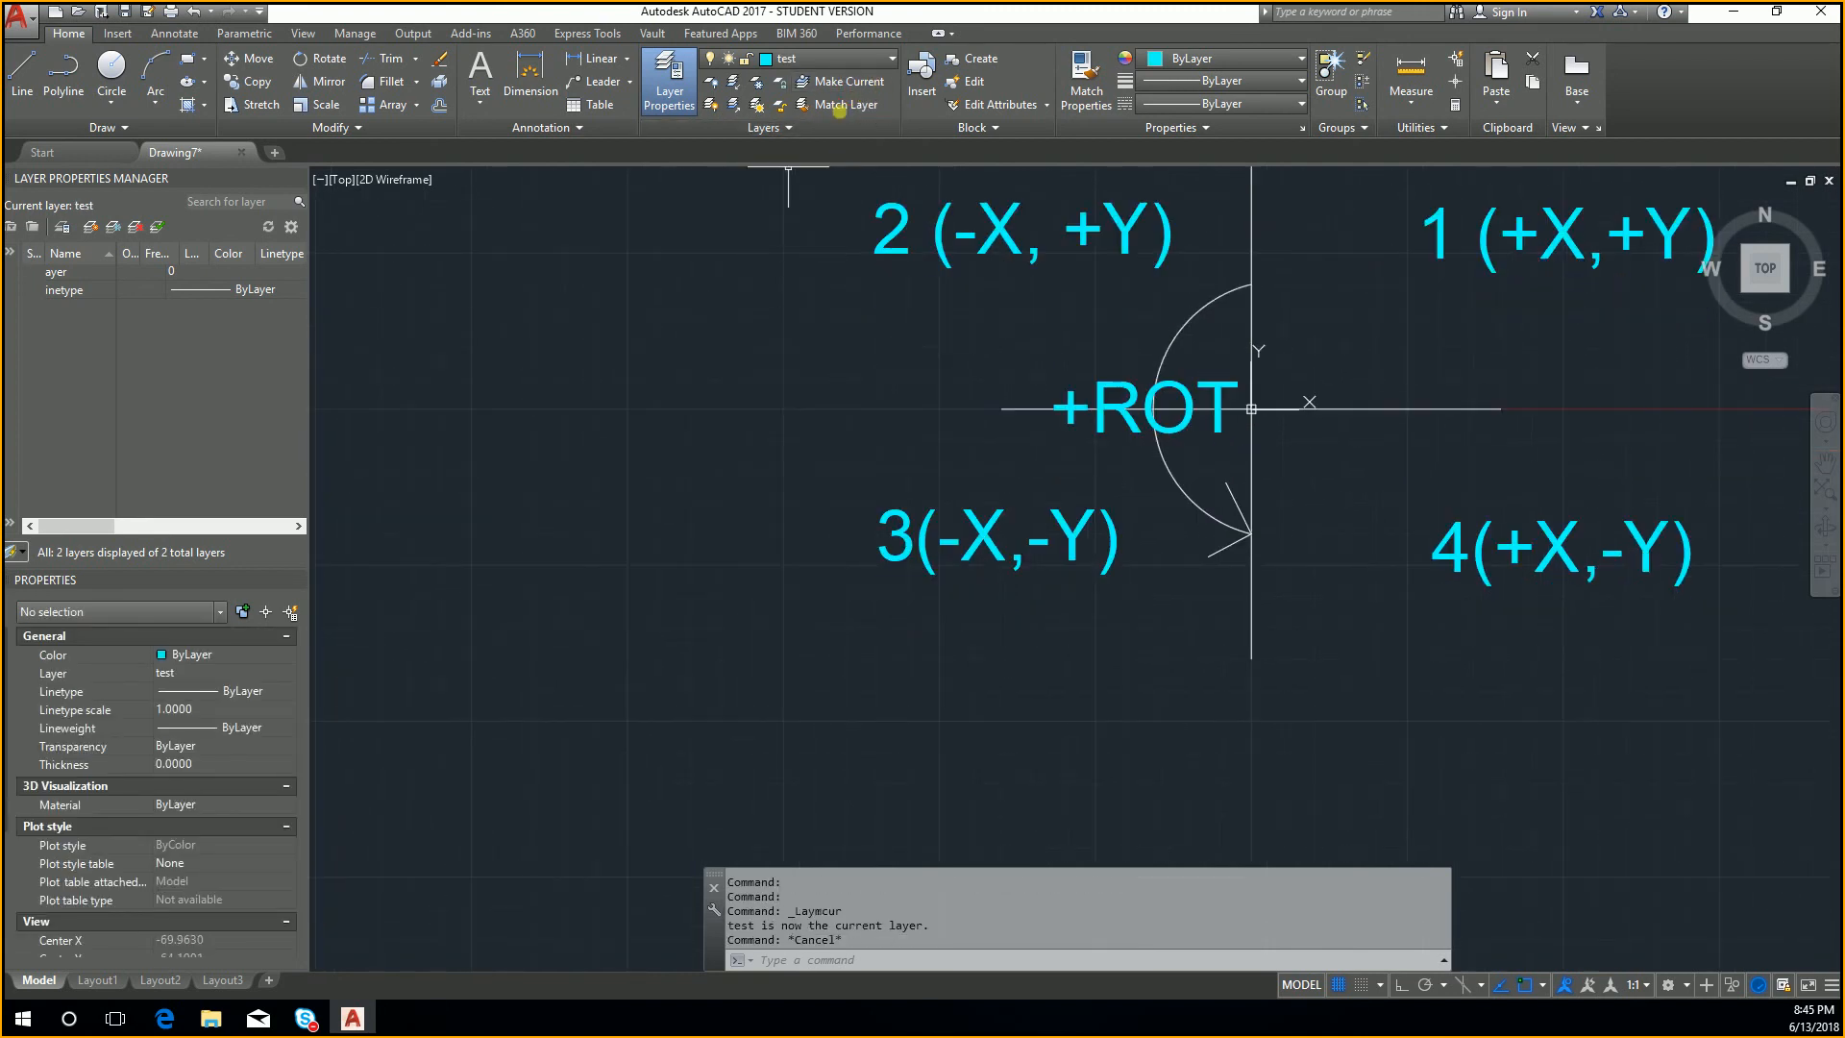
key("Escape")
key("Escape")
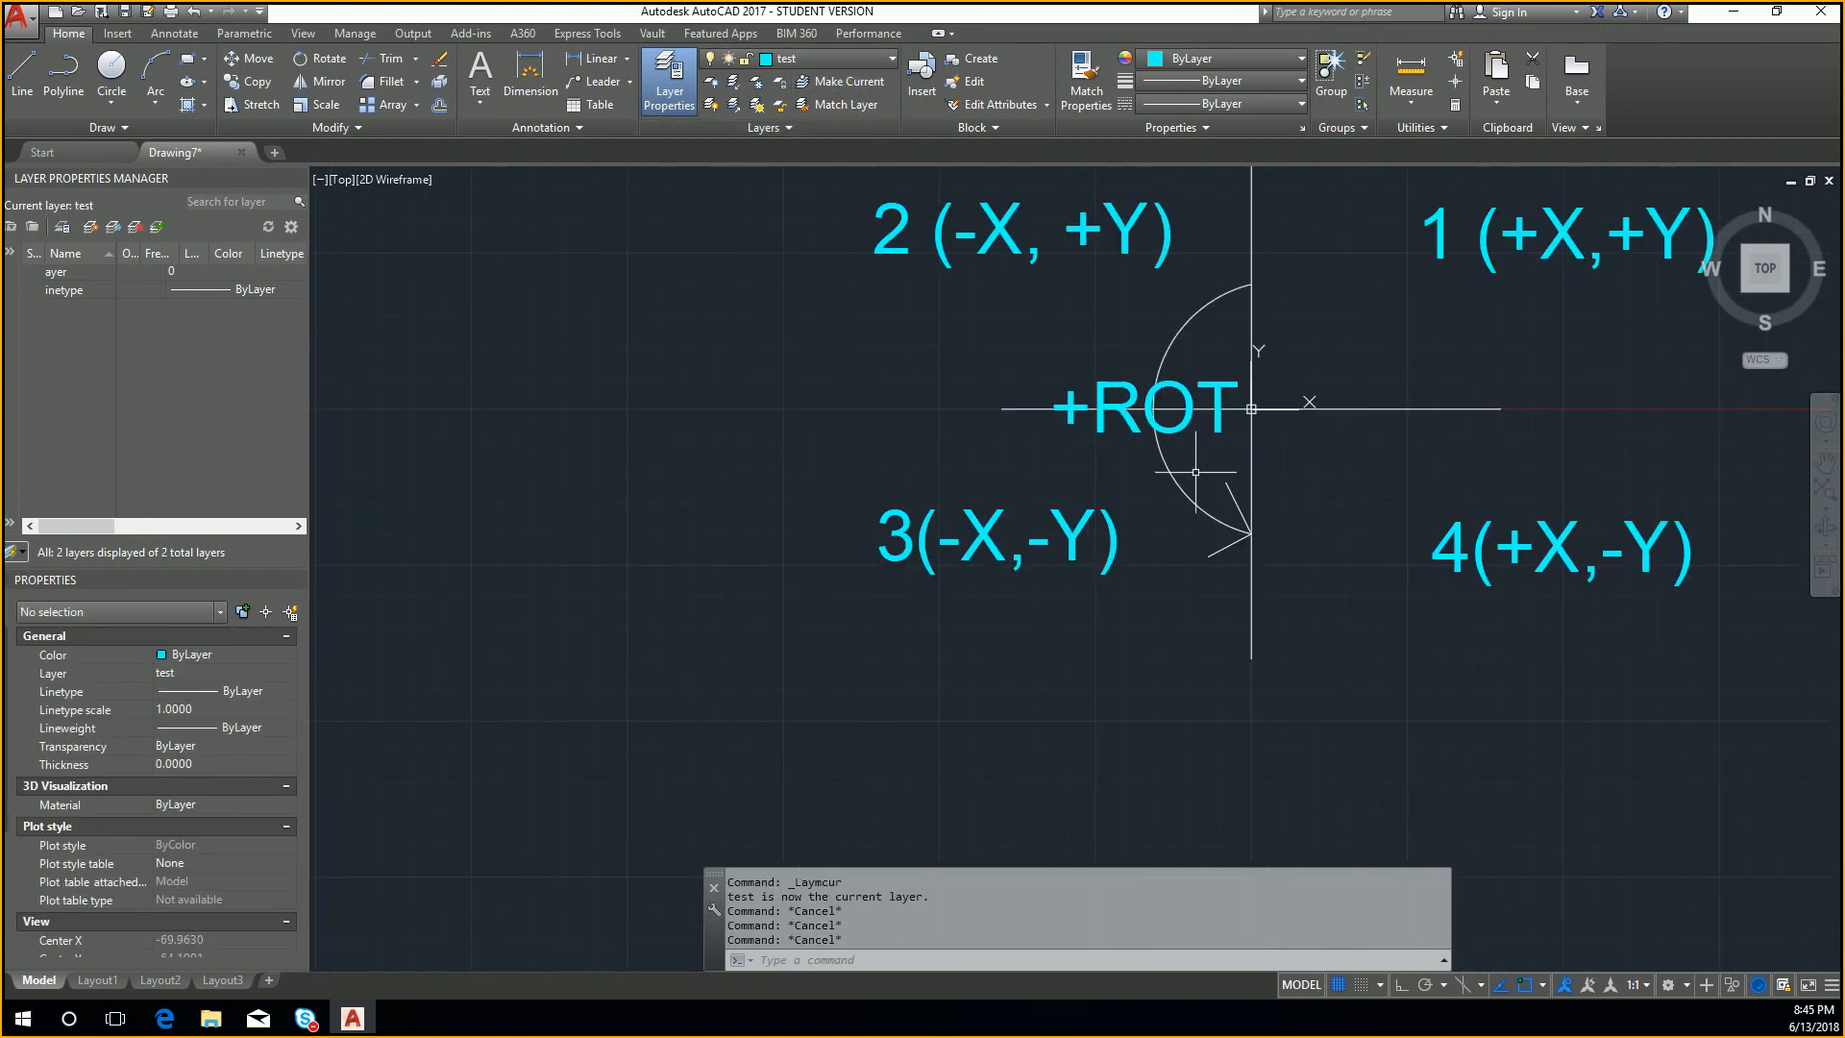
Step: Make layer 0 current by using the semicircular rotation arc as the reference object
left_click(1196, 472)
left_click(1192, 277)
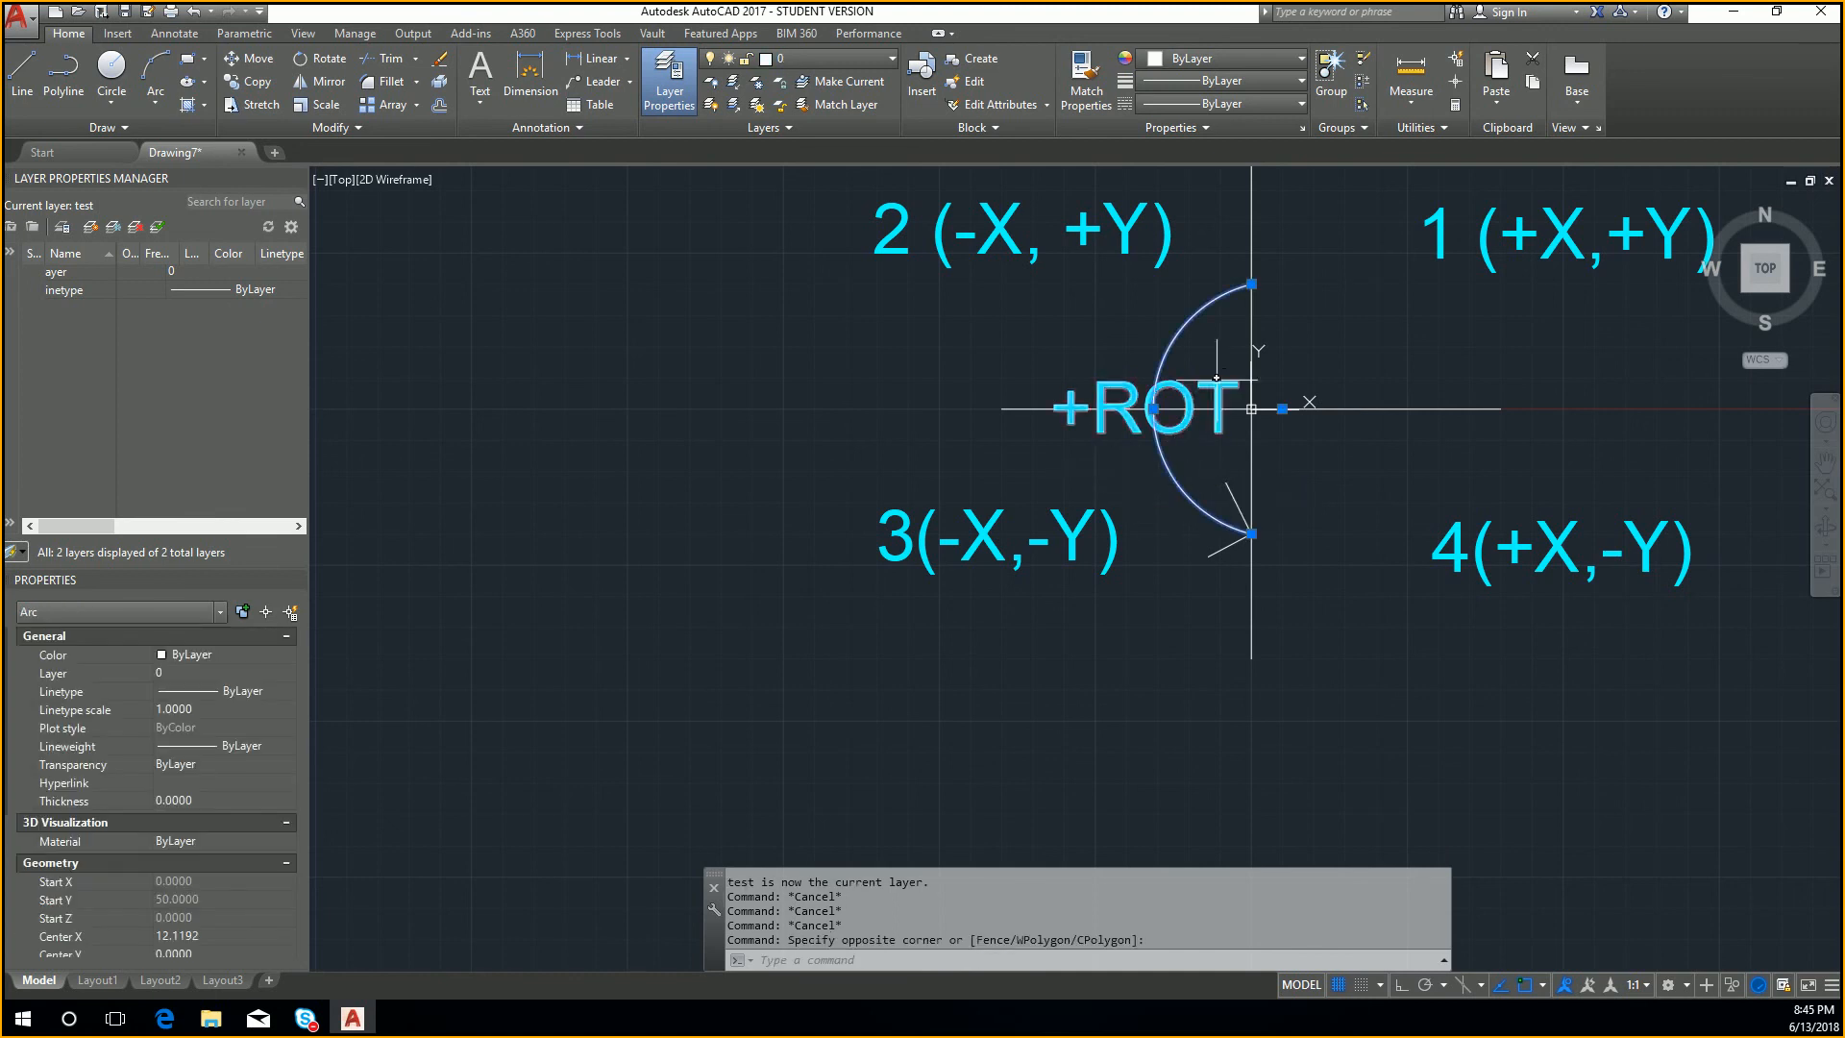
left_click(856, 81)
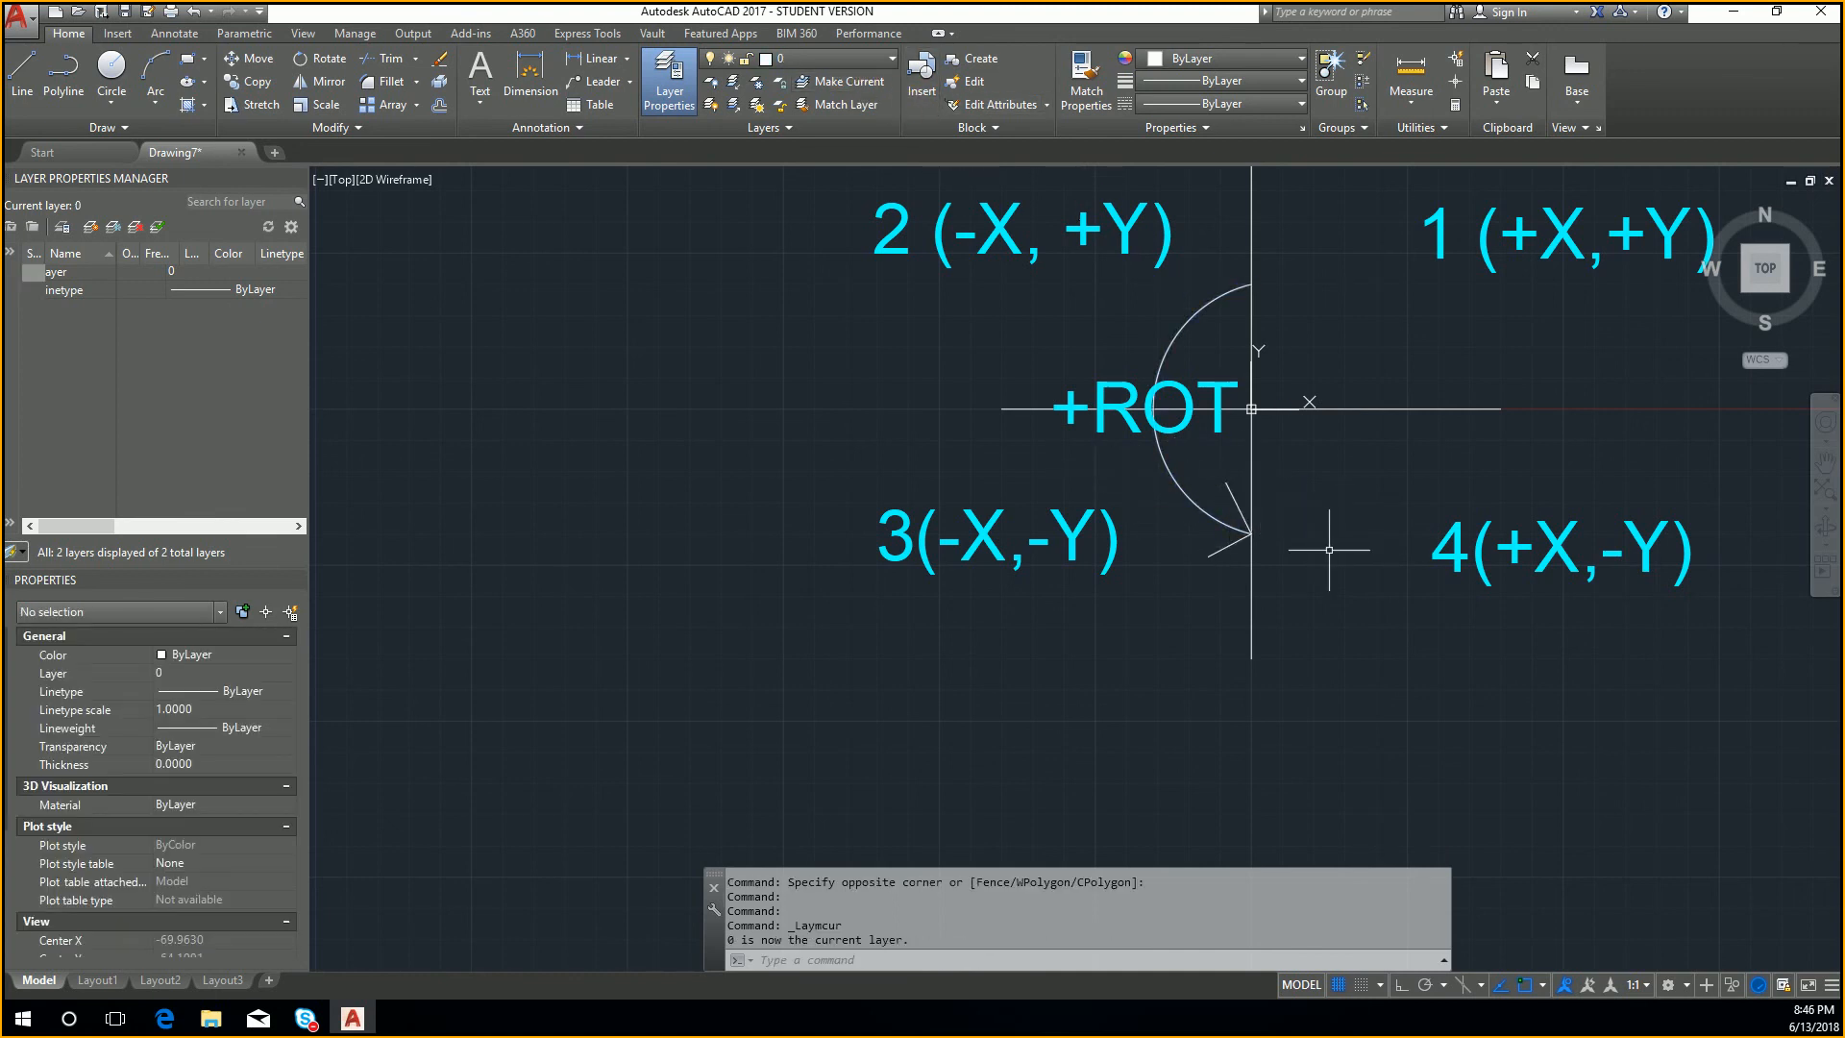
middle_click_drag(1329, 550, 1038, 562)
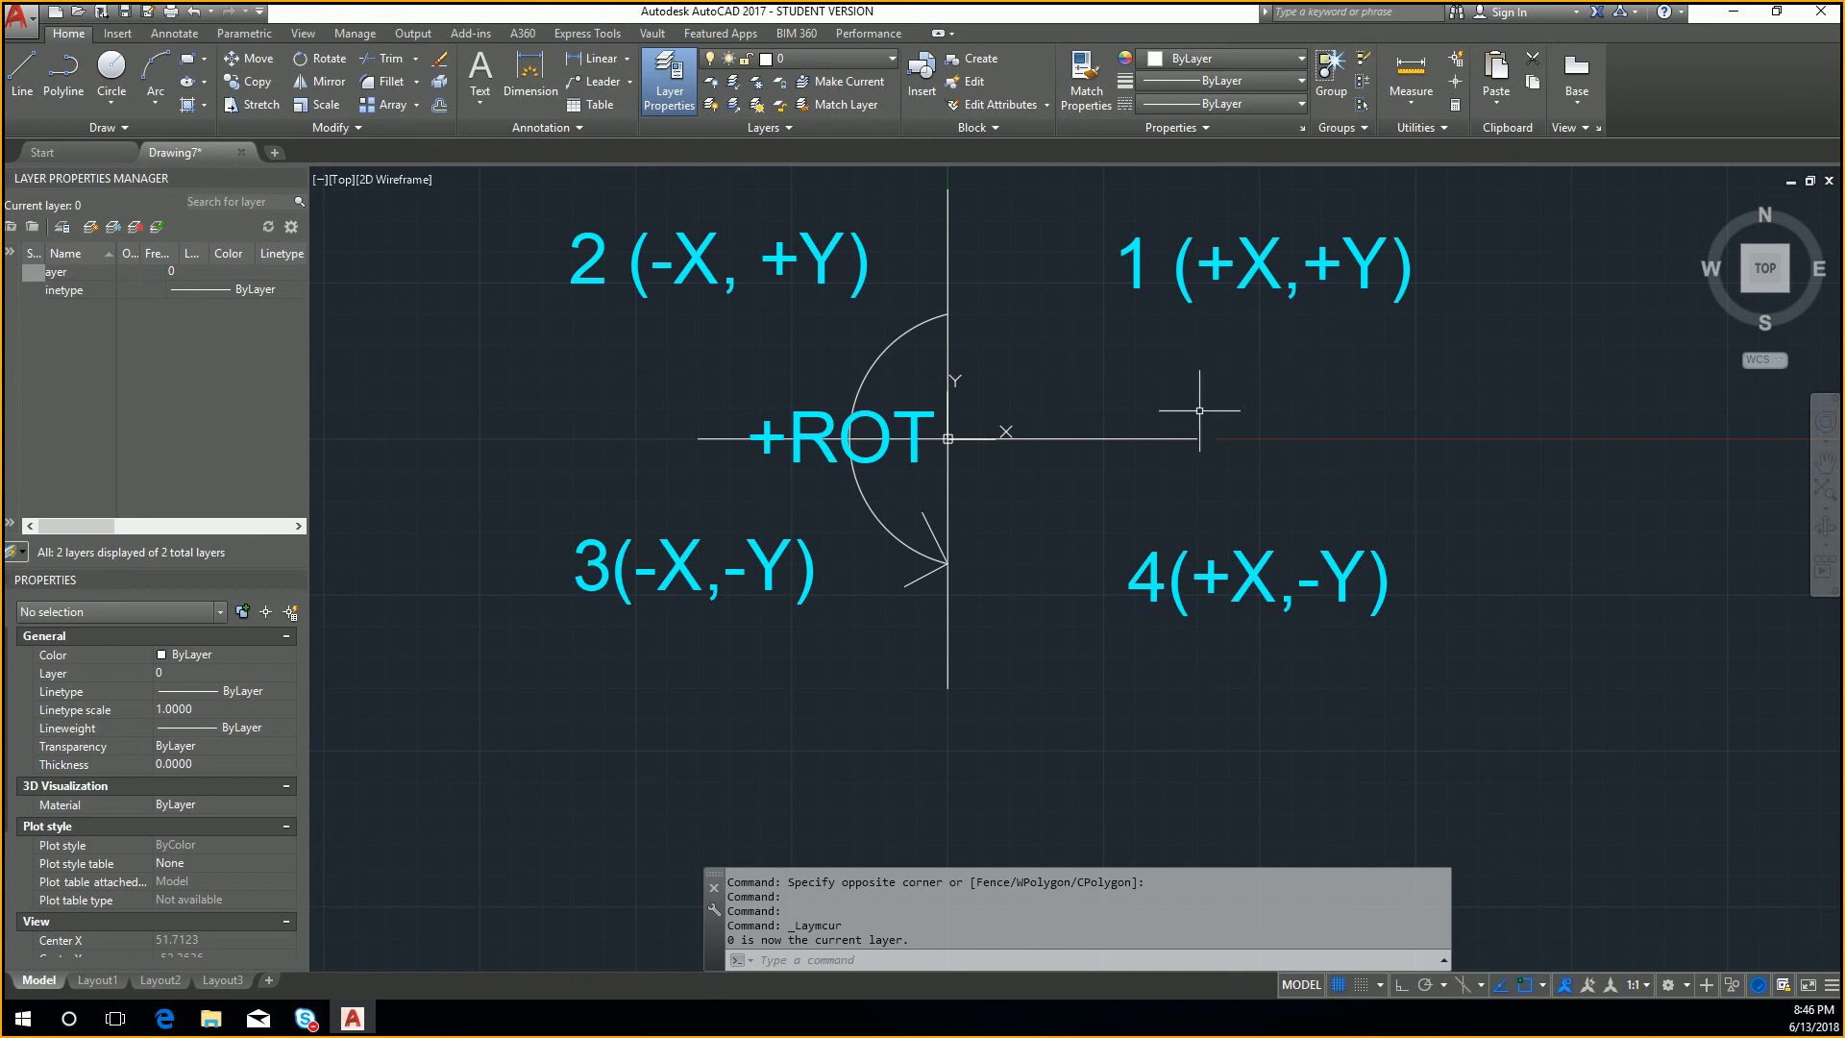
left_click(1446, 360)
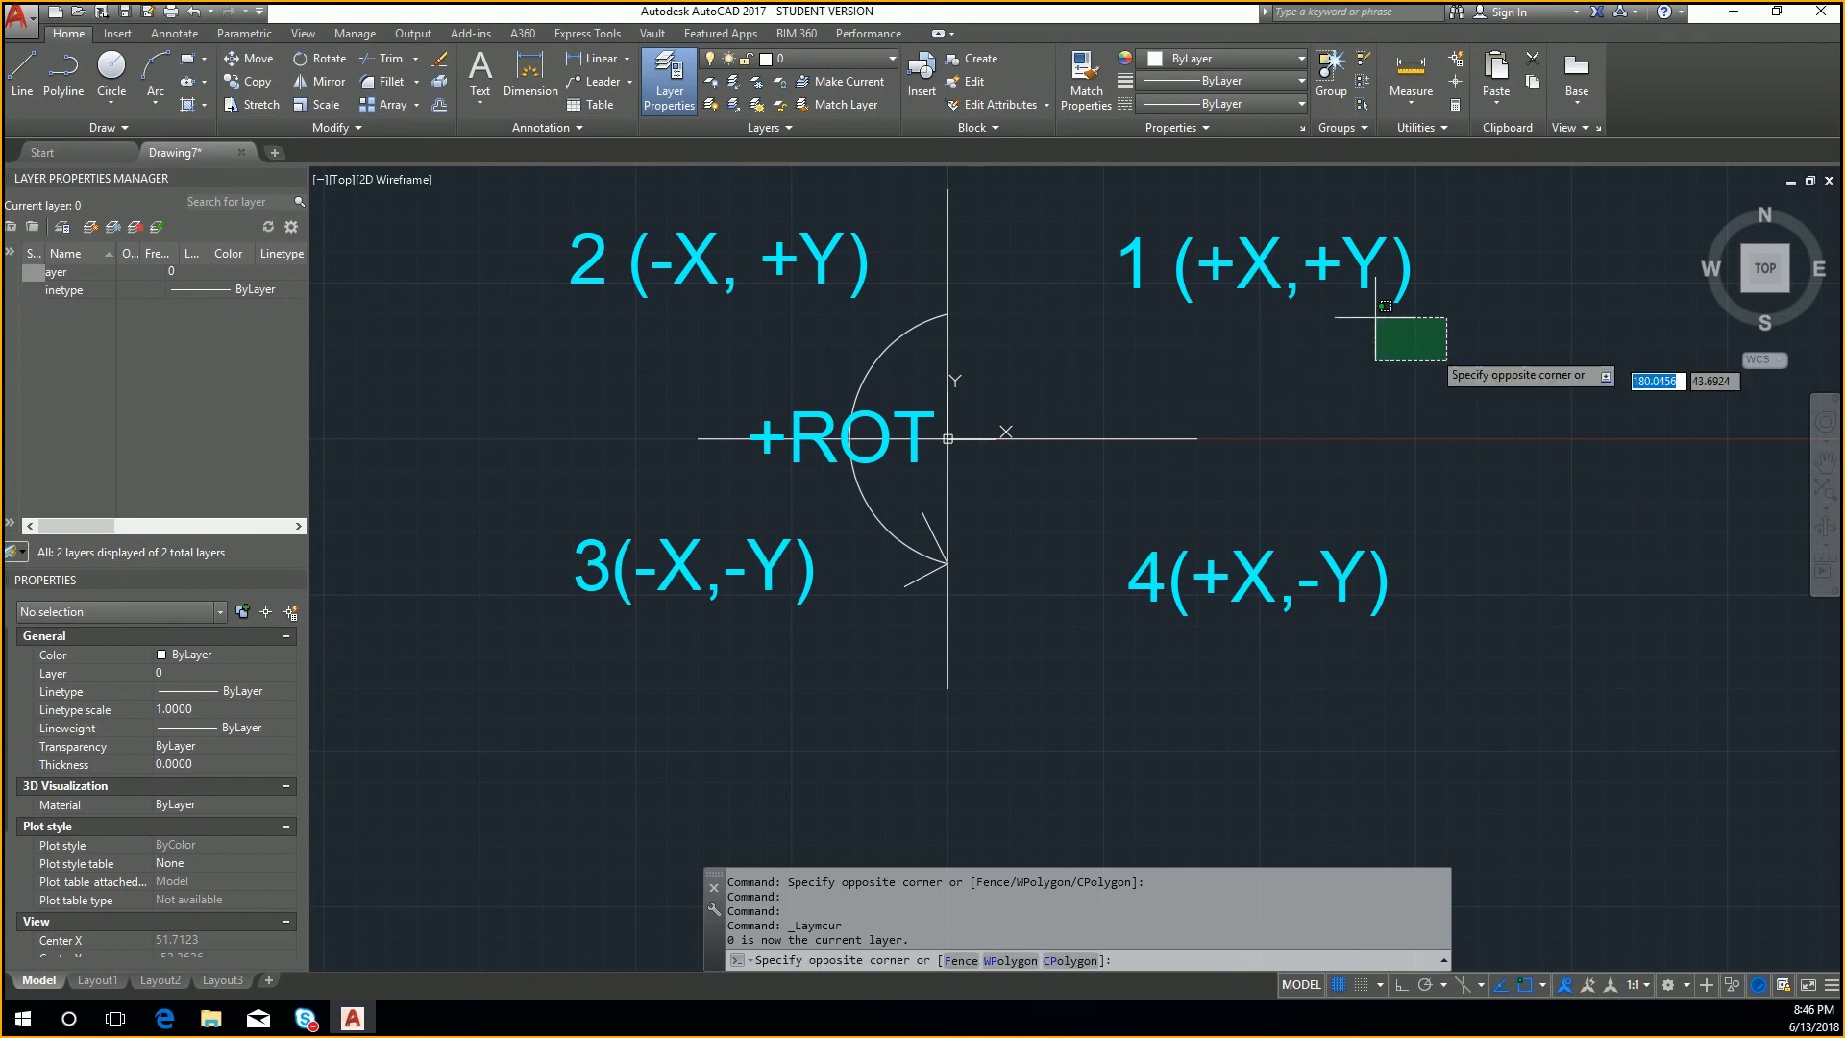
left_click(1259, 233)
left_click(892, 58)
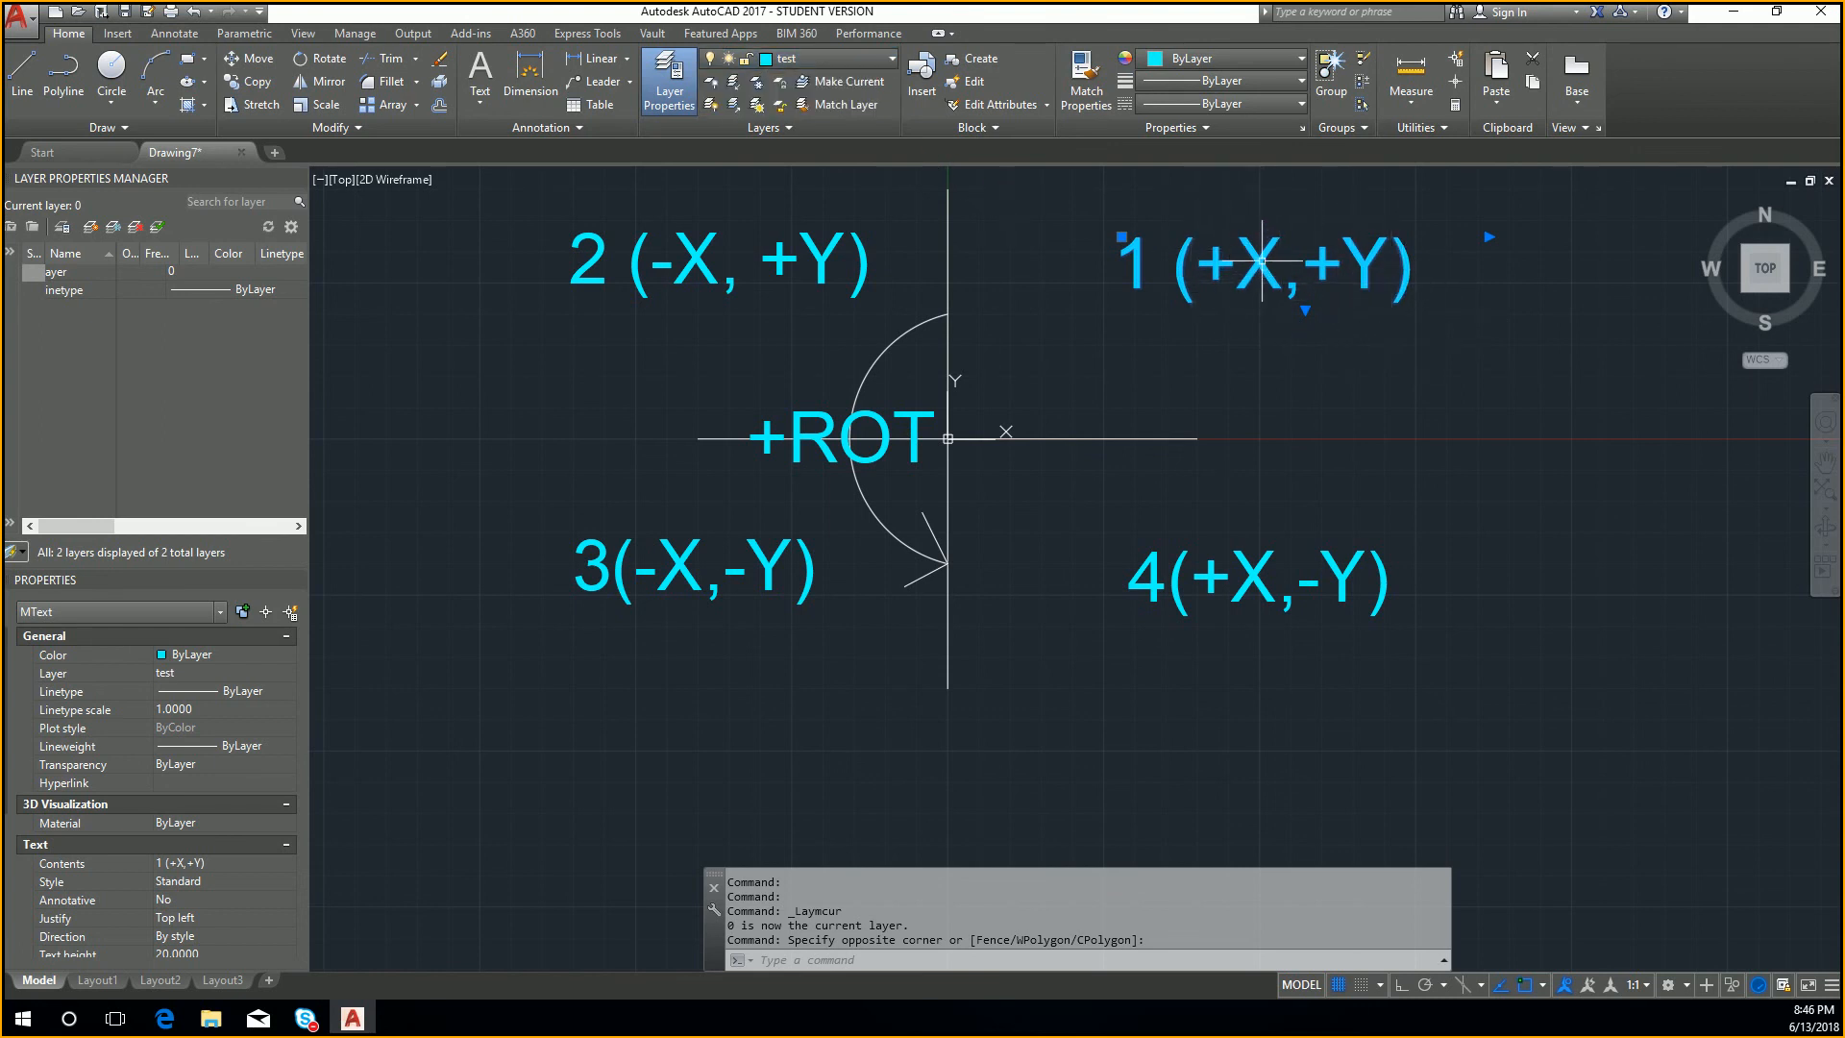
key("Escape")
key("Escape")
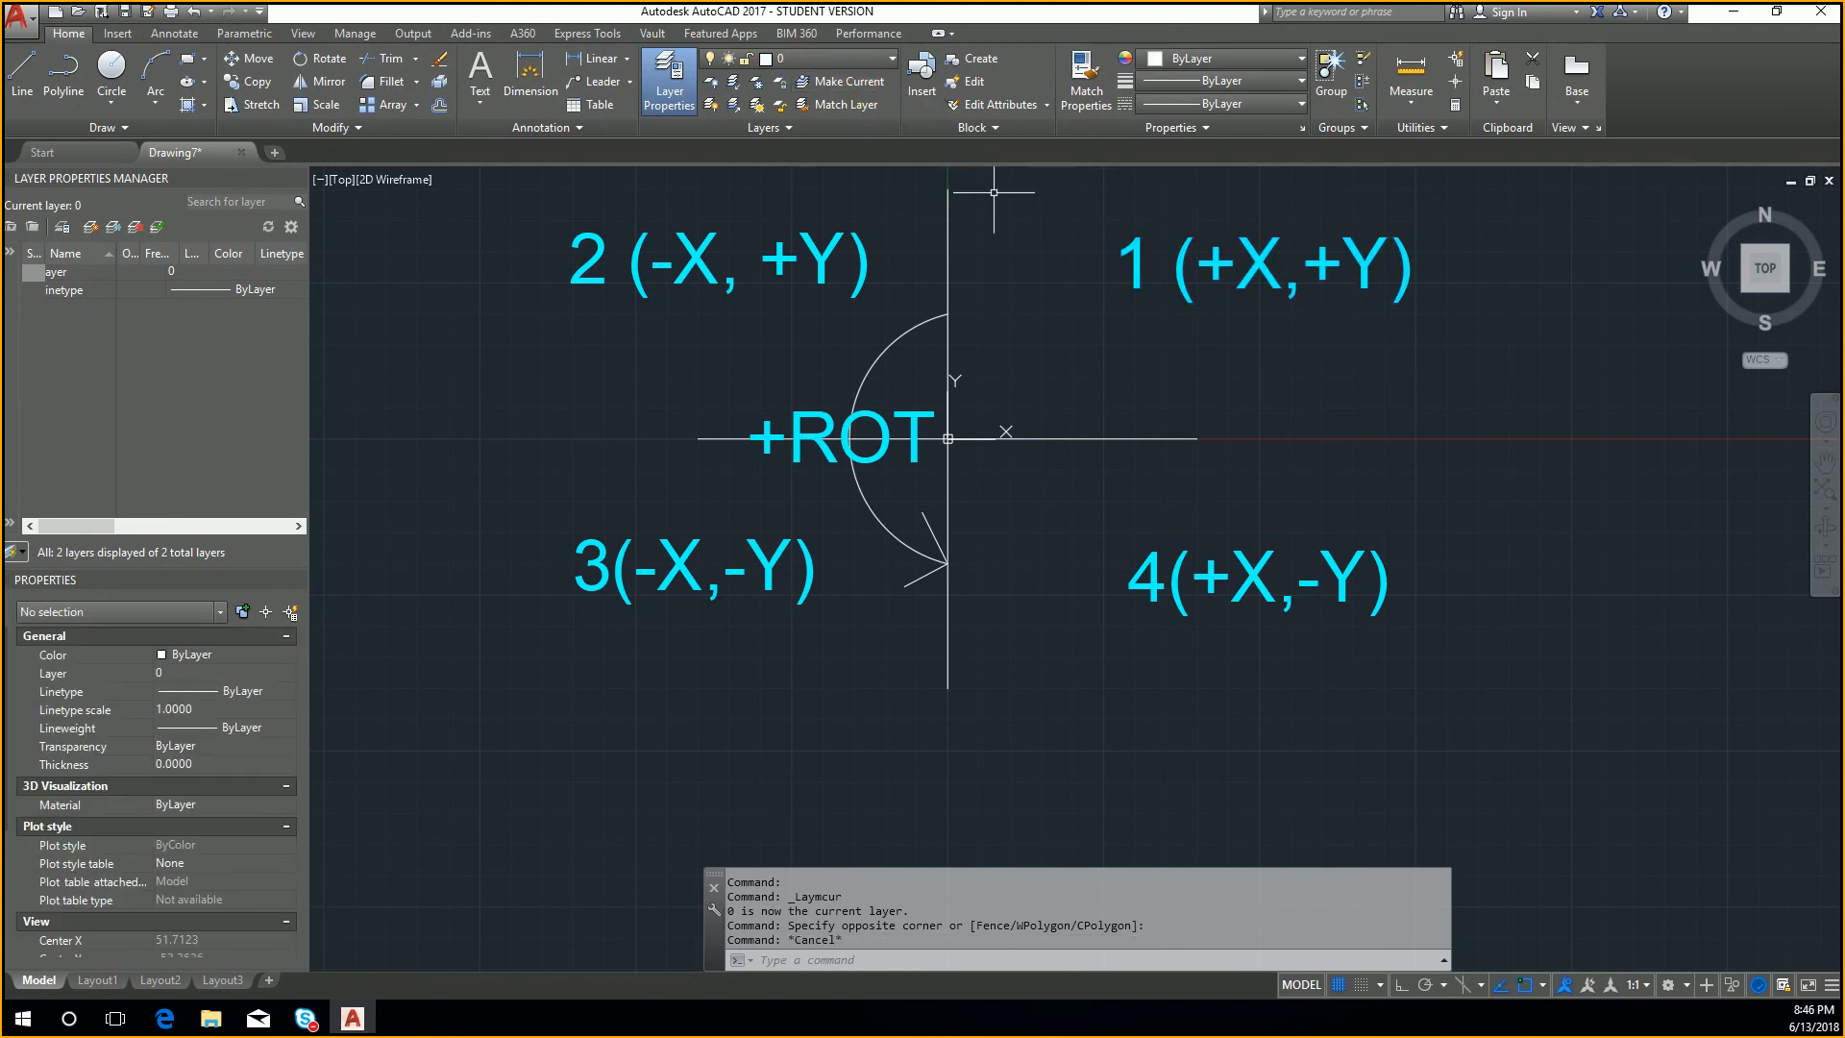
Step: Make the quadrant 1 label's layer, test, the current layer by using the label as the reference object
left_click(1379, 312)
left_click(1250, 240)
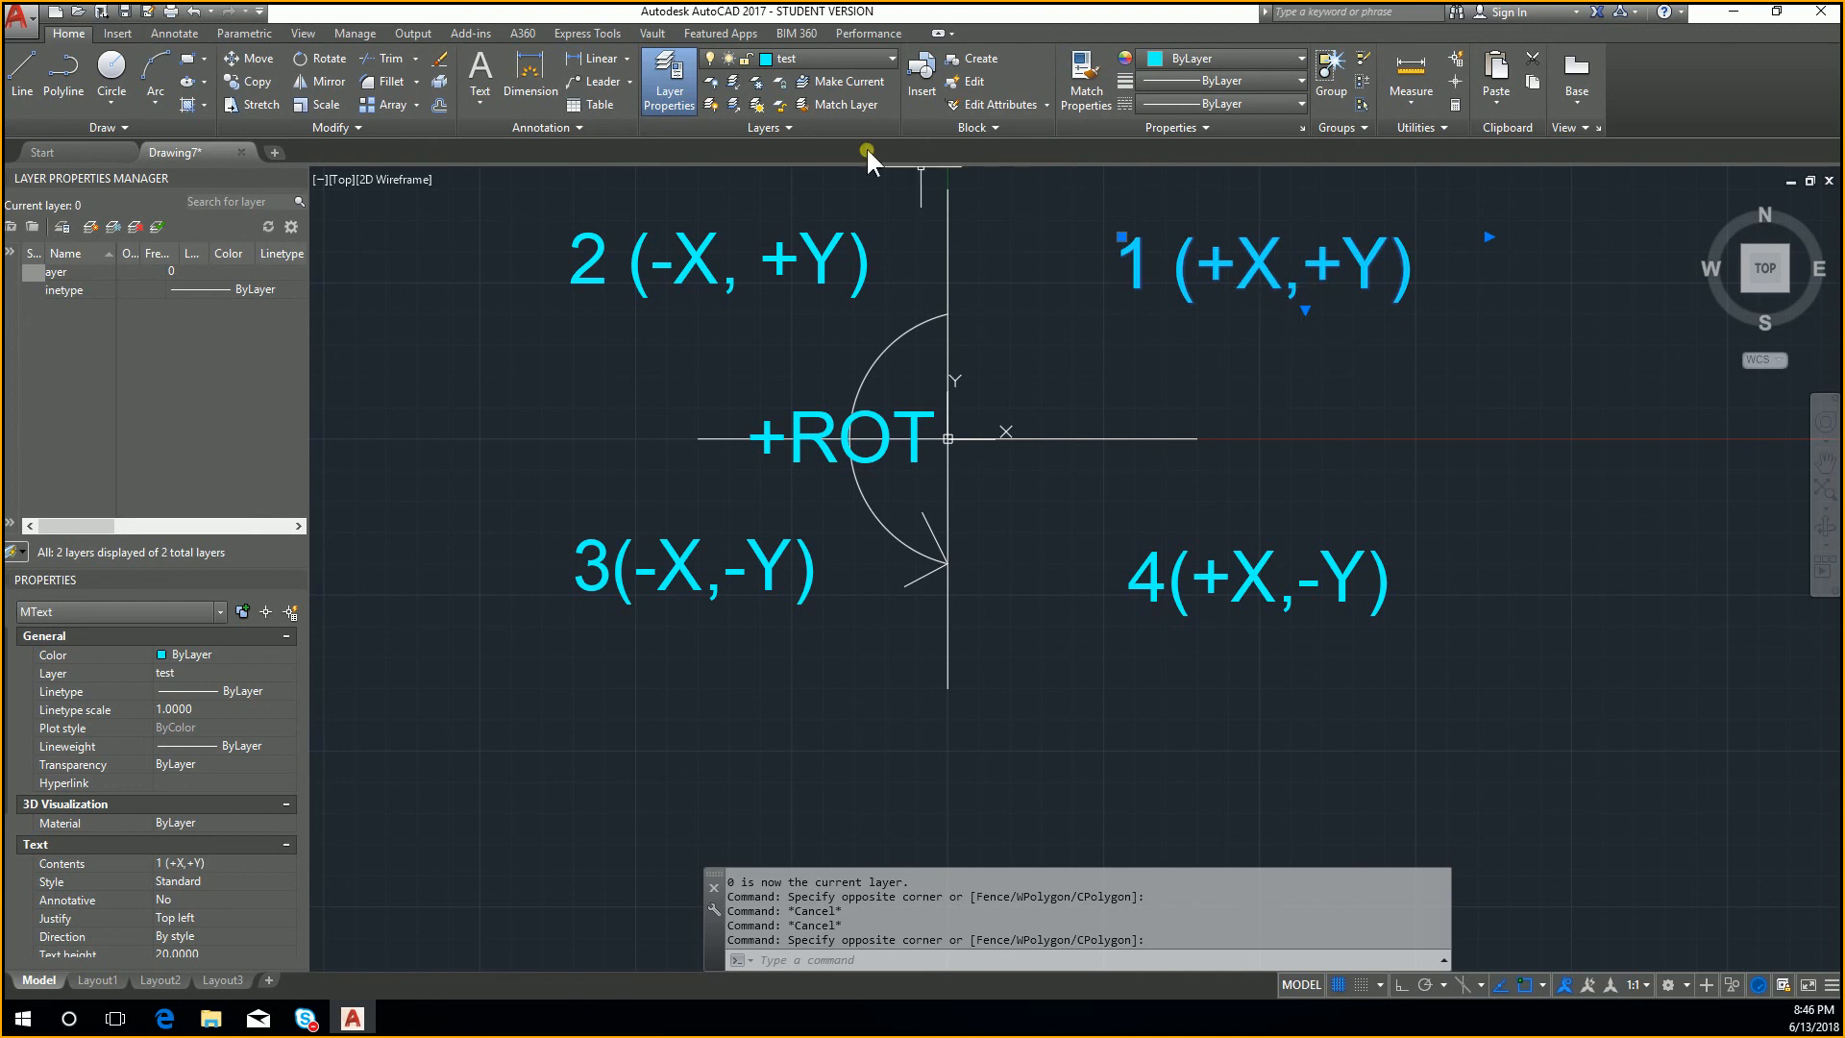
left_click(859, 82)
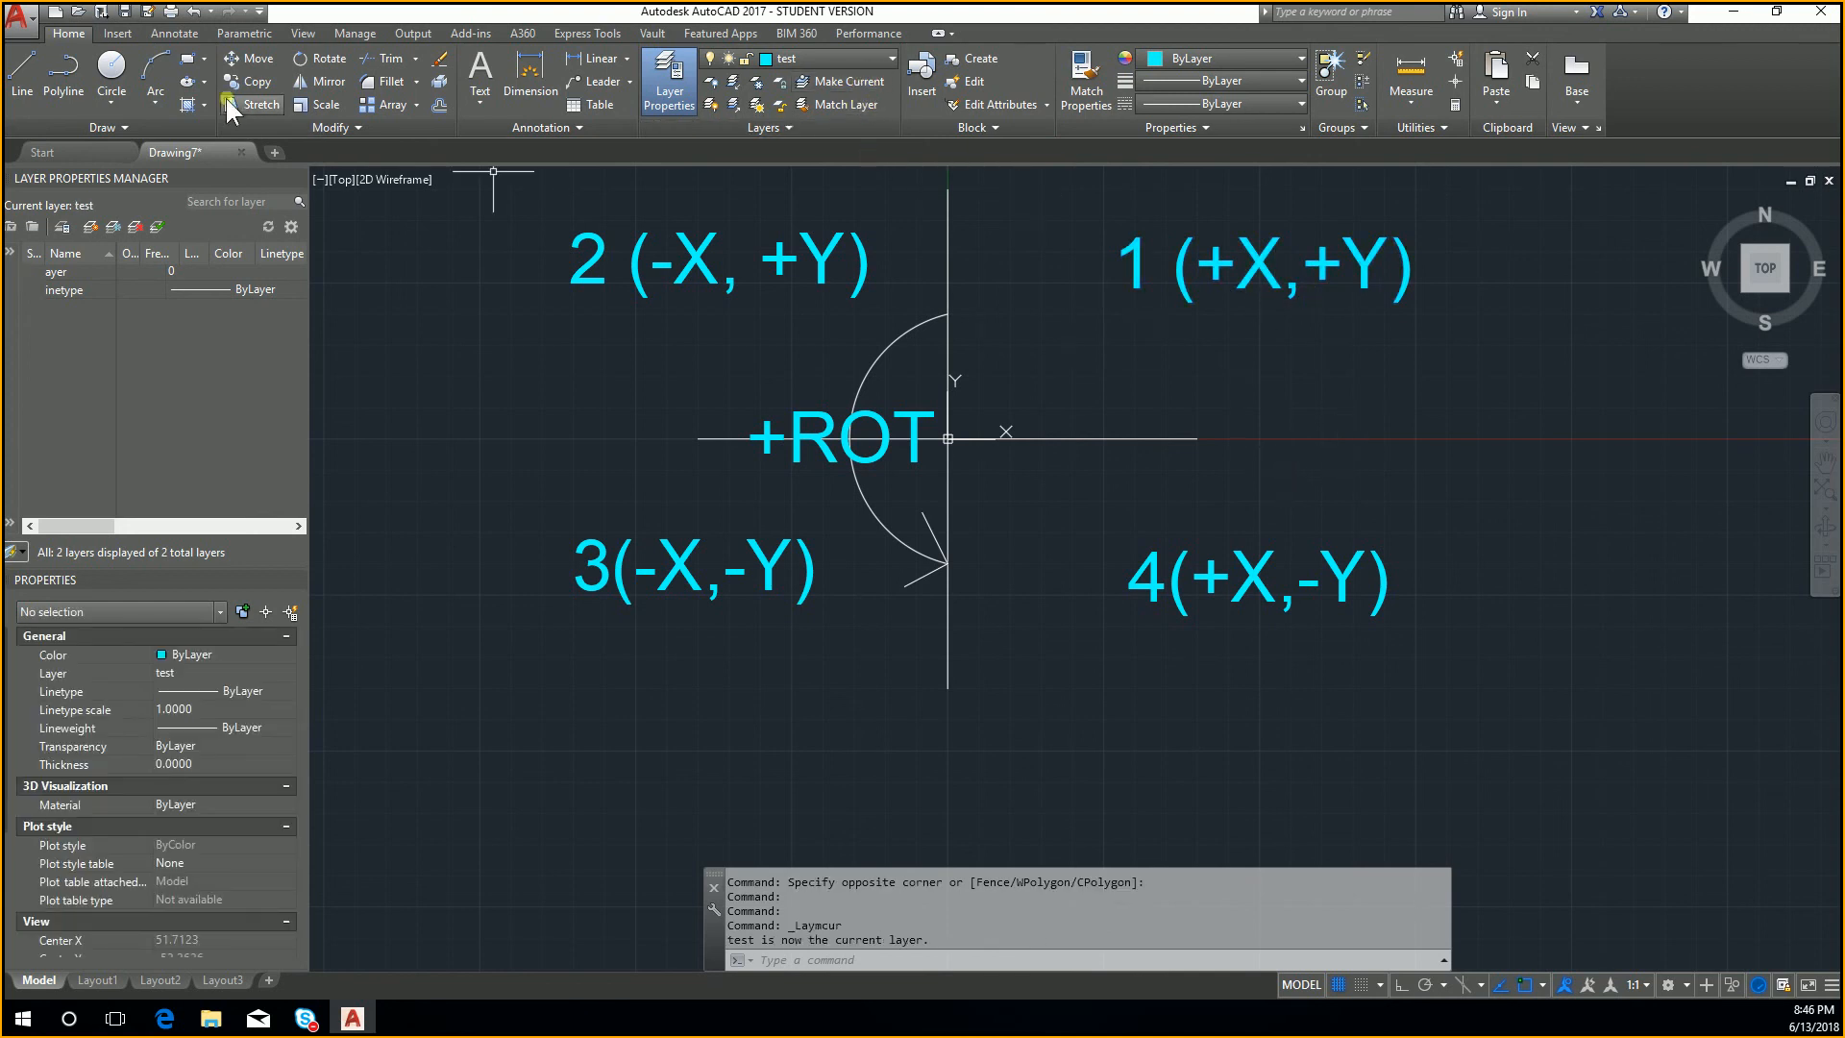
Step: Draw a closed zigzag outline of eight connected lines on the test layer across quadrants 1 and 4
left_click(27, 77)
left_click(1095, 337)
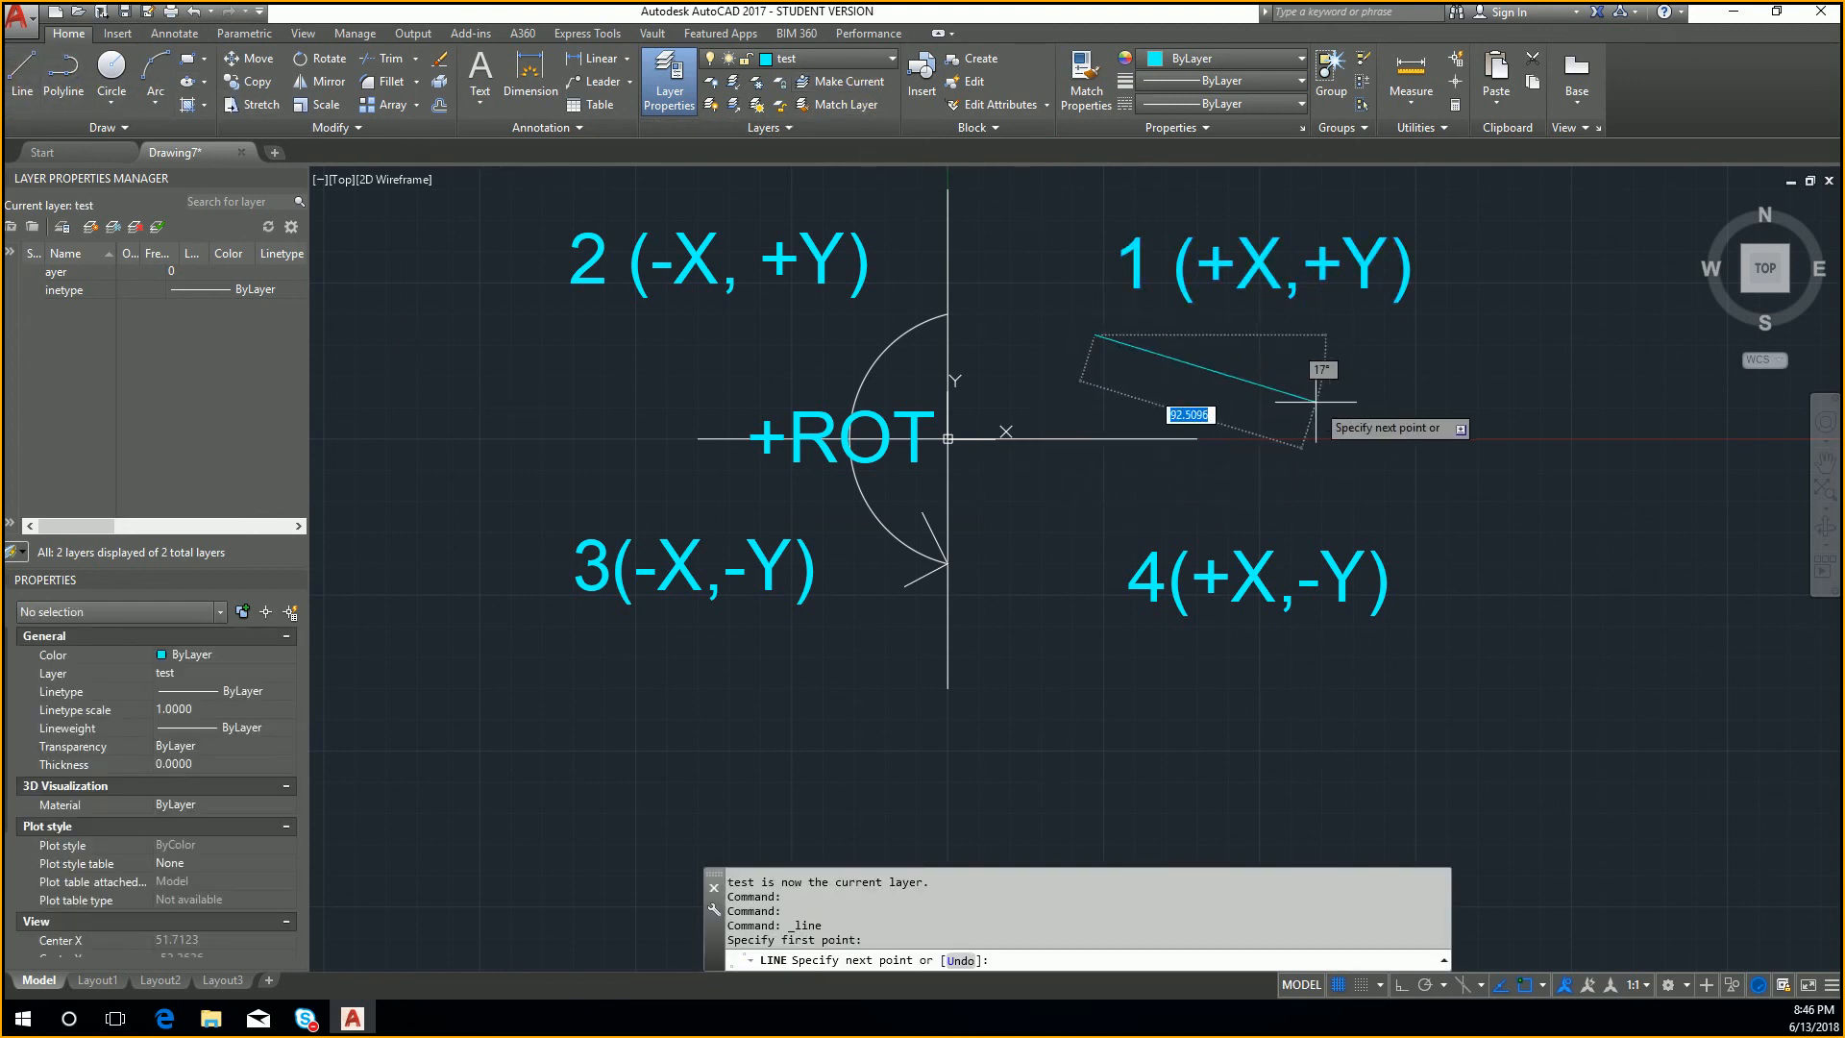
left_click(1687, 515)
left_click(1607, 330)
left_click(1523, 544)
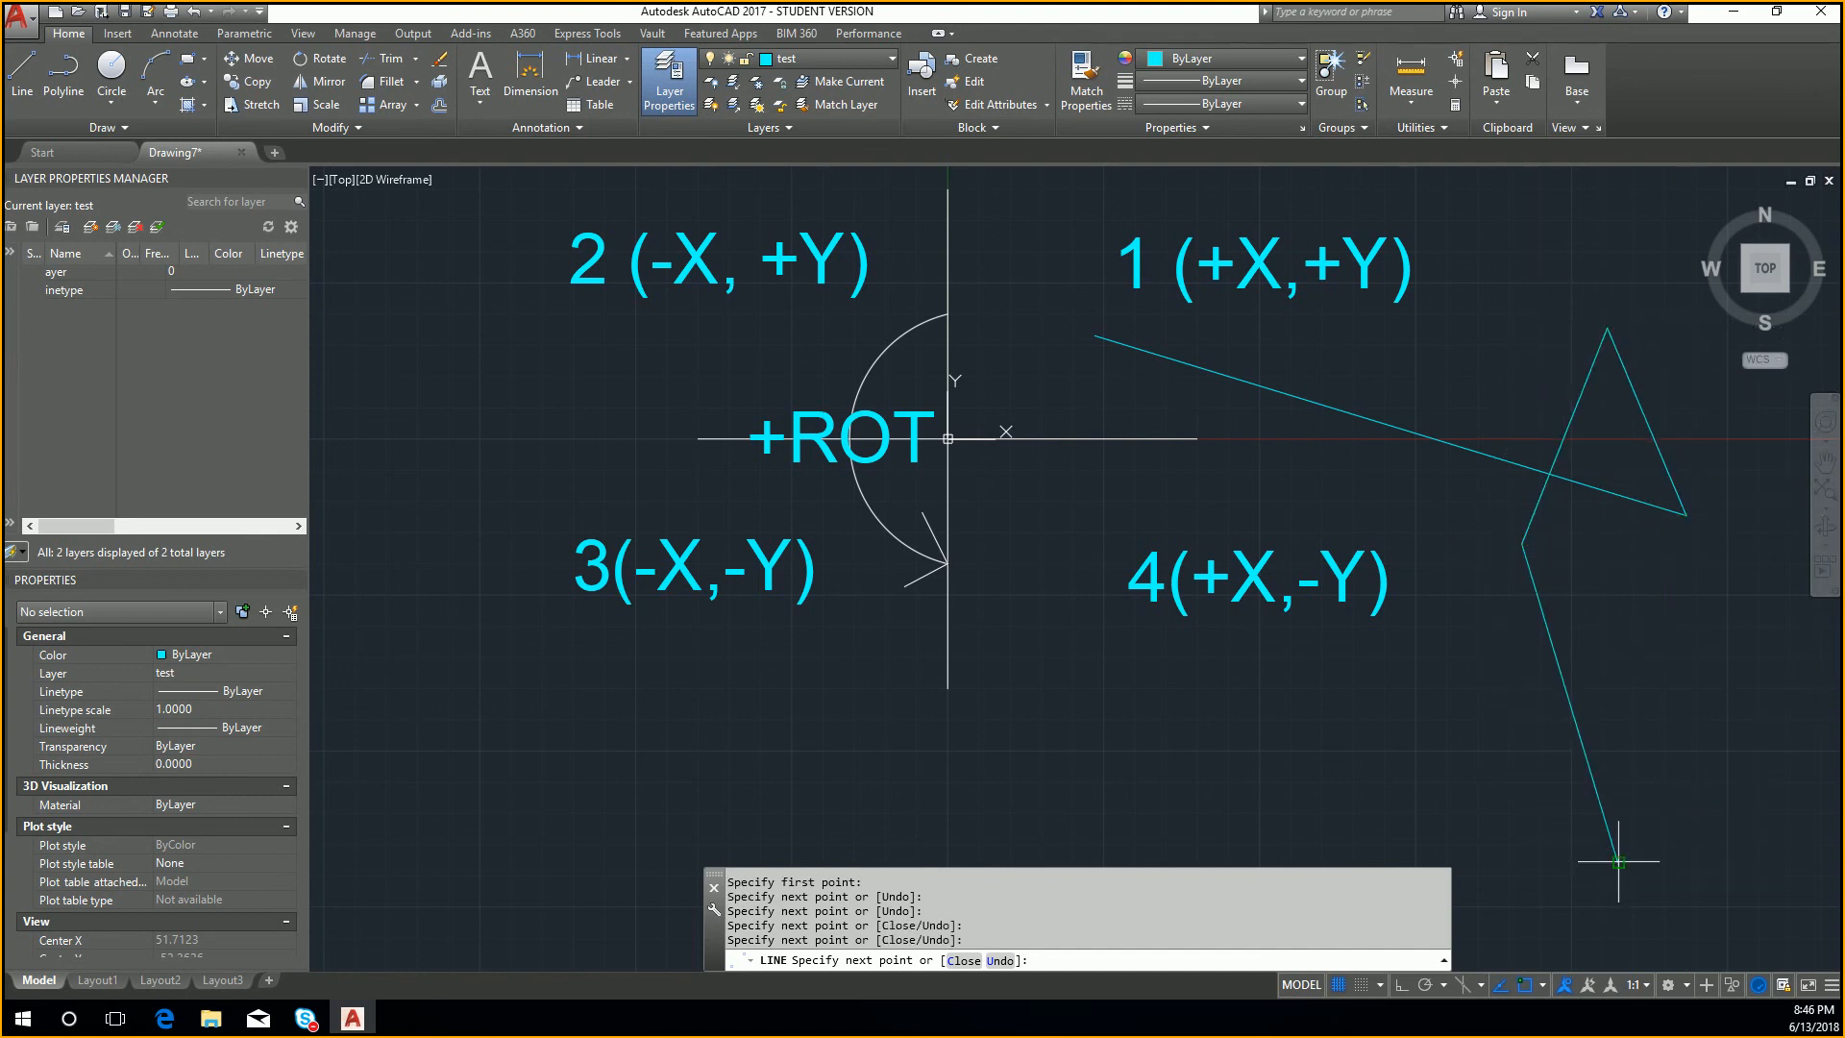
left_click(1617, 862)
left_click(1054, 762)
left_click(1460, 693)
left_click(1502, 474)
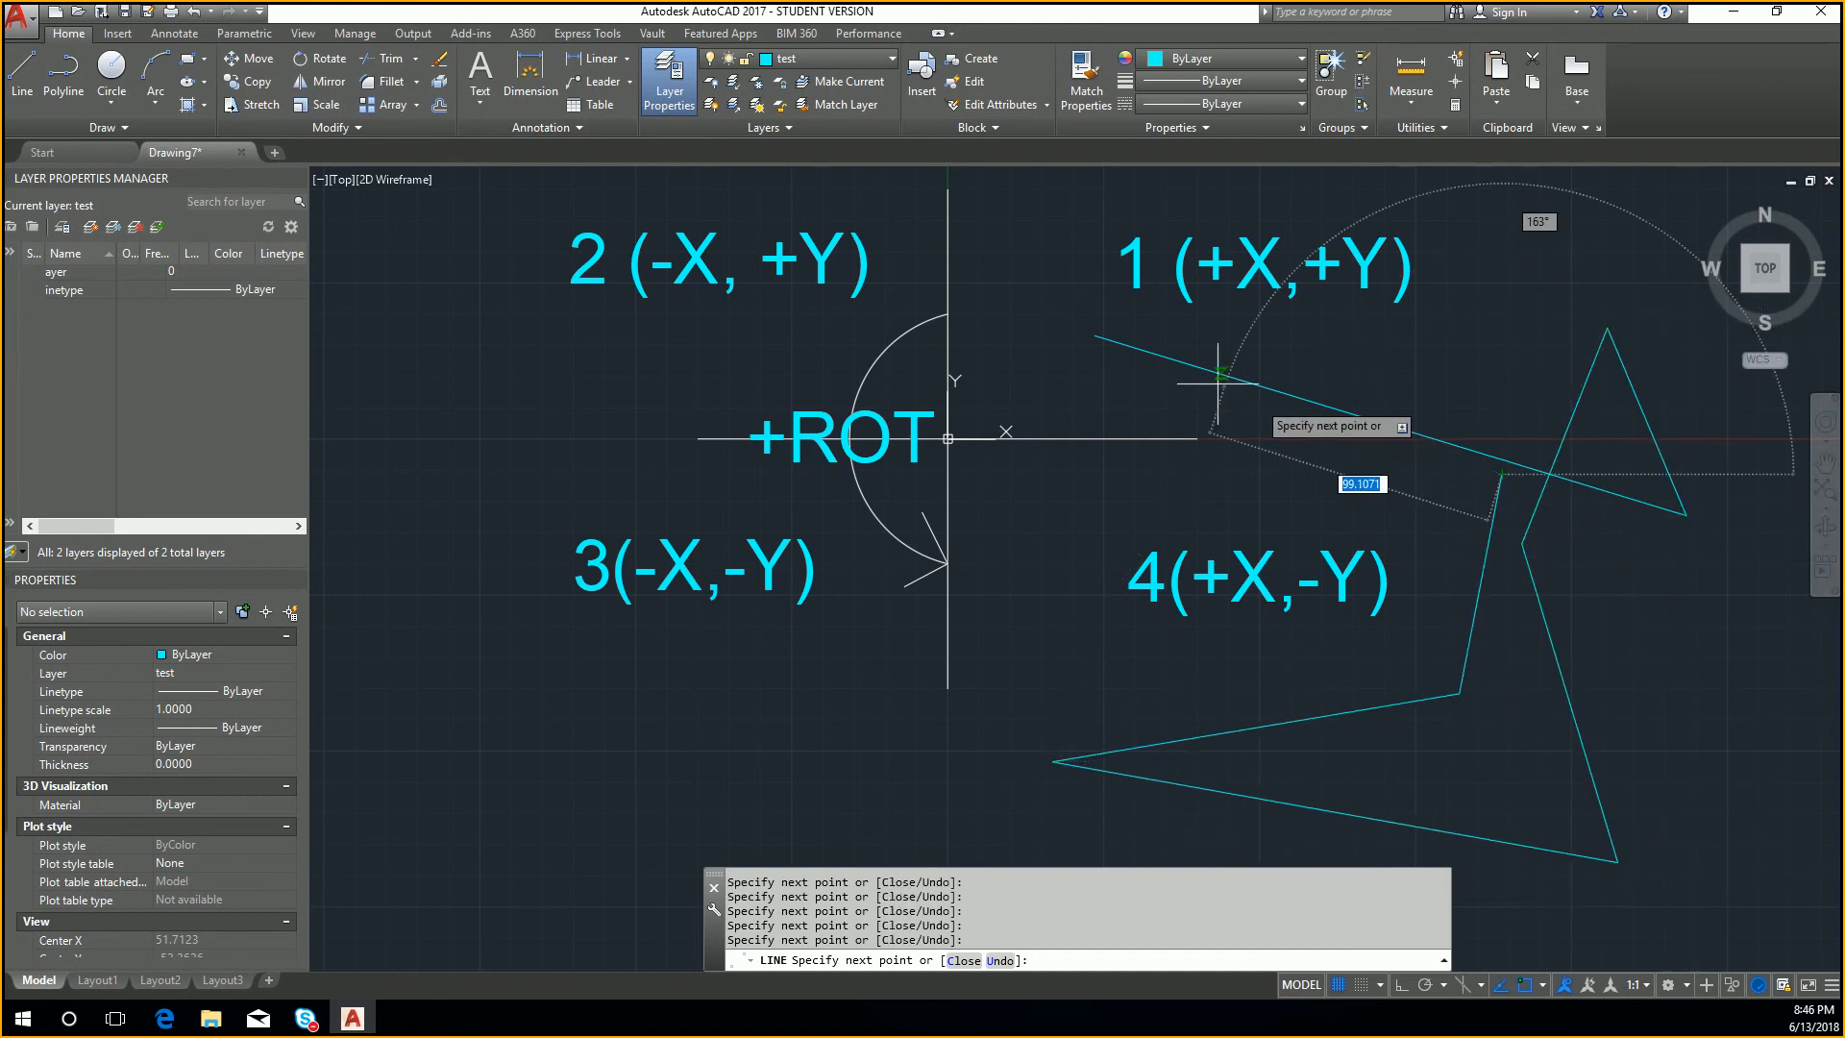
left_click(1099, 330)
key("Escape")
Step: Look through the additional layer tools, including the layer state list and the locked layer fading setting
middle_click_drag(1190, 437, 1053, 397)
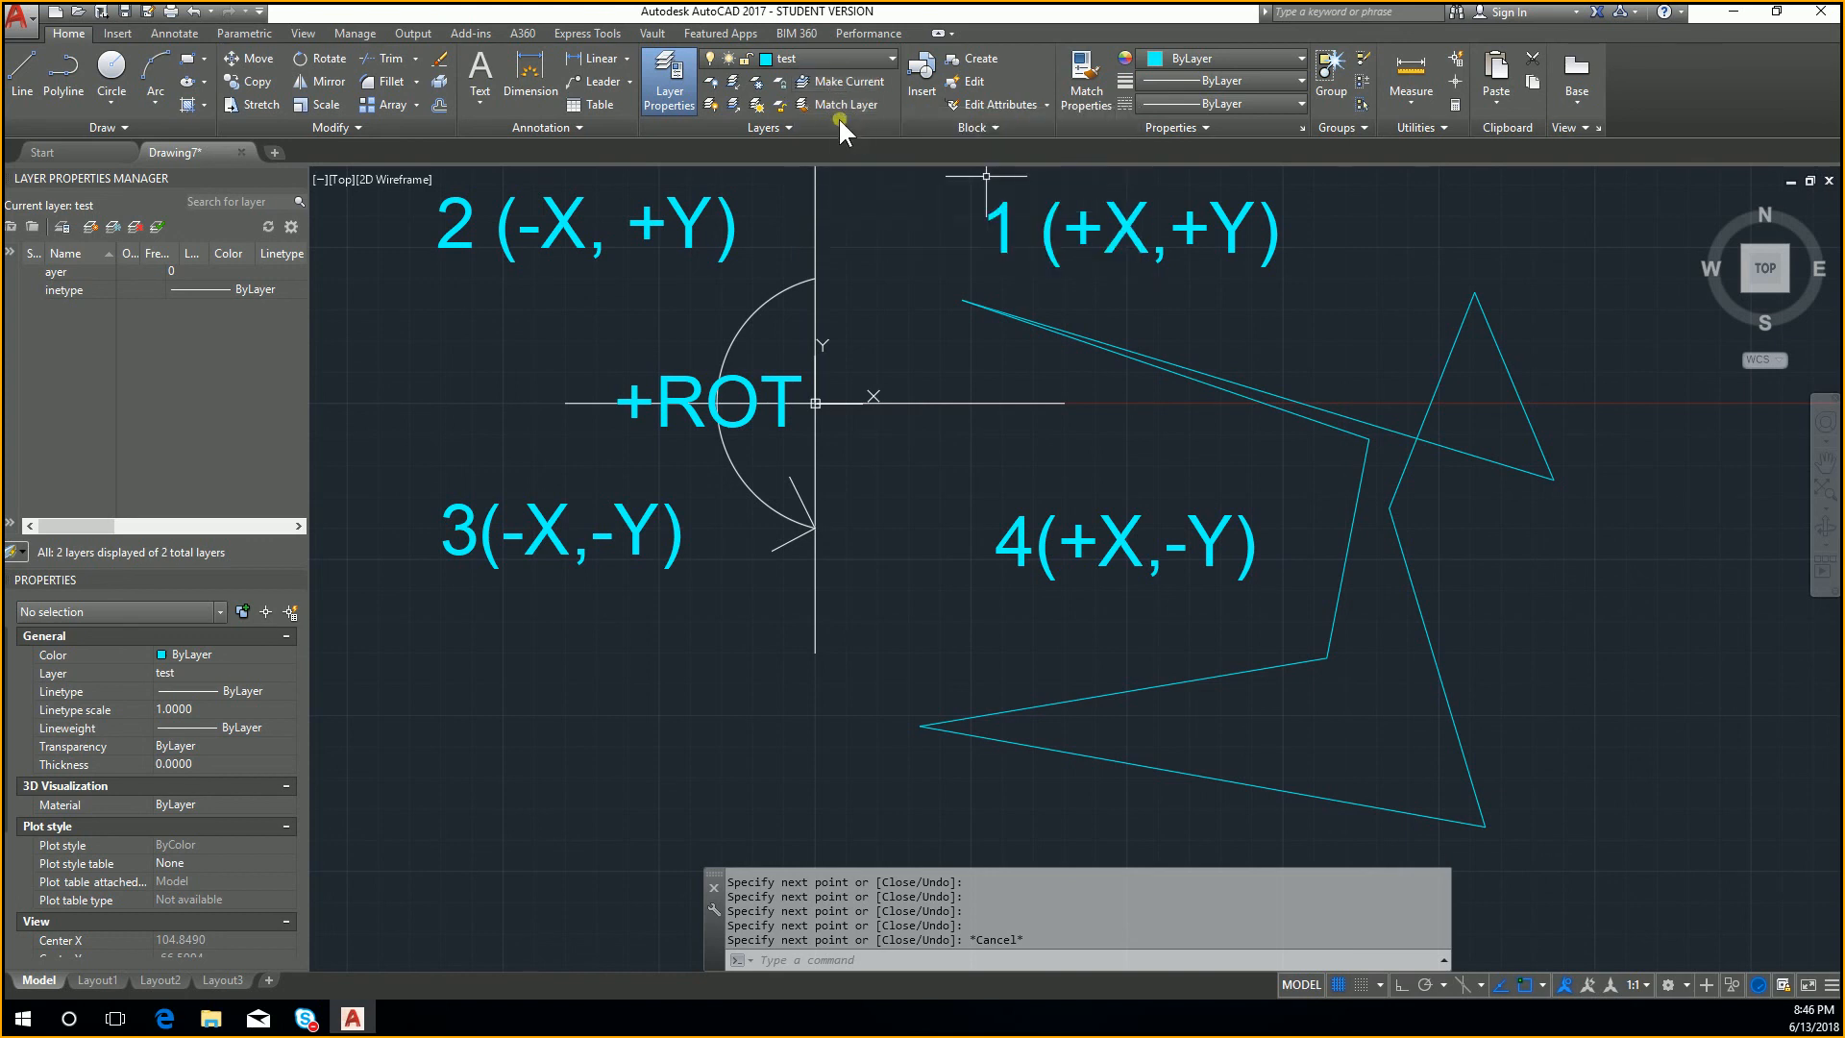
left_click(761, 127)
left_click(807, 148)
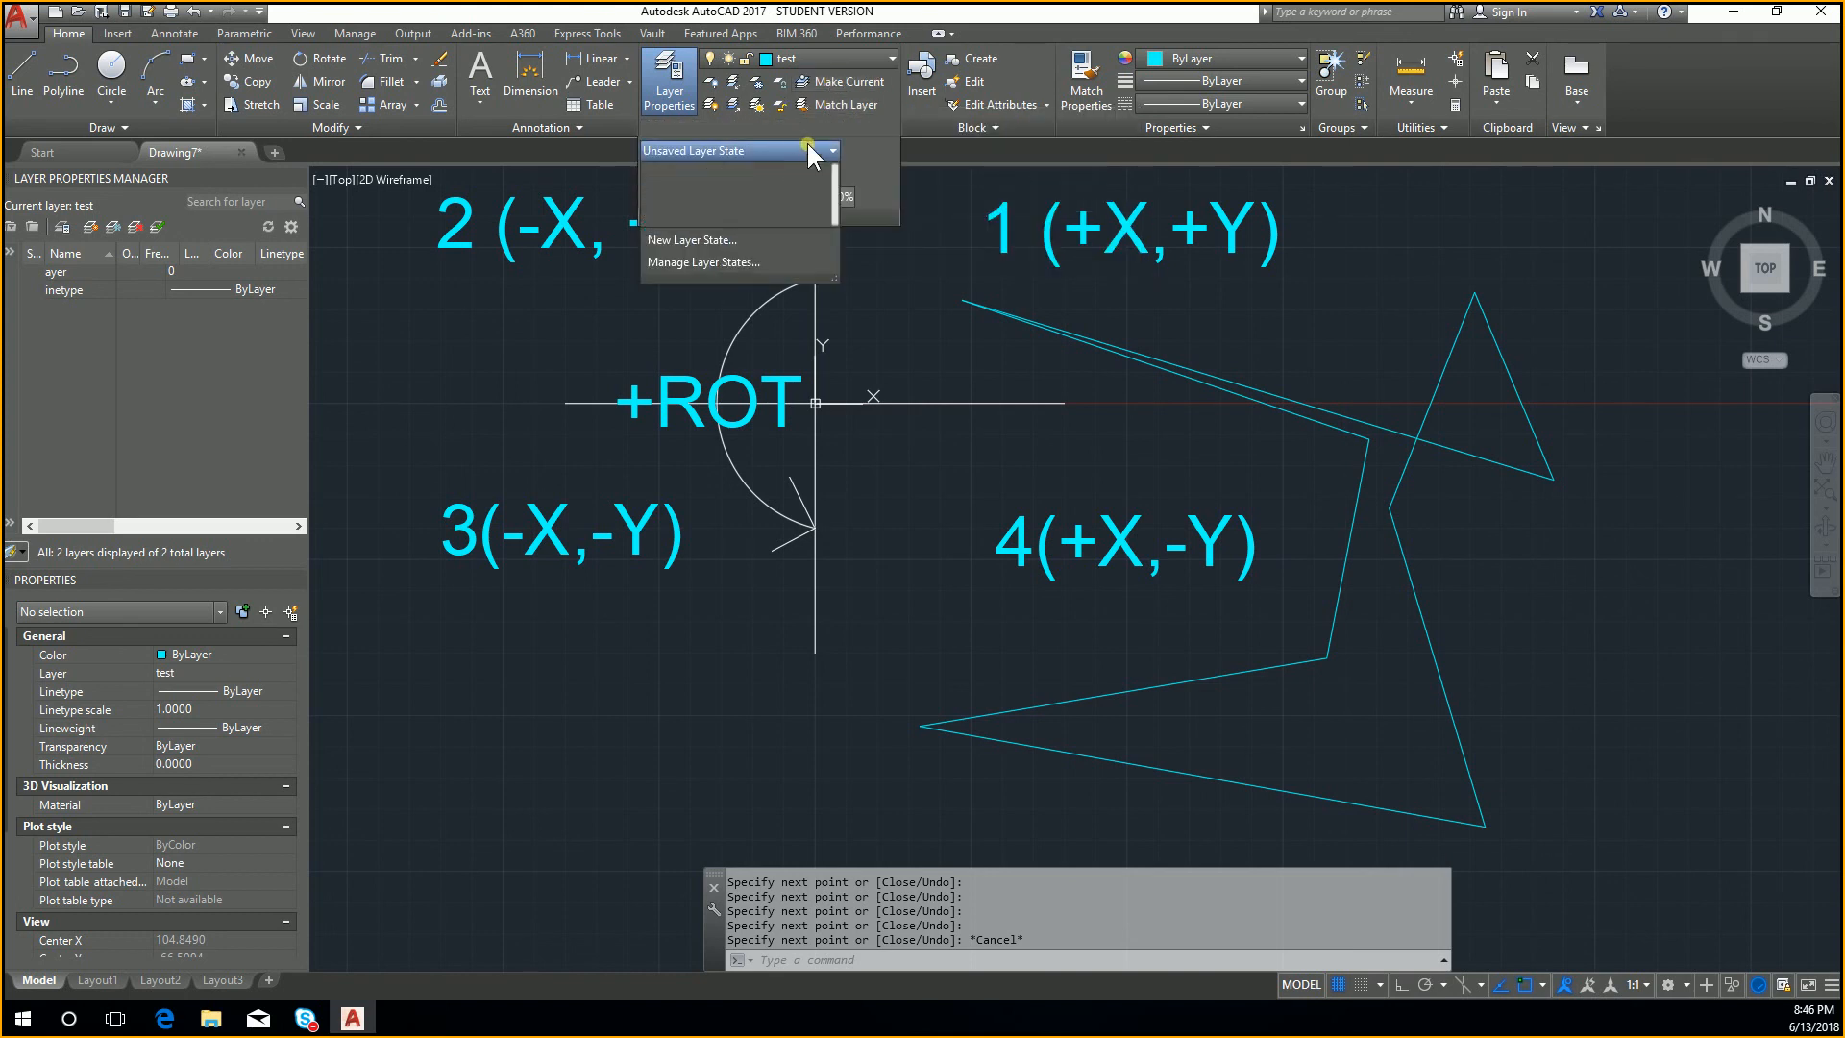
left_click(848, 148)
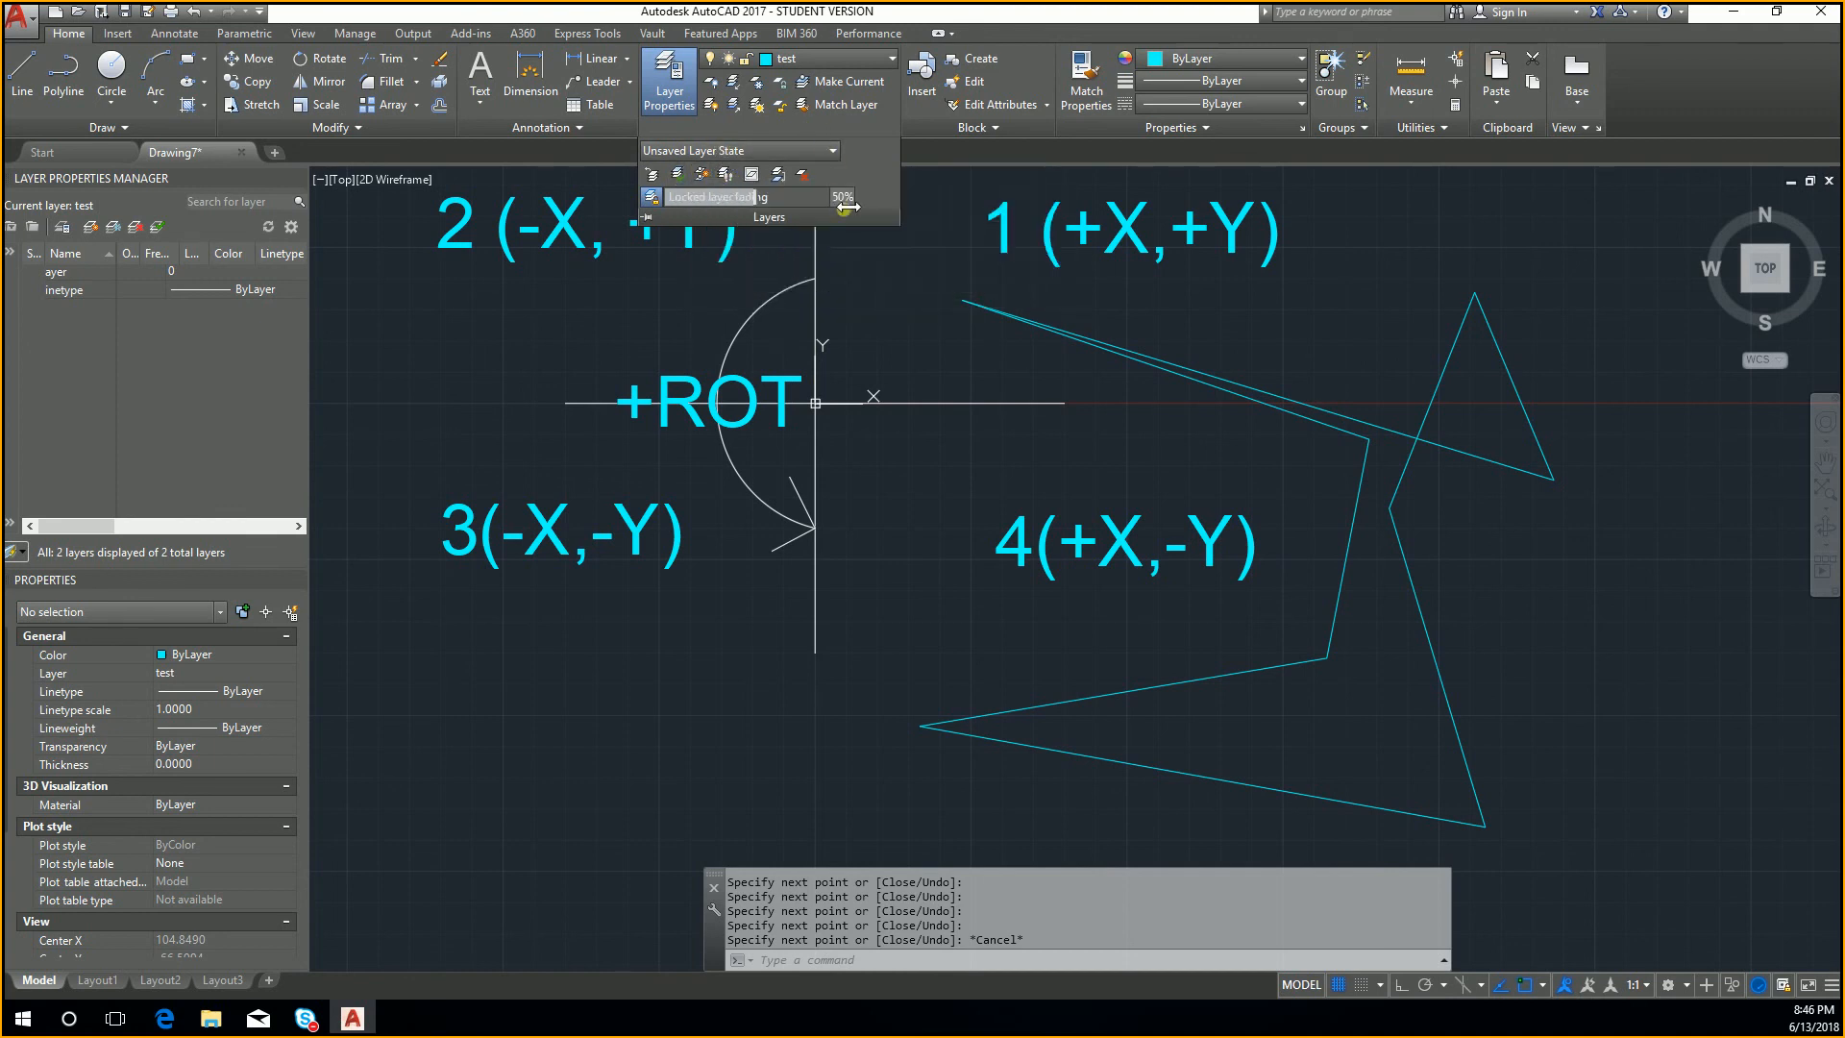
left_click(1143, 297)
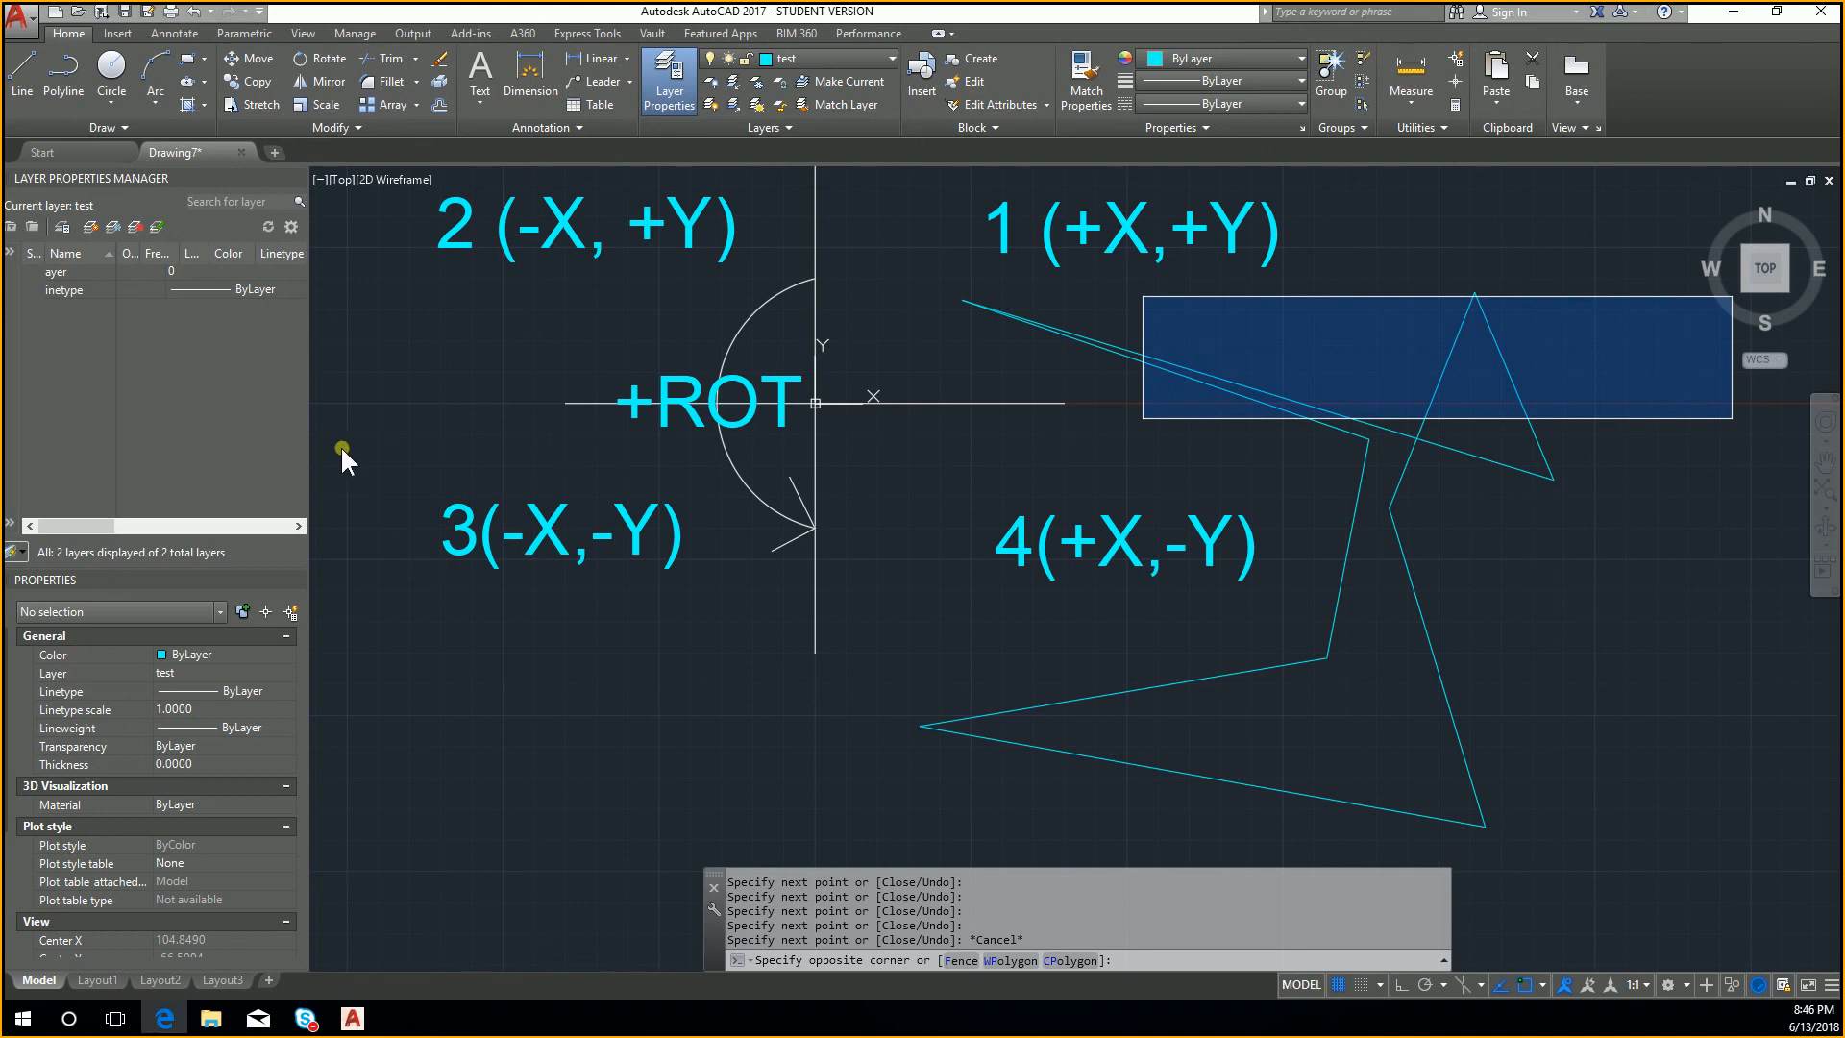
key("Escape")
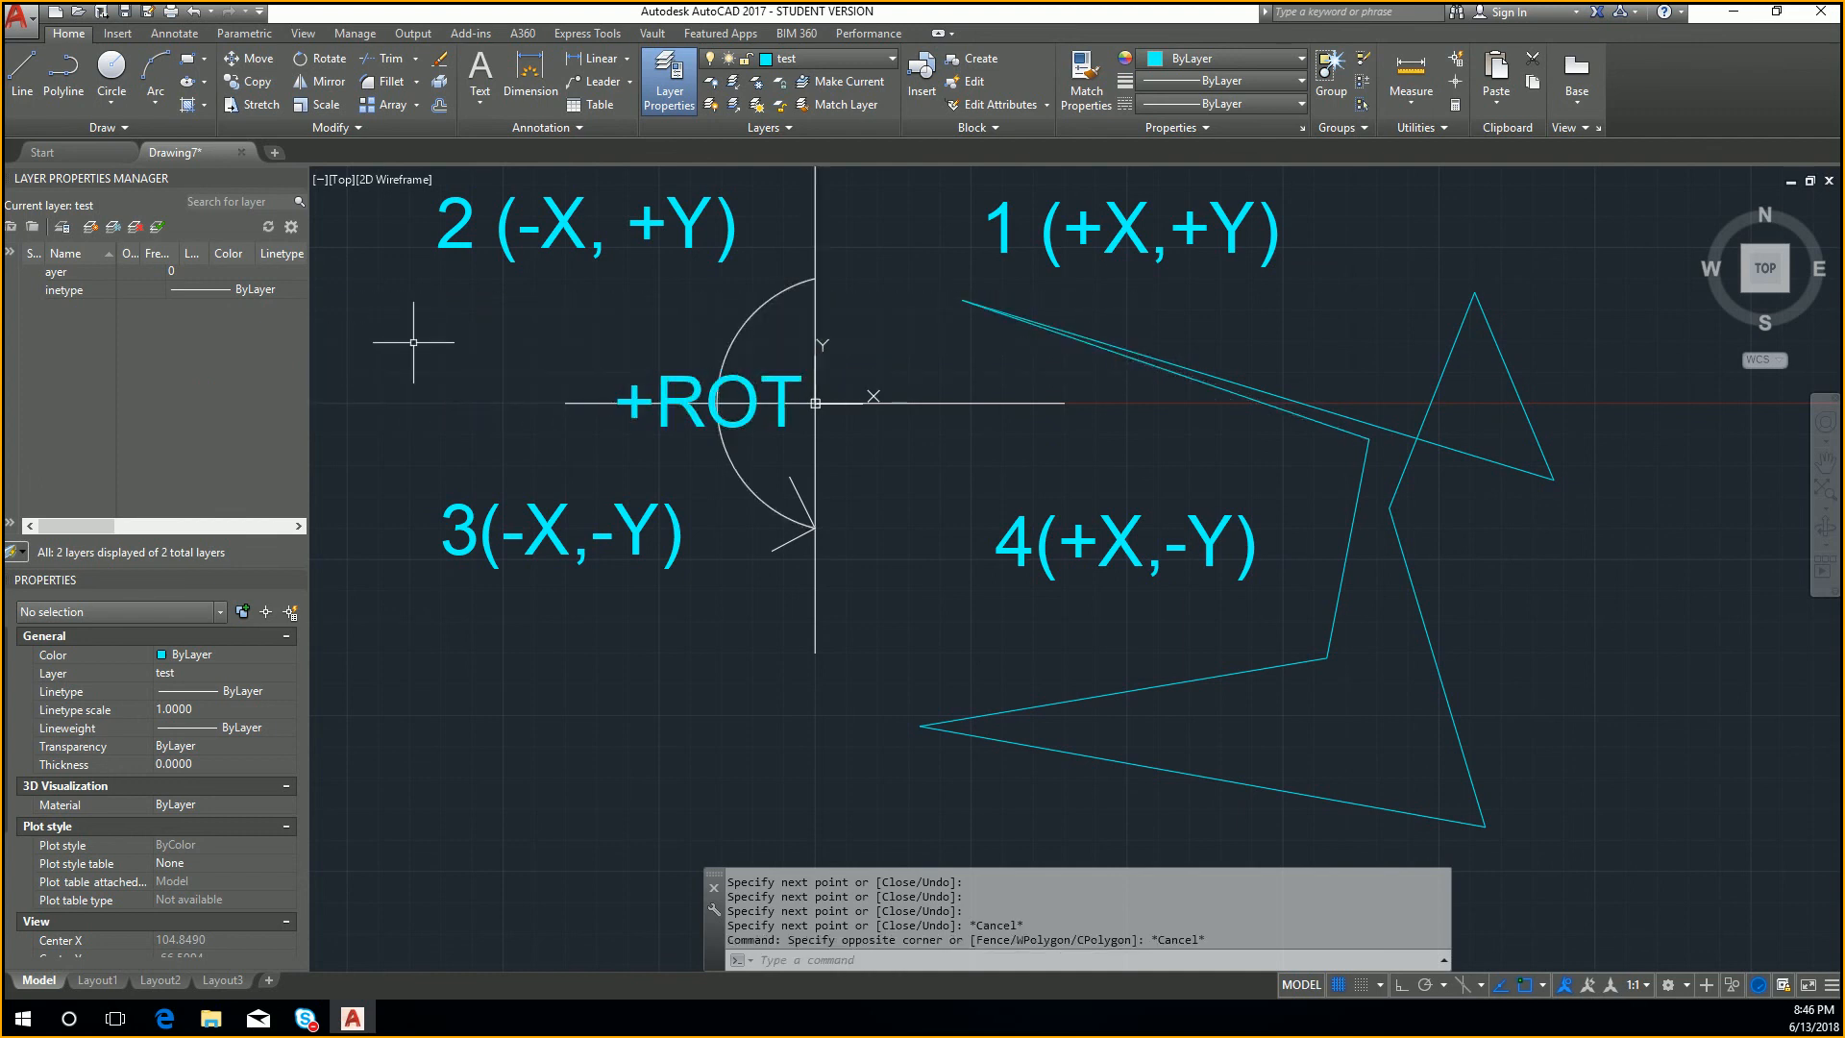
key("Escape")
Step: Widen the docked Layer Properties Manager to show its further columns, and narrow it back
left_click_drag(308, 309, 757, 314)
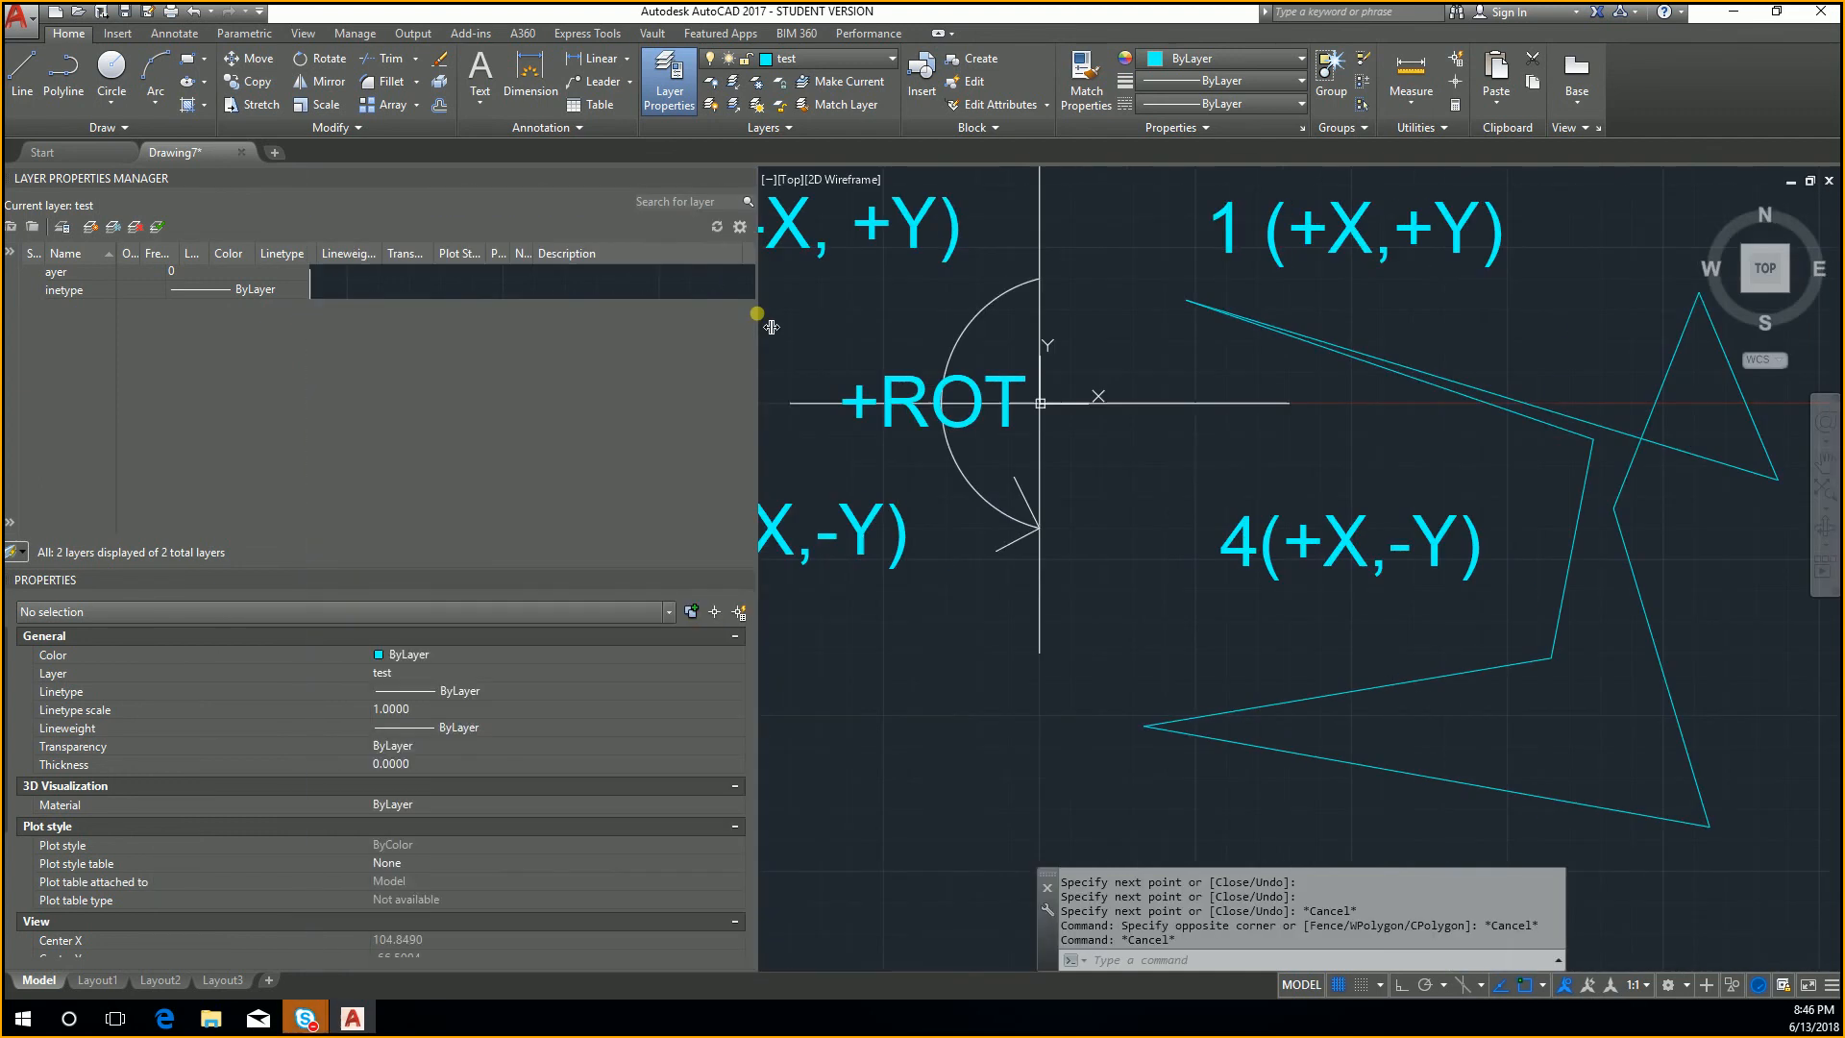
left_click(1821, 11)
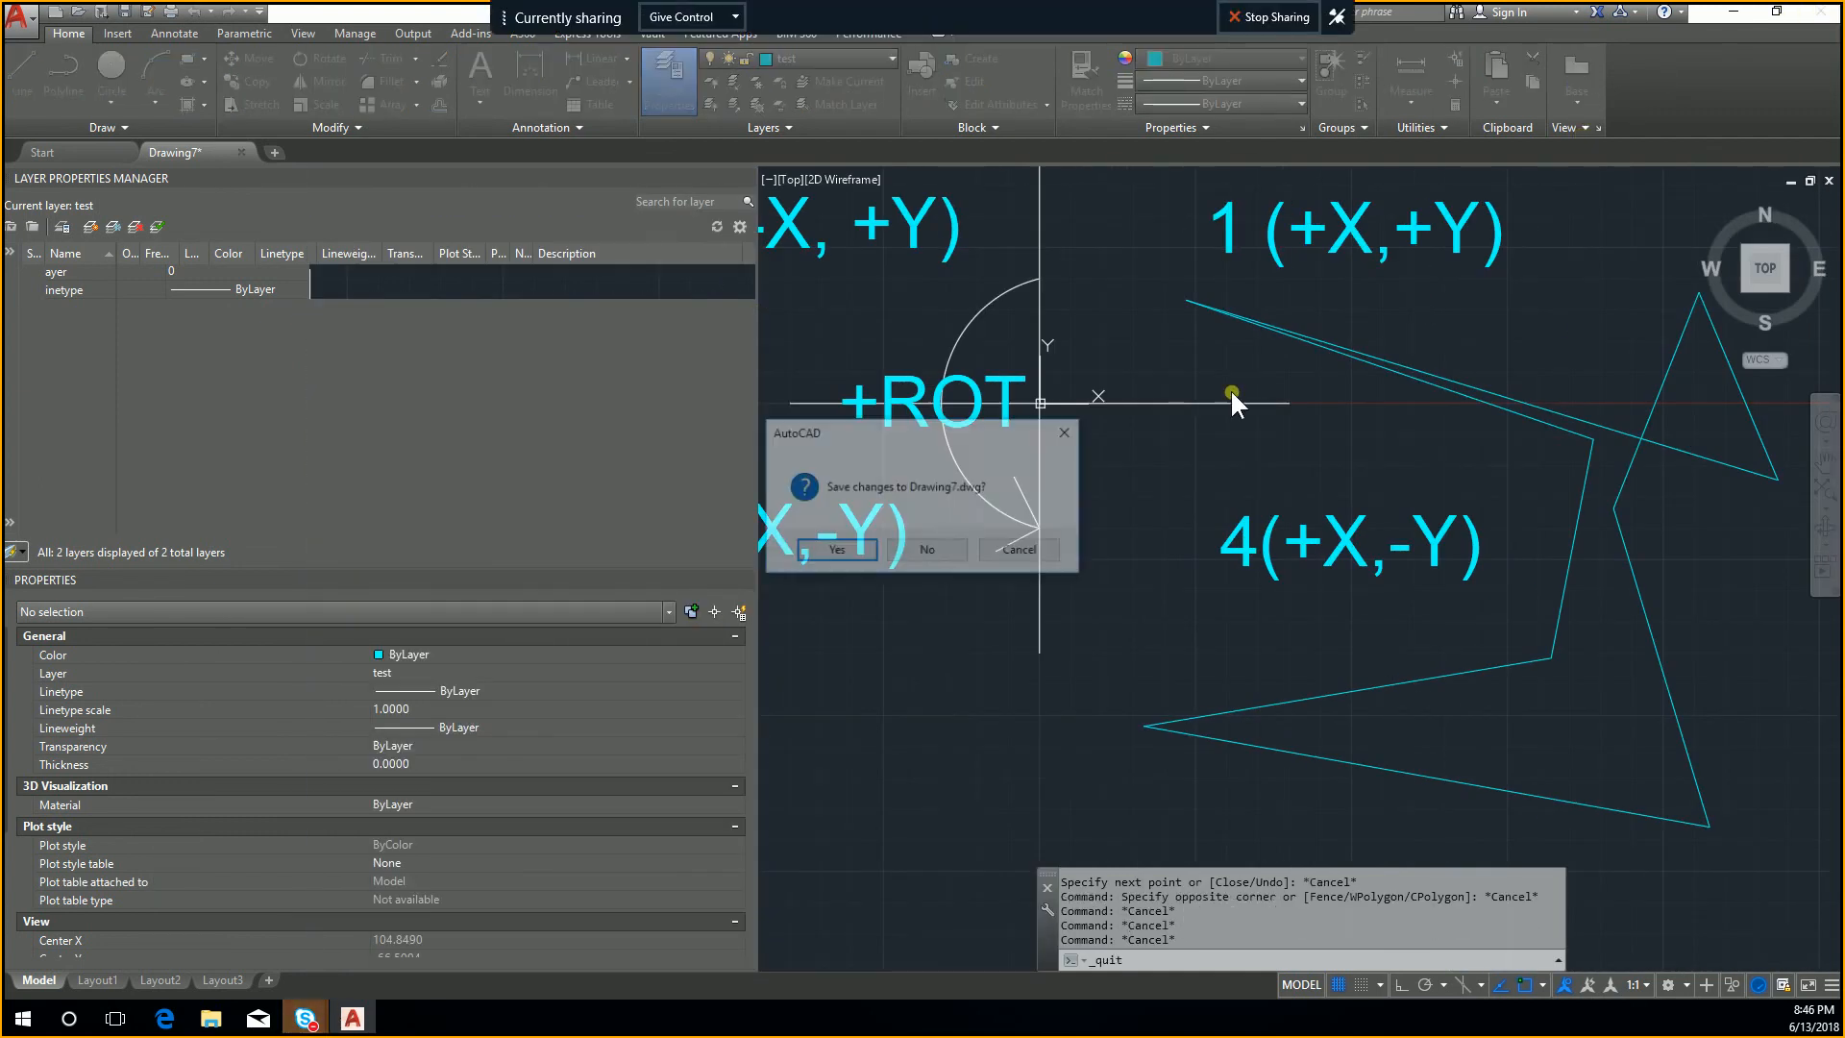
left_click(1051, 551)
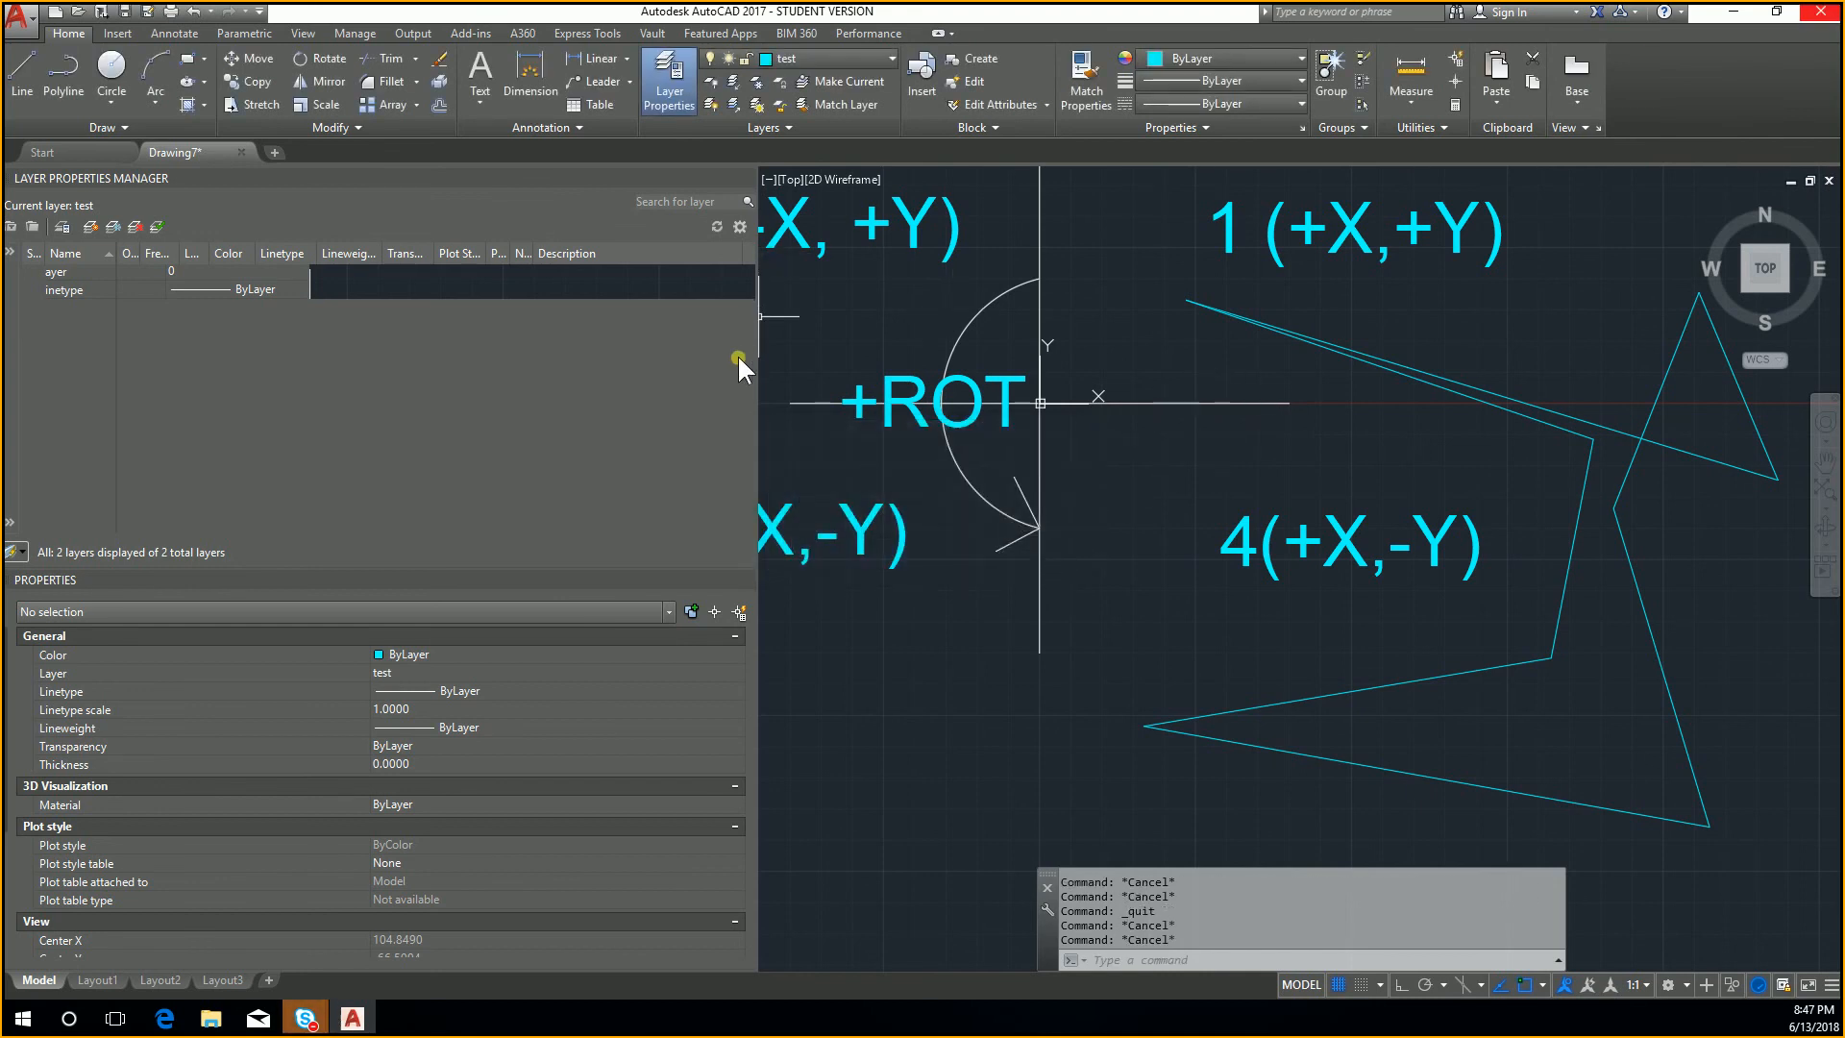
left_click_drag(771, 371, 331, 366)
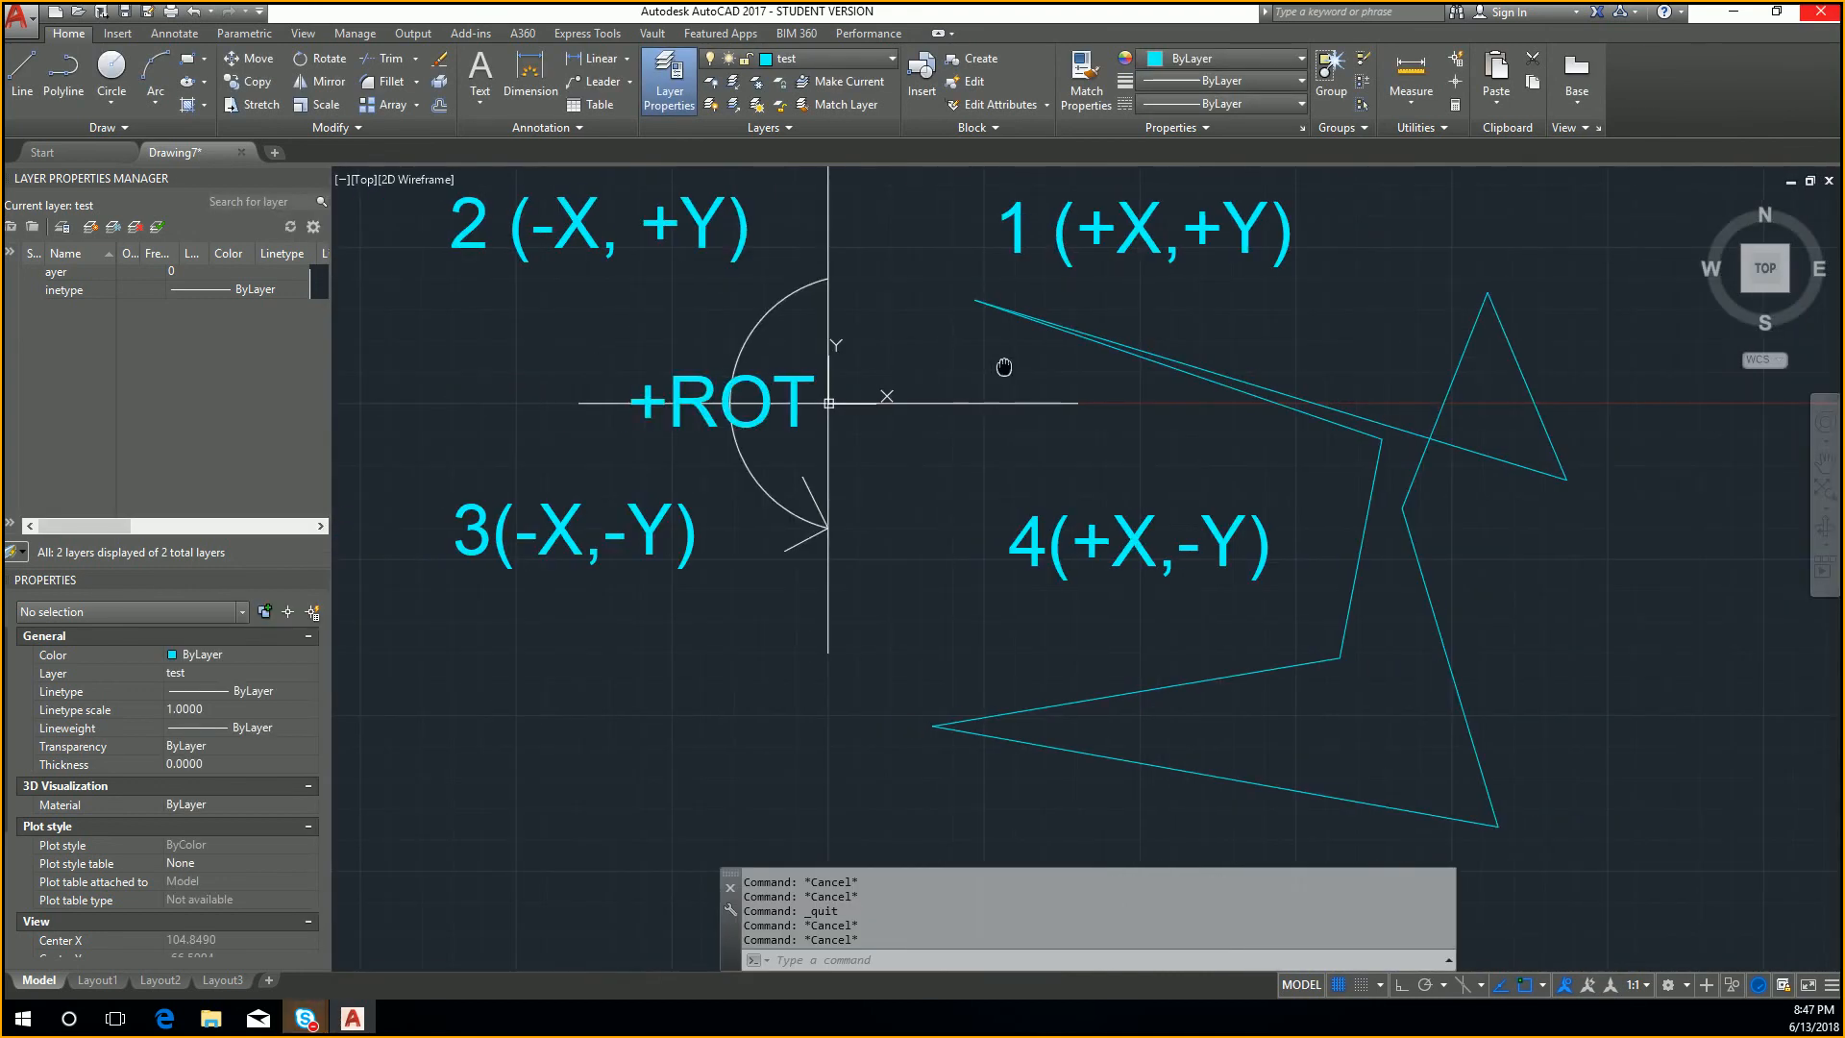
Step: Erase all the zigzag lines from quadrants 1 and 4
left_click(1617, 751)
left_click(1409, 381)
key("Delete")
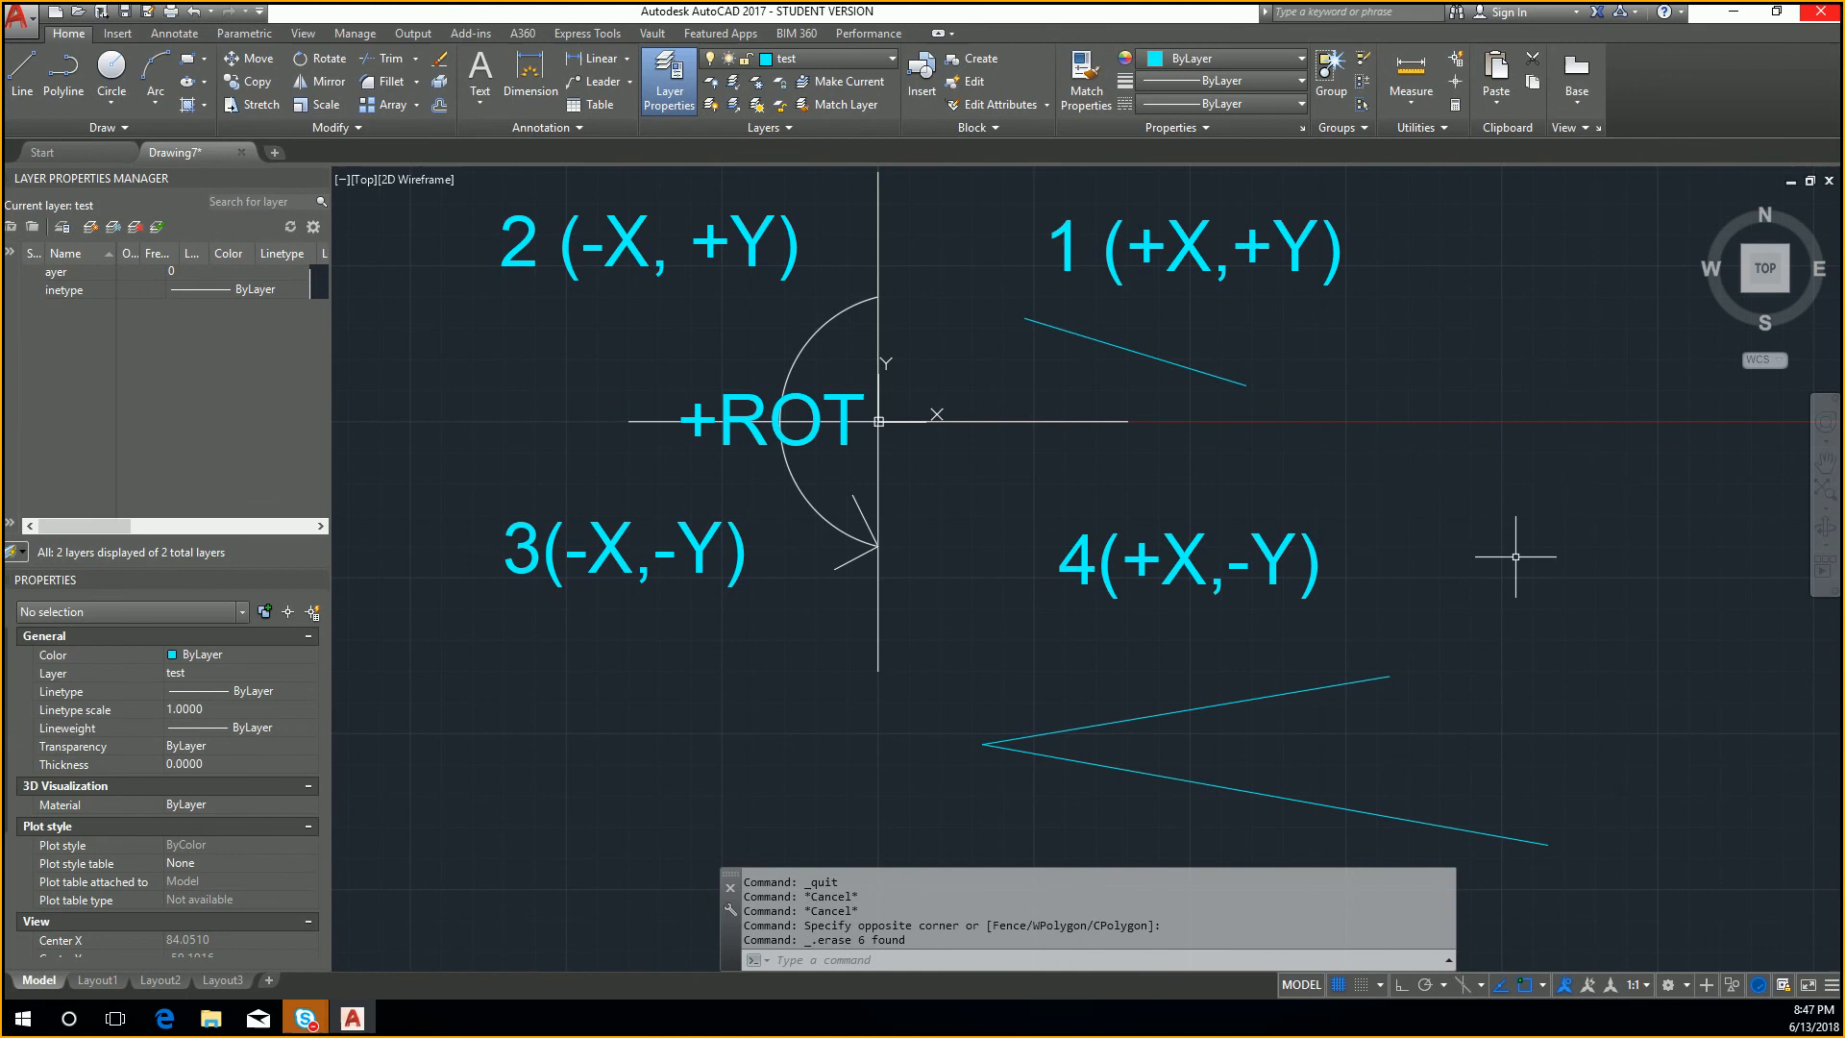
left_click(1446, 850)
left_click(1218, 708)
key("Delete")
left_click(1310, 391)
left_click(1173, 356)
key("Delete")
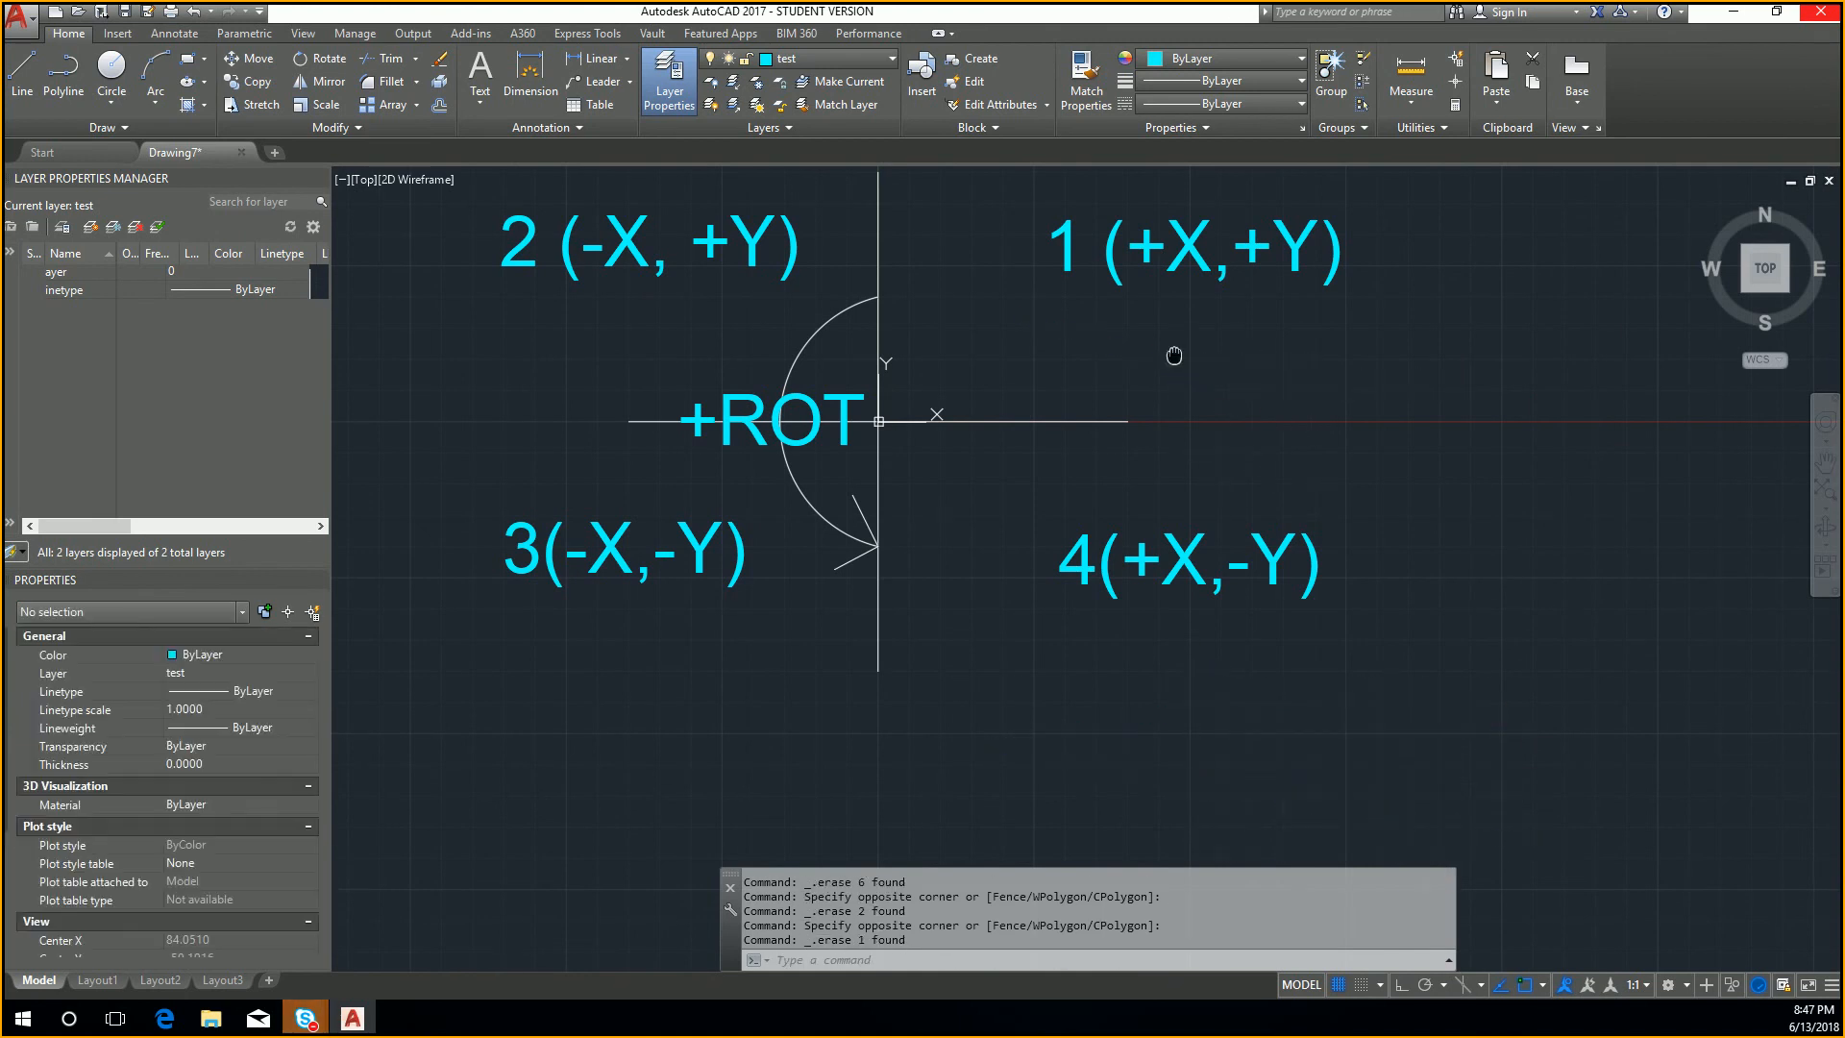
Step: Save the quadrant diagram as Coordinates in the Instructor Files folder, and close the drawing
scroll(645, 182, "up", 1)
middle_click(1186, 359)
middle_click(1186, 359)
key("ctrl+s")
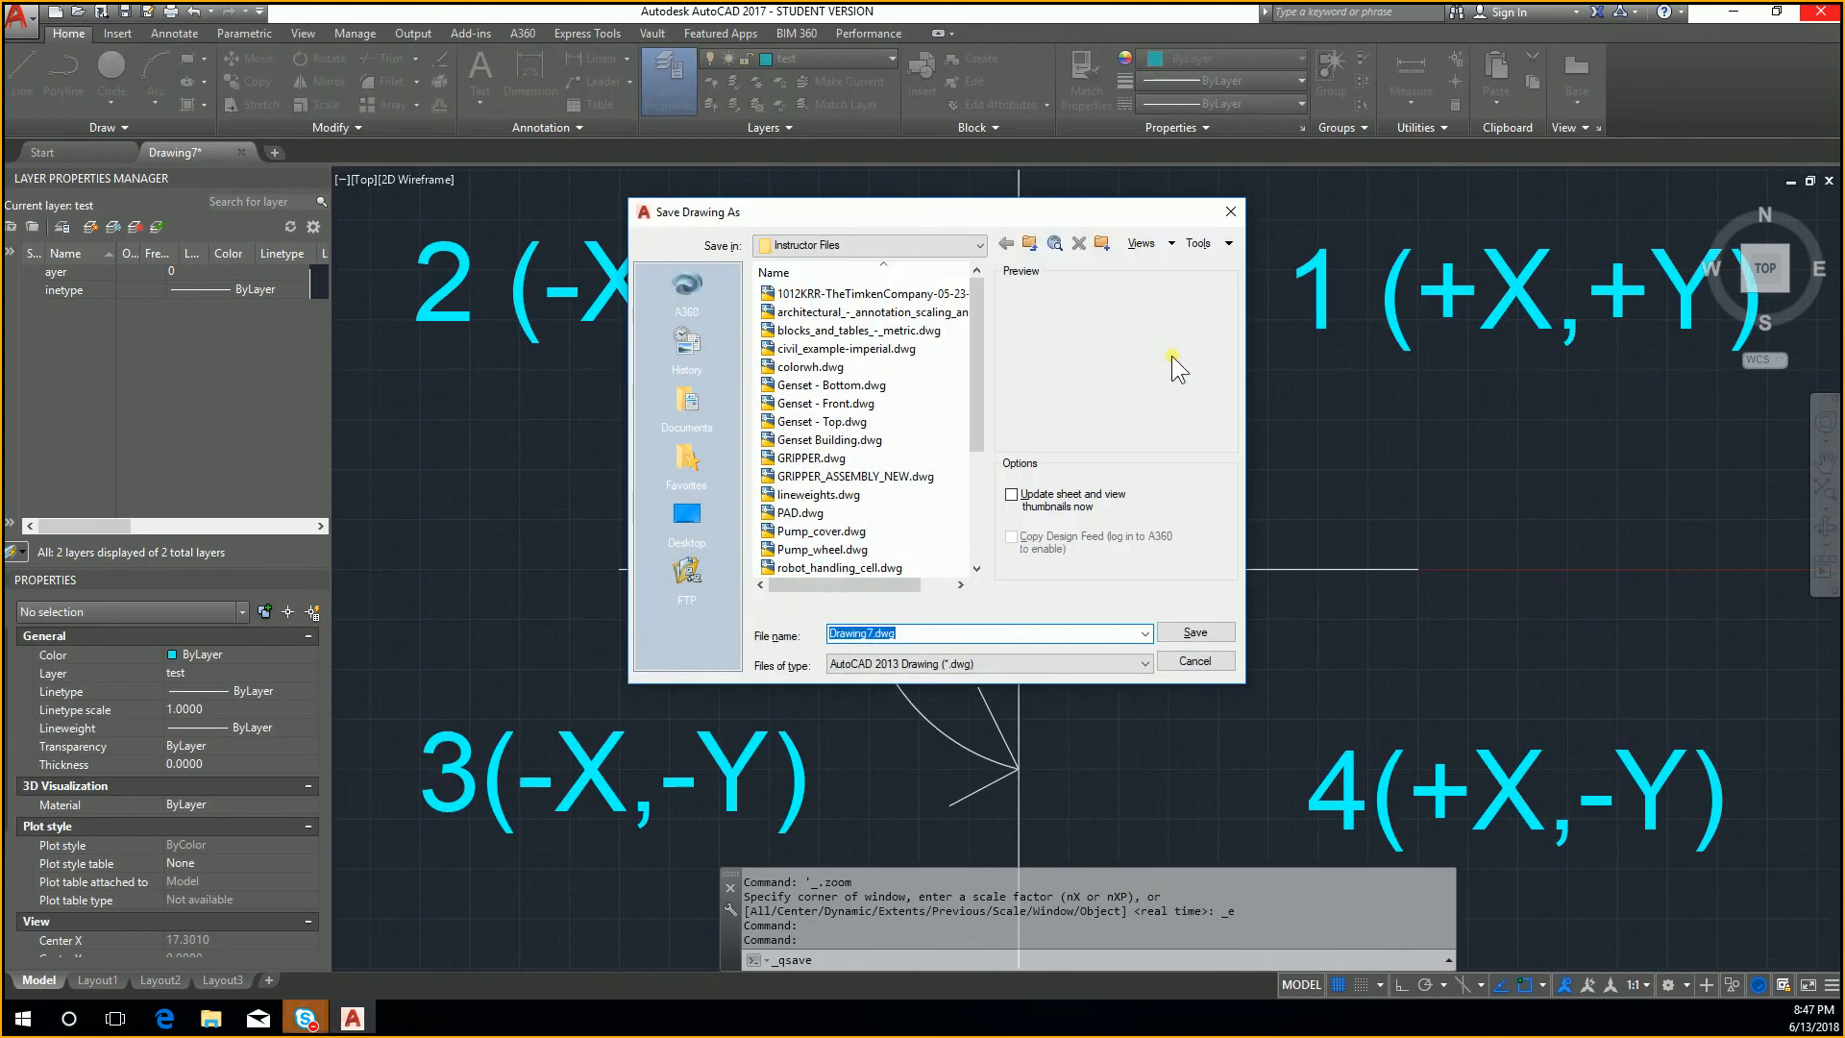
type("cOOR")
key("BackSpace")
key("BackSpace")
key("BackSpace")
key("BackSpace")
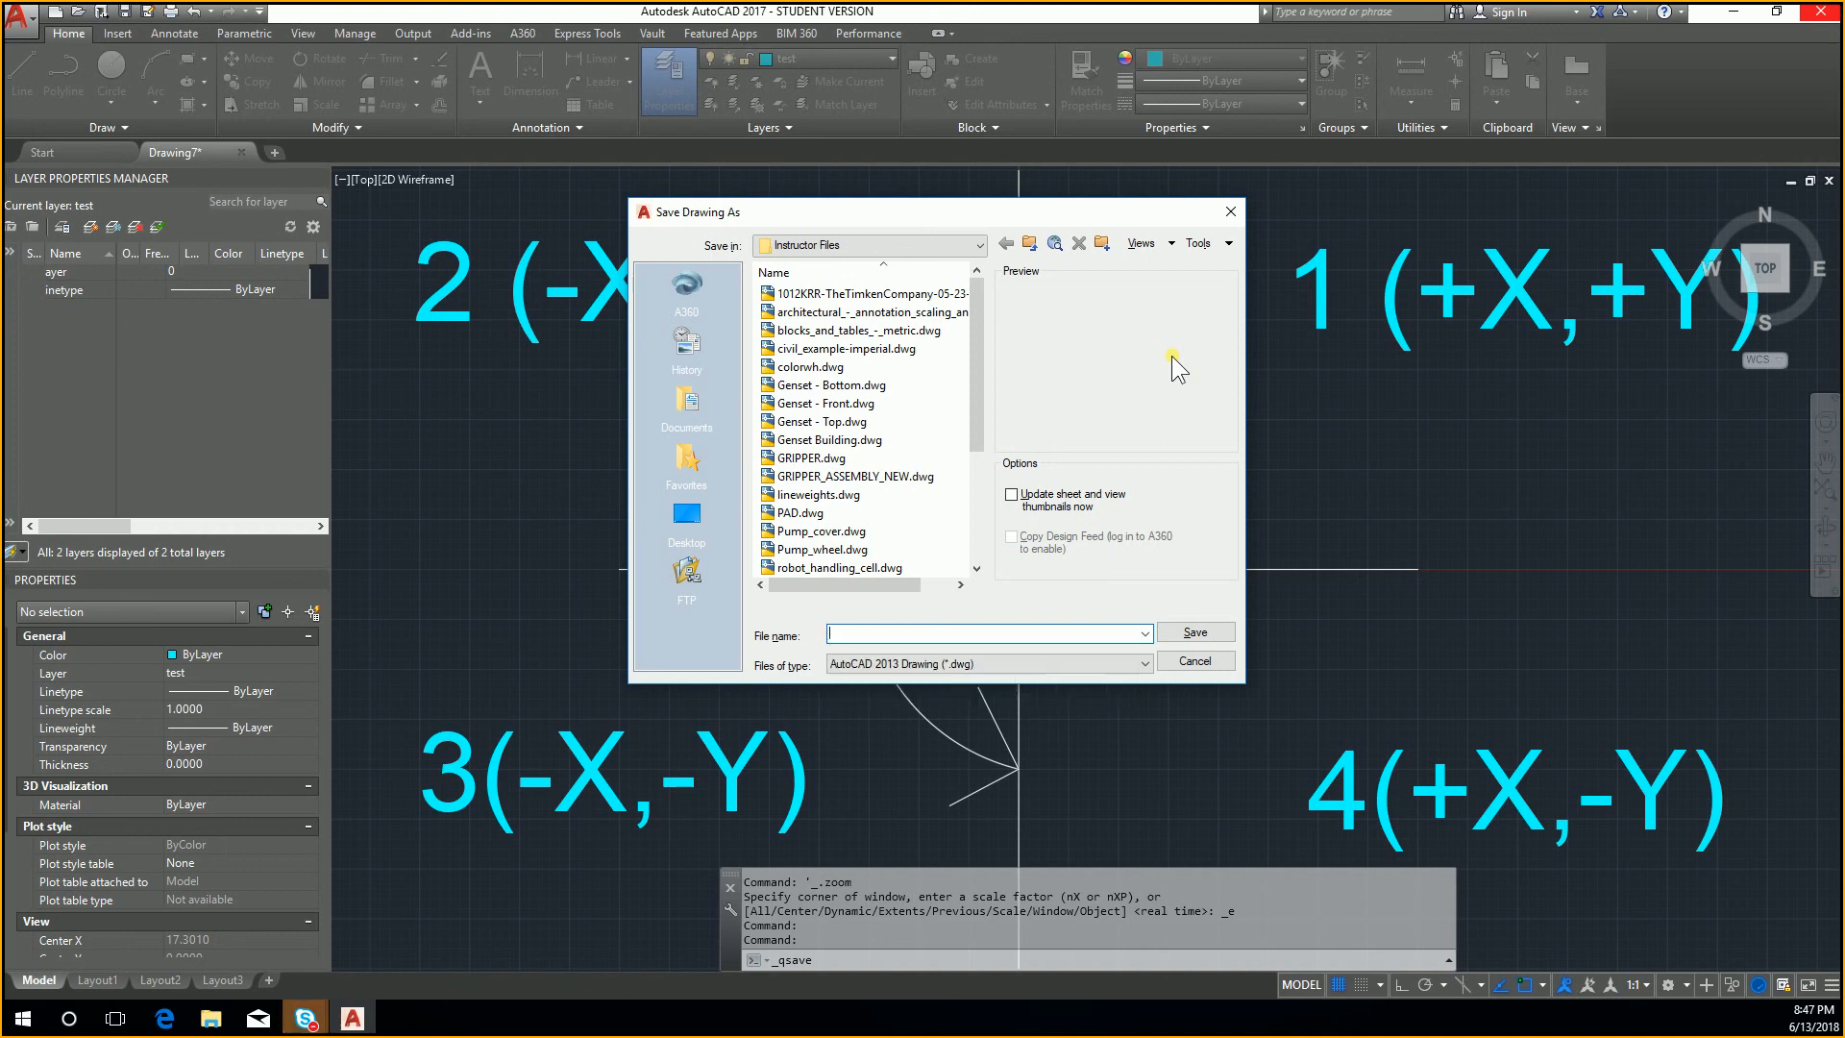
type("Cool")
type("nates")
key("Return")
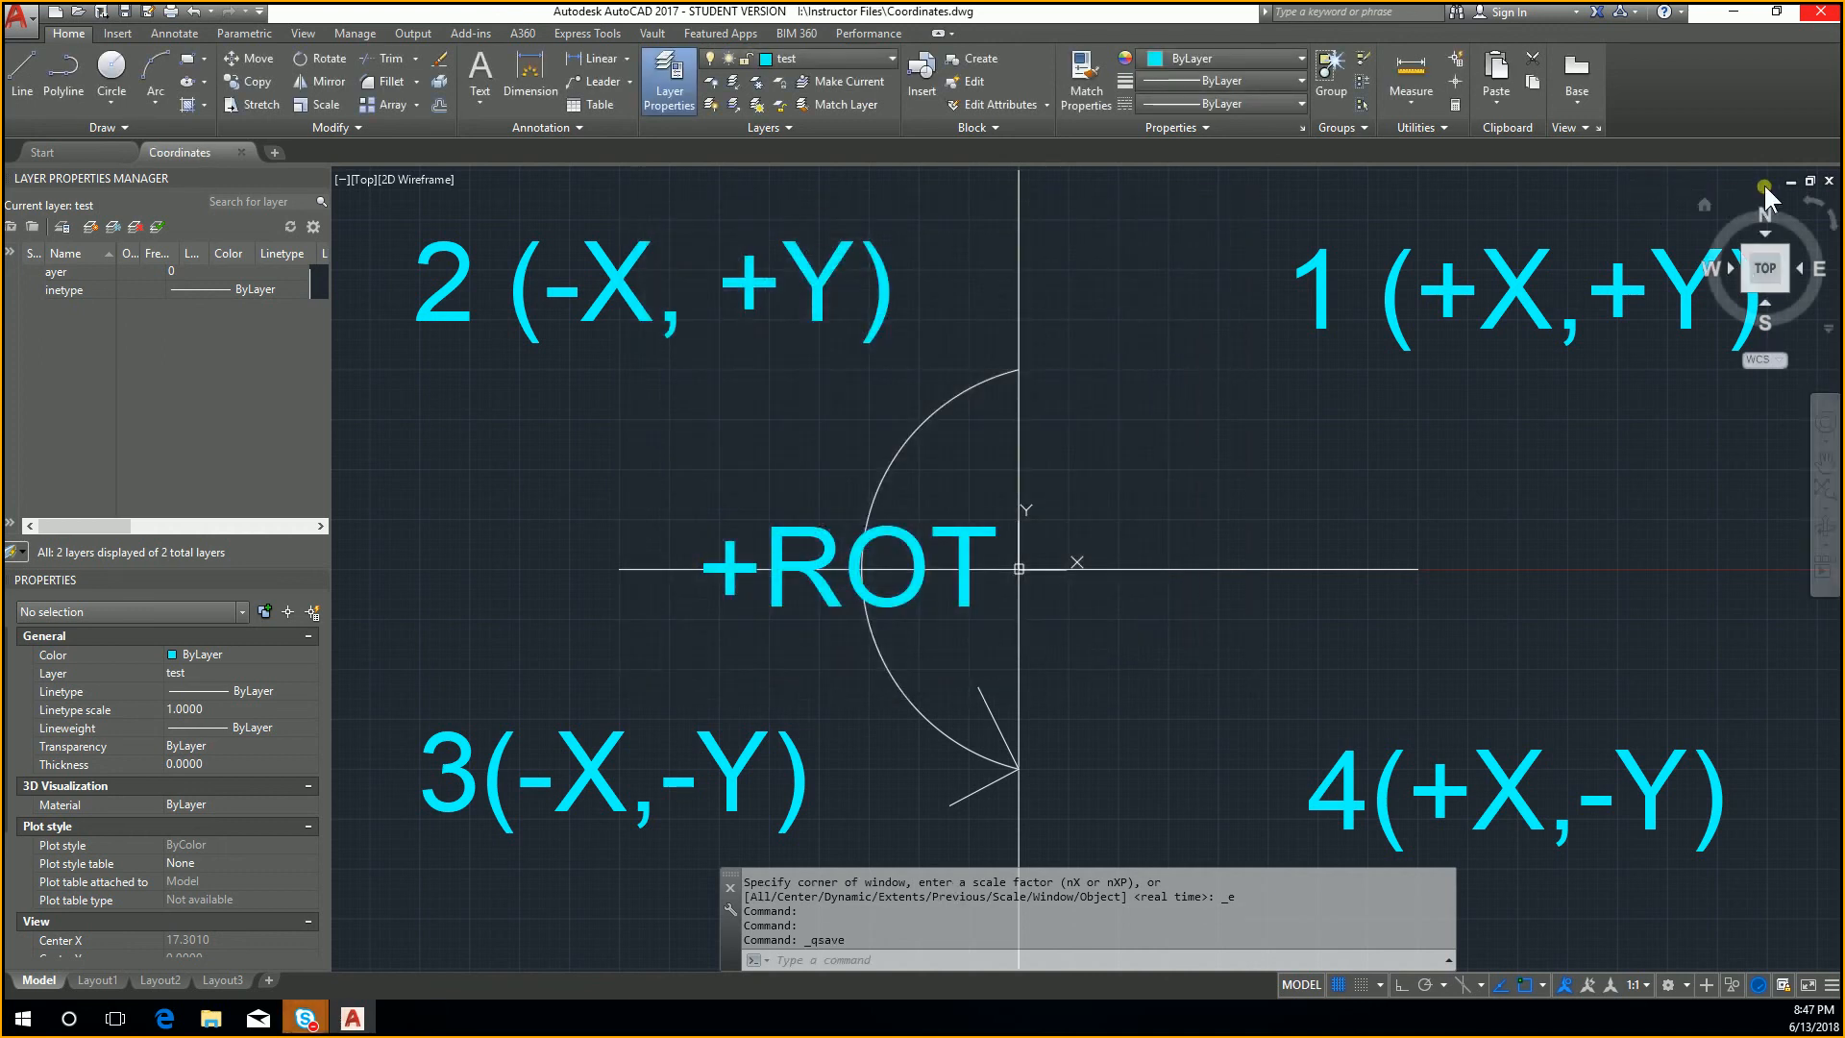
left_click(1829, 179)
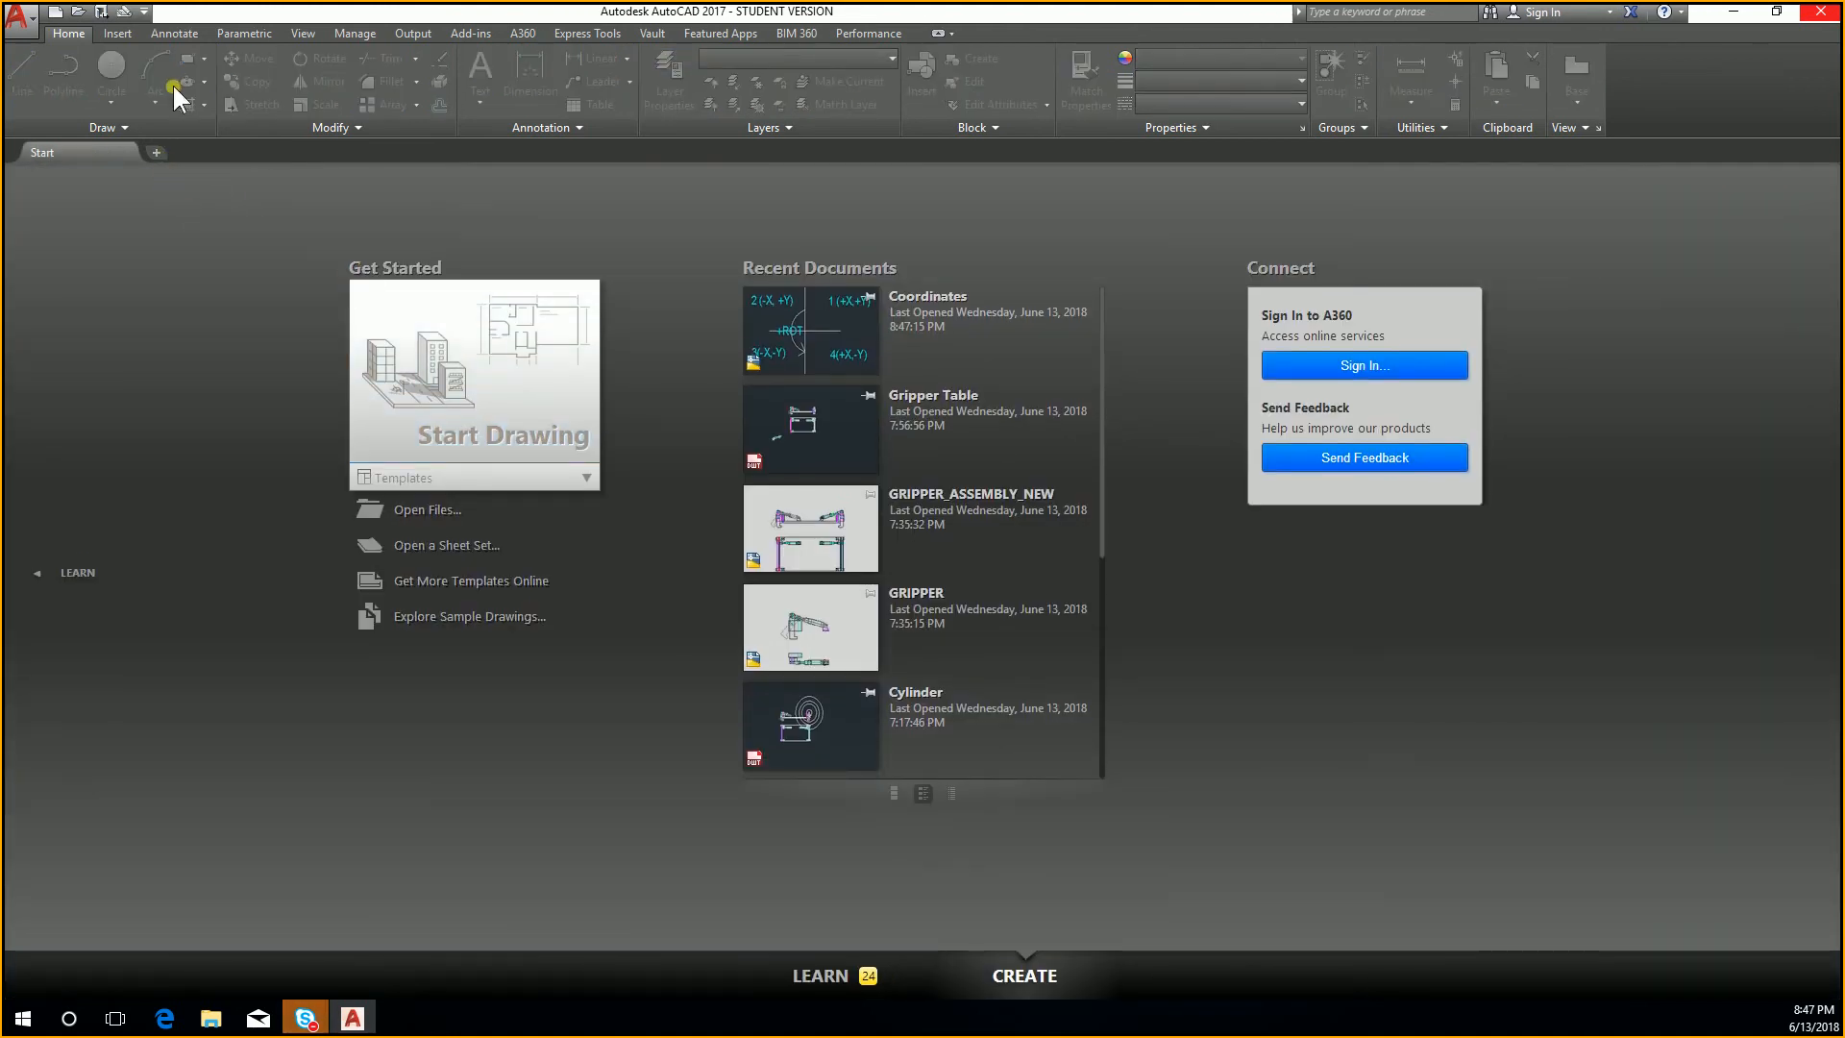
Step: Start a new drawing from the template Map Book Template - 11x17 Classic.dwt
key("ctrl+n")
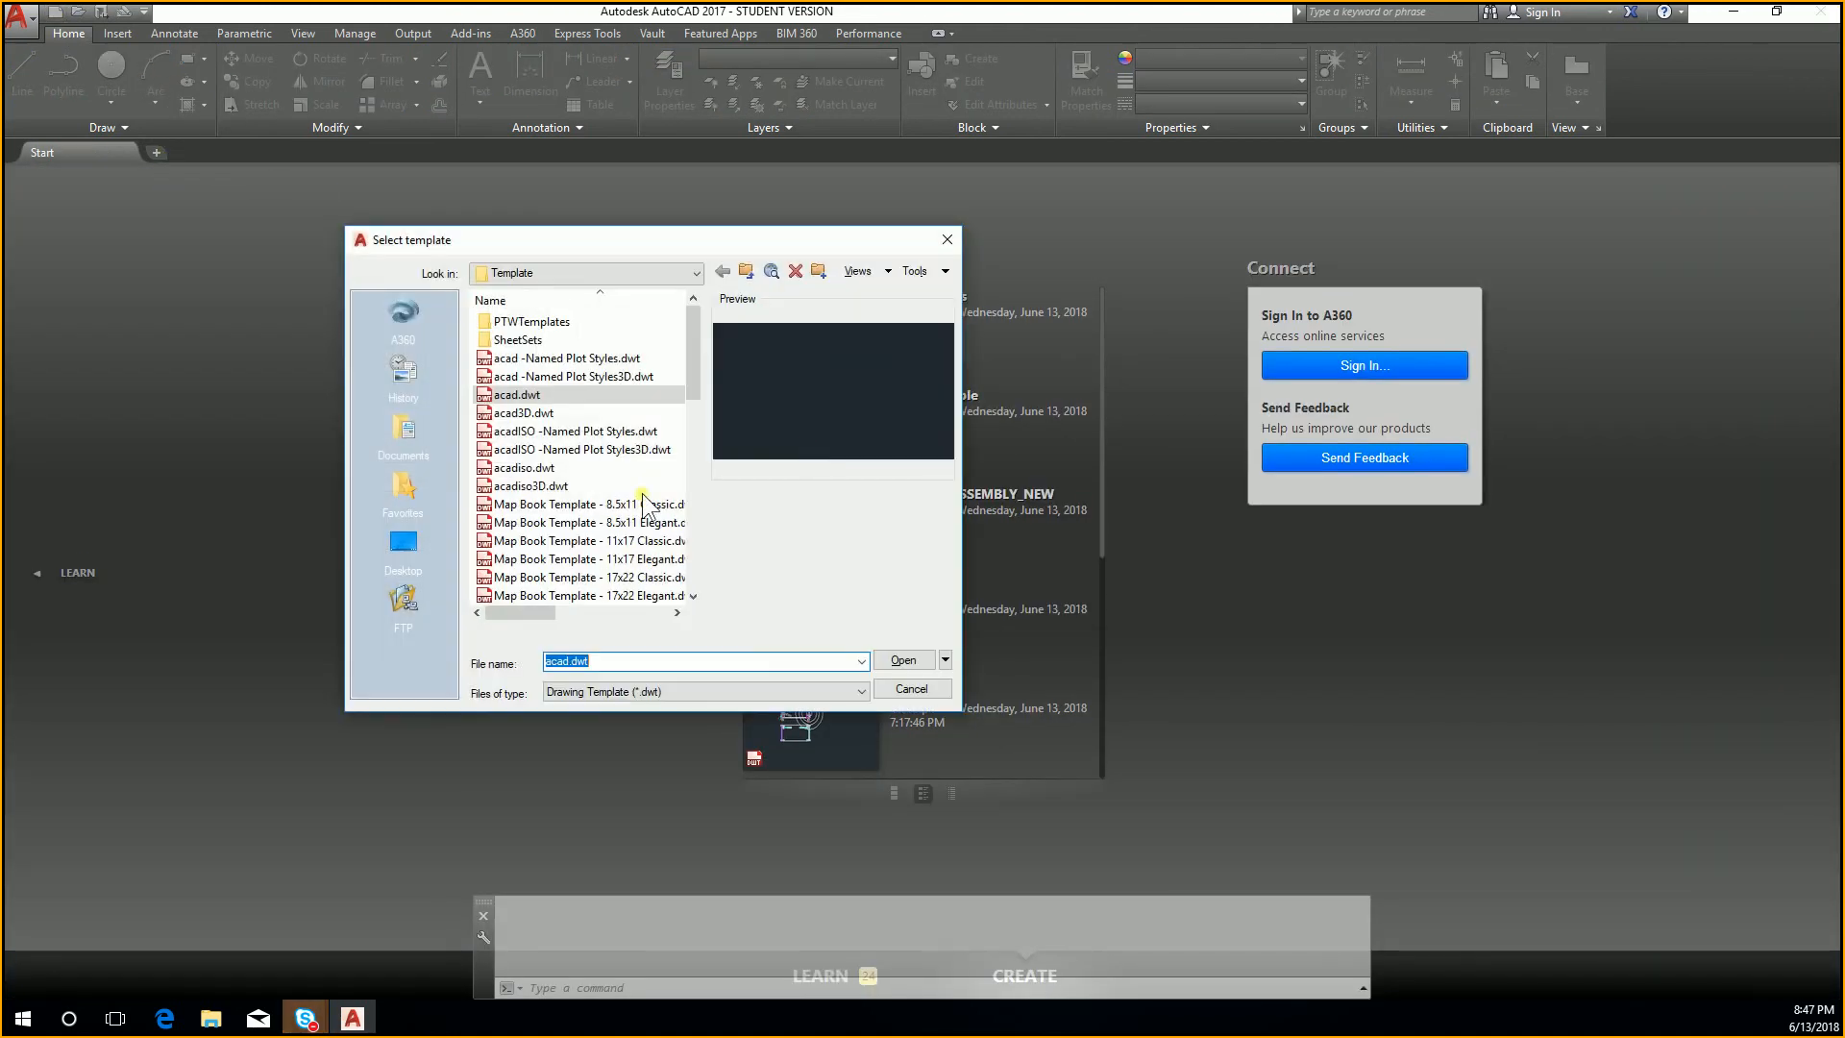
left_click(584, 505)
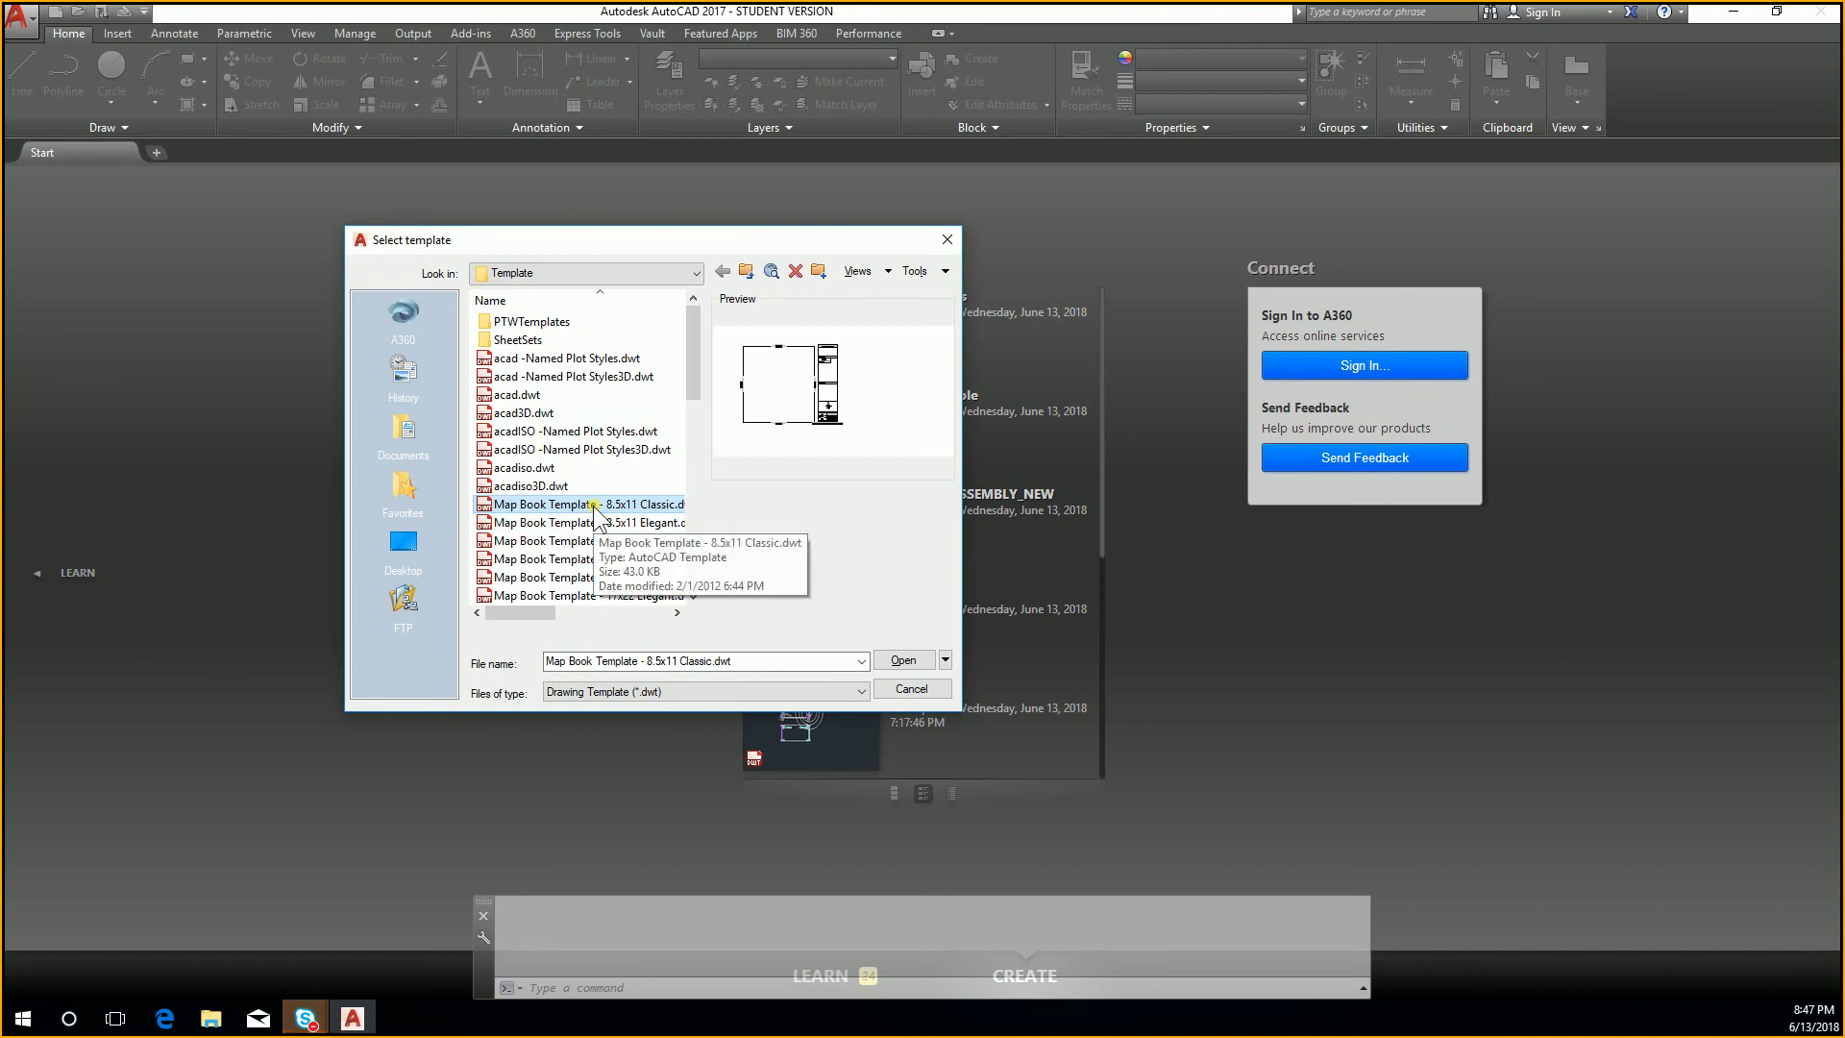
scroll(587, 523, "down", 6)
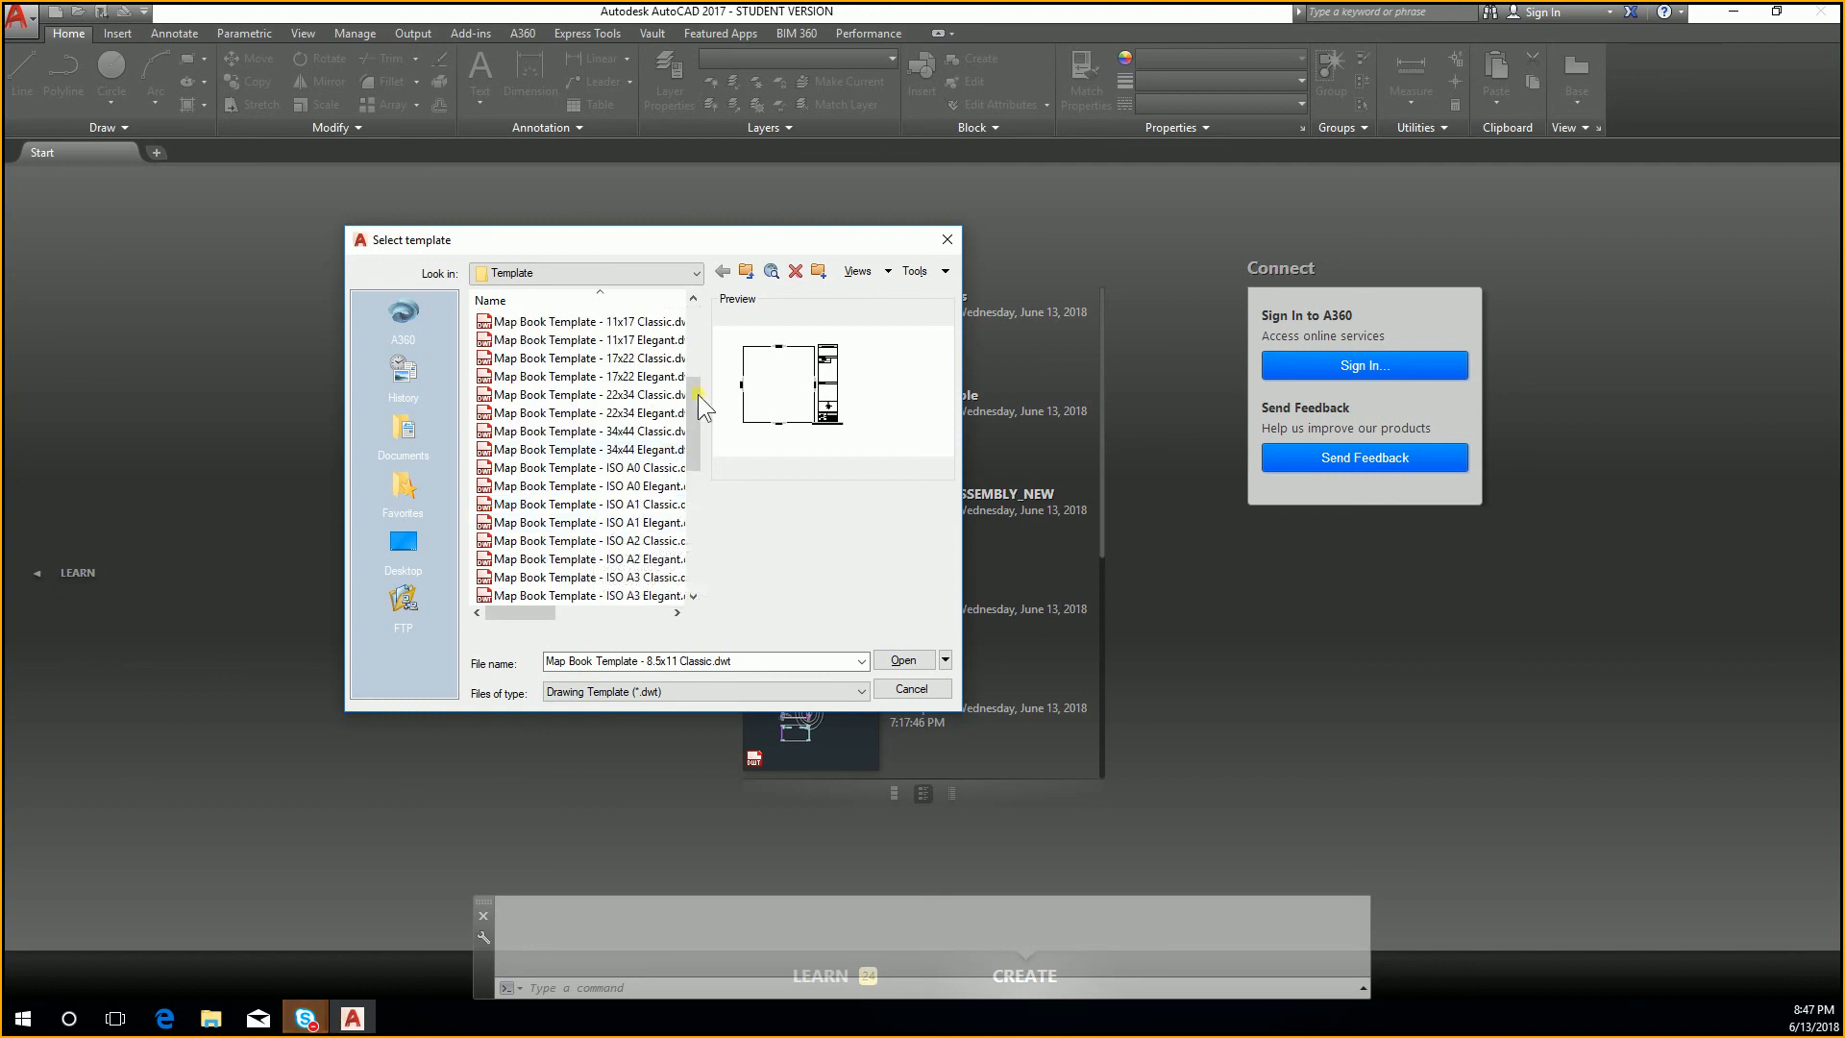
scroll(625, 433, "up", 6)
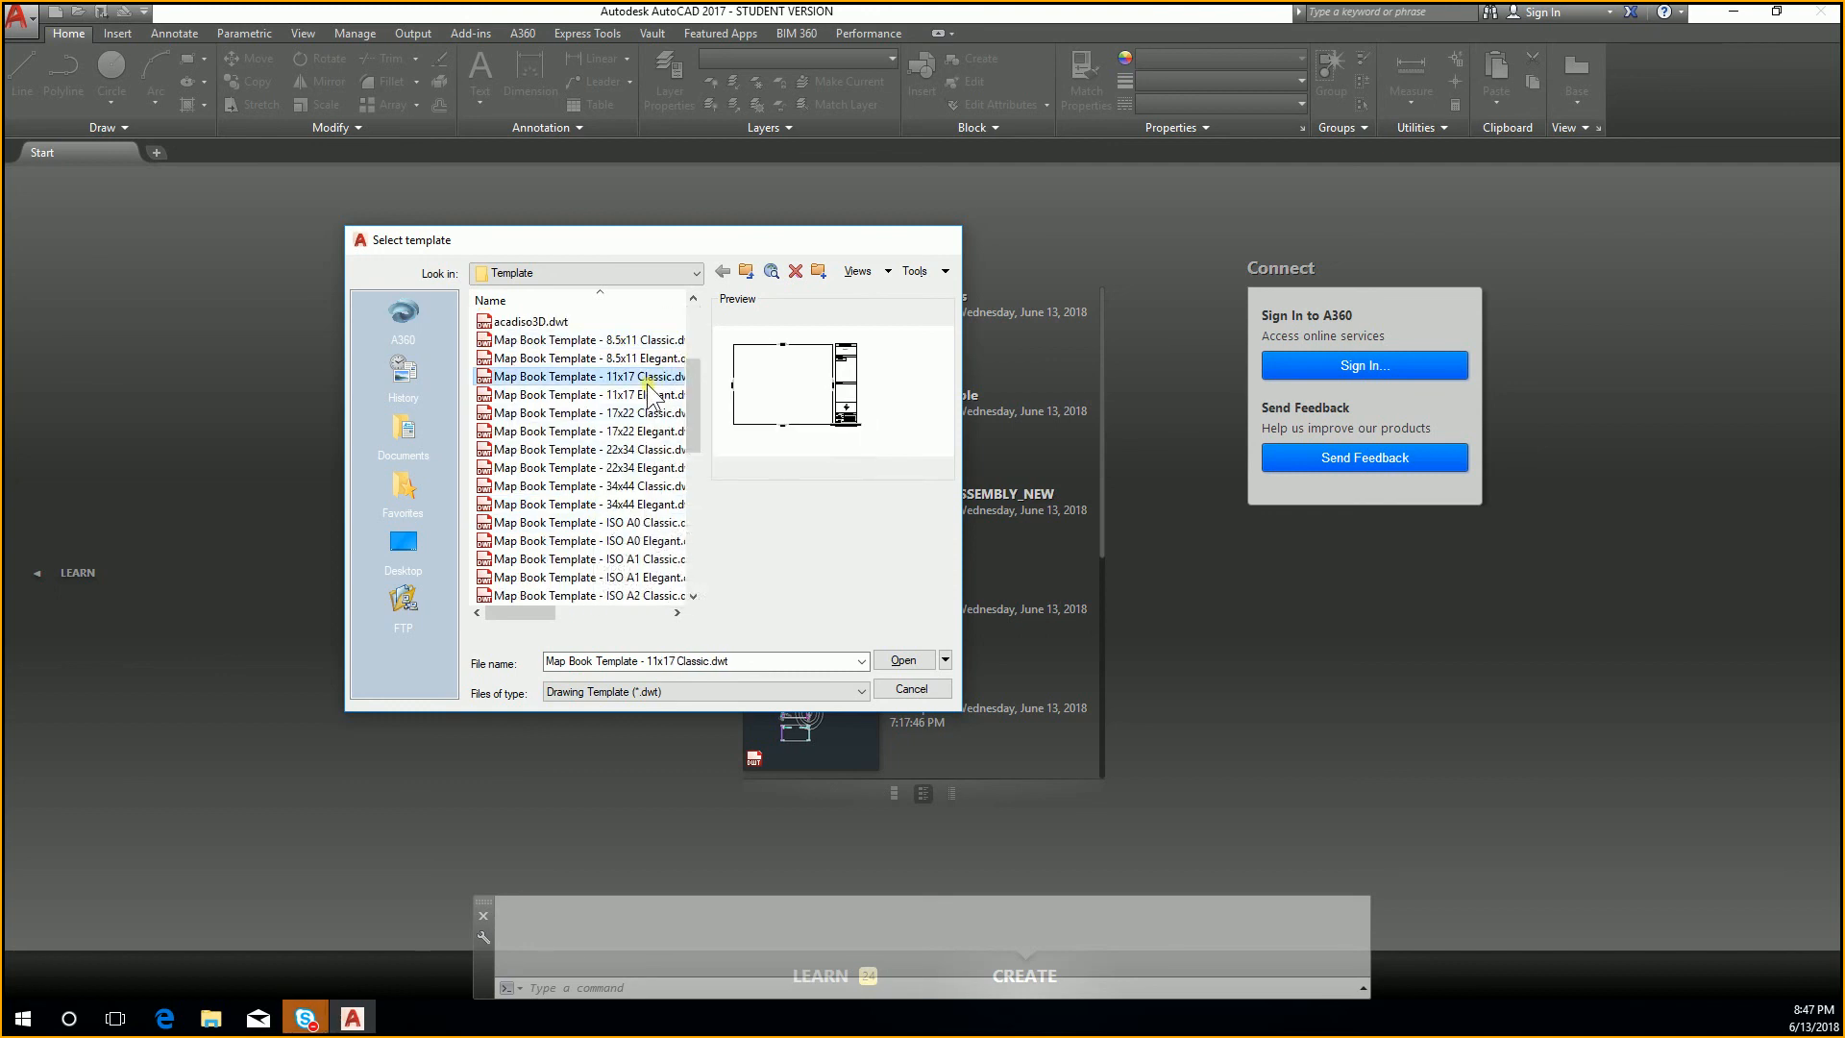
key("Return")
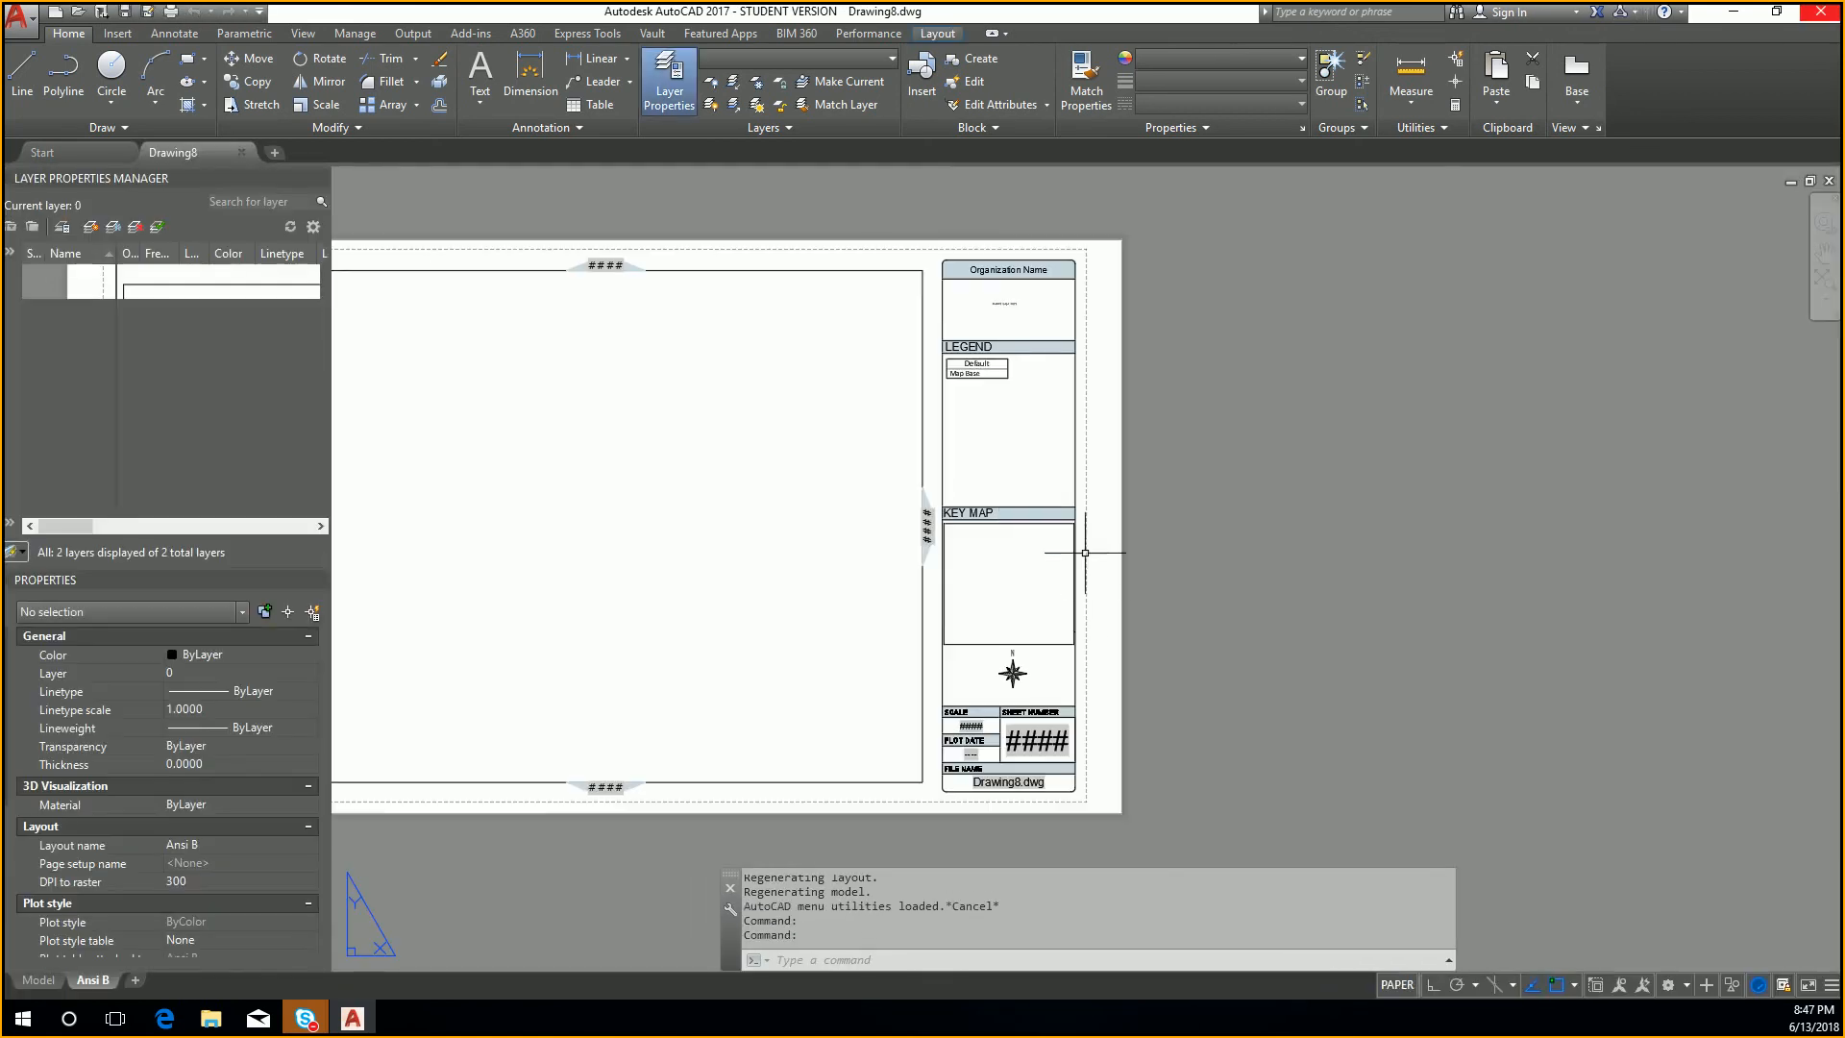
Step: Examine the title block on the Ansi B layout and the drawing's model space
middle_click_drag(1006, 493, 1182, 500)
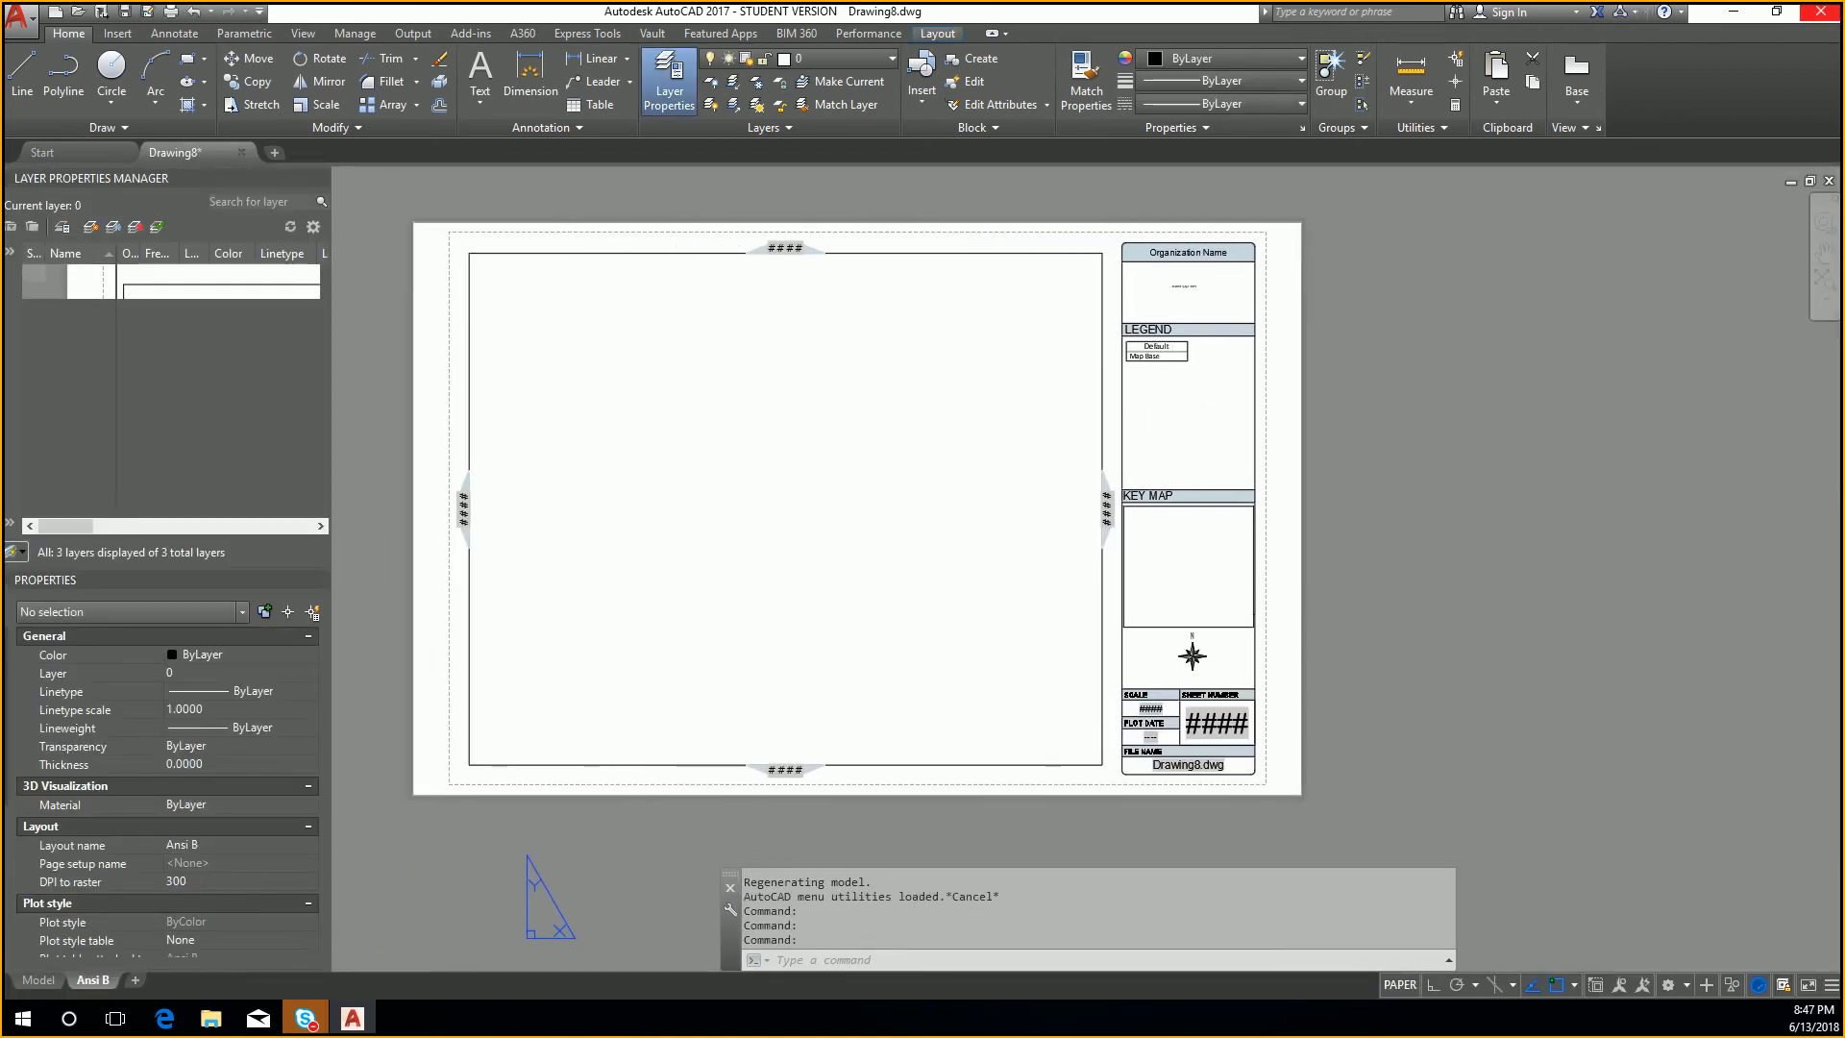
scroll(1183, 673, "up", 6)
left_click(1185, 702)
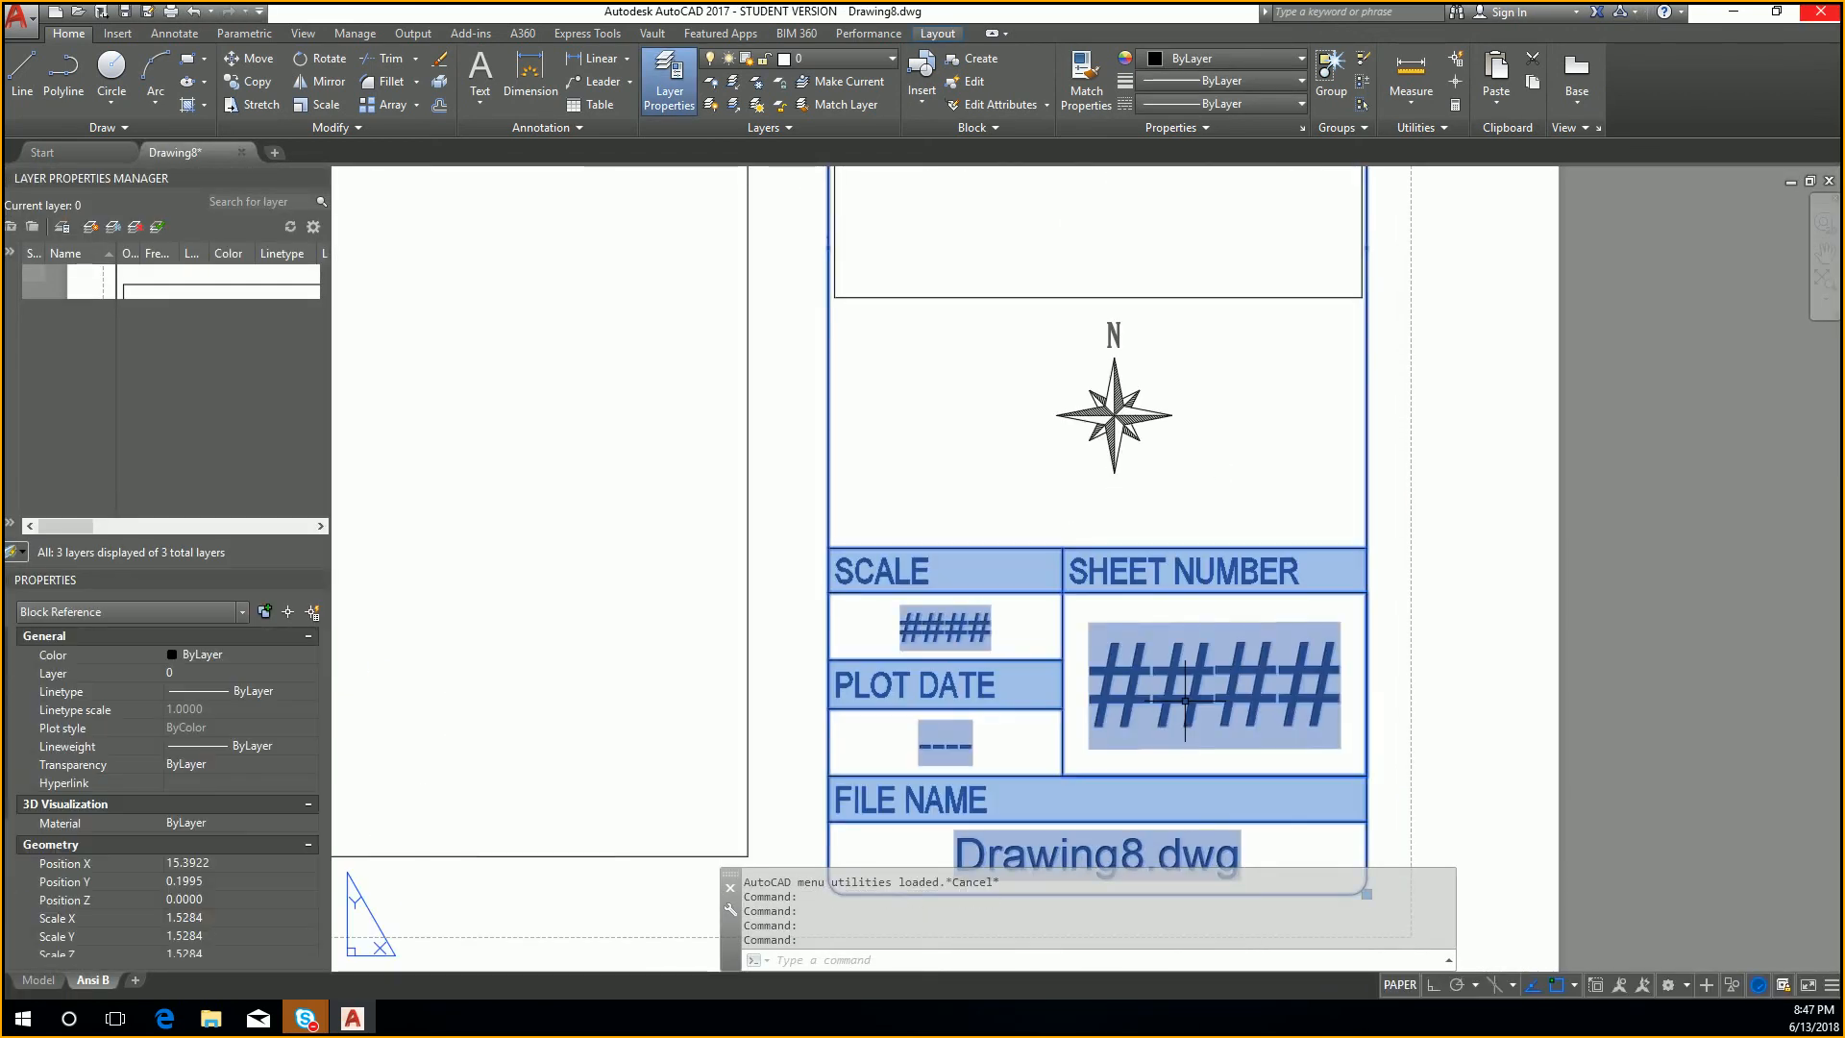
scroll(1491, 539, "down", 3)
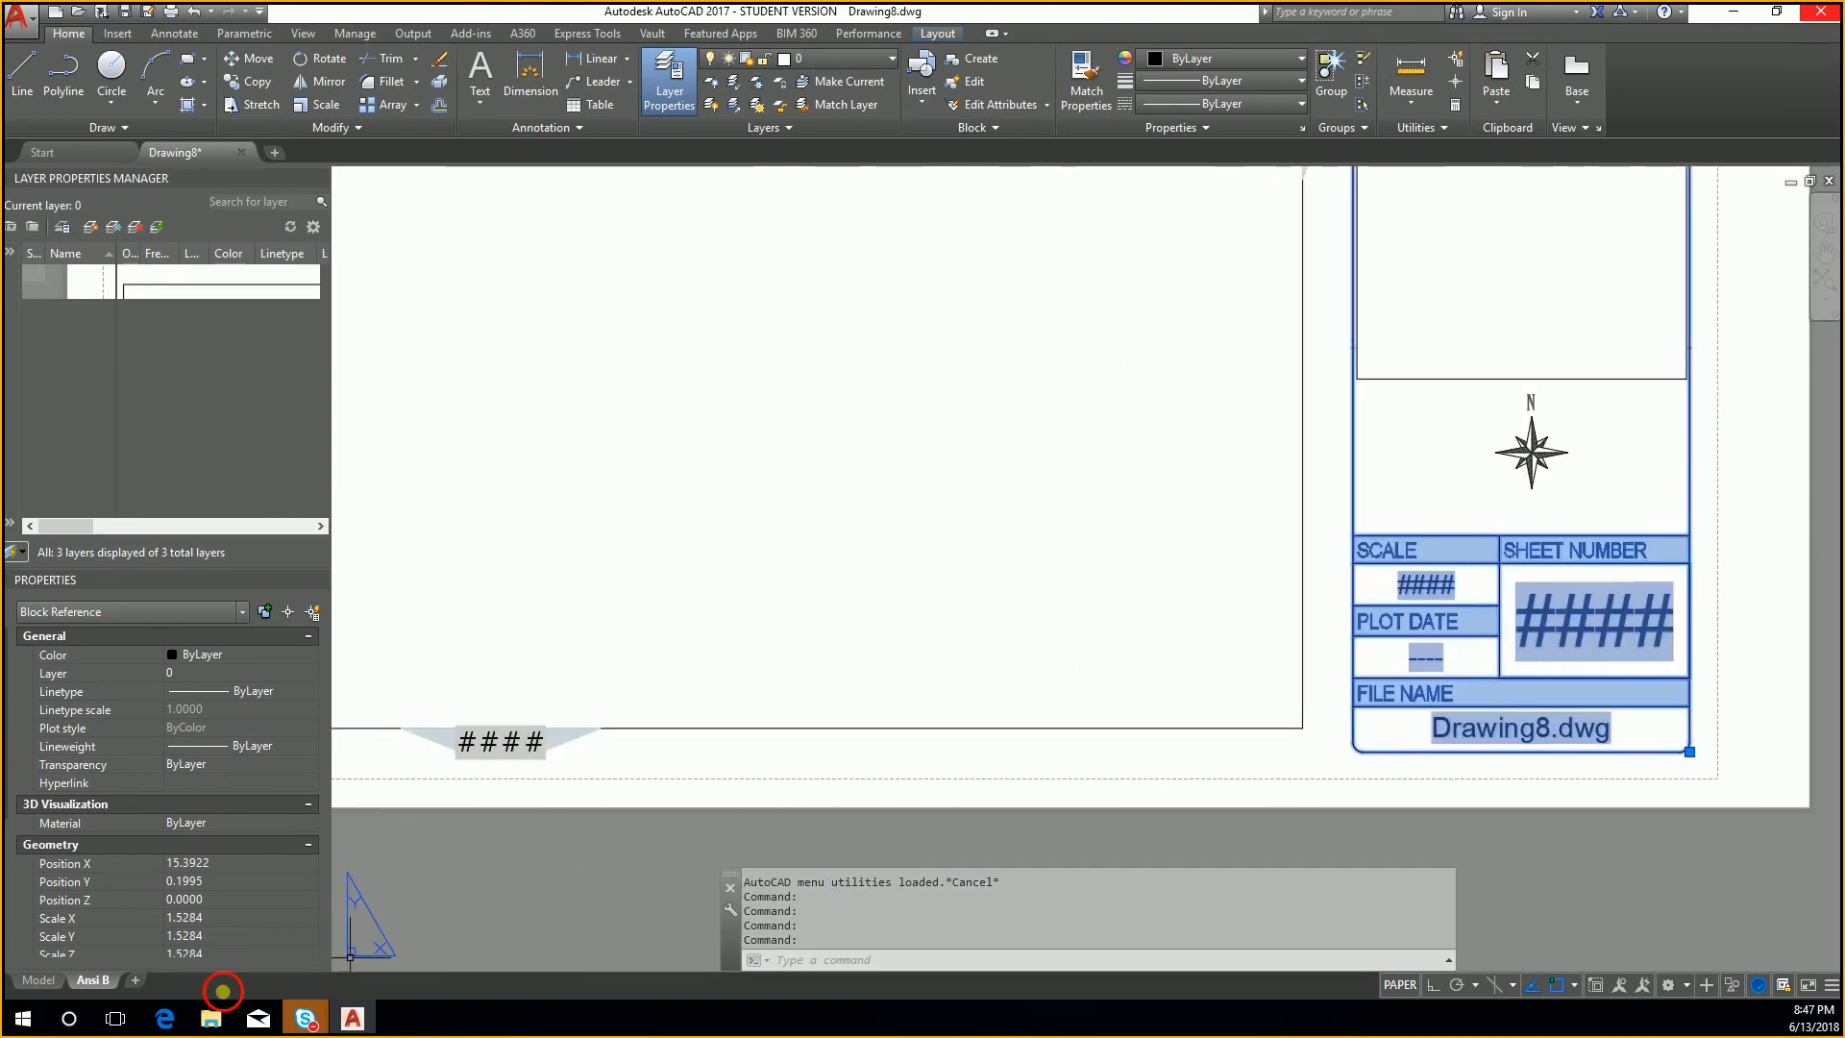
key("Escape")
key("Escape")
left_click(38, 980)
middle_click(869, 641)
middle_click(869, 641)
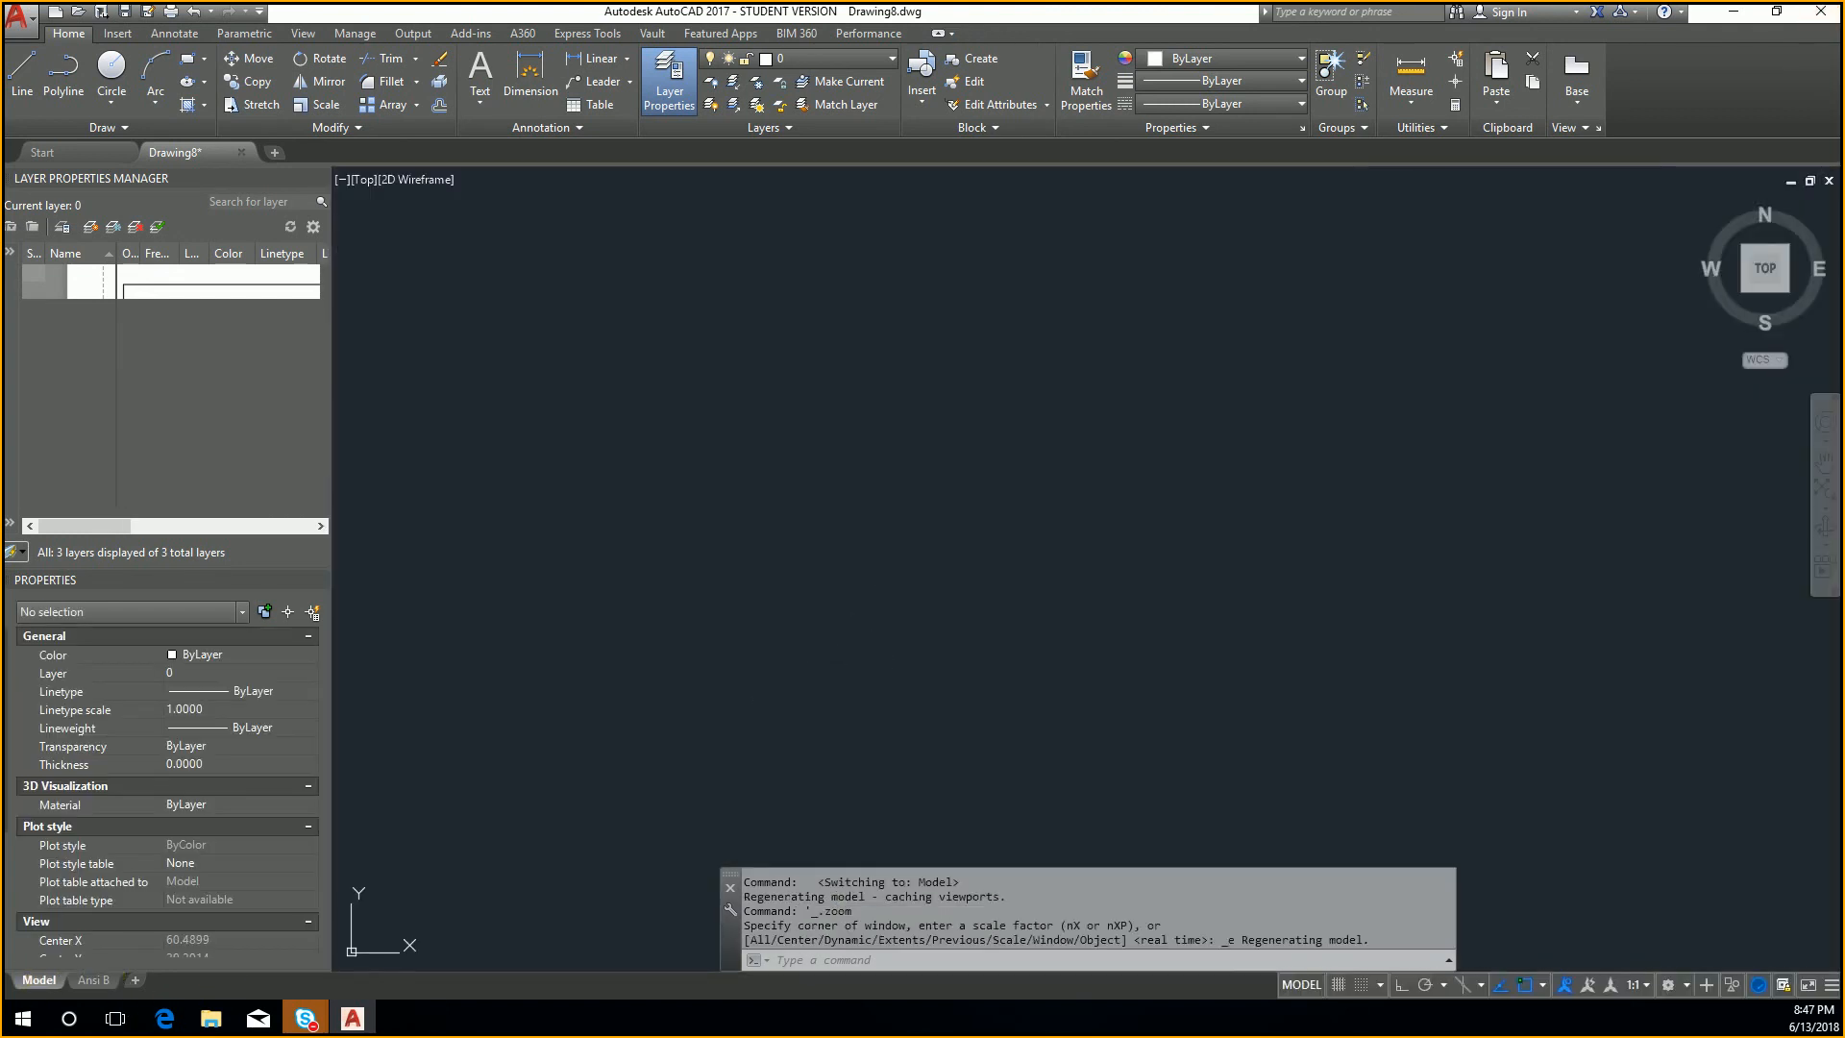
Step: Try to edit the attributes of the placeholder label below the Ansi B layout's frame, and close the drawing without saving
left_click(93, 980)
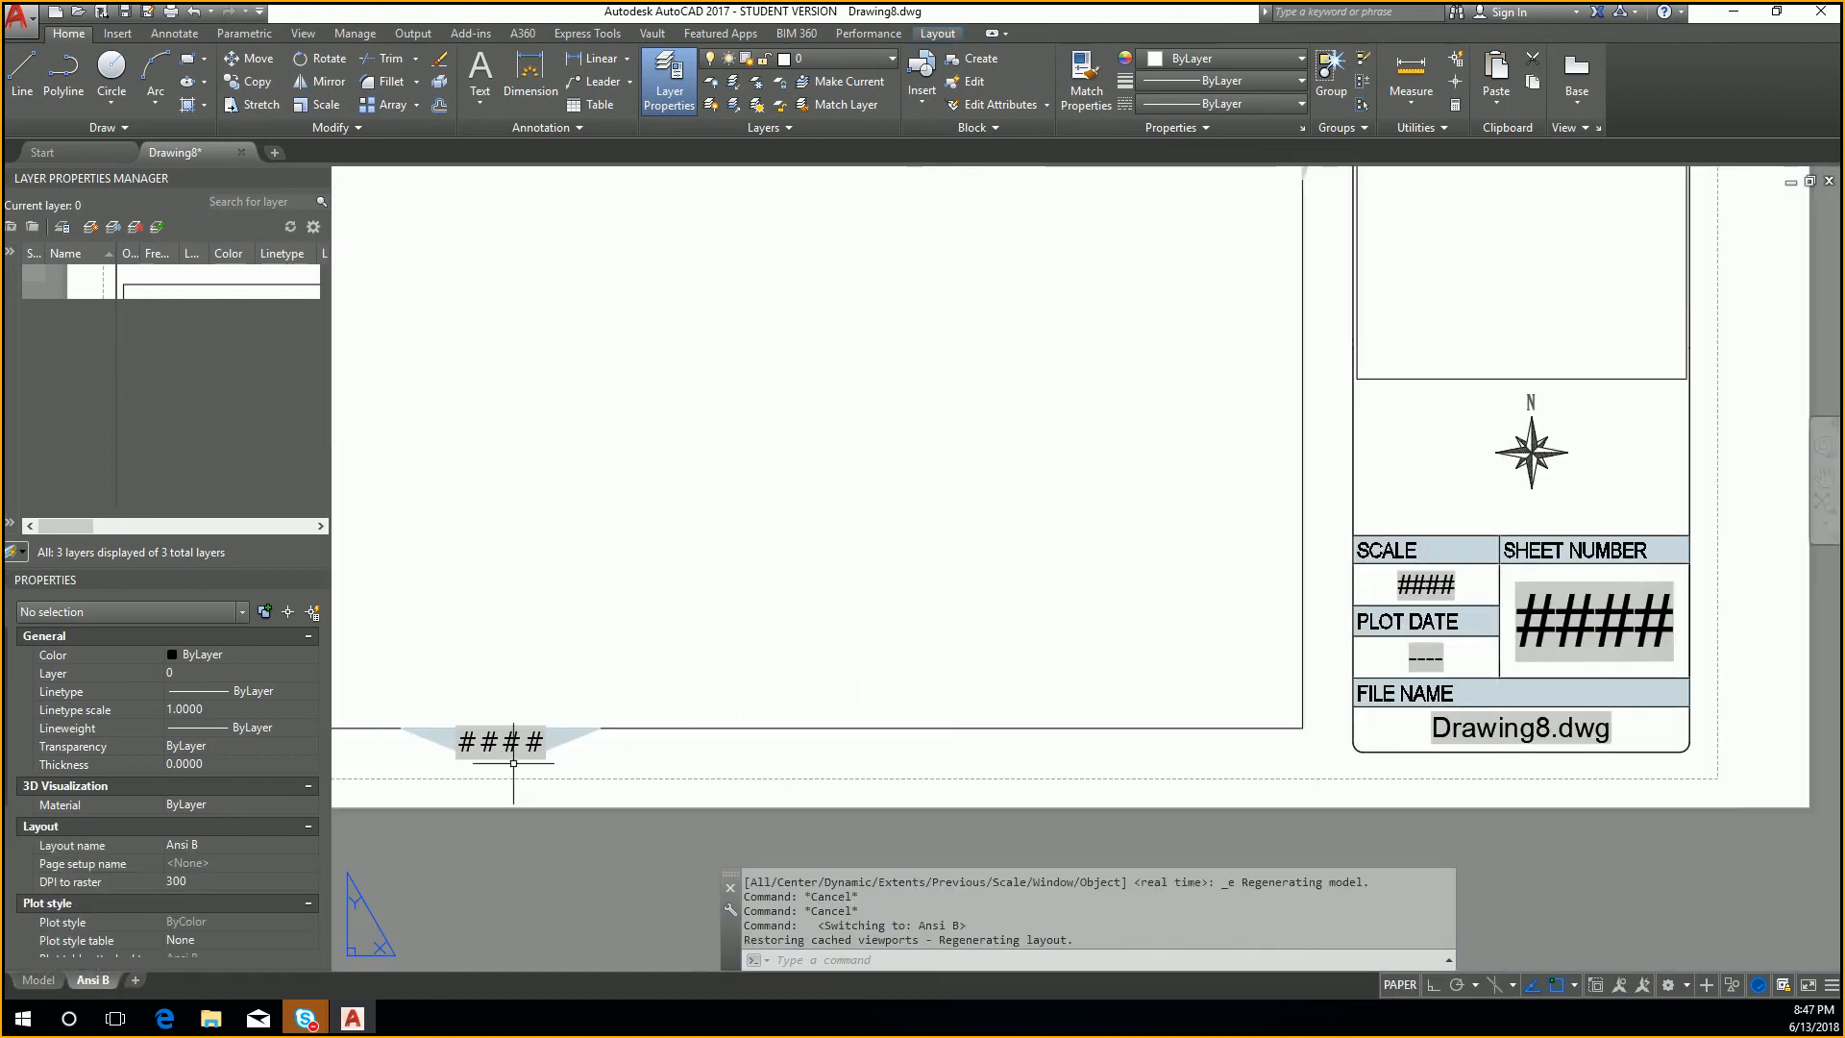
double_click(537, 744)
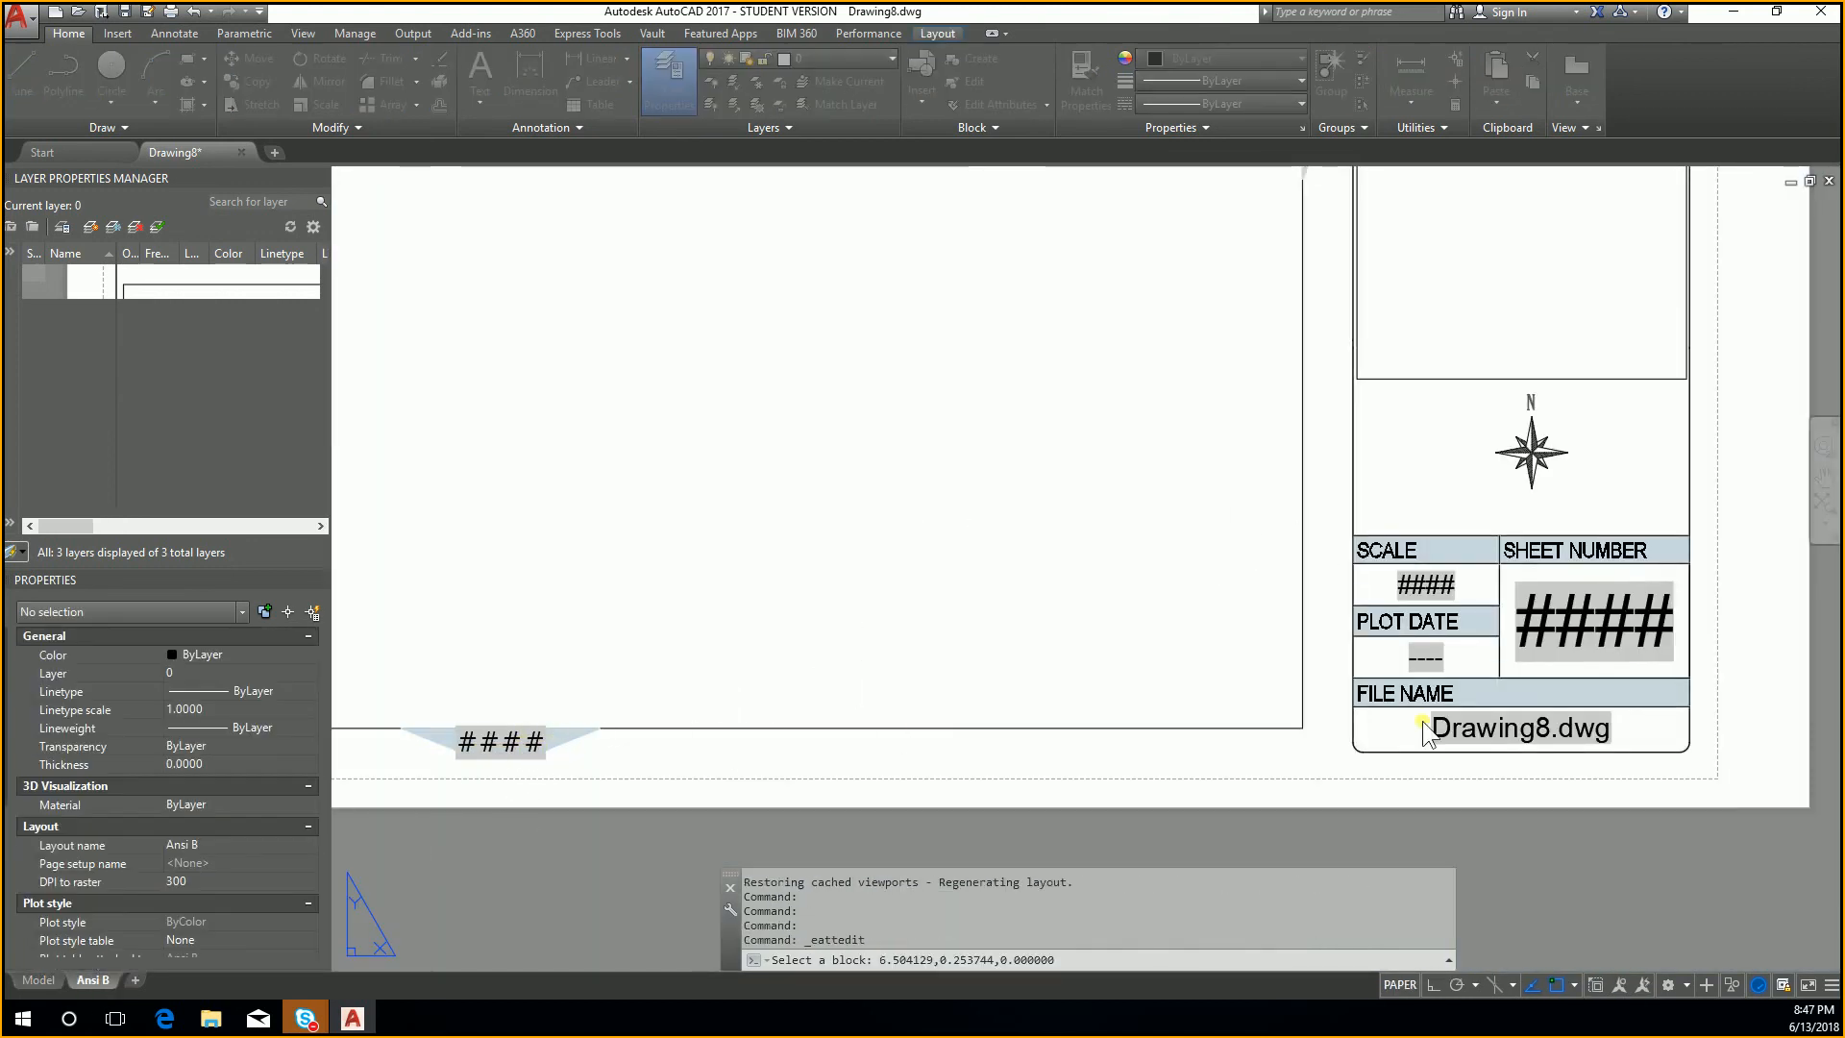
key("Escape")
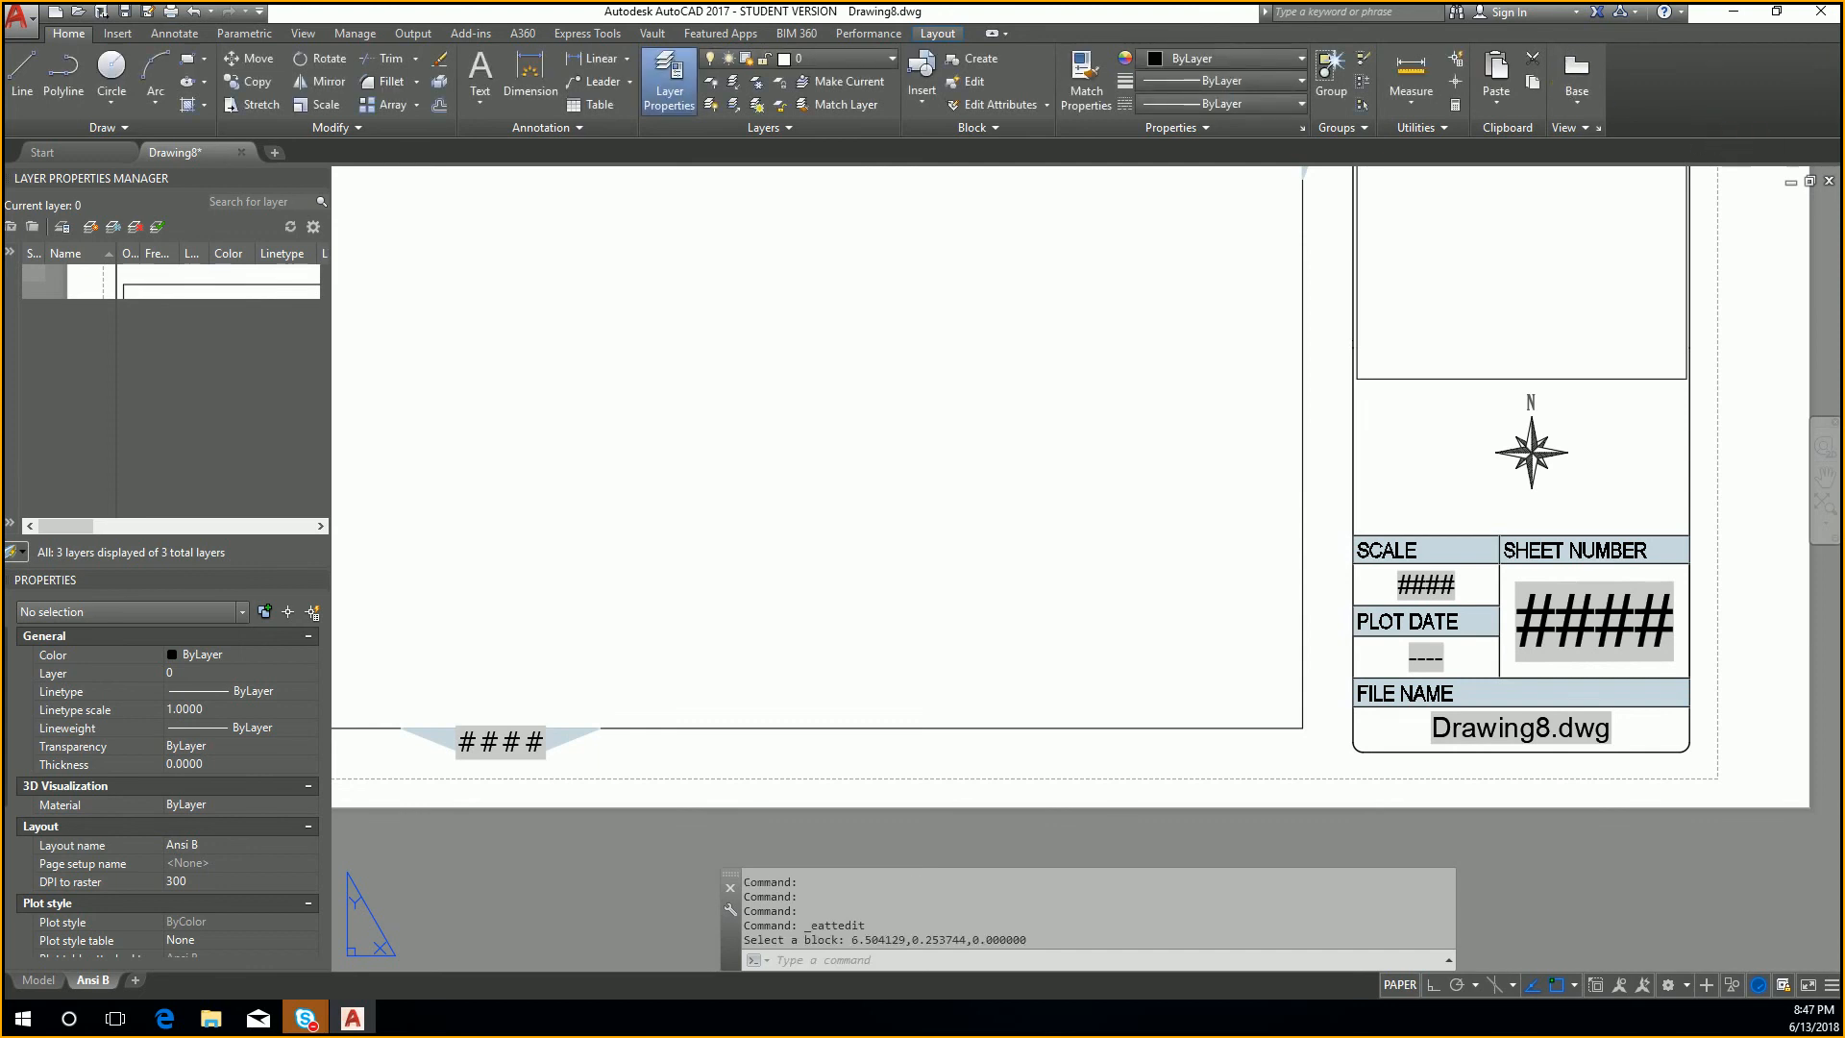
left_click(1829, 179)
left_click(956, 553)
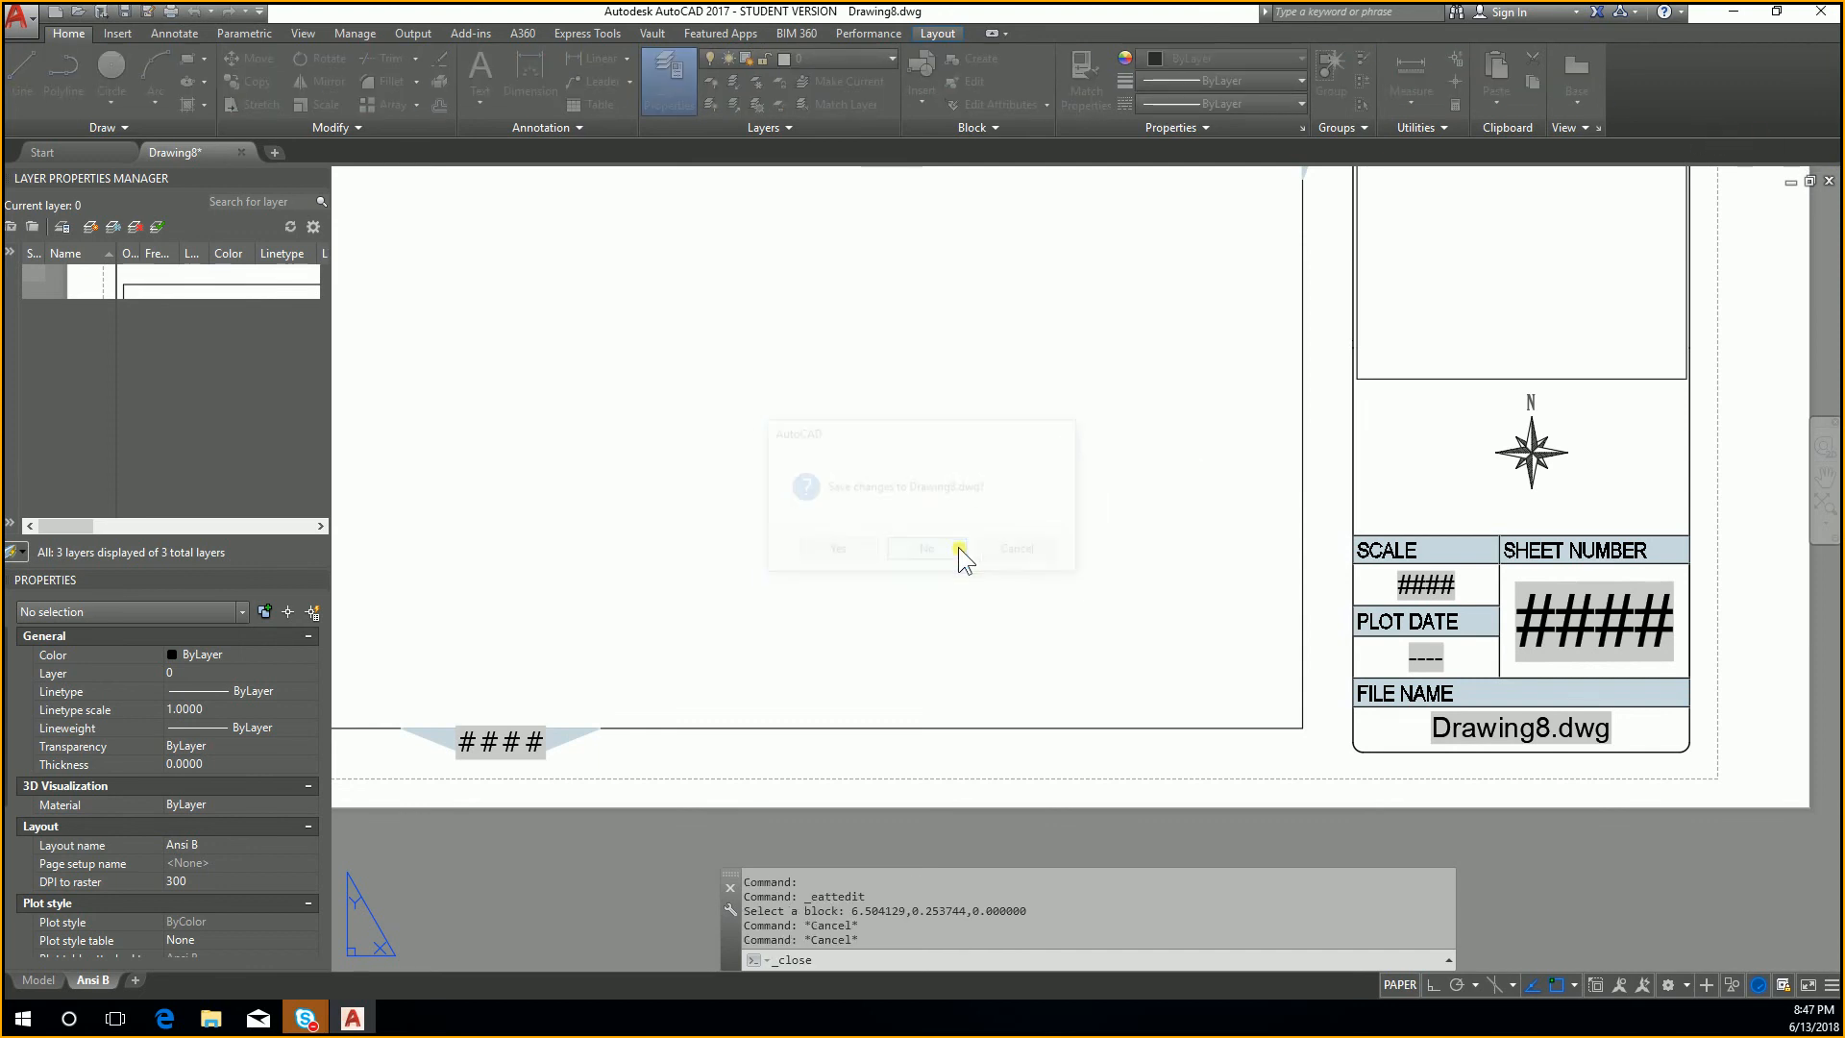
Step: Start a new drawing from the template Tutorial-iMfg.dwt, and examine the title block on its D-Size Layout
left_click(54, 12)
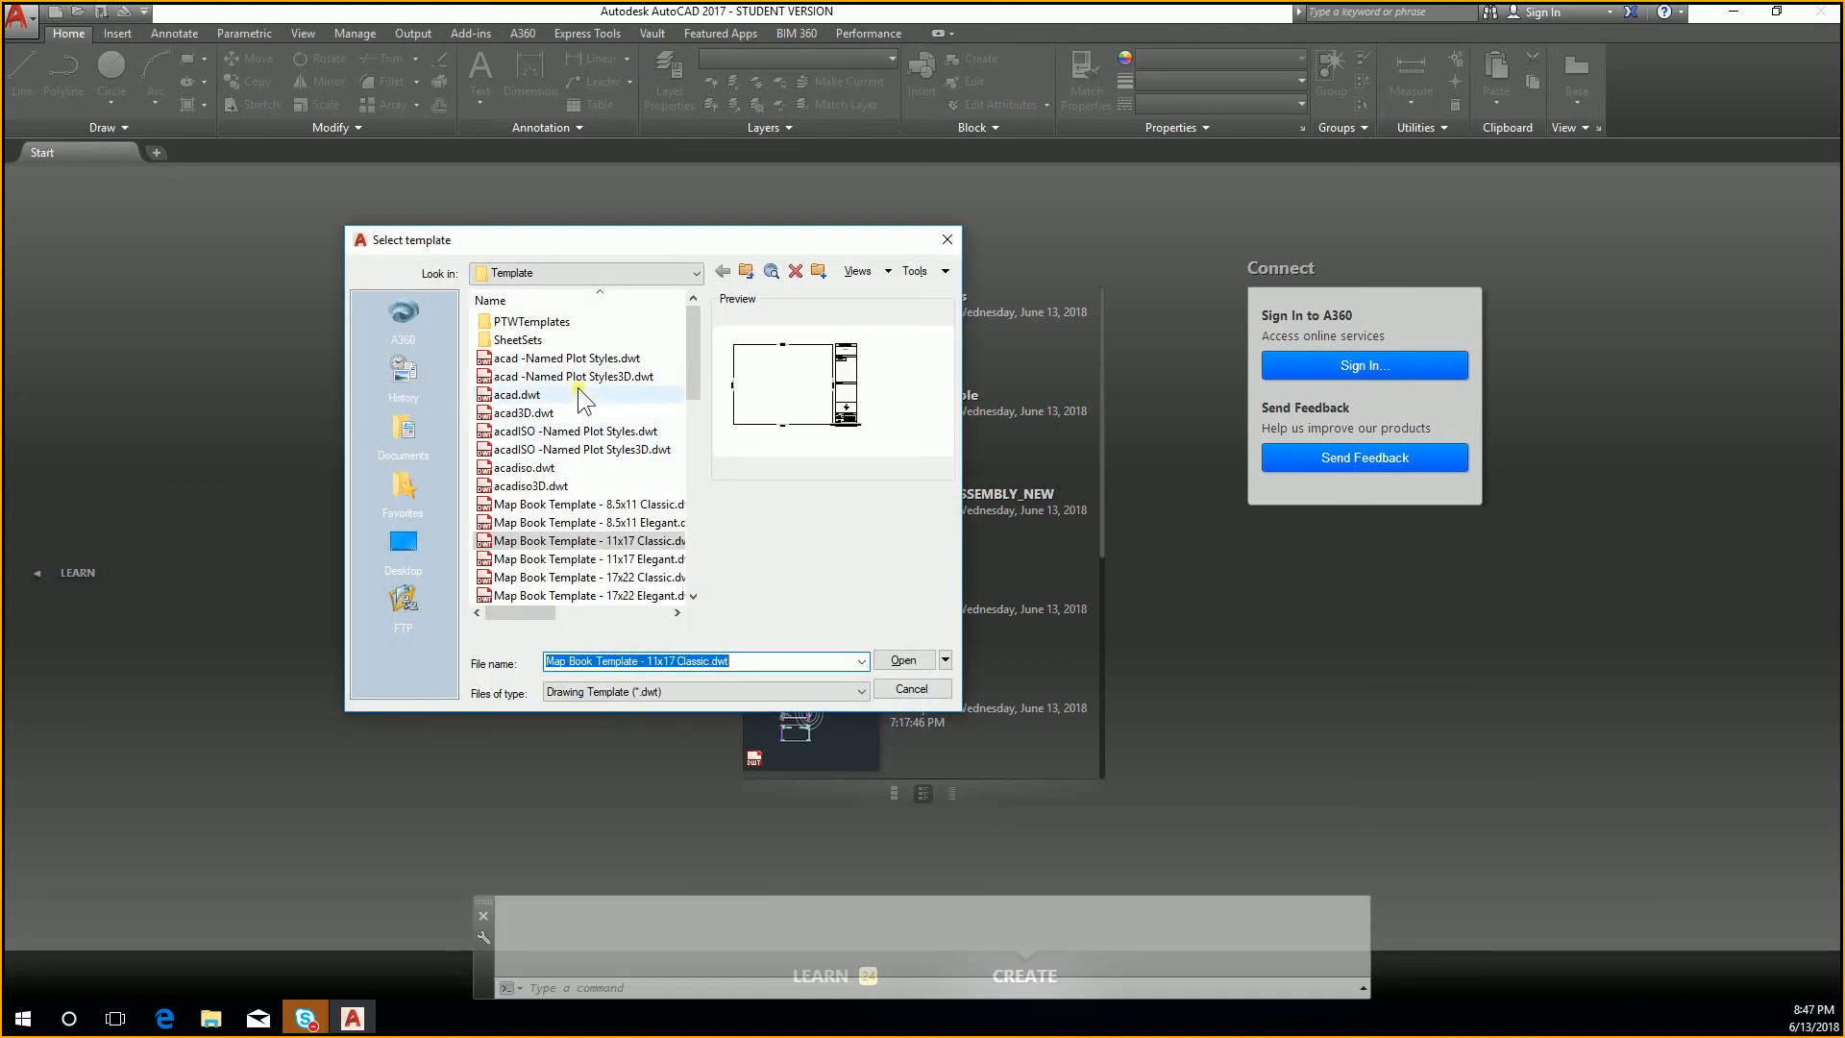
double_click(594, 321)
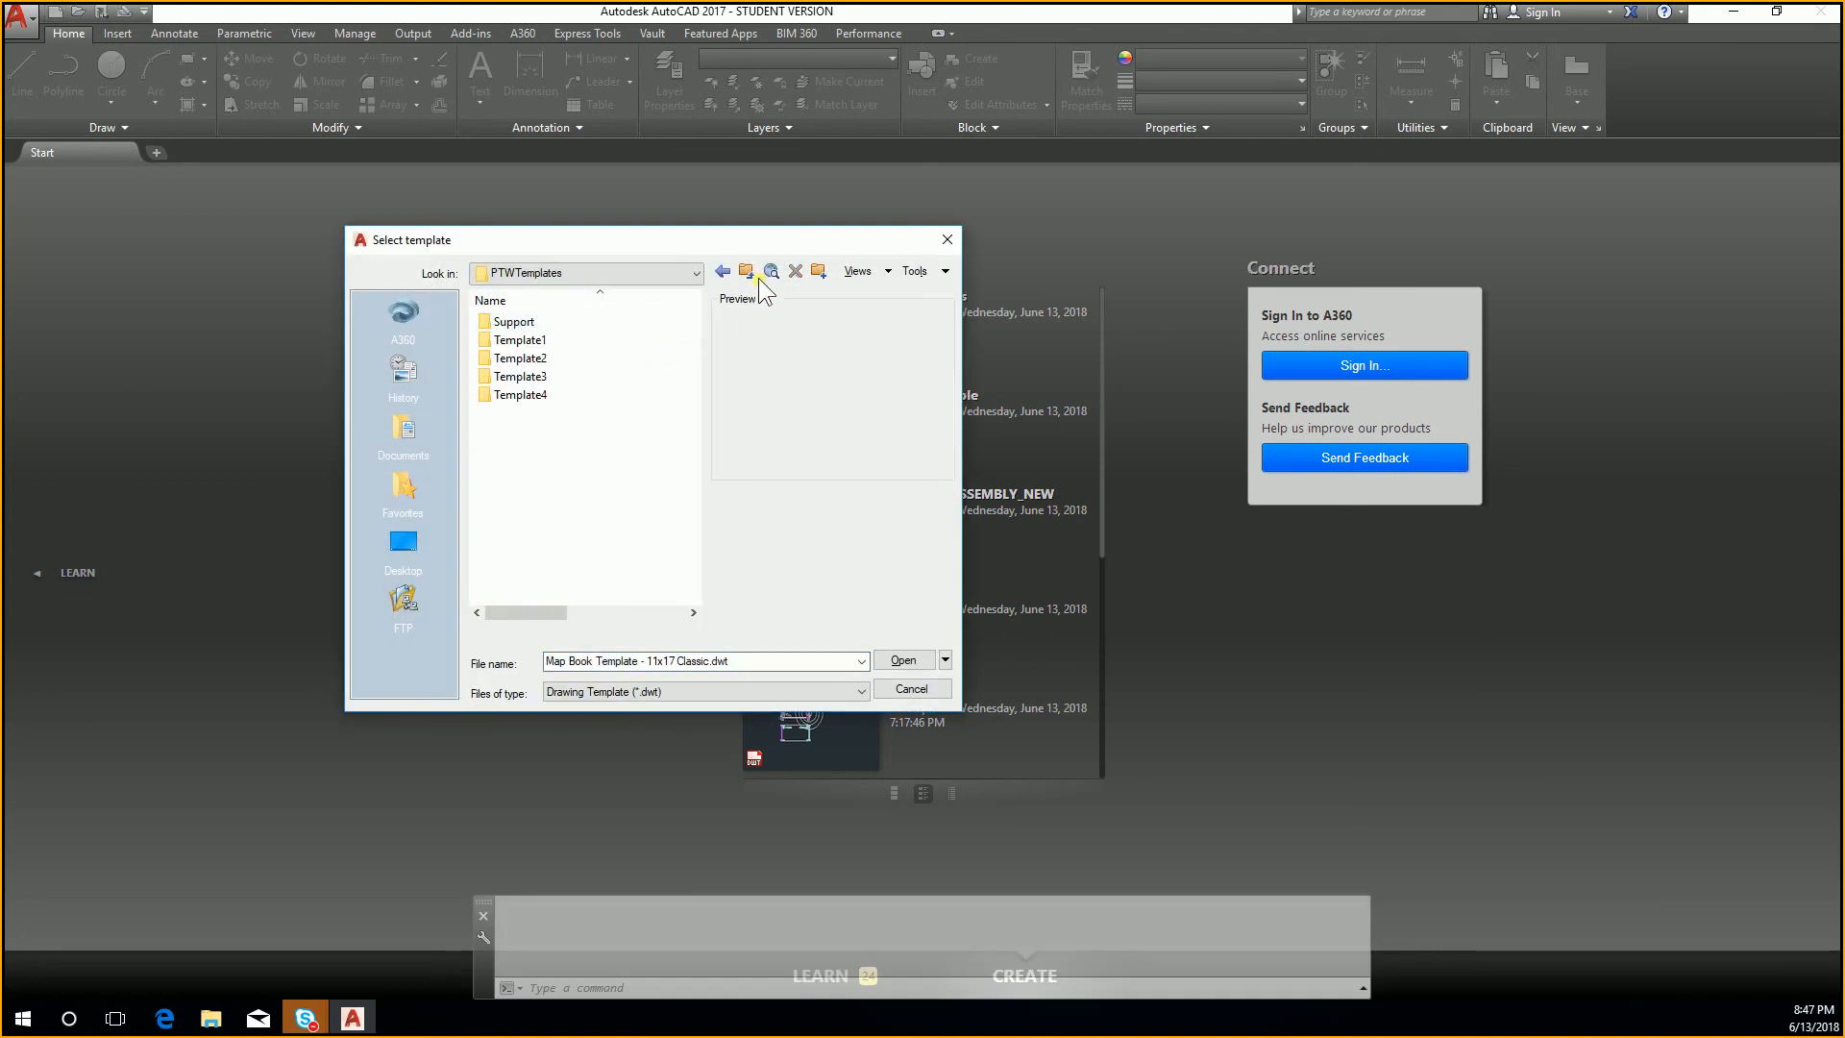
double_click(615, 338)
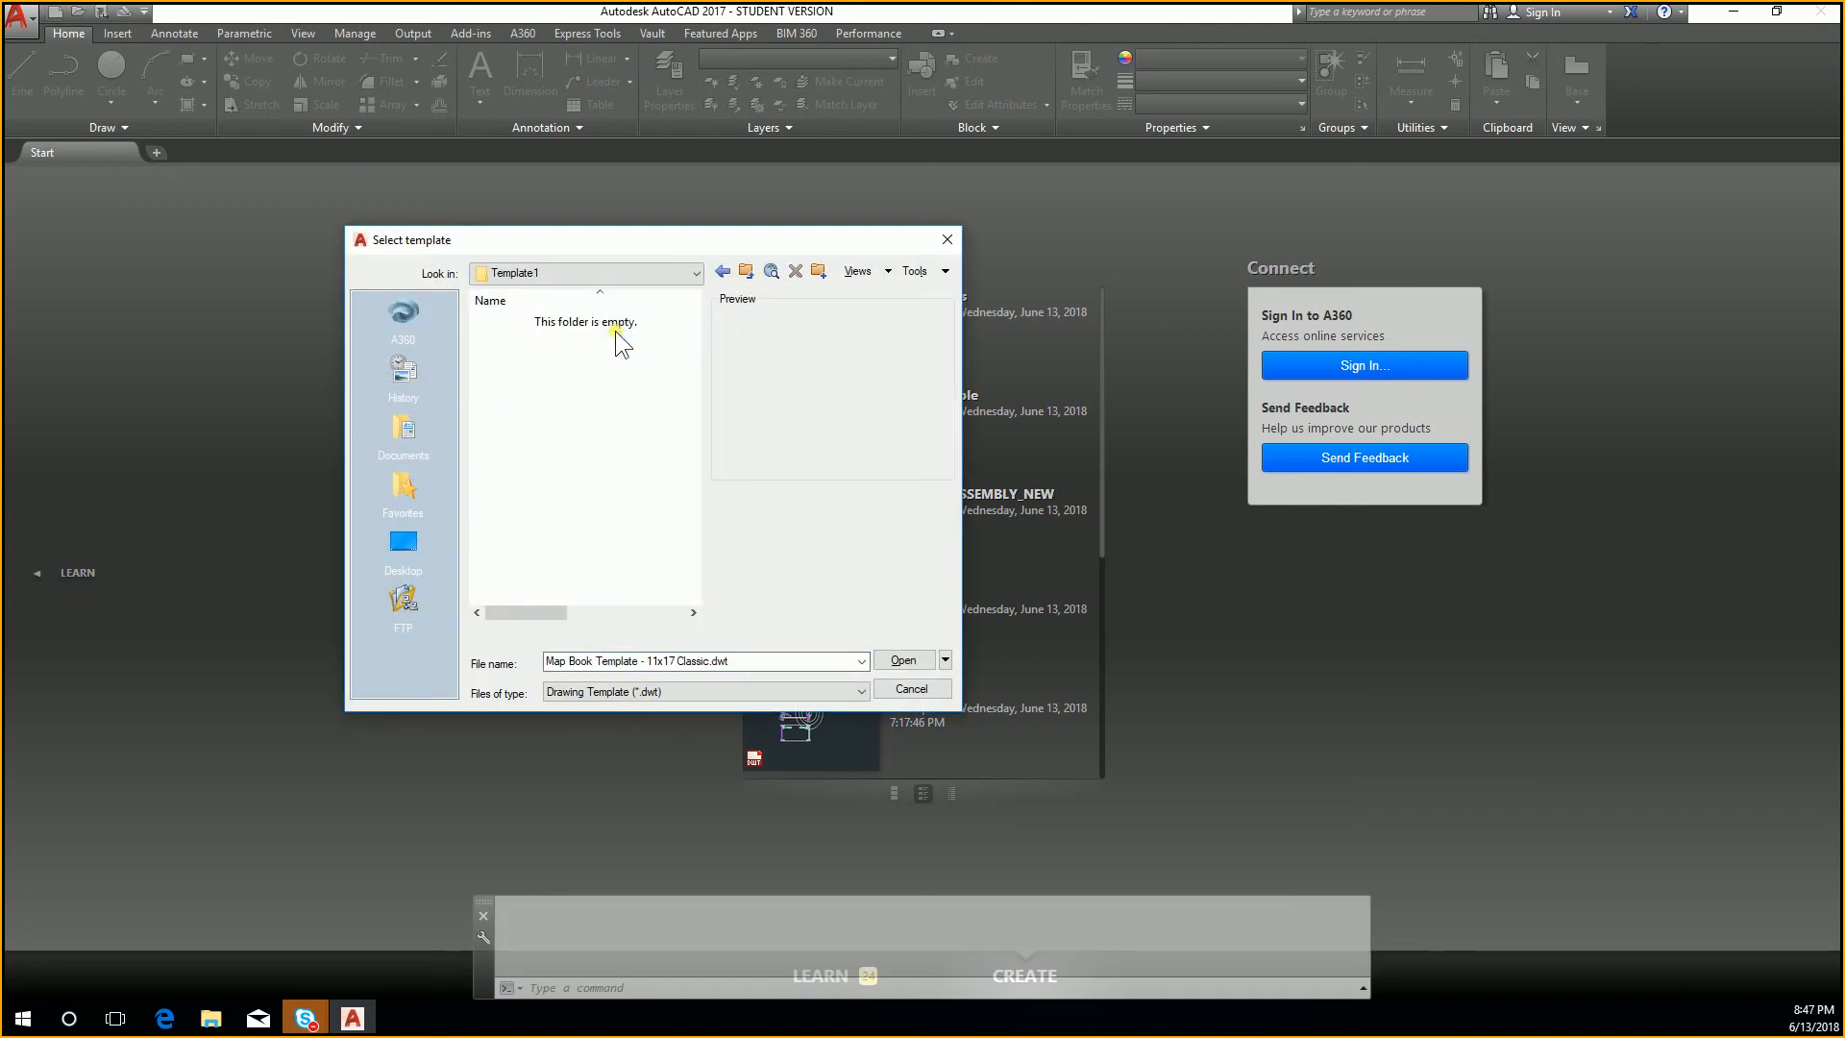
left_click(746, 271)
left_click(746, 271)
scroll(630, 416, "down", 8)
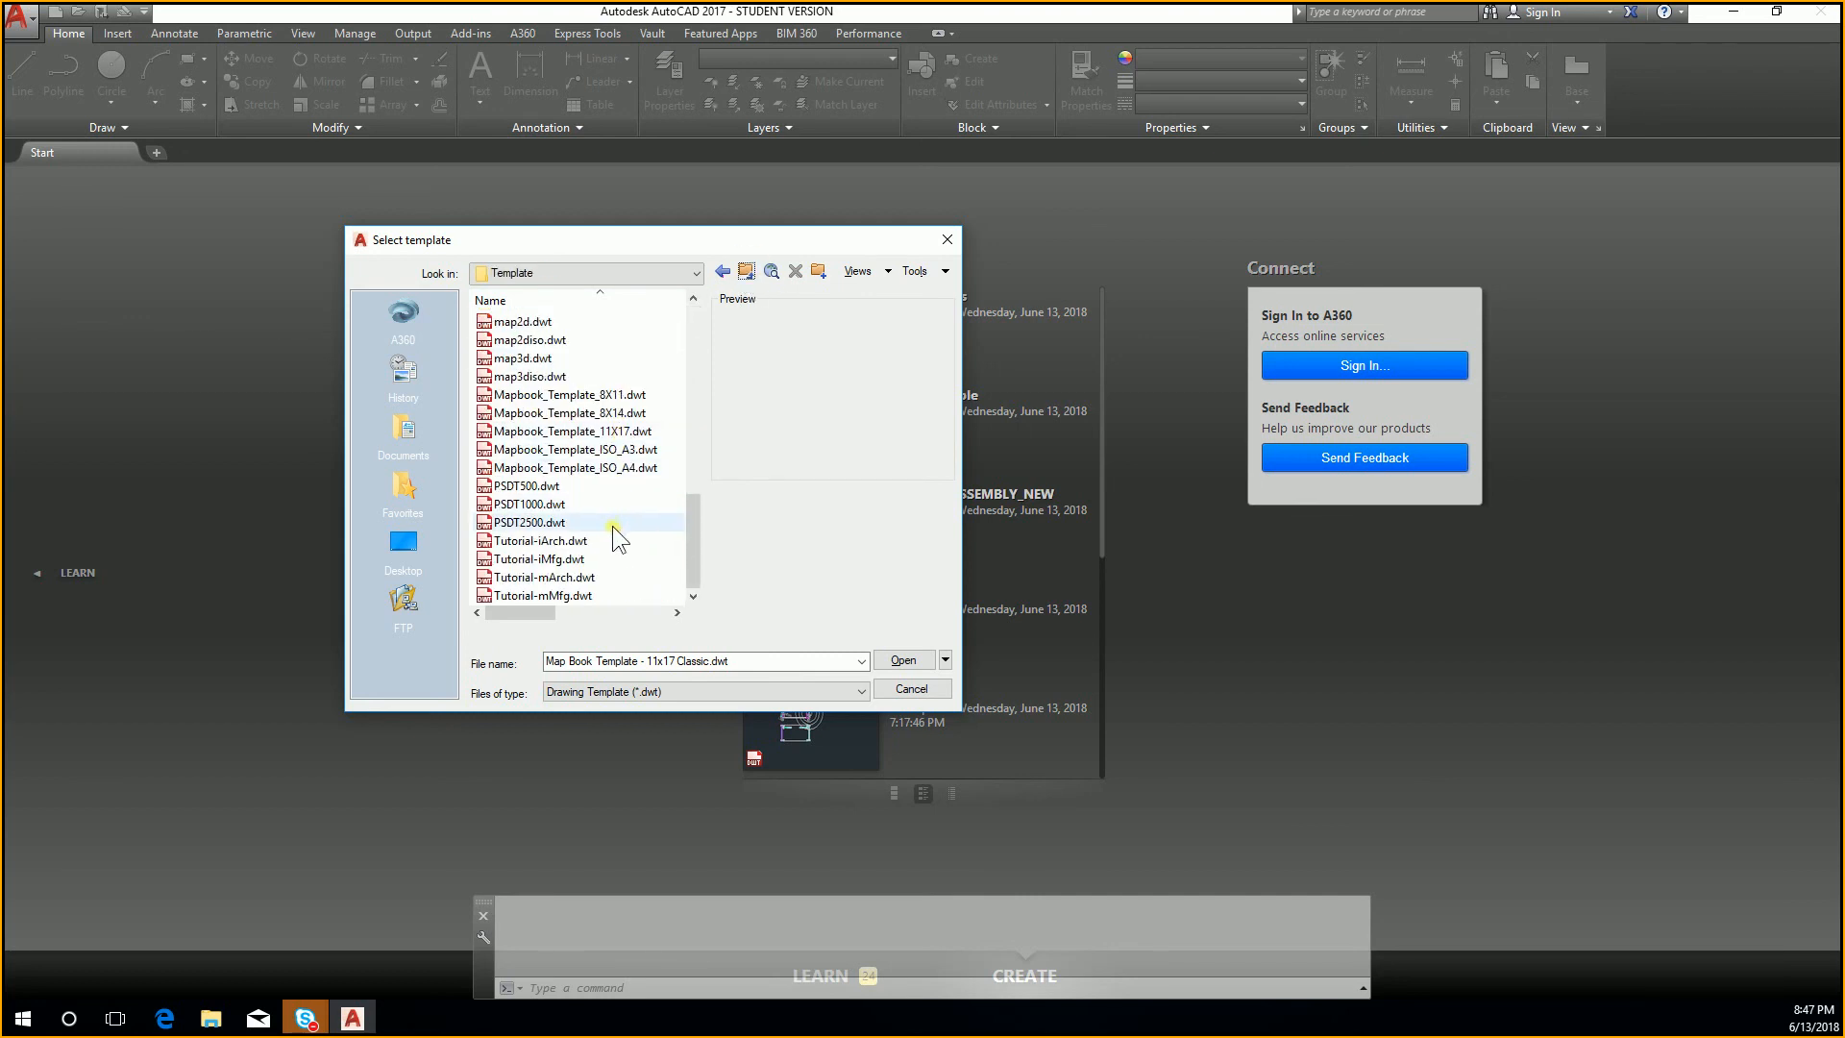
double_click(616, 556)
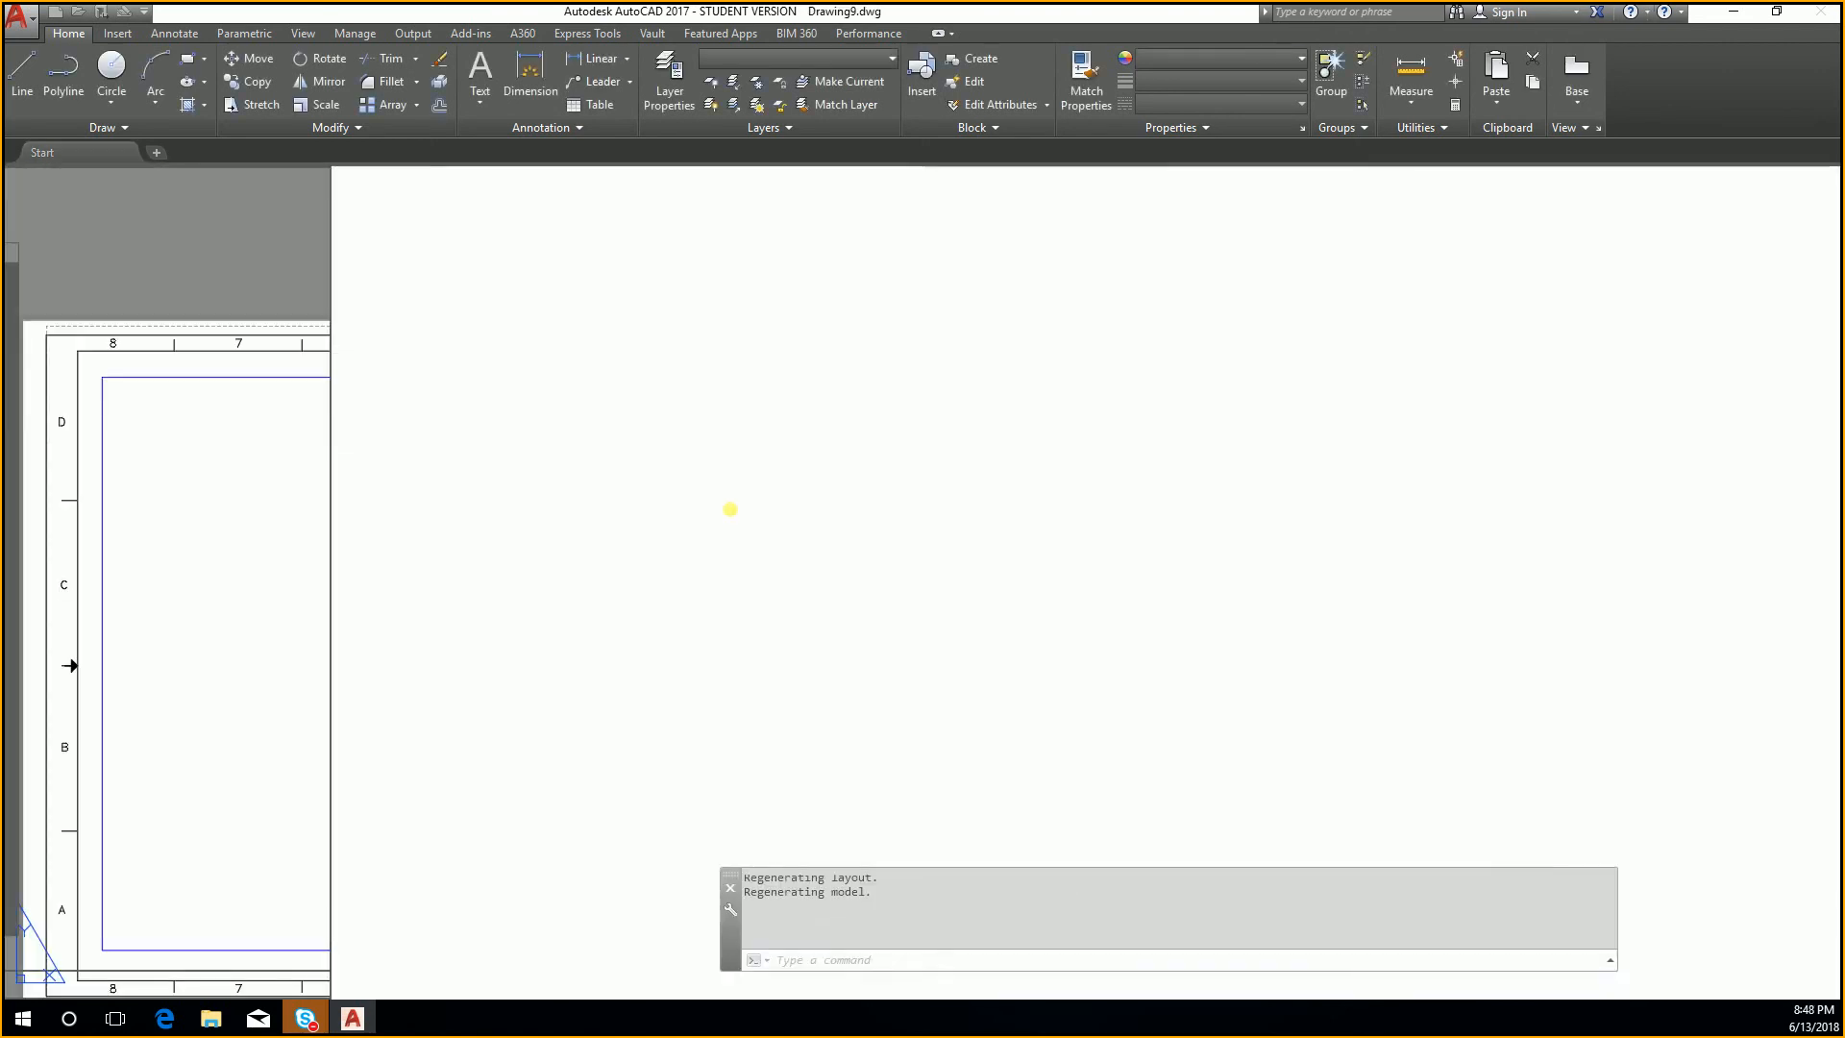
scroll(1244, 338, "up", 4)
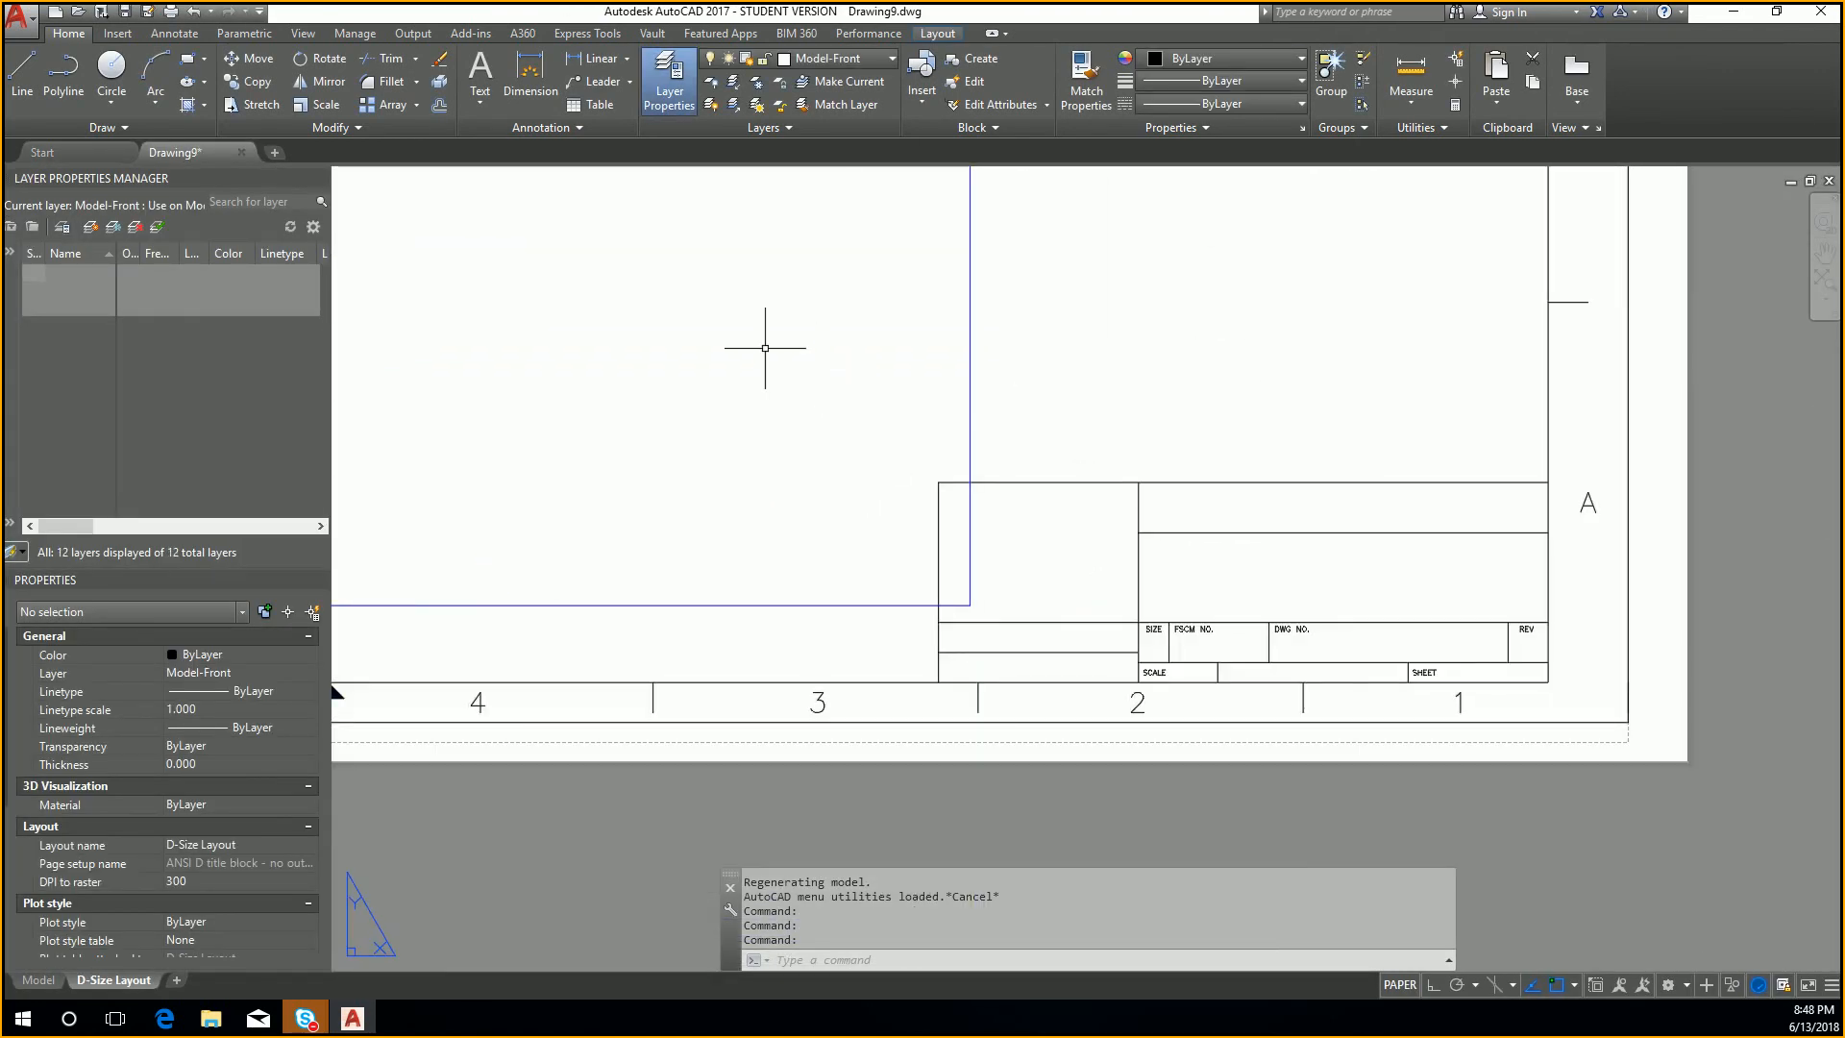
scroll(766, 346, "down", 6)
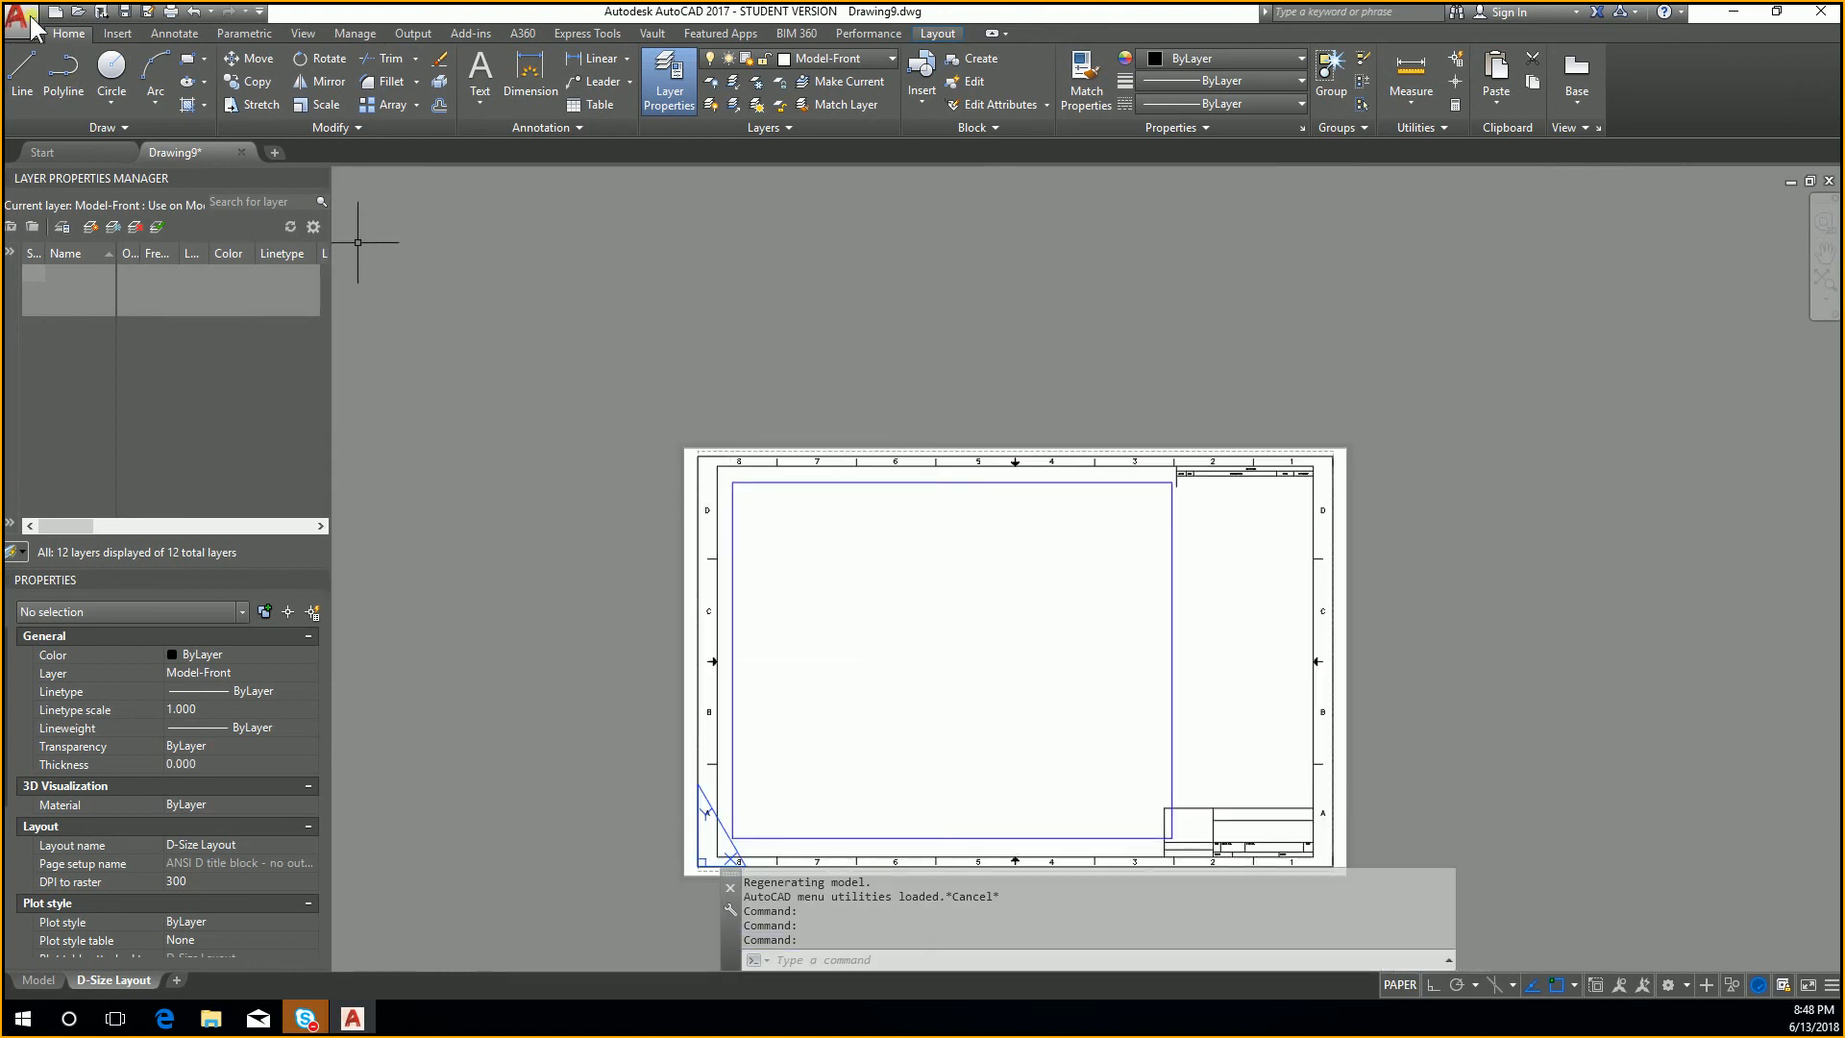
Step: Preview several map templates and start another drawing from Map Public Review Template 11x17.dwt, accepting the proxy information
key("ctrl+n")
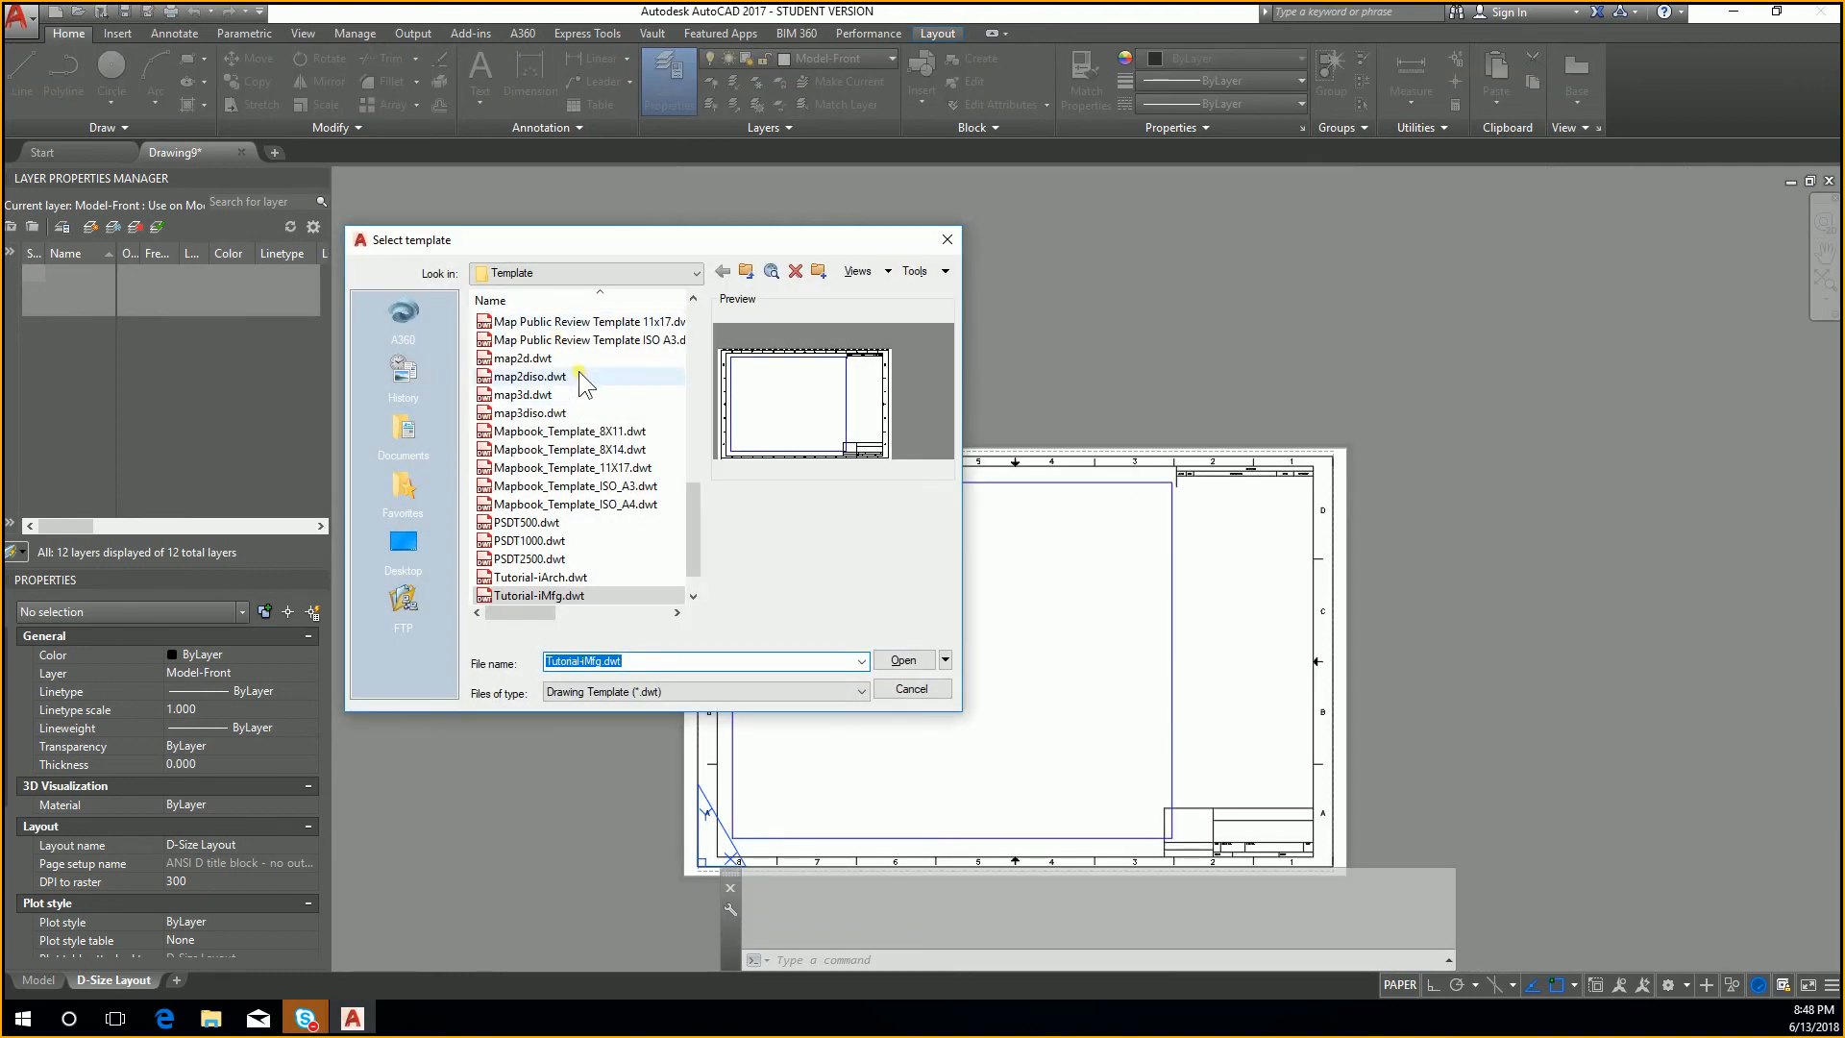
left_click(611, 446)
left_click(598, 396)
left_click(592, 359)
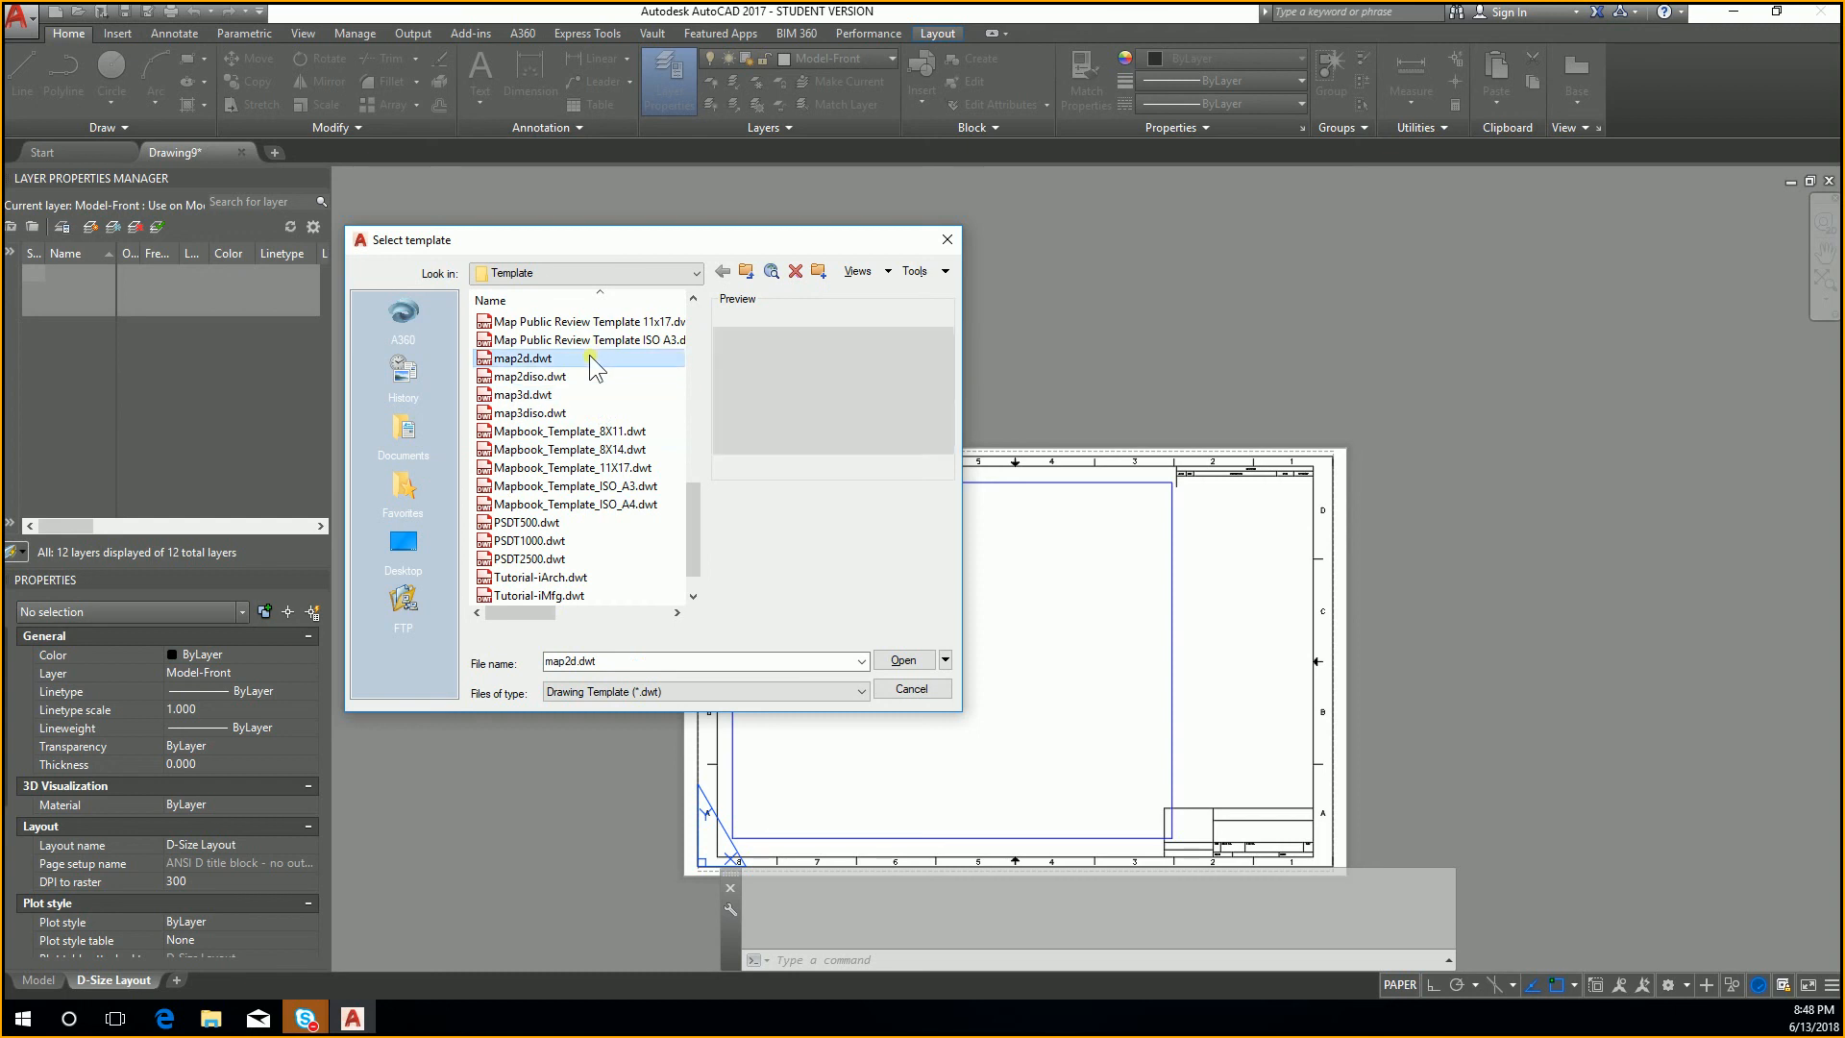
left_click(604, 341)
scroll(615, 413, "up", 2)
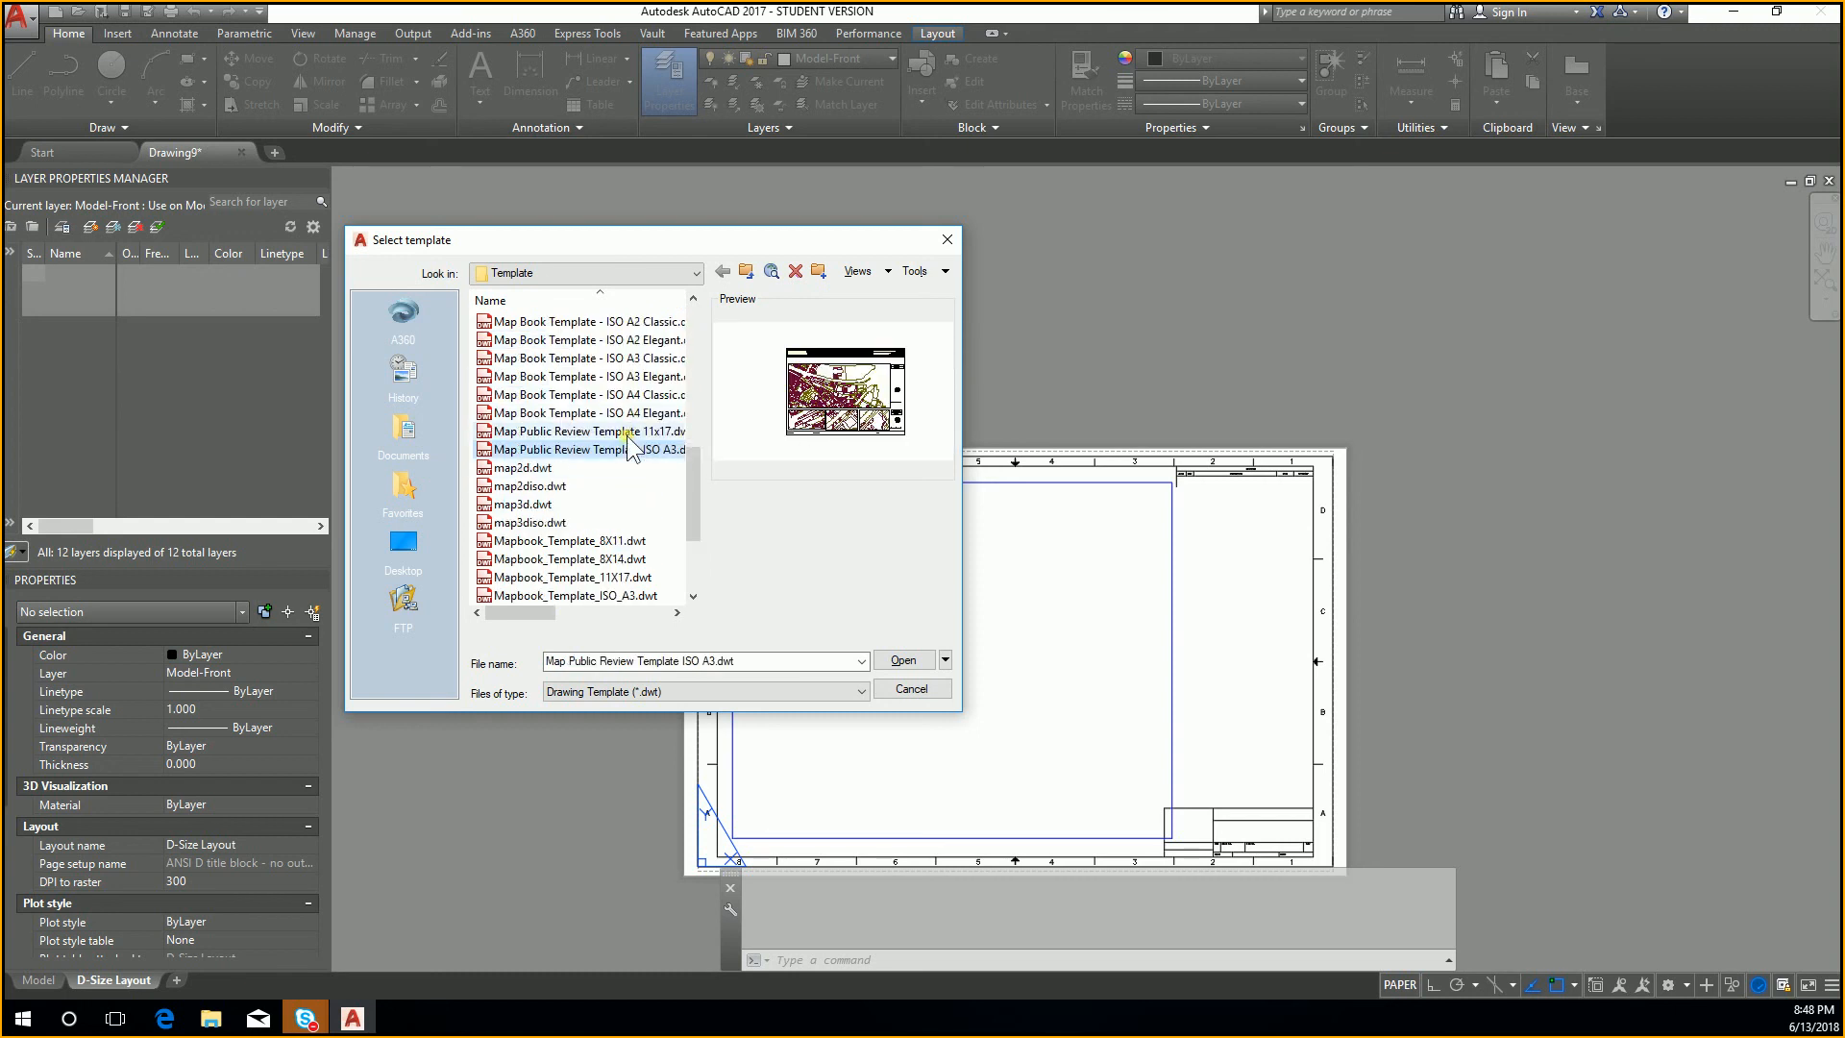
left_click(616, 431)
double_click(616, 432)
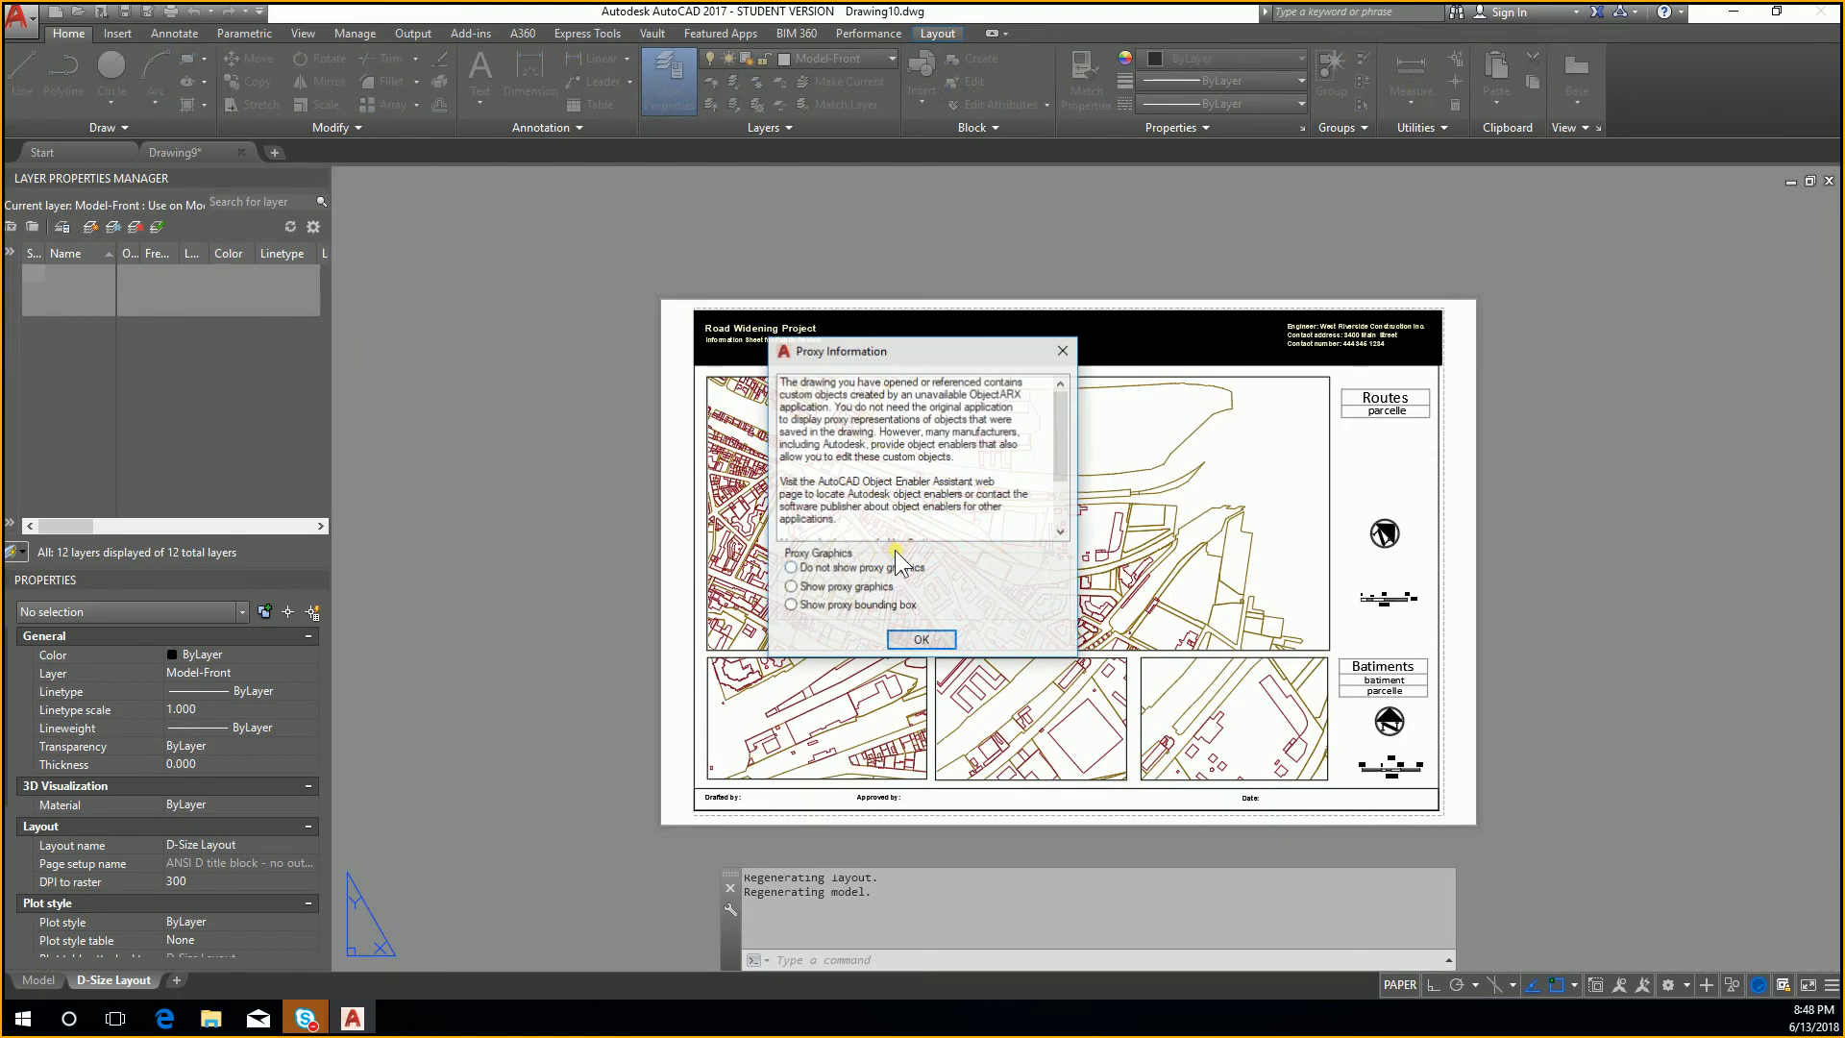
left_click(921, 641)
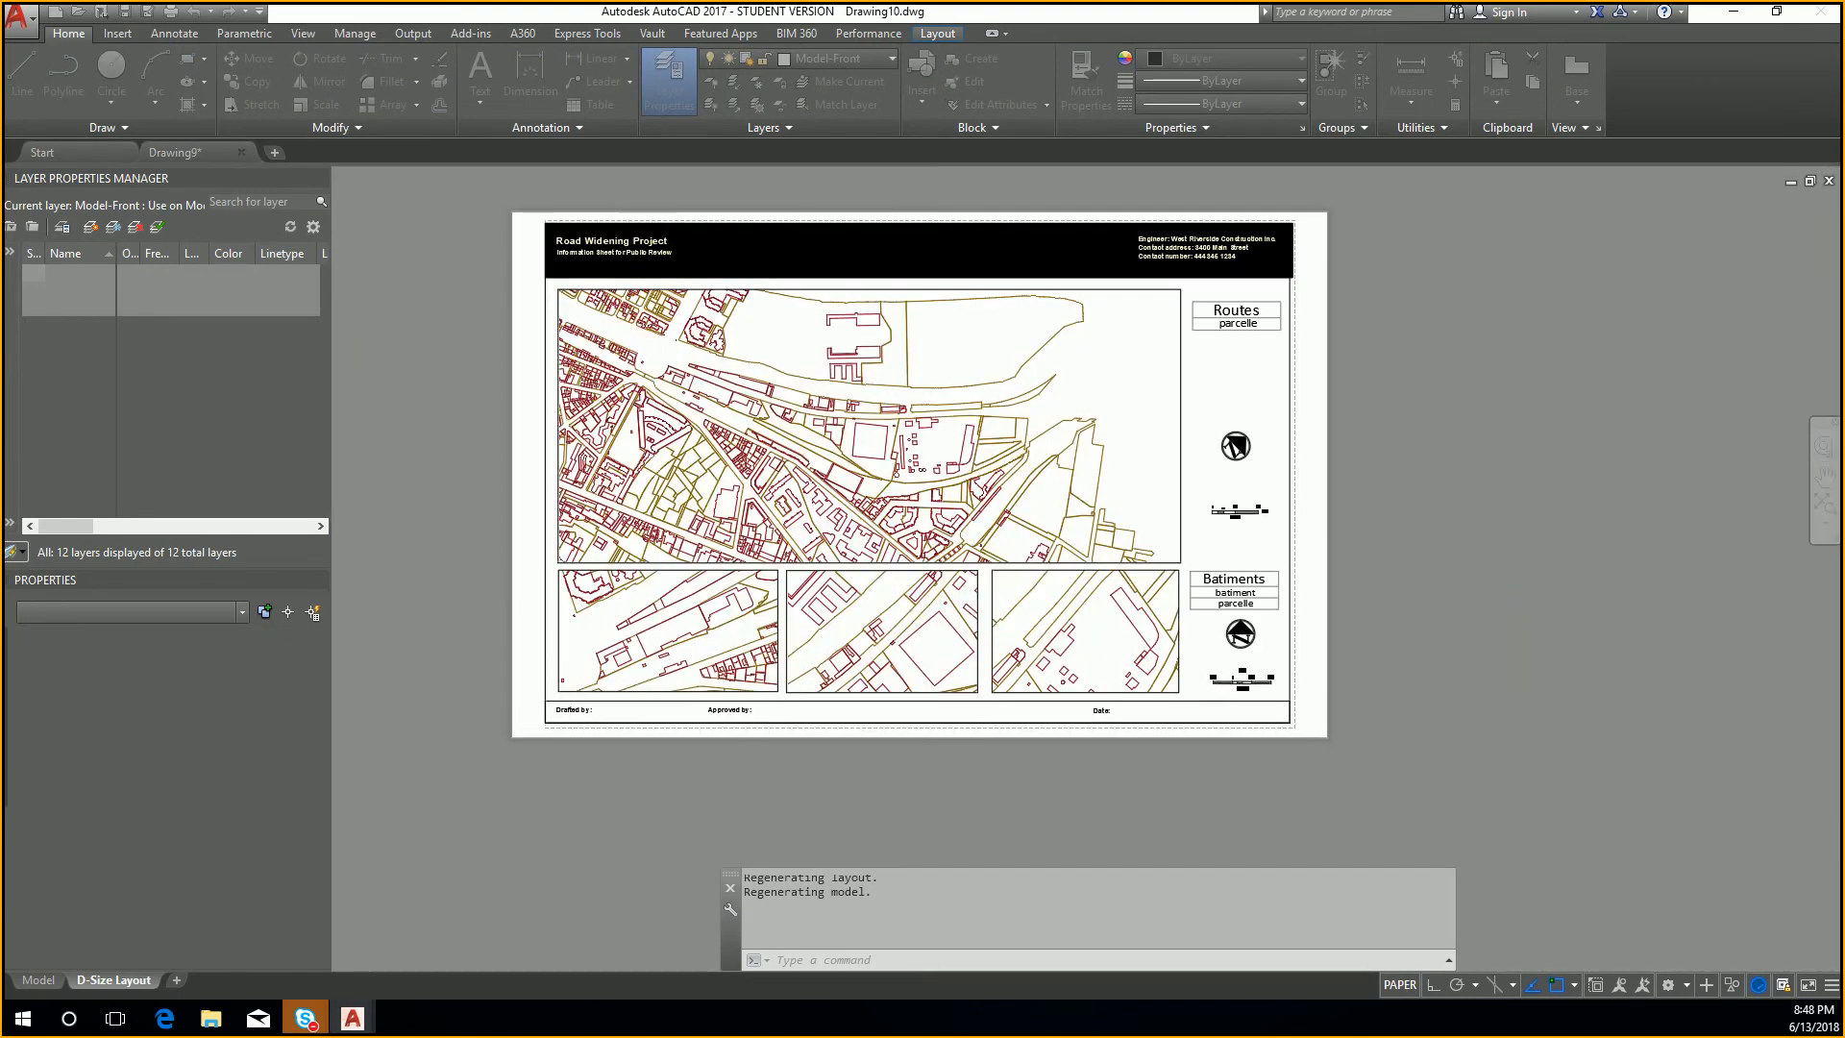
Step: Examine the map views and title areas on the Public review11x17 layout
left_click(1513, 603)
left_click(1435, 610)
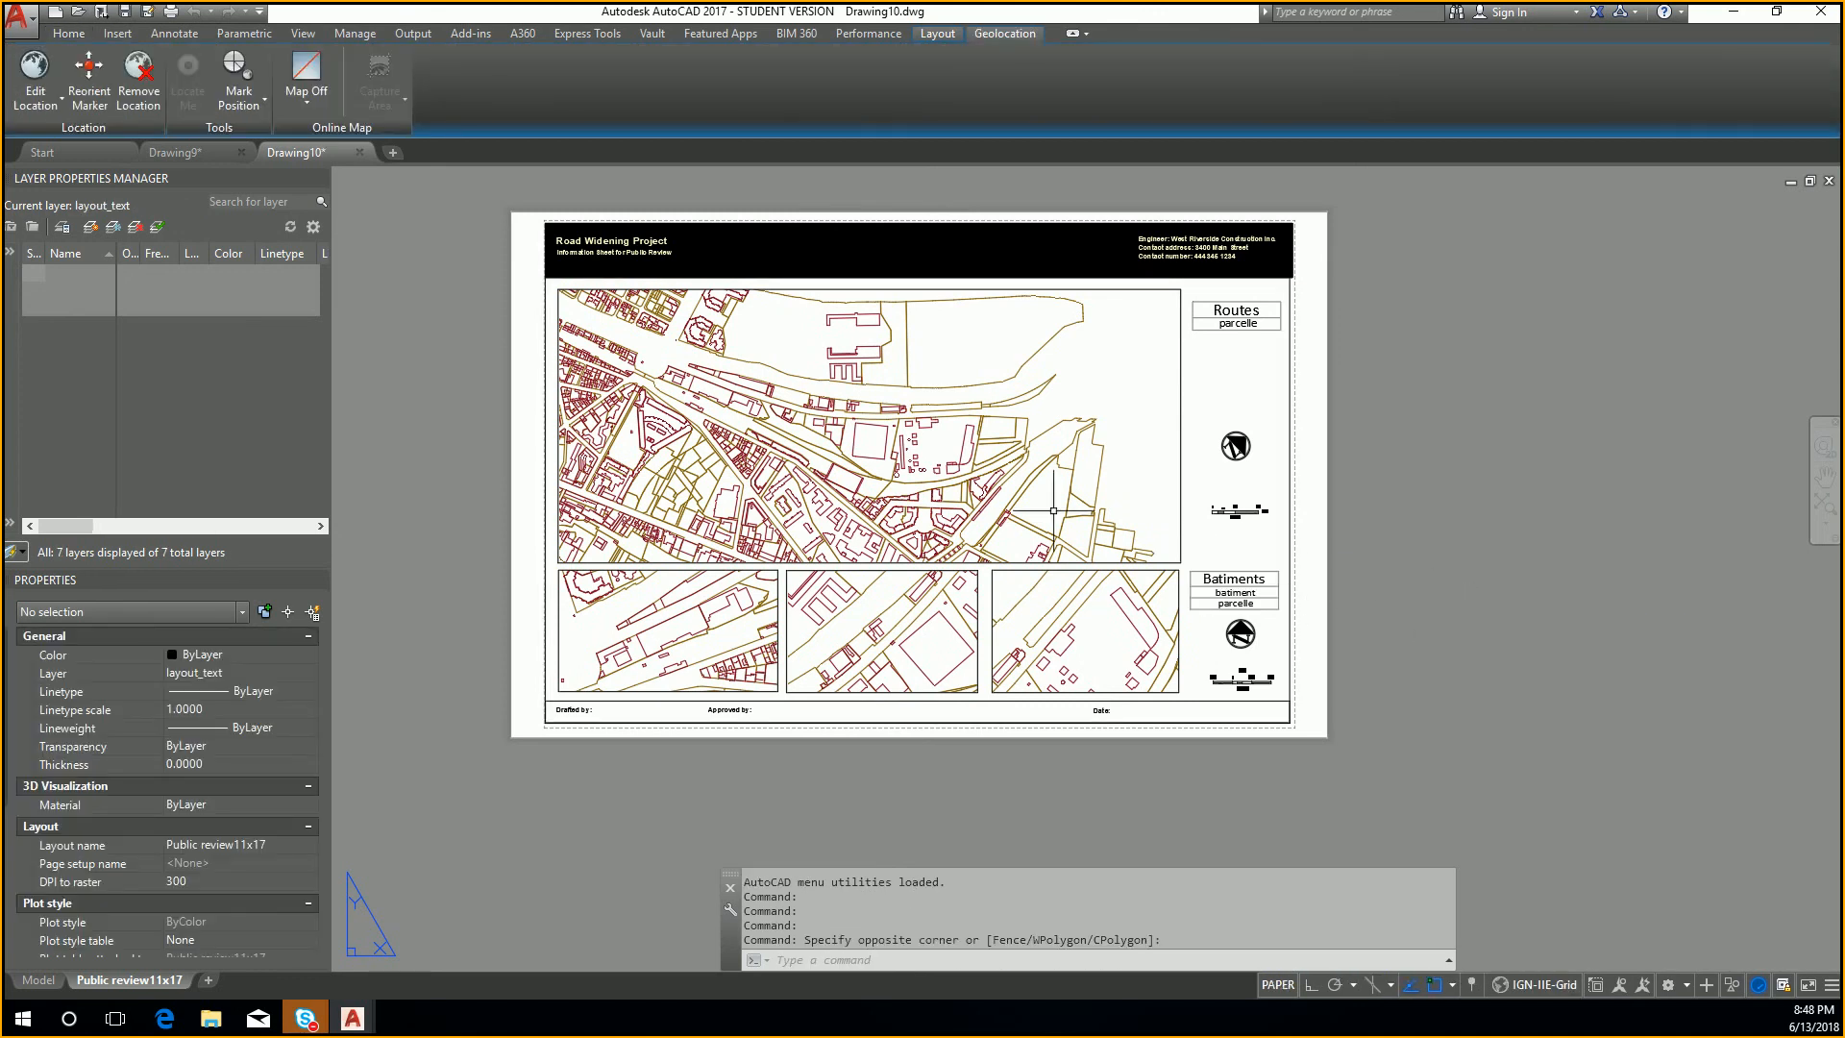
scroll(1000, 485, "up", 4)
scroll(916, 447, "up", 2)
scroll(961, 533, "down", 6)
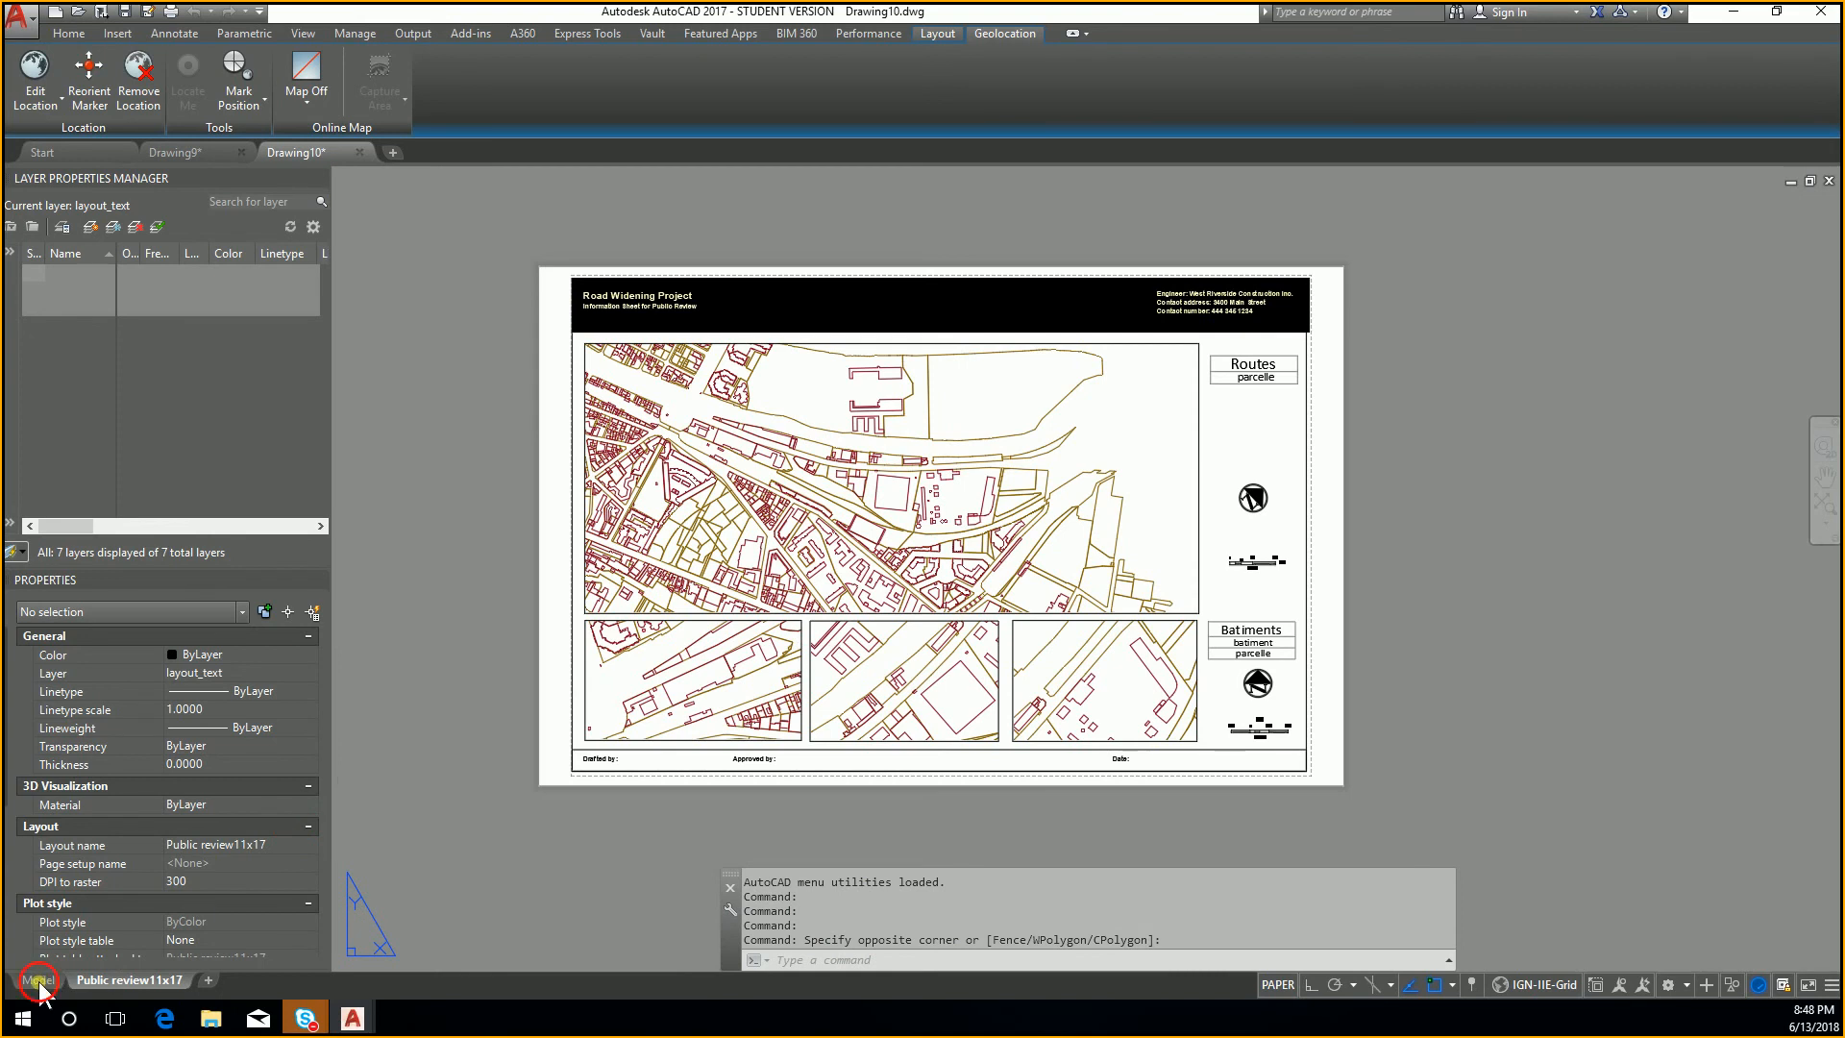
Step: Examine the city map in model space, including the properties of one building outline
left_click(44, 979)
scroll(925, 501, "up", 3)
scroll(924, 500, "up", 5)
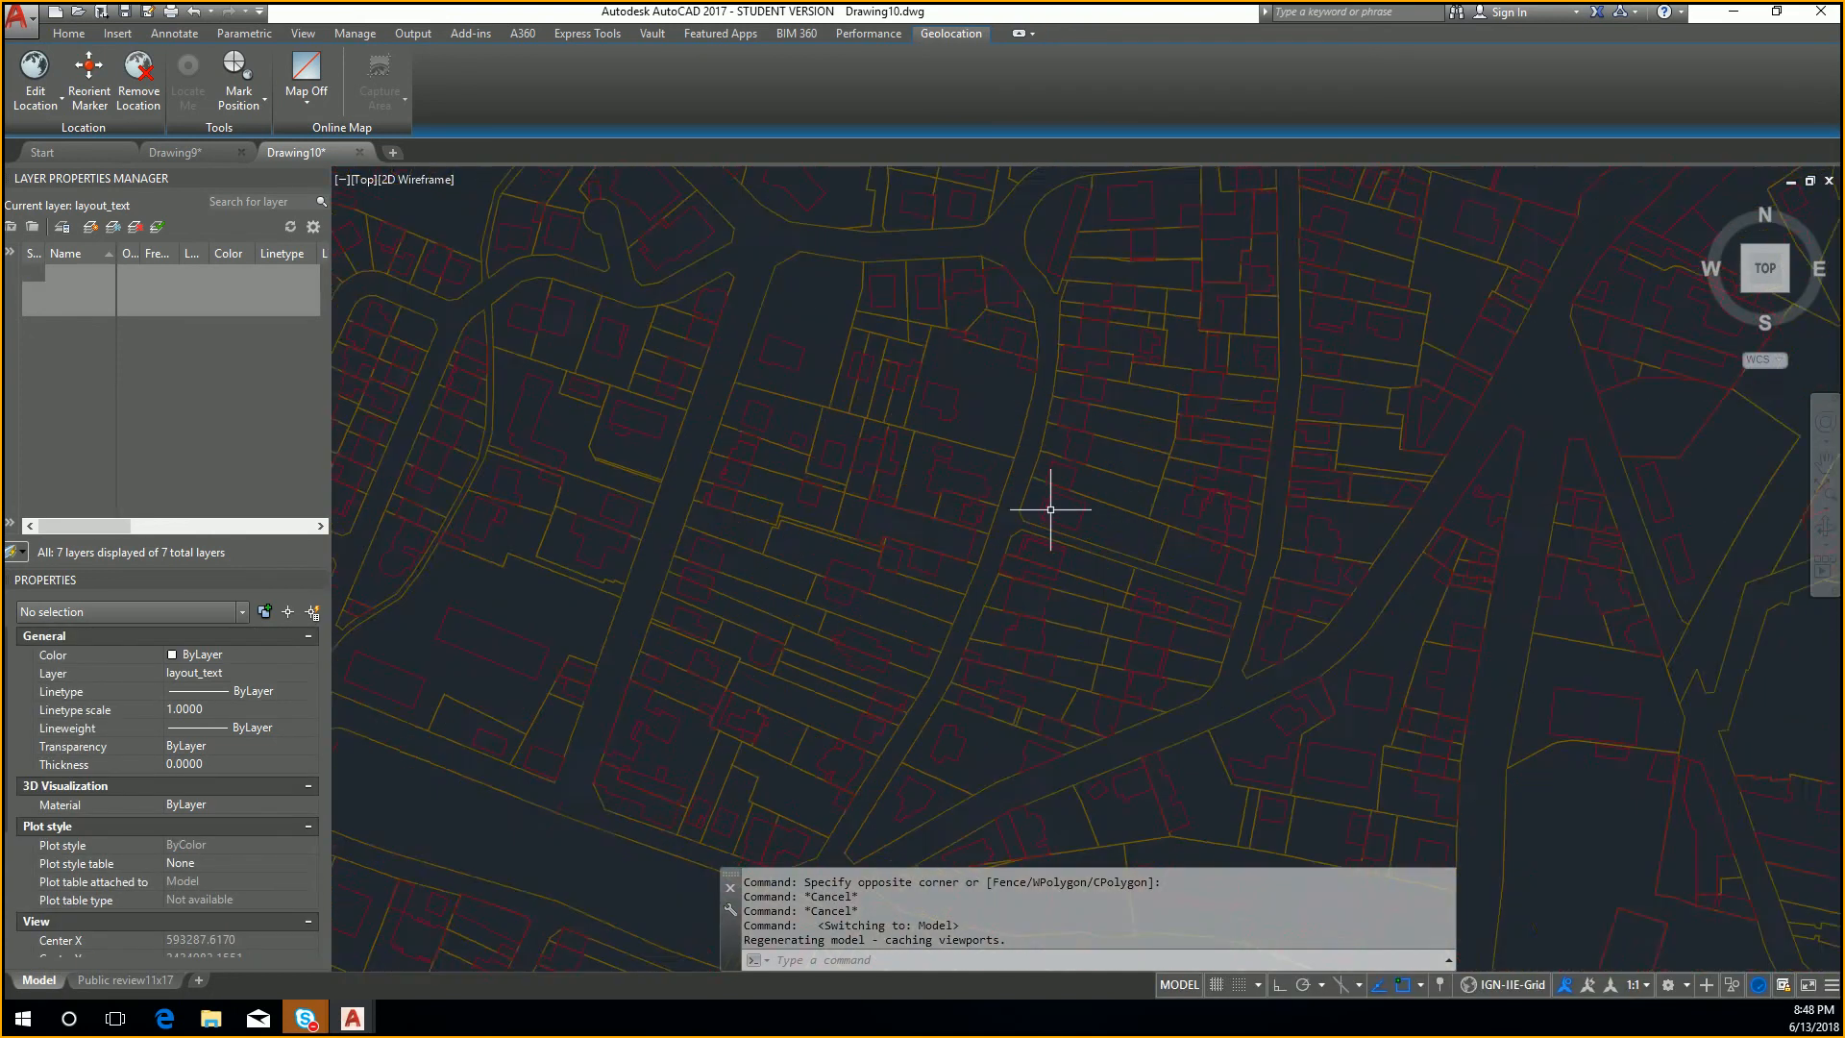
left_click(881, 469)
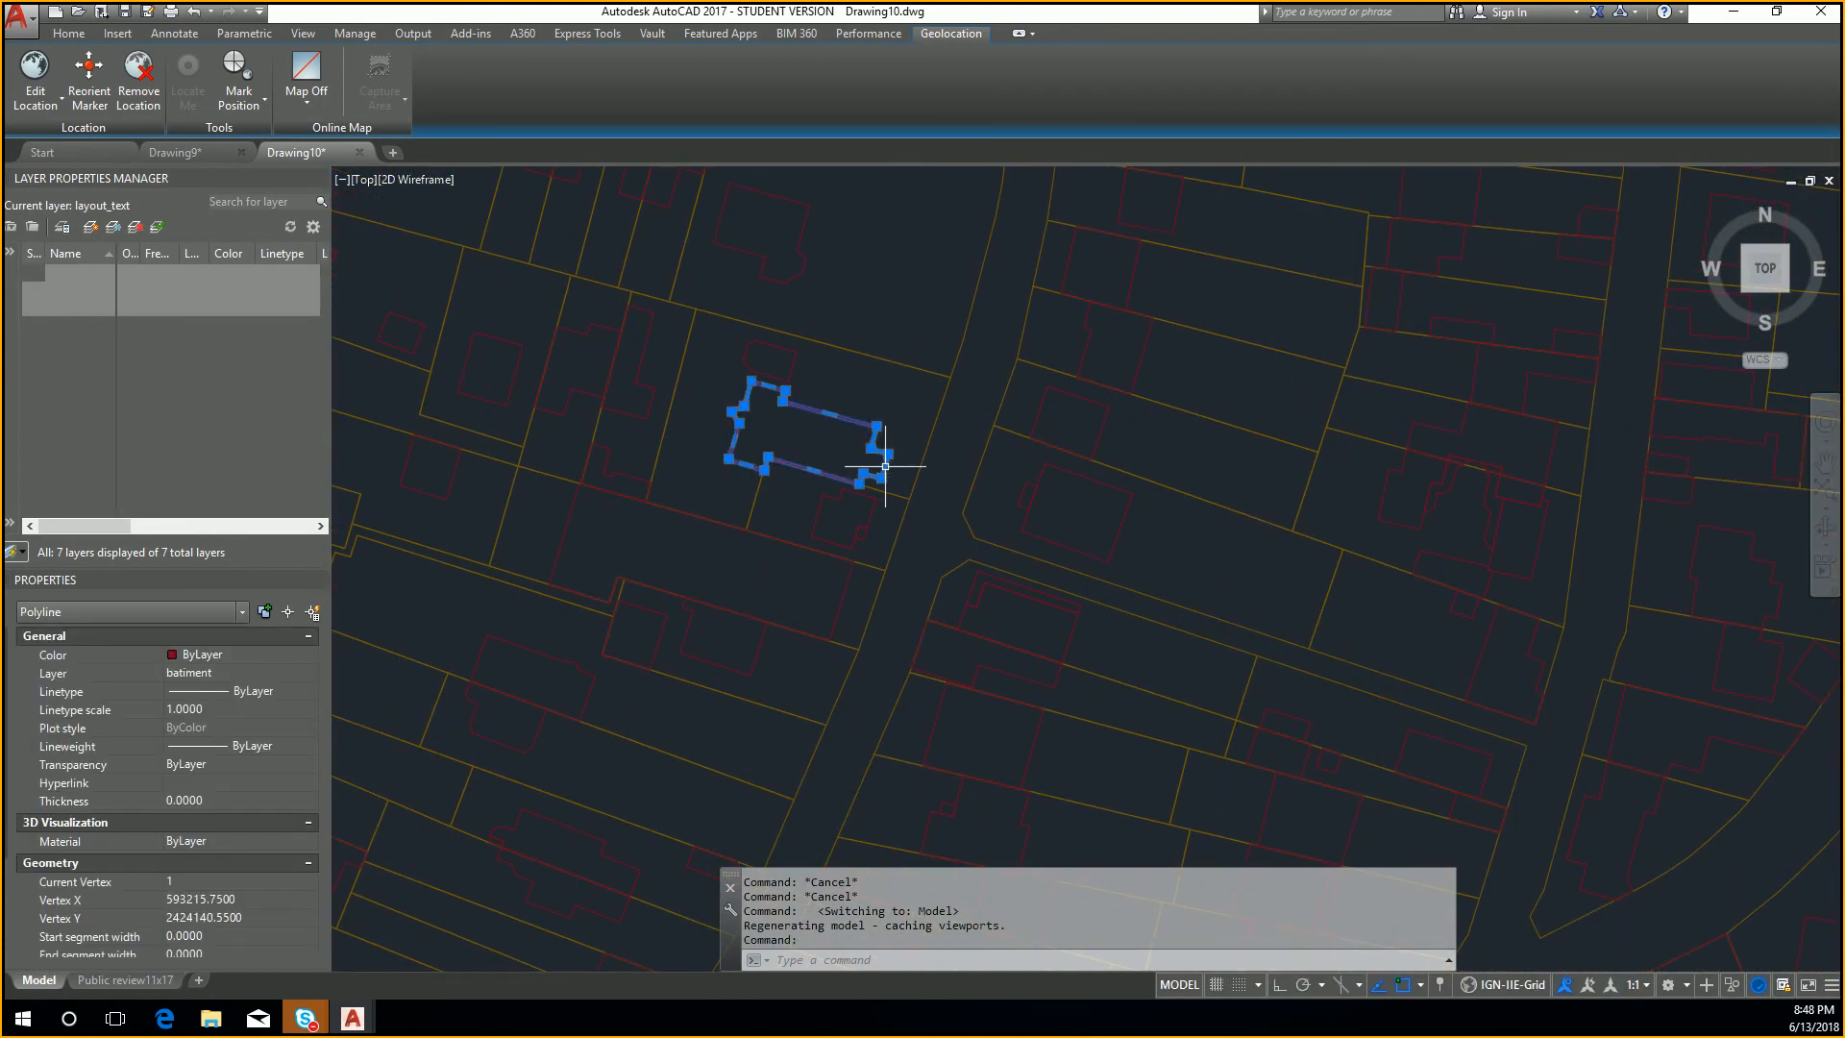
key("Escape")
scroll(924, 386, "down", 2)
key("Escape")
scroll(923, 387, "down", 9)
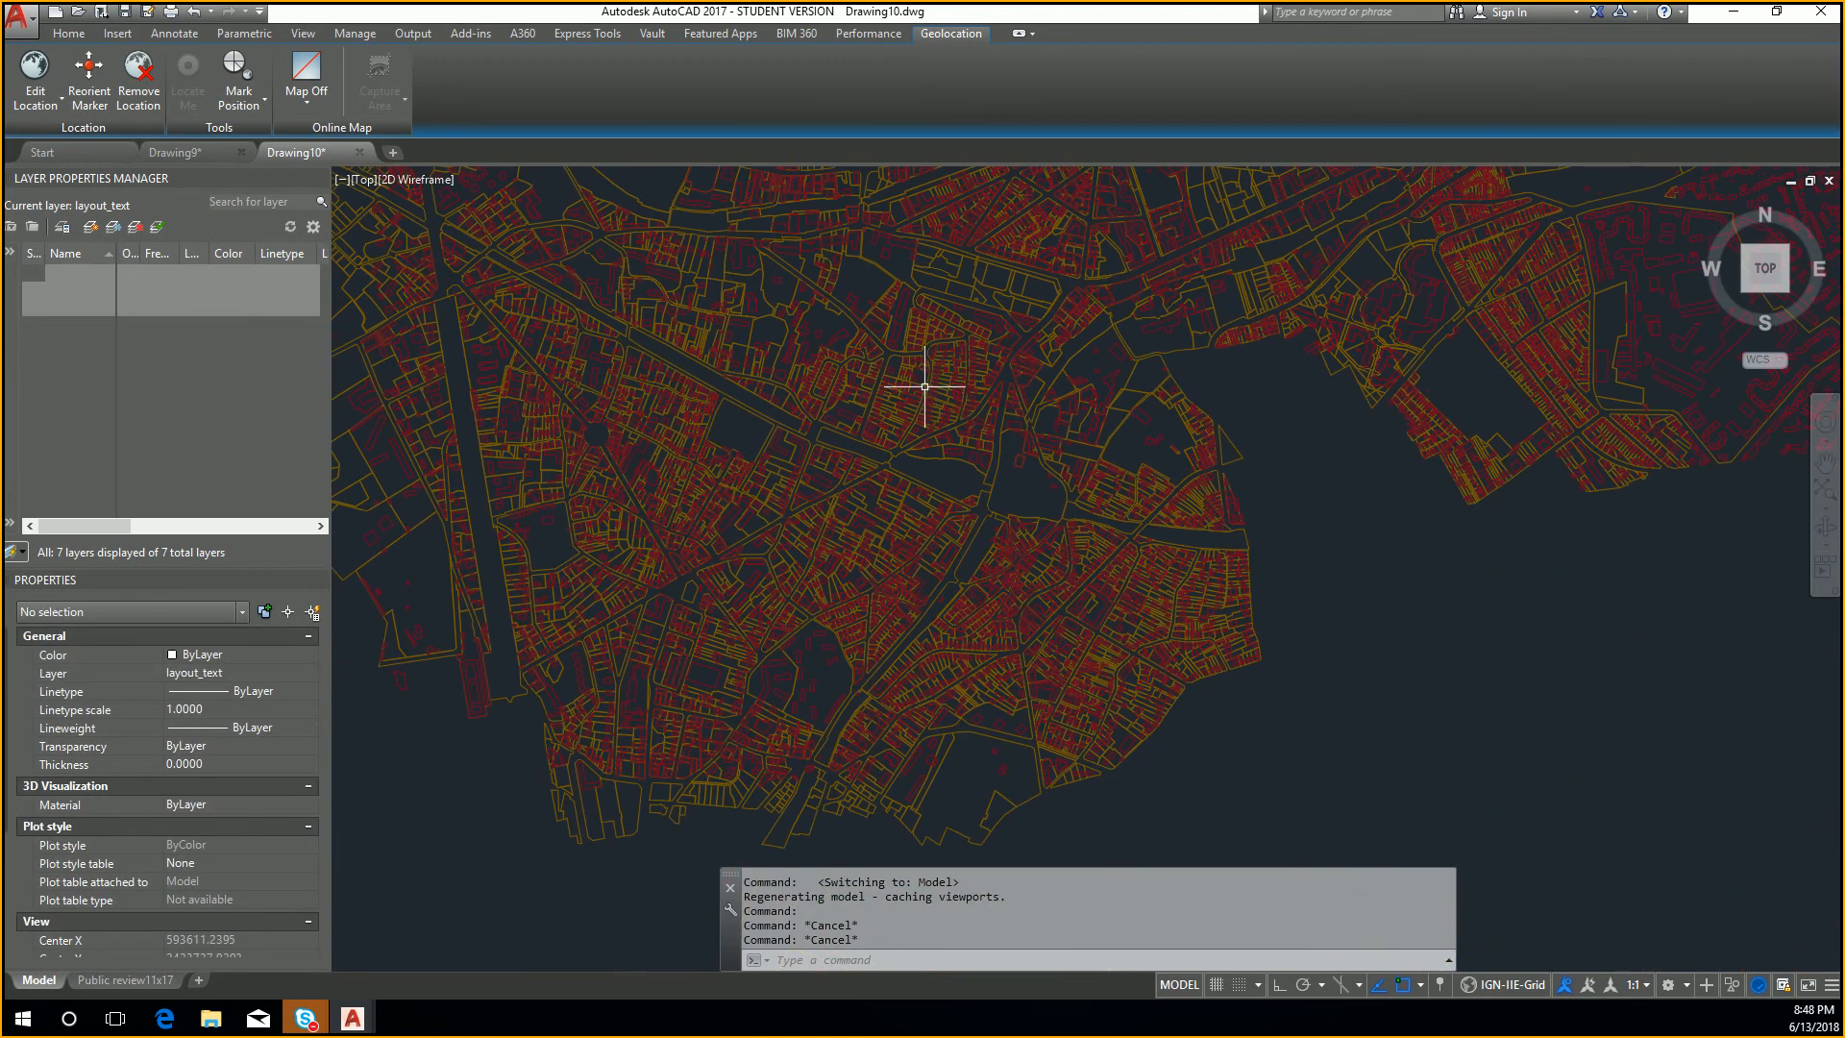
middle_click_drag(924, 387, 1007, 518)
scroll(1008, 519, "down", 2)
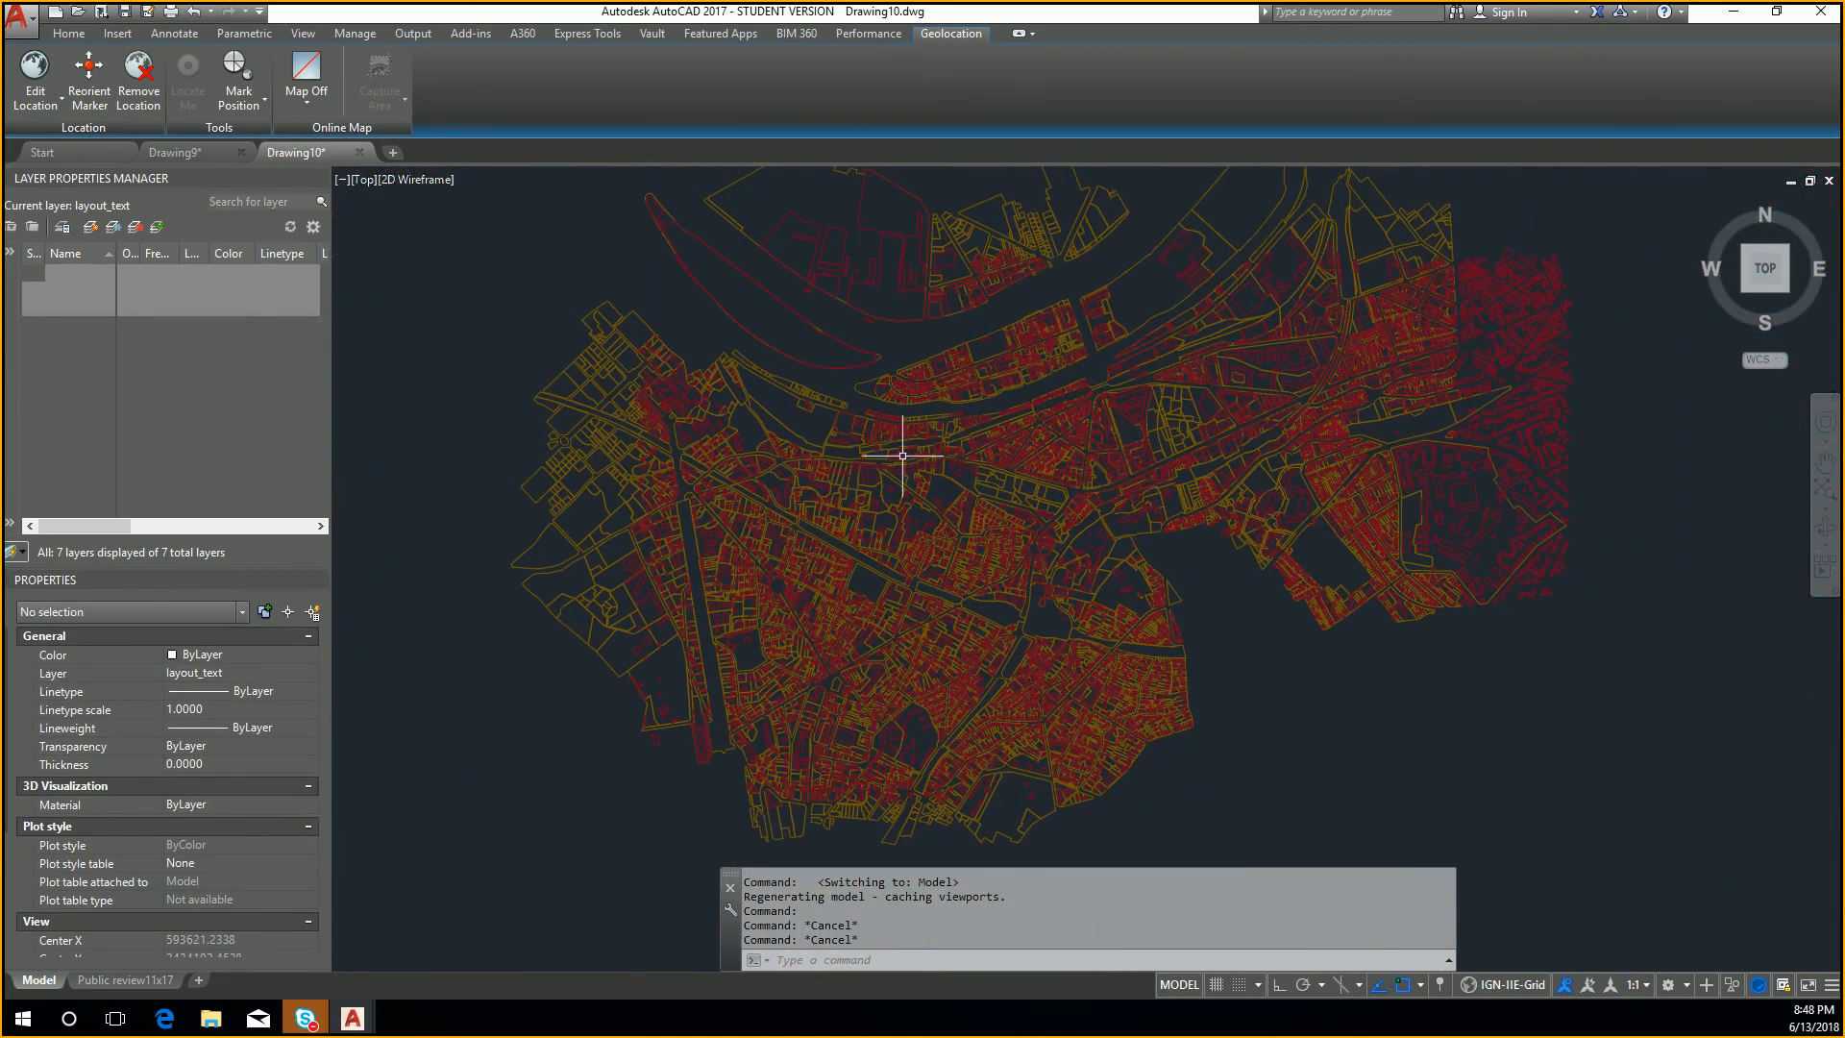
Step: Switch the online map to Map Aerial, agreeing to use online map data
left_click(301, 89)
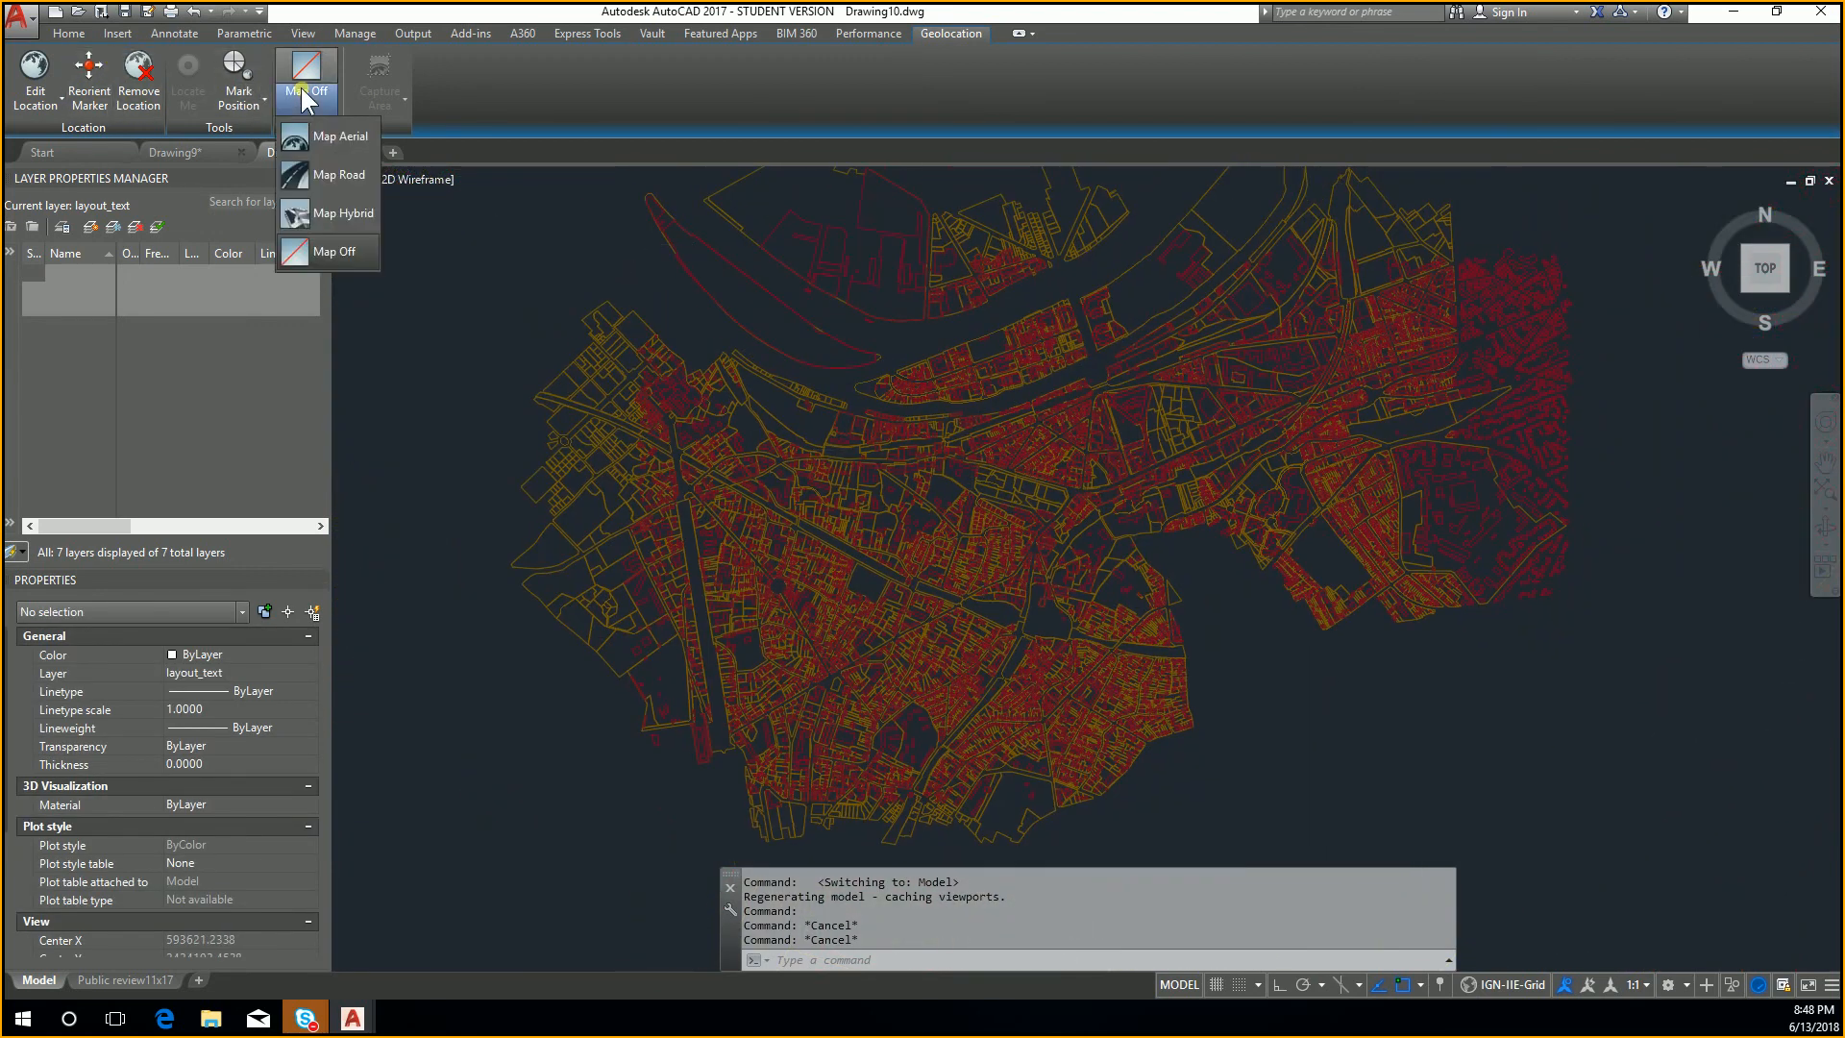
left_click(348, 140)
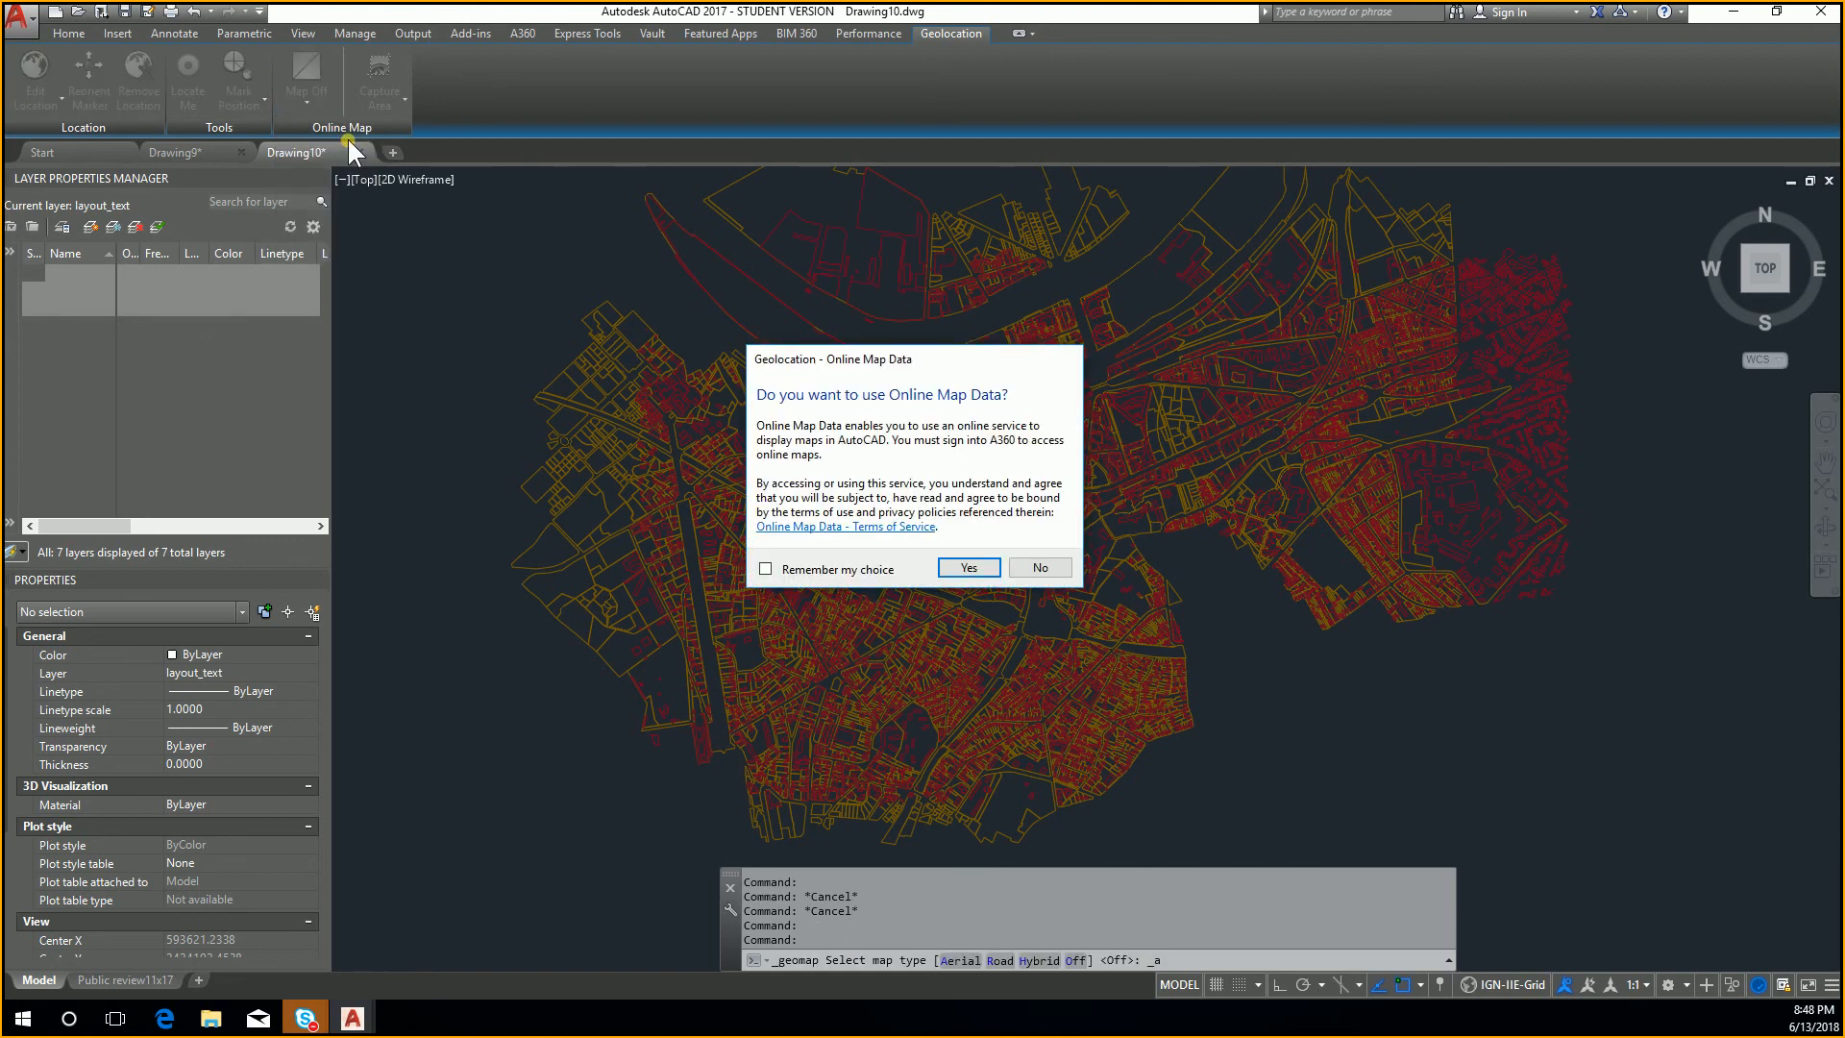
left_click(967, 568)
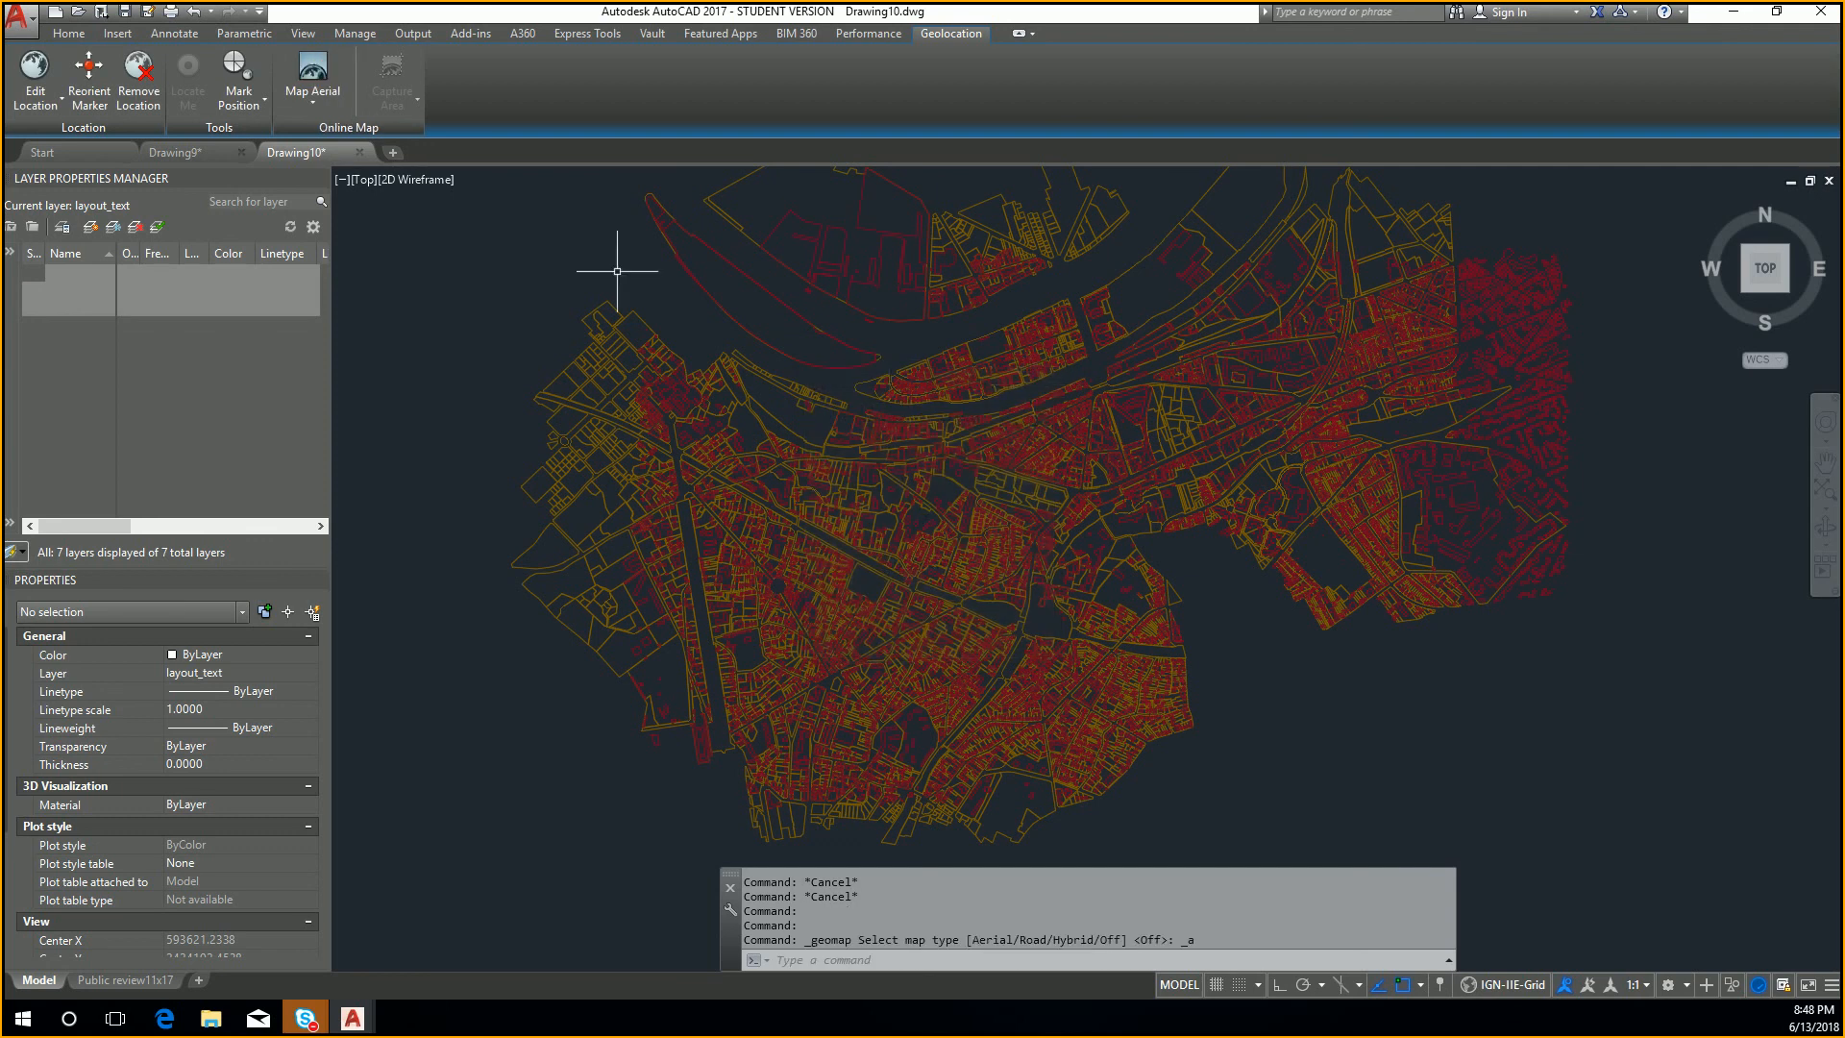
left_click(40, 88)
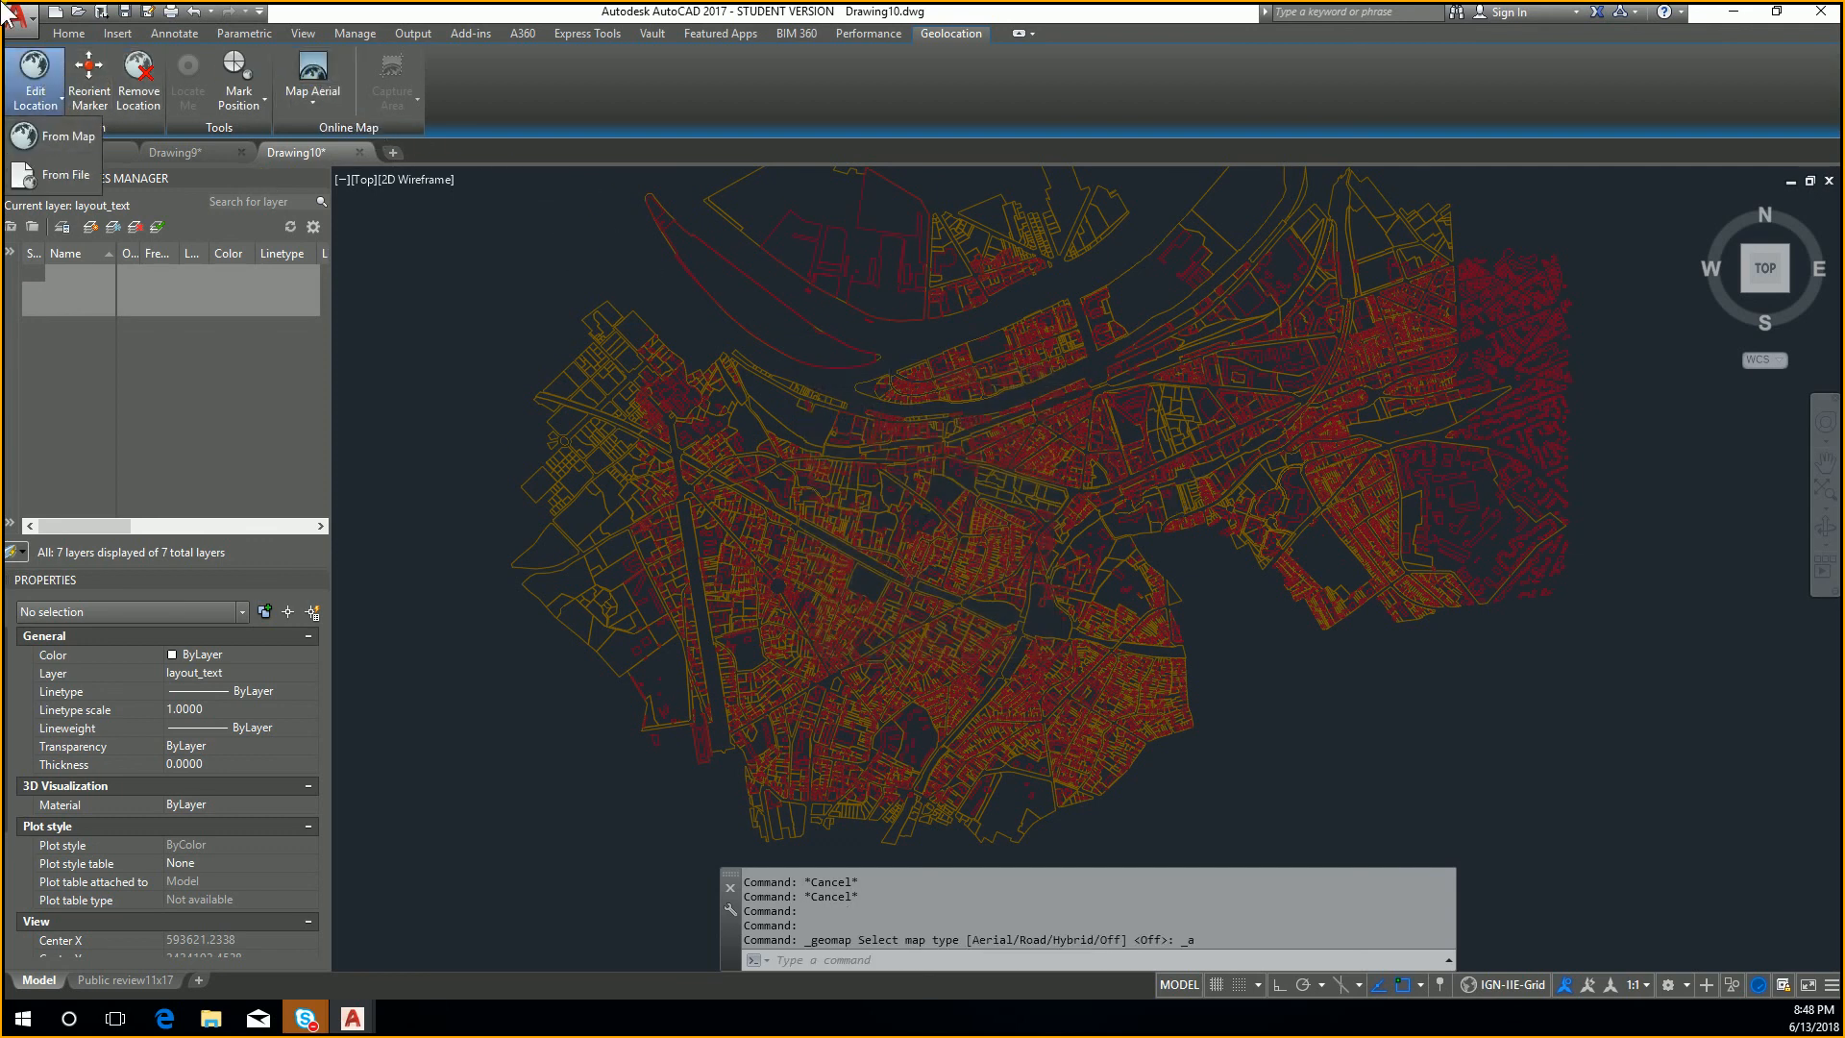
key("Escape")
key("Escape")
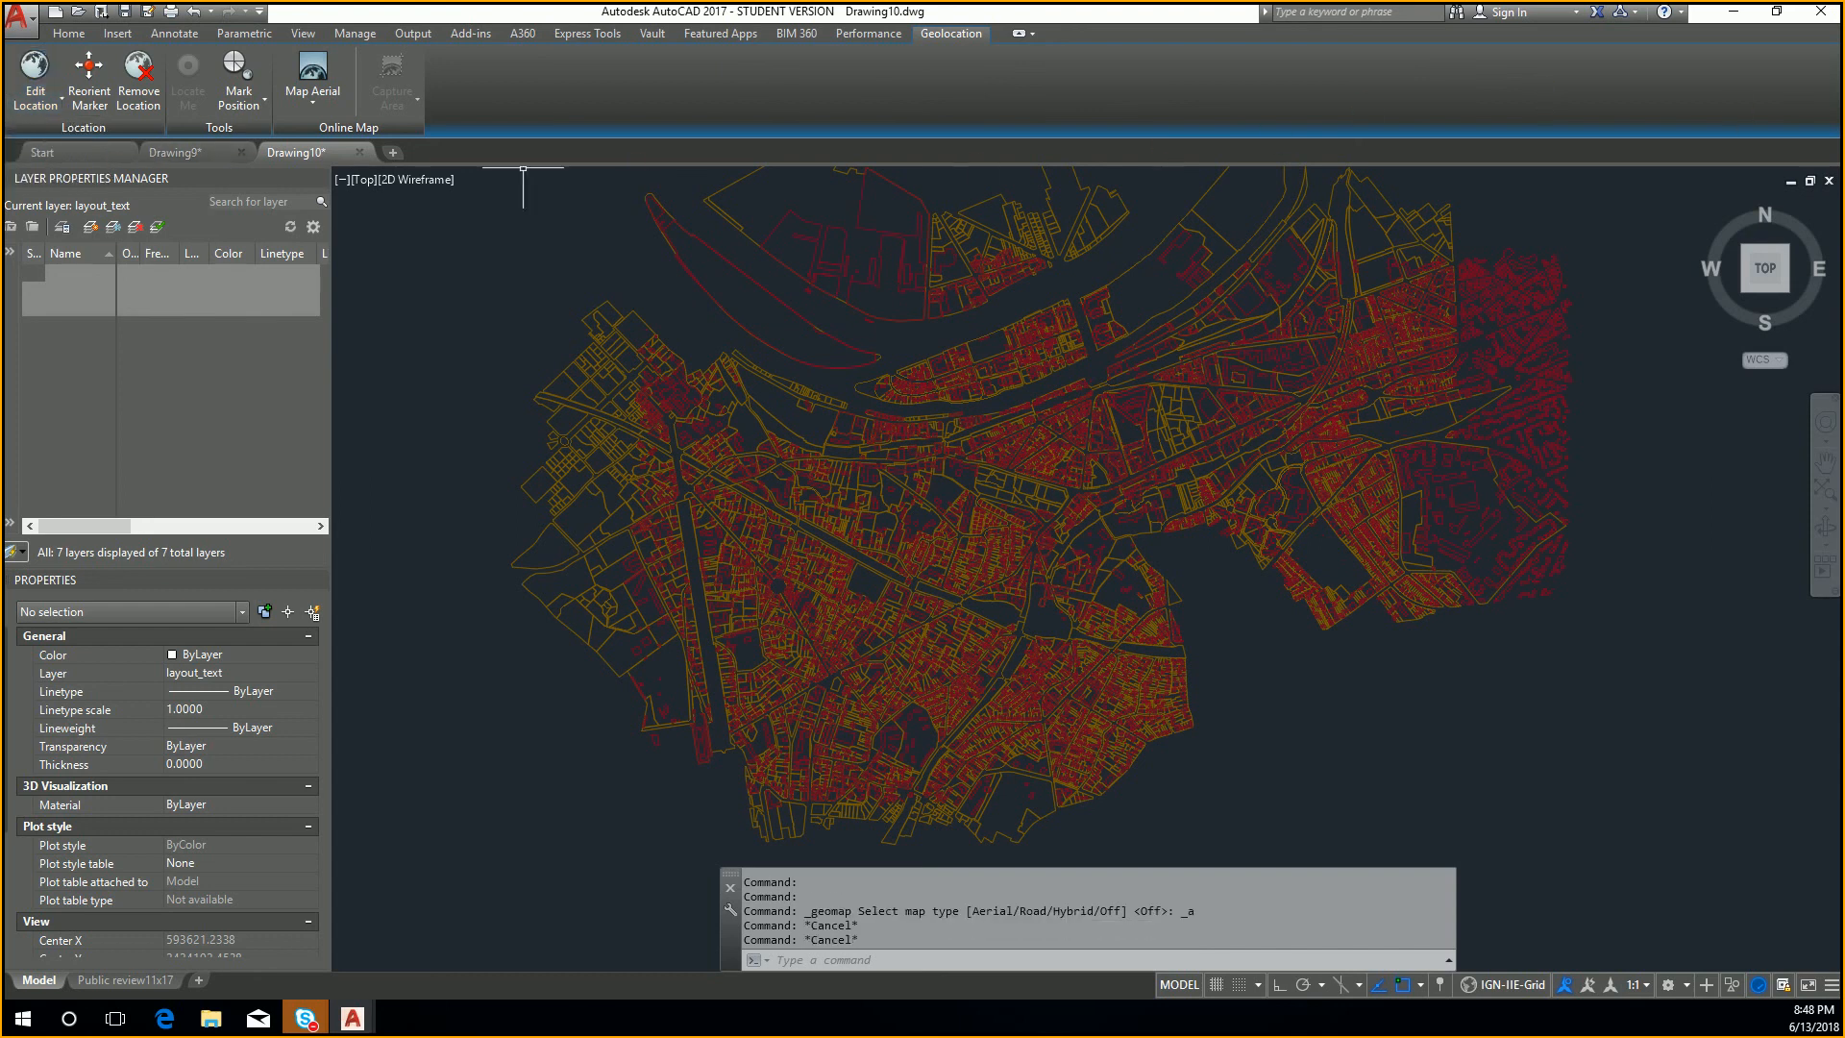
Step: Close the public review map drawing and the D-size drawing, both without saving changes
left_click(1829, 179)
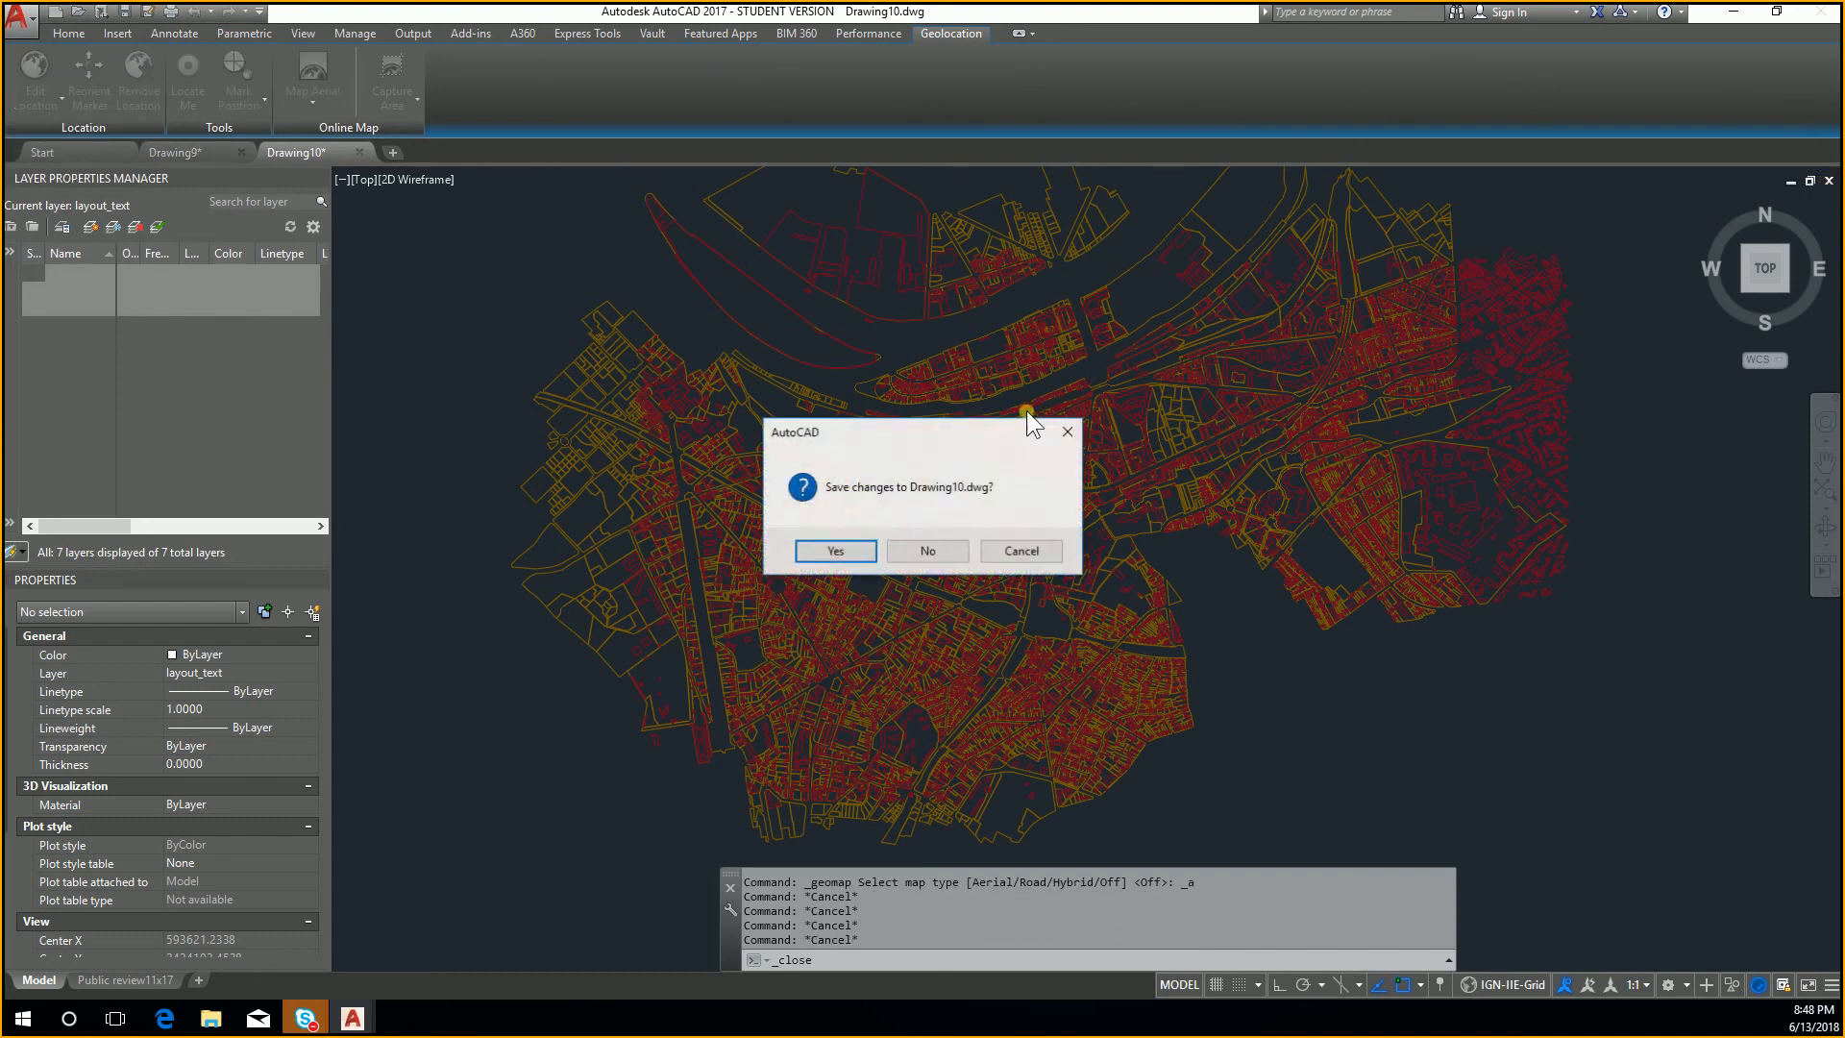
left_click(927, 551)
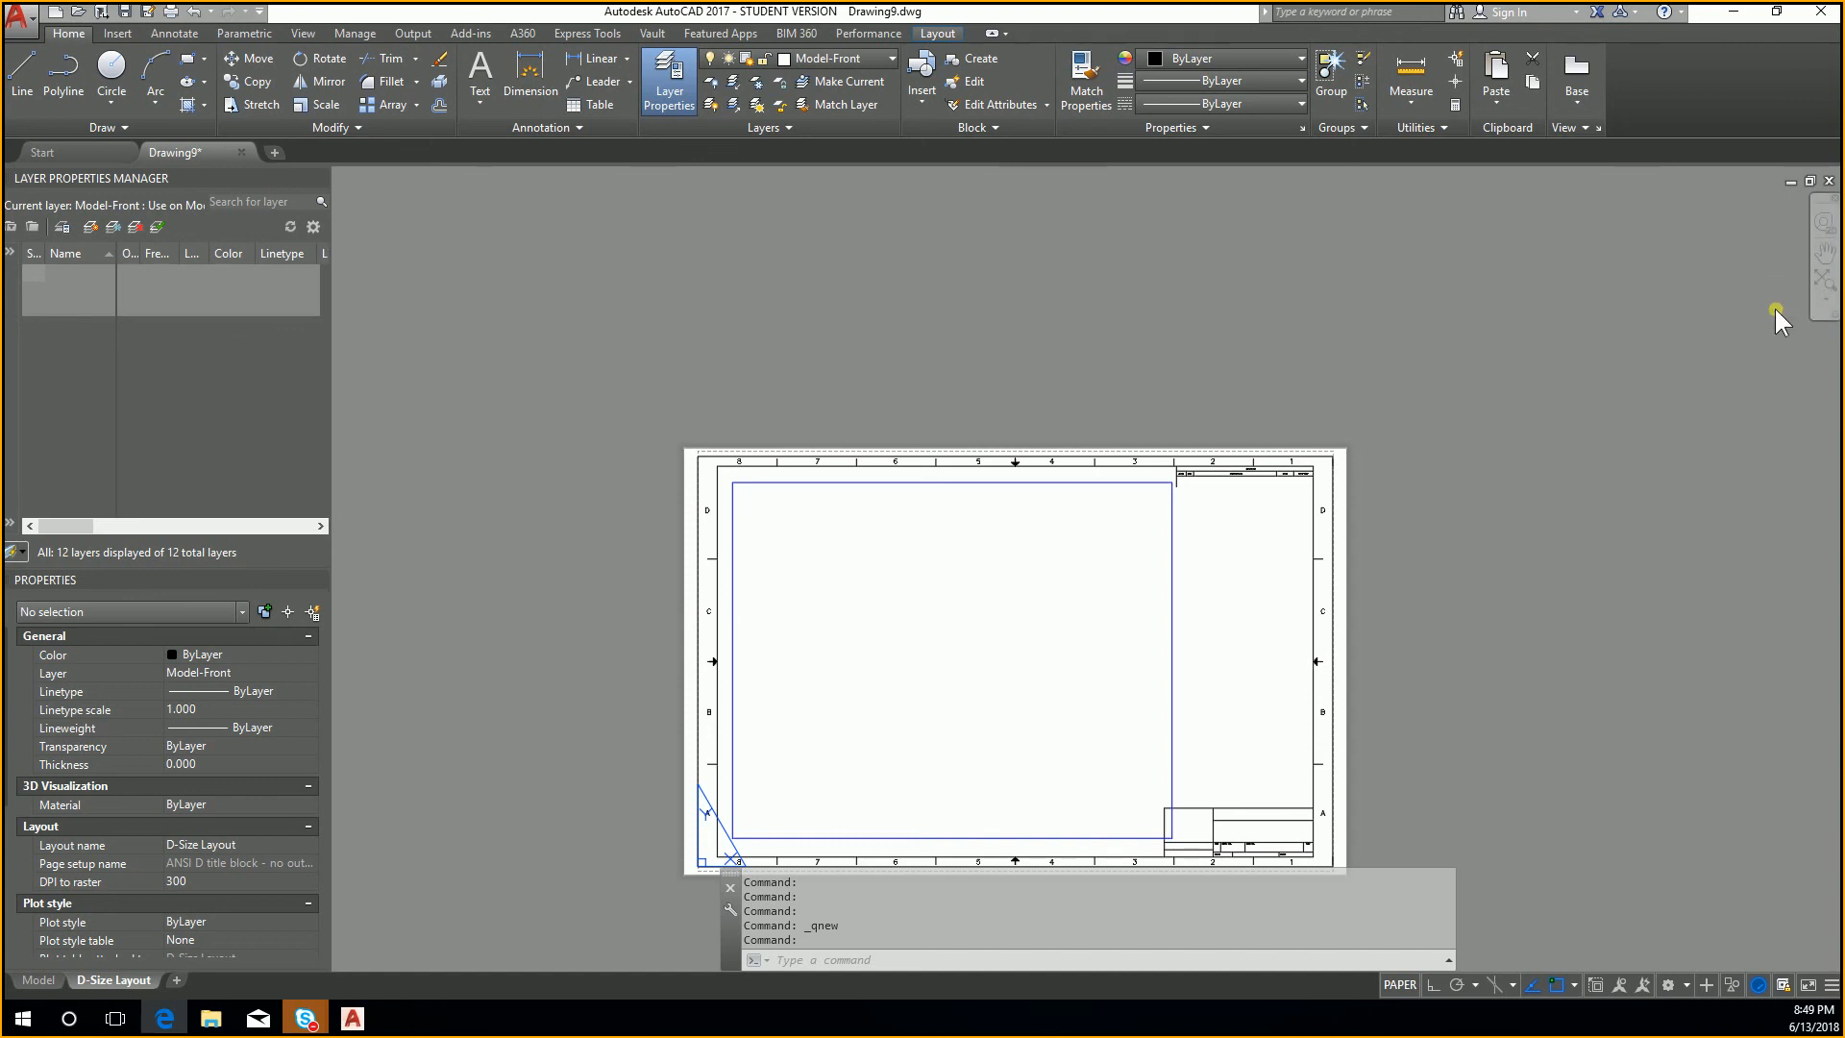
left_click(1828, 182)
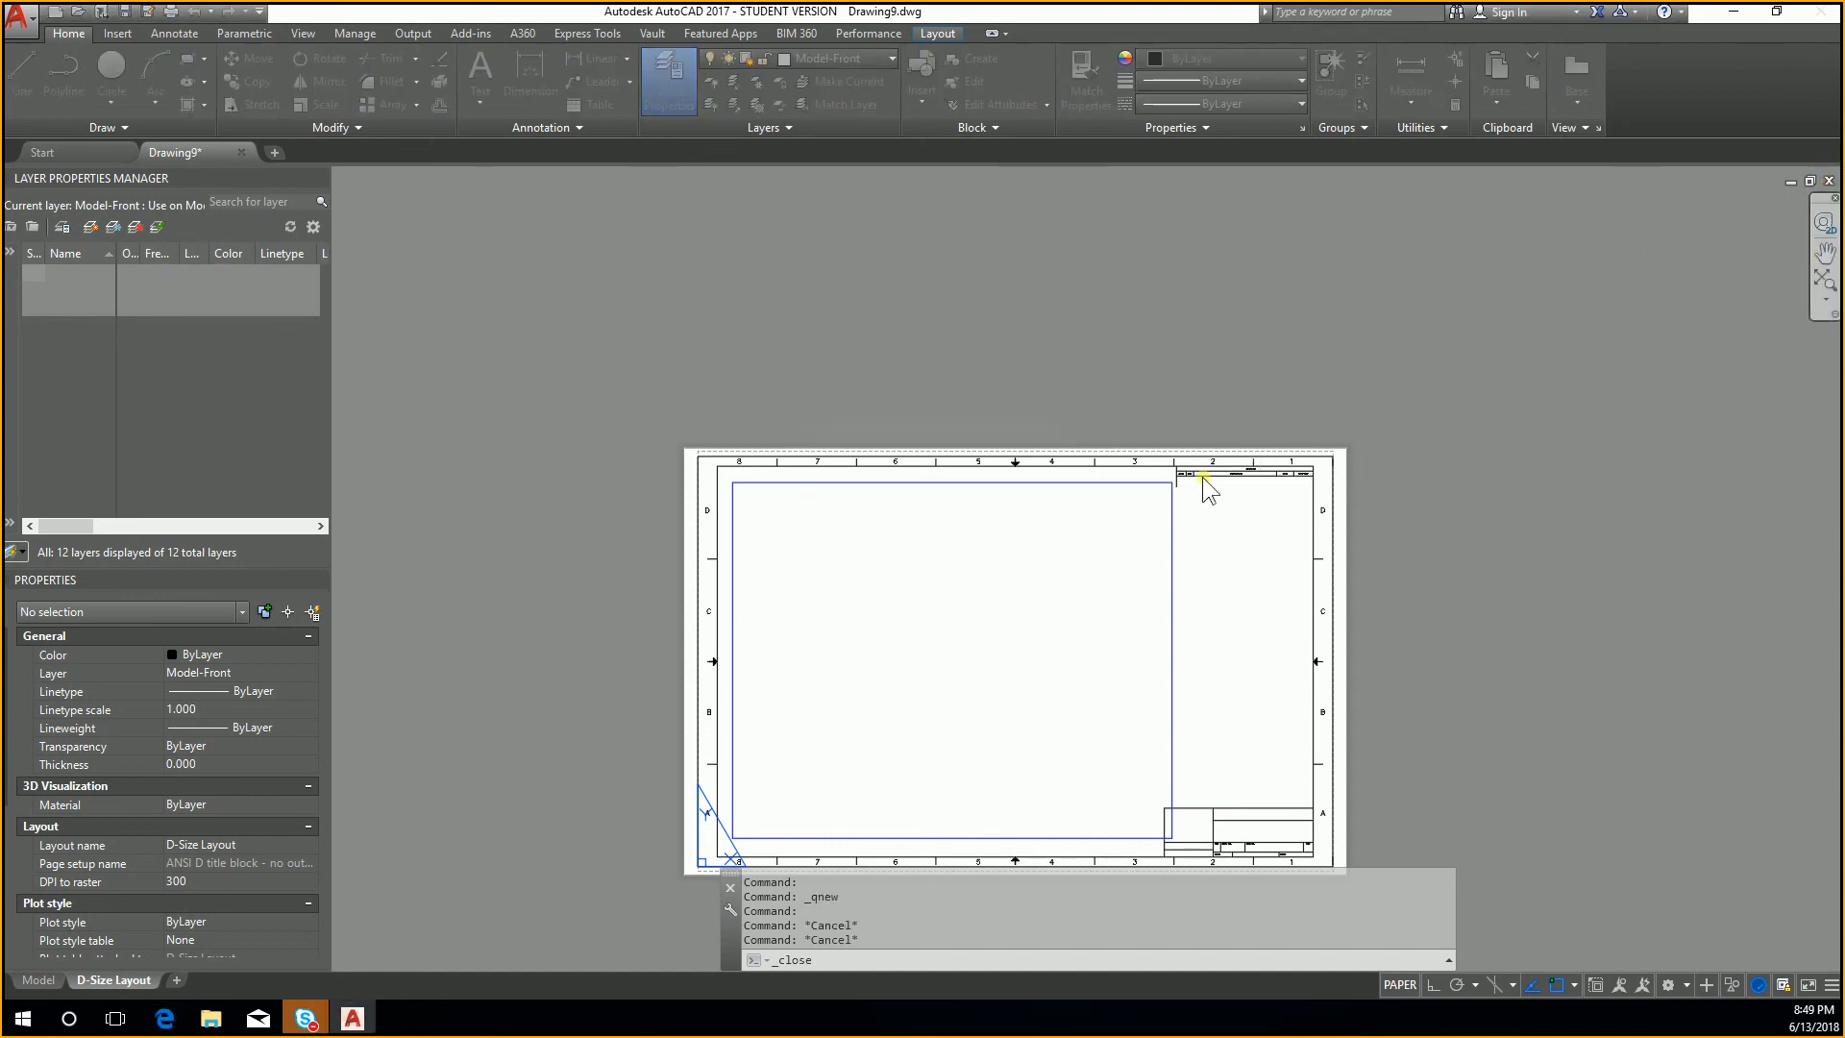
left_click(935, 548)
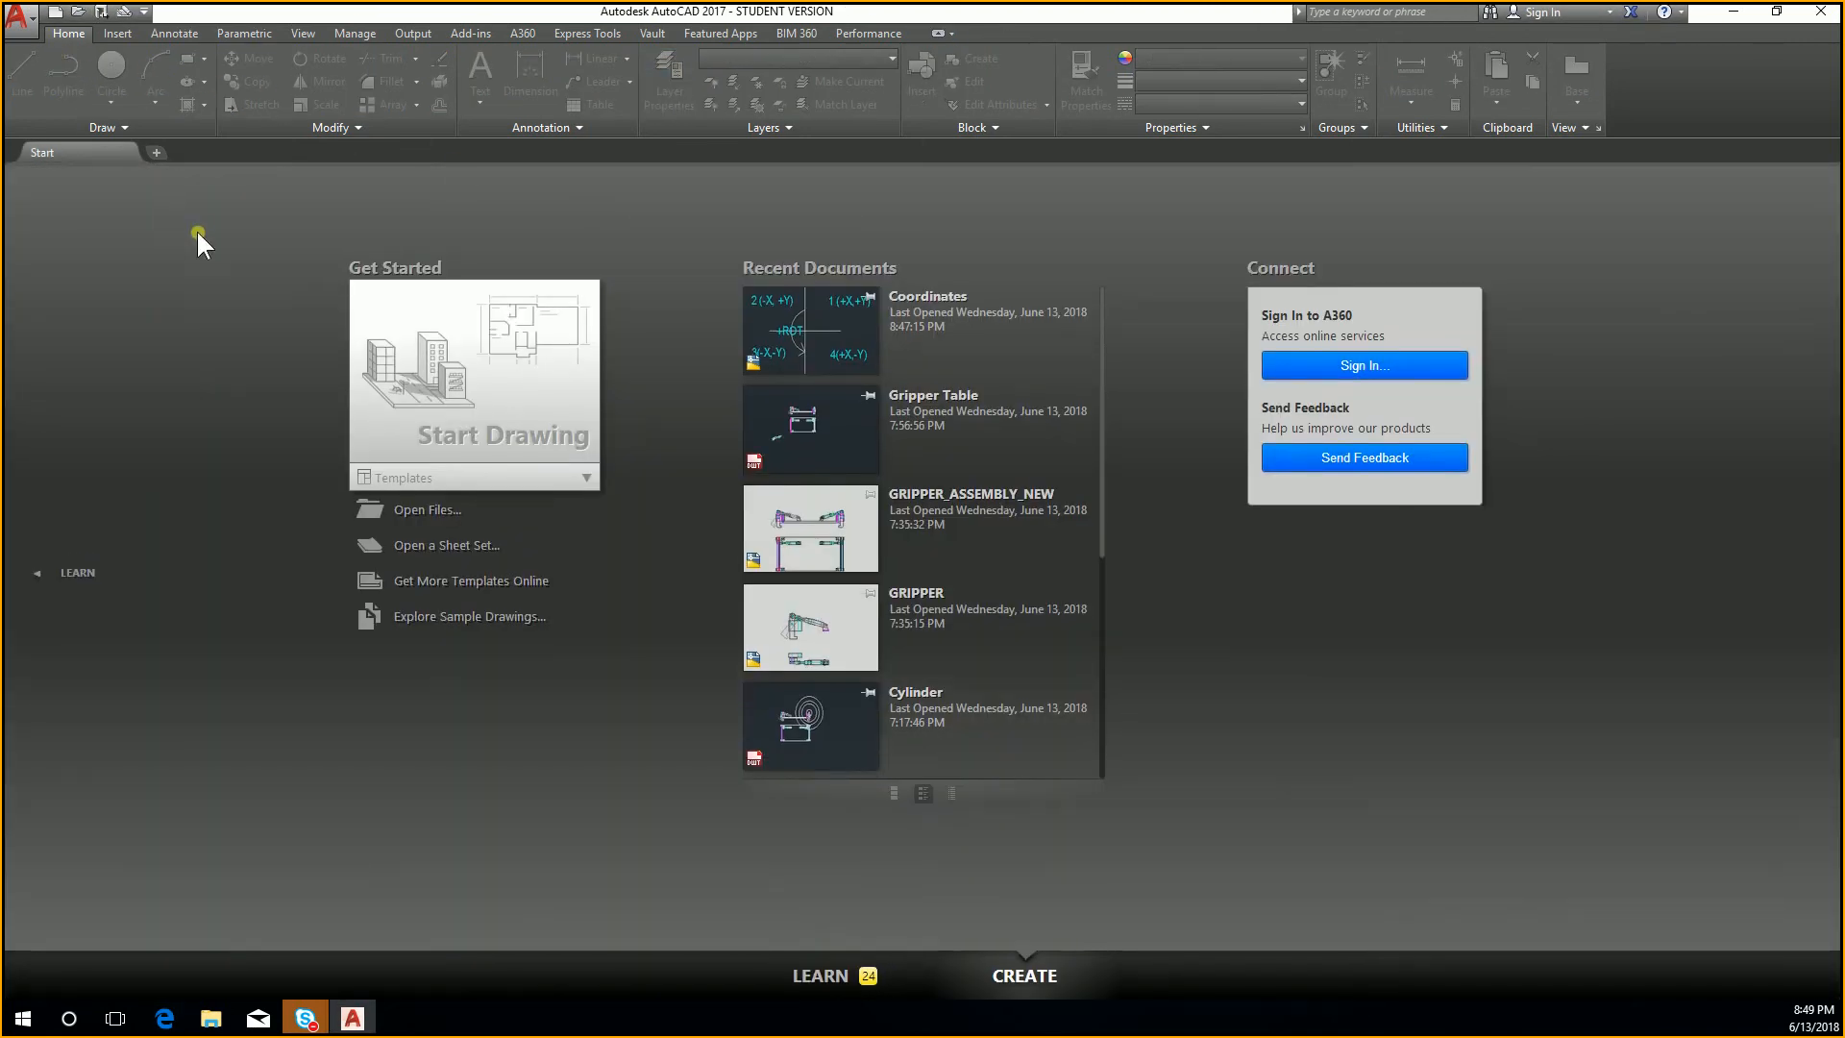
Step: Start a new drawing from the template acad.dwt
left_click(54, 16)
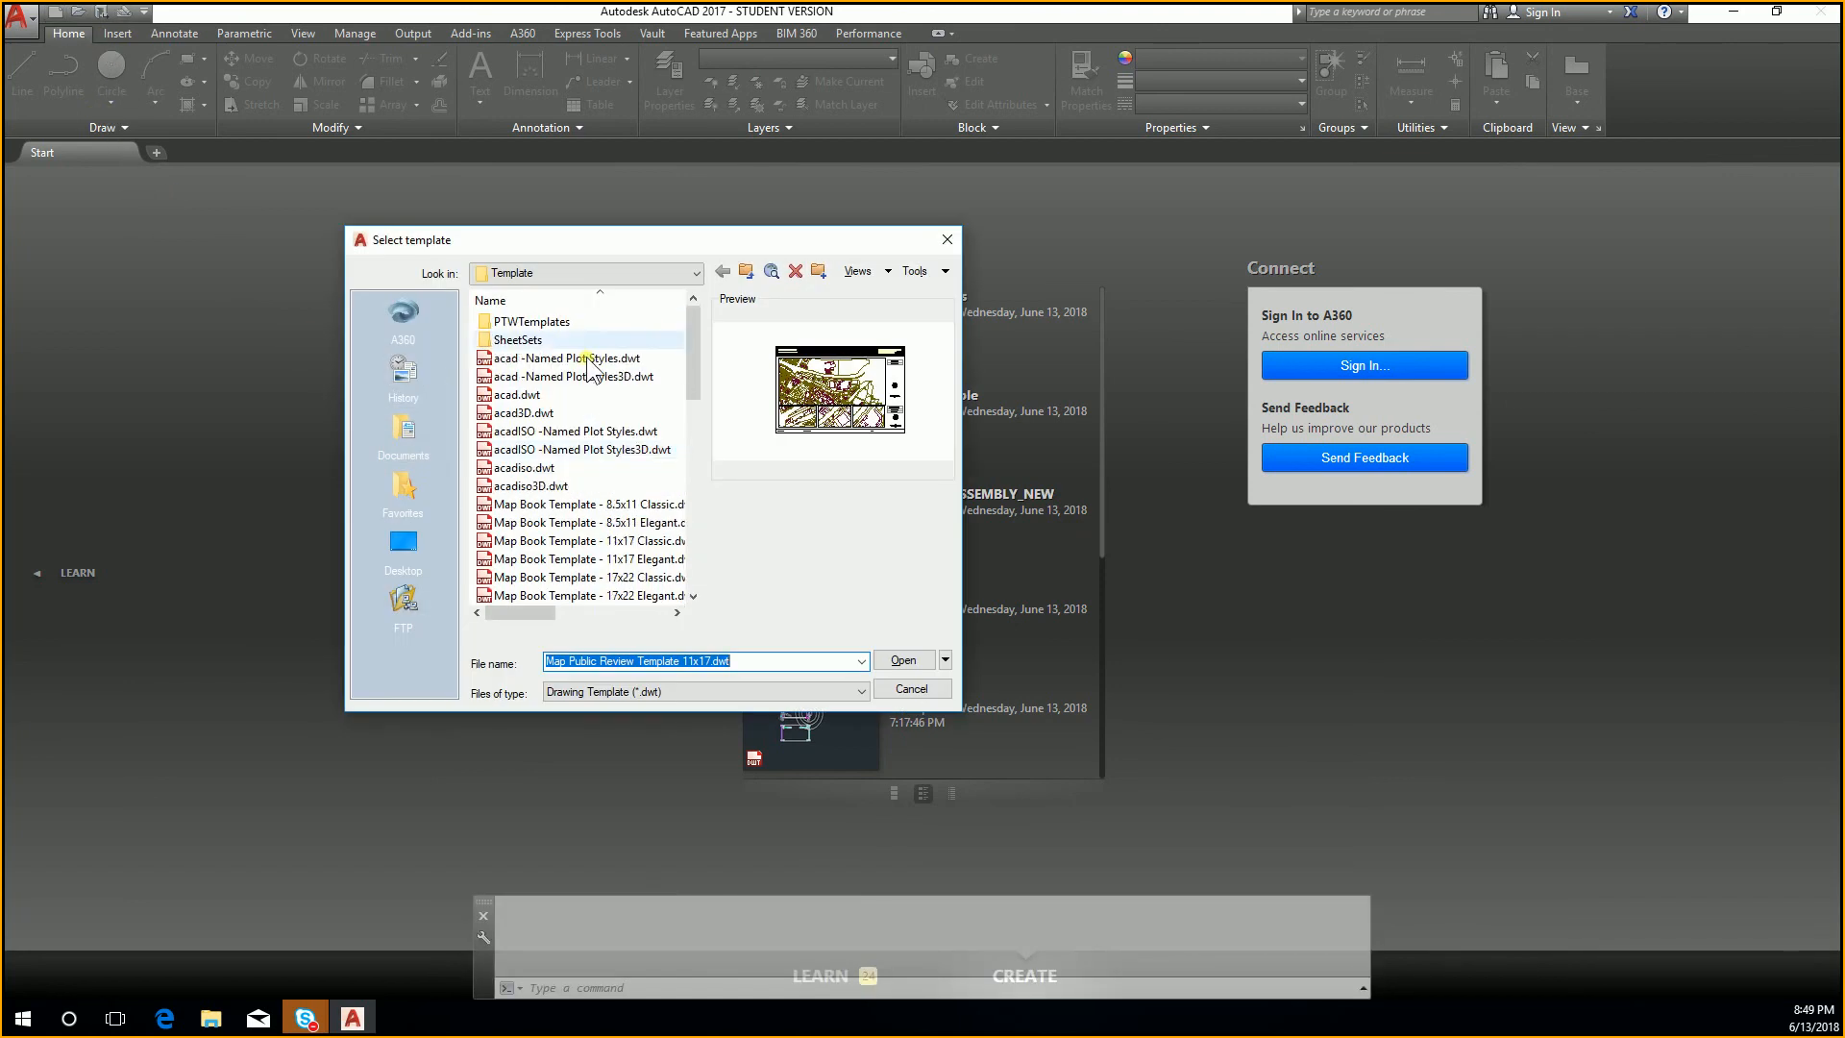
double_click(603, 400)
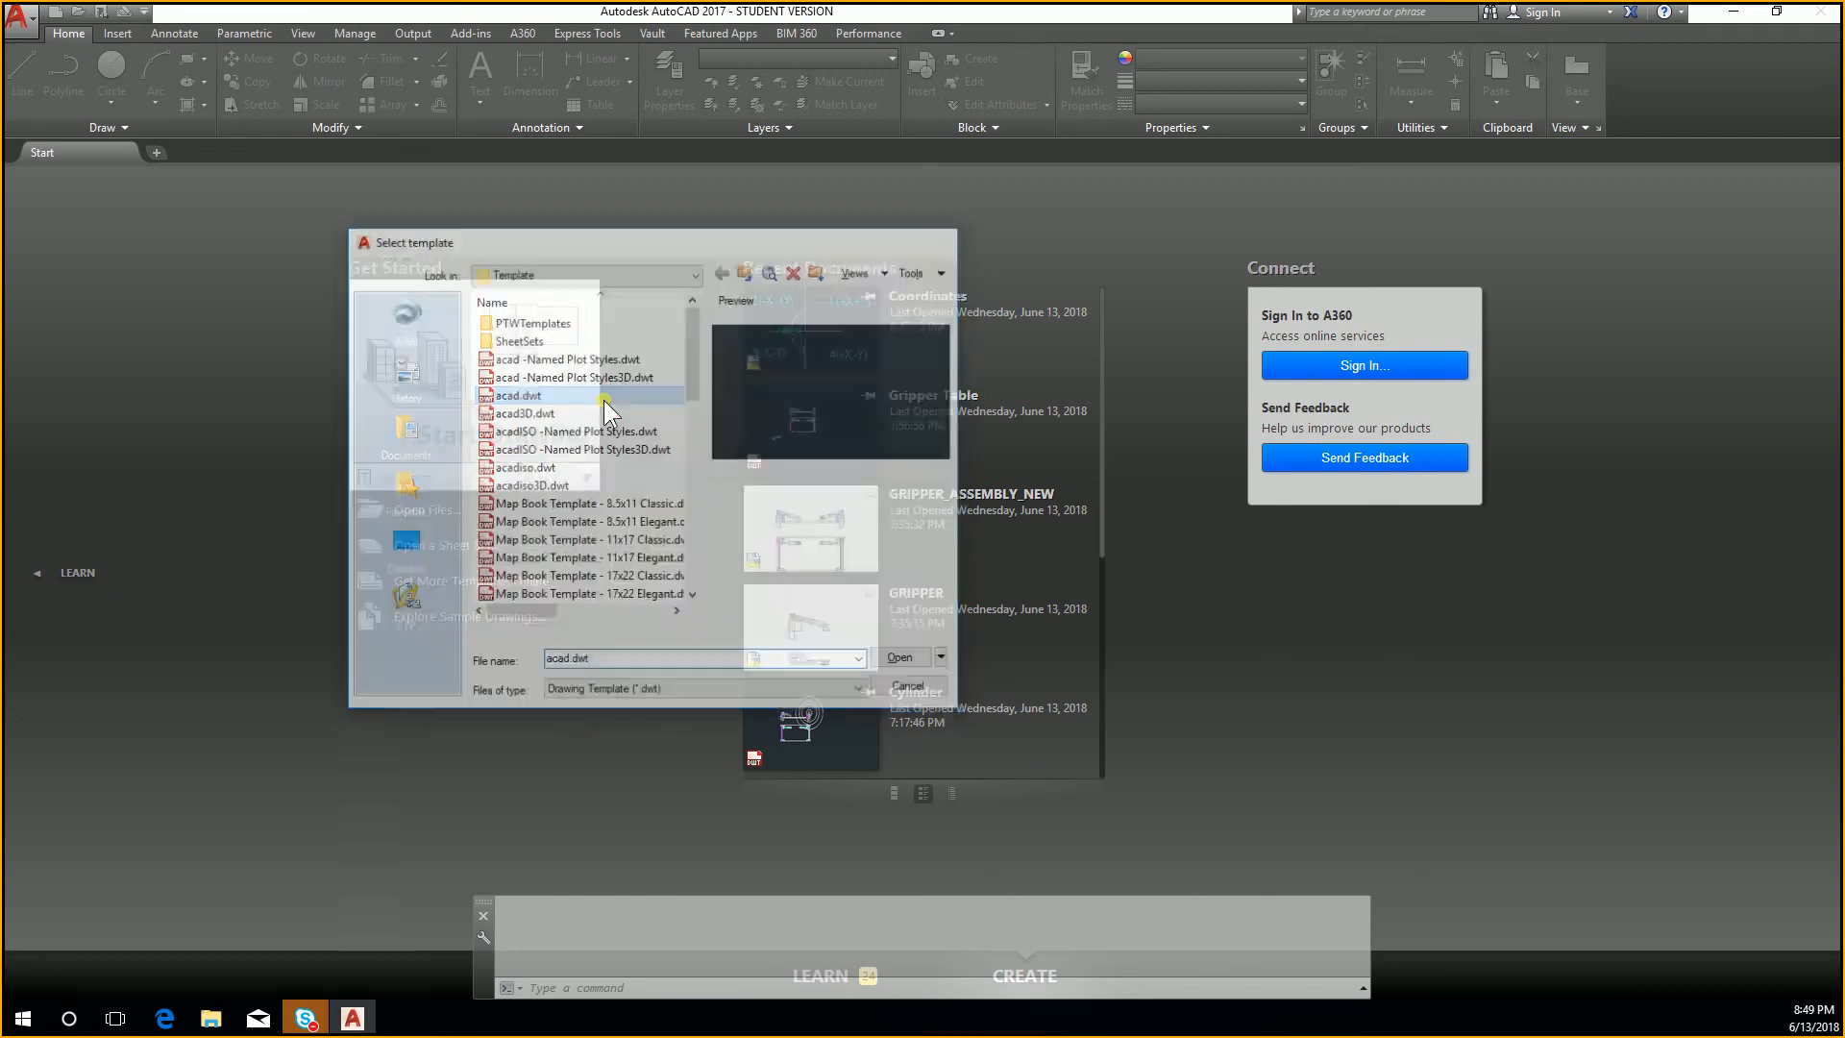
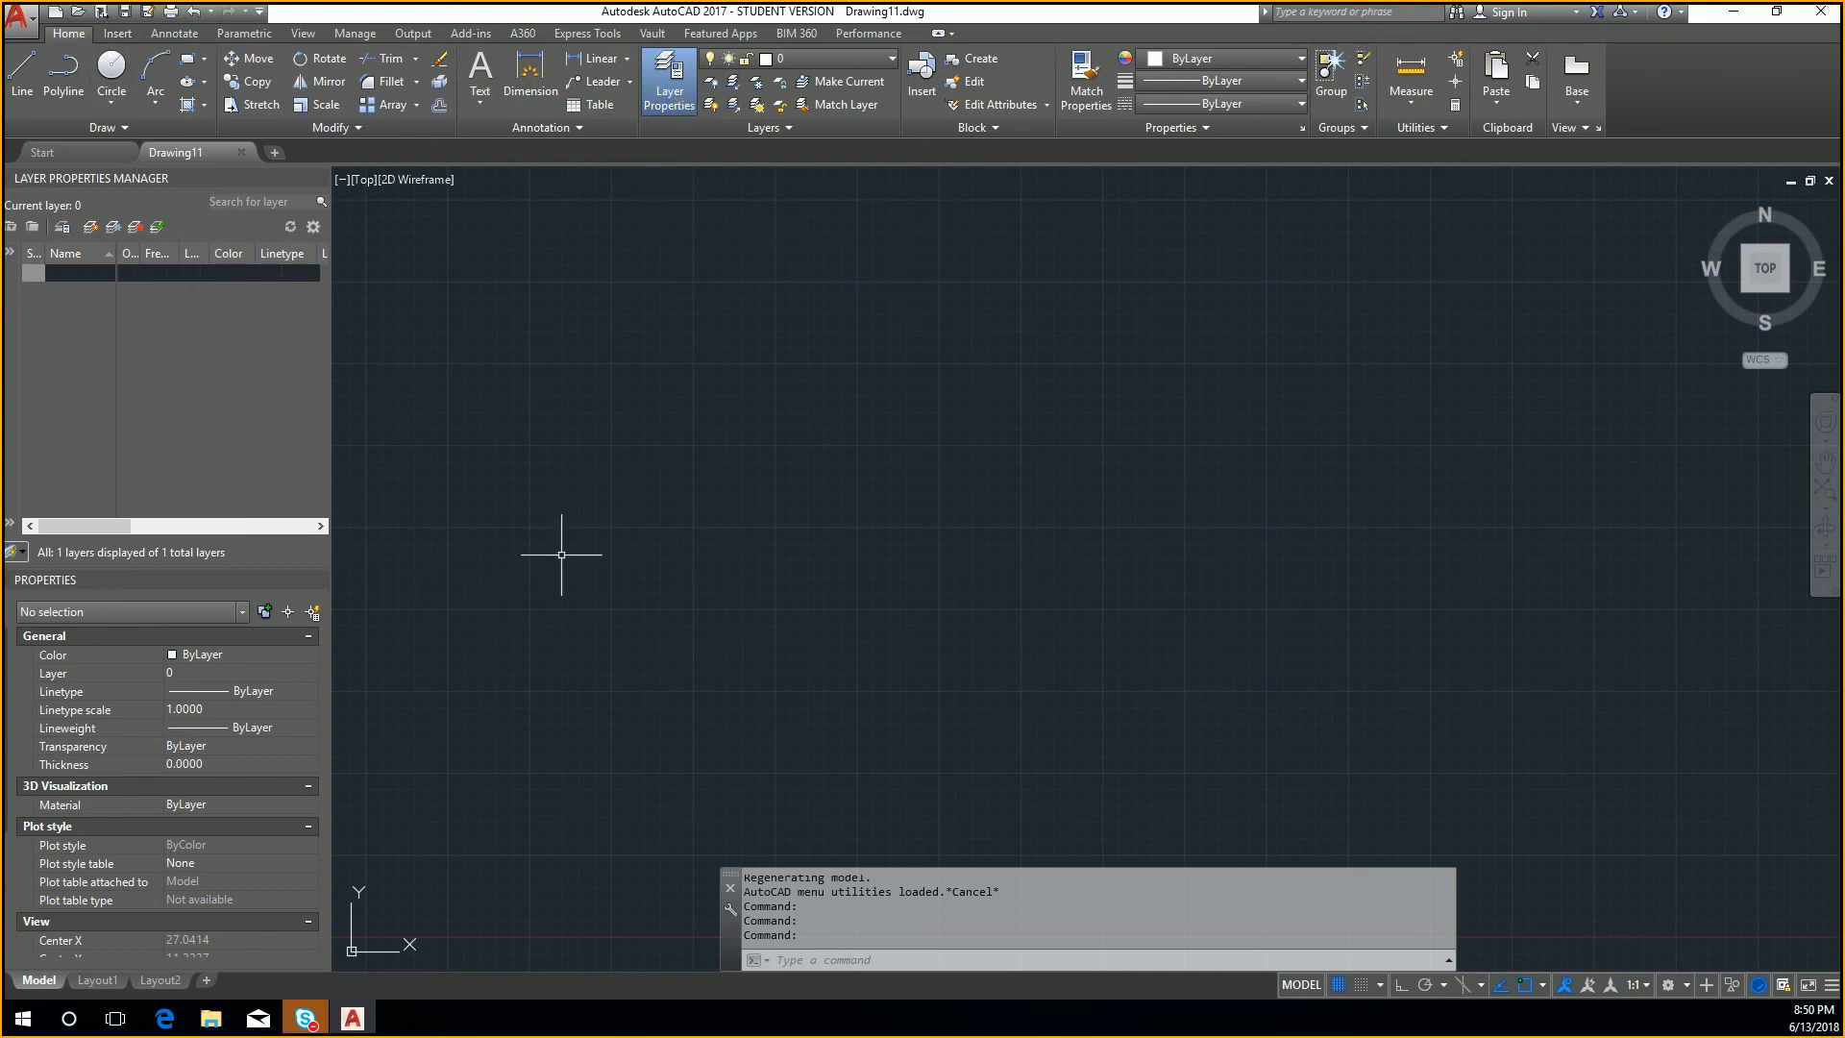
Step: Examine the Standard dimension style's primary units, alternate units, tolerances, text, and symbols and arrows settings, leaving them unmodified
type("dimst")
key("Return")
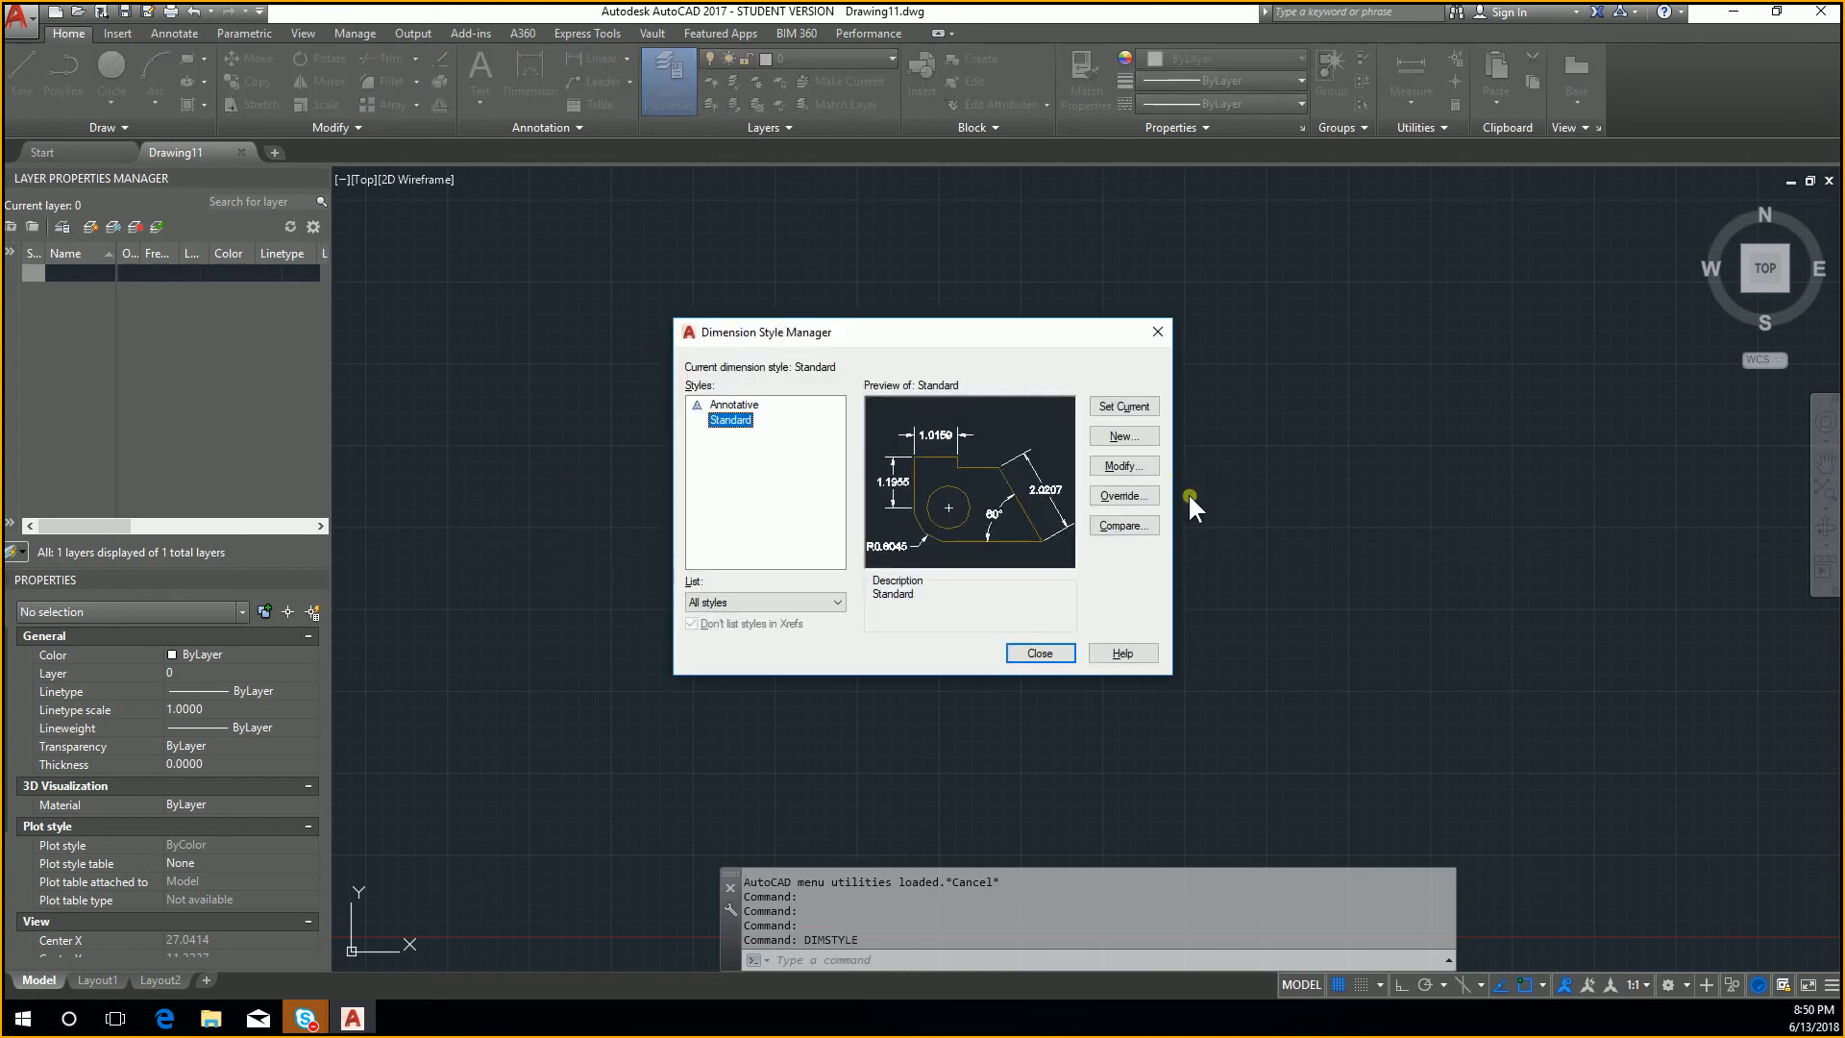
left_click(1121, 466)
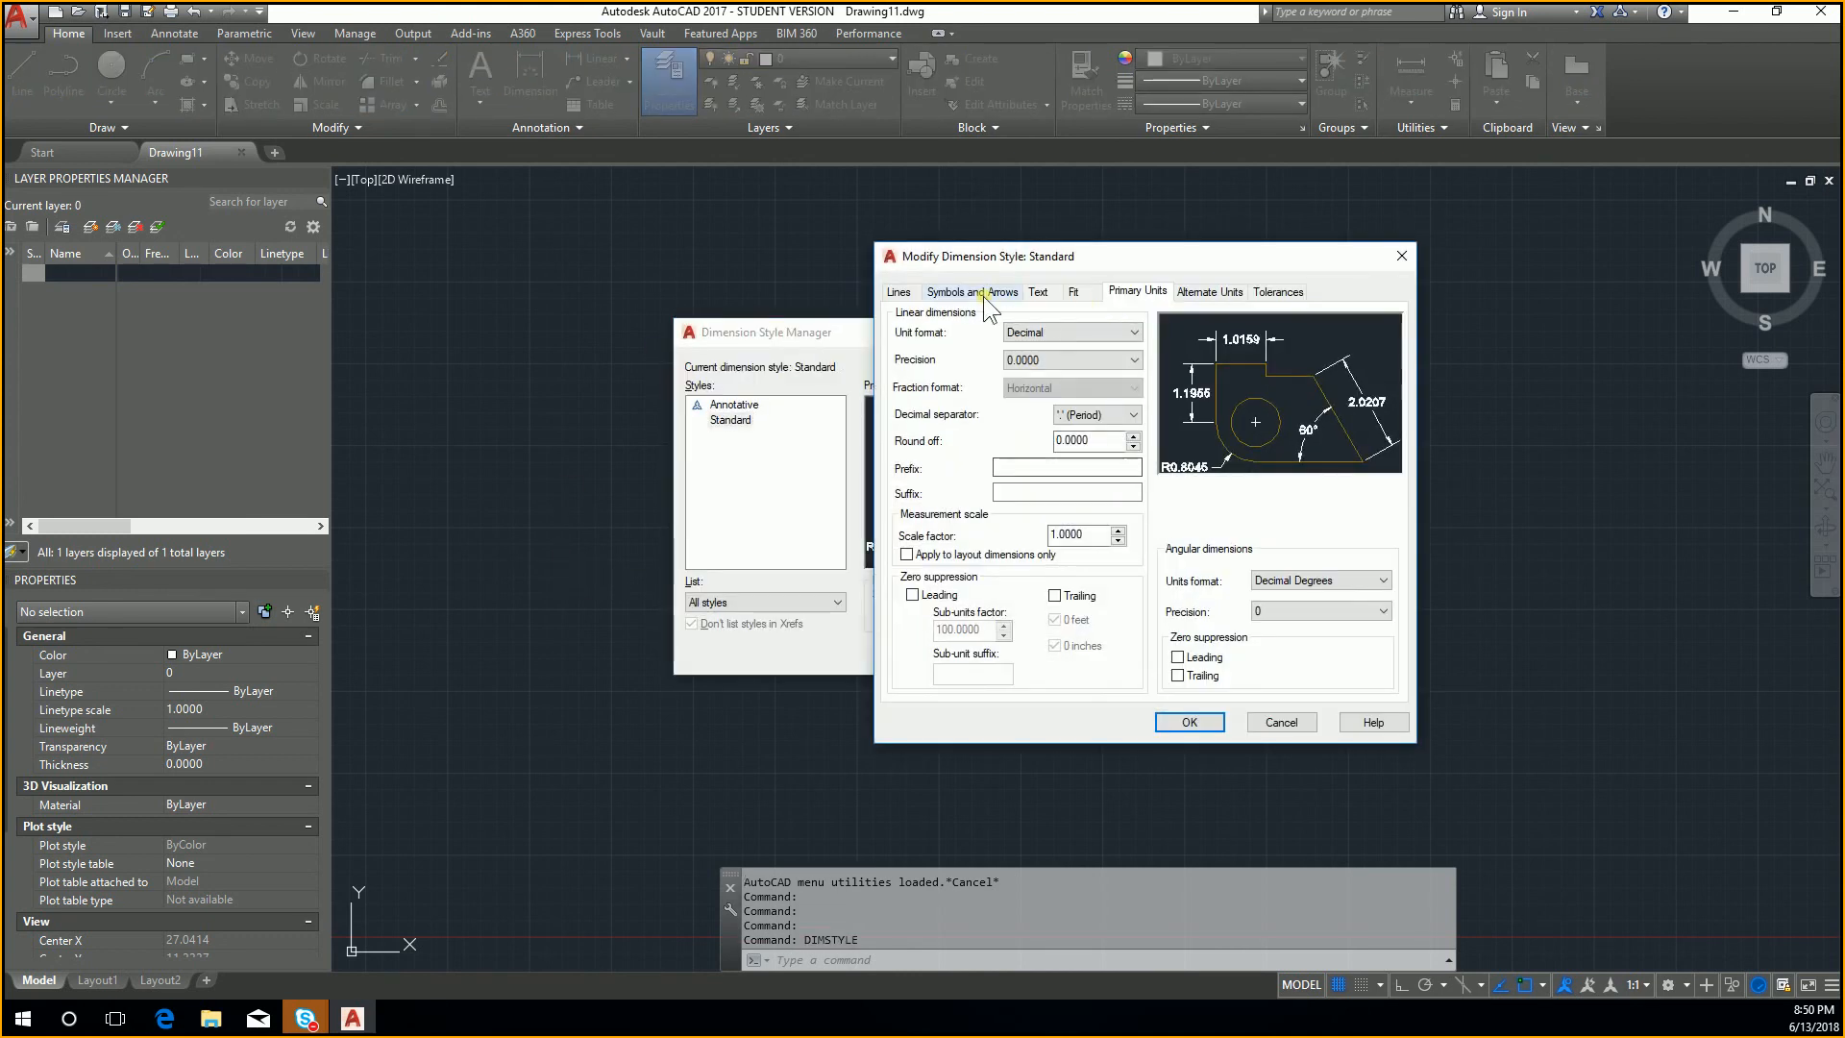
left_click(1210, 292)
left_click(1273, 290)
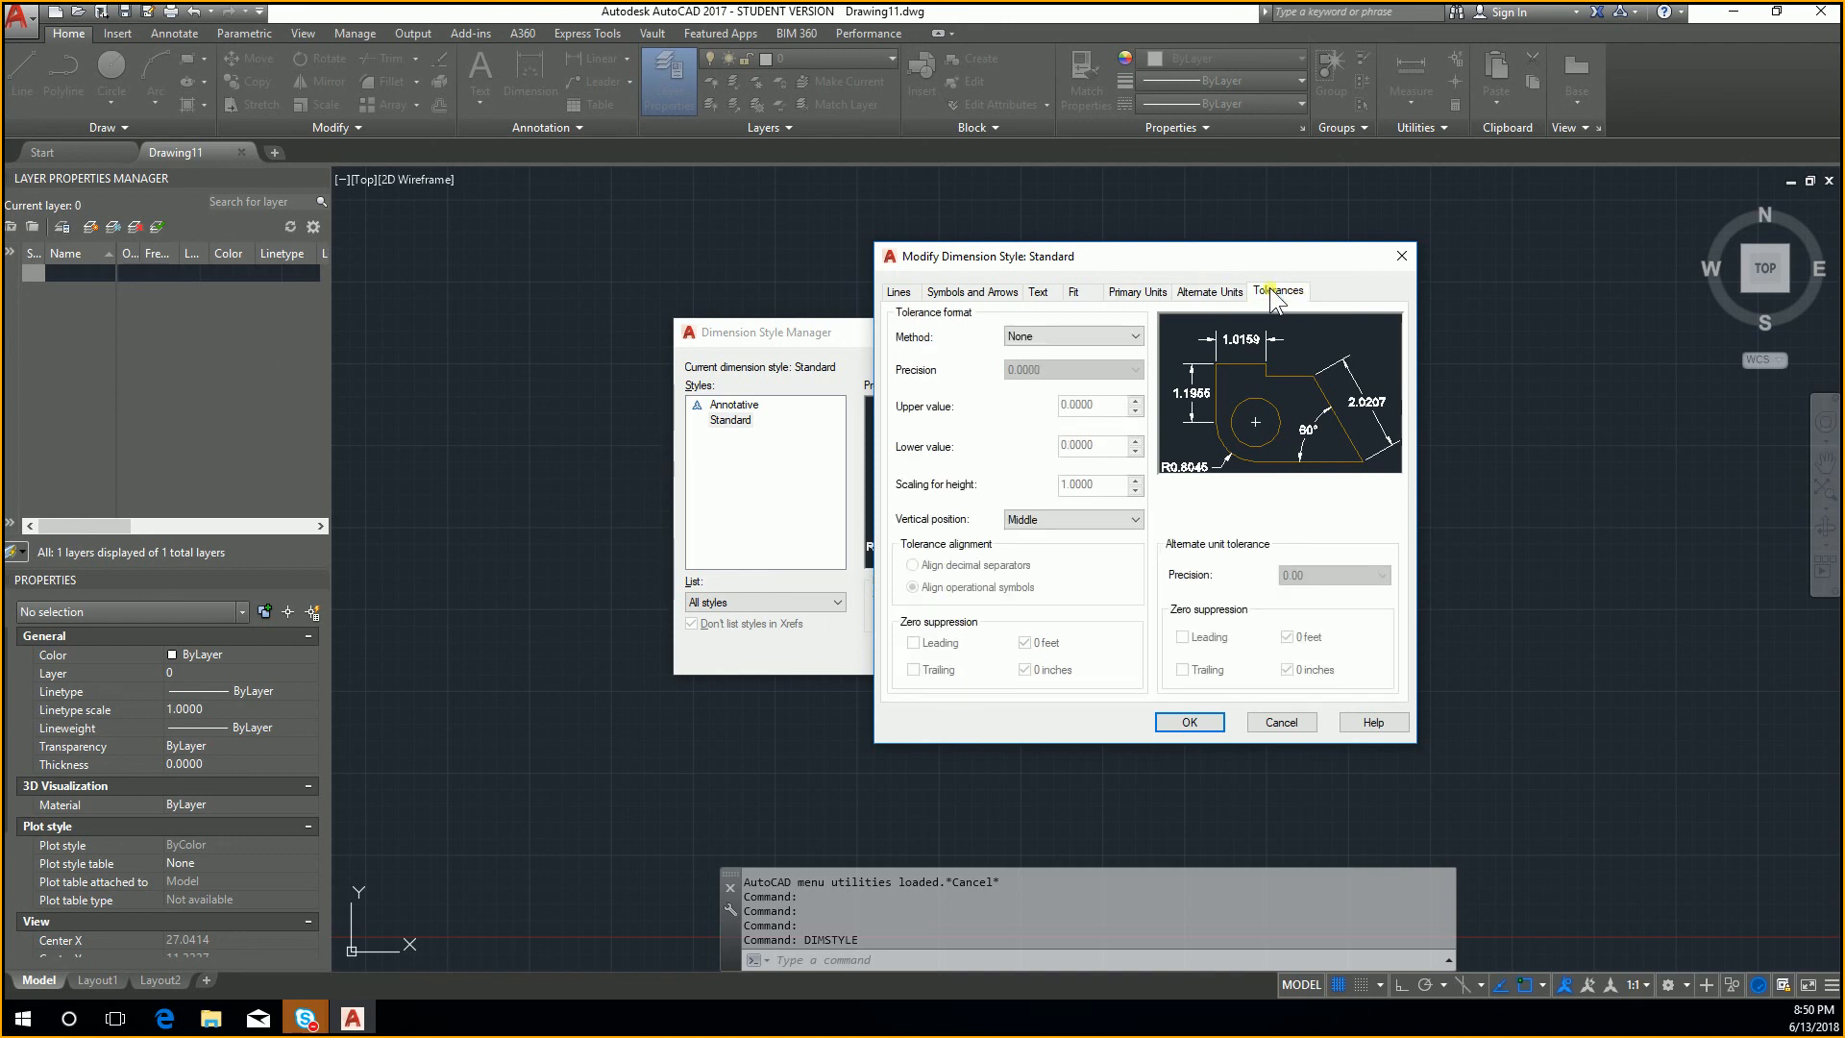
left_click(1157, 291)
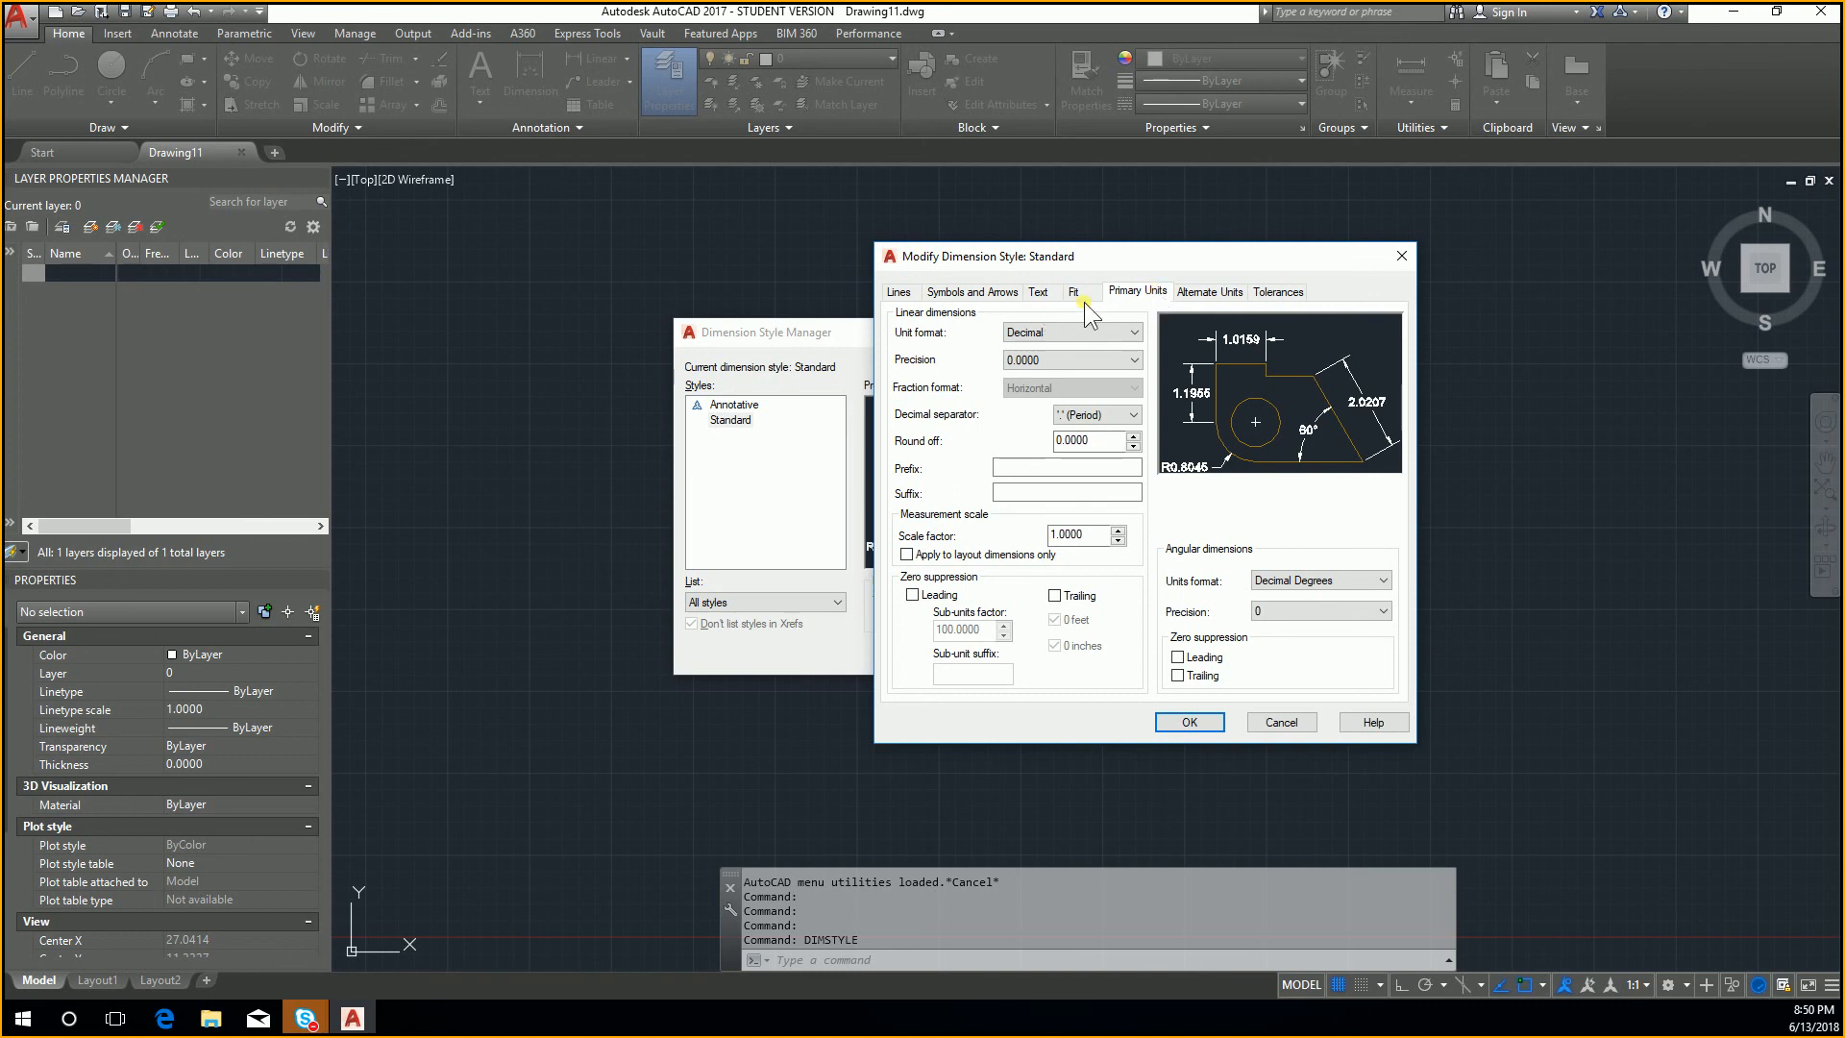
left_click(1229, 298)
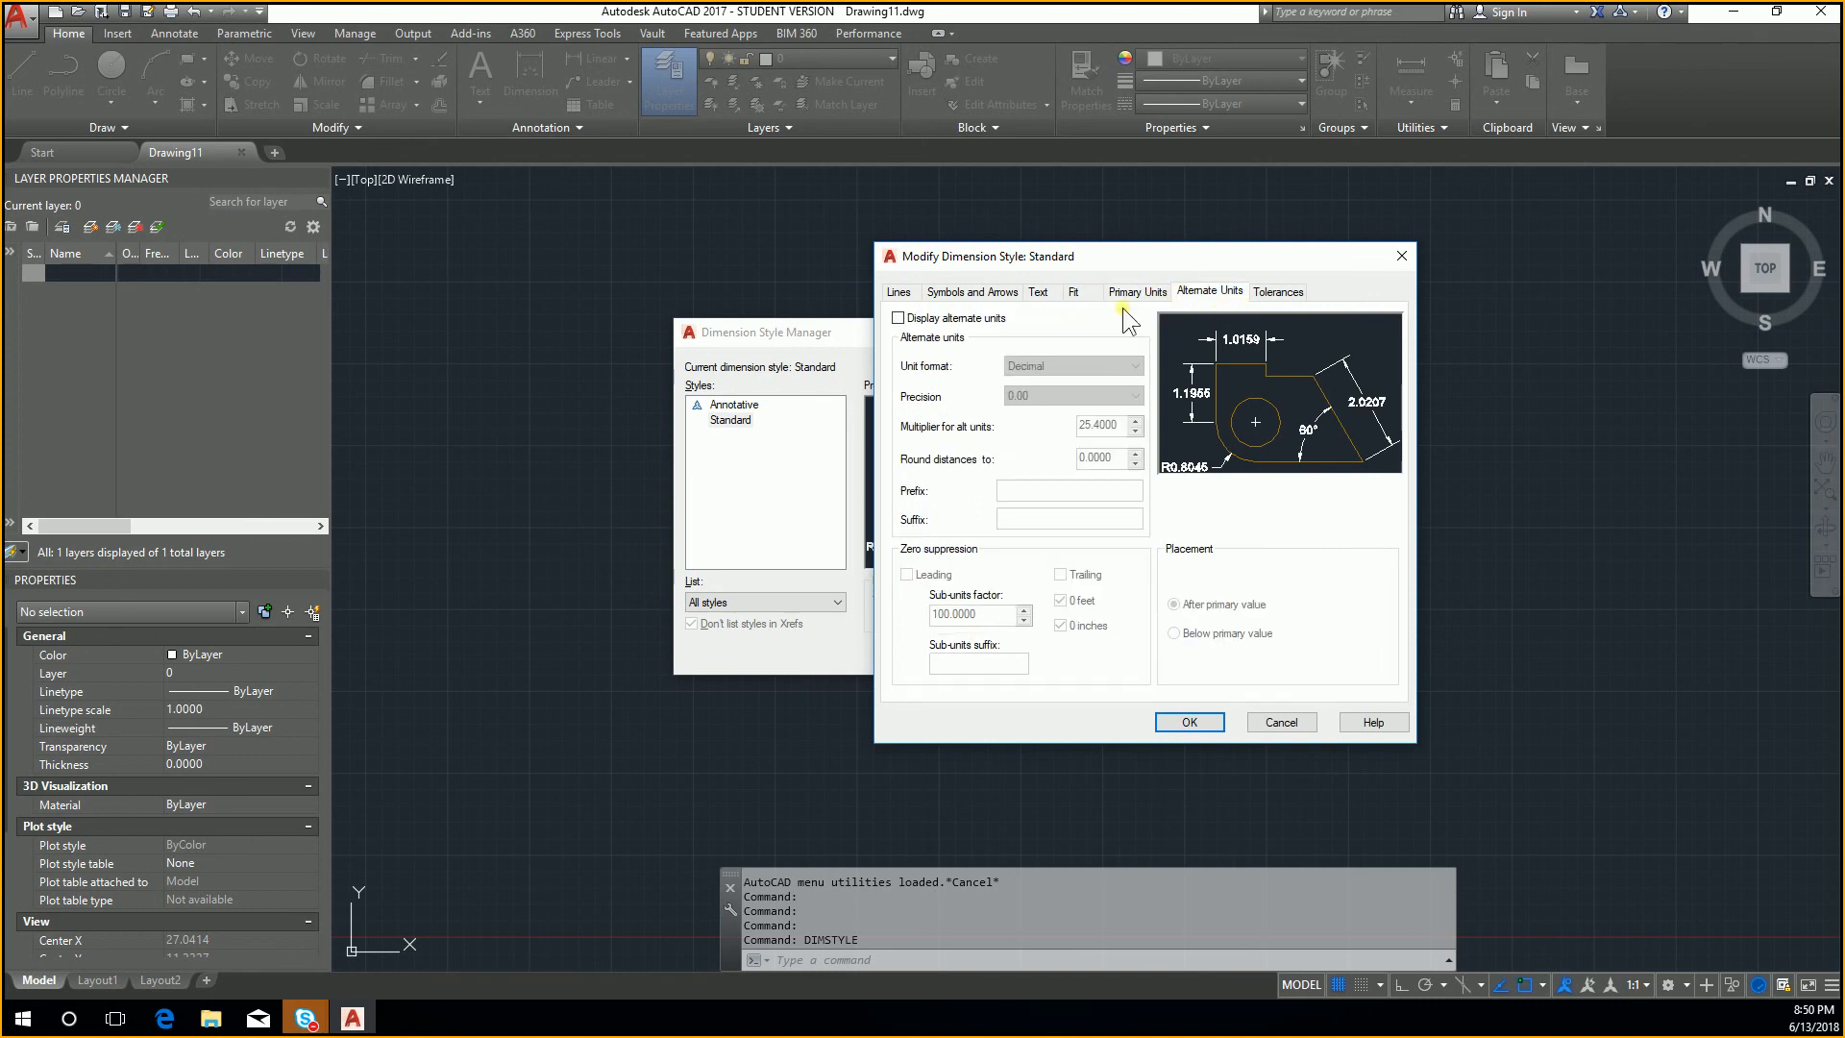
left_click(1007, 294)
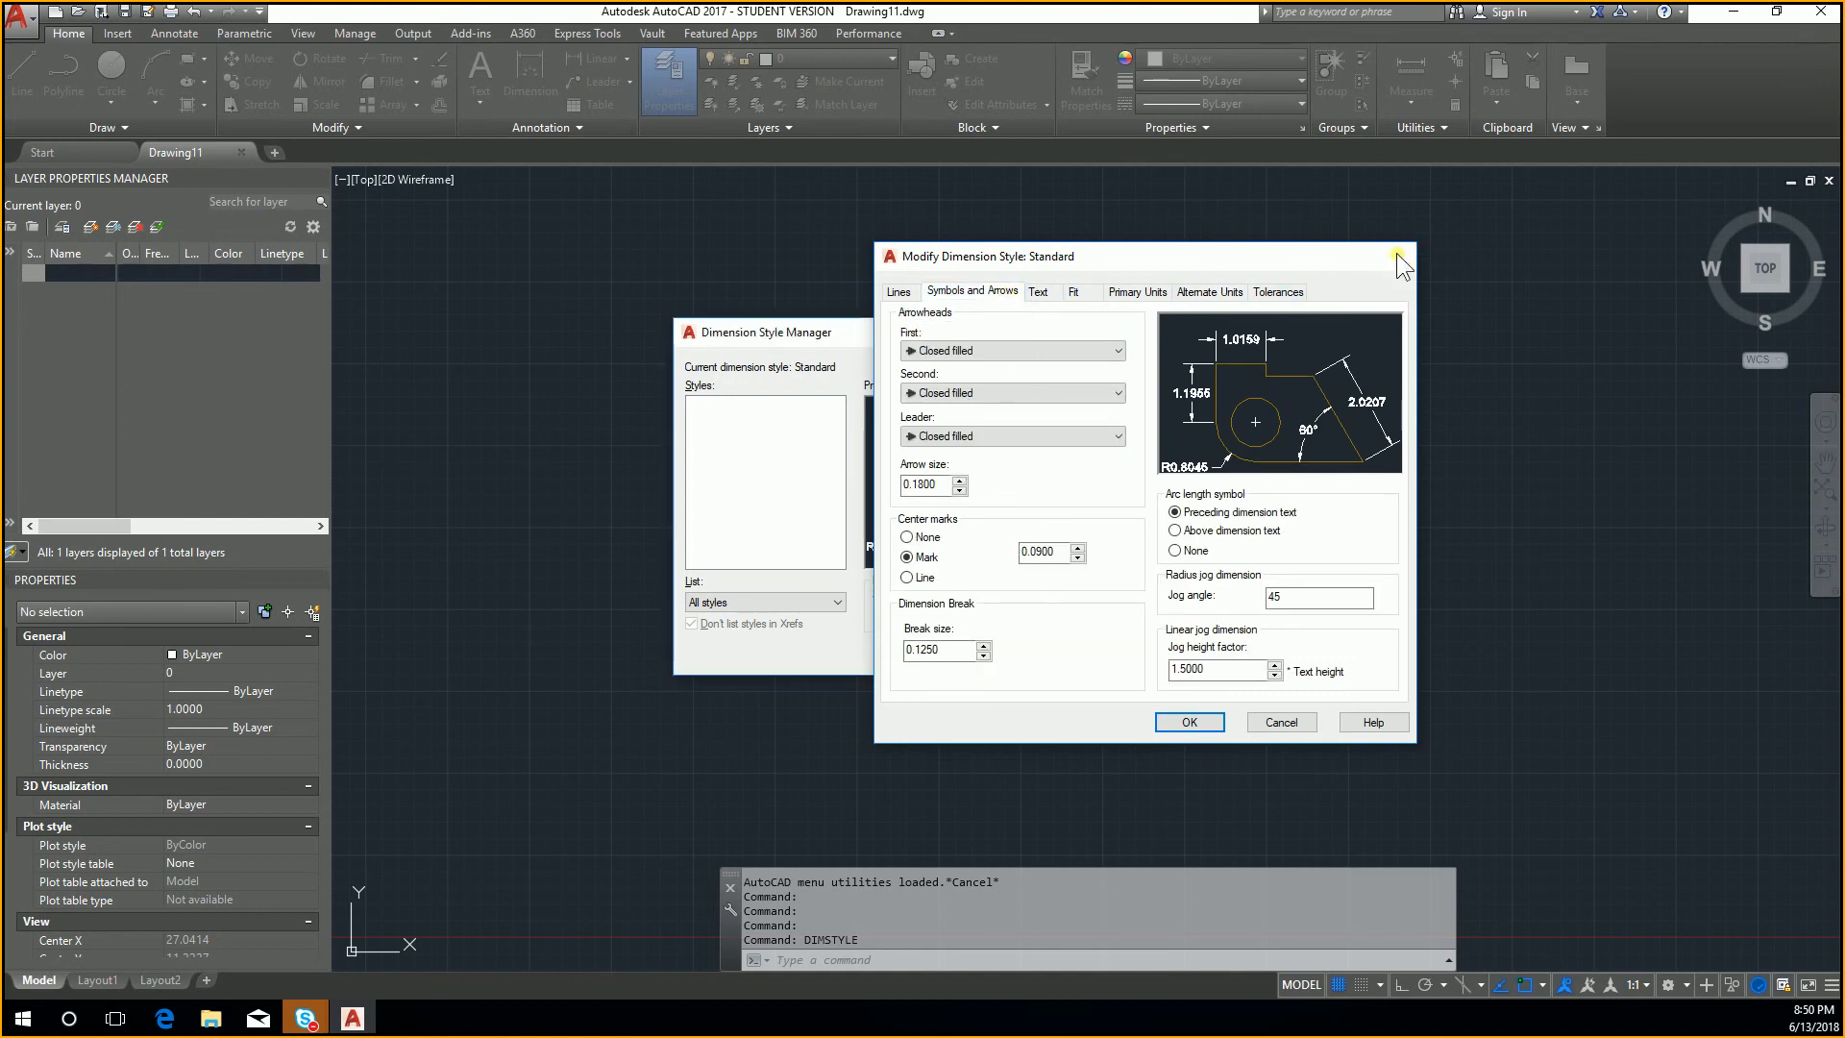
left_click(1399, 256)
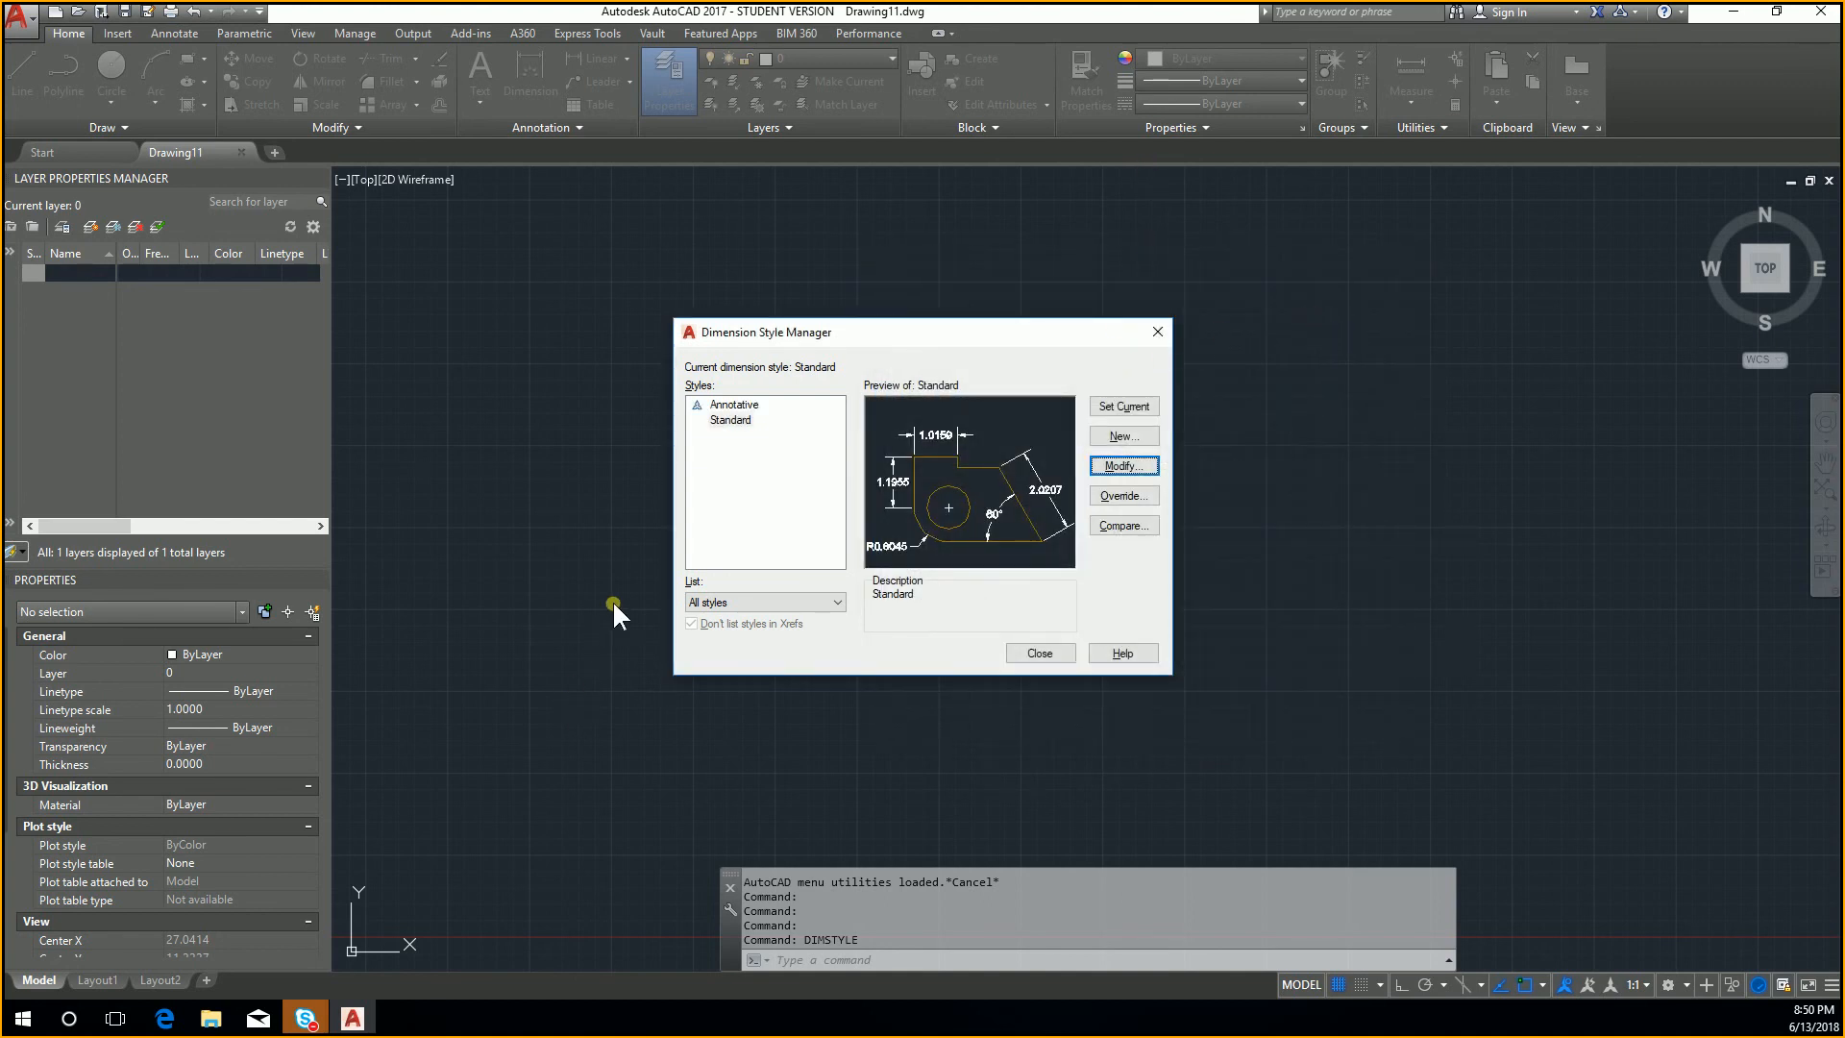
Step: Examine the line settings offered for a new dimension style based on Standard, then cancel it and close the style manager
left_click(1124, 435)
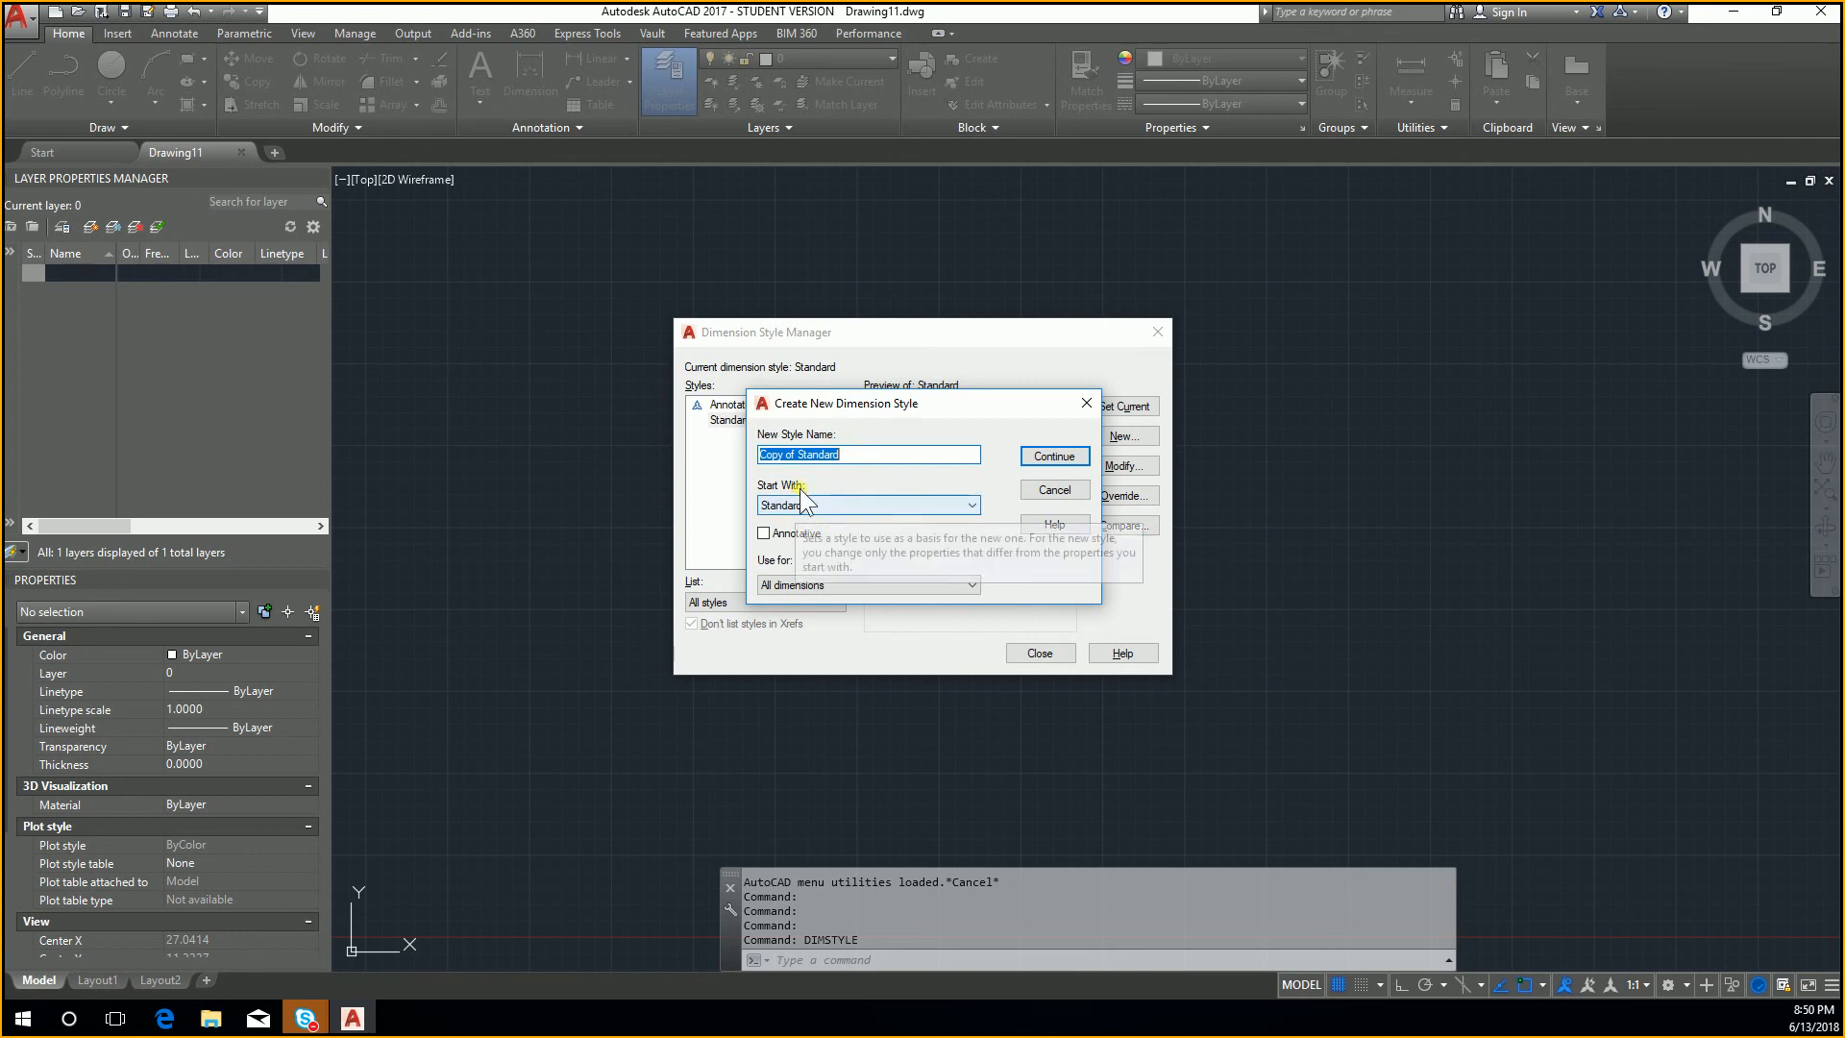
left_click(1040, 458)
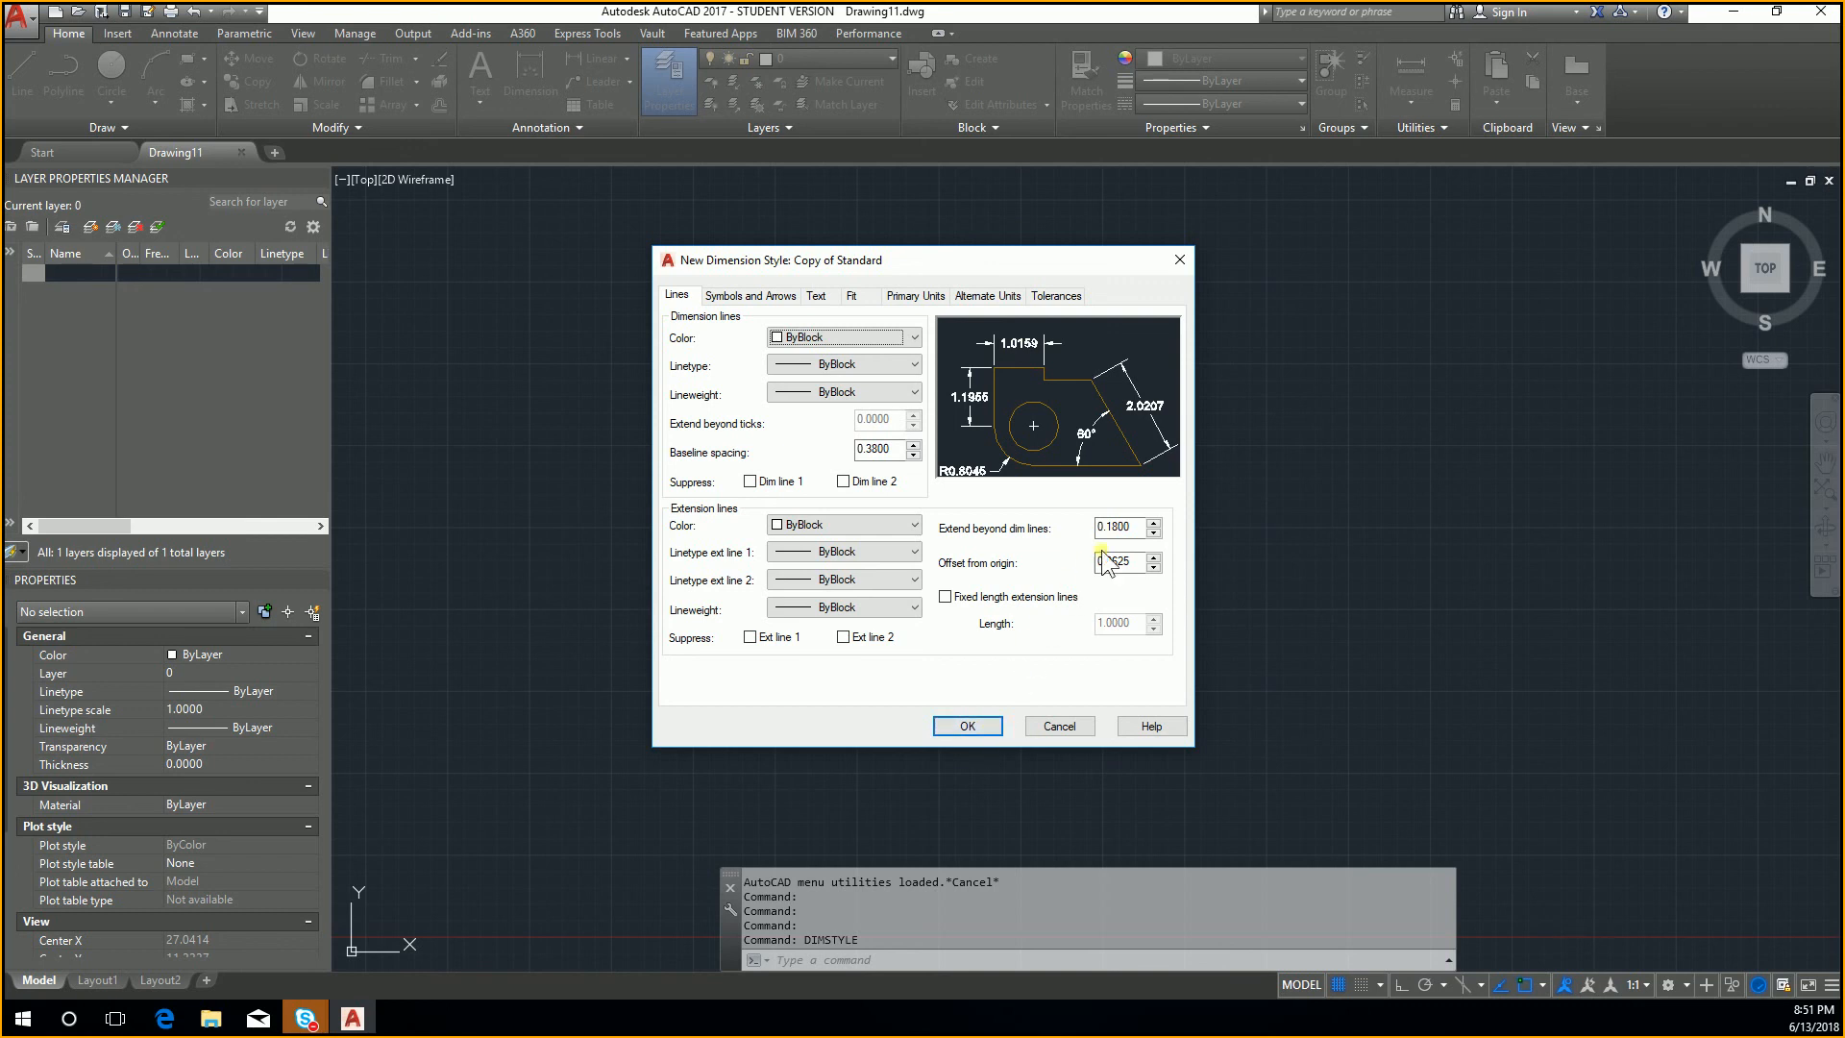
left_click(1059, 727)
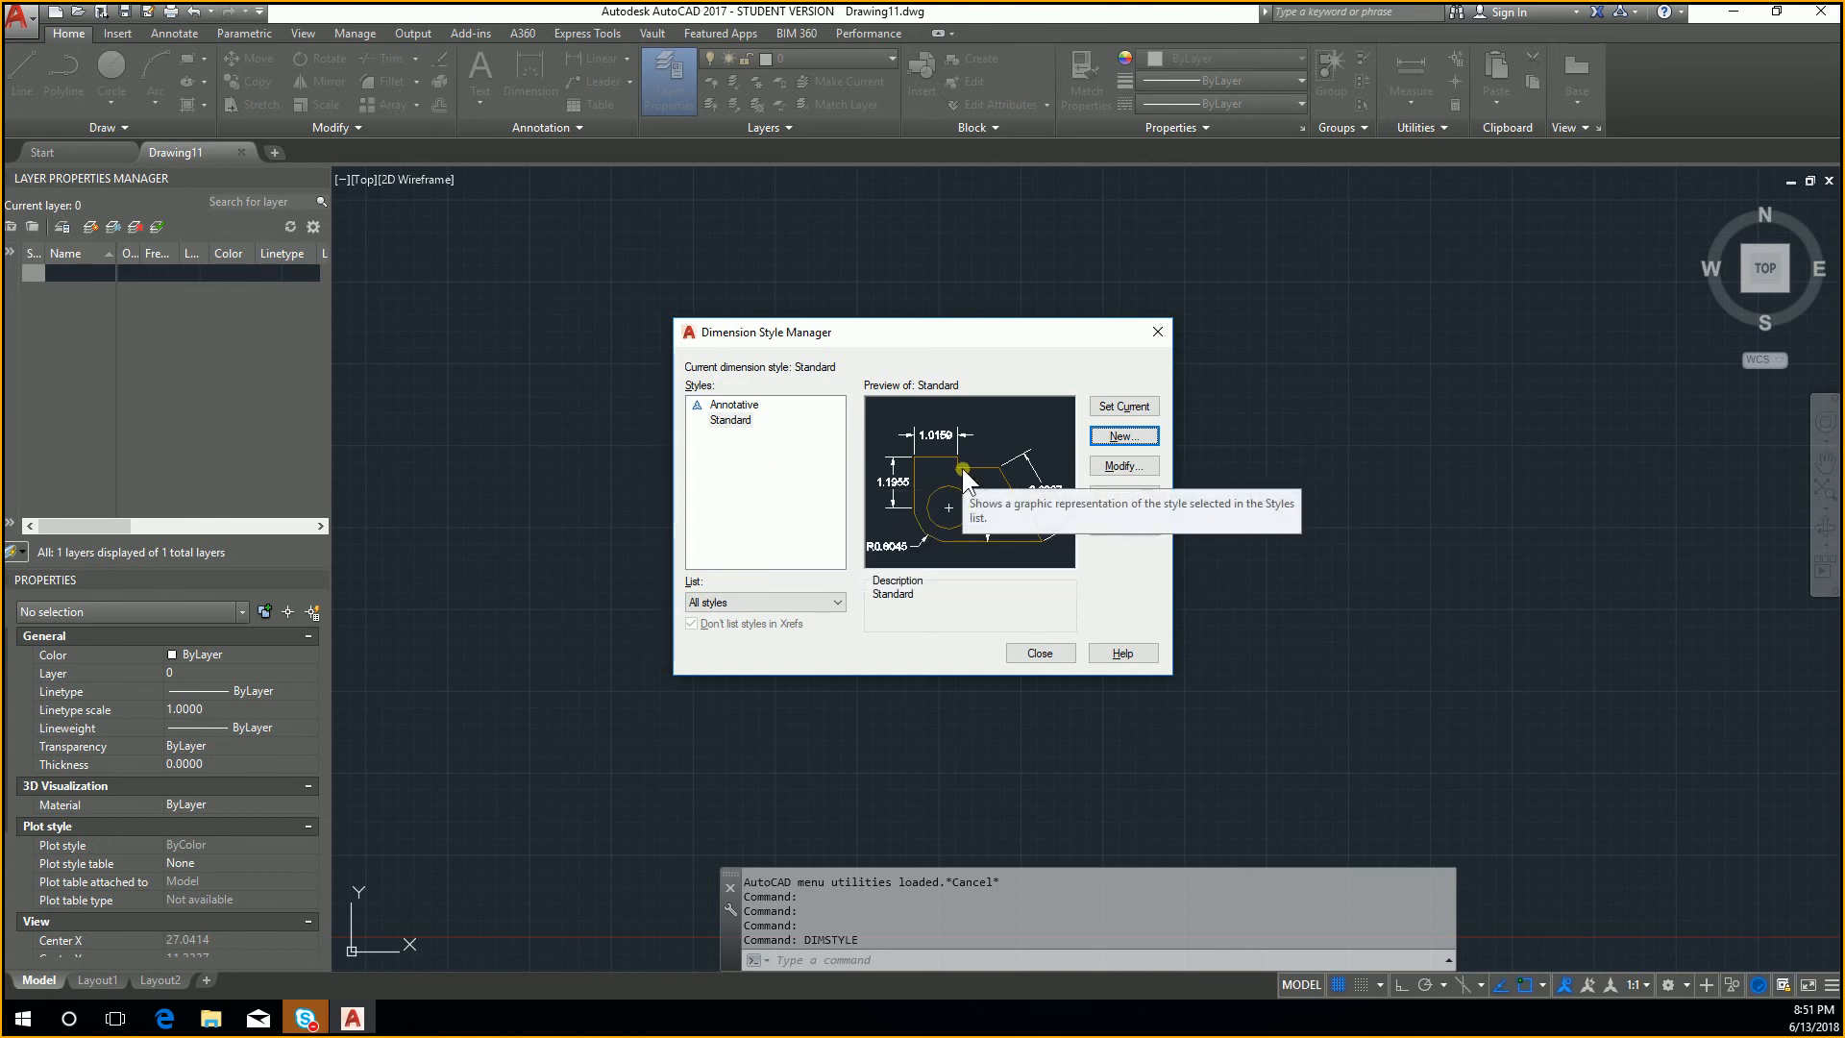
left_click(1158, 331)
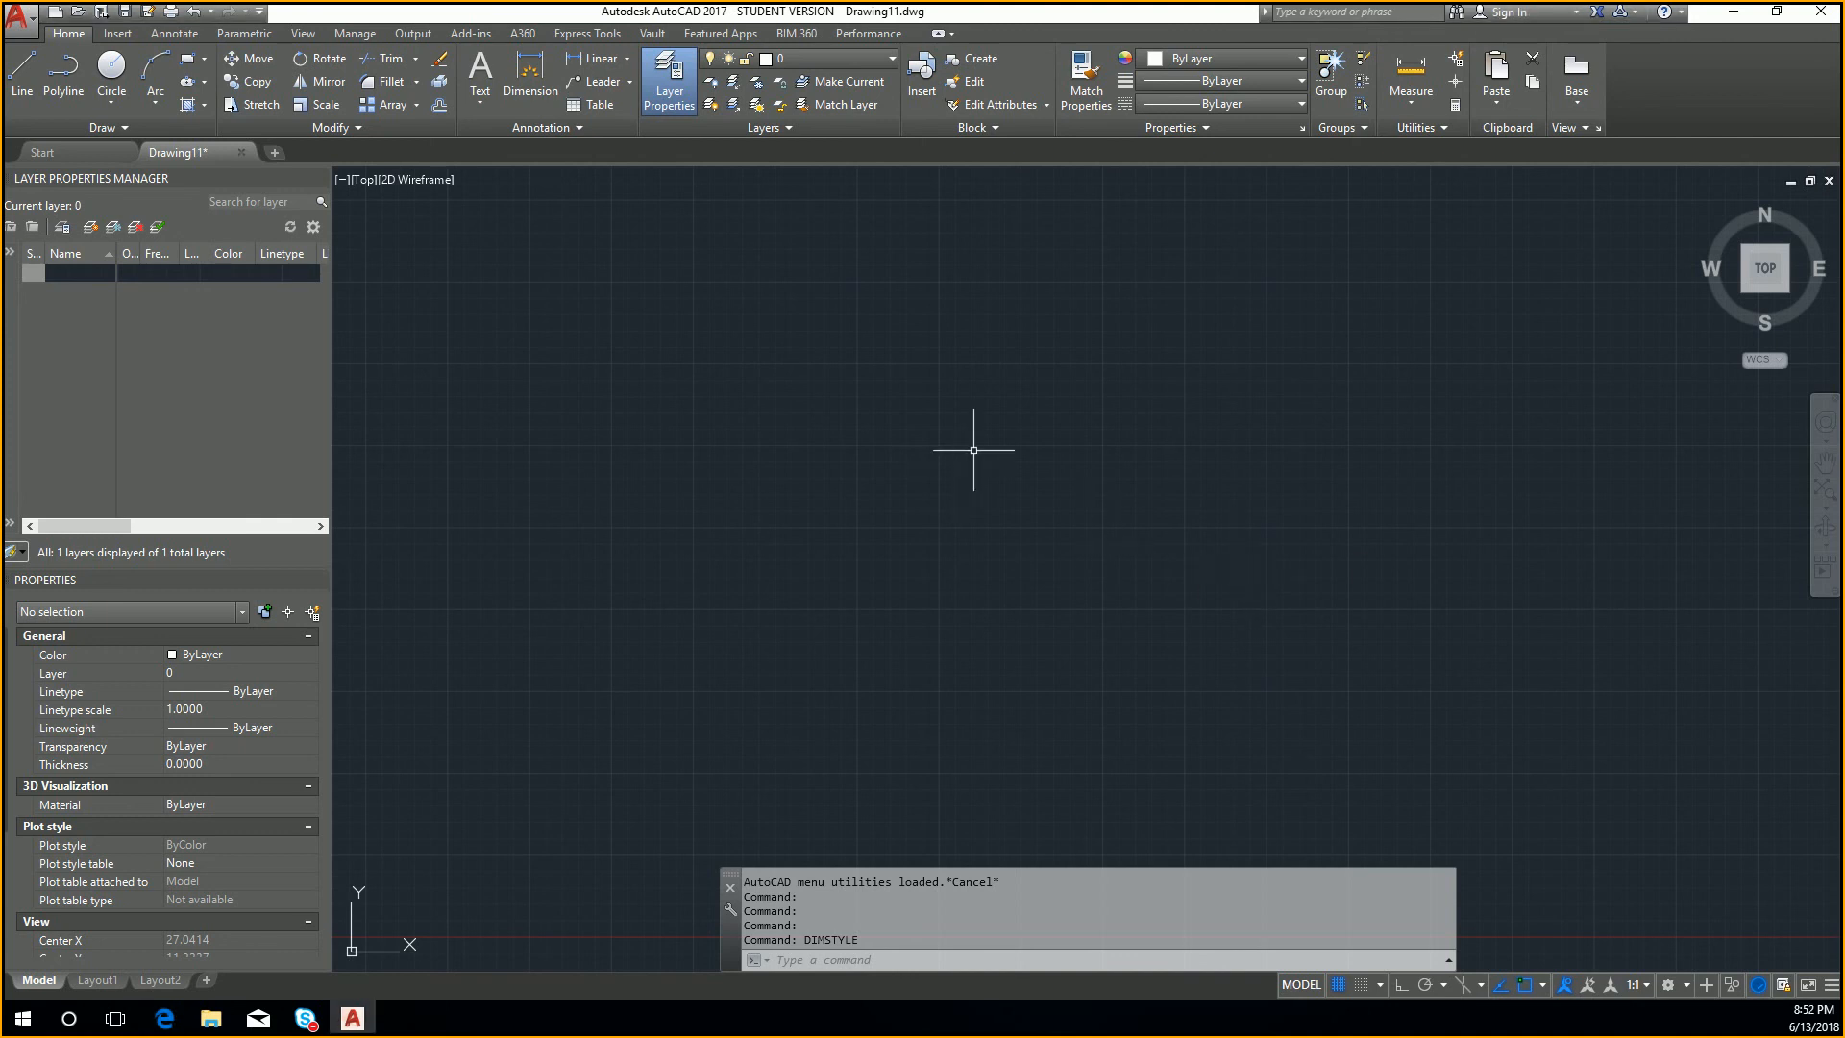
Step: Draw a horizontal line from point 5,5 with a length of 10 units at an angle of 0°
type("l")
key("Return")
scroll(1215, 359, "down", 3)
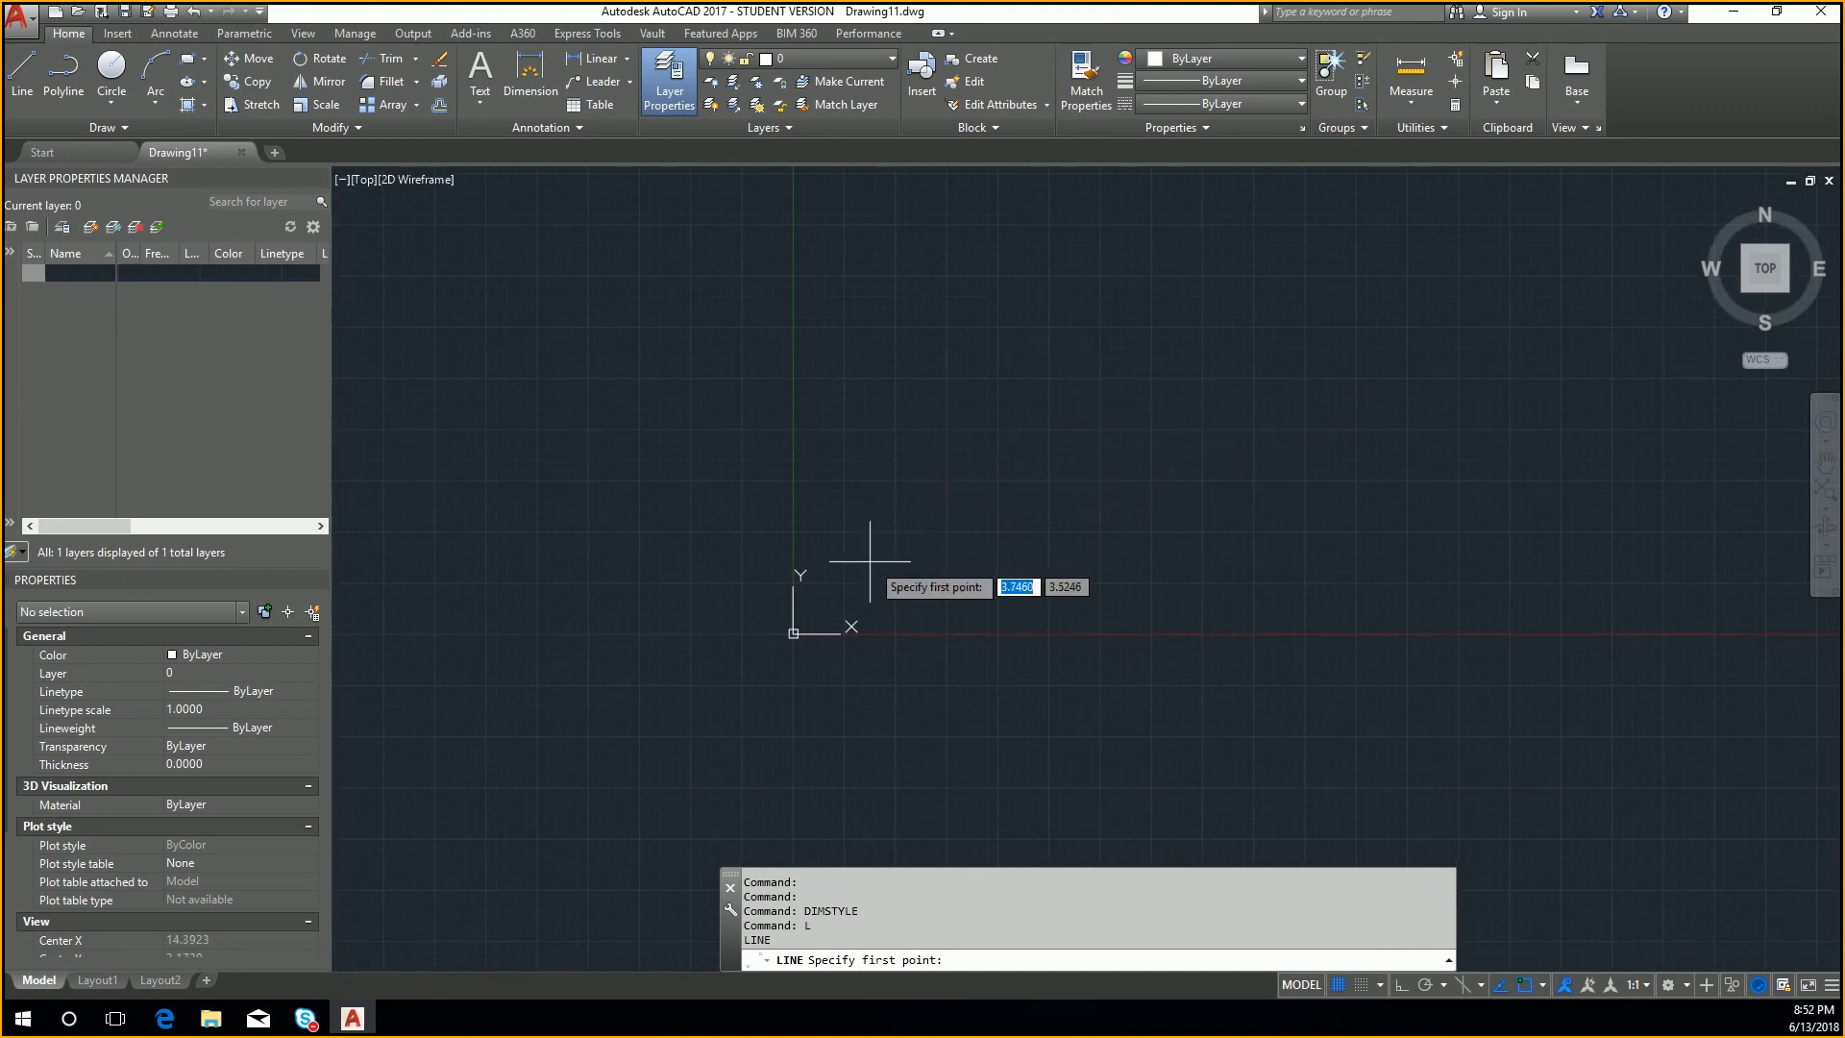
type("5,5")
key("Return")
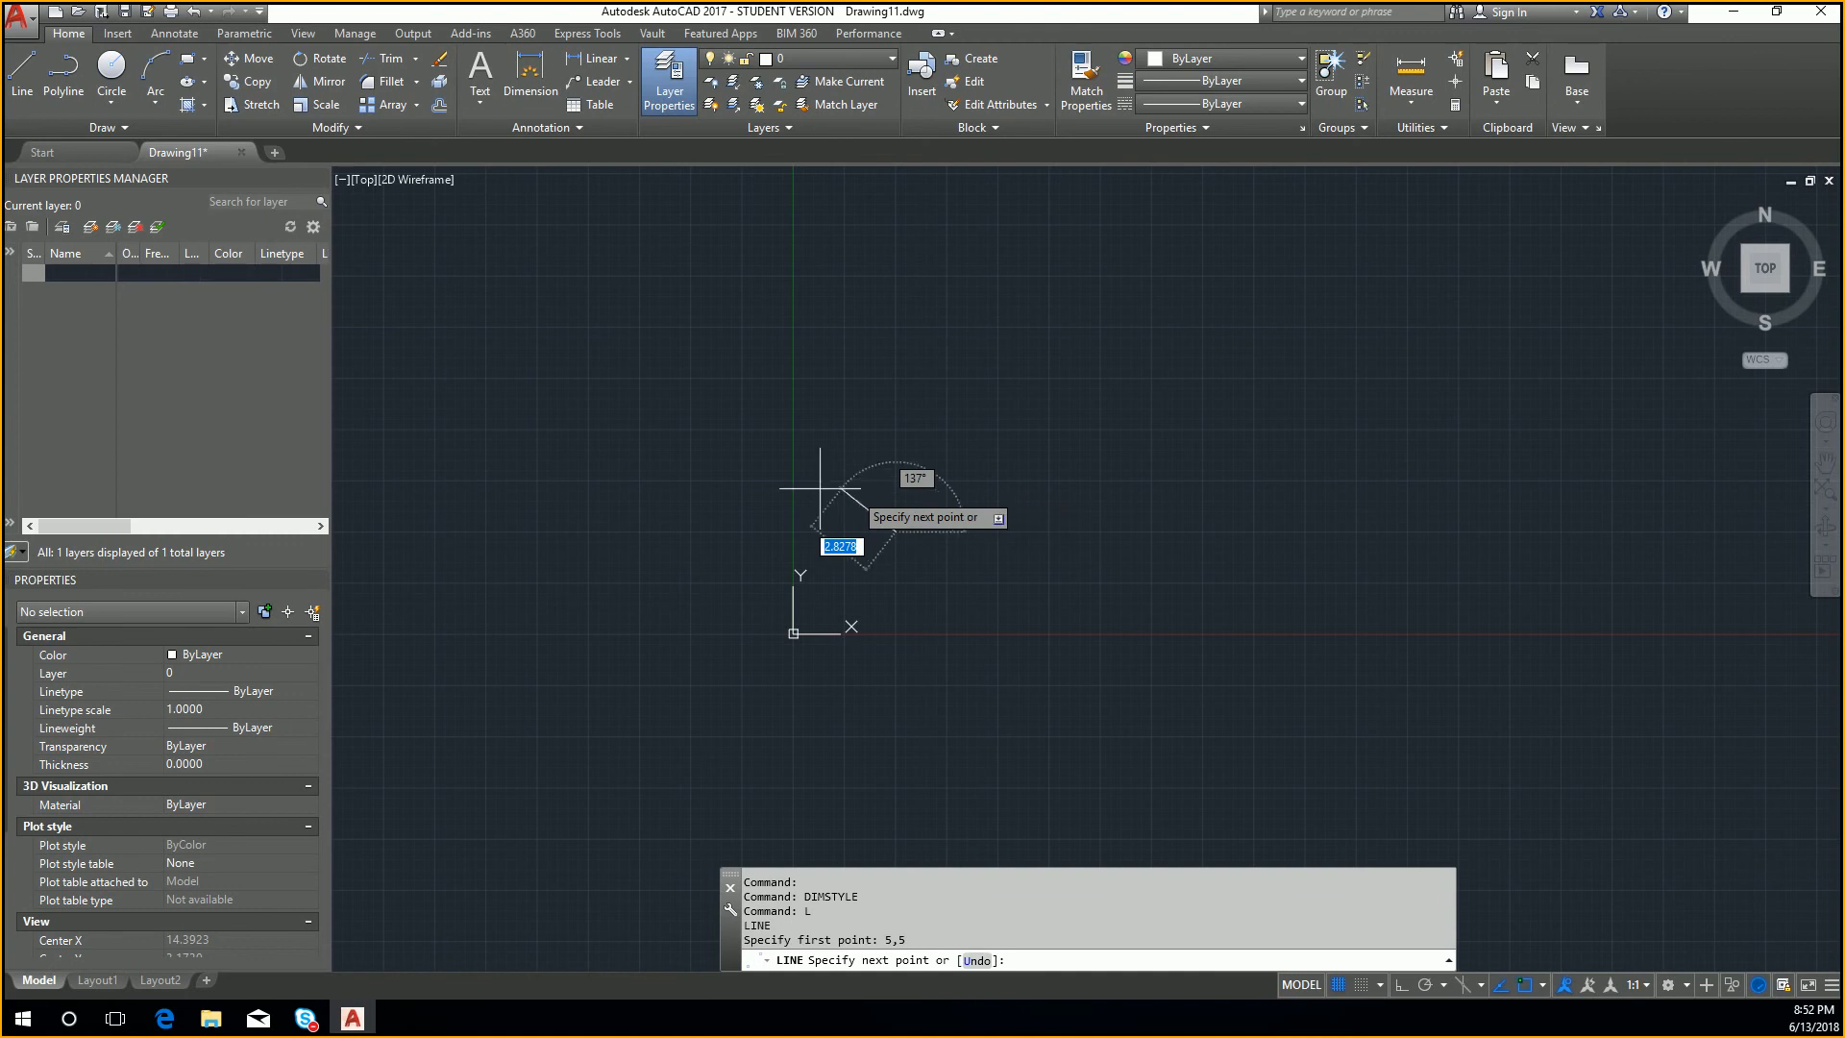
type("10")
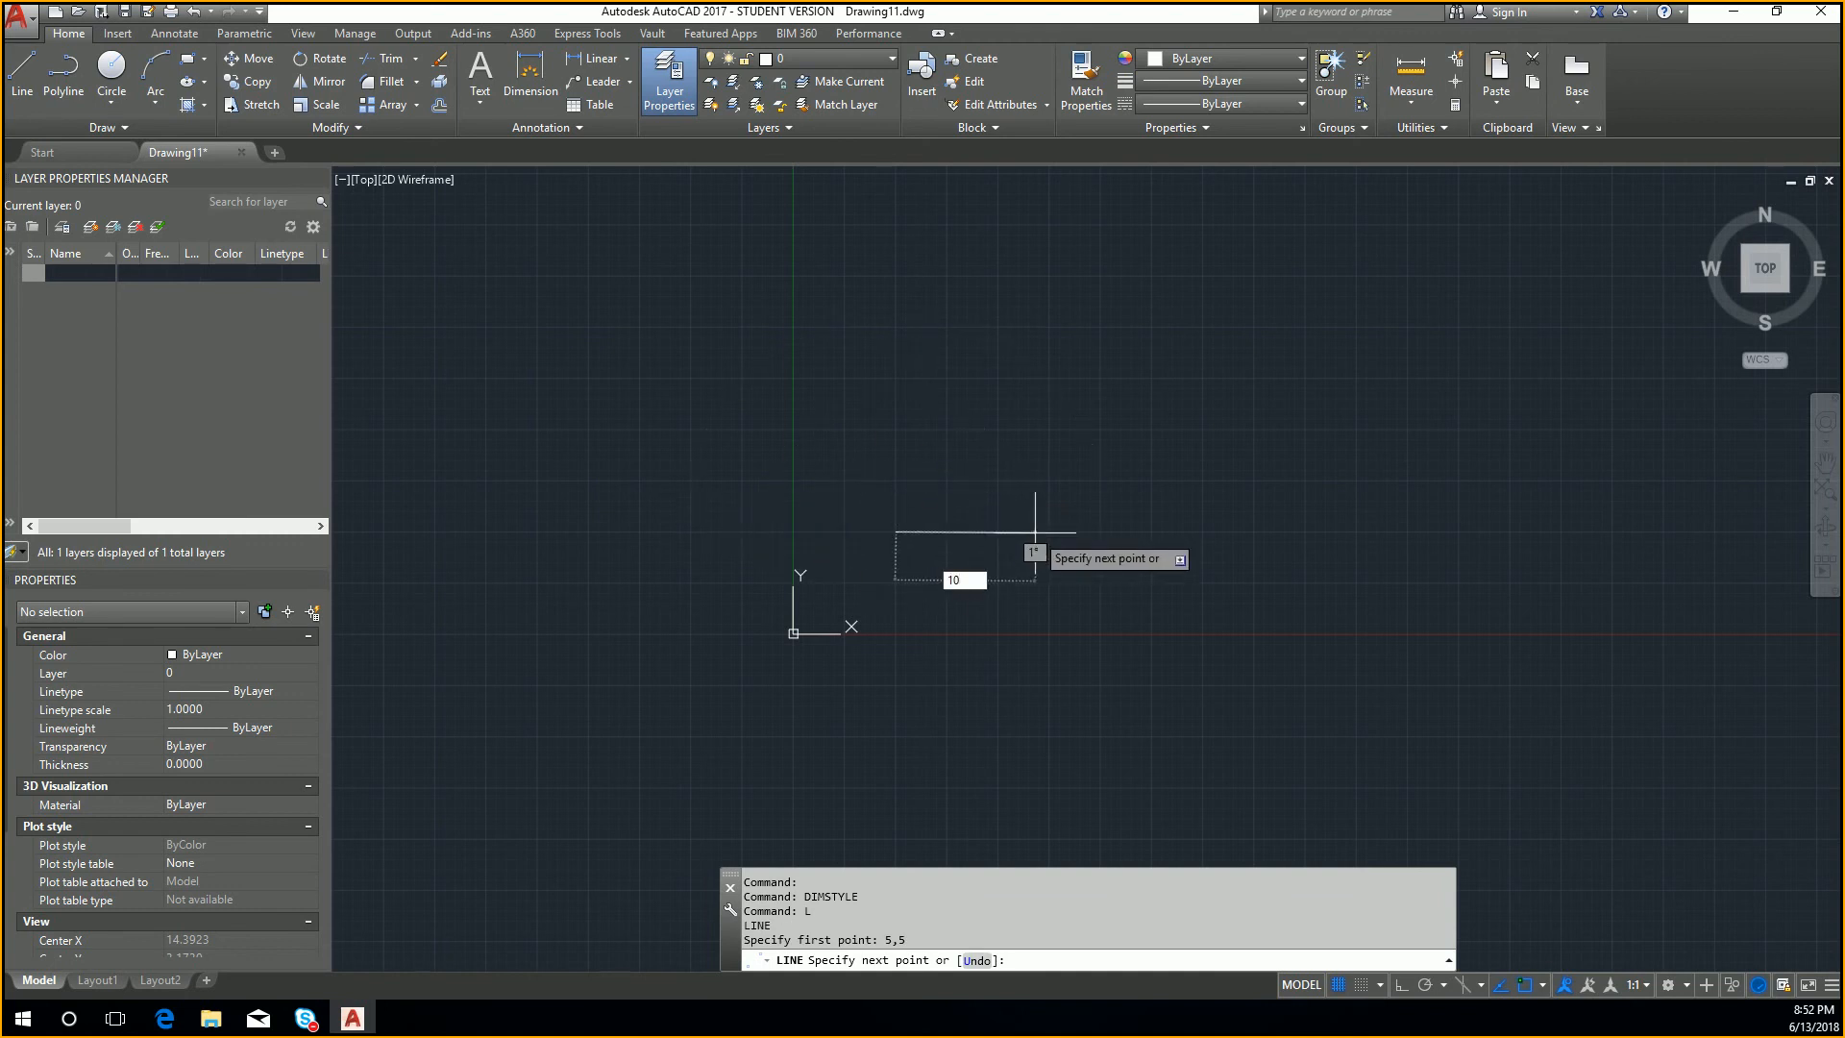
key("Tab")
type("0")
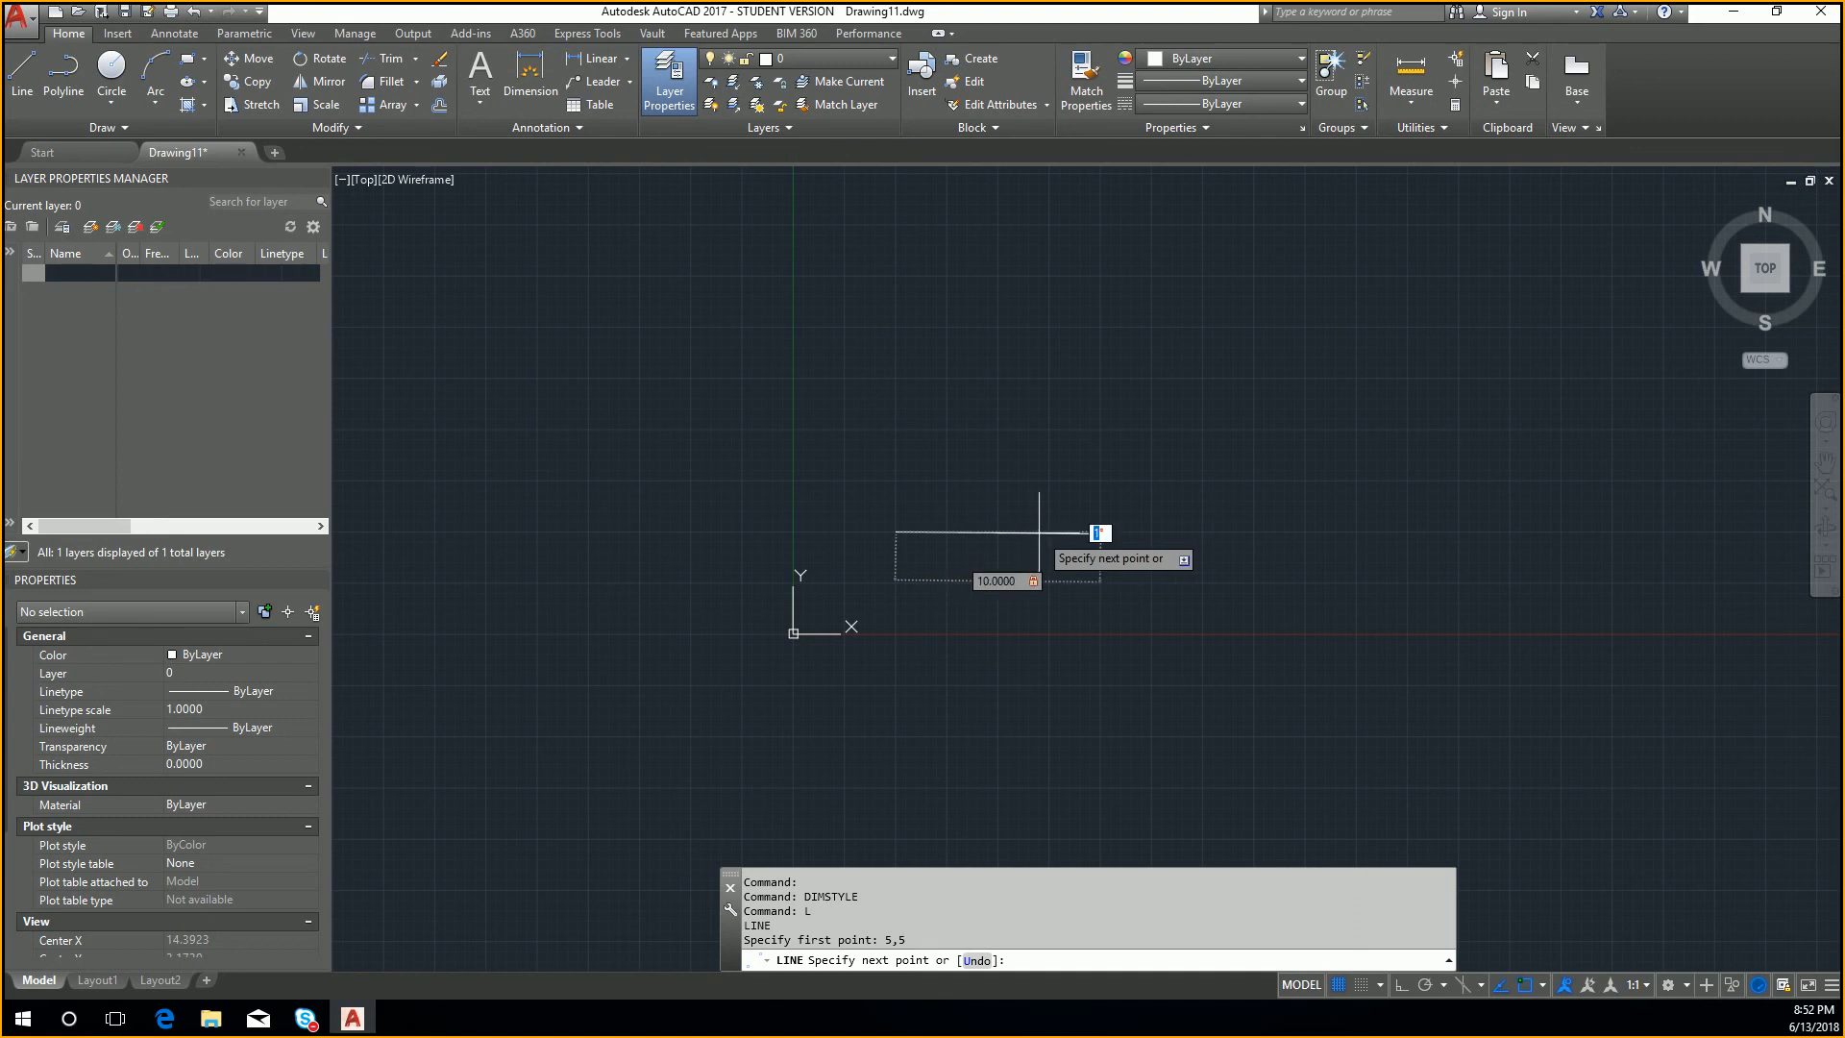
key("Return")
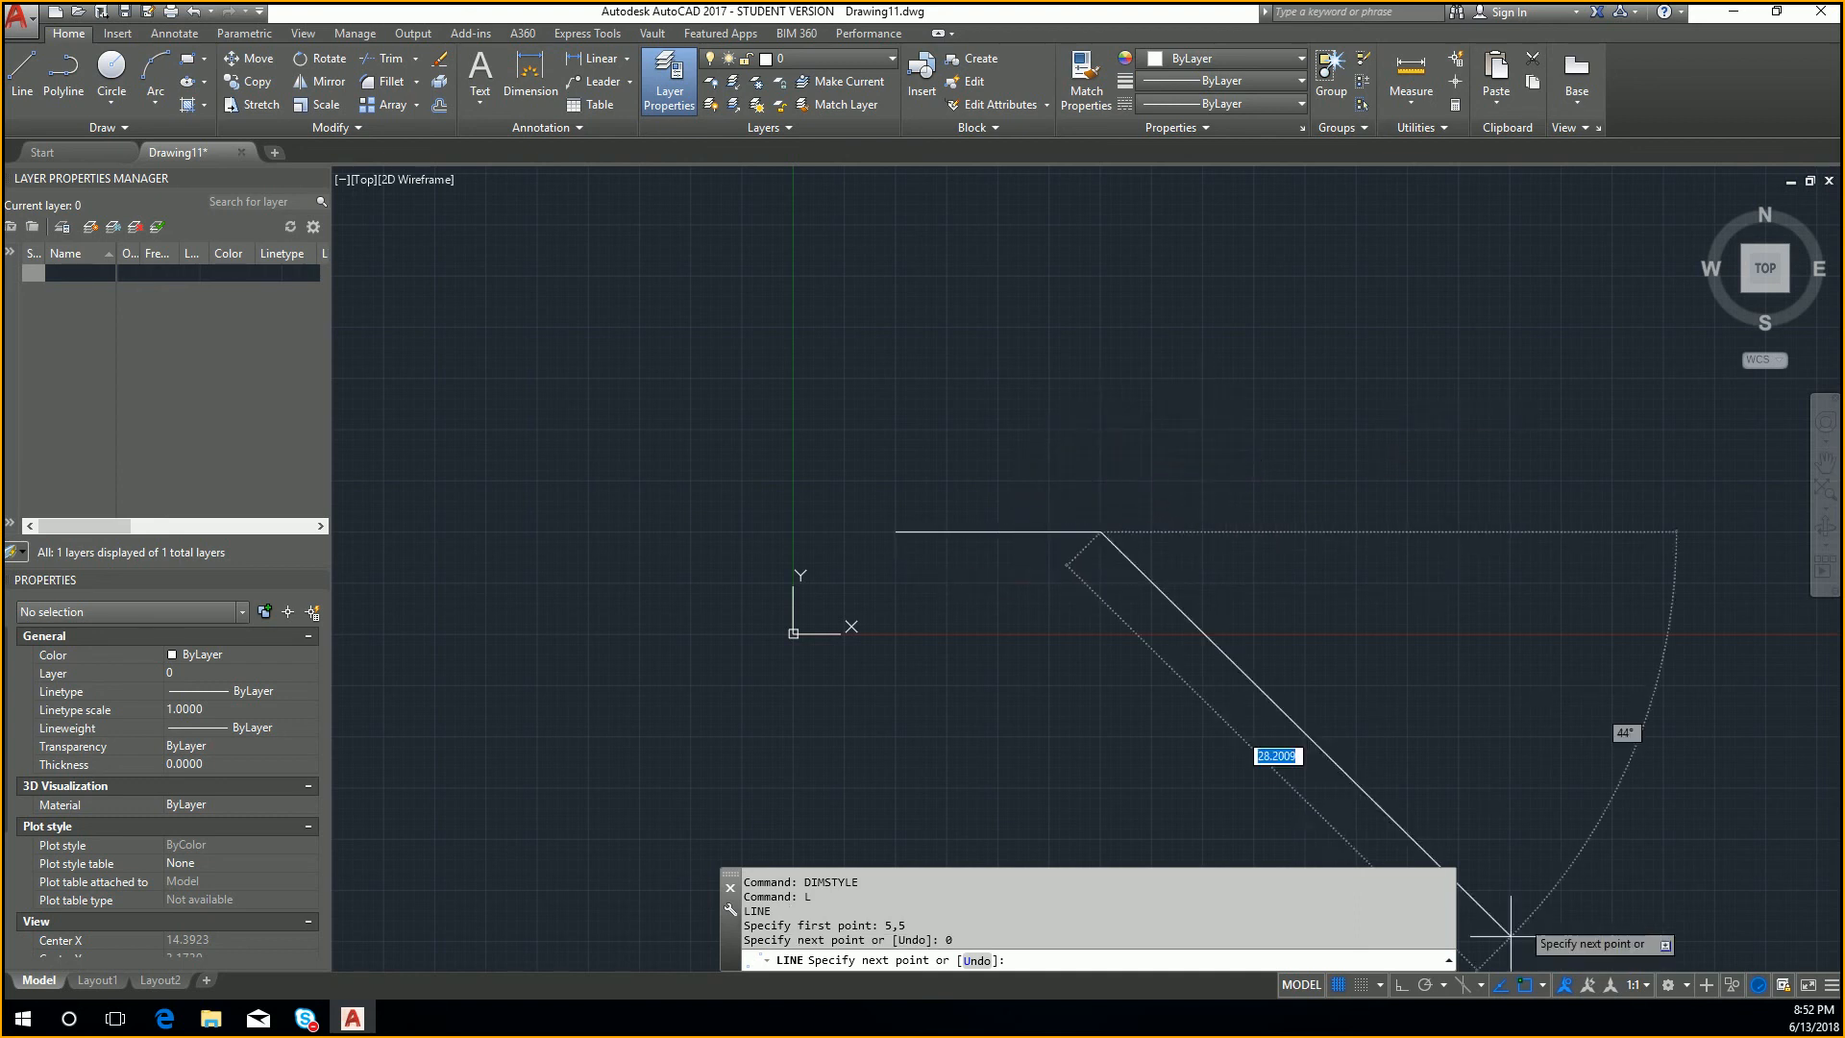
Step: Turn on polar tracking, draw a line 15 units straight up, and close the triangle at its starting point 5,5
left_click(1425, 984)
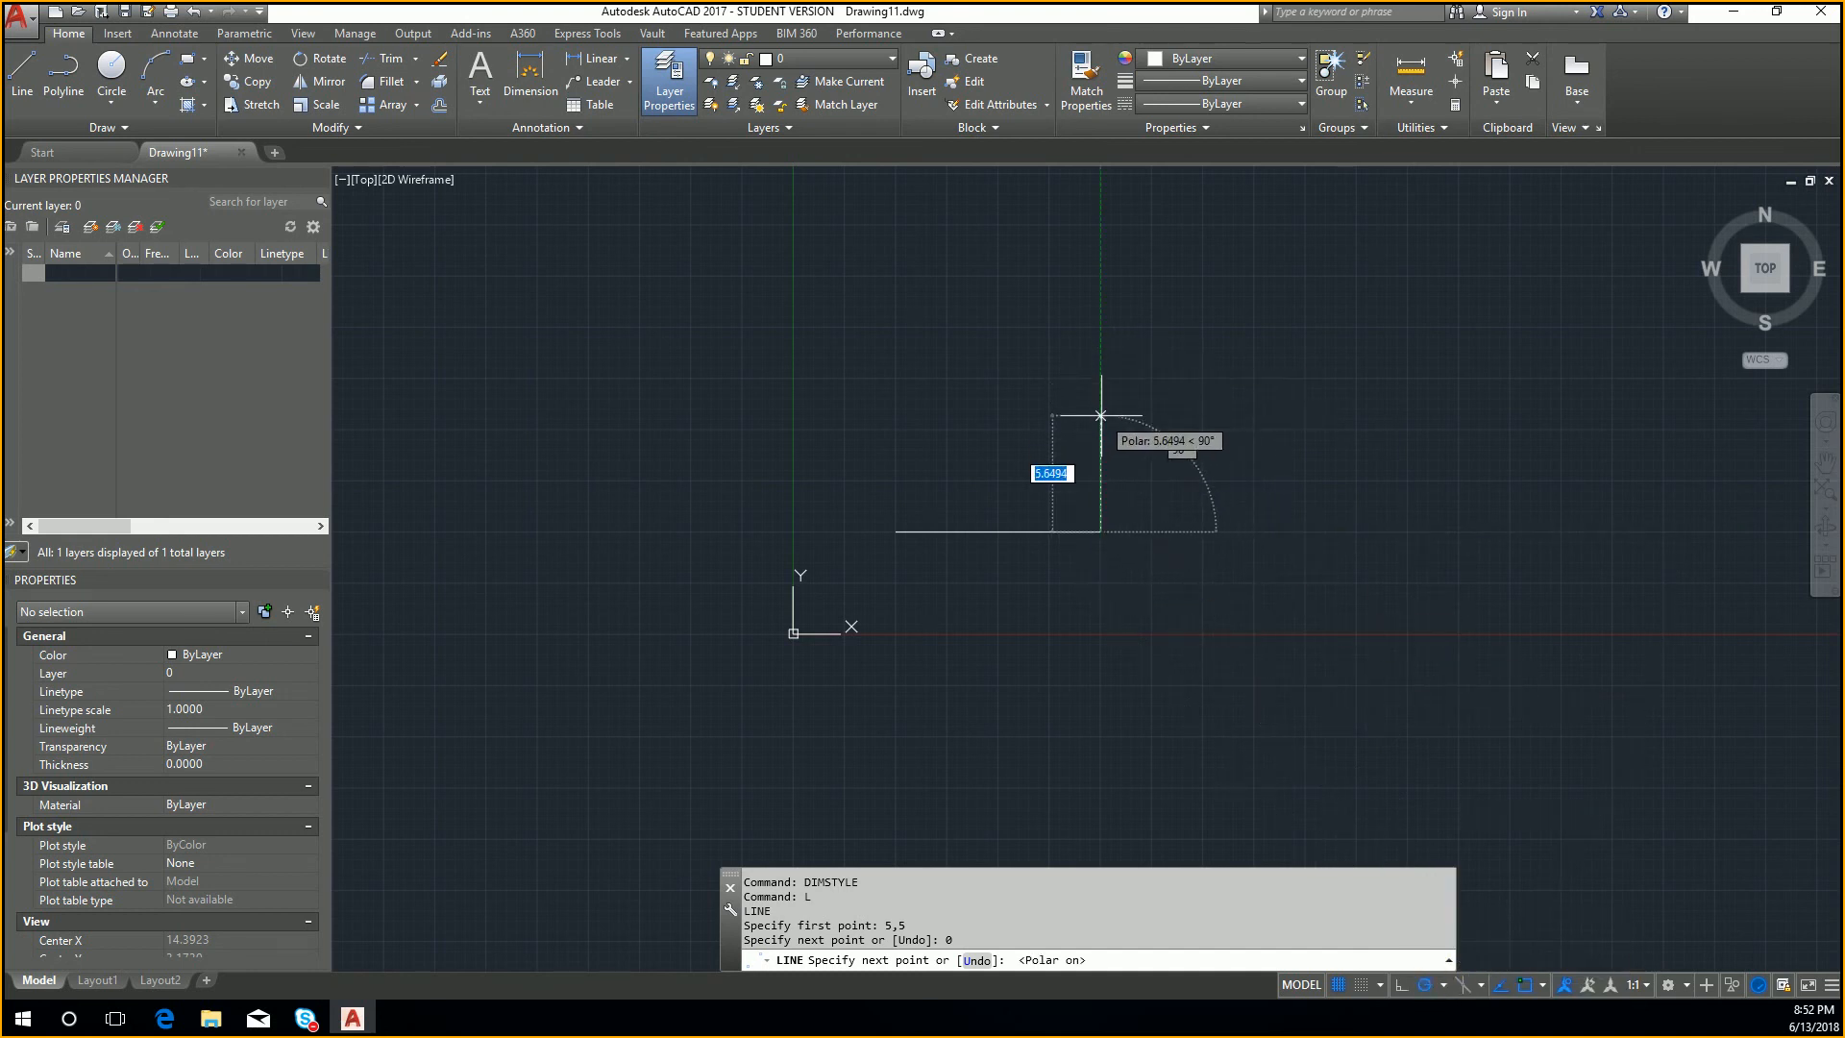
type("15")
key("Return")
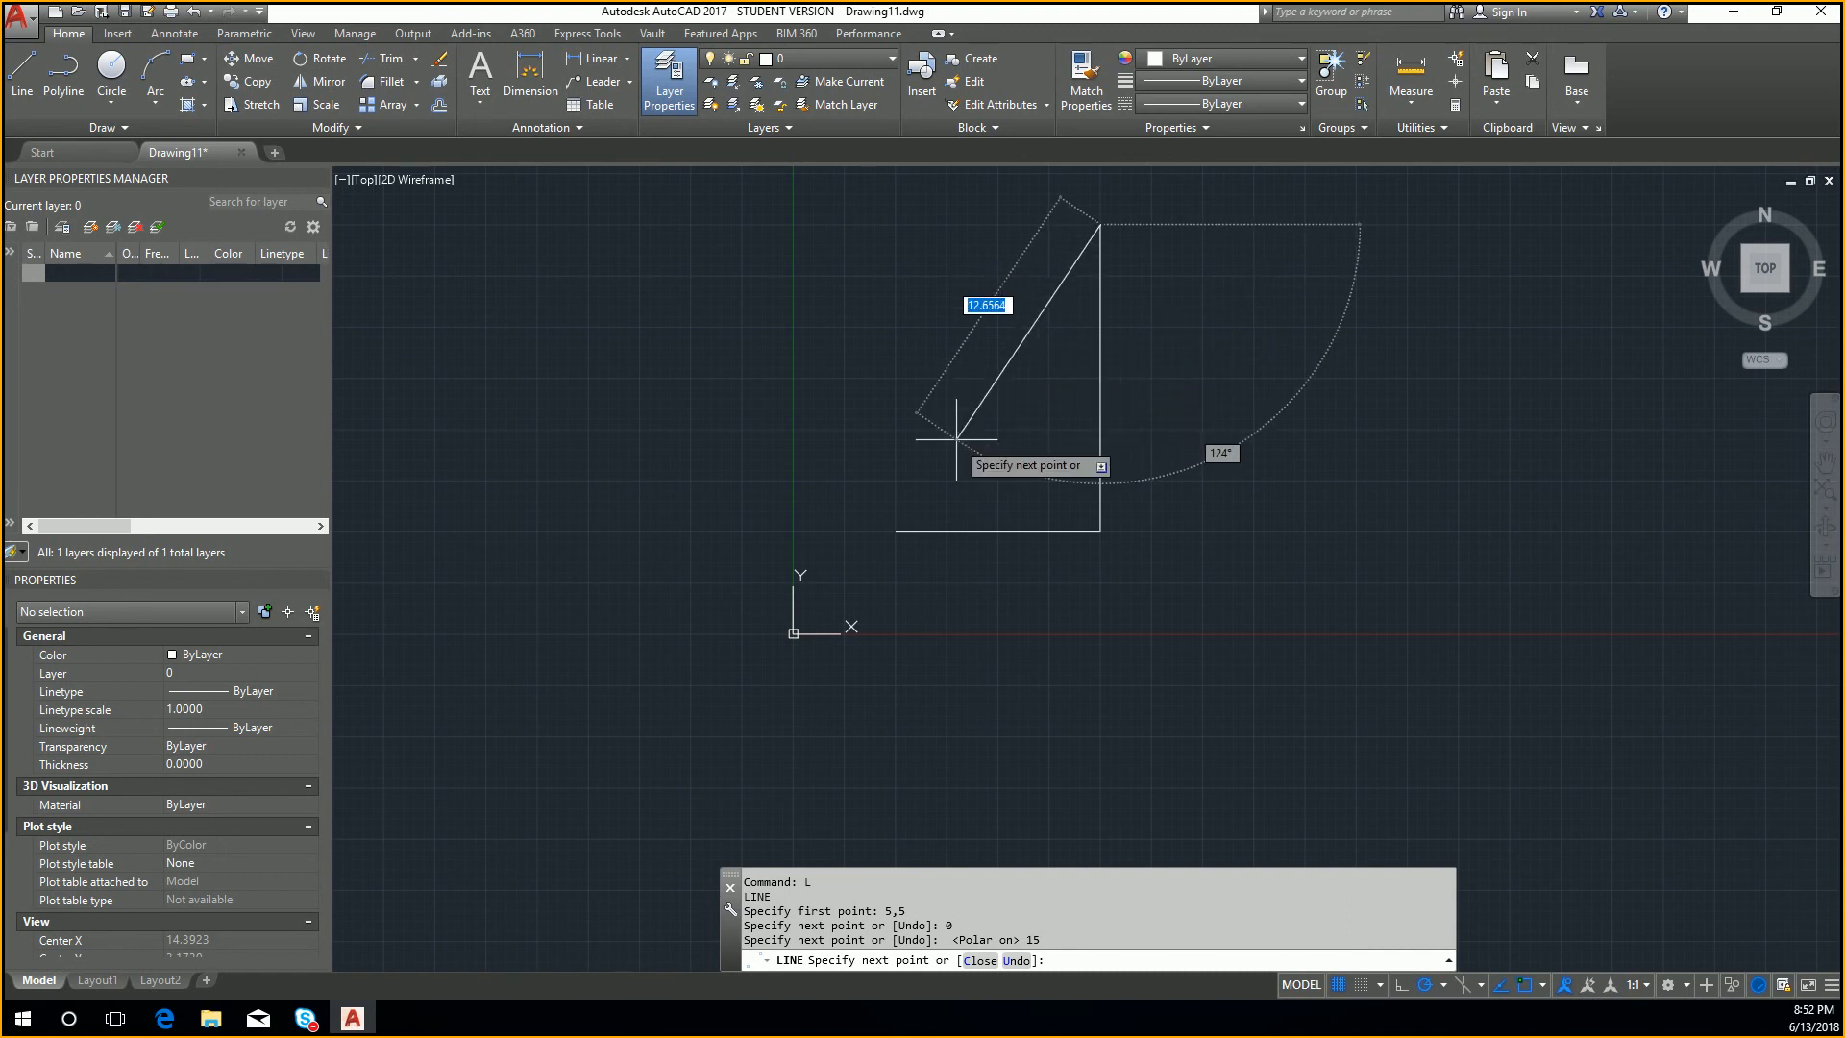
left_click(896, 530)
key("Escape")
Step: Draw an open three-sided outline above the triangle, aligned with its base: 10 units left, 5 up and 10 right
key("Return")
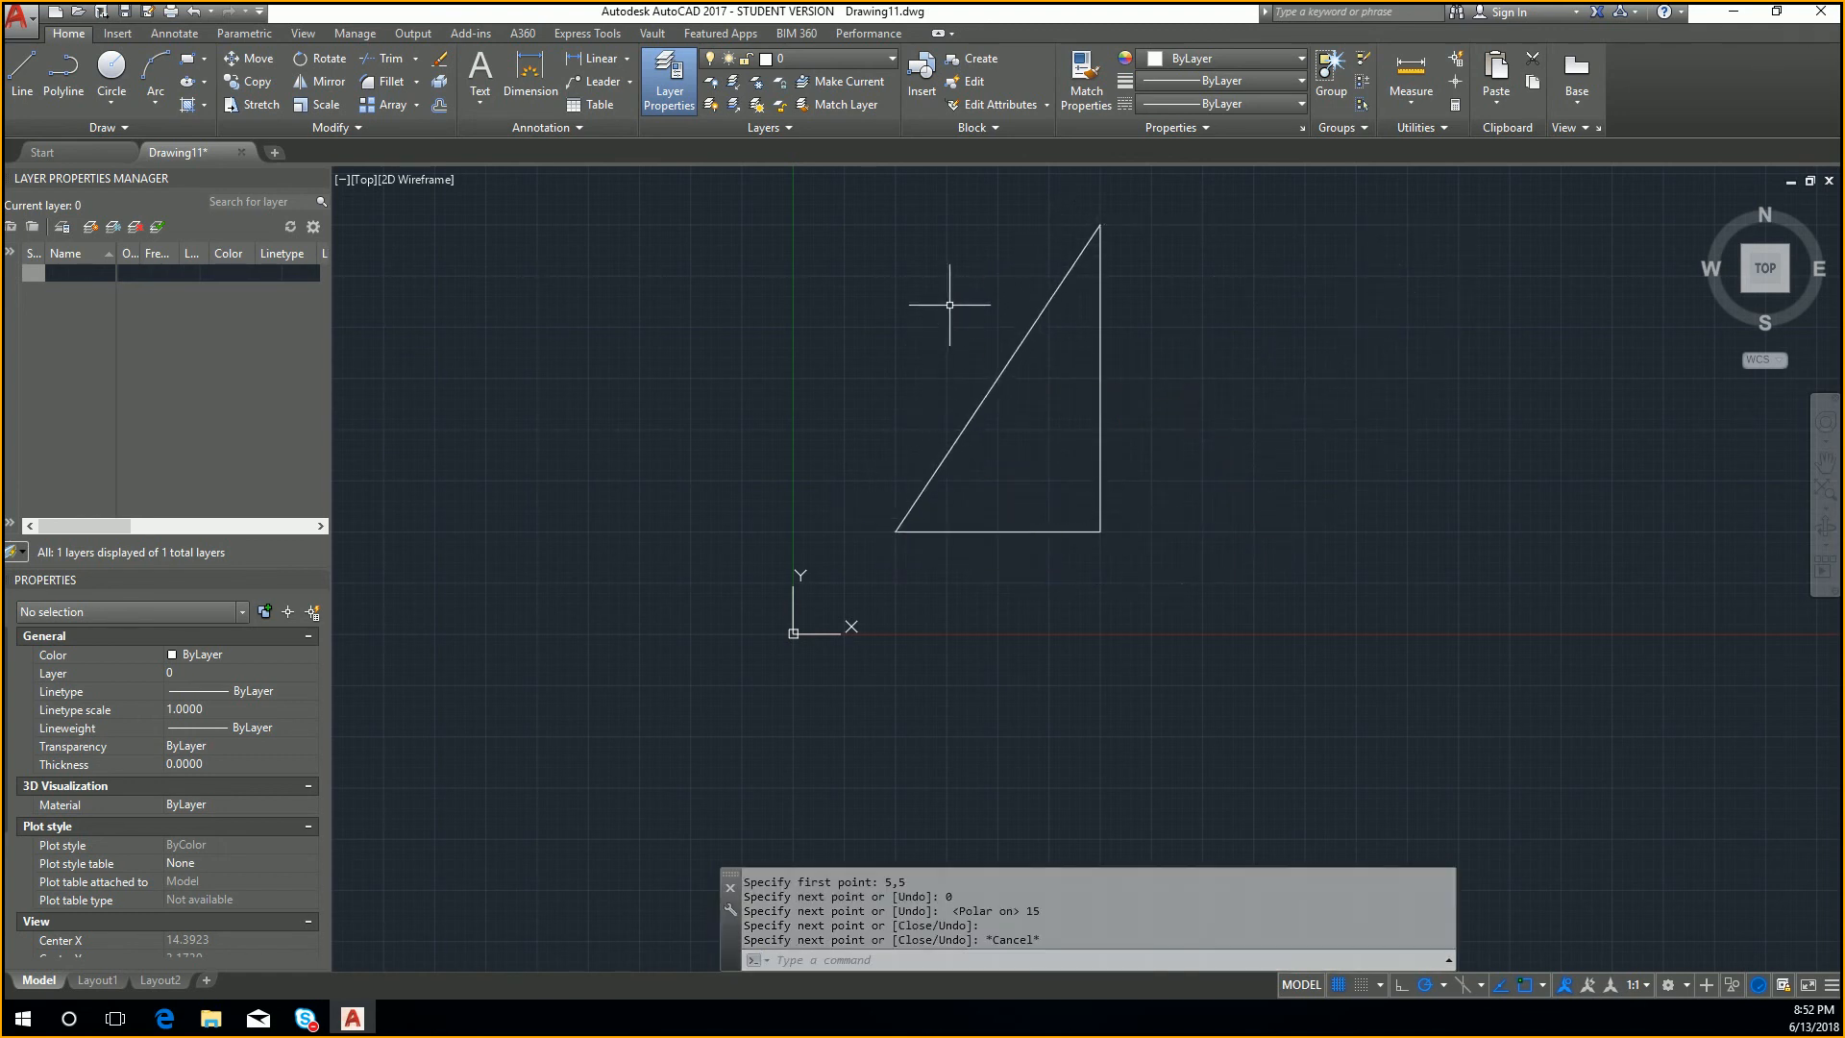
middle_click_drag(952, 301, 1027, 460)
scroll(1027, 461, "down", 1)
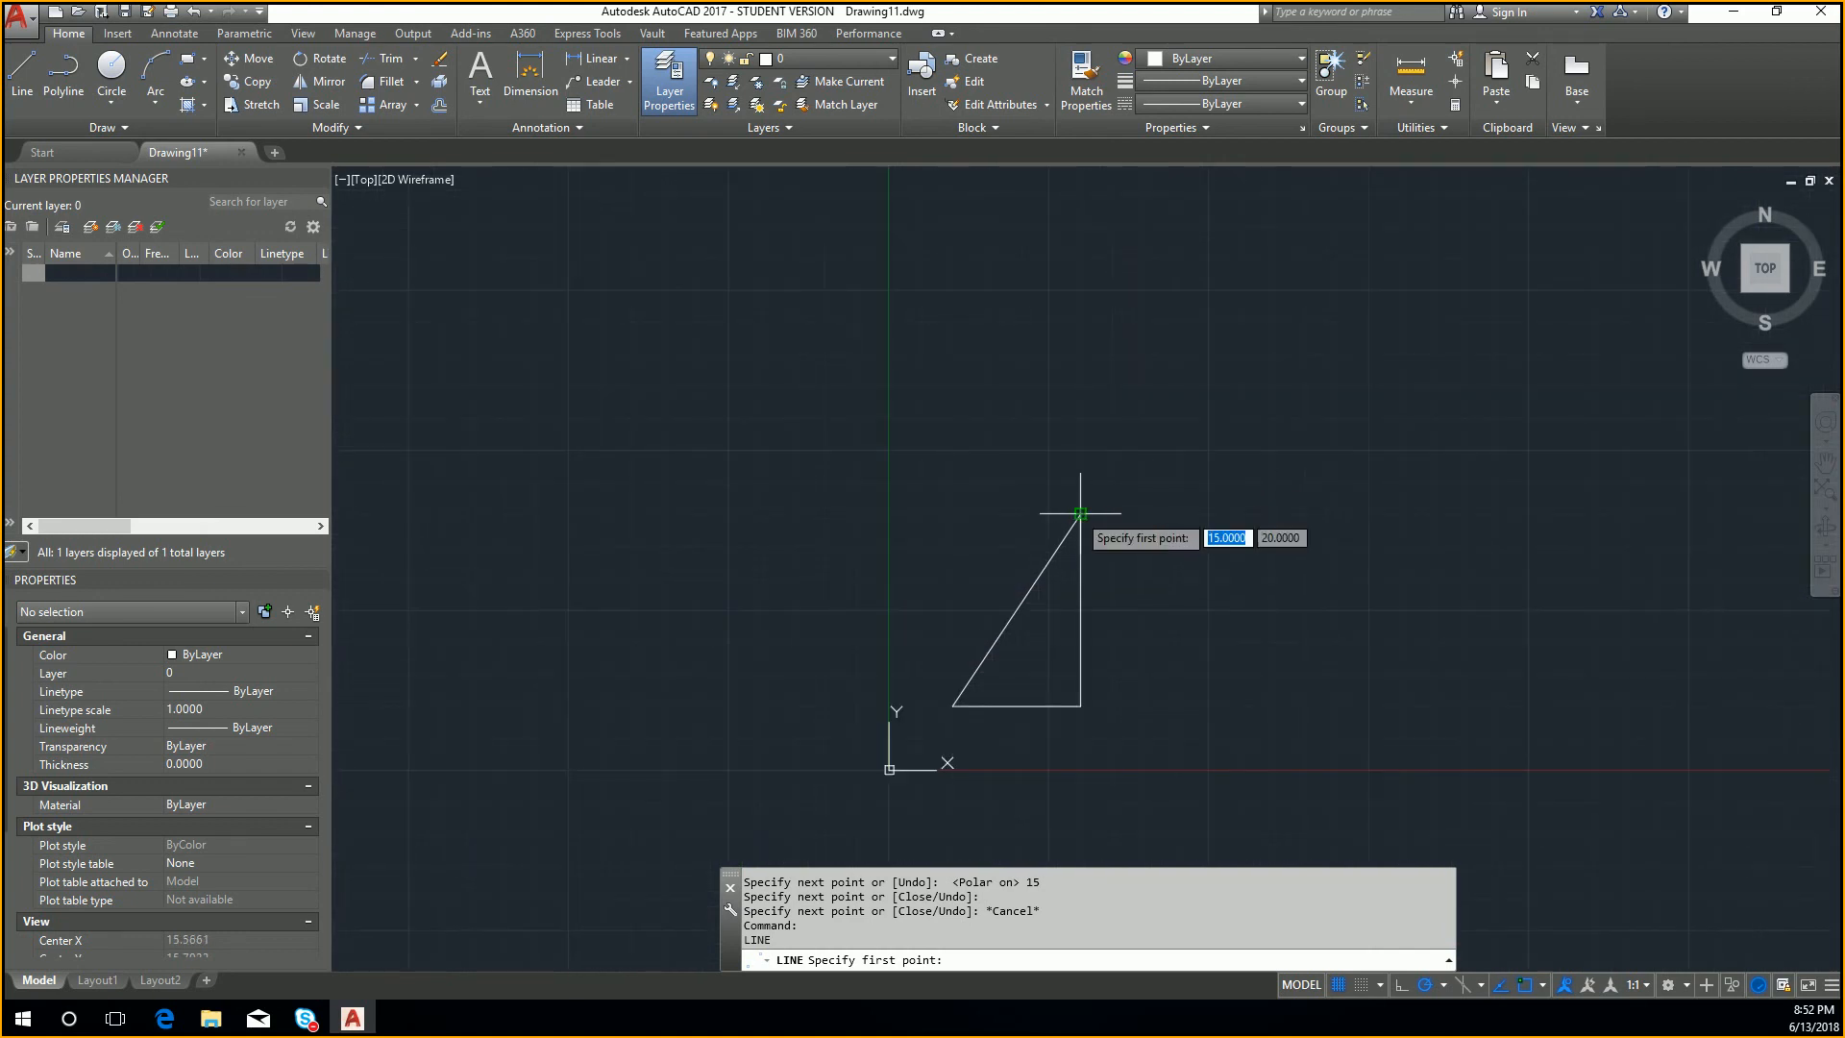
left_click(1080, 413)
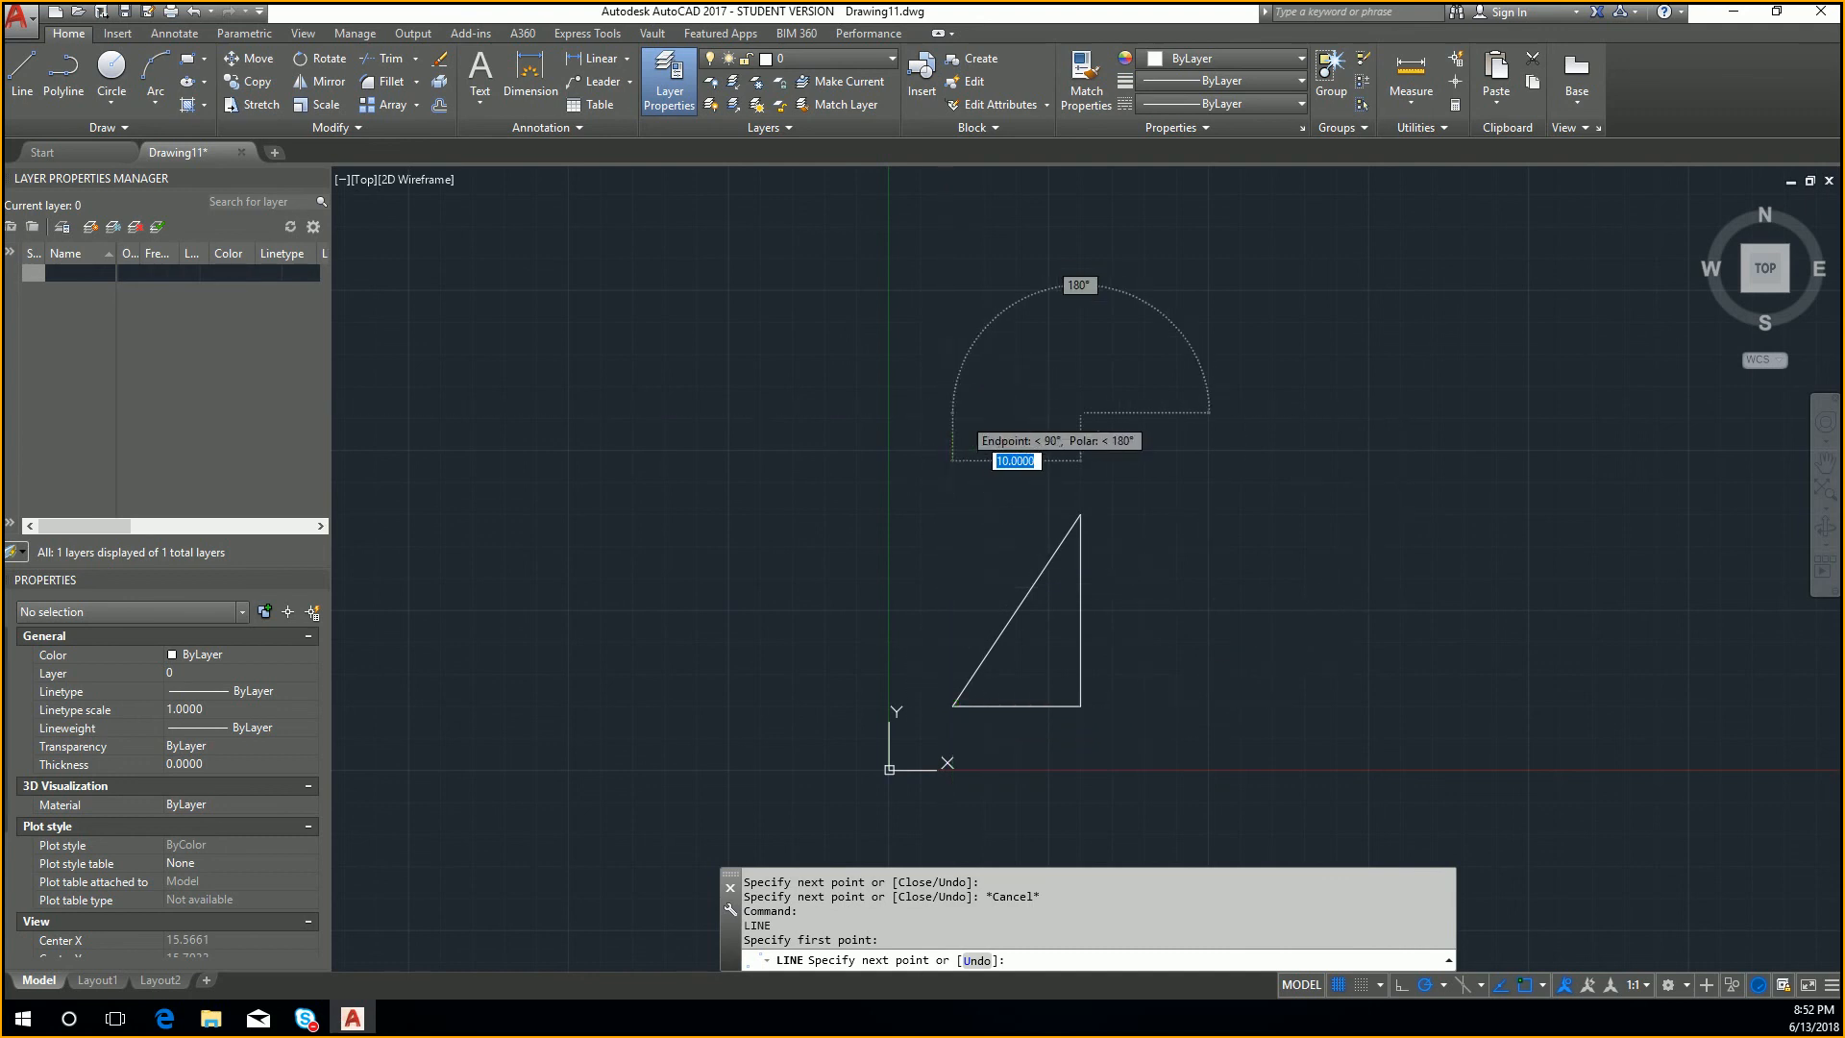
left_click(952, 413)
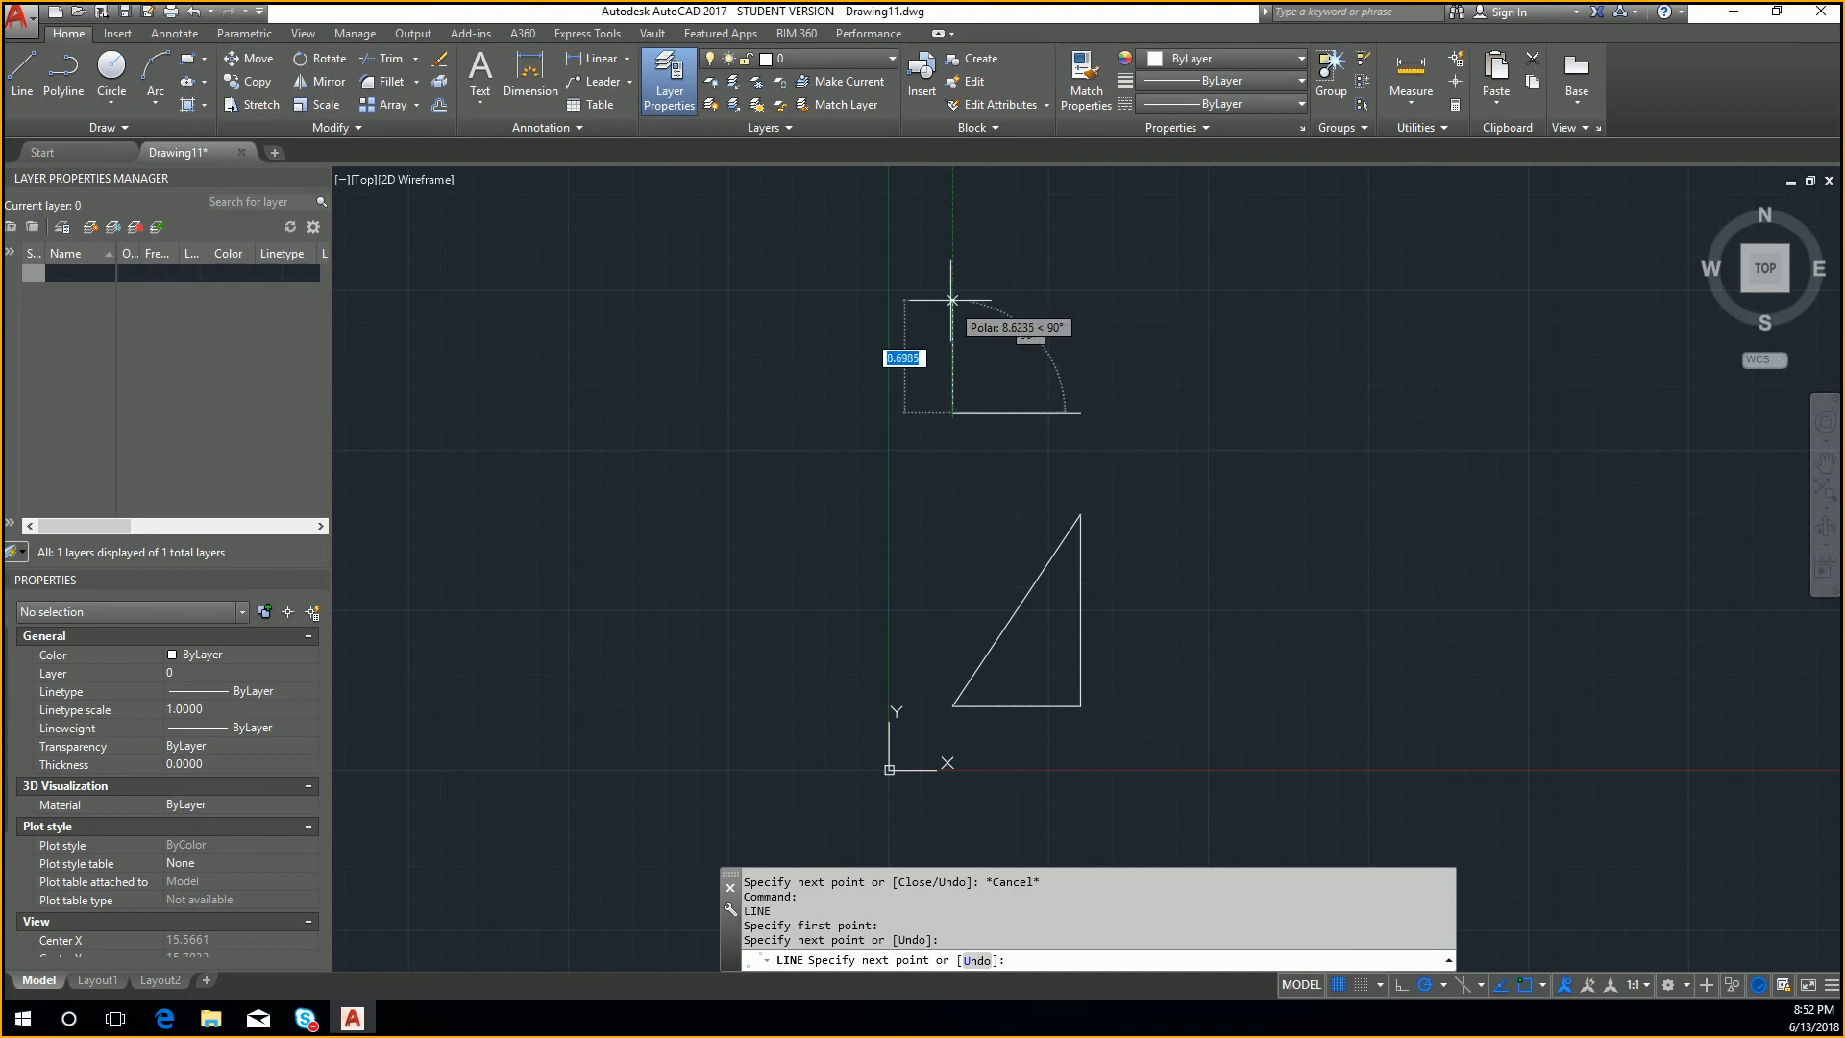
type("5")
key("Return")
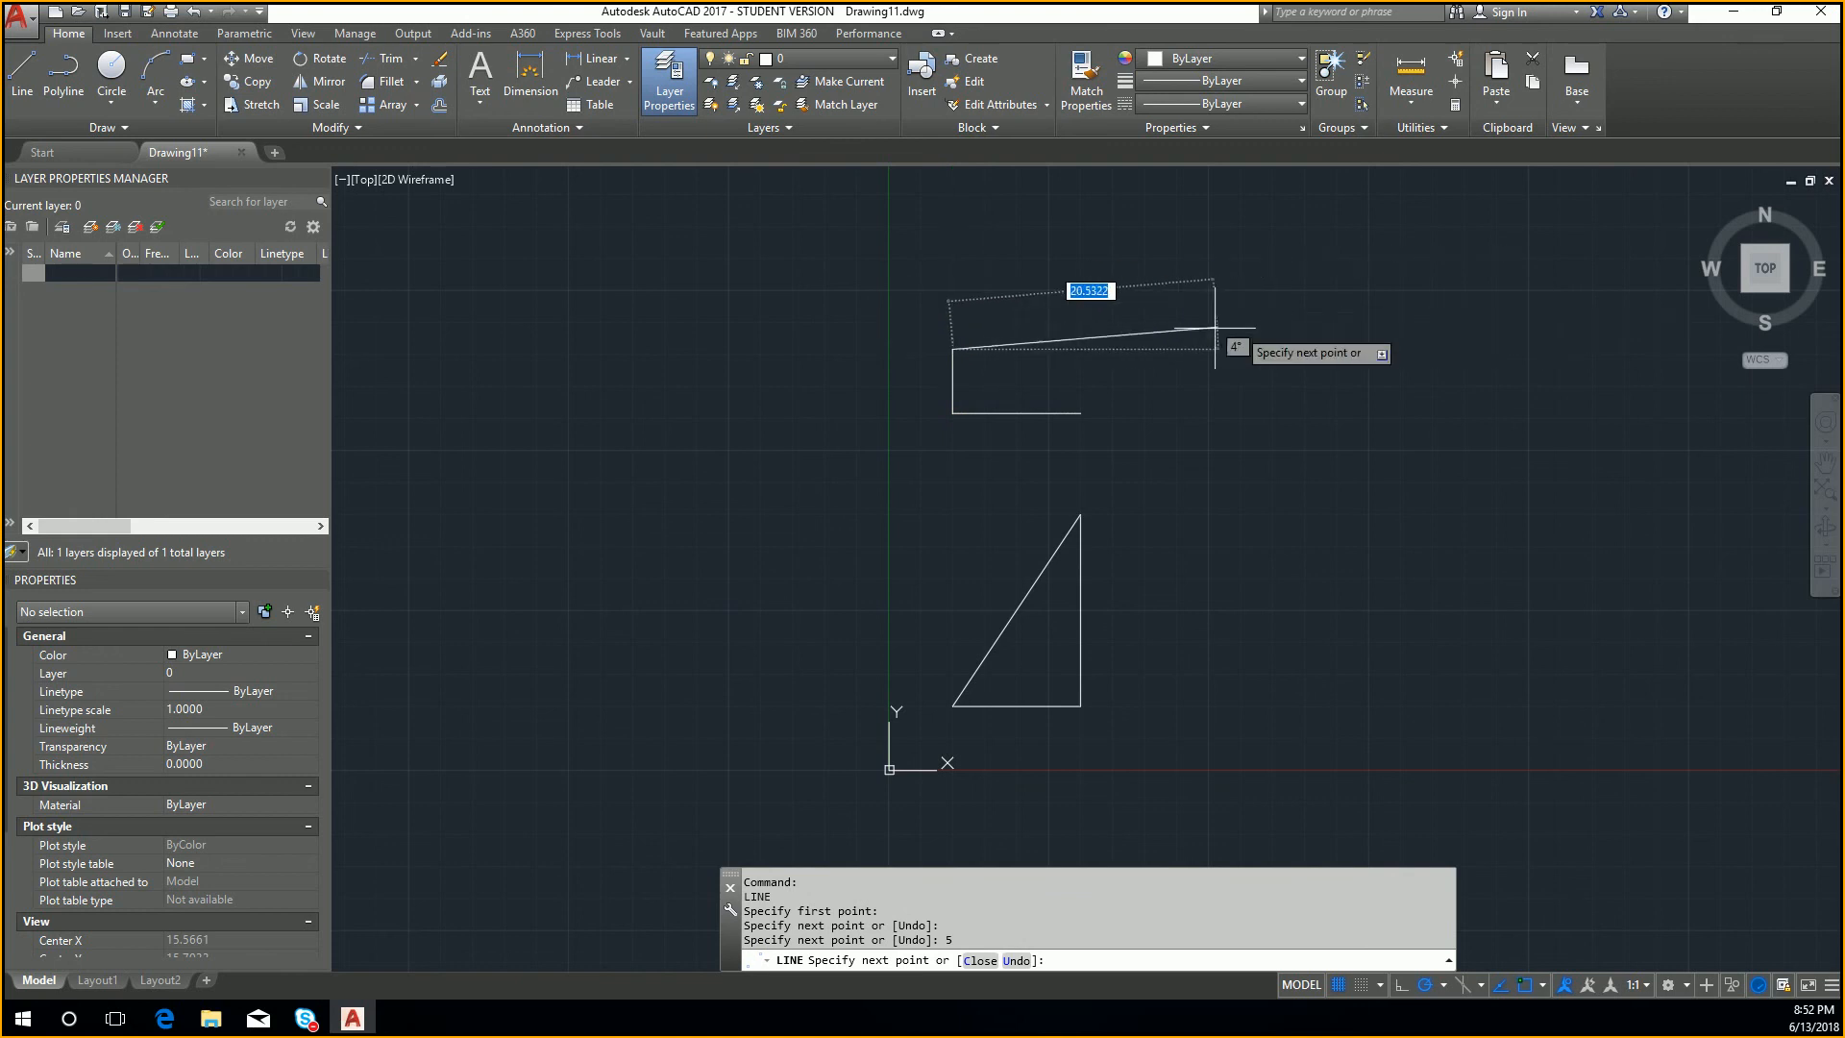
left_click(1081, 348)
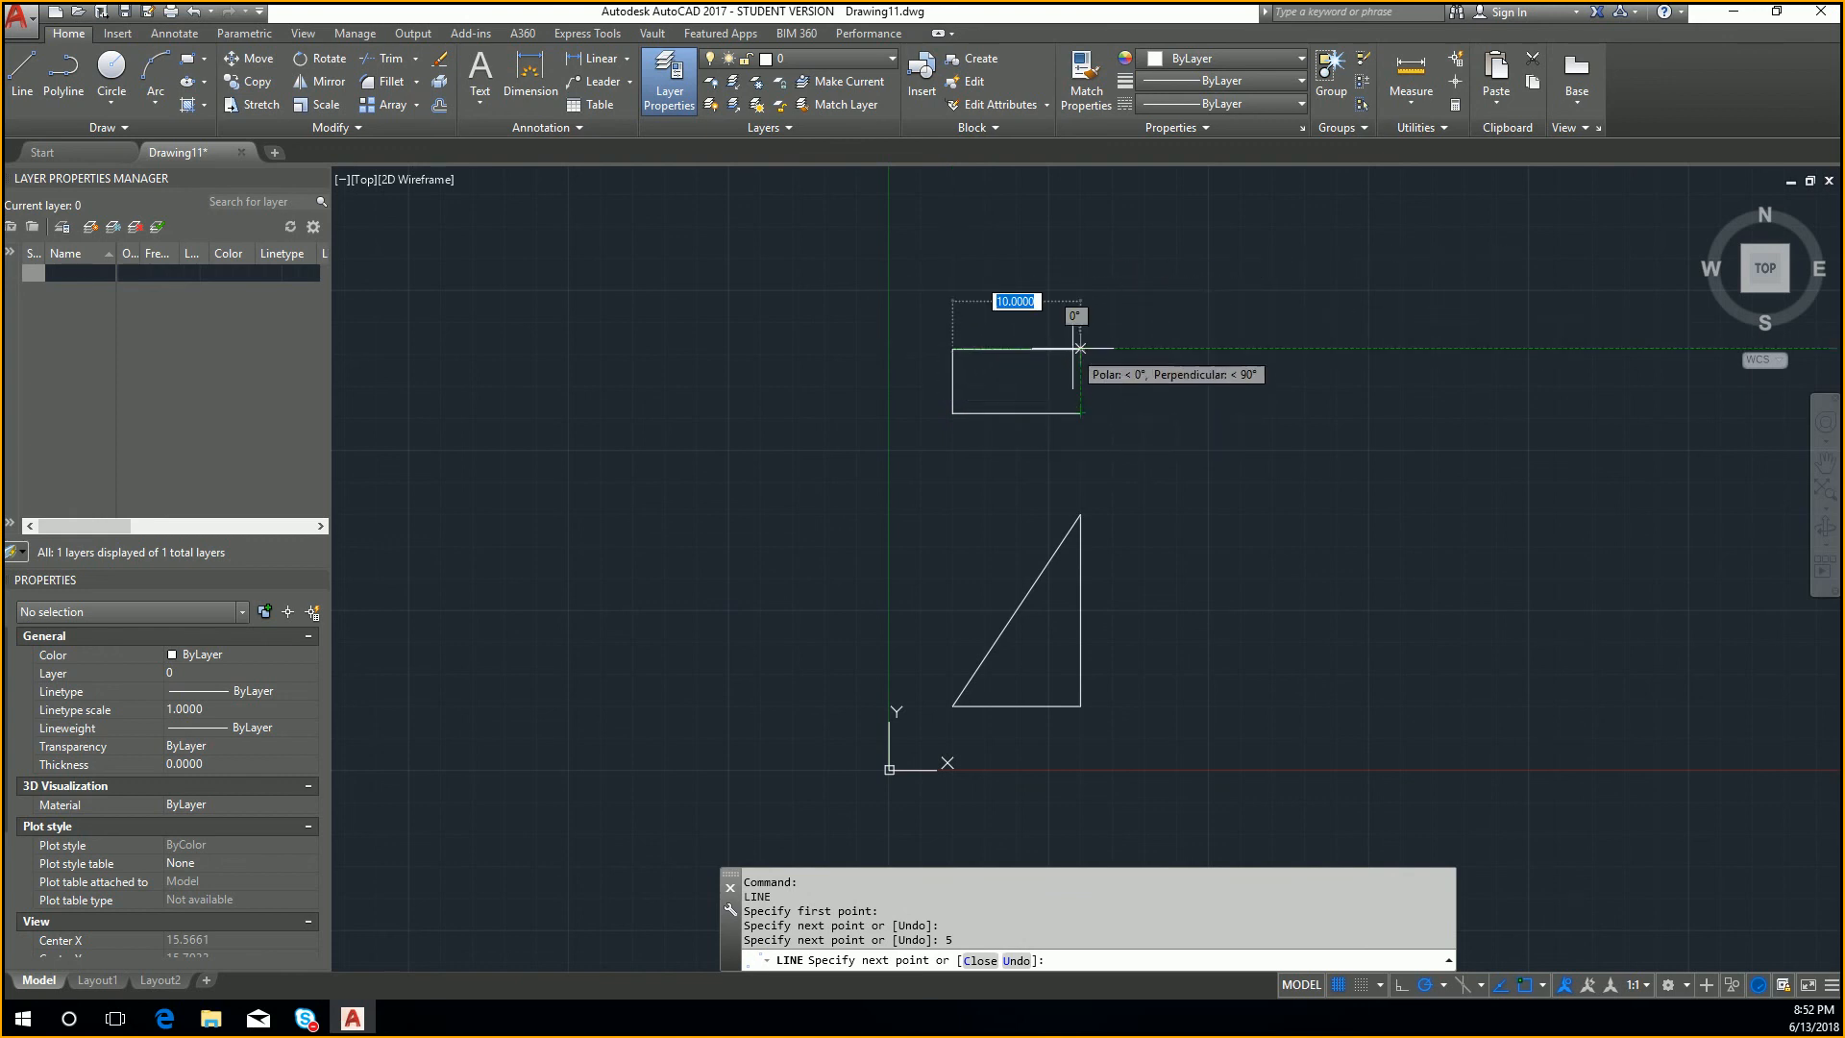
key("Escape")
key("Escape")
middle_click_drag(1085, 631, 1121, 499)
key("Return")
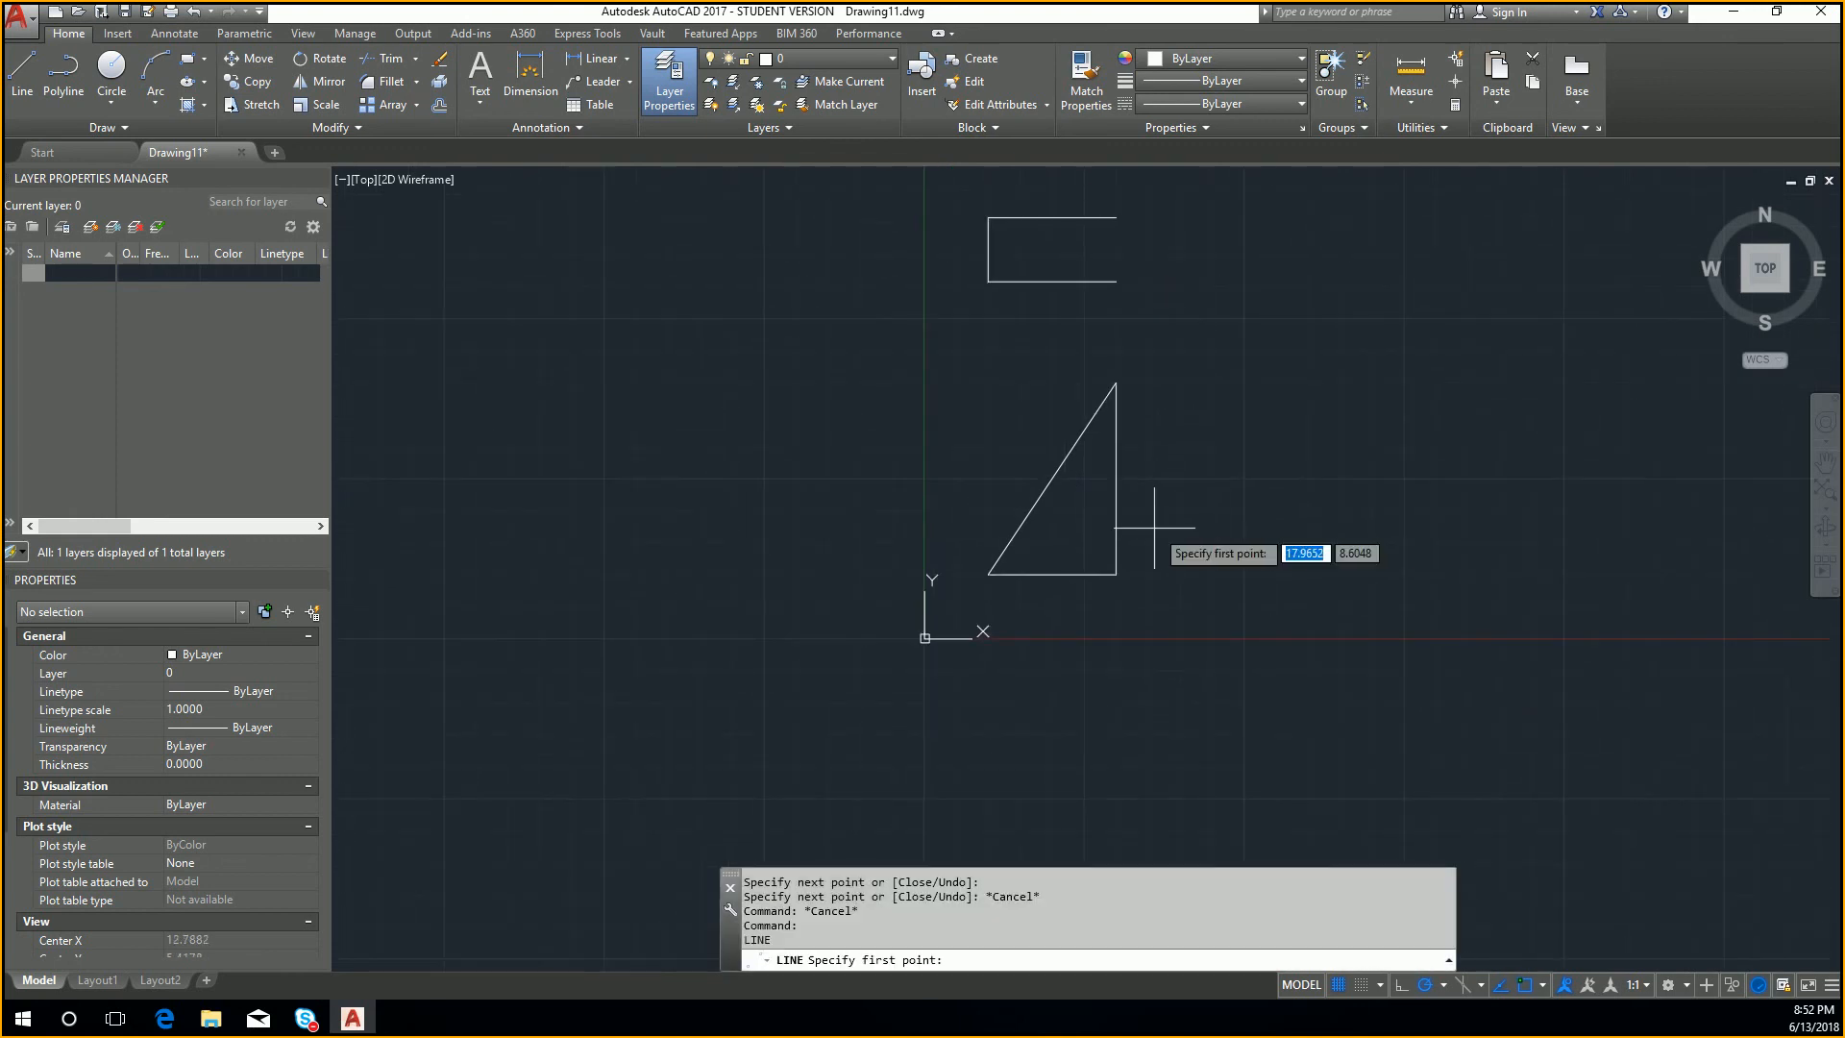
key("Escape")
key("Escape")
left_click(1041, 489)
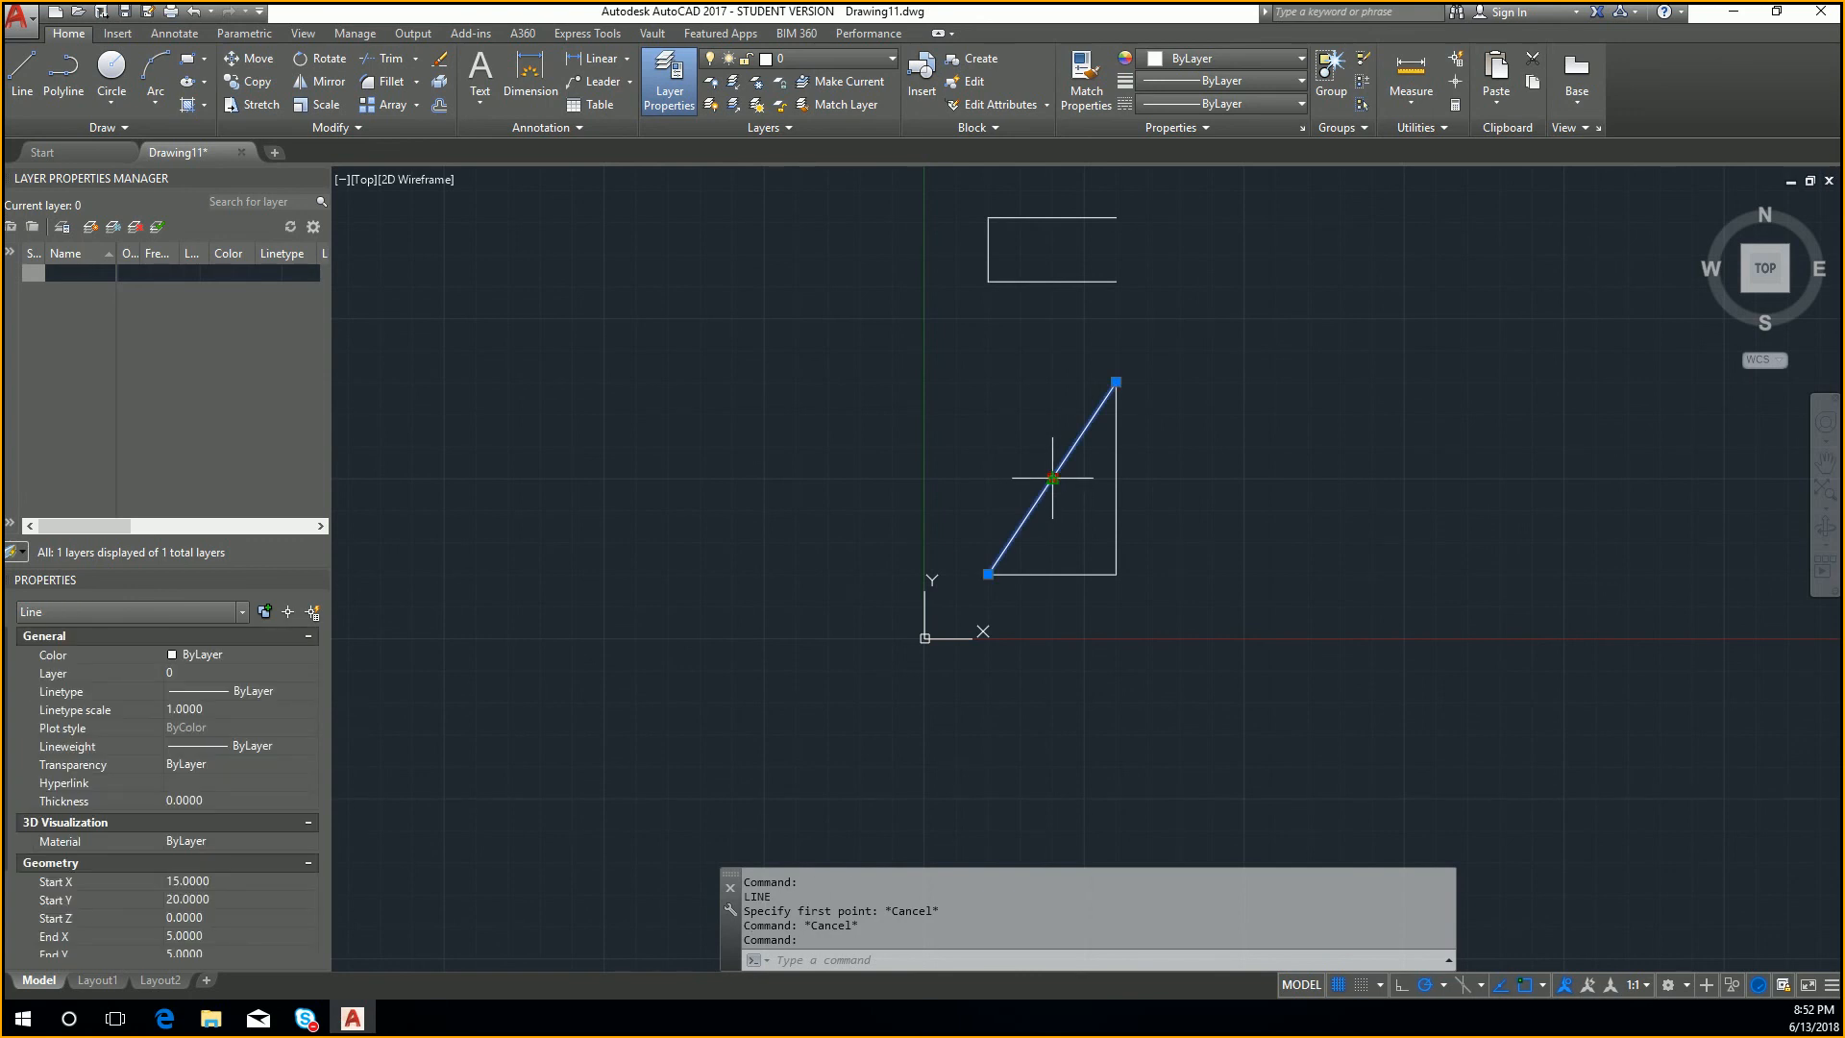
left_click(1053, 478)
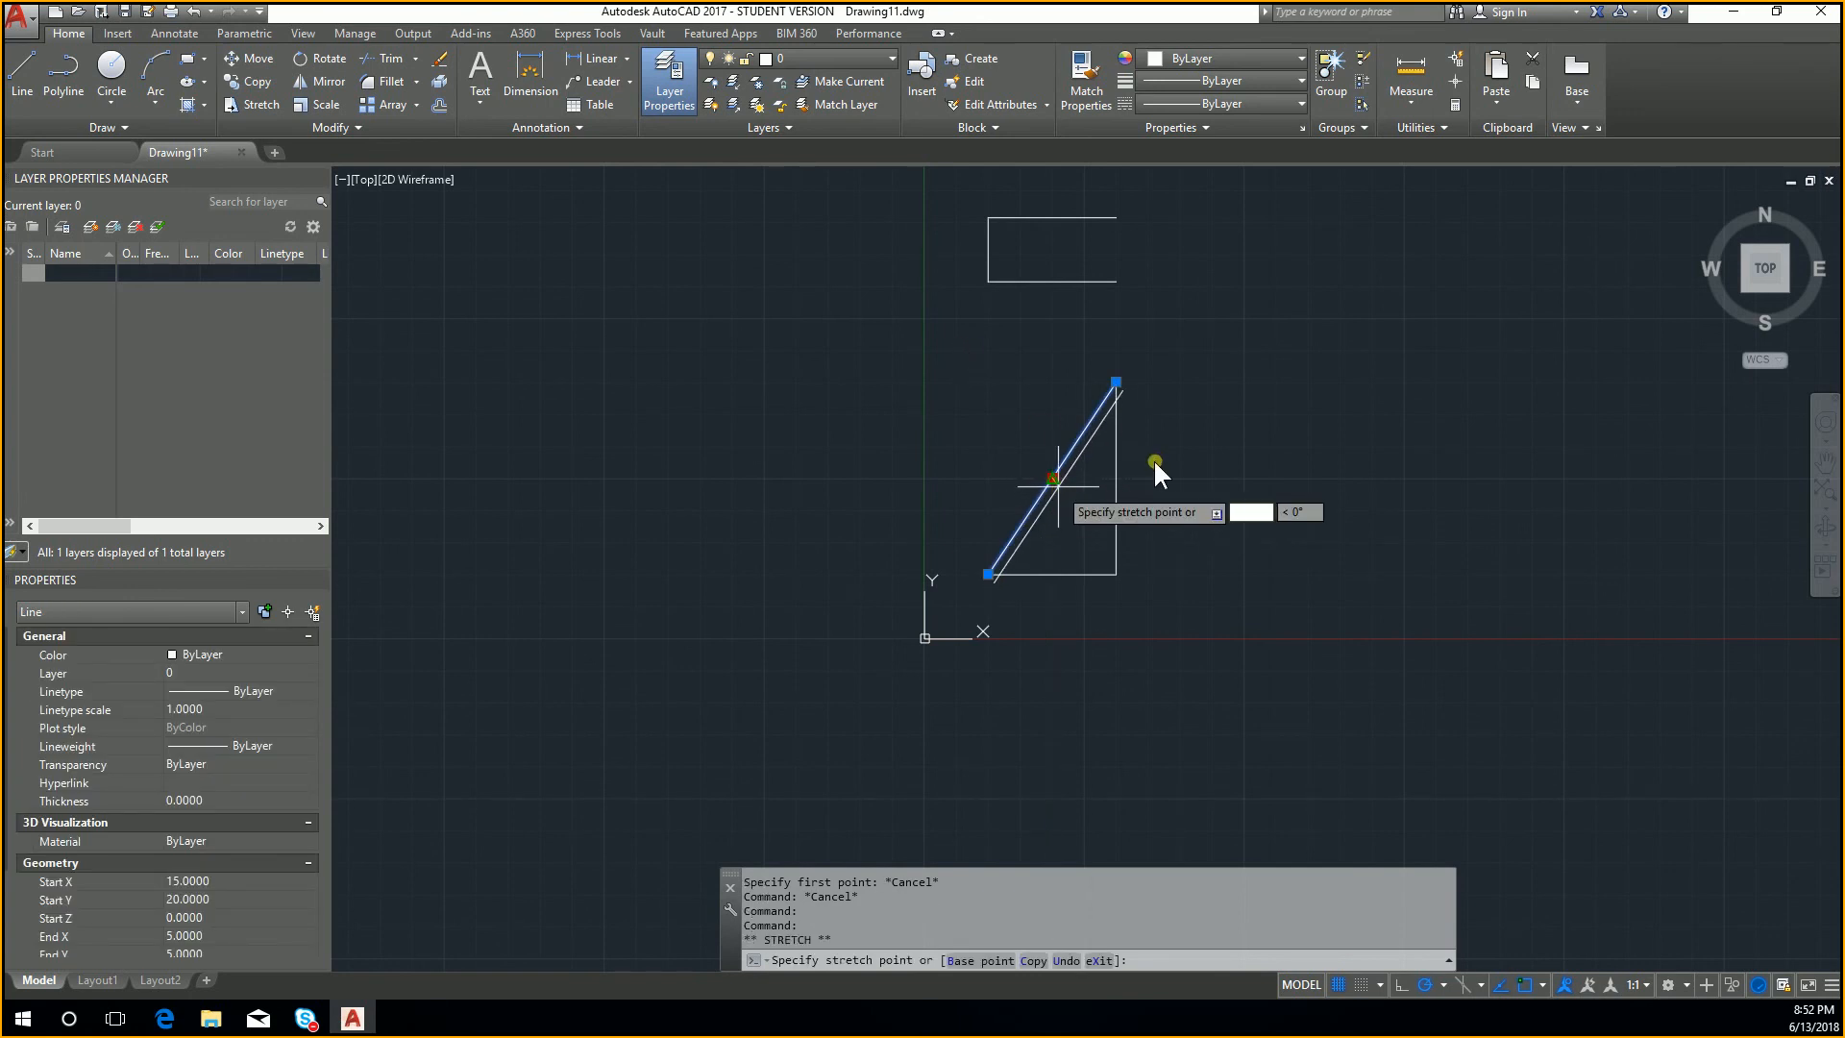
key("Escape")
key("Escape")
key("Escape")
Step: Delete the sloping side of the triangle
left_click(1091, 488)
left_click(989, 400)
key("Delete")
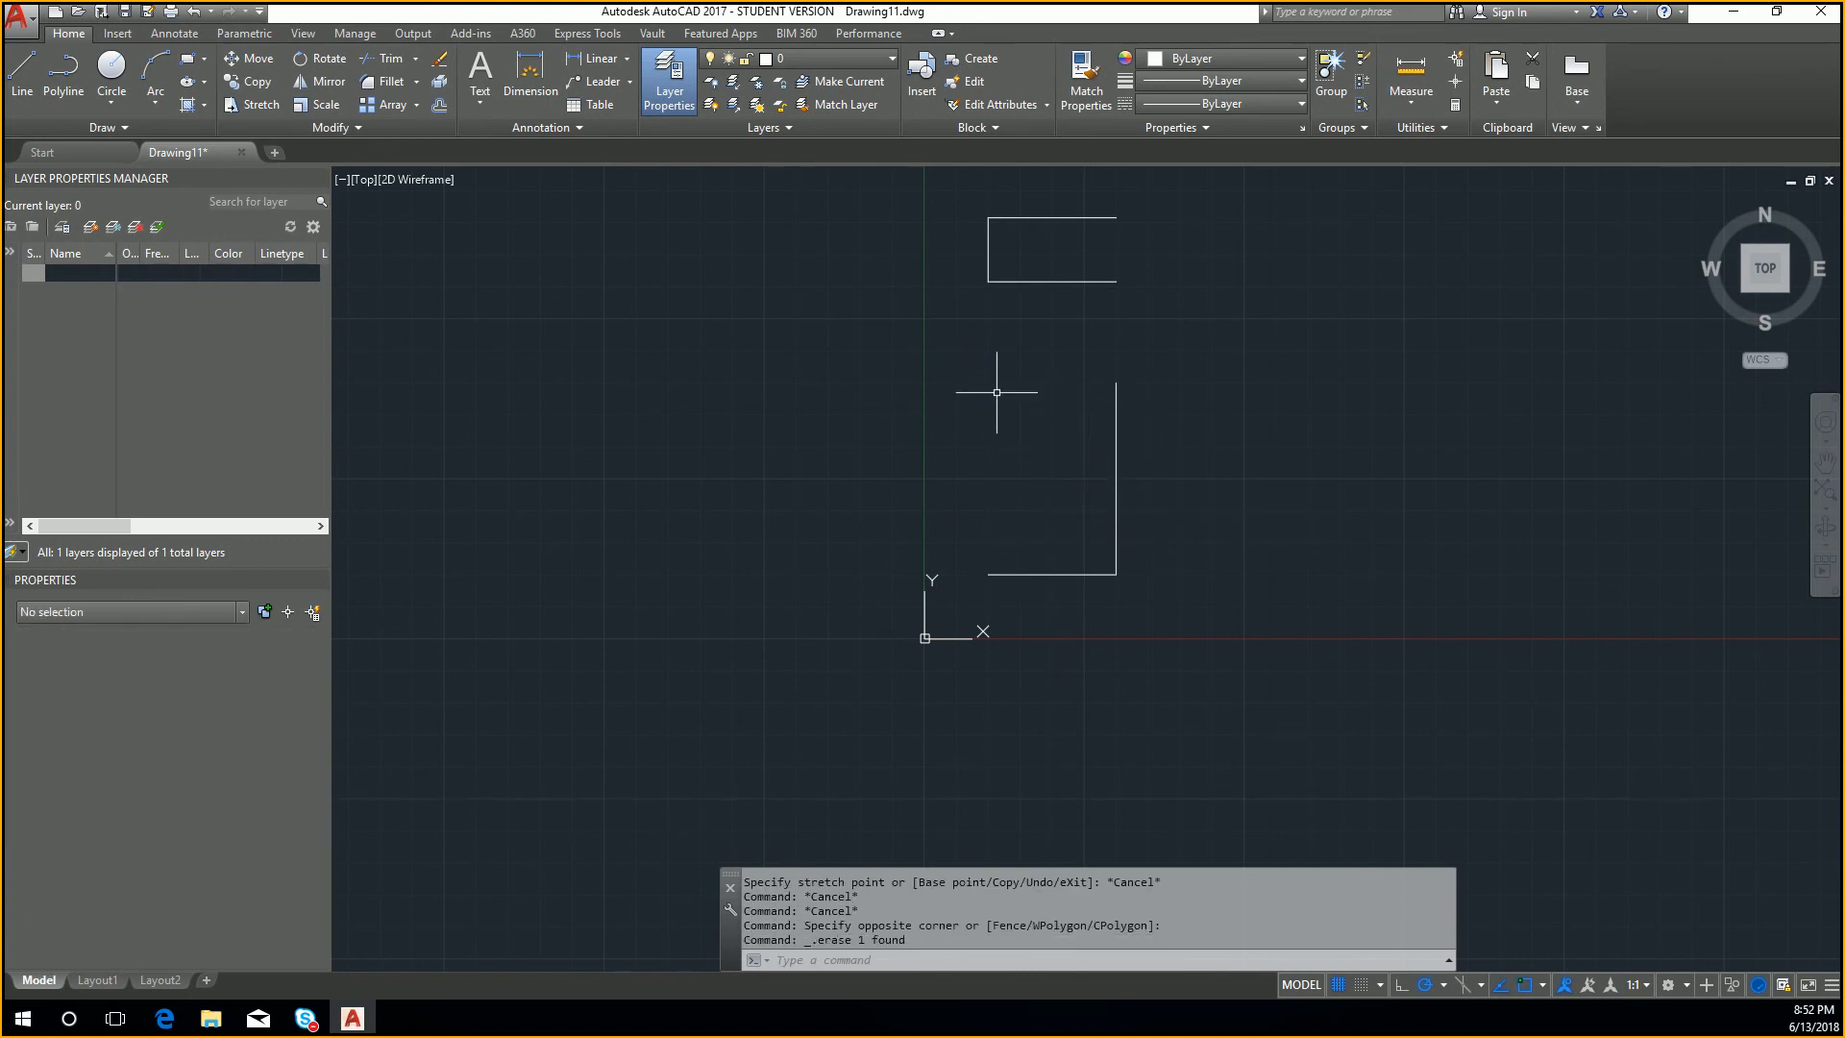
type("l")
key("Return")
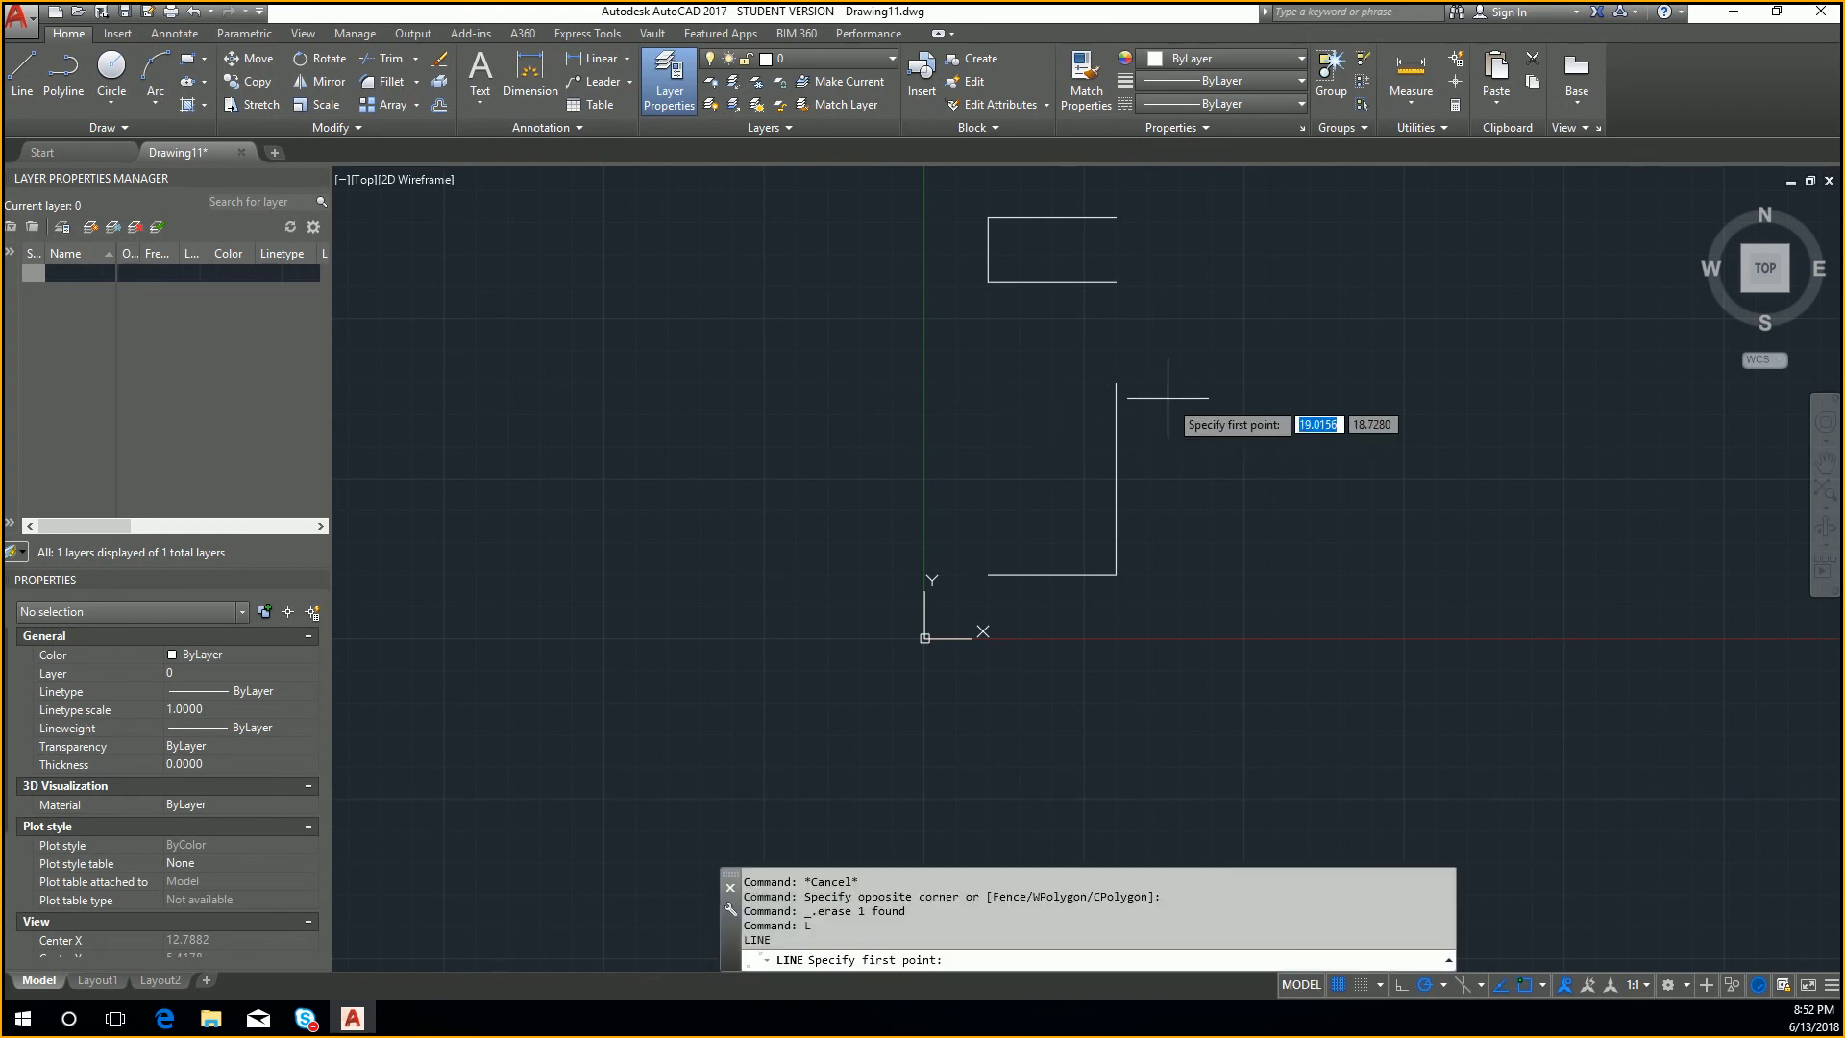
left_click(1116, 383)
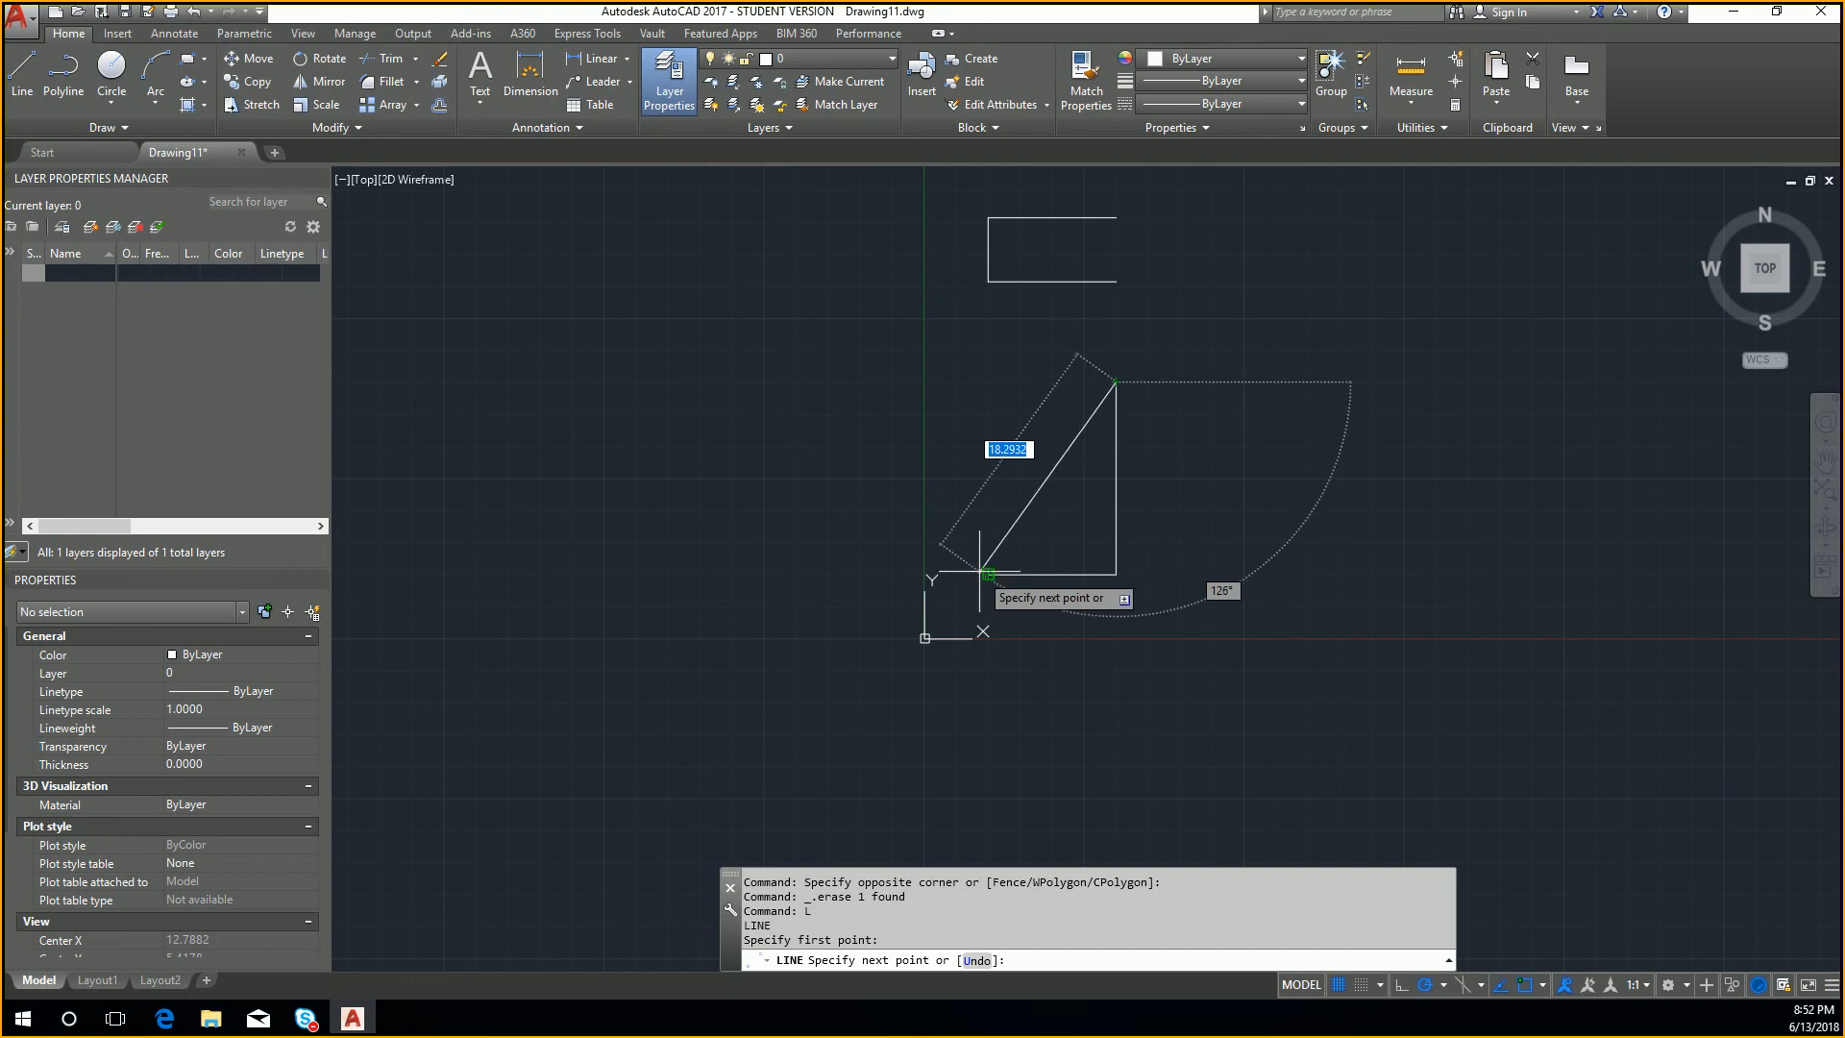
key("Return")
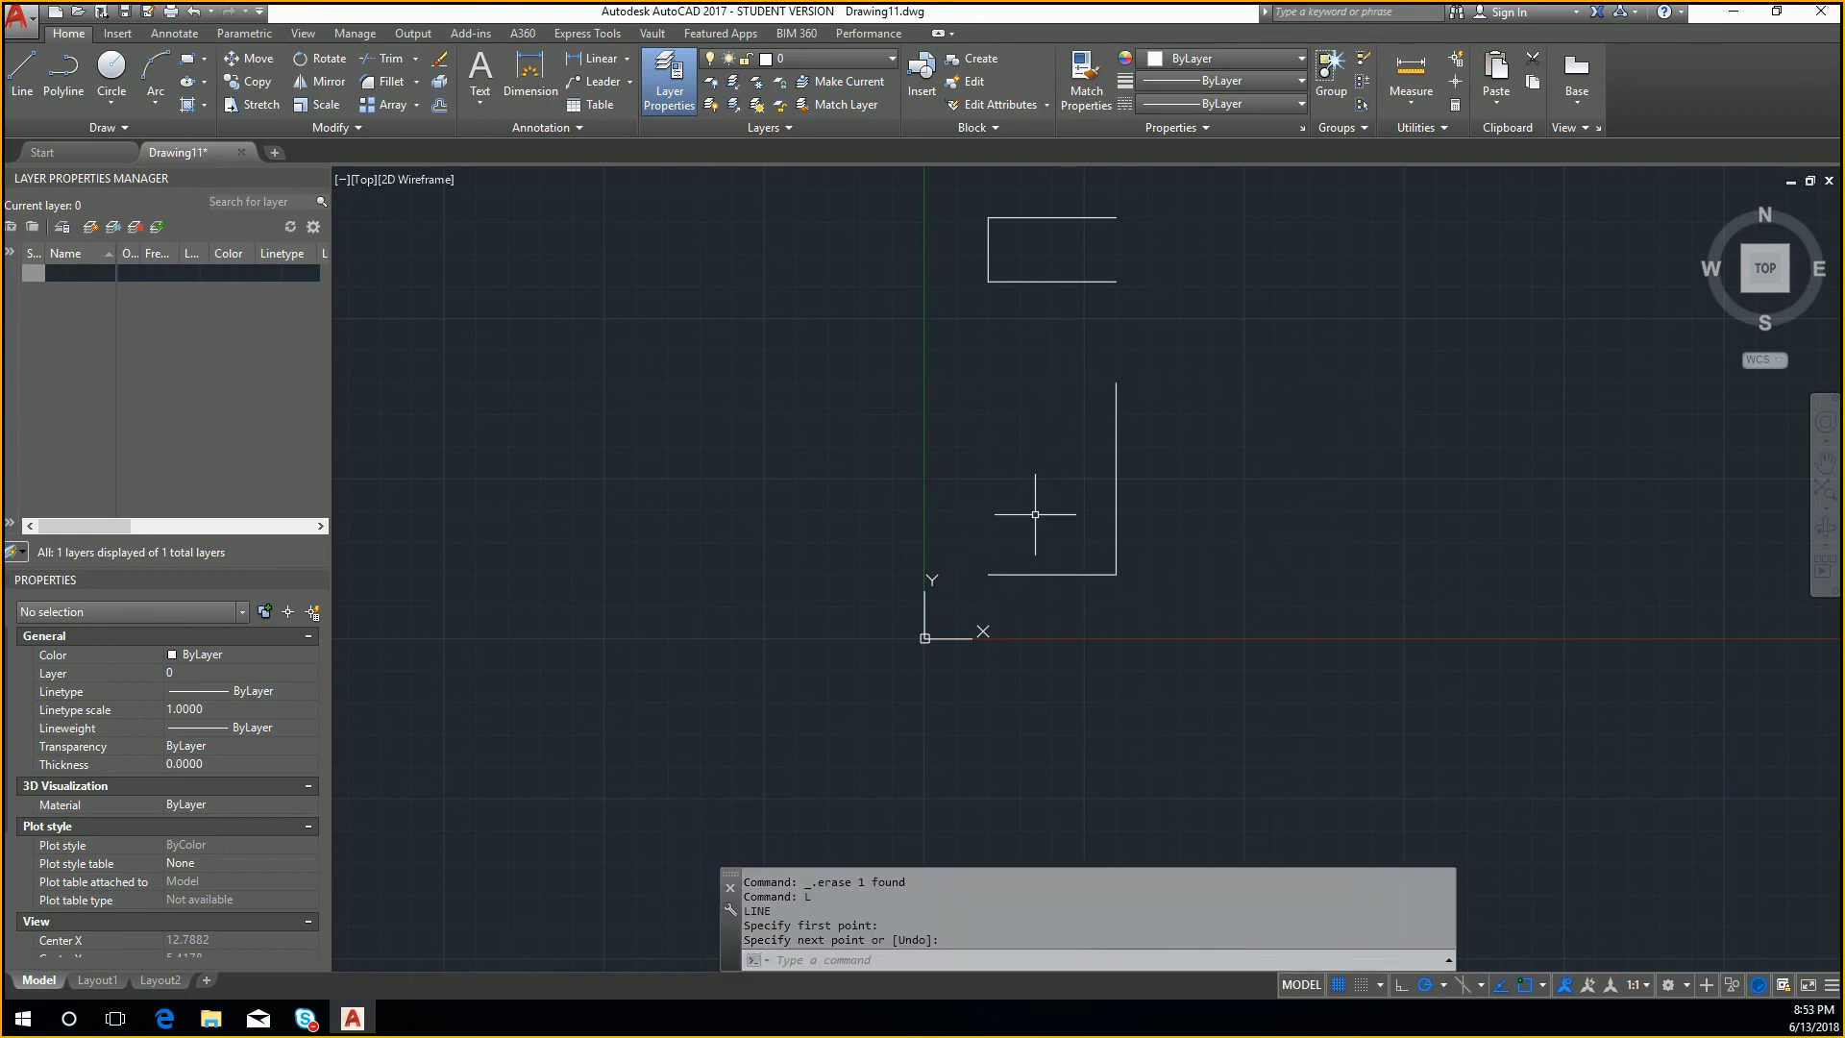
Step: Complete the stepped front view outline from the vertical line's upper end: 2 units left, 5 down, left in line with the base's end, and down to the base
key("Return")
left_click(1113, 388)
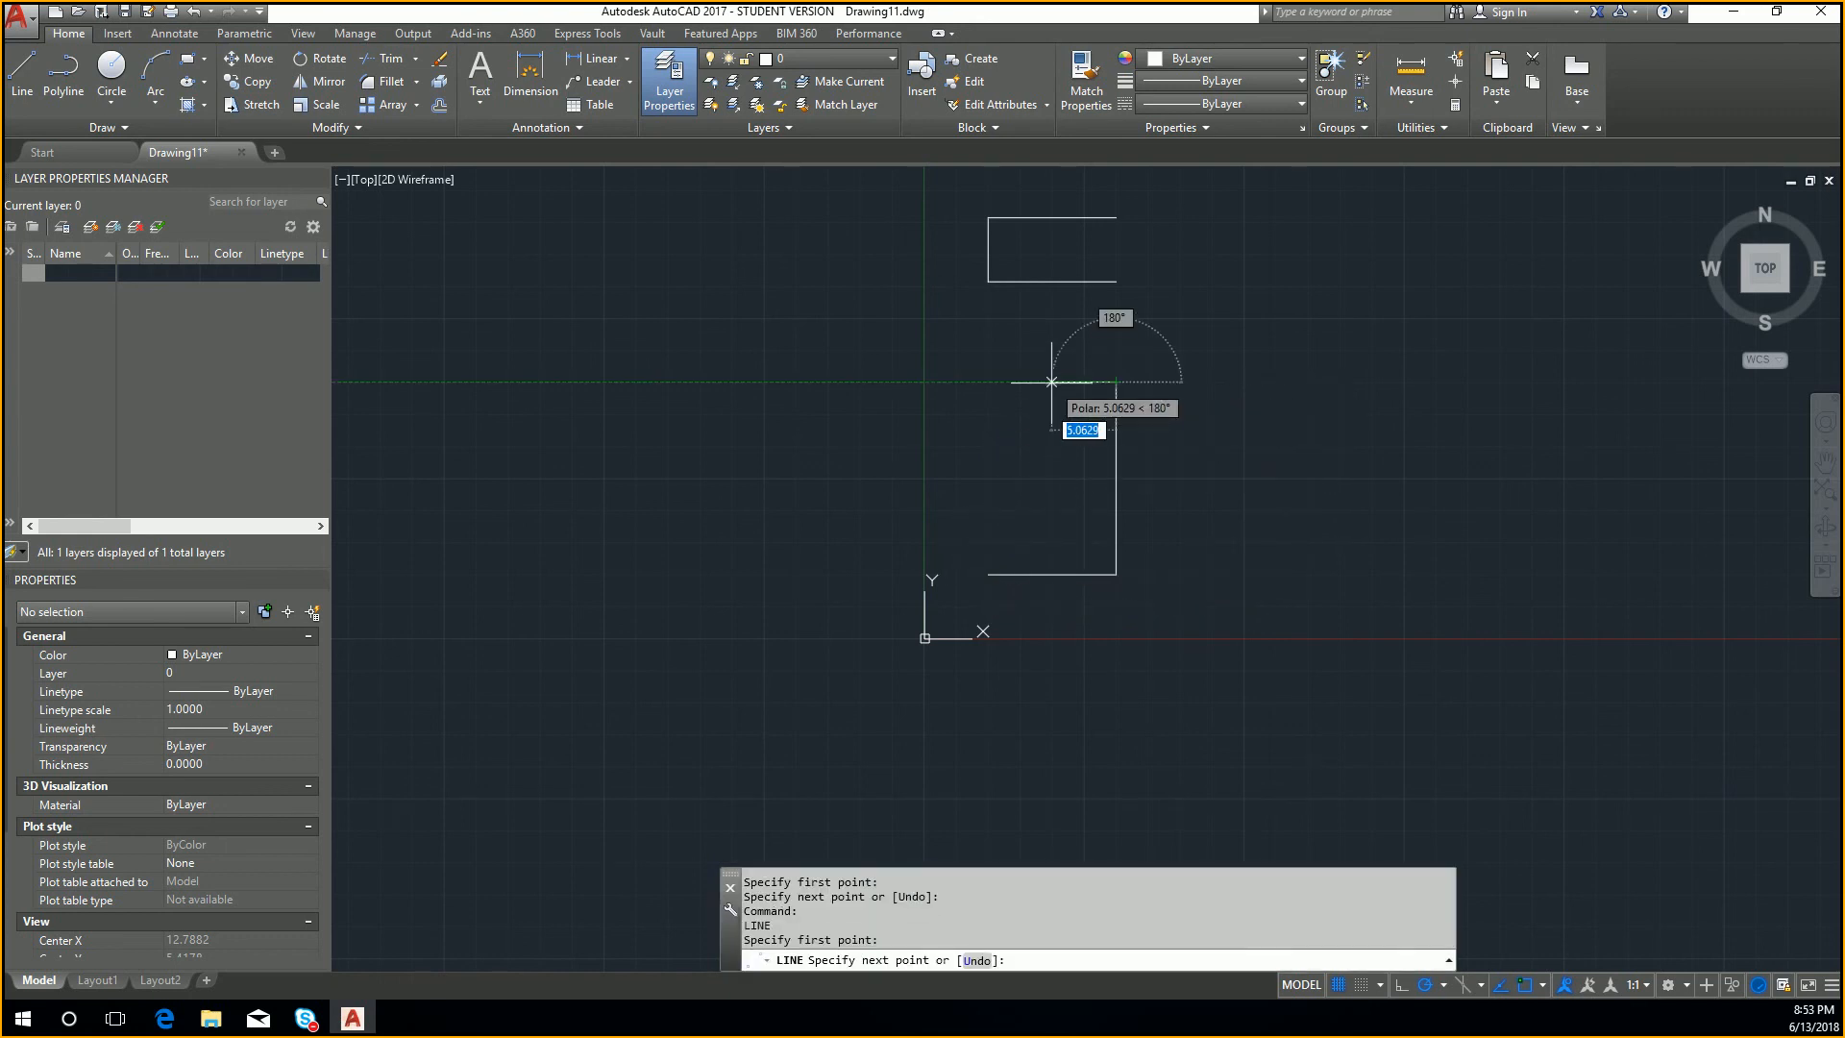
type("2")
key("Return")
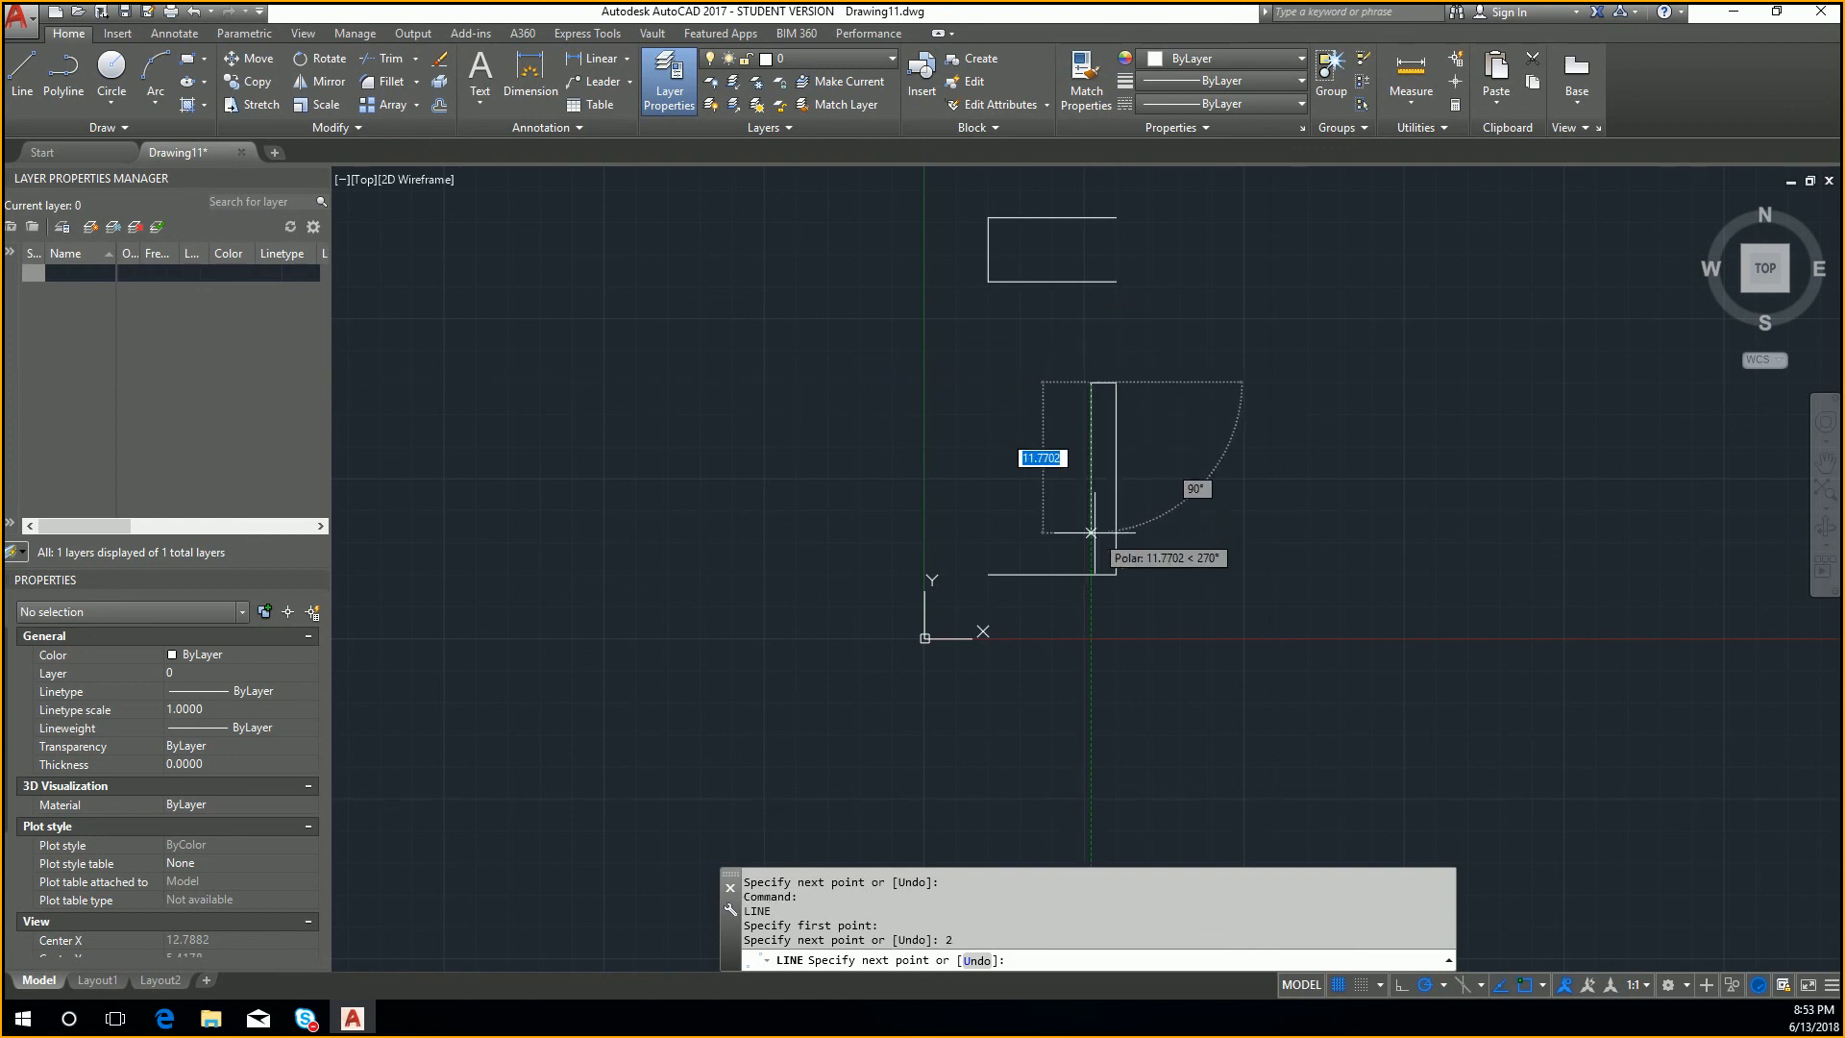
type("5")
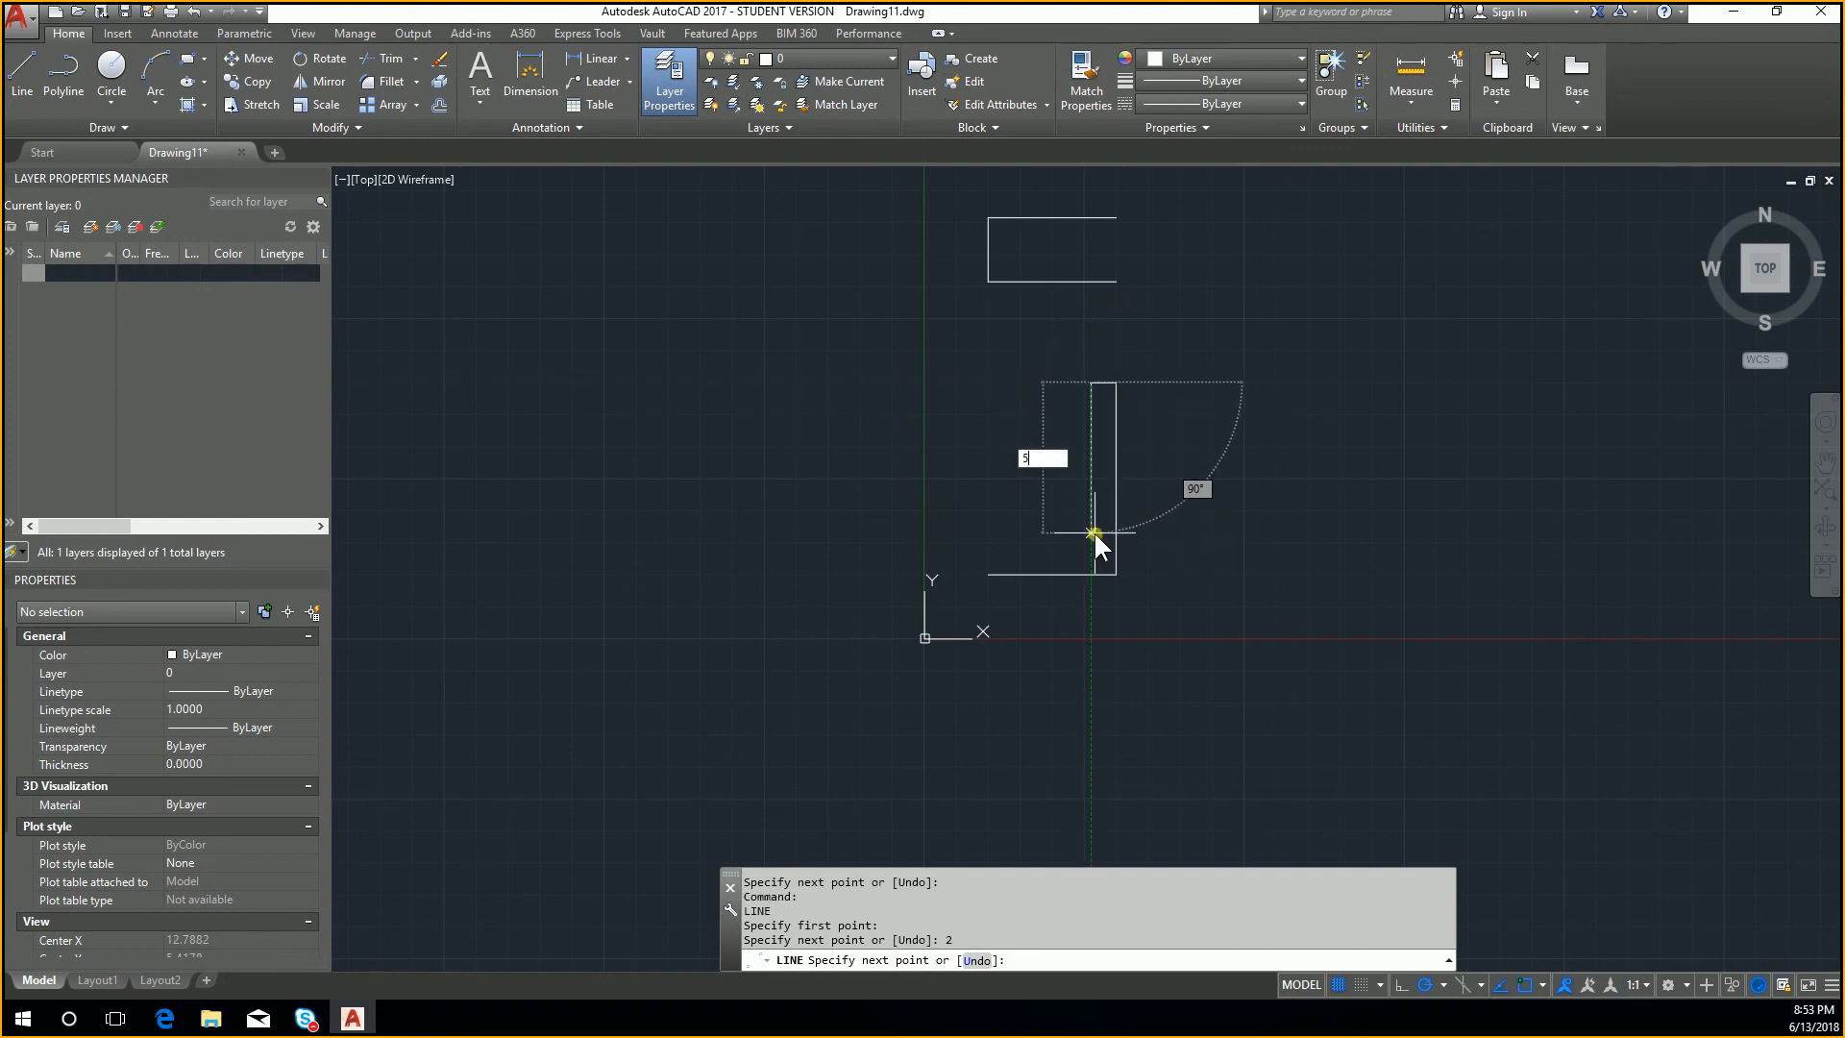
key("Return")
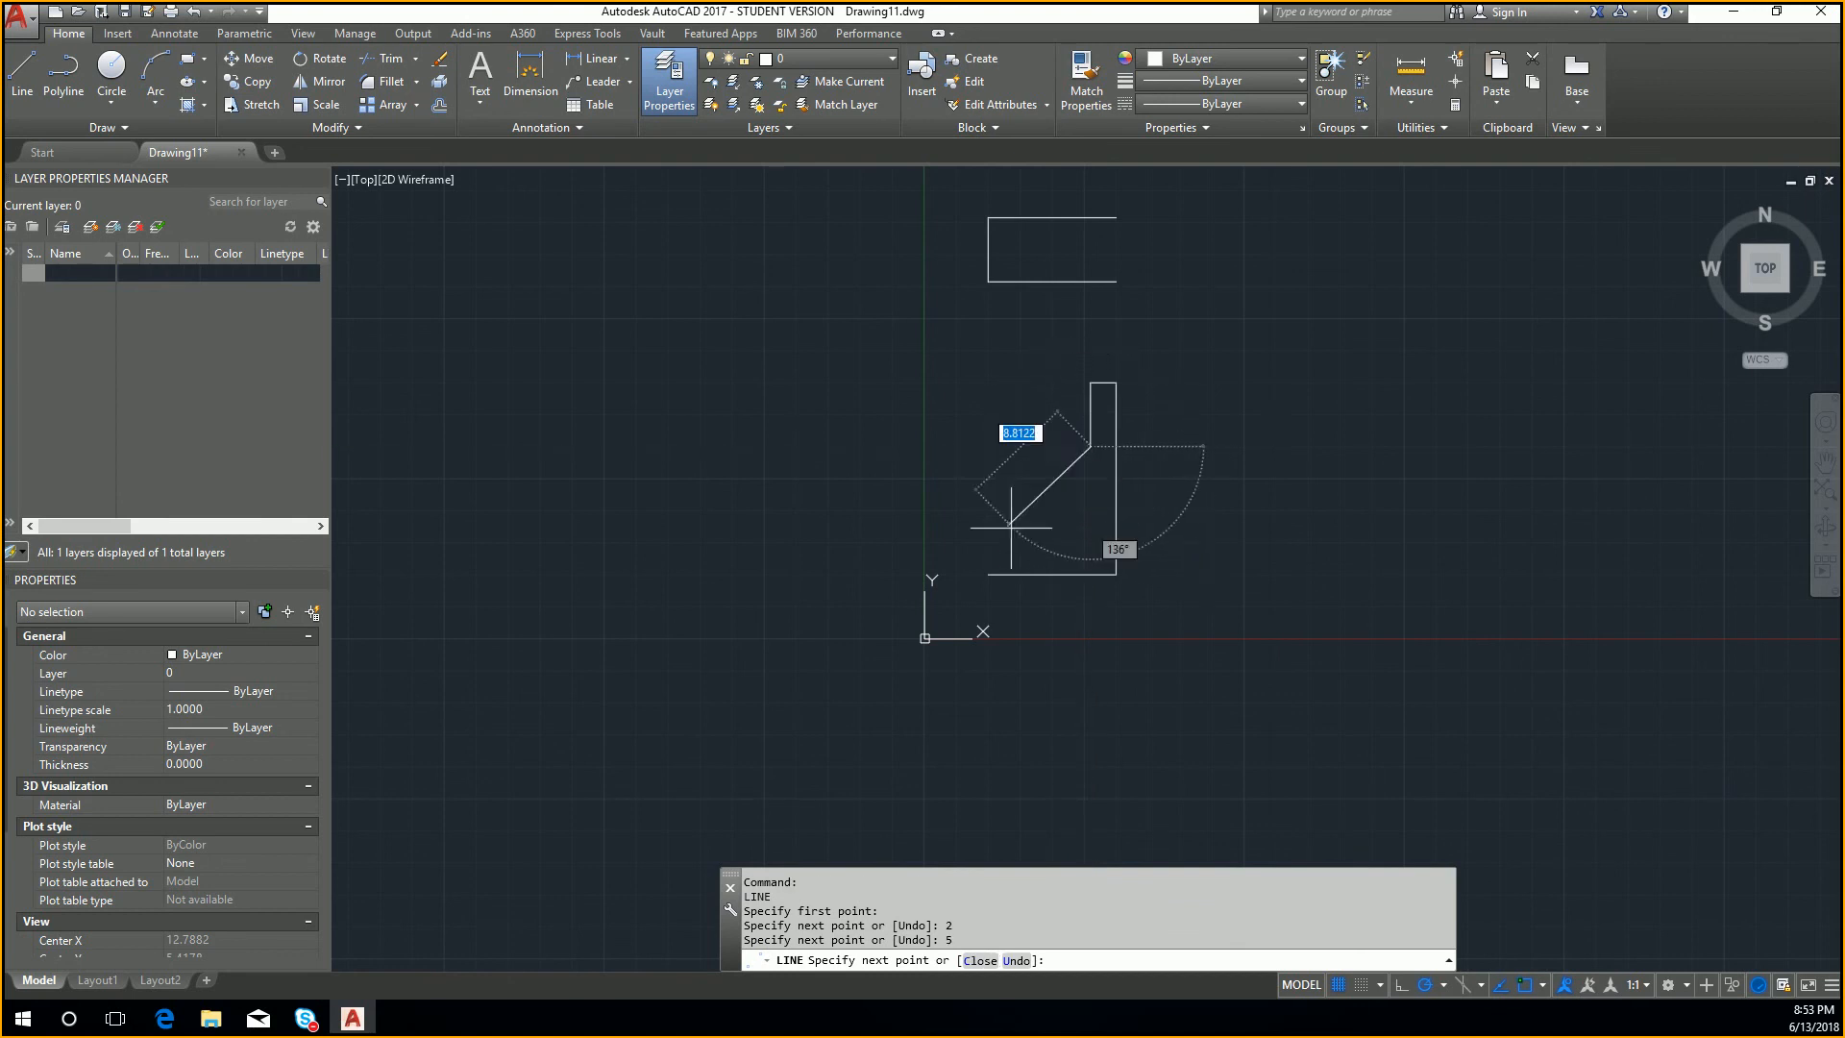
left_click(988, 438)
left_click(988, 575)
key("Return")
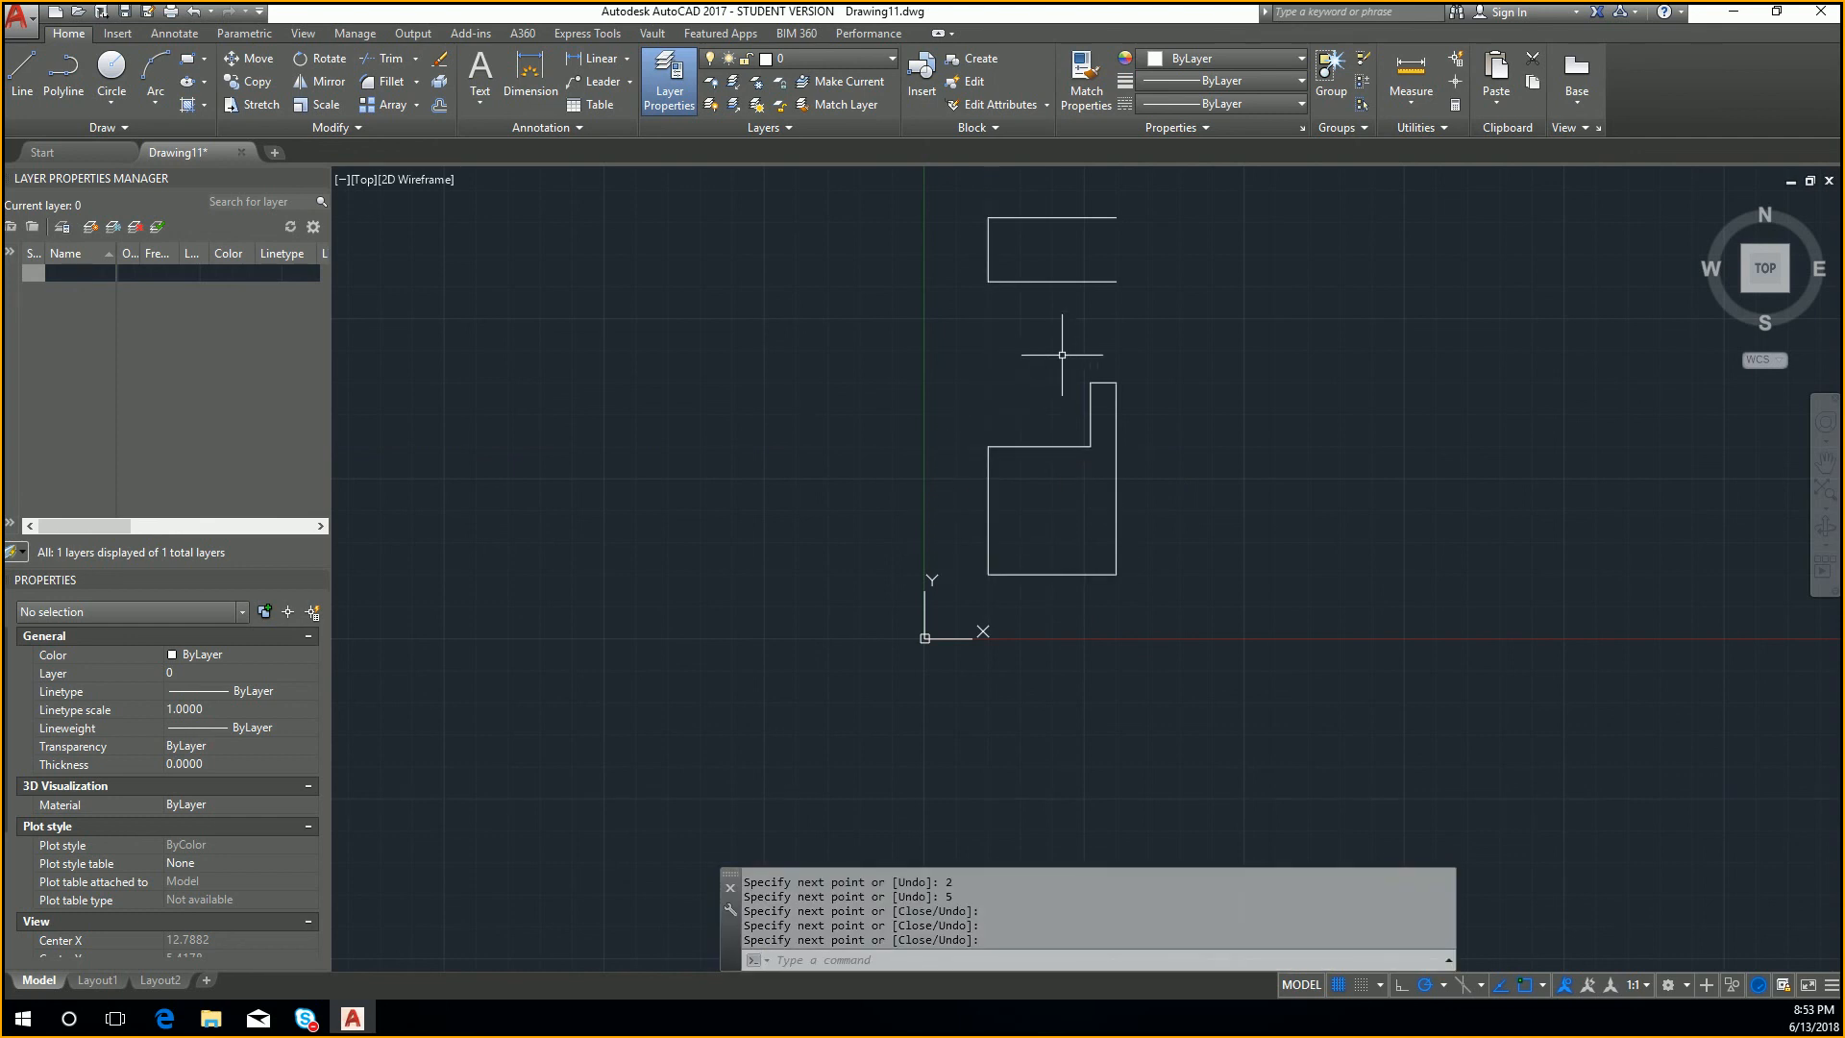
Step: Close the open right side of the top view rectangle with a vertical line
key("Return")
left_click(1116, 282)
left_click(1115, 217)
key("Return")
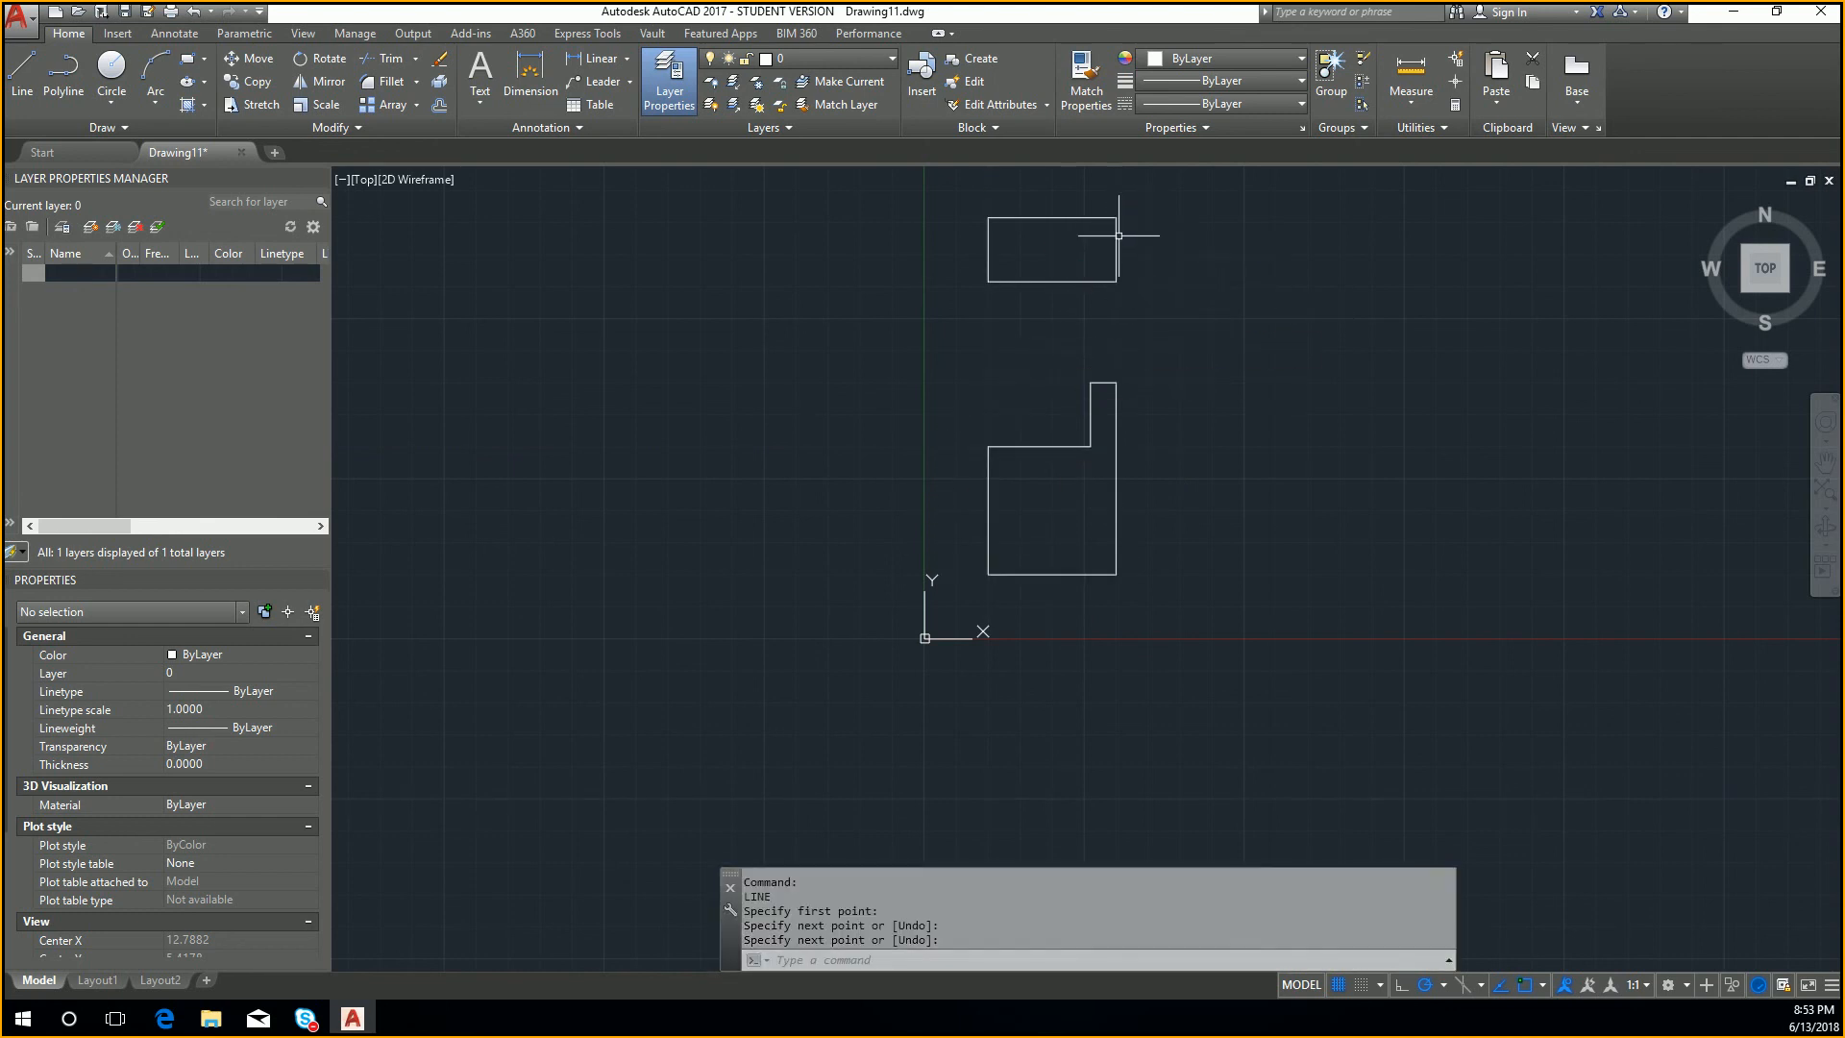
Step: Draw a vertical line across the top view, aligned with the front view's step edge
key("Return")
left_click(1090, 281)
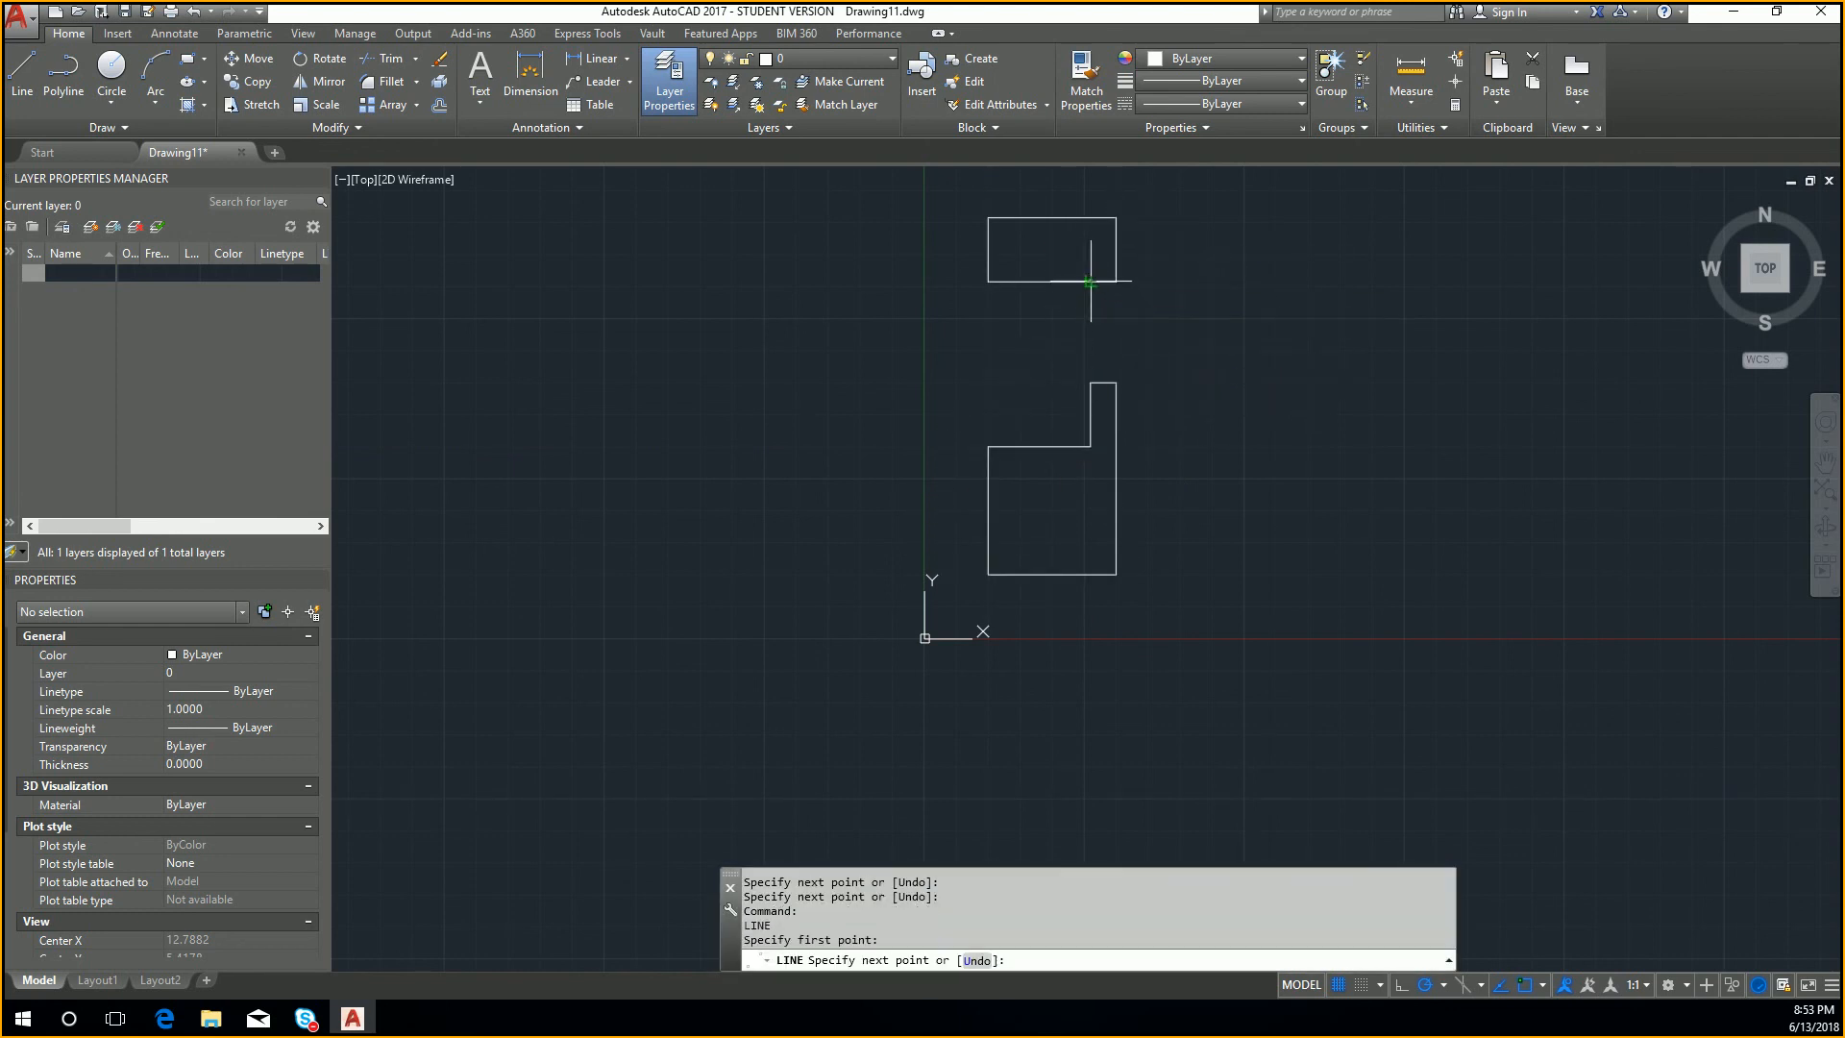
left_click(1090, 218)
key("Escape")
Step: Draw a closed side view rectangle right of the front view, 5 units wide and aligned with the front view's base and top
key("Return")
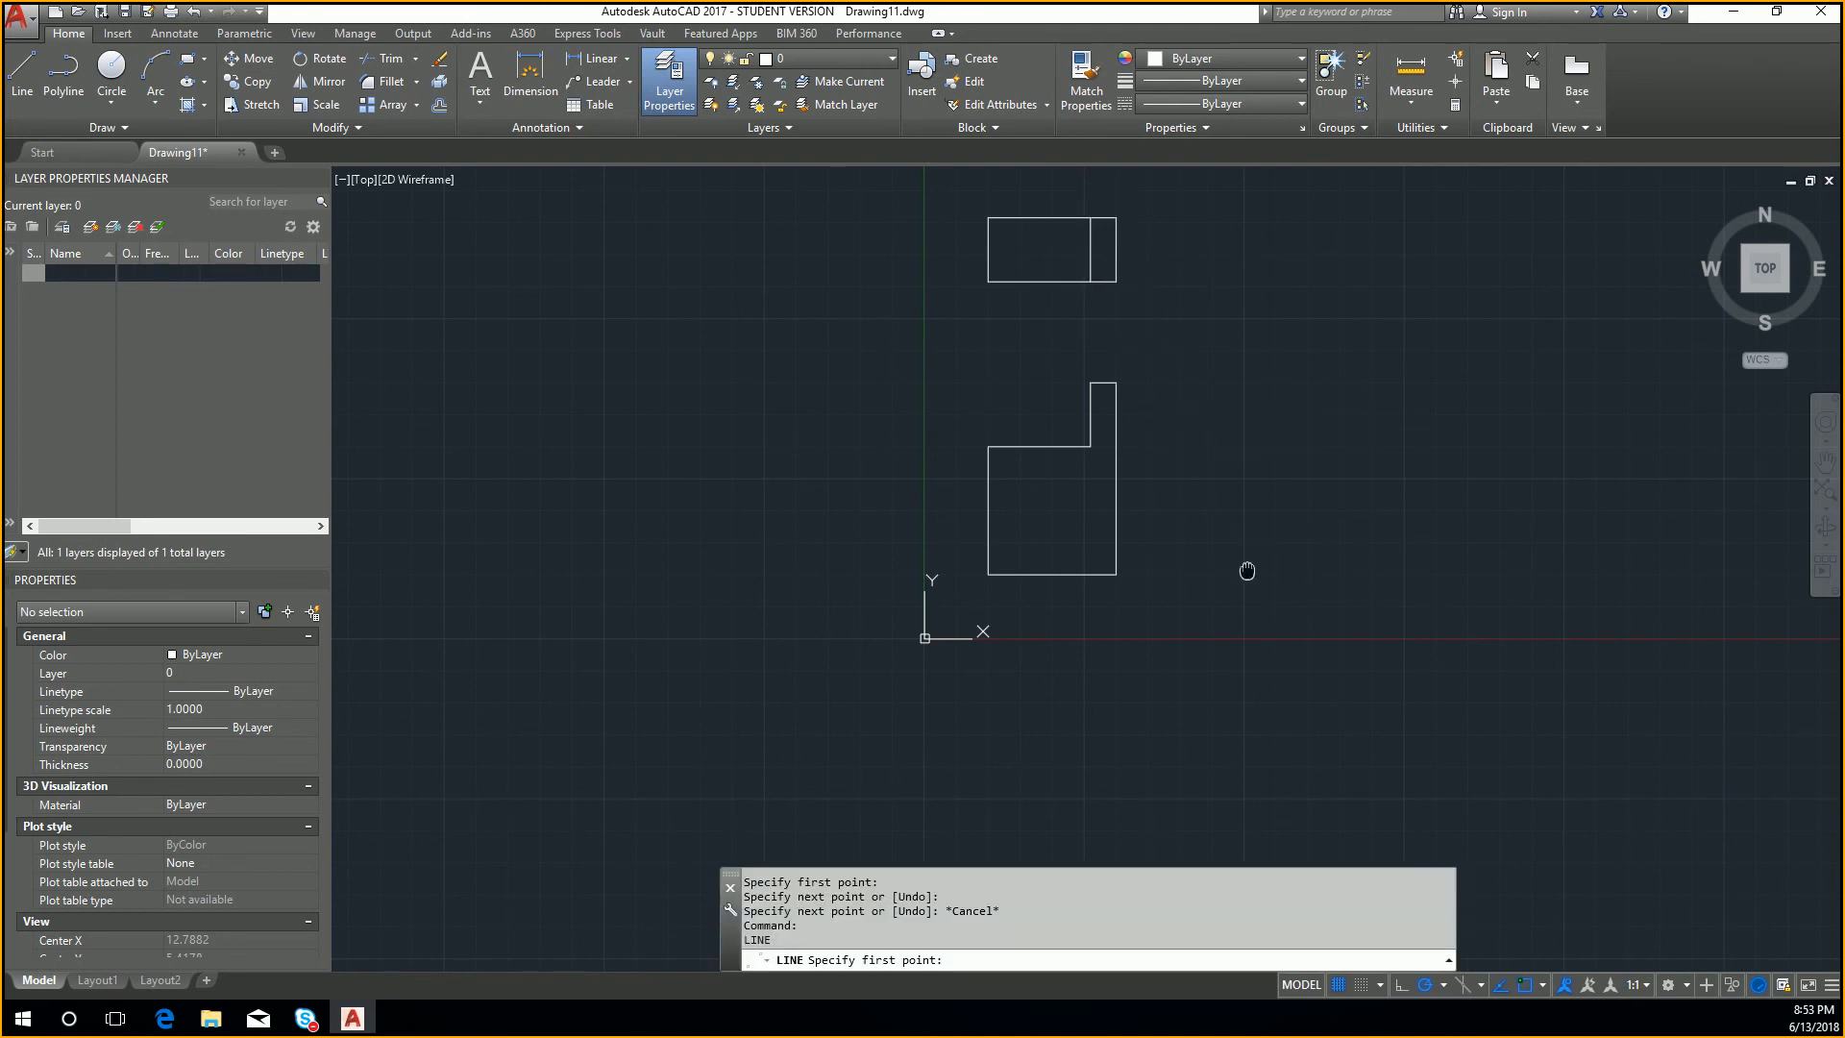
middle_click_drag(1249, 573, 1170, 535)
left_click(1110, 535)
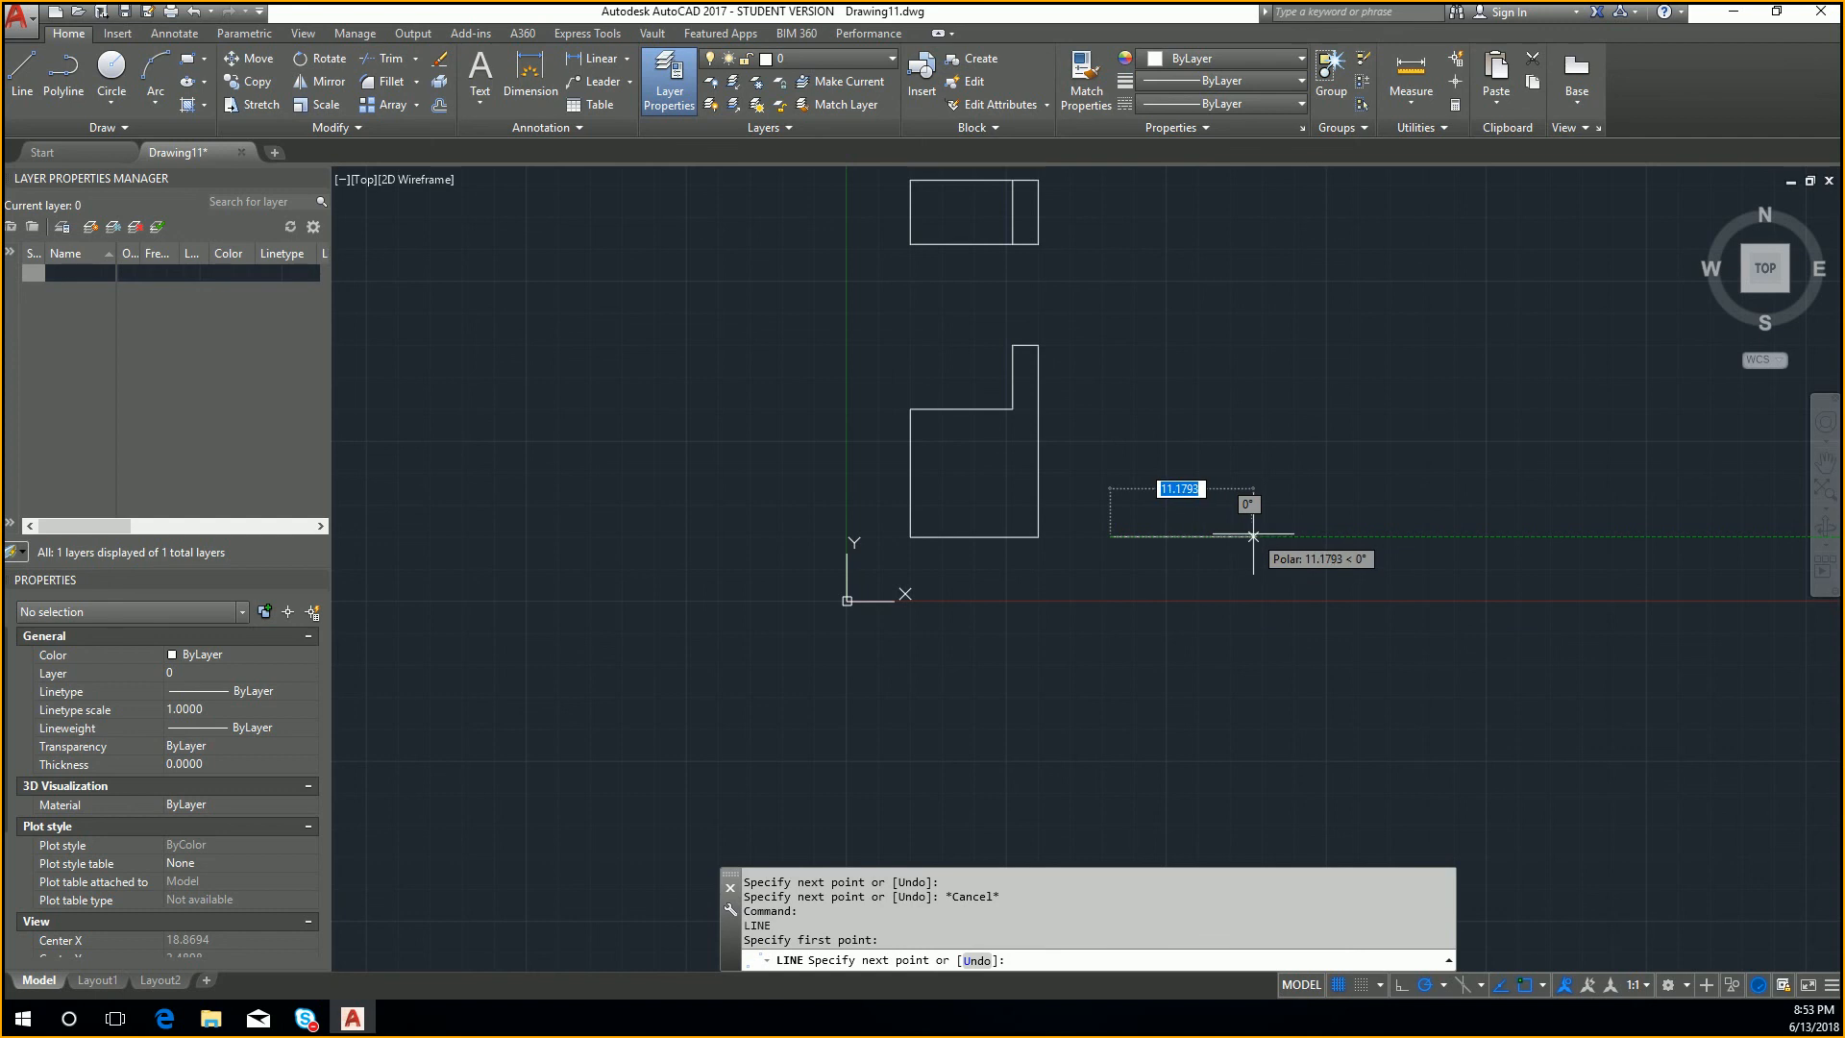
type("5")
key("Return")
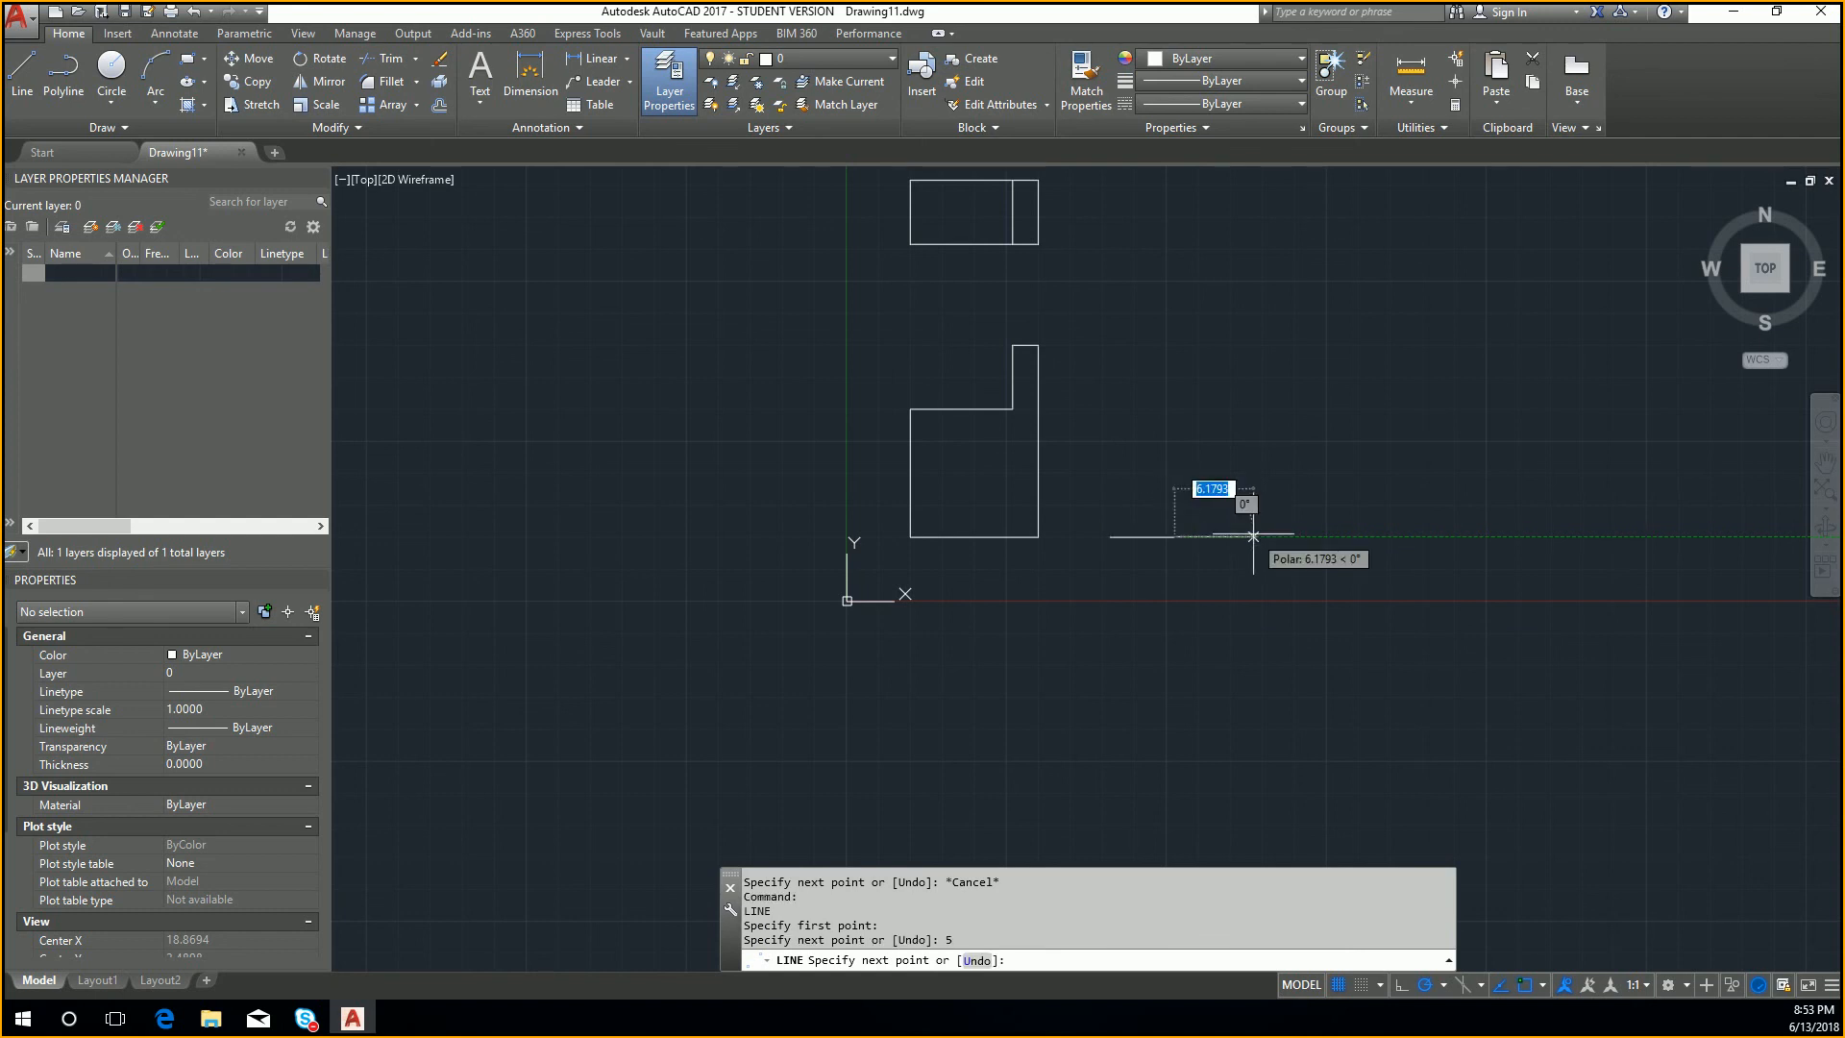
left_click(1174, 346)
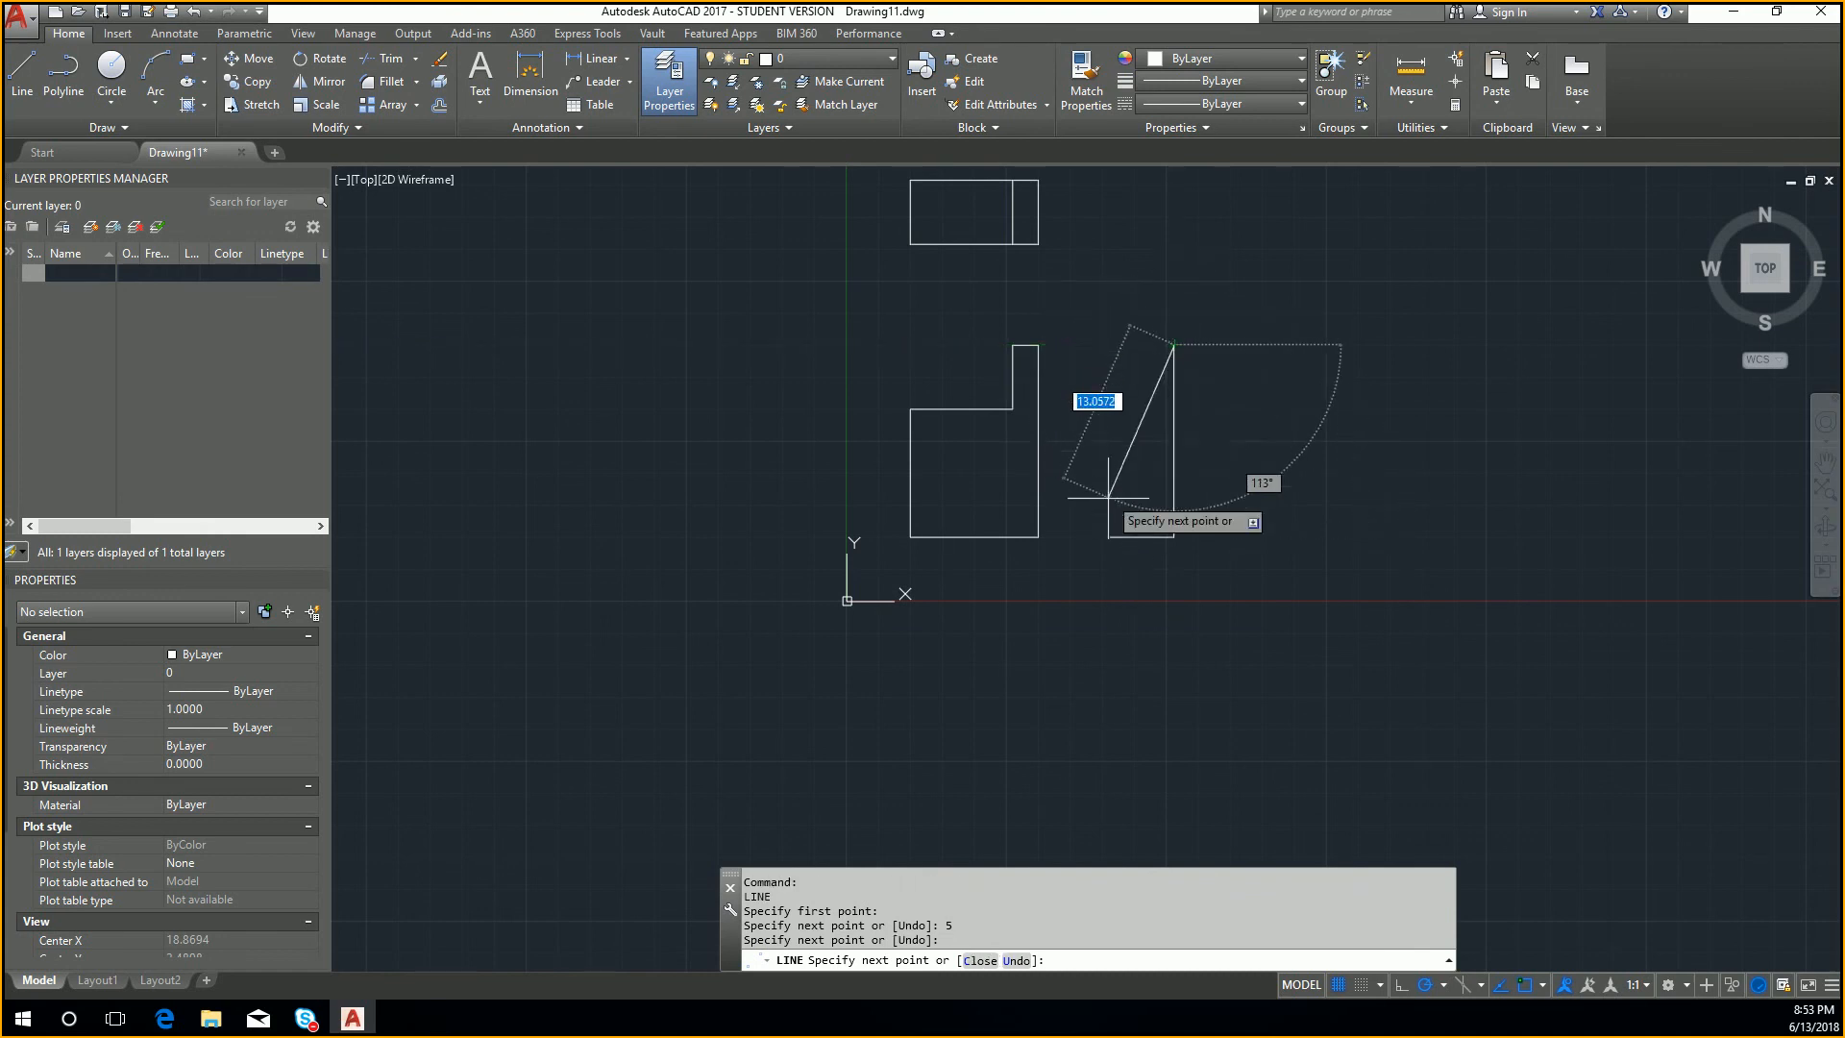
left_click(1110, 345)
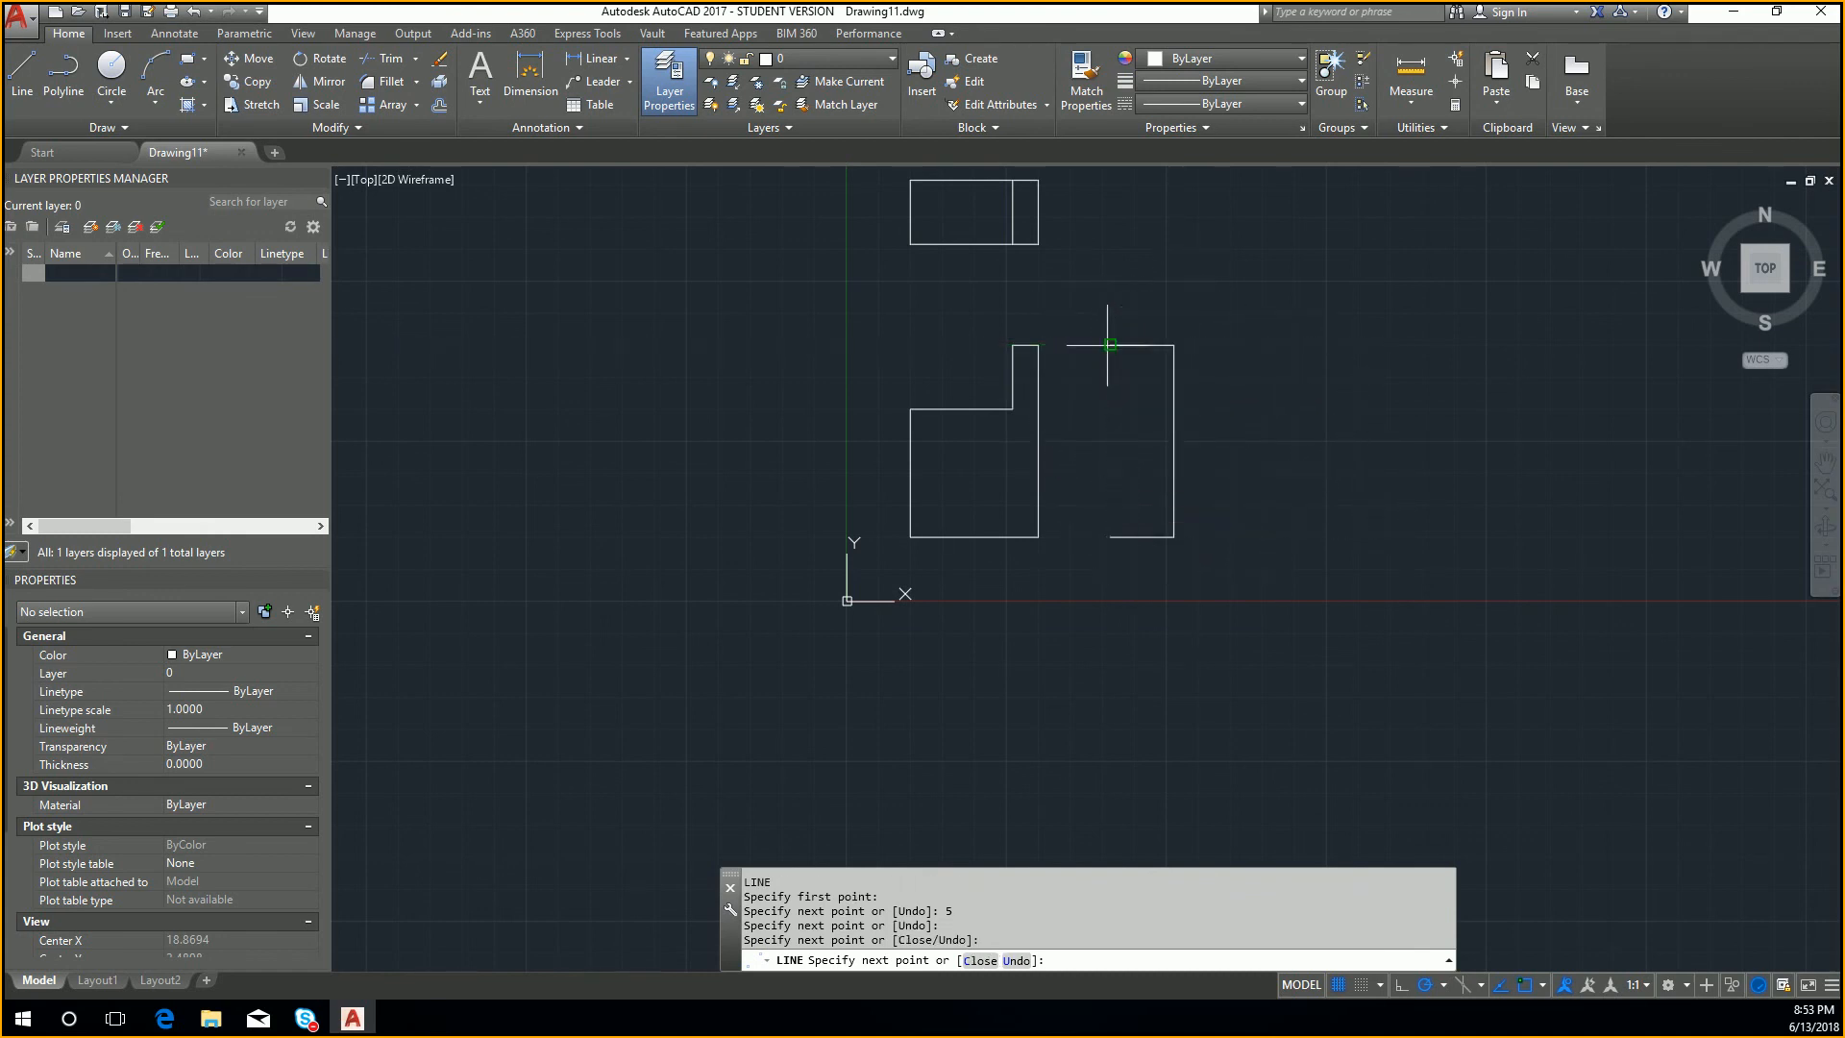
left_click(1110, 536)
key("Return")
key("Return")
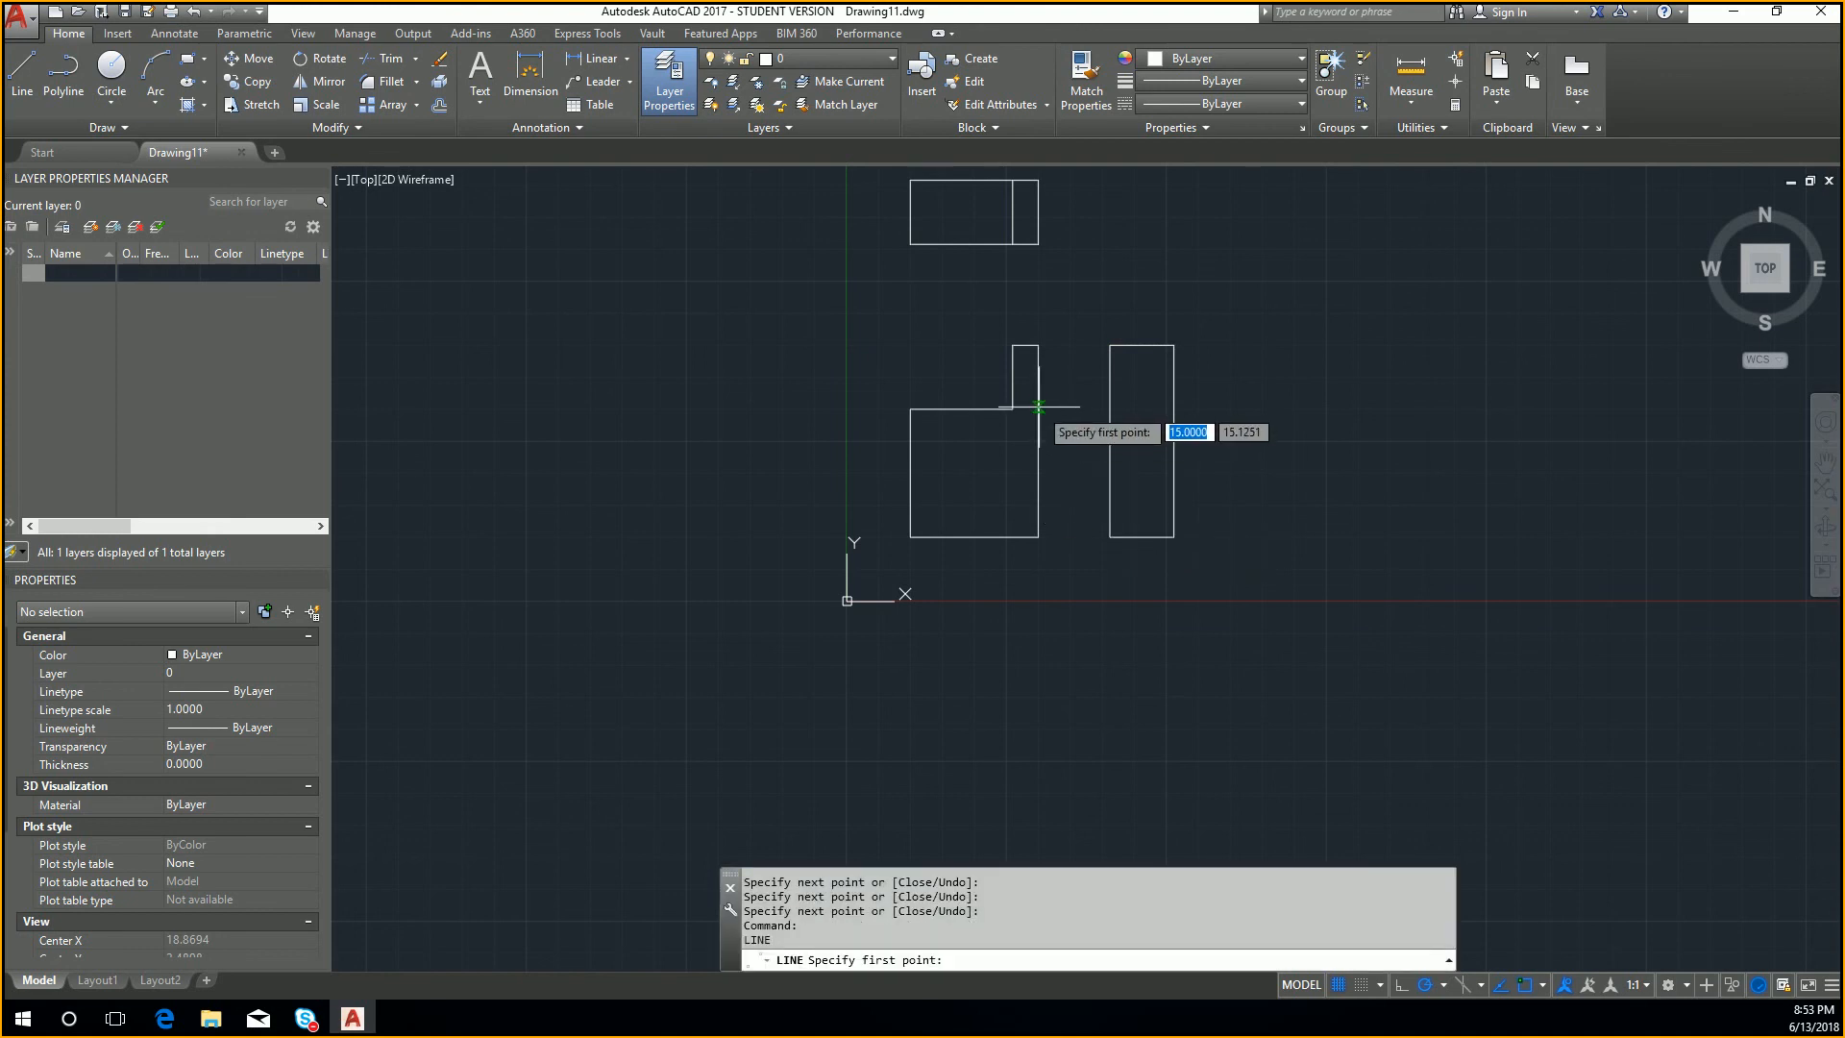
Step: Draw a horizontal line across the side view rectangle, level with the front view's step
left_click(1110, 409)
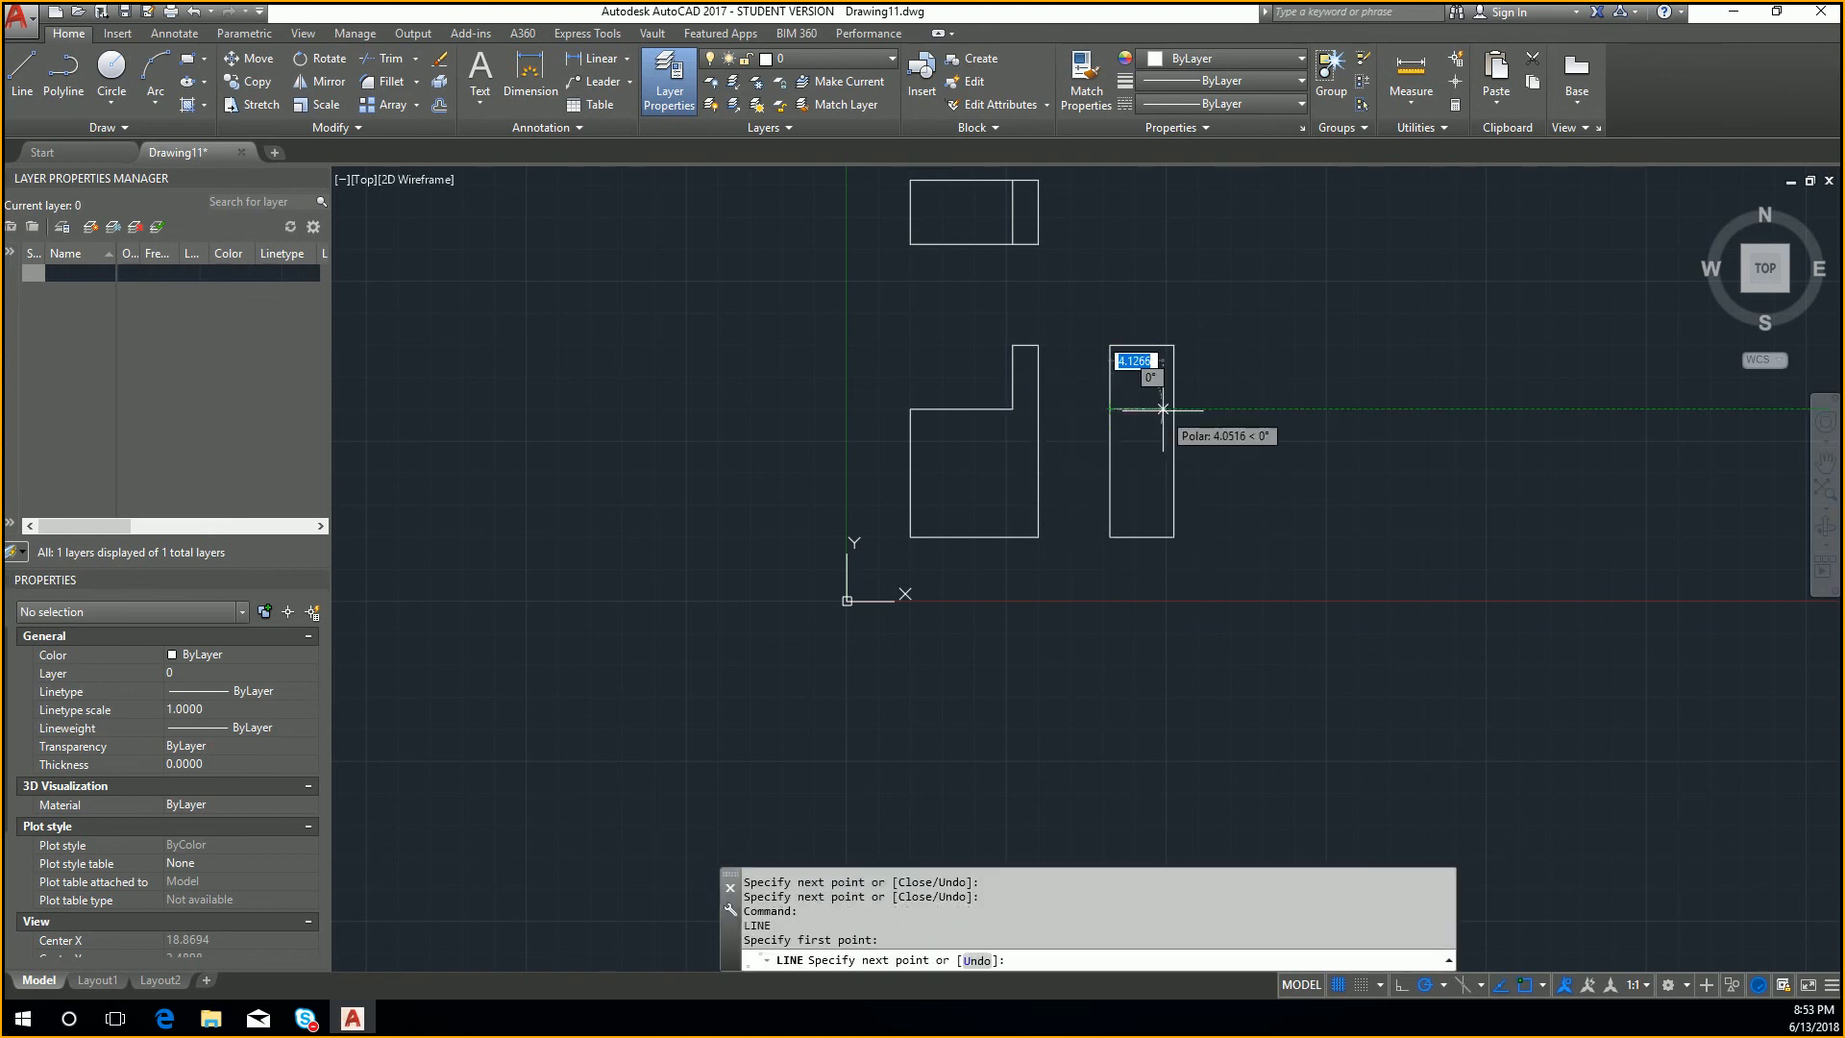
left_click(1175, 408)
key("Escape")
Step: Create a layer named Hidden with blue color and a dashed linetype
left_click(1163, 416)
left_click(1141, 394)
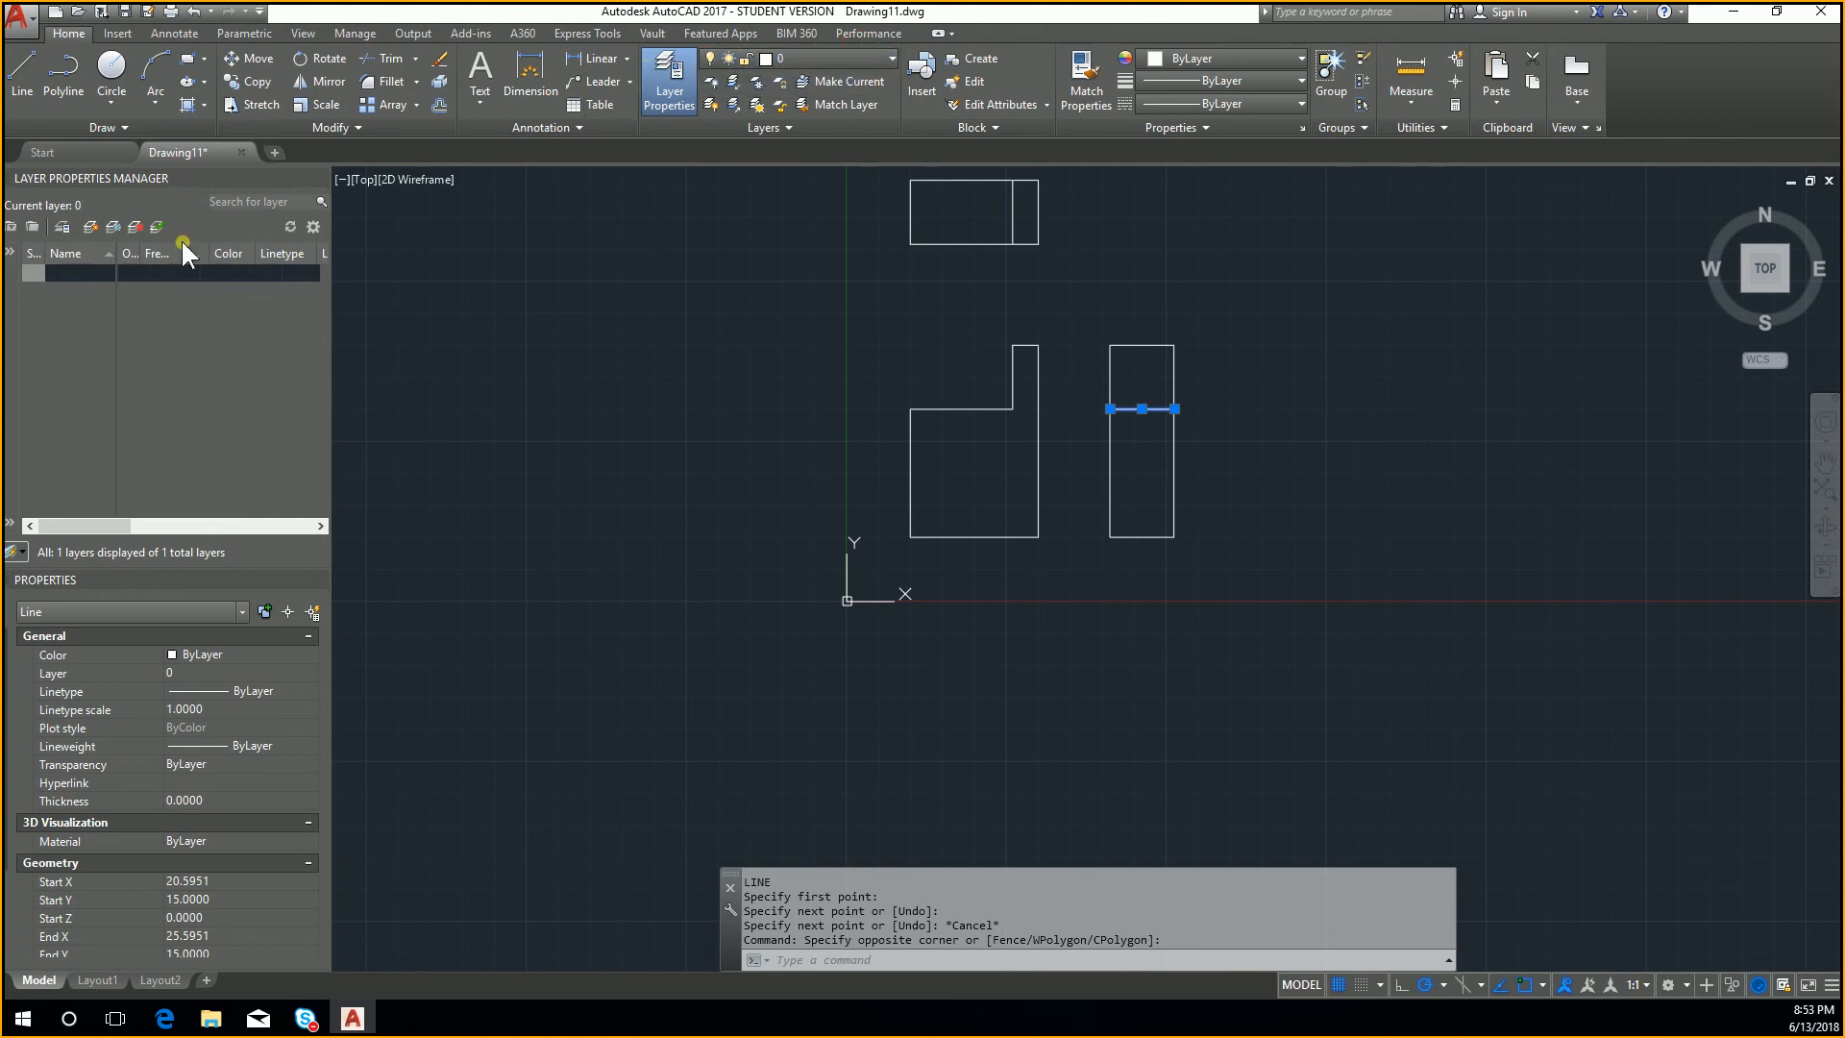
left_click(108, 225)
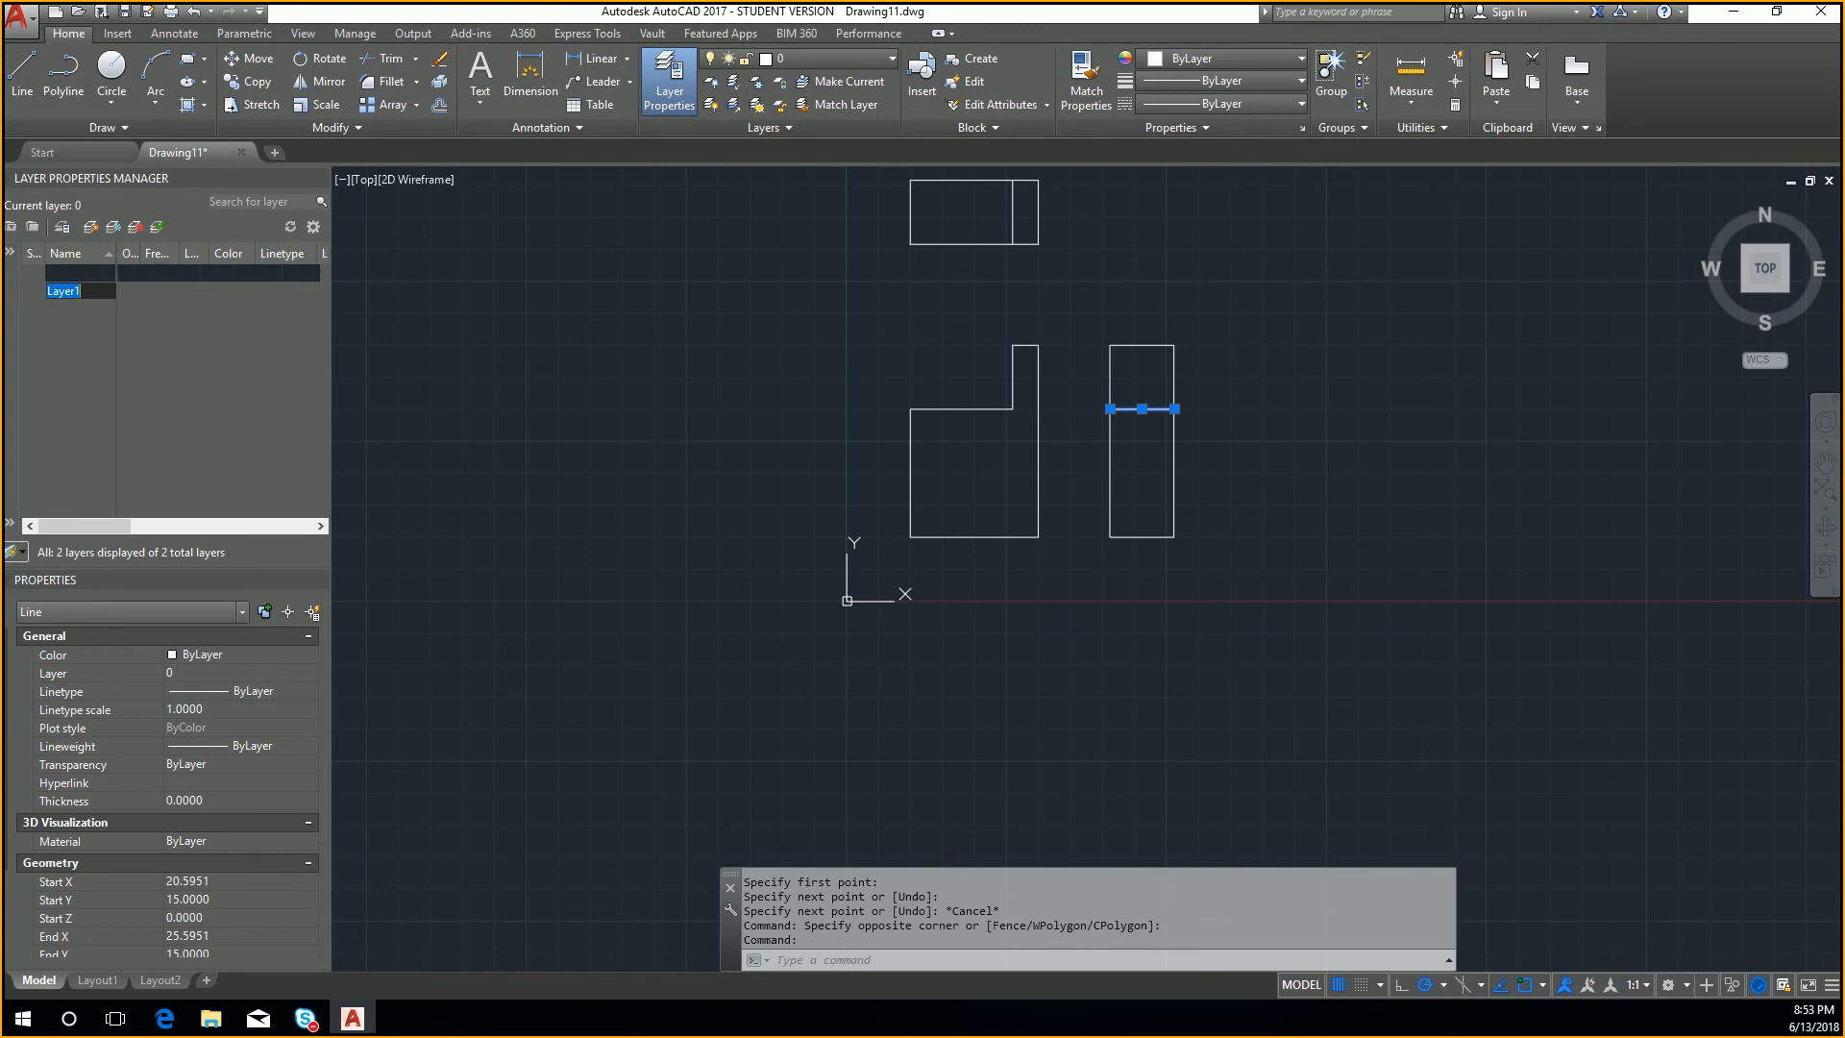
type("Hidden")
key("Return")
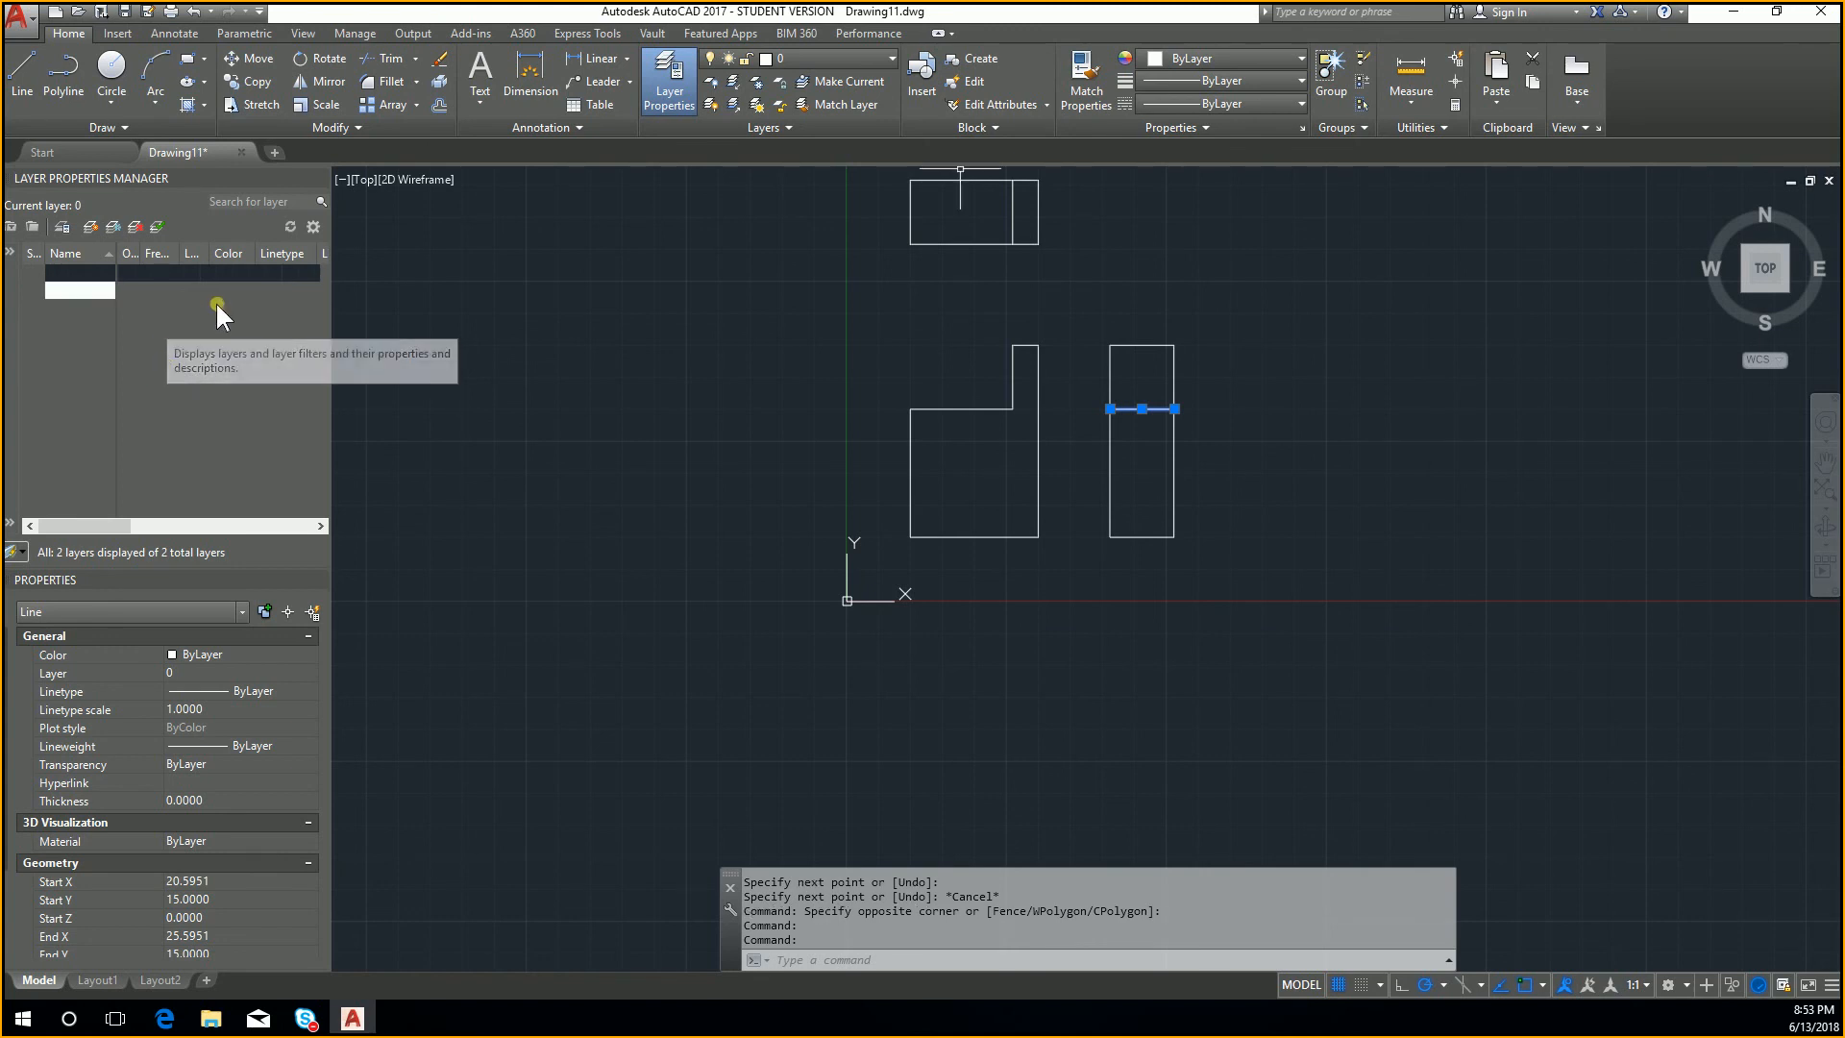
left_click(222, 291)
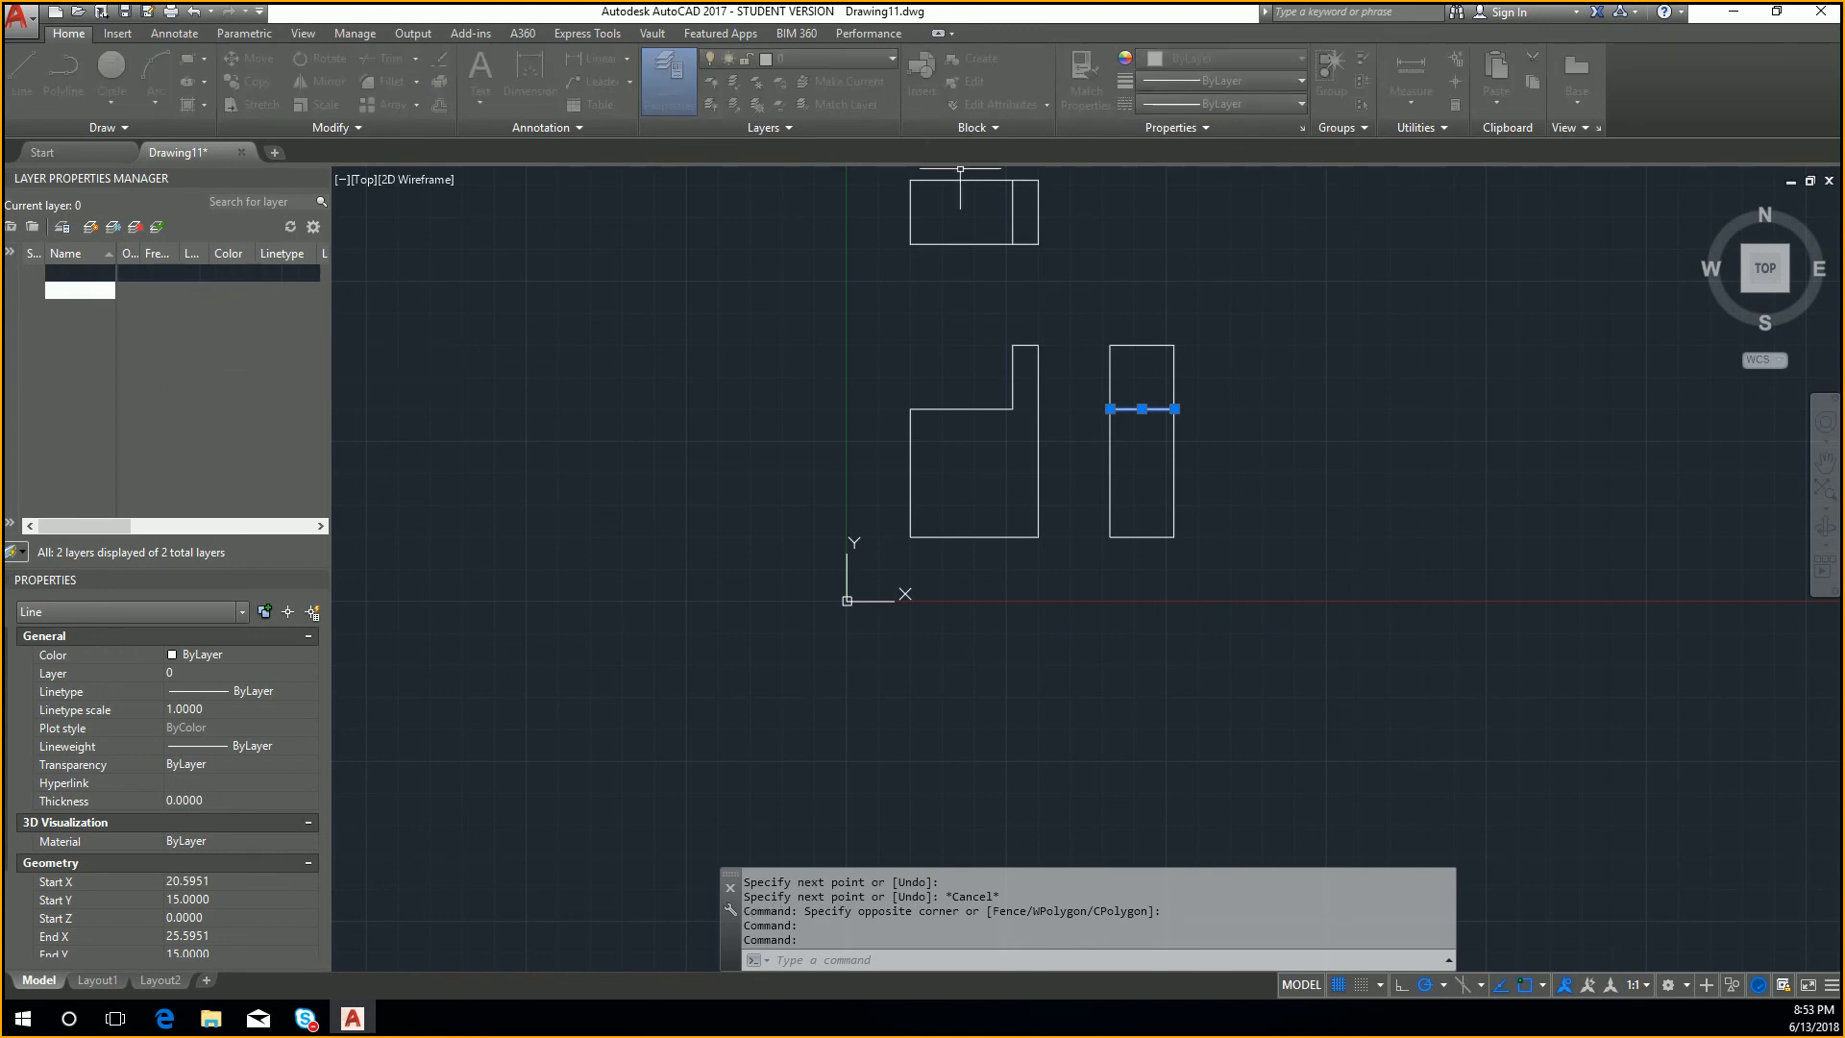
left_click(280, 289)
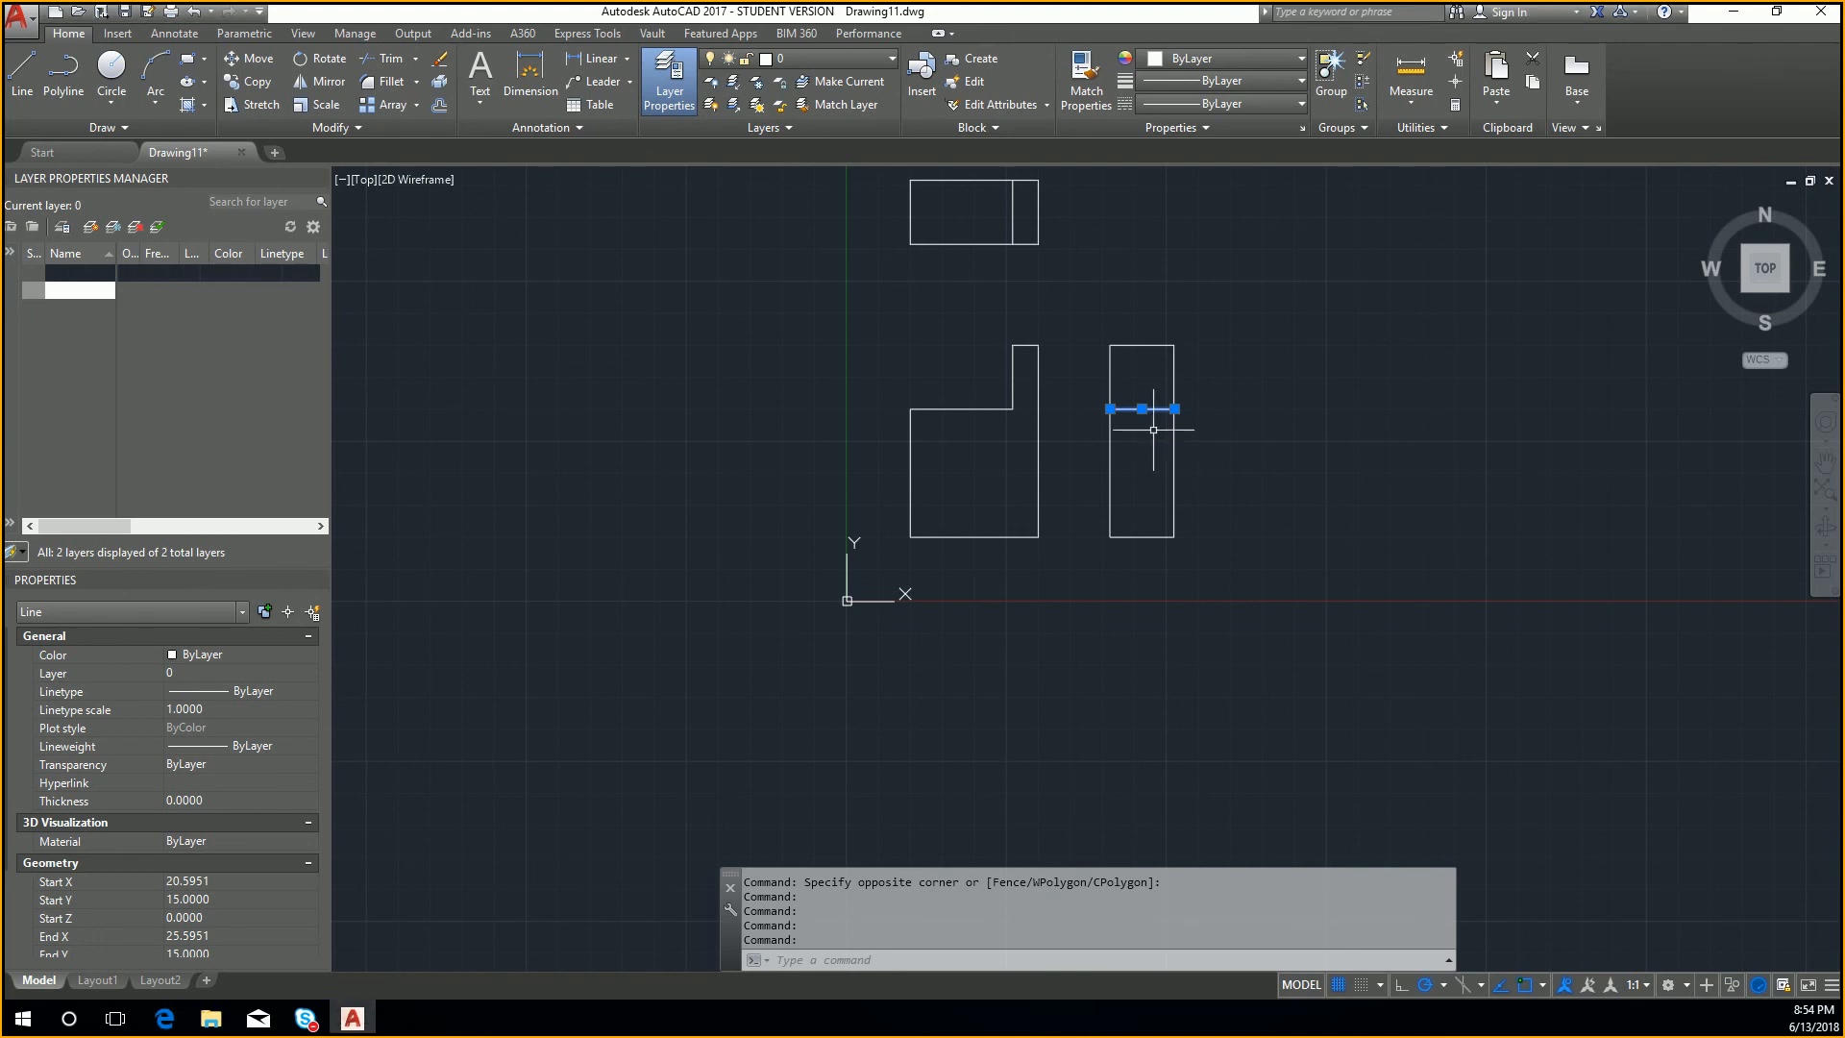
Step: Move the horizontal line inside the side view to the Hidden layer
scroll(1156, 433, "up", 4)
key("Escape")
key("Escape")
left_click_drag(1166, 411, 1075, 325)
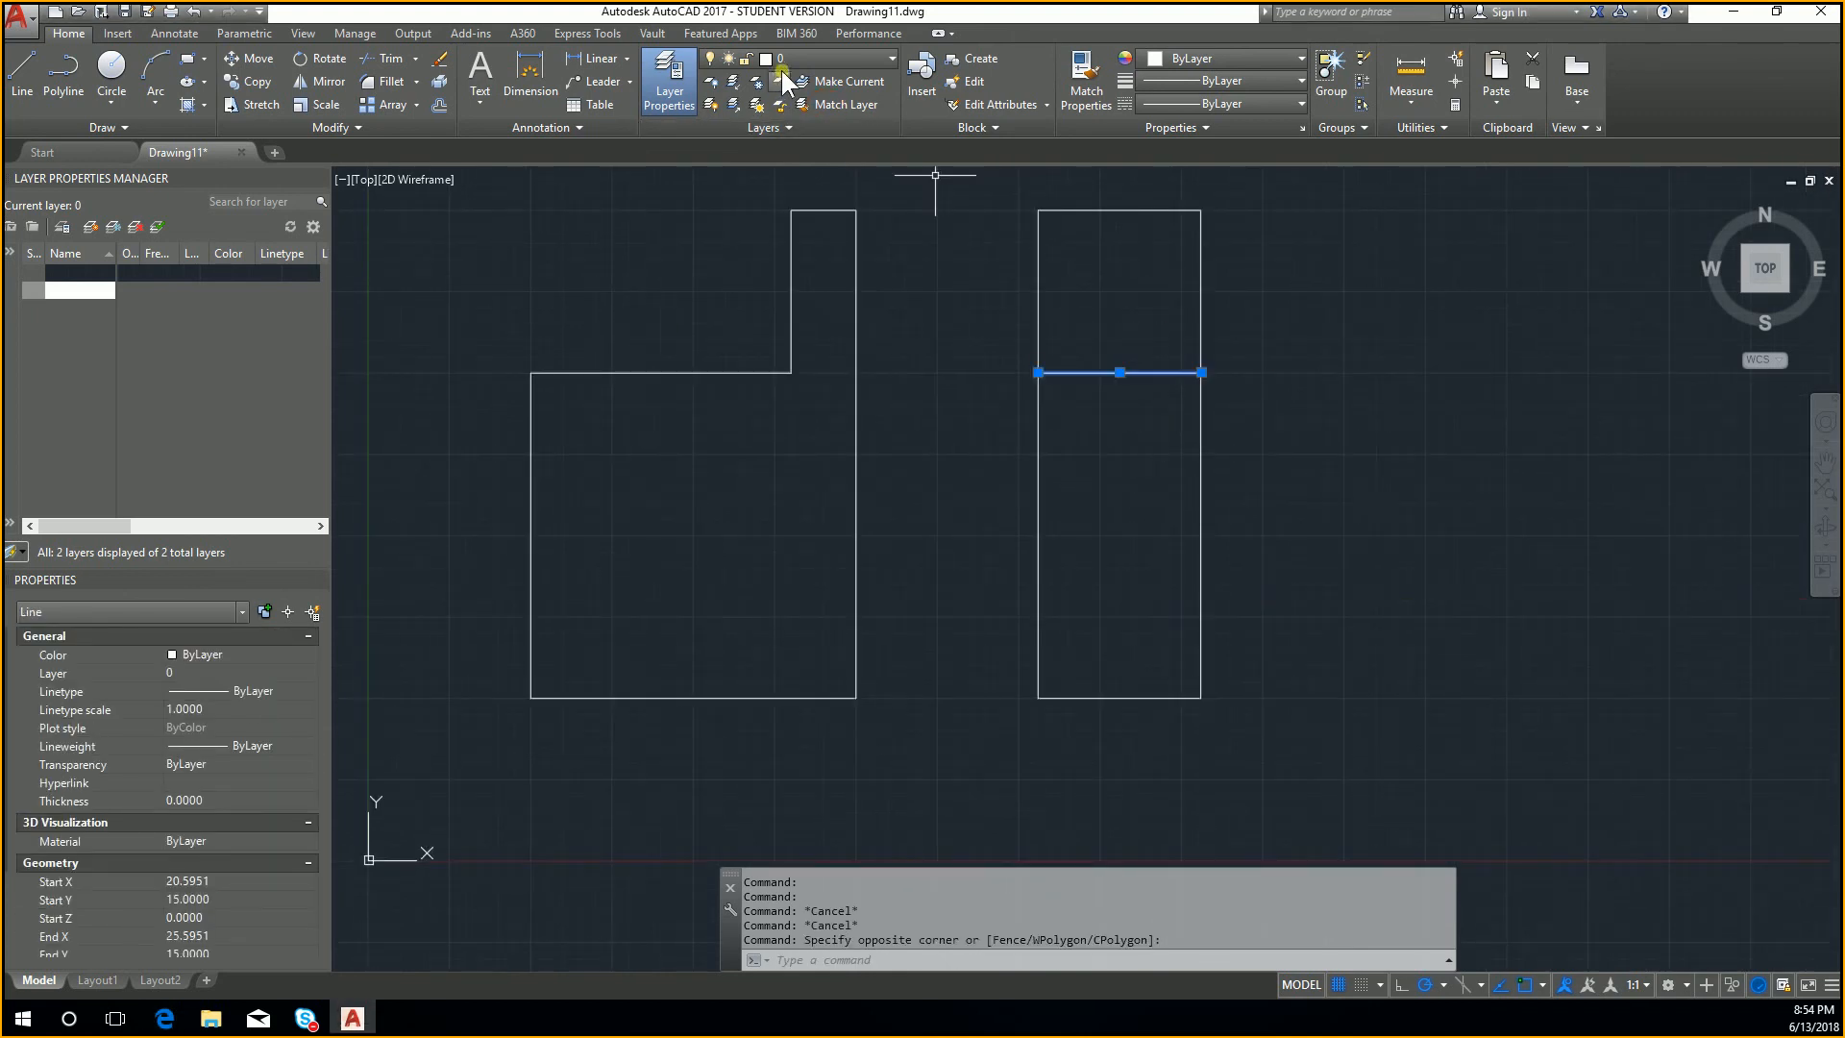
left_click(805, 60)
left_click(832, 102)
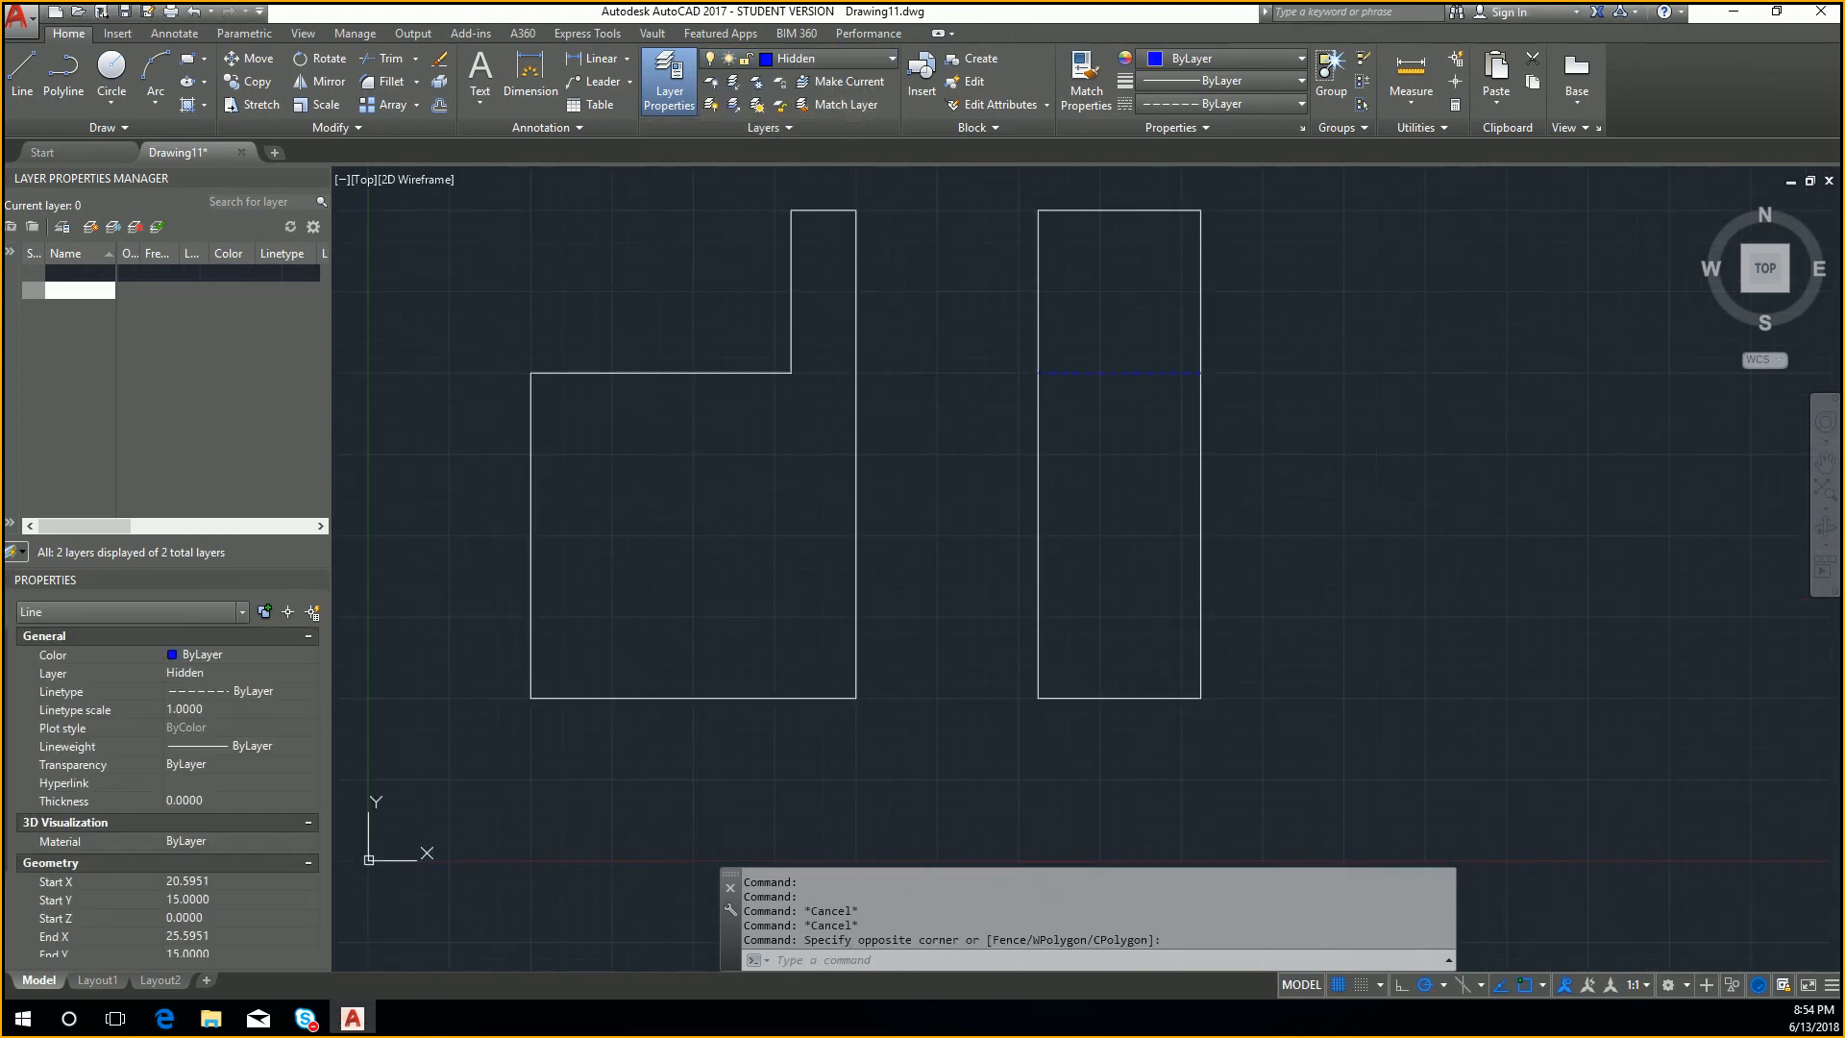
key("Escape")
key("Escape")
scroll(1165, 459, "down", 2)
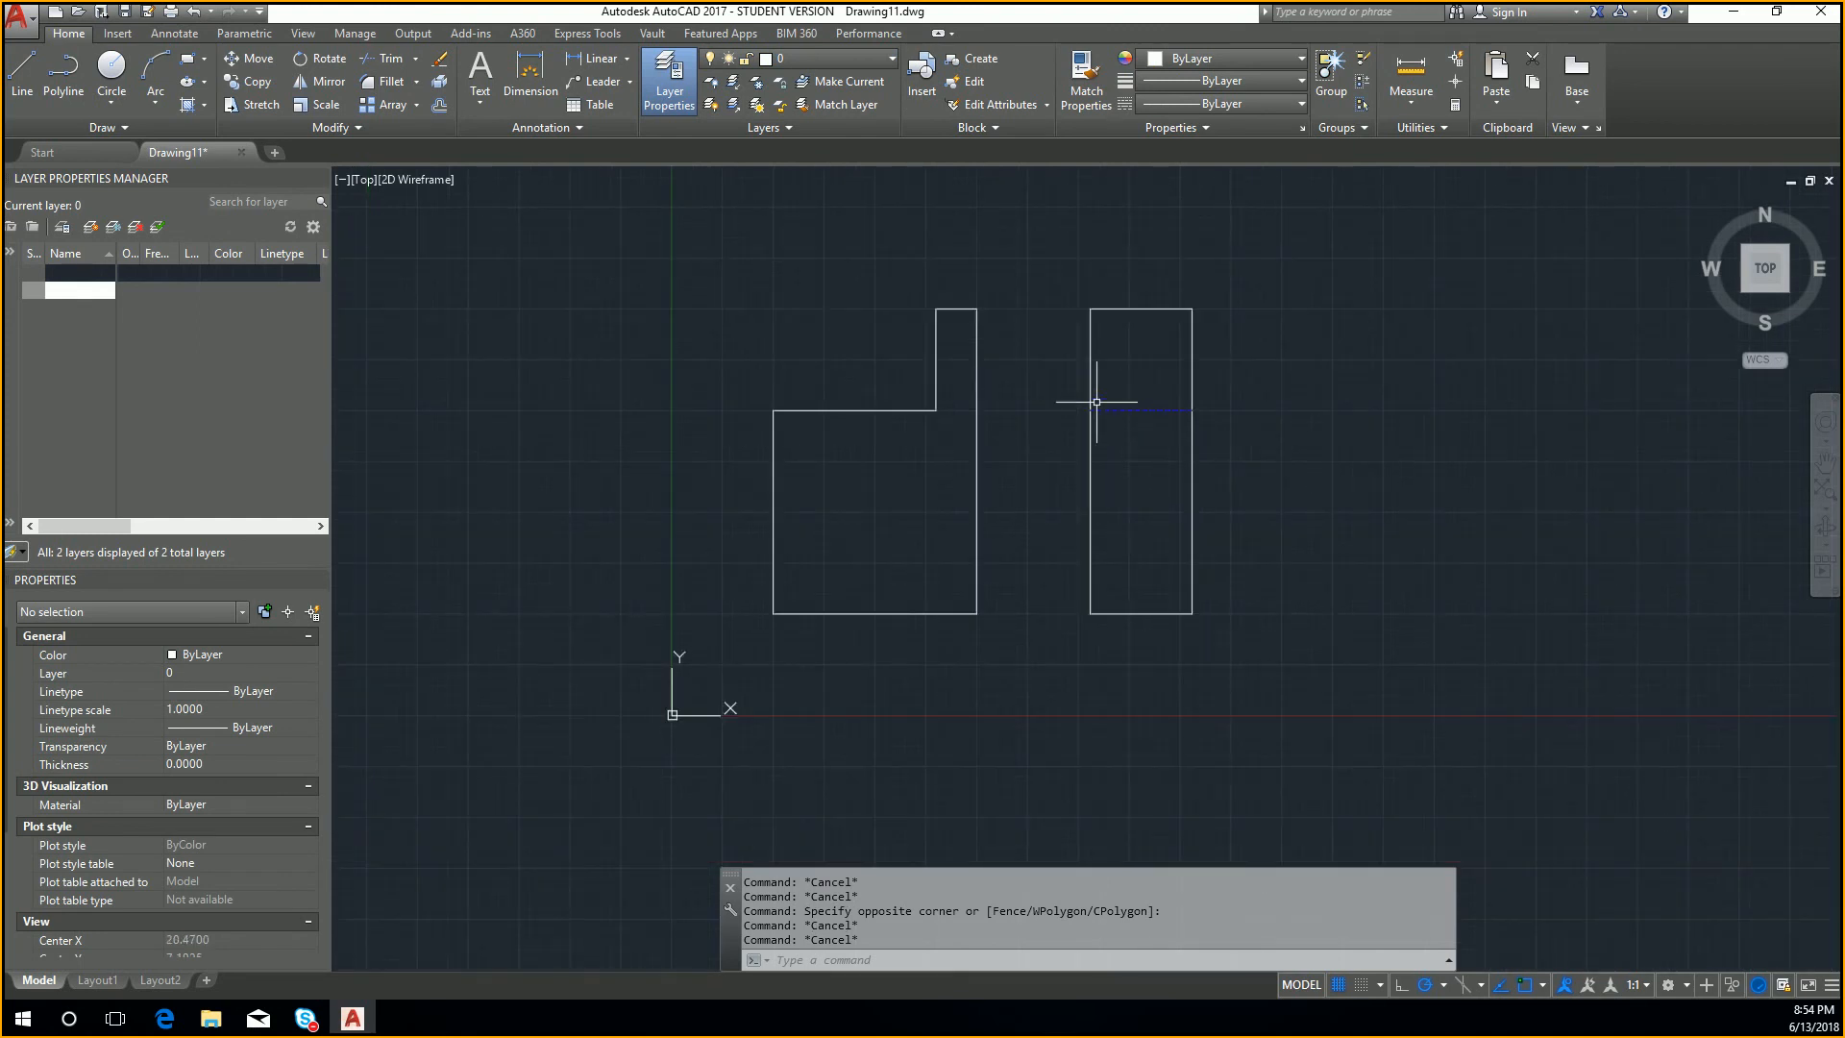
middle_click_drag(1097, 402, 1083, 600)
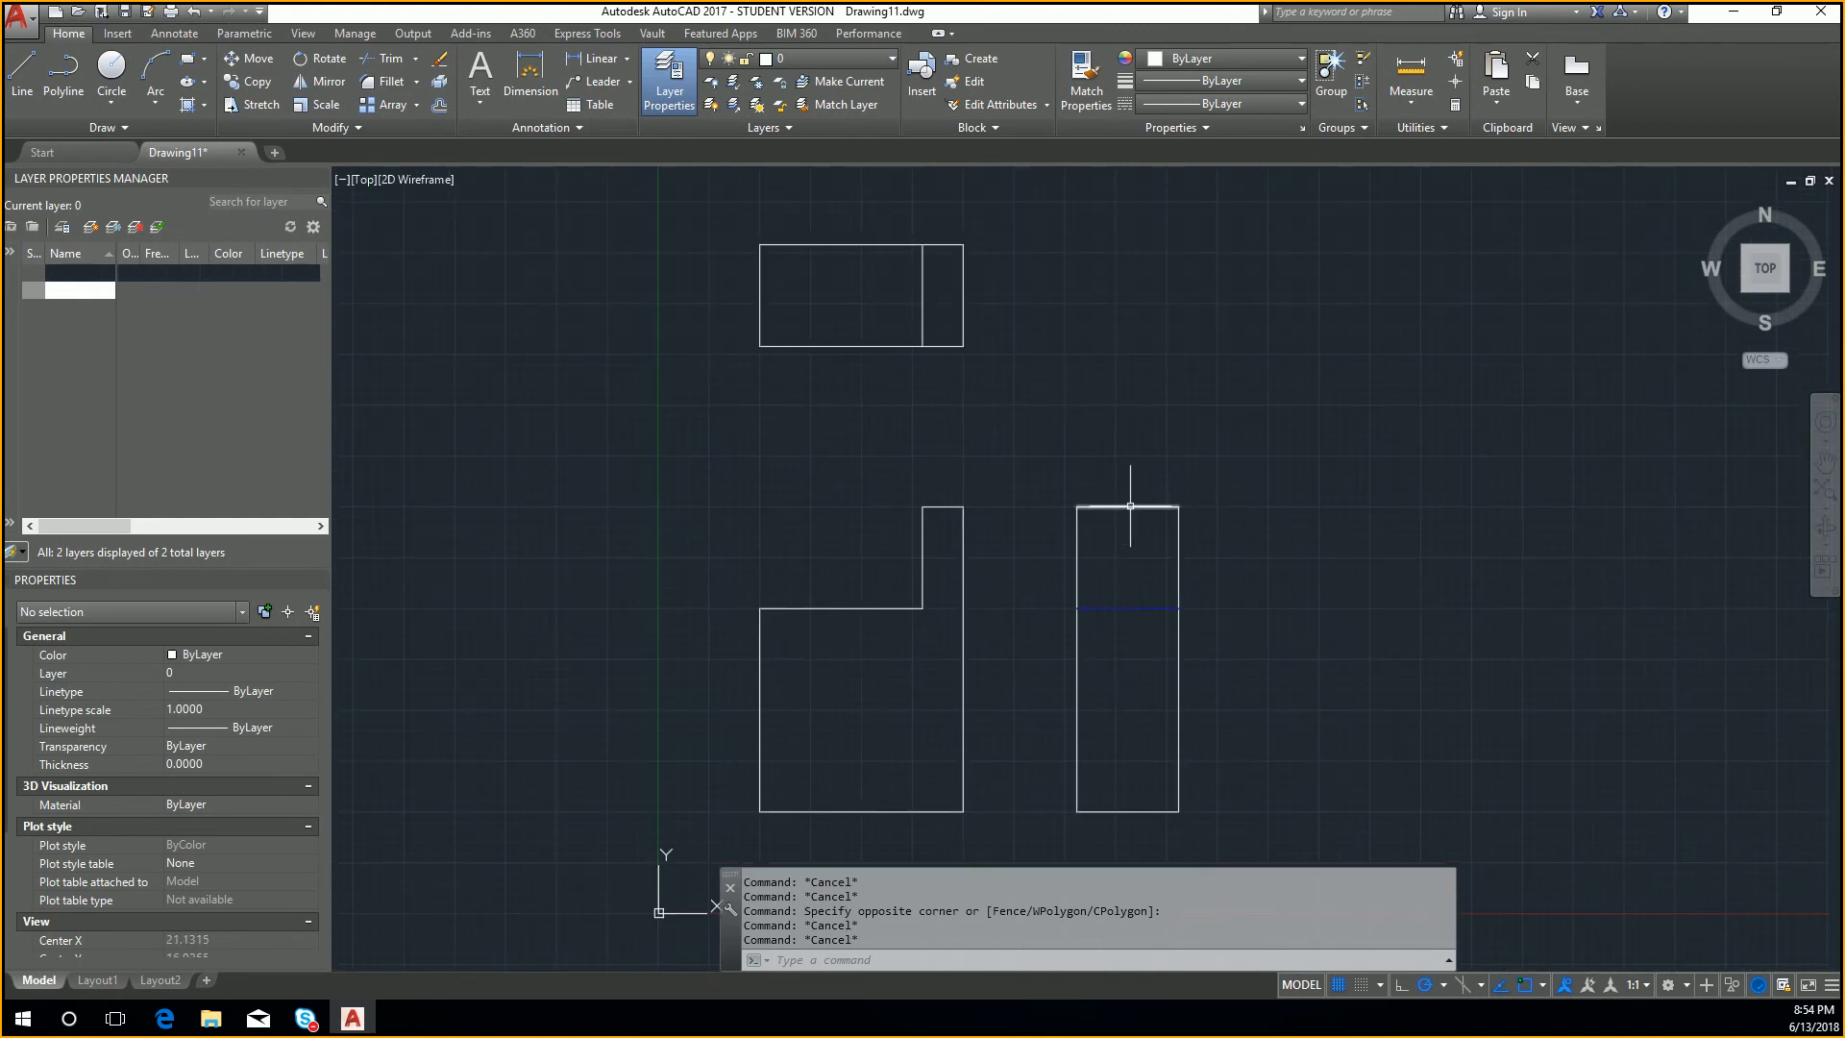
type("l")
key("Return")
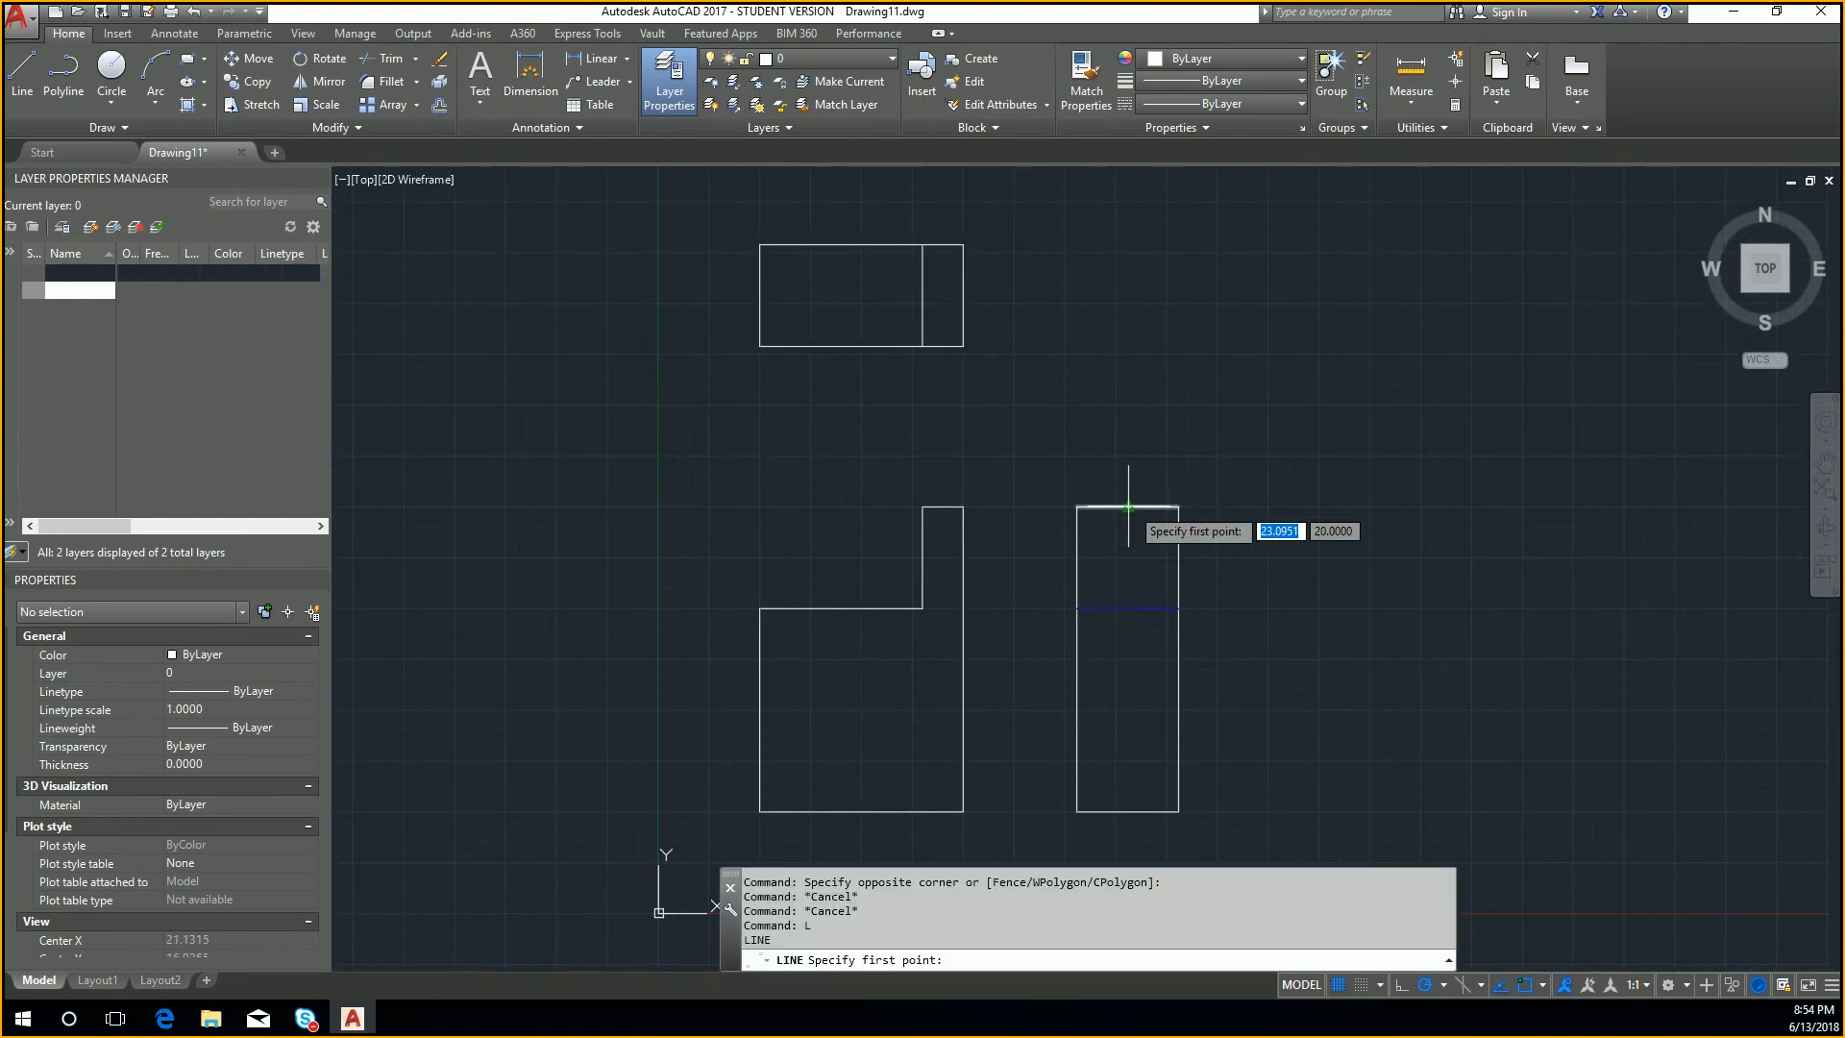
left_click(963, 505)
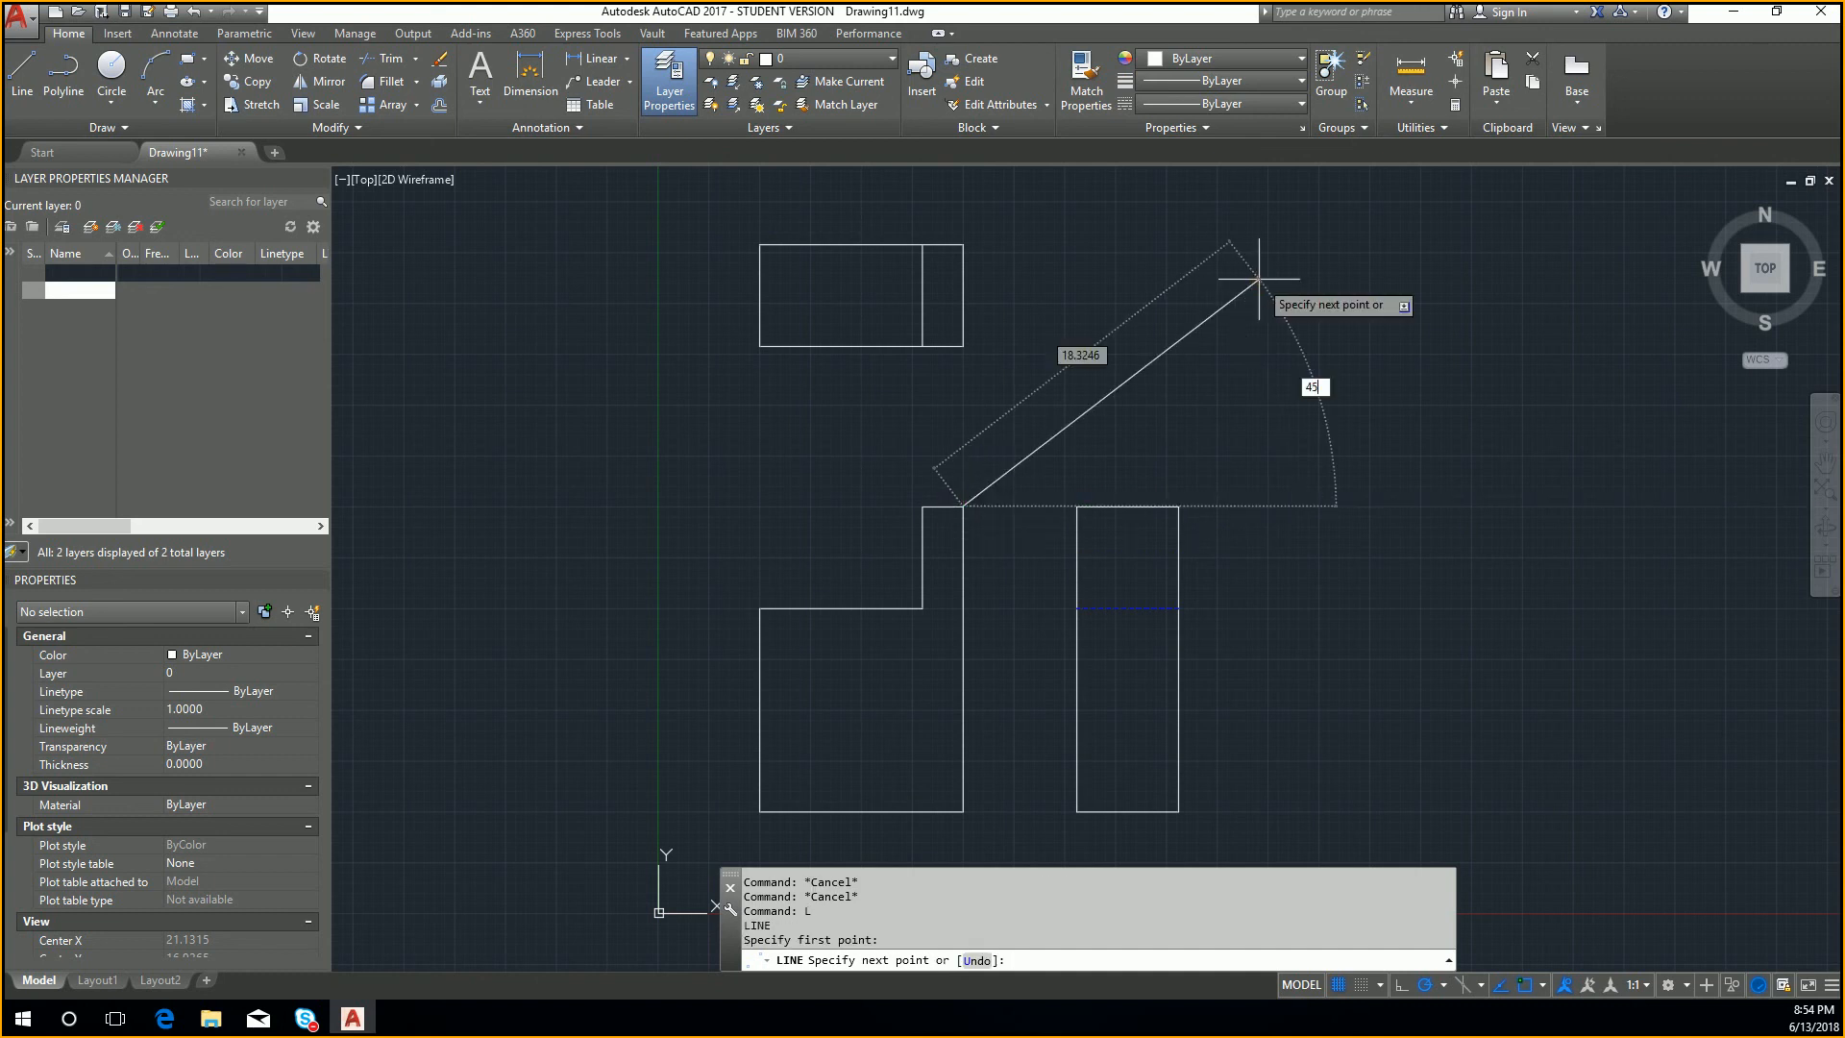
key("Tab")
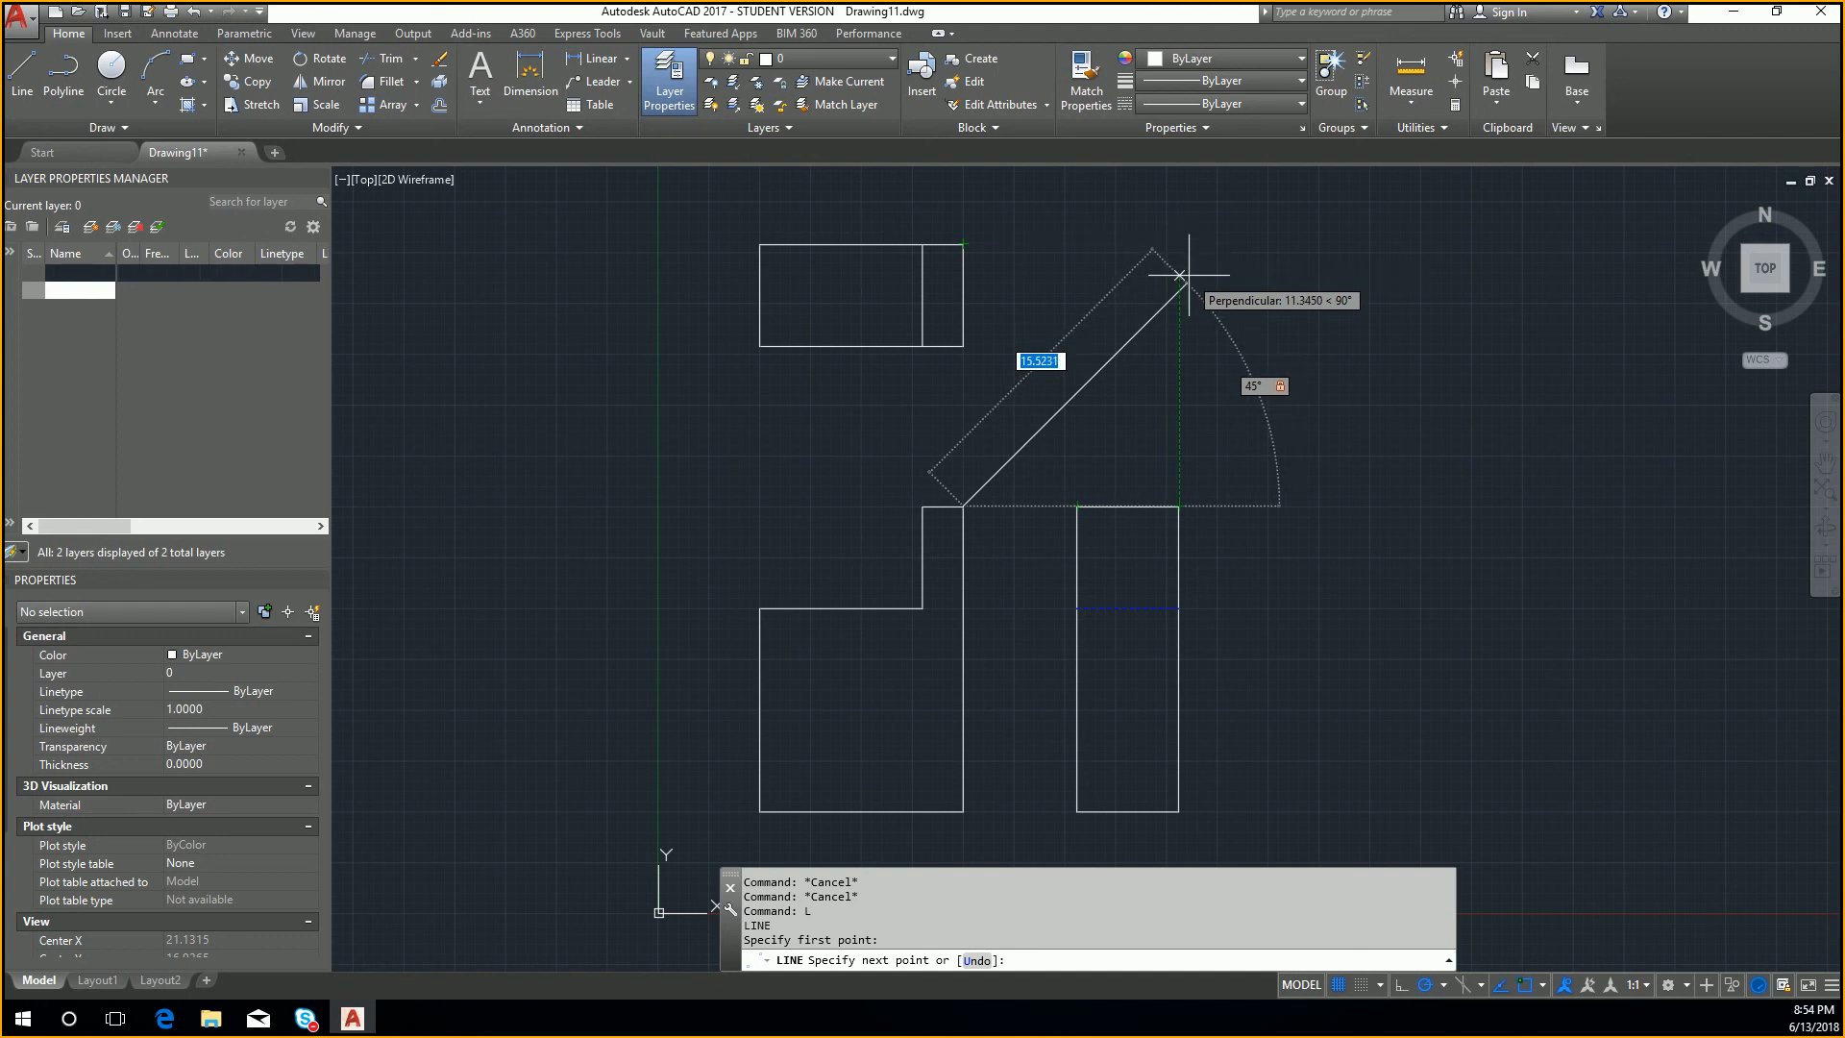
key("Escape")
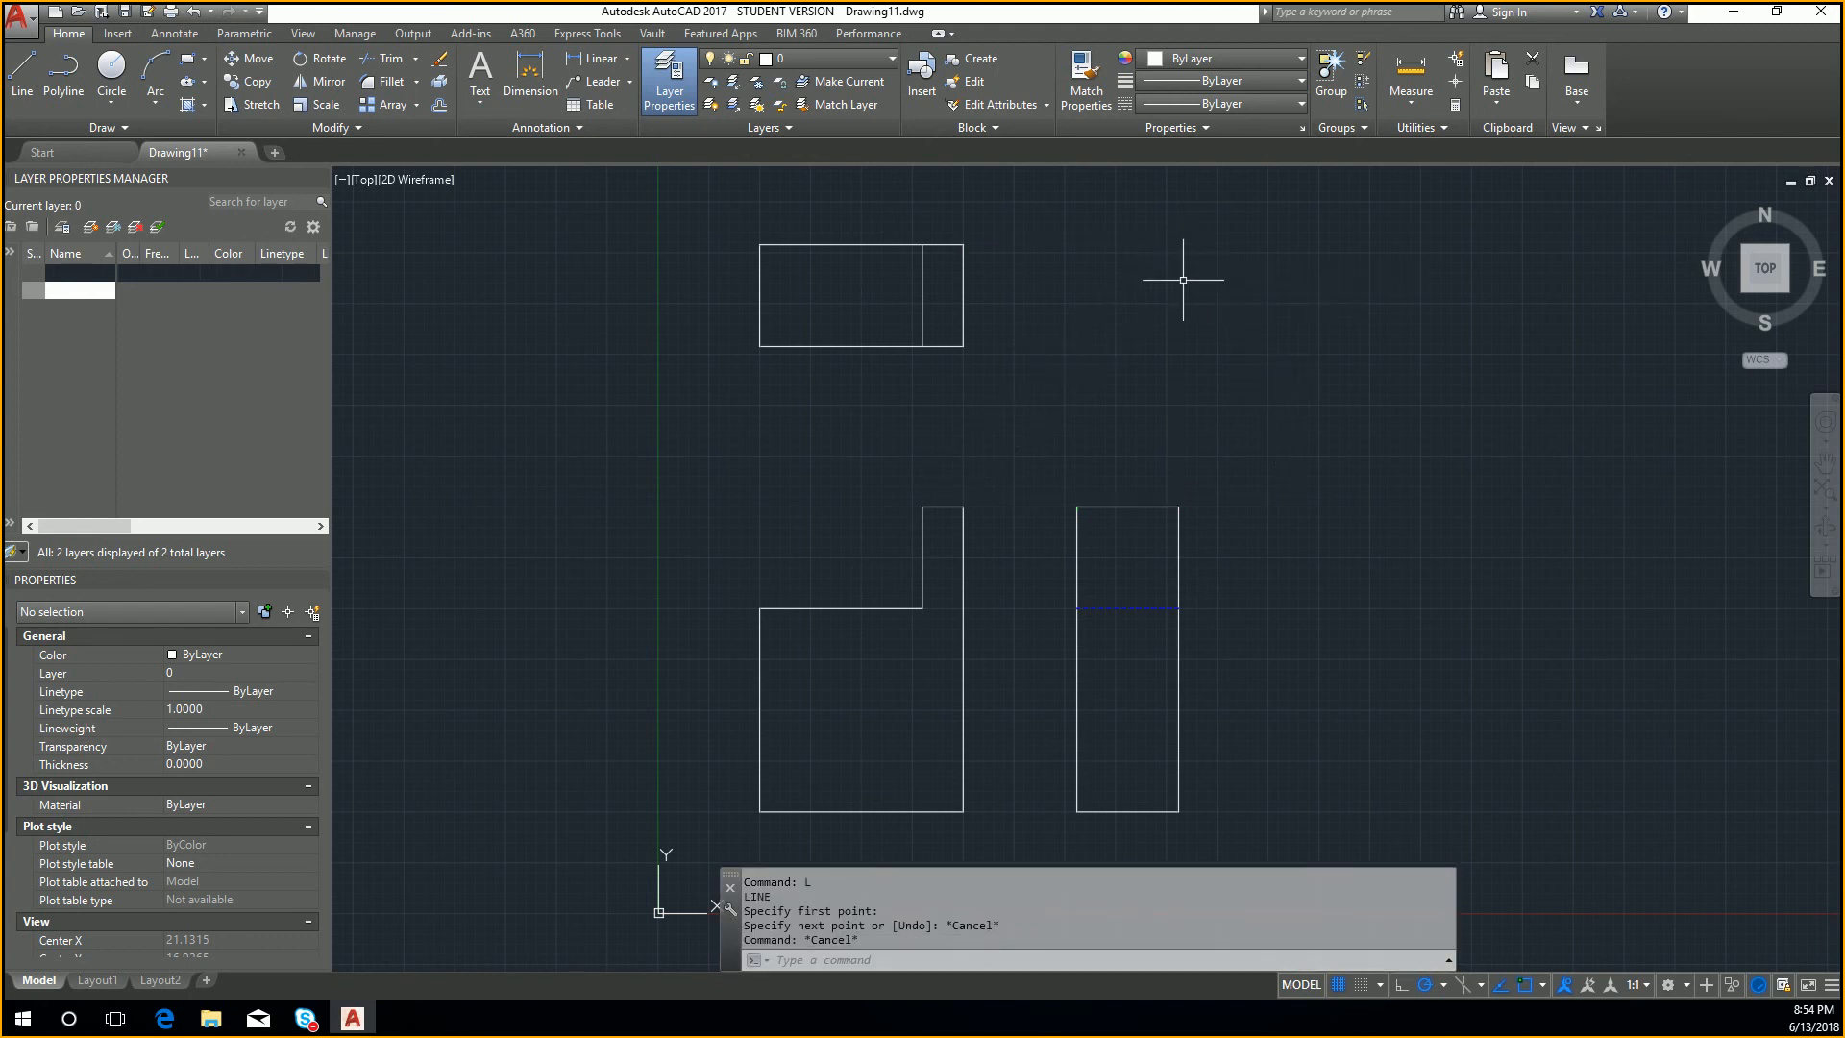
Step: Draw a horizontal helper line from the top view's lower right corner to directly above the side view's left edge
type("l")
key("Return")
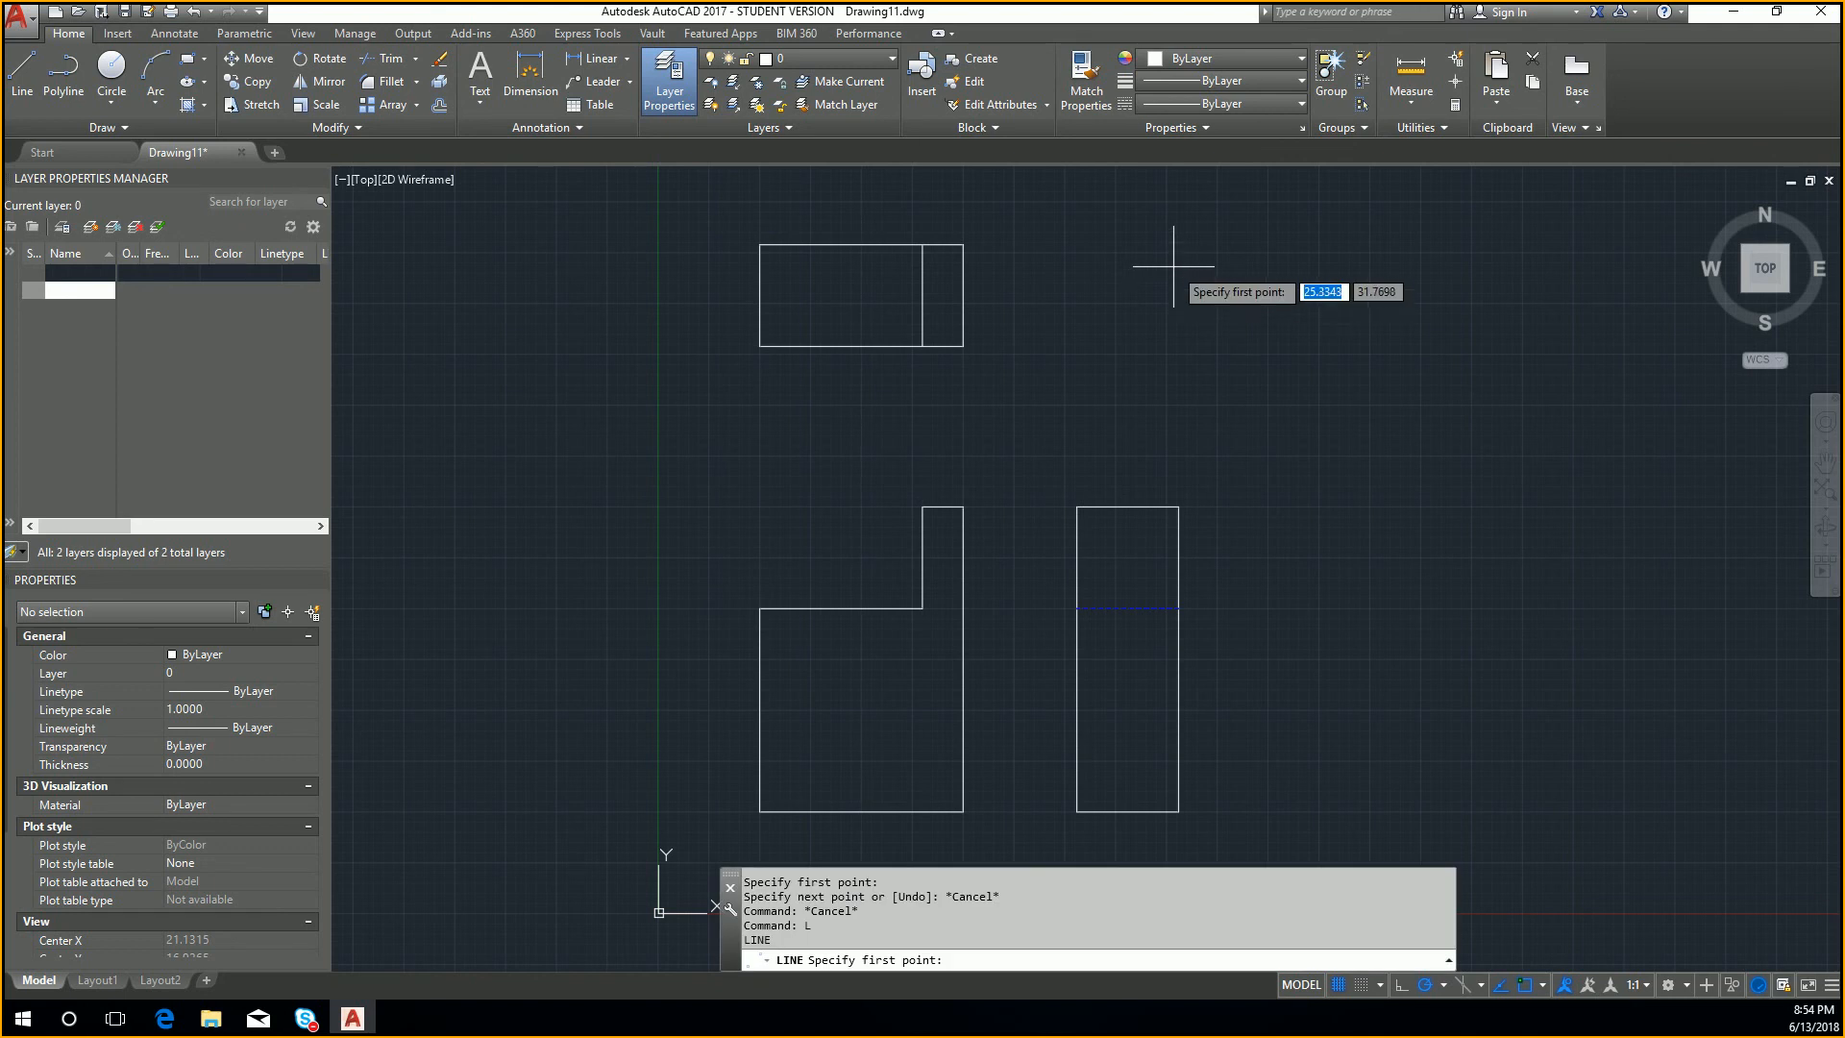
left_click(963, 345)
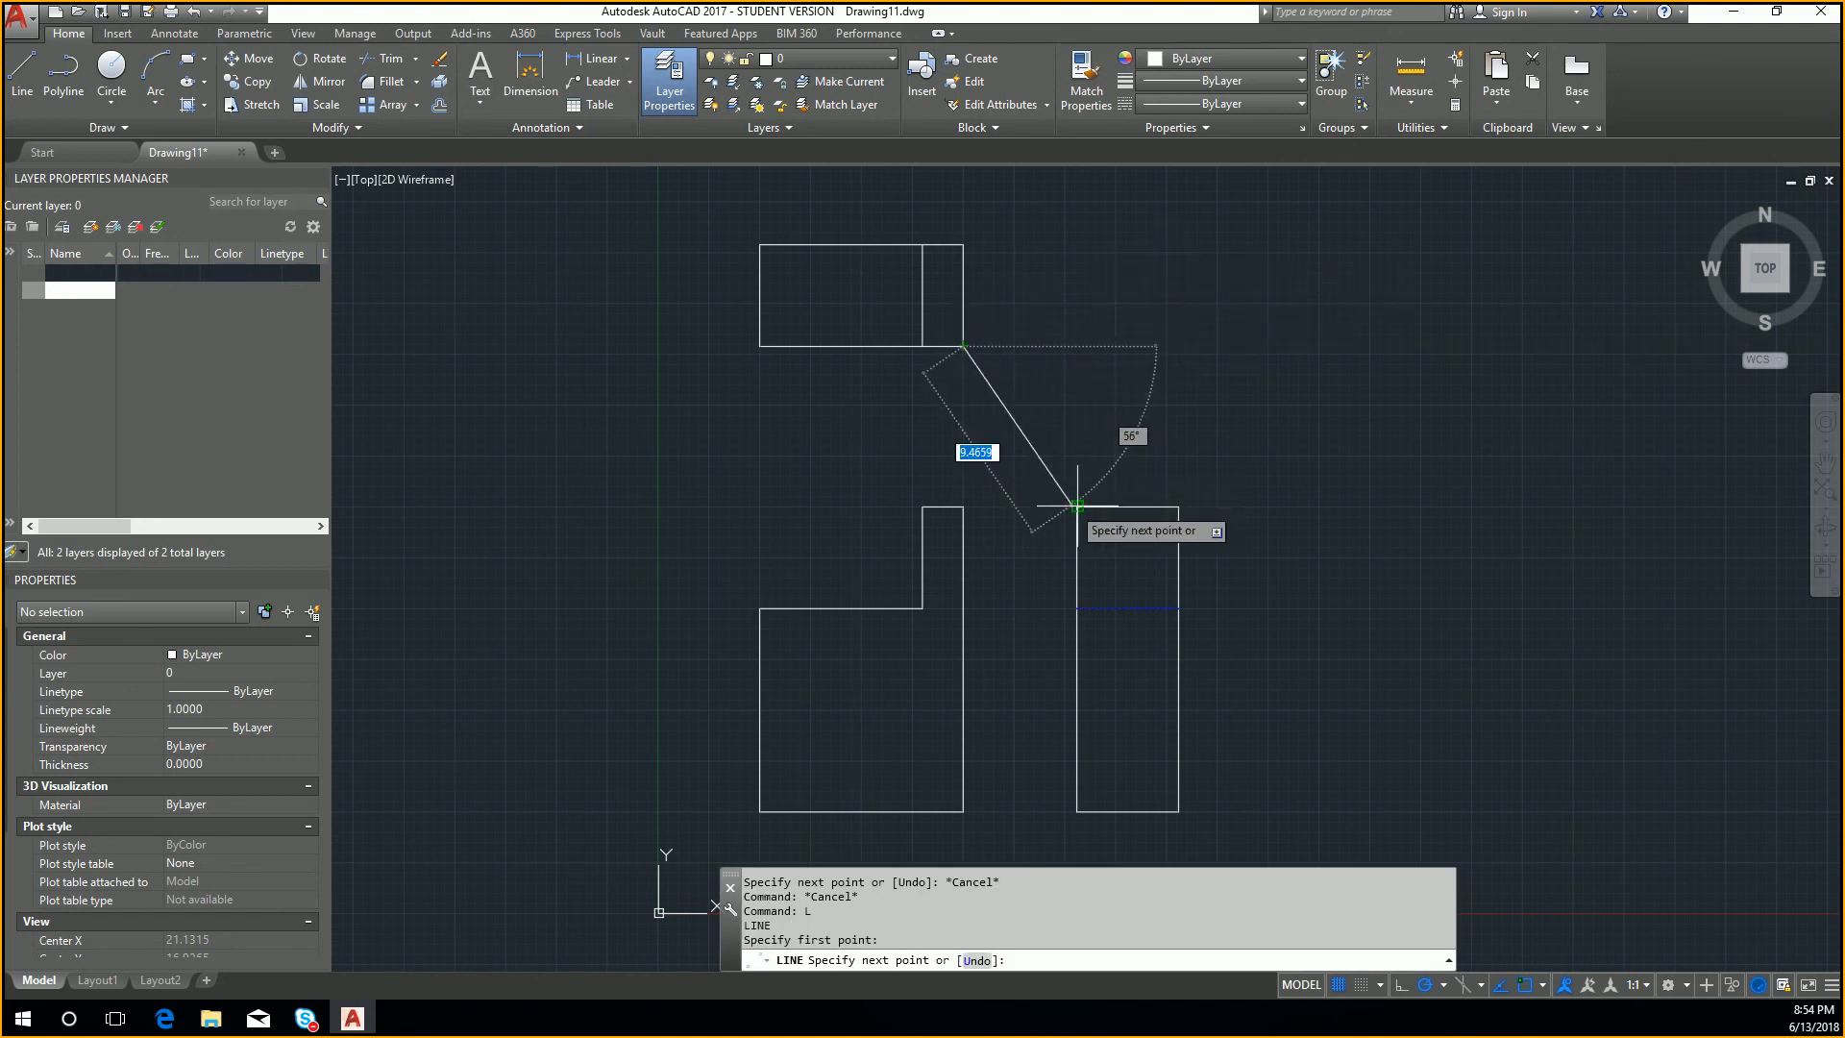
left_click(1077, 346)
key("Return")
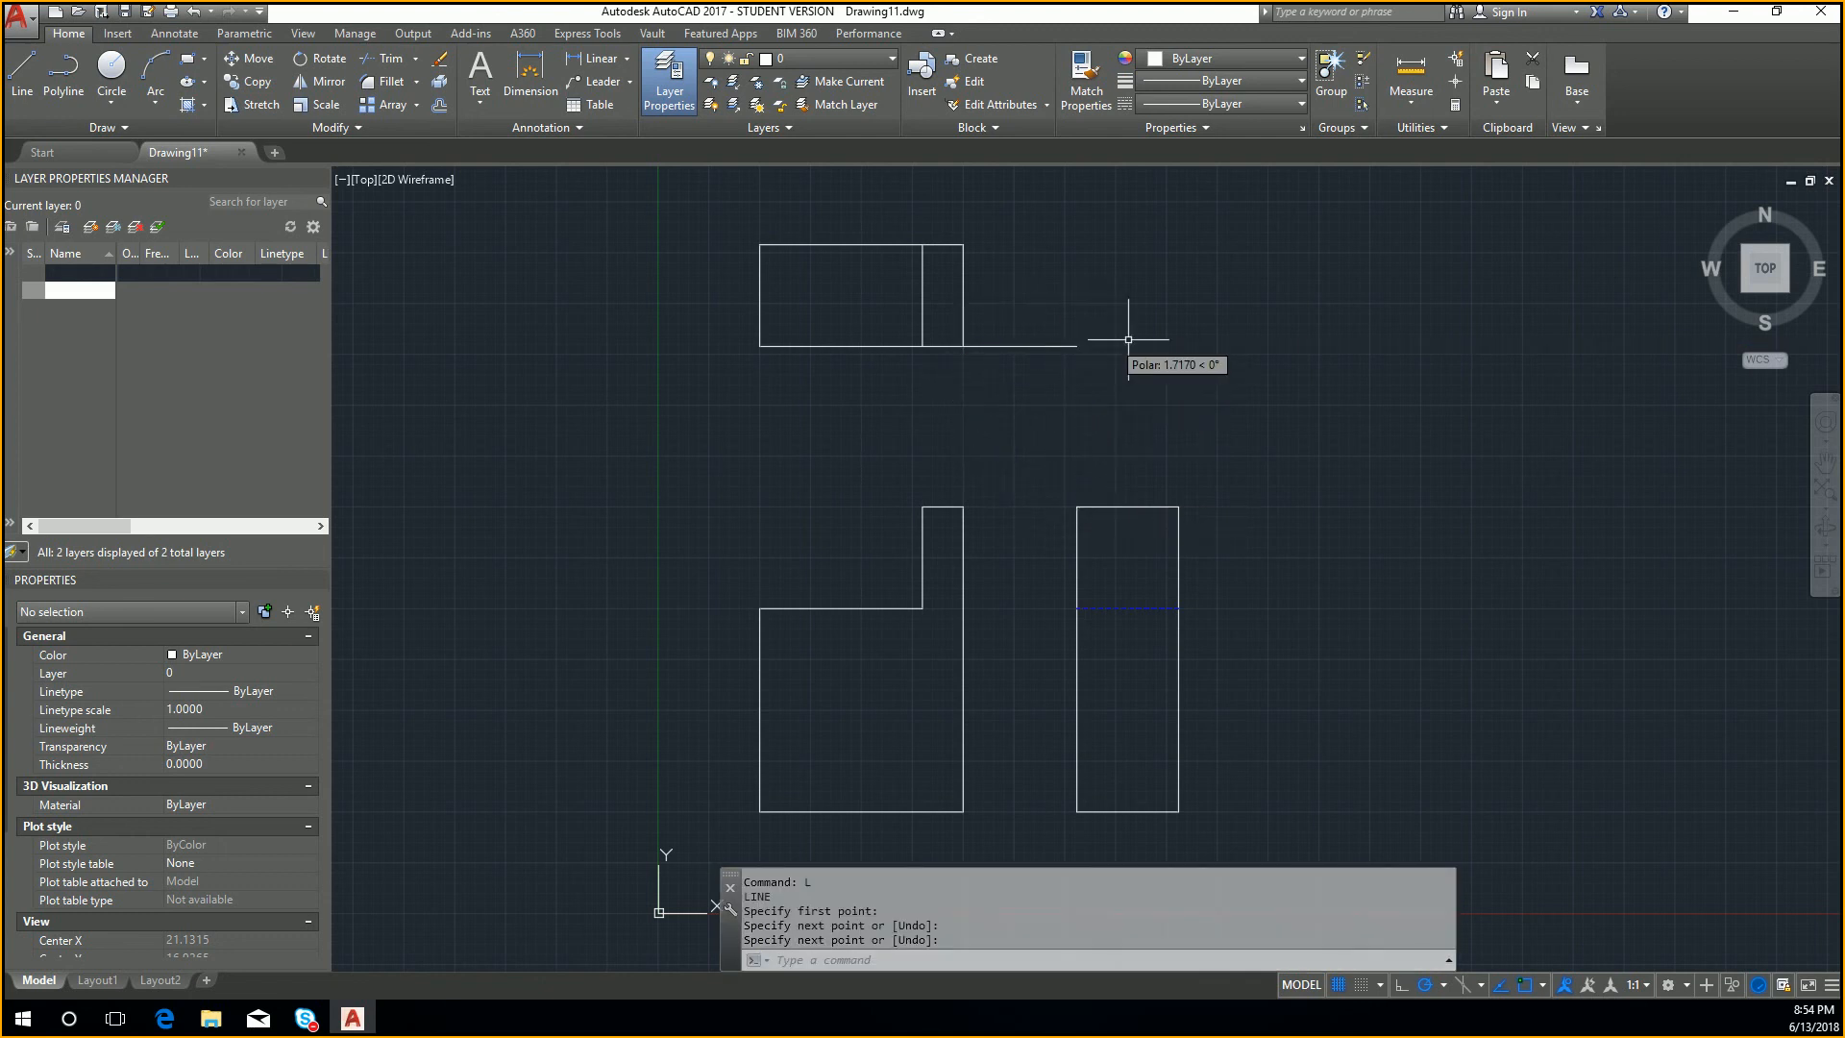
Step: Draw a diagonal from above the side view's right edge, level with the top view's upper edge, to the helper line's end, and delete the helper line
key("Return")
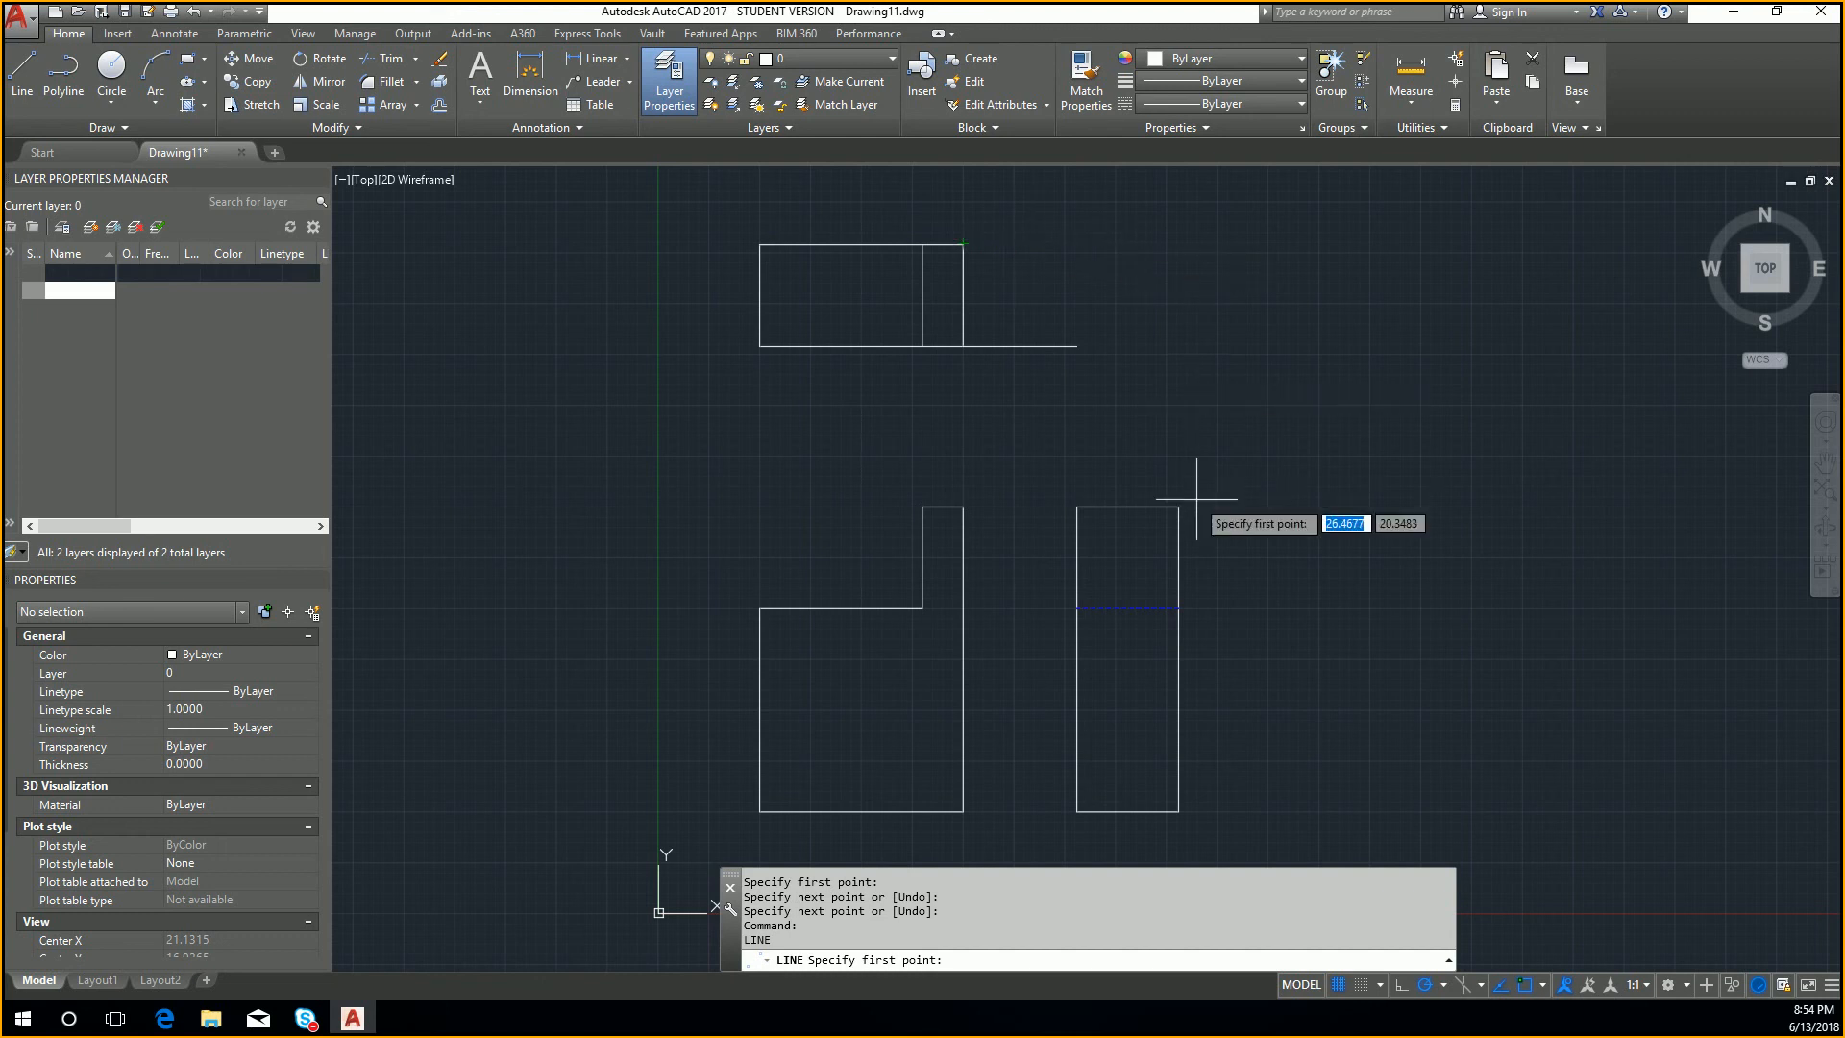
left_click(1178, 244)
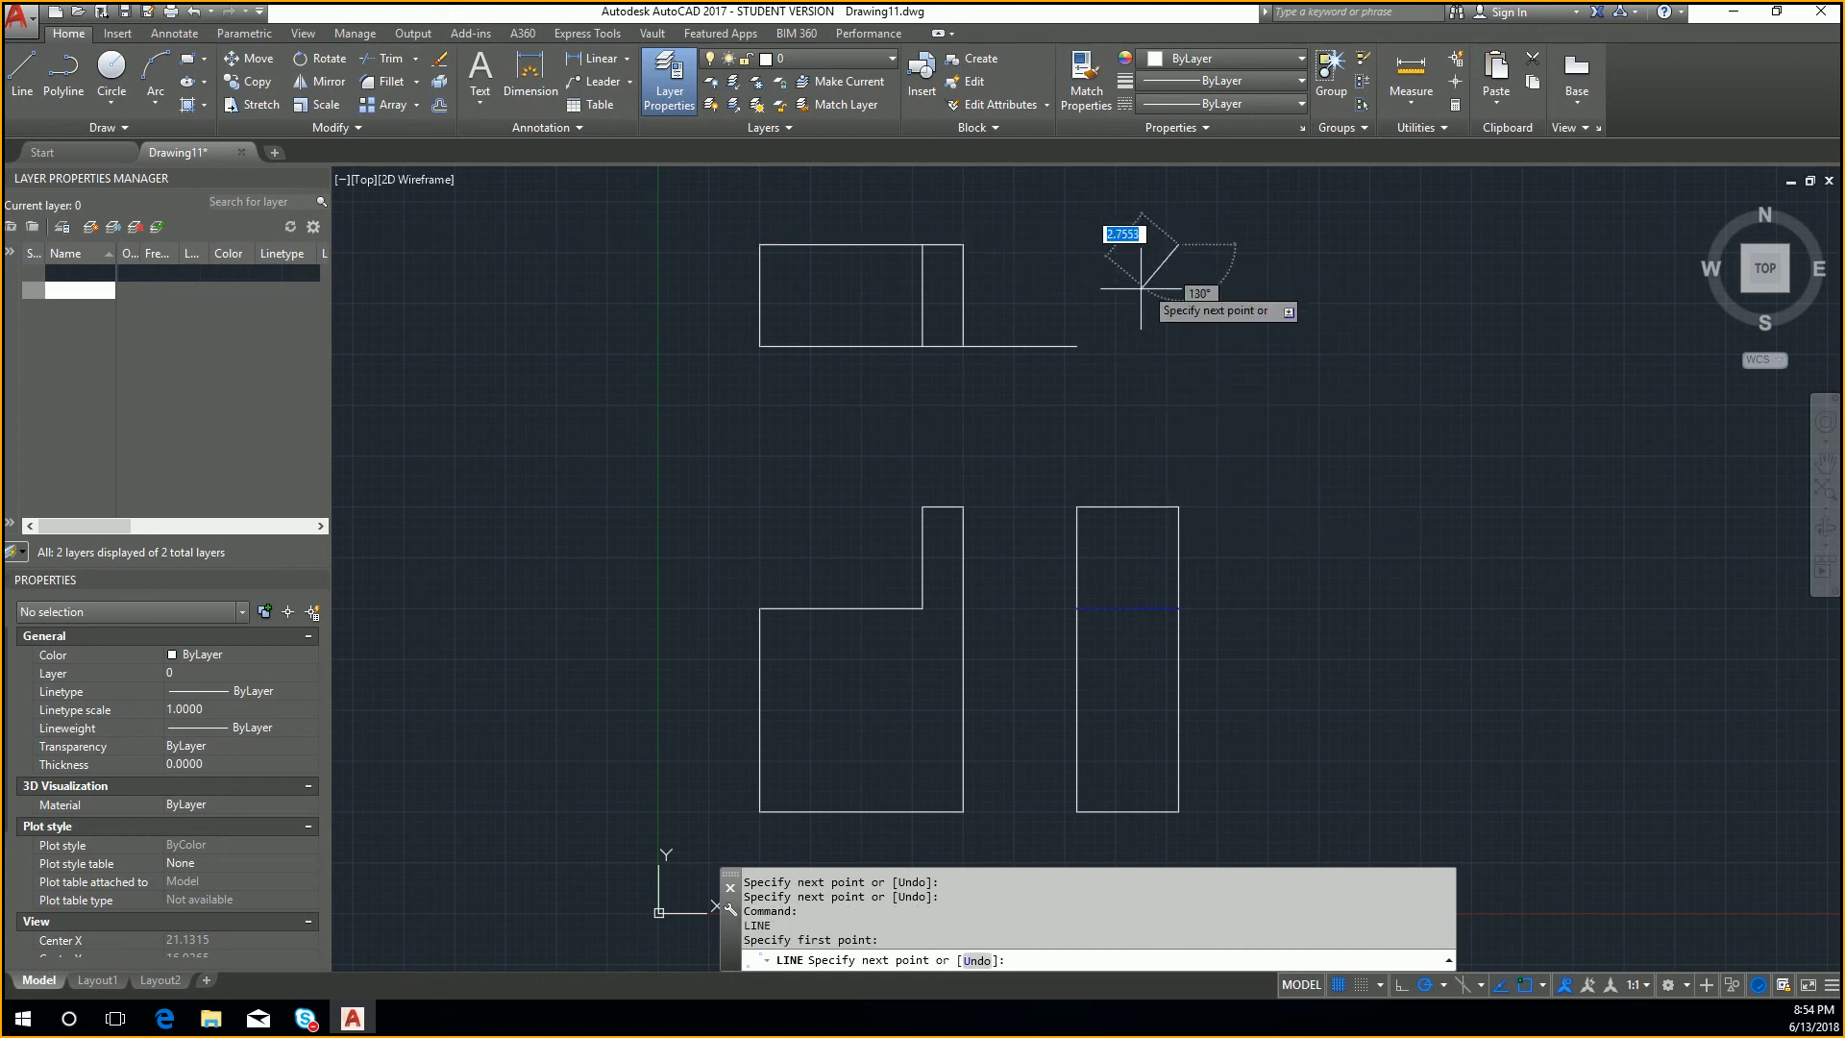
left_click(1077, 344)
key("Escape")
left_click_drag(1063, 362, 1029, 337)
key("Delete")
mouse_move(1165, 375)
middle_mouse_down()
mouse_move(1203, 468)
mouse_move(1195, 523)
middle_mouse_up()
key("Return")
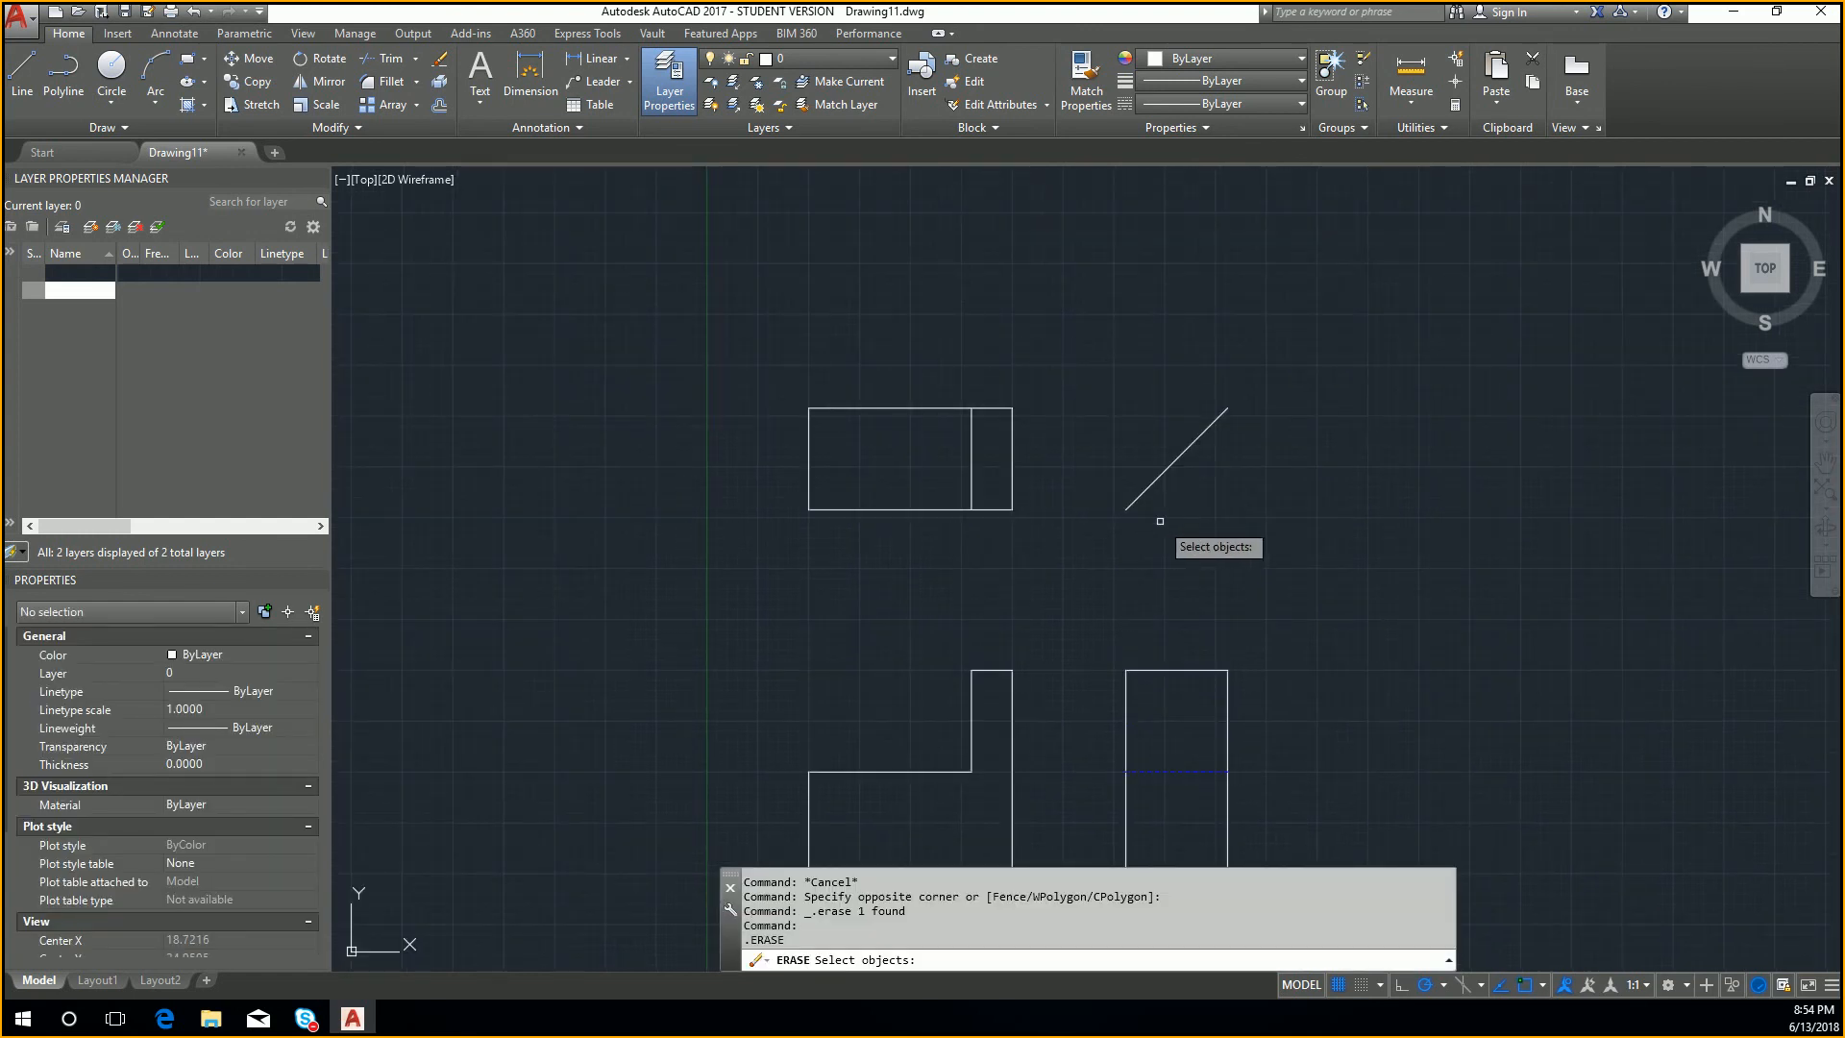
key("Escape")
type("L")
key("Return")
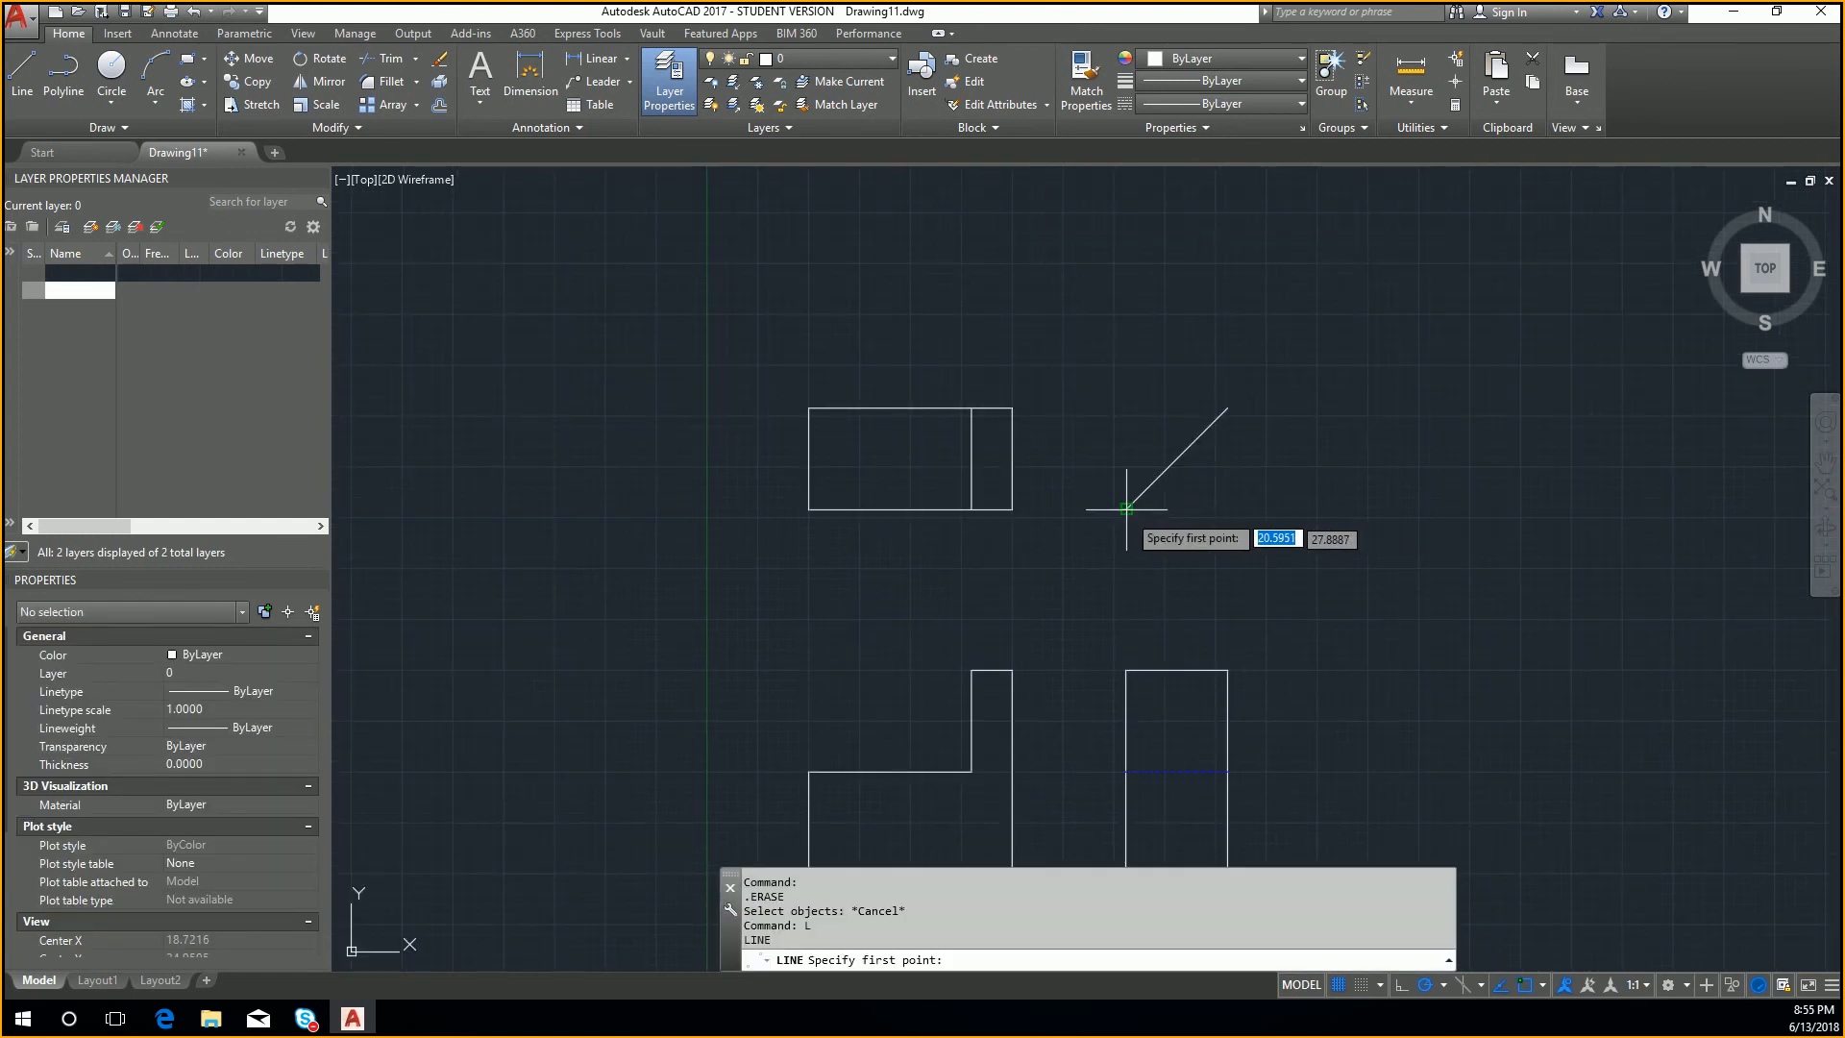
left_click(1127, 510)
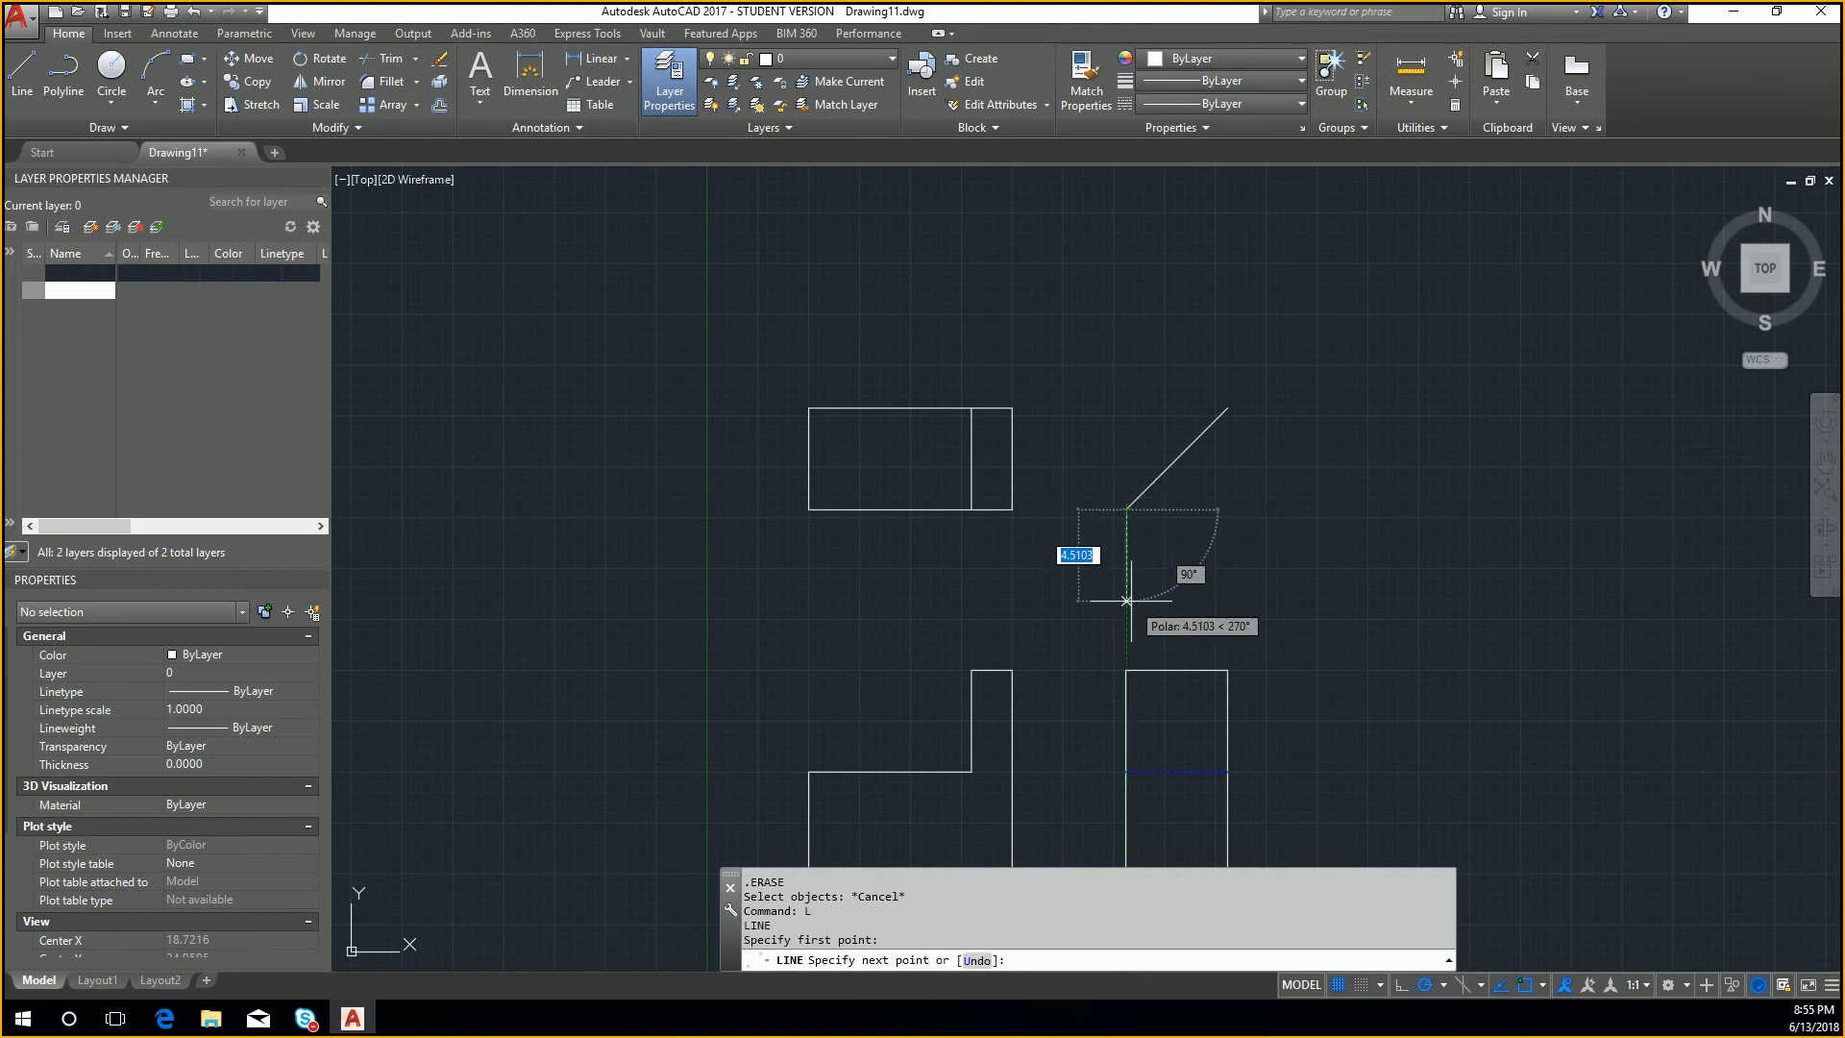
key("Escape")
key("Escape")
Step: Delete the diagonal projection line above the side view
left_click(1256, 547)
left_click(1104, 424)
key("Delete")
scroll(976, 491, "down", 4)
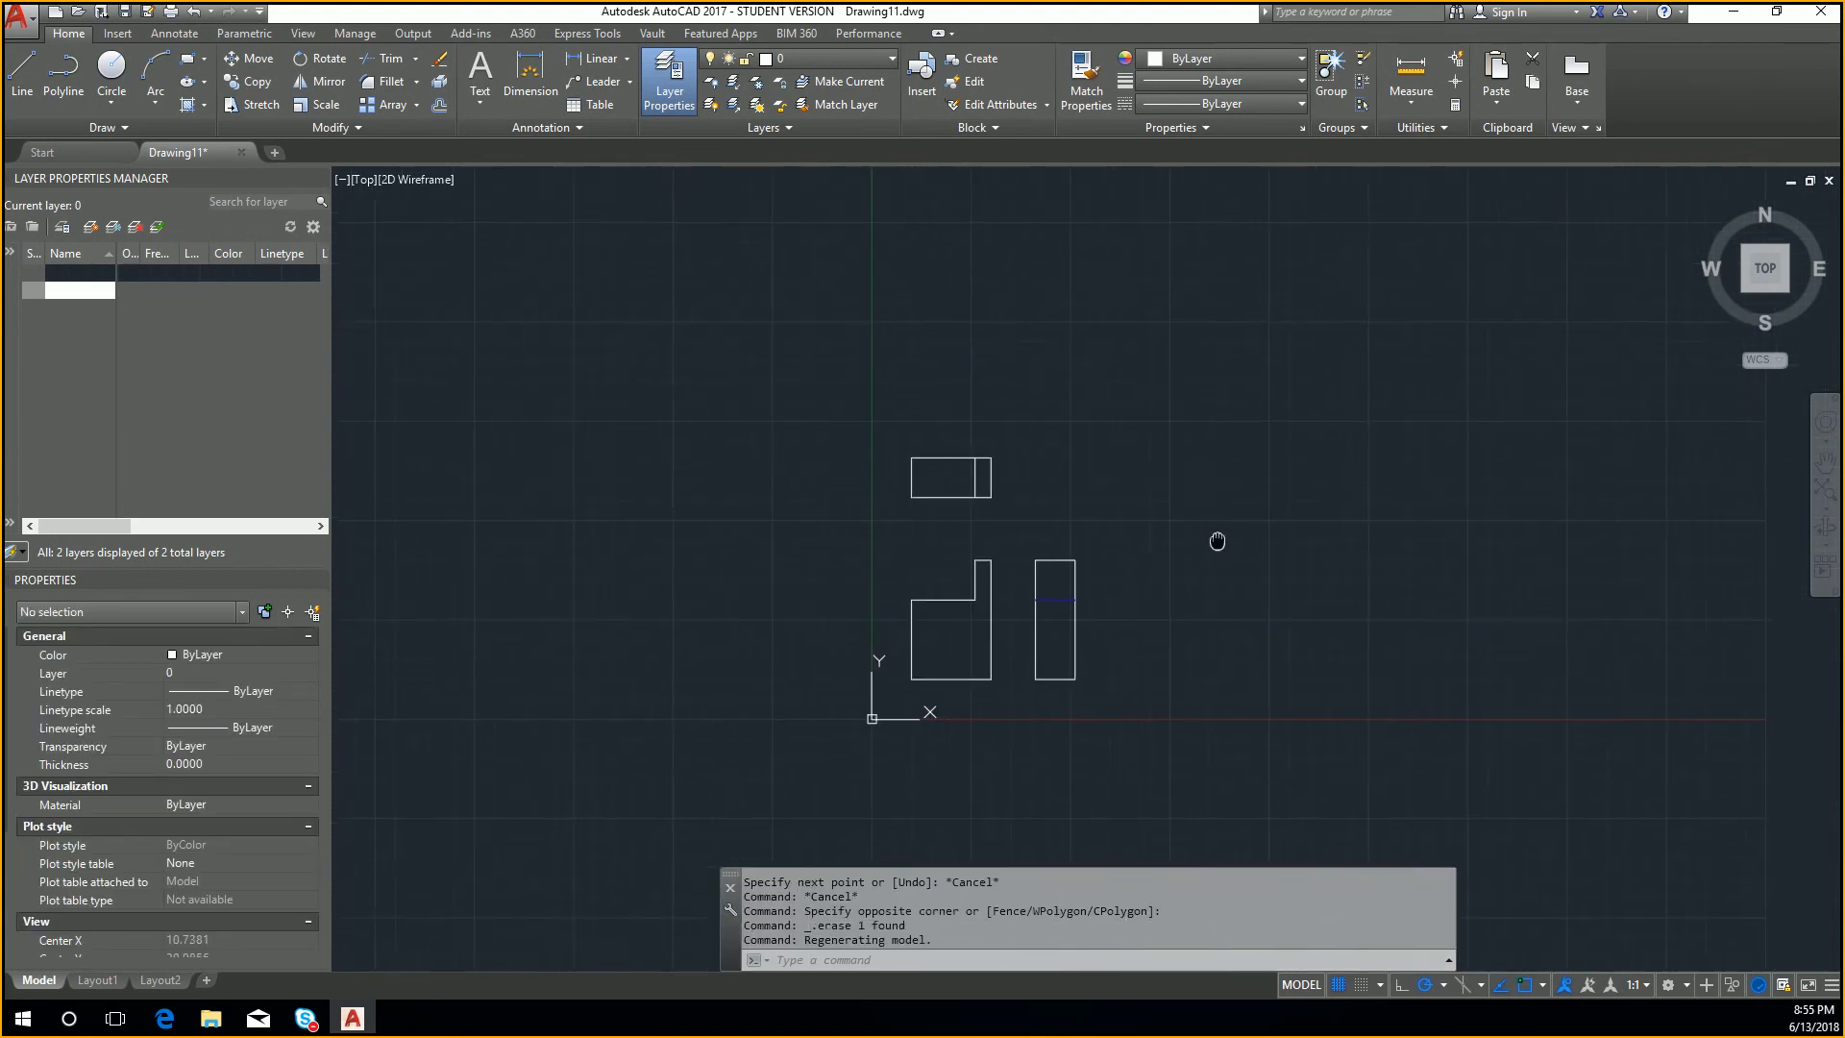
middle_click_drag(1217, 541, 1214, 542)
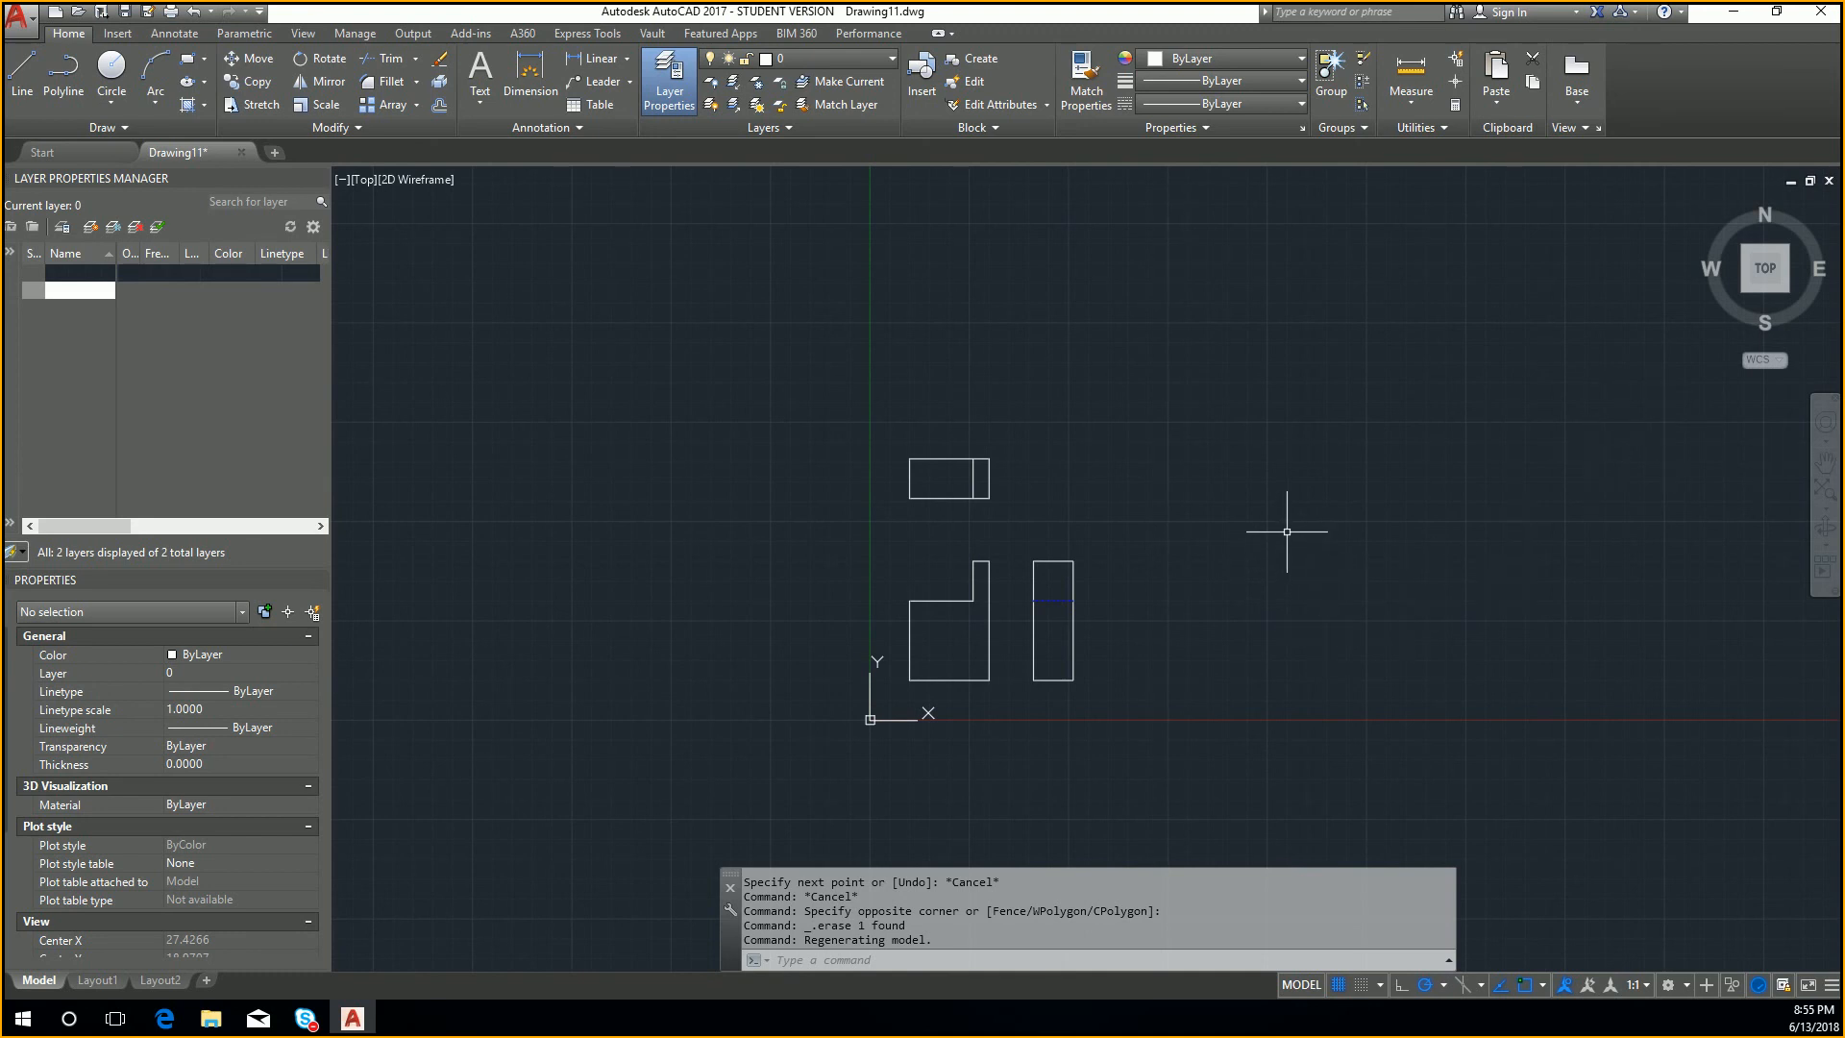
key("Delete")
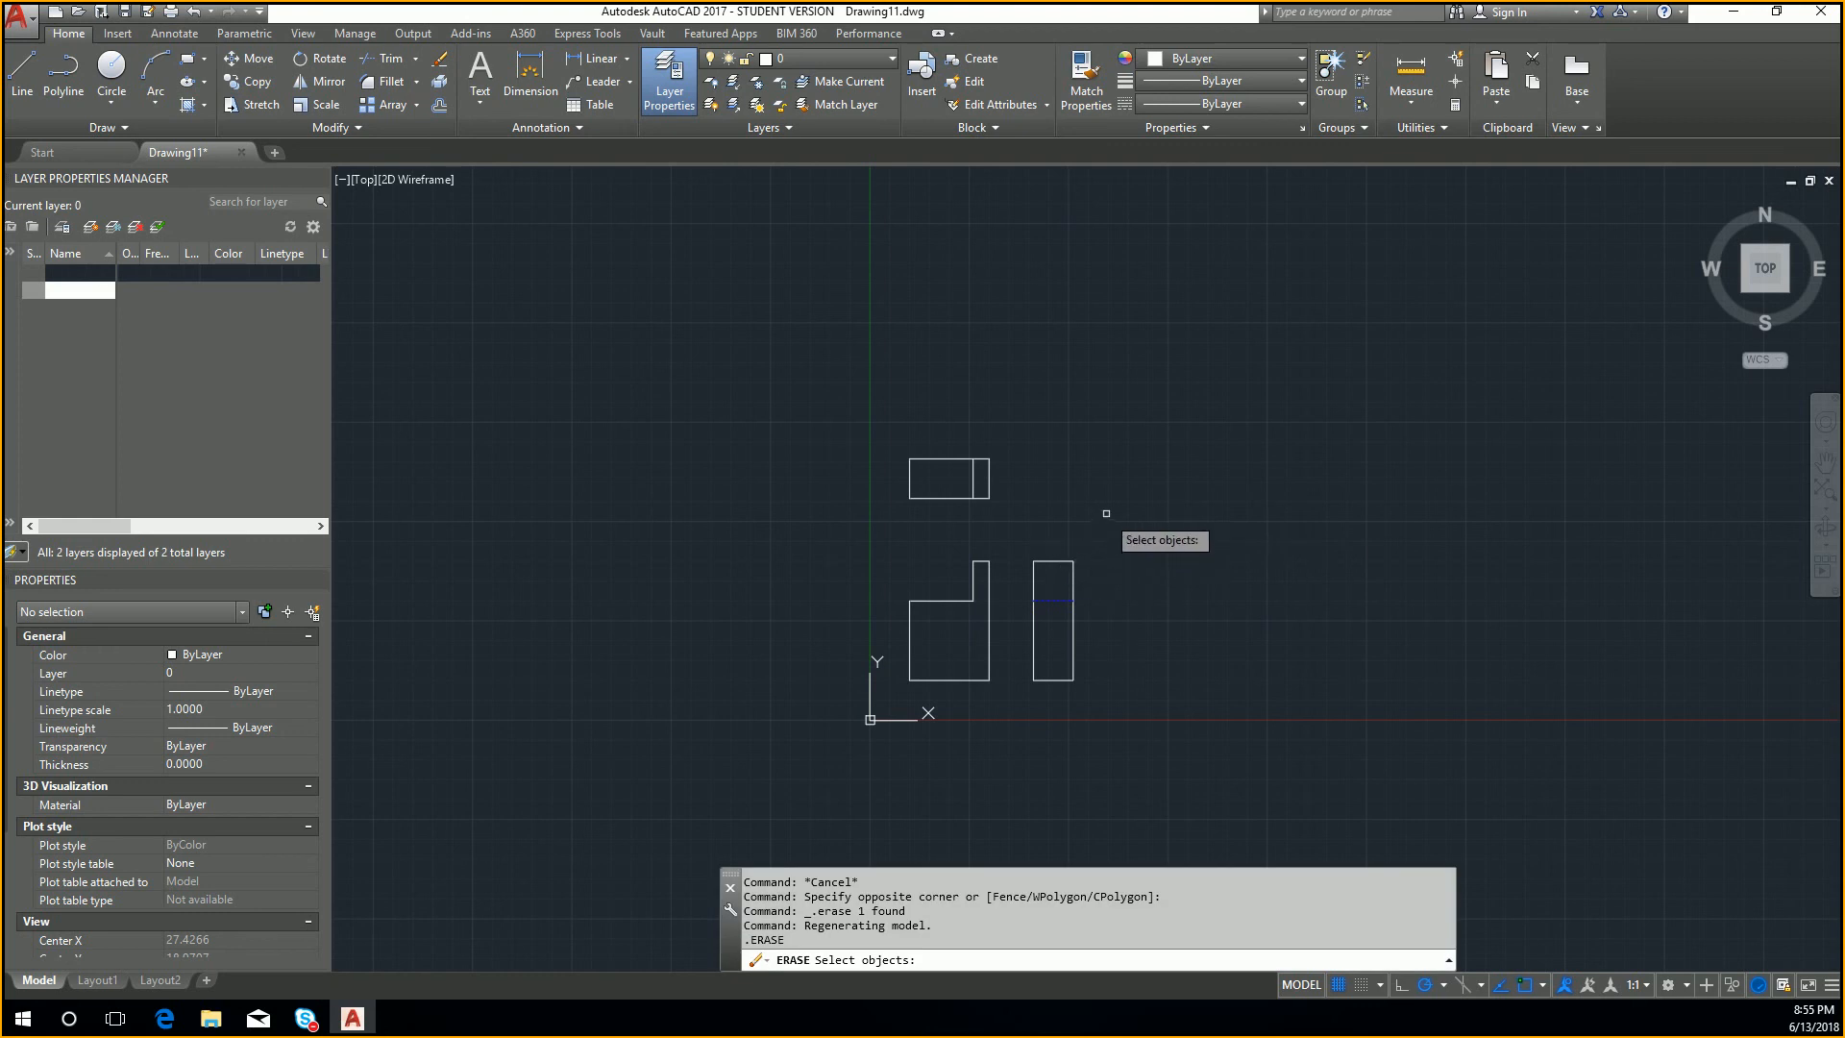
key("Escape")
key("Escape")
type("l")
key("Return")
scroll(1090, 492, "up", 2)
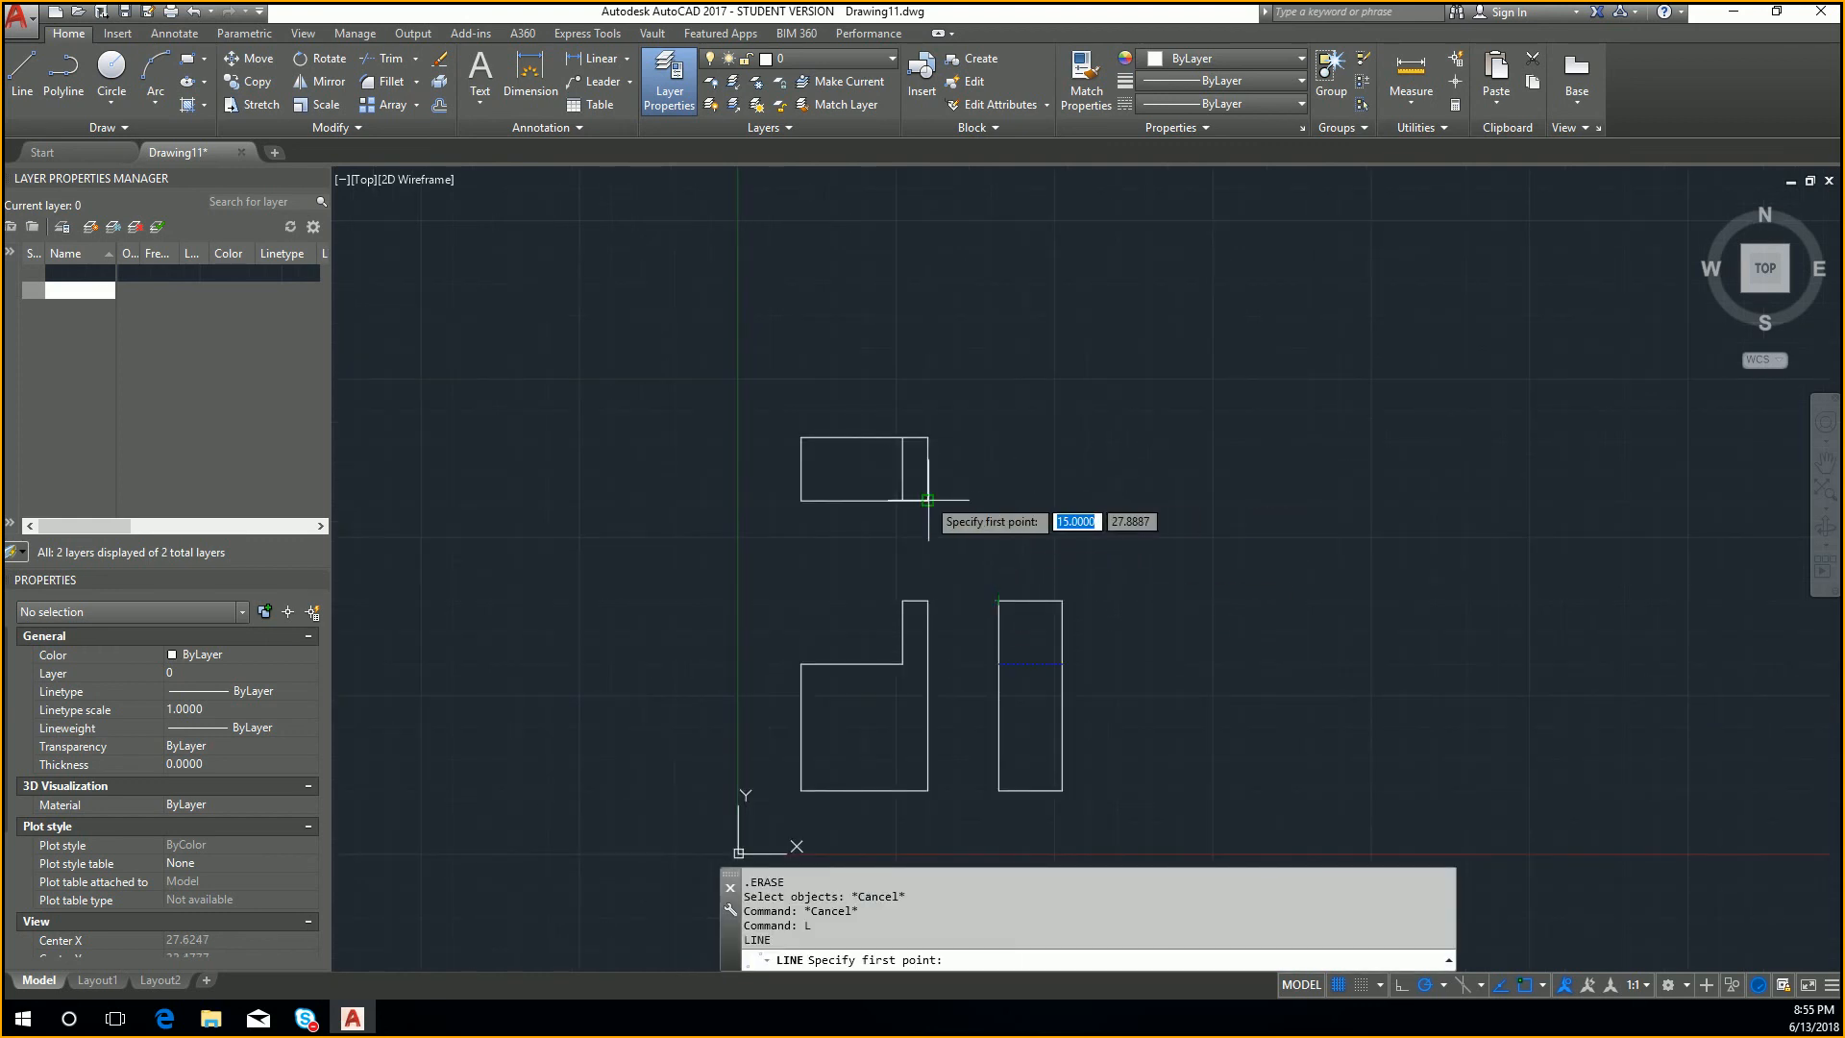
left_click(1000, 500)
key("Escape")
key("Escape")
Step: Move the whole side view so its lower left corner meets the front view's lower right corner
left_click(949, 565)
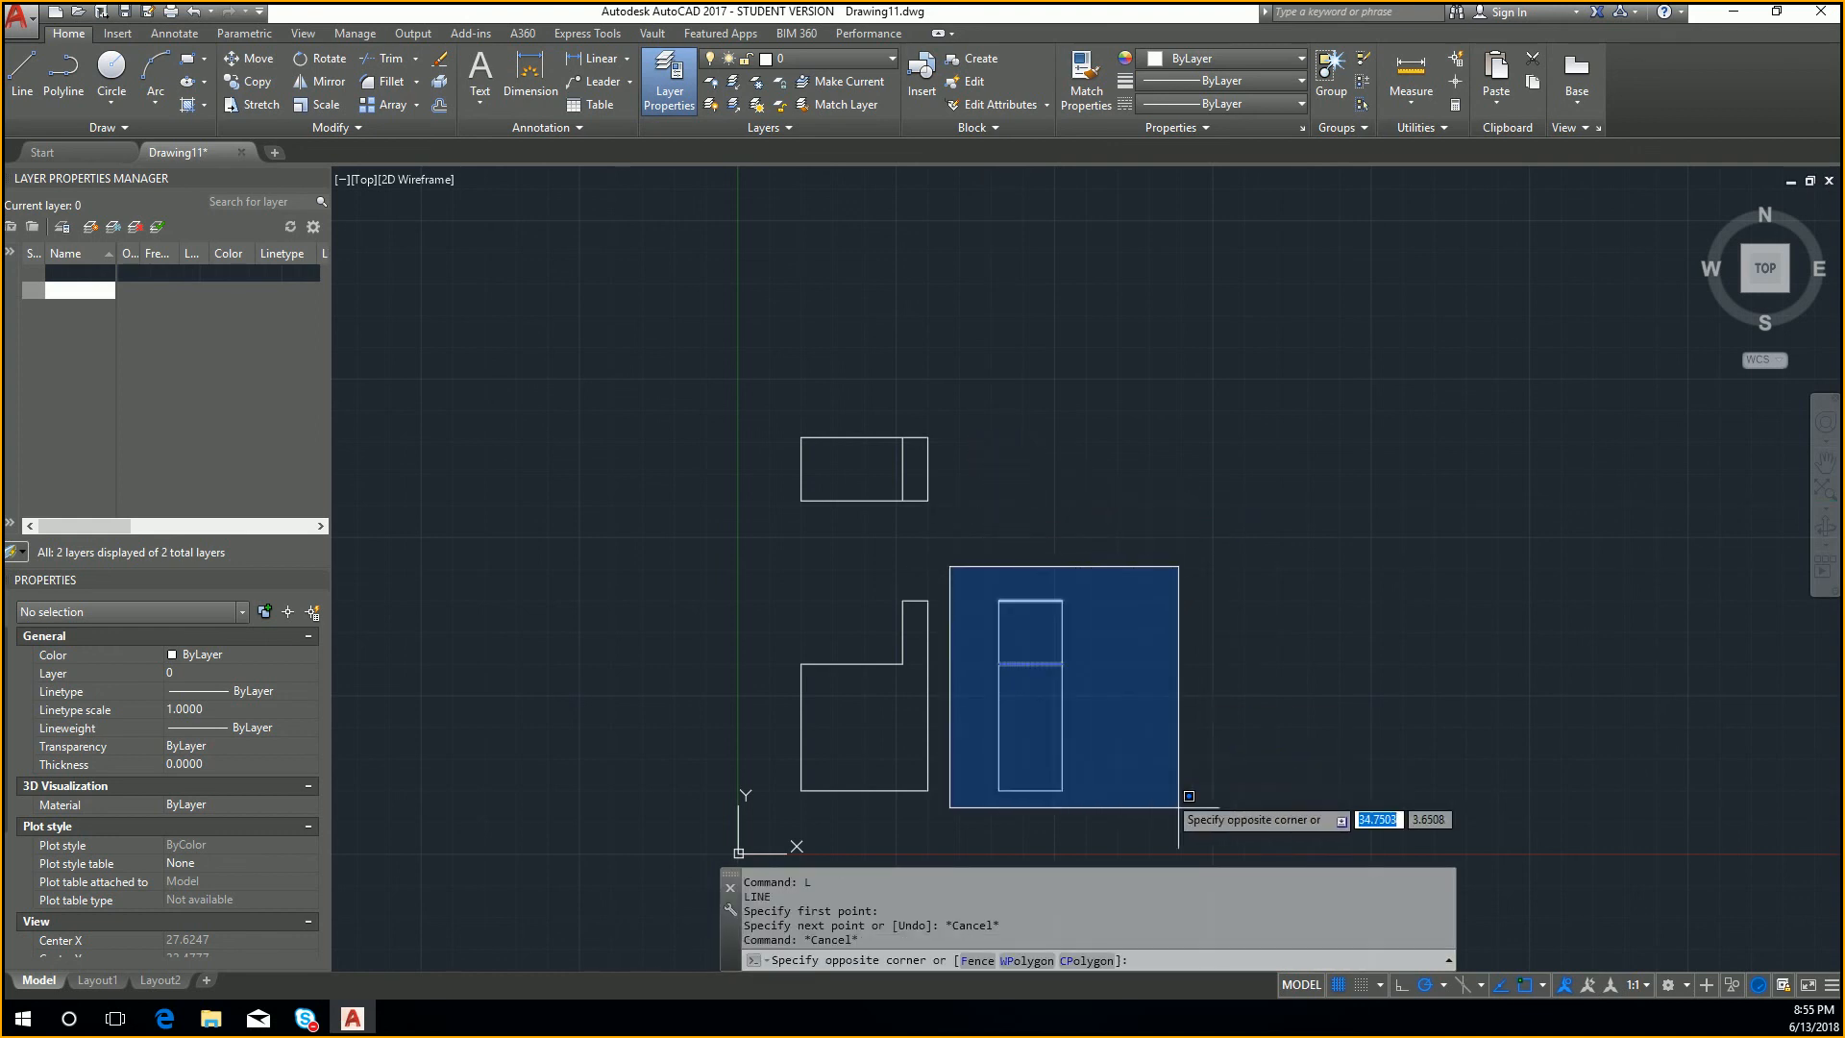
left_click(1201, 833)
type("m")
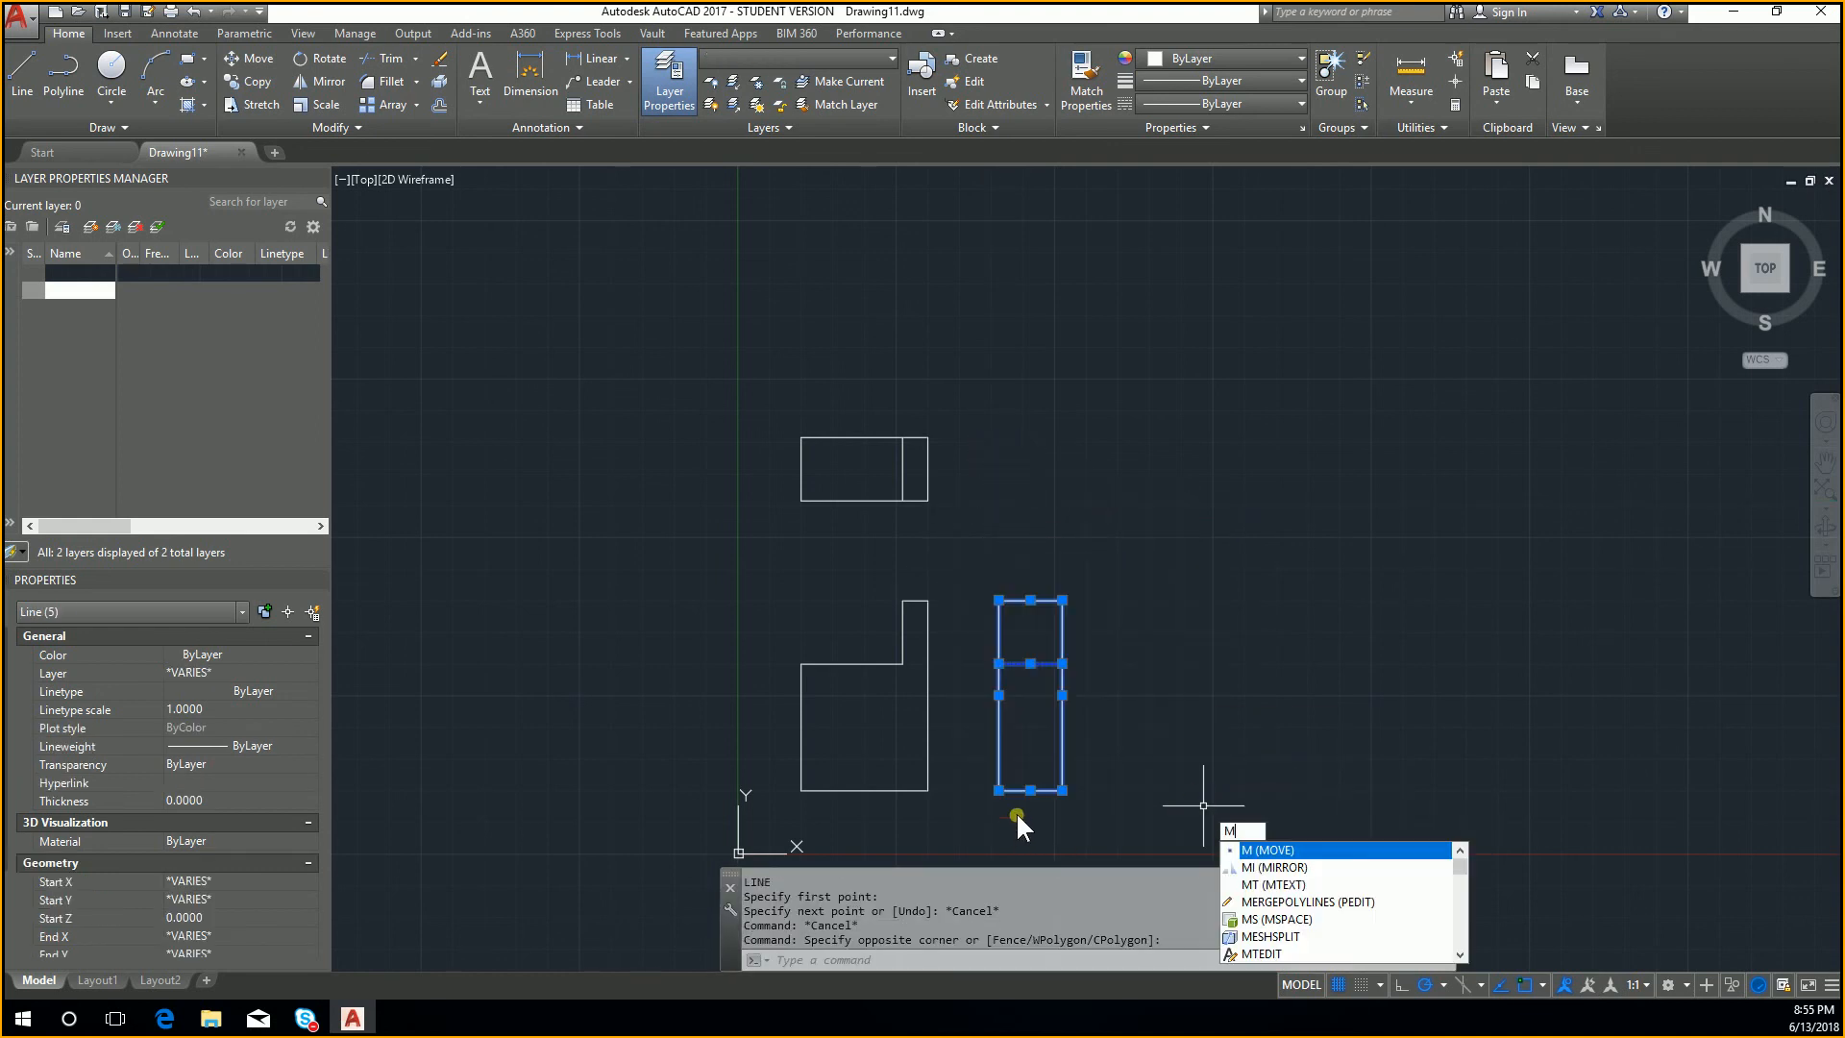
key("Return")
left_click(999, 790)
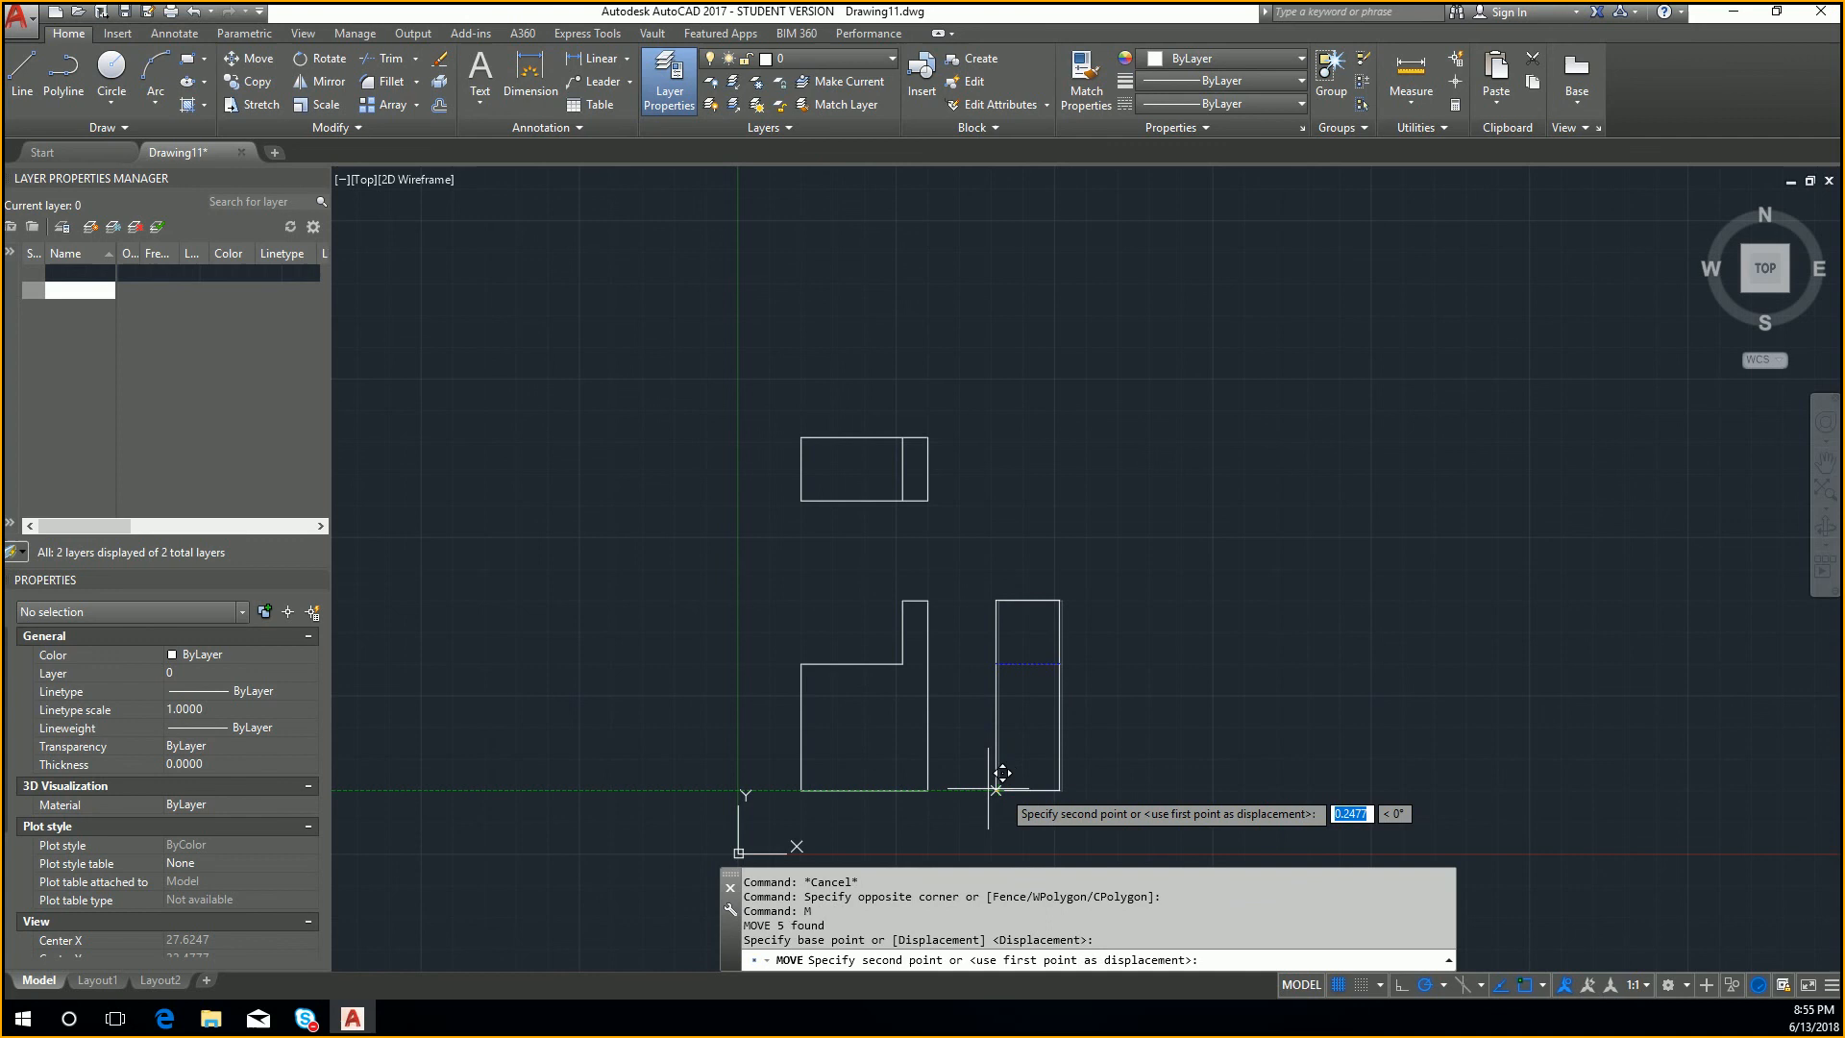
left_click(943, 775)
Step: Move the side view 25 units horizontally to the right from the front view's lower right corner
left_click(1011, 813)
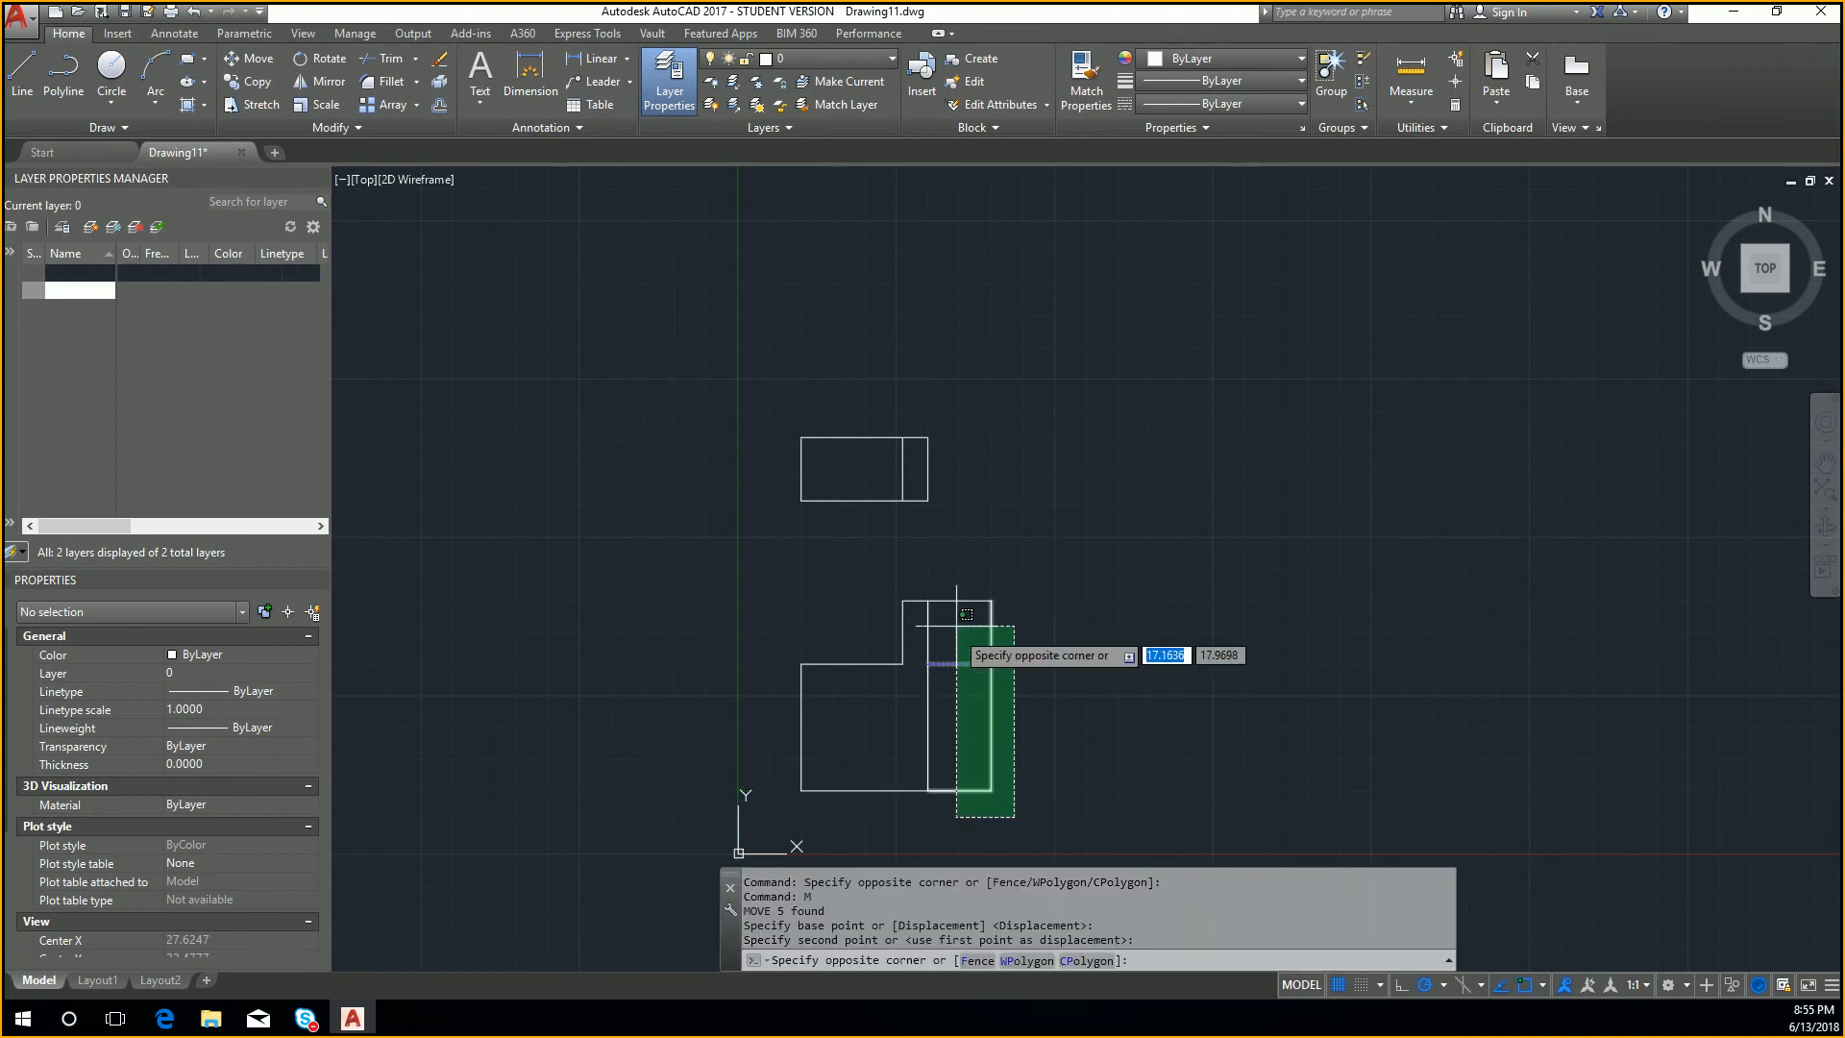
left_click(941, 629)
left_click(929, 642)
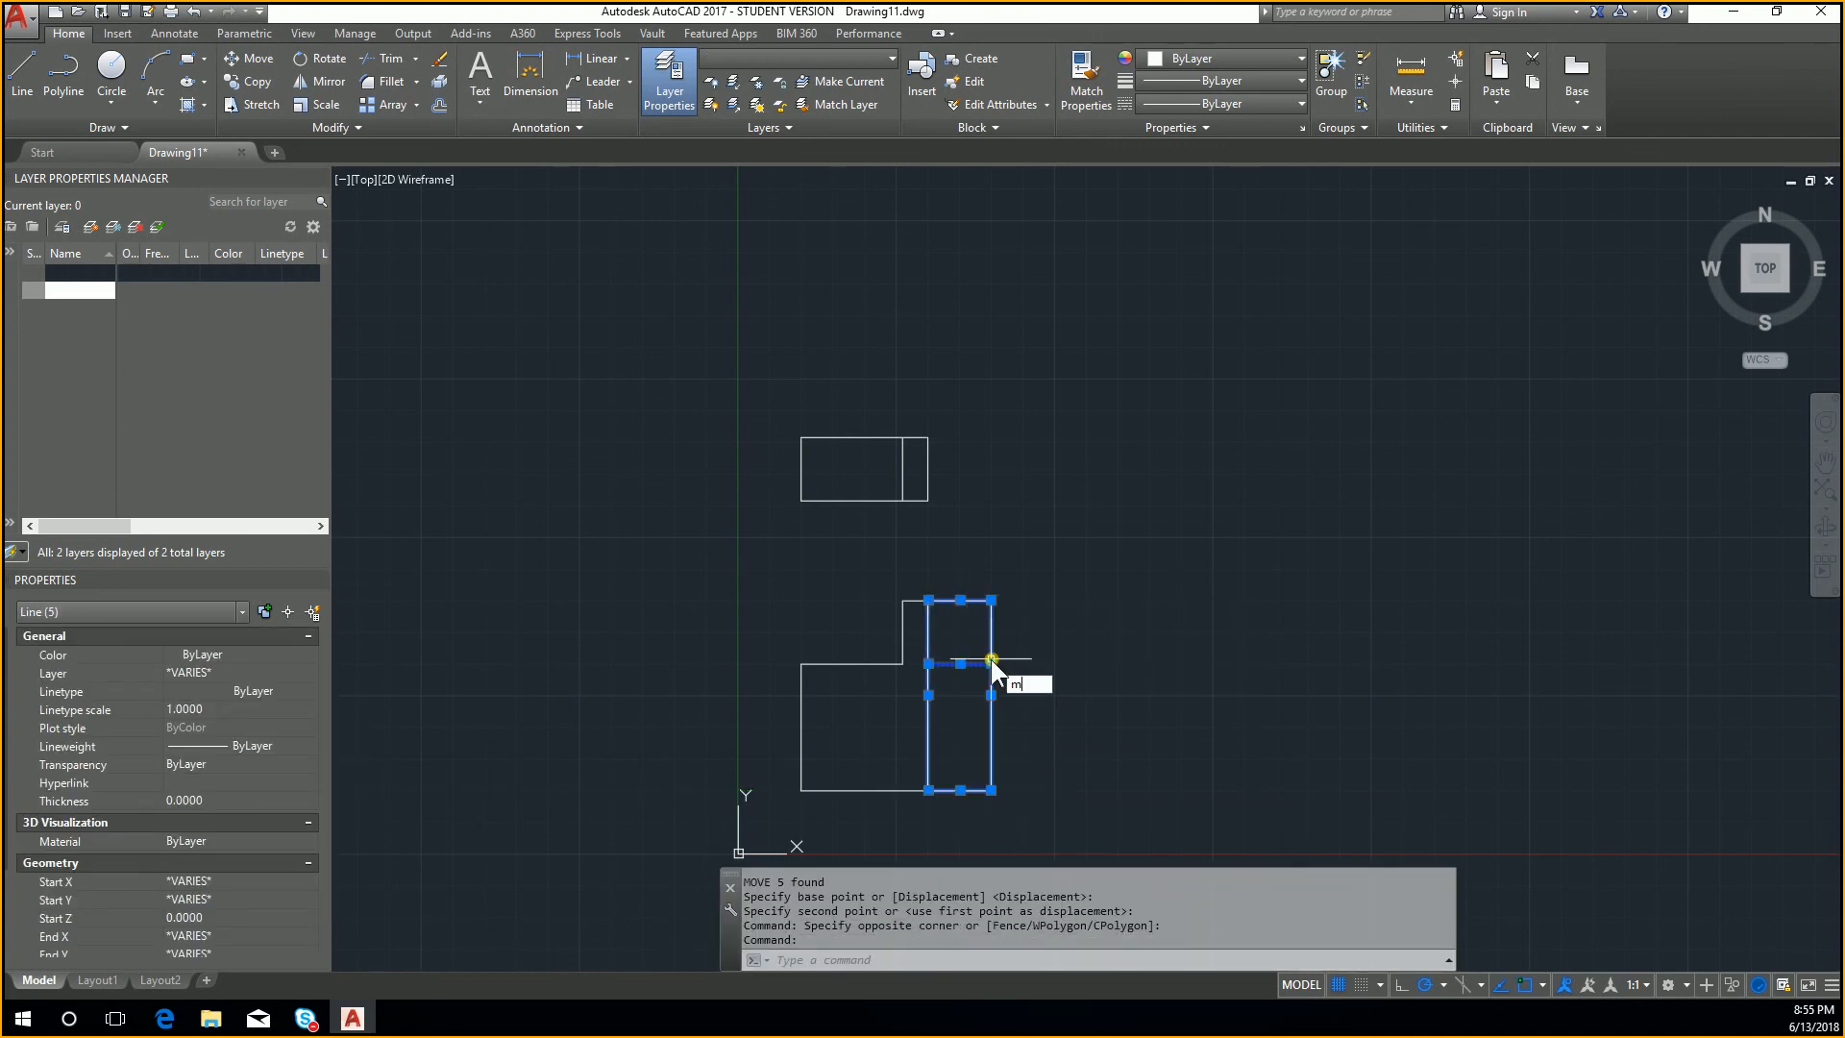
key("Return")
left_click(928, 790)
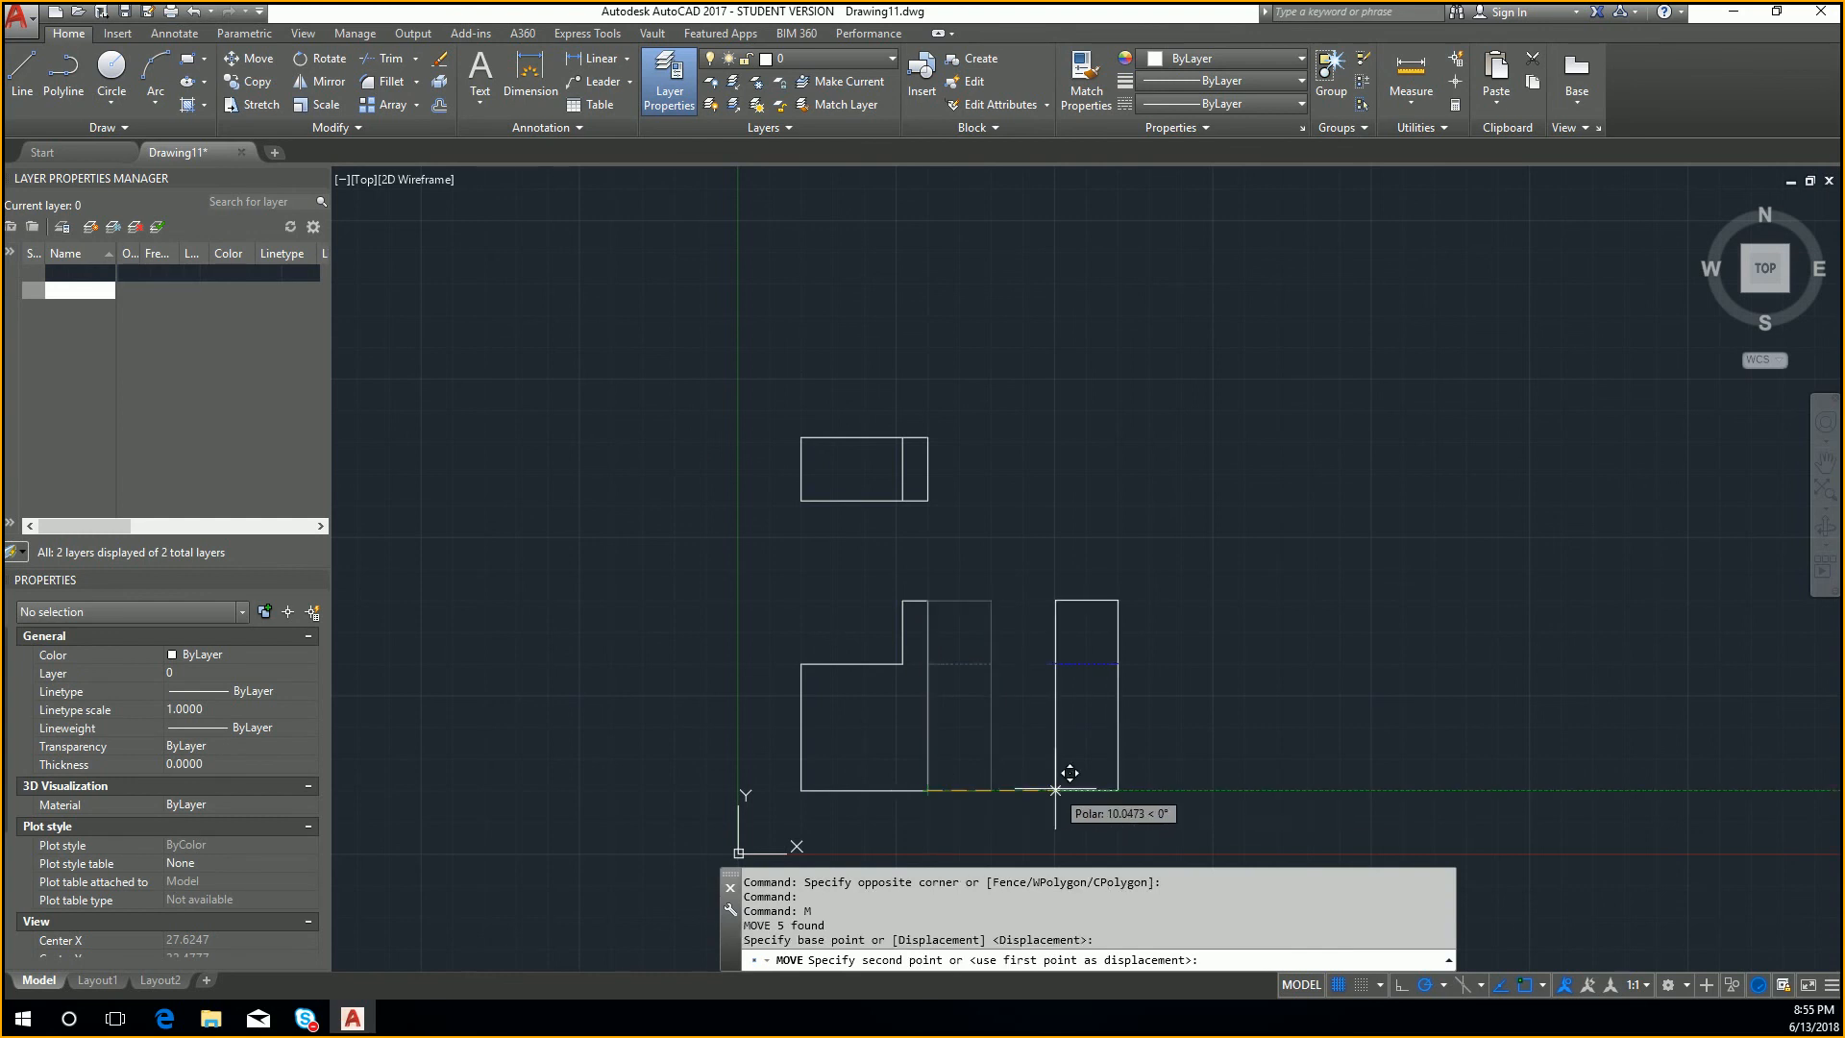
type("25")
key("Return")
key("Escape")
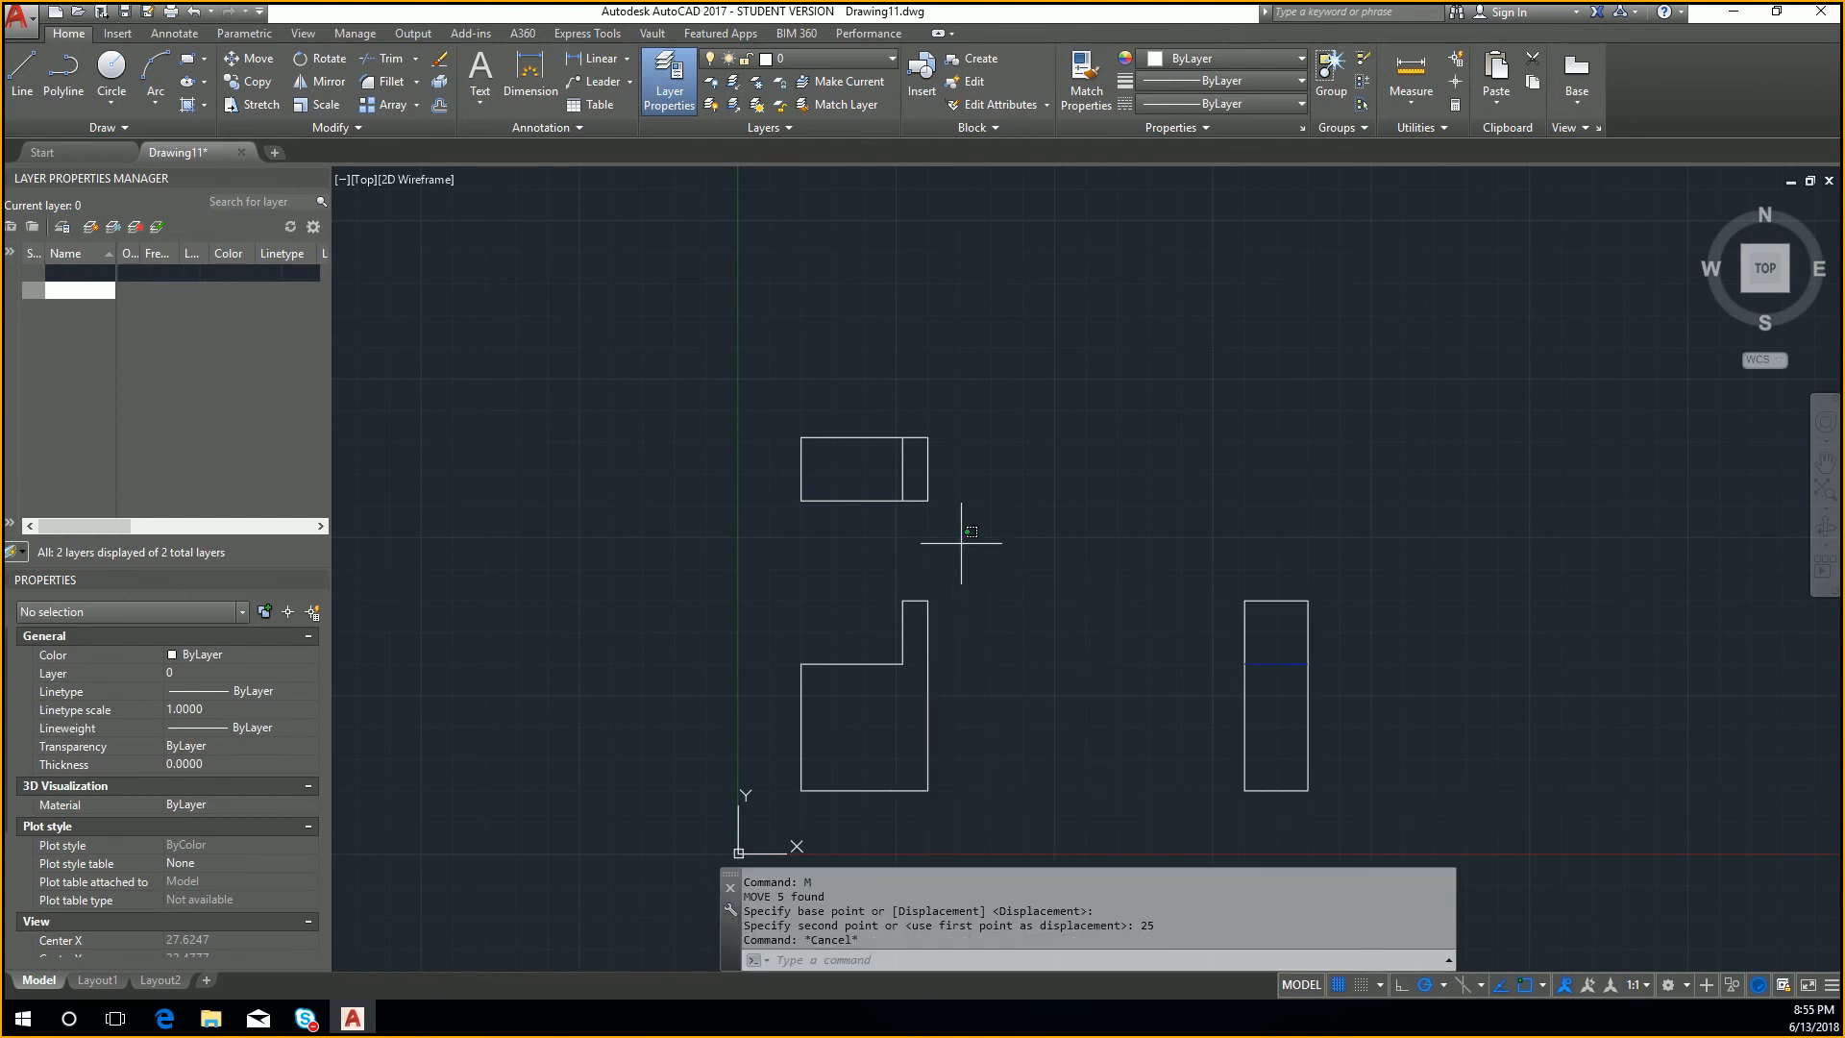
Step: Move the whole top view down so its lower right corner meets the front view's upper right corner
left_click(966, 536)
left_click(798, 423)
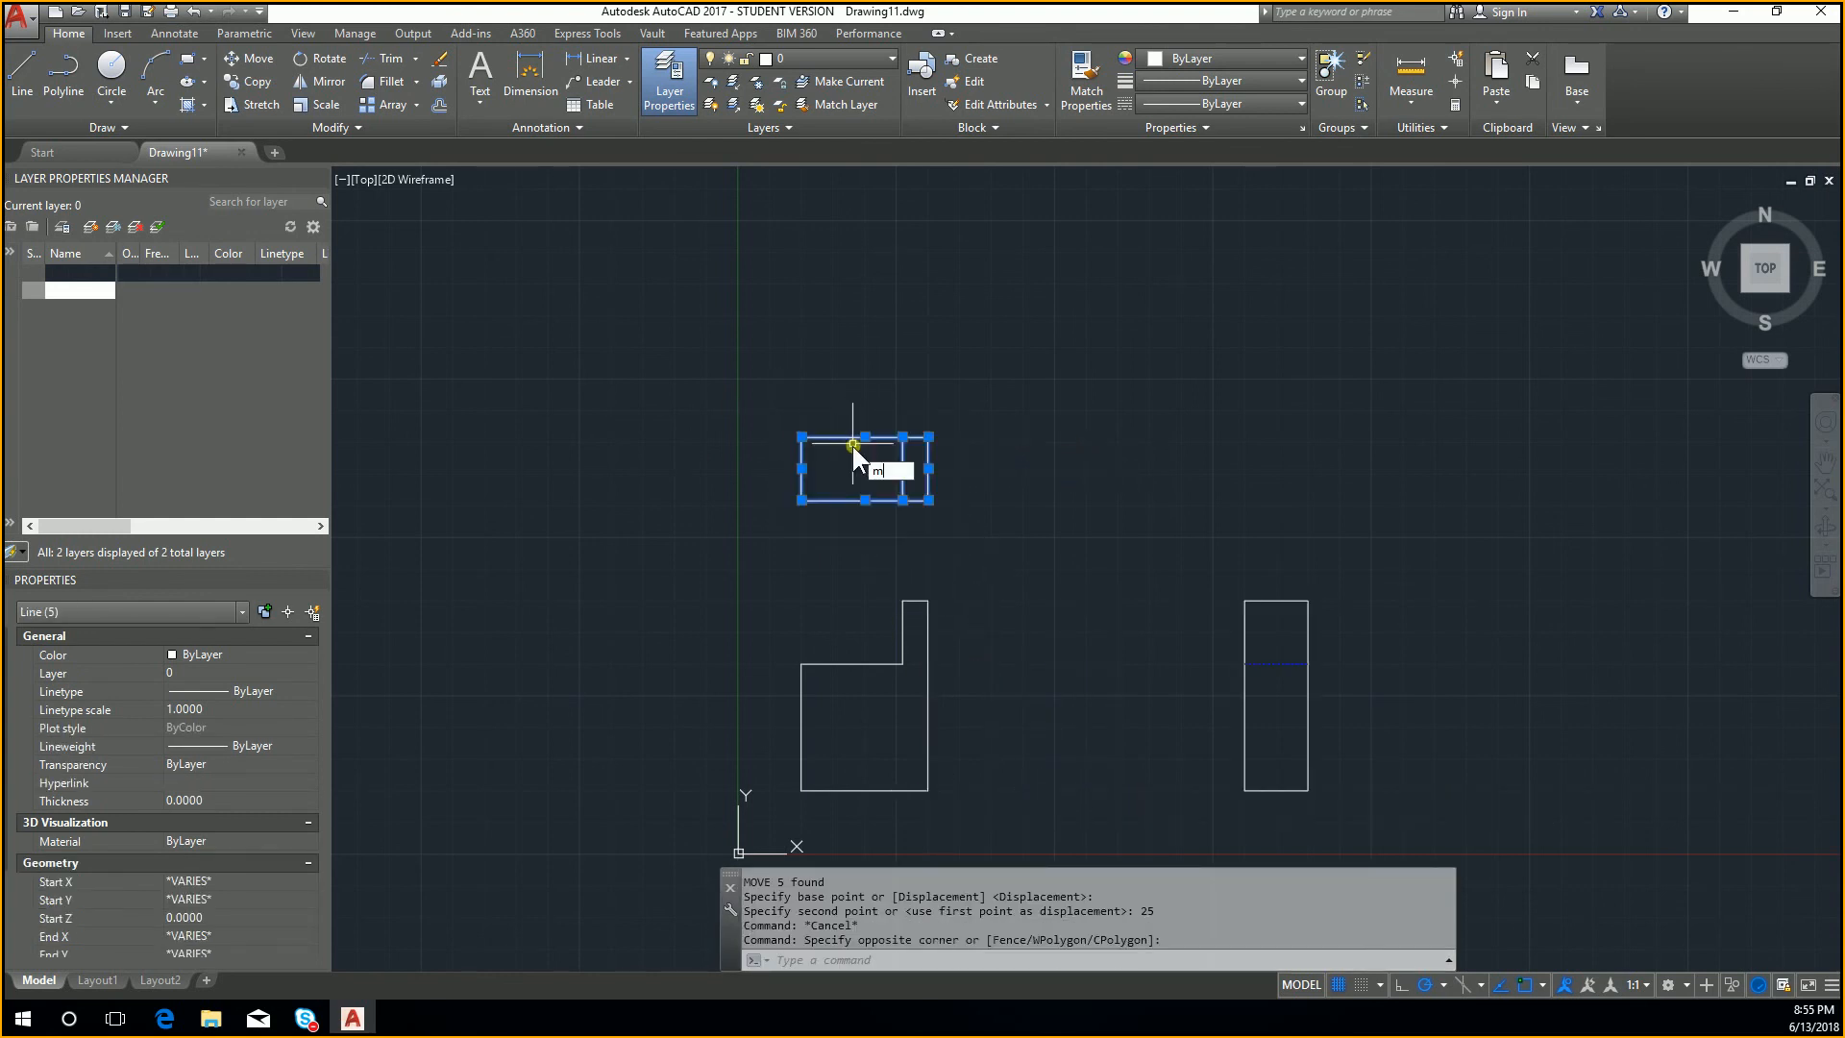
key("Return")
left_click(928, 500)
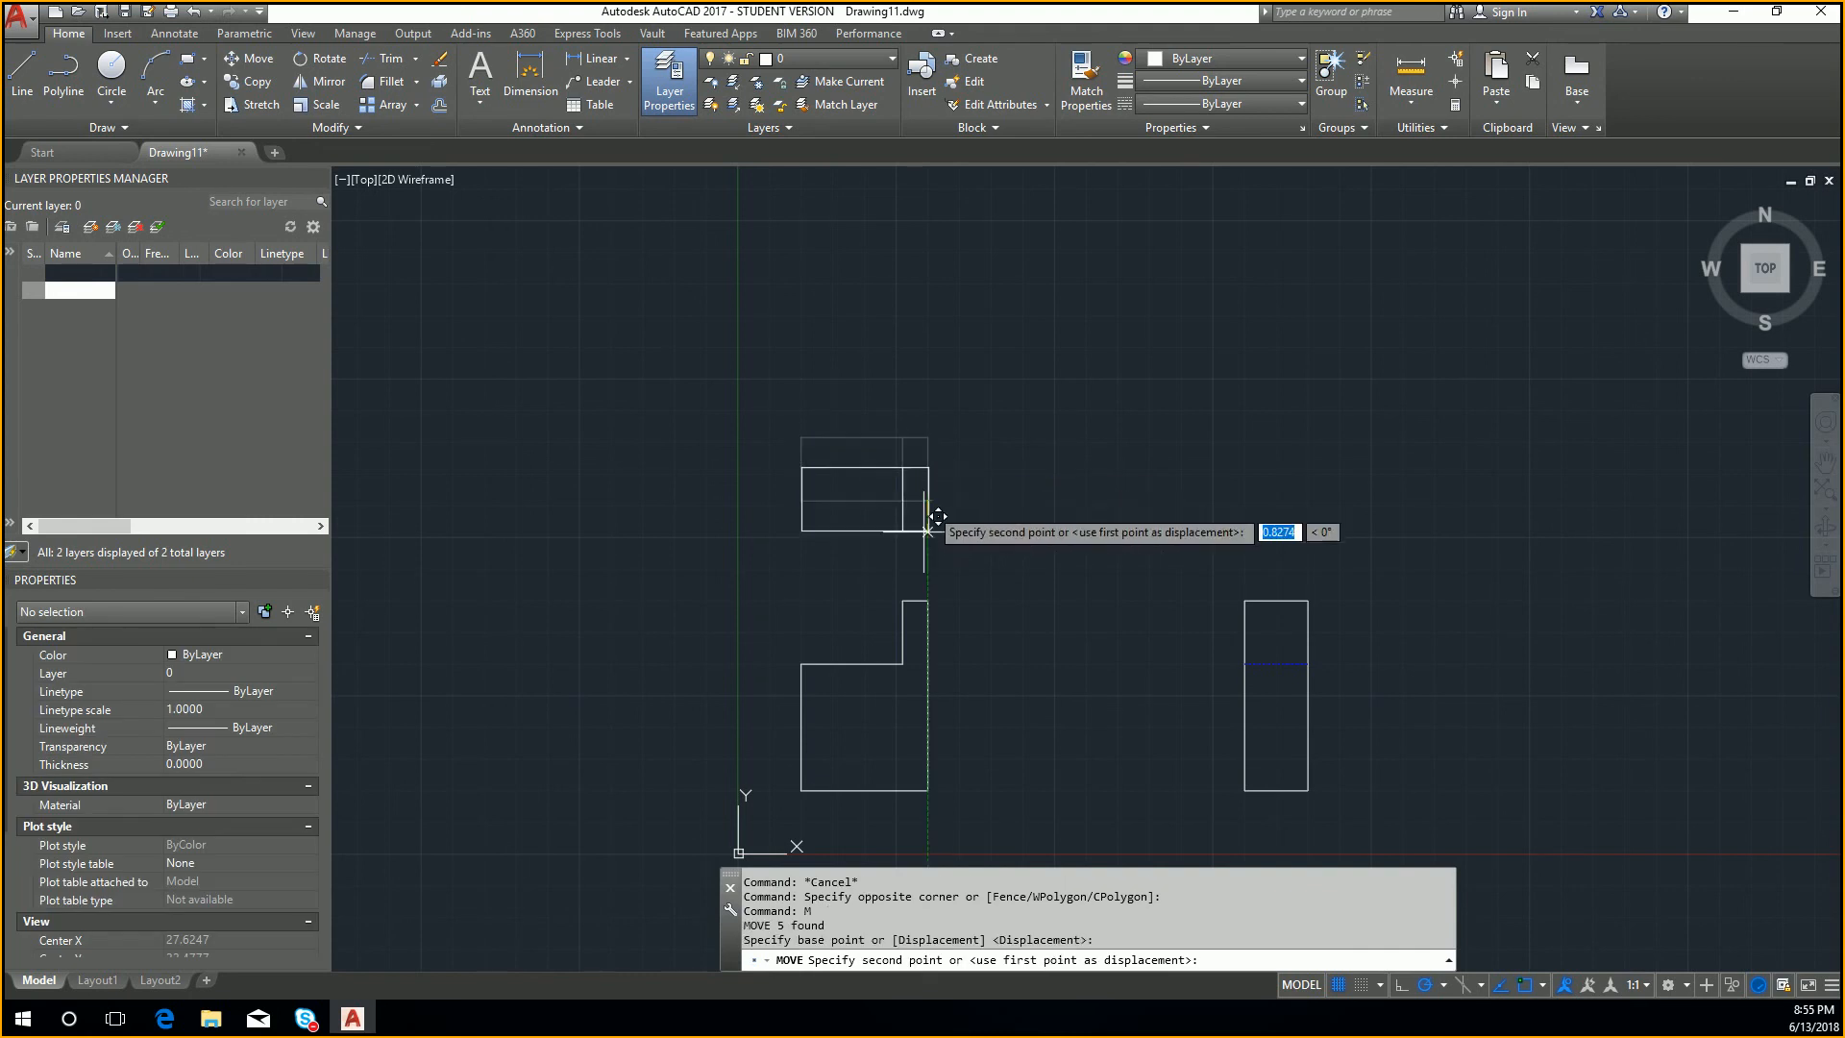
left_click(928, 600)
scroll(852, 583, "up", 2)
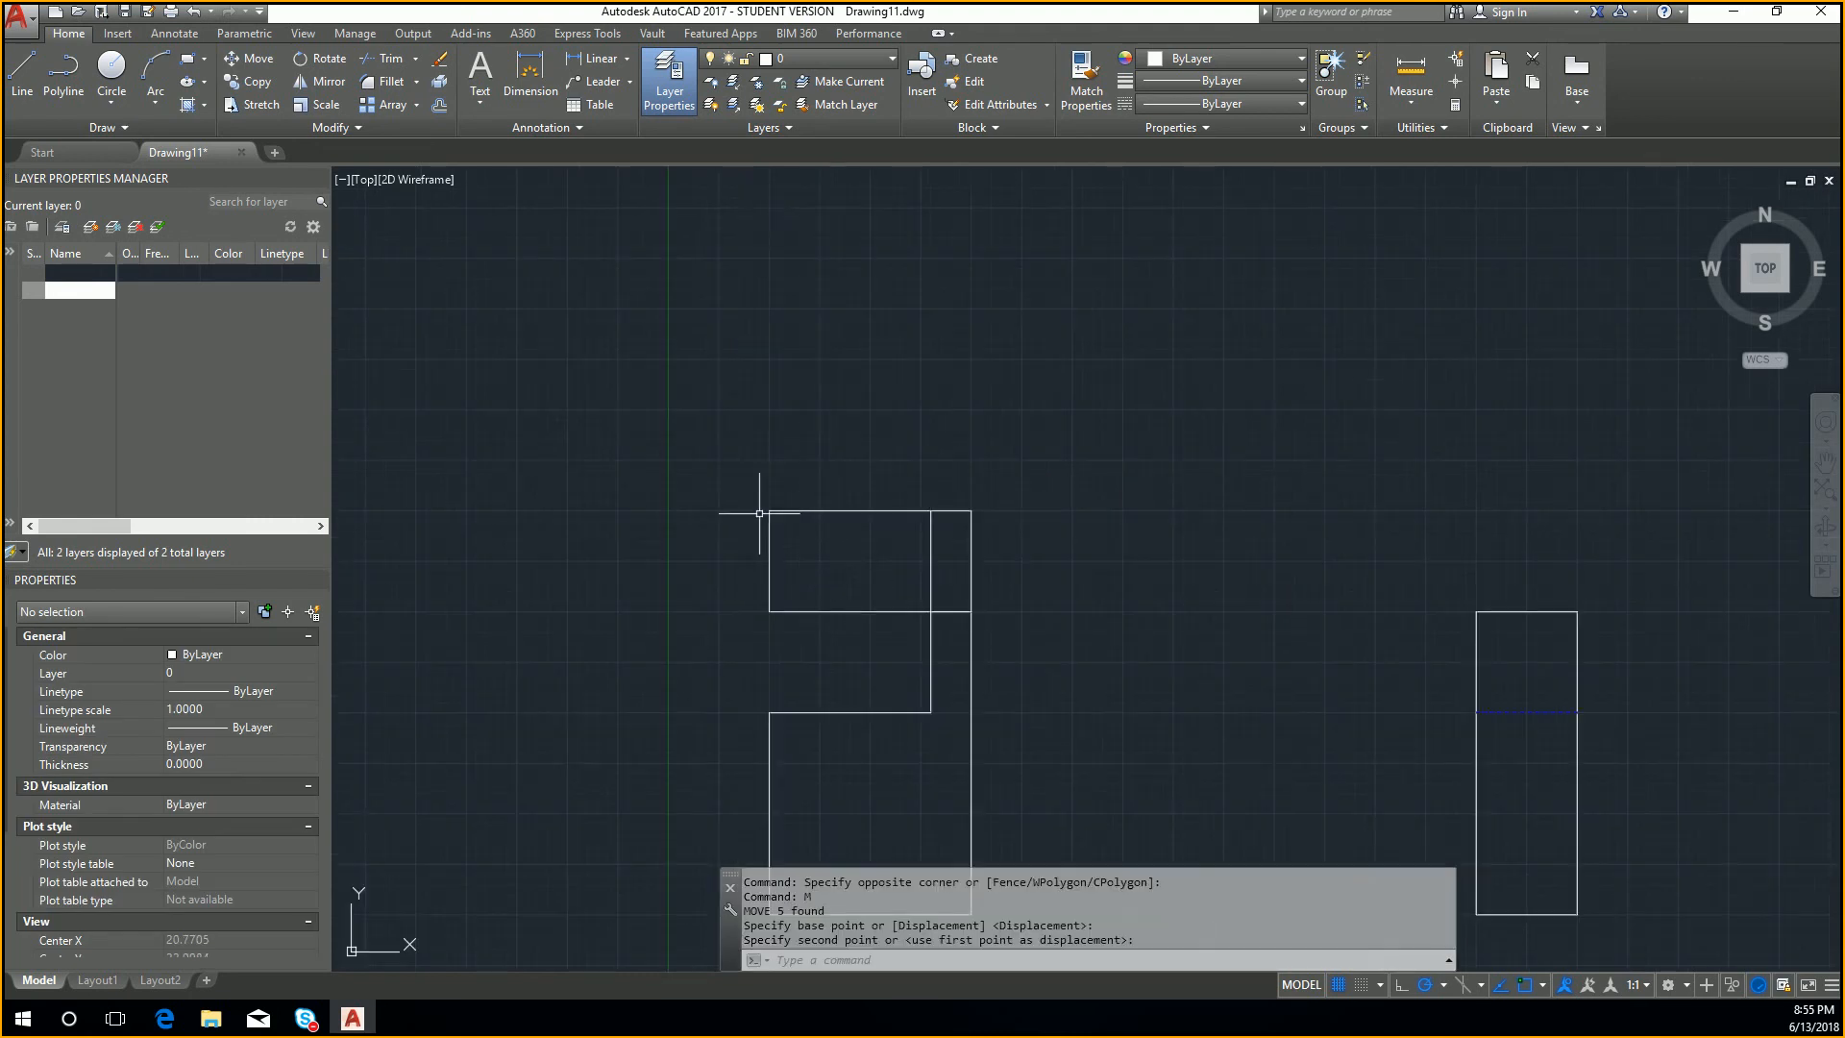
Step: Move the top view, together with the front view's short upper edge, 25 units straight up from the front view's upper right corner
left_click(708, 491)
left_click(951, 643)
left_click(896, 656)
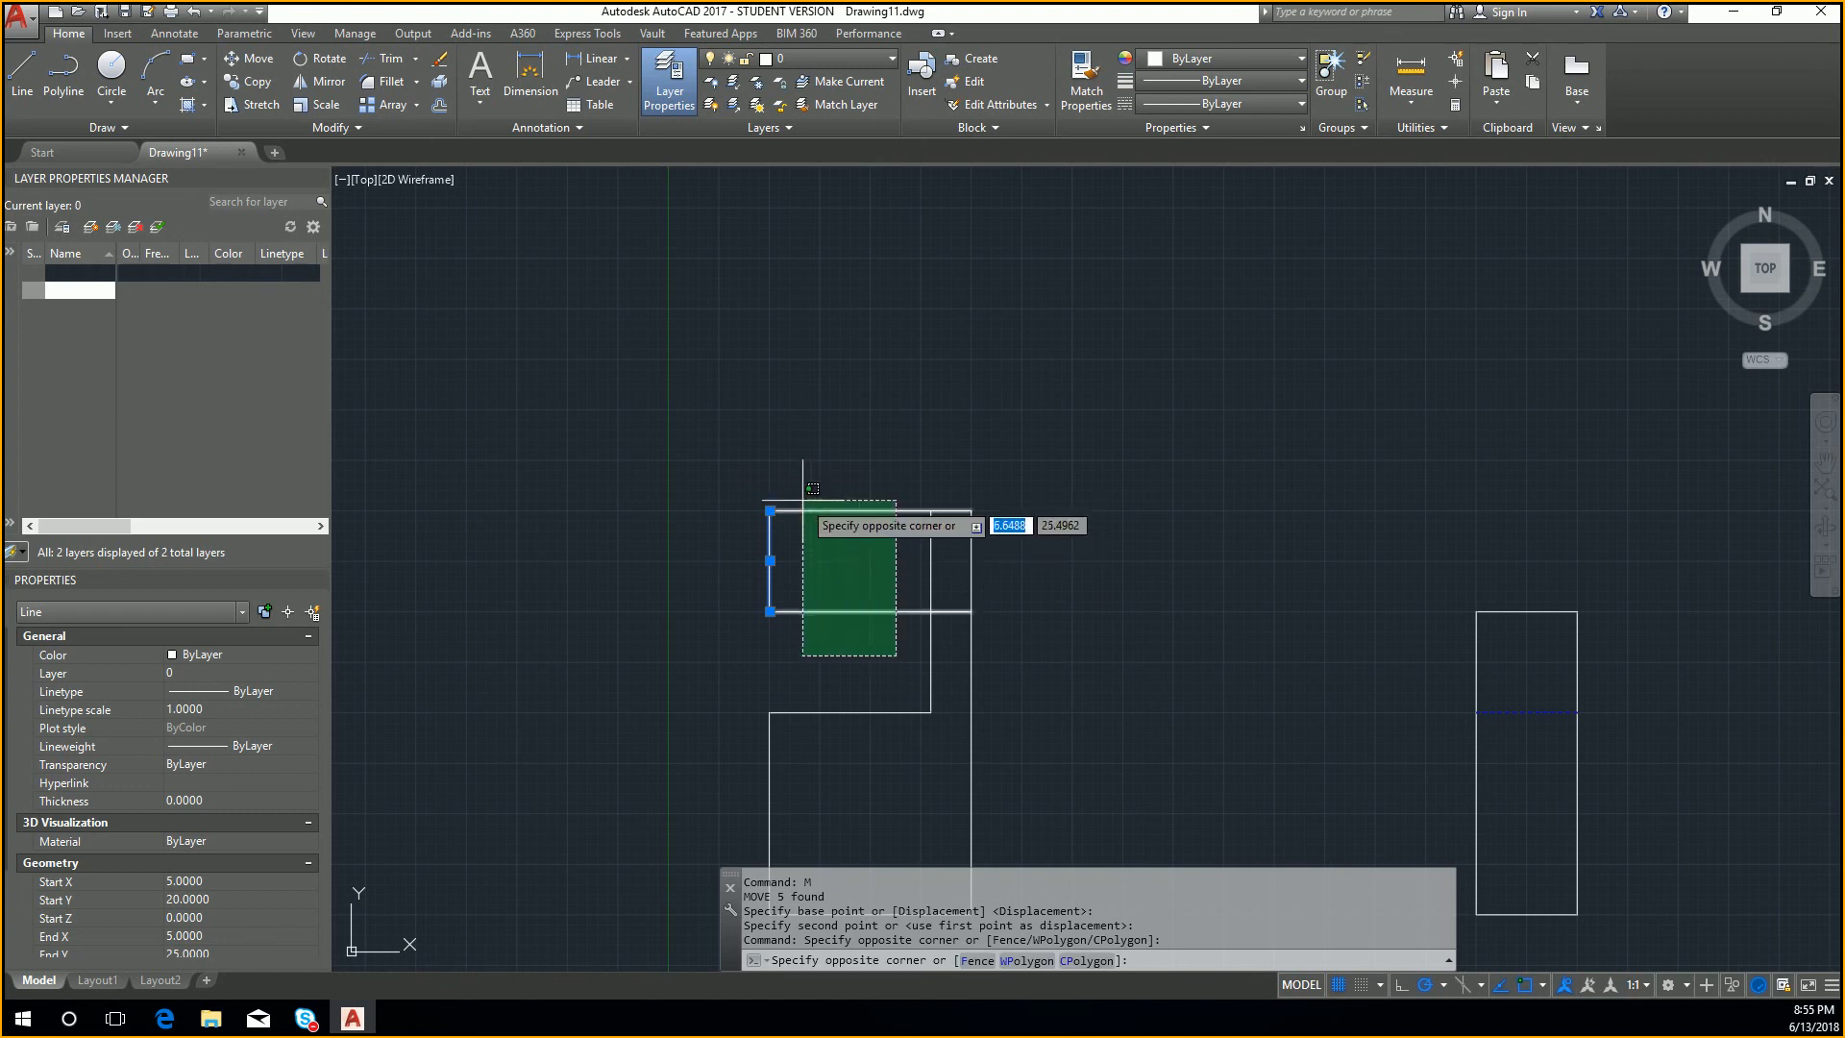
left_click(802, 500)
left_click(1040, 588)
left_click(910, 550)
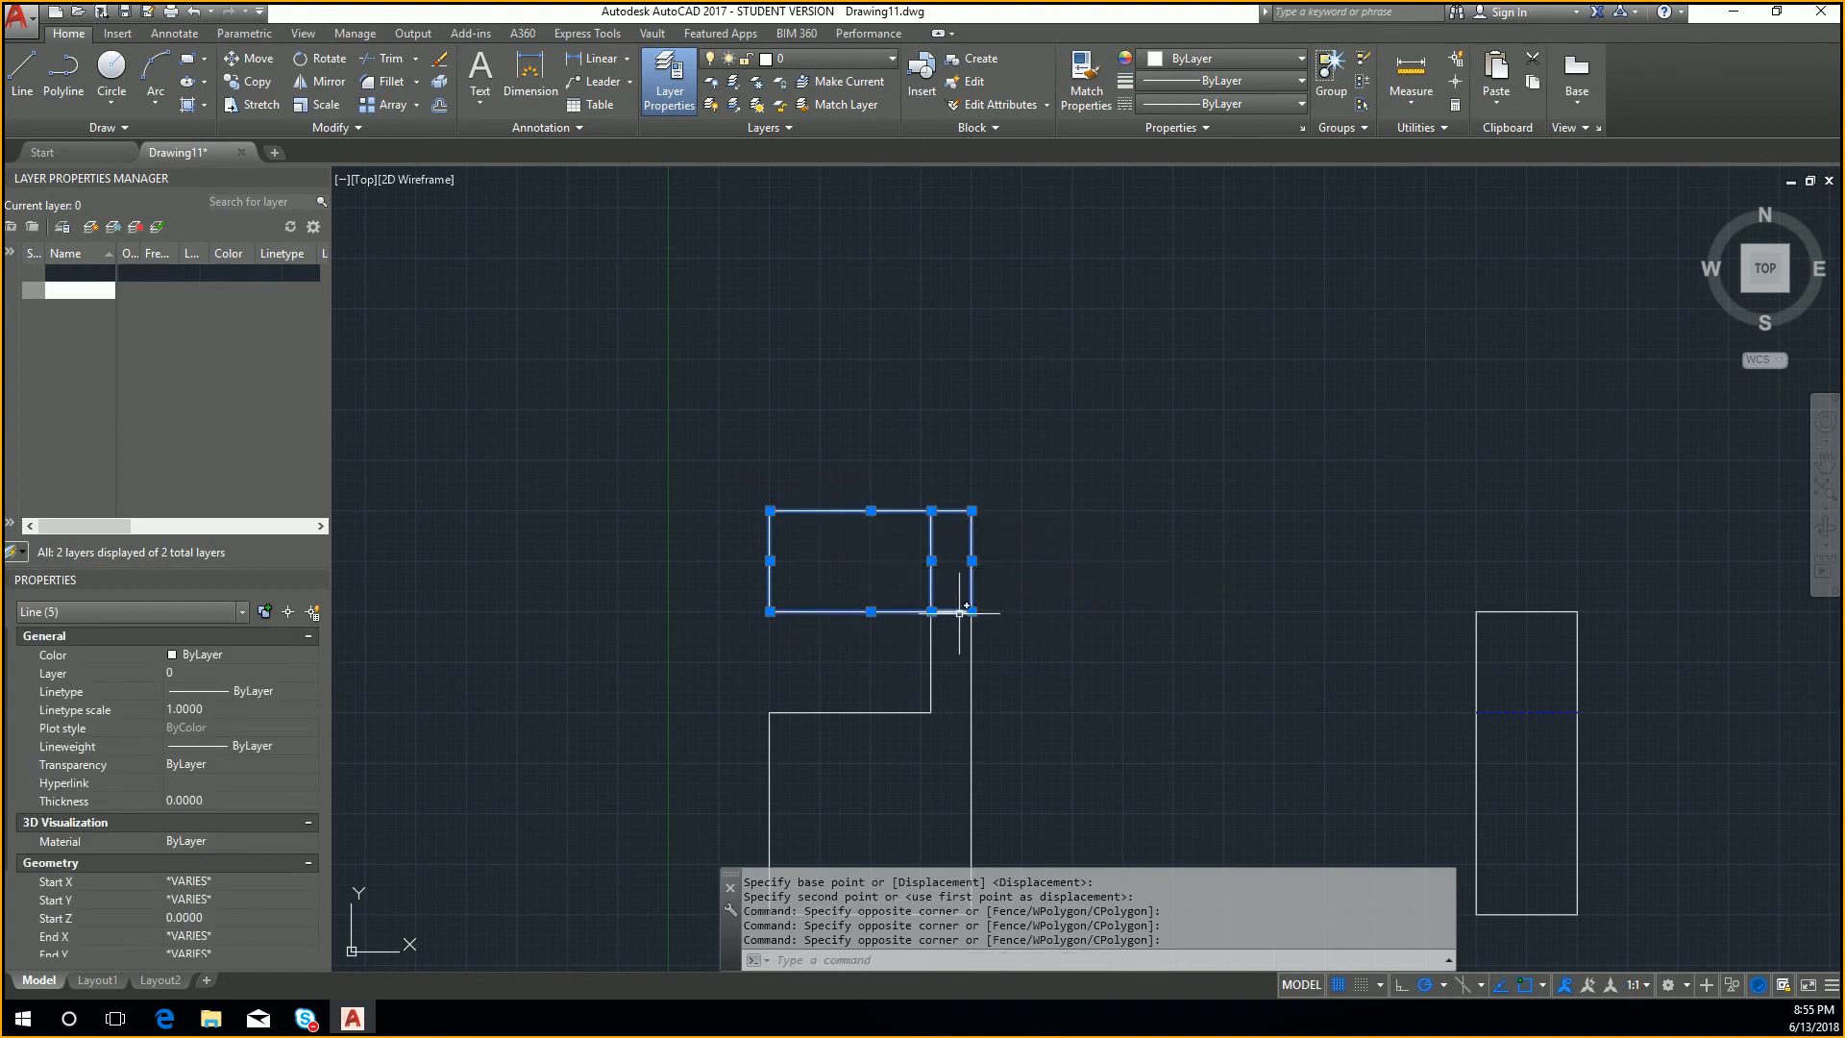
left_click(960, 611)
key("Return")
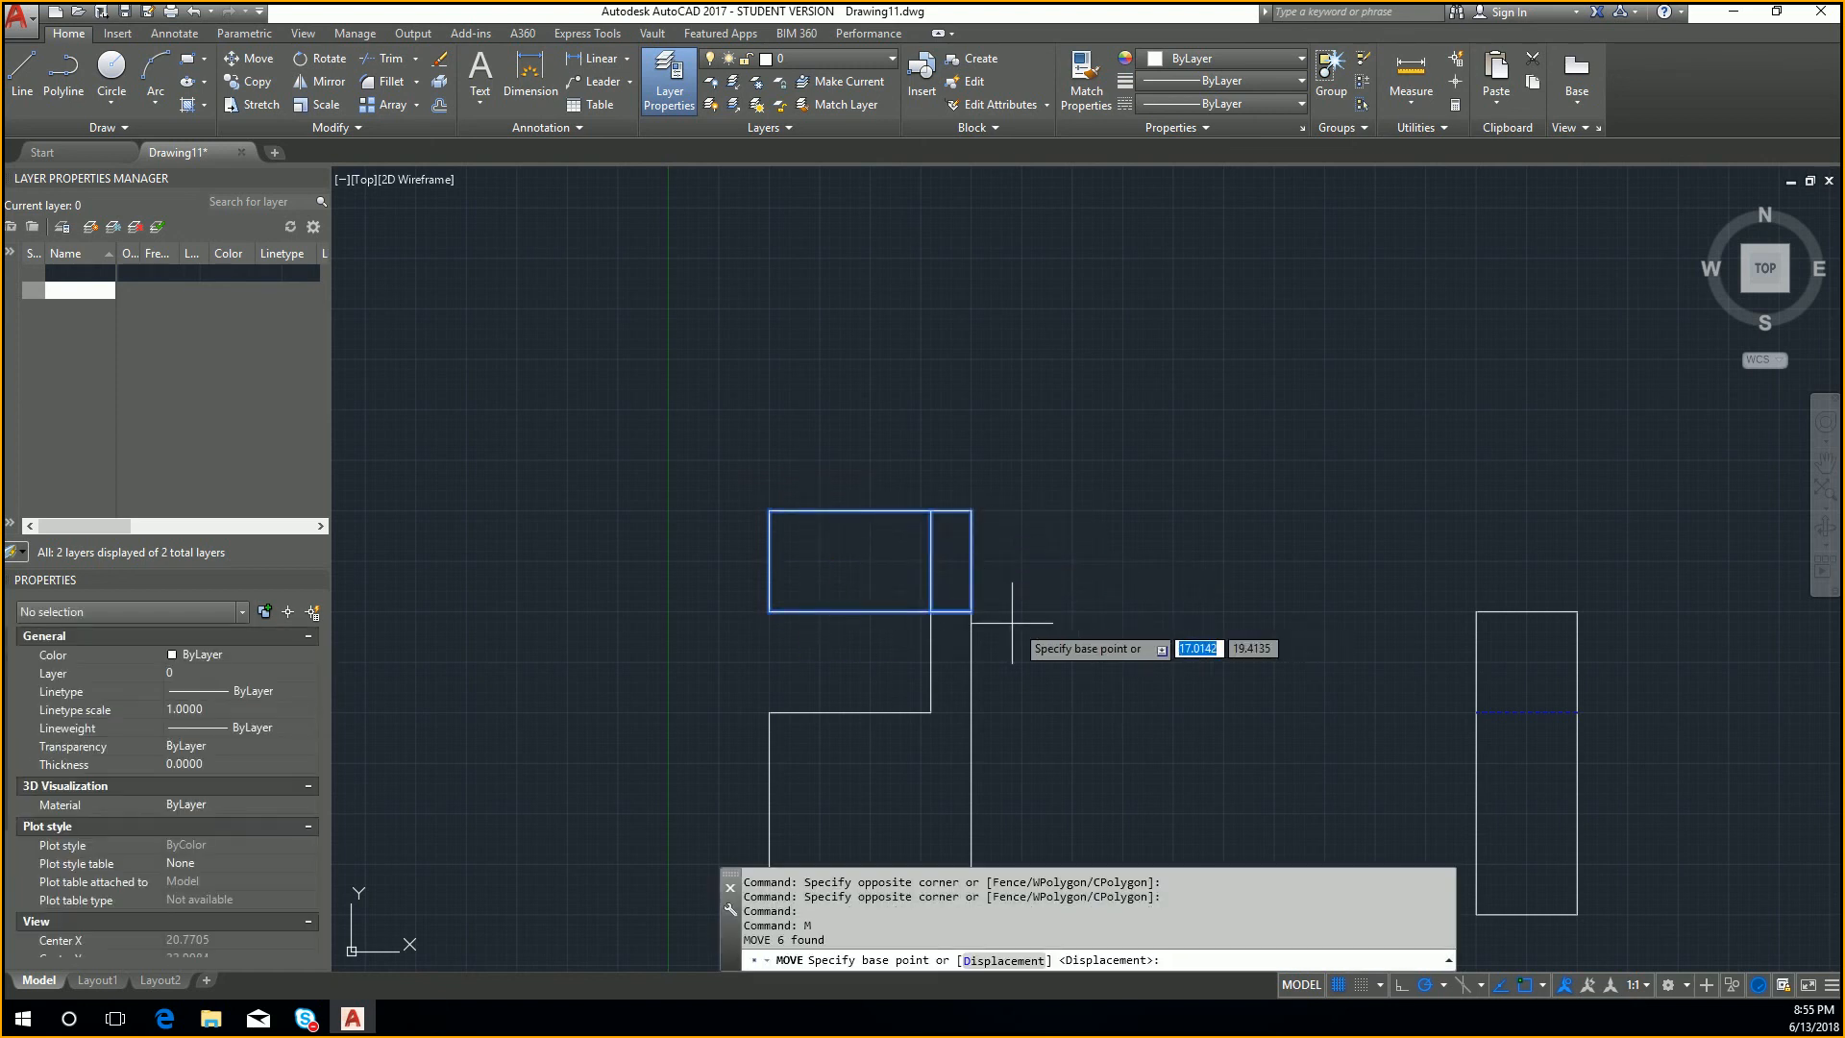
left_click(973, 612)
type("25")
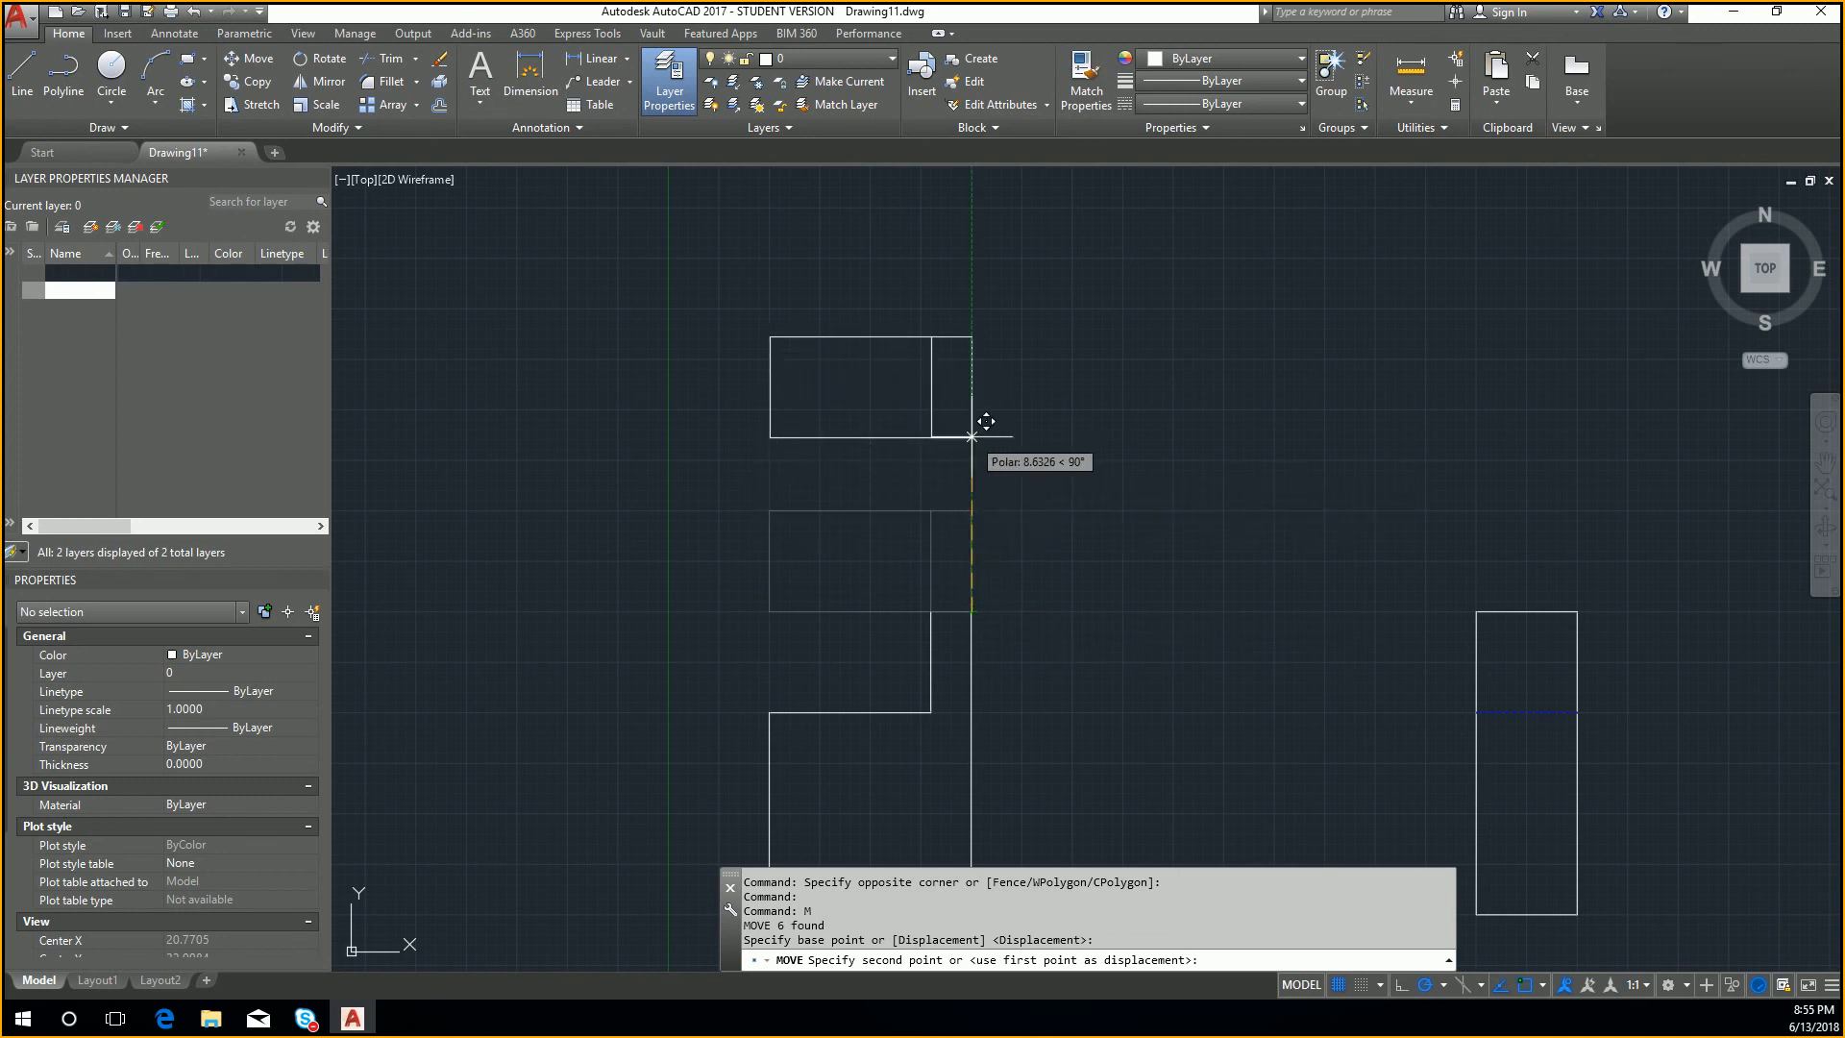
key("Return")
scroll(972, 433, "down", 4)
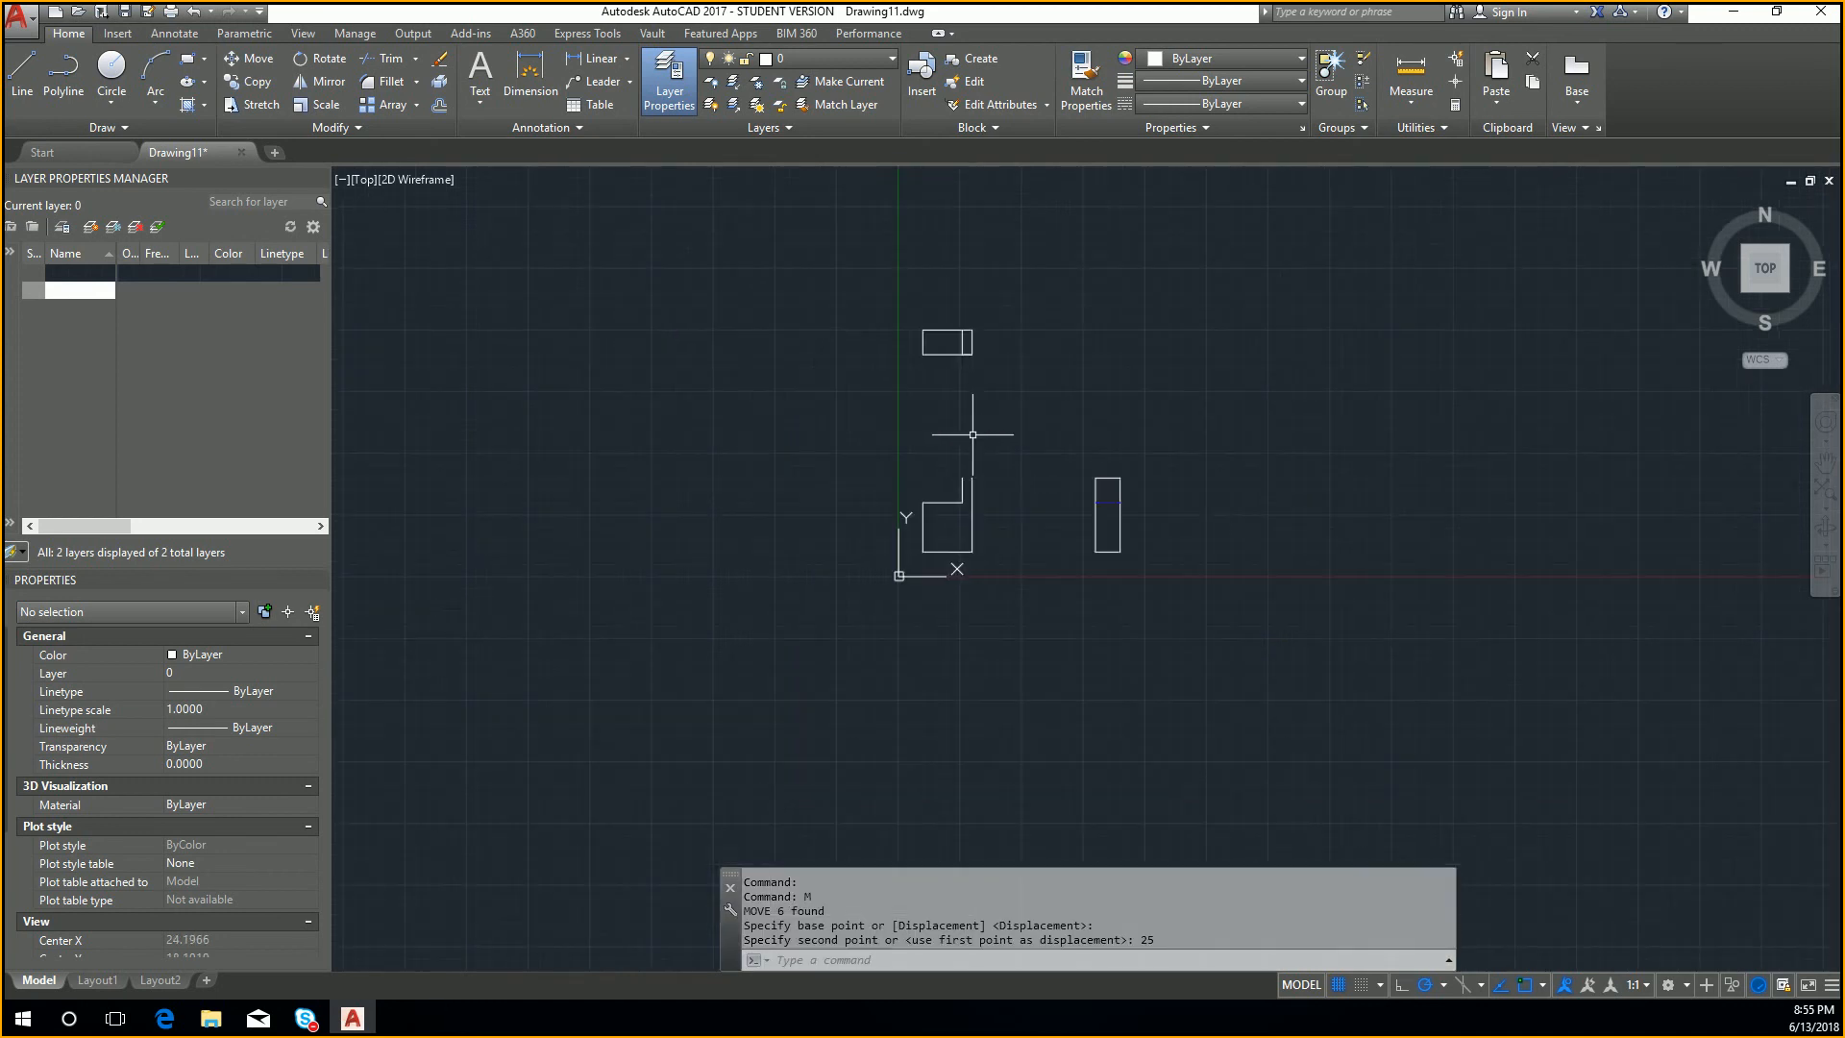
Step: Move the short line at the top view's lower right corner back down to close the front view's upper edge
key("Escape")
scroll(971, 365, "up", 3)
left_click(941, 318)
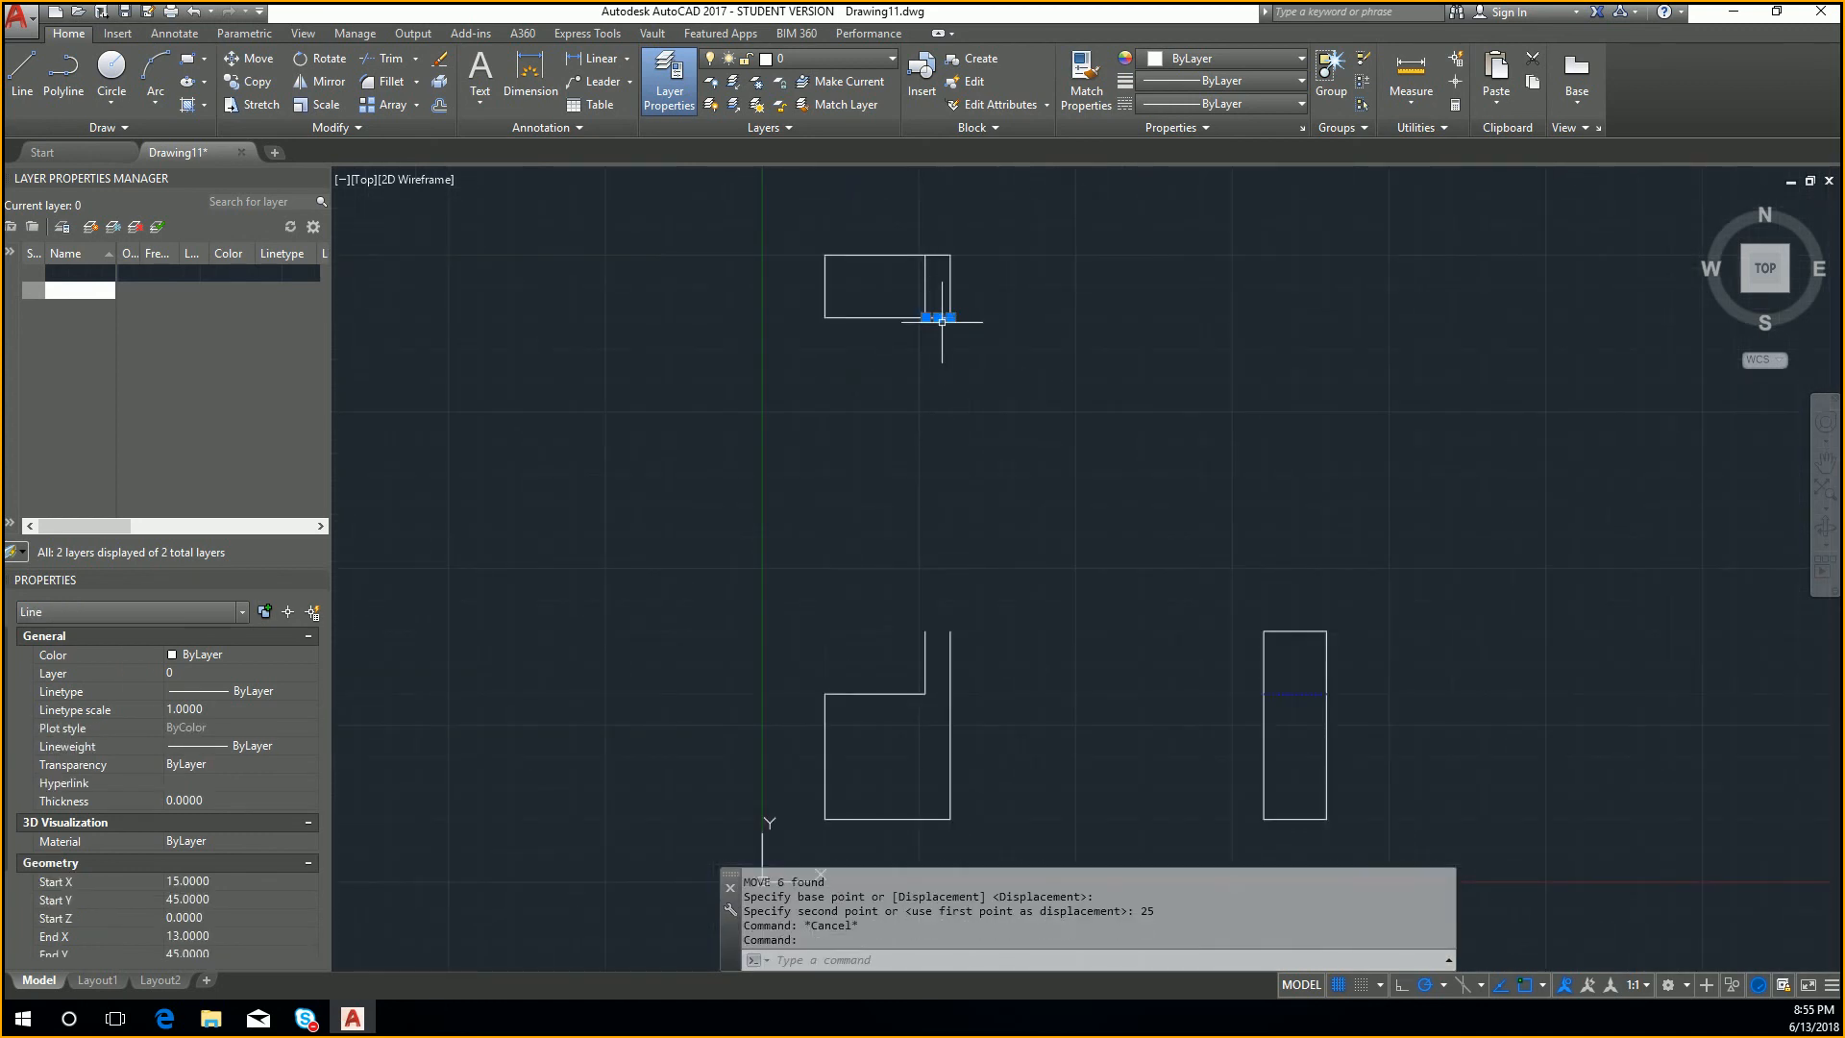
type("m")
key("Return")
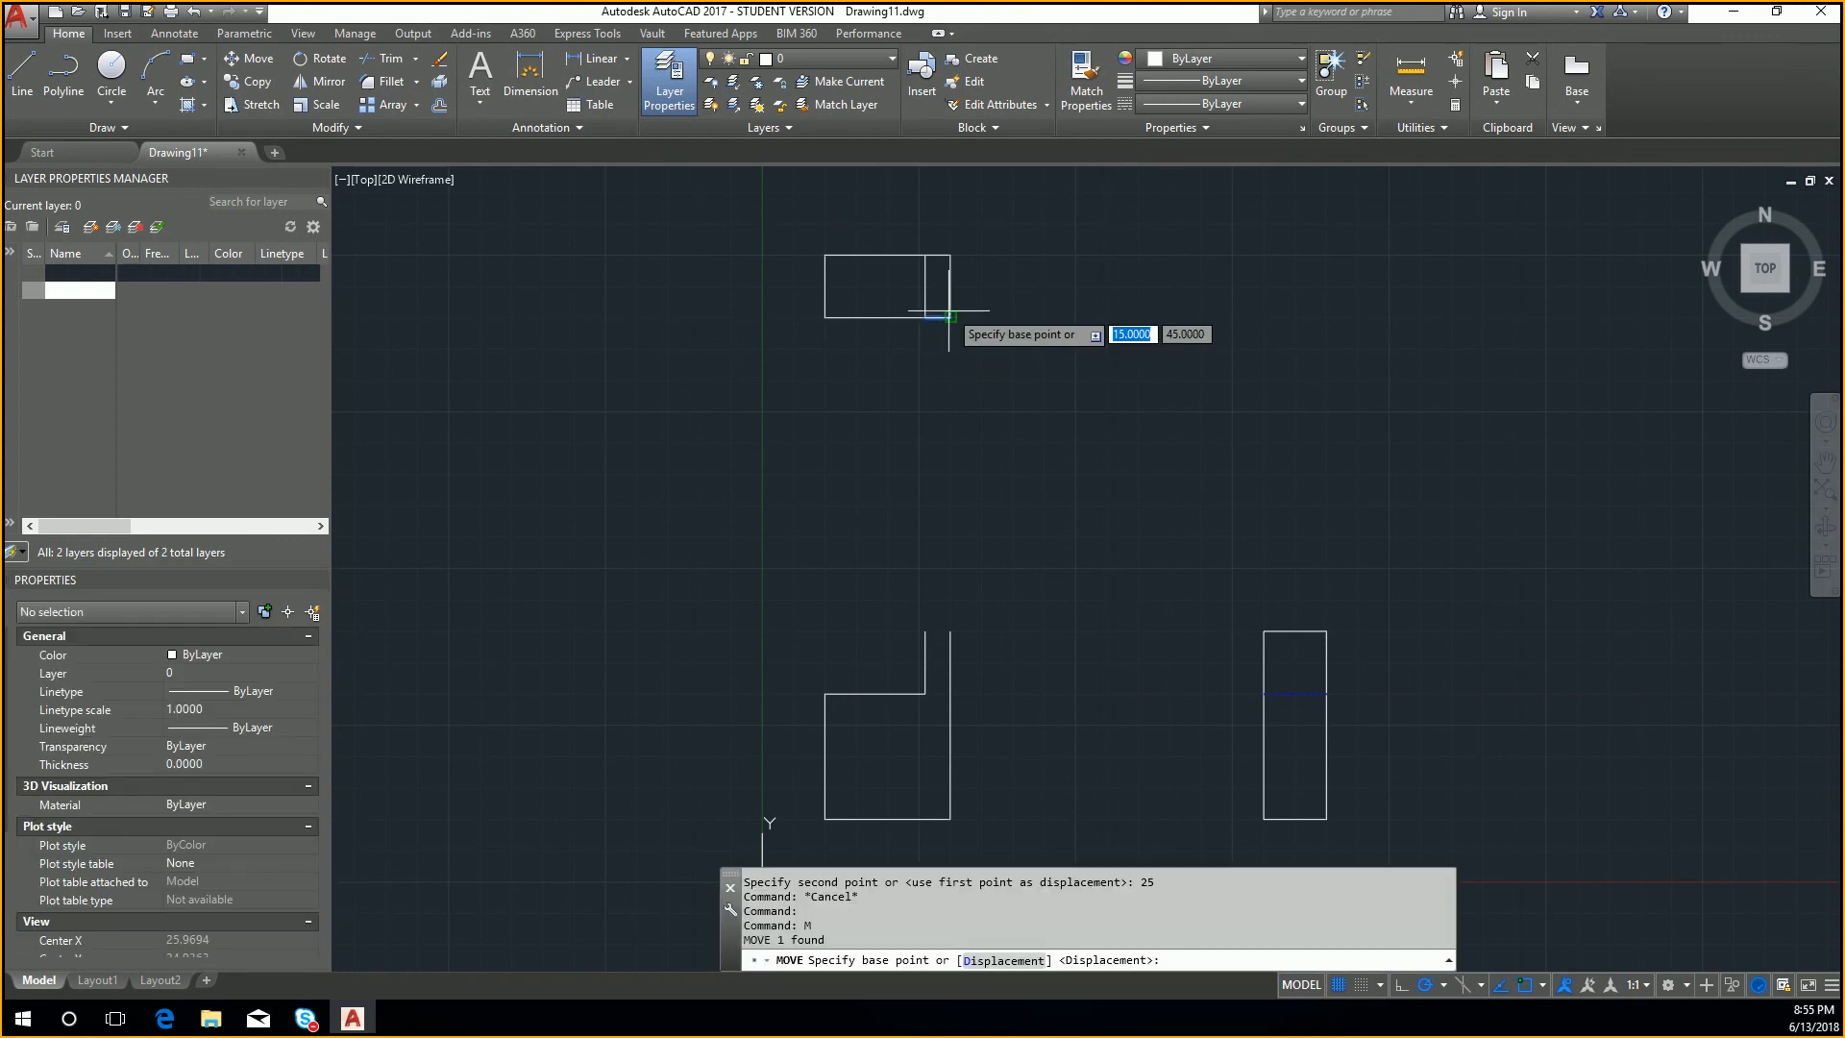
left_click(950, 318)
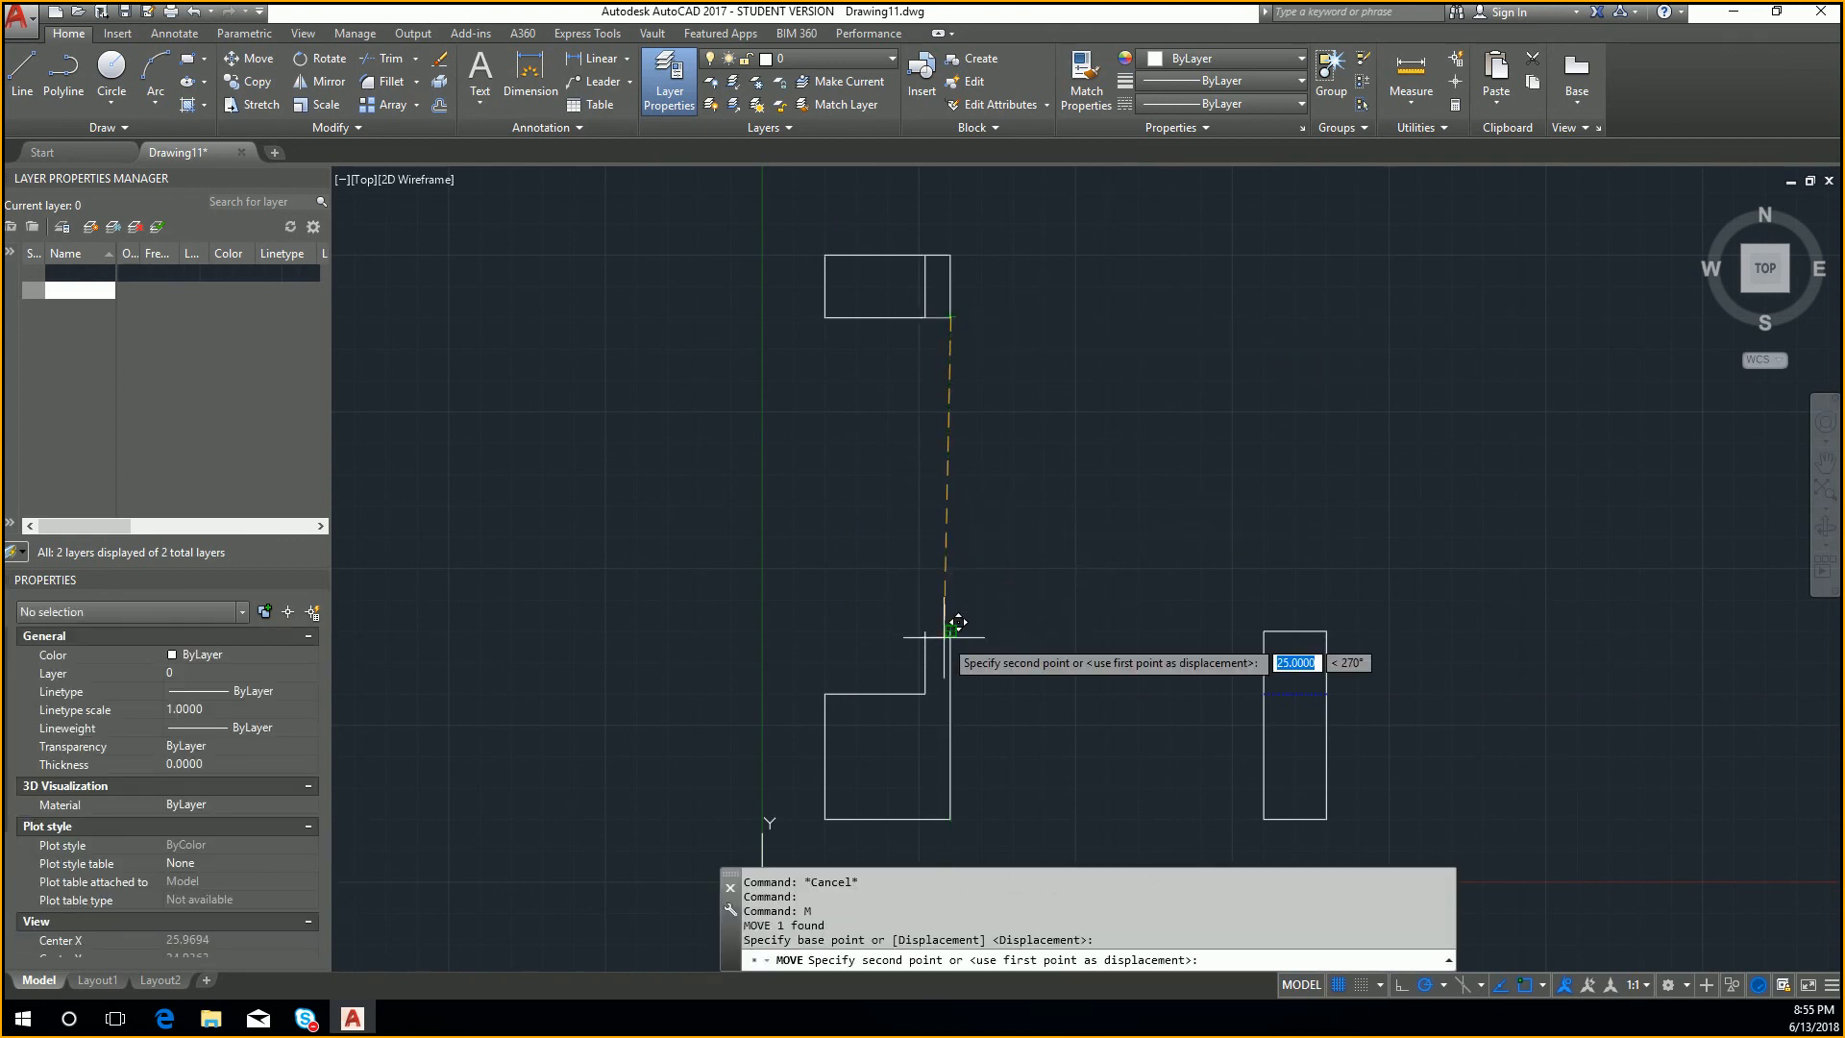
key("Escape")
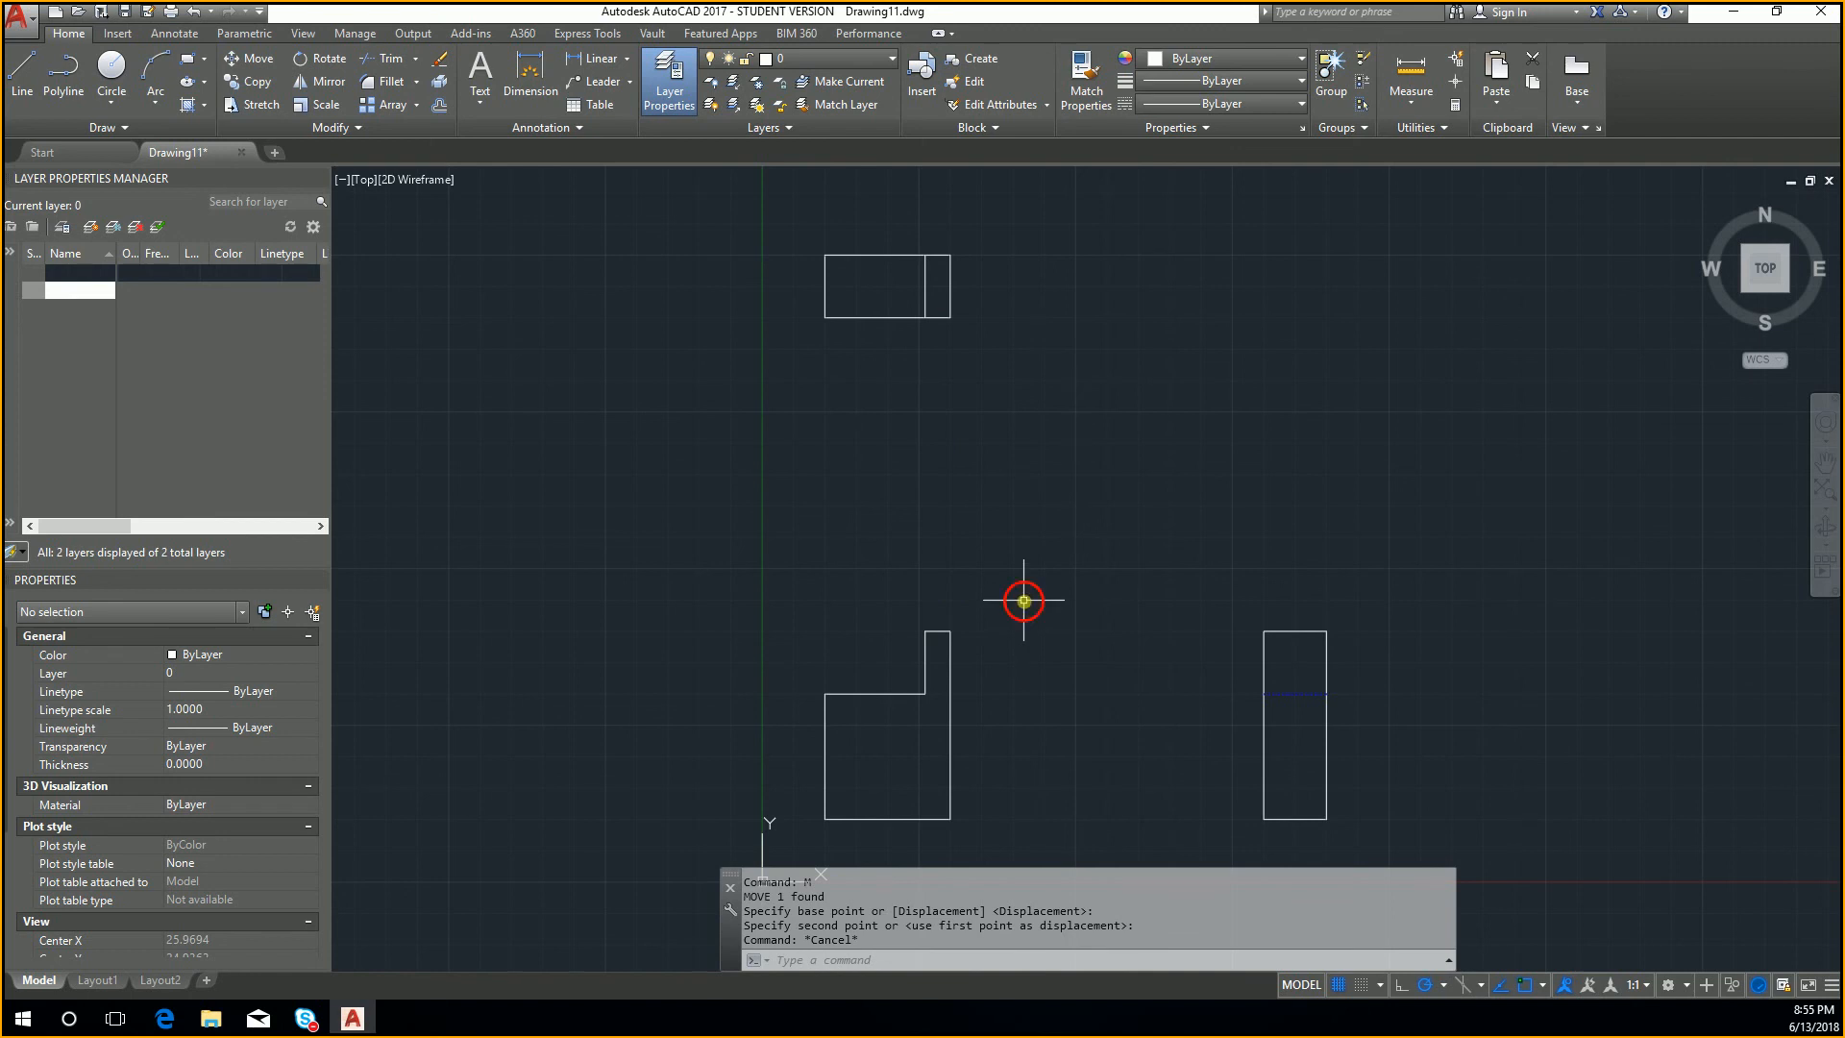
Step: Draw a diagonal from above the side view's left edge, level with the top view's lower edge, to above its right edge, level with the upper edge
type("l")
key("Return")
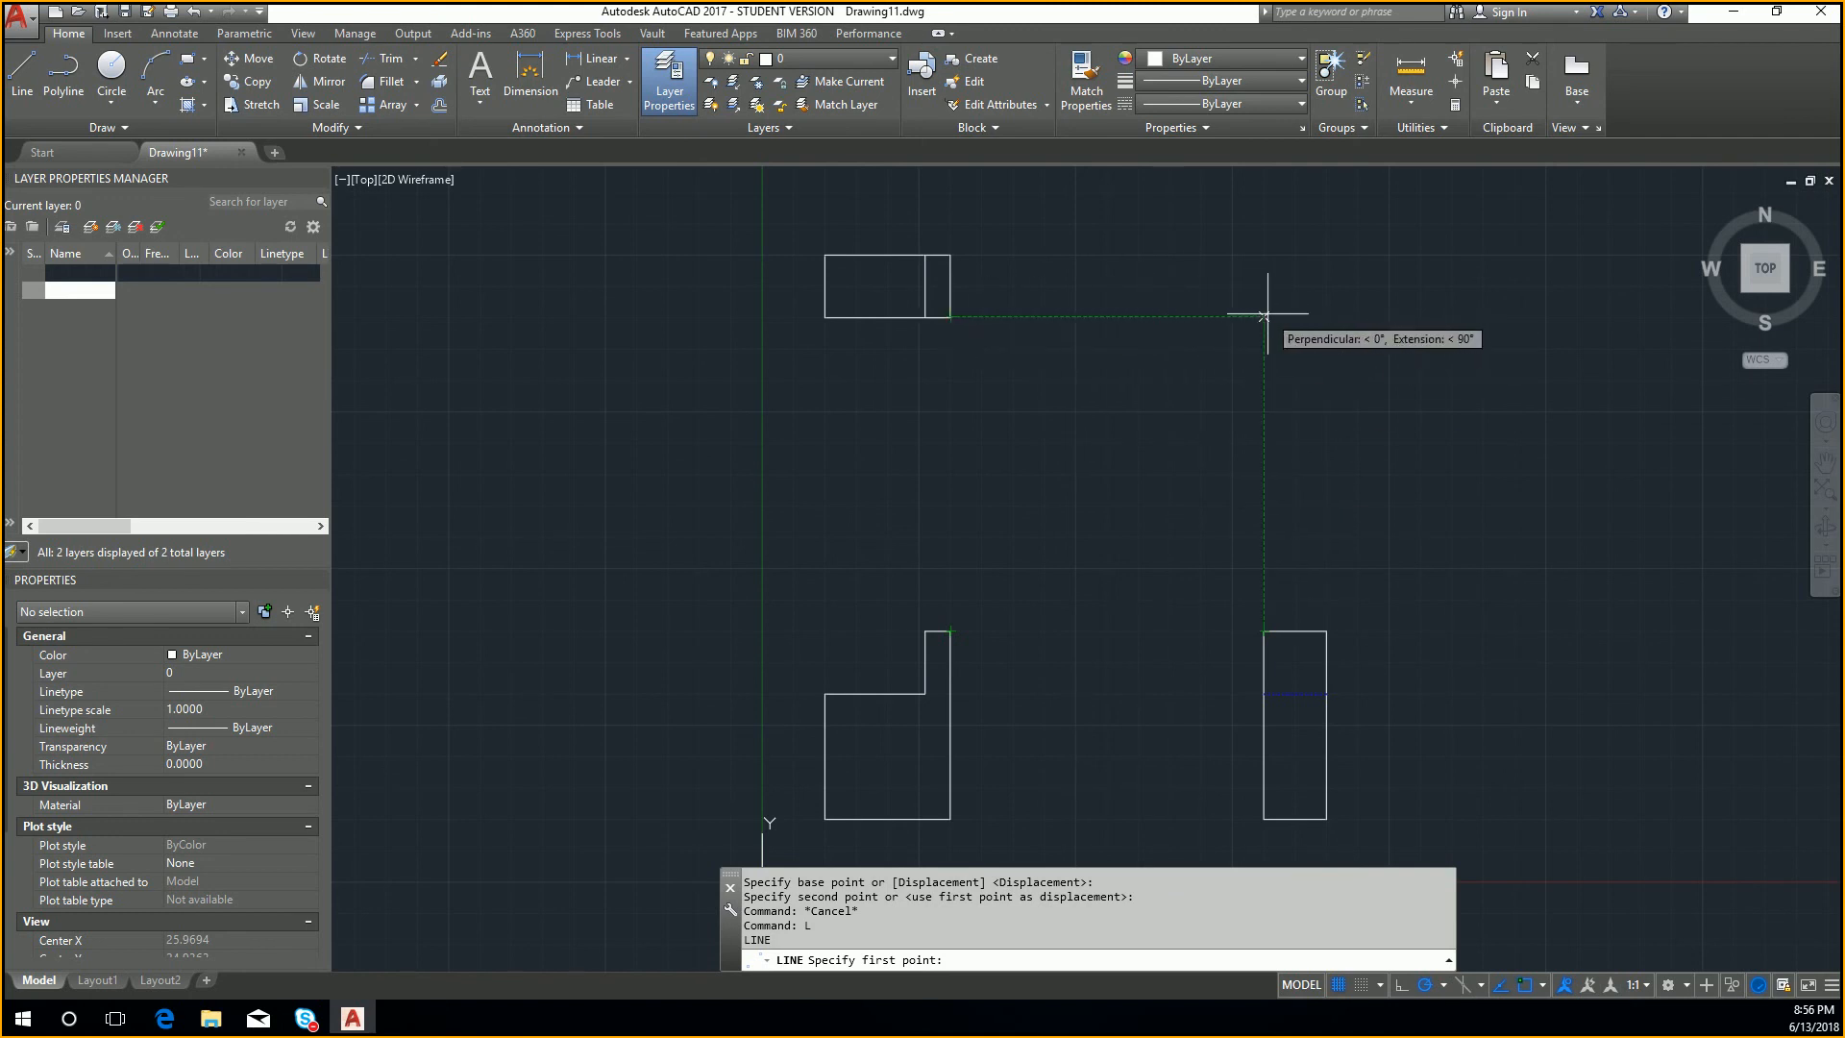
left_click(1264, 315)
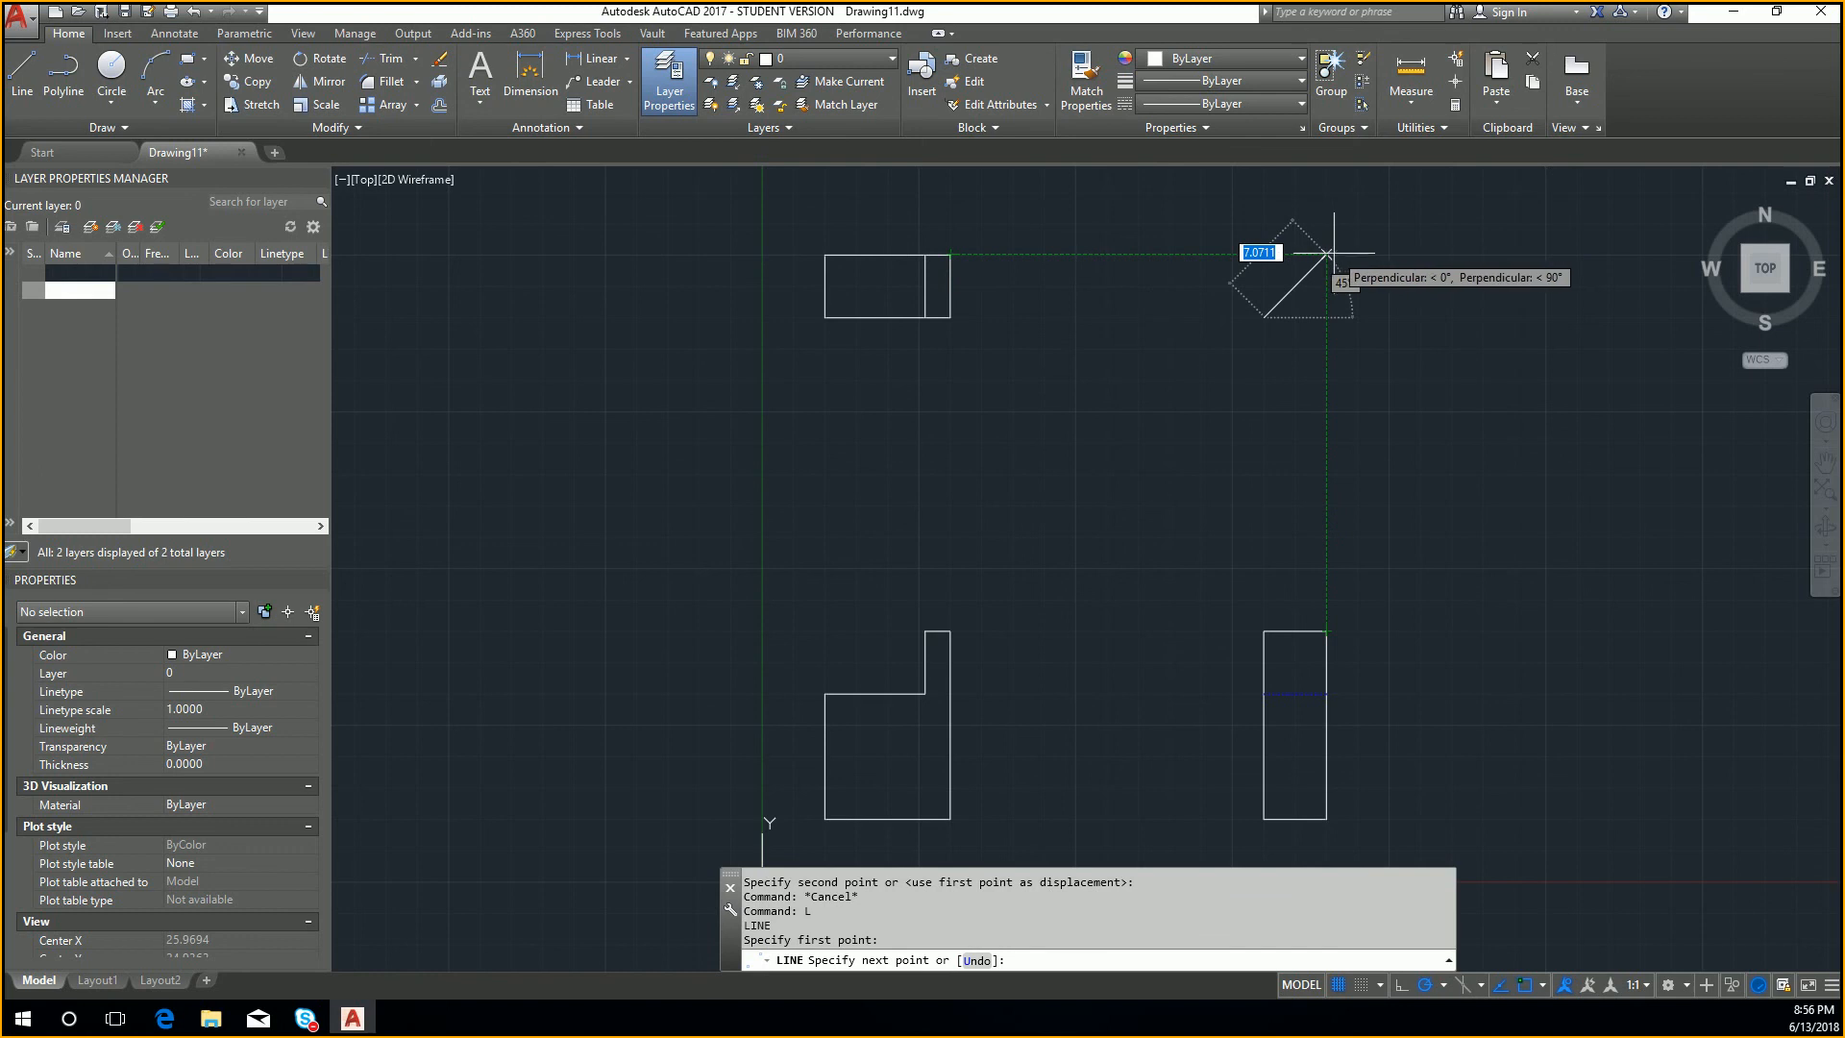
left_click(1326, 254)
key("Return")
key("Return")
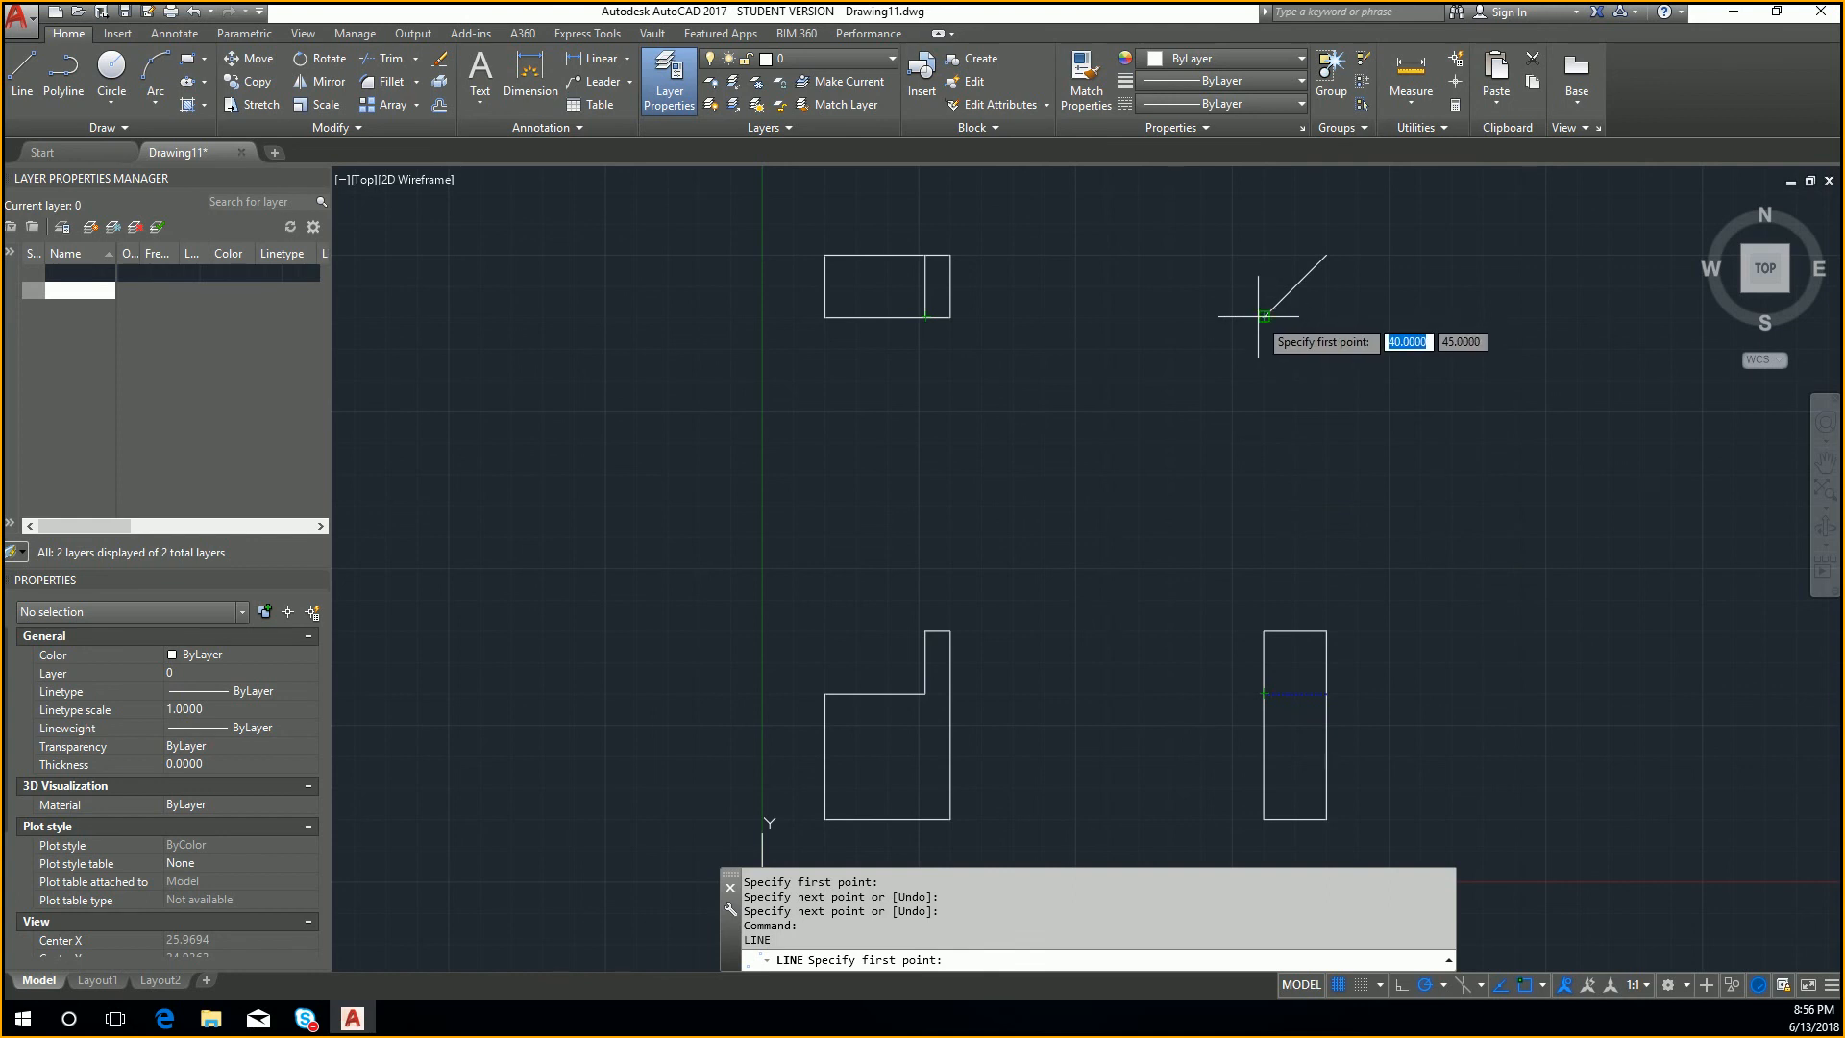
left_click(926, 631)
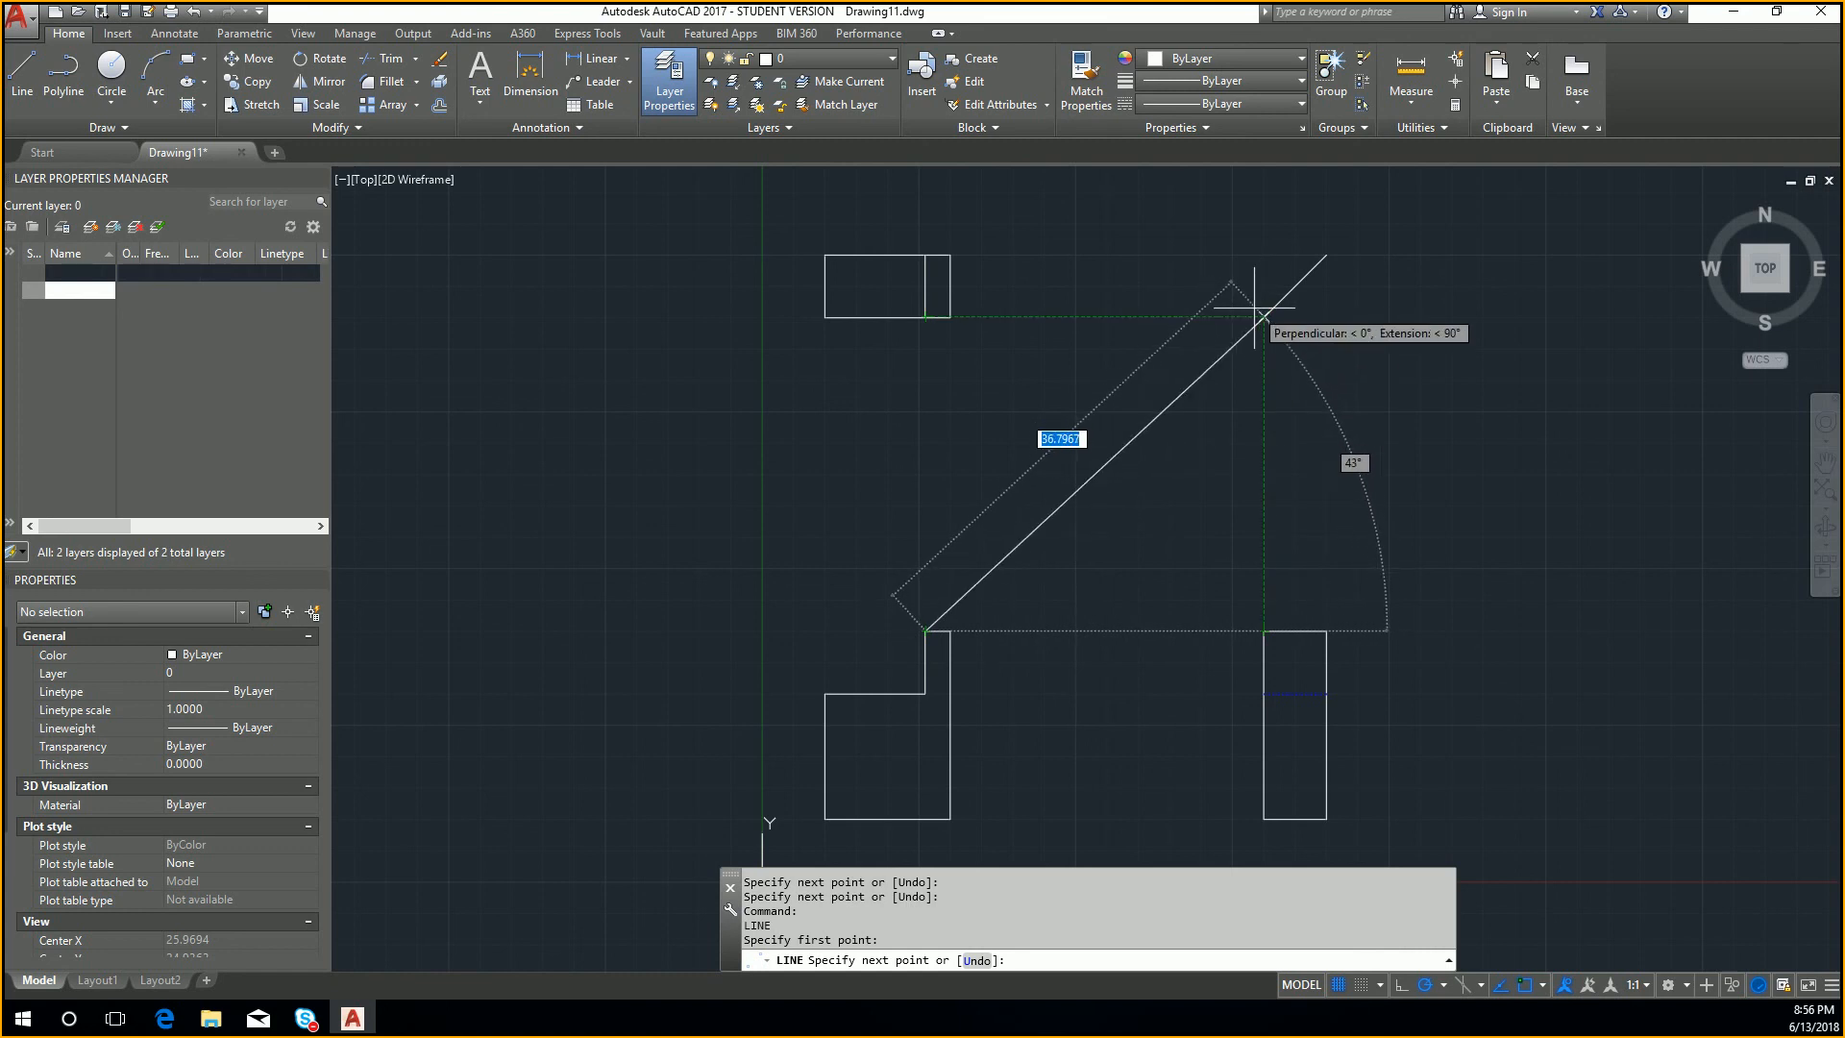
key("Escape")
key("Escape")
key("Escape")
key("Return")
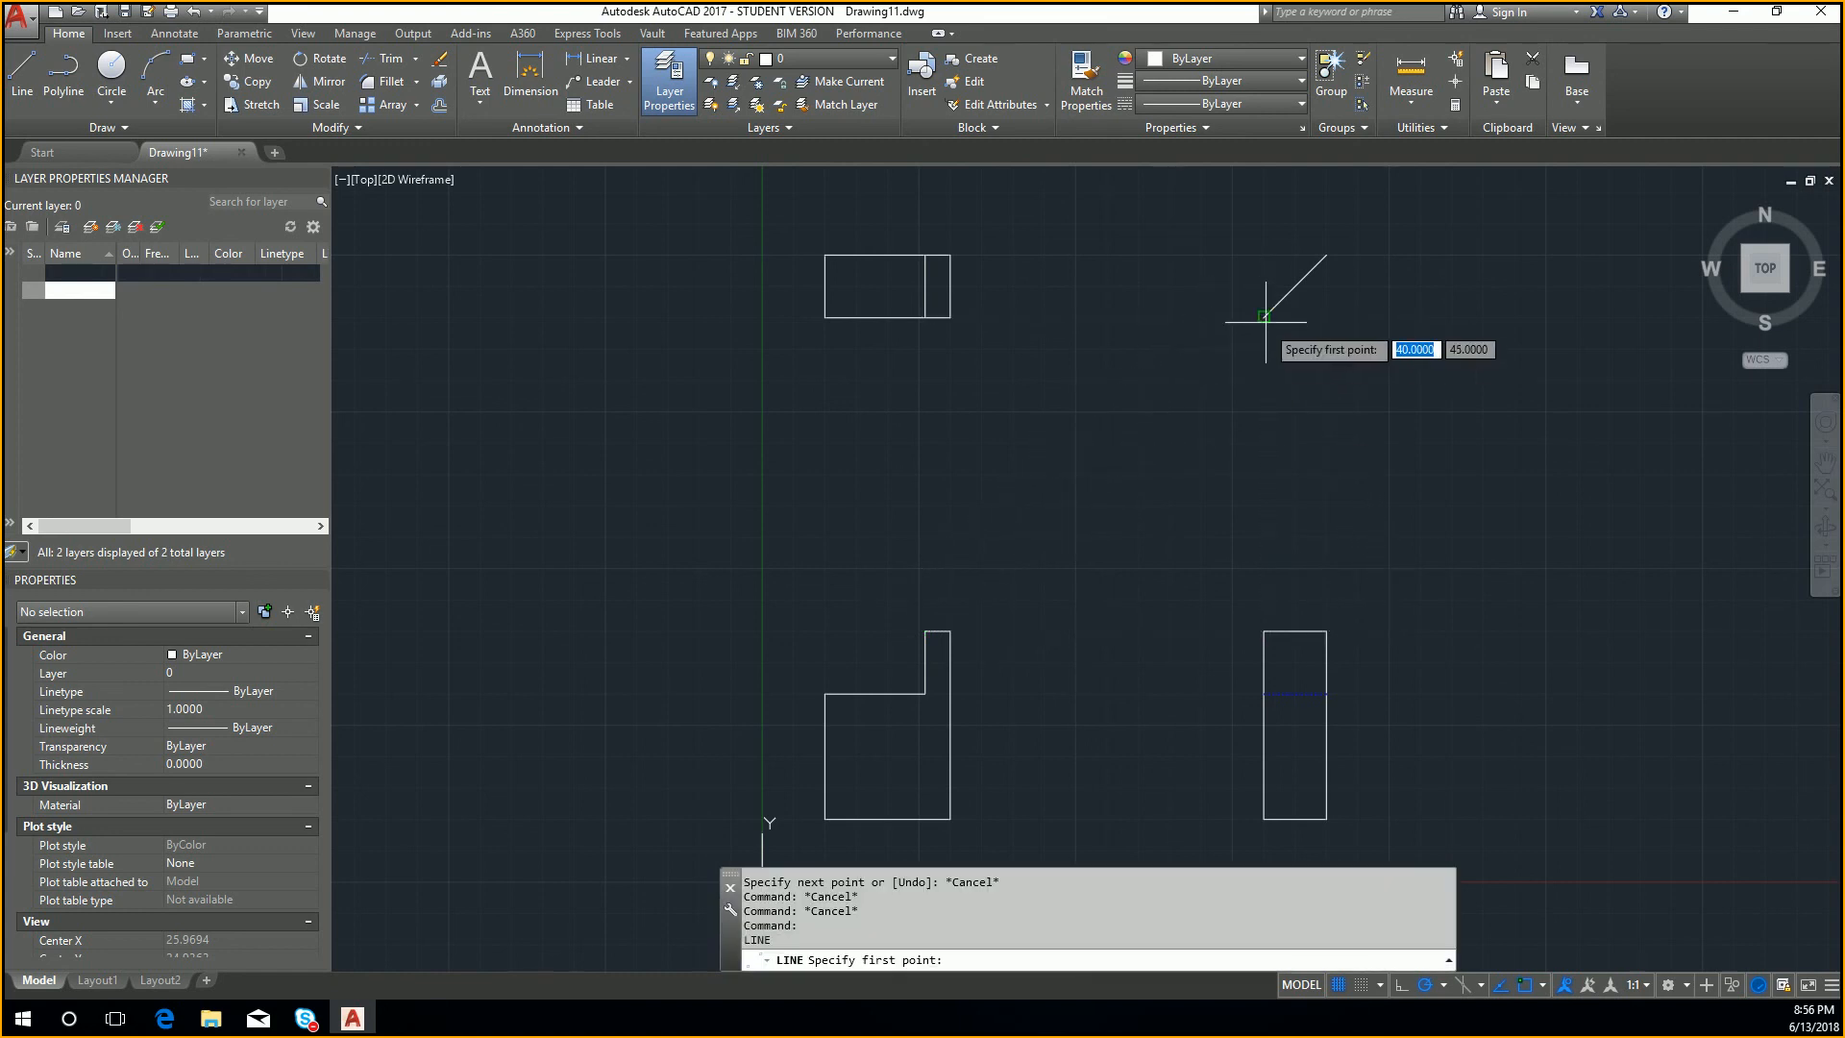
left_click(1263, 317)
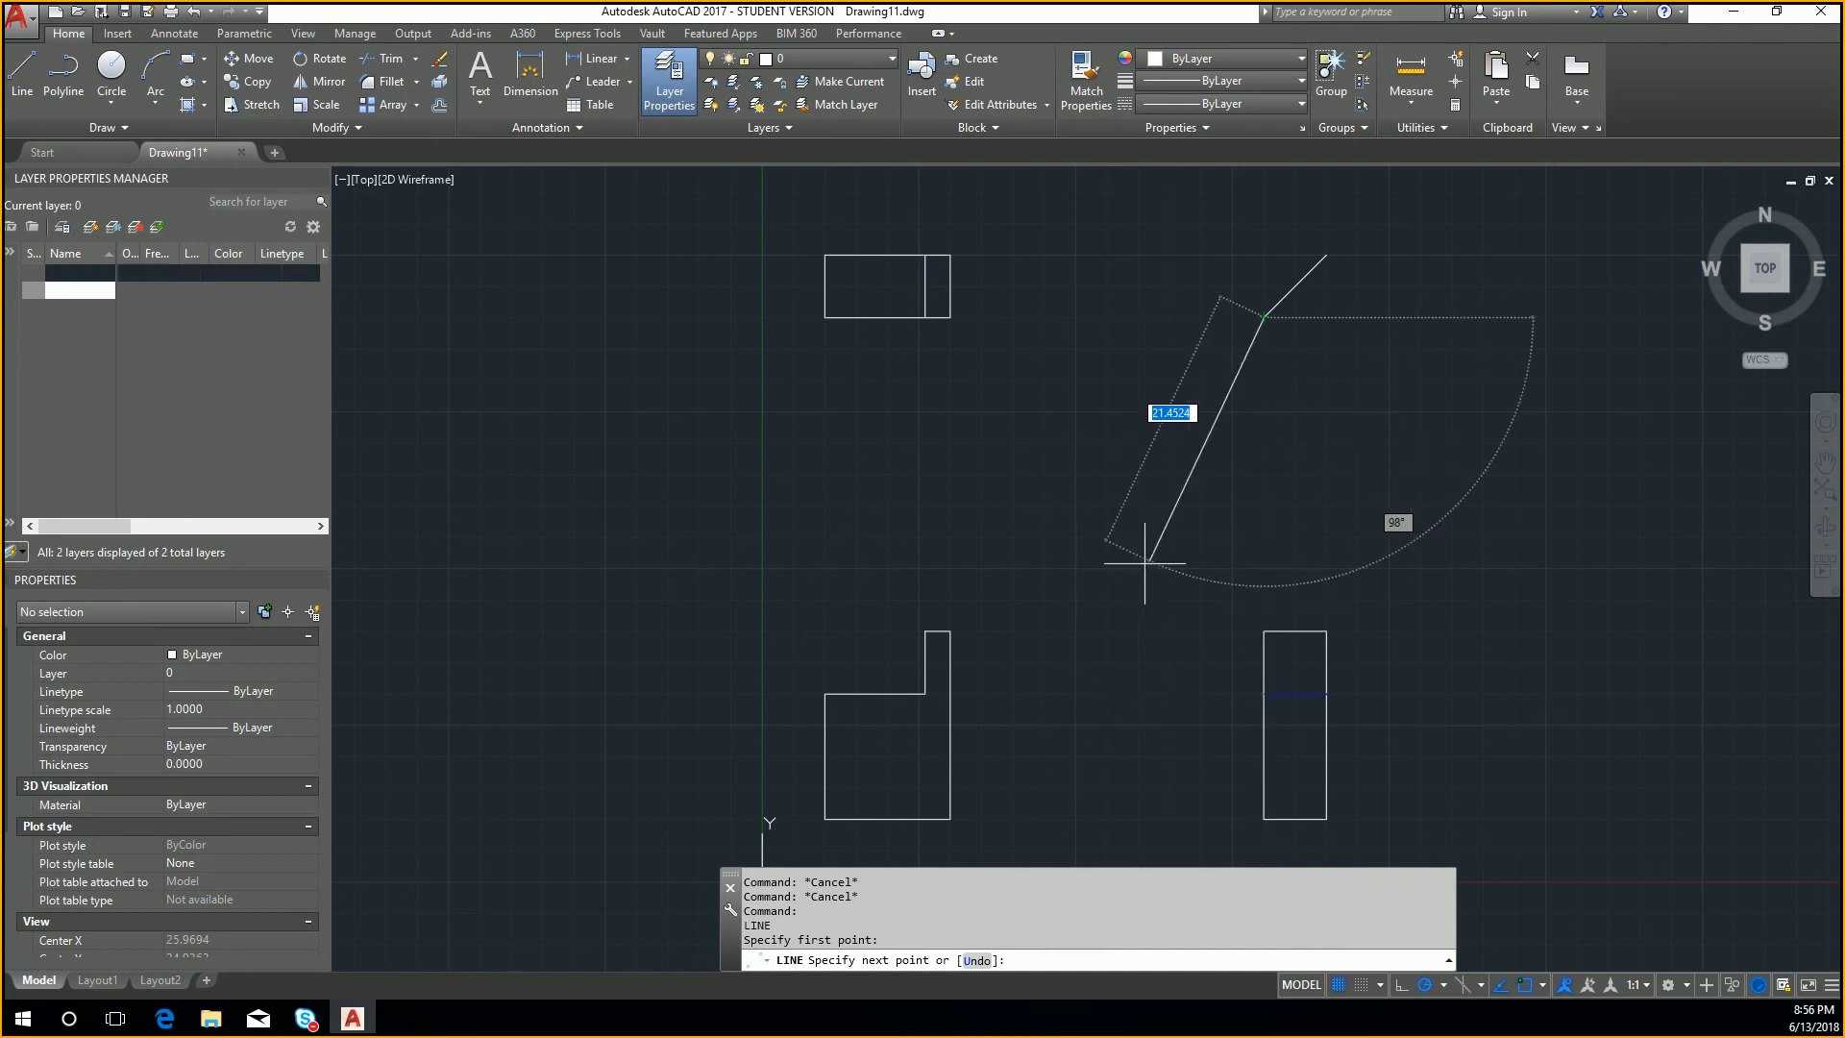
key("Escape")
Step: Draw a 45-degree line from the front view's upper right corner to the upper end of the short diagonal
type("l")
key("Return")
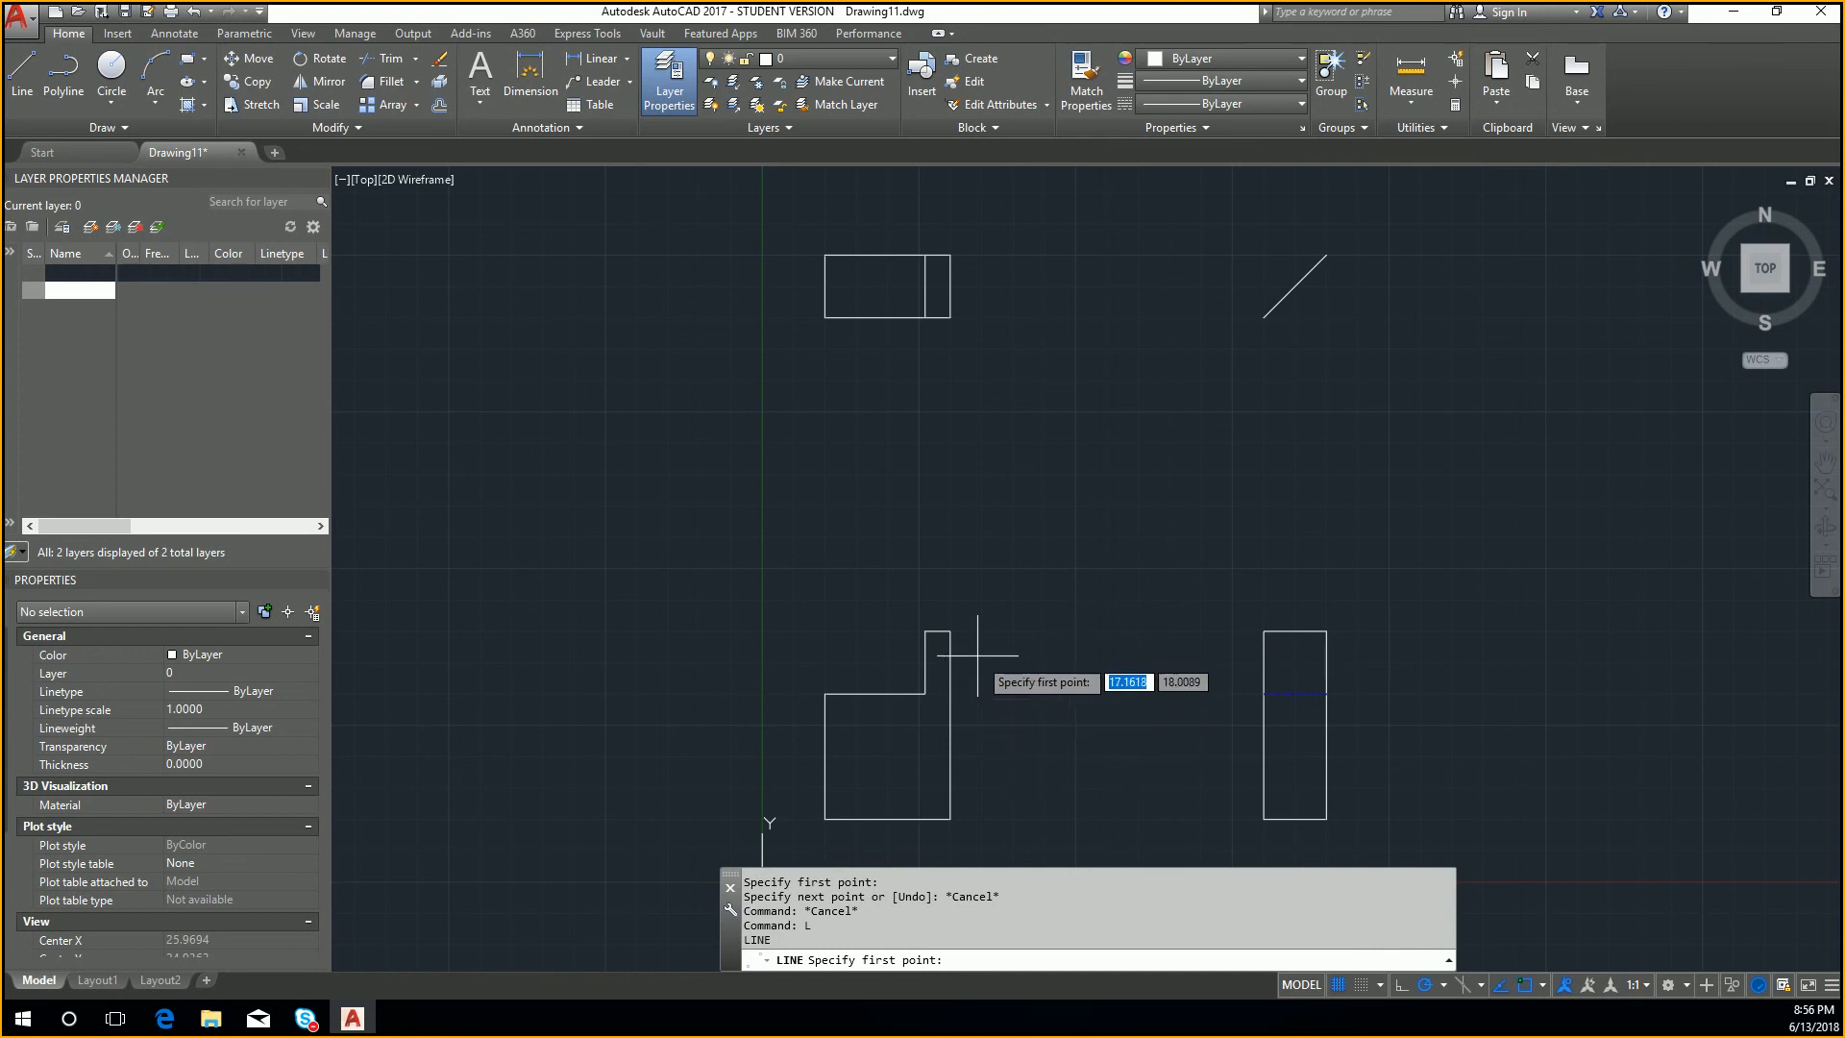
left_click(950, 631)
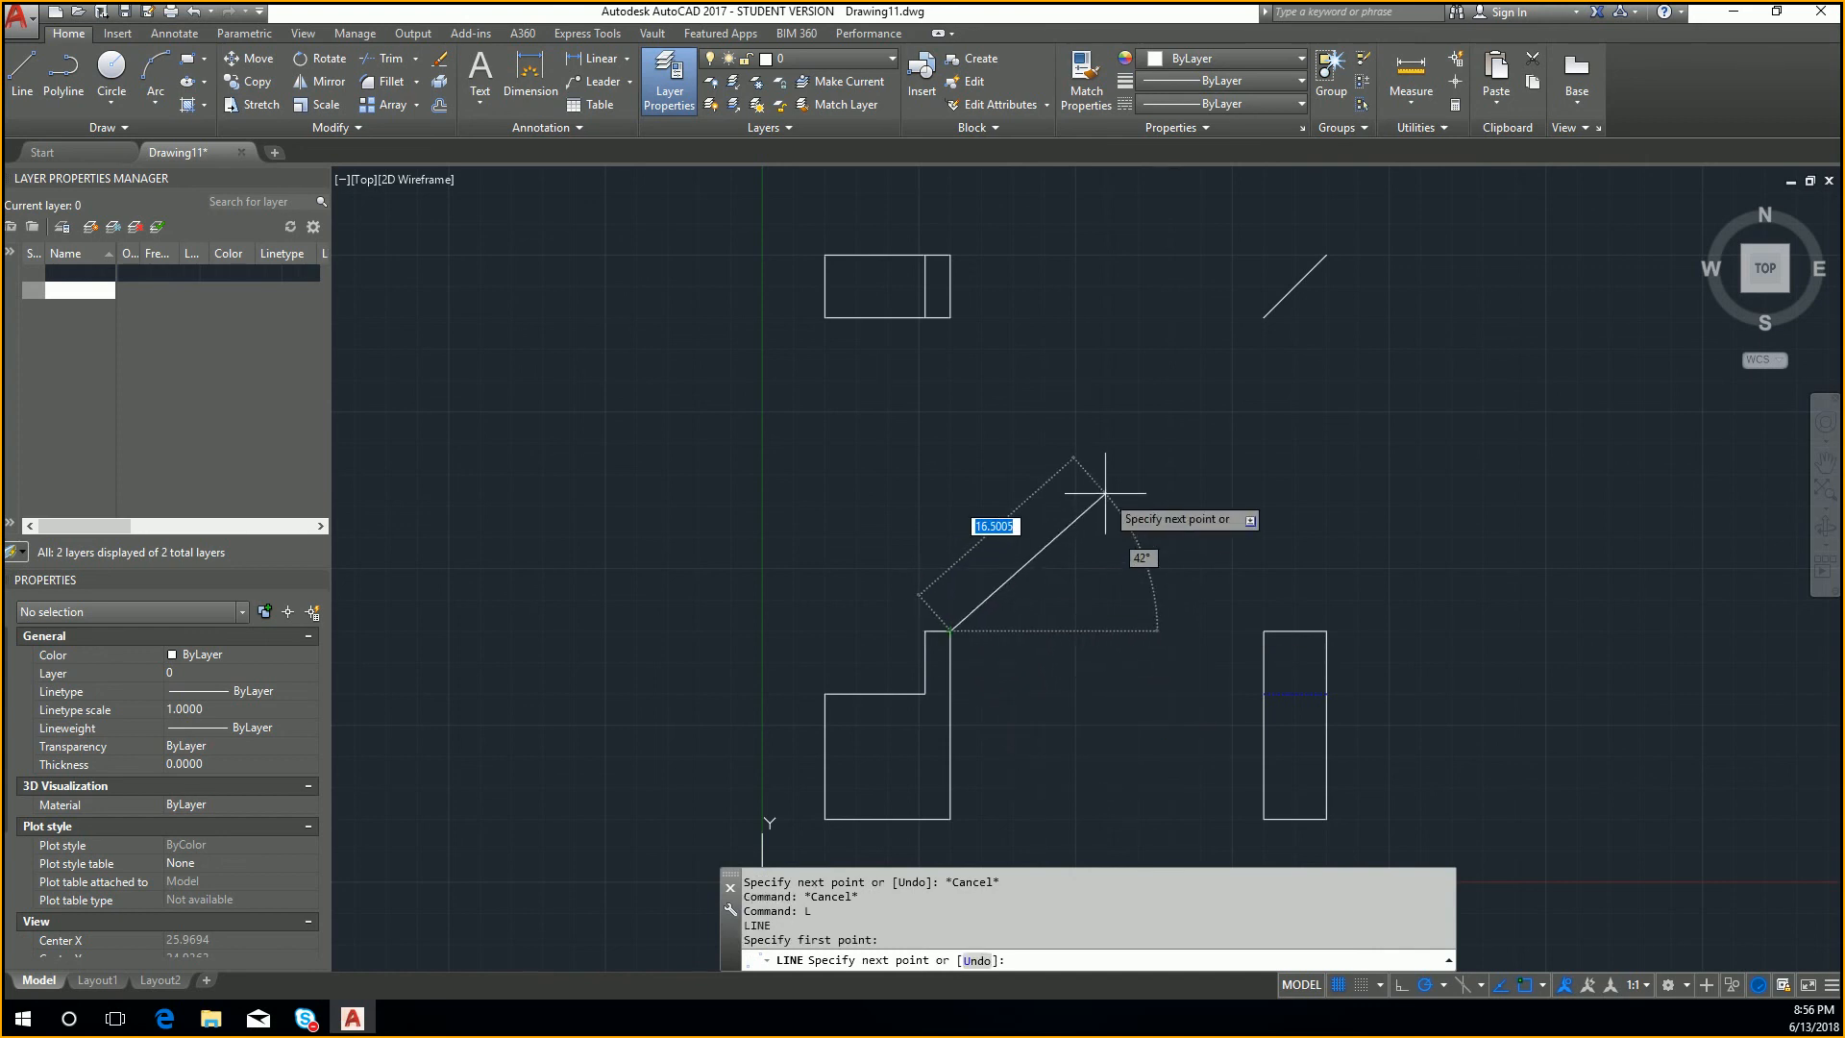
type("45")
key("Tab")
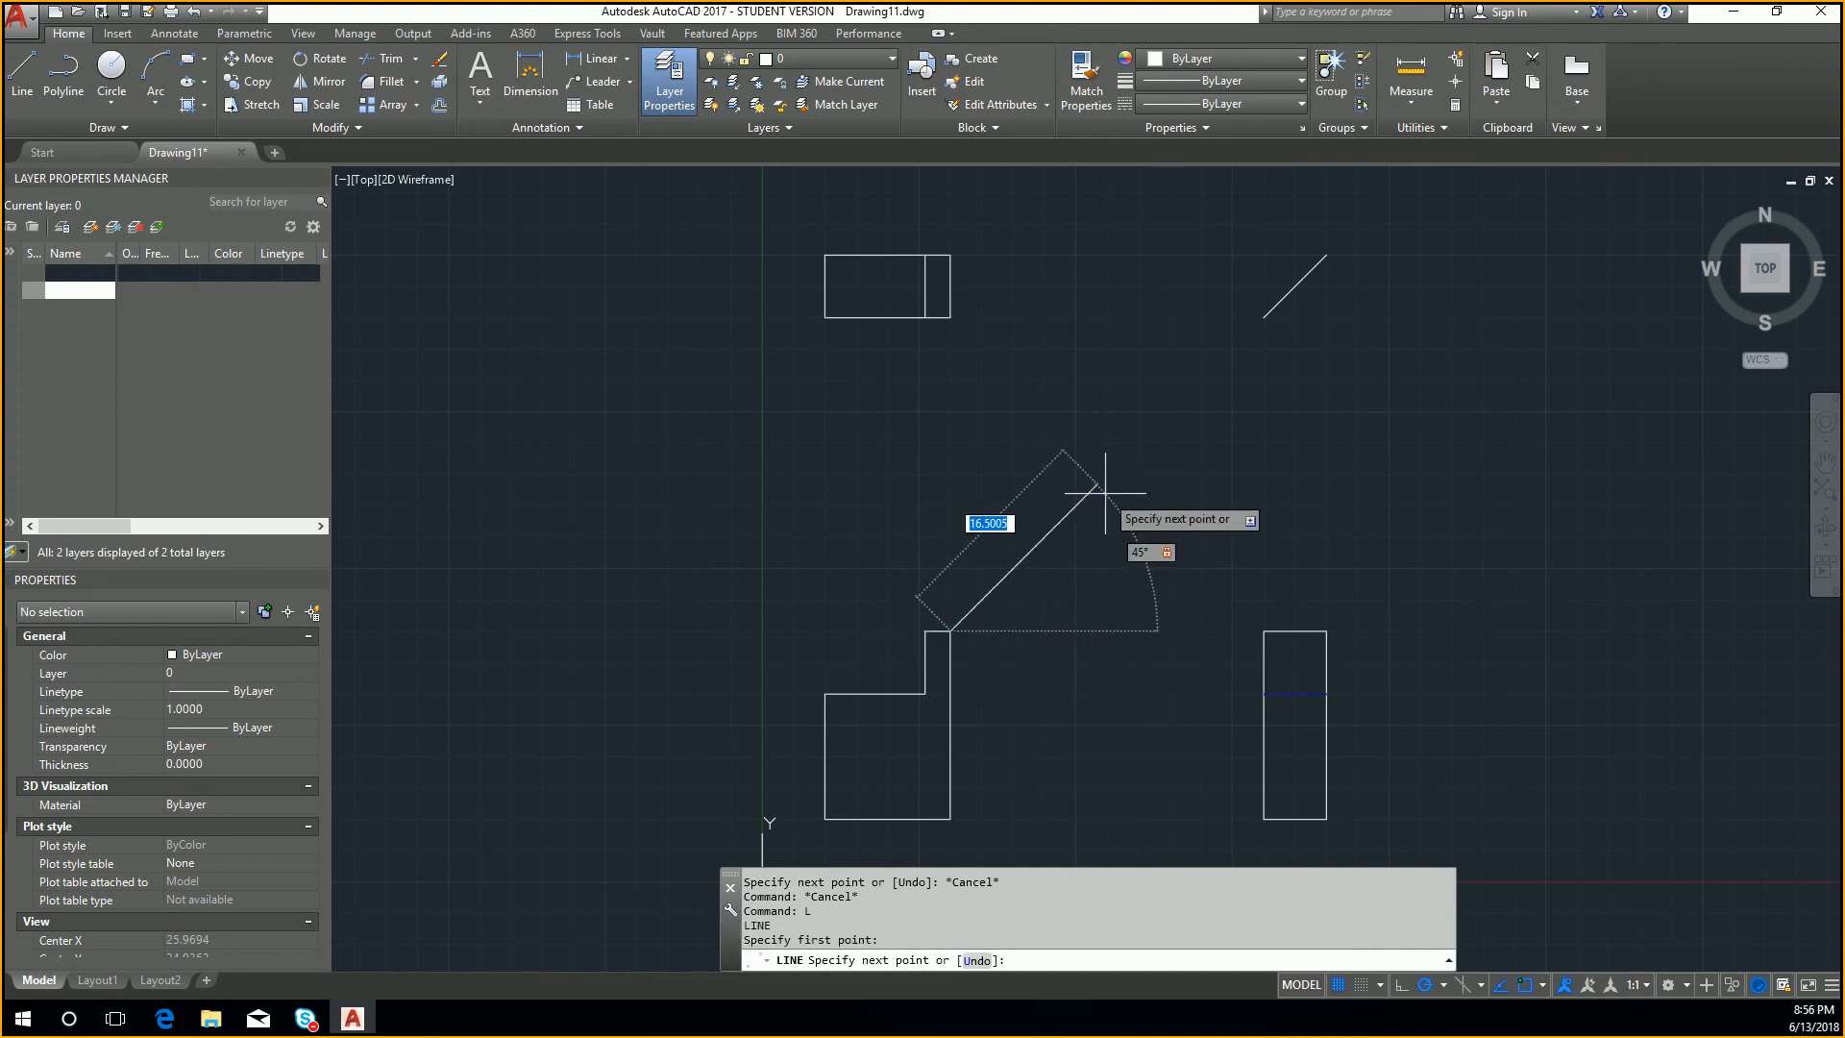
left_click(1327, 255)
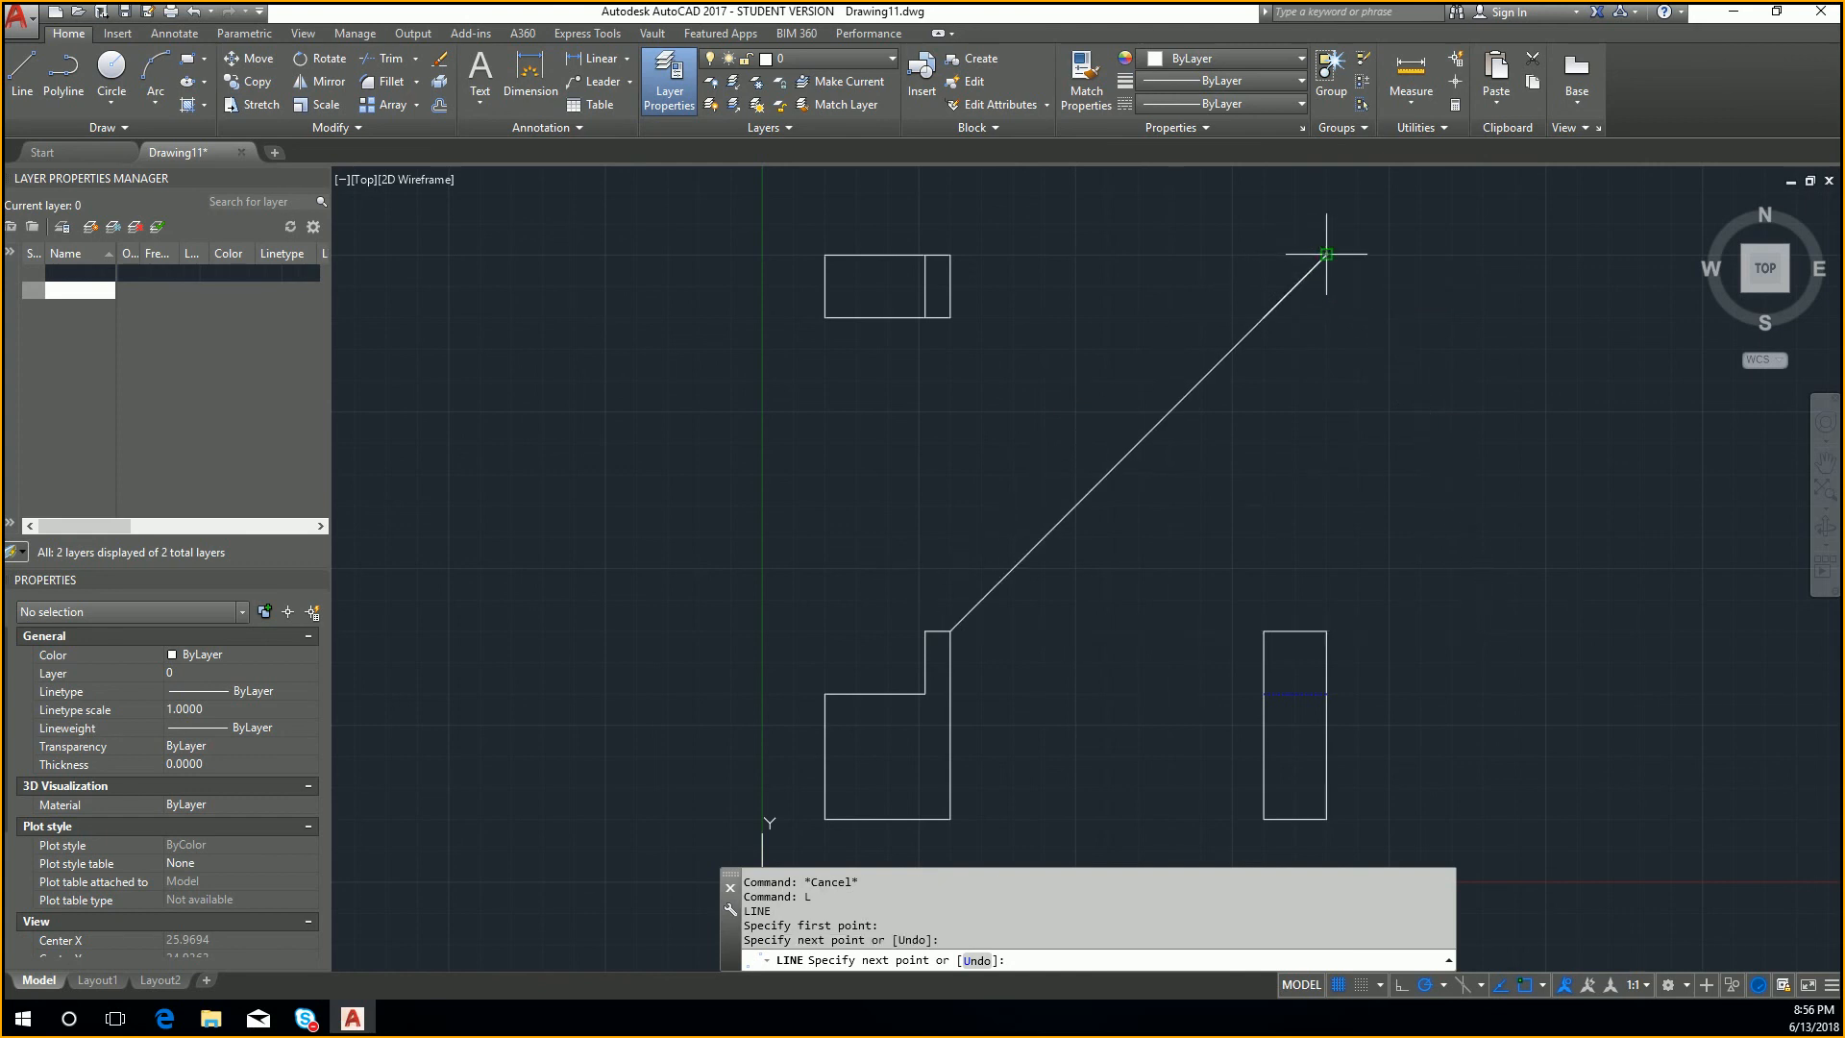
key("Escape")
Step: Erase the short diagonal above the side view that overlaps the long 45-degree line
left_click(1270, 245)
left_click(1240, 262)
left_click(1240, 262)
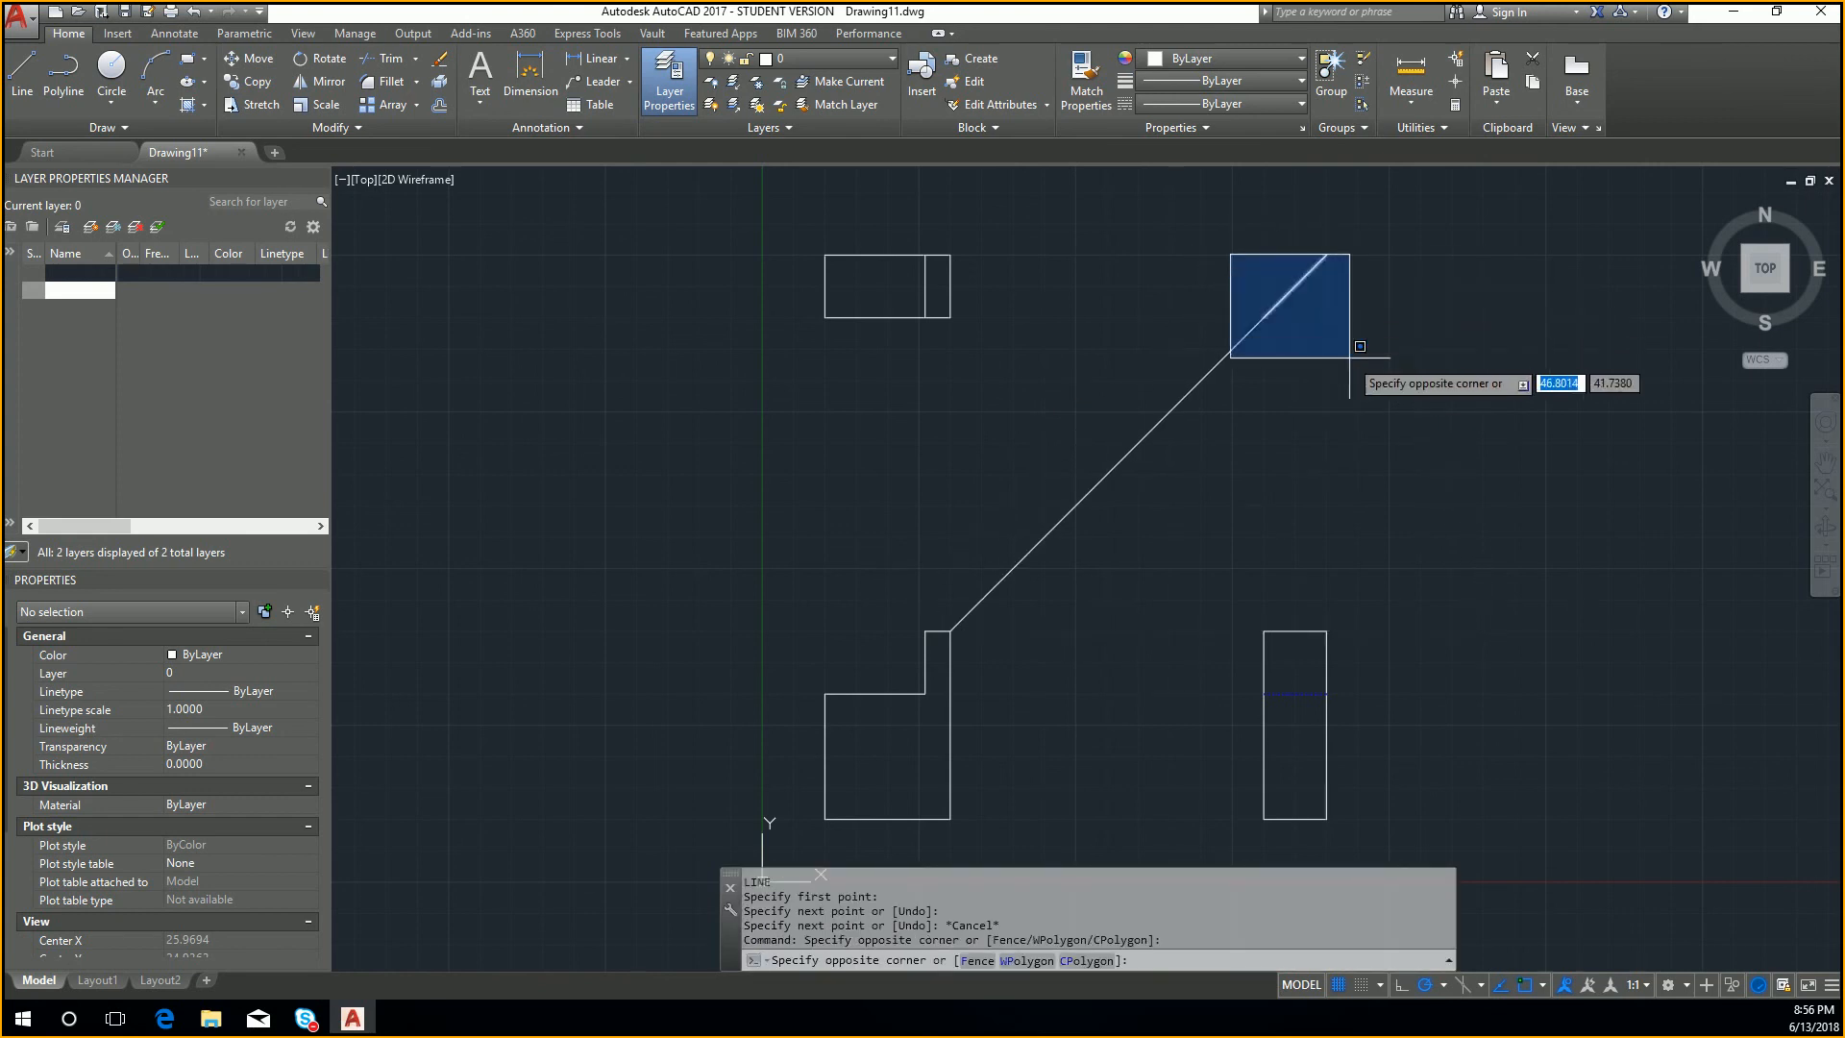
left_click(1365, 379)
key("Delete")
Step: Try drawing a 45-degree line from the front view's inner step corner, ending short of the first diagonal's upper end
type("l")
key("Return")
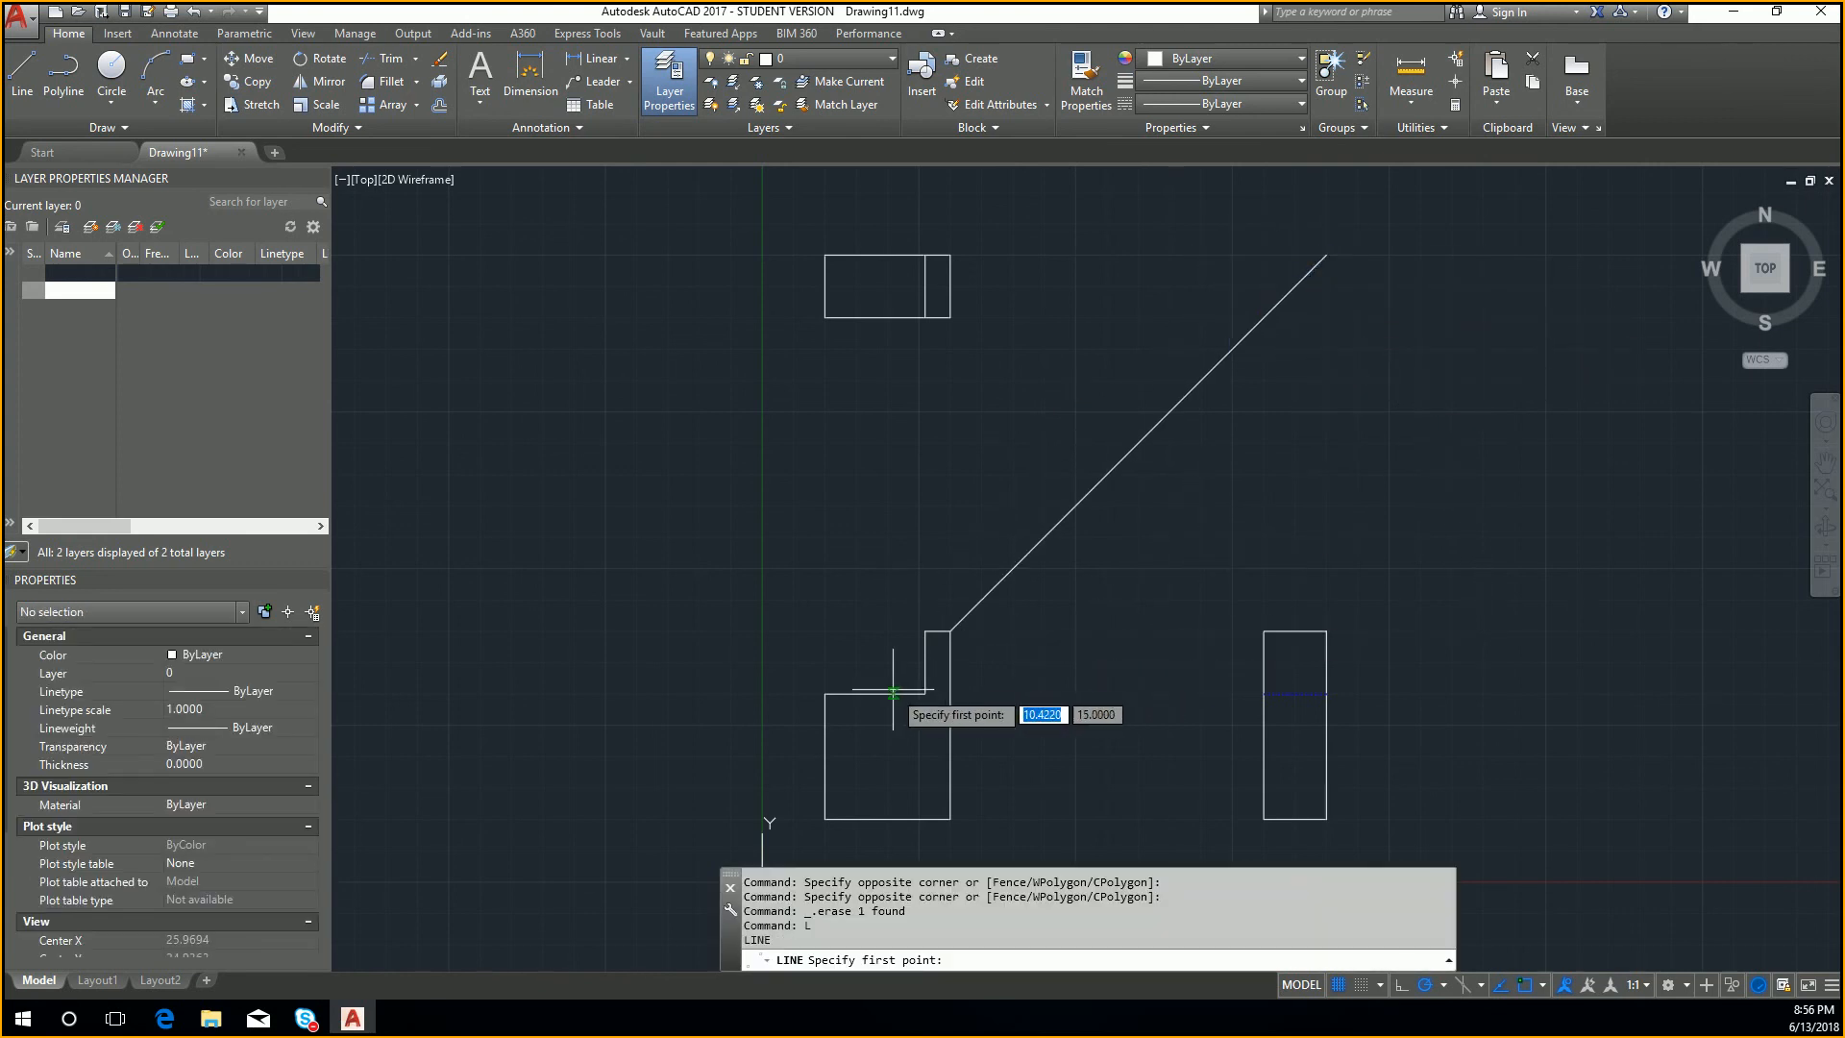
left_click(925, 692)
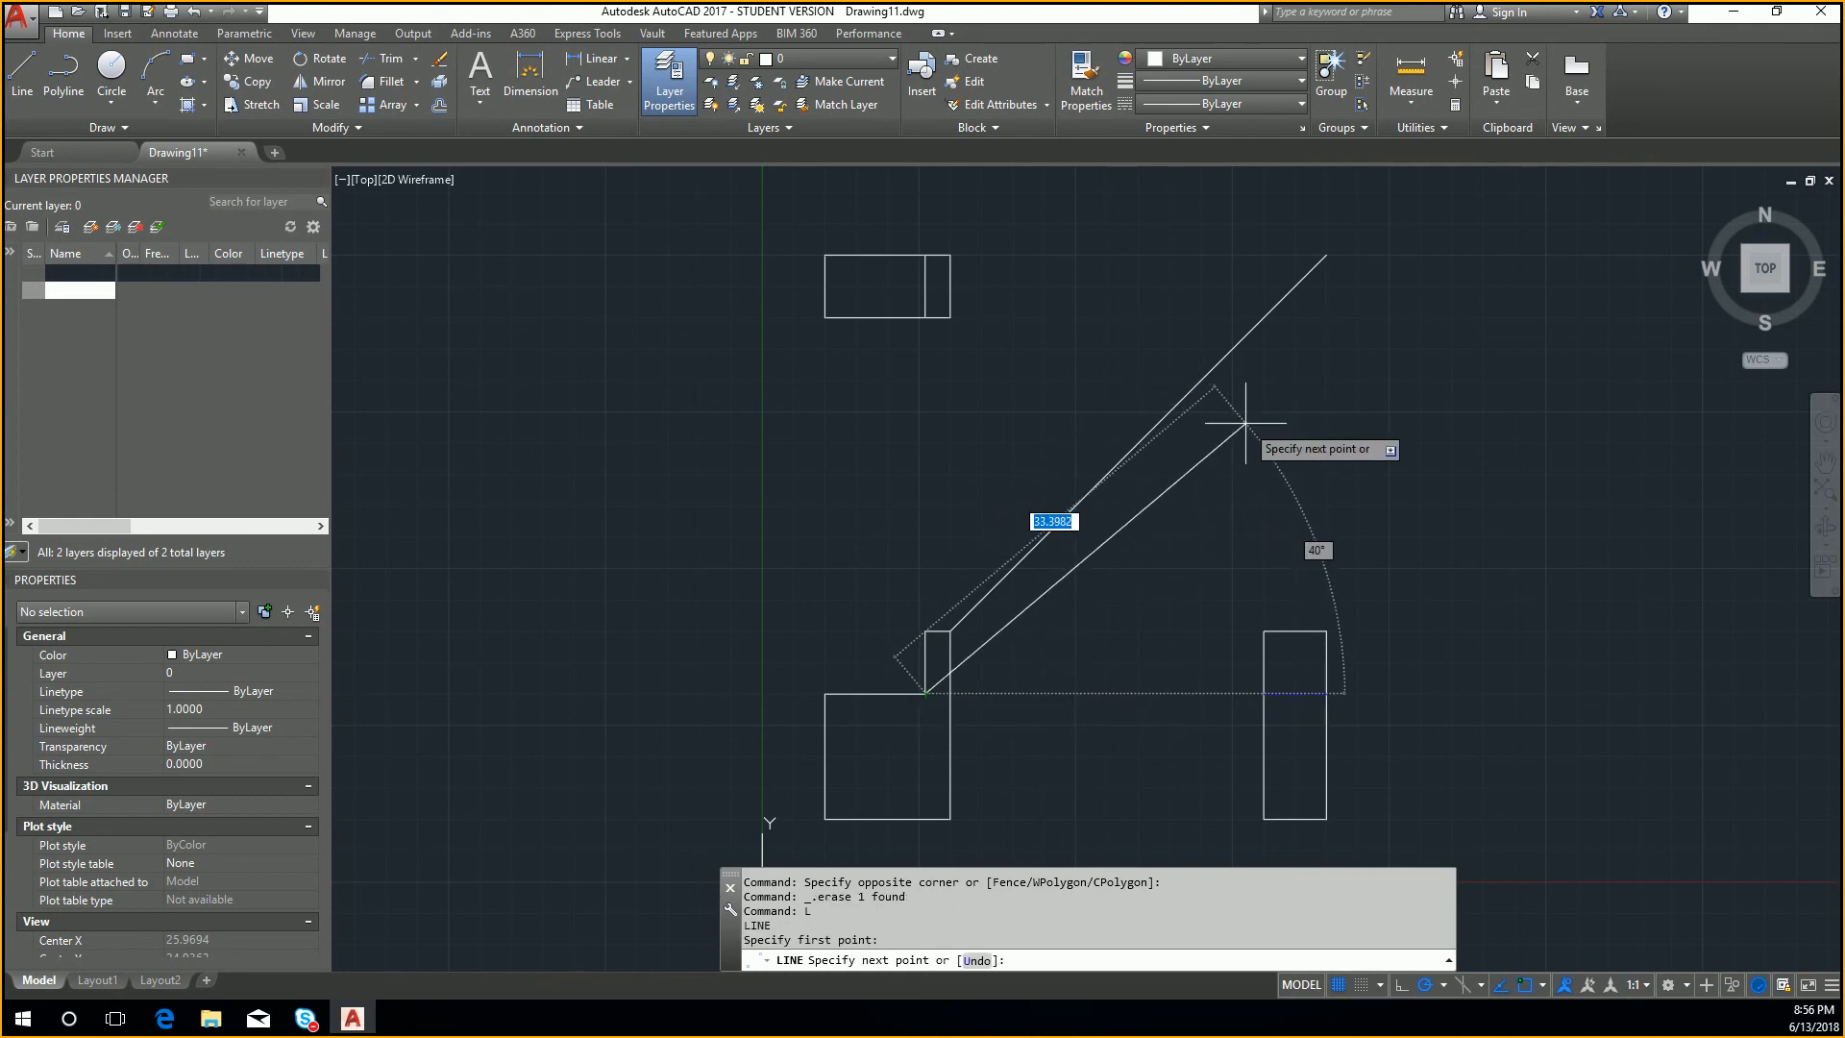
key("BackSpace")
key("BackSpace")
key("Escape")
key("Tab")
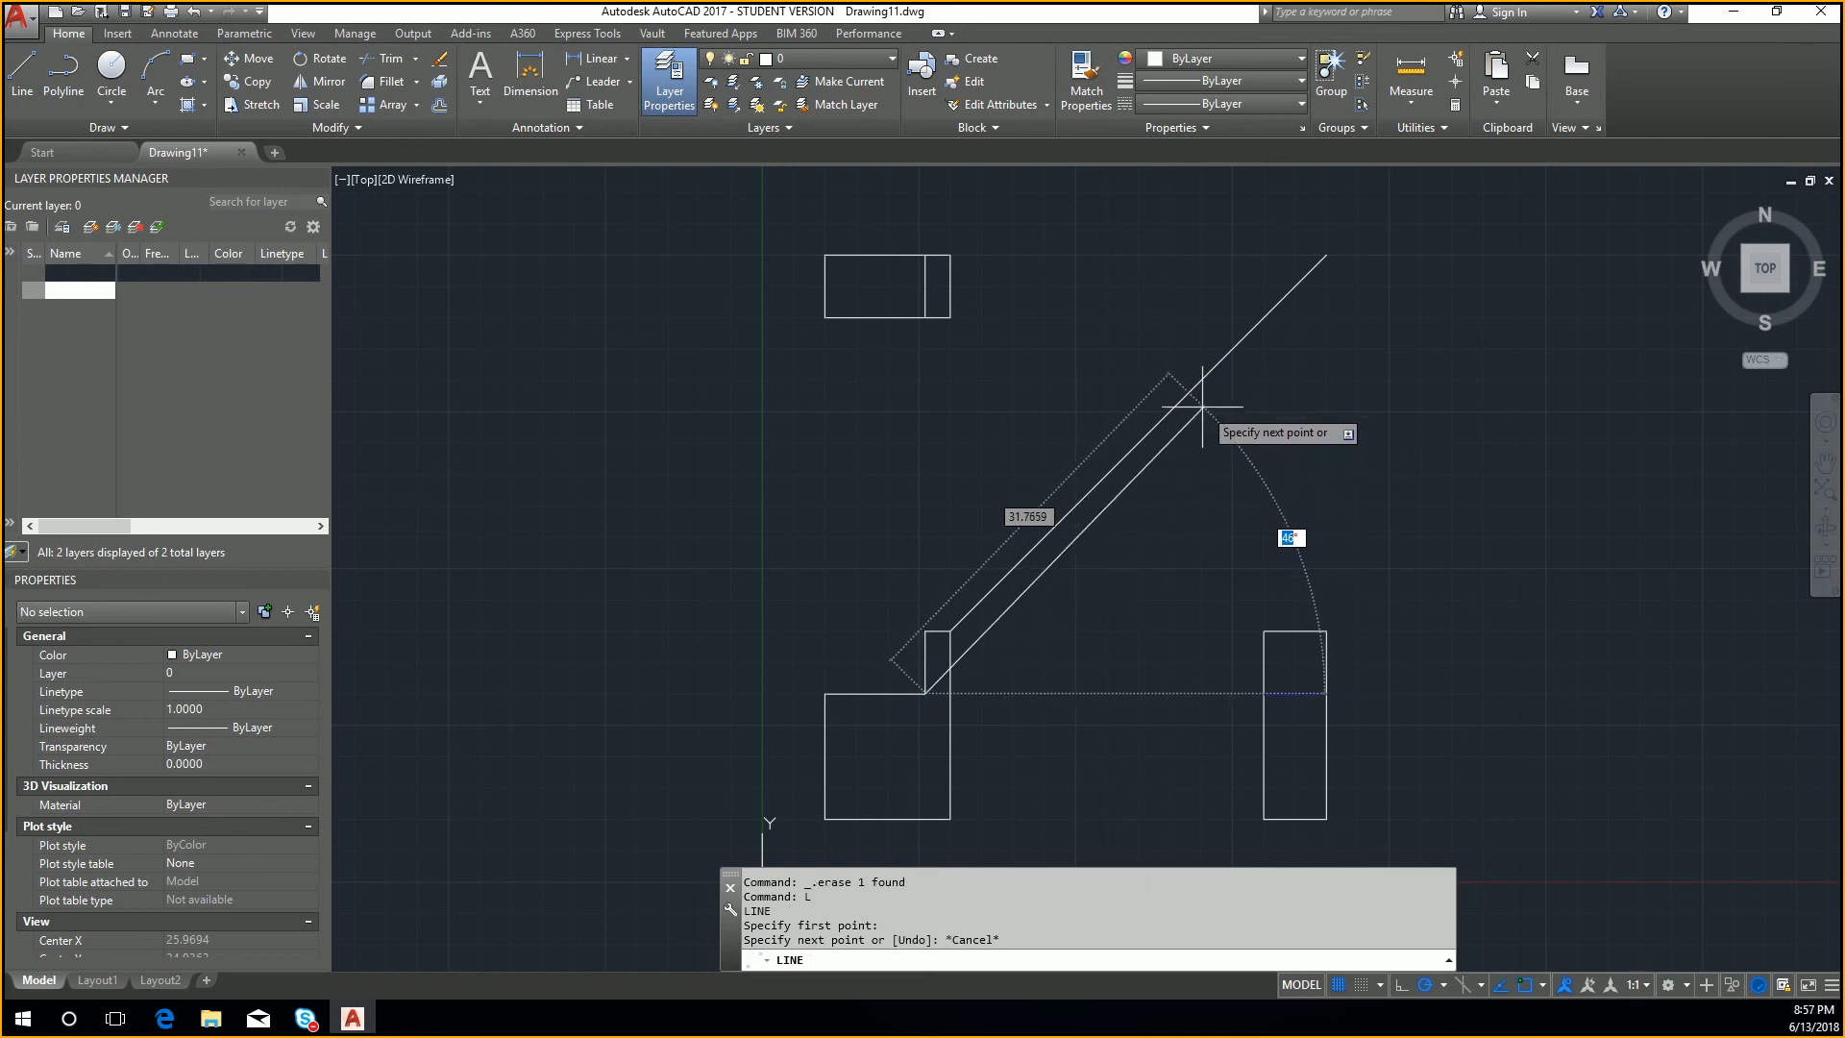
type("45")
key("Return")
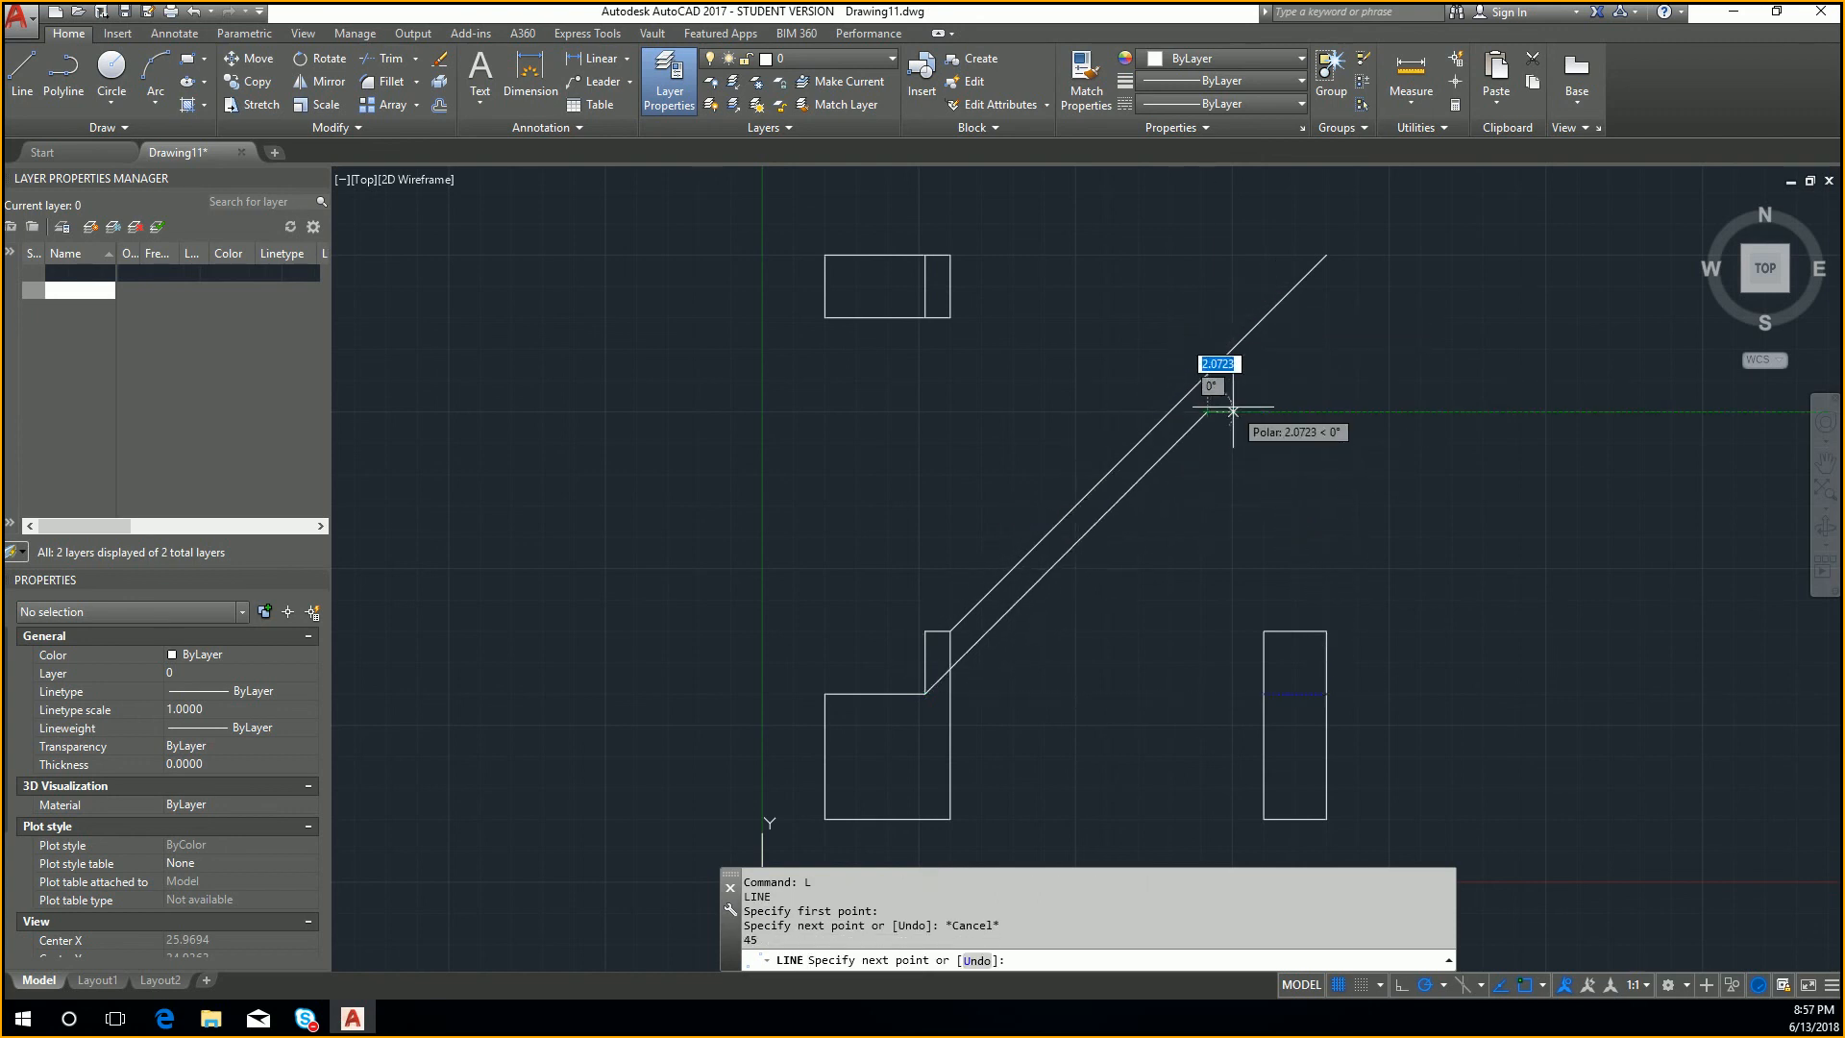
key("Escape")
key("Escape")
Step: Erase the 45-degree line that starts at the front view's inner step corner
left_click(1181, 438)
left_click(1195, 420)
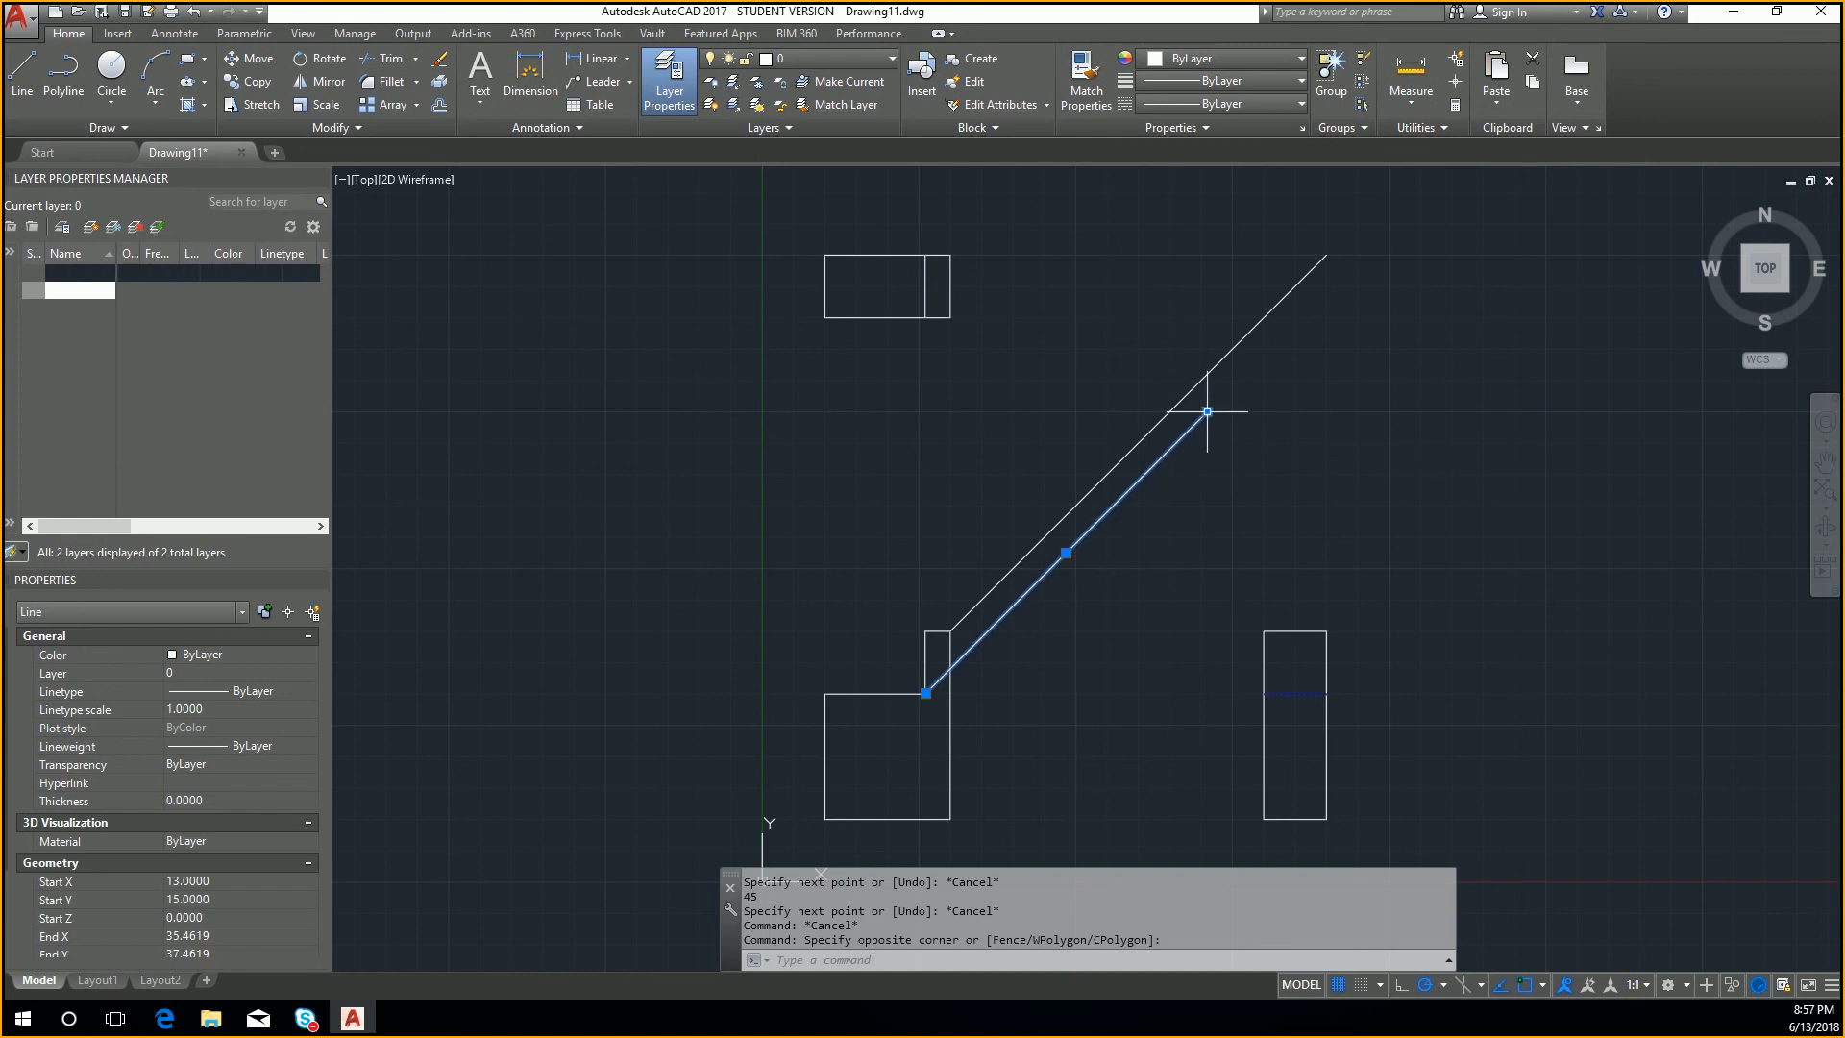
key("Delete")
Step: Draw a 45-degree line from the front view's inner step corner up to above the side view's right edge
type("l")
key("Return")
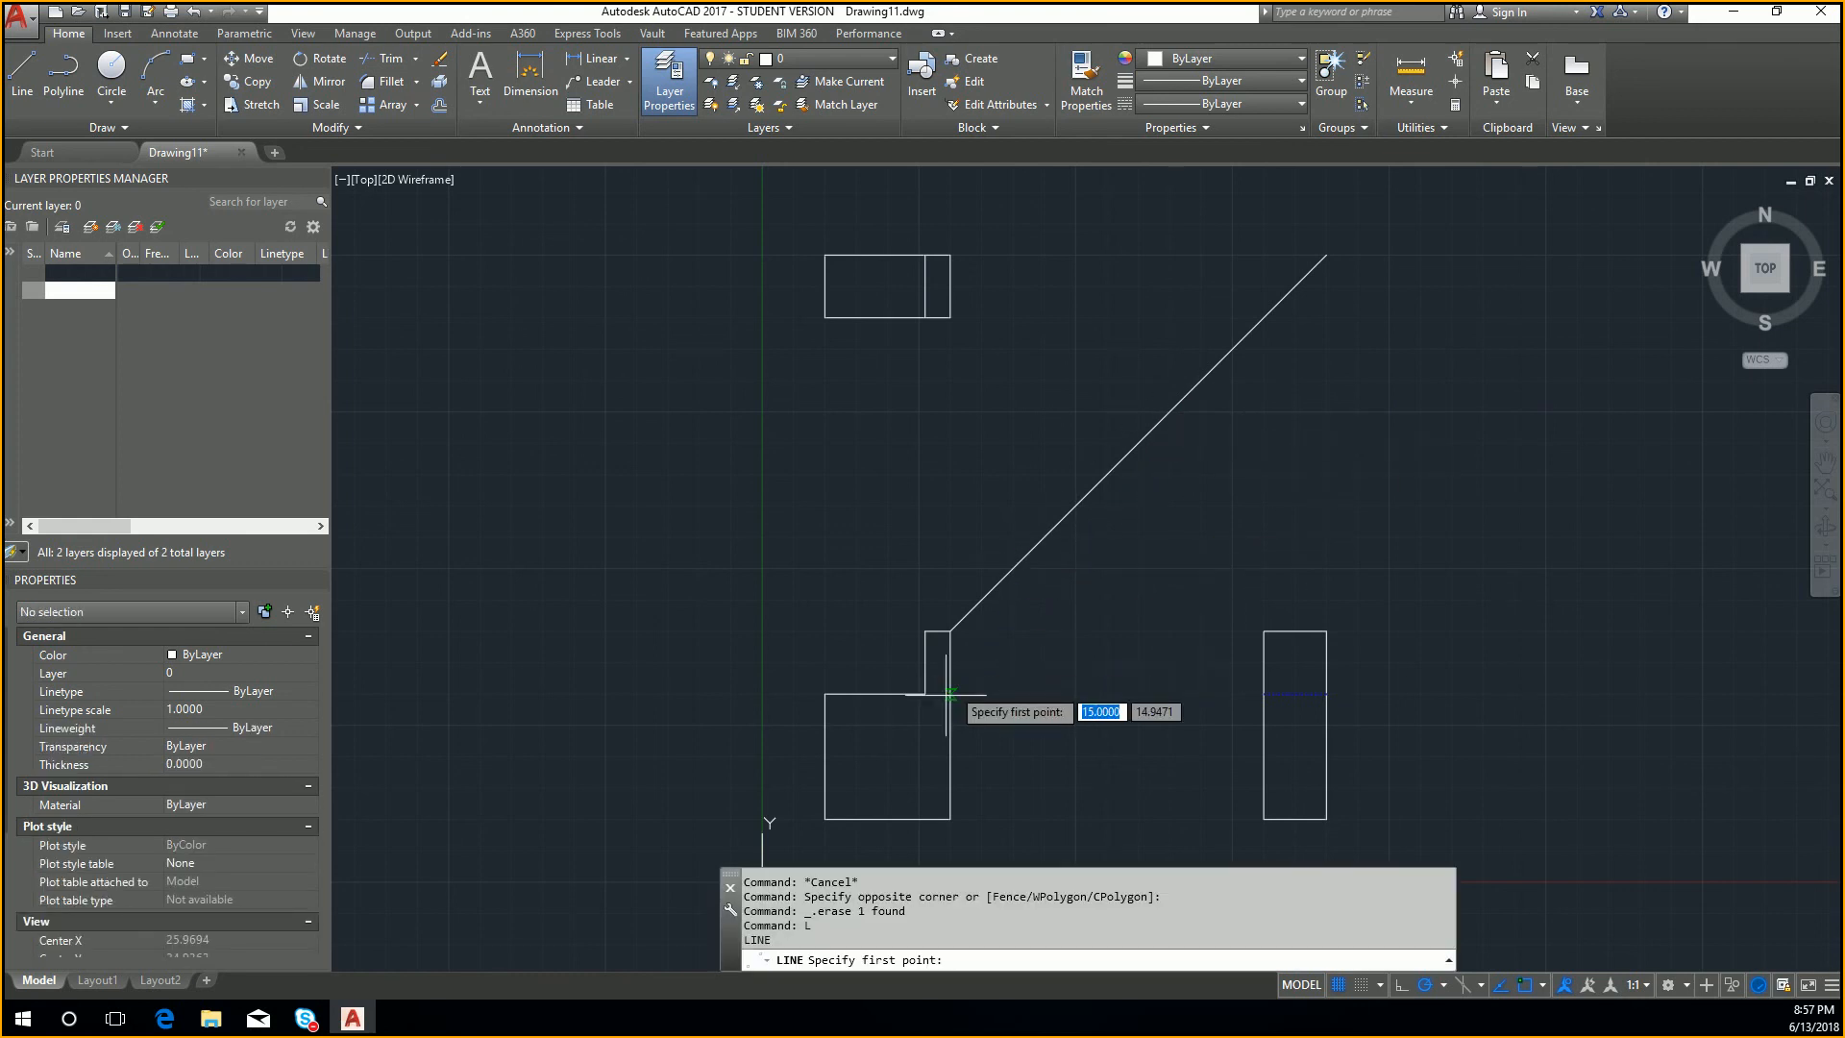
left_click(925, 693)
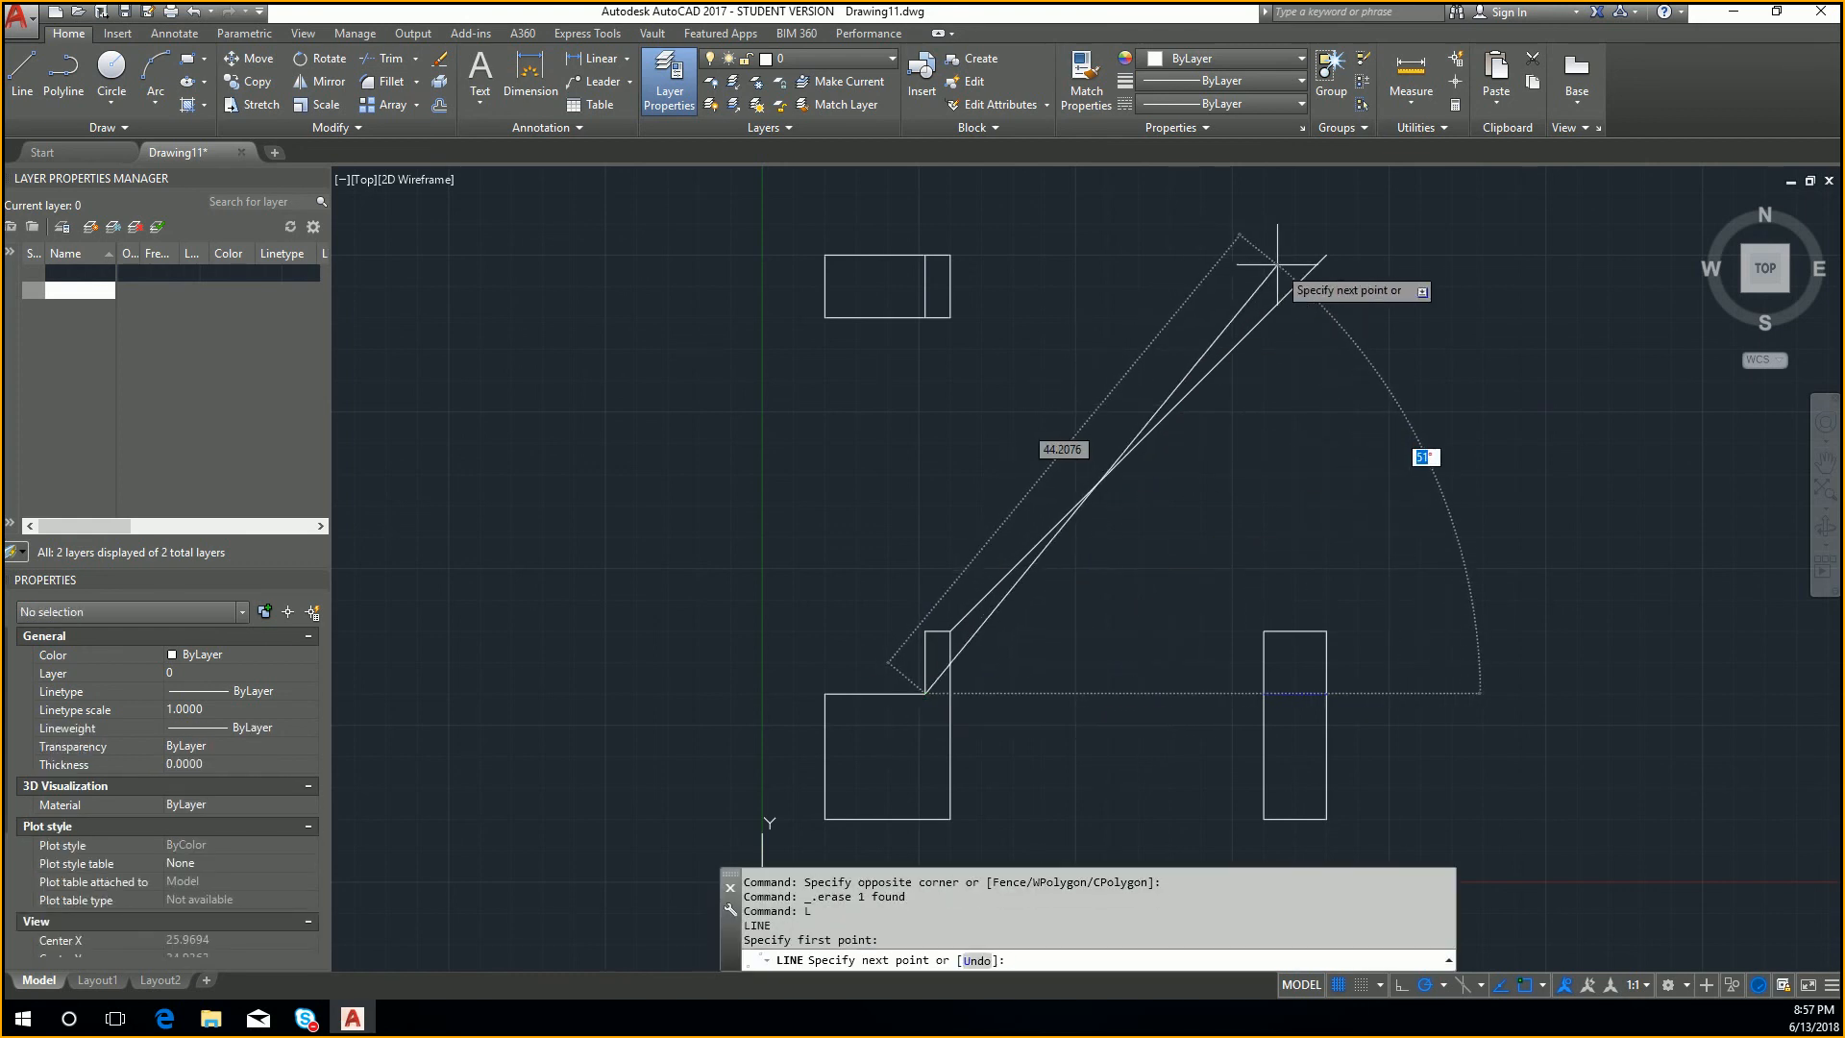
type("45")
key("Tab")
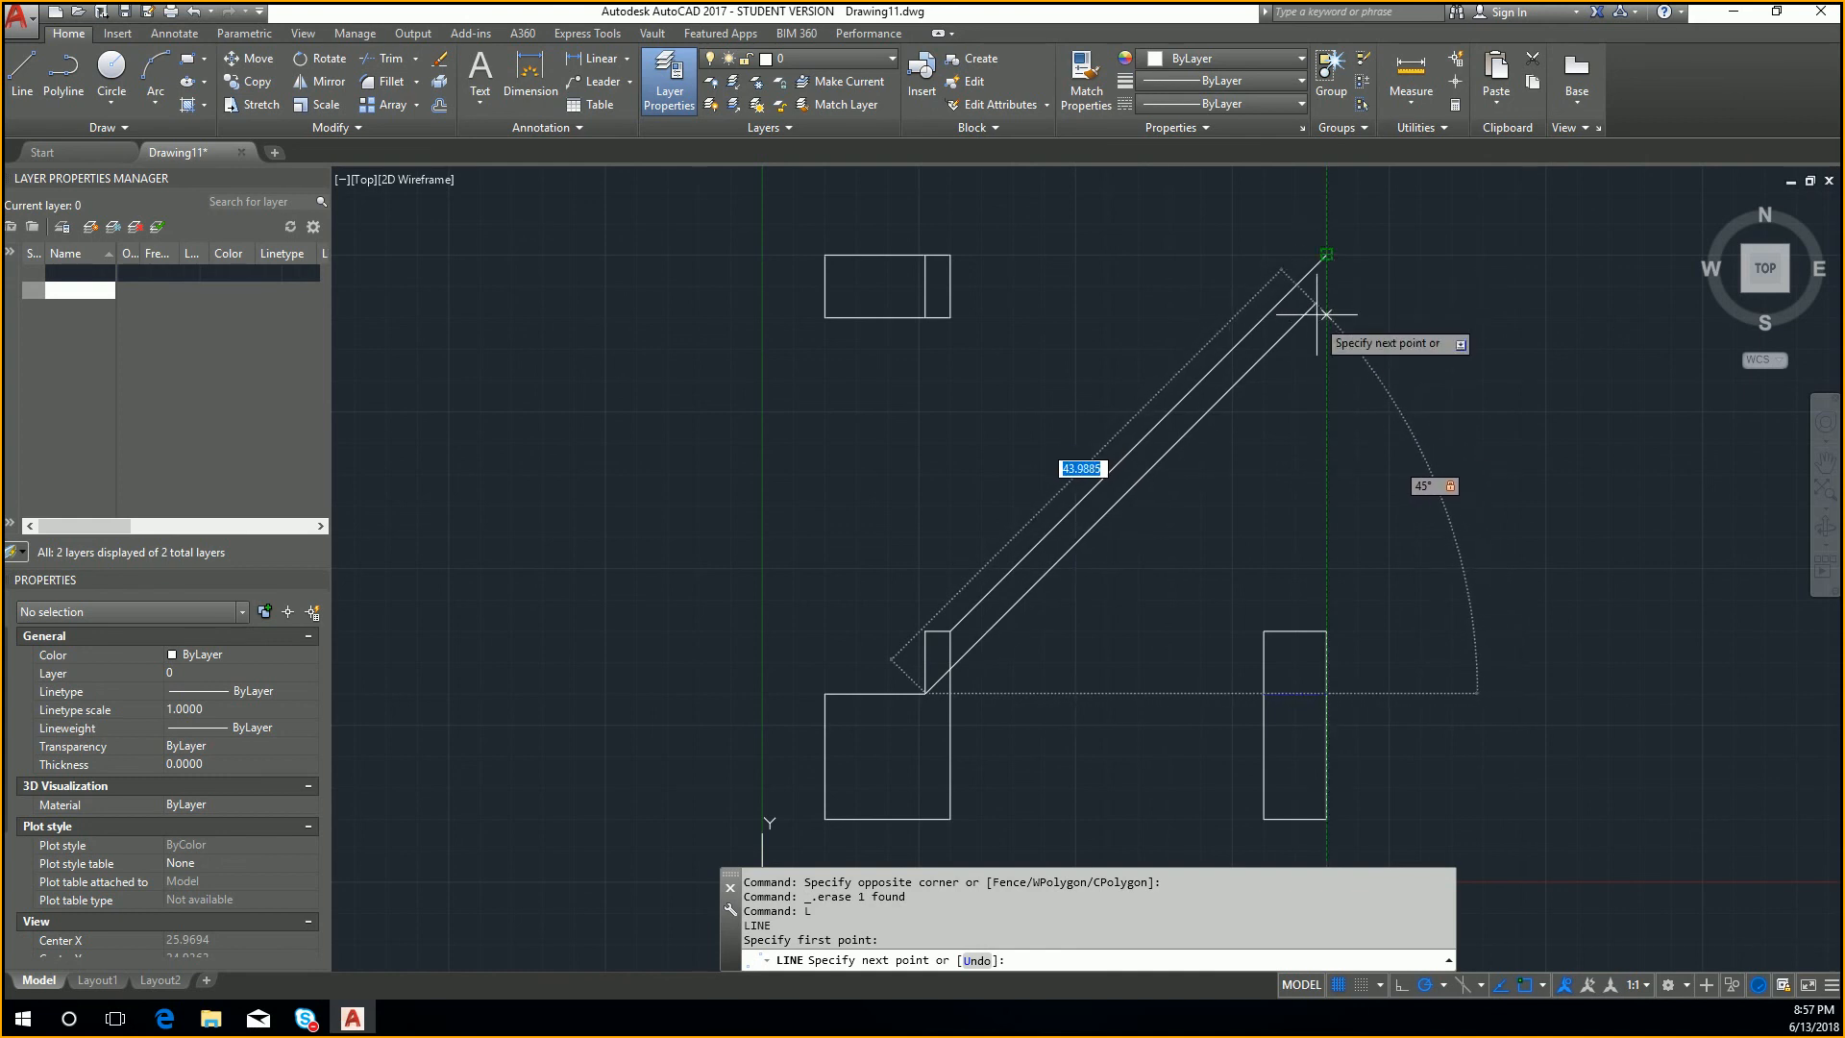
left_click(1326, 264)
key("Escape")
key("Escape")
Step: Draw a 45-degree line from the left end of the front view's lower step, ending above the level of the top view
key("Return")
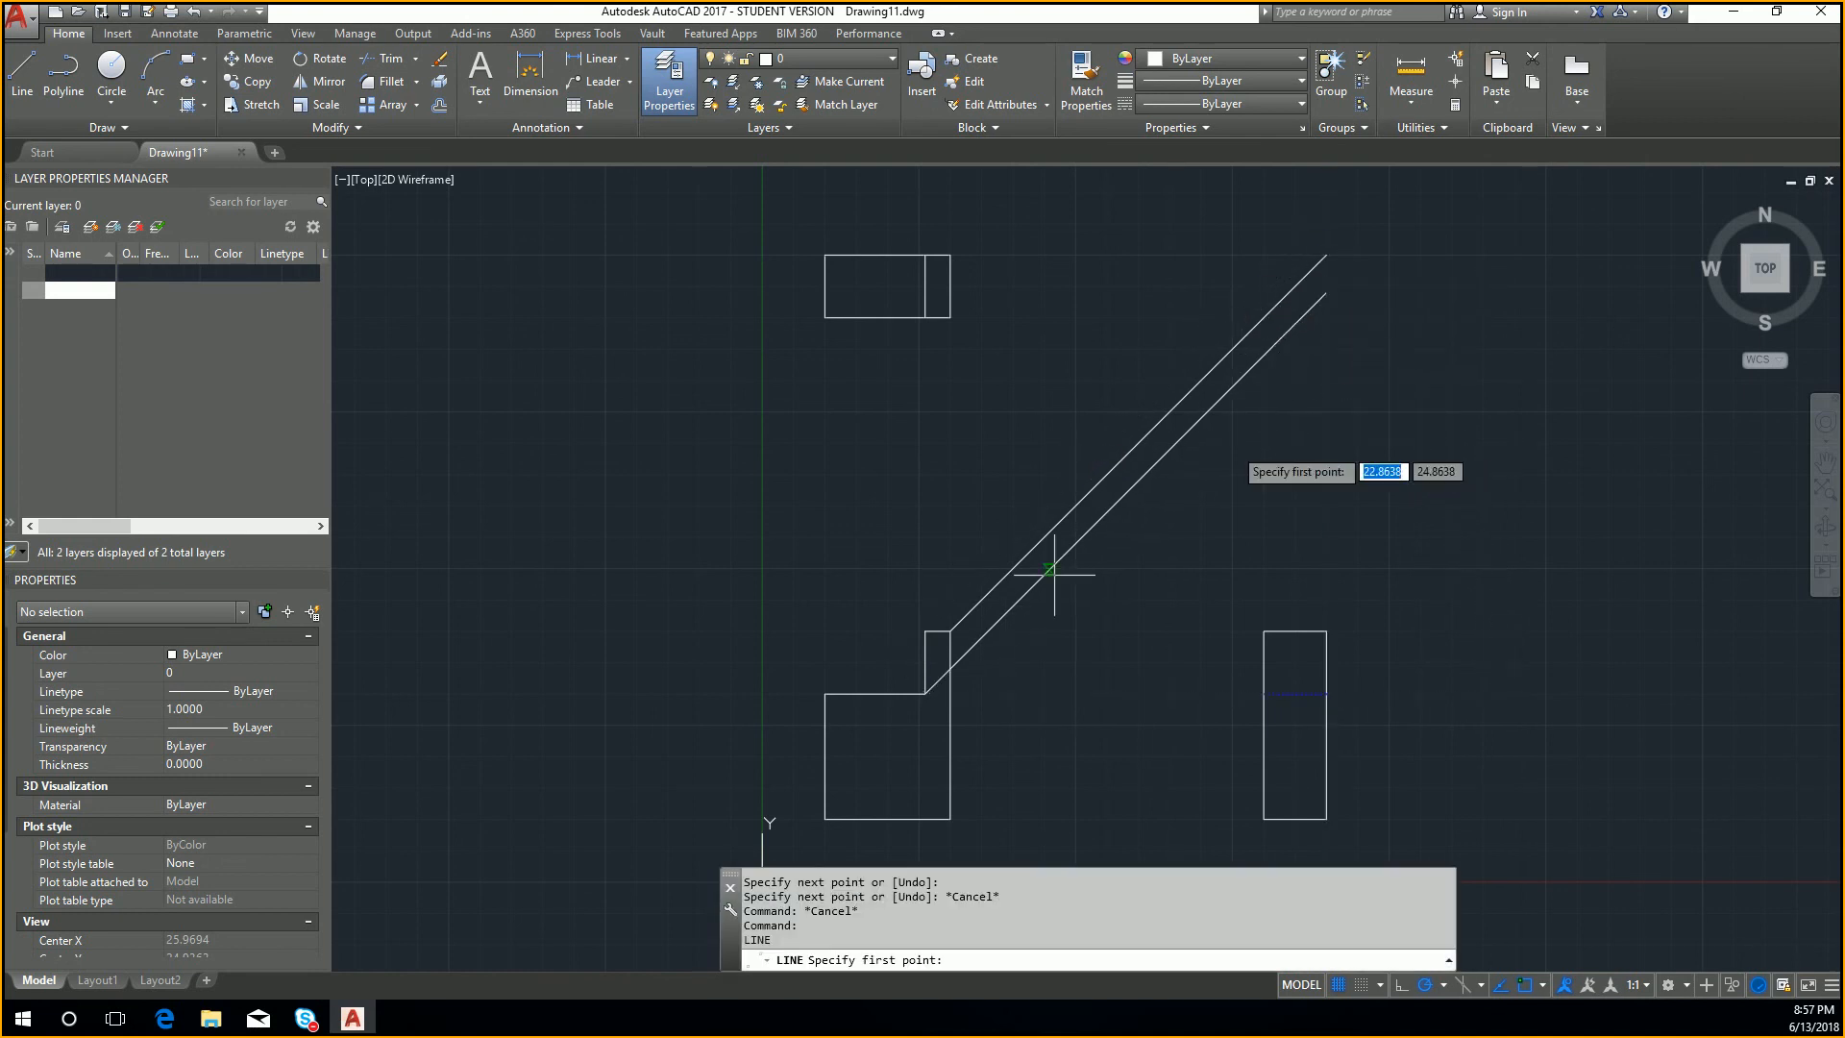
left_click(825, 693)
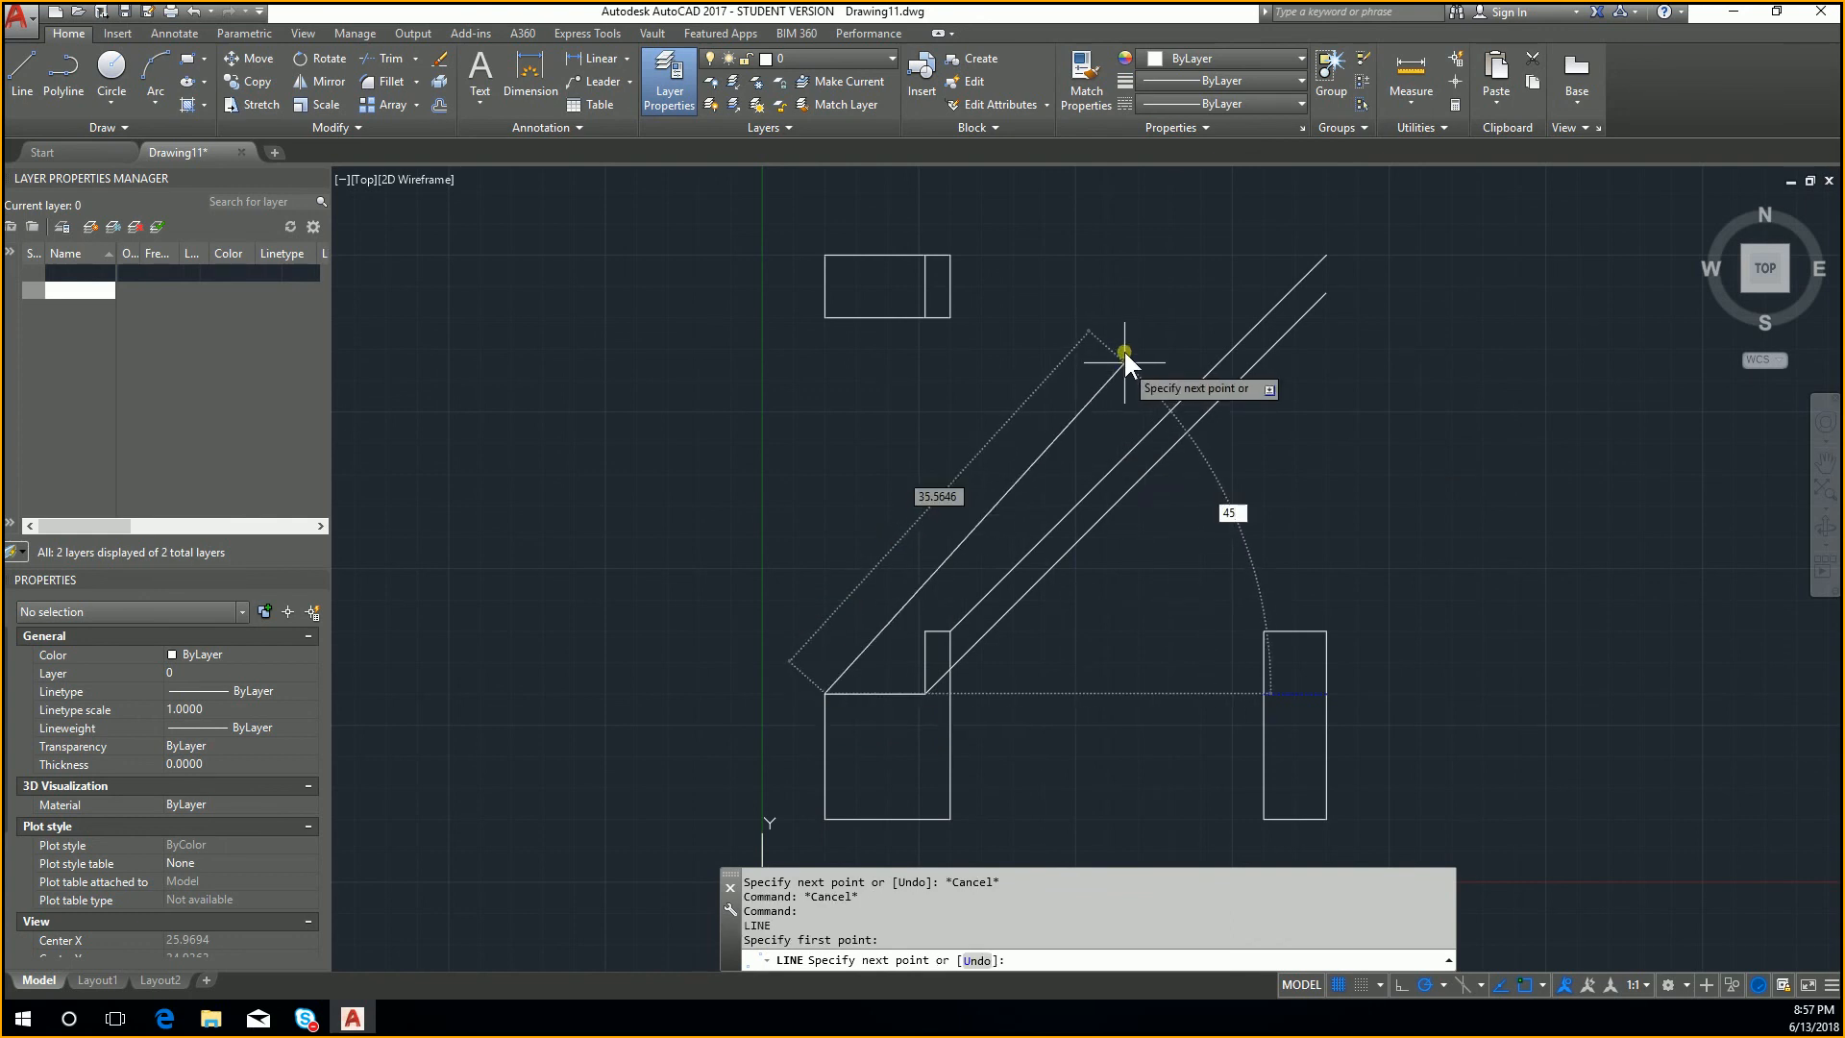
key("Tab")
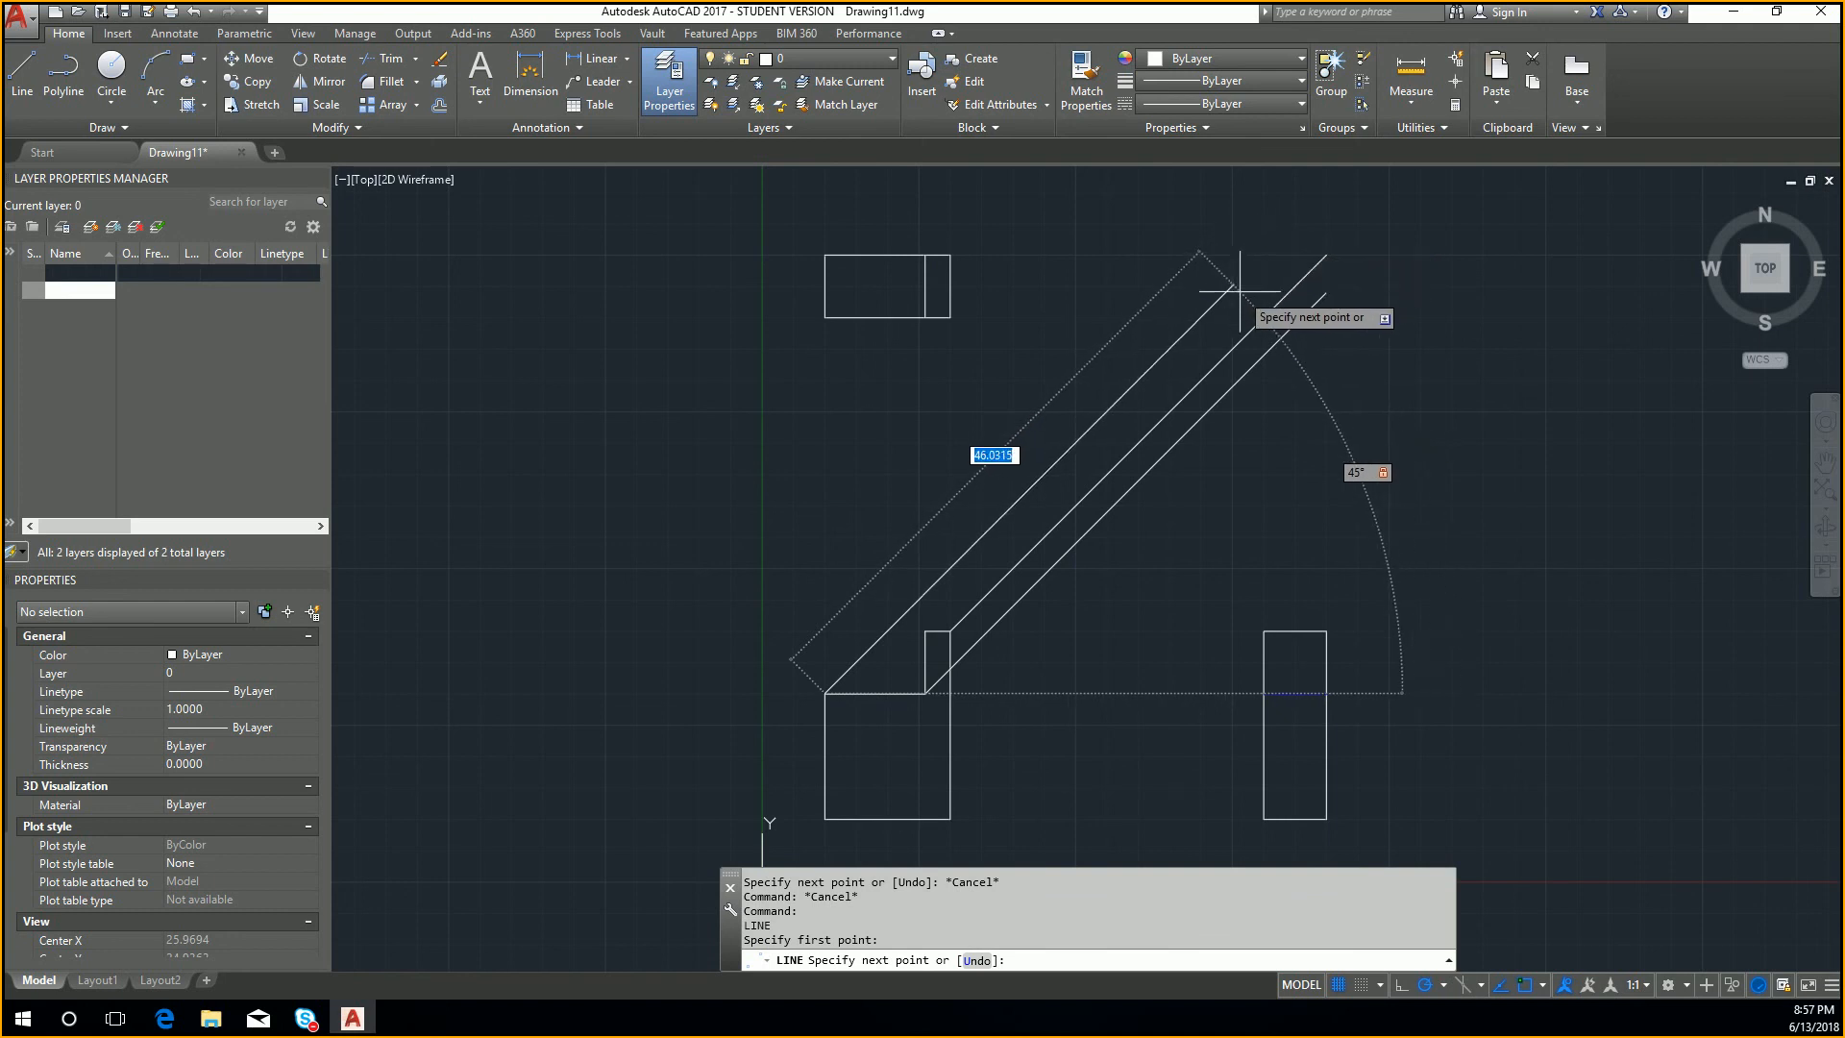
left_click(1290, 235)
key("Escape")
Step: Draw a 45-degree line from the front view's lower right corner, ending up and to the right beyond the side view
key("Return")
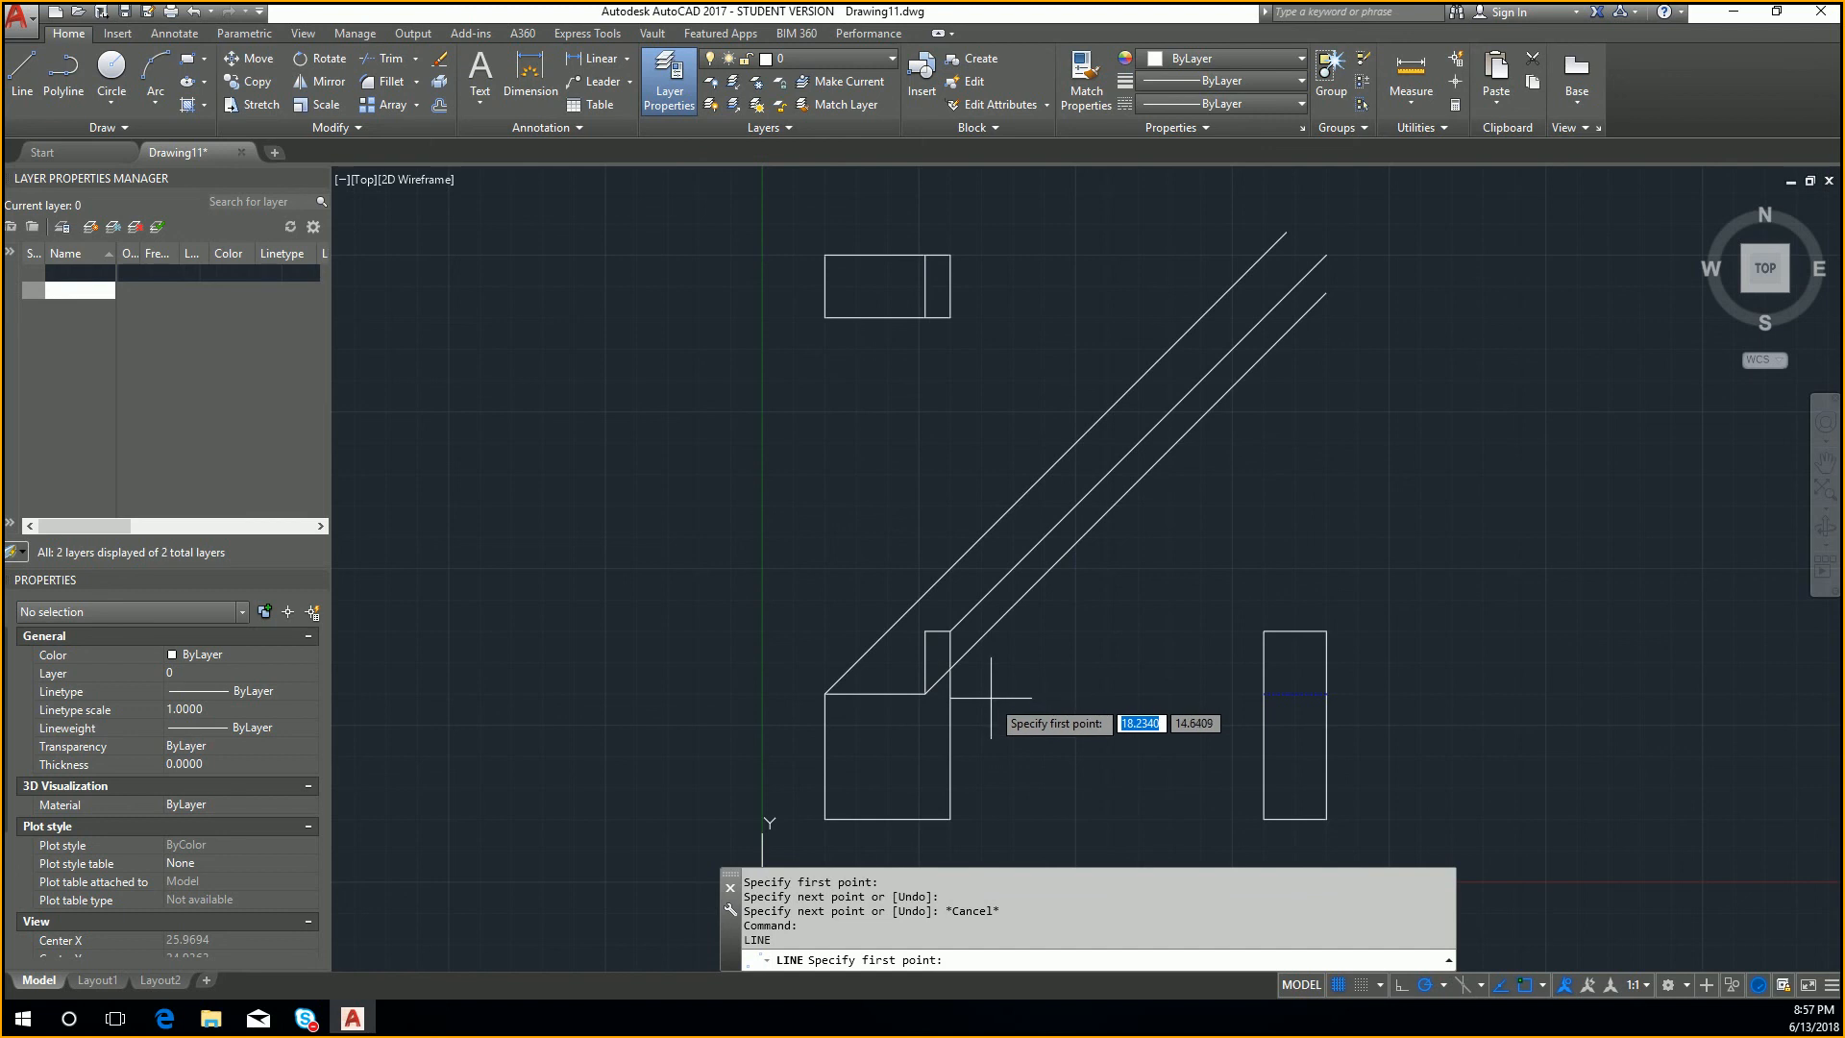
left_click(953, 820)
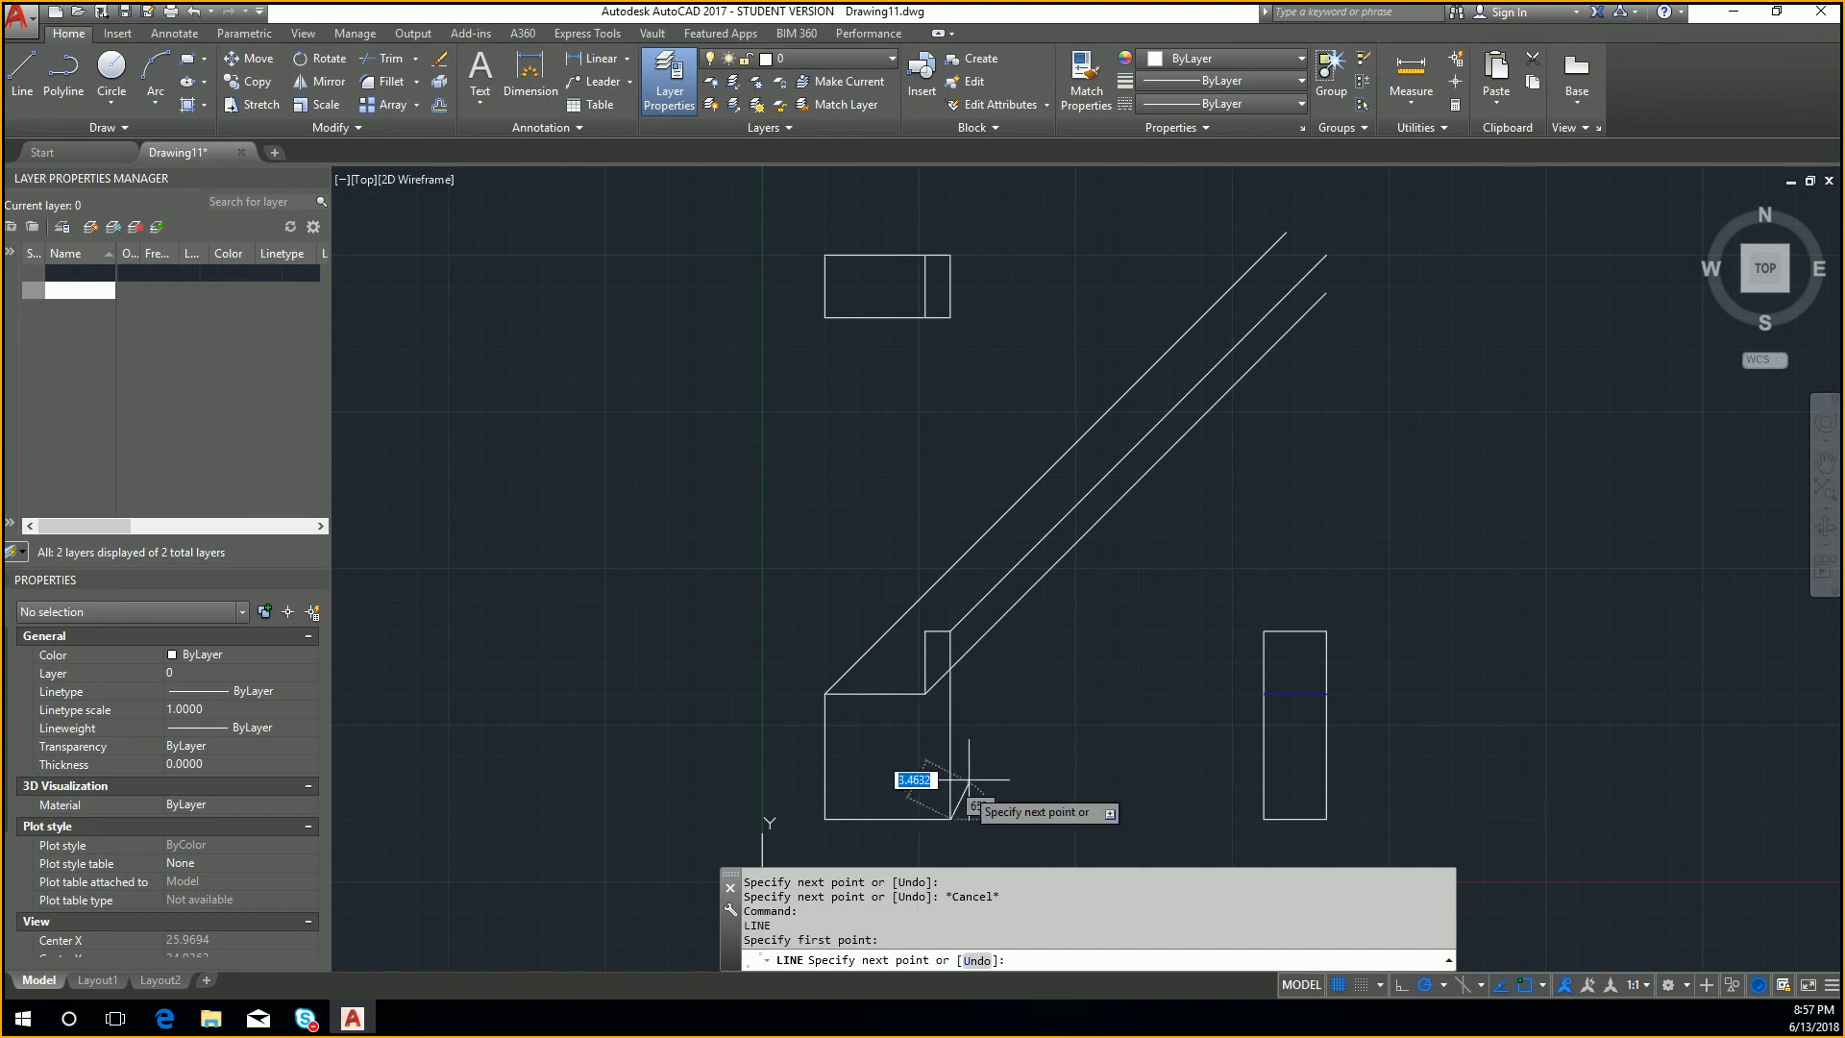
key("Return")
key("Return")
left_click(951, 819)
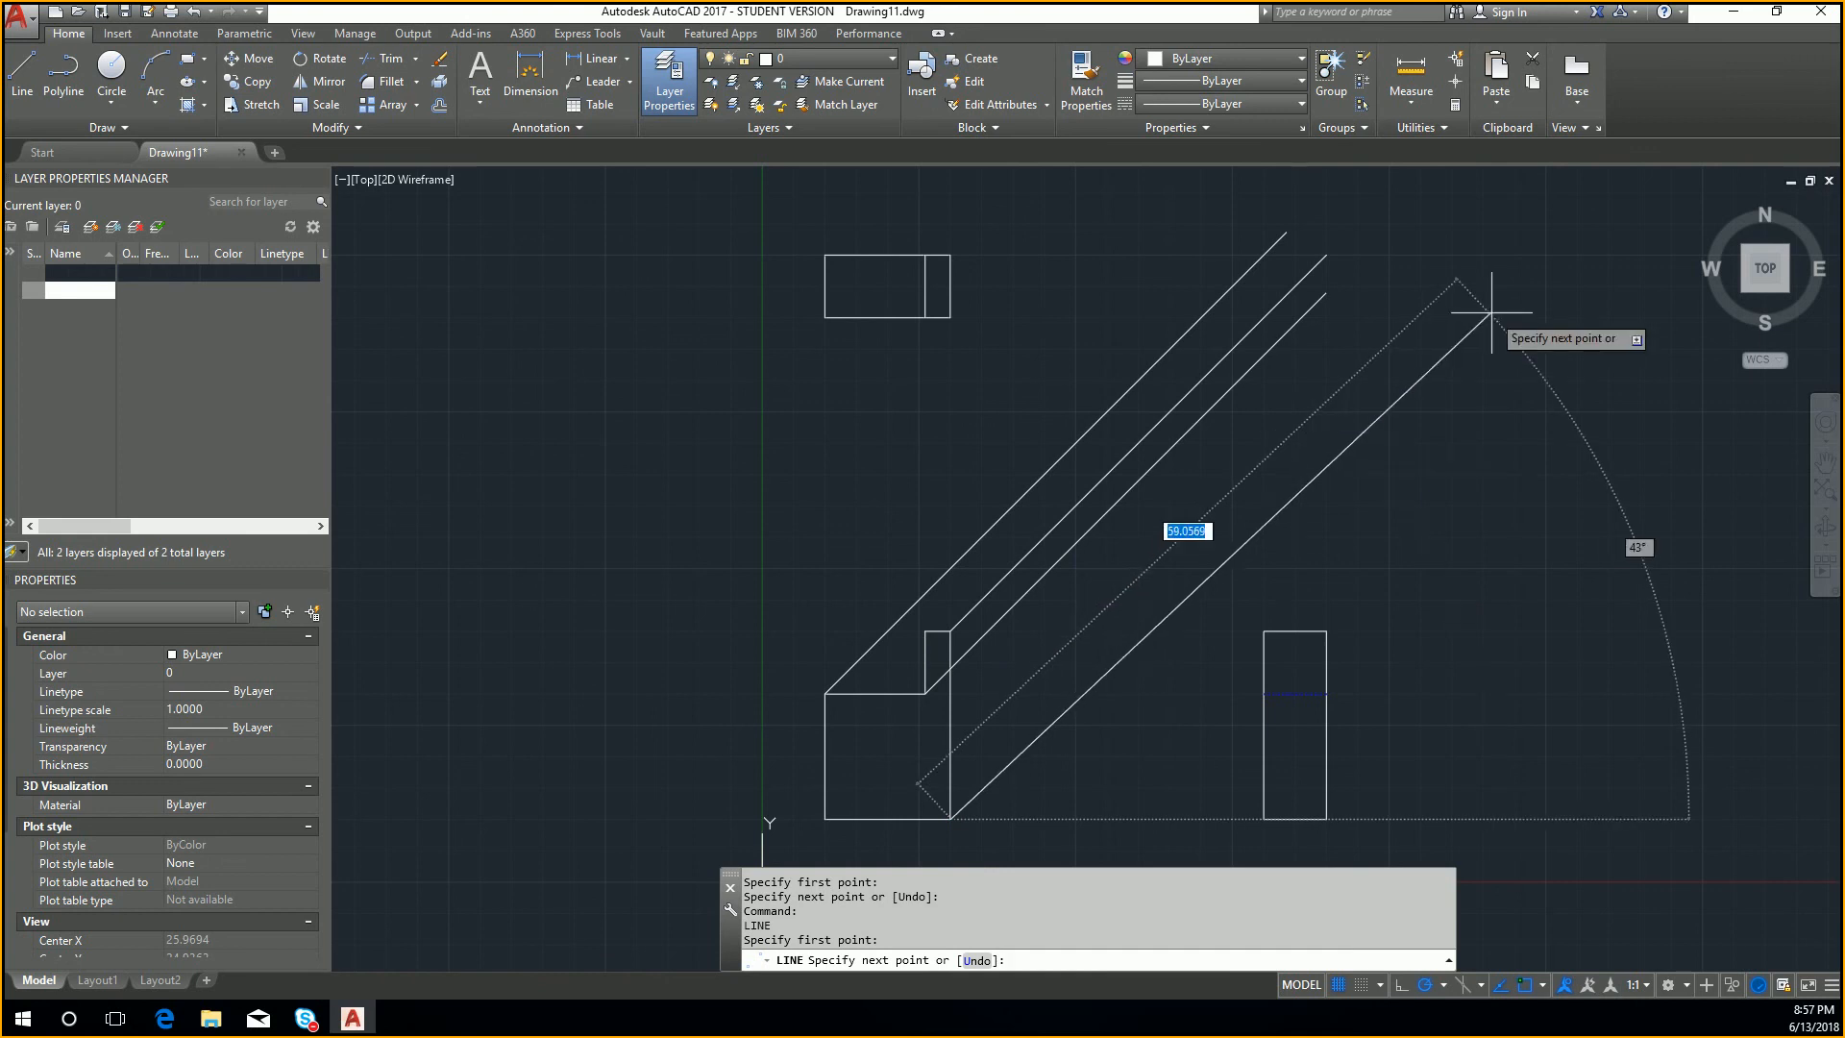
key("Tab")
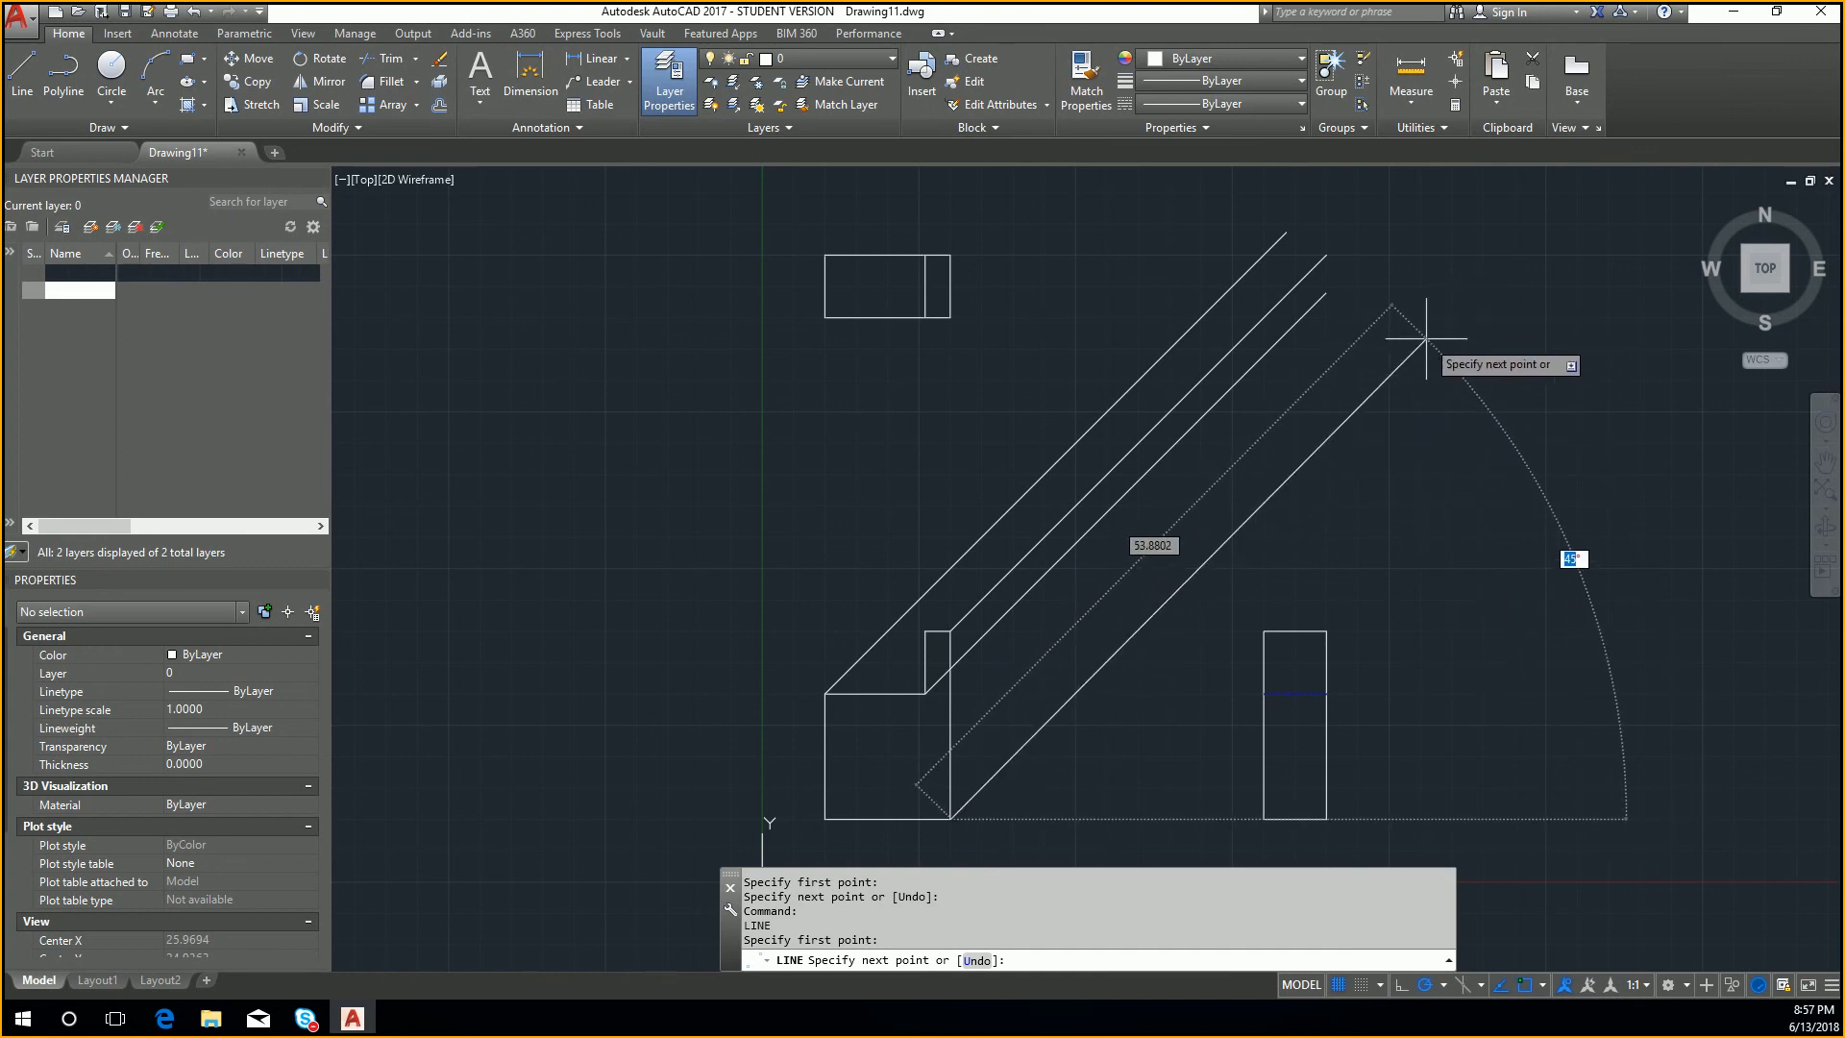
key("Tab")
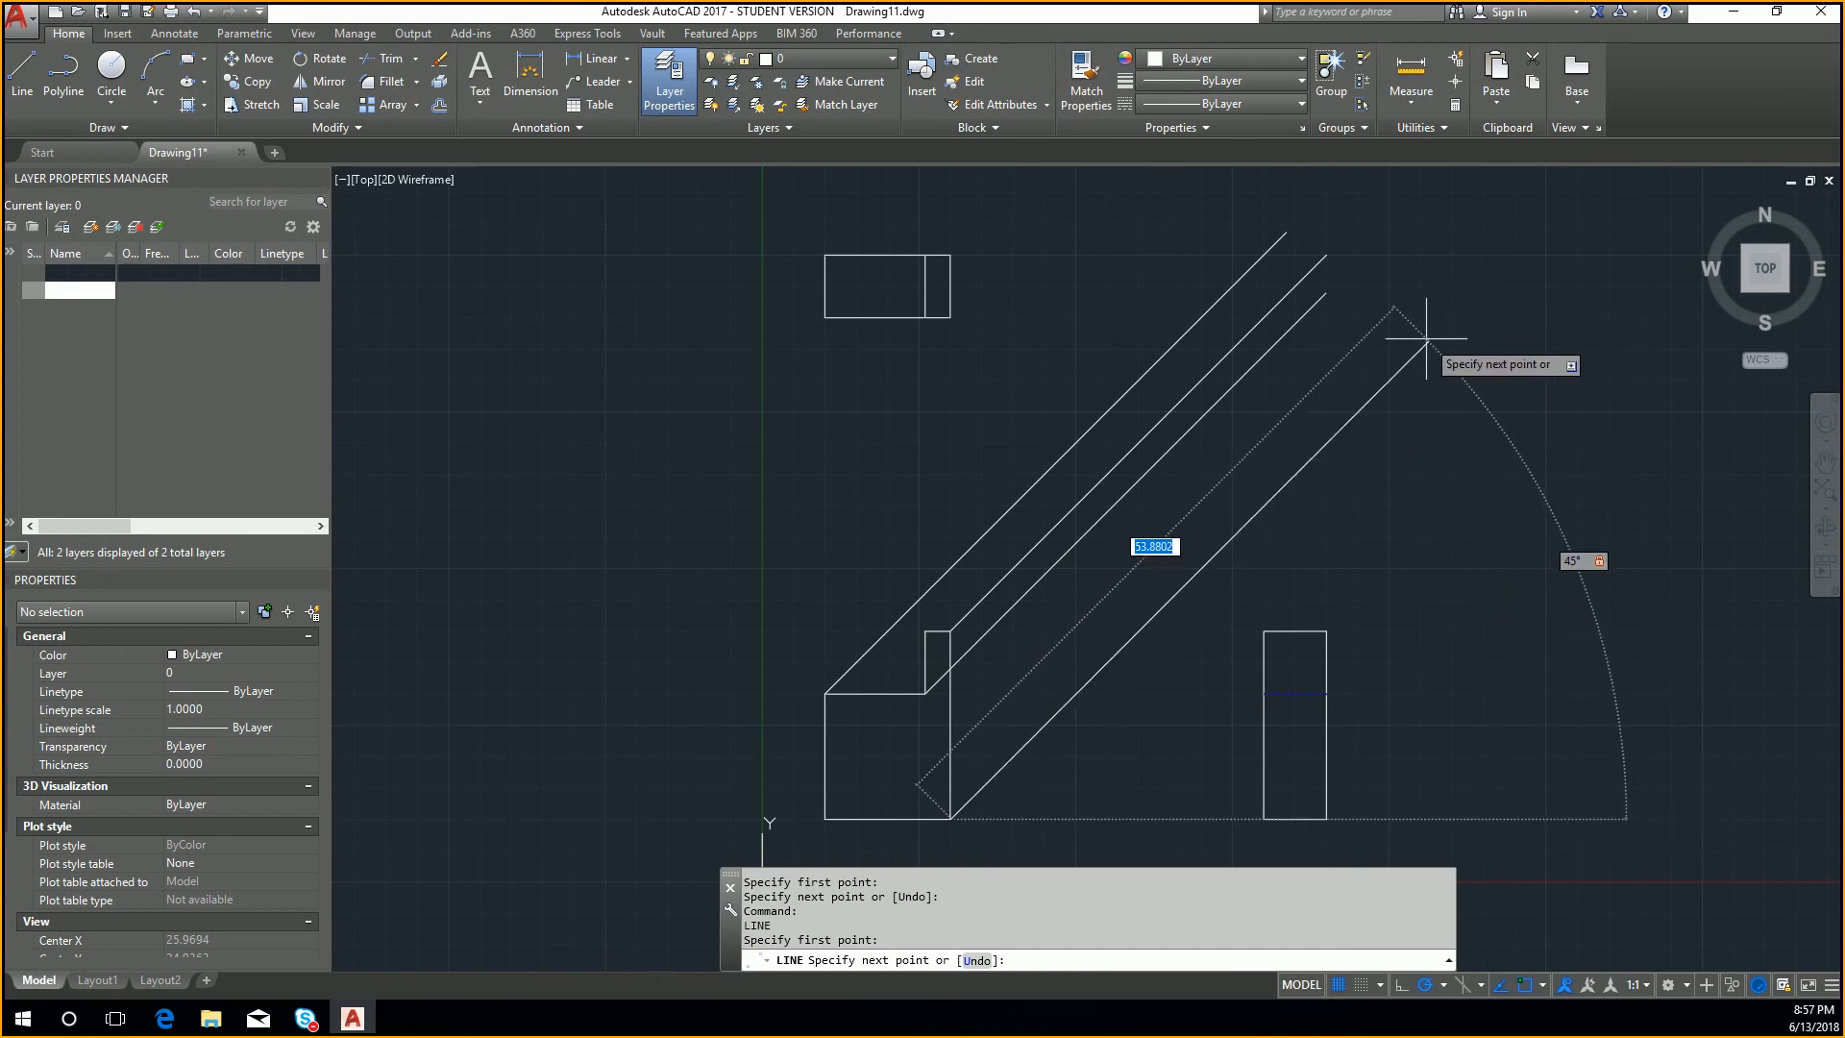
left_click(1400, 371)
key("Return")
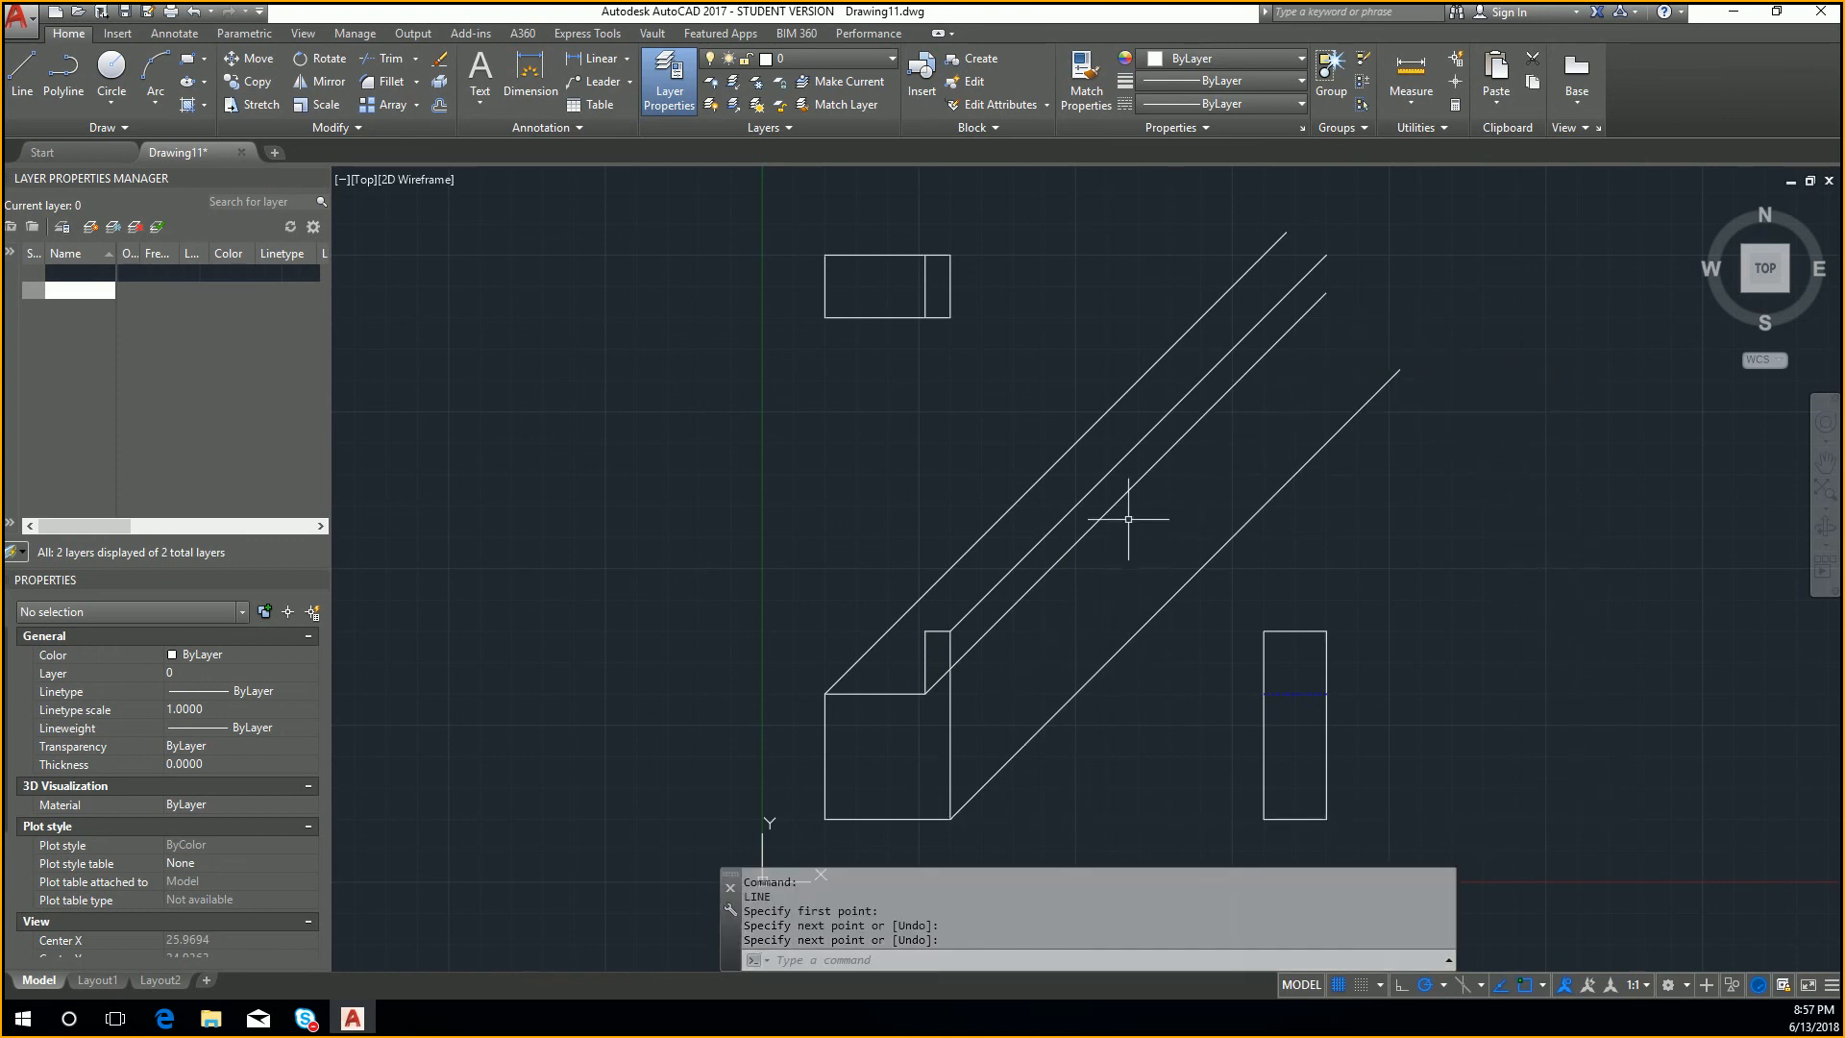
Step: Draw a 45-degree line from the front view's lower left corner up to the level of the top view's upper edge
key("Return")
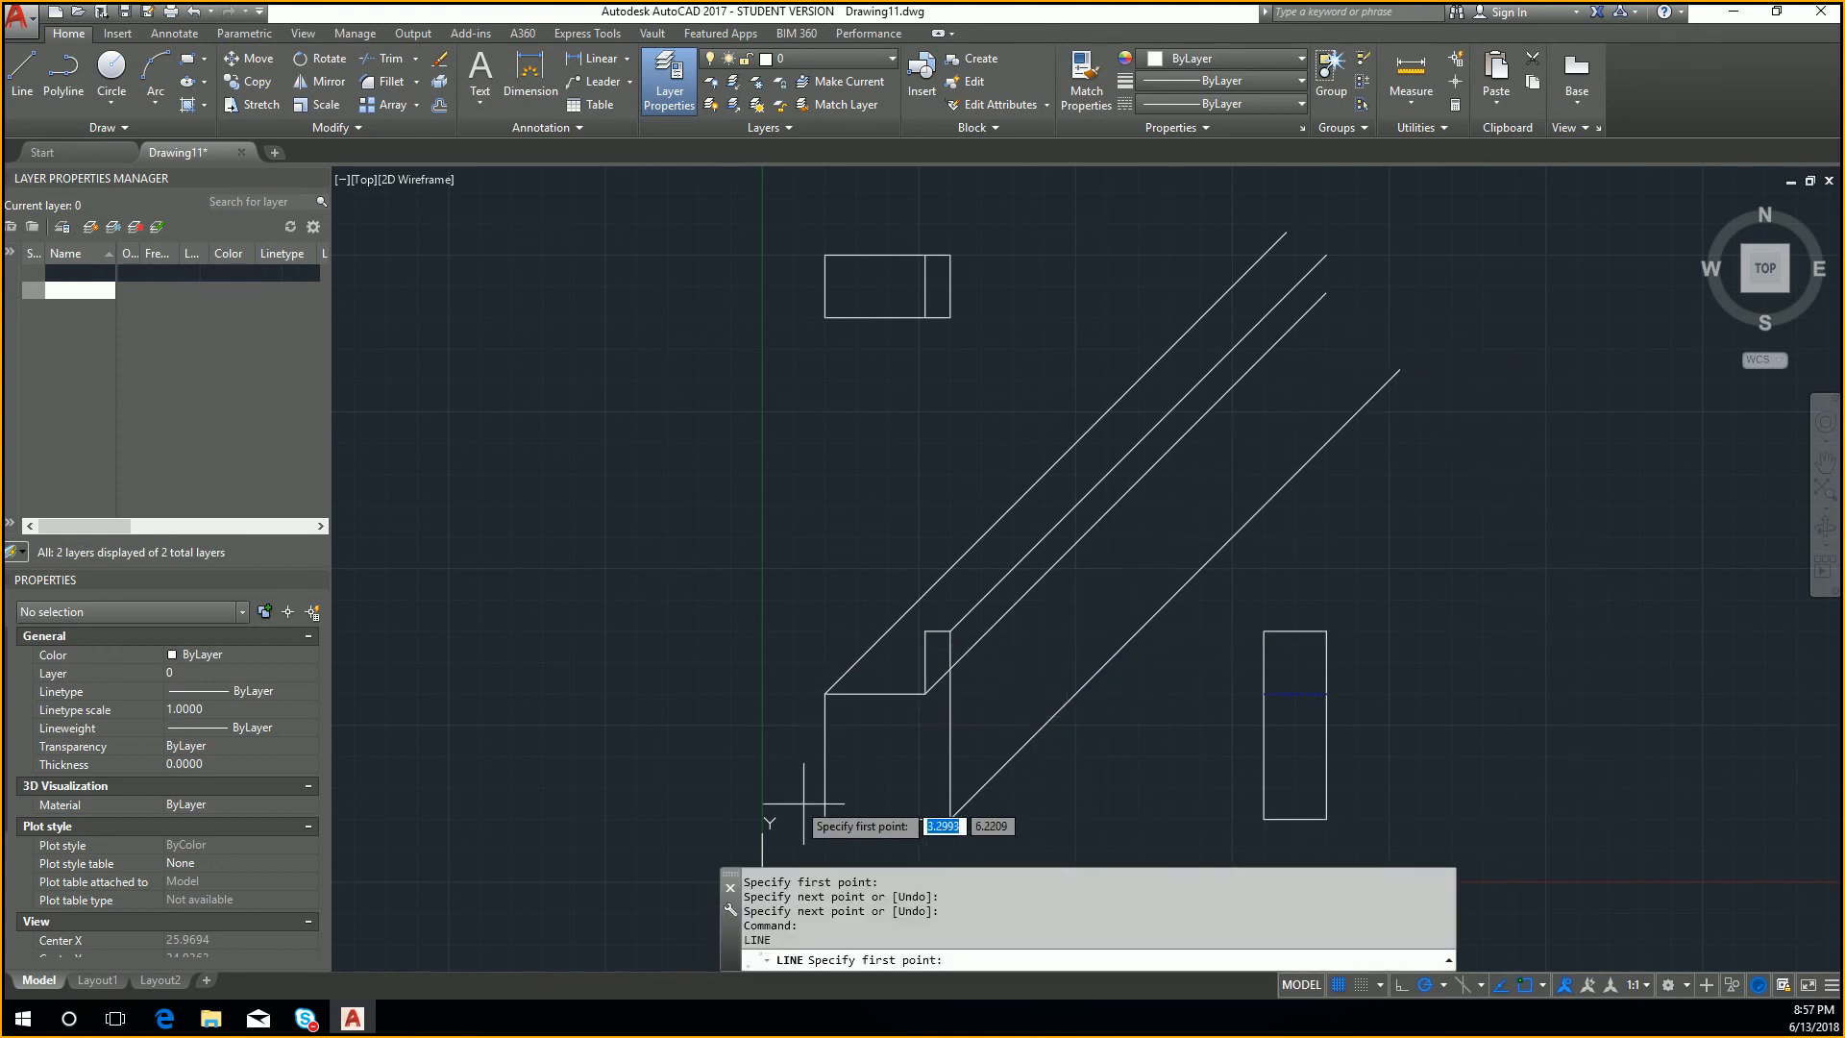
left_click(825, 819)
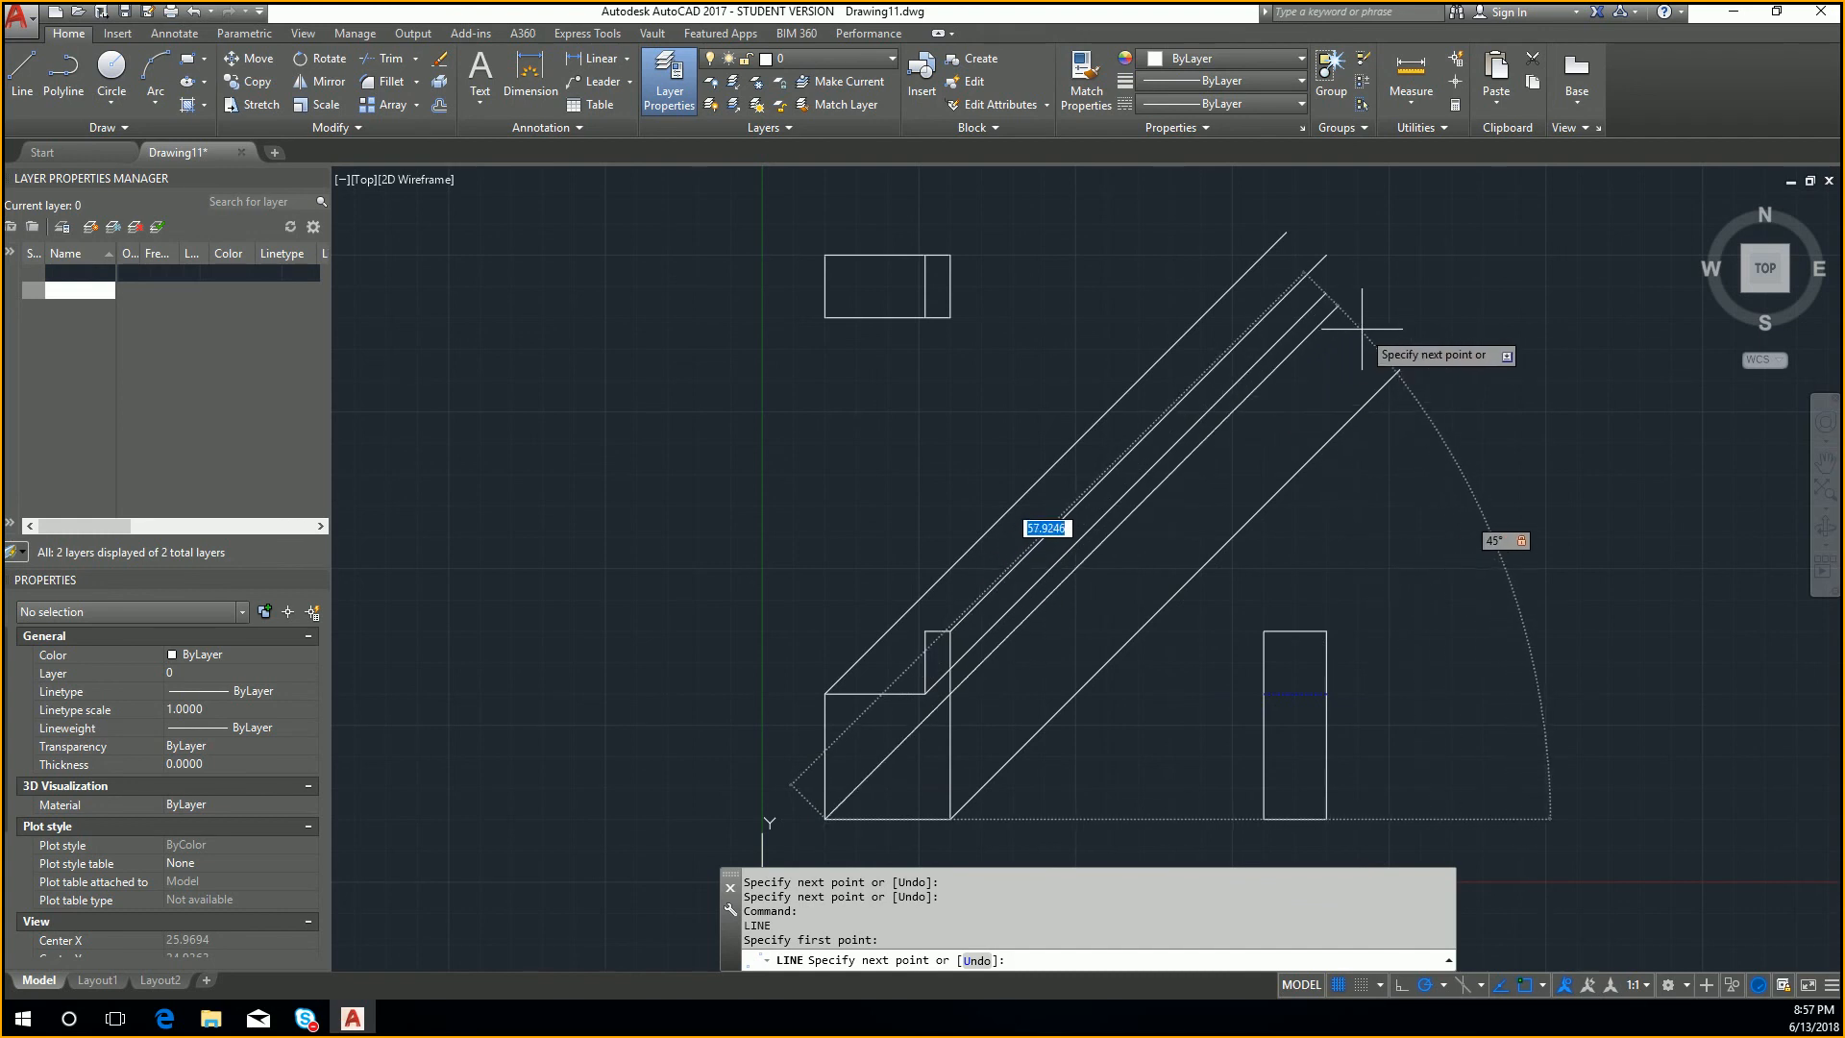
left_click(1429, 288)
key("Escape")
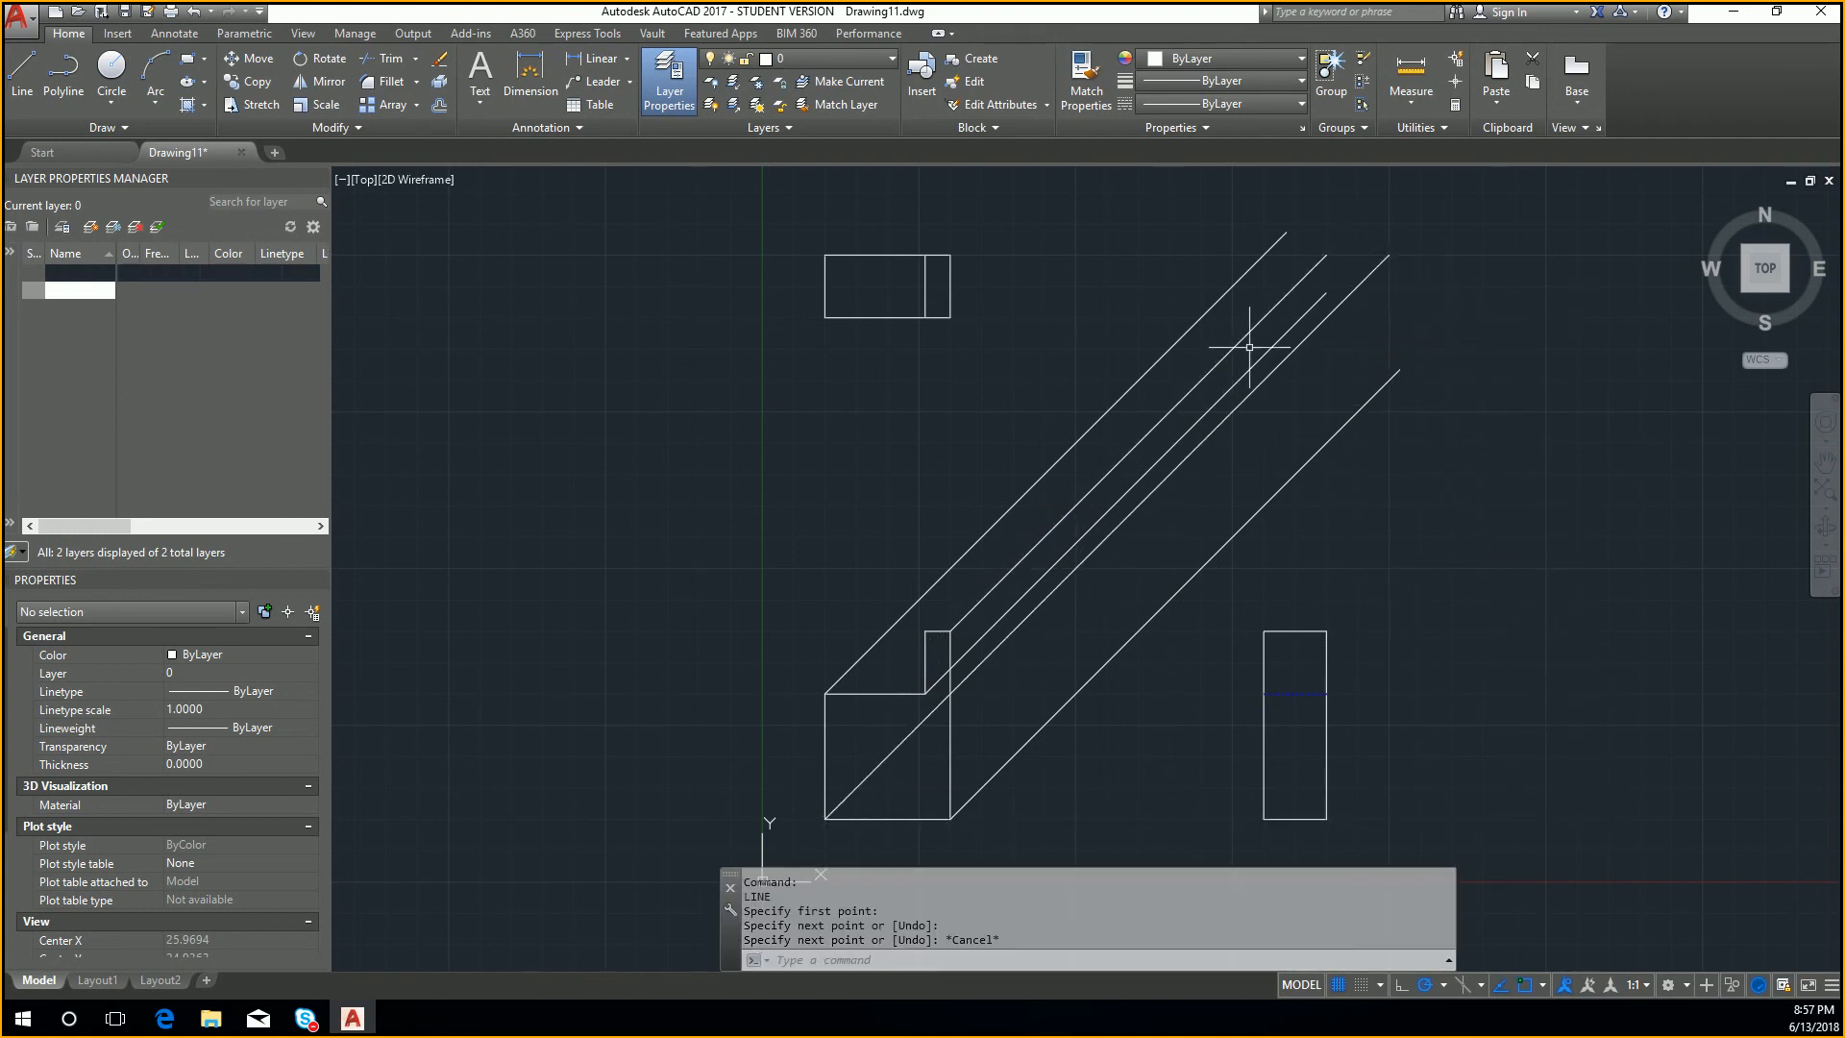
Step: Draw a nearly horizontal line from the top view's lower right corner to the leftmost diagonal
key("Return")
left_click(949, 316)
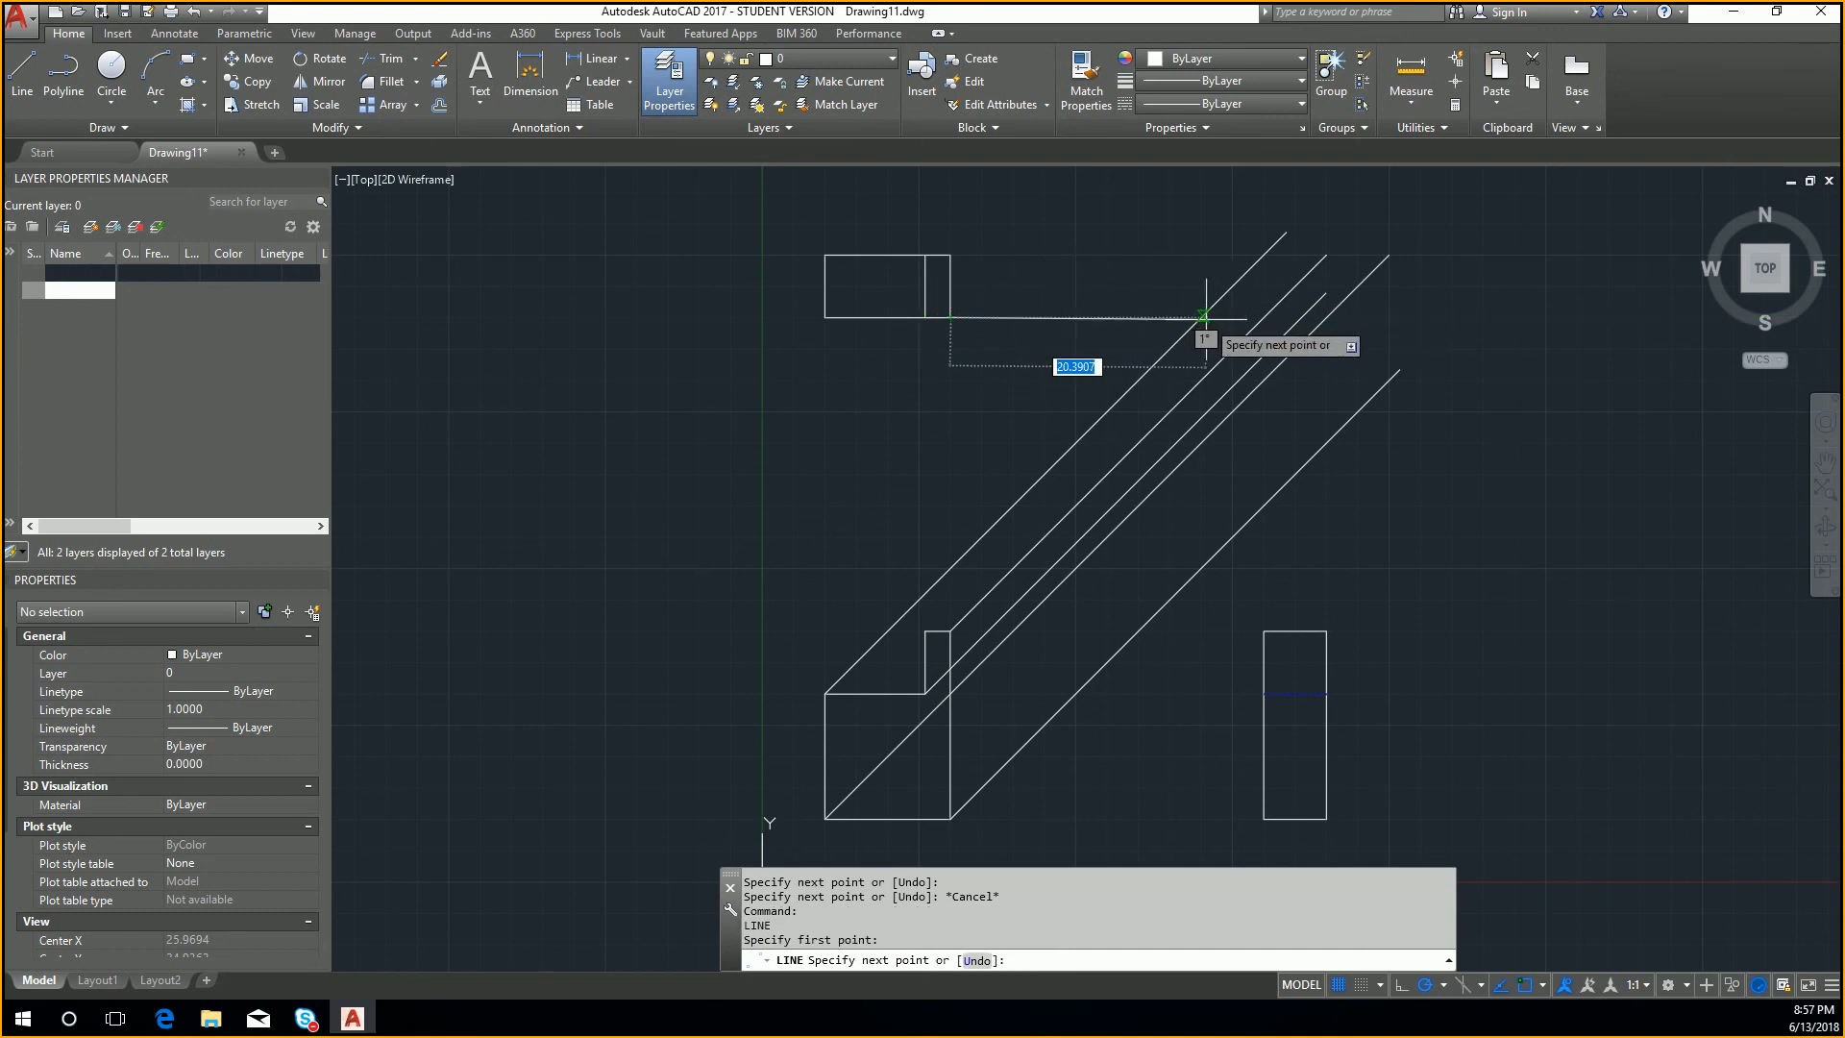
left_click(1191, 316)
key("Return")
key("Return")
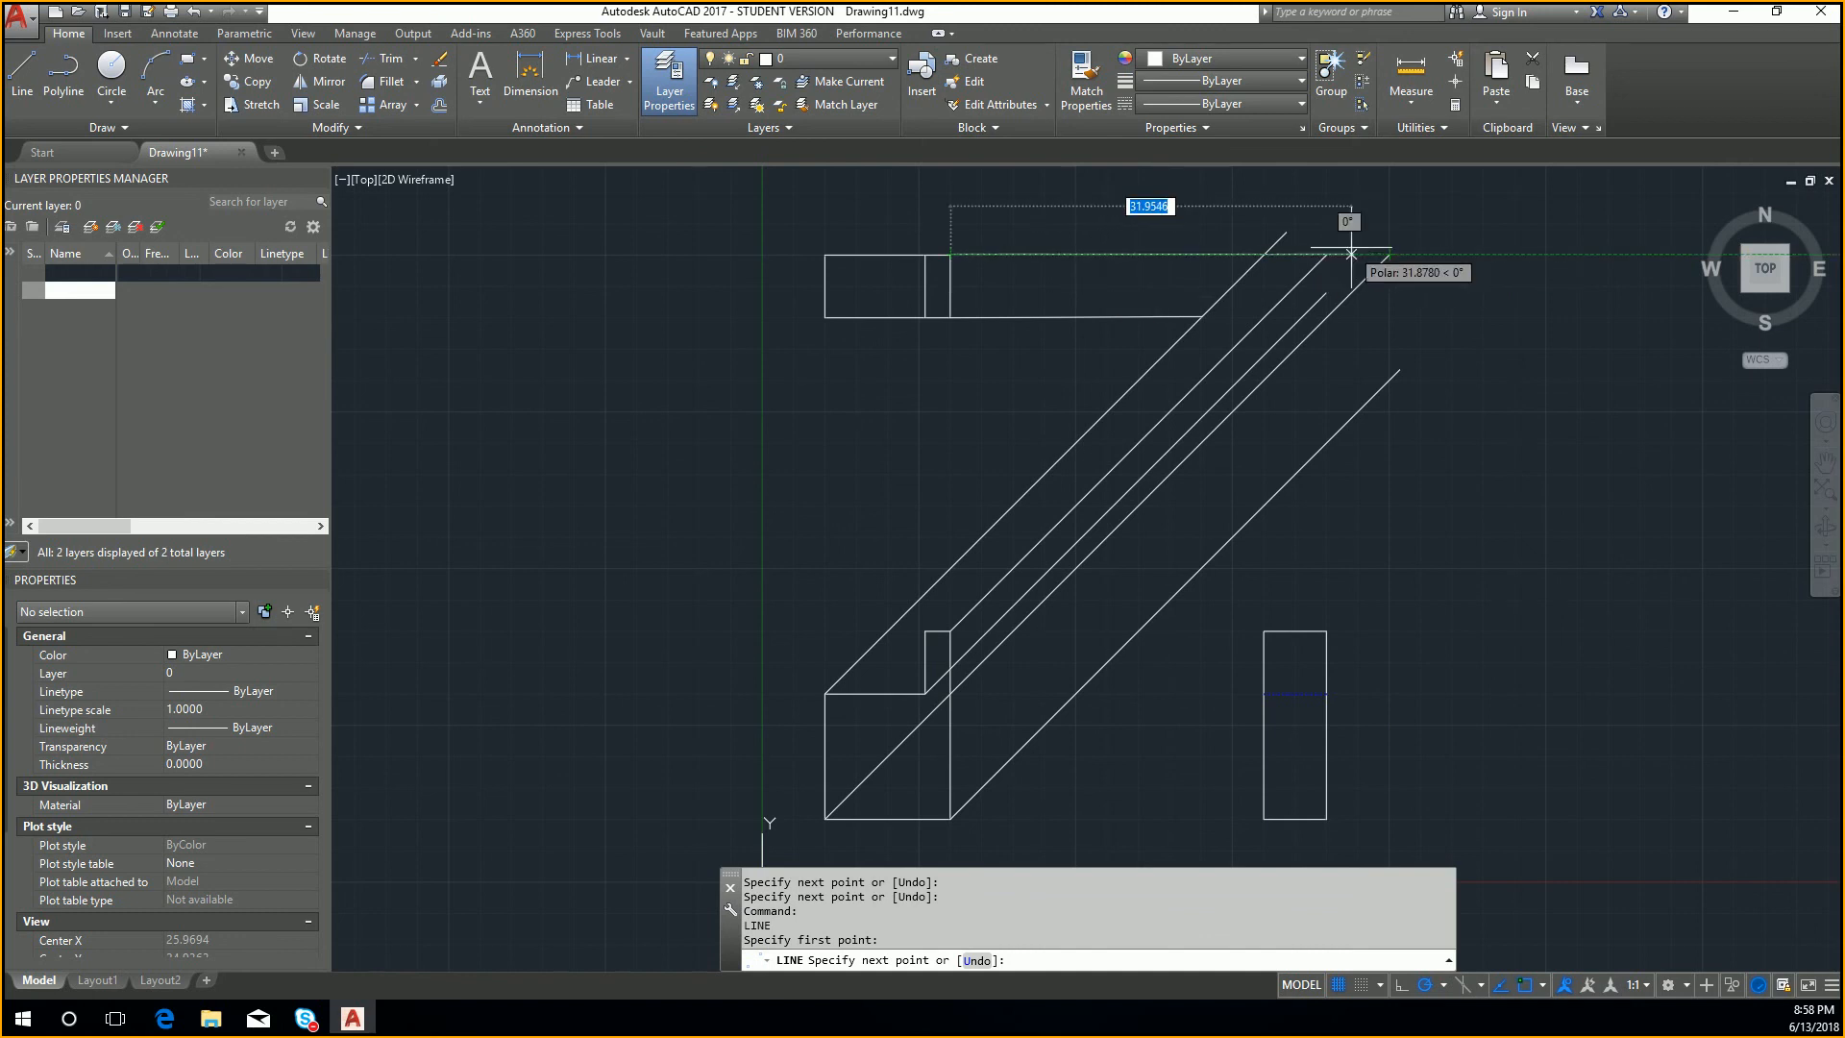
Step: Draw a horizontal line from the top view's upper right corner to the upper end of the first long diagonal
scroll(1345, 254, "up", 6)
left_click(1257, 278)
key("Return")
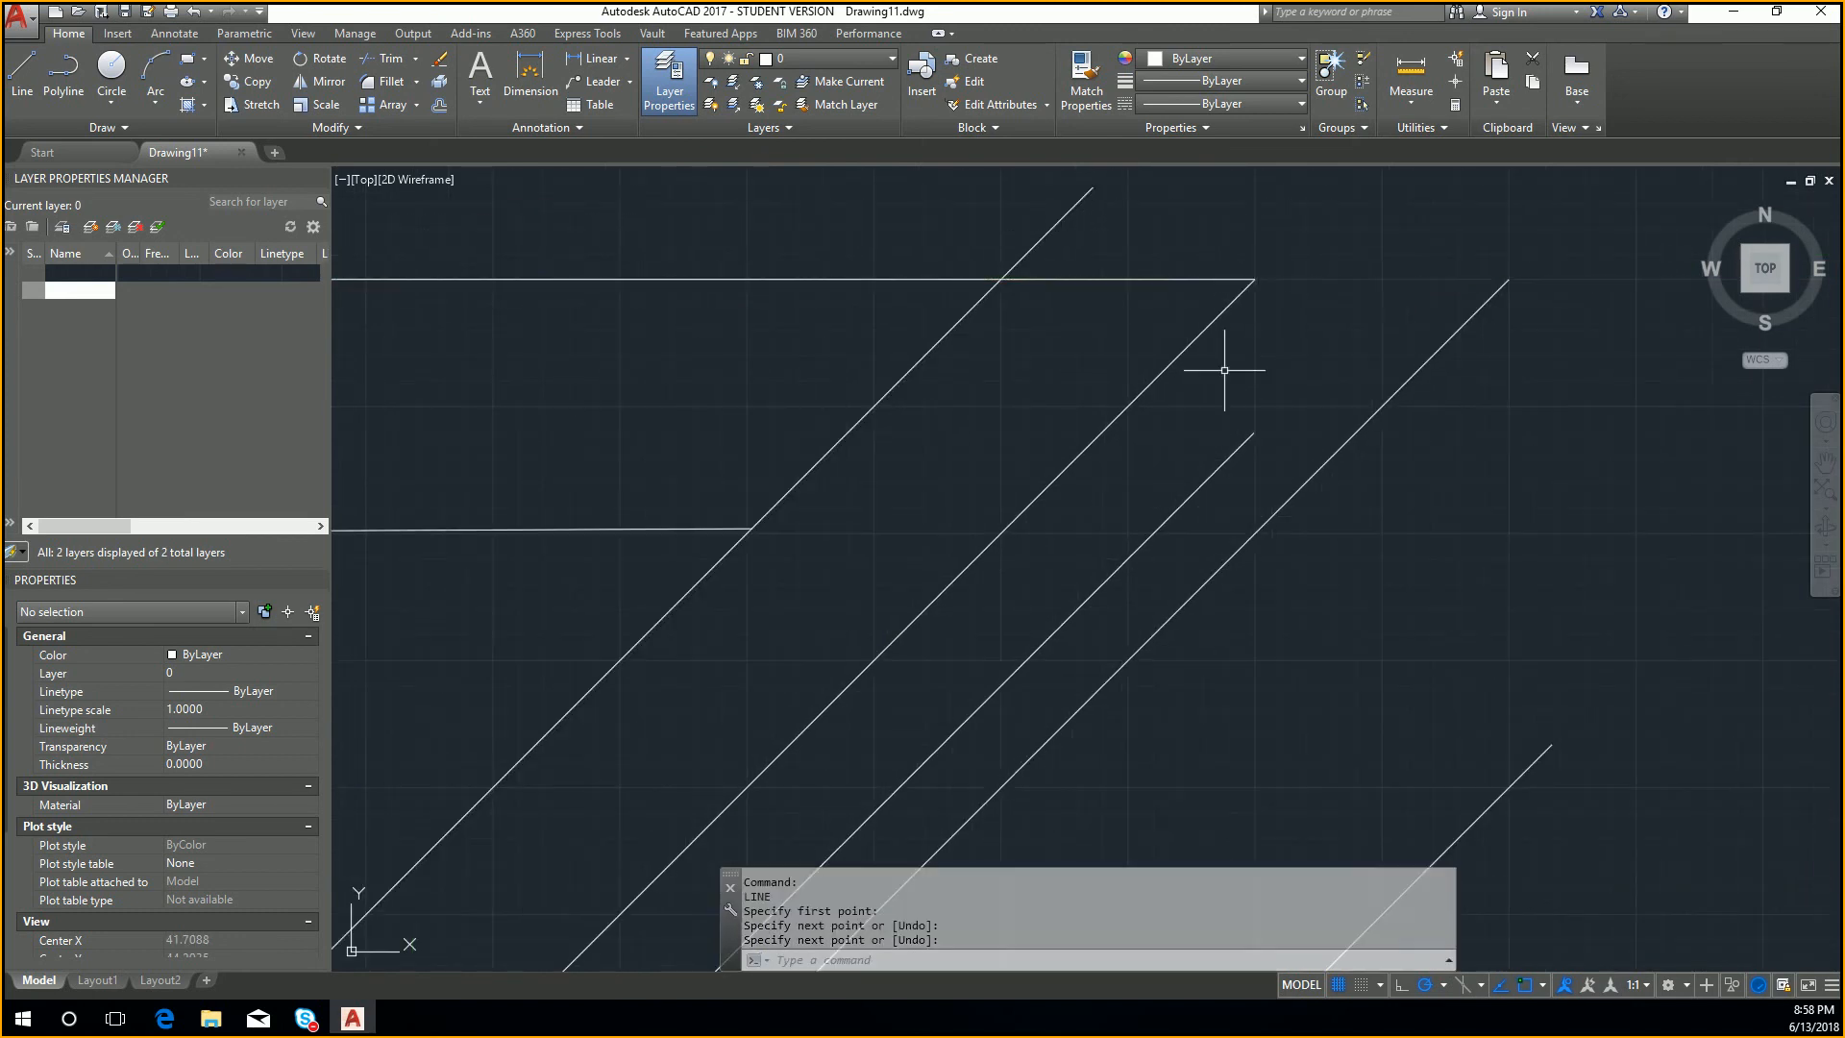
Step: Draw a 45-degree line from the upper left corner of the front view's raised part to beyond the top view's upper projection line
scroll(1226, 370, "down", 6)
key("Return")
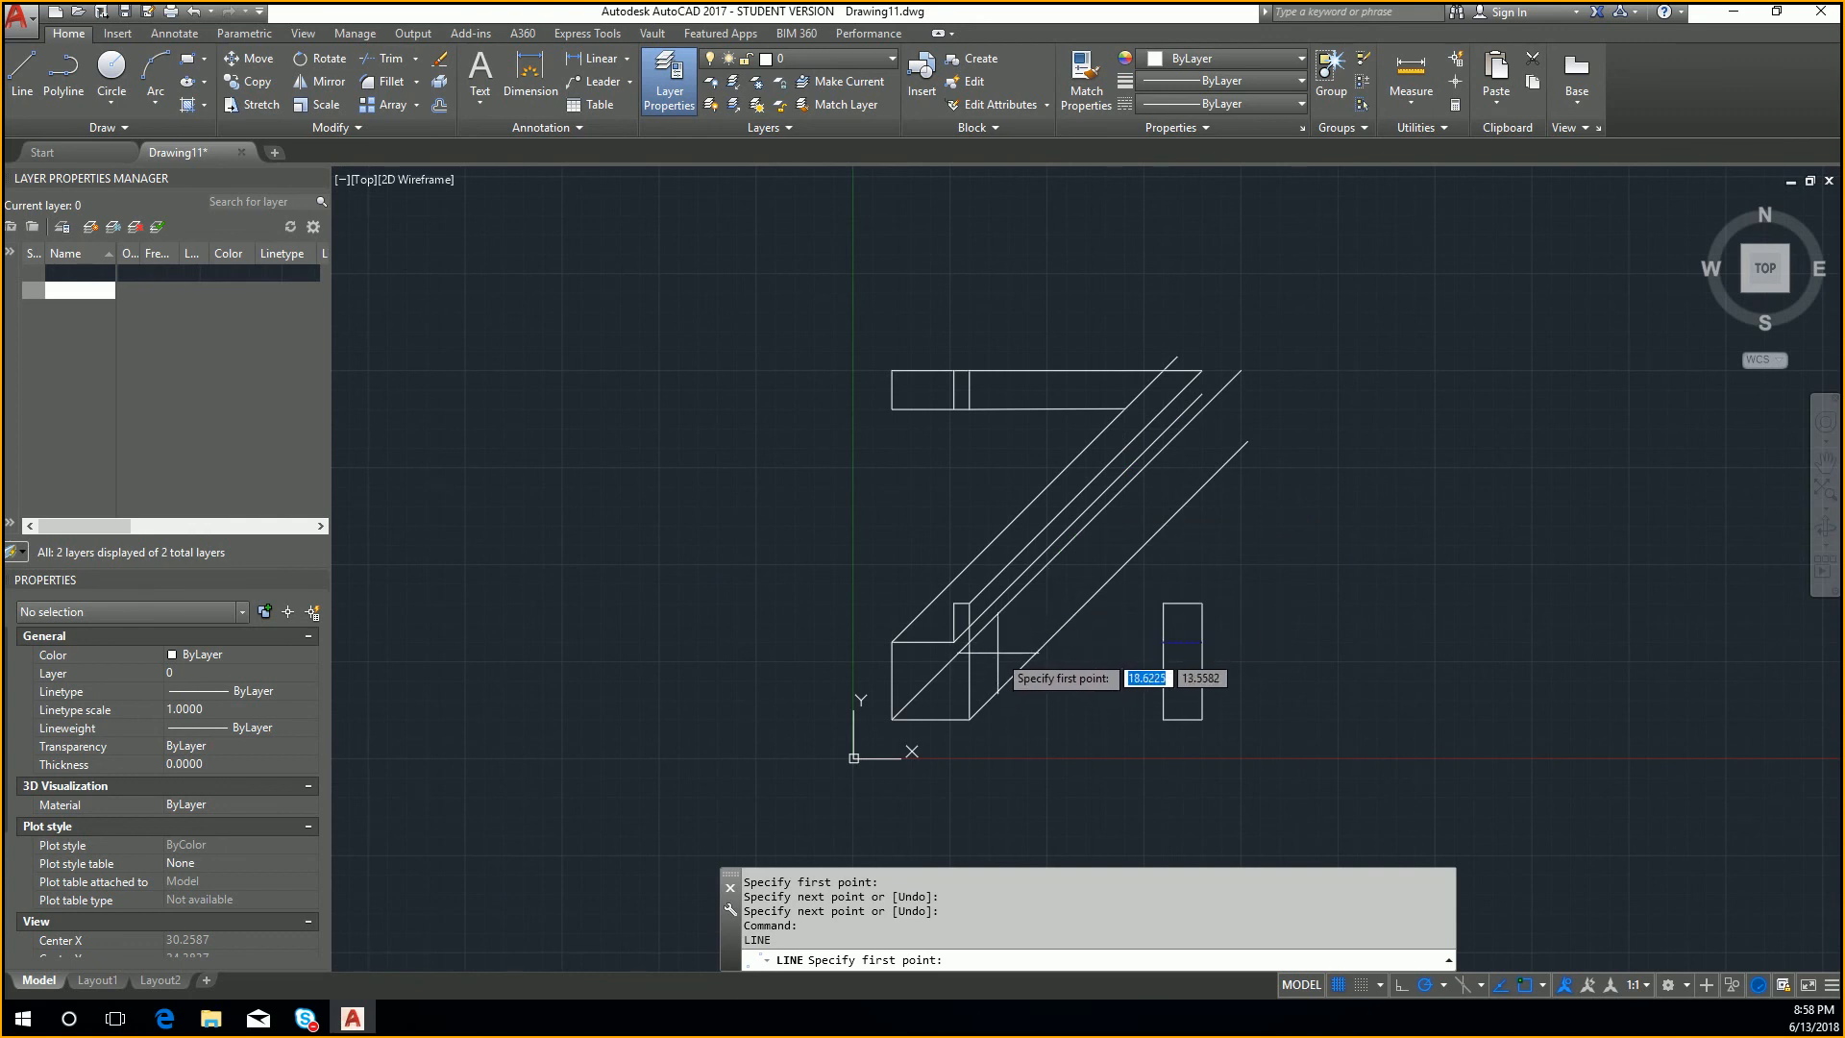
scroll(1004, 644, "up", 2)
left_click(924, 578)
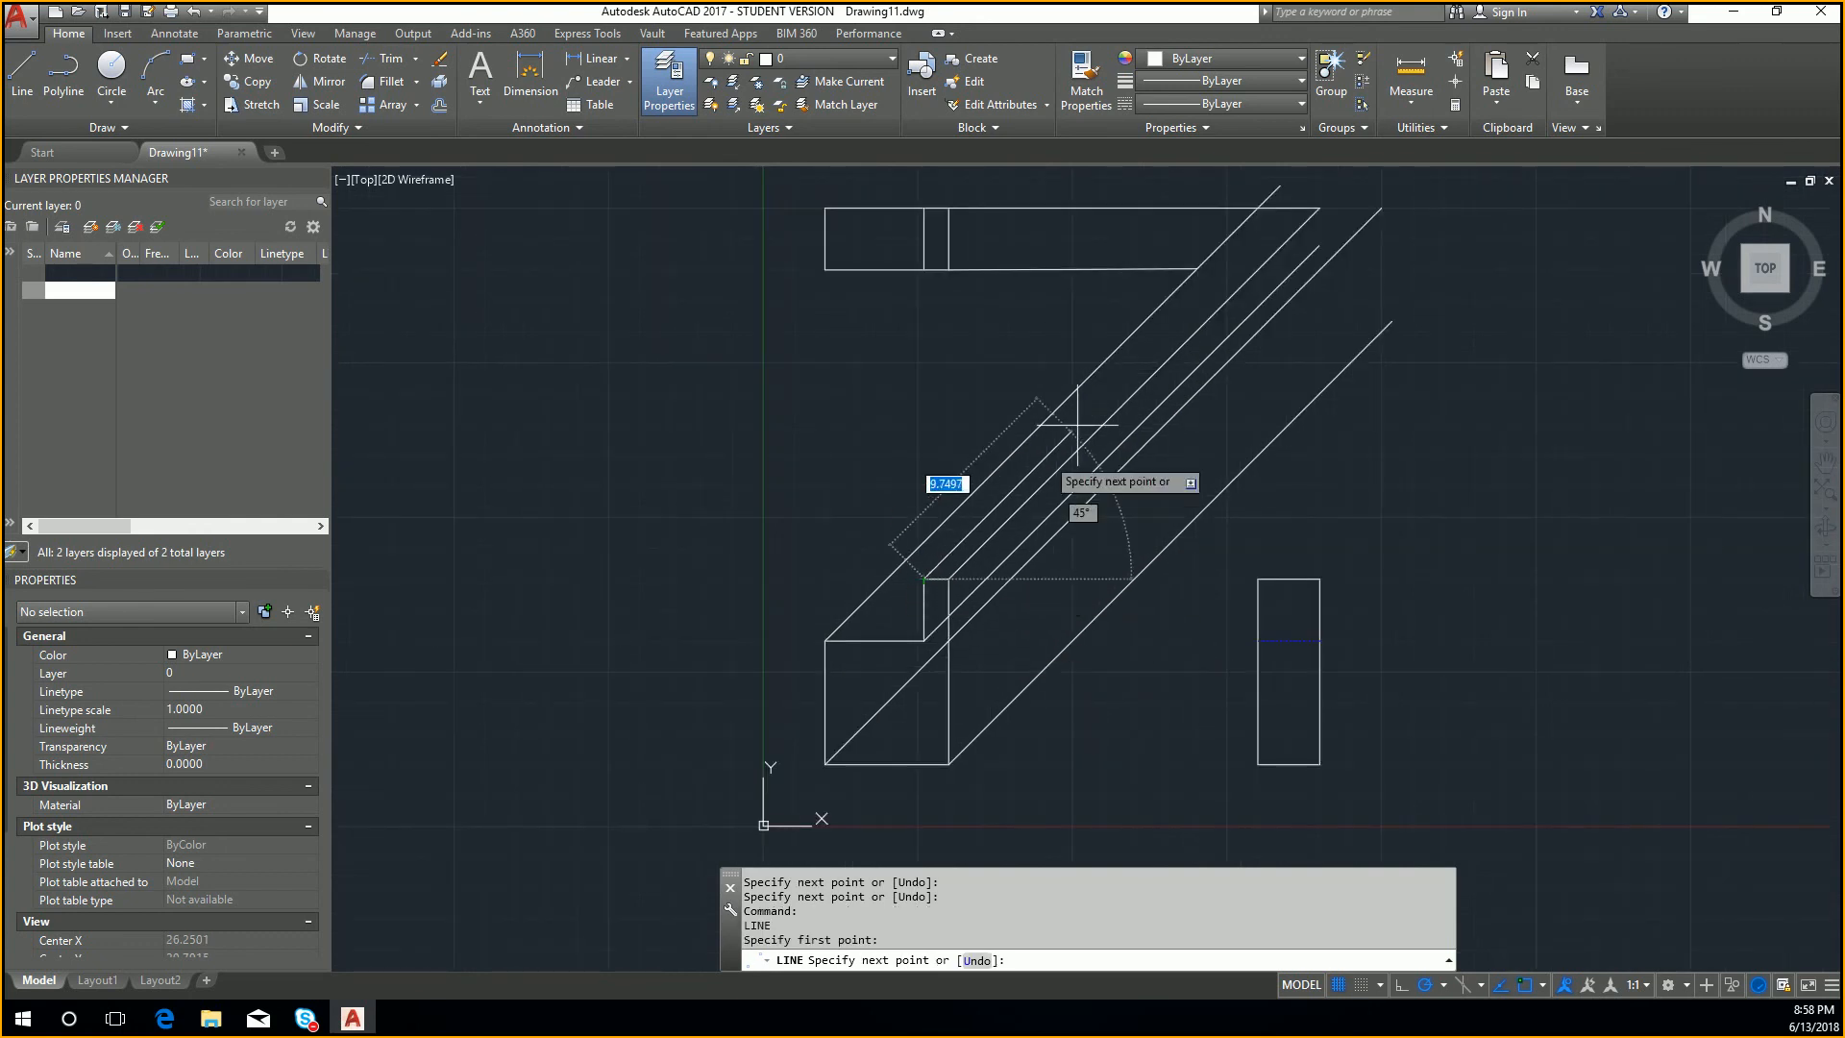
middle_click_drag(1060, 466, 1011, 560)
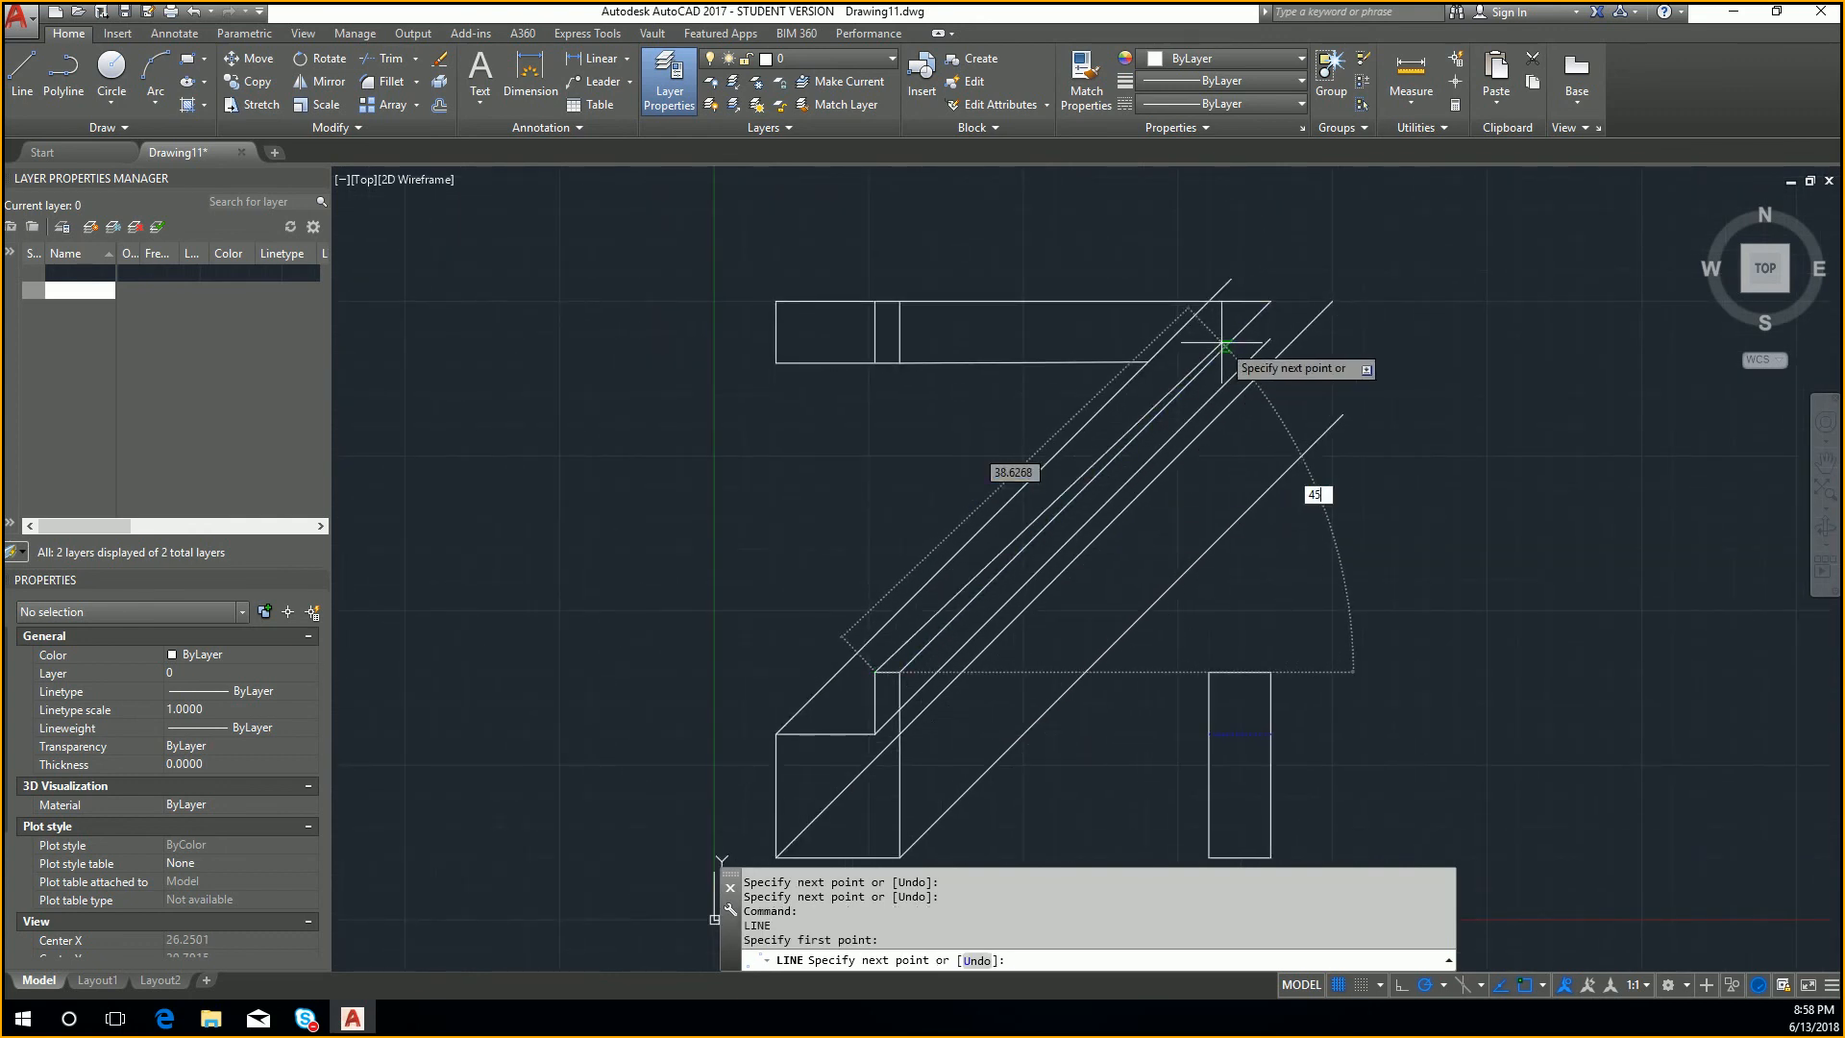
left_click(1324, 272)
key("Escape")
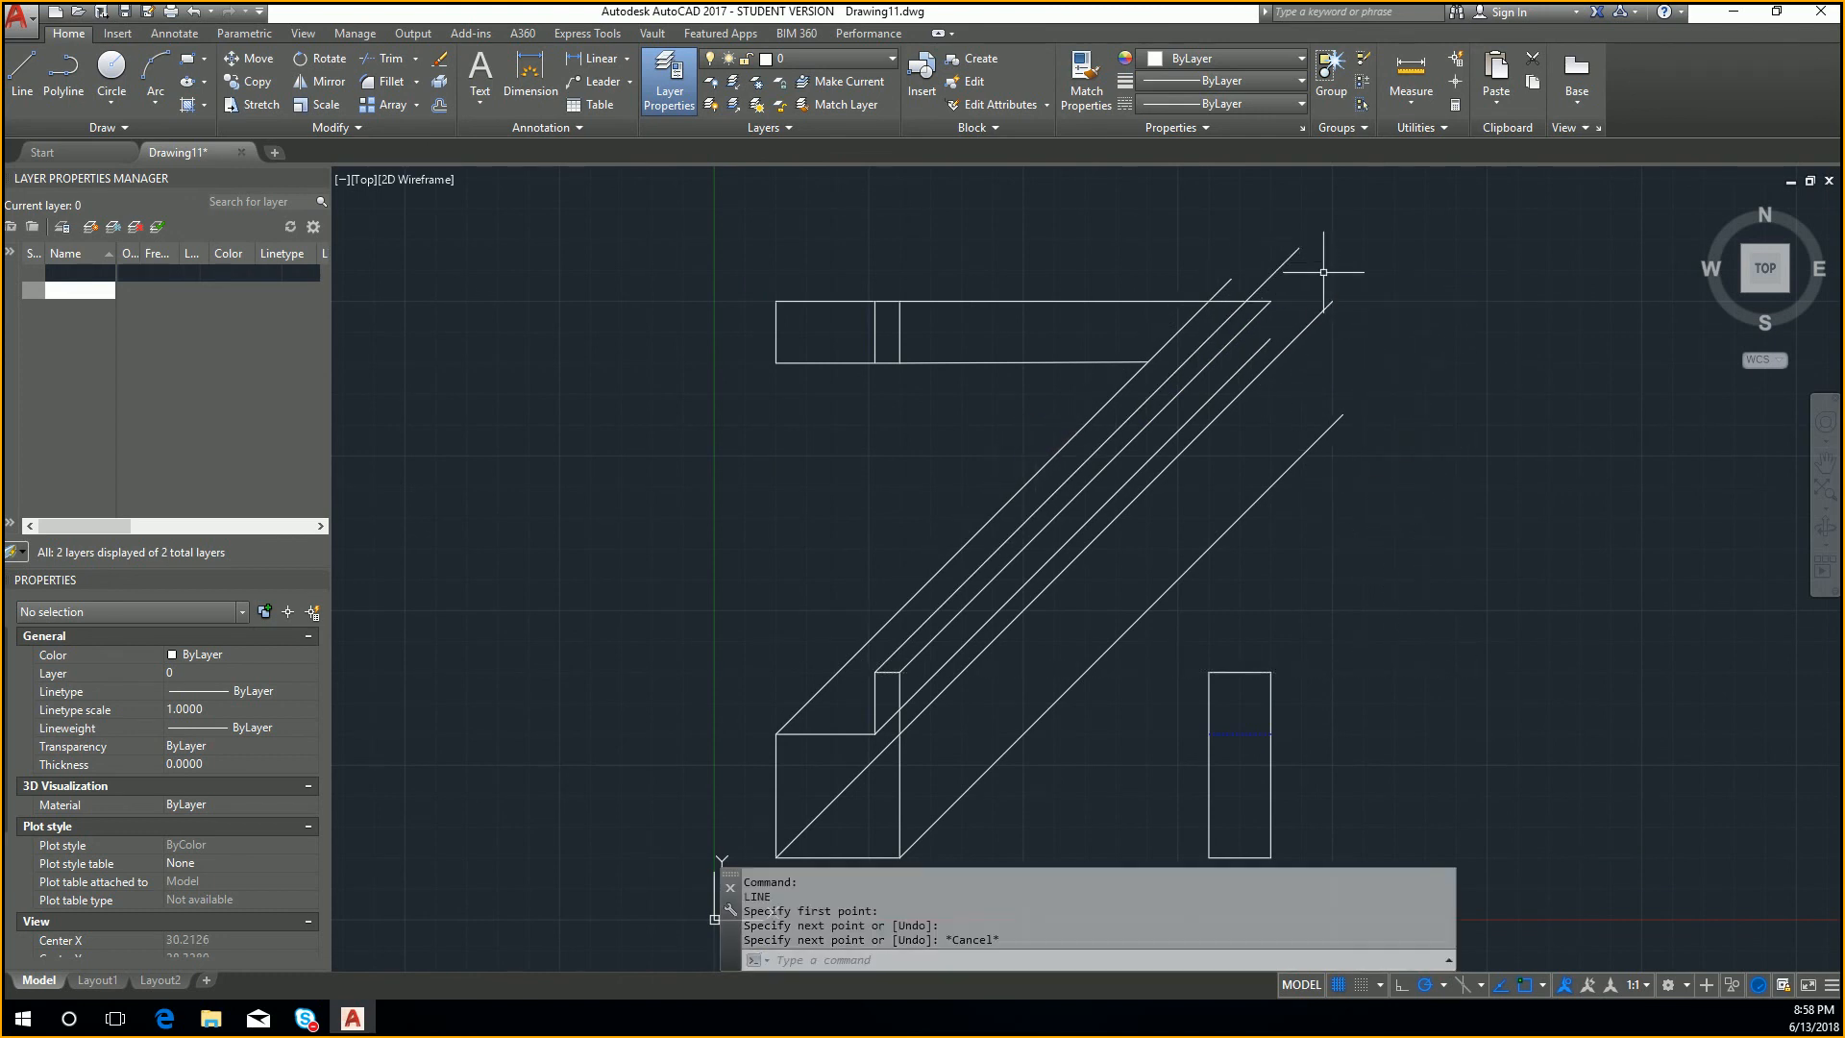
Step: Trim the two diagonals that extend above the top view's upper projection line, using that line as the cutting edge
key("Return")
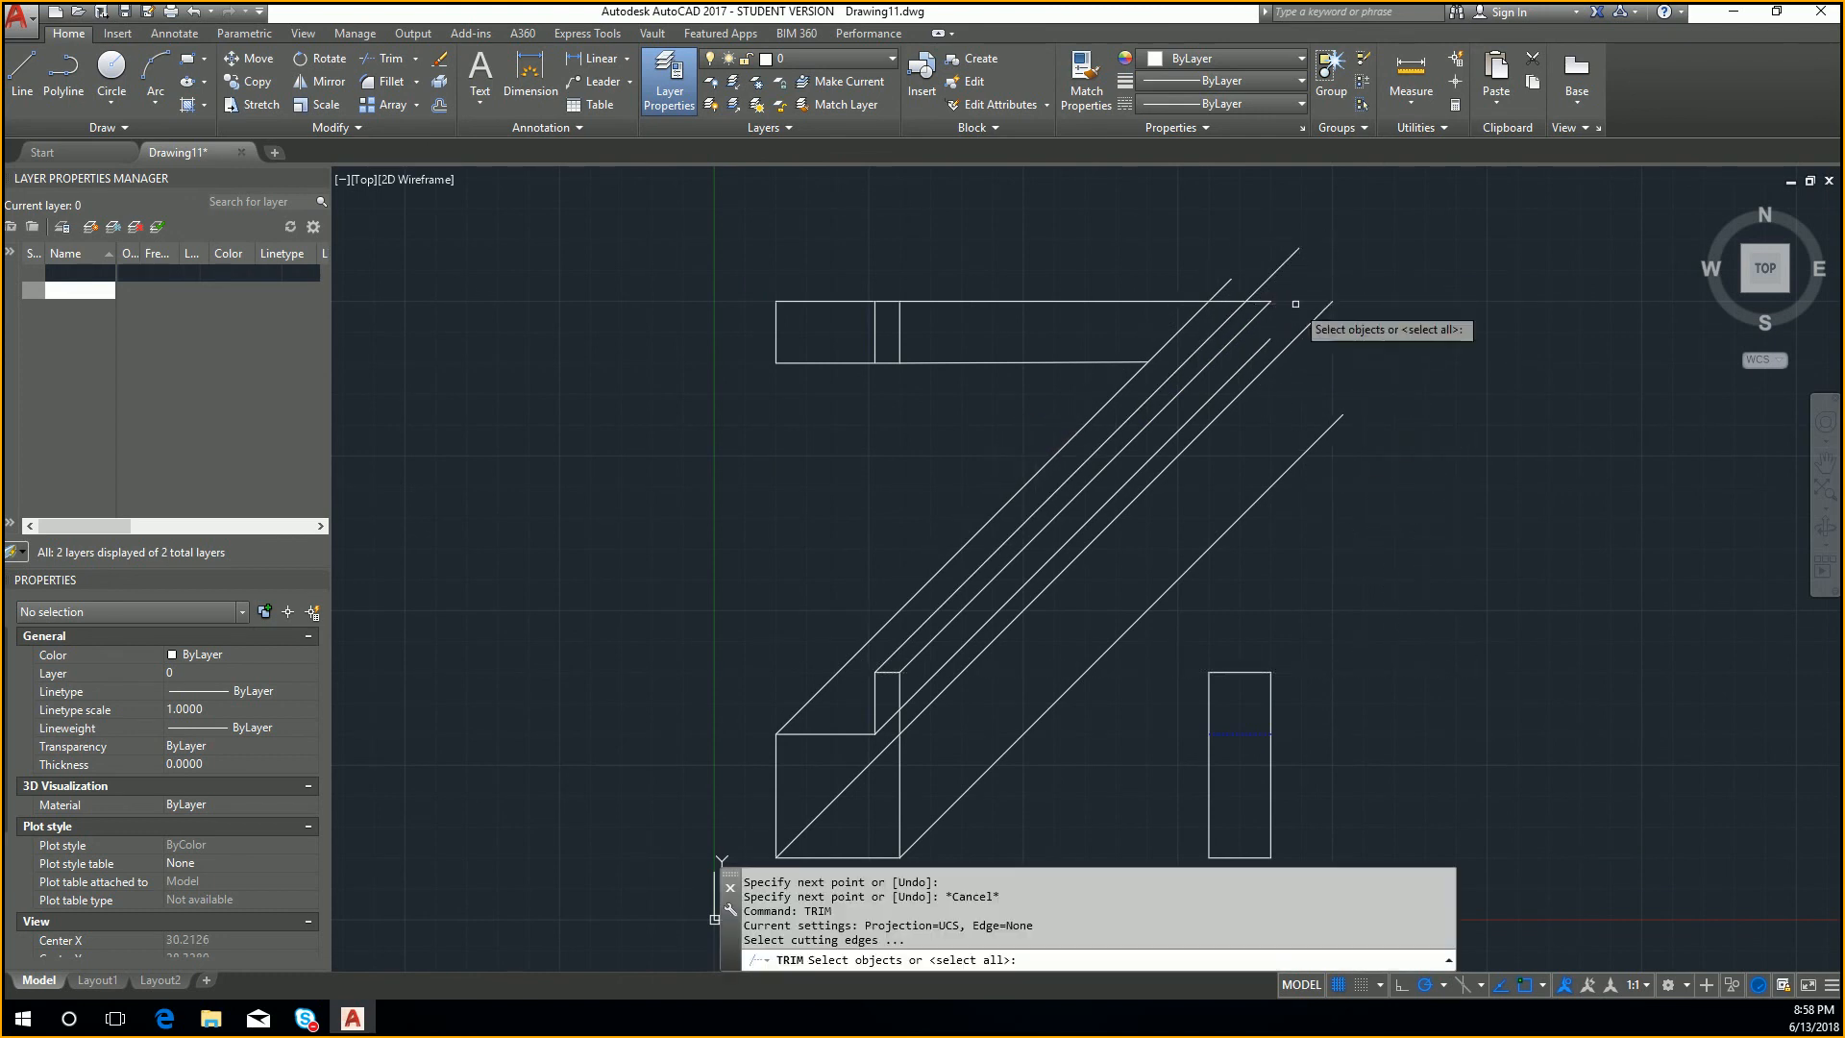
scroll(1293, 305, "up", 2)
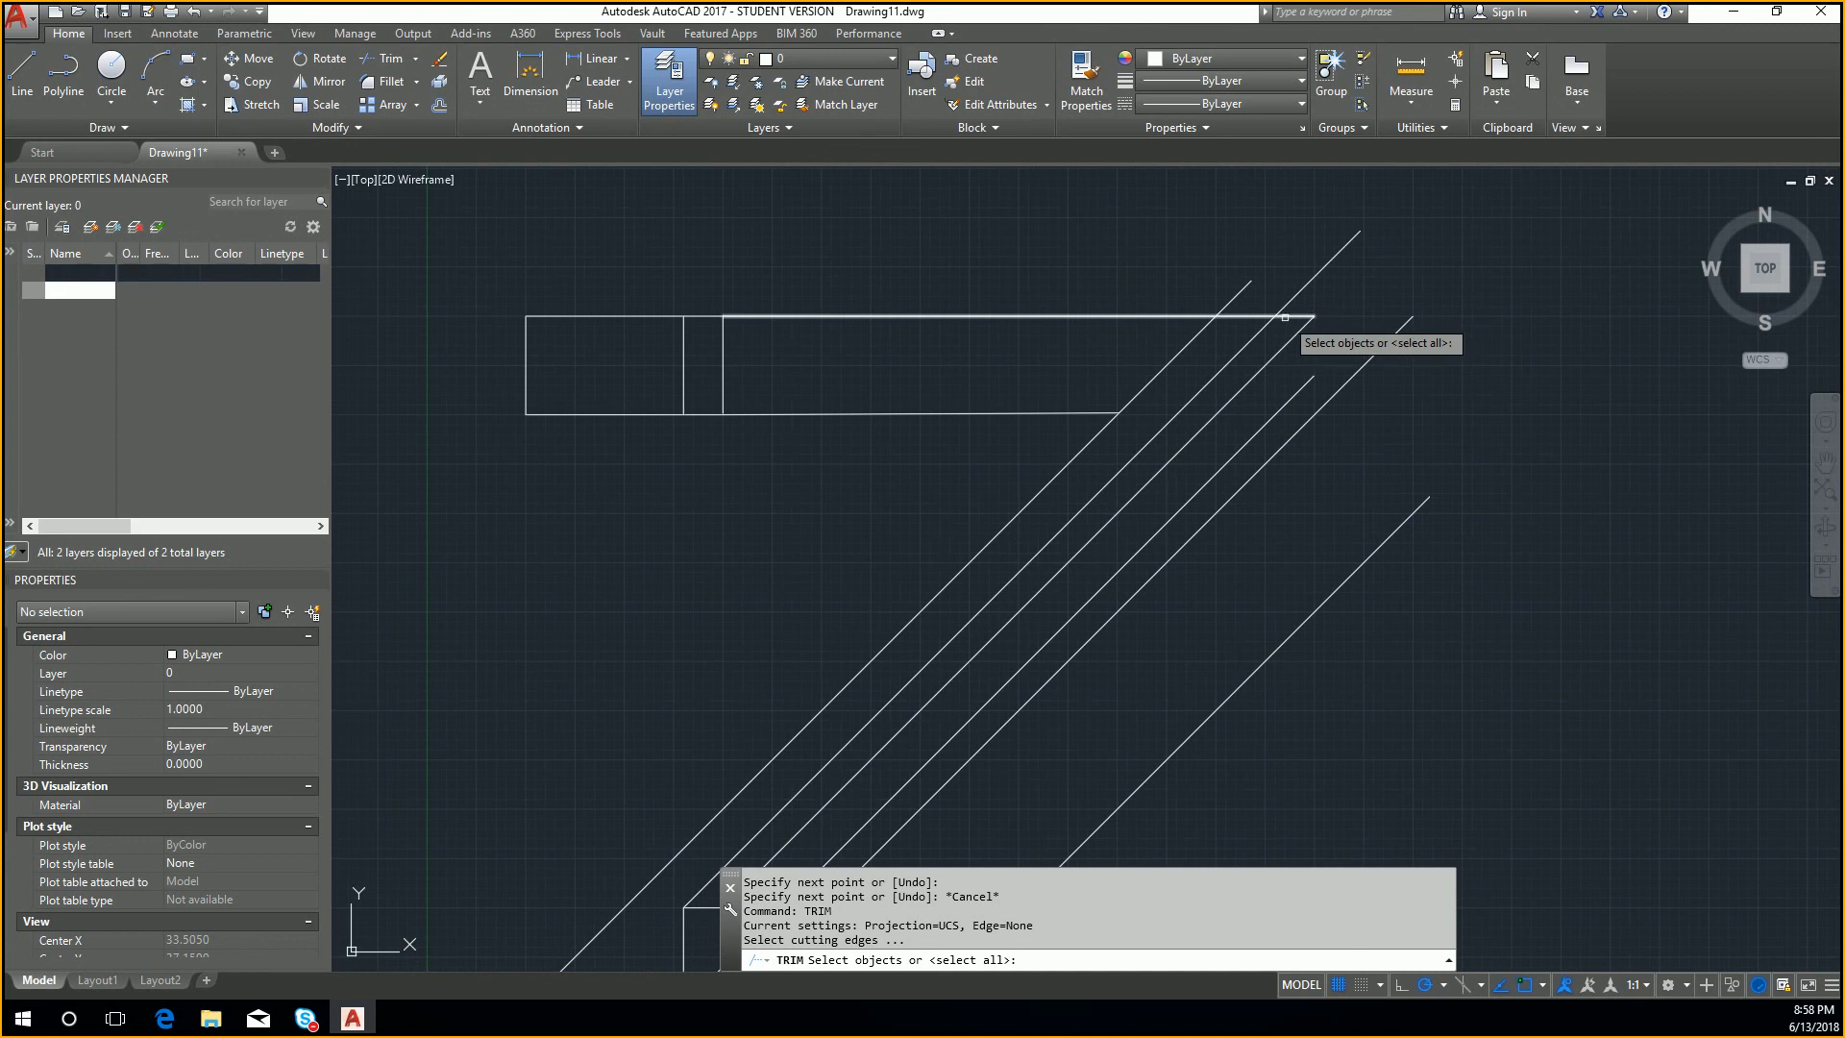
left_click(1289, 316)
key("Return")
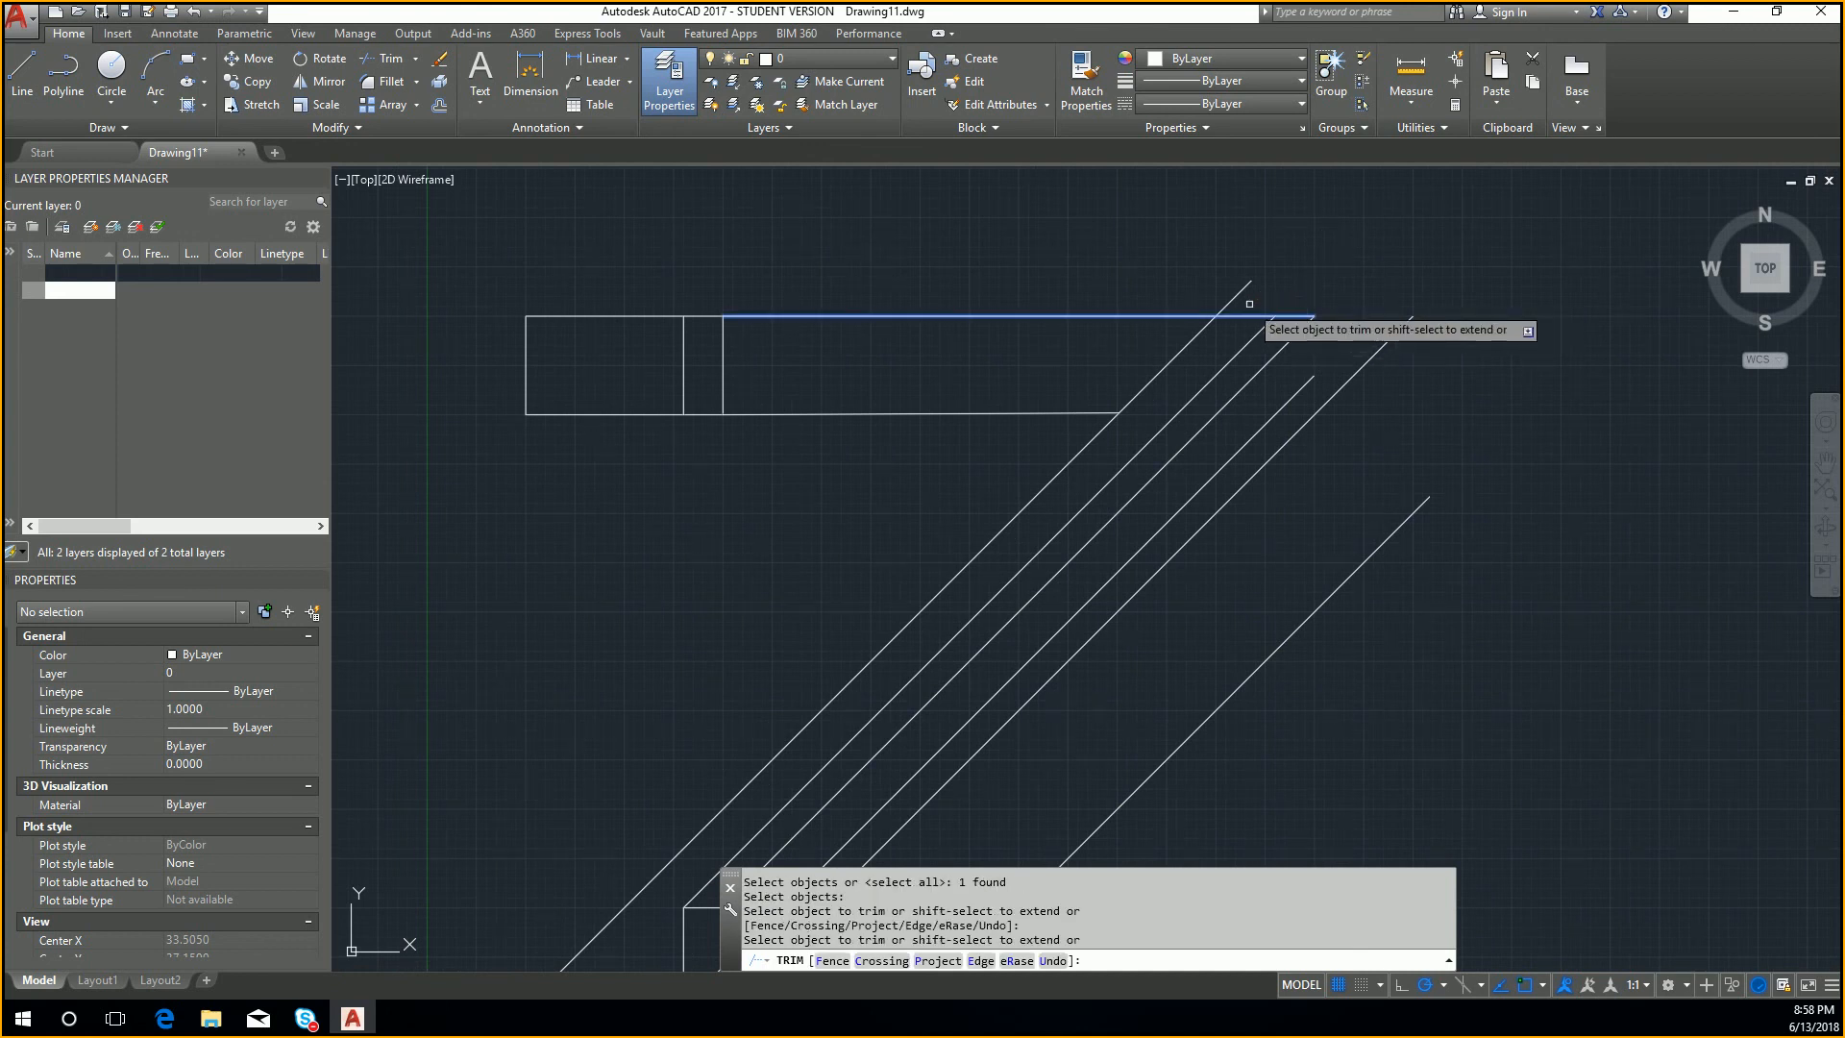
middle_click_drag(1265, 315, 1365, 246)
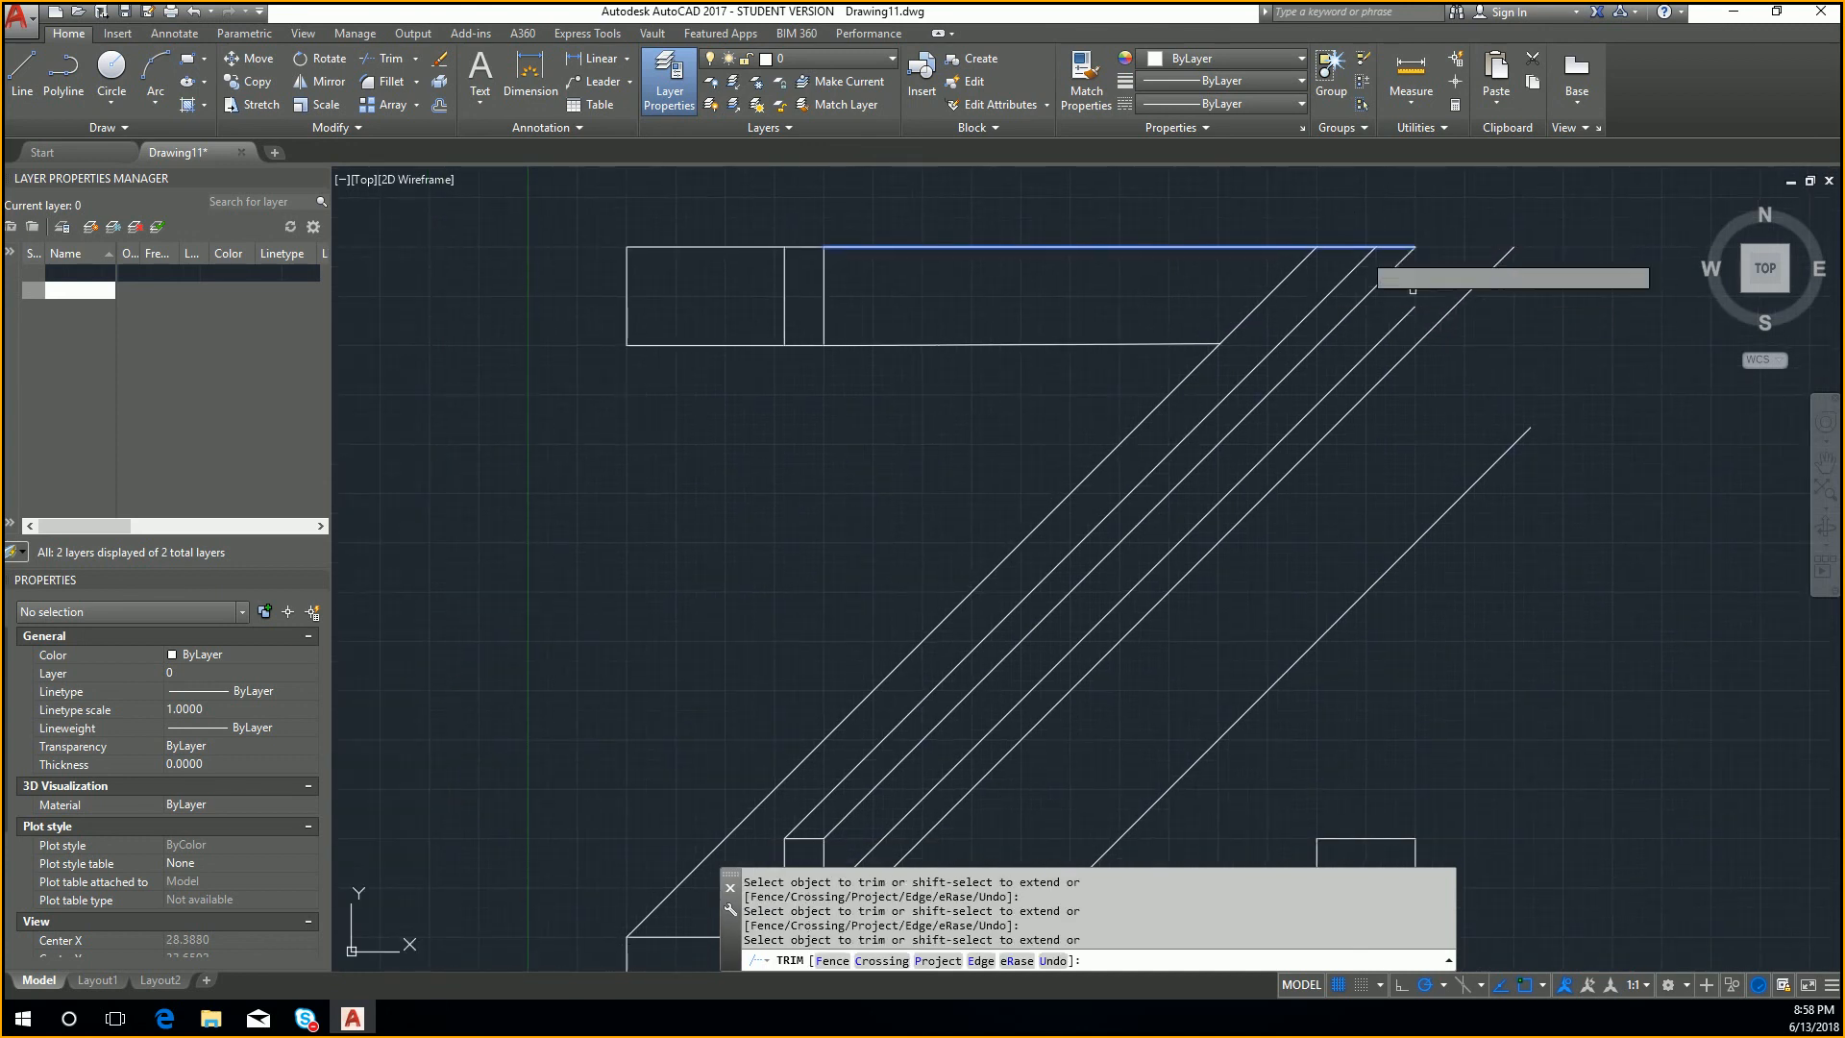
key("Escape")
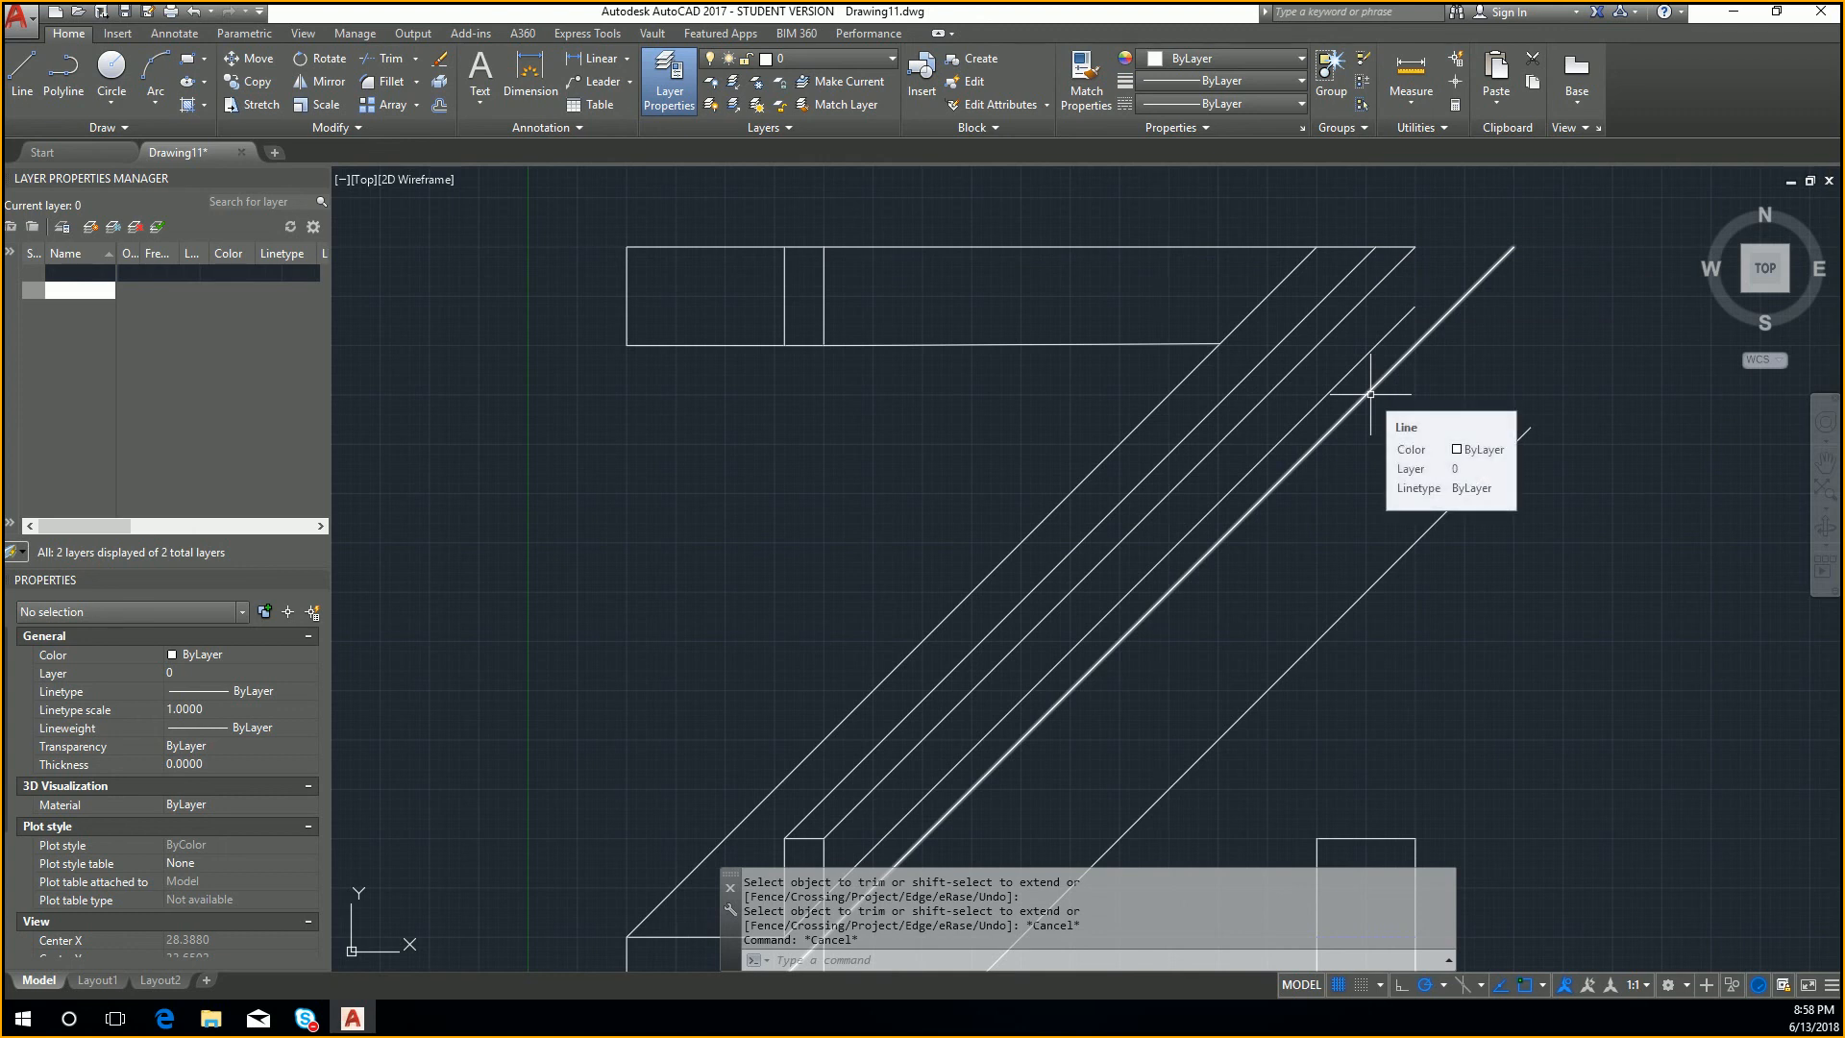
Step: Try to draw a projection line upward from the side view's upper left corner
type("l")
key("Return")
scroll(1393, 423, "down", 2)
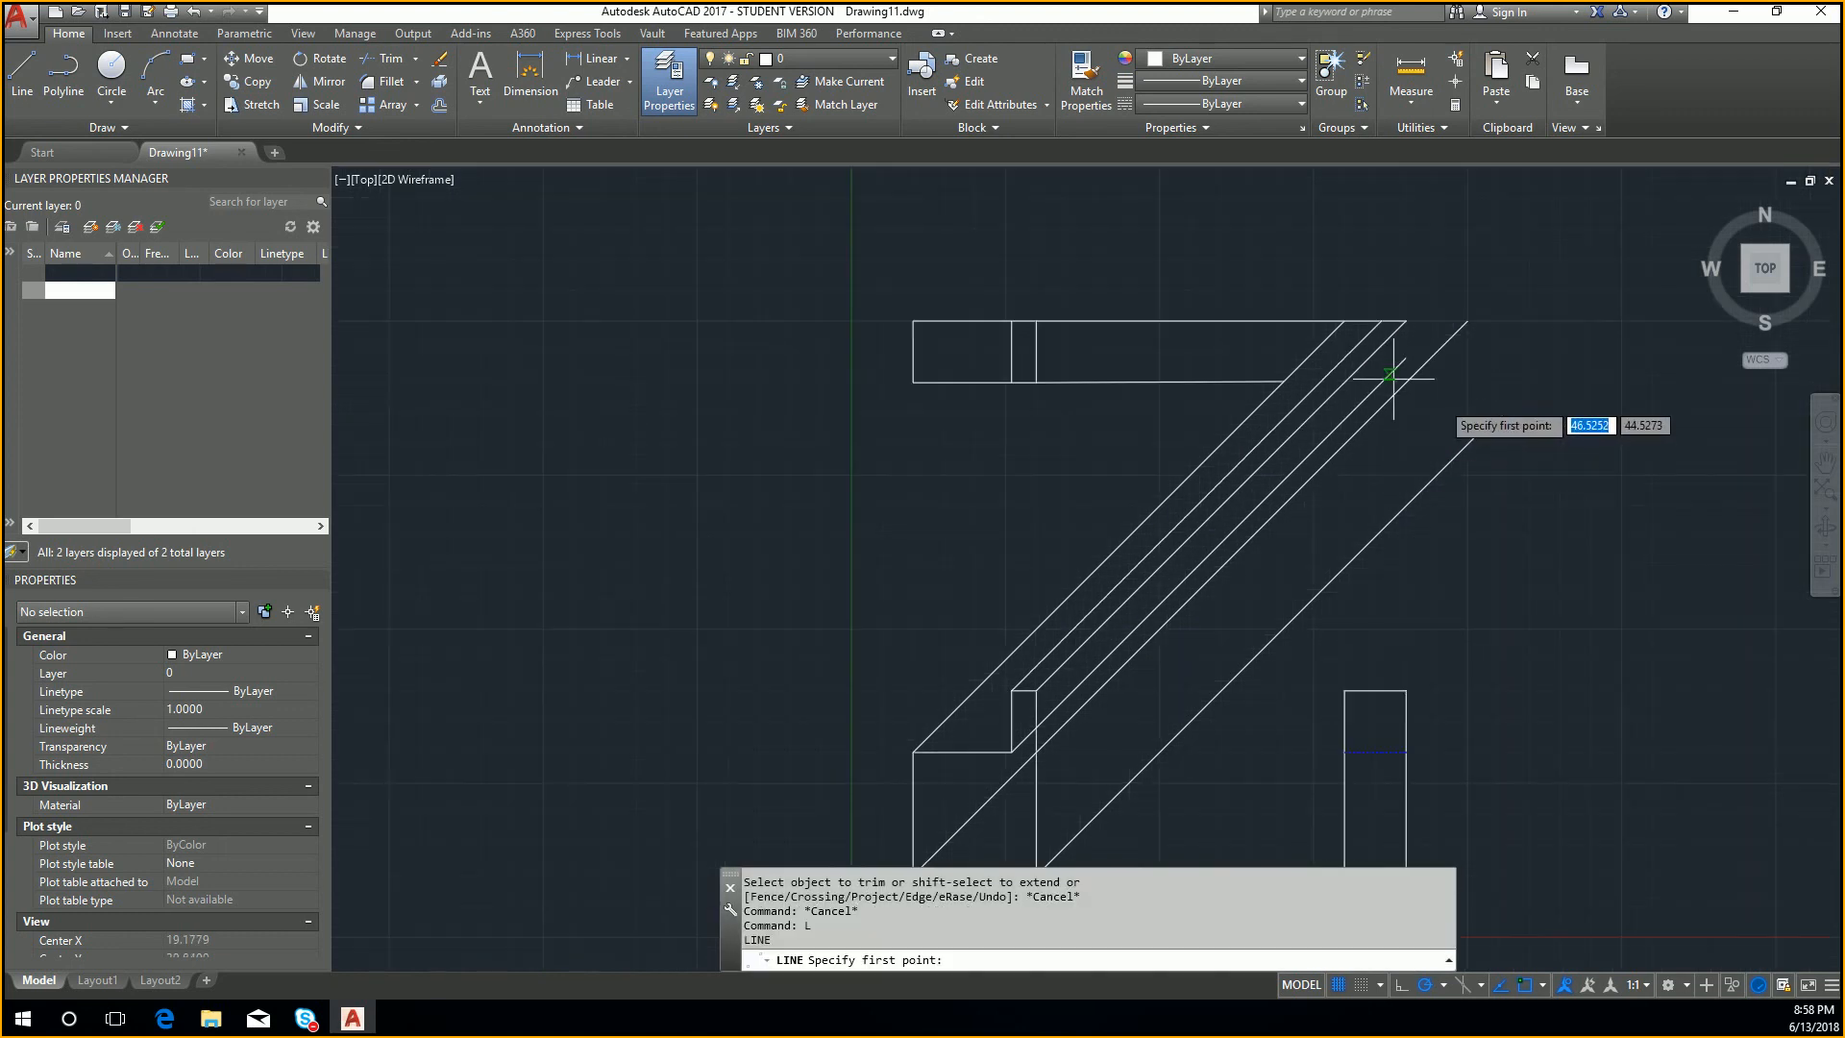
left_click(1345, 690)
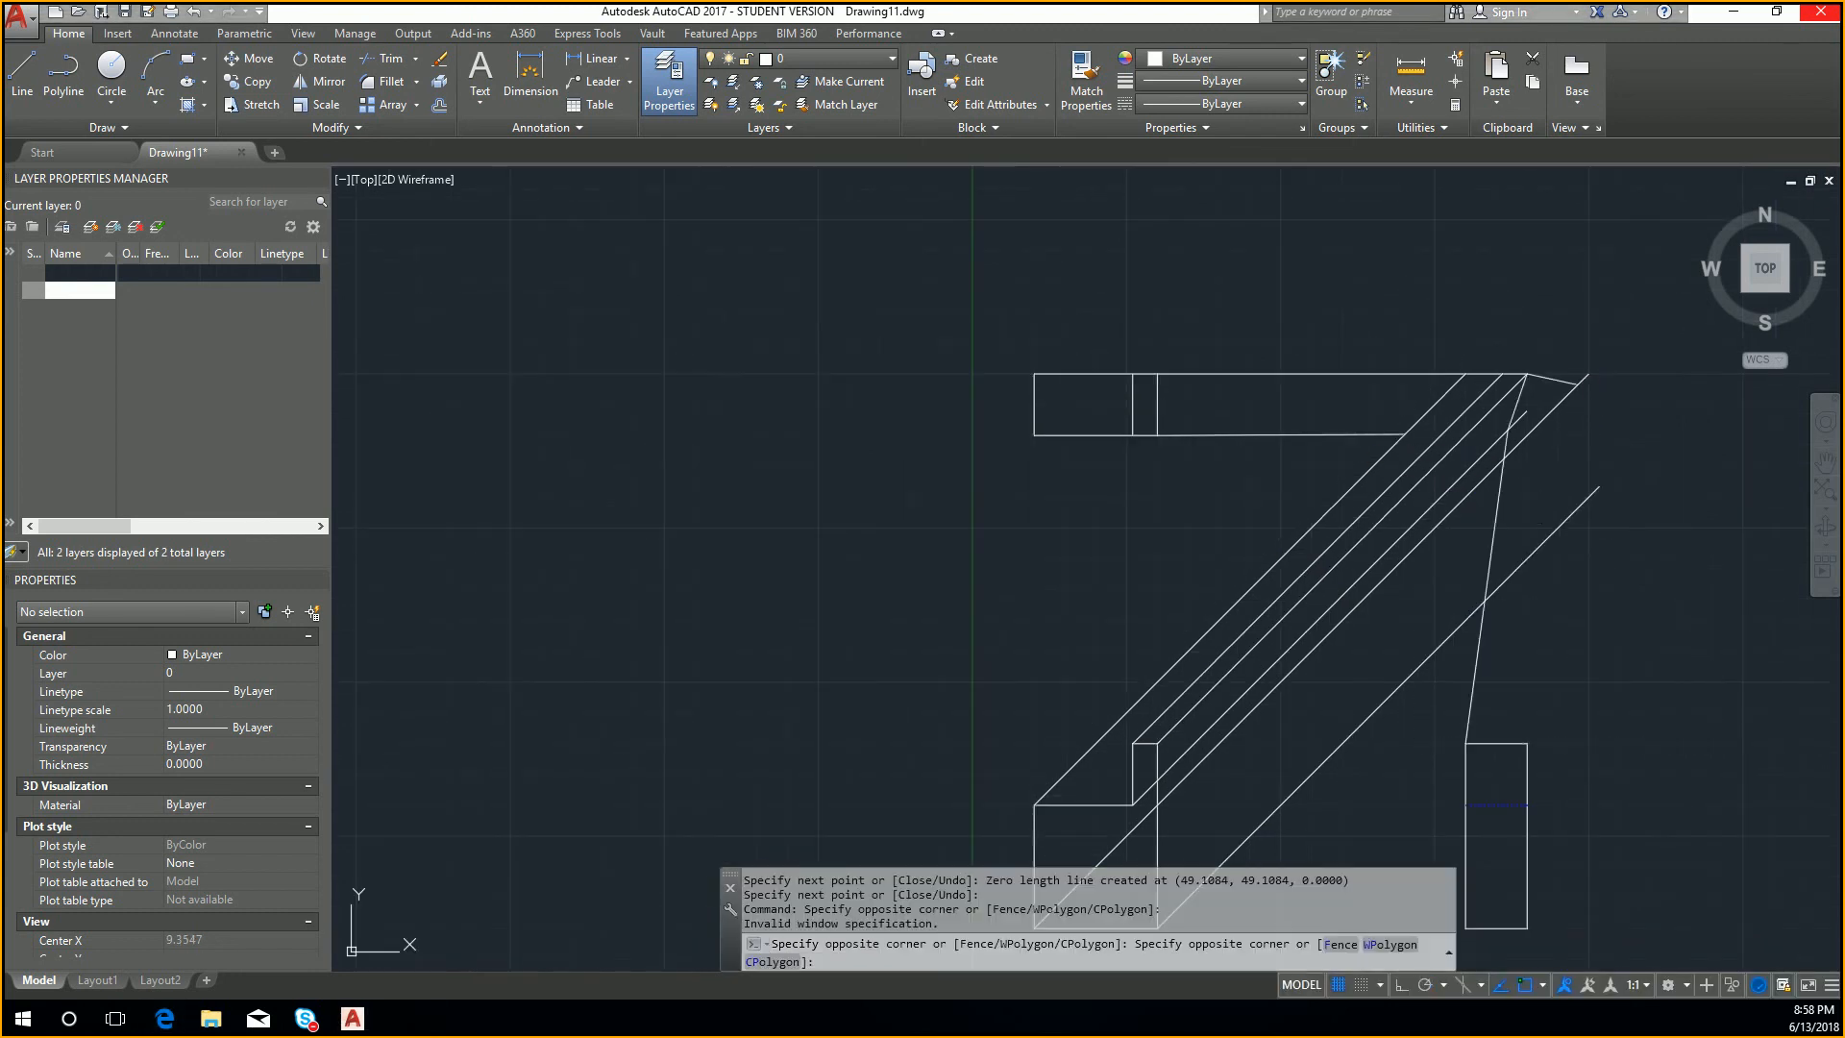
Step: Erase the three stray line segments between the side view's upper left corner and the diagonals' upper ends
key("Escape")
key("Escape")
key("Escape")
key("Escape")
left_click(1507, 509)
left_click(1483, 506)
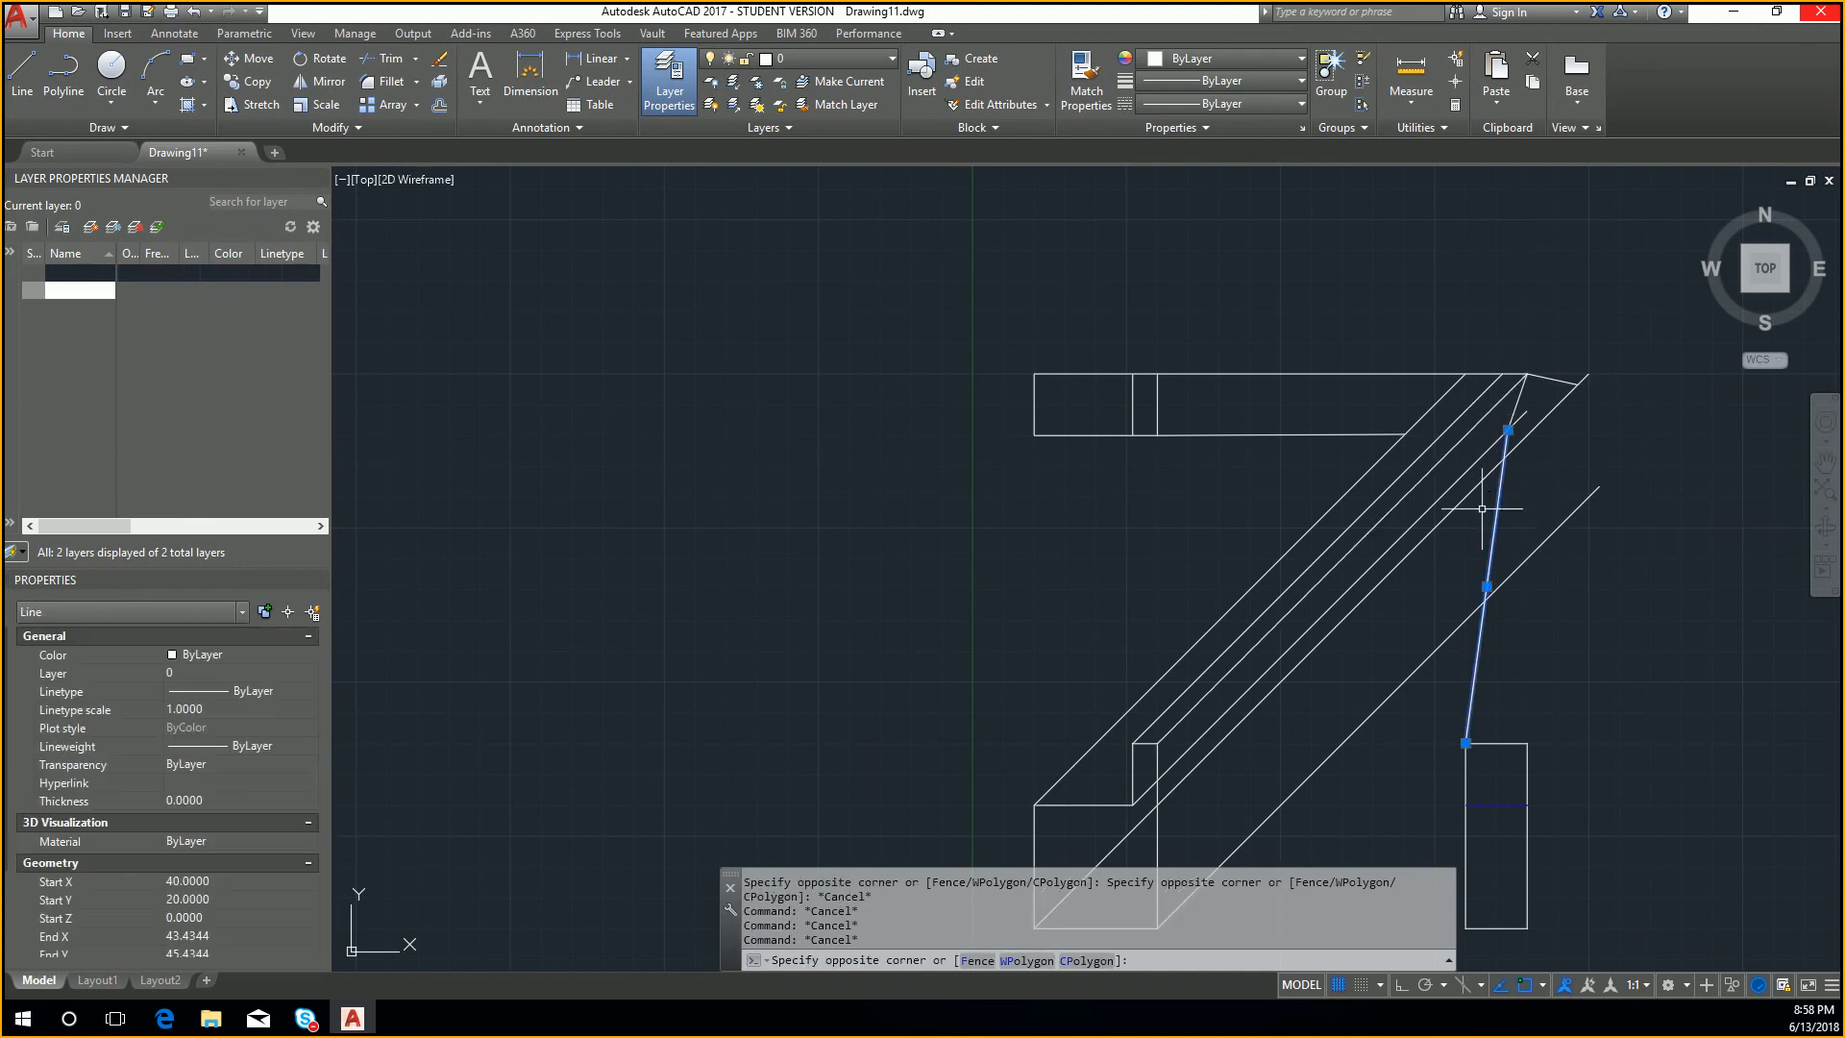
key("Delete")
left_click(1519, 410)
key("Delete")
scroll(1591, 387, "down", 2)
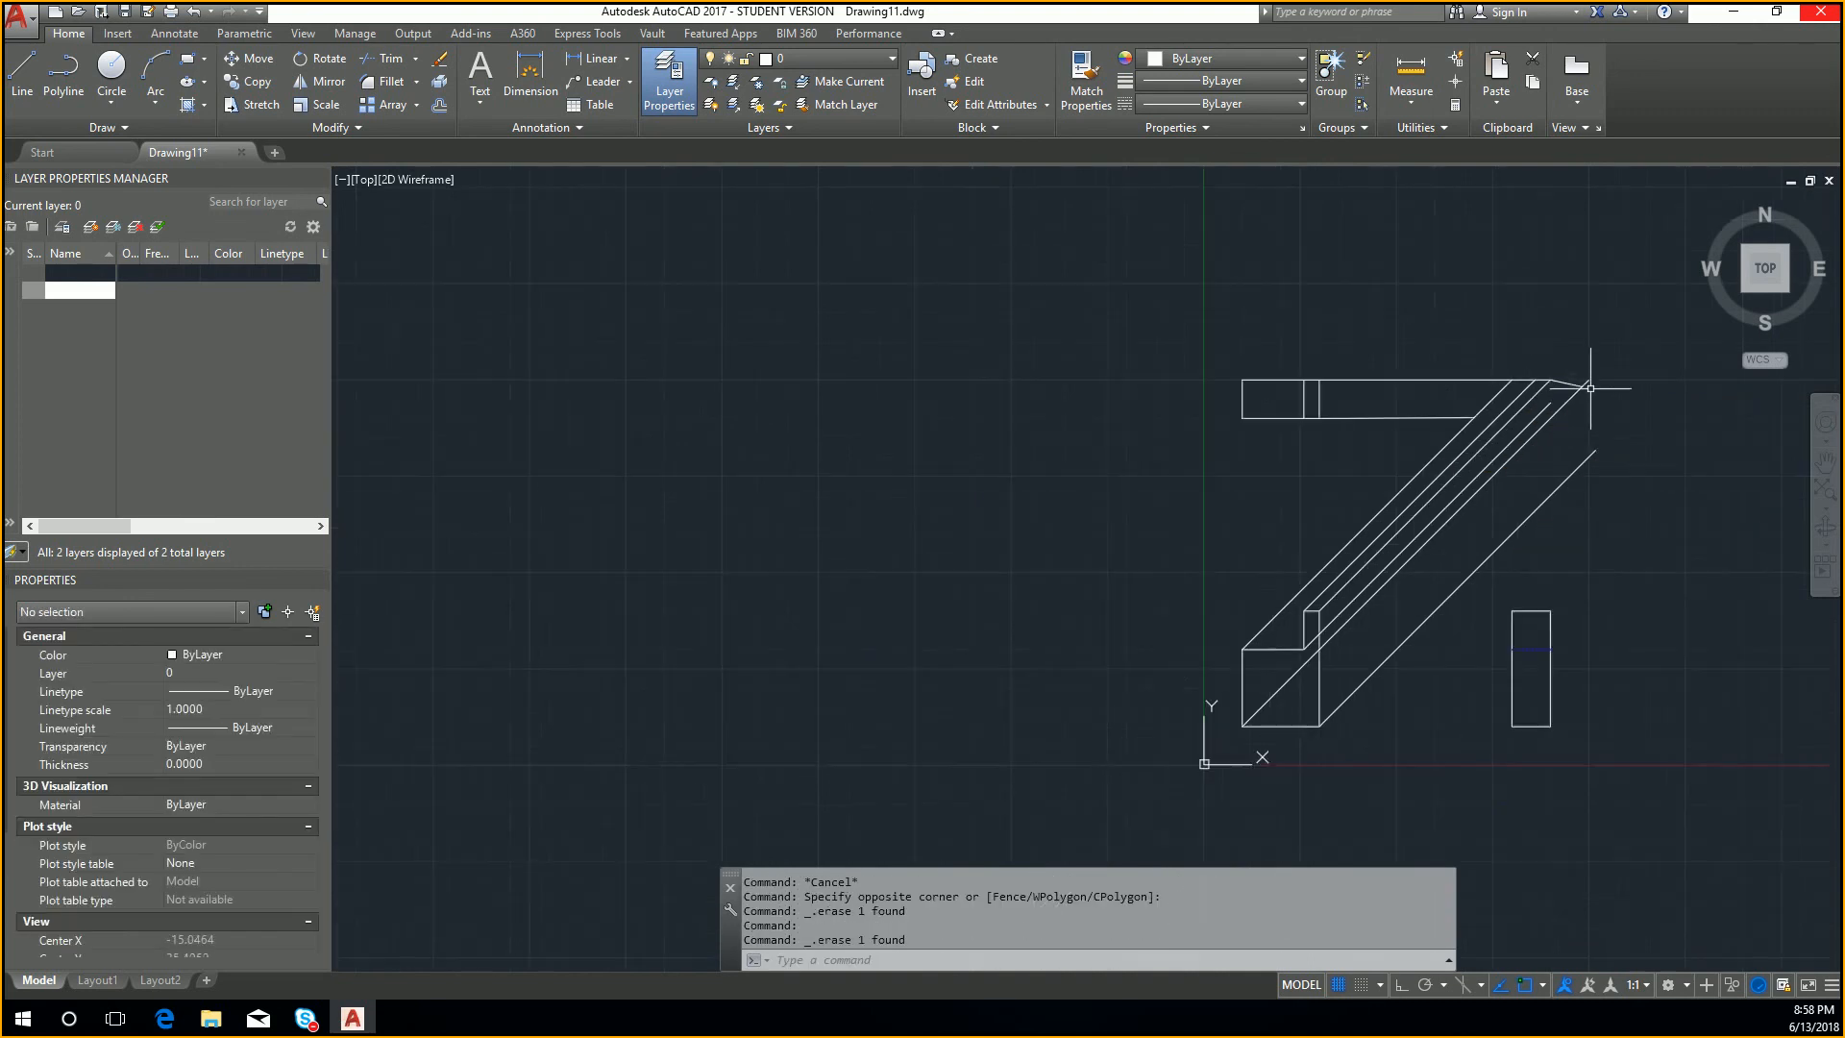
scroll(1551, 387, "up", 4)
left_click(1571, 388)
left_click(1560, 353)
key("Delete")
scroll(1545, 424, "down", 2)
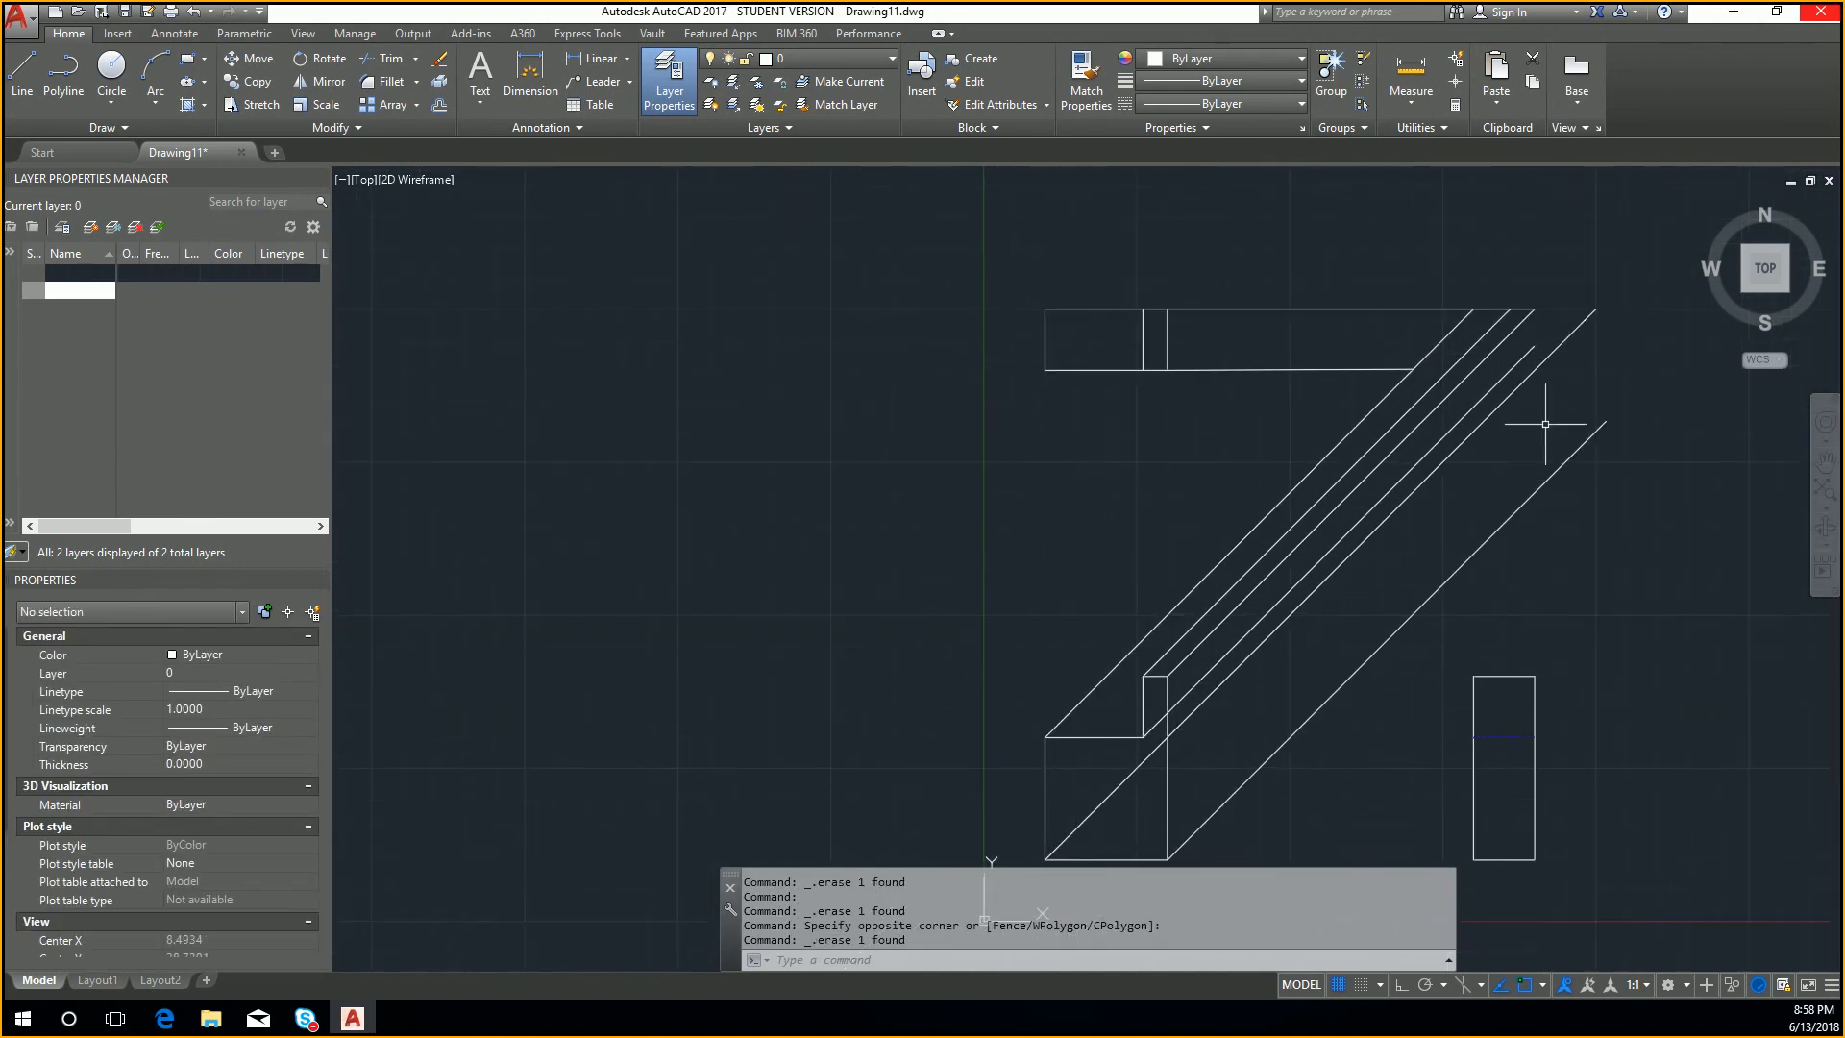
Step: With polar tracking on, draw a vertical line from the side view's upper left corner to the top view's upper projection line
type("l")
key("Return")
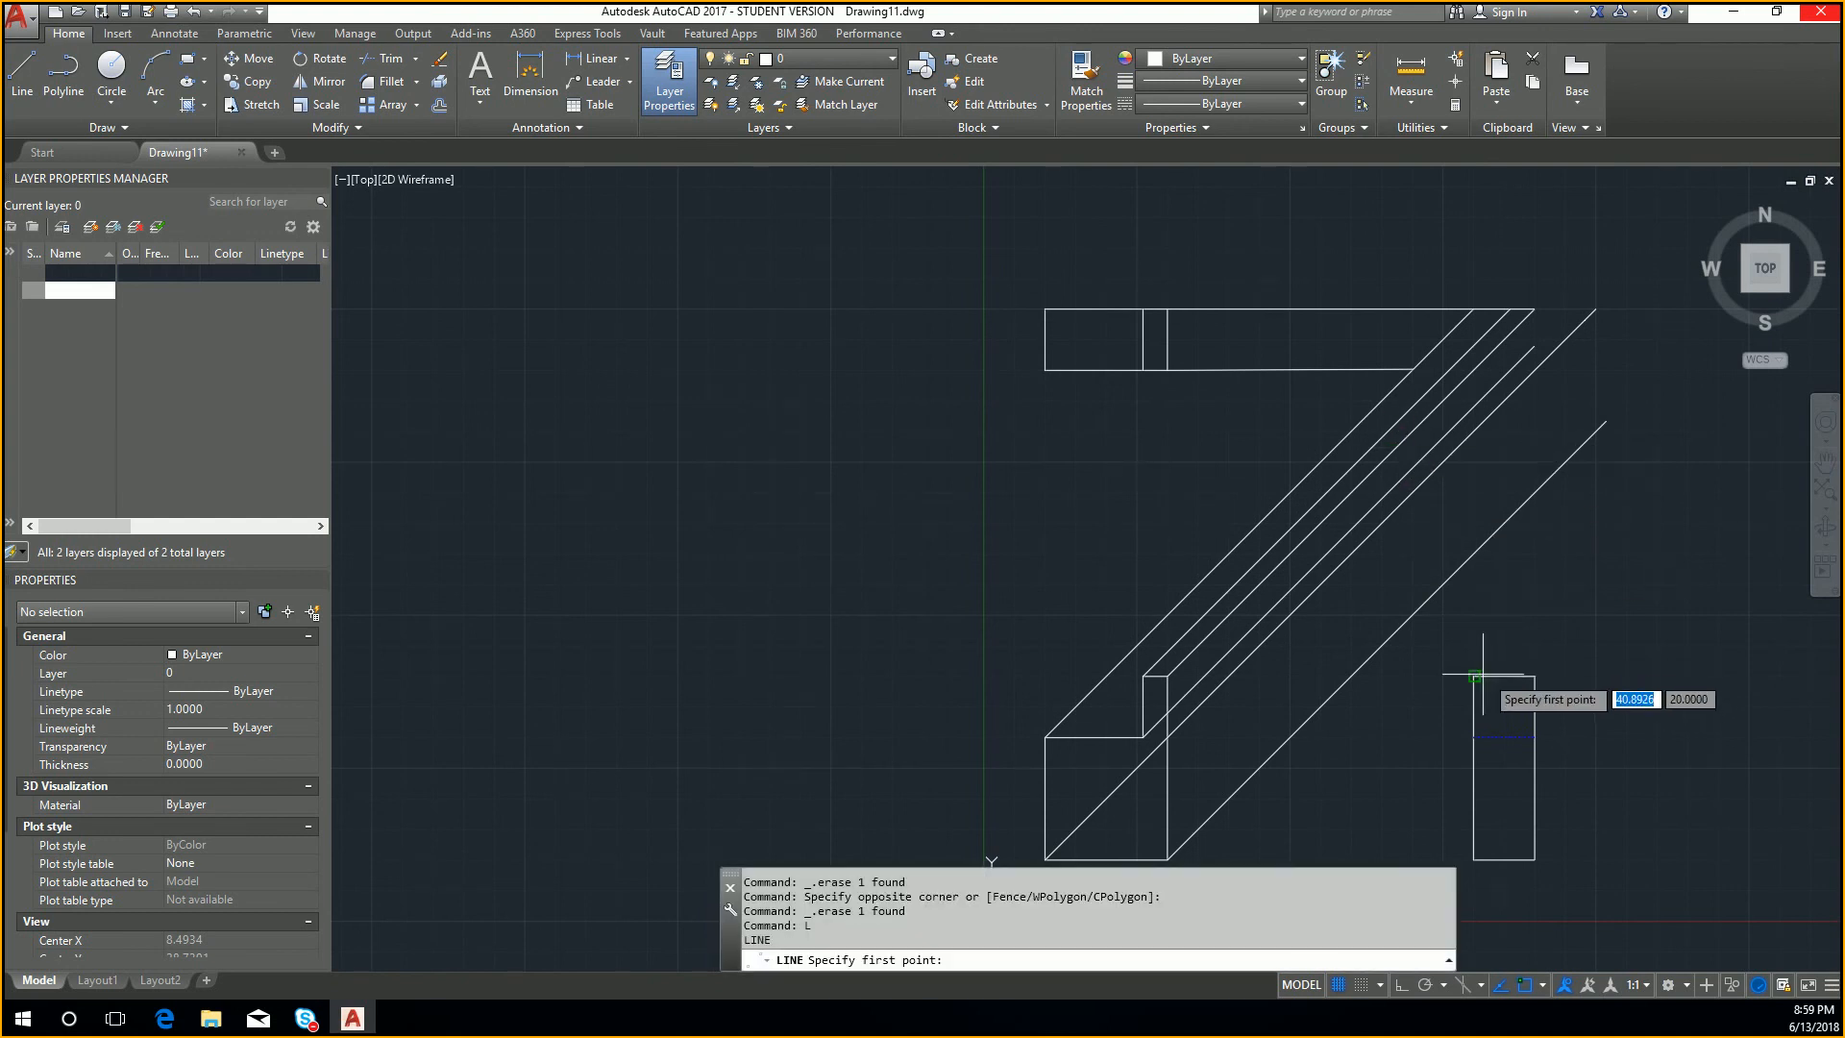
left_click(1474, 676)
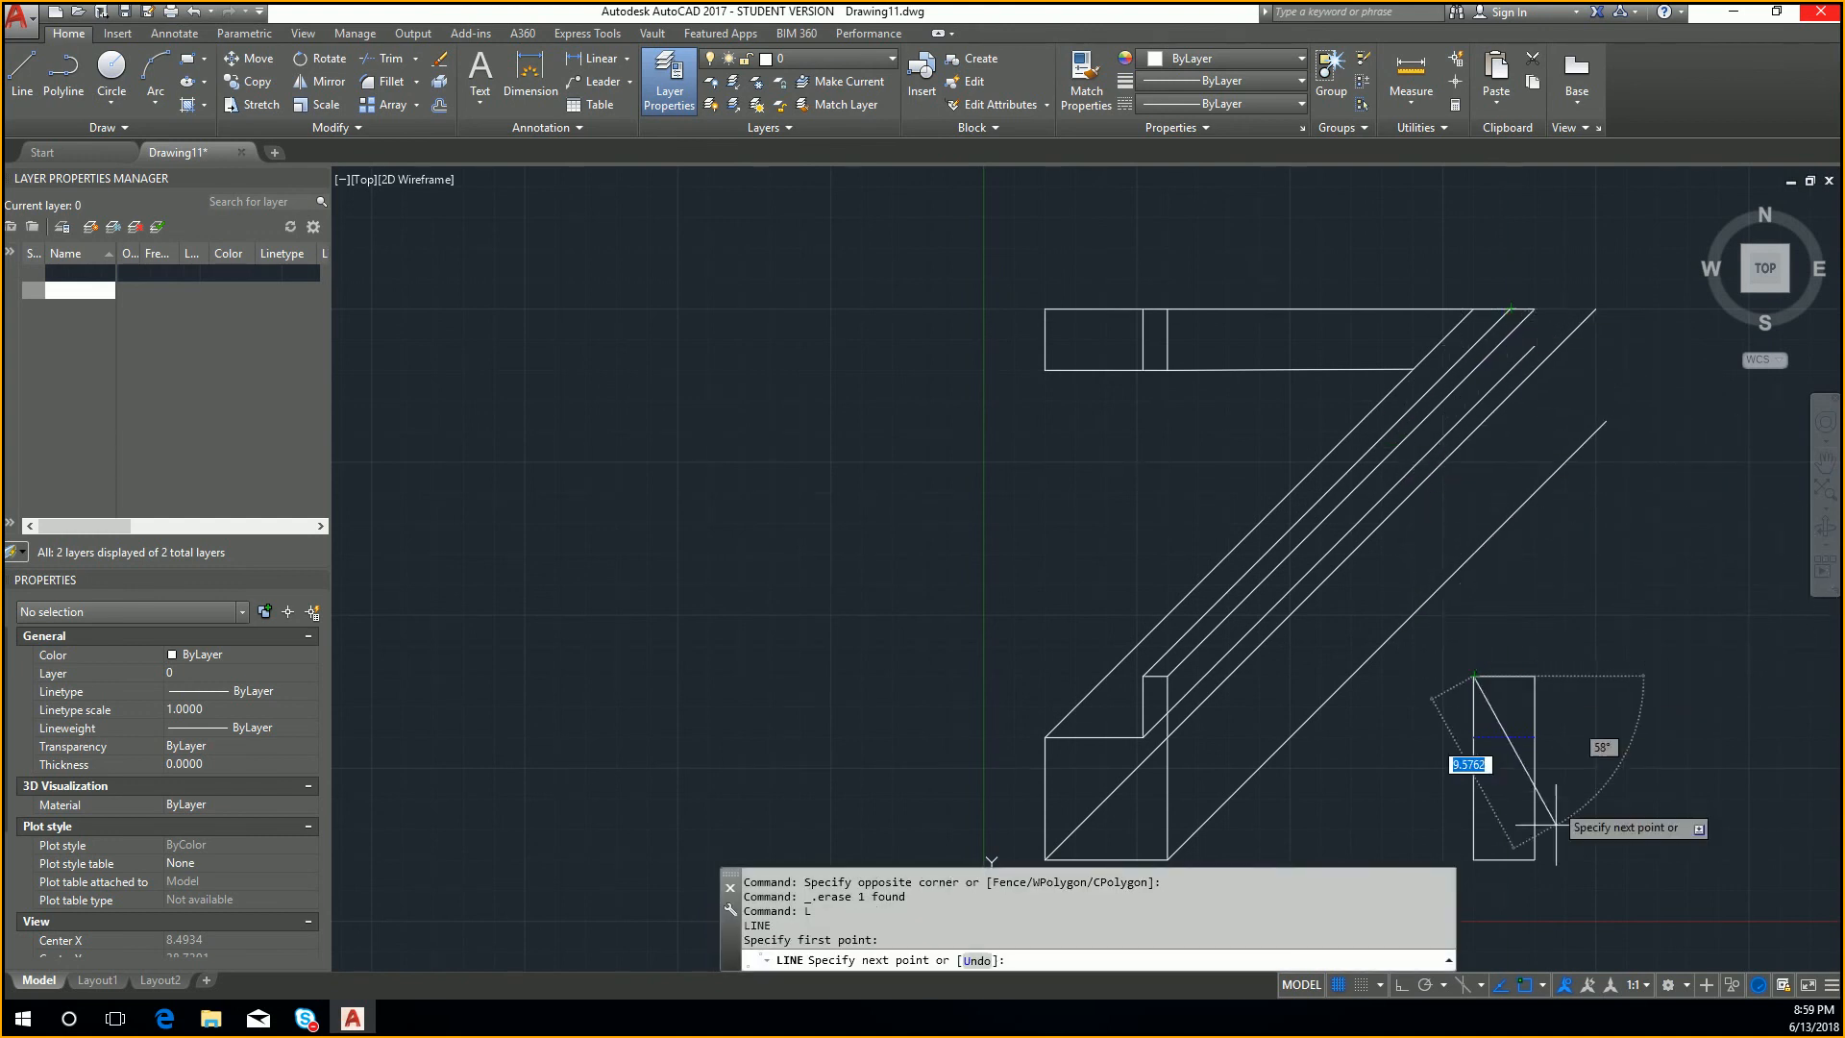
left_click(1426, 982)
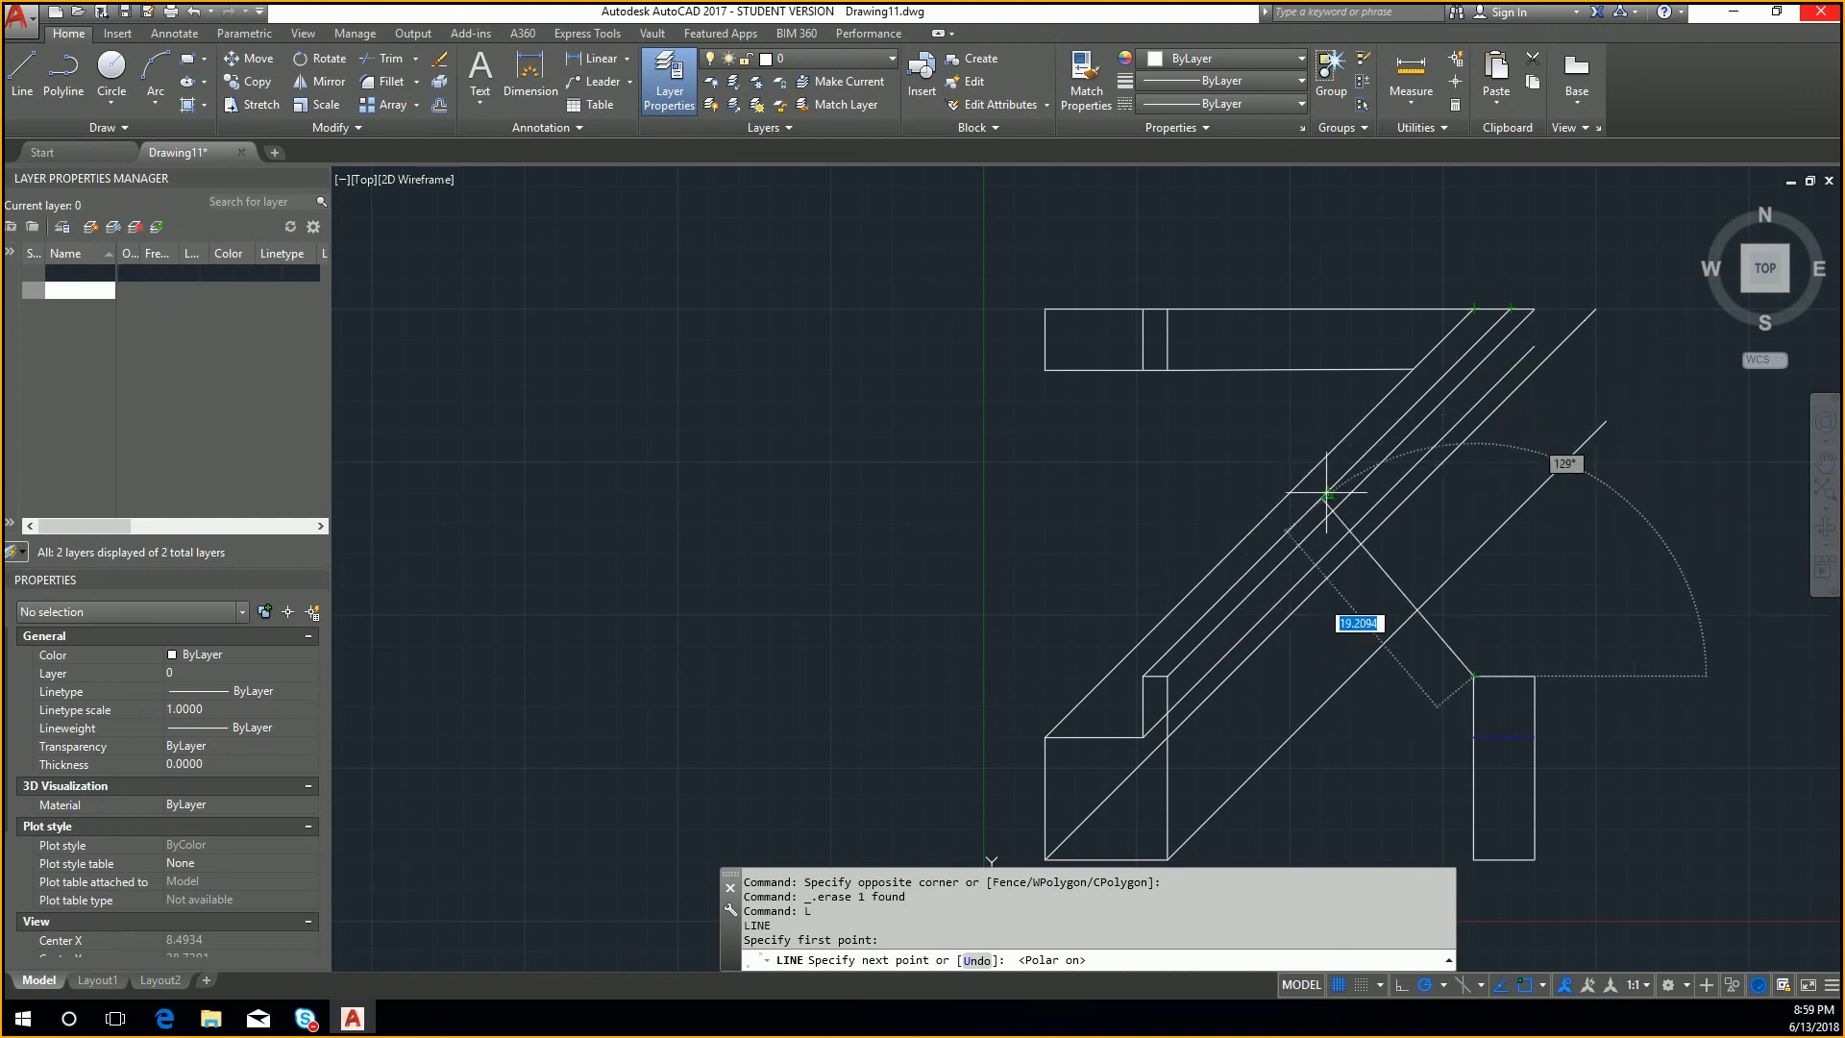
left_click(1474, 310)
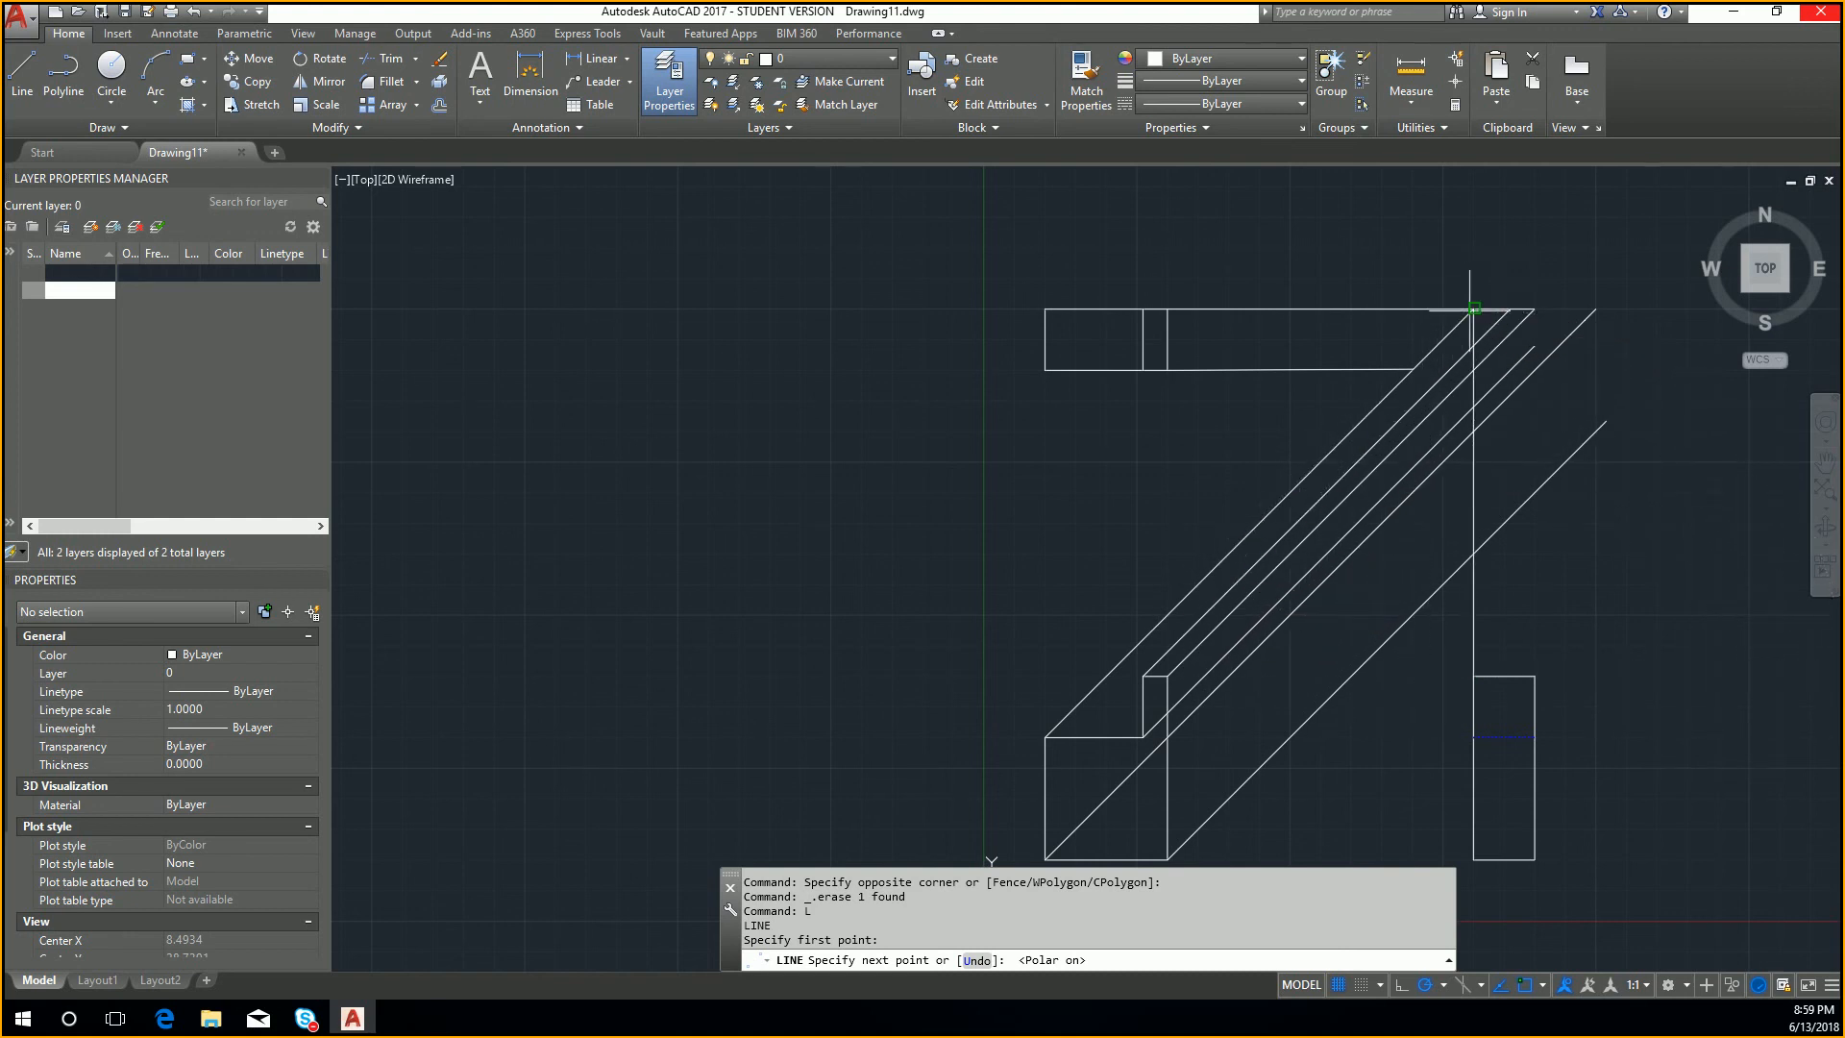
key("Return")
key("Return")
Step: Draw a 30-unit vertical line from the side view's upper right corner to the right end of the top view's upper projection line
left_click(1534, 676)
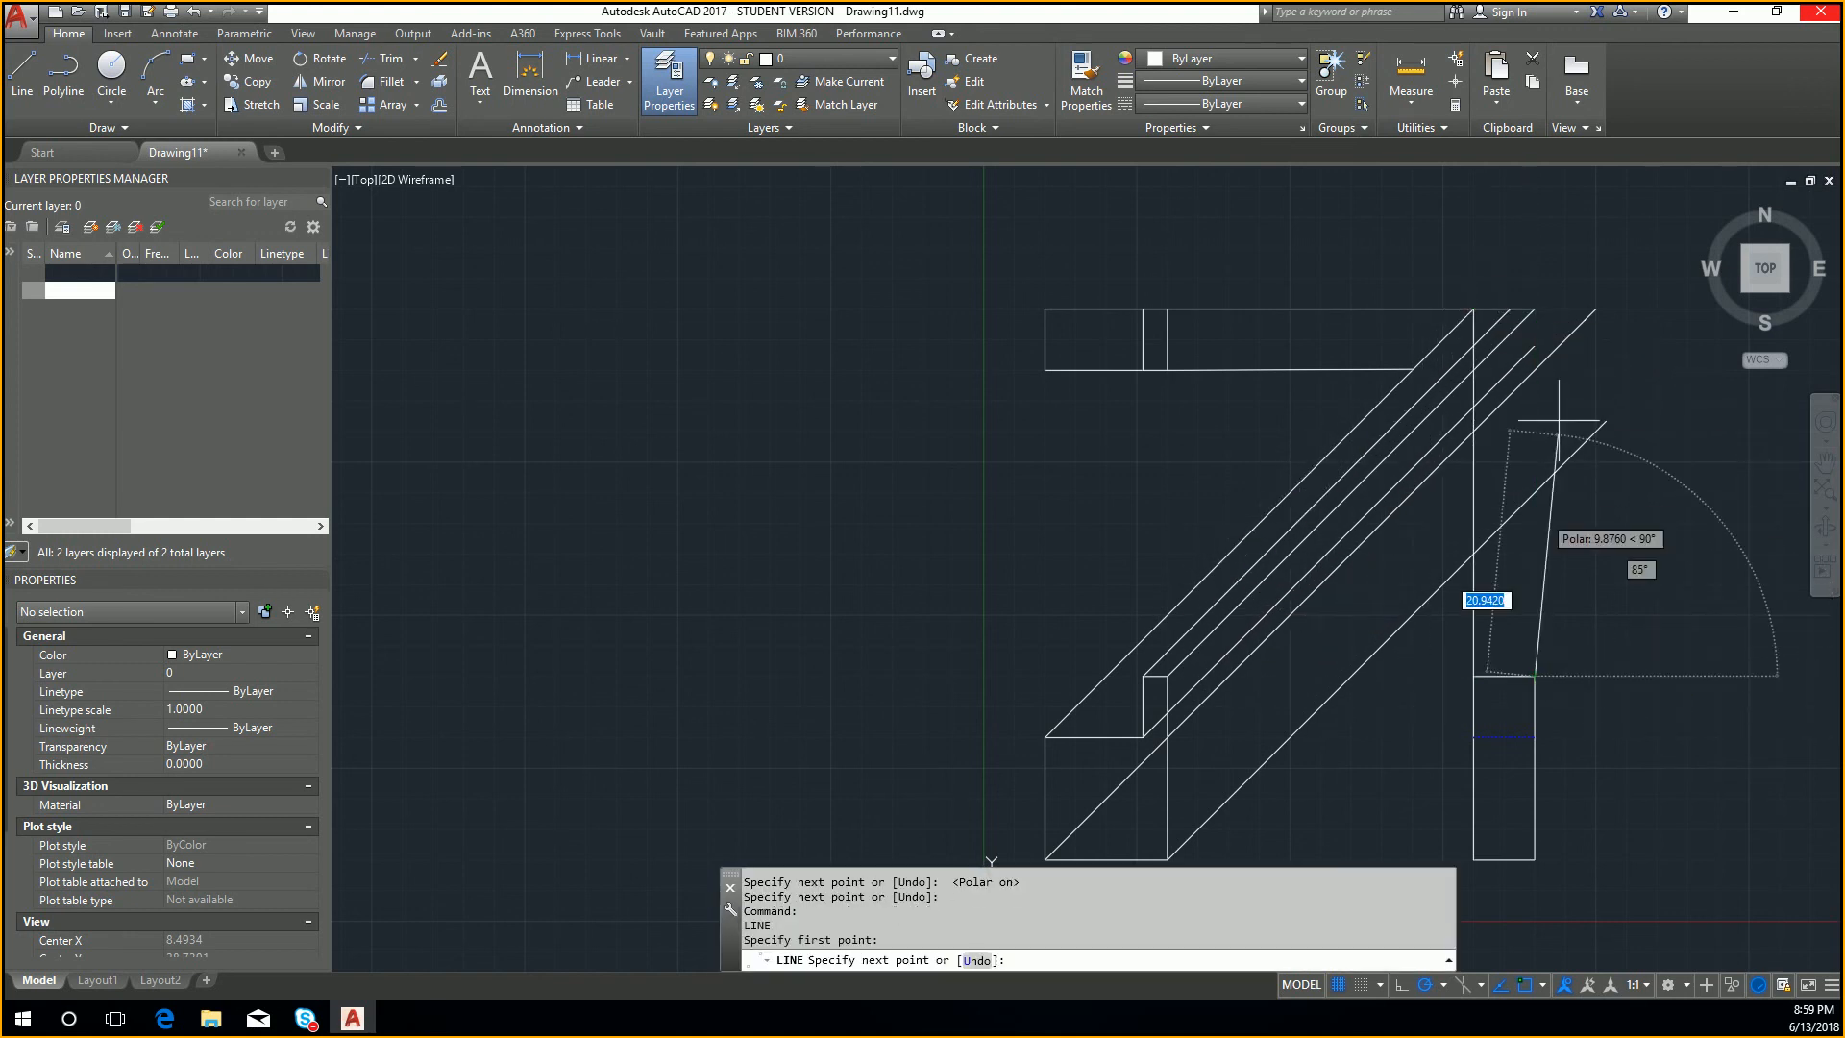
left_click(1535, 309)
key("Return")
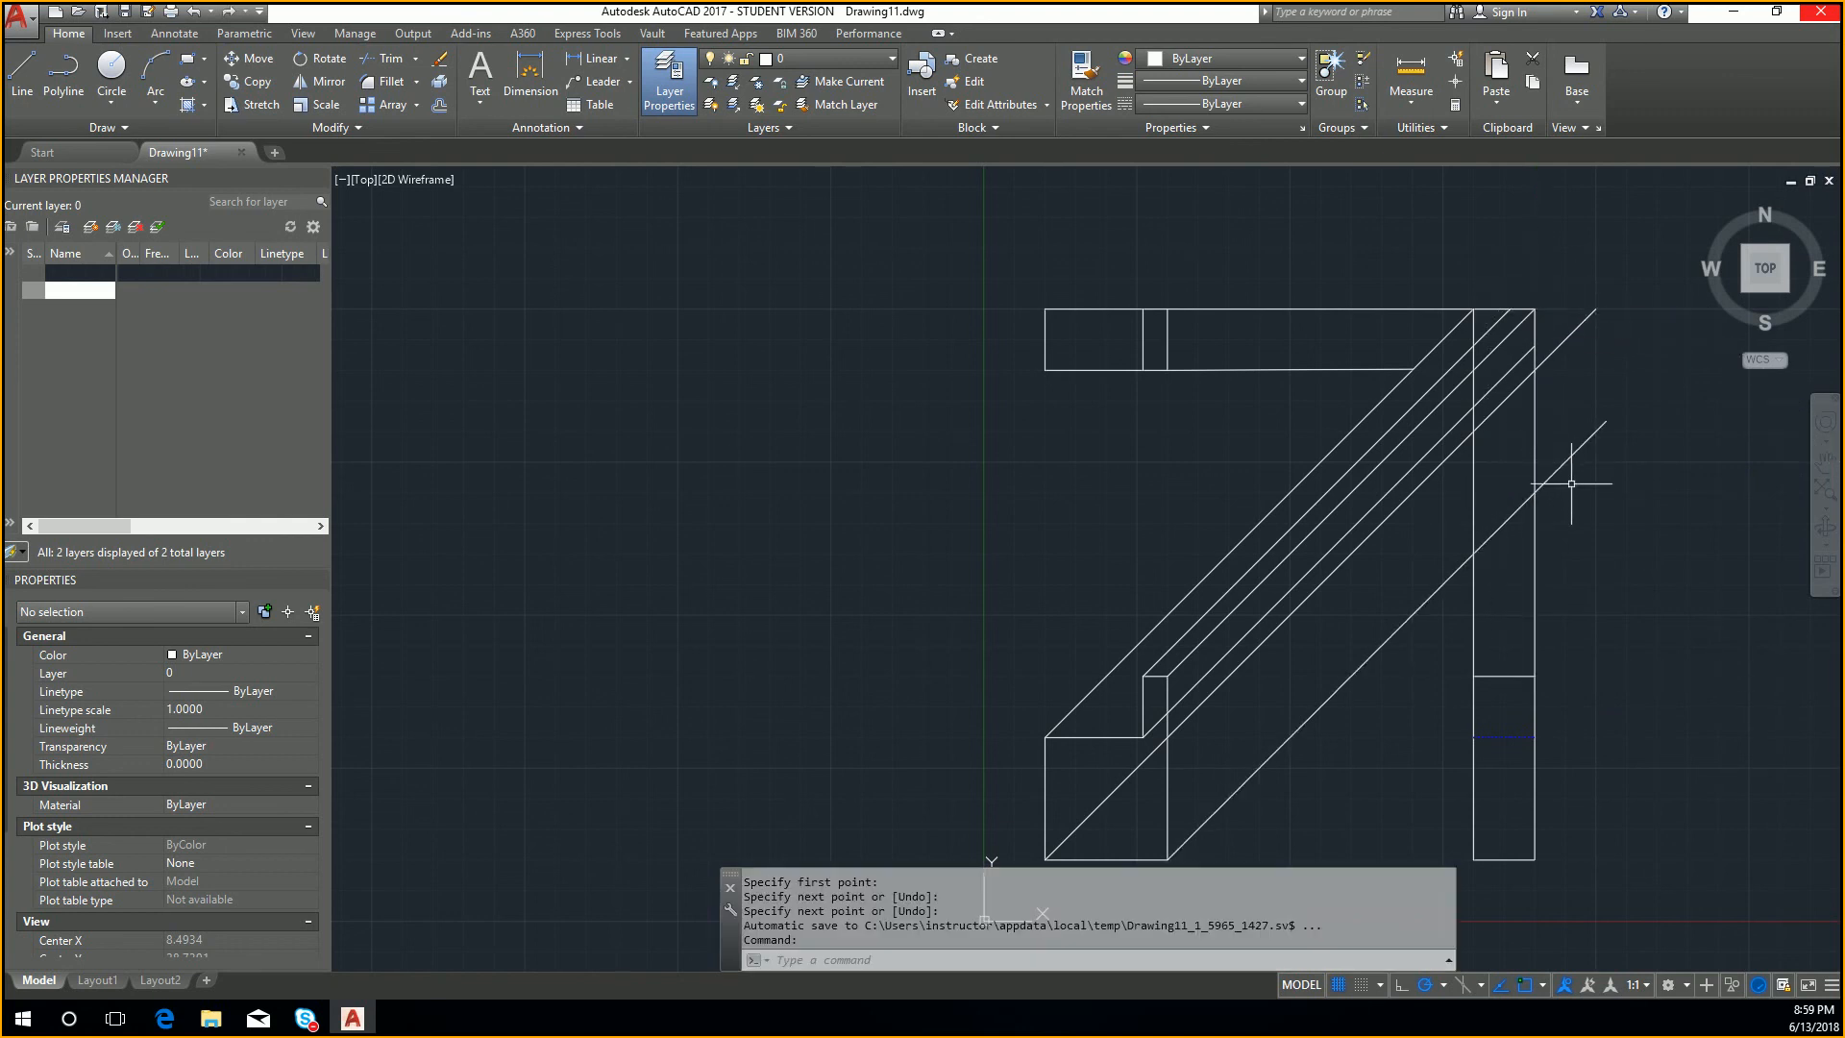
key("Return")
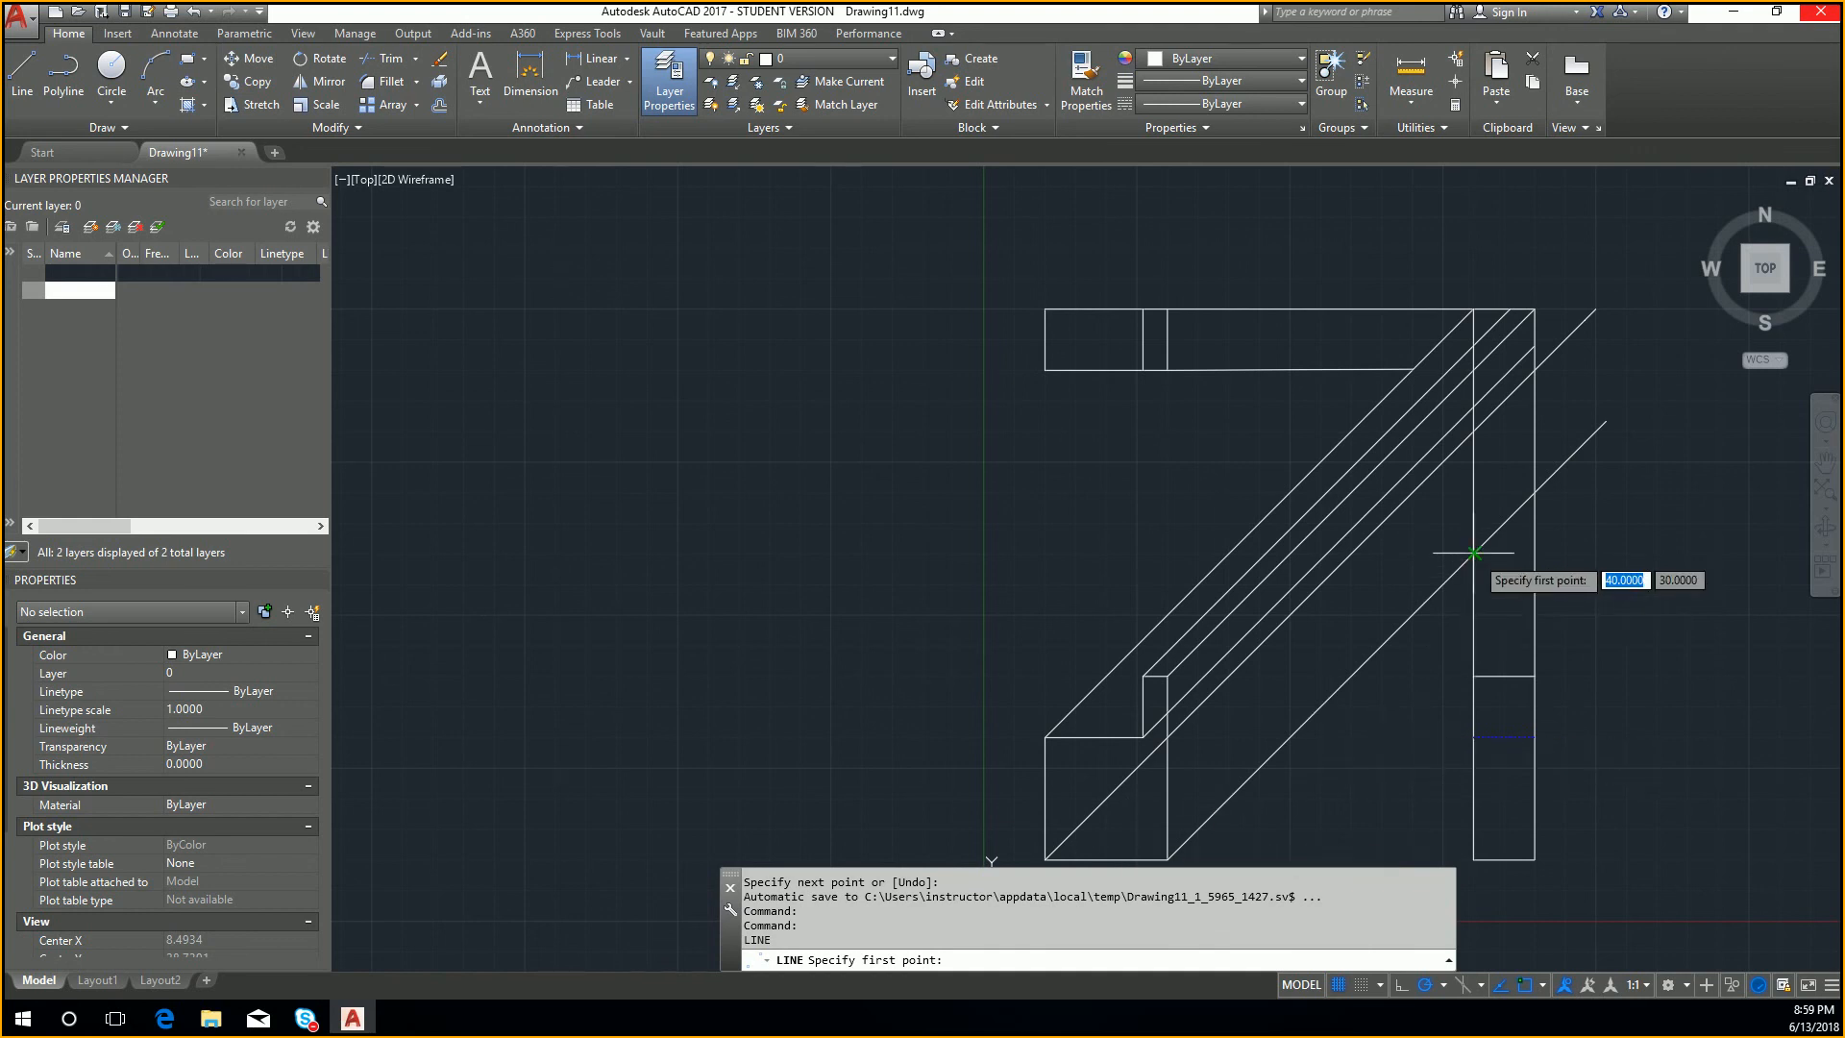
key("Escape")
Step: Copy the front view's bottom edge by its right endpoint to where the lowest diagonal meets the side view's left projection line
middle_click_drag(1356, 696, 1414, 529)
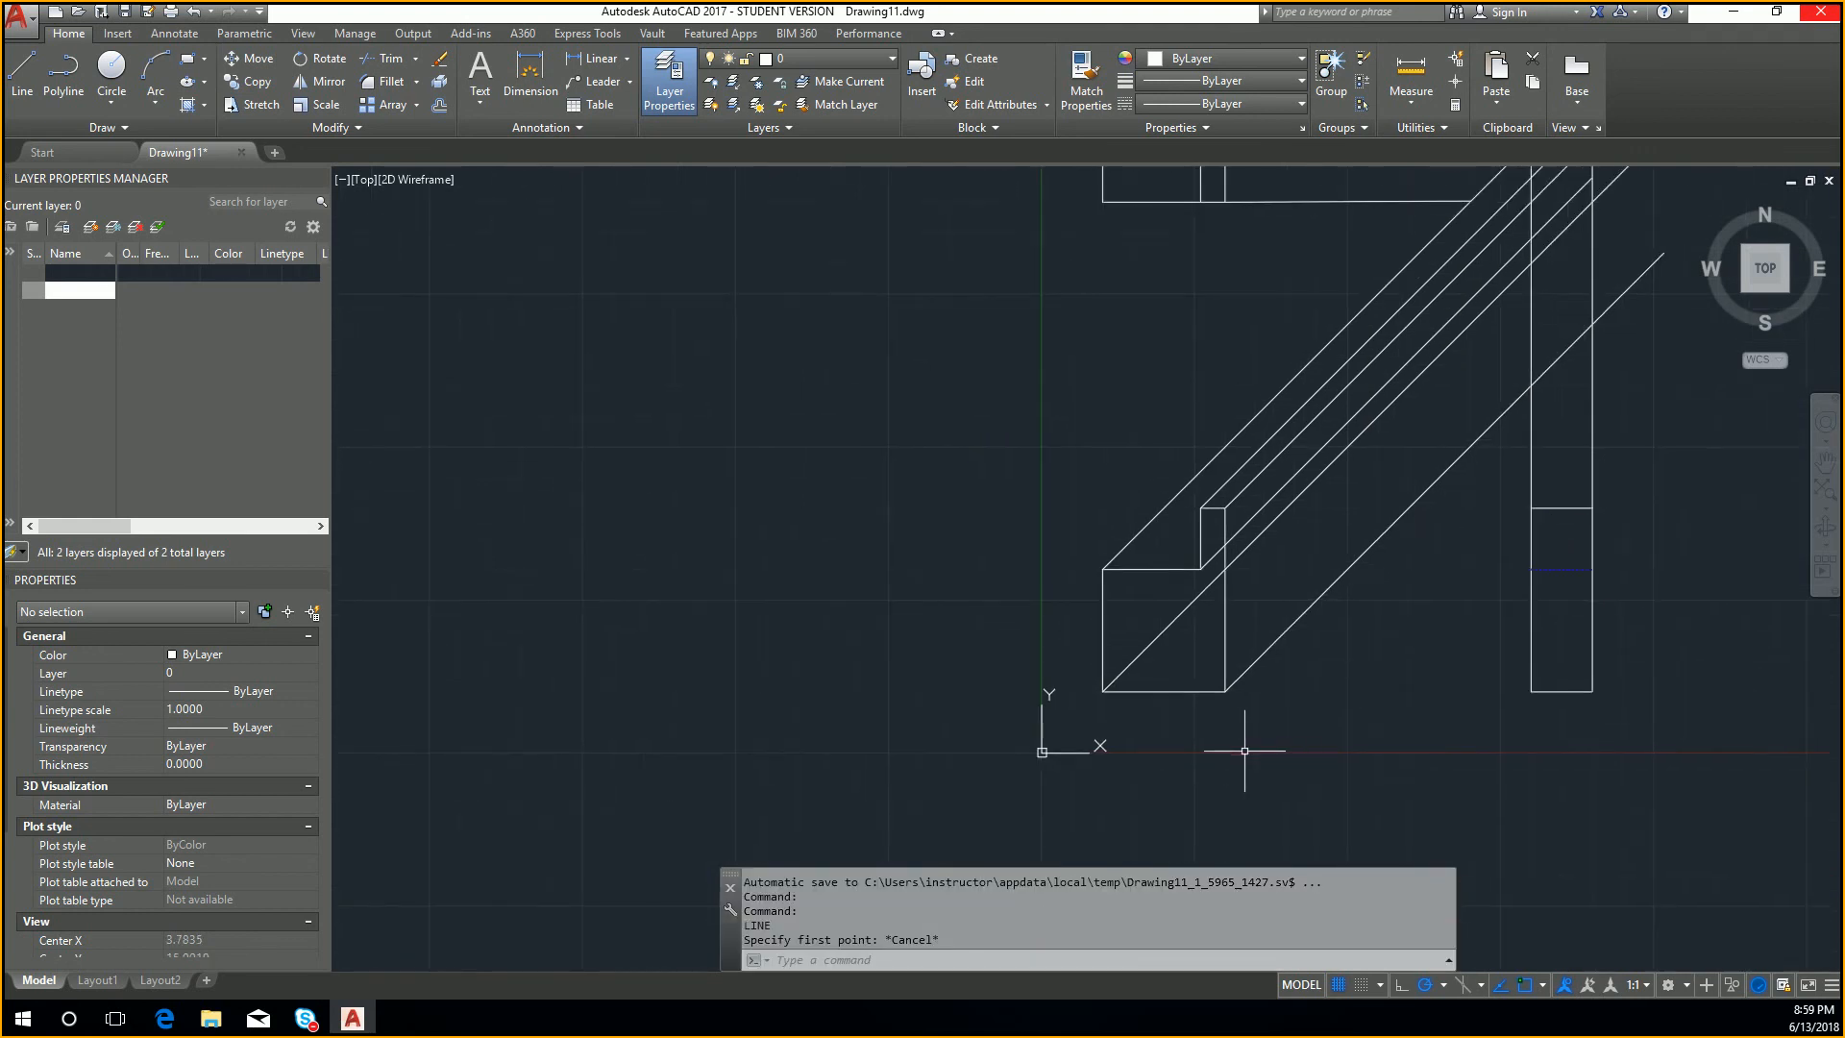
left_click(1174, 681)
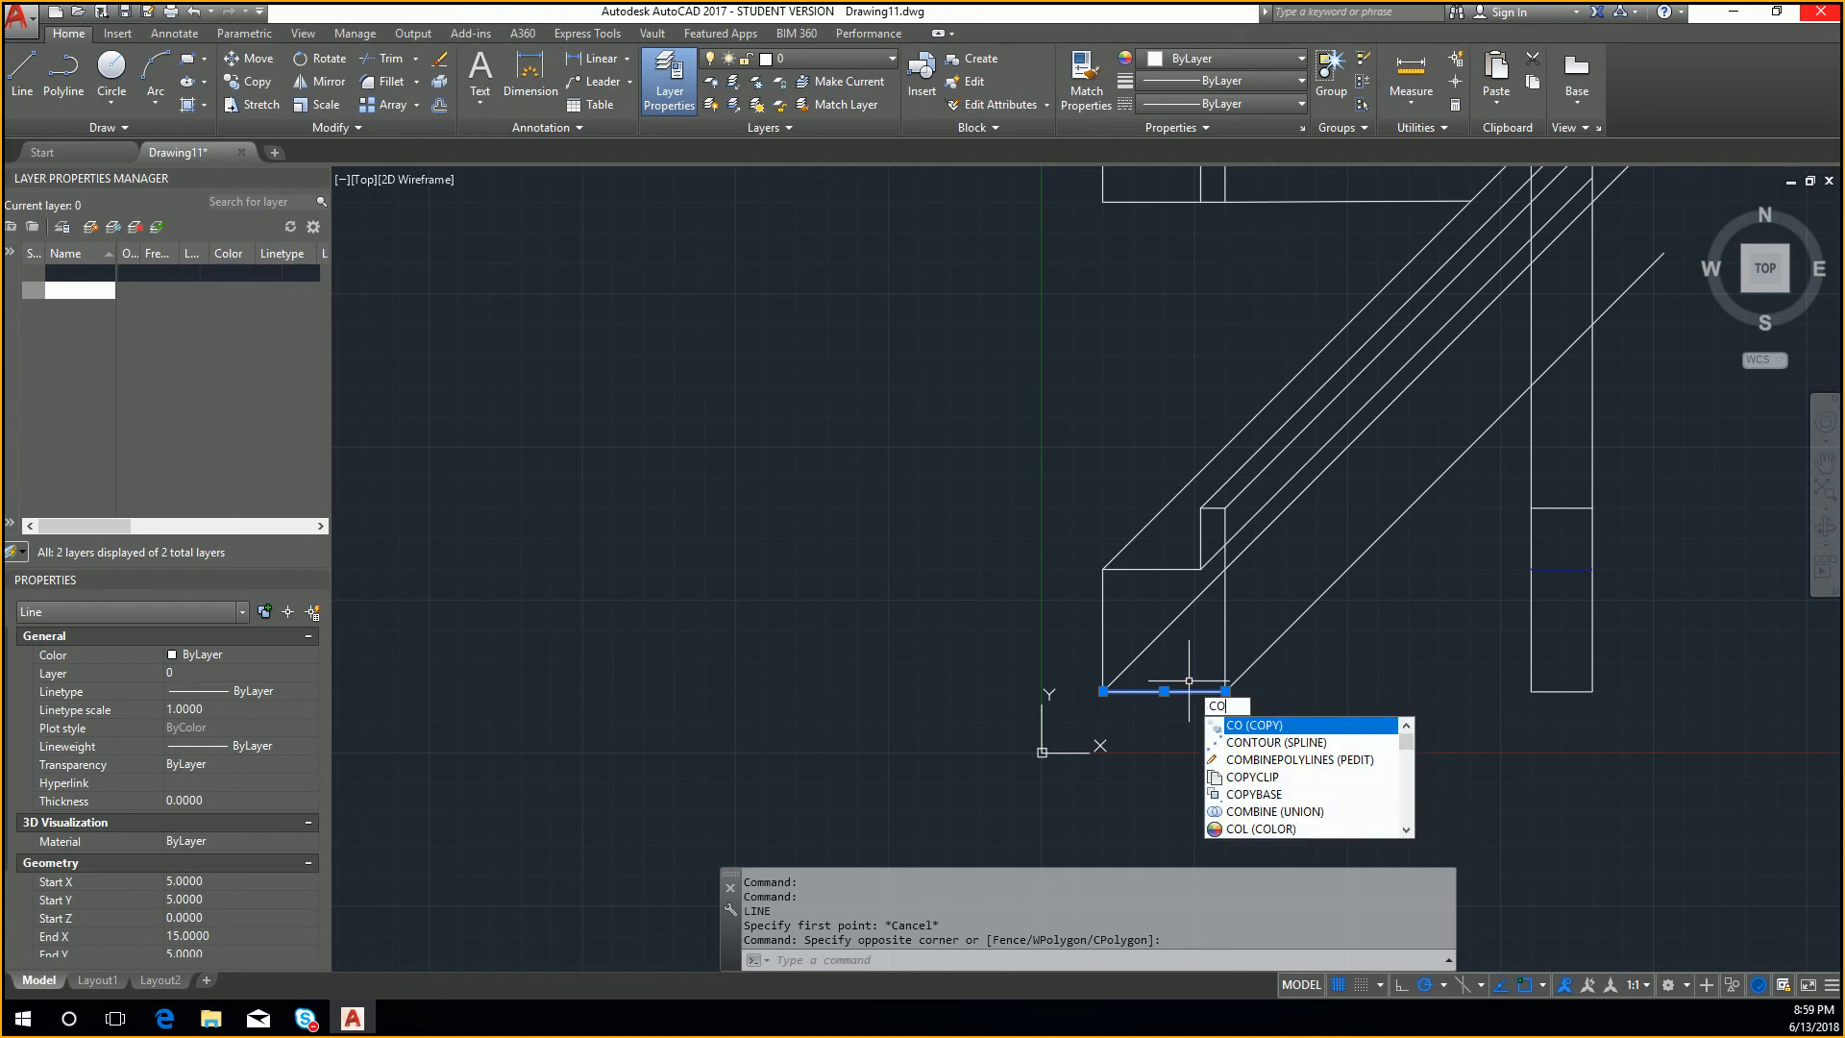
key("Return")
left_click(1234, 683)
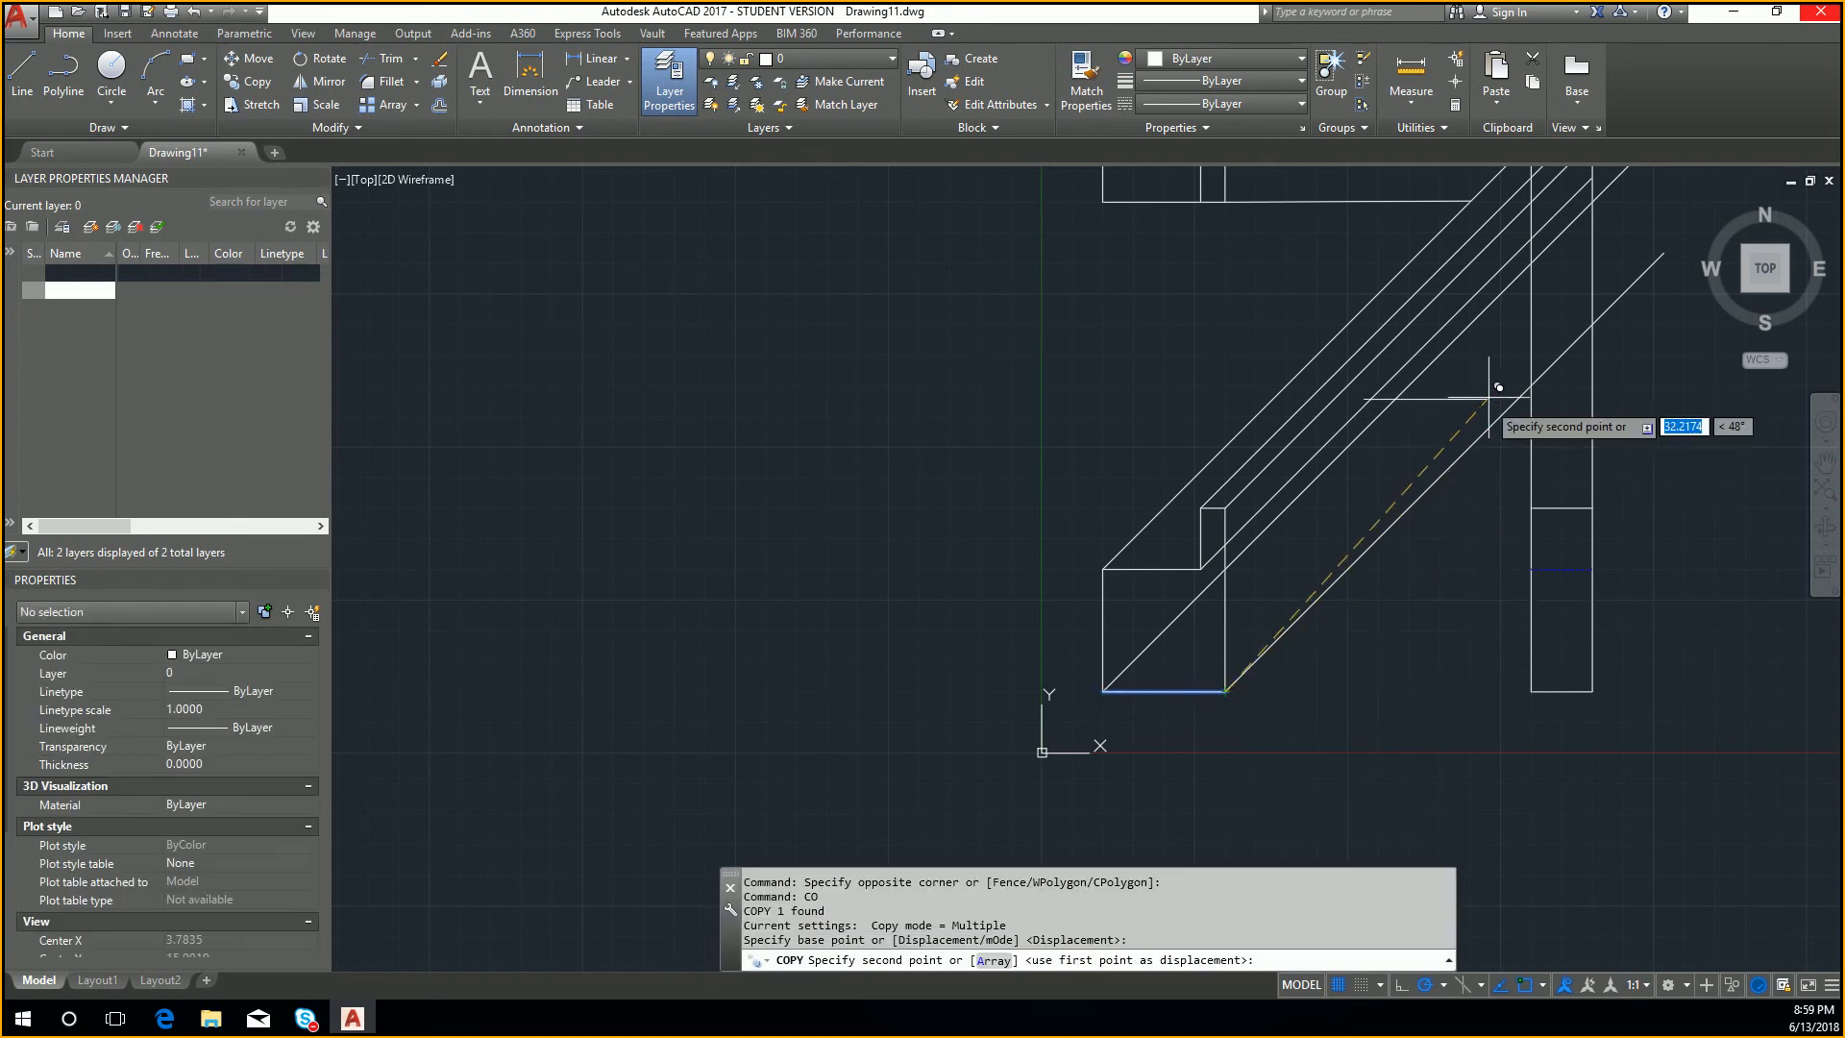
left_click(1528, 386)
key("Return")
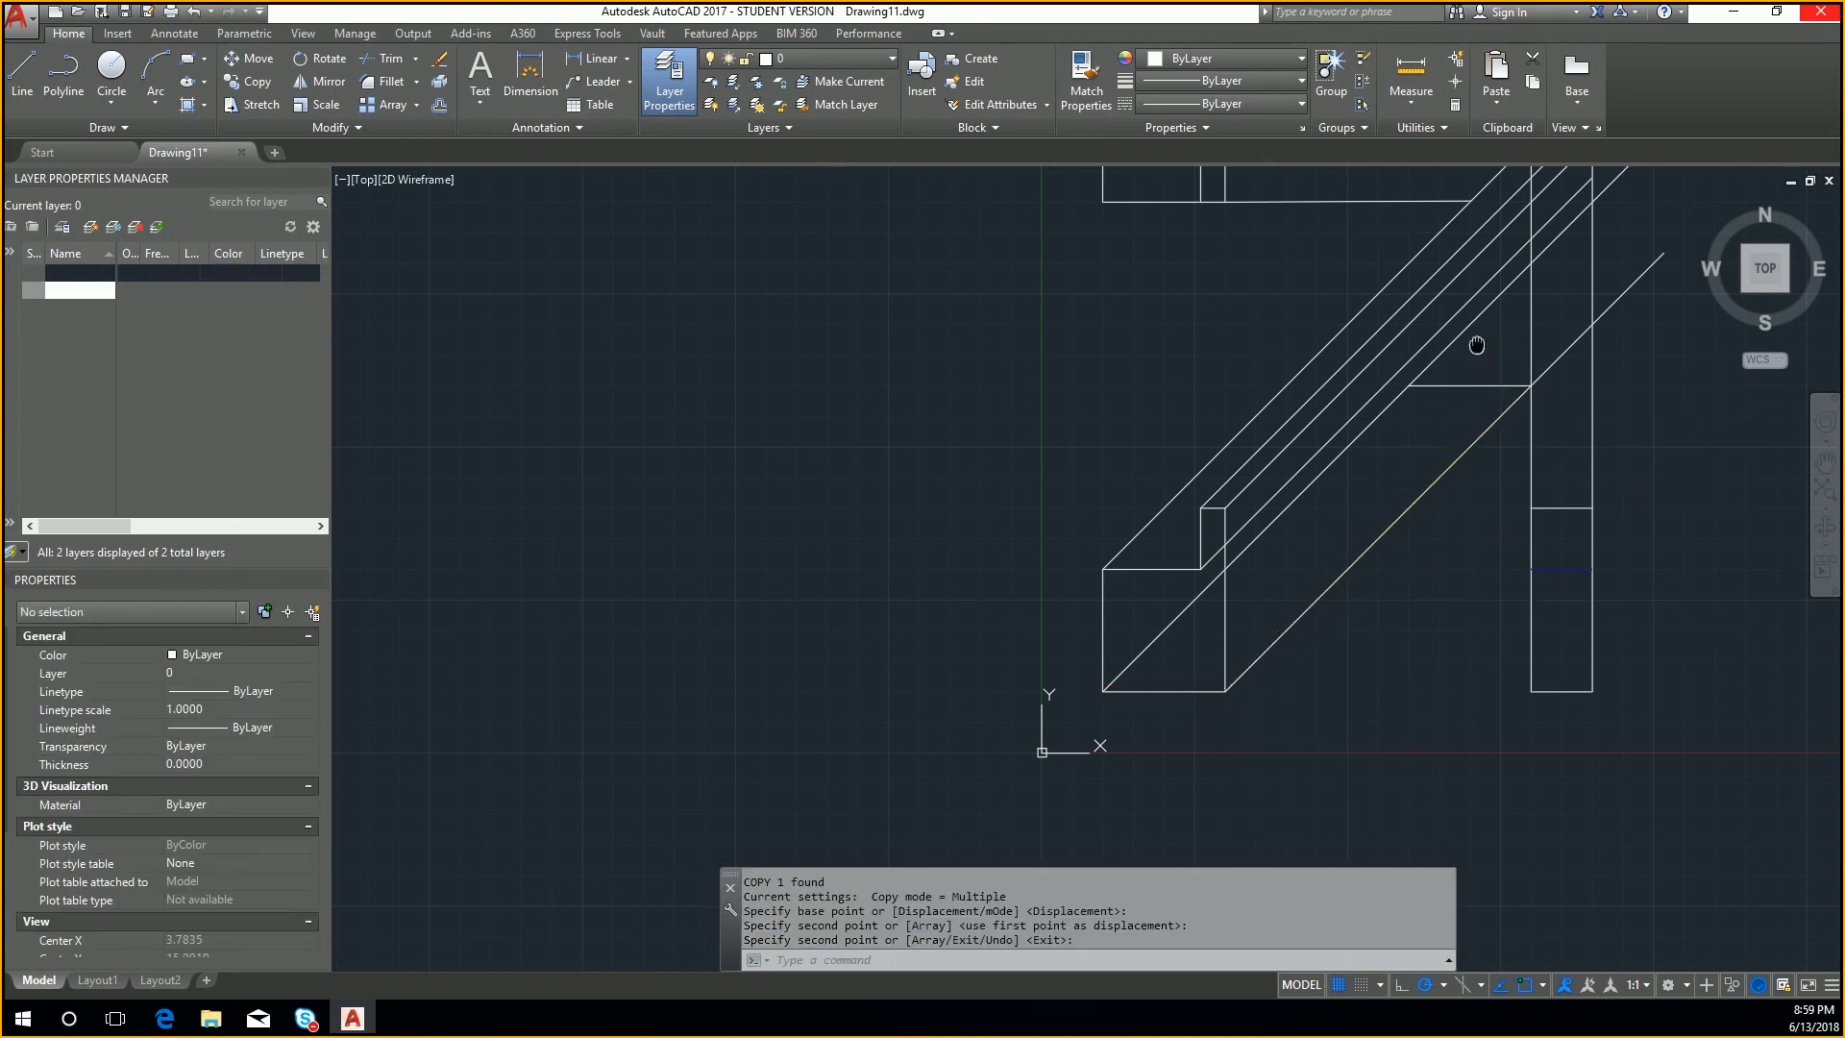
Step: Copy the front view's left edge by its lower endpoint to the left end of the copied bottom edge
middle_click_drag(1475, 342, 1501, 462)
left_click(1141, 716)
left_click(1089, 704)
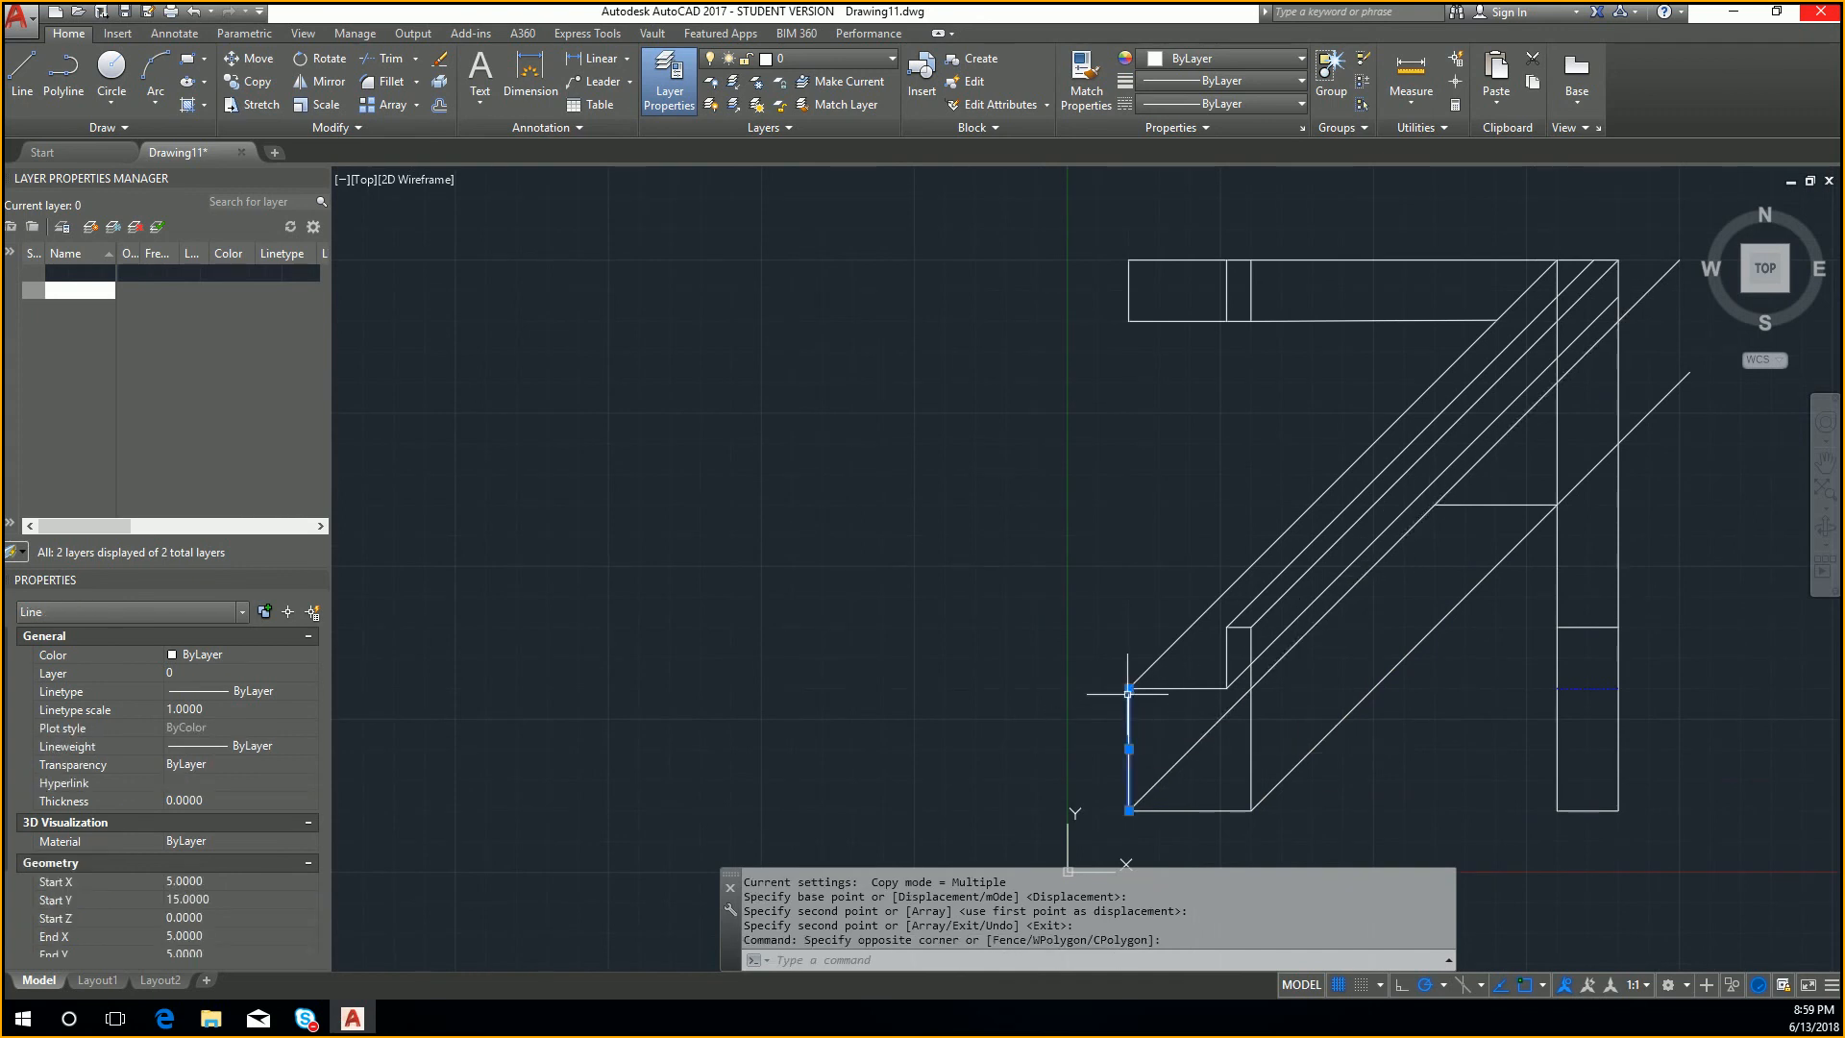
type("co")
key("Return")
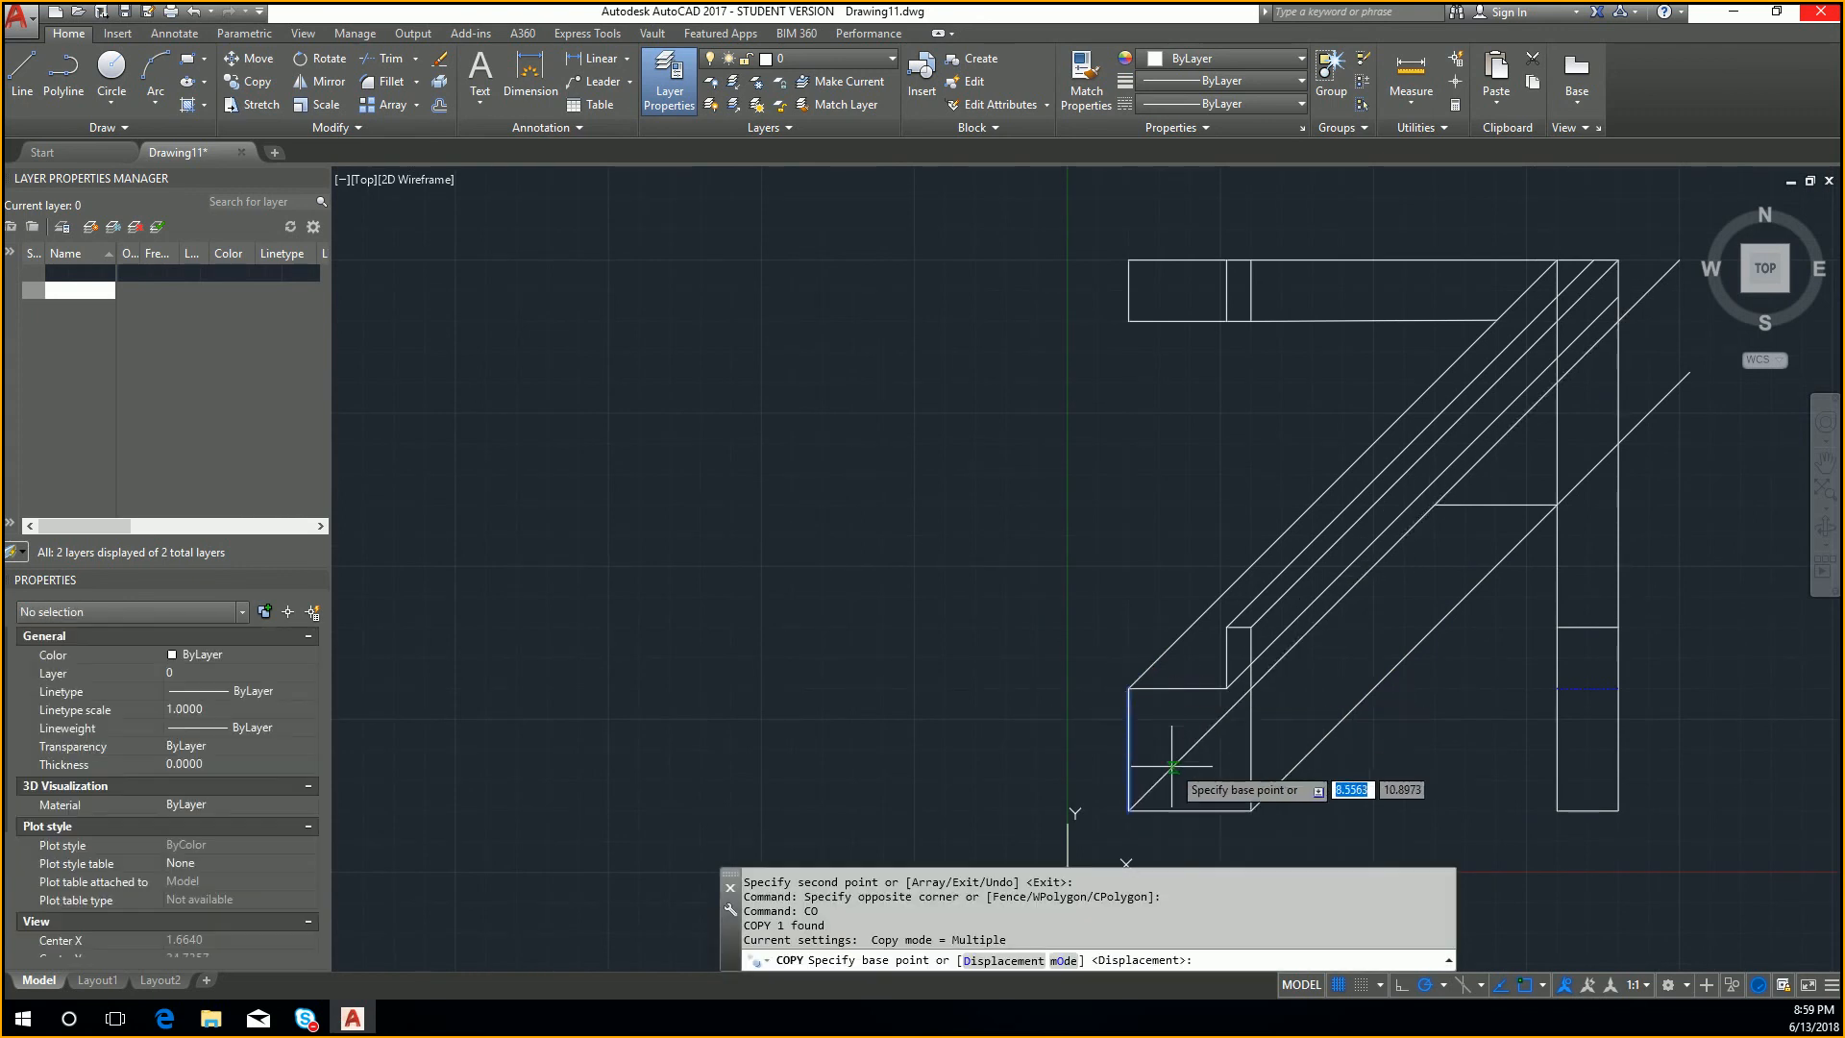
left_click(1130, 810)
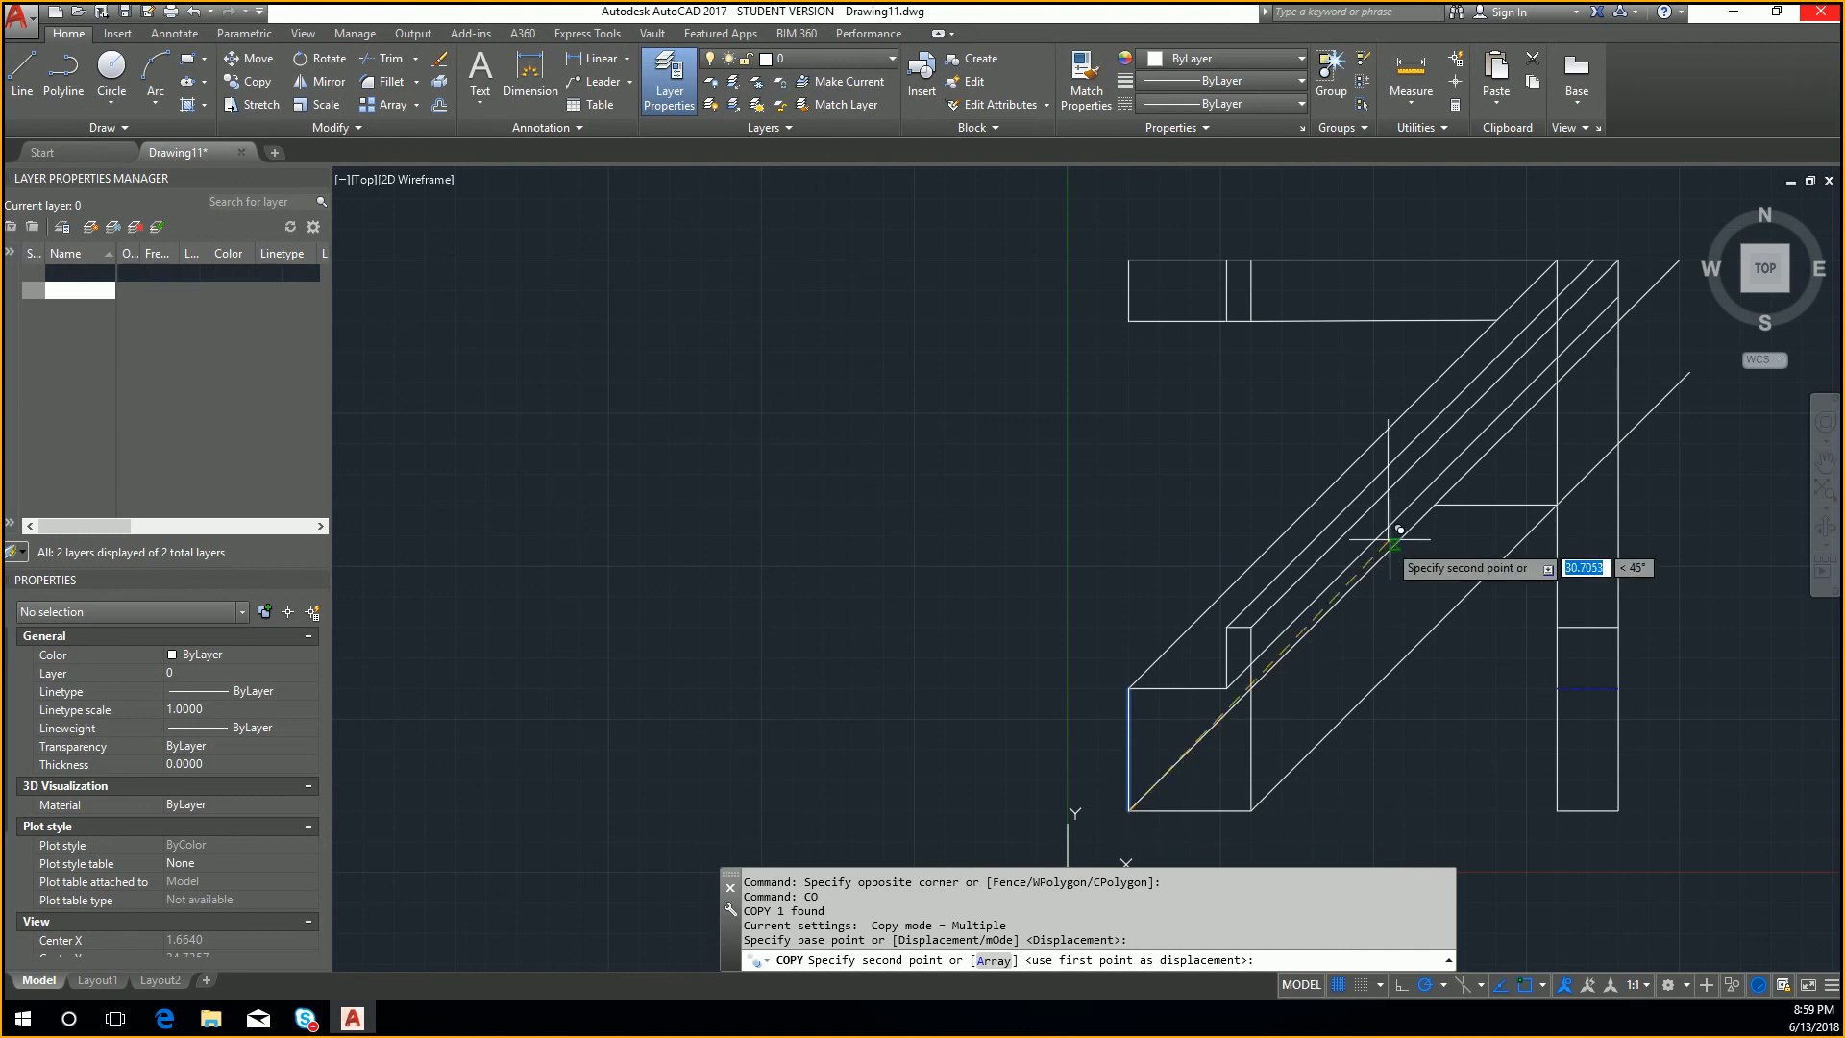
left_click(1433, 498)
key("Escape")
key("Escape")
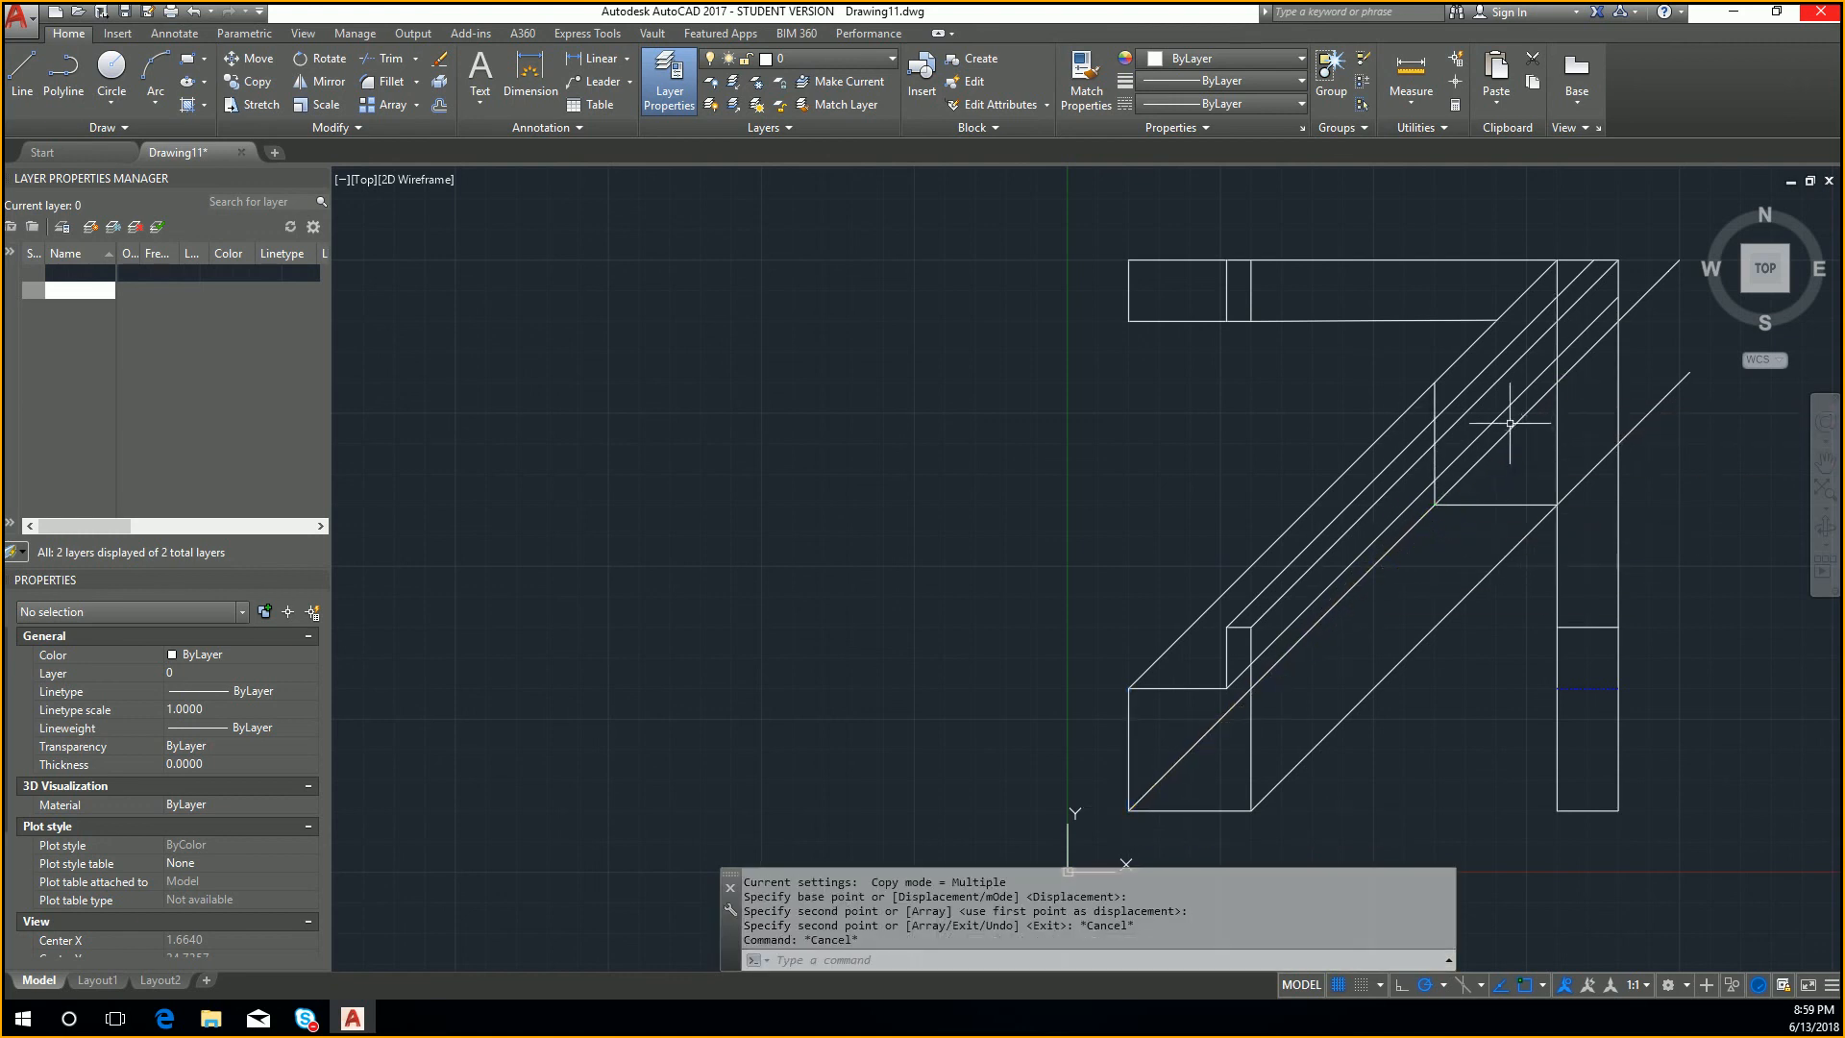
Step: Copy the front view's horizontal step edge by its left endpoint to the upper end of the copied left edge
middle_click_drag(1174, 696, 1161, 713)
left_click(1165, 706)
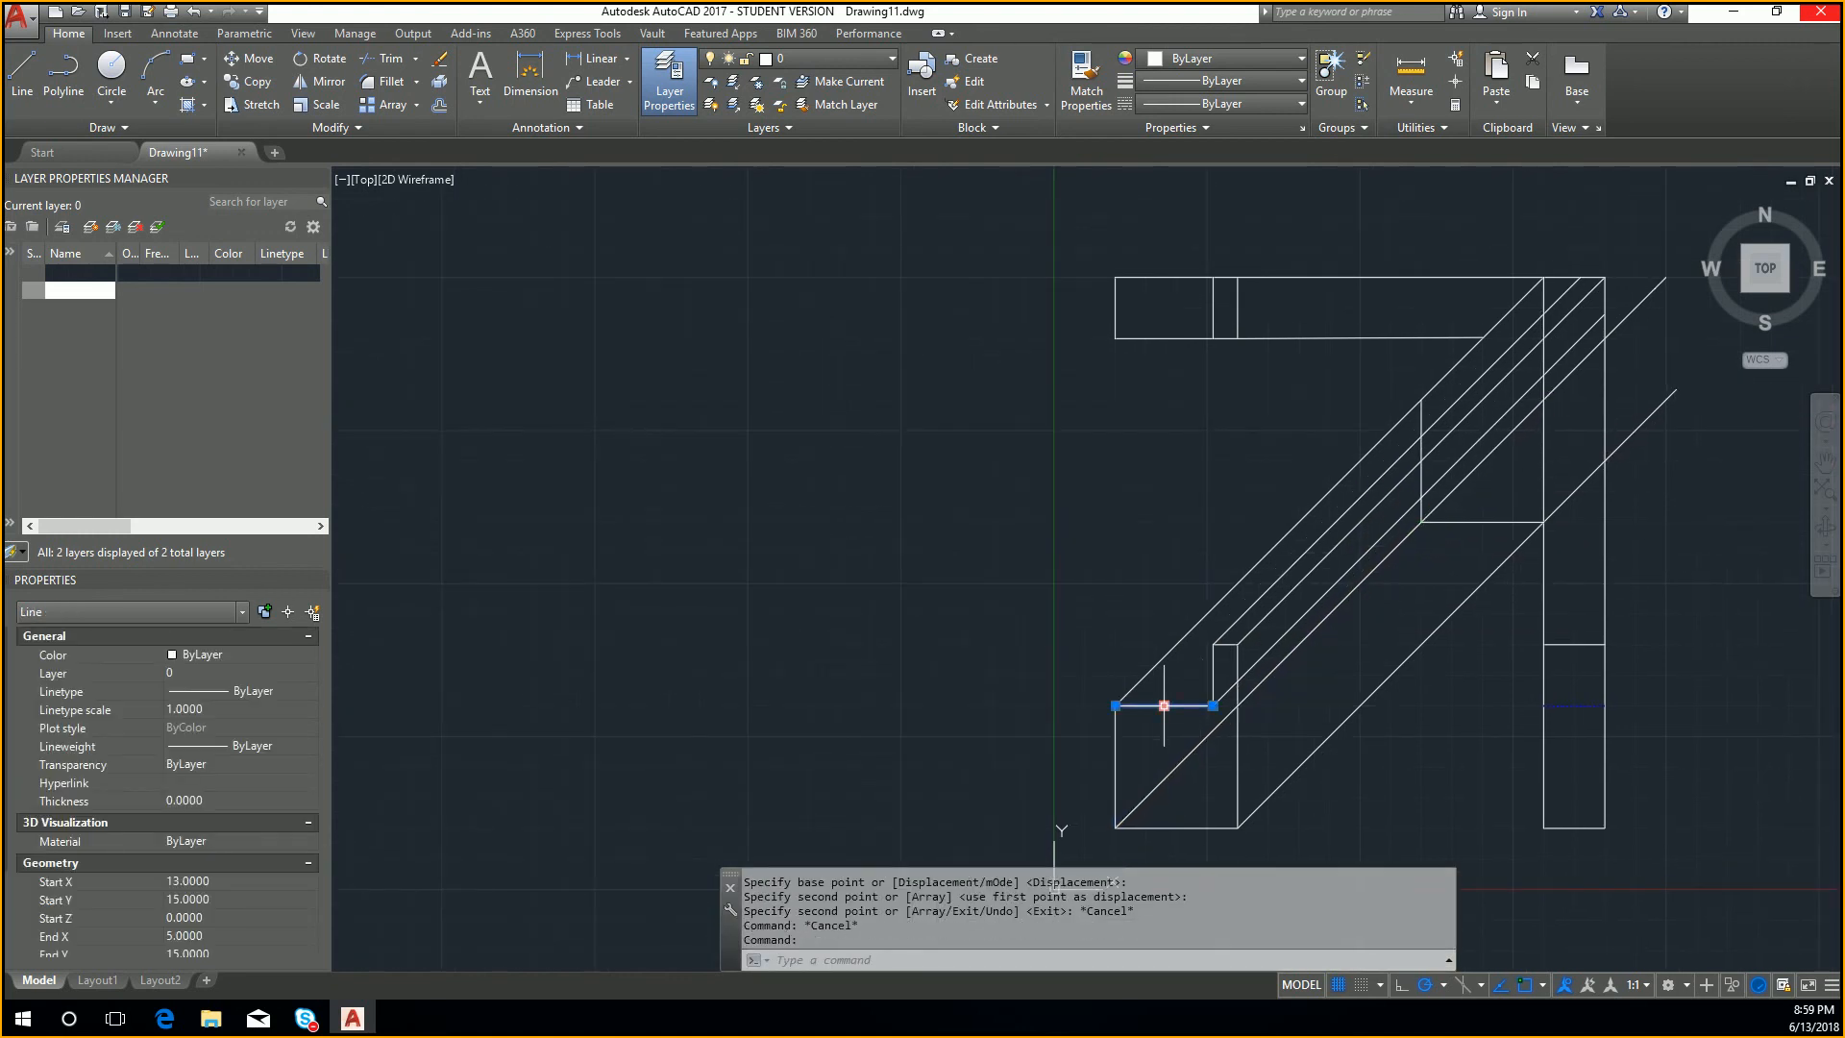
key("Return")
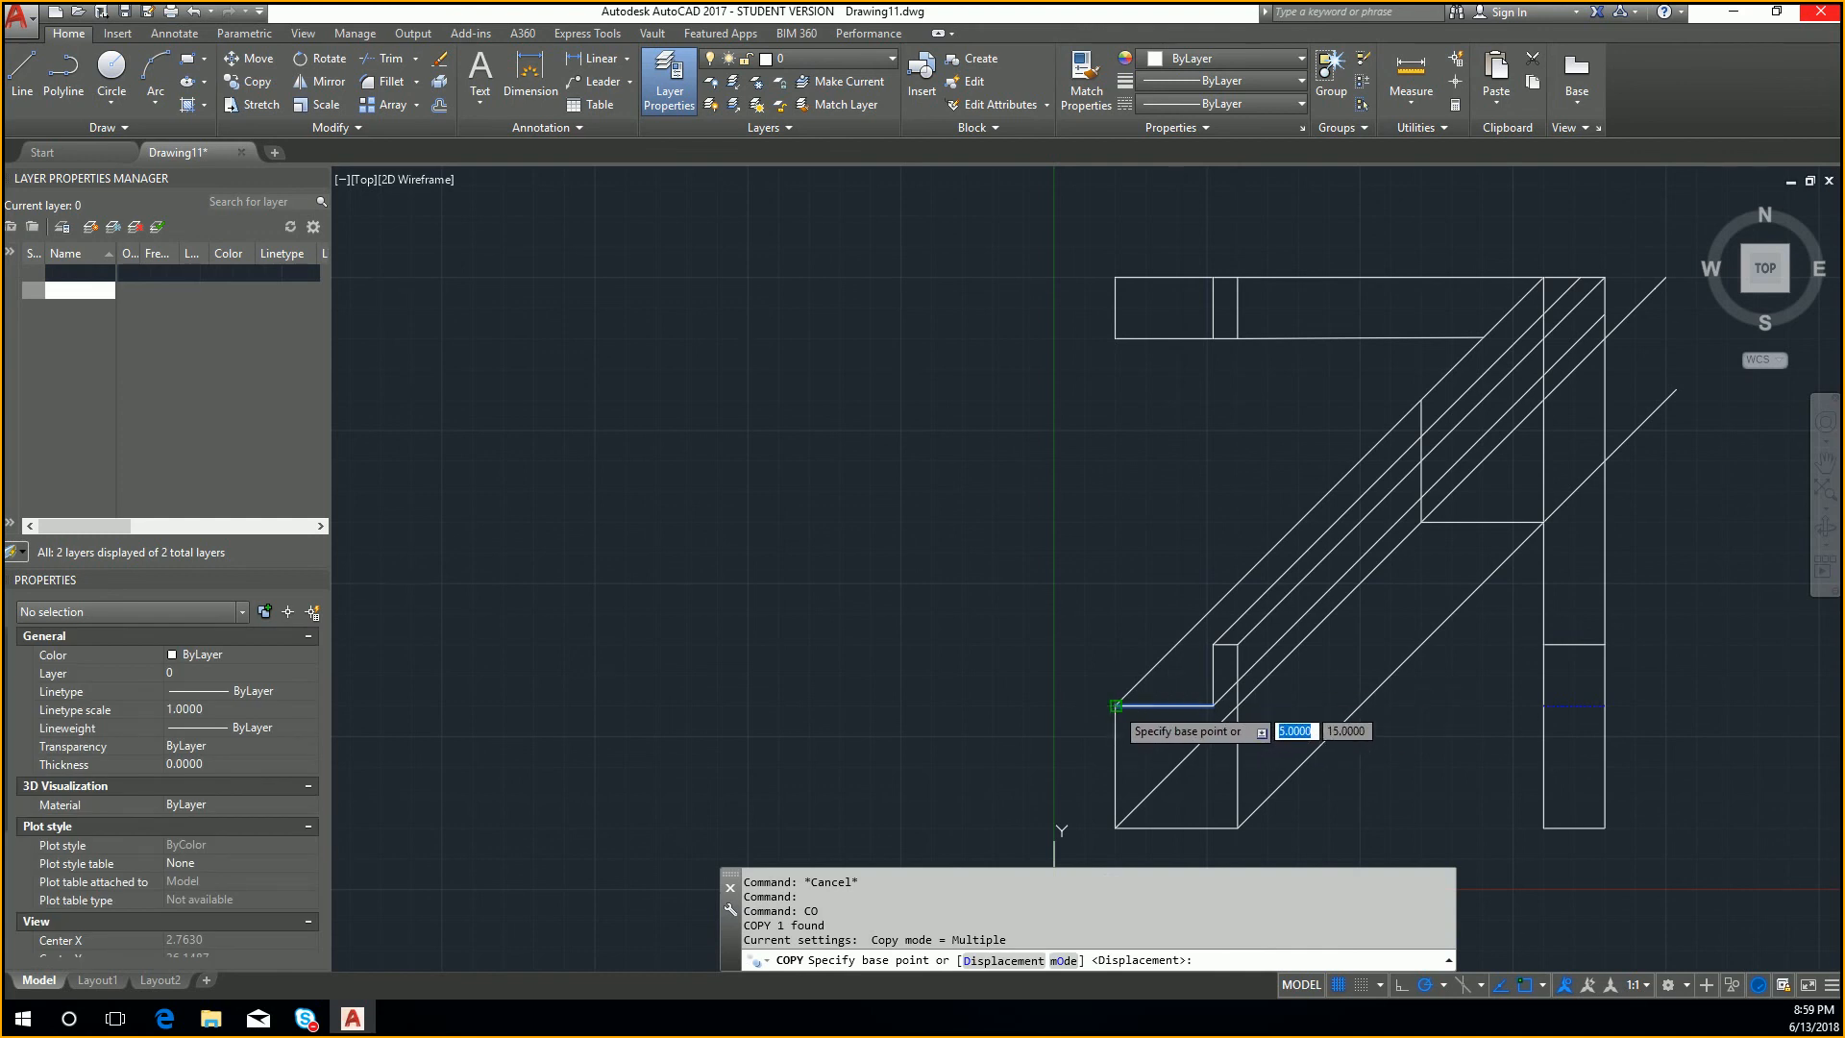
left_click(1116, 705)
left_click(1422, 400)
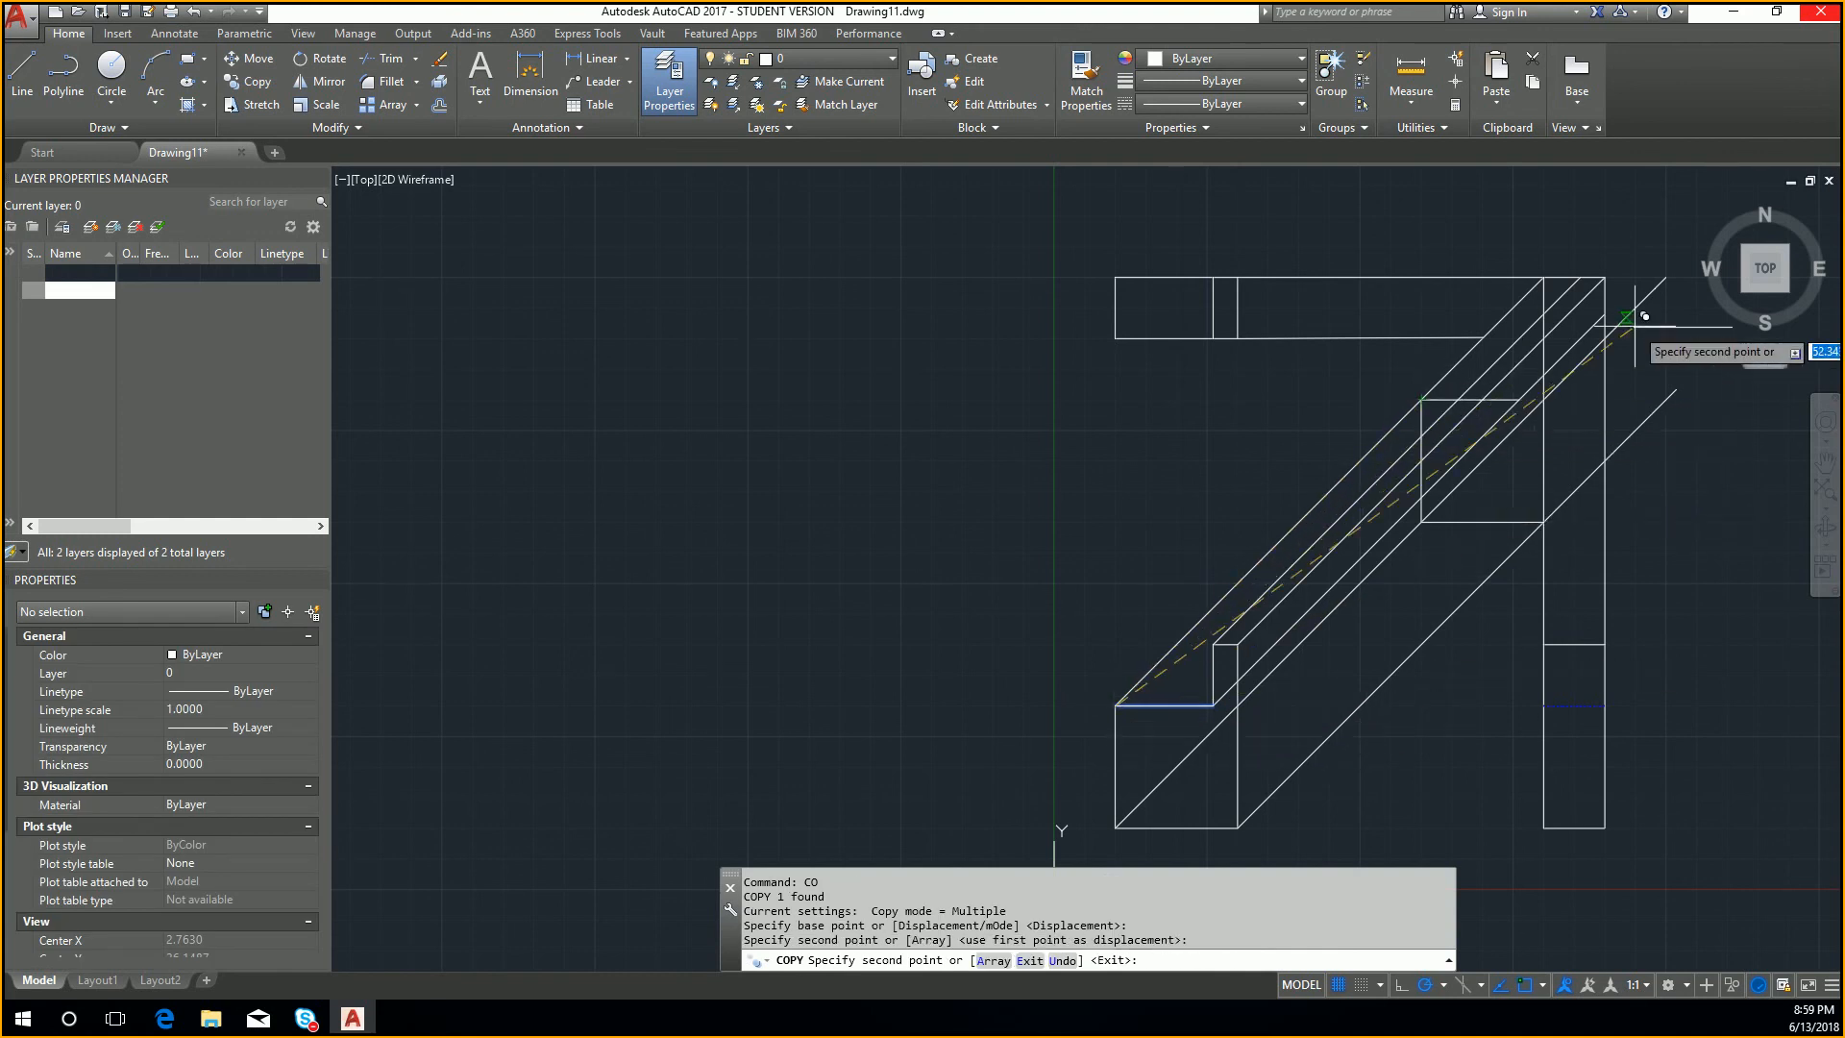
key("Return")
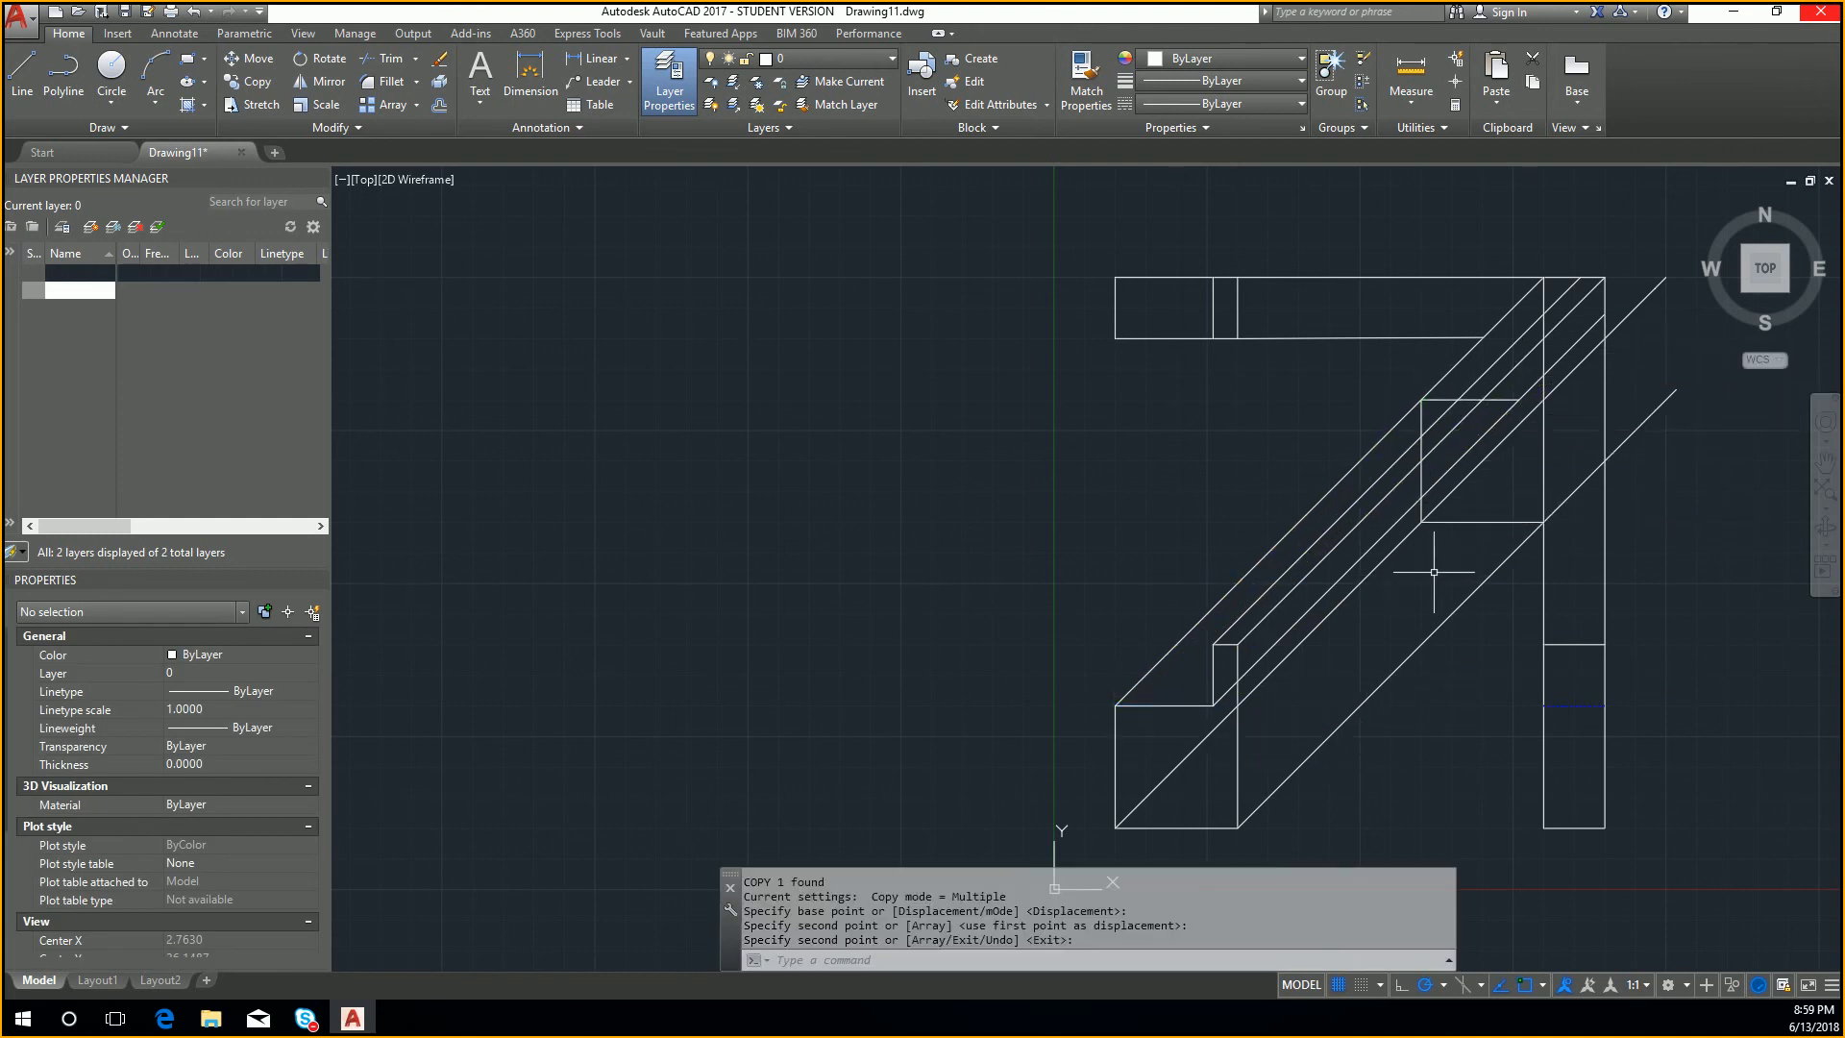
Step: Copy the front view's short vertical step edge by its lower endpoint to the right end of the copied horizontal step edge
left_click(1214, 674)
key("Return")
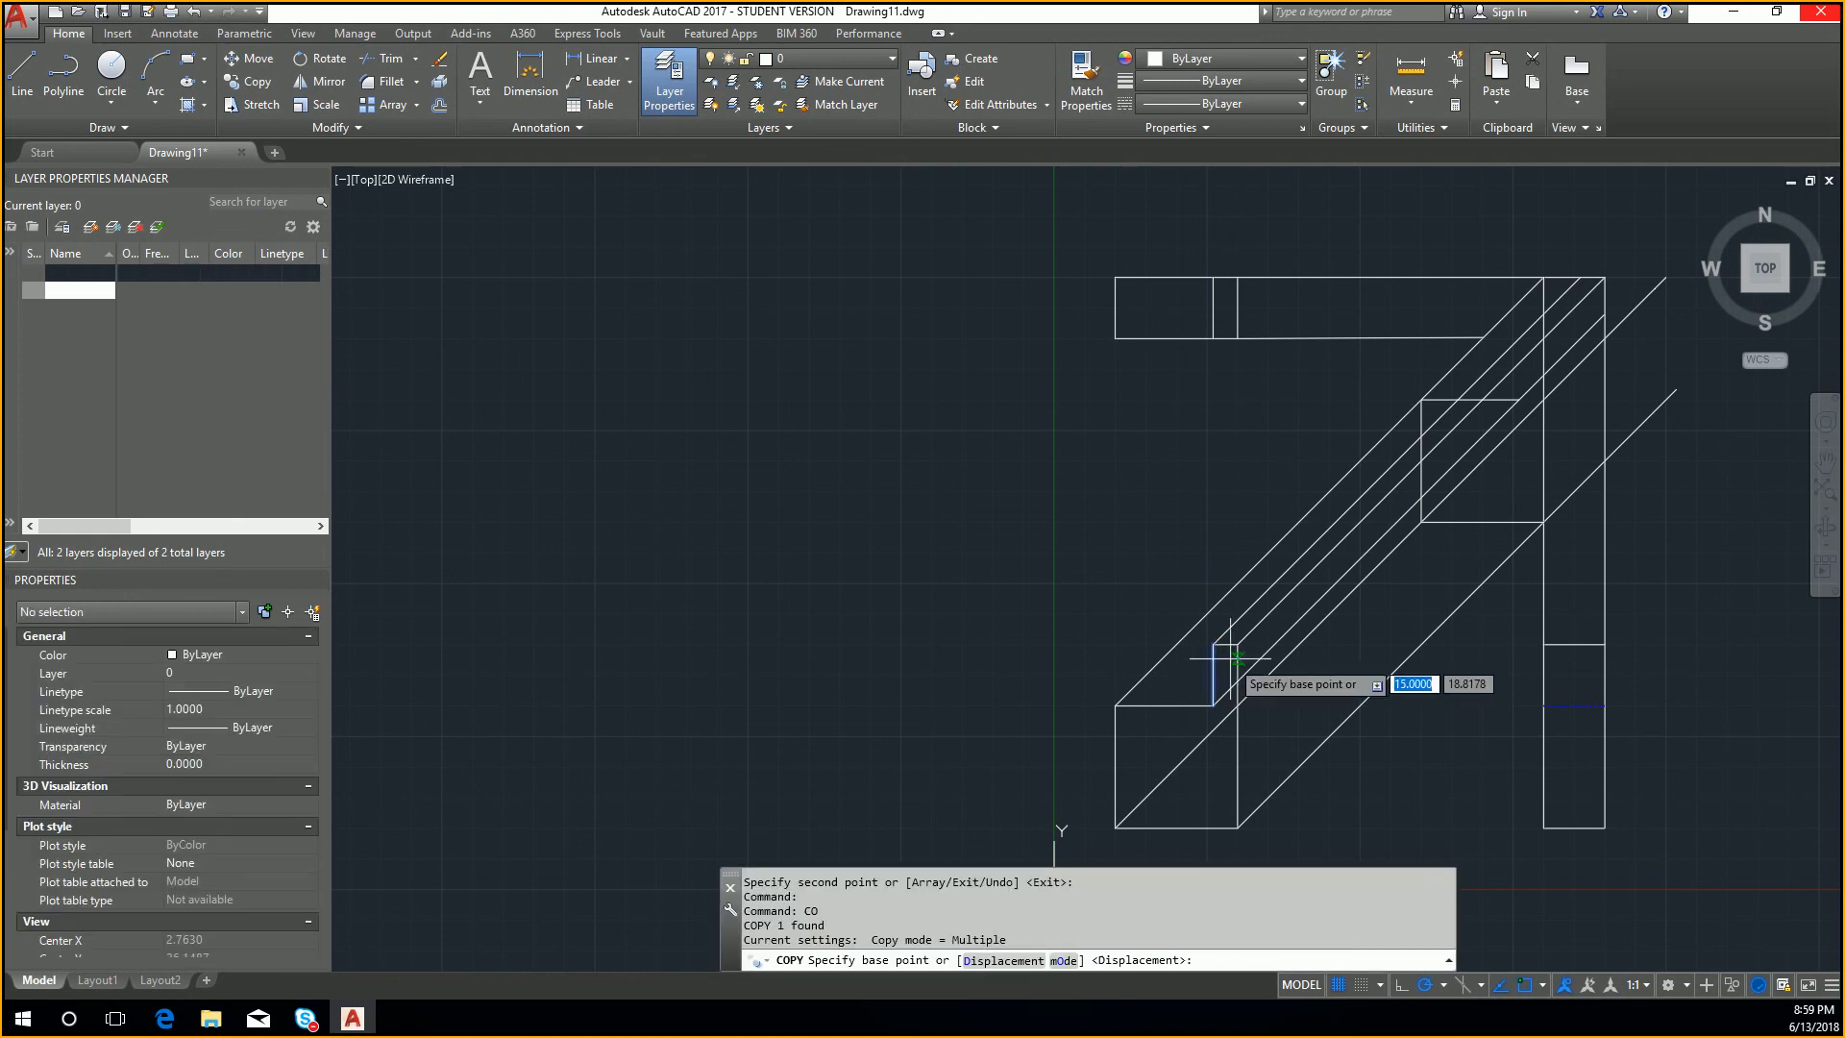
left_click(1214, 704)
left_click(1515, 389)
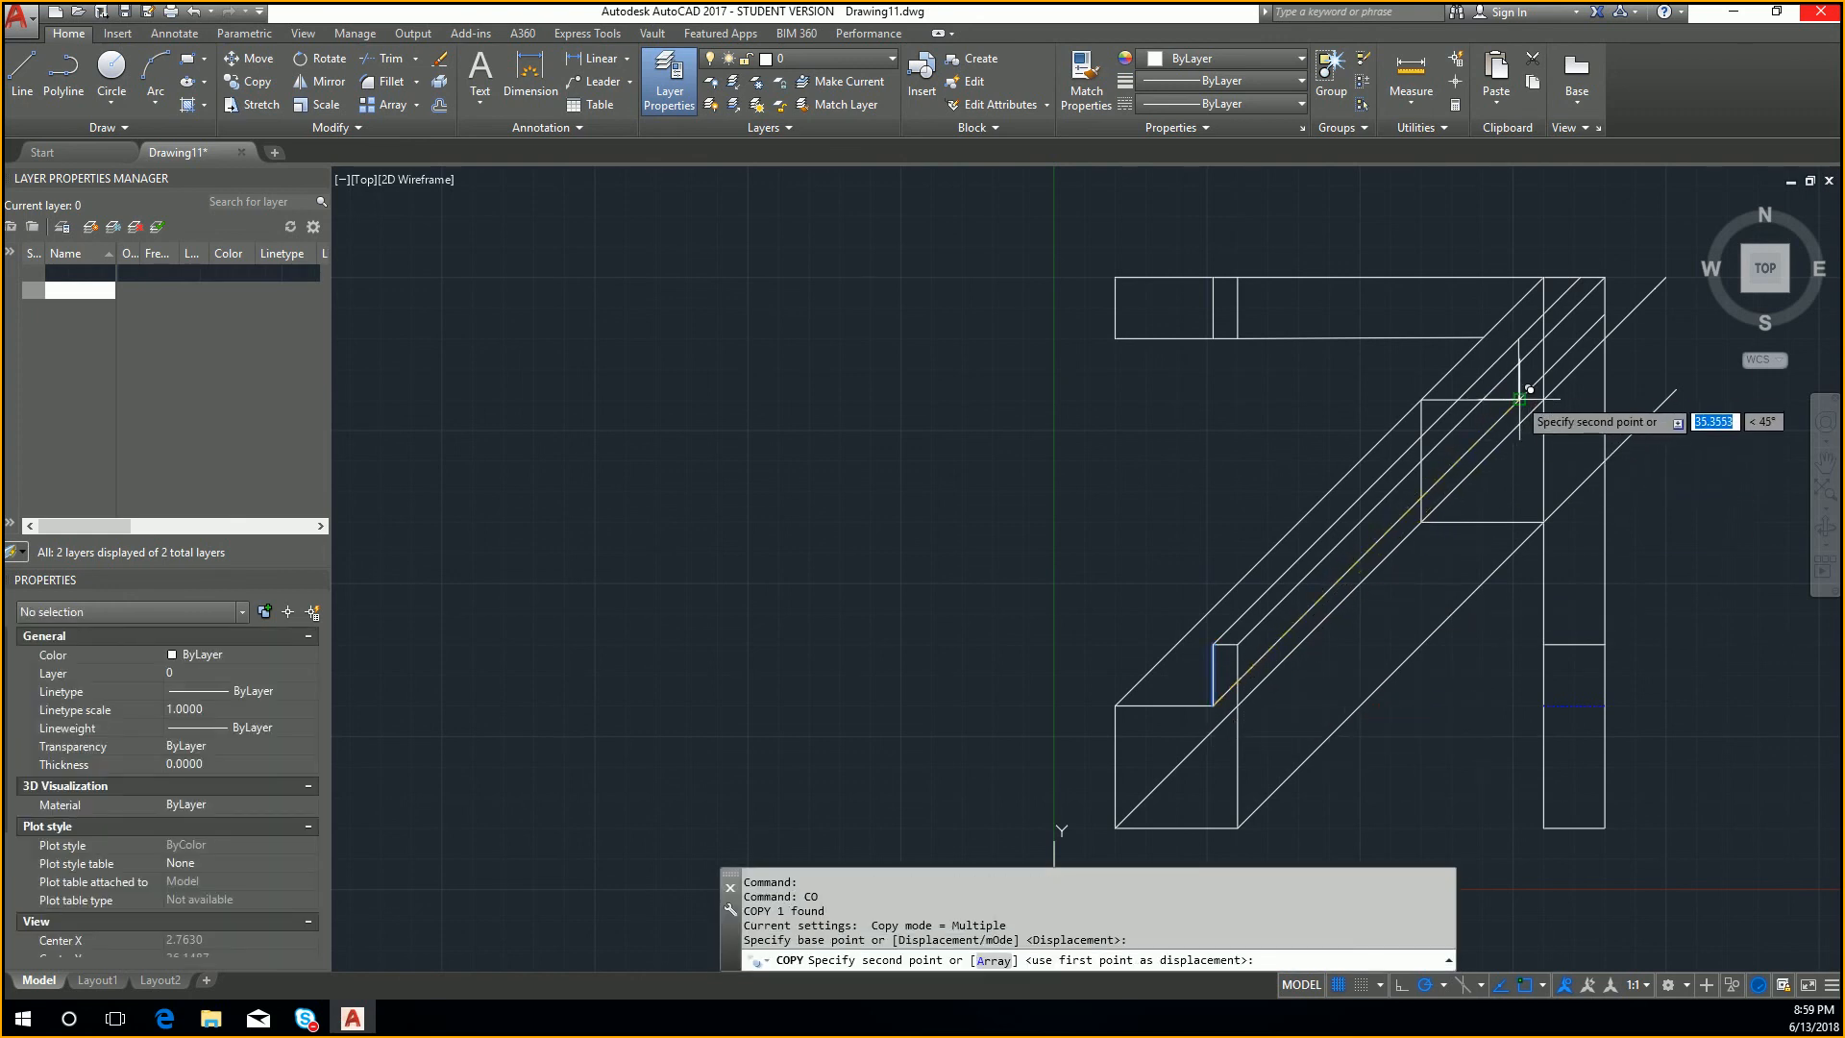
key("Return")
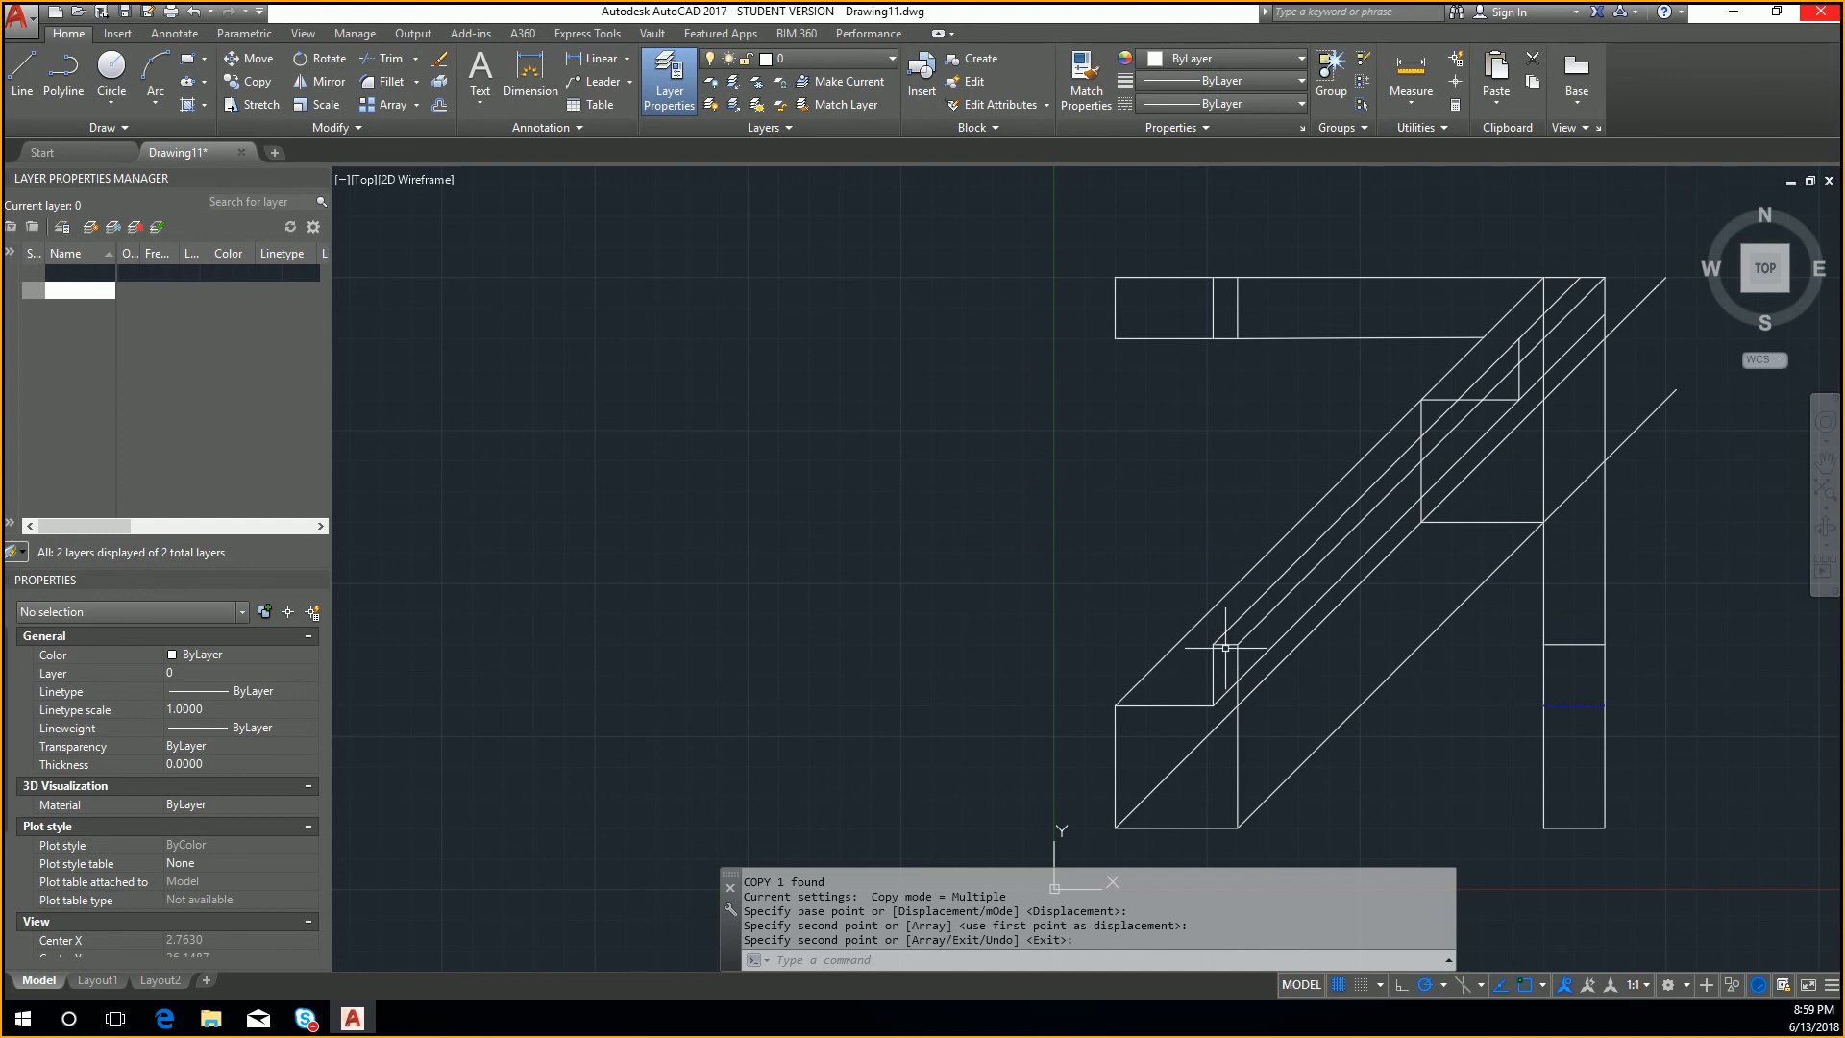
Step: Copy the front view's short top edge by its left endpoint to the upper end of the copied short vertical step edge
left_click(1225, 645)
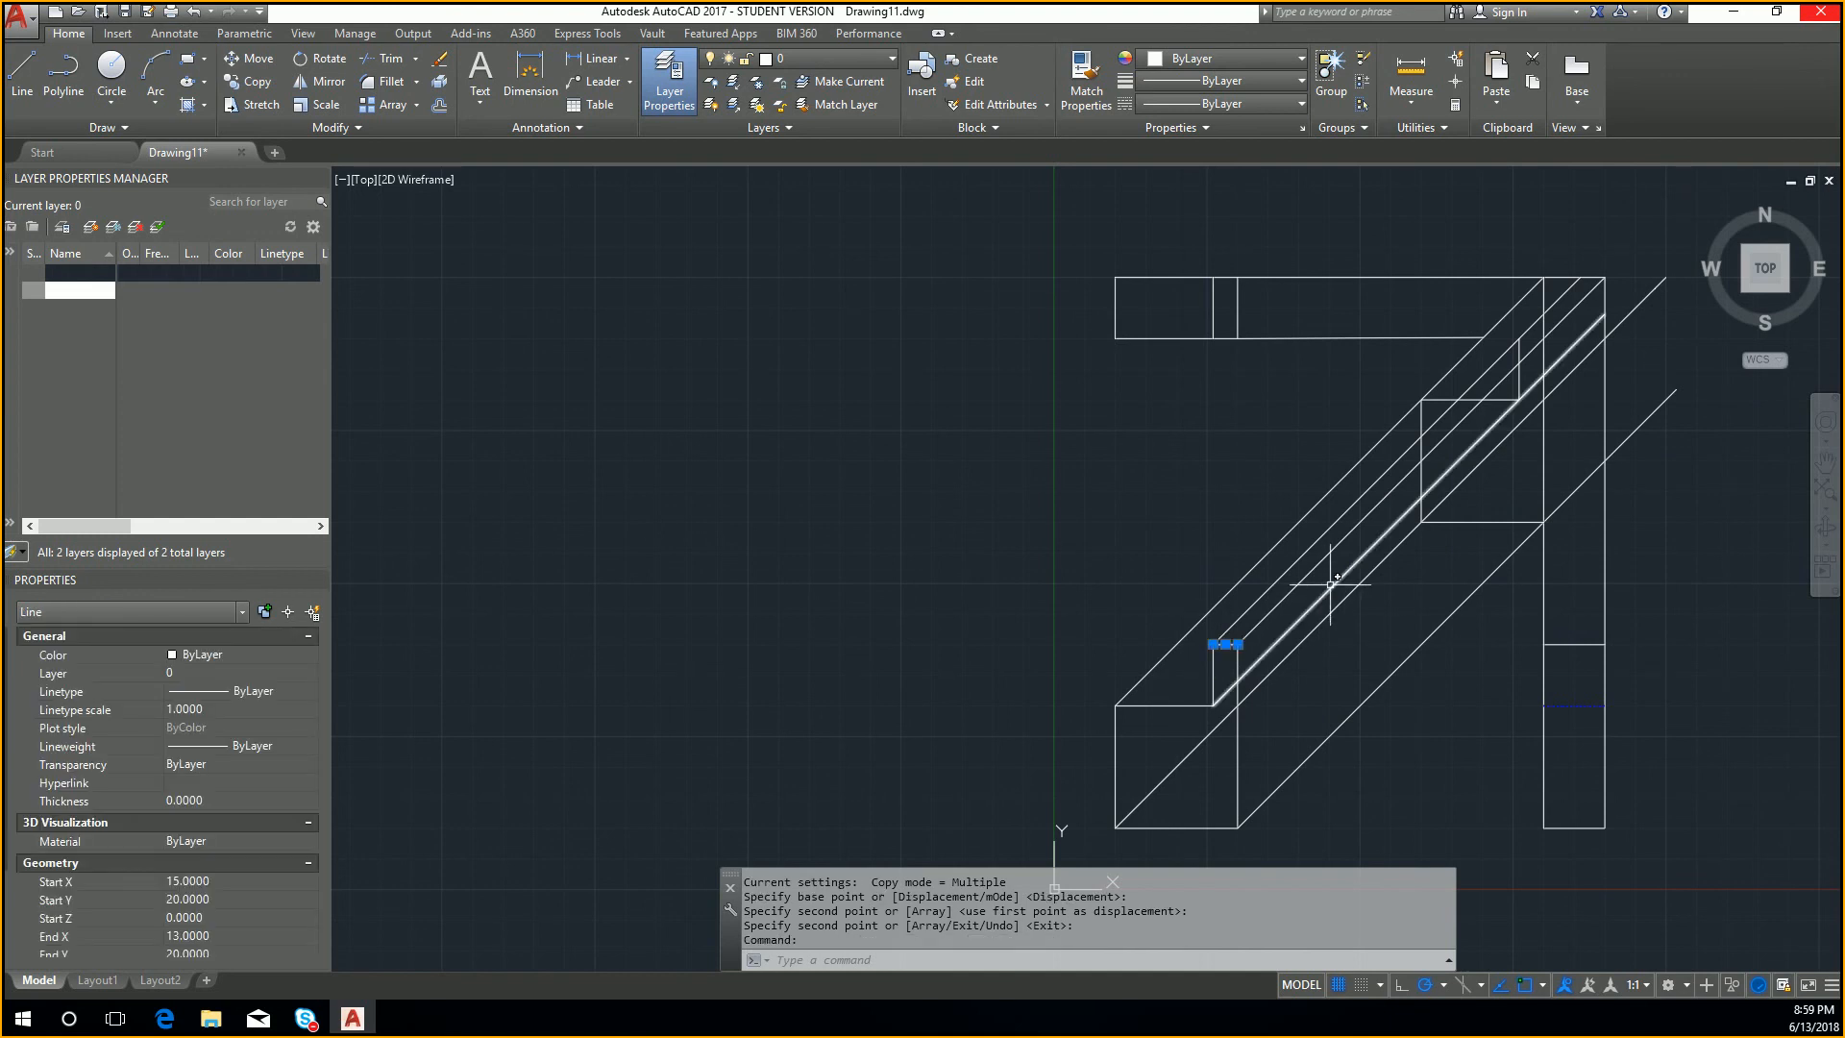
type("co")
key("Return")
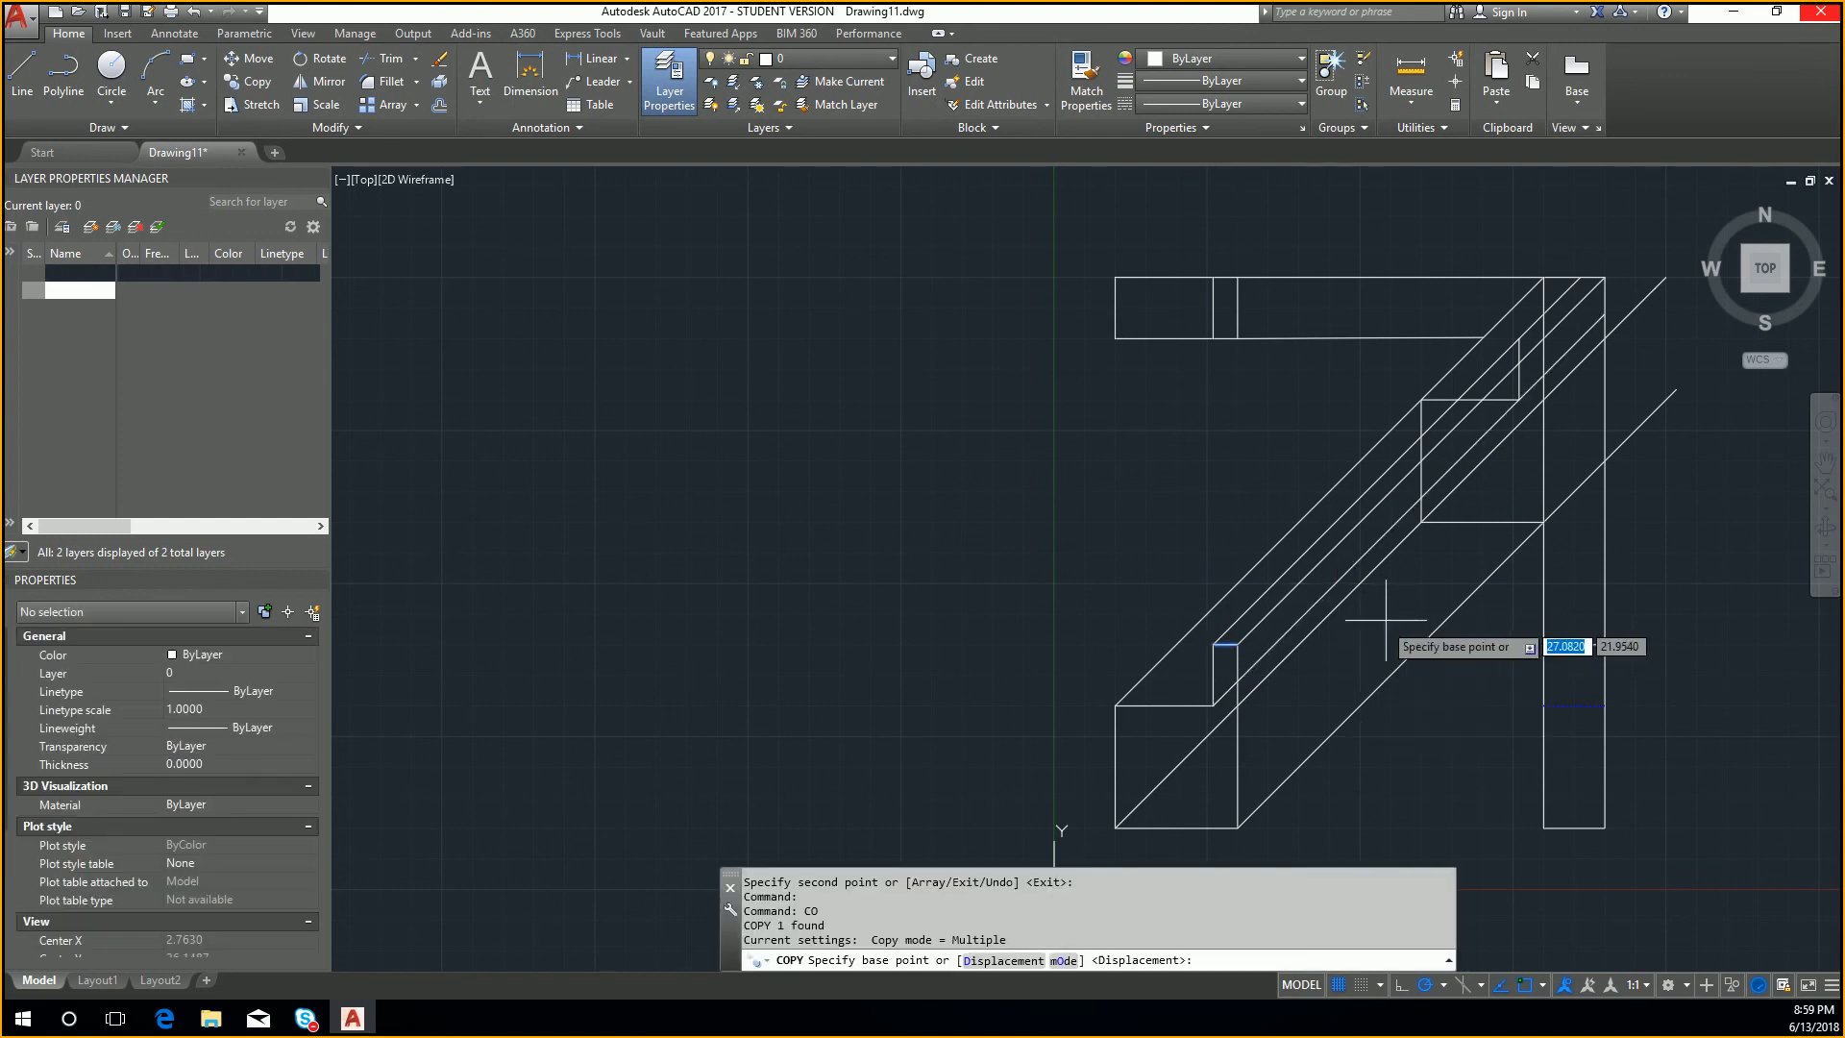
left_click(1216, 645)
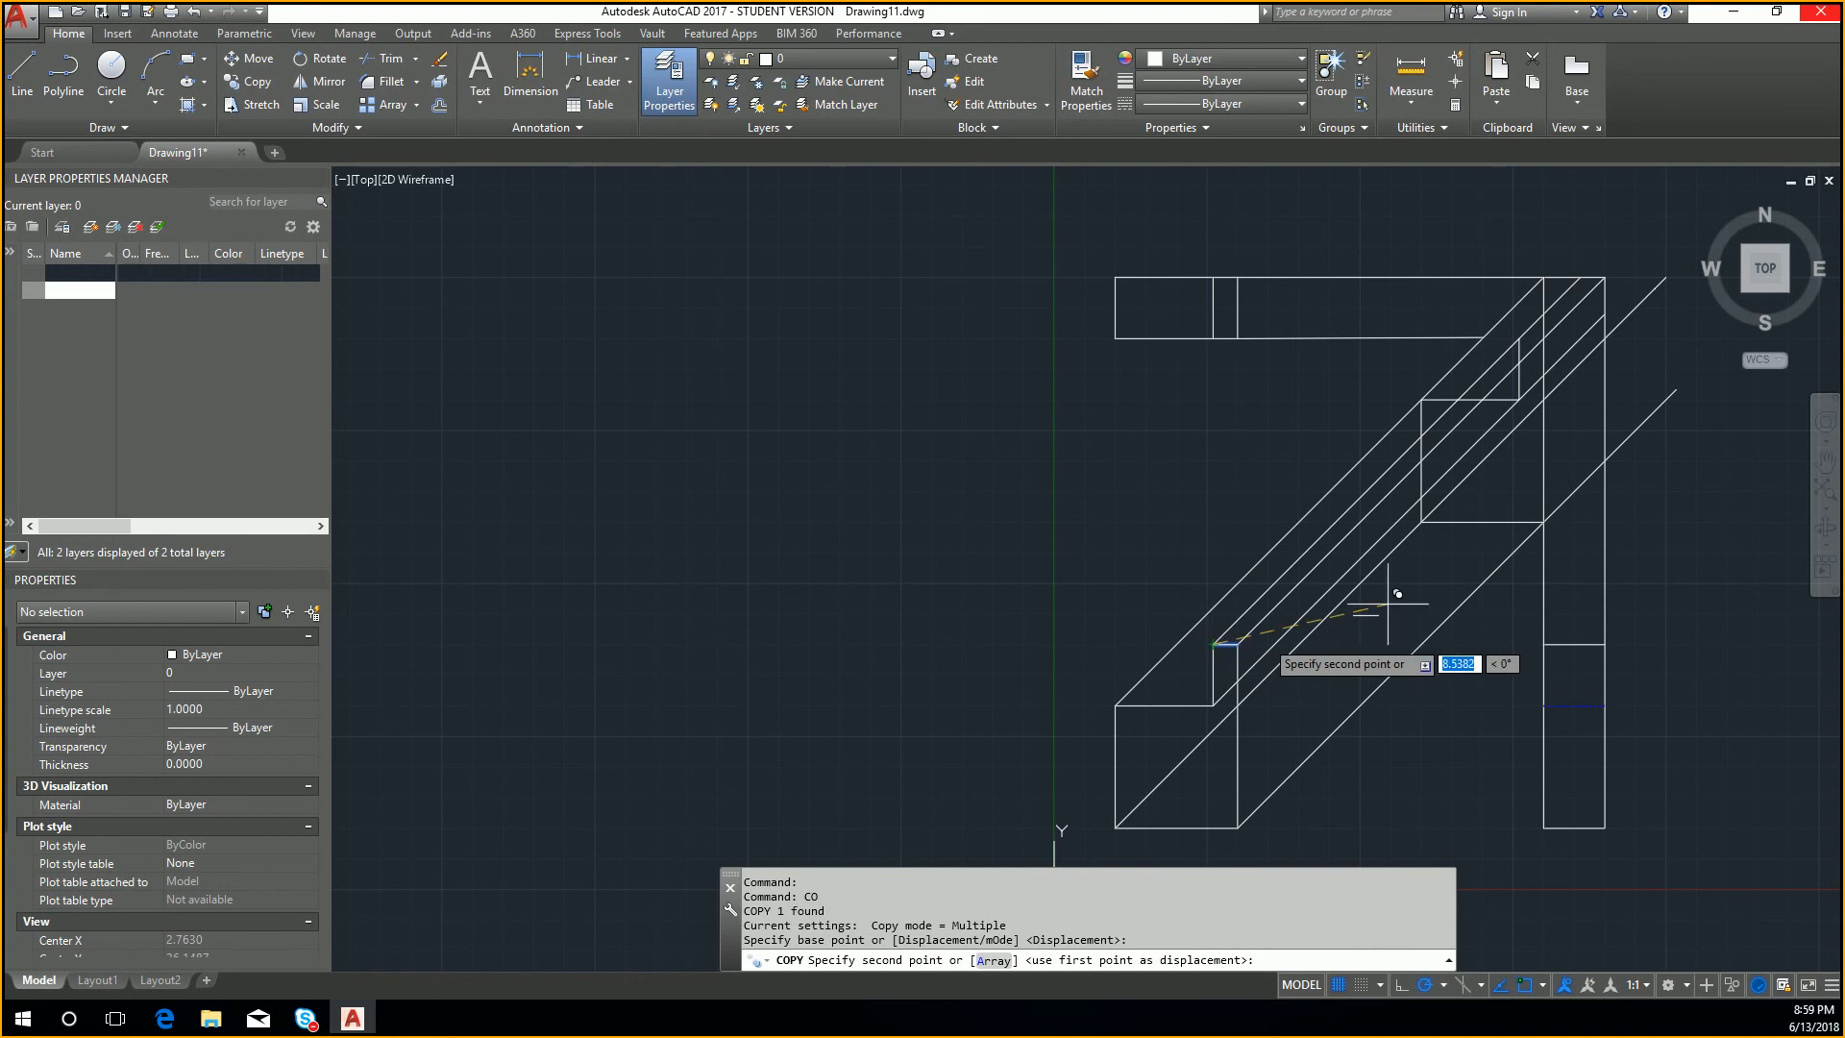
left_click(1521, 342)
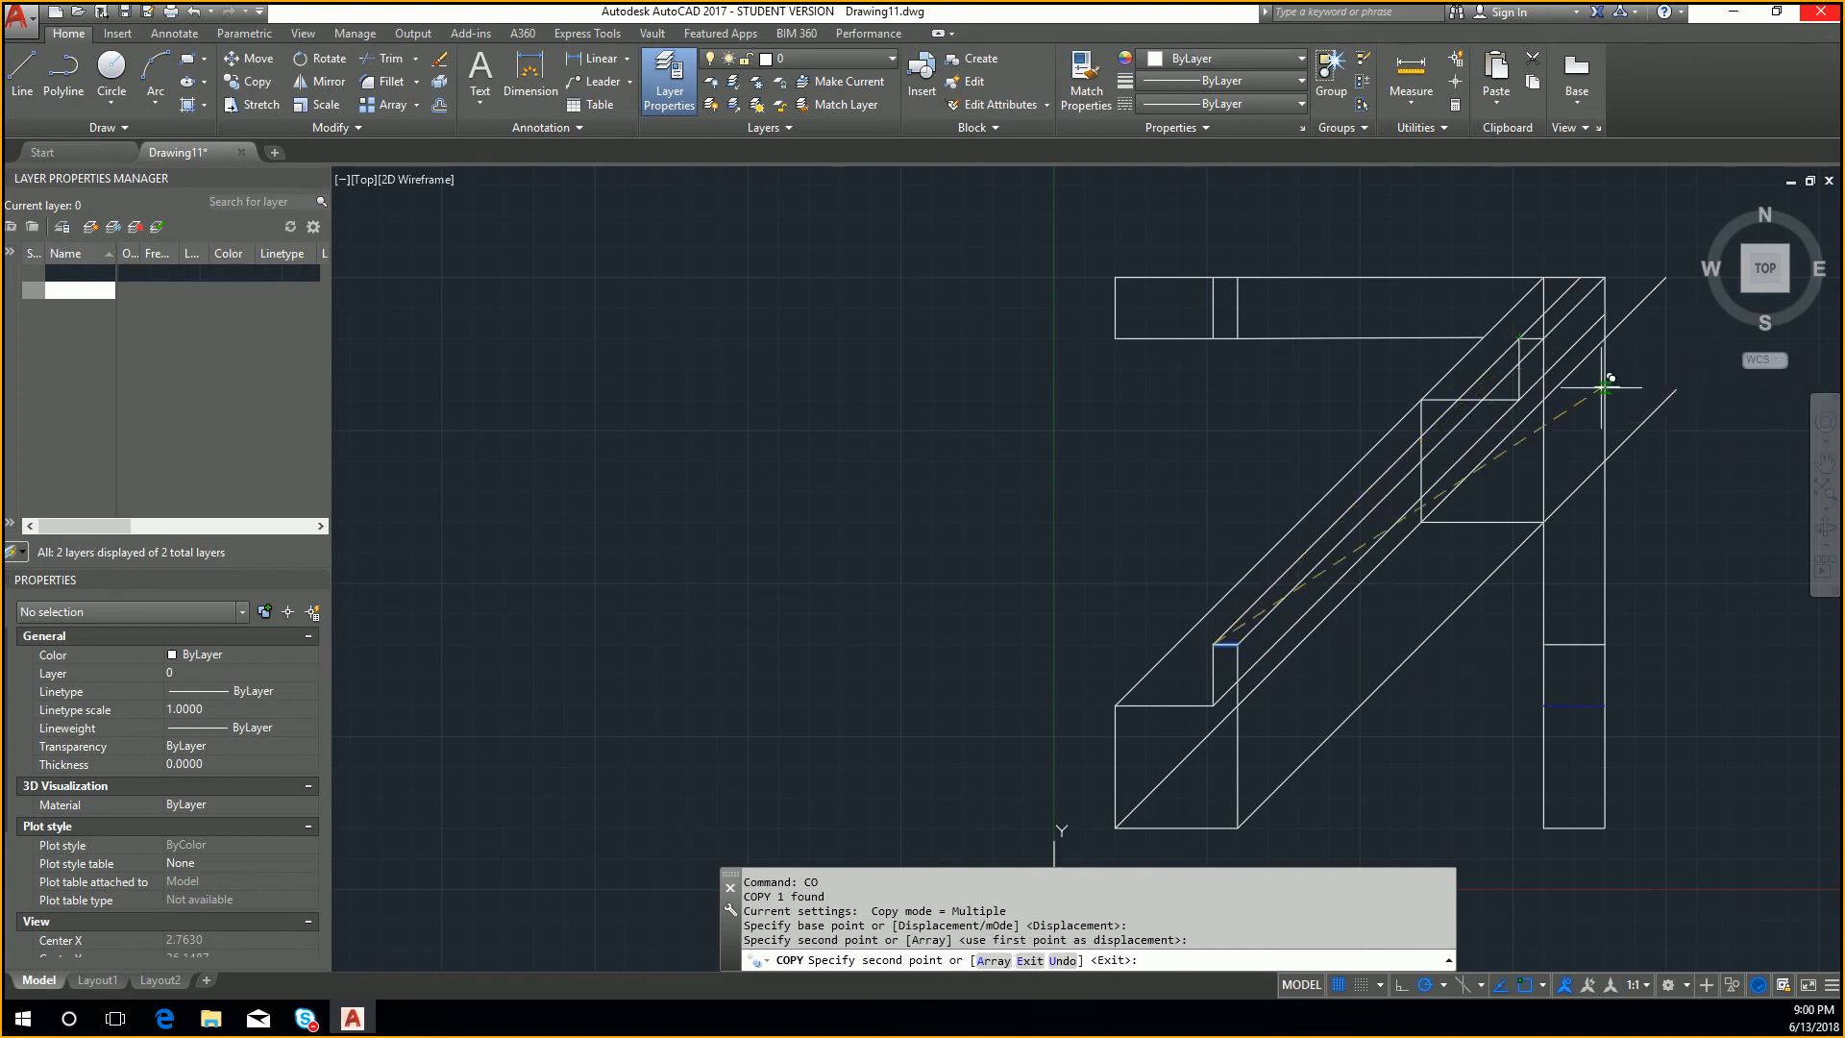
middle_click_drag(1628, 397, 1622, 483)
key("Escape")
key("Escape")
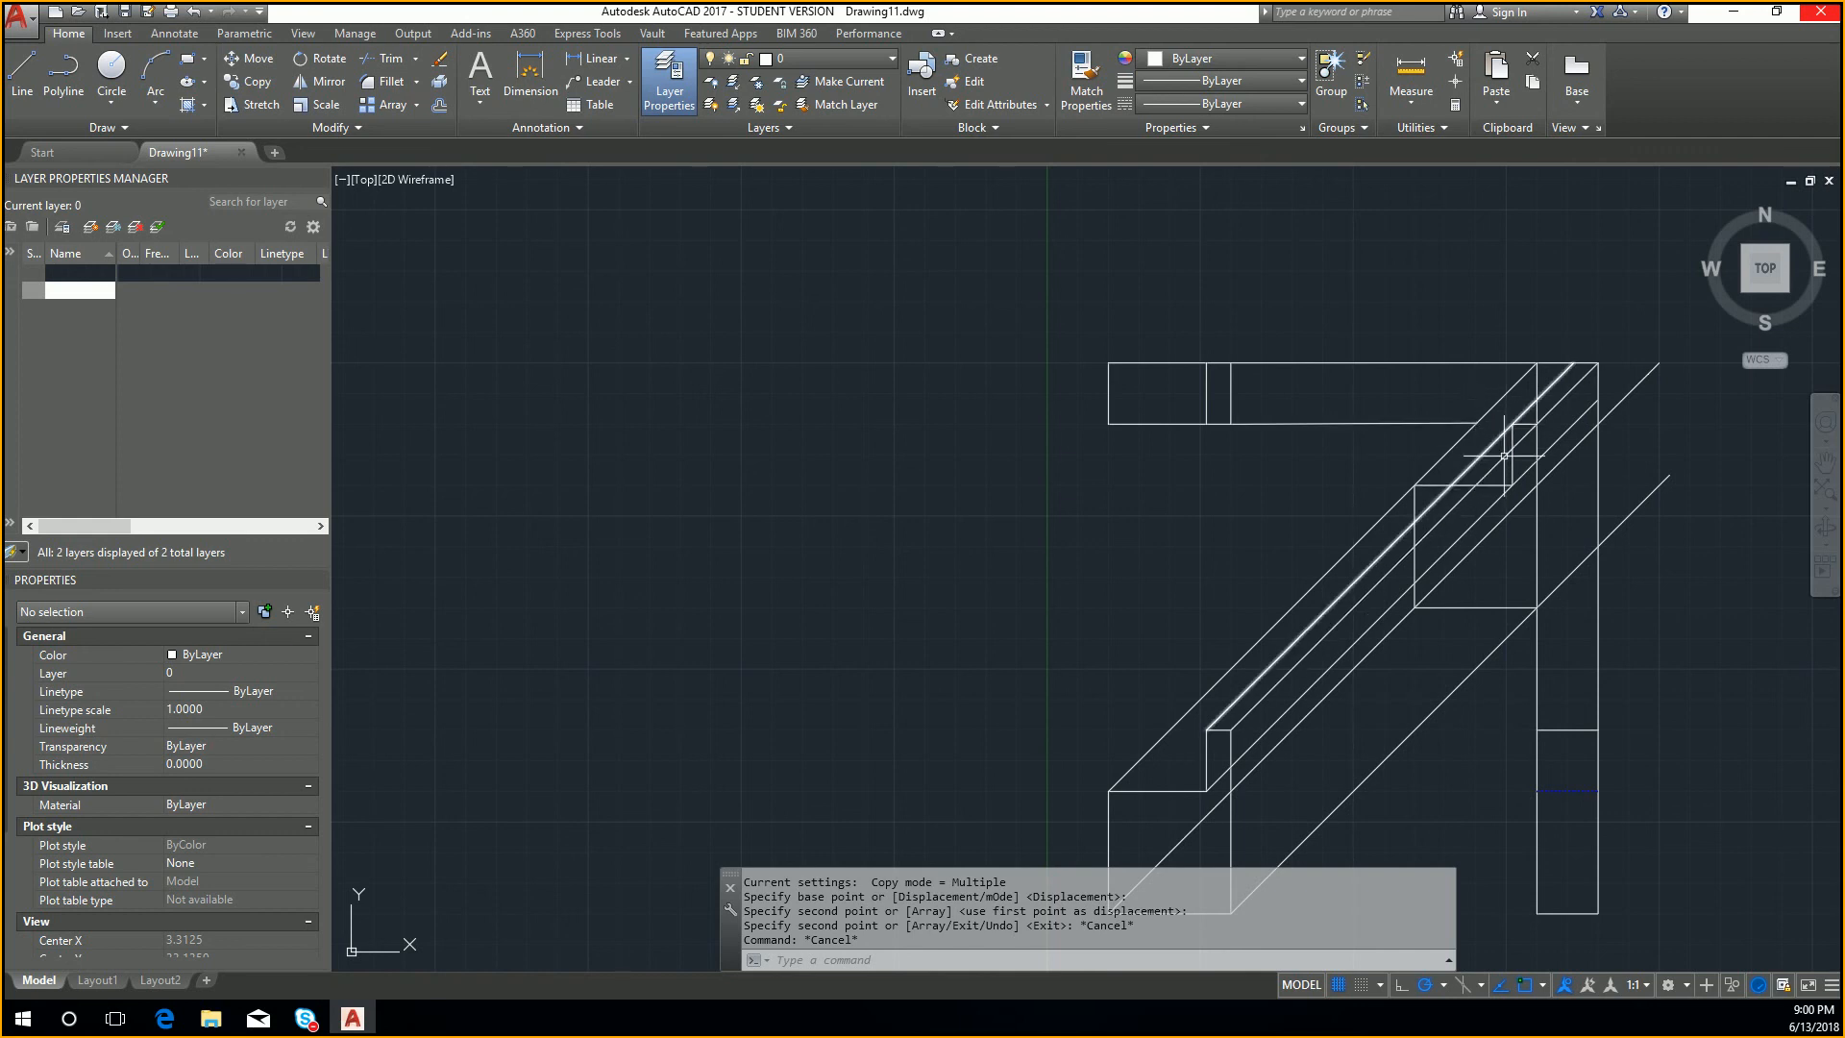
left_click(1370, 392)
left_click(1560, 626)
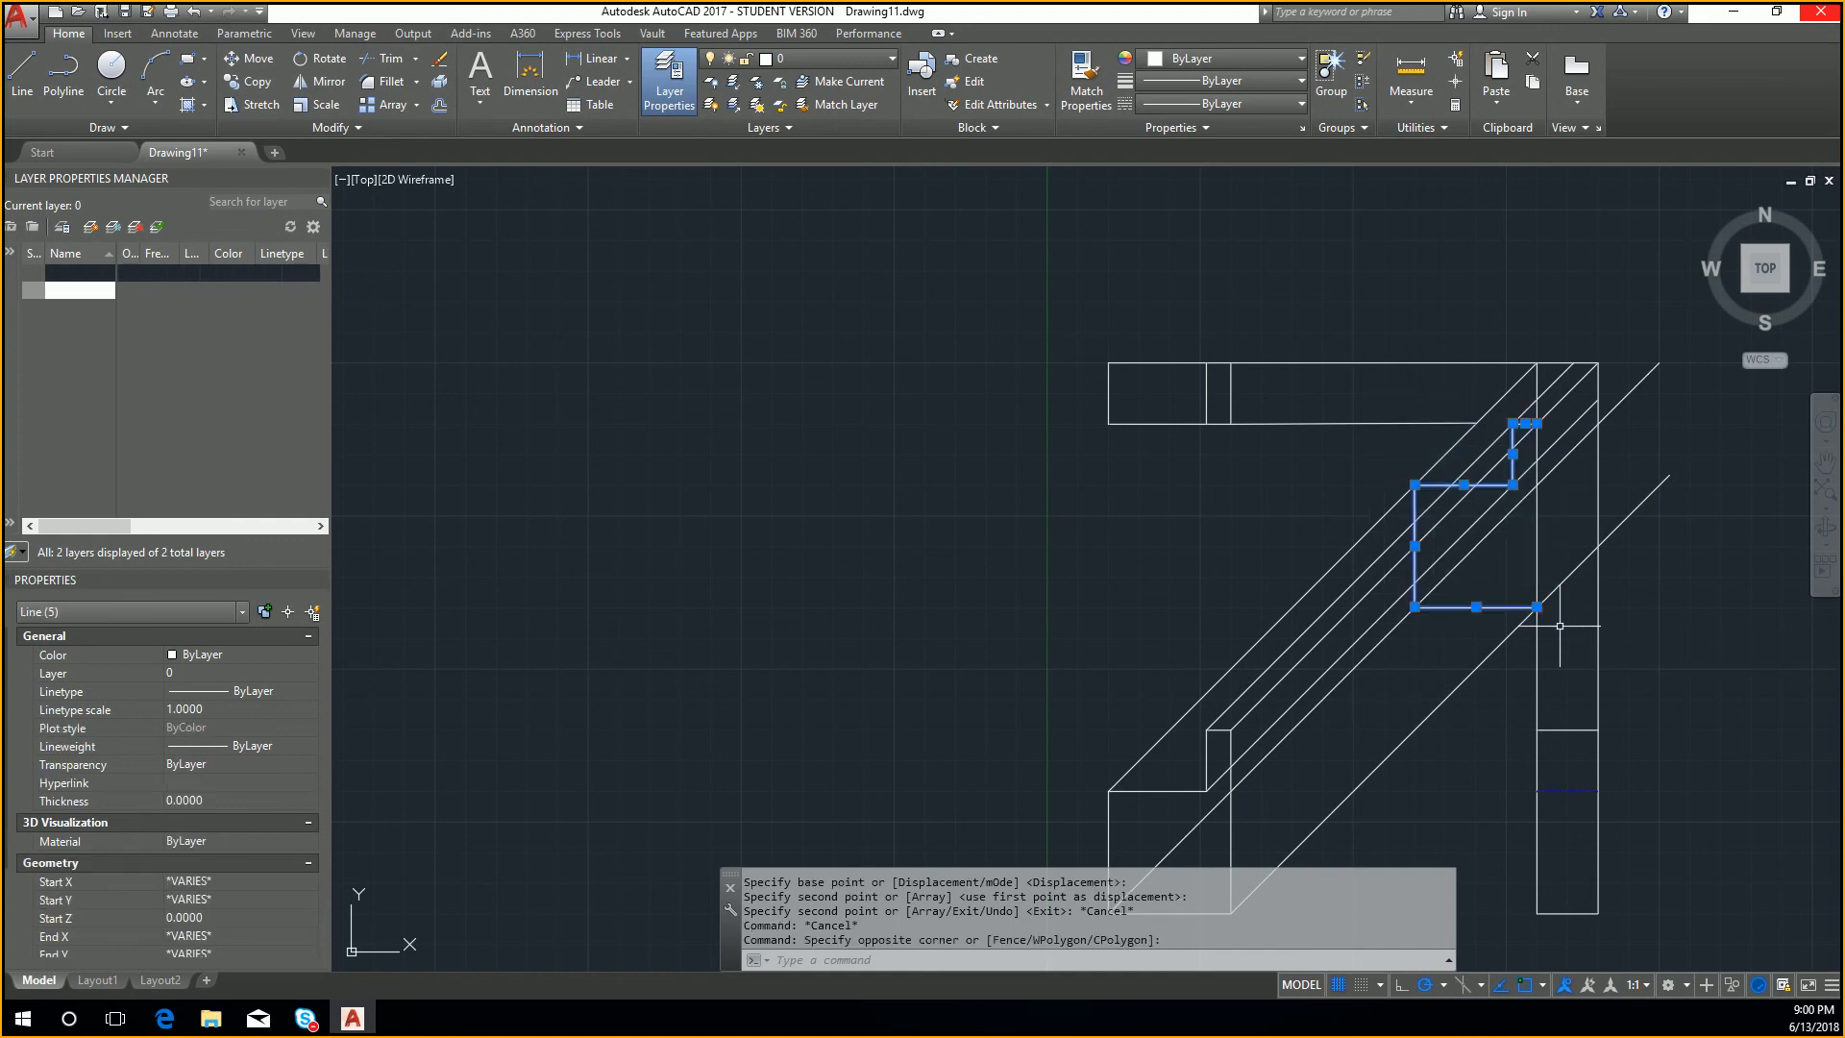
key("Escape")
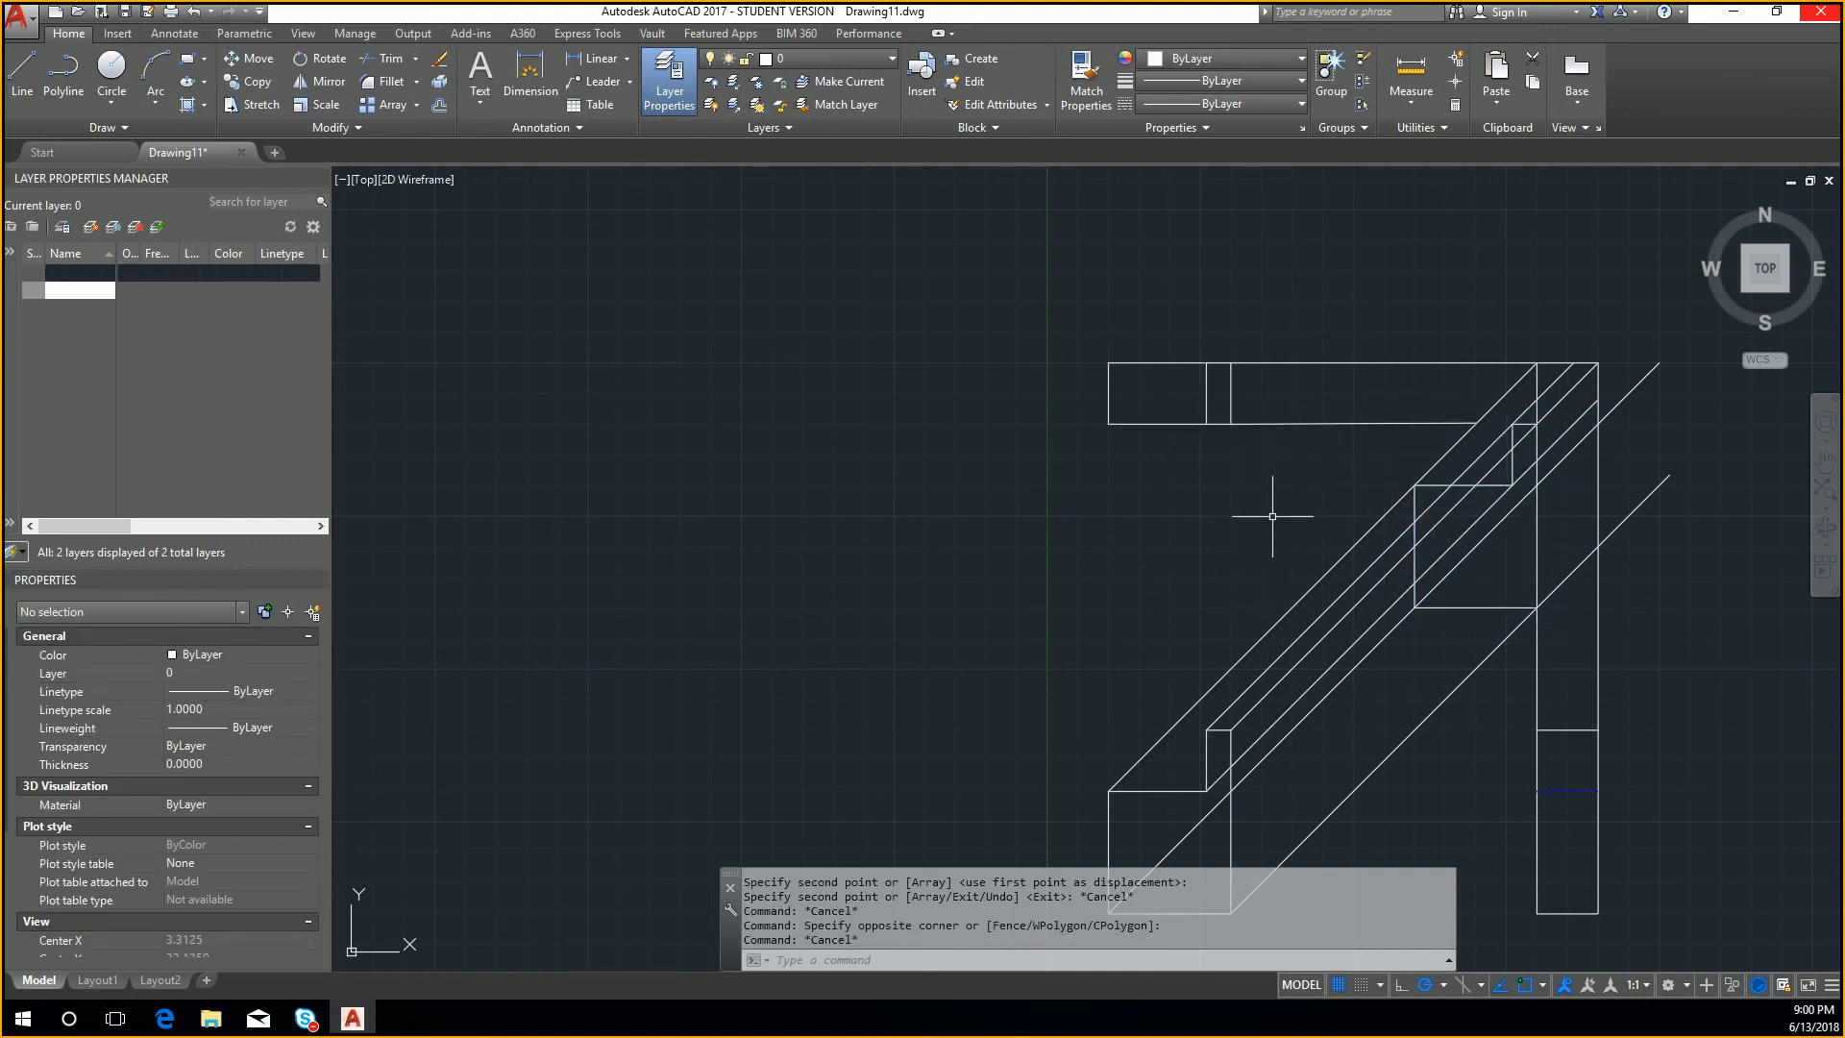
Step: Trim the five upper diagonals between the front view and the oblique view back to the oblique view's left vertical edge
type("tri")
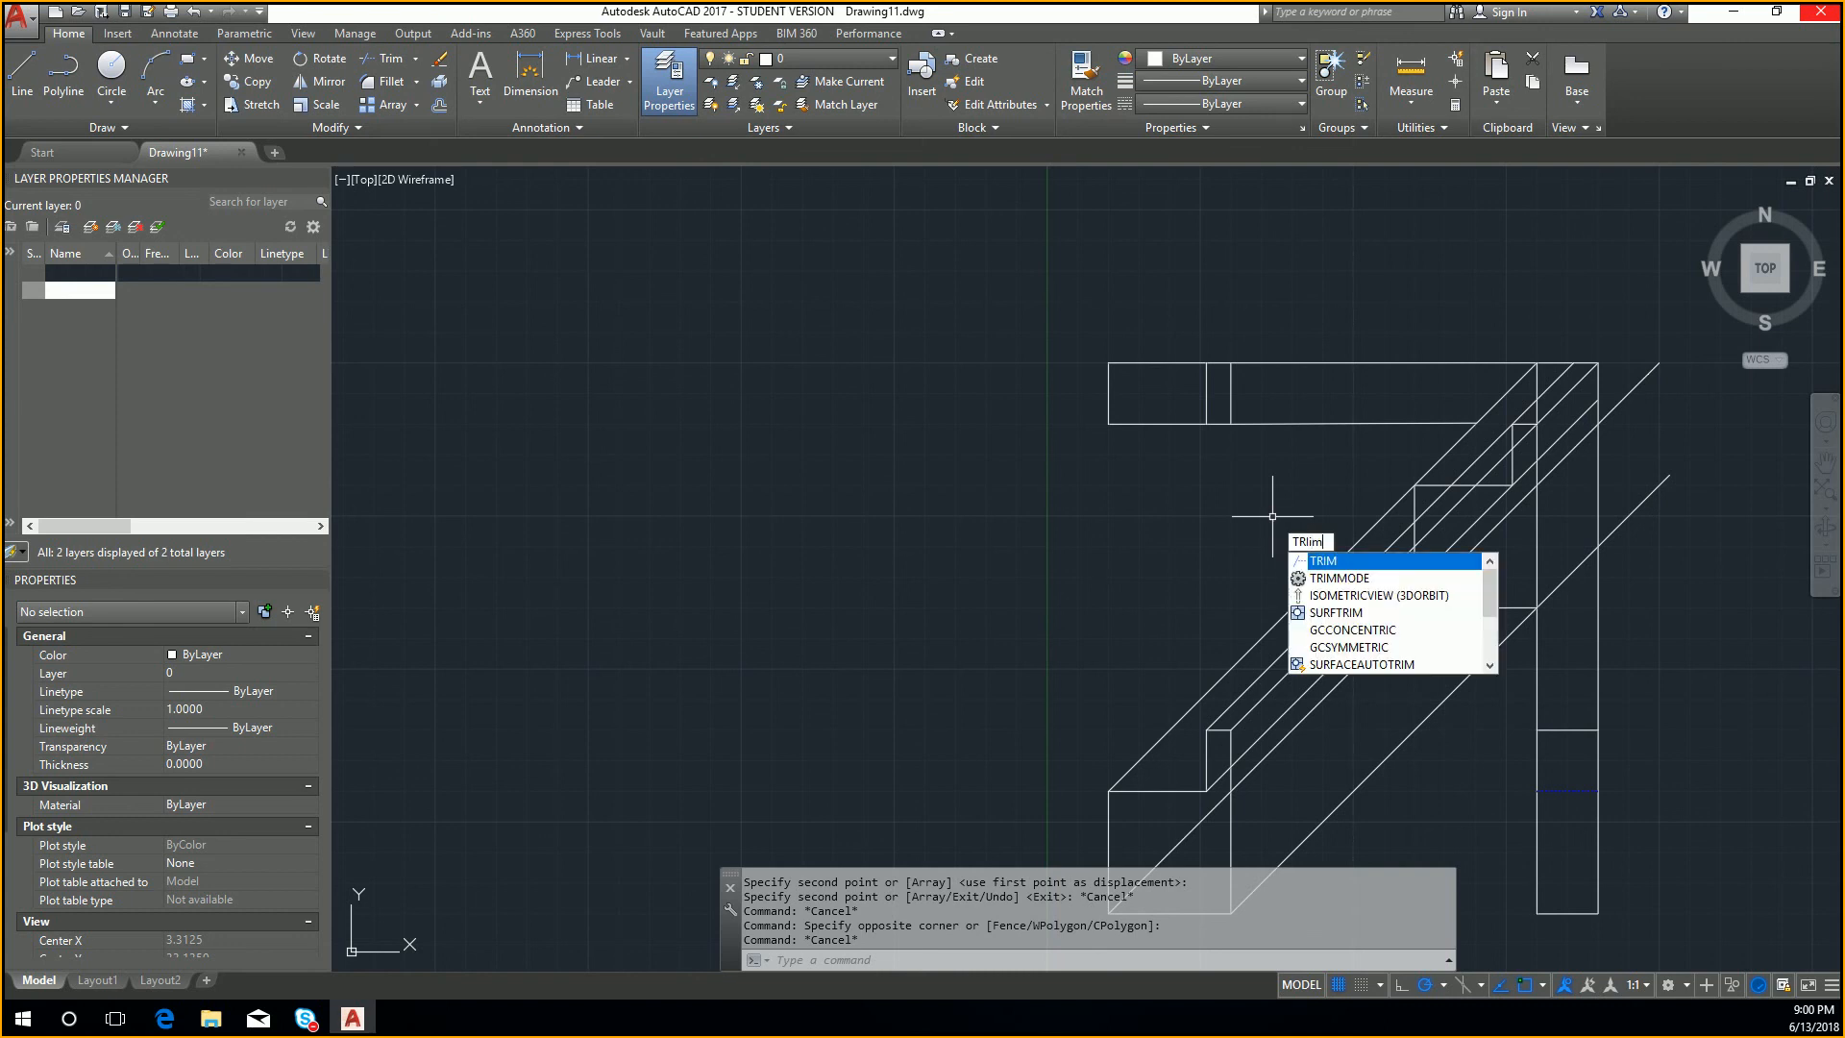
key("Return")
left_click(1412, 538)
key("Return")
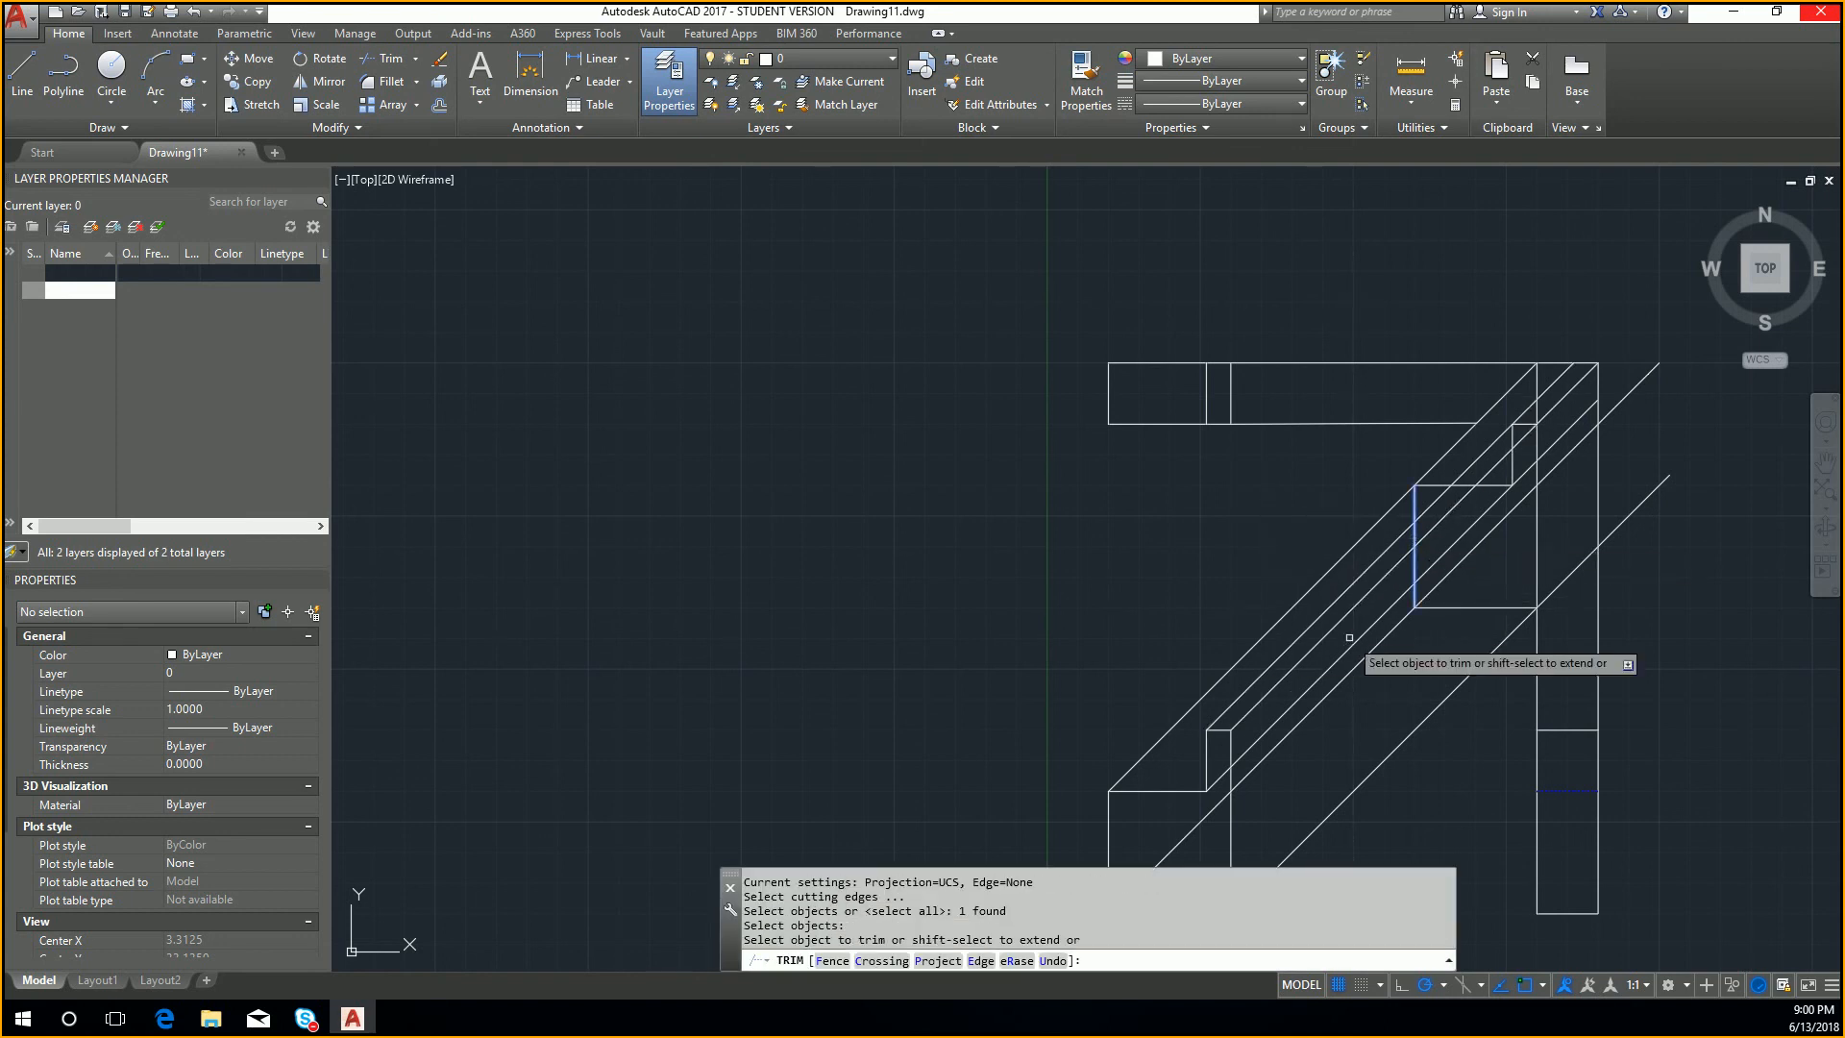
left_click(1361, 682)
left_click(1299, 576)
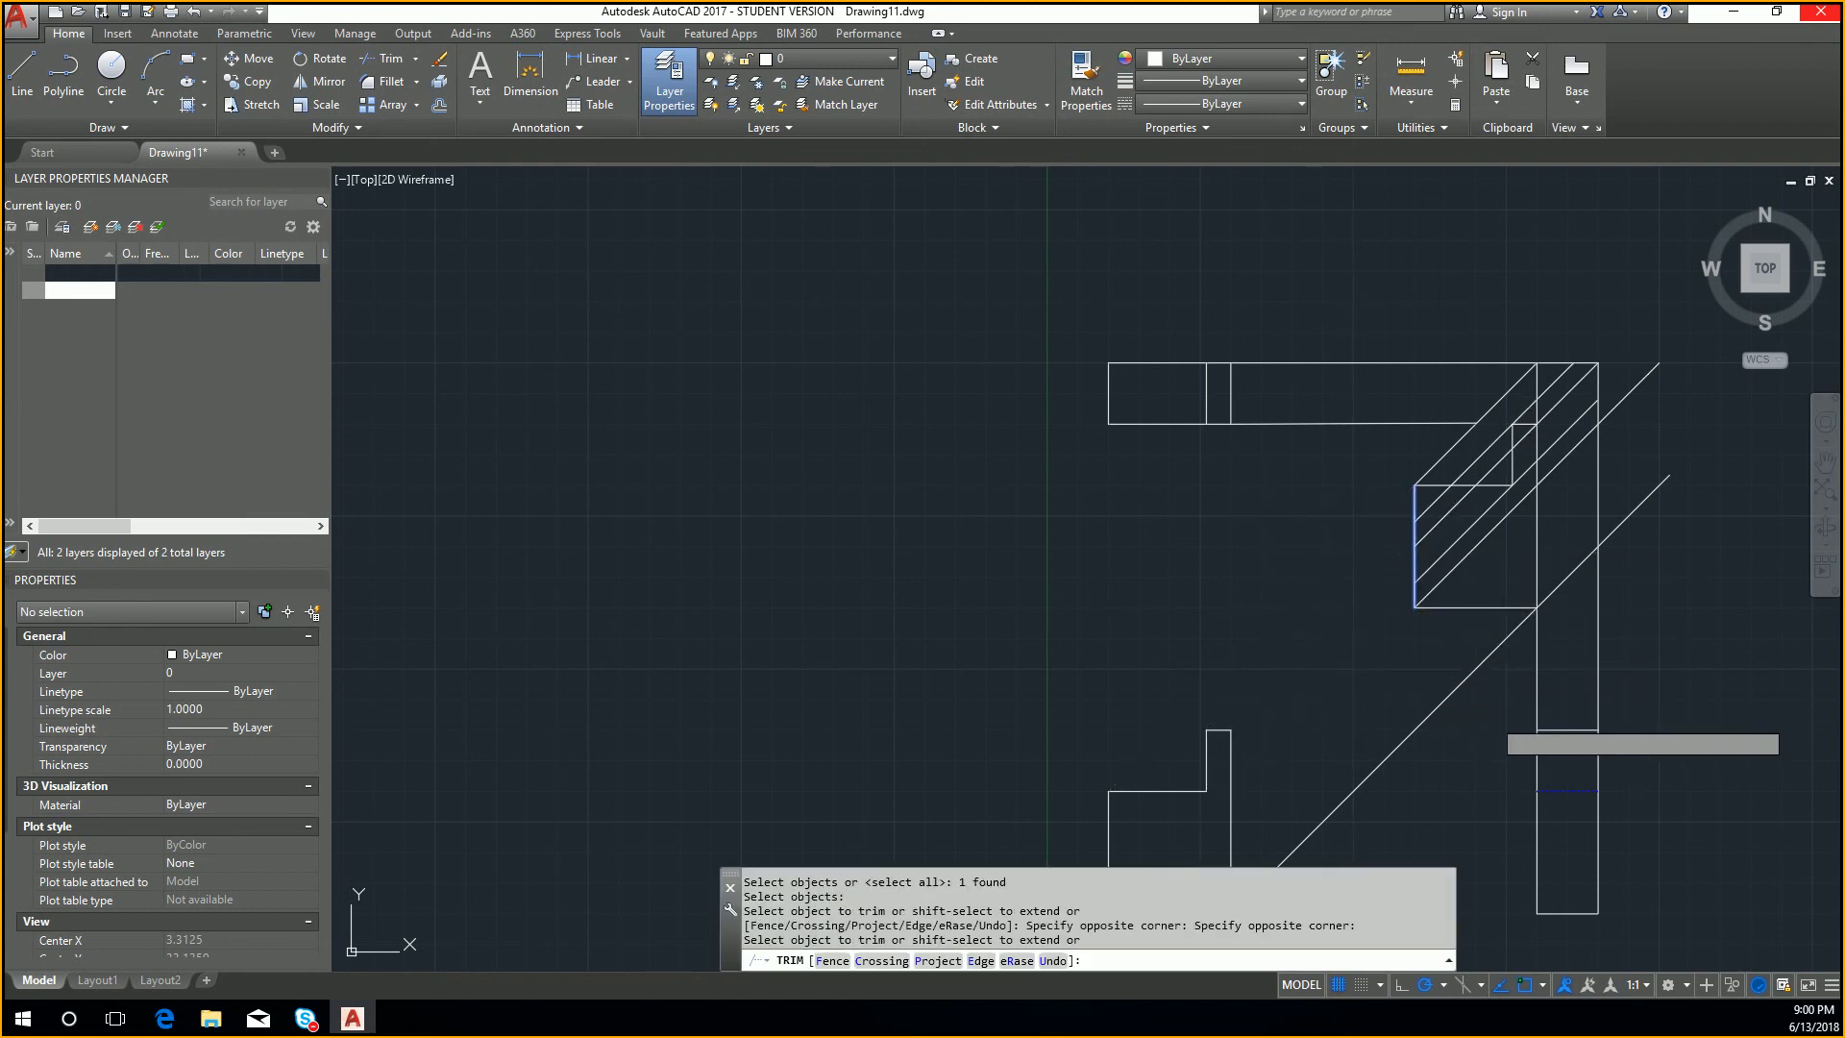
key("Escape")
key("Return")
key("Escape")
key("Escape")
Step: Try erasing the whole lowest diagonal projection line, and undo the erasure
left_click(1504, 685)
left_click(1420, 667)
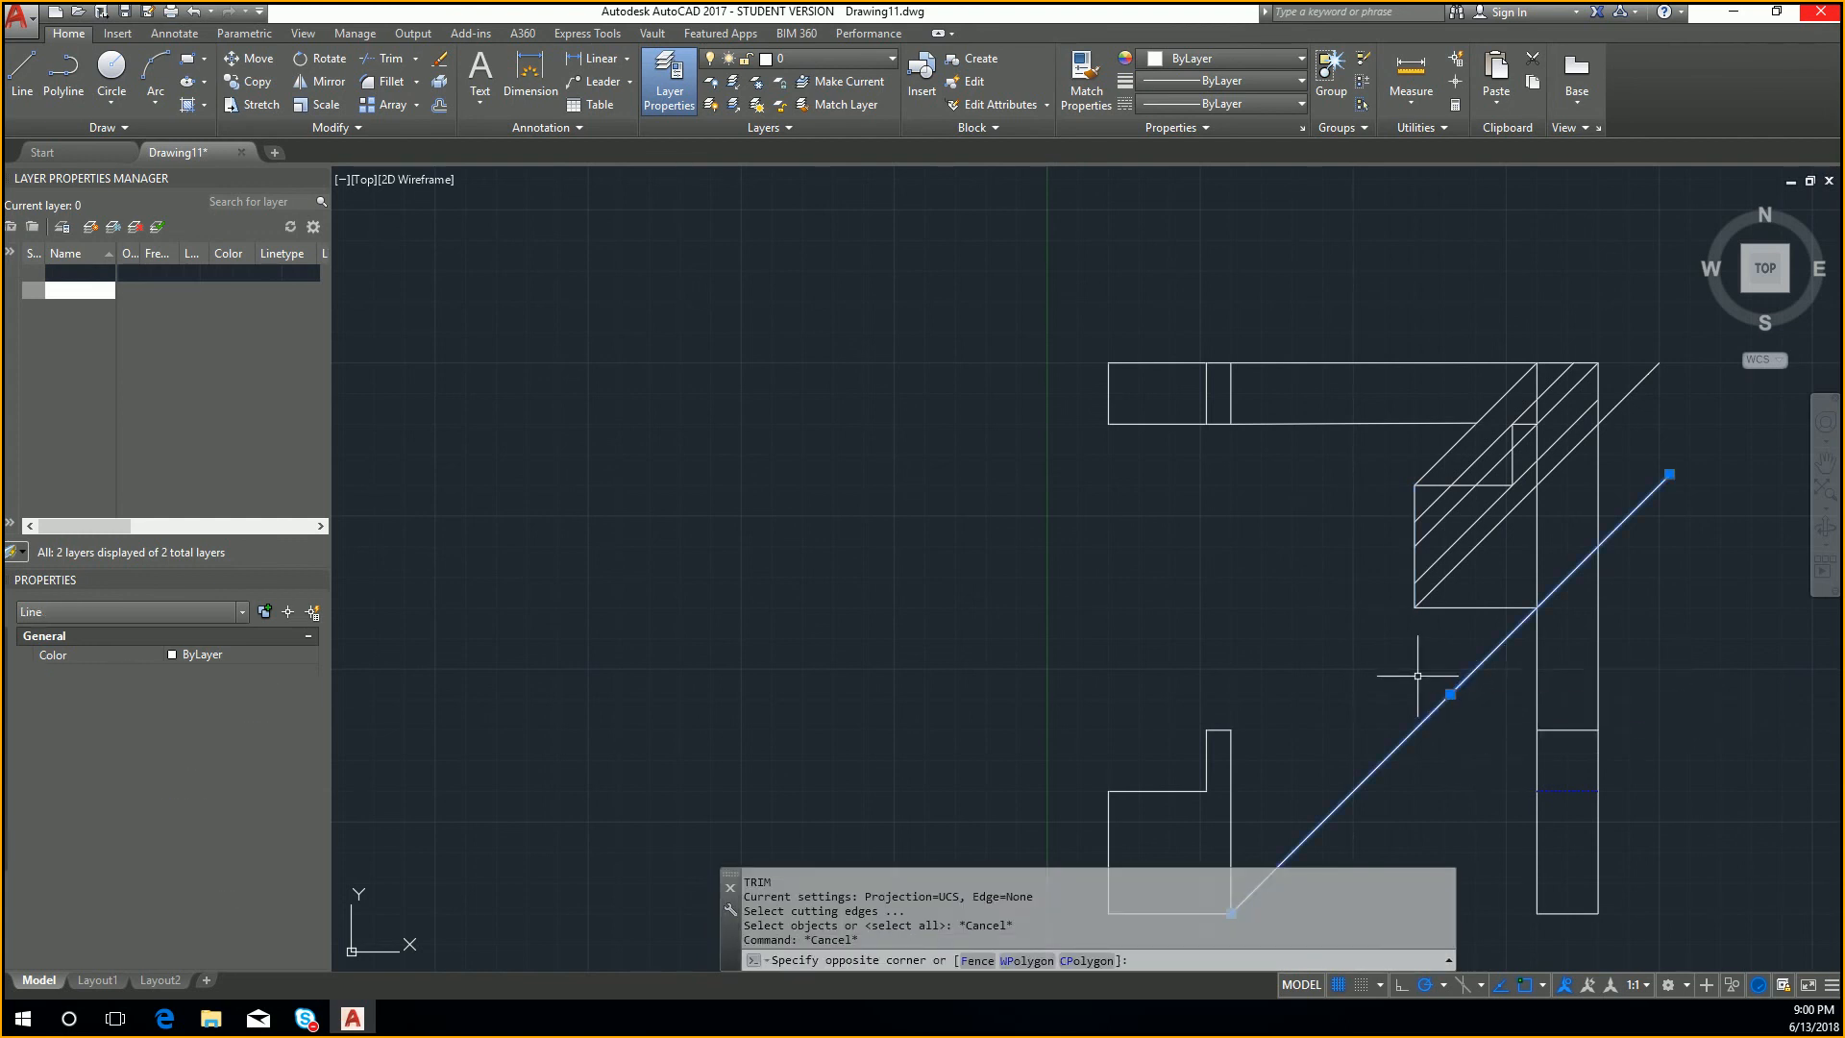
key("Escape")
key("Escape")
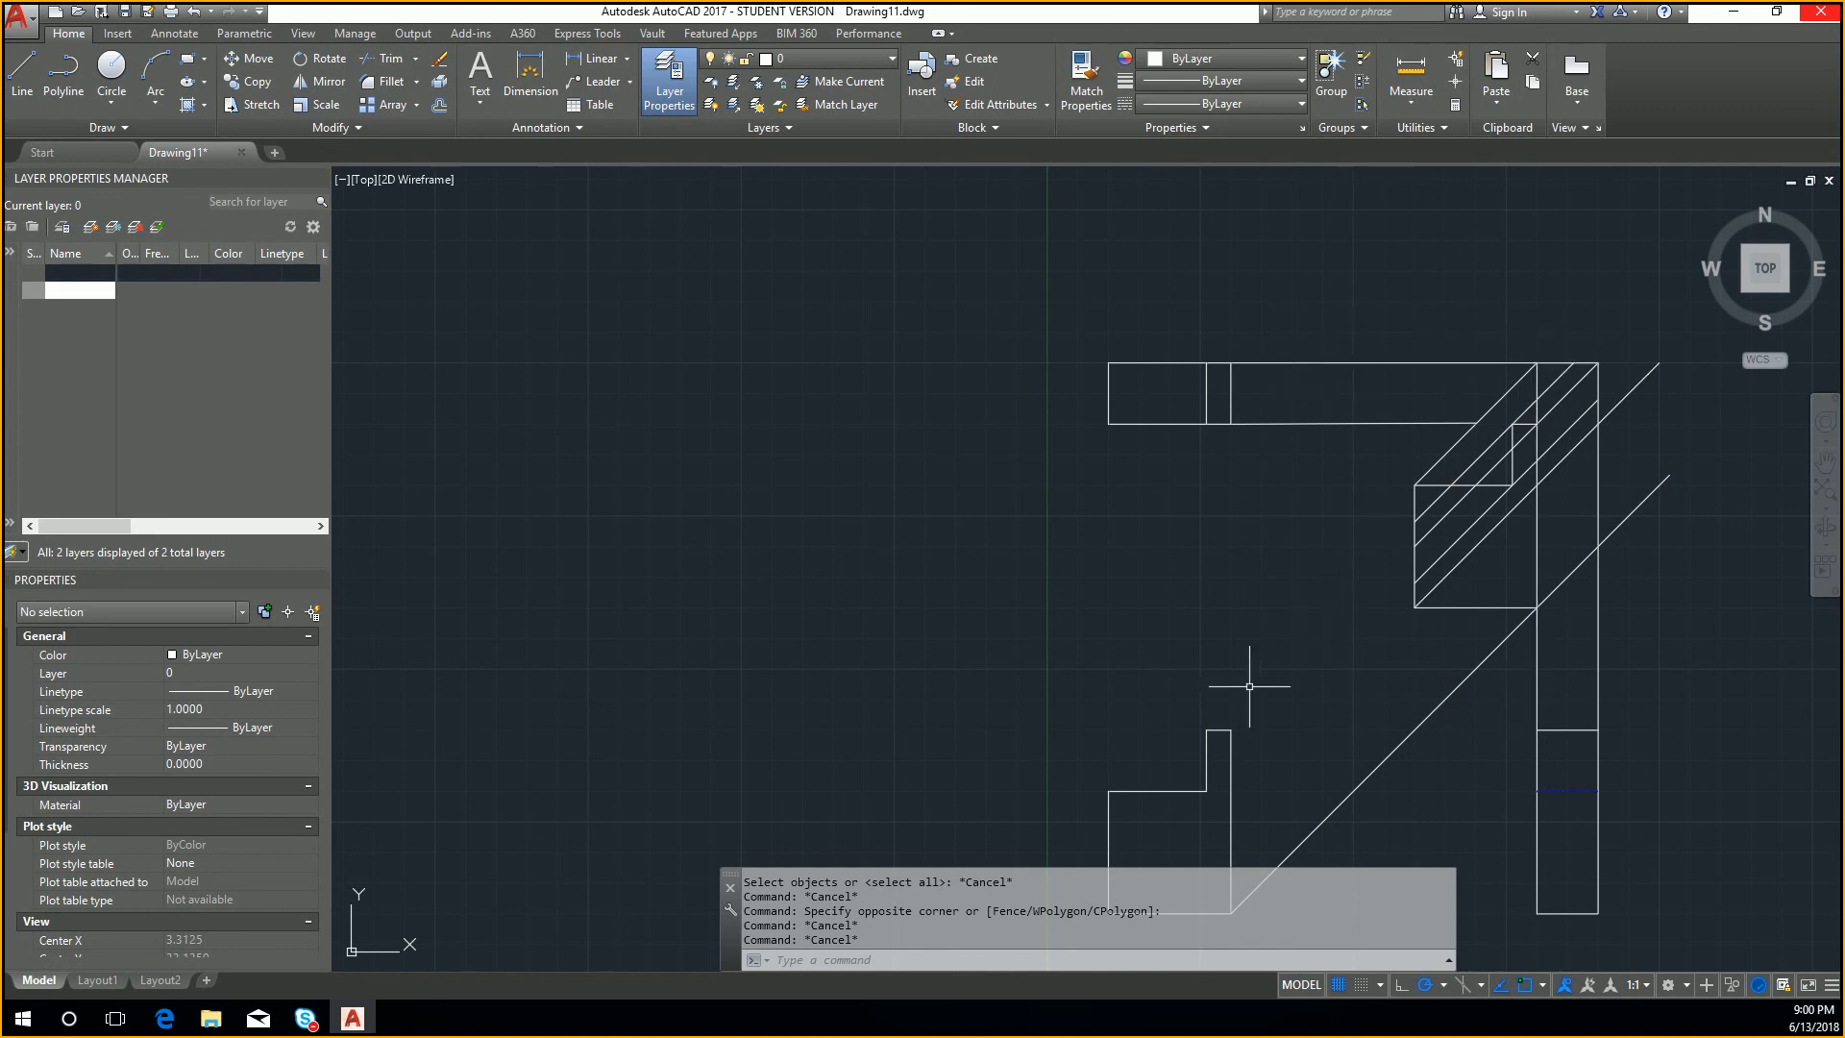
left_click(1413, 762)
left_click(1359, 721)
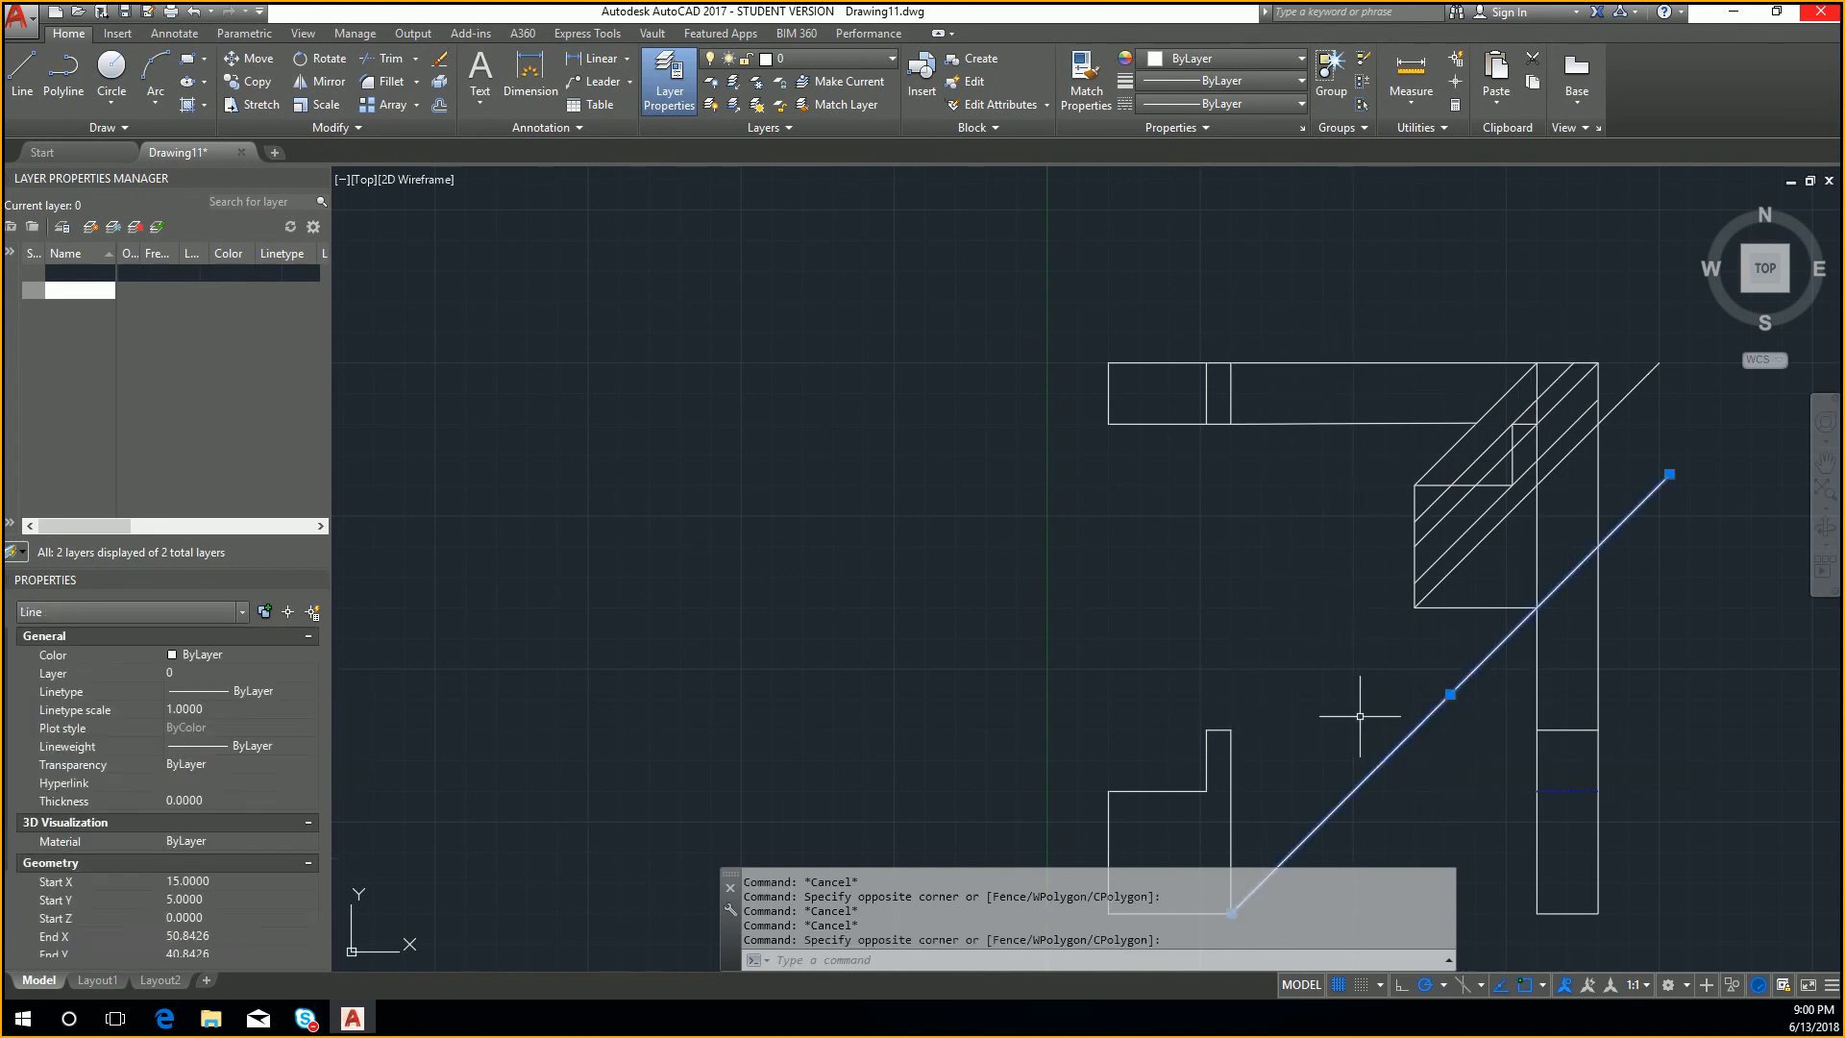
key("Delete")
key("ctrl+z")
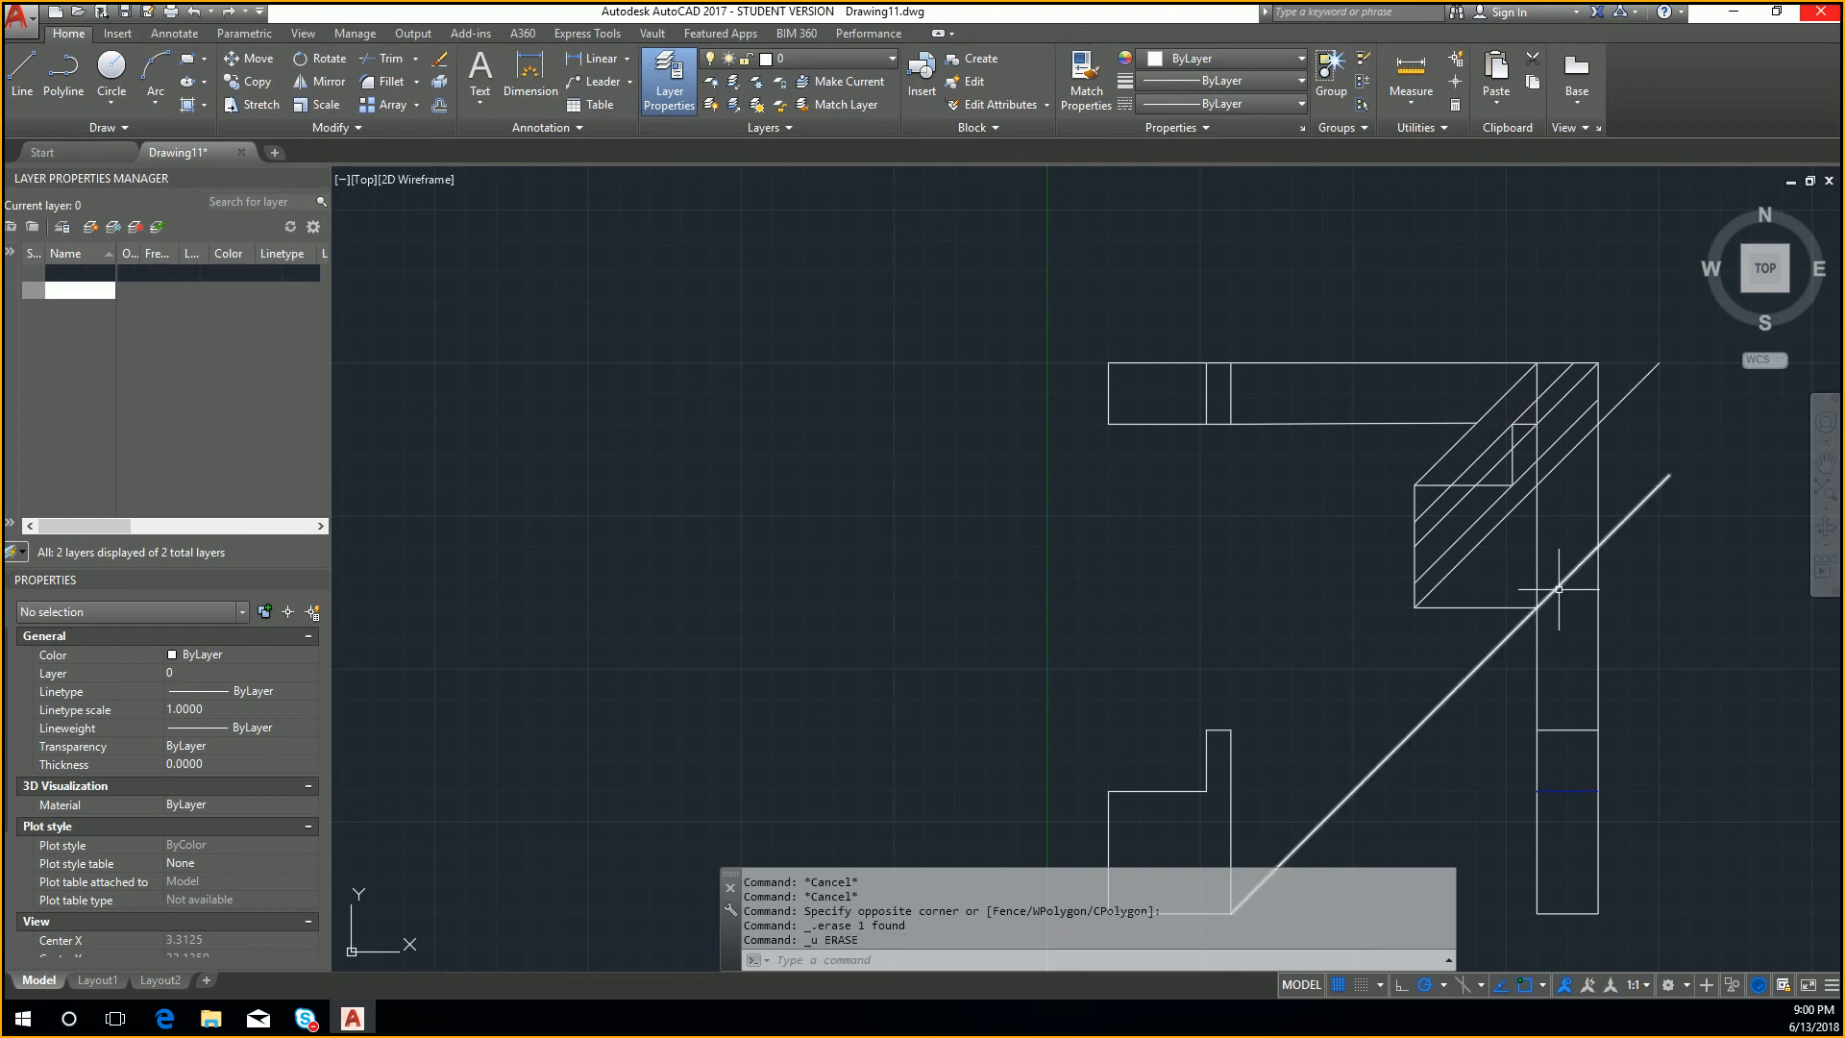
Step: Trim the lowest diagonal below the oblique view, using its bottom edge as the cutting edge
left_click(1496, 613)
left_click(1489, 609)
key("Return")
left_click(1499, 643)
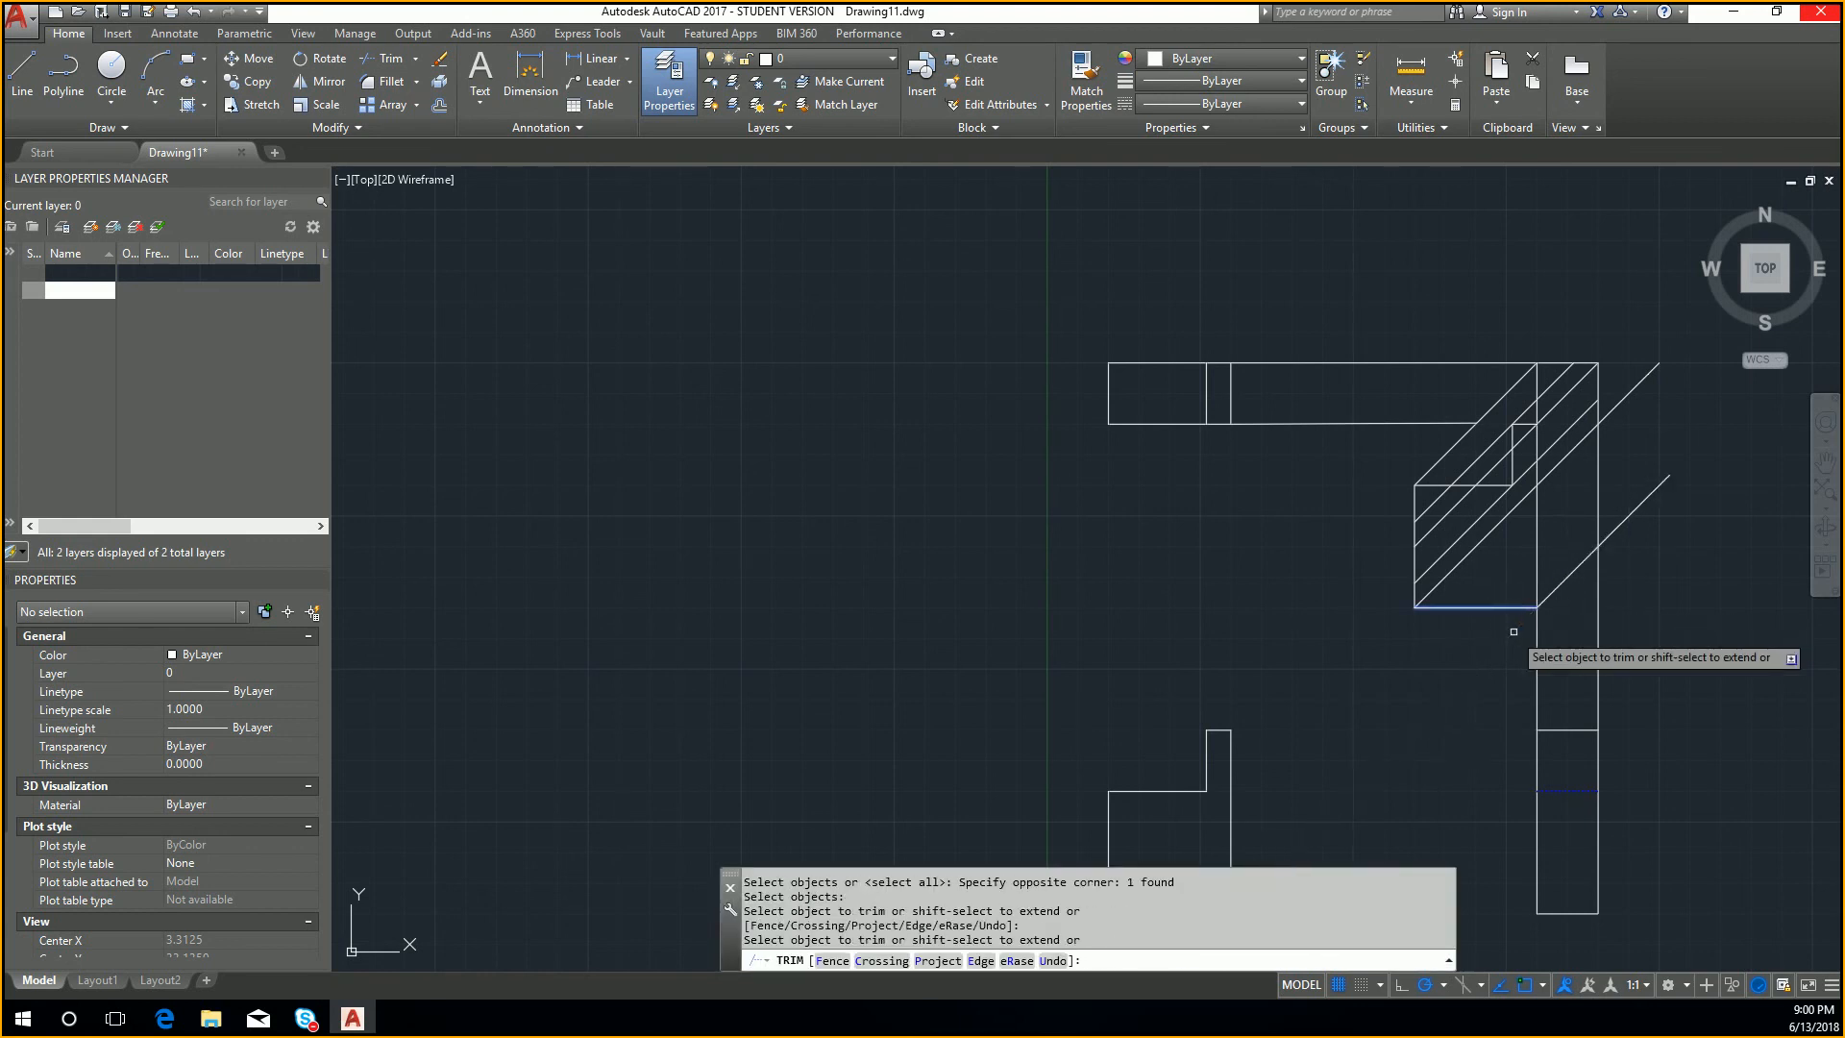
key("Escape")
scroll(1561, 510, "up", 4)
scroll(1446, 404, "down", 2)
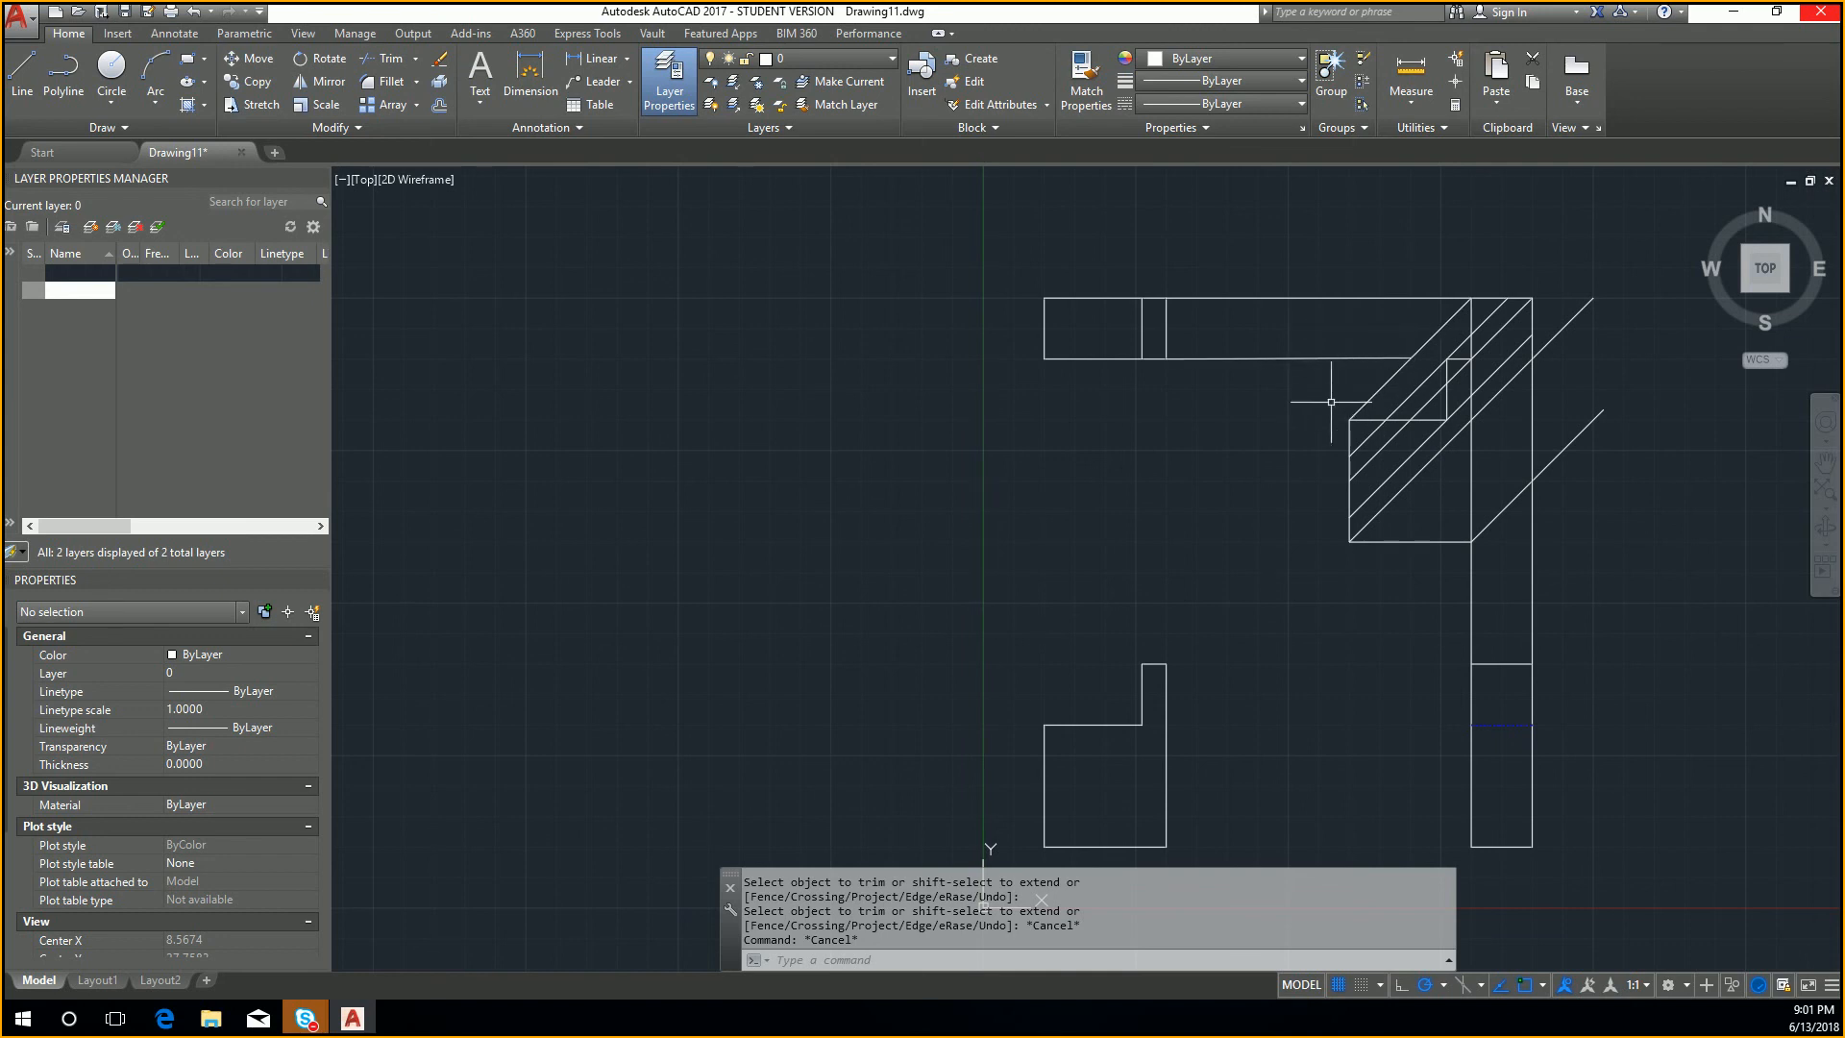
Step: Trim the two diagonals that overshoot the side view's right projection line back to that line
scroll(1569, 343, "up", 2)
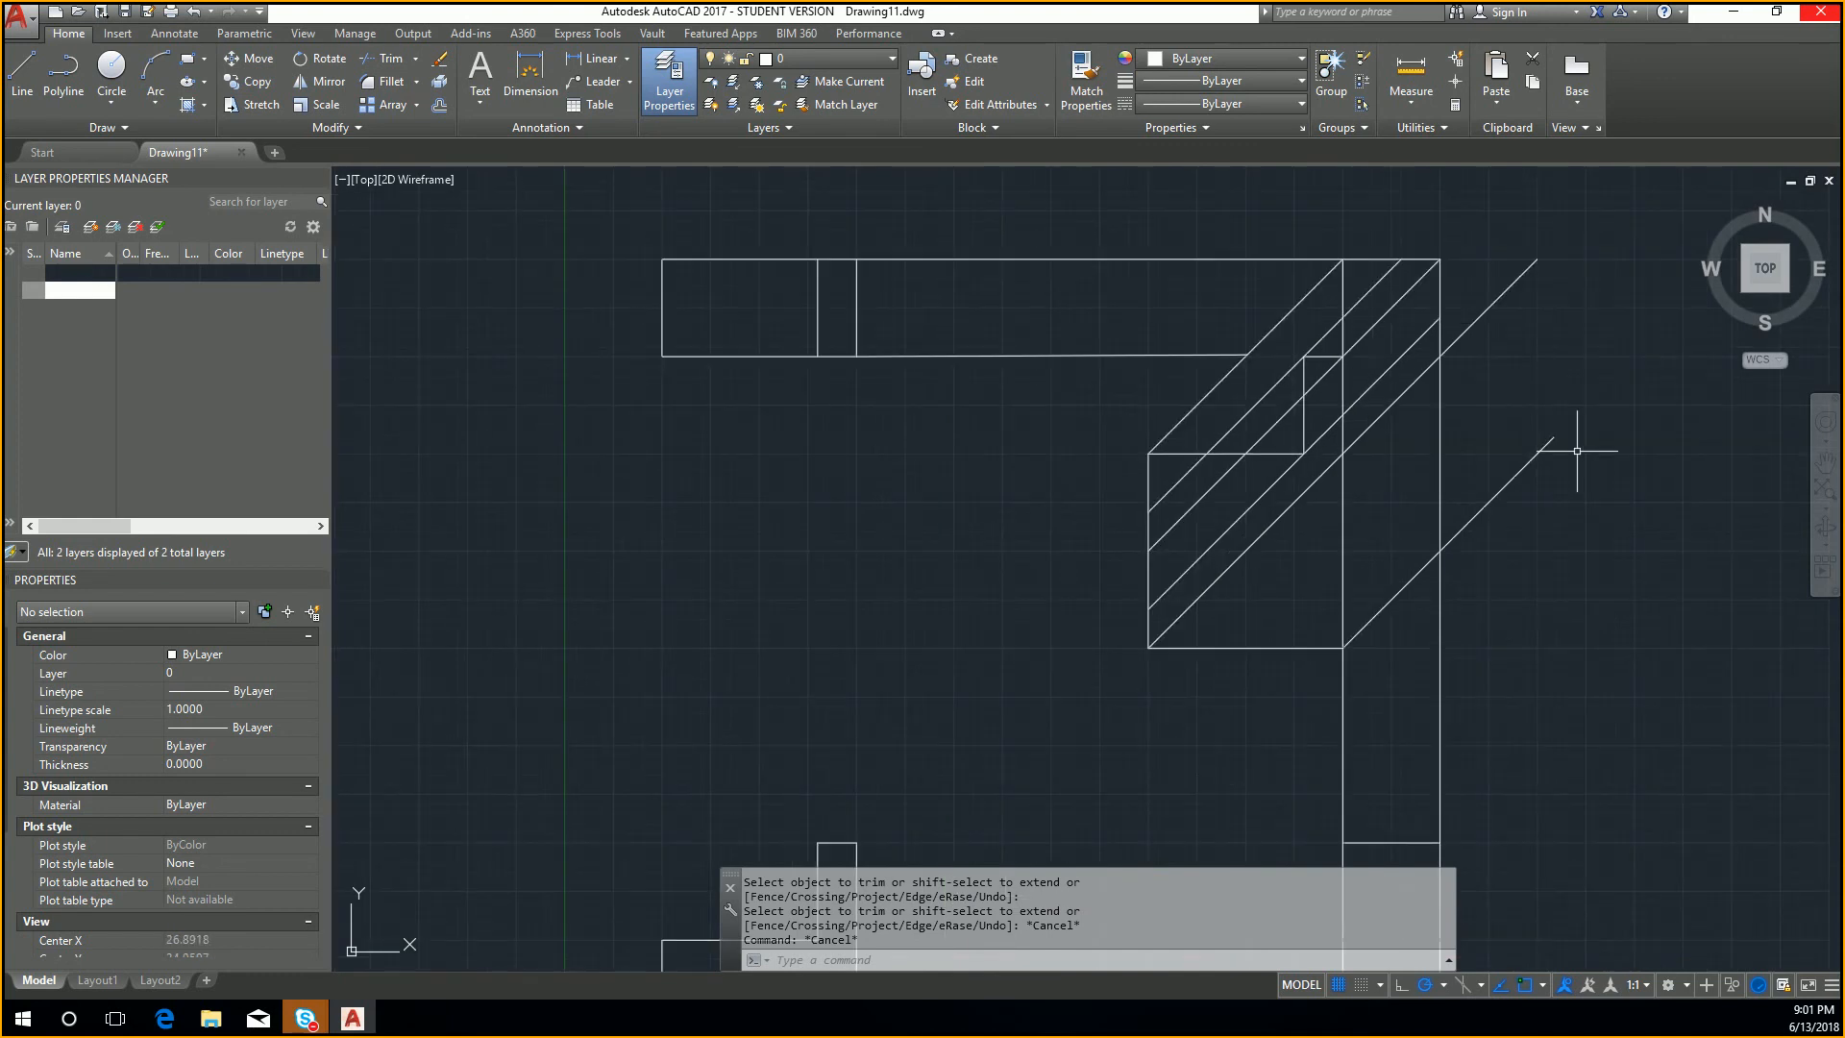
type("tri")
key("Return")
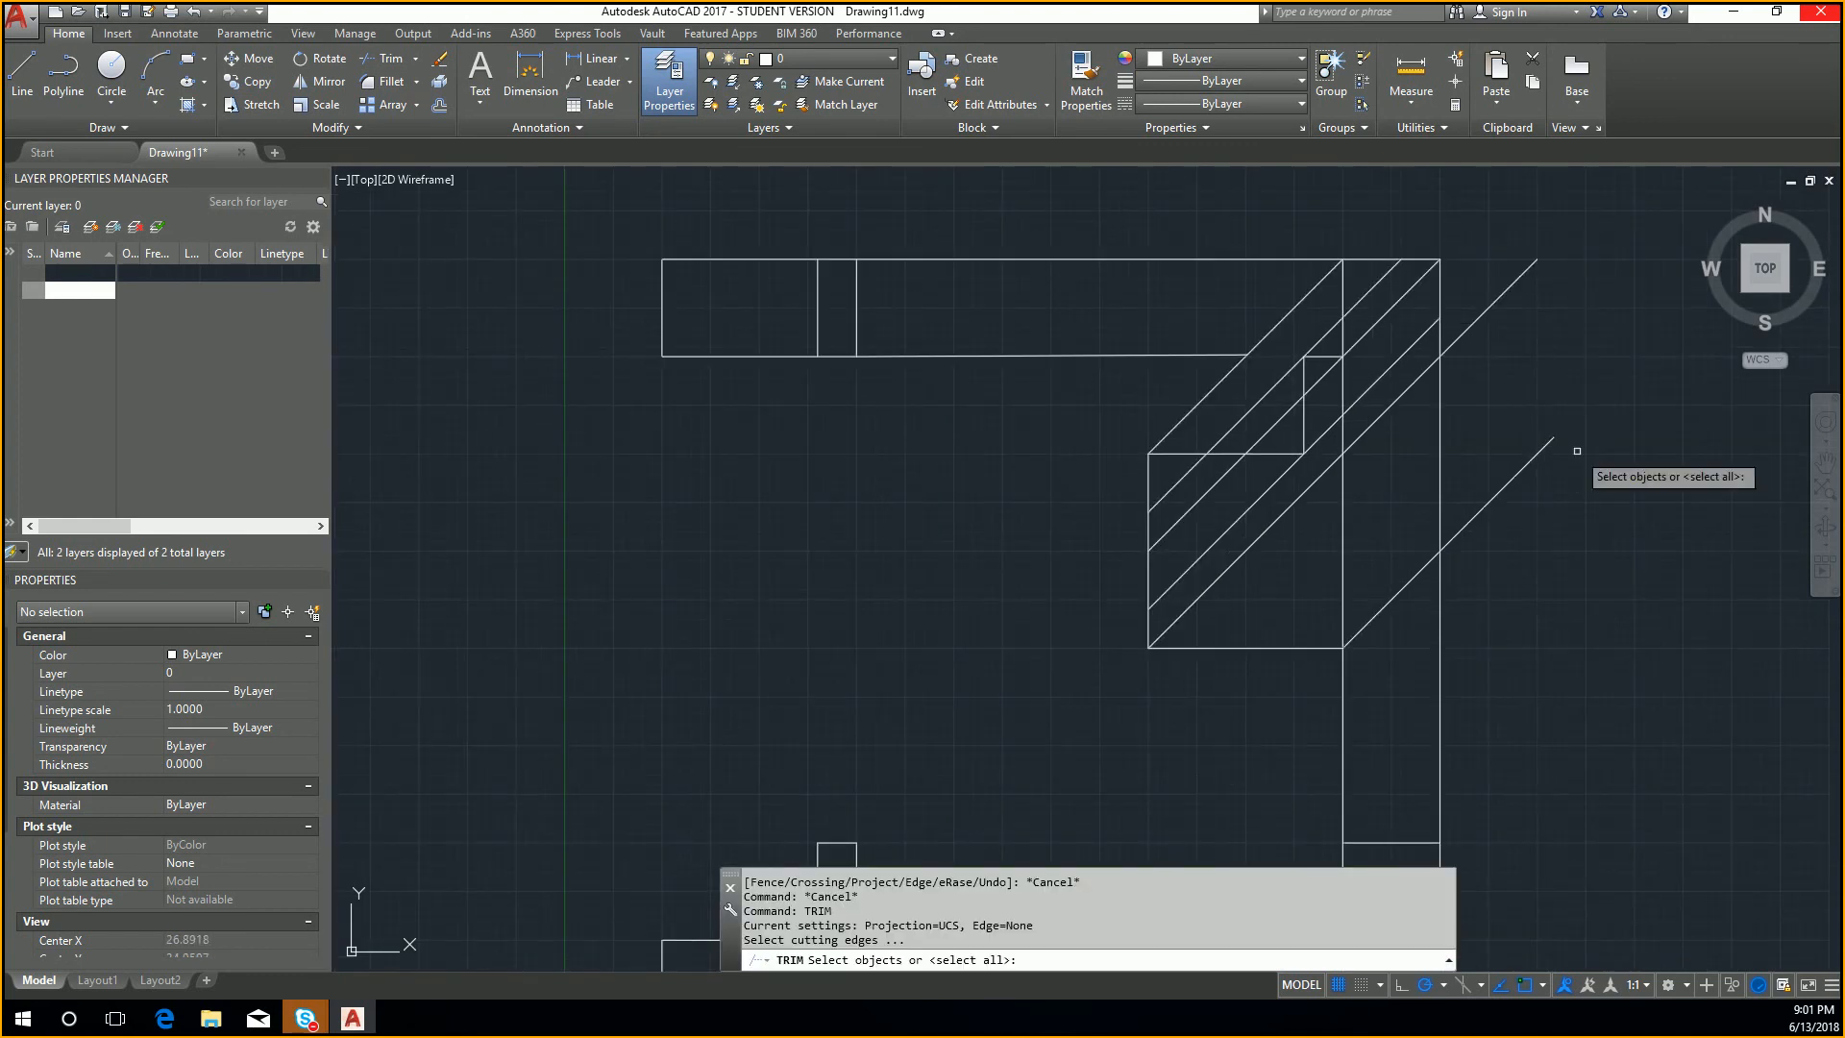
left_click(1442, 392)
key("Return")
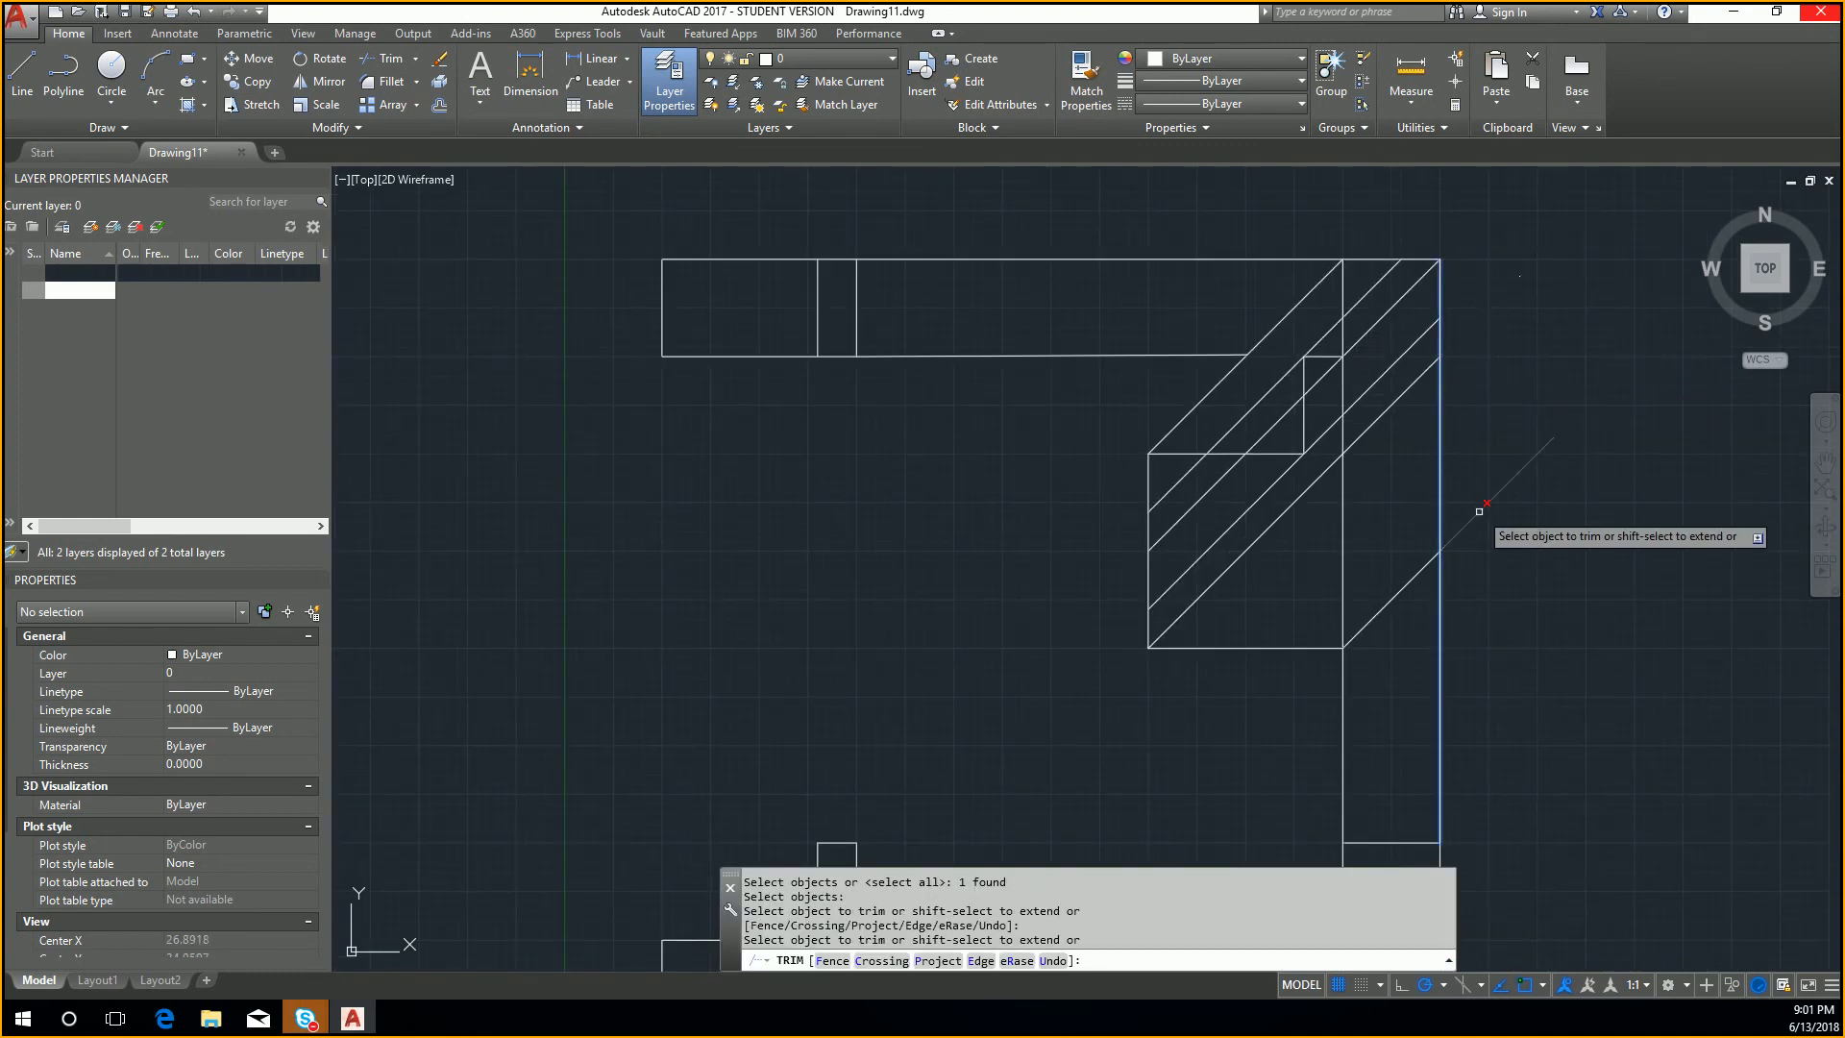
middle_click_drag(1466, 564, 1473, 499)
key("Escape")
key("Escape")
left_click(1396, 531)
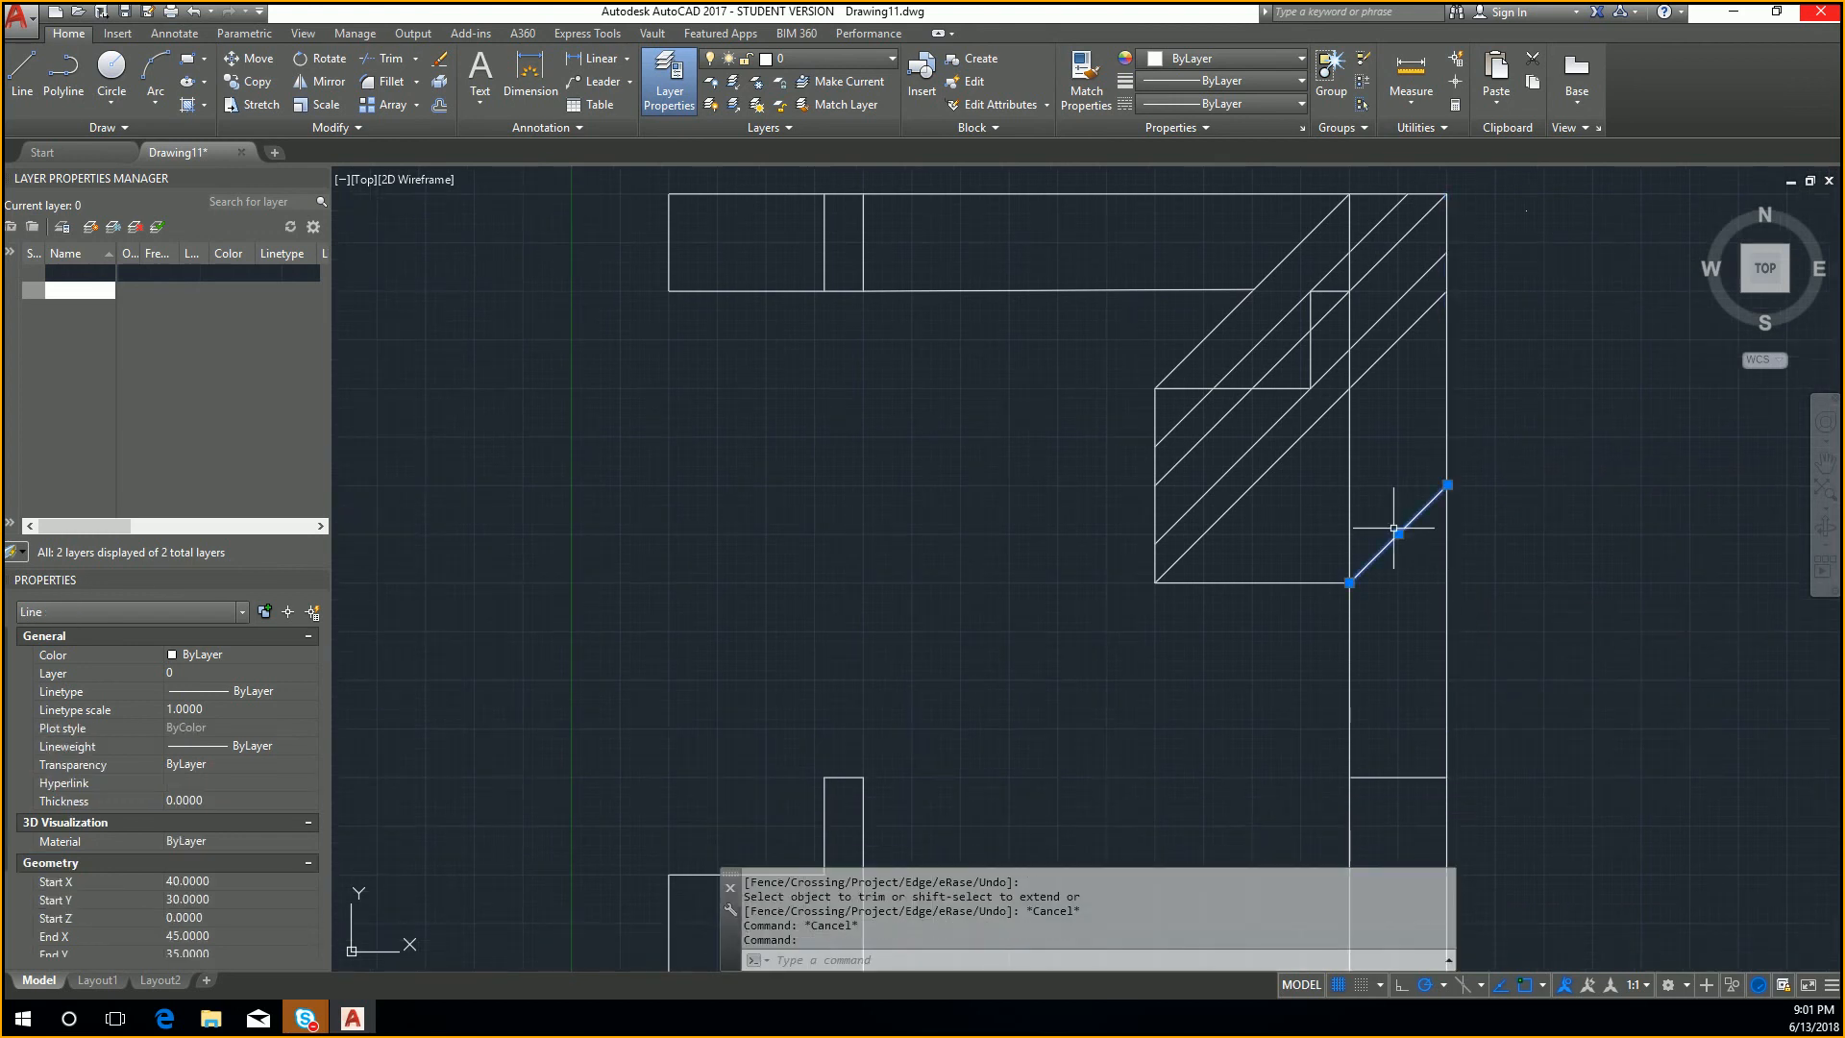
type("tr")
key("Return")
left_click(1357, 613)
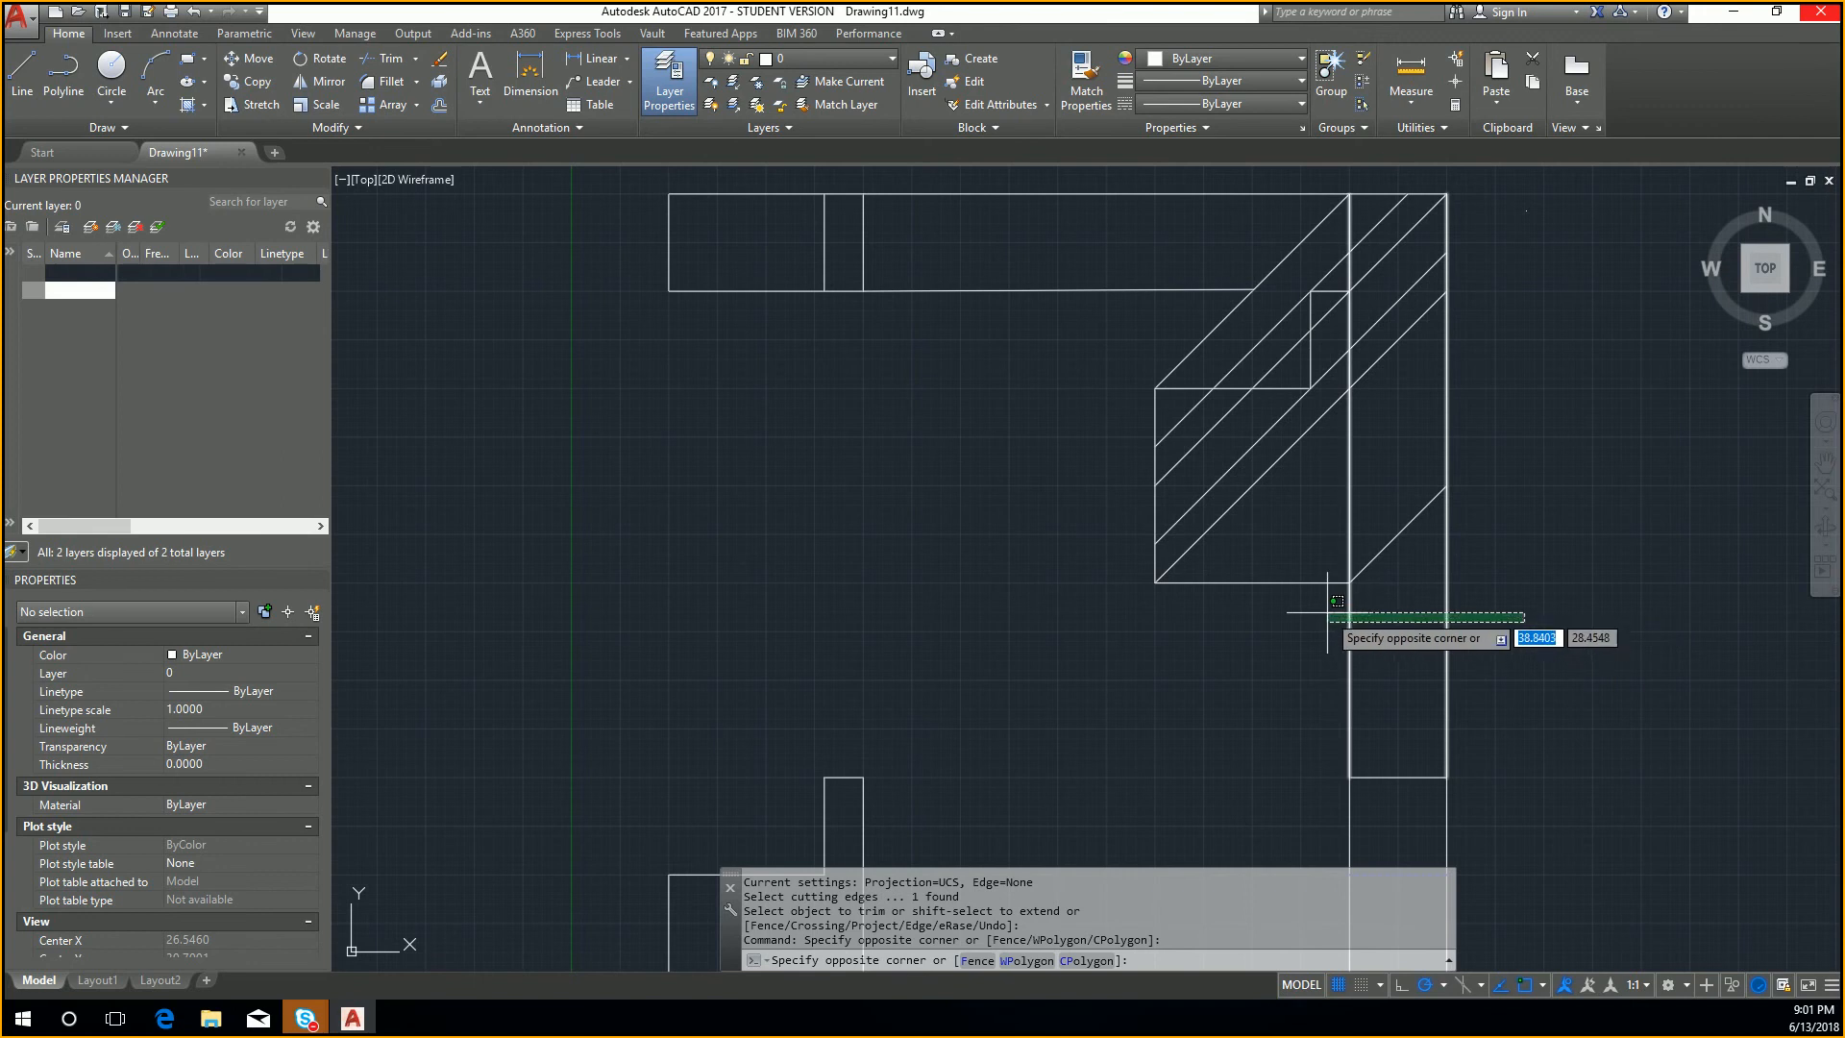
key("Escape")
key("Escape")
Step: Trim both vertical projection lines between the oblique view's short bottom diagonal and the side view
type("trim")
key("Return")
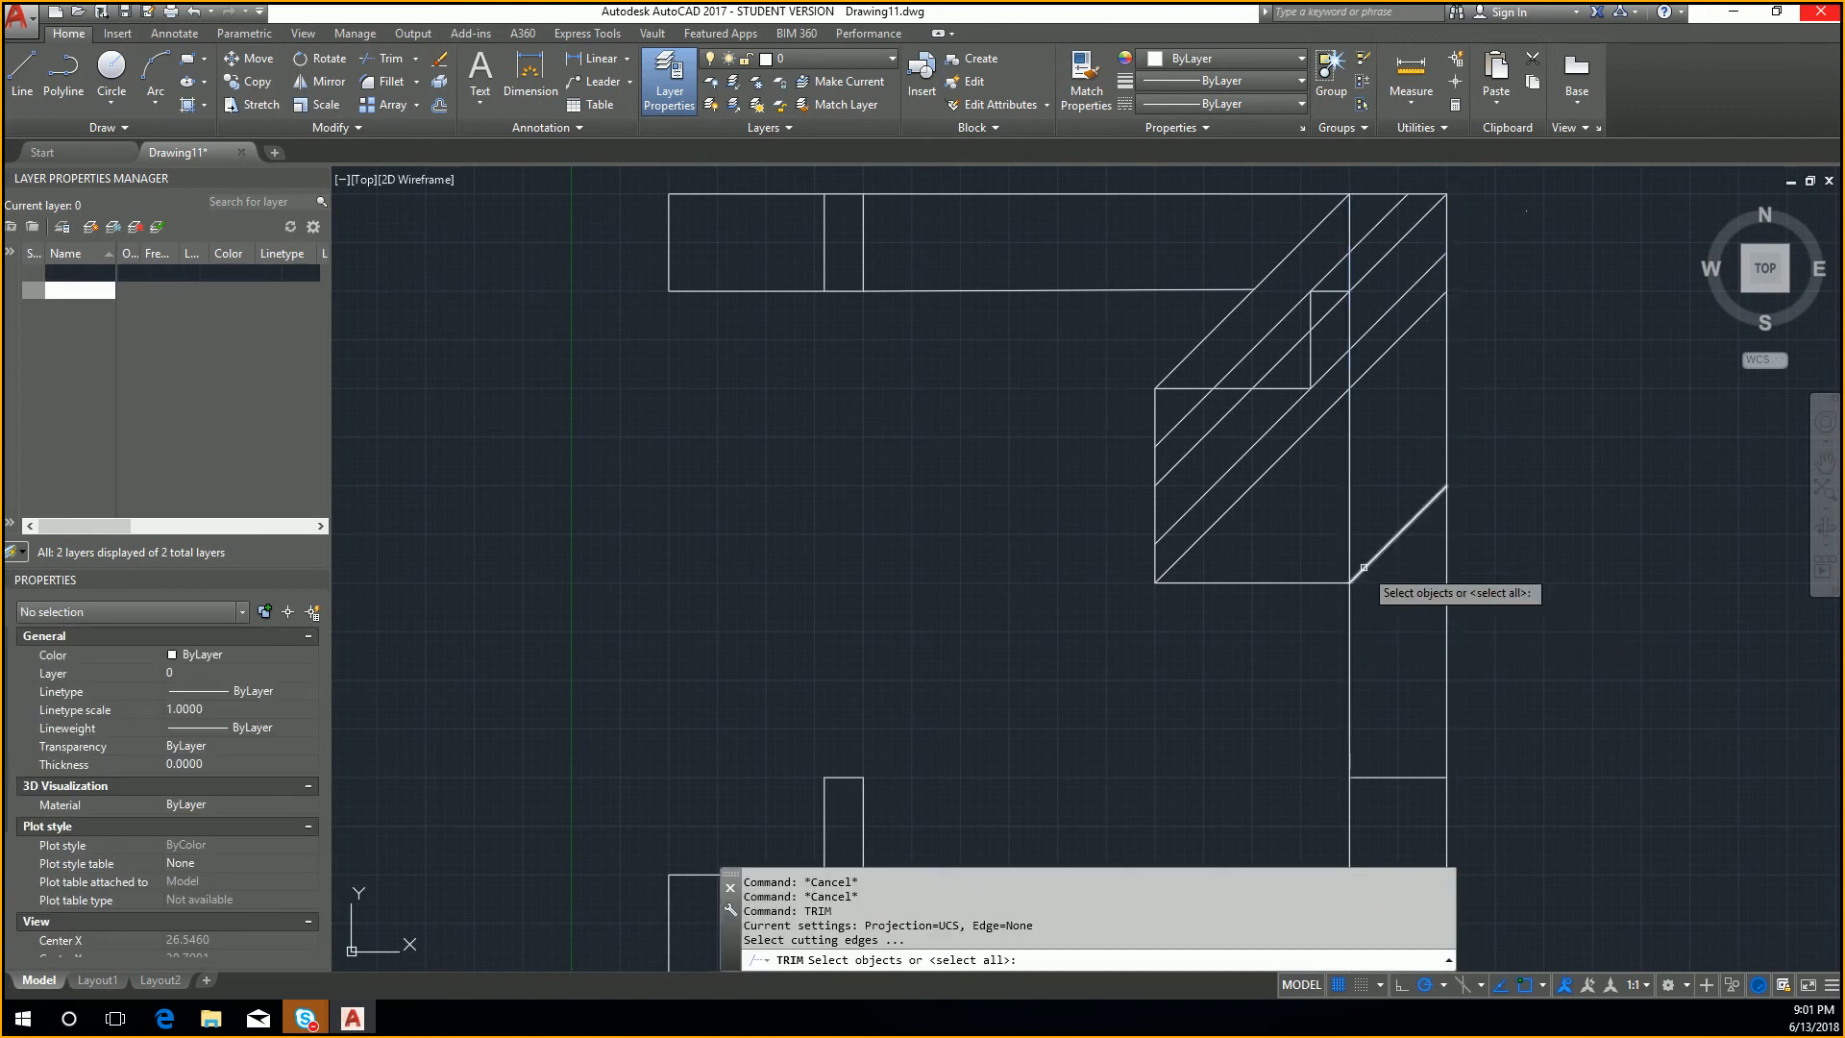
left_click(1377, 561)
key("Return")
left_click(1455, 576)
left_click(1420, 582)
left_click(1371, 646)
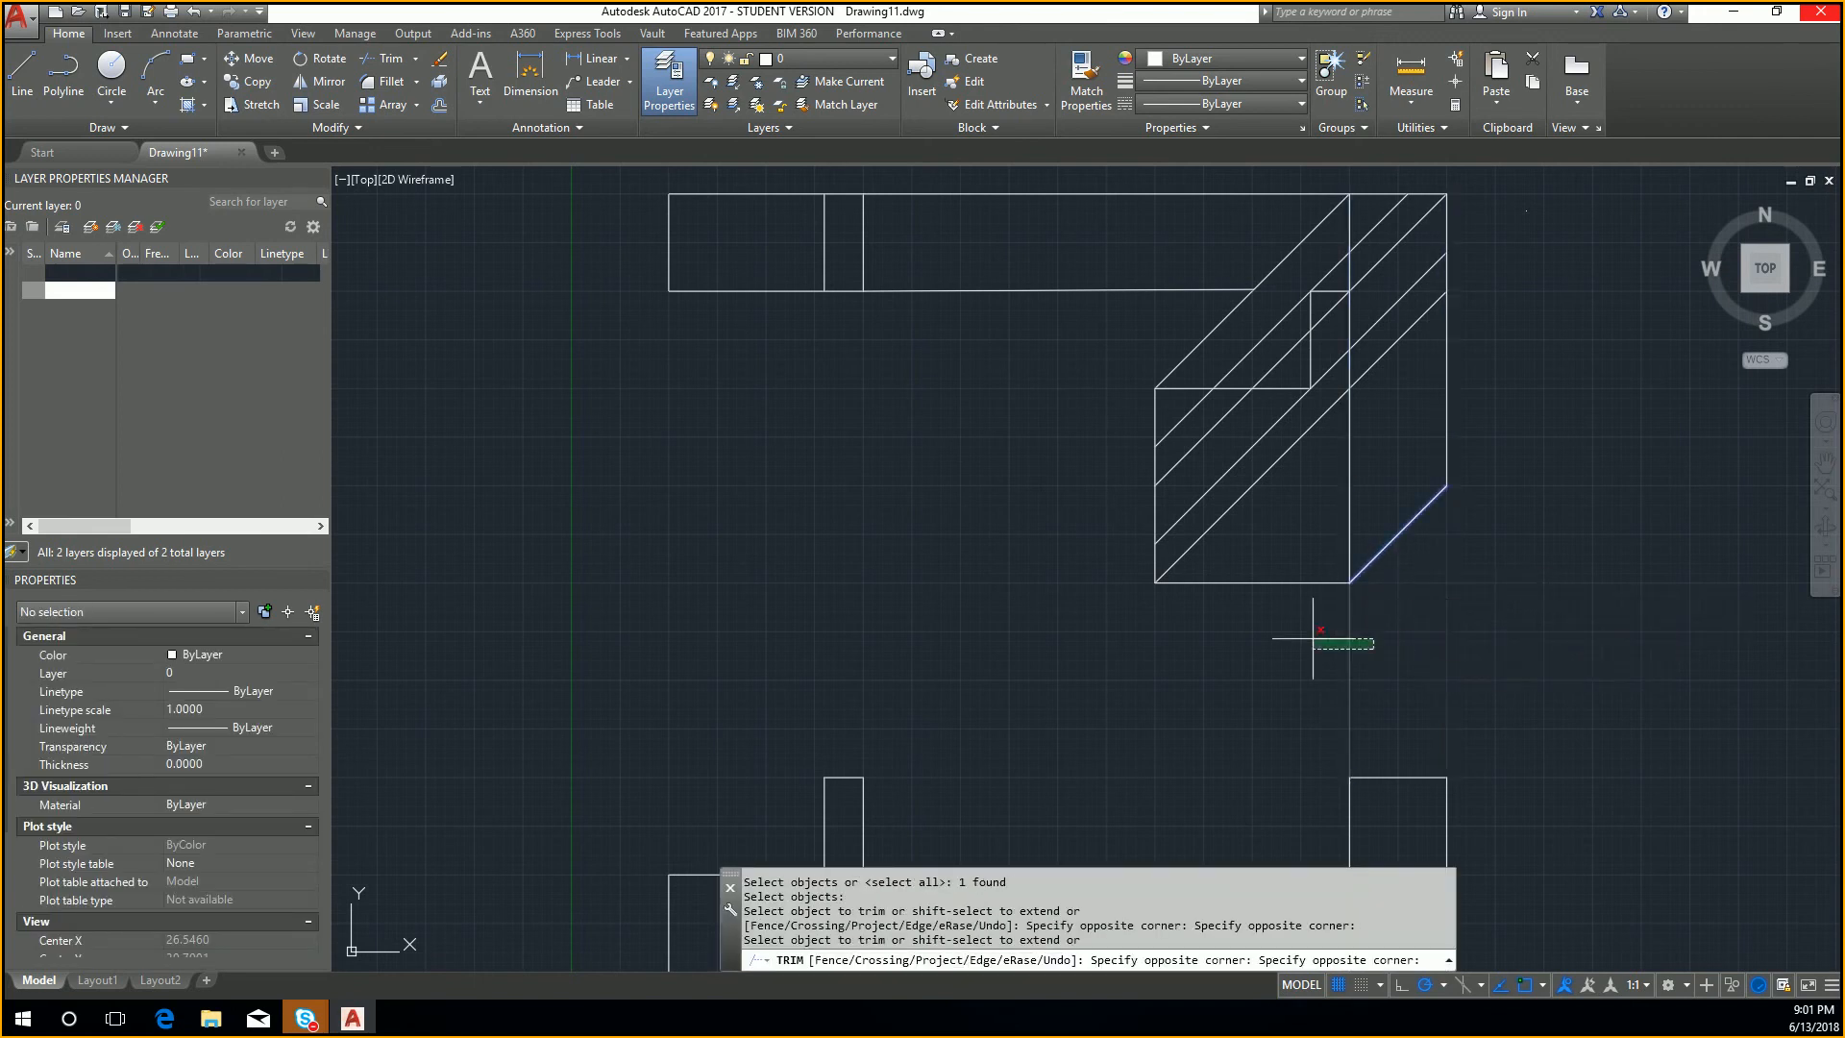
left_click(1309, 636)
key("Escape")
scroll(1409, 543, "down", 4)
scroll(1409, 543, "up", 4)
key("Escape")
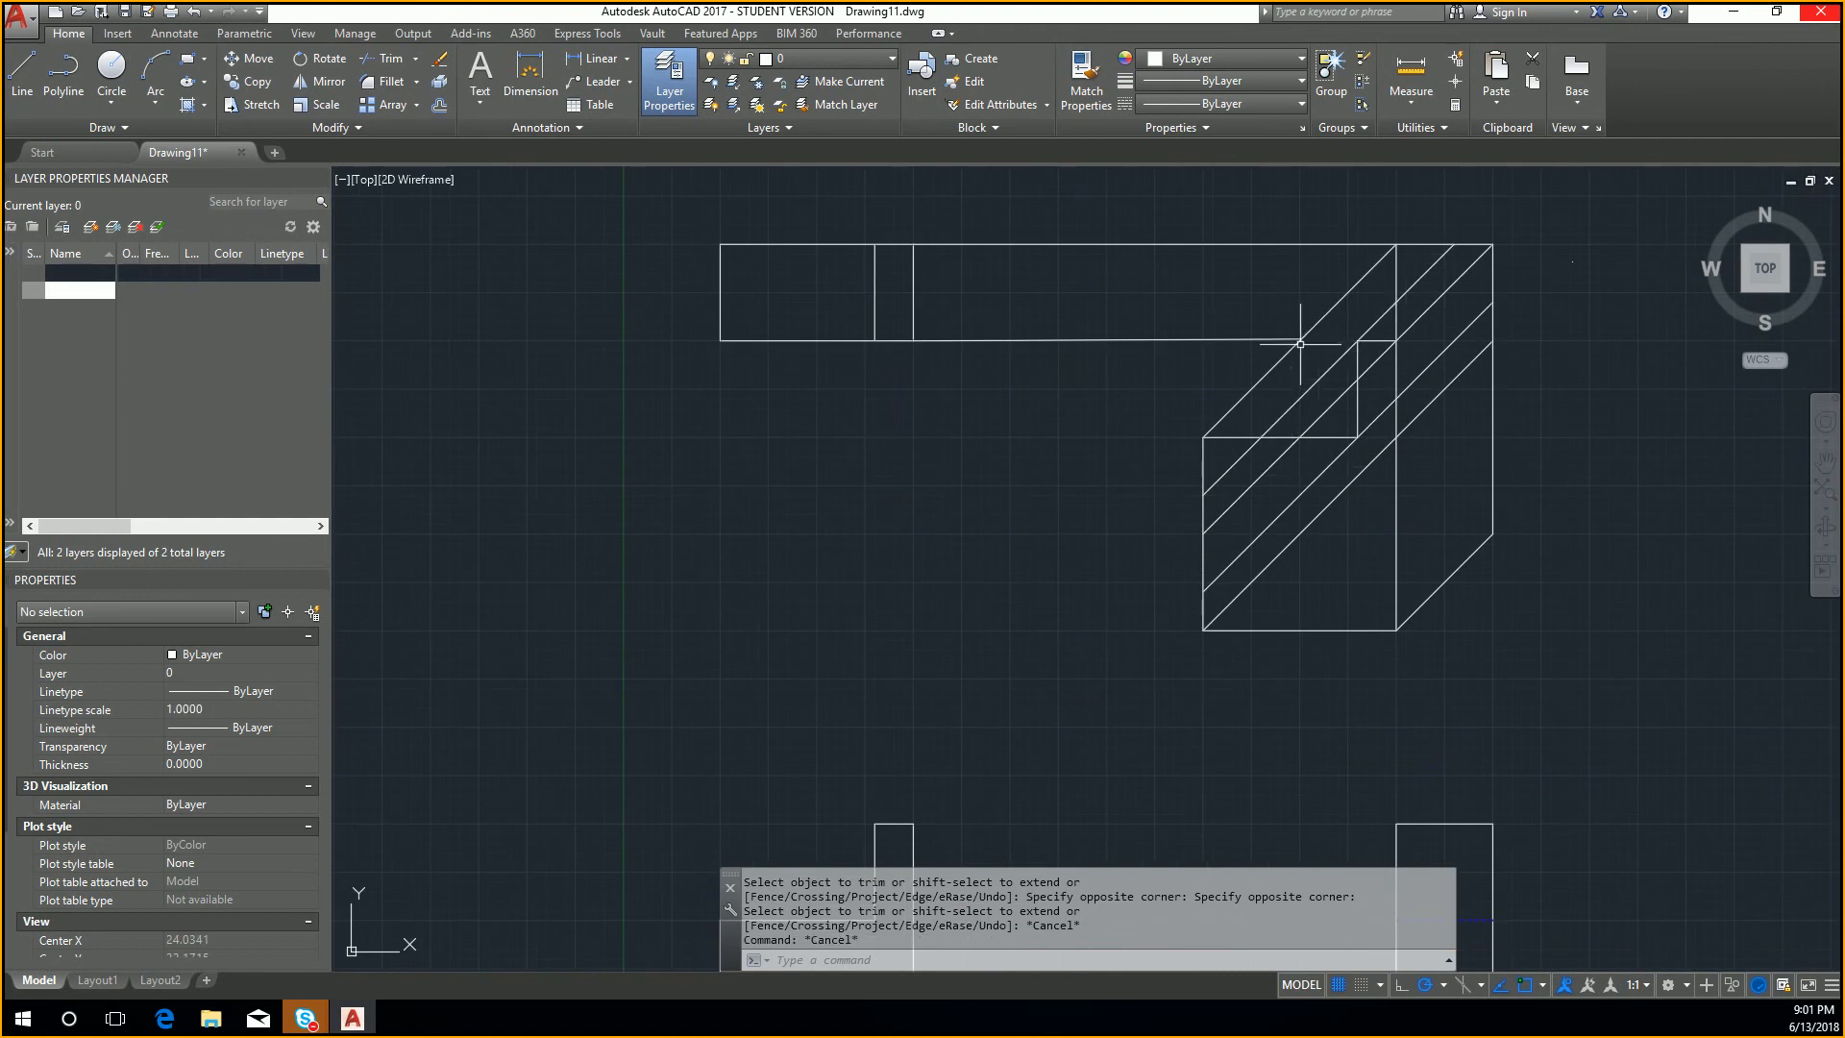
Step: Erase the horizontal projection line running from the top view's lower edge to the oblique view
key("Return")
key("Escape")
left_click(1223, 358)
left_click(1147, 257)
key("Delete")
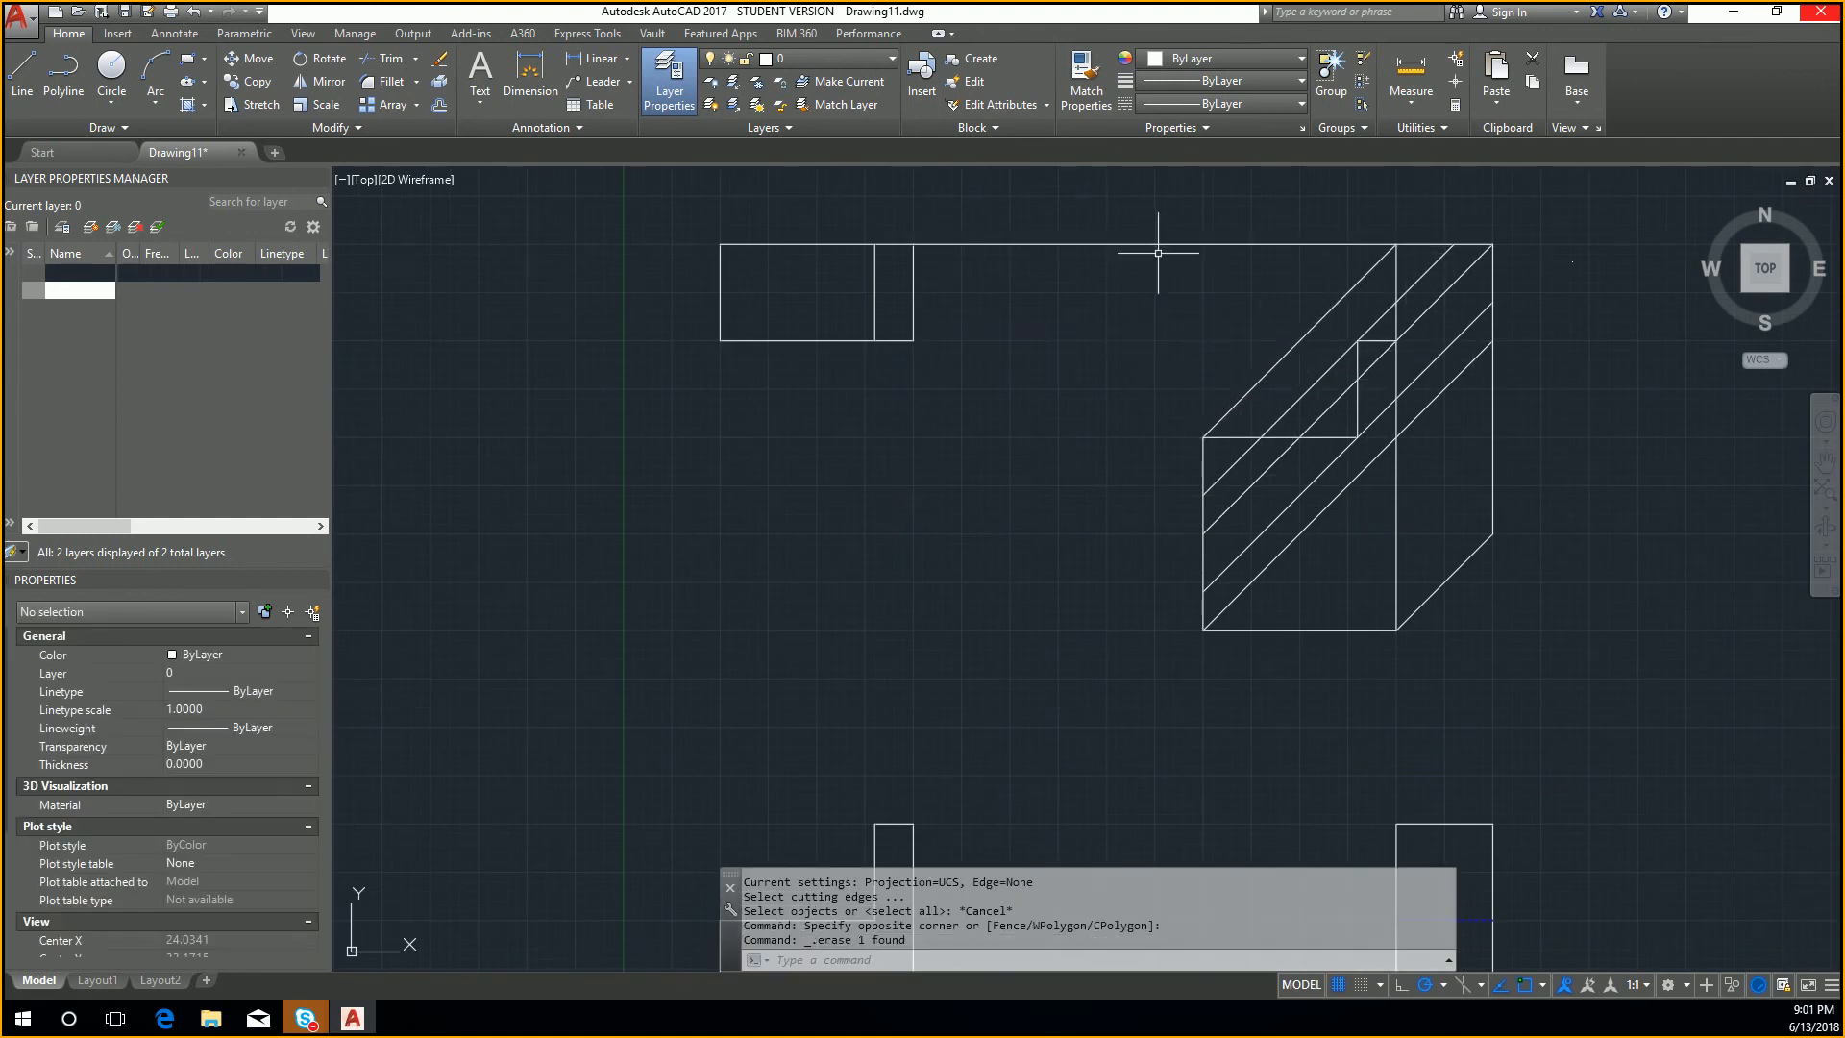
key("Escape")
Step: Trim the upper horizontal projection line between the top view and the oblique view, using the uppermost diagonal as the cutting edge
key("Return")
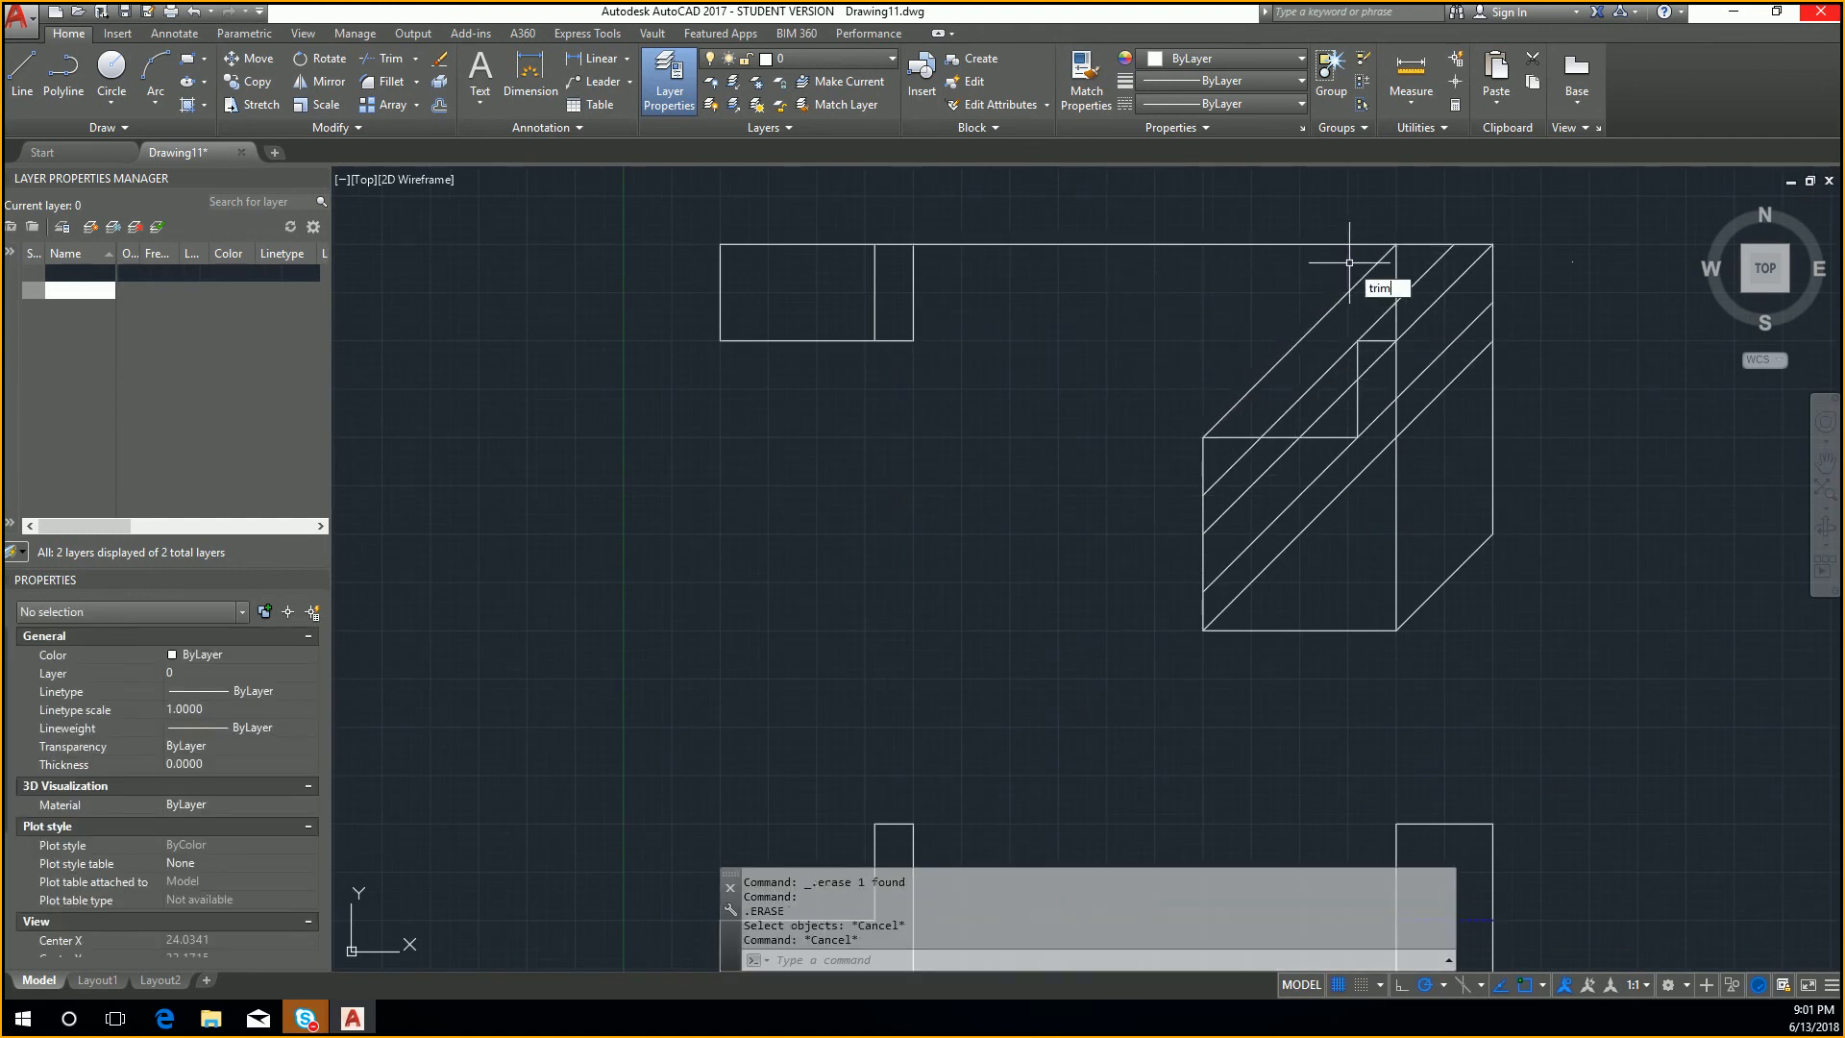
left_click(1375, 267)
key("Return")
left_click(1373, 245)
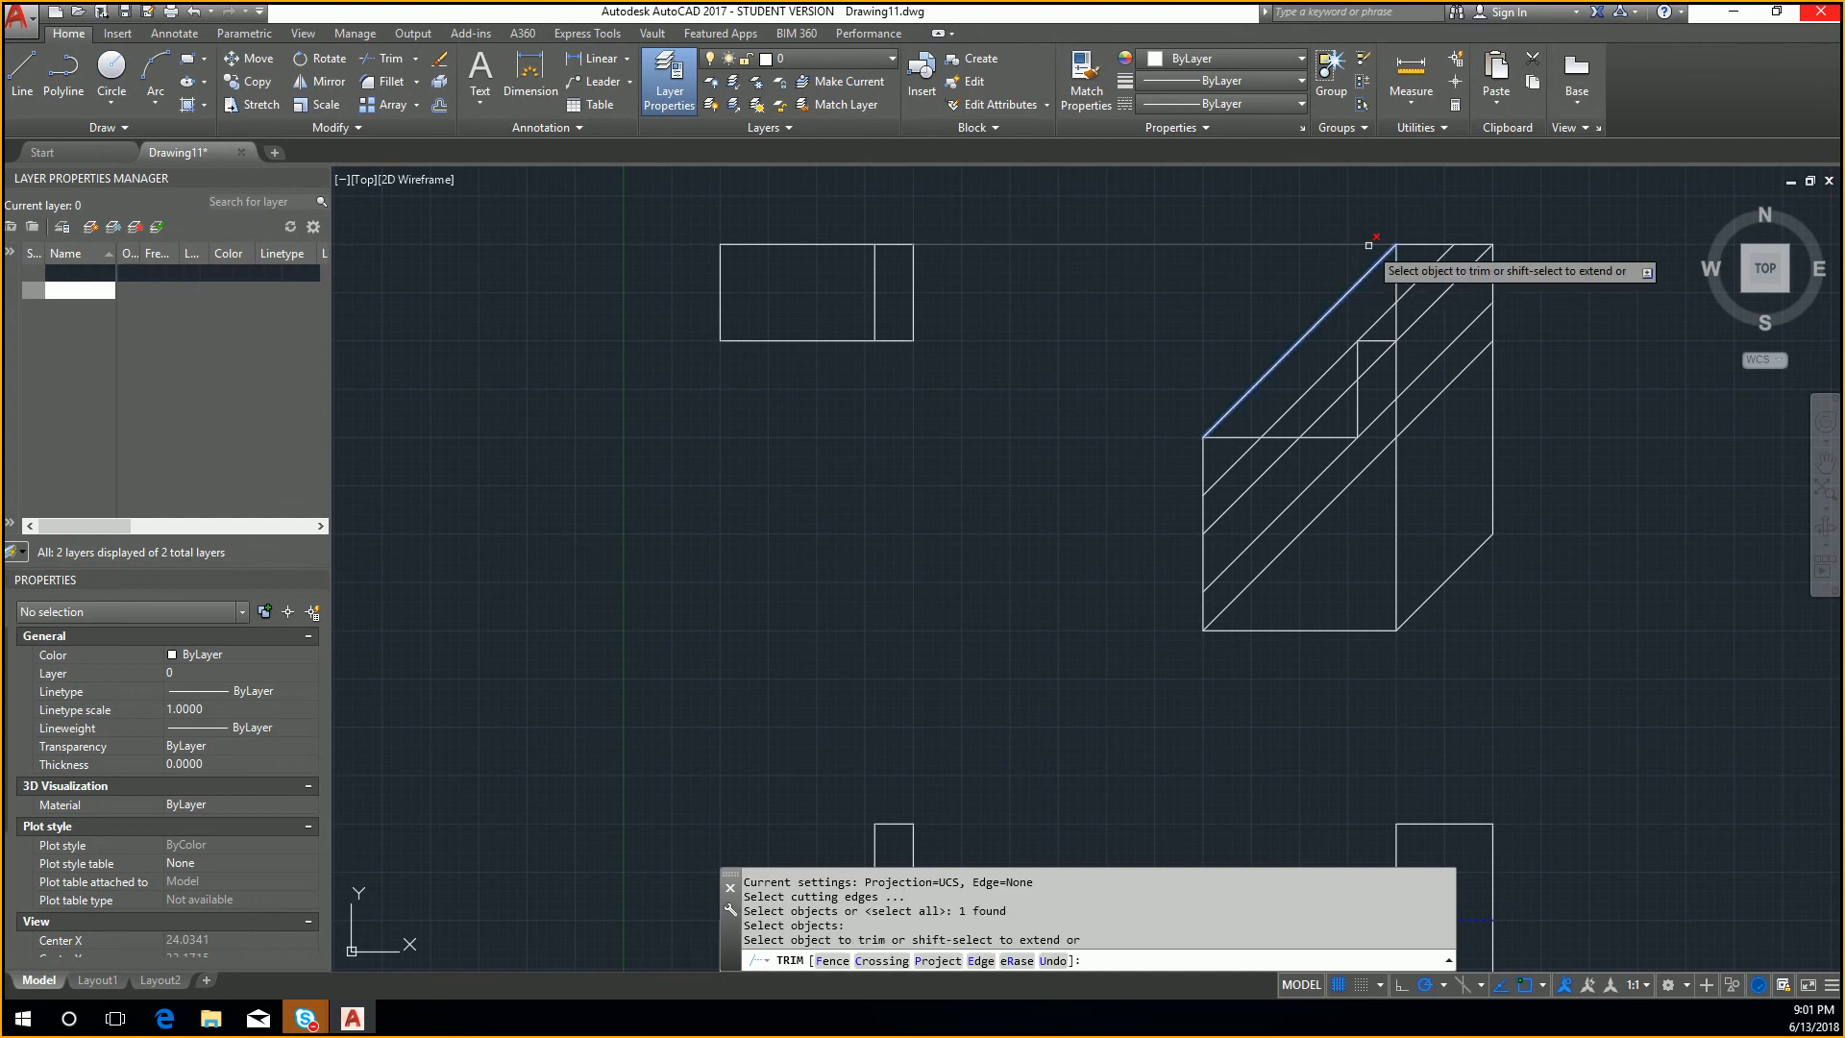
key("Escape")
scroll(1315, 343, "down", 2)
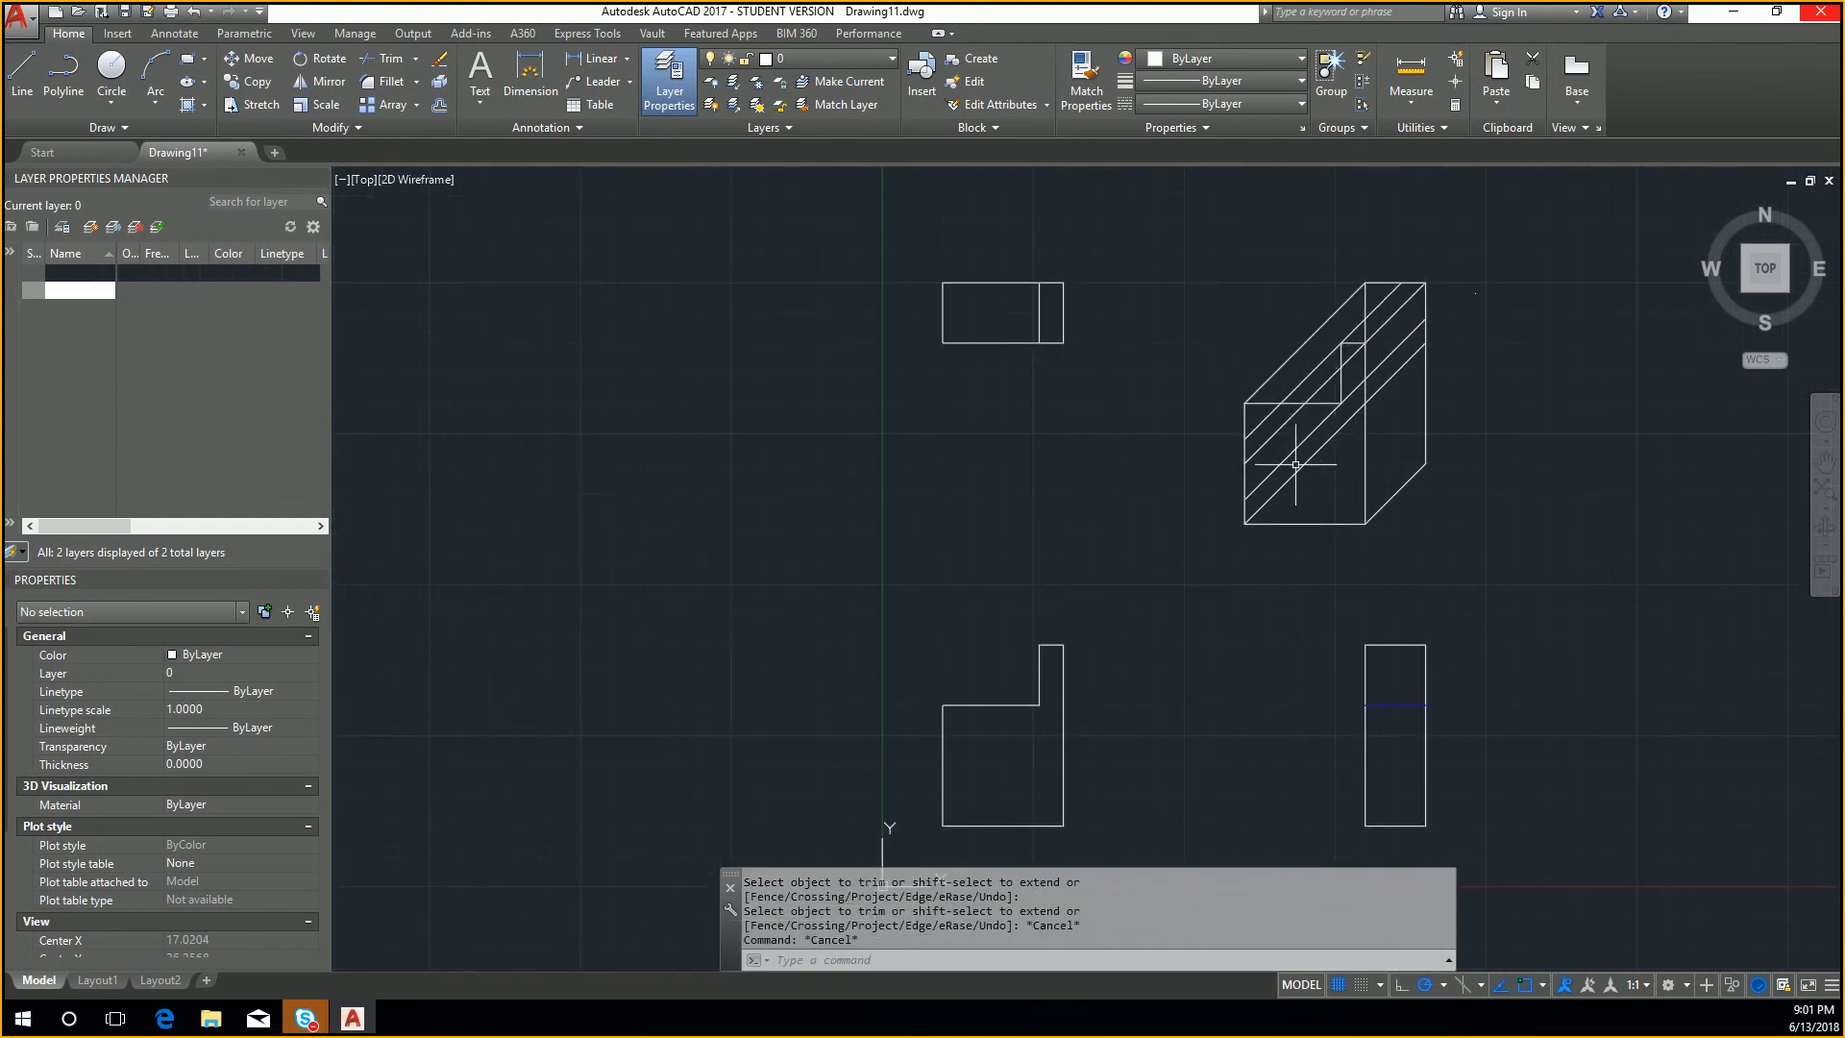
Step: Try erasing the four diagonals crossing the oblique view's front face, and undo the erasure
left_click(1307, 487)
left_click(1244, 411)
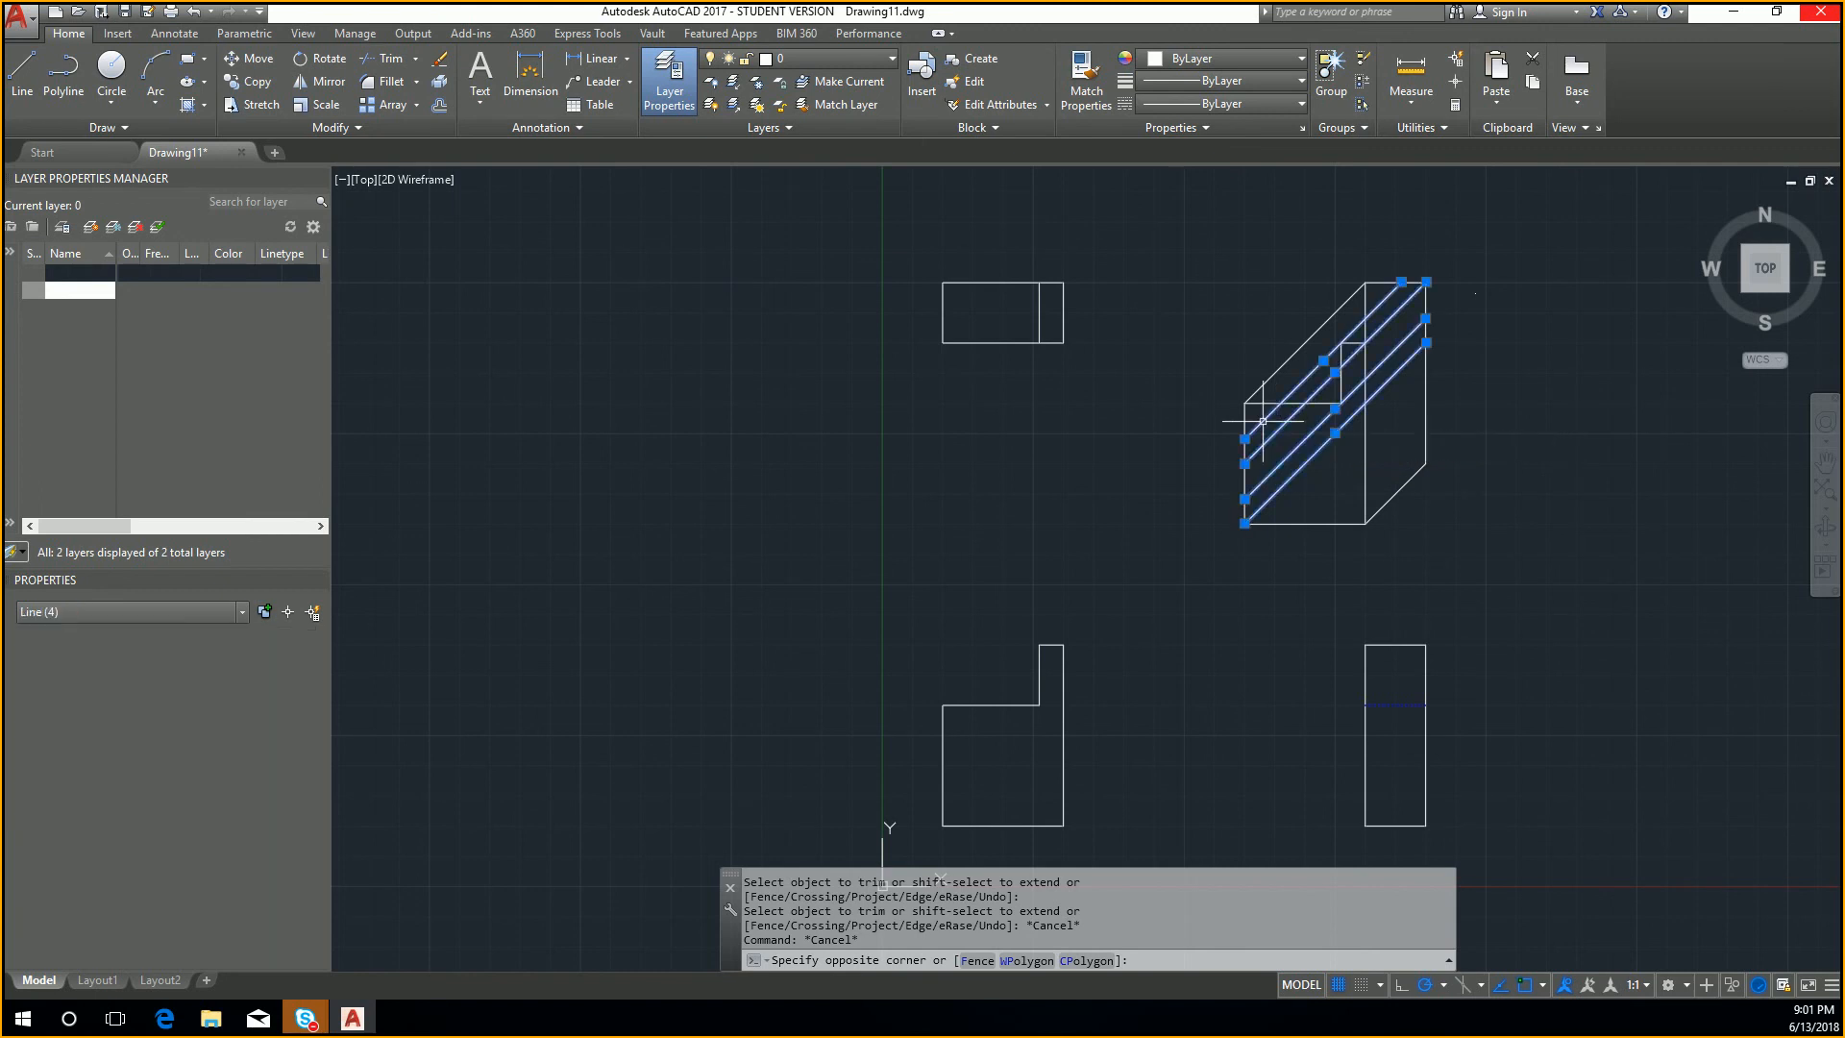
key("Delete")
key("ctrl+z")
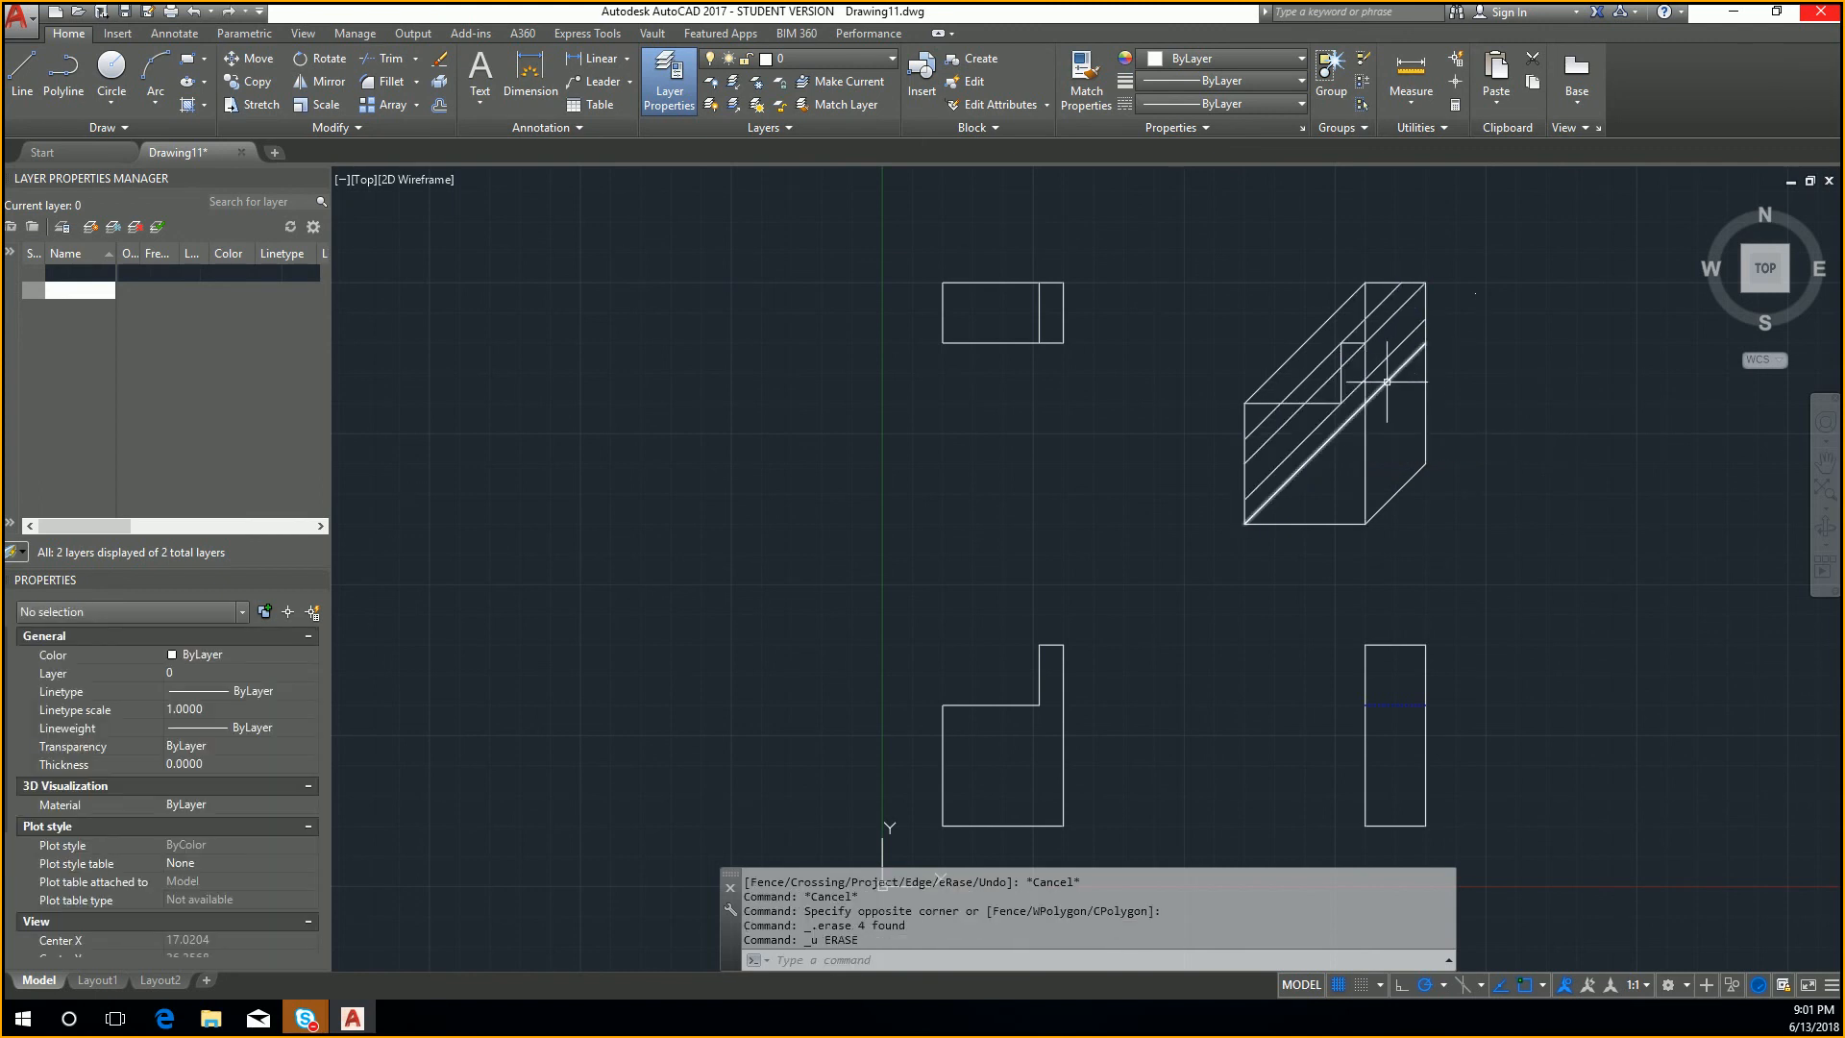
Step: Trim the third diagonal from the top across the oblique view's front face, using the front face's right vertical edge as the cutting edge
right_click(1379, 390)
scroll(1379, 390, "up", 2)
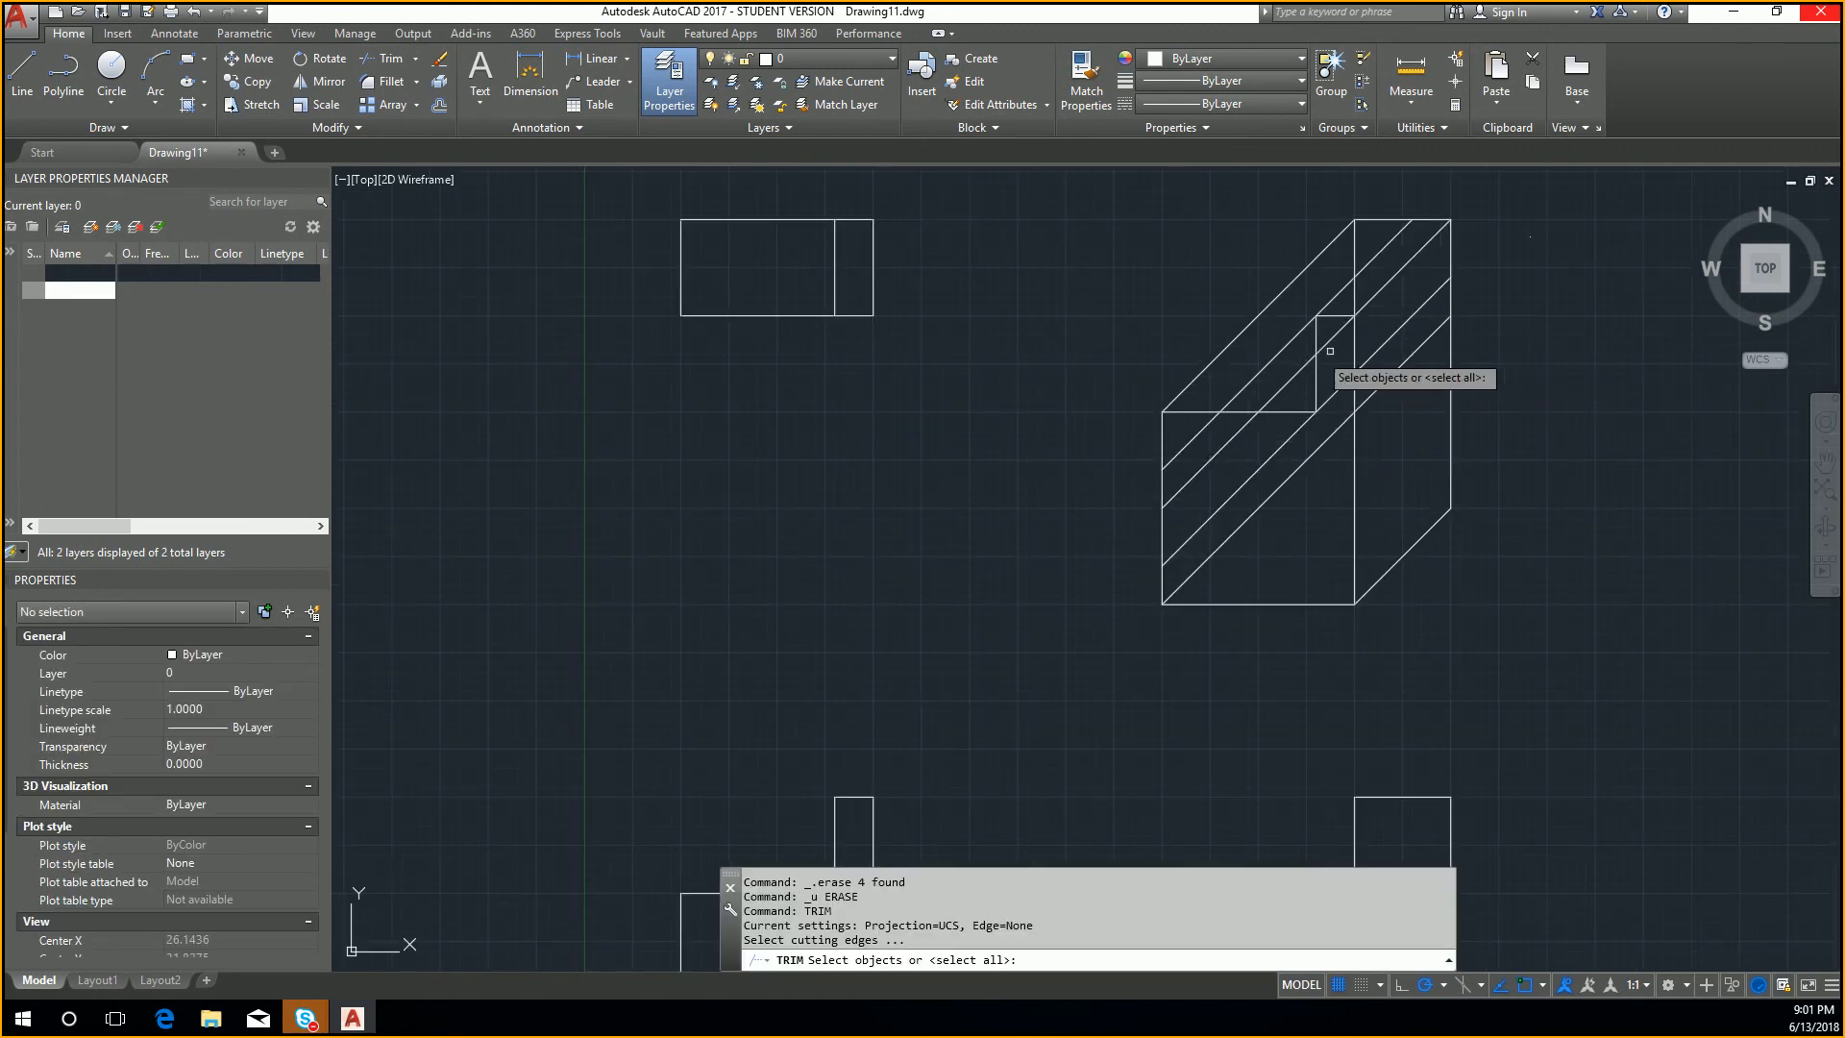
left_click(1354, 335)
right_click(1354, 335)
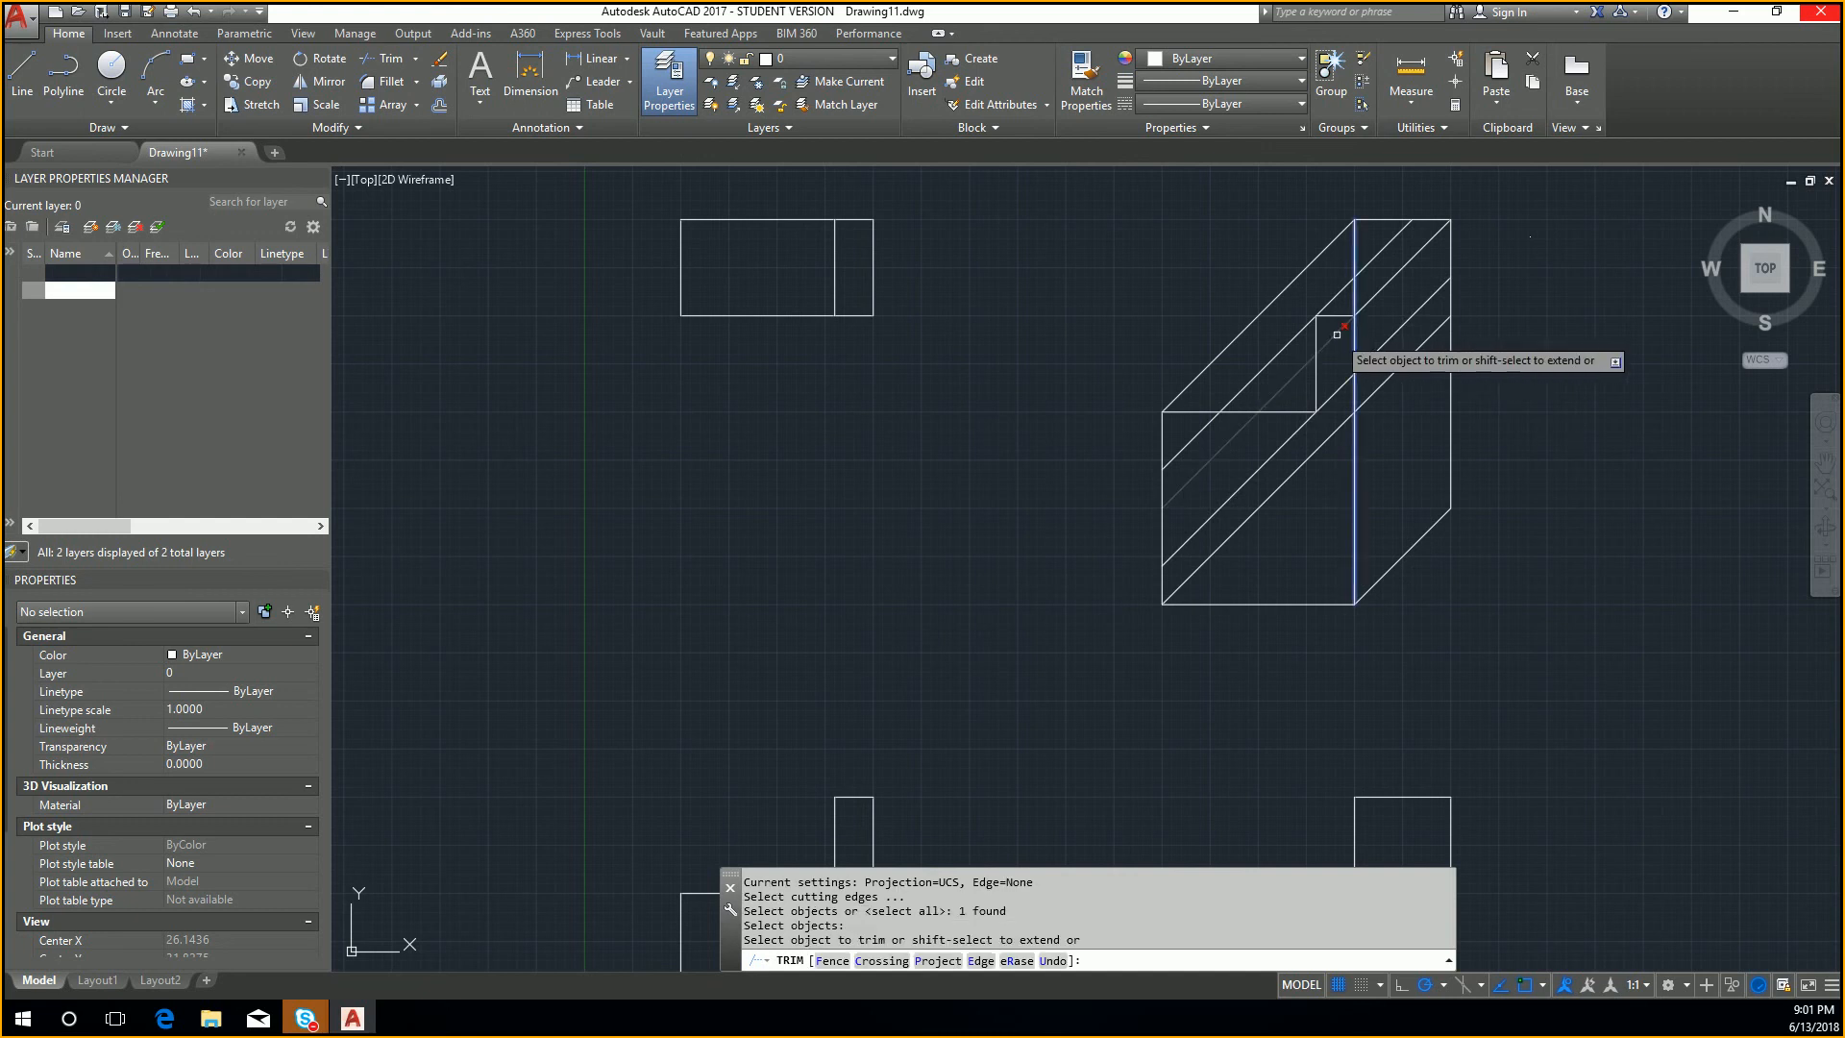
left_click(1390, 328)
key("Escape")
key("Escape")
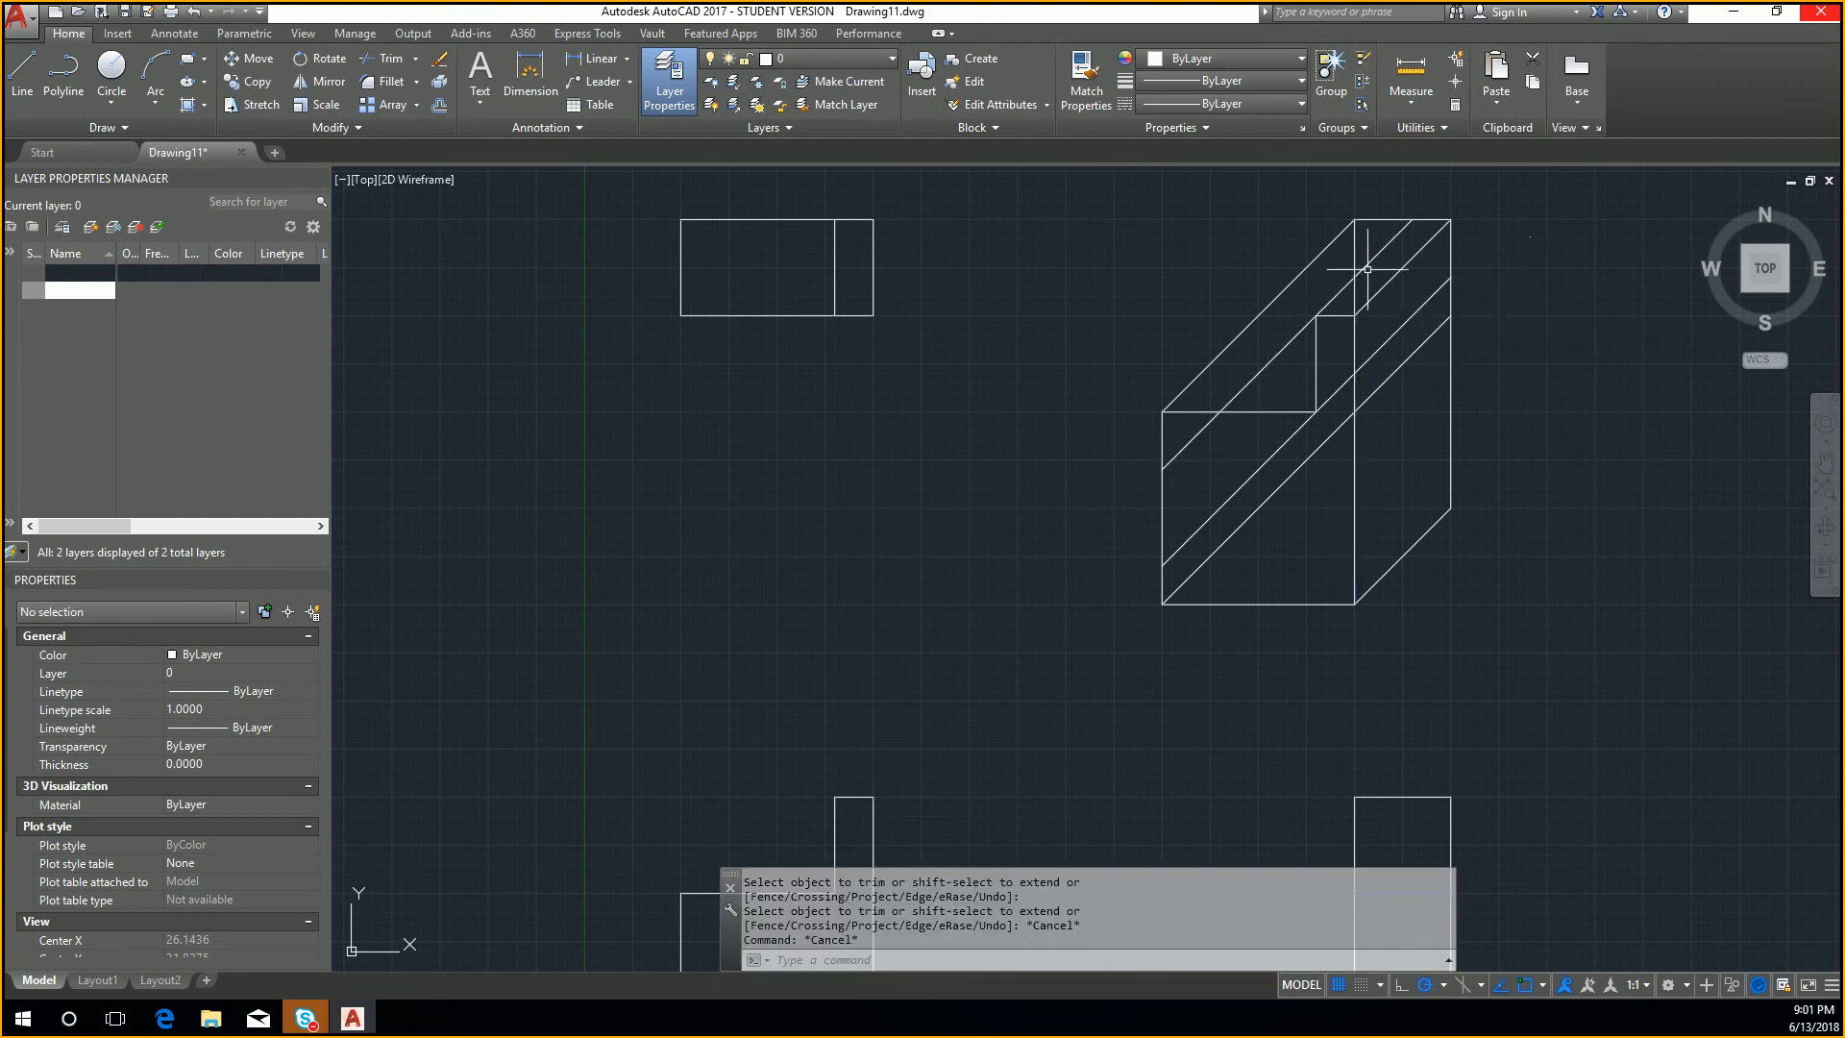
Step: Trim the front face's right vertical line above the short top edge of the oblique view's step
right_click(1352, 309)
left_click(1350, 313)
right_click(1350, 312)
left_click(1352, 295)
key("Escape")
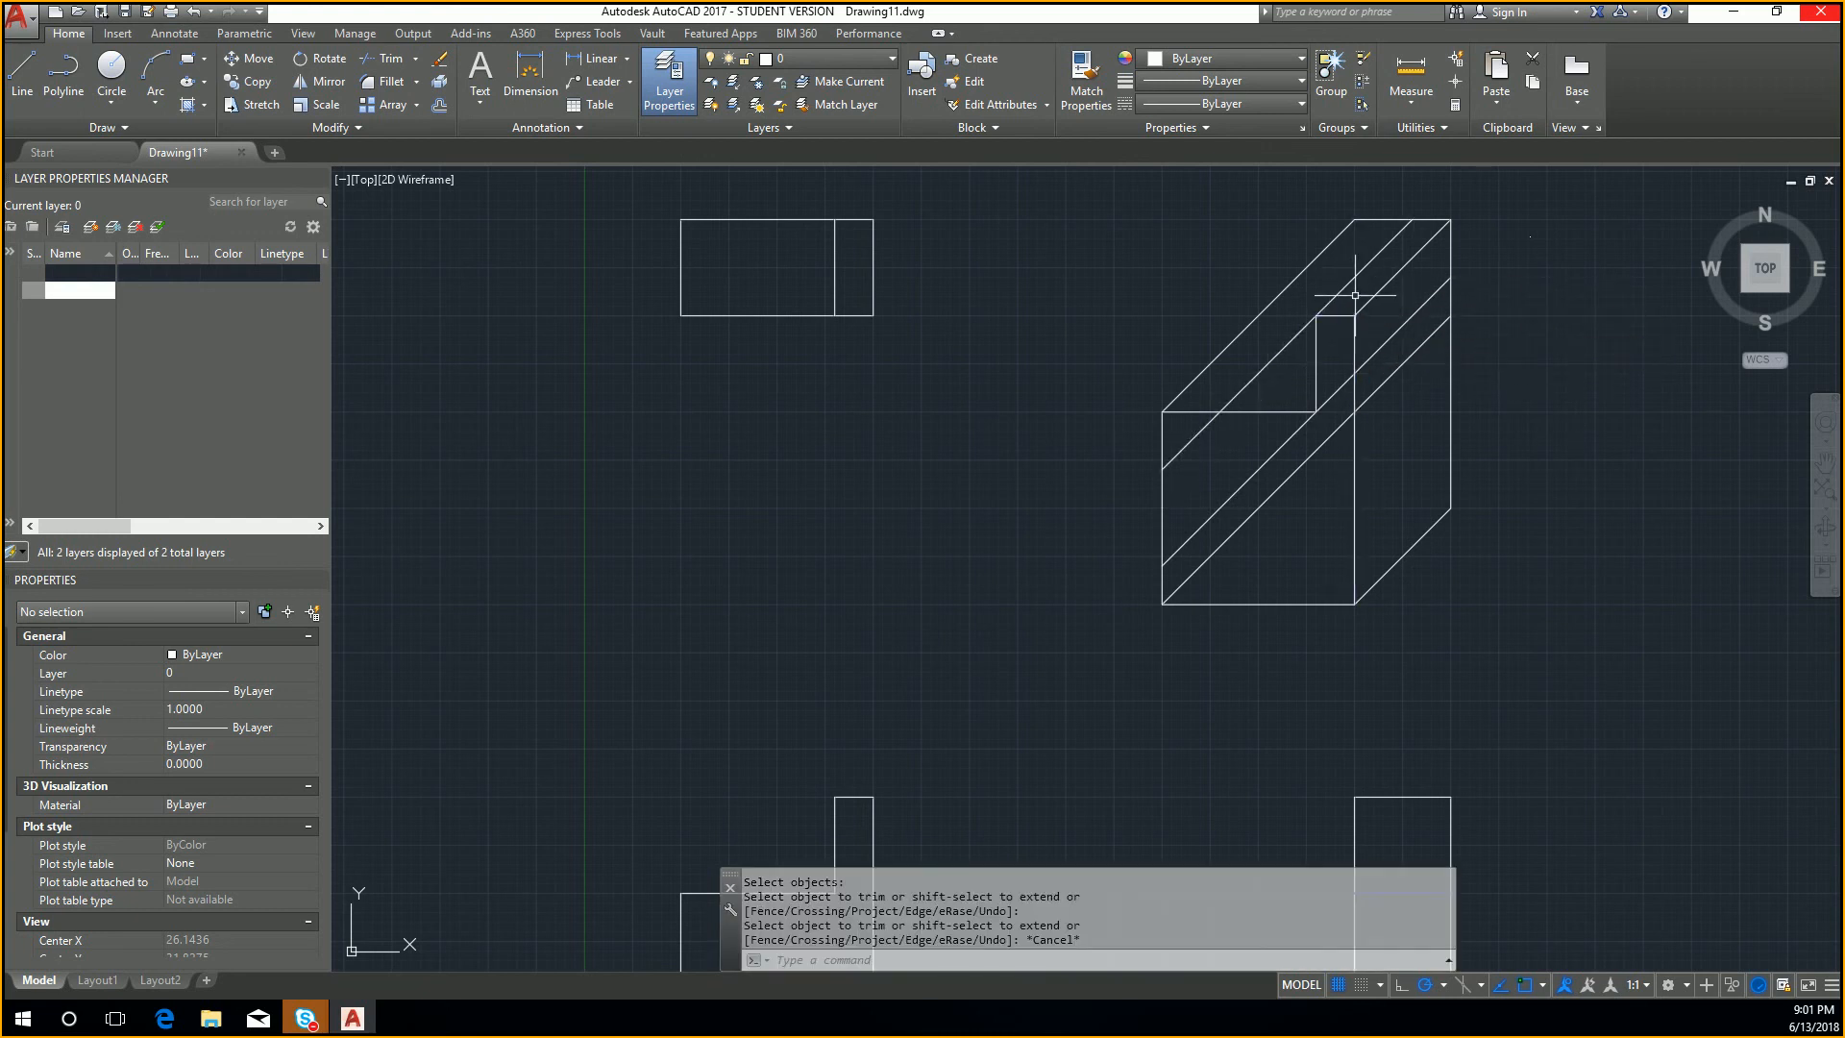
Step: Trim the second-lowest diagonal across the front face below the step's inner corner, using the step's short vertical edge as the cutting edge
right_click(1324, 408)
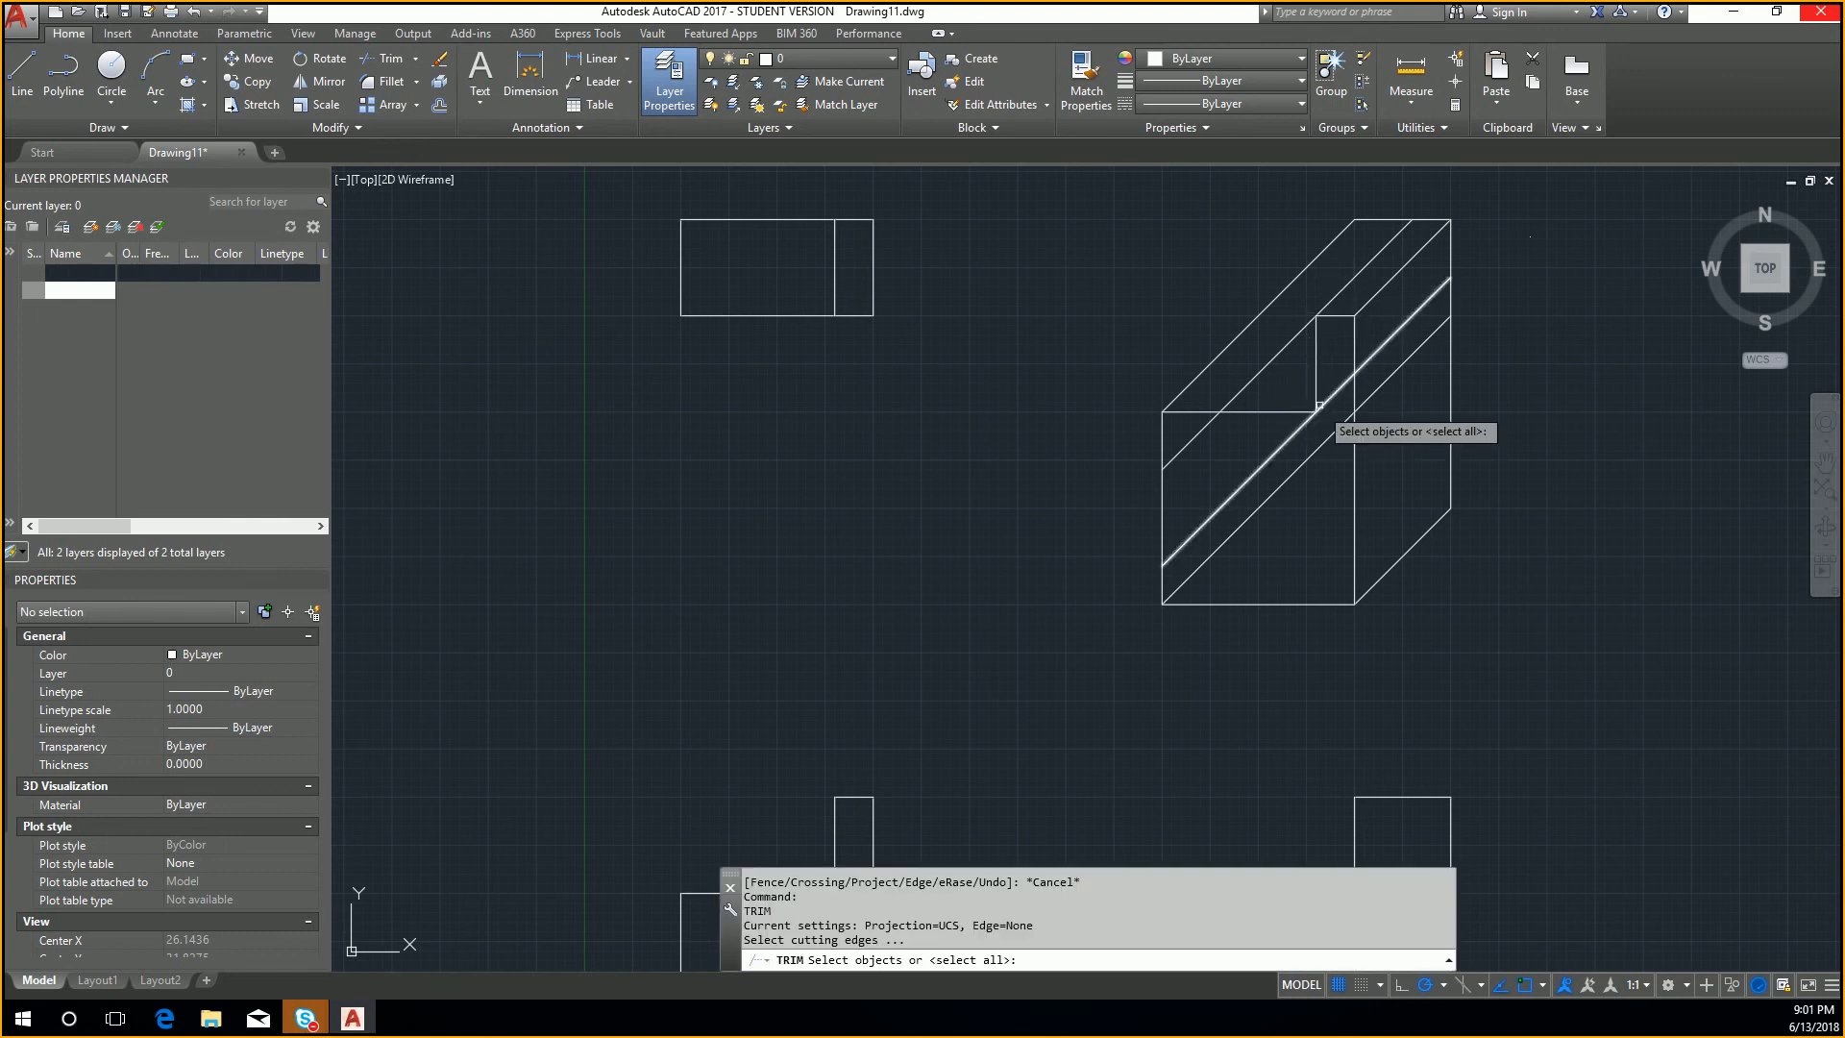
left_click(1318, 401)
right_click(1319, 412)
left_click(1304, 425)
key("Escape")
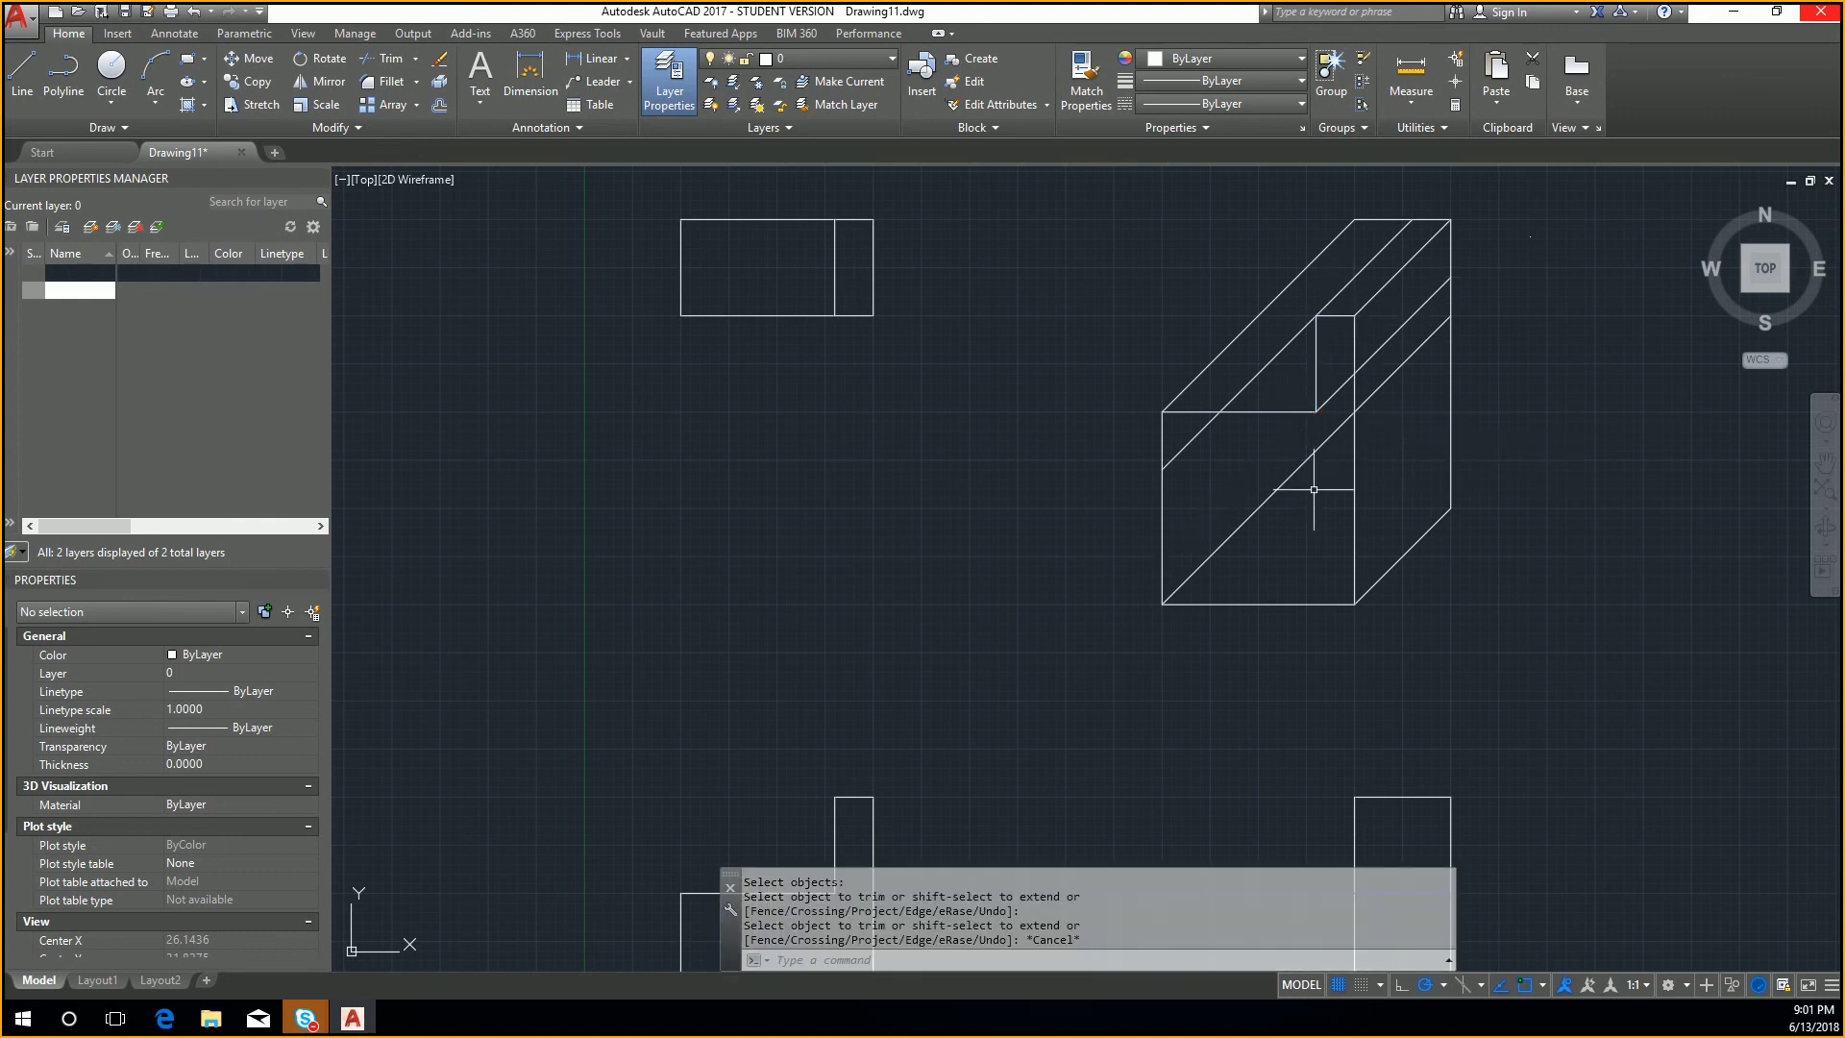
Step: Trim the lowest diagonal across the oblique view's side face, using the front face's right vertical edge as the cutting edge
right_click(1309, 453)
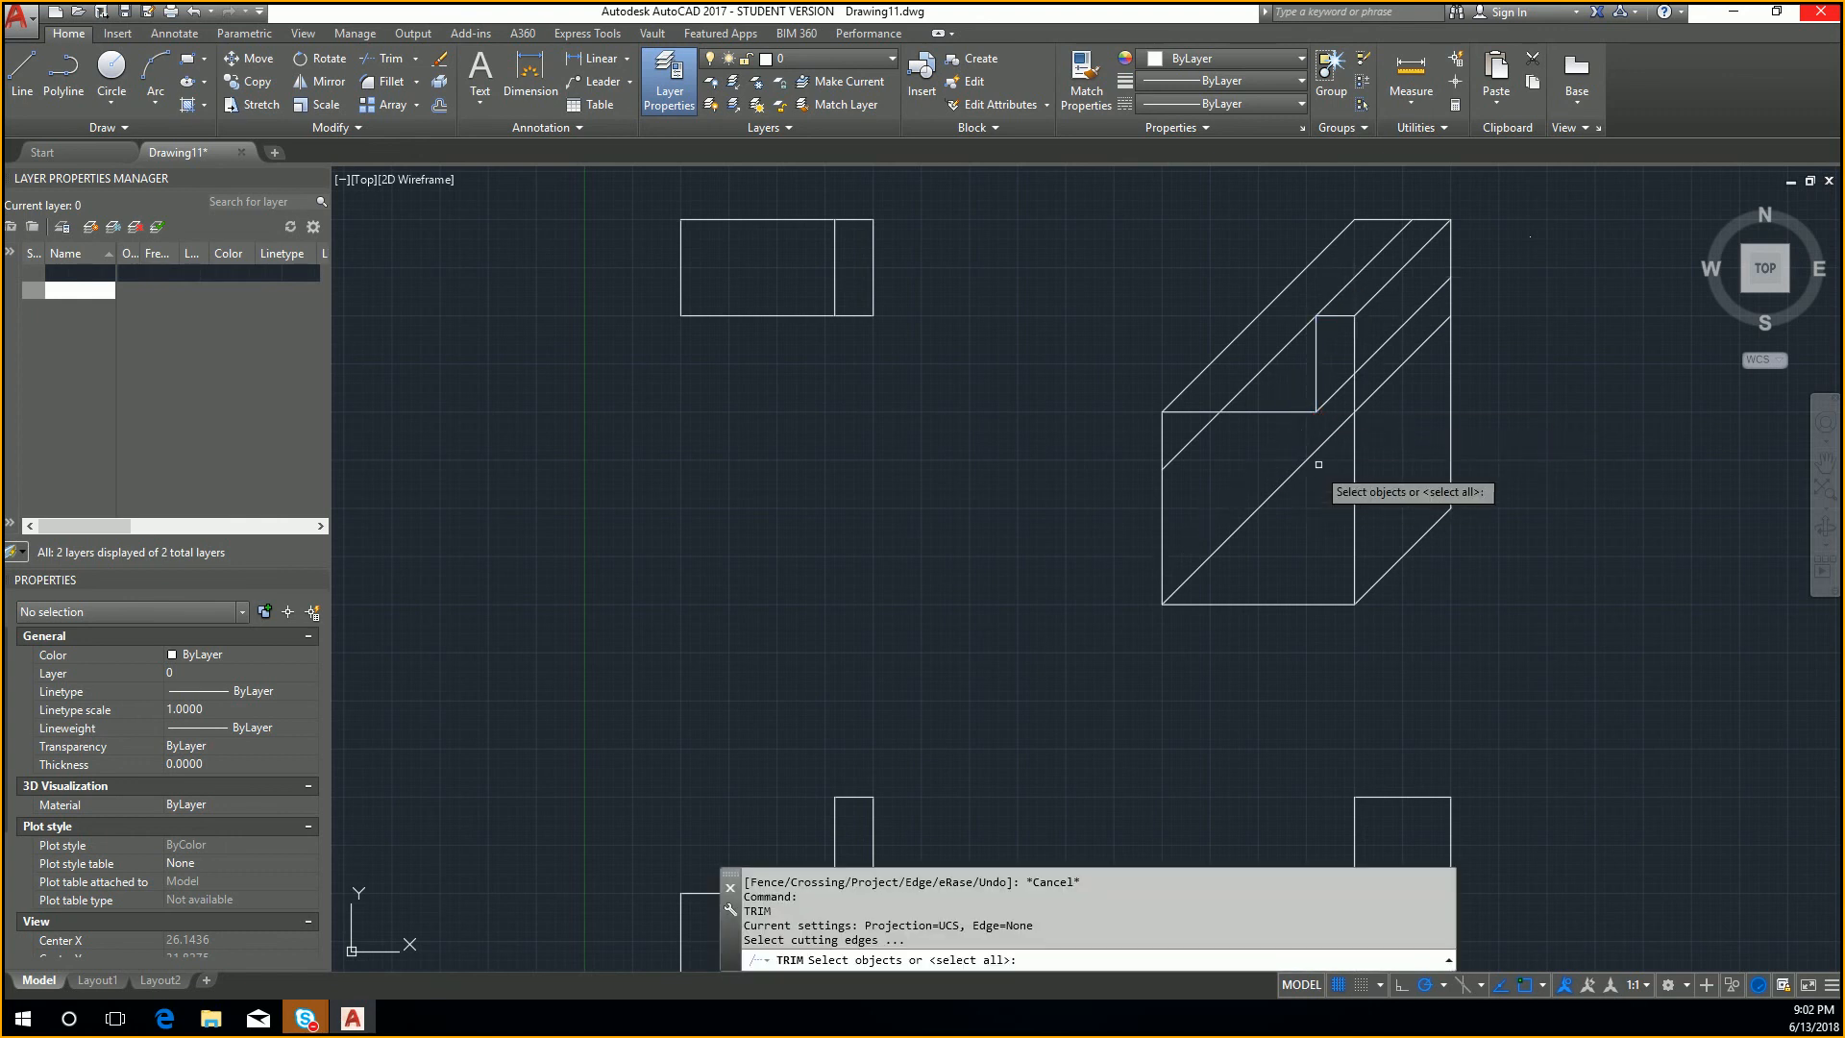
key("Escape")
left_click(1355, 394)
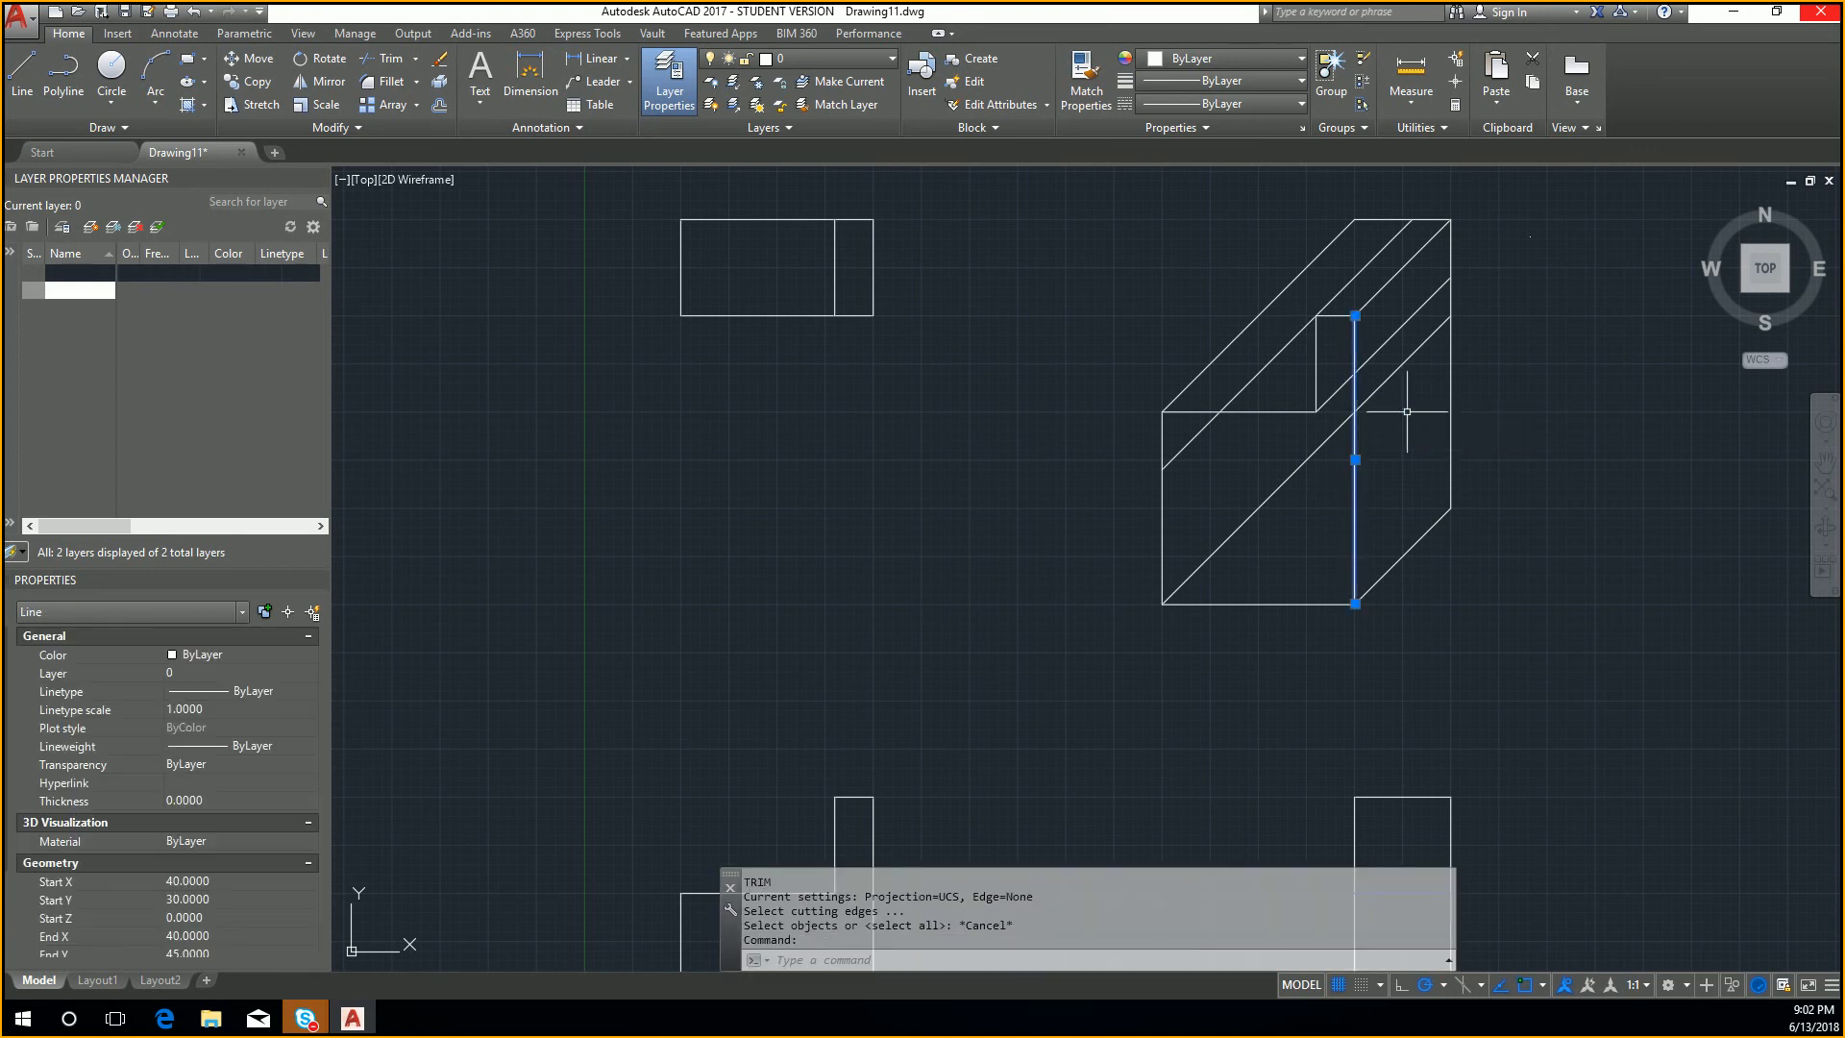
type("trim")
key("Return")
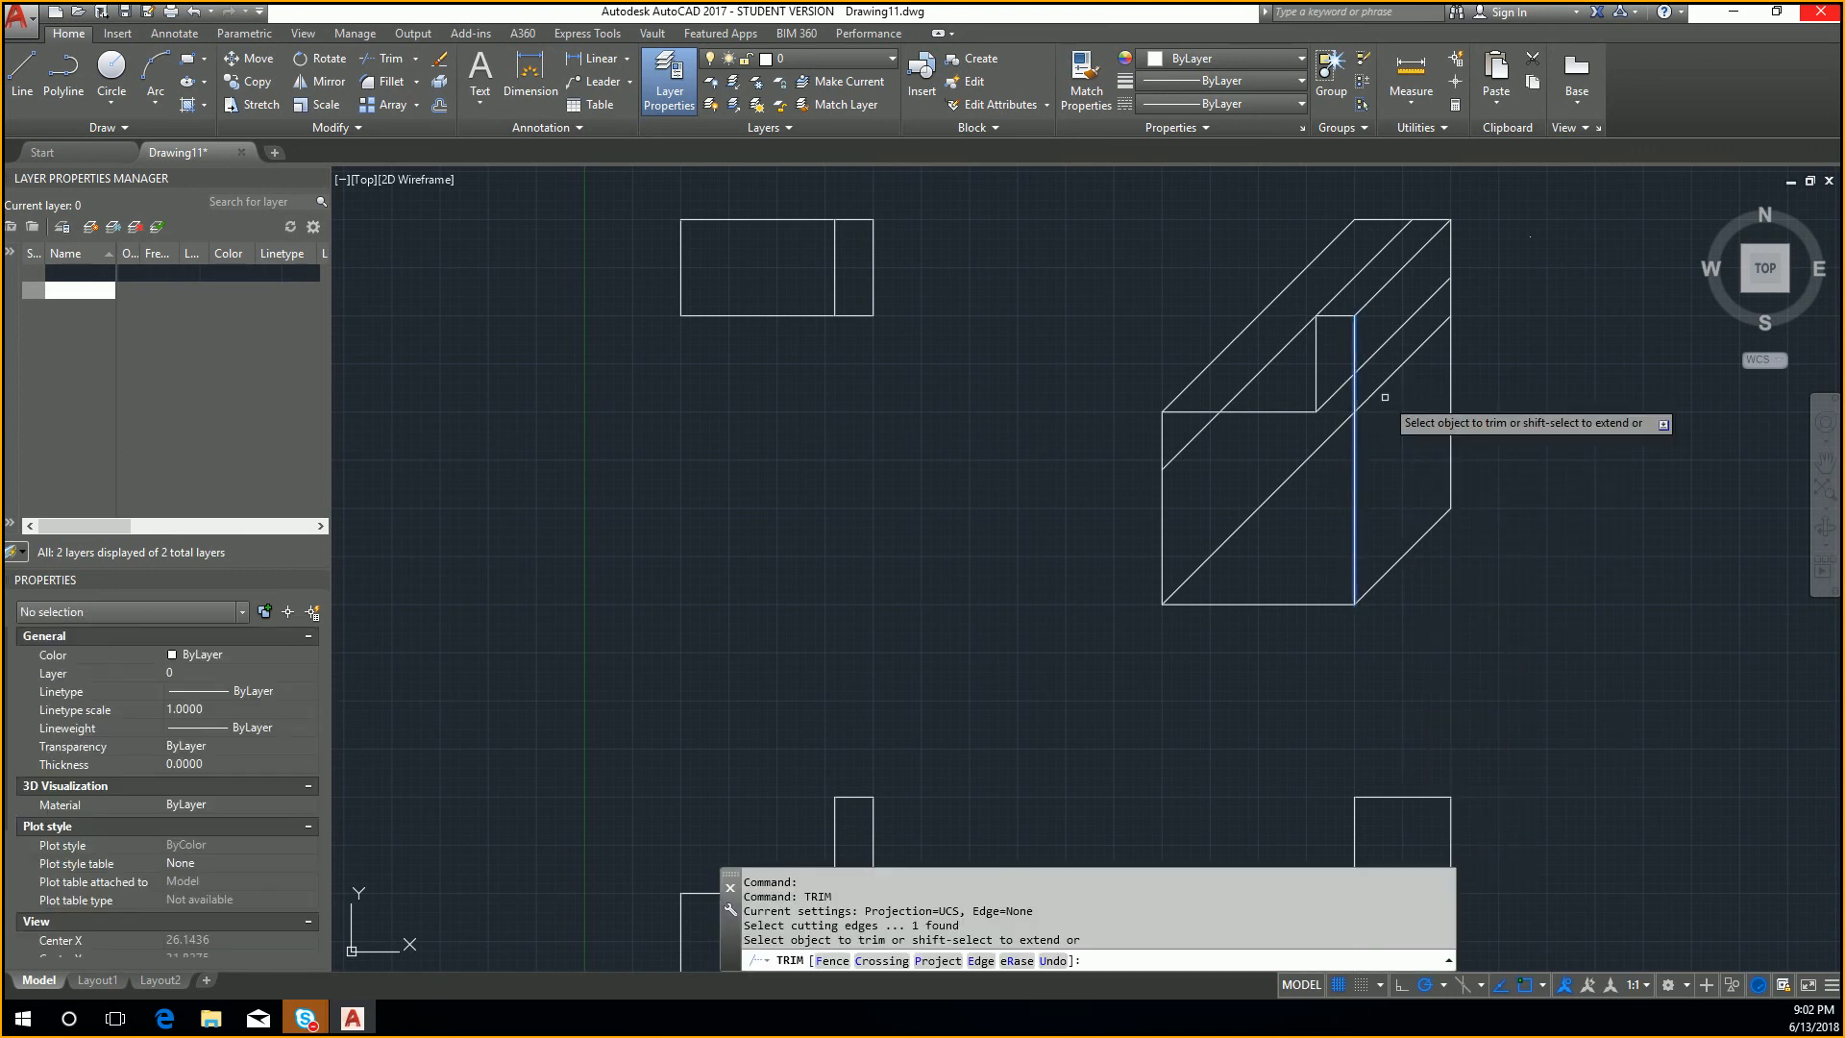
key("Escape")
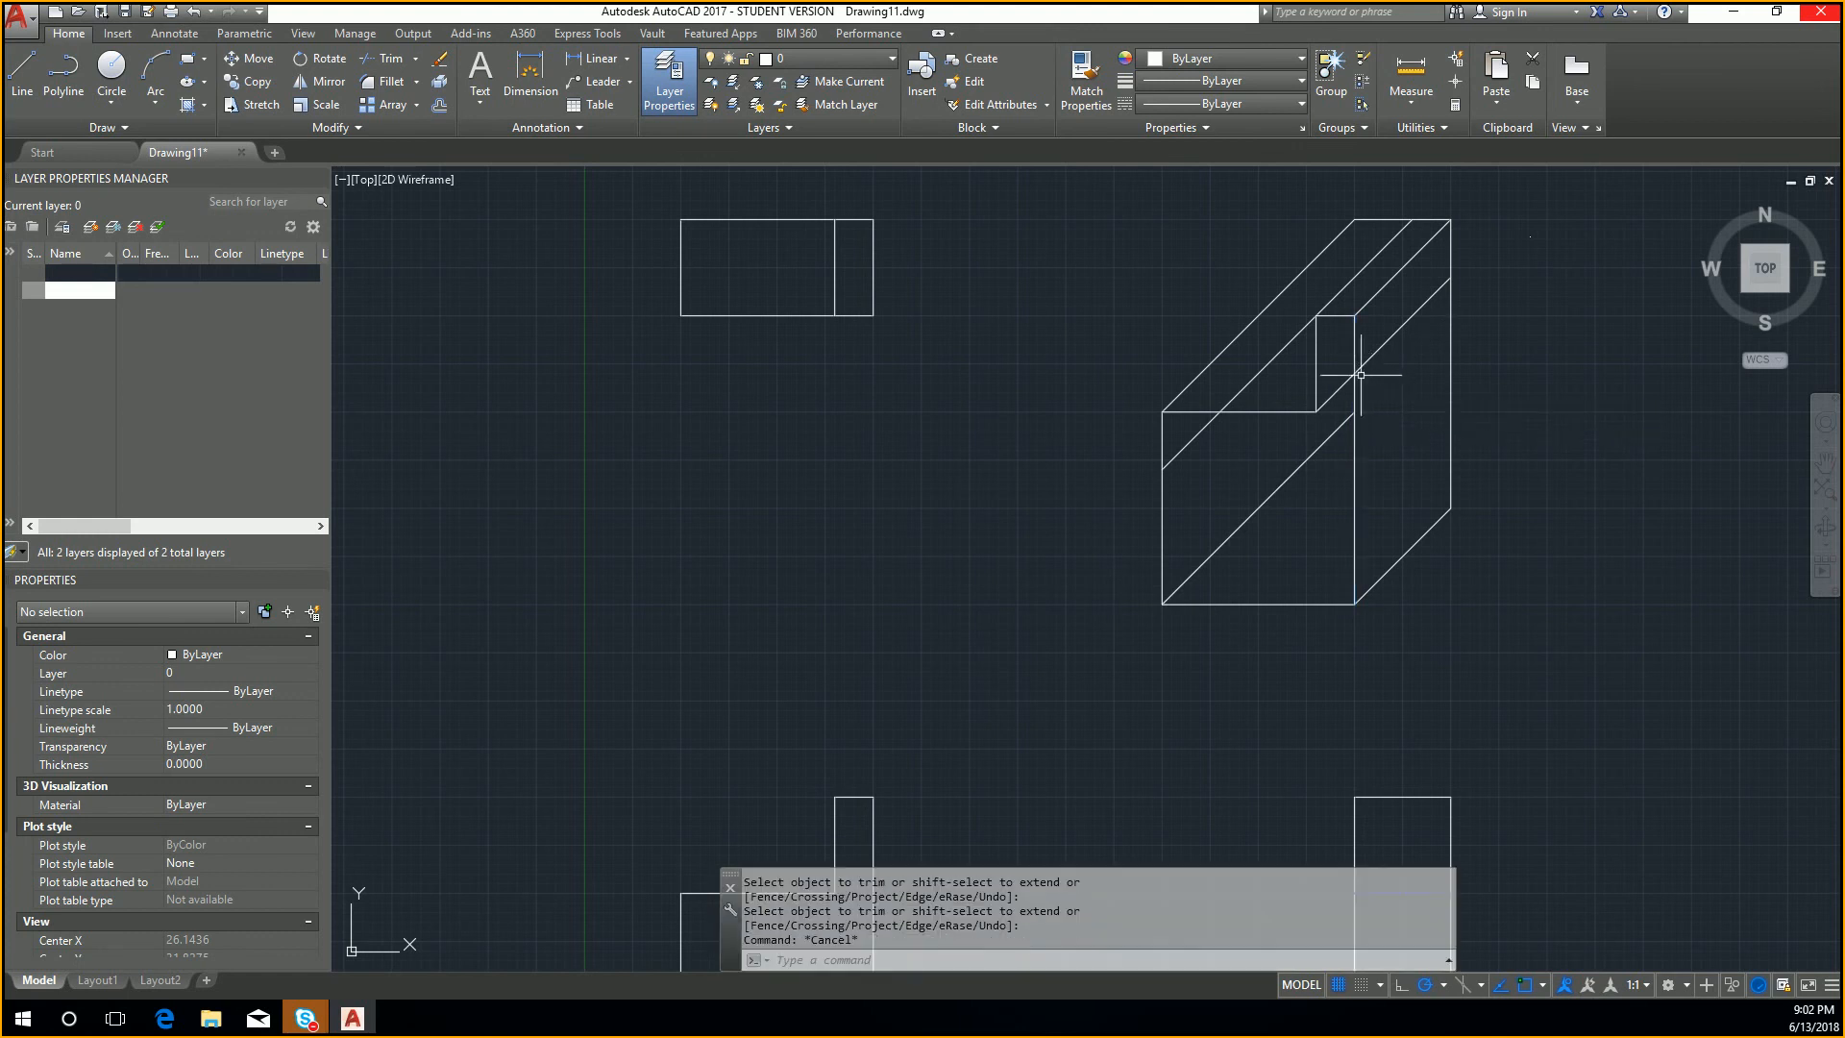
Step: Trim the diagonal starting at the step's inner corner where it crosses the side face, using the front face's right vertical edge as the cutting edge
key("Return")
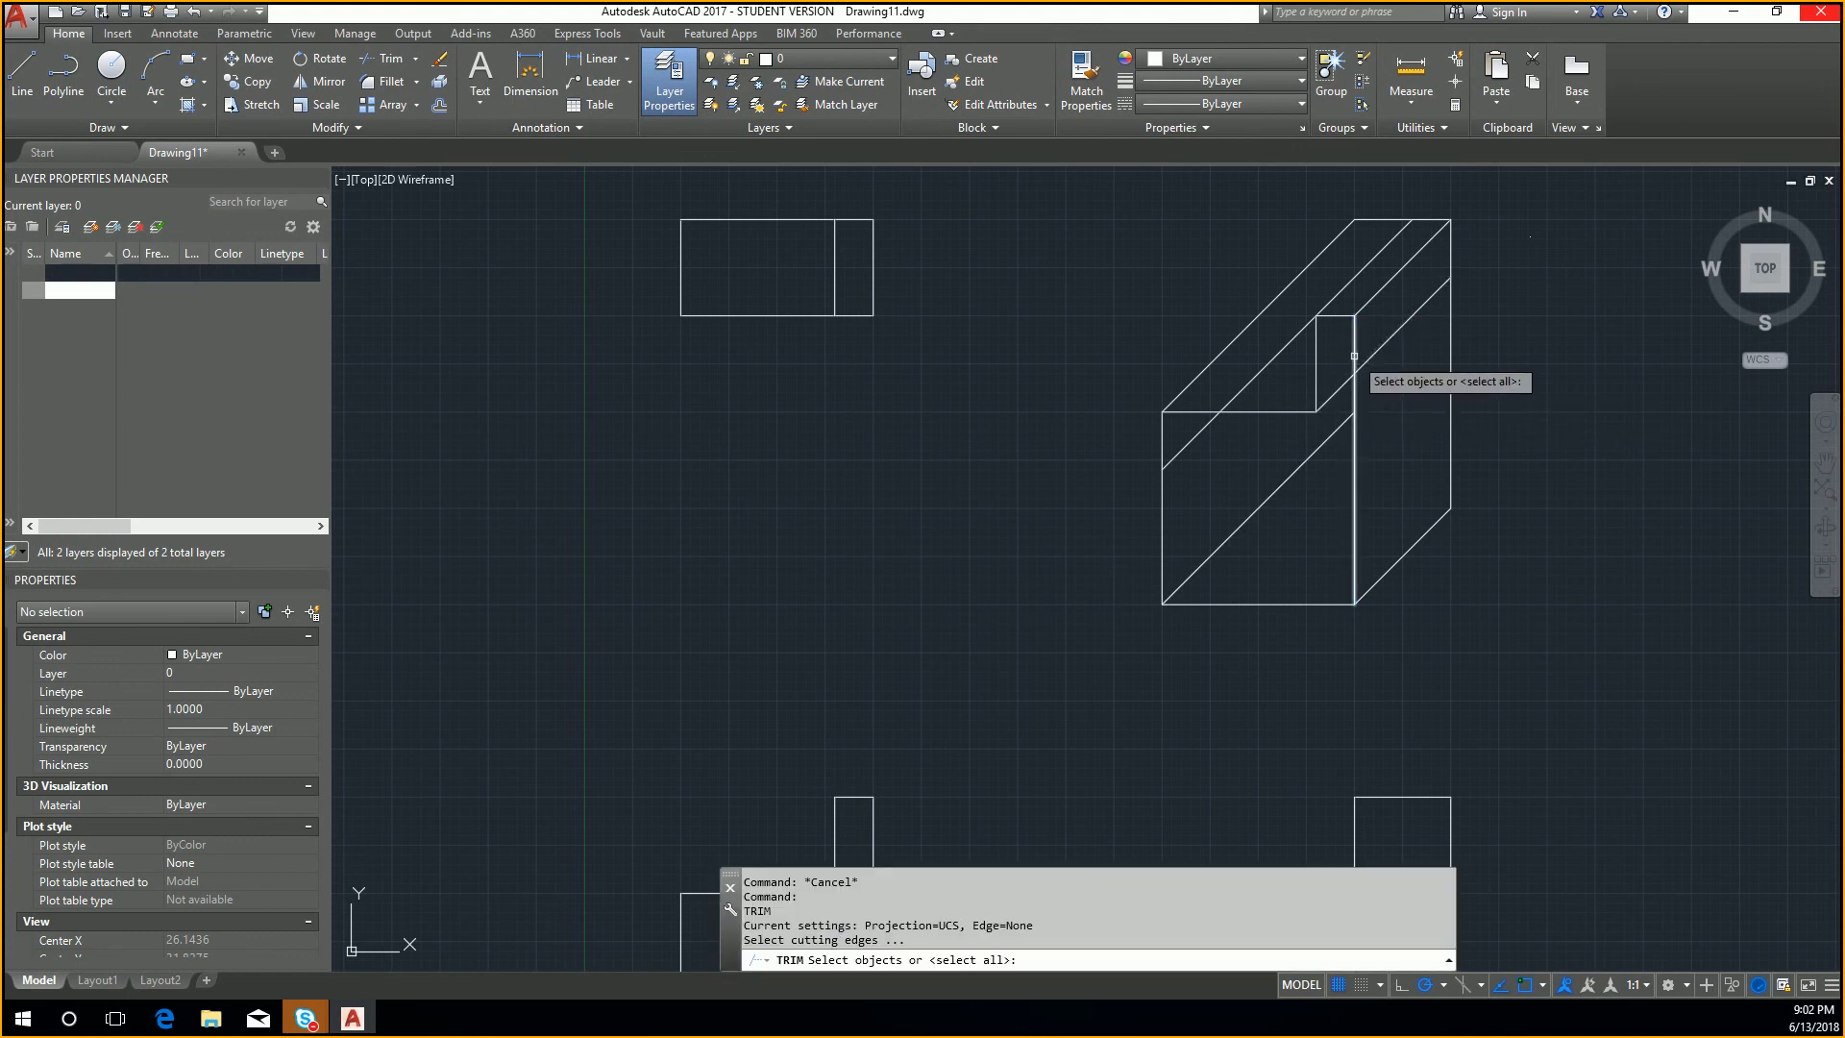
left_click(1354, 356)
key("Return")
key("Escape")
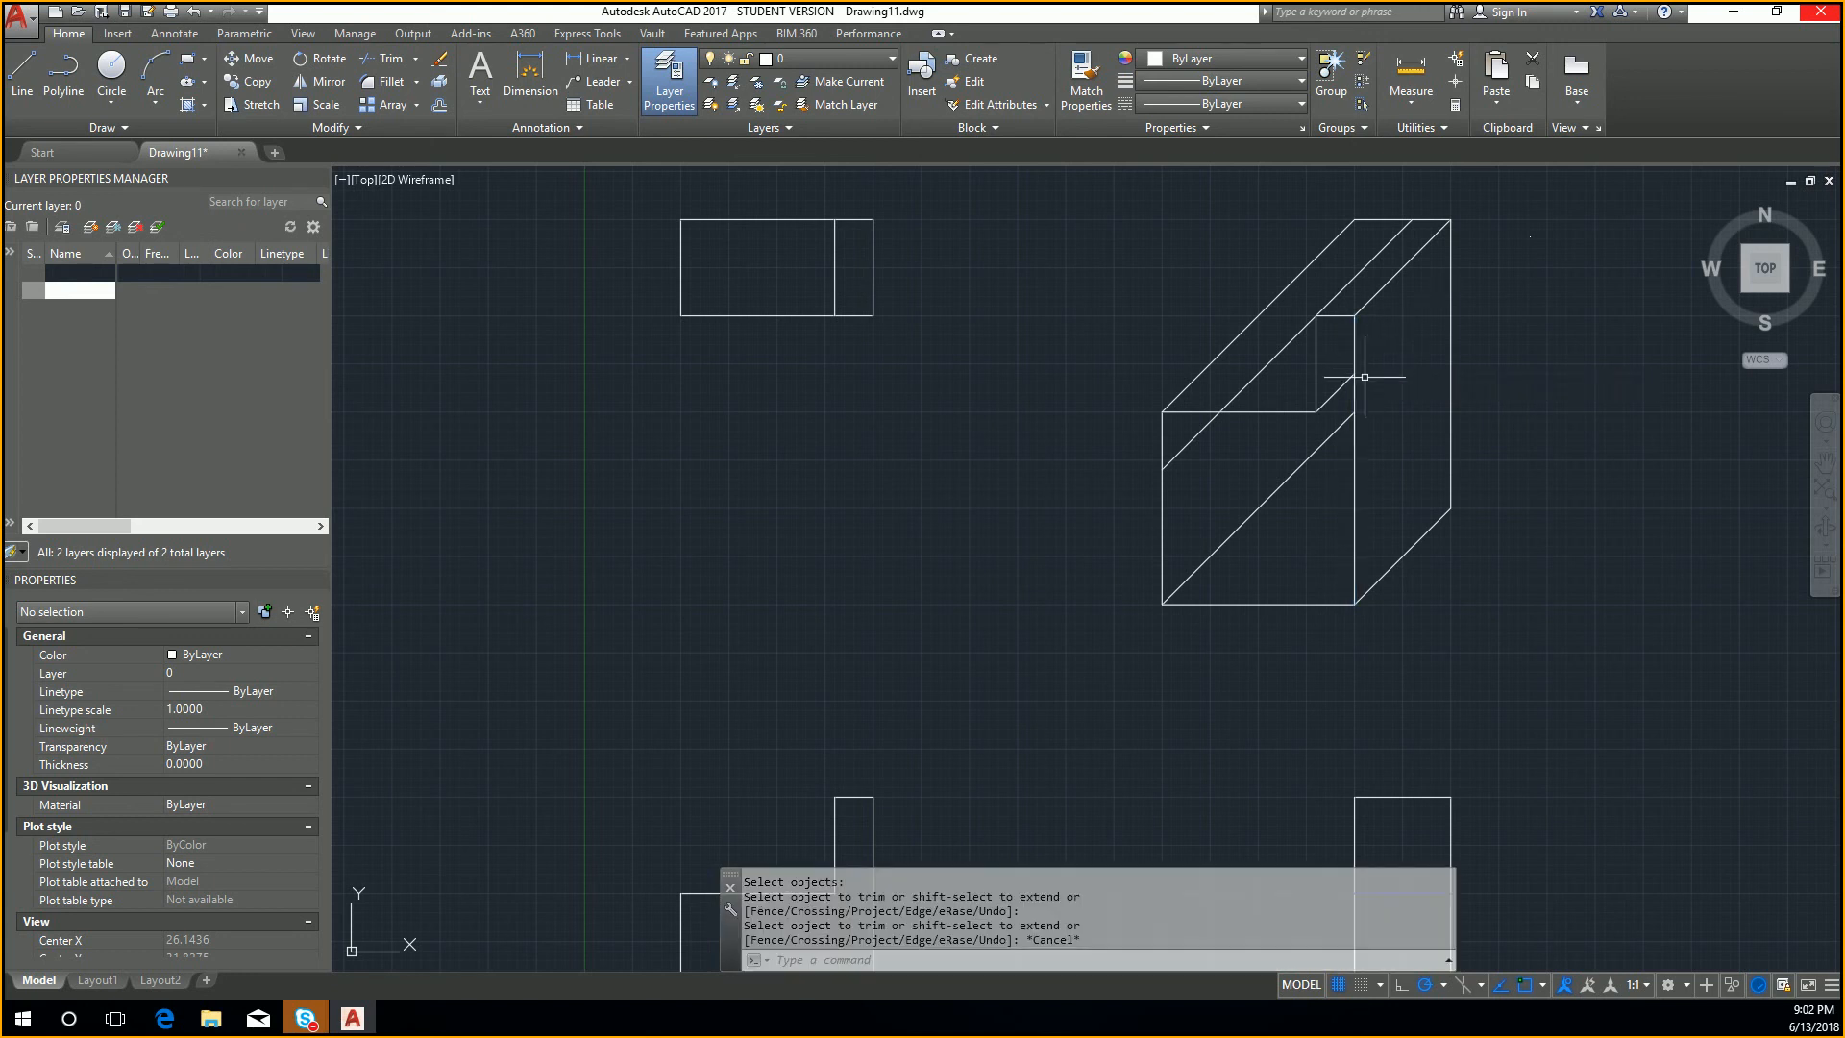
key("Escape")
key("Escape")
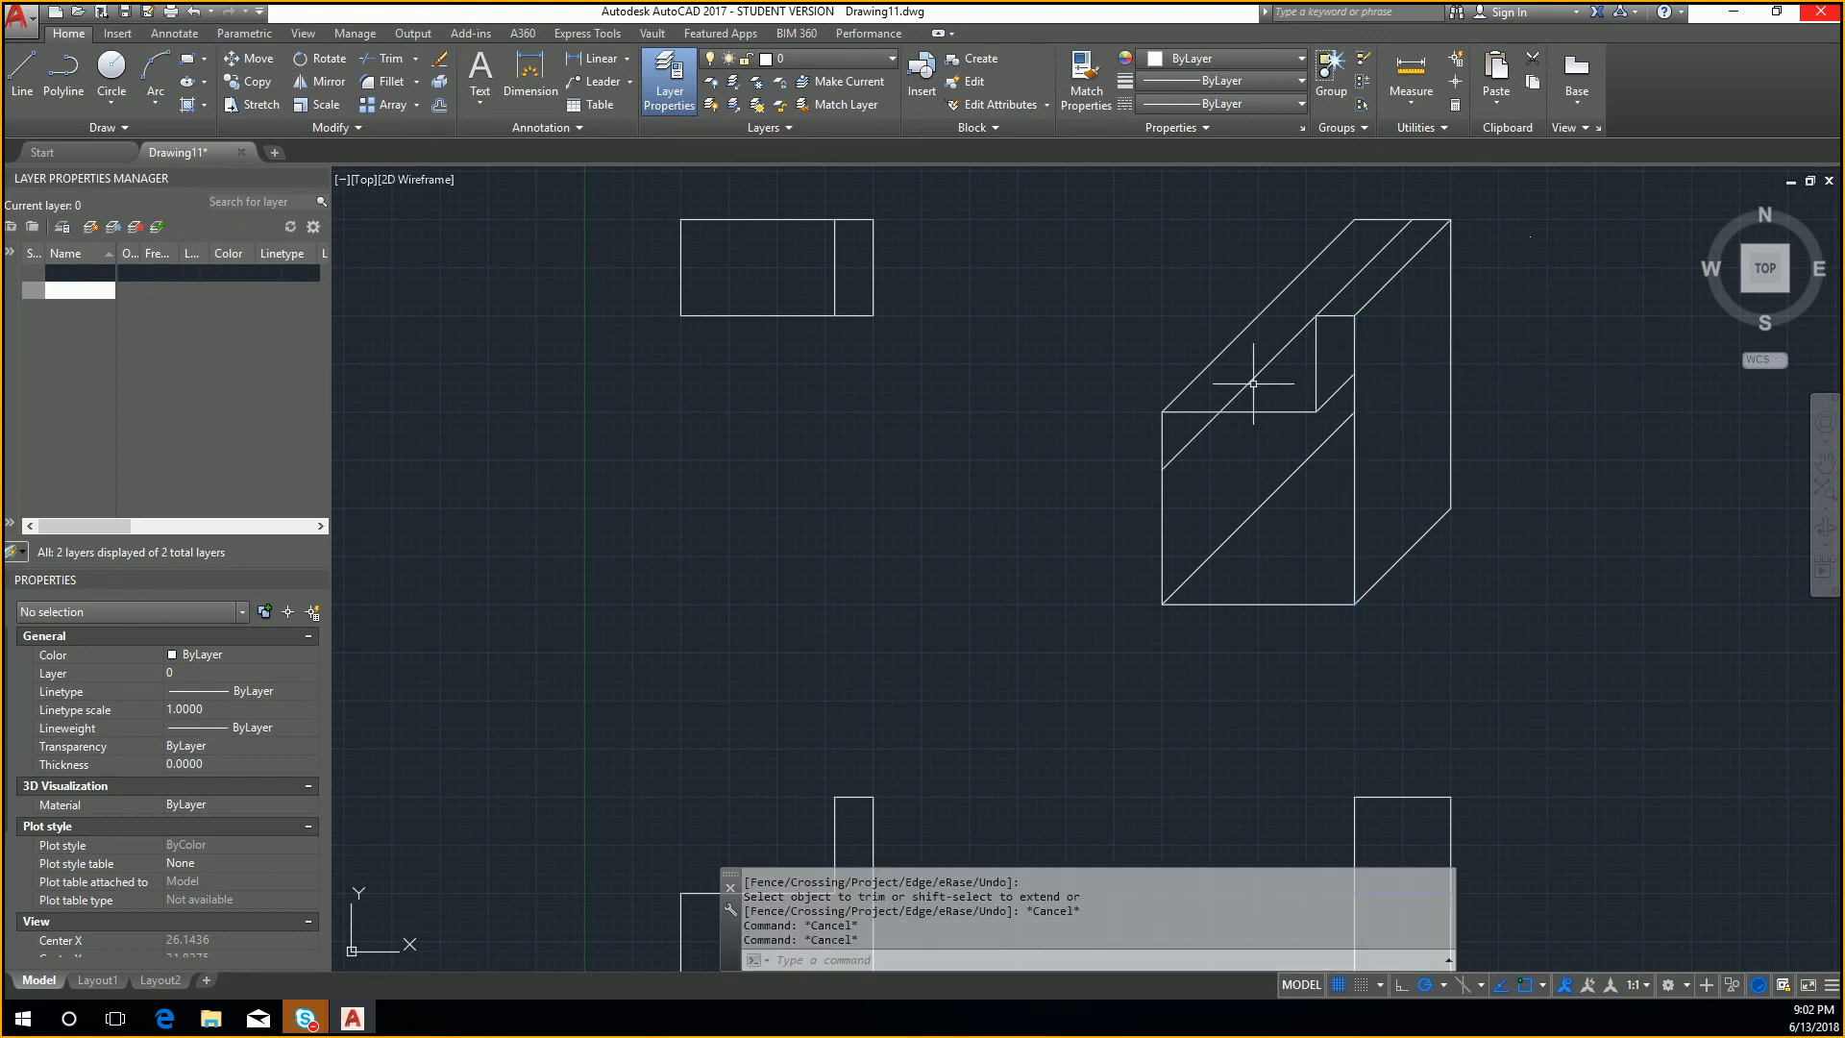
Step: Erase the second diagonal from the top and the short diagonal remnant at the step's inner corner
left_click(1254, 381)
key("Delete")
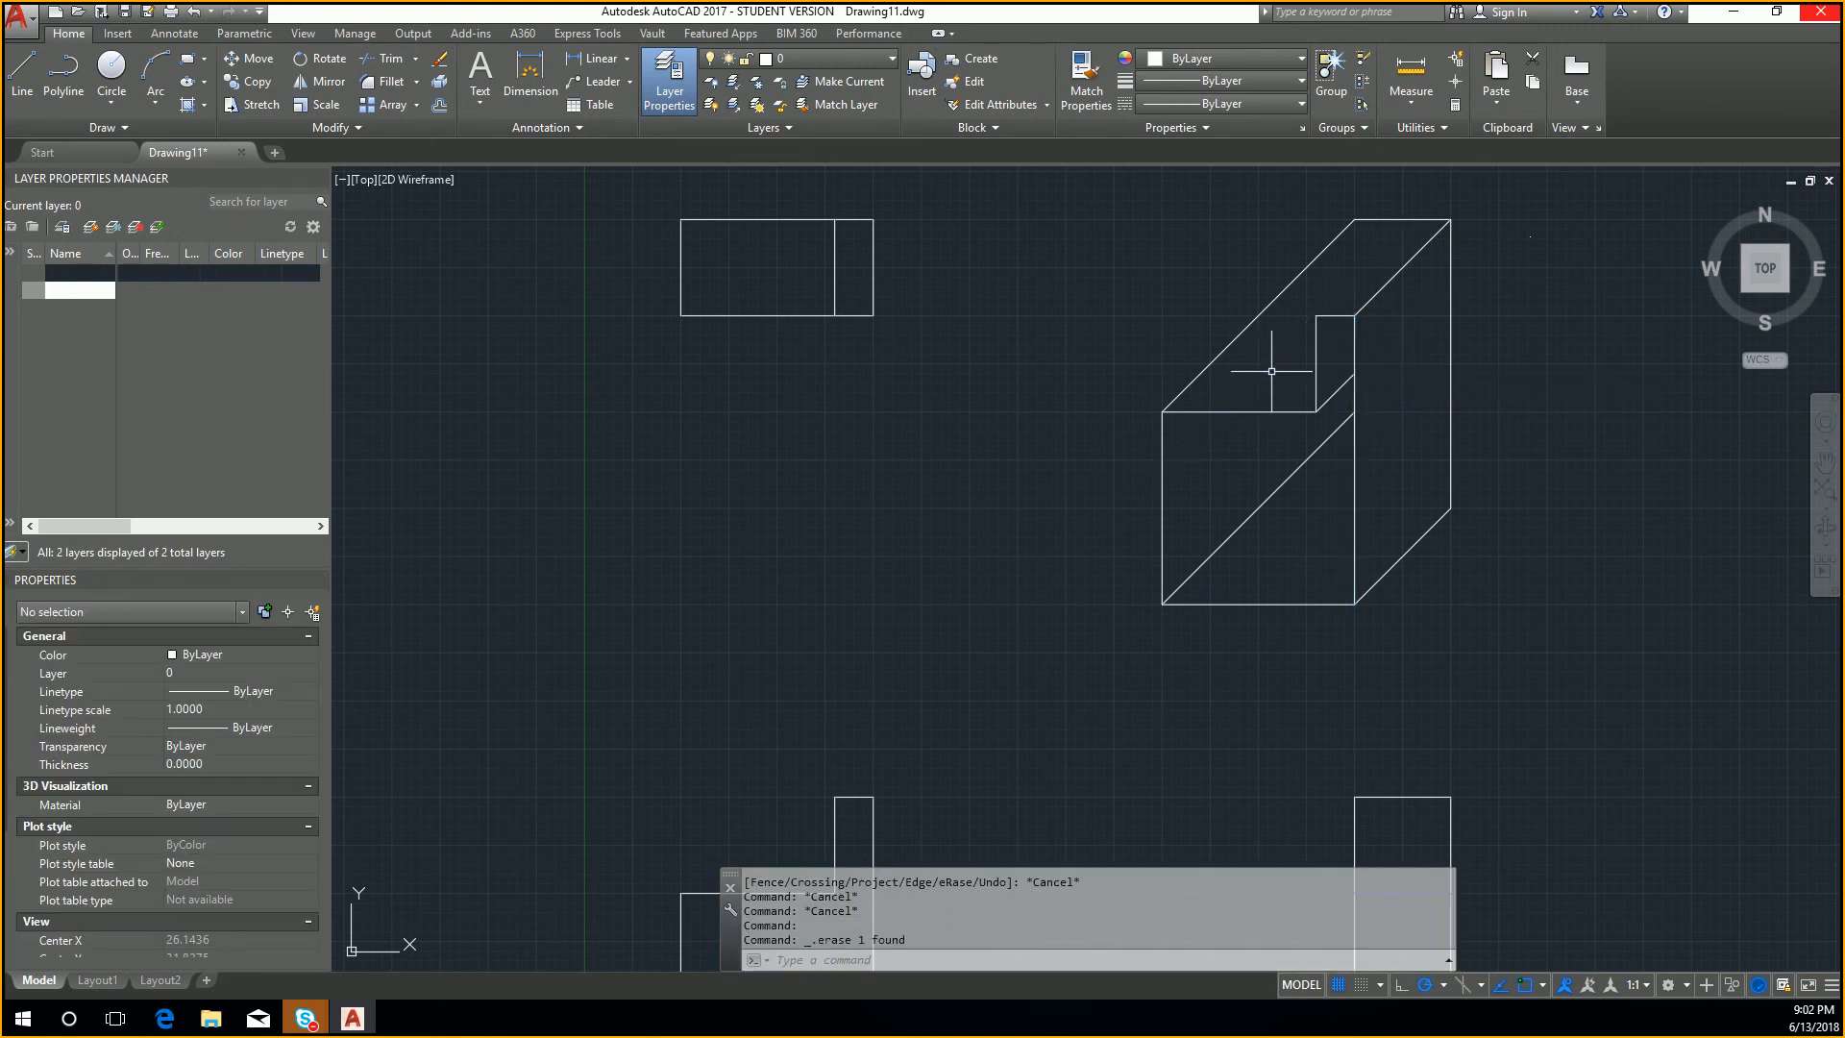
left_click(1345, 381)
key("Delete")
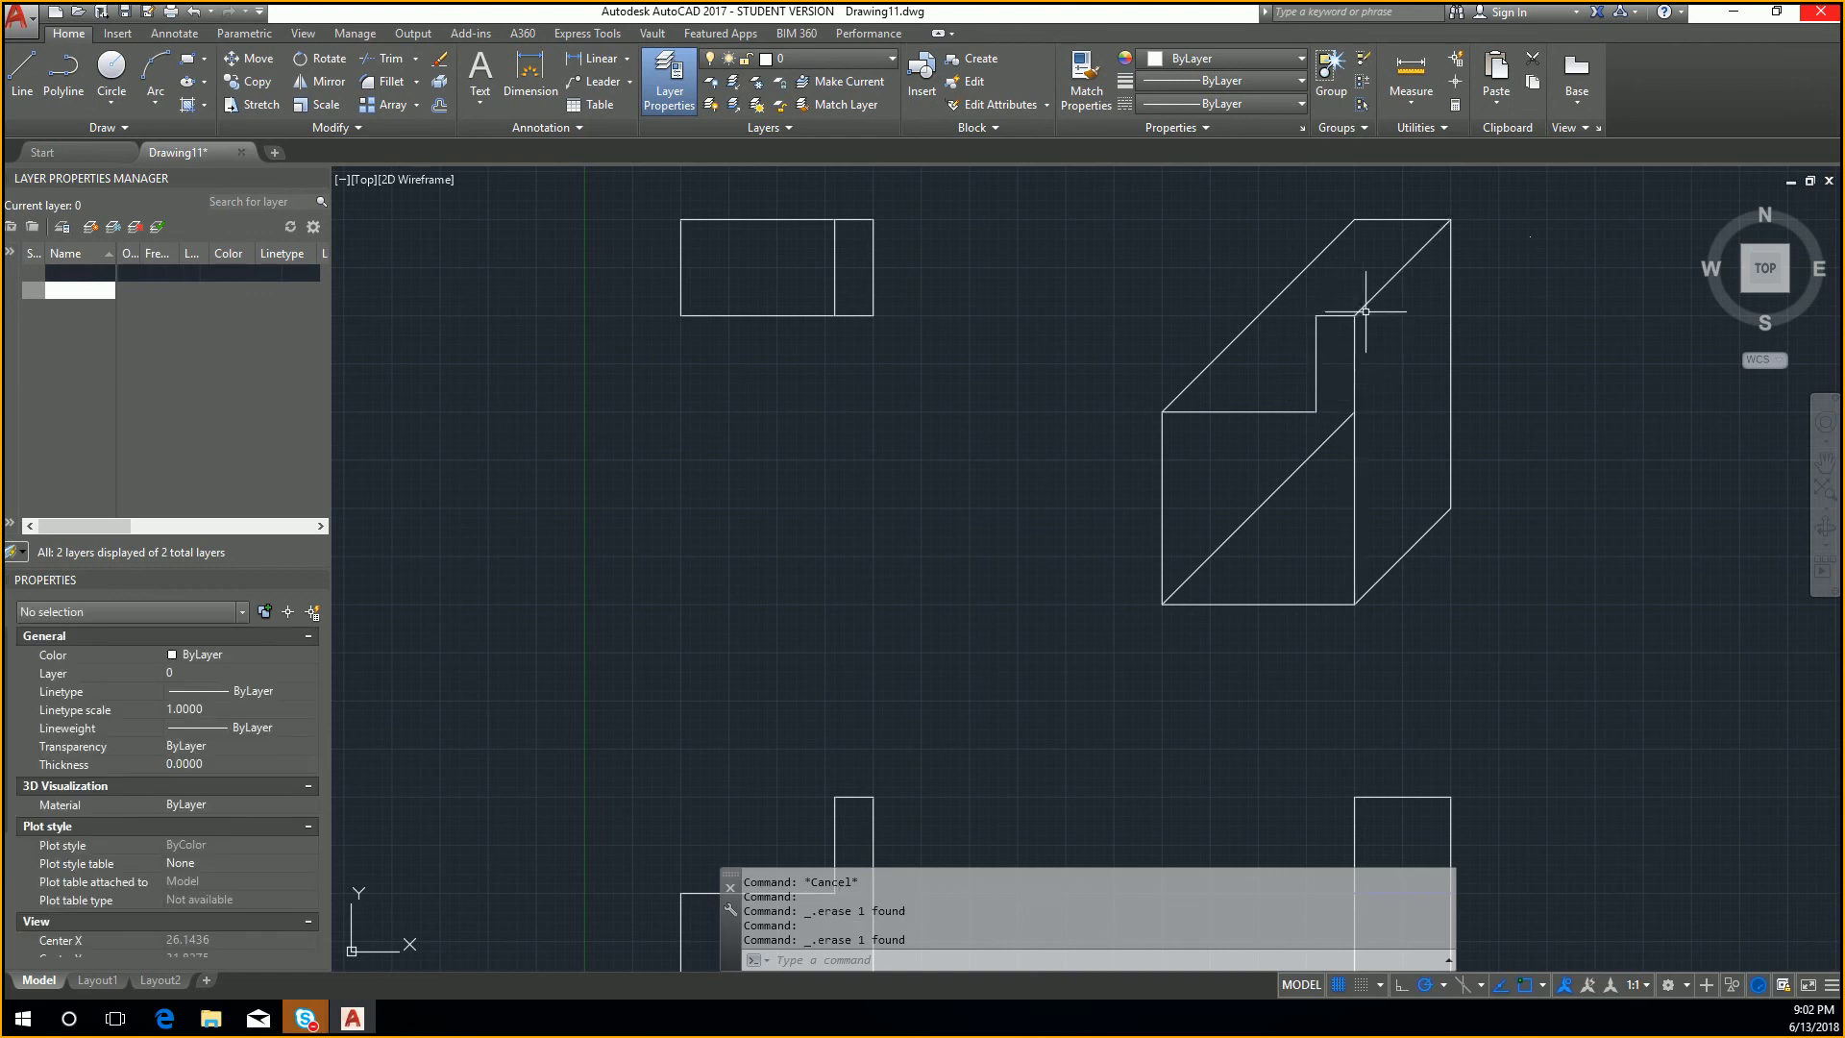
Step: Copy the diagonal from the right end of the step's short top edge to that edge's left end
left_click(1365, 310)
type("CO")
key("Return")
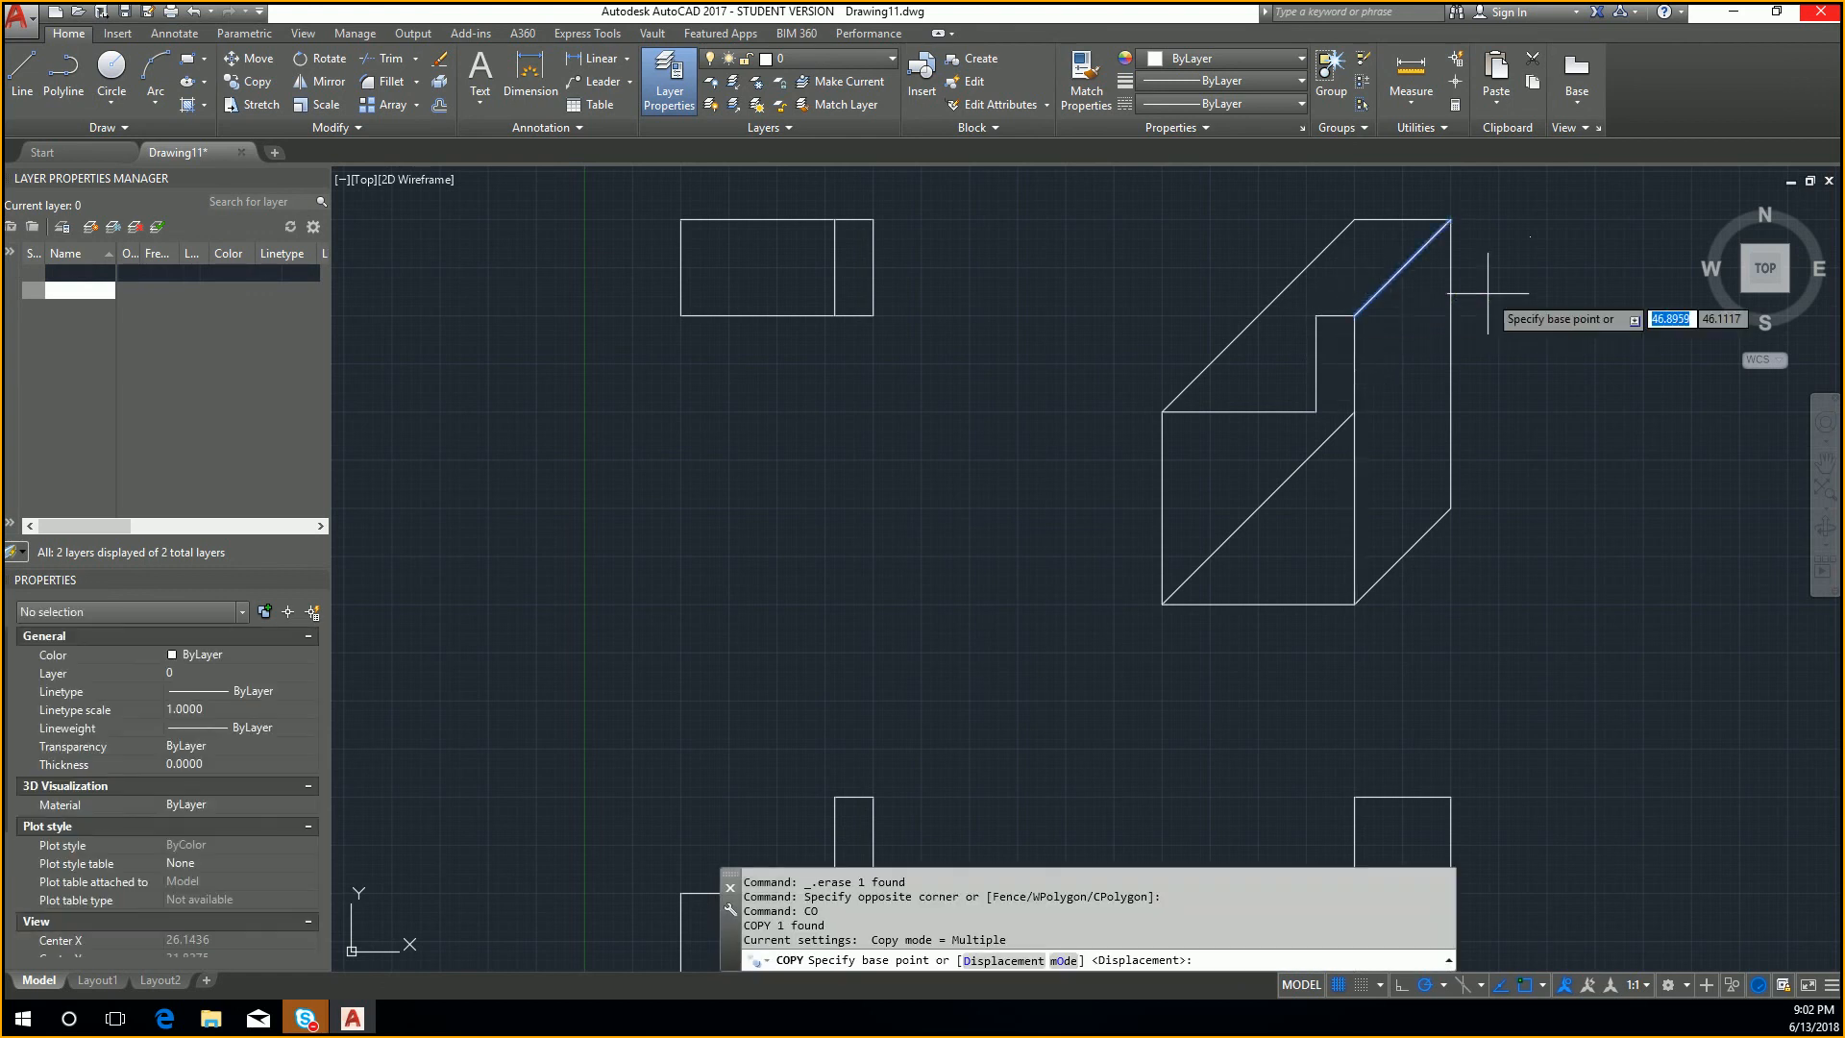
left_click(1356, 315)
left_click(1317, 315)
key("Escape")
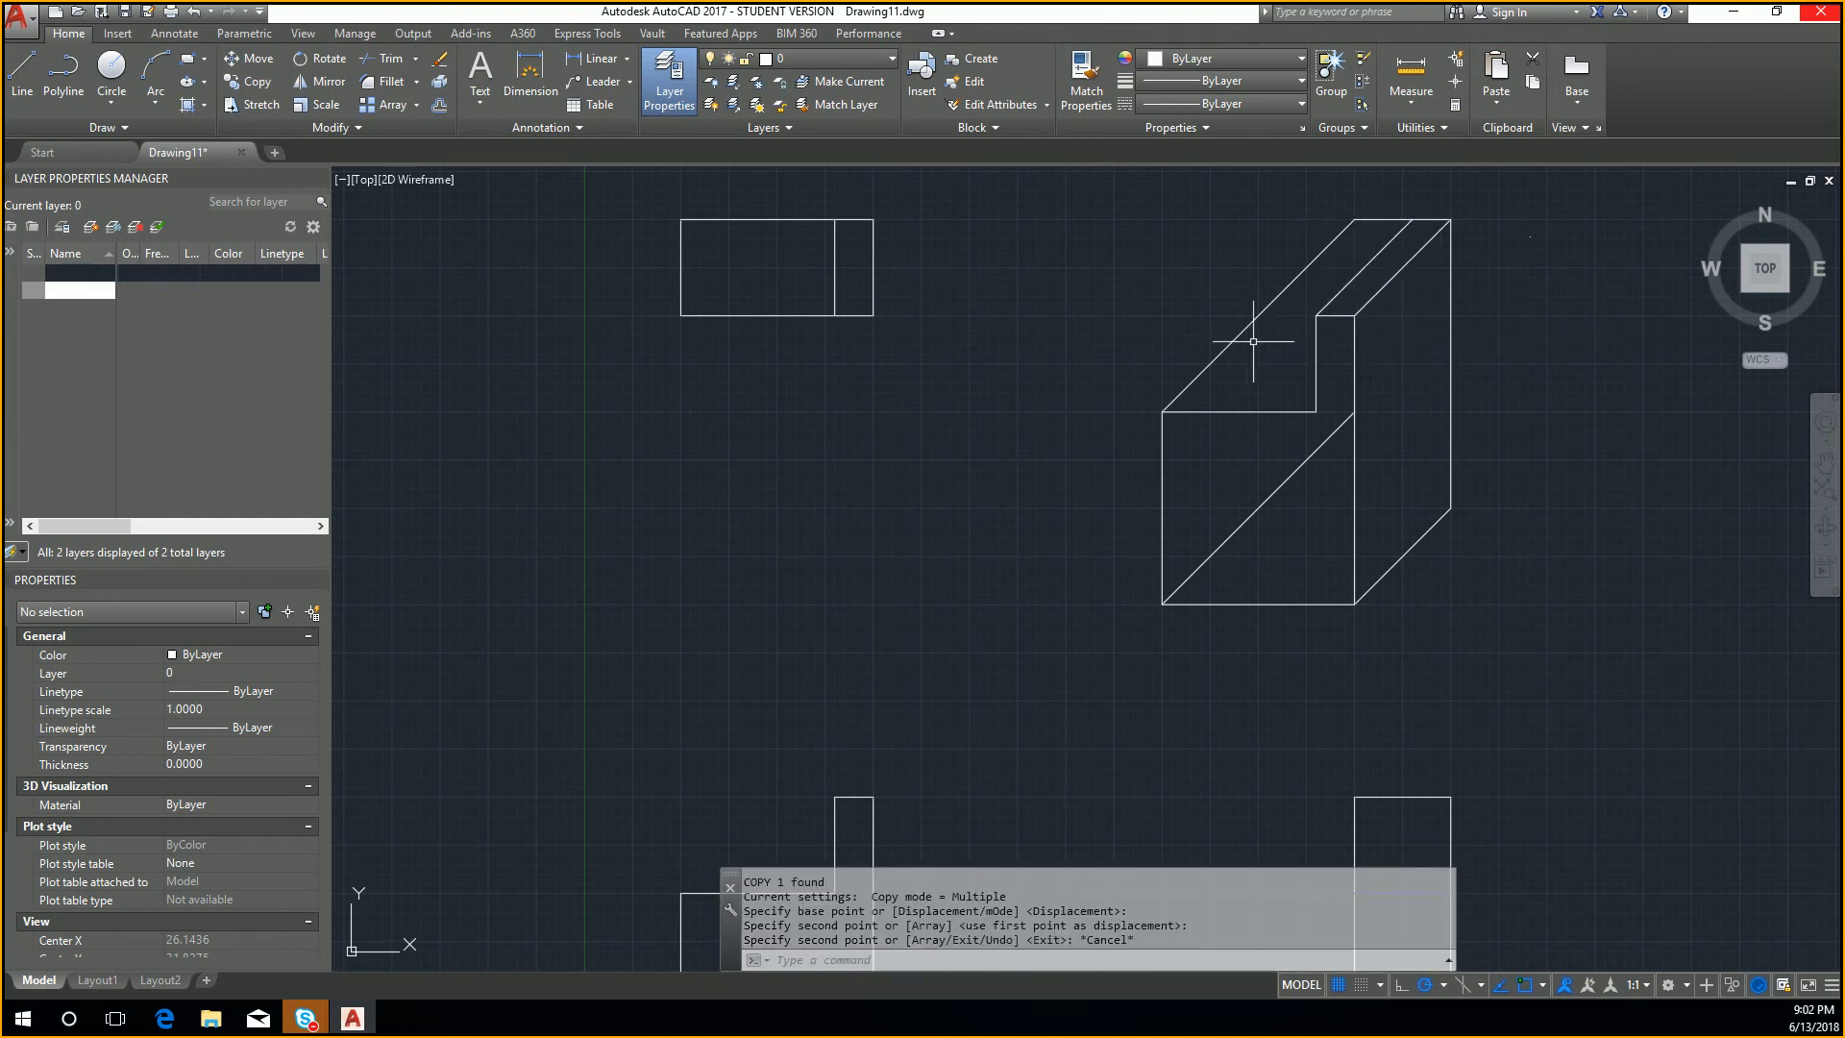
type("L")
key("Return")
key("Escape")
key("Escape")
scroll(1202, 436, "down", 2)
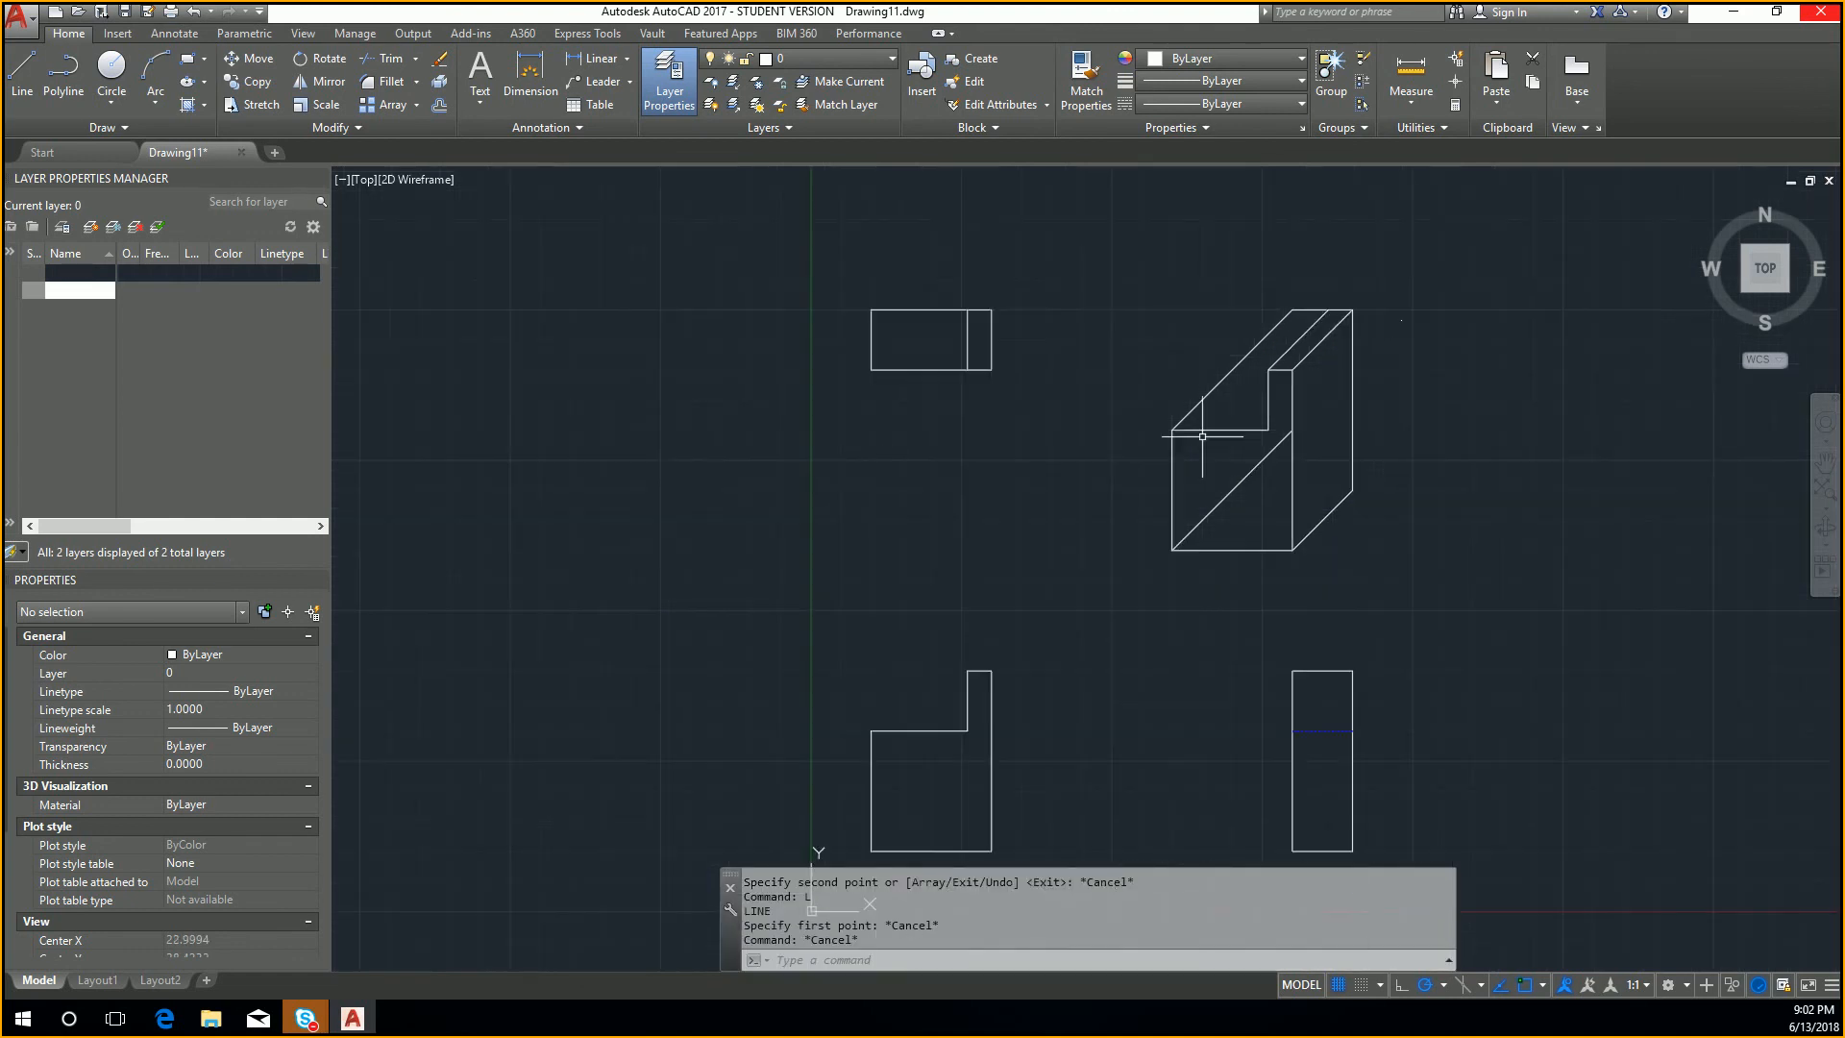
middle_click_drag(1305, 467, 1196, 464)
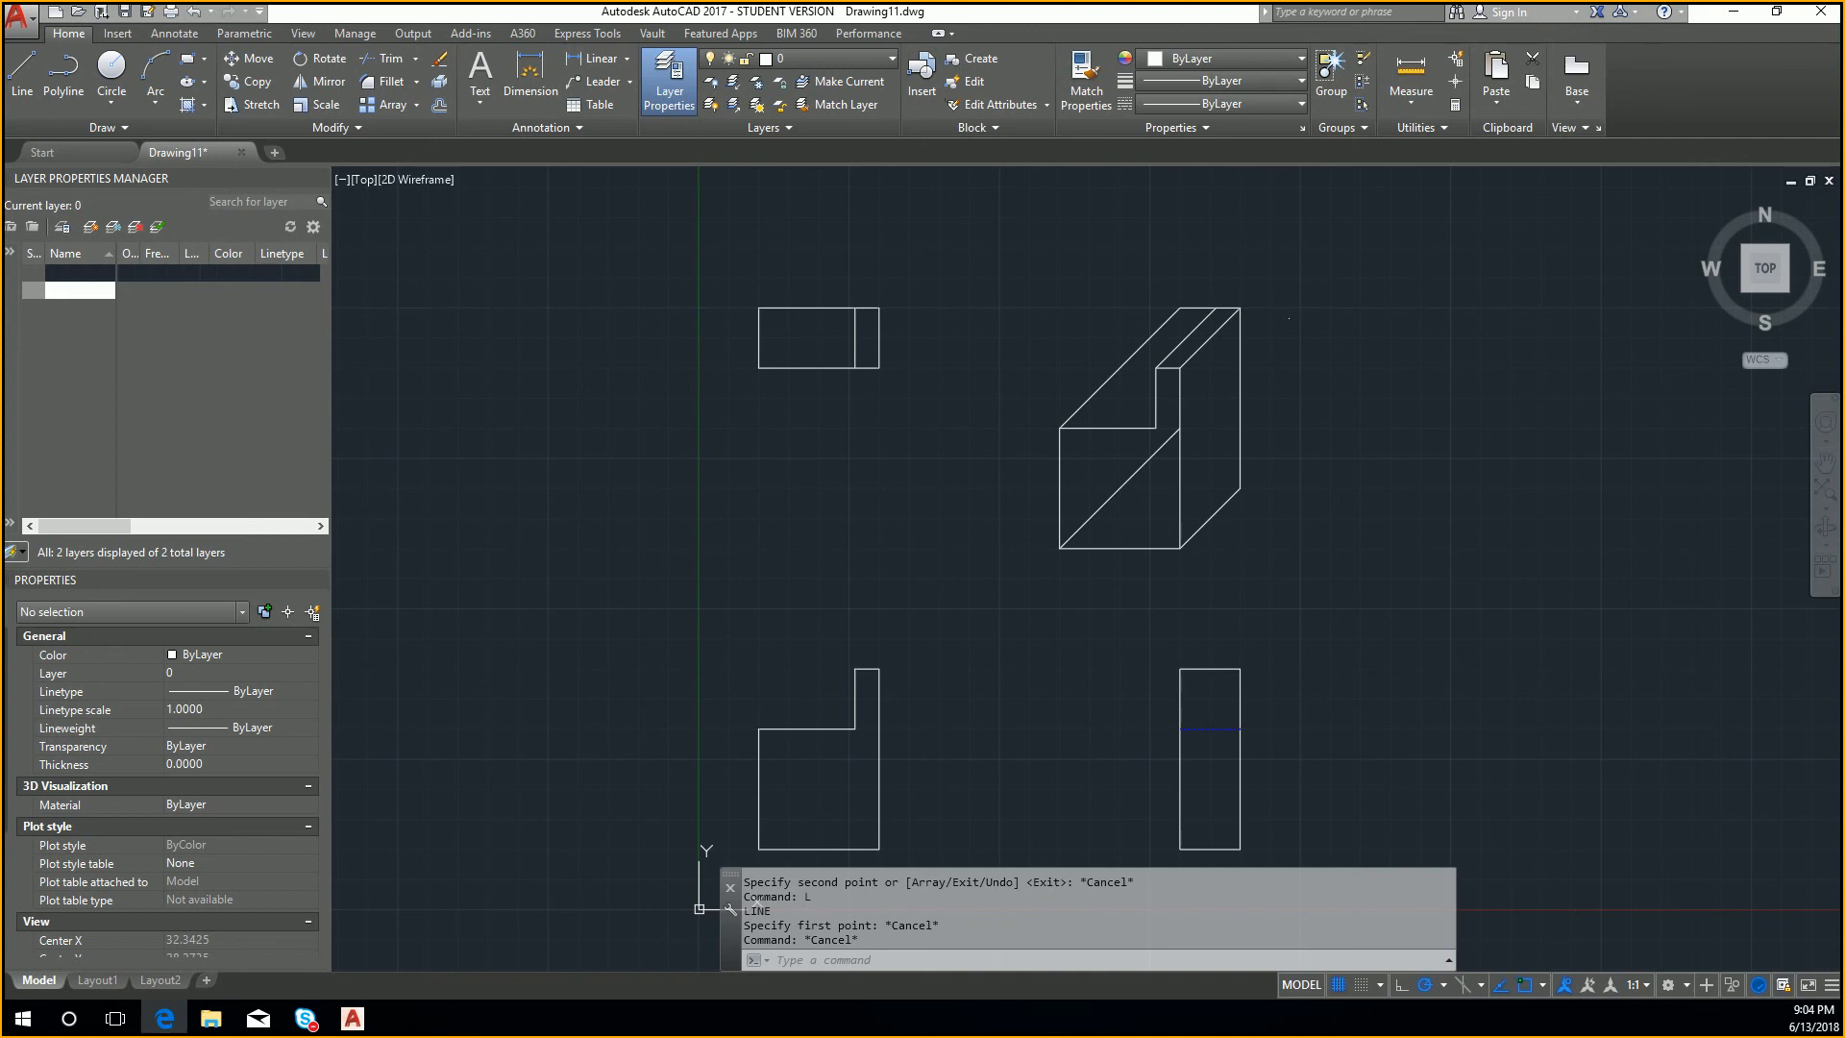
Step: Open the recent drawing GRIPPER_ASSEMBLY_NEW.dwg and view the cylinder and its mounting block
left_click(19, 17)
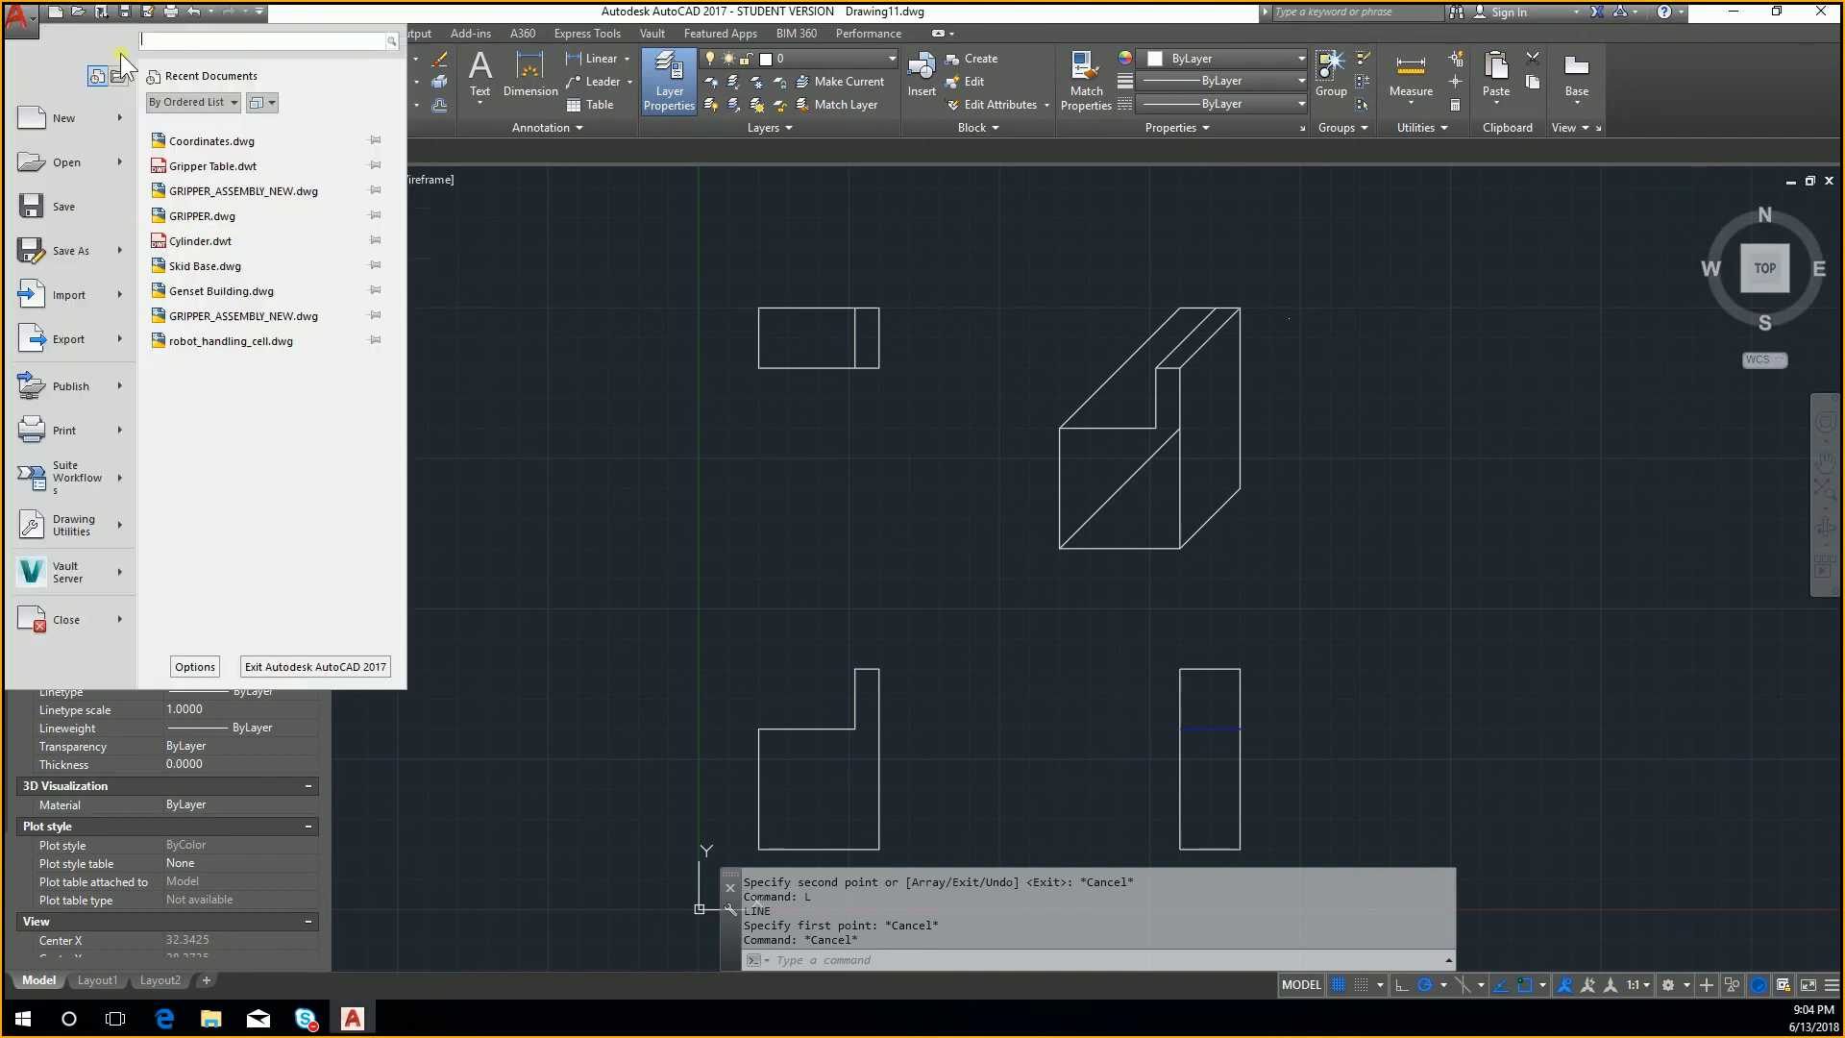
left_click(303, 196)
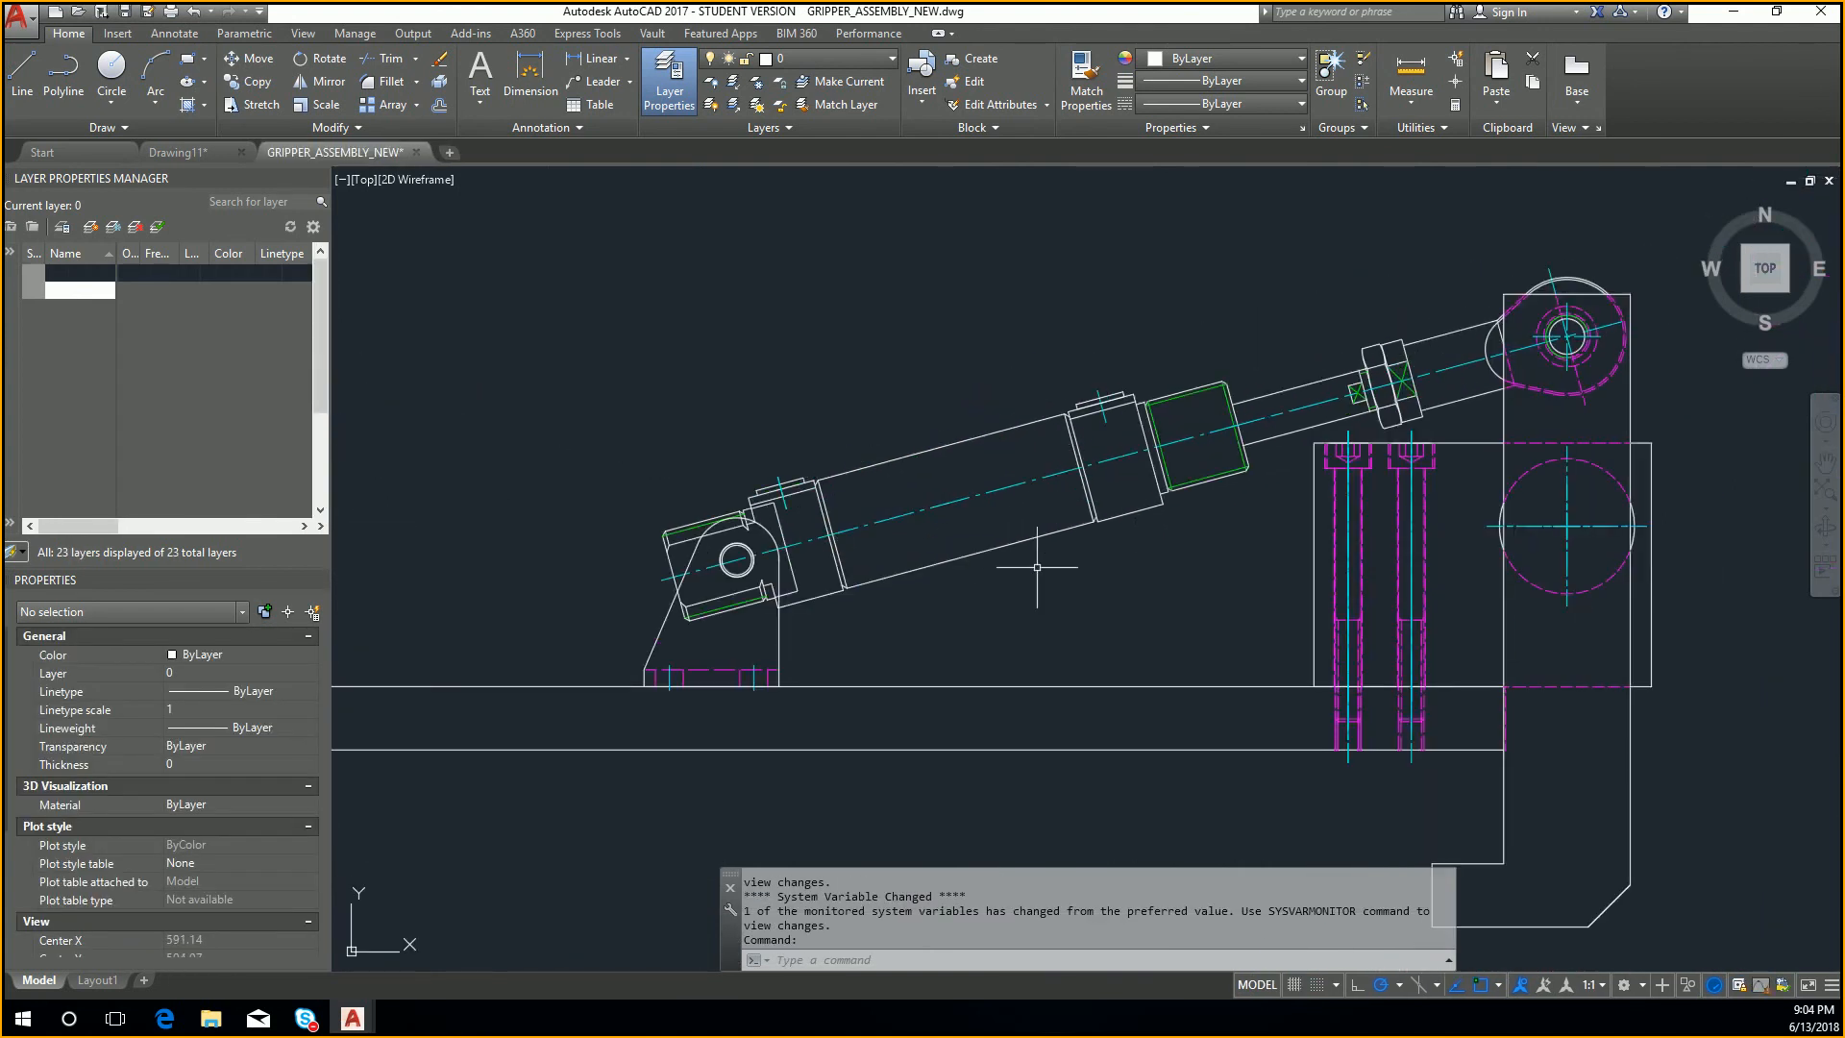
scroll(1313, 428, "up", 2)
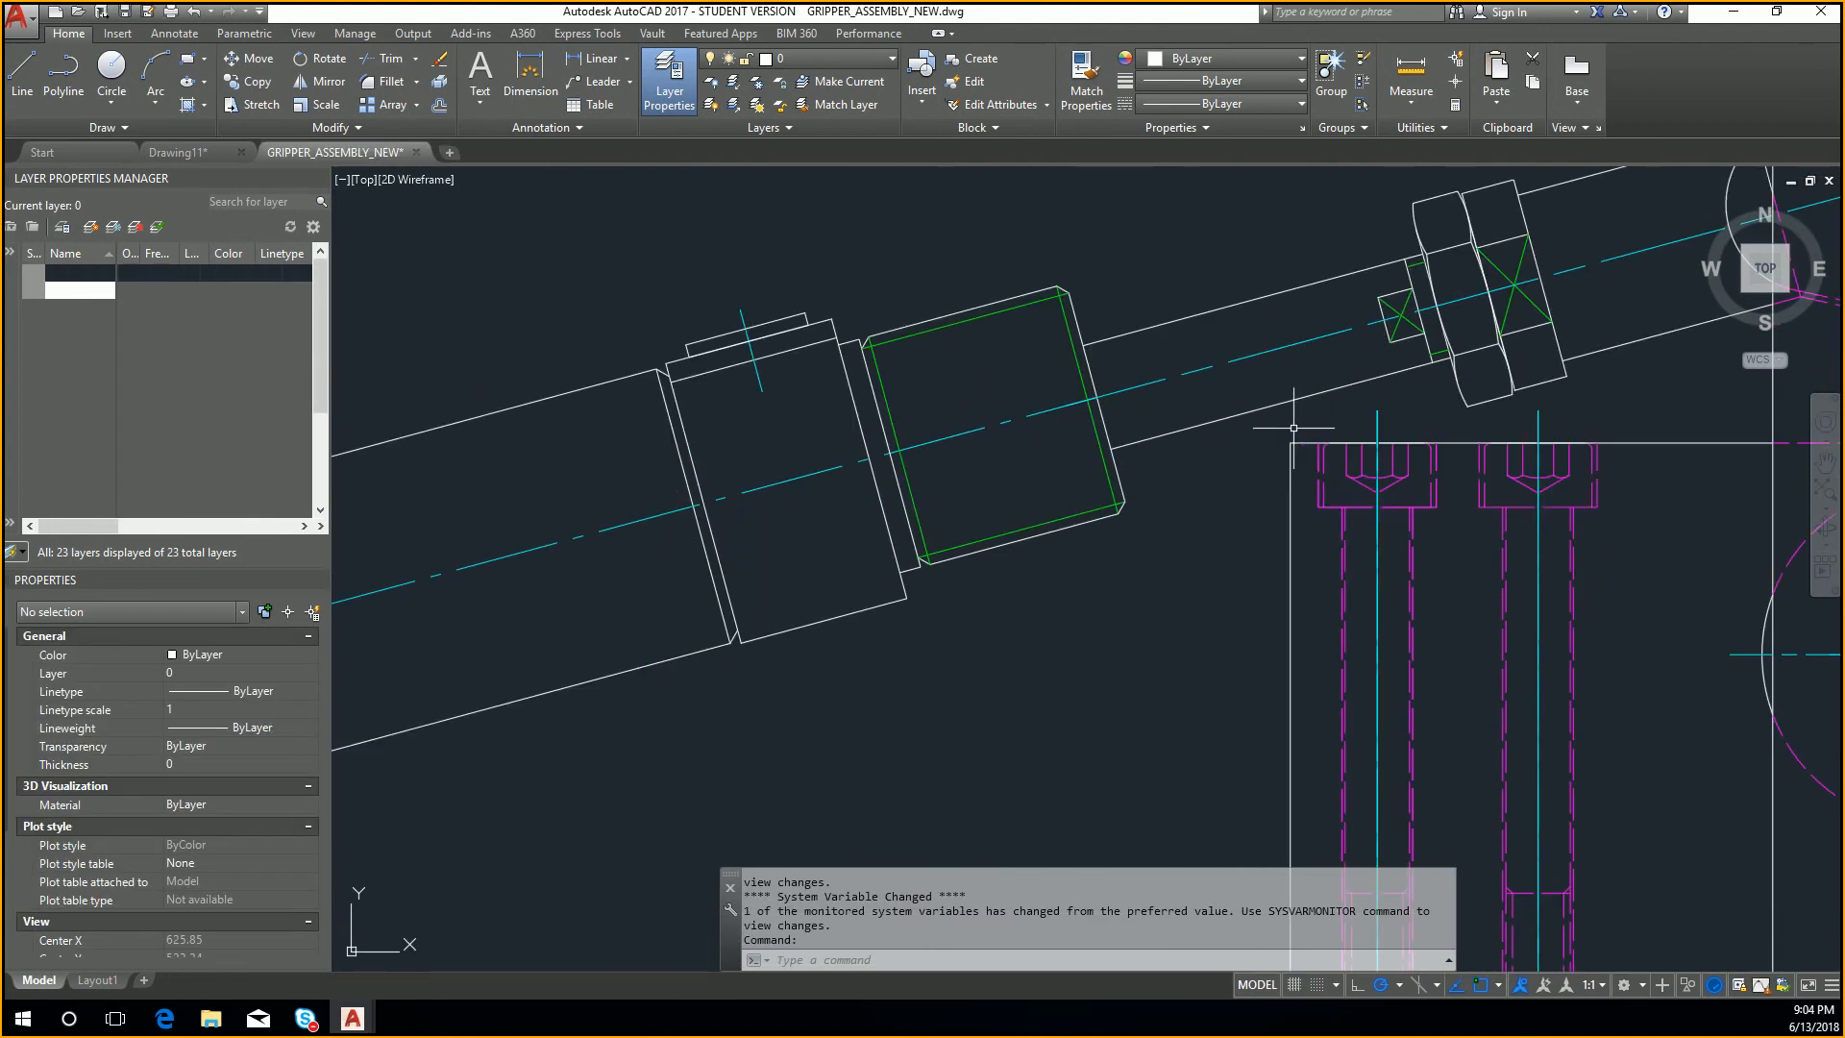
scroll(1313, 428, "down", 2)
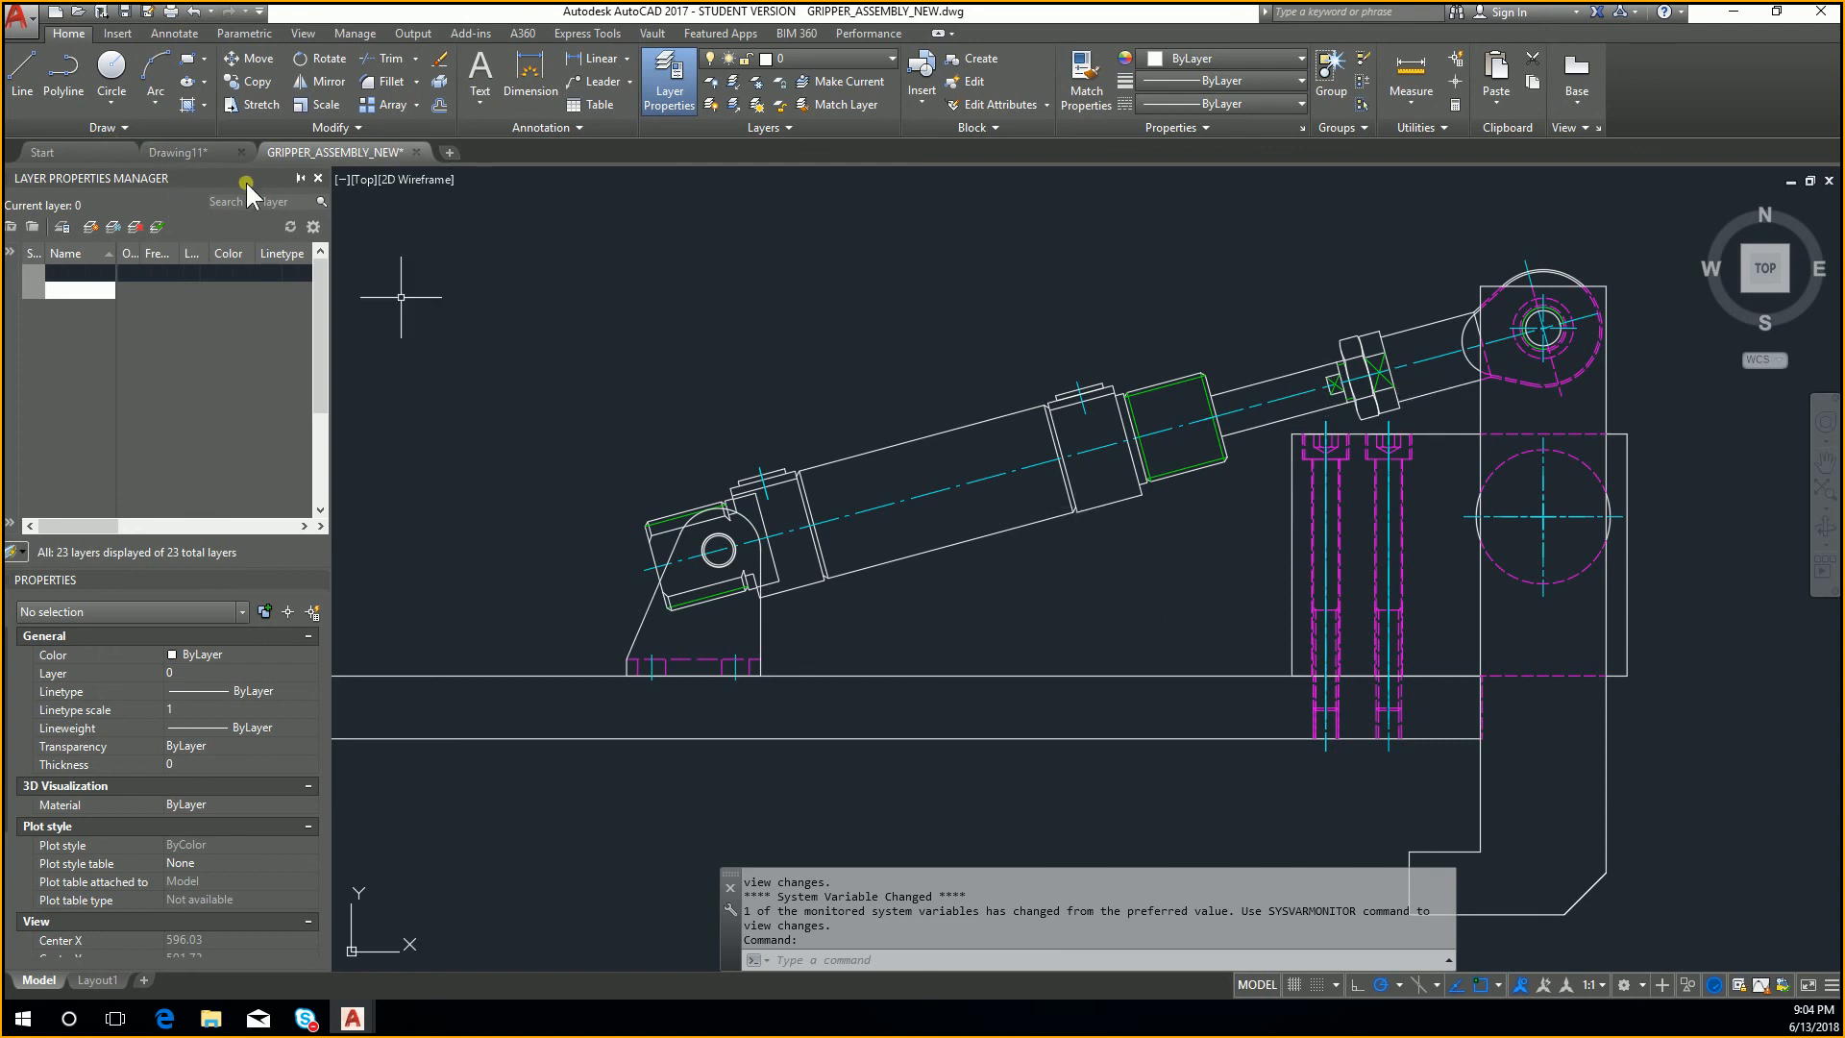
Step: Open the recent drawing GRIPPER.dwg and view the gripper's front and top views
left_click(17, 16)
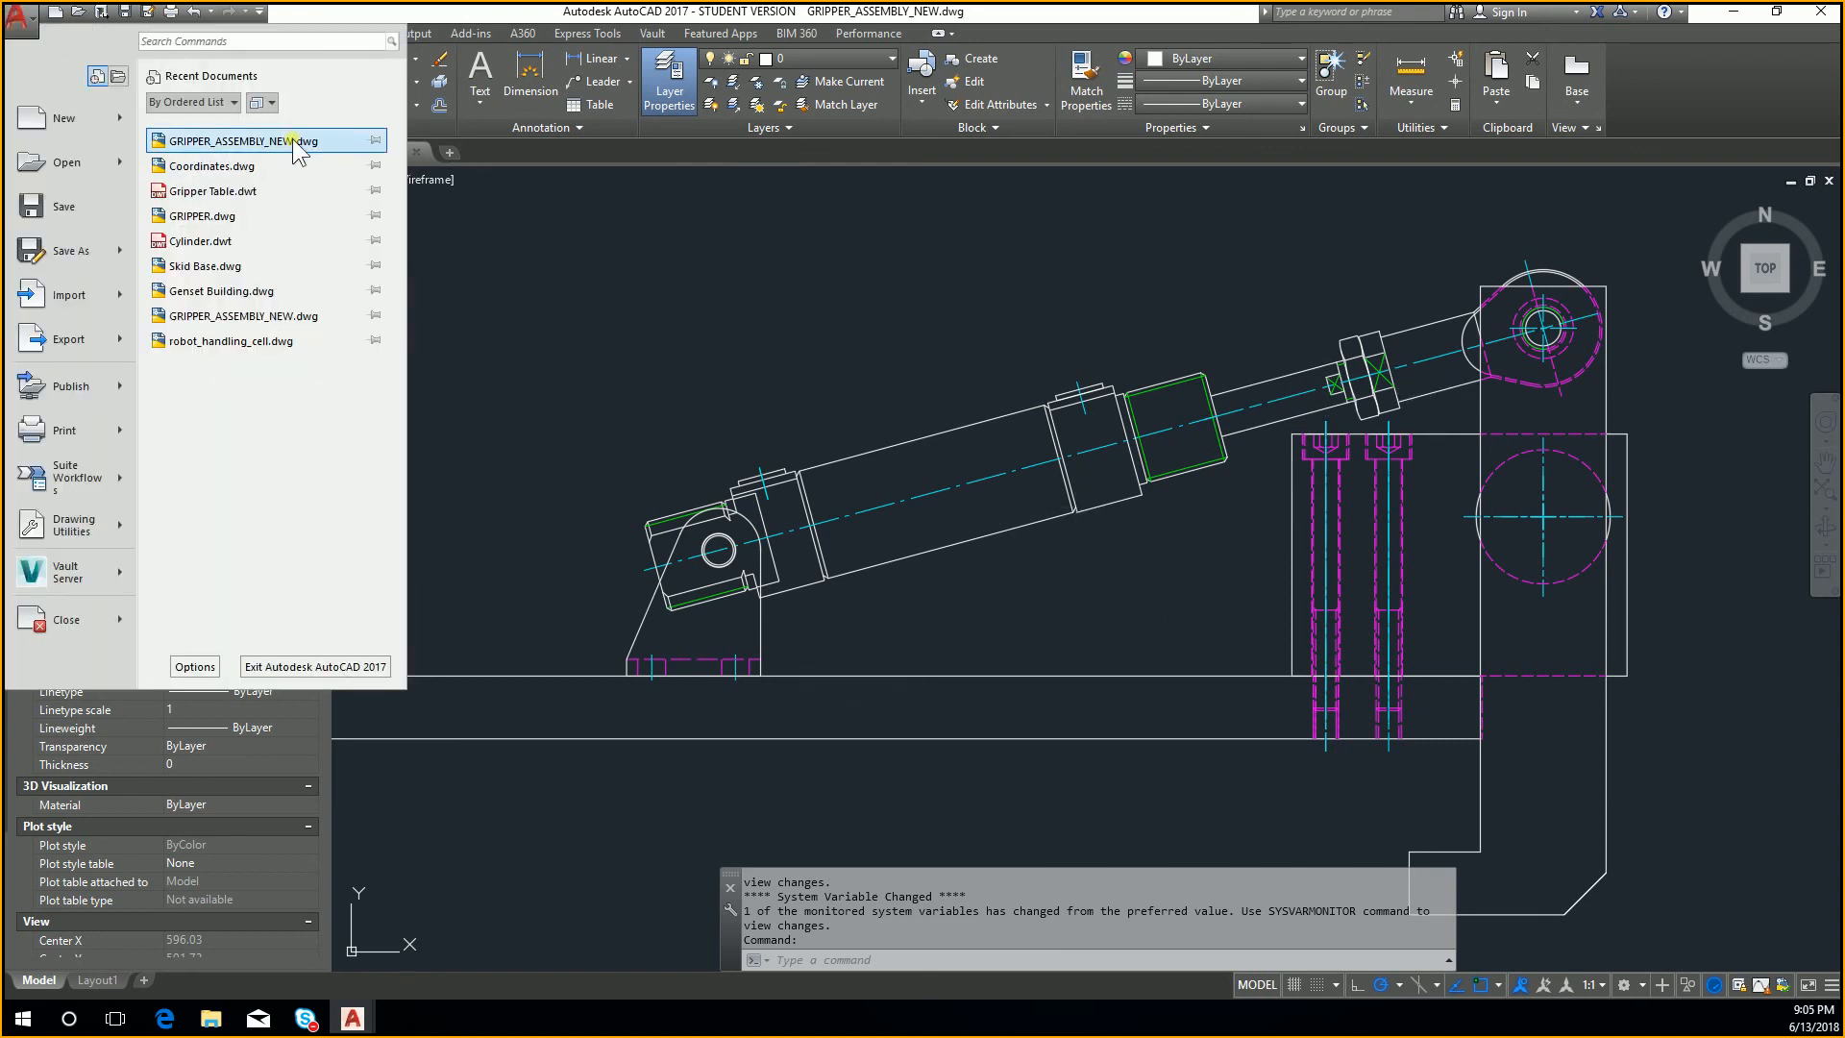
left_click(288, 223)
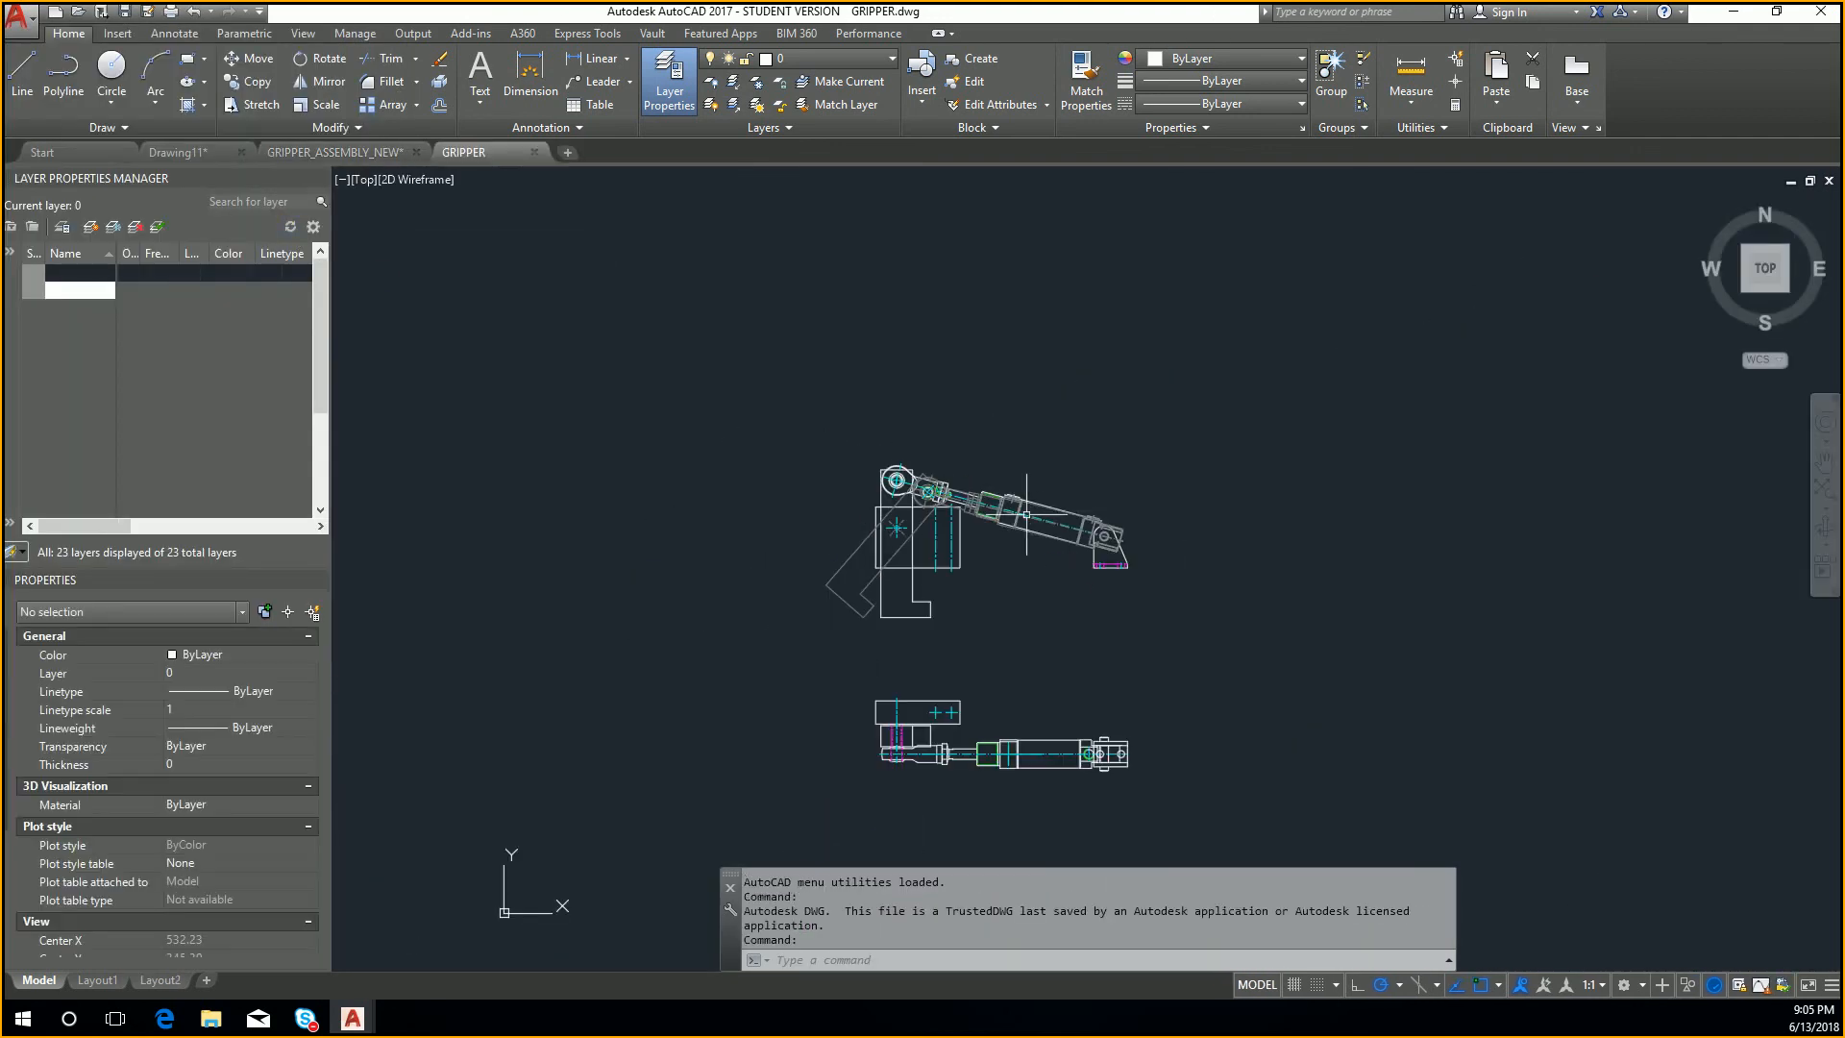
scroll(1027, 514, "down", 3)
scroll(1057, 618, "up", 4)
Step: Return to the GRIPPER_ASSEMBLY_NEW drawing and examine the inclined cylinder rod and the screws in the mounting block up close
key("ctrl+Tab")
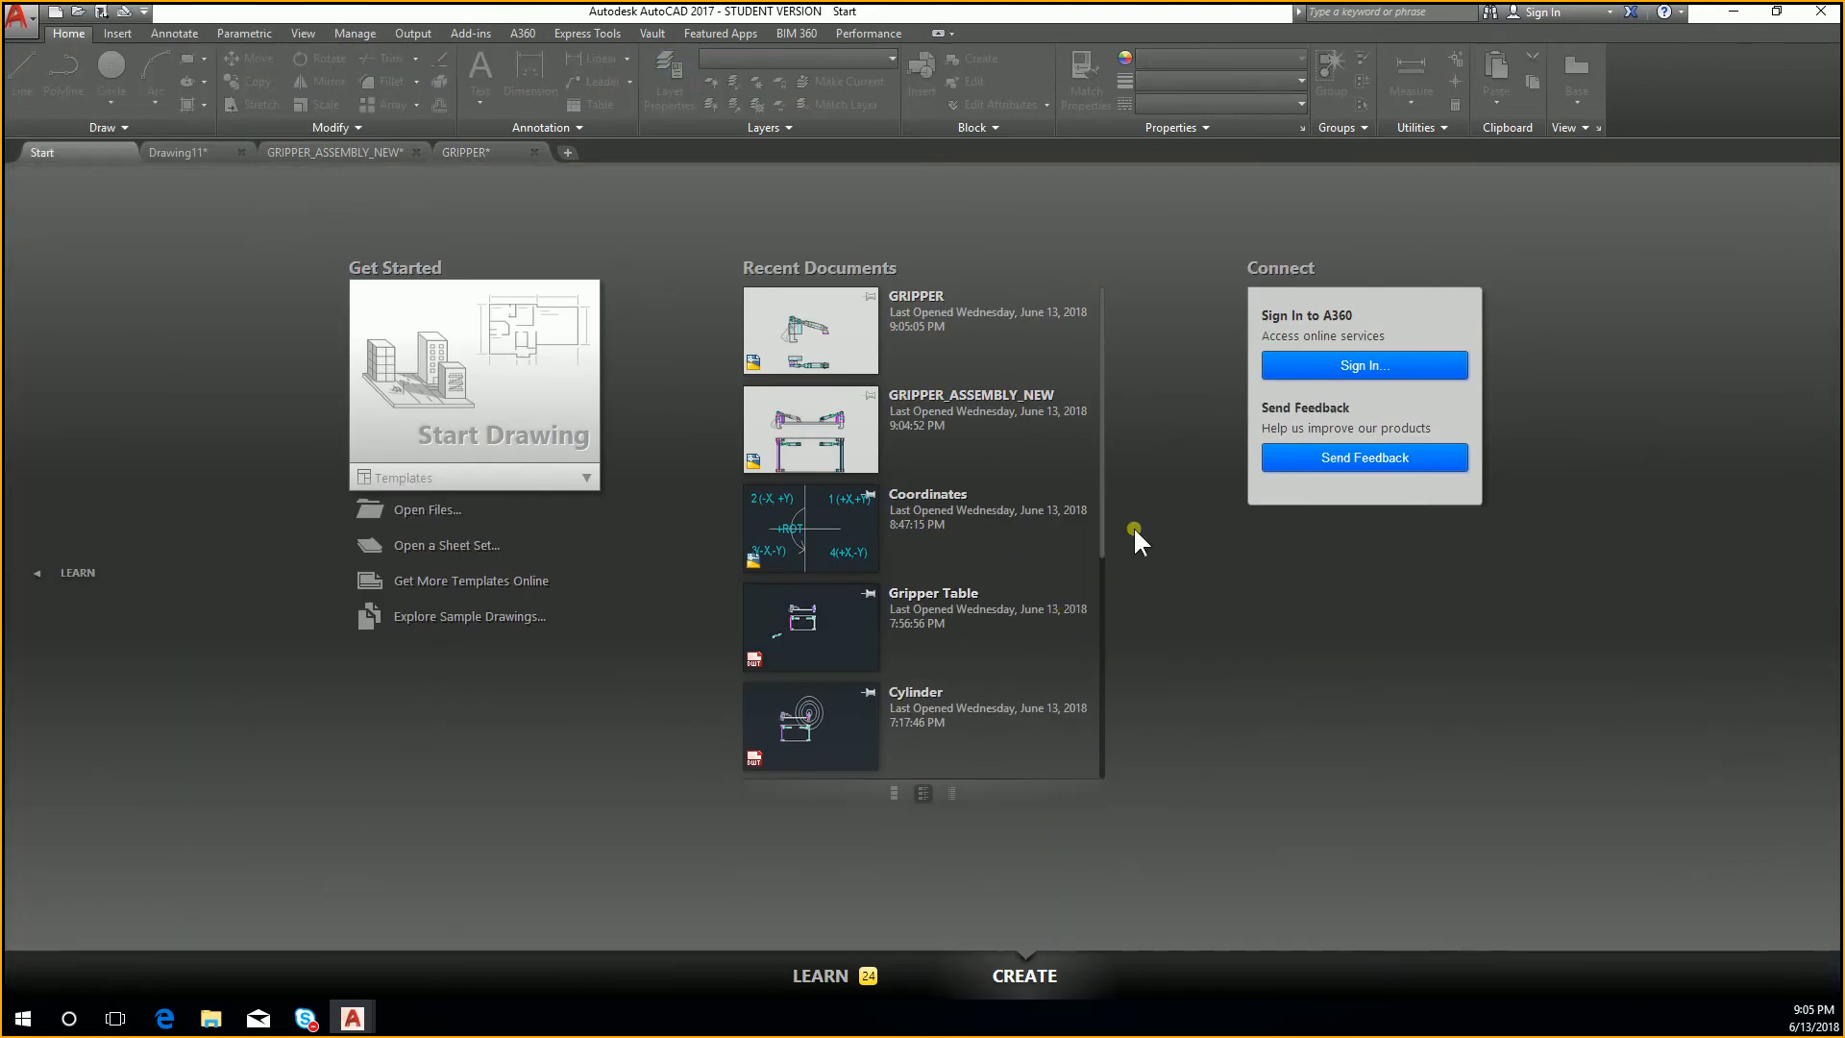
key("ctrl+Tab")
key("ctrl+Tab")
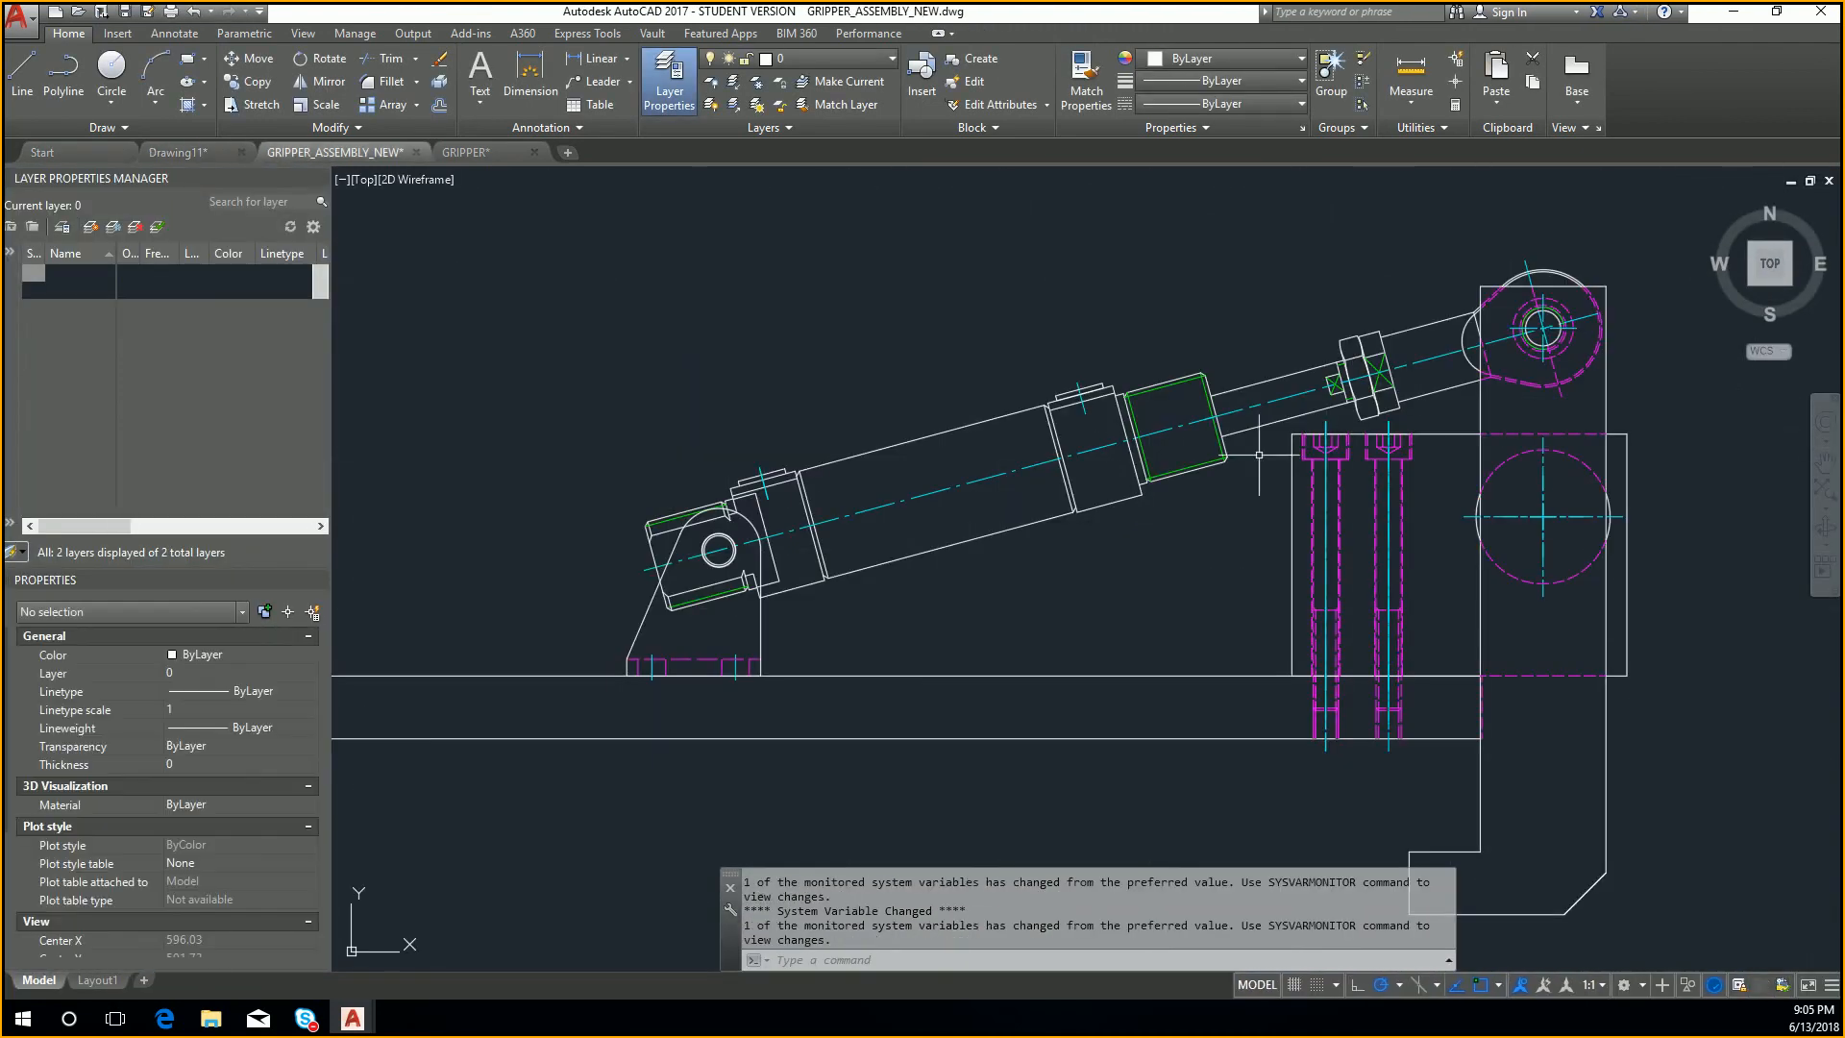
scroll(1267, 450, "up", 4)
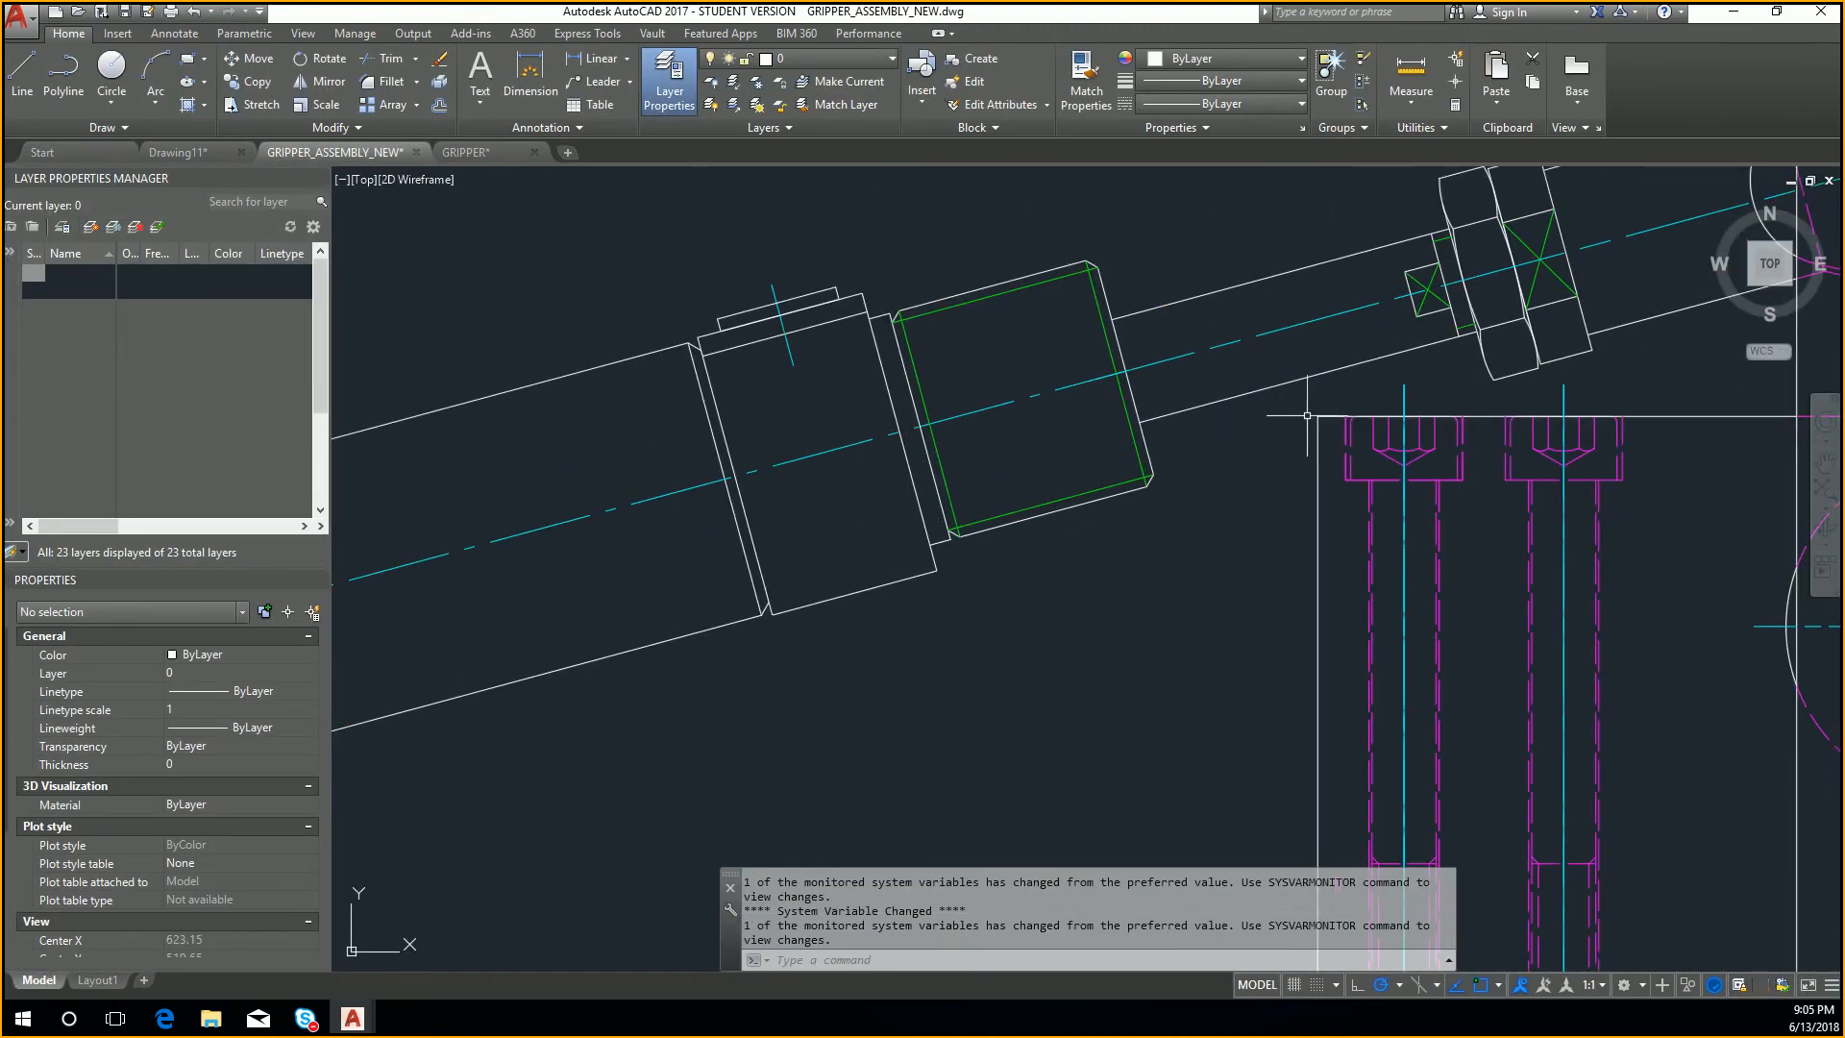
scroll(1341, 424, "up", 4)
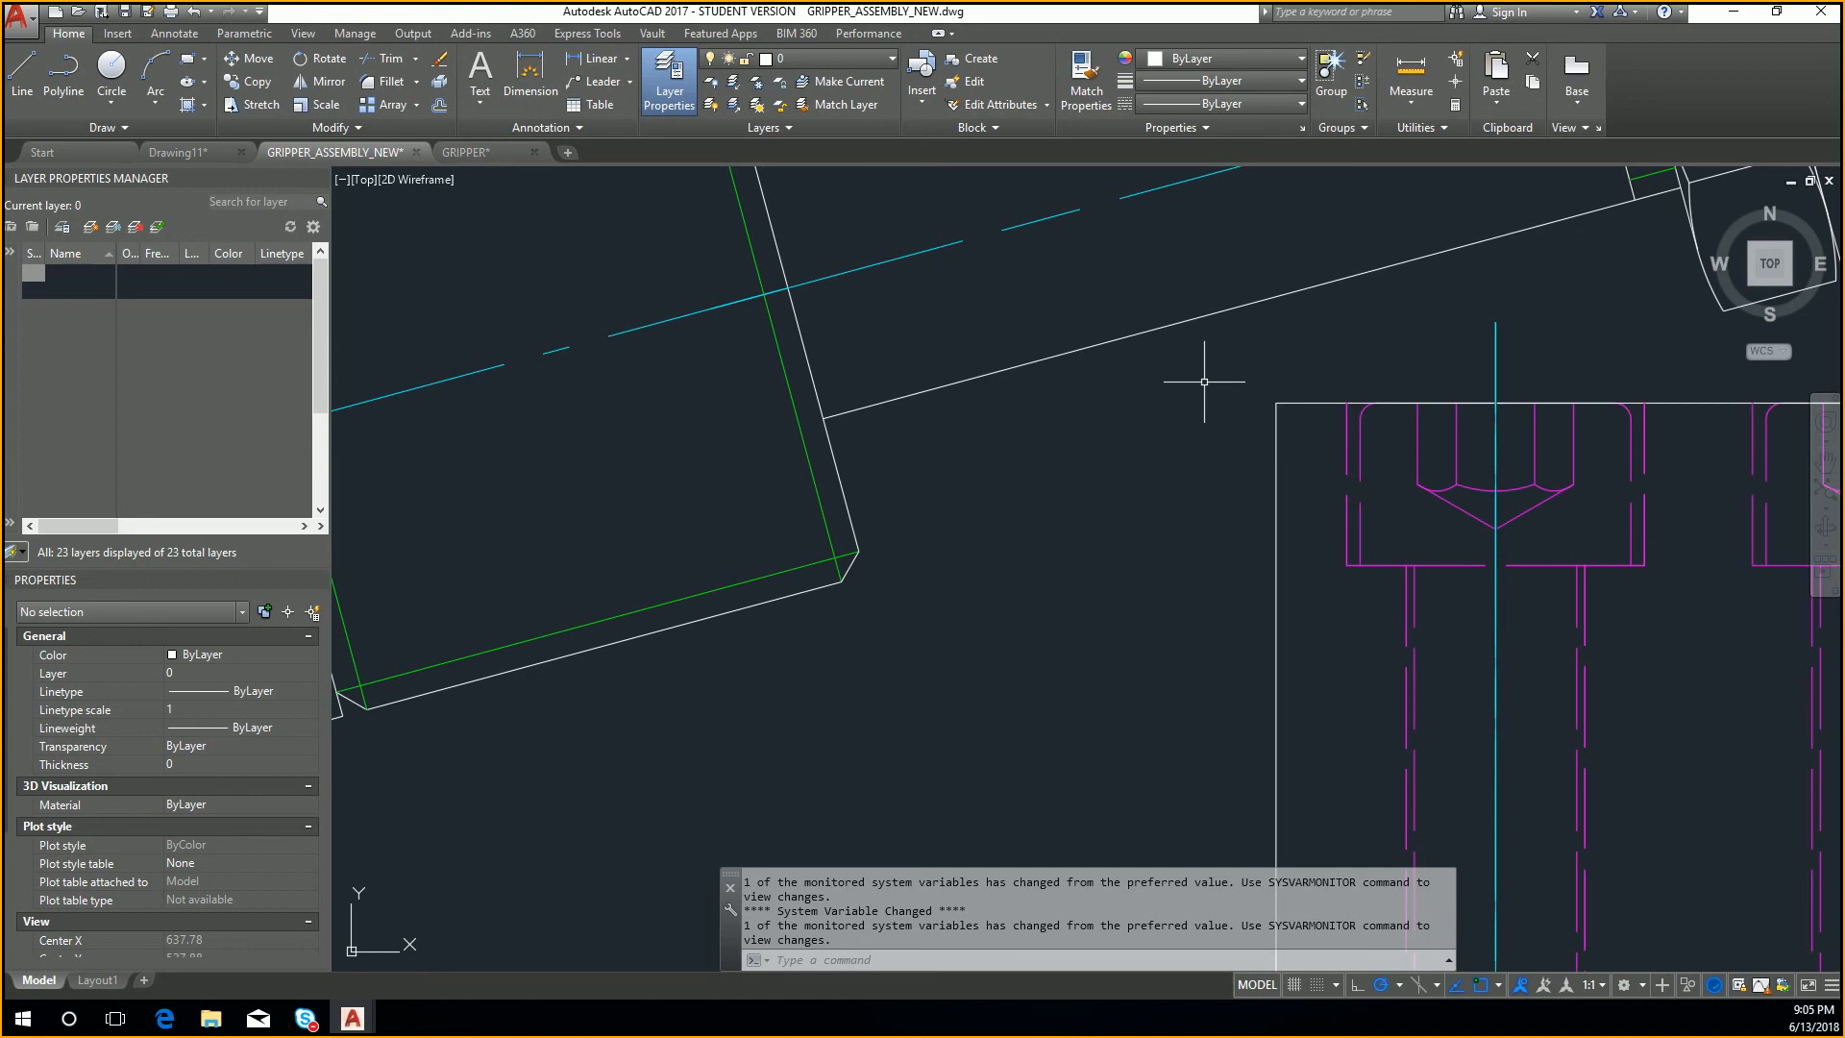
scroll(1194, 381, "down", 3)
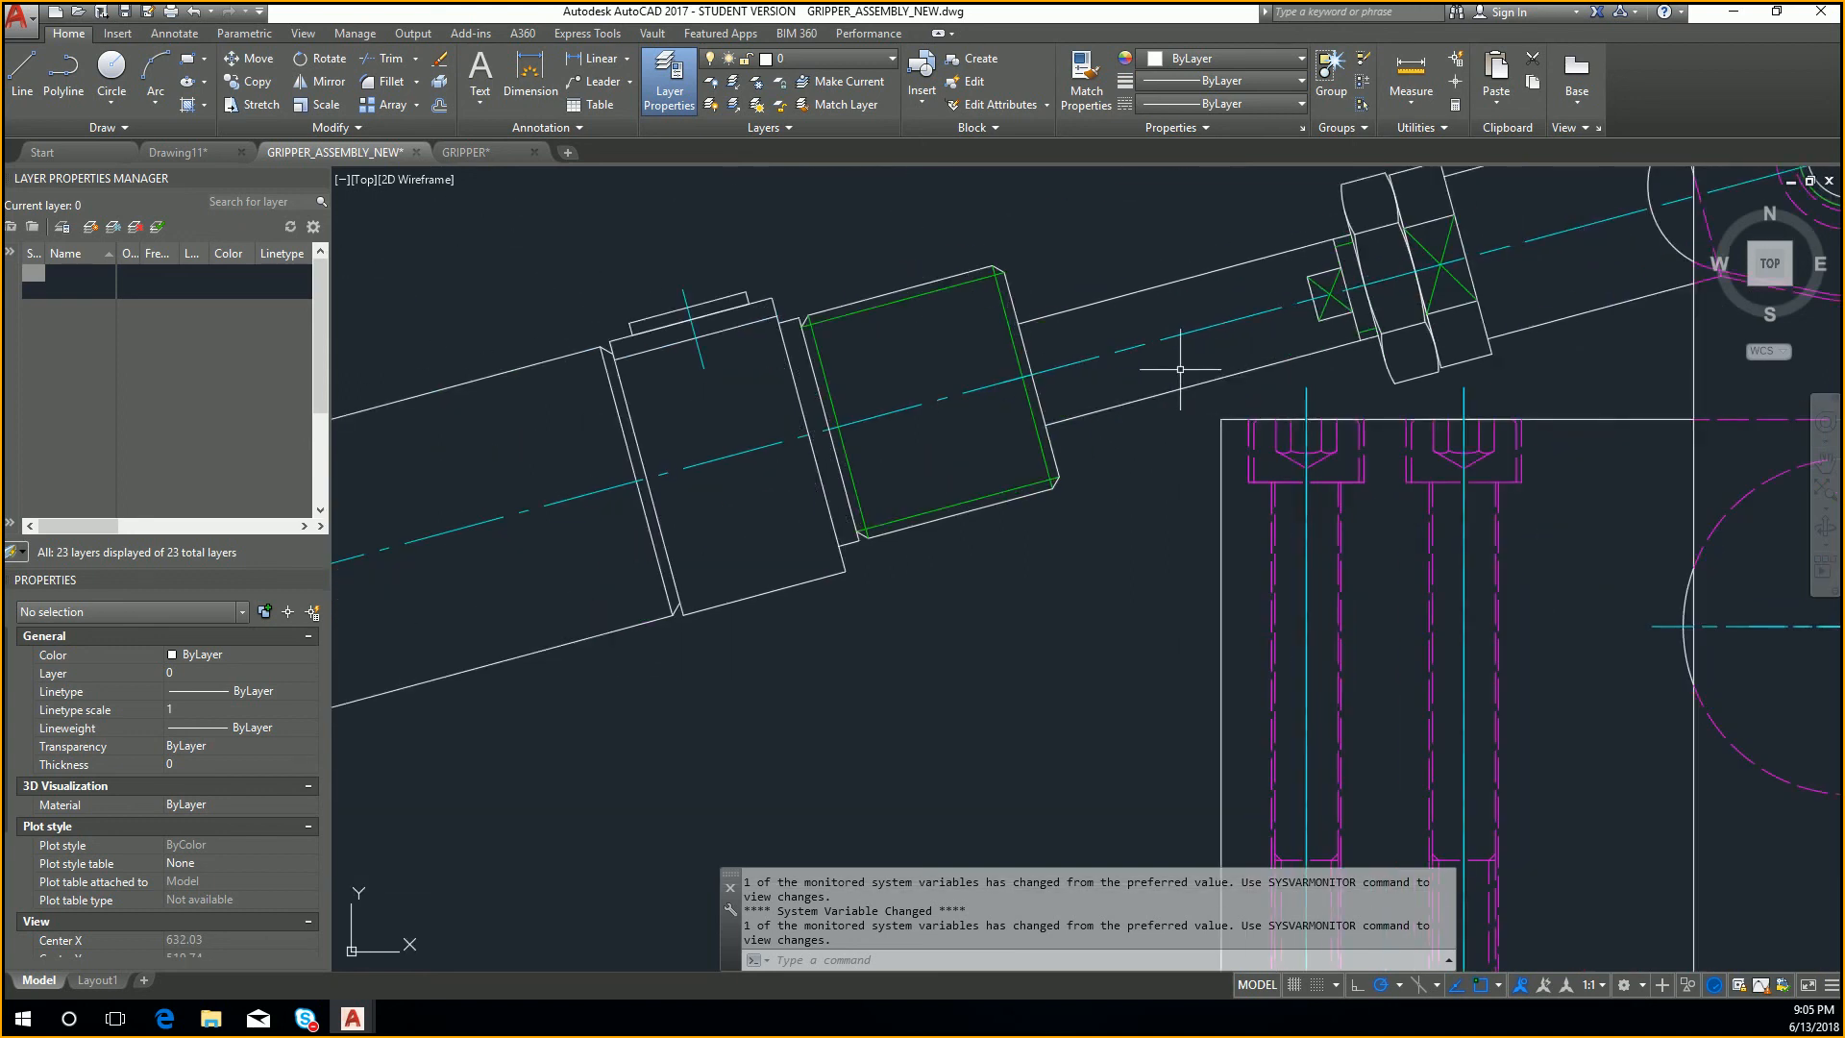
scroll(1221, 402, "up", 4)
scroll(1245, 409, "up", 6)
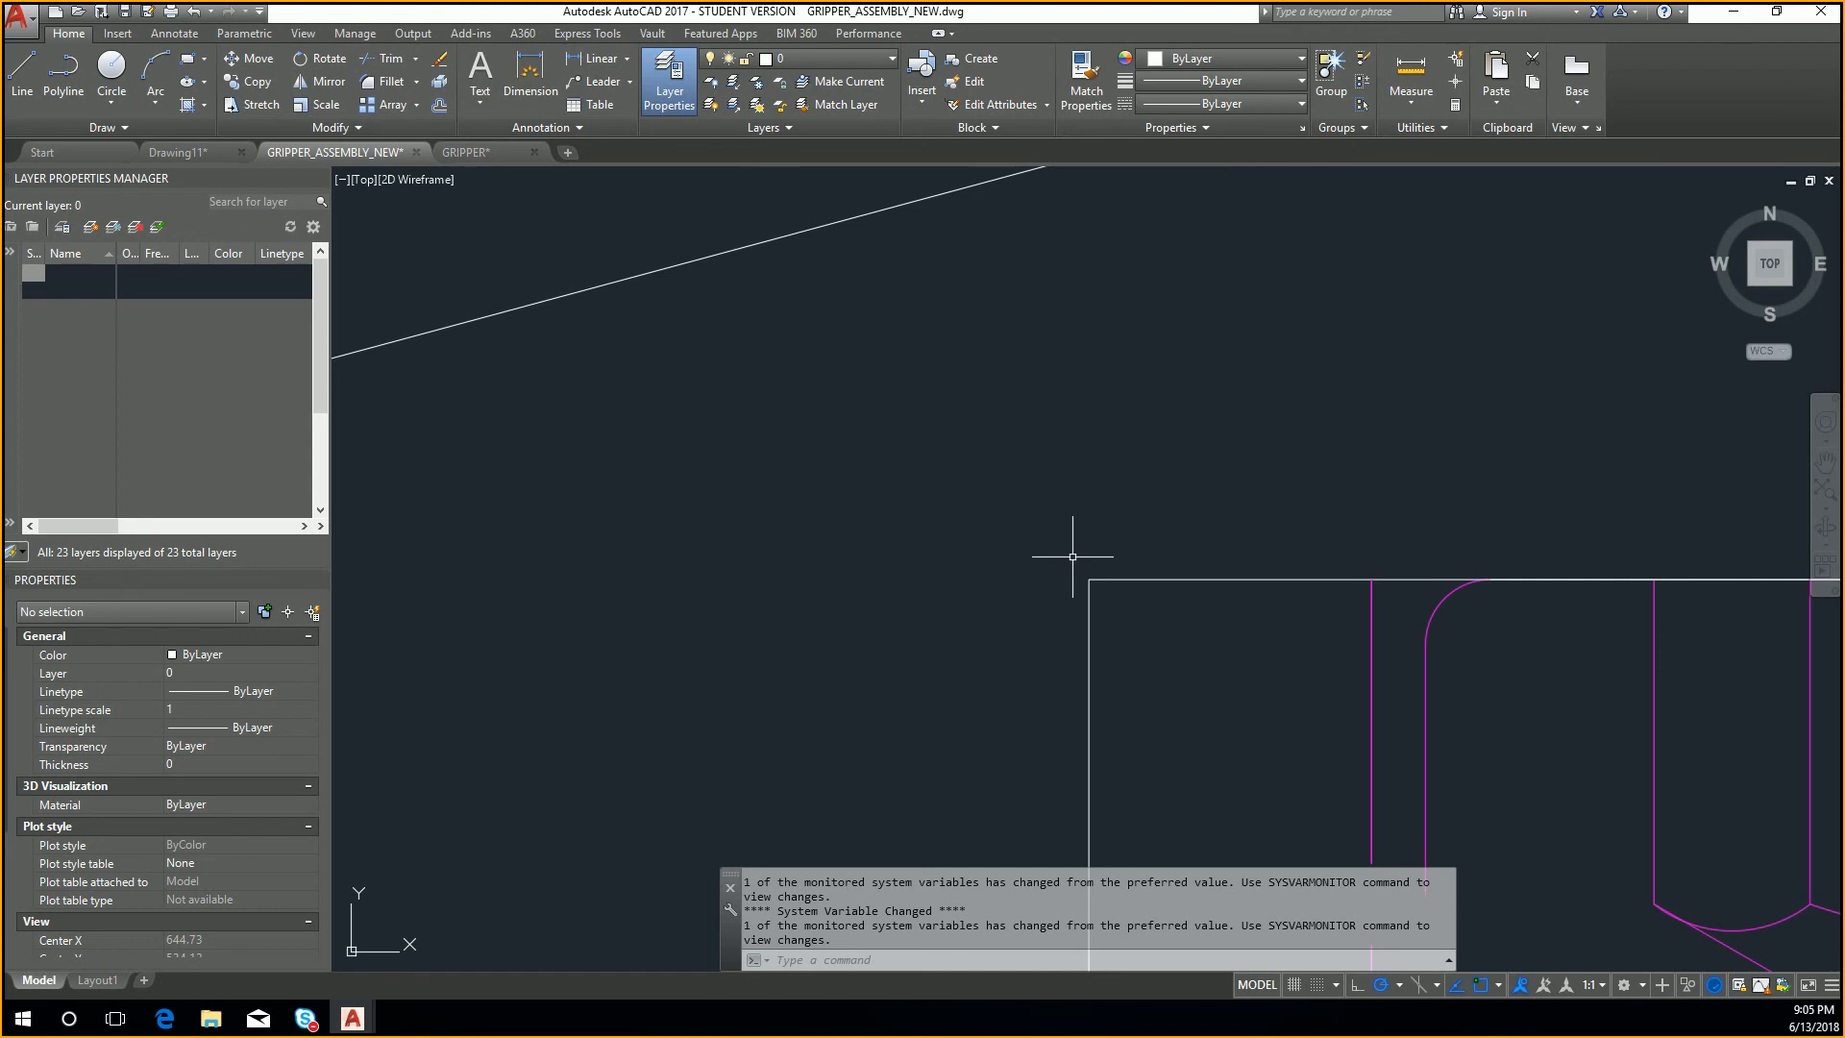
scroll(1086, 562, "down", 5)
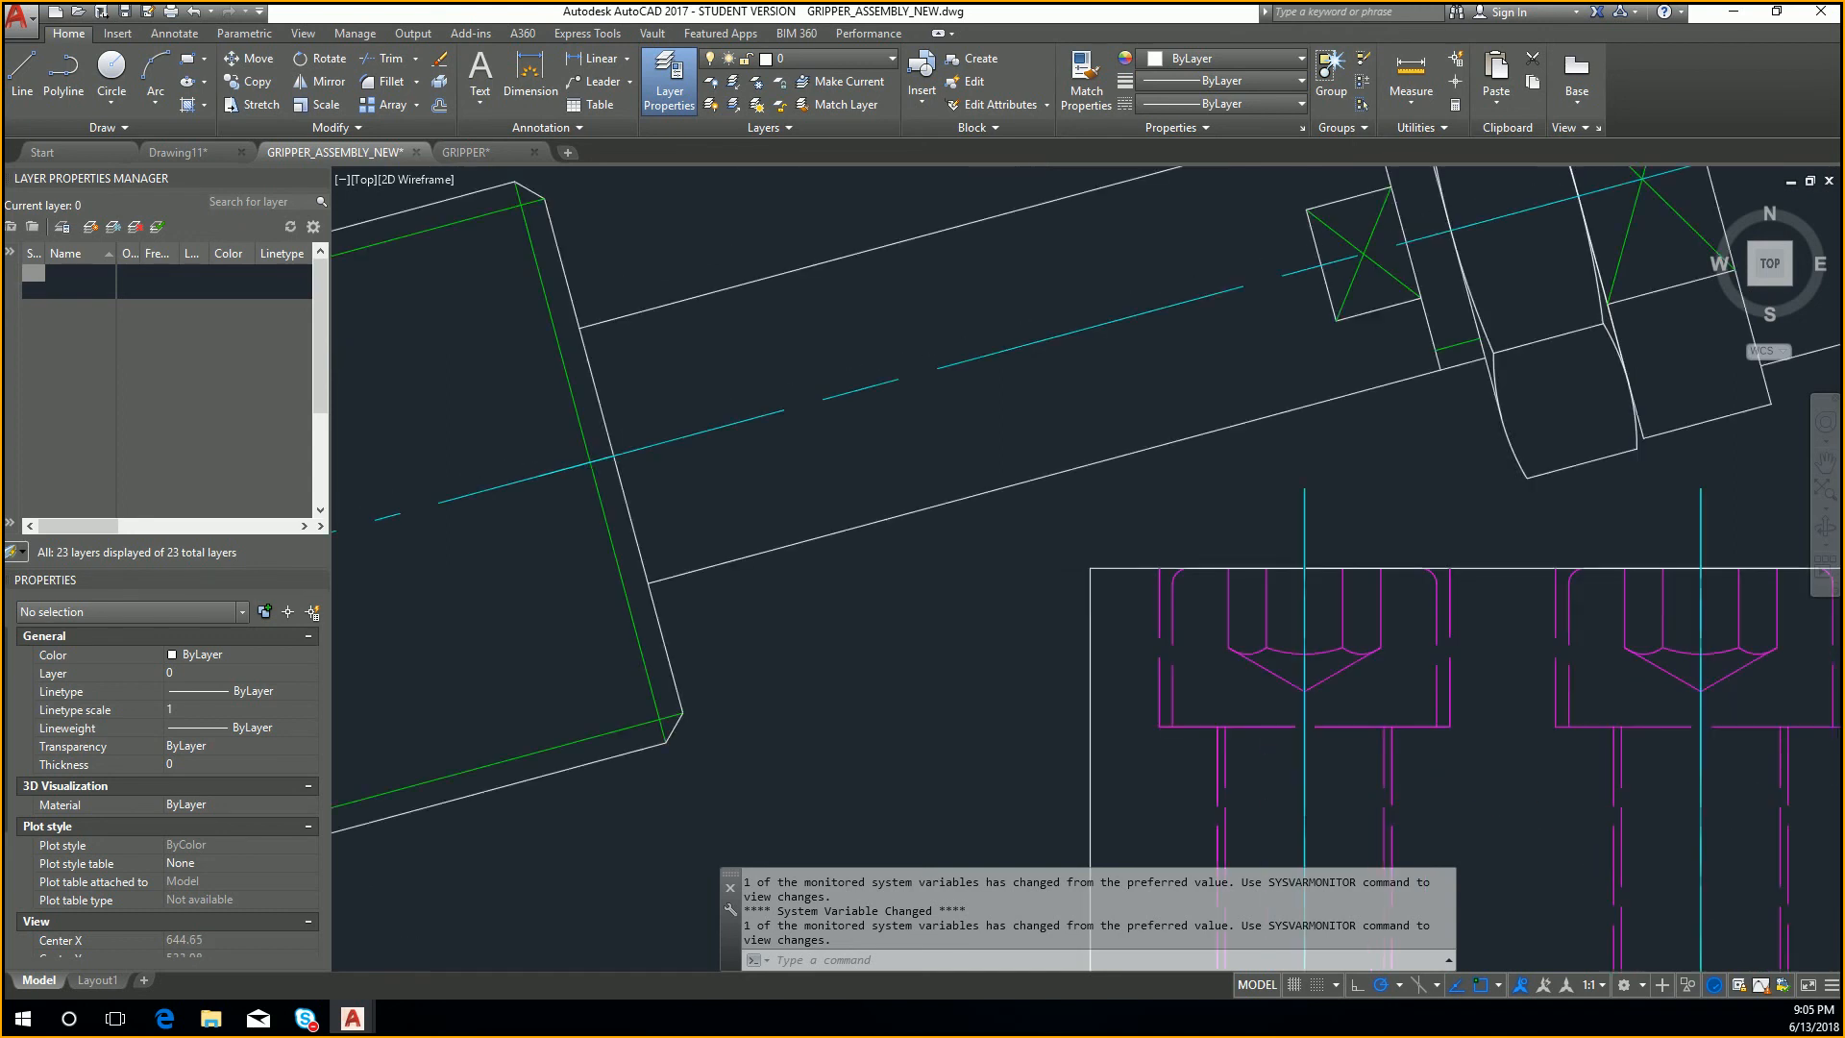
scroll(1086, 564, "down", 4)
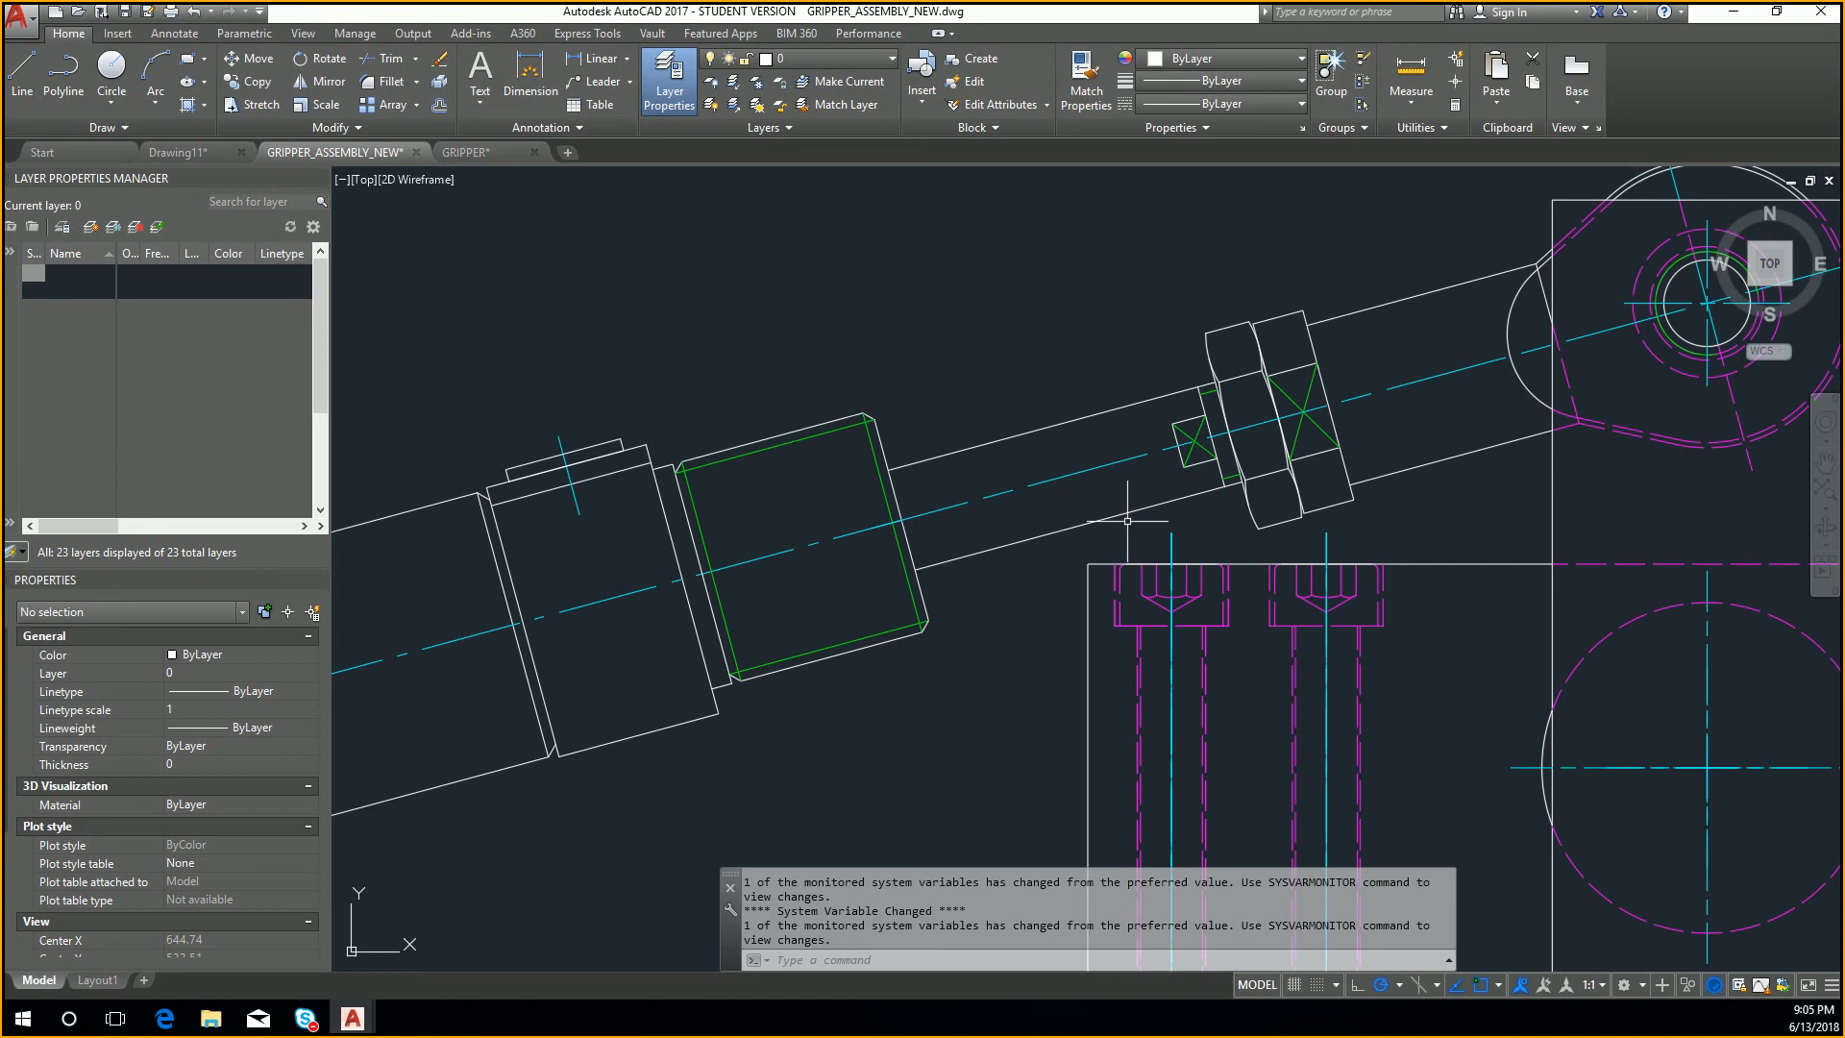
scroll(1206, 527, "down", 2)
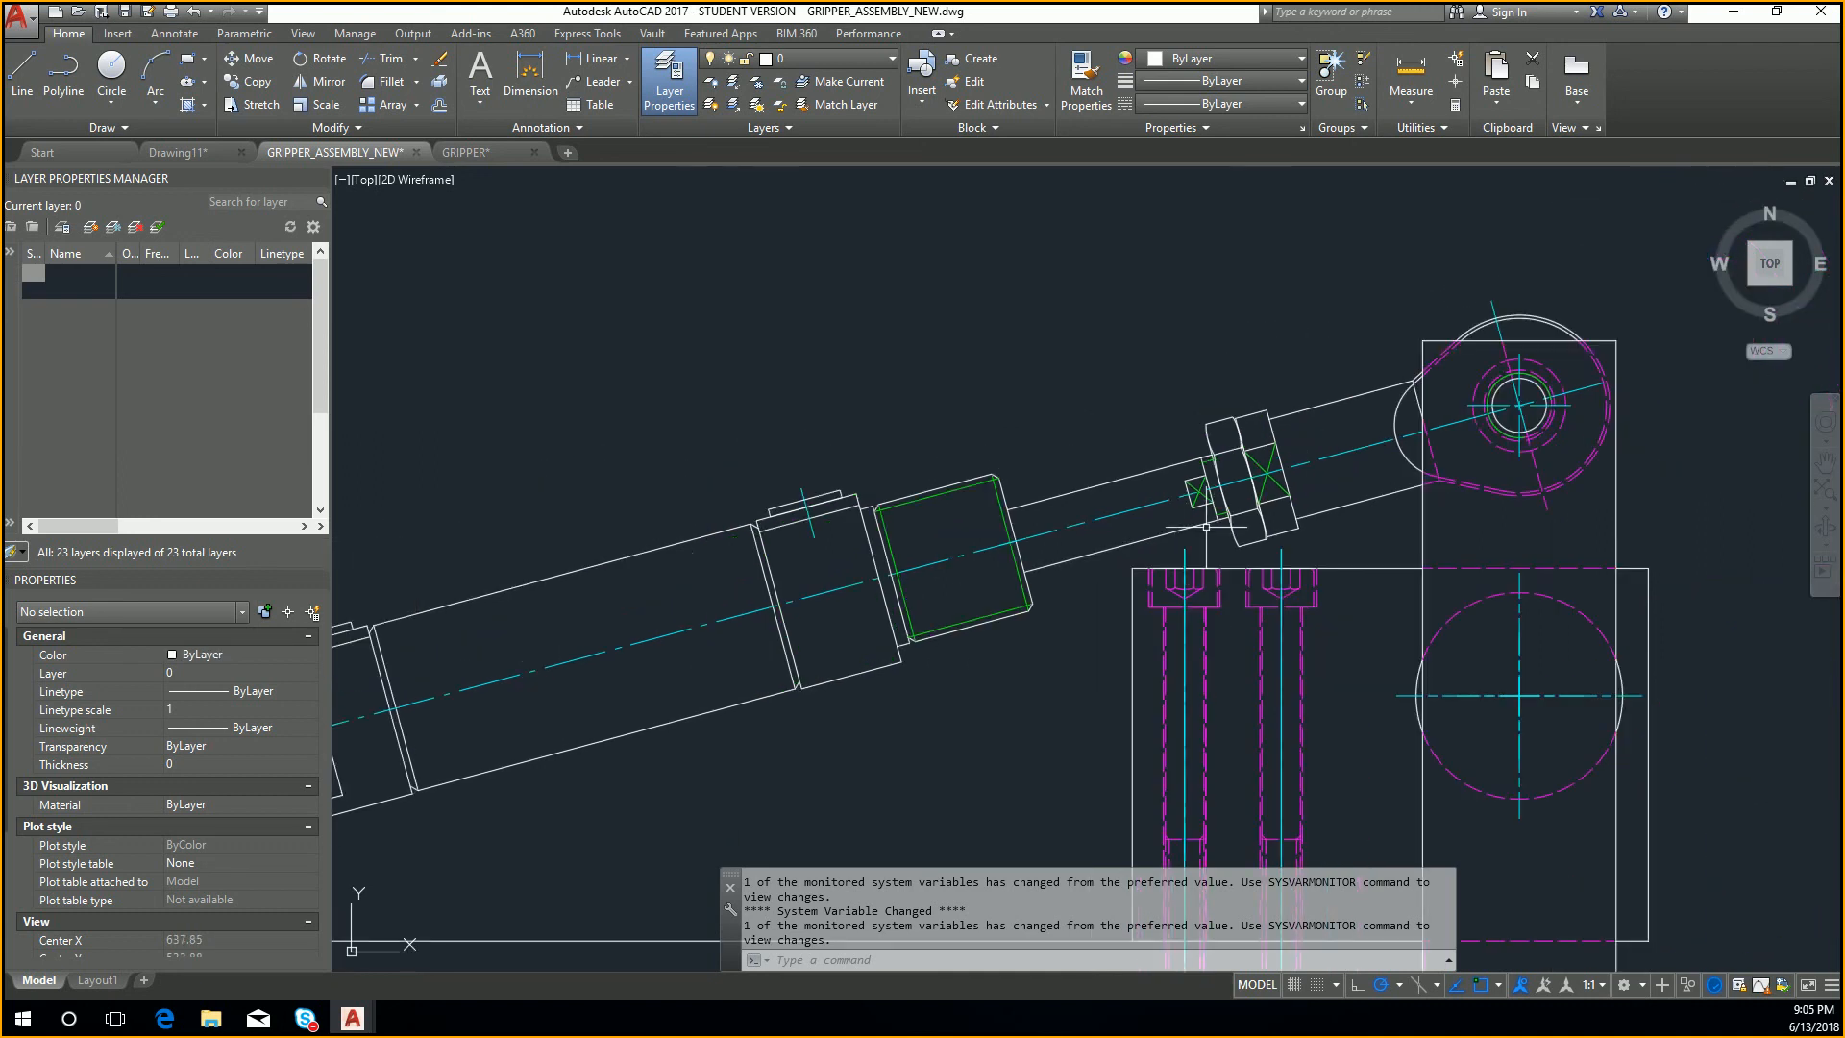
scroll(1181, 314, "down", 4)
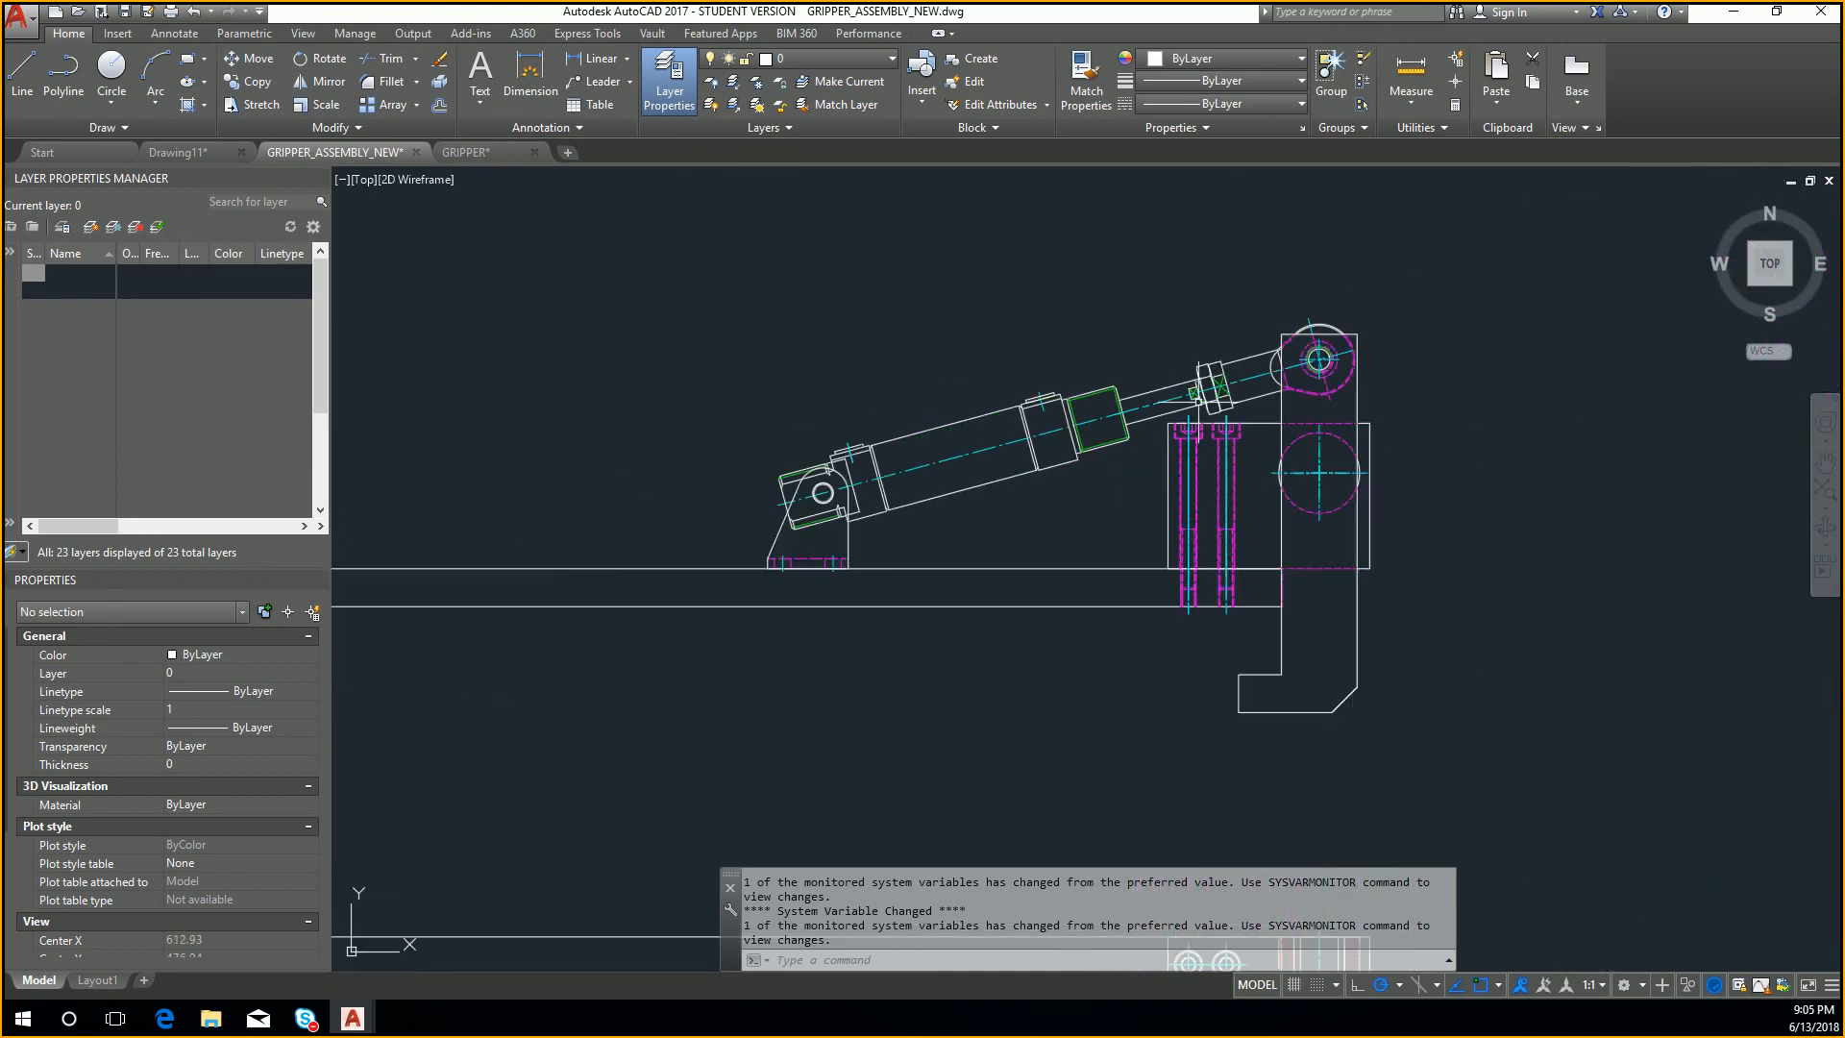
middle_click_drag(1153, 489, 1140, 472)
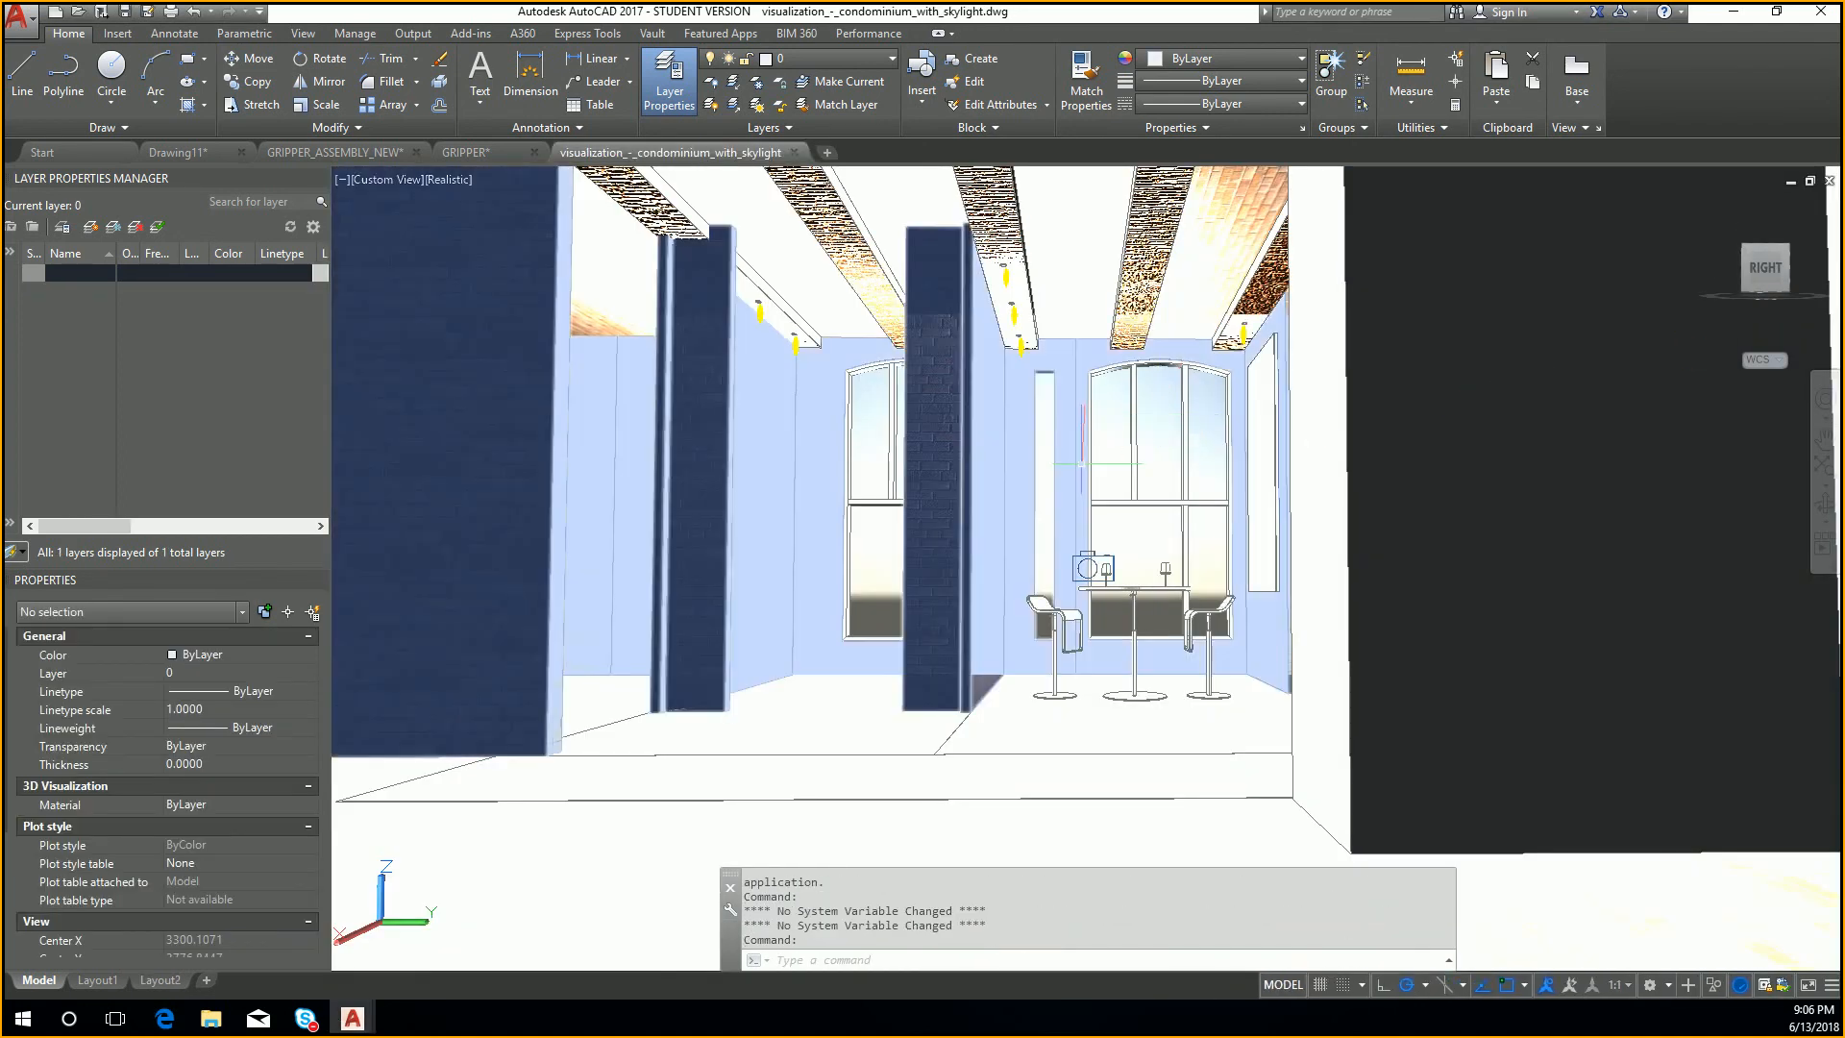
Step: Examine the interior of the visualization_-_condominium_with_skylight 3D model from different angles
middle_click_drag(1087, 441, 1336, 495)
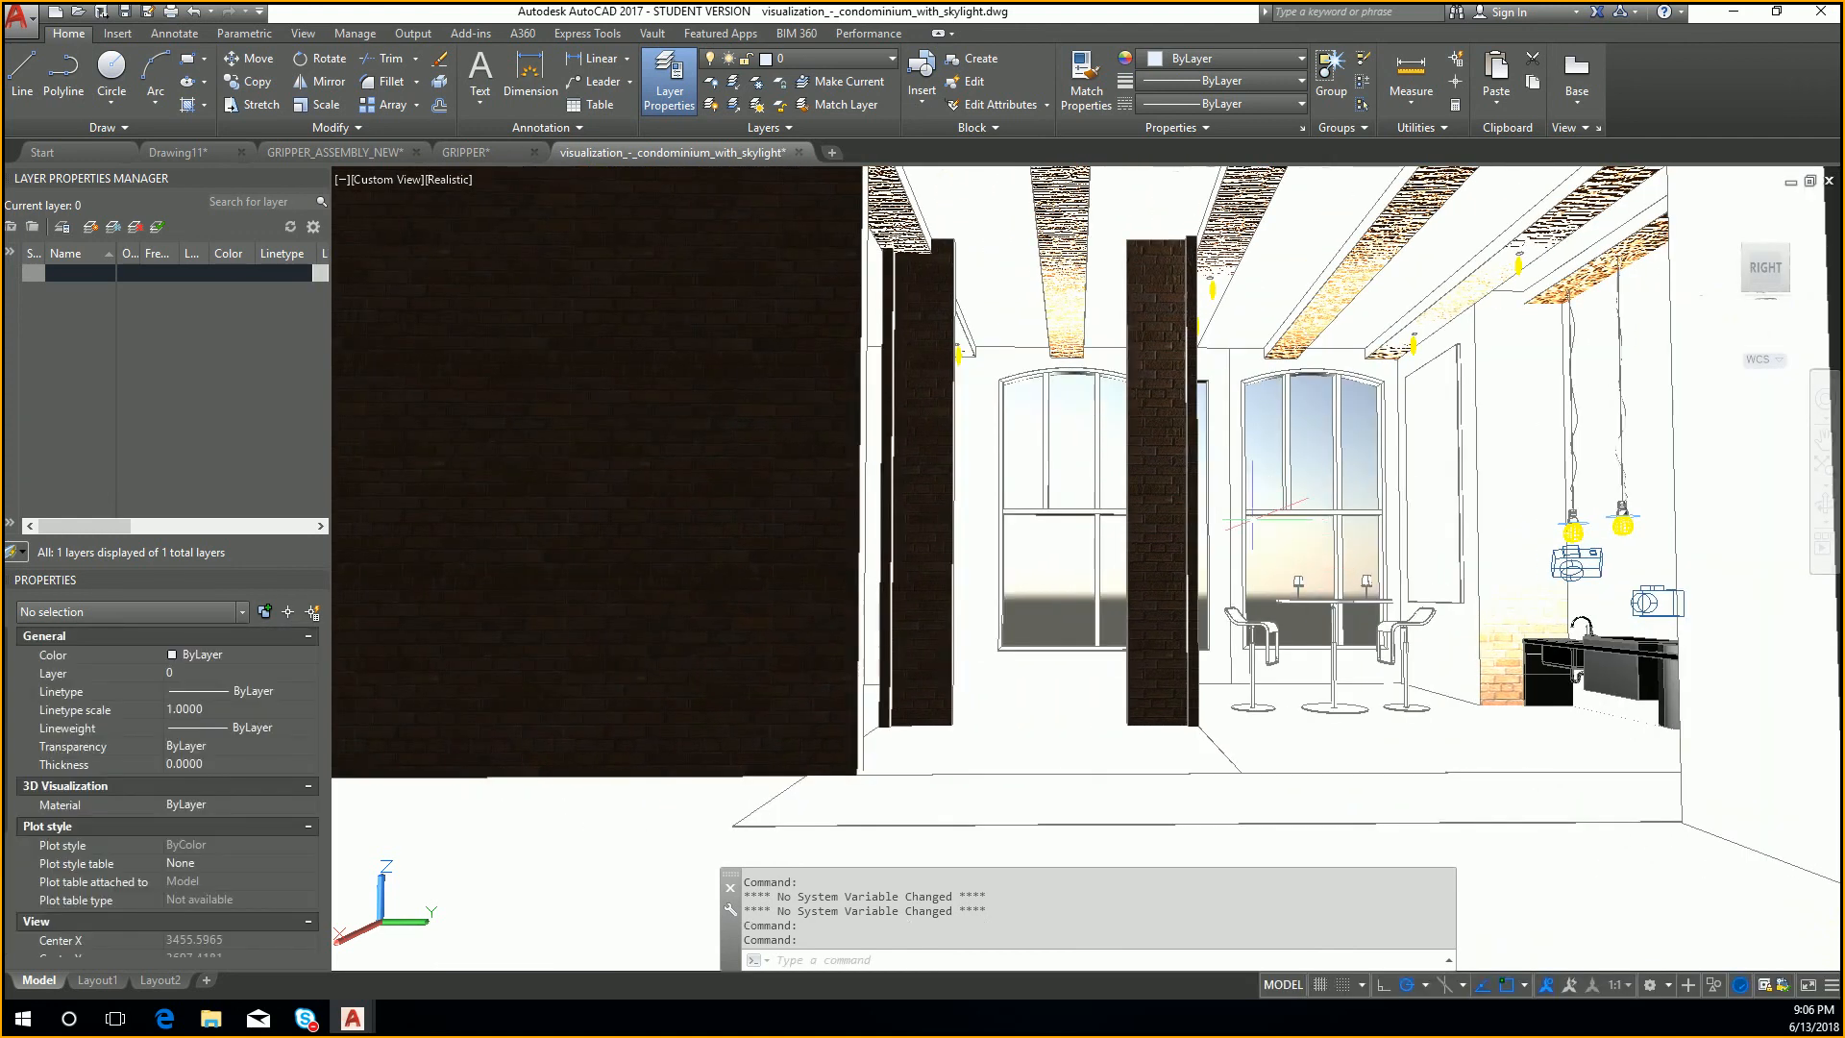
middle_click_drag(1198, 503, 1256, 577)
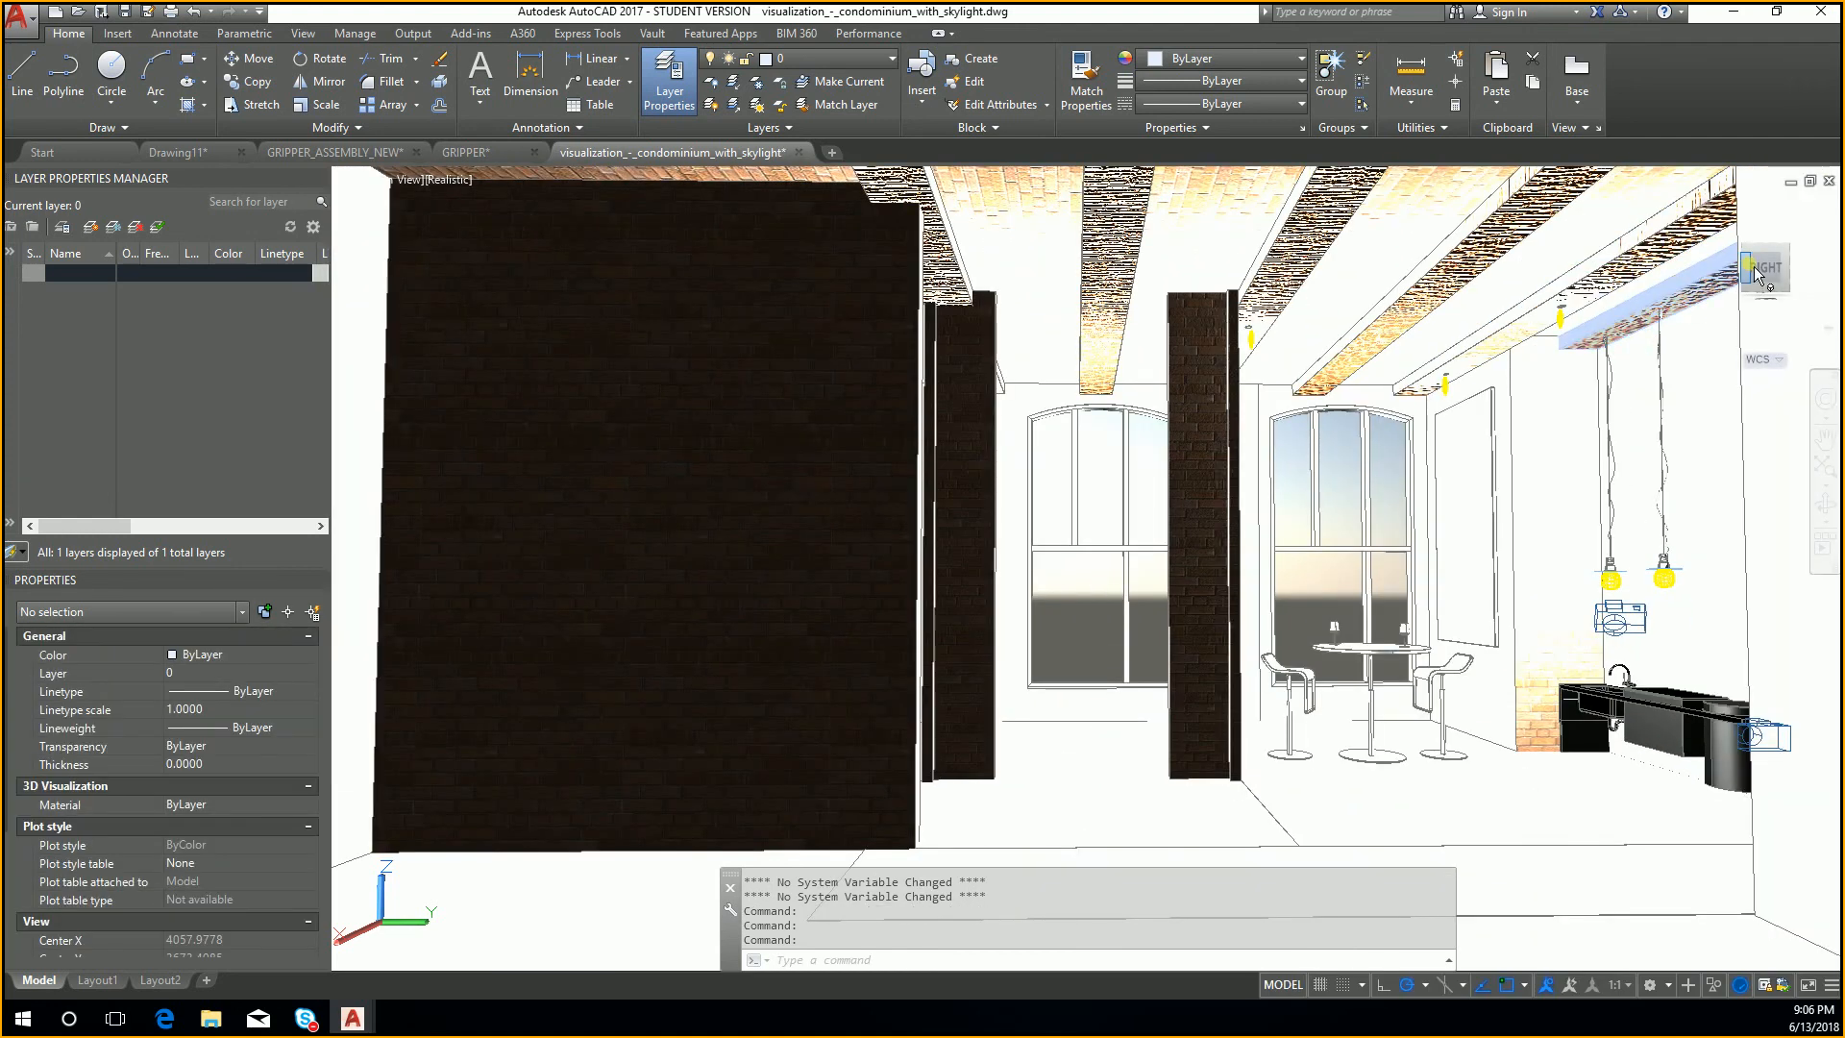
left_click_drag(1764, 281, 1820, 364)
middle_click_drag(1398, 634, 1337, 461)
scroll(1381, 500, "up", 2)
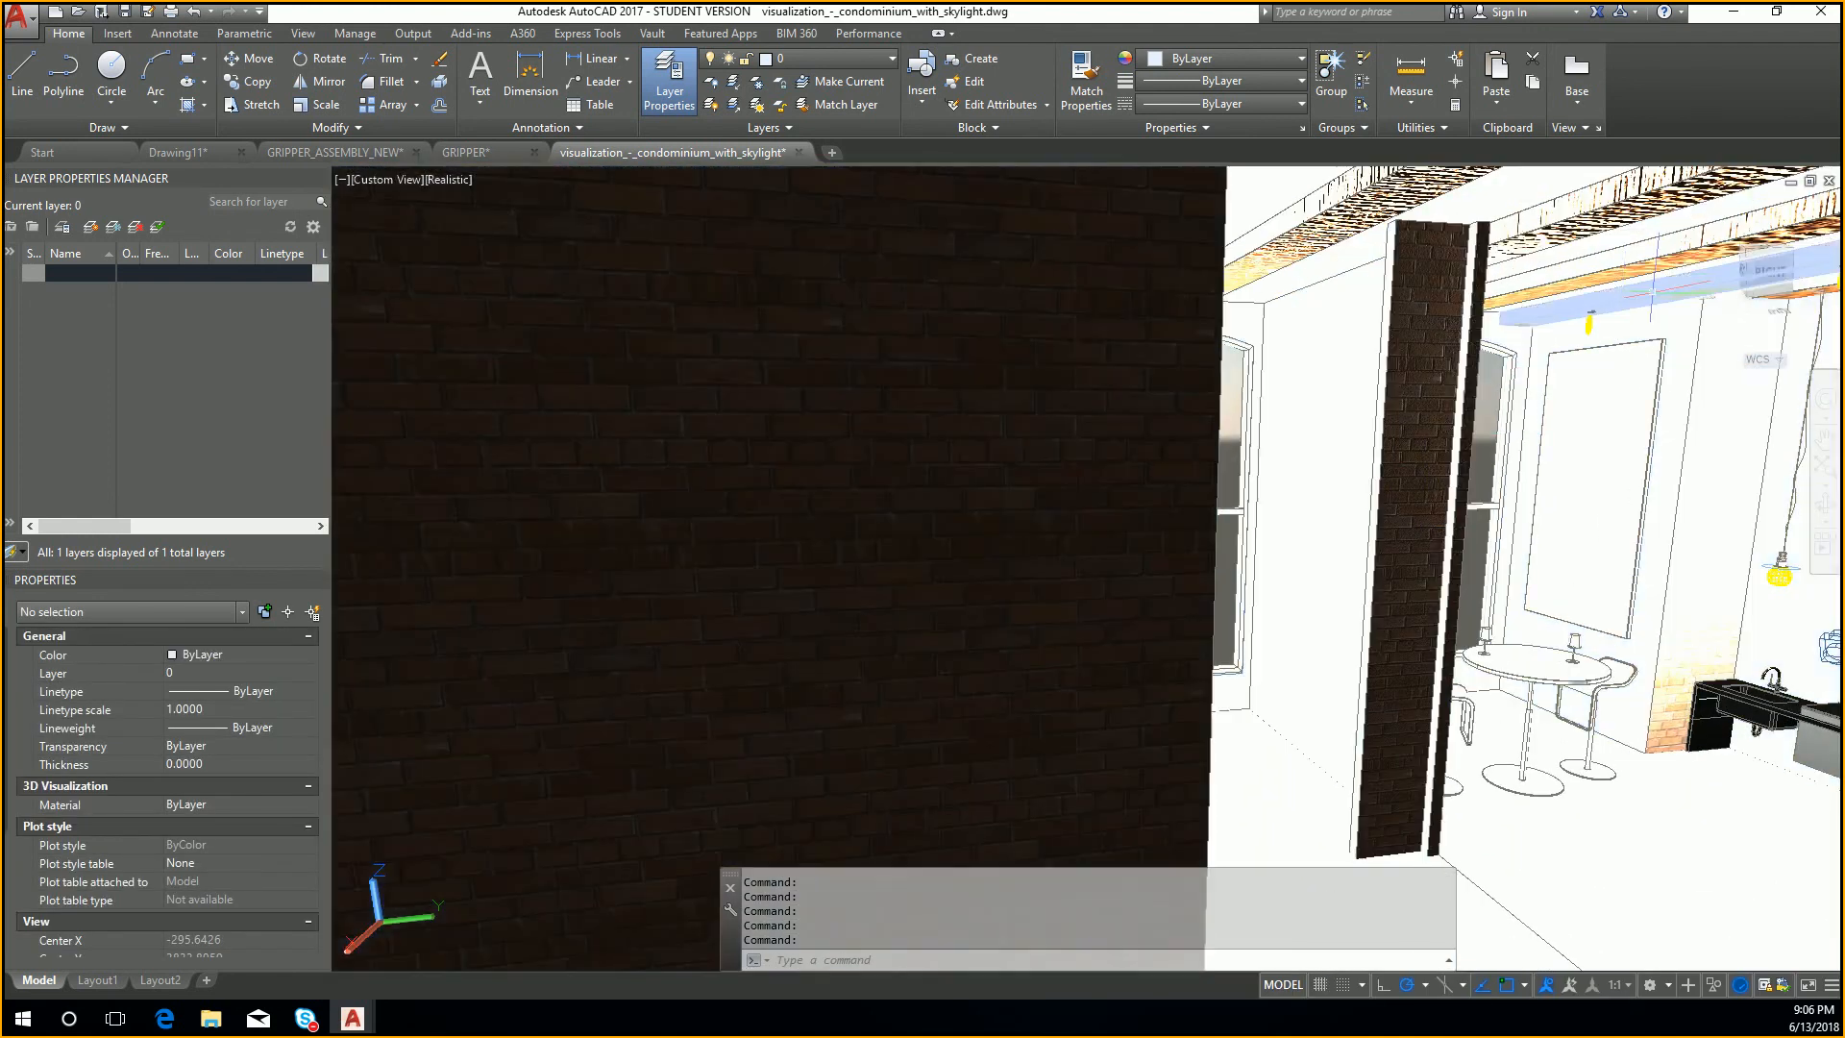
Step: Examine the condominium's dining table, bar stools, pendant lights and kitchen sink area from different angles
left_click_drag(1760, 273, 1659, 300)
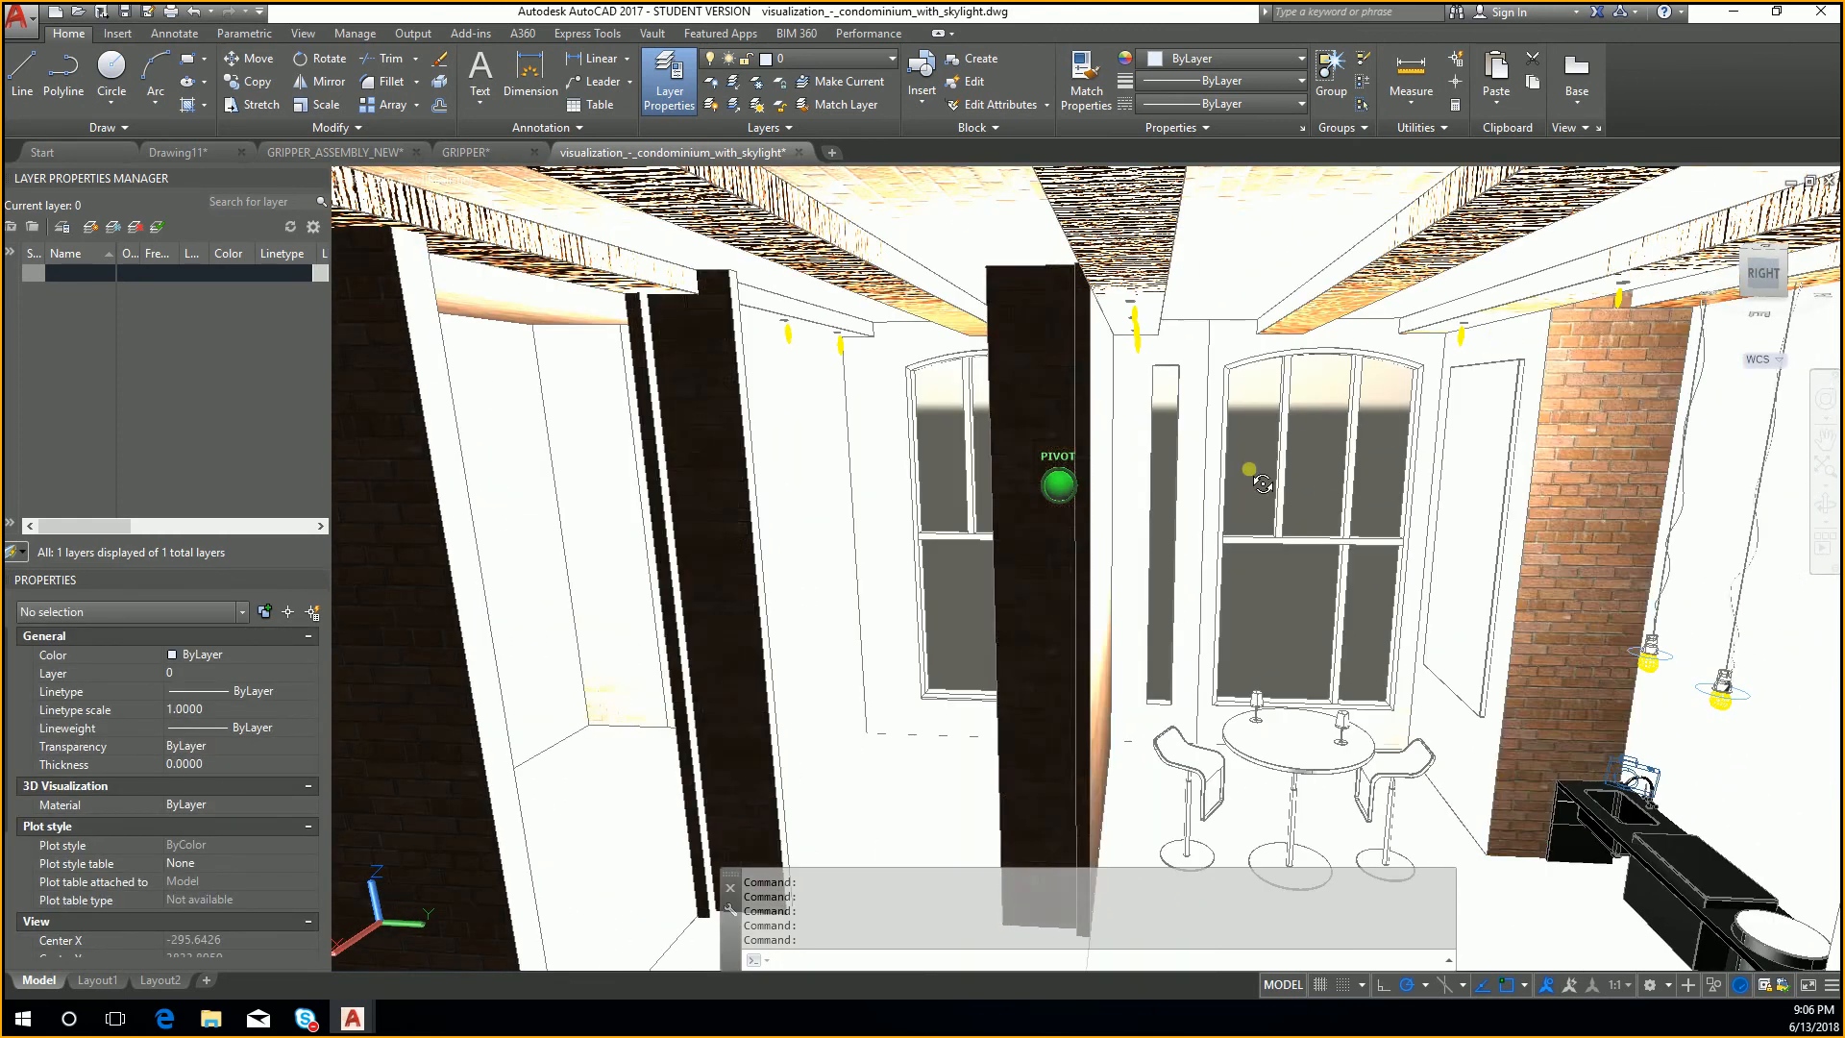
middle_click_drag(1660, 300, 1804, 200)
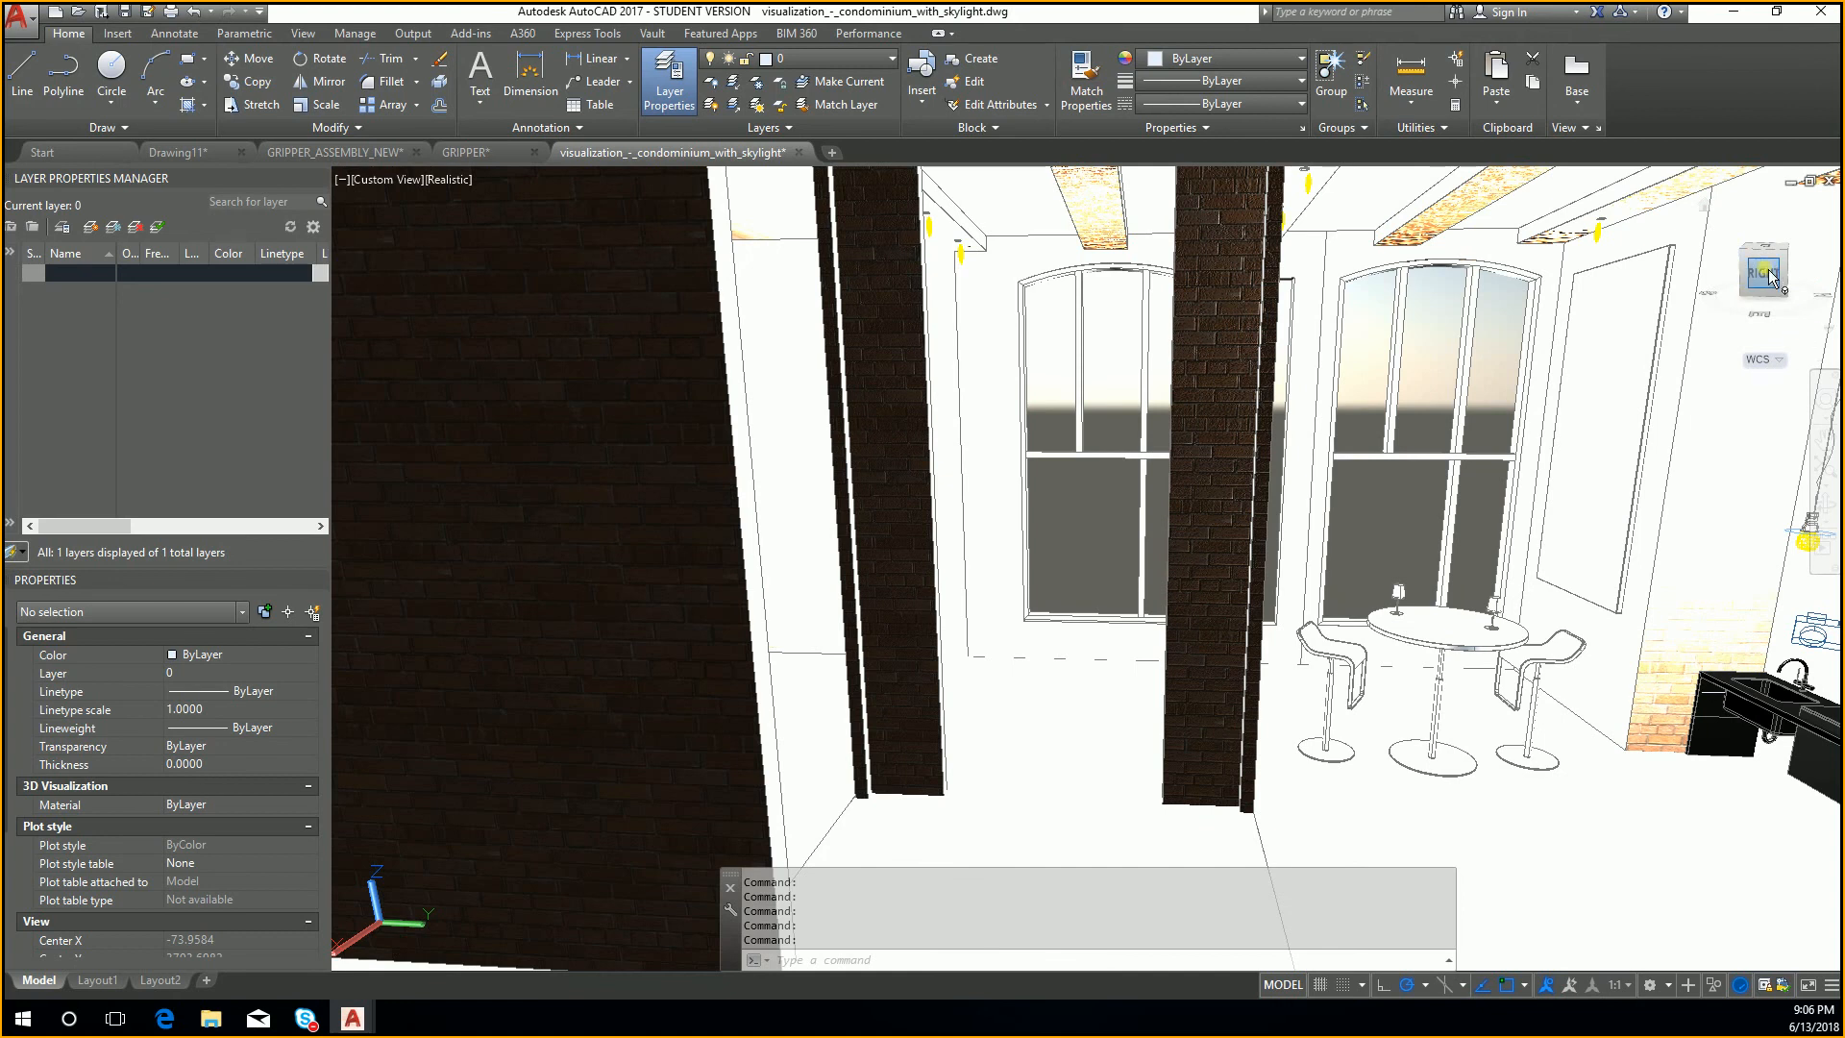
left_click_drag(1792, 274, 308, 356)
middle_click_drag(1663, 351, 1086, 221)
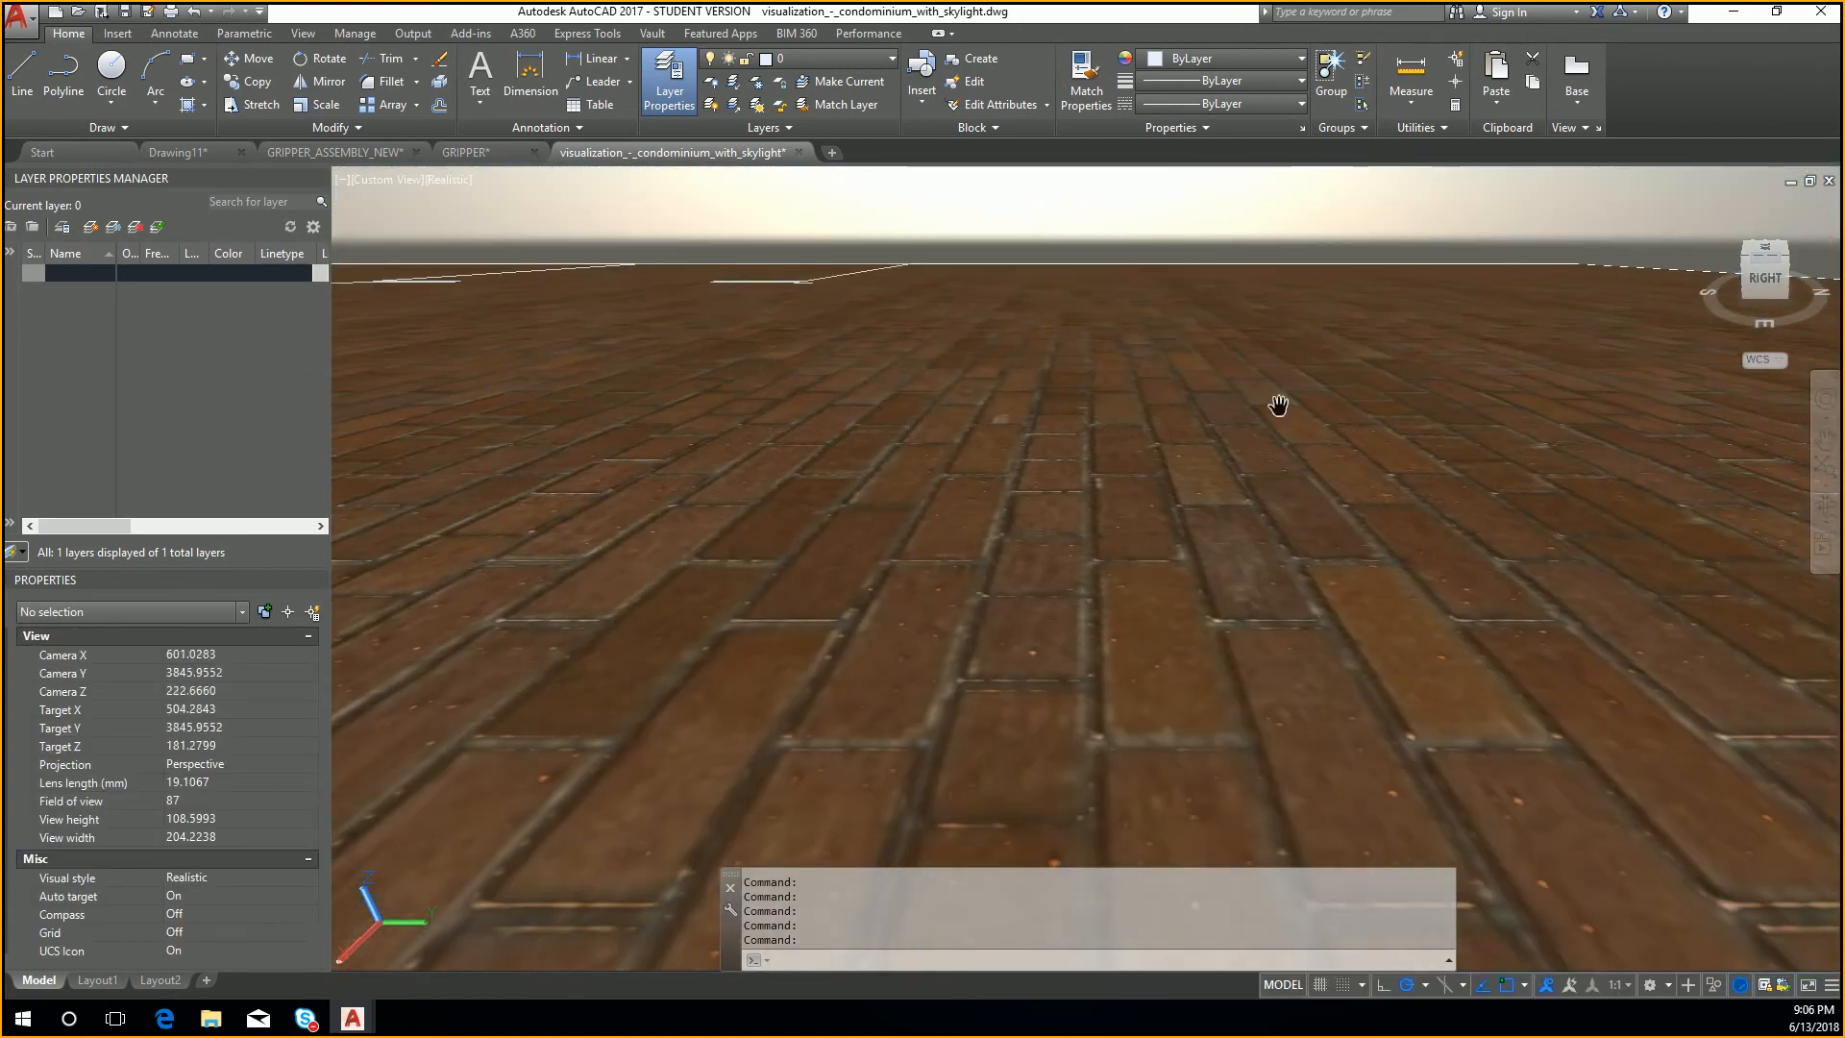
scroll(1278, 408, "up", 3)
scroll(1437, 620, "up", 2)
middle_click_drag(1470, 735, 1483, 571)
scroll(1529, 663, "up", 5)
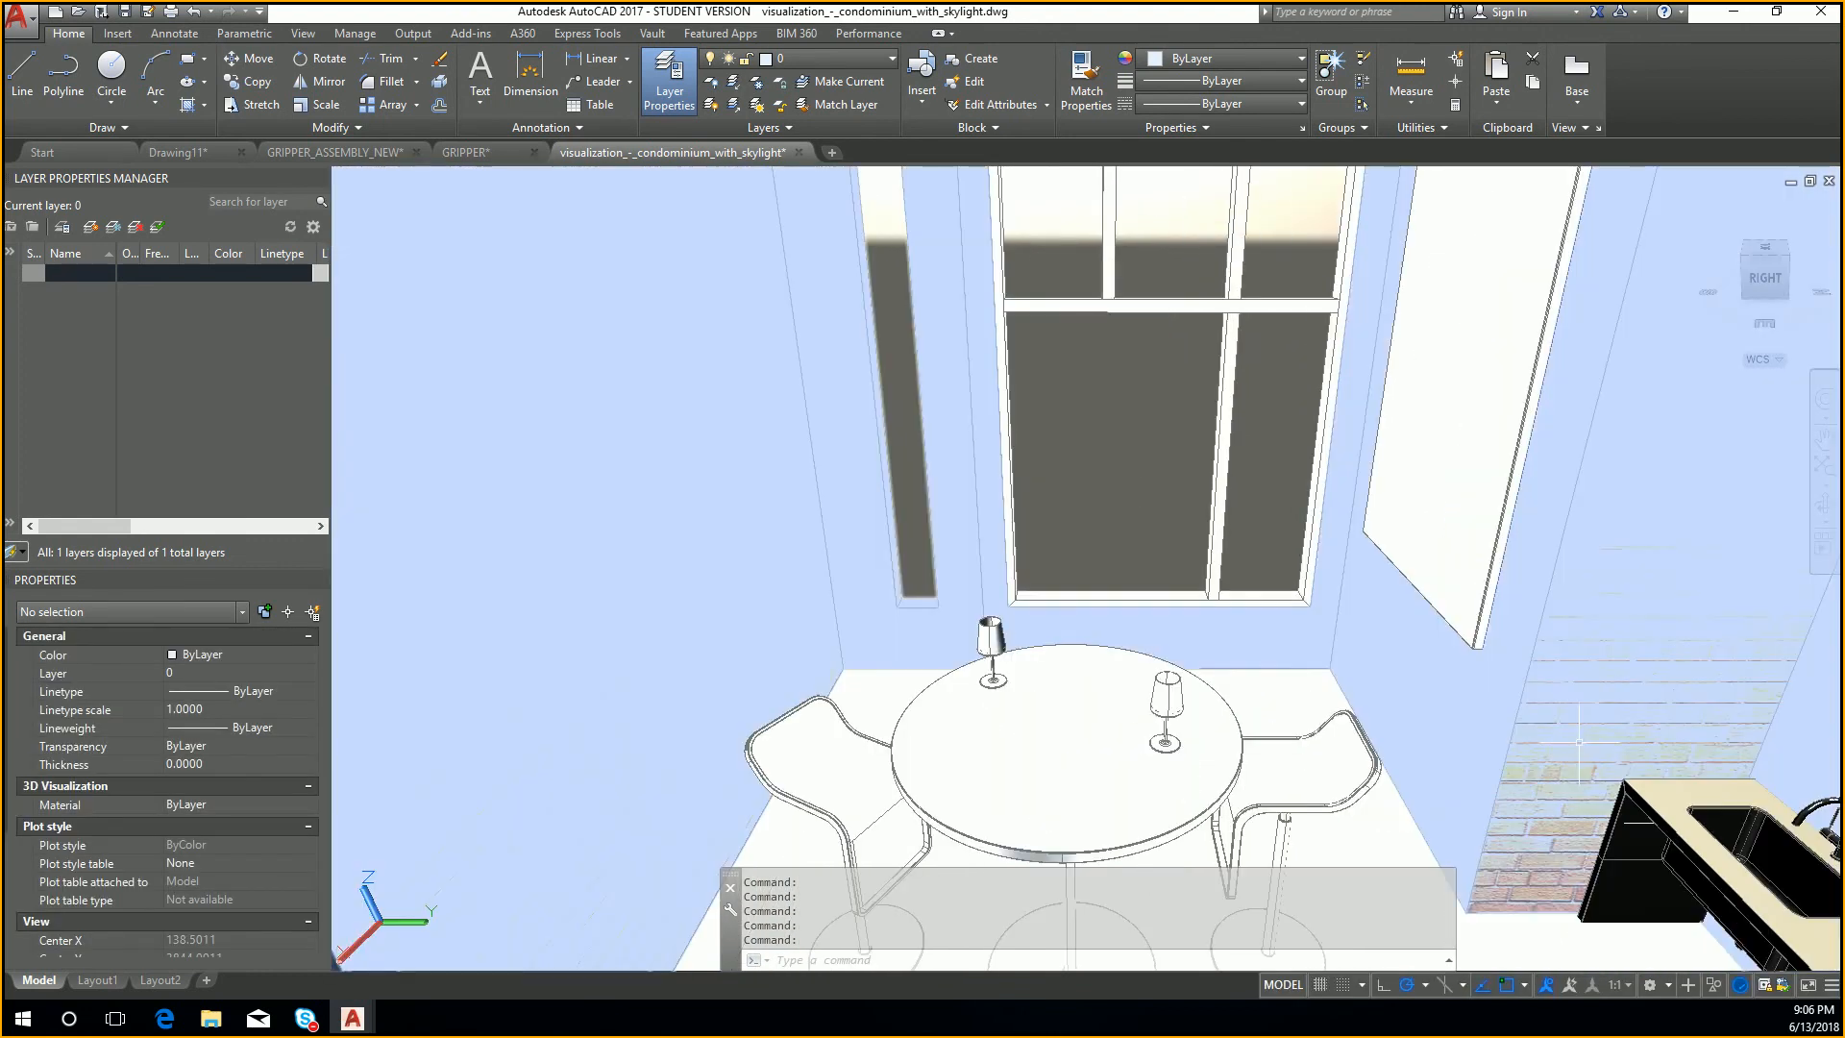
scroll(1547, 696, "down", 5)
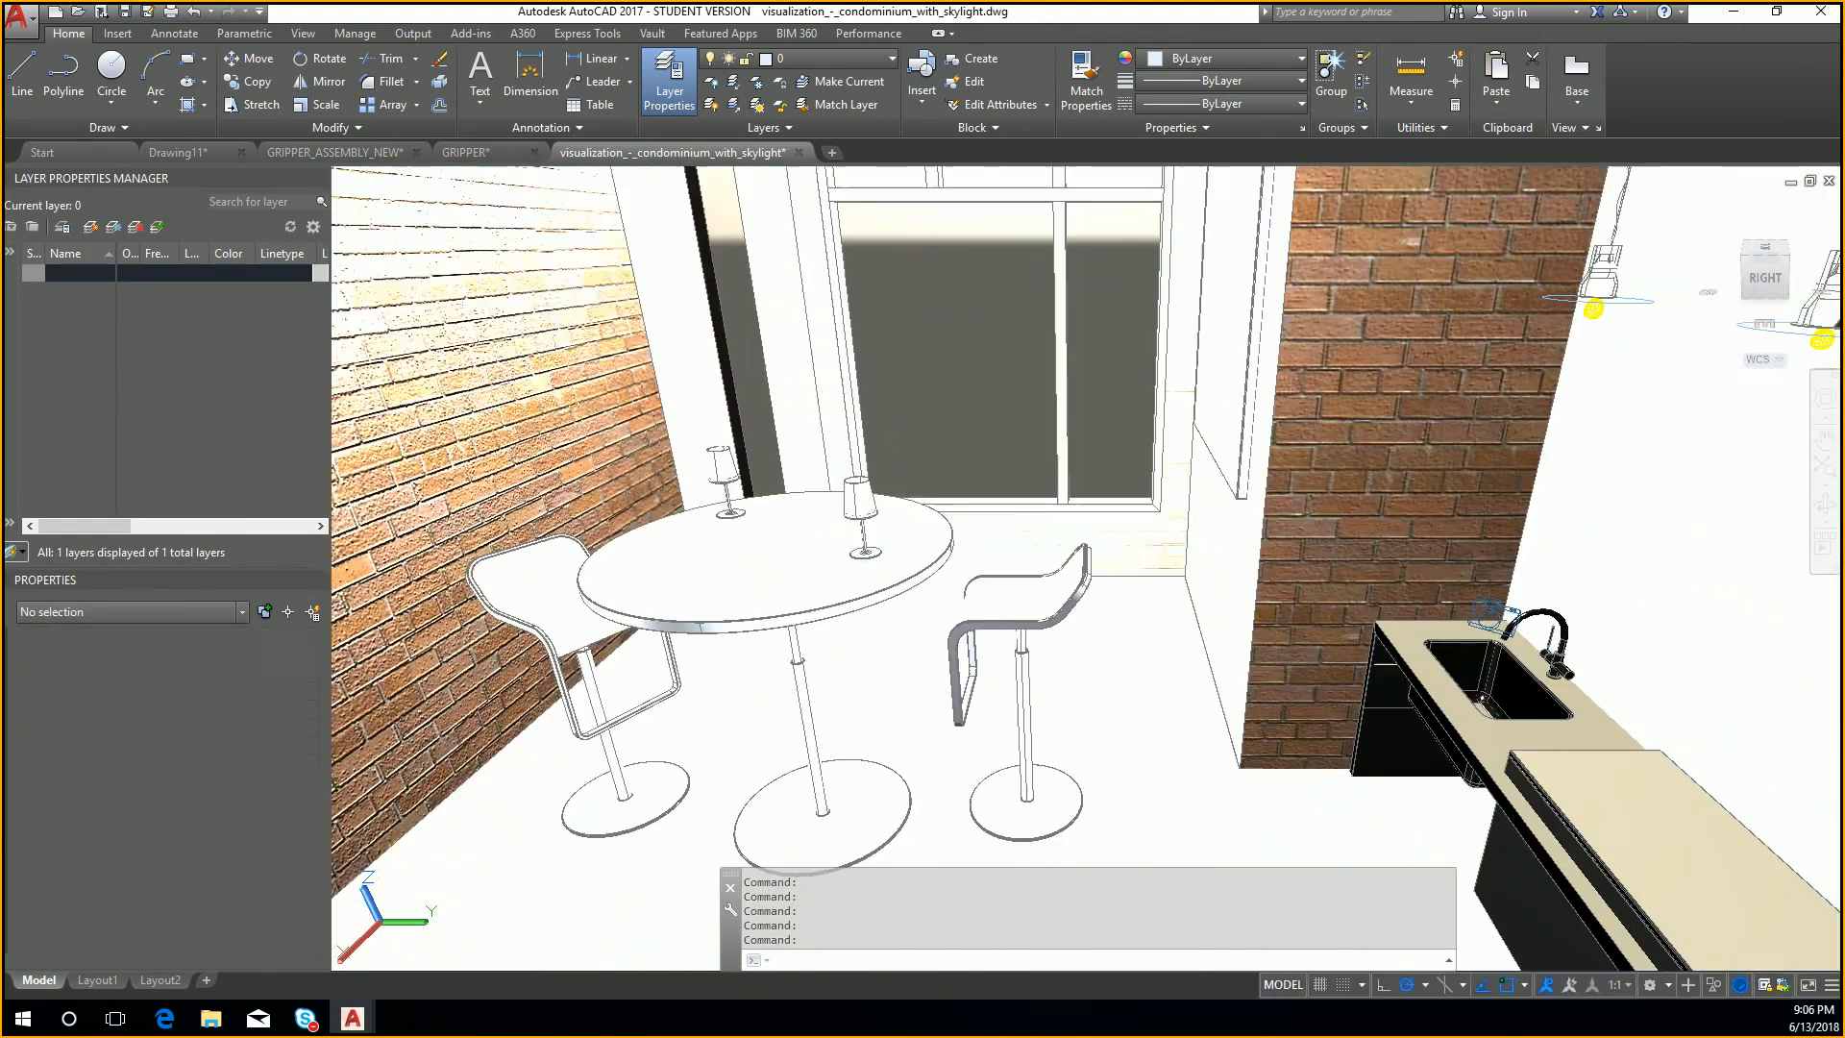
key("Escape")
left_click_drag(1767, 279, 1732, 290)
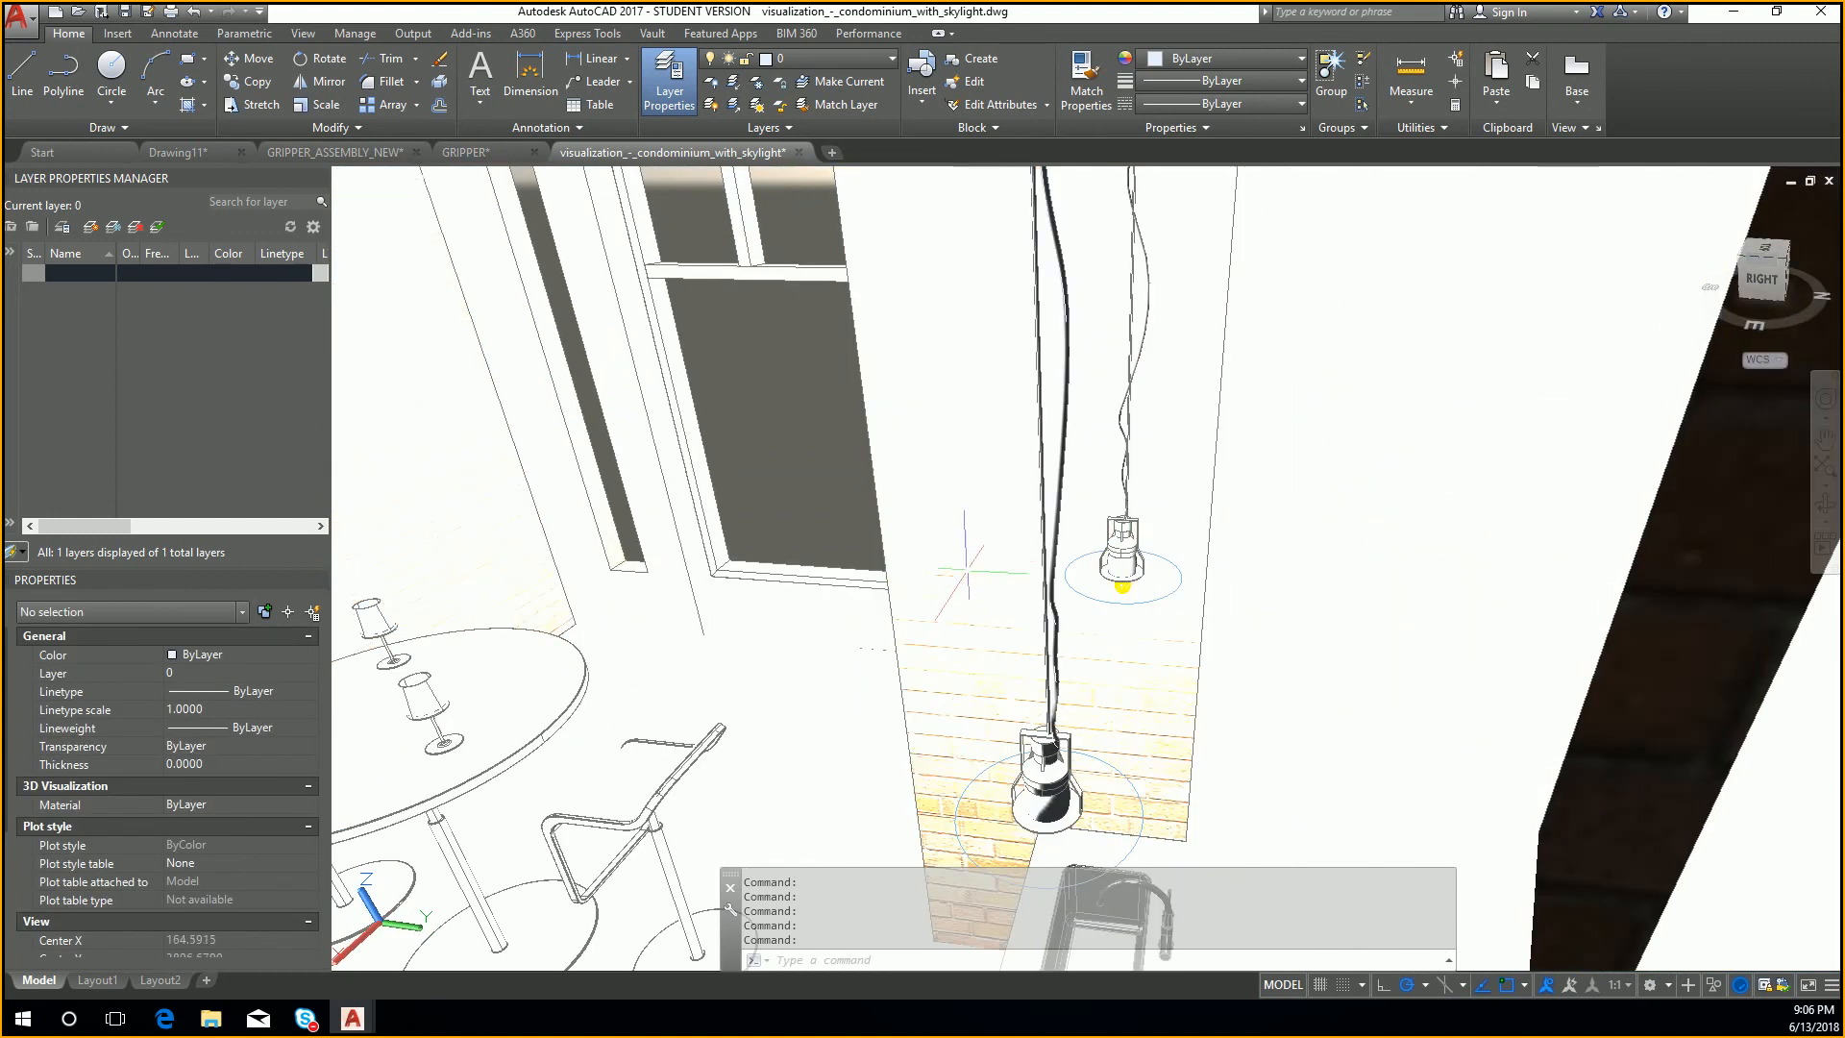
scroll(980, 567, "down", 1)
scroll(980, 567, "up", 1)
middle_click_drag(831, 653, 1392, 284)
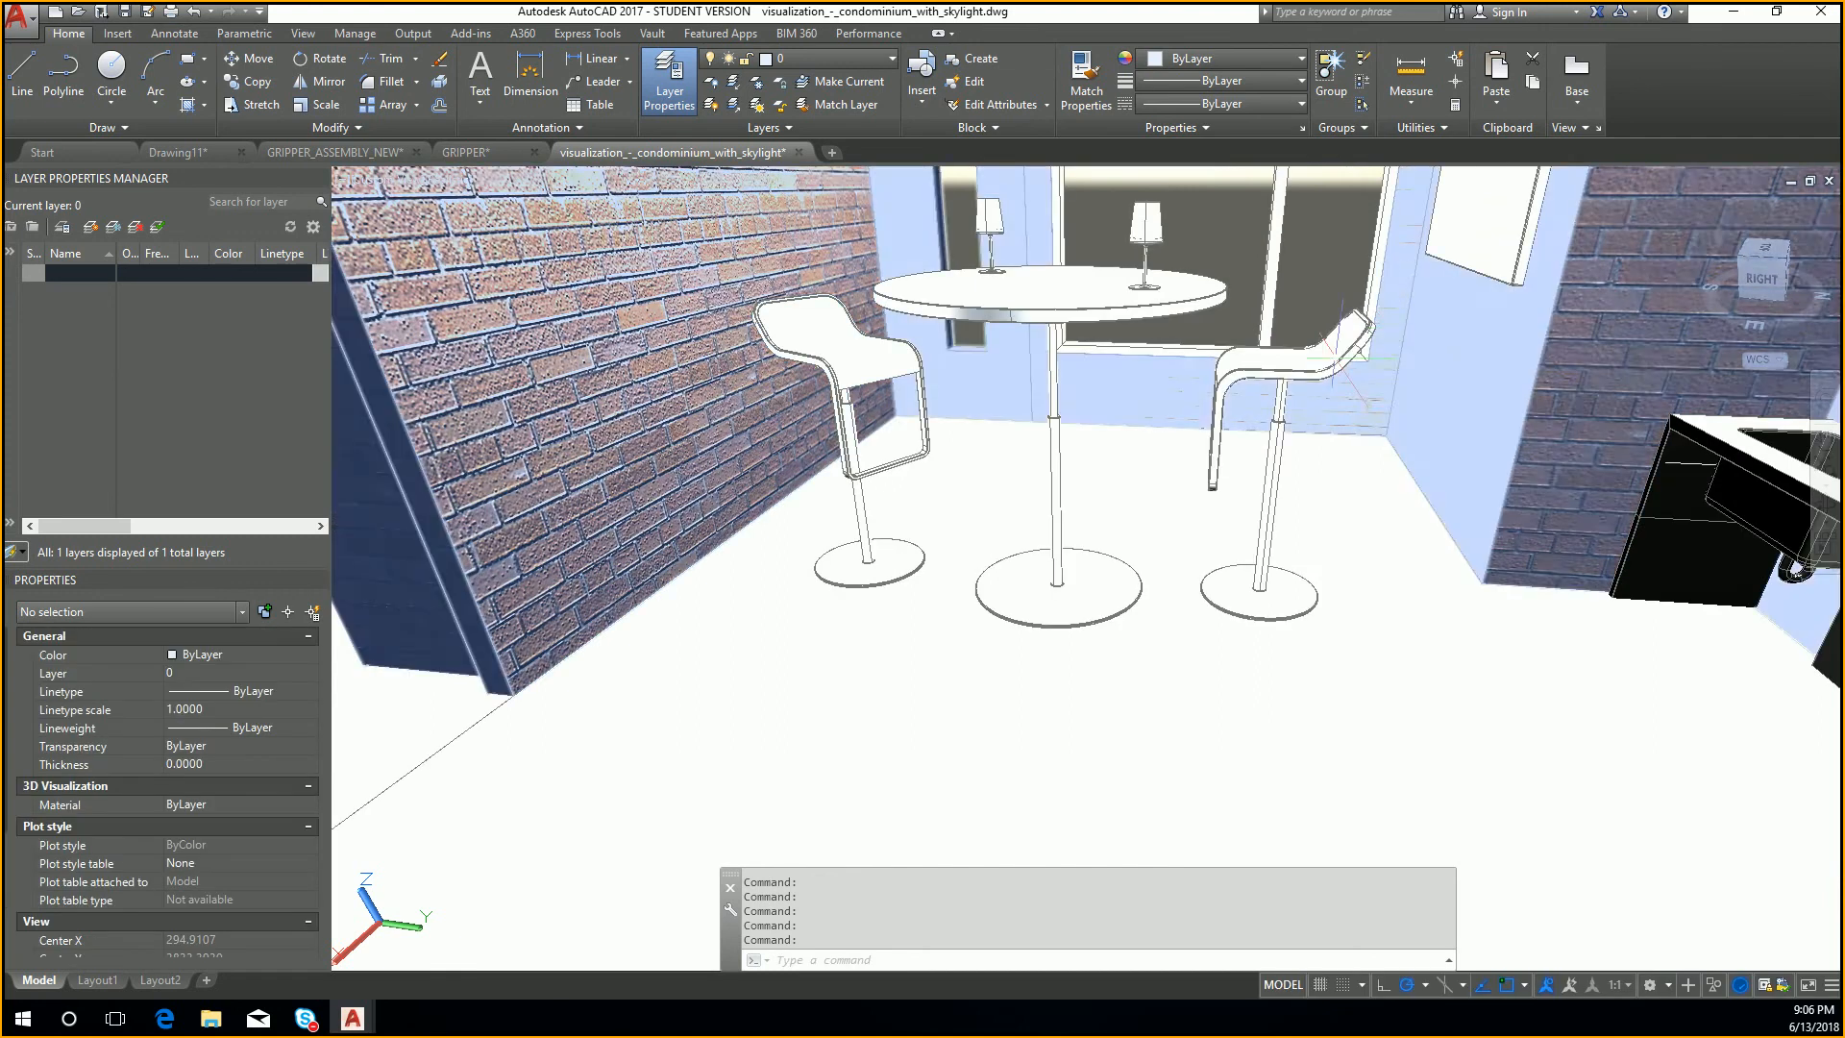
Step: Move the bar stool nearest the brick column to about X 353.9, Y 3800.9, Z 61.1, one axis at a time
middle_click_drag(1355, 392, 1714, 503)
middle_click_drag(1346, 465, 1629, 484)
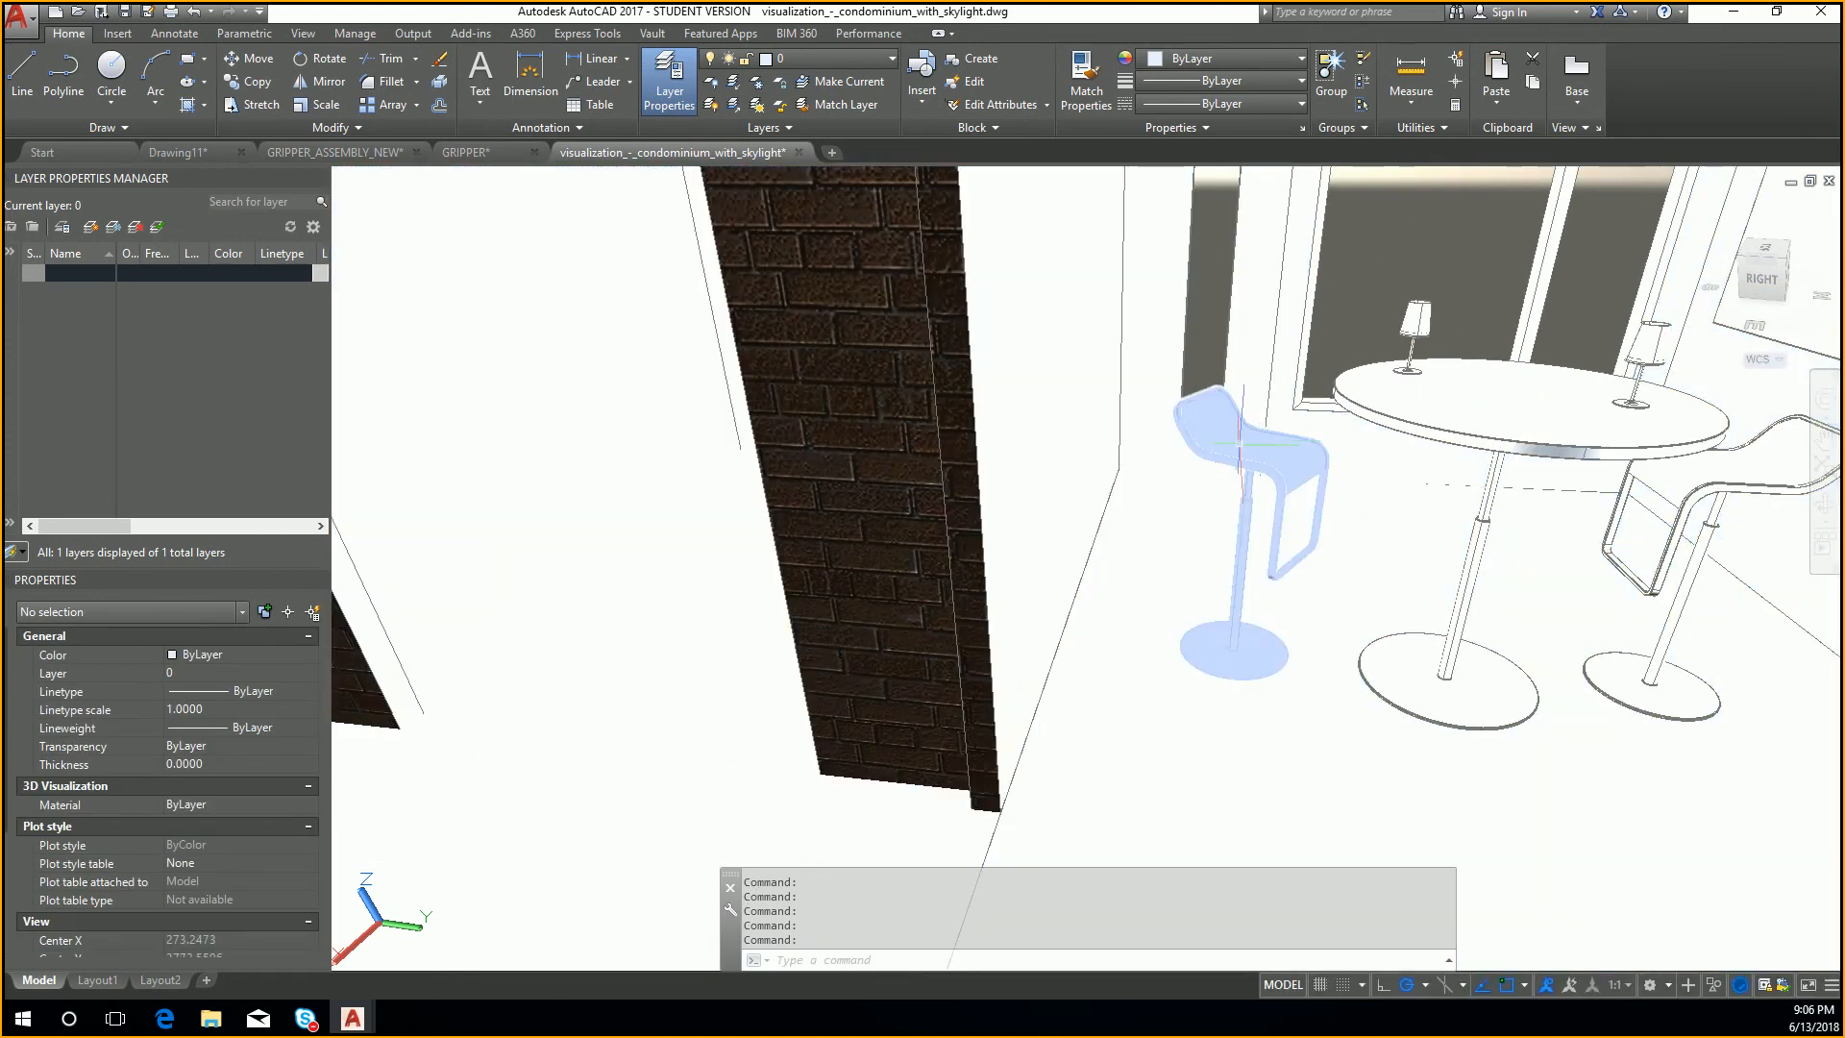
left_click(1197, 429)
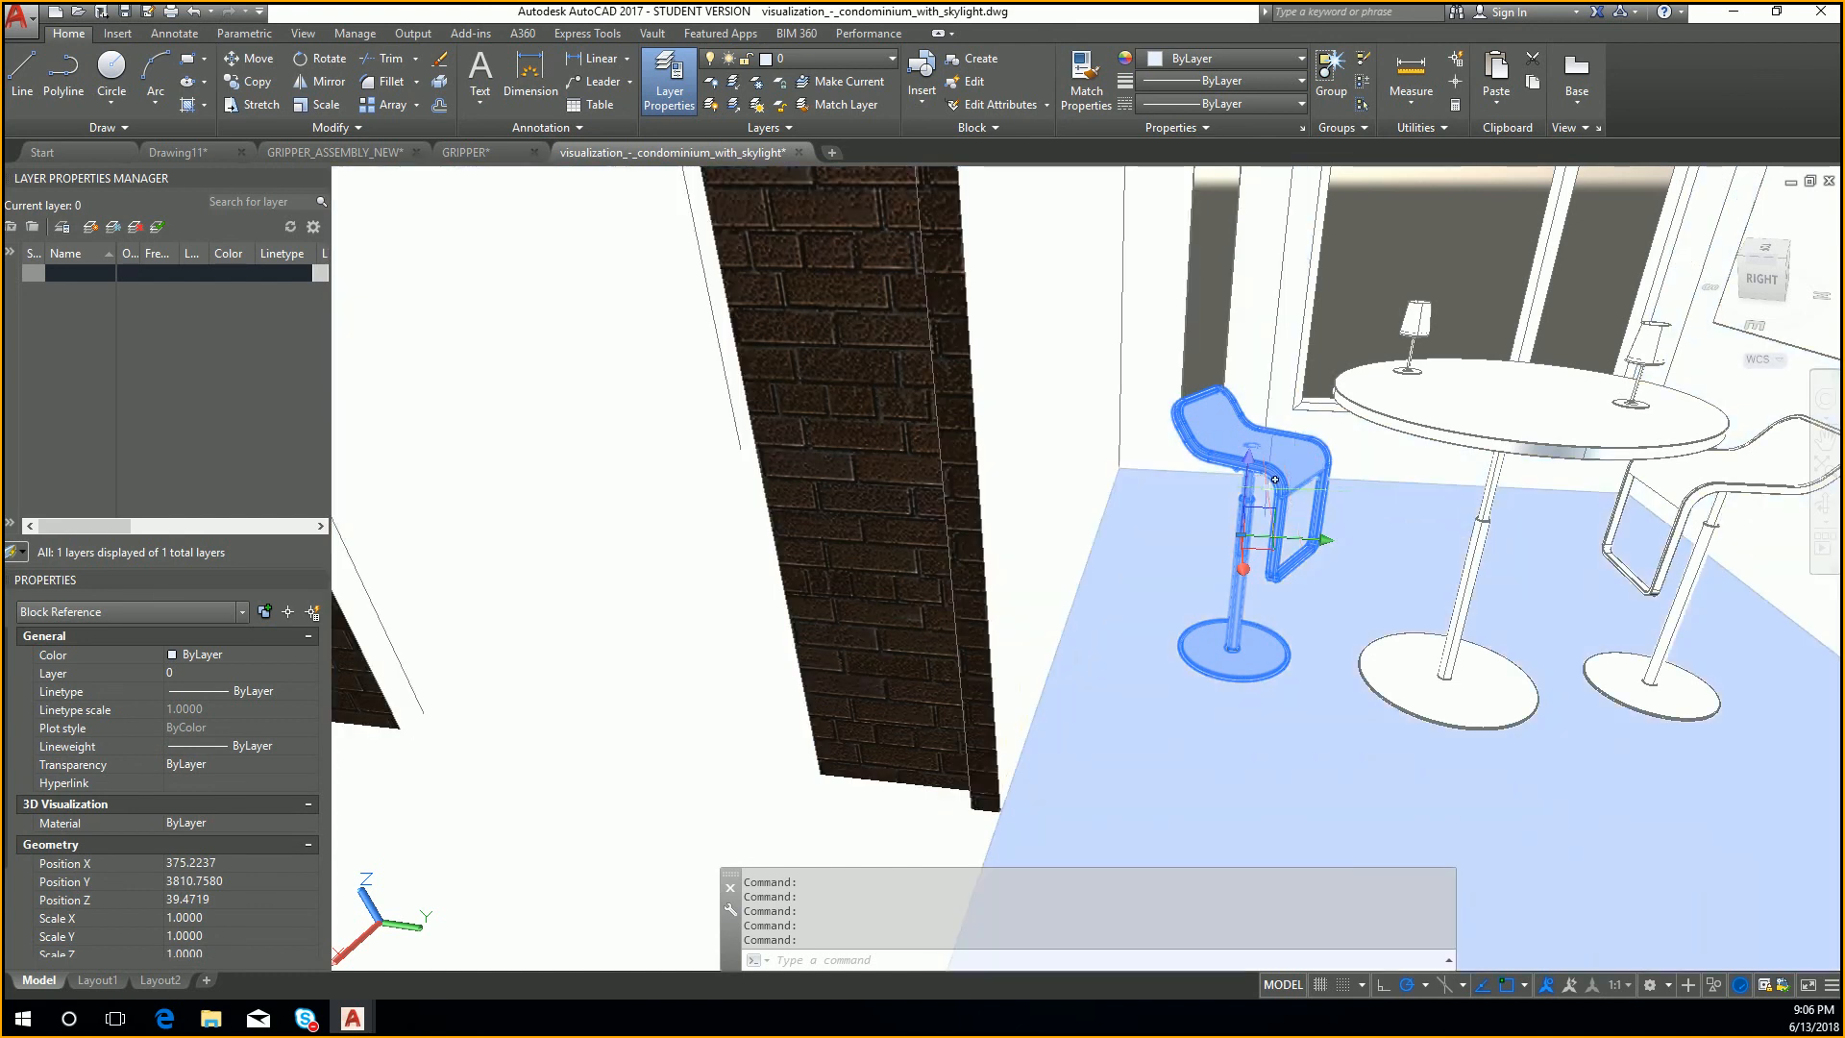
left_click(1247, 457)
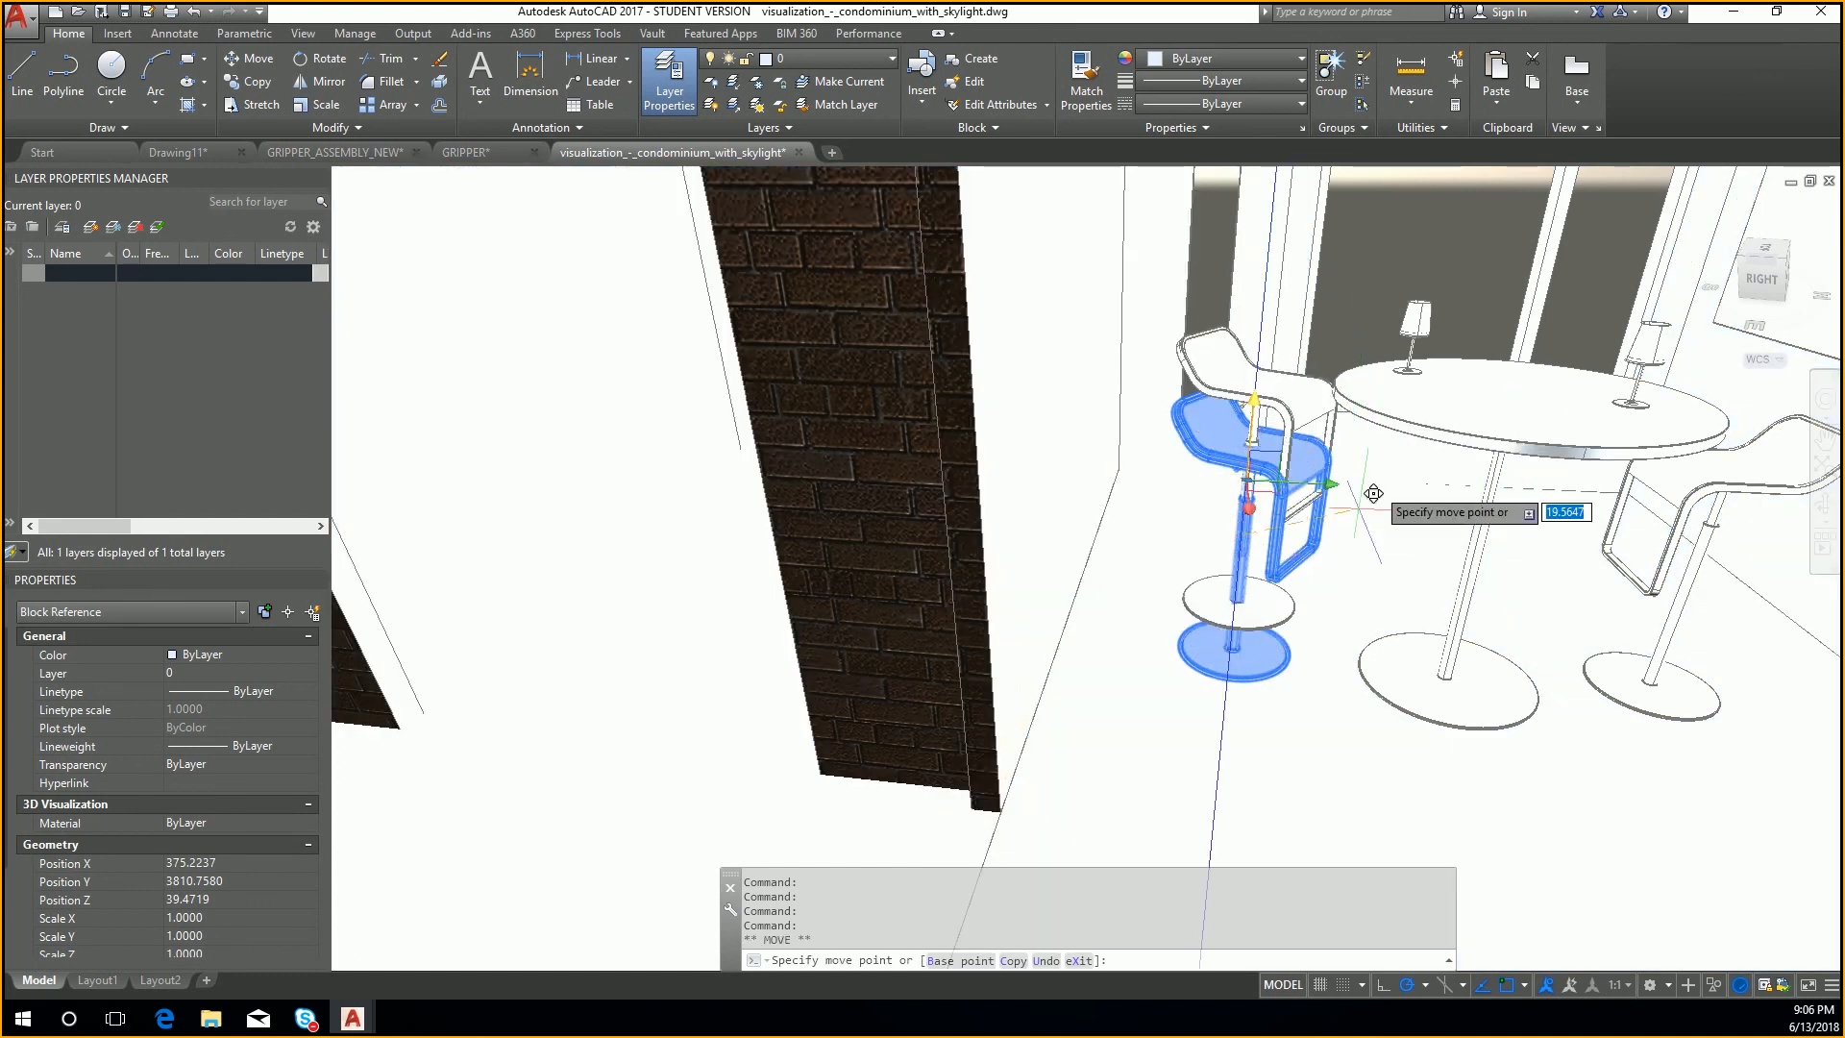
left_click(1424, 463)
left_click(1270, 371)
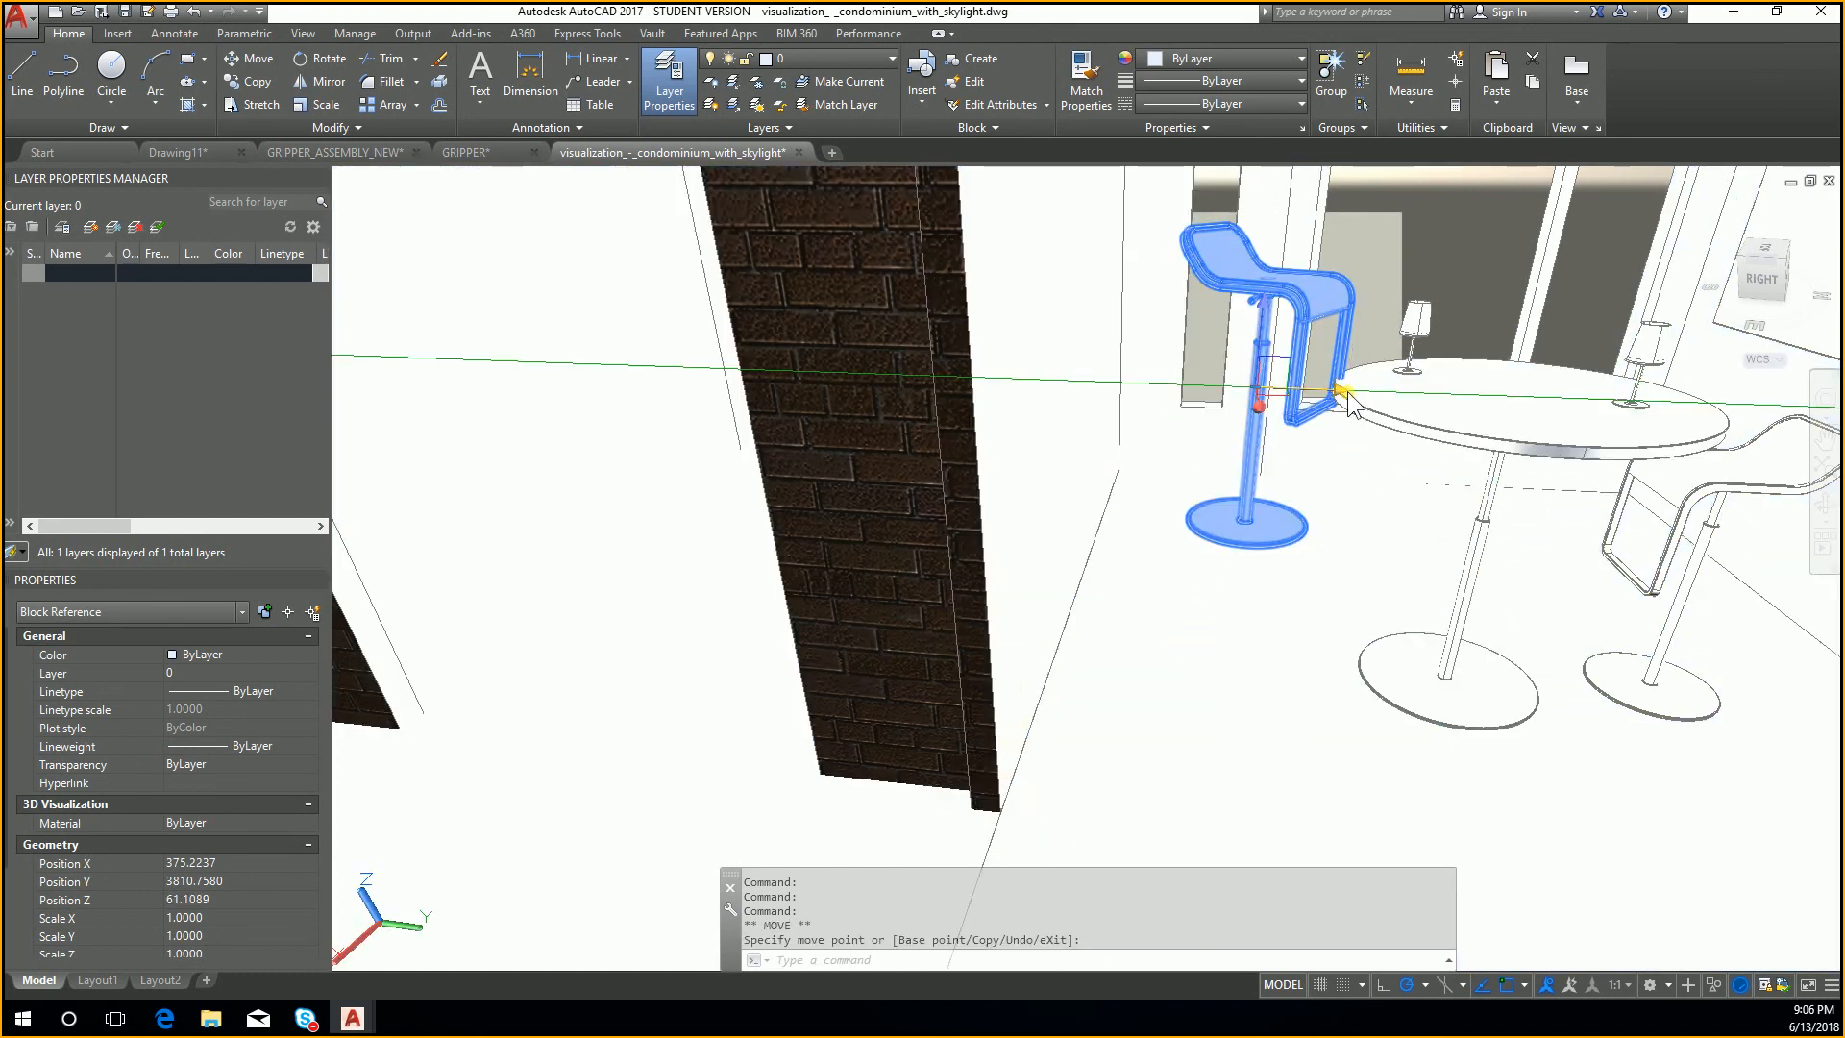
left_click(1175, 408)
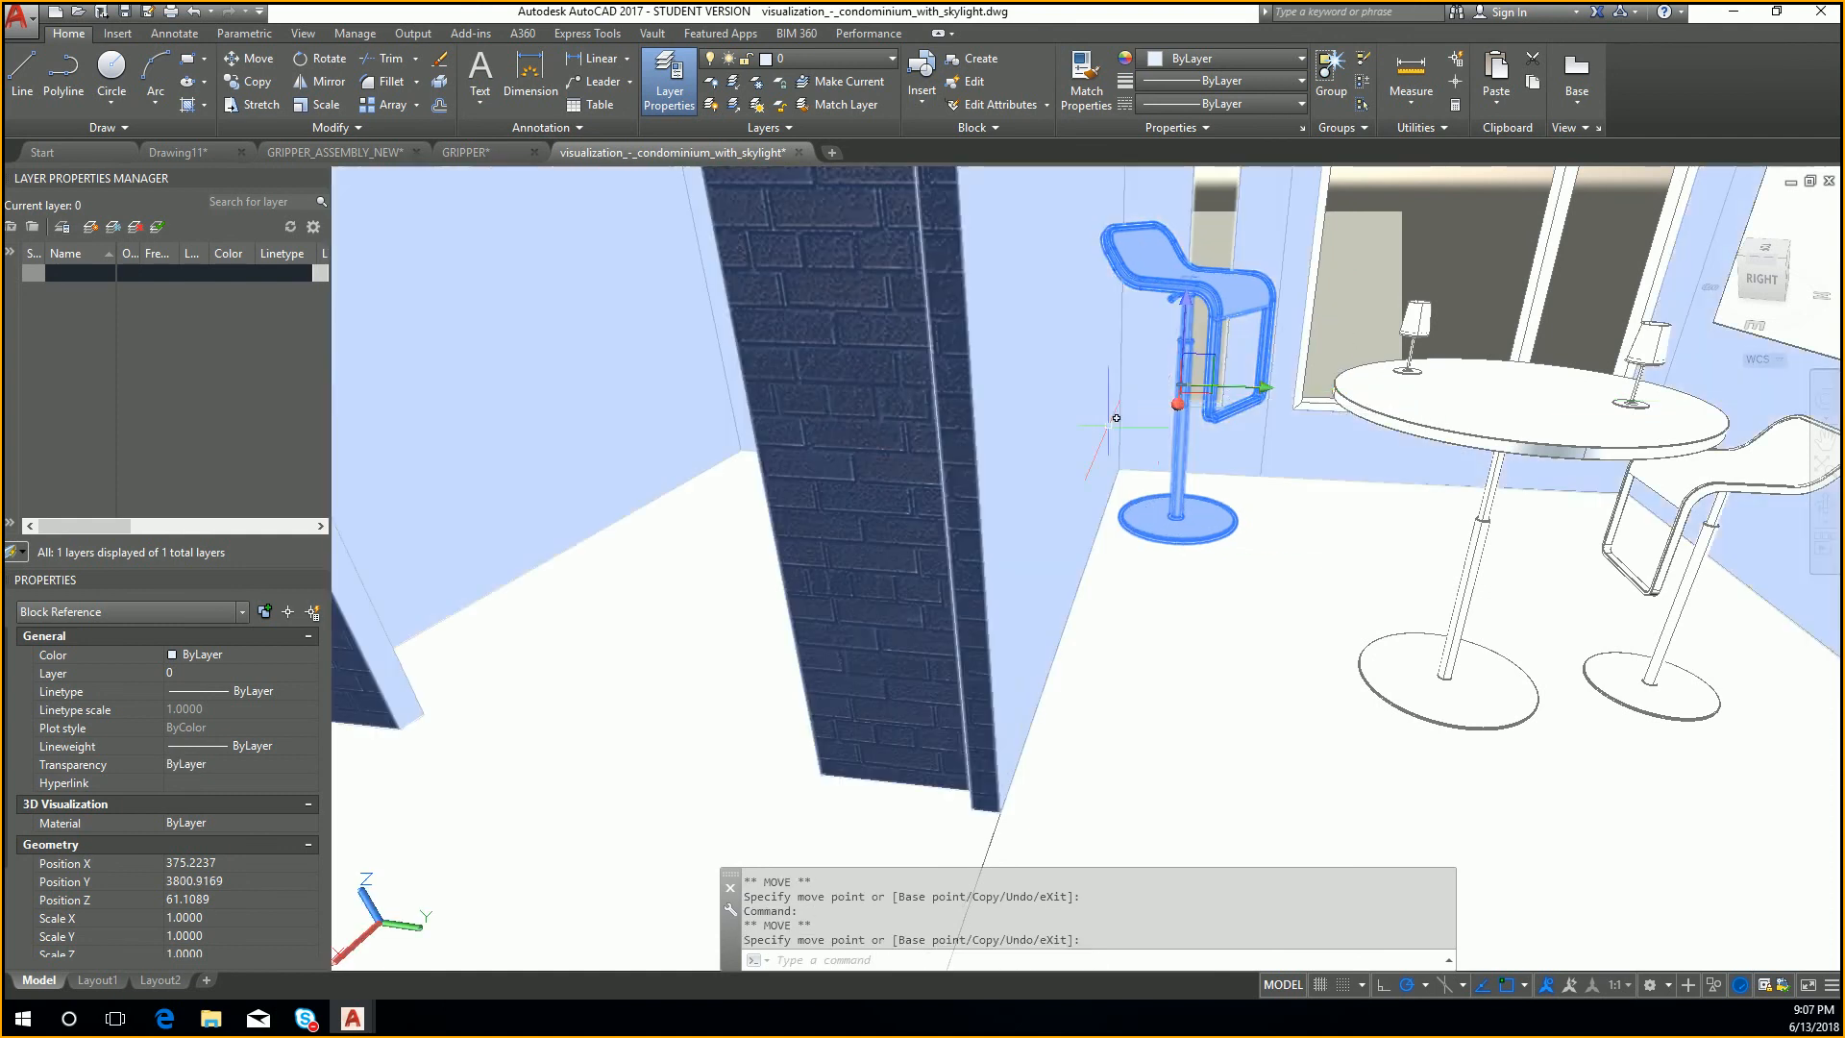
left_click(1174, 407)
left_click(1086, 530)
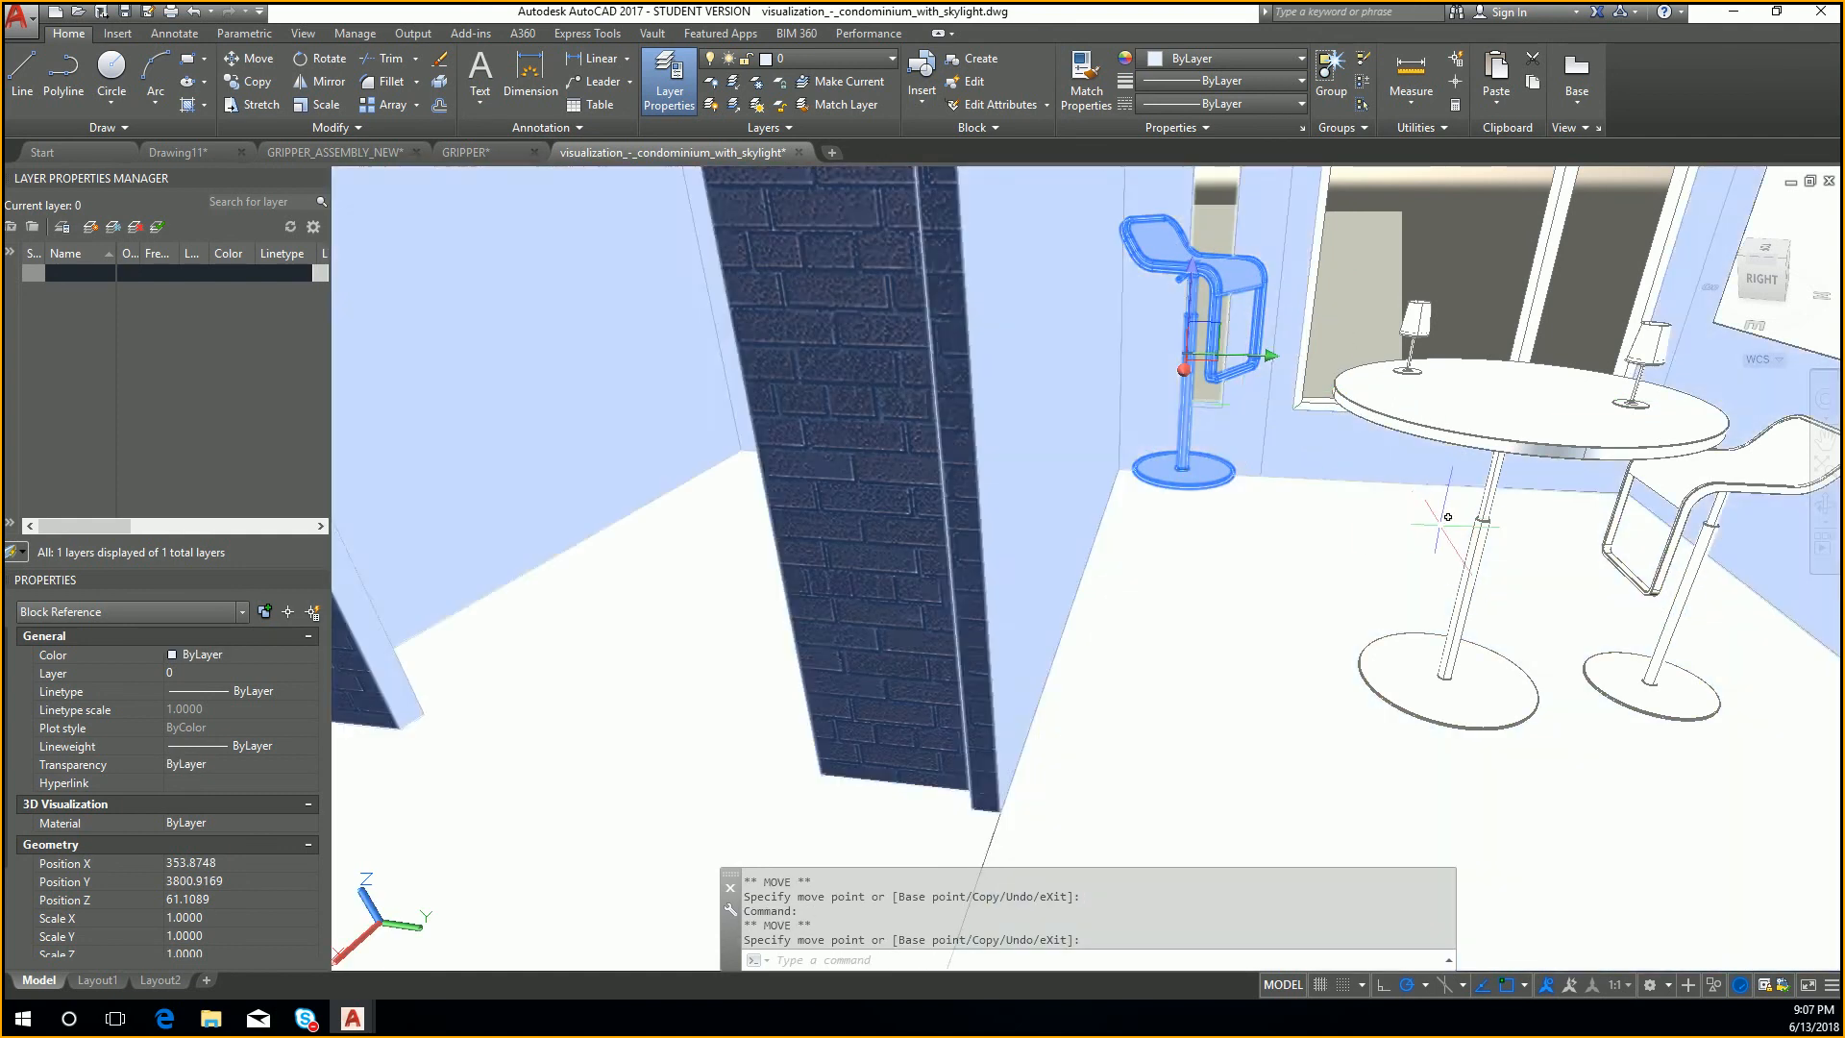
Step: Select the second bar stool as well, move both stools about 61 units along the X axis, and clear the selection
mouse_move(1413, 523)
middle_mouse_down("shift")
mouse_move(1438, 528)
mouse_move(1400, 535)
middle_mouse_up("shift")
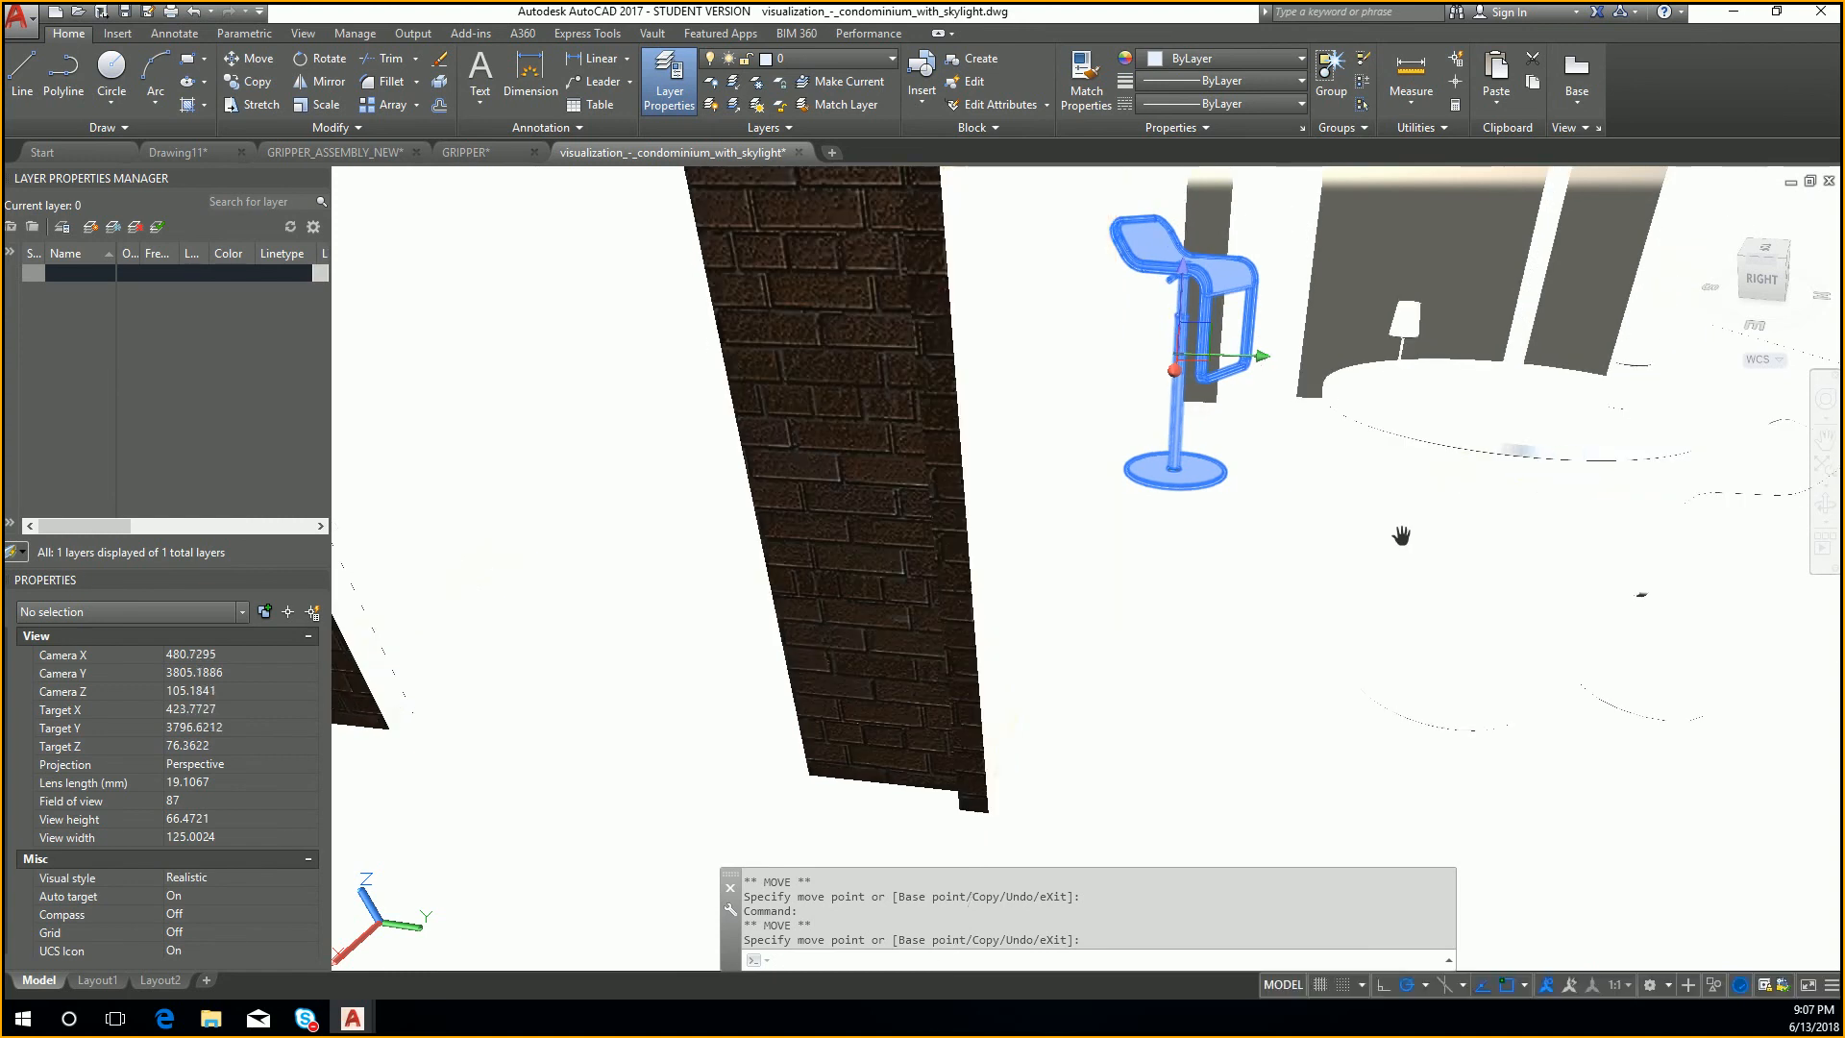
scroll(1401, 535, "up", 3)
scroll(1409, 531, "up", 1)
scroll(1420, 527, "down", 3)
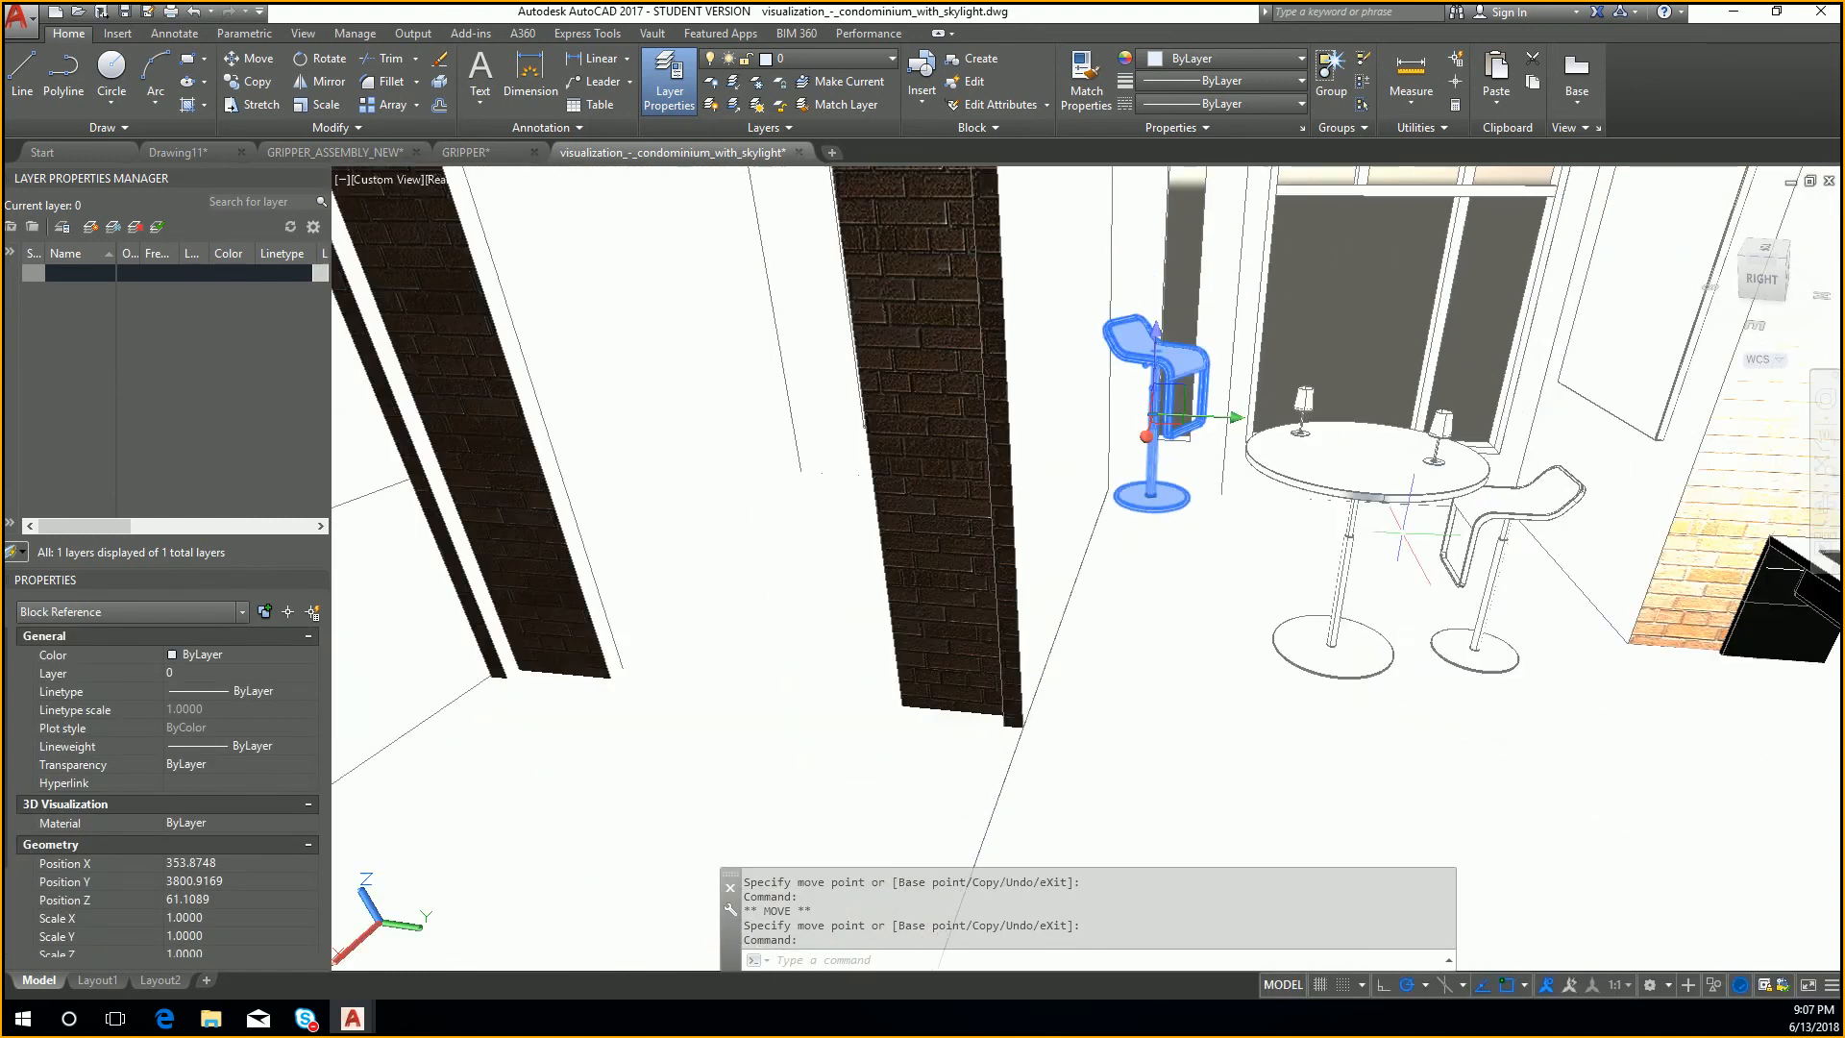
left_click(1418, 527)
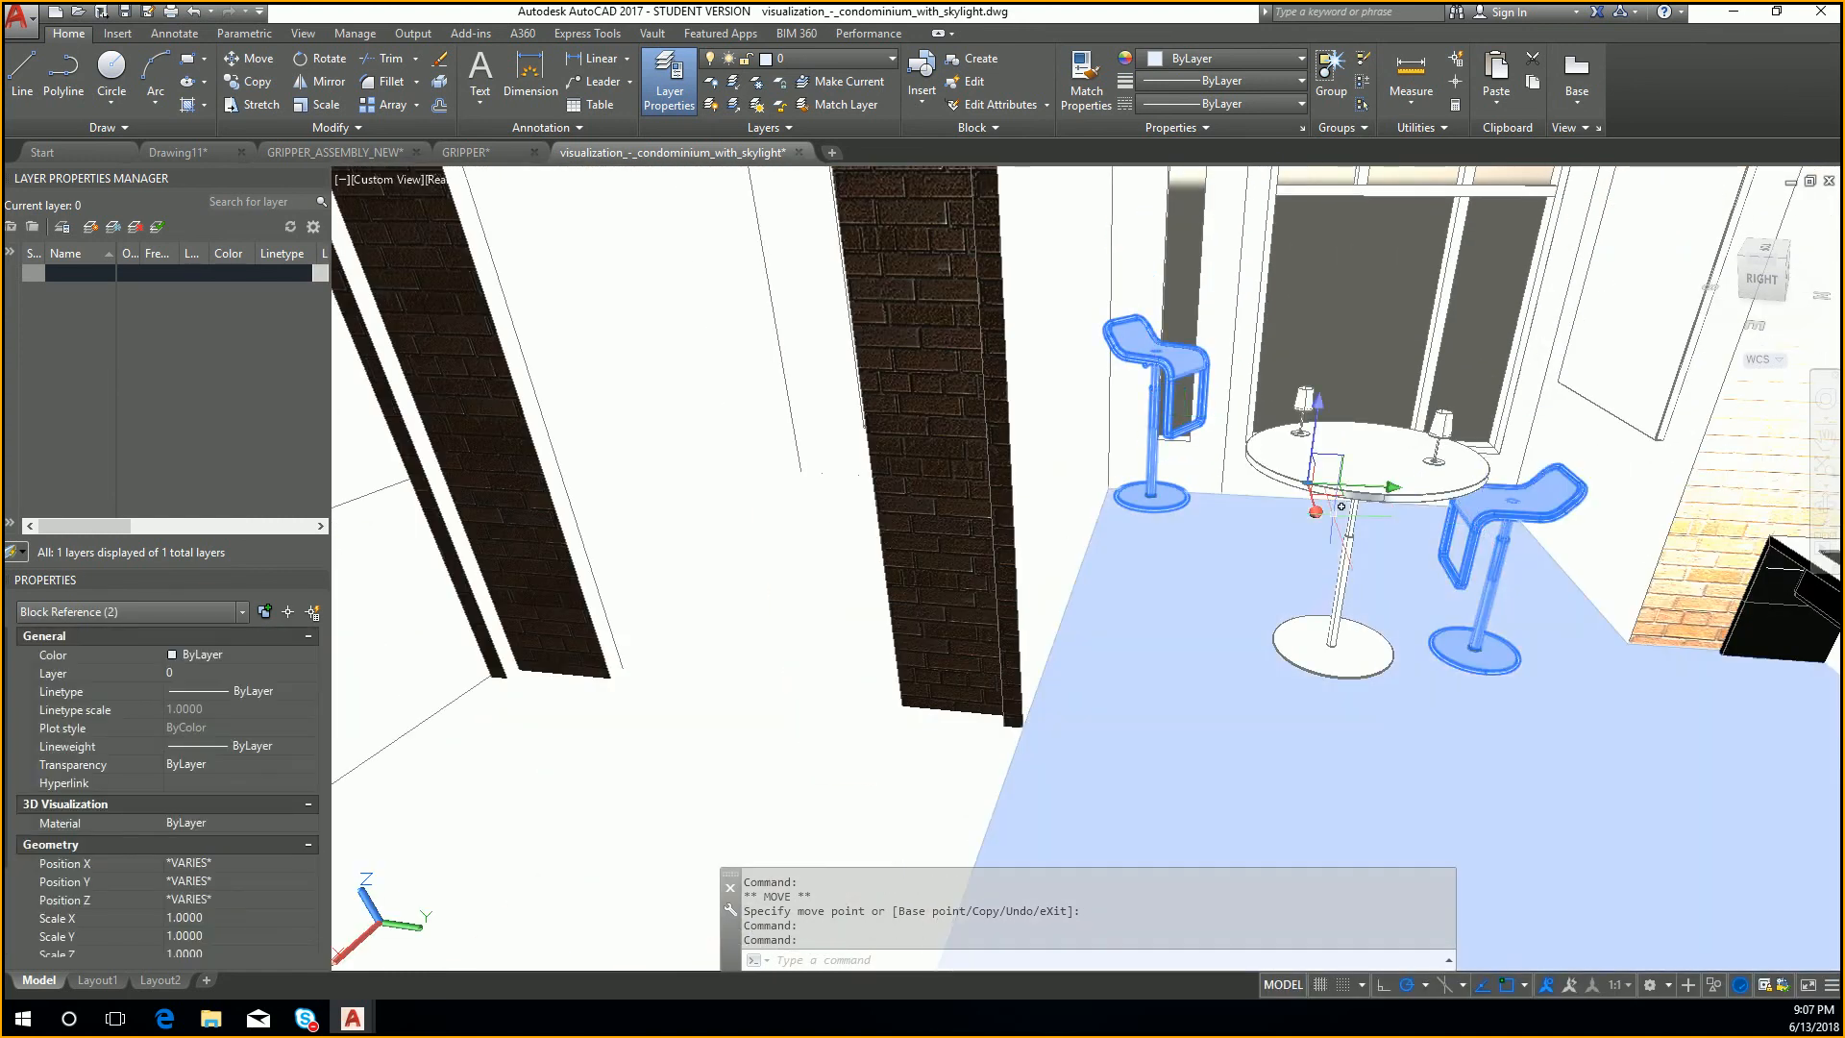
left_click(1315, 514)
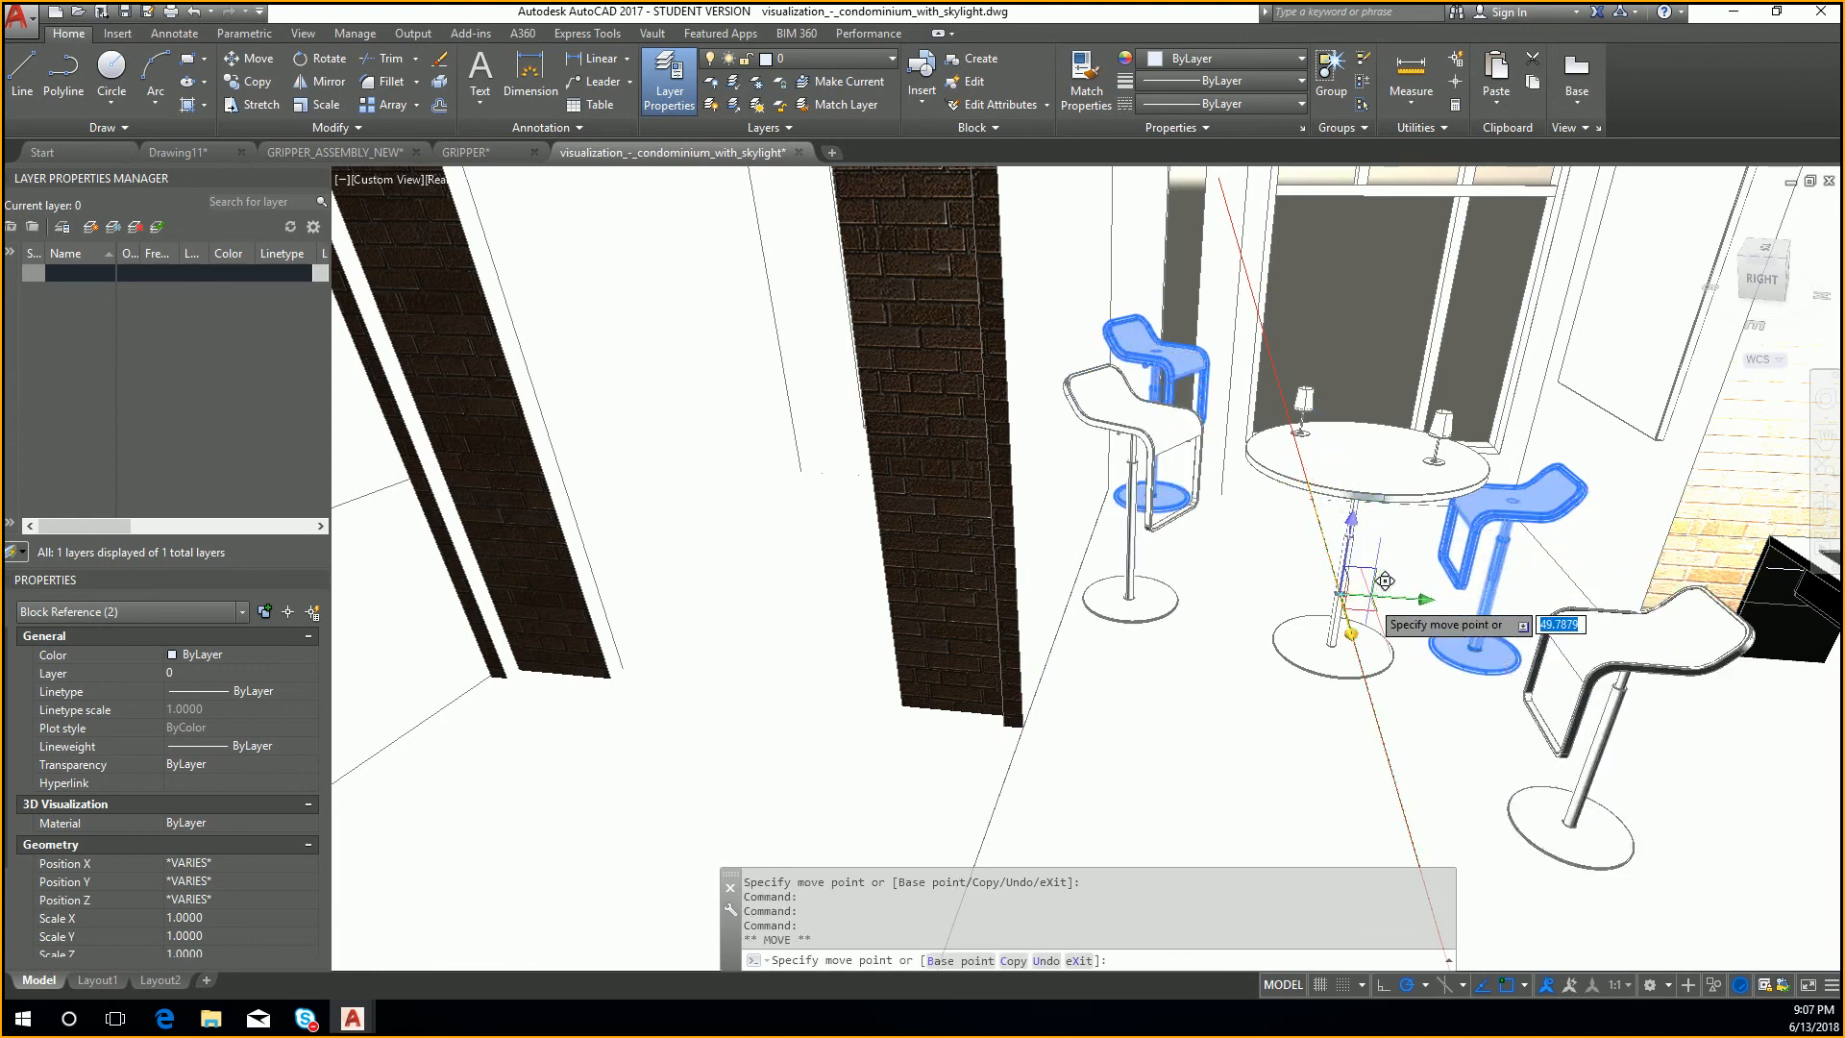
left_click(1364, 676)
left_click_drag(1422, 640, 1587, 652)
key("Escape")
key("Escape")
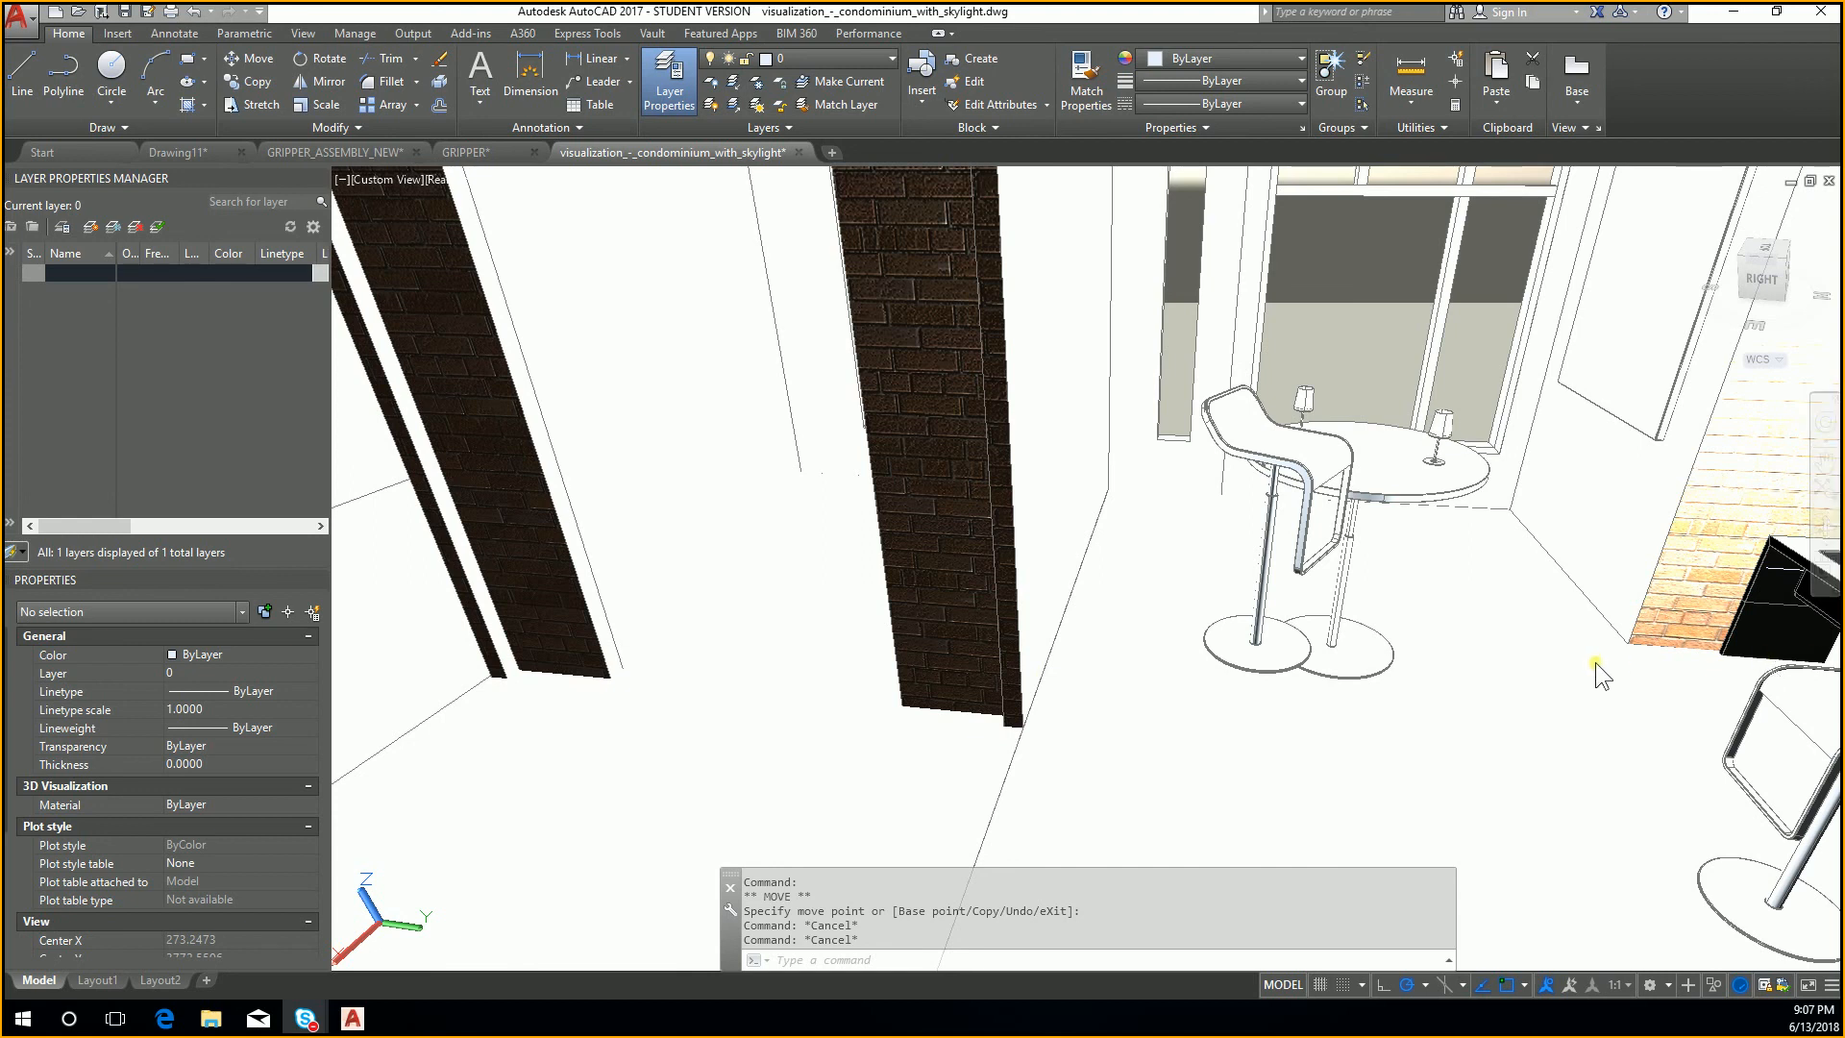
key("Escape")
key("Escape")
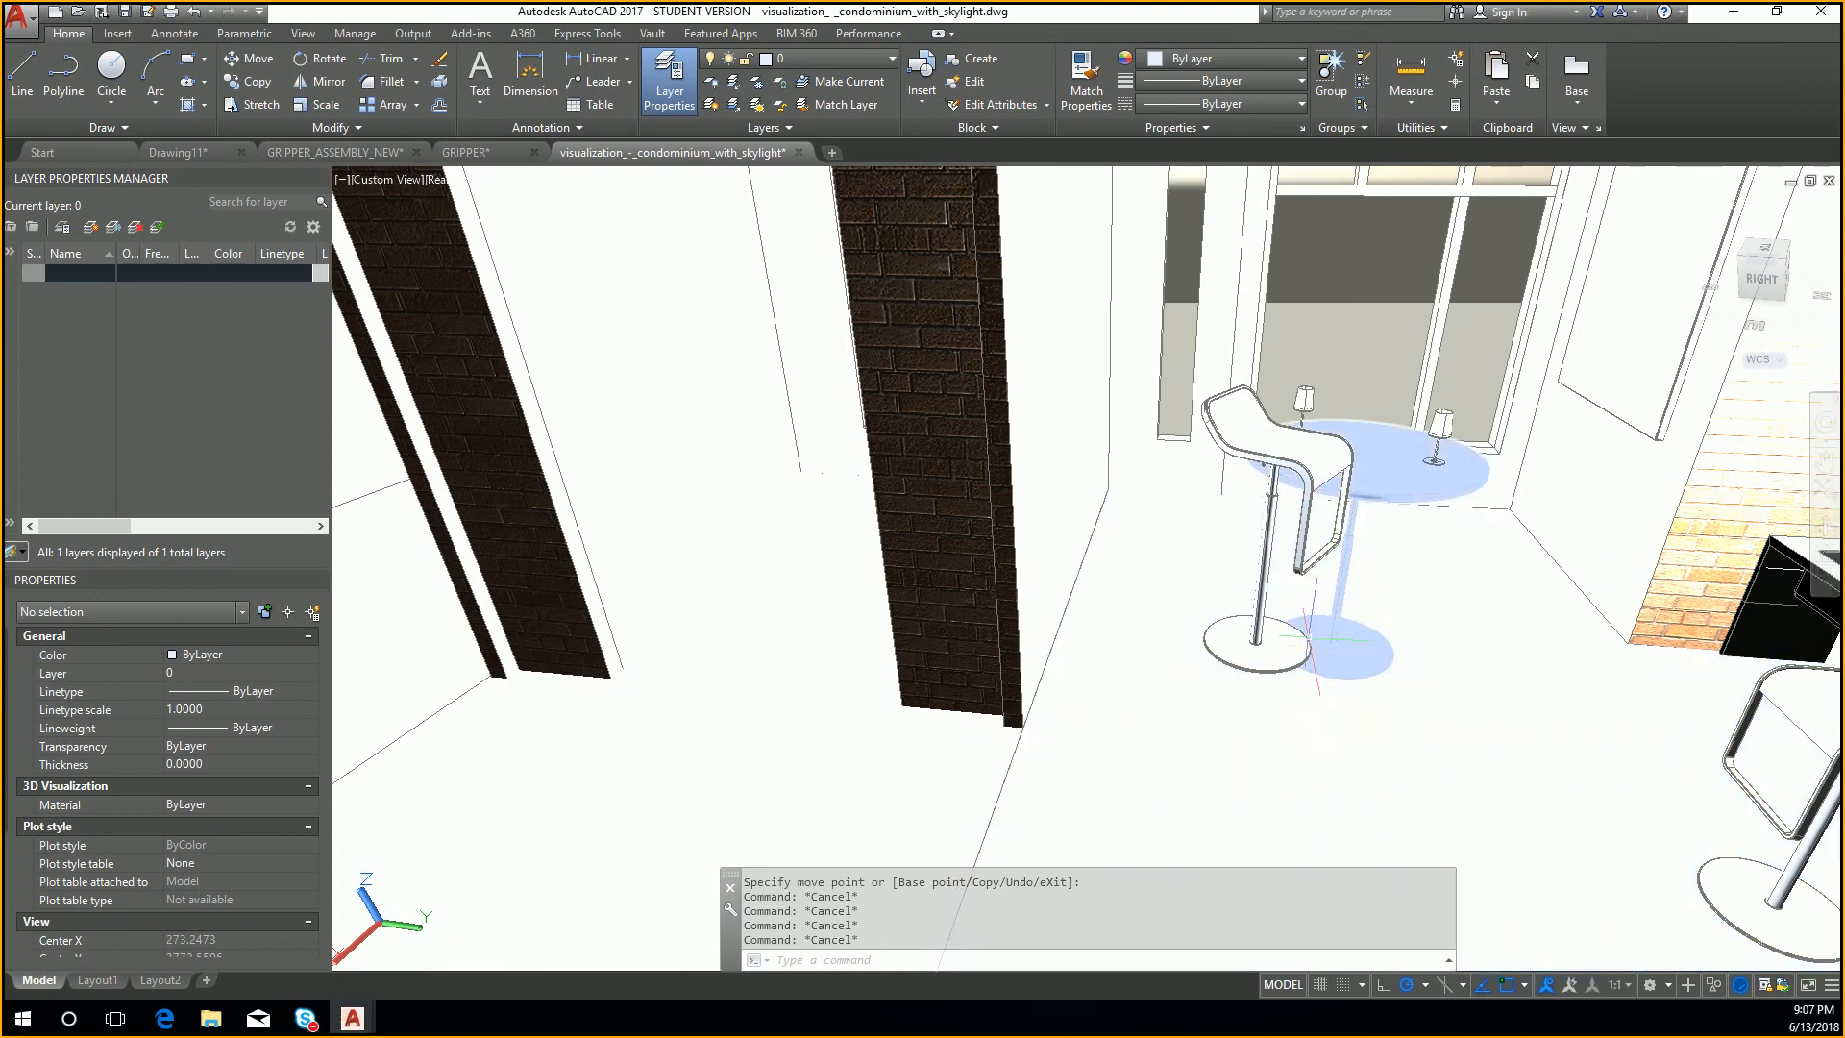
Step: Inspect the displaced bar stools in relation to the table and the rest of the room
left_click(1254, 490)
scroll(1129, 563, "down", 10)
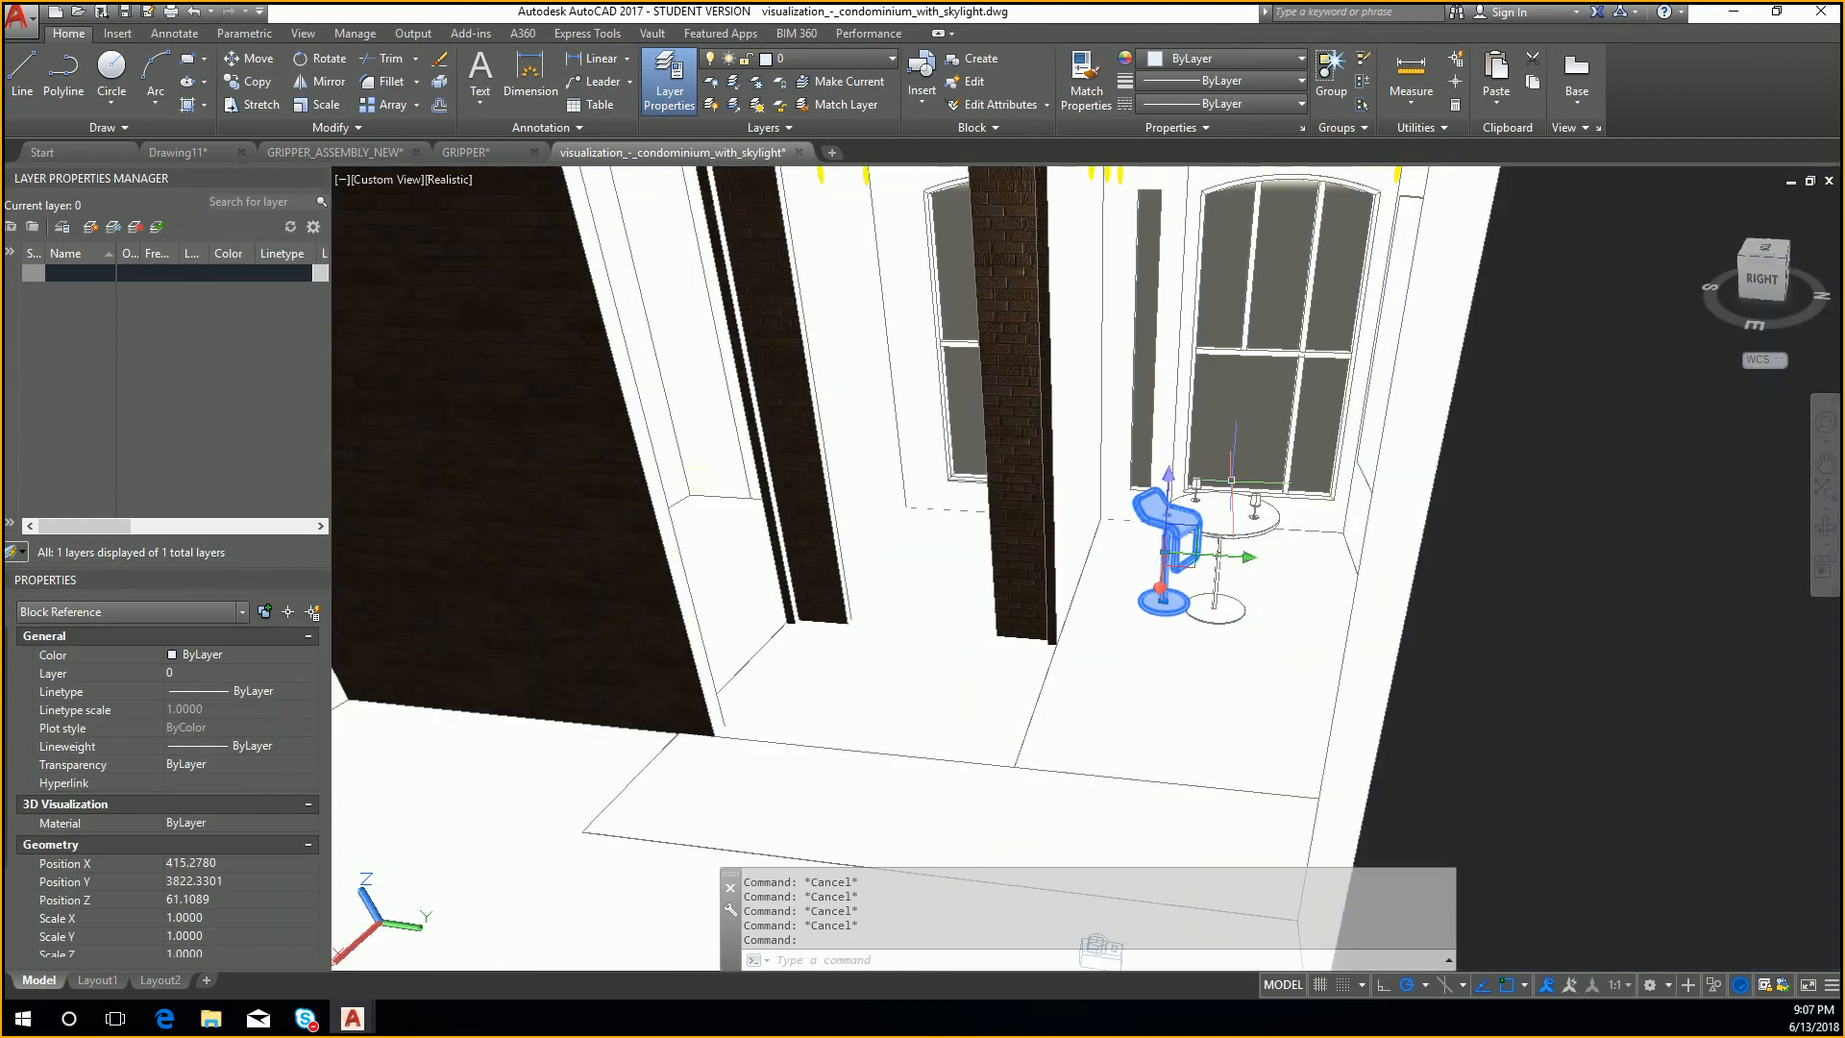
scroll(1129, 562, "up", 10)
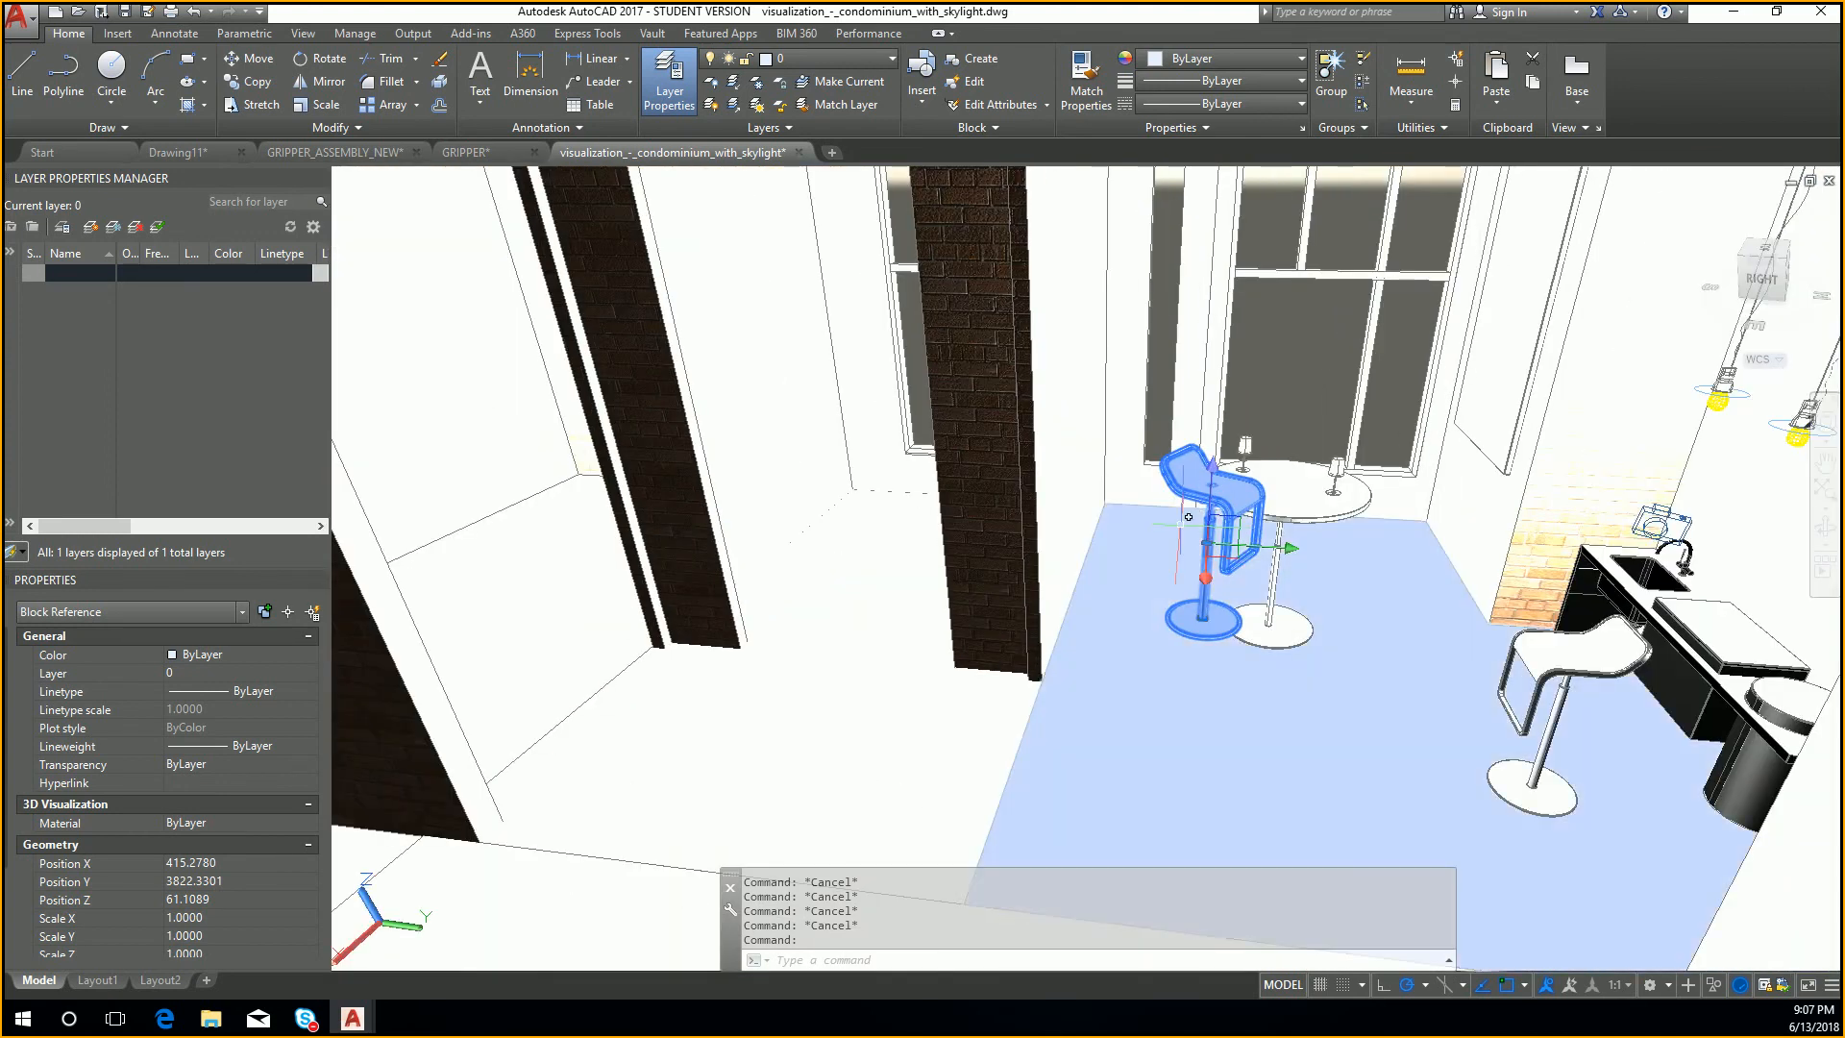
middle_click_drag(1189, 517, 1221, 510)
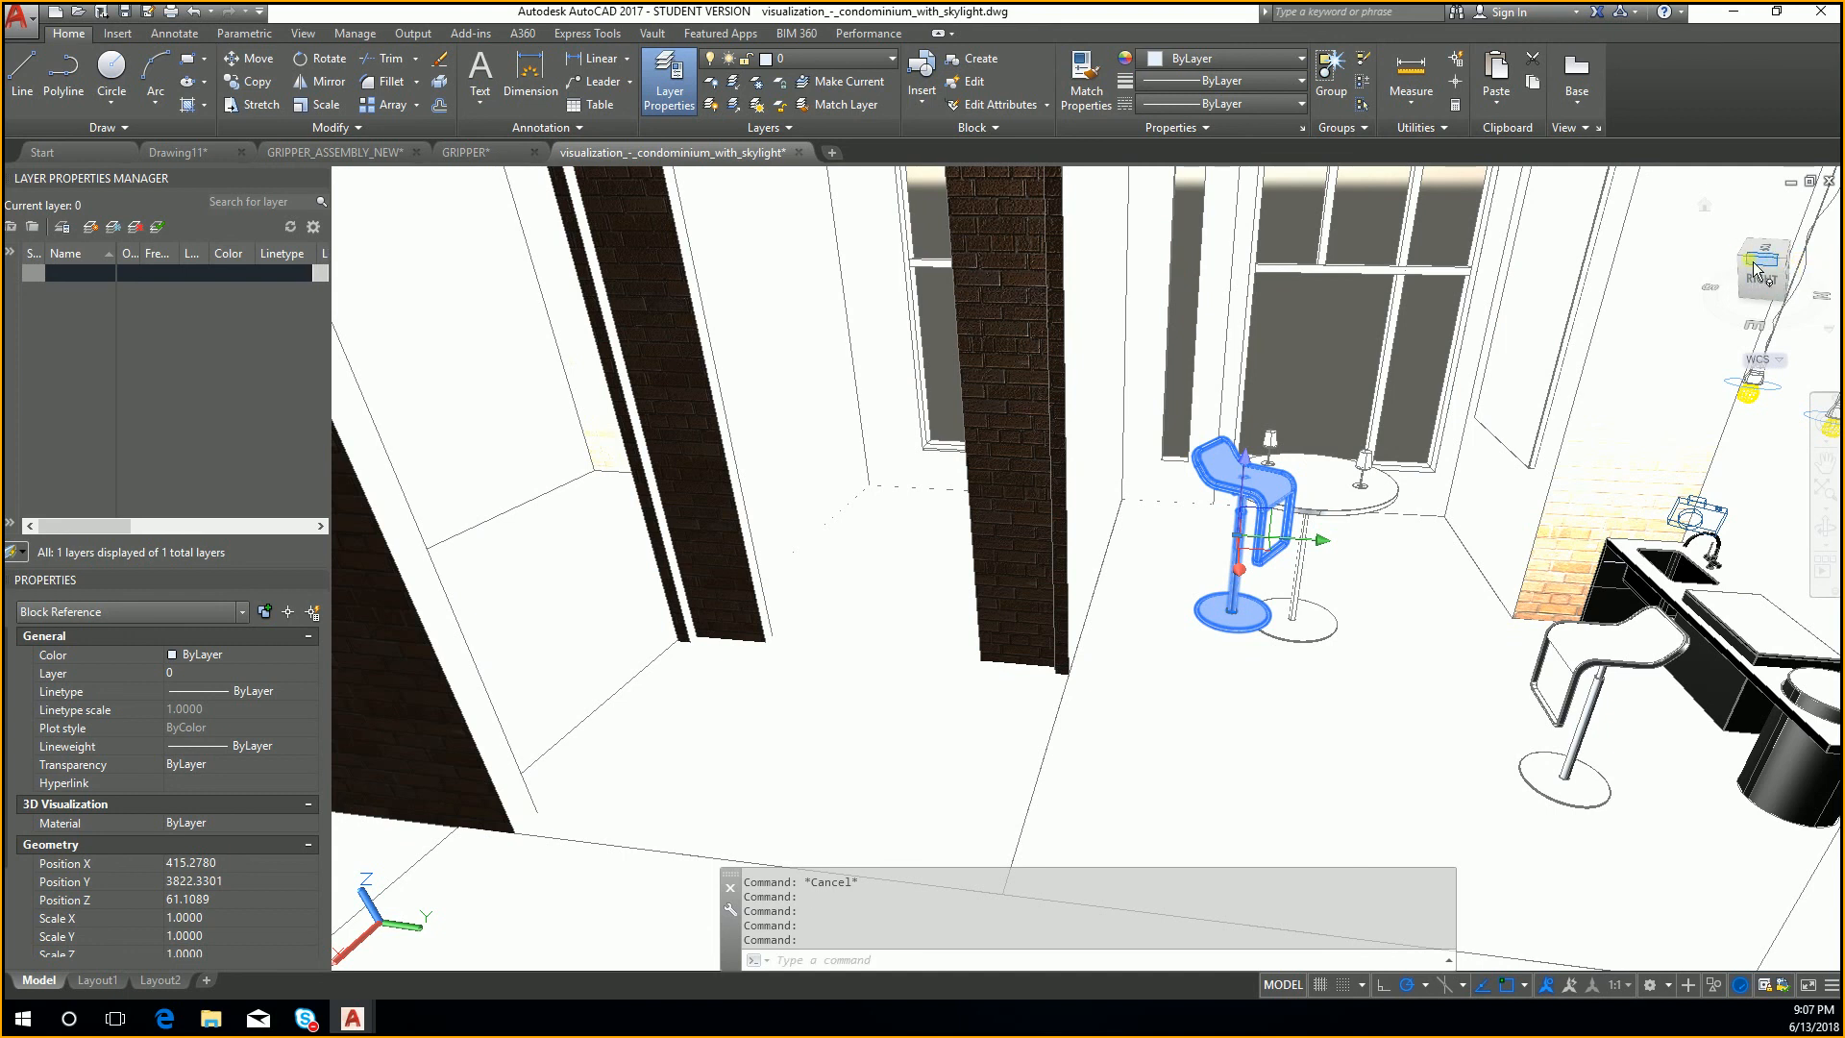
key("Escape")
key("Escape")
key("Escape")
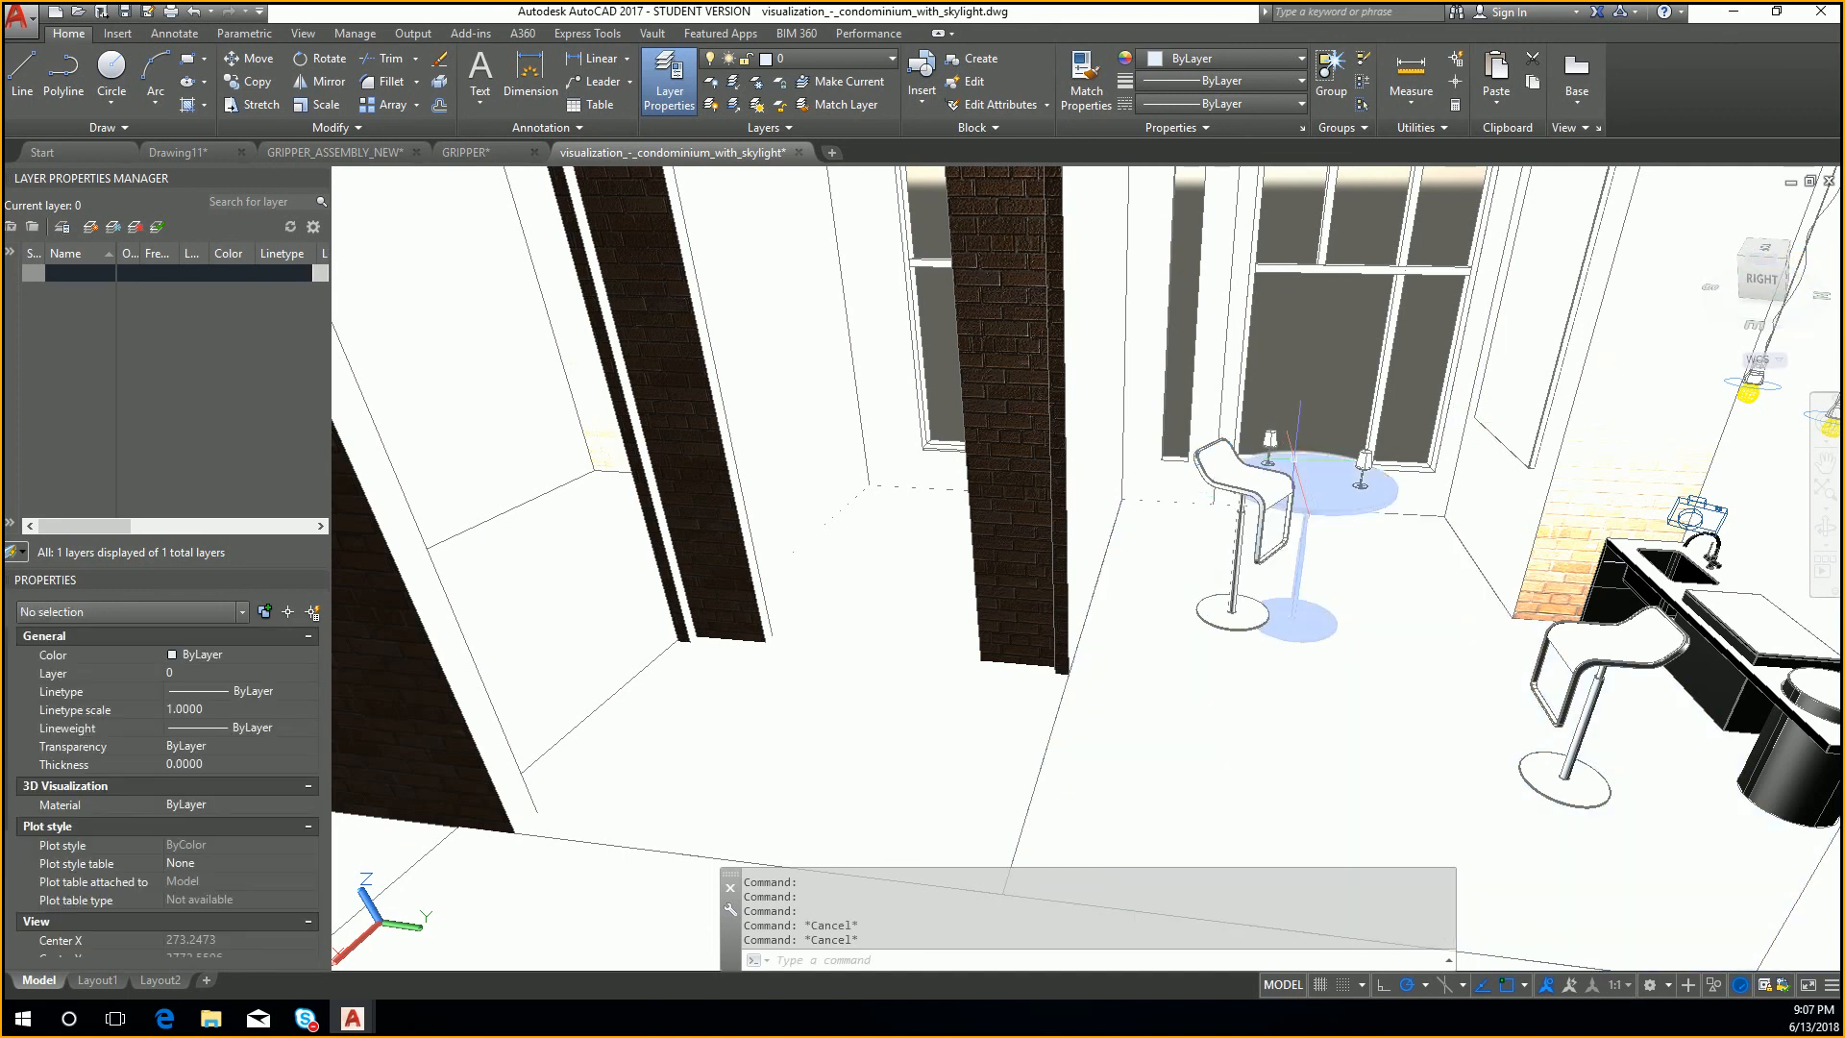
scroll(1195, 555, "up", 3)
scroll(1294, 476, "down", 4)
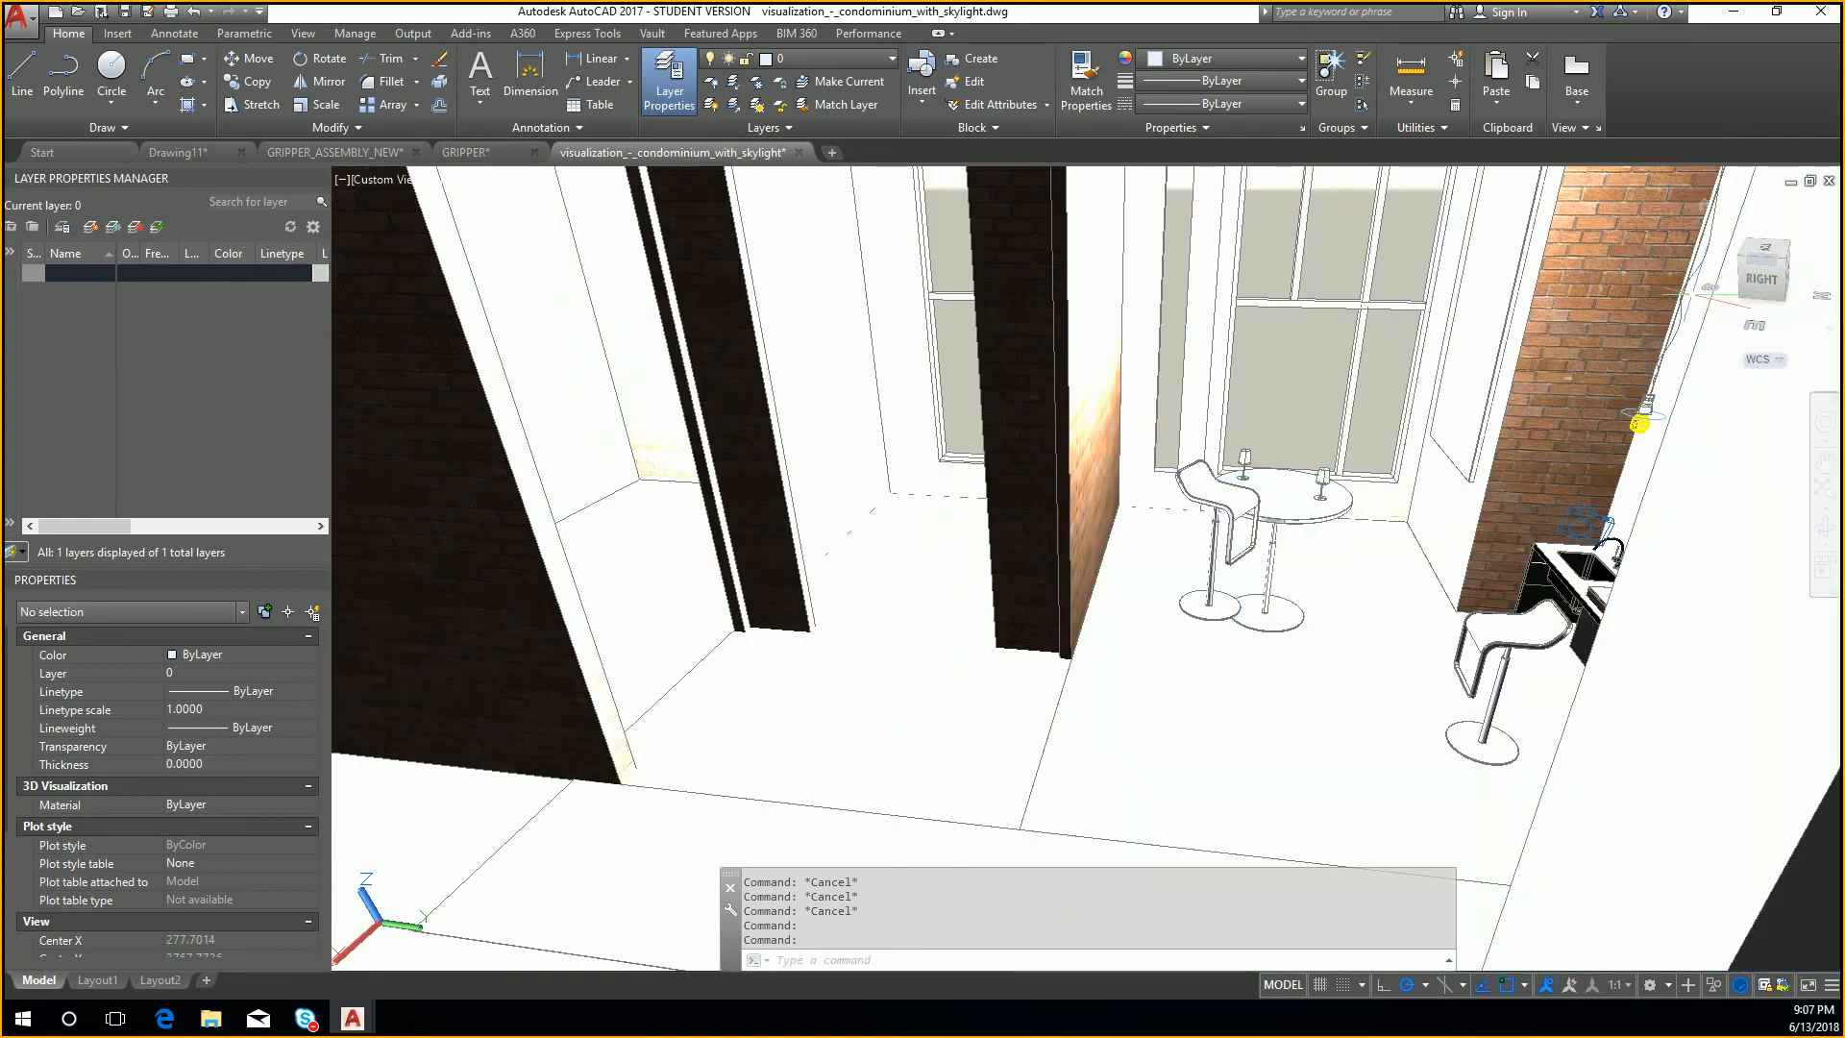
left_click(1390, 375)
key("Escape")
key("Escape")
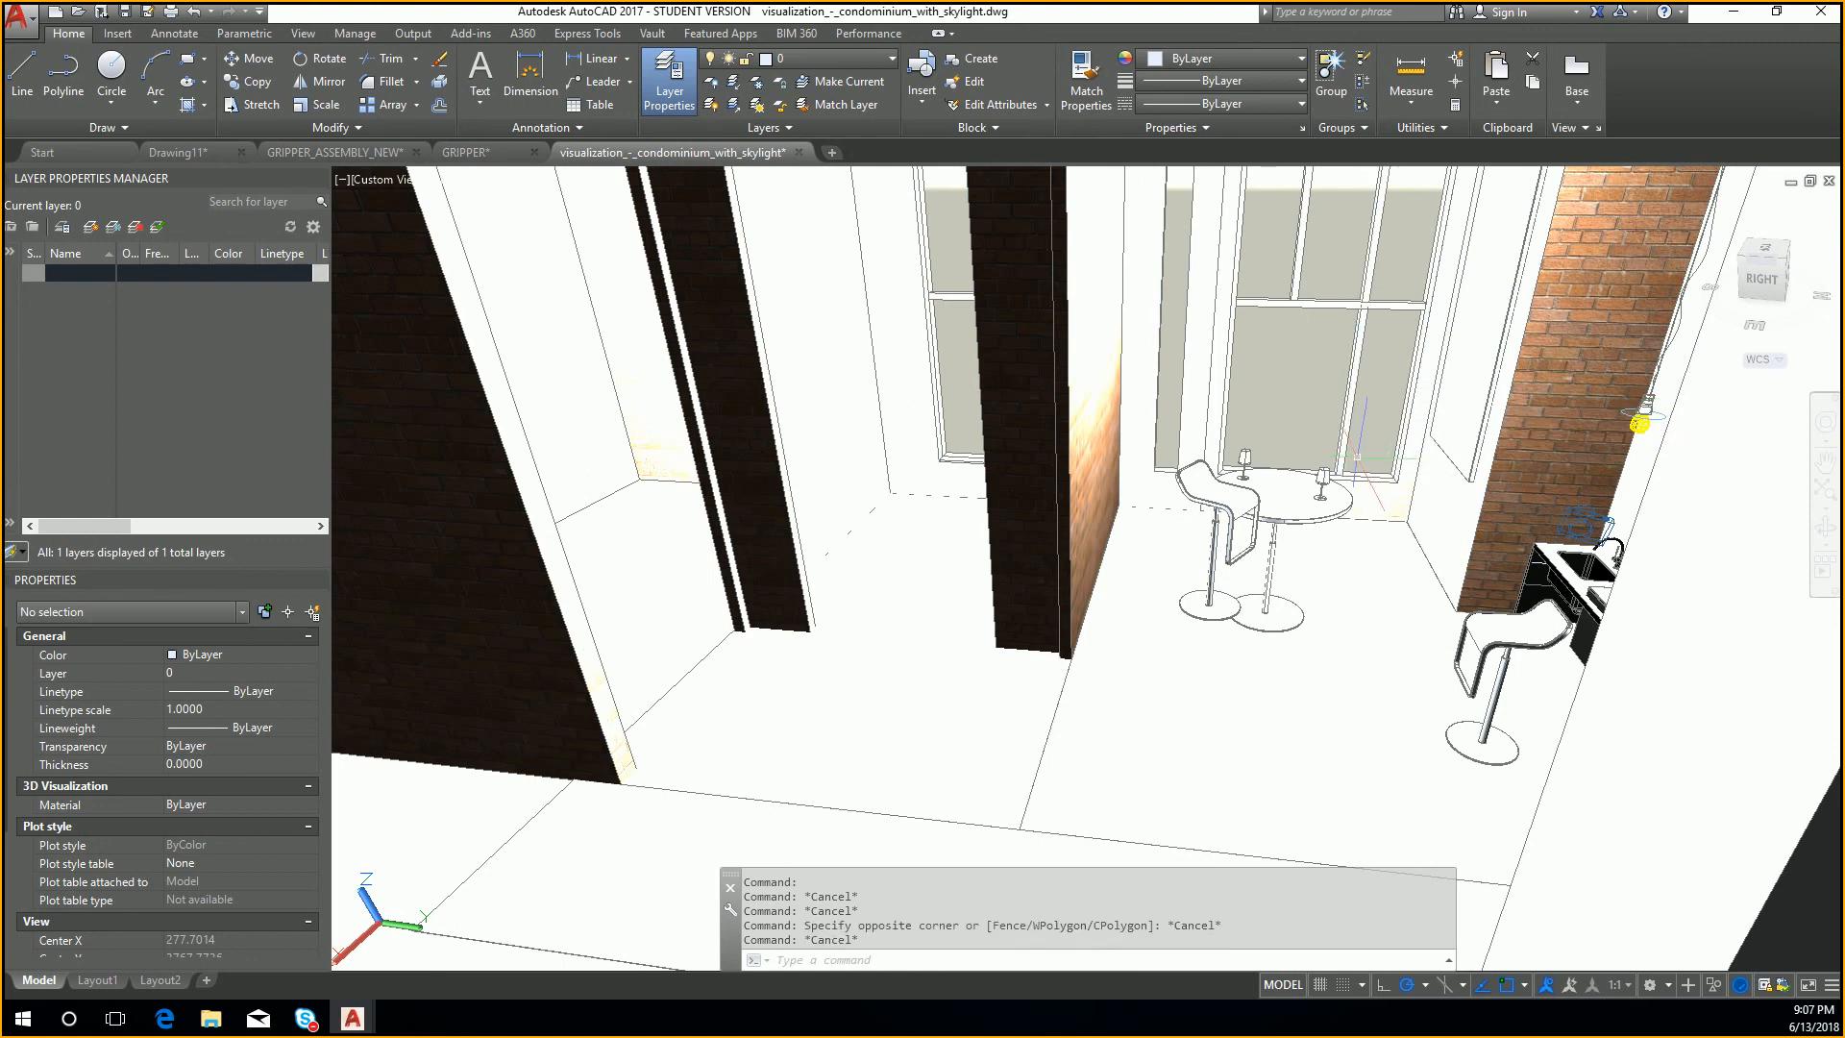
left_click(1230, 477)
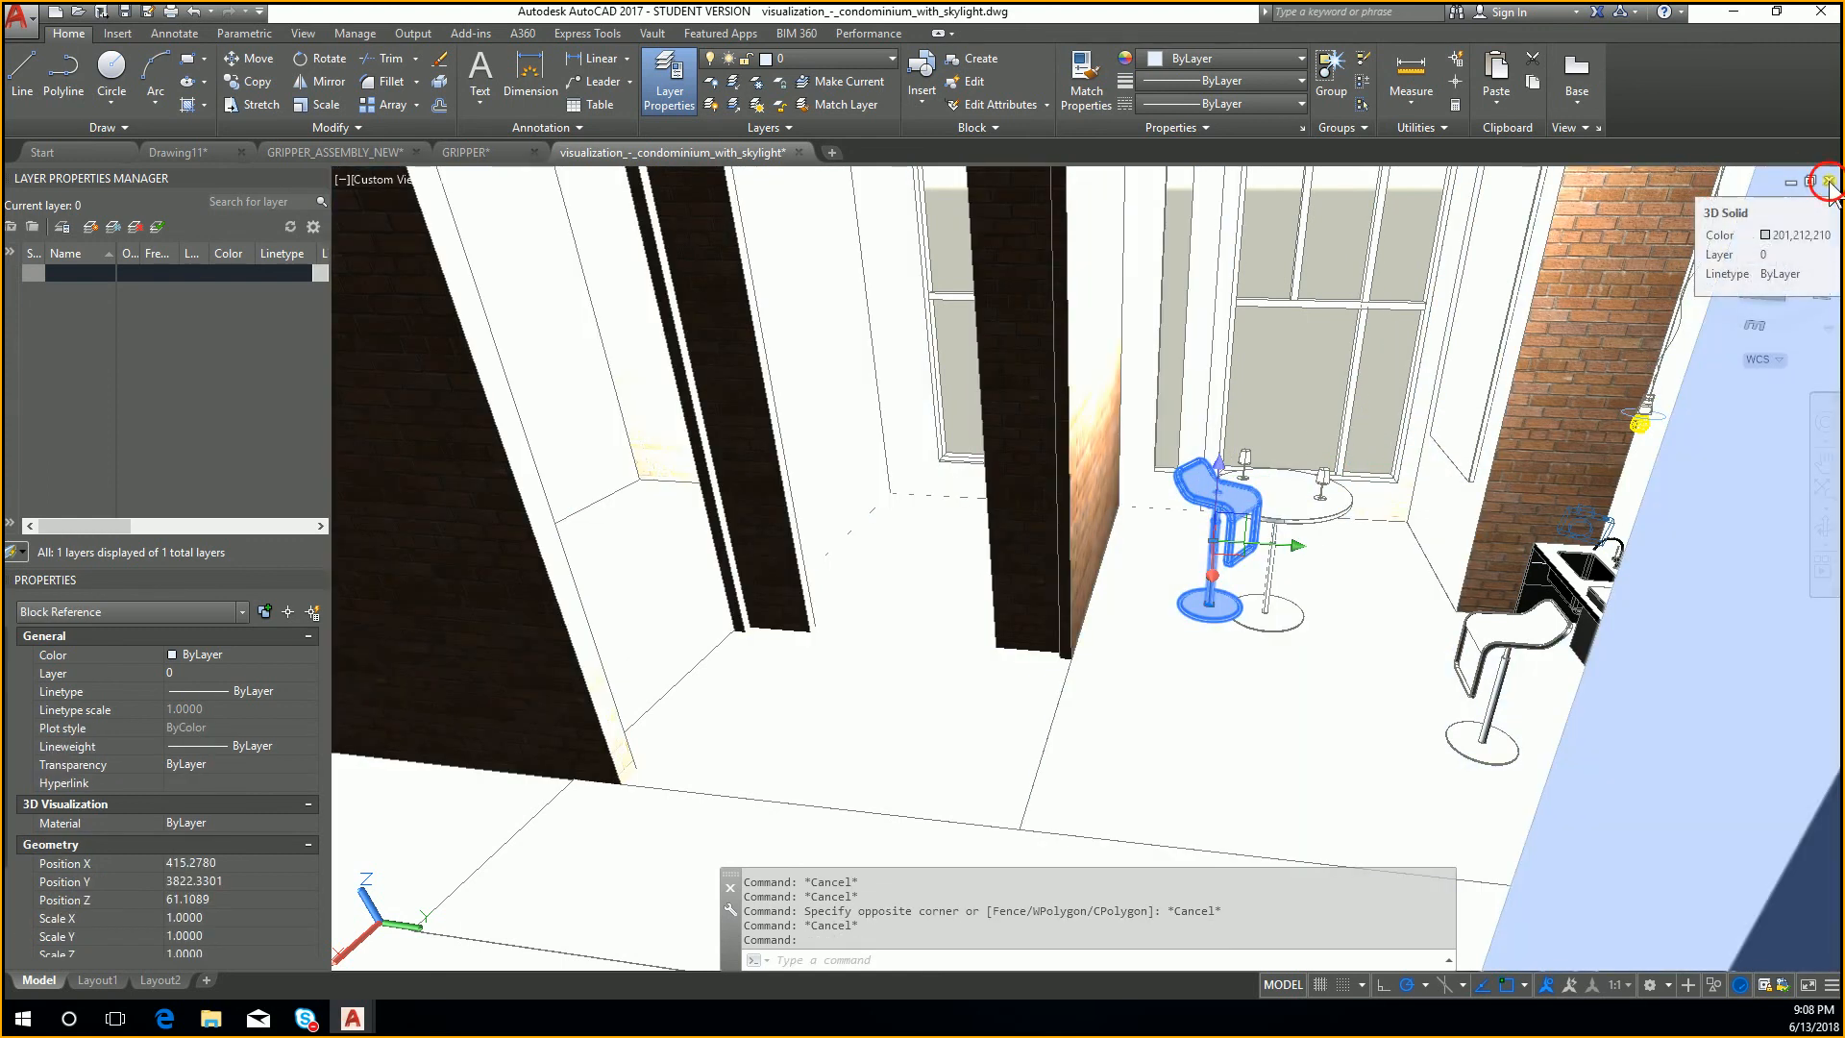
Step: Close the condominium drawing without saving the stool changes, and decline to open the file read-only
left_click(1829, 181)
left_click(961, 551)
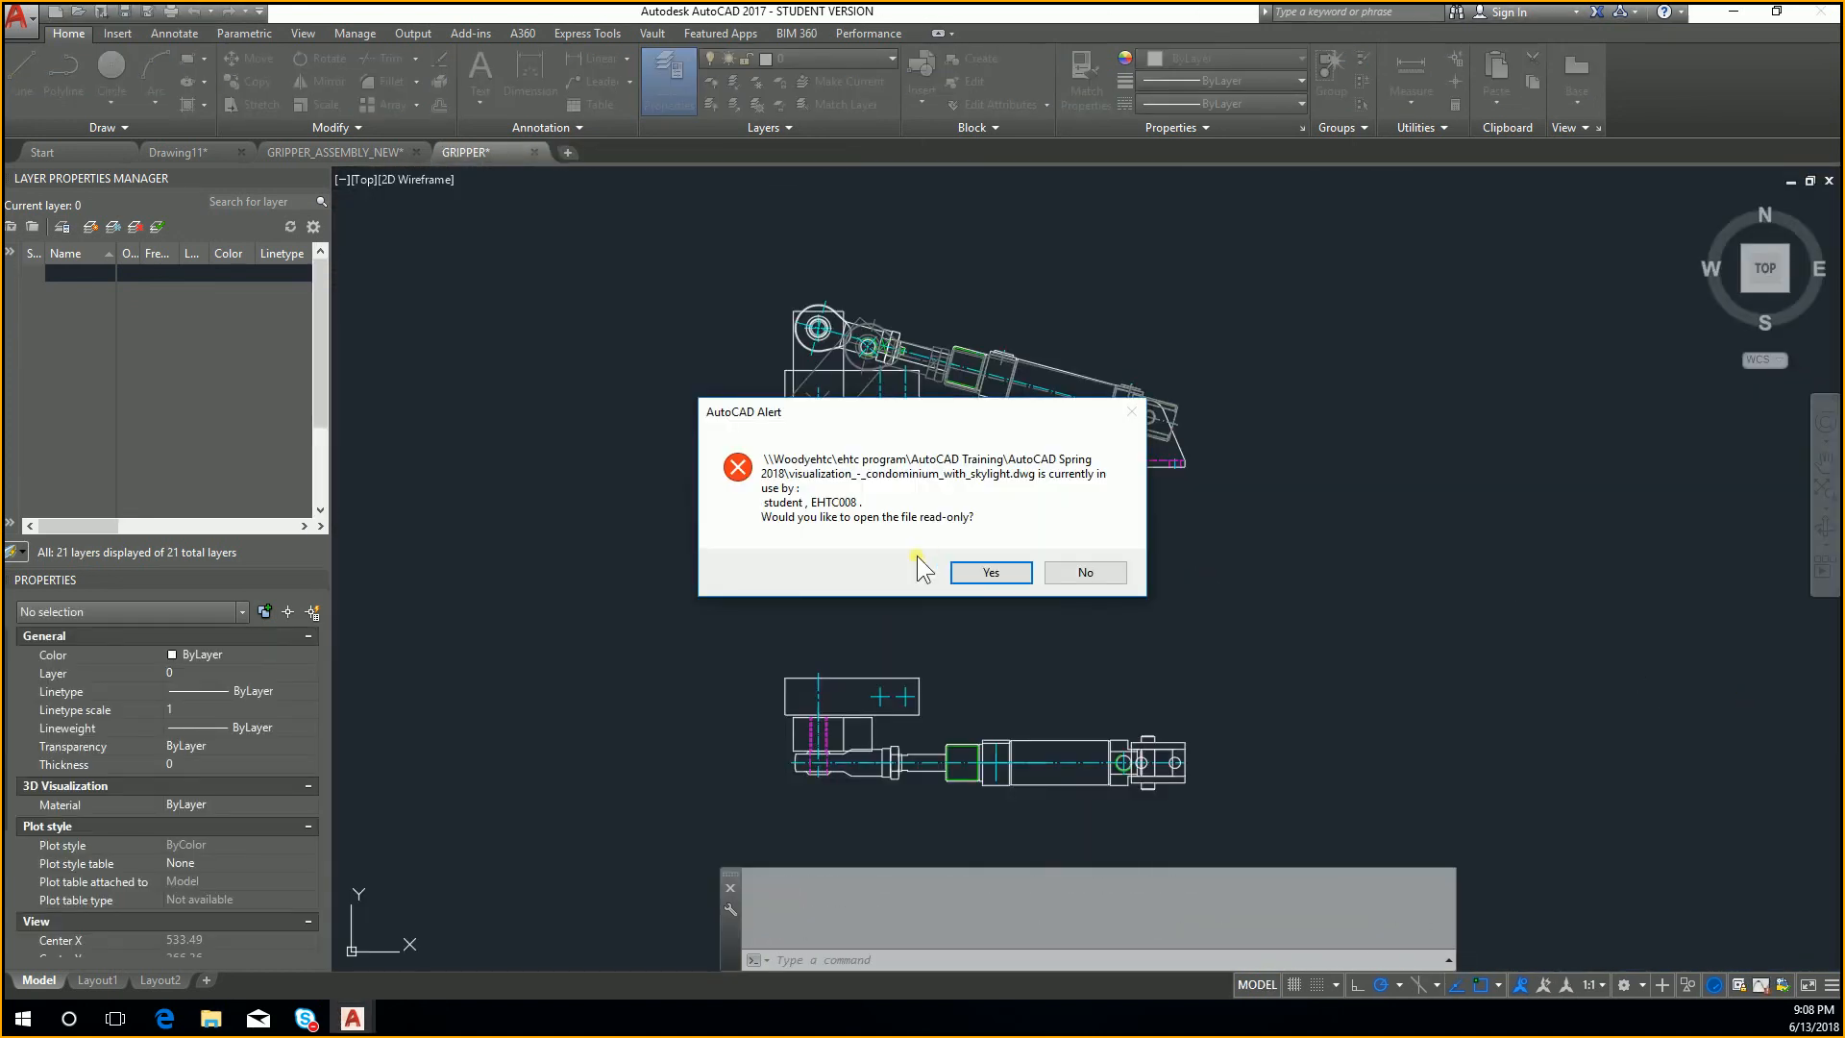
left_click(1087, 568)
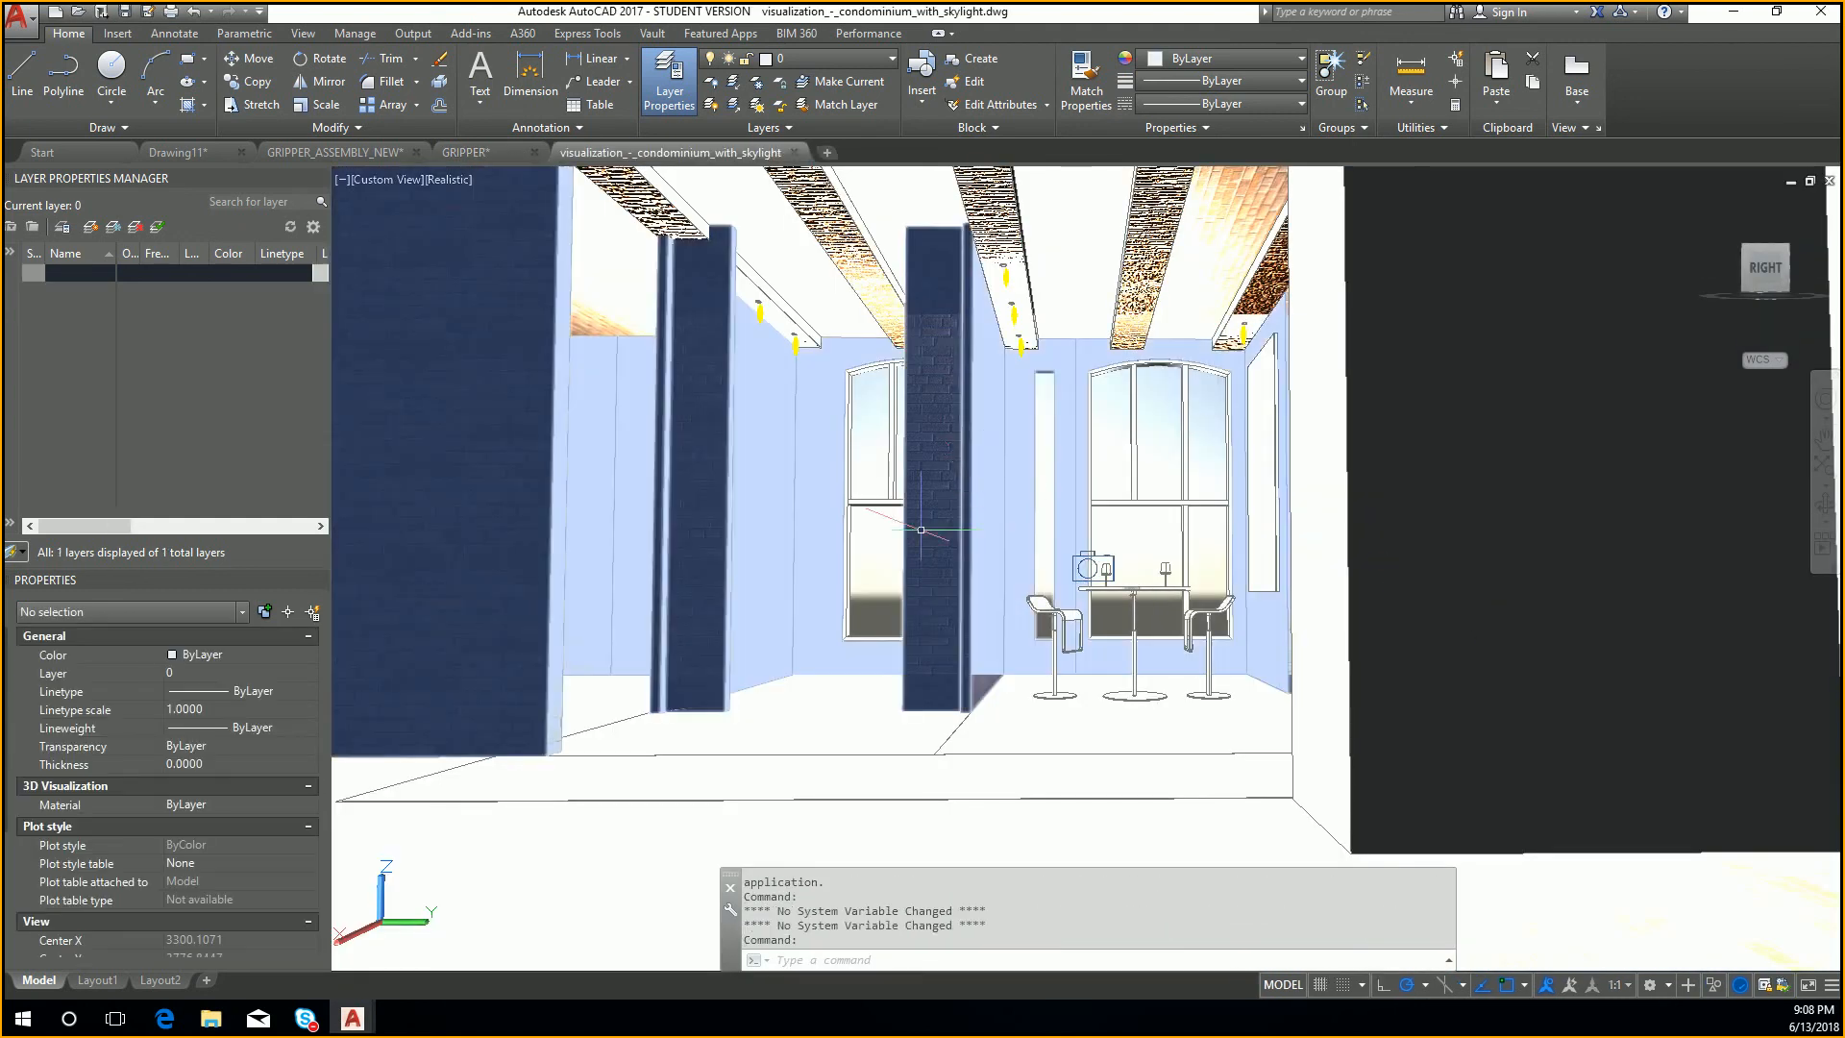
Step: Examine the reopened condominium model's brick walls, ceiling and roof from inside and outside
middle_click_drag(920, 539, 1263, 596)
left_click_drag(1766, 275, 351, 333)
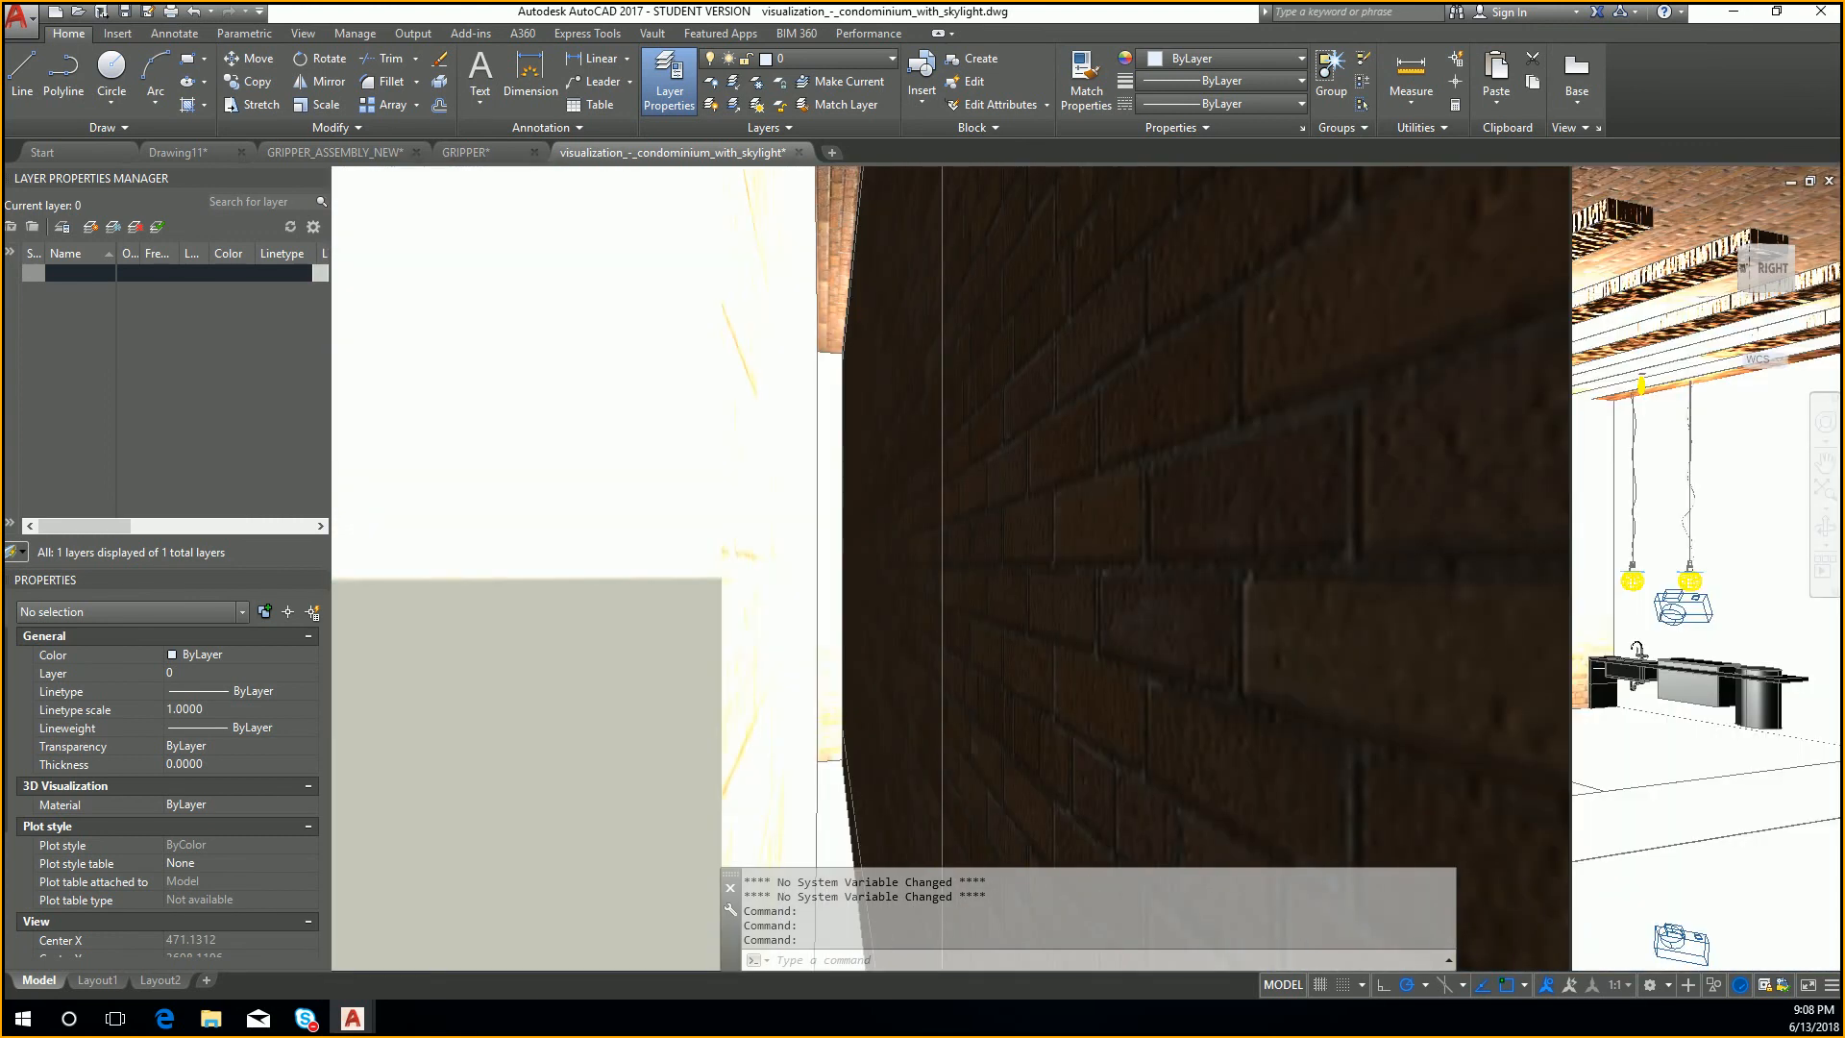
scroll(1592, 460, "up", 3)
scroll(1682, 536, "down", 2)
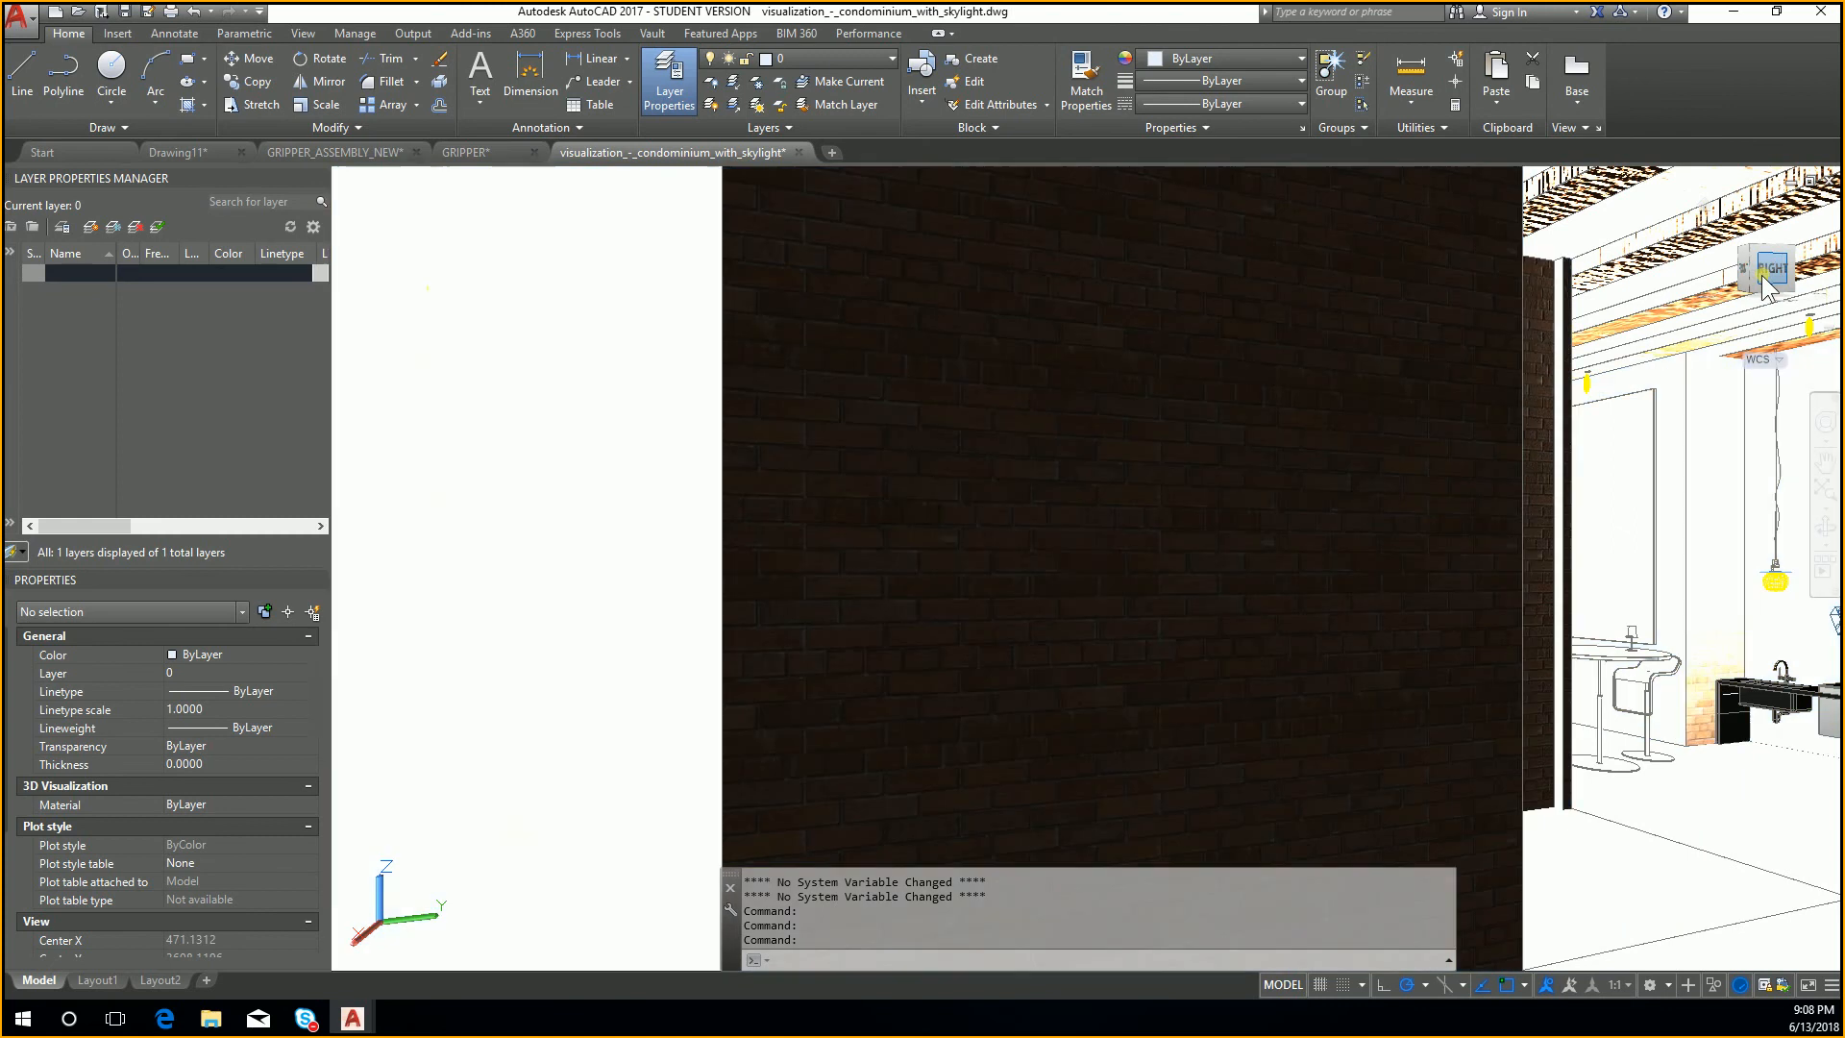
left_click_drag(1780, 279, 1682, 377)
scroll(1678, 367, "up", 4)
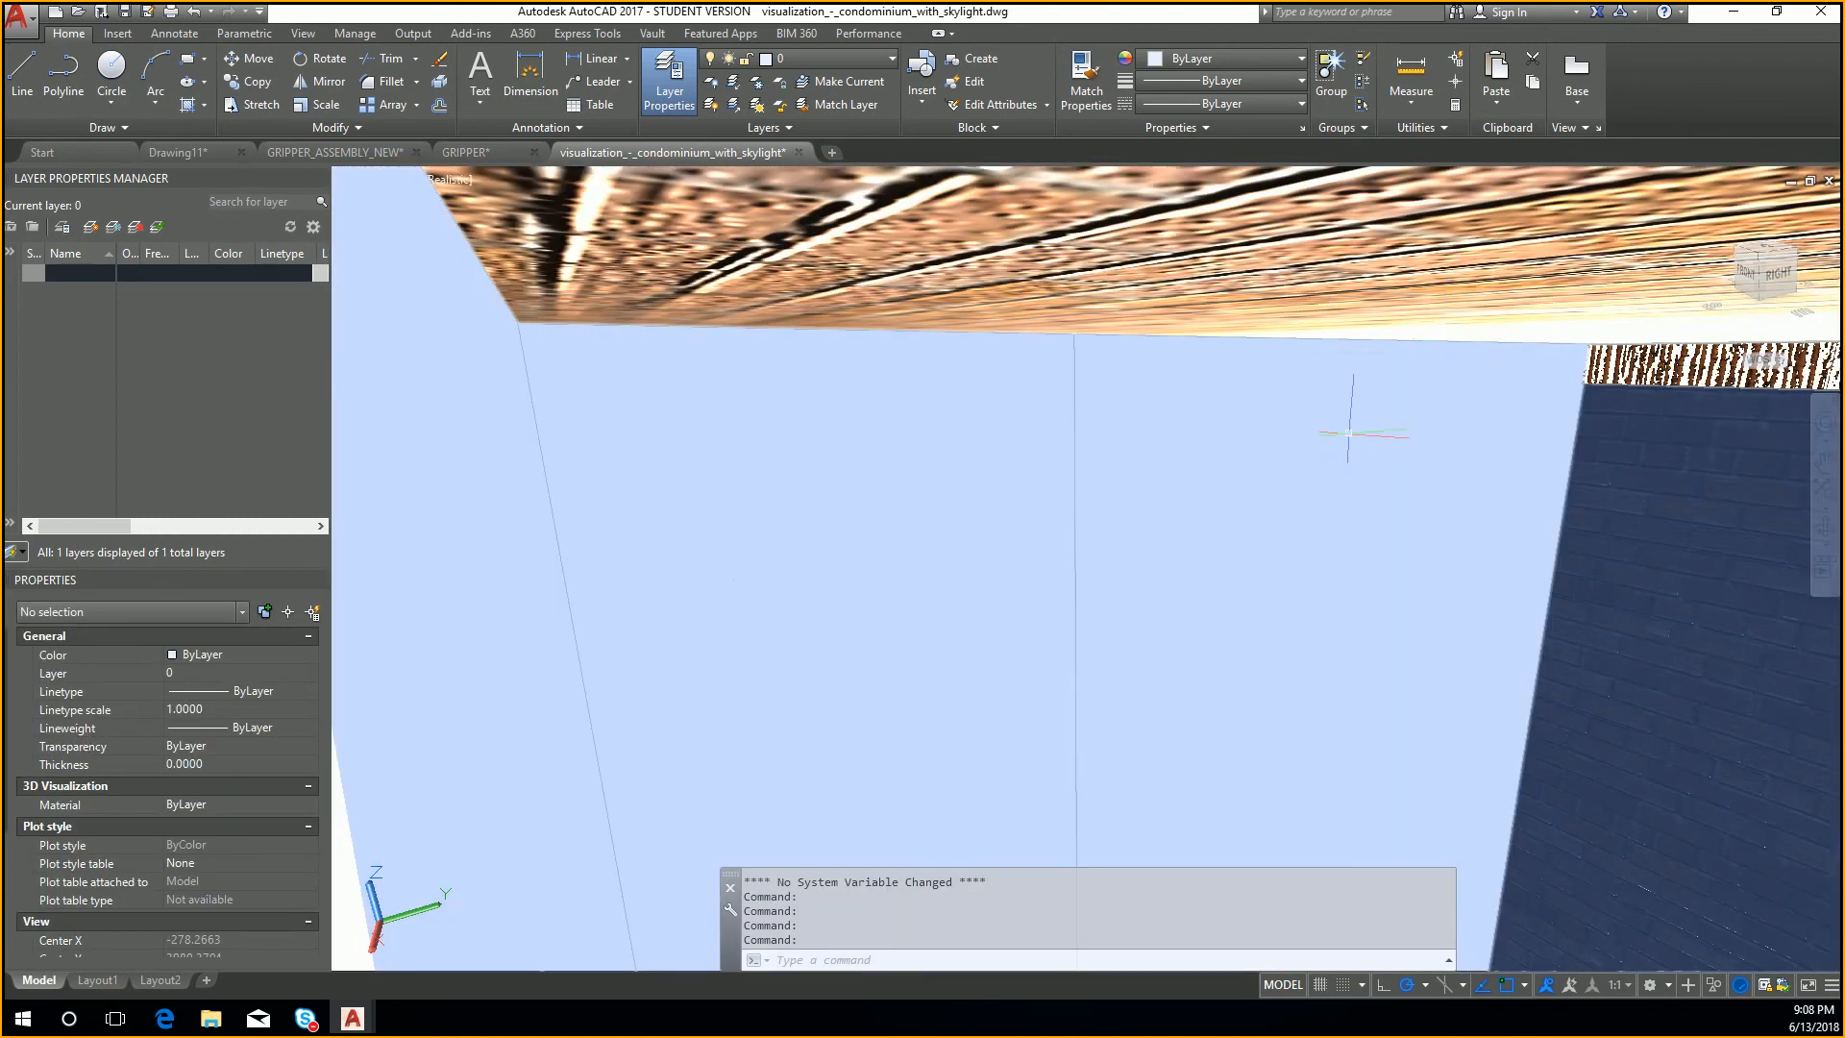
scroll(1330, 424, "up", 2)
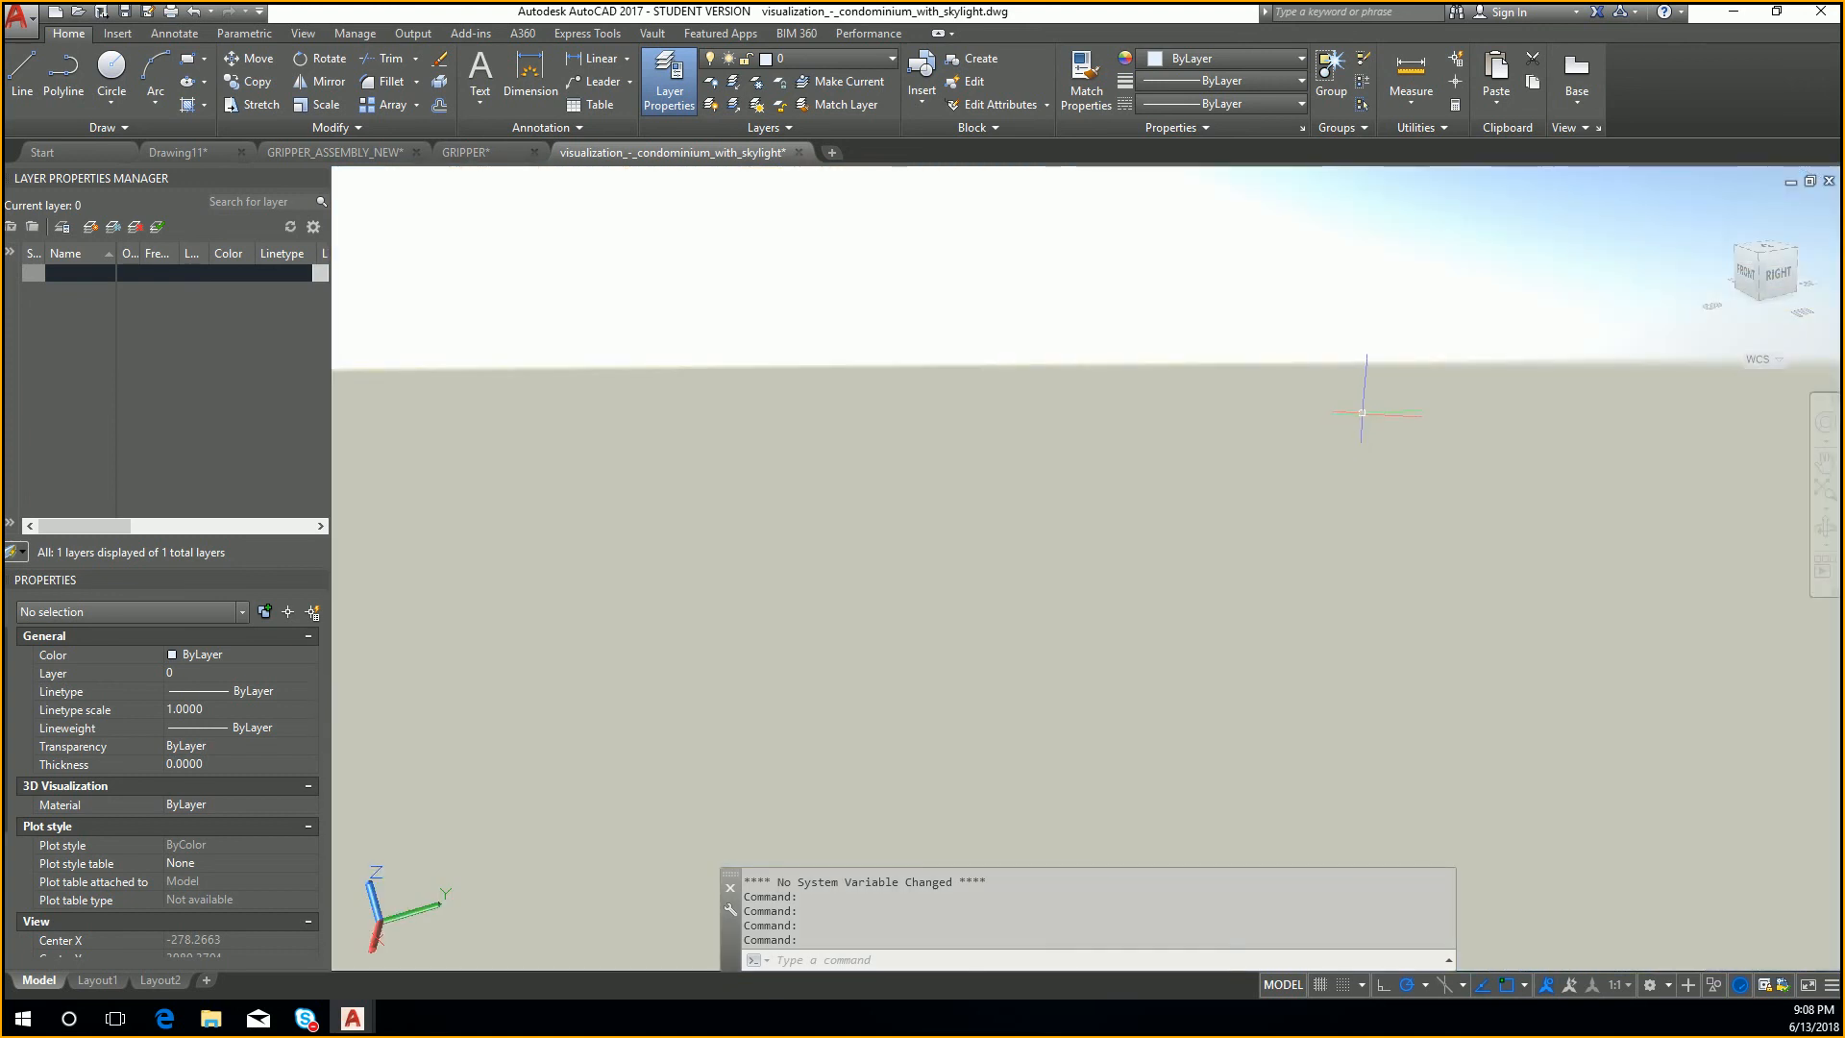
scroll(1362, 412, "up", 3)
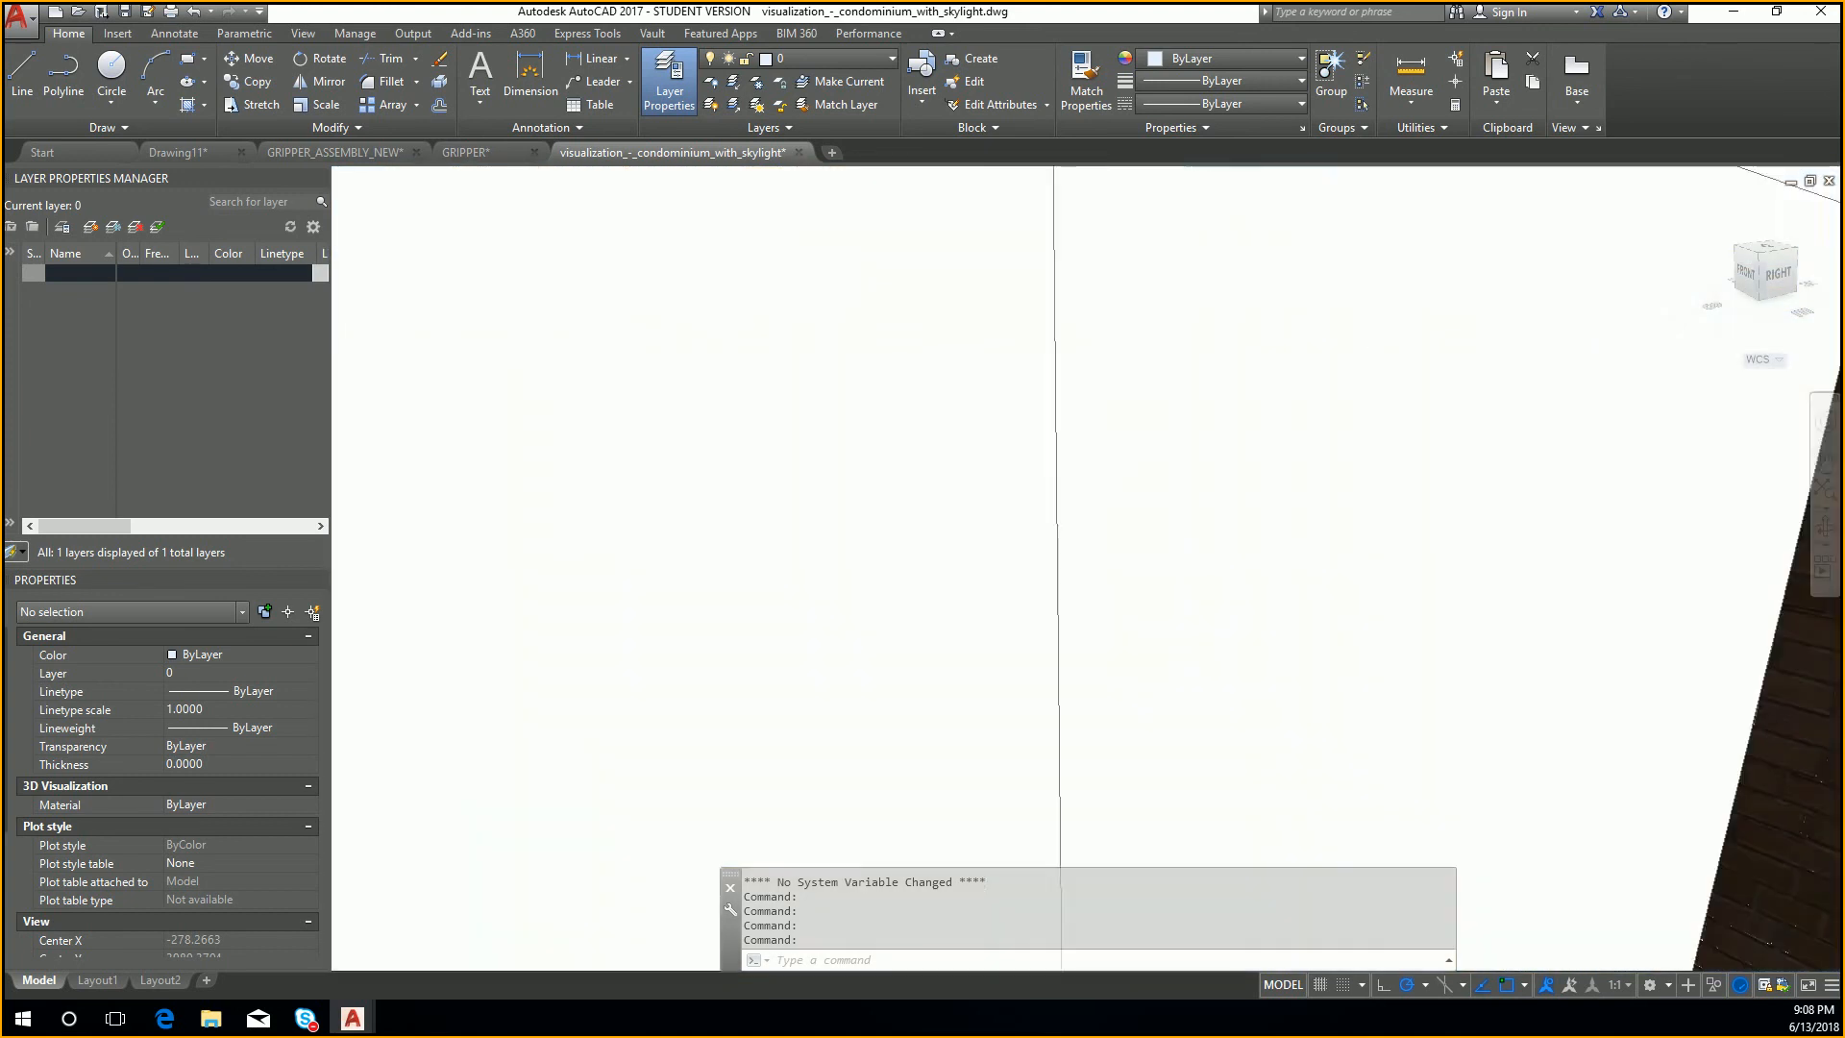
scroll(1365, 404, "down", 5)
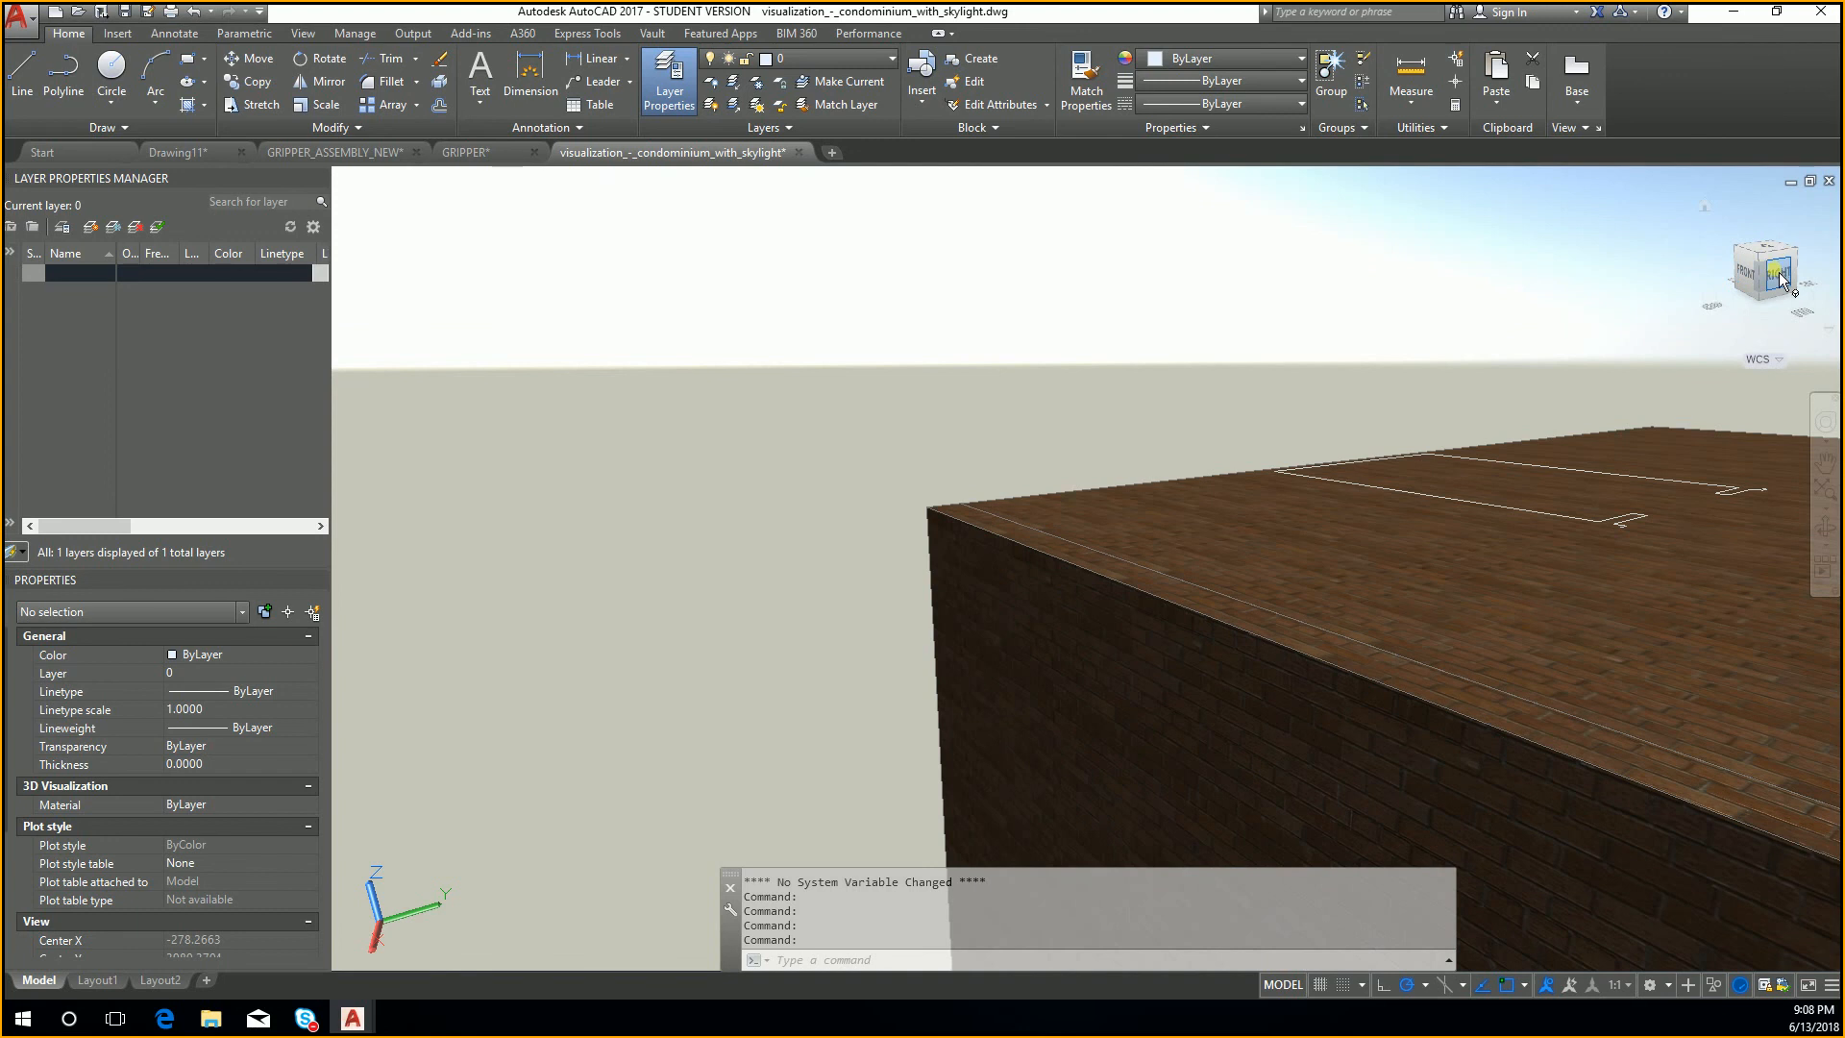
left_click(1780, 278)
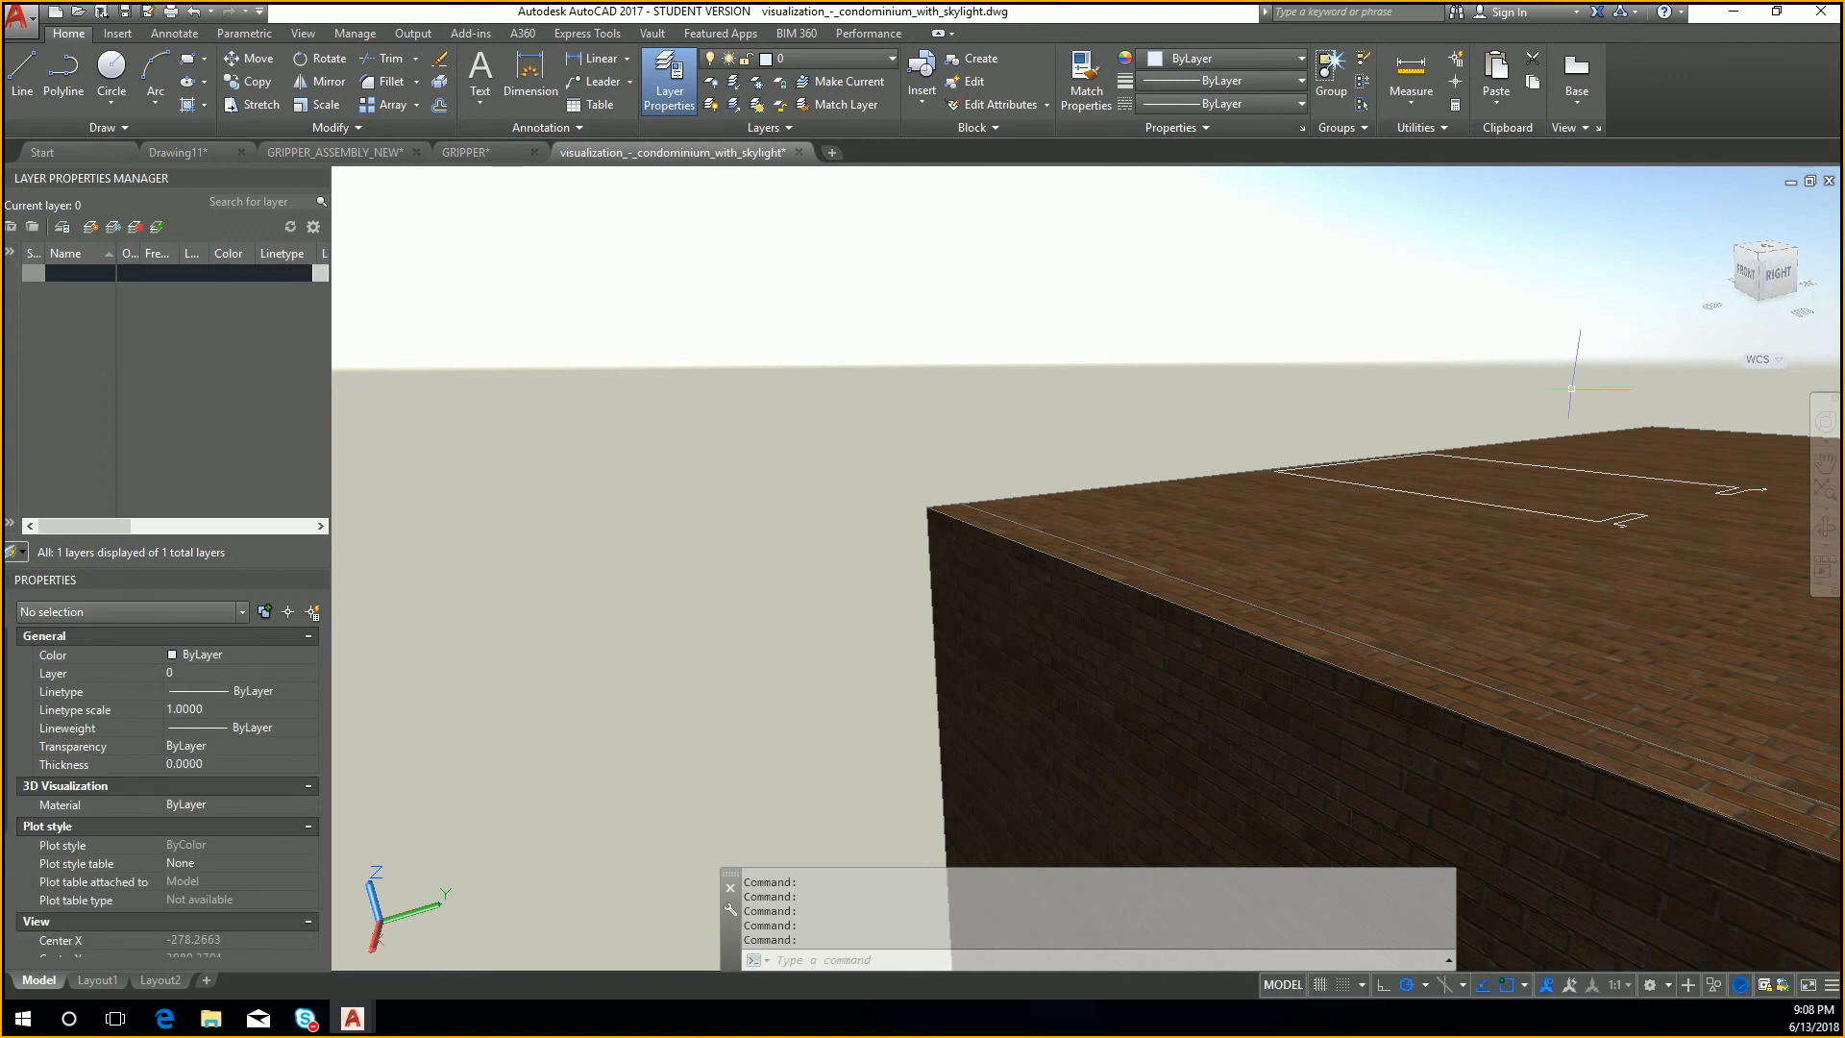
Step: Examine the condominium interior past the brick walls towards the dining table and kitchen counter
middle_click_drag(1568, 503, 1221, 396)
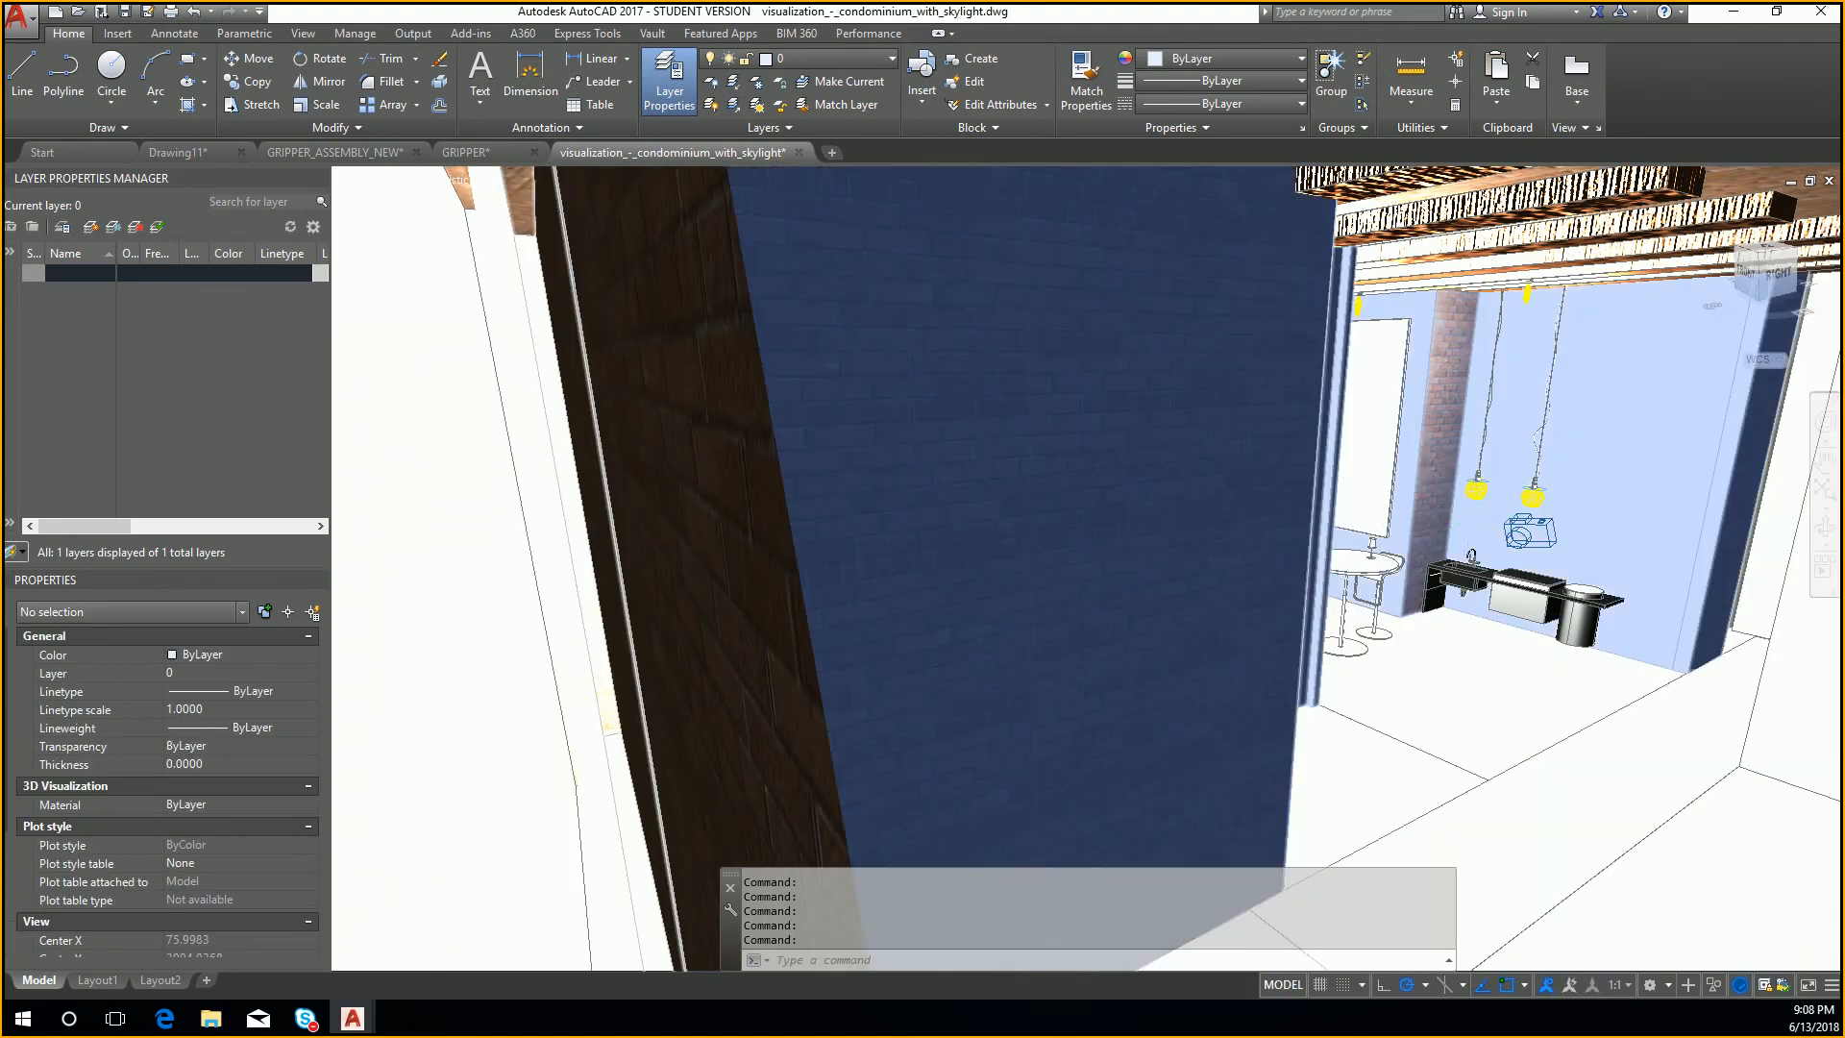
scroll(1469, 526, "up", 2)
middle_click_drag(1566, 552, 1457, 477)
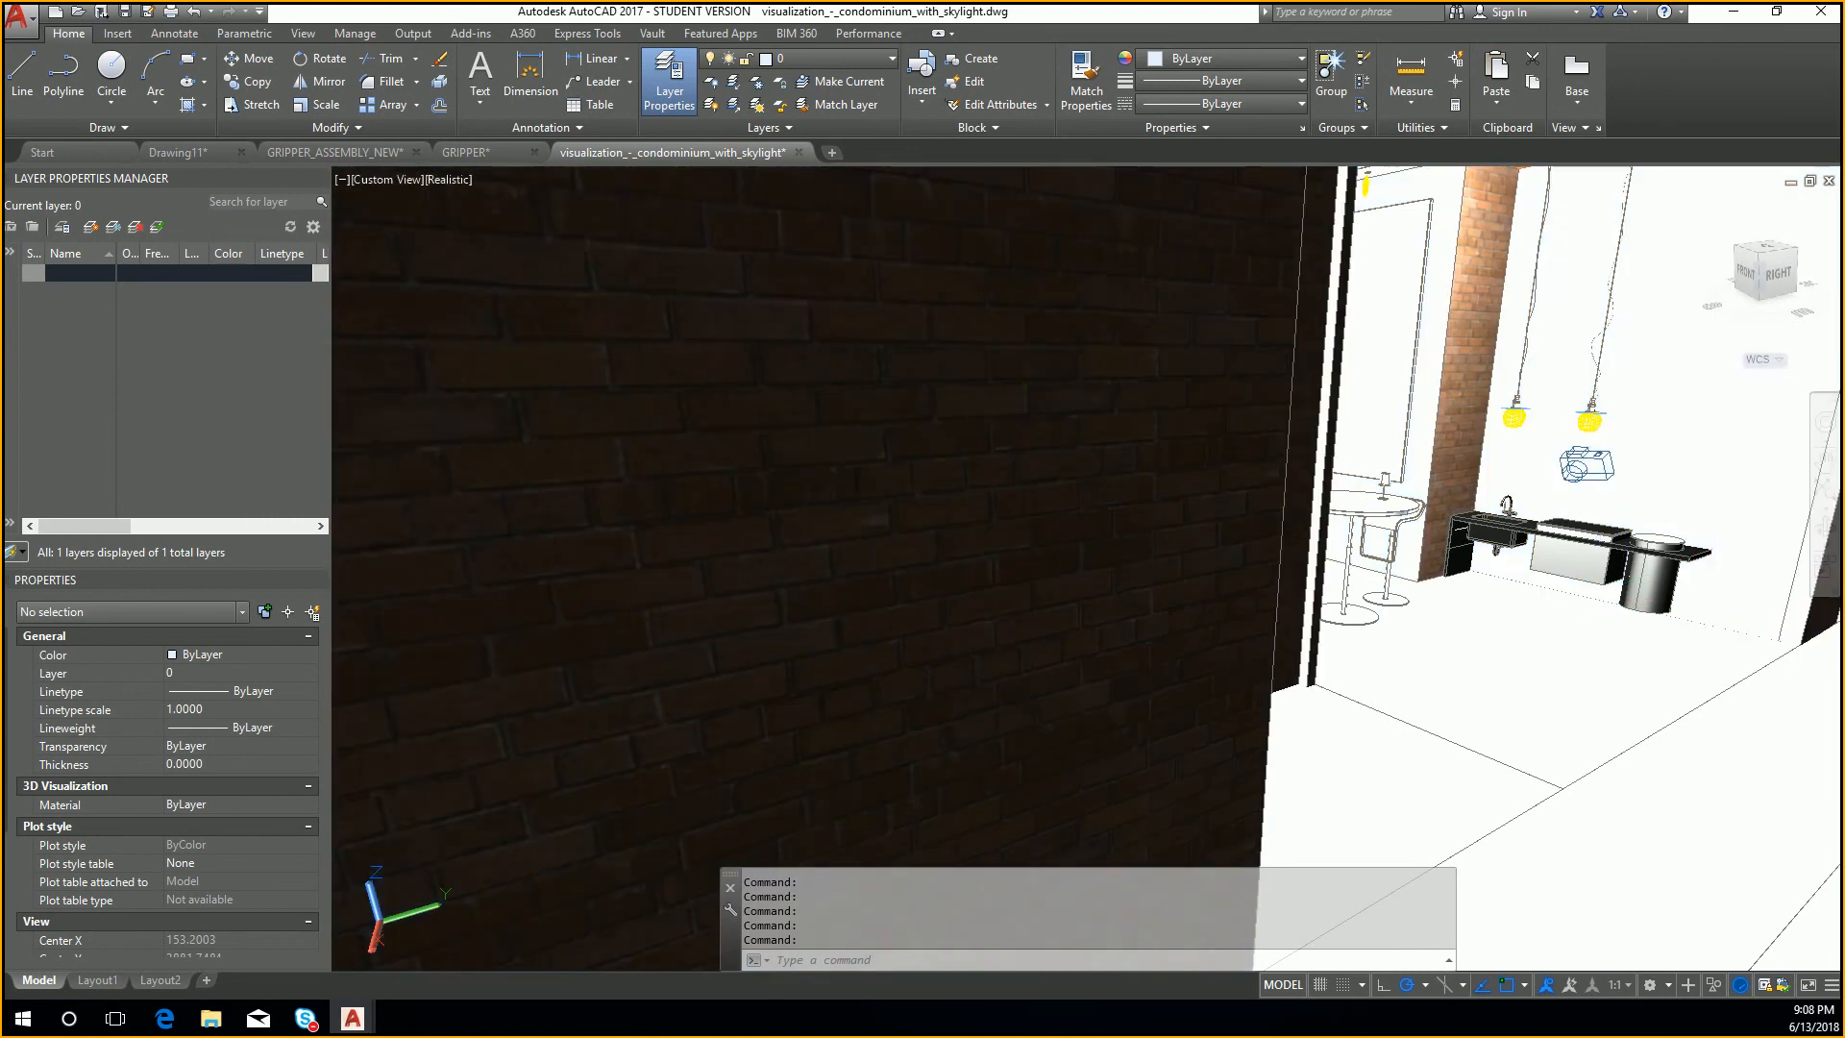
middle_click_drag(1611, 617, 1485, 663)
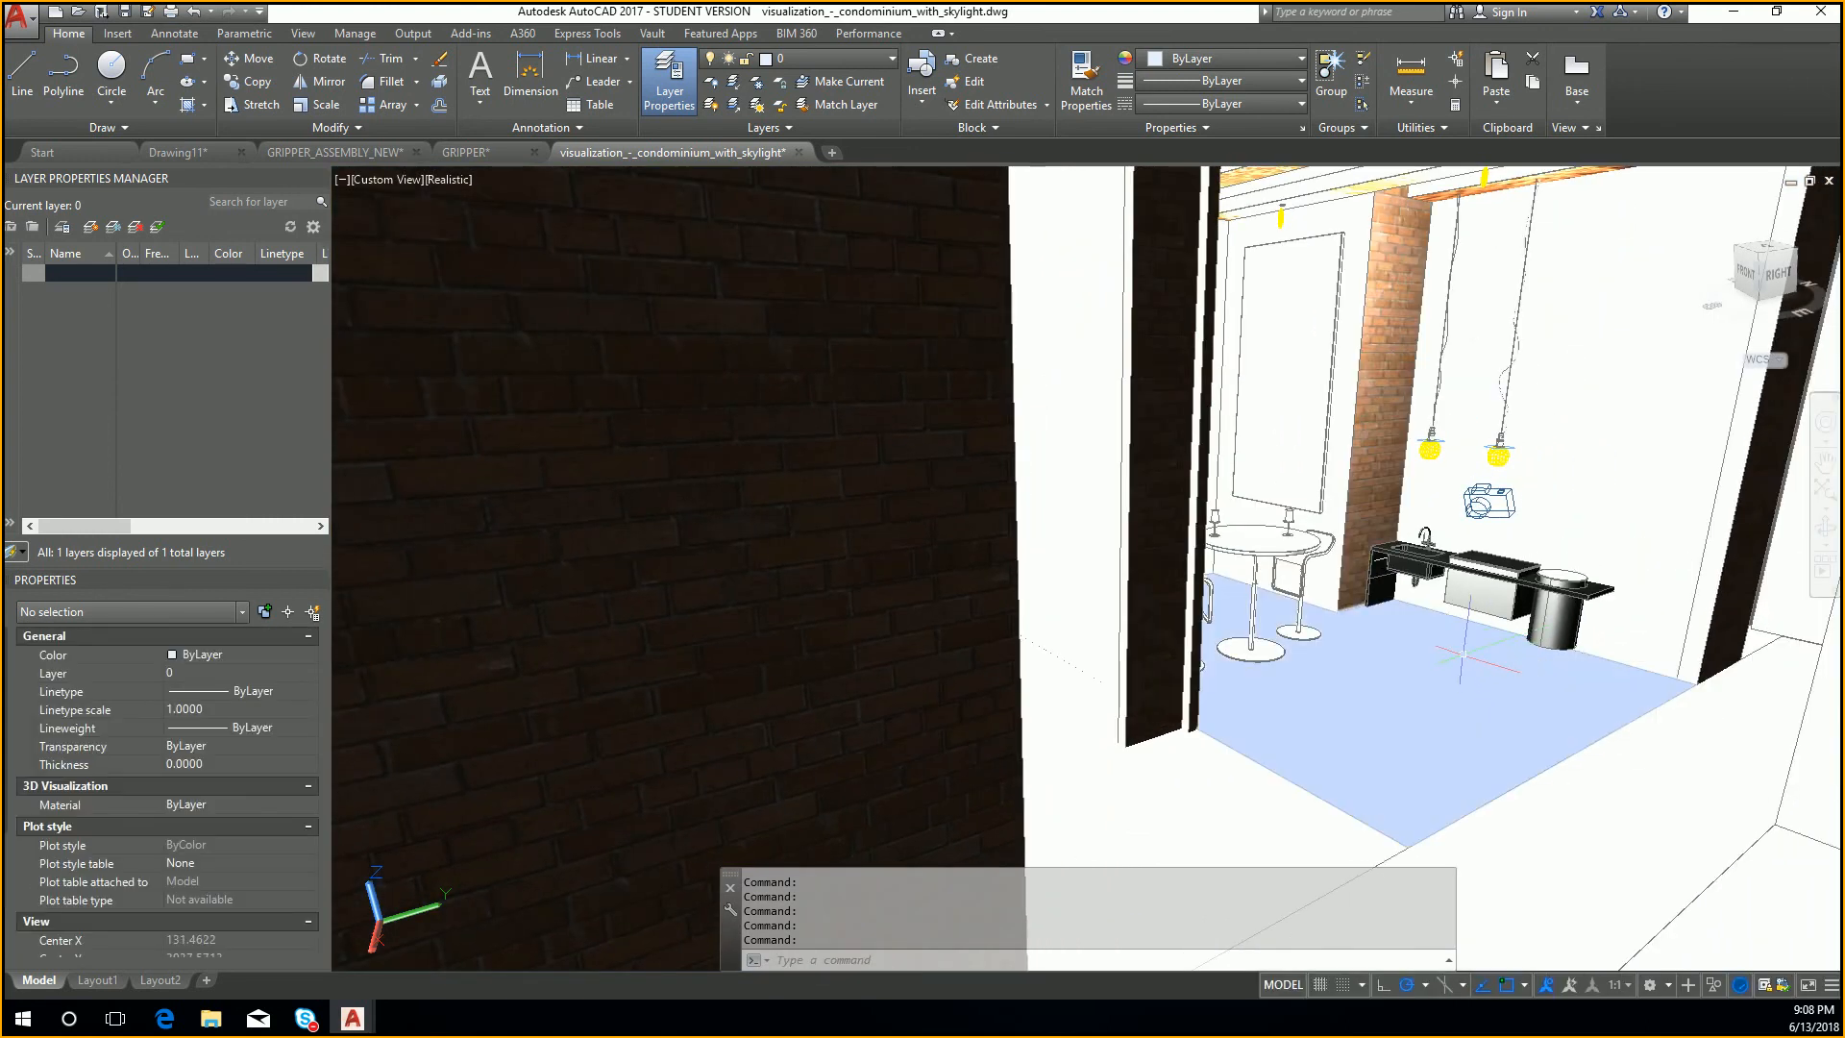
scroll(1466, 557, "up", 2)
Step: Select the wall solid, then the rear window's swept frame, to inspect their extents and properties, and clear the selection
left_click(1649, 477)
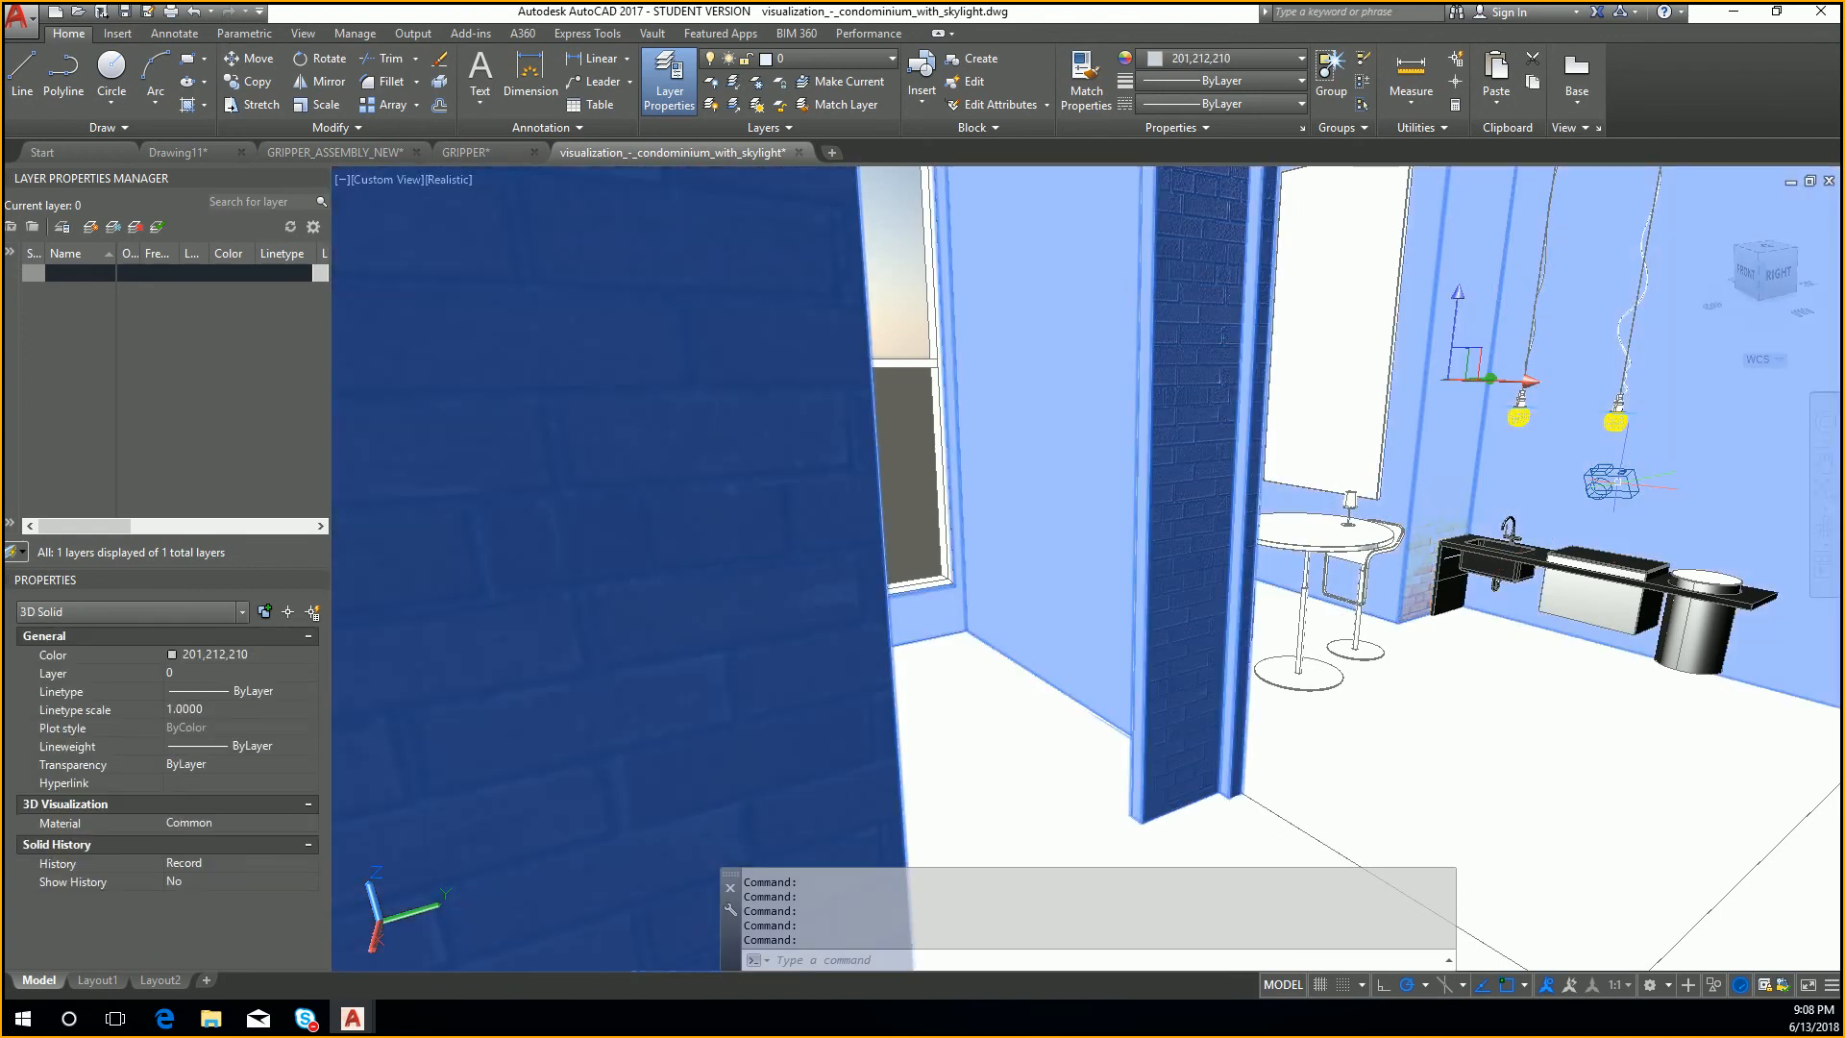
middle_click_drag(1504, 639, 1400, 639)
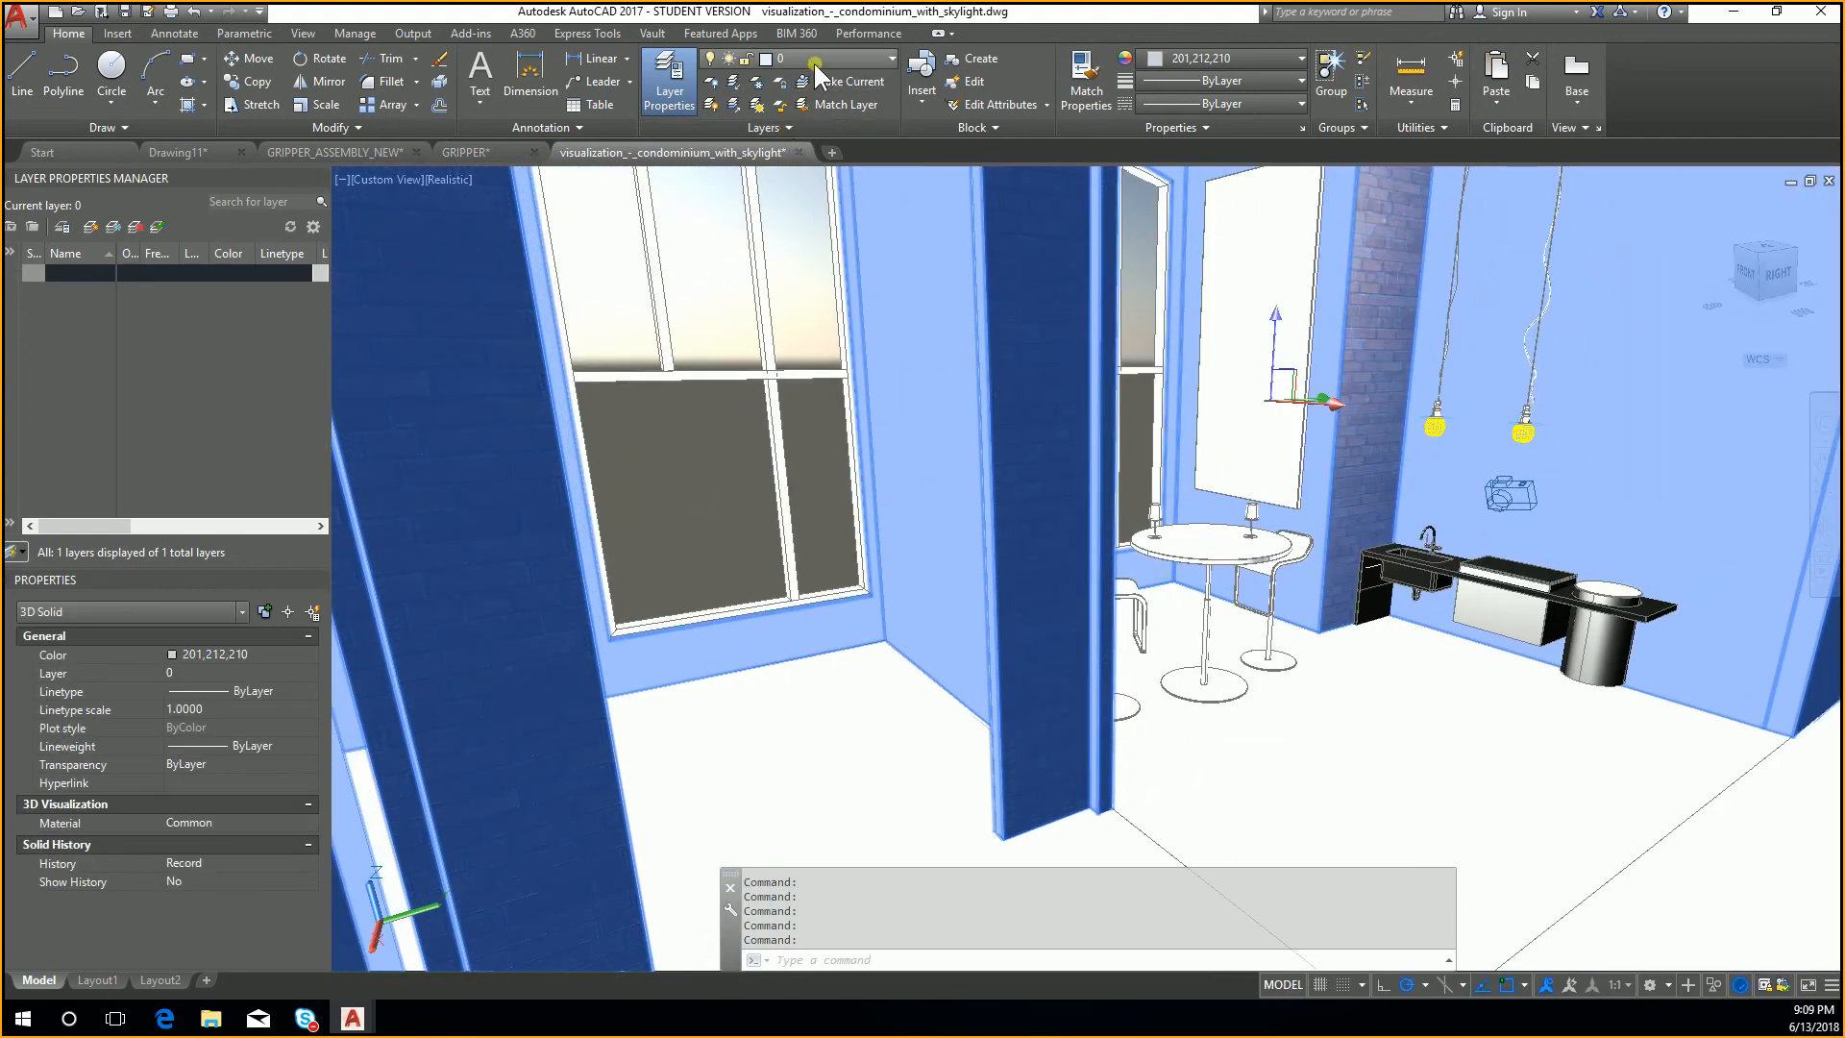
left_click(815, 64)
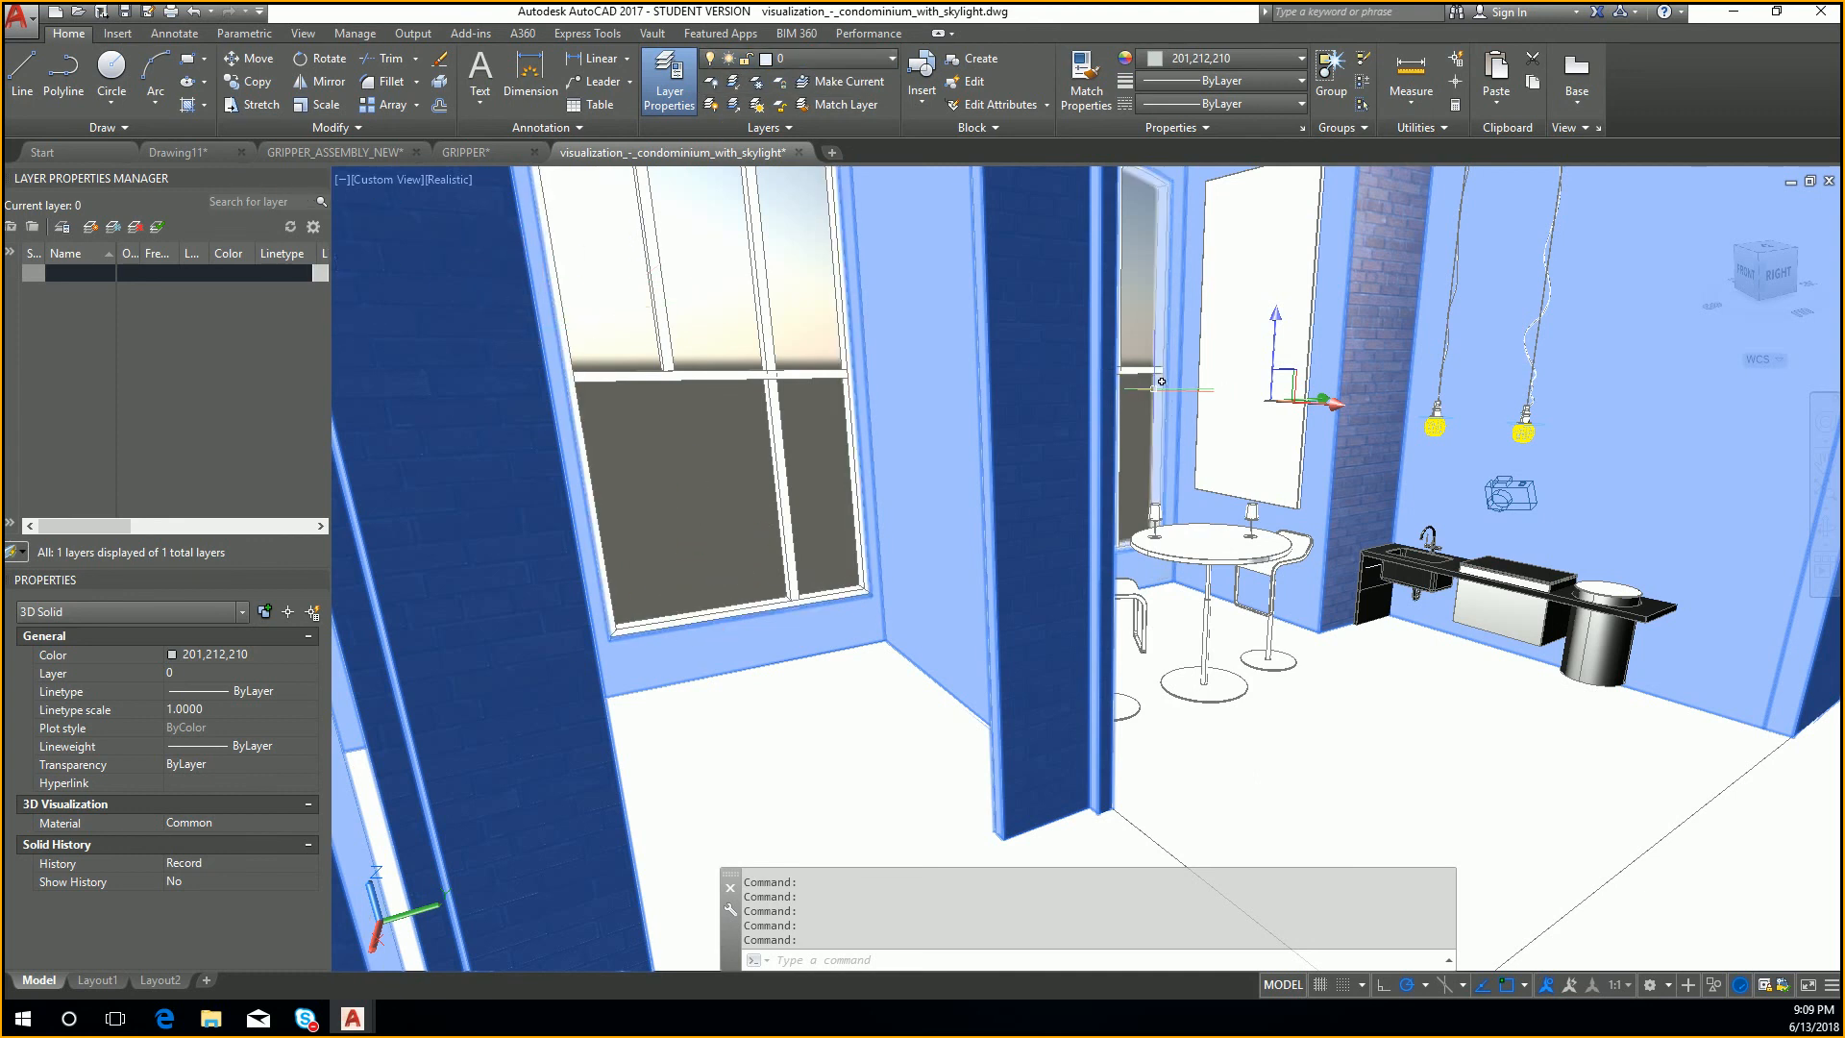
key("Escape")
key("Escape")
left_click(1163, 392)
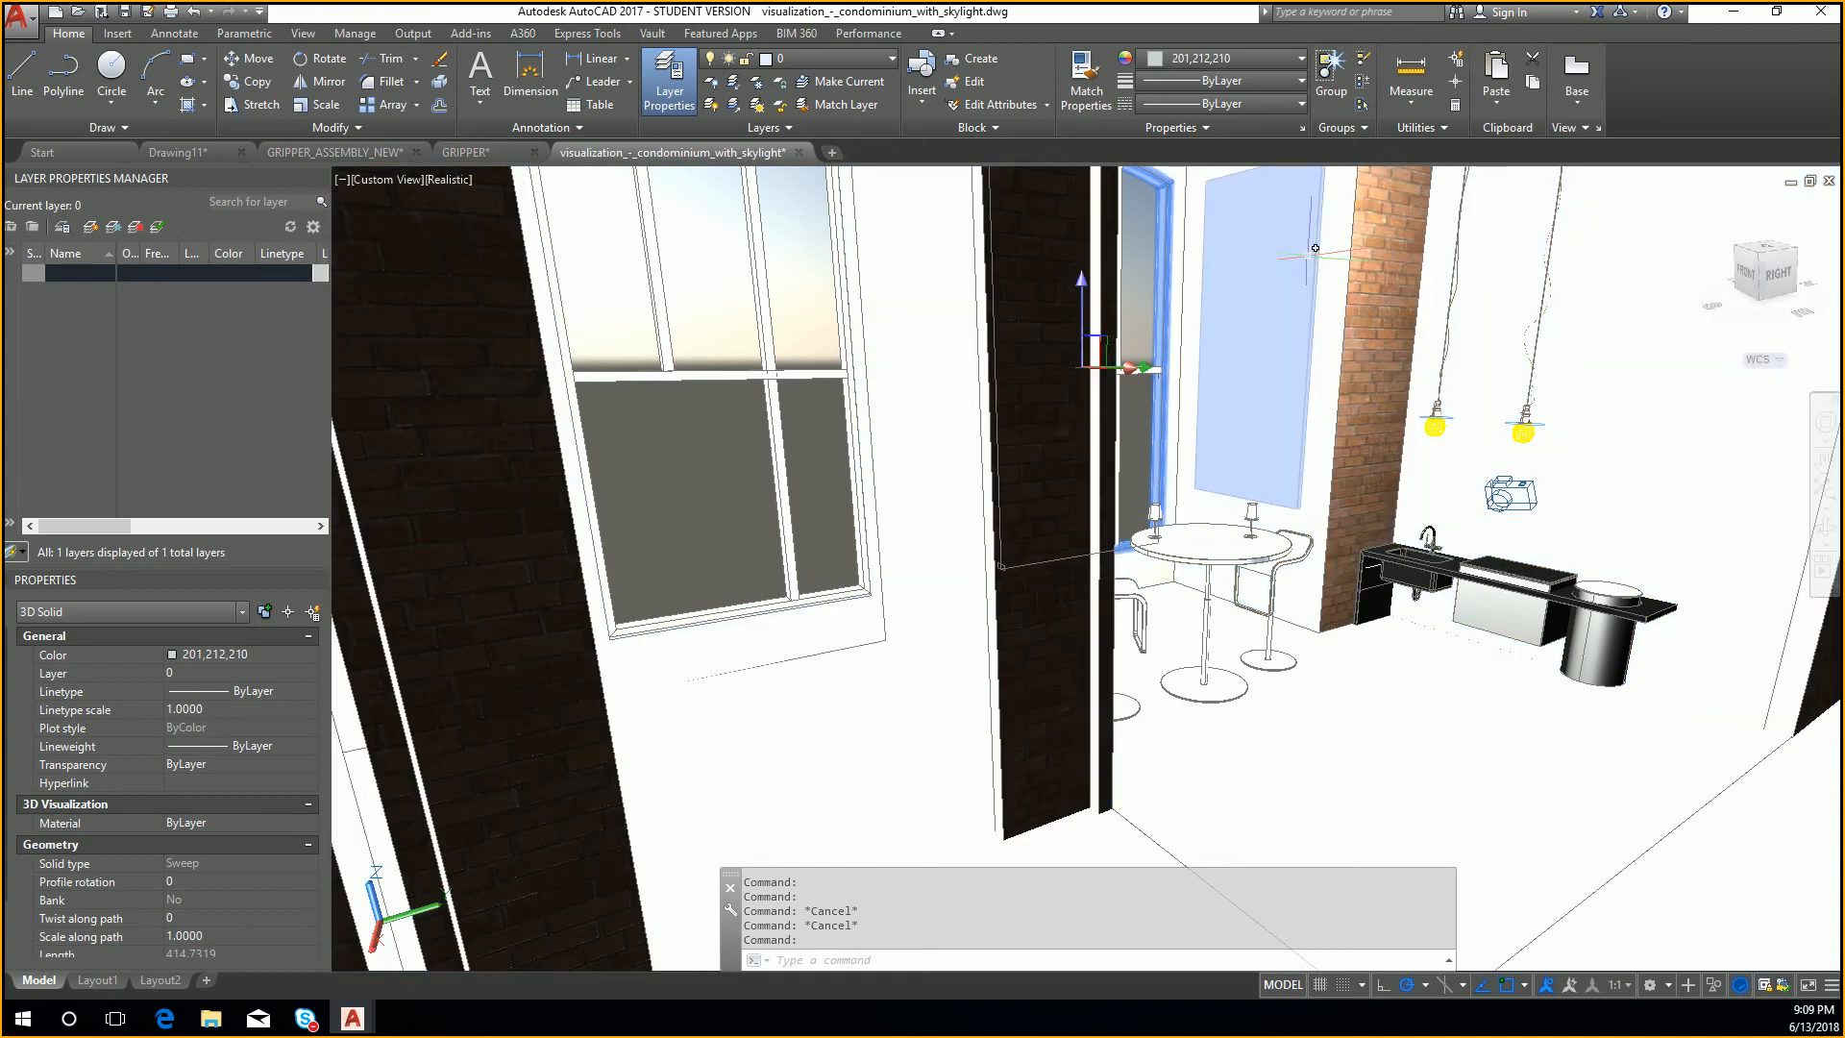
key("Escape")
Step: Inspect the building's exterior brick walls and roof from several angles around the right side
scroll(1220, 404, "down", 10)
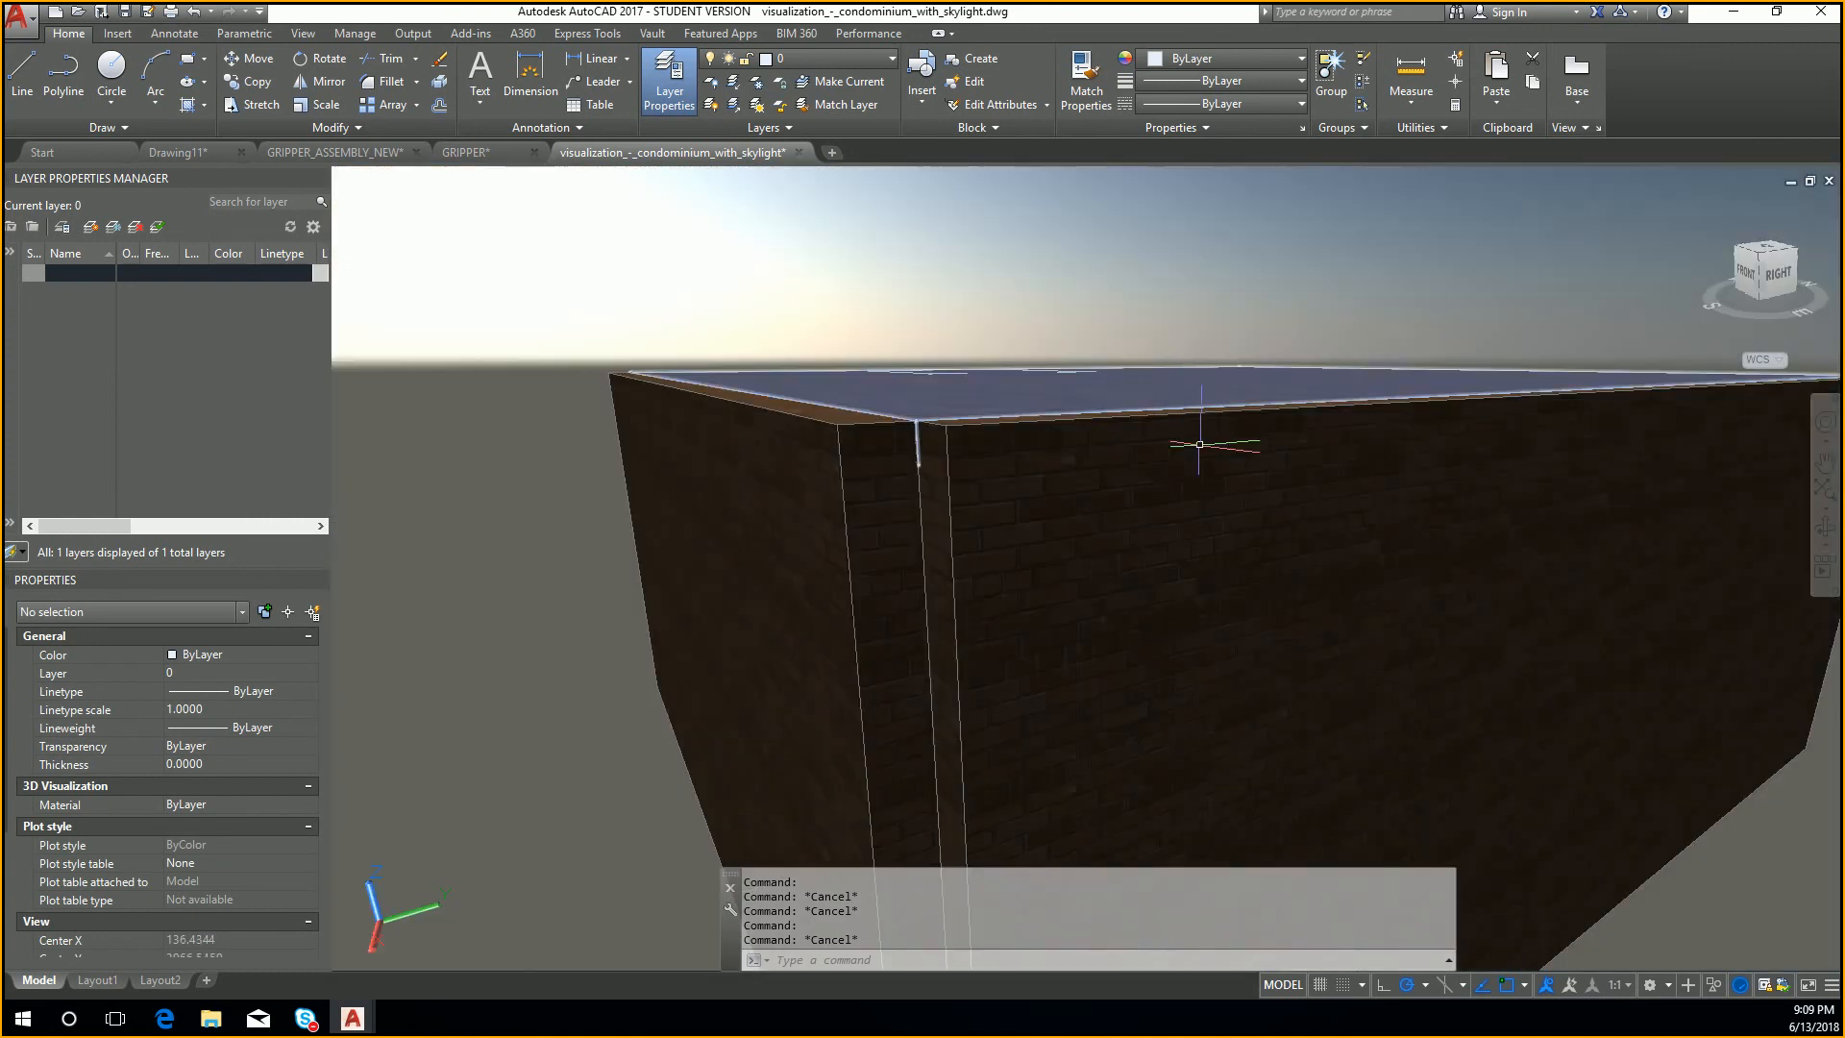
middle_click_drag(1199, 444, 981, 535, "shift")
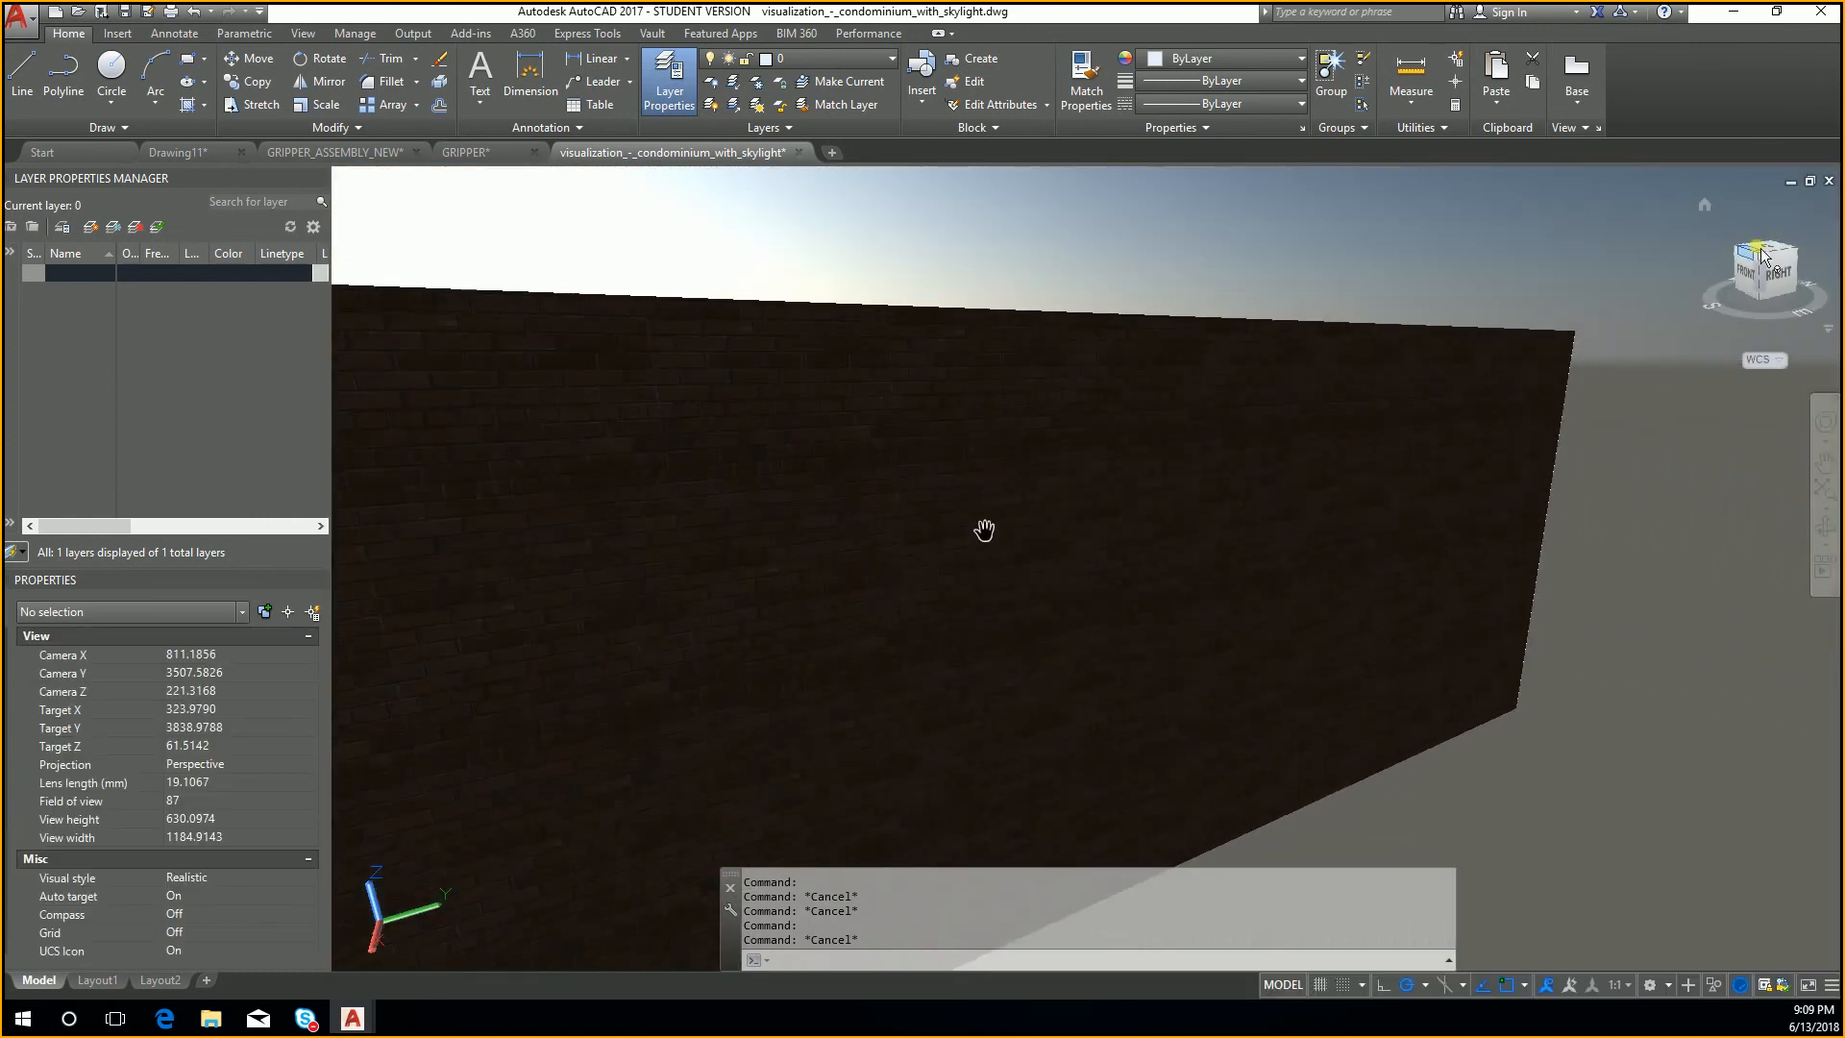
mouse_move(1787, 278)
left_mouse_down()
mouse_move(1650, 298)
mouse_move(1634, 277)
left_mouse_up()
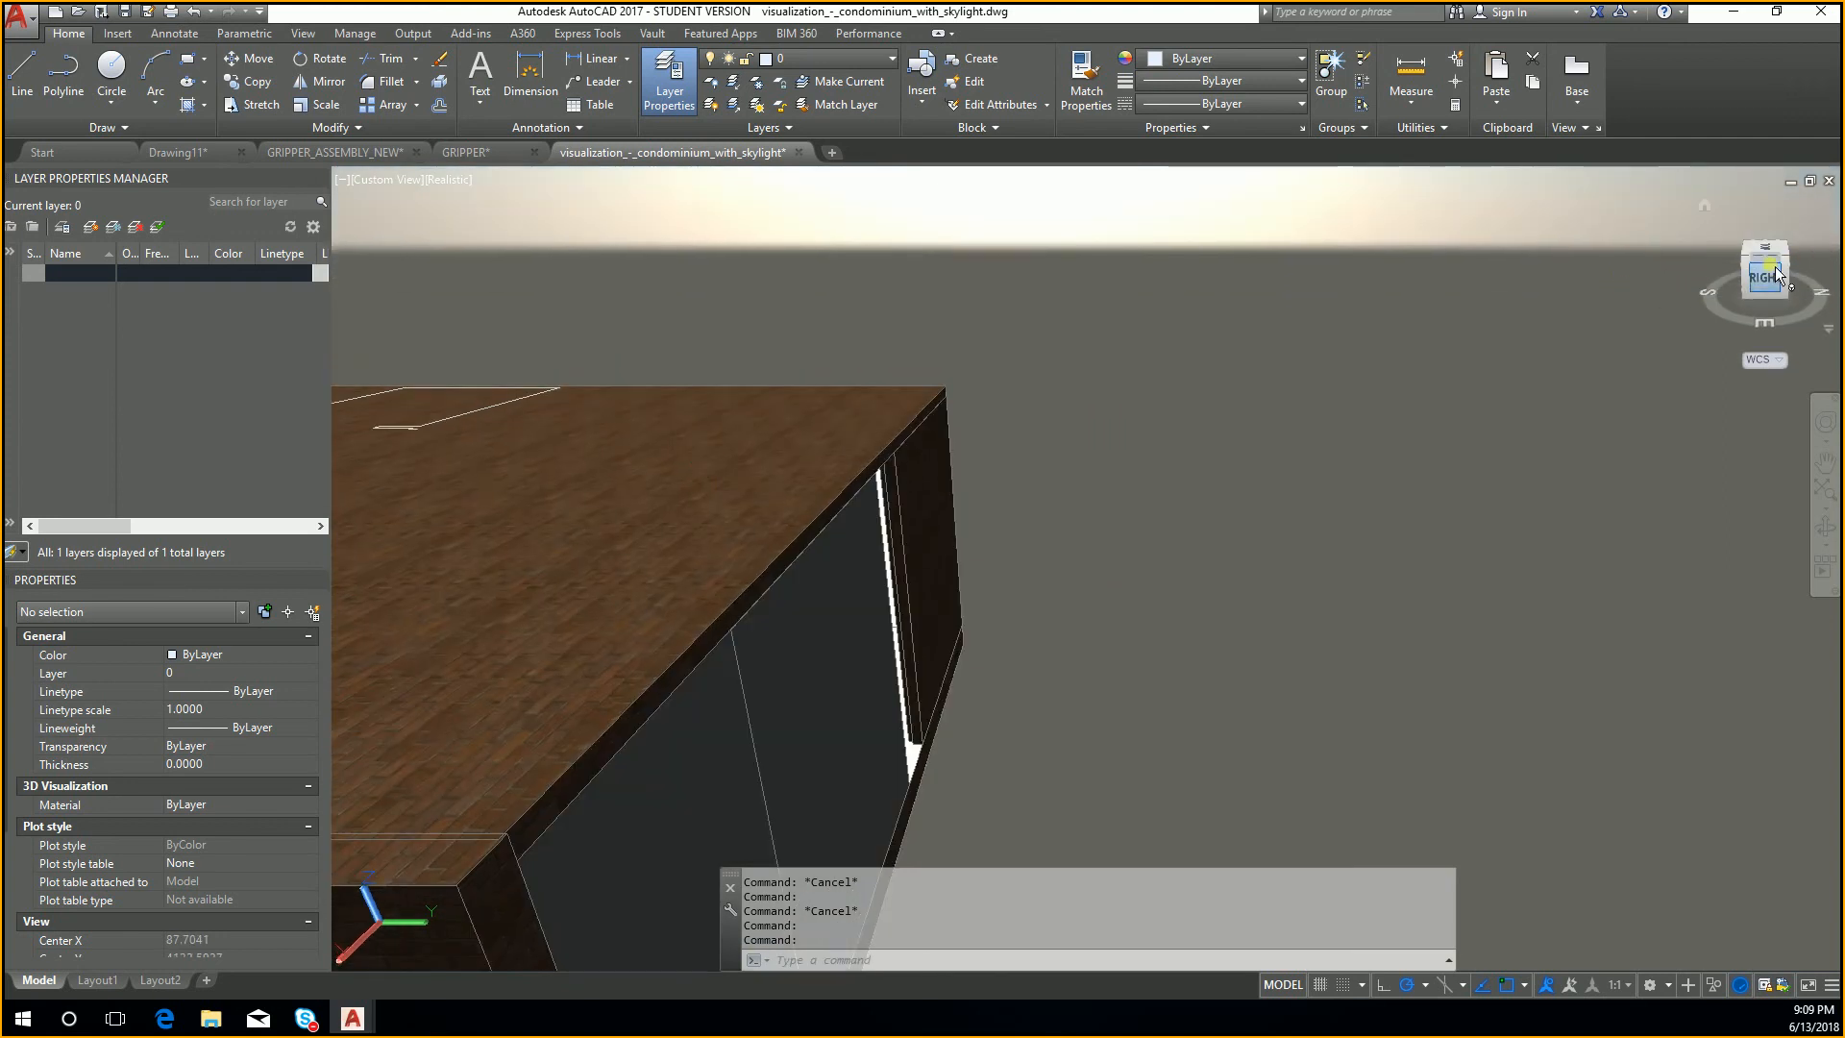
mouse_move(1767, 282)
left_mouse_down()
mouse_move(363, 289)
mouse_move(392, 296)
left_mouse_up()
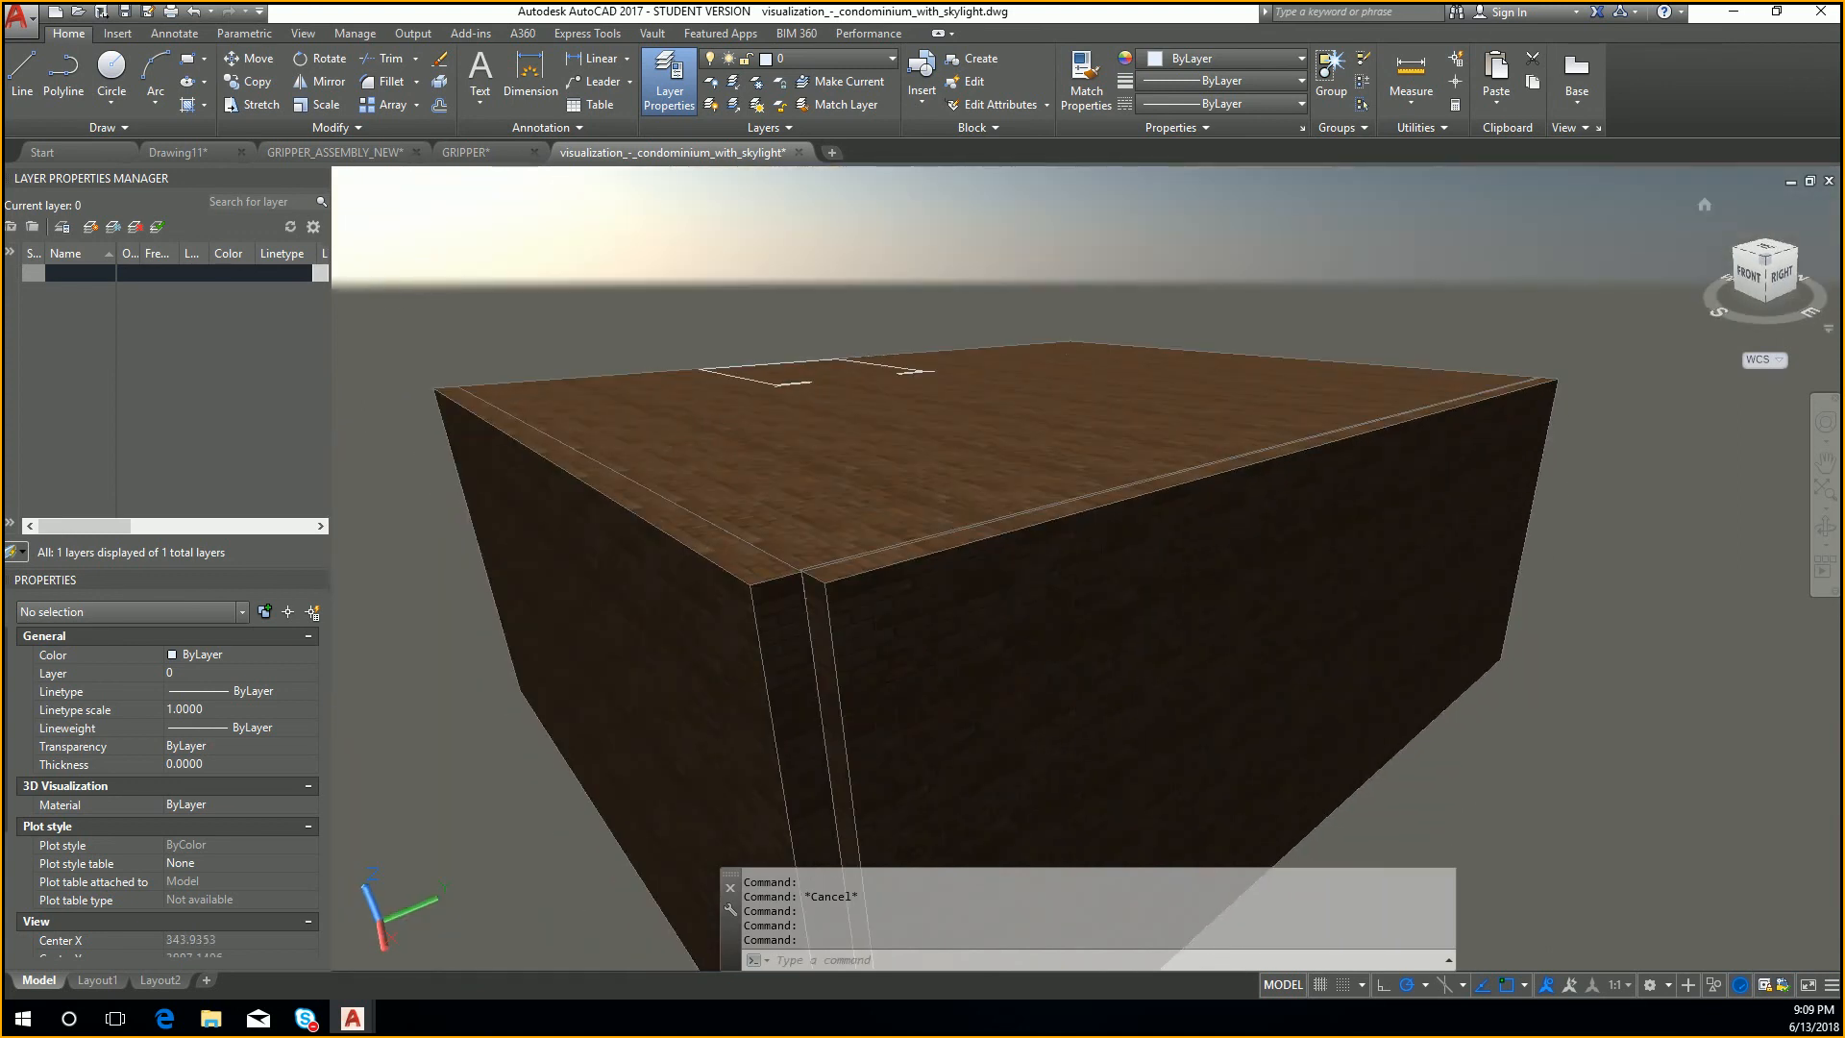
left_click_drag(1776, 268, 1803, 537)
left_click(1770, 246)
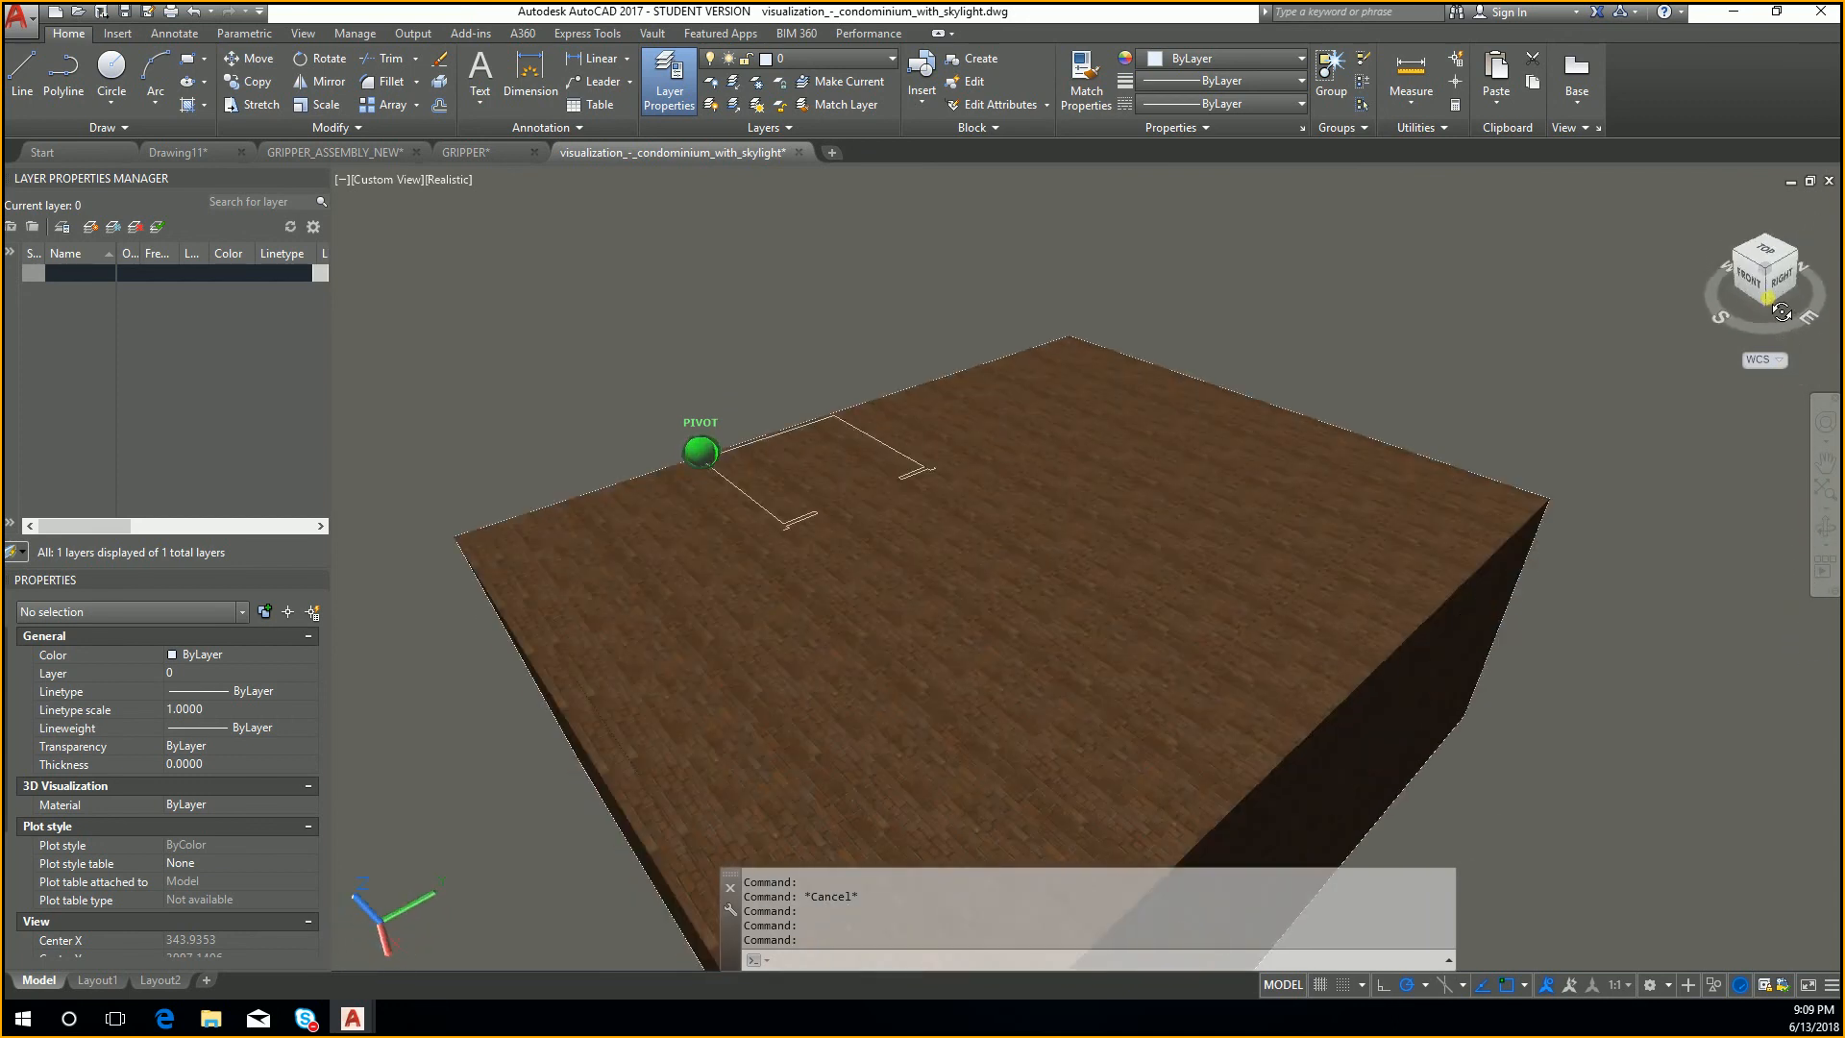
Step: Show the building in the standard top, right, front, left and back views, and return to the top view
left_click(1770, 254)
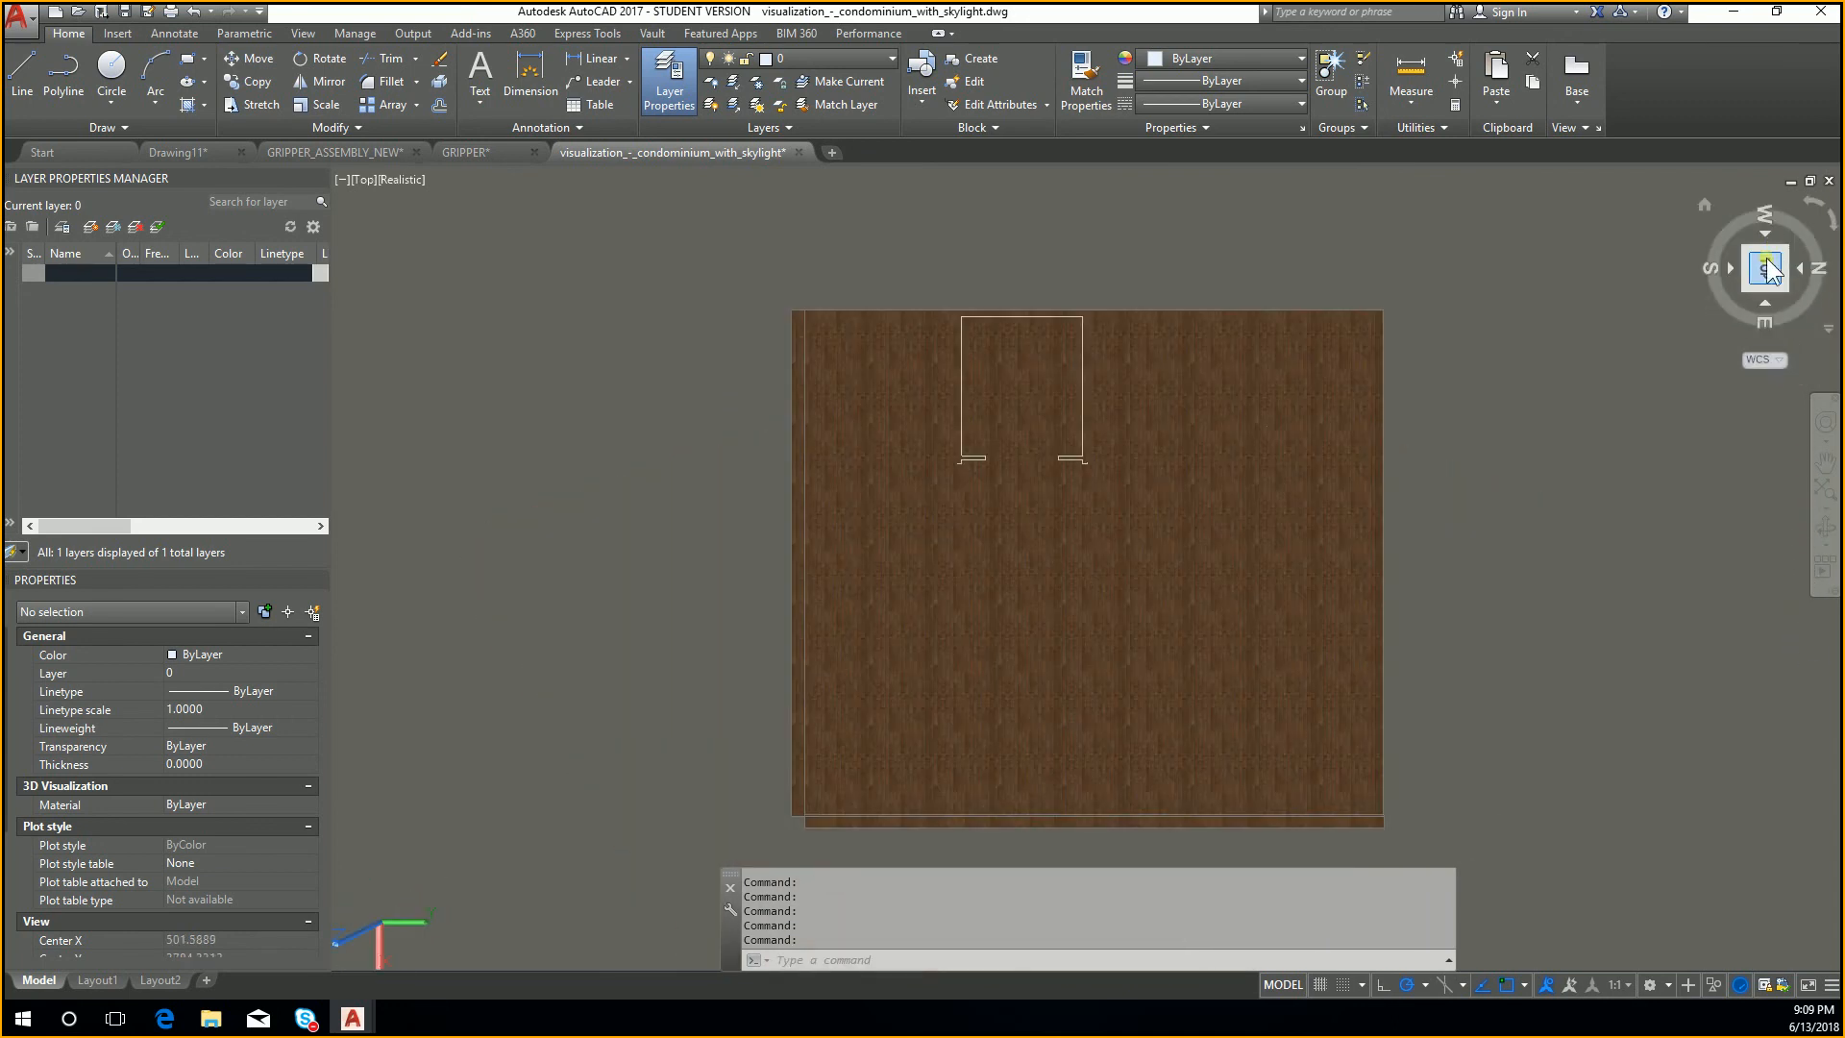
left_click(1767, 308)
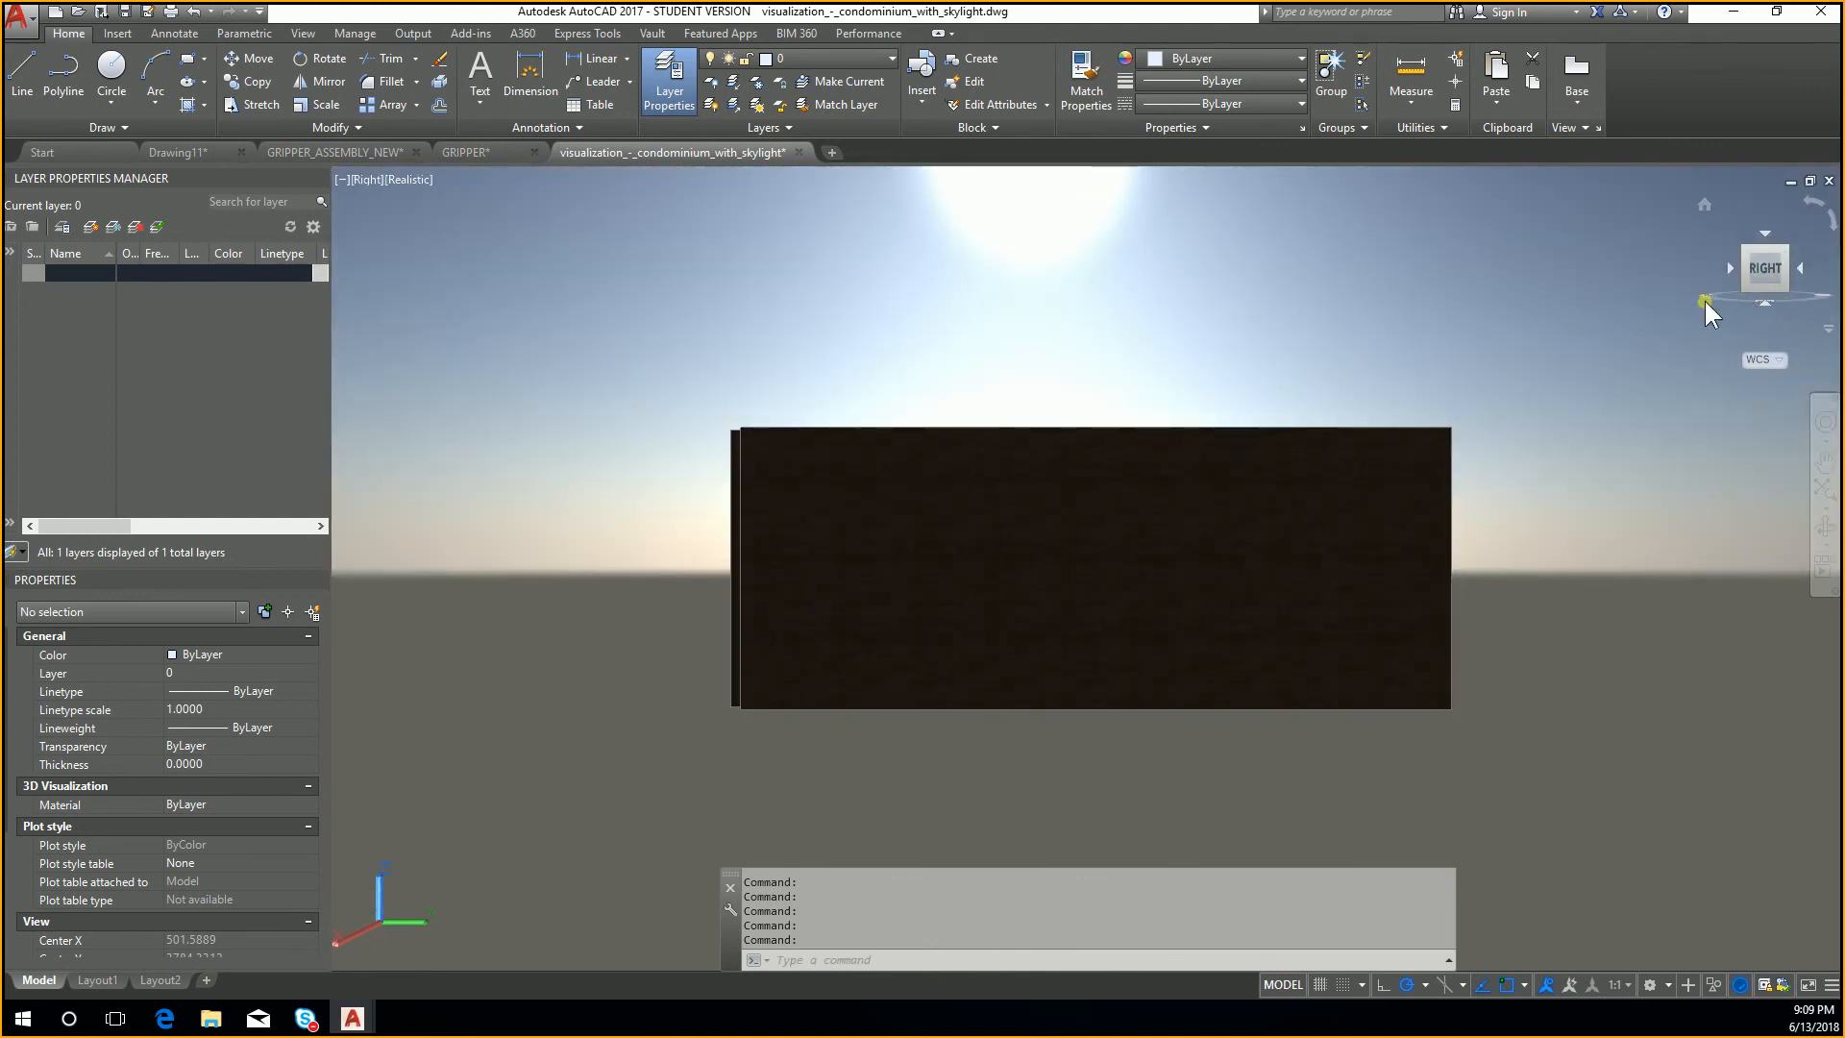
mouse_move(1705, 296)
left_mouse_down()
mouse_move(1728, 287)
mouse_move(1771, 325)
left_mouse_up()
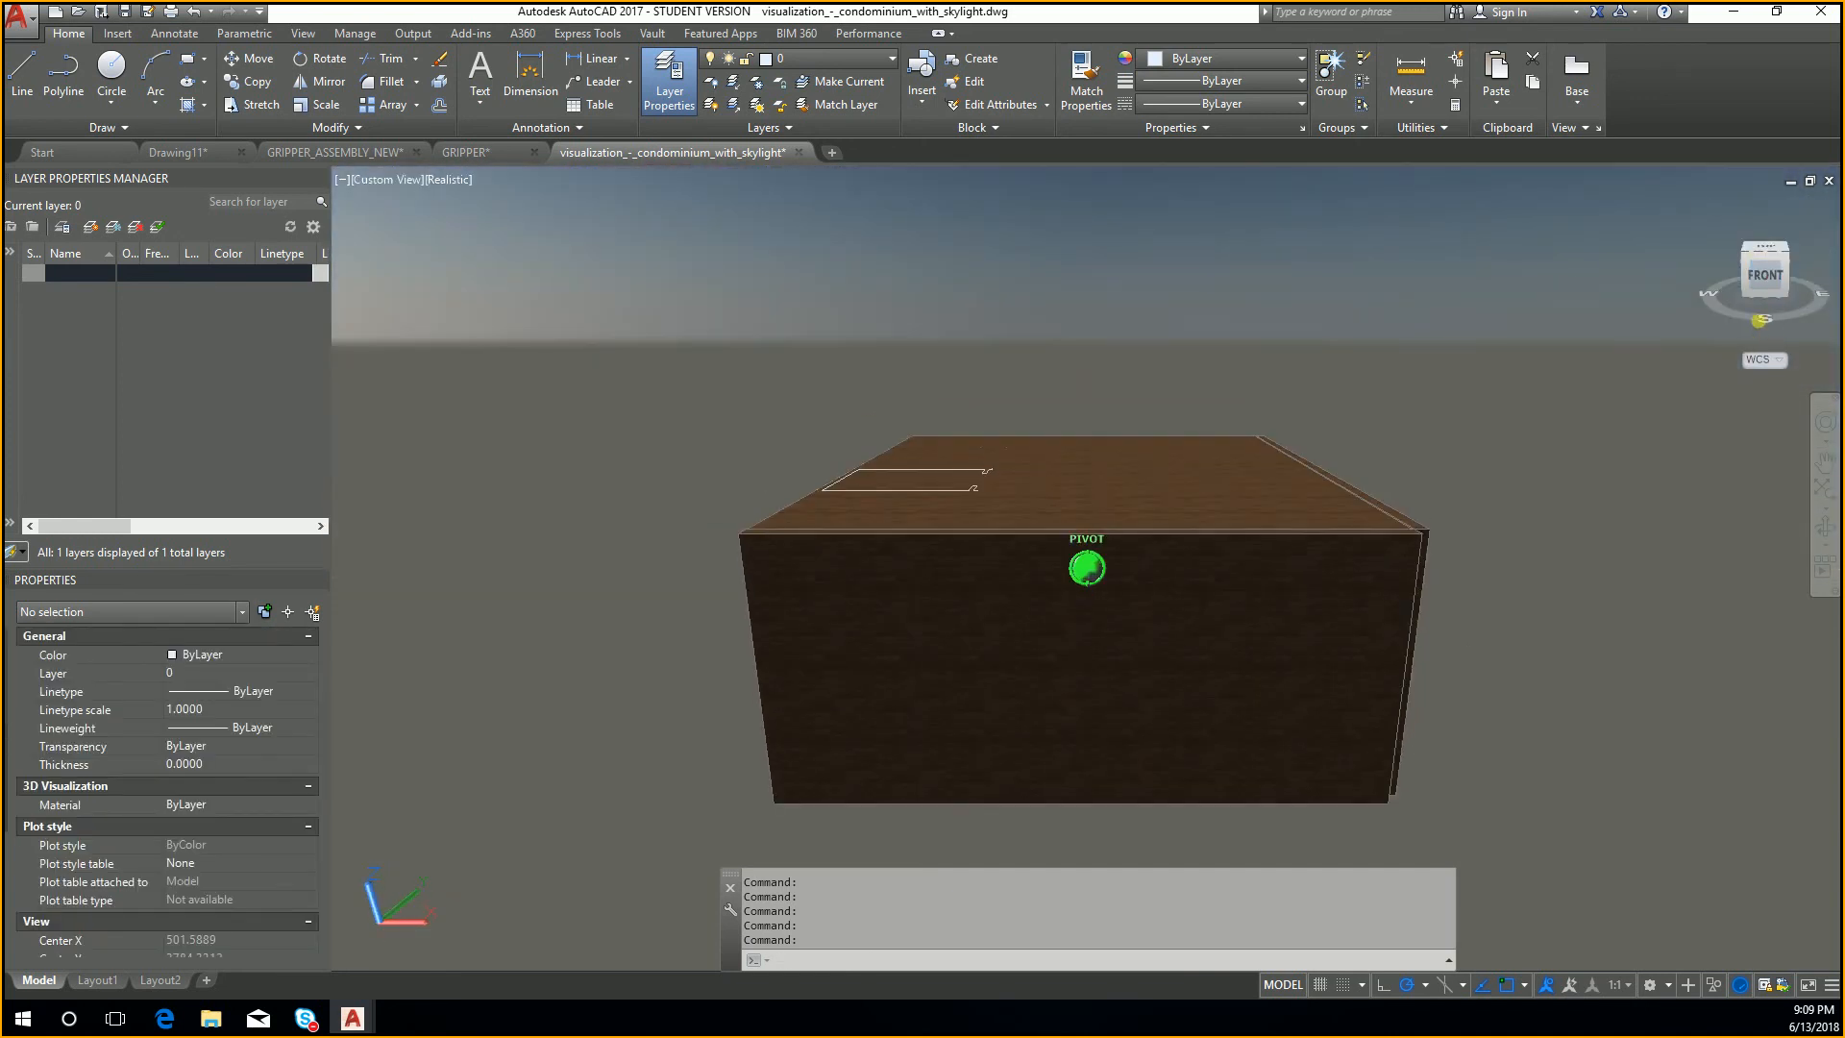
left_click(1768, 287)
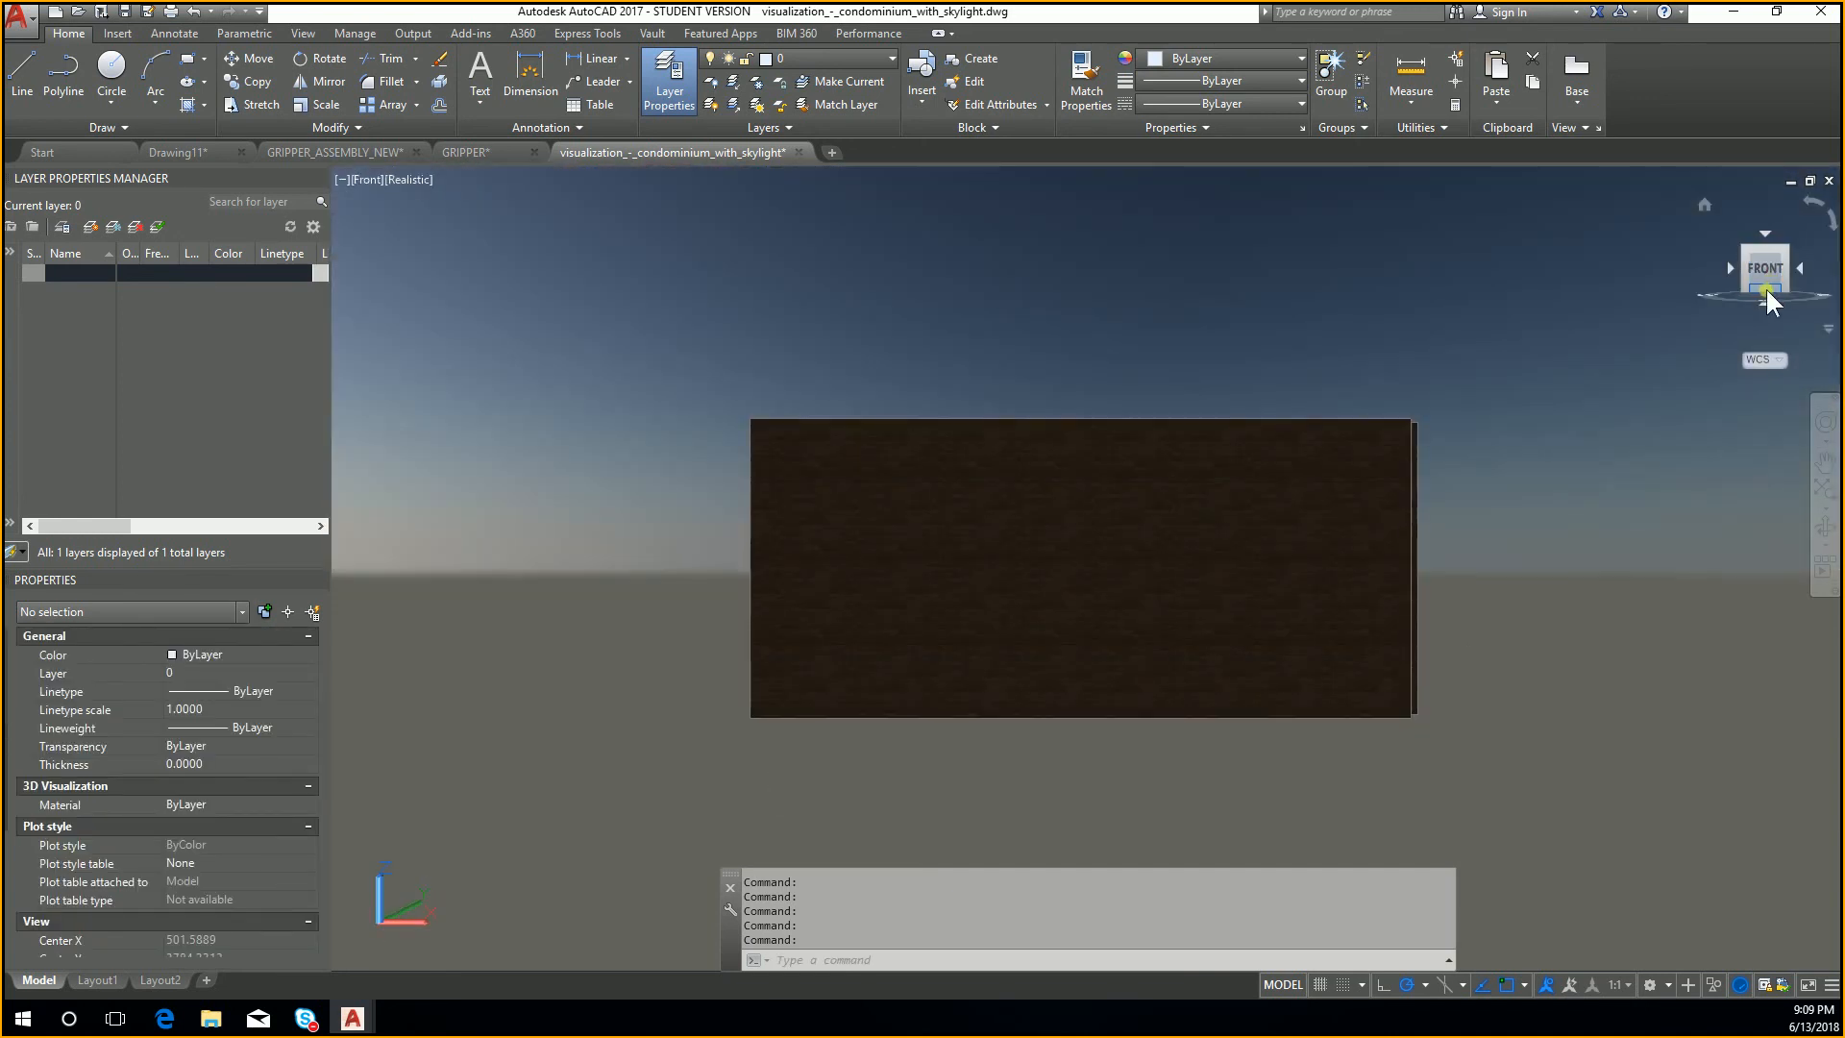
left_click(1736, 273)
left_click(1733, 269)
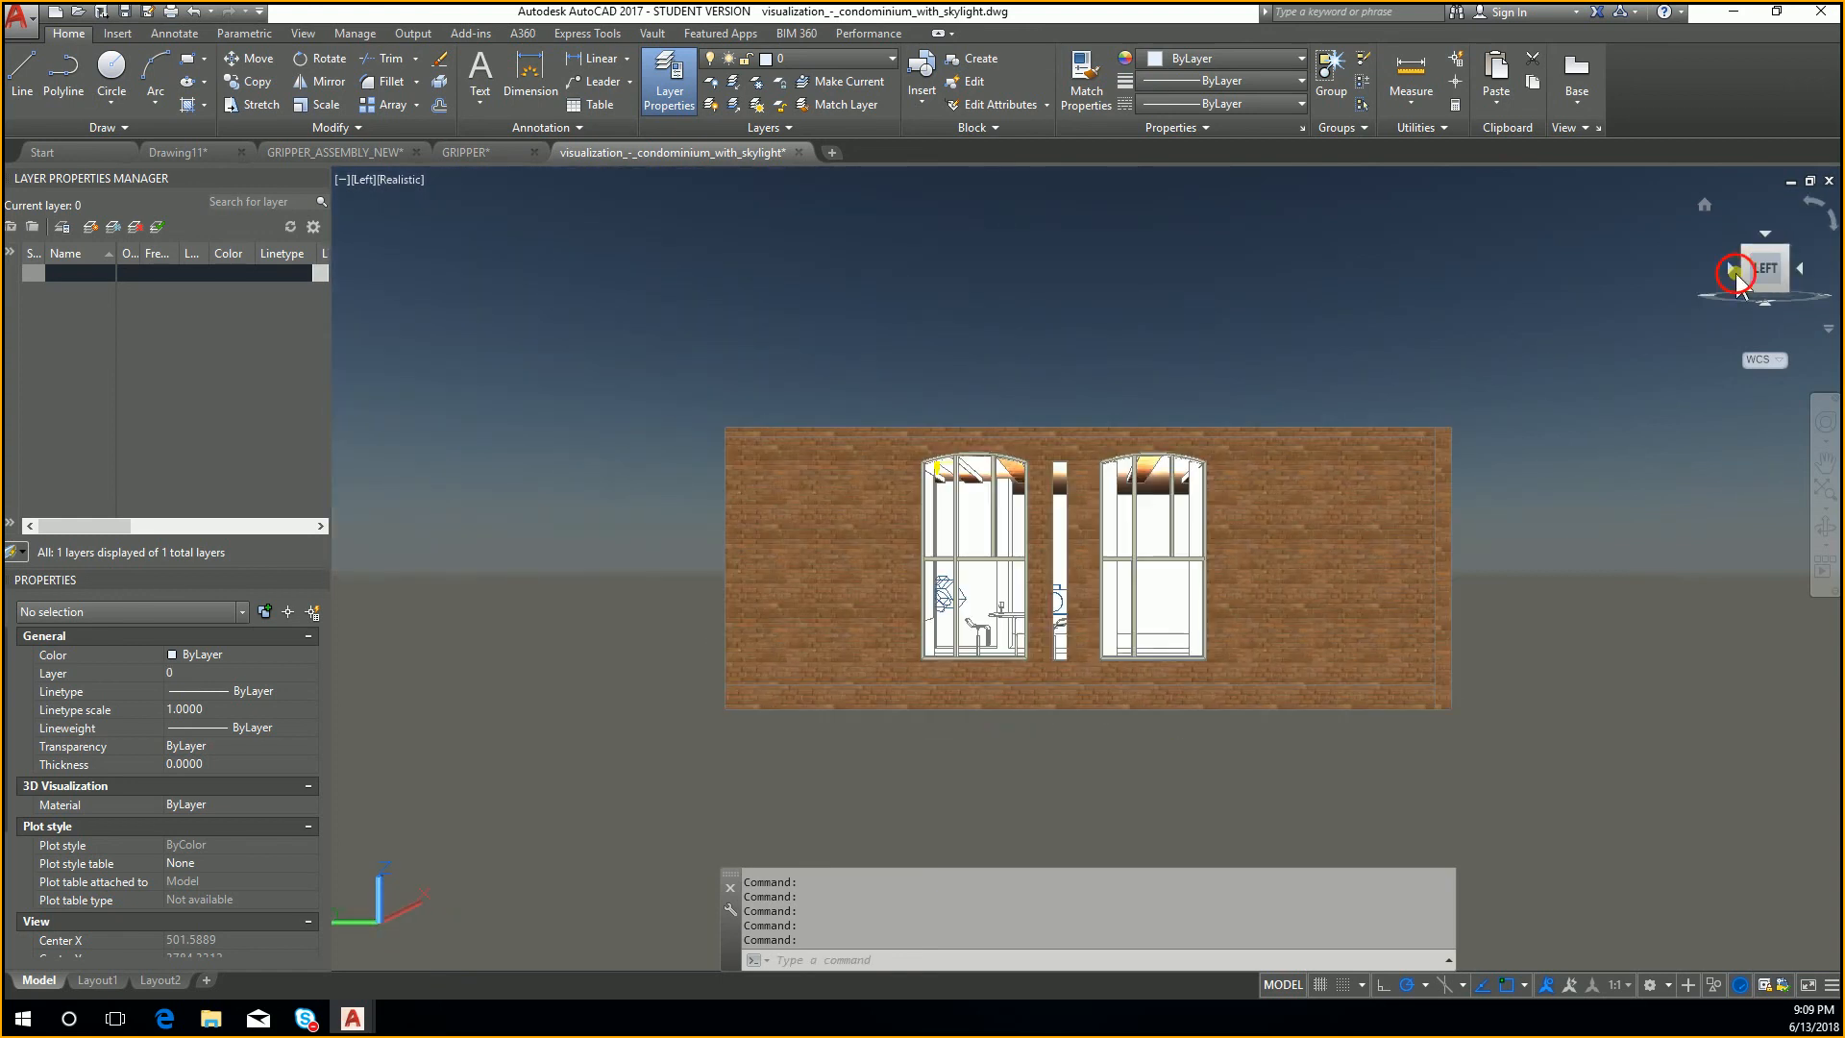
left_click(1770, 238)
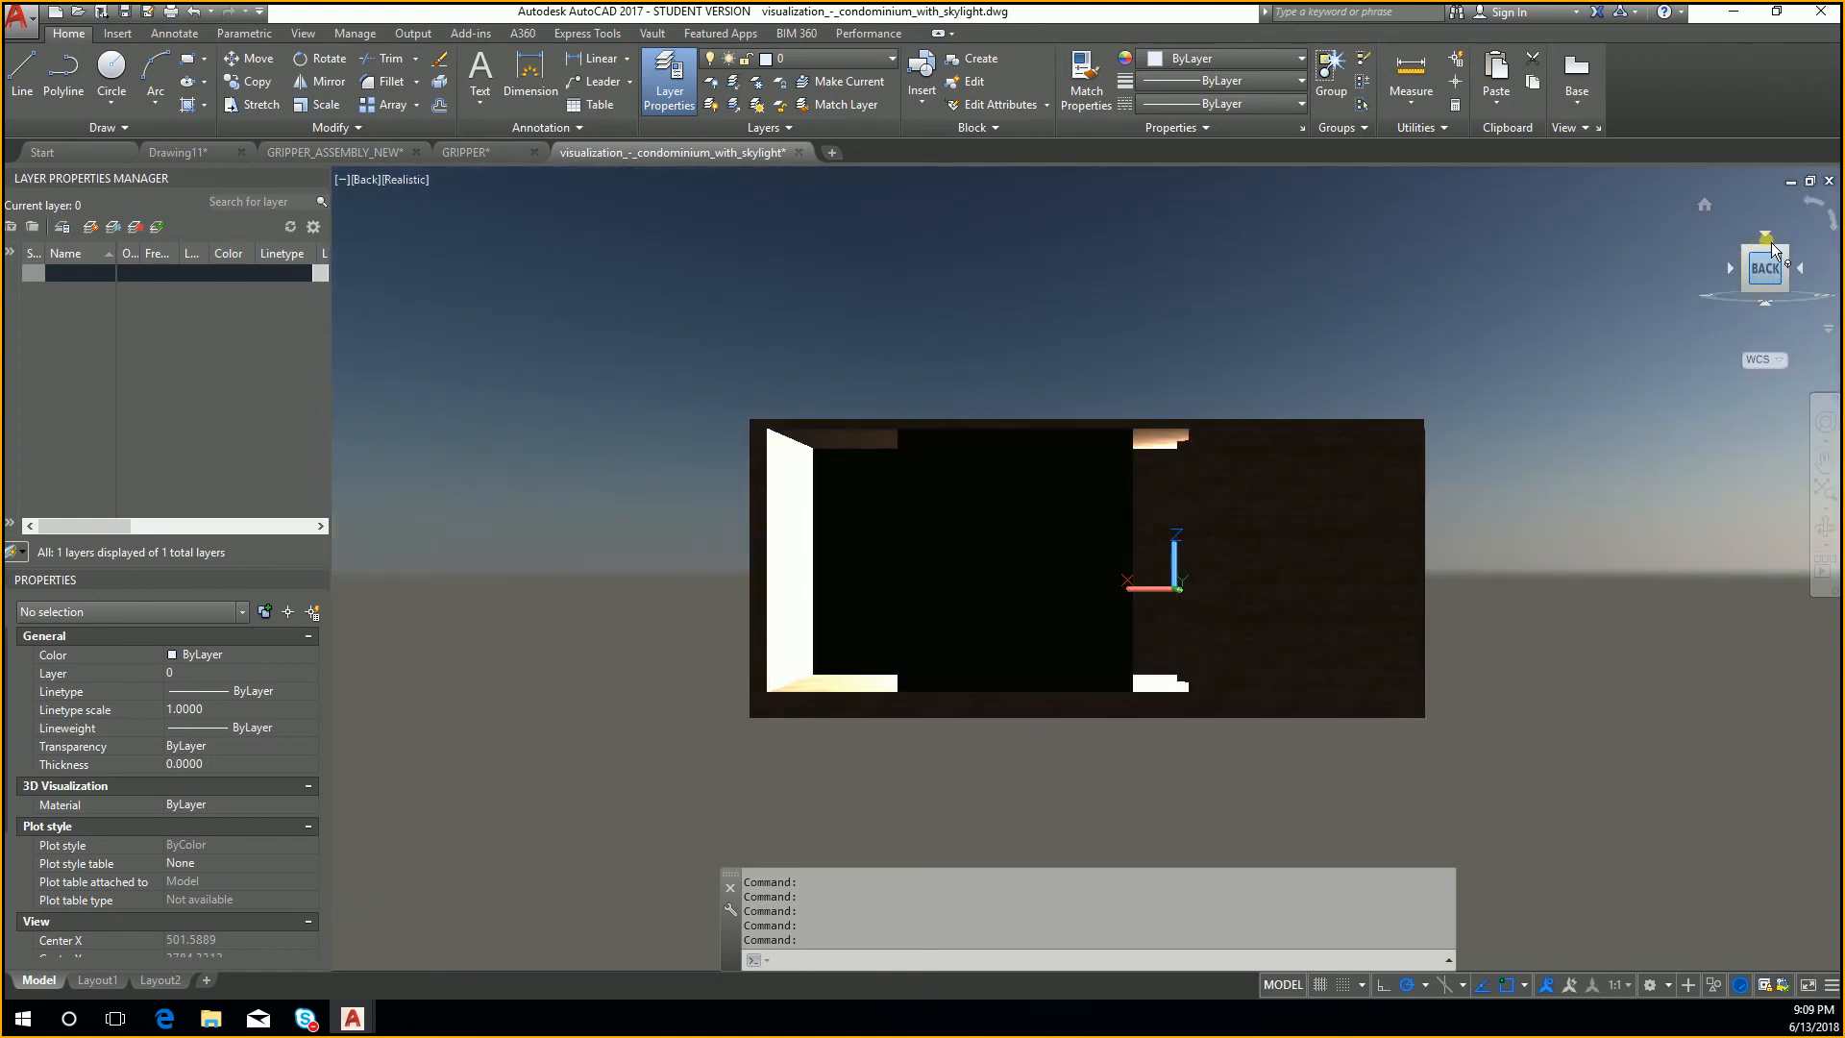
left_click(1774, 239)
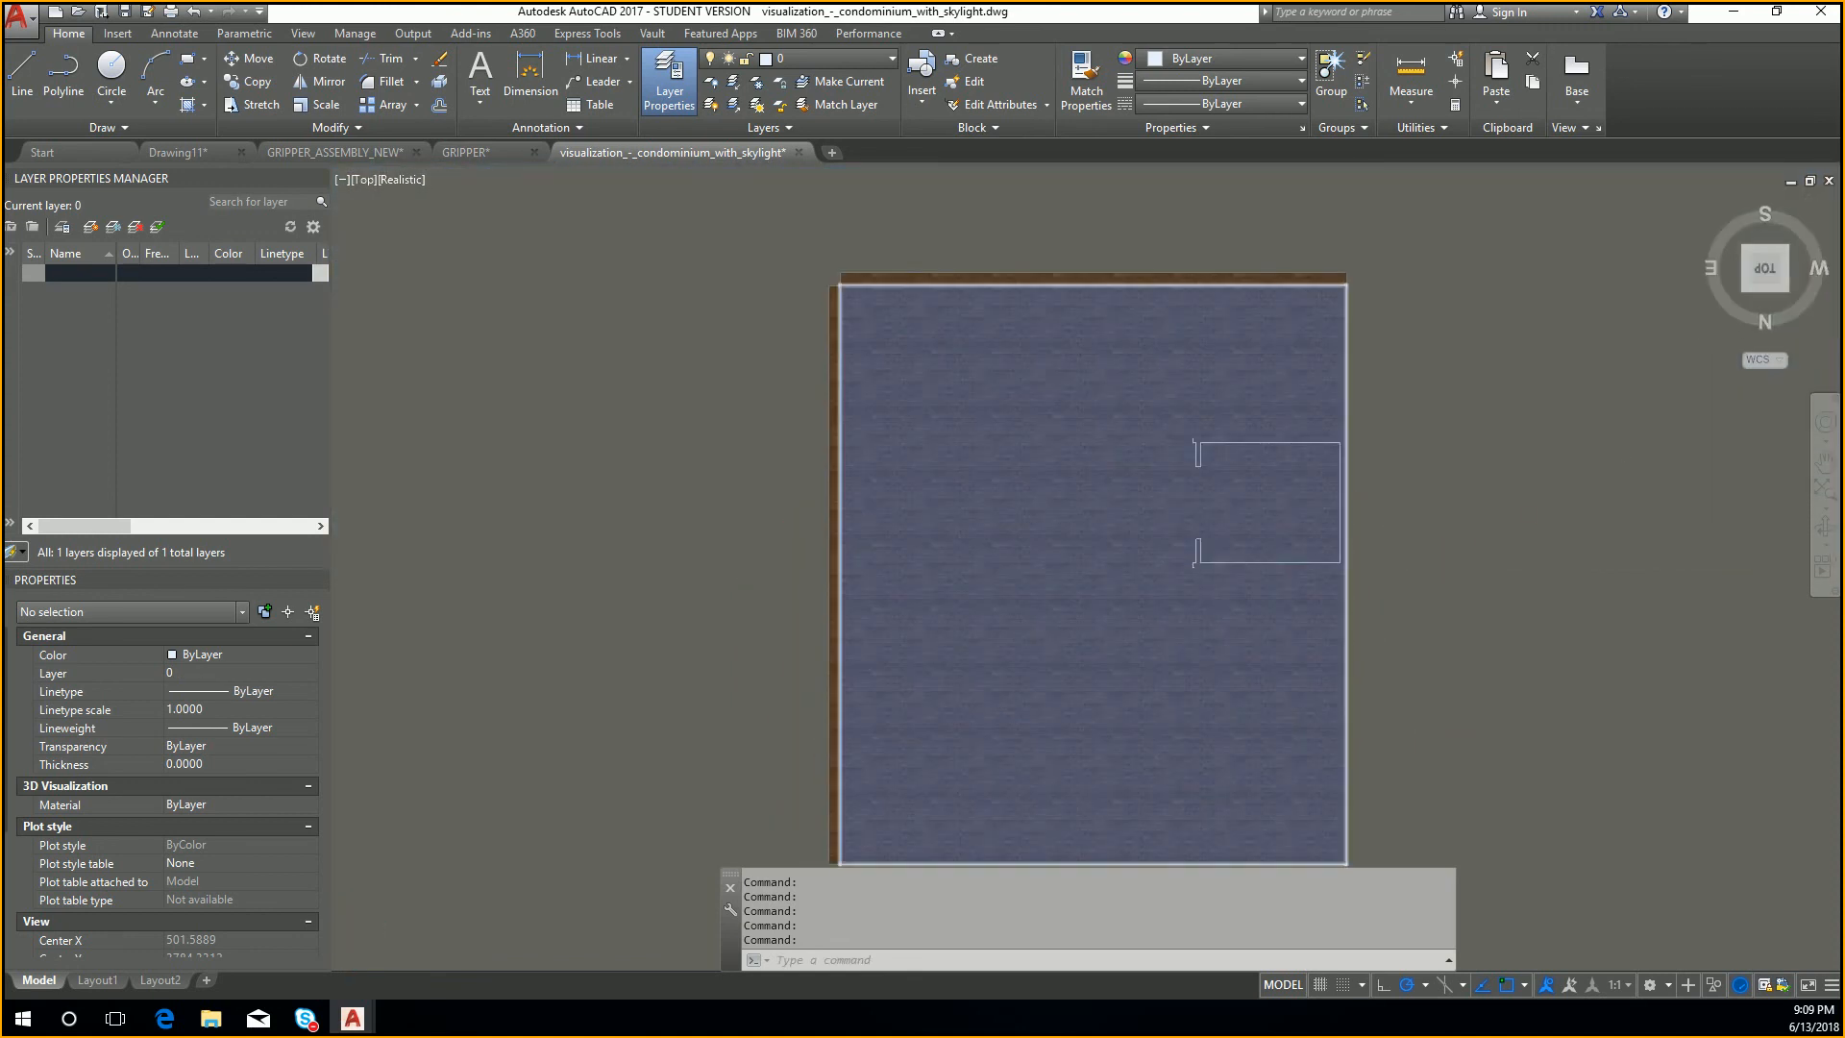
Step: Examine the brick roof up close from above, then the exterior corner between the back and left walls
scroll(1211, 562, "up", 8)
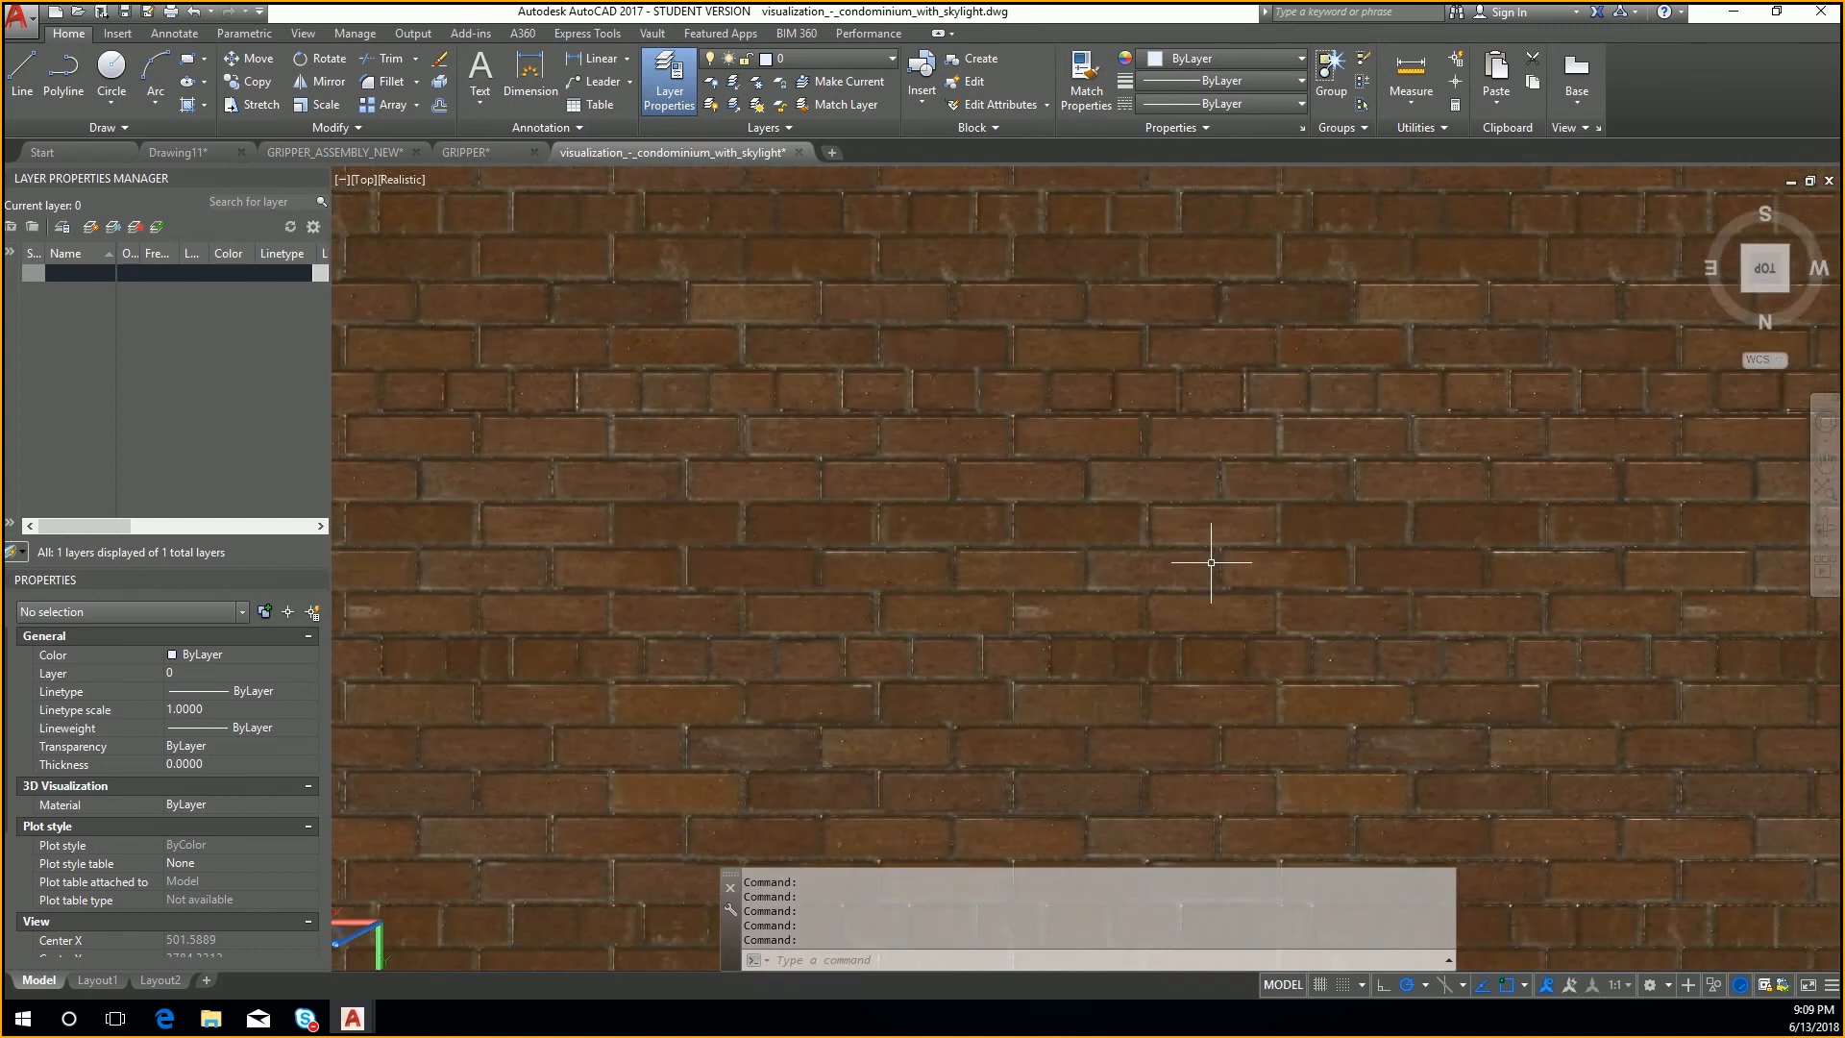
scroll(1086, 567, "up", 6)
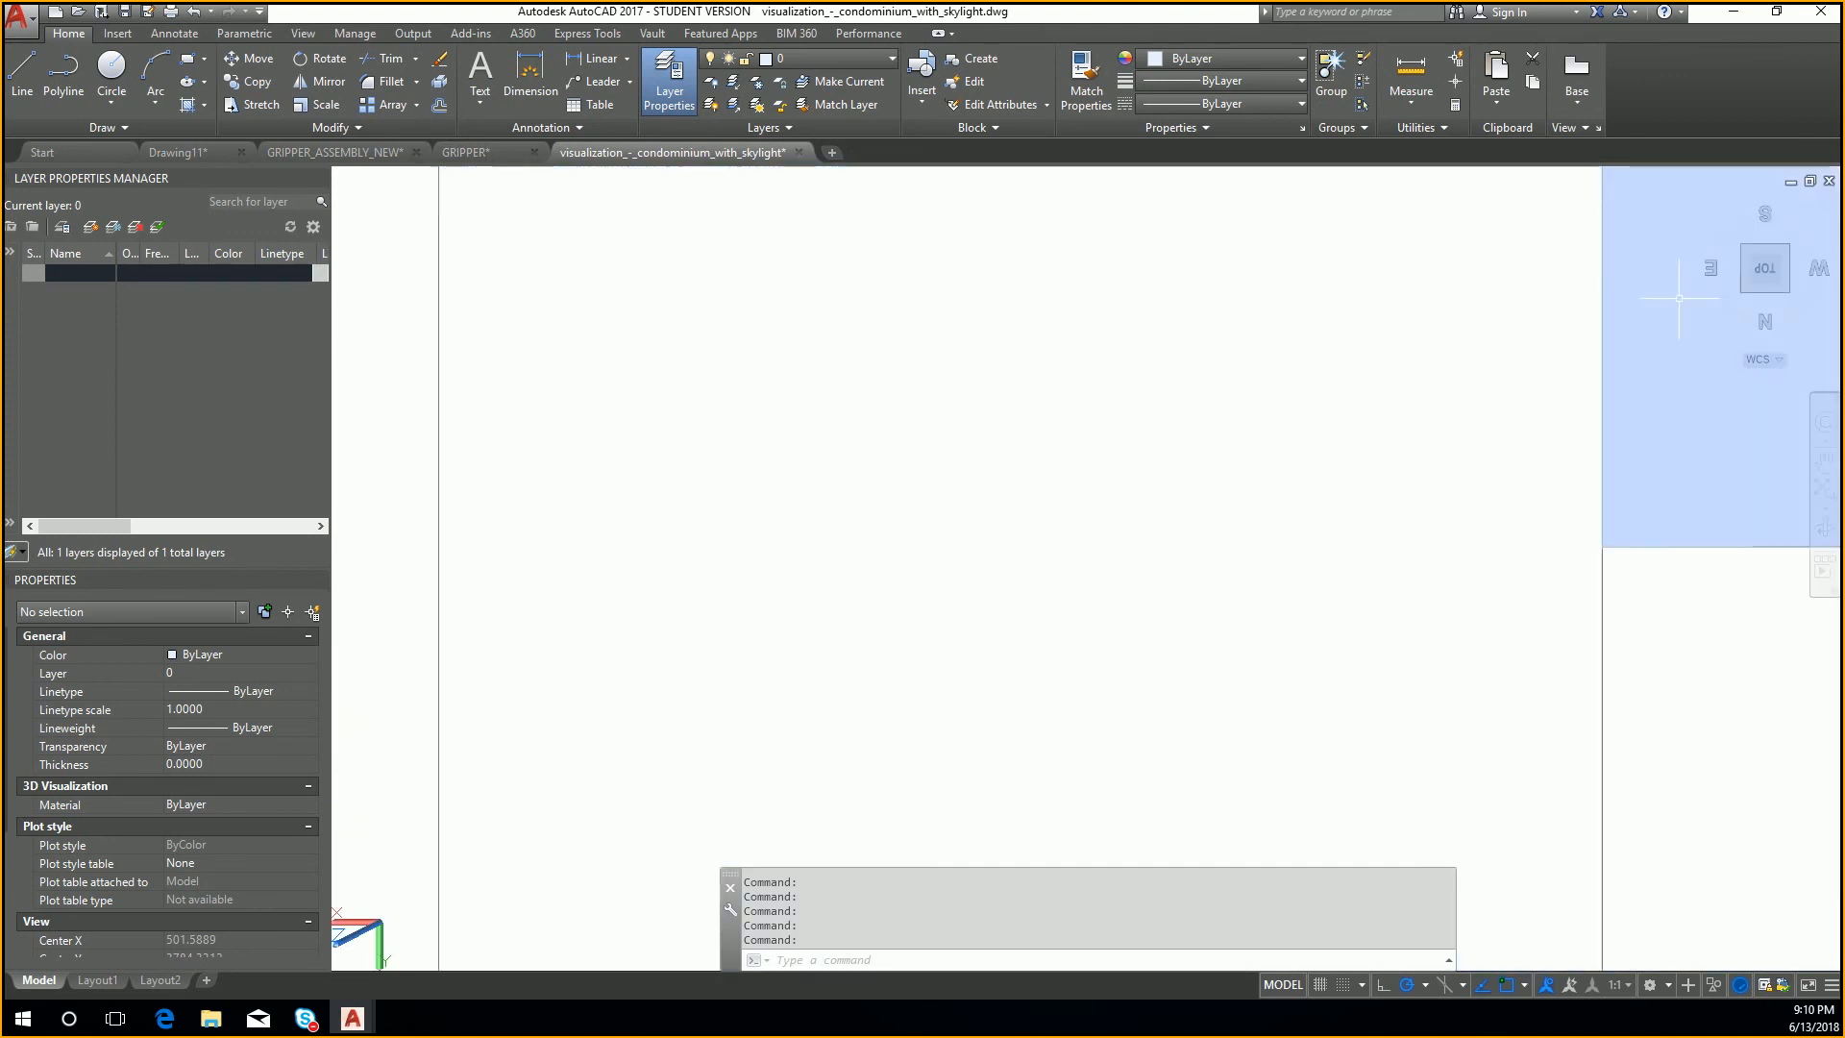
mouse_move(1759, 267)
middle_mouse_down("shift")
mouse_move(1765, 196)
mouse_move(1433, 247)
mouse_move(1152, 261)
middle_mouse_up("shift")
left_click_drag(1151, 262, 1145, 284)
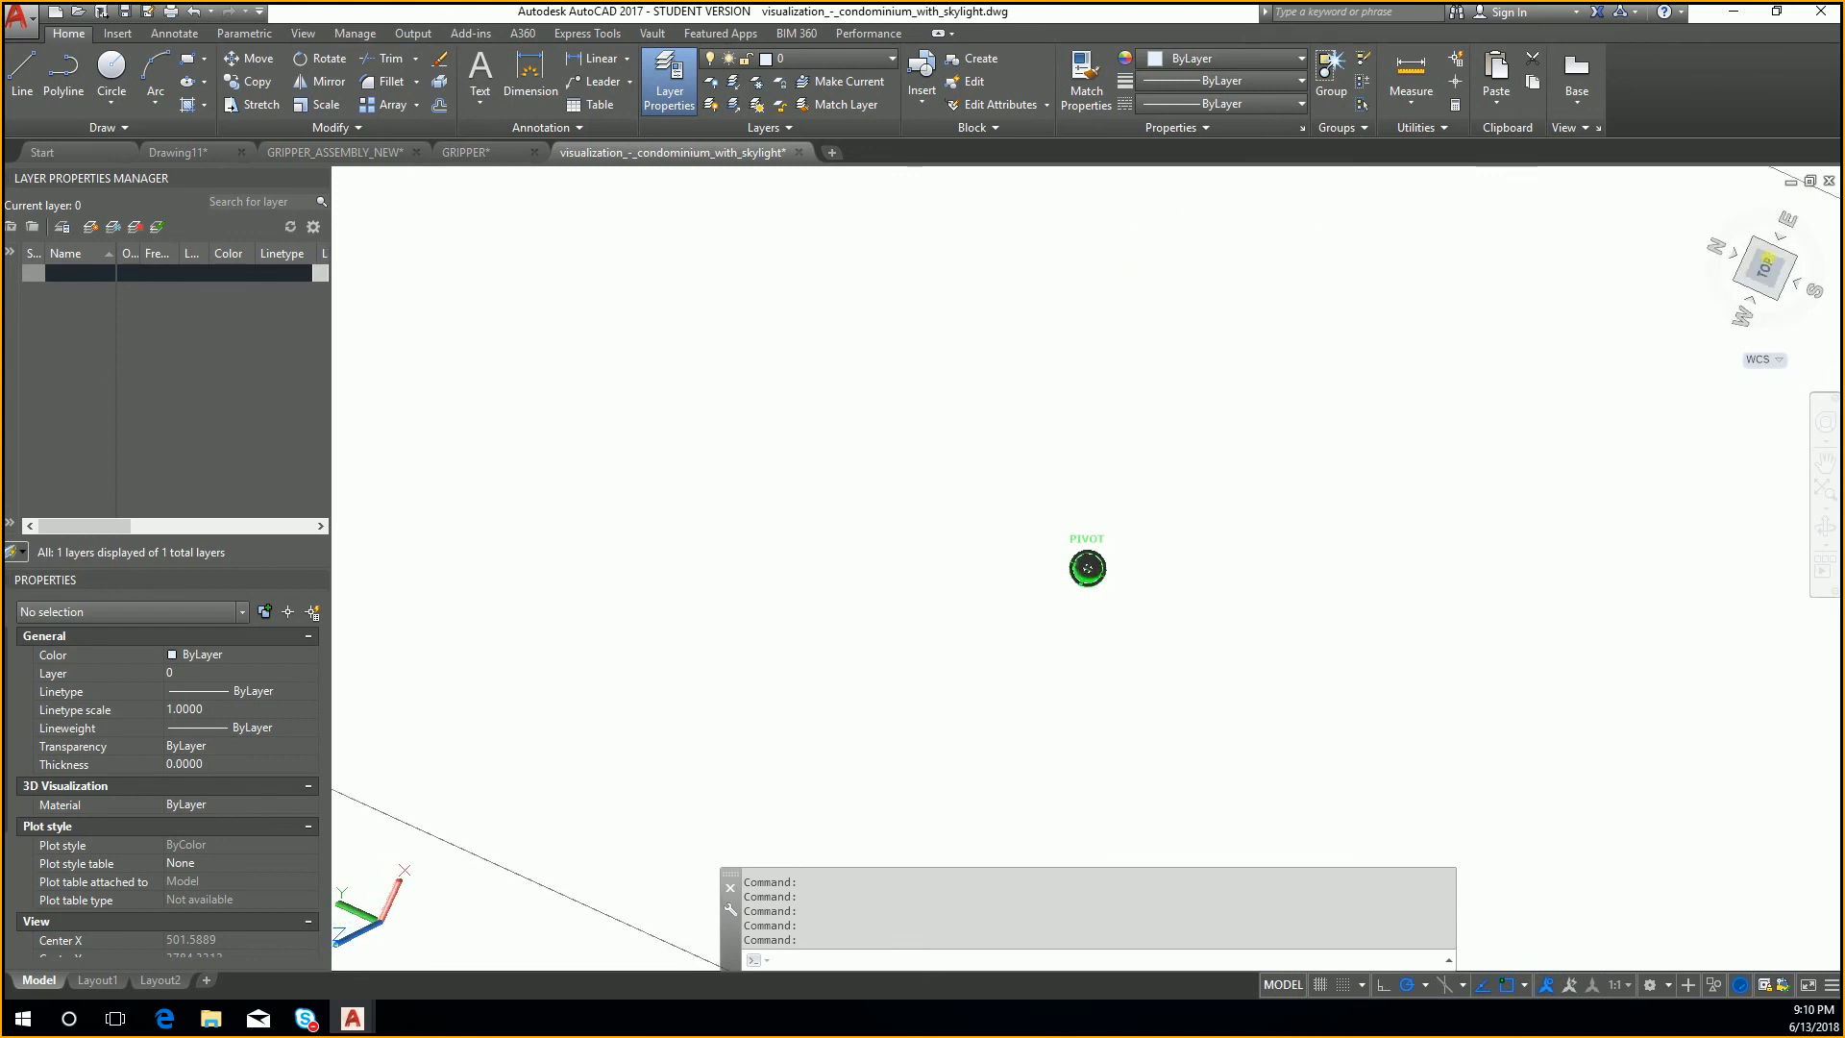
scroll(1211, 625, "down", 3)
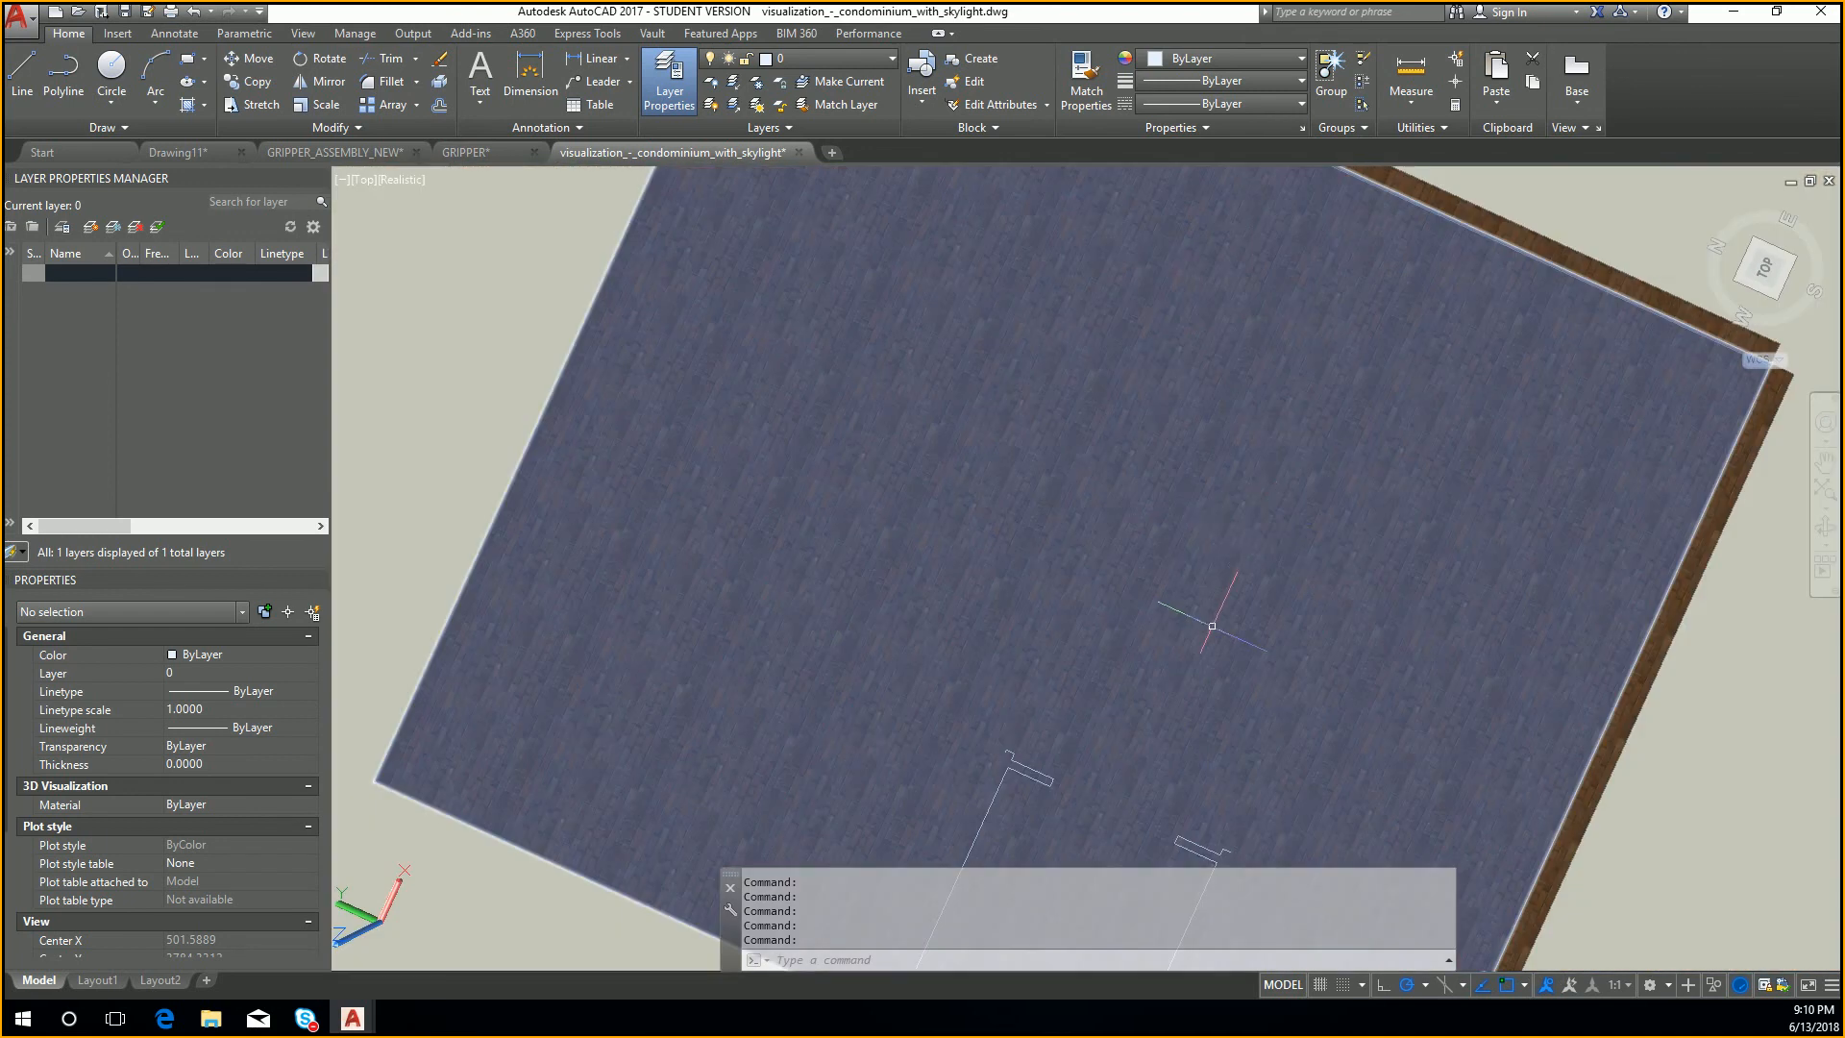
middle_click_drag(1211, 626, 1200, 370)
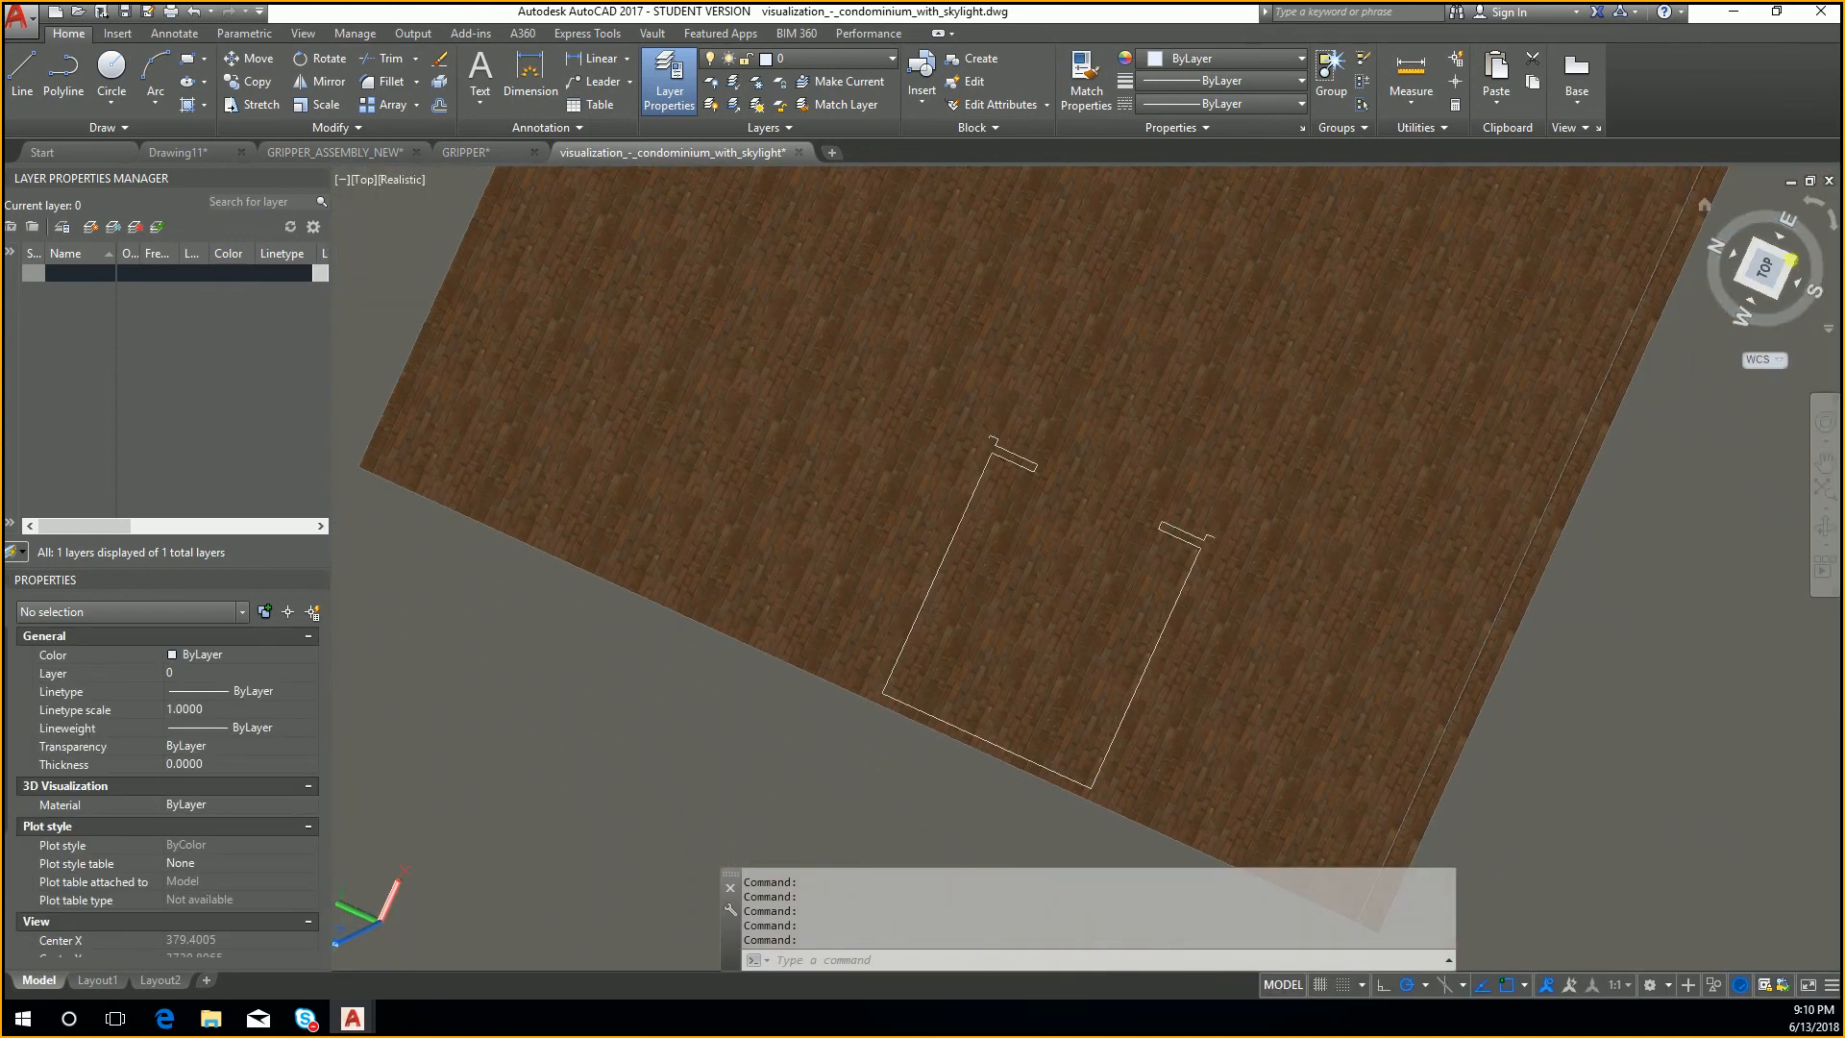
mouse_move(1775, 266)
left_mouse_down()
mouse_move(355, 256)
mouse_move(507, 239)
mouse_move(436, 279)
left_mouse_up()
left_click_drag(1762, 296, 1780, 208)
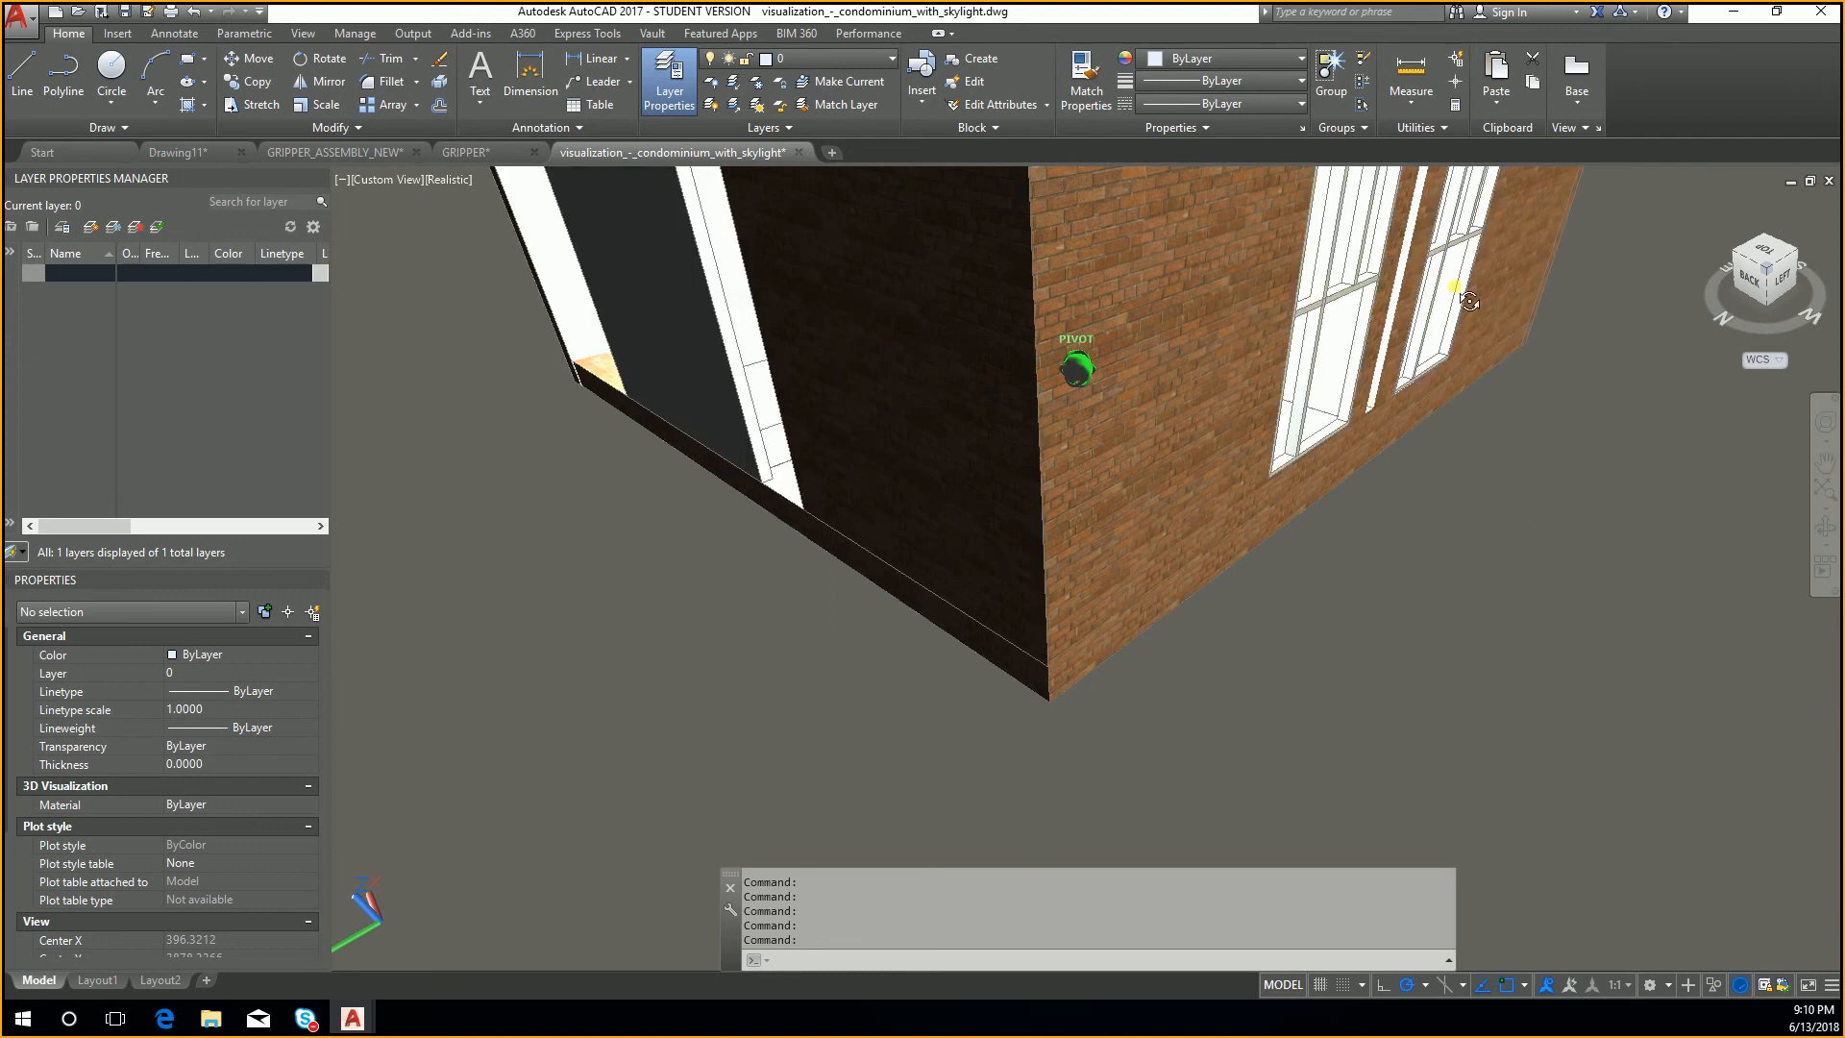
Step: Inspect the large opening in the building's back wall from inside and outside
scroll(1106, 538, "up", 8)
scroll(992, 438, "up", 3)
middle_click_drag(991, 438, 1393, 511)
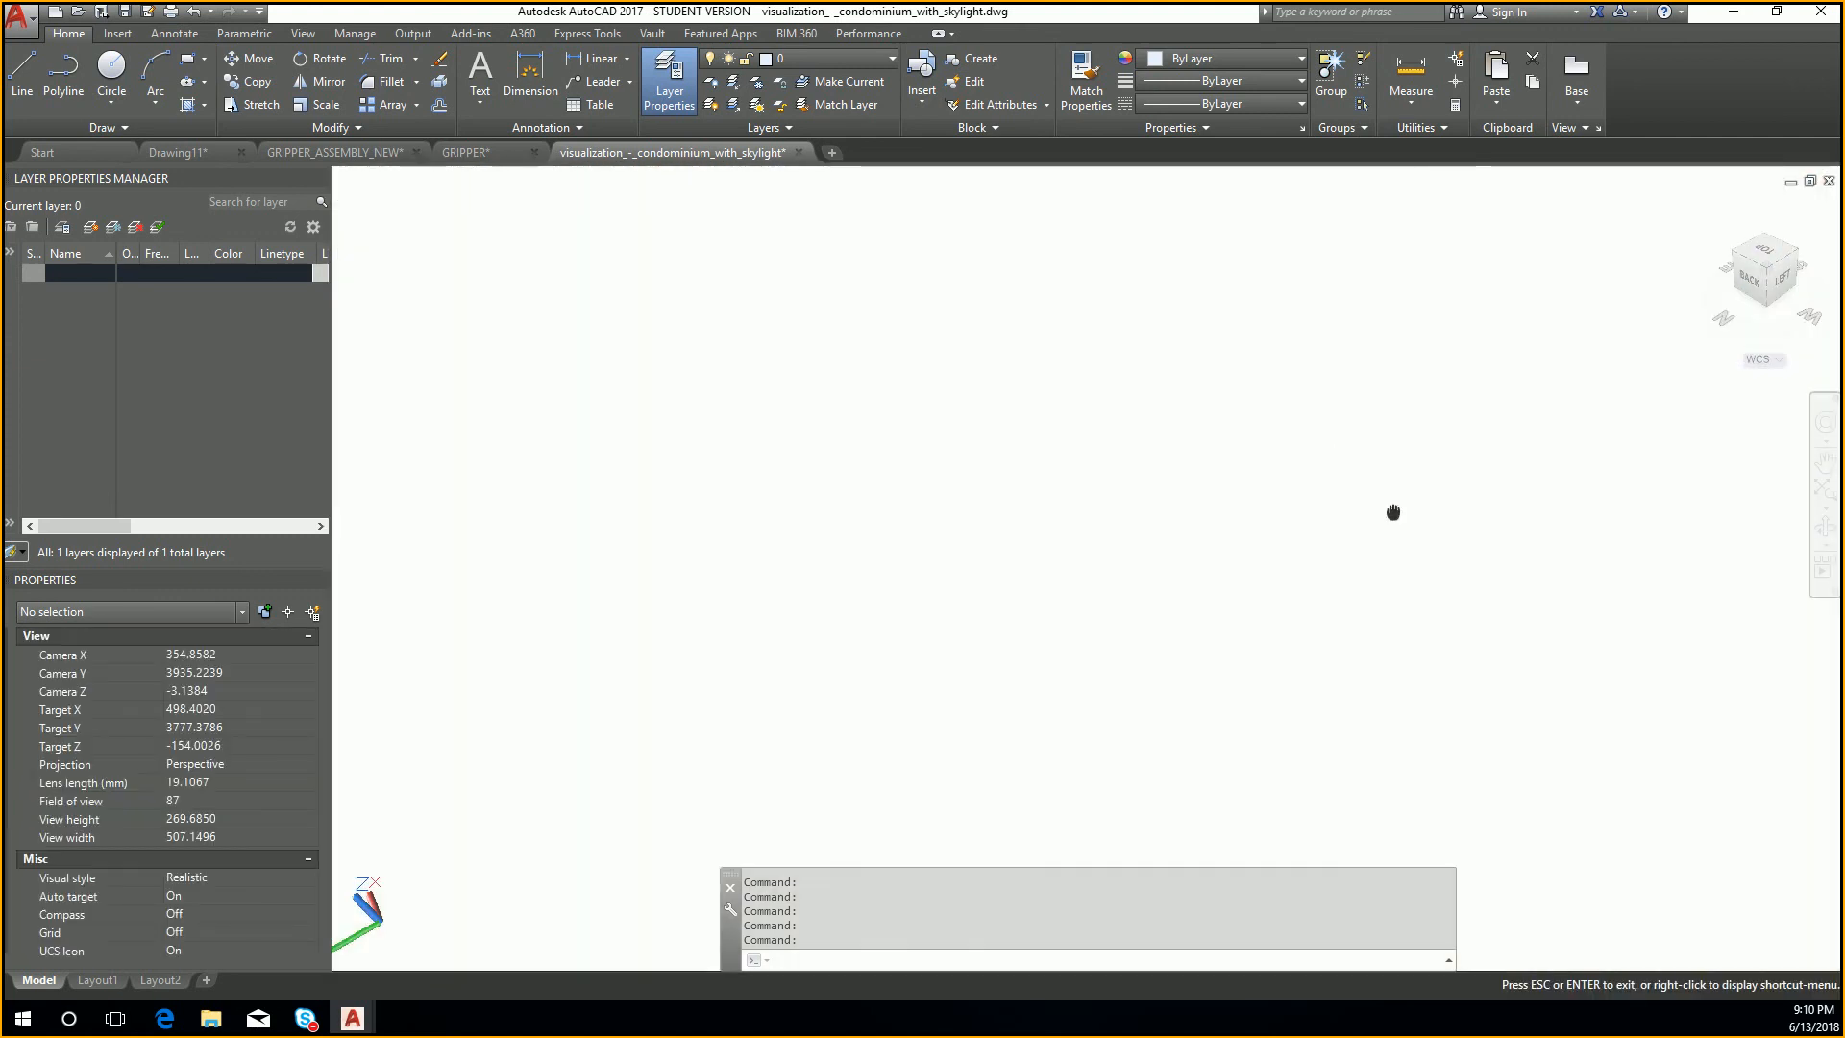
scroll(1393, 511, "down", 5)
middle_click_drag(1230, 405, 1411, 503)
left_click_drag(1747, 280, 444, 290)
scroll(1634, 319, "down", 10)
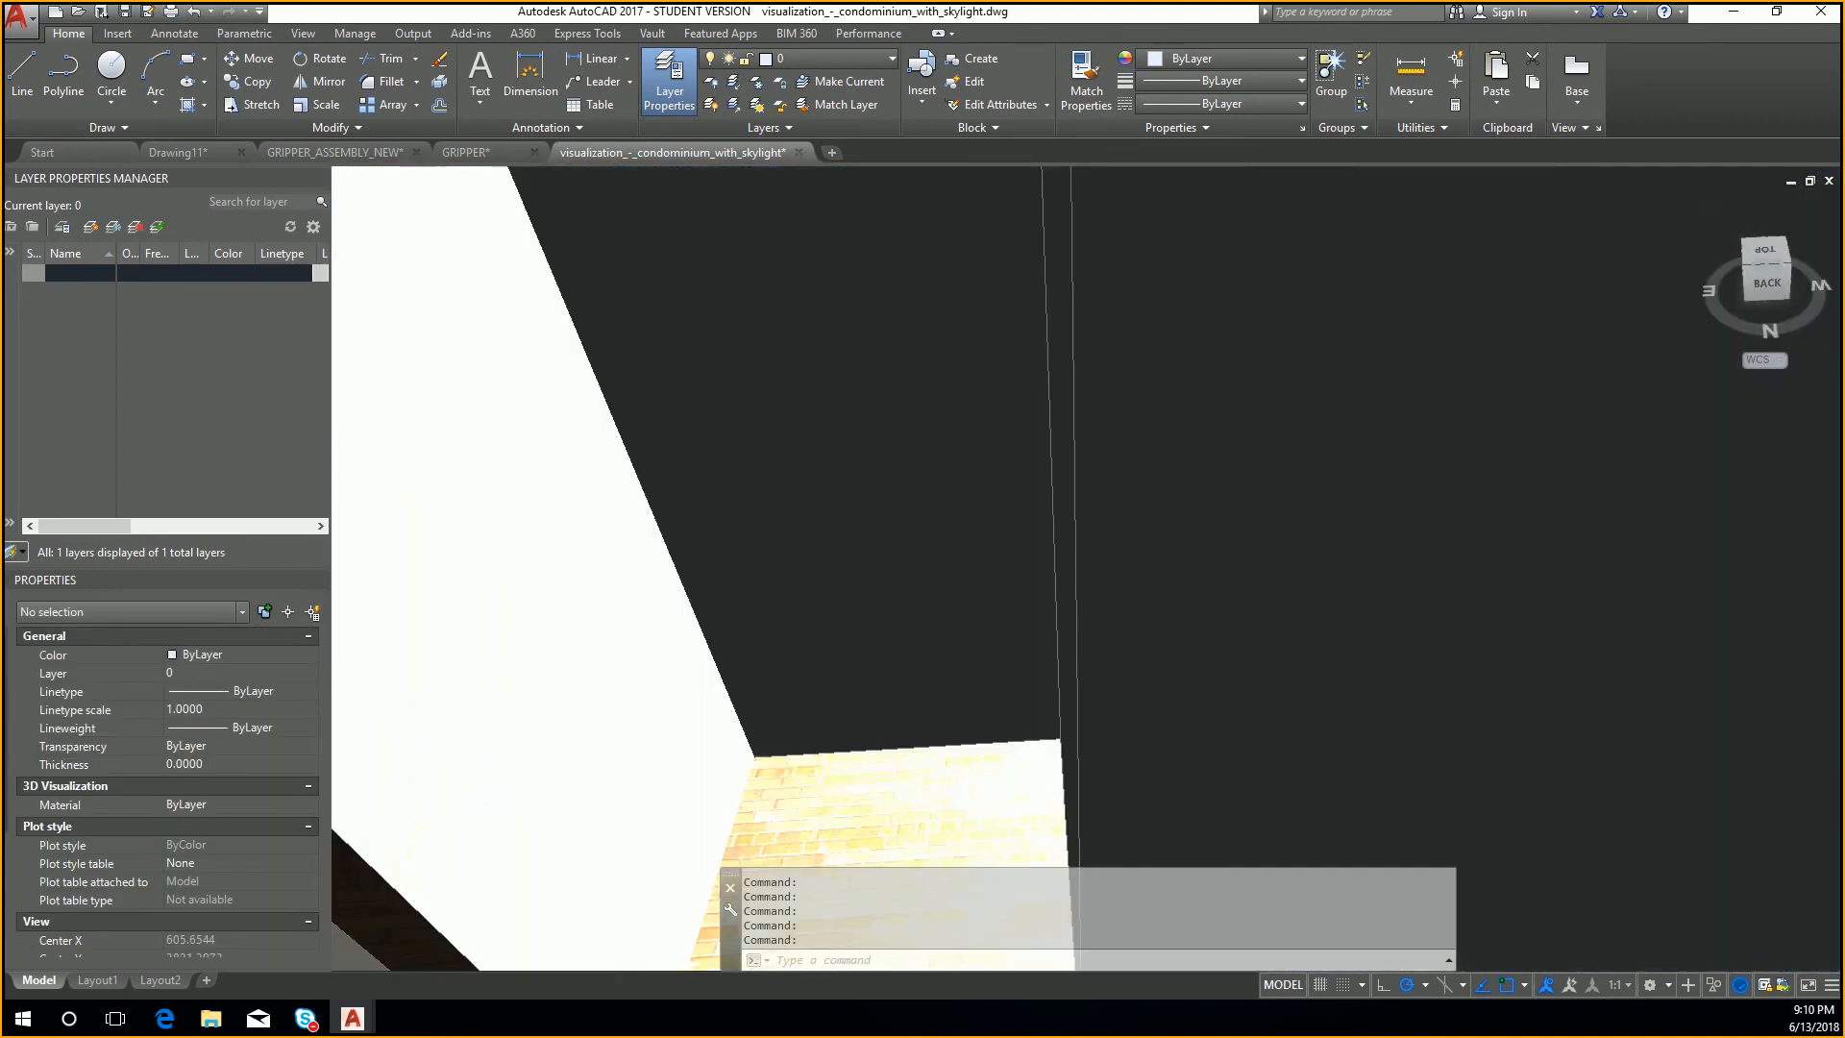
middle_click_drag(1619, 423, 1475, 503)
key("Escape")
scroll(1277, 412, "up", 8)
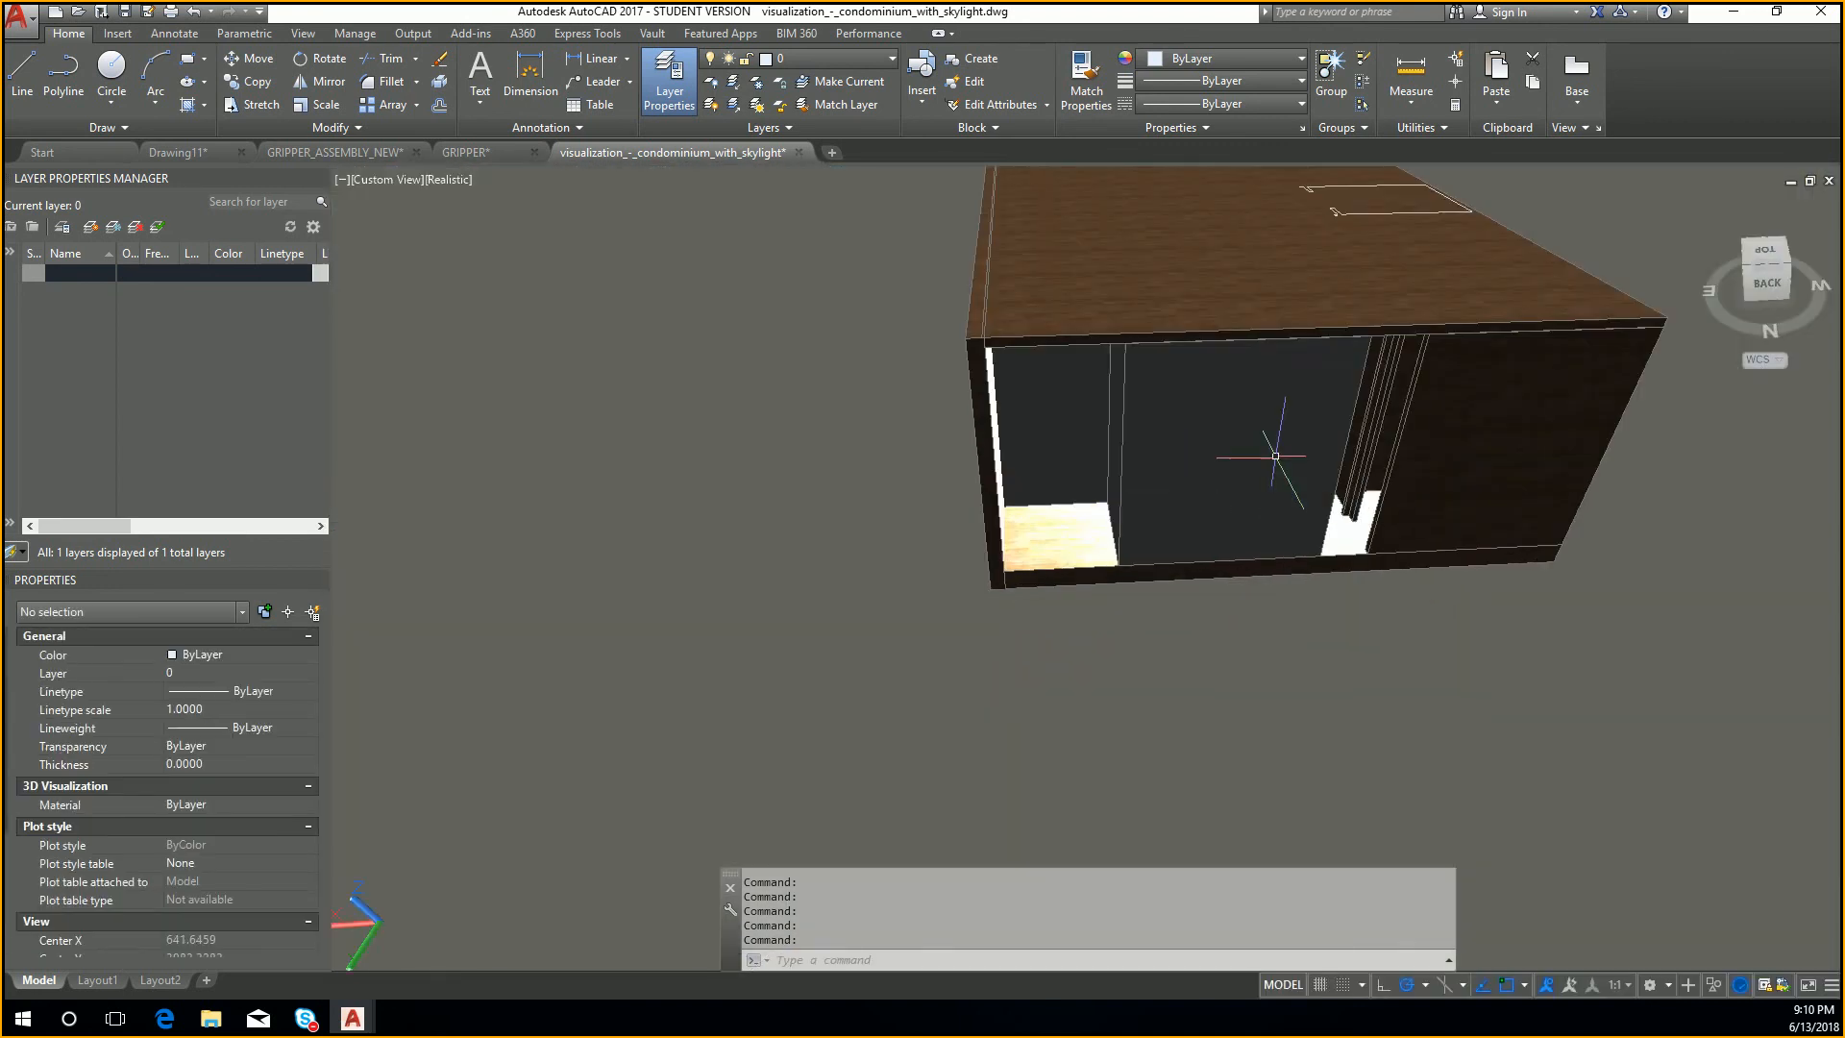
Step: View the interior floor, brick columns and dining table with its stools from the building's right side
mouse_move(1762, 291)
left_mouse_down()
mouse_move(425, 264)
mouse_move(647, 294)
mouse_move(673, 327)
left_mouse_up()
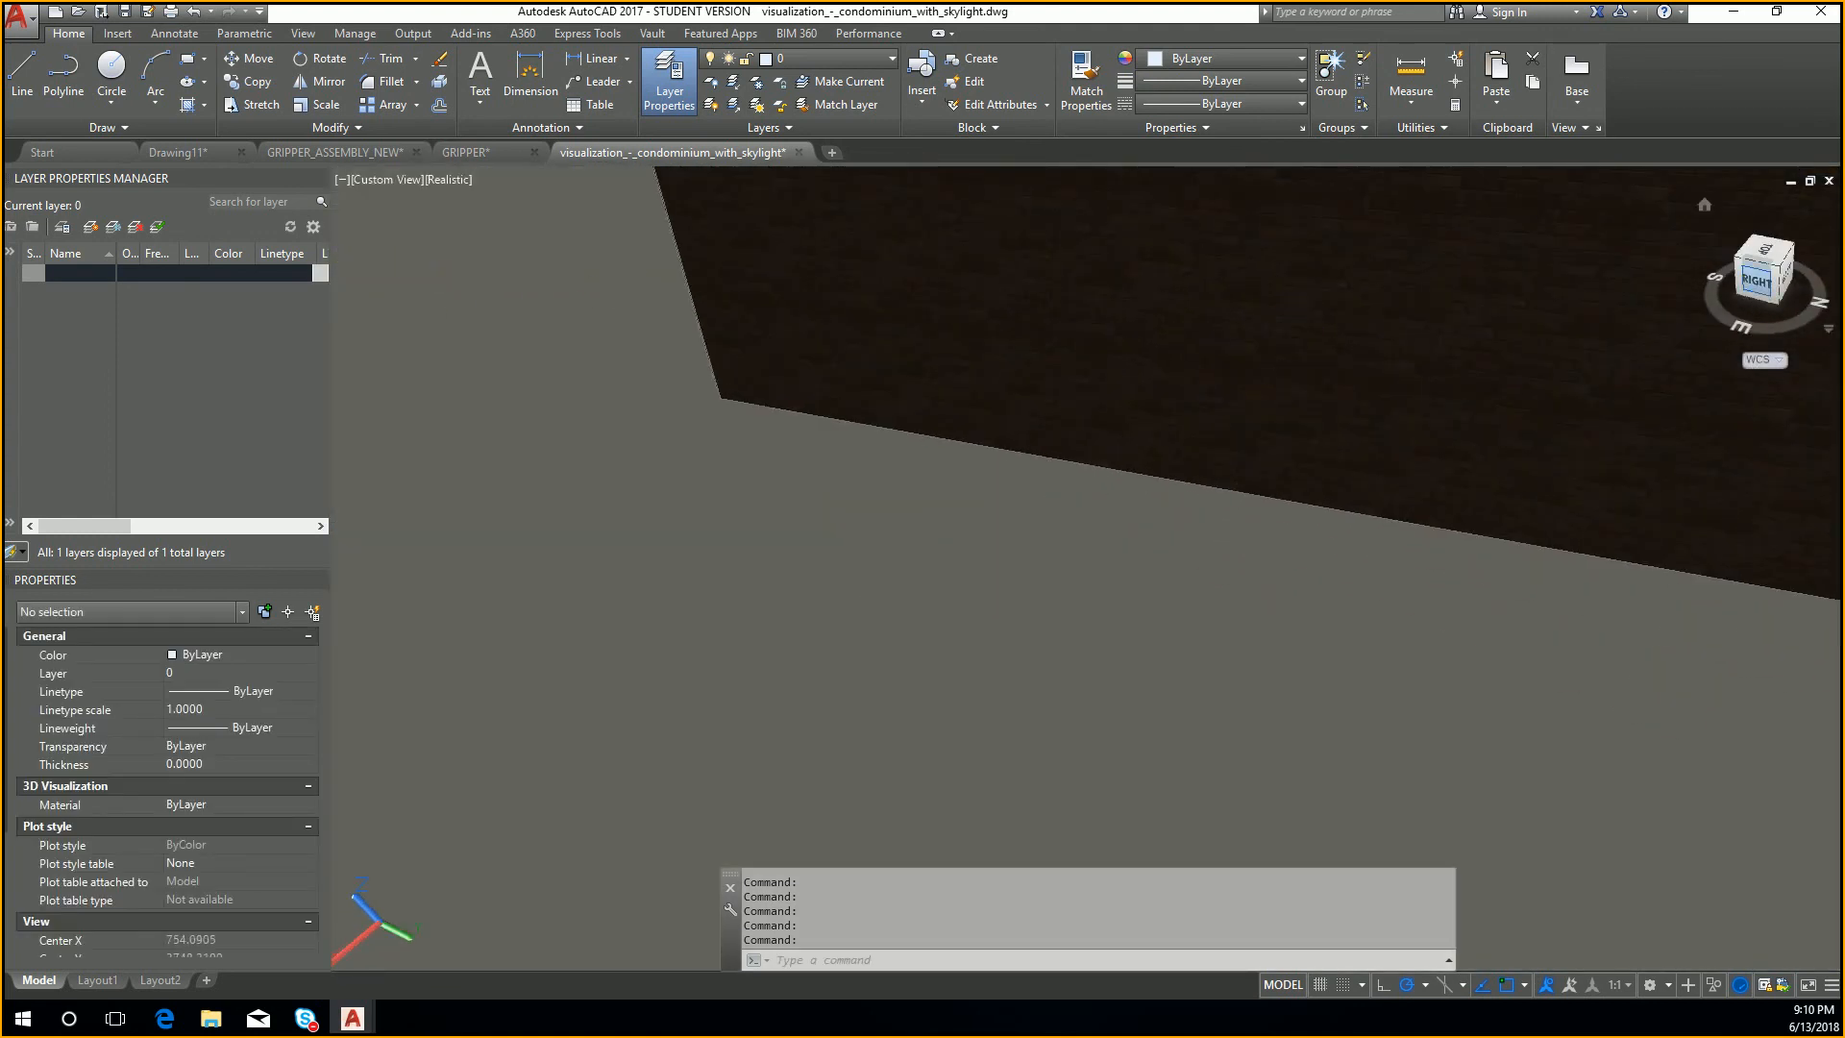
middle_click_drag(1635, 360, 1331, 682)
scroll(1327, 663, "up", 6)
middle_click_drag(1309, 517, 1388, 593)
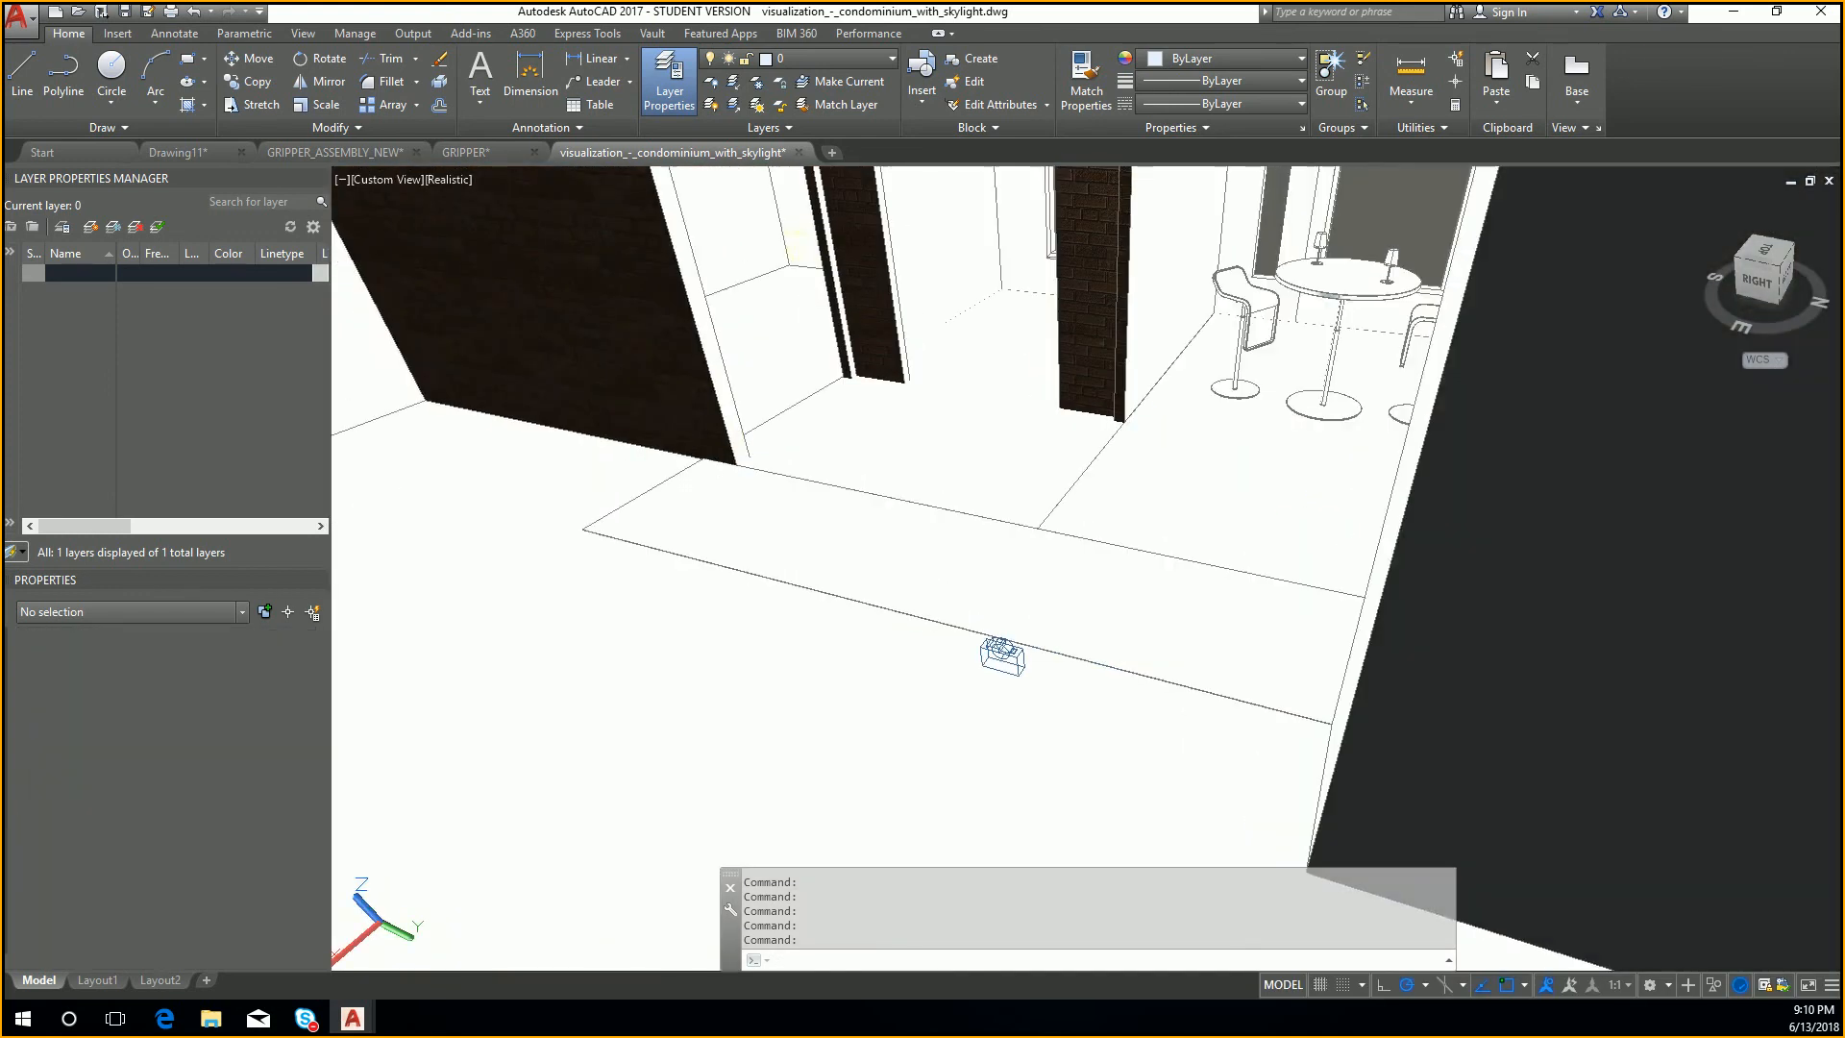